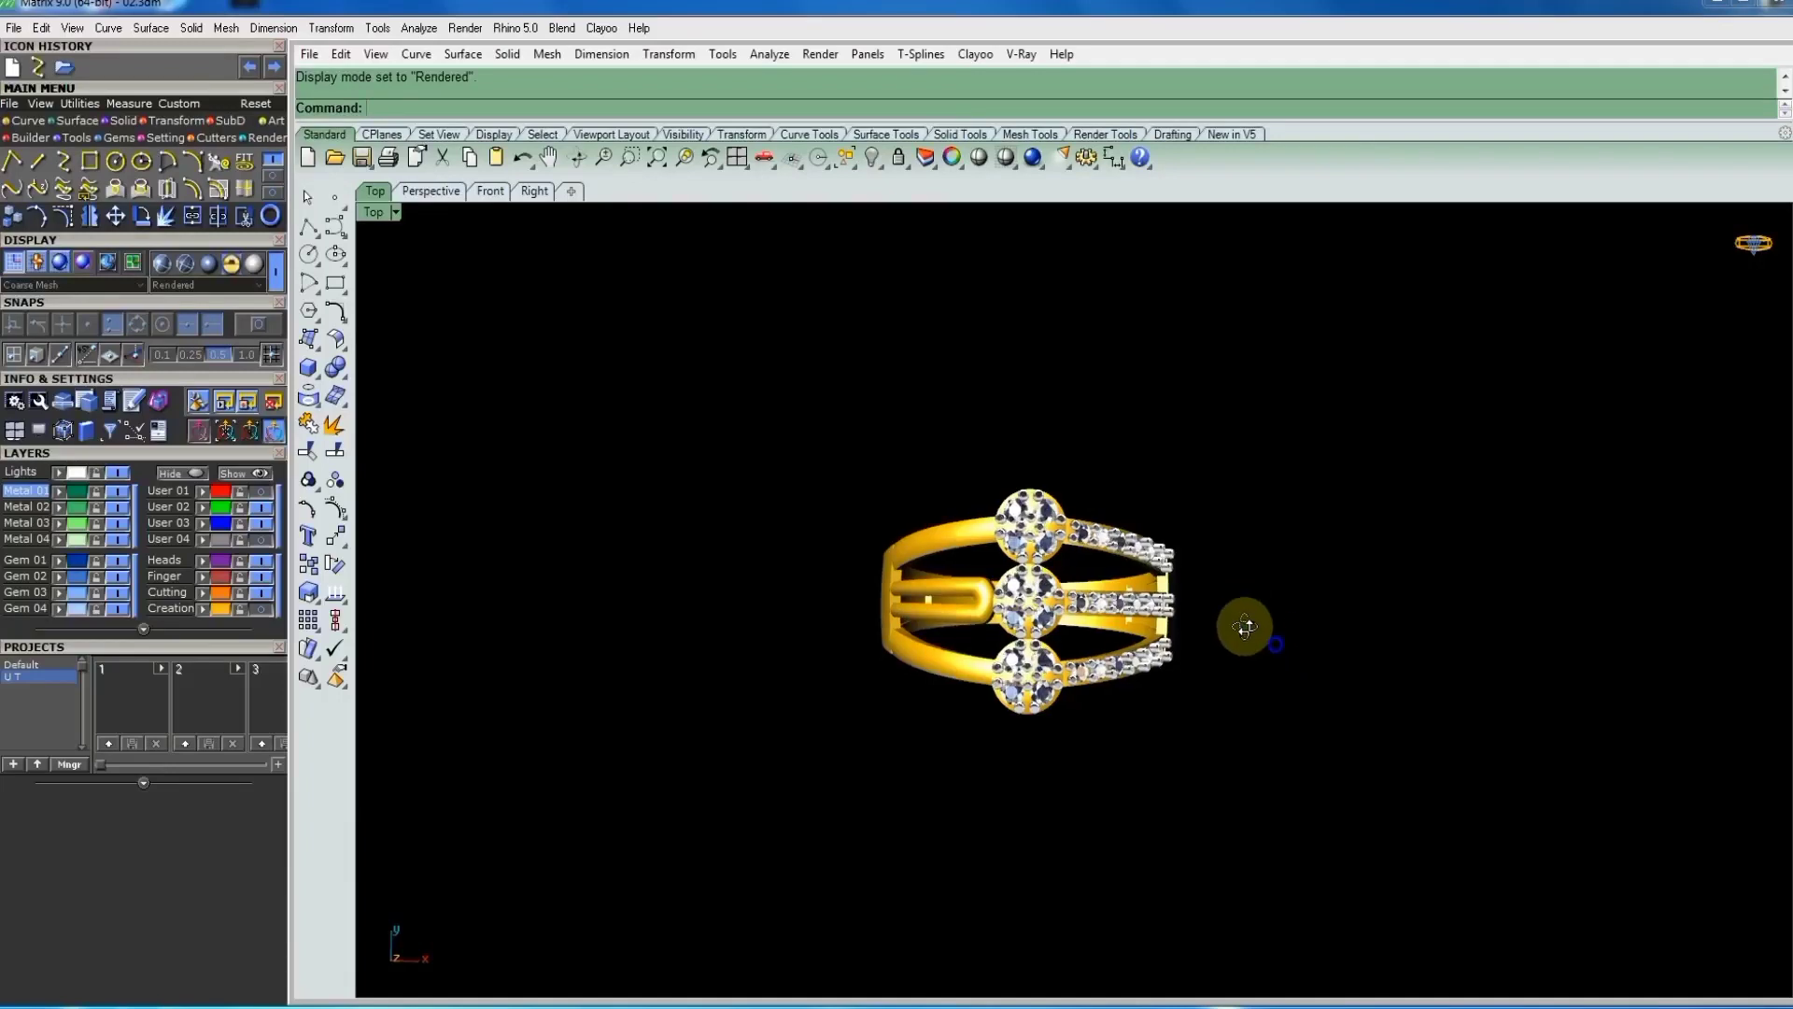
- Orbit and zoom around the finished ring, then show it in Top, Perspective, Front and Right views
right_drag(1238, 622, 1063, 479)
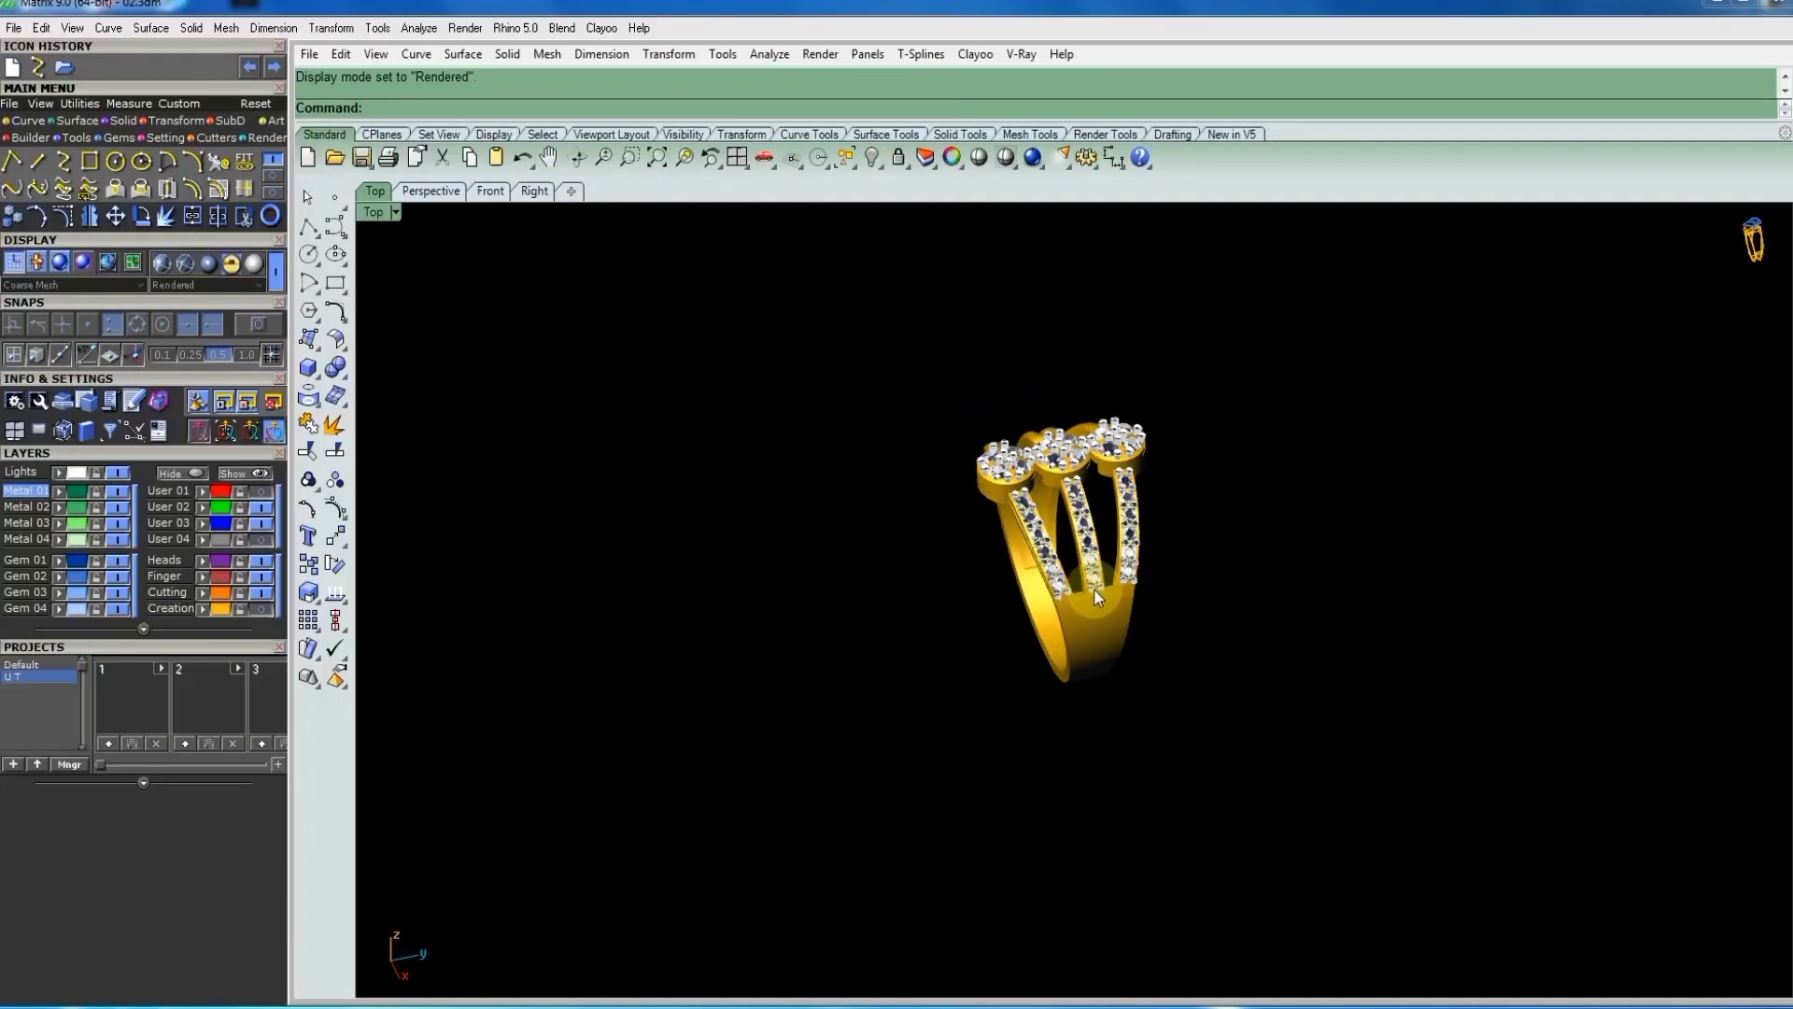
right_drag(1248, 579, 560, 527)
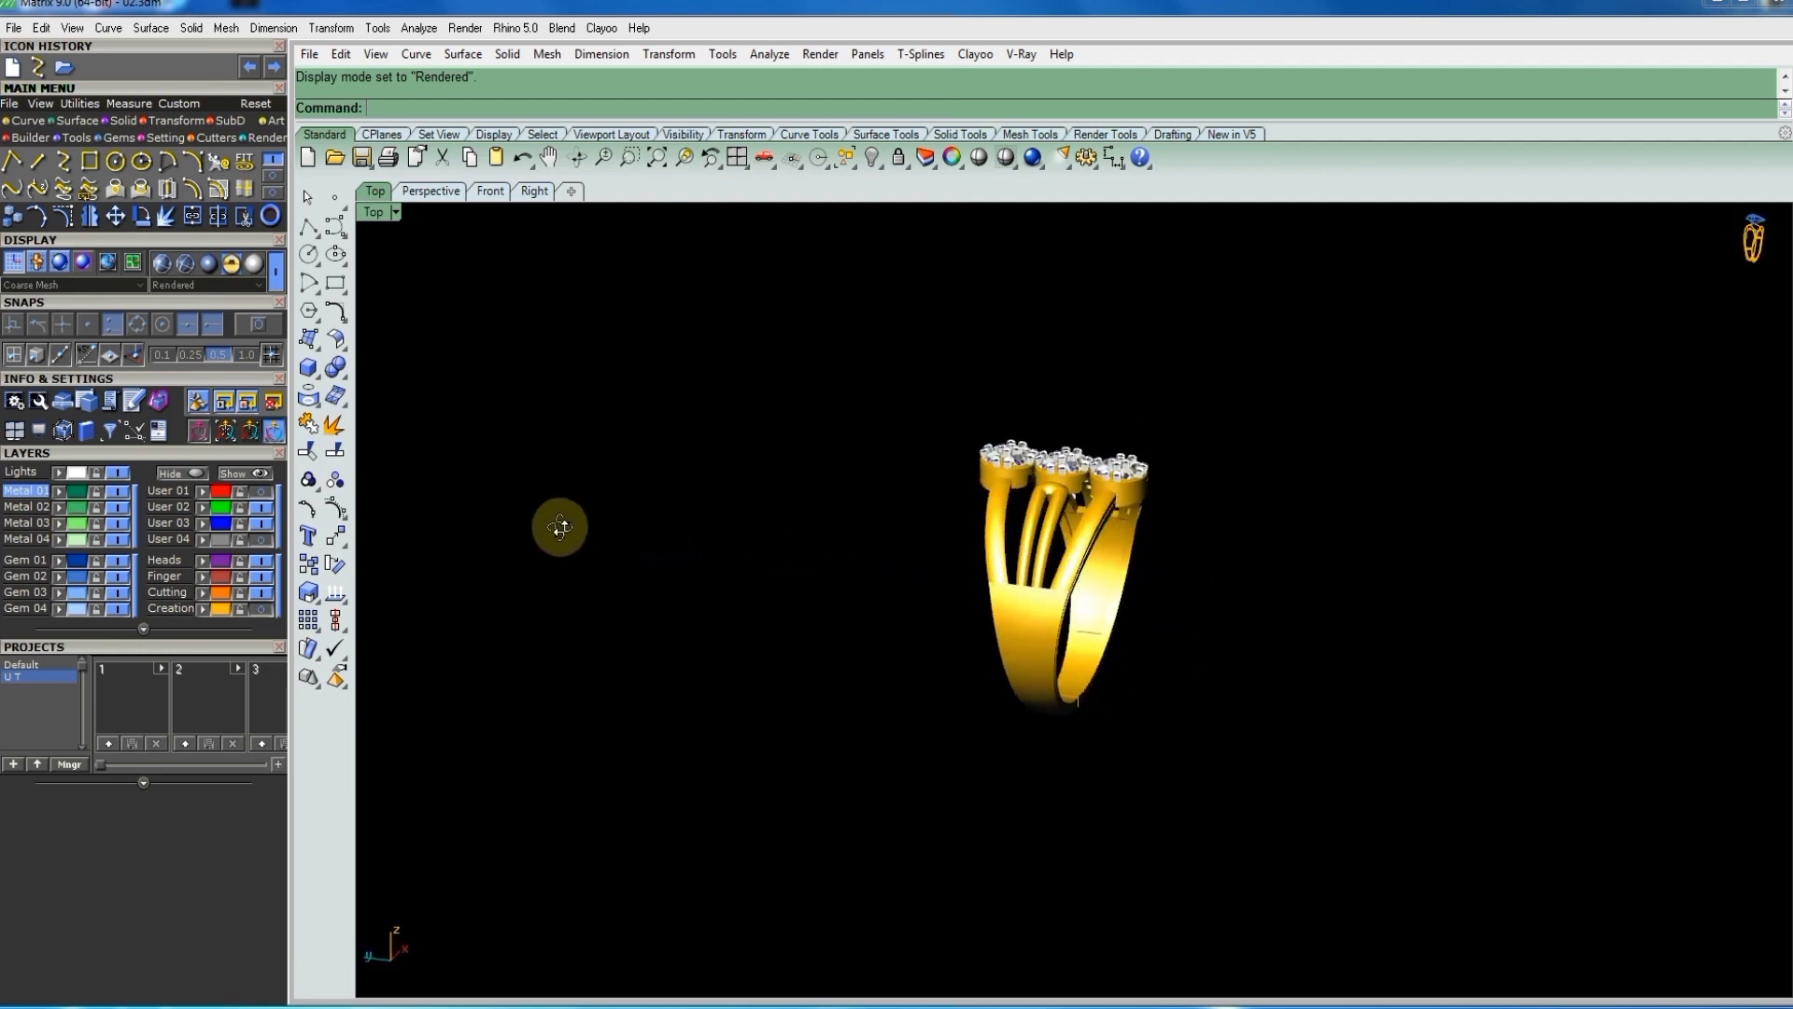
mouse_move(1252, 552)
right_down()
mouse_move(834, 586)
mouse_move(785, 605)
mouse_move(744, 728)
mouse_move(700, 755)
right_up()
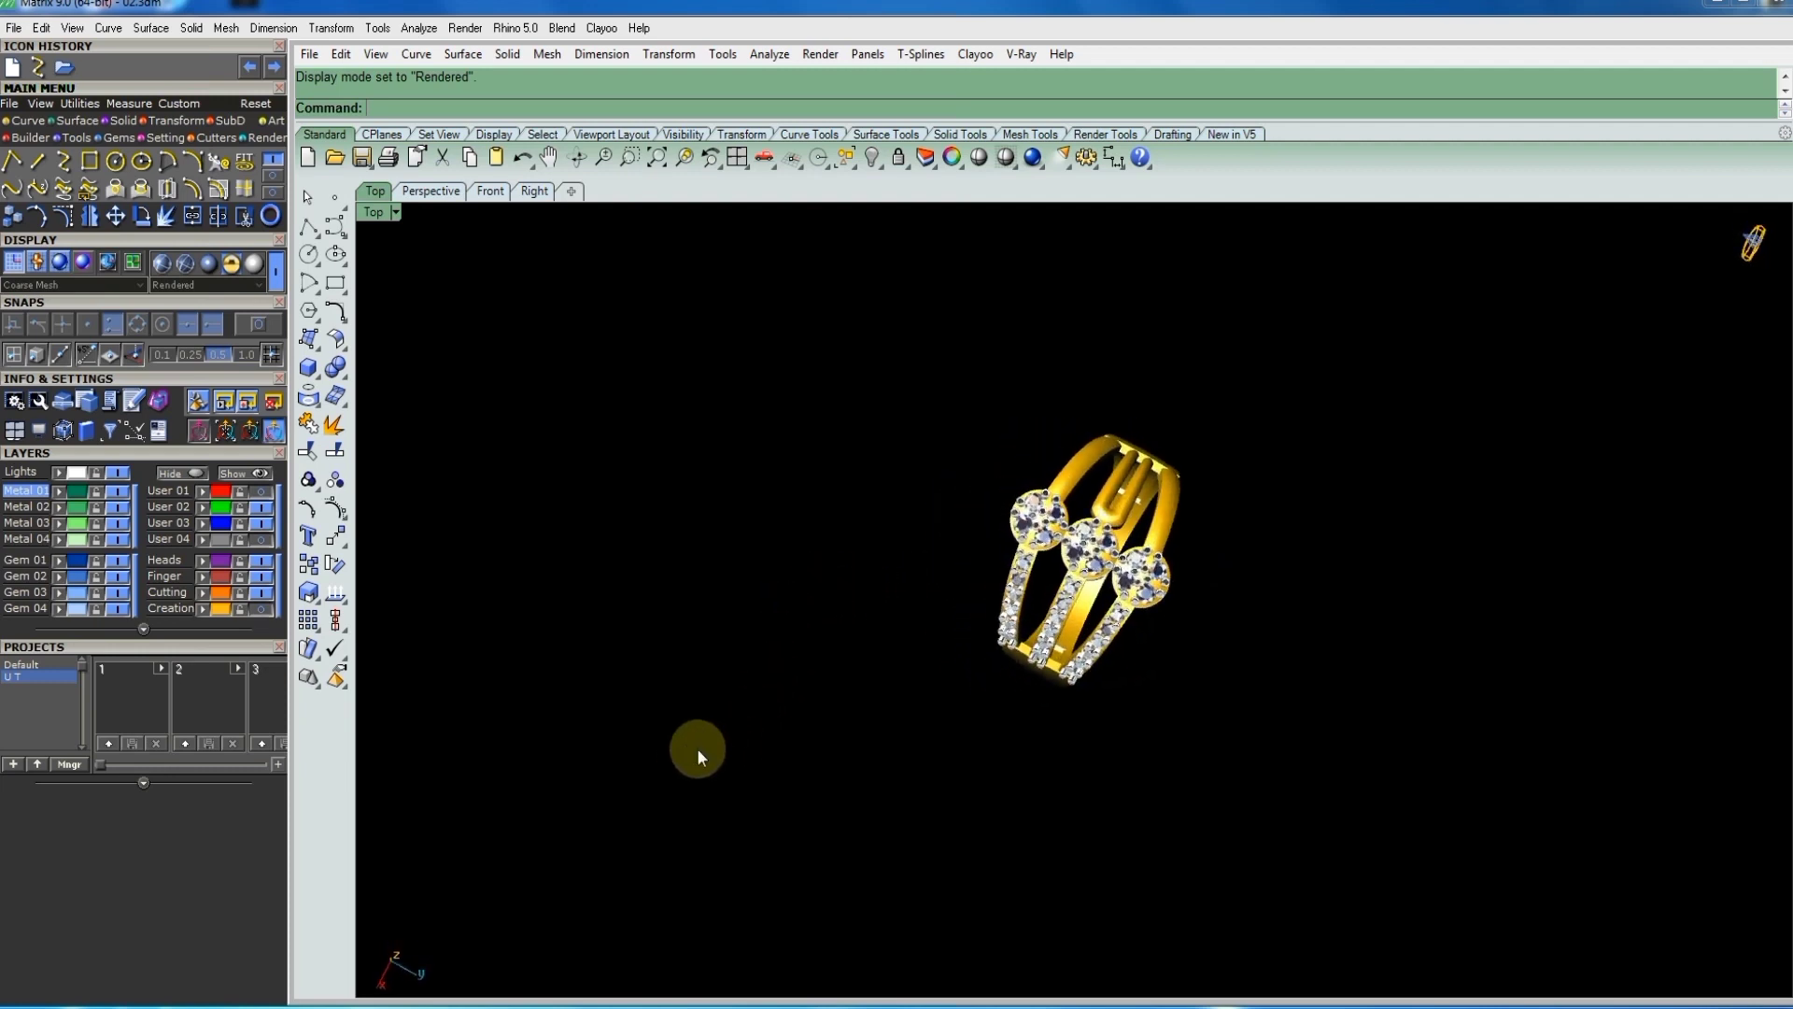
mouse_move(1201, 508)
right_down()
mouse_move(1140, 585)
mouse_move(1010, 574)
mouse_move(872, 505)
mouse_move(952, 601)
mouse_move(1125, 712)
mouse_move(1093, 598)
right_up()
mouse_move(1088, 512)
right_down()
mouse_move(1072, 424)
mouse_move(1095, 630)
mouse_move(1132, 520)
mouse_move(1189, 480)
mouse_move(1361, 501)
mouse_move(1409, 557)
right_up()
scroll(1205, 559, up, 2)
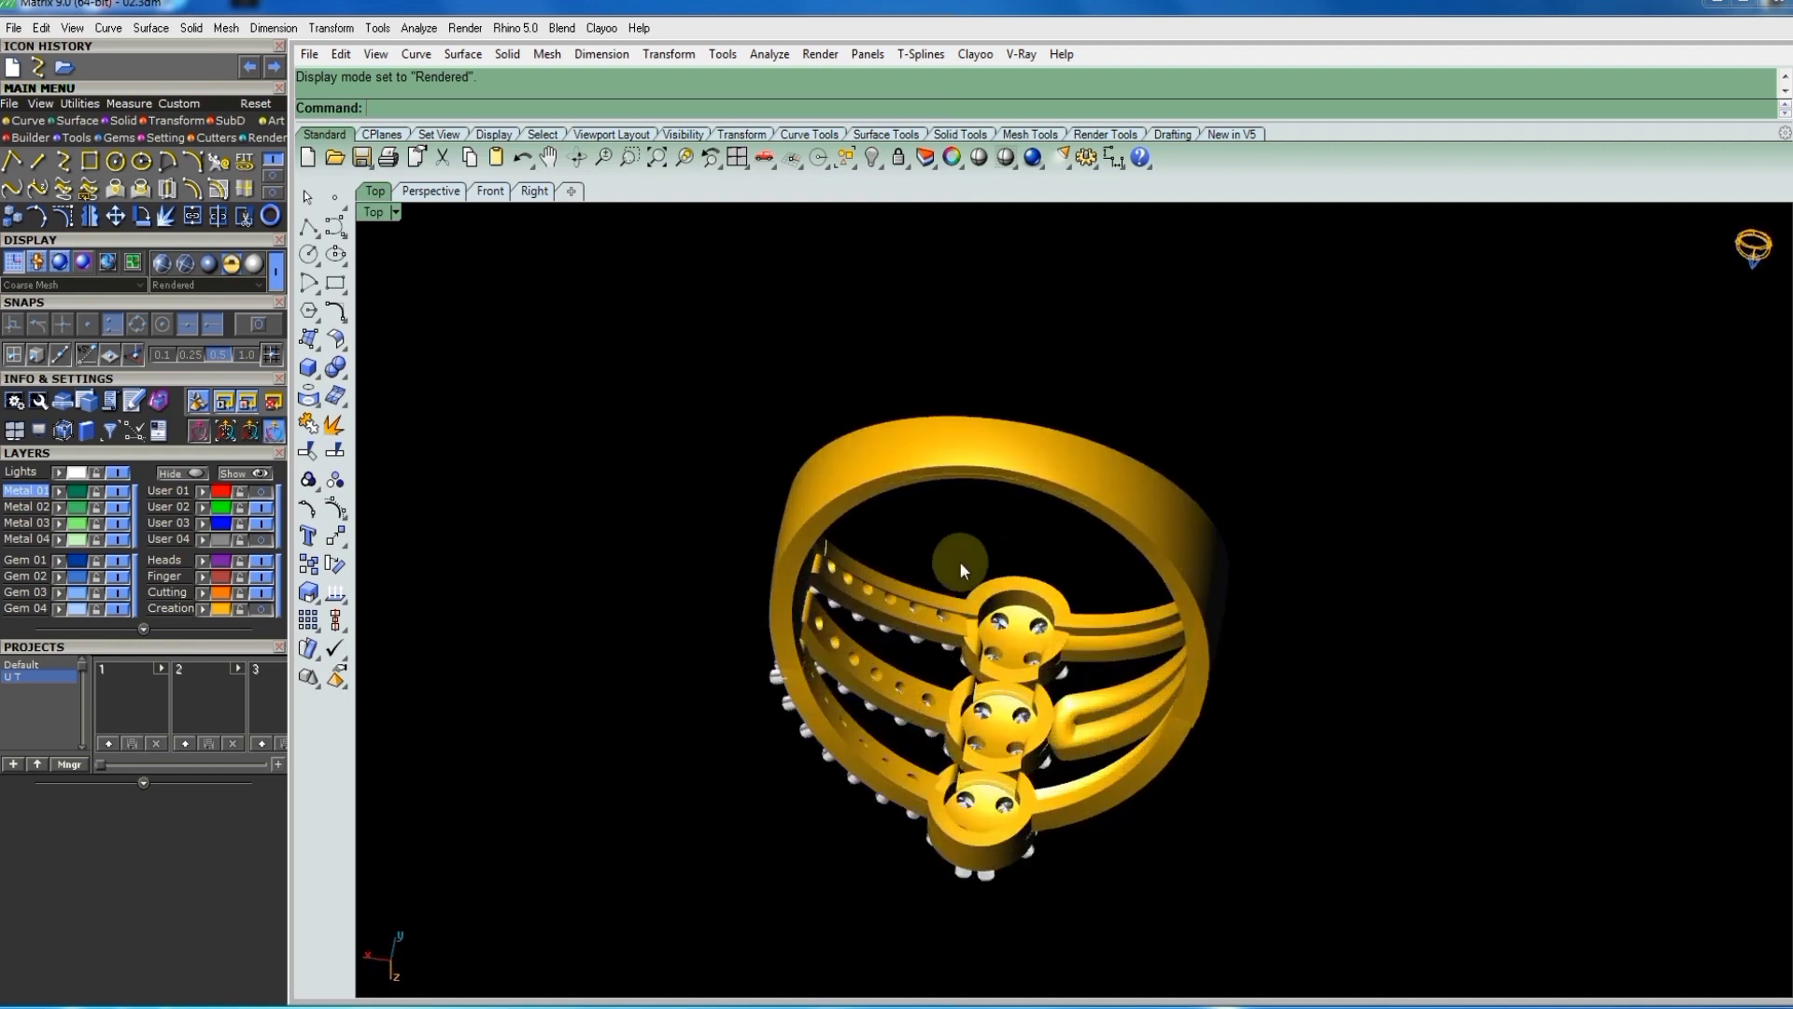
mouse_move(1072, 480)
right_down()
mouse_move(1197, 461)
mouse_move(1364, 504)
mouse_move(1401, 632)
mouse_move(1360, 660)
mouse_move(1150, 433)
mouse_move(1148, 628)
mouse_move(1049, 732)
mouse_move(968, 748)
mouse_move(688, 736)
mouse_move(1139, 621)
mouse_move(1180, 489)
mouse_move(1121, 513)
mouse_move(1071, 567)
mouse_move(1167, 537)
mouse_move(836, 488)
mouse_move(1269, 528)
mouse_move(918, 526)
mouse_move(844, 513)
mouse_move(1385, 544)
mouse_move(1172, 551)
mouse_move(1193, 594)
right_up()
scroll(1214, 533, up, 2)
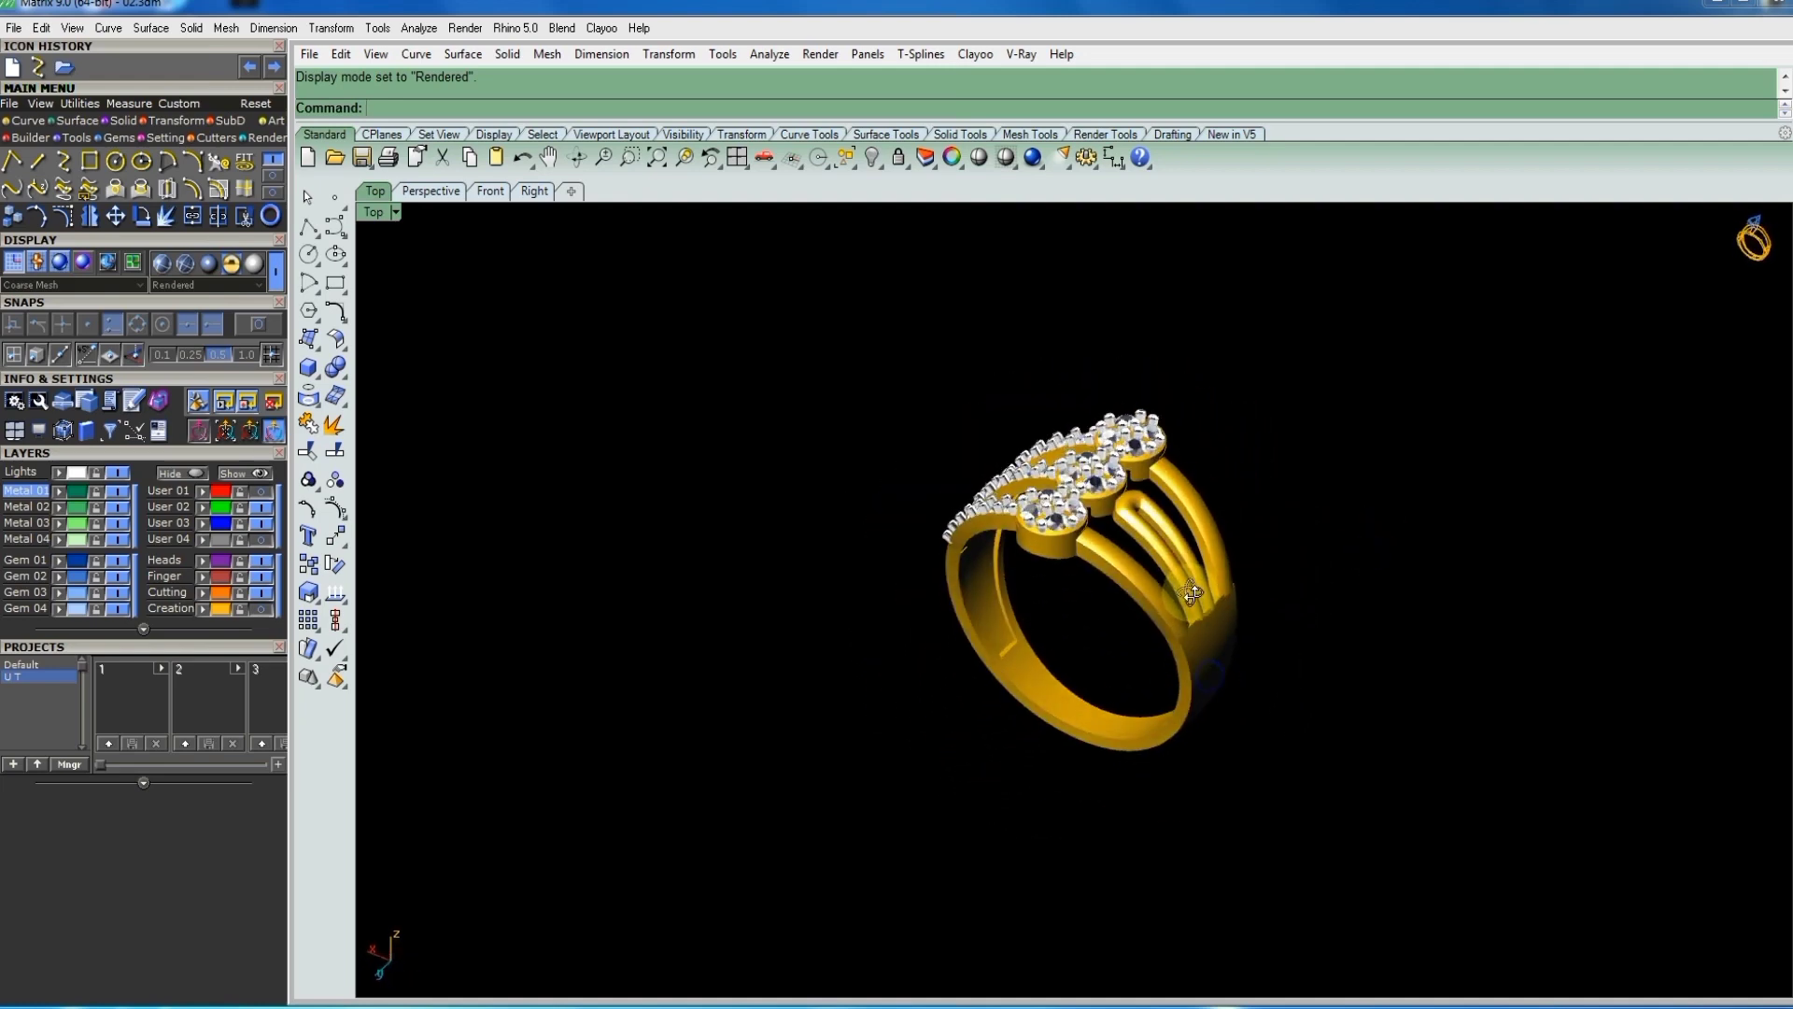
click(737, 156)
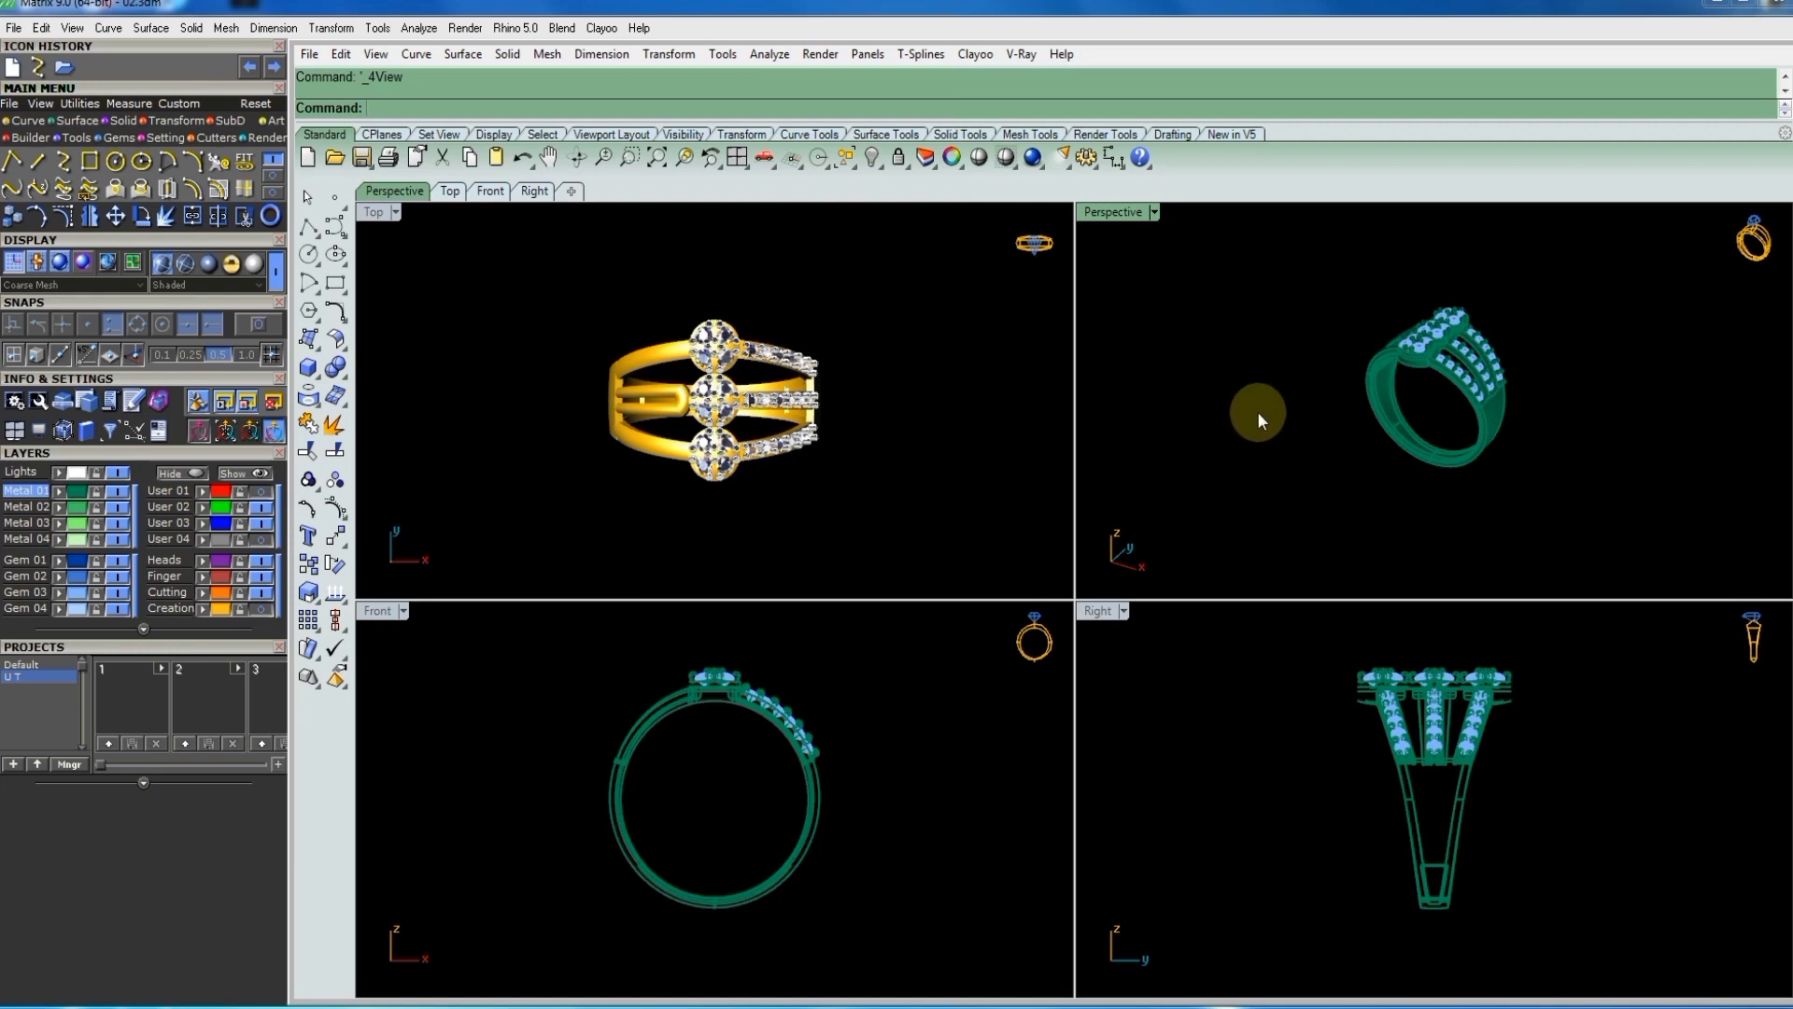
- Set the Perspective view to Rendered, maximize it, and orbit the rendered ring
click(1154, 212)
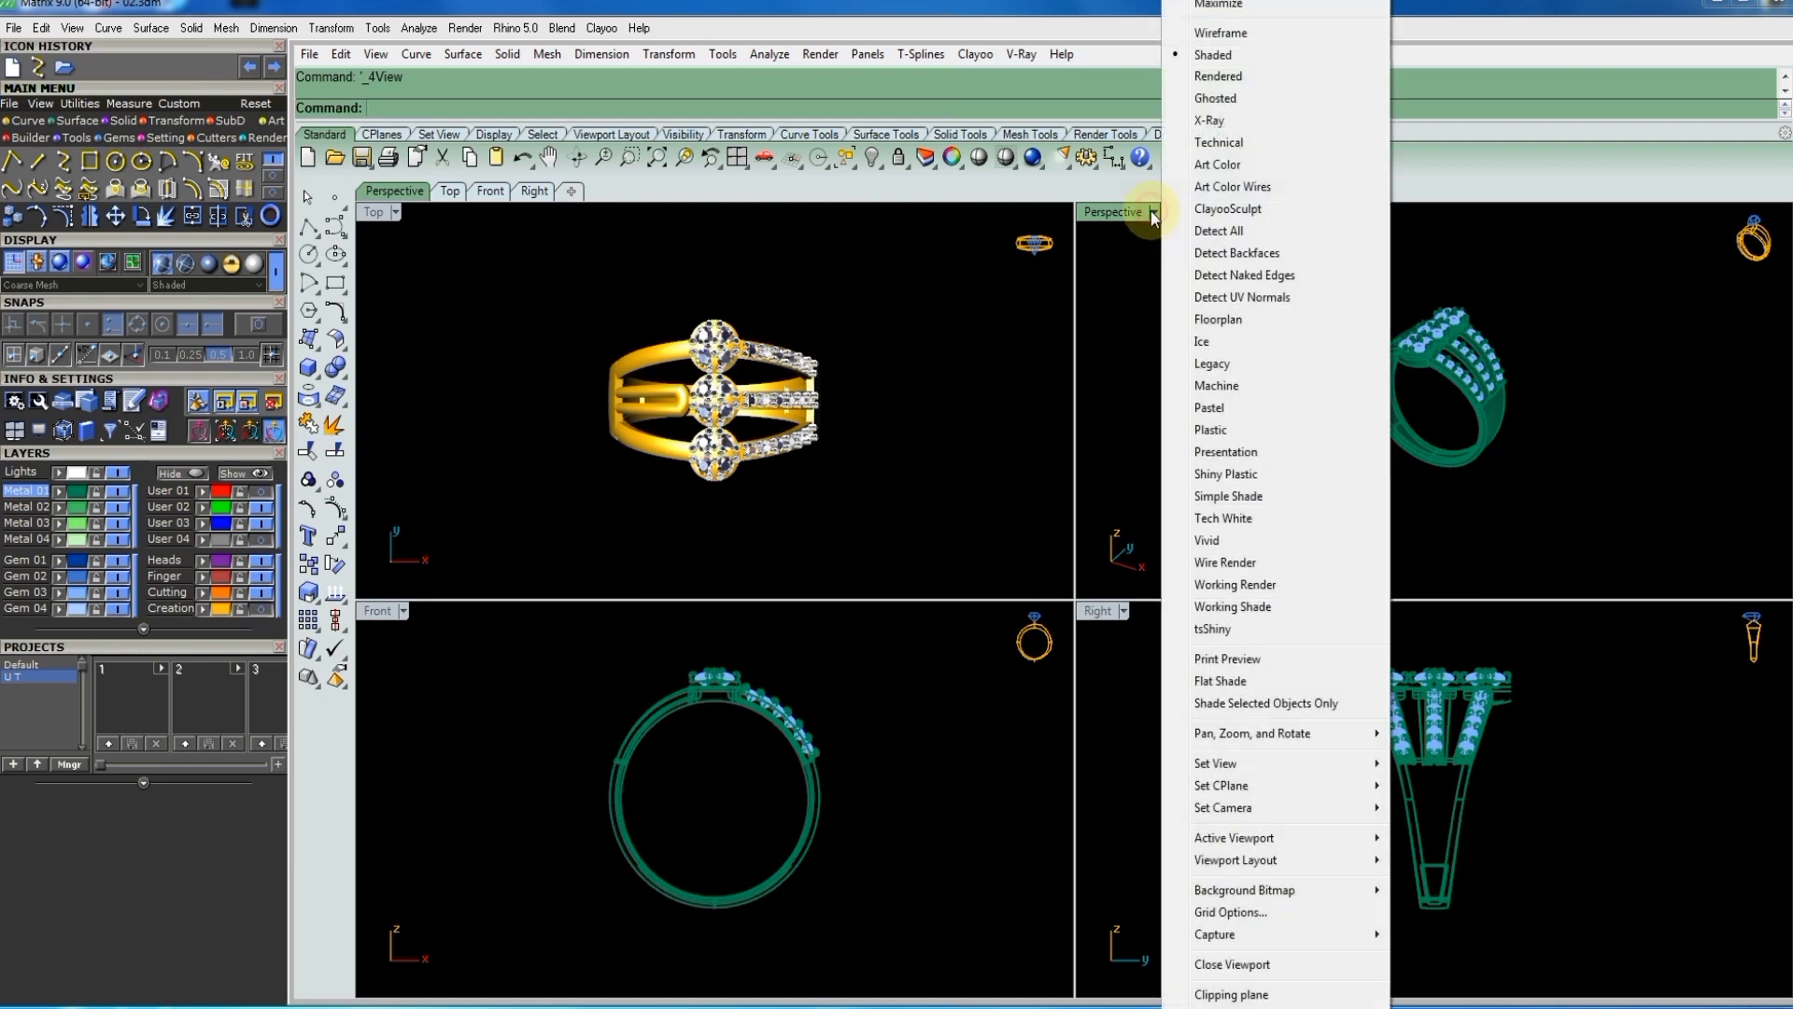
click(1217, 76)
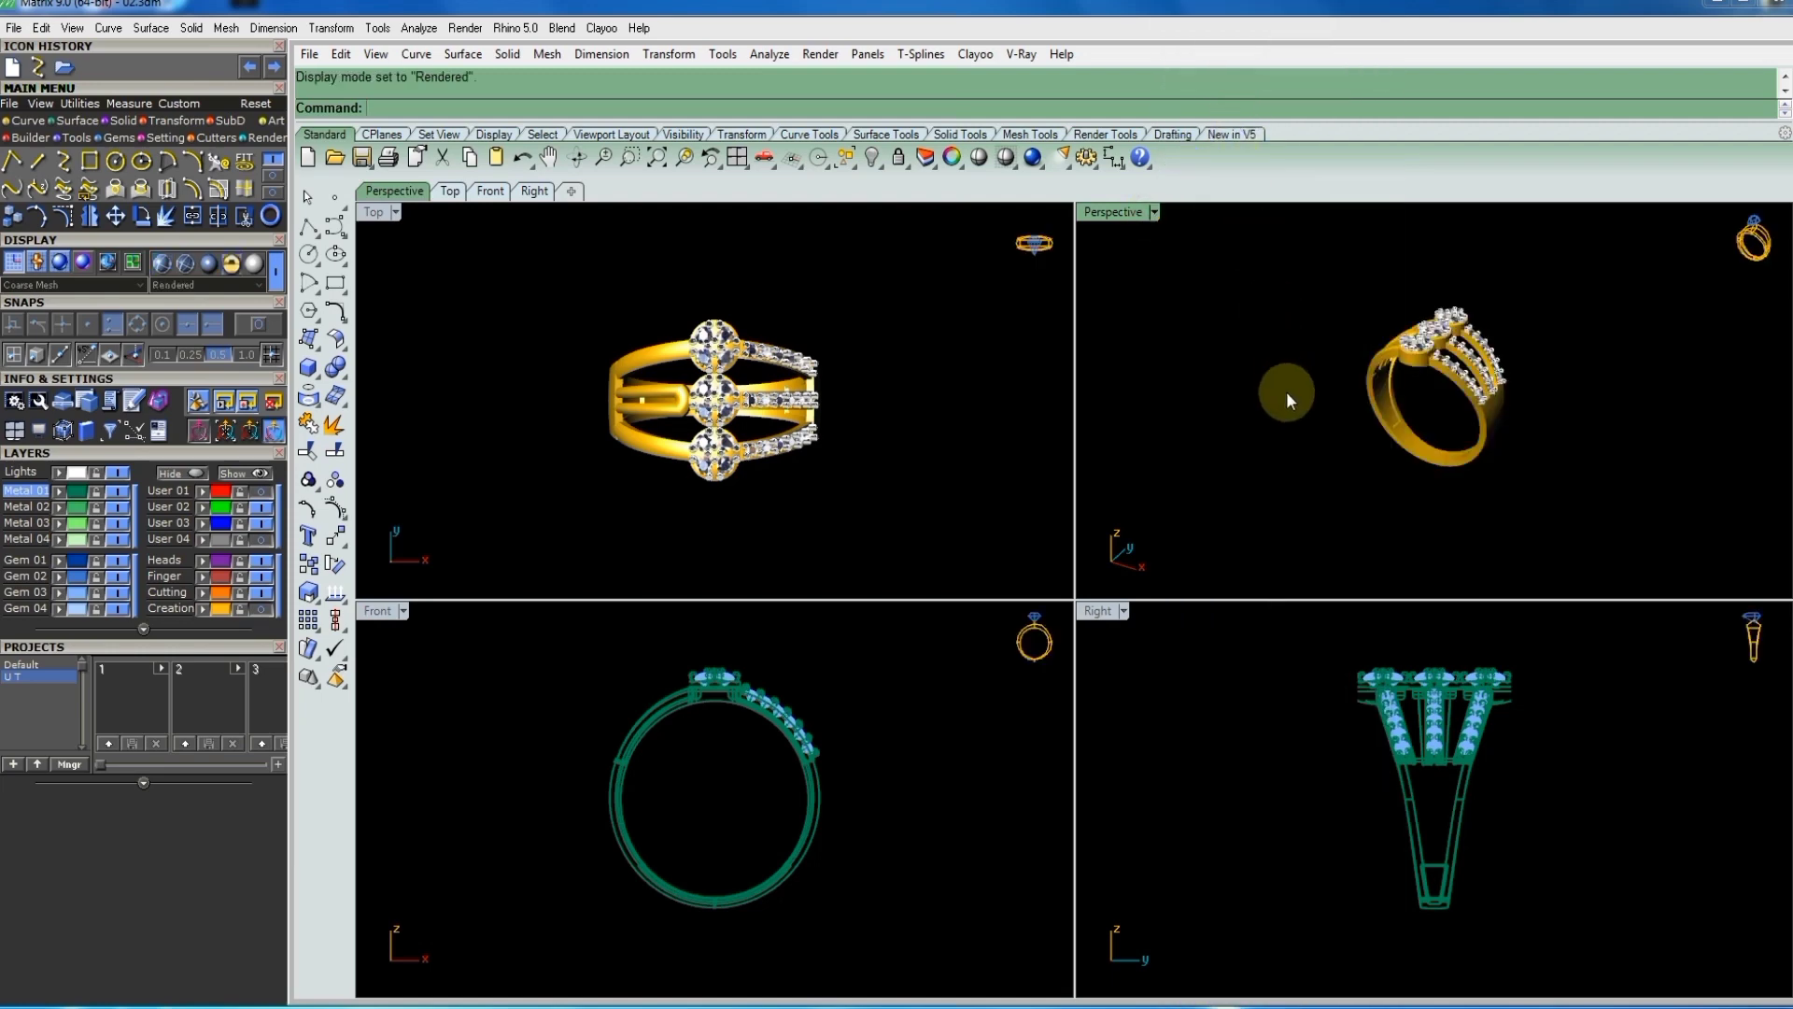
mouse_move(1541, 387)
right_down()
mouse_move(1168, 428)
mouse_move(1135, 453)
right_up()
double_click(1123, 214)
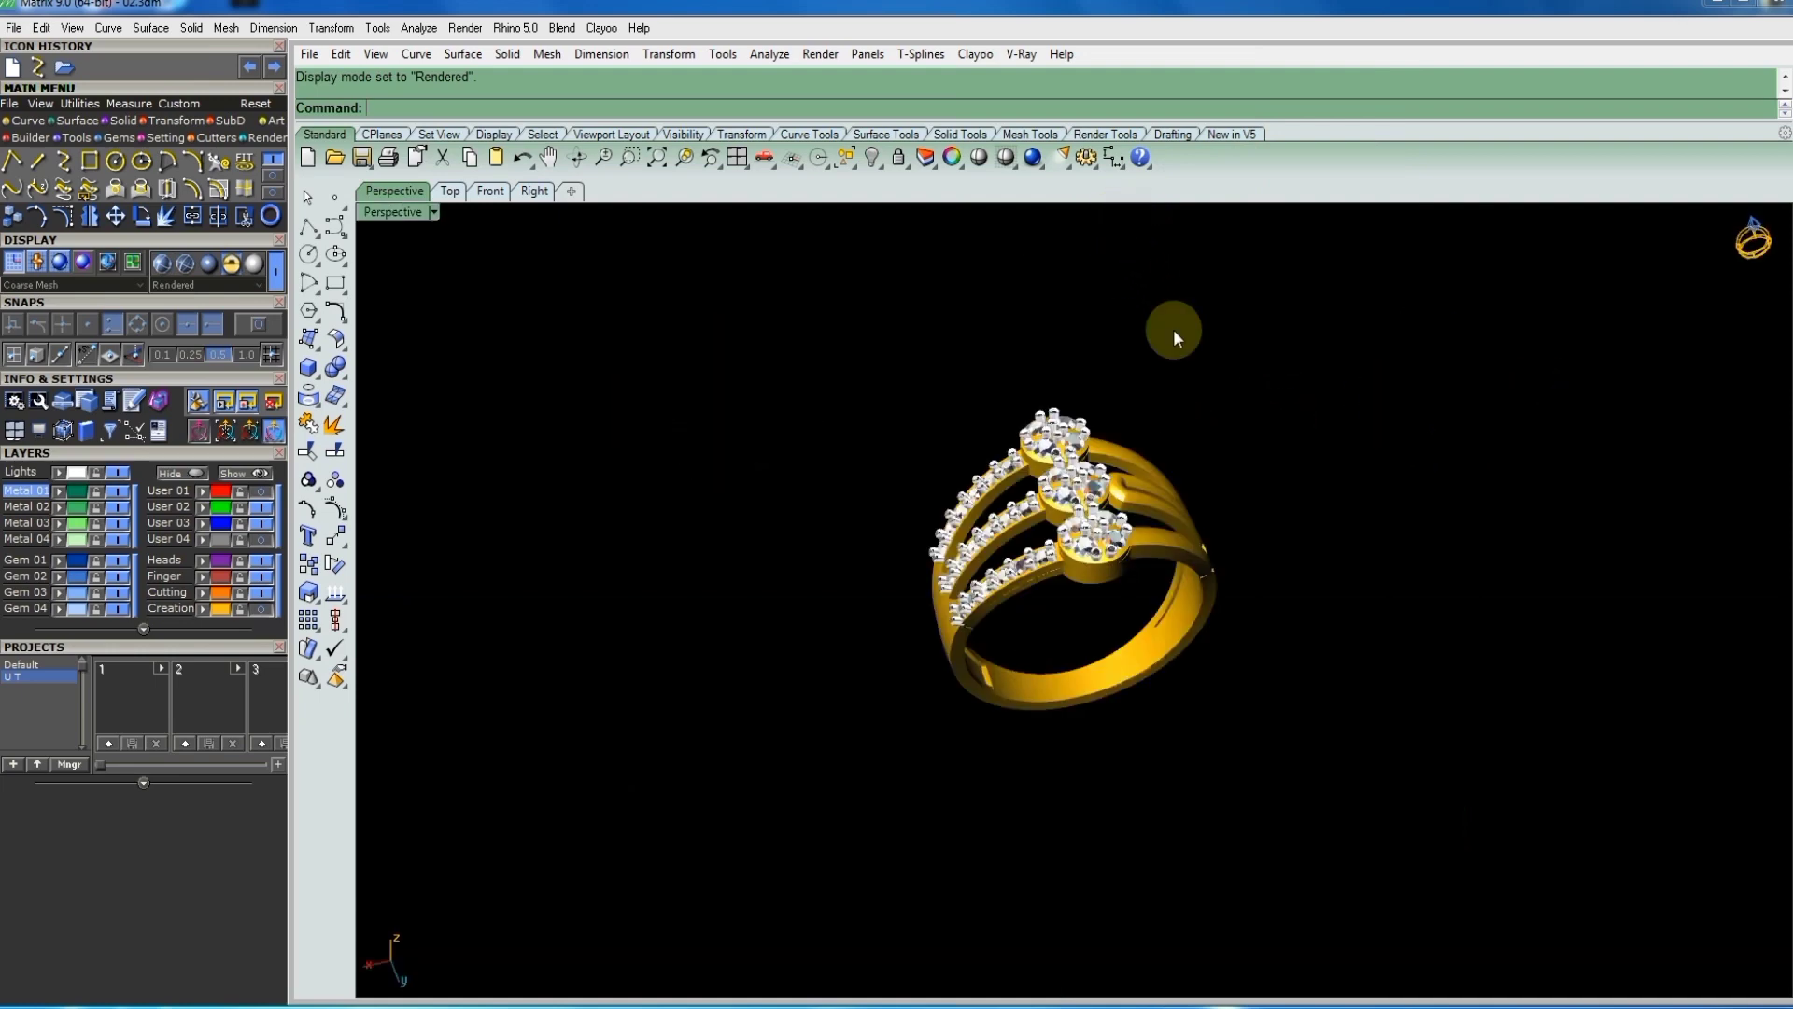
mouse_move(1170, 329)
right_down()
mouse_move(1274, 497)
mouse_move(952, 464)
mouse_move(784, 388)
mouse_move(700, 424)
mouse_move(660, 496)
mouse_move(665, 535)
right_up()
mouse_move(1201, 500)
right_down()
mouse_move(1385, 608)
mouse_move(1320, 632)
mouse_move(1219, 623)
mouse_move(1189, 392)
mouse_move(1201, 780)
mouse_move(1212, 546)
mouse_move(1148, 551)
mouse_move(1285, 480)
mouse_move(1373, 588)
mouse_move(1376, 747)
mouse_move(1245, 564)
mouse_move(1164, 584)
mouse_move(1185, 900)
mouse_move(1123, 903)
mouse_move(1133, 880)
mouse_move(1173, 912)
mouse_move(1241, 853)
right_up()
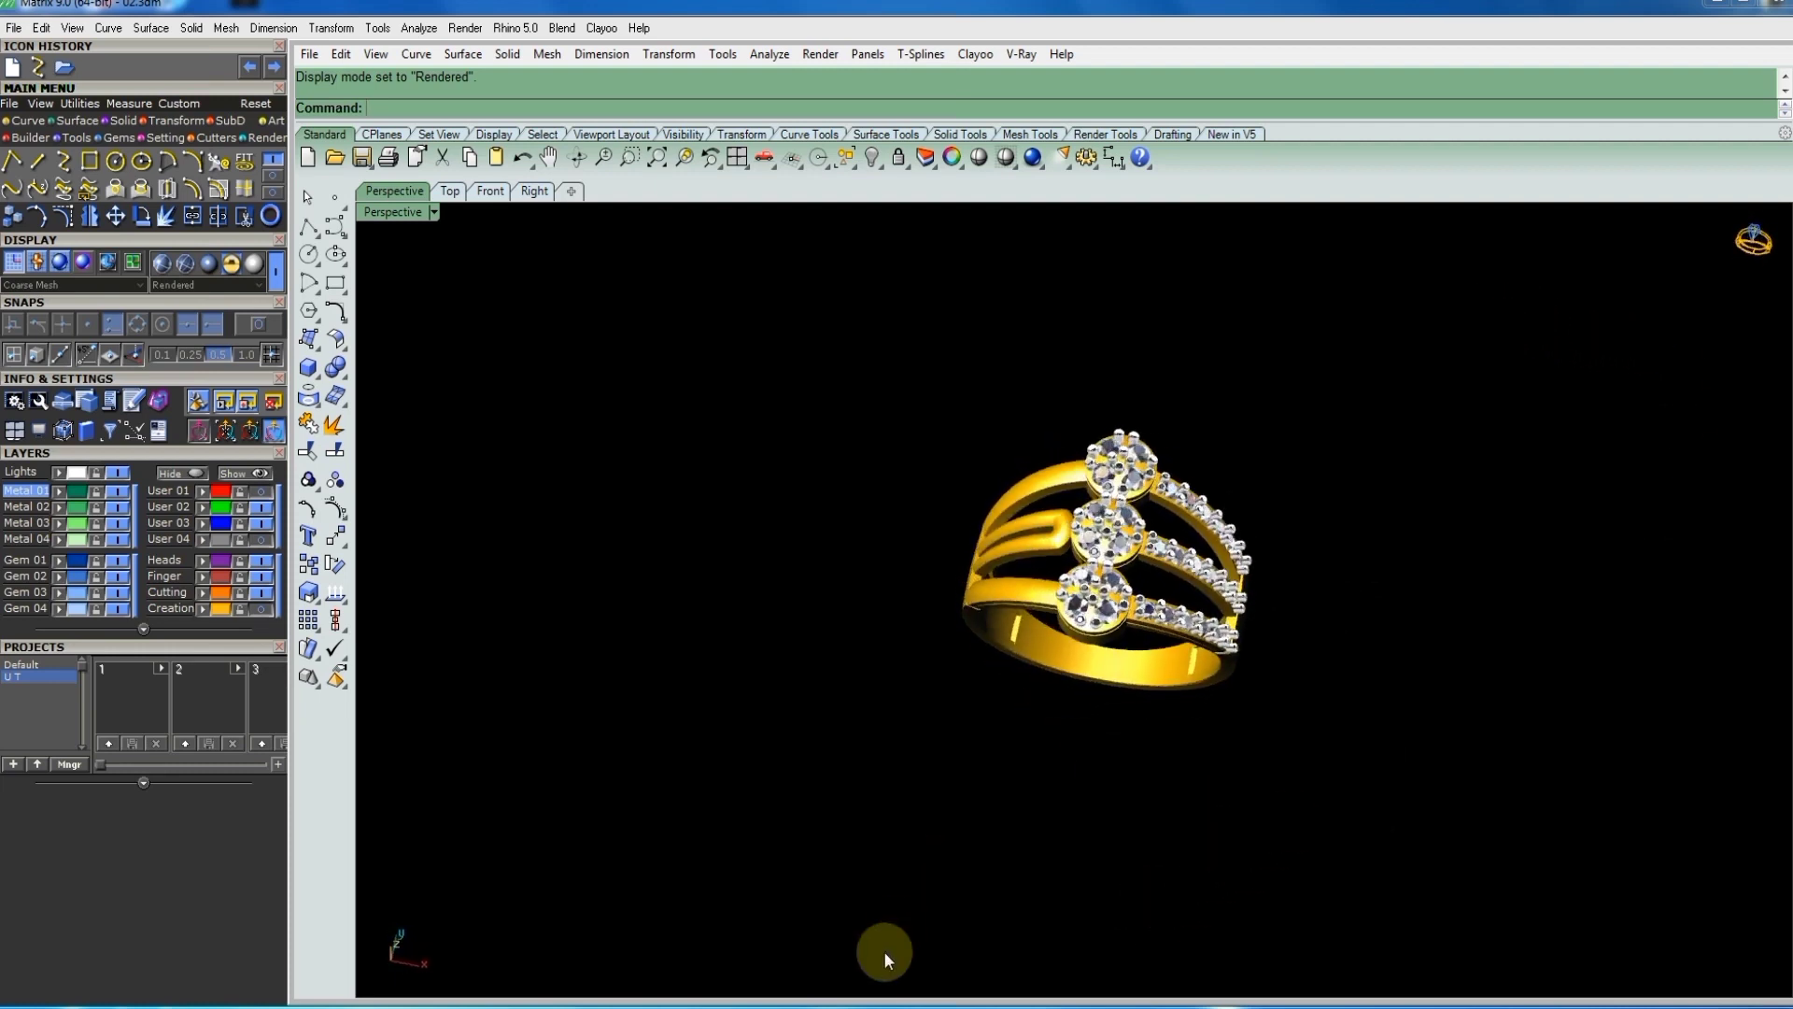
right_drag(1097, 668, 1176, 653)
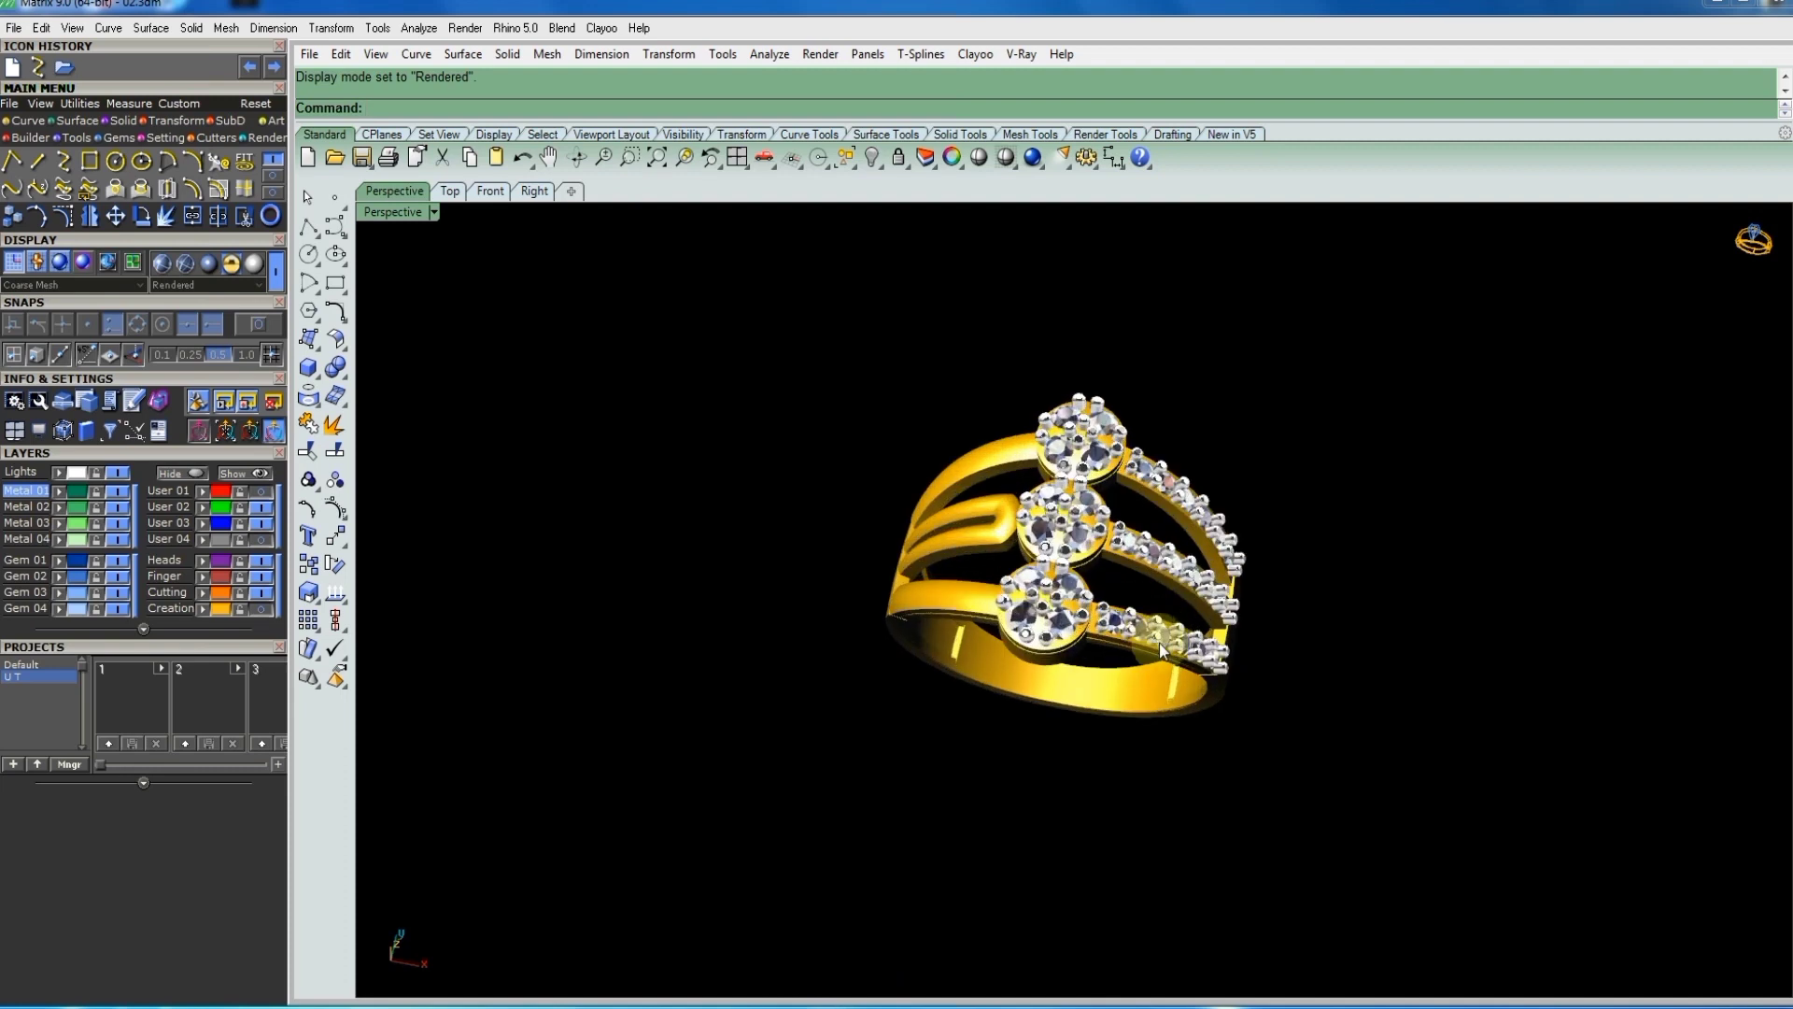
- Switch to the Top view, zoom in, and pan the ring upward
key(ctrl+F1)
scroll(1194, 509, down, 2)
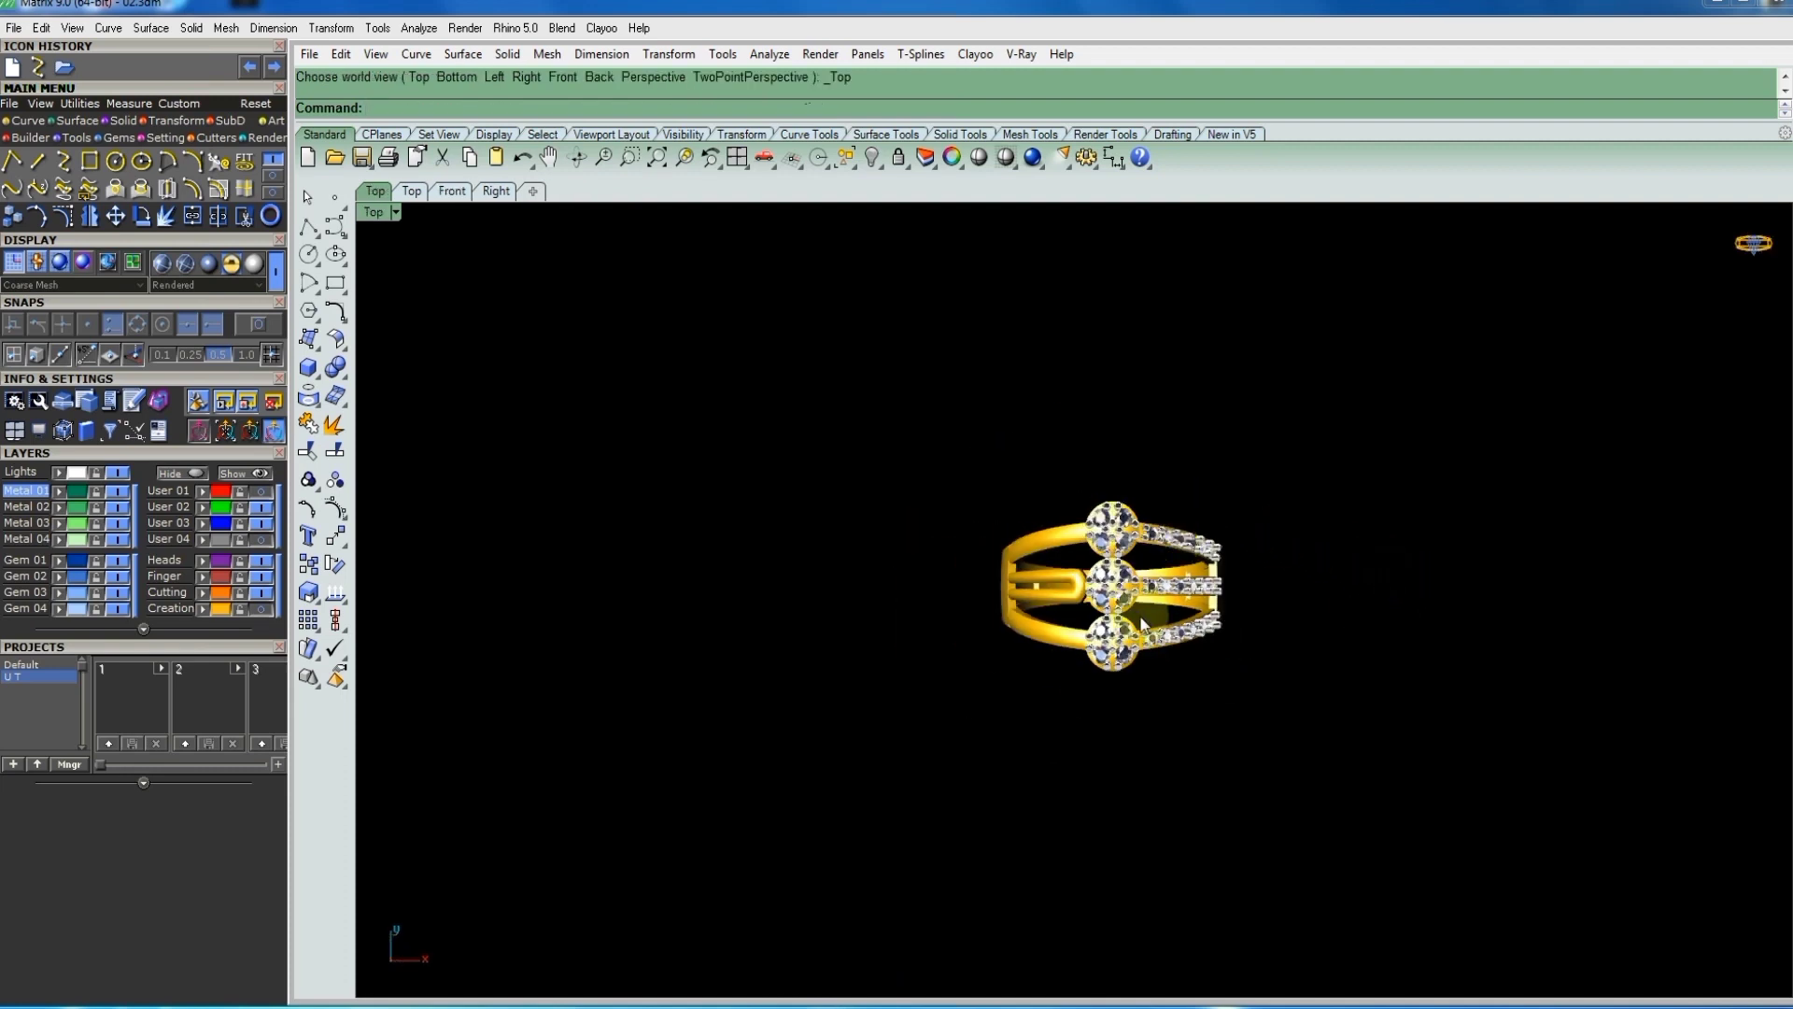
mouse_move(1242, 633)
right_down()
mouse_move(1153, 469)
mouse_move(1239, 590)
right_up()
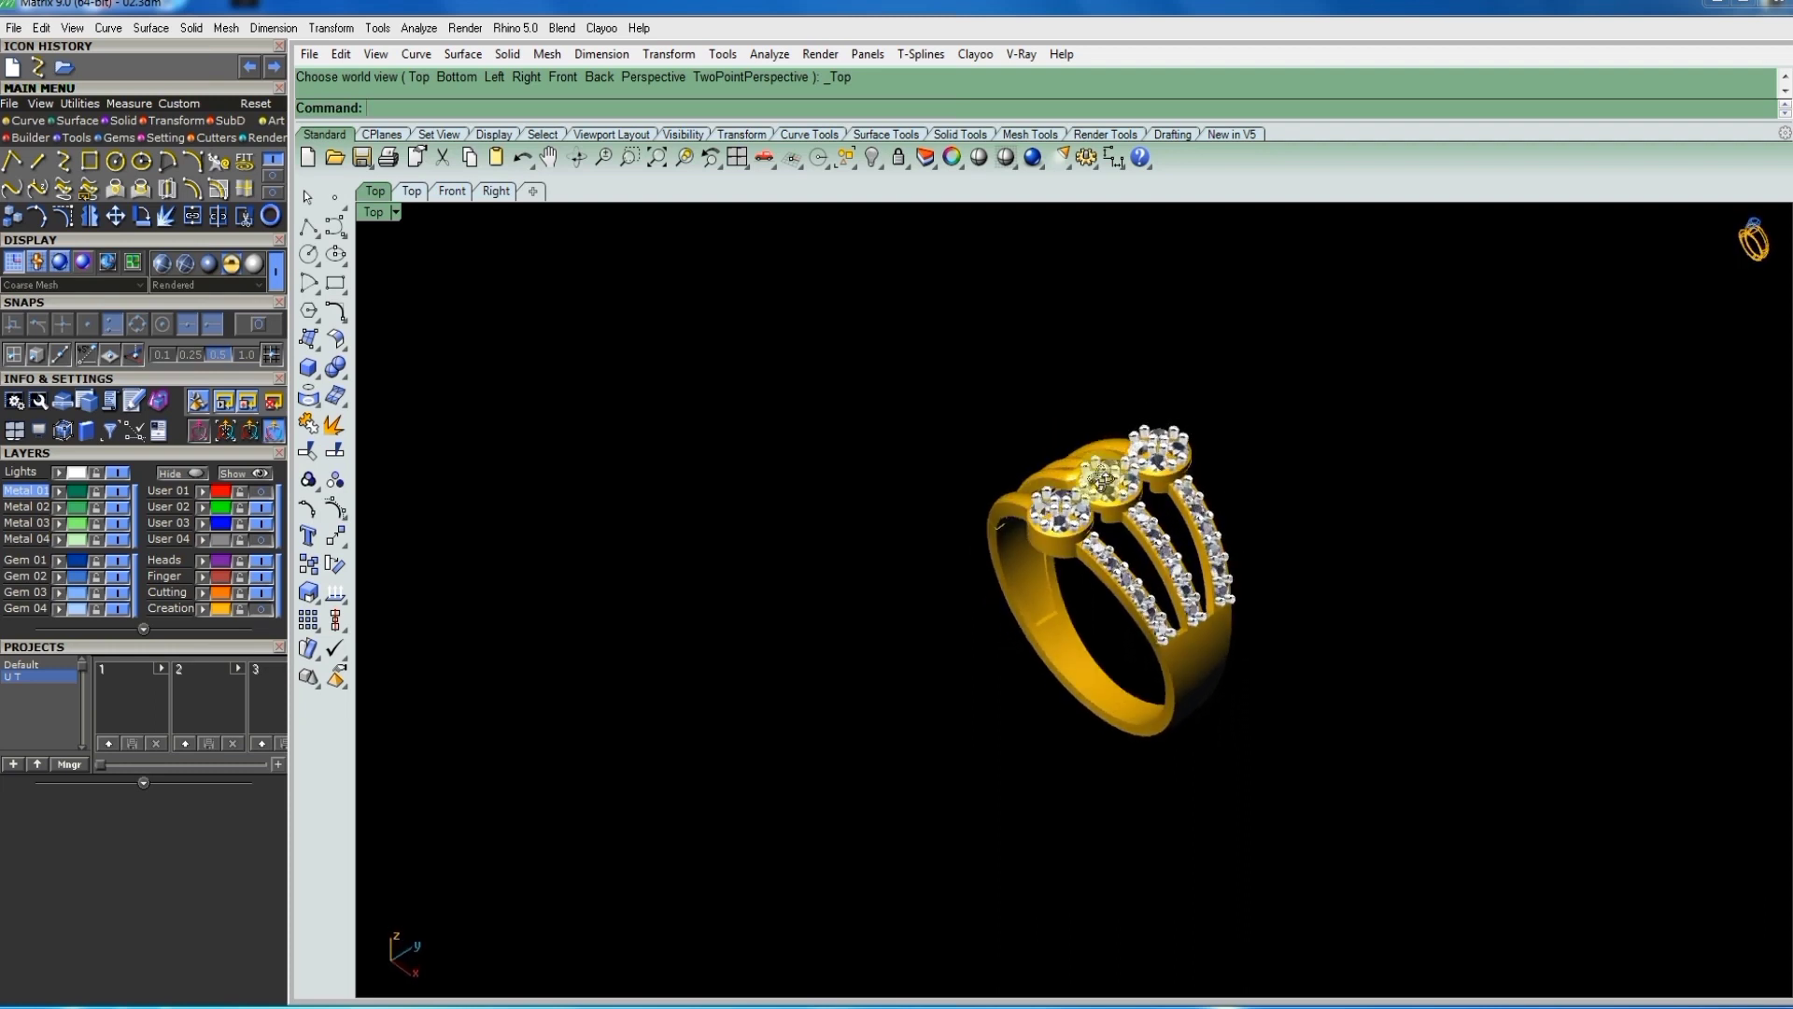
right_click(1247, 603)
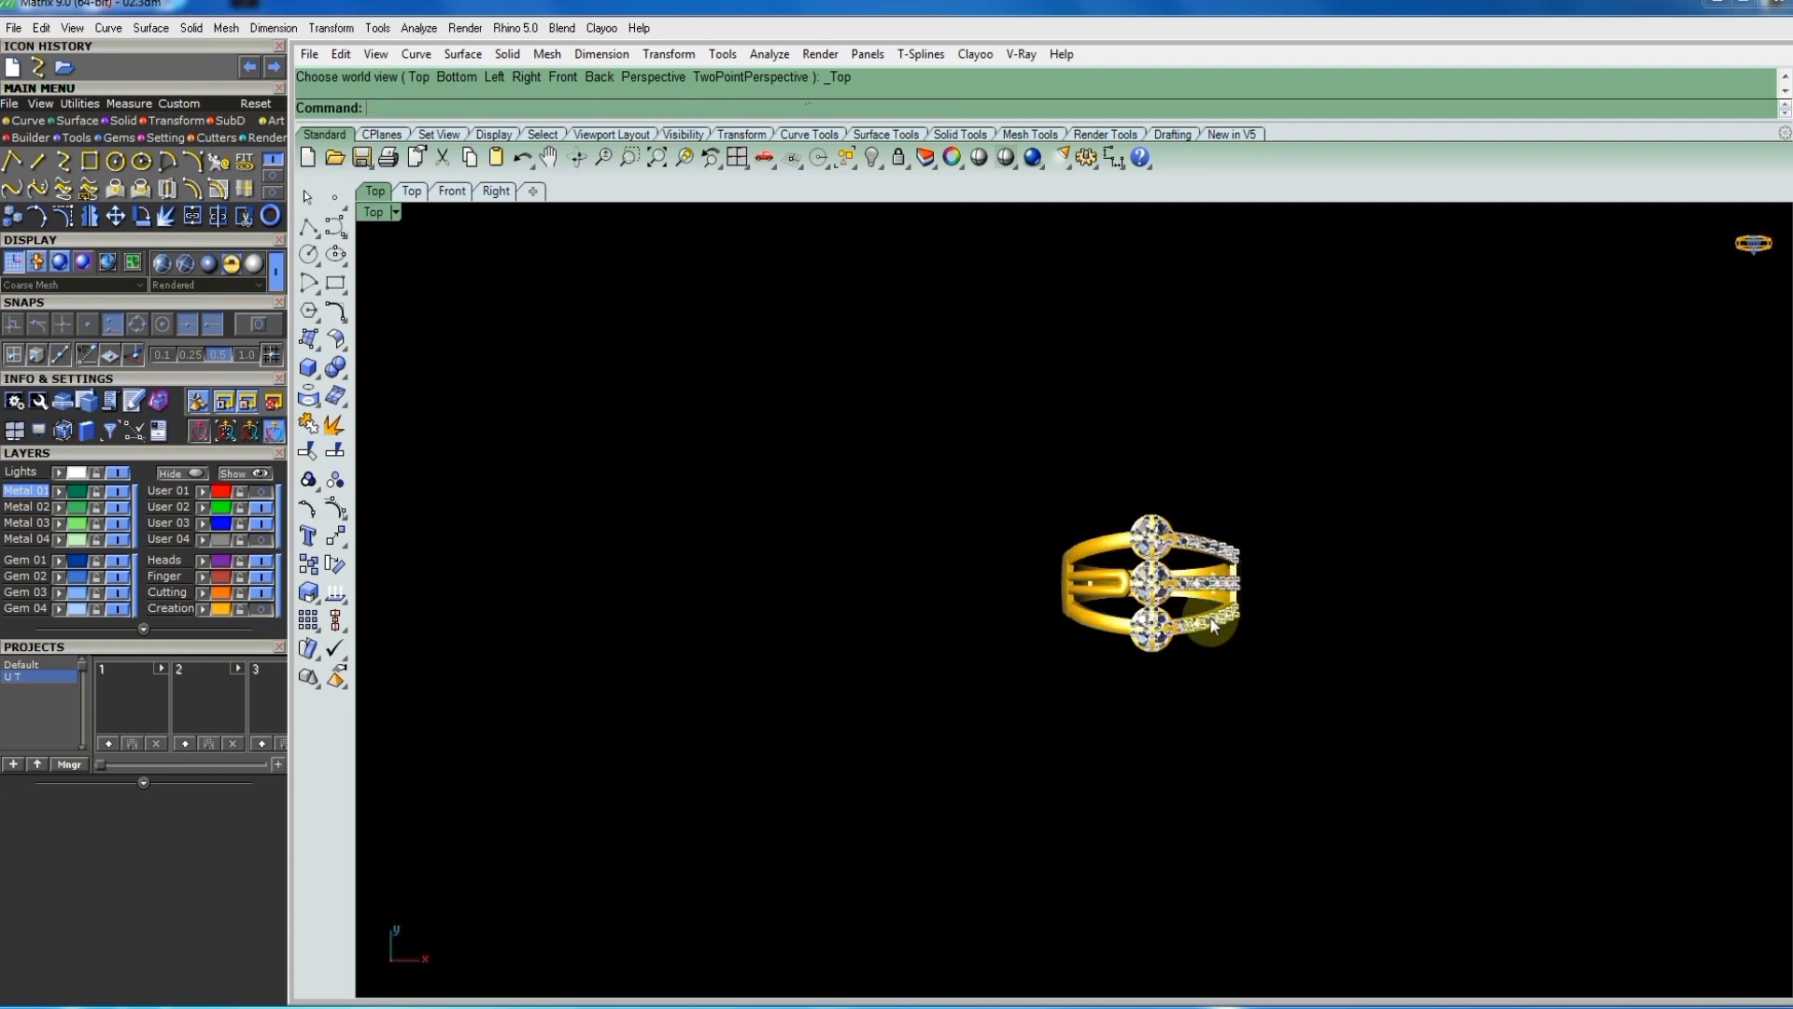
scroll(1211, 624, up, 2)
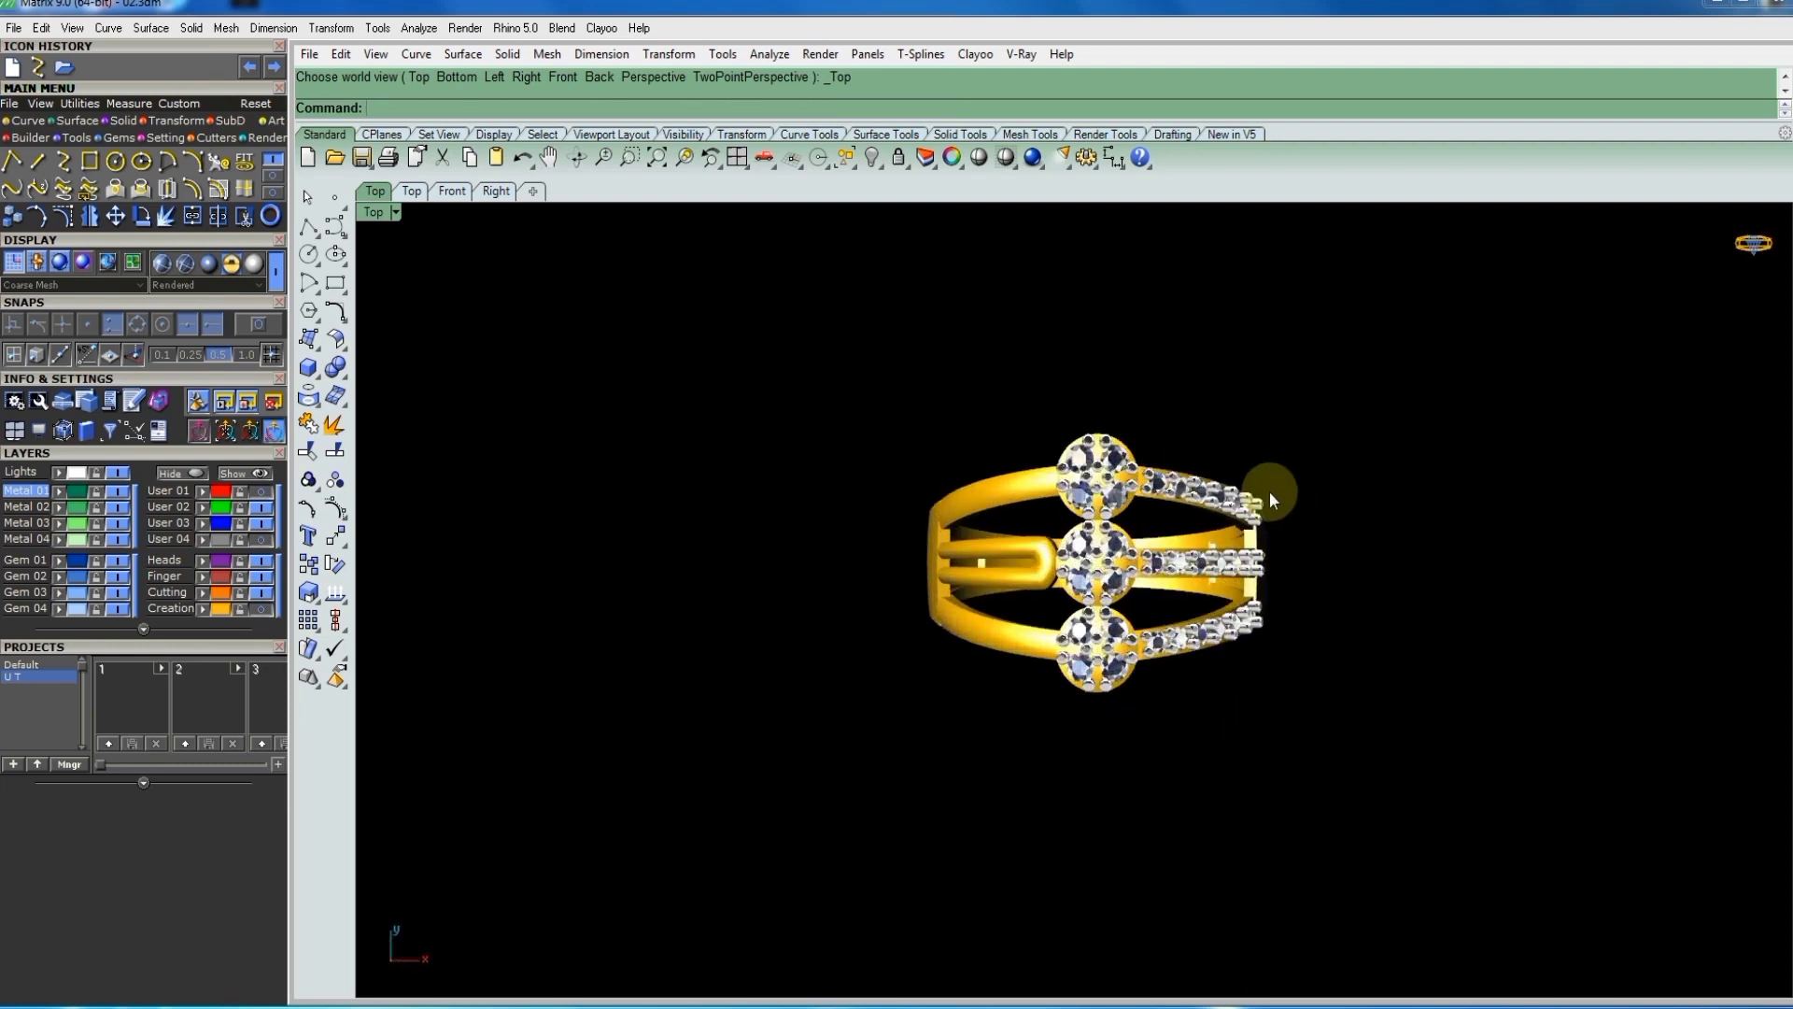
scroll(1200, 467, up, 2)
right_drag(1116, 721, 1118, 651)
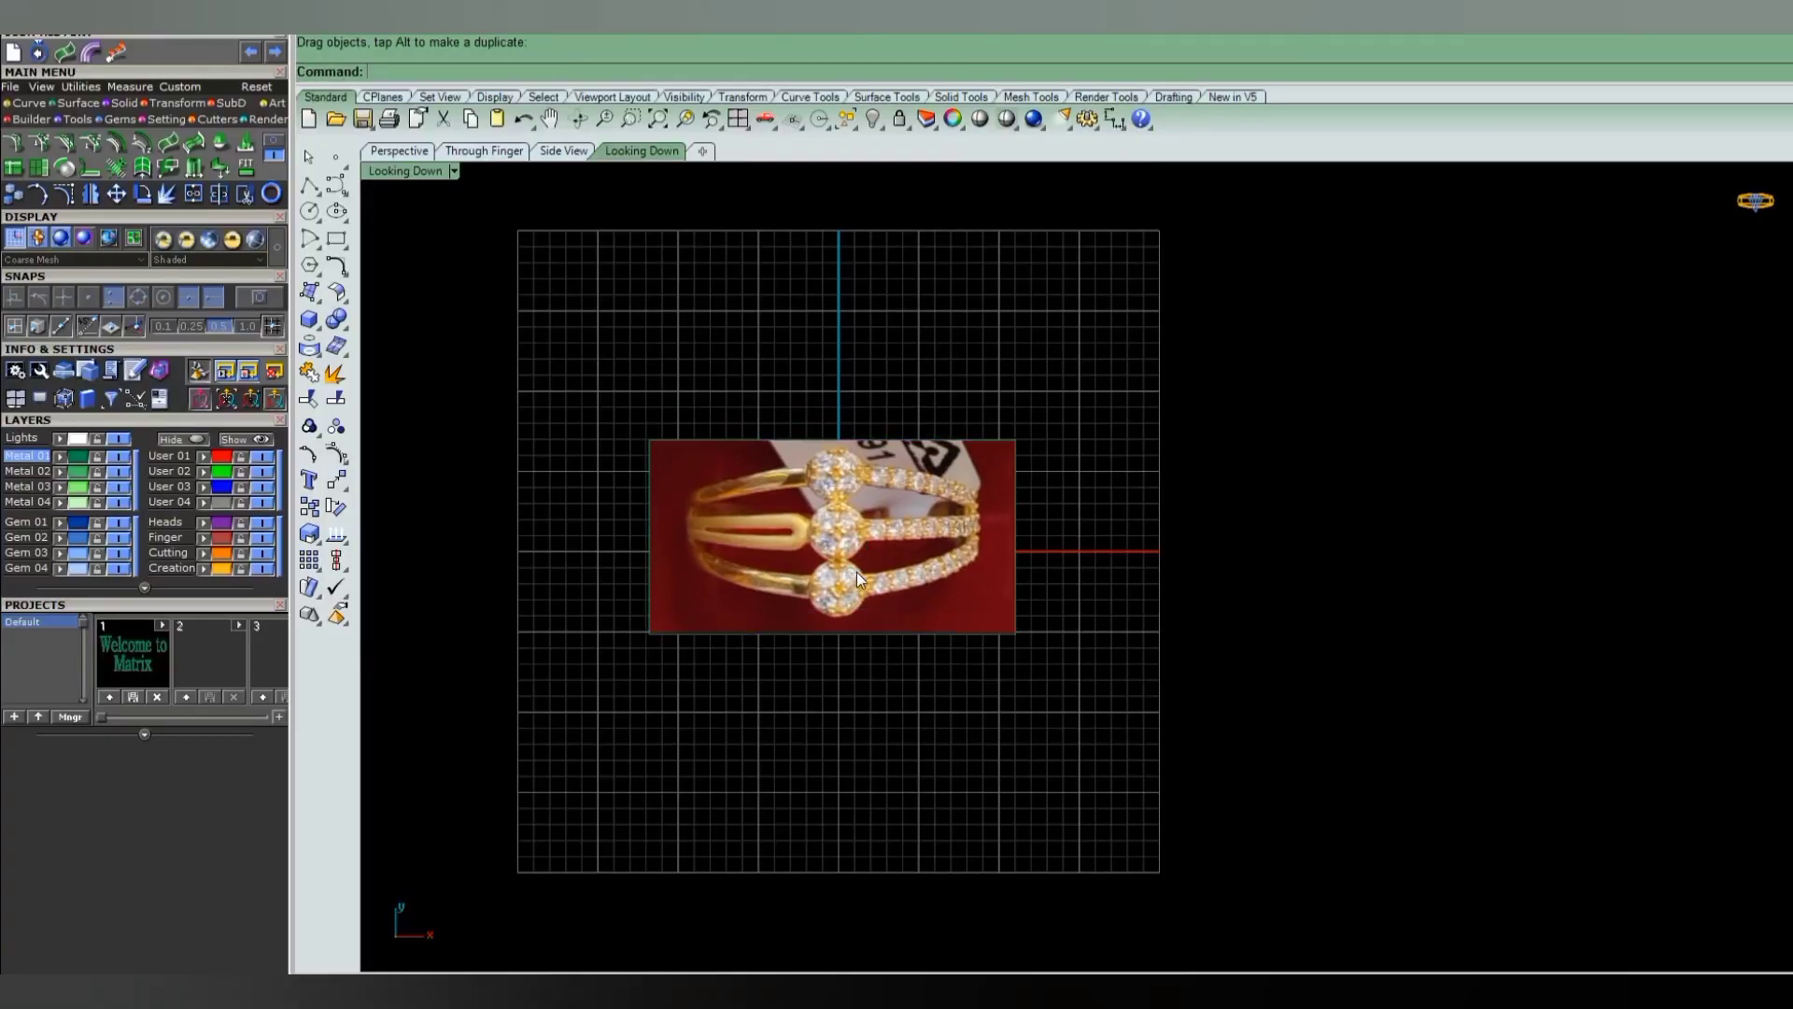
- Return to four views and draw a 15.4-diameter circle centred on the Front view origin
click(758, 133)
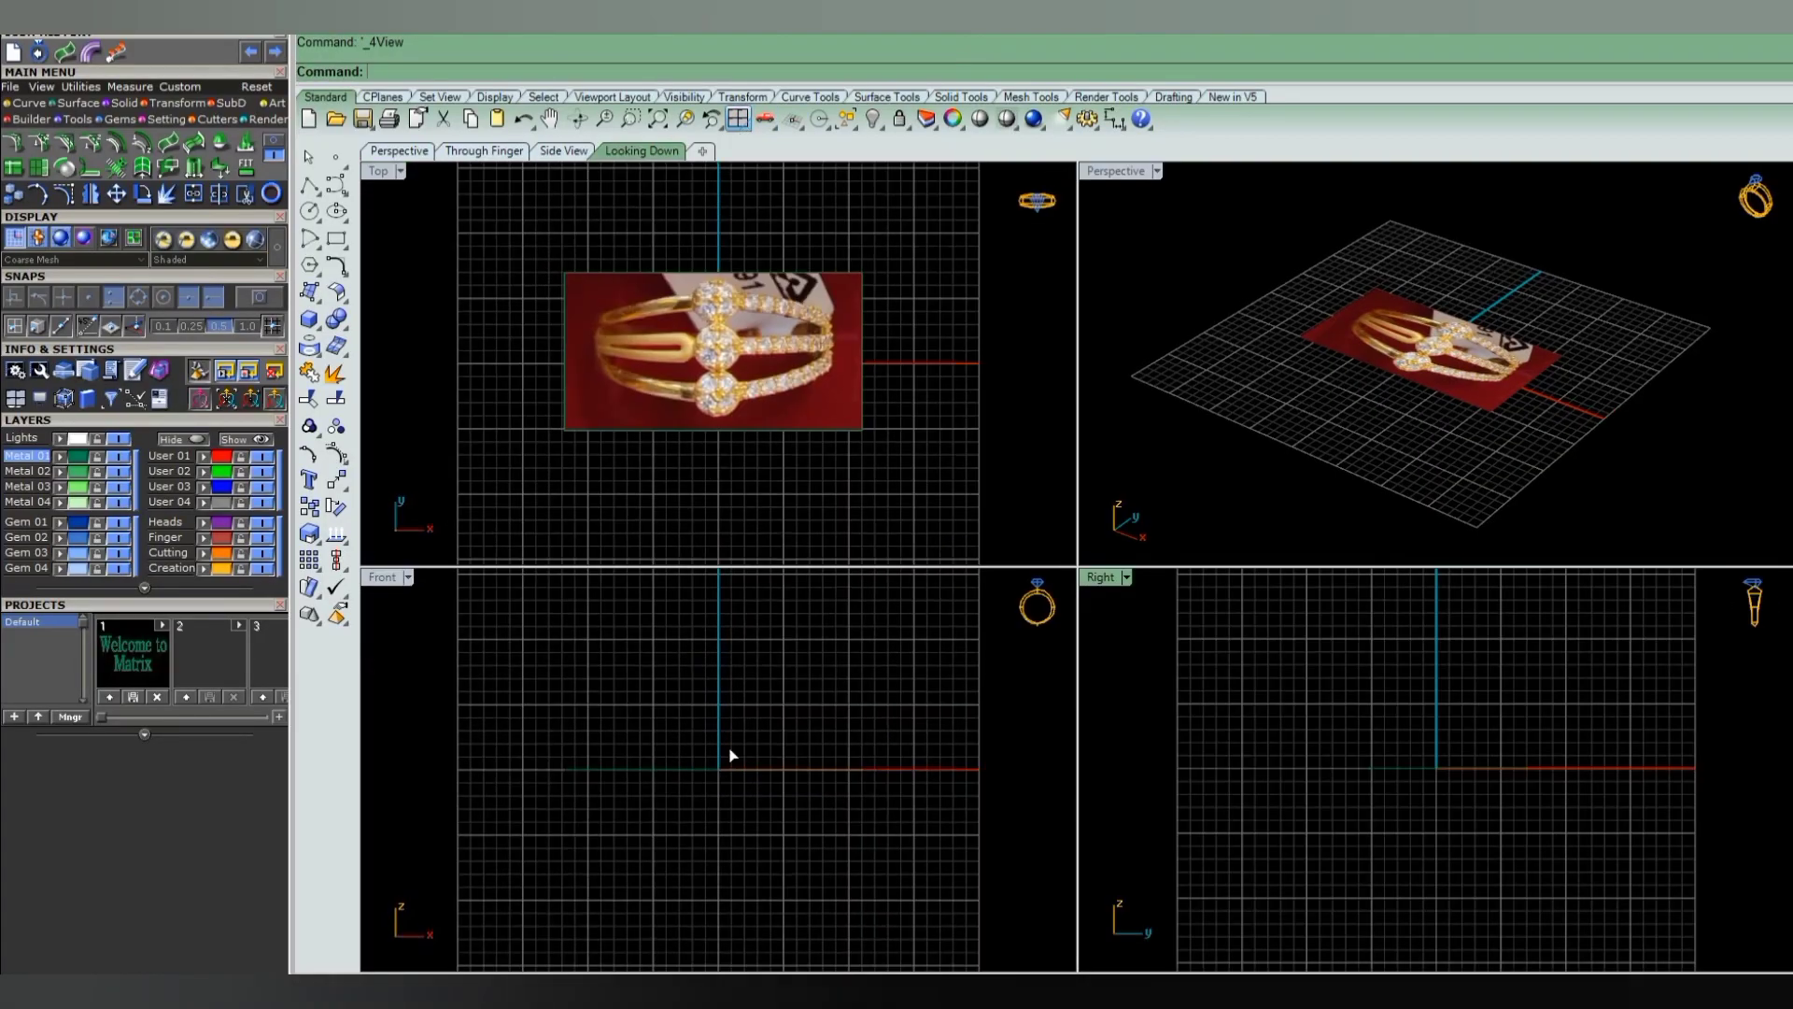
text(Circle)
key(Return)
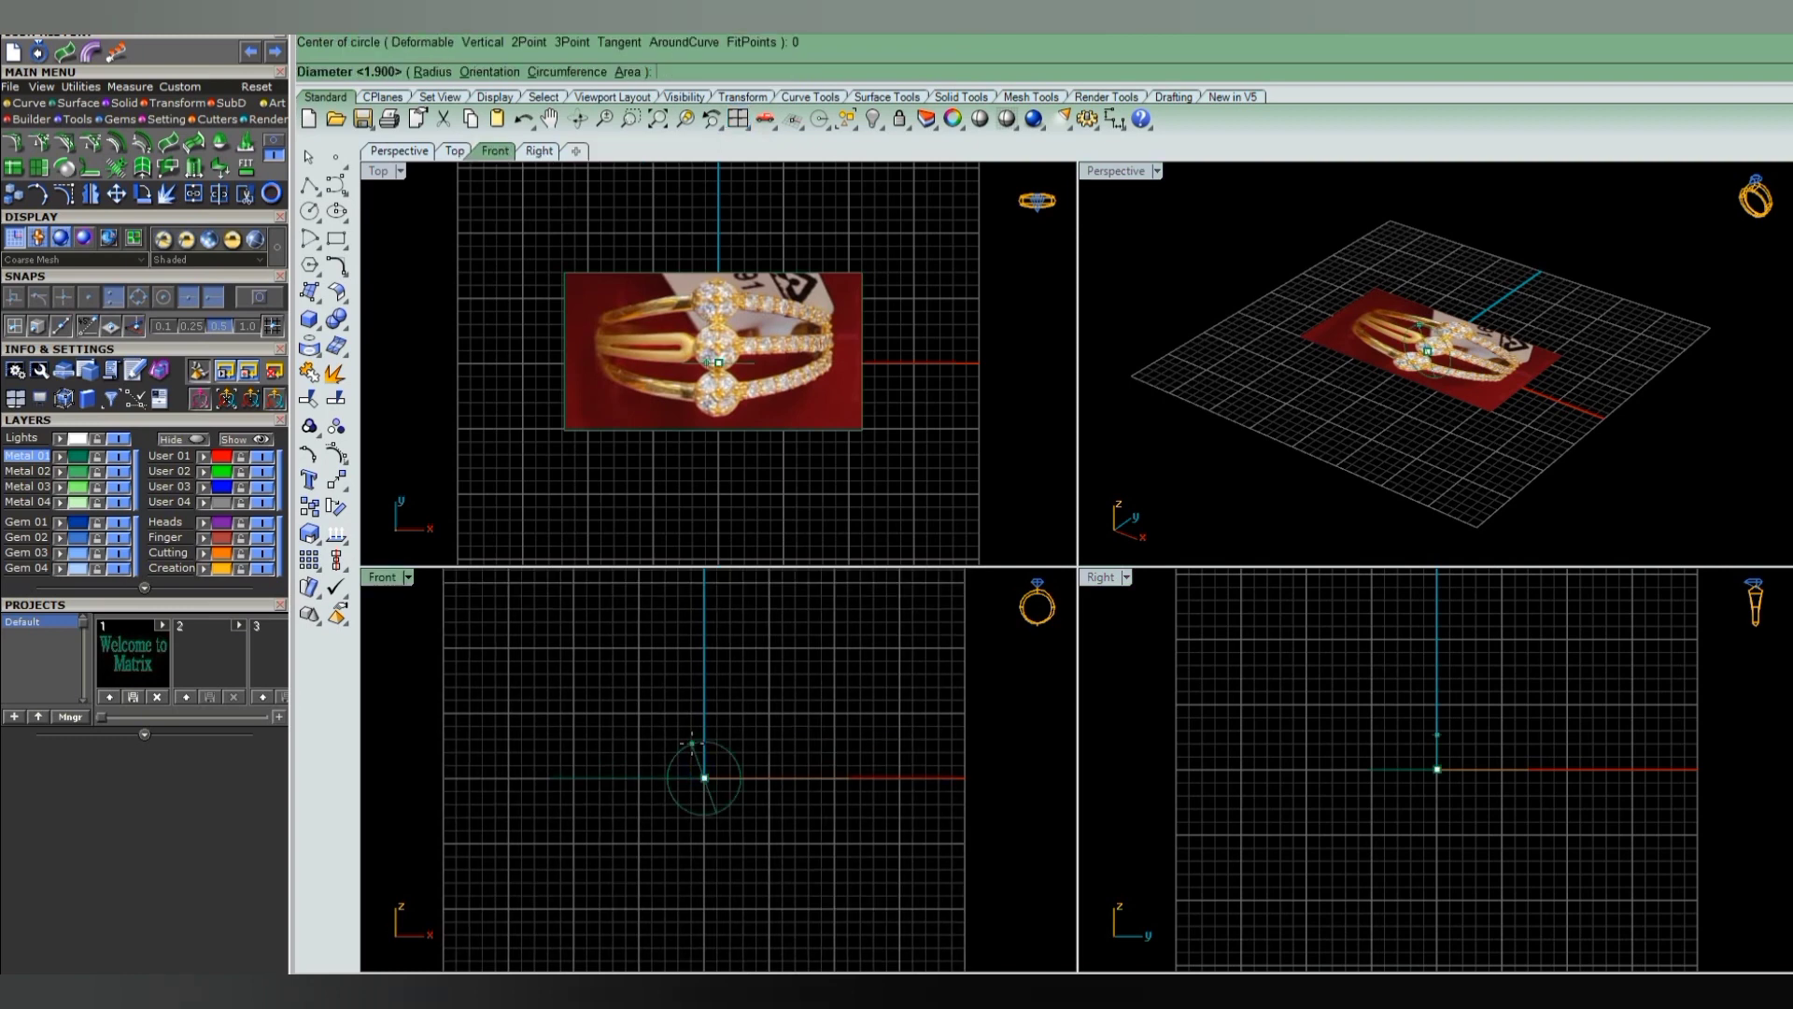
click(704, 777)
text(15)
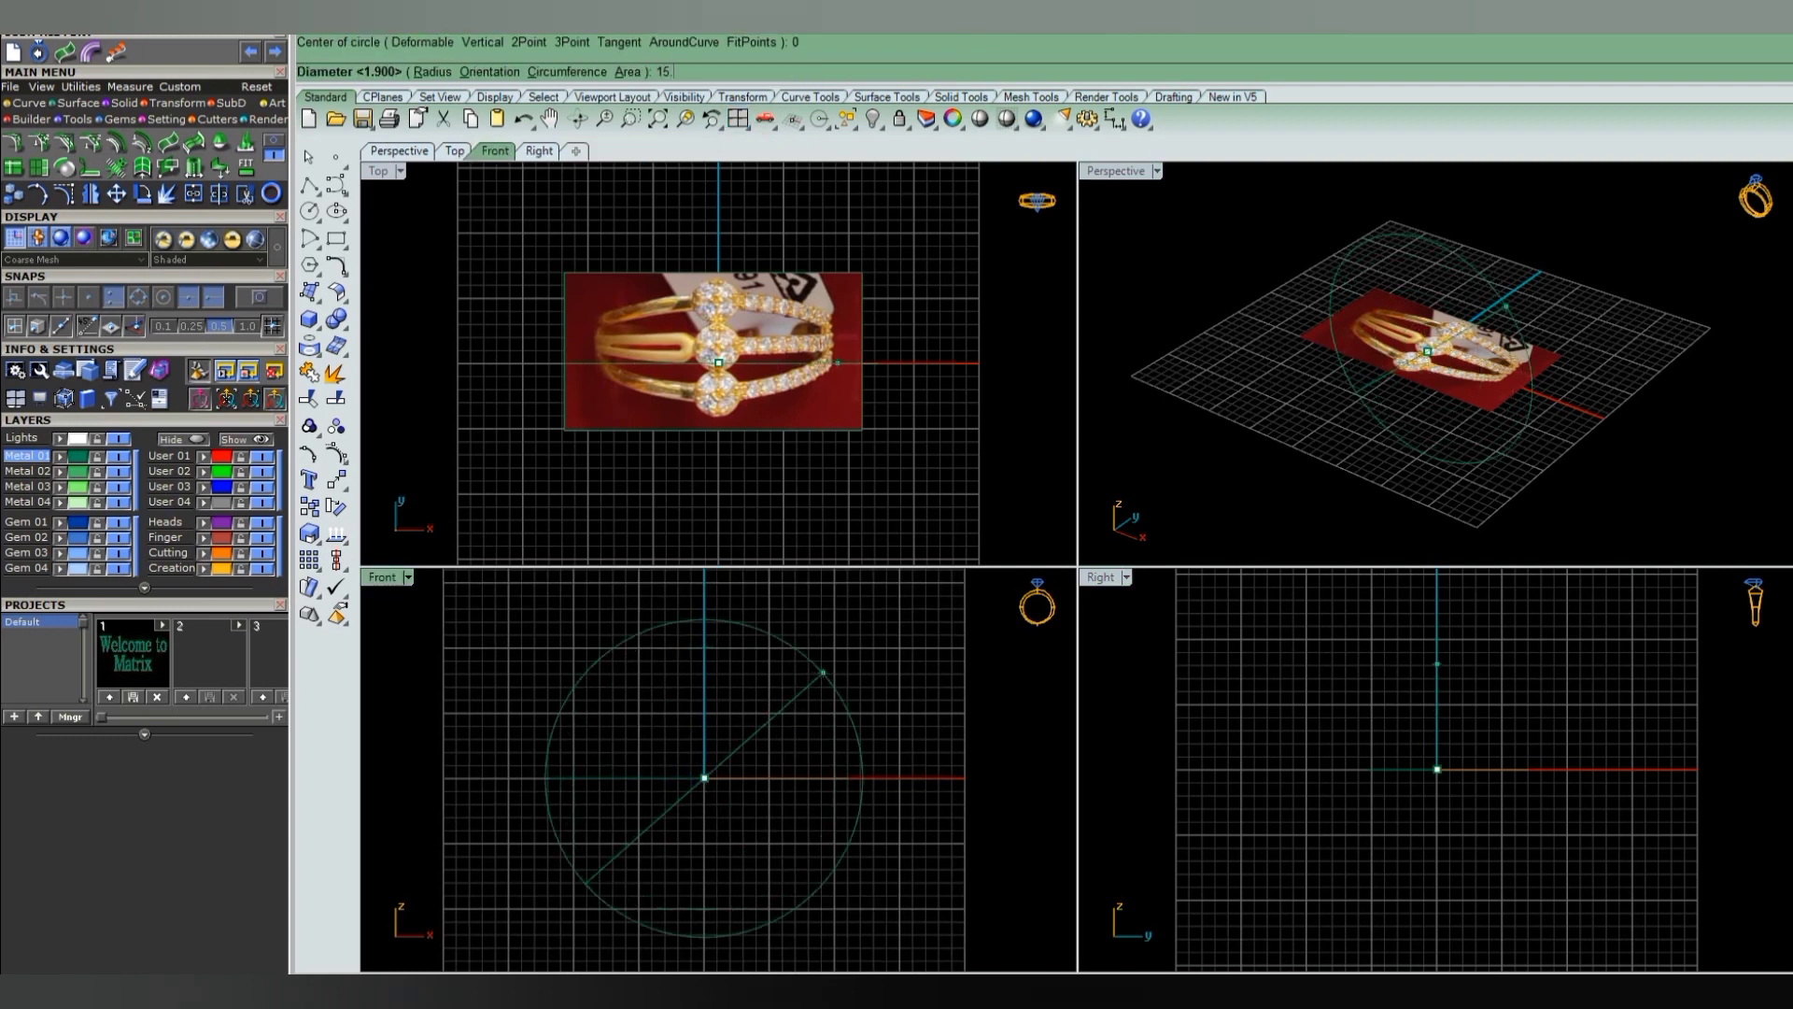
text(4)
key(Return)
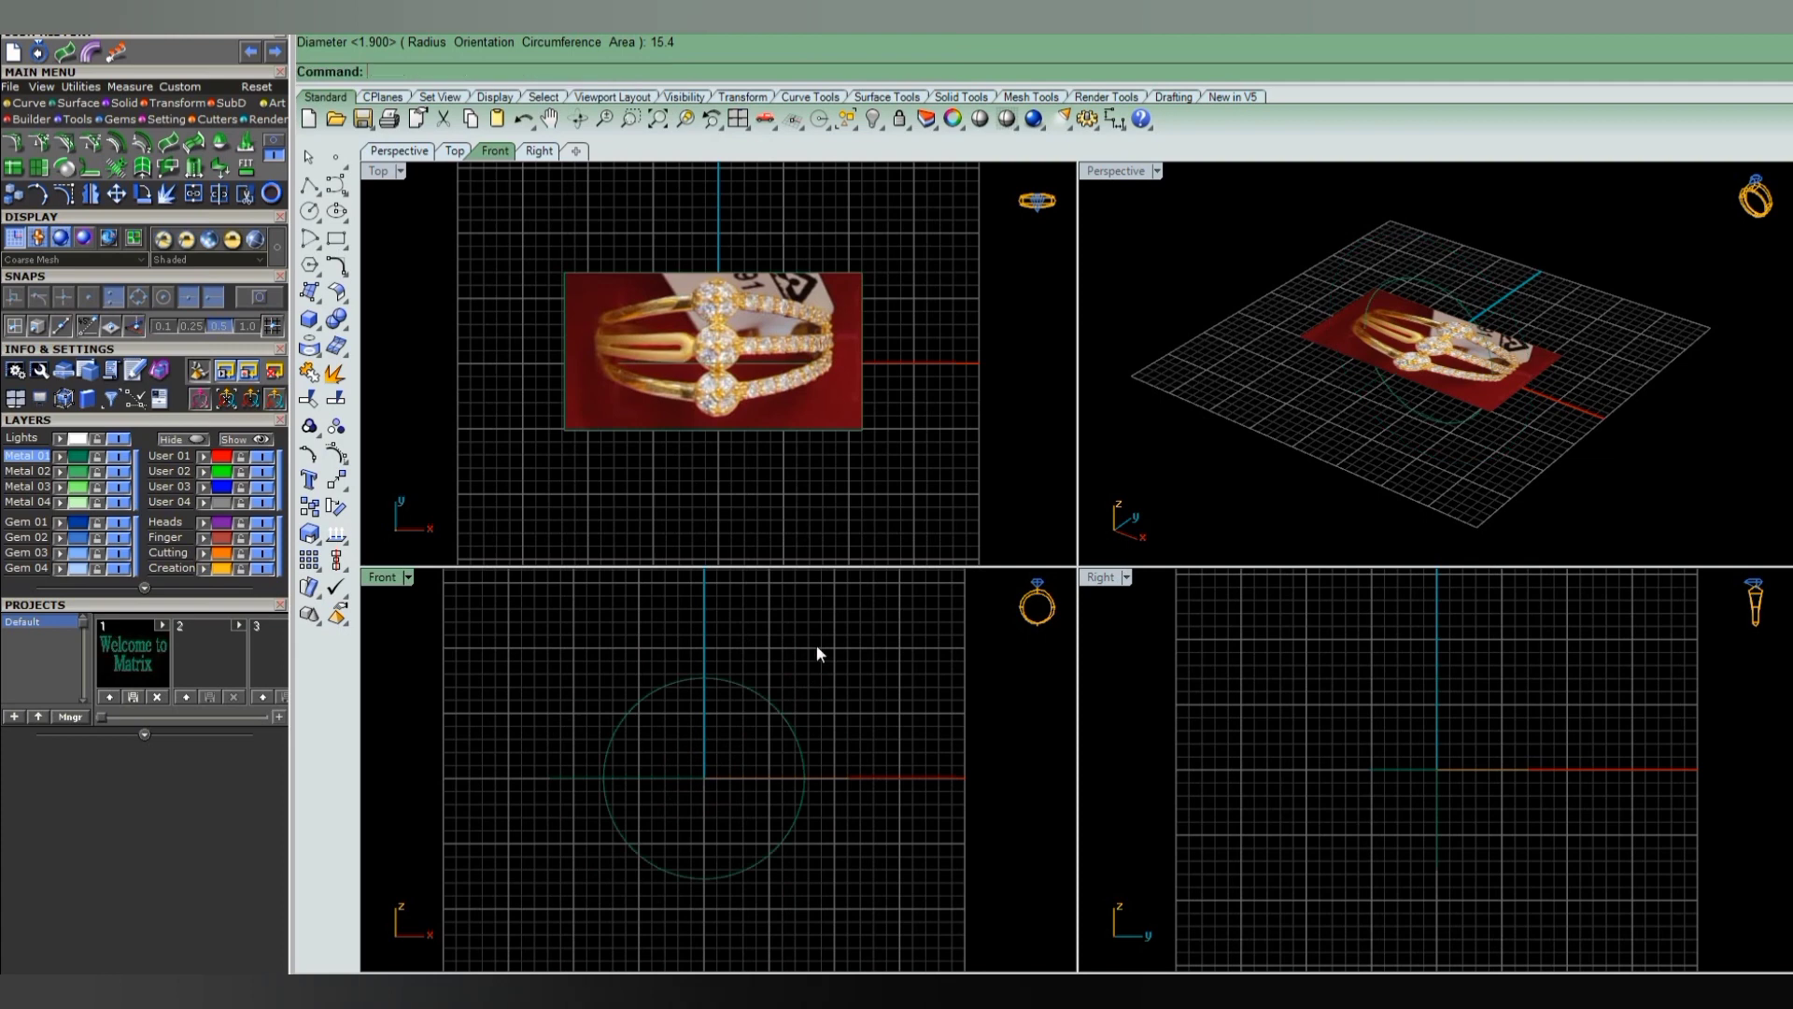
- Hide the grids with F7 and zoom the Front view in on the circle
right_click(375, 341)
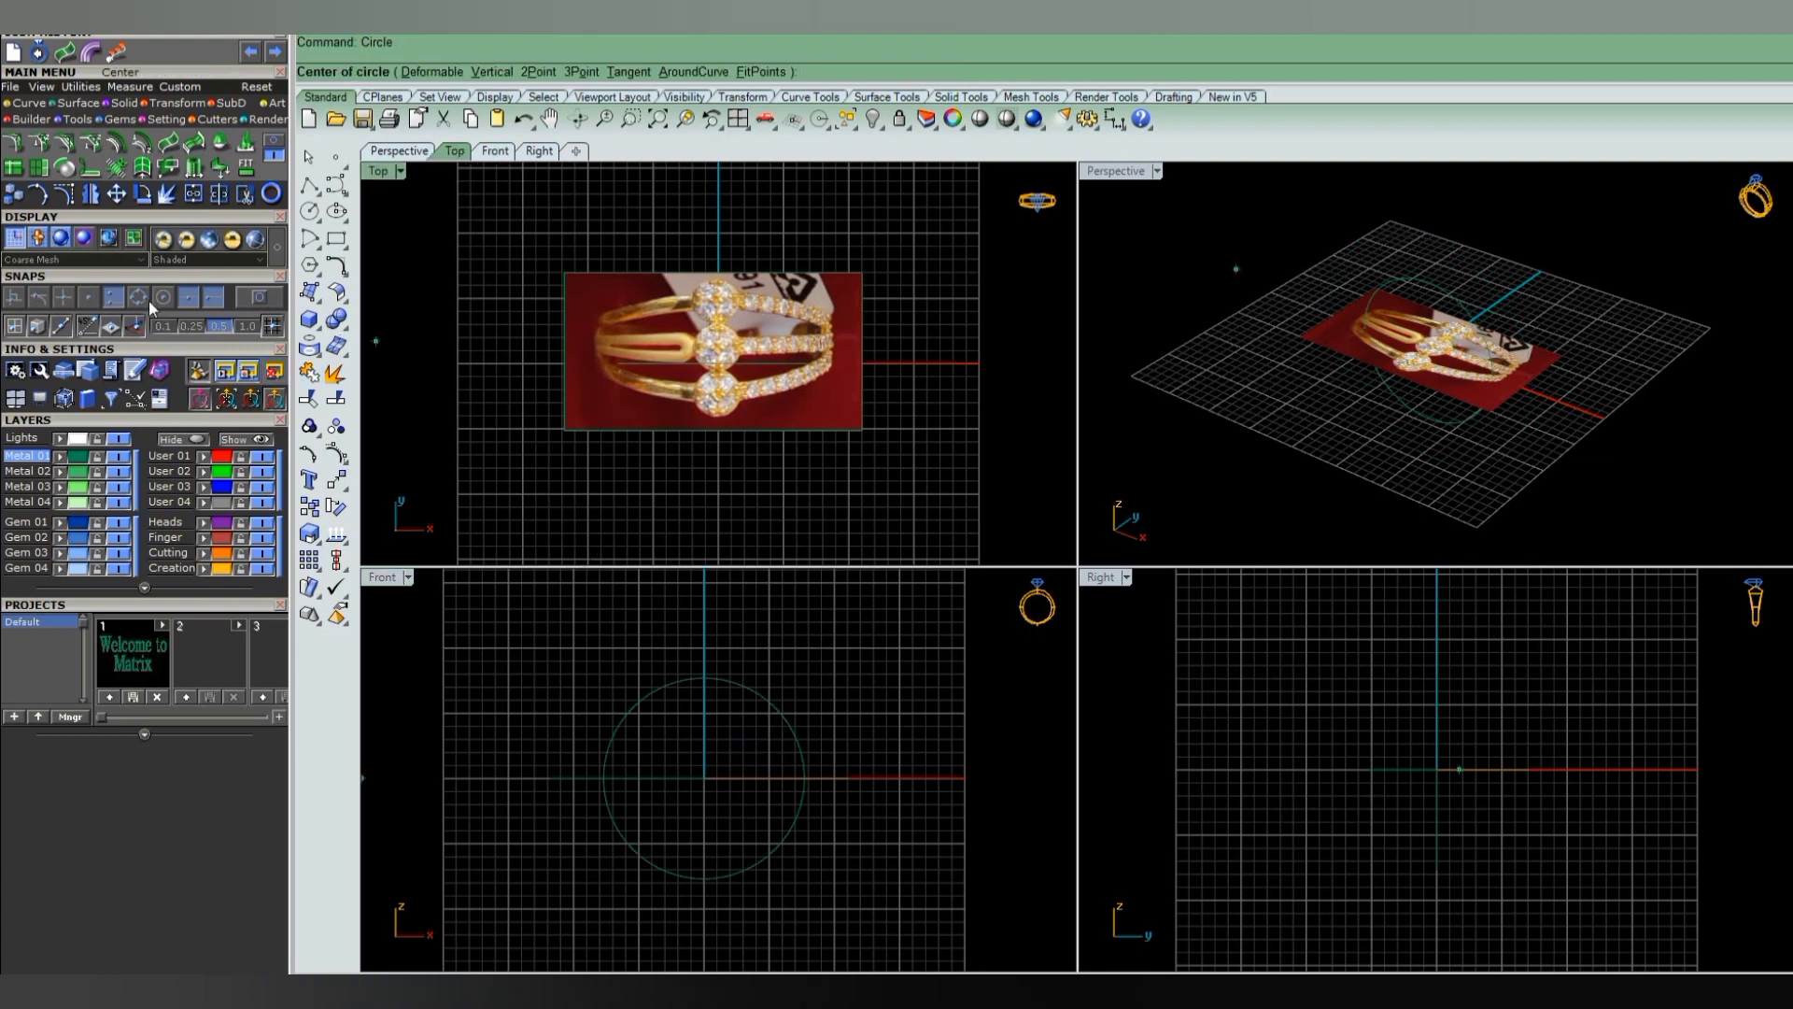
click(536, 73)
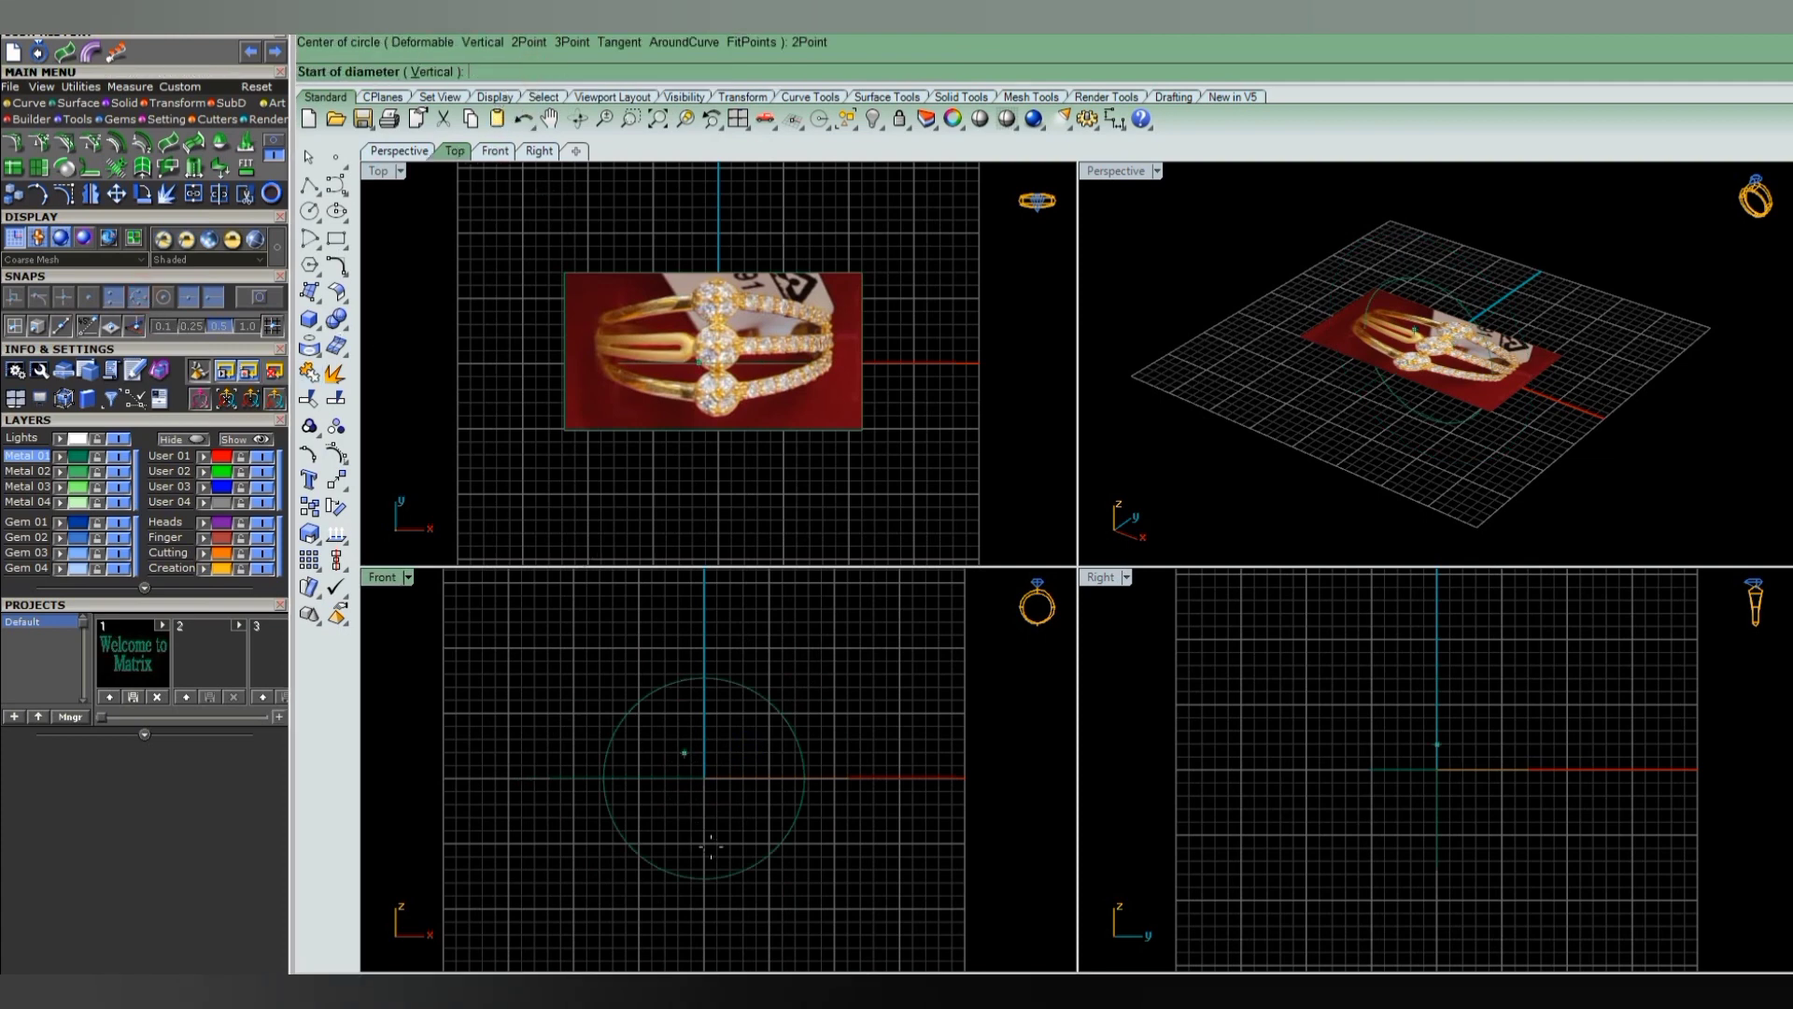
key(Escape)
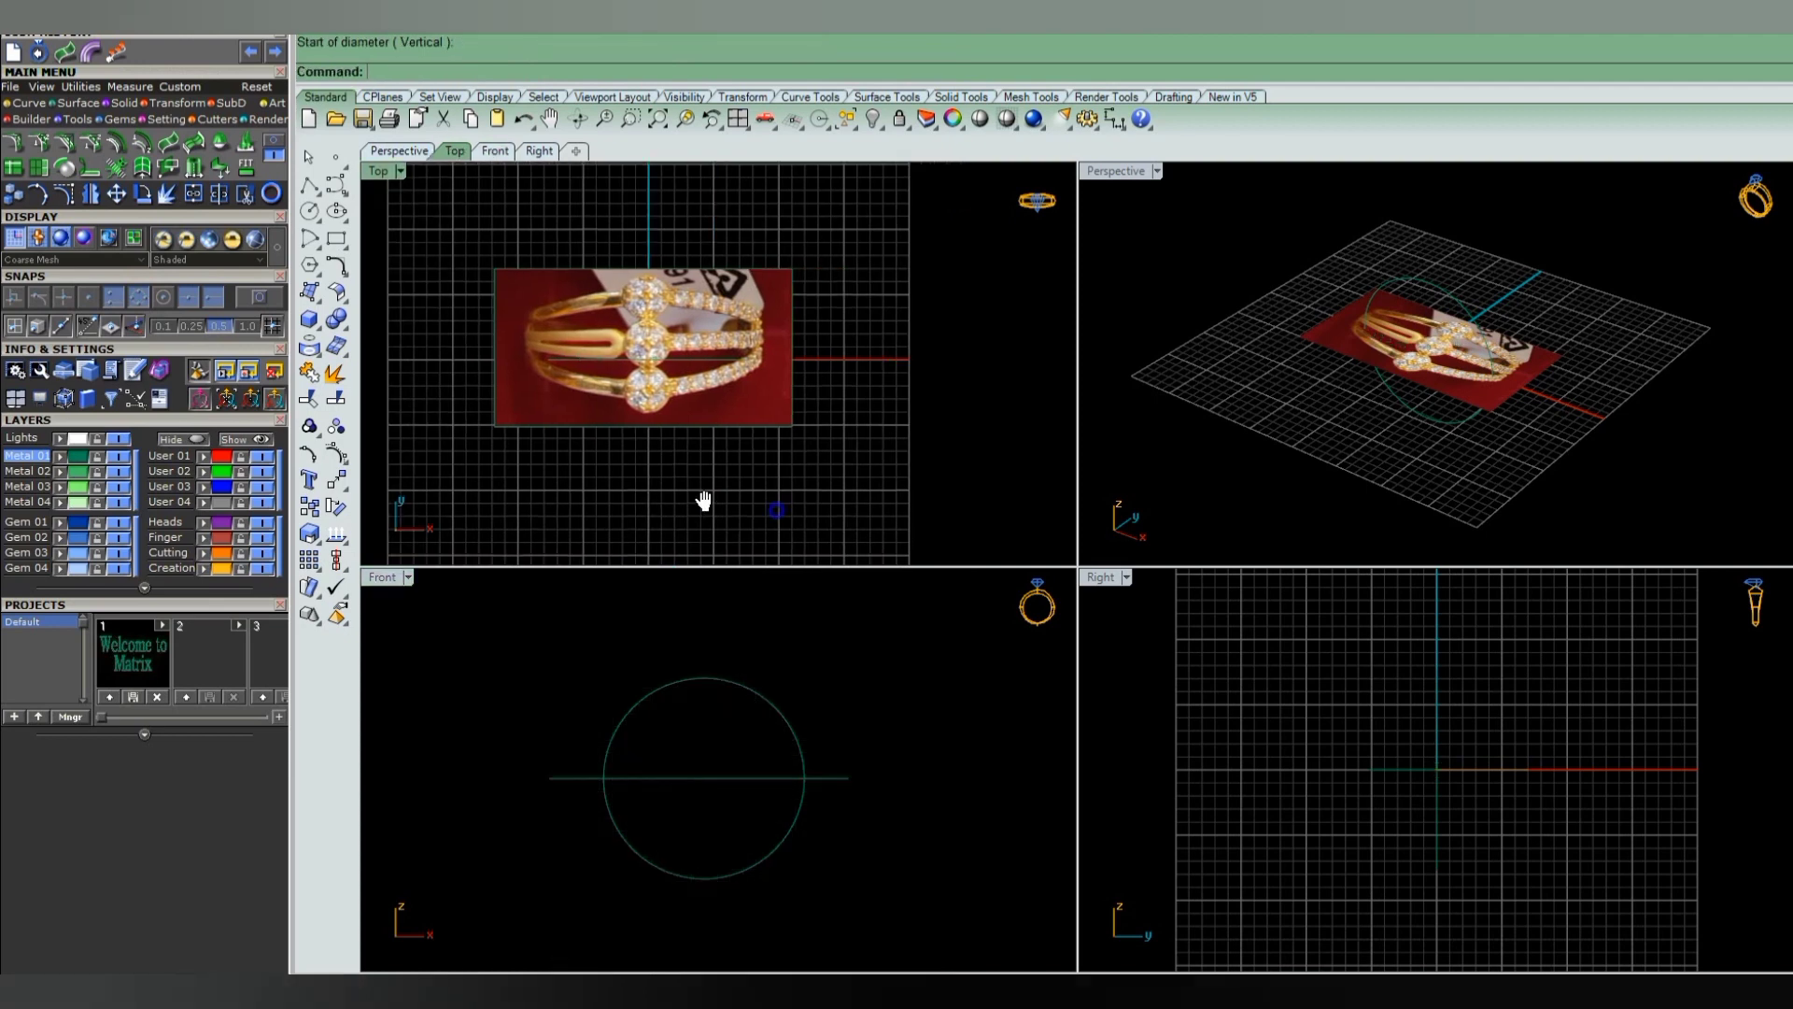
right_drag(1418, 638, 1362, 694)
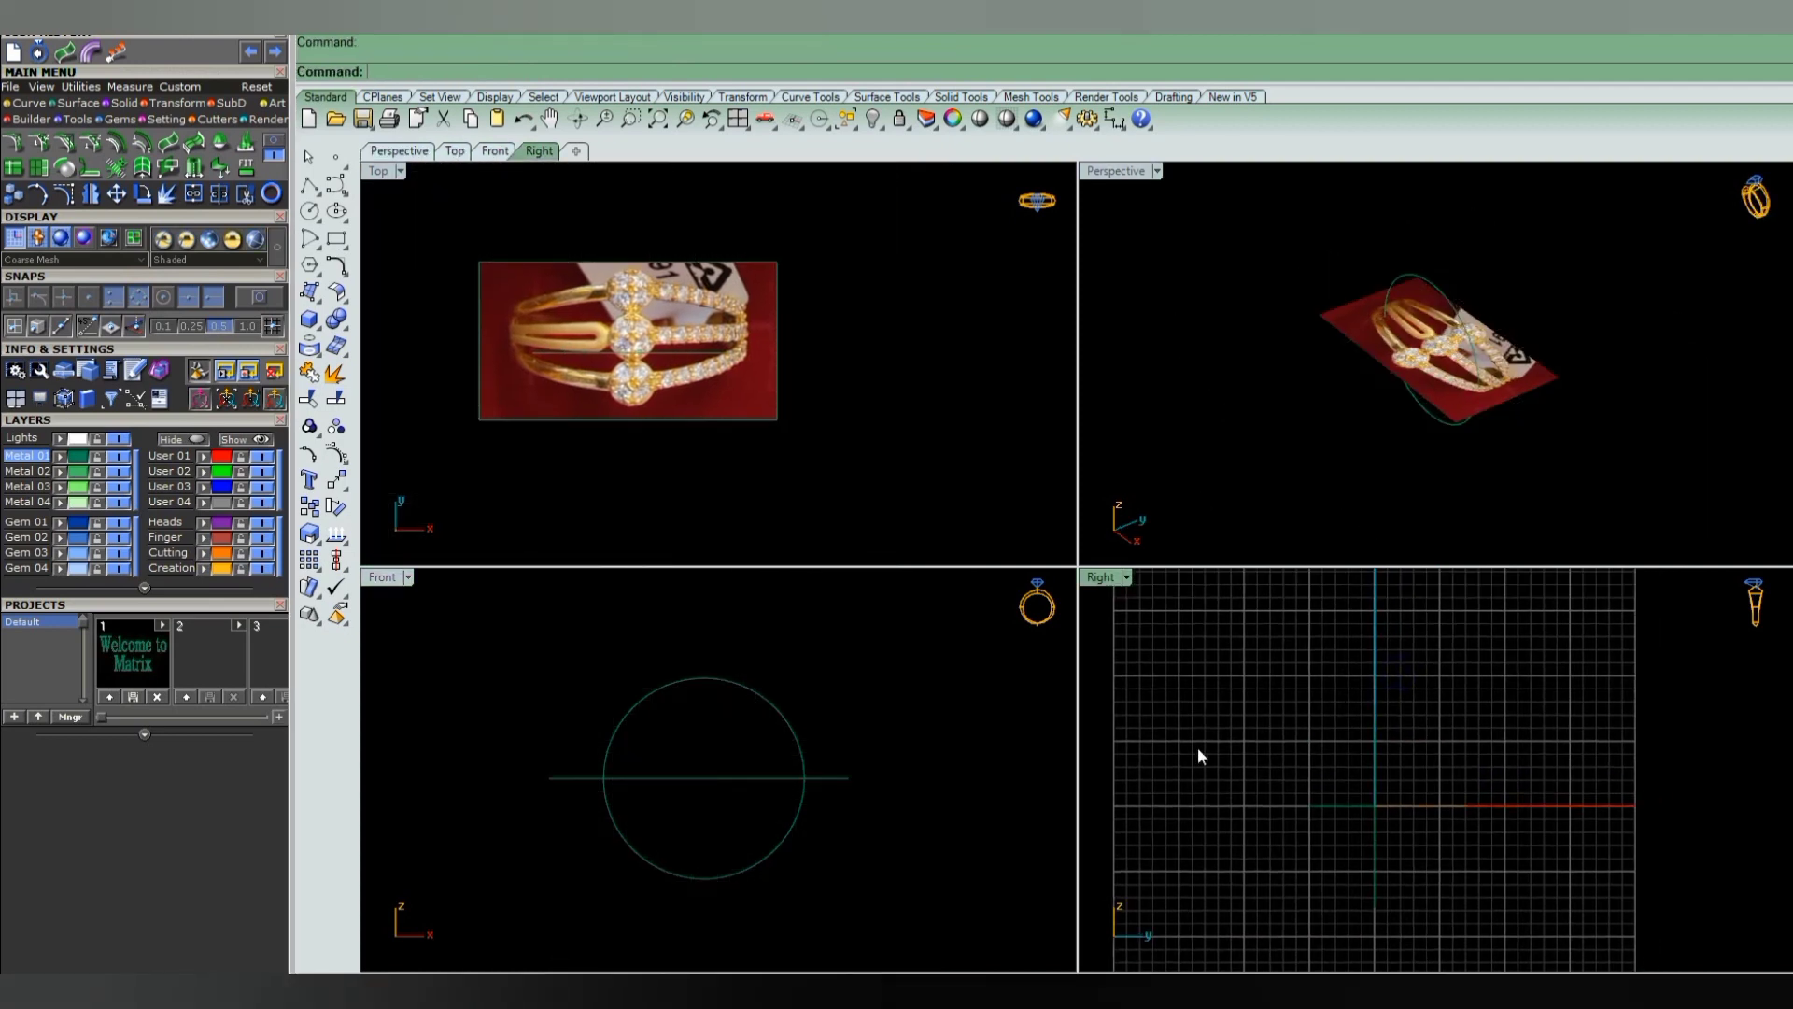
key(F7)
click(952, 750)
scroll(715, 794, up, 2)
scroll(734, 799, up, 2)
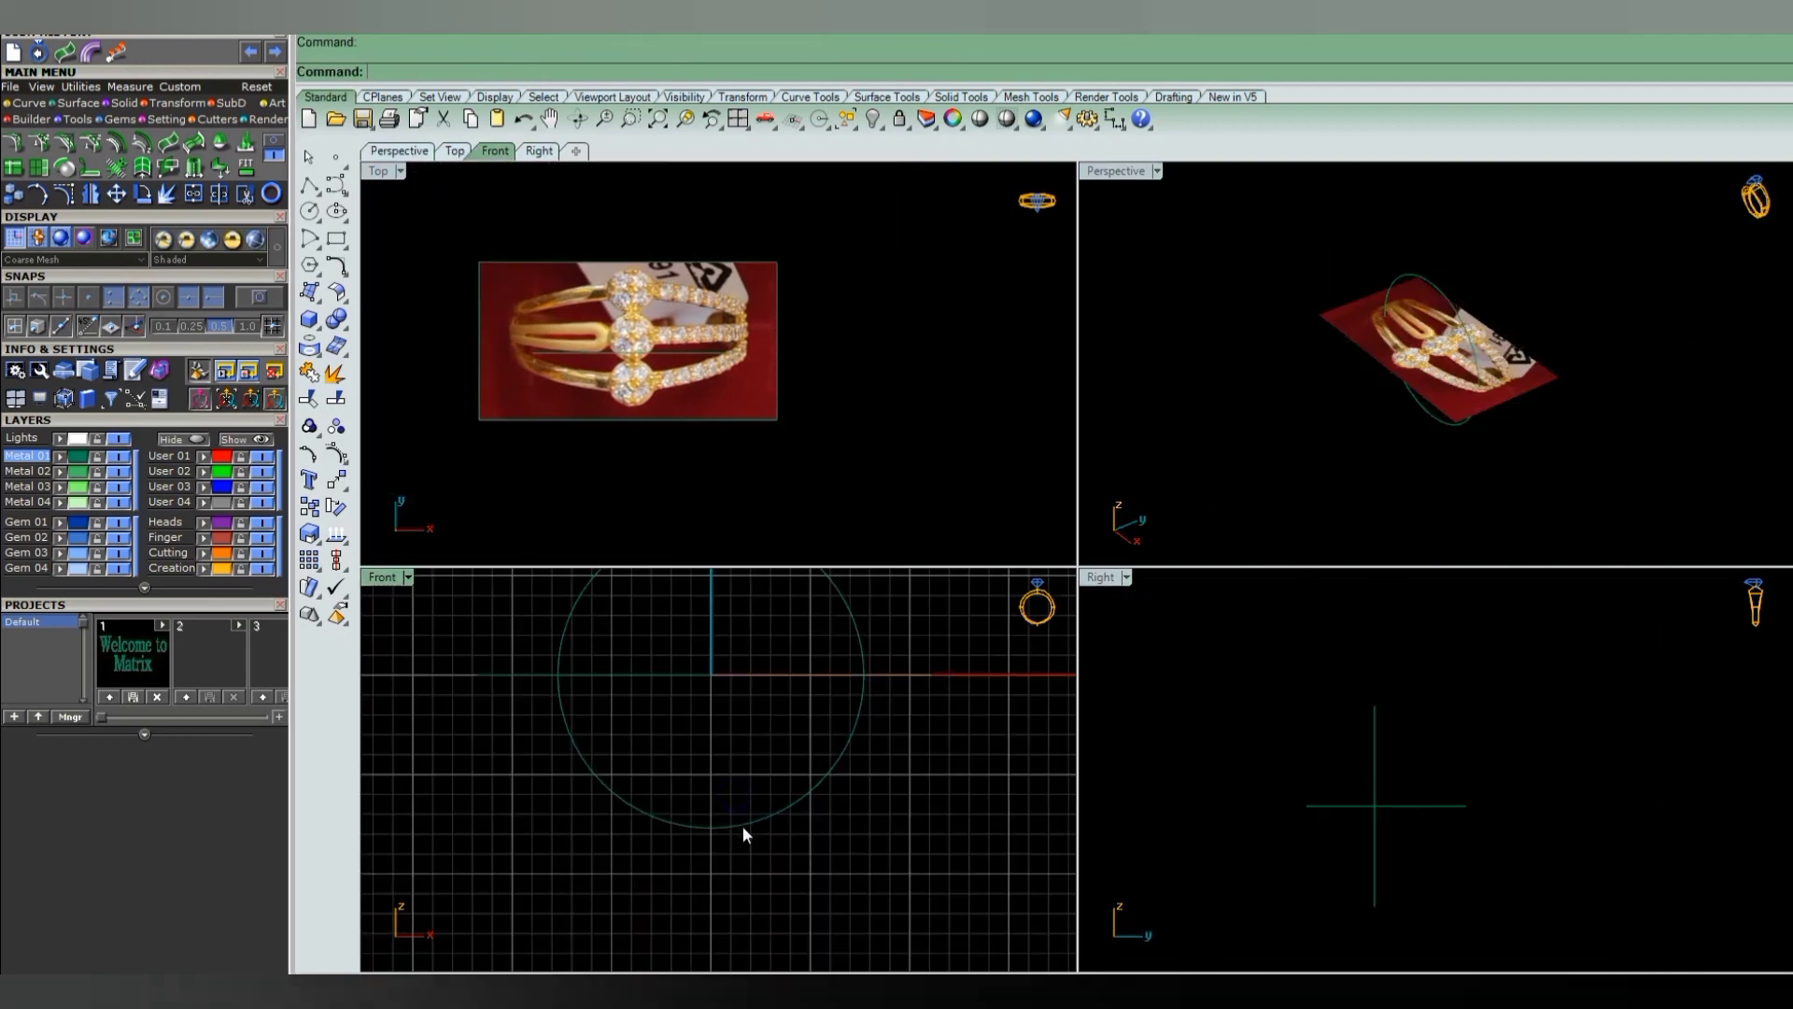
right_drag(734, 800, 713, 812)
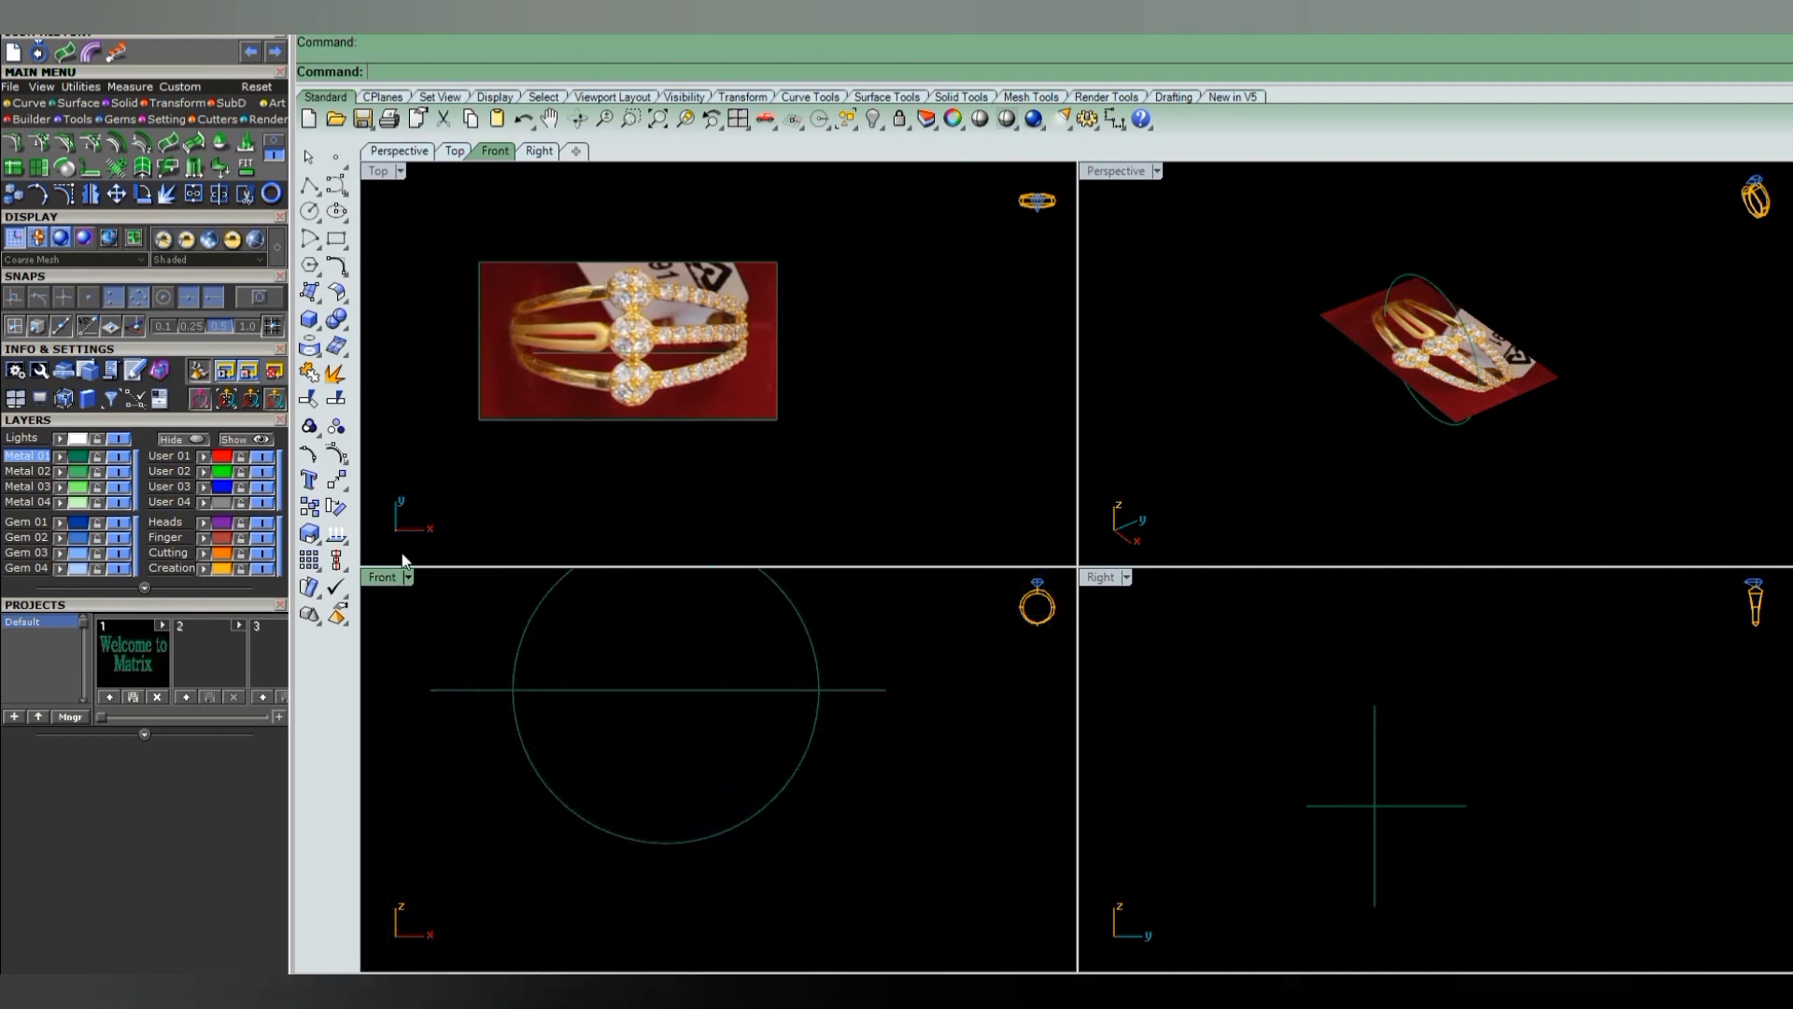
right_click(614, 530)
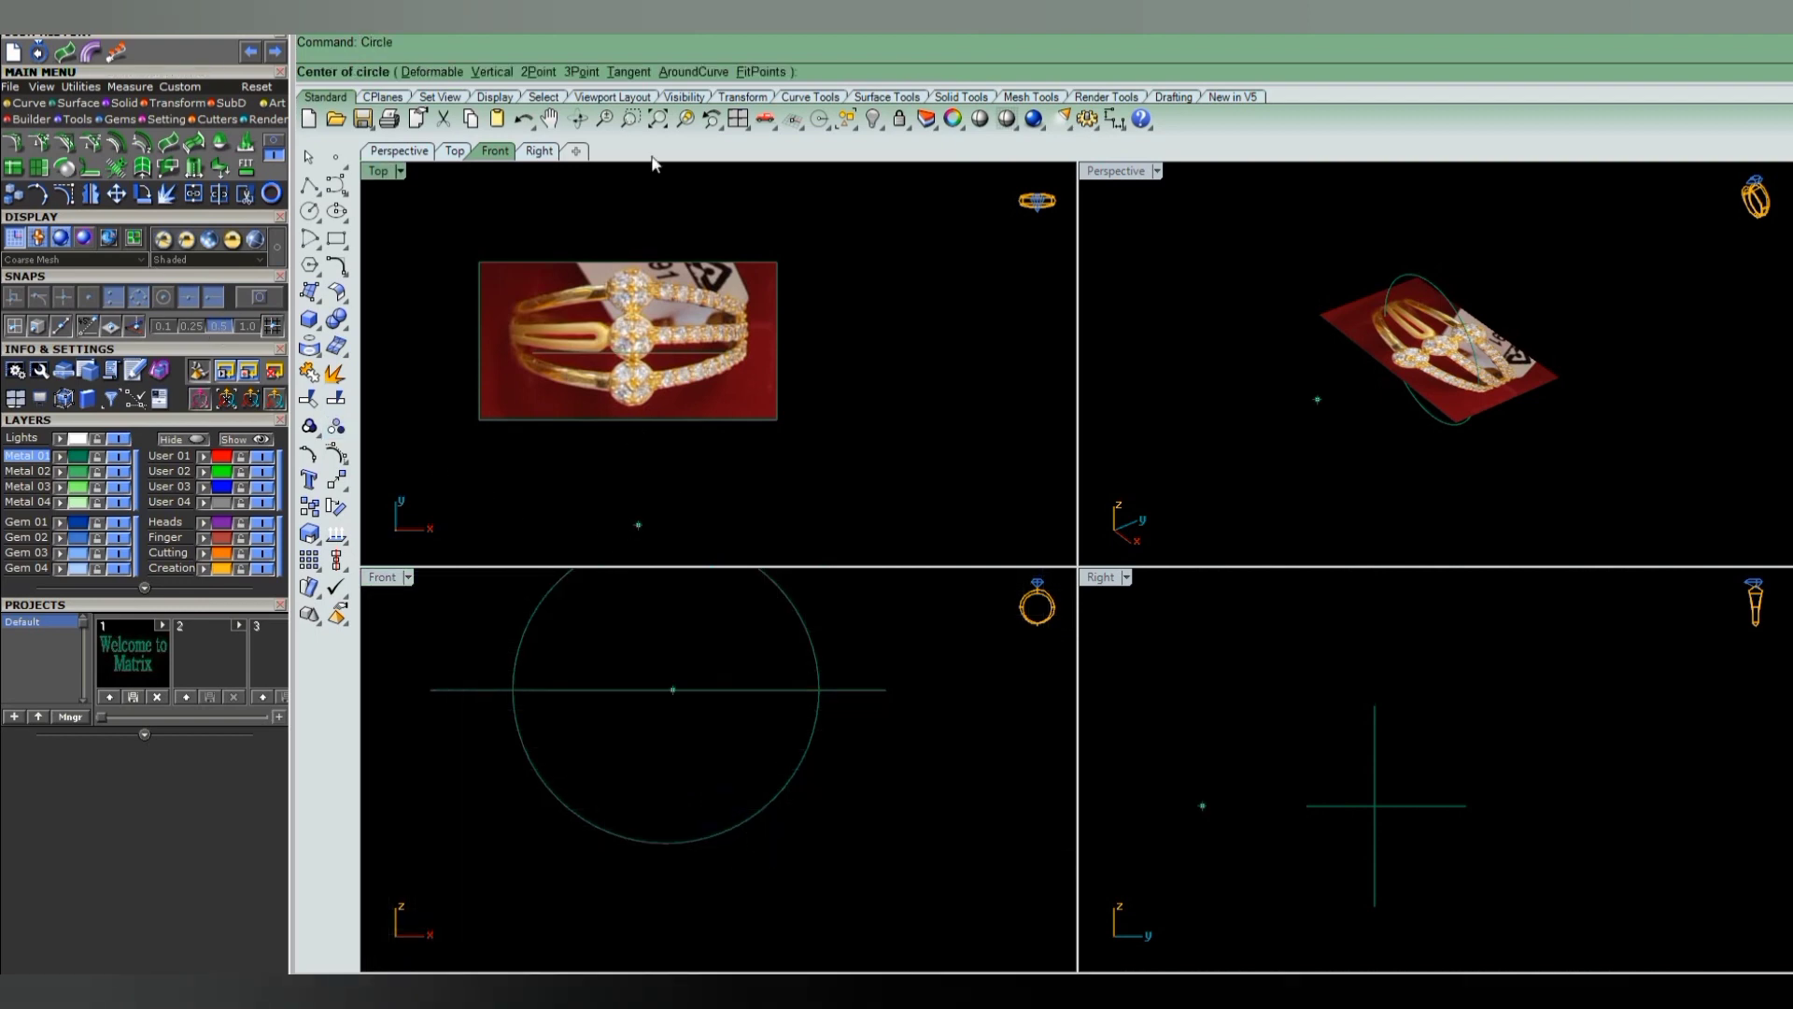
- Draw a small 2Point helper circle at the finger circle's bottom quadrant
click(539, 72)
click(665, 844)
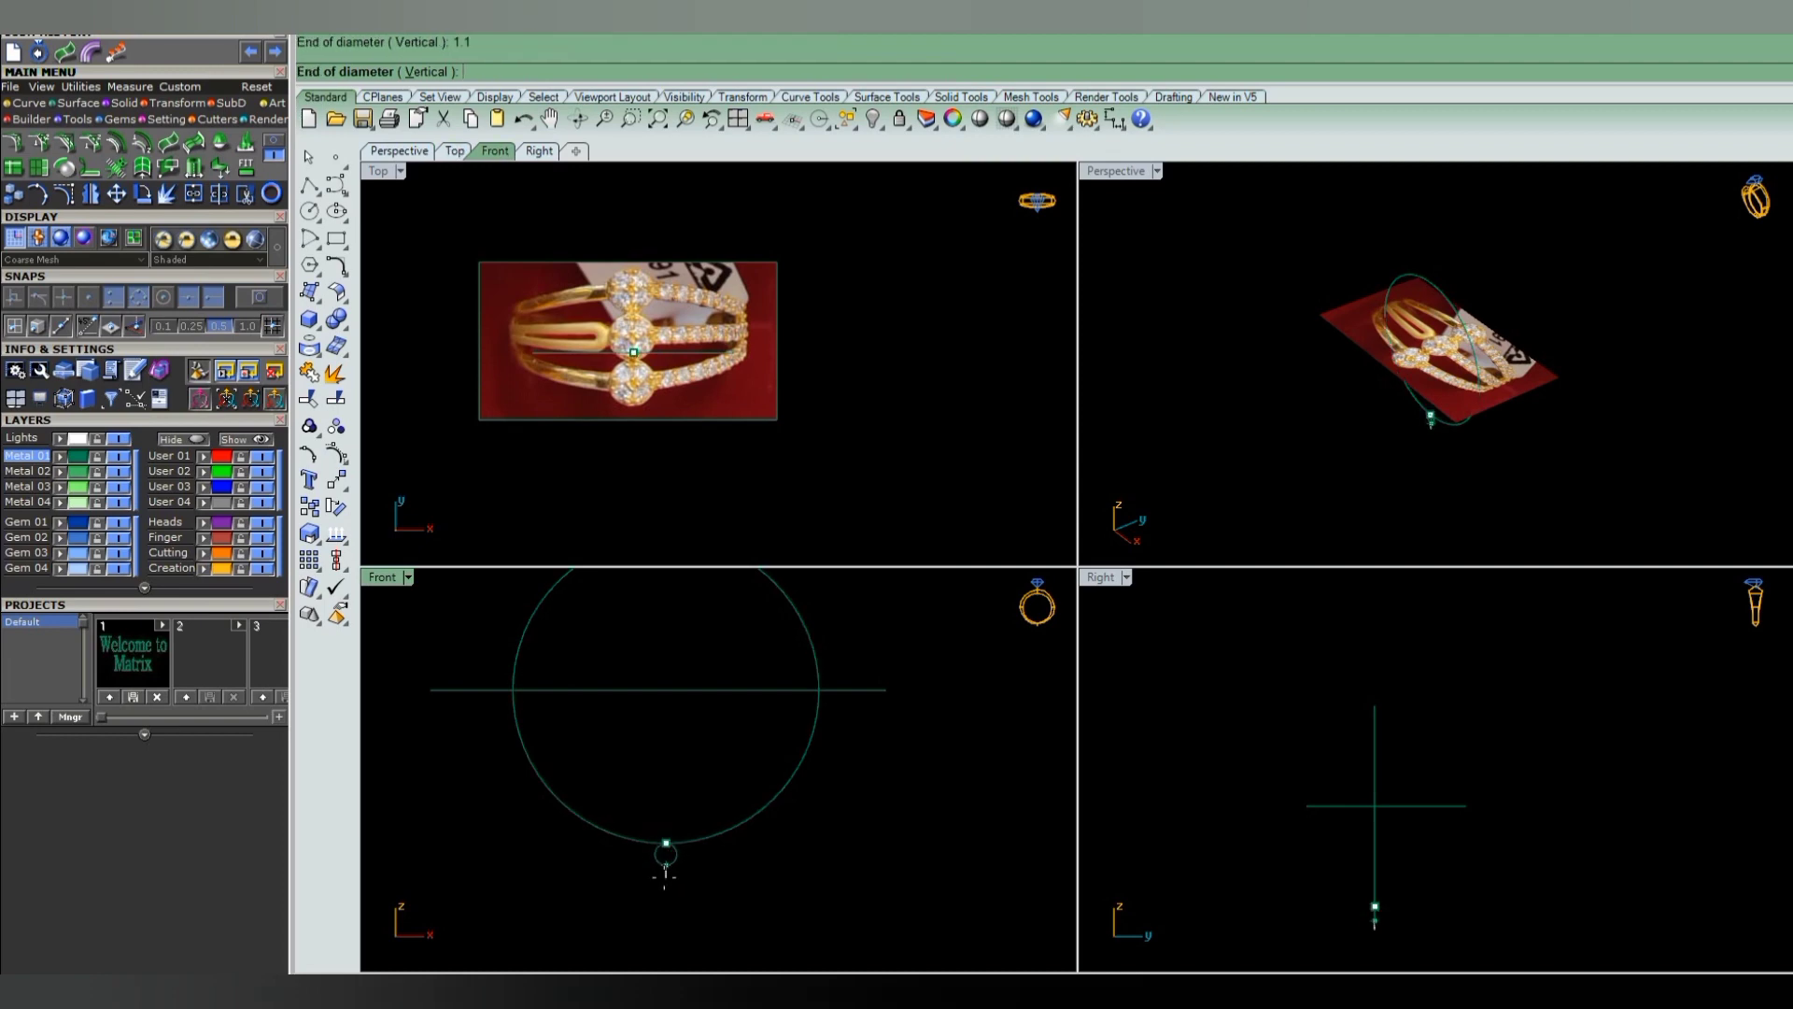
click(669, 880)
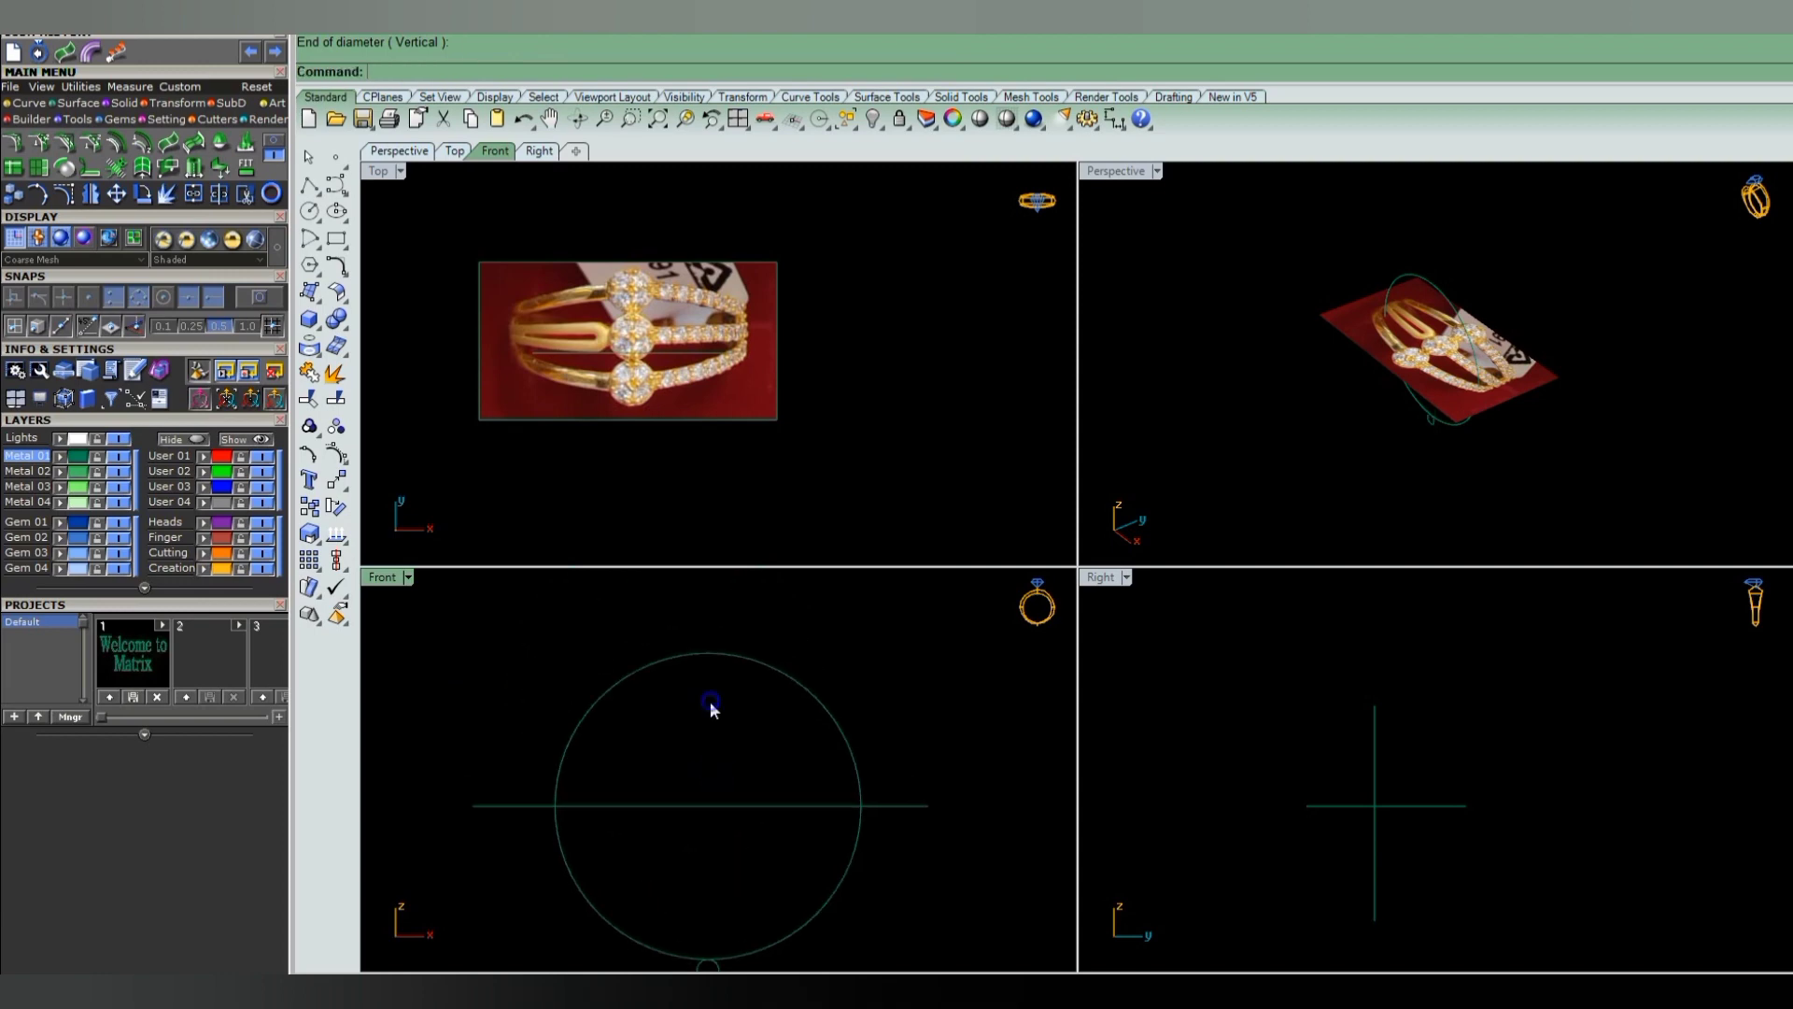
- Add a 1.5-diameter 2Point helper circle on top of the finger circle
key(Return)
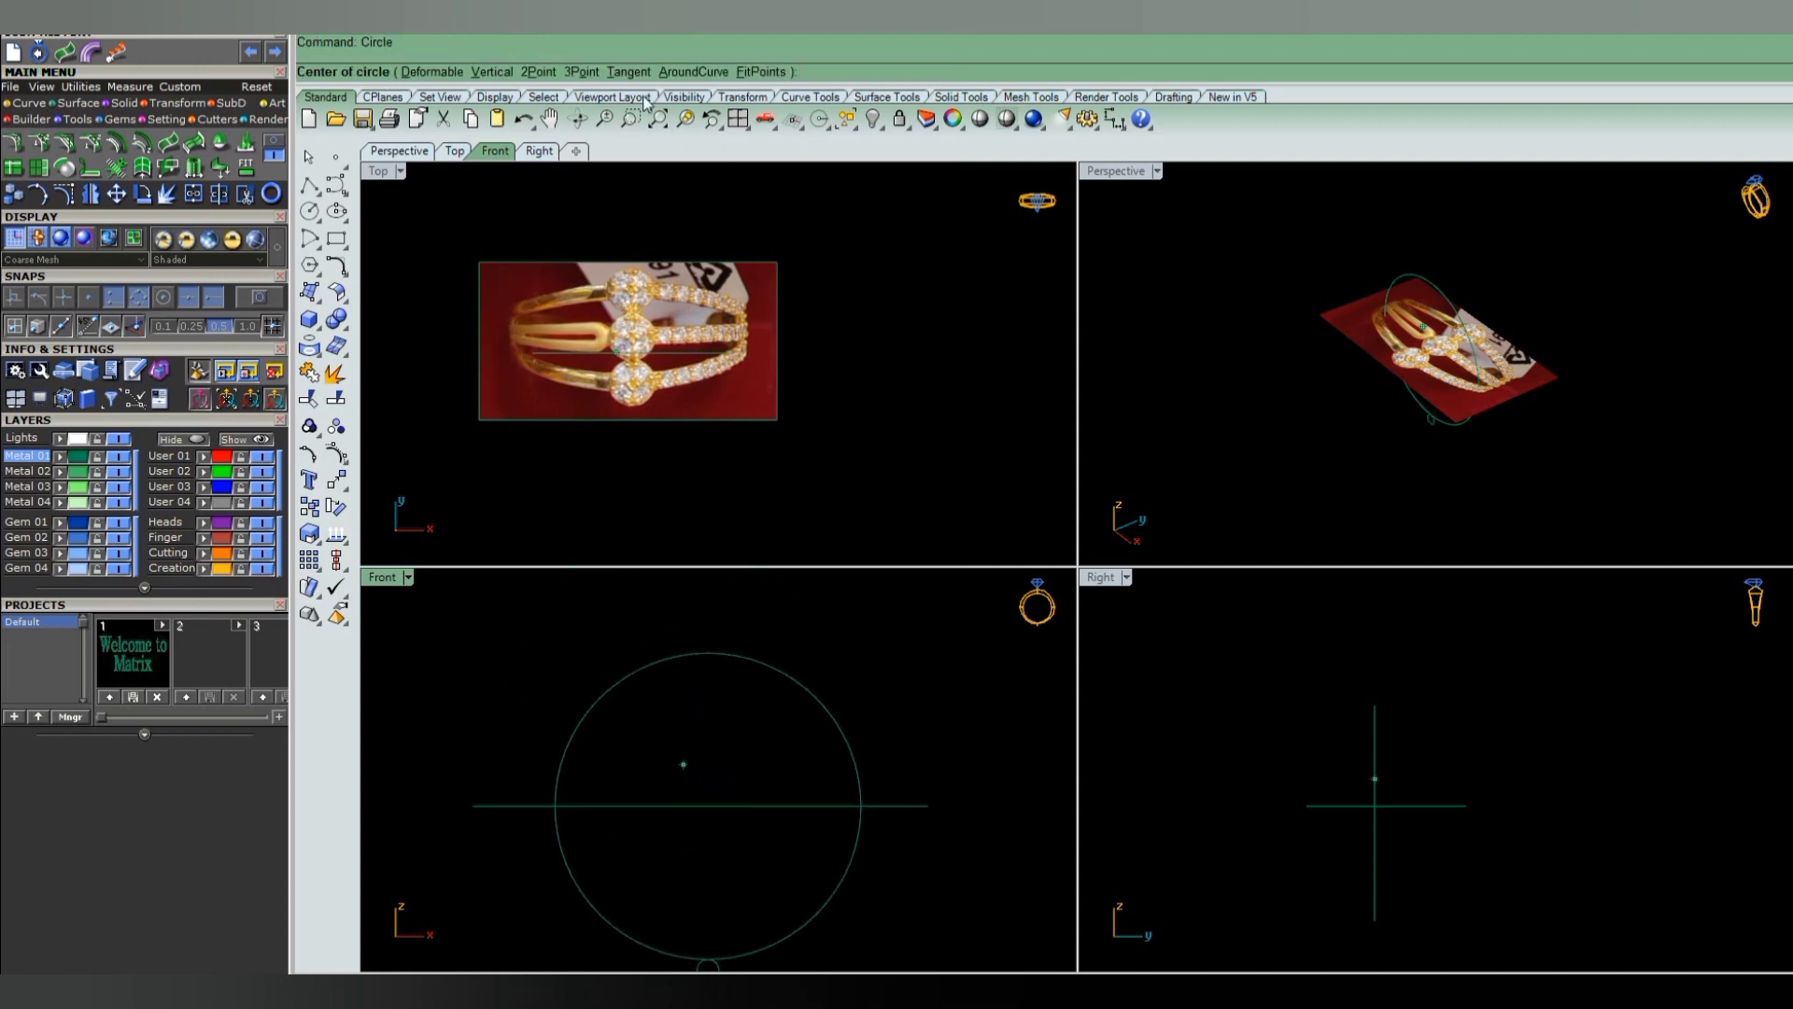
click(537, 72)
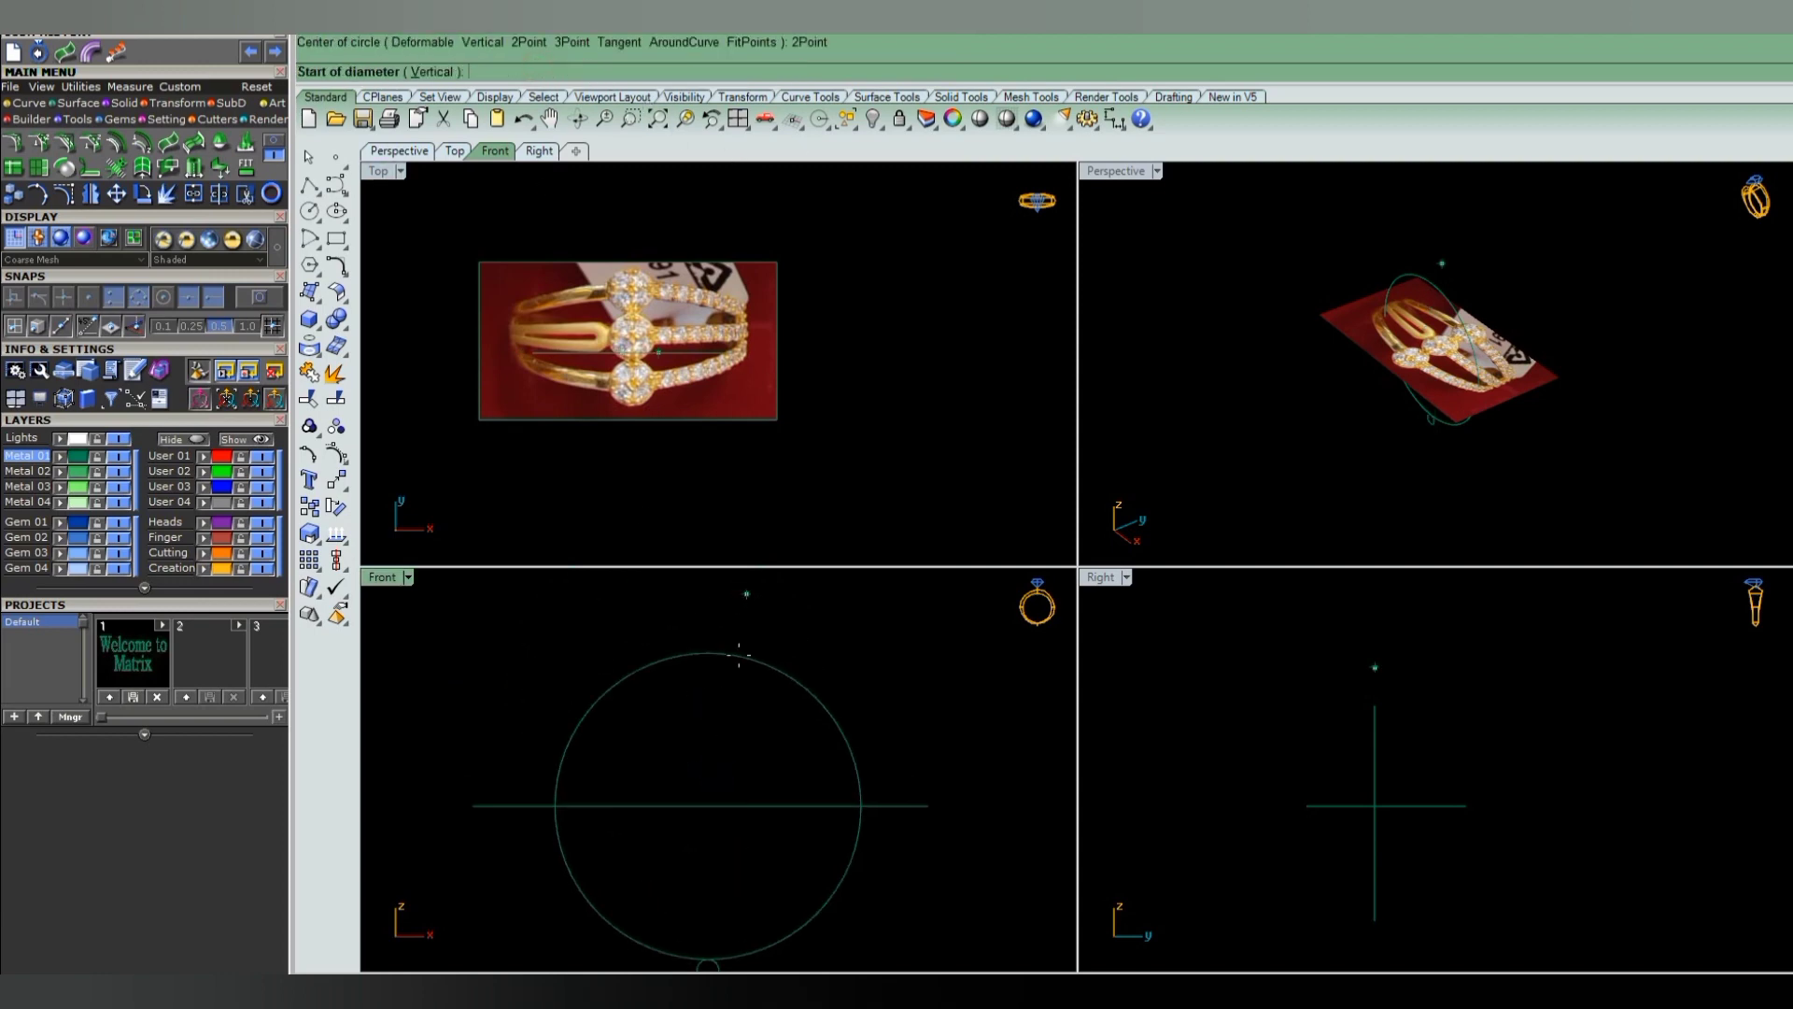
click(706, 652)
text(1.5)
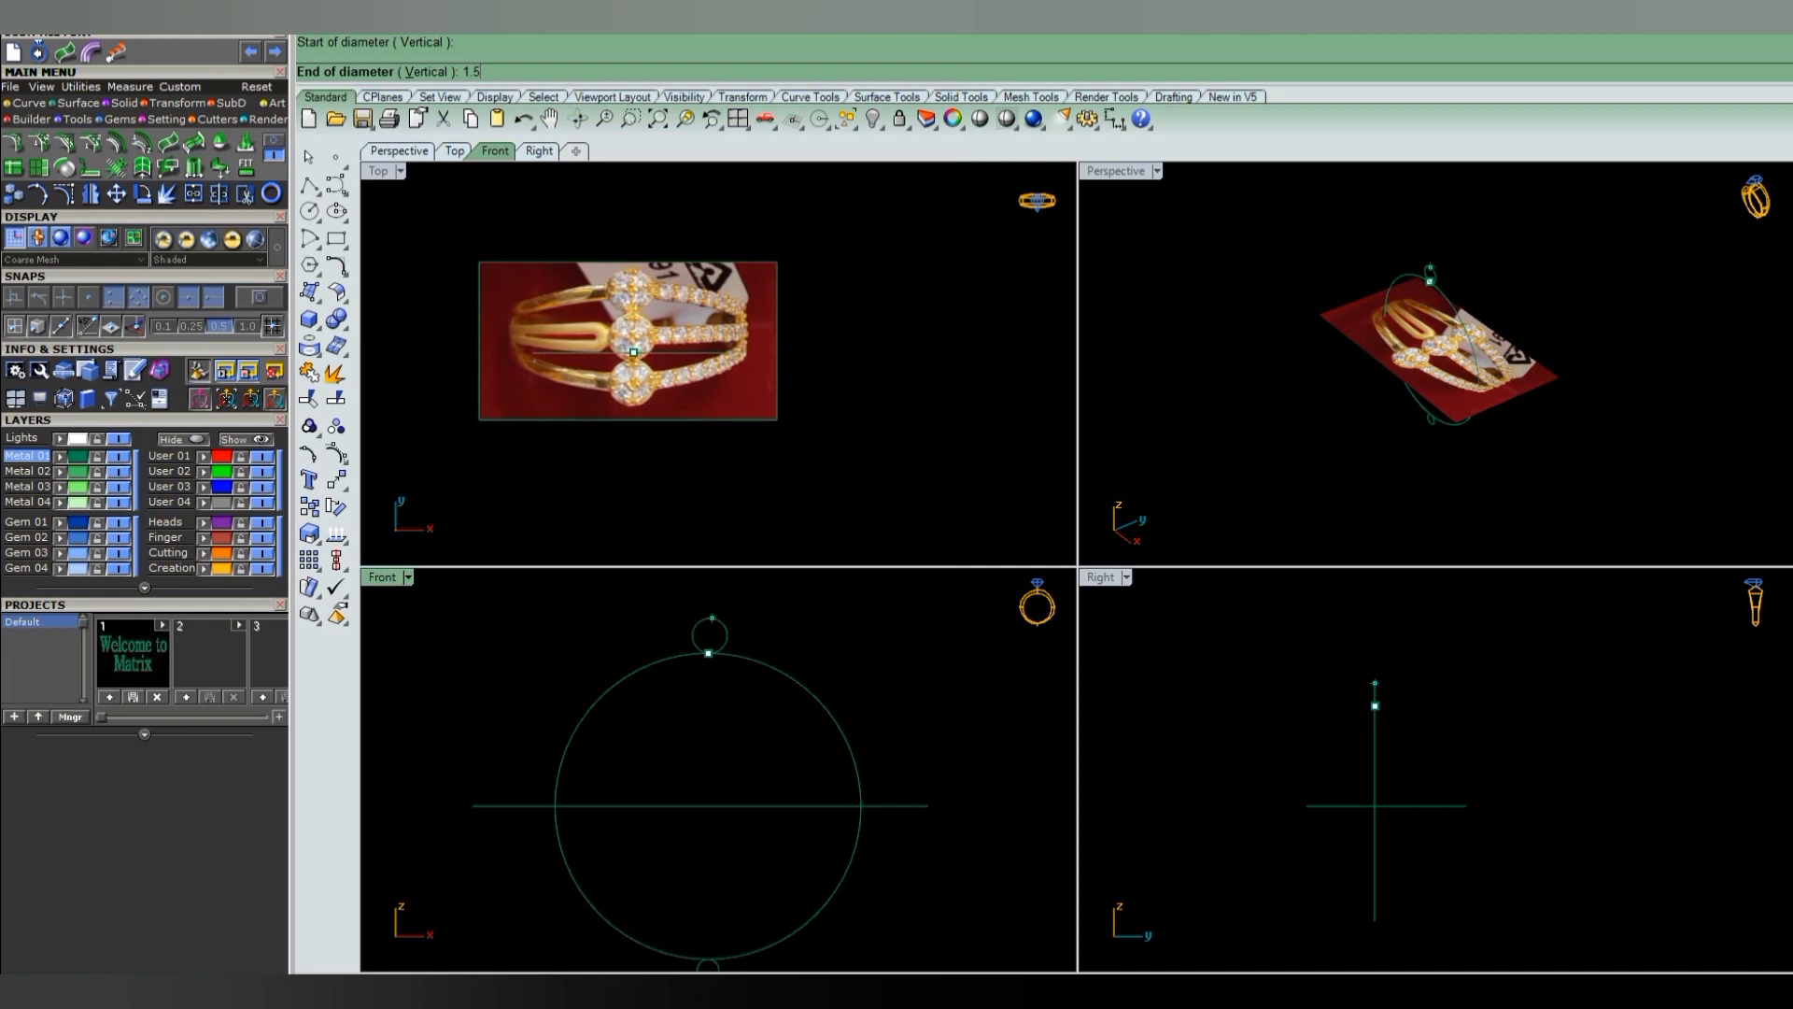
key(Return)
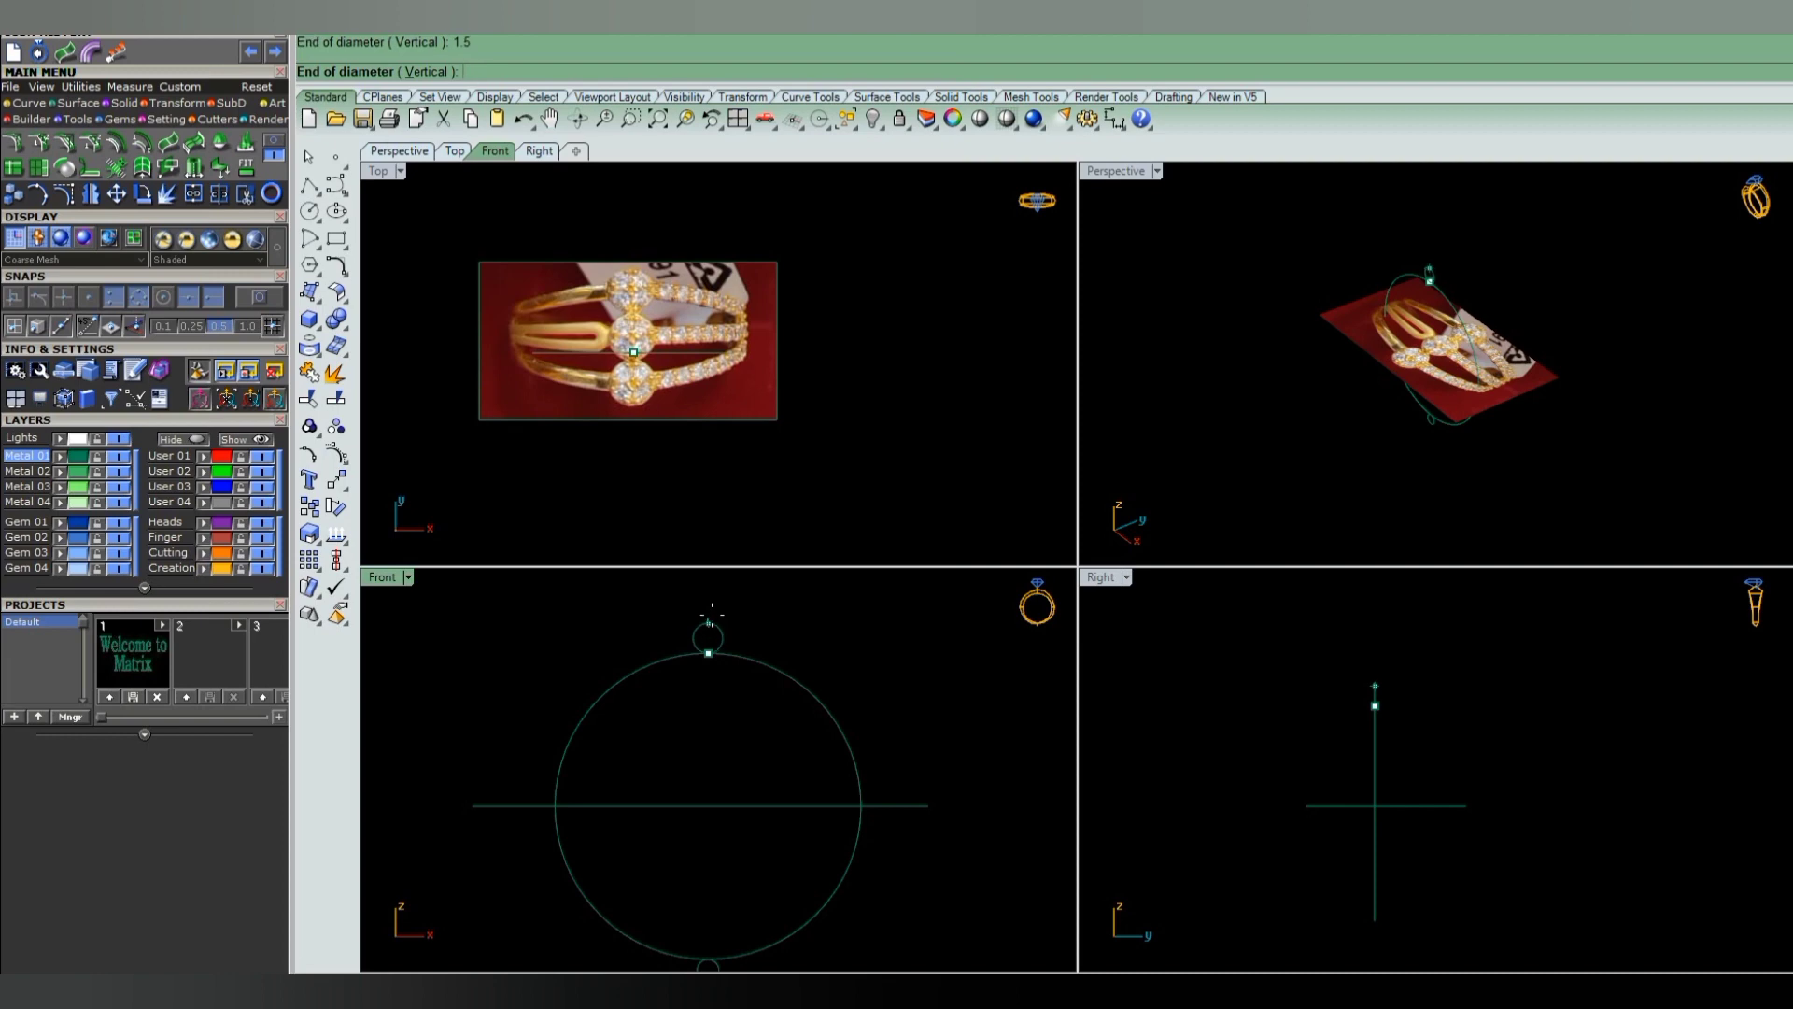
click(713, 608)
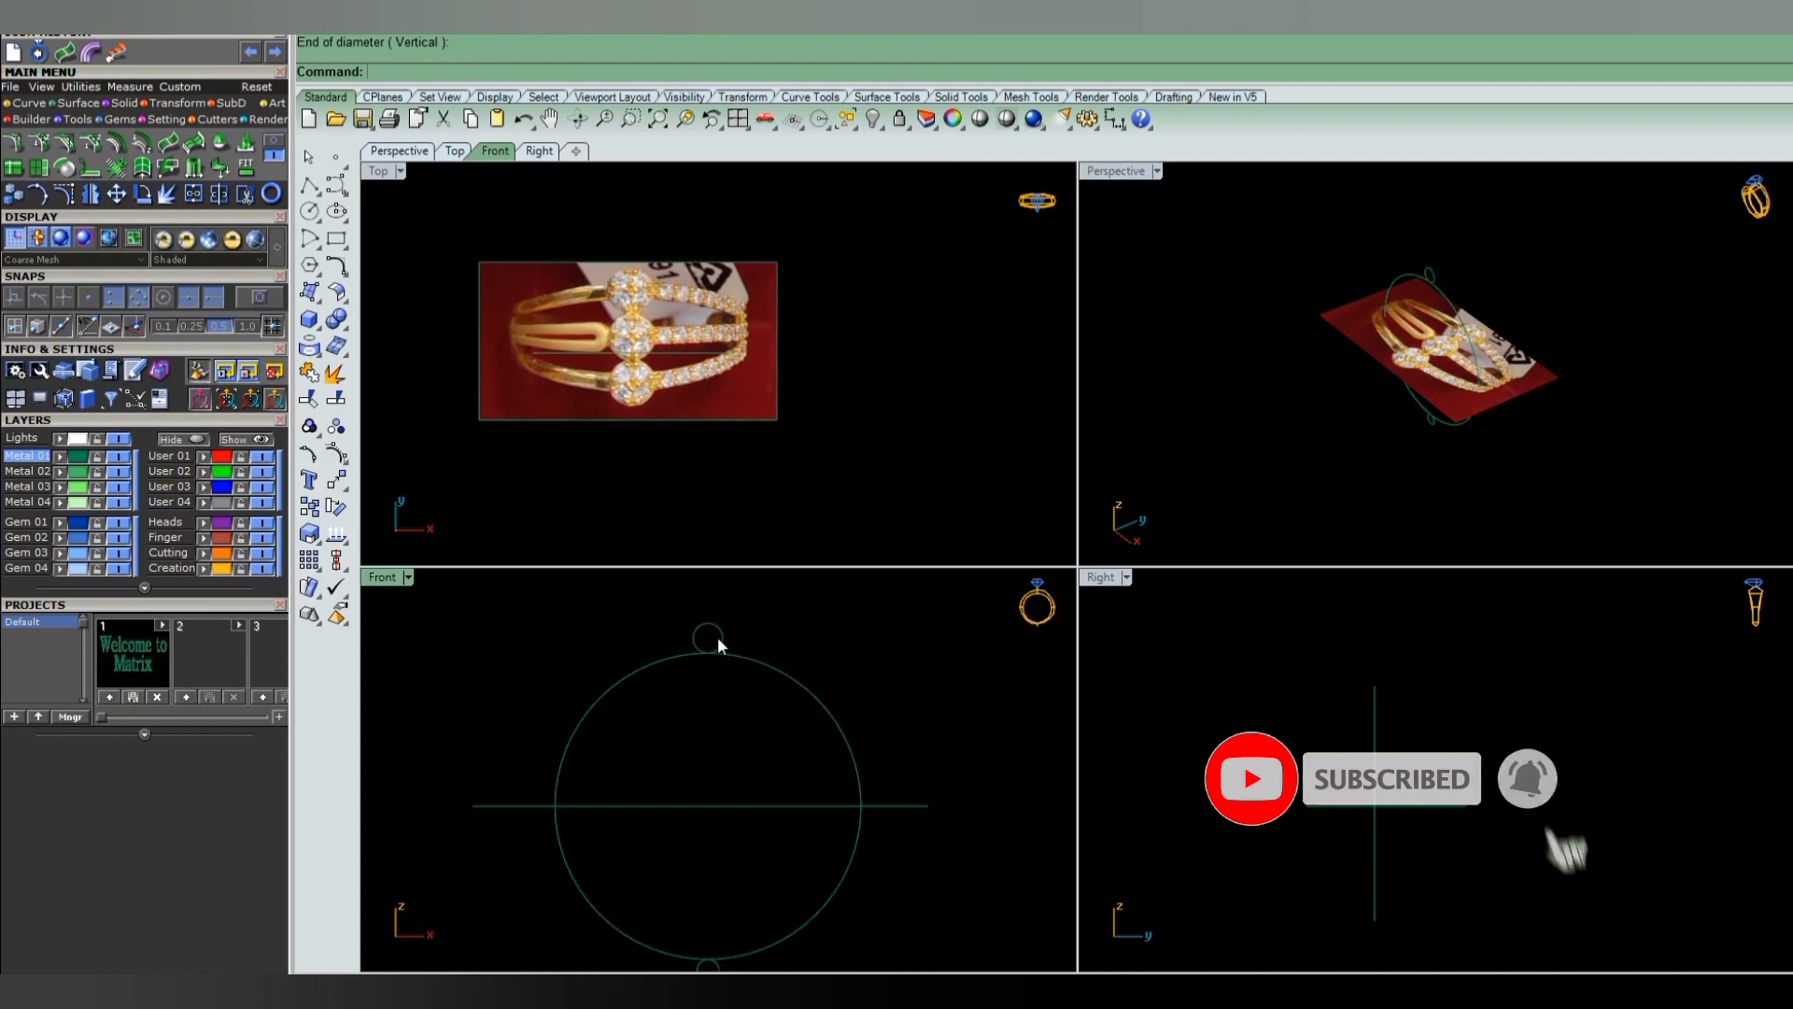
- Start a larger 2Point outer circle from the bottom helper circle
key(Return)
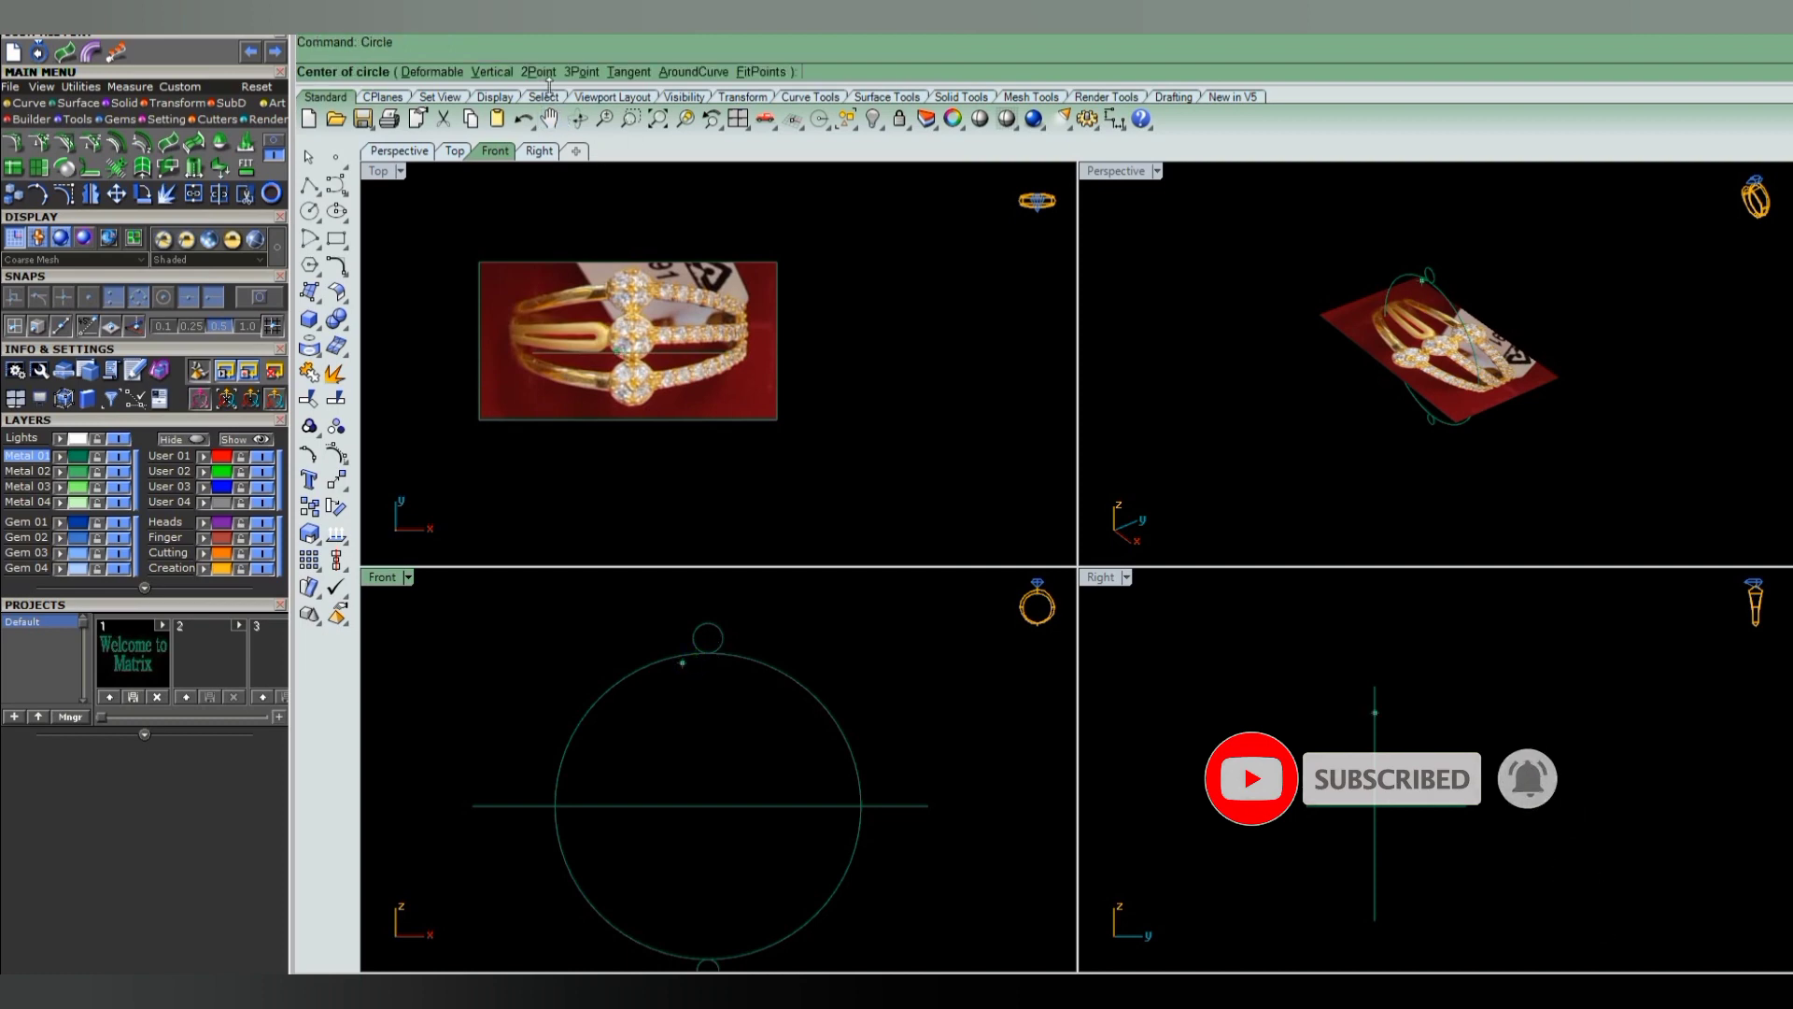
click(539, 72)
right_drag(705, 740, 678, 657)
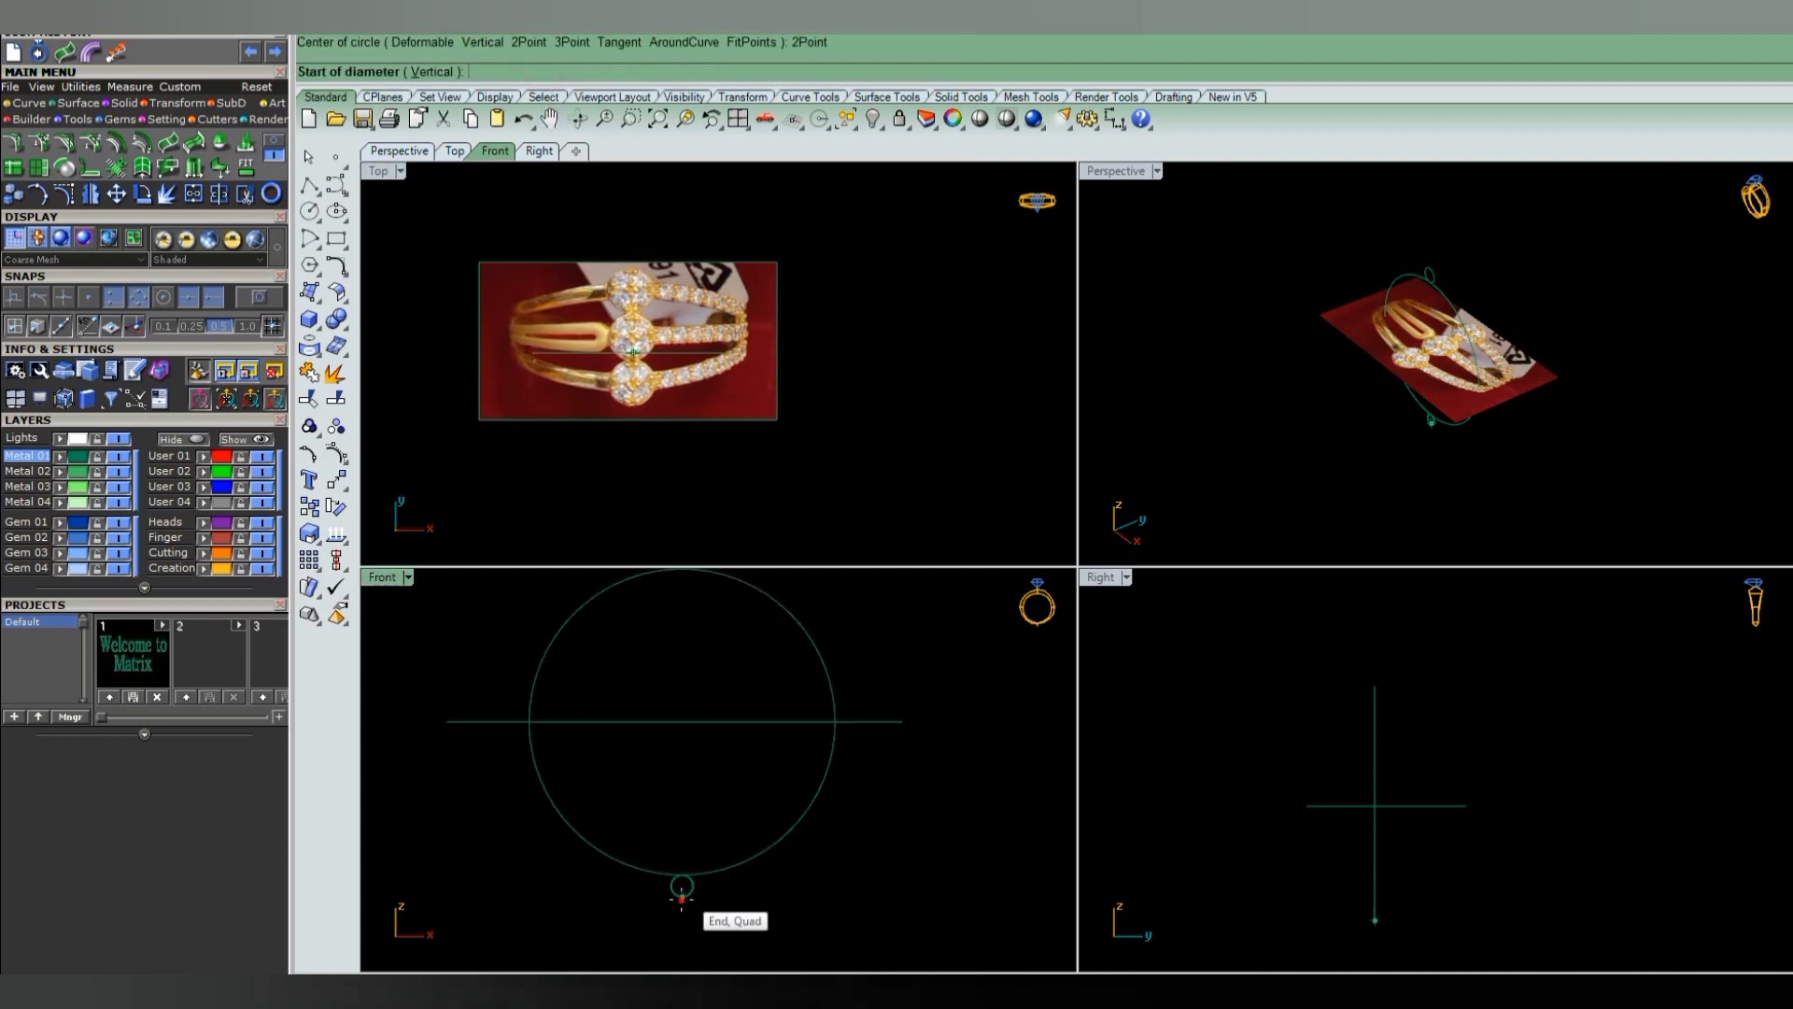
click(682, 898)
right_drag(694, 590, 689, 673)
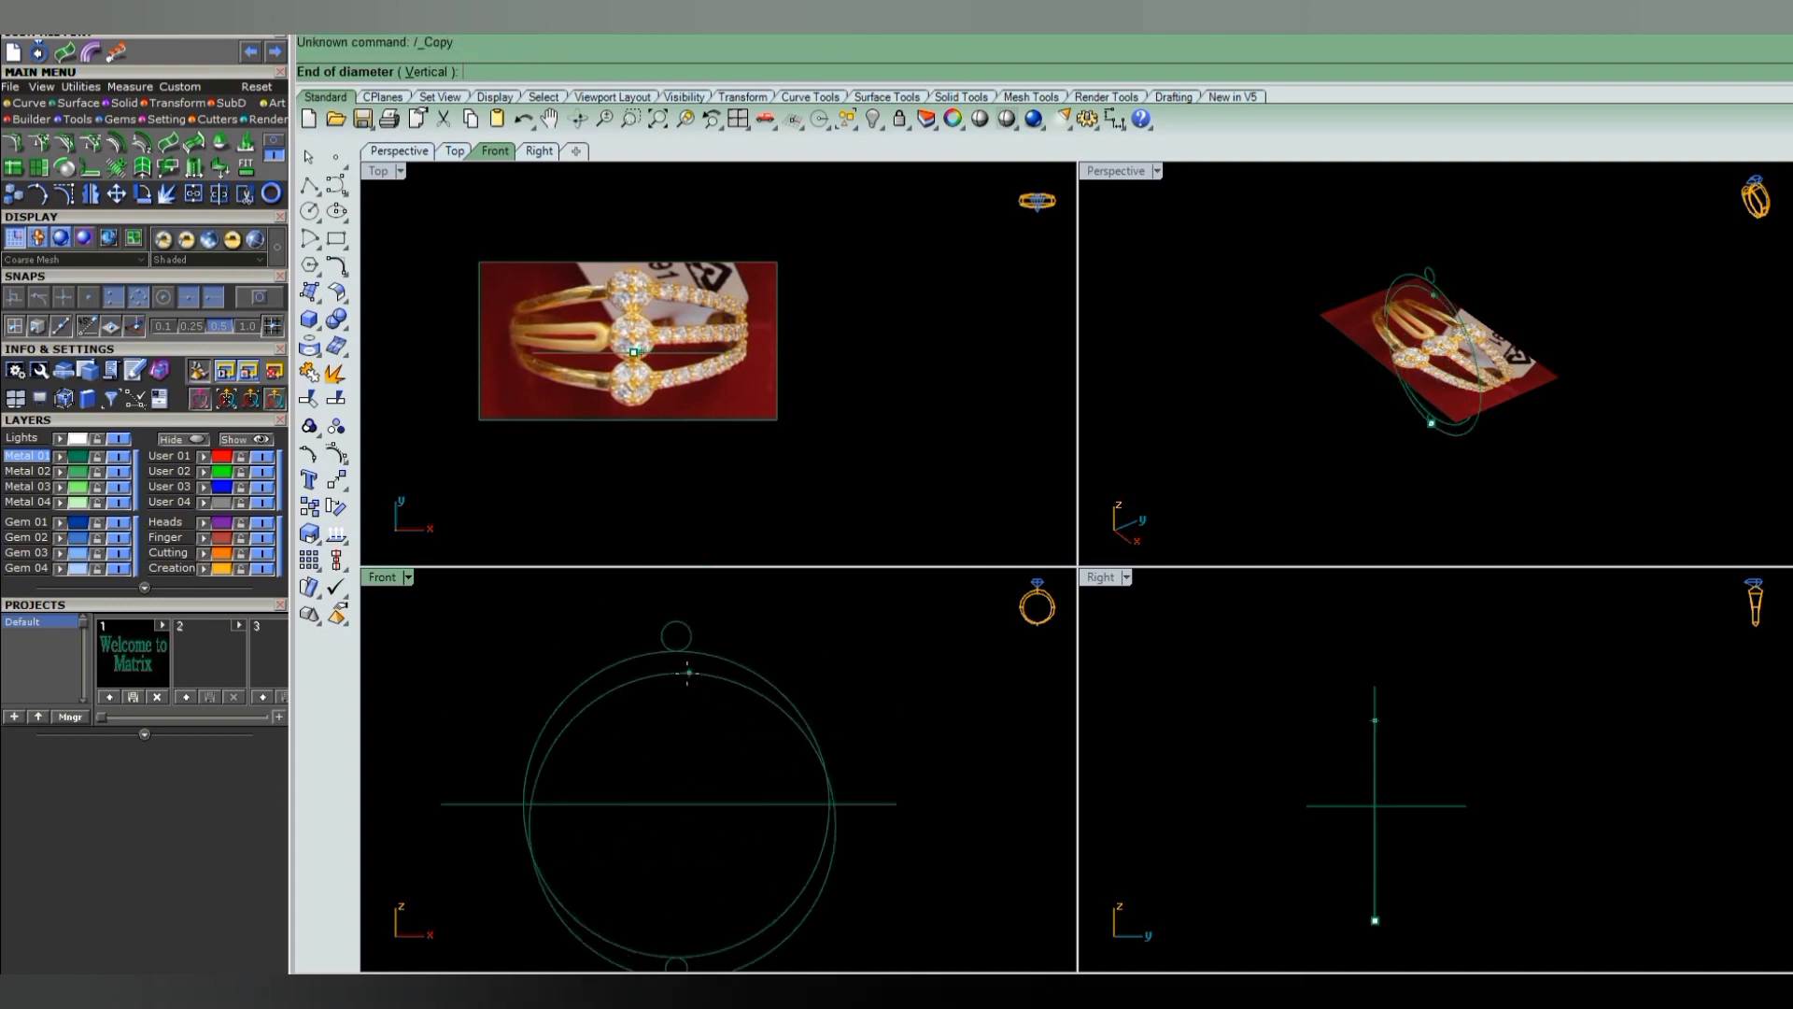
- Finish the outer circle at the top helper circle and put both ring circles on the Creation layer
click(676, 622)
drag(756, 699, 753, 704)
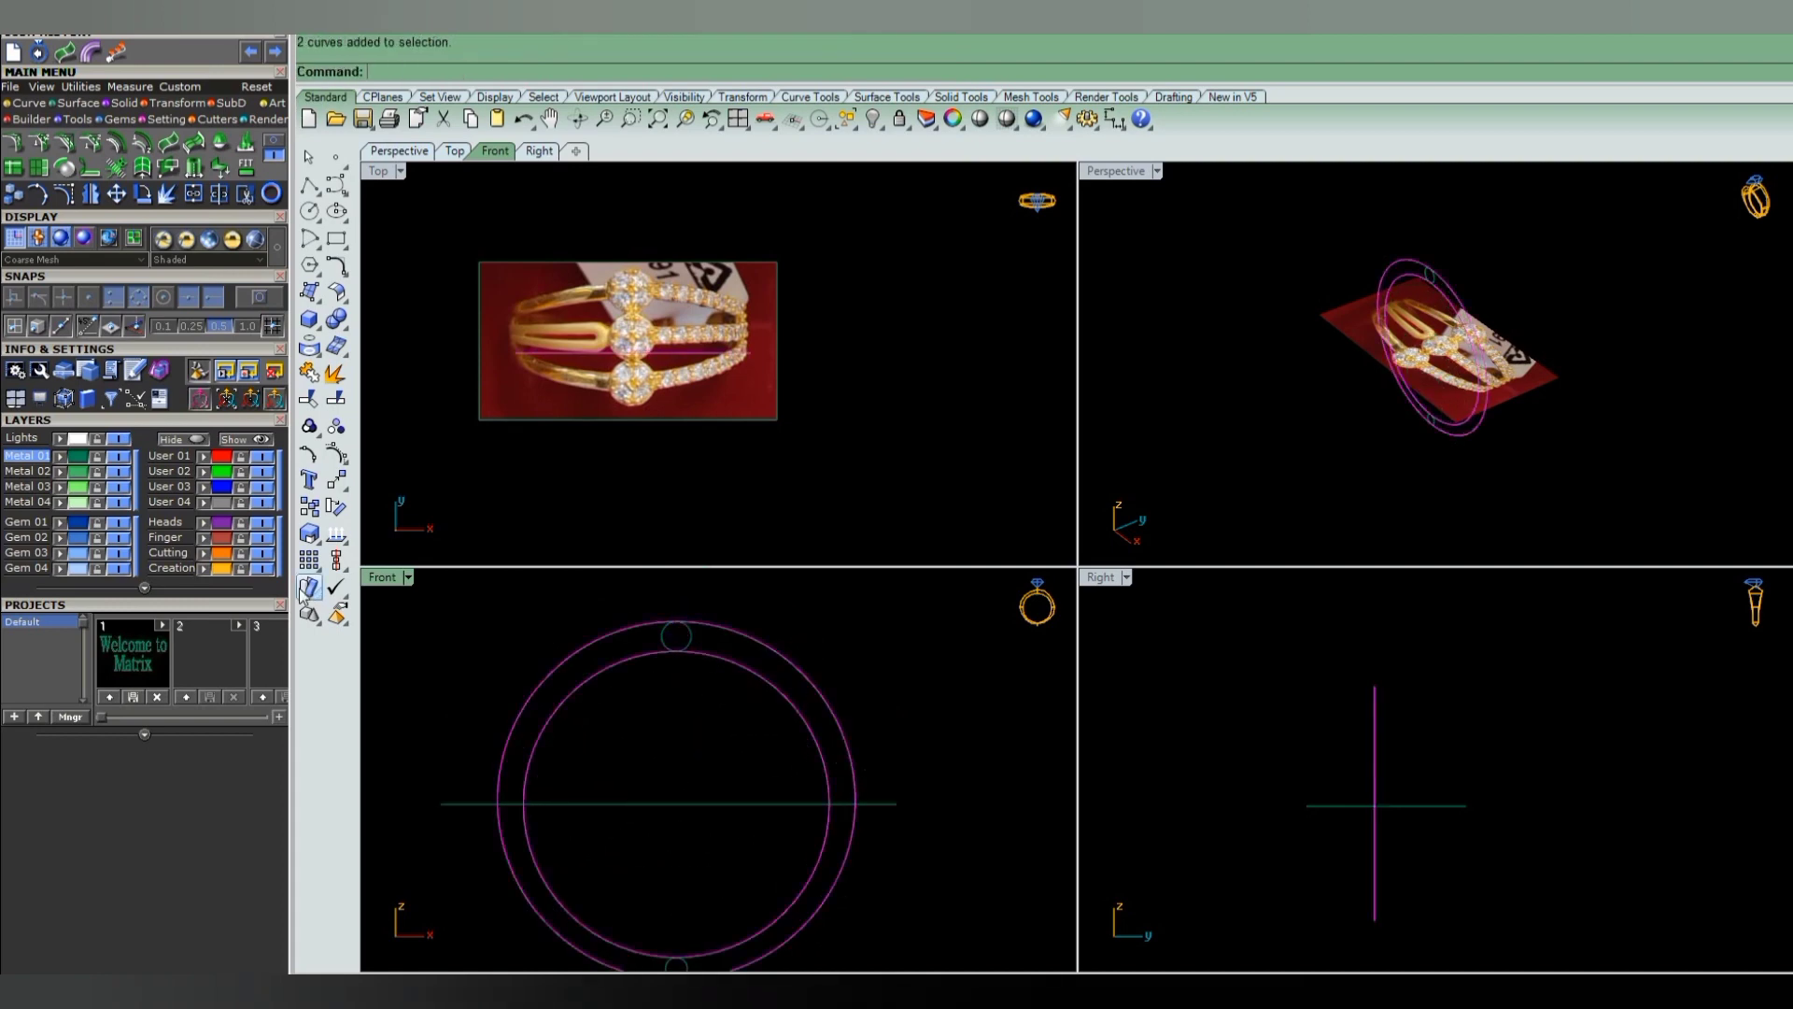
click(206, 569)
- Delete the small helper circles and nudge the Top view's reference photo
click(676, 642)
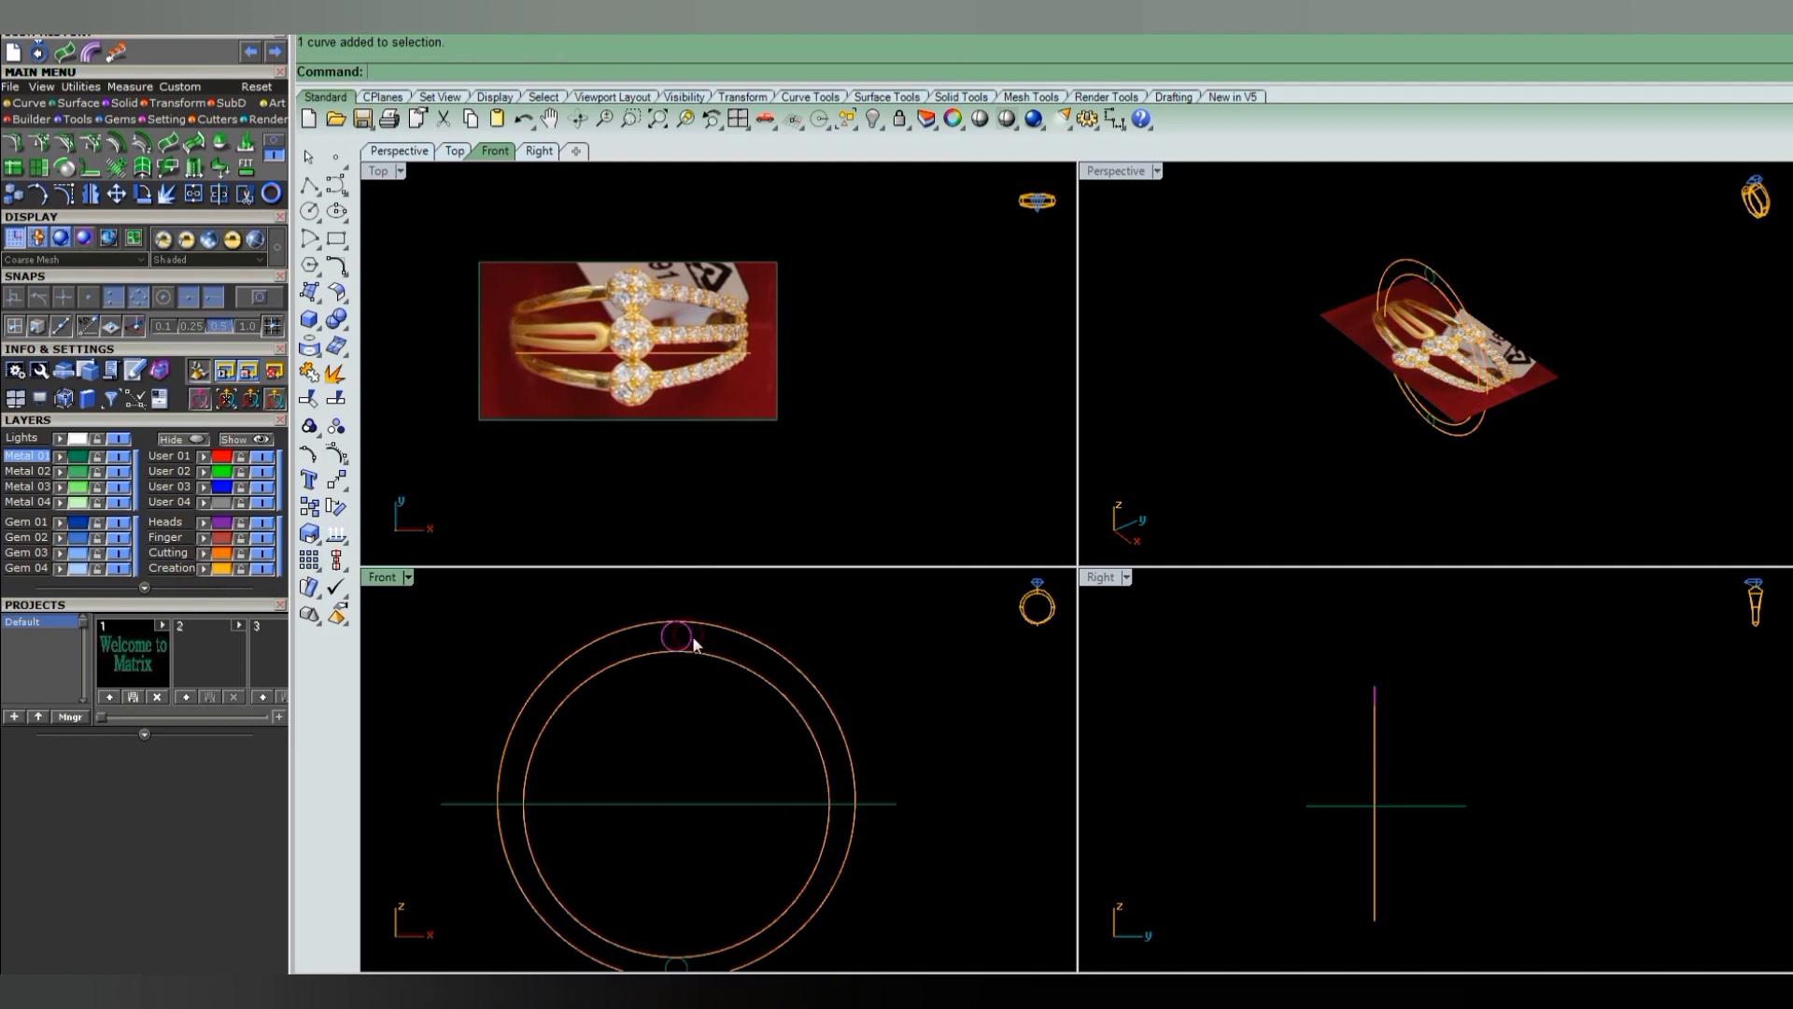
key(Delete)
scroll(653, 912, up, 1)
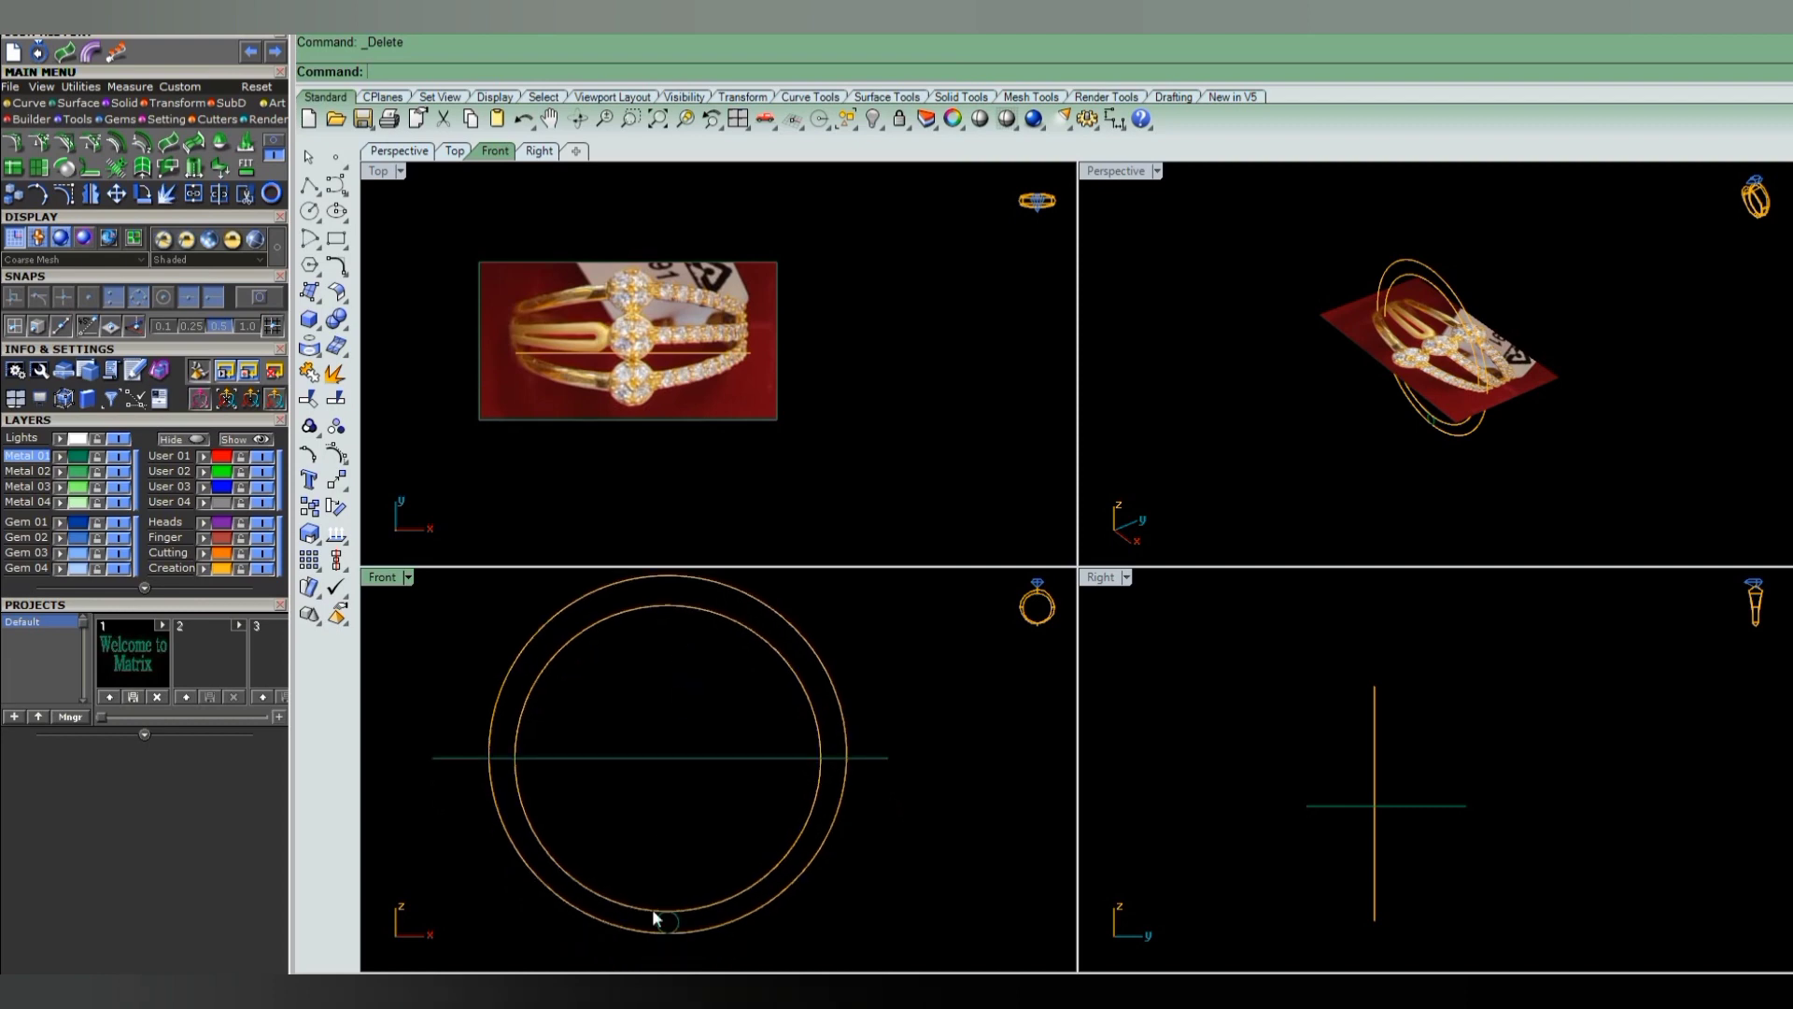
scroll(674, 931, up, 2)
scroll(821, 844, down, 2)
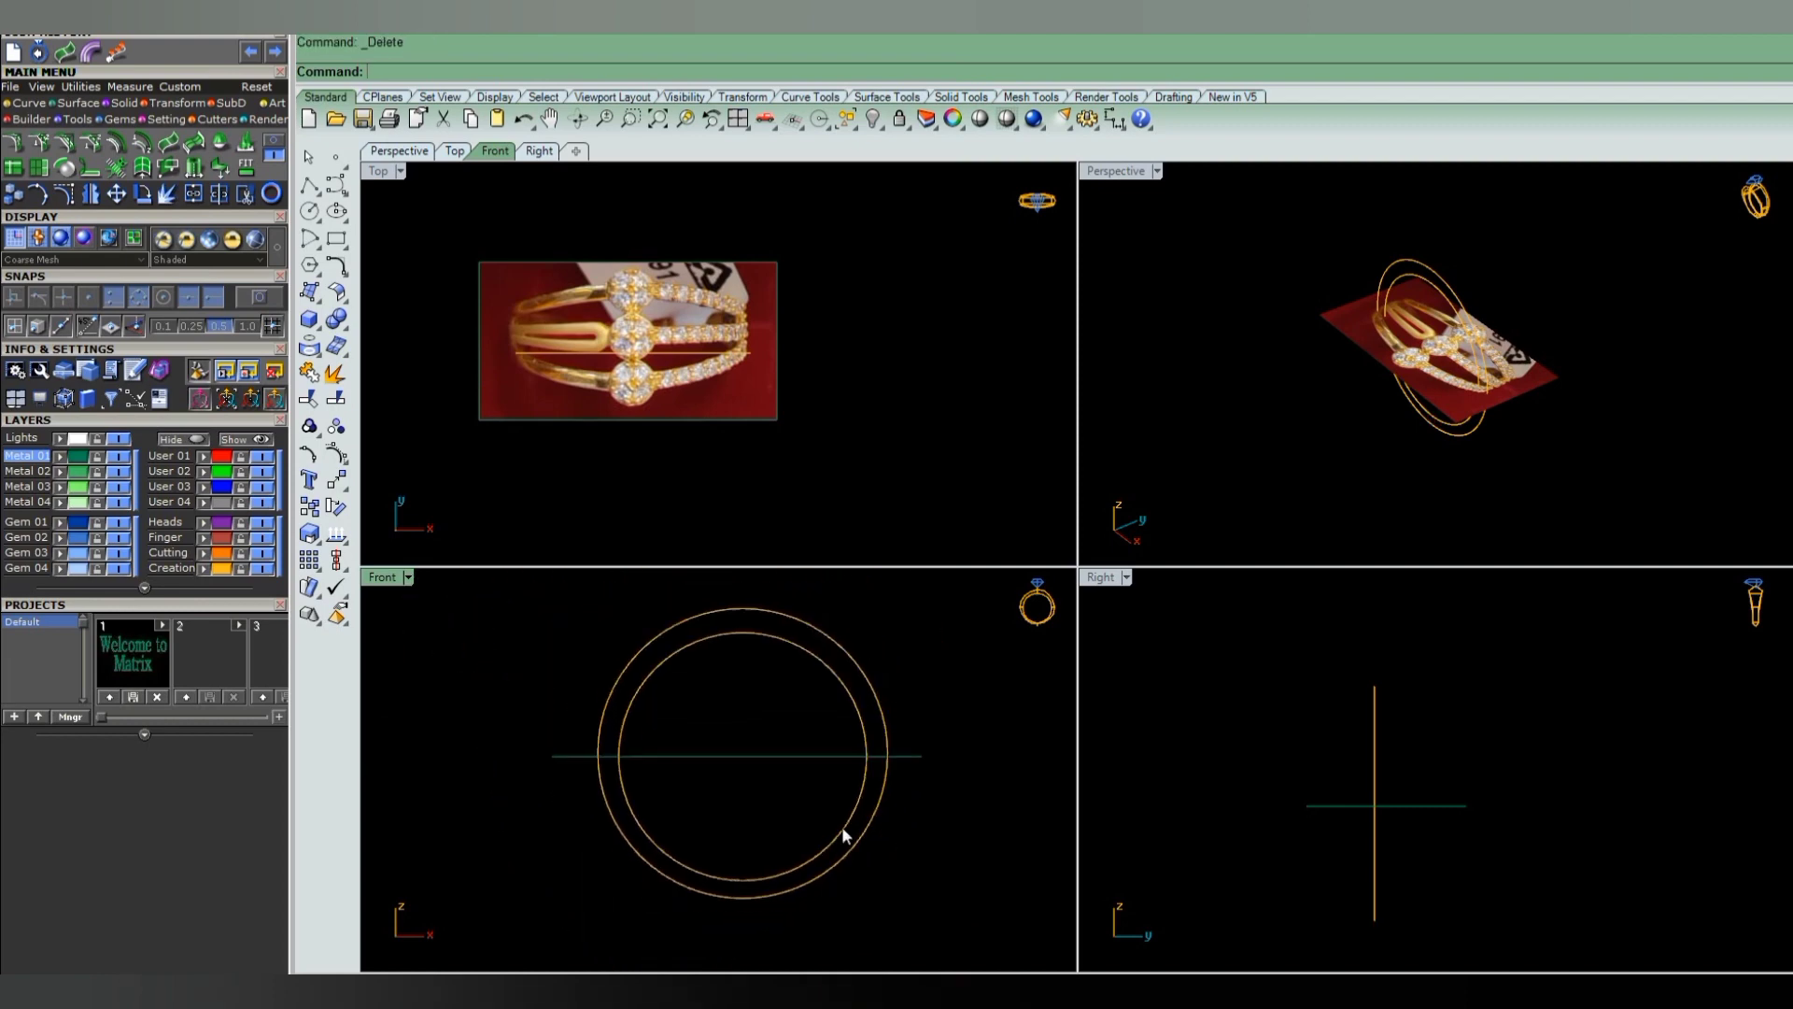
click(887, 737)
right_drag(757, 353, 706, 361)
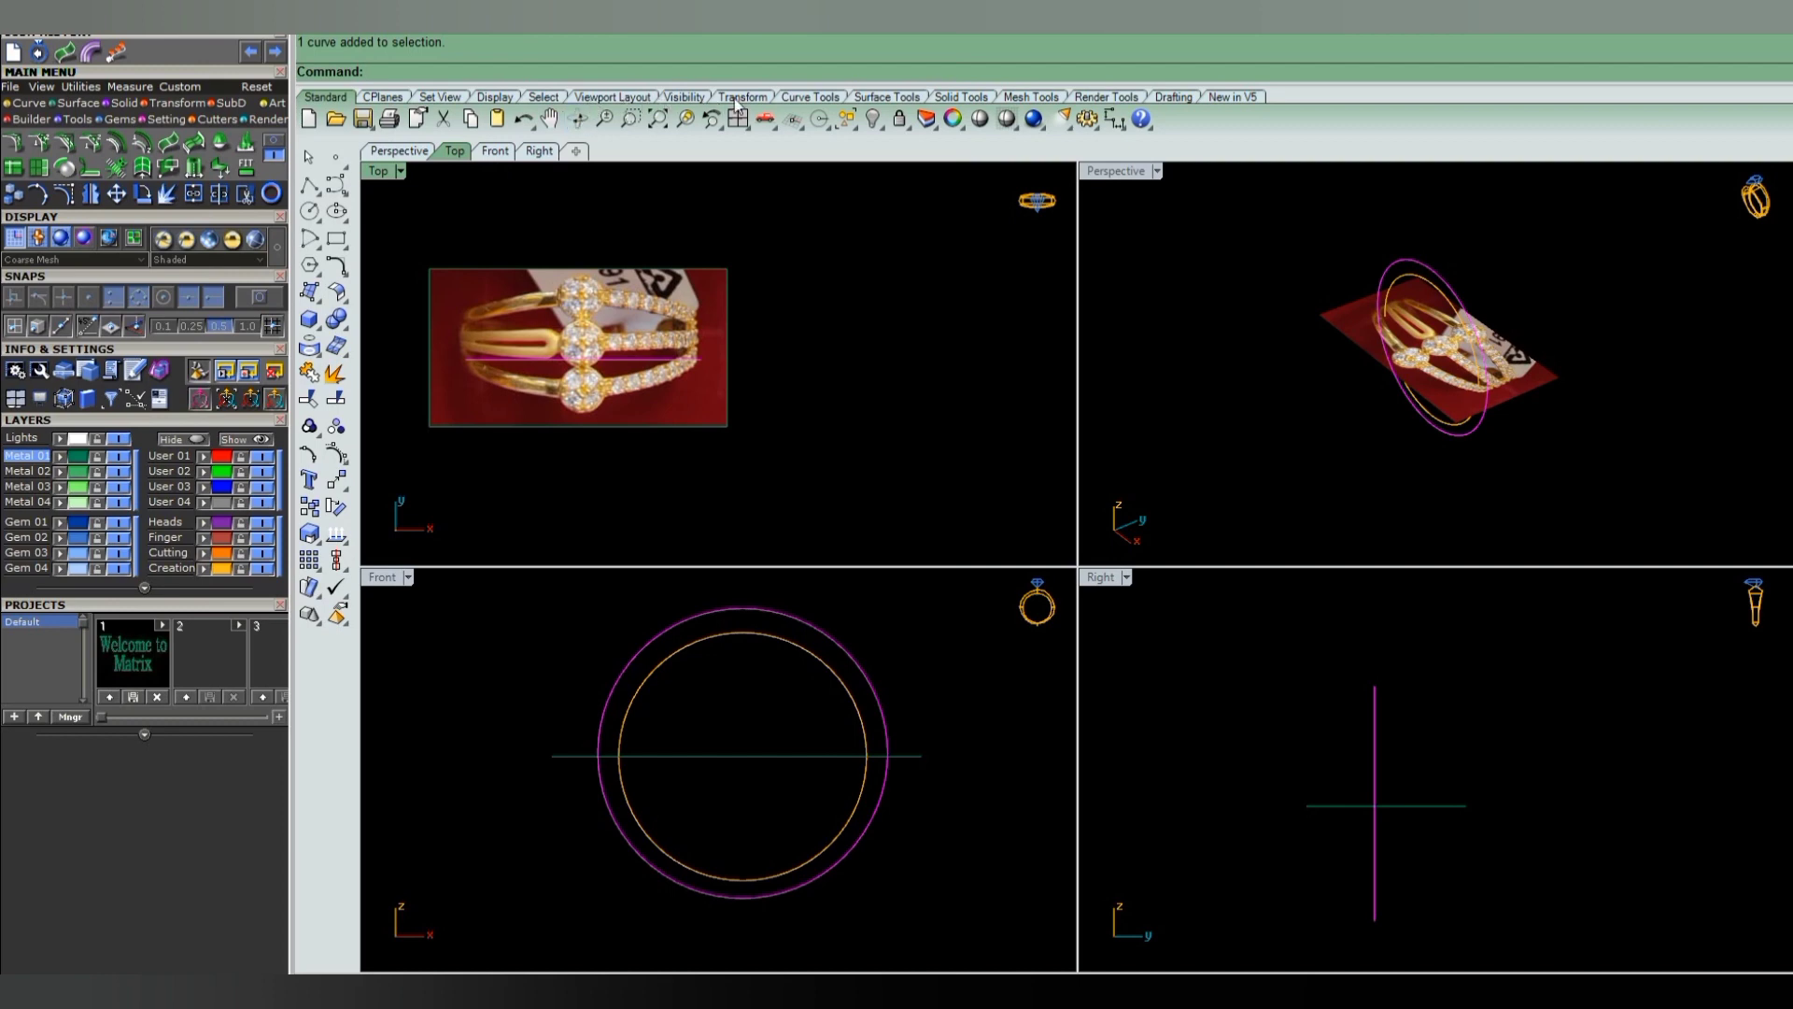
- Draw a horizontal guide line through the ring centre and maximize the Top view
click(383, 98)
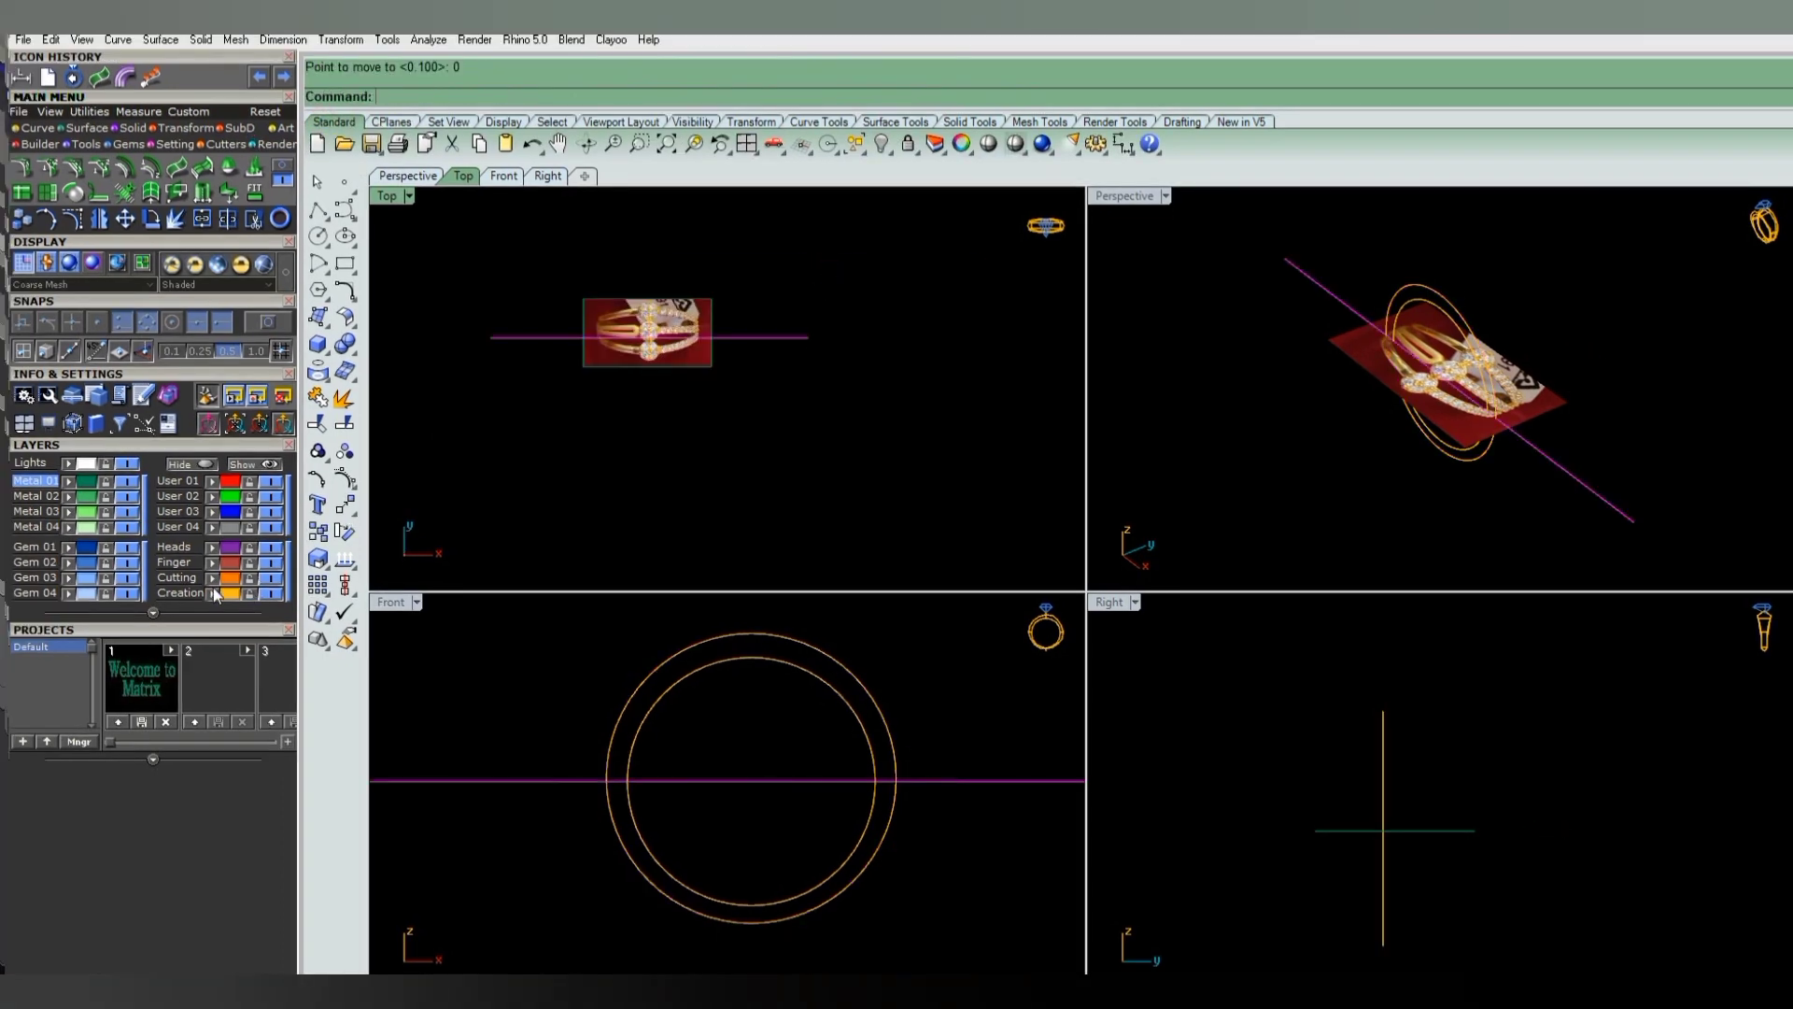
click(620, 401)
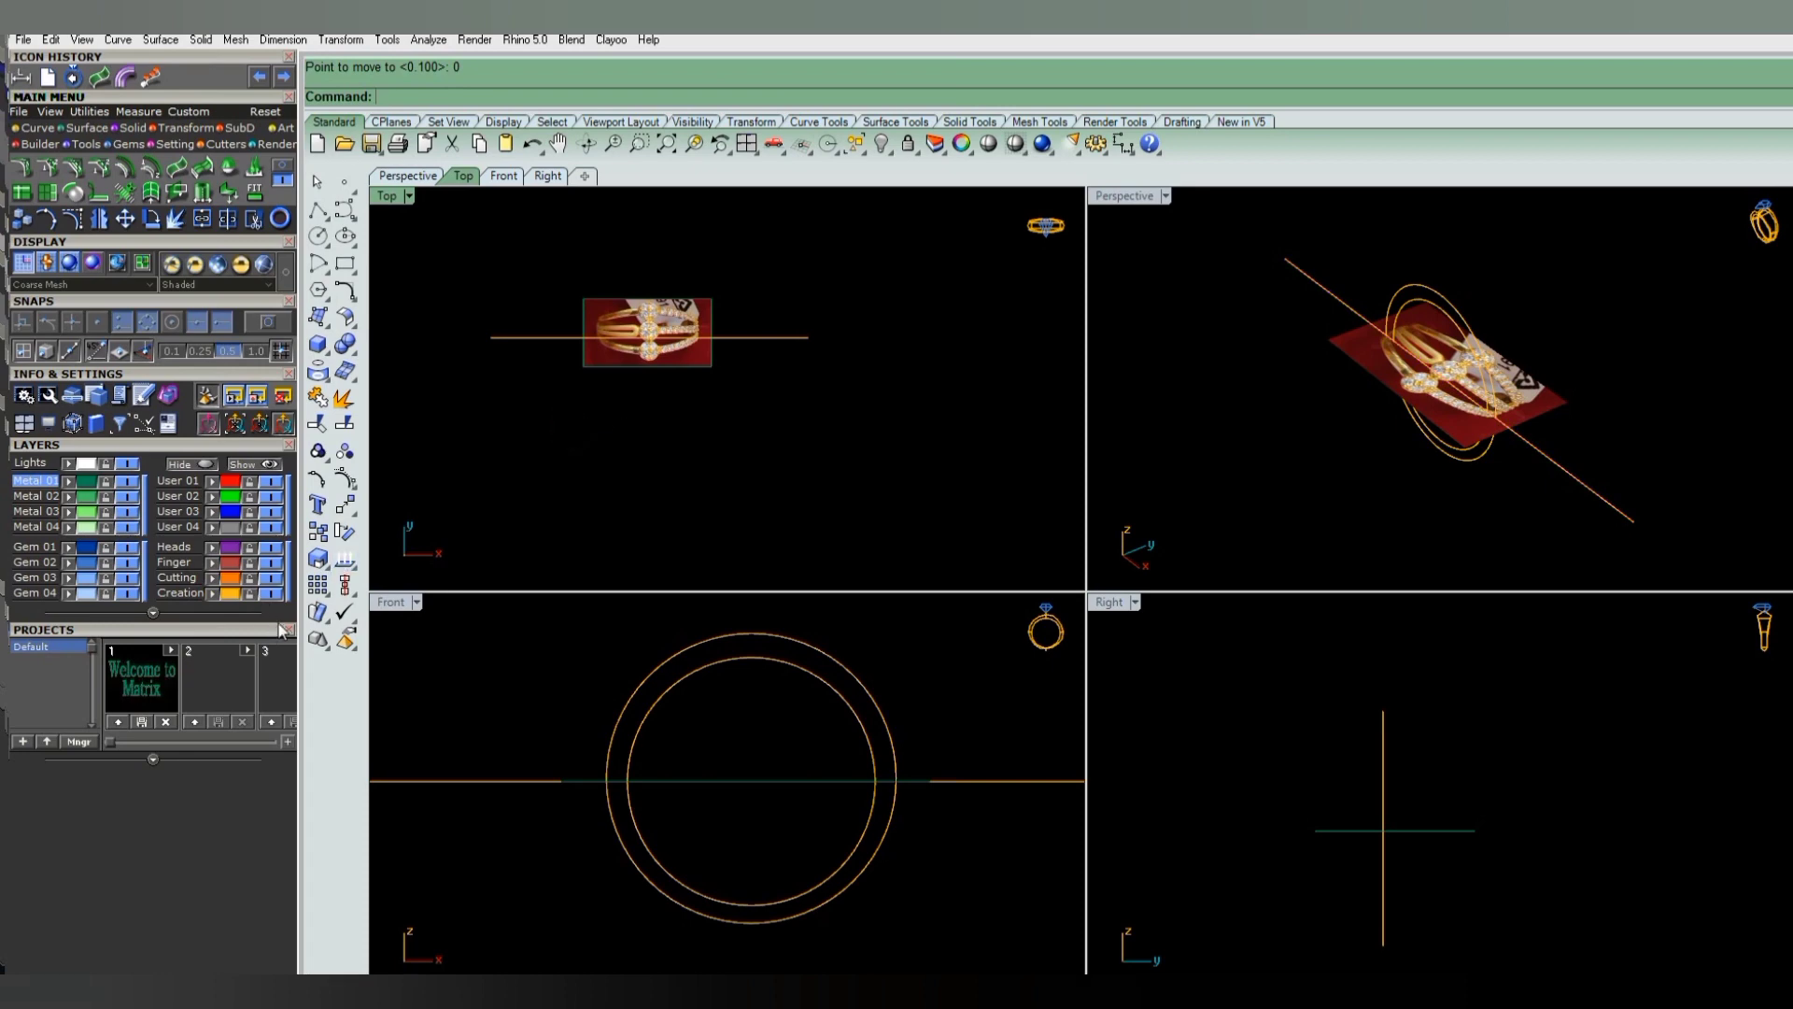
double_click(387, 195)
scroll(934, 564, down, 2)
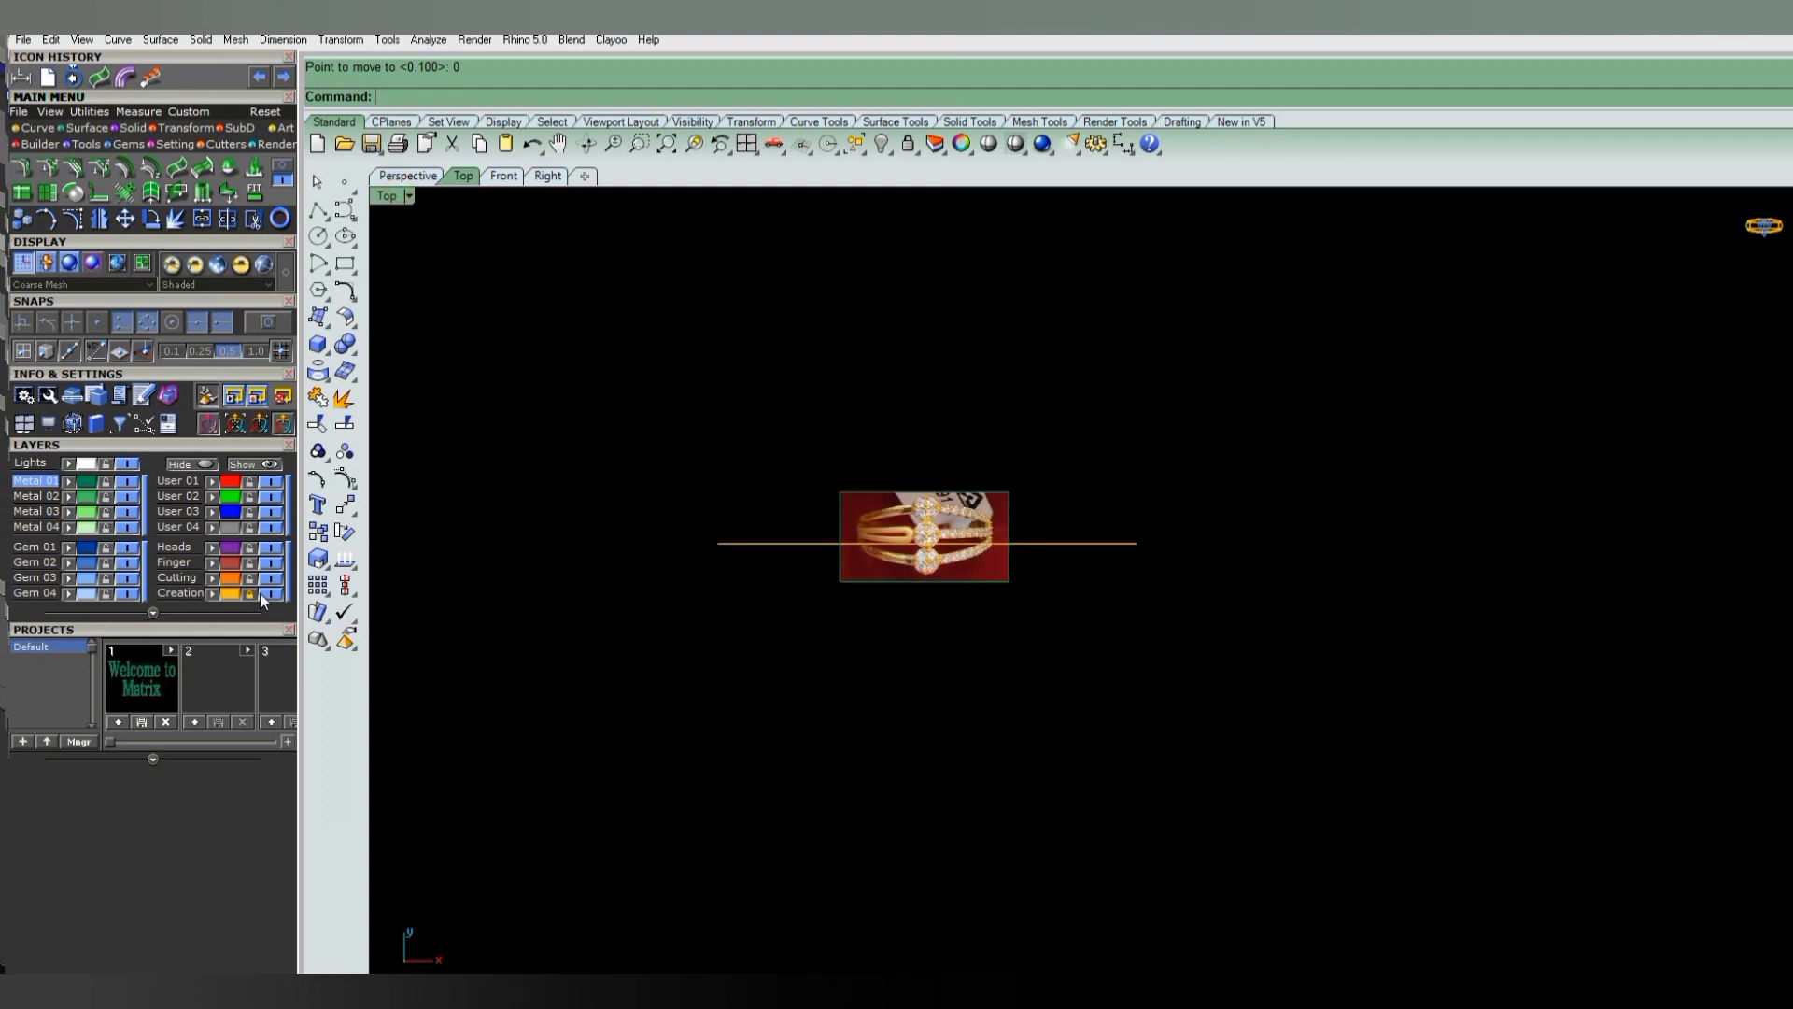
- Draw a vertical centre line and put it on the red User 01 layer
text(line)
key(Return)
key(Return)
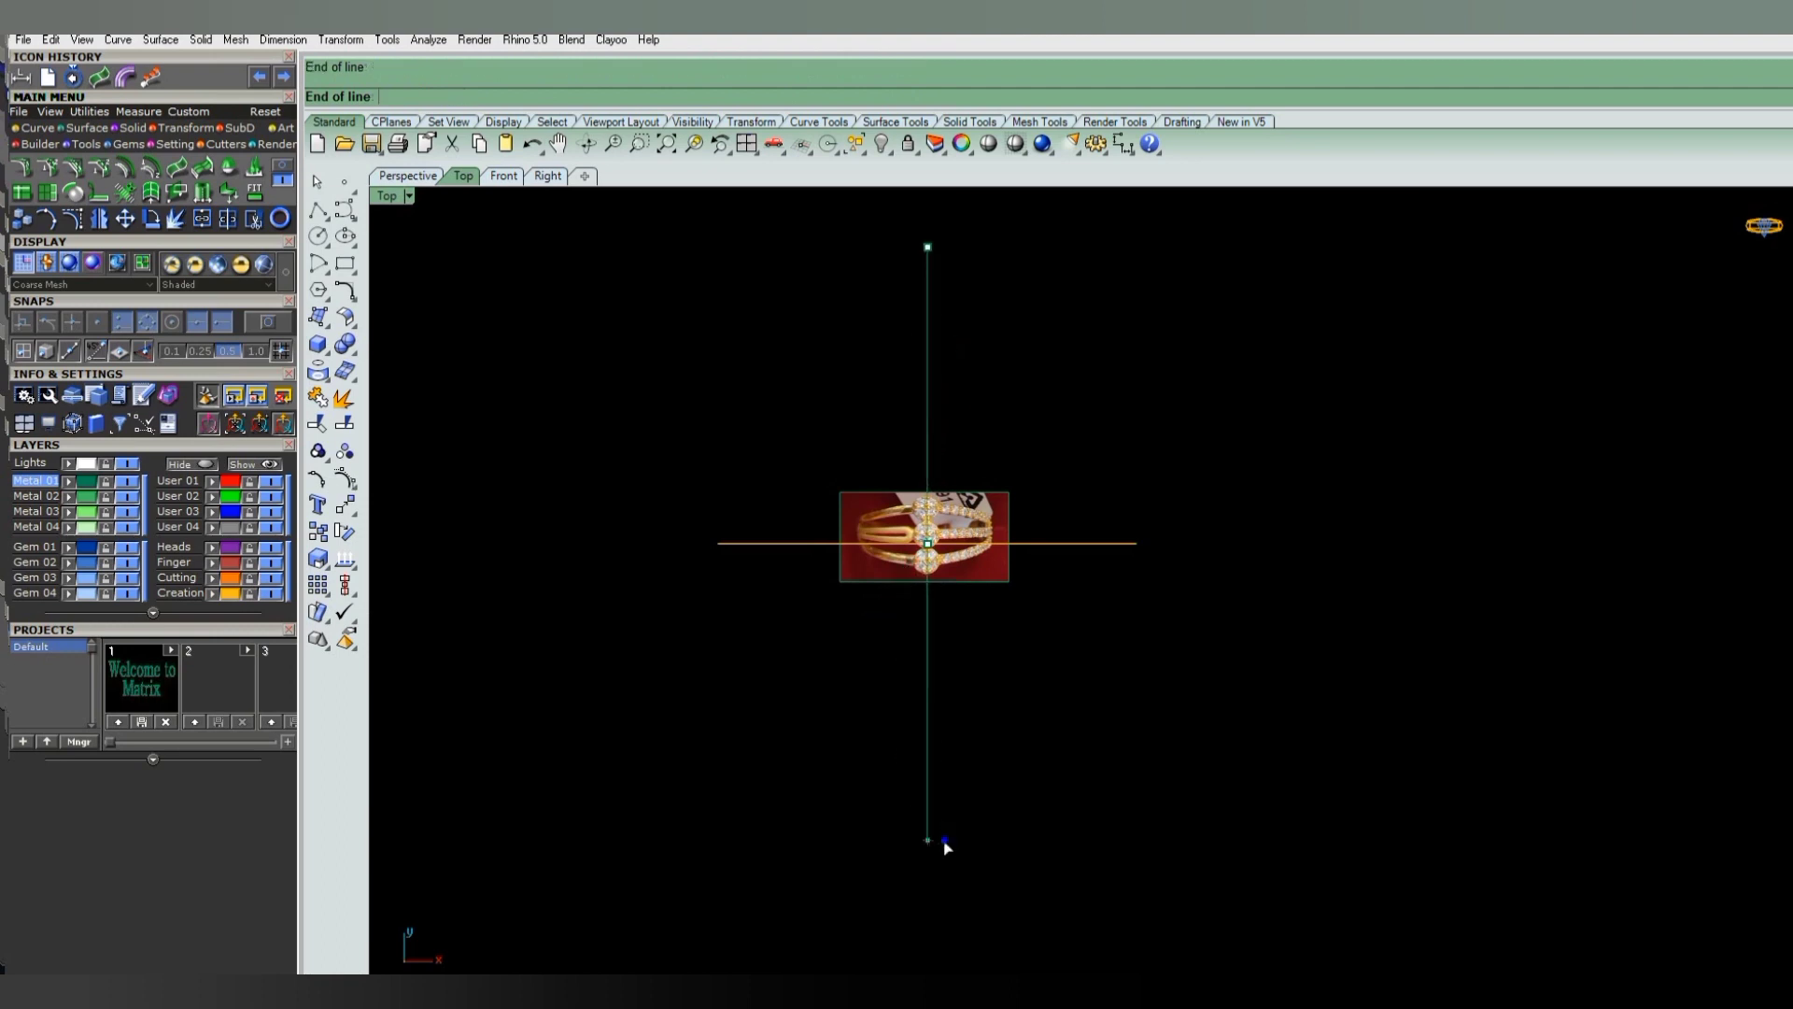
click(946, 846)
click(928, 681)
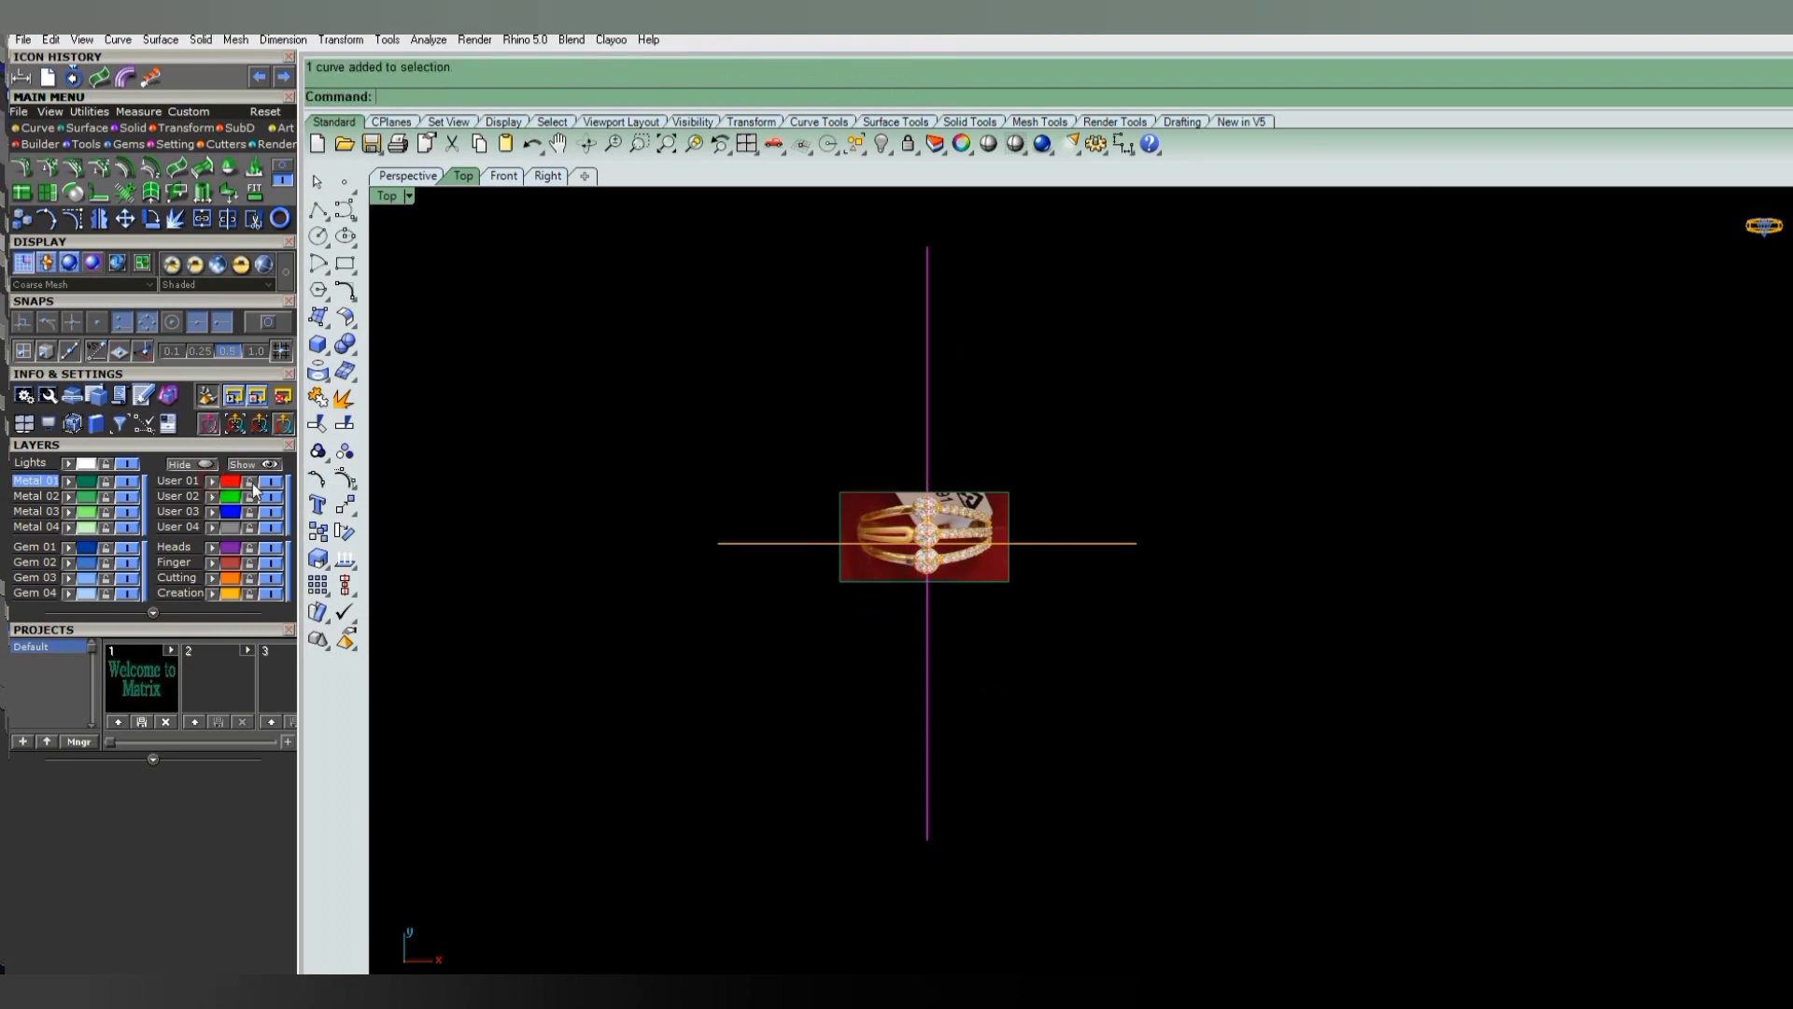
click(250, 481)
- Move the reference photo down to centre the middle cluster on the guides
scroll(933, 579, up, 2)
scroll(1027, 598, up, 2)
click(948, 602)
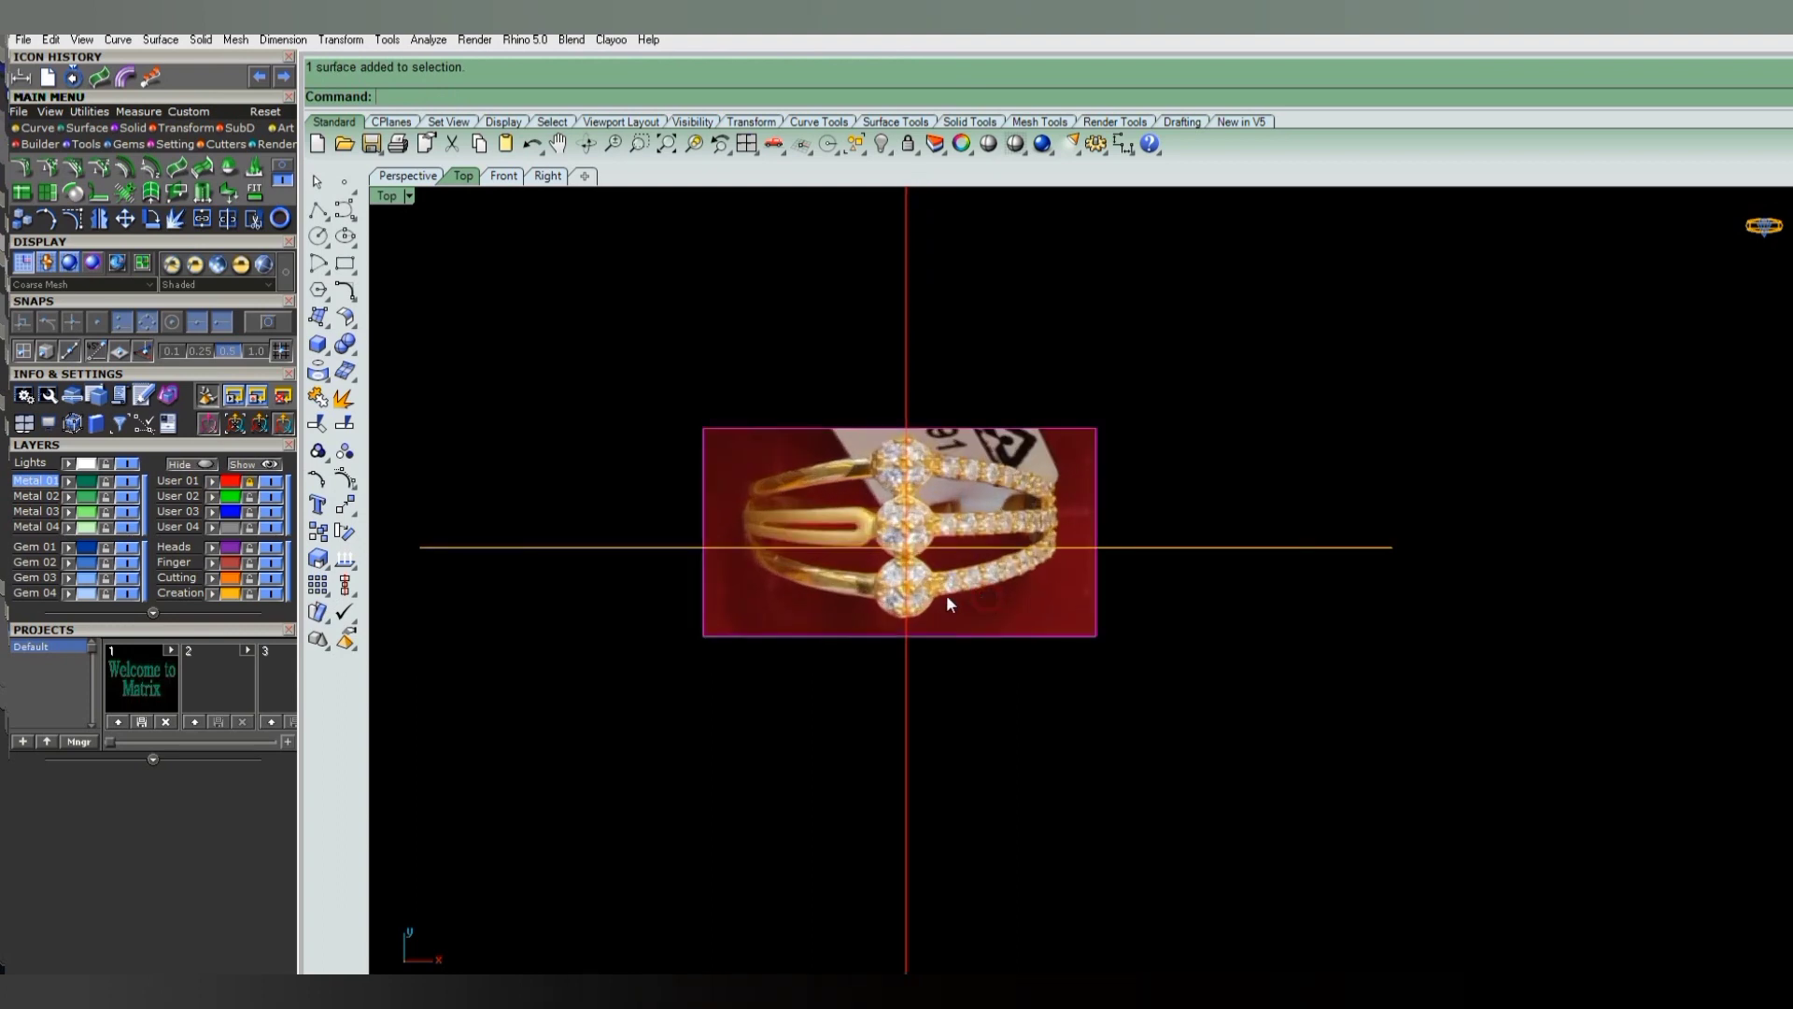
drag(947, 602, 954, 609)
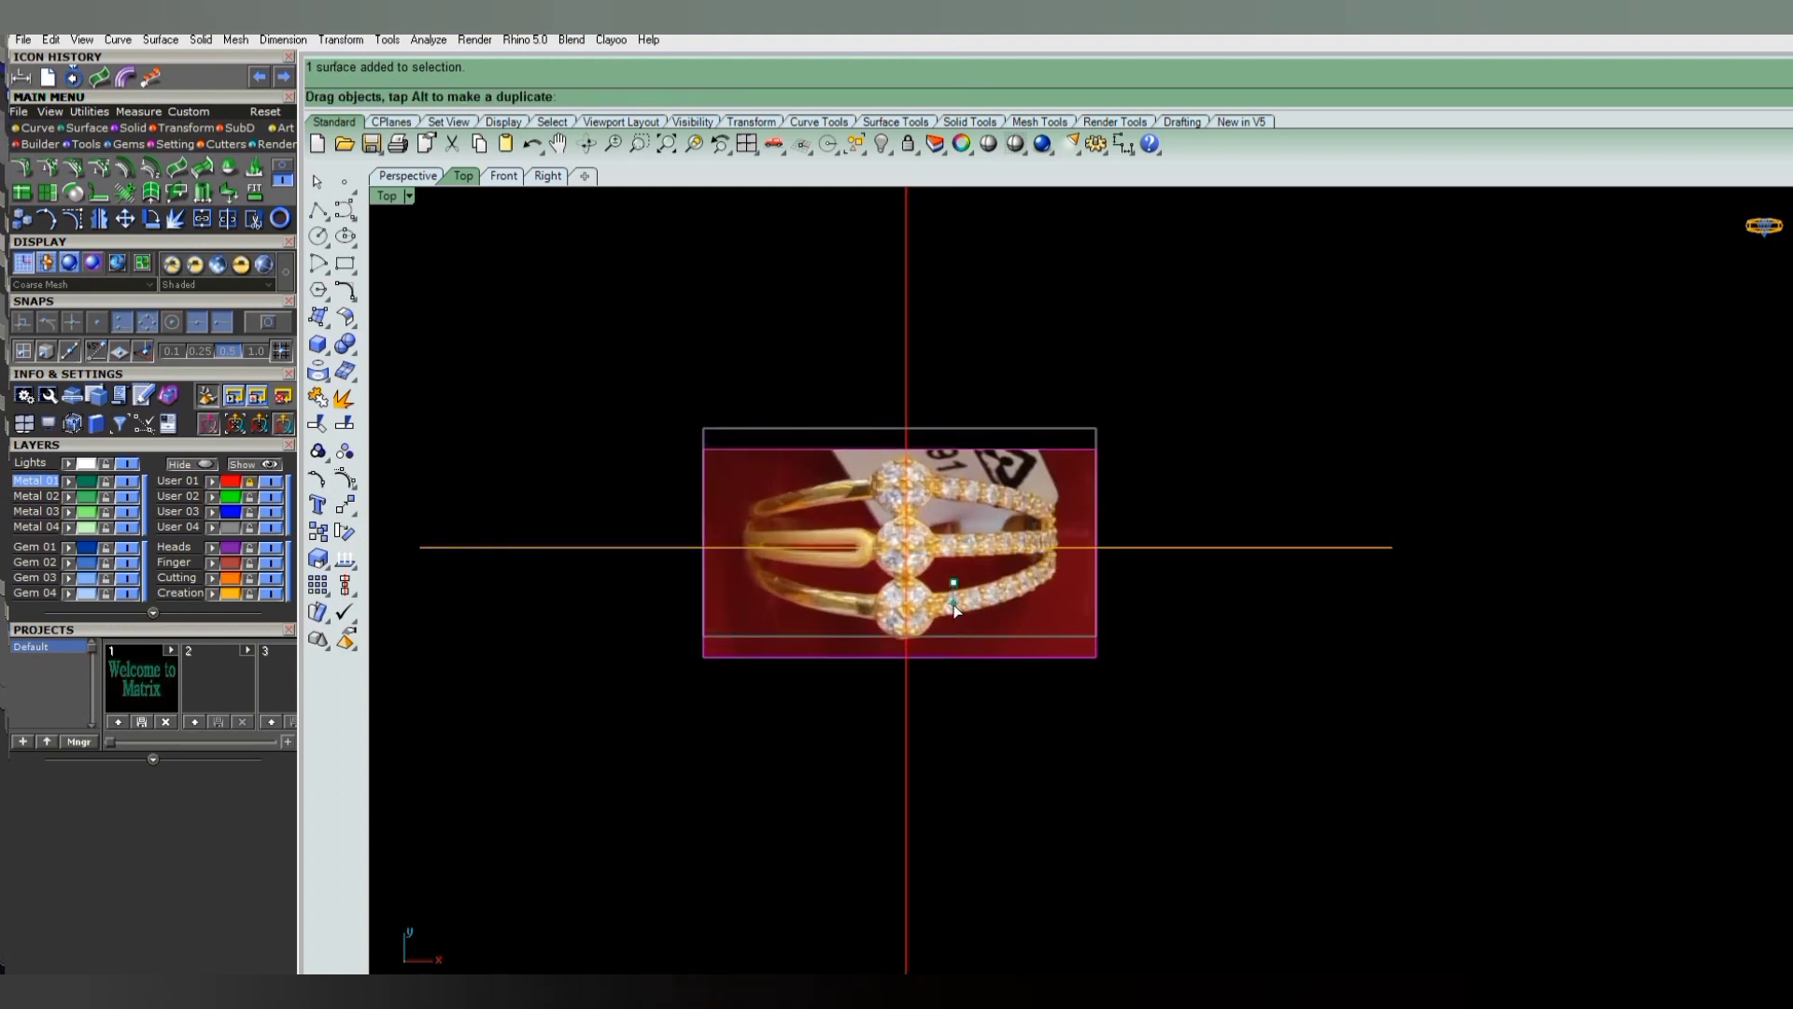
click(1152, 580)
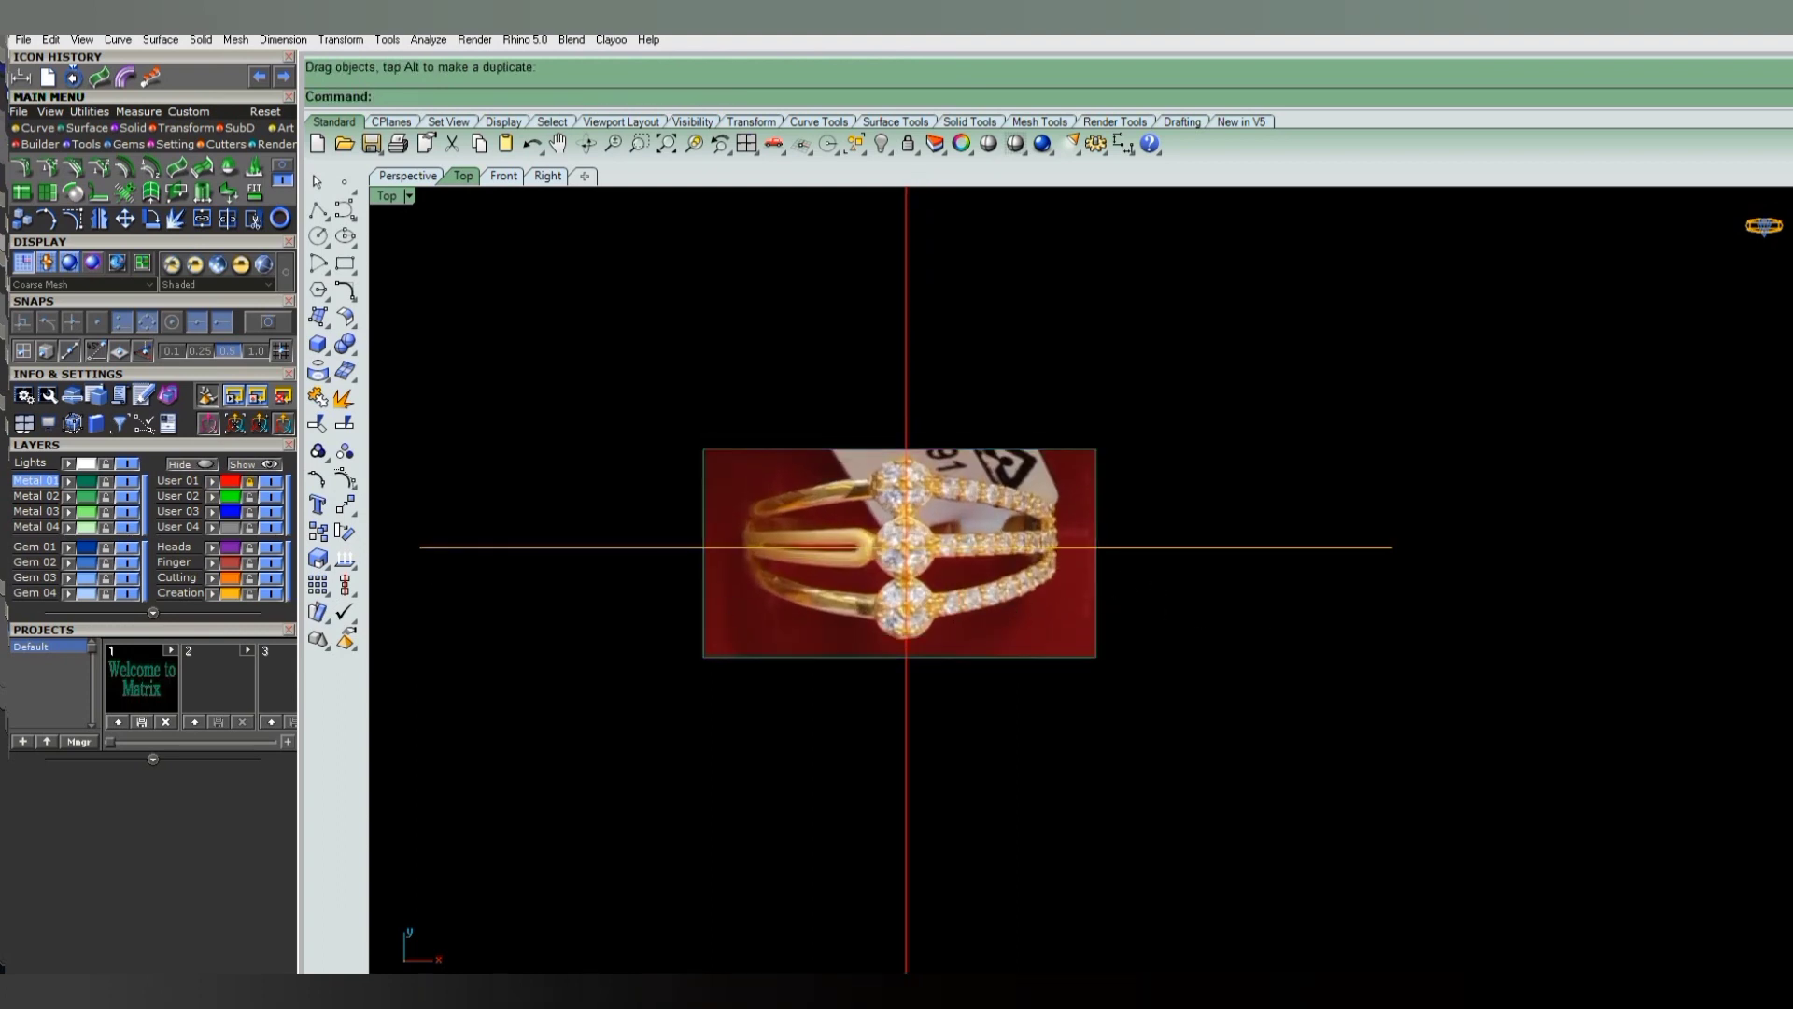
text(Circle)
- Draw a 2-diameter circle at the horizontal line's right end
click(1391, 547)
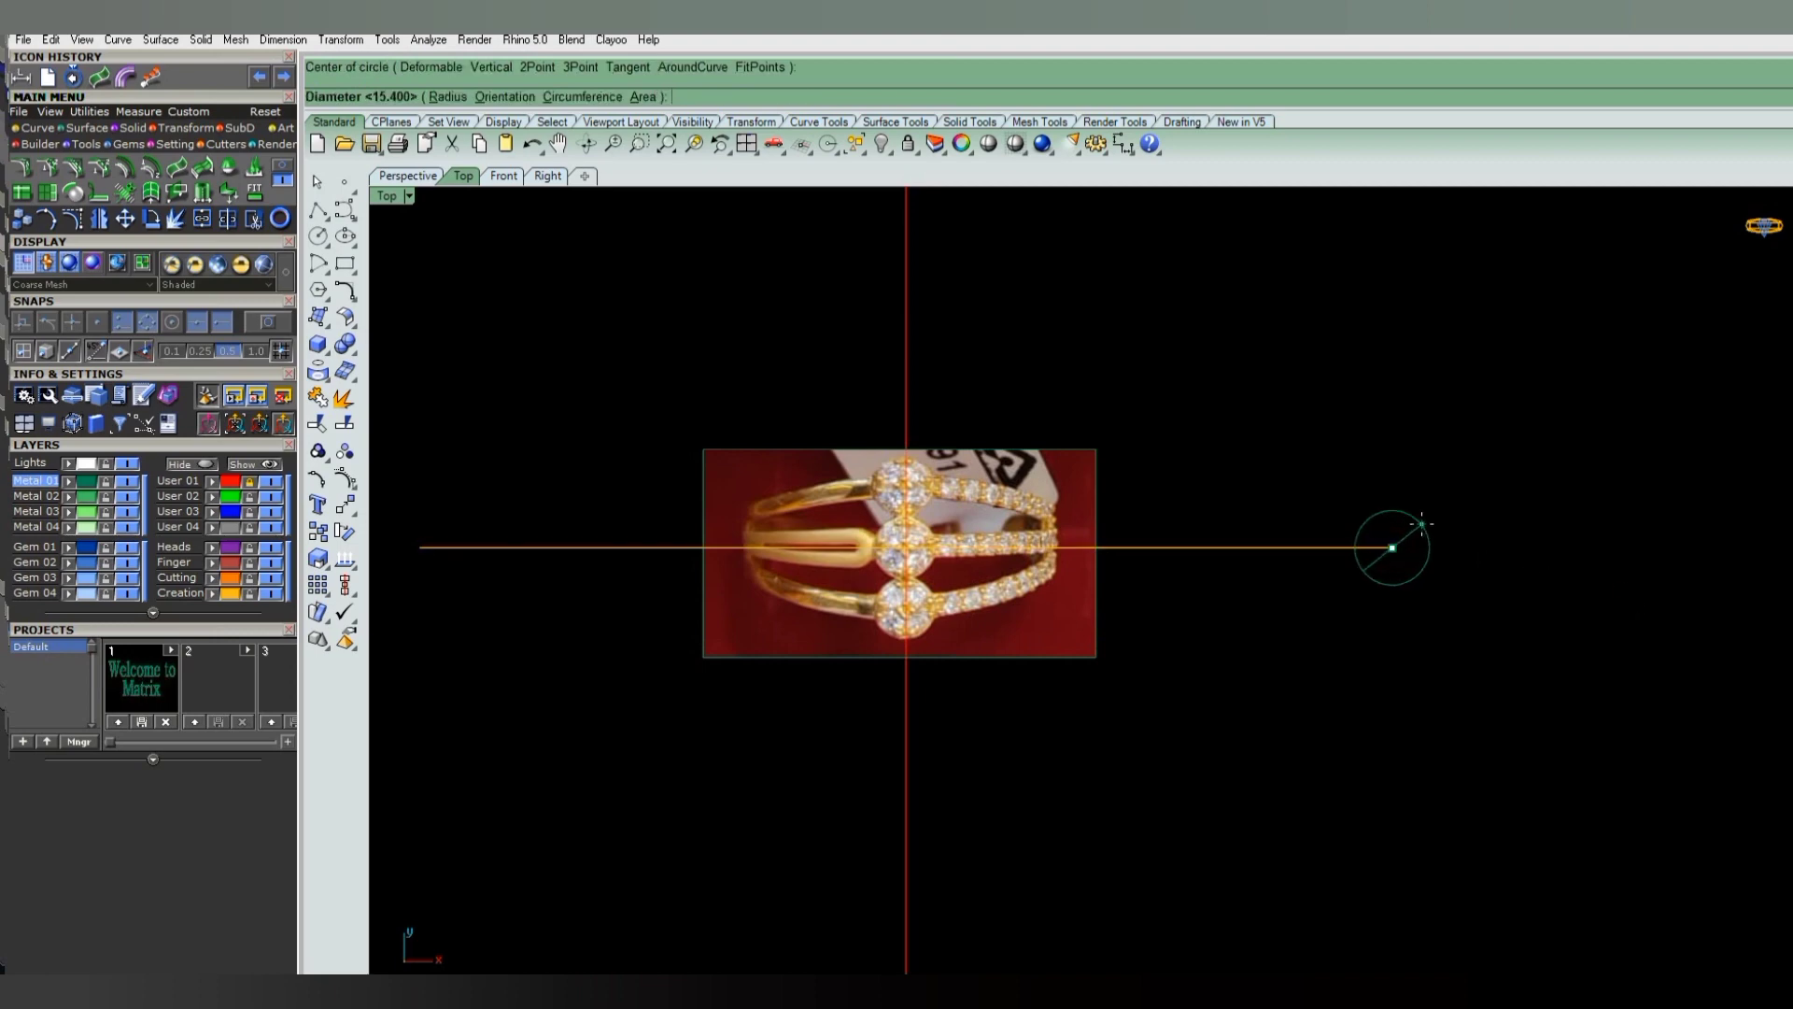
text(2)
key(Return)
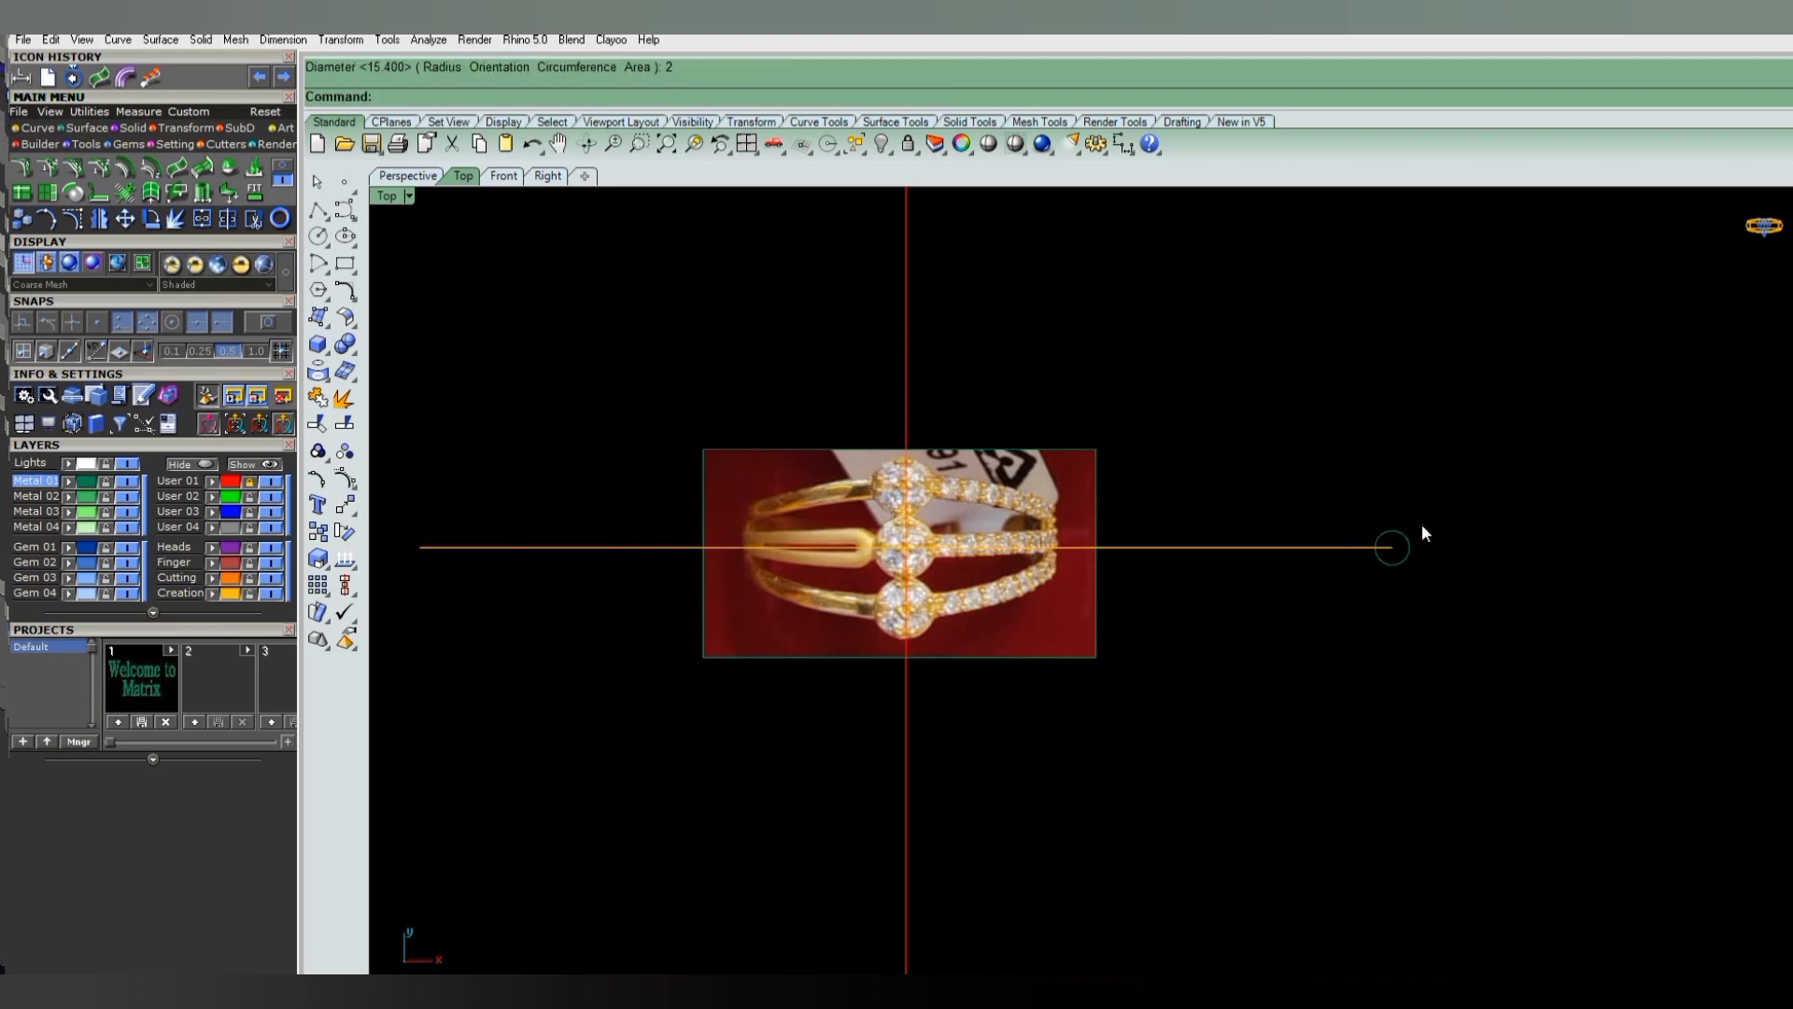
scroll(1420, 524, up, 5)
- Mirror the right side guide line across the vertical centre line
click(1126, 819)
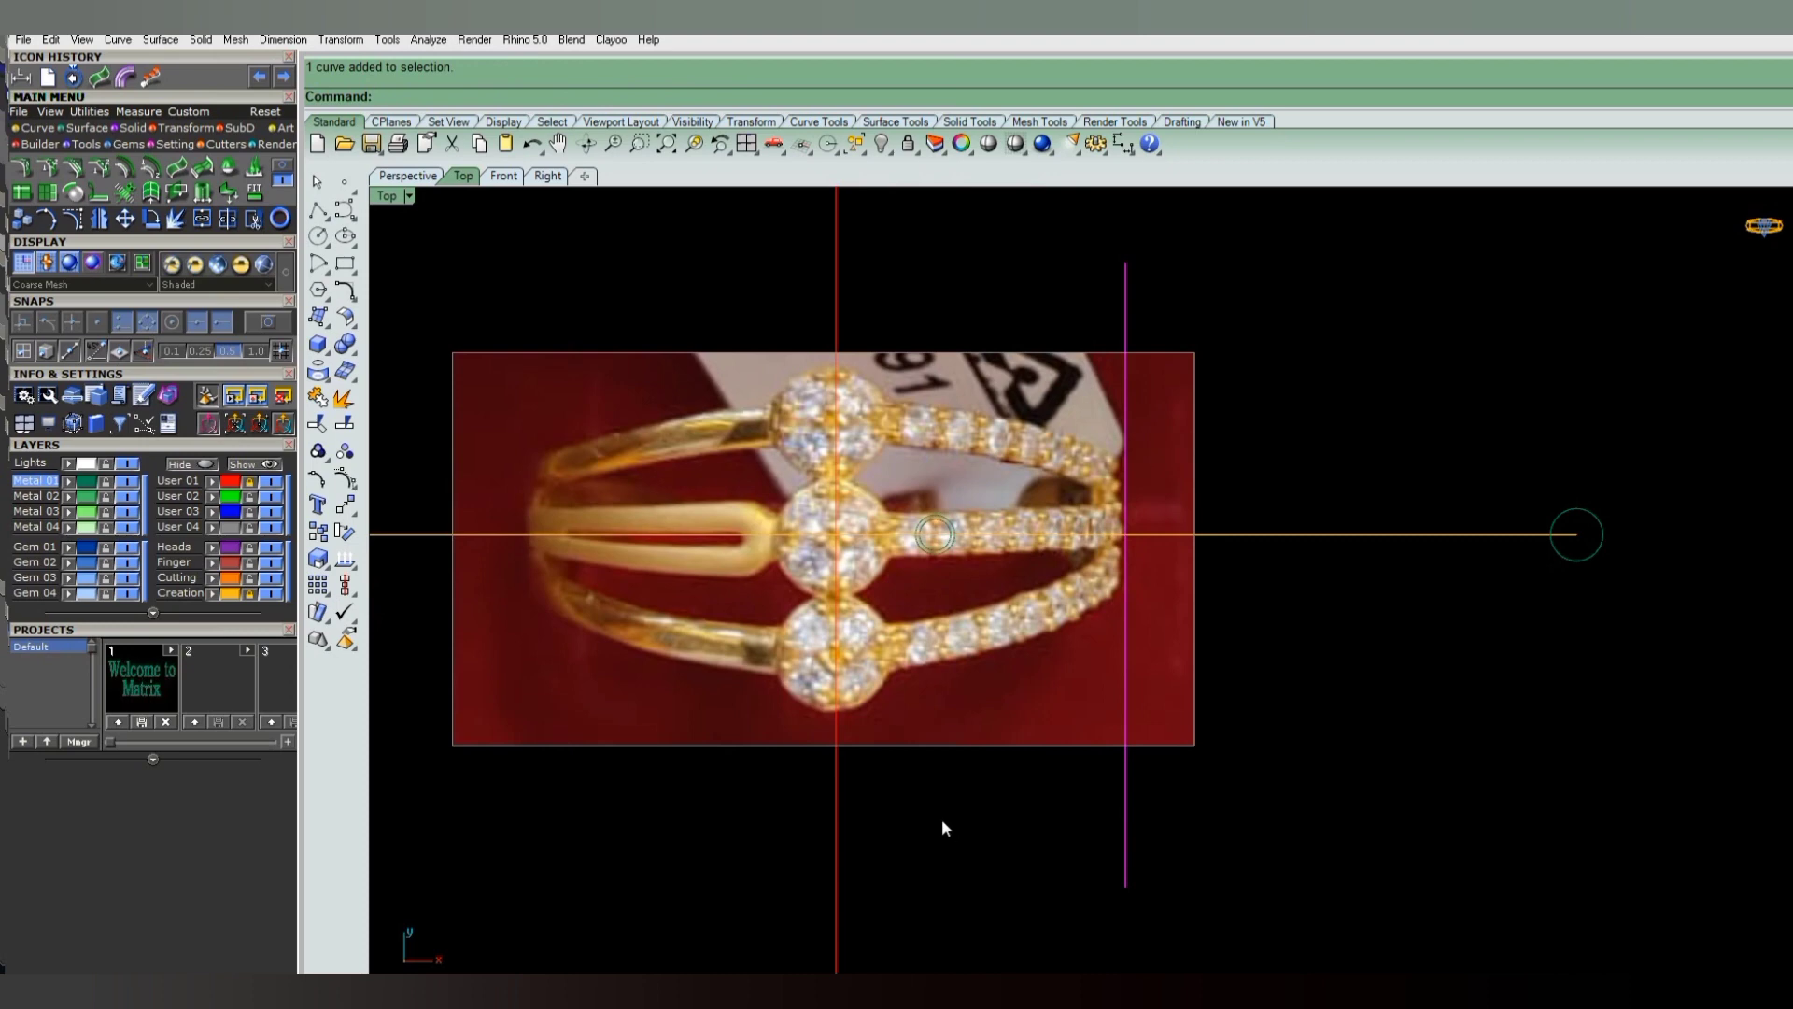
text(mirror)
key(Return)
click(840, 752)
scroll(1111, 826, down, 3)
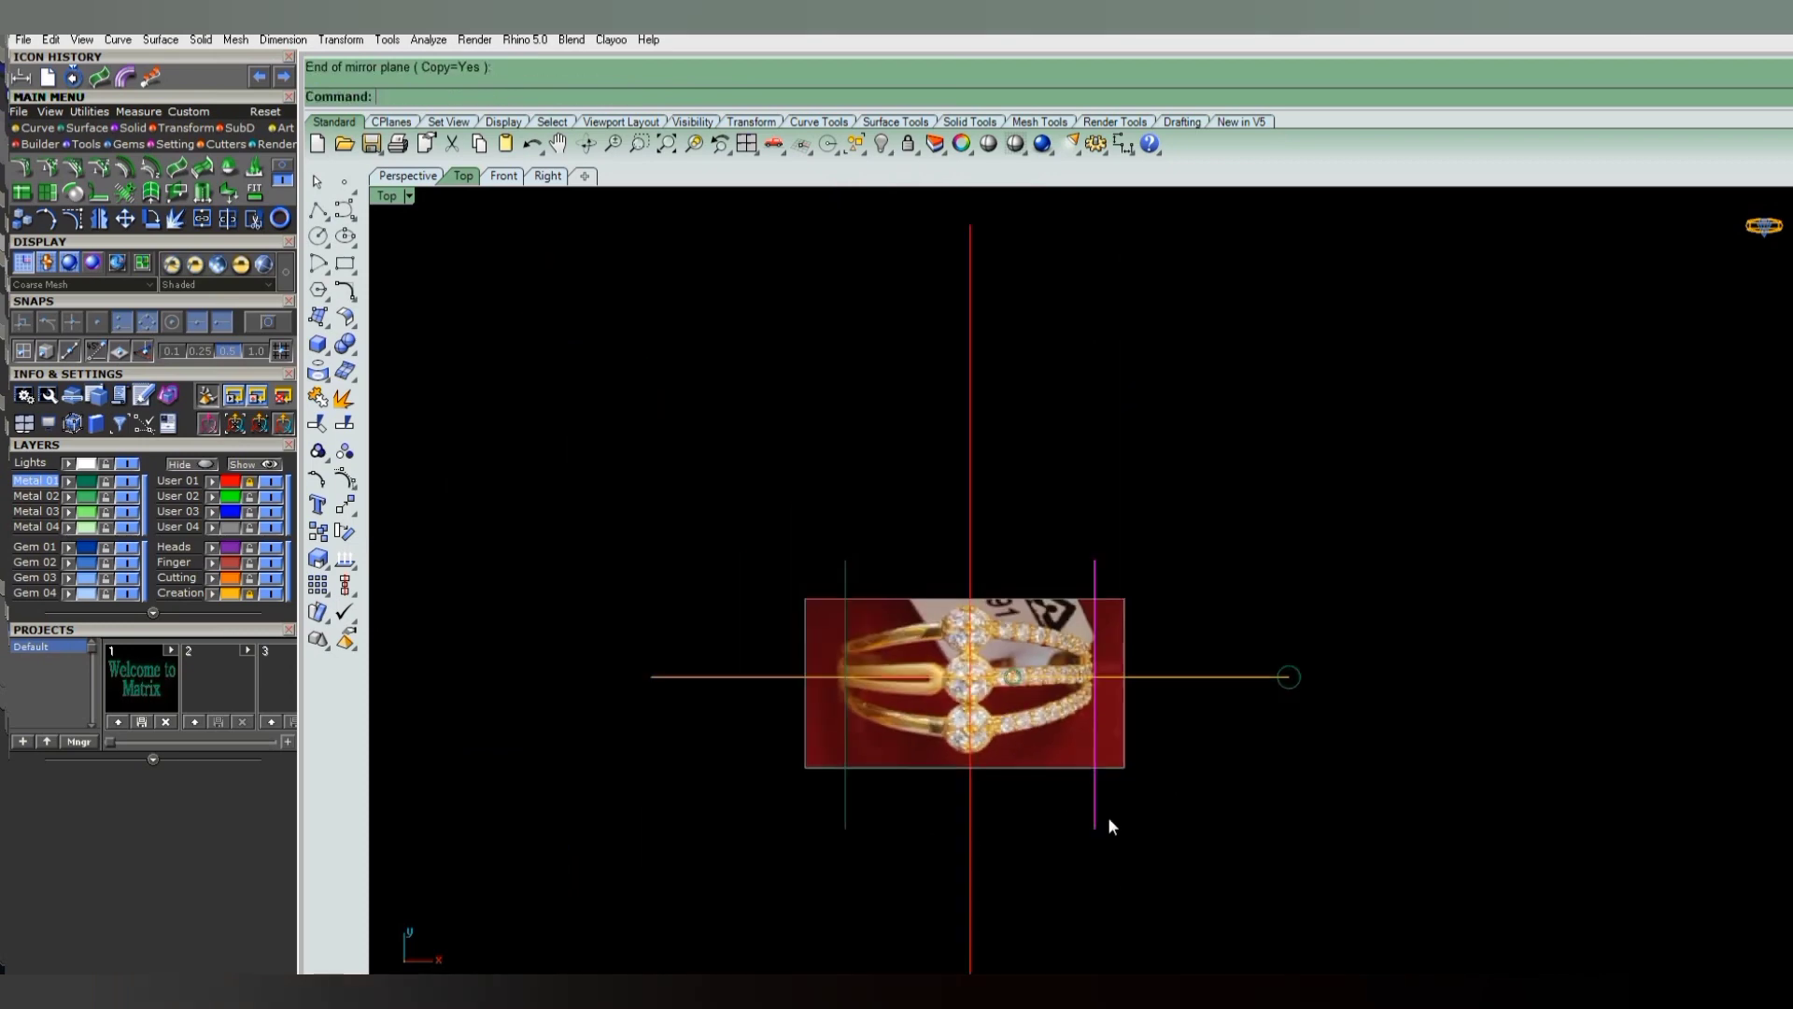
key(Escape)
right_drag(1061, 753, 1077, 760)
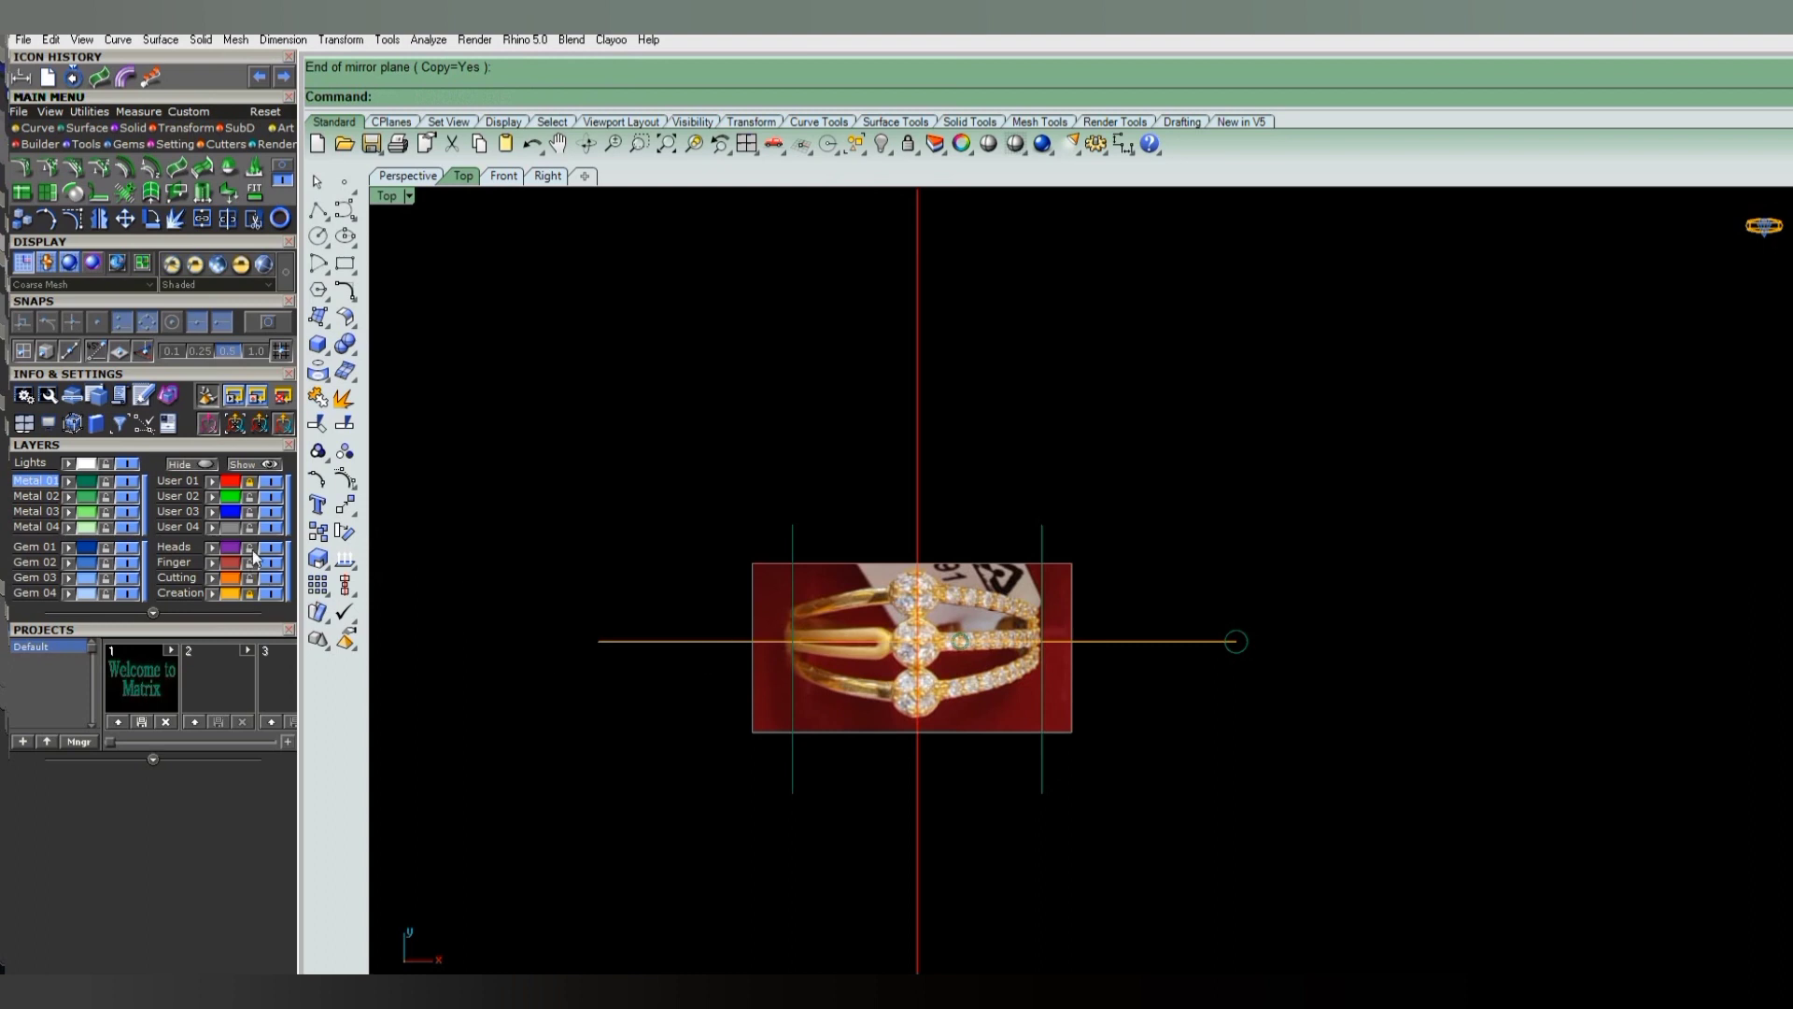
right_drag(926, 630, 893, 602)
scroll(893, 602, up, 3)
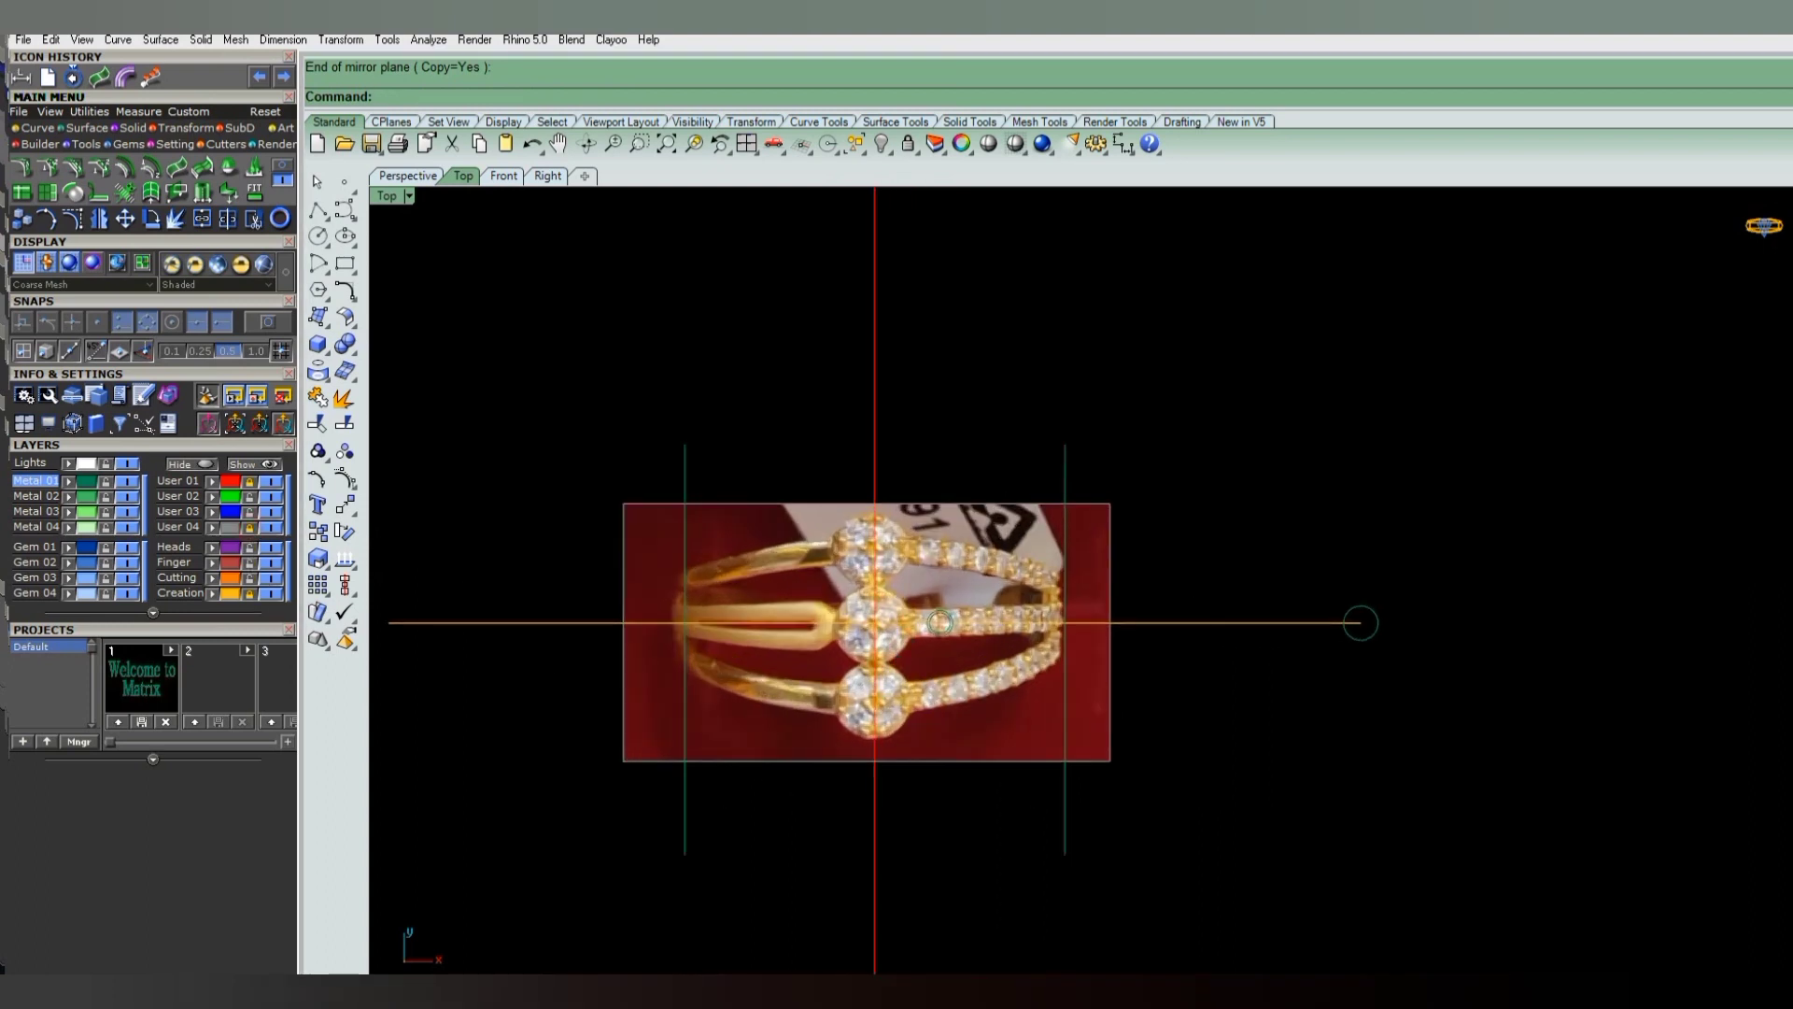
scroll(882, 635, up, 2)
- Trace the middle diamond cluster with a circle and offset it 0.15 inward
click(873, 619)
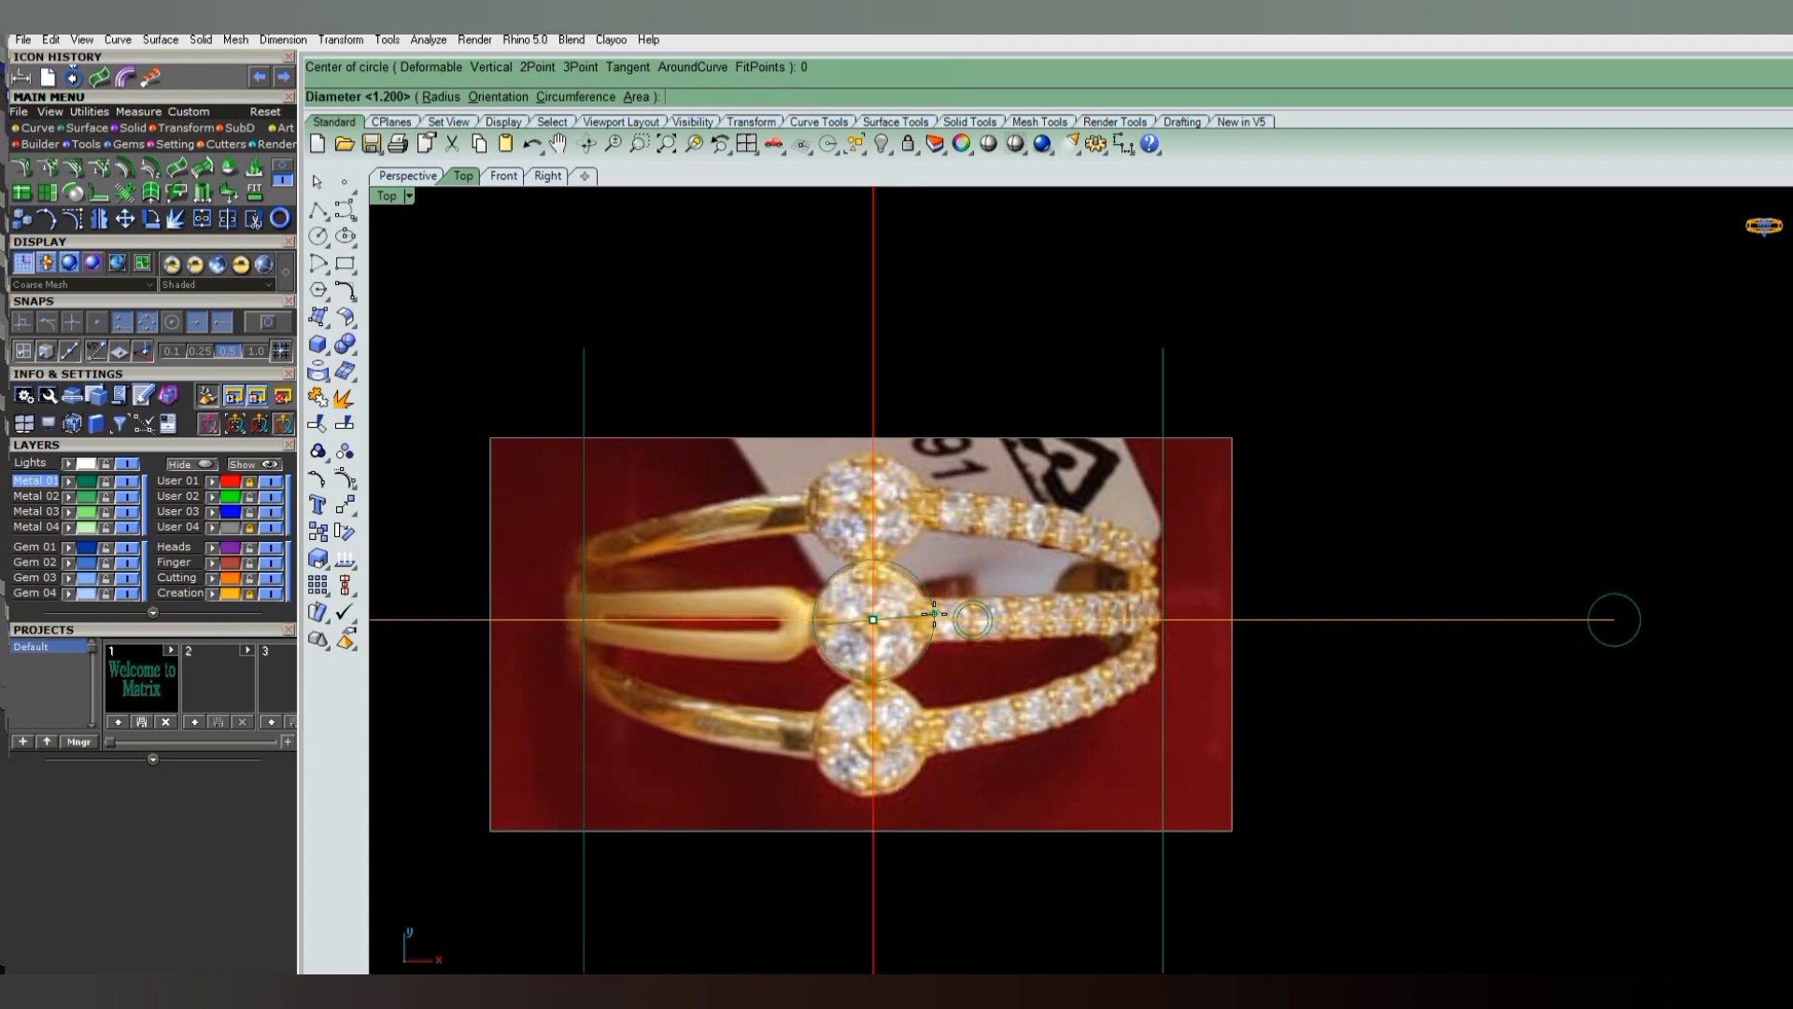
click(925, 644)
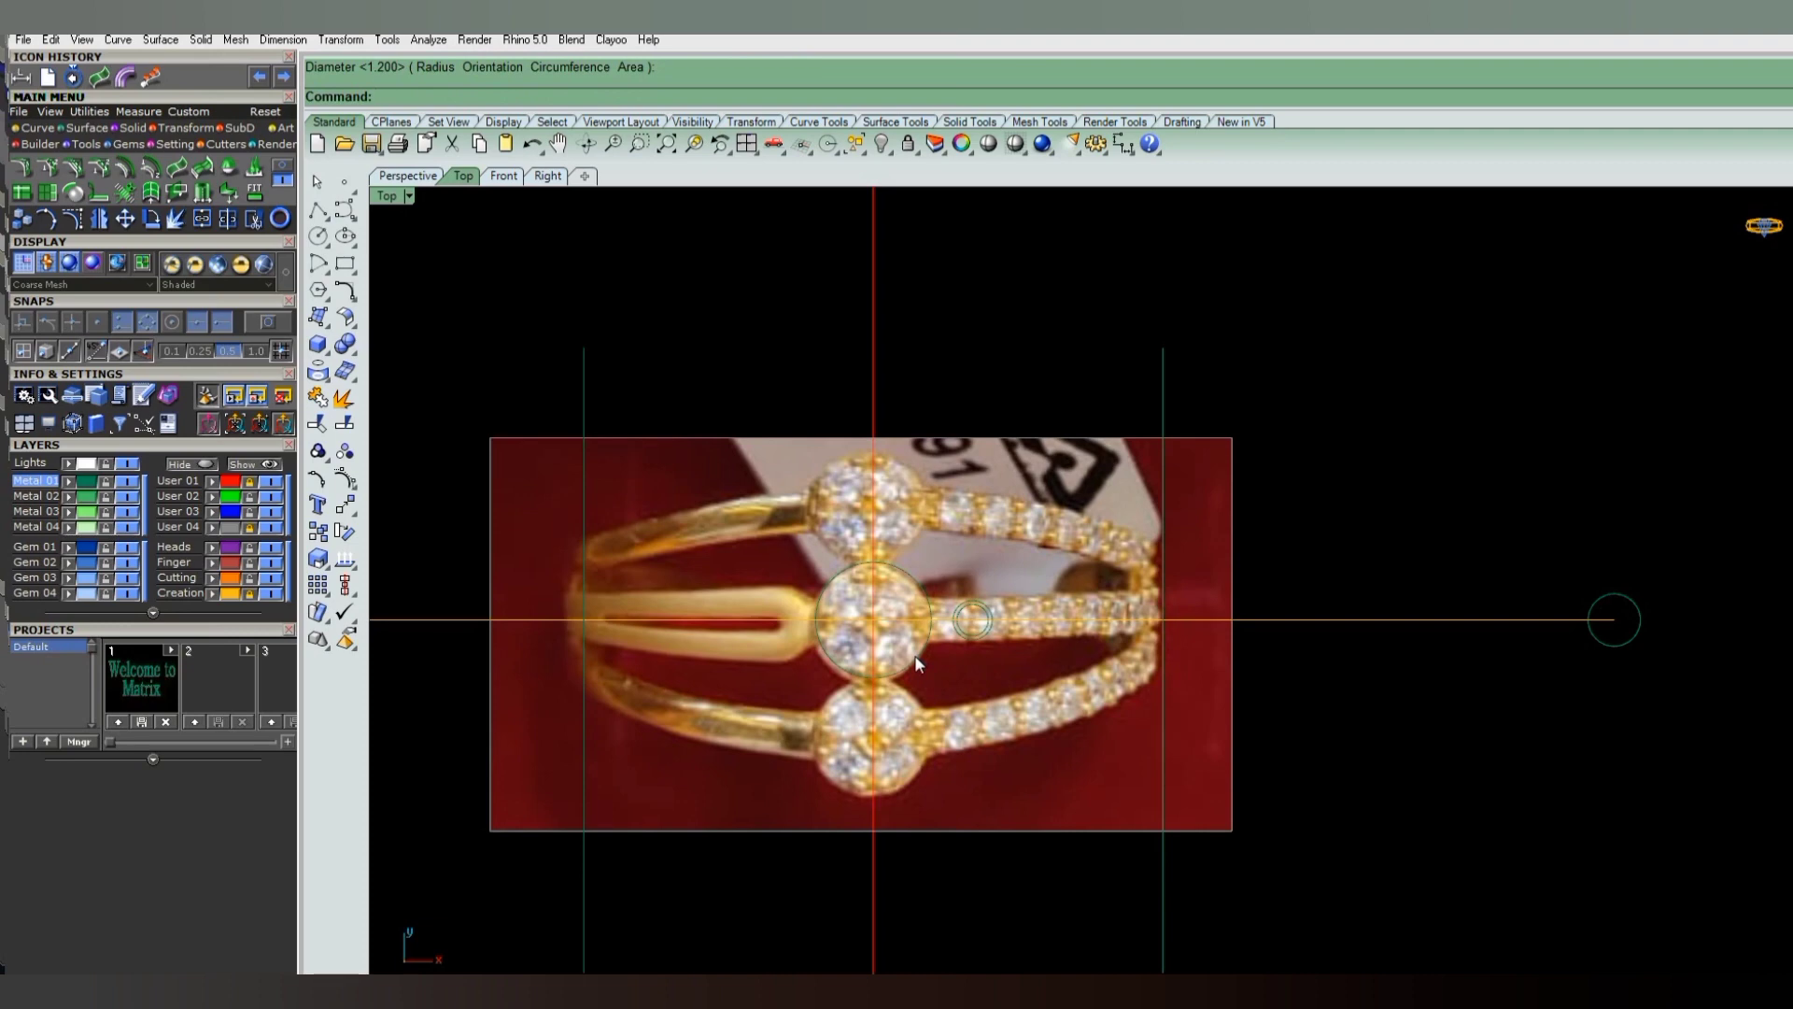
click(915, 654)
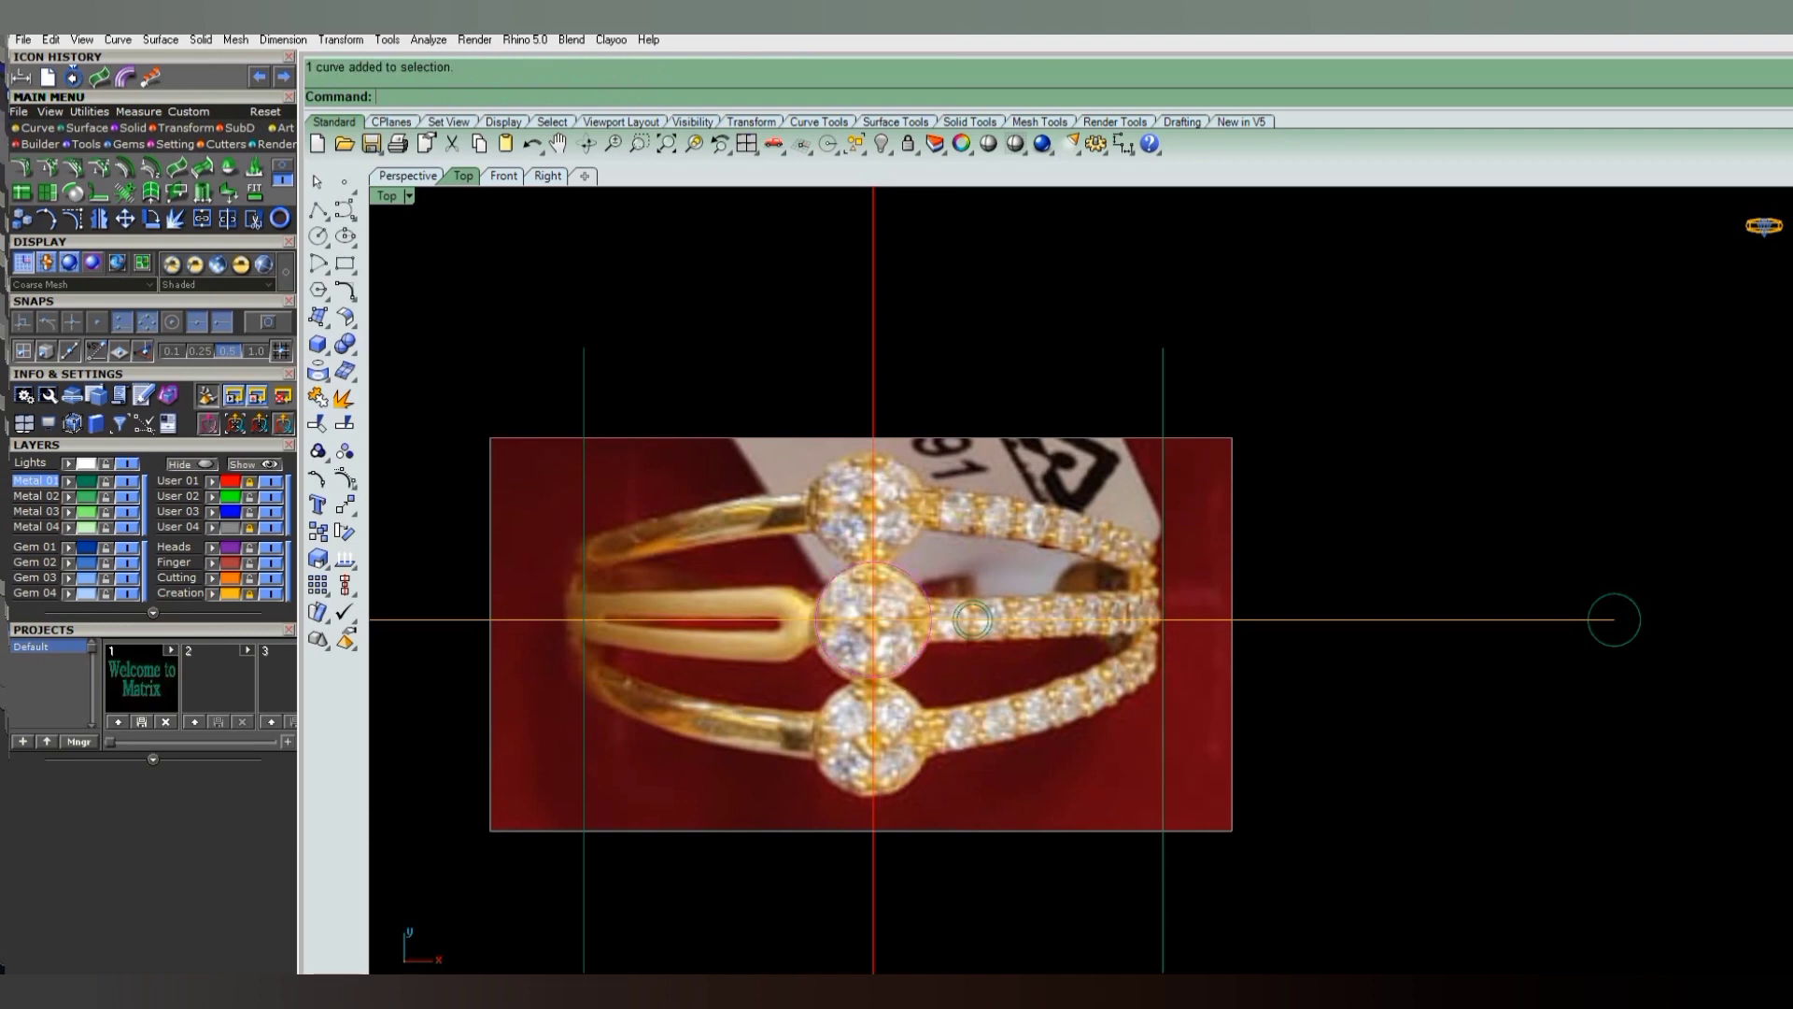
text(offset)
key(Return)
scroll(903, 646, up, 3)
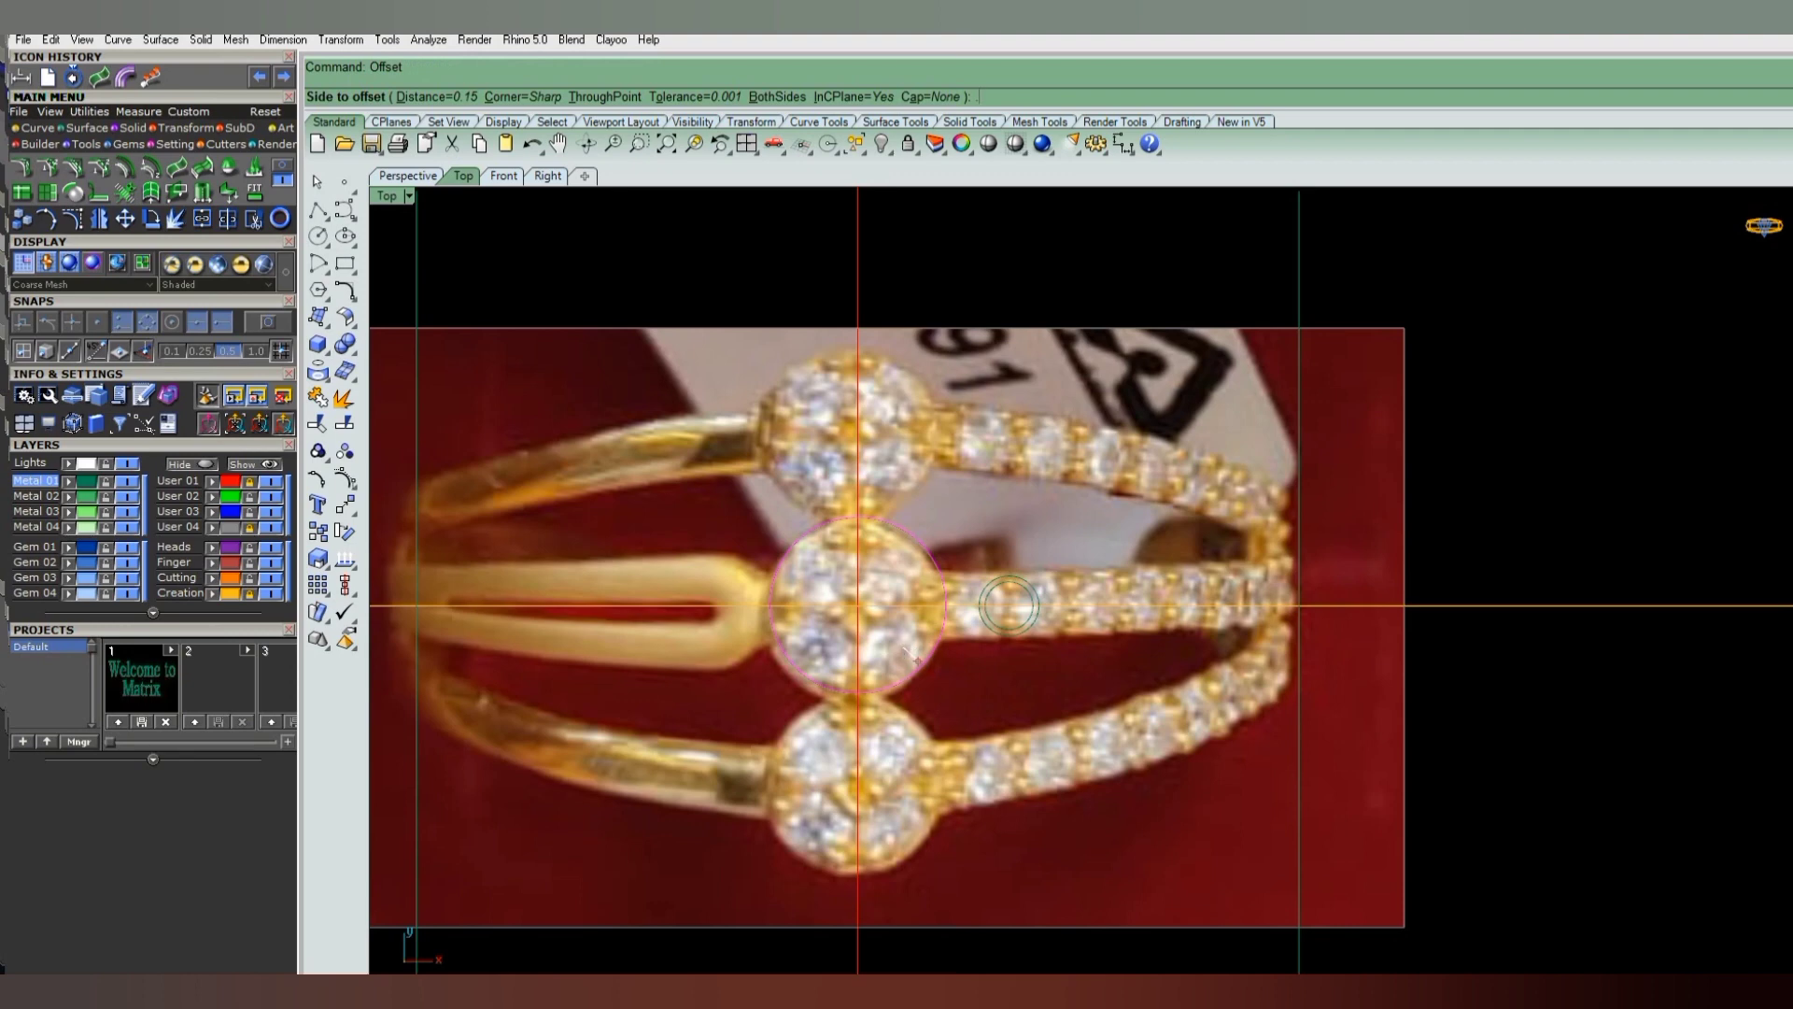
click(904, 649)
- Check the circles in Perspective and Front views, then hide the reference photo layer
right_drag(908, 678, 1011, 579)
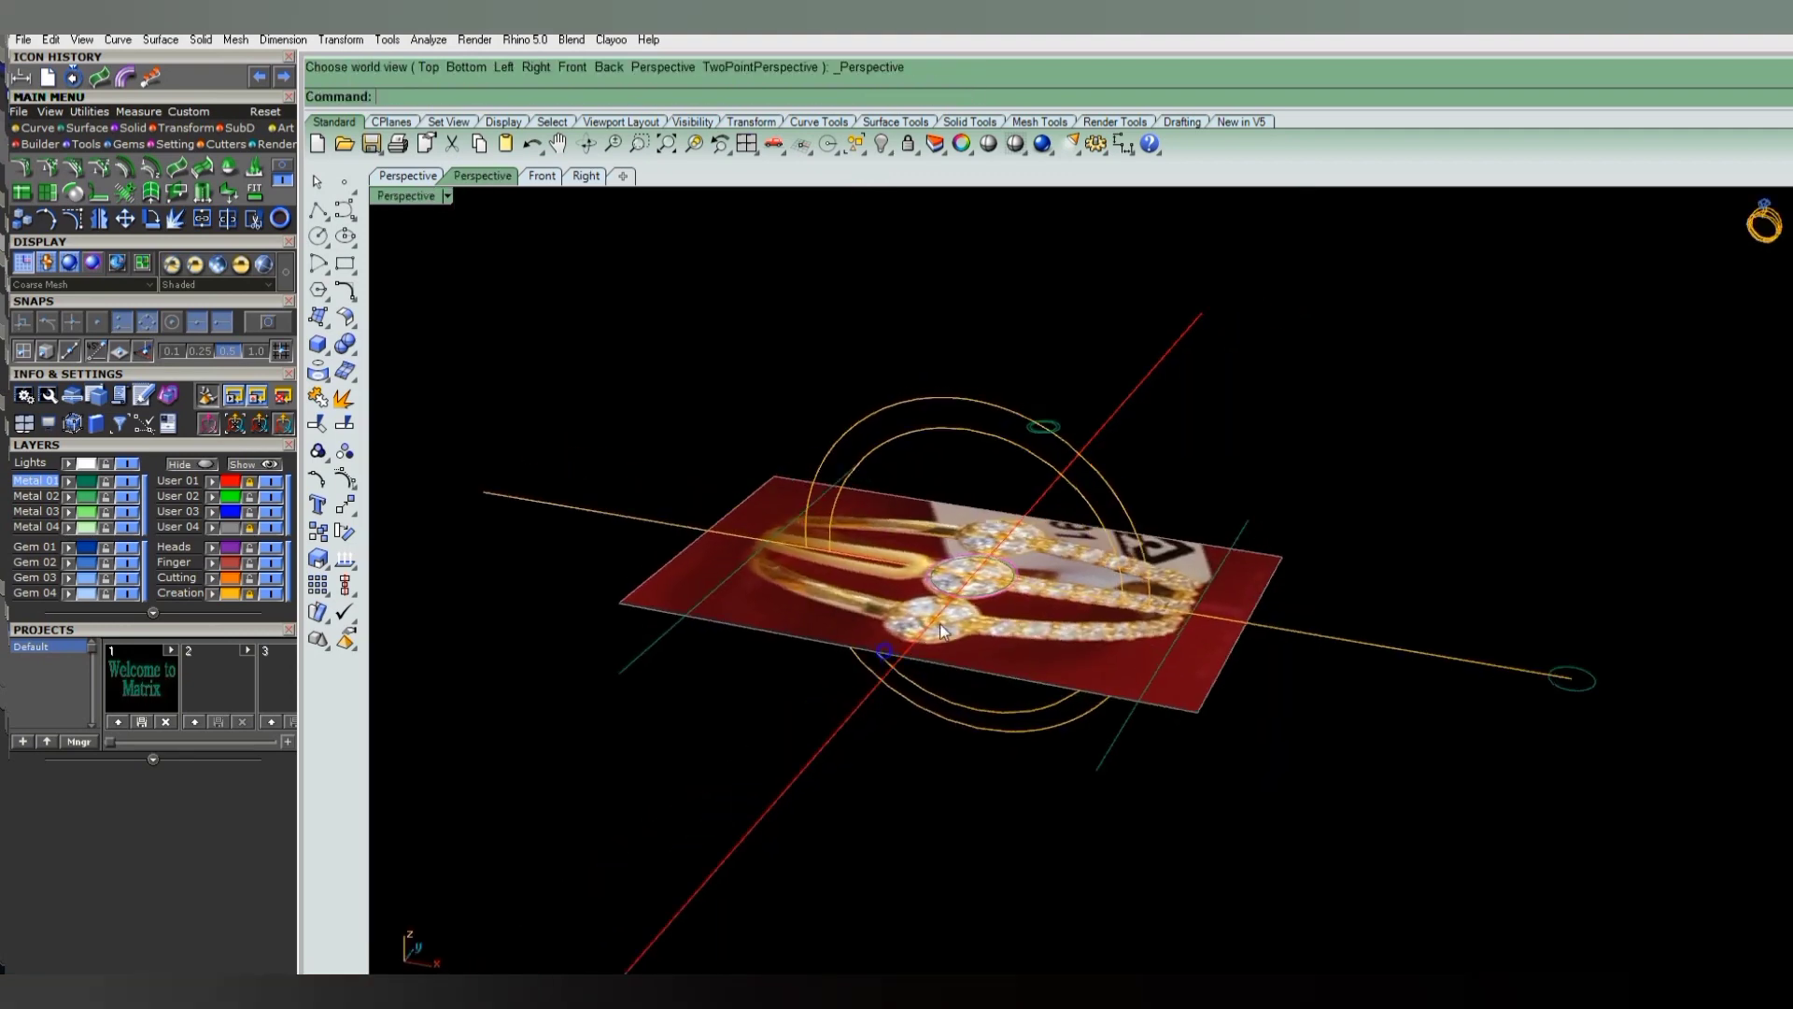
click(1012, 579)
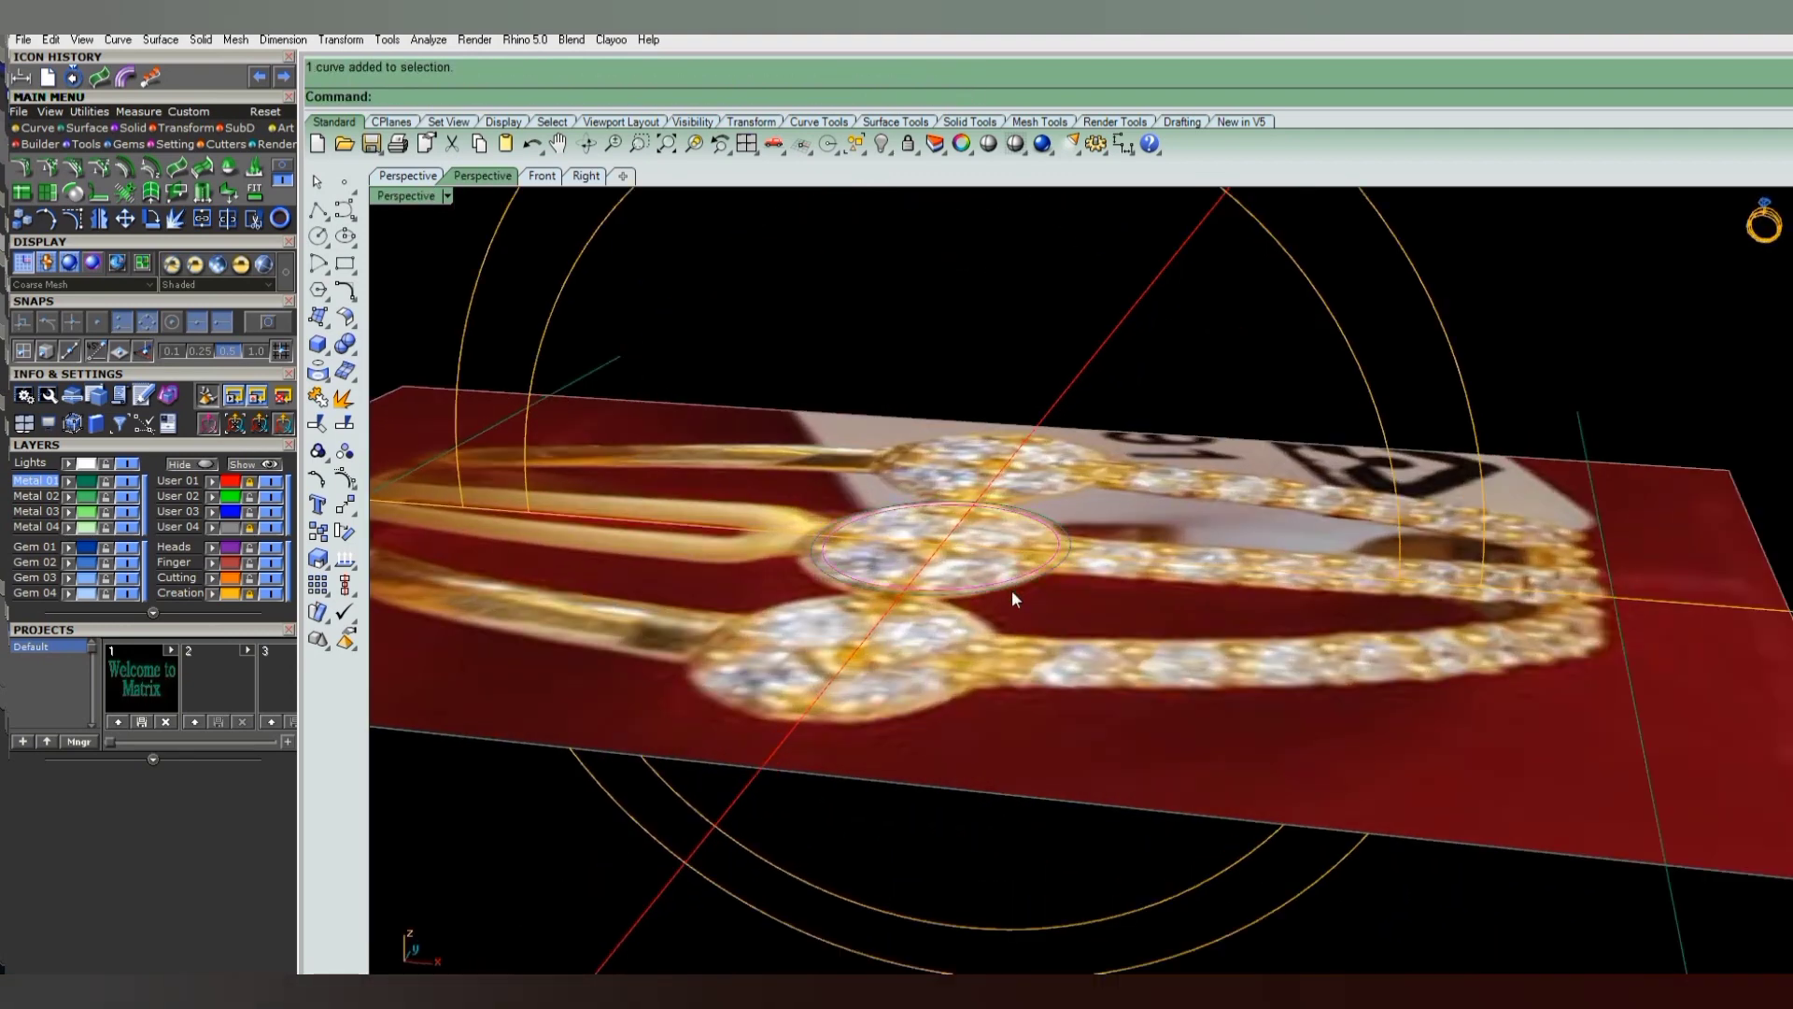
key(ctrl+F2)
scroll(967, 652, up, 5)
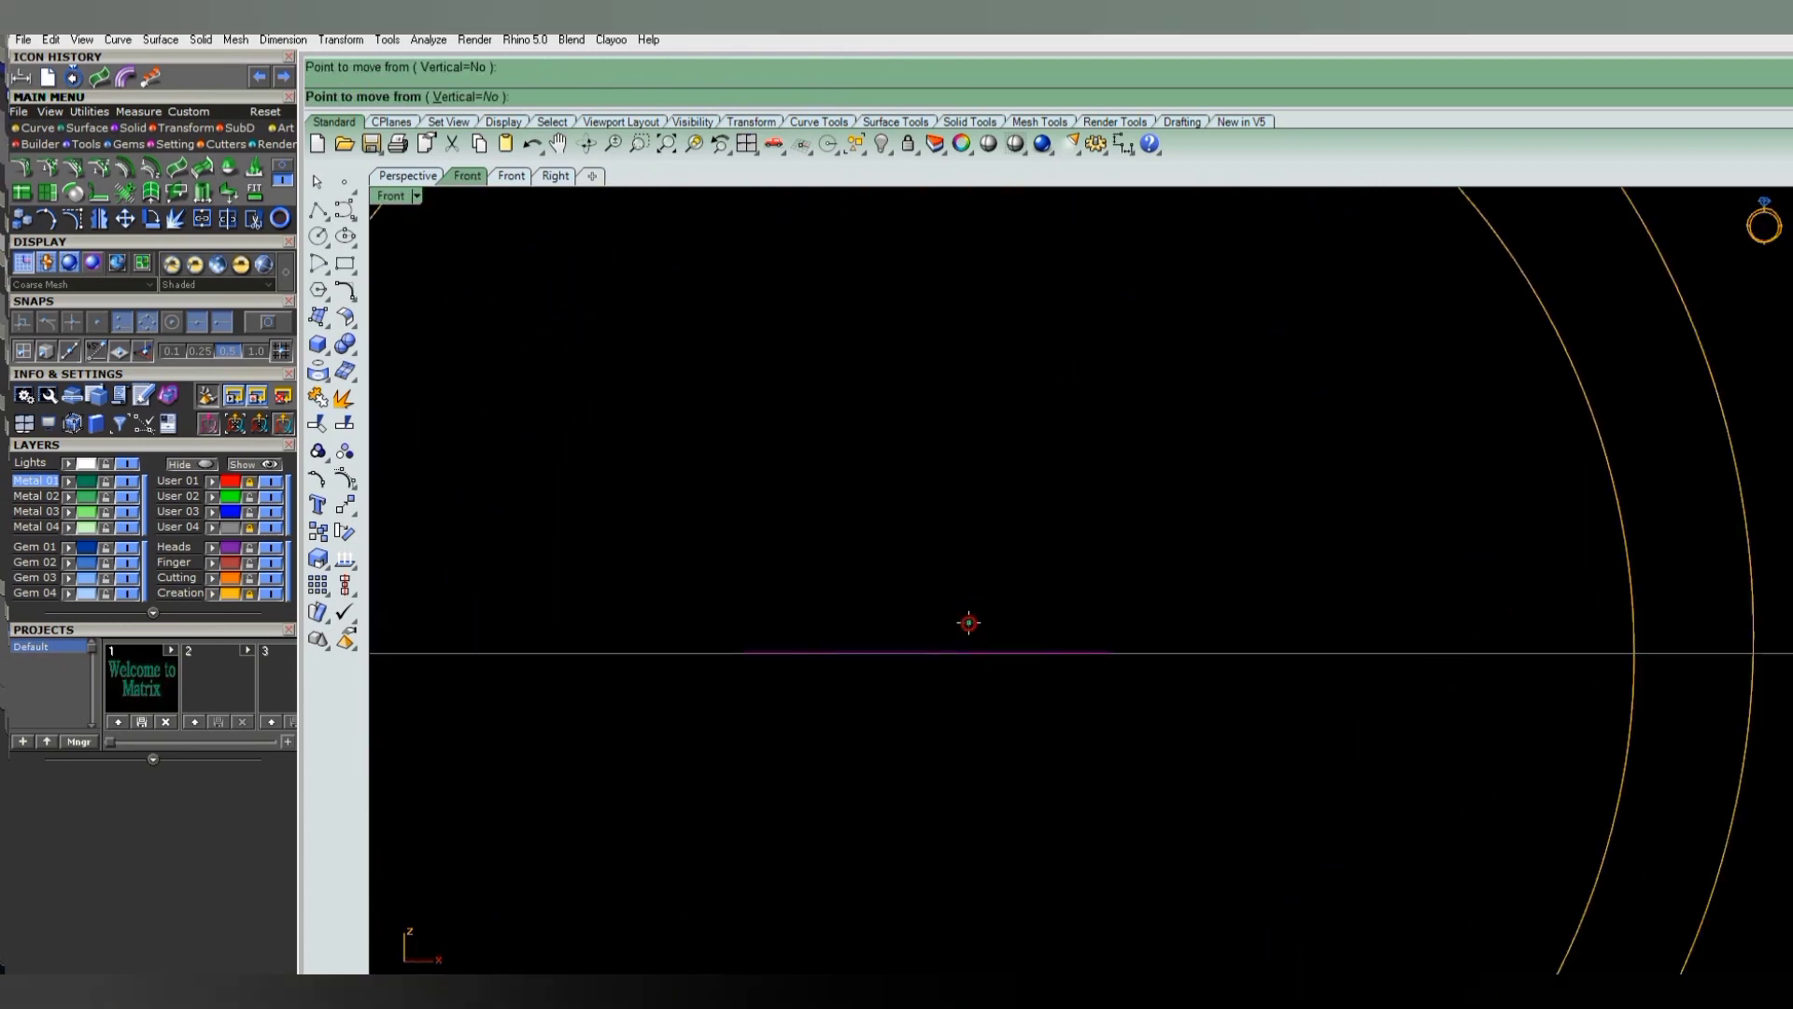
key(ctrl+F4)
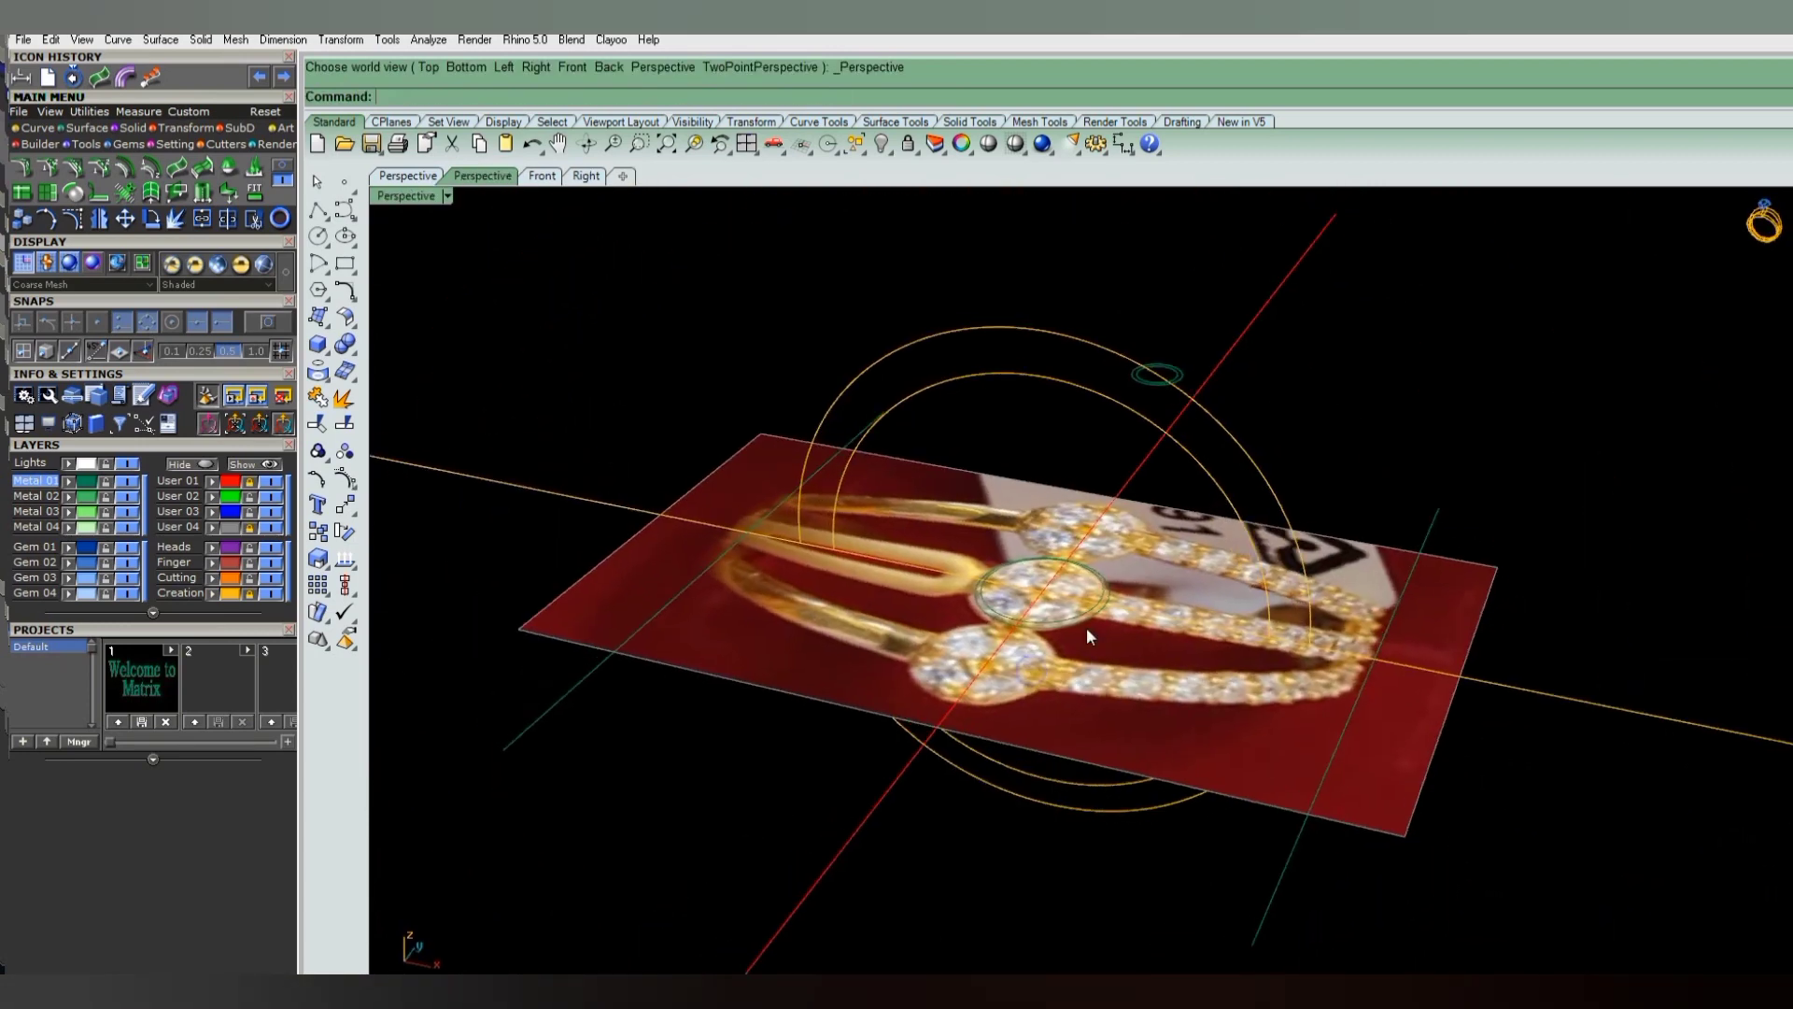
click(270, 527)
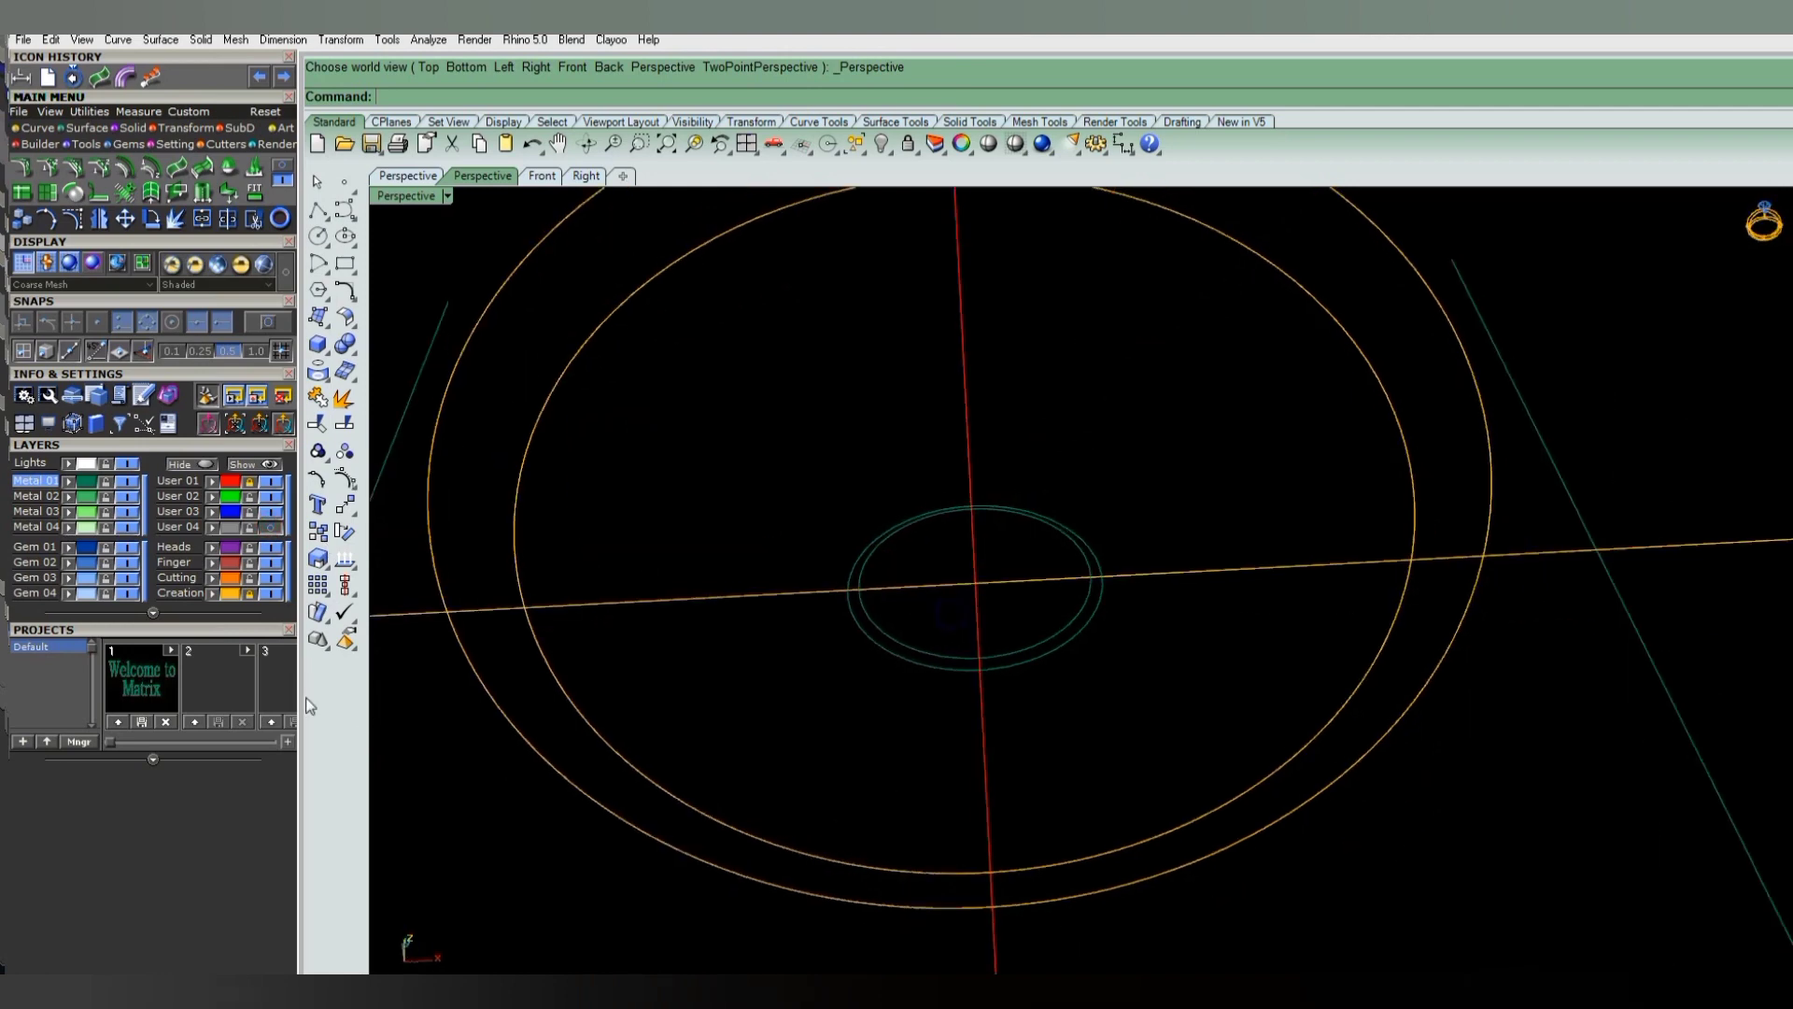
- Hide the yellow guide-circle layer and Patch the two central circles into a surface
click(271, 593)
key(ctrl+a)
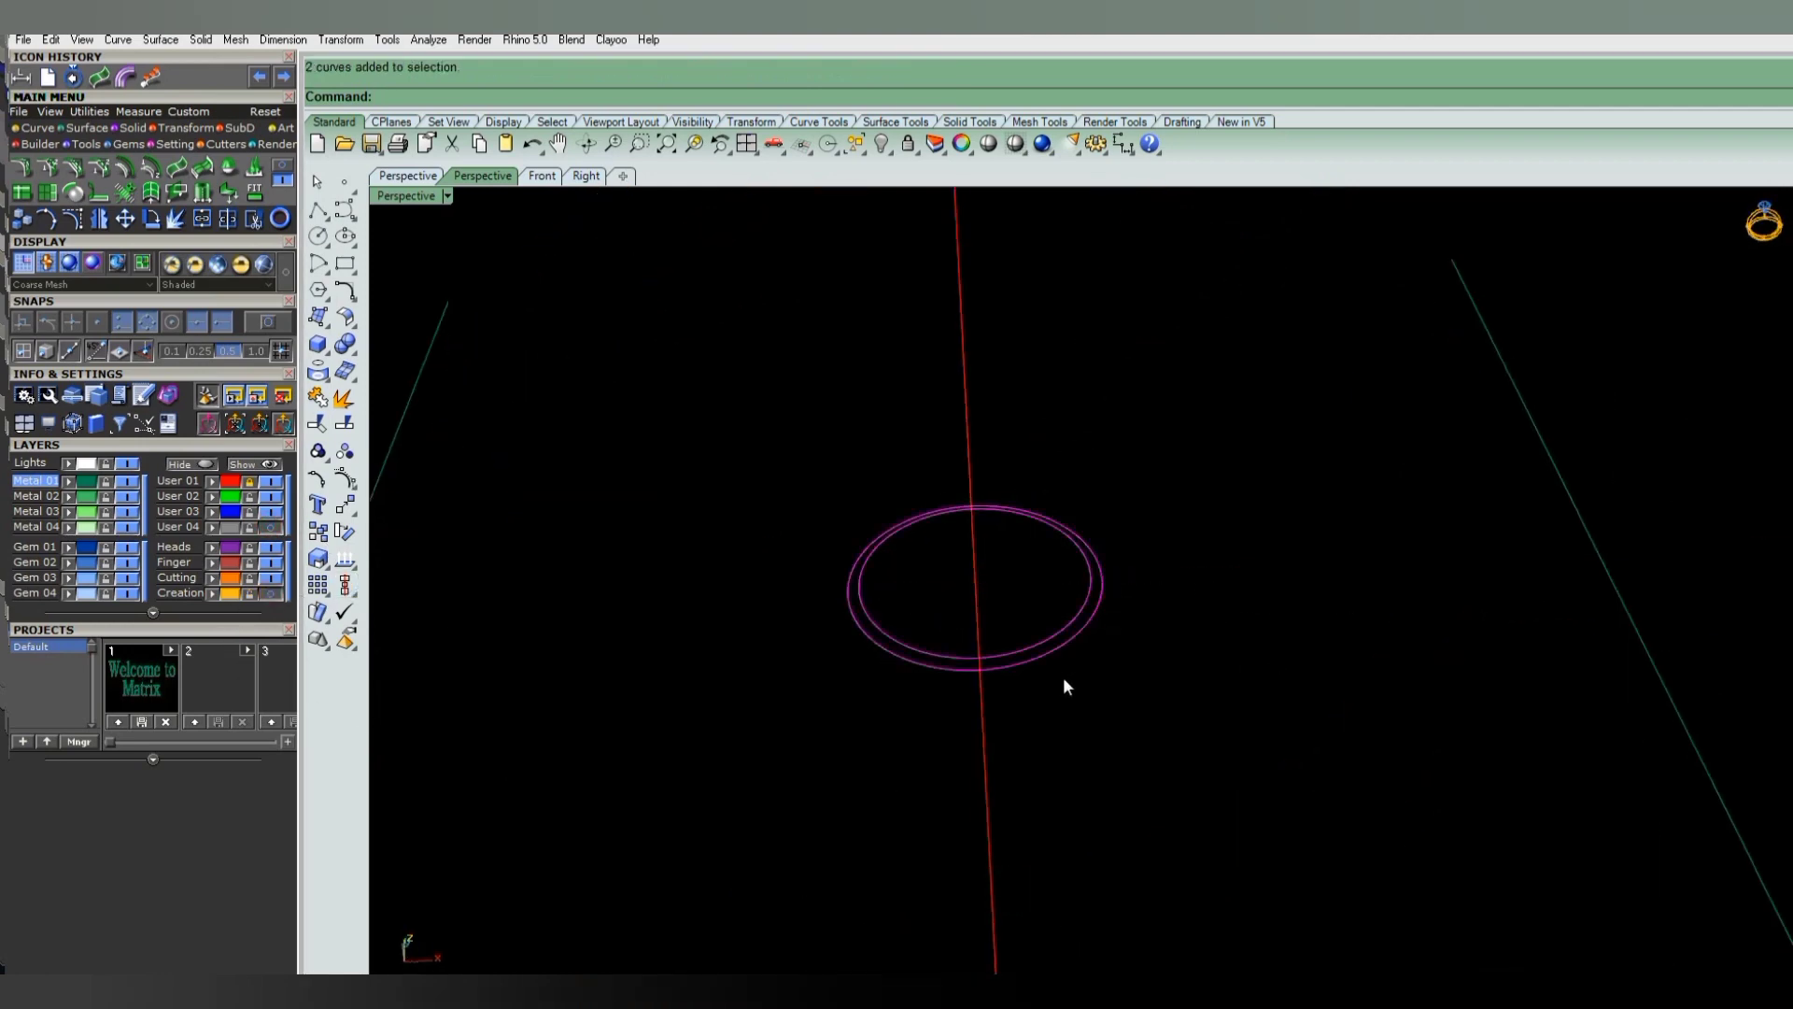
text(Patch)
key(Return)
- Extrude the patch downward in the Front view with ExtrudeSrf Direction into a solid
key(Return)
mouse_move(1118, 687)
right_down()
mouse_move(1073, 632)
mouse_move(991, 626)
right_up()
click(1021, 611)
text(ExtrudeSrf)
key(Return)
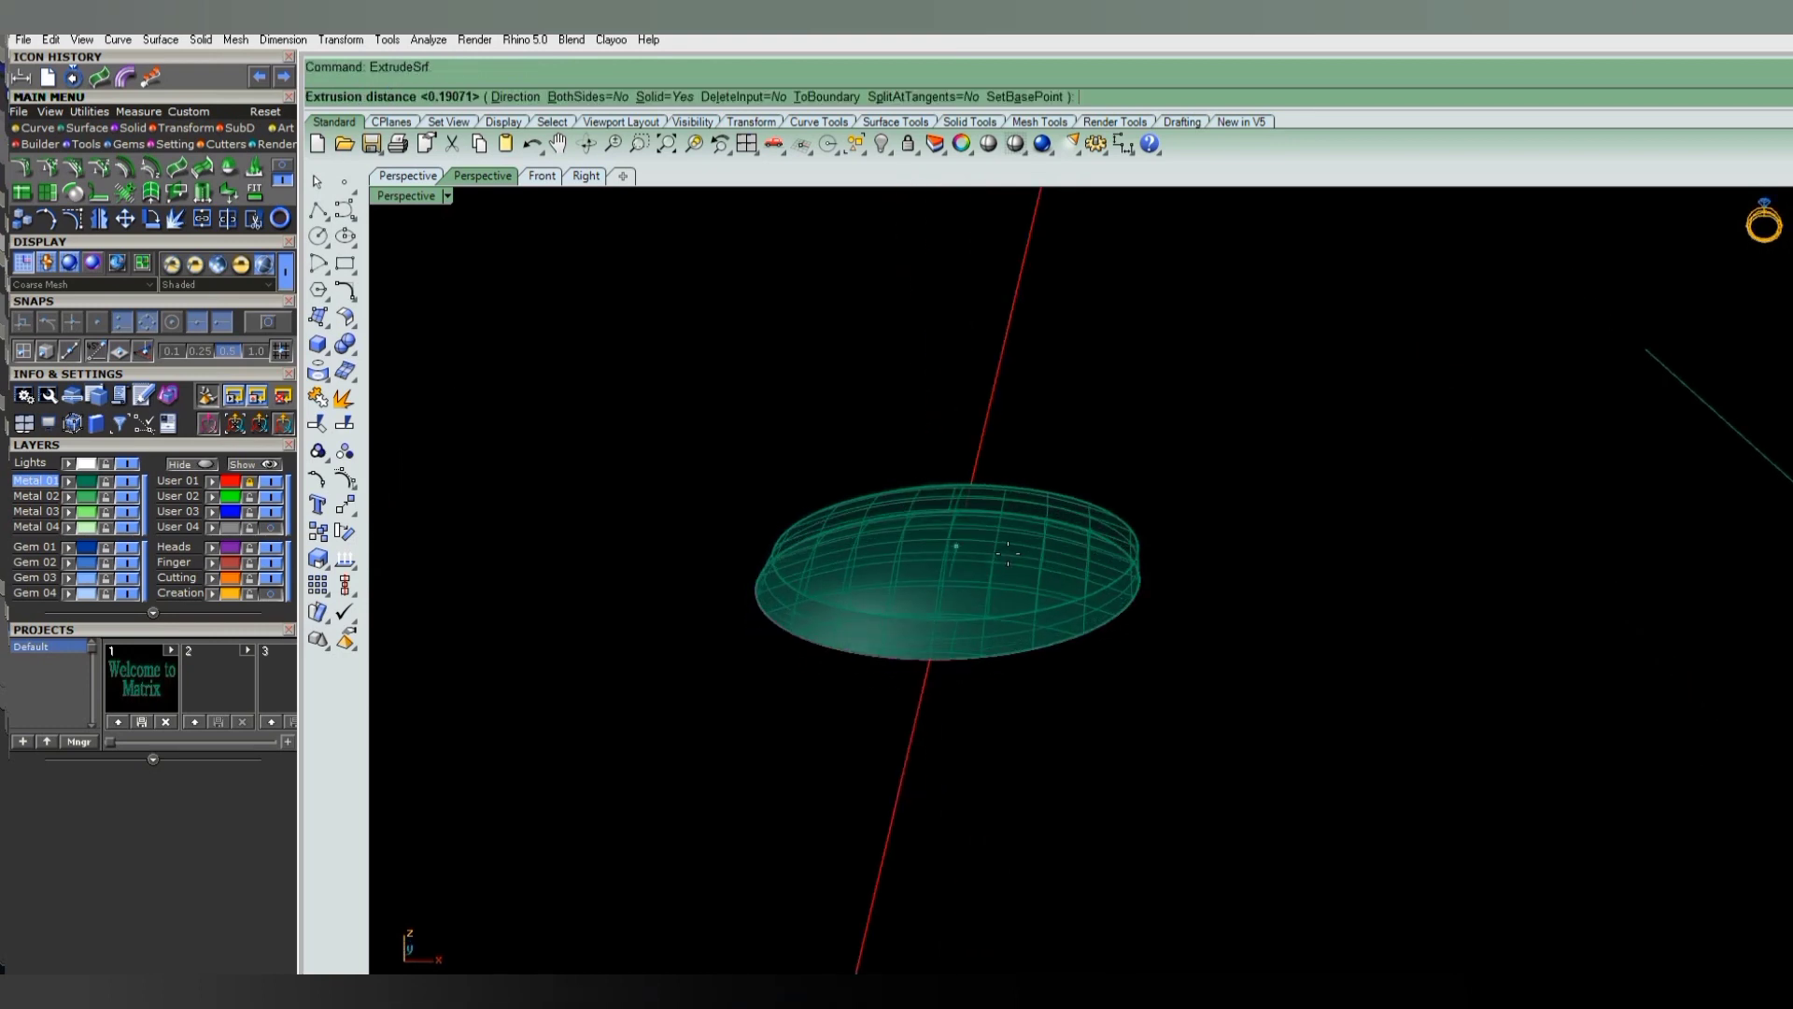
key(ctrl+F2)
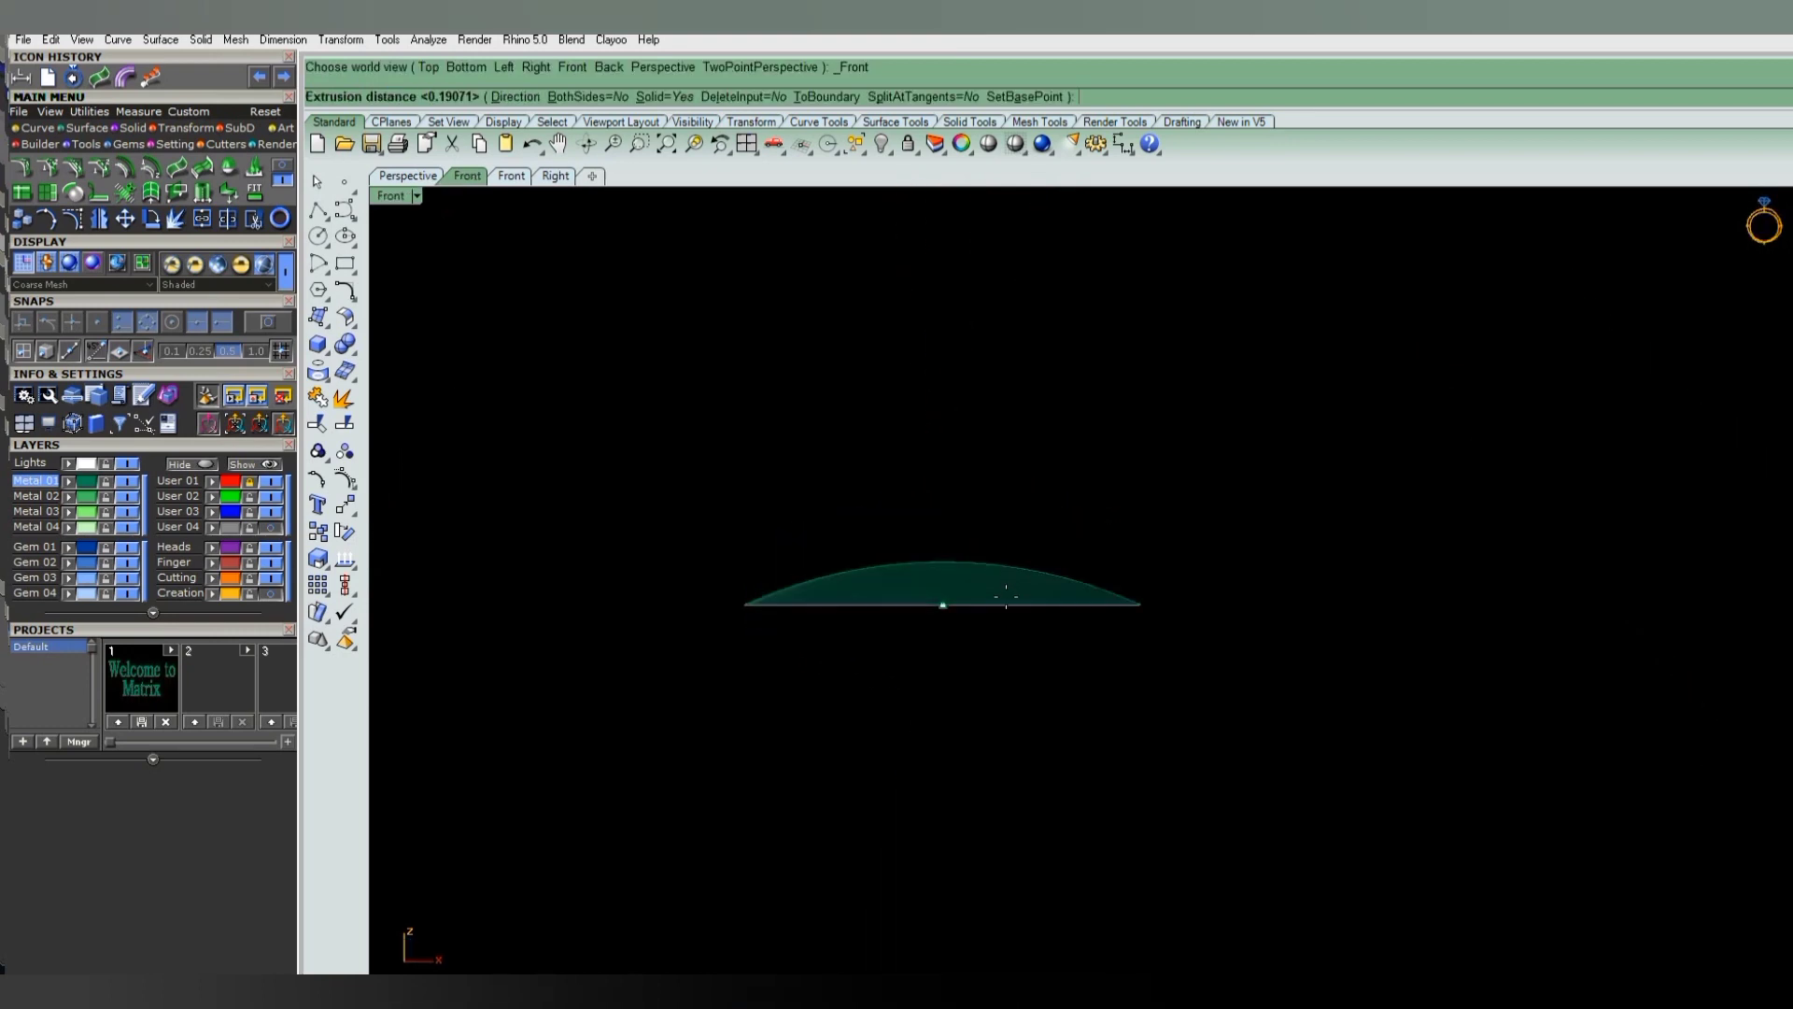
text(d)
key(Return)
click(1005, 604)
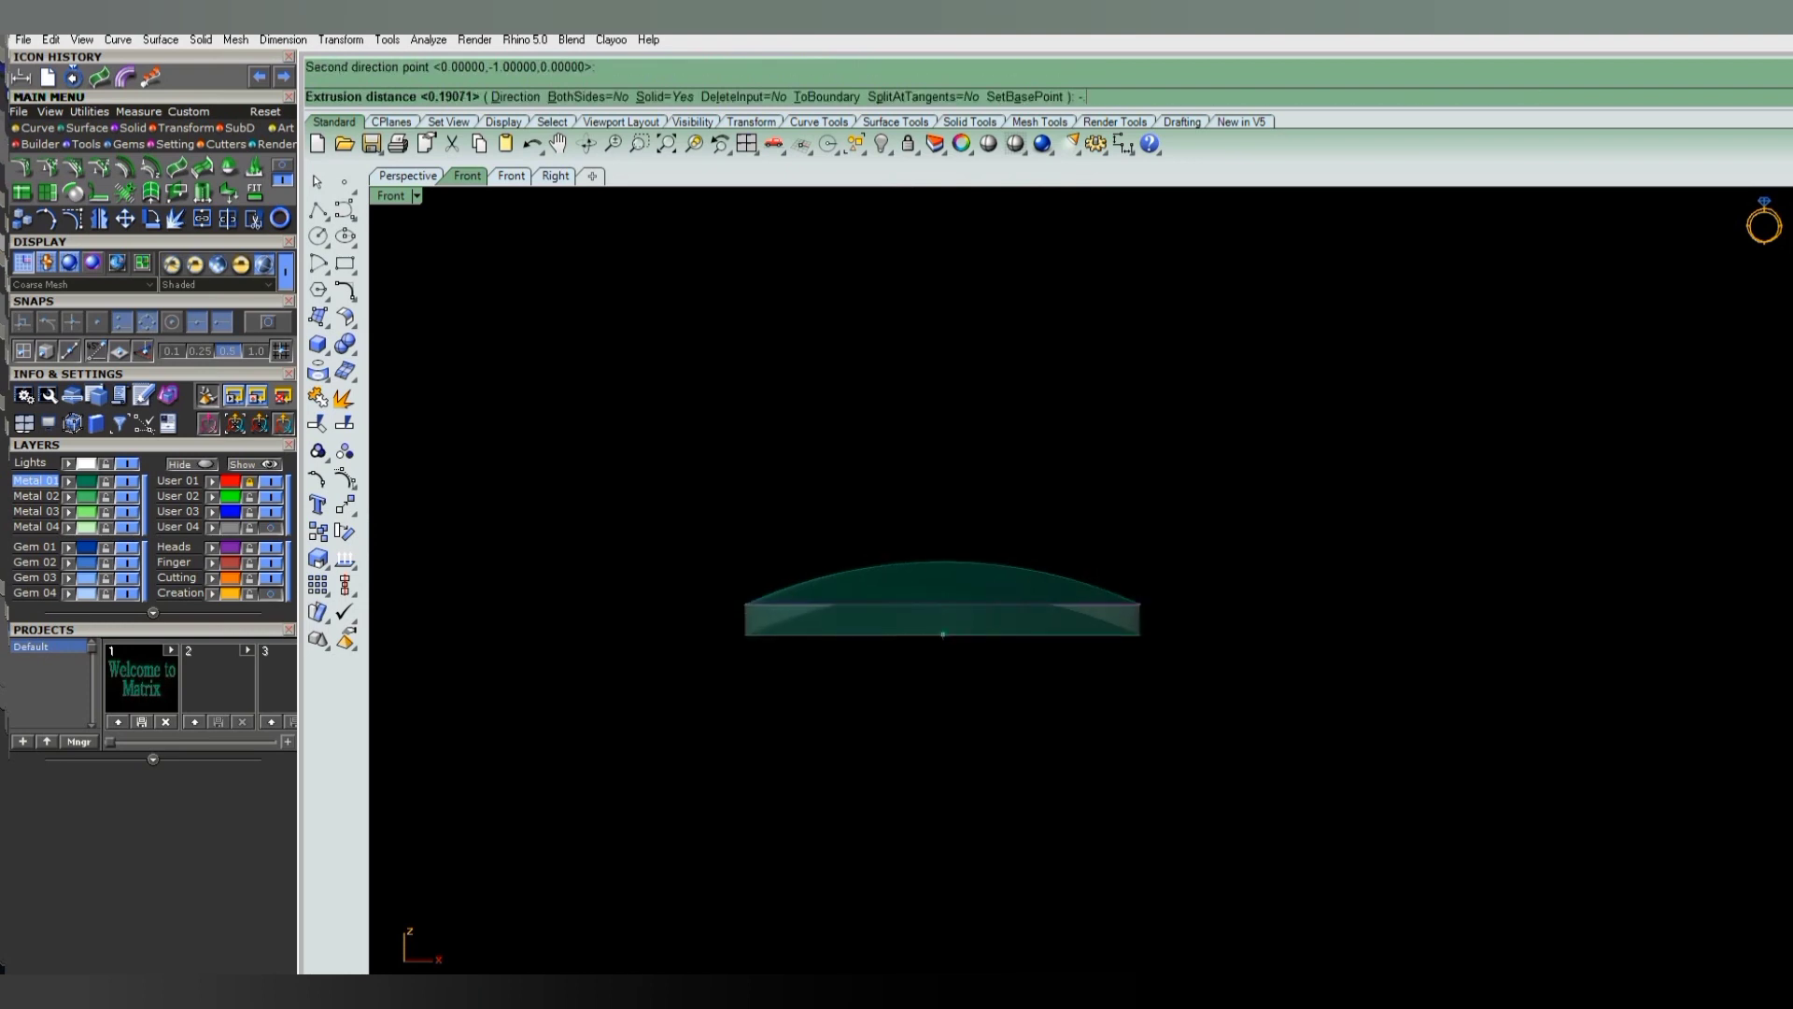
click(1016, 642)
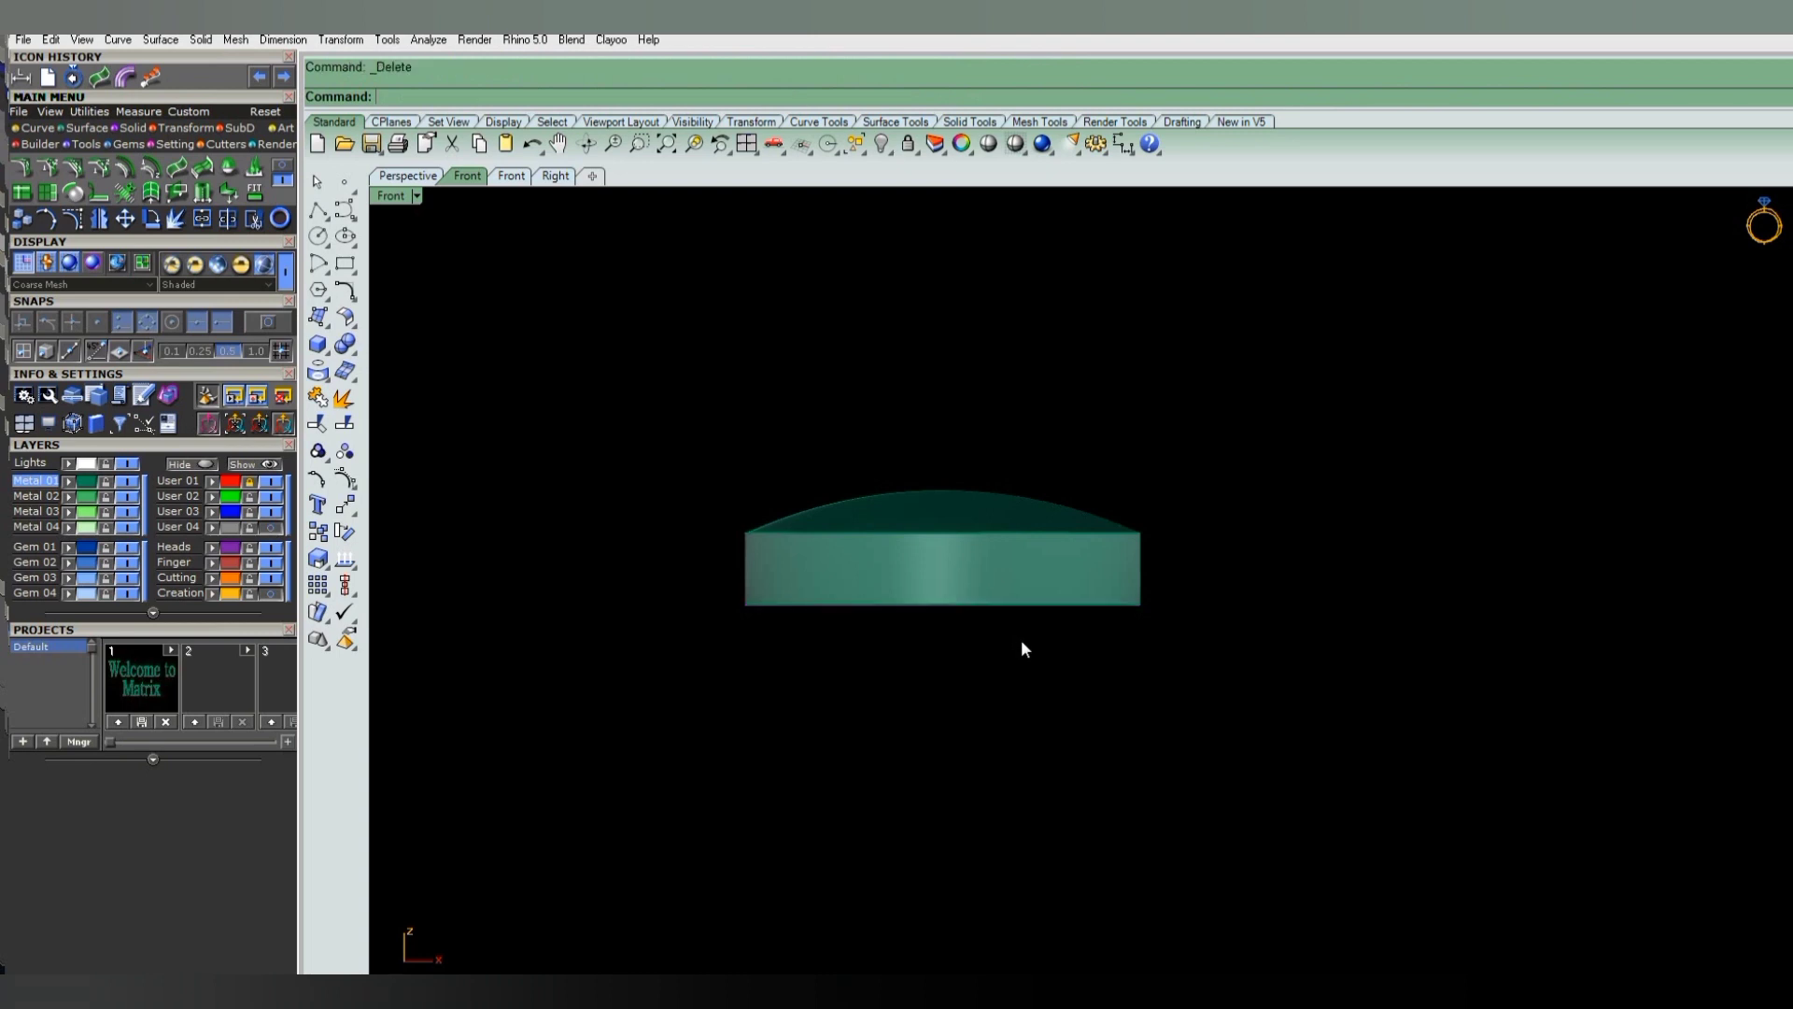
key(ctrl+F1)
scroll(962, 683, down, 3)
- Show the Creation layer and the reference ring photo, centring the ring in view
scroll(1073, 653, down, 2)
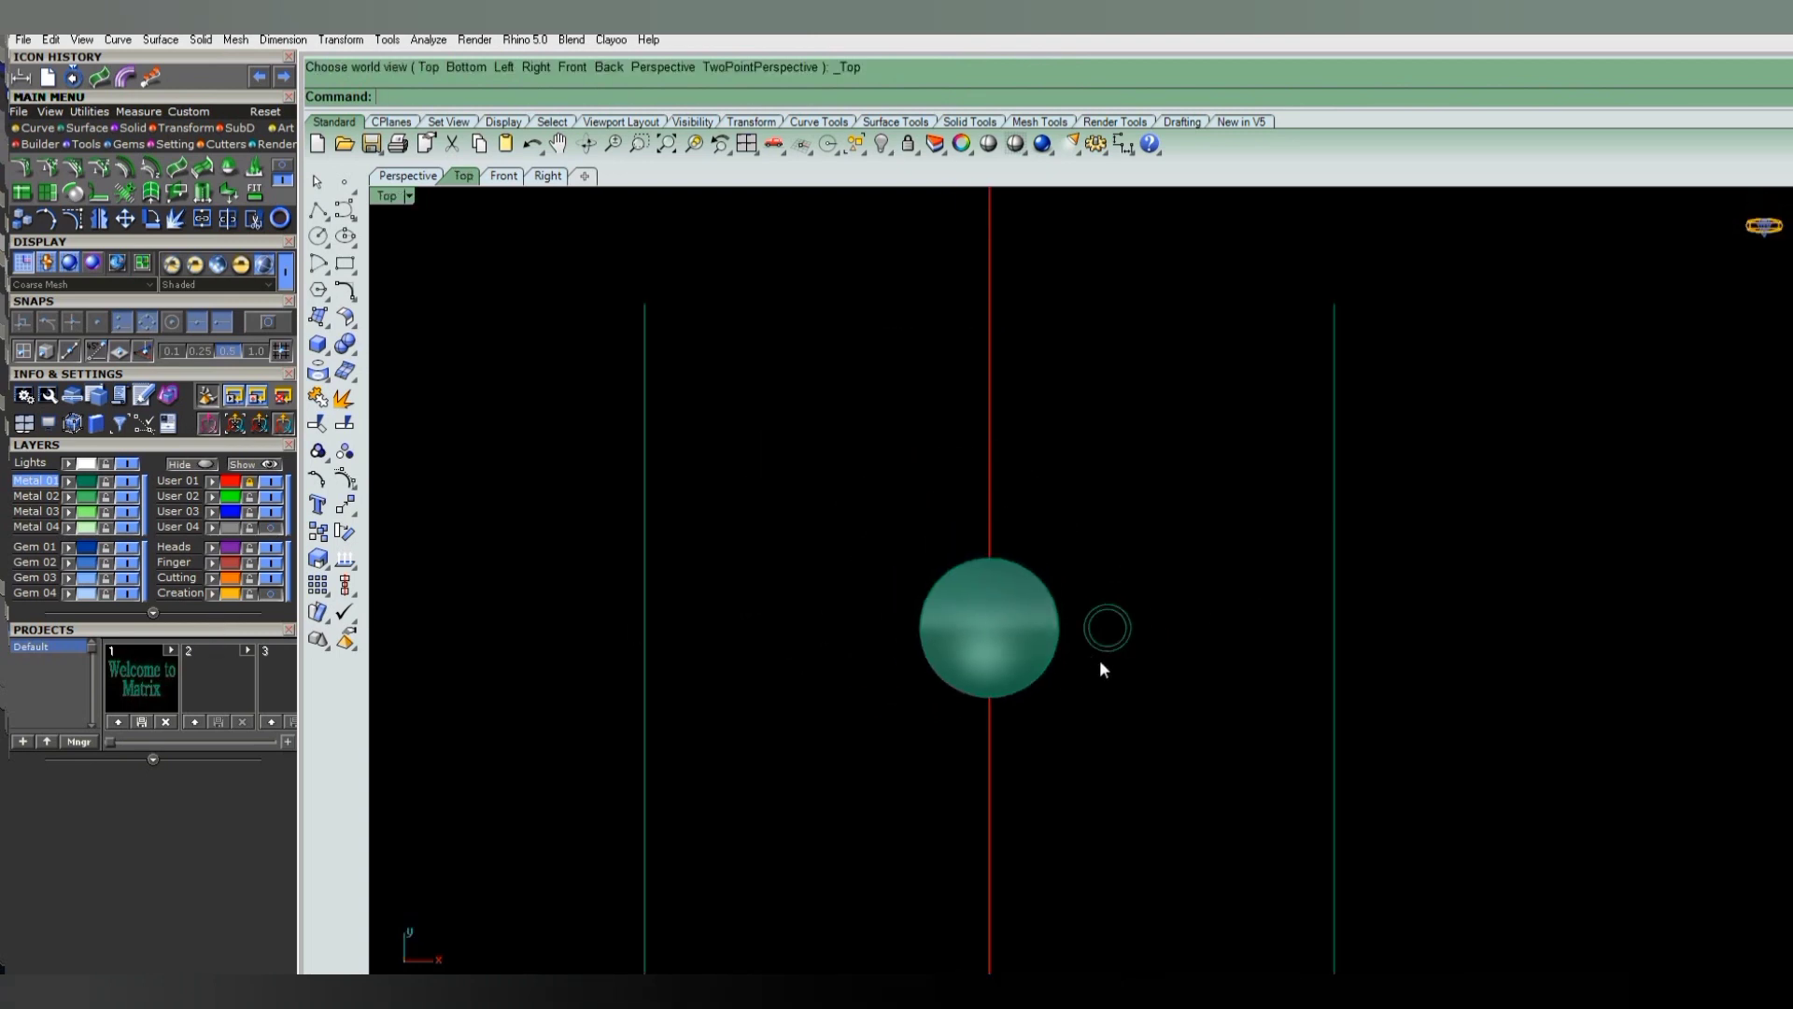
scroll(976, 653, down, 3)
click(270, 594)
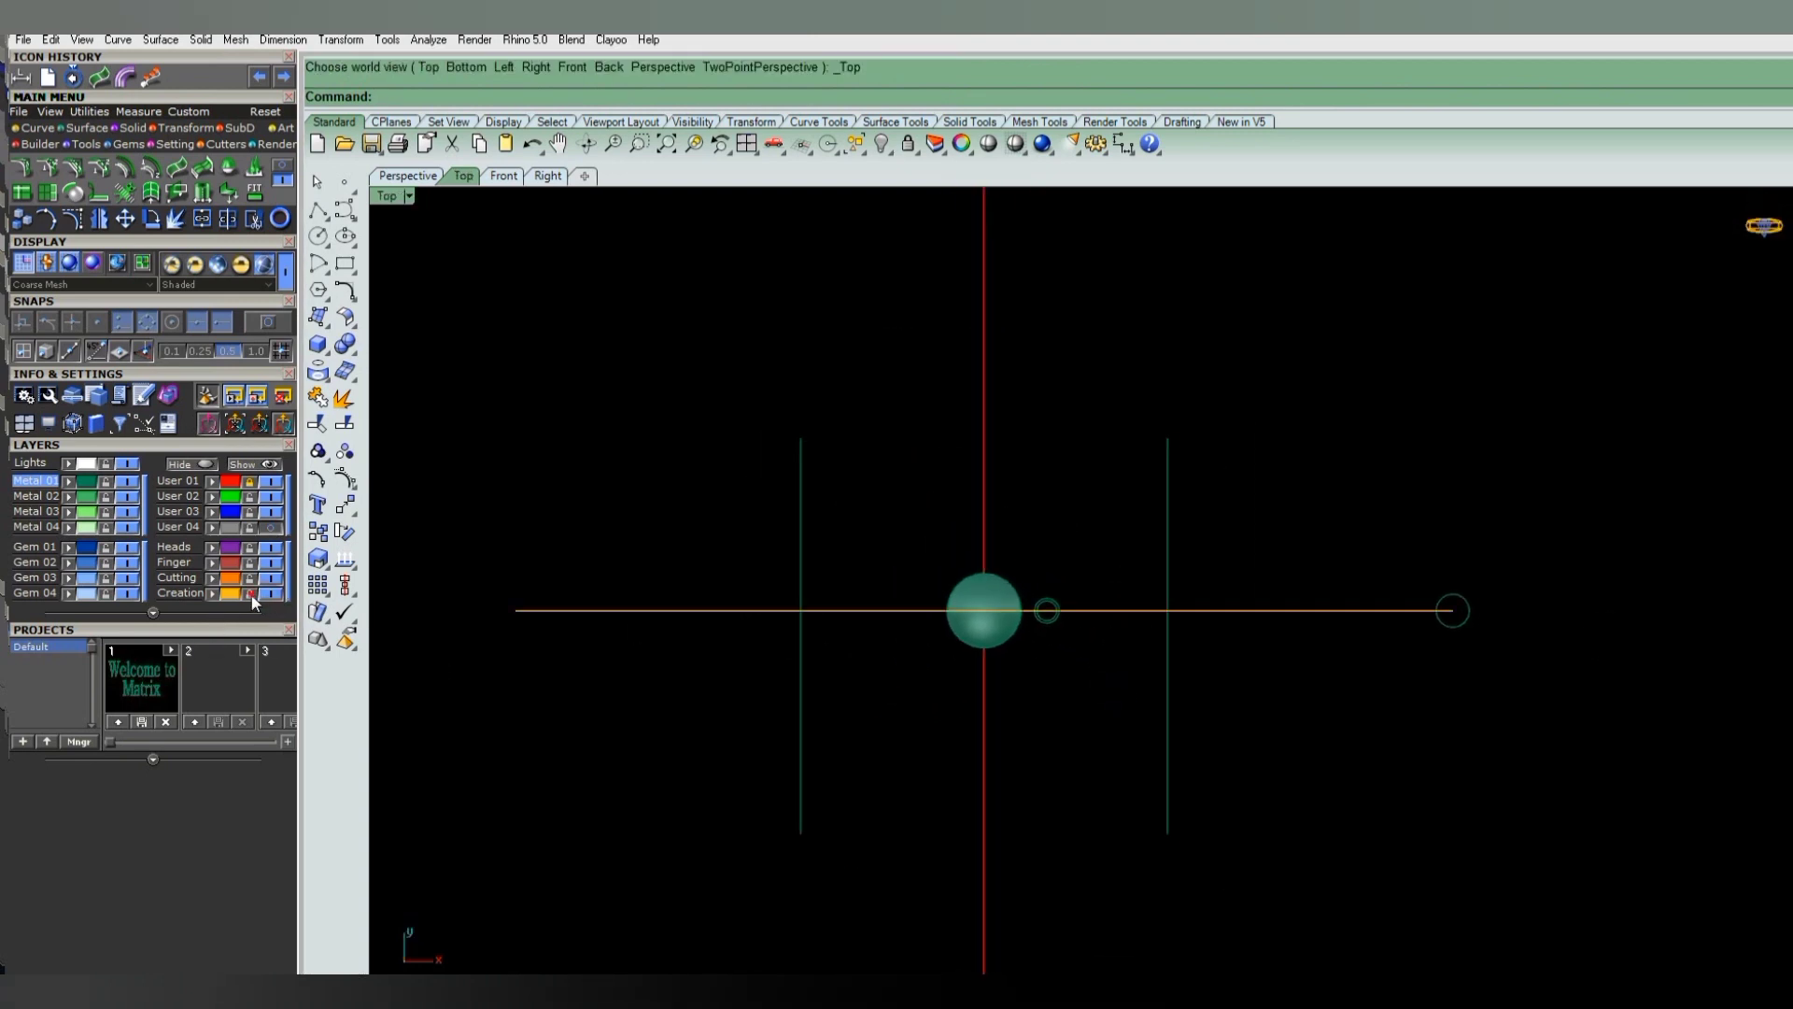
click(345, 531)
right_drag(1105, 650, 1028, 645)
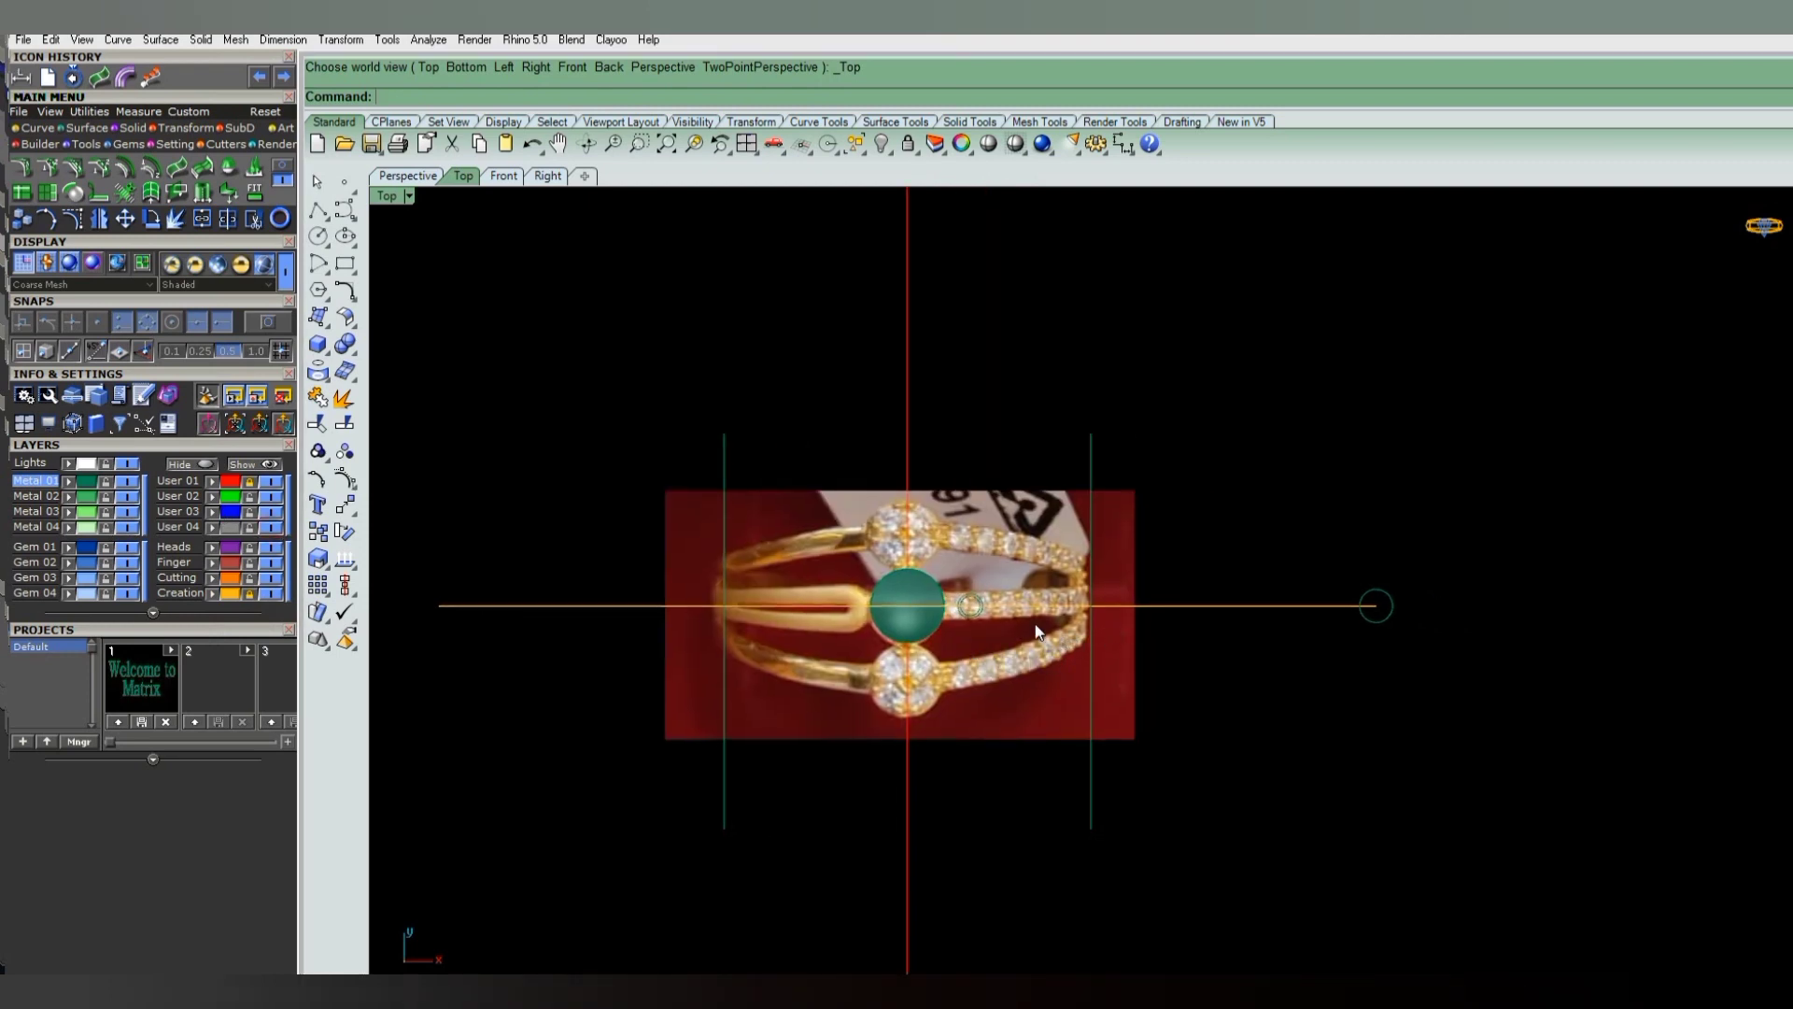
scroll(925, 611, up, 3)
scroll(925, 612, up, 2)
scroll(925, 611, down, 5)
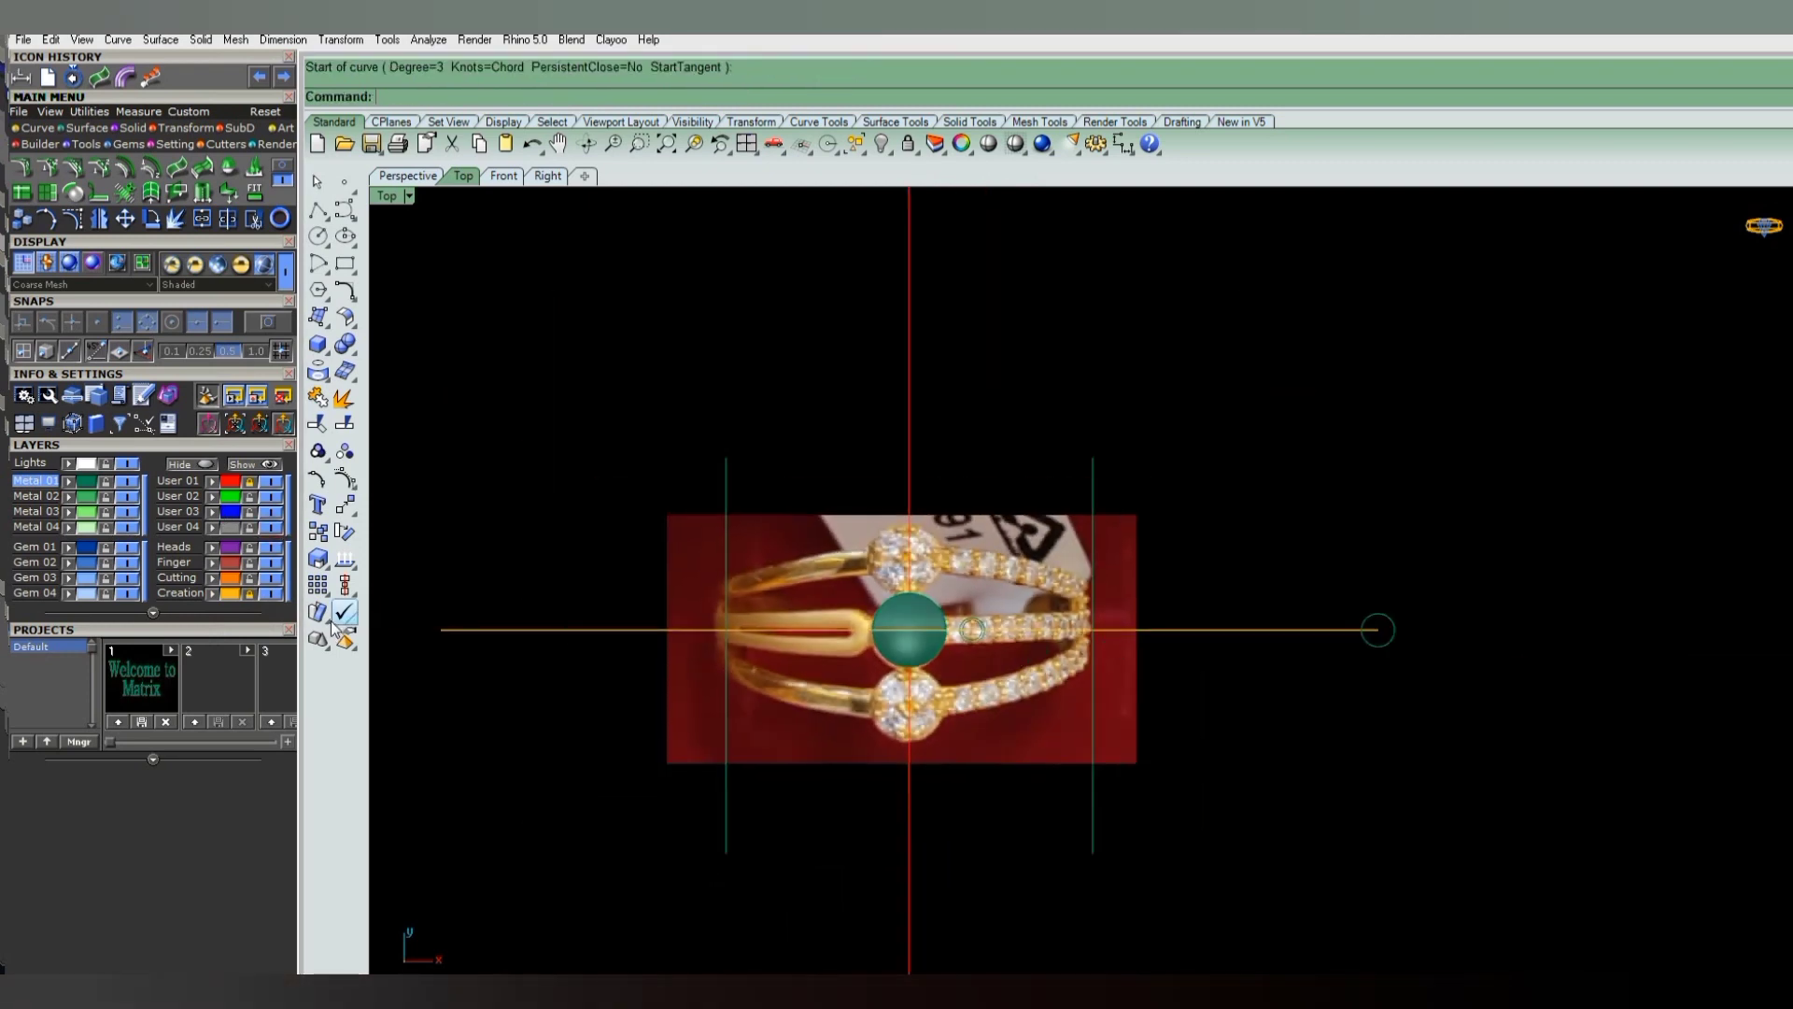
scroll(950, 631, up, 2)
scroll(950, 631, up, 2)
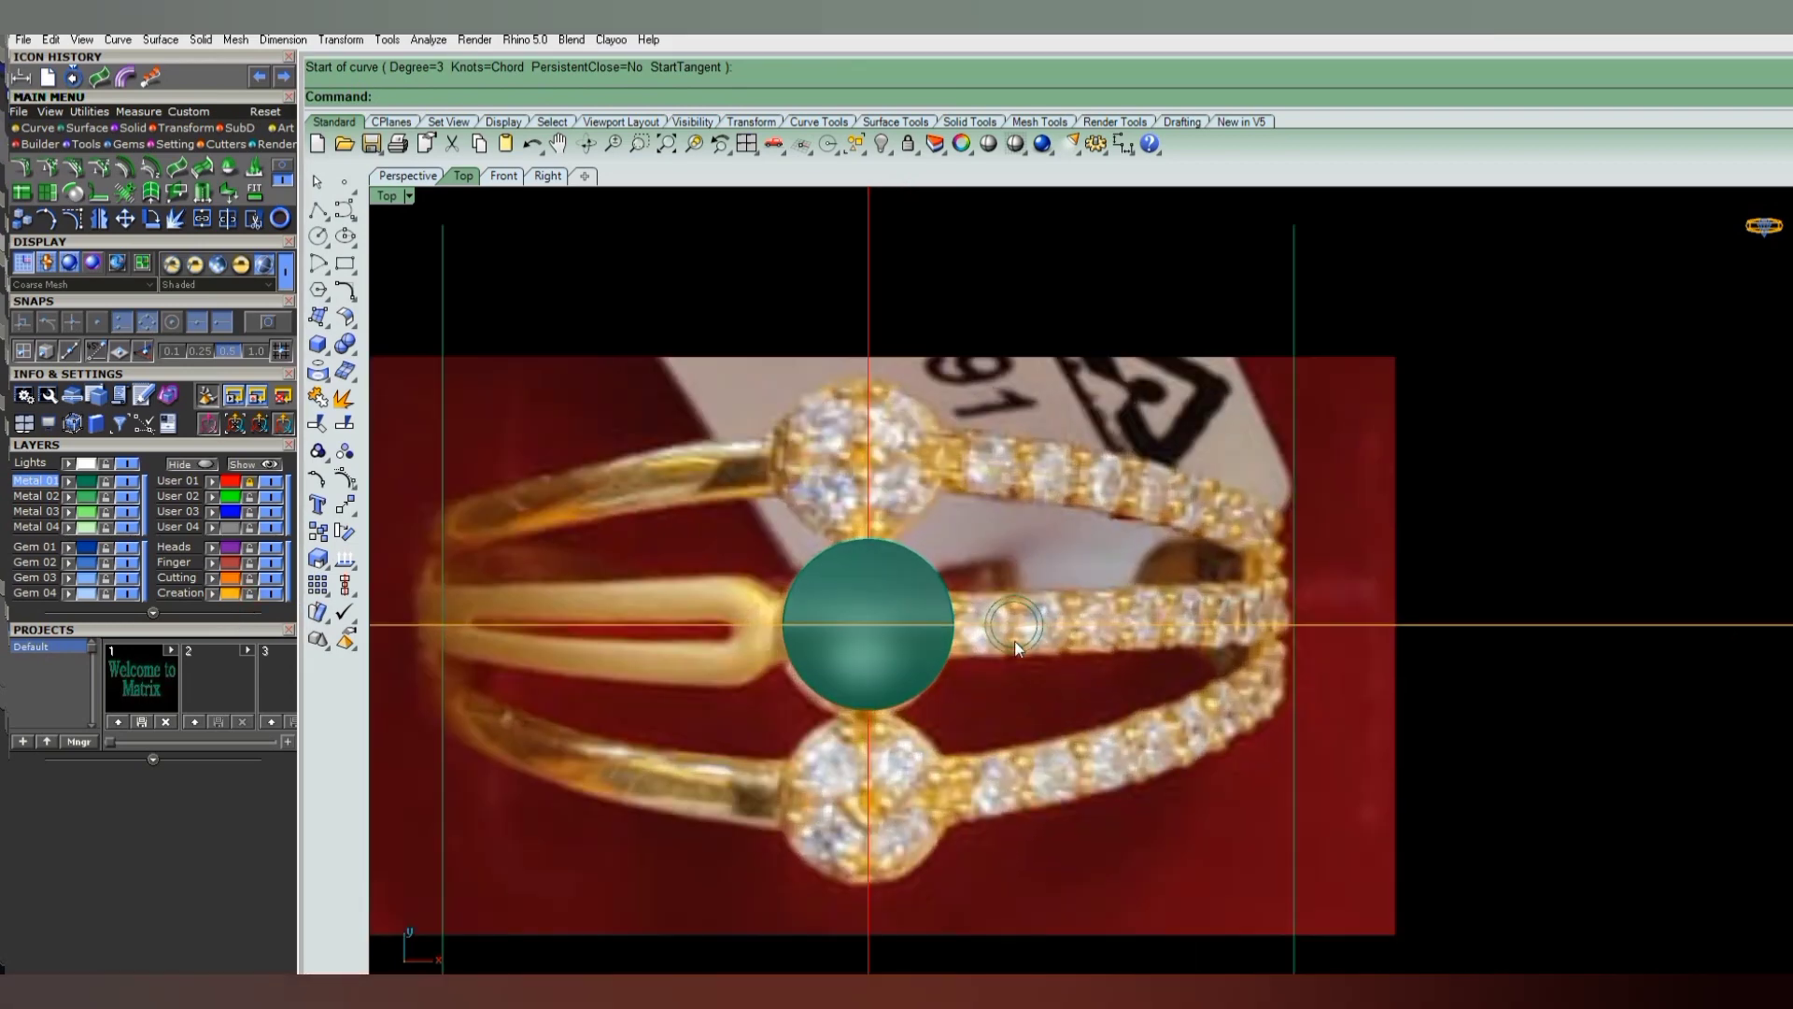
- Measure the small stone circle with Distance, reading 1.5 mm
text(distance)
key(Return)
scroll(1020, 653, up, 2)
click(1021, 654)
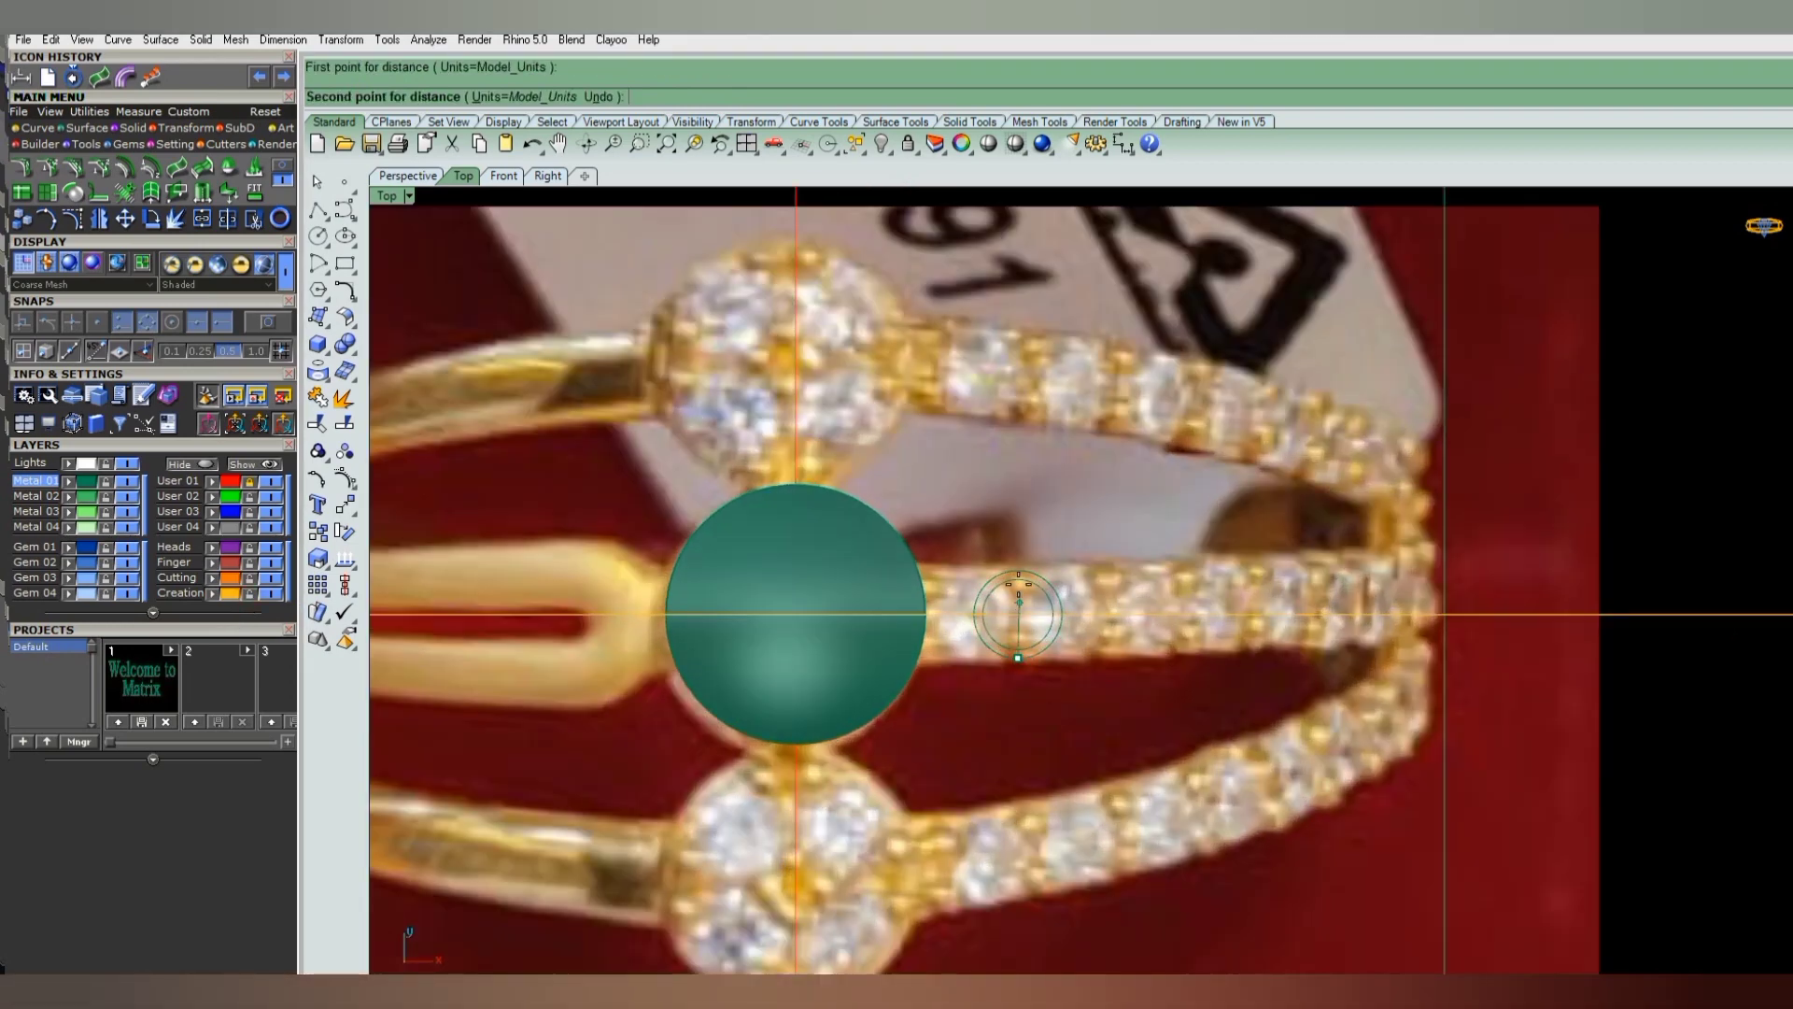
click(1018, 573)
scroll(1018, 574, down, 3)
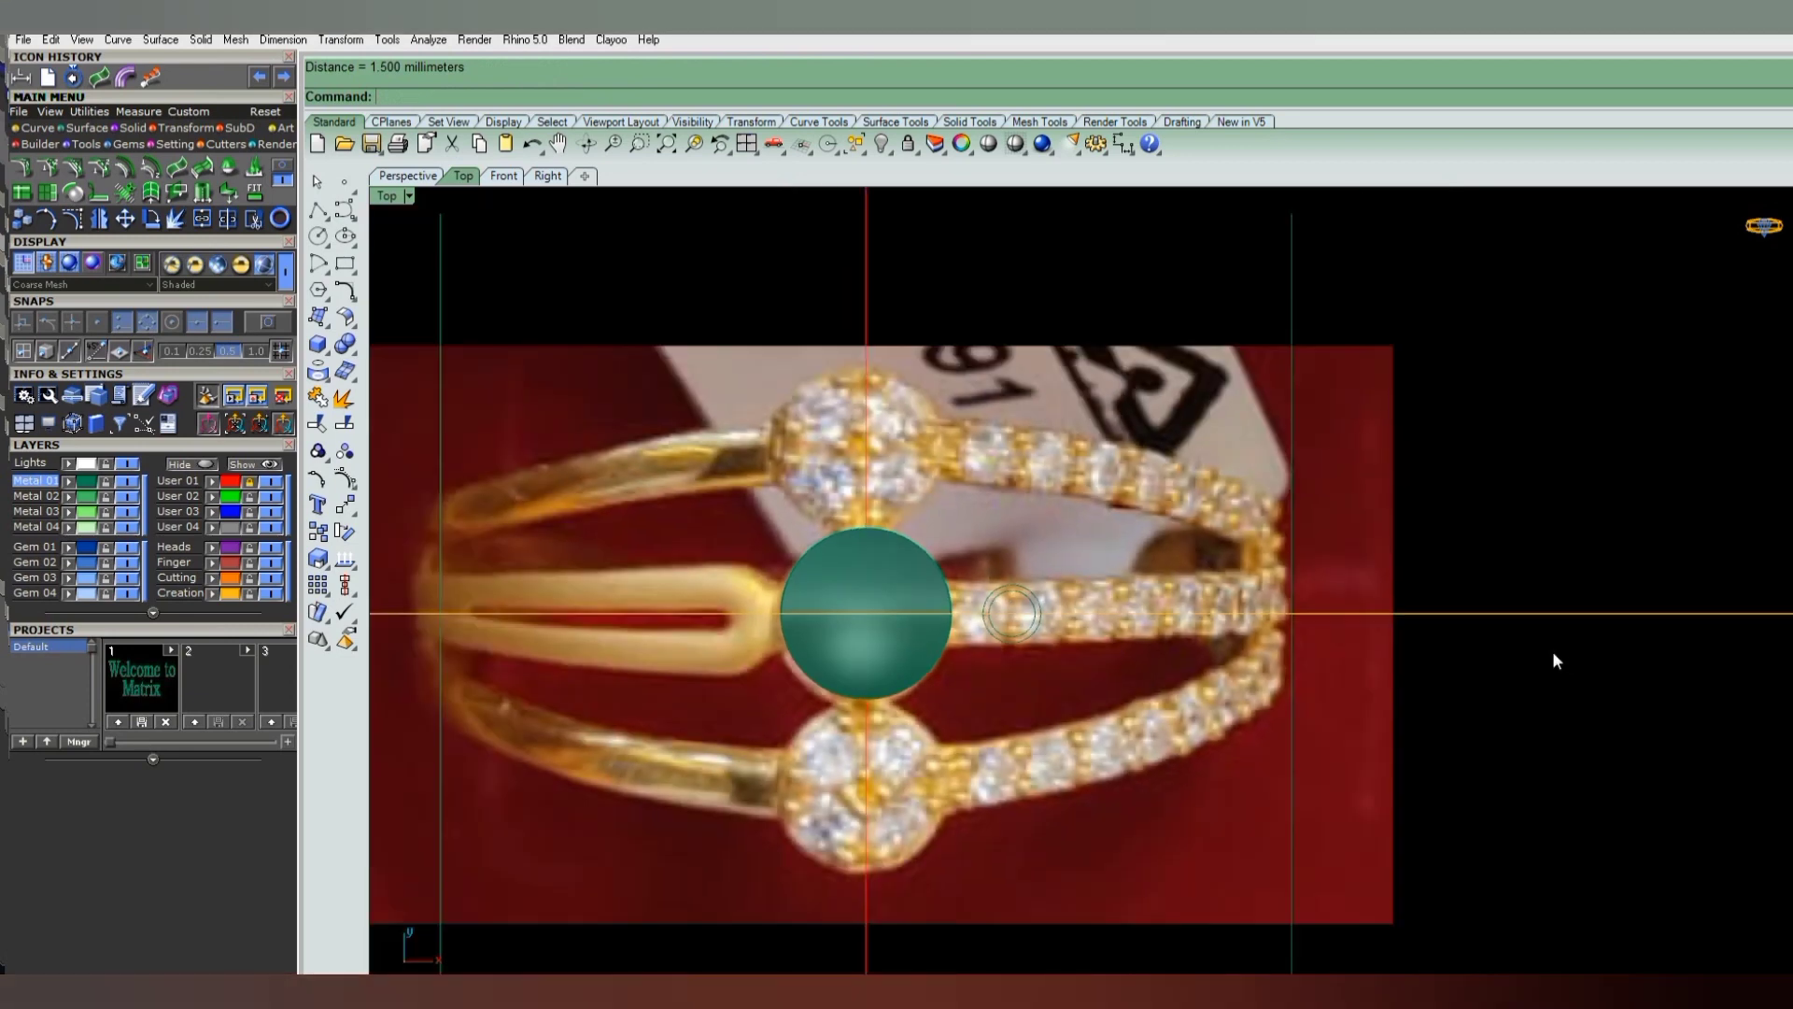
- Offset the horizontal centre guide line 0.2 upward, undoing the extra lower copy
click(1527, 619)
right_drag(1474, 667, 1365, 720)
text(offset)
key(Return)
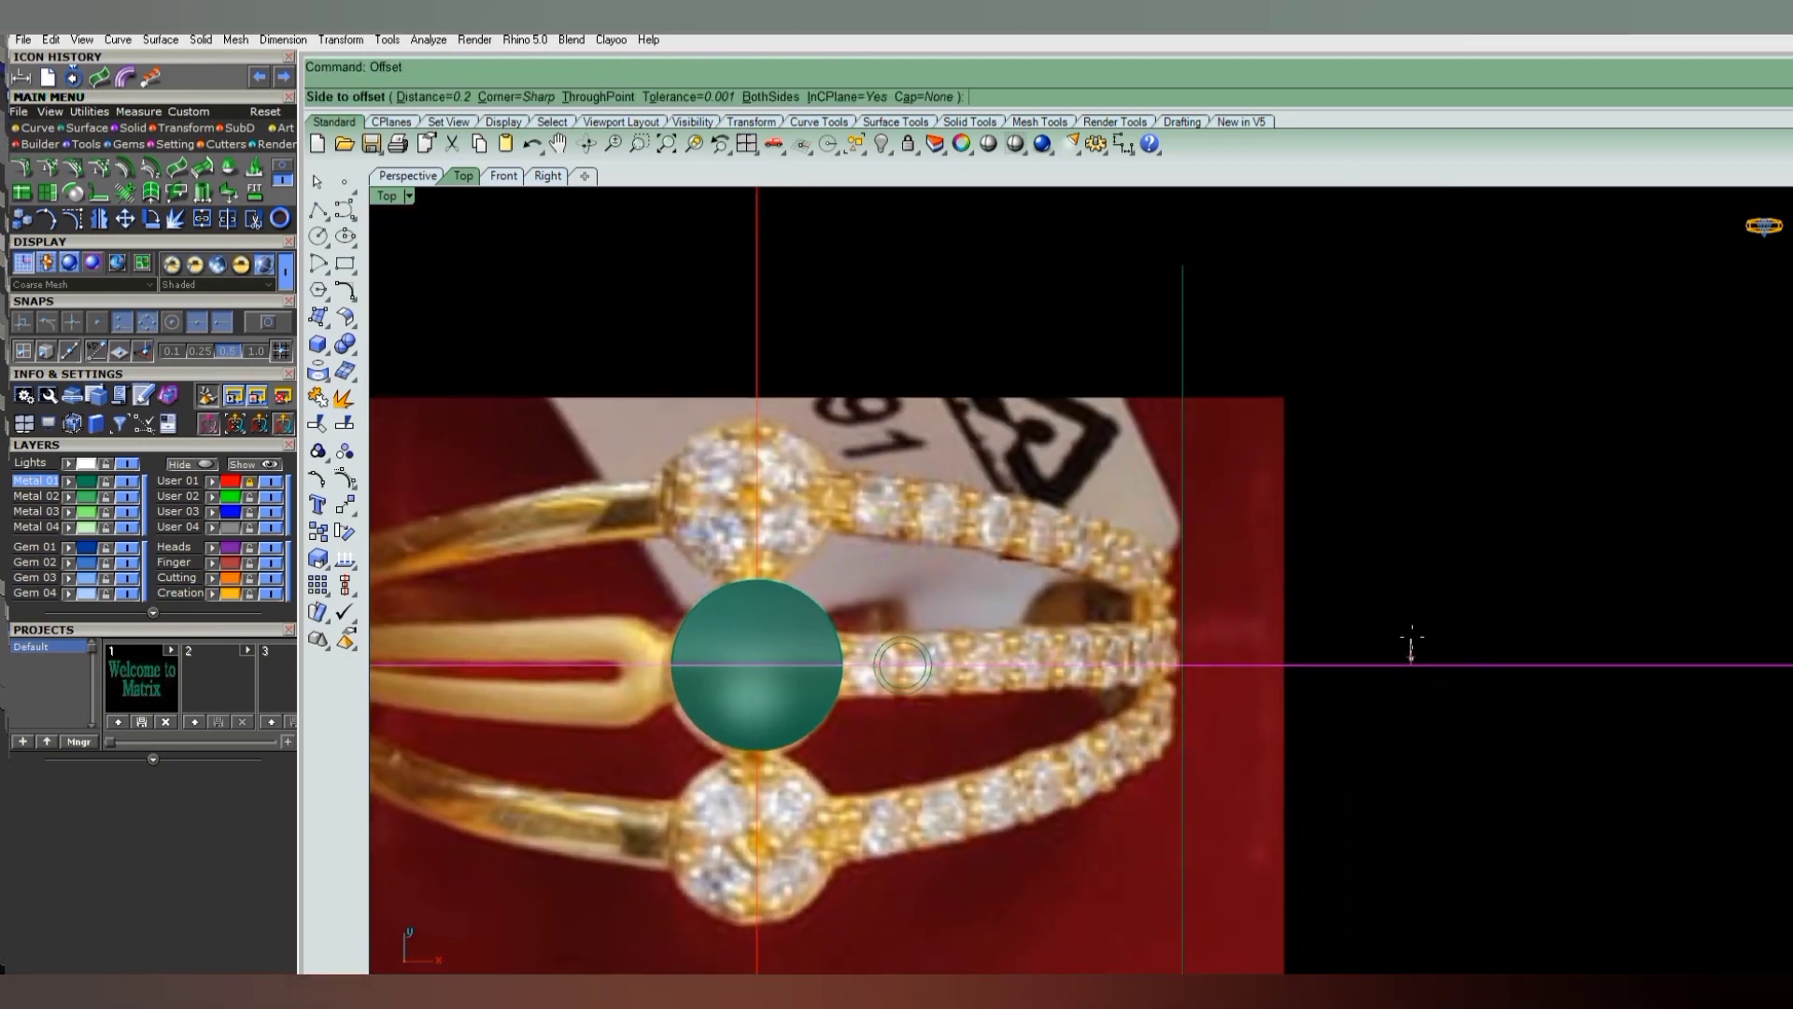
click(1411, 639)
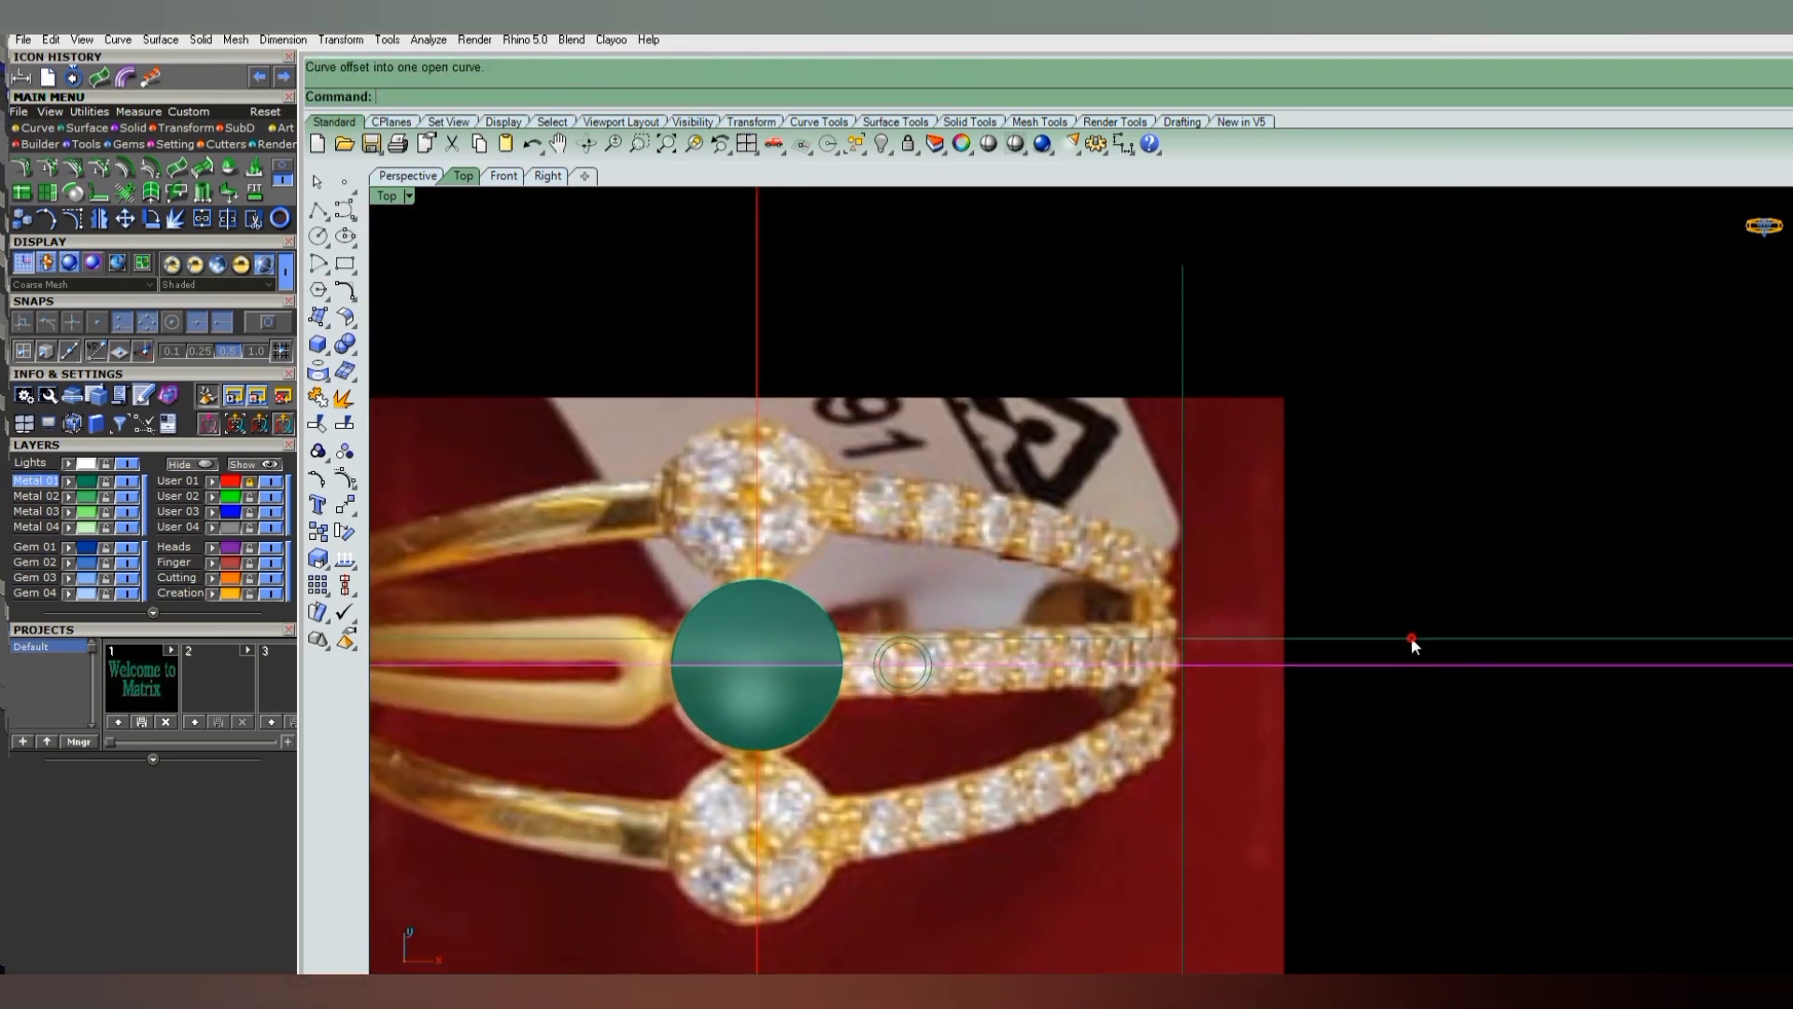
right_click(1391, 682)
click(1391, 682)
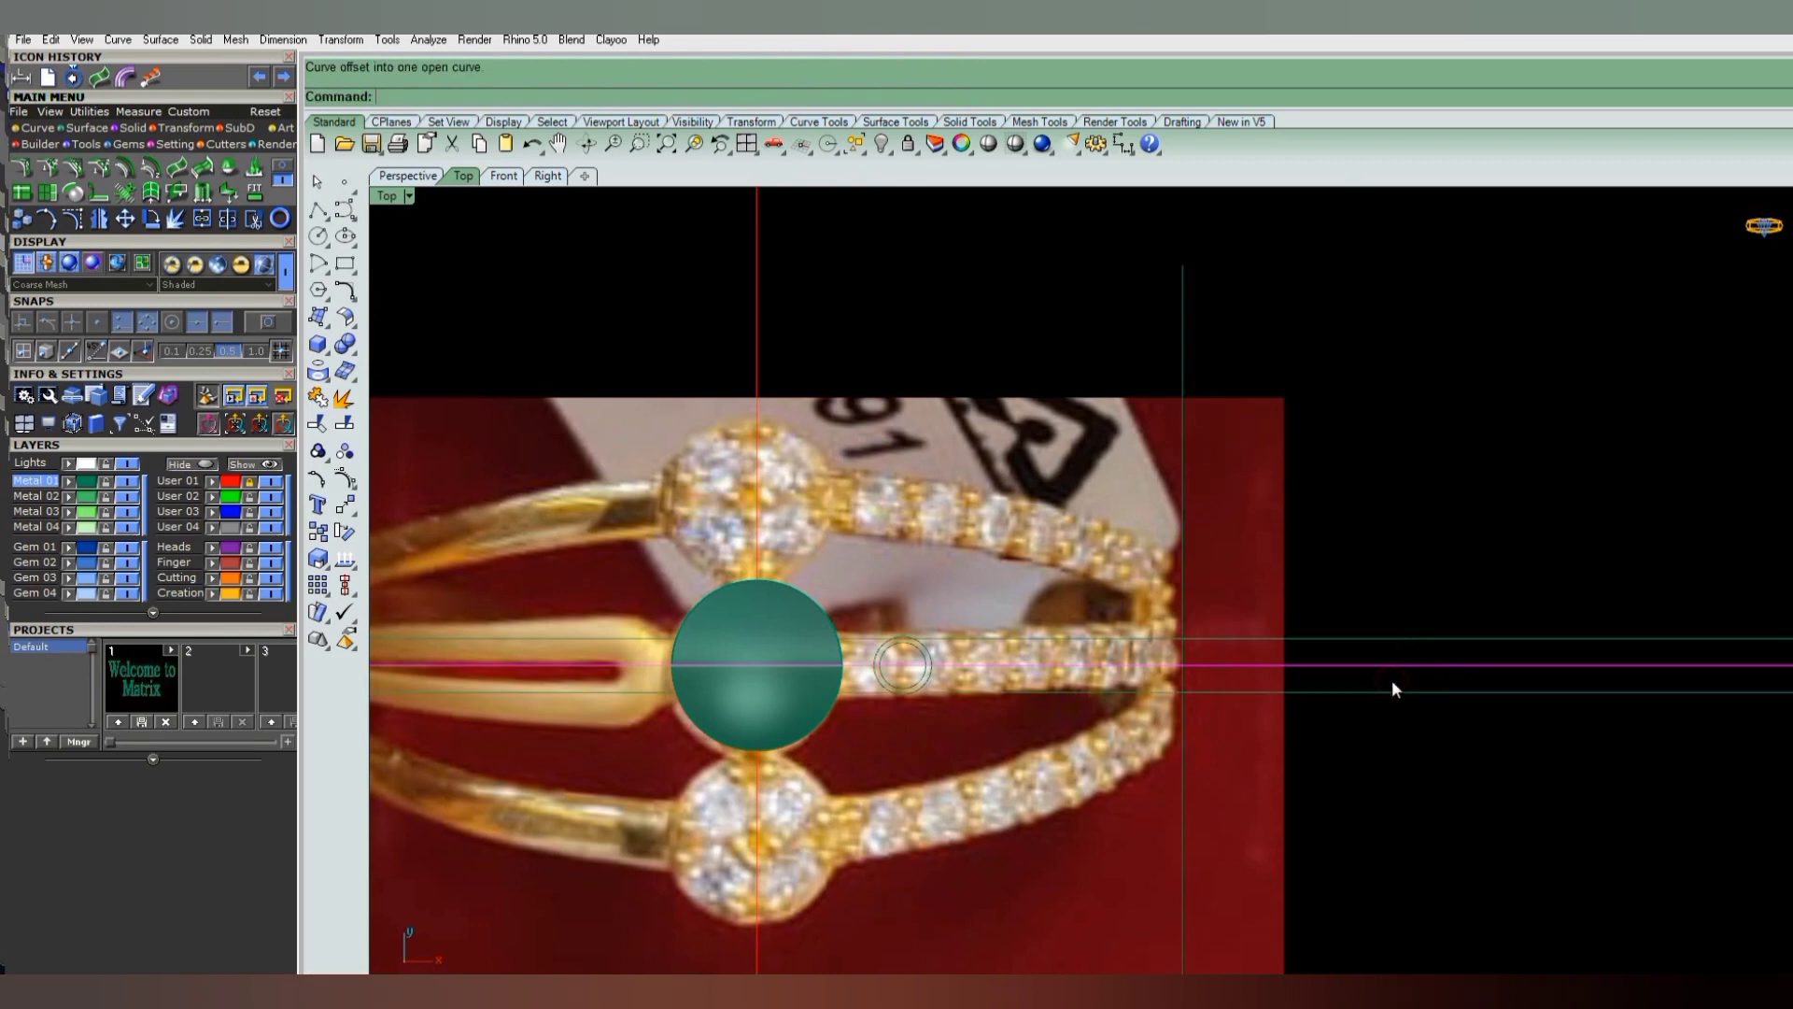
scroll(1349, 693, down, 2)
scroll(1326, 704, down, 1)
key(ctrl+z)
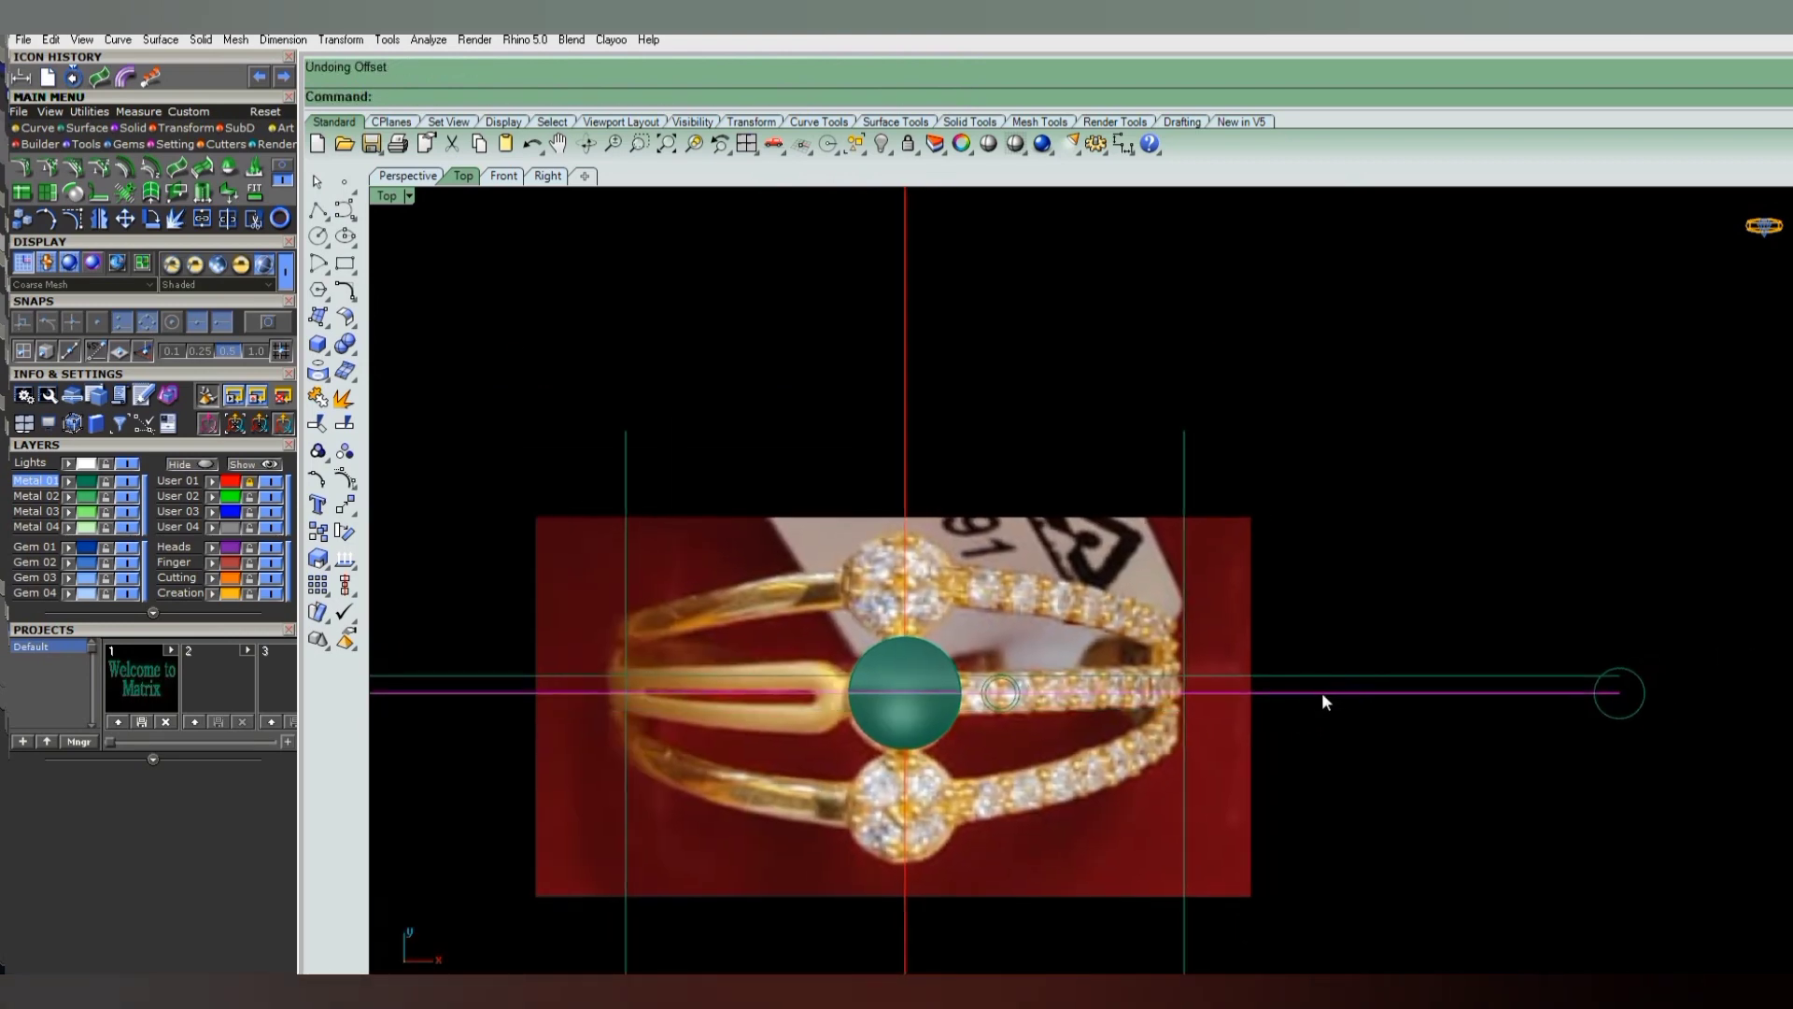
- Select a horizontal guide line and nudge it to a new position
click(1297, 677)
scroll(1214, 682, up, 1)
scroll(981, 672, up, 2)
scroll(915, 669, up, 1)
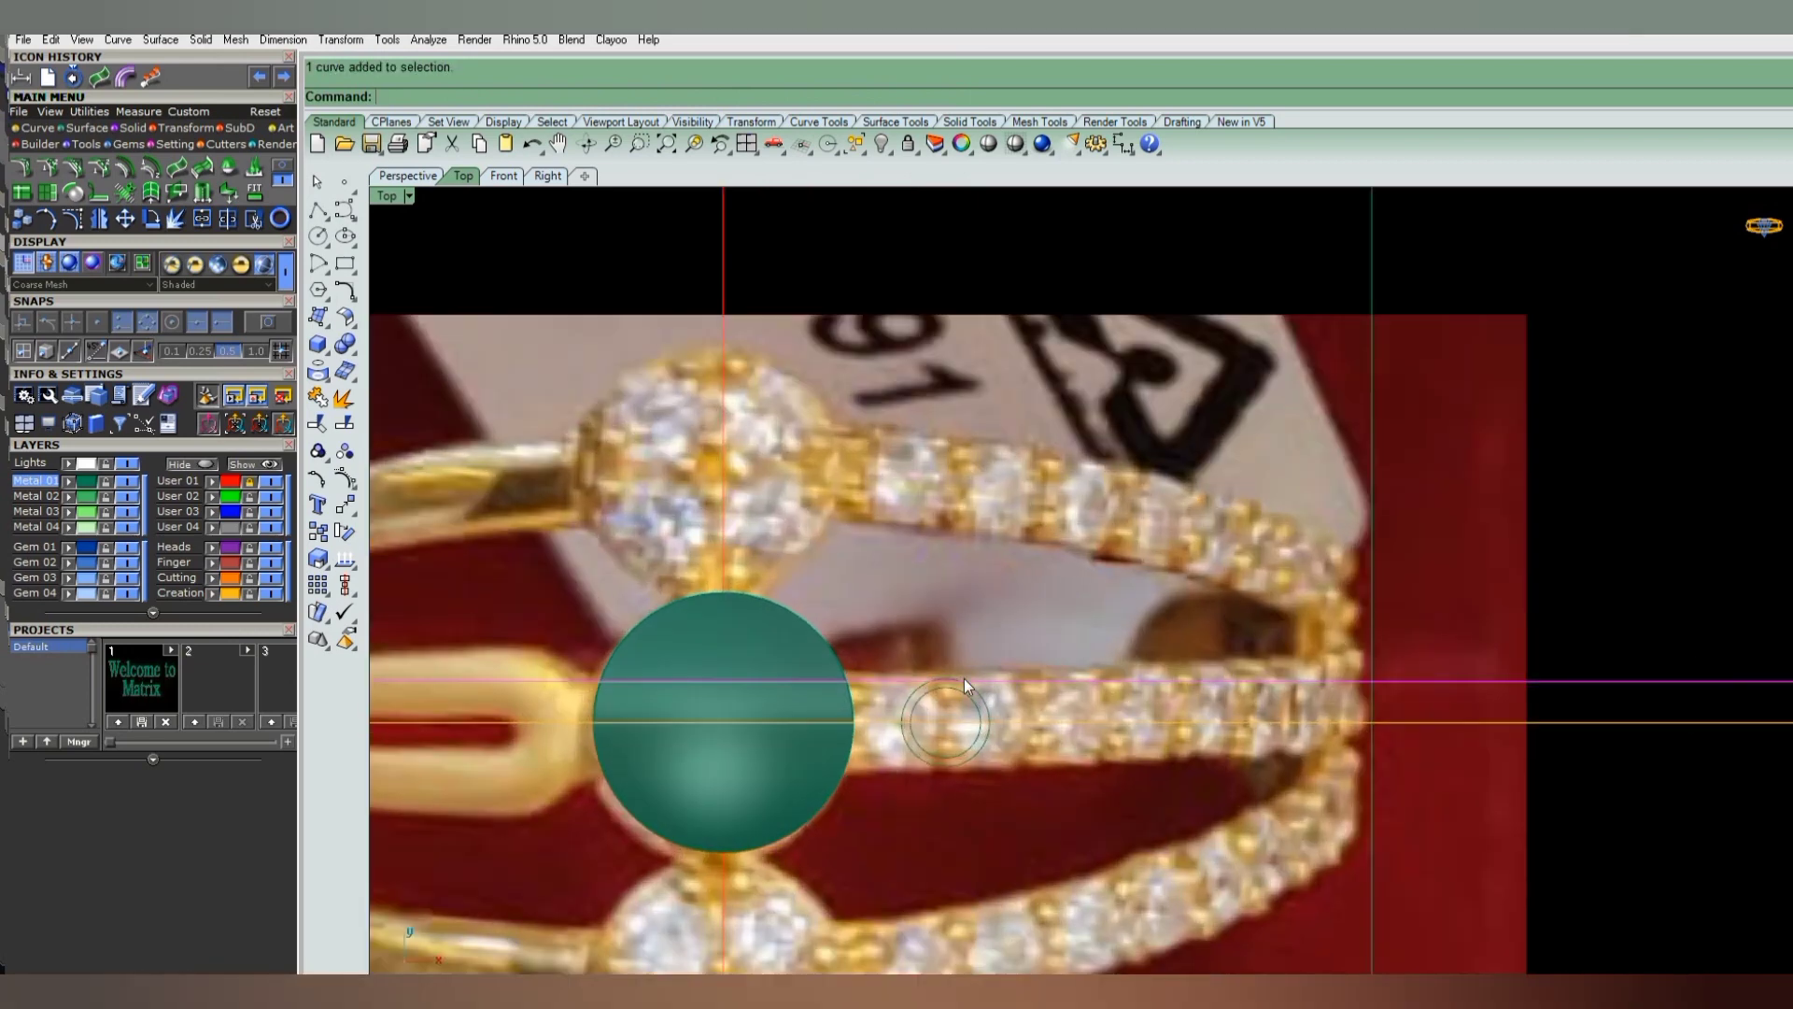
scroll(933, 686, up, 3)
scroll(971, 677, up, 1)
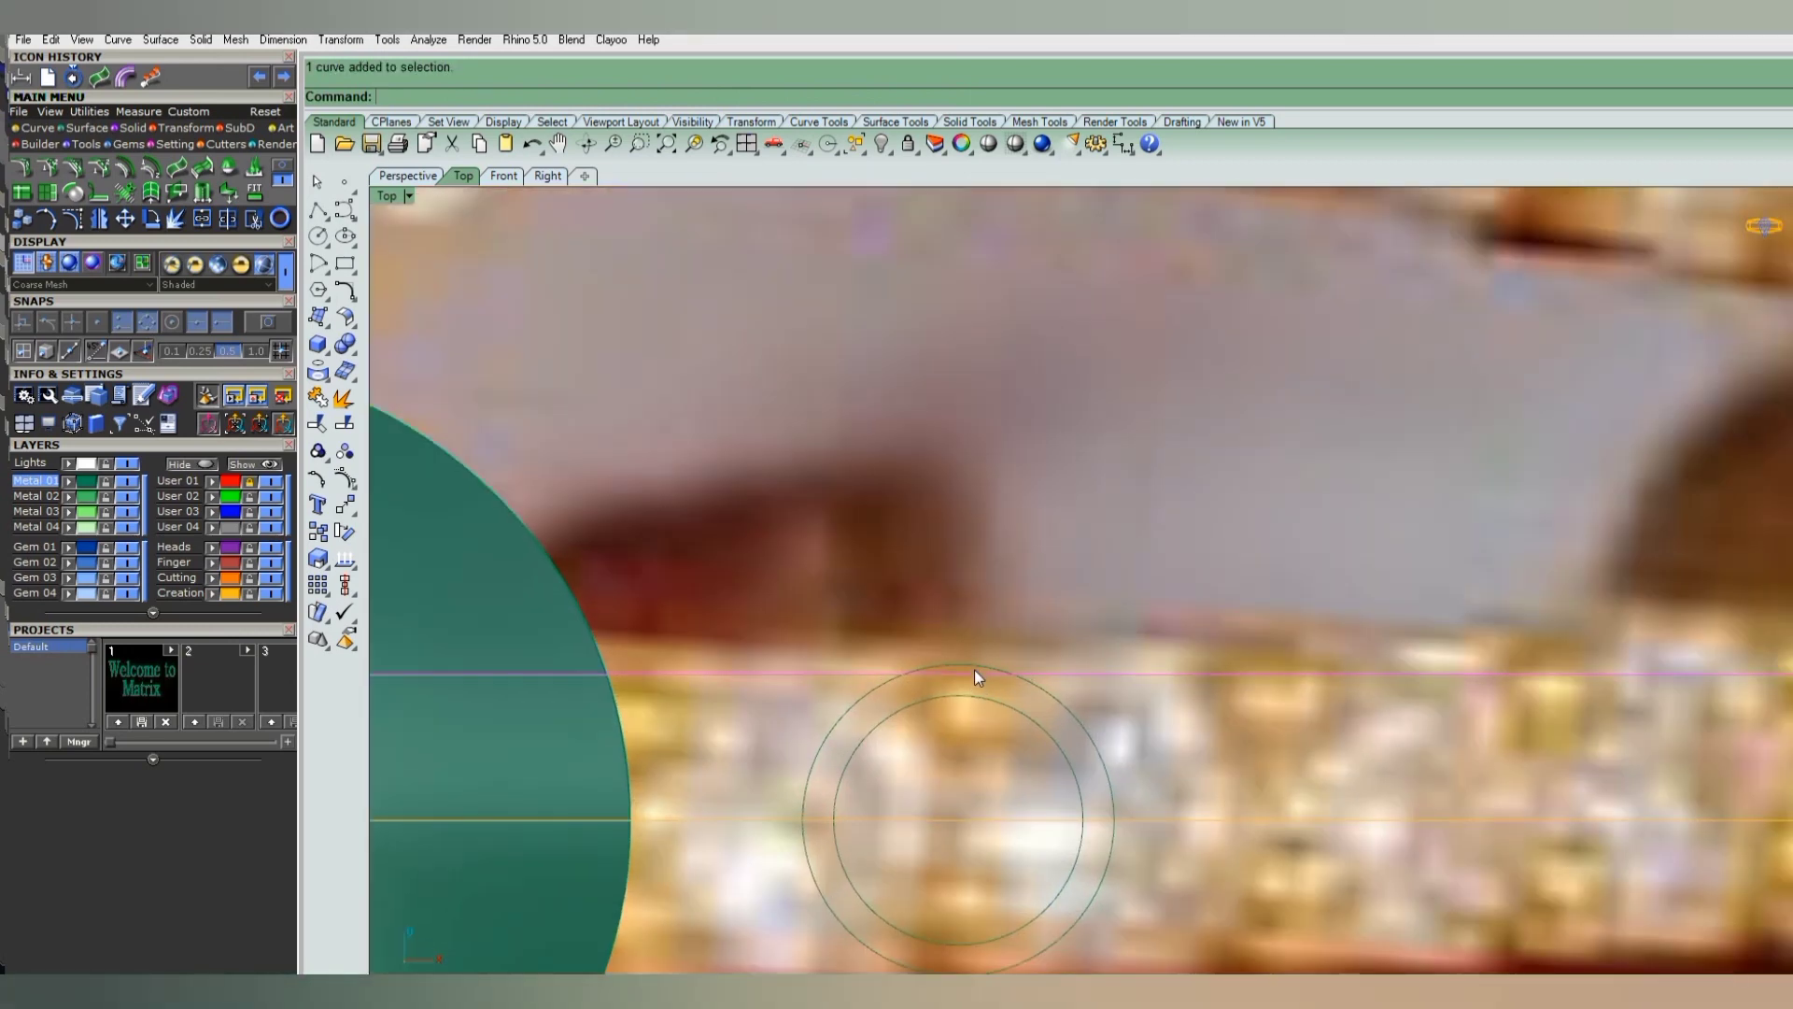
drag(973, 669, 968, 663)
scroll(1008, 661, down, 3)
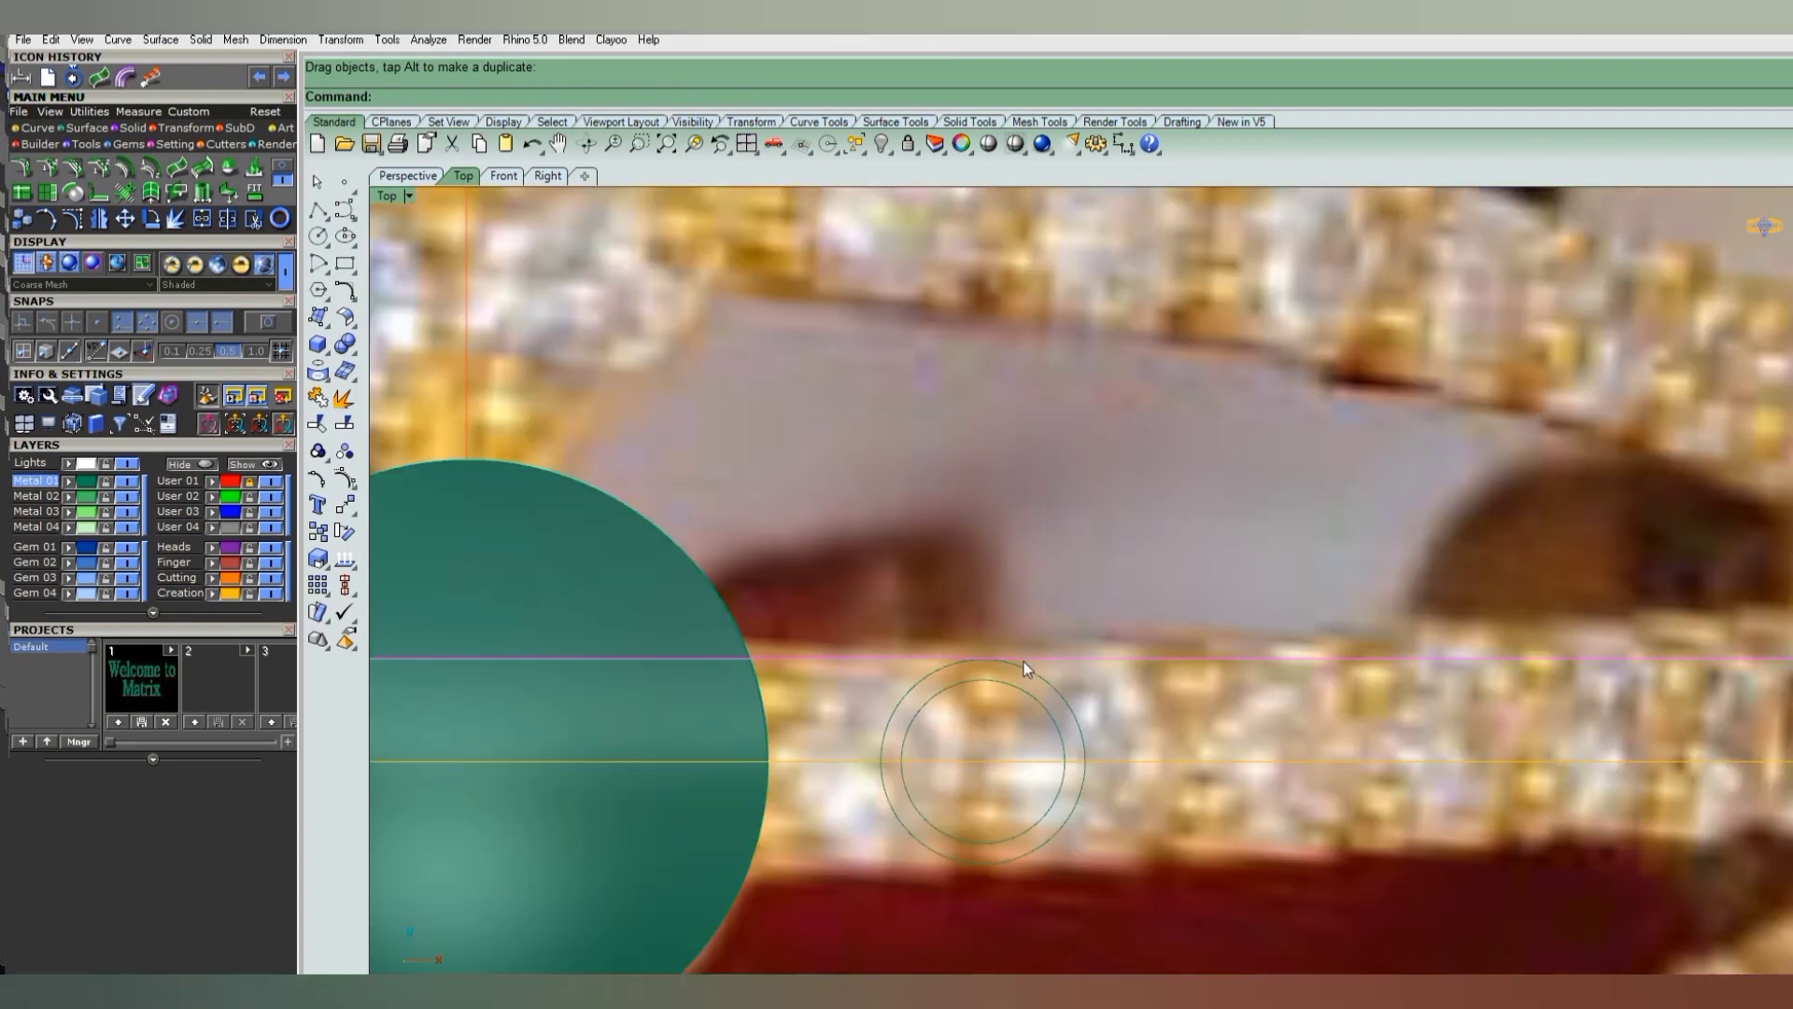
scroll(1004, 653, up, 3)
scroll(990, 655, up, 4)
scroll(992, 654, down, 2)
scroll(1001, 642, down, 3)
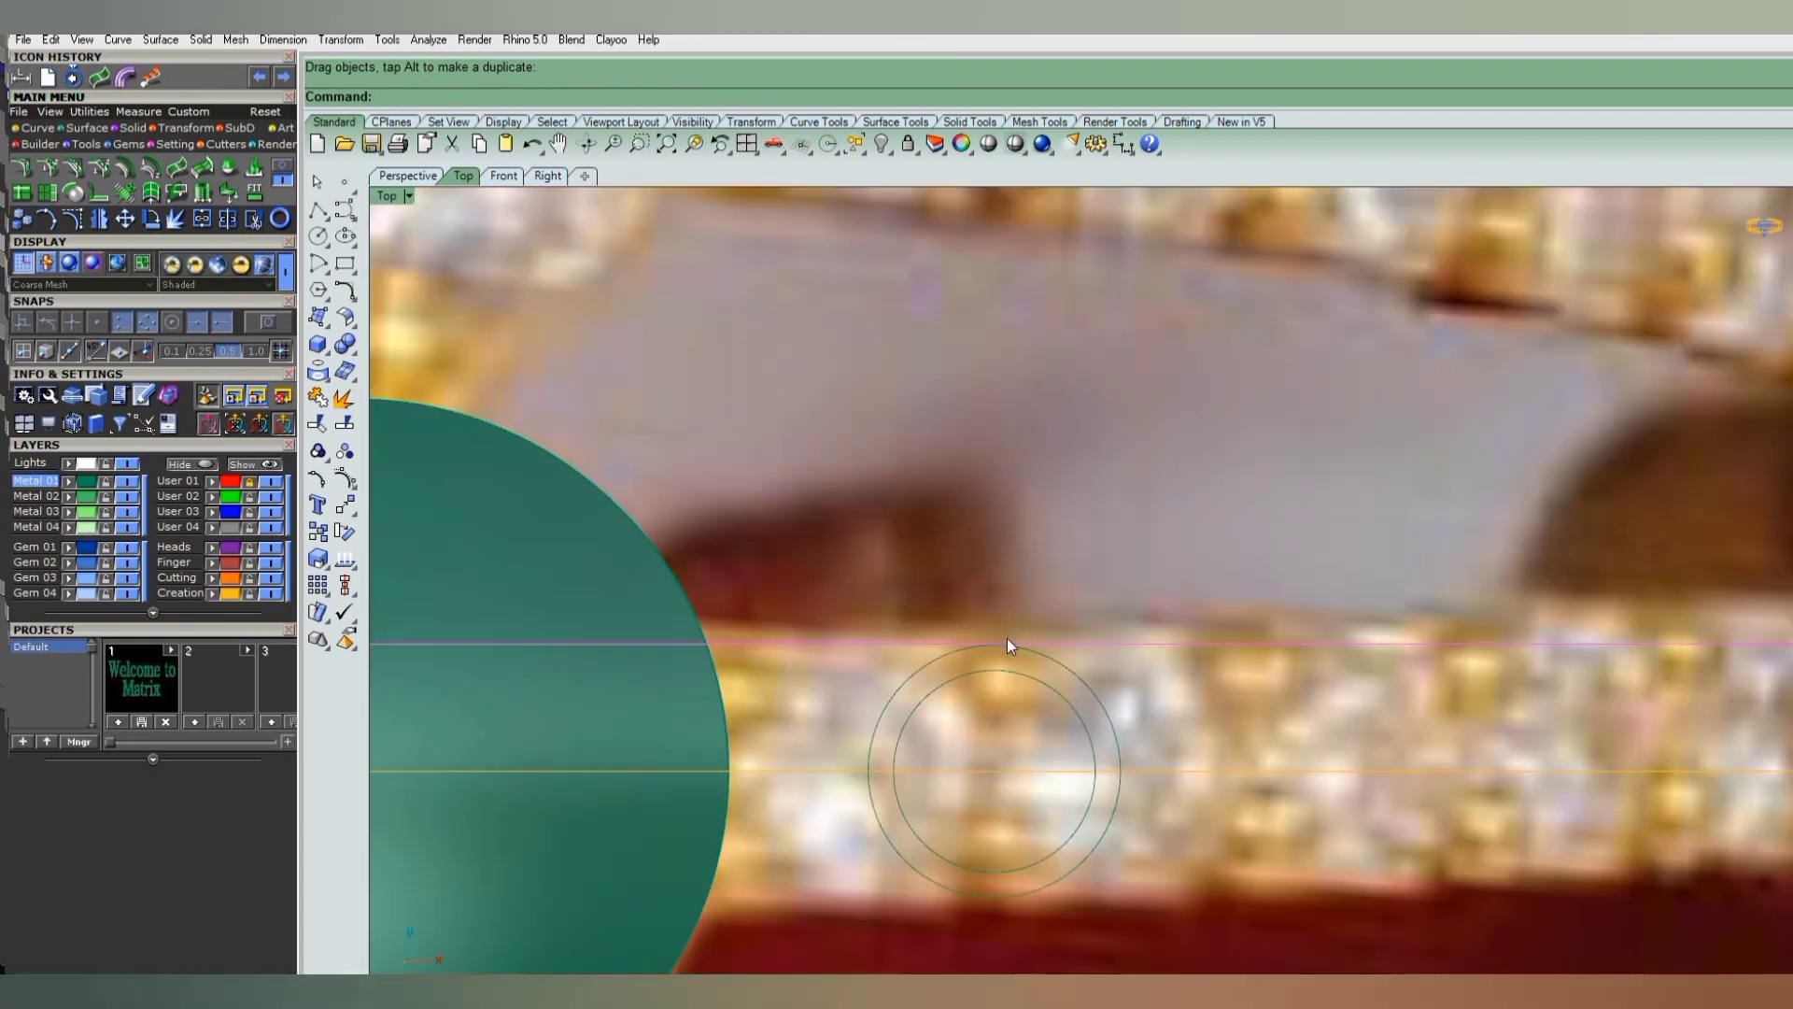
scroll(1018, 639, down, 3)
scroll(1029, 641, down, 1)
- Mirror the selected guide line across the centre line
text(mirror)
key(Return)
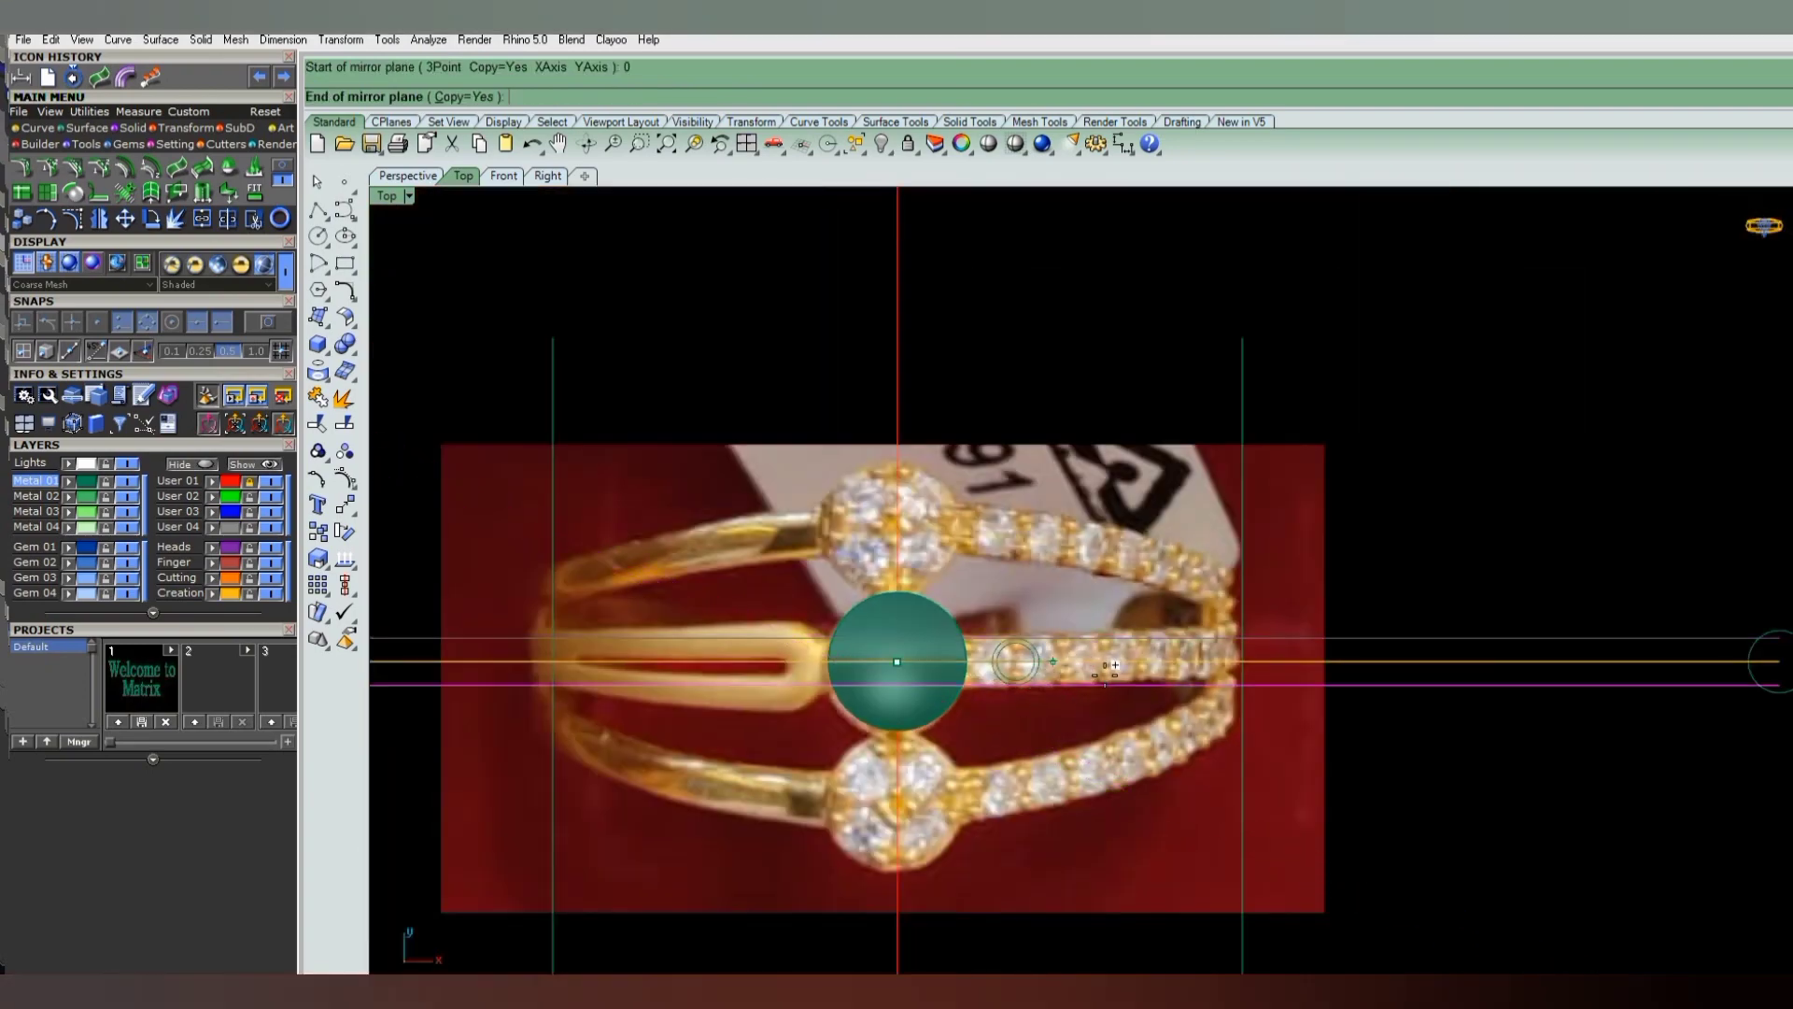
click(1122, 683)
scroll(1263, 691, down, 2)
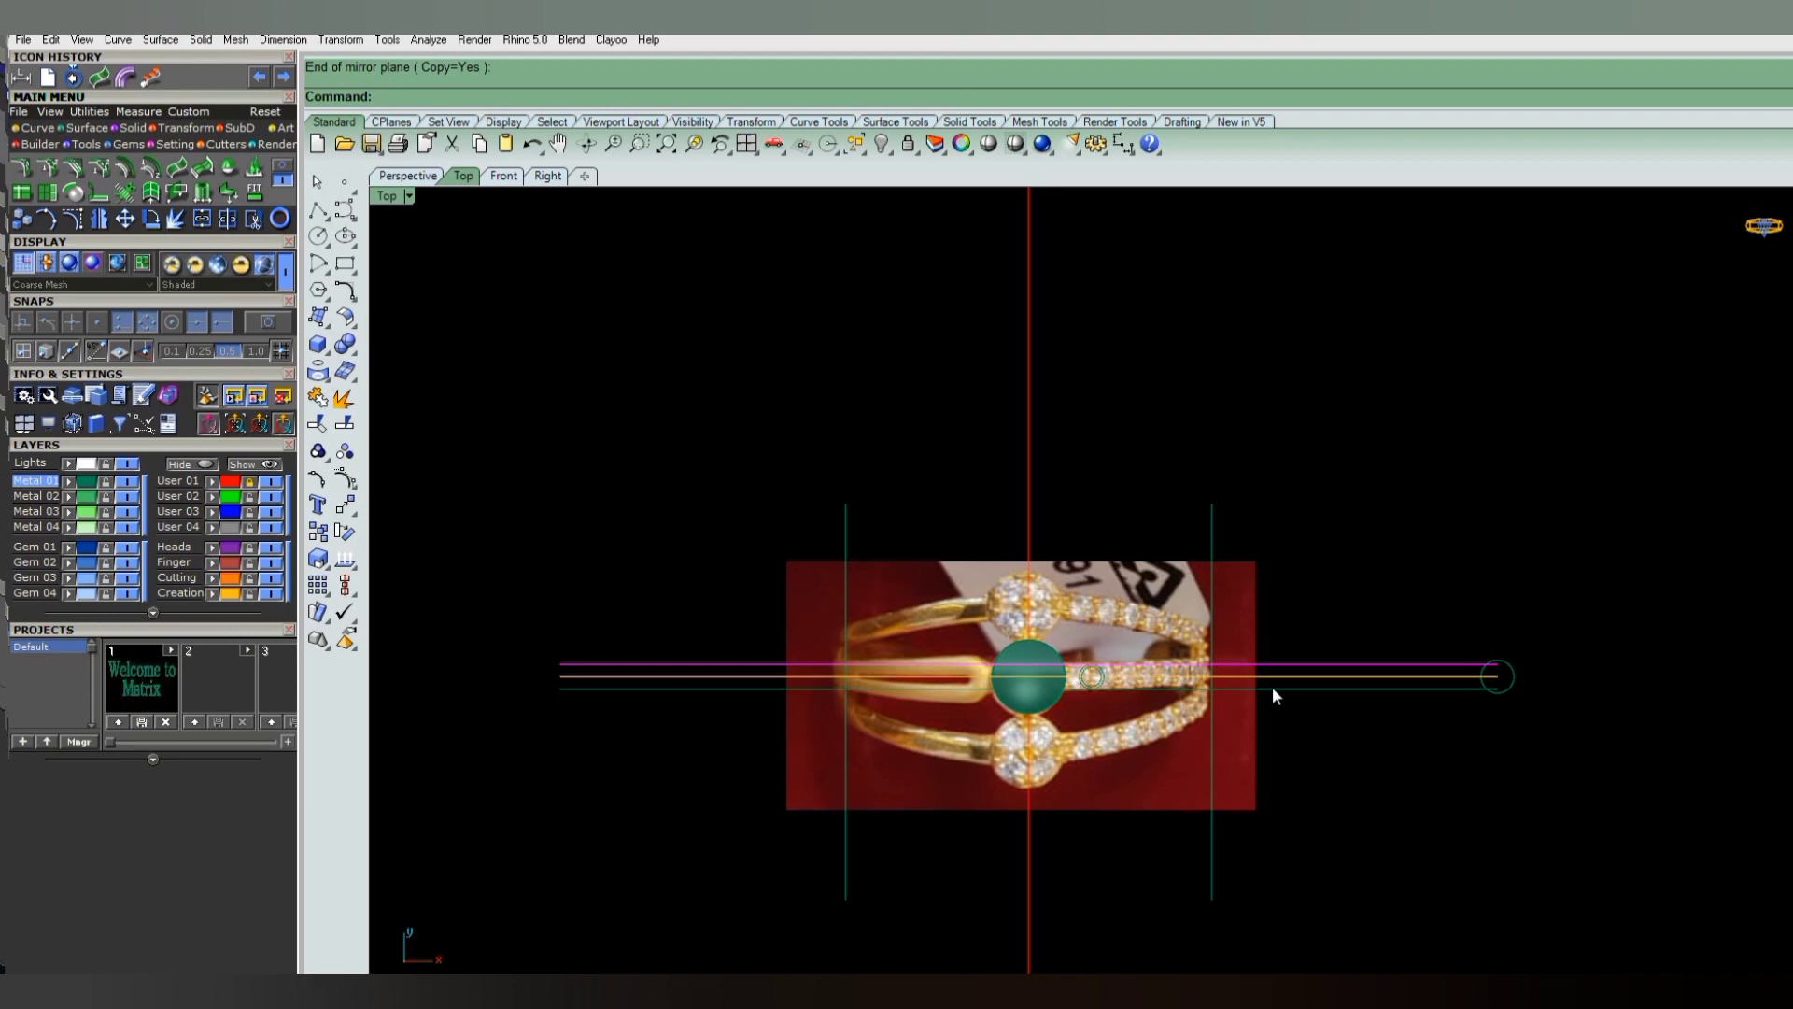
scroll(1250, 684, up, 3)
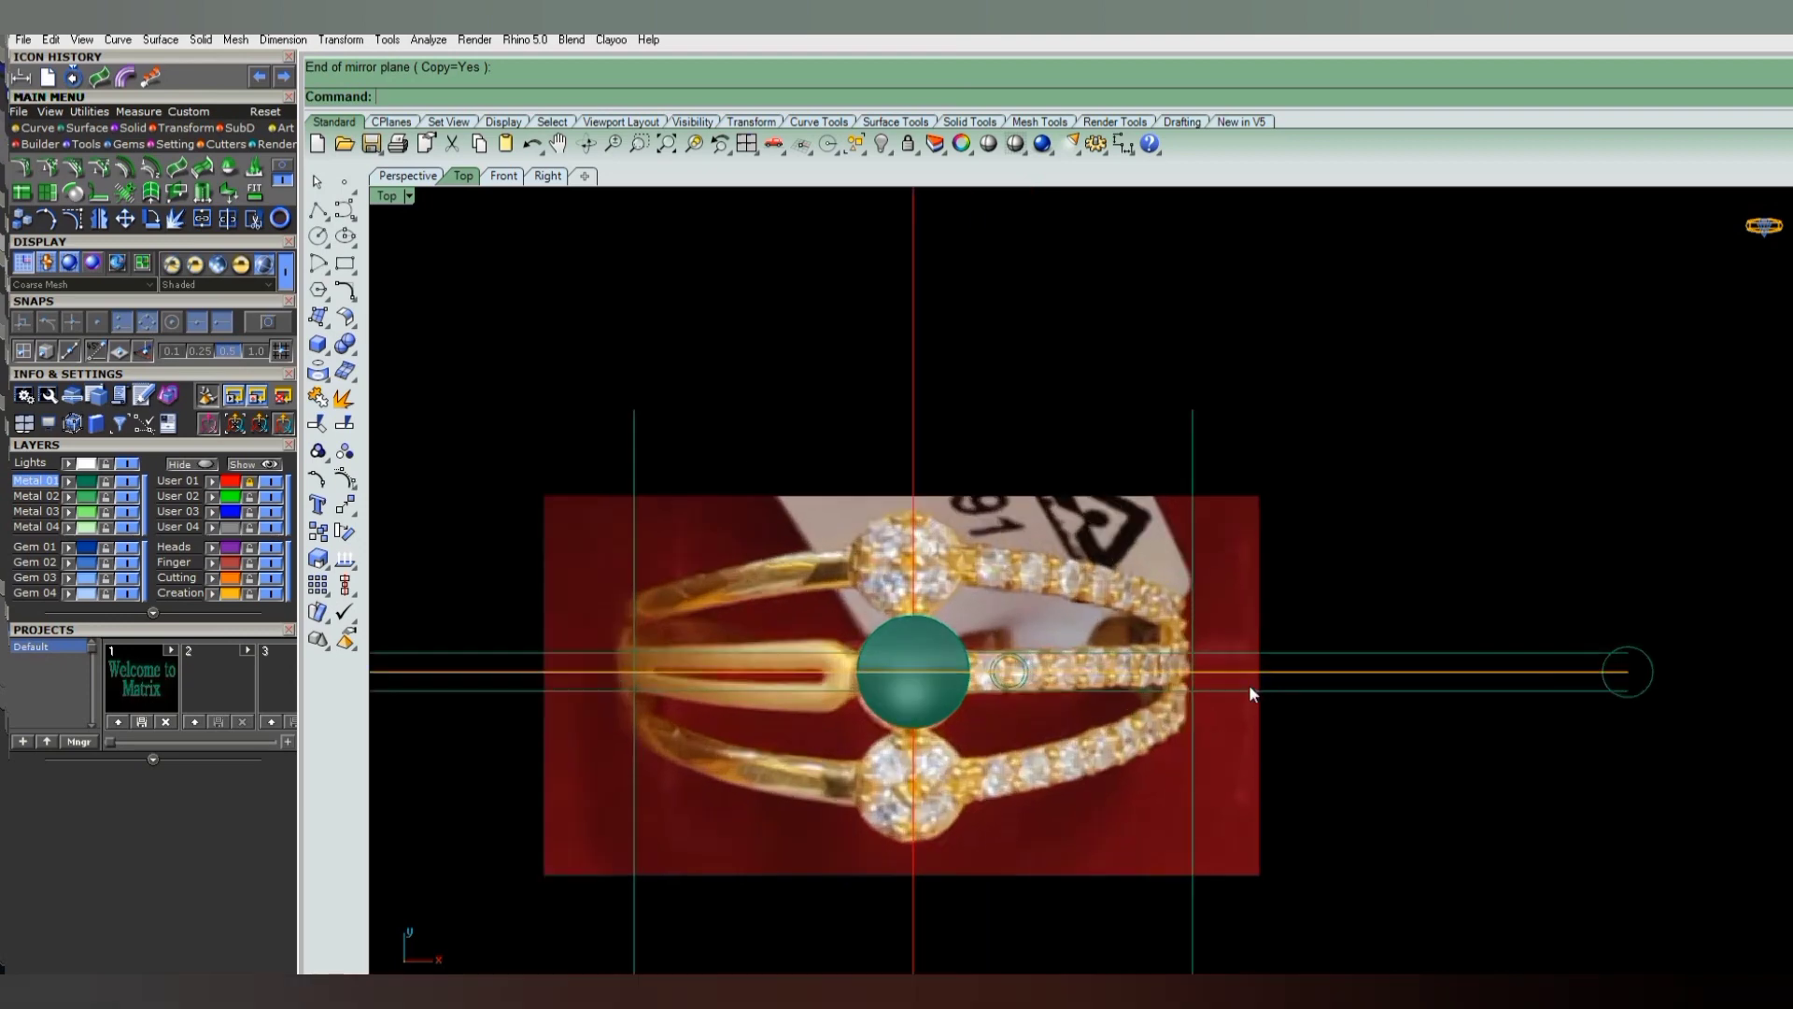
- Copy the central horizontal guide line up over the upper shank
click(1270, 648)
key(Return)
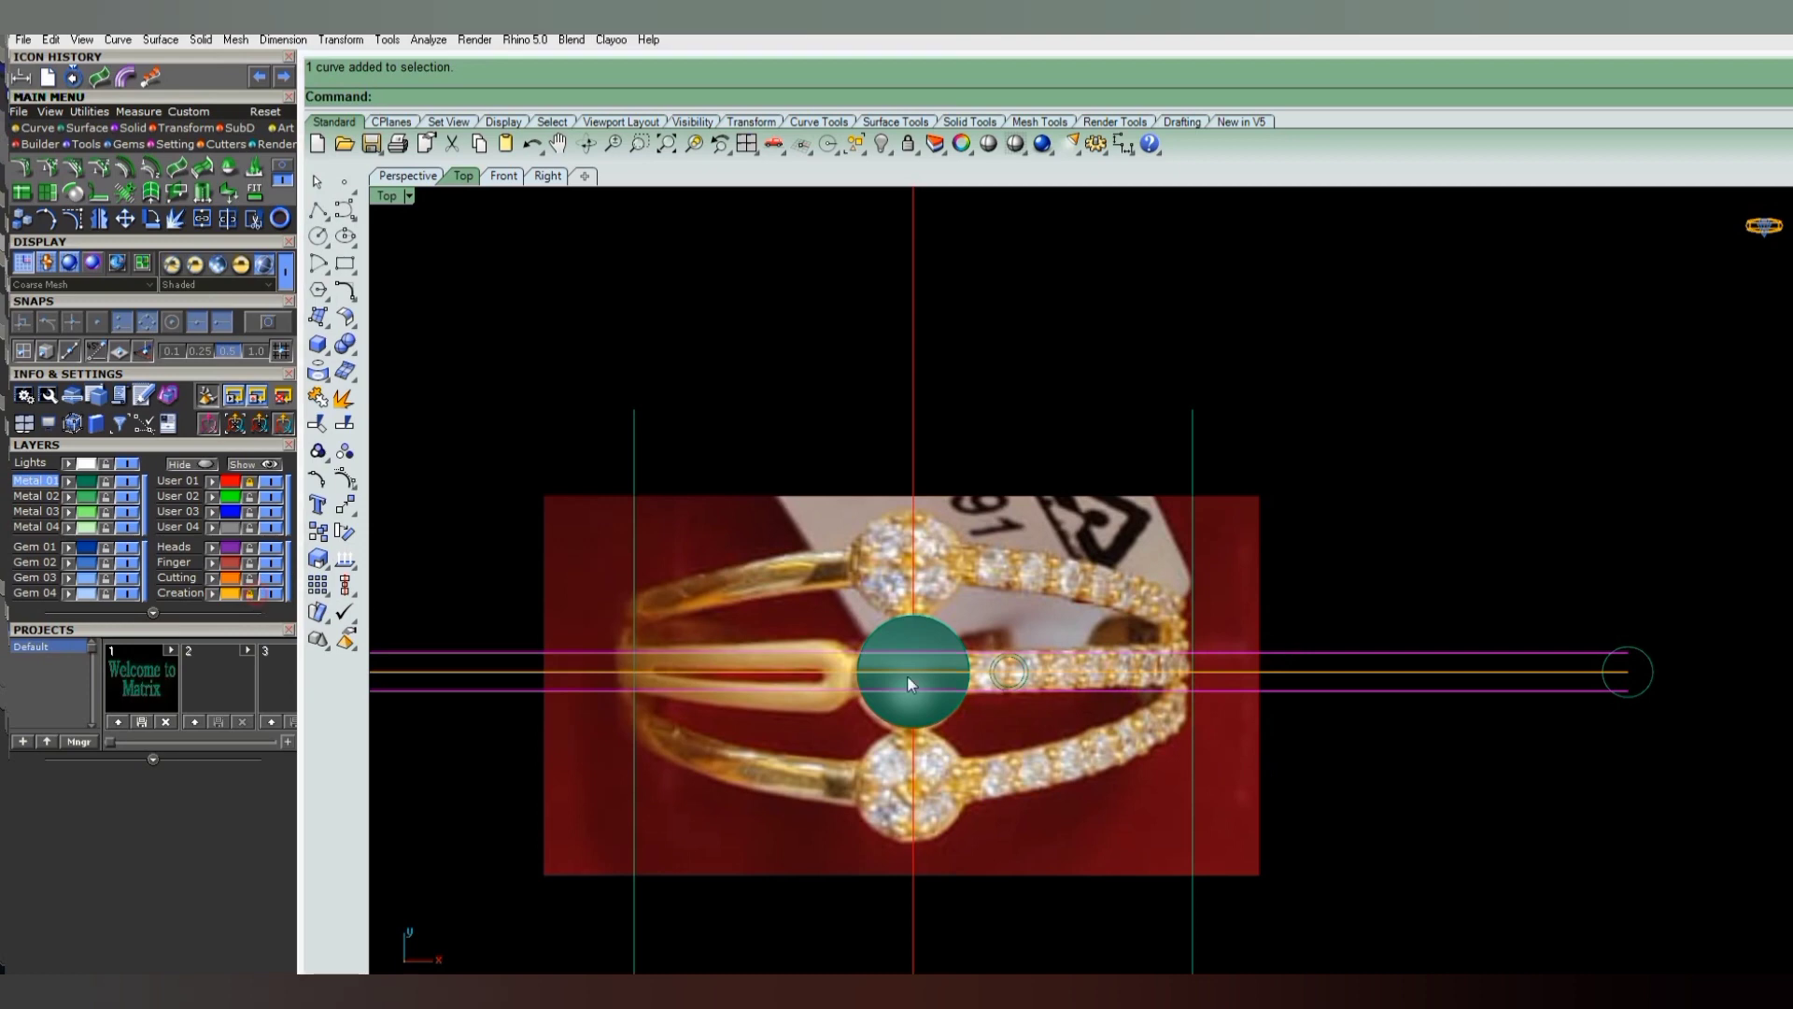
text(c)
key(Return)
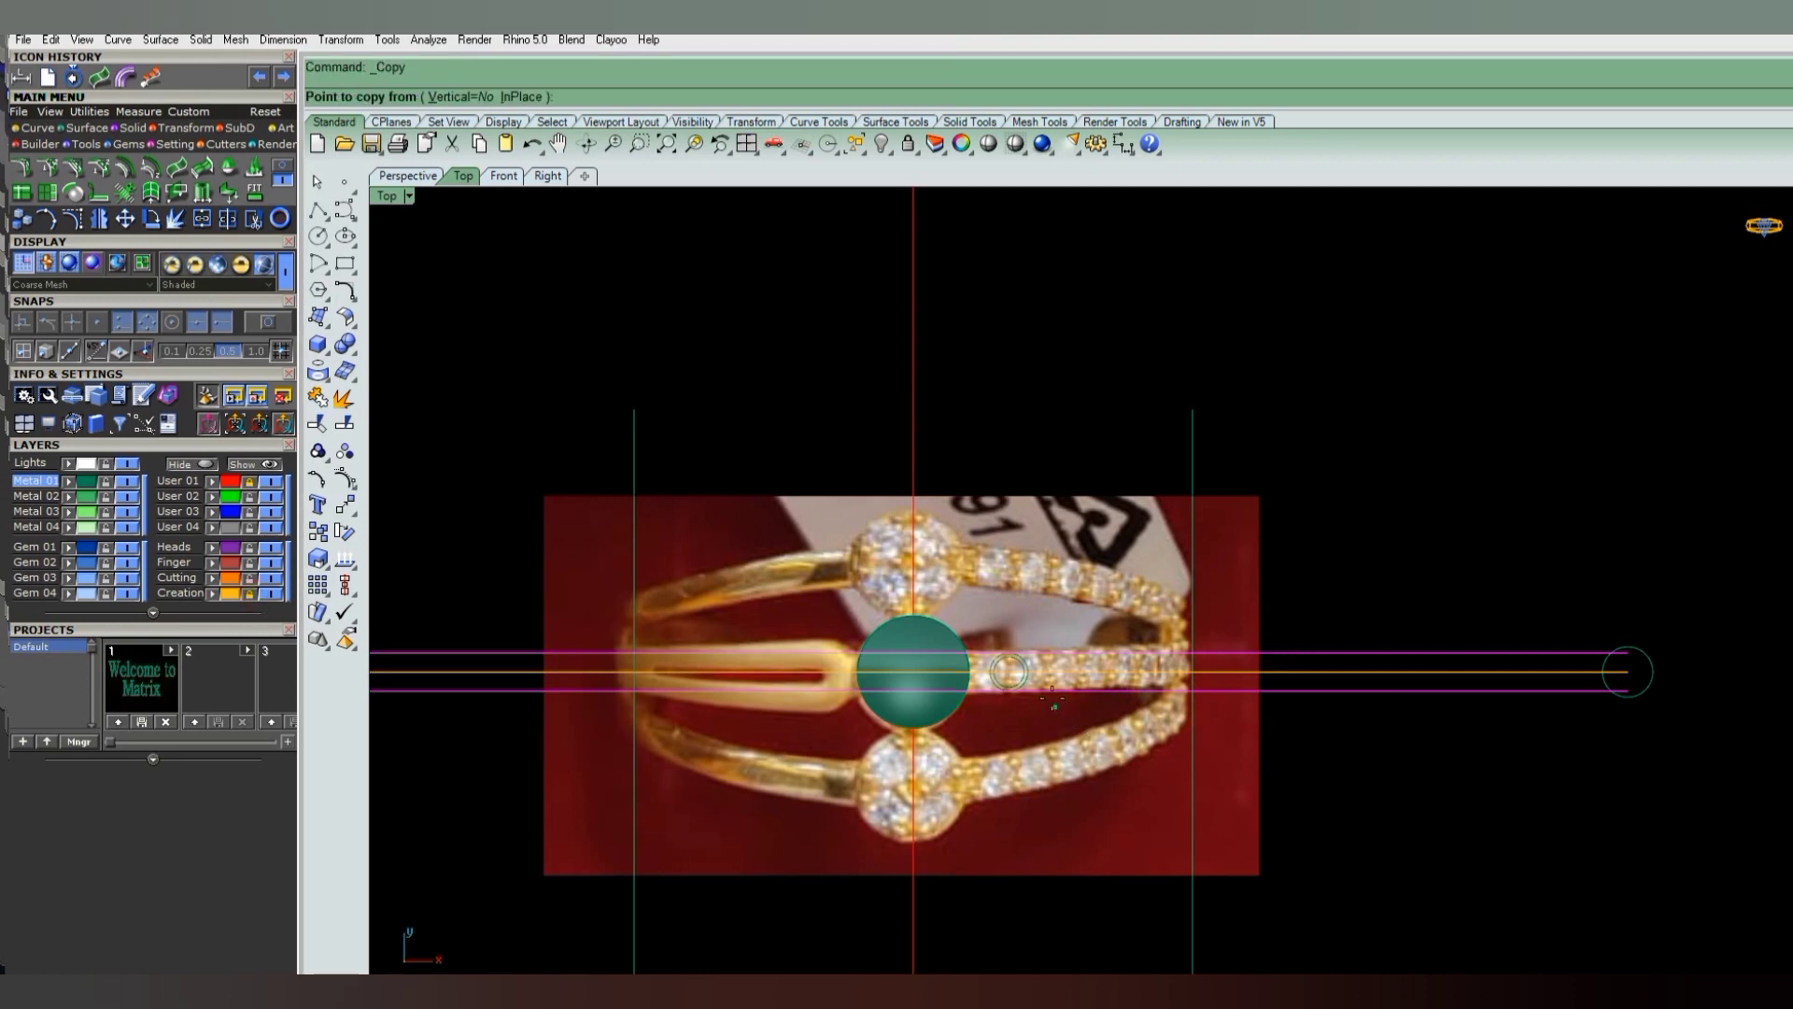
click(1052, 696)
click(1055, 594)
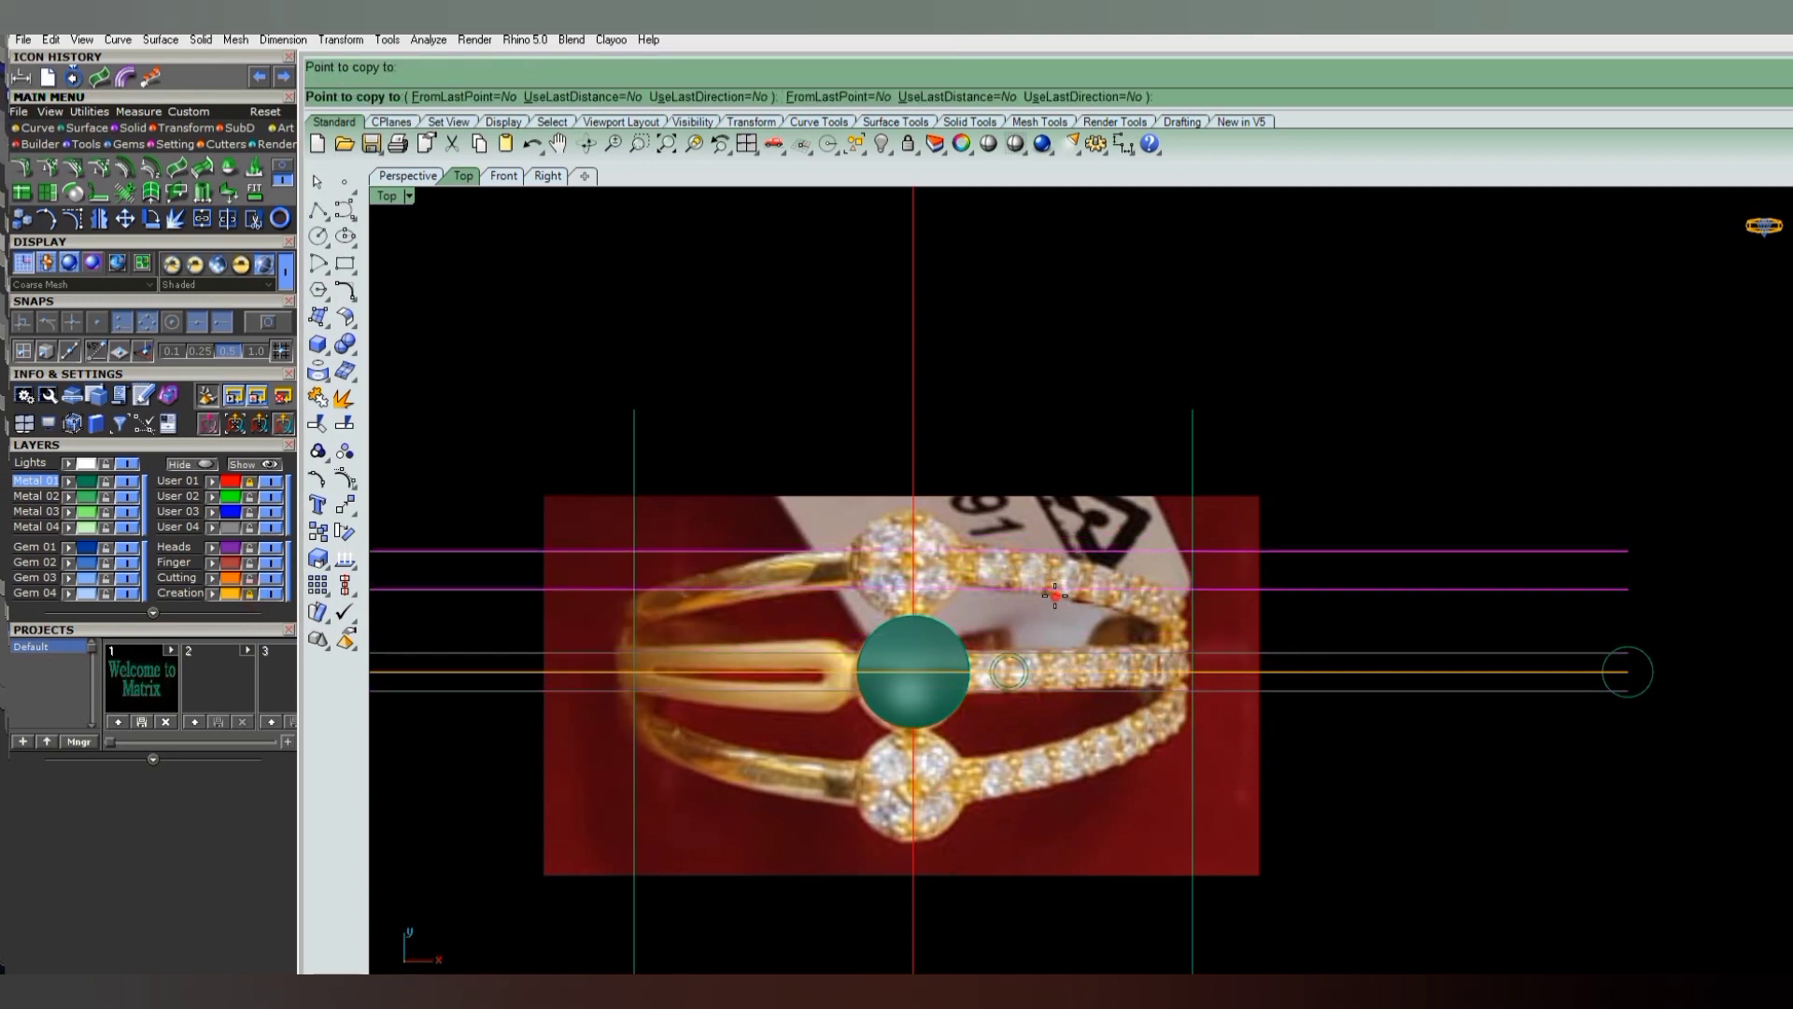
key(Return)
- Undo the accidental photo move and delete both copied guide lines
drag(1067, 548, 1048, 608)
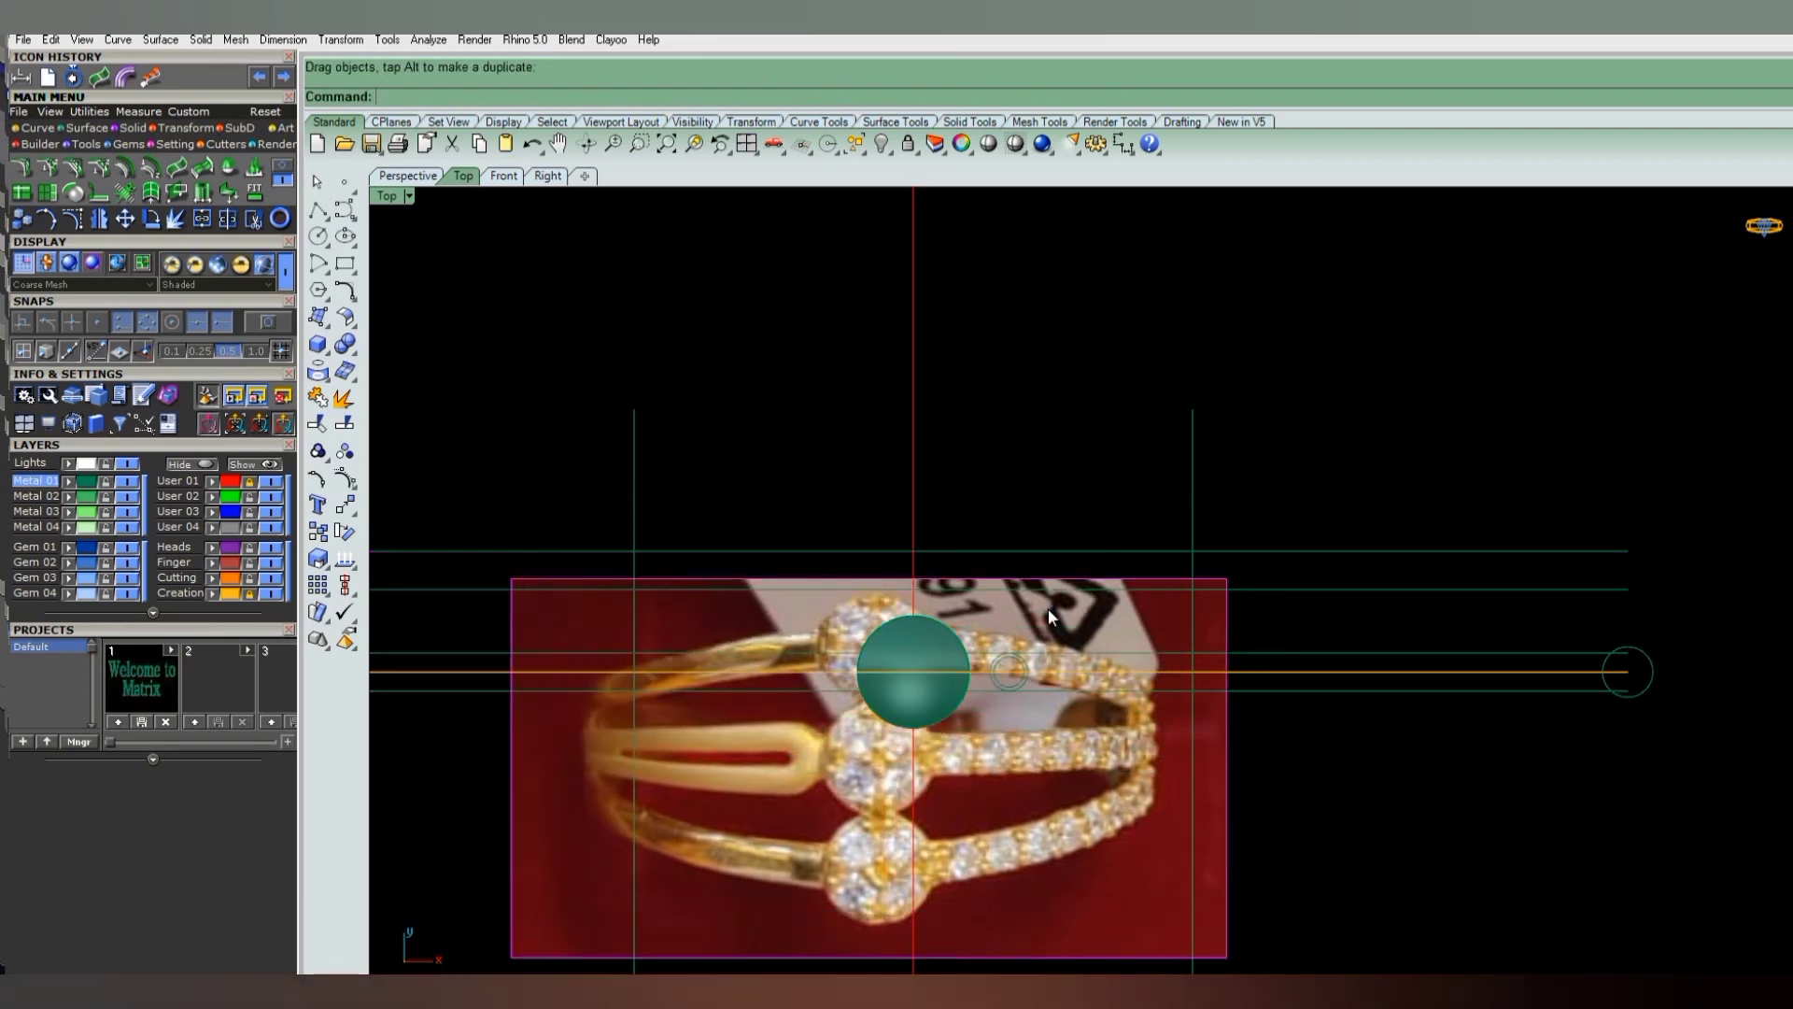
key(ctrl+z)
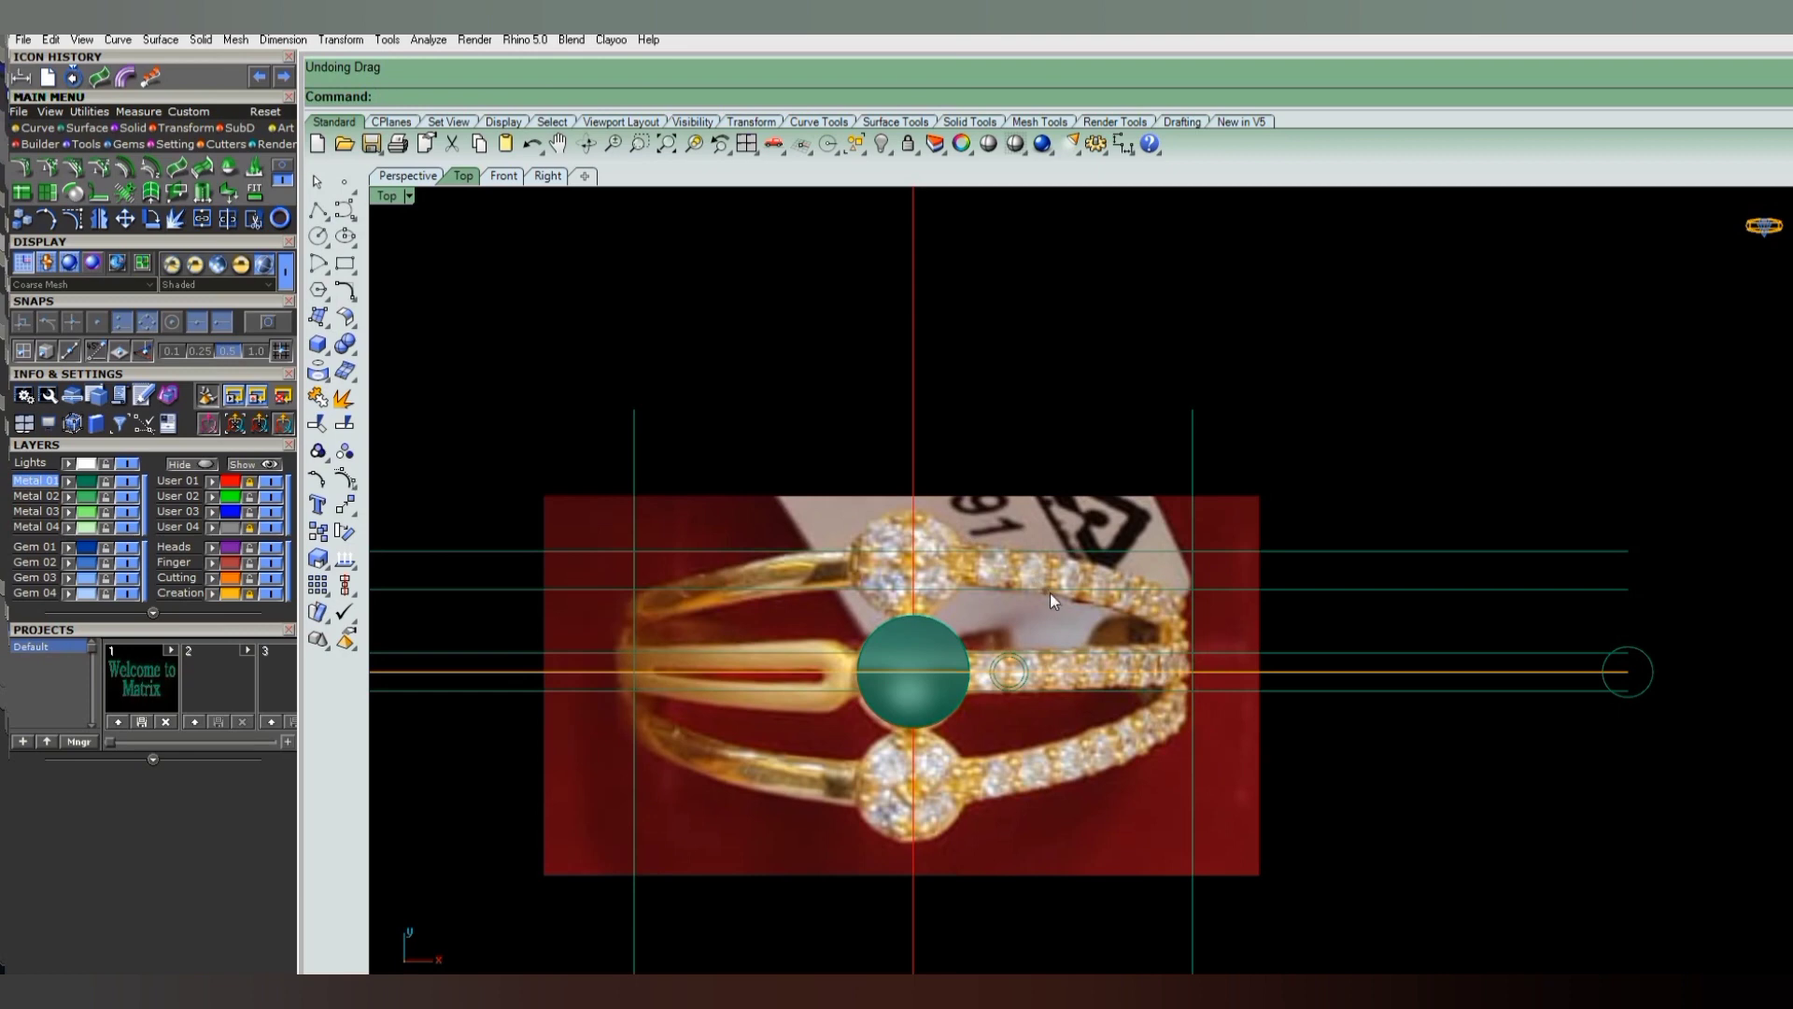
click(1051, 591)
key(Delete)
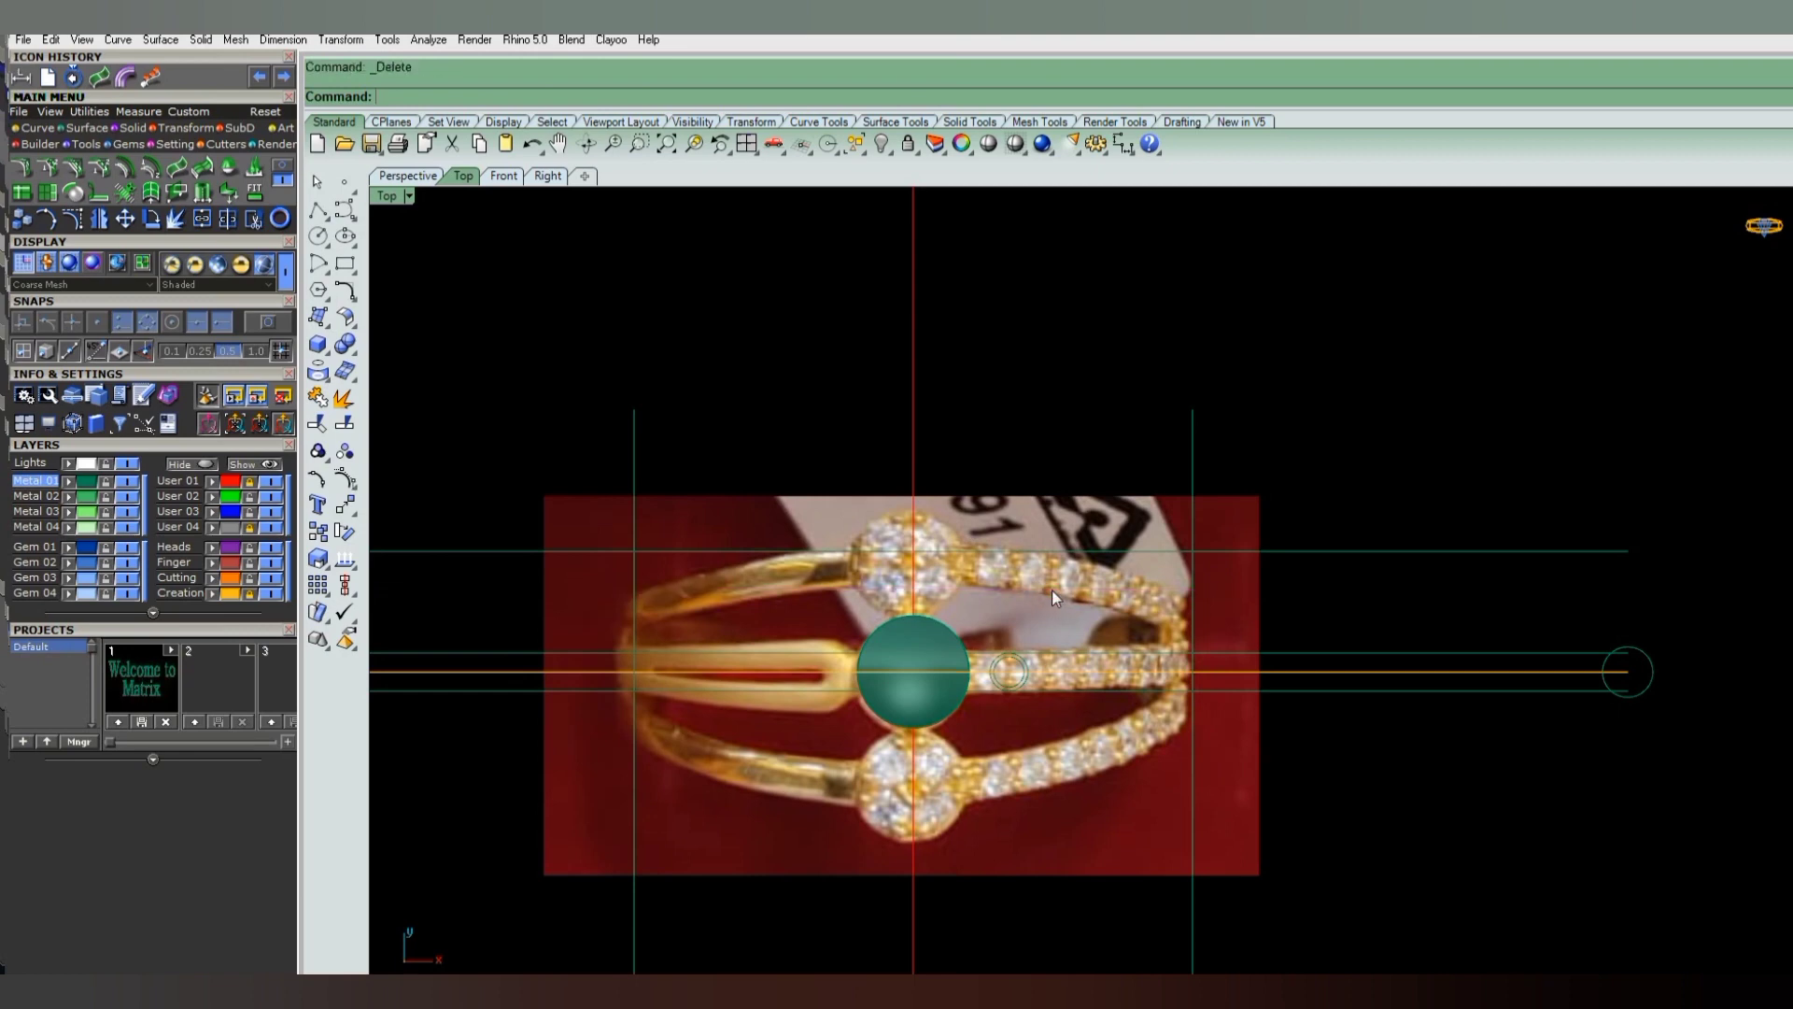
click(1065, 556)
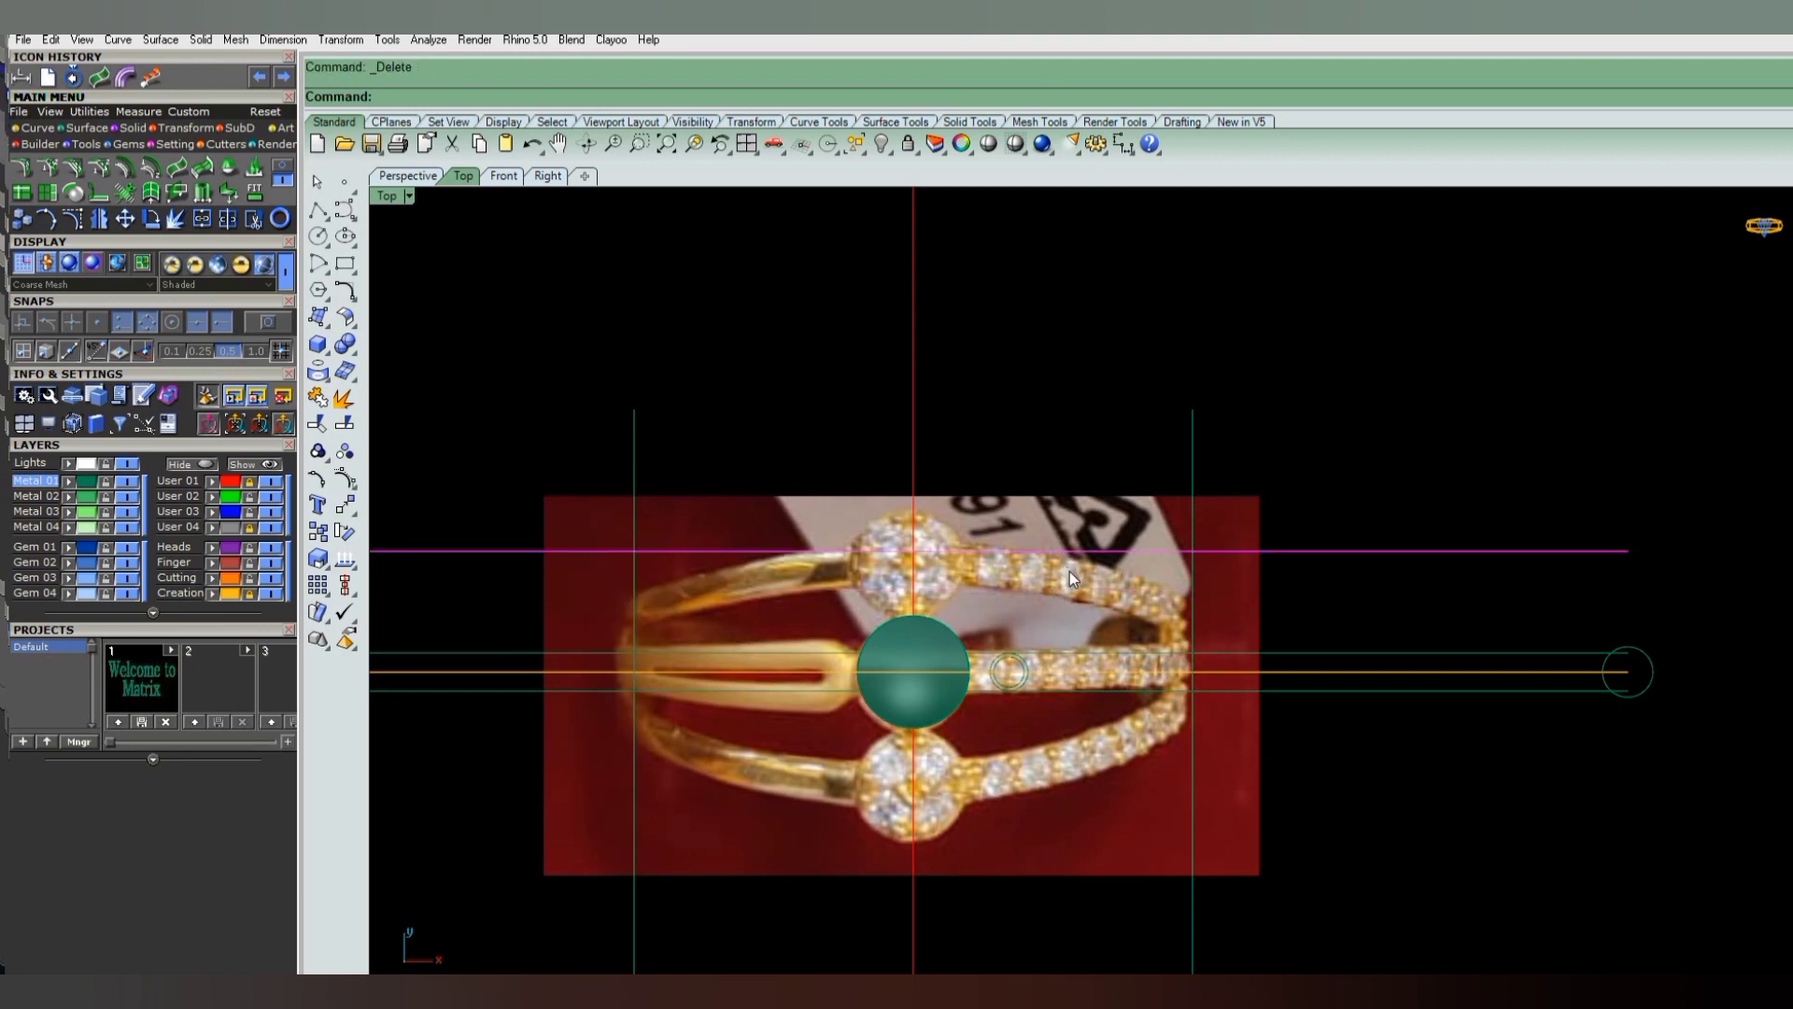
key(Delete)
- Draw a three-point curve from the upper diamond cluster out along the upper shank
text(curve)
key(Return)
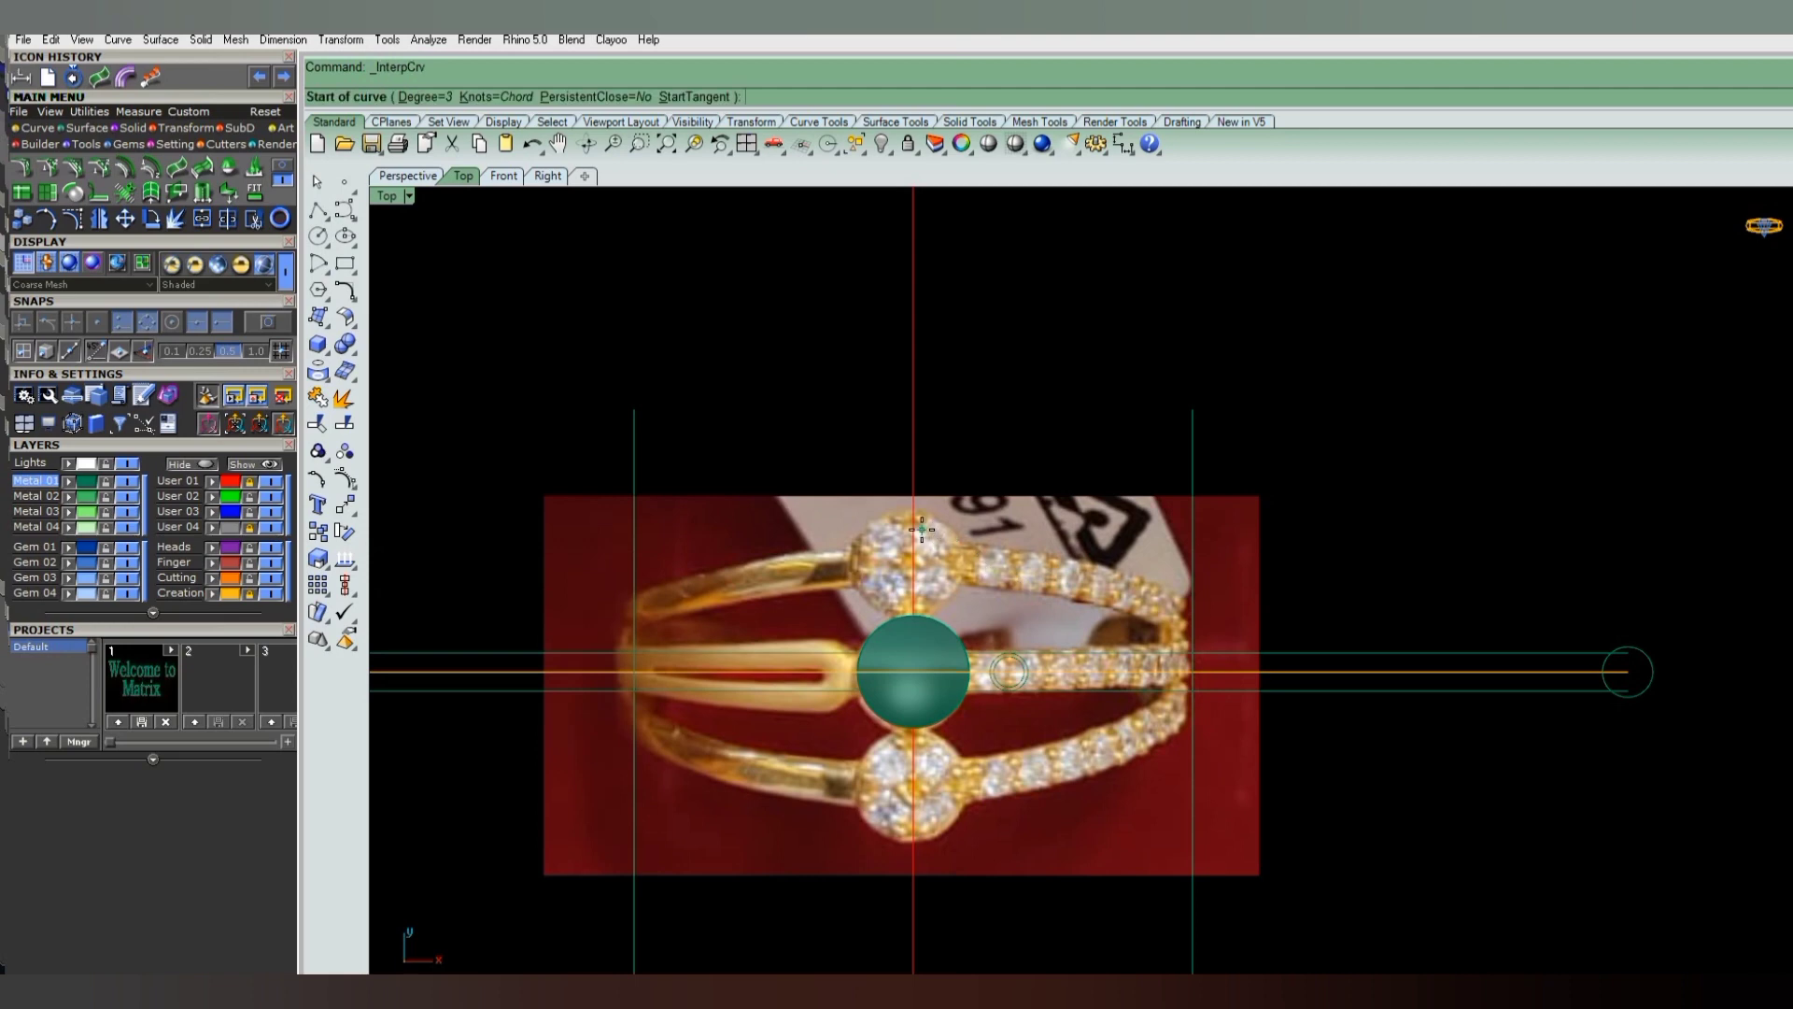
click(922, 530)
click(1027, 549)
click(1256, 635)
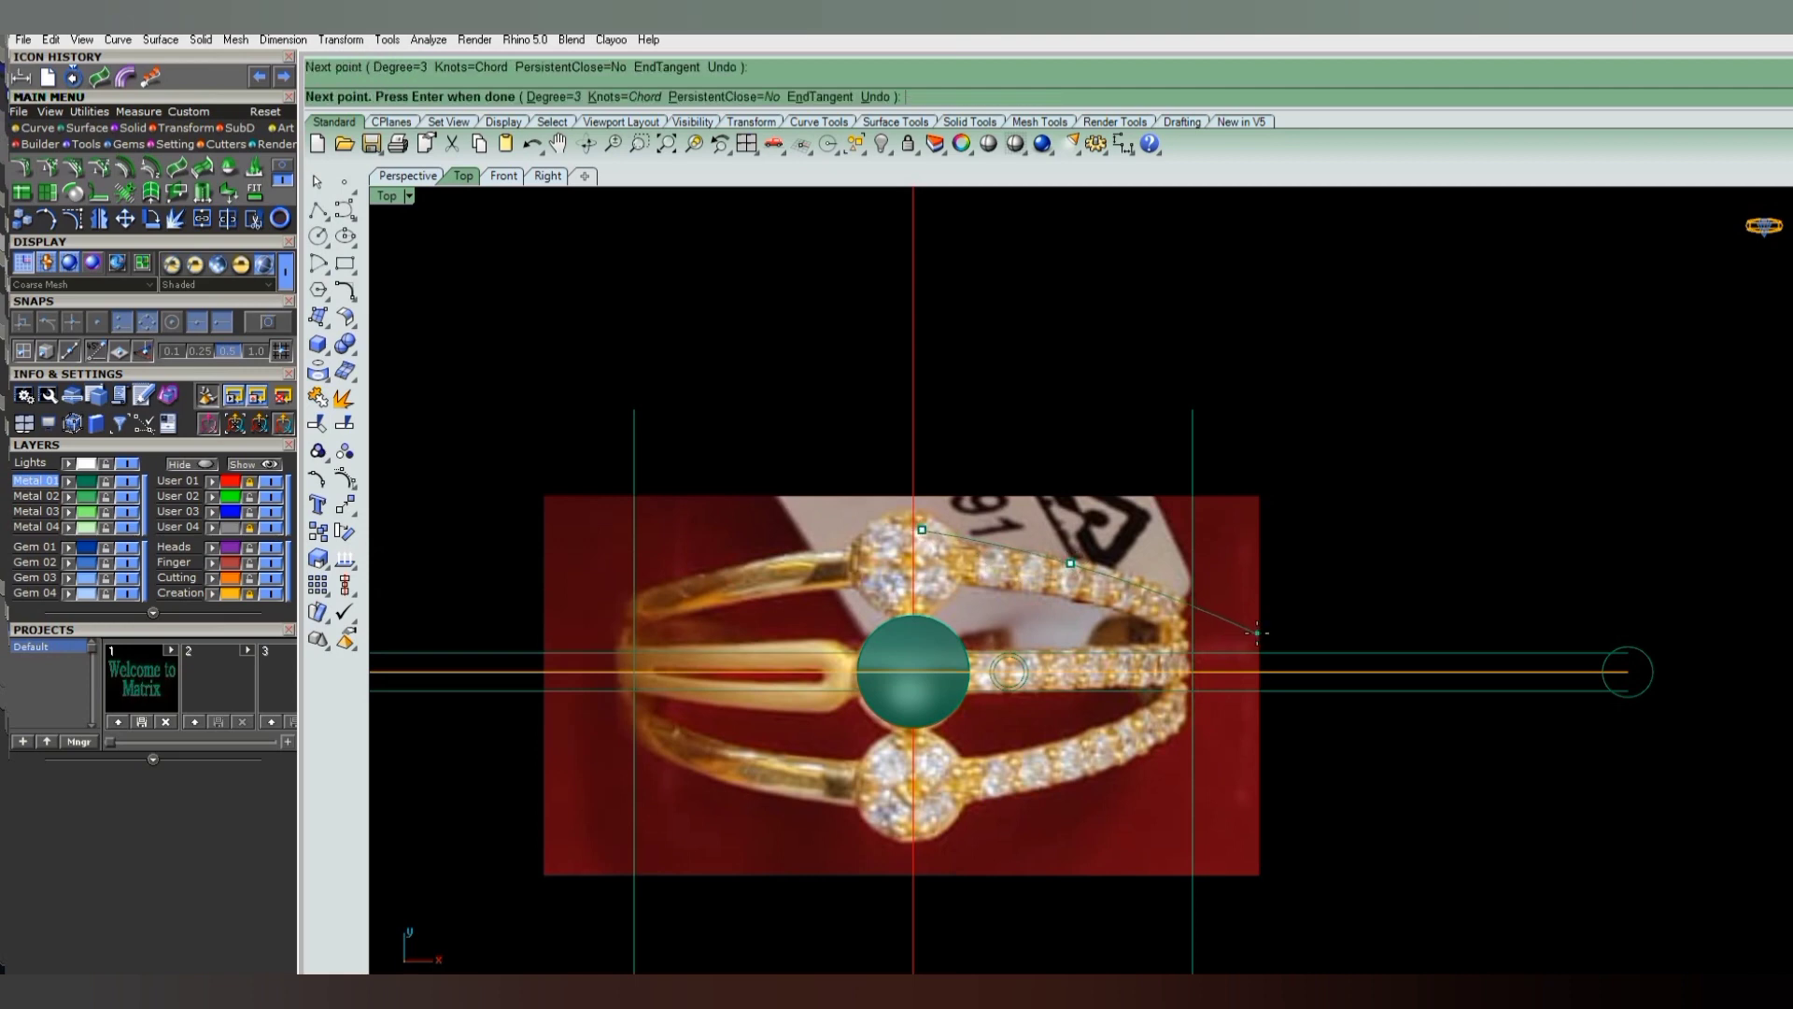
key(Return)
scroll(1071, 559, up, 2)
- Rotate the shank curve about its outer end to follow the shank edge
click(1073, 562)
text(rotate)
key(Return)
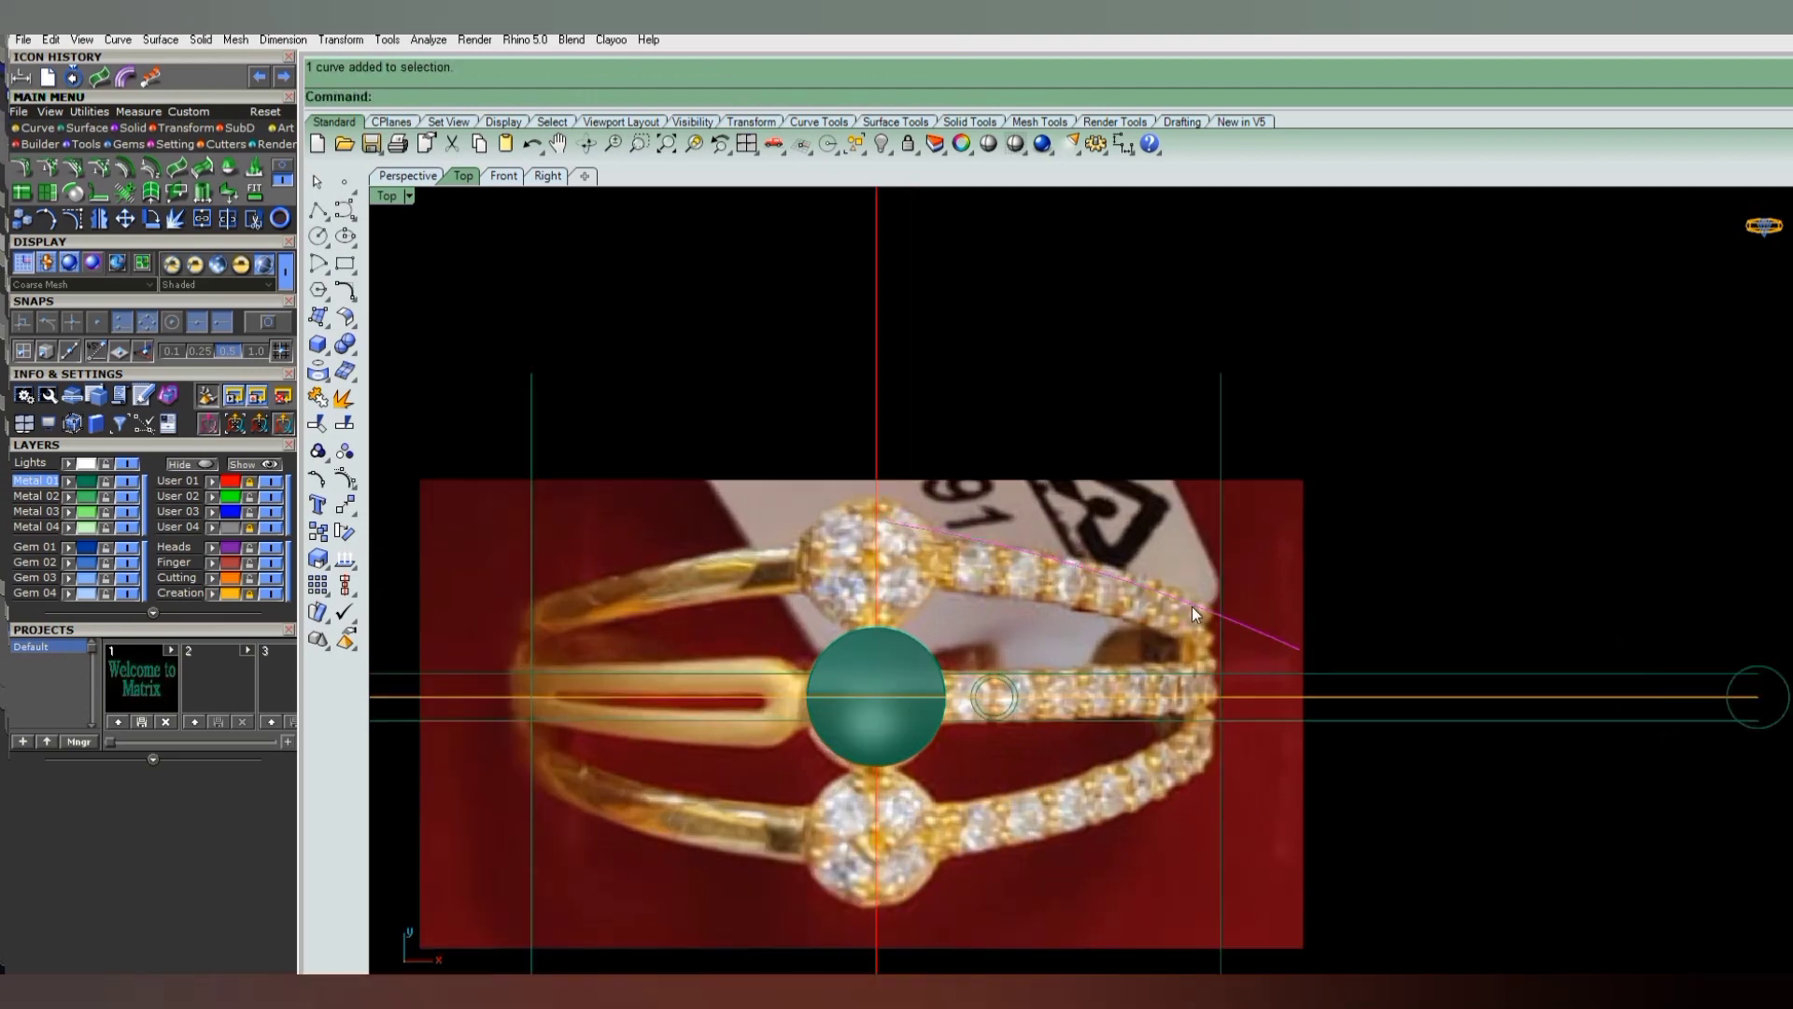
click(1209, 604)
click(897, 567)
click(894, 572)
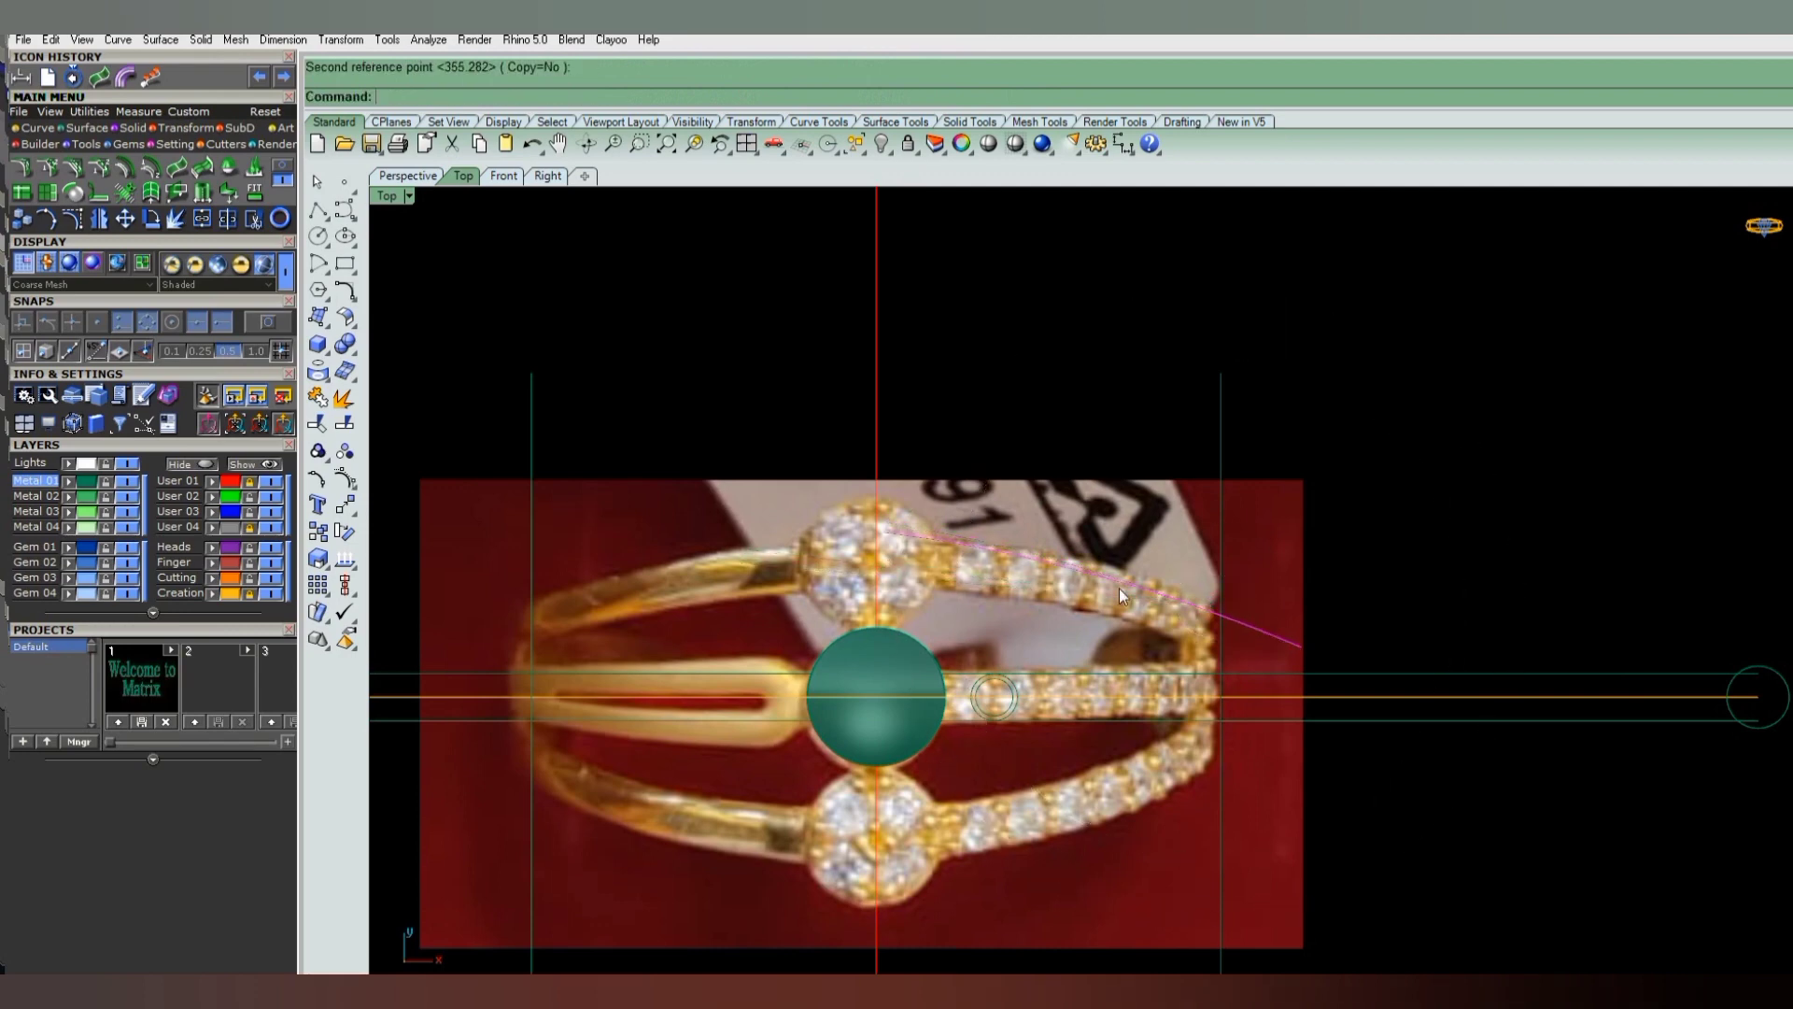
- Offset the shank curve to the shank's other edge
text(offset)
key(Return)
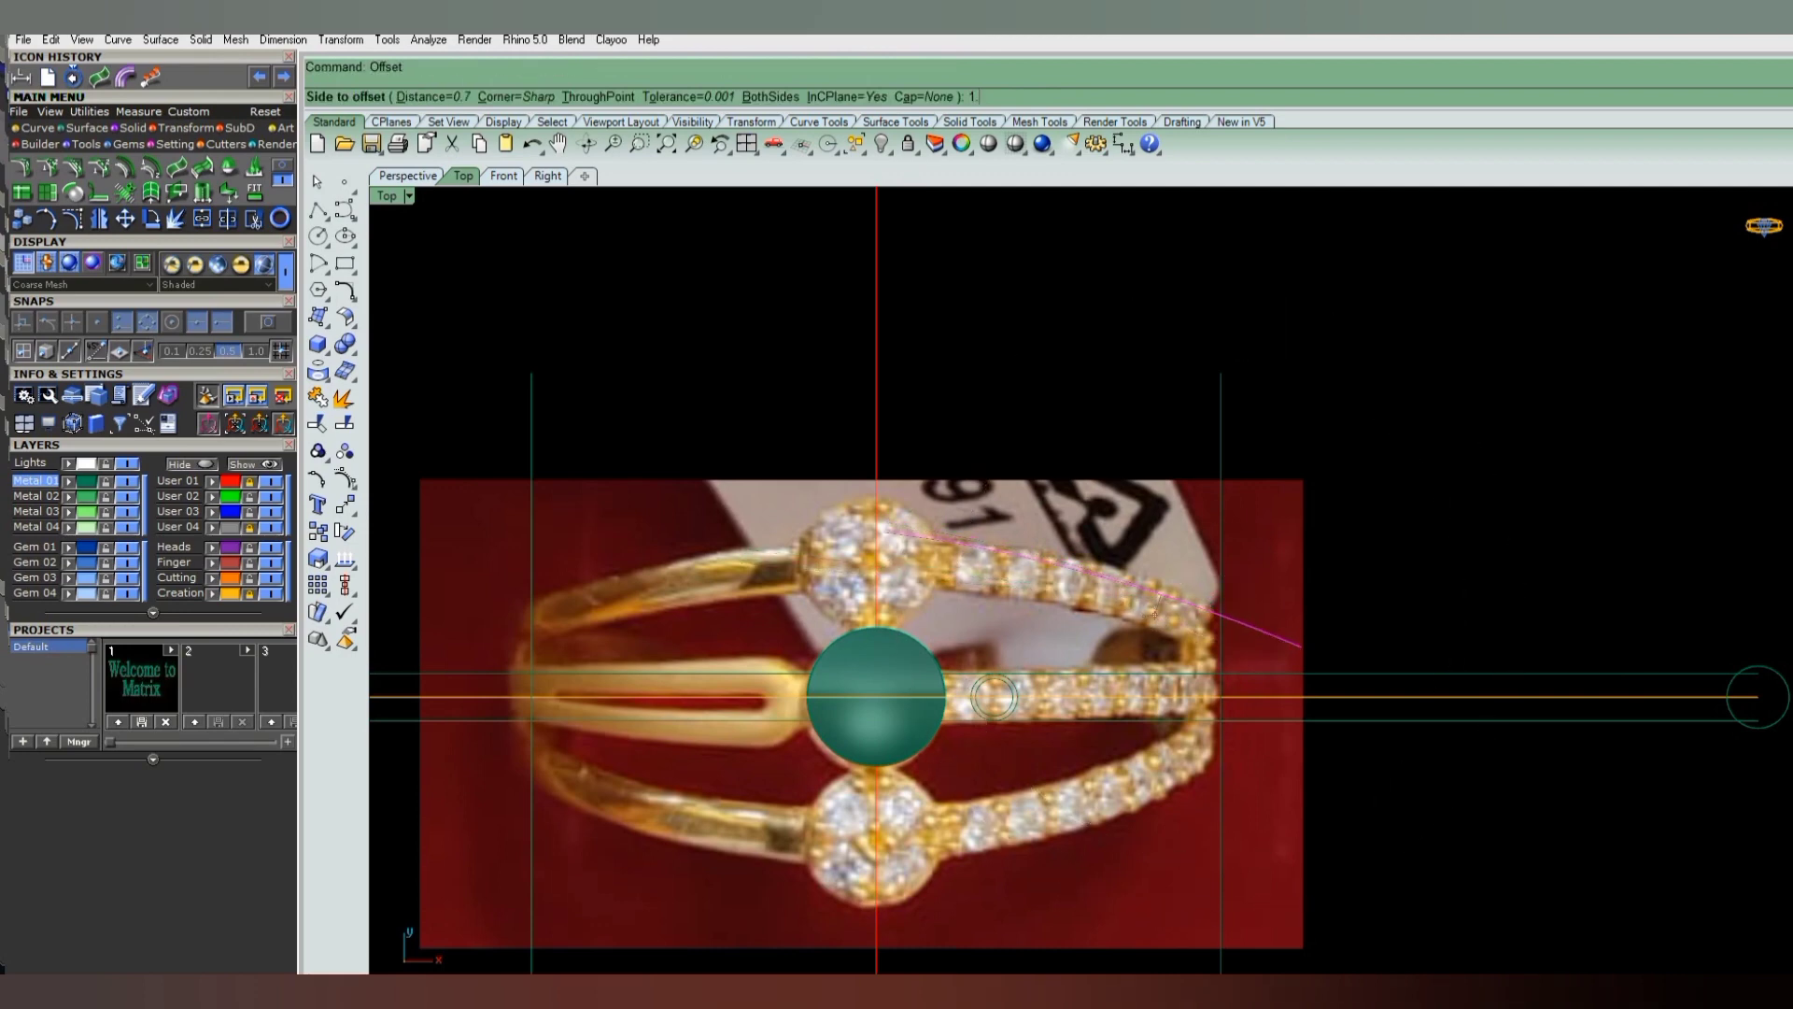
click(1155, 619)
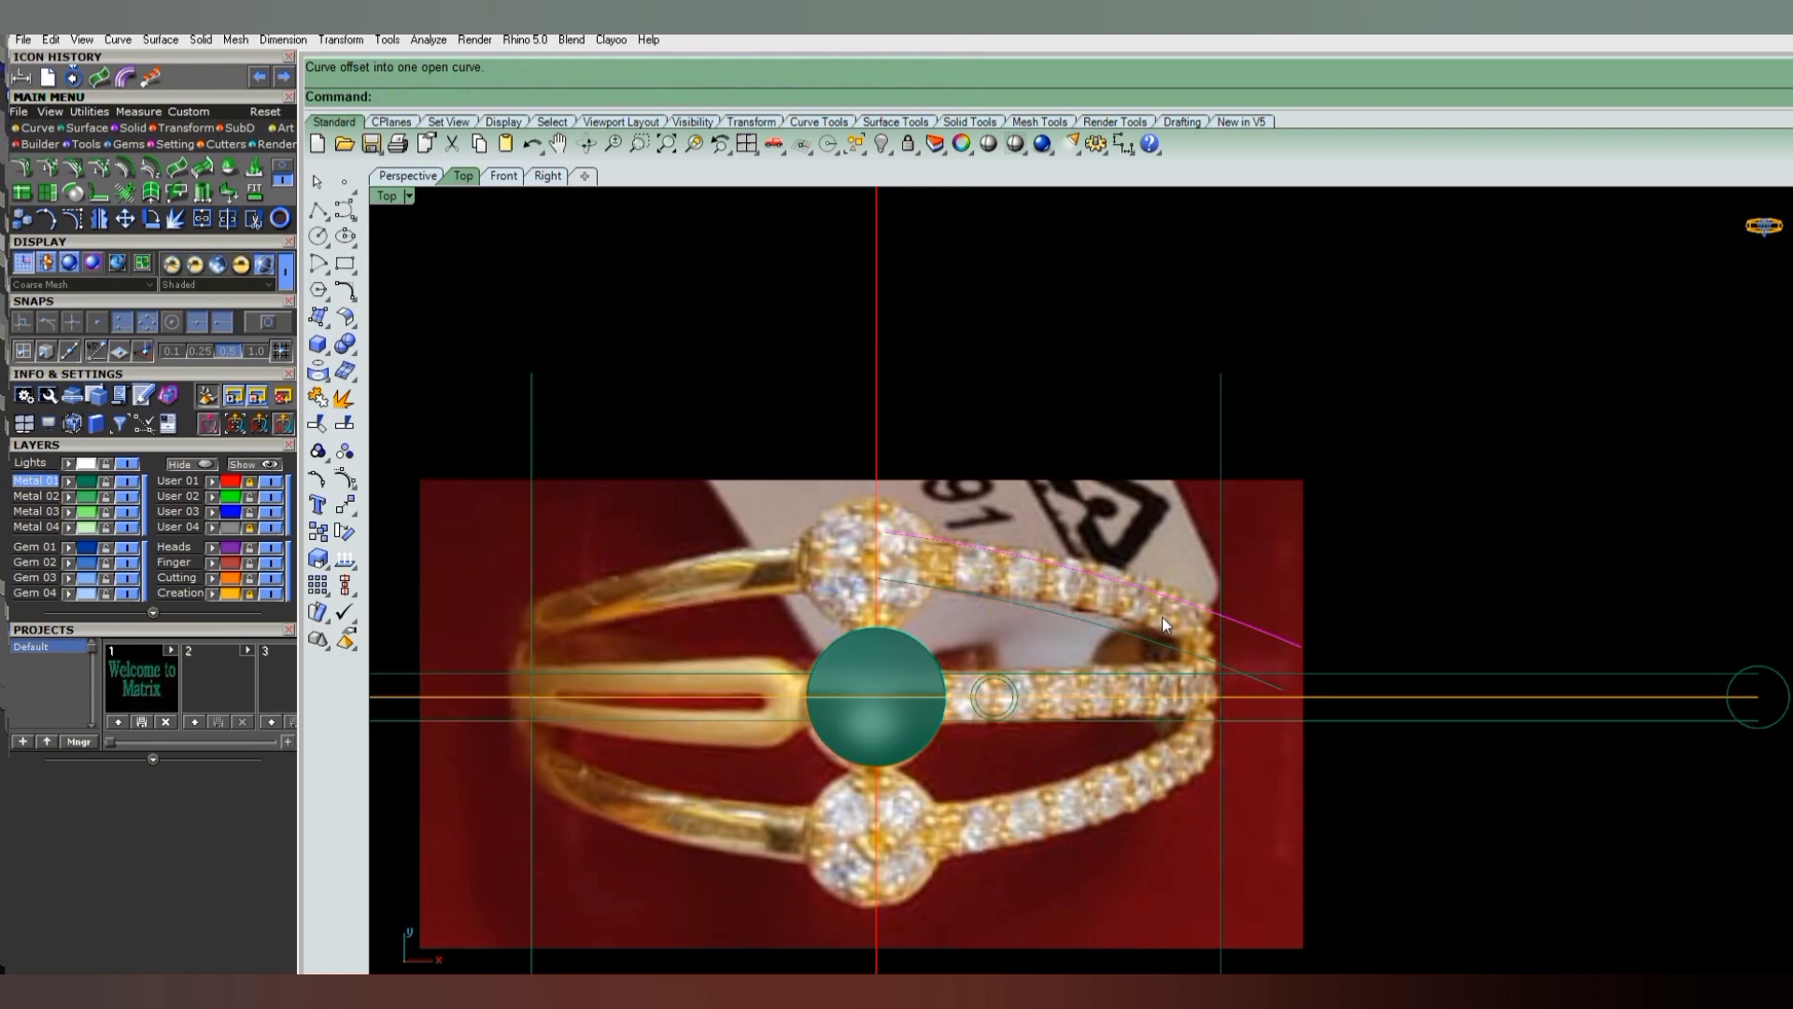
click(1079, 620)
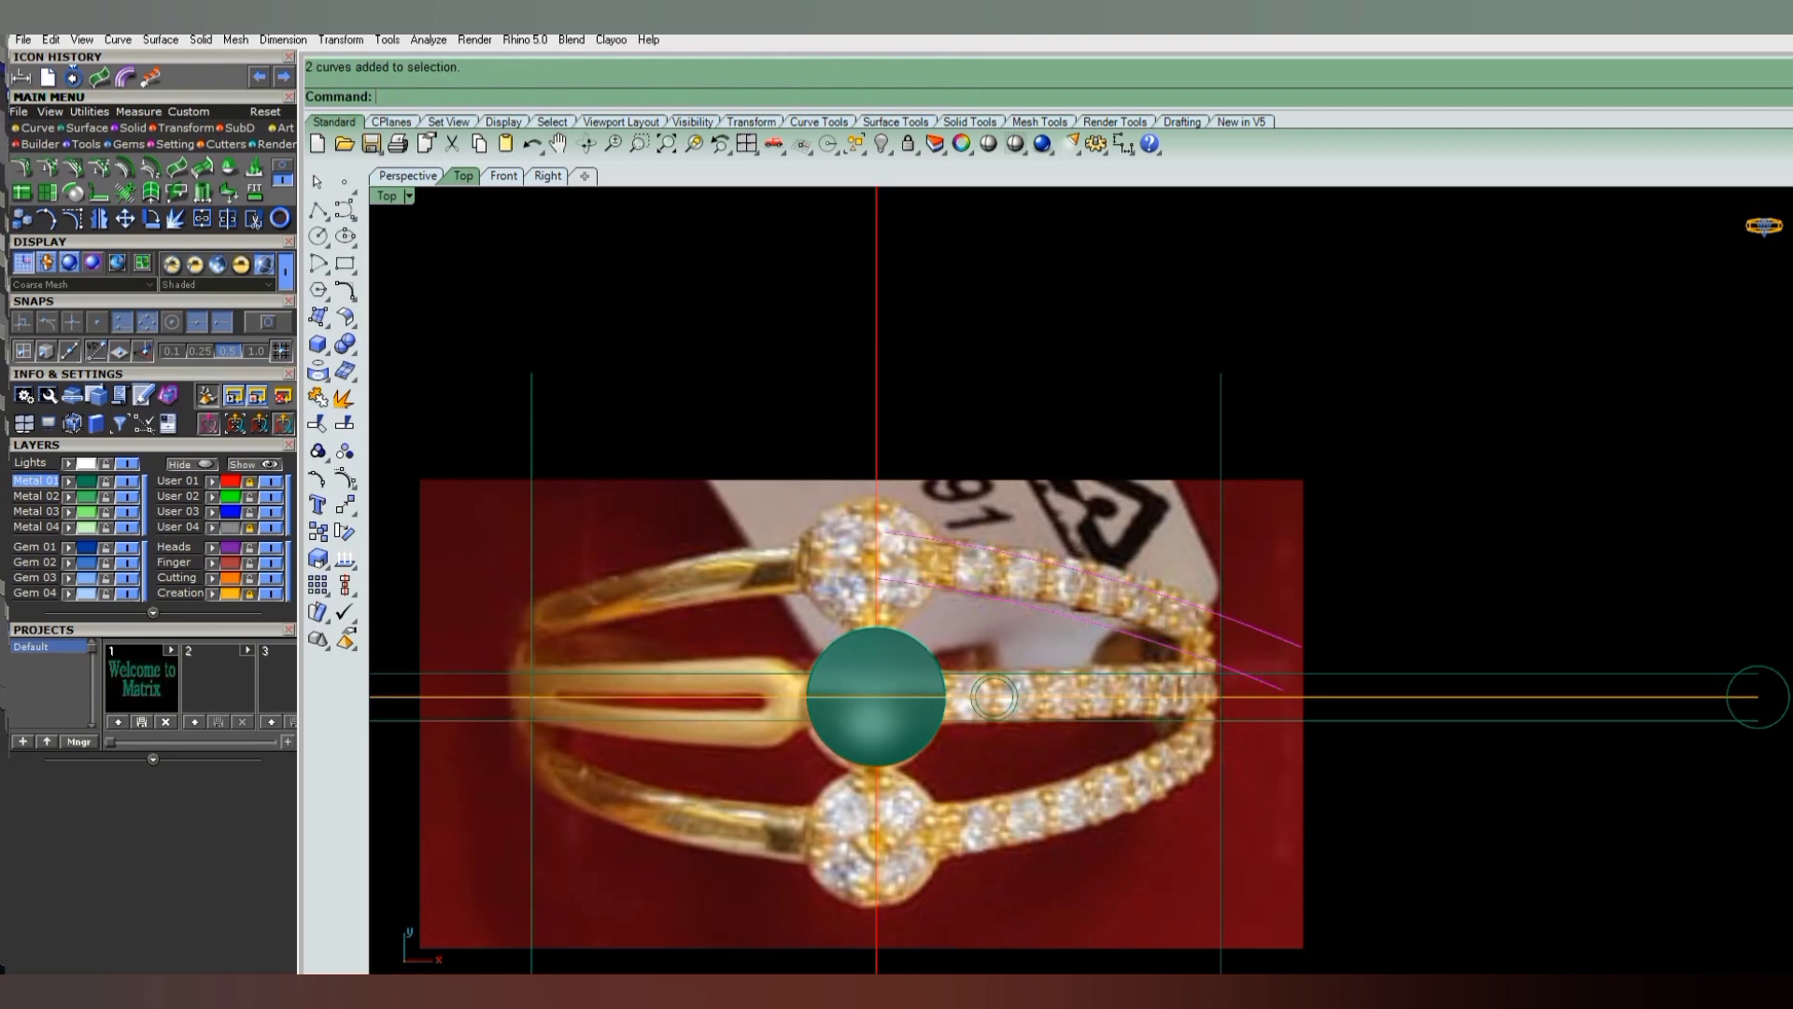
- Scale both shank curves from a base point at the upper cluster
text(scale)
key(Return)
click(876, 541)
click(1218, 640)
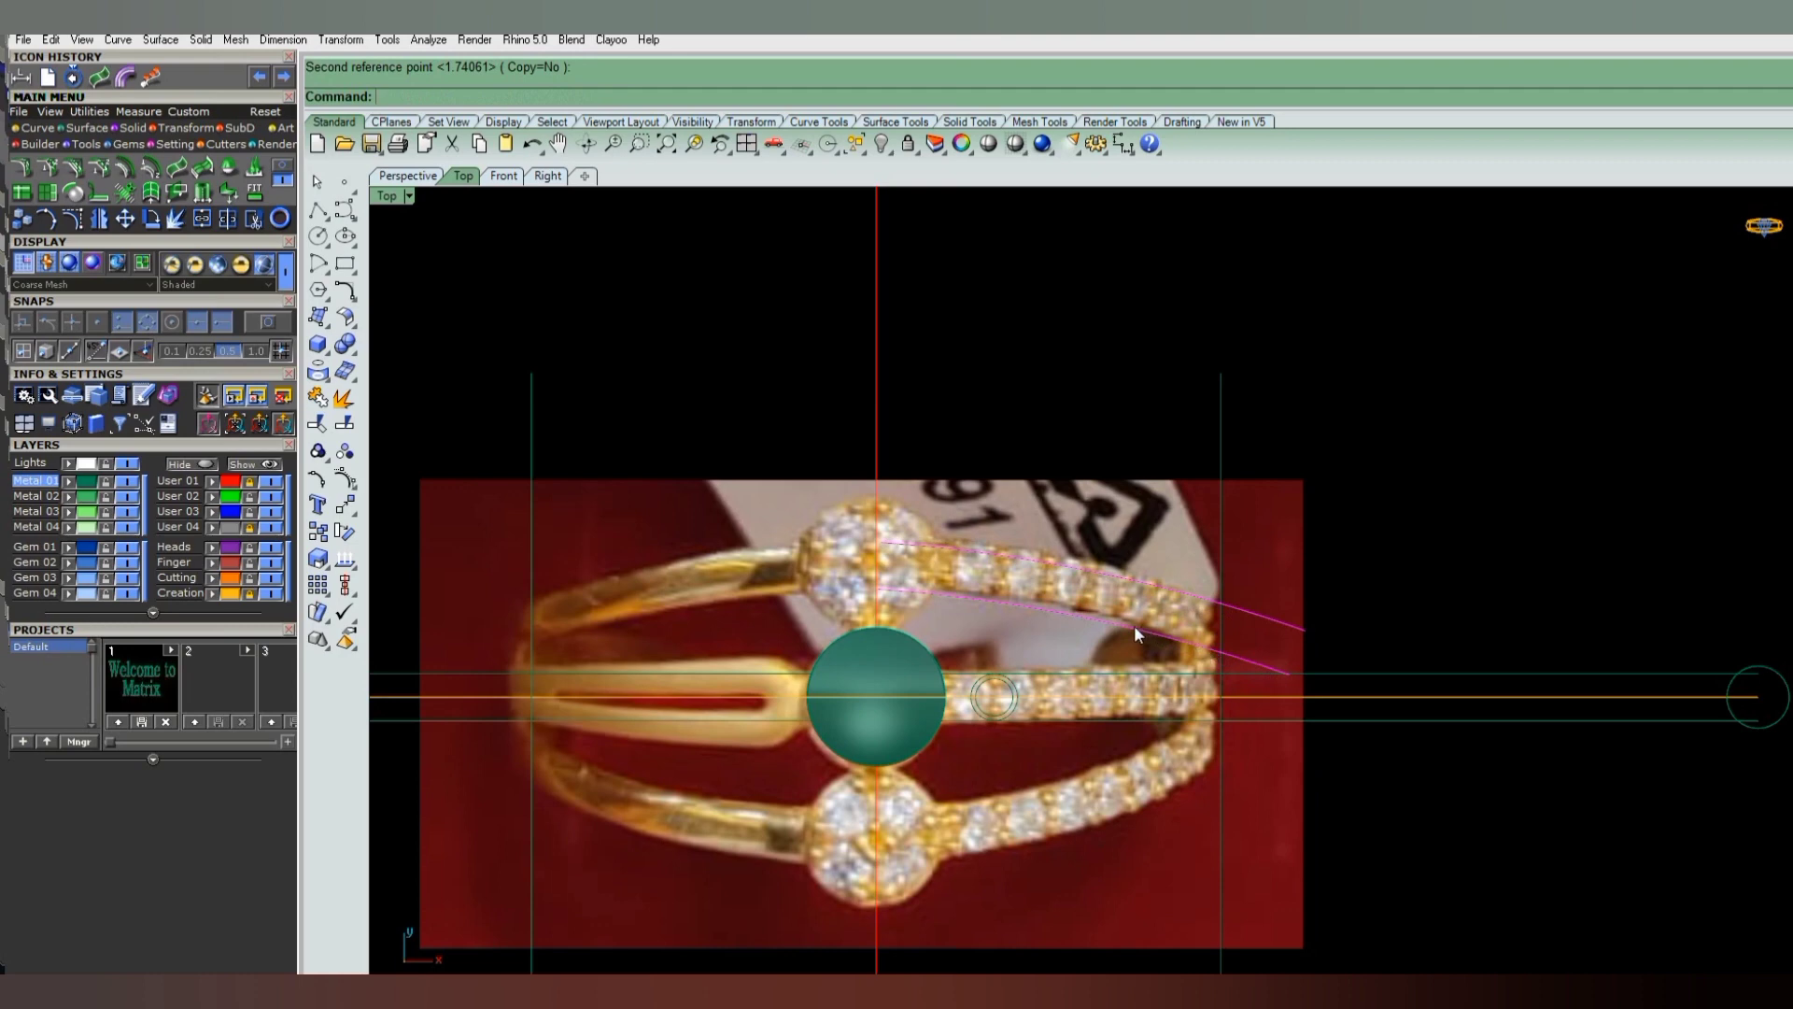
scroll(1134, 625, down, 1)
key(Escape)
click(945, 691)
- Copy the green centre stone up onto the upper diamond cluster
text(copy)
key(Return)
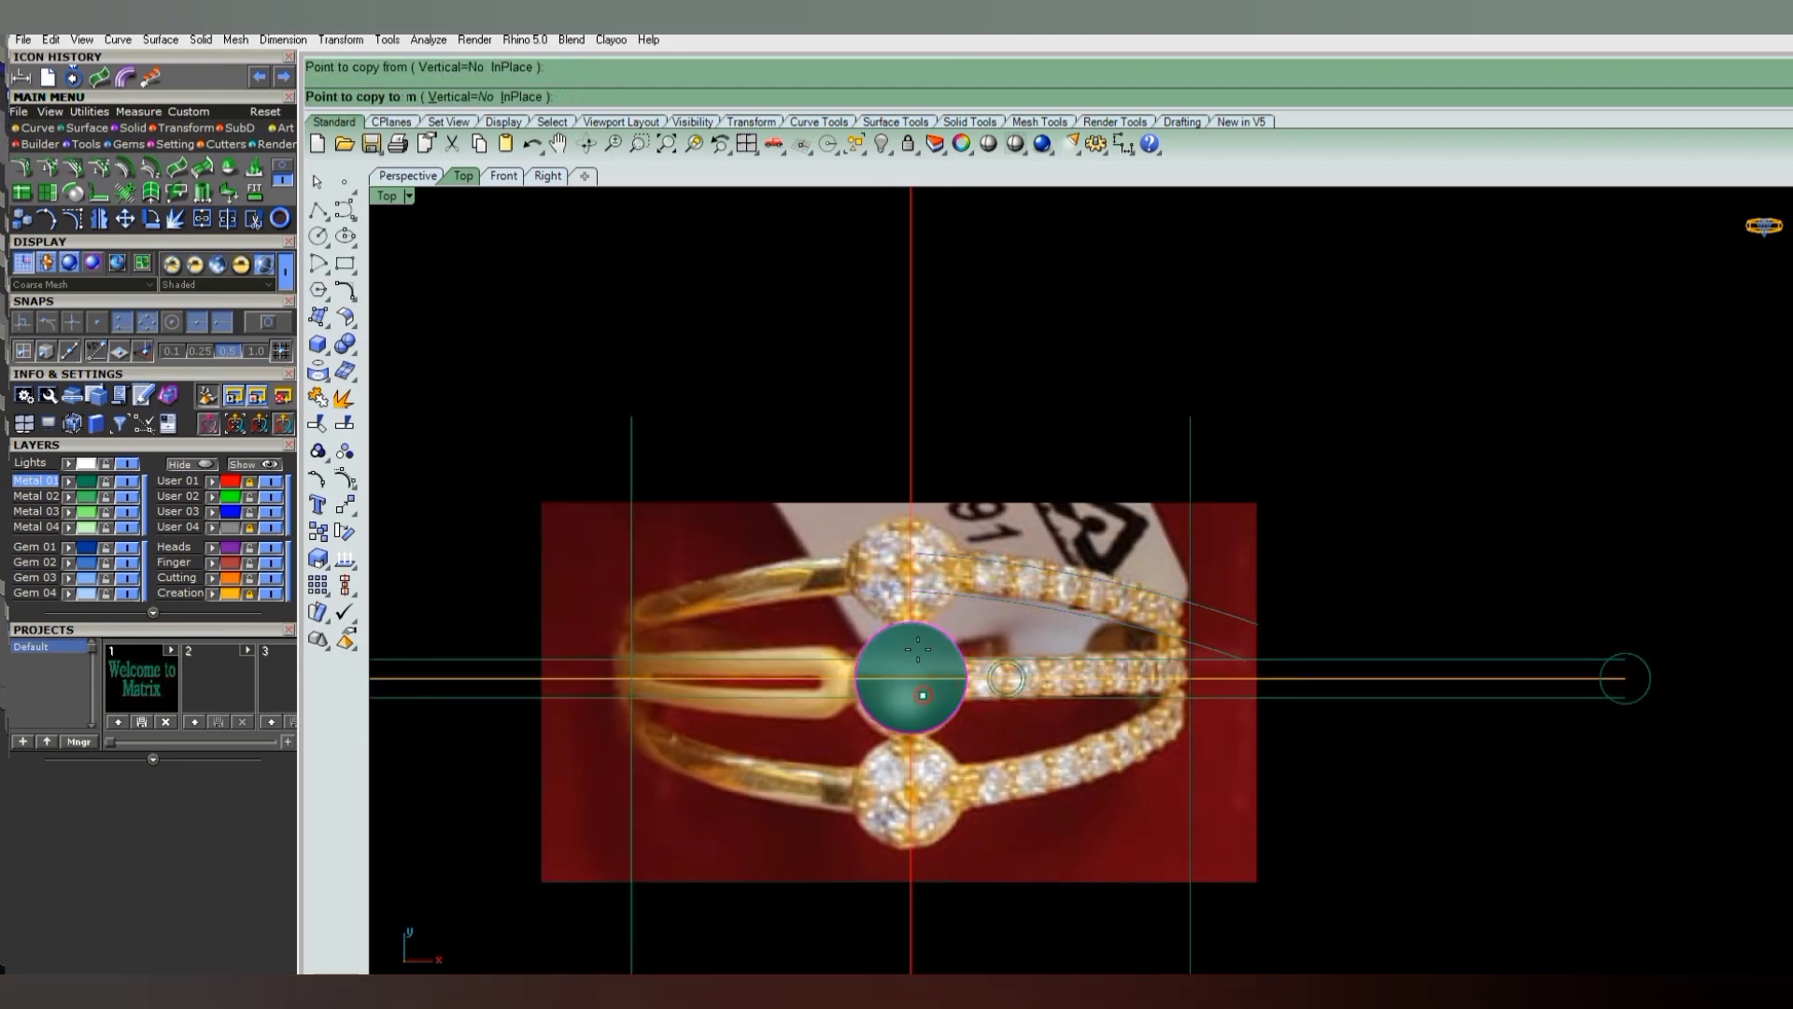
click(911, 695)
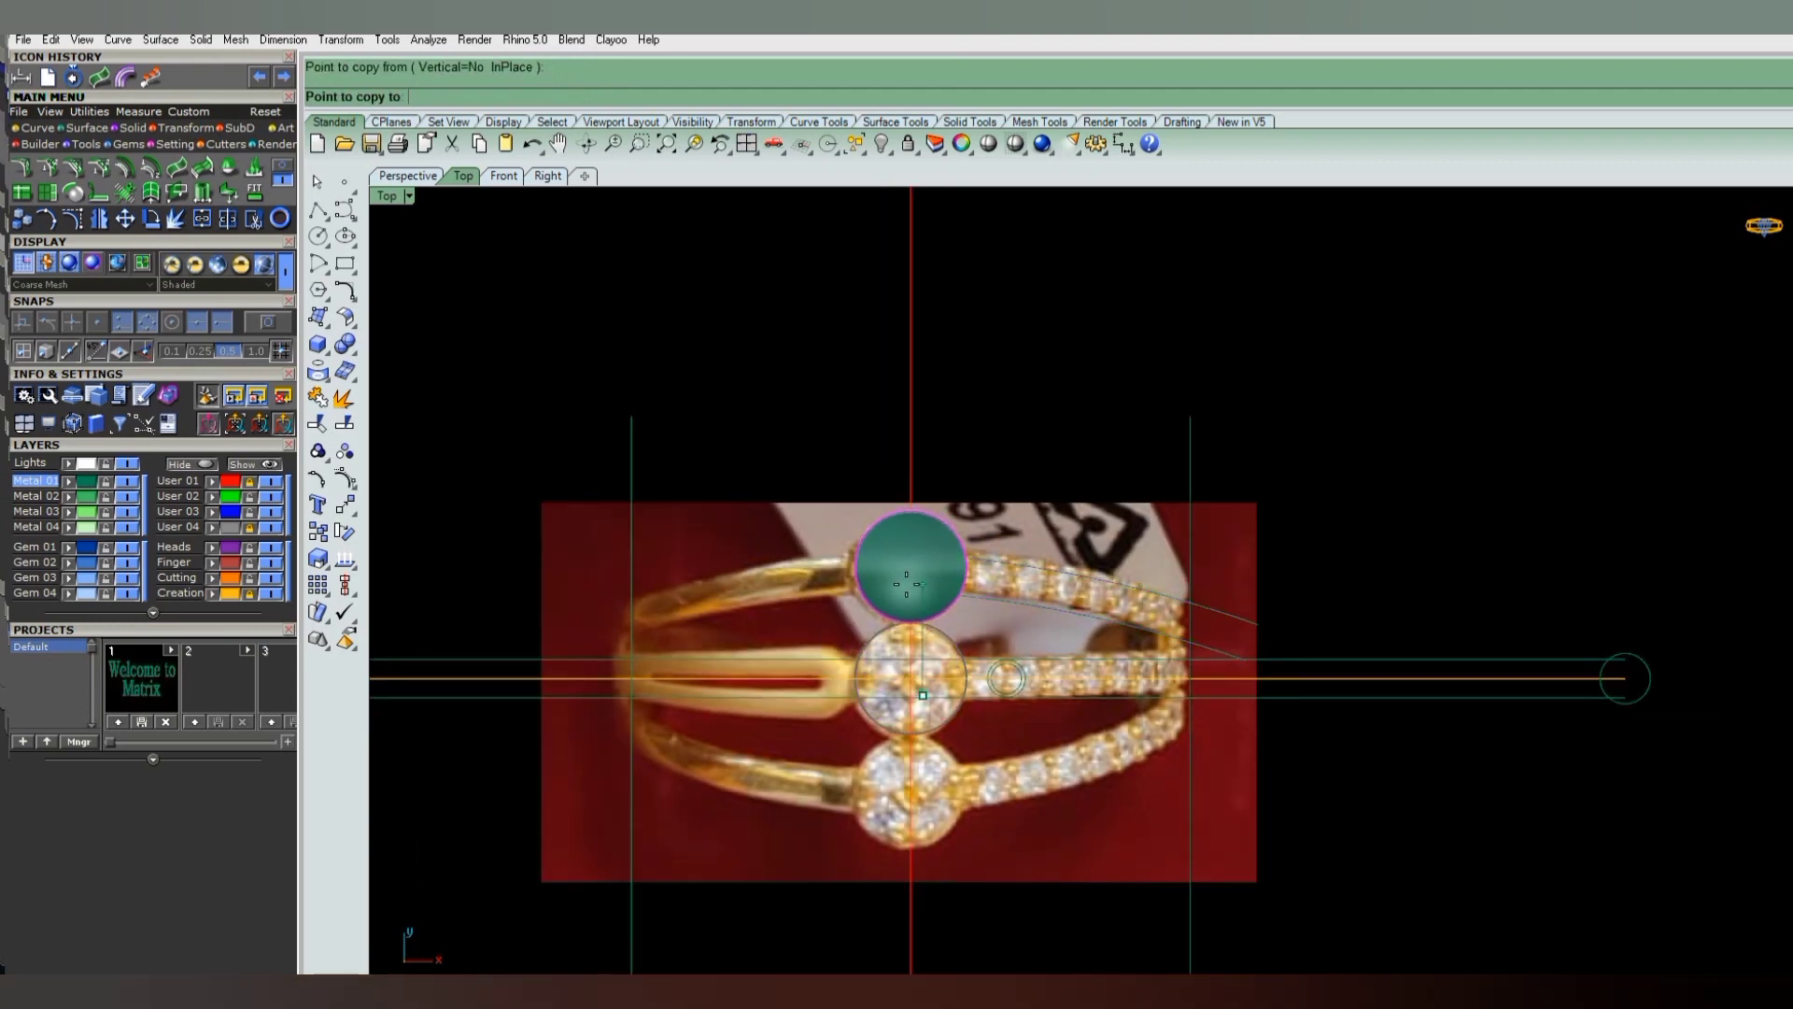
click(908, 584)
key(Return)
- Move the two upper shank curves to align with the stone copy
drag(1033, 563, 1010, 623)
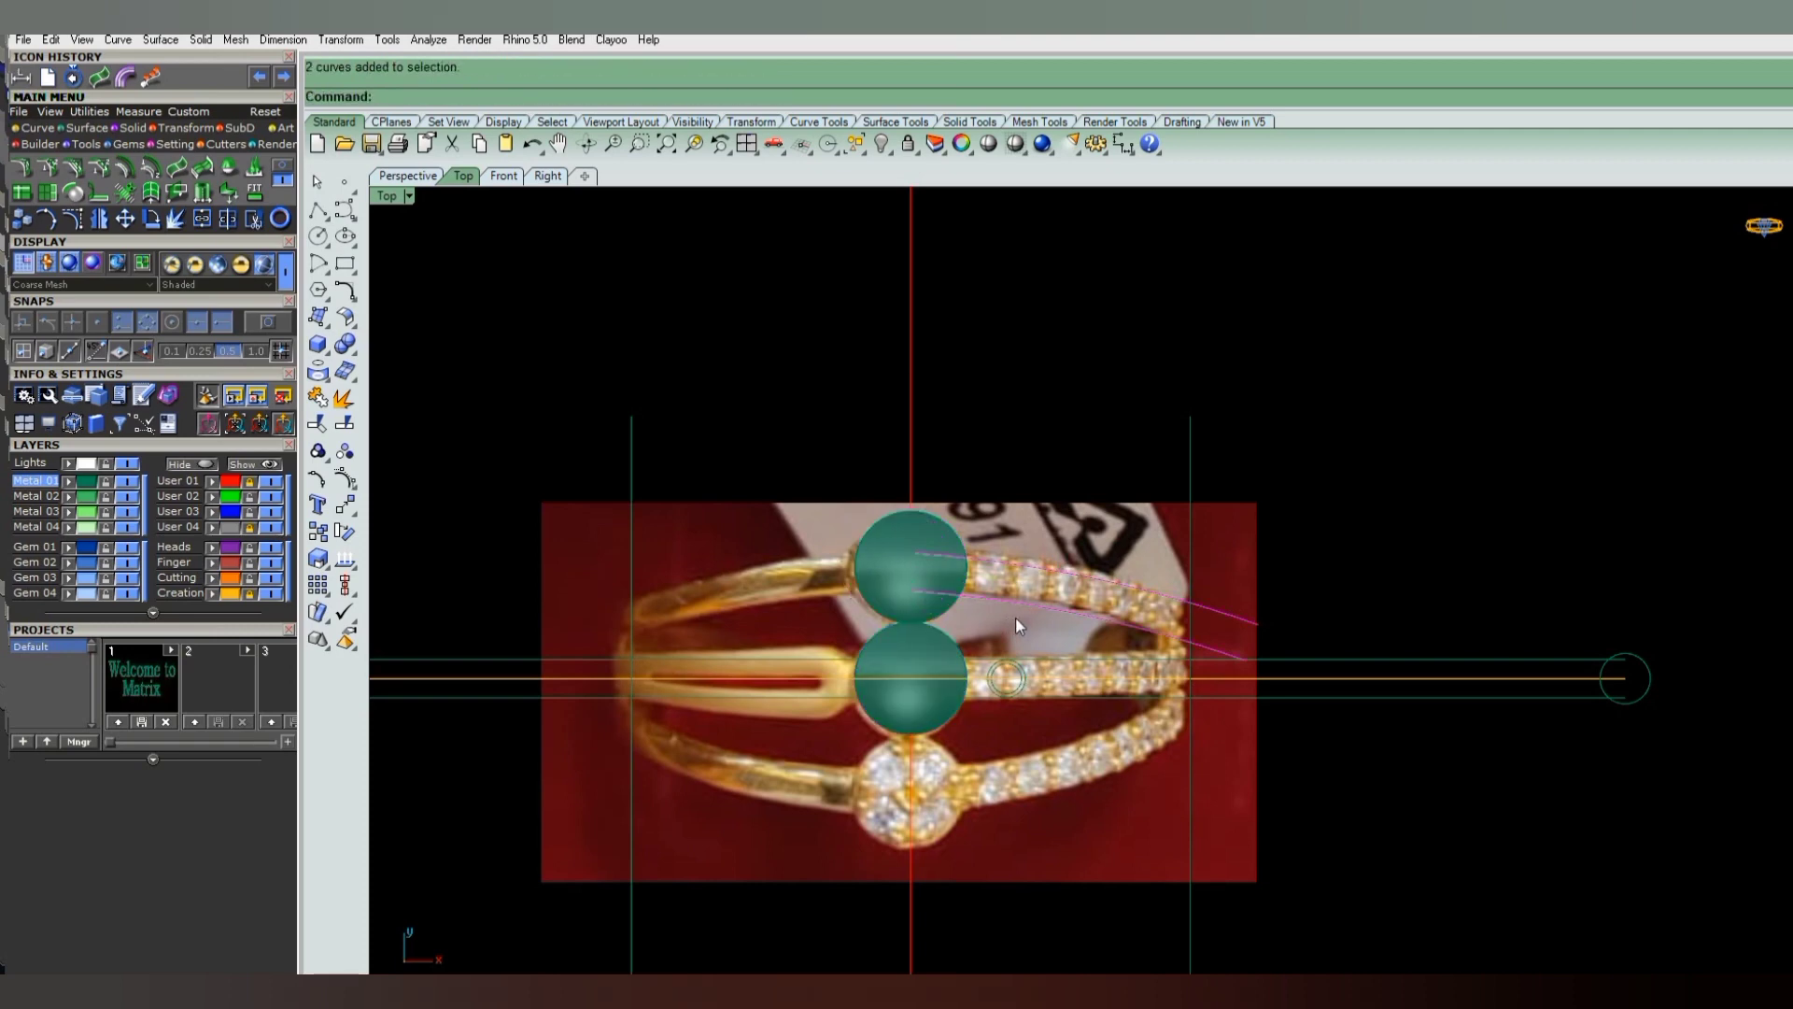
text(move)
key(Return)
scroll(988, 578, up, 3)
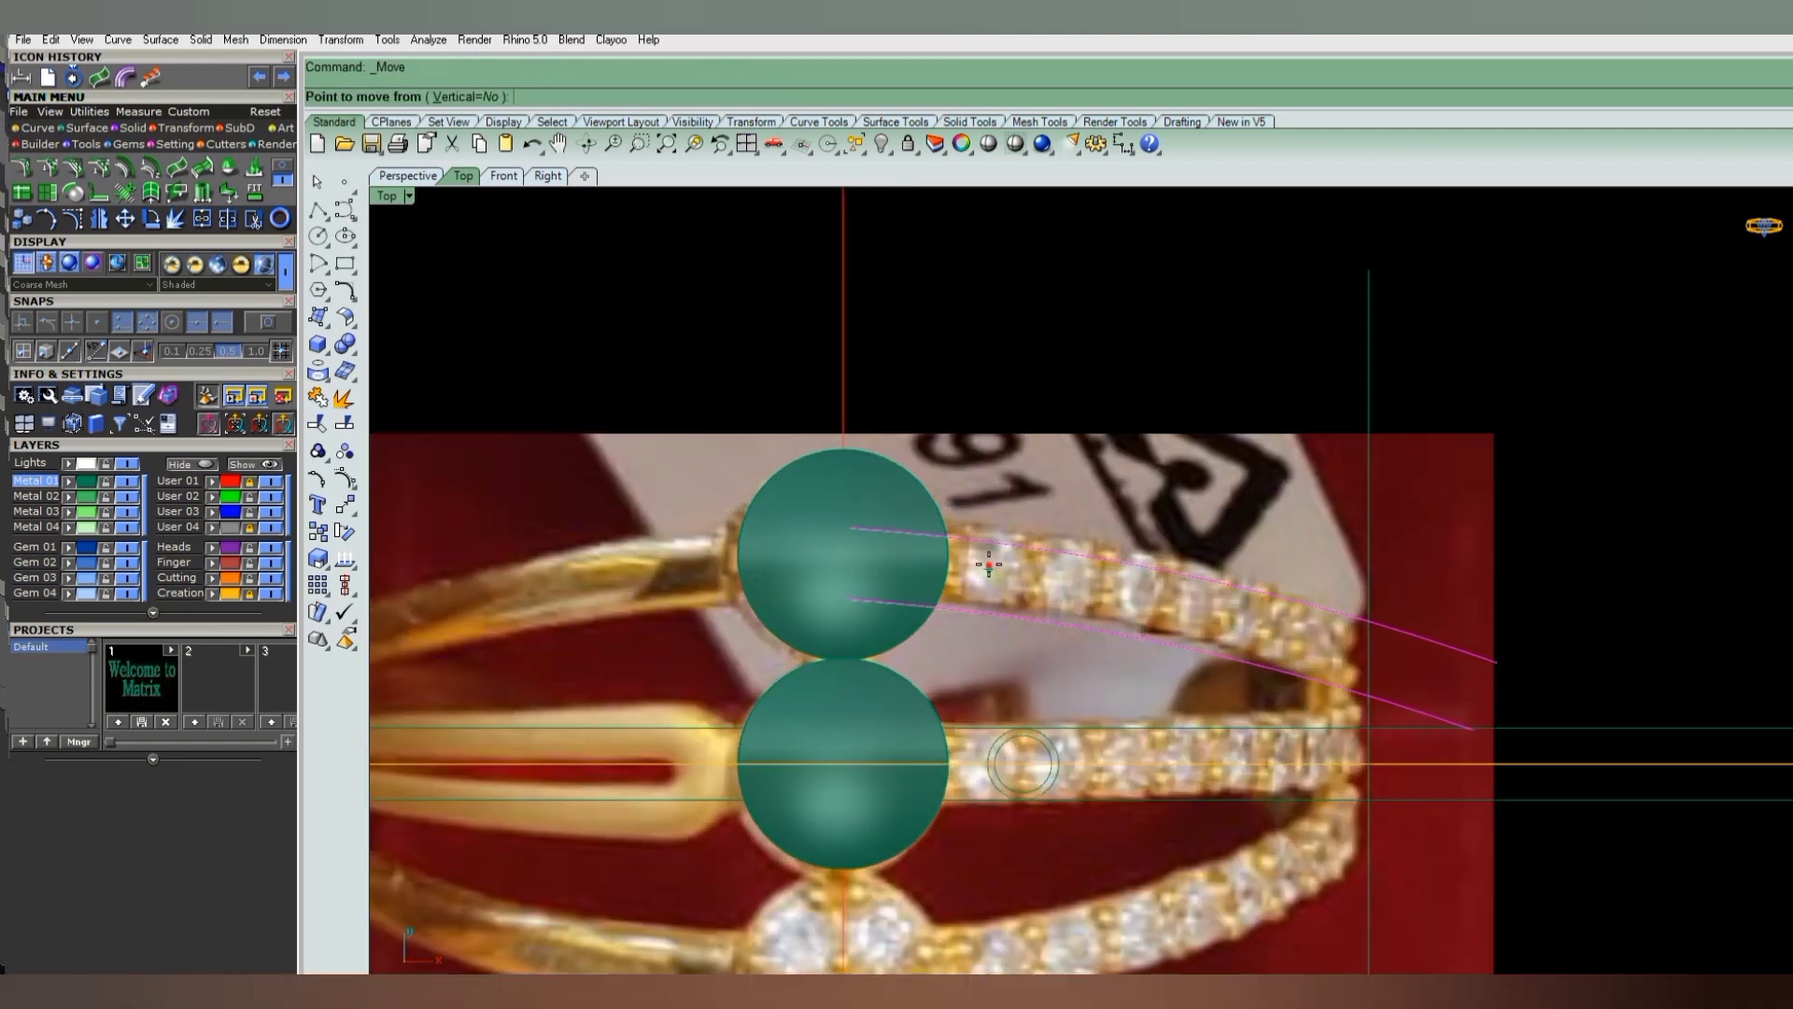
click(989, 557)
scroll(1037, 612, down, 3)
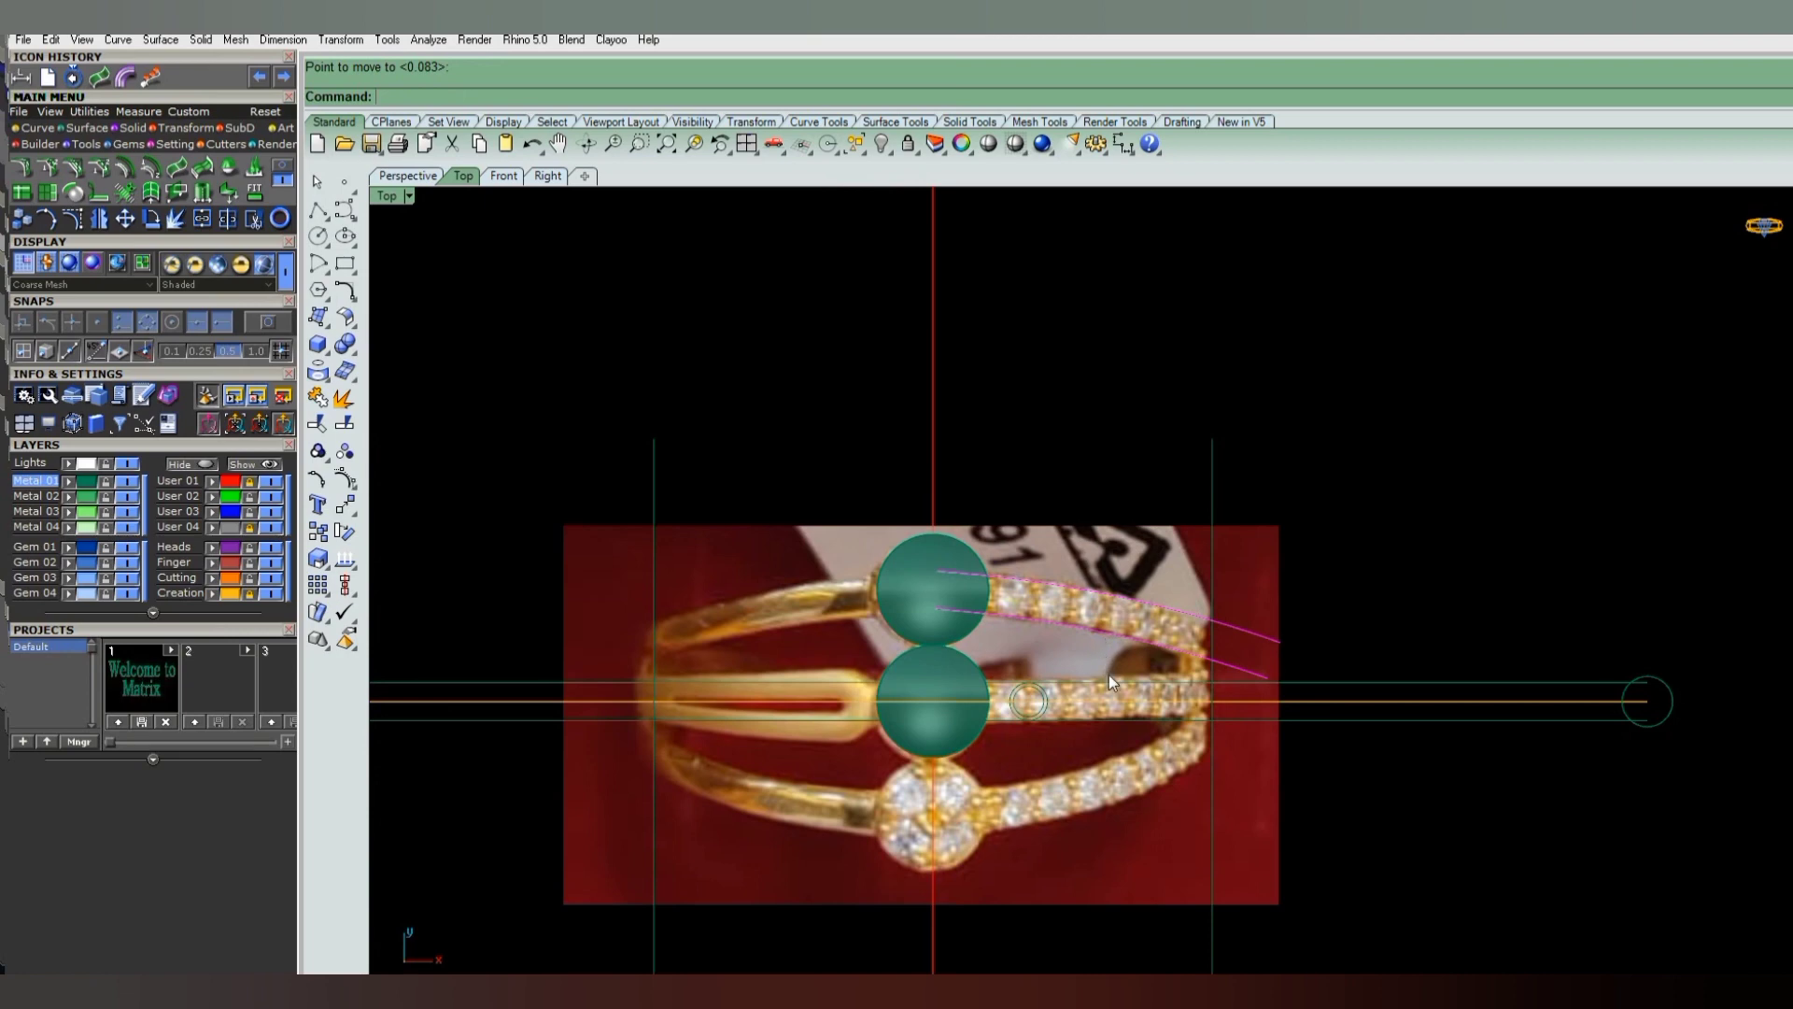
scroll(1175, 671, down, 3)
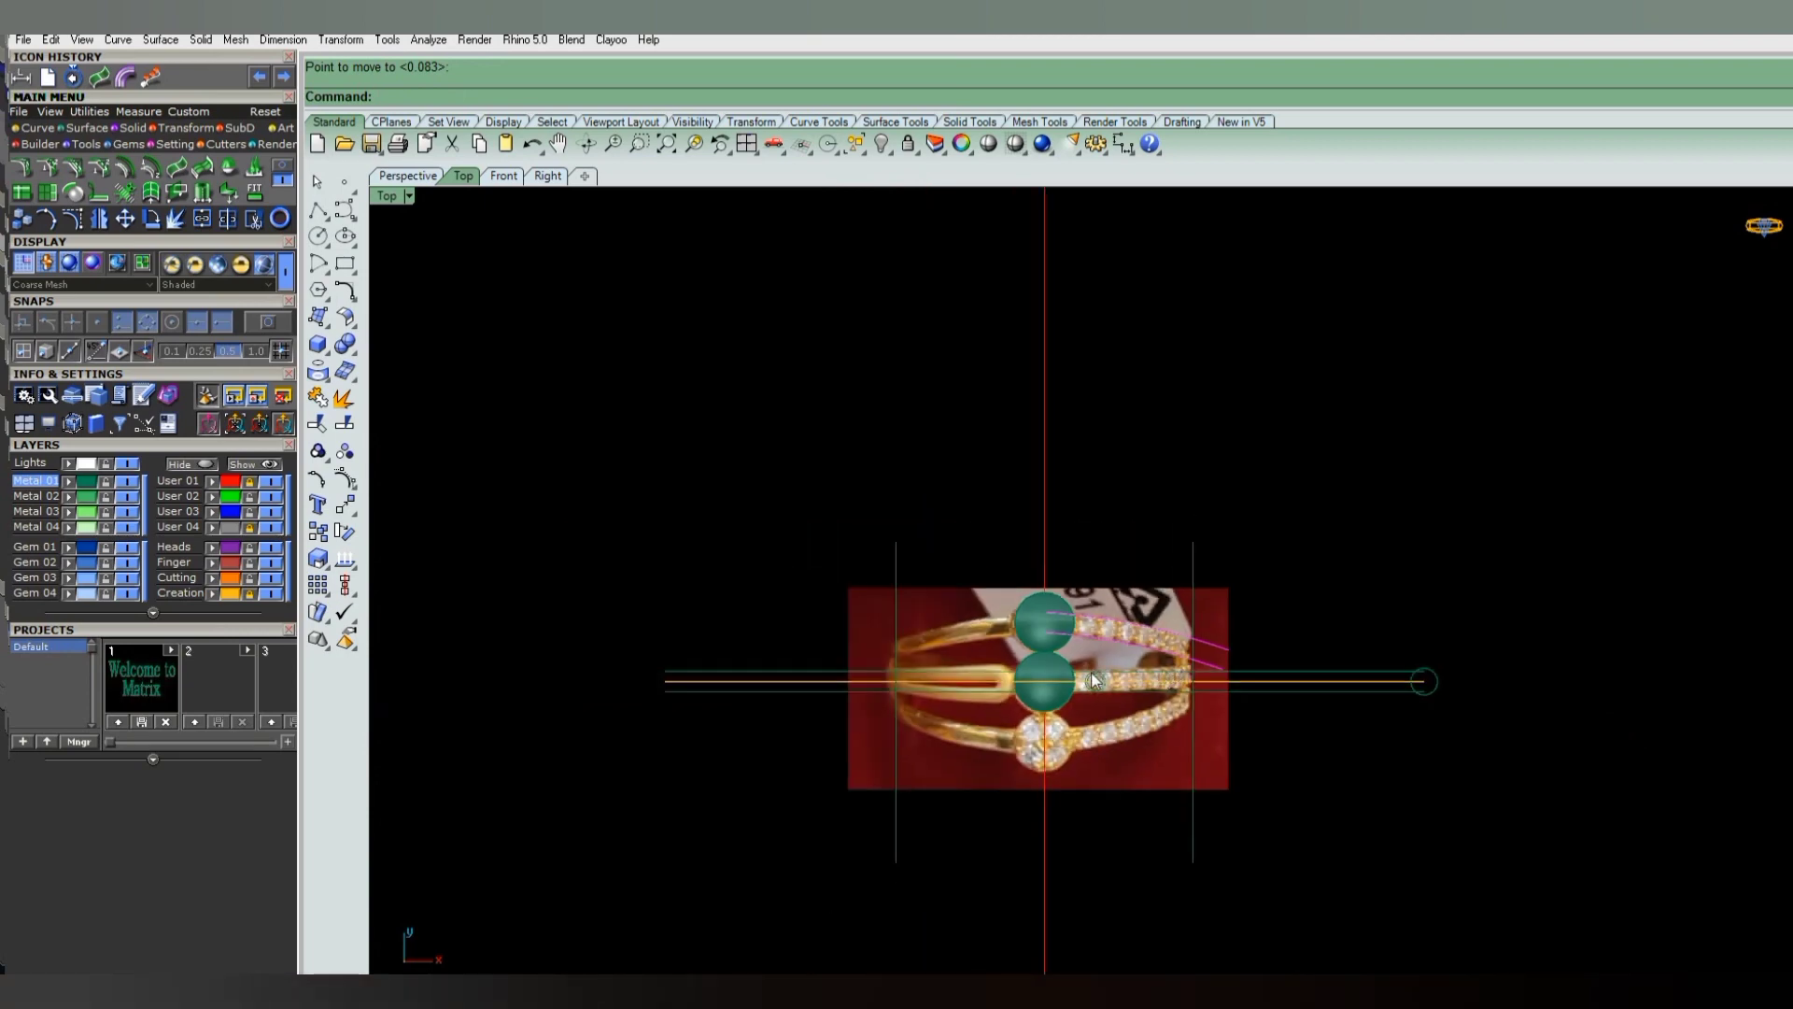
scroll(1143, 665, up, 3)
right_drag(1107, 688, 1044, 699)
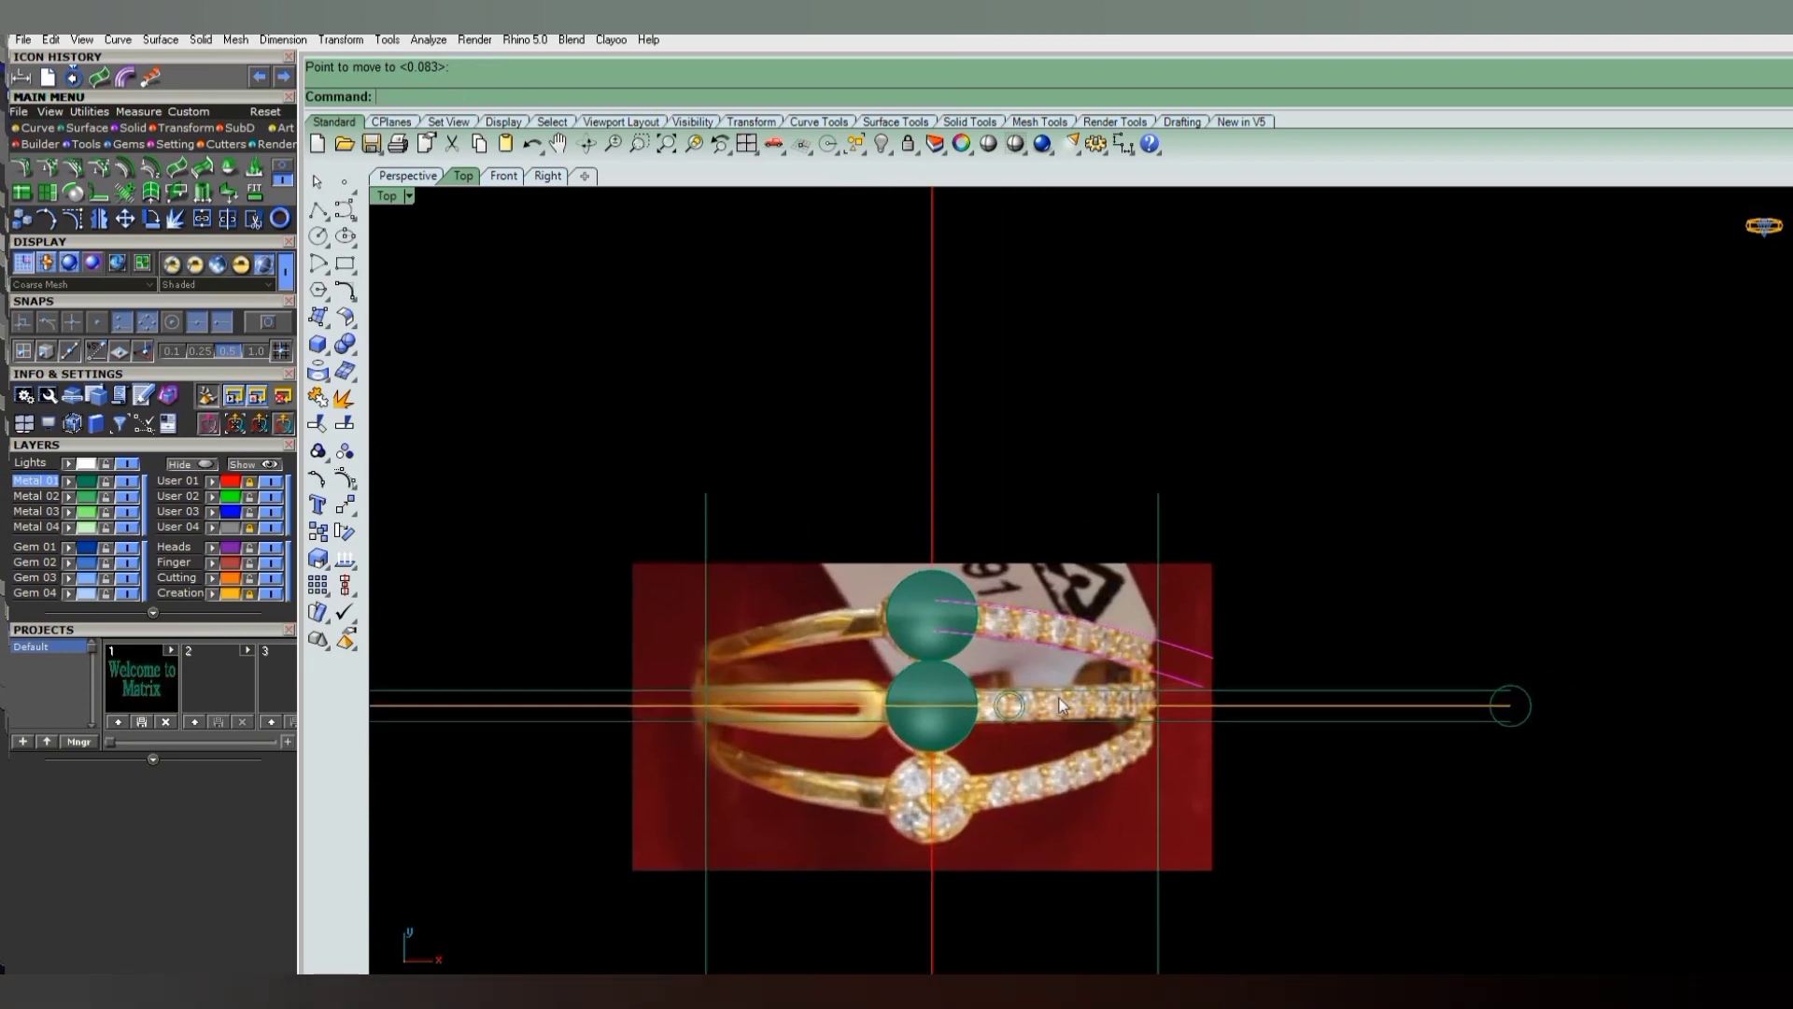
scroll(1178, 727, up, 2)
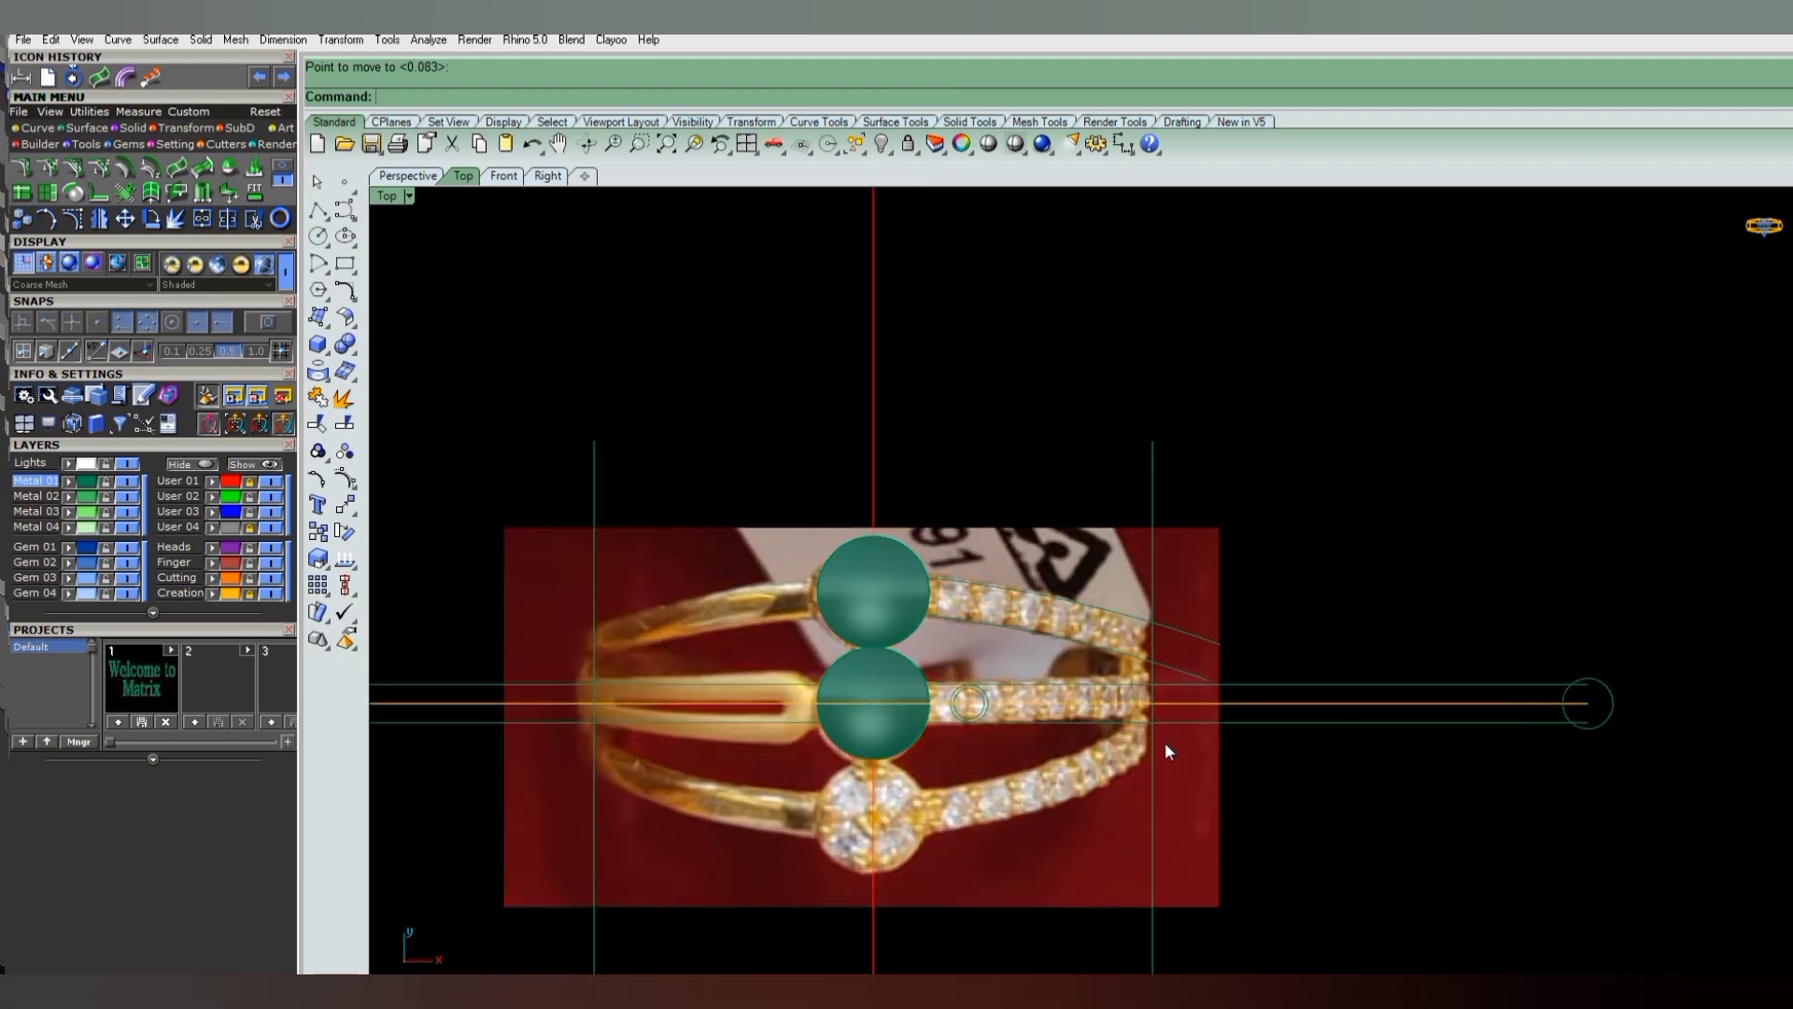
- Select the right vertical, both centre guides and the upper shank curve, then hide the photo
click(1153, 762)
shift+click(1175, 684)
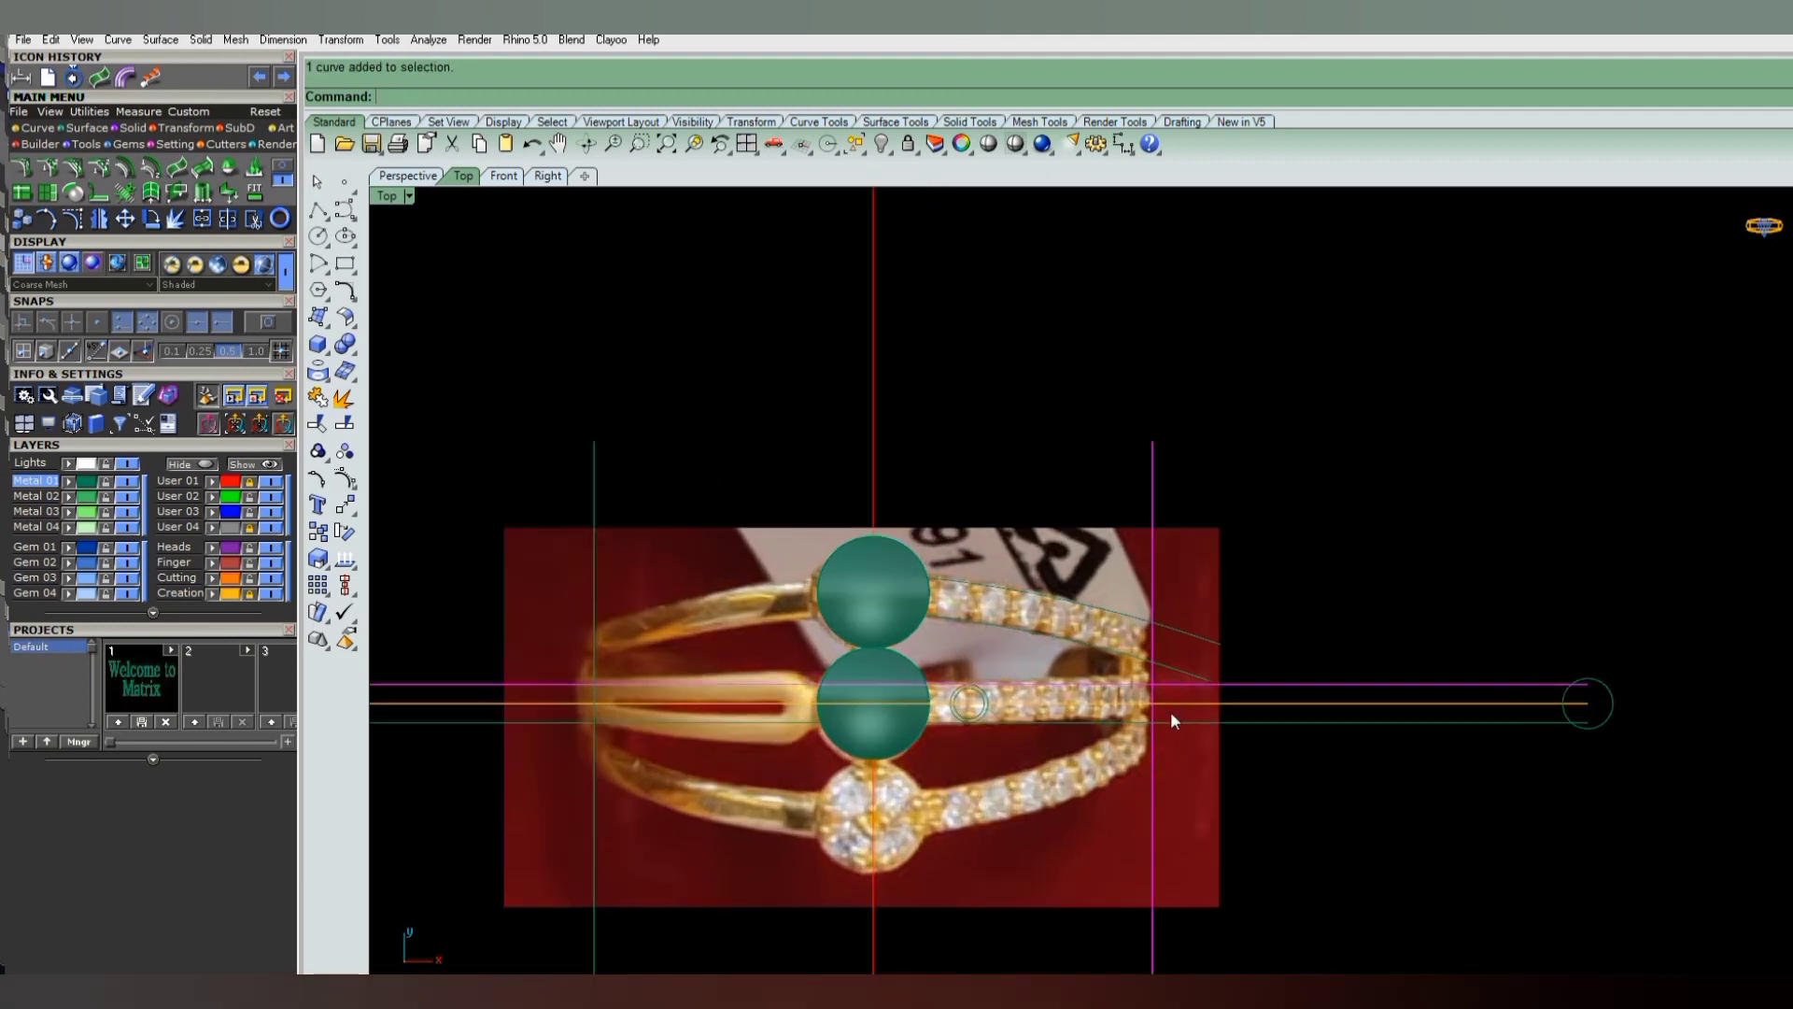
shift+click(1169, 717)
shift+click(1158, 665)
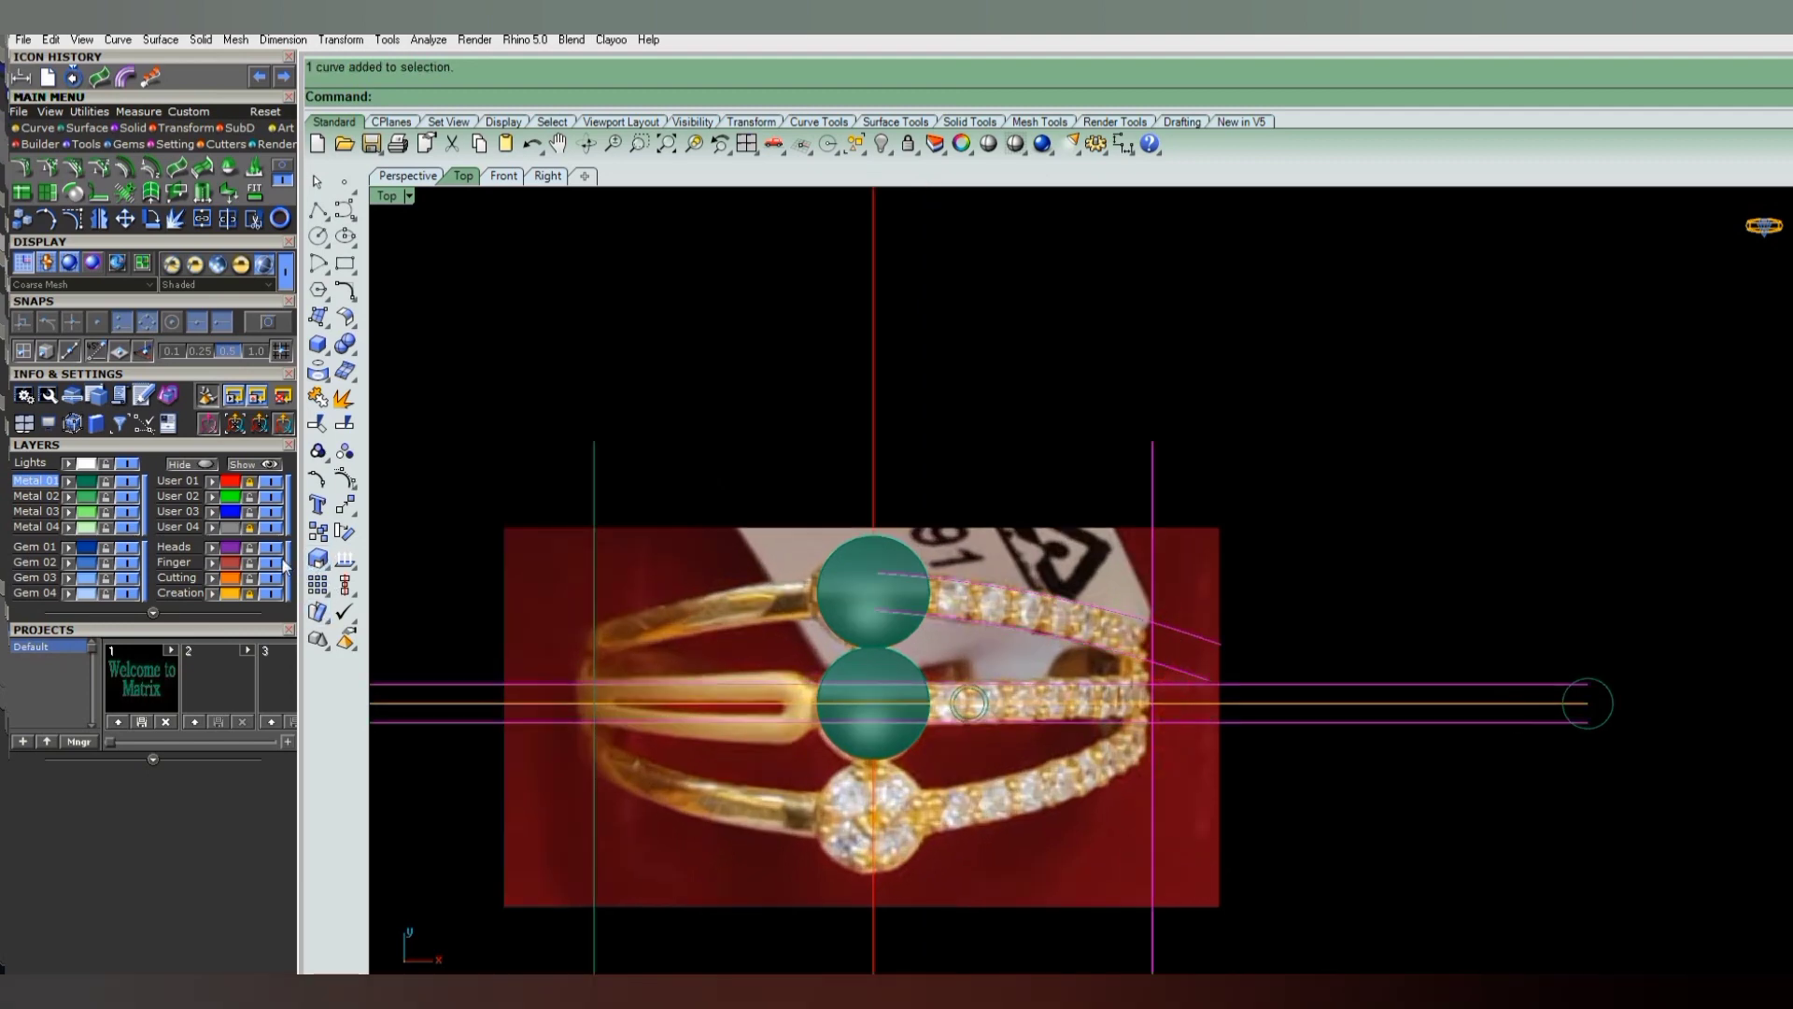
click(270, 526)
- Trim the guide lines back to the right vertical guide line
text(trim)
key(Return)
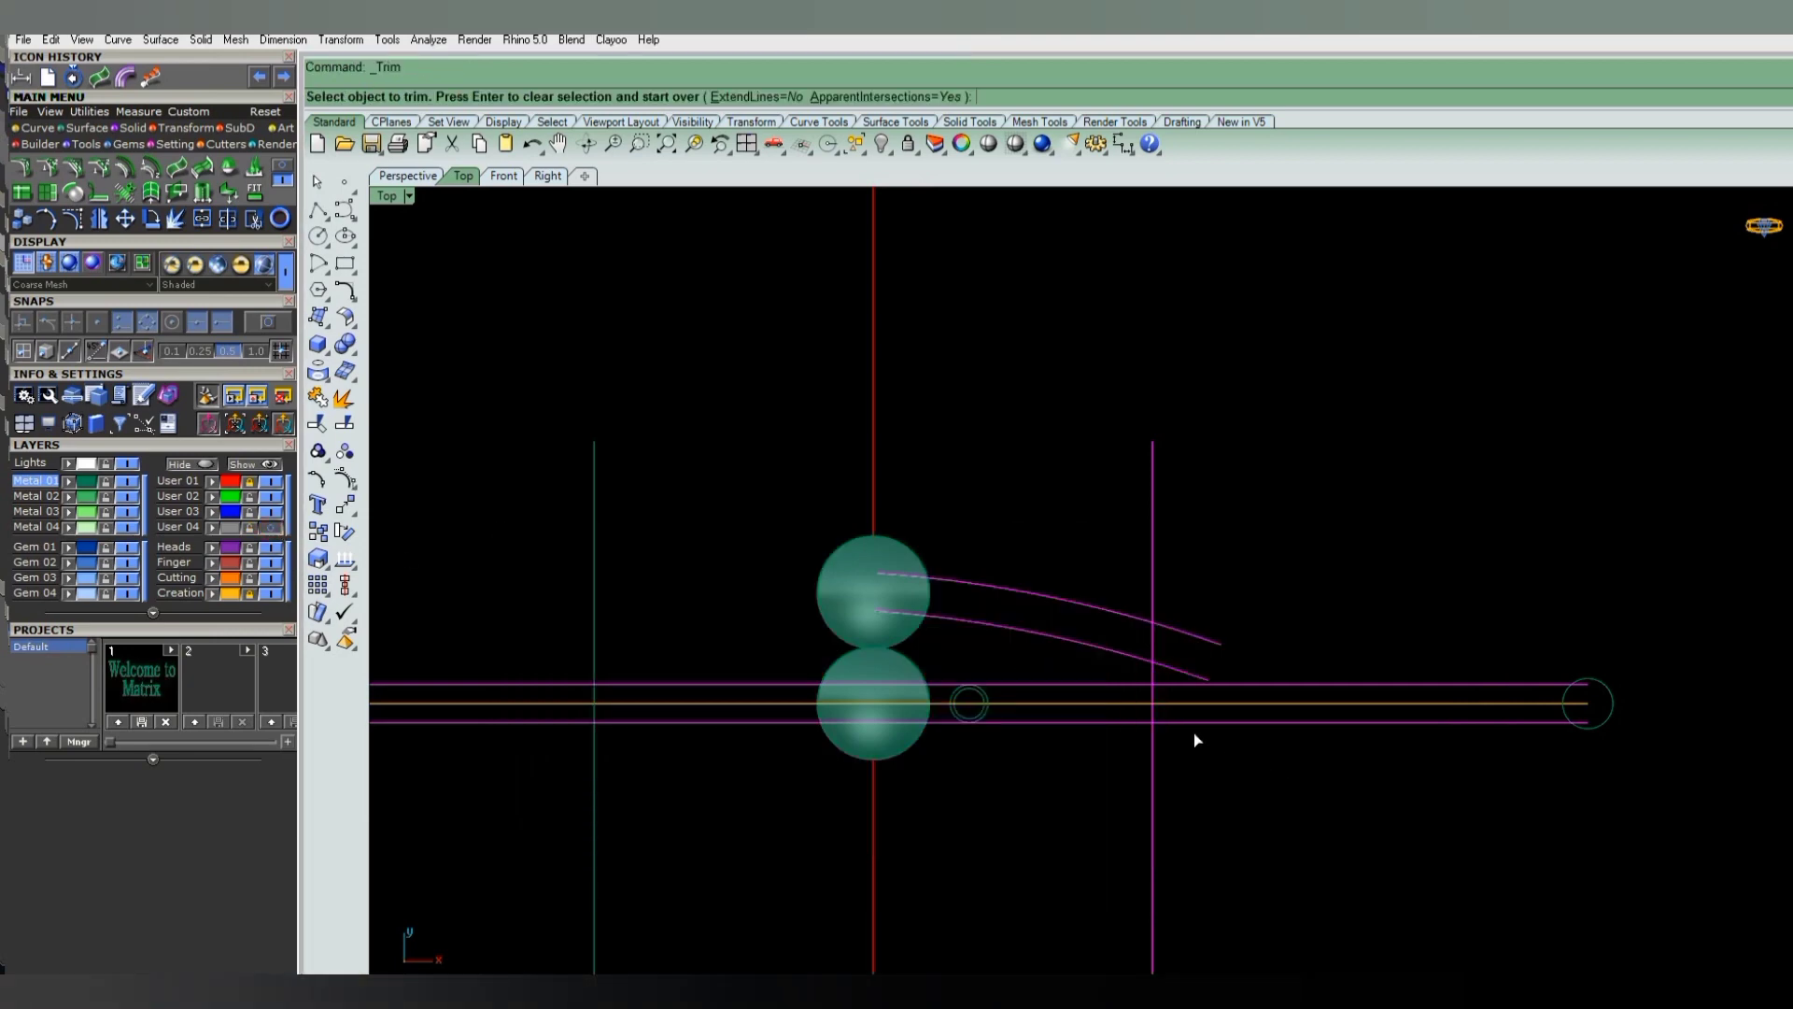
click(1191, 722)
click(1184, 685)
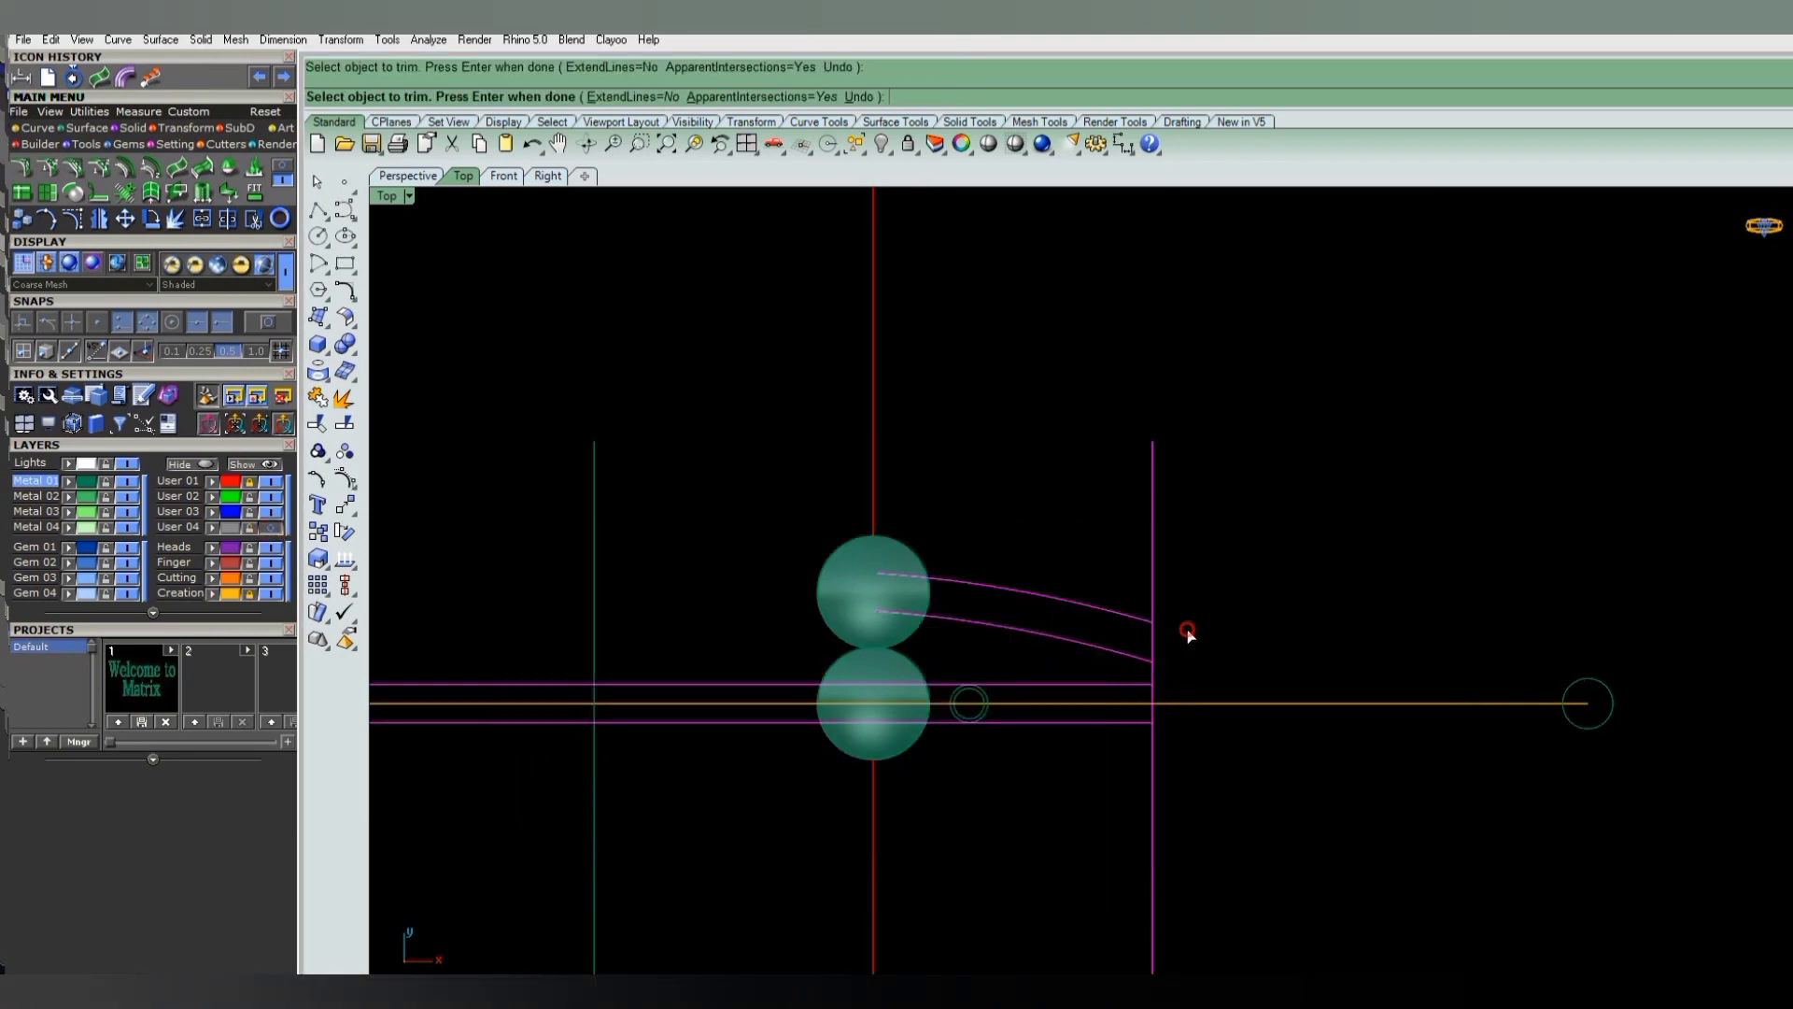
scroll(1187, 633, down, 2)
key(Return)
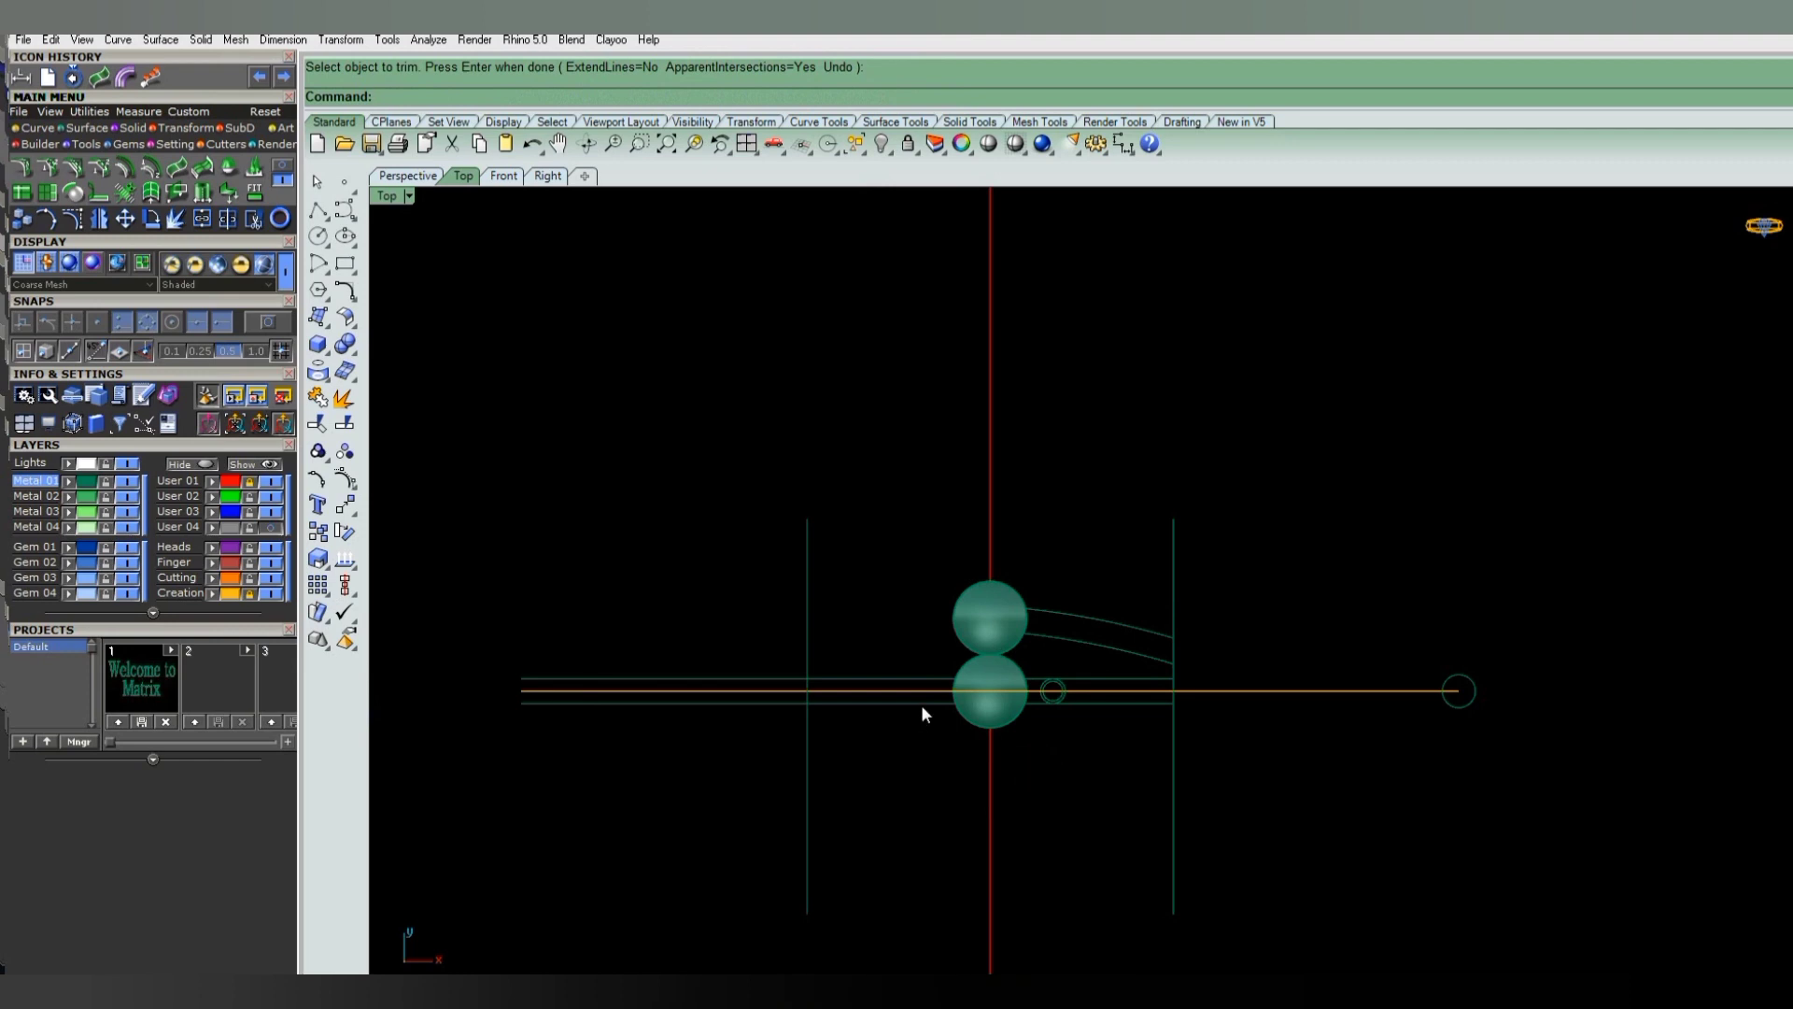
- Trim the left parts of the straight lines near the lower gem at the centre line
click(921, 702)
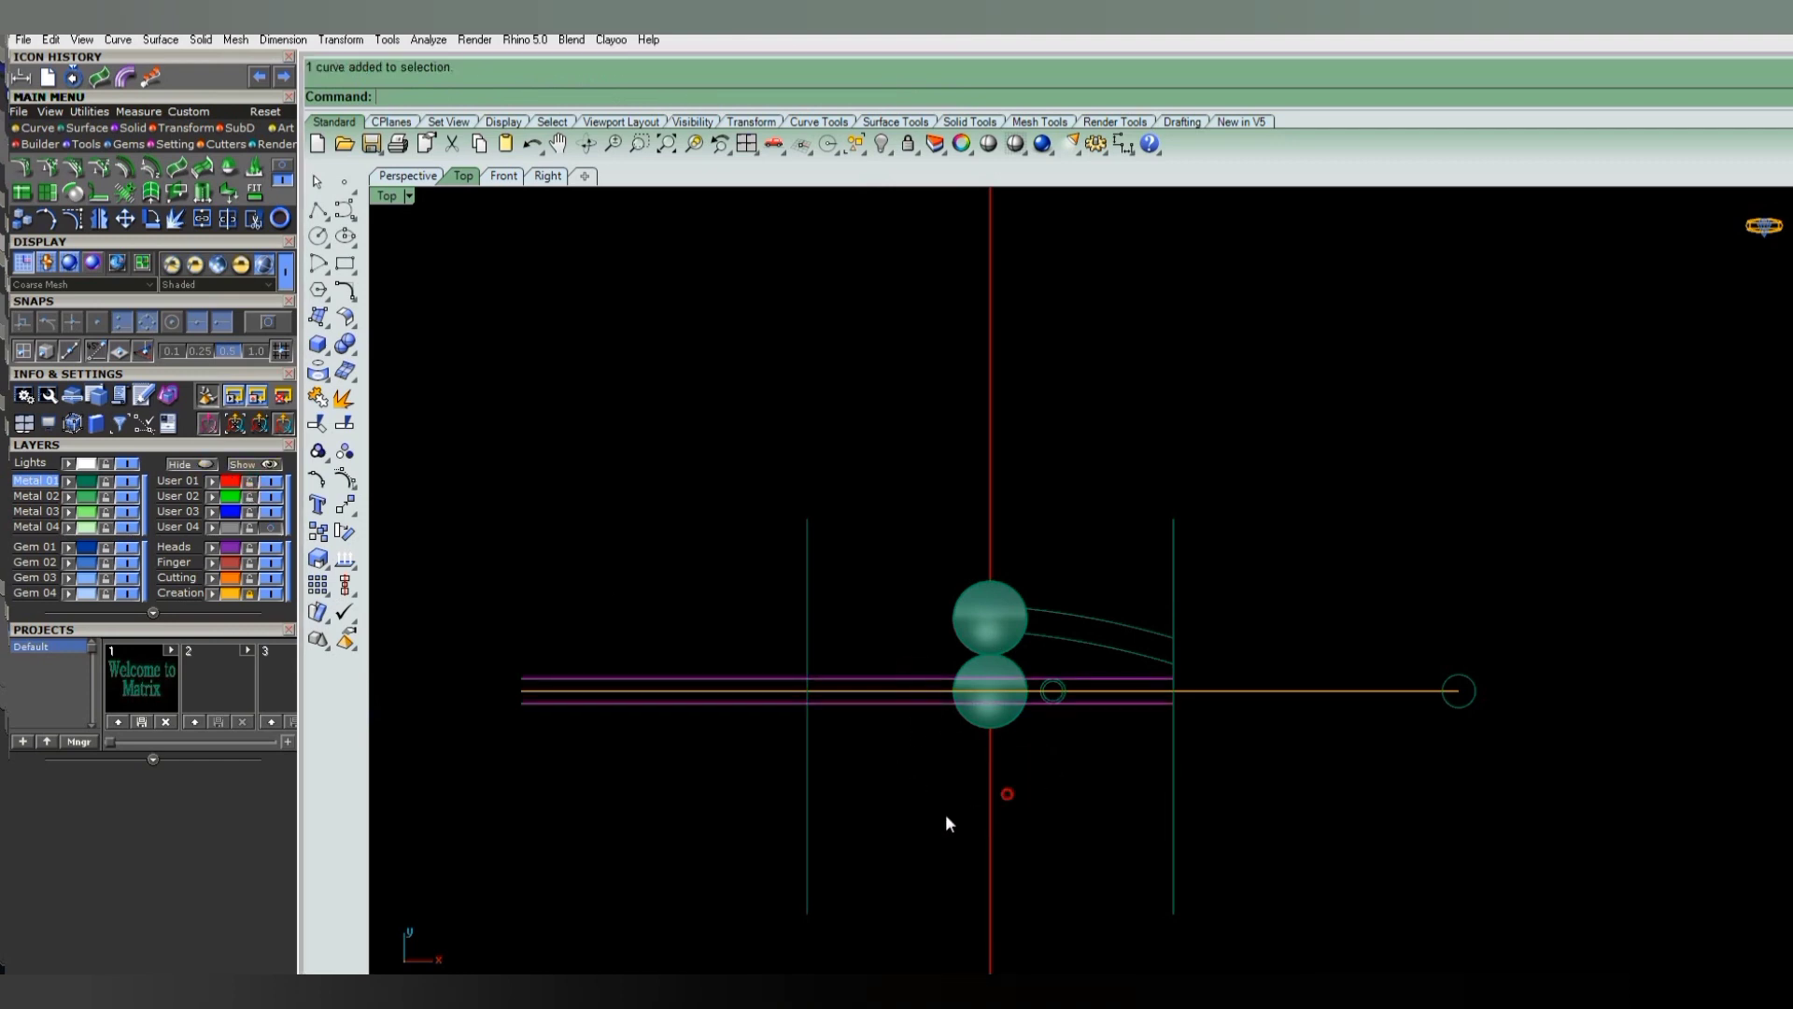
click(1007, 794)
key(Return)
click(930, 703)
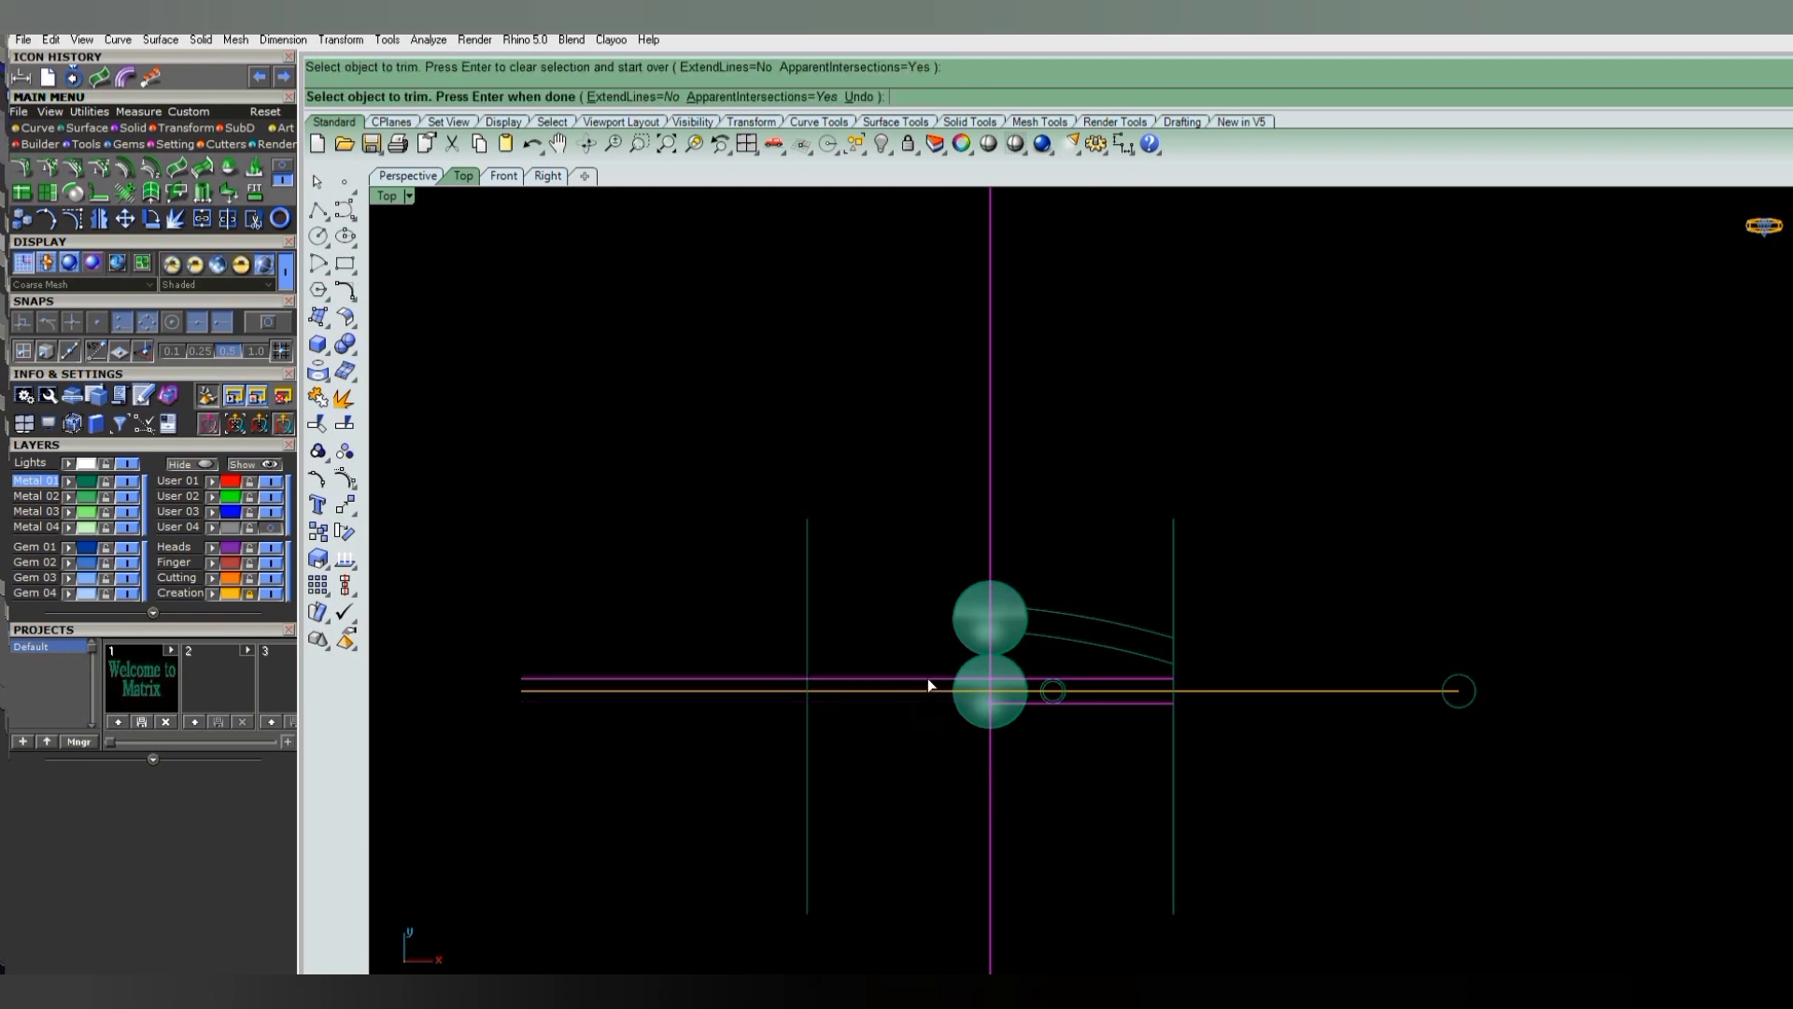
key(Return)
scroll(1062, 622, up, 2)
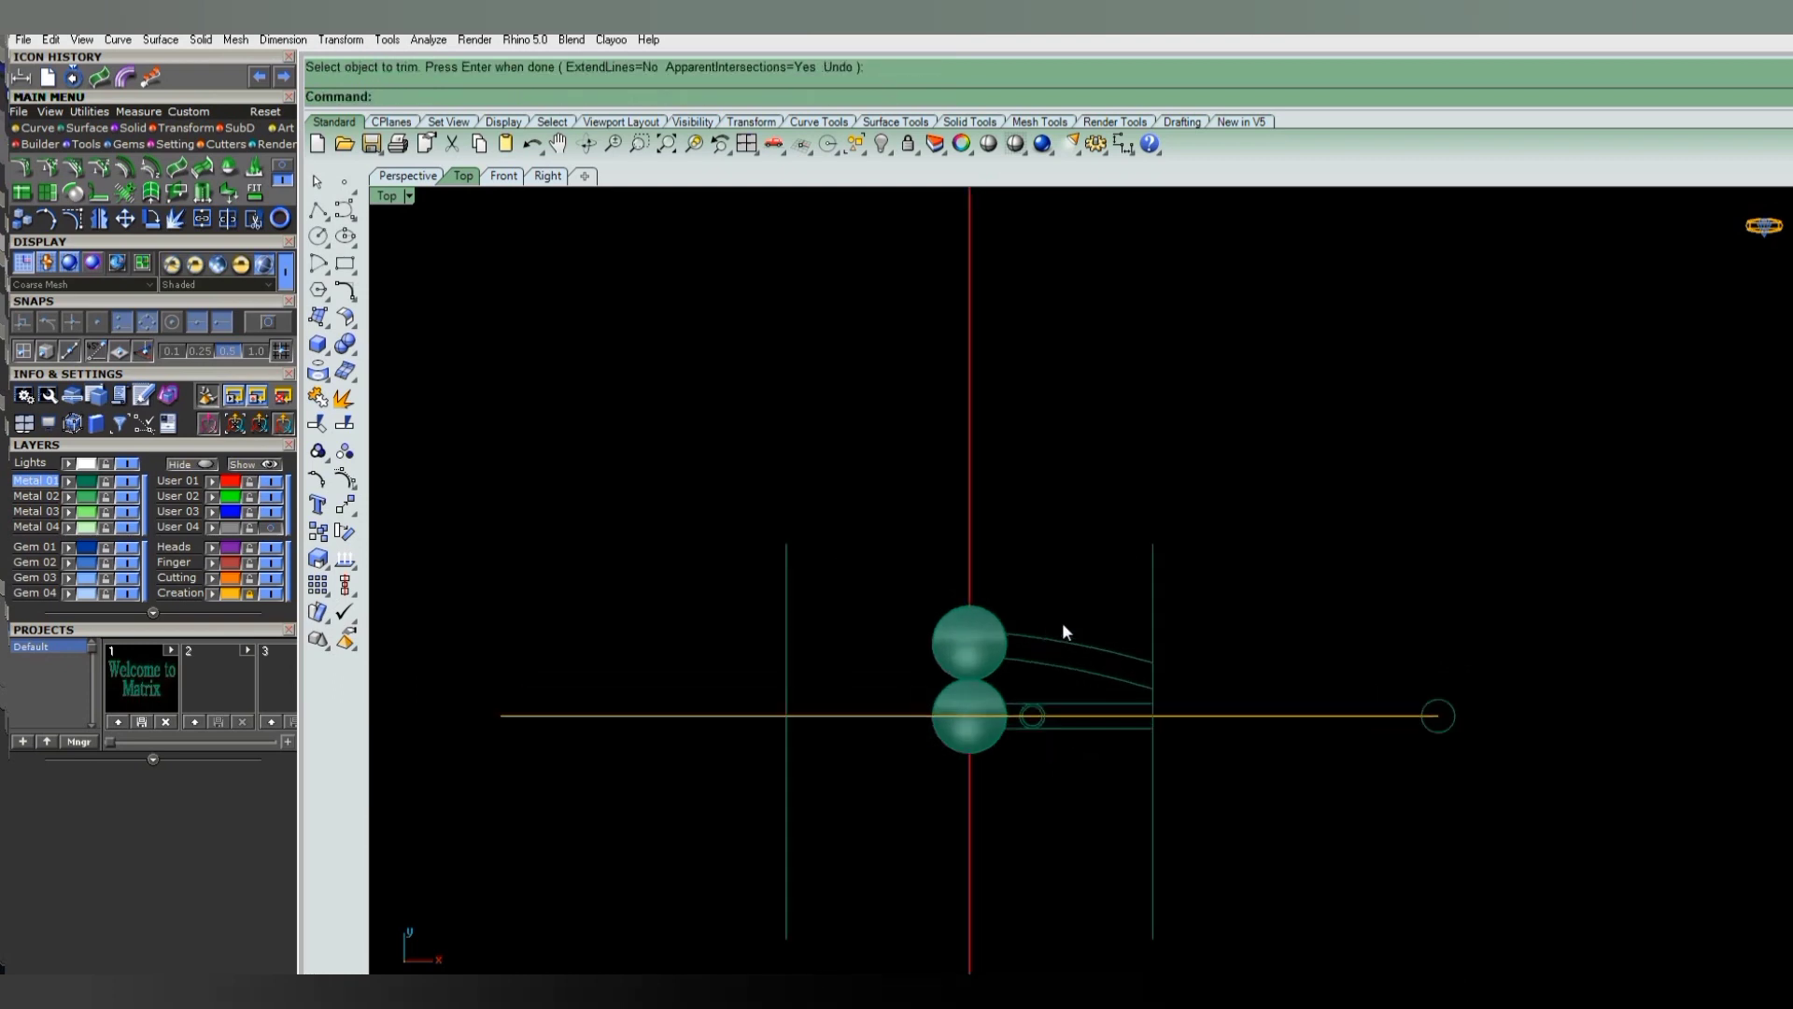
drag(1061, 621, 1026, 687)
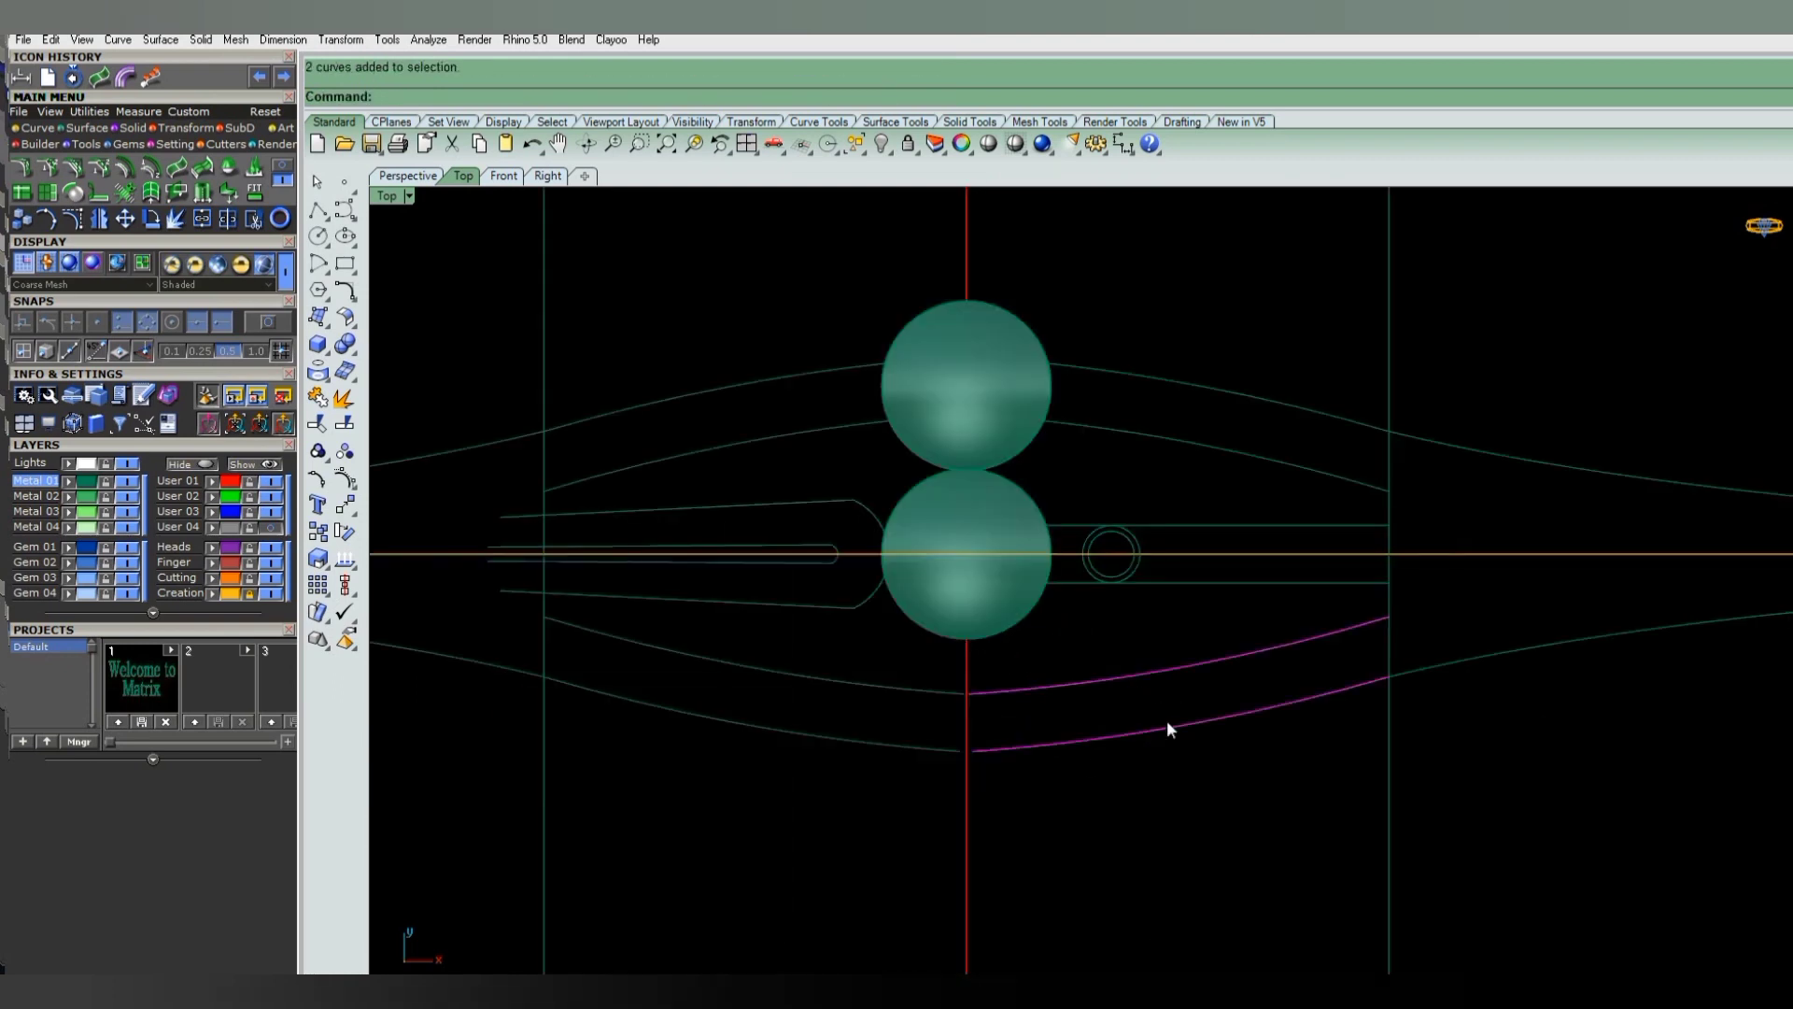
text(L)
- Loft a strip between the two lower arcs and another between the straight lines
key(Return)
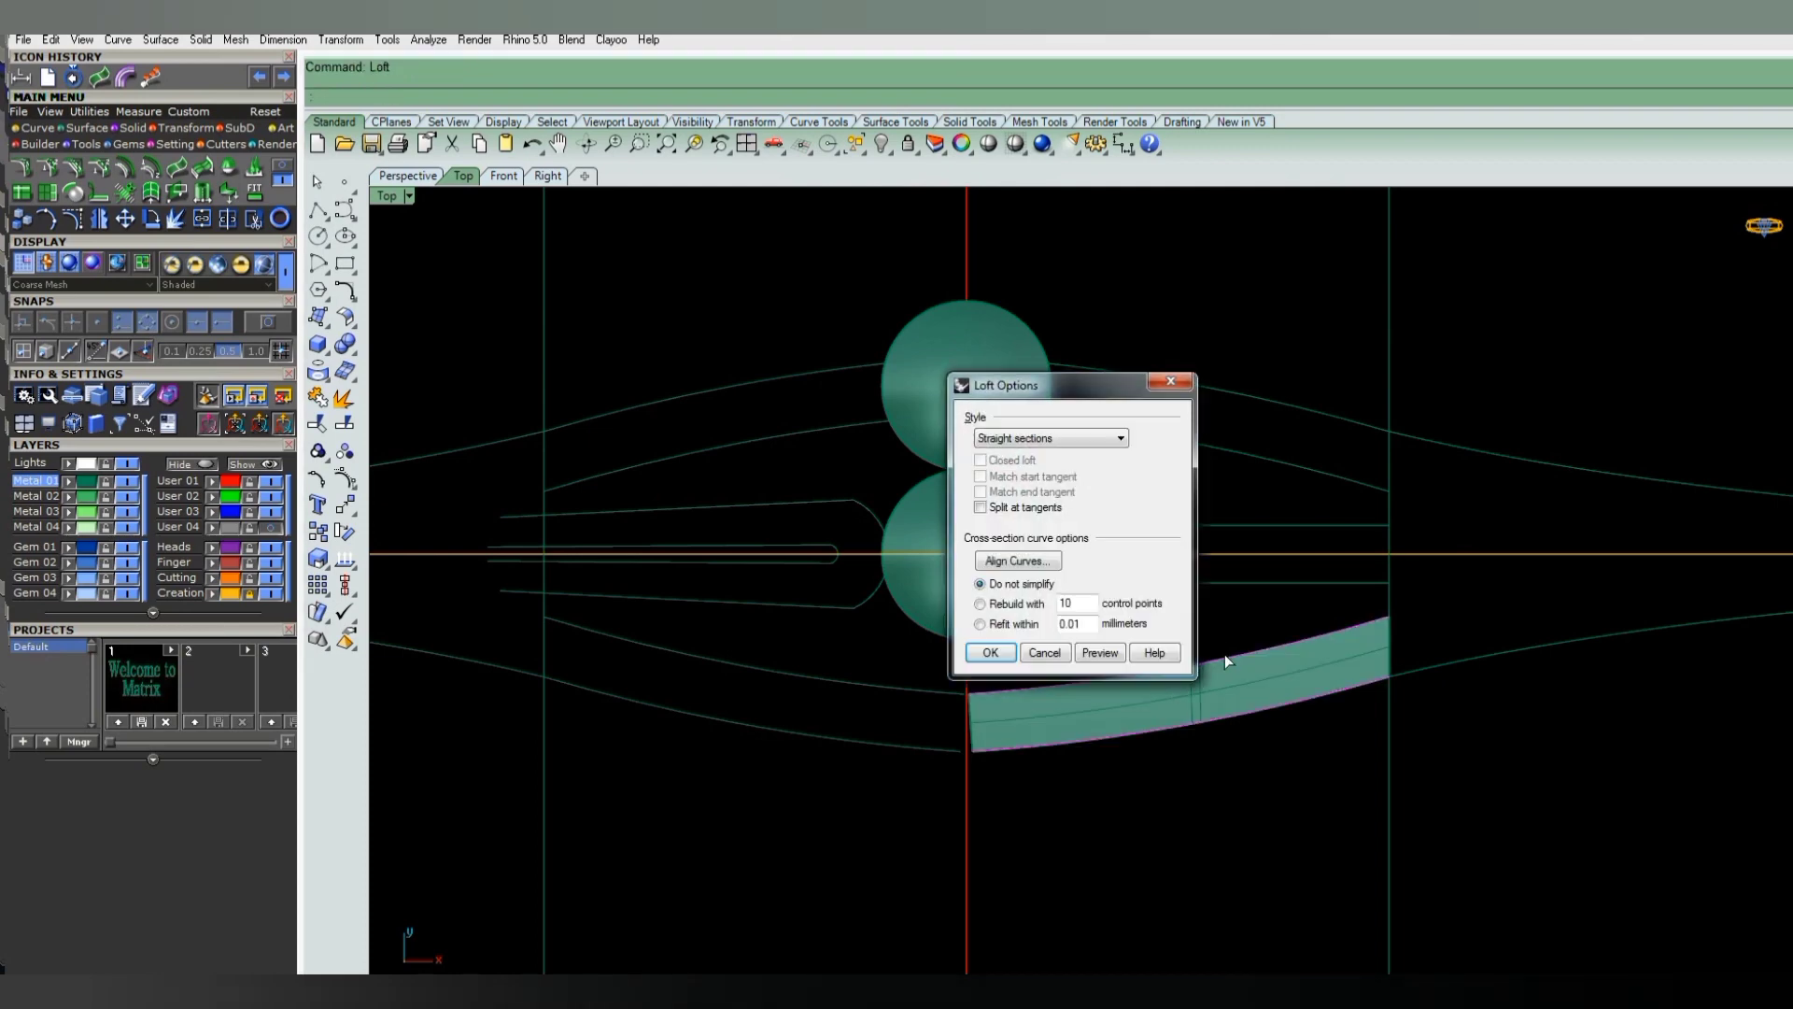
key(Return)
click(1236, 582)
click(1229, 526)
key(Return)
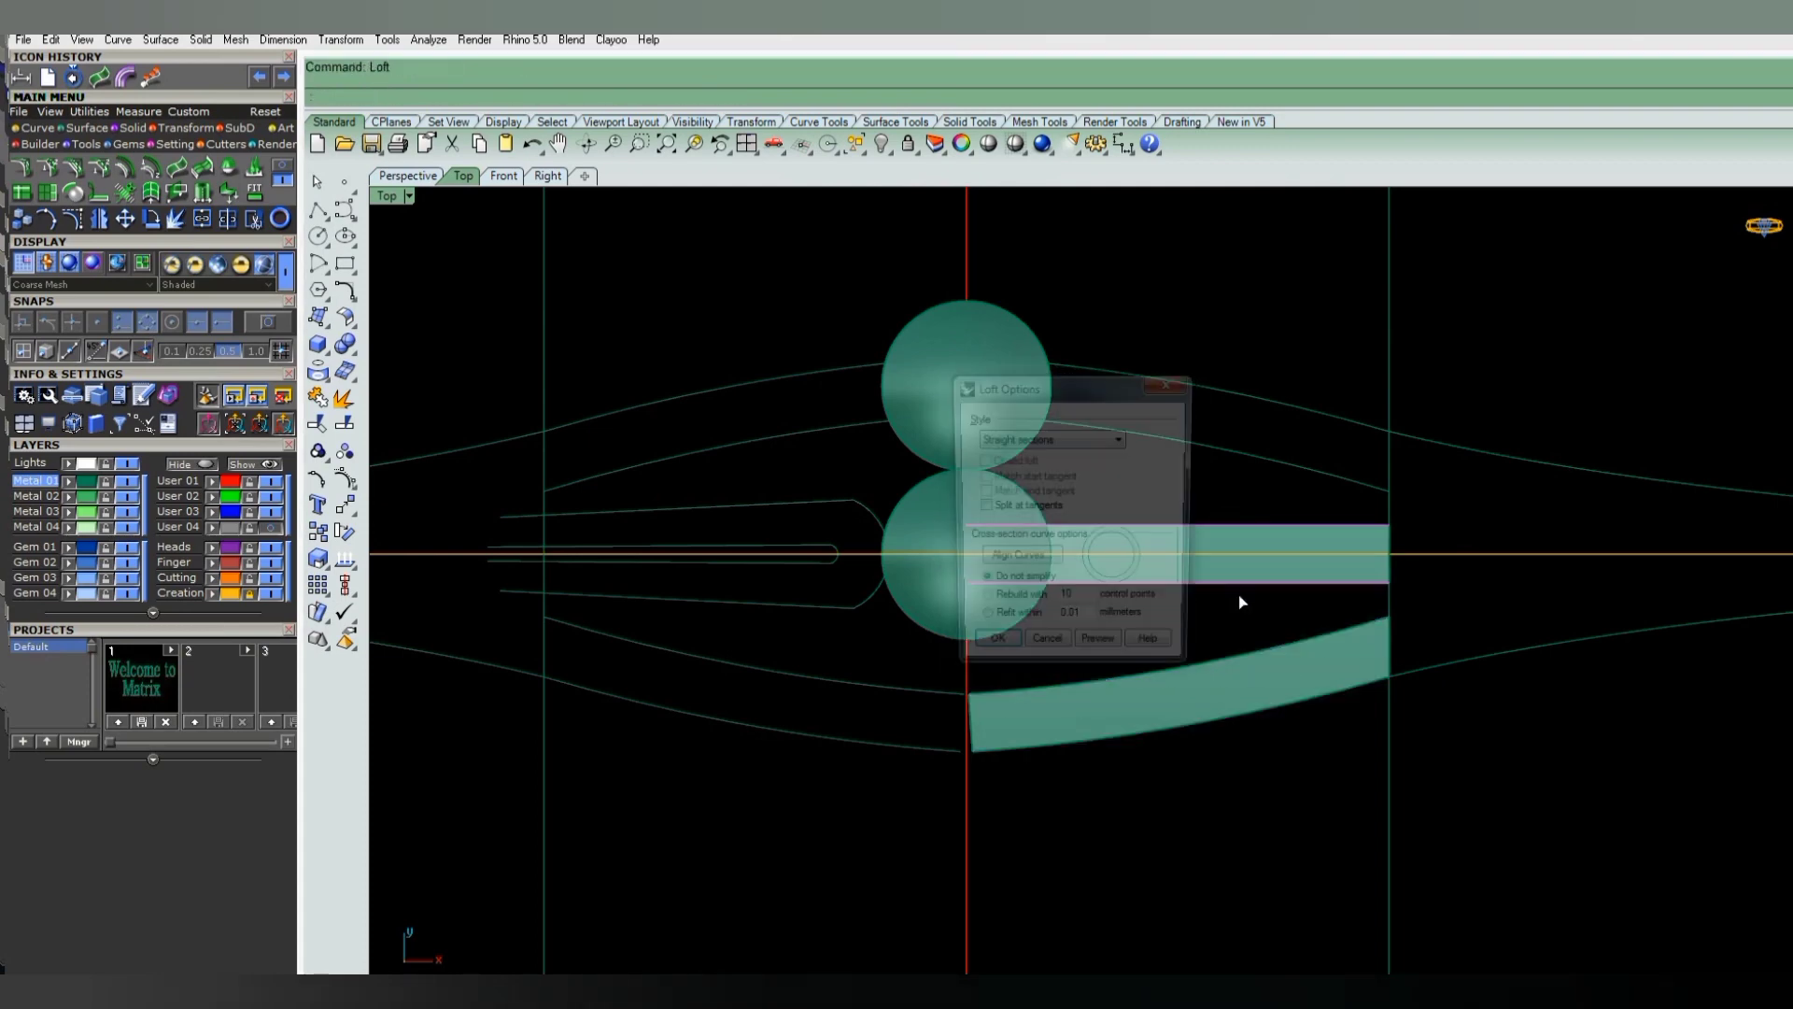
key(Return)
- Briefly show the reference photo, then switch to Perspective and orbit the strips
scroll(1238, 635, down, 2)
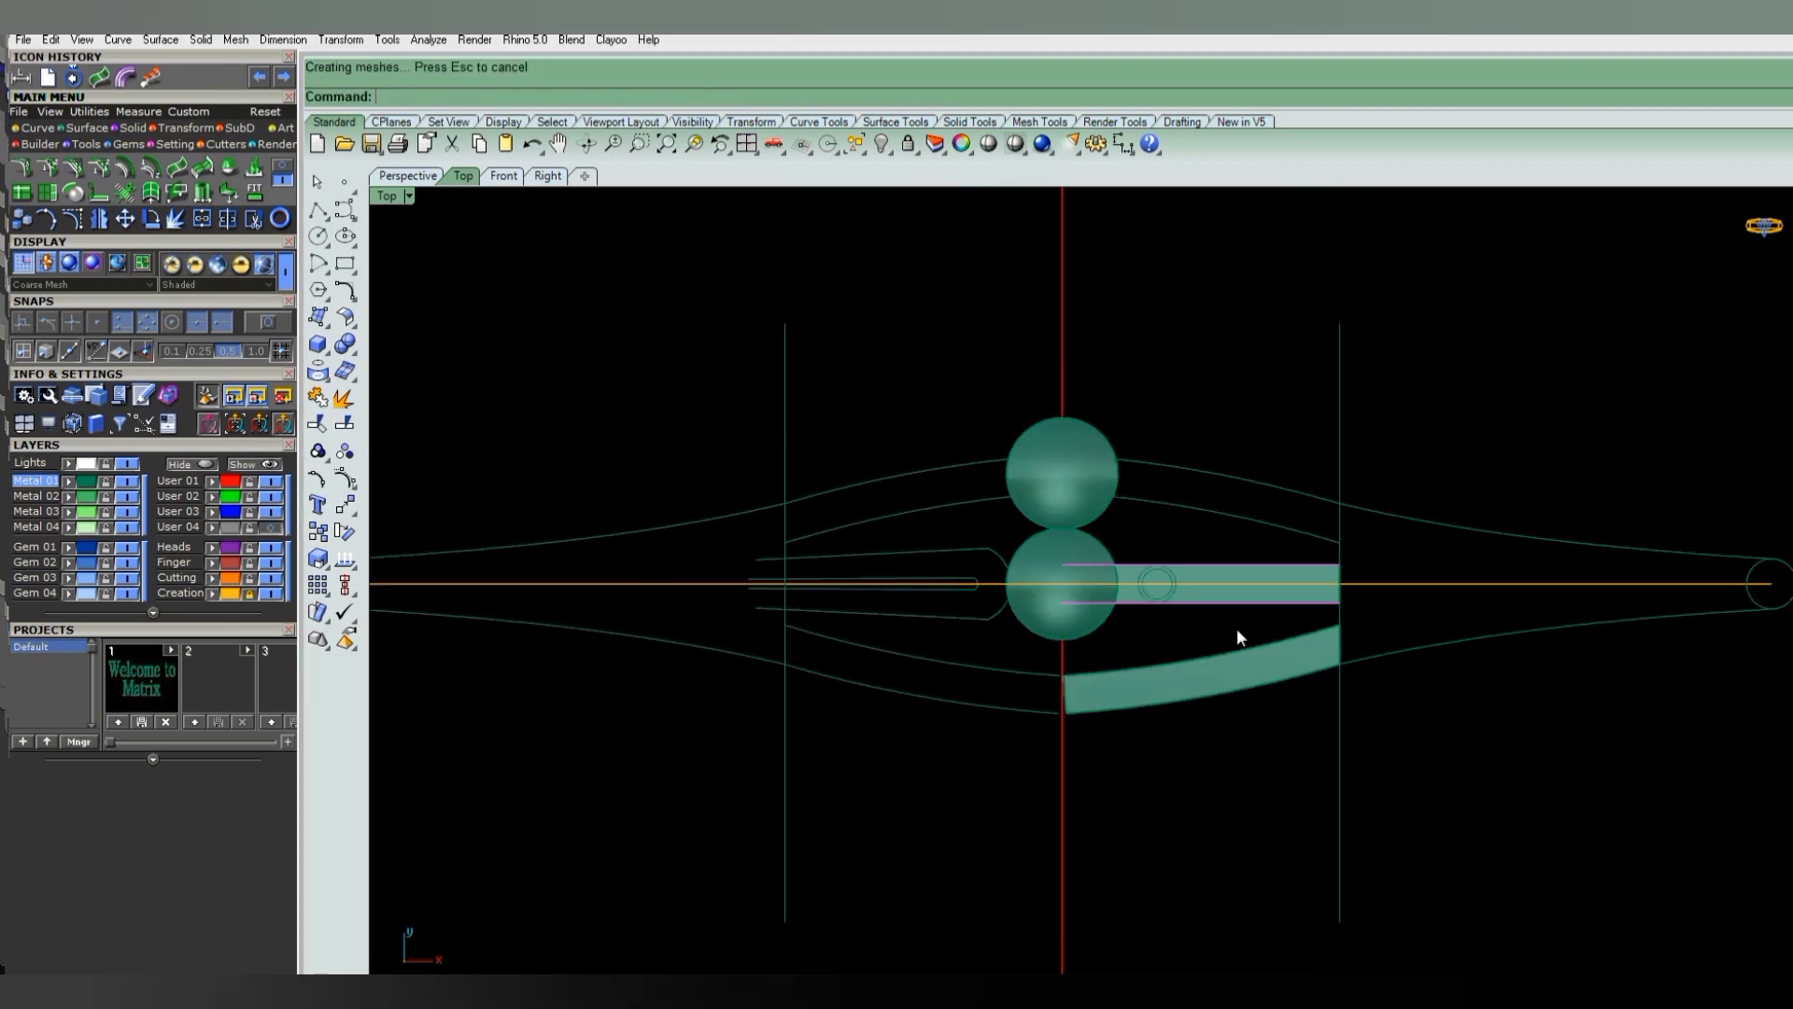
click(270, 528)
click(270, 529)
right_drag(1414, 664, 1210, 691)
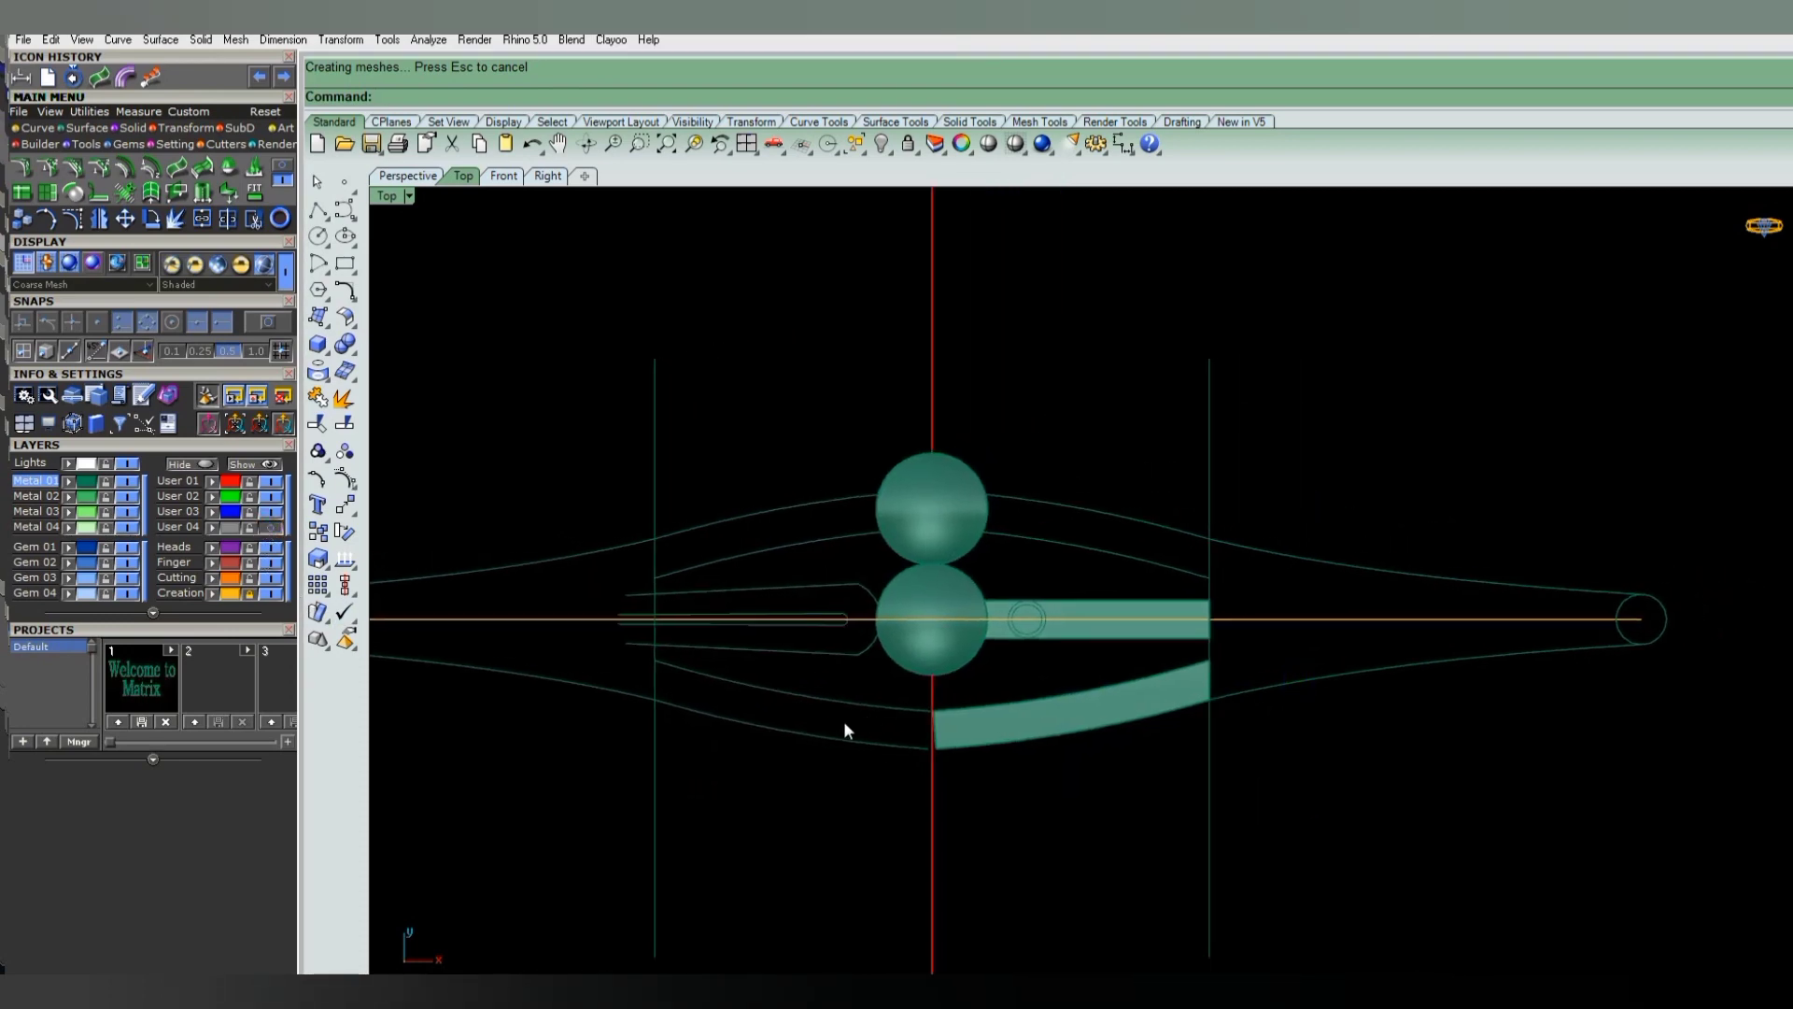
right_drag(843, 720, 953, 716)
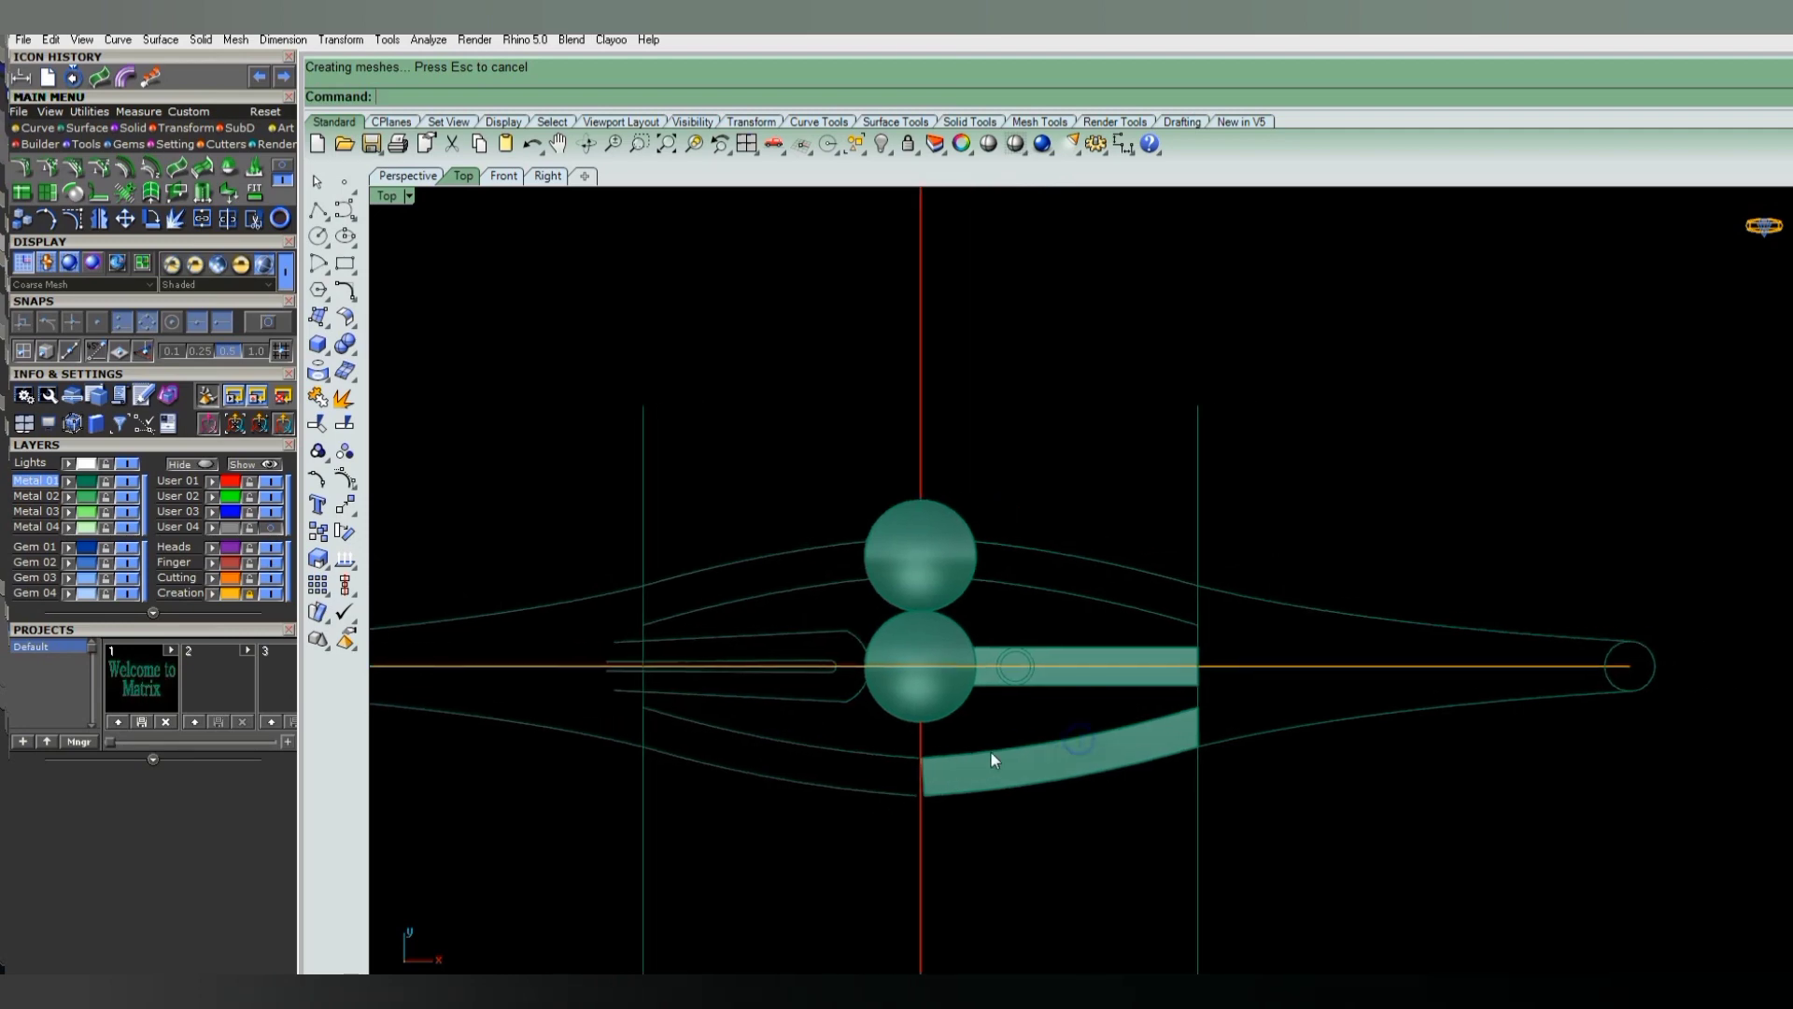
key(ctrl+F4)
right_drag(1171, 756, 906, 642)
- Extrude both green strips 1 unit into solid bars and delete the flat source strips
click(905, 651)
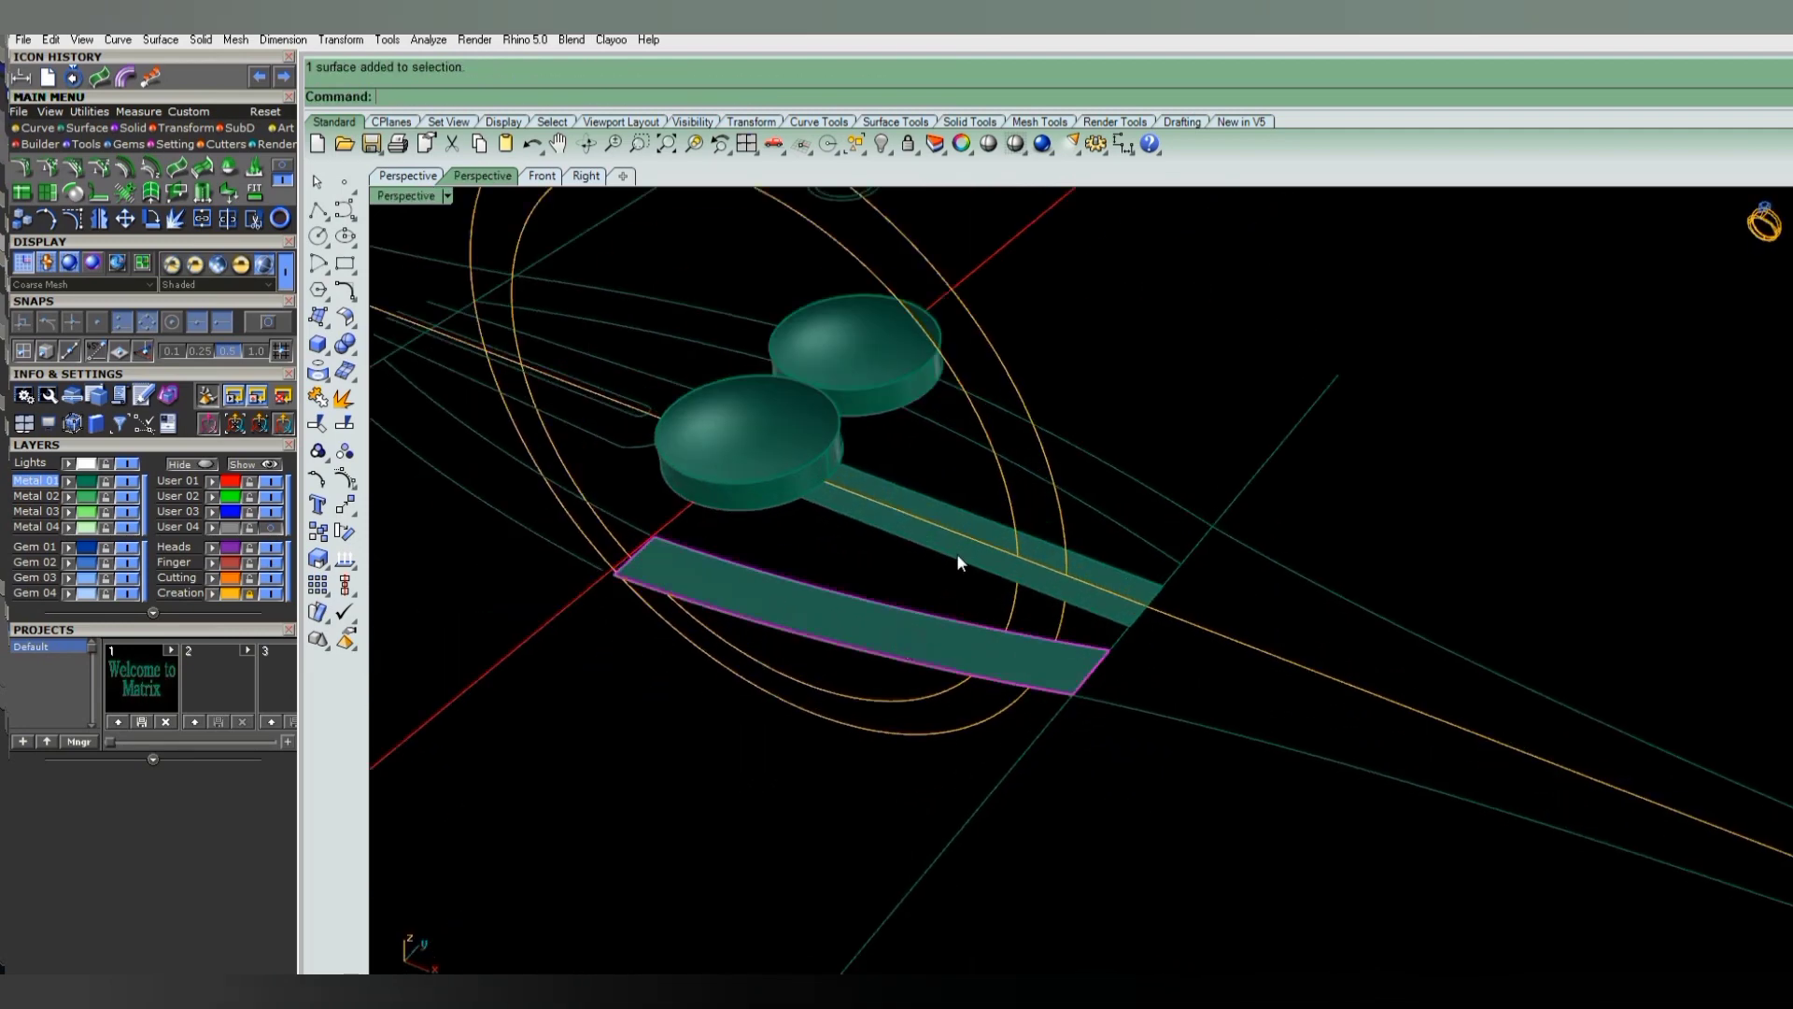
scroll(956, 553, up, 3)
click(996, 506)
scroll(1009, 598, up, 2)
text(Extrudesrf)
key(Return)
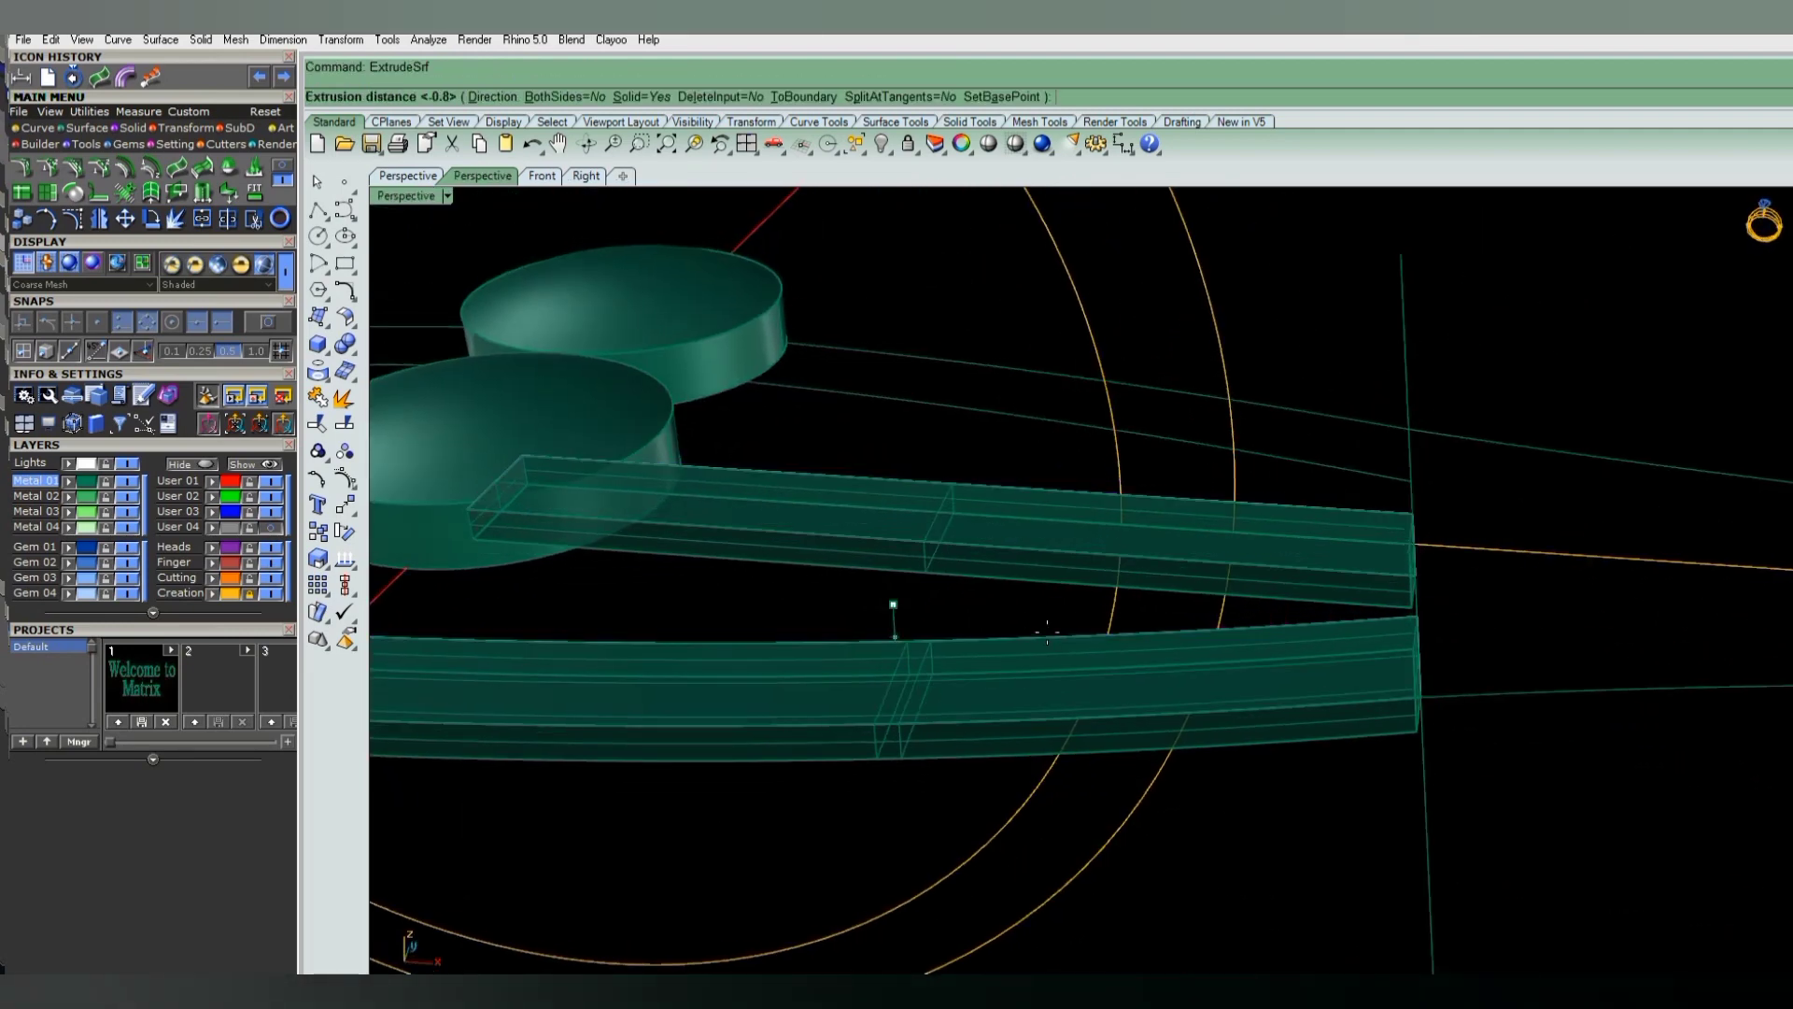
text(1)
key(Return)
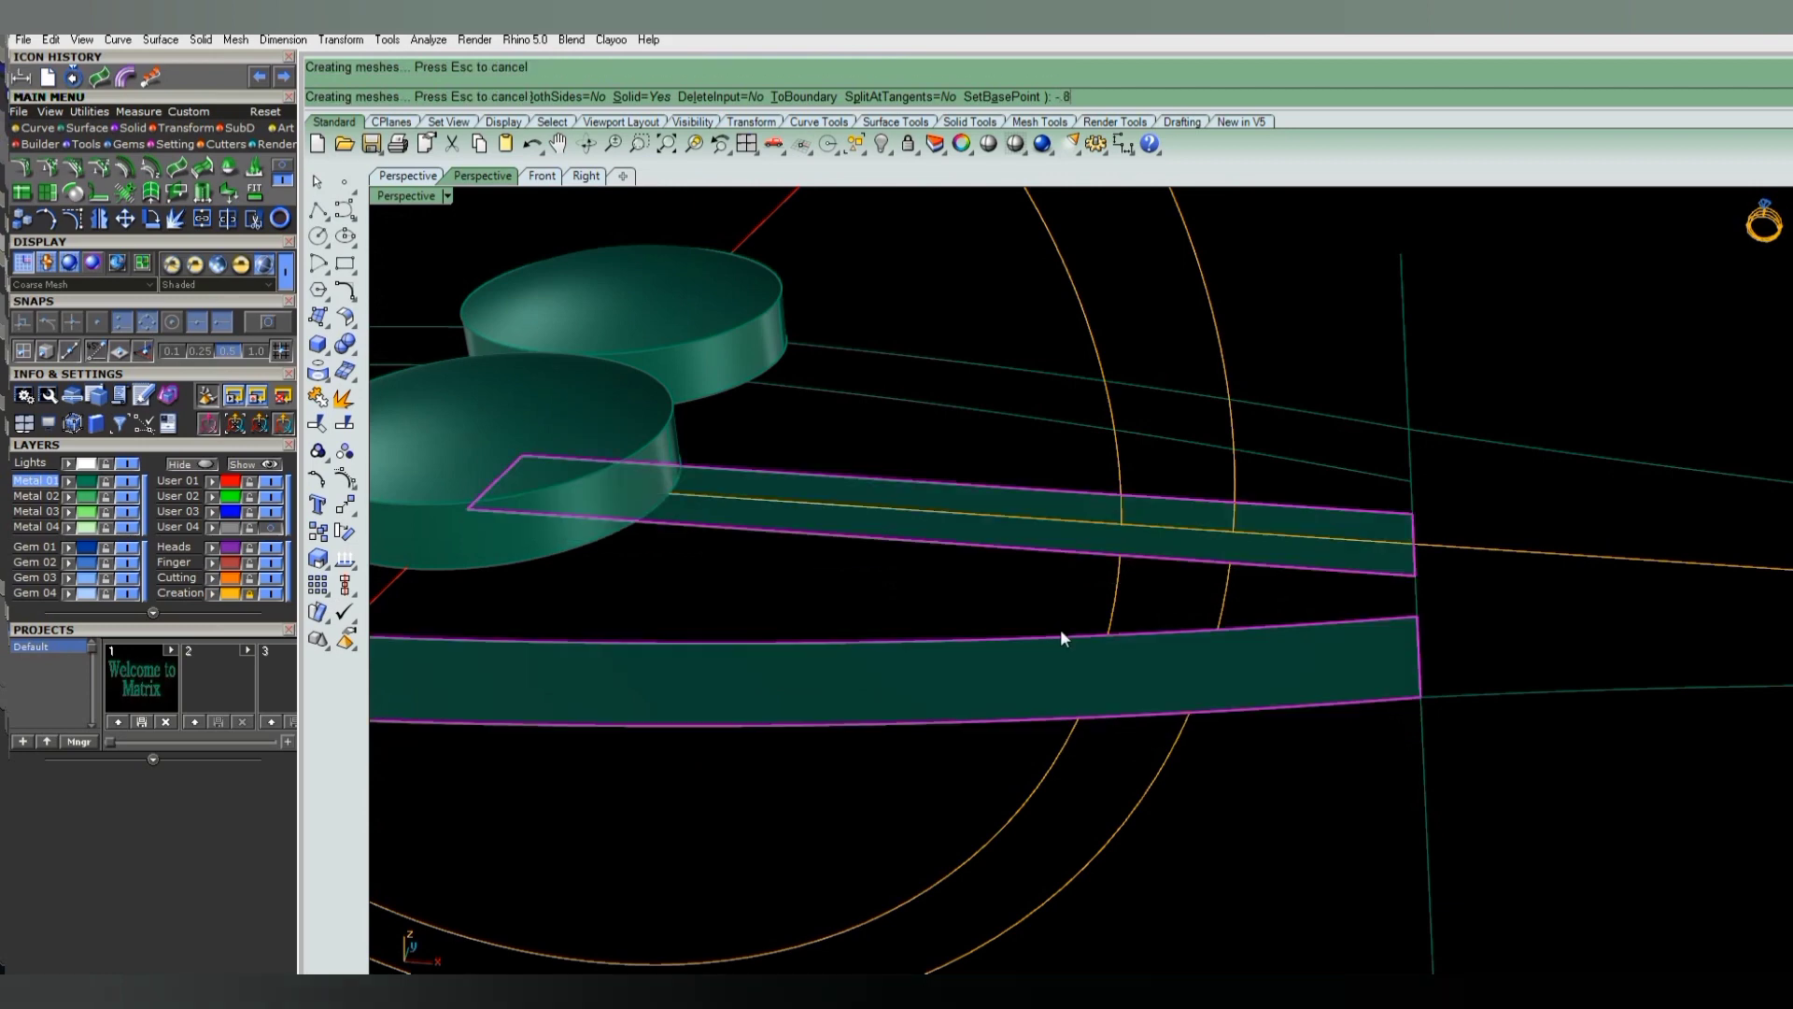
key(Delete)
- Draw a curve across the bar ends, from the lower bar's end to the upper bar
scroll(950, 734, down, 3)
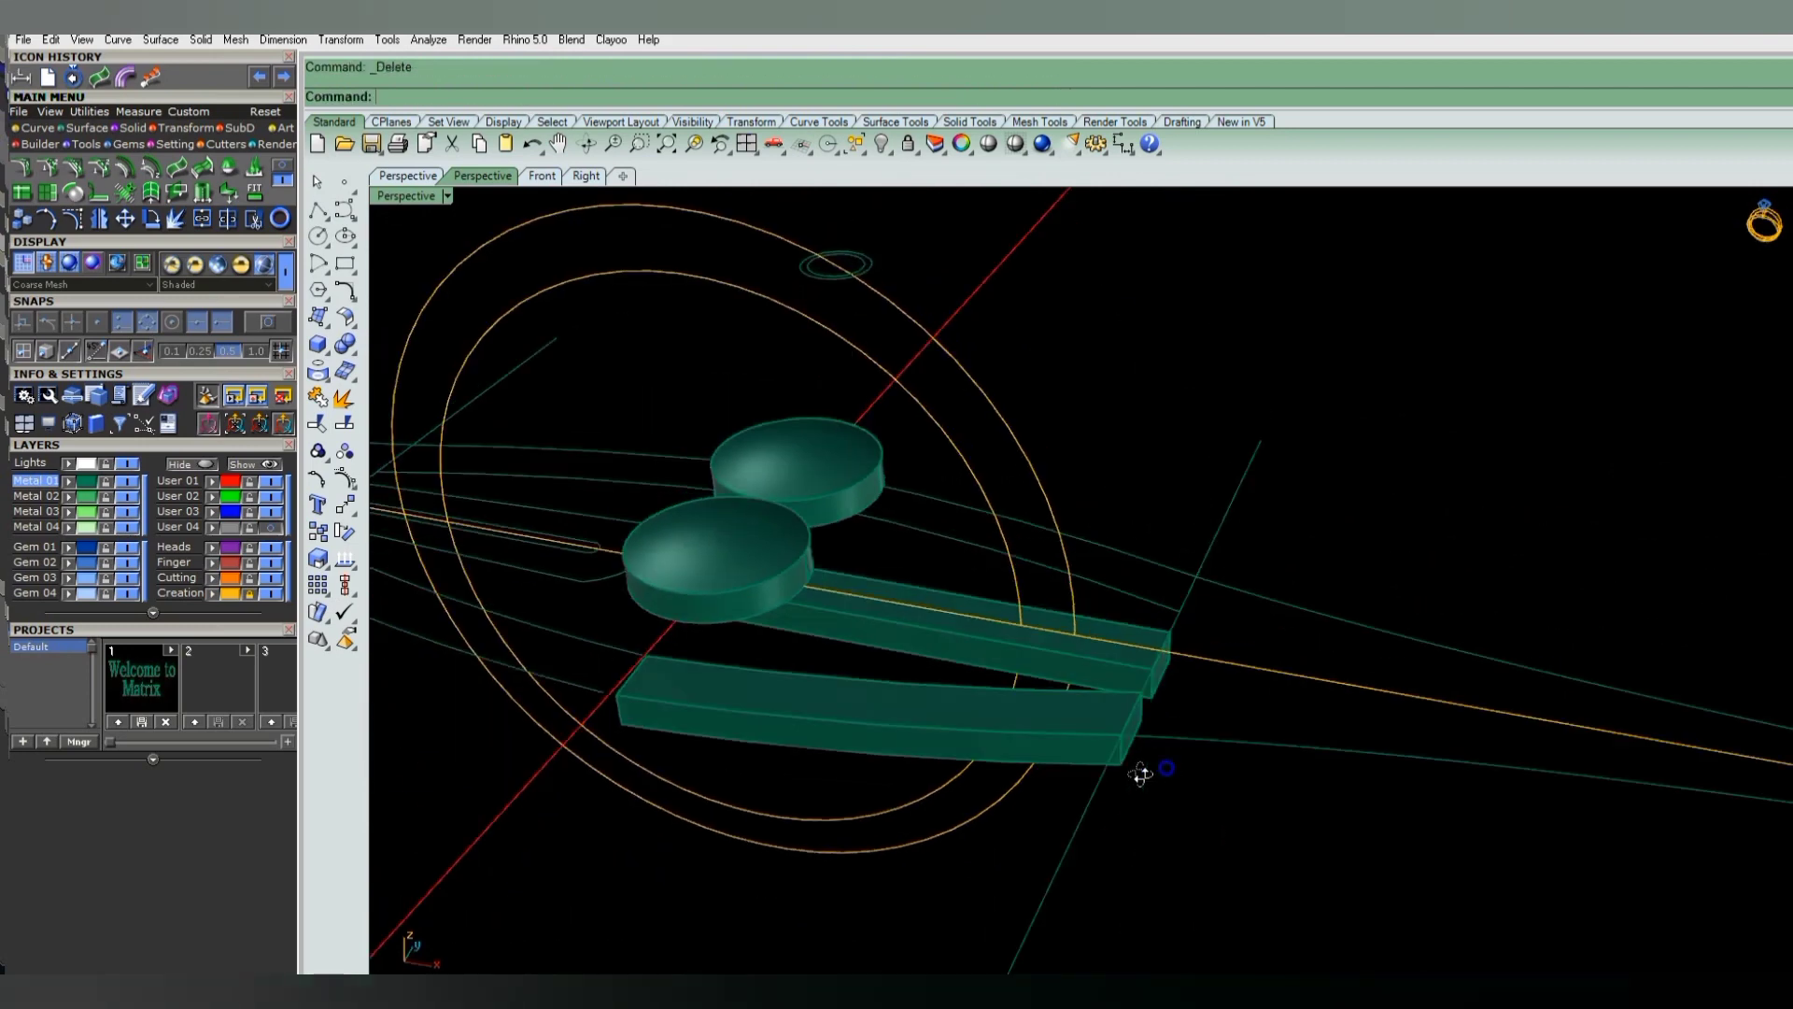
scroll(1117, 748, up, 2)
scroll(1135, 775, up, 2)
click(1134, 781)
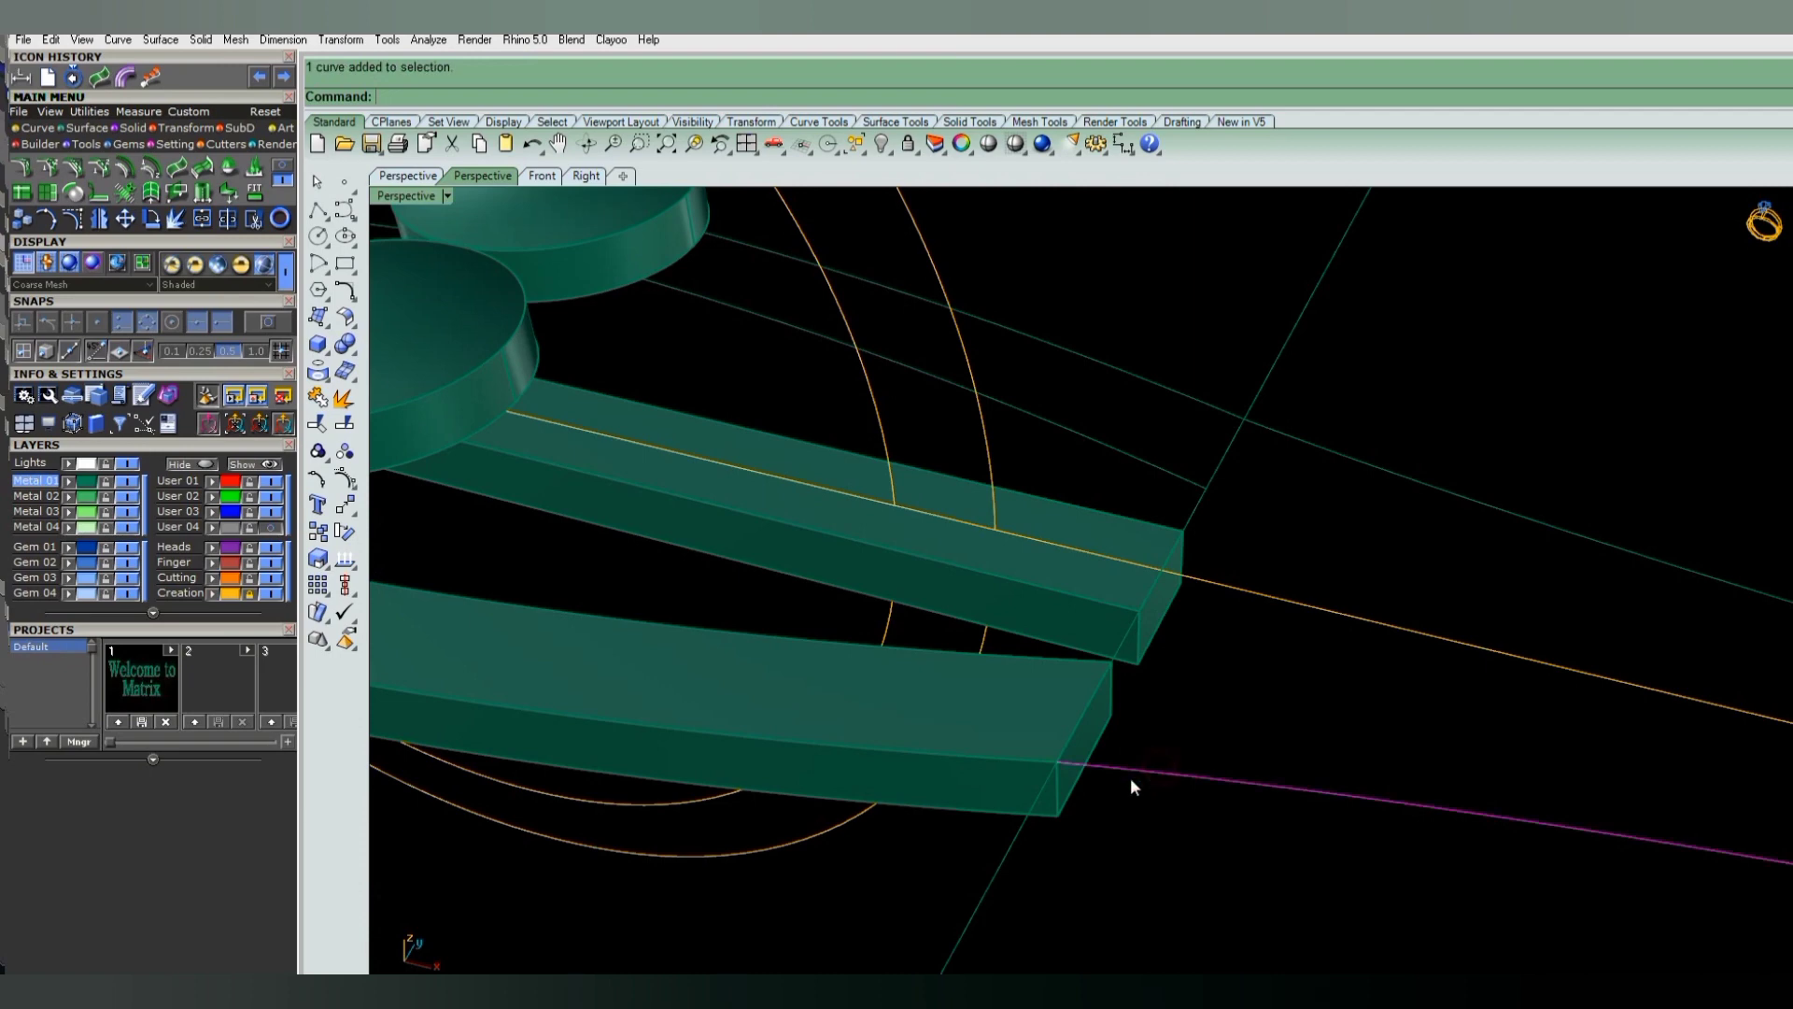
right_drag(1130, 776, 1179, 692)
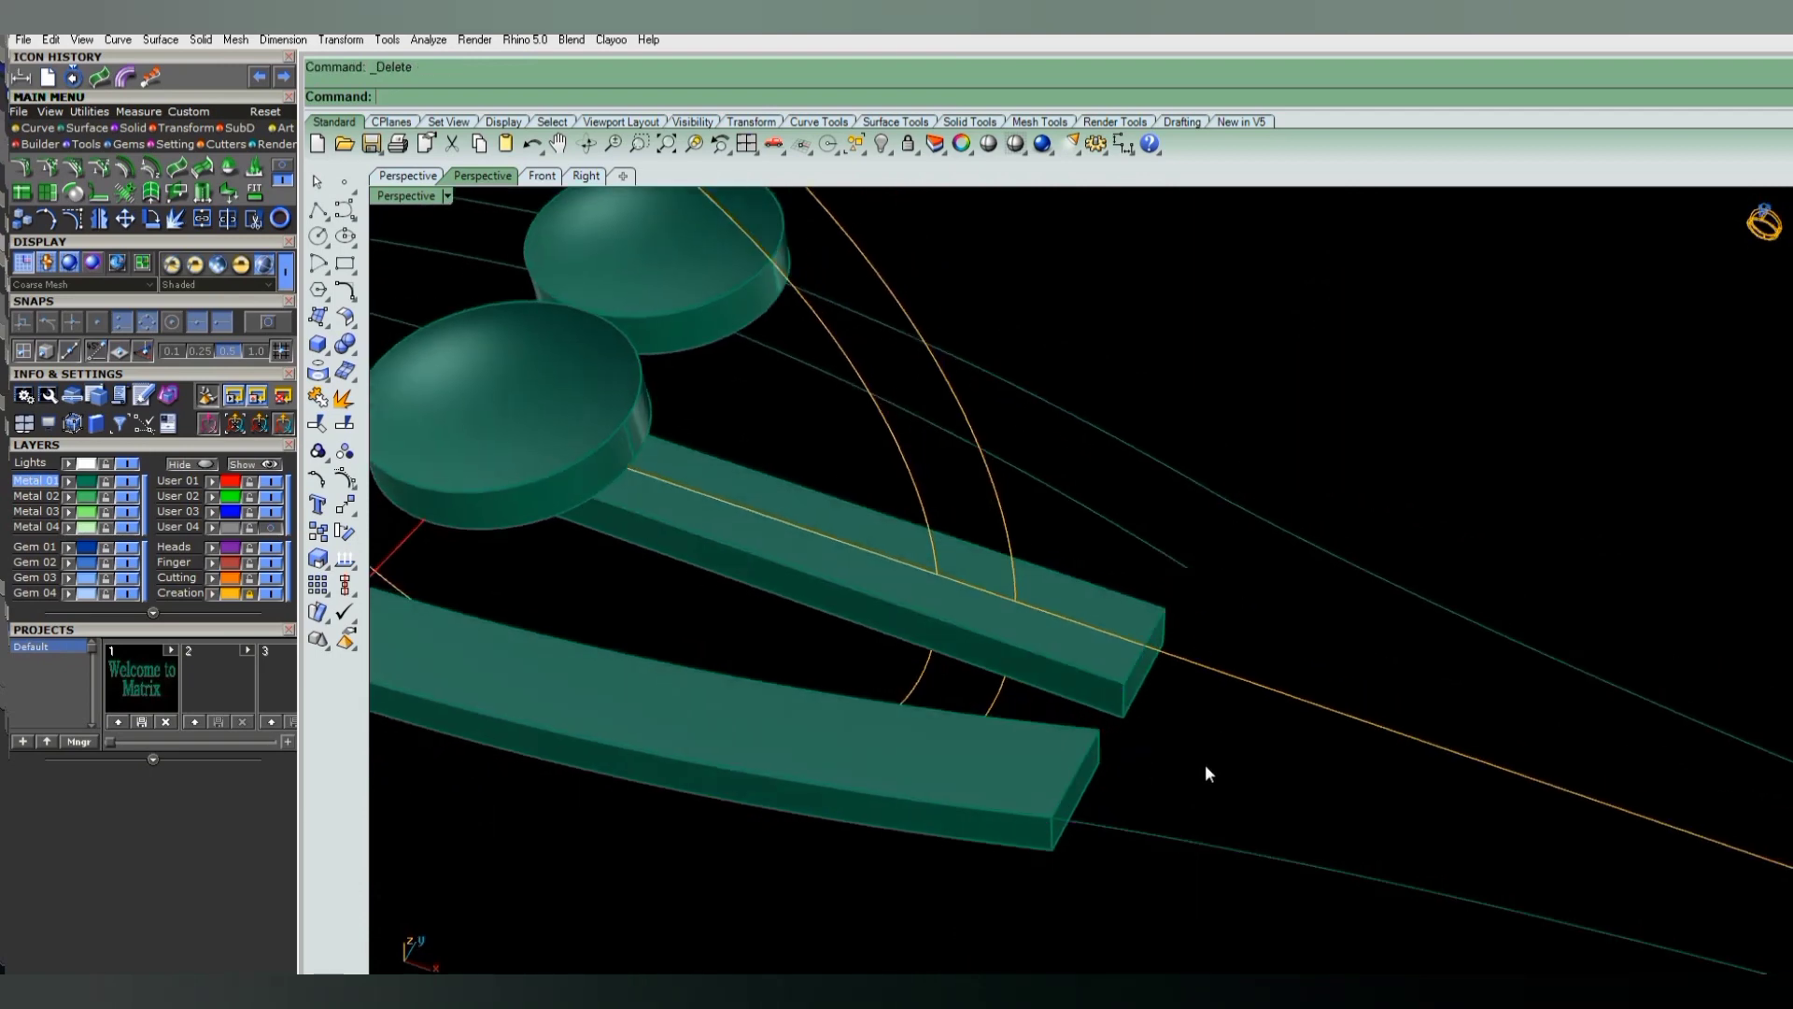
scroll(1136, 800, down, 2)
key(Return)
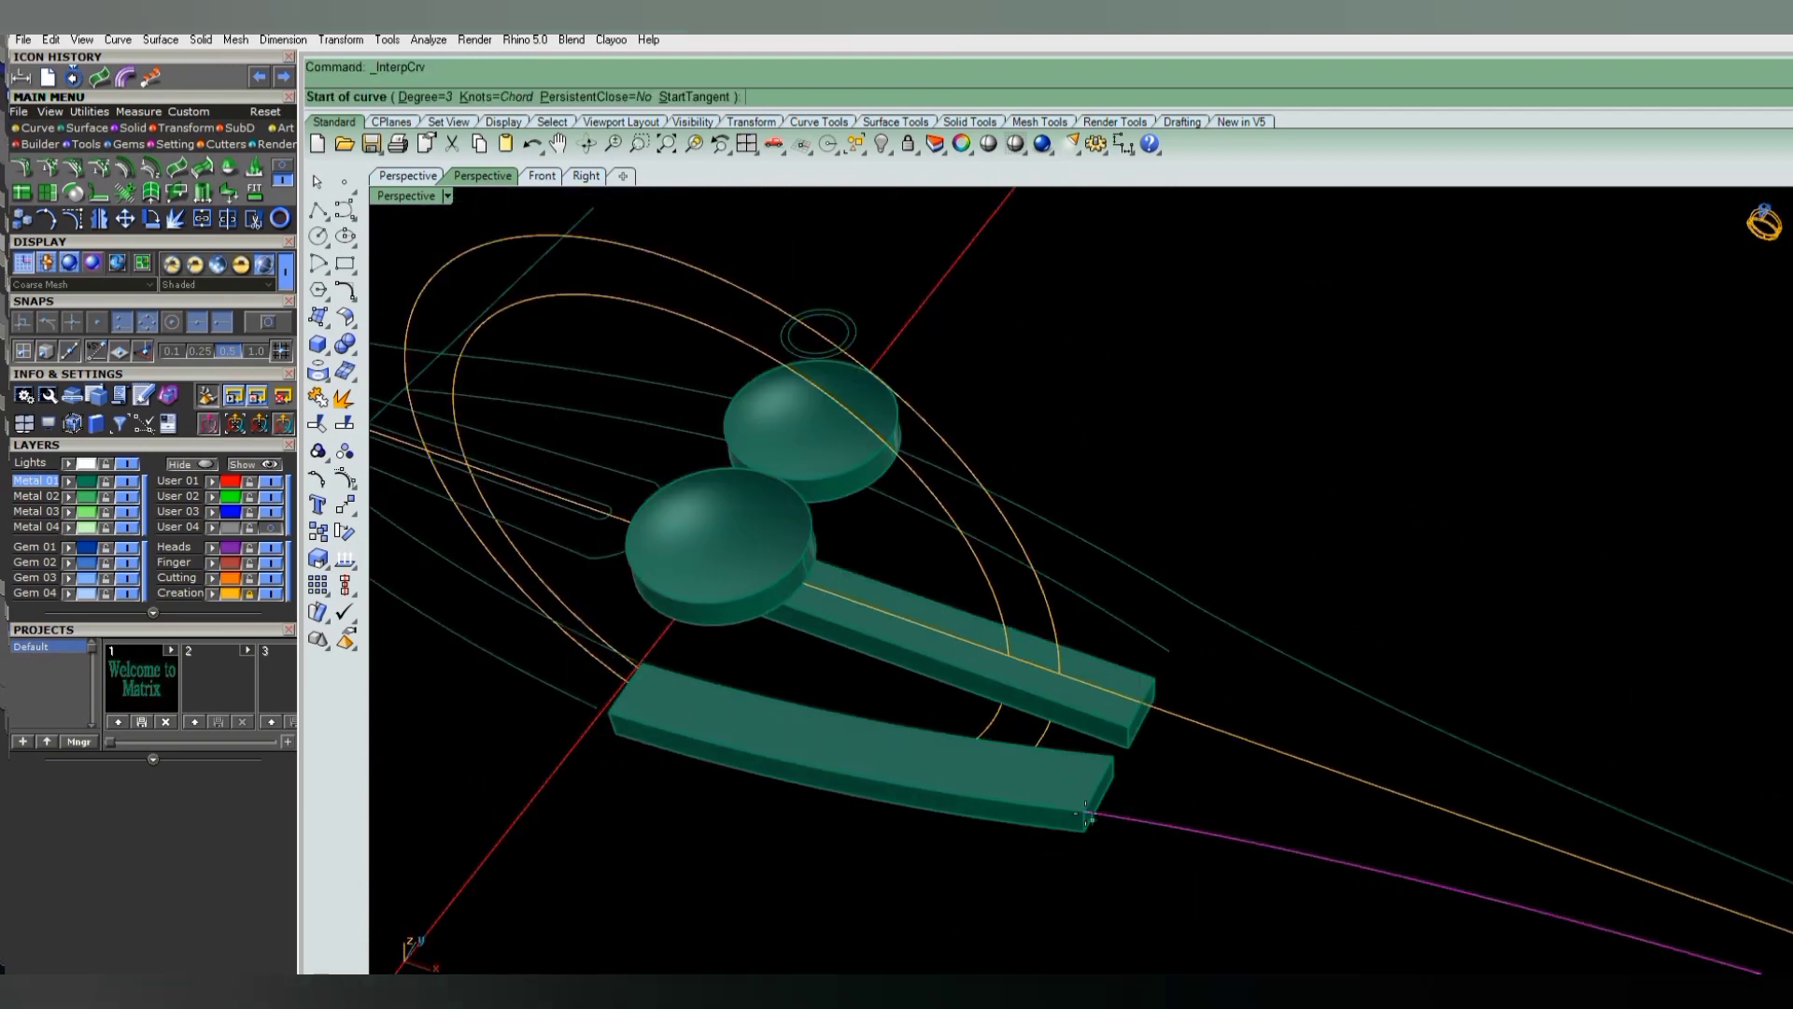
click(1083, 812)
click(1214, 635)
key(Return)
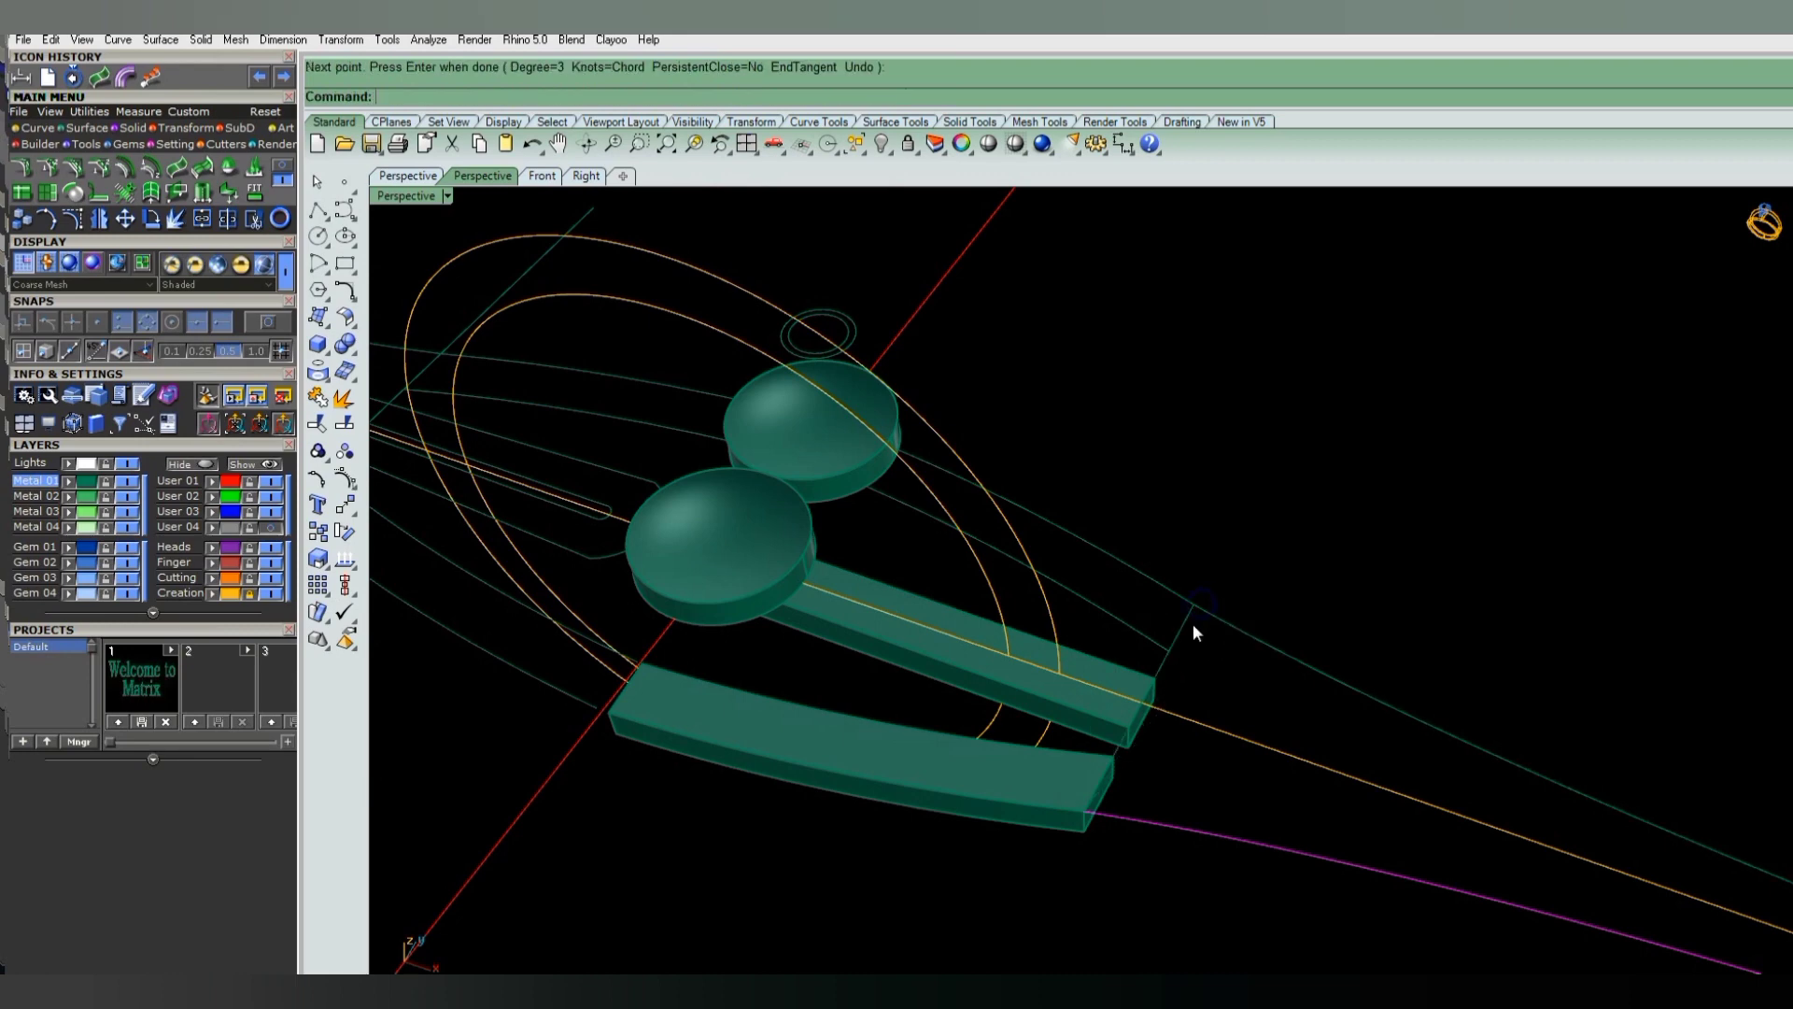
- Show the new curve's control points and select its two middle points
click(1182, 657)
mouse_move(1180, 660)
right_down()
mouse_move(1135, 681)
mouse_move(1079, 759)
right_up()
key(F10)
drag(1076, 798, 1211, 654)
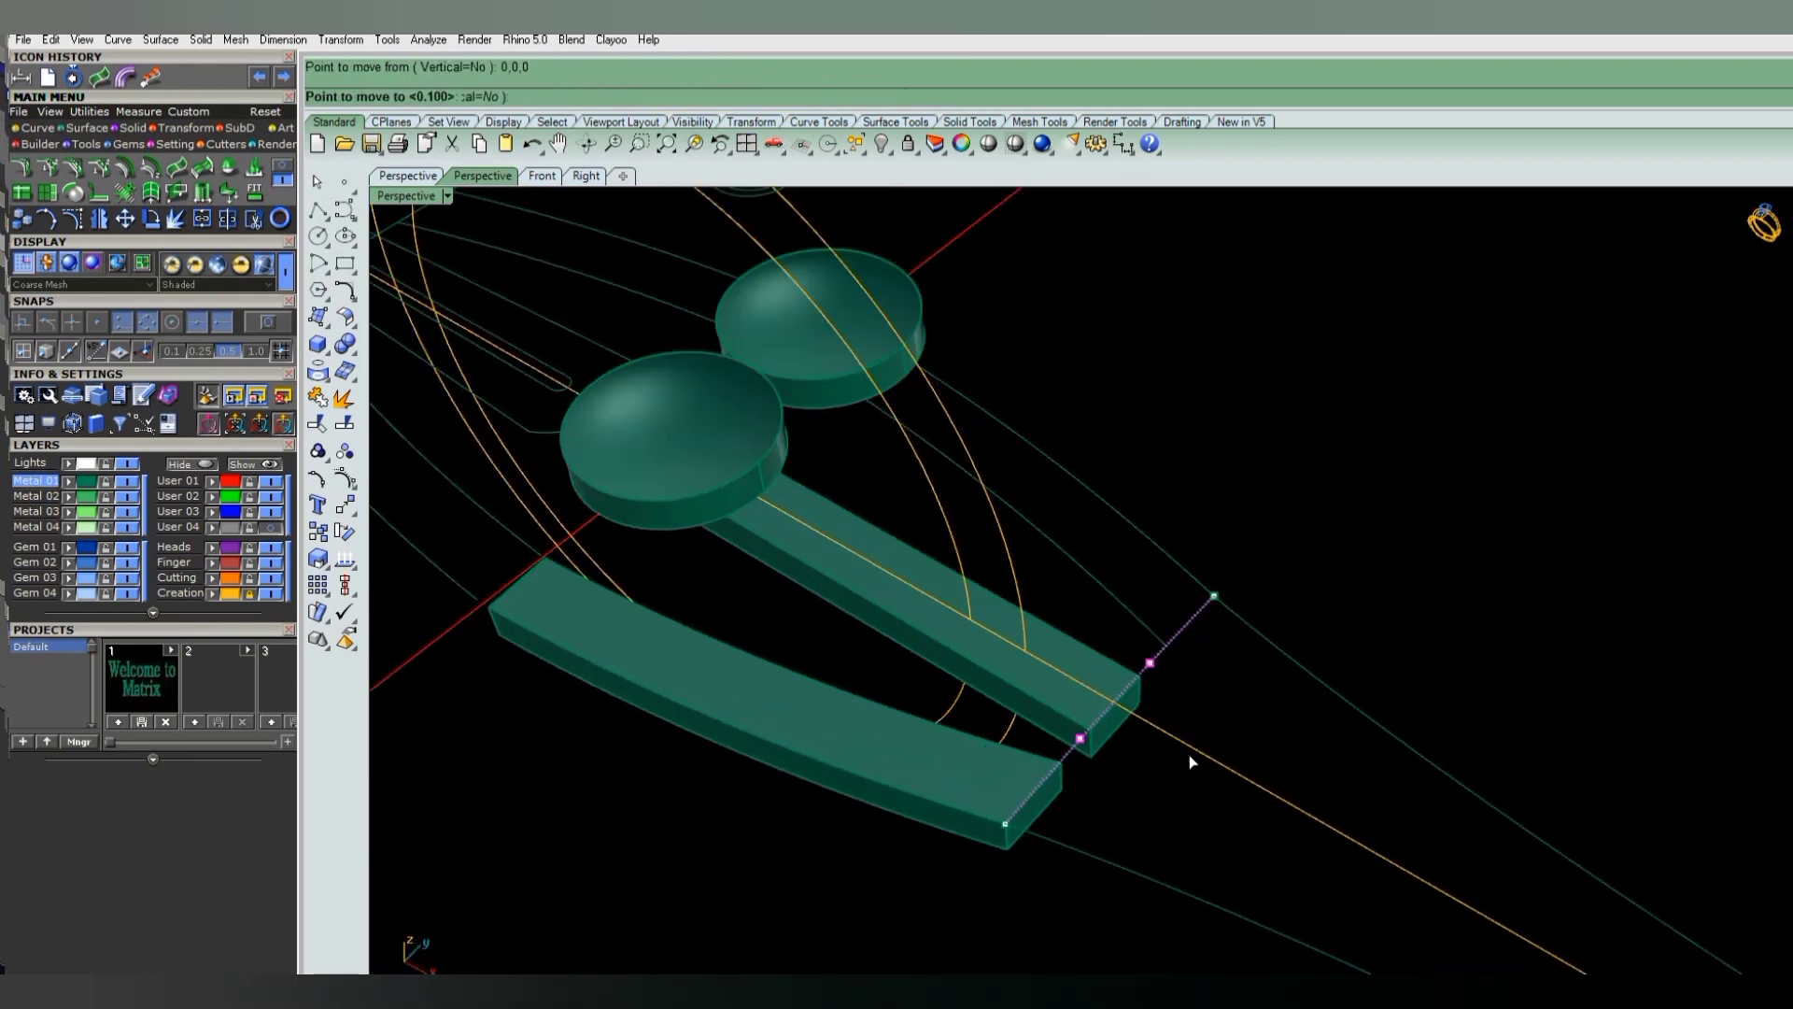
right_drag(1189, 755, 1072, 699)
- Undo the earlier point move and inspect the upper bar's end up close
scroll(1085, 669, up, 3)
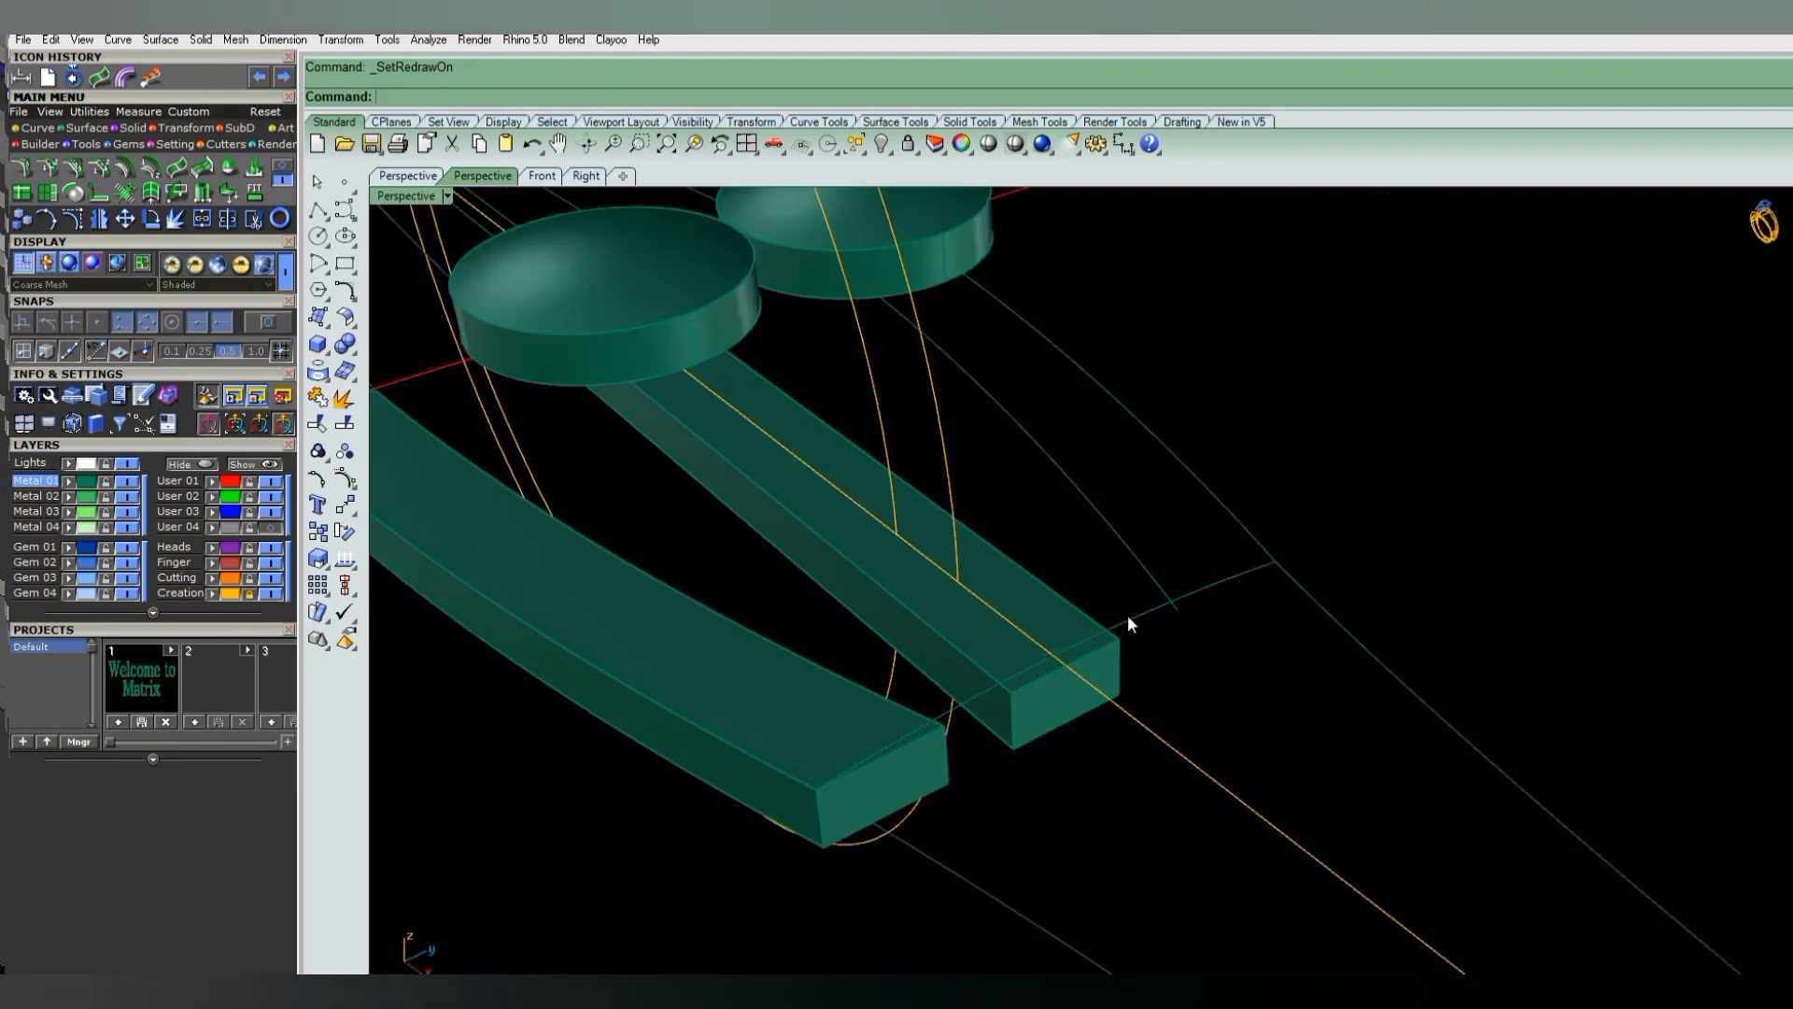
key(ctrl+z)
mouse_move(1120, 735)
right_down()
mouse_move(1269, 697)
mouse_move(1193, 702)
right_up()
key(Escape)
click(1283, 633)
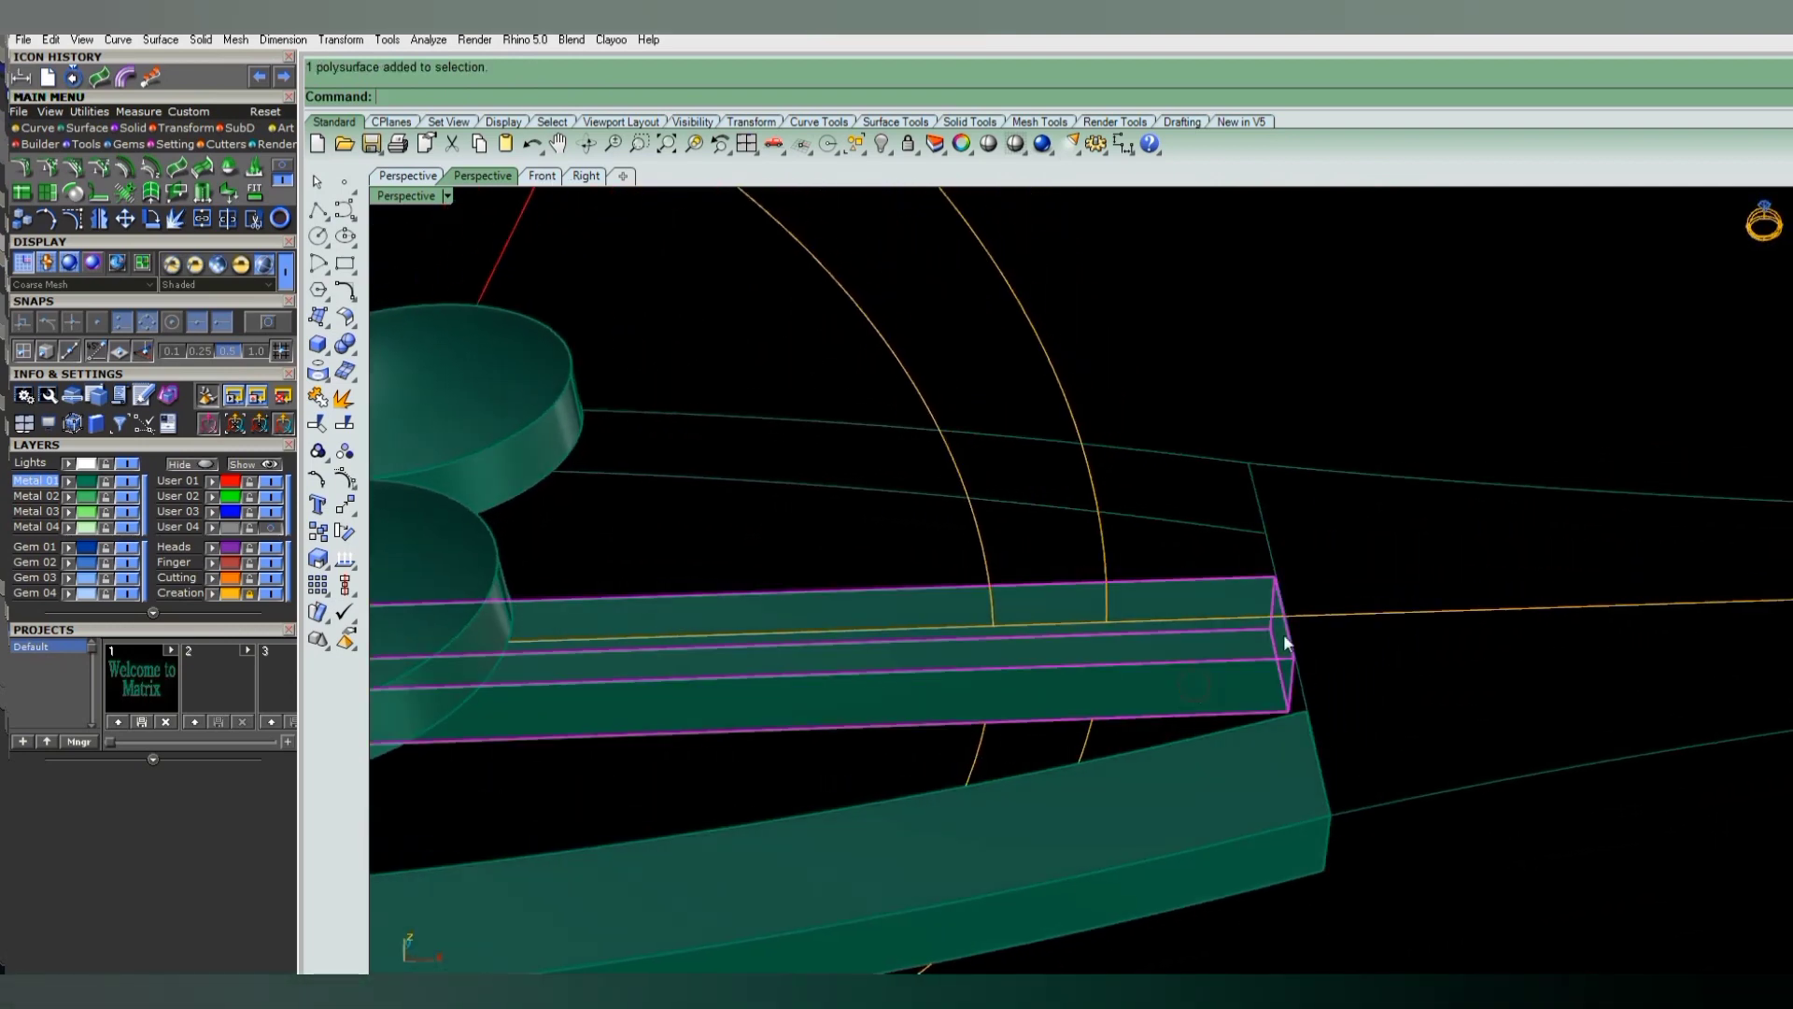
mouse_move(1386, 605)
right_down()
mouse_move(1214, 546)
mouse_move(1354, 579)
mouse_move(1313, 608)
mouse_move(880, 629)
right_up()
key(Escape)
scroll(1314, 608, down, 3)
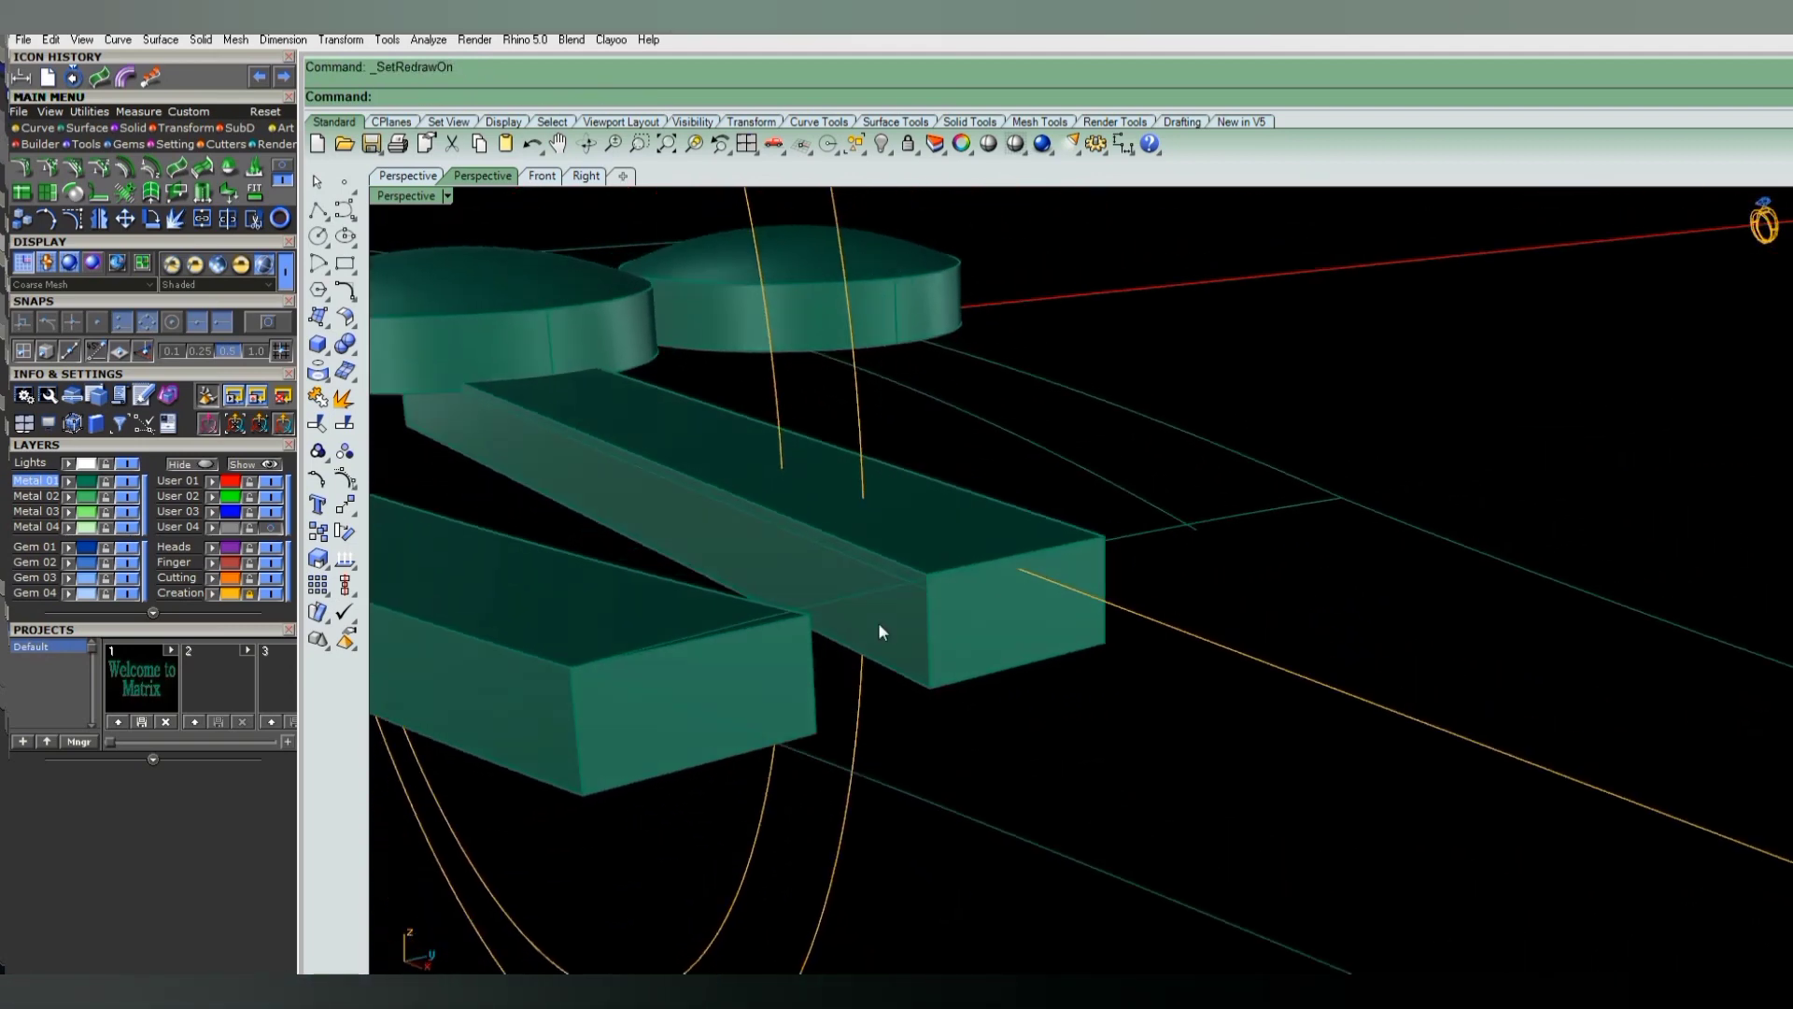
- Move the linking curve's two middle control points onto the upper bar's end corner
click(842, 599)
key(F10)
drag(879, 742, 1174, 499)
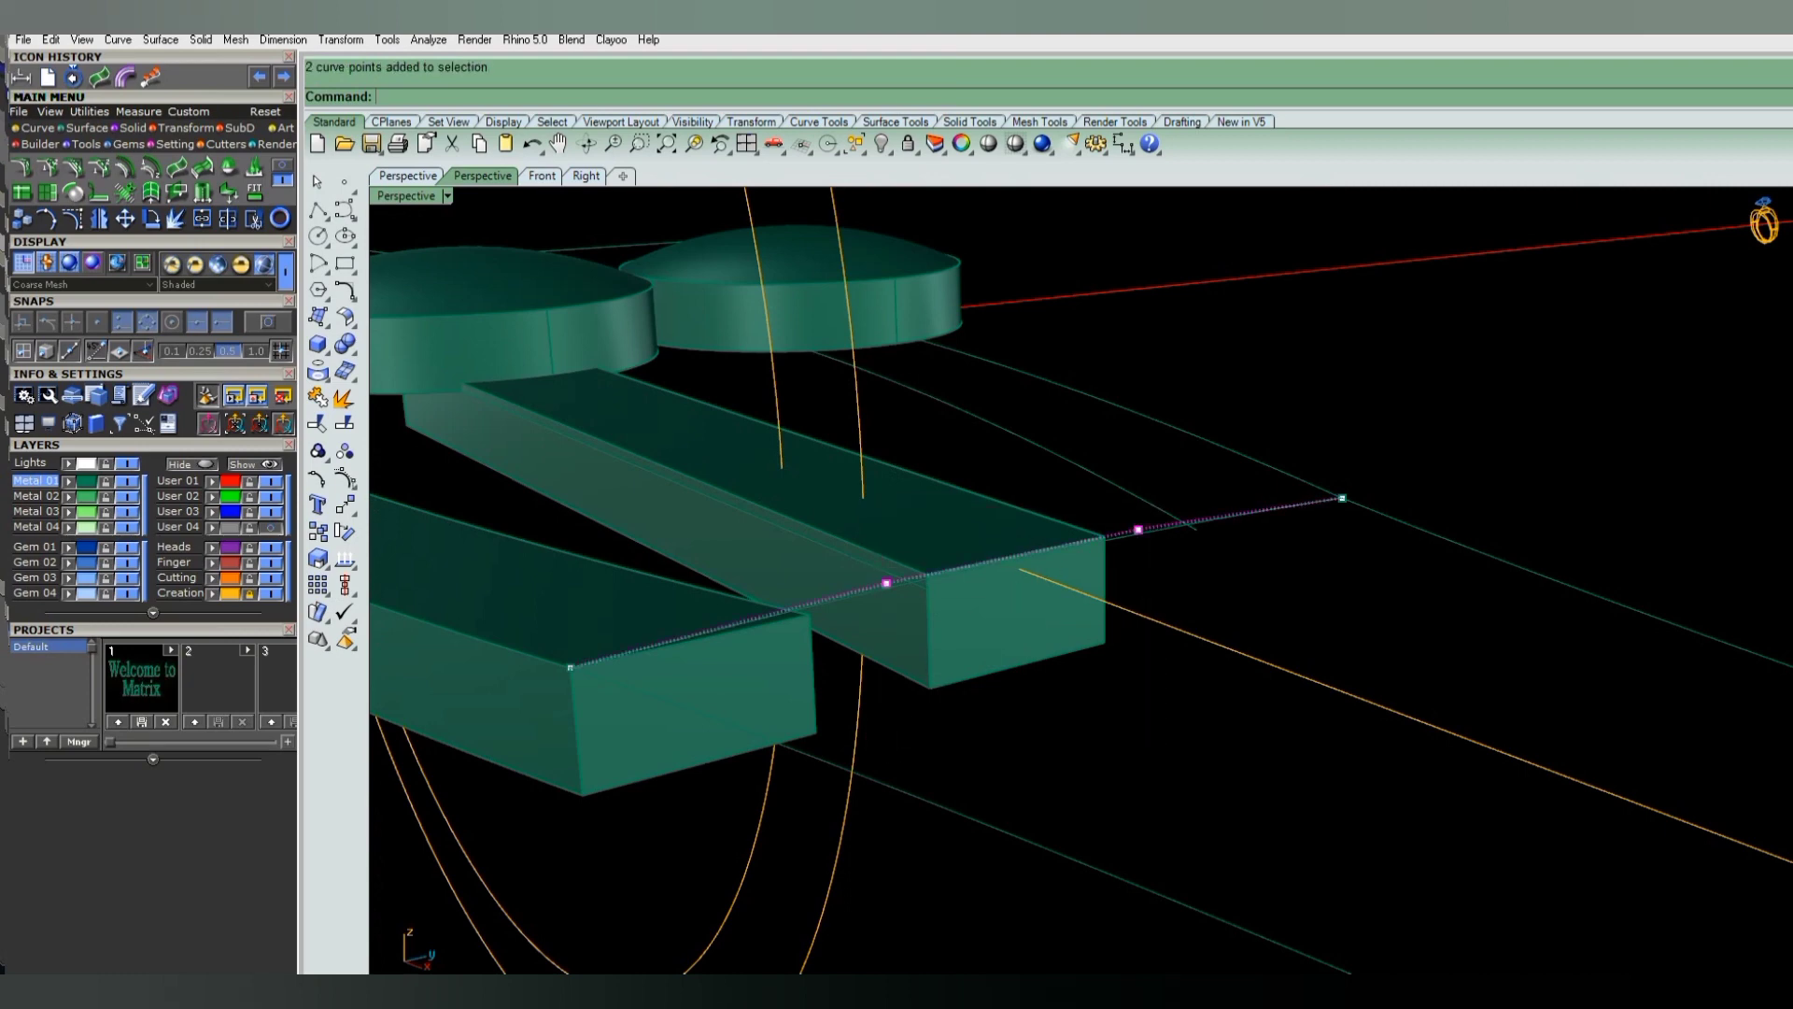
click(988, 631)
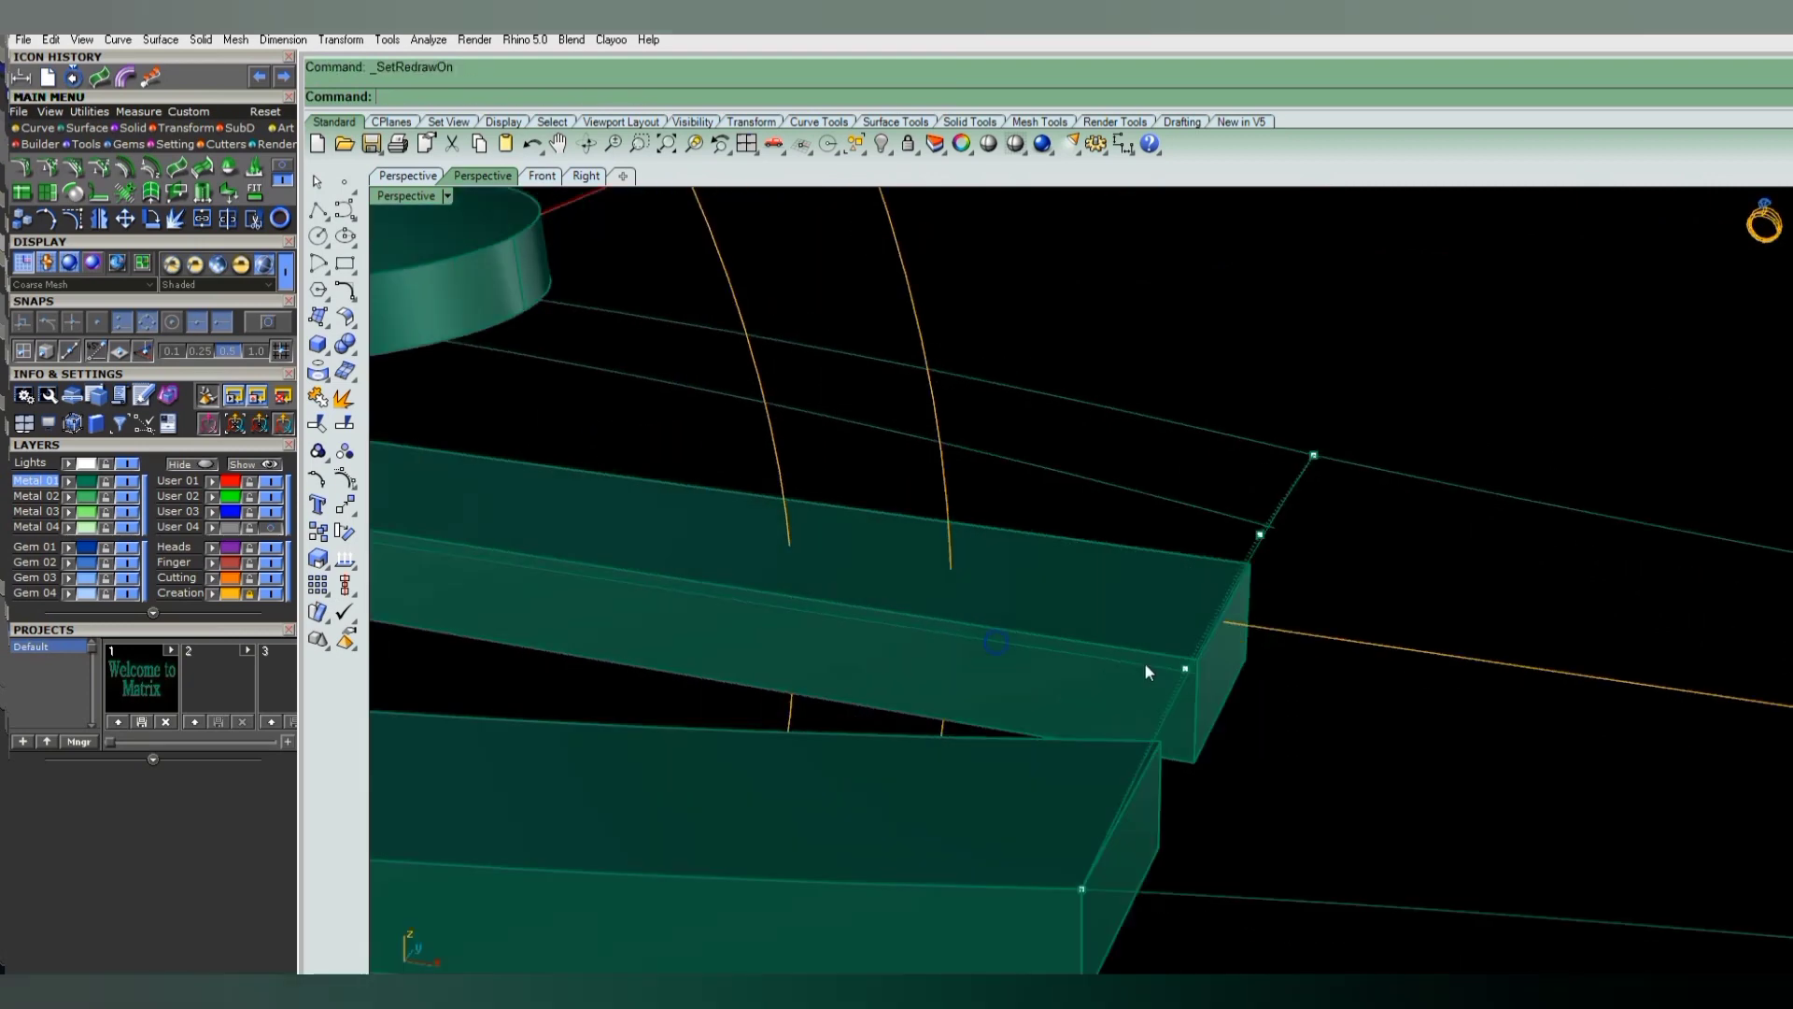
mouse_move(988, 631)
right_down()
mouse_move(1324, 639)
mouse_move(1252, 601)
right_up()
scroll(1253, 597, down, 3)
click(1263, 678)
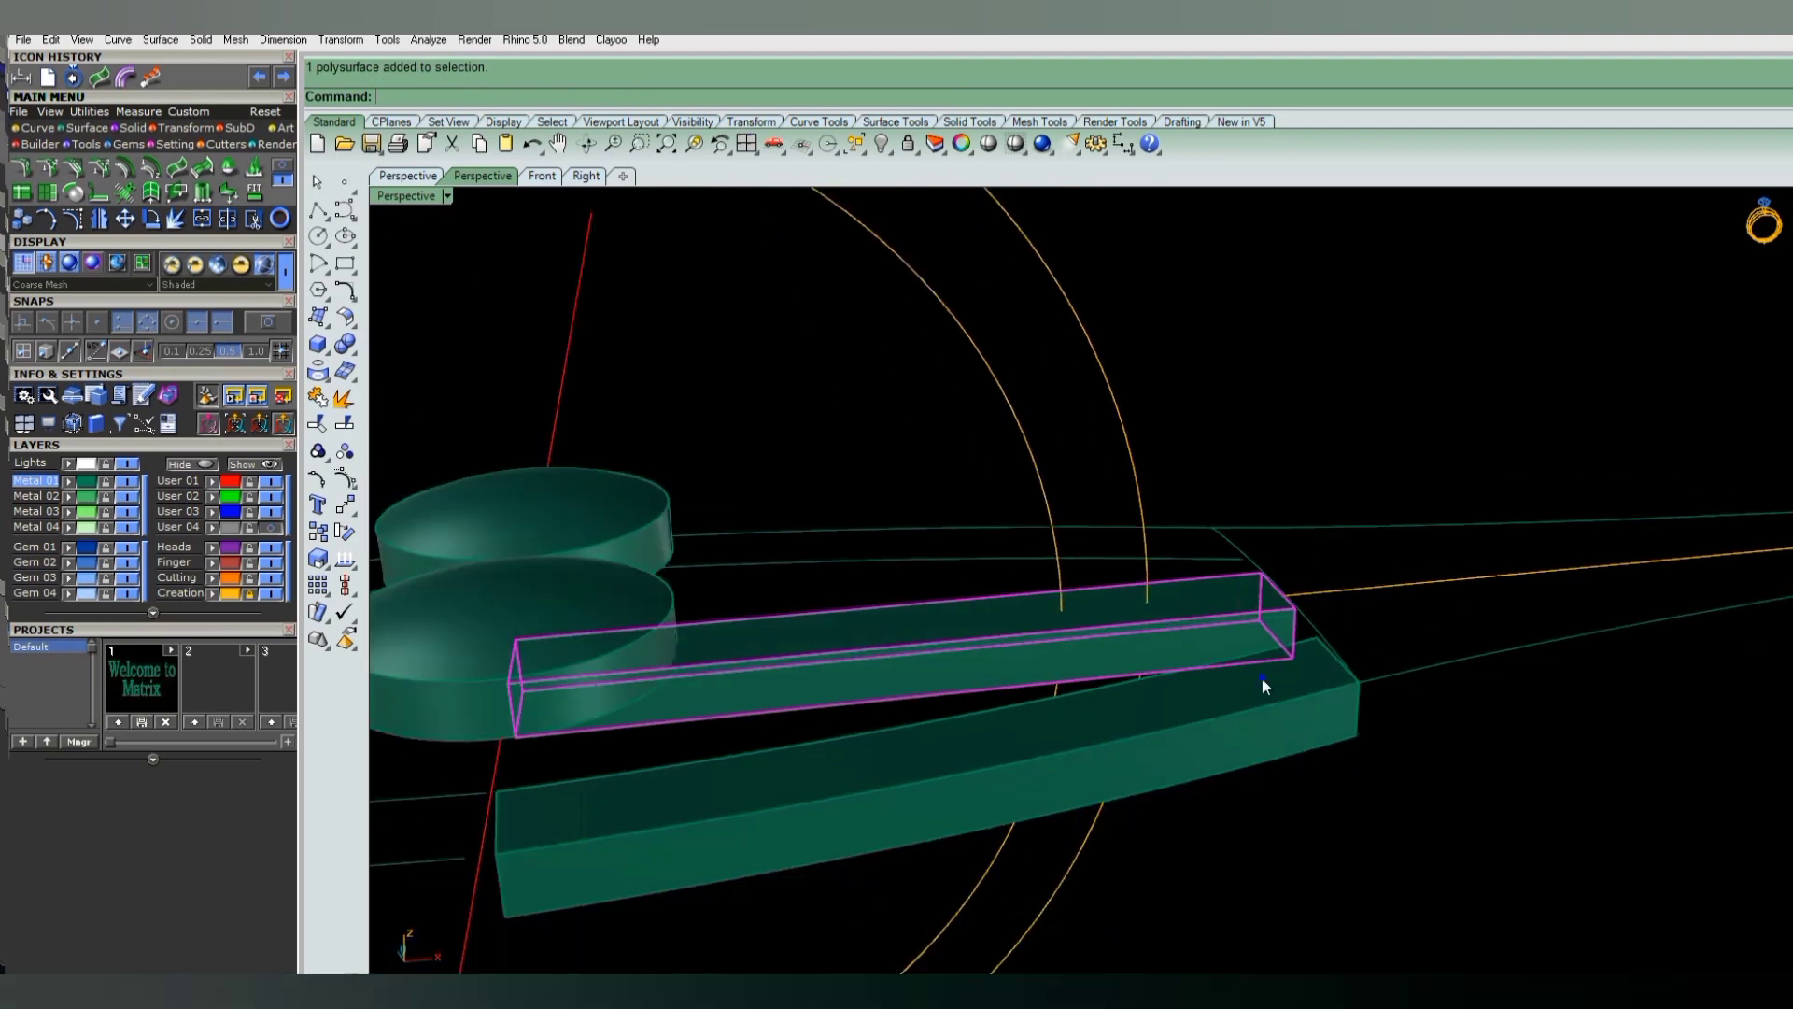
scroll(1274, 668, up, 3)
scroll(1274, 669, down, 3)
scroll(1360, 793, down, 2)
- Replace the far-end circle with a new end cross-section curve and adjust its middle points
scroll(1410, 743, up, 3)
click(1410, 743)
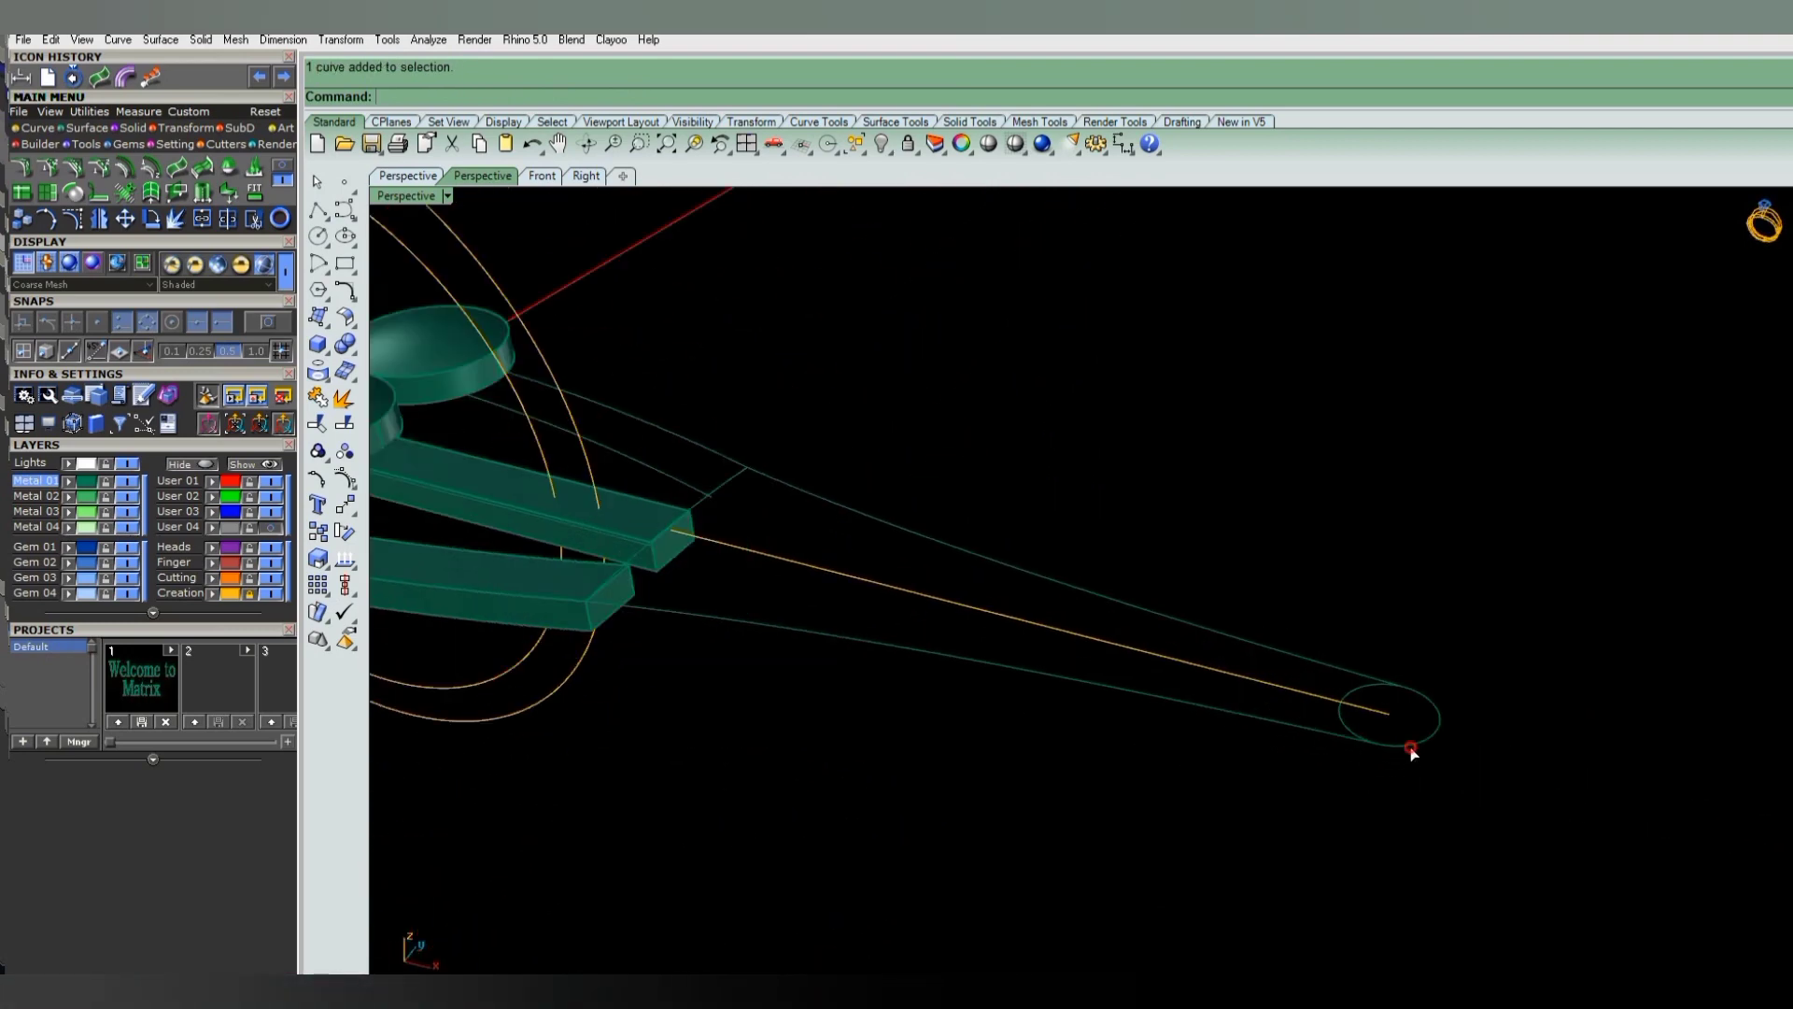
key(Delete)
click(1376, 744)
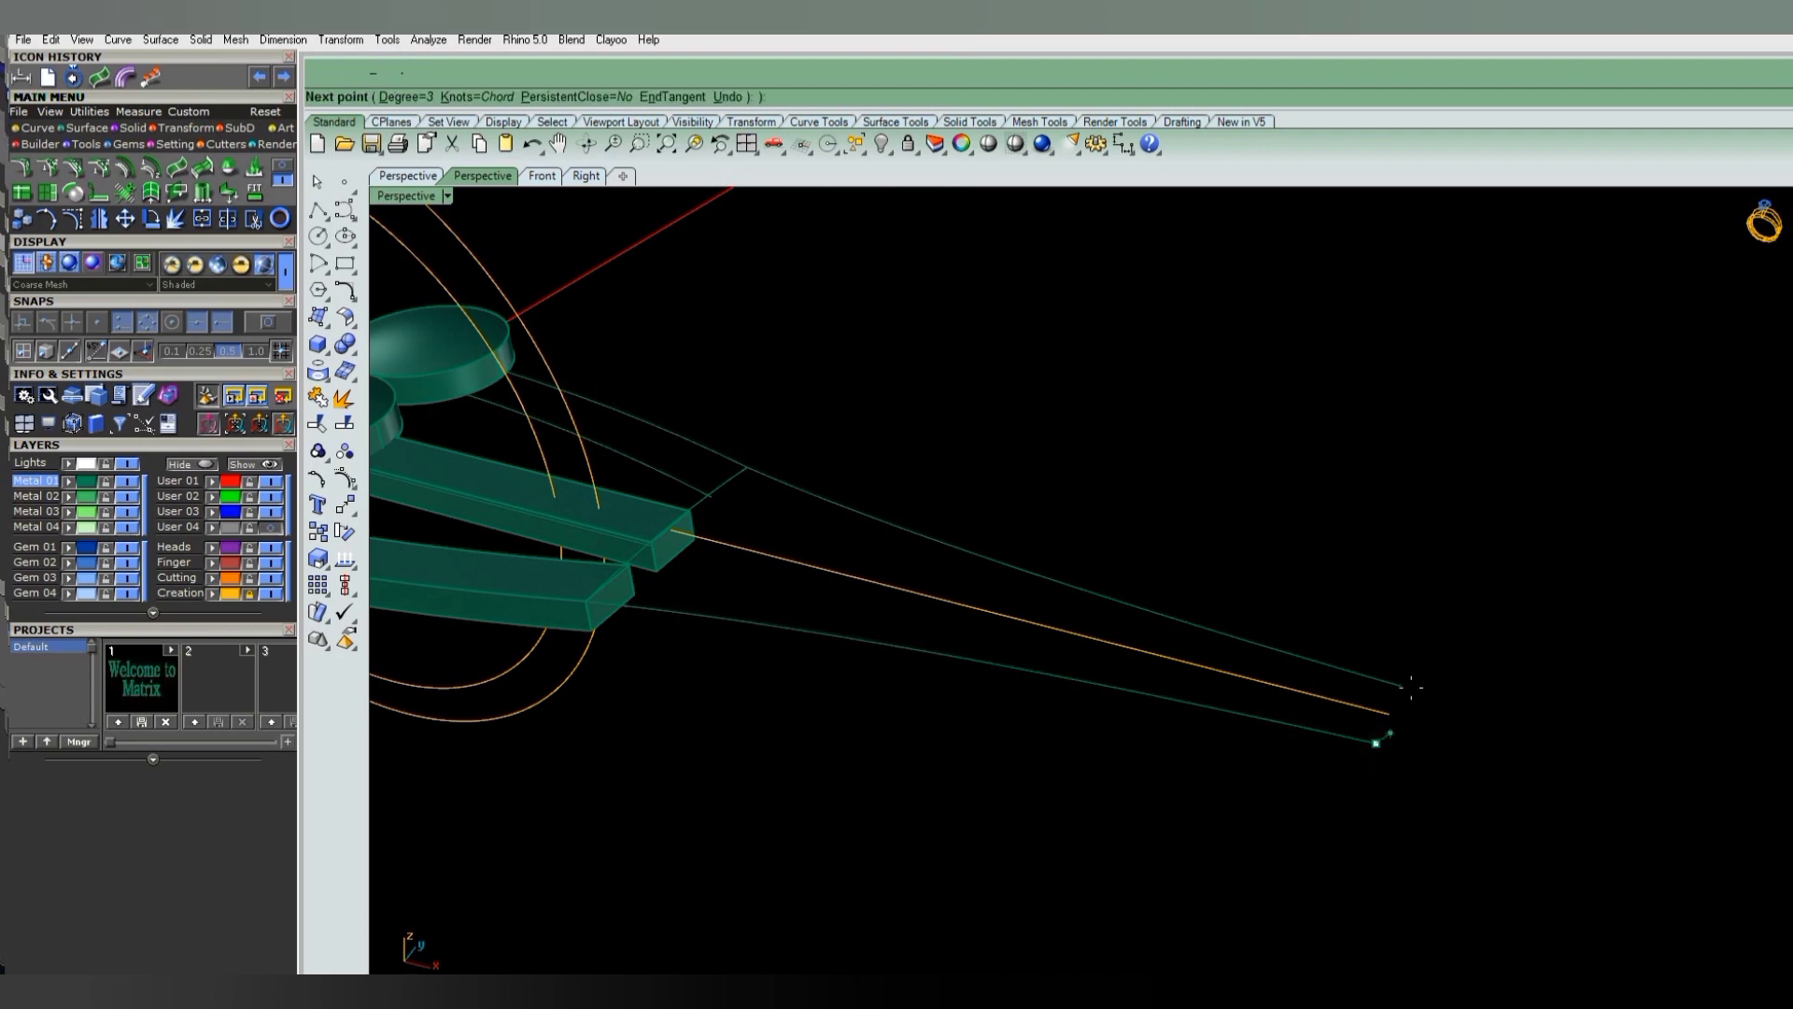
click(1404, 686)
key(Return)
click(1385, 735)
key(F10)
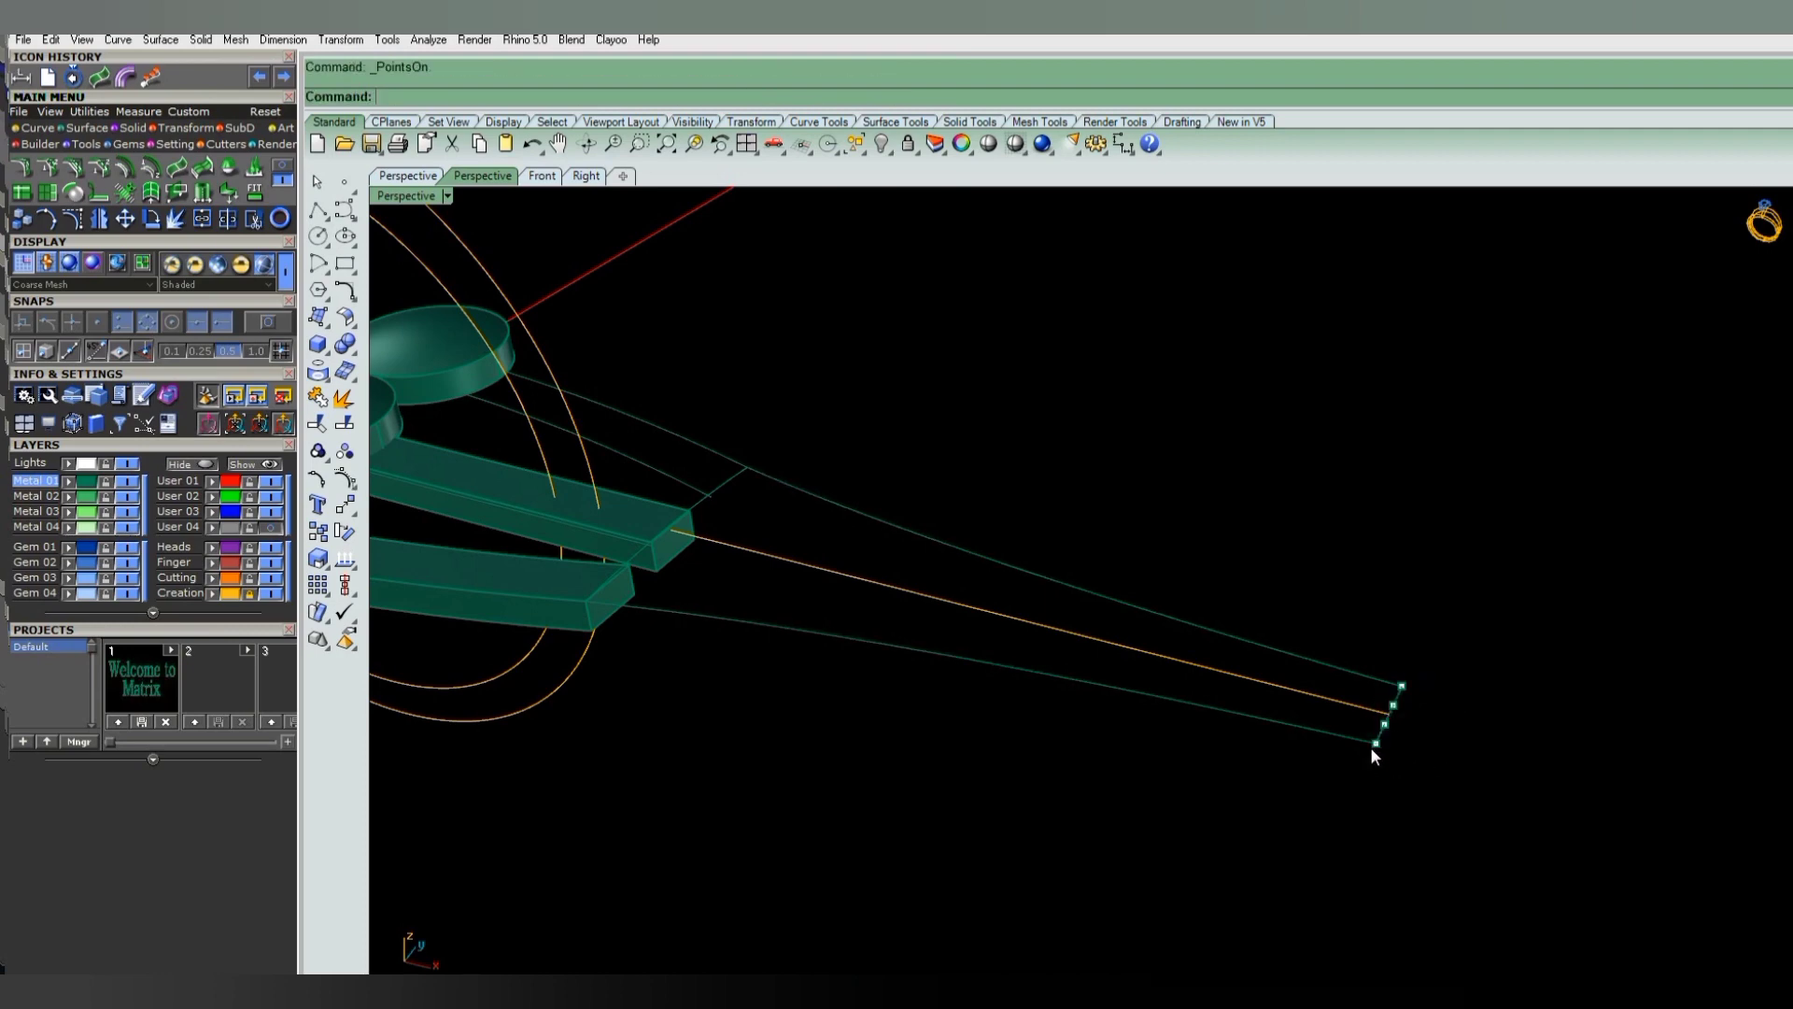
scroll(1370, 747, up, 3)
drag(1345, 725, 1432, 687)
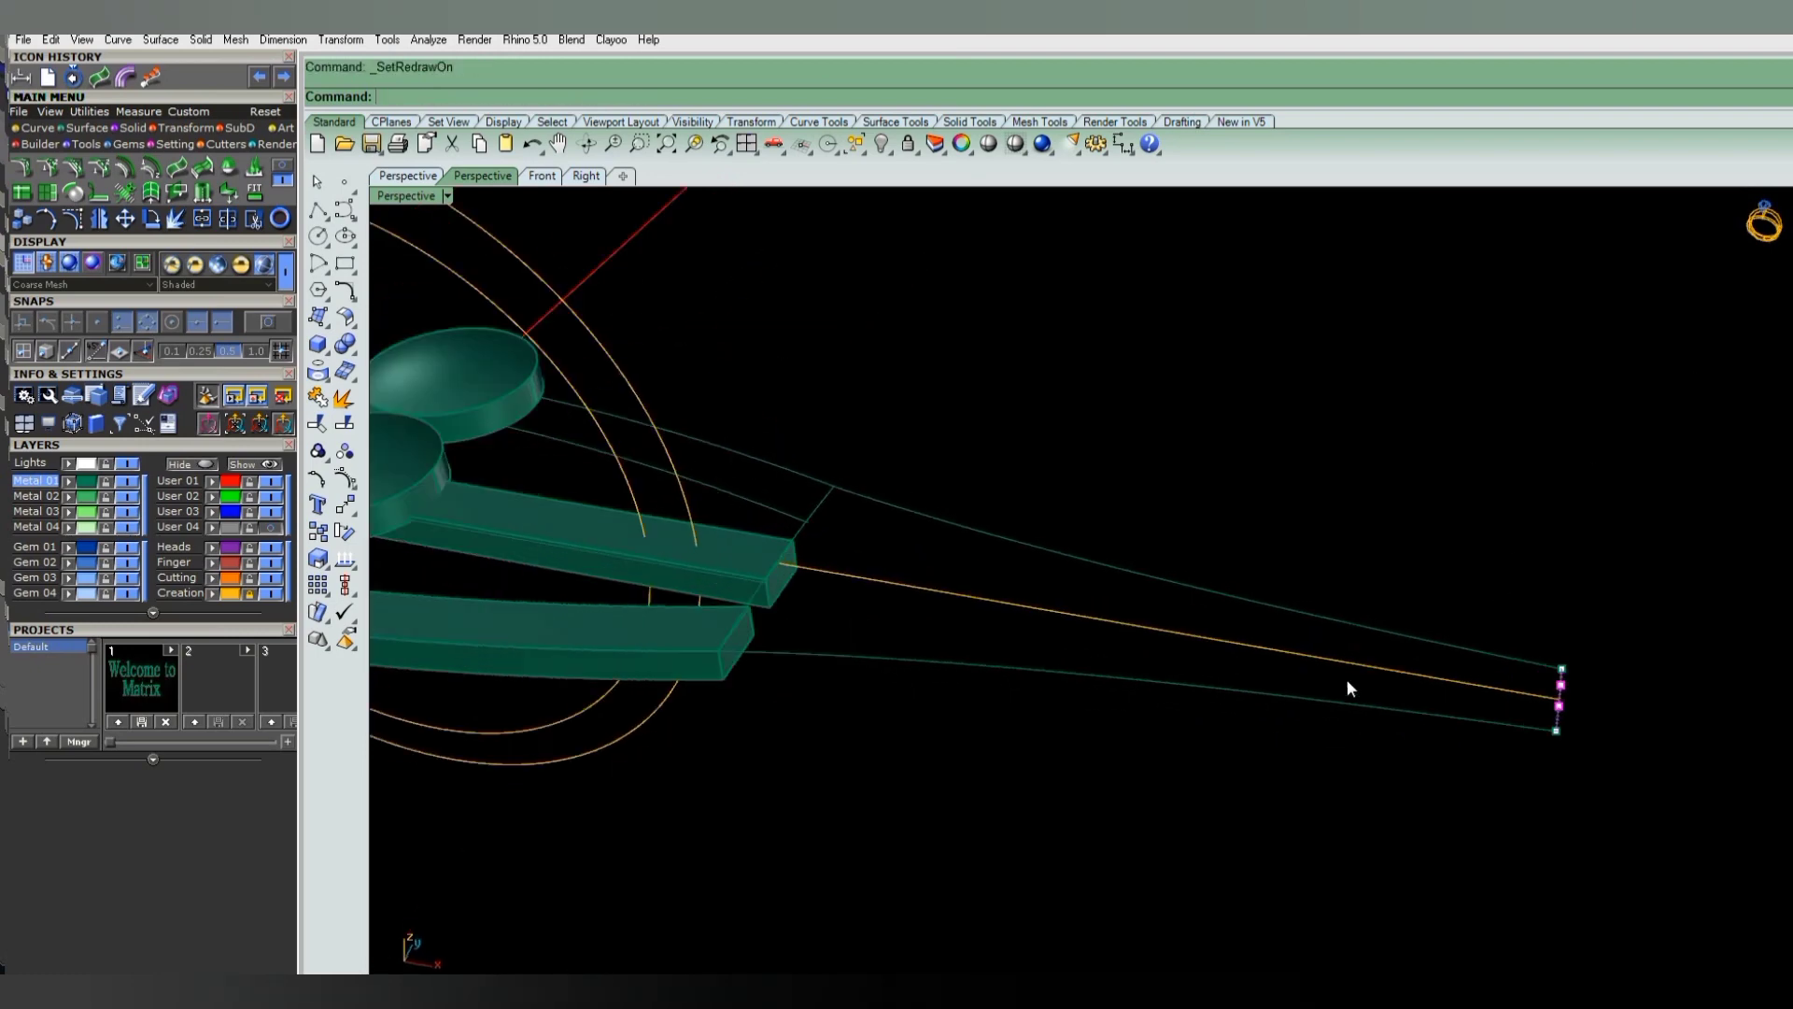
scroll(1388, 691, down, 3)
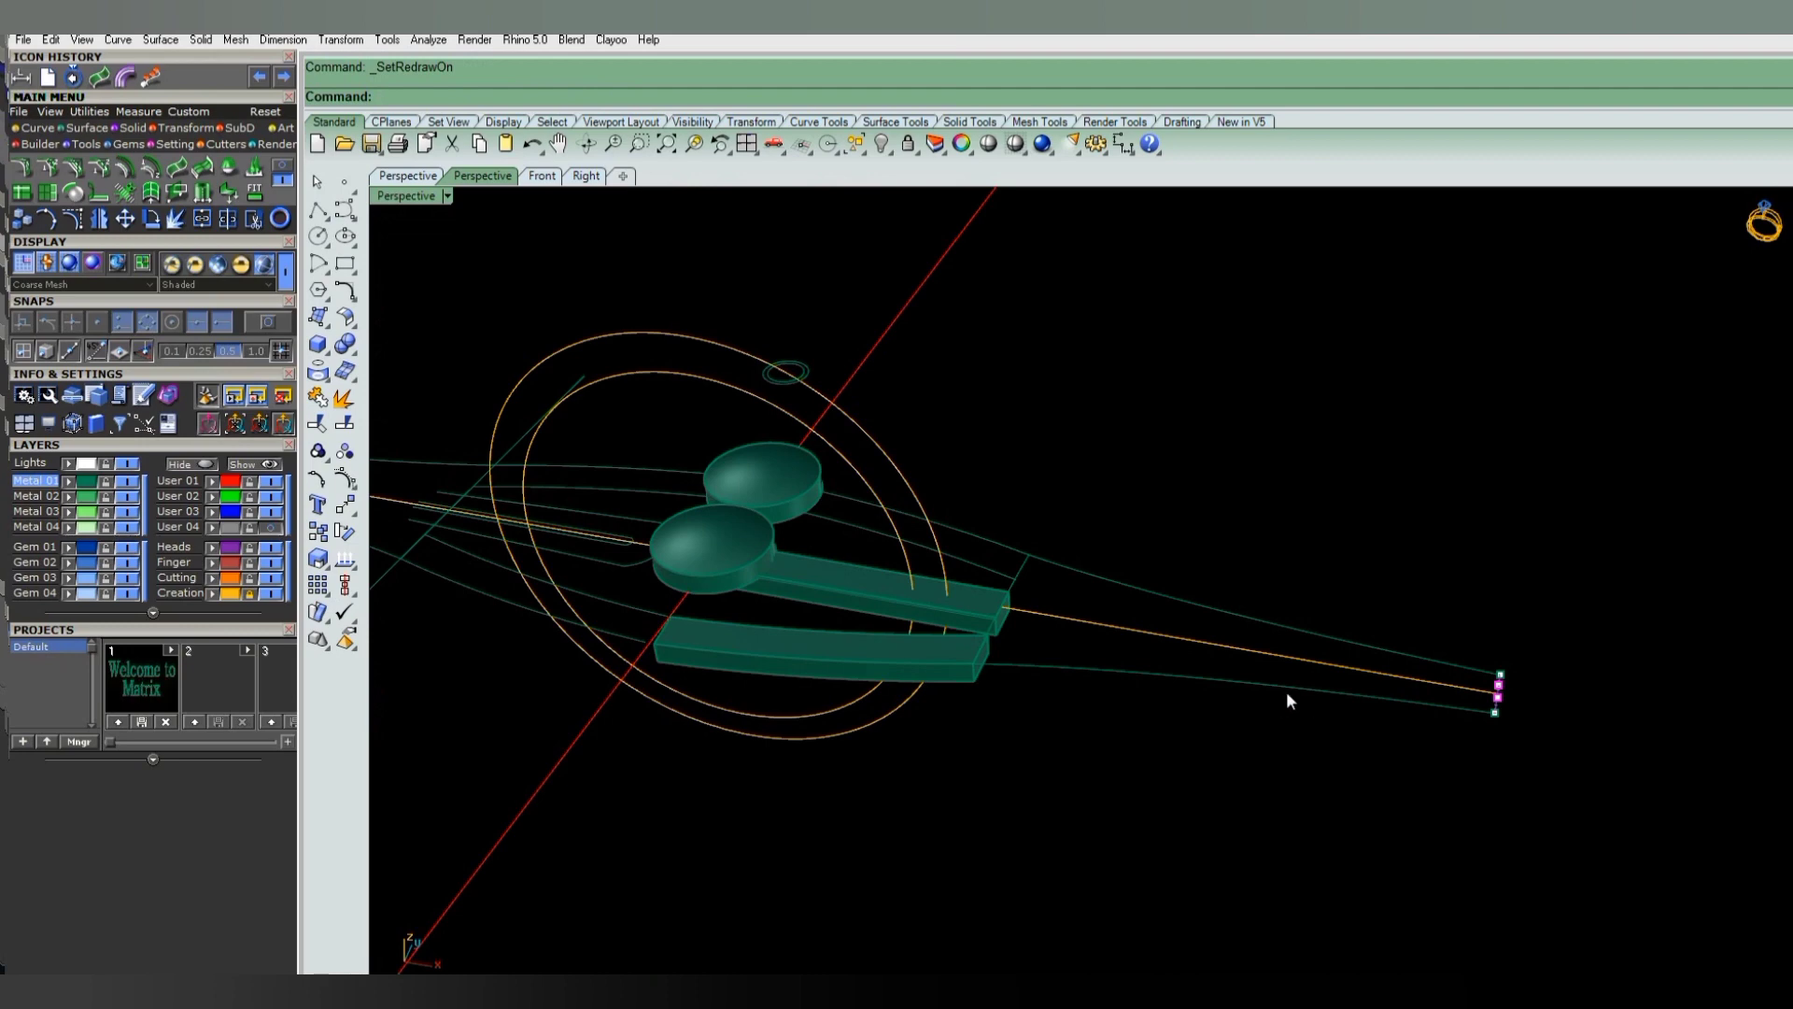
key(F11)
- Sweep2 along the lower and upper side curves using the end cross-section curve
text(sweep2)
key(Return)
click(1185, 680)
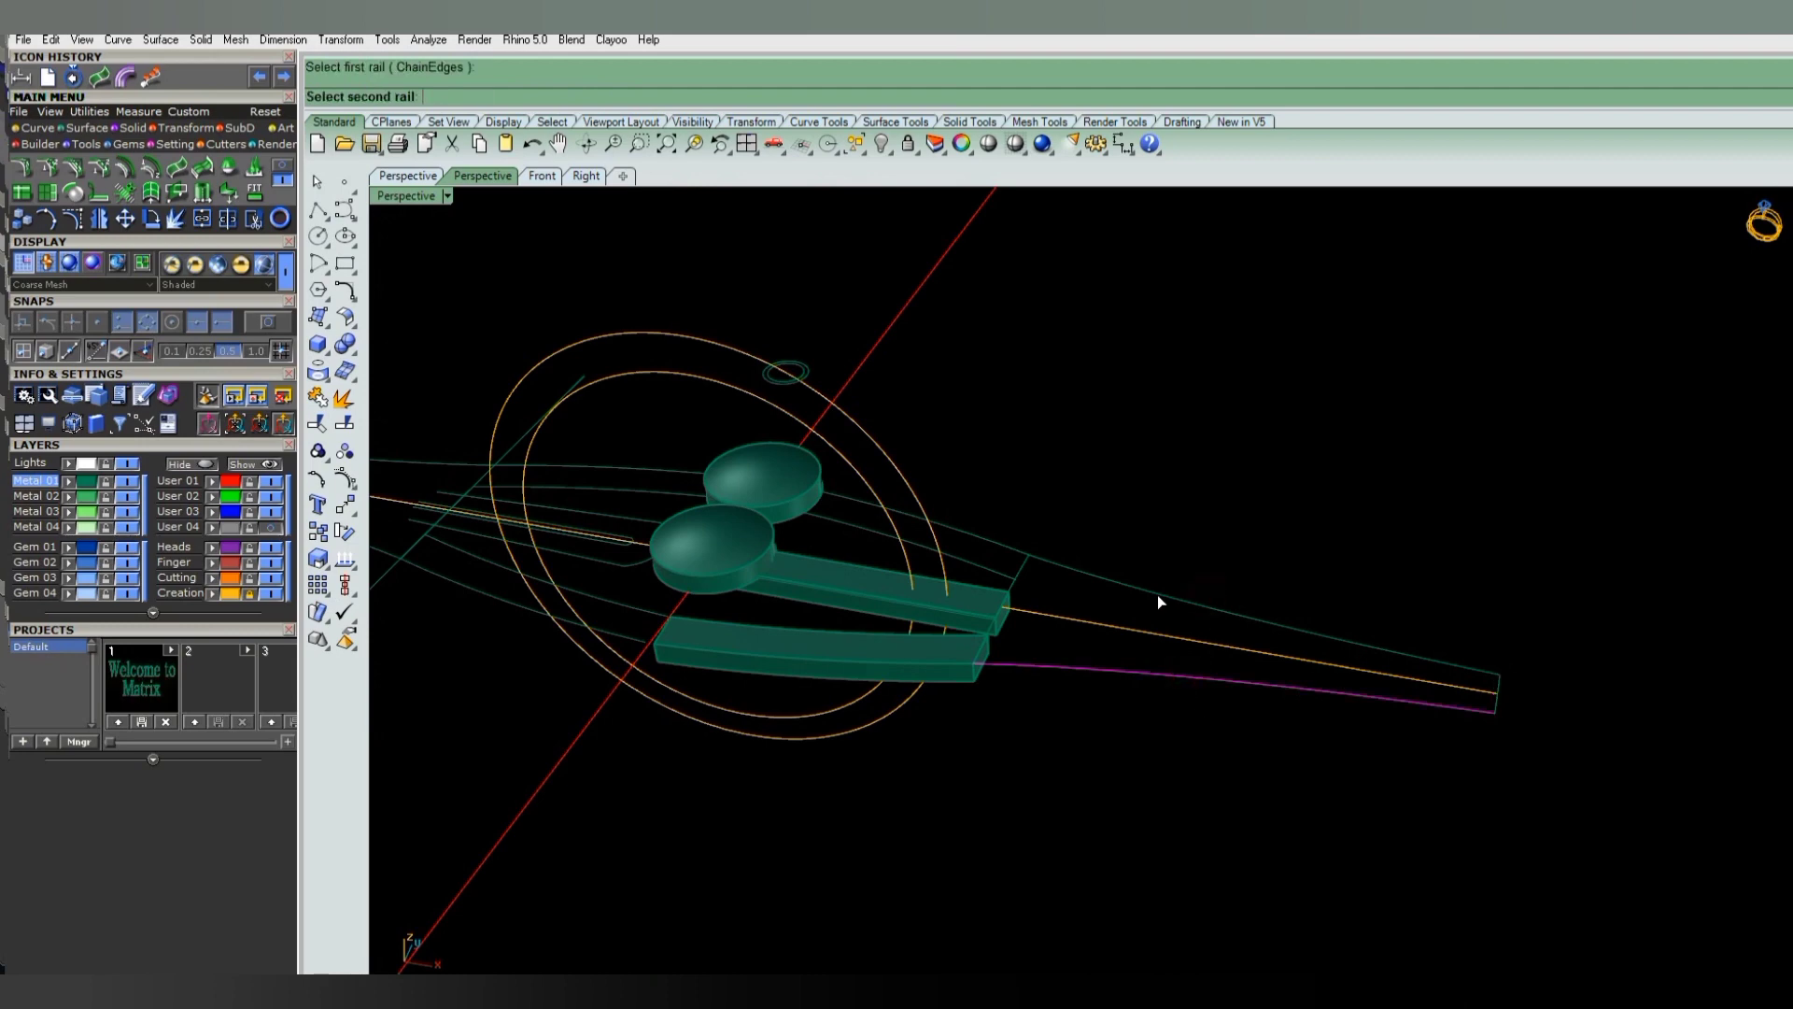
scroll(1157, 601, up, 3)
click(1023, 575)
scroll(1023, 576, down, 3)
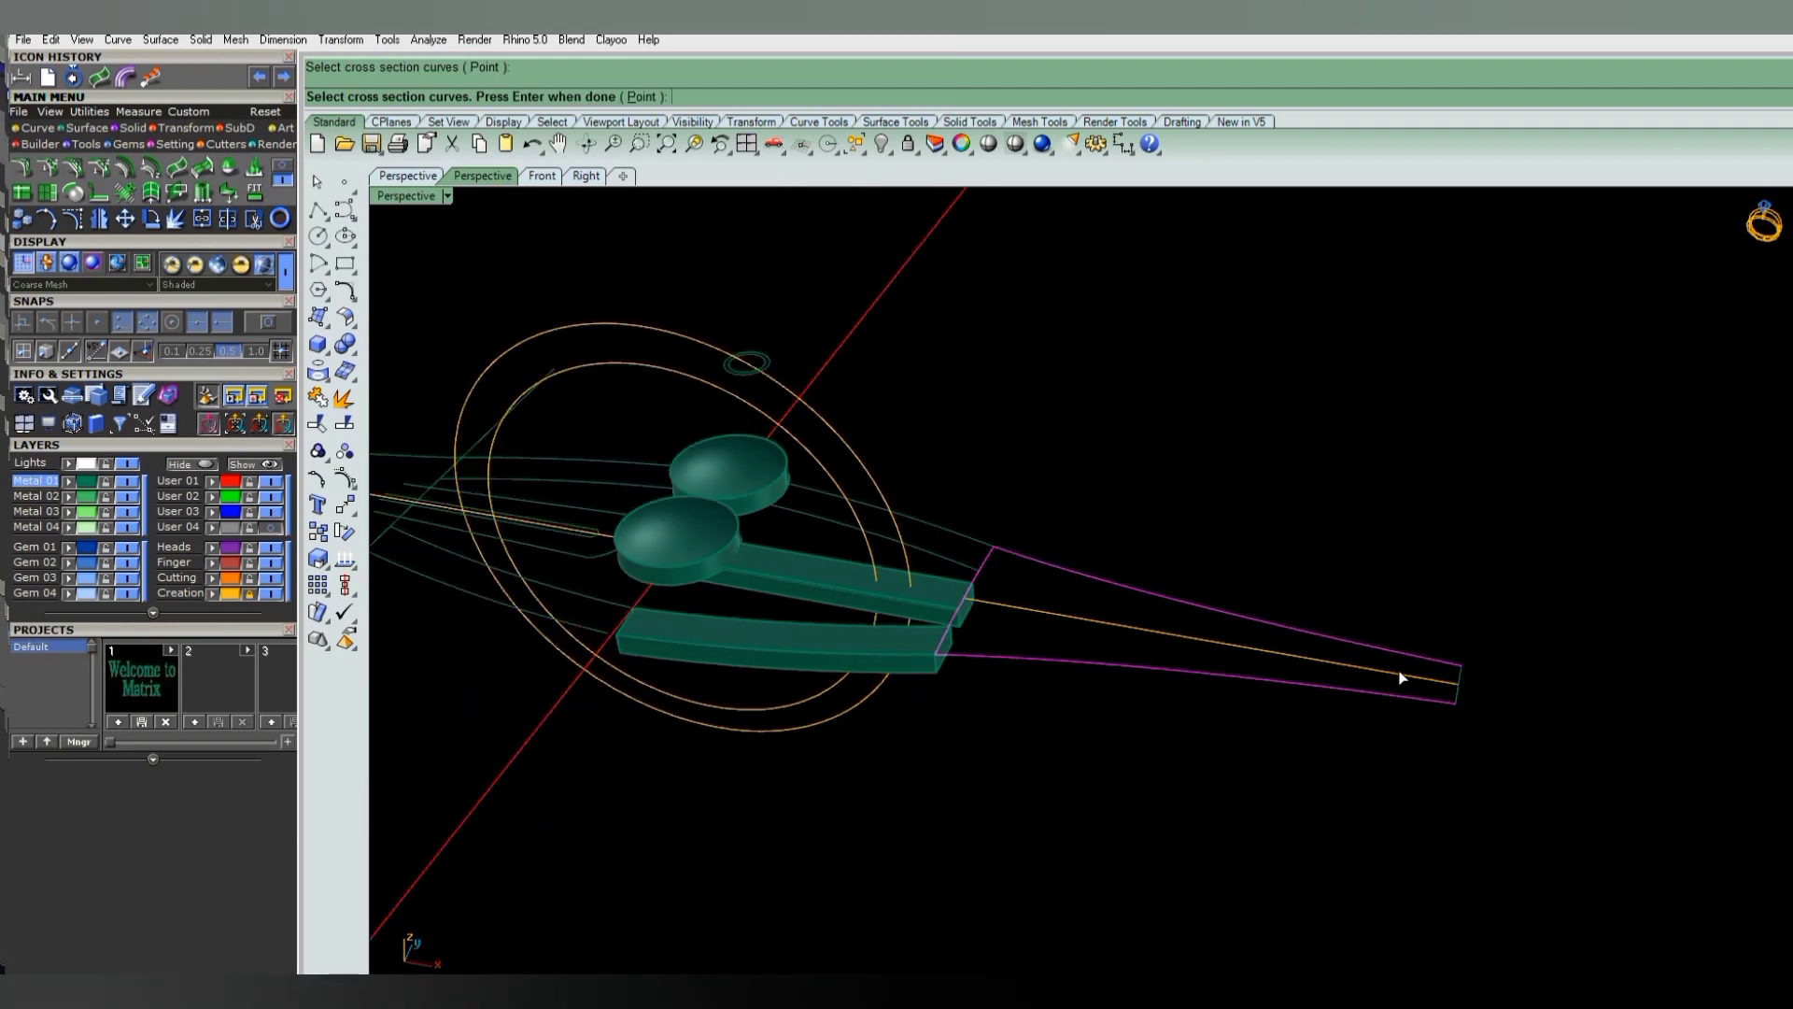
click(1460, 699)
key(Return)
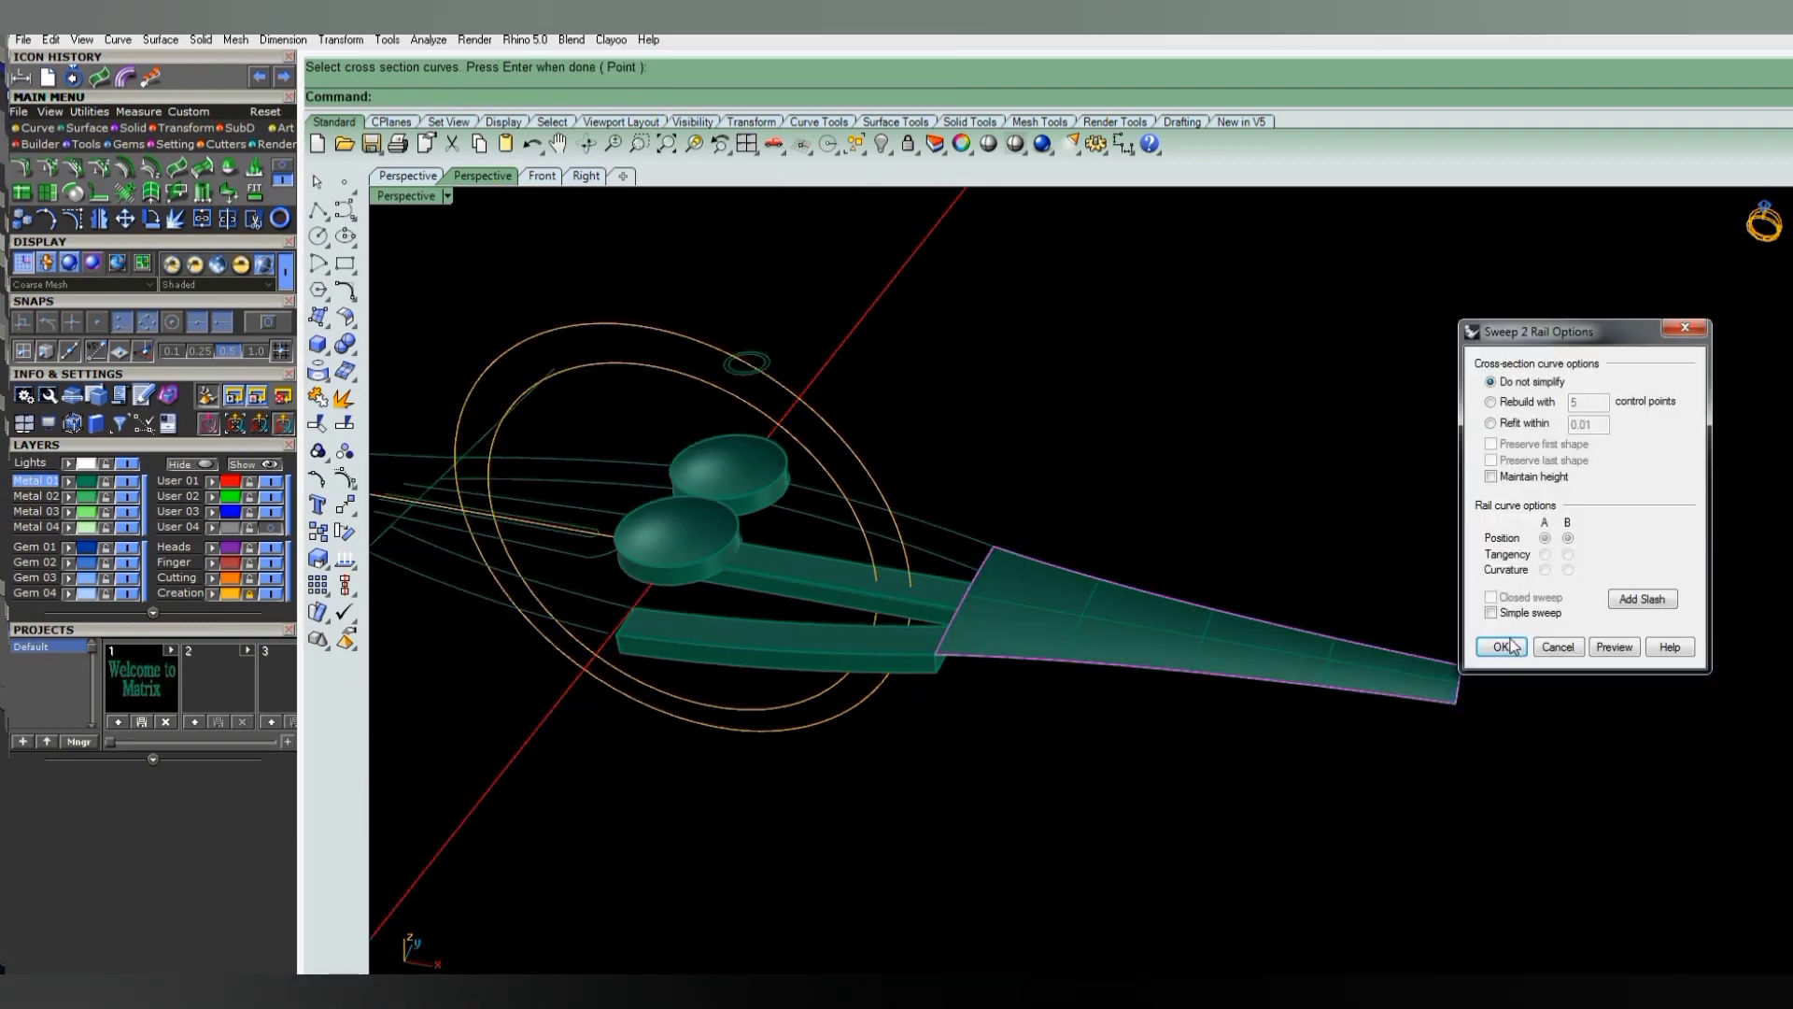
click(1512, 647)
right_drag(1145, 687, 1156, 648)
click(1079, 630)
- Extrude the swept surface into a solid and delete the original surface
text(e)
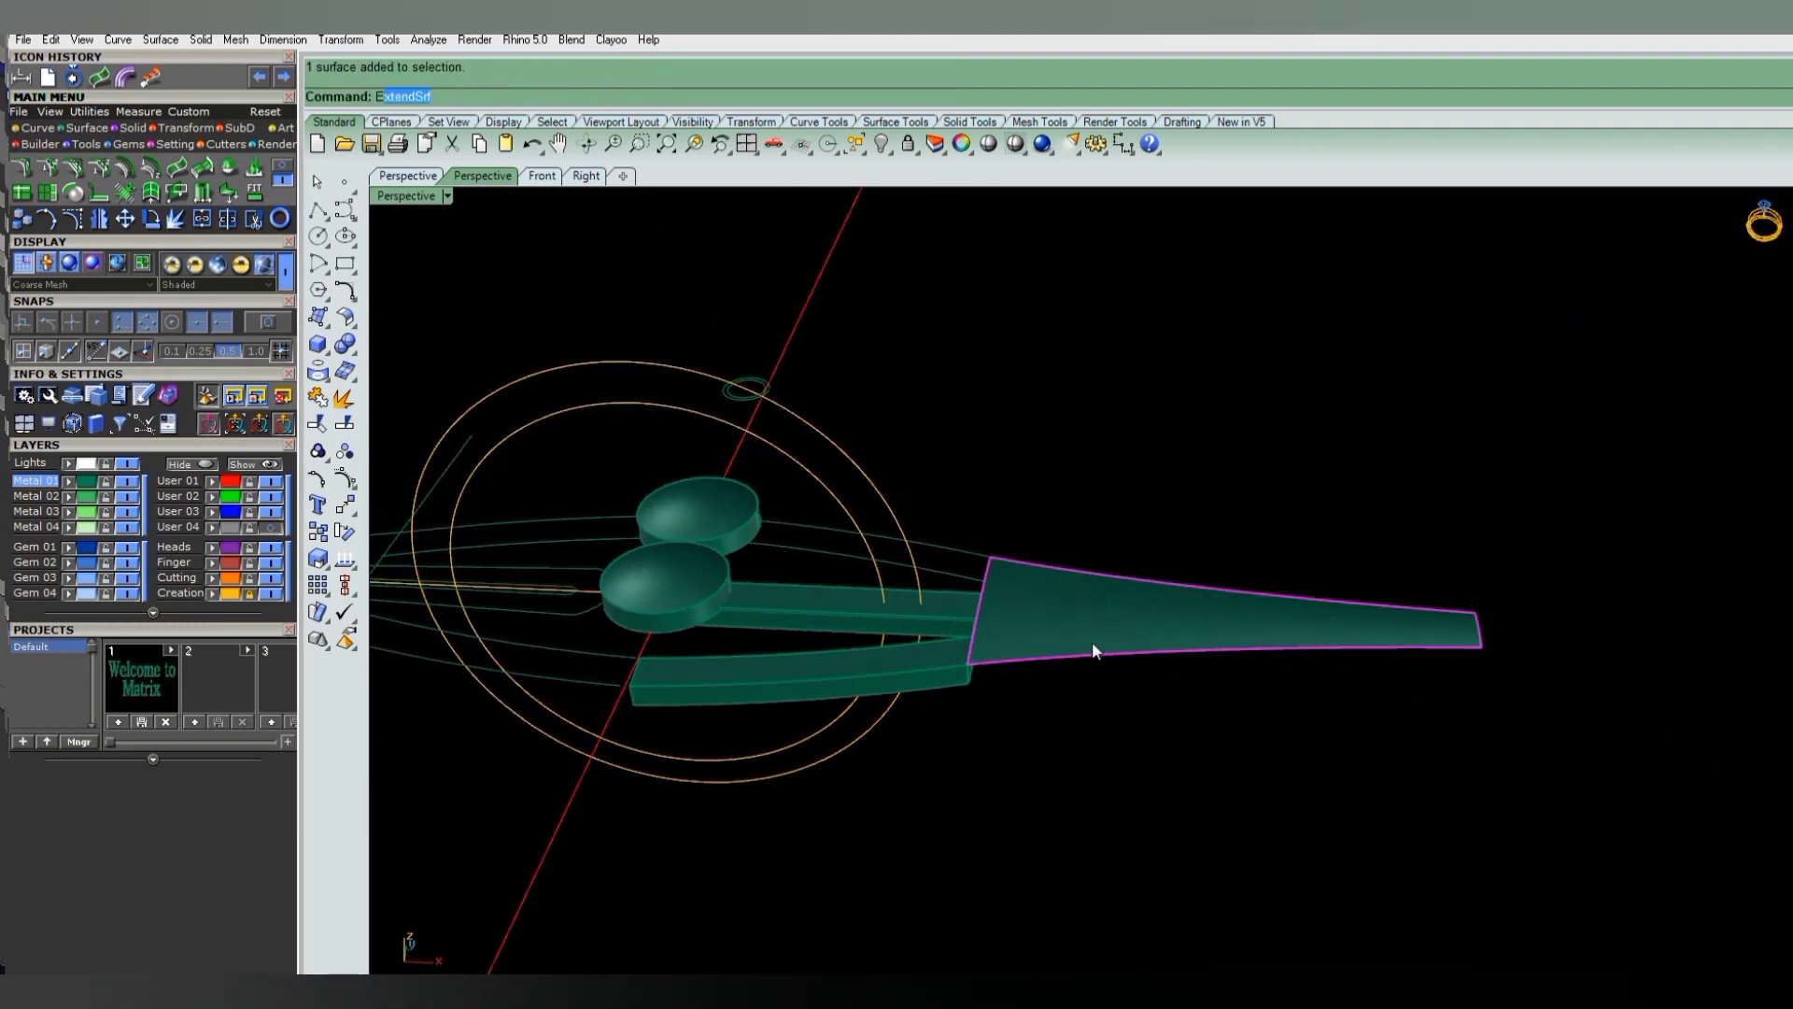
text(xtrudesrf)
key(Return)
text(-7)
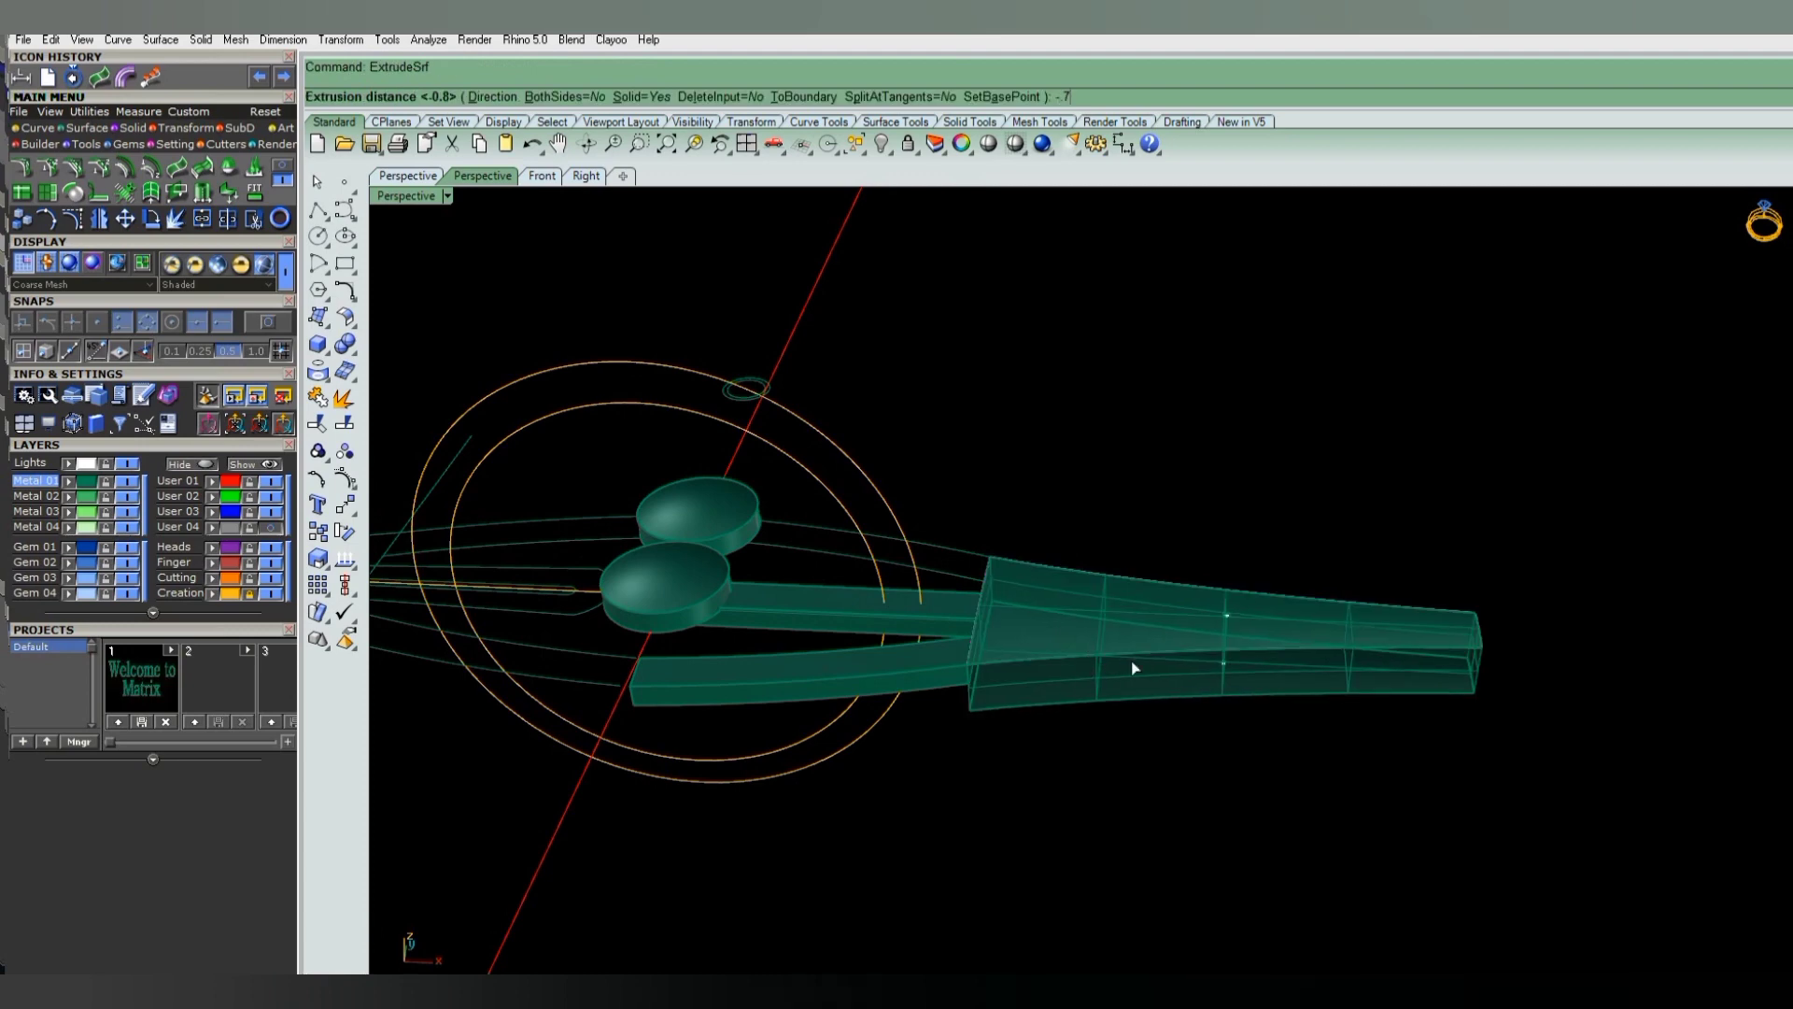
key(Return)
key(Delete)
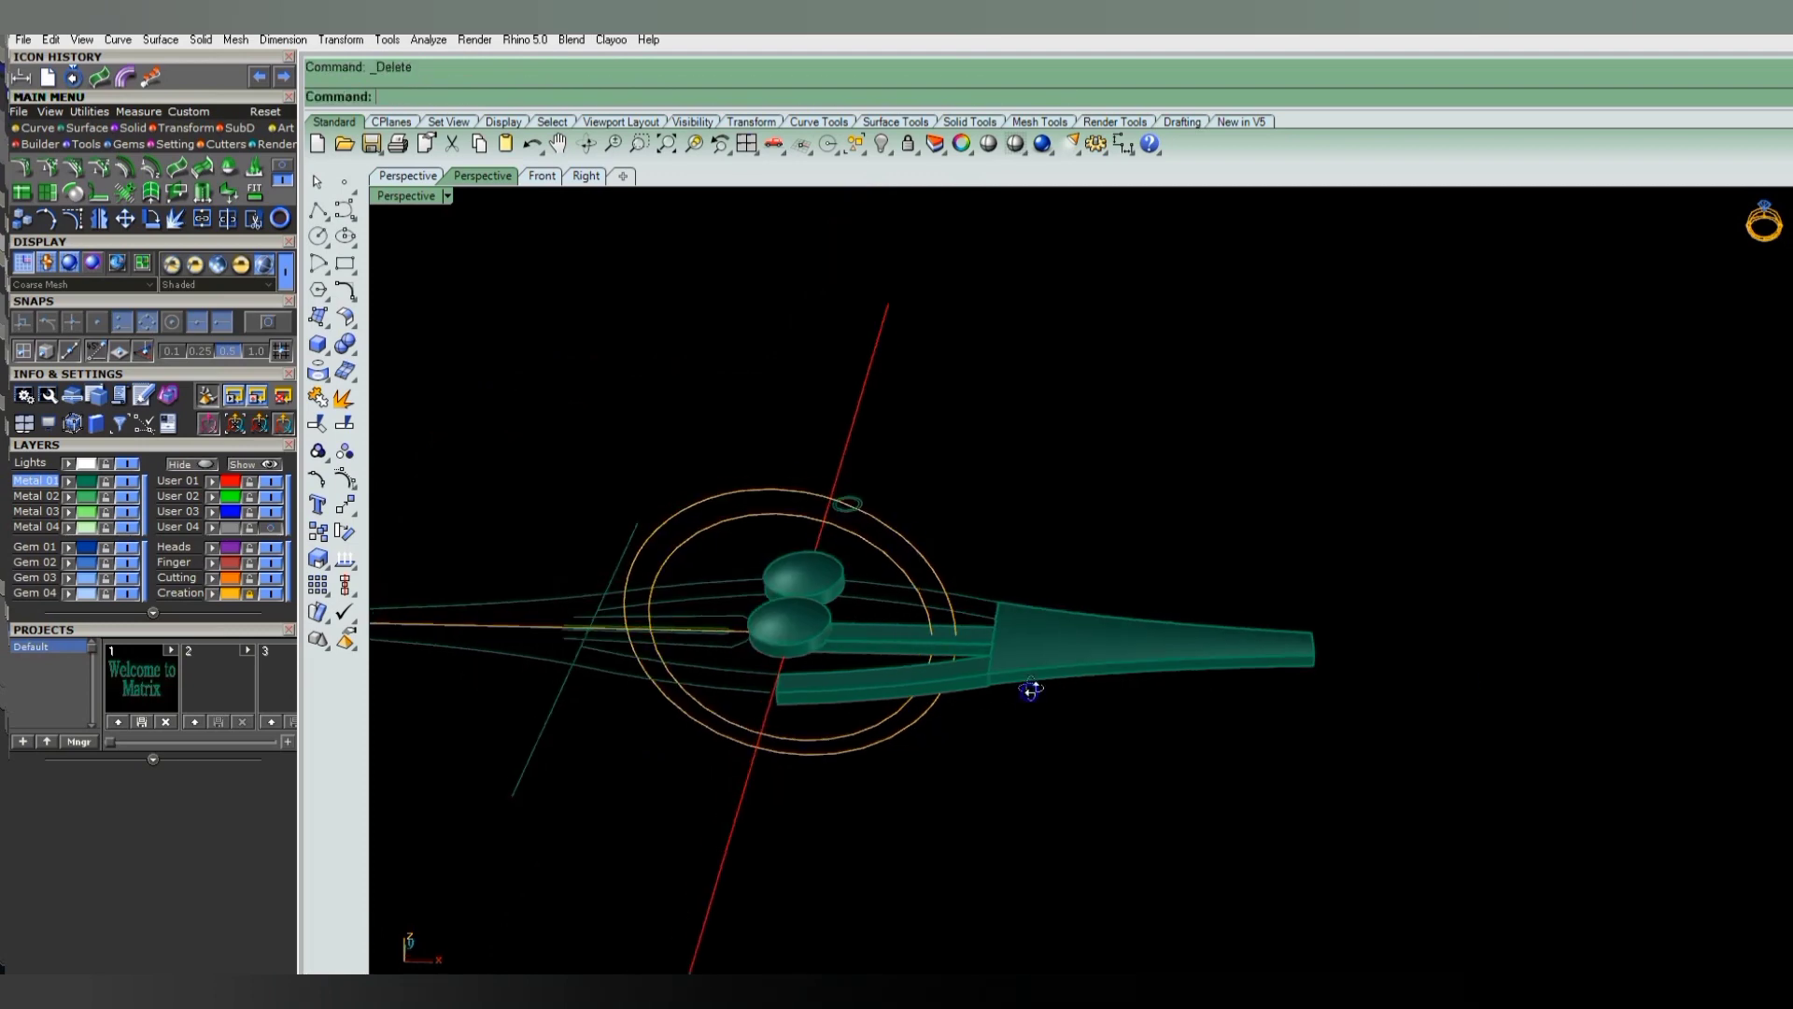
scroll(982, 684, up, 5)
scroll(962, 665, up, 3)
- Scale1D the tapered solid in Top view from its tip so its wide end reaches the bars
click(1038, 658)
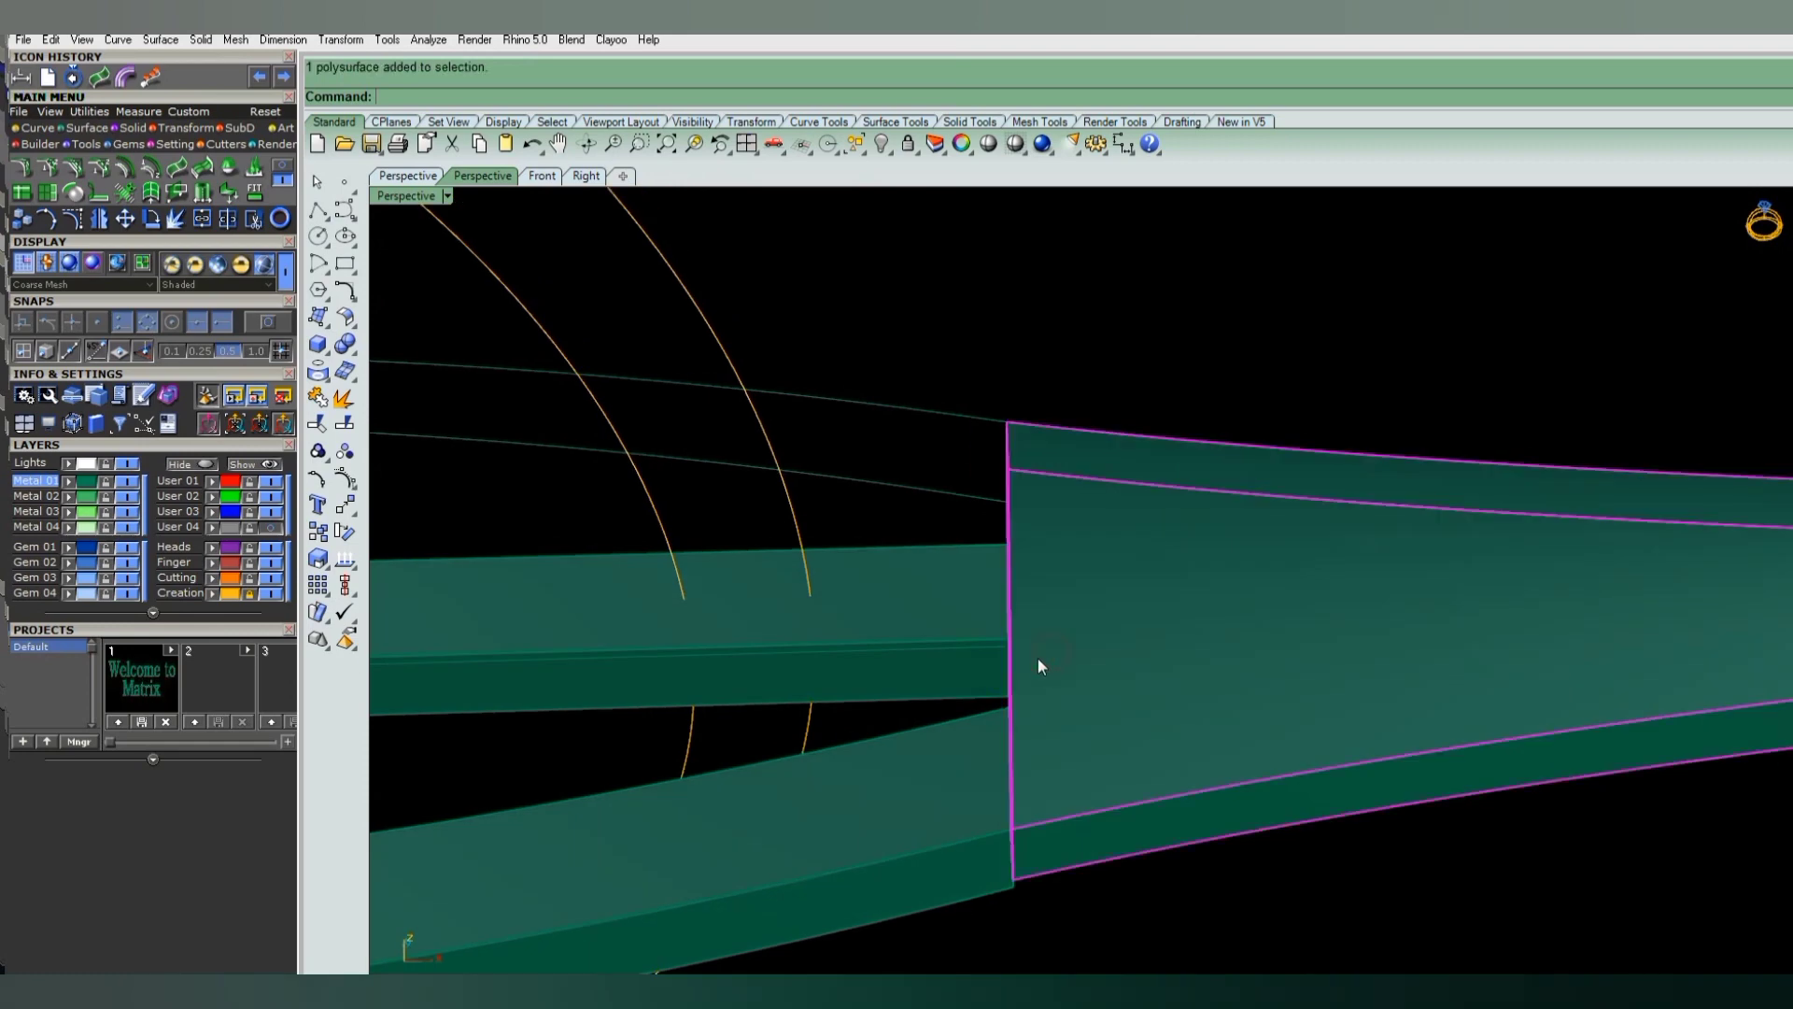
key(ctrl+F1)
text(1)
key(Return)
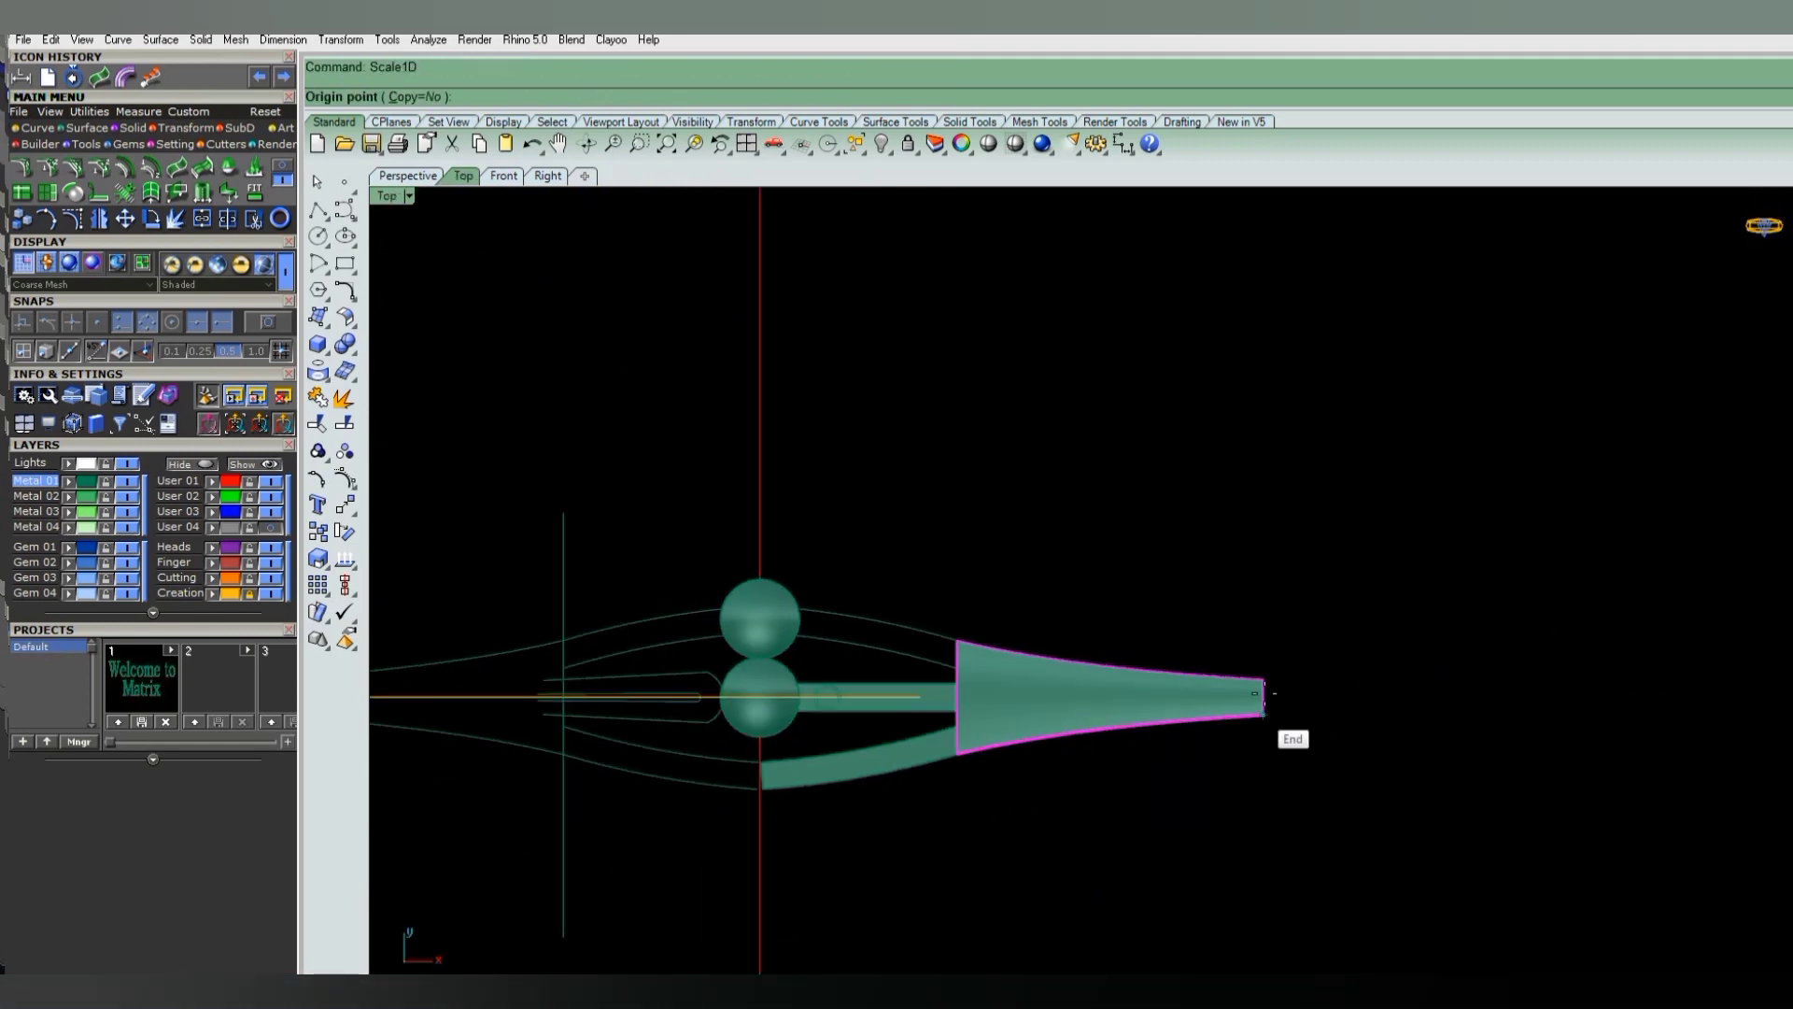
click(1263, 697)
scroll(1003, 708, up, 3)
click(886, 680)
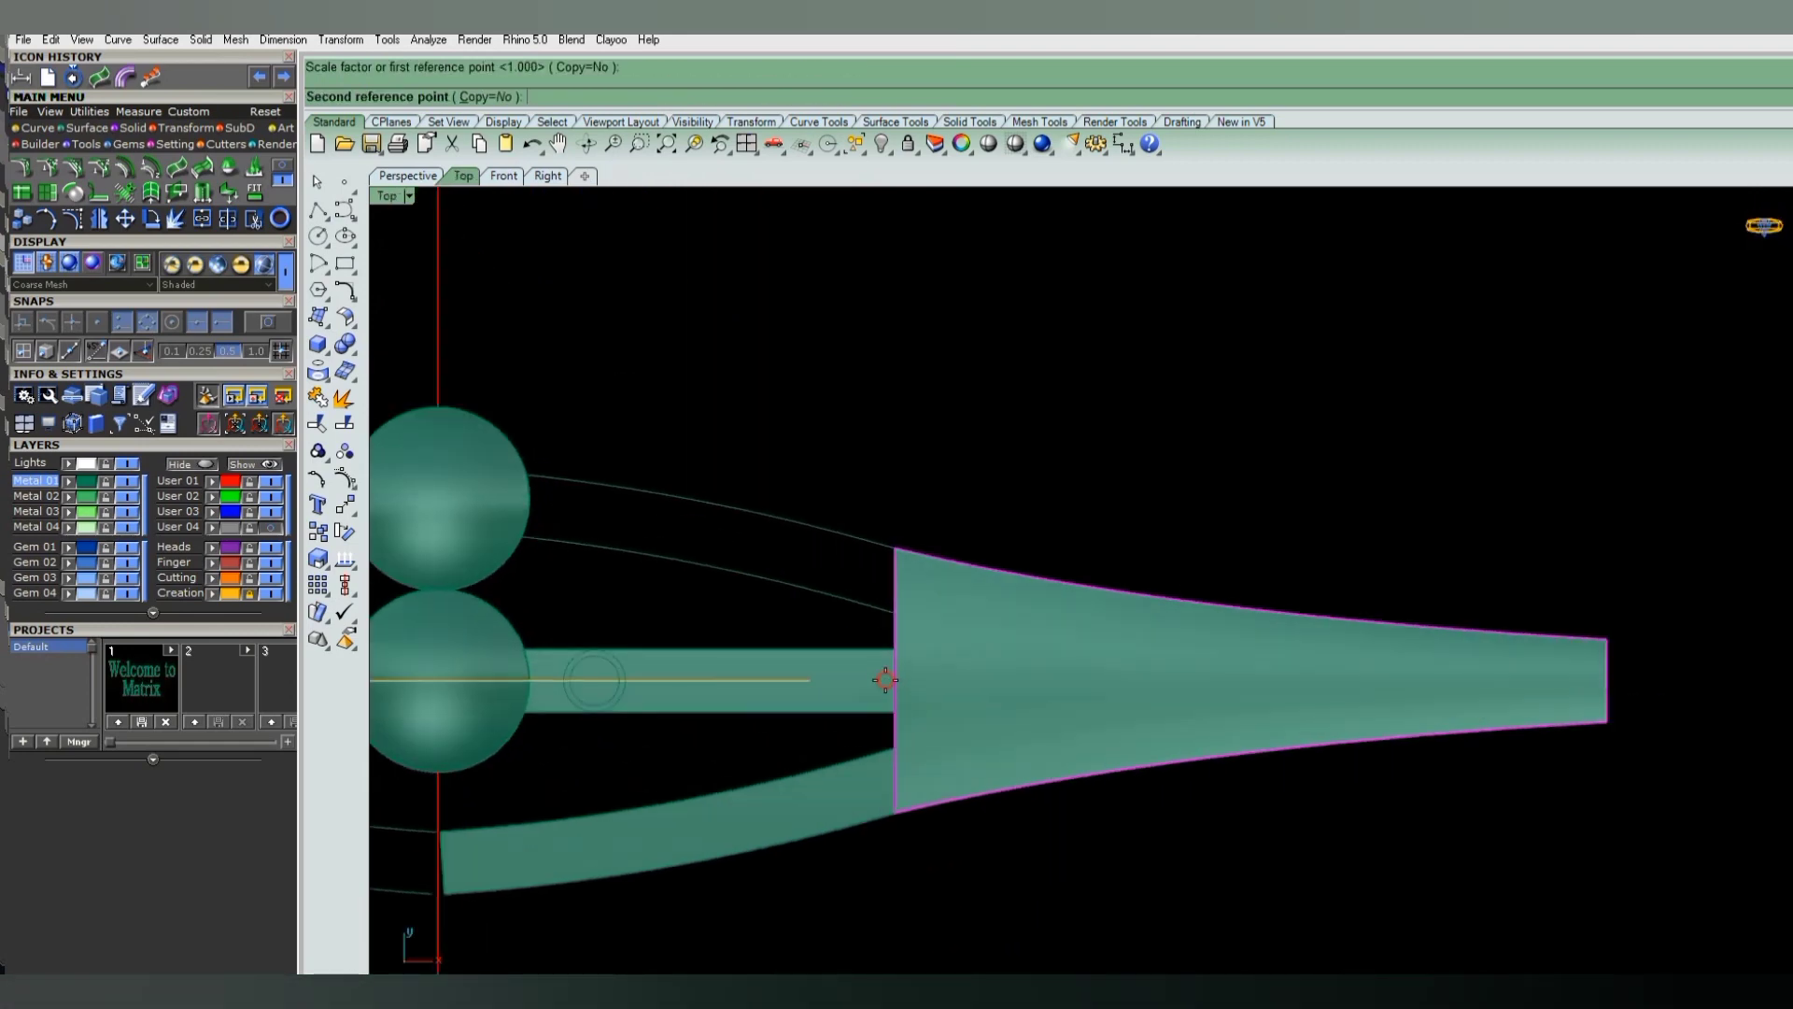
click(880, 680)
key(Escape)
scroll(1184, 734, down, 3)
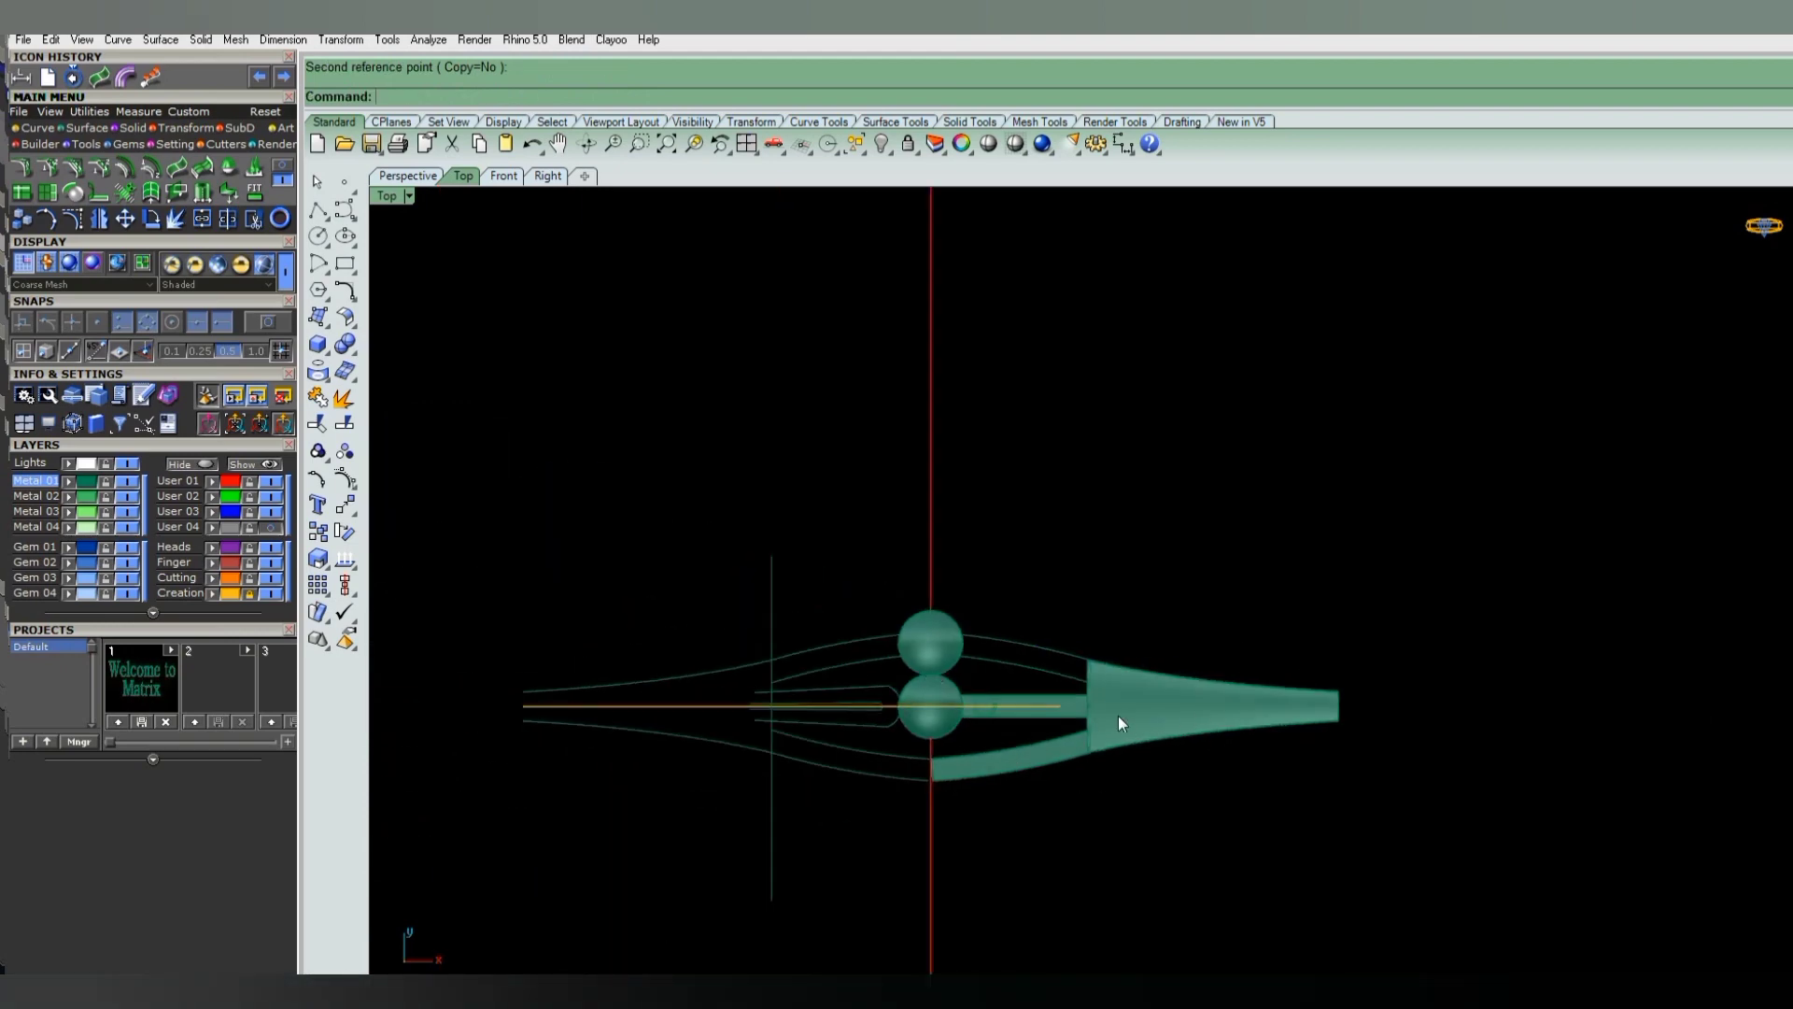
click(1118, 716)
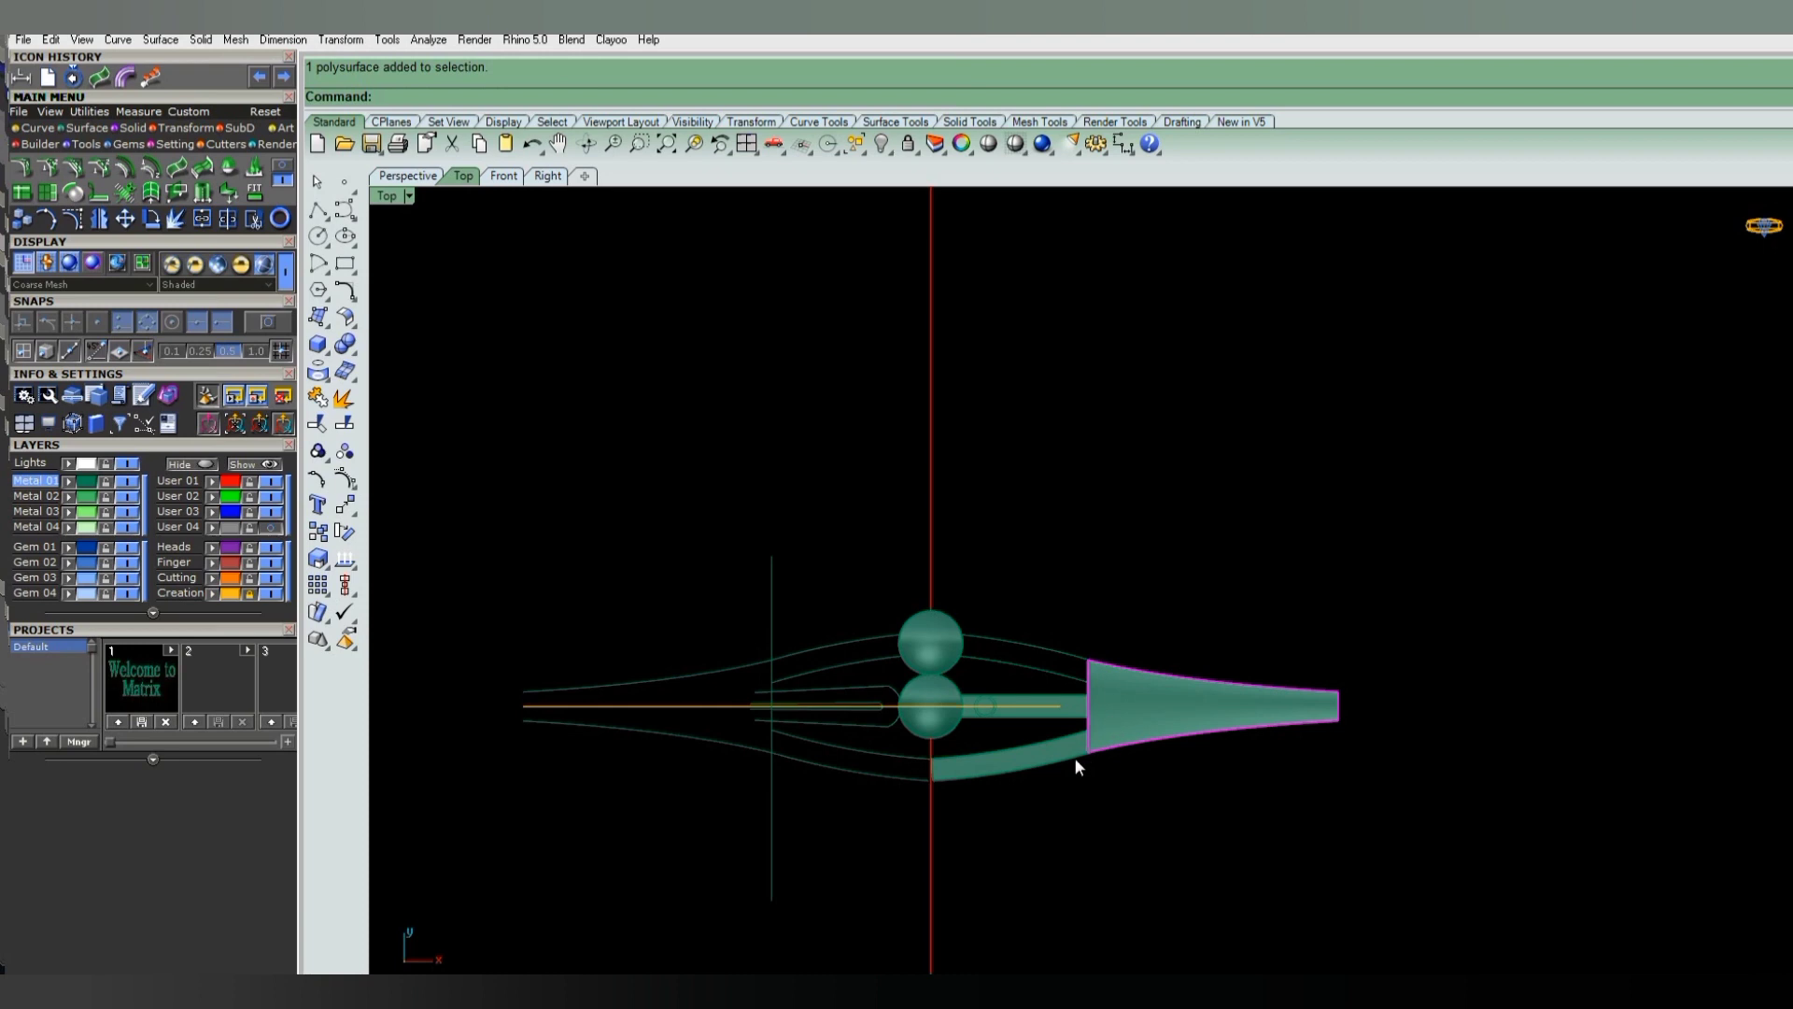
scroll(1055, 758, up, 3)
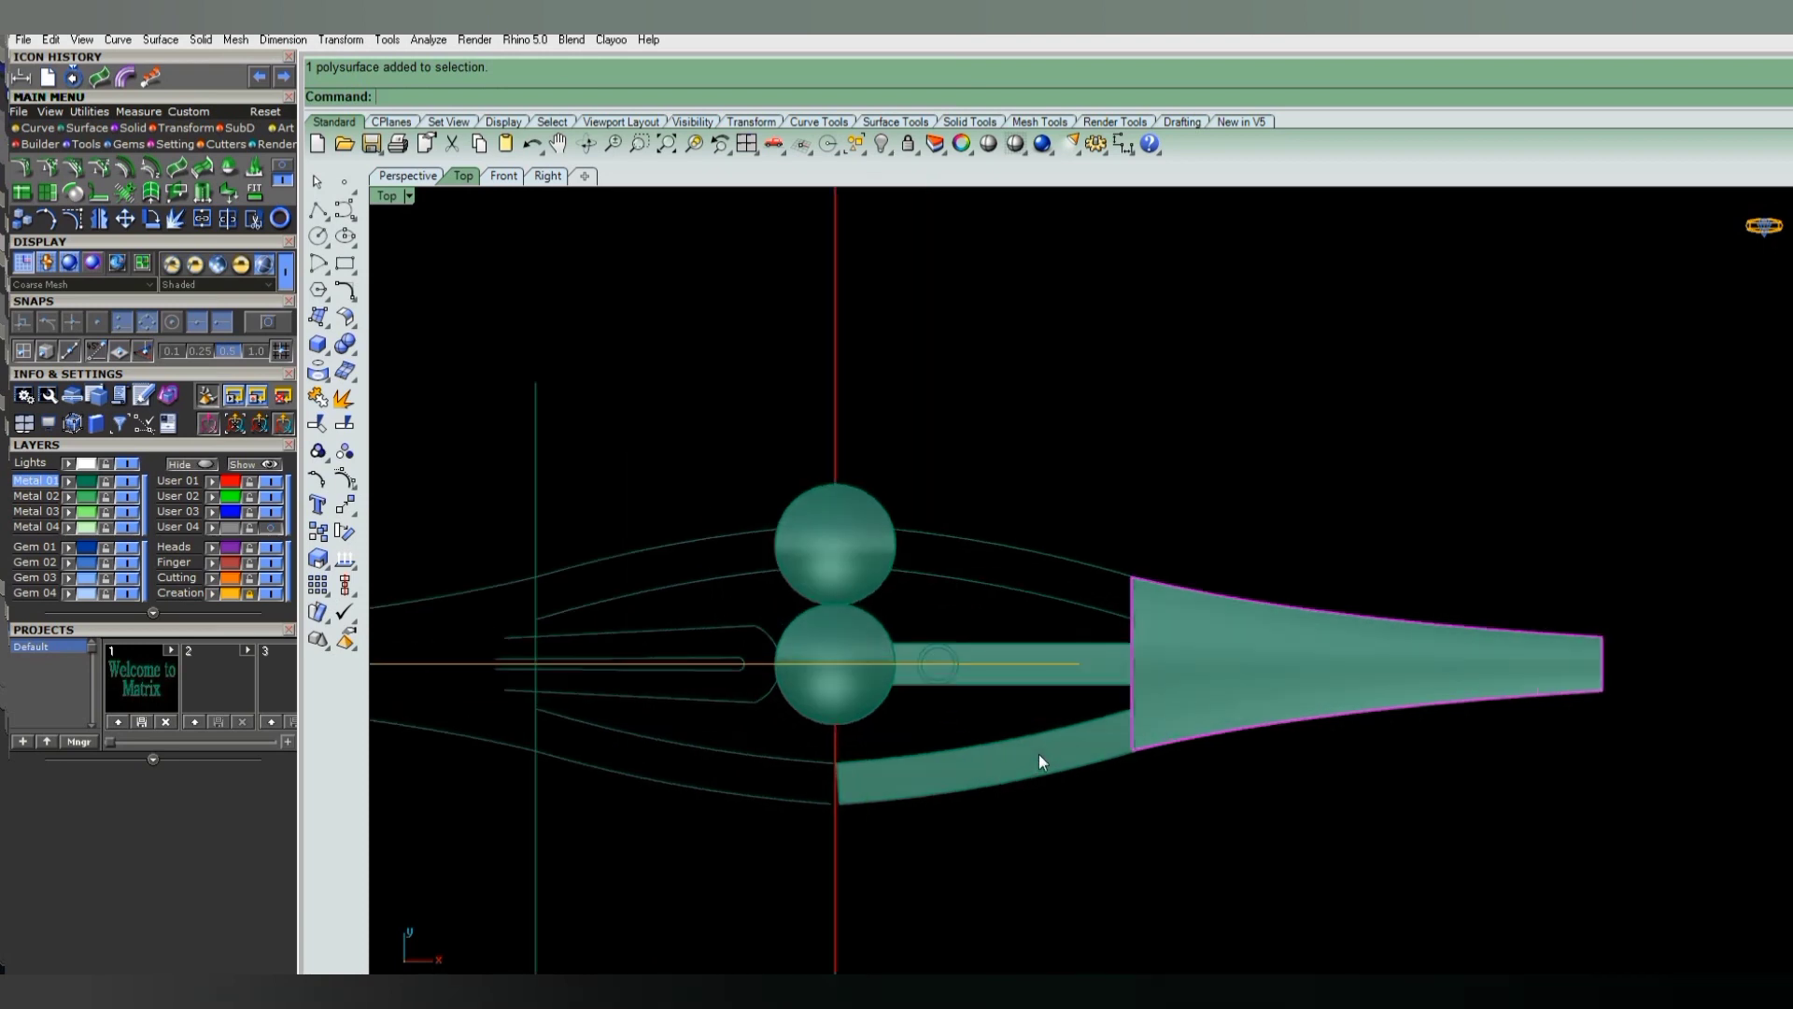
scroll(1093, 747, down, 1)
scroll(1081, 741, down, 1)
key(F4)
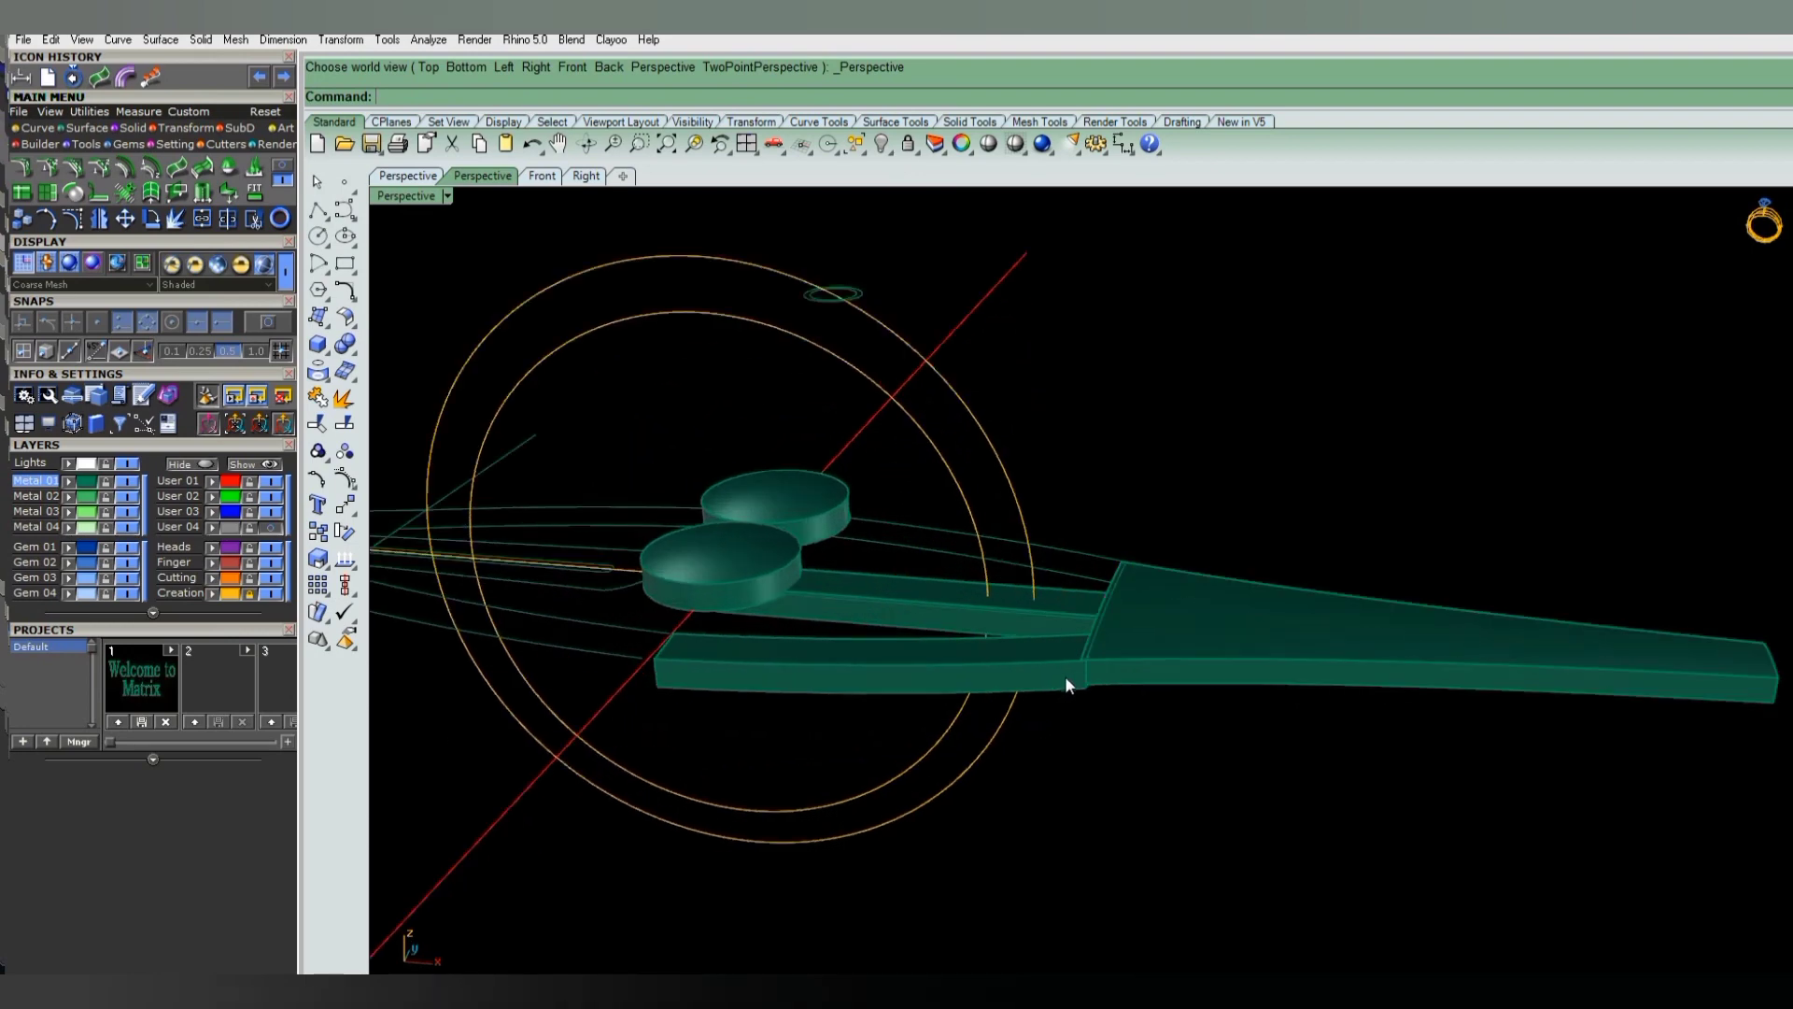
- Extend the side face's and left bar's bottom edges downward by factor 1.5
scroll(1074, 686, up, 2)
scroll(1156, 659, up, 2)
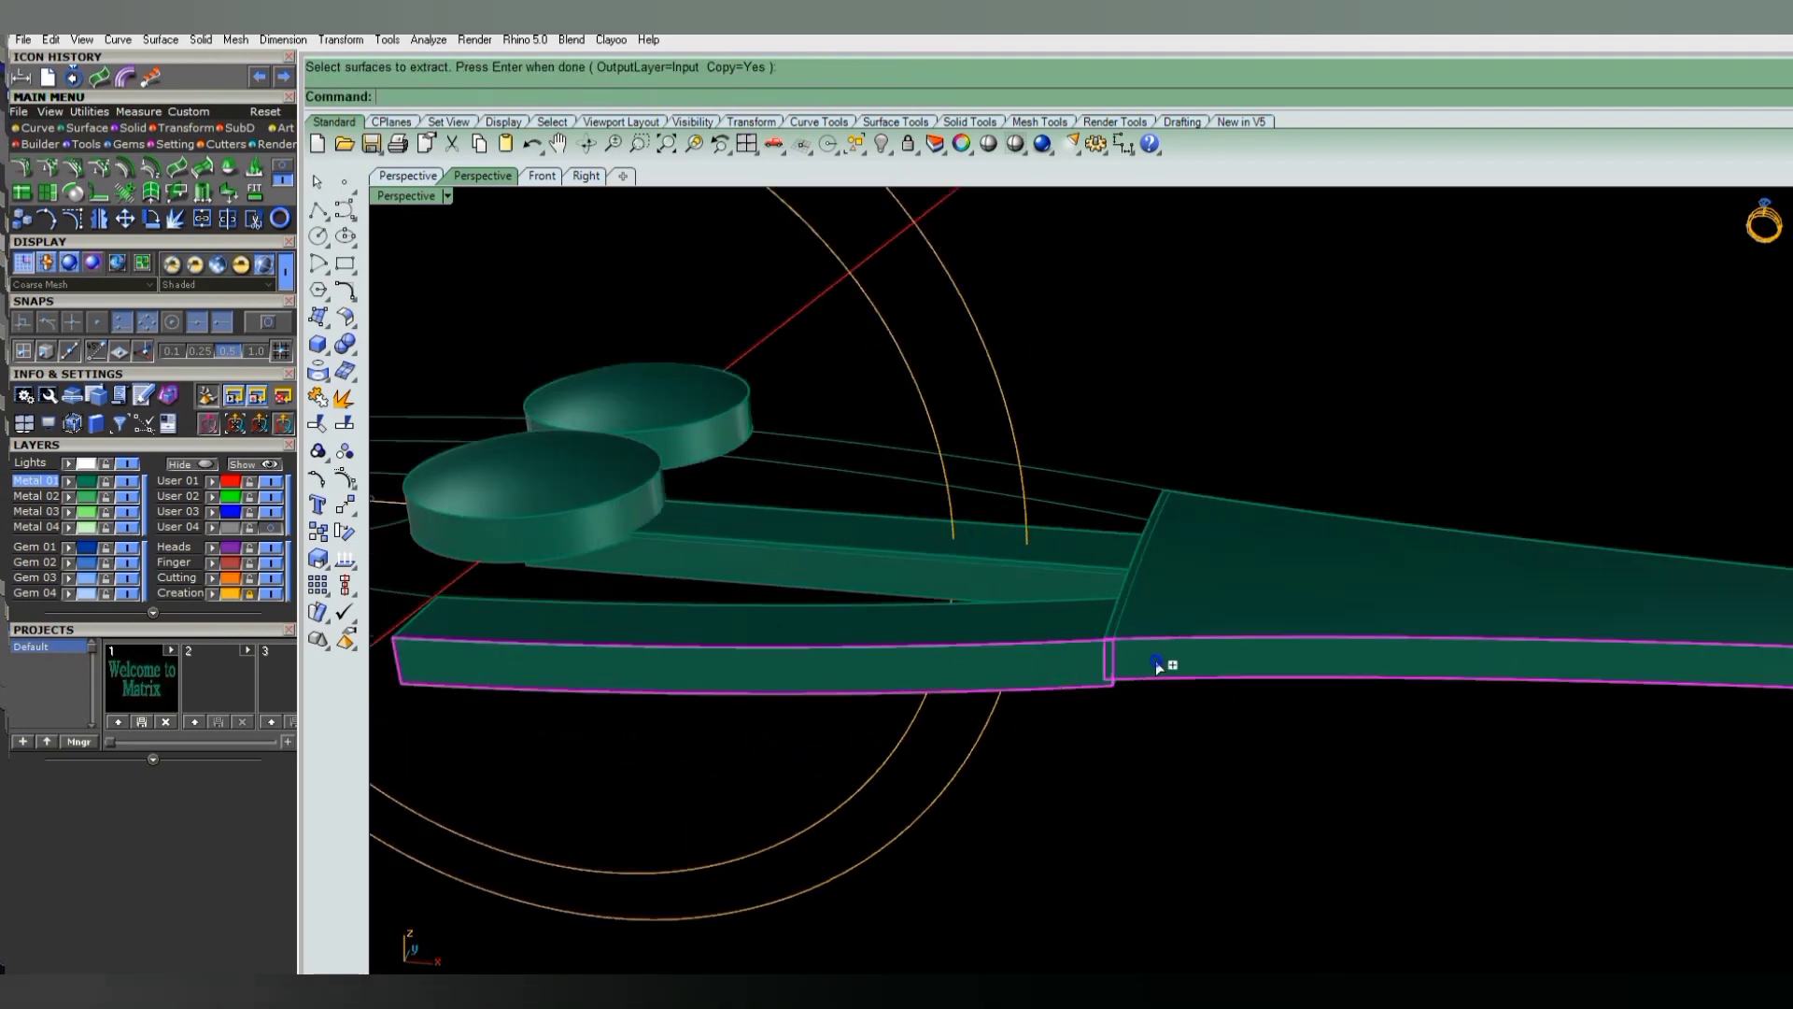
click(1147, 674)
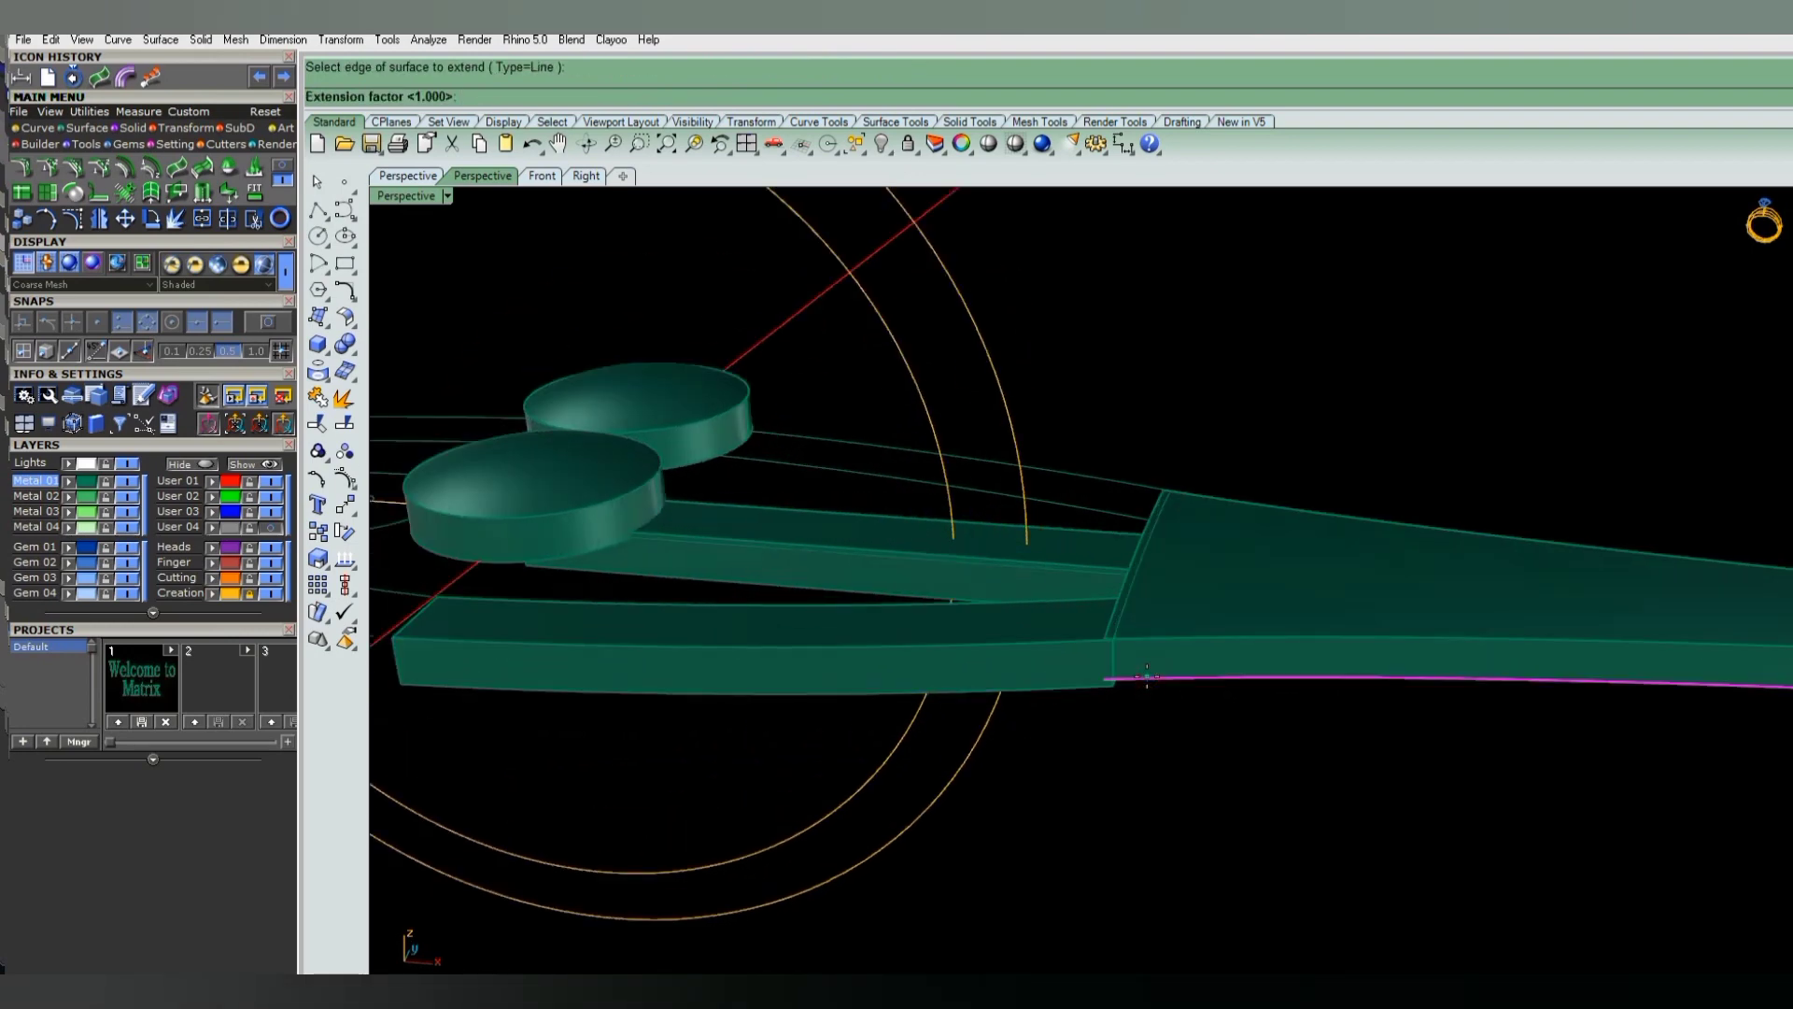
text(1.5)
key(Return)
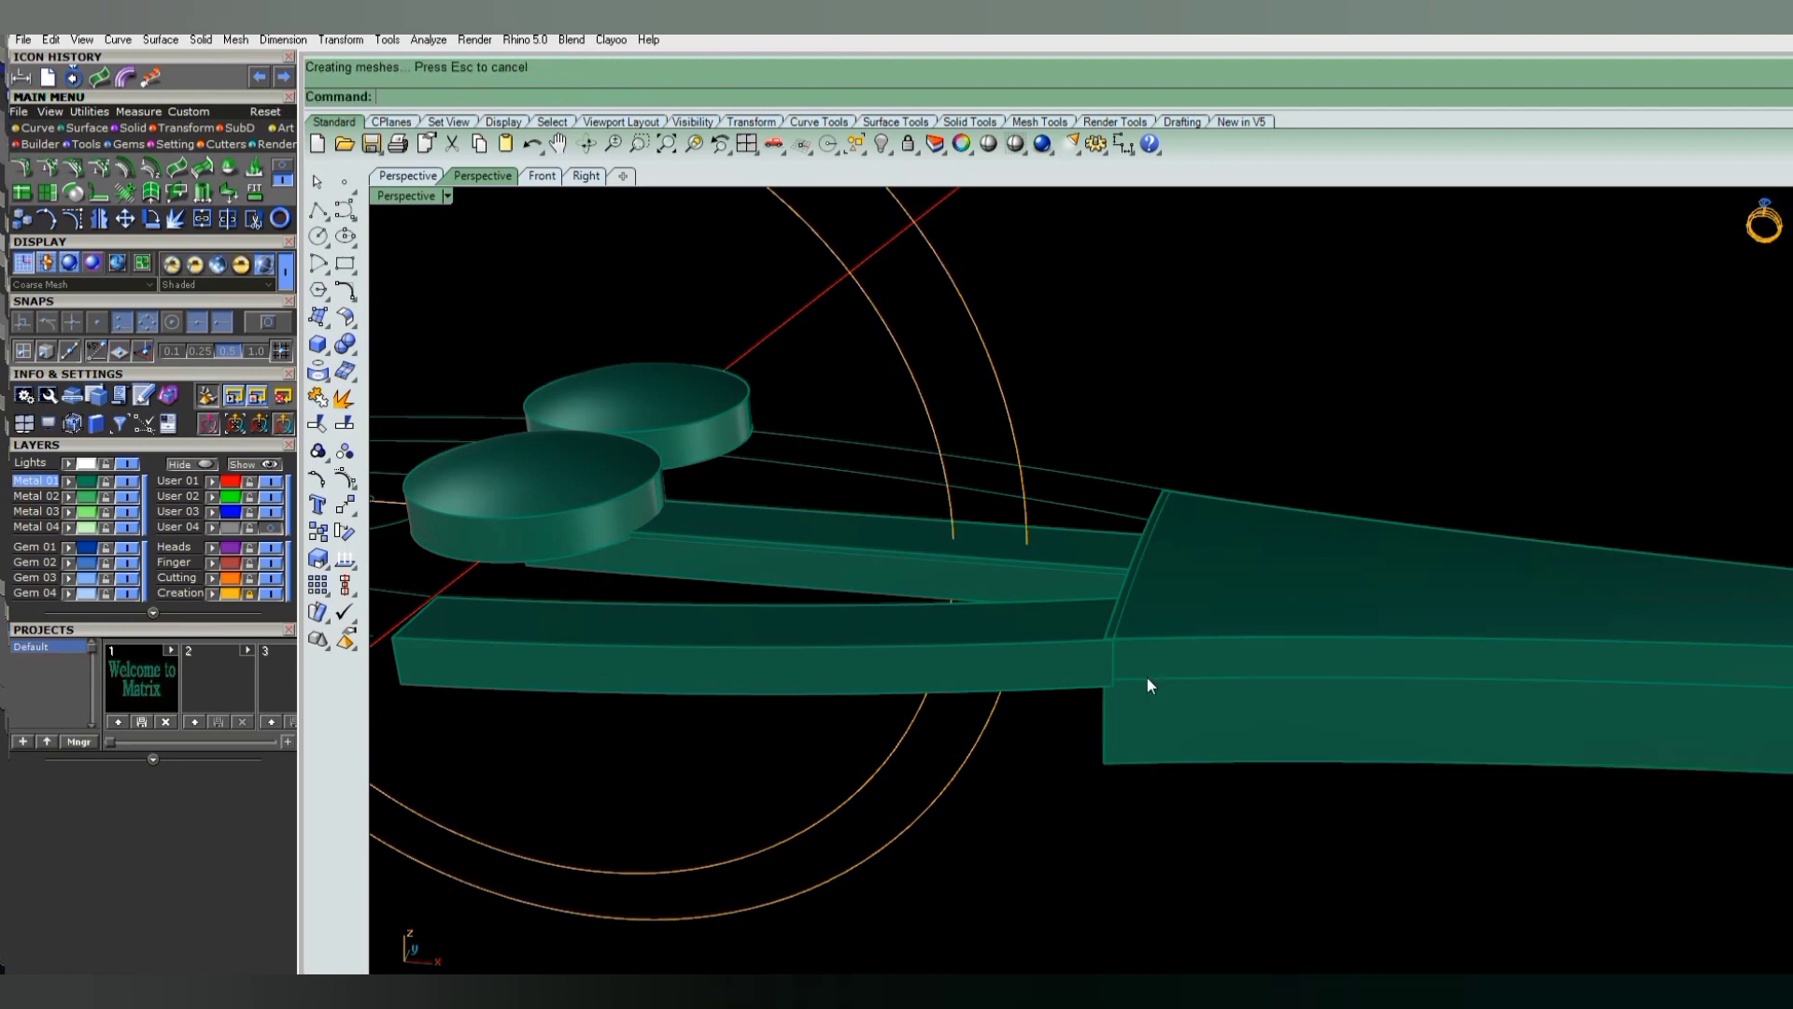
key(Return)
click(1049, 691)
key(Return)
click(1148, 720)
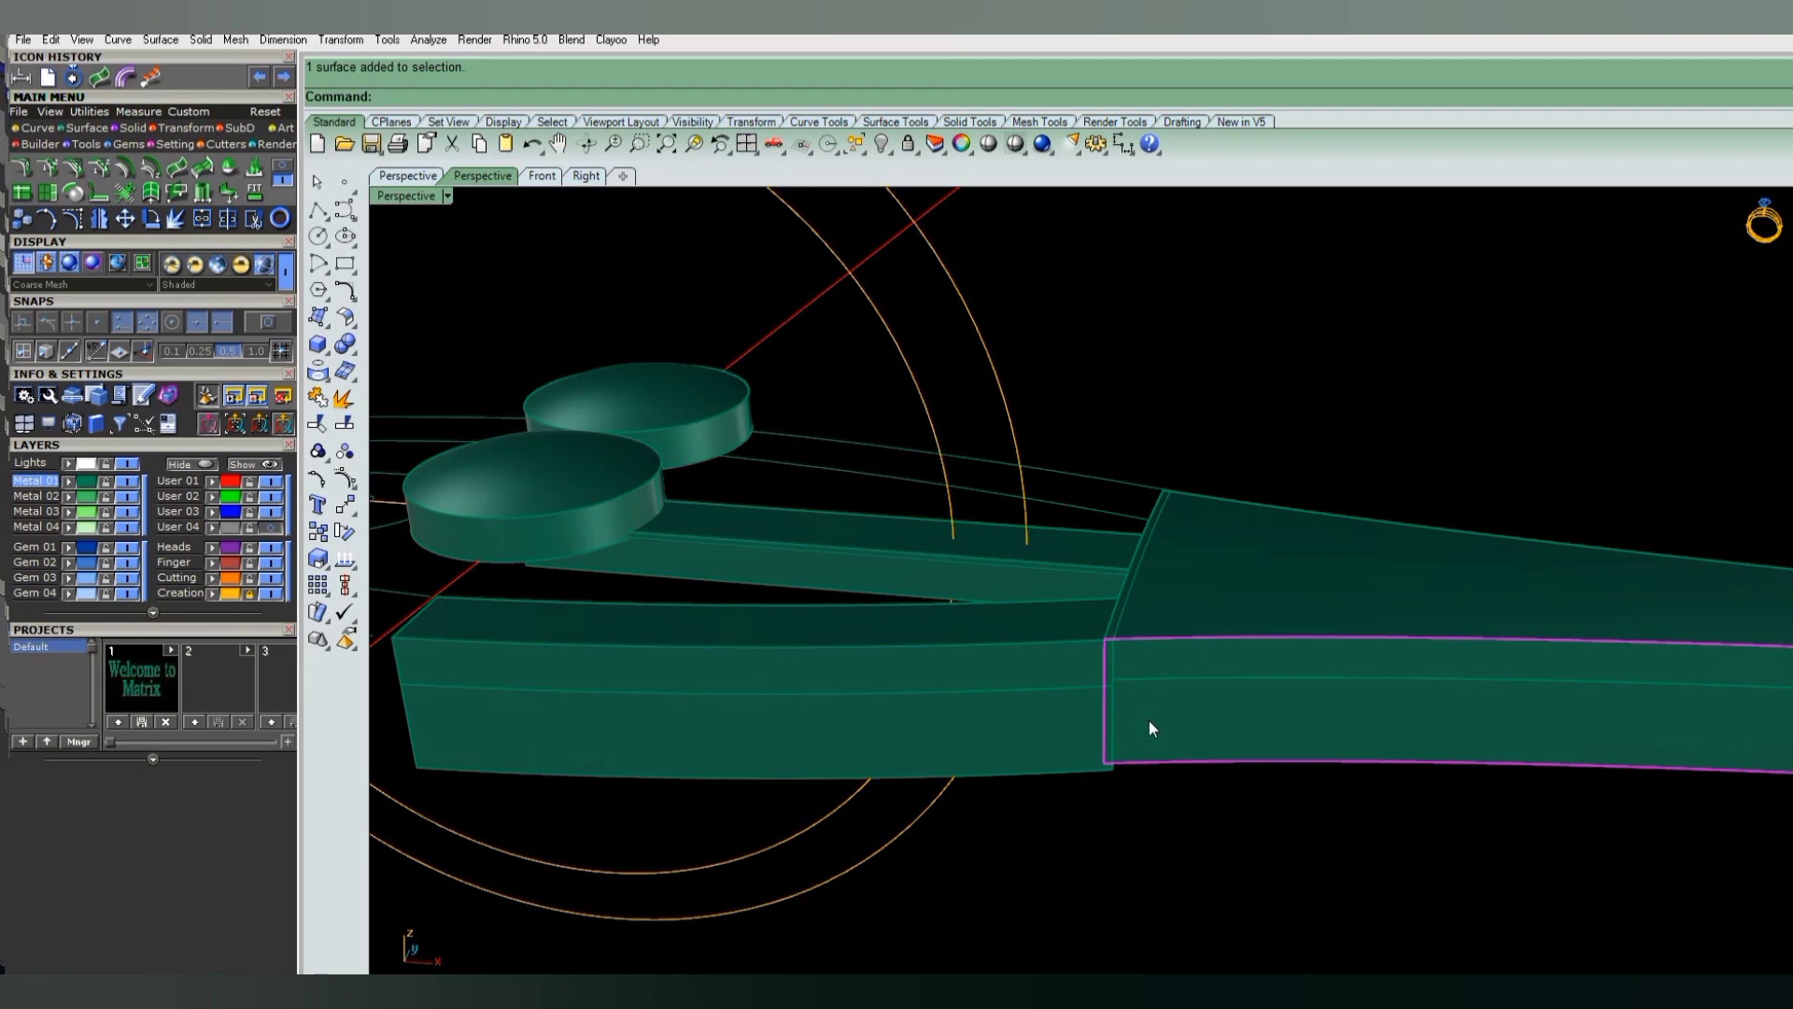
- Offset both side faces 0.55 as solid walls with the direction flipped
scroll(1148, 719, down, 3)
mouse_move(1050, 665)
right_down()
mouse_move(1180, 781)
mouse_move(1280, 803)
mouse_move(996, 714)
right_up()
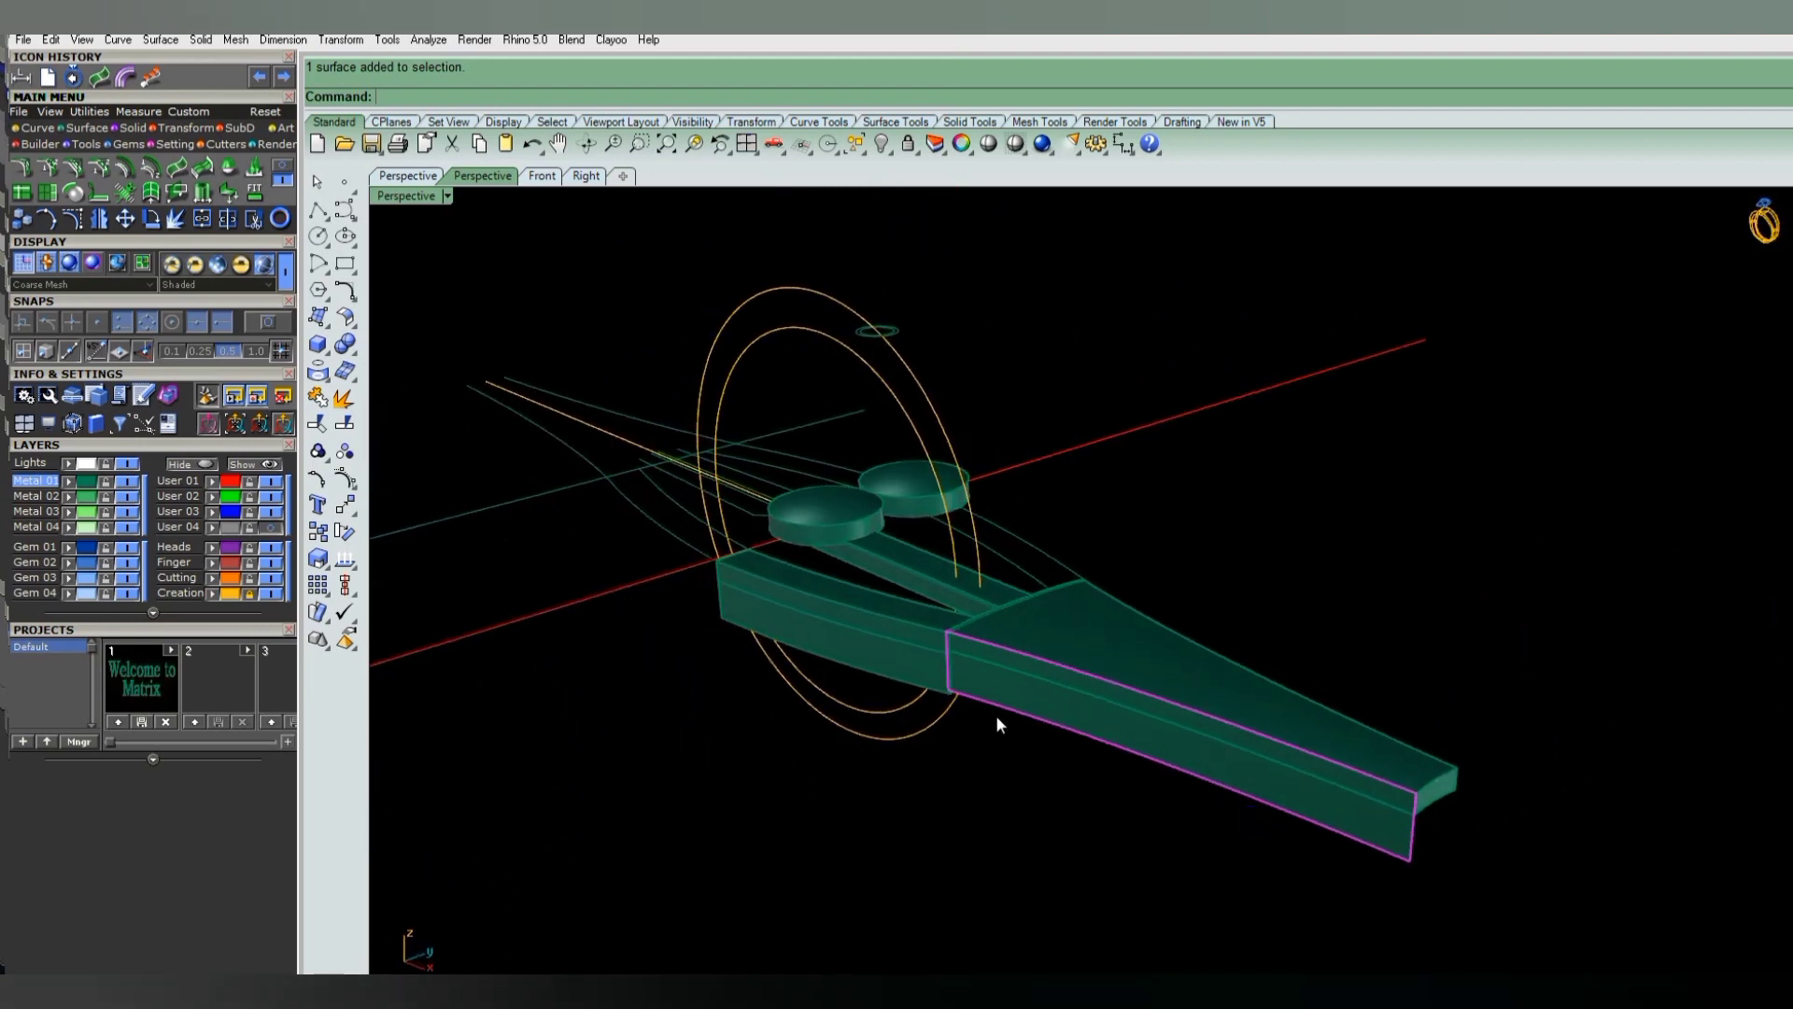
shift+click(913, 665)
right_drag(913, 665, 1046, 777)
key(Return)
text(F)
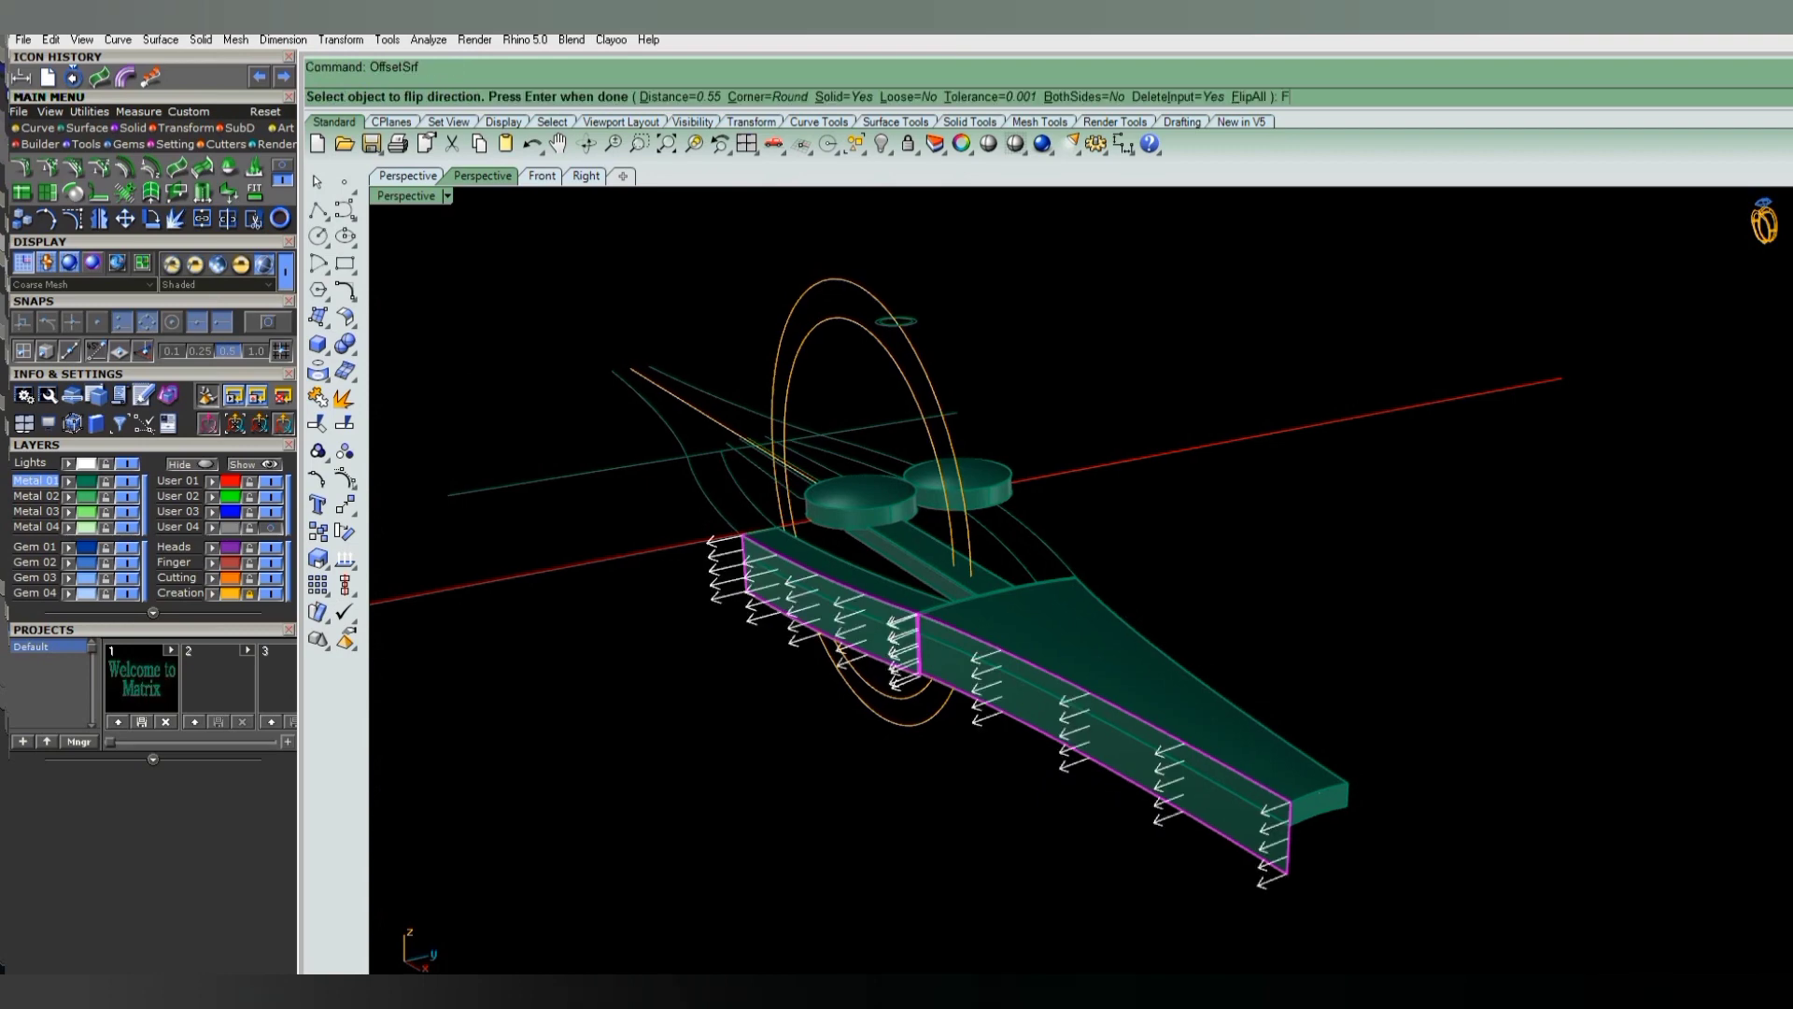
key(Return)
key(Return)
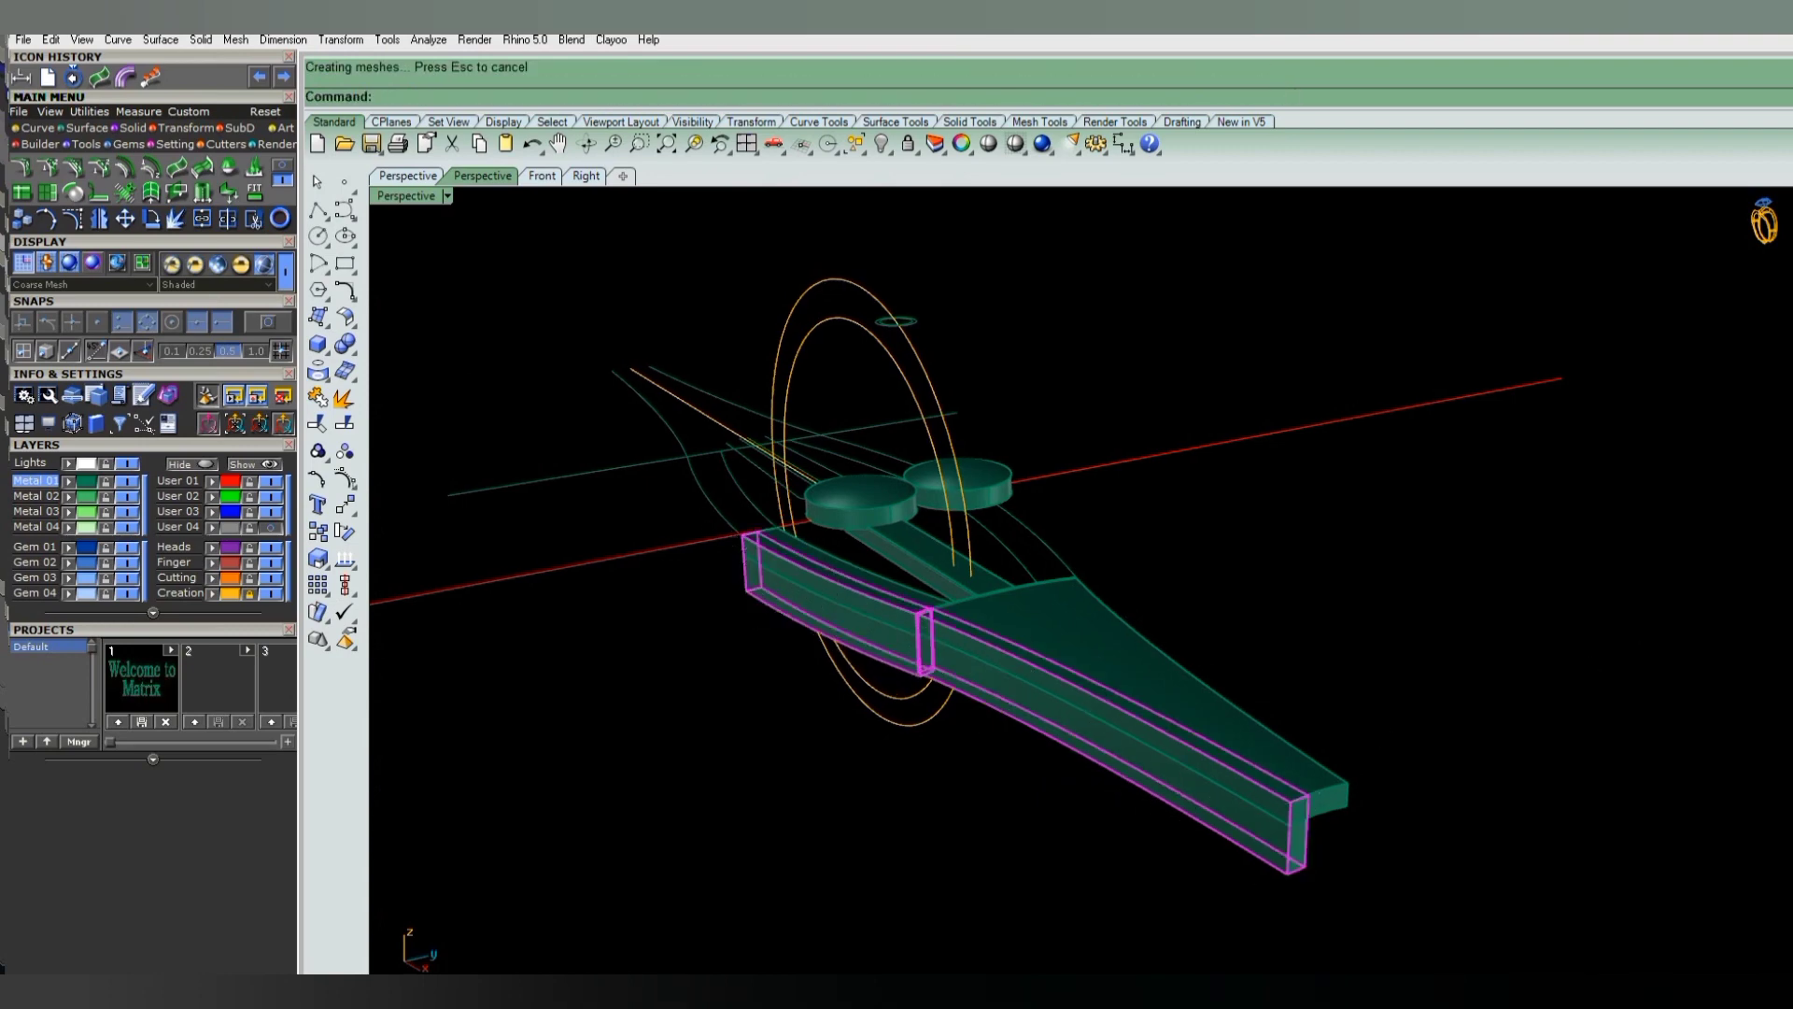
- Zoom and orbit around the shank to inspect the new wall pieces
scroll(1285, 798, up, 2)
scroll(1302, 844, up, 3)
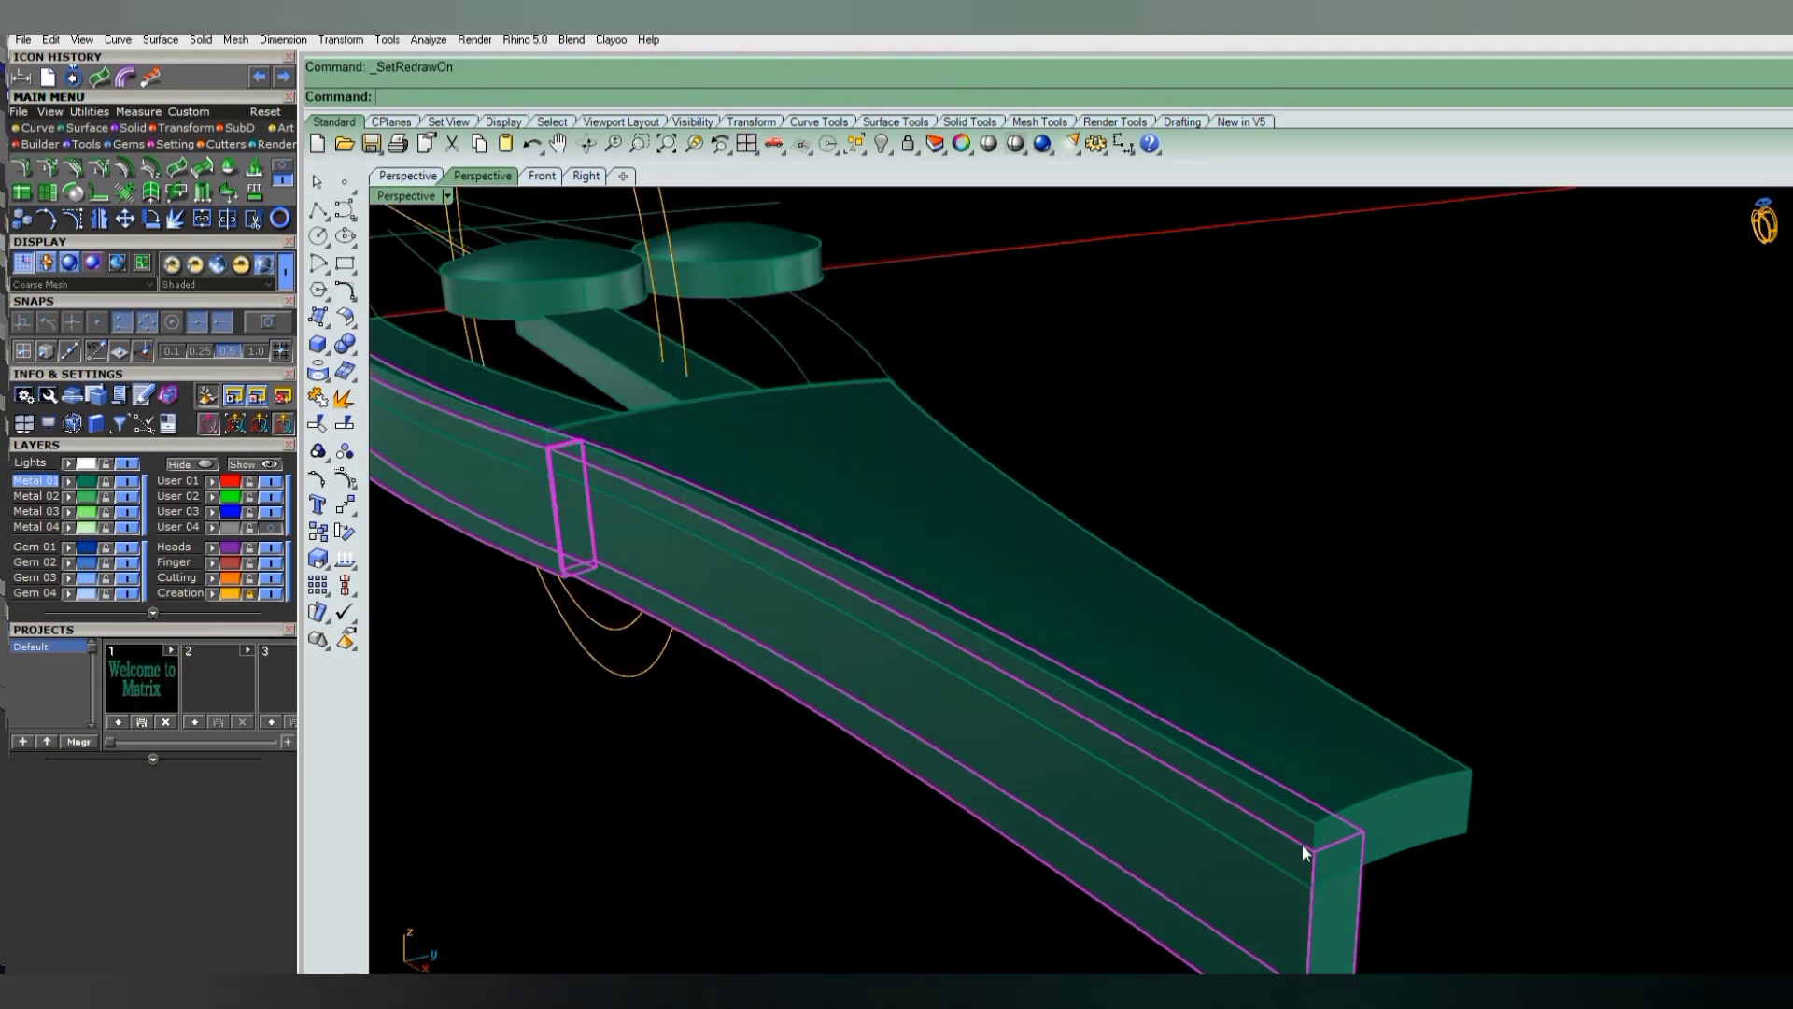
scroll(1301, 844, down, 1)
scroll(1220, 764, down, 3)
scroll(1018, 654, up, 4)
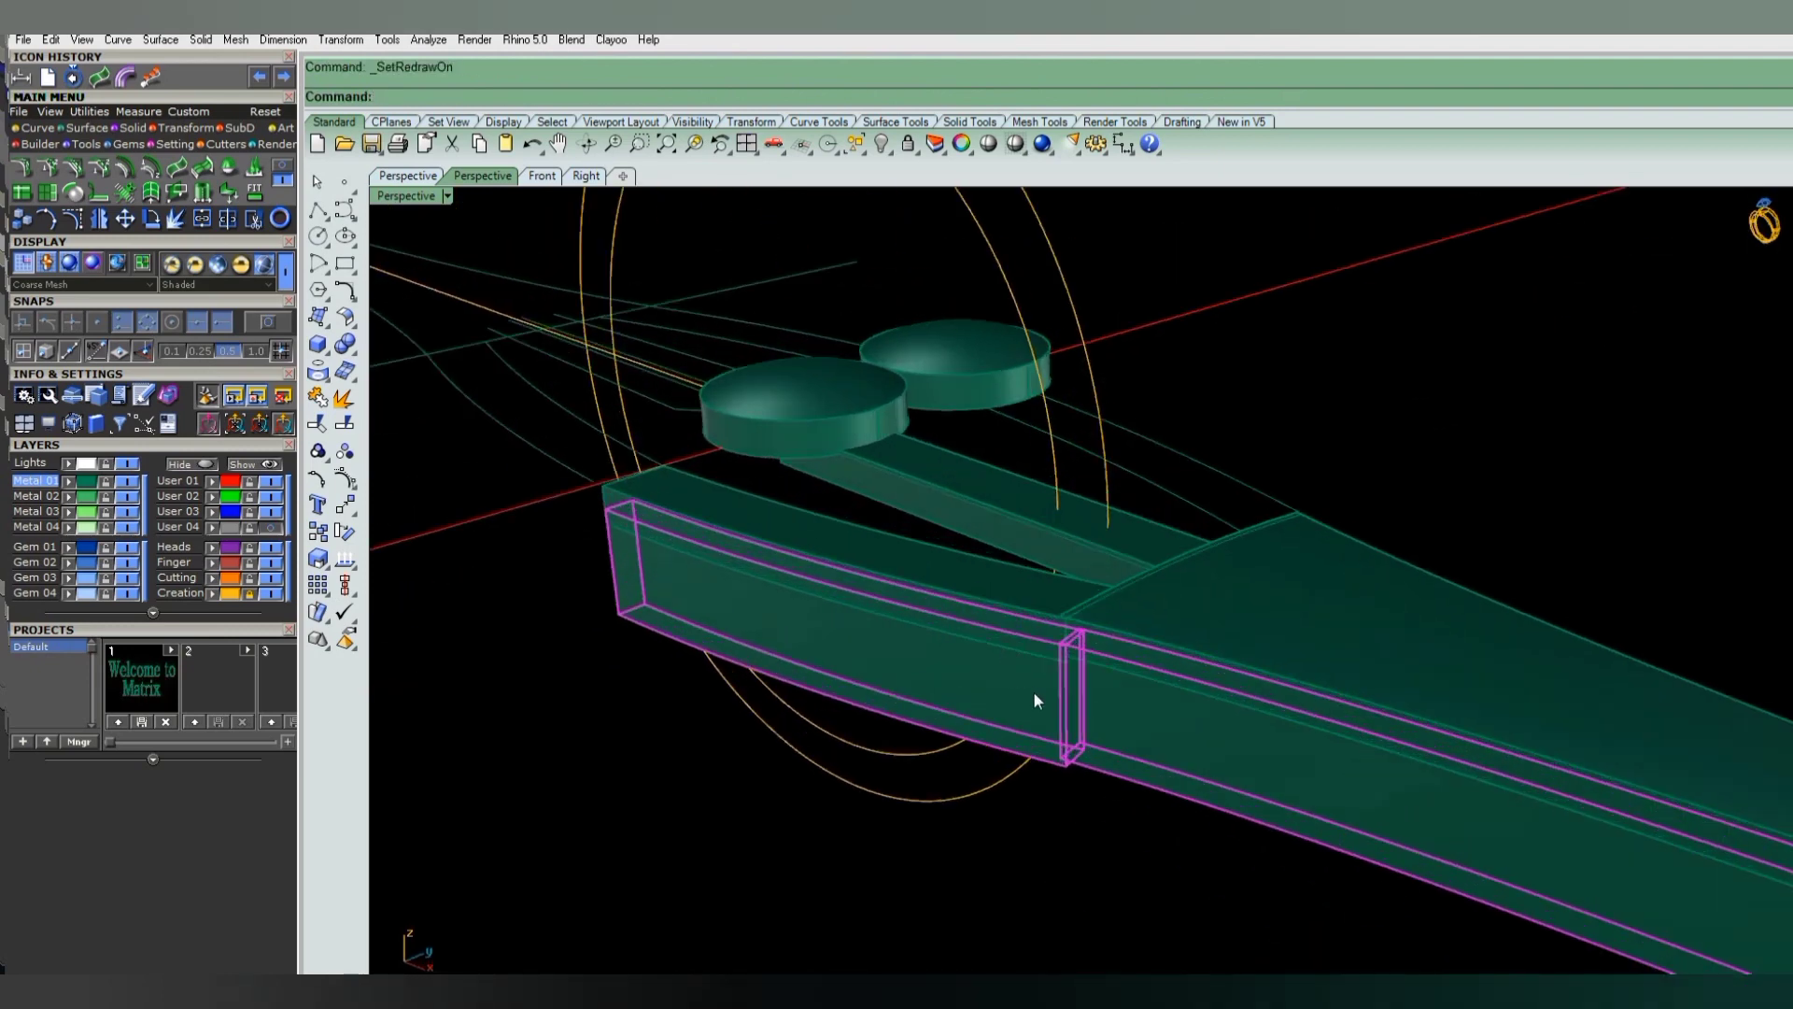
click(1089, 710)
scroll(1041, 725, down, 2)
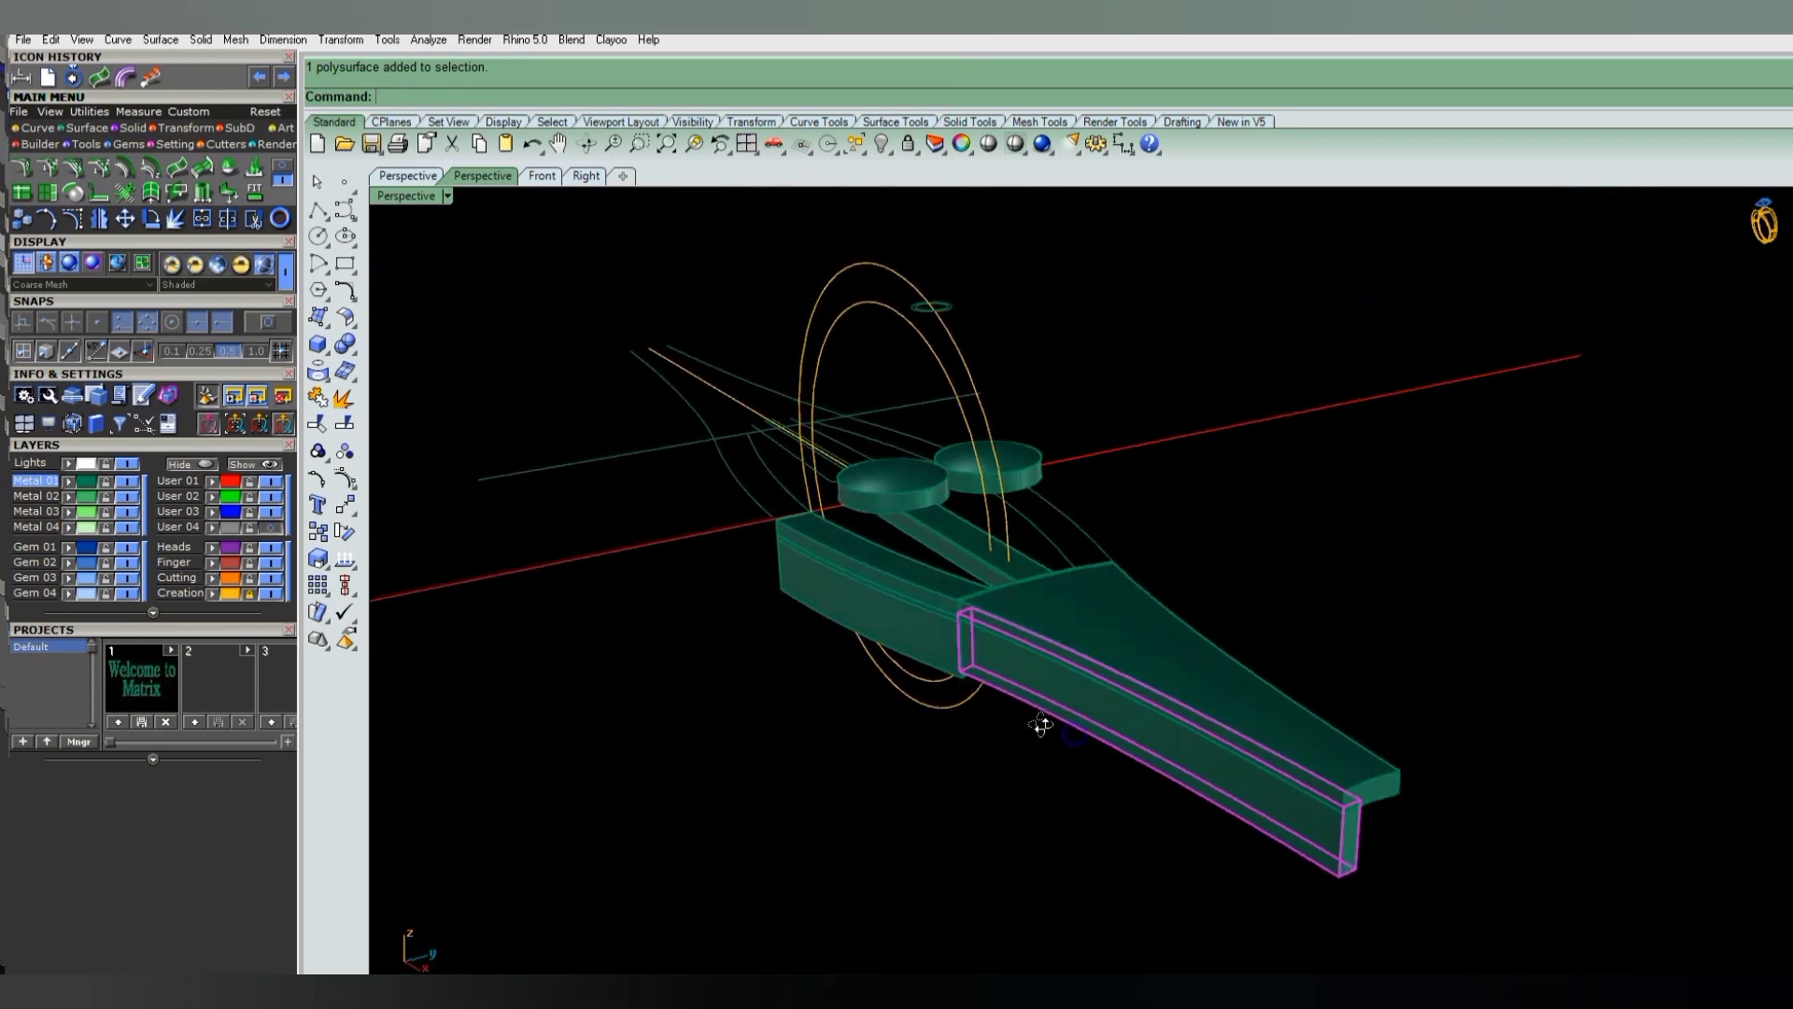
mouse_move(1040, 725)
right_down()
mouse_move(988, 693)
mouse_move(913, 702)
mouse_move(871, 758)
mouse_move(960, 788)
mouse_move(1025, 732)
right_up()
- Select the two thin guide curves, start a curve at their intersection, then cancel it
scroll(864, 798, up, 3)
click(840, 782)
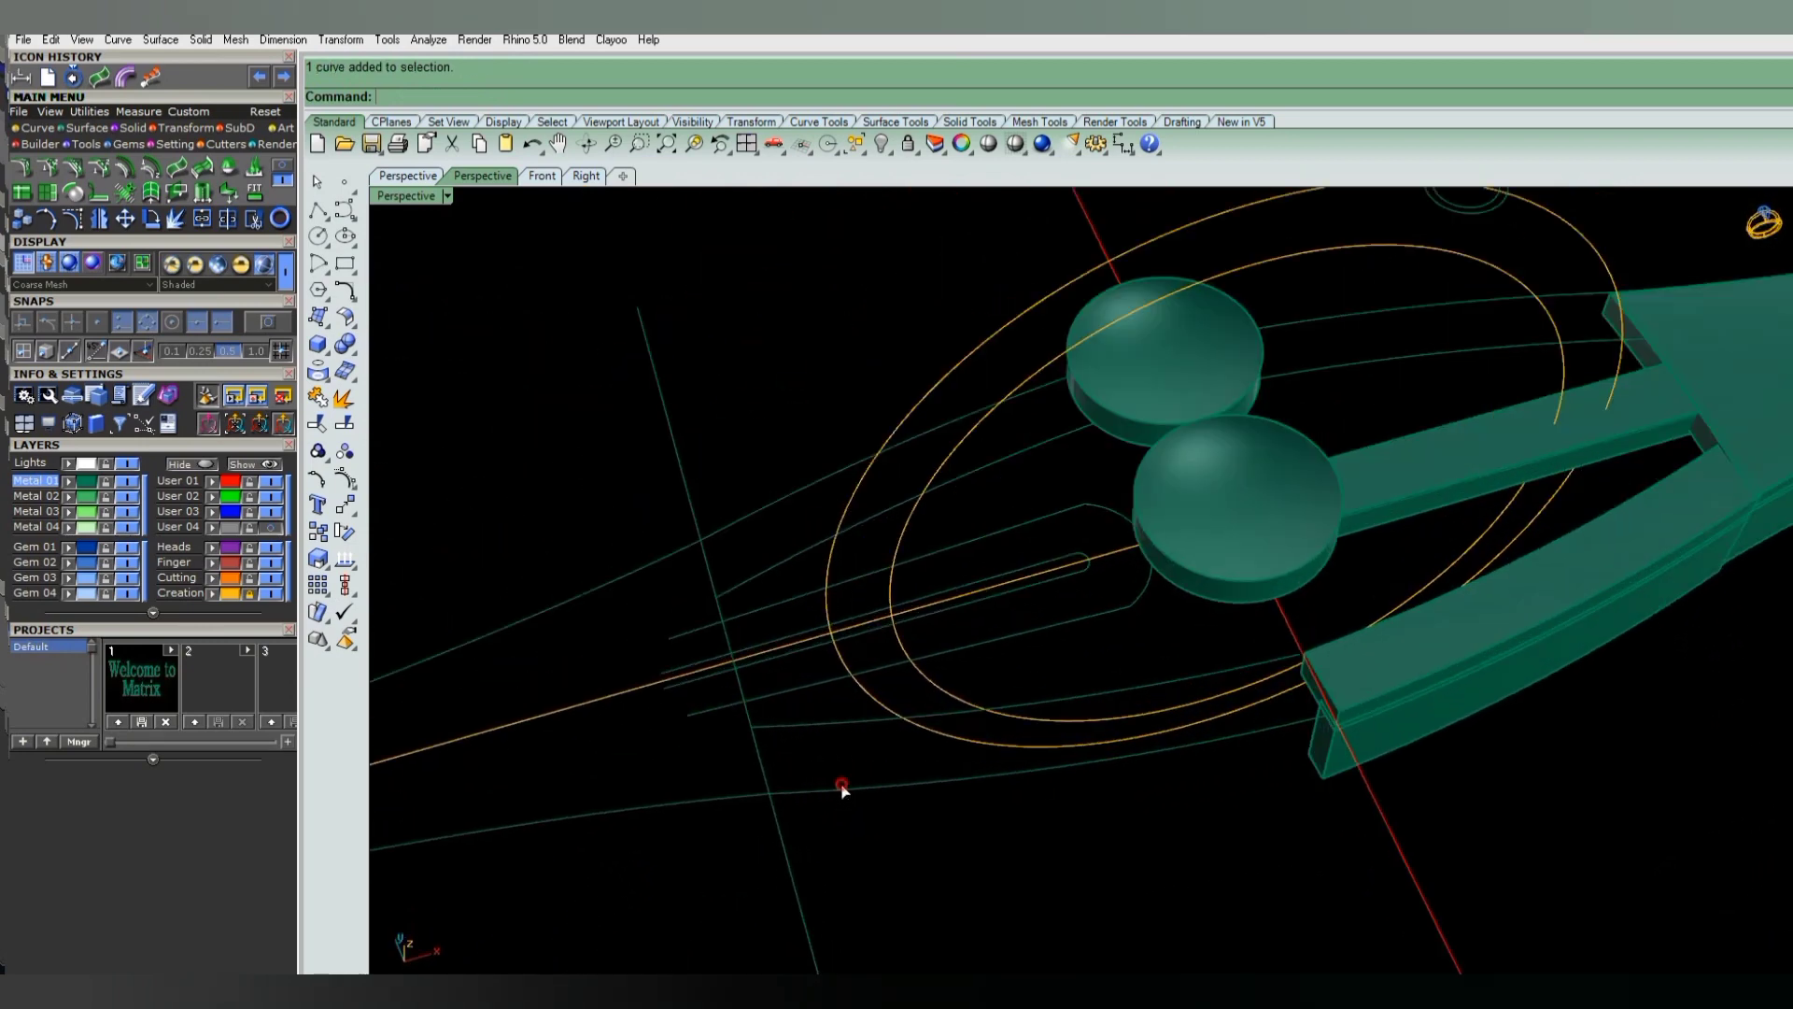
shift+click(788, 733)
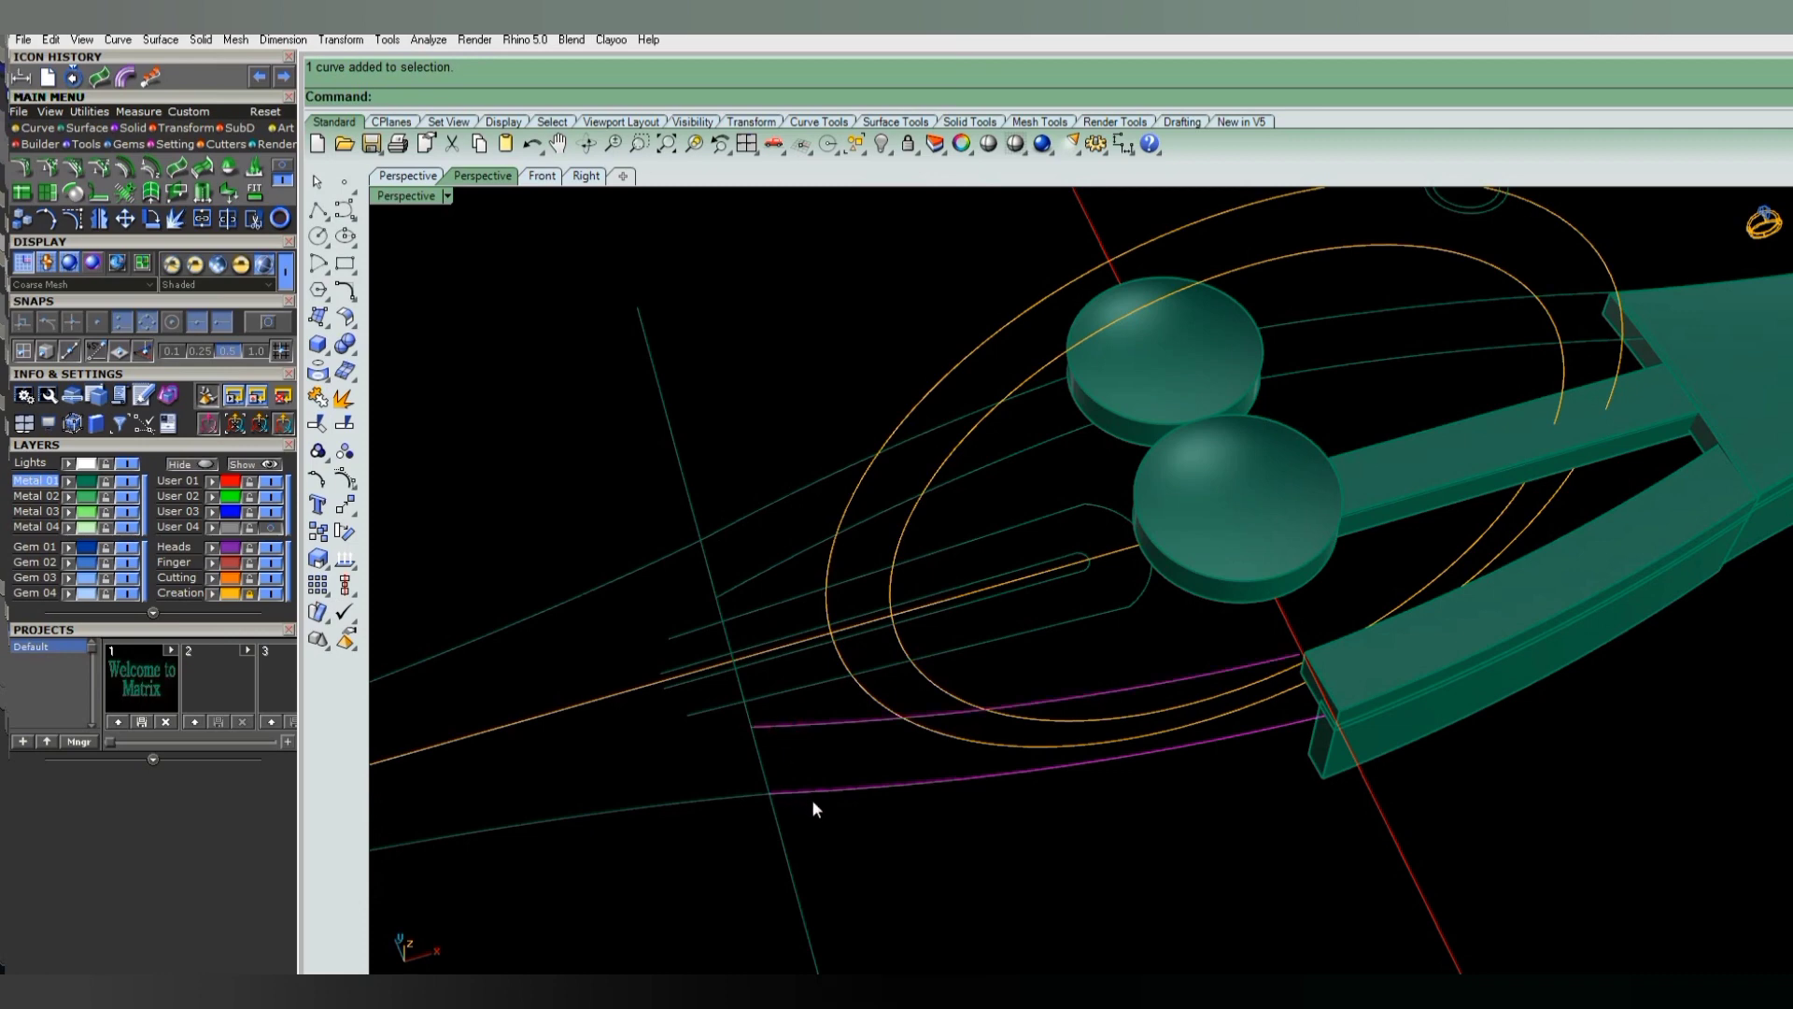
key(Return)
scroll(796, 834, up, 3)
click(770, 796)
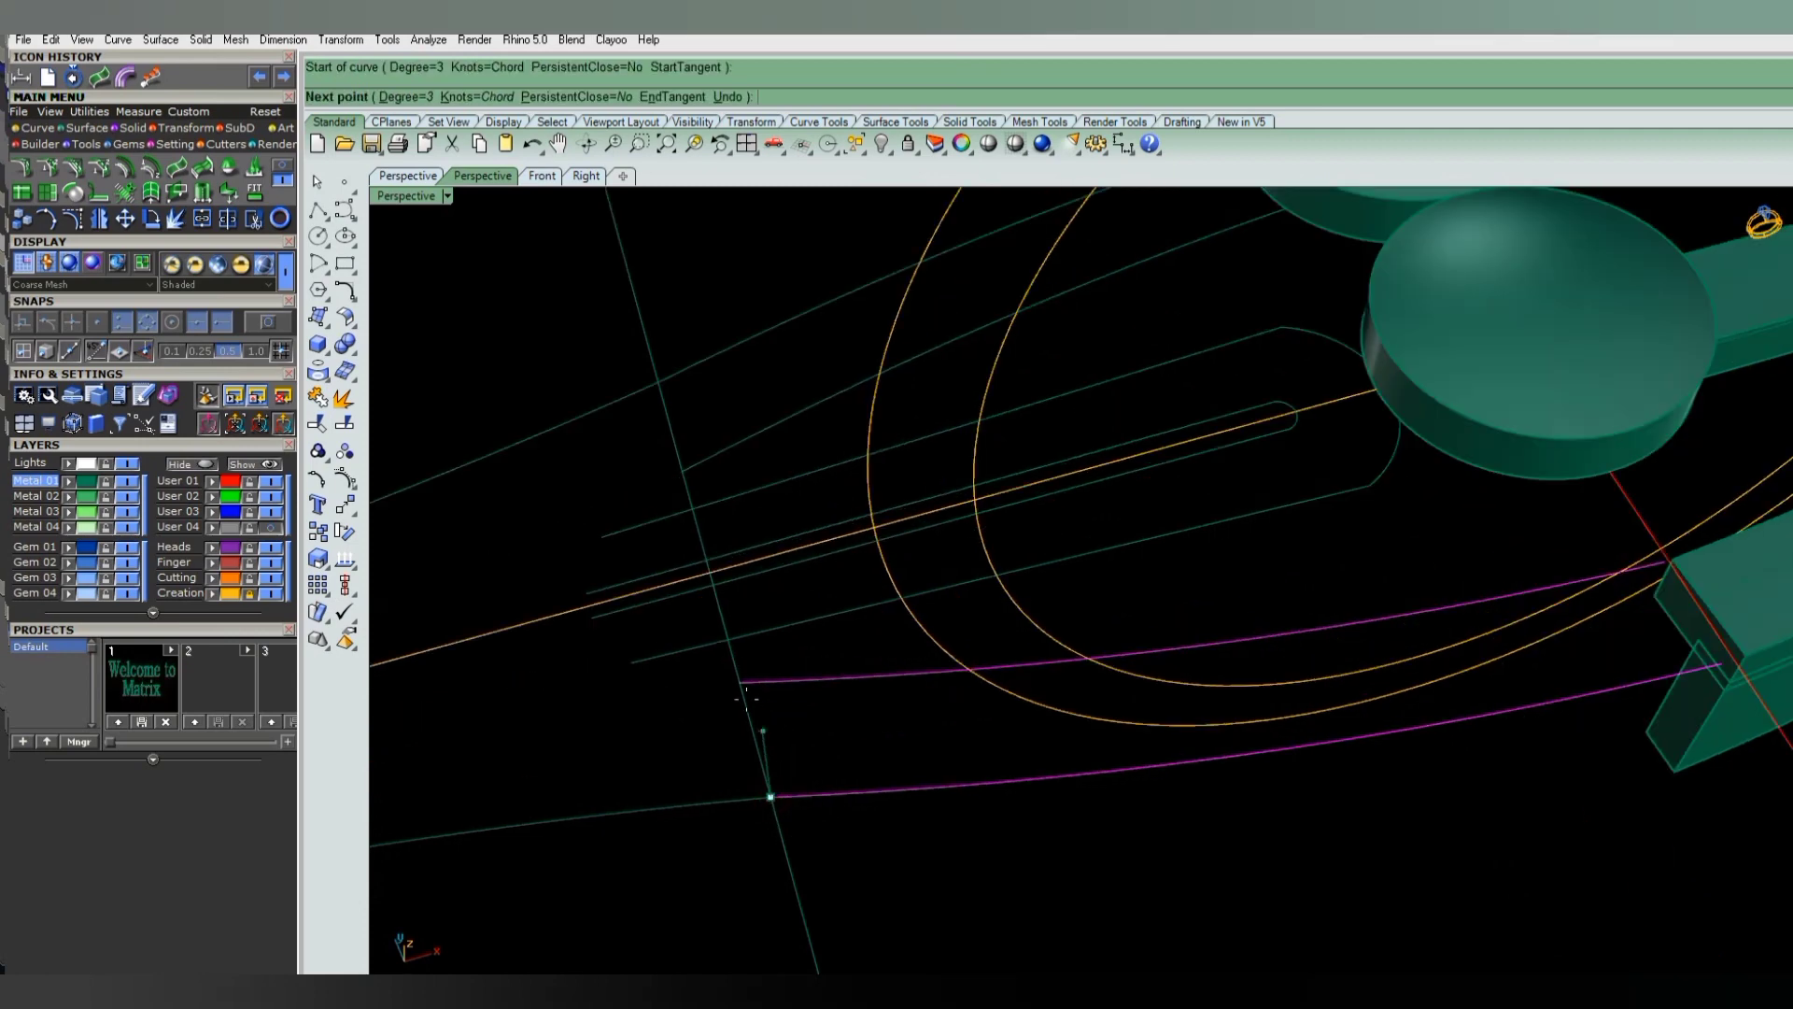
key(Escape)
- In top view, trim the lower outline curves at the vertical line and delete that line
key(ctrl+F1)
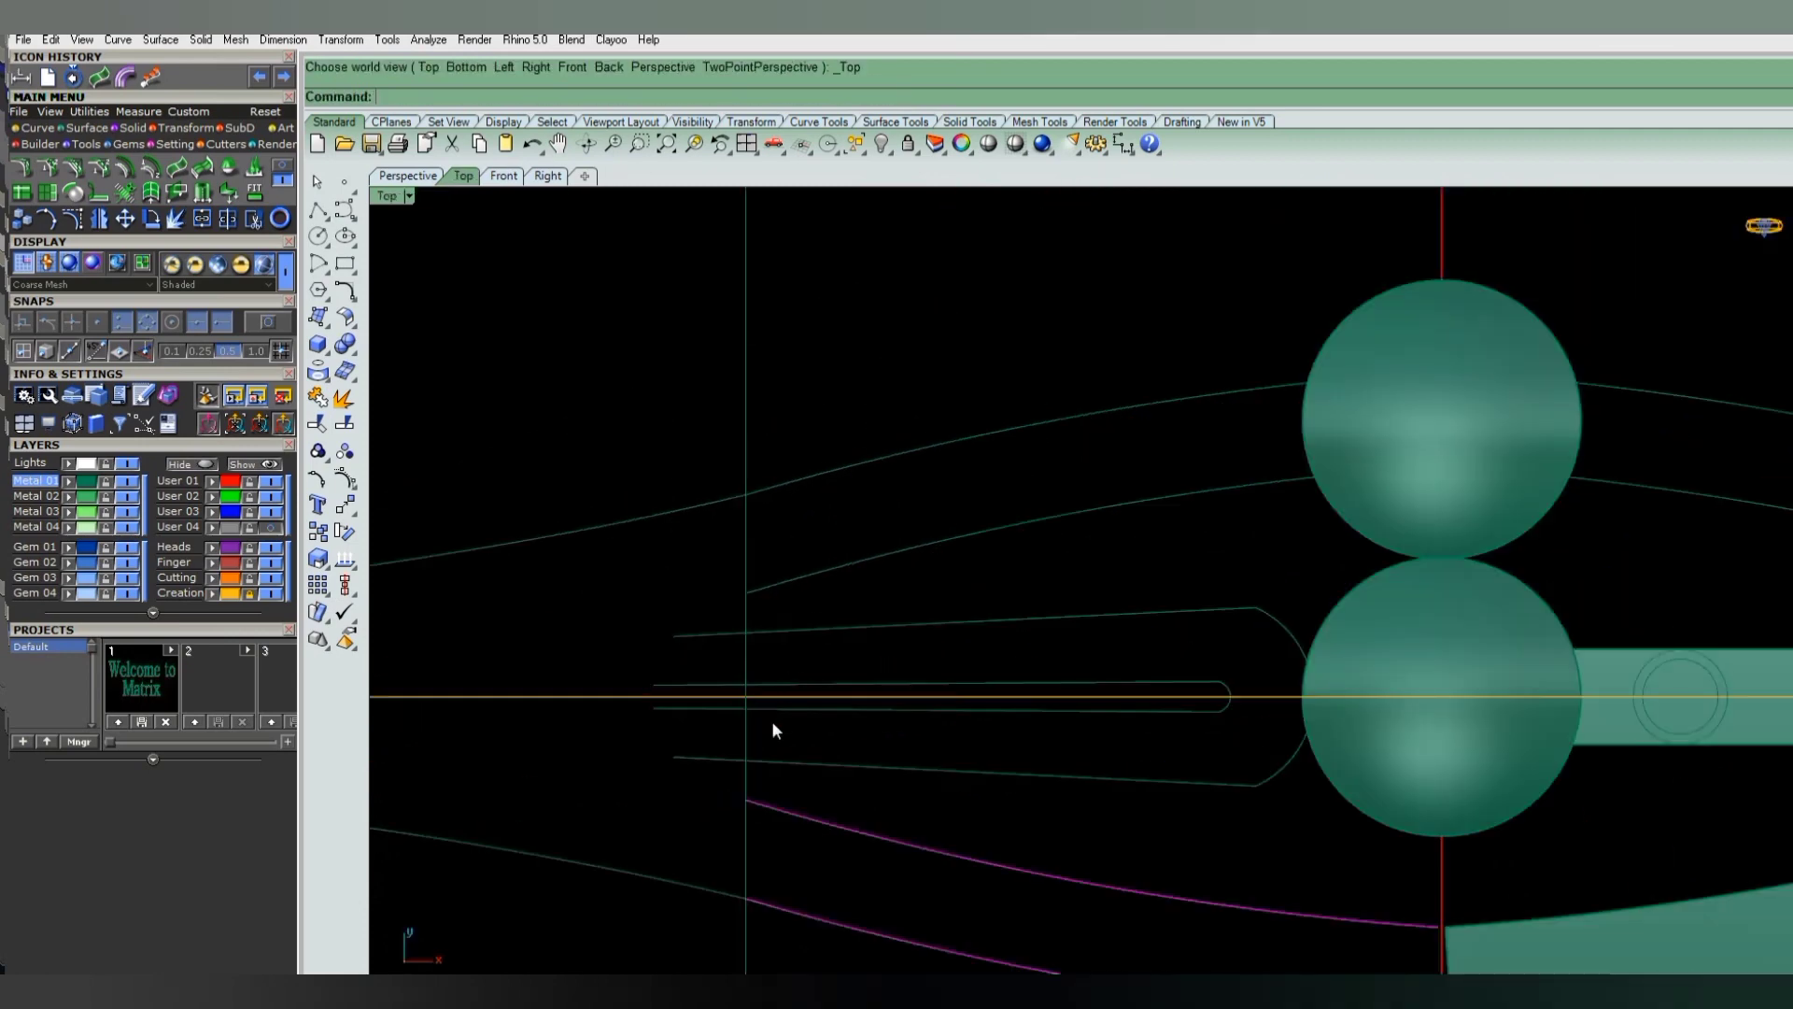
scroll(826, 731, up, 1)
scroll(785, 710, up, 2)
drag(782, 696, 696, 800)
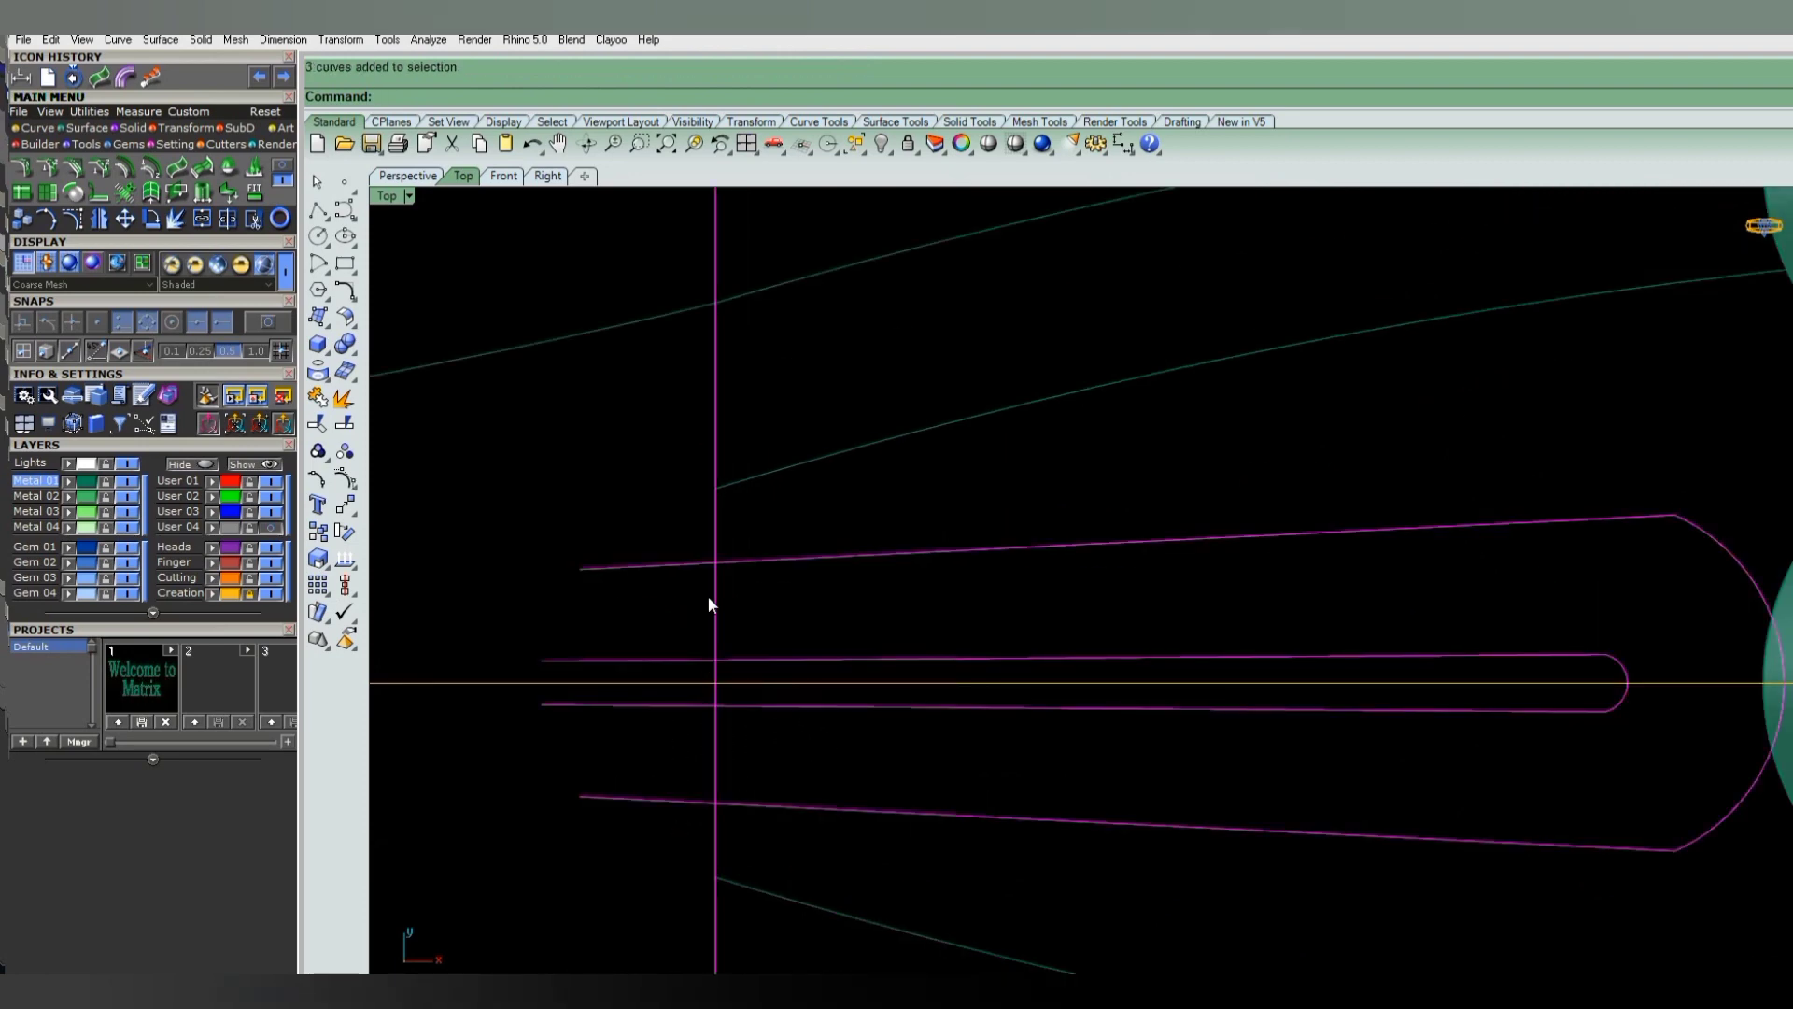
key(ctrl+t)
mouse_move(681, 520)
mouse_down()
mouse_move(629, 680)
mouse_move(710, 830)
mouse_up()
key(Return)
click(716, 827)
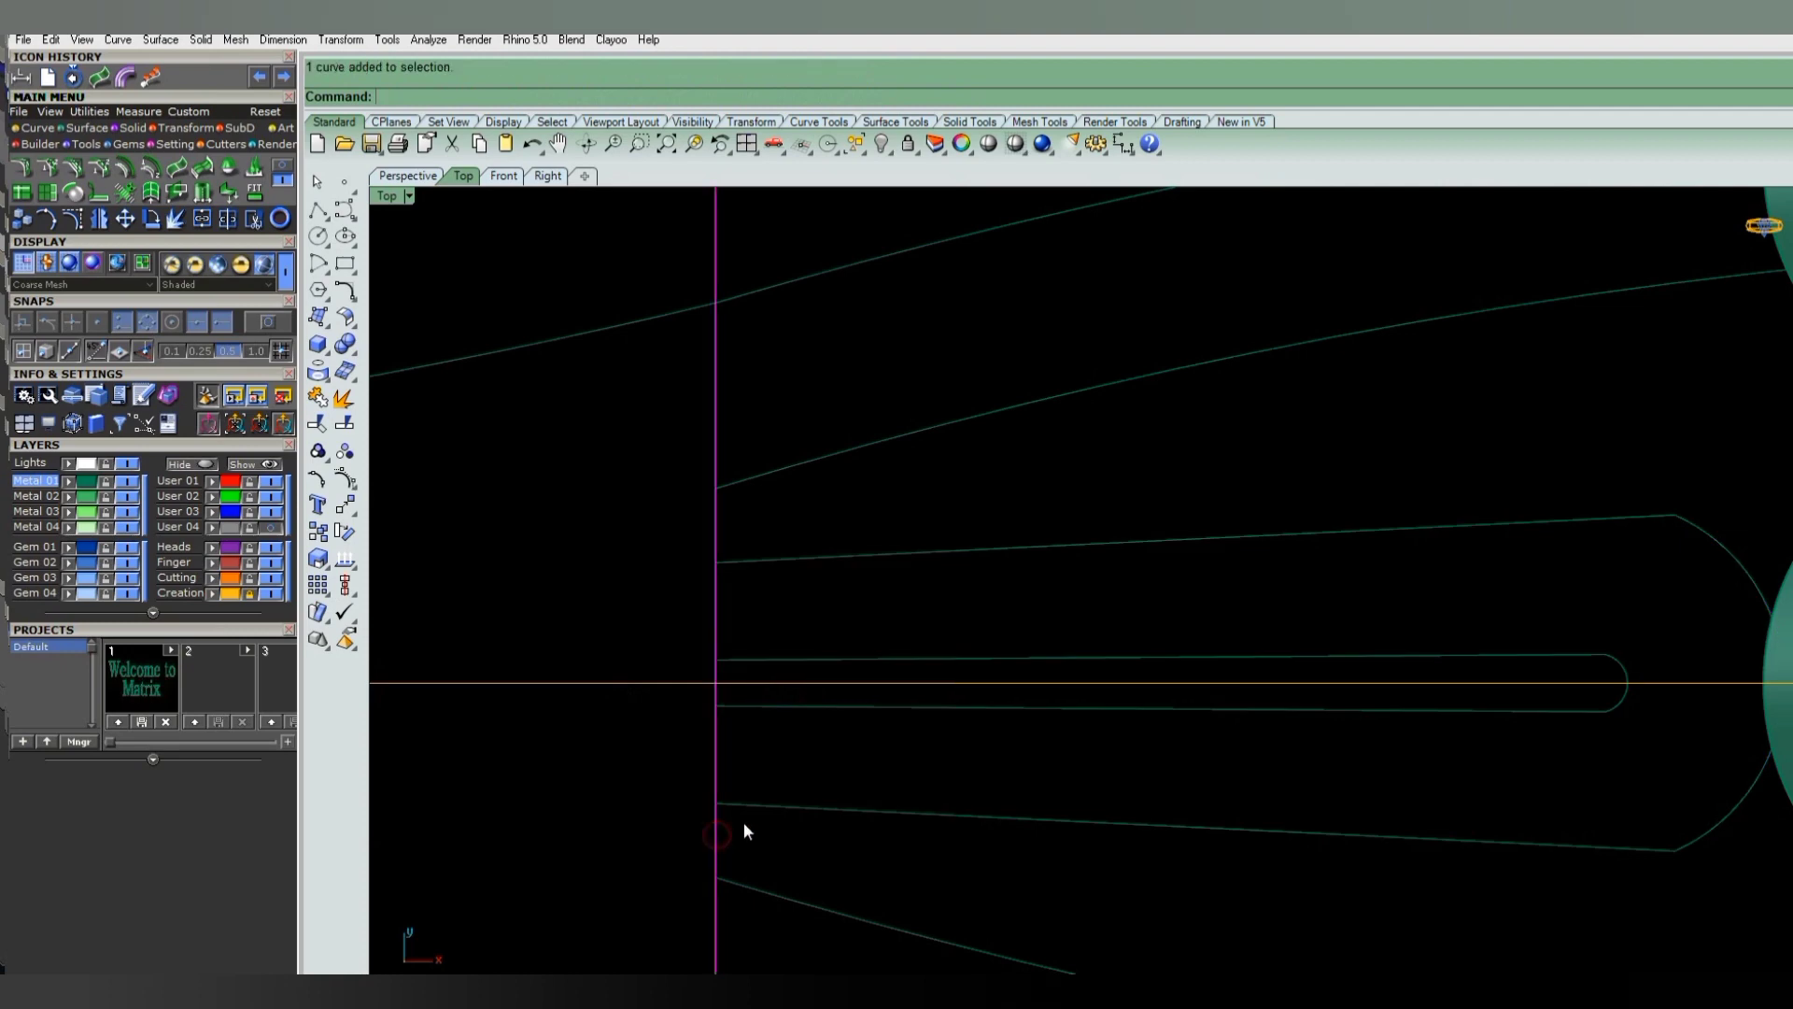
key(Delete)
- Arch the short diagonal cross-section segment by moving its two middle control points
scroll(869, 747, down, 2)
scroll(777, 719, down, 1)
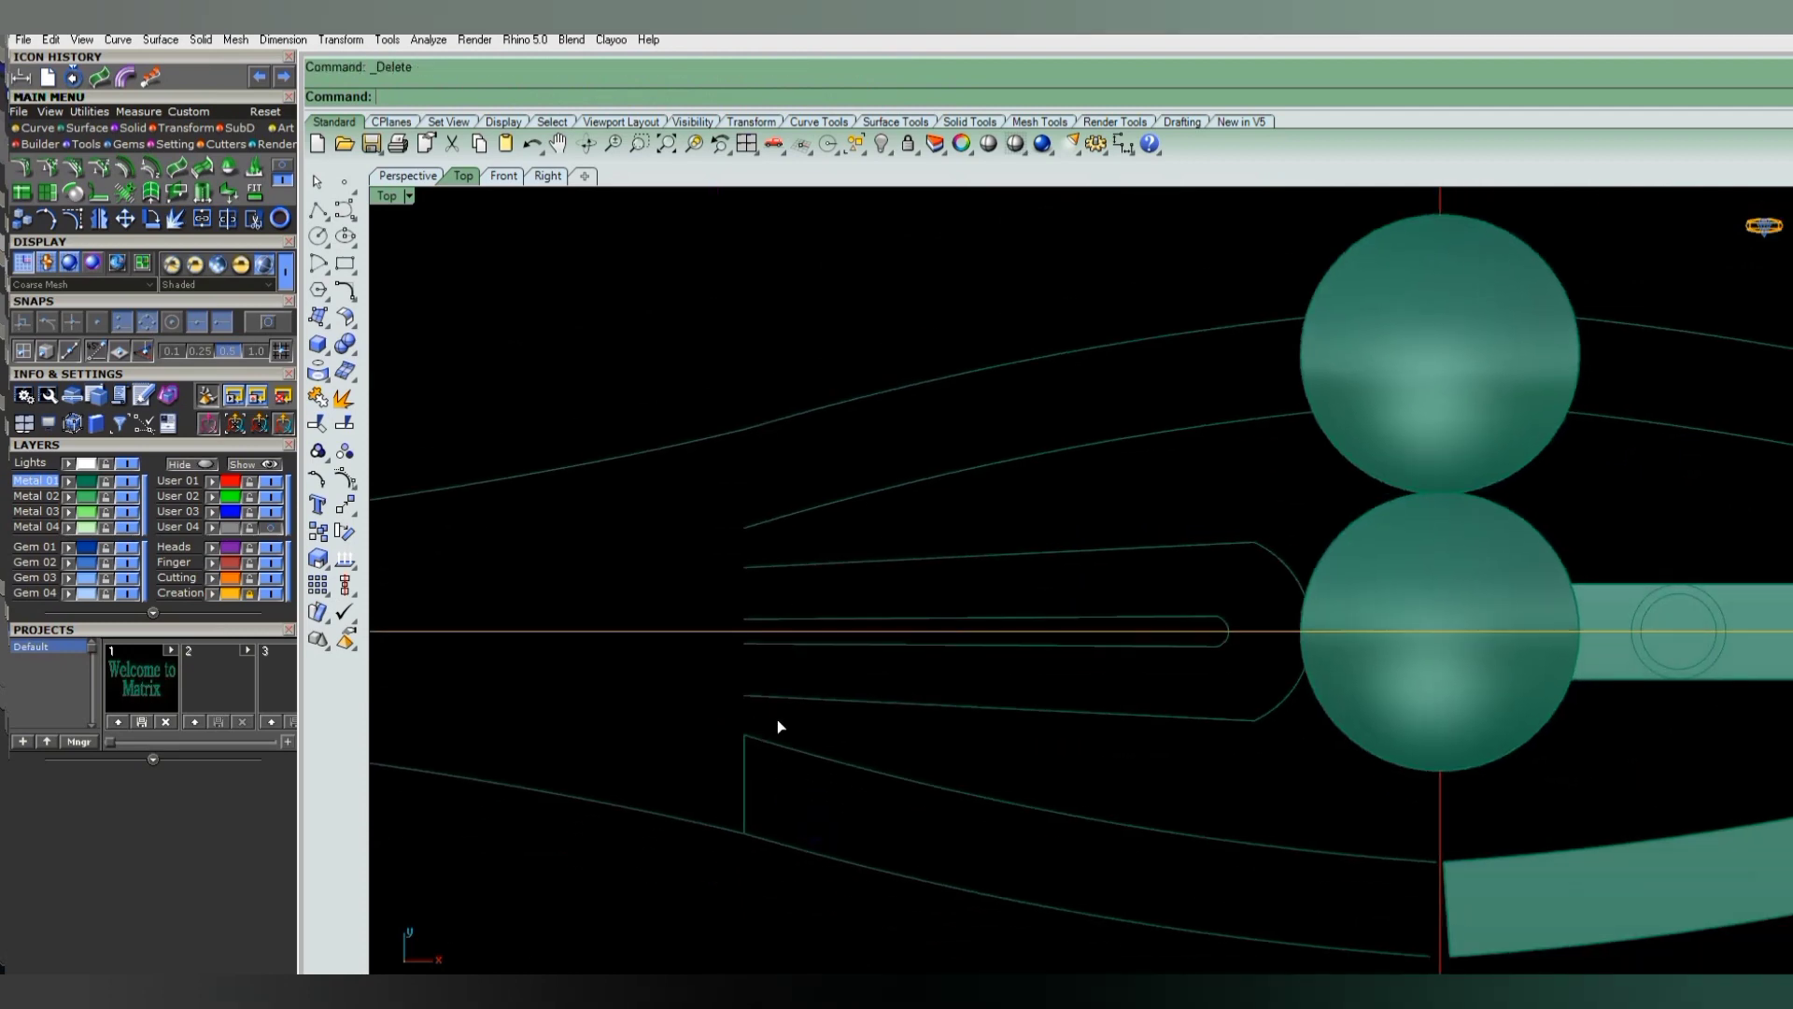
key(ctrl+F4)
scroll(981, 612, up, 2)
click(988, 617)
key(F10)
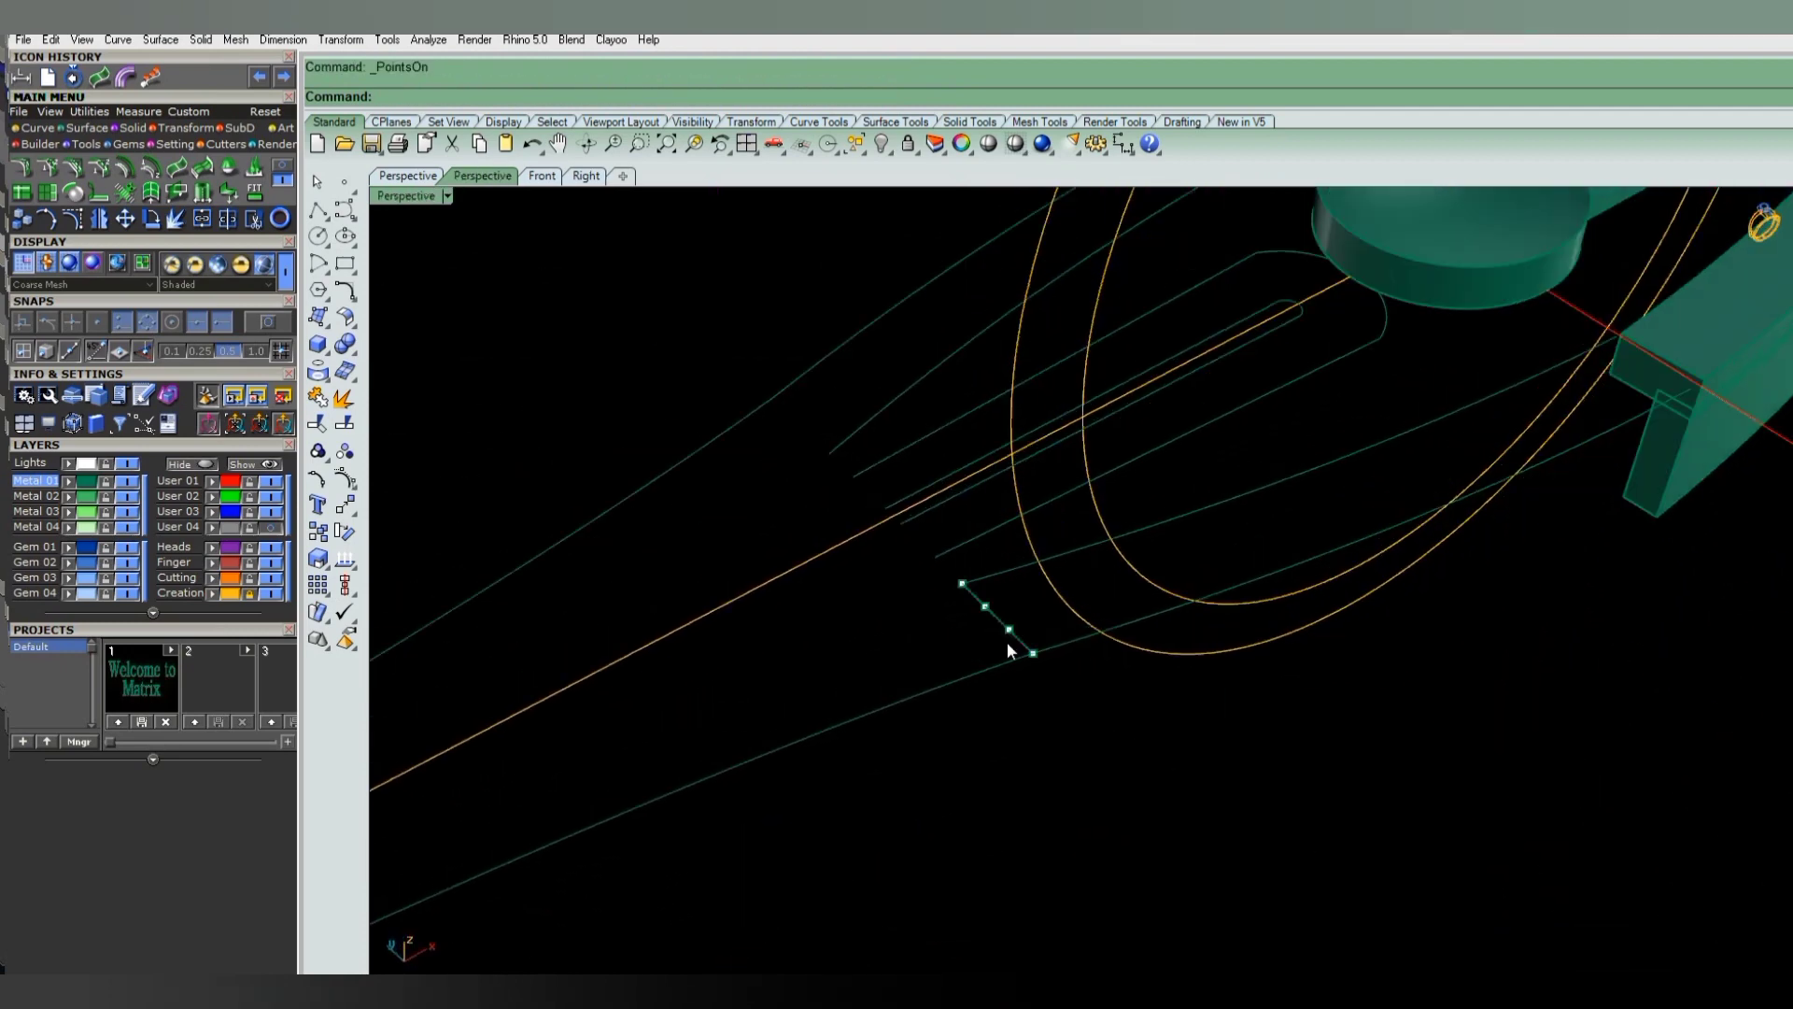
drag(1014, 603, 1012, 635)
right_drag(1012, 634, 1056, 592)
scroll(982, 650, up, 2)
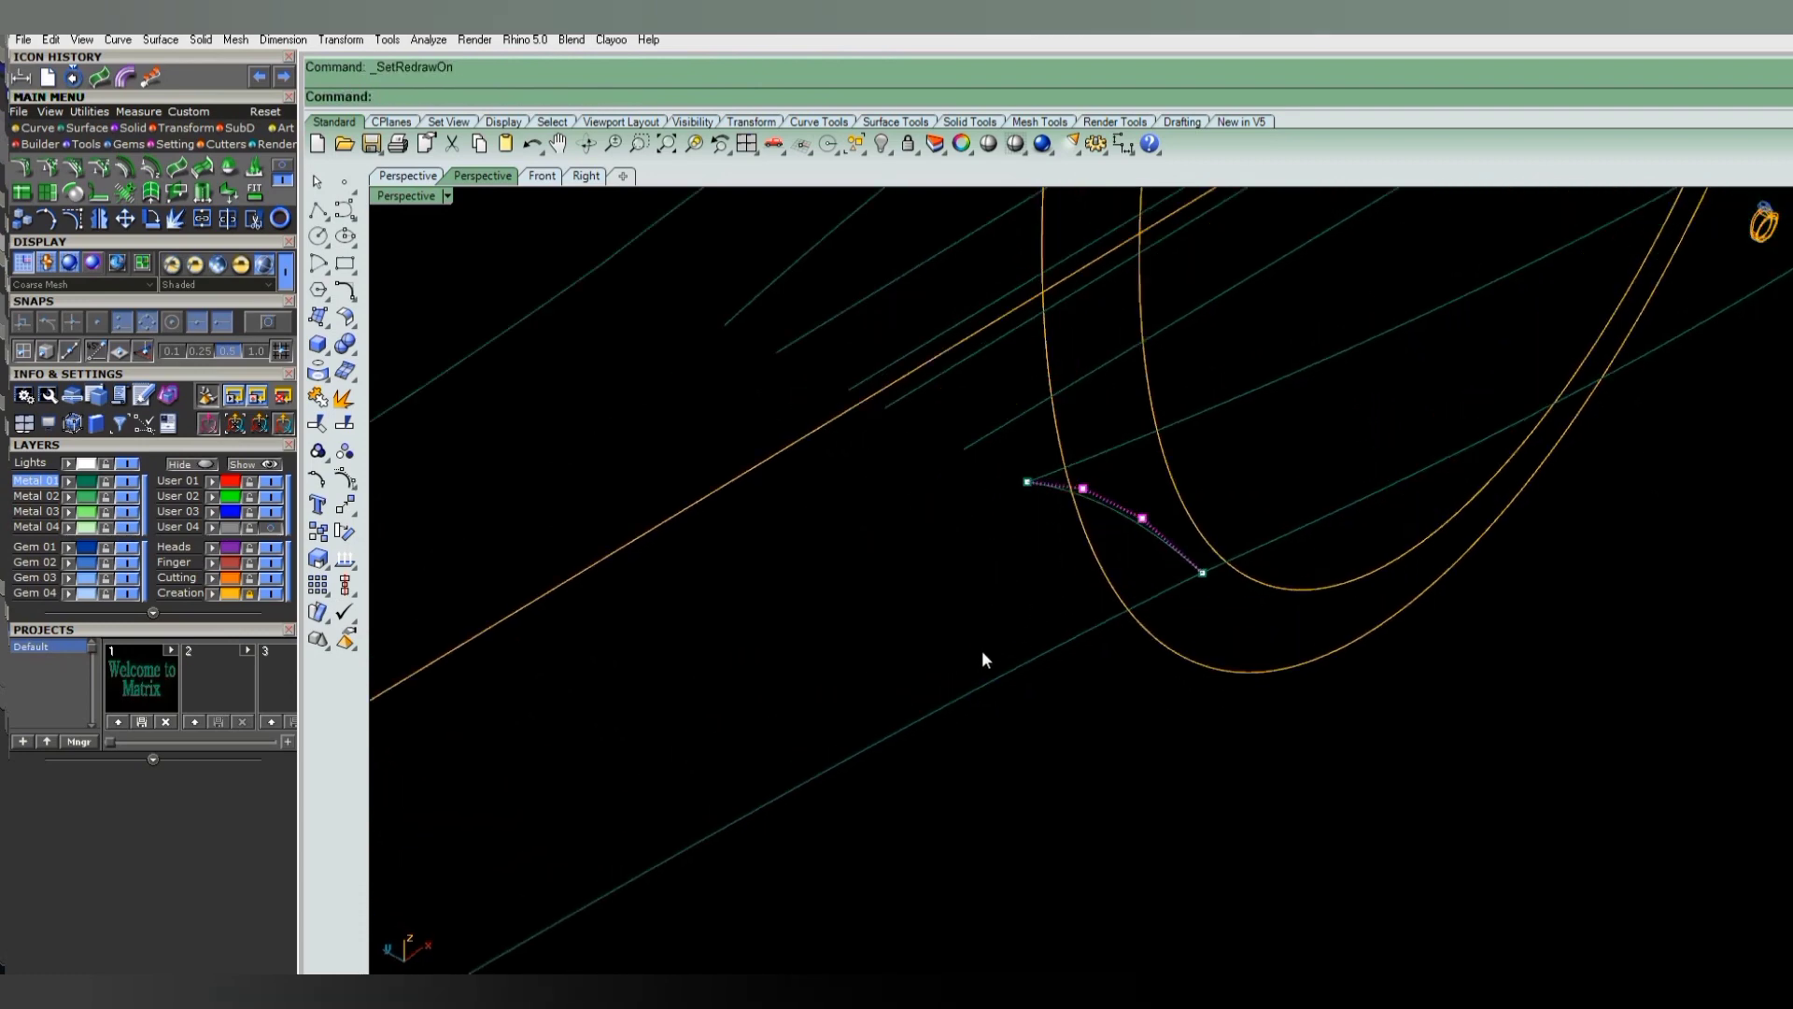
scroll(983, 650, down, 3)
scroll(975, 612, up, 4)
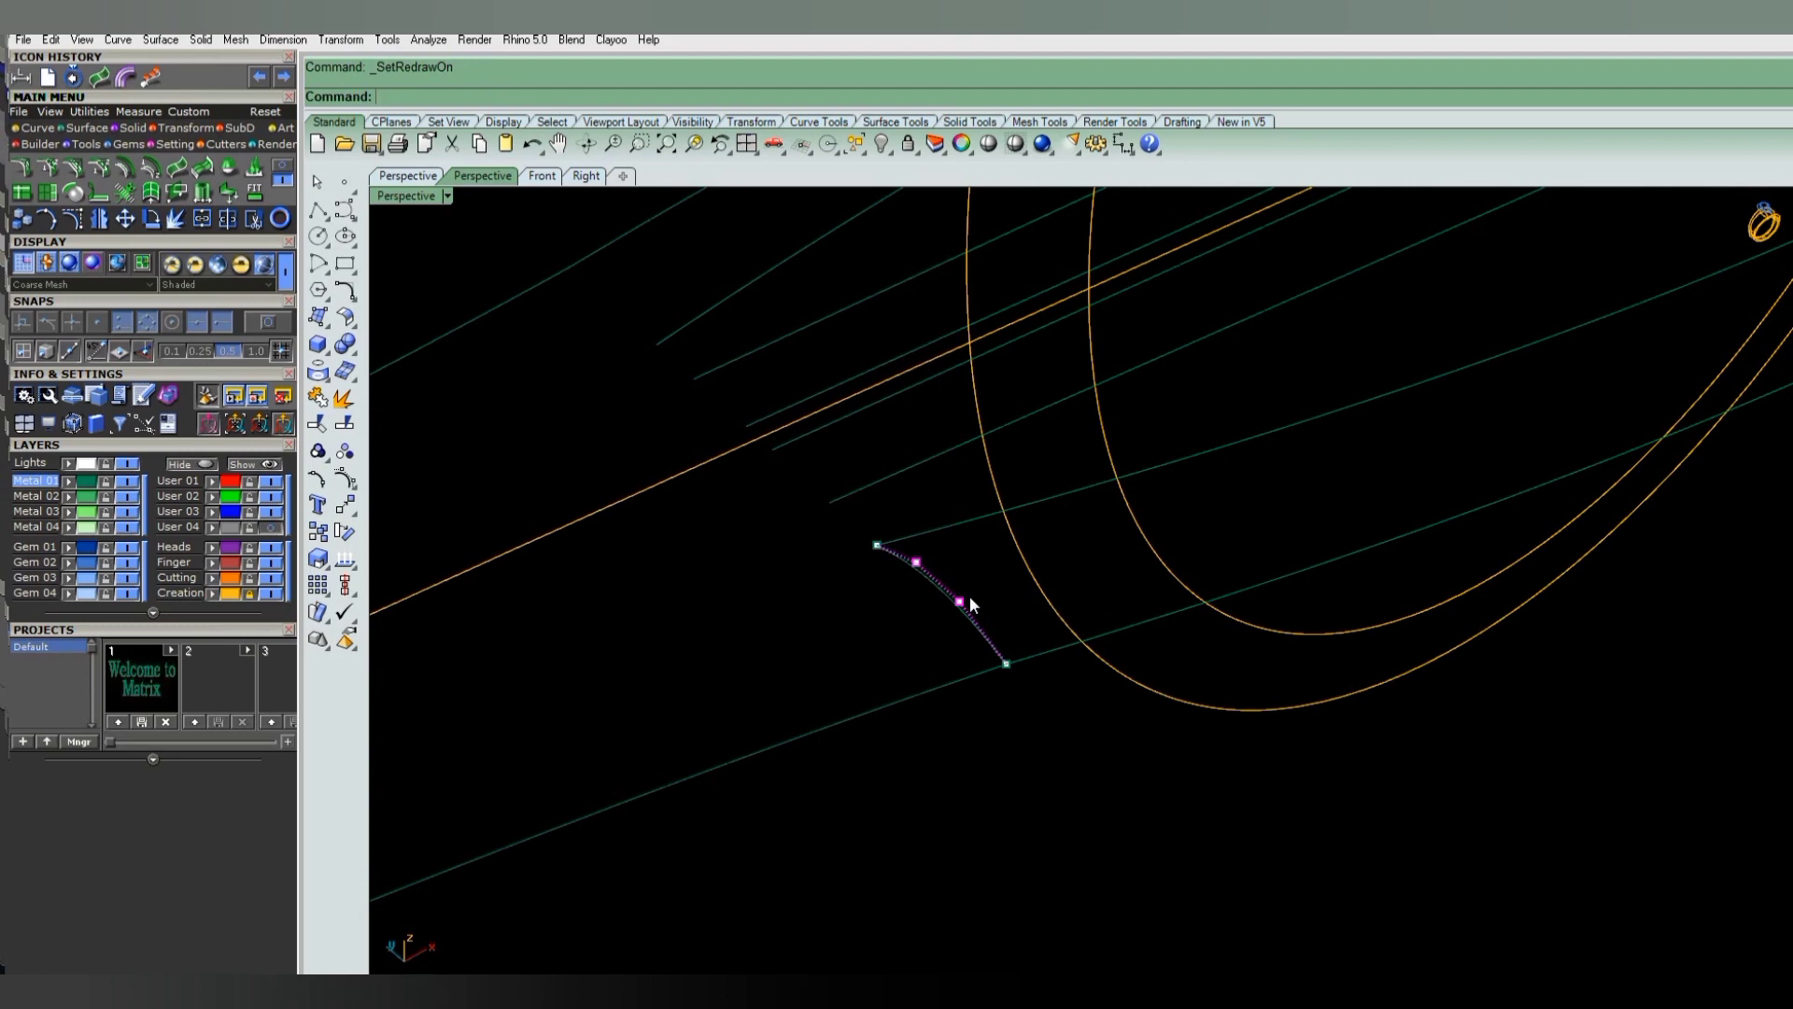
key(Escape)
- Test a Sweep2 along the two long edges with the arched curve, then undo it
mouse_move(984, 637)
right_down()
mouse_move(989, 615)
mouse_move(904, 615)
right_up()
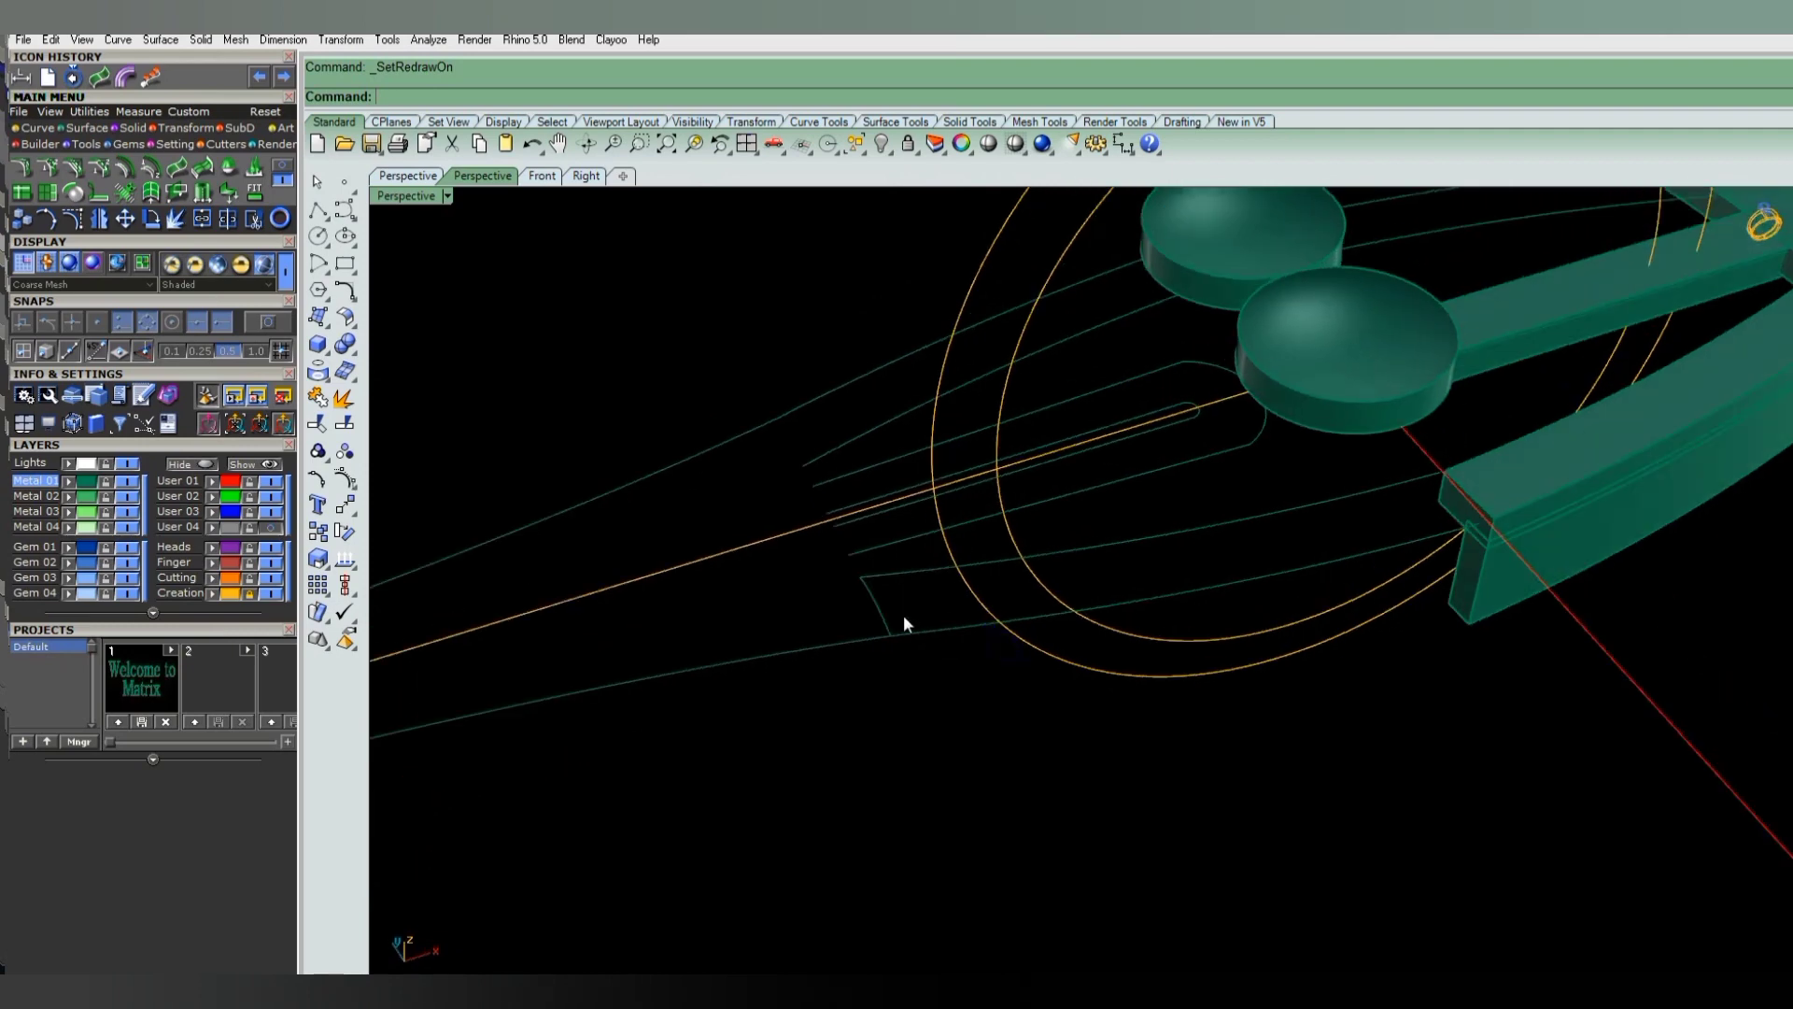
scroll(951, 626, up, 2)
text(sweep2)
key(Return)
click(989, 633)
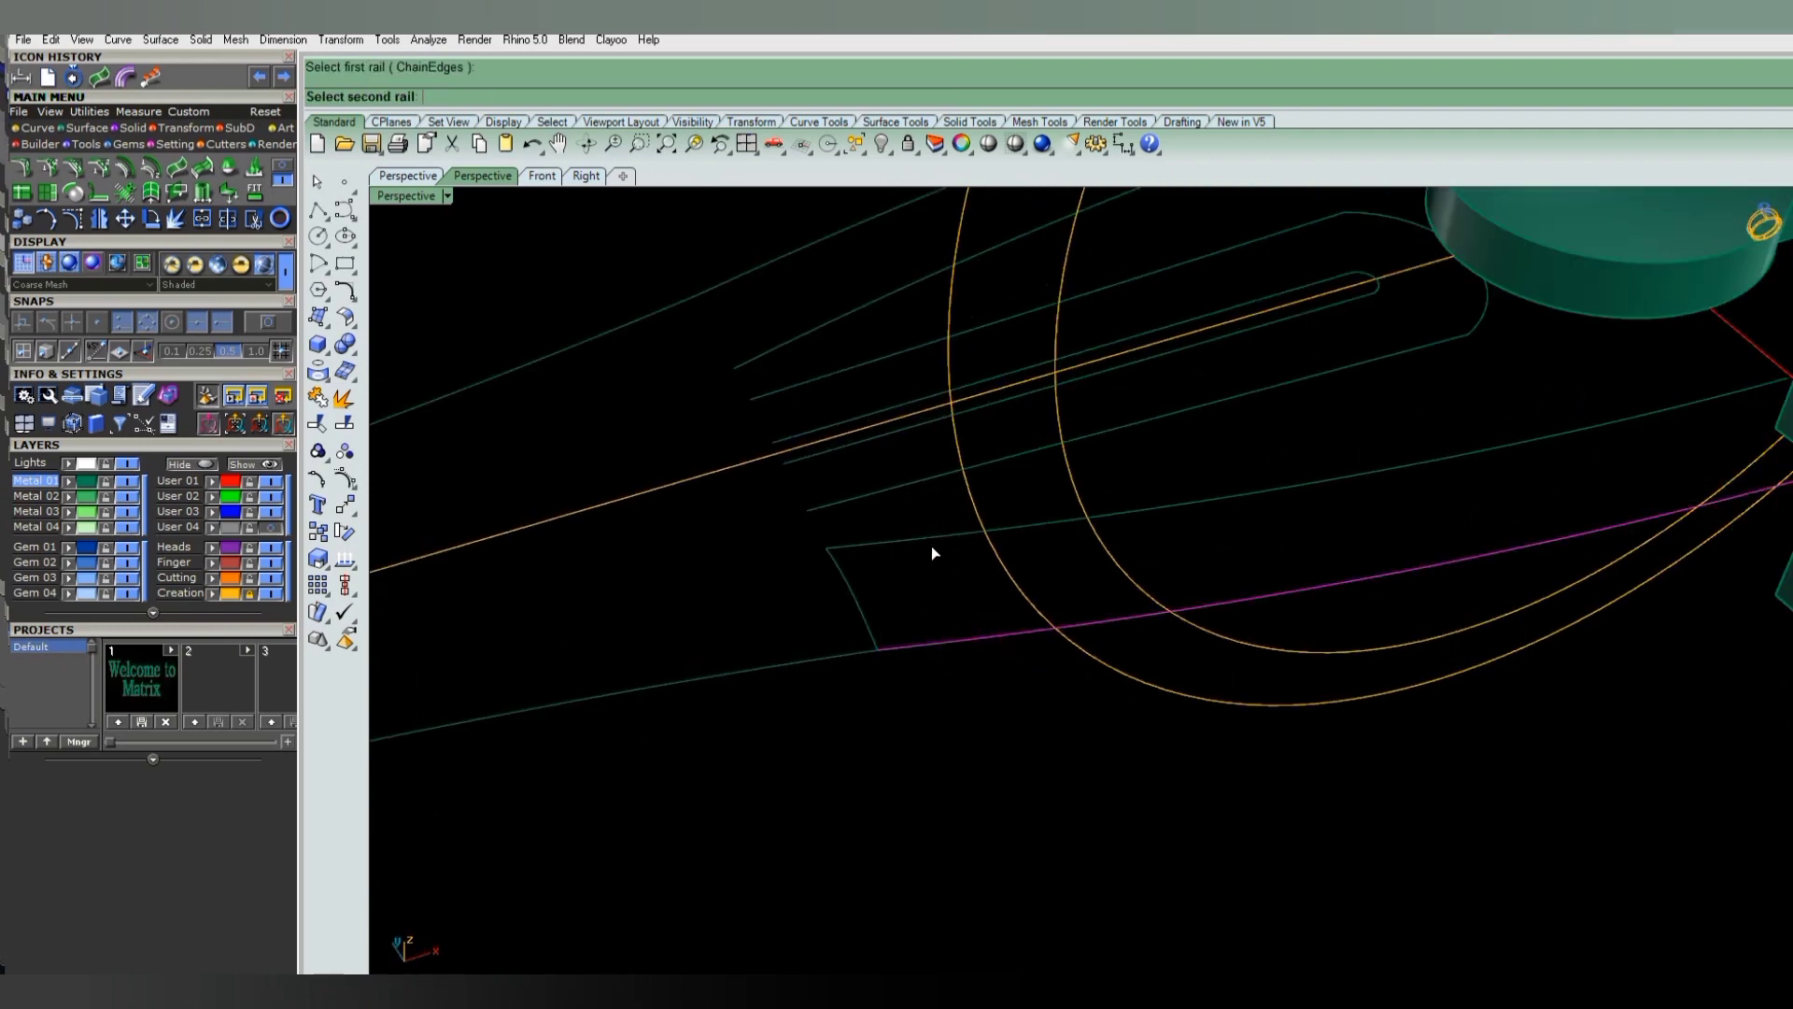
click(931, 534)
click(848, 580)
key(Return)
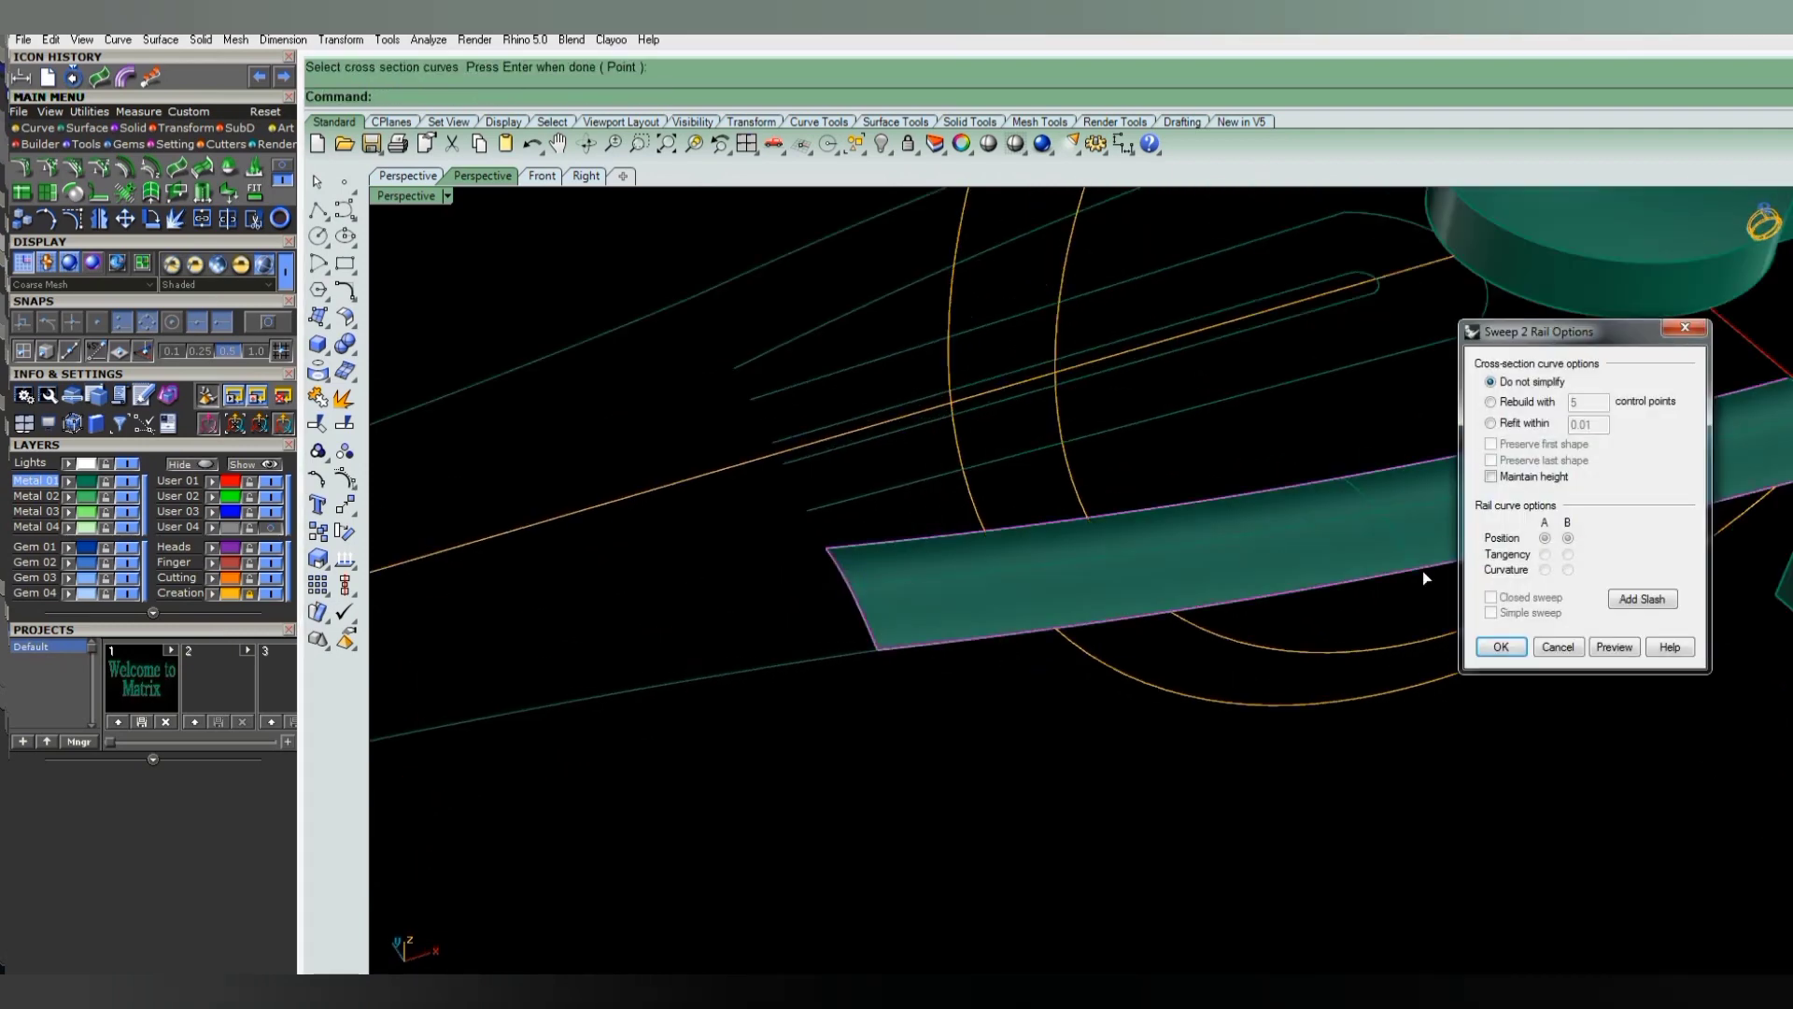
click(1499, 646)
mouse_move(999, 577)
right_down()
mouse_move(1265, 520)
mouse_move(1233, 572)
mouse_move(1329, 513)
mouse_move(1255, 569)
right_up()
scroll(1059, 671, up, 3)
key(ctrl+z)
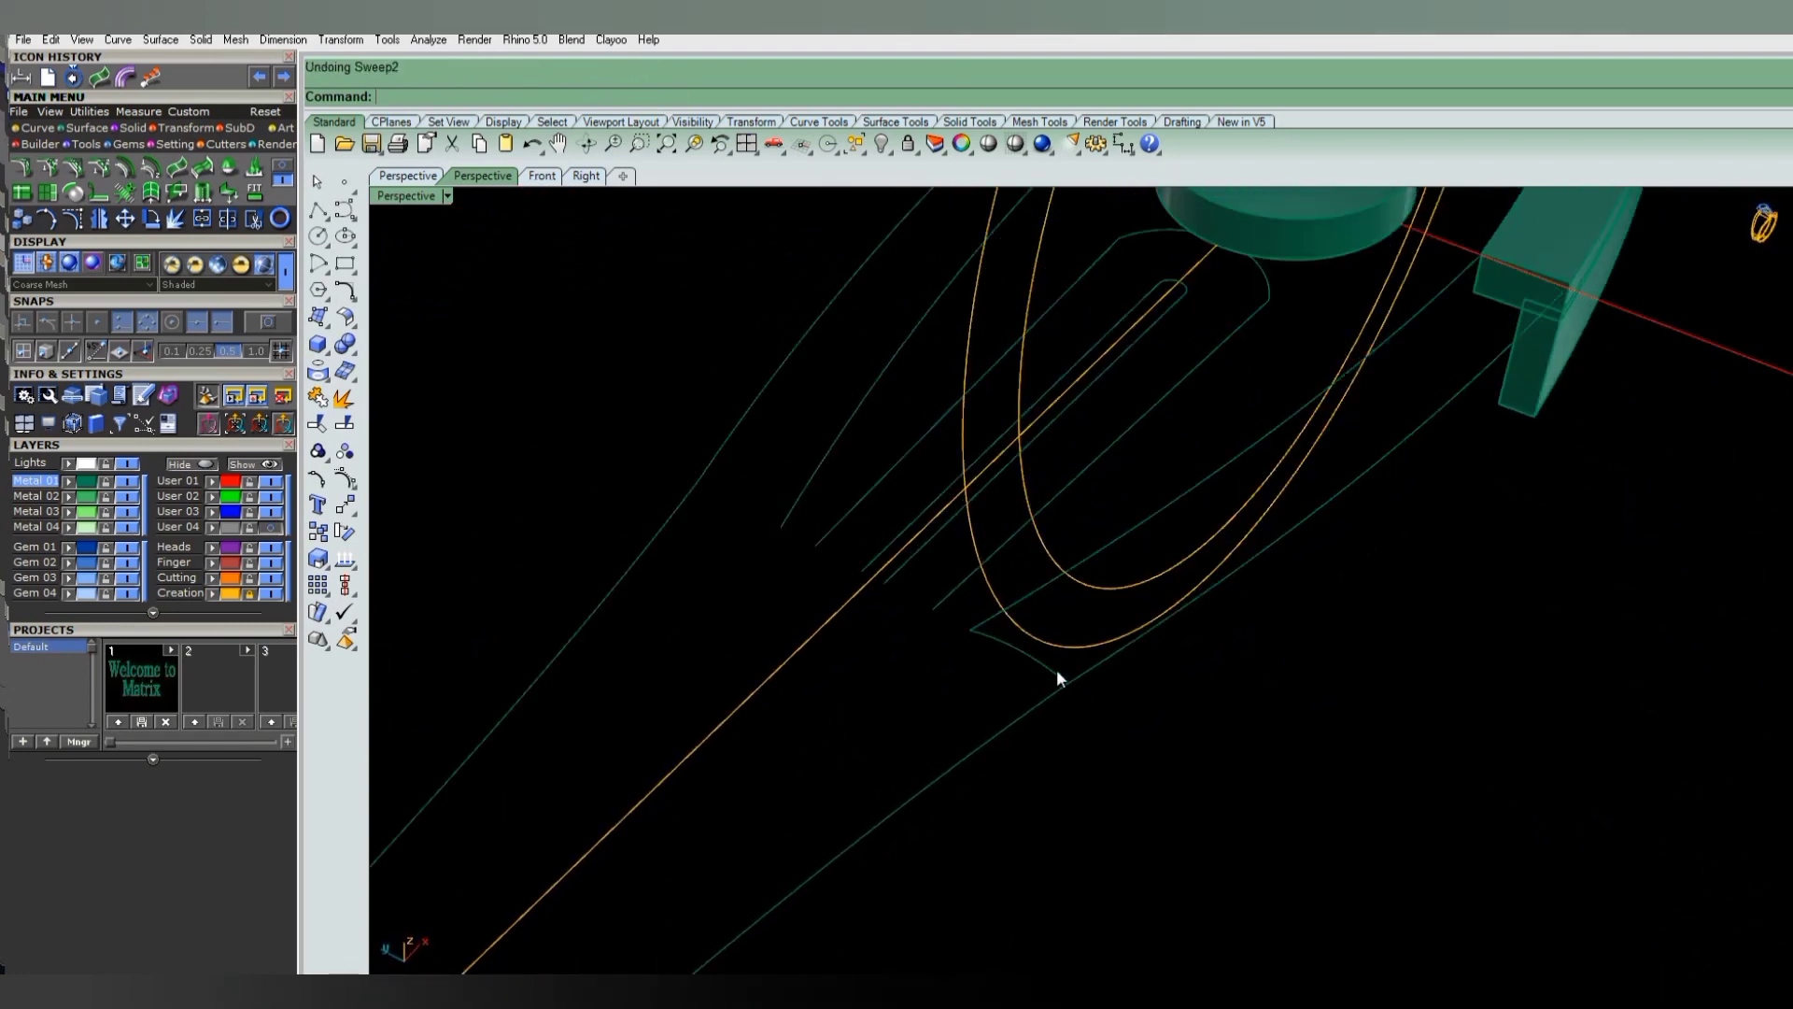
- Briefly toggle the reference ring photo in top view, then return to perspective with points on
scroll(1046, 659, down, 3)
key(ctrl+F1)
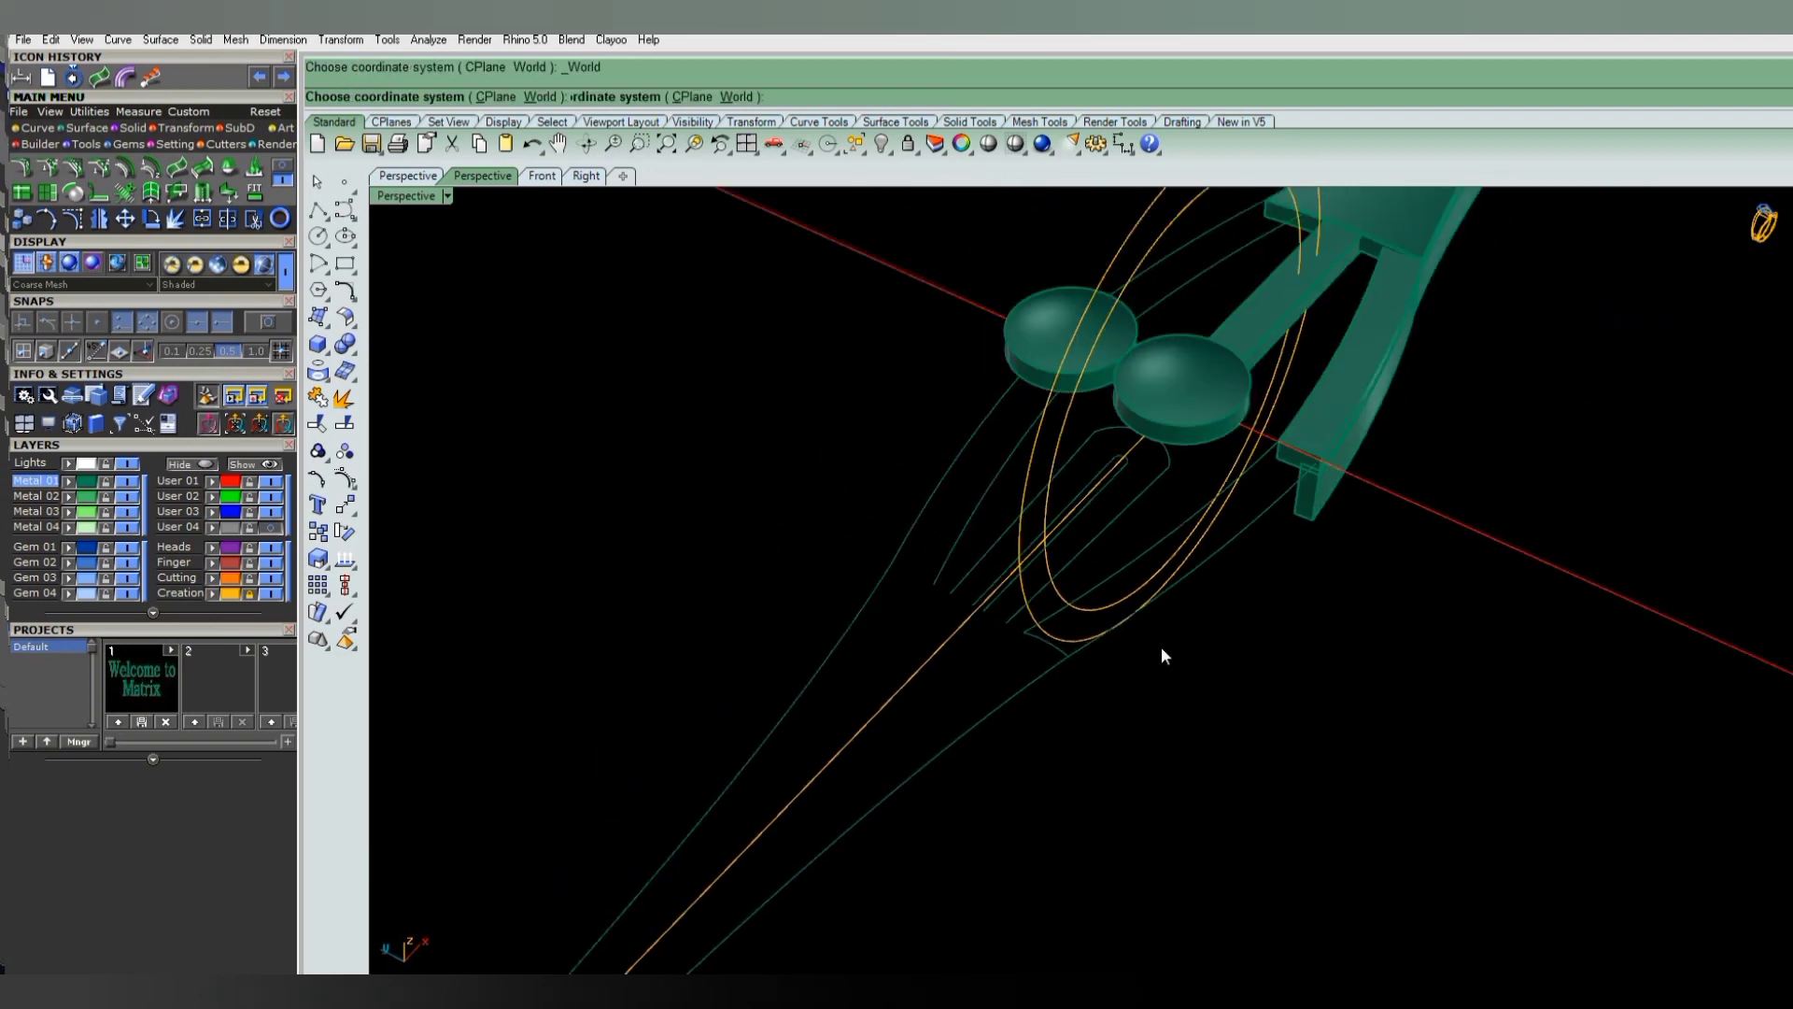
click(270, 528)
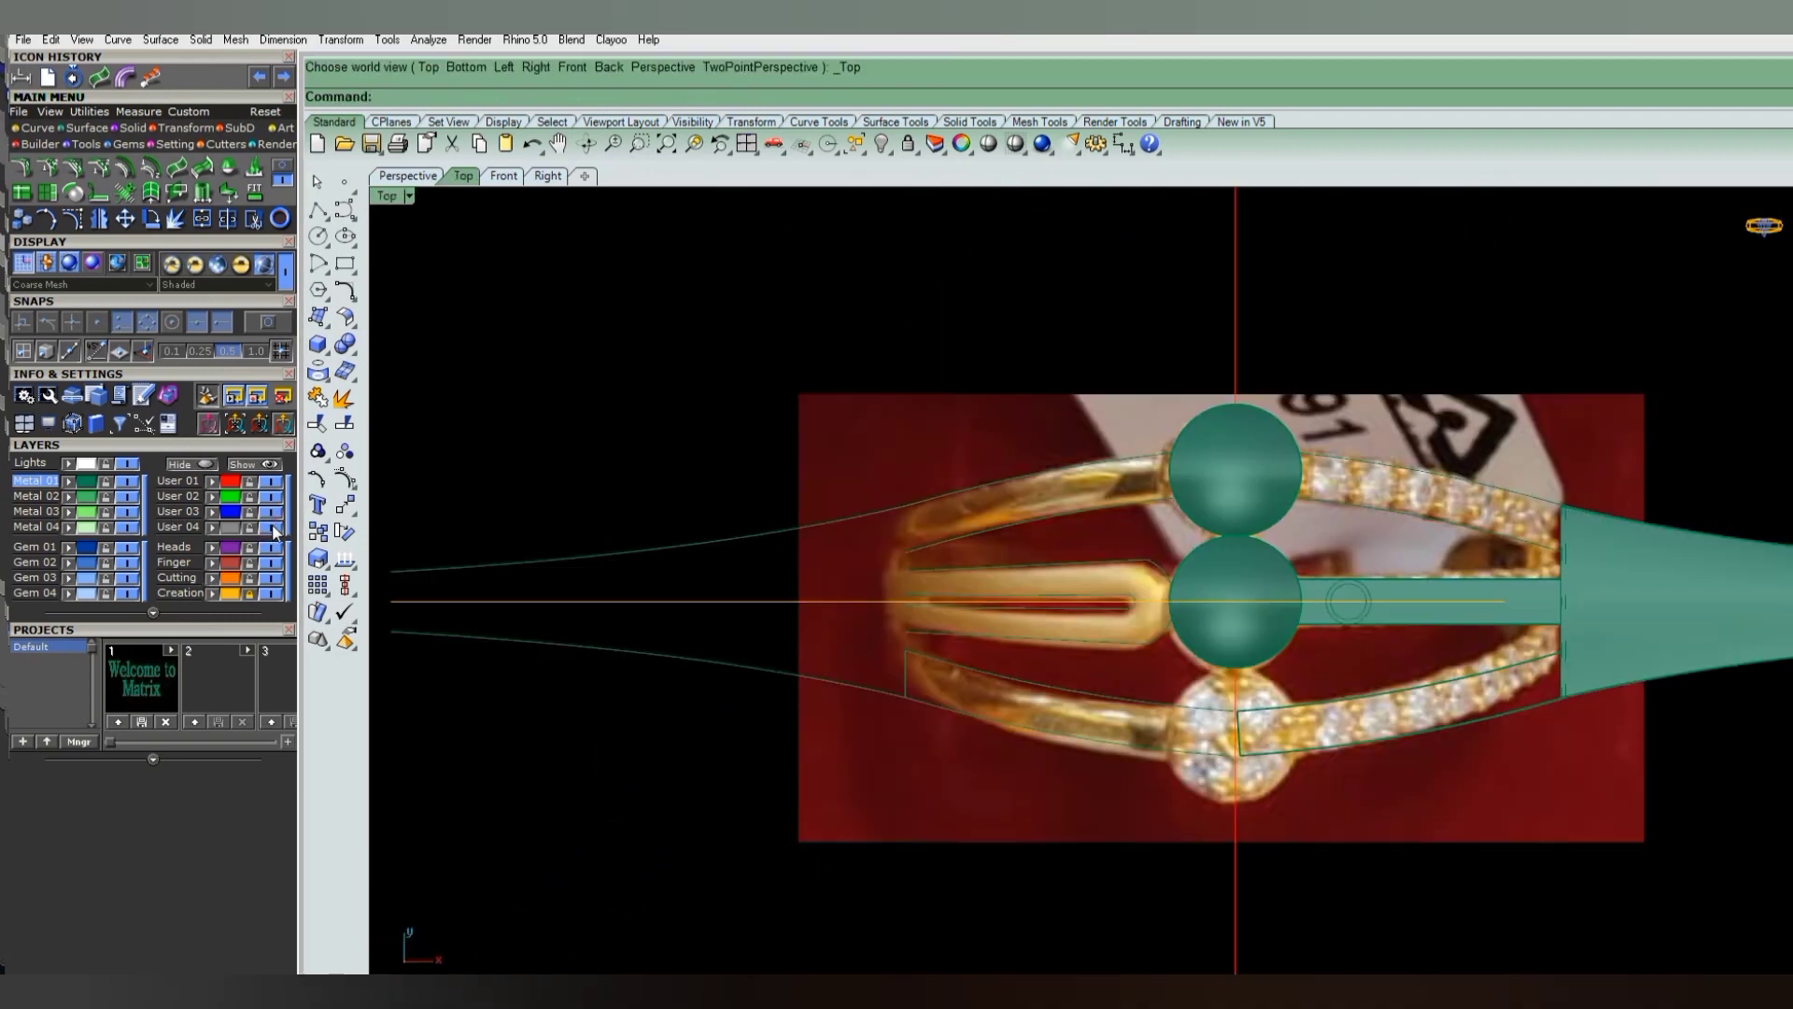
click(274, 529)
key(ctrl+F4)
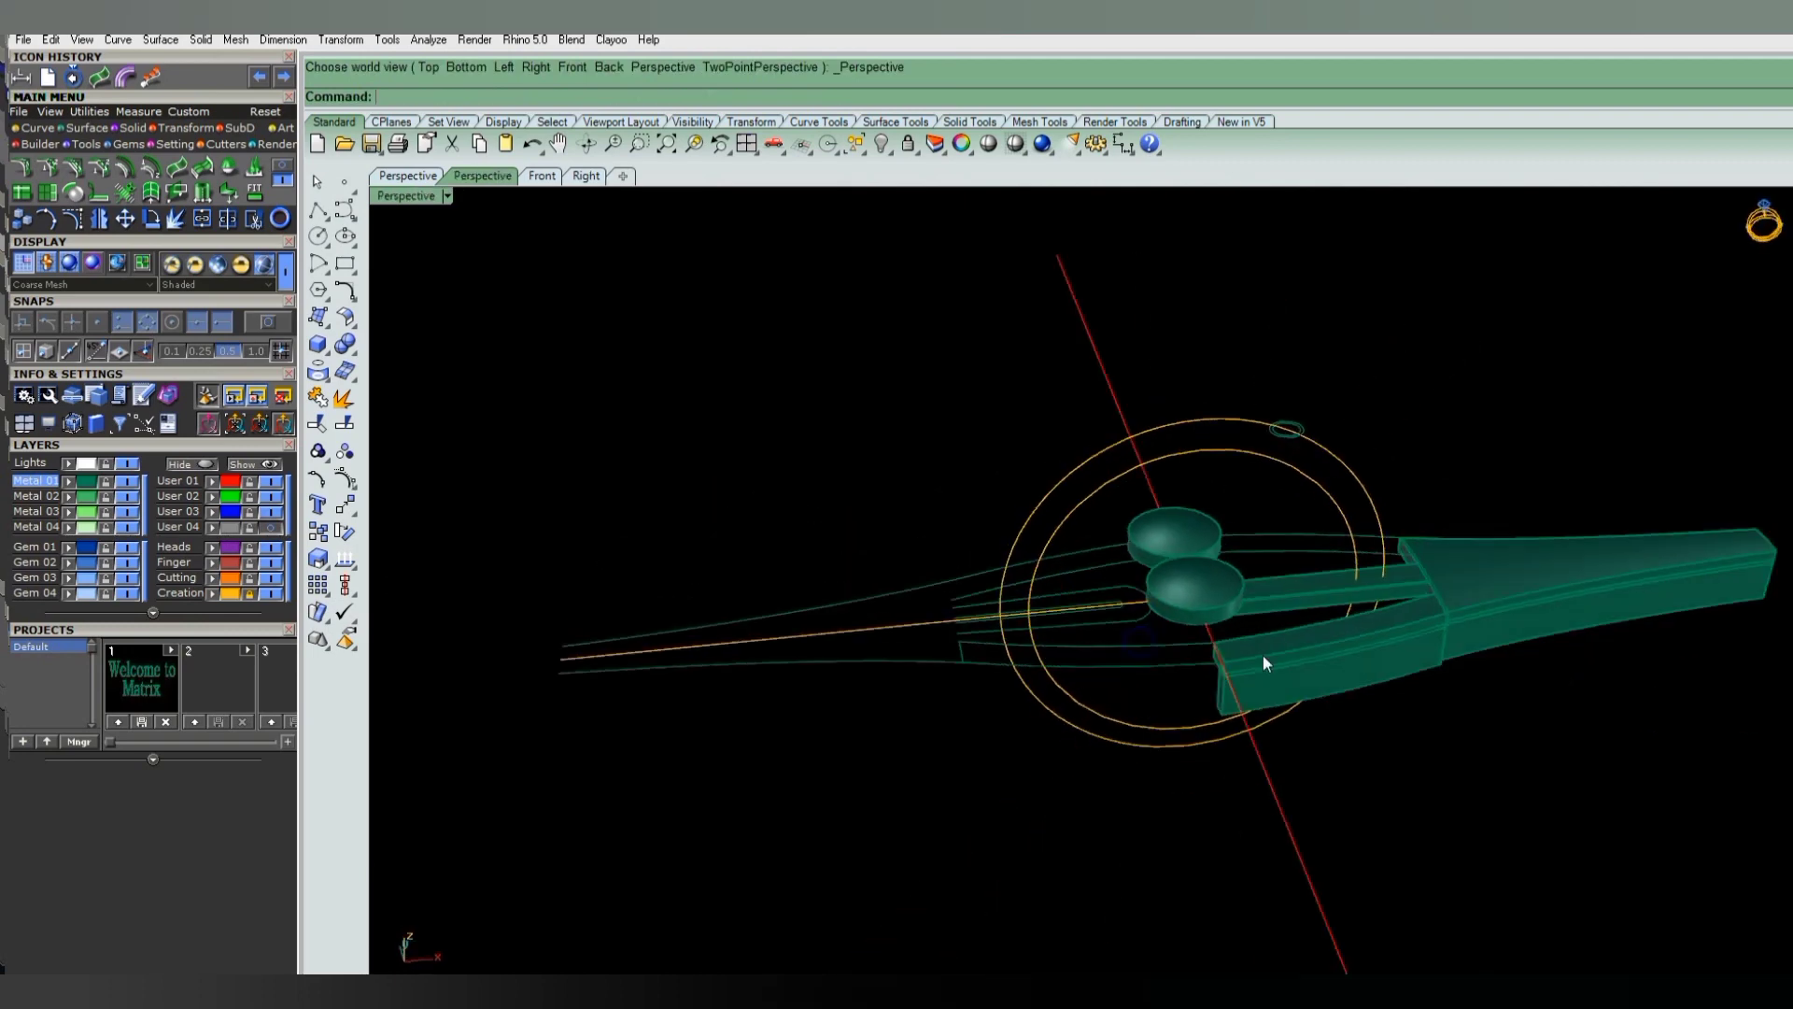
scroll(1027, 671, up, 3)
scroll(1092, 639, up, 3)
scroll(1163, 642, up, 3)
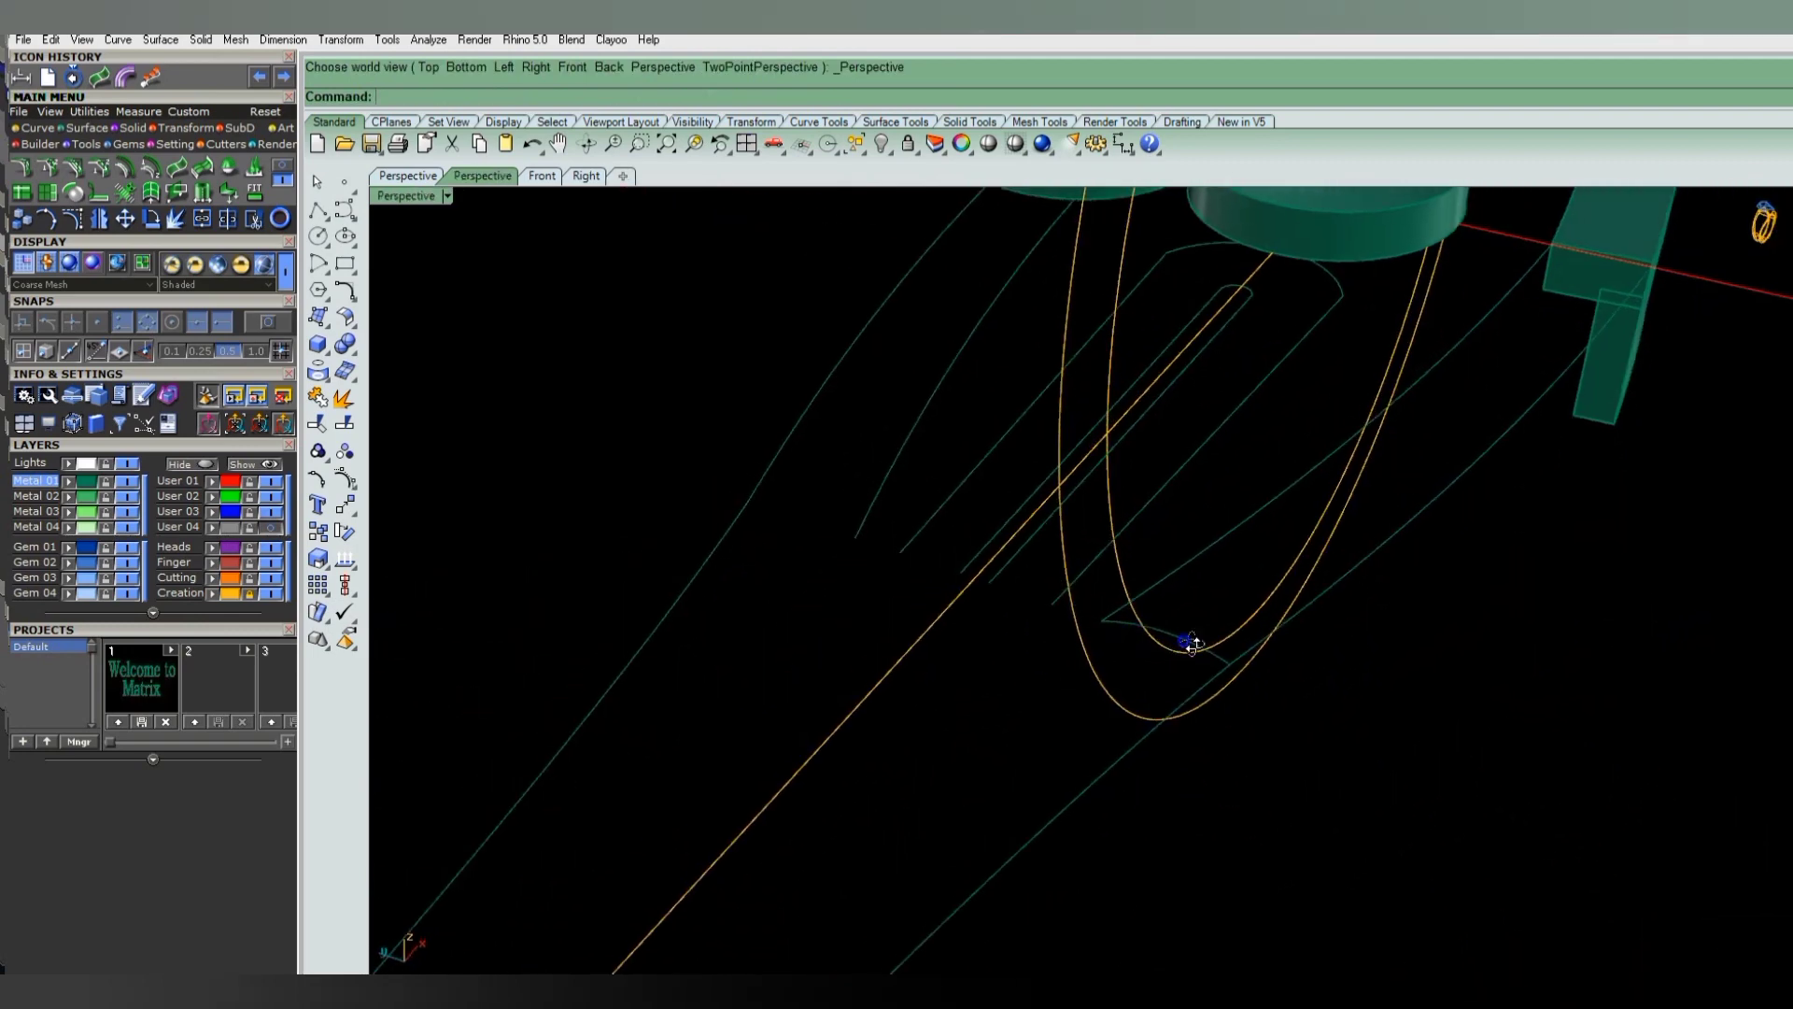
scroll(1192, 642, down, 1)
key(F10)
- Arch the small cross-section curve by pulling its two middle control points
click(1201, 640)
key(Return)
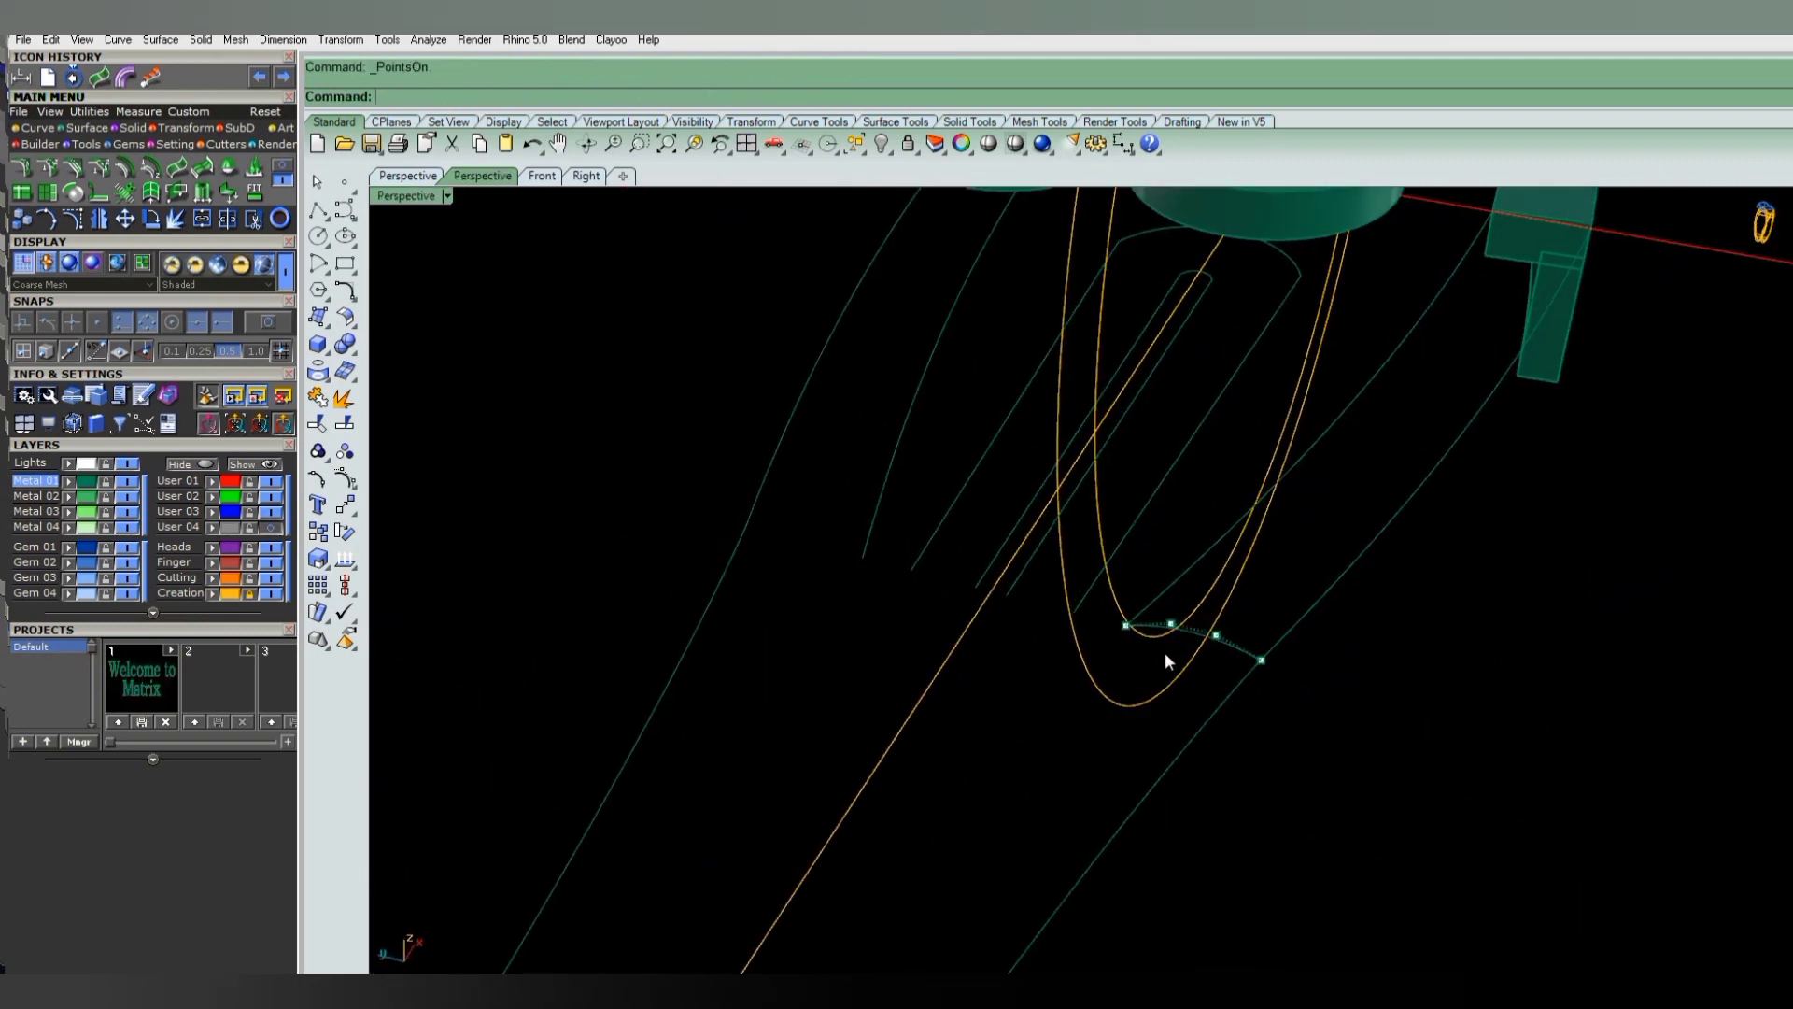
drag(1165, 653, 1242, 600)
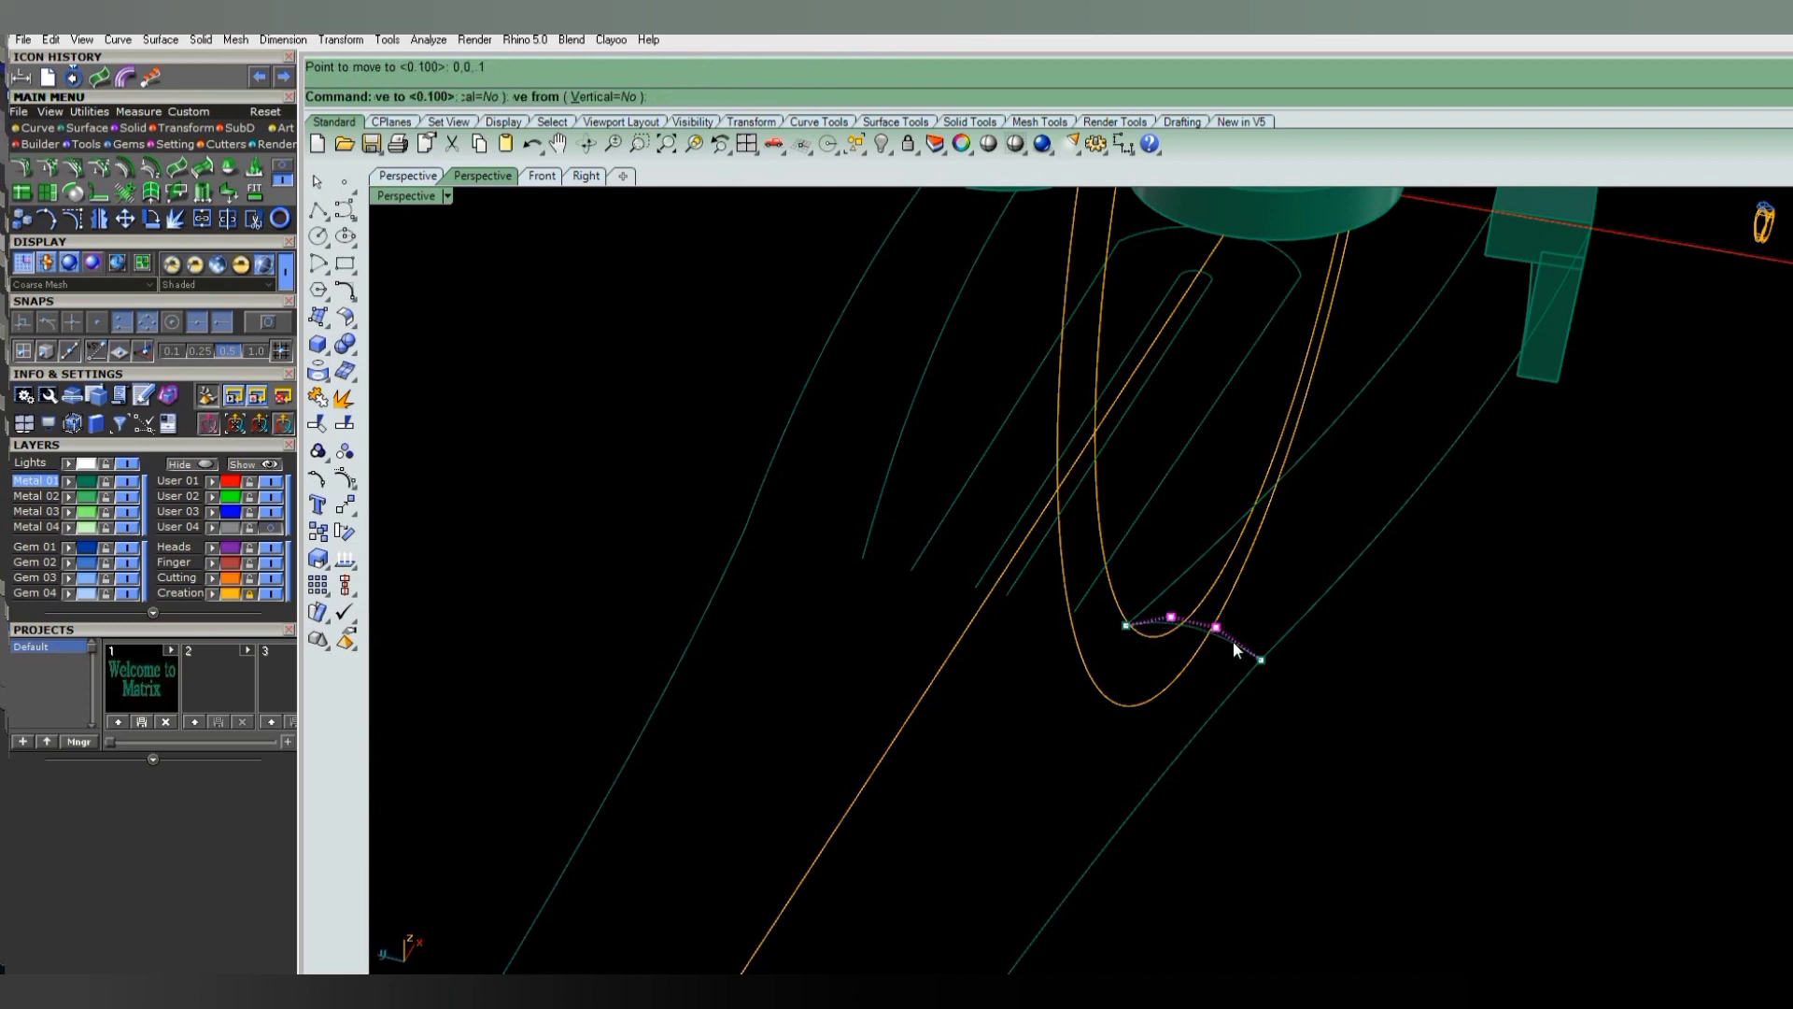
key(F11)
right_drag(1042, 607, 1085, 628)
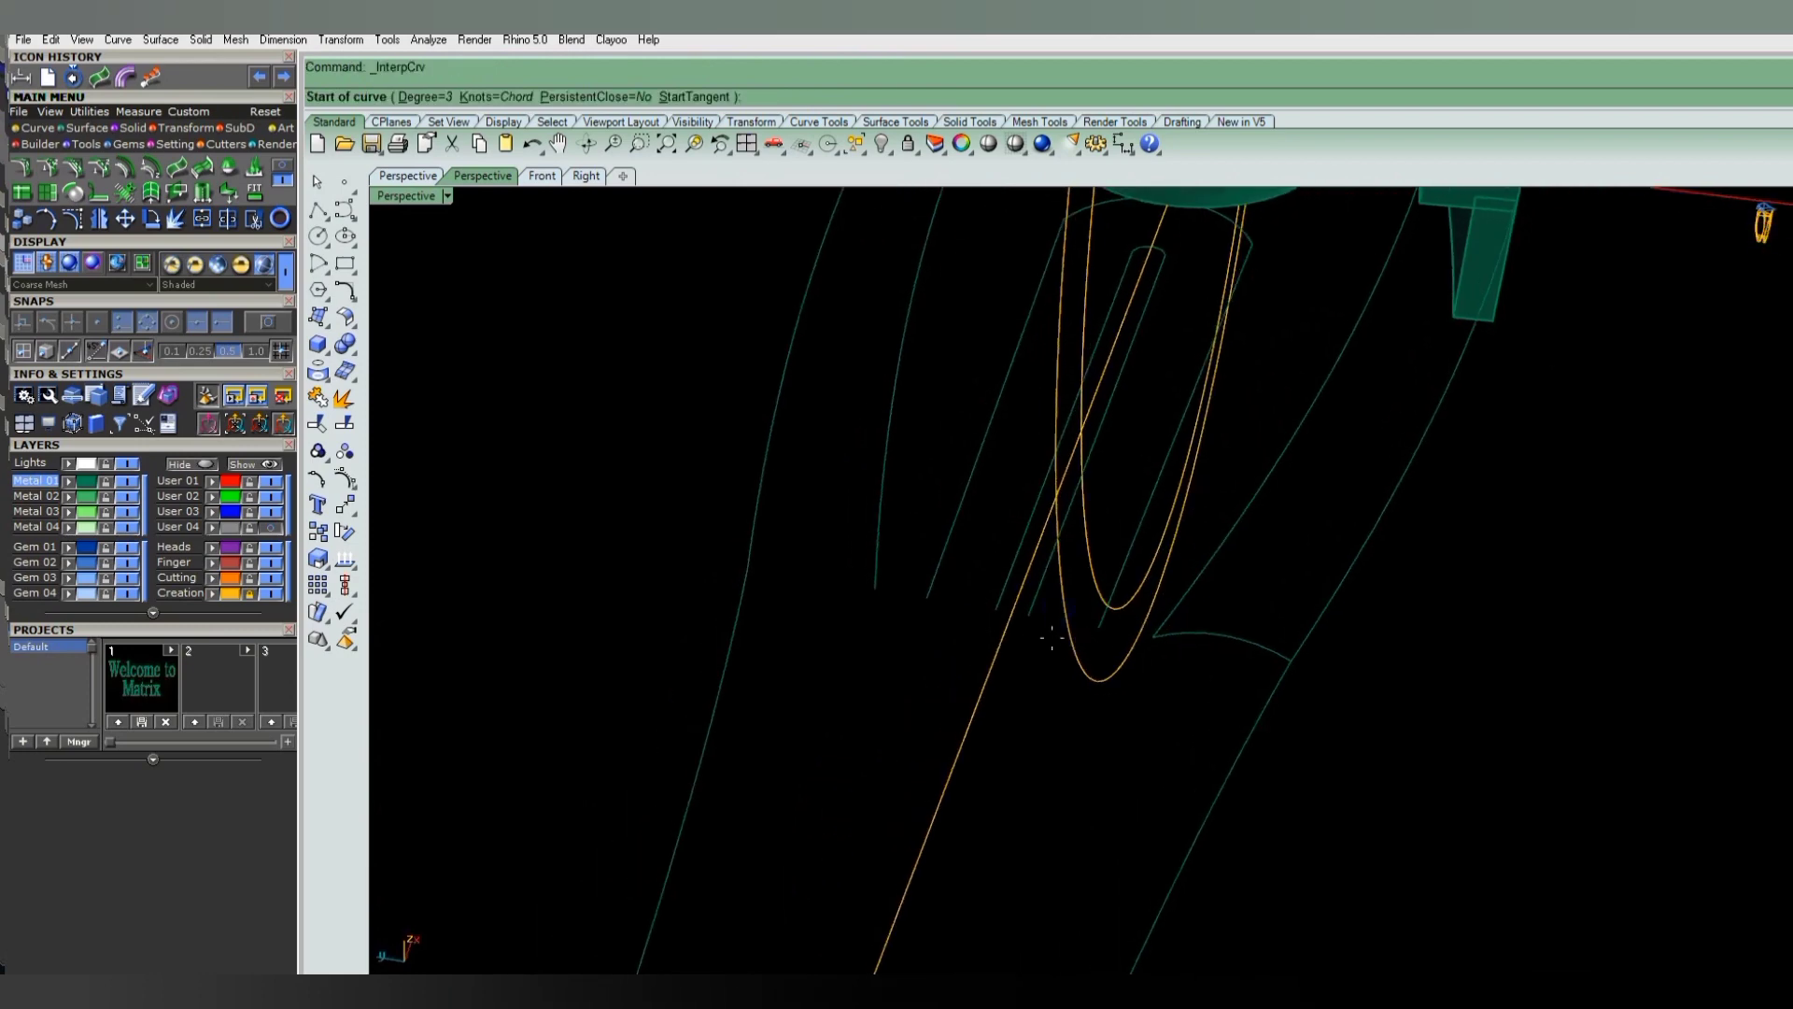
- Draw a short curve across the inner shank end and lift middle points to arch both curves
click(1046, 624)
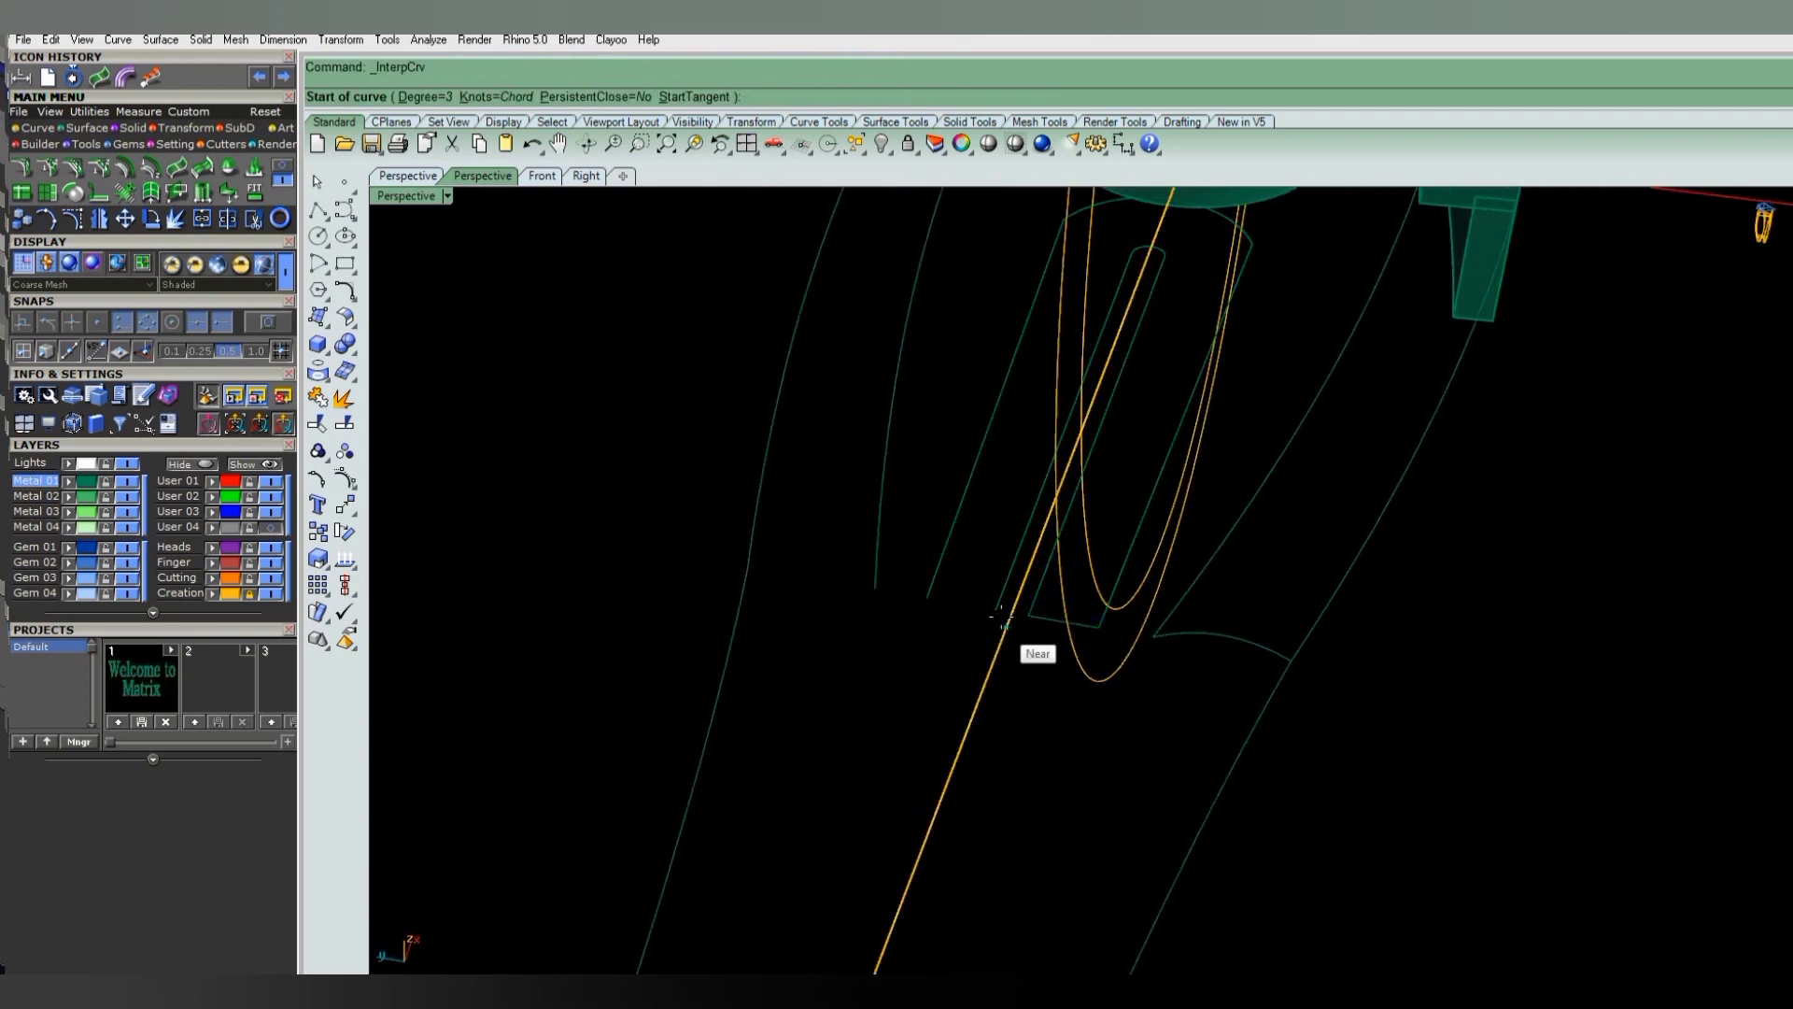
click(928, 598)
key(Return)
click(1048, 616)
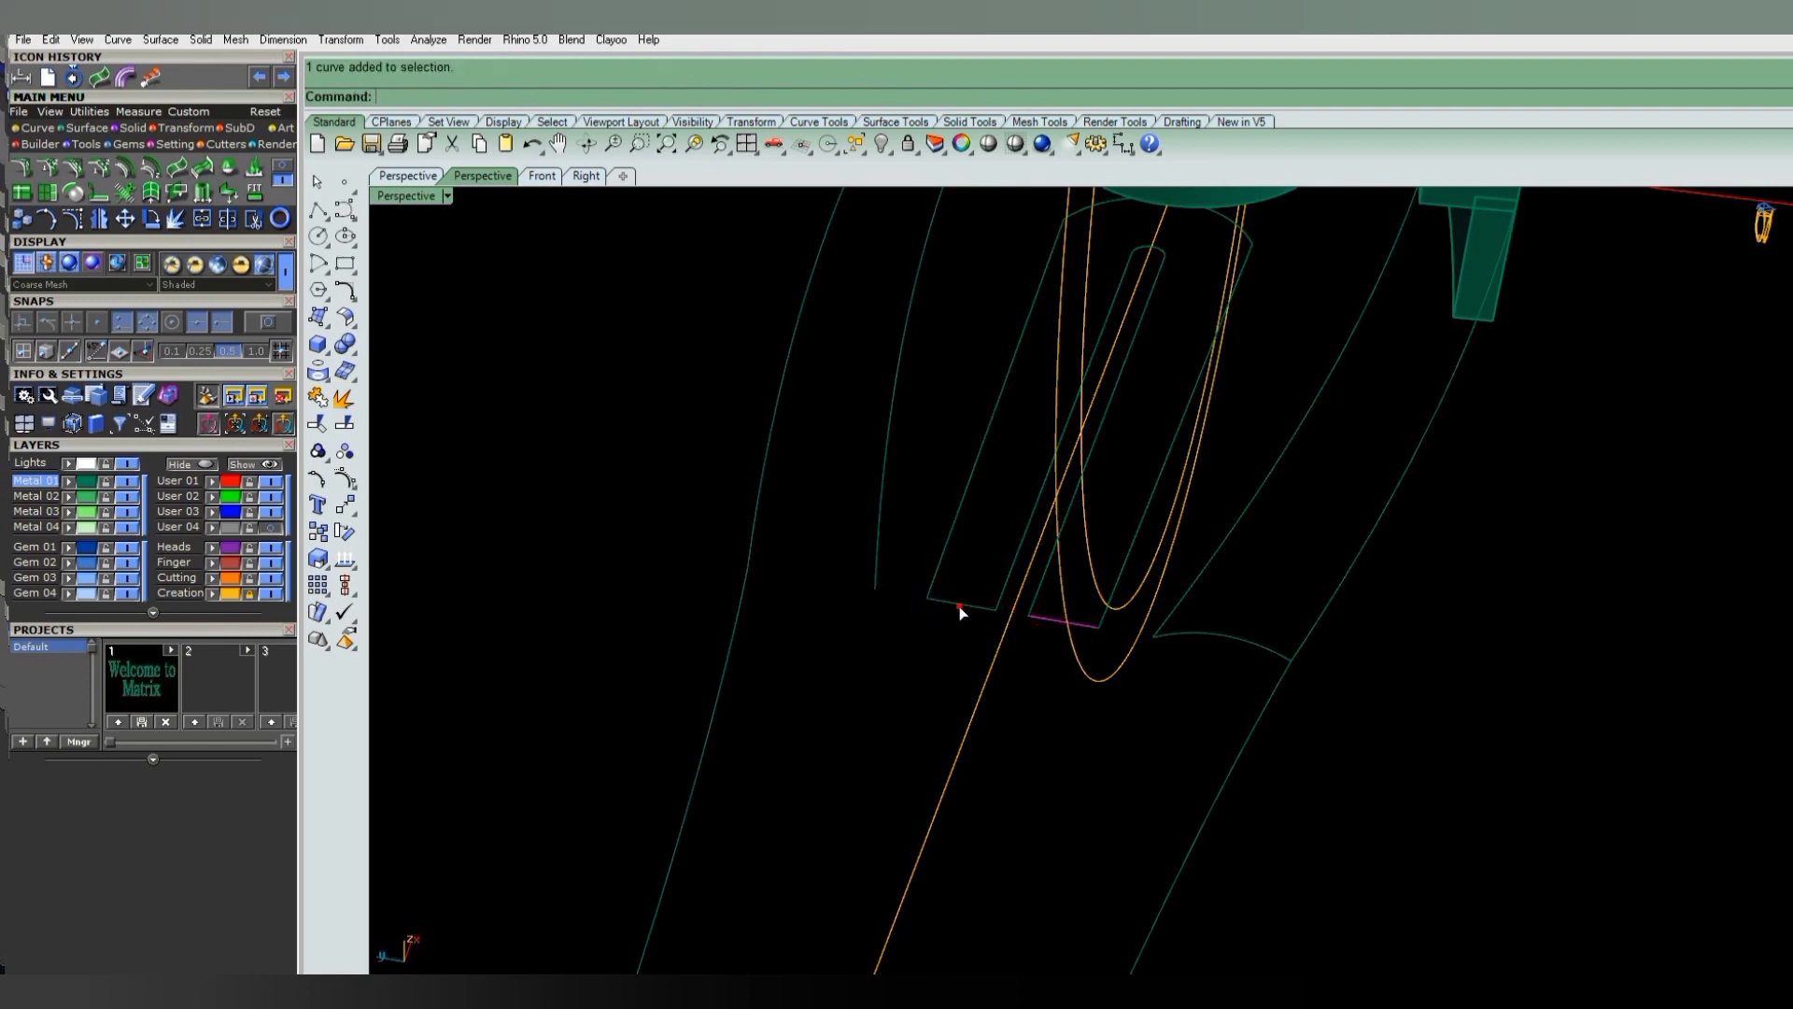
scroll(950, 616, up, 3)
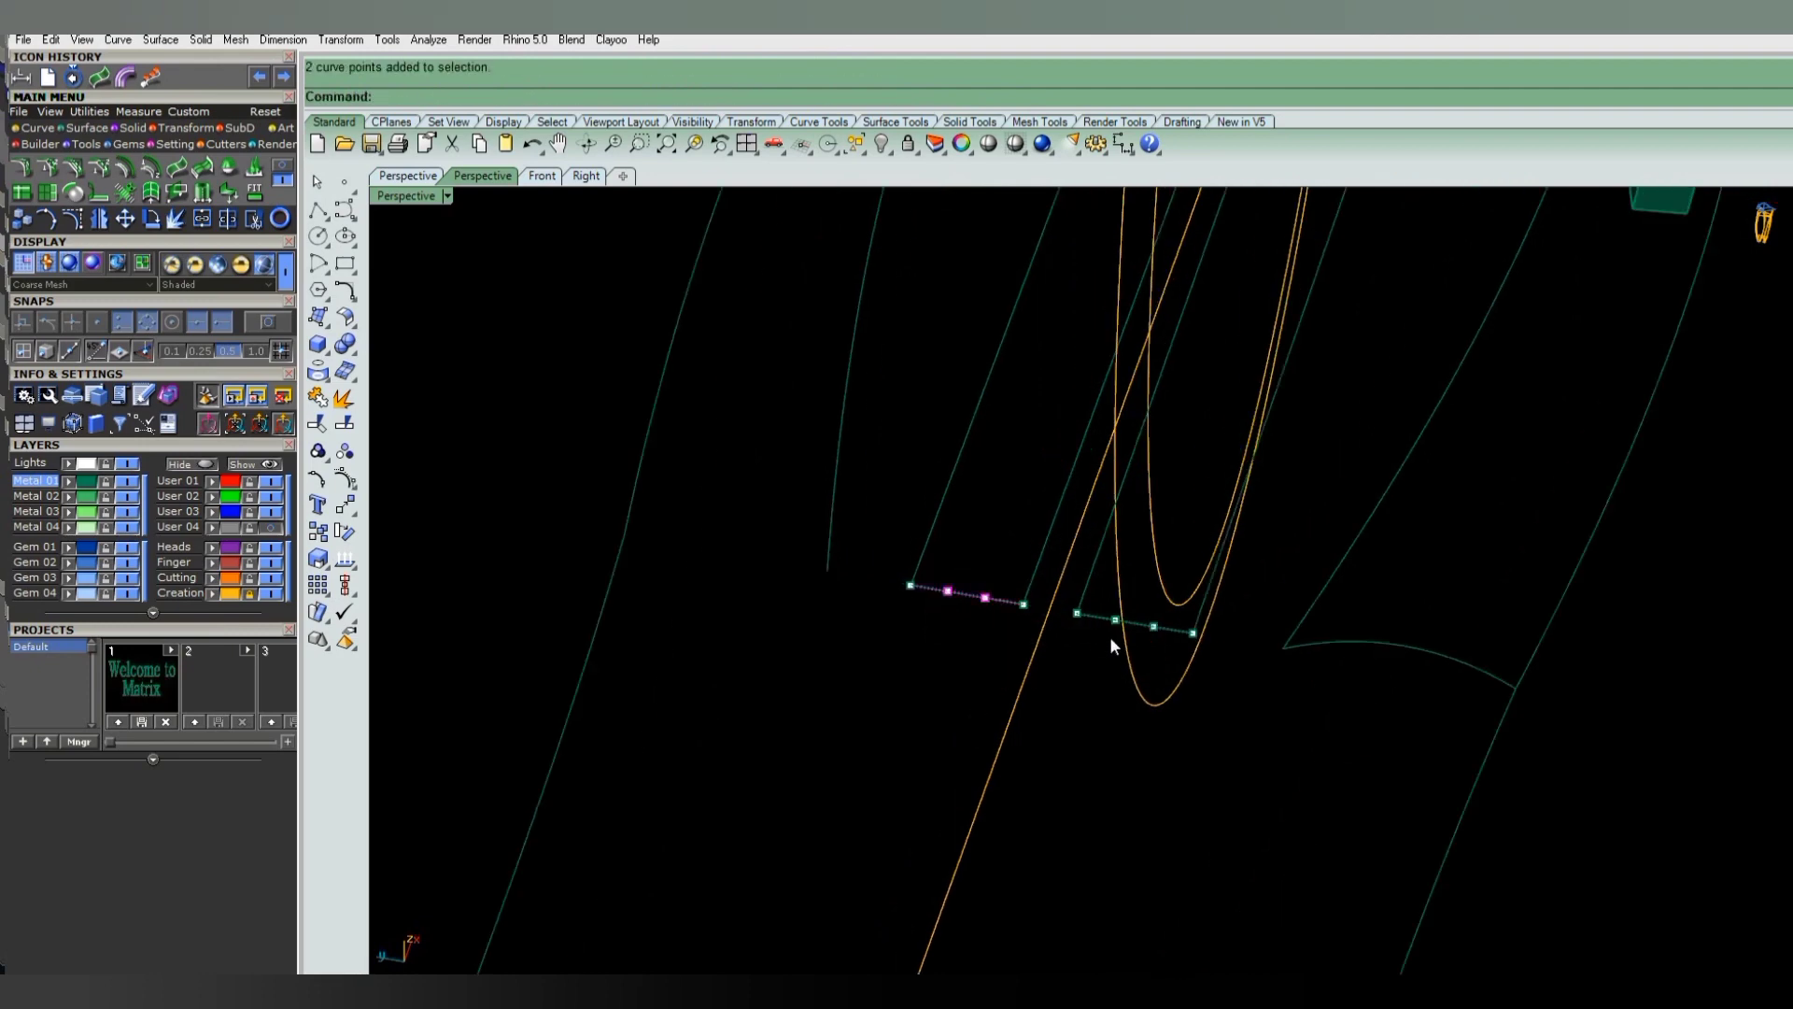
key(alt+Up)
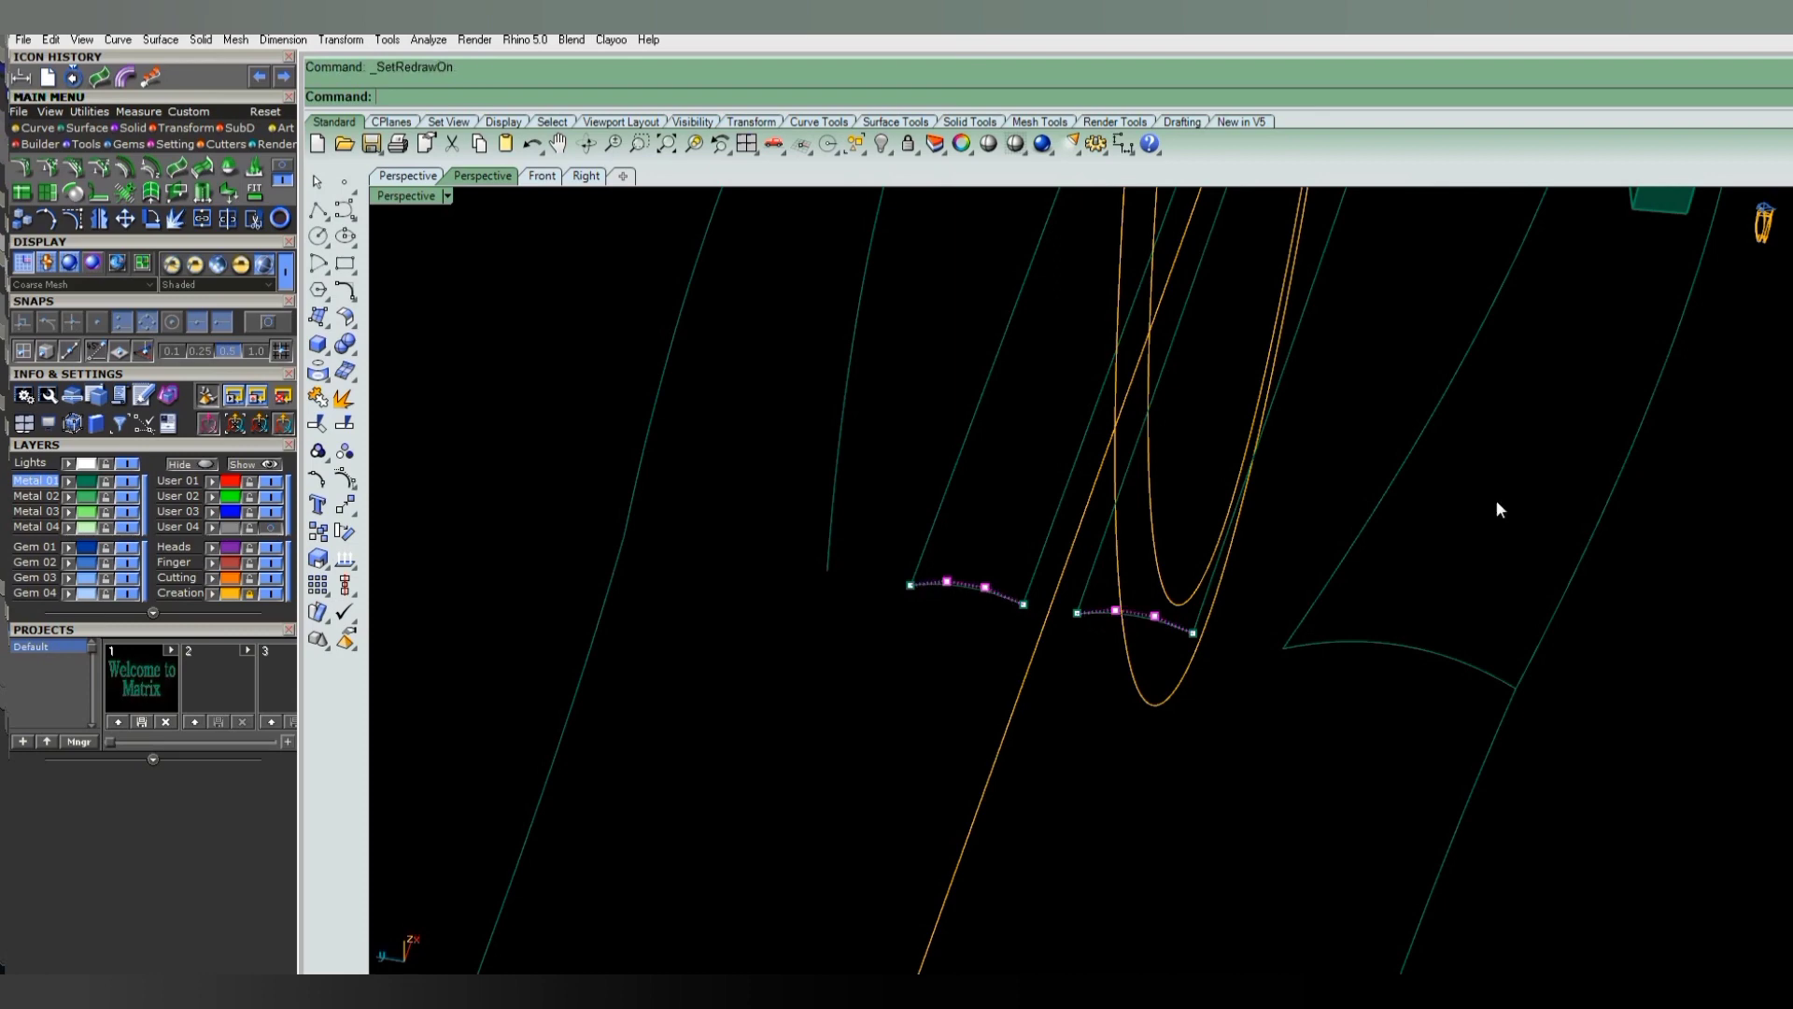
key(alt+Up)
mouse_move(1212, 620)
right_down()
mouse_move(1115, 619)
mouse_move(1156, 636)
mouse_move(1083, 642)
mouse_move(1100, 636)
right_up()
text(sweep2)
key(Return)
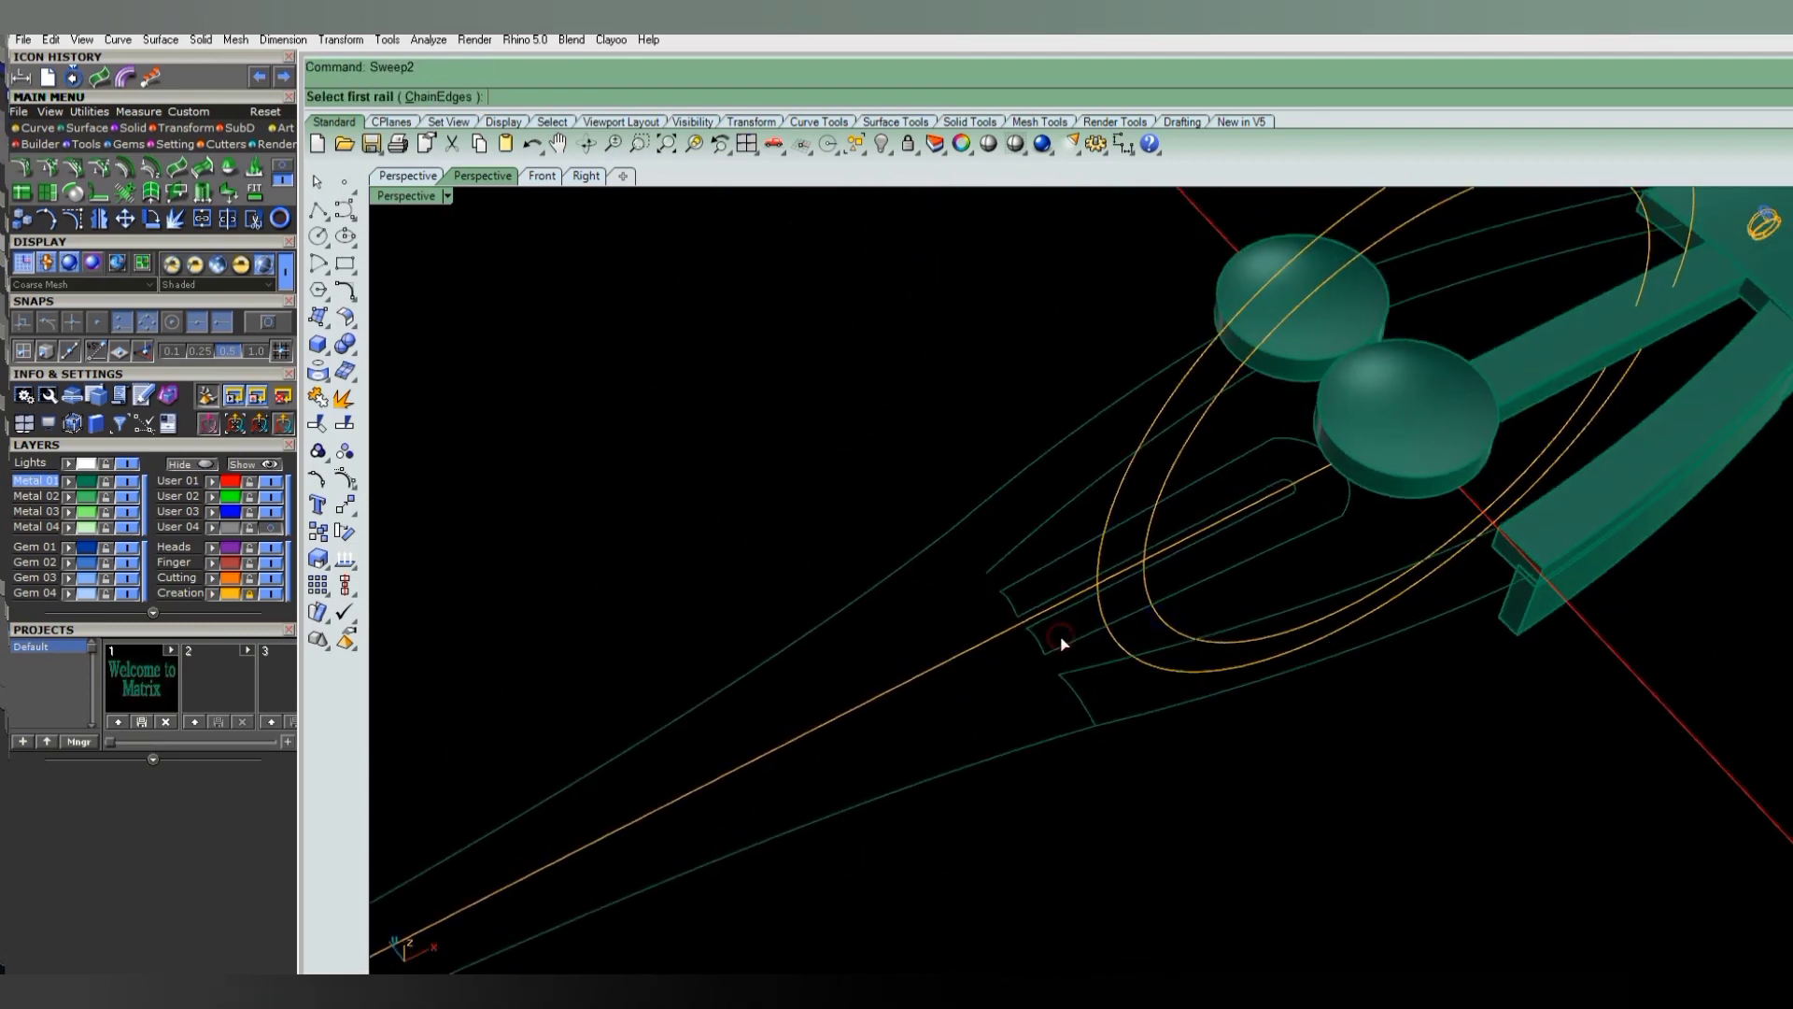
- Sweep2 the hairpin center prong along its outline rail with its end cross-section curves
click(1064, 634)
click(1040, 641)
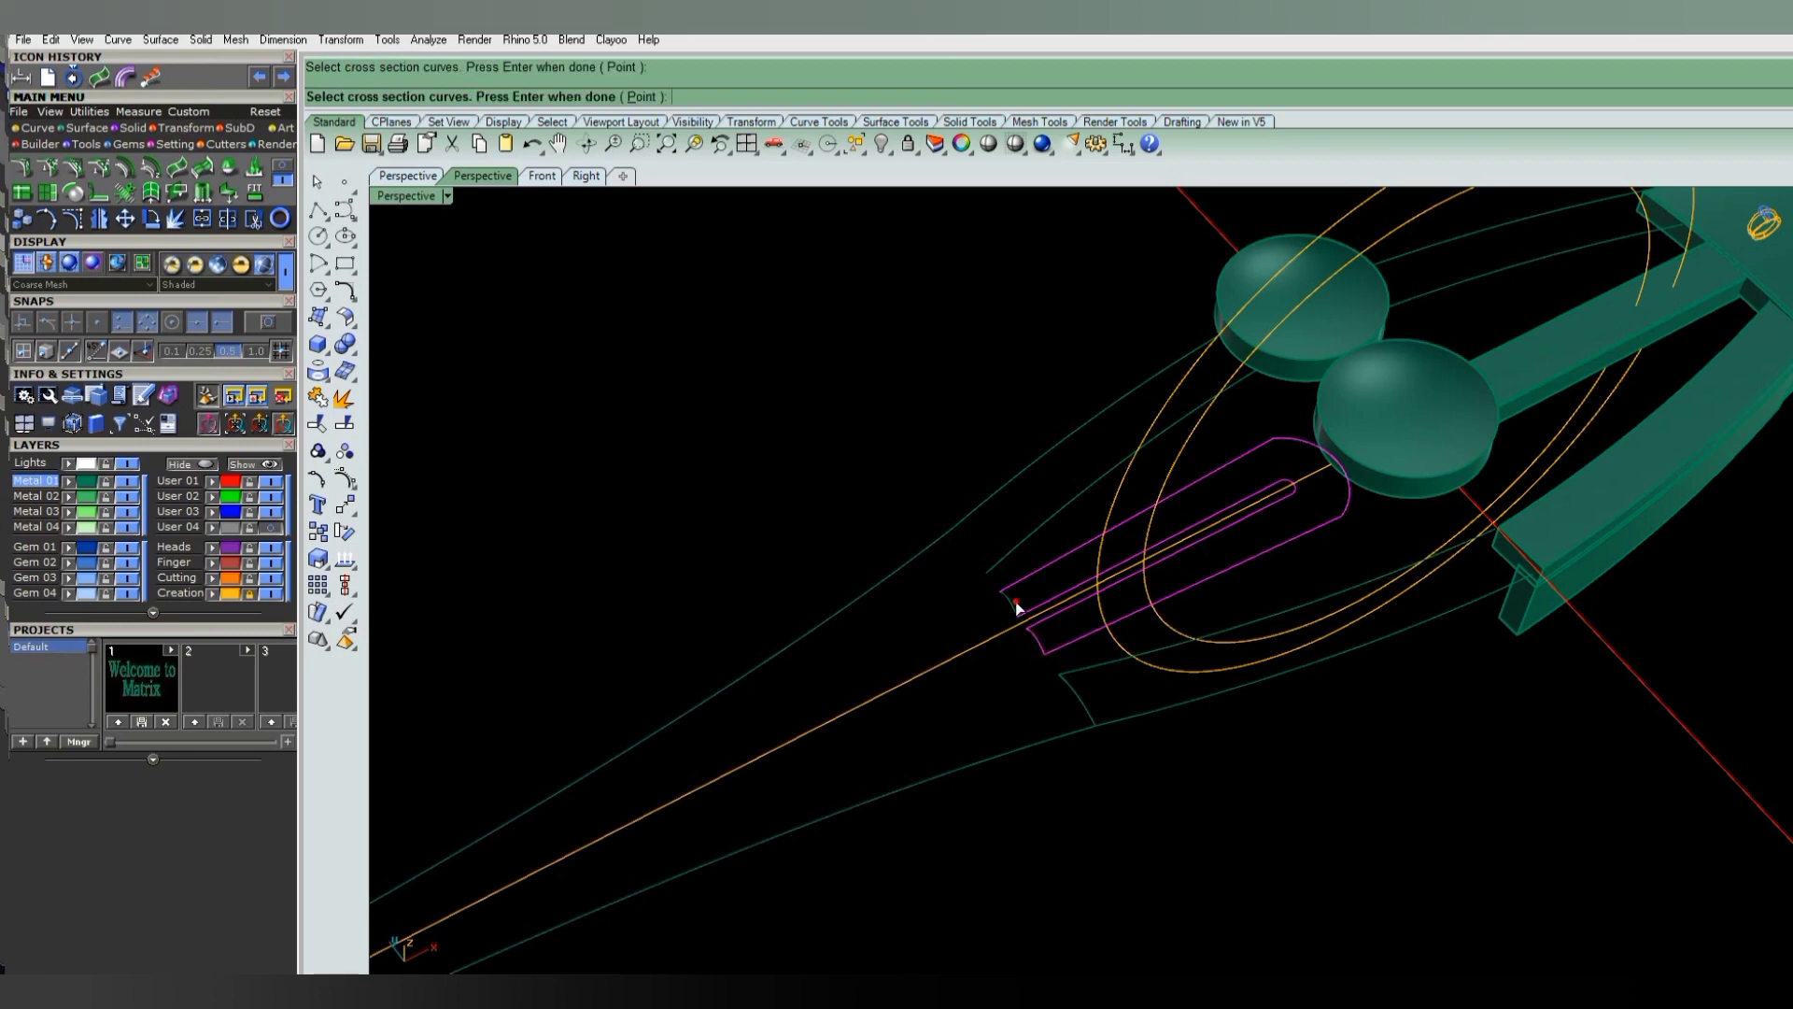
click(1011, 601)
key(Return)
click(1499, 646)
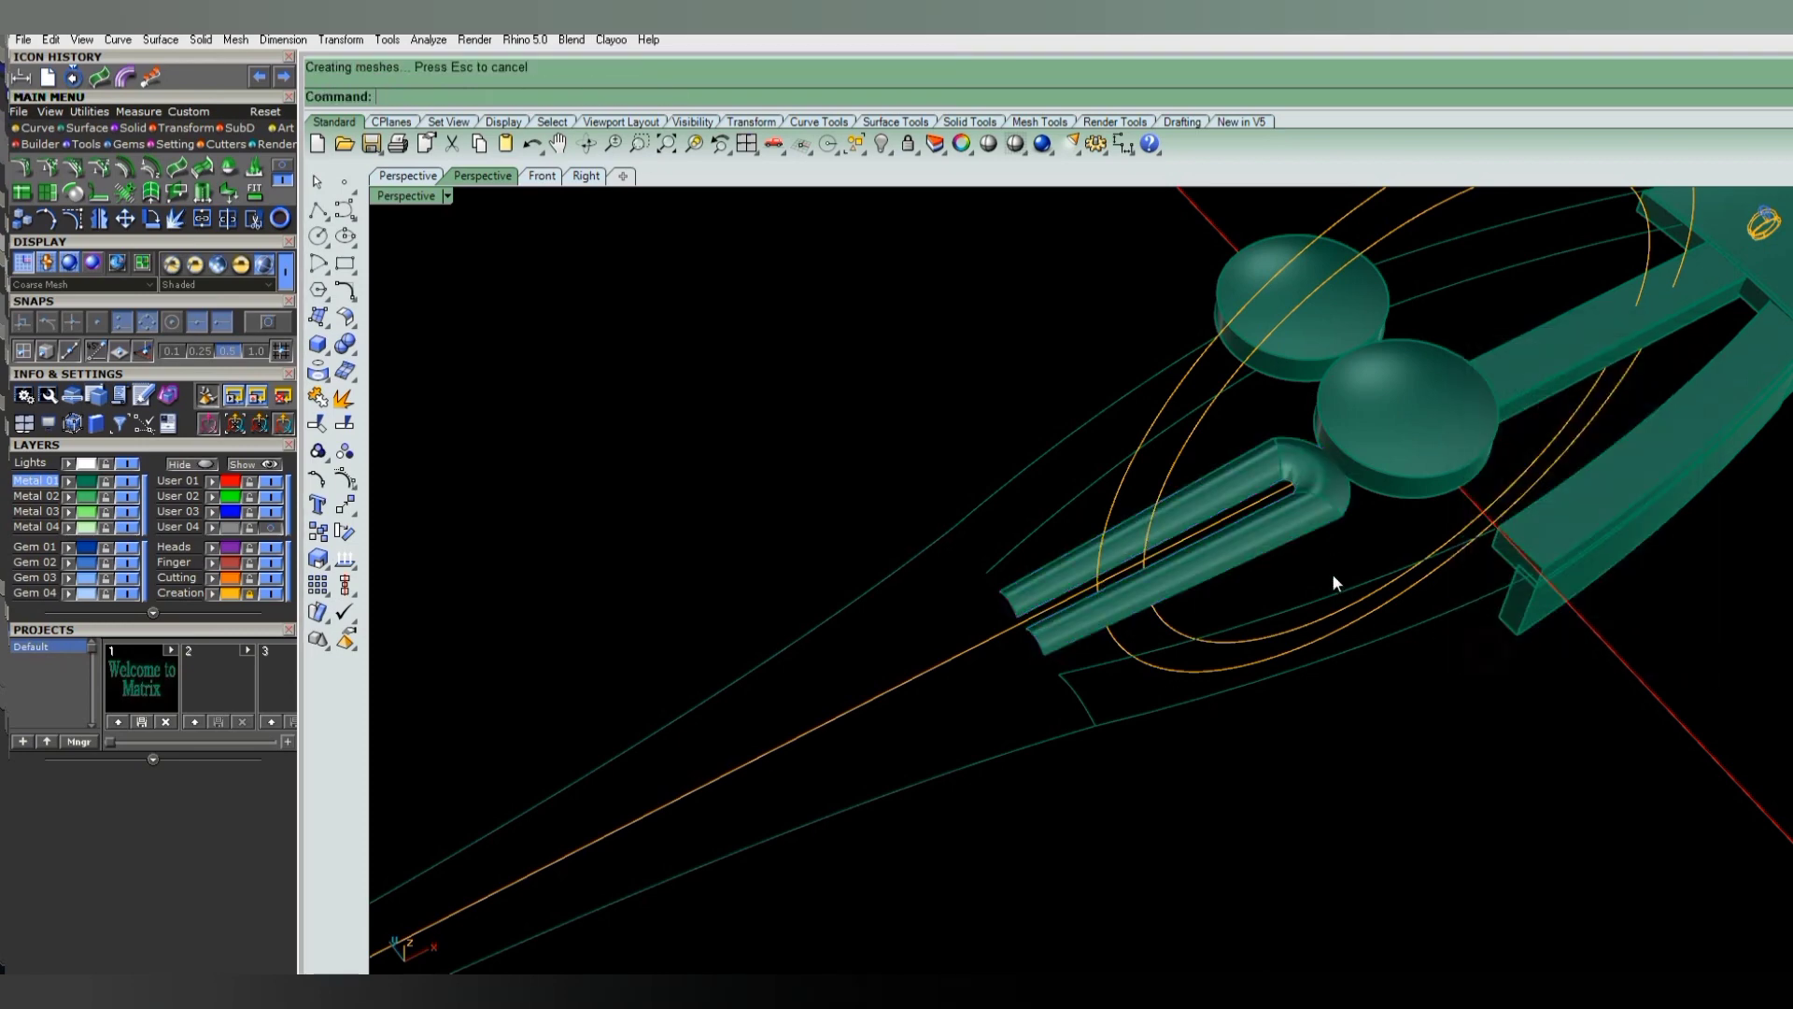
mouse_move(1332, 574)
right_down()
mouse_move(1313, 628)
mouse_move(1290, 625)
right_up()
scroll(1283, 654, up, 2)
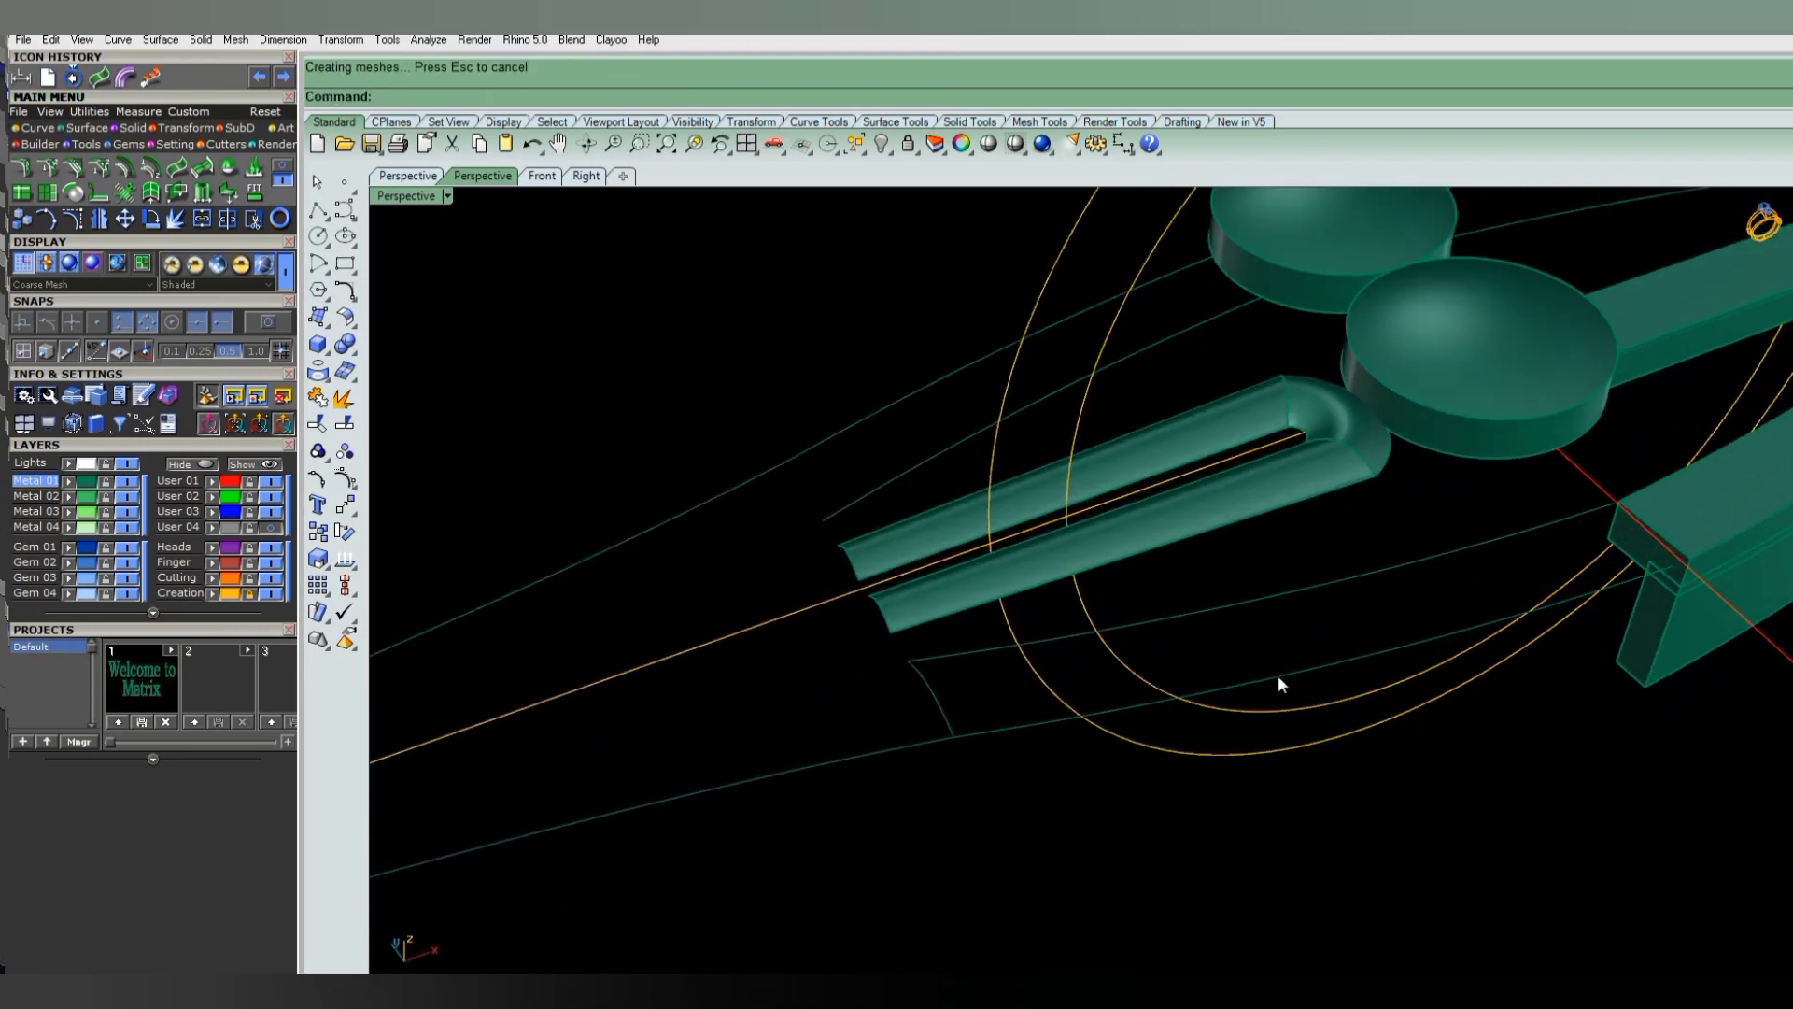
- Sweep2 the lower shank between its two rails using the arched cross-section curve
key(Return)
click(1252, 671)
click(1235, 593)
click(938, 699)
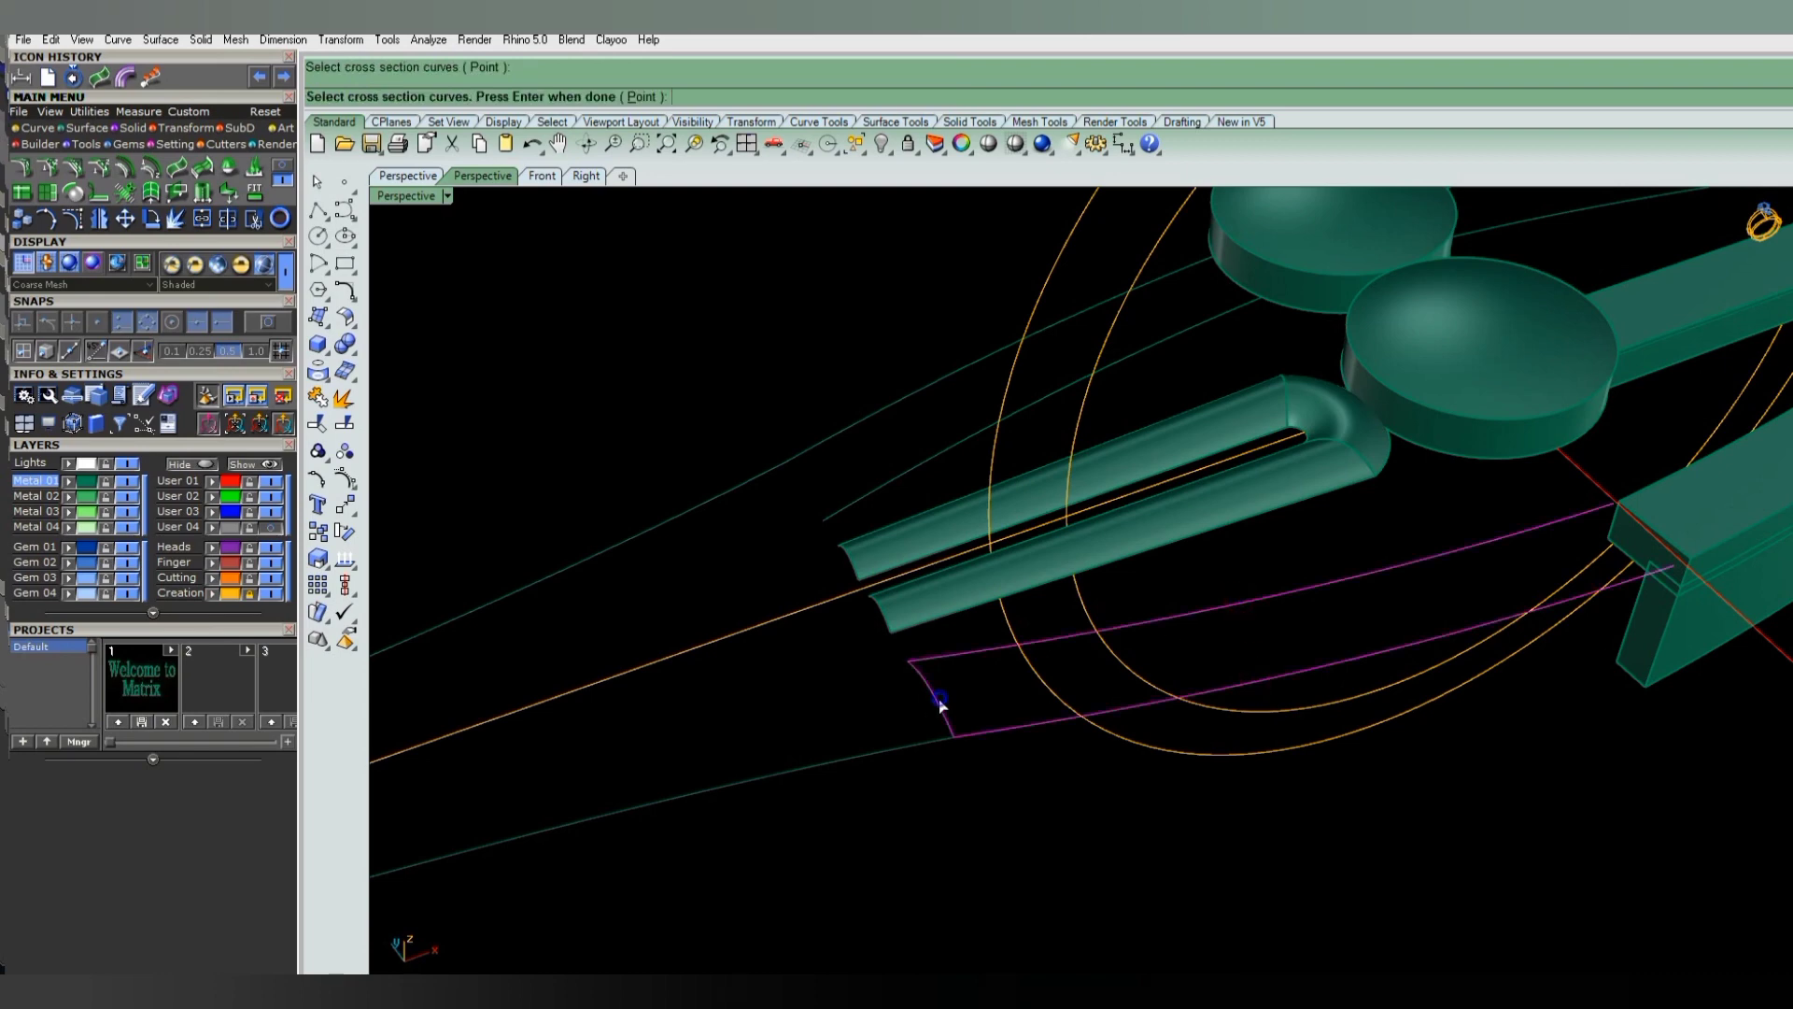
key(Return)
click(1494, 646)
right_drag(1192, 529, 1258, 611)
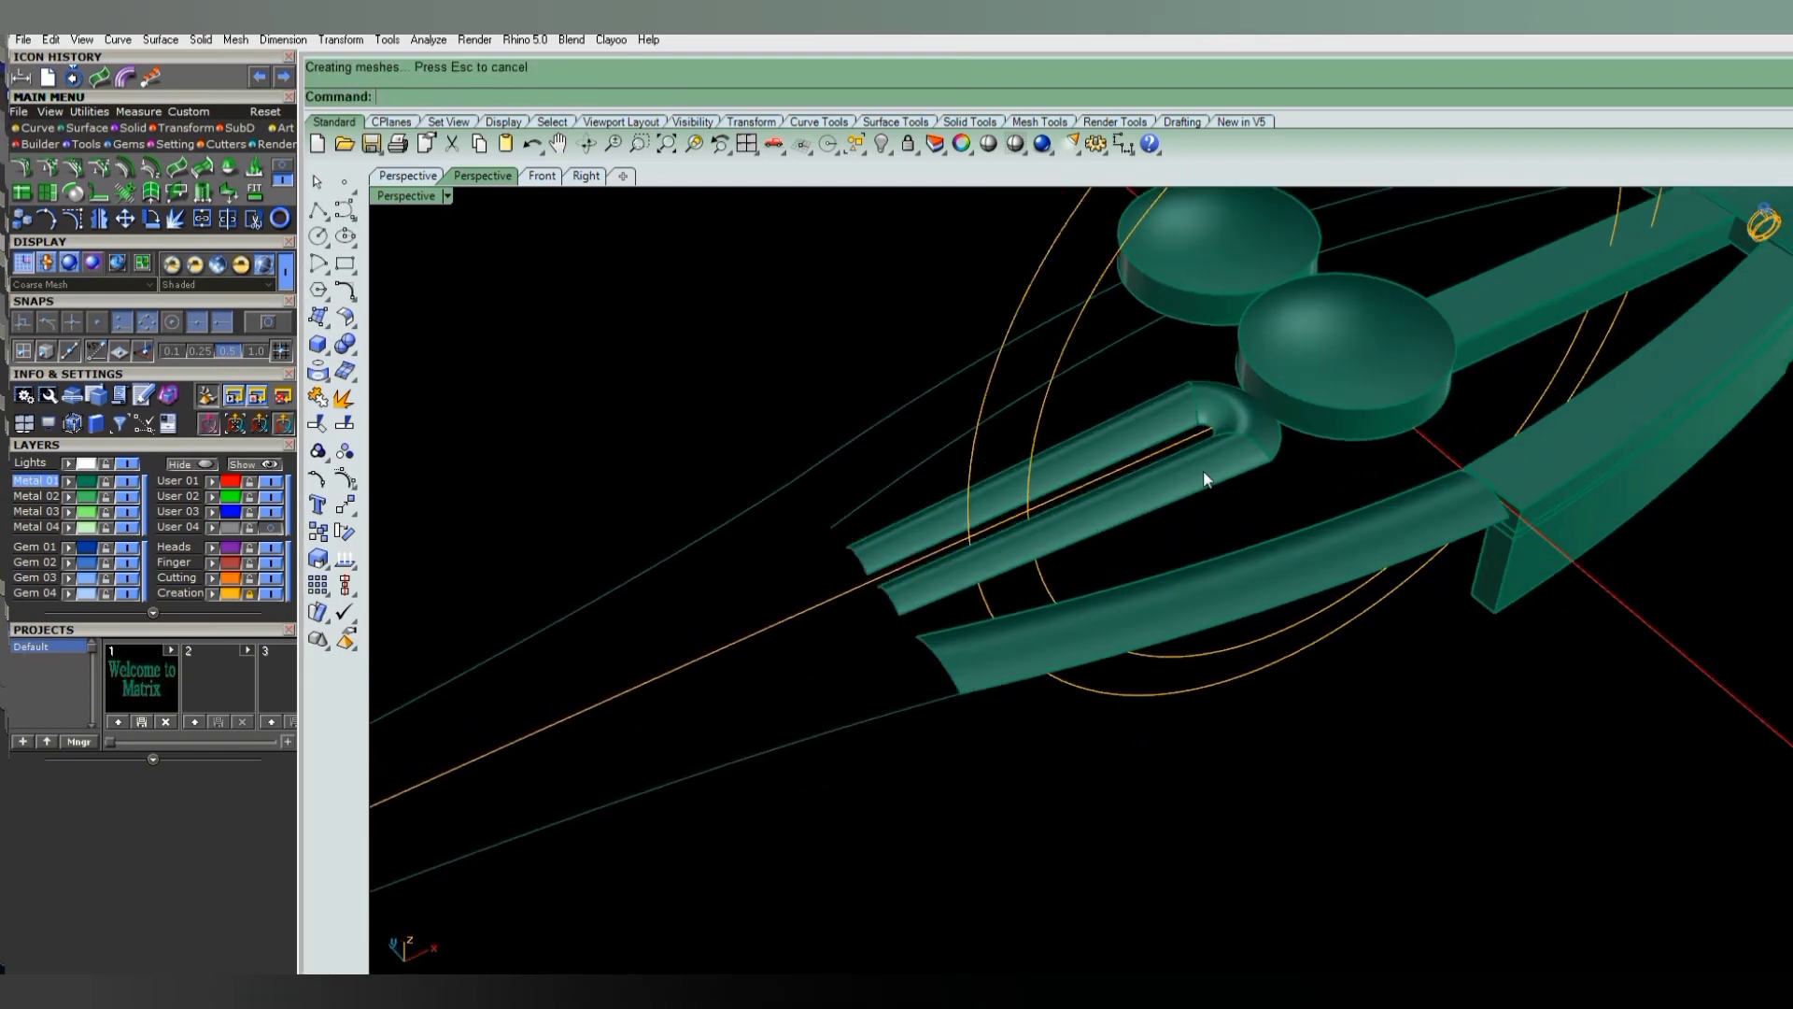
shift+click(1259, 611)
scroll(1287, 474, down, 4)
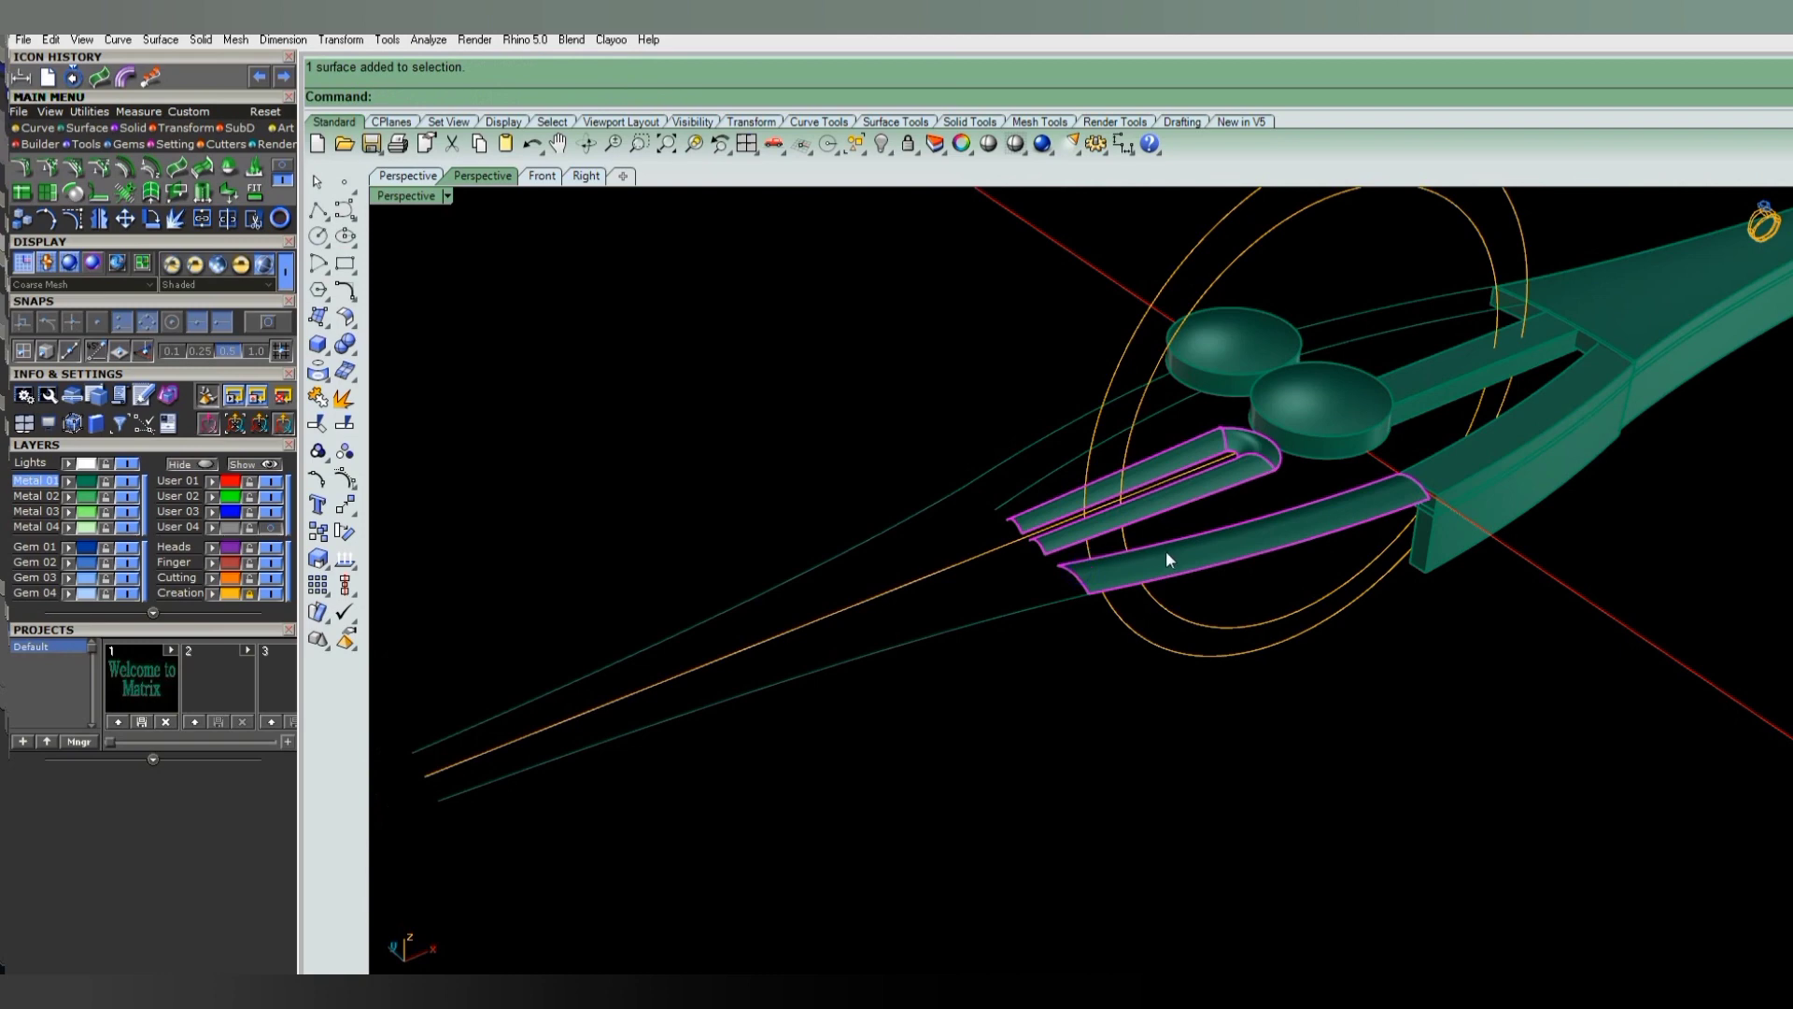
text(ExtrudeSrf)
key(Return)
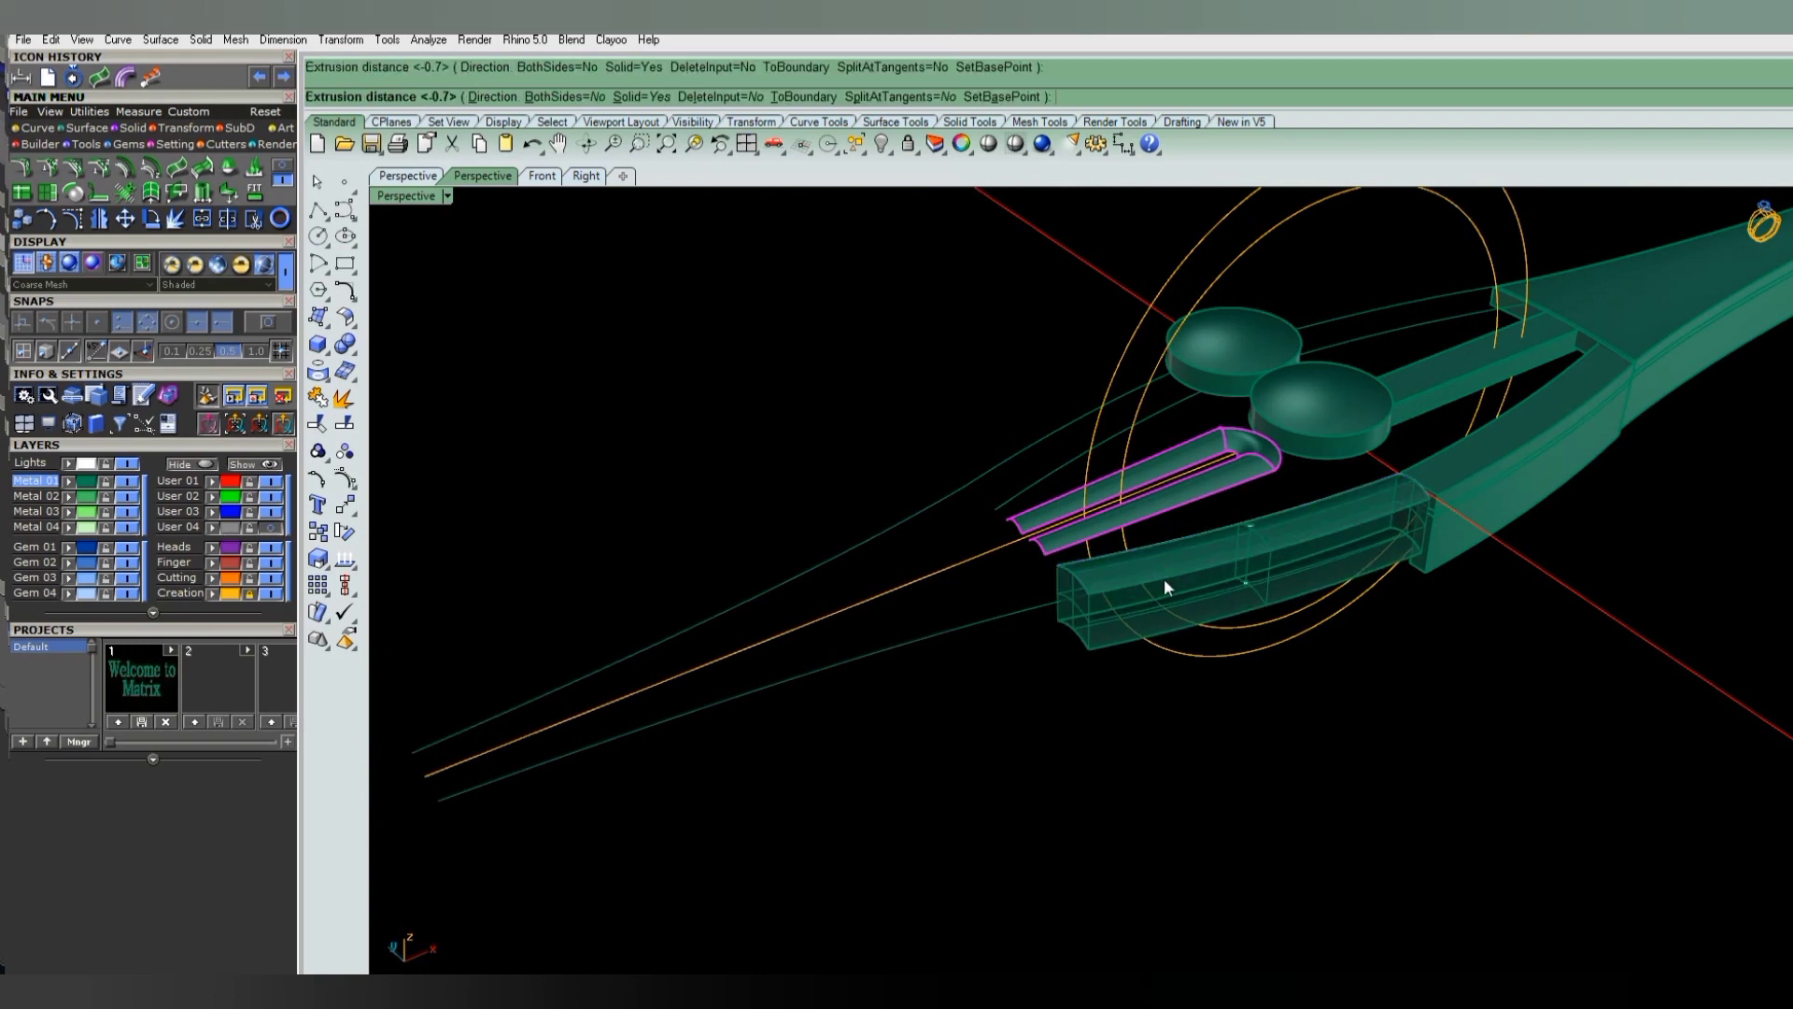
- Split the polysurface and merge the two tube surfaces into one U-shaped tube
key(Escape)
click(338, 407)
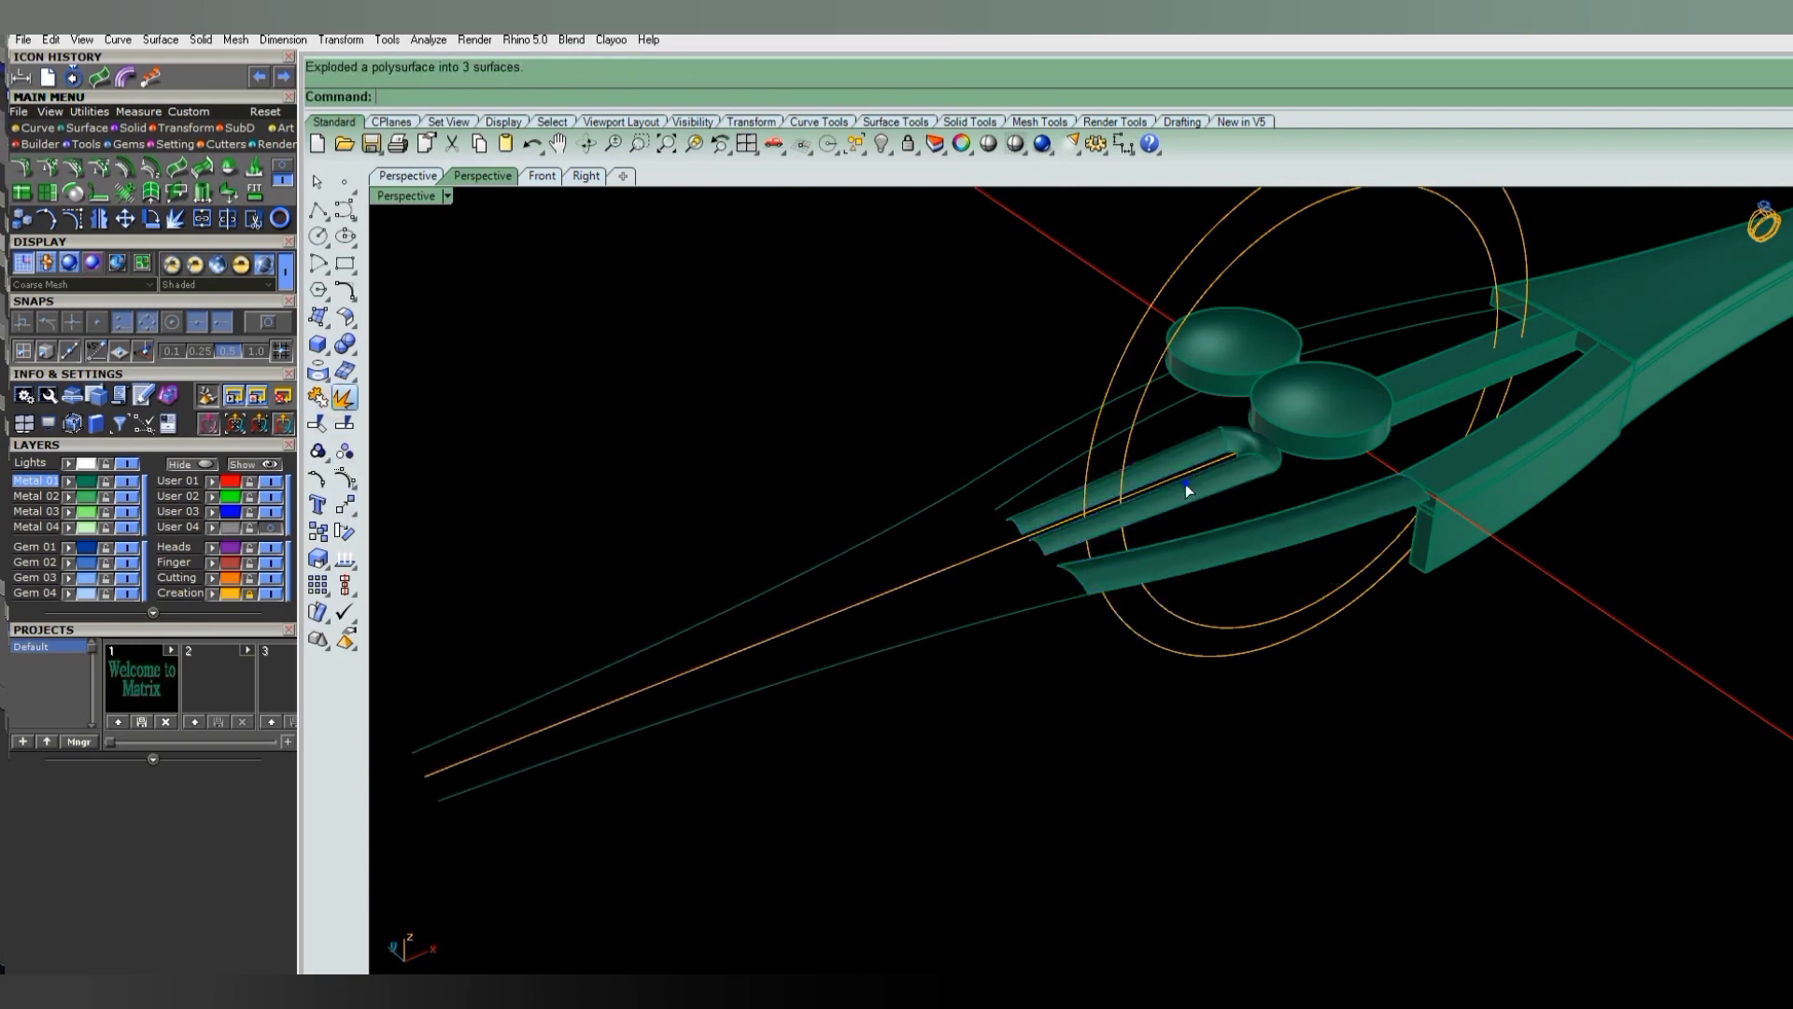
scroll(1185, 484, up, 3)
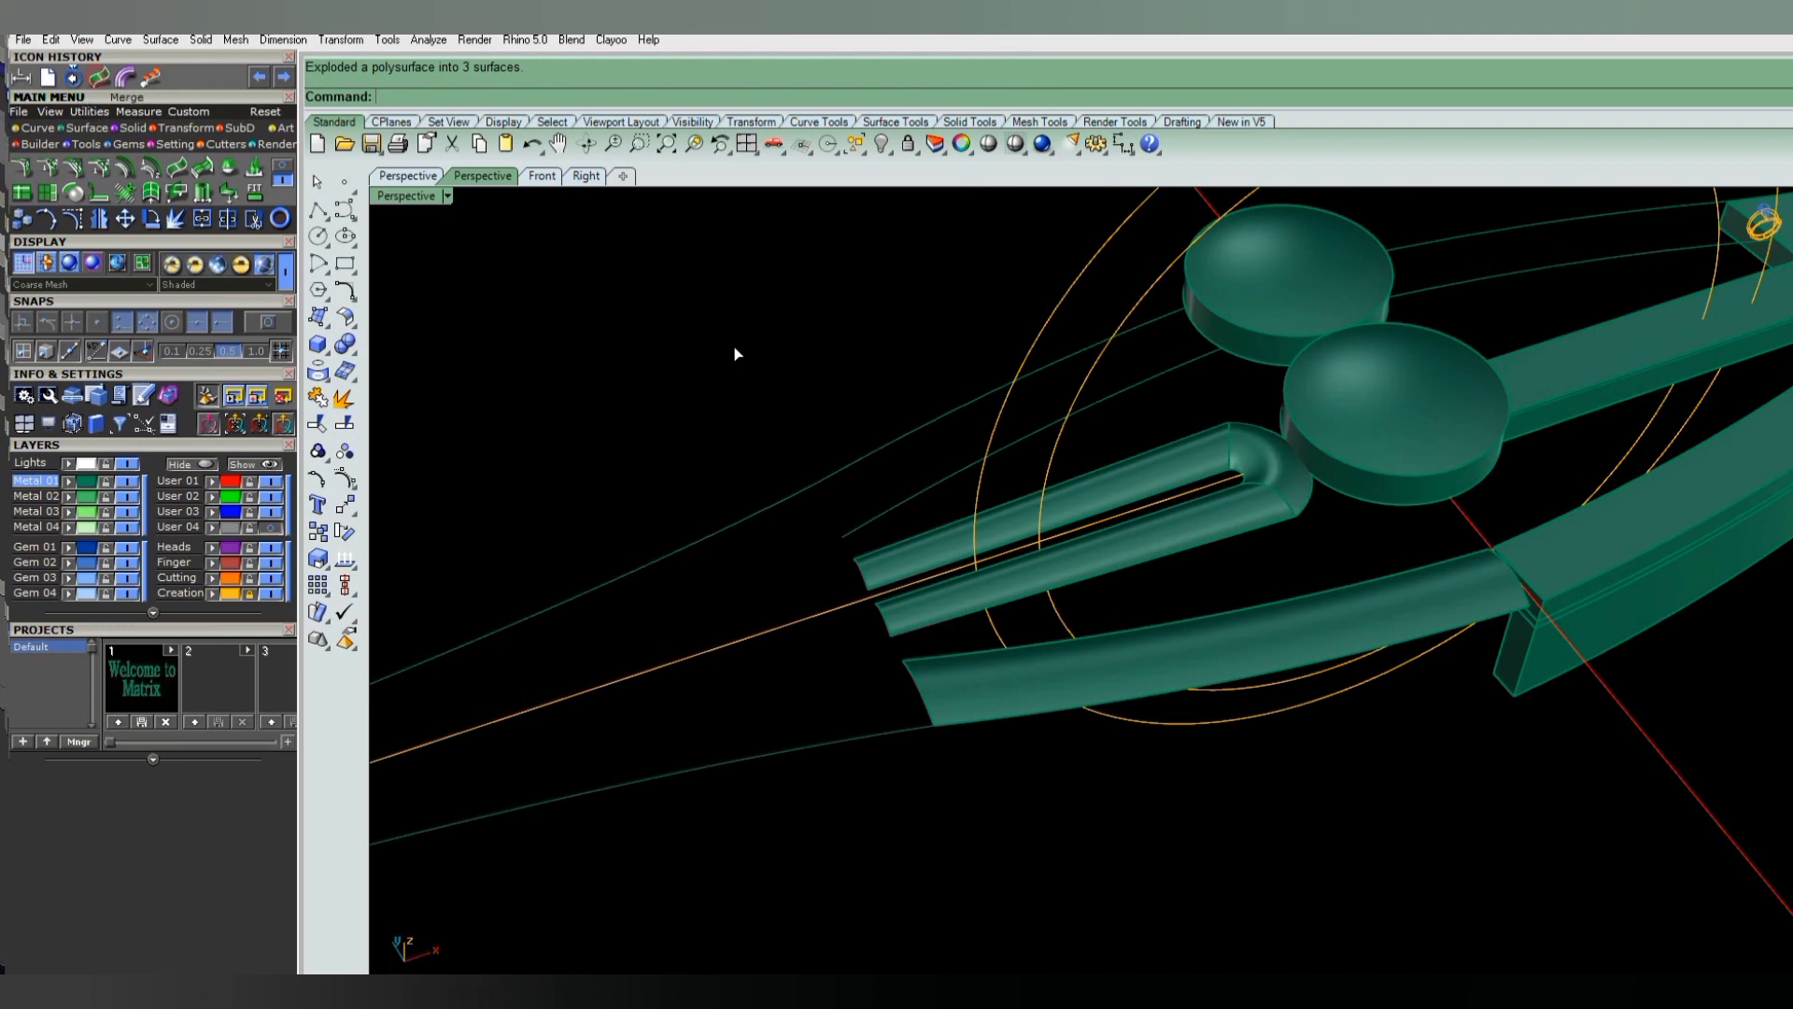
text(MergeSrf)
key(Return)
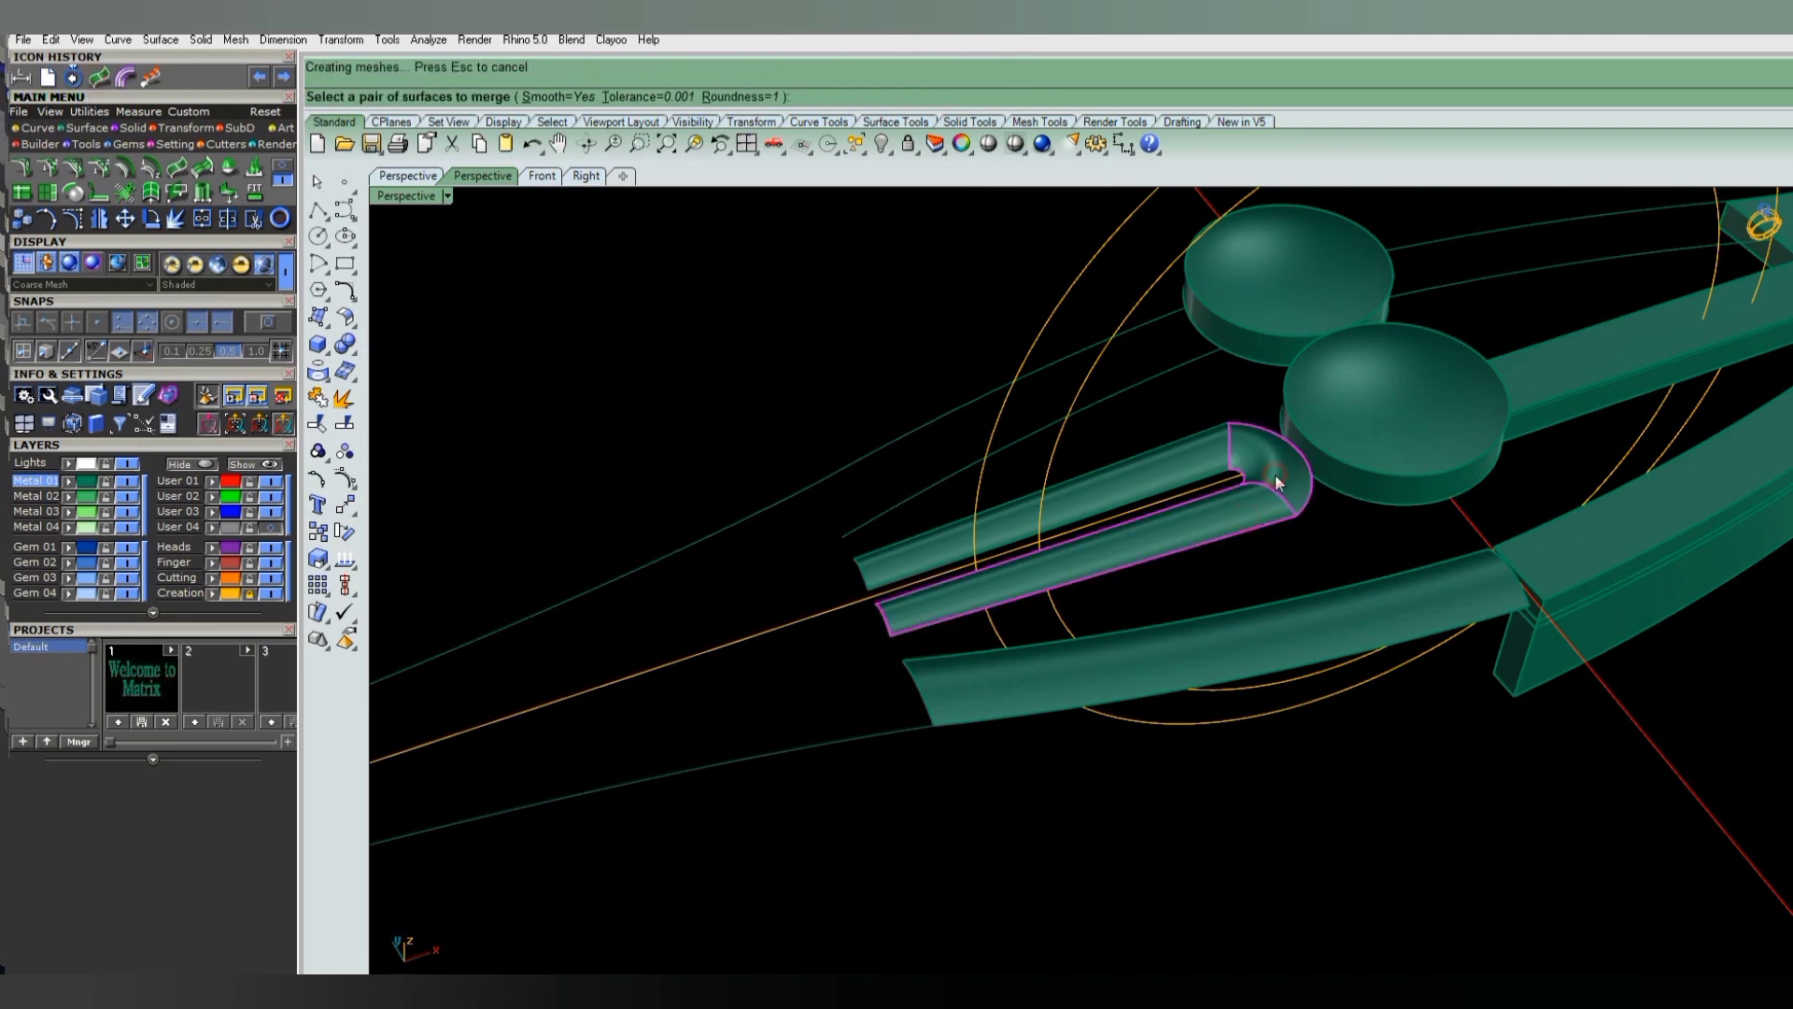
scroll(1256, 531, up, 2)
scroll(1263, 534, up, 2)
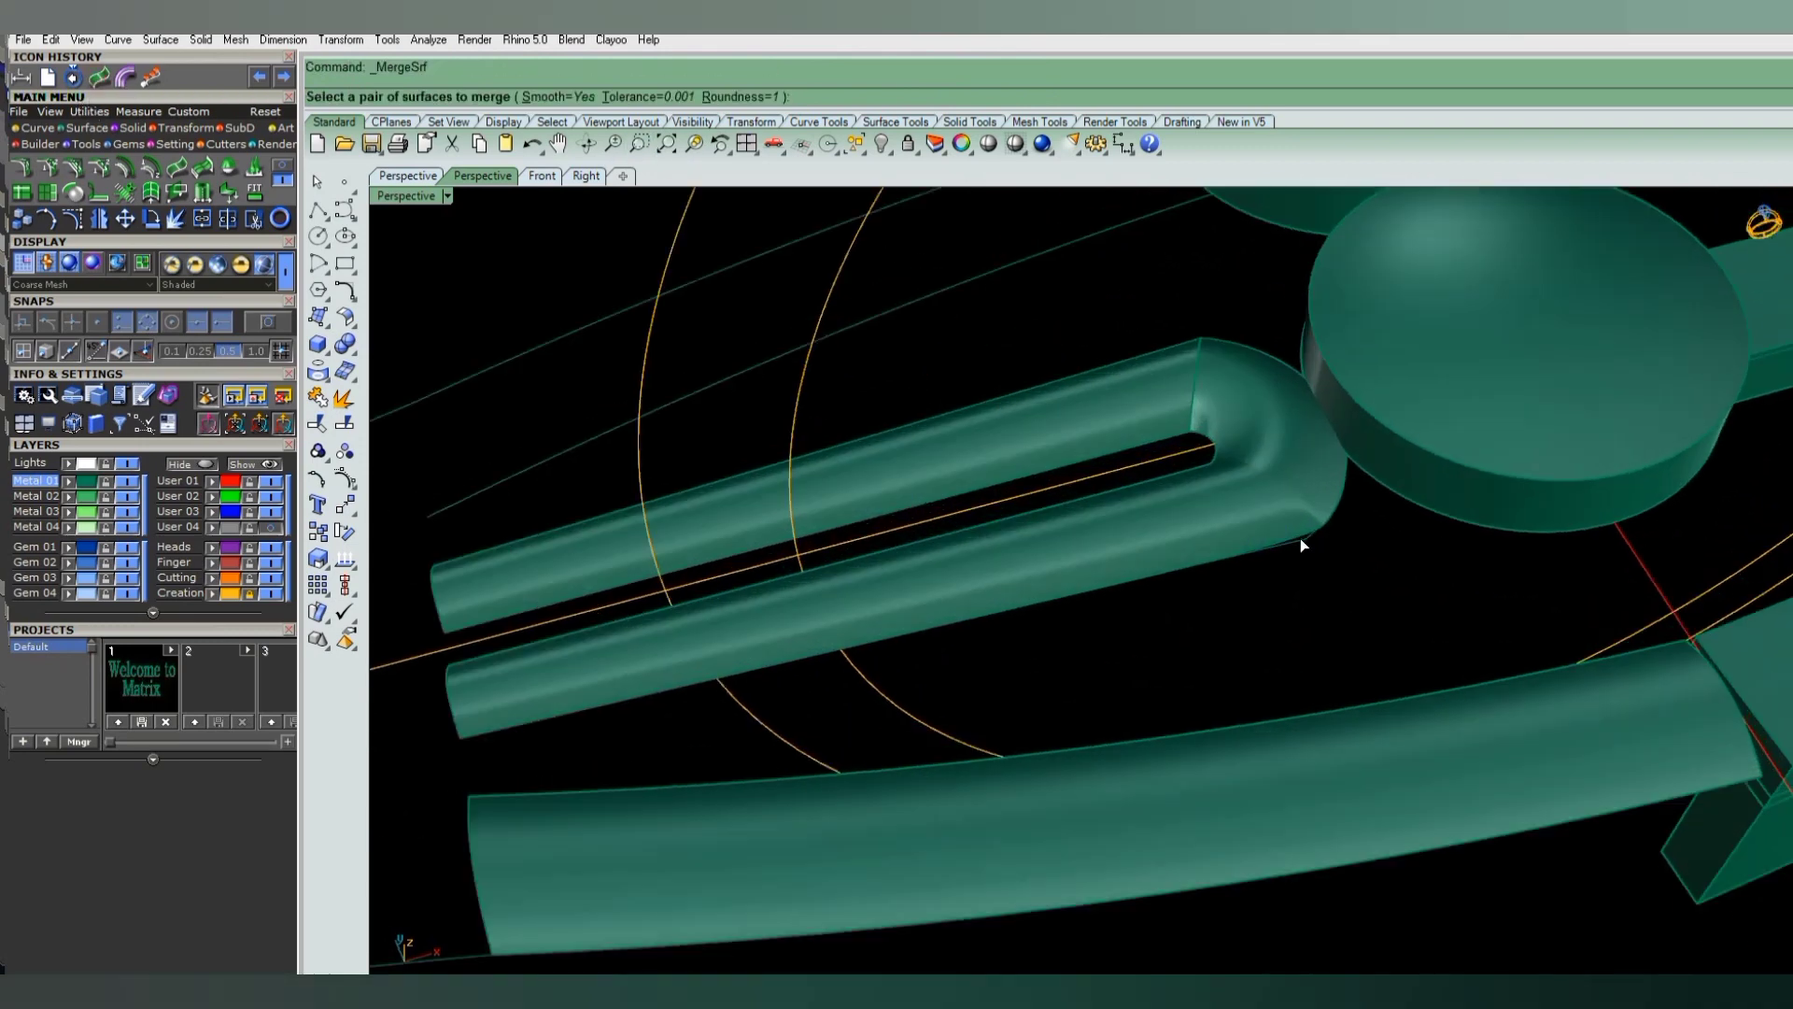
click(1253, 433)
click(1218, 402)
mouse_move(1216, 395)
right_down()
mouse_move(1235, 502)
mouse_move(1210, 390)
right_up()
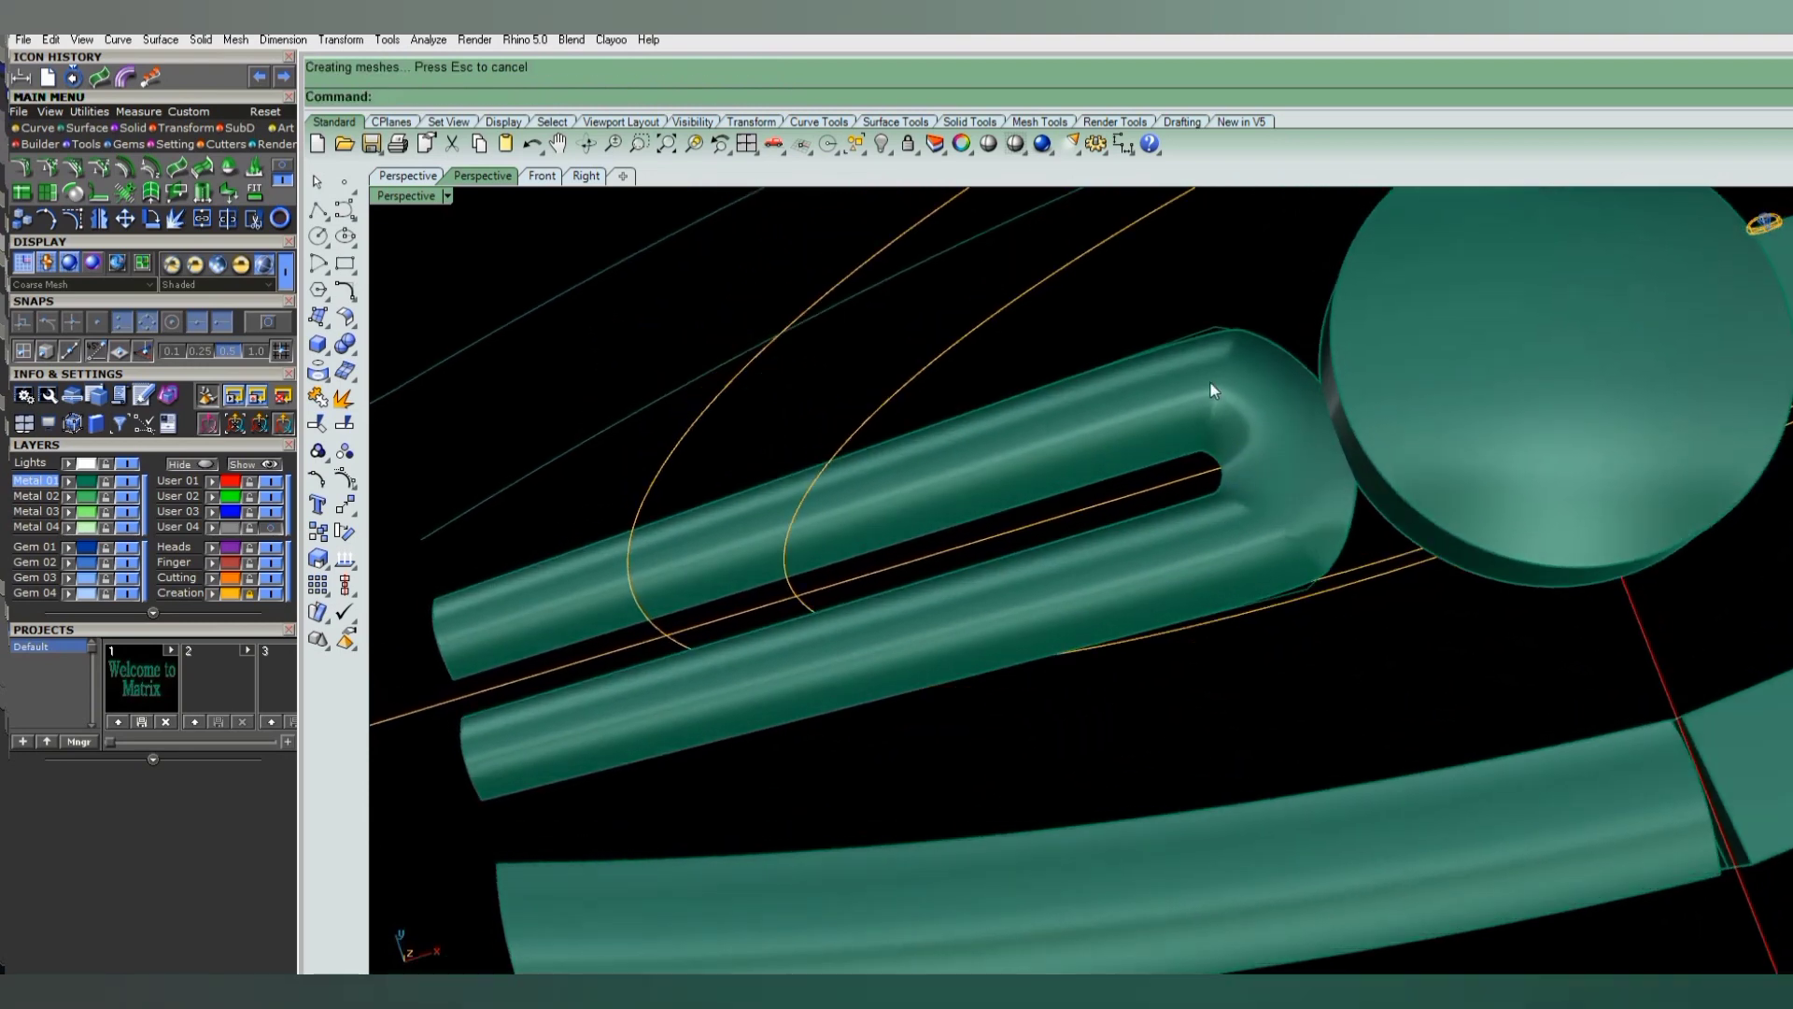
scroll(1247, 411, down, 2)
- Extrude the U-shaped and lower tubes by -7 into solid strips, deleting the original surfaces
click(1252, 491)
mouse_move(1251, 491)
right_down()
mouse_move(1212, 708)
mouse_move(1259, 591)
right_up()
click(1220, 706)
key(Return)
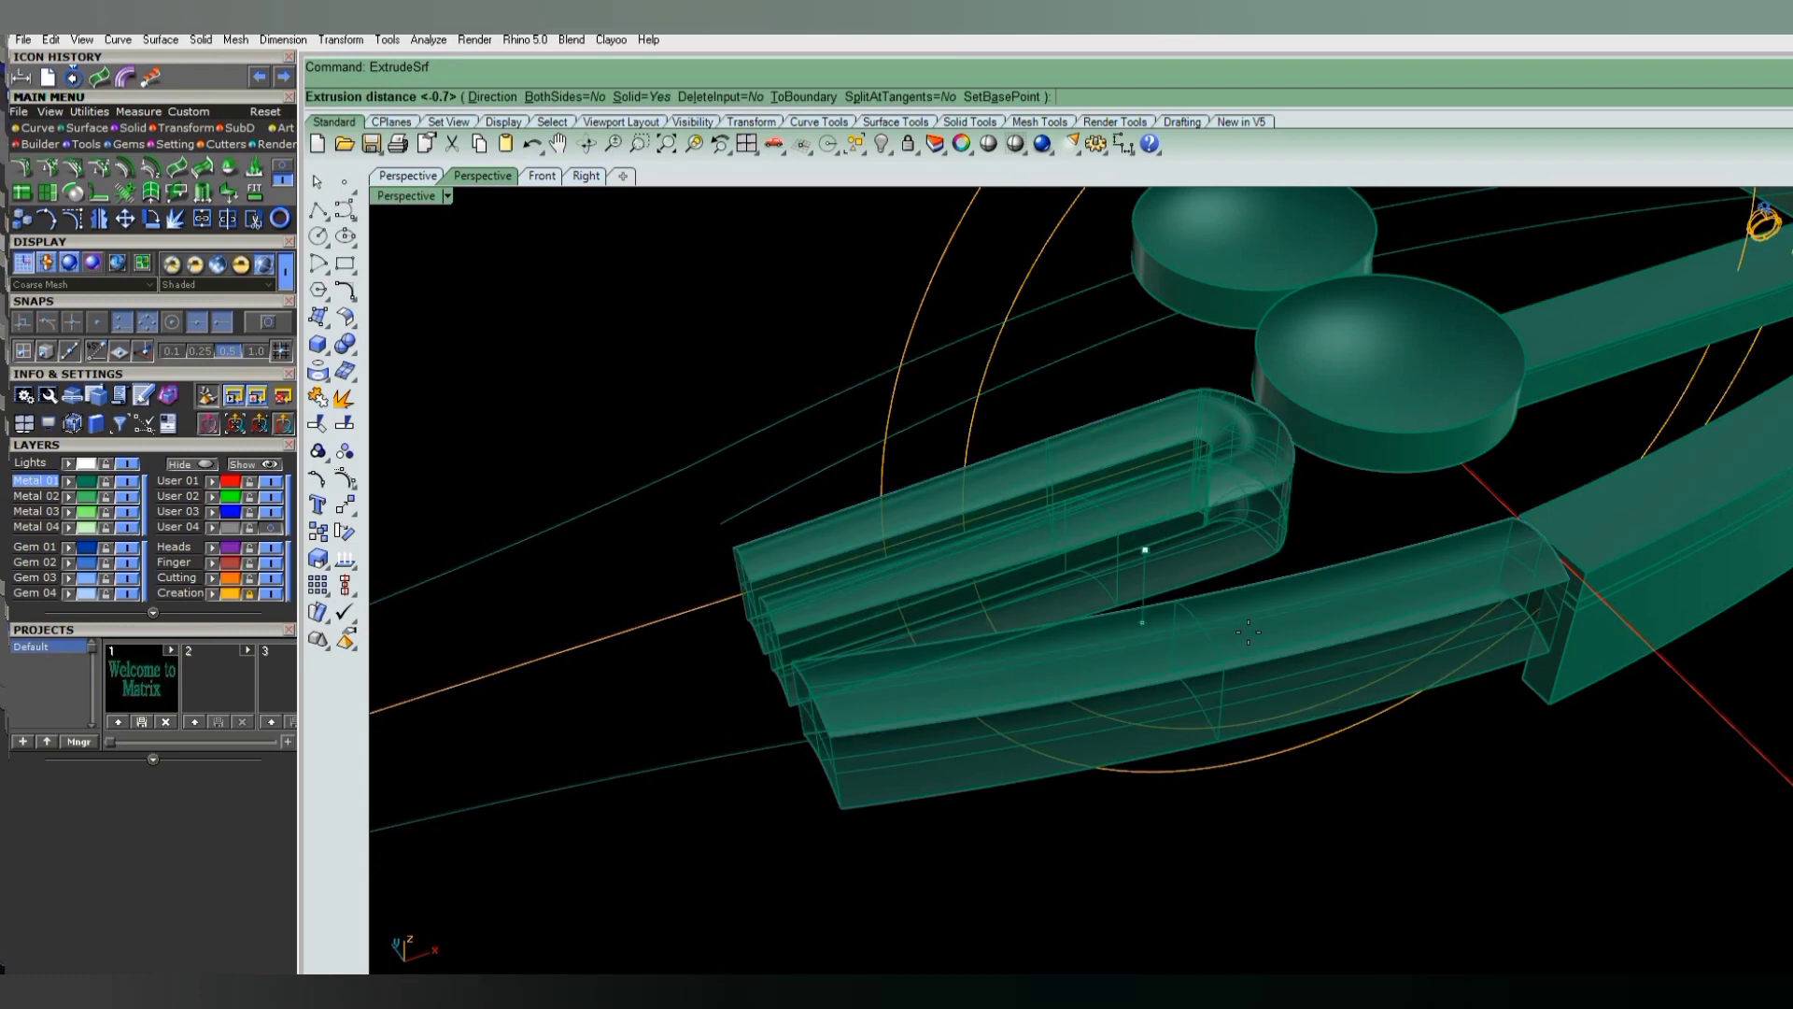
text(-7)
key(Return)
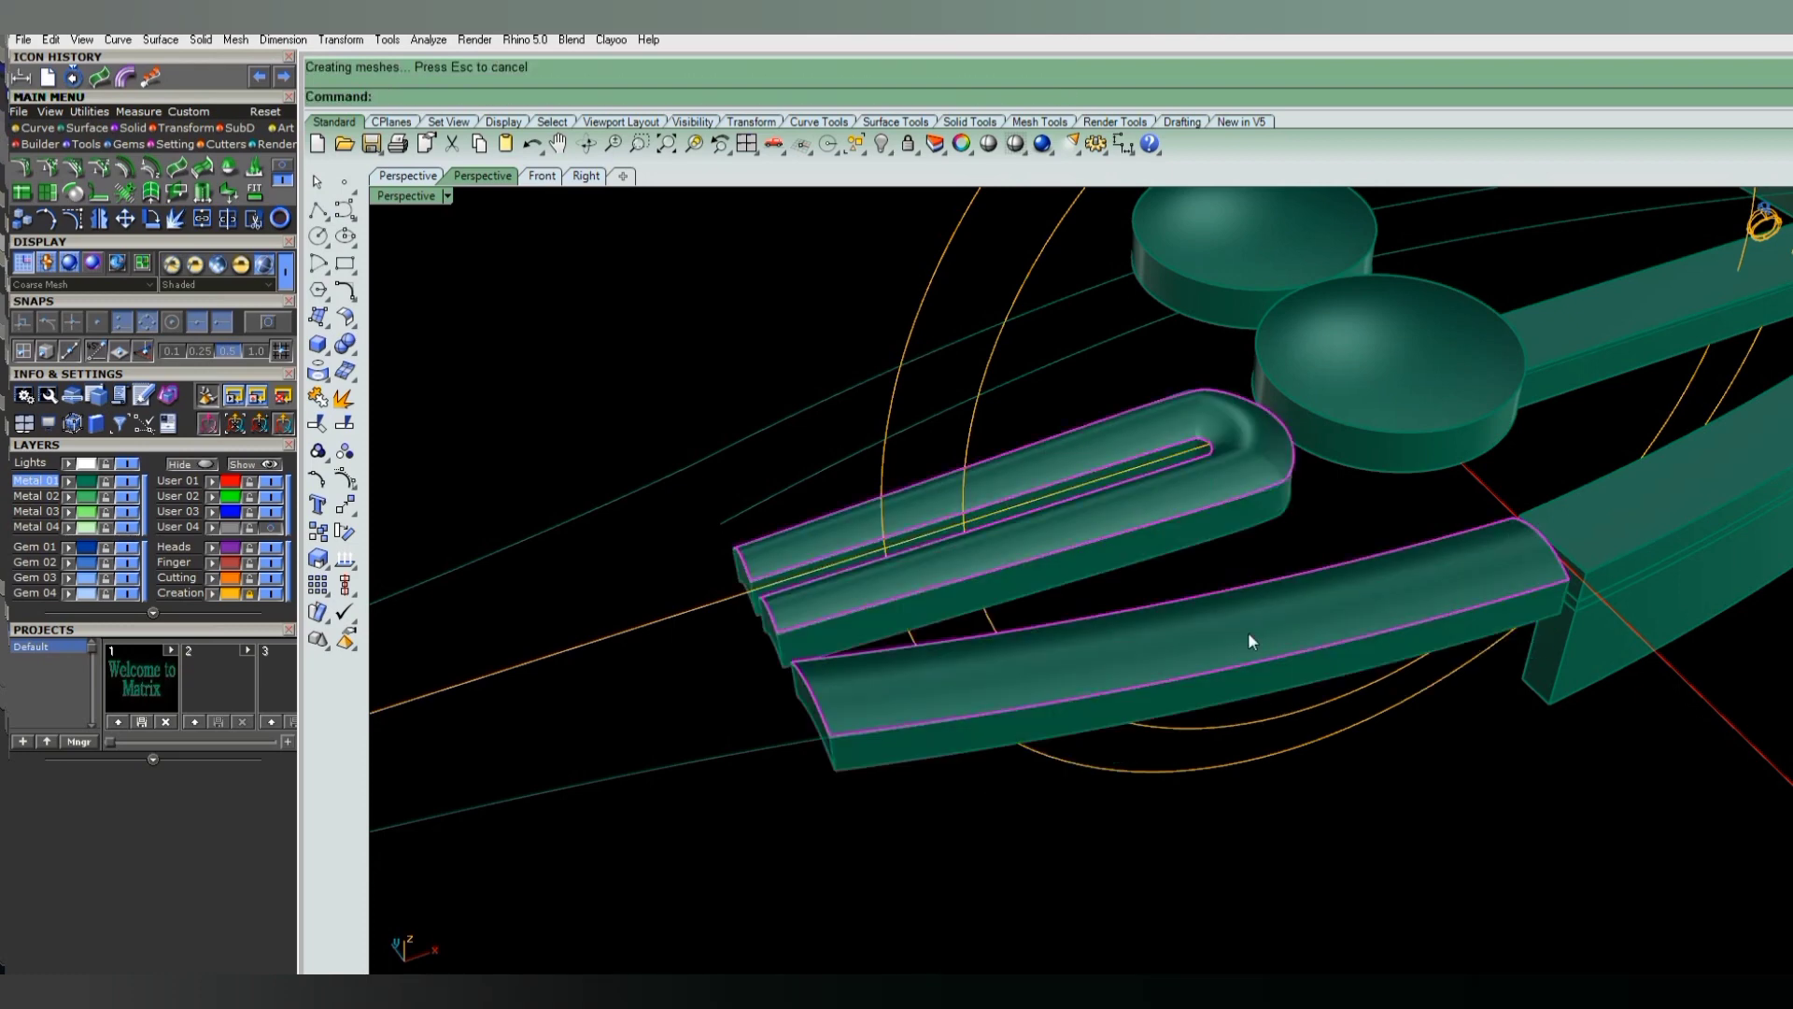
key(Delete)
scroll(885, 698, down, 3)
scroll(878, 708, up, 3)
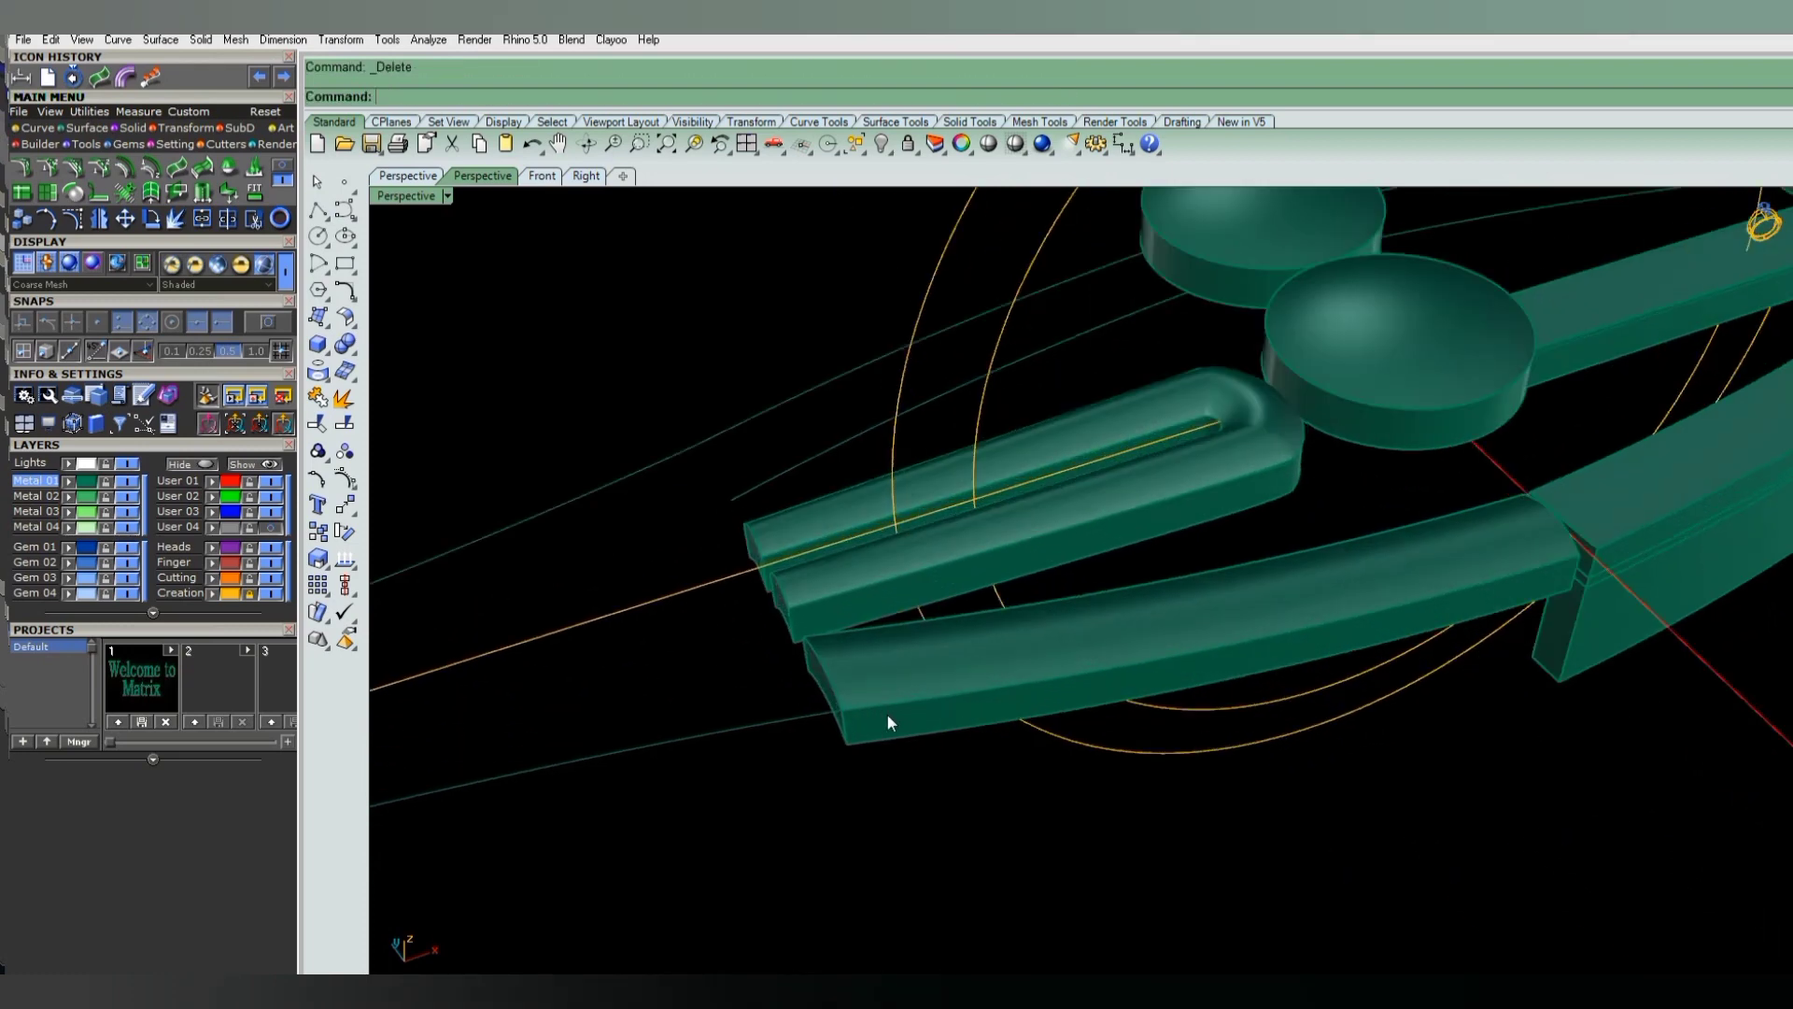
- Extract the lower strip's side face, extend its lower edge, and offset it 0.65 into a solid box
text(extractsrf)
key(Return)
click(923, 718)
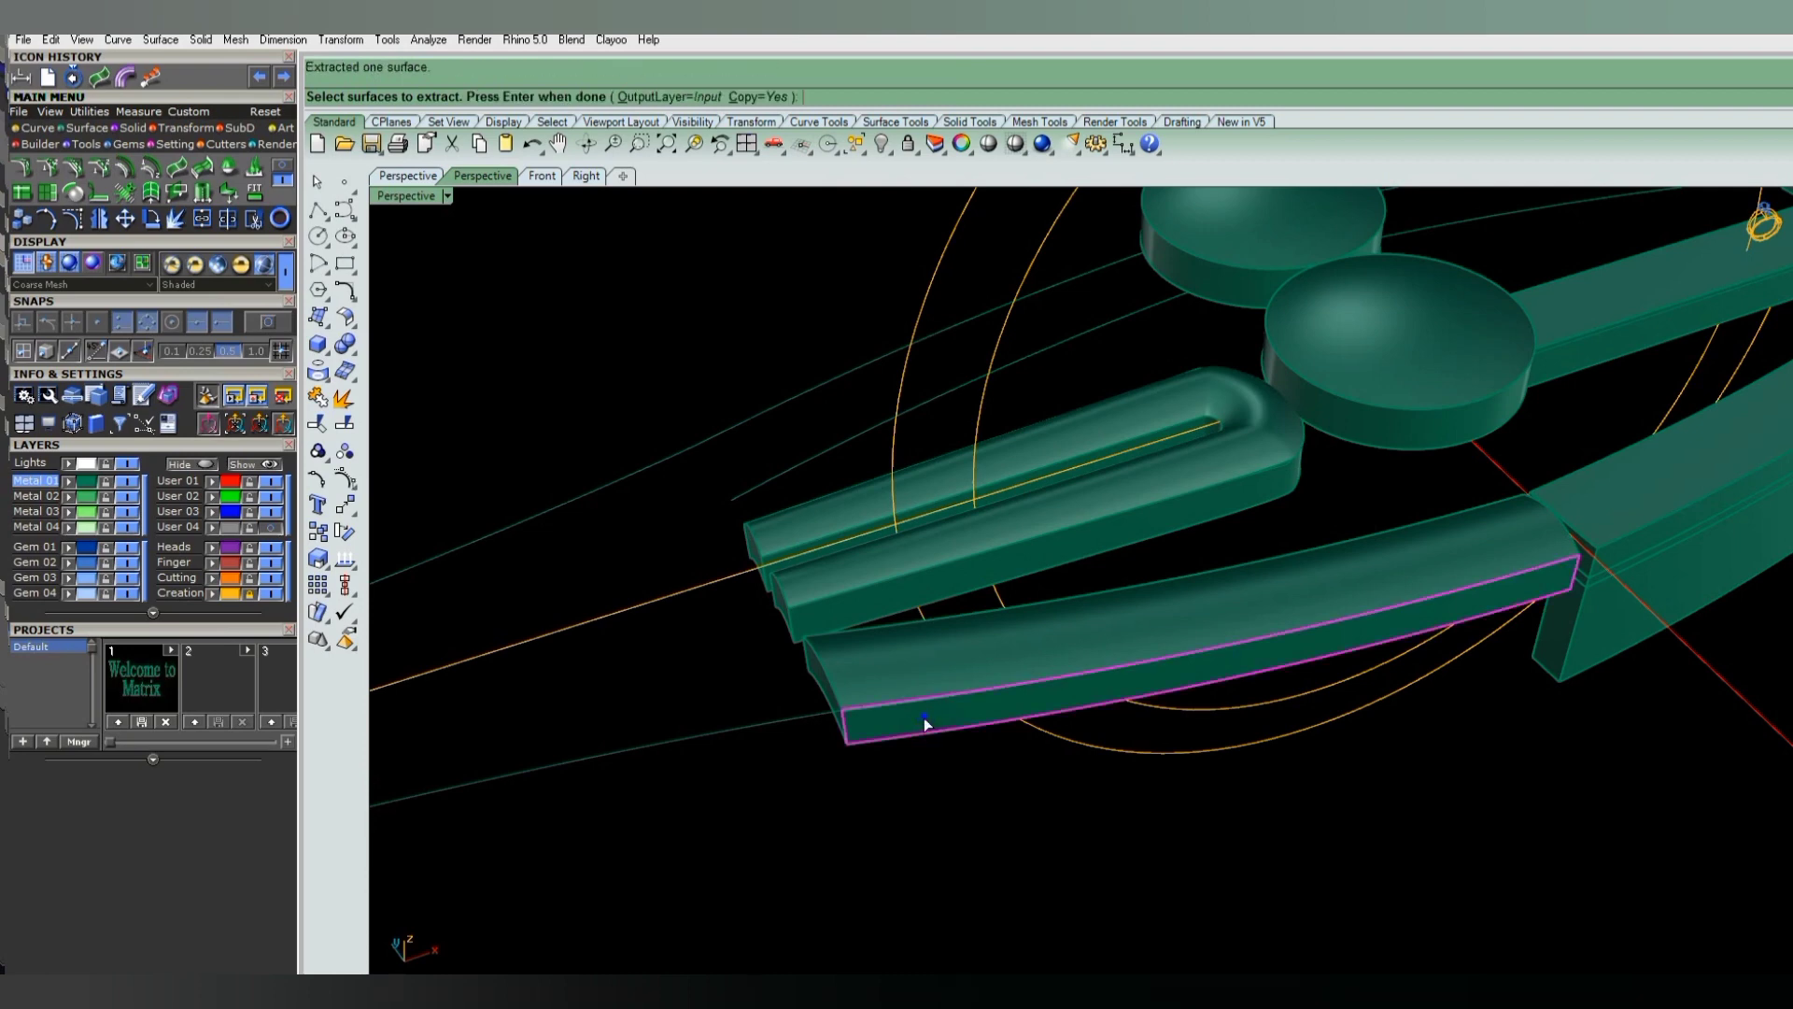
right_click(932, 725)
click(932, 725)
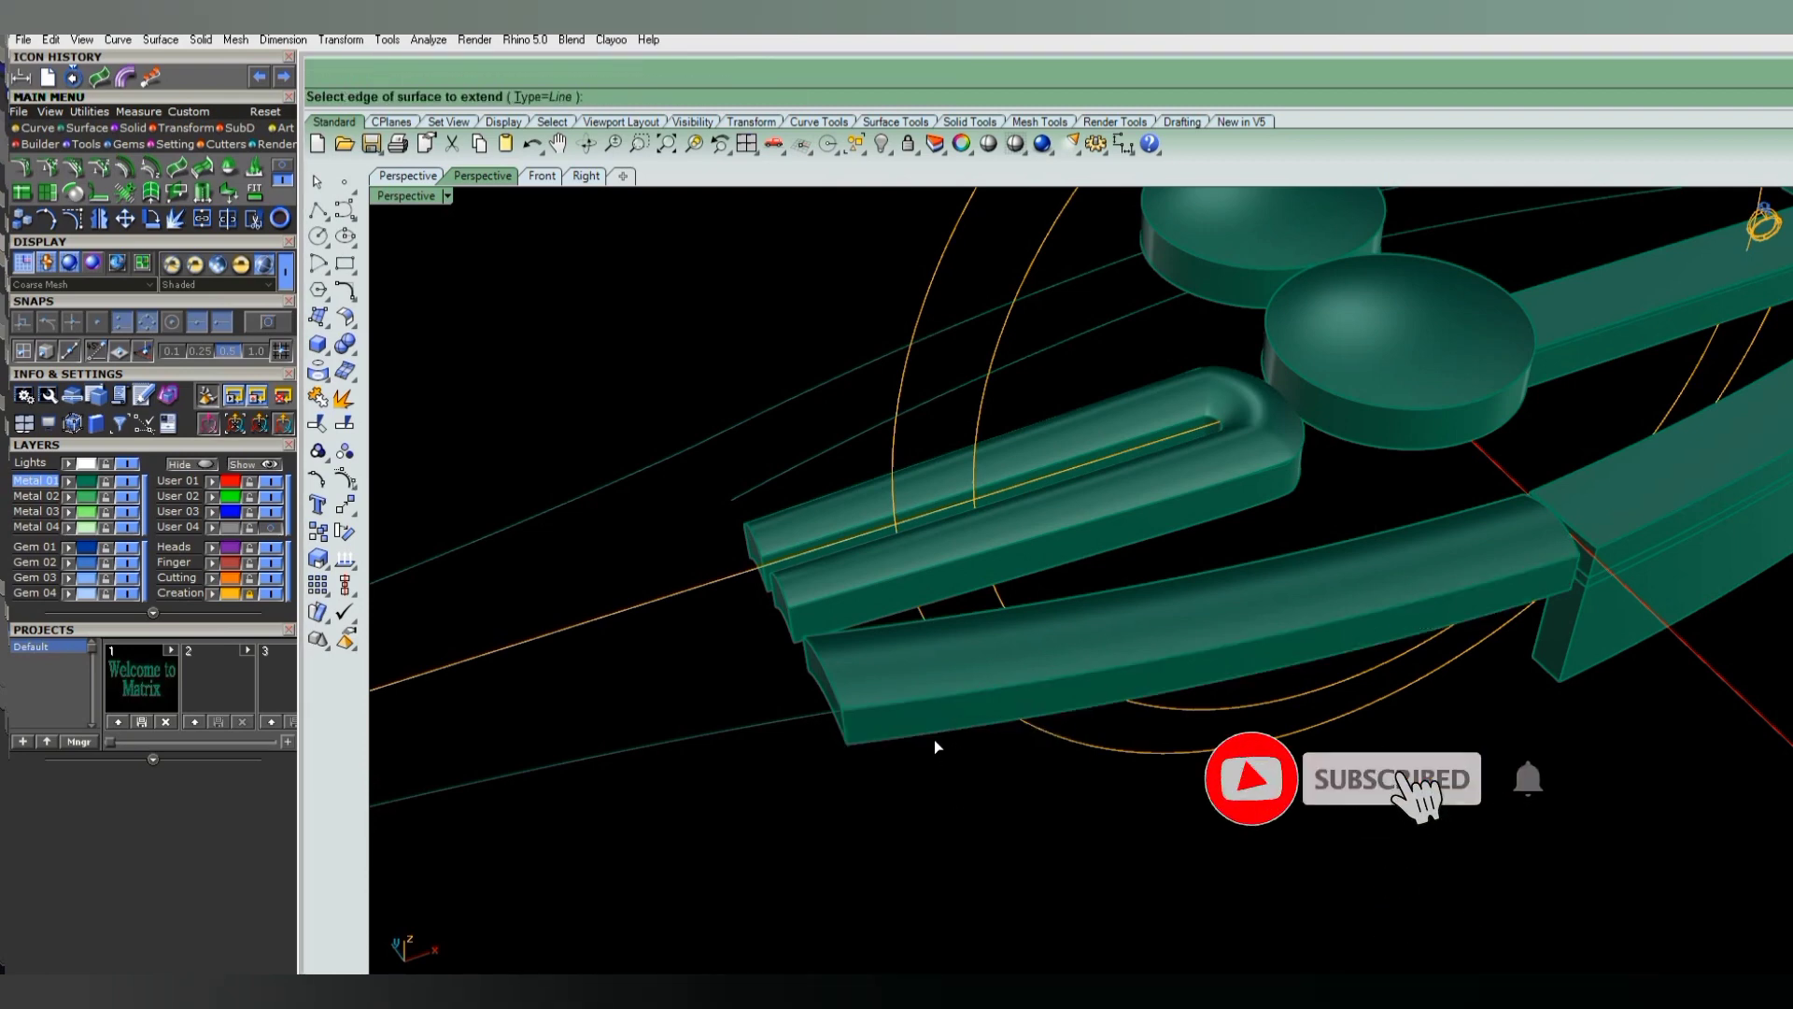
click(934, 739)
click(928, 771)
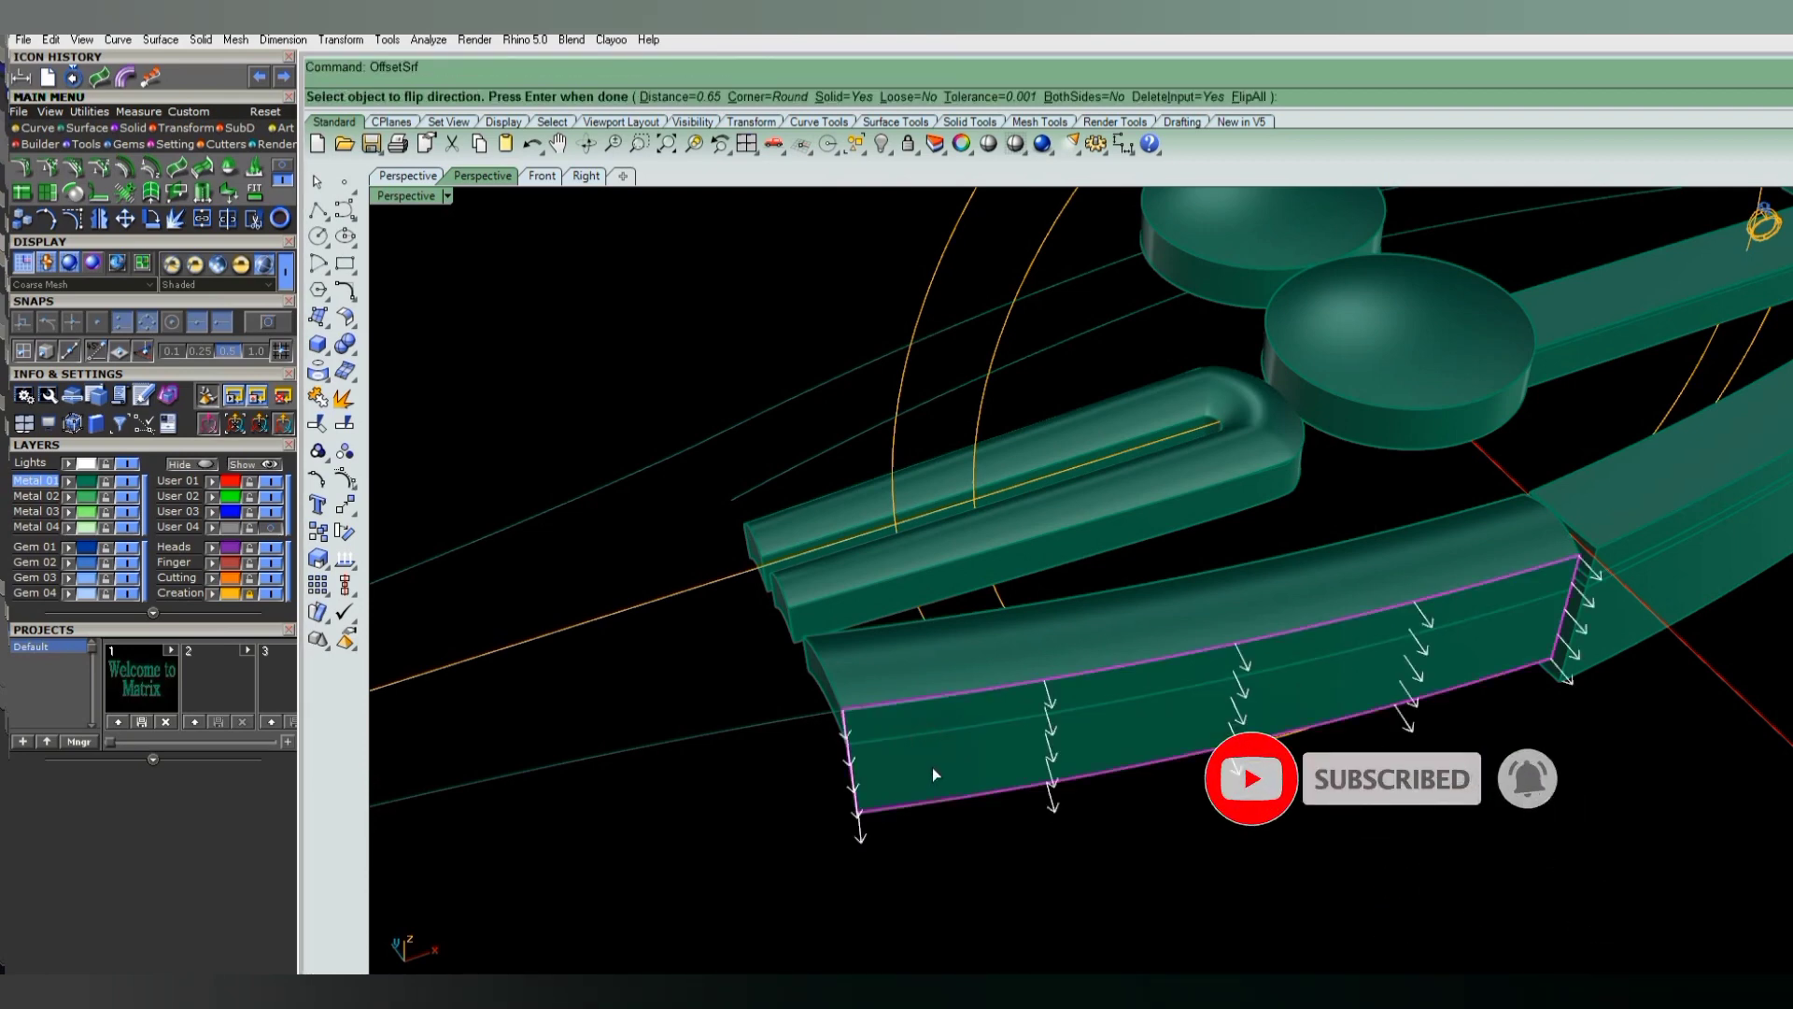
text(F)
key(Return)
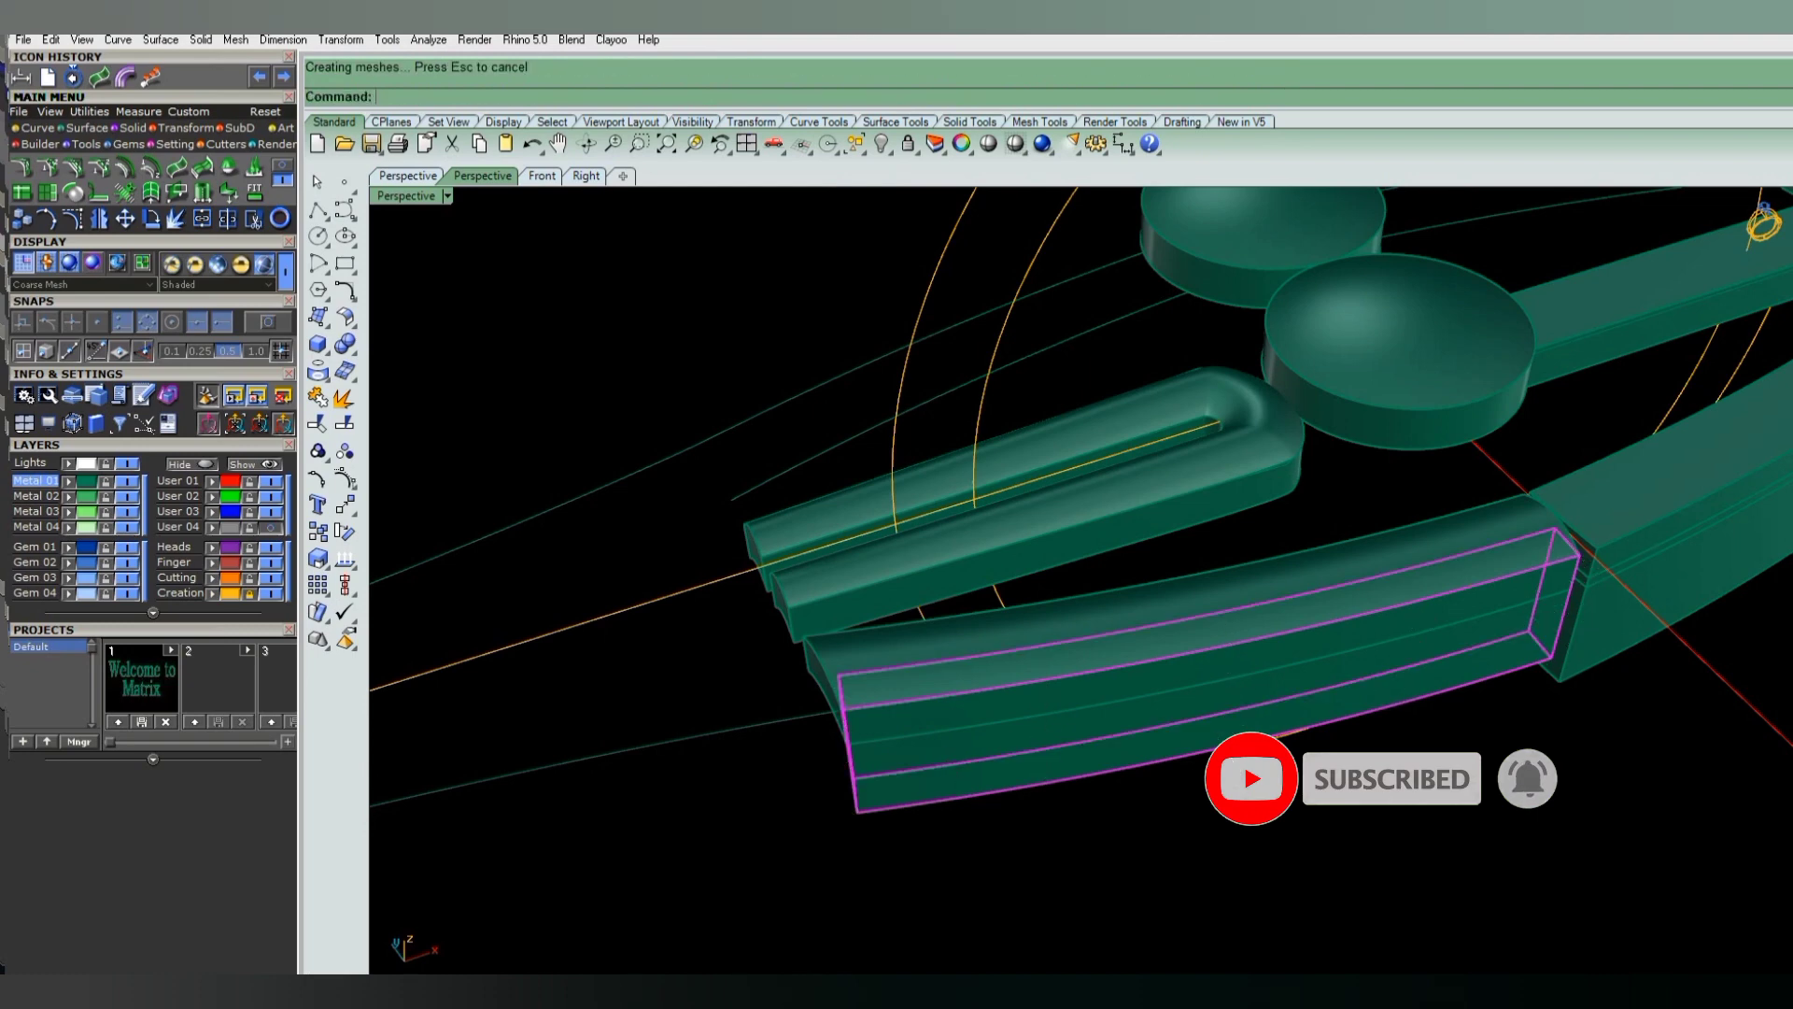
mouse_move(1231, 760)
right_down()
mouse_move(1265, 665)
mouse_move(1060, 757)
right_up()
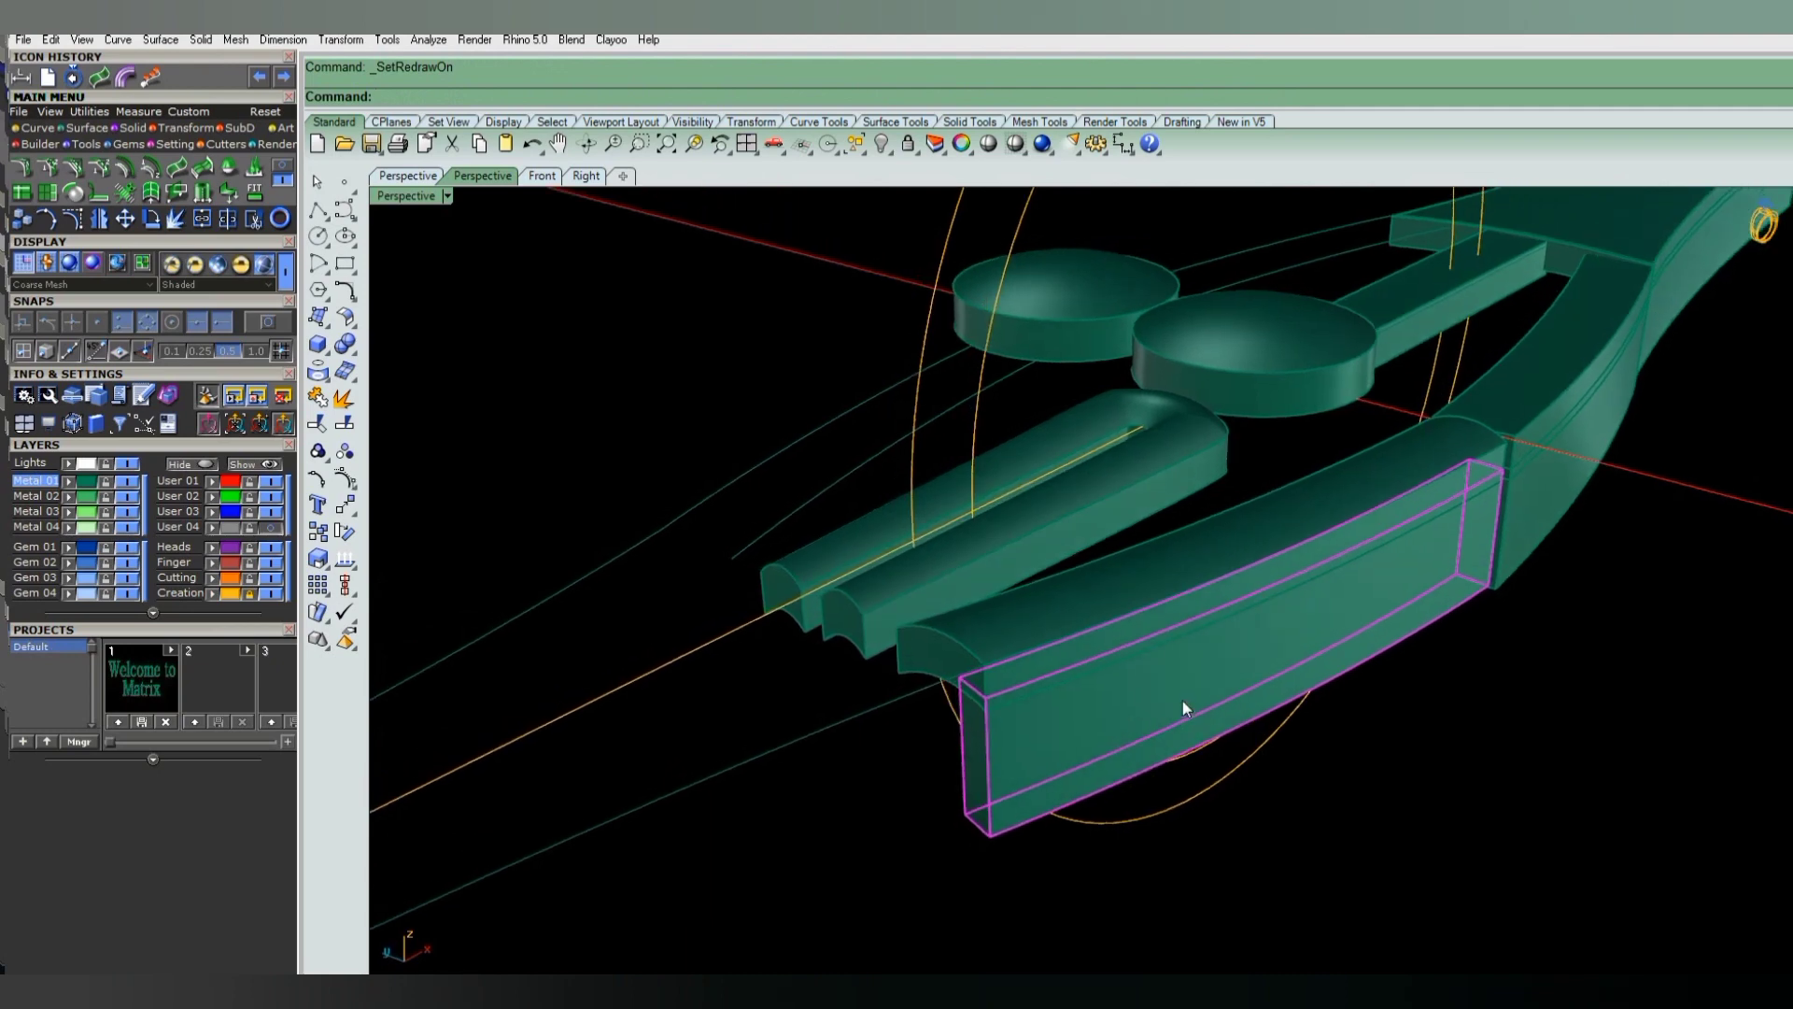
key(Escape)
click(1110, 486)
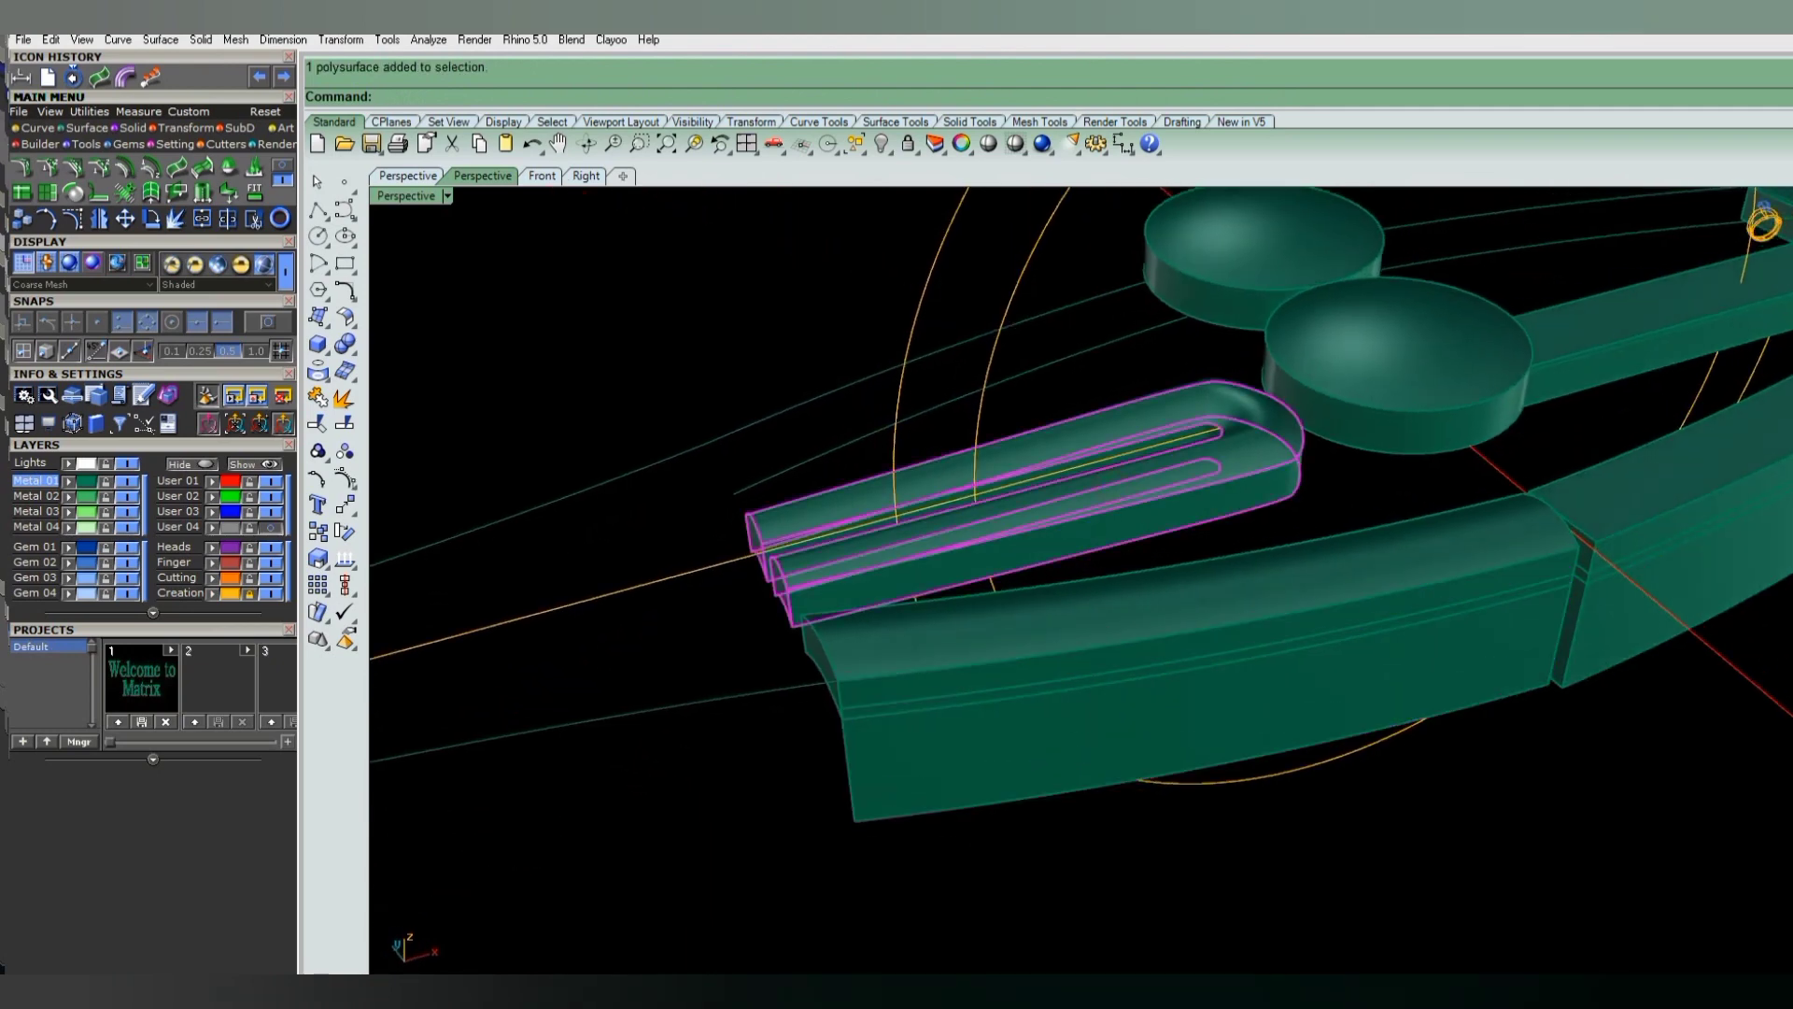
- Group the wedge piece, band segments and upper-left rod of the shank
mouse_move(1530, 471)
right_down()
mouse_move(1186, 619)
mouse_move(1238, 622)
right_up()
key(Escape)
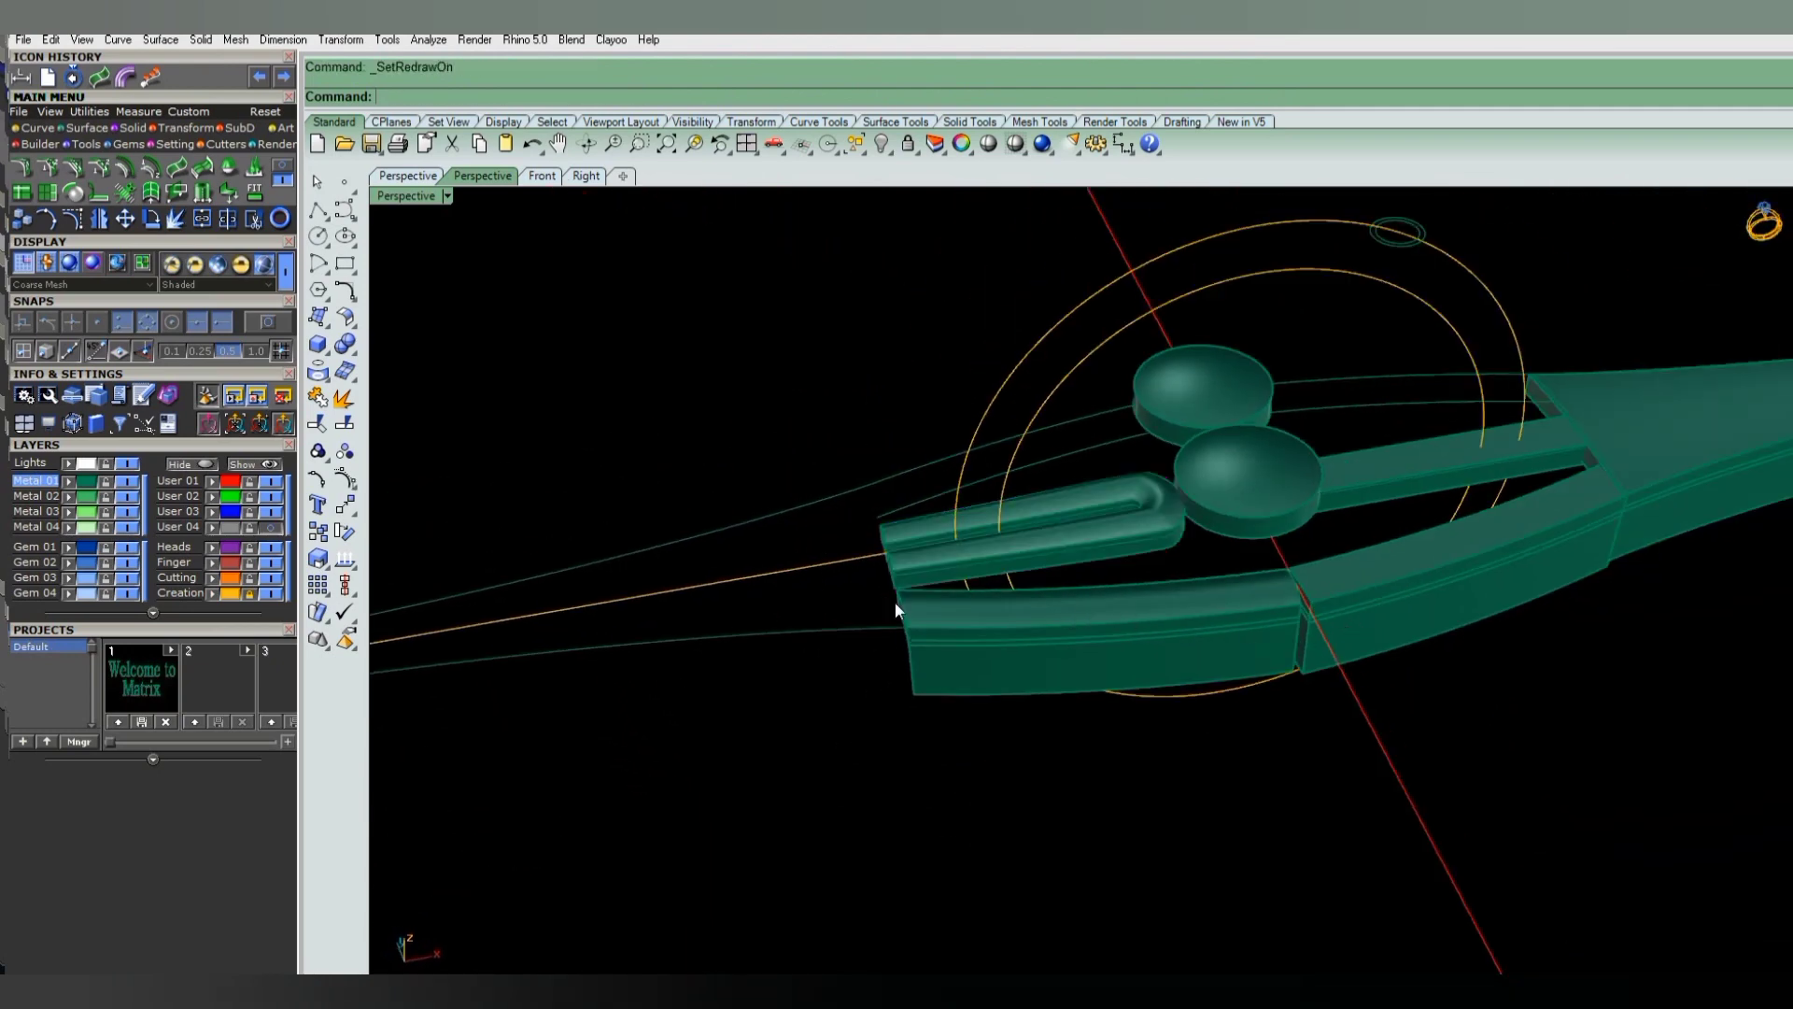
right_drag(895, 602, 1199, 596)
scroll(1484, 495, up, 3)
click(1383, 502)
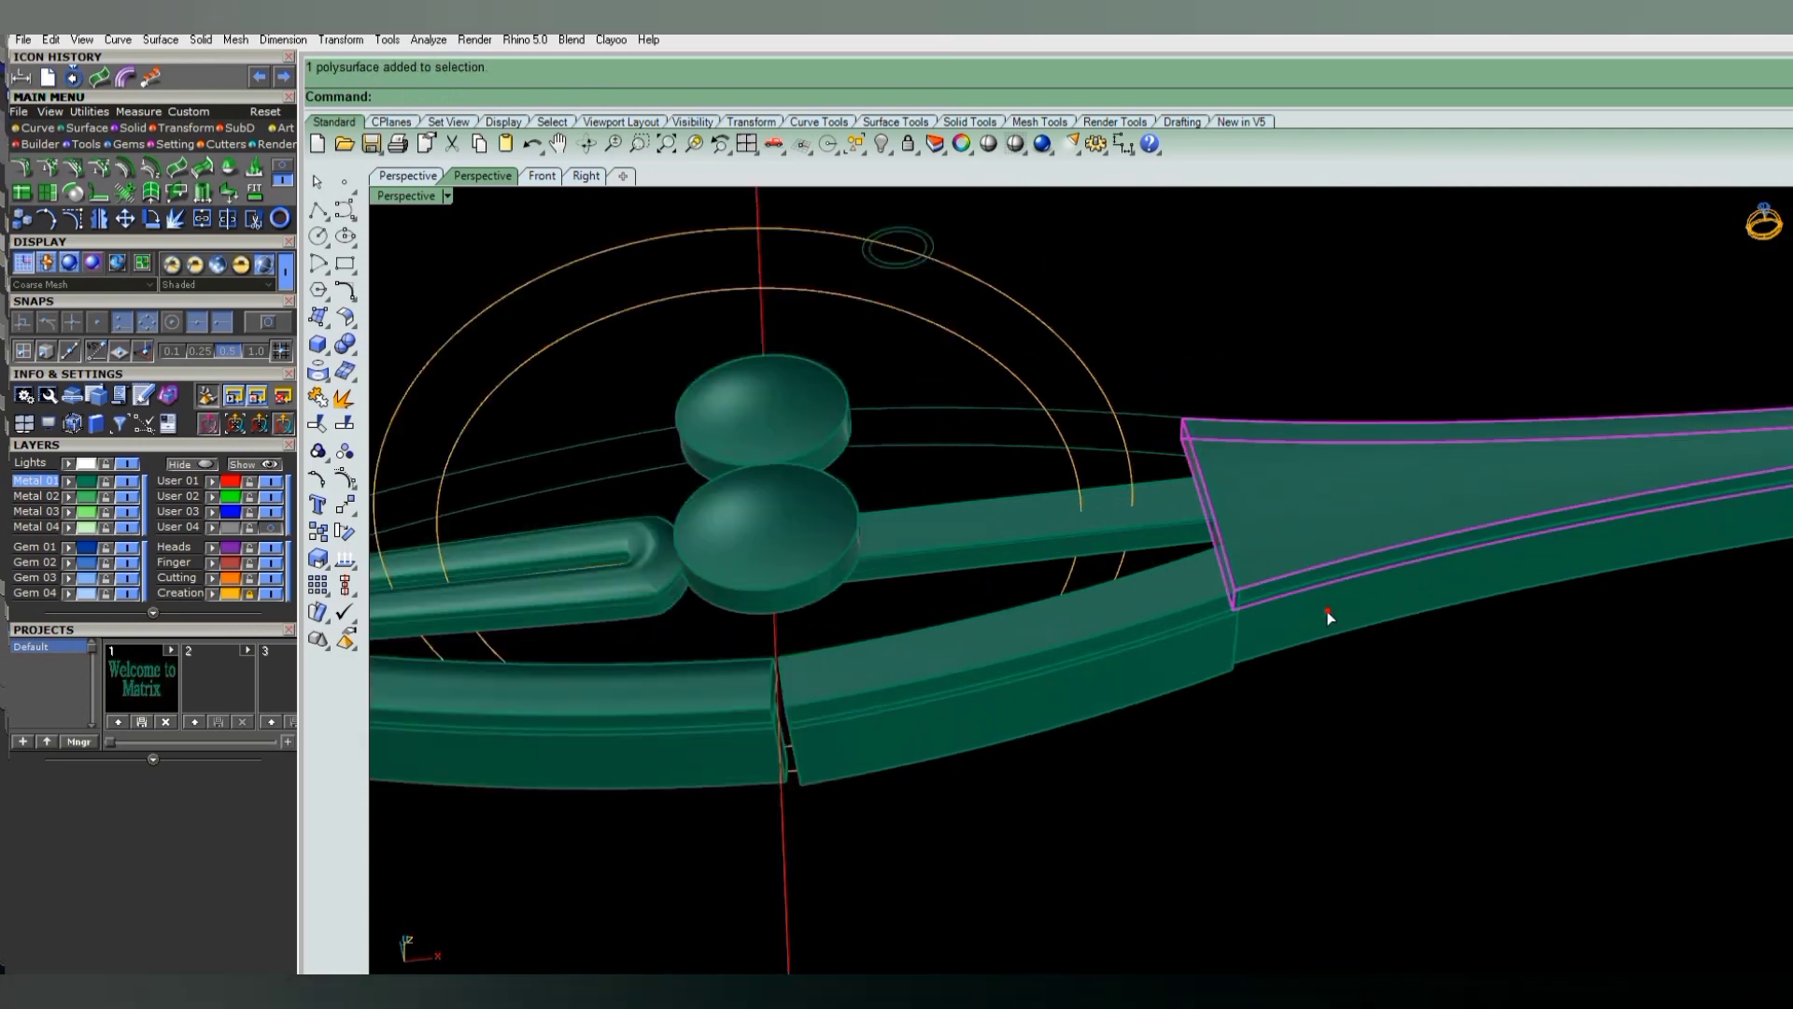
shift+click(1135, 658)
shift+click(1162, 502)
scroll(1556, 551, down, 3)
scroll(996, 693, down, 2)
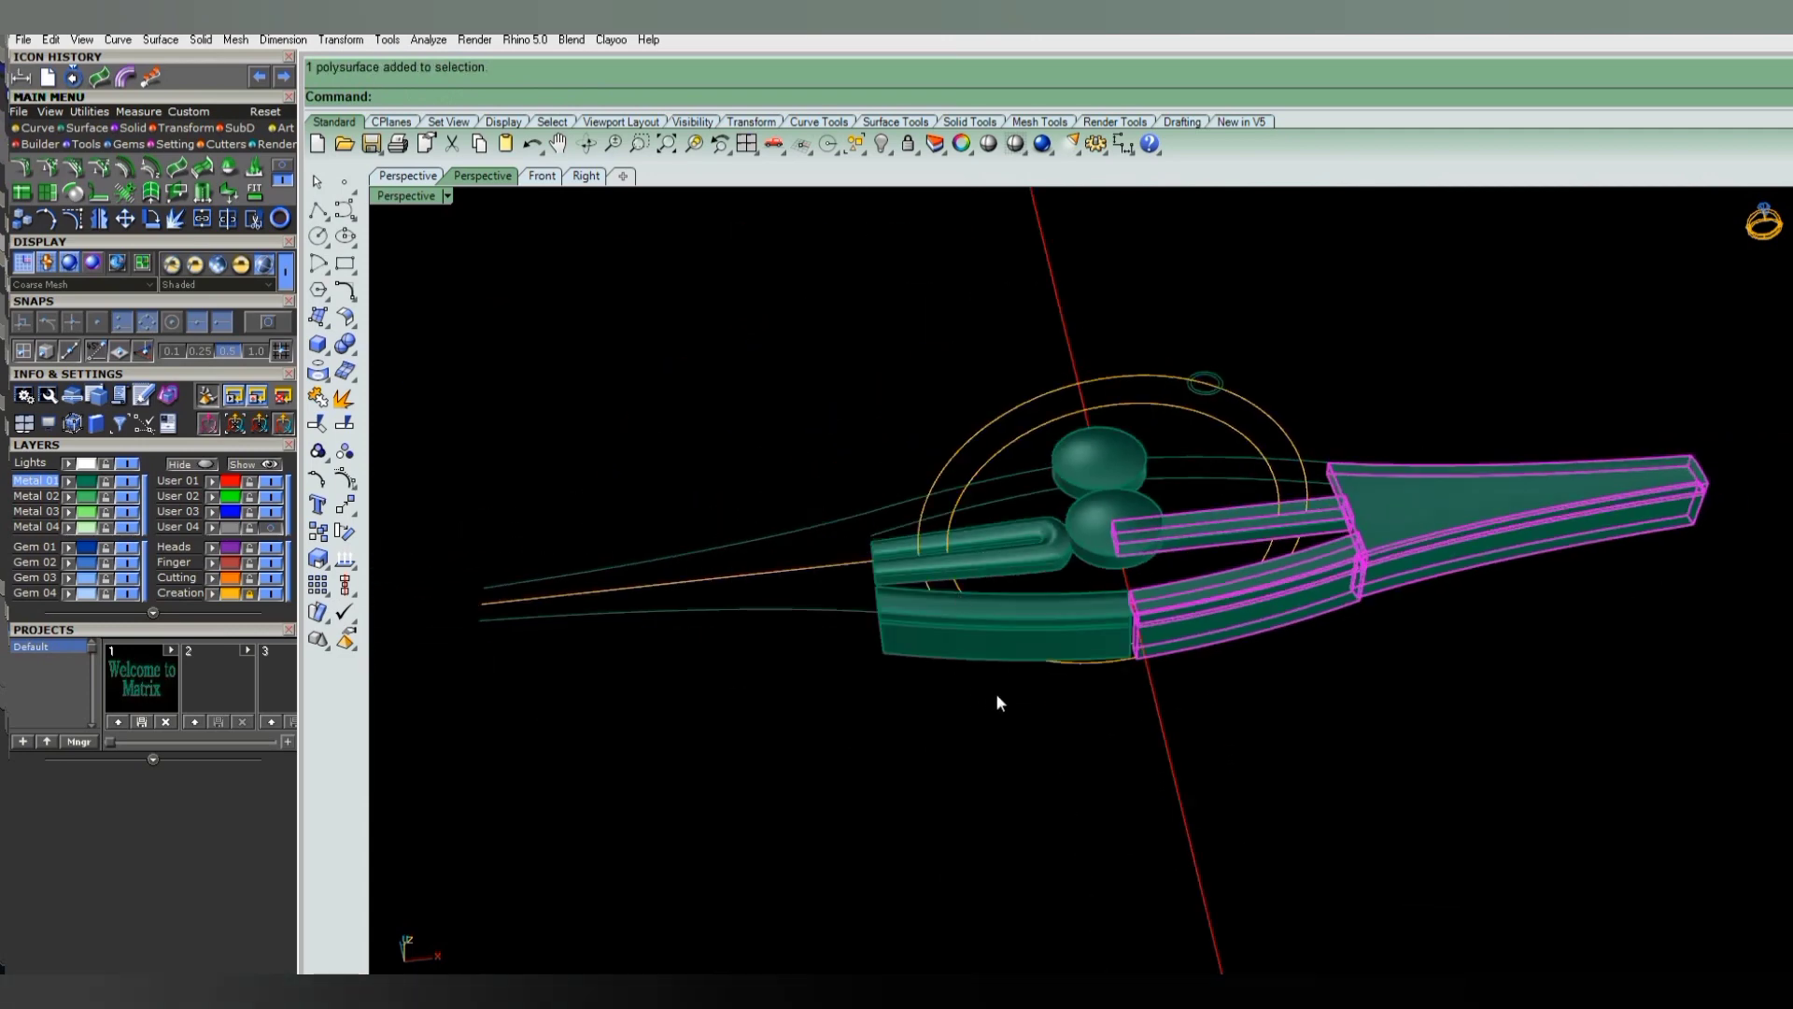
shift+click(1012, 621)
shift+click(1028, 557)
scroll(988, 646, up, 2)
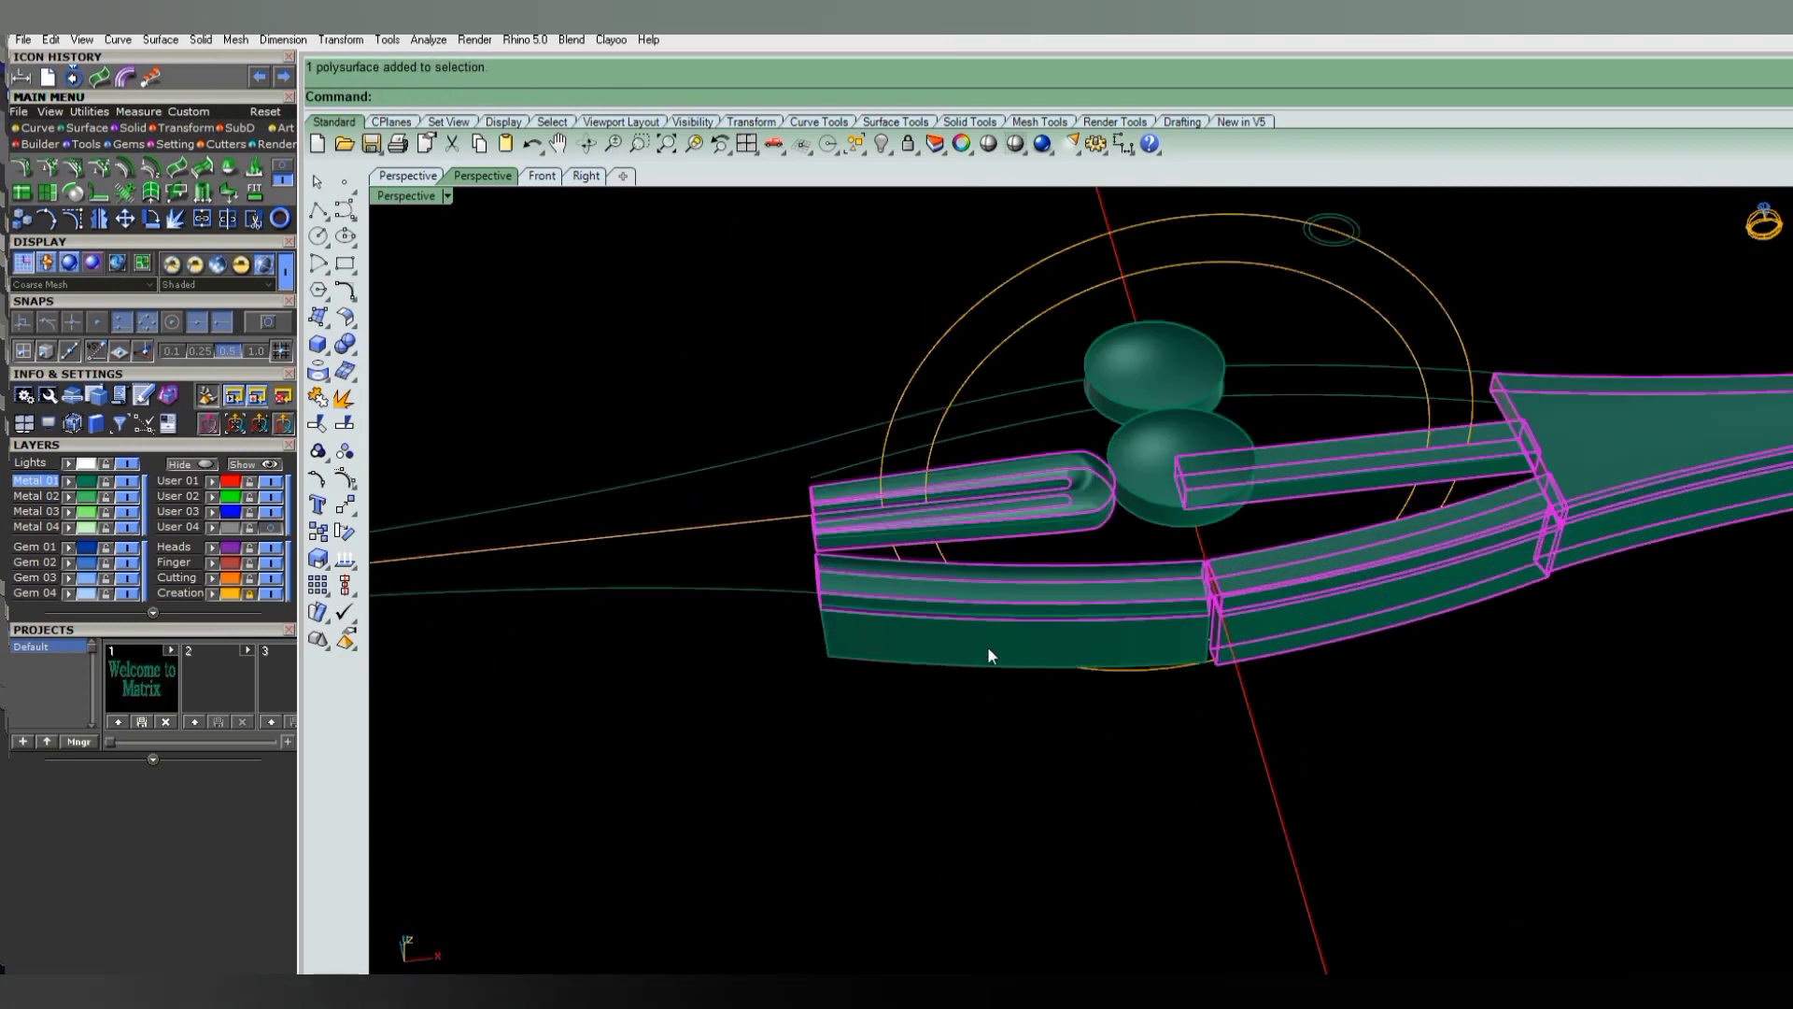
scroll(971, 657, down, 2)
scroll(969, 659, down, 2)
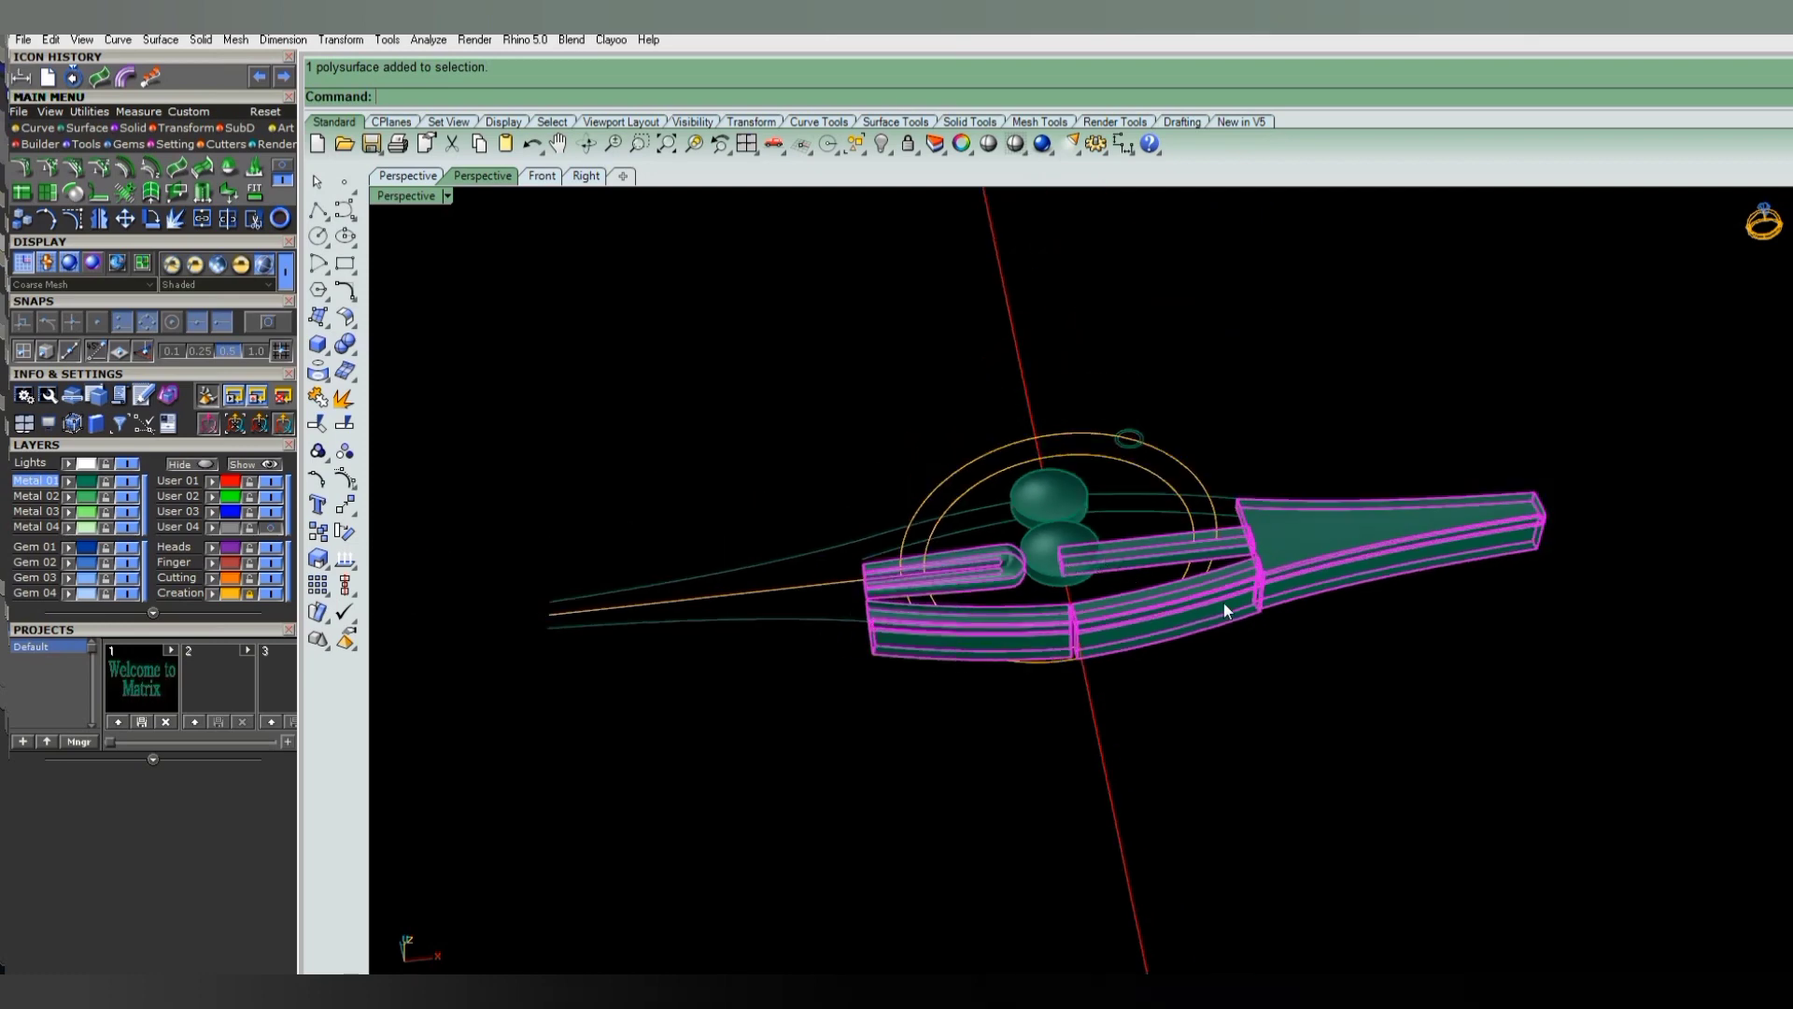
key(ctrl+g)
- Switch the view to wireframe and start Flow along curve from the deformation tools
right_drag(1244, 607, 1246, 561)
scroll(1245, 549, up, 2)
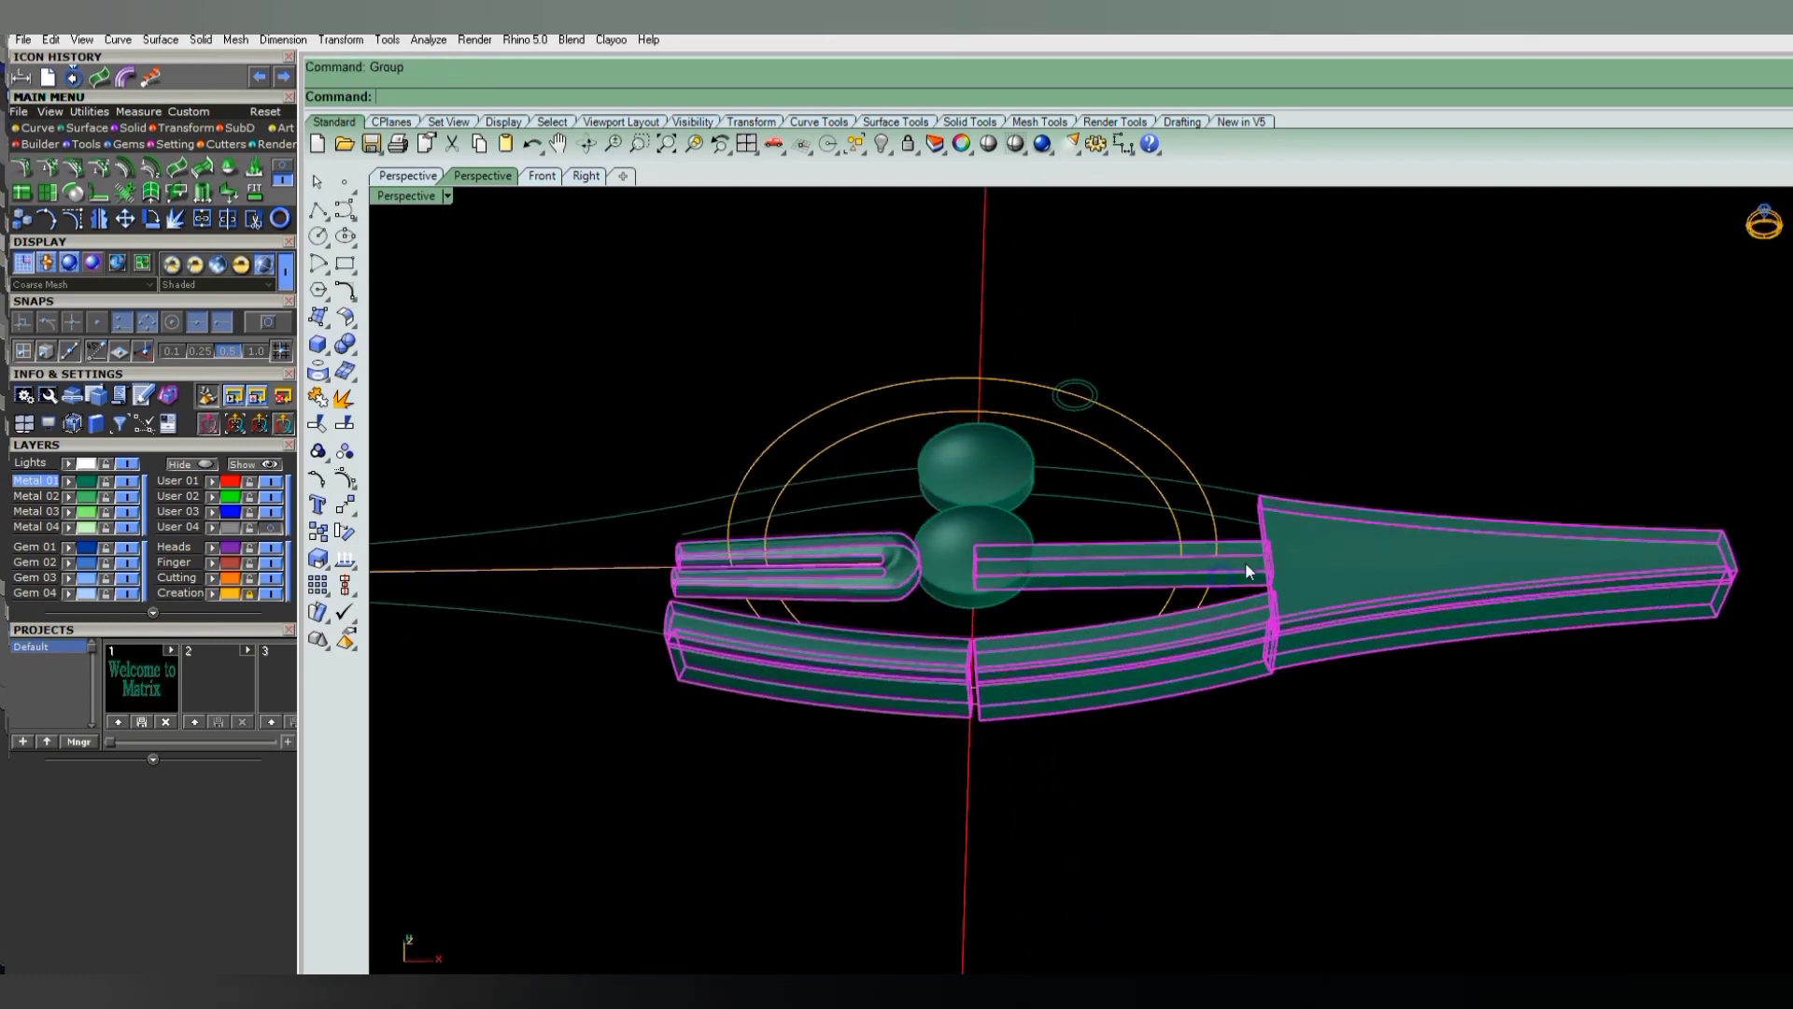
scroll(1248, 560, up, 2)
key(ctrl+alt+w)
scroll(1241, 564, up, 3)
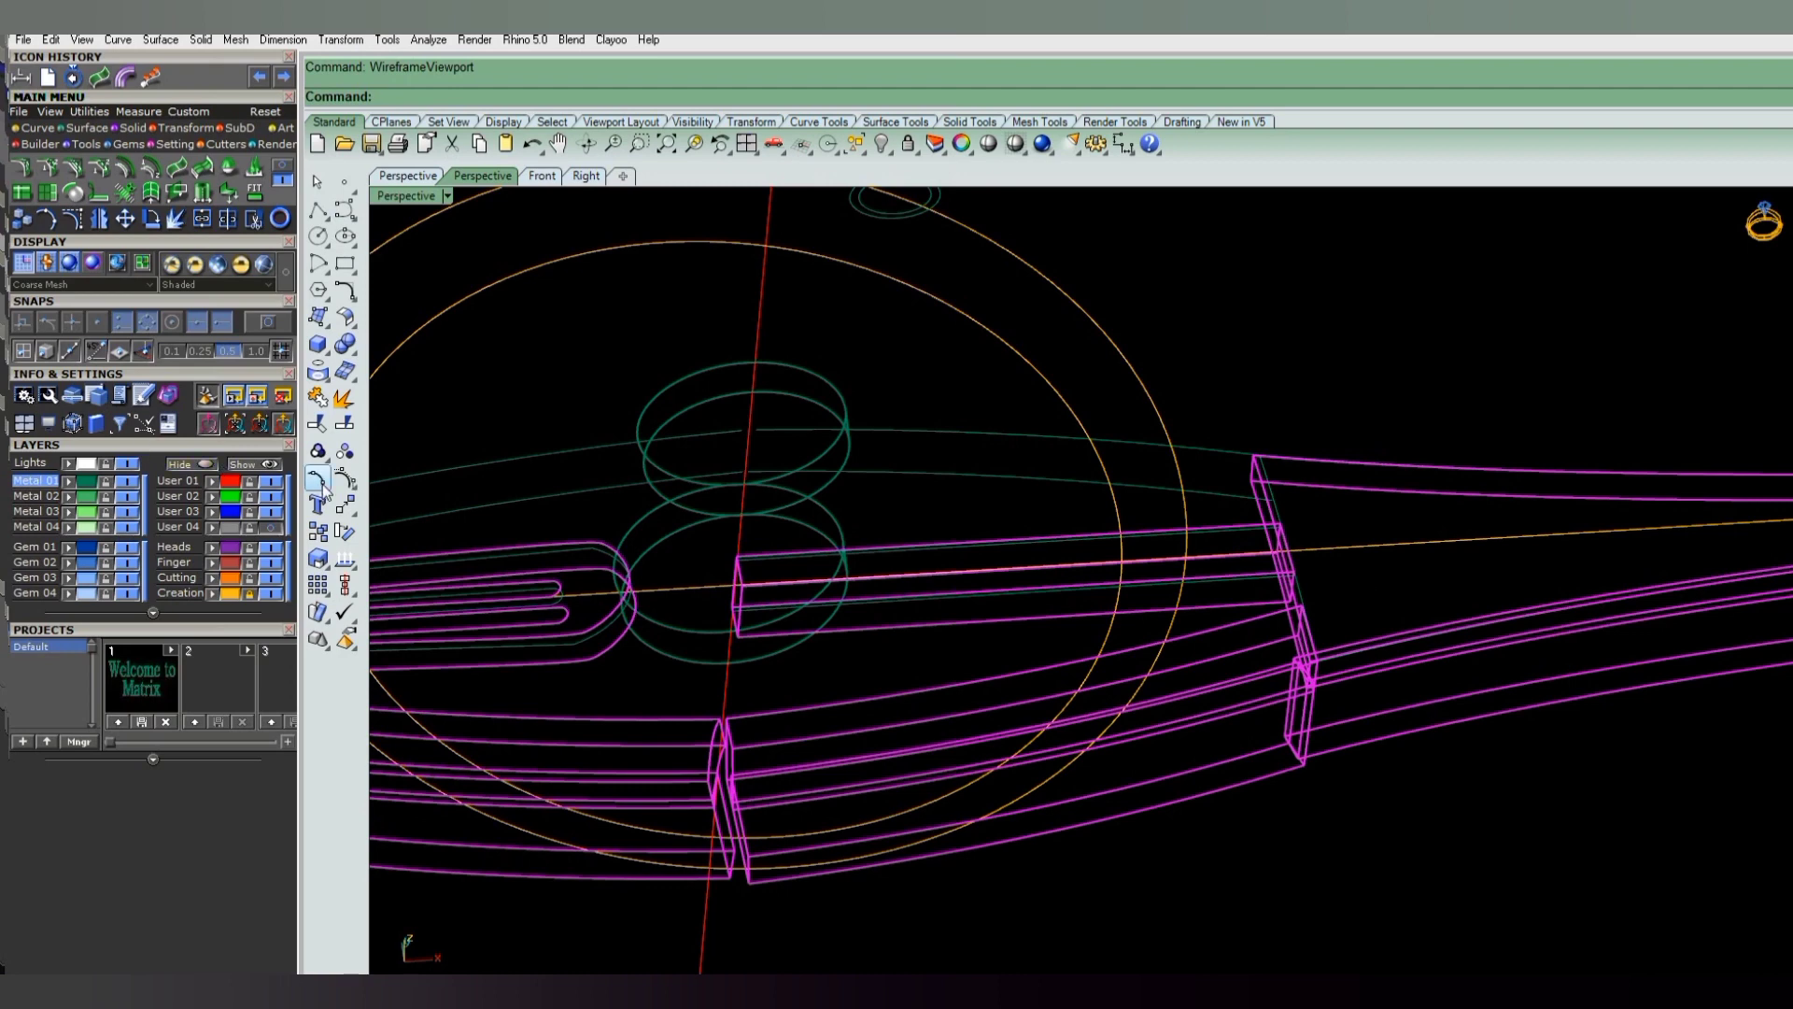
click(341, 506)
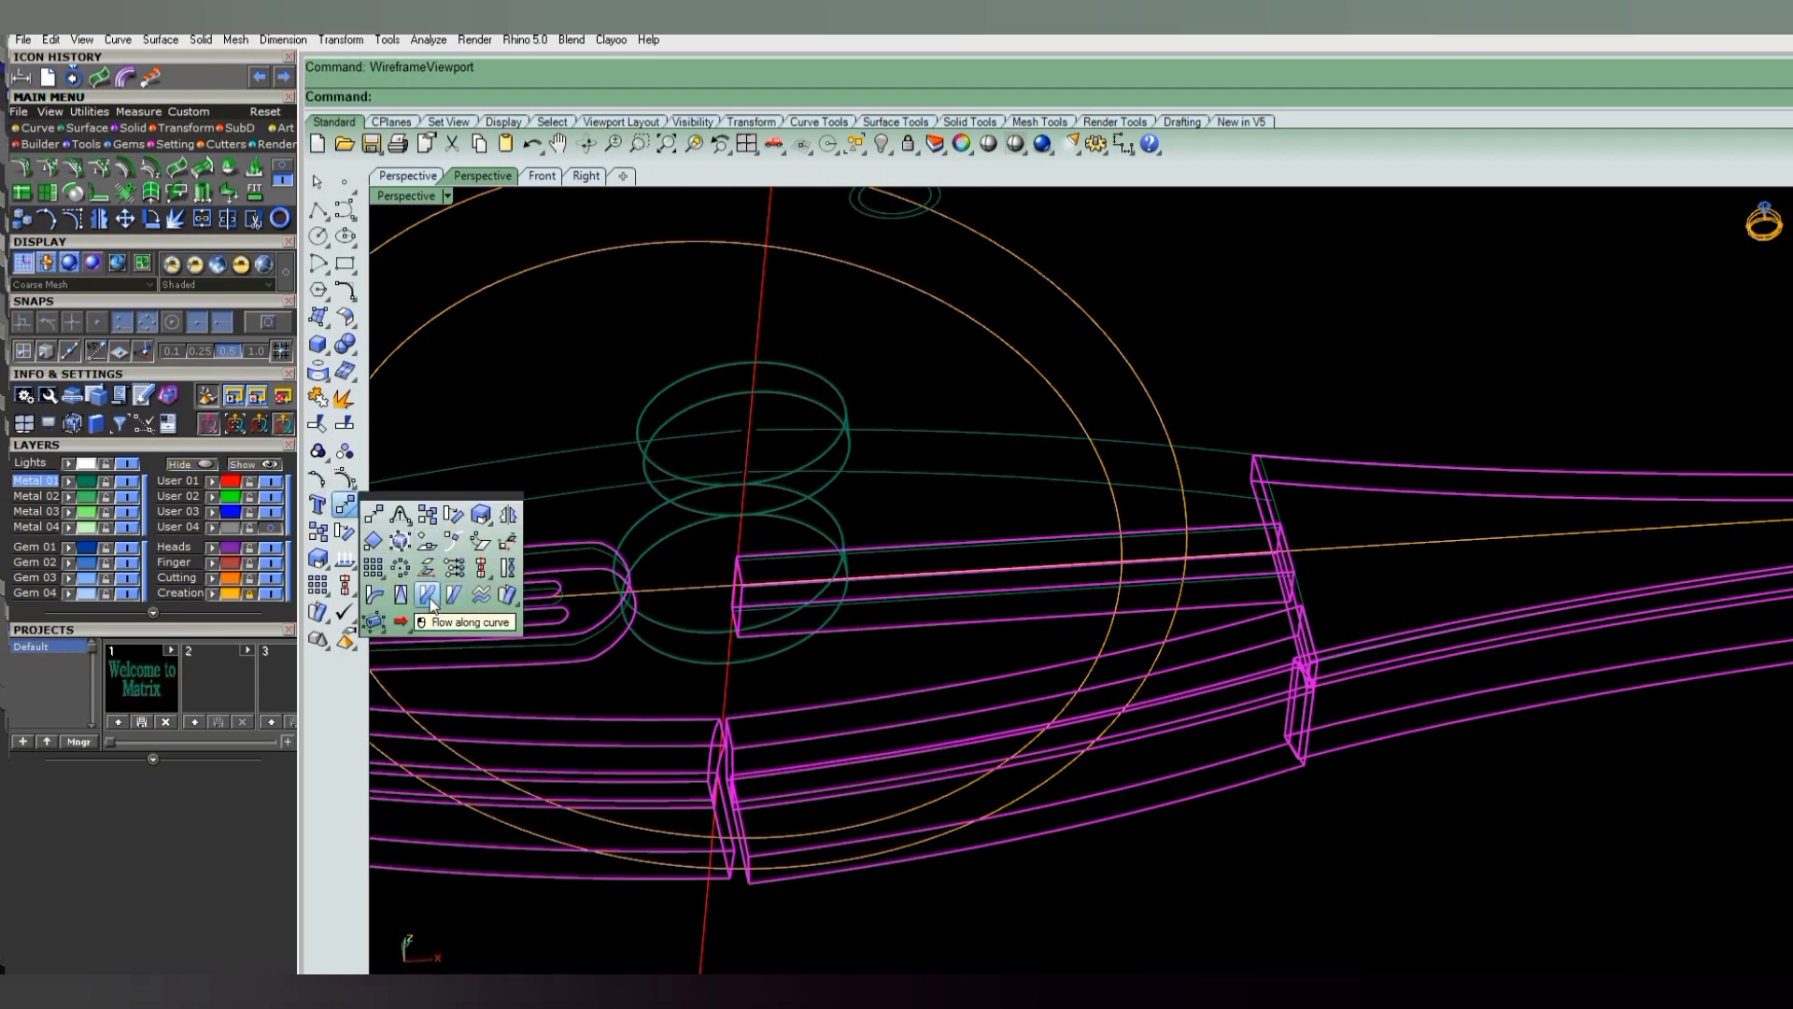
click(427, 596)
mouse_move(1044, 595)
right_down()
mouse_move(1301, 569)
mouse_move(1212, 558)
right_up()
scroll(1212, 558, up, 3)
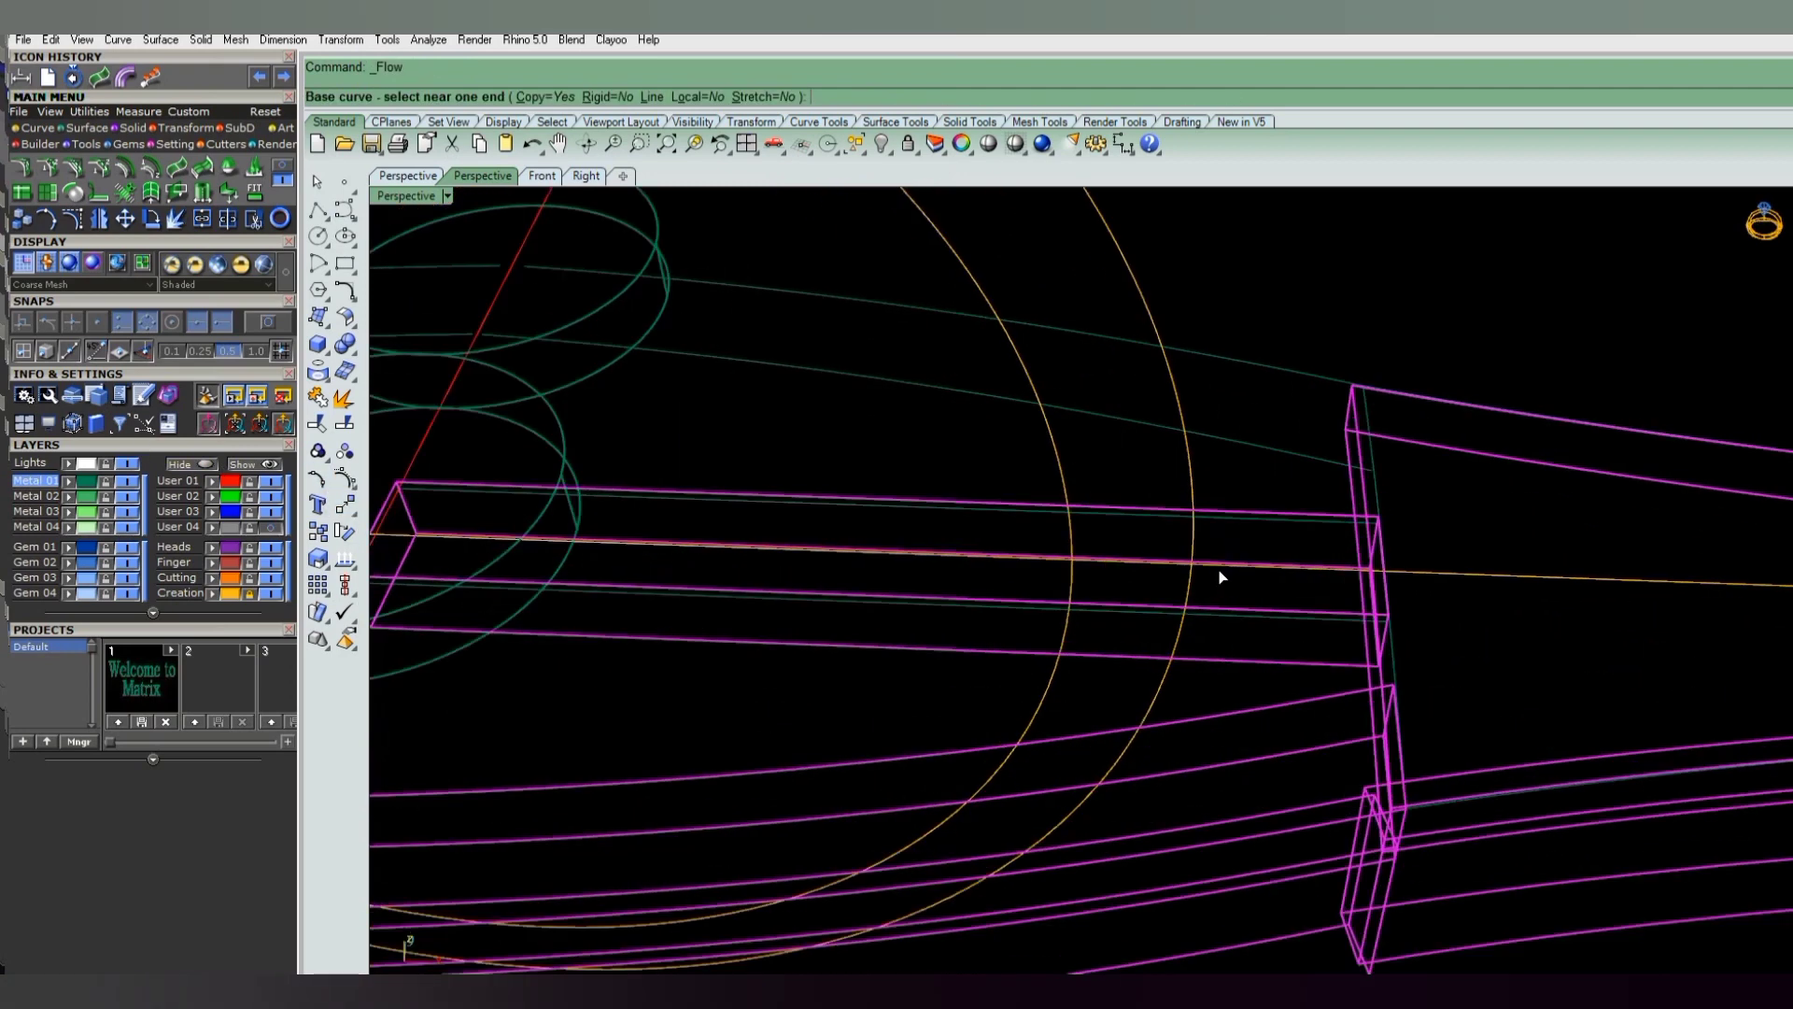
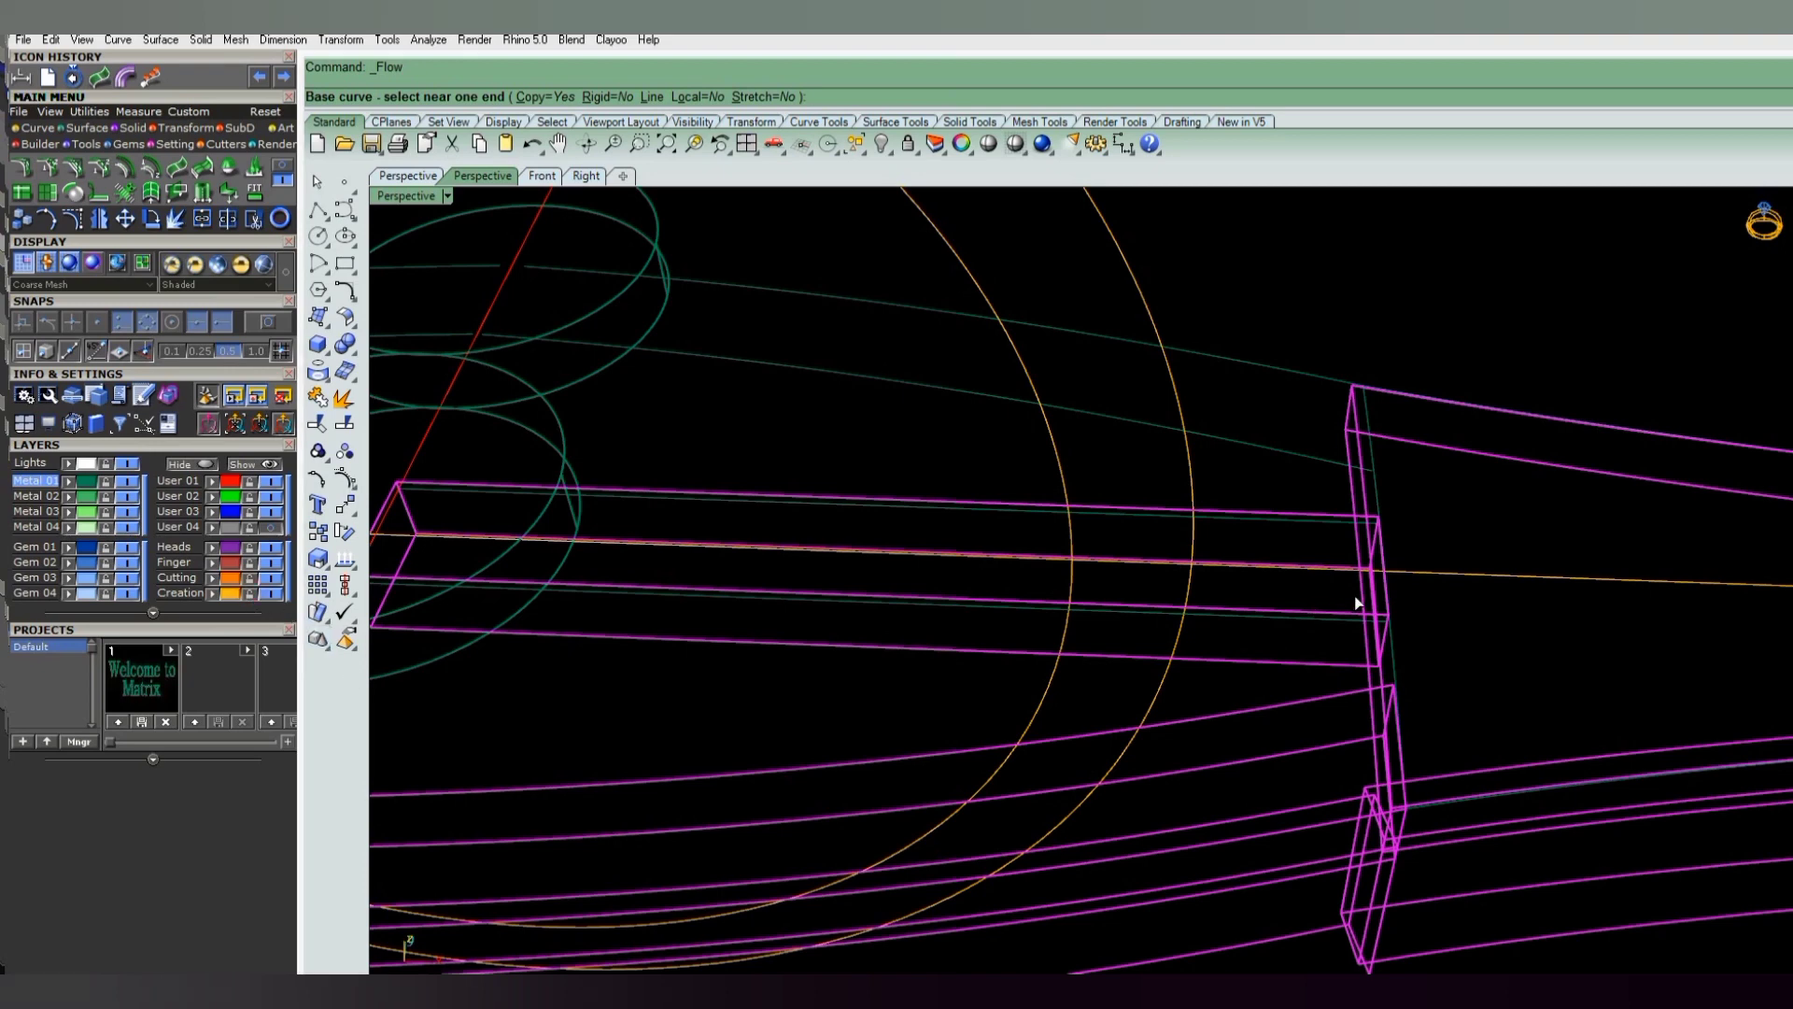
- Flow the straight rail pieces from their base curve onto the ring curve
right_drag(1308, 575, 1264, 581)
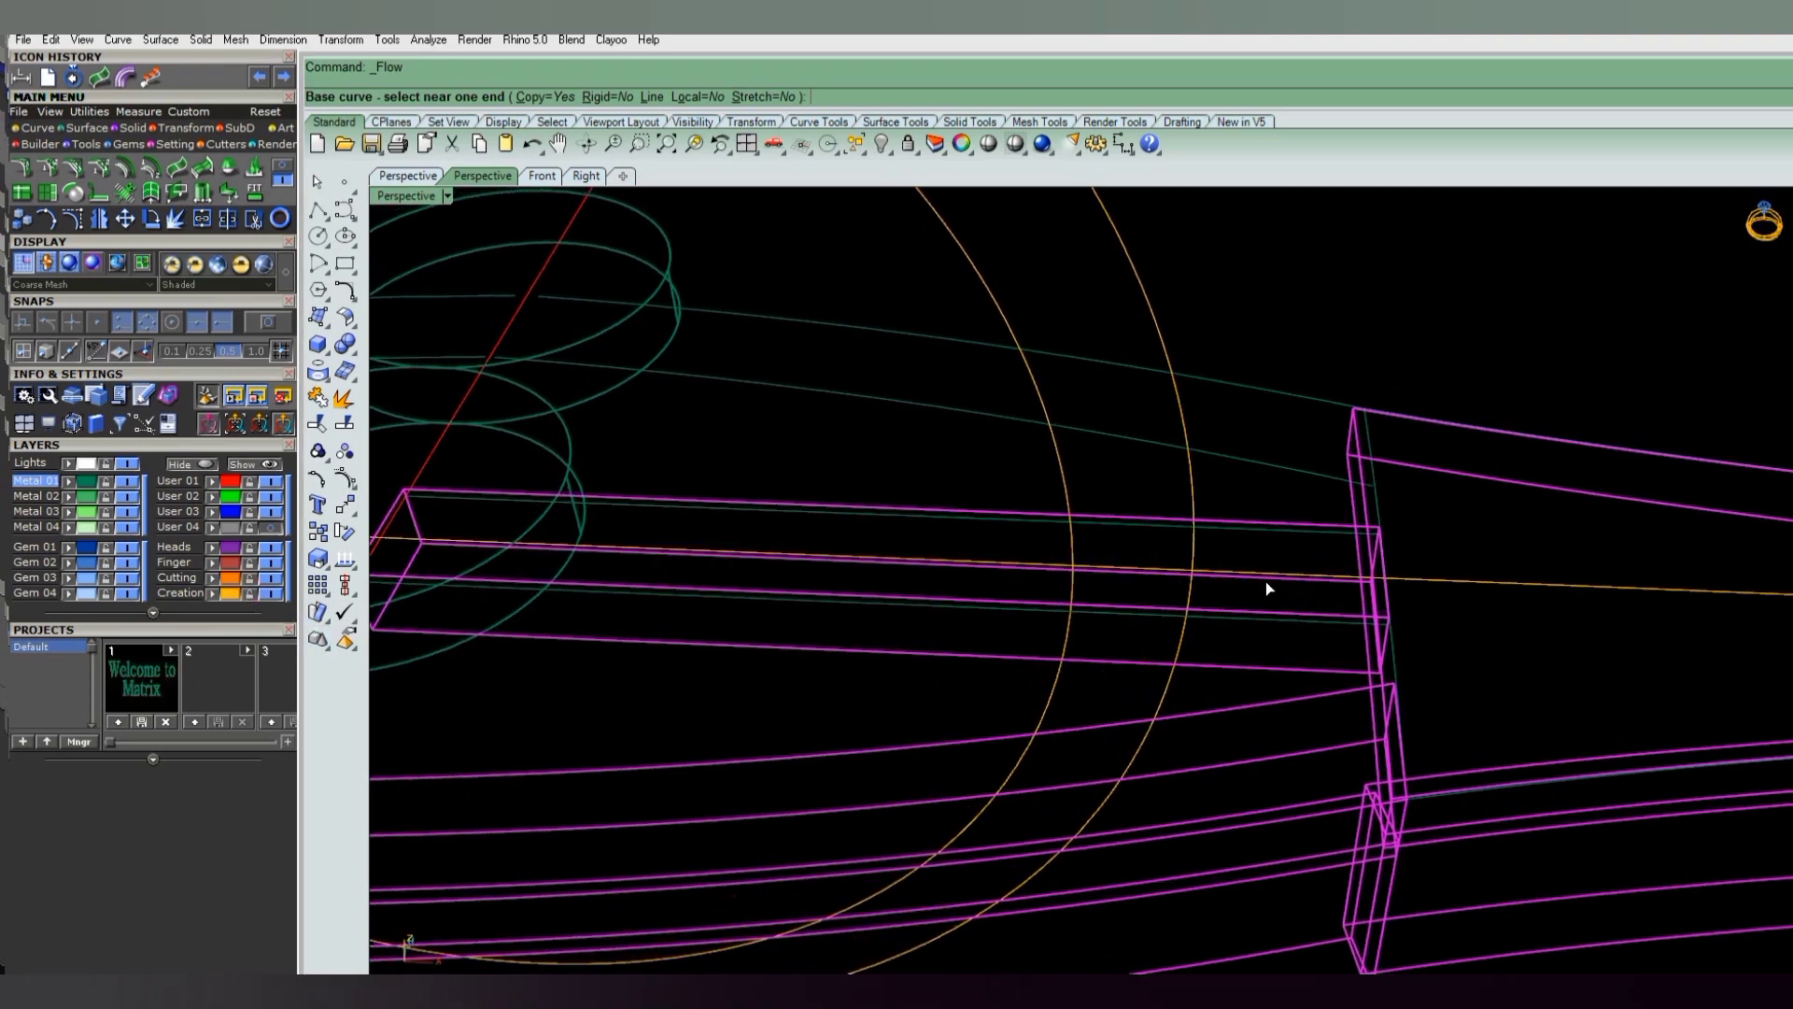
click(1260, 573)
click(1201, 491)
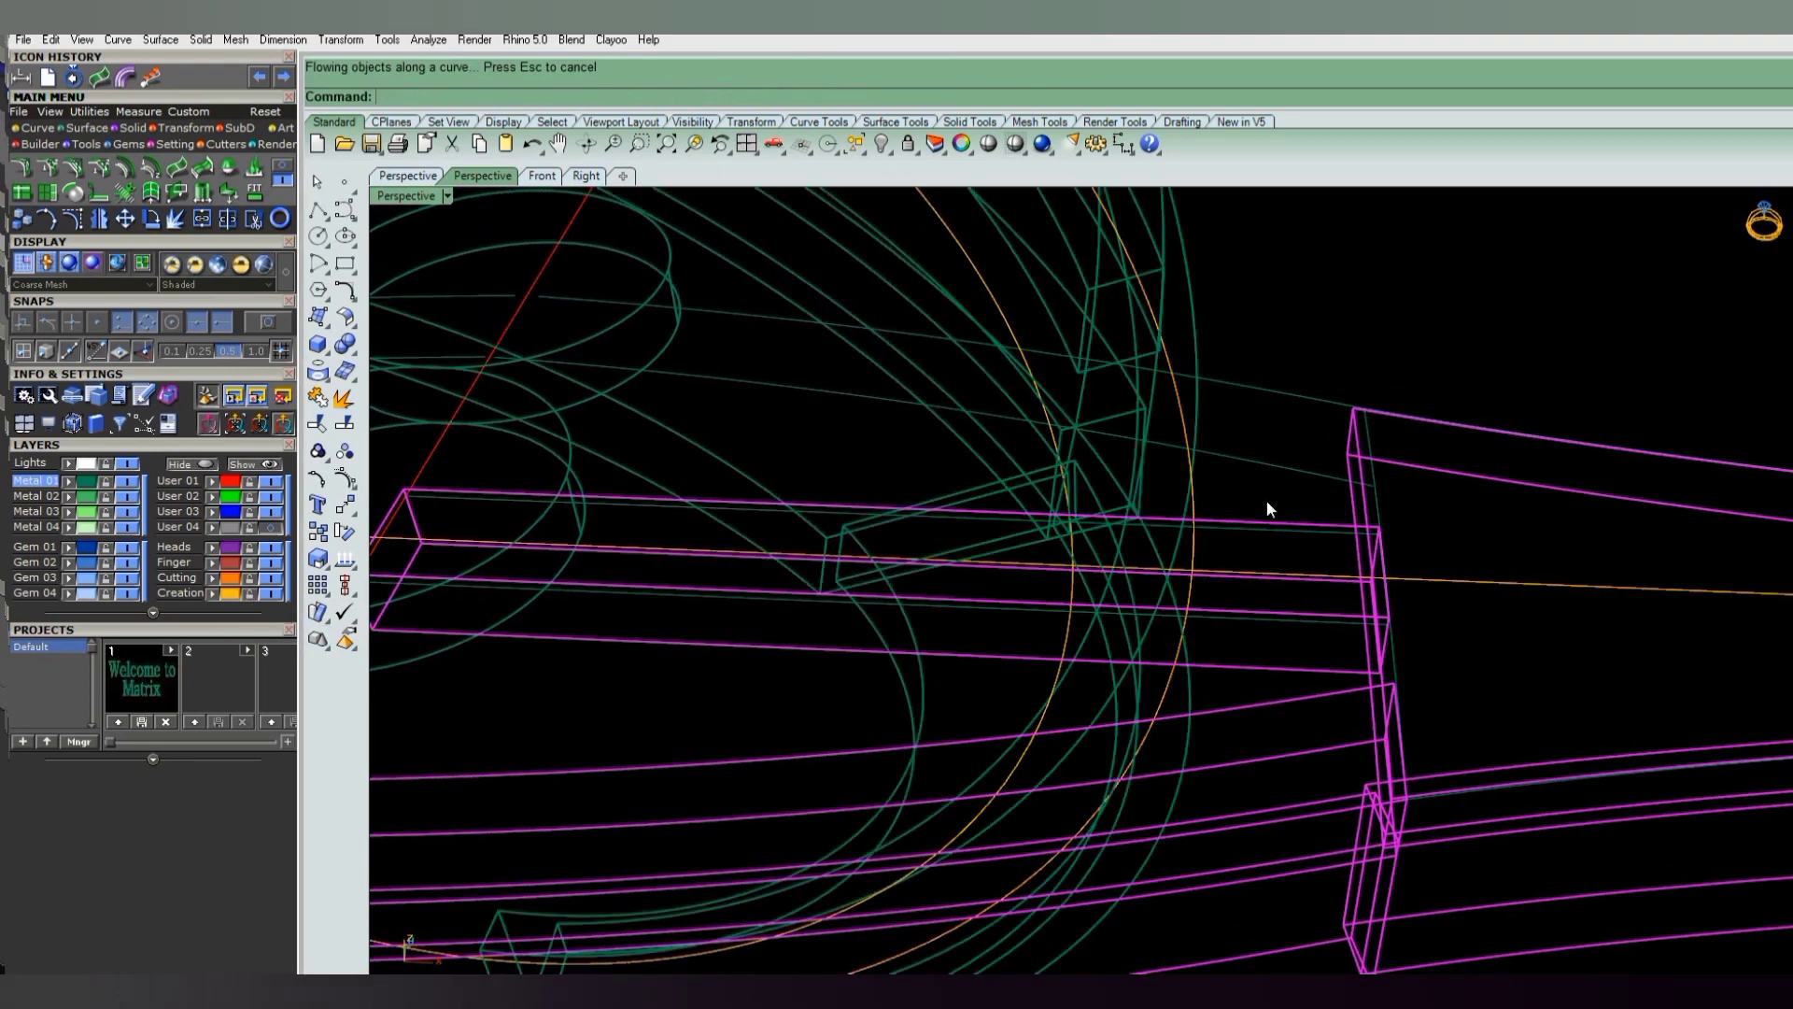
mouse_move(1264, 499)
right_down()
mouse_move(1216, 587)
mouse_move(1273, 596)
mouse_move(1192, 620)
mouse_move(1195, 586)
mouse_move(1185, 644)
mouse_move(1113, 600)
mouse_move(1249, 564)
right_up()
- Hide the straight original rail pieces and check the bent rails in Front and Perspective
key(ctrl+h)
key(ctrl+F2)
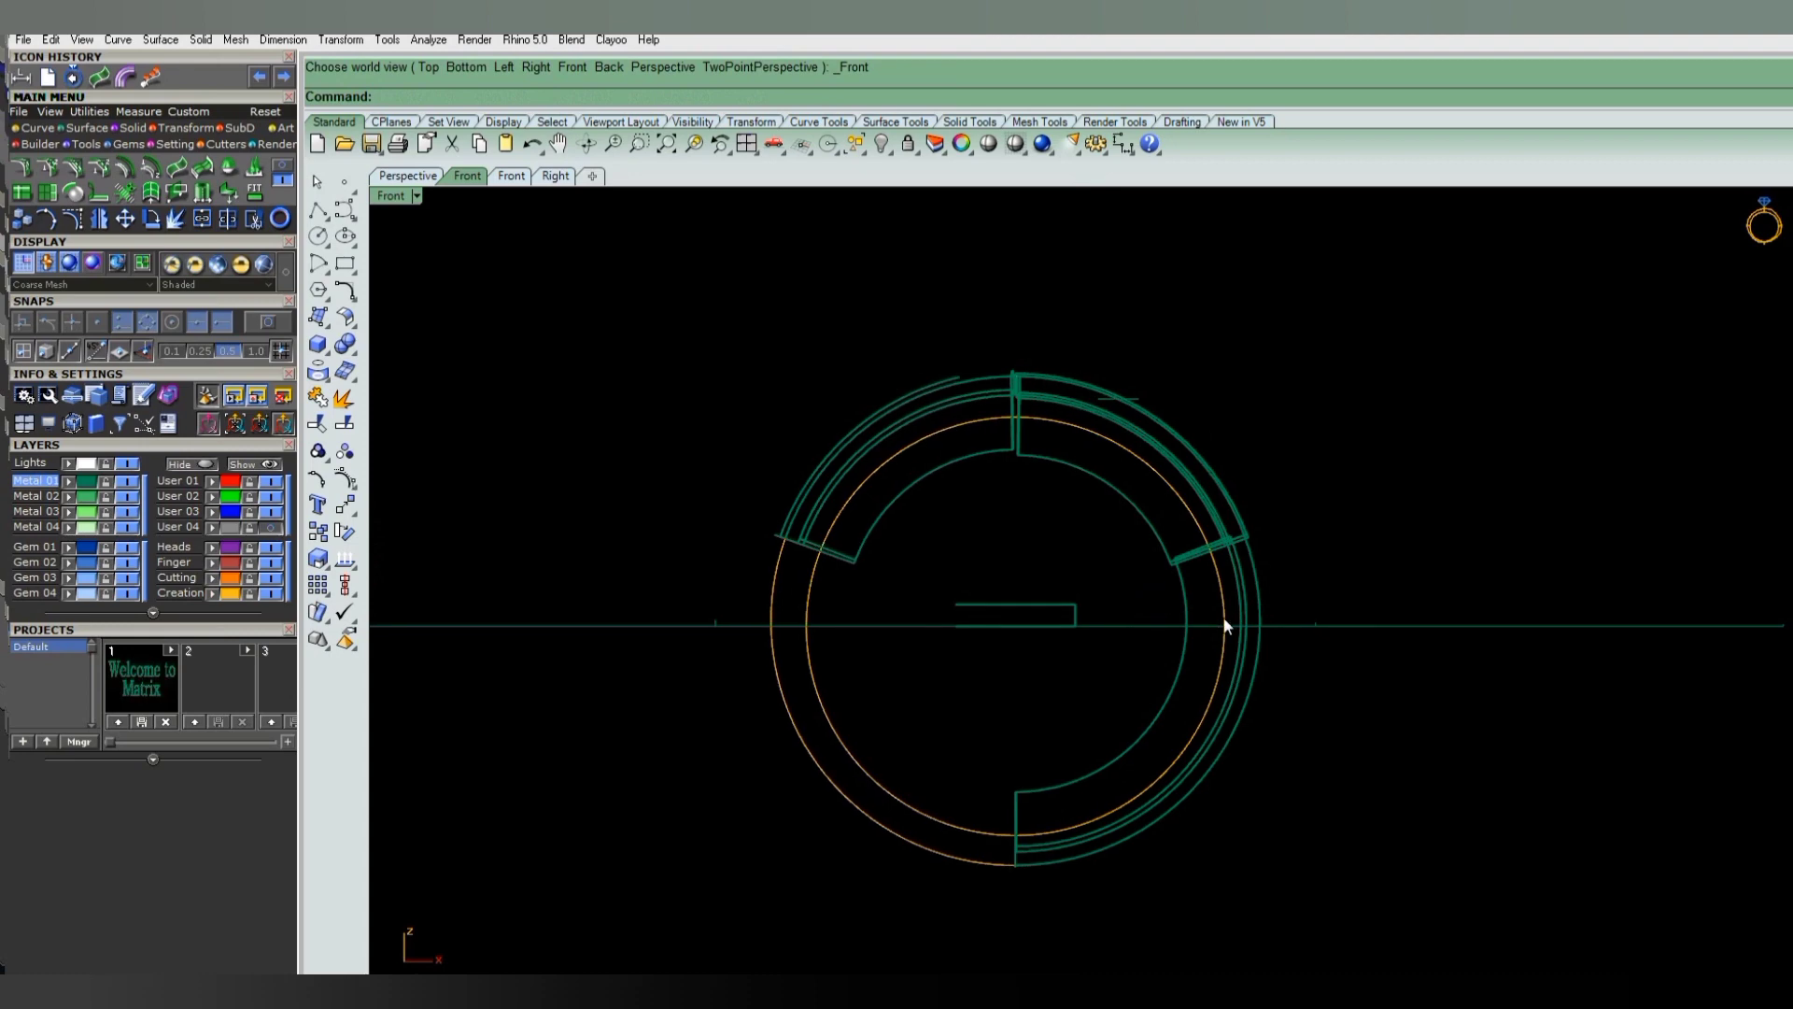
key(ctrl+F4)
right_drag(1252, 657, 1265, 617)
- Select the leftover straight construction curves, including the long straight curve, in Perspective
scroll(1128, 648, up, 4)
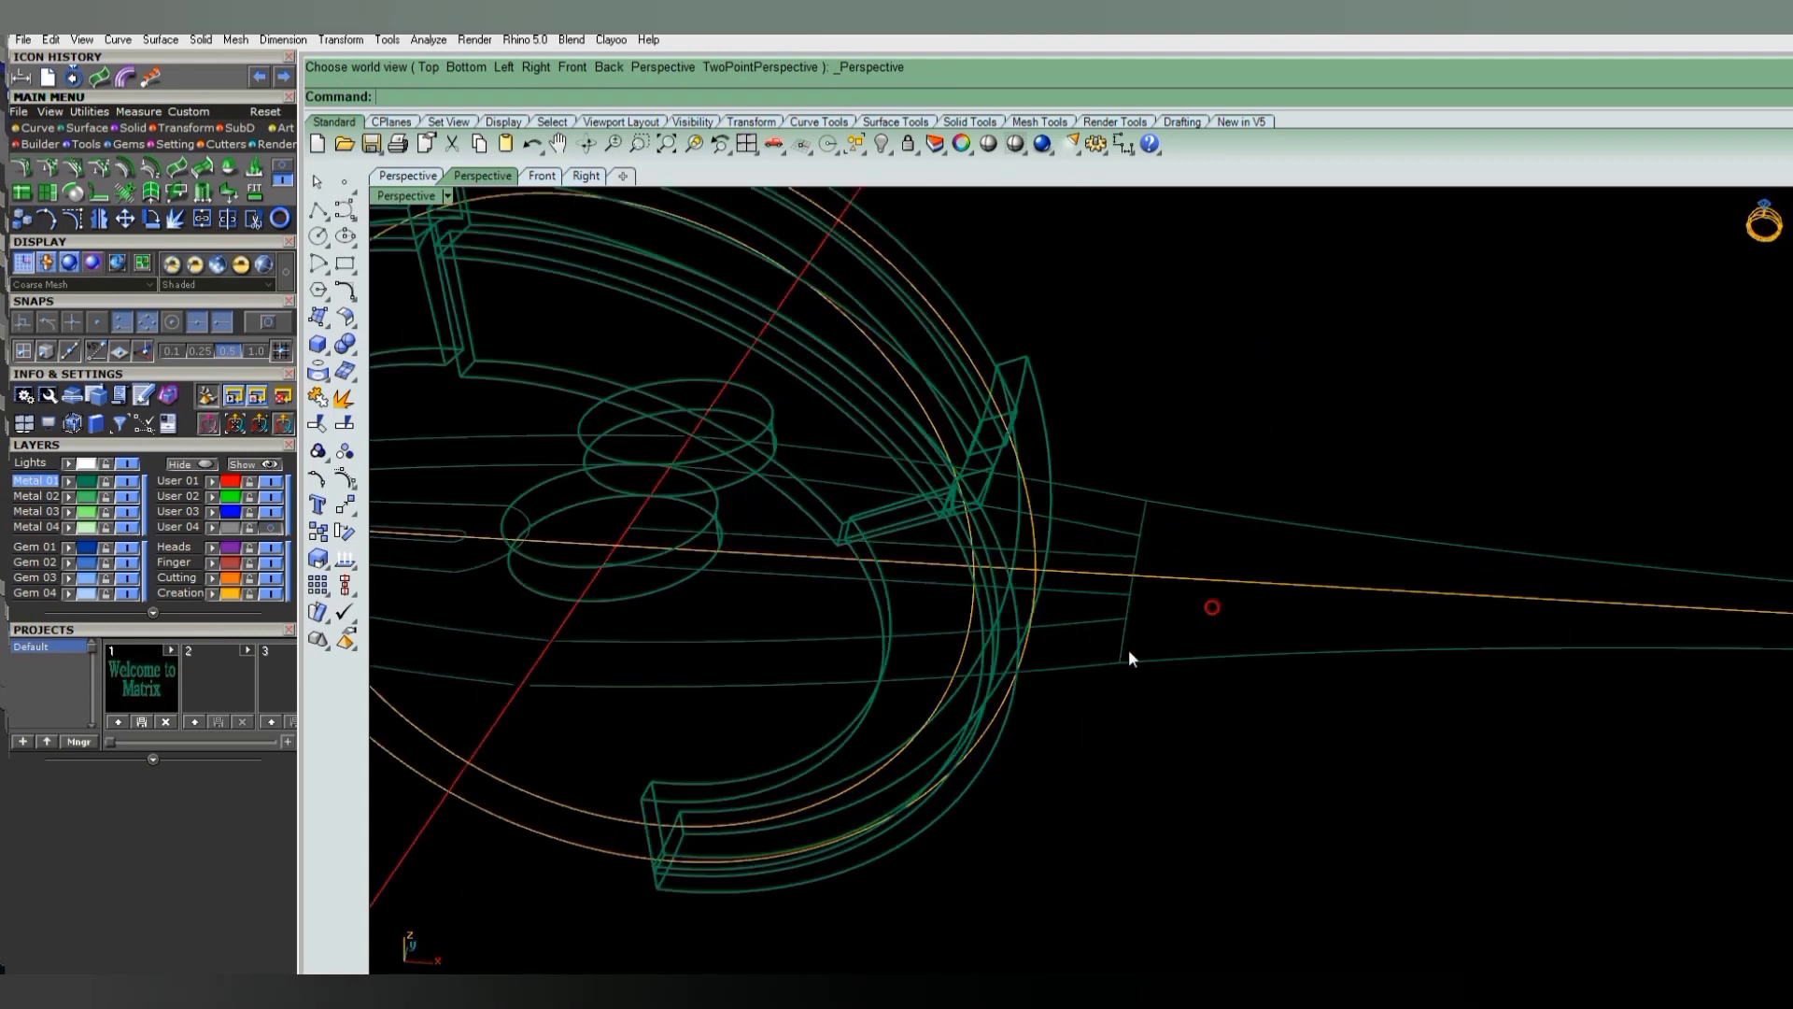
key(ctrl+alt+h)
drag(1201, 424, 1107, 598)
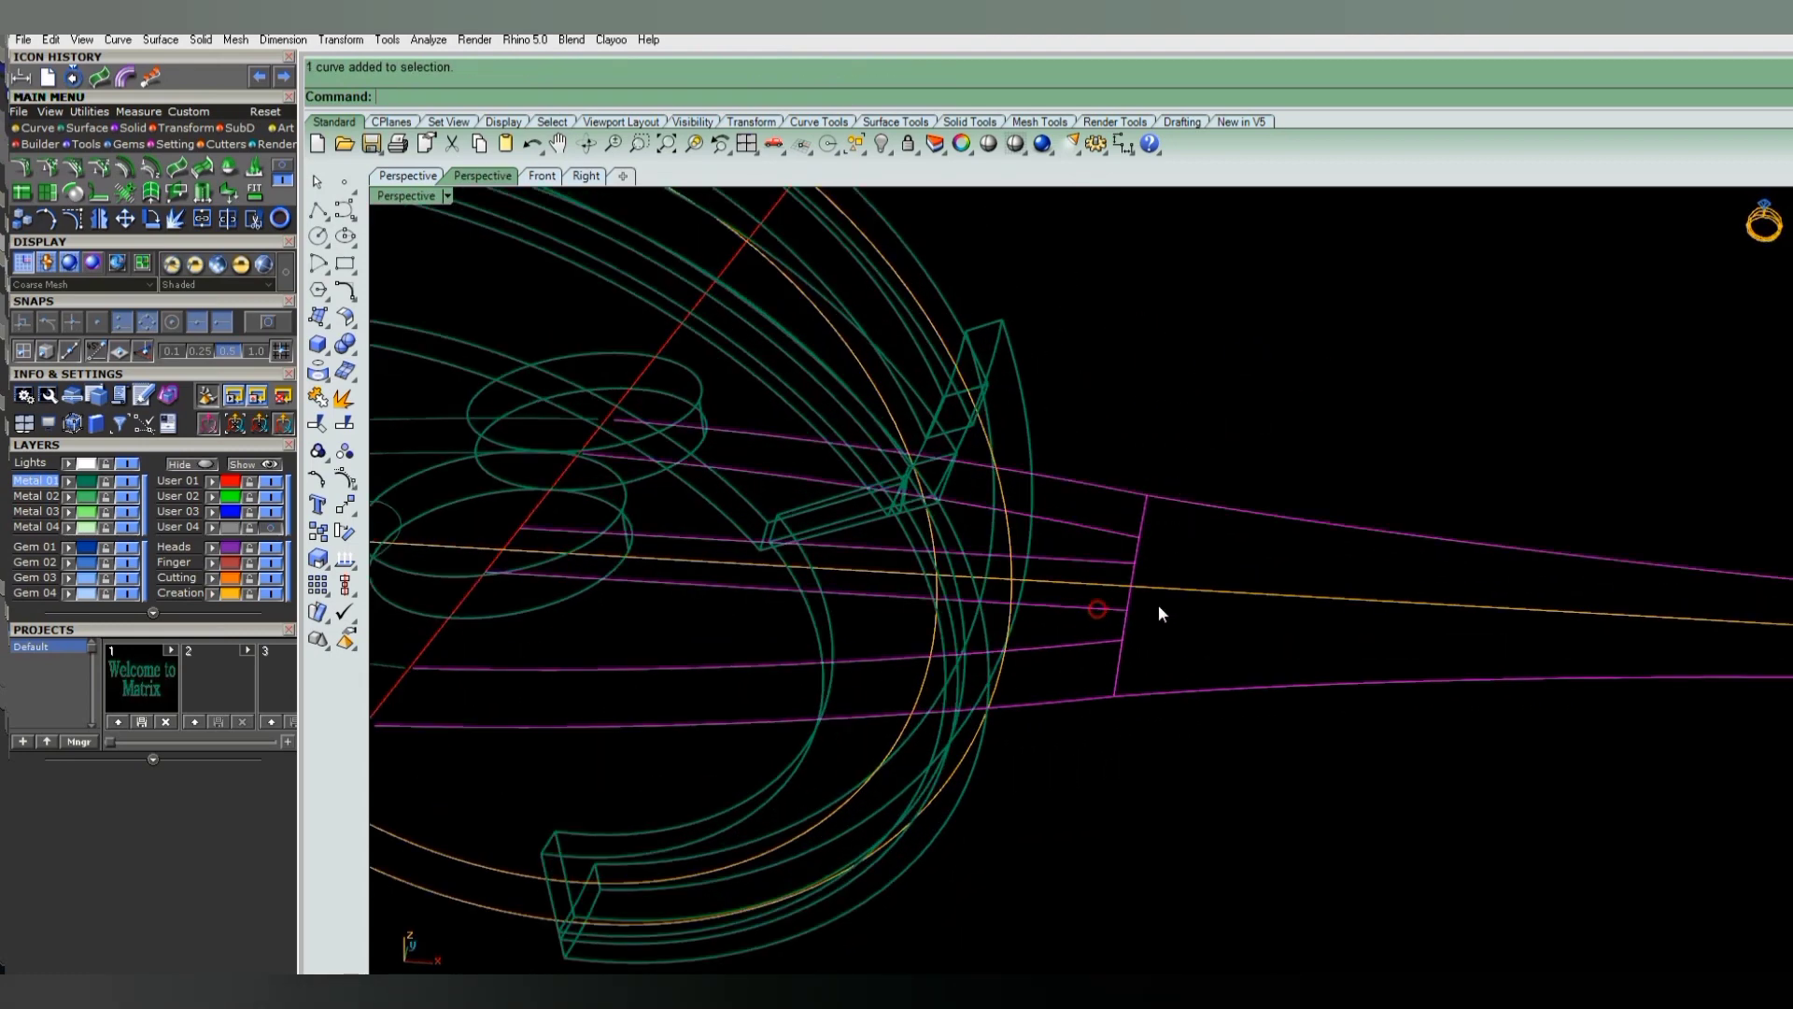
scroll(1158, 603, down, 2)
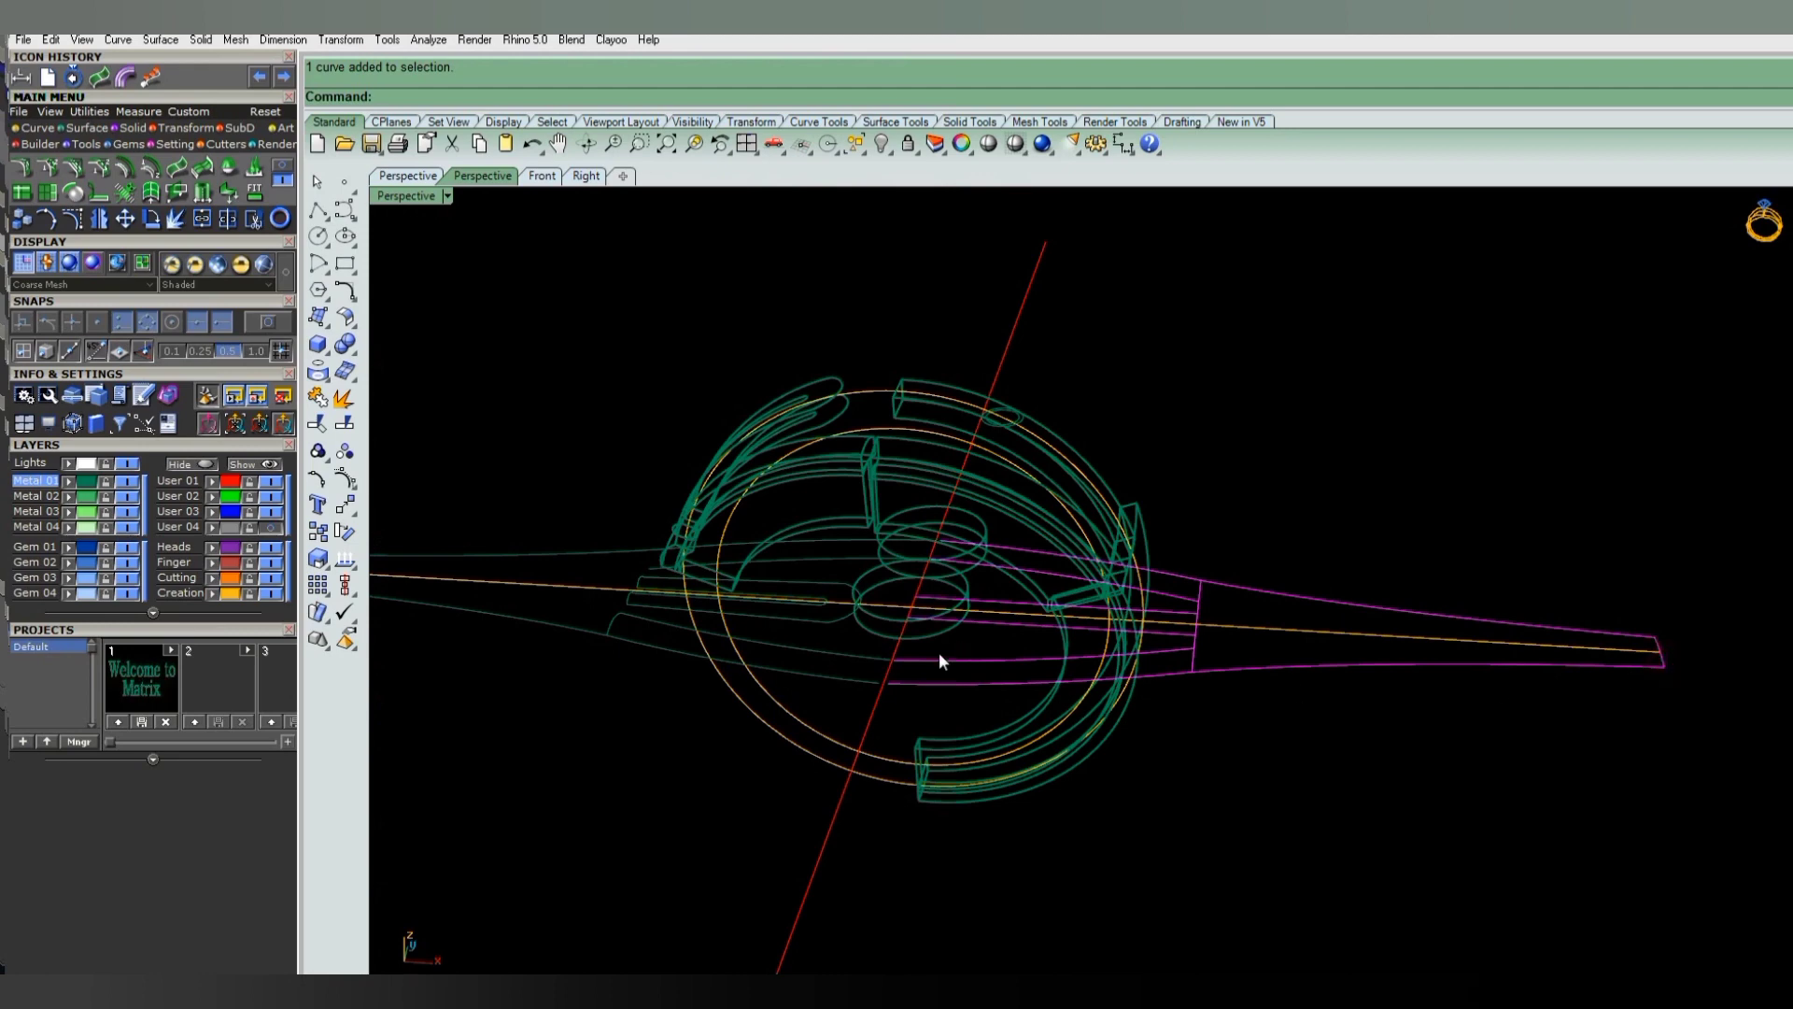
scroll(897, 641, up, 1)
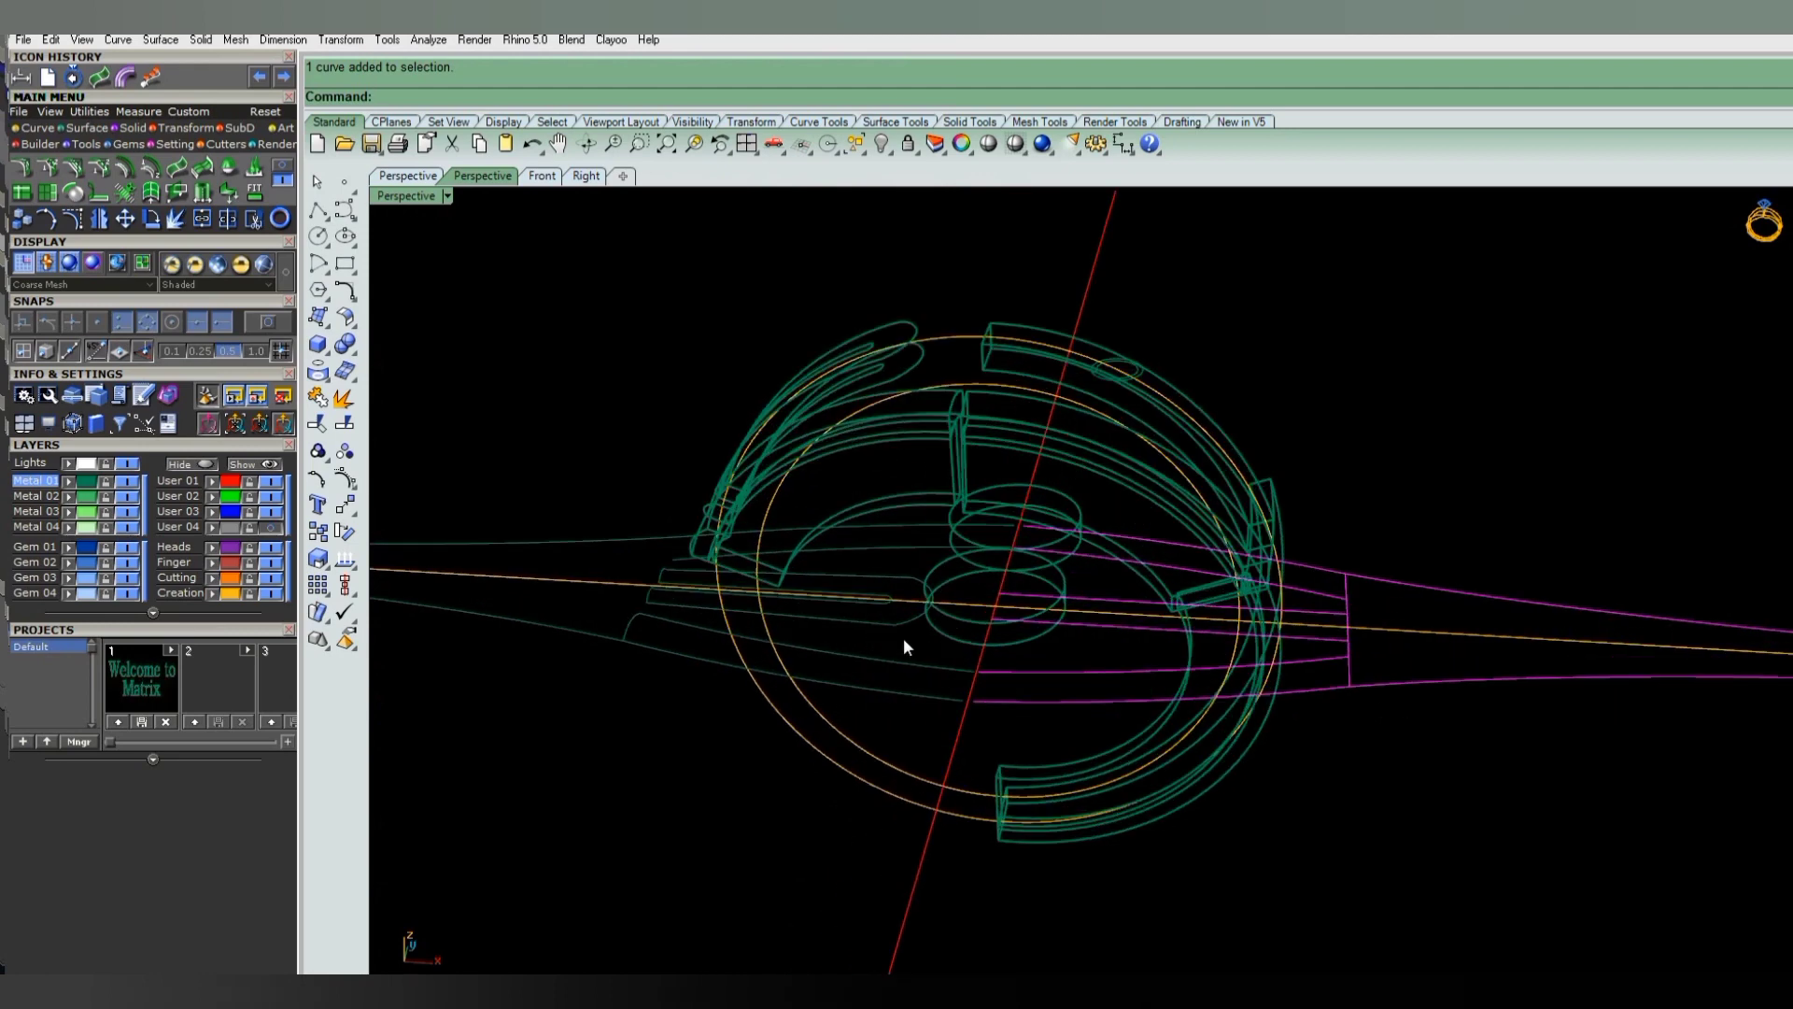
scroll(887, 645, up, 2)
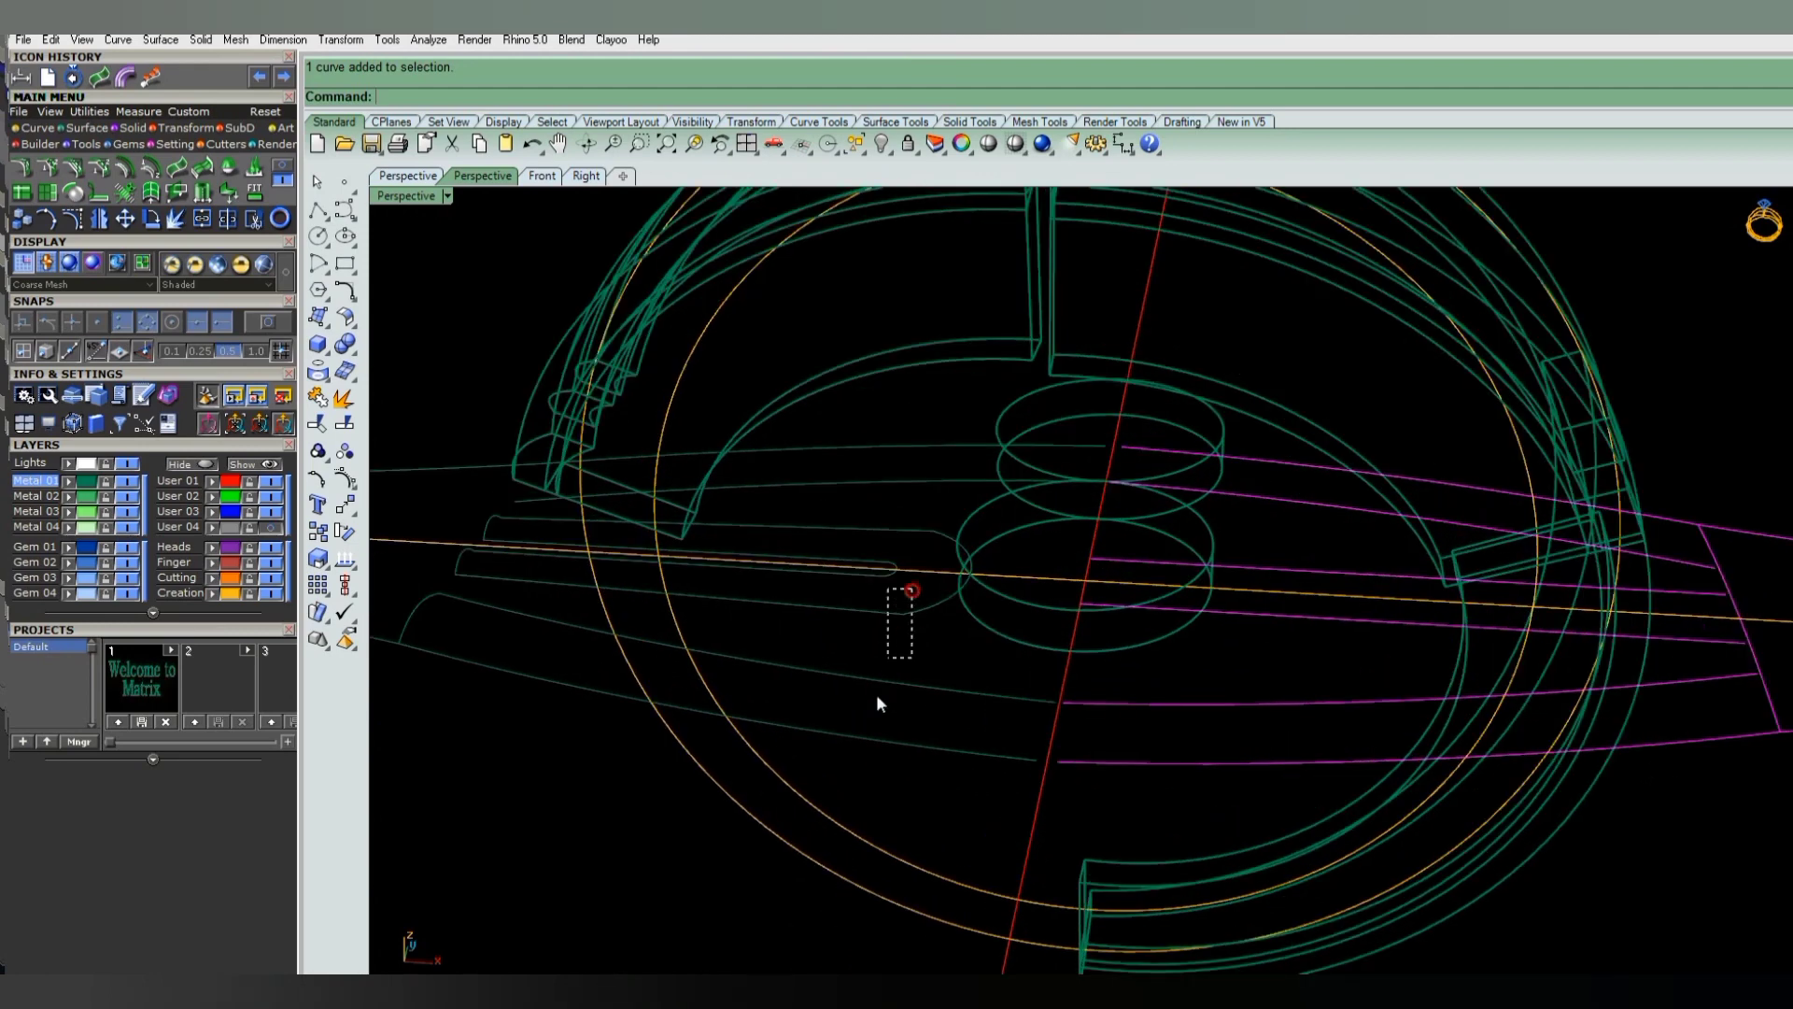
drag(920, 581, 872, 598)
click(877, 579)
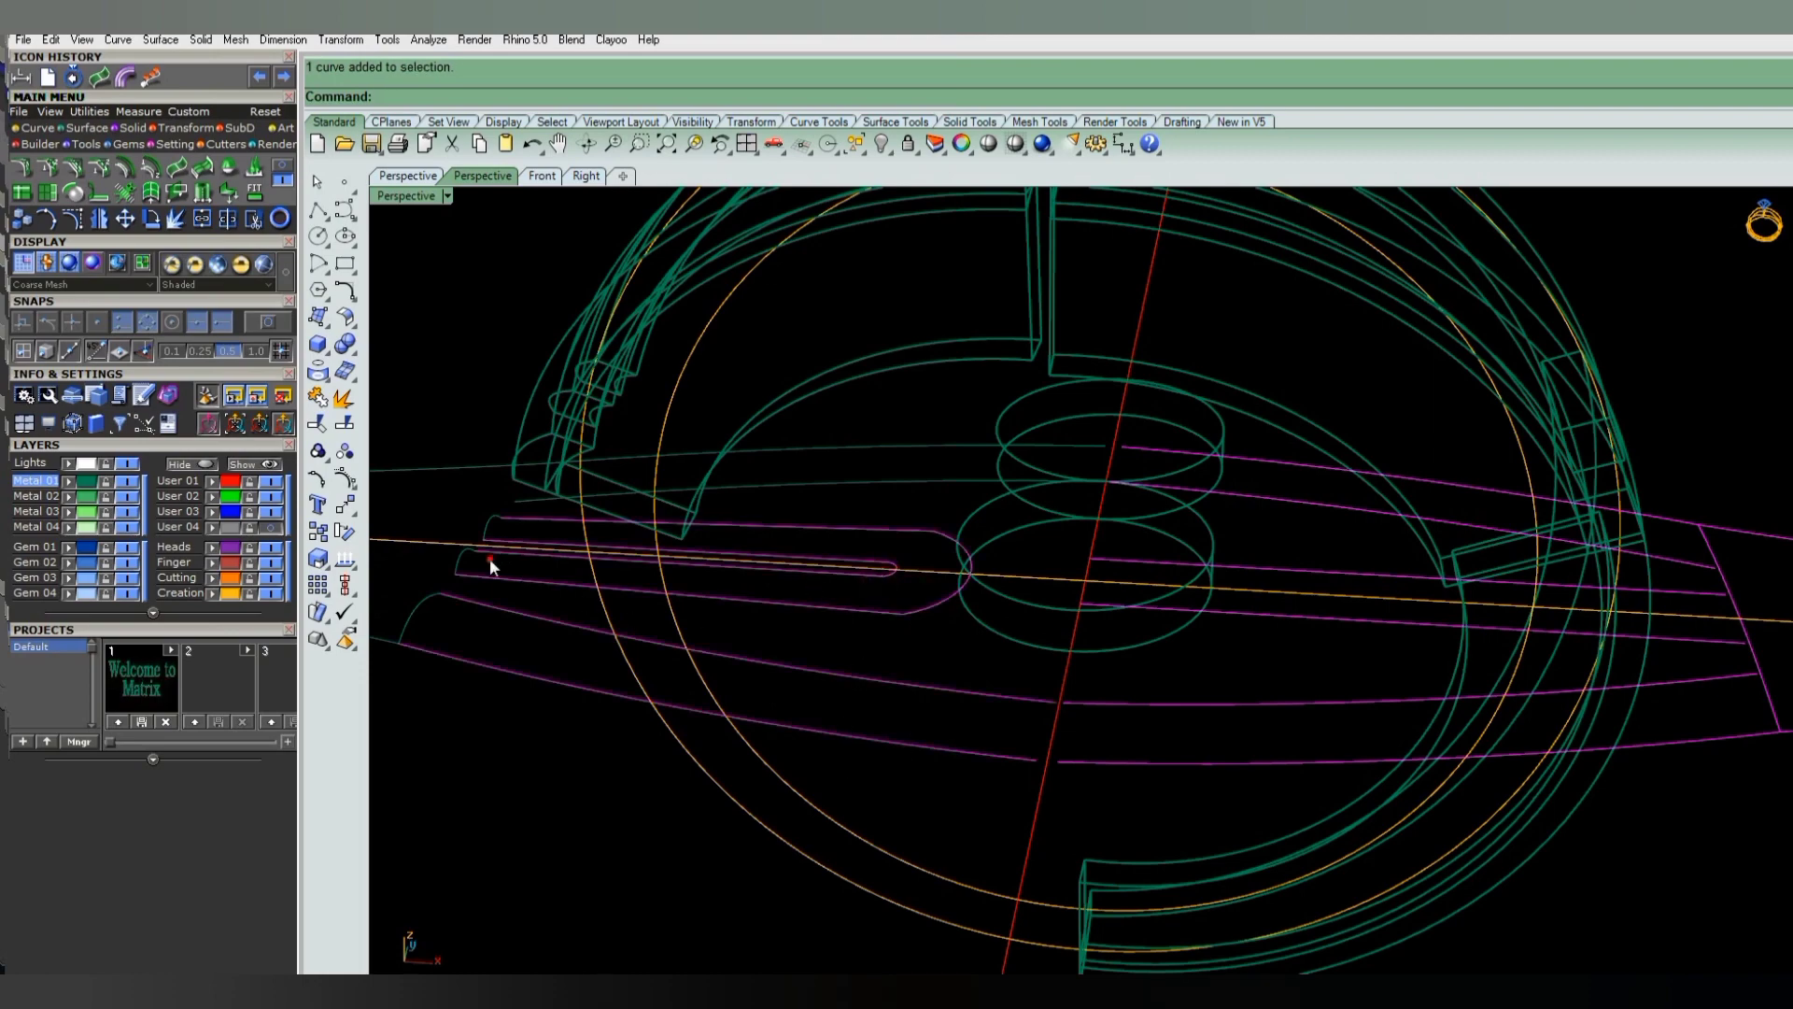
- Add the remaining straight curves and long line to the selection, then hide them
drag(489, 558, 407, 642)
scroll(773, 626, down, 3)
scroll(704, 543, up, 4)
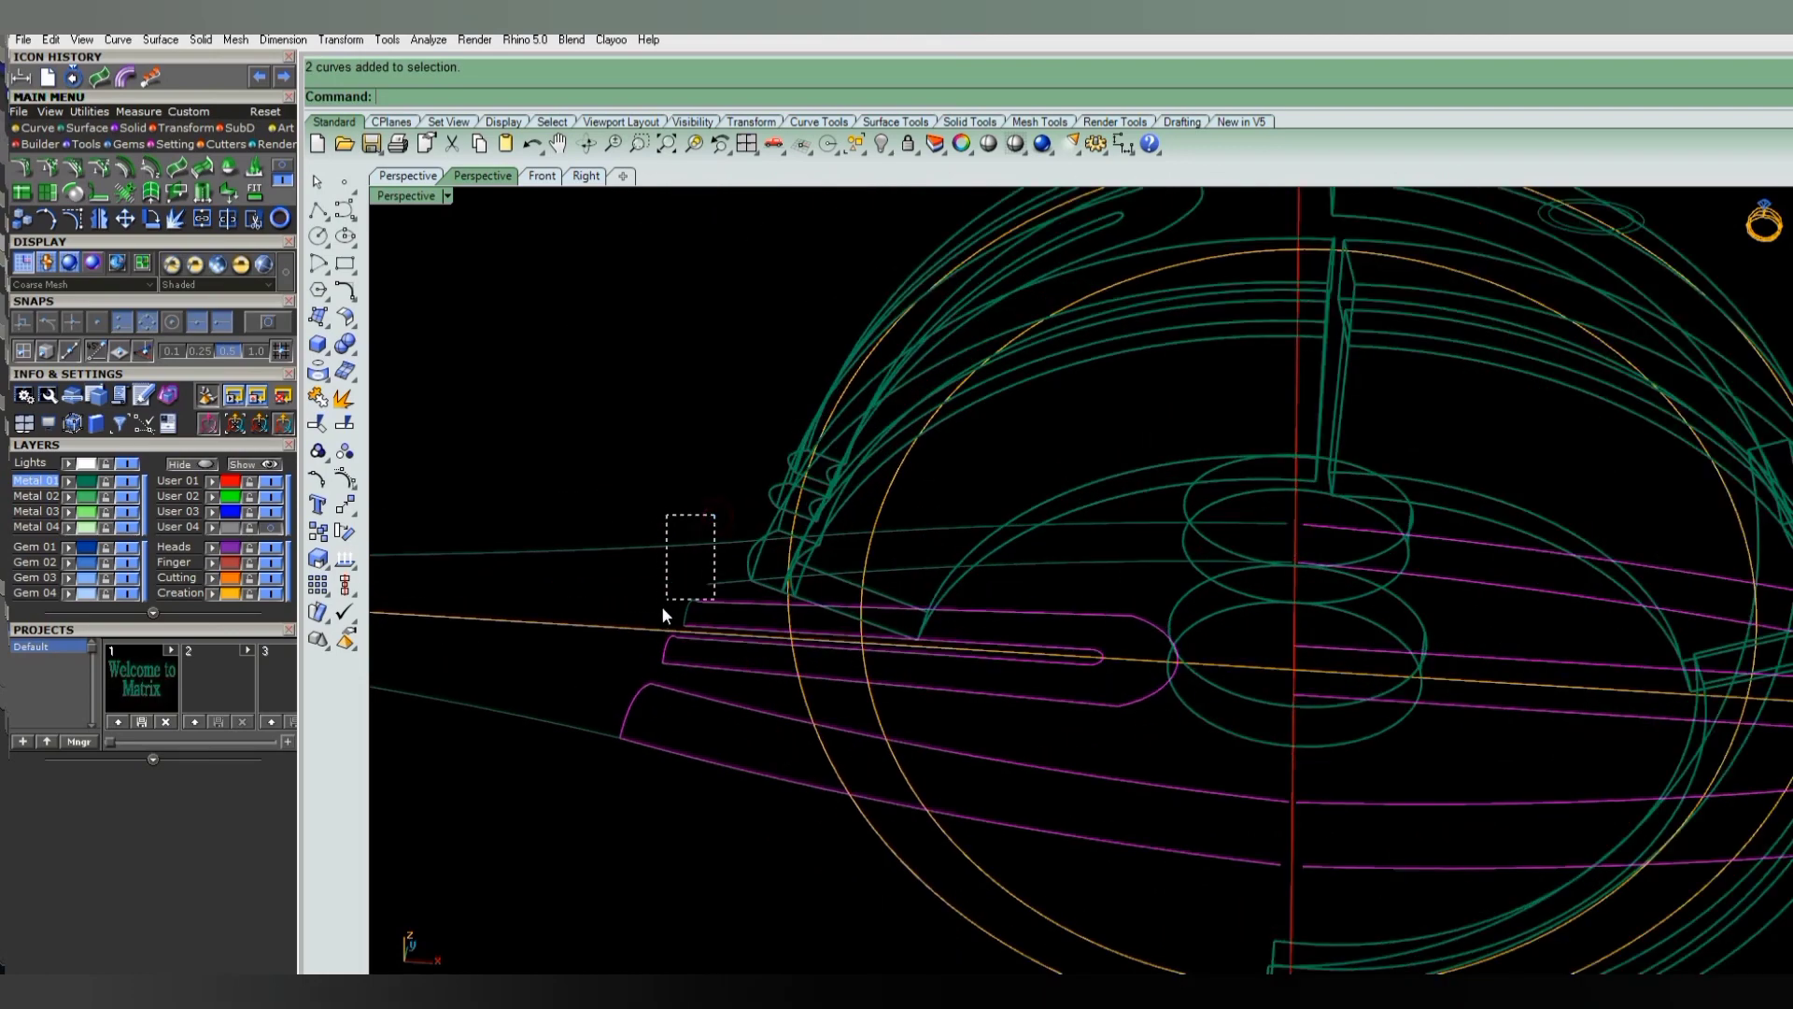
drag(663, 615, 665, 612)
scroll(766, 624, down, 3)
scroll(887, 562, up, 2)
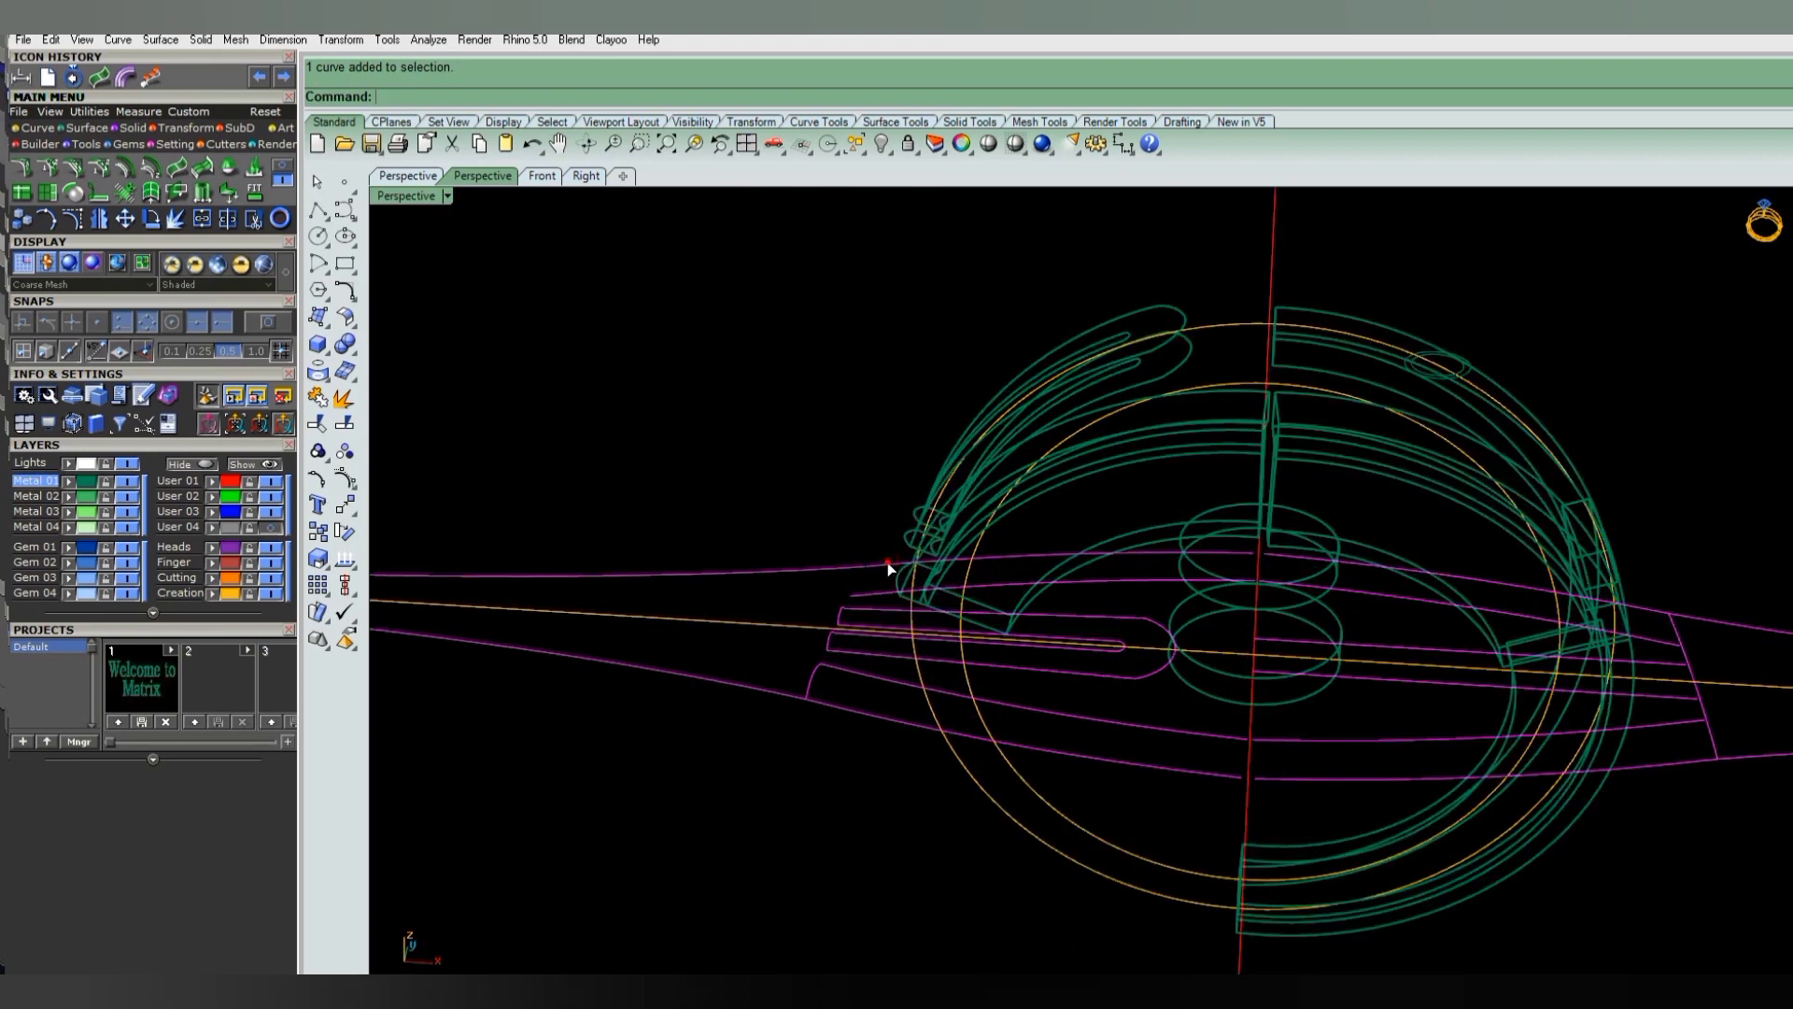
scroll(887, 562, down, 3)
scroll(1046, 630, up, 1)
scroll(1107, 635, up, 1)
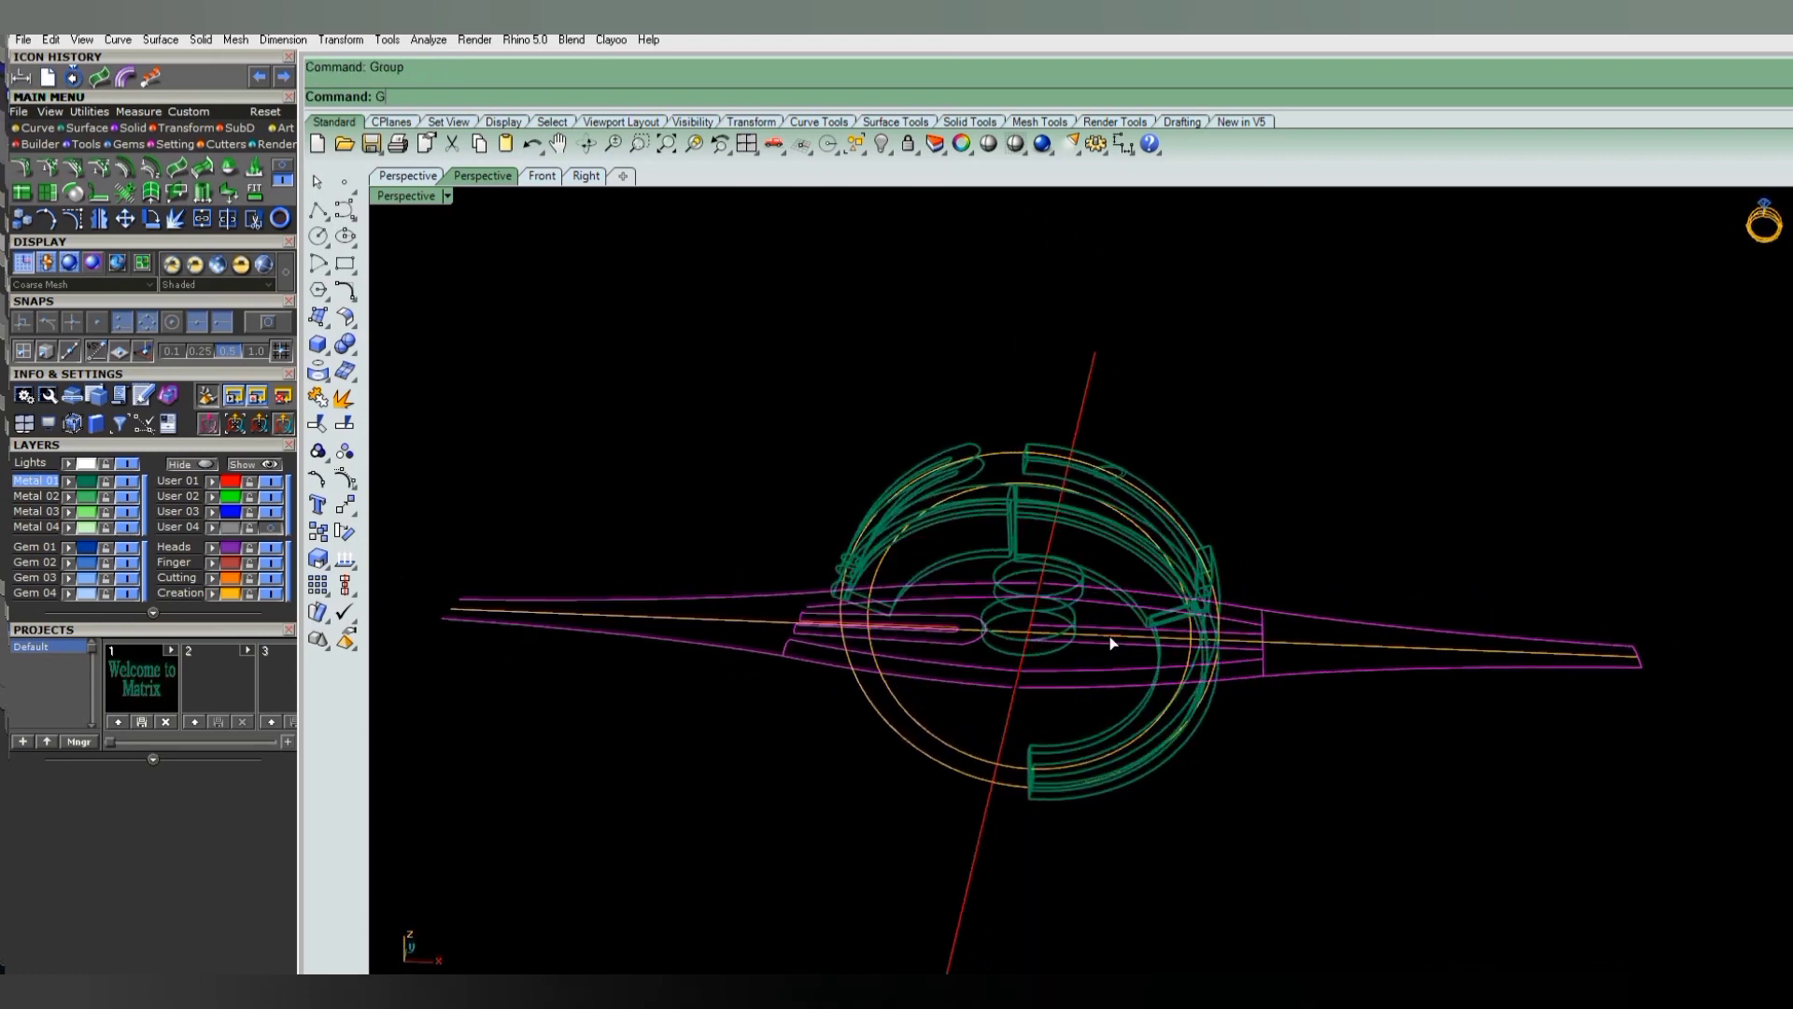
key(Return)
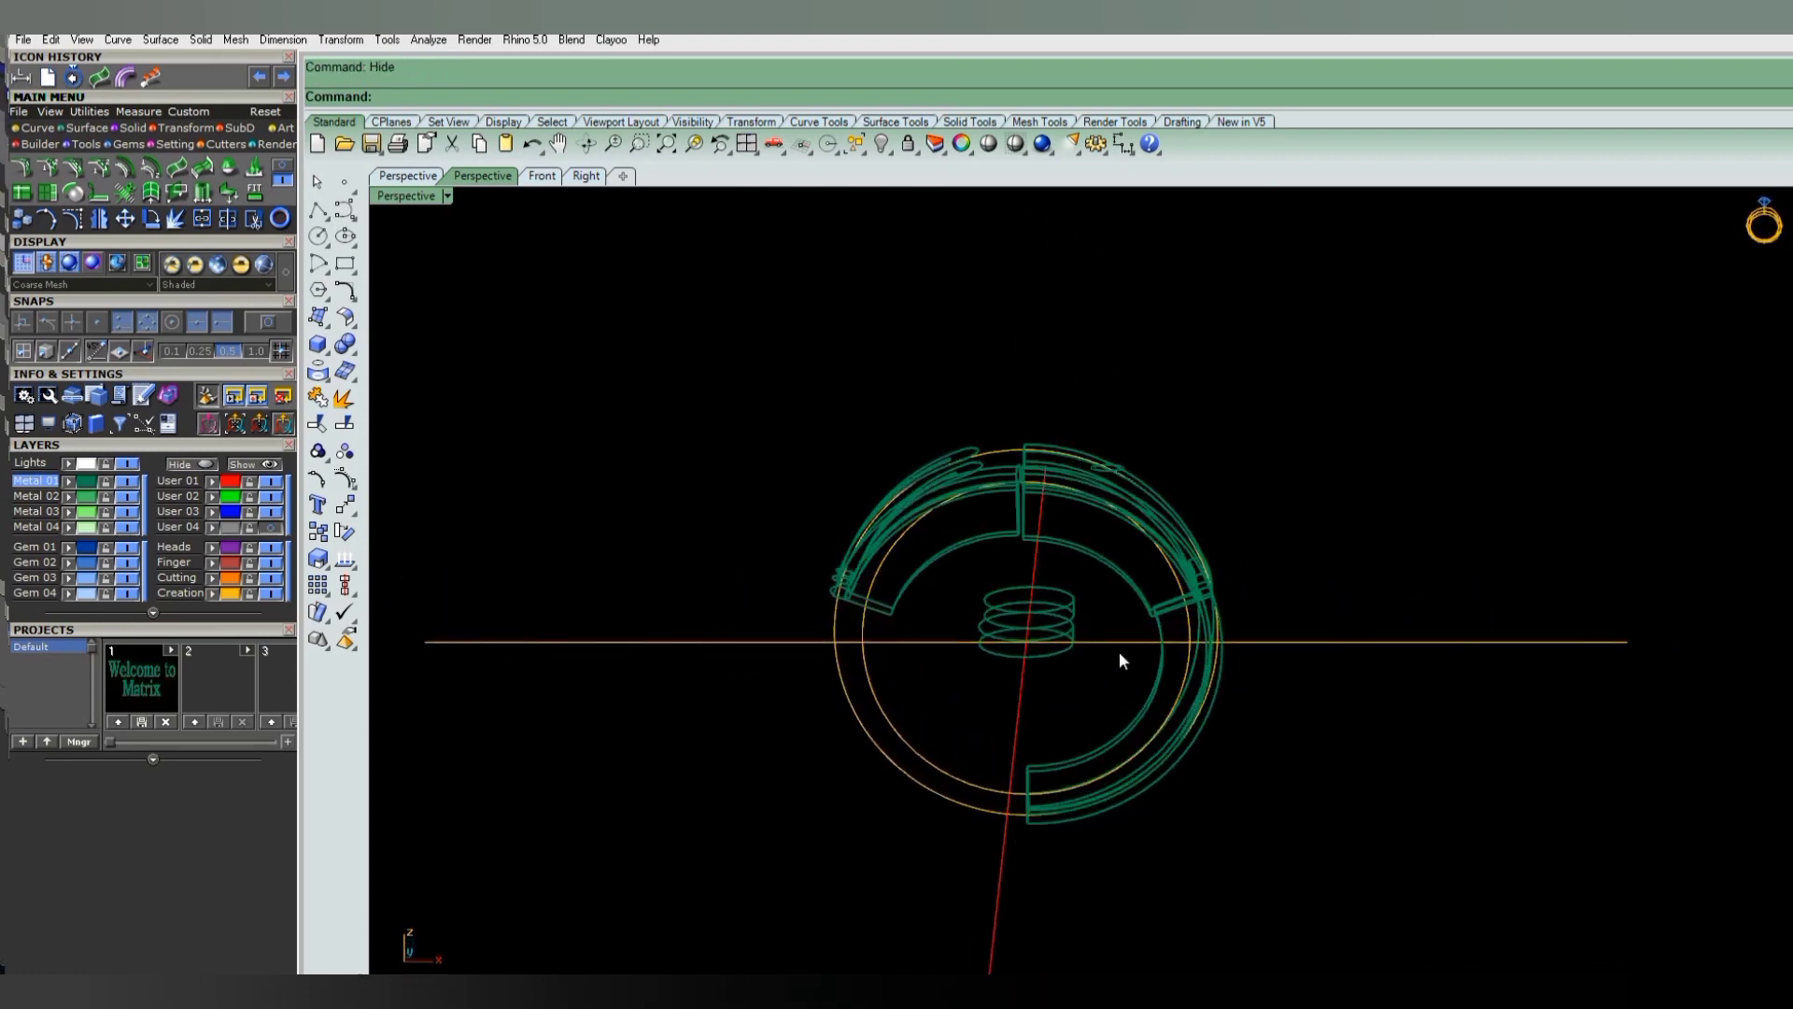
- WireCut the outer arc pieces with the inner finger circle, Invert set to No
right_drag(945, 636, 868, 664)
click(788, 637)
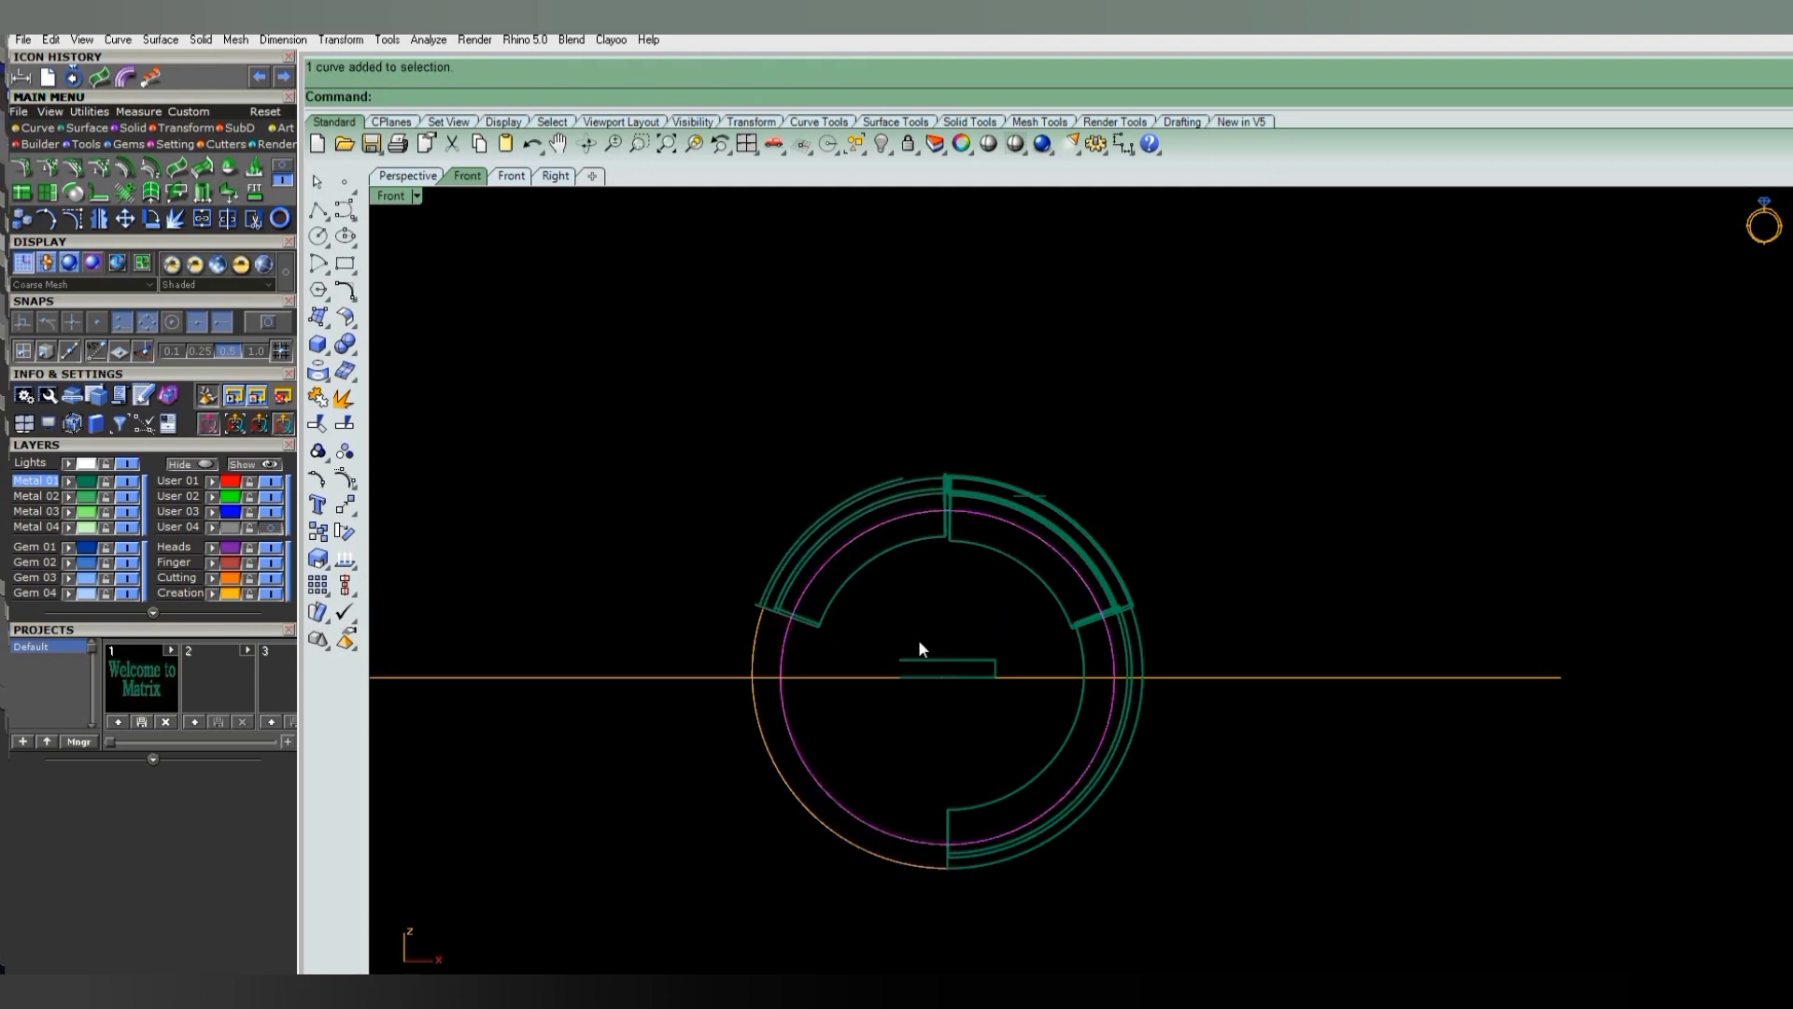
text(WireCut)
key(Return)
scroll(961, 589, up, 2)
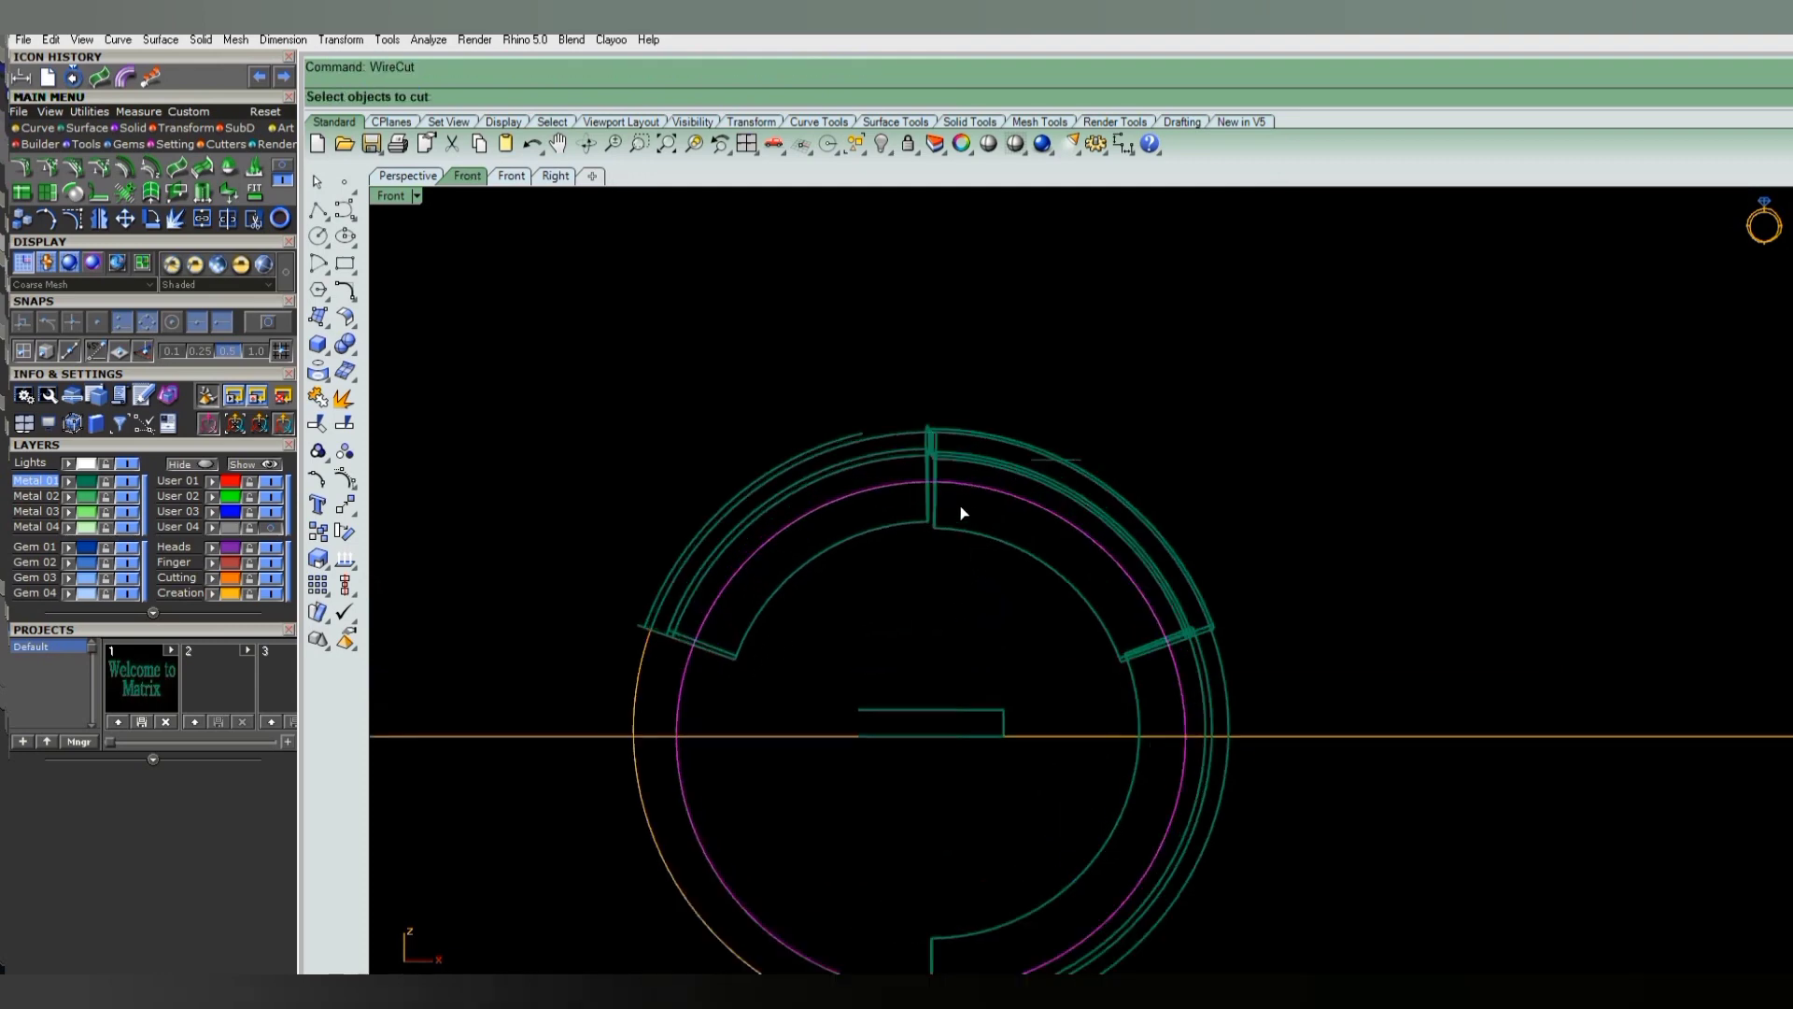
click(1129, 642)
key(Return)
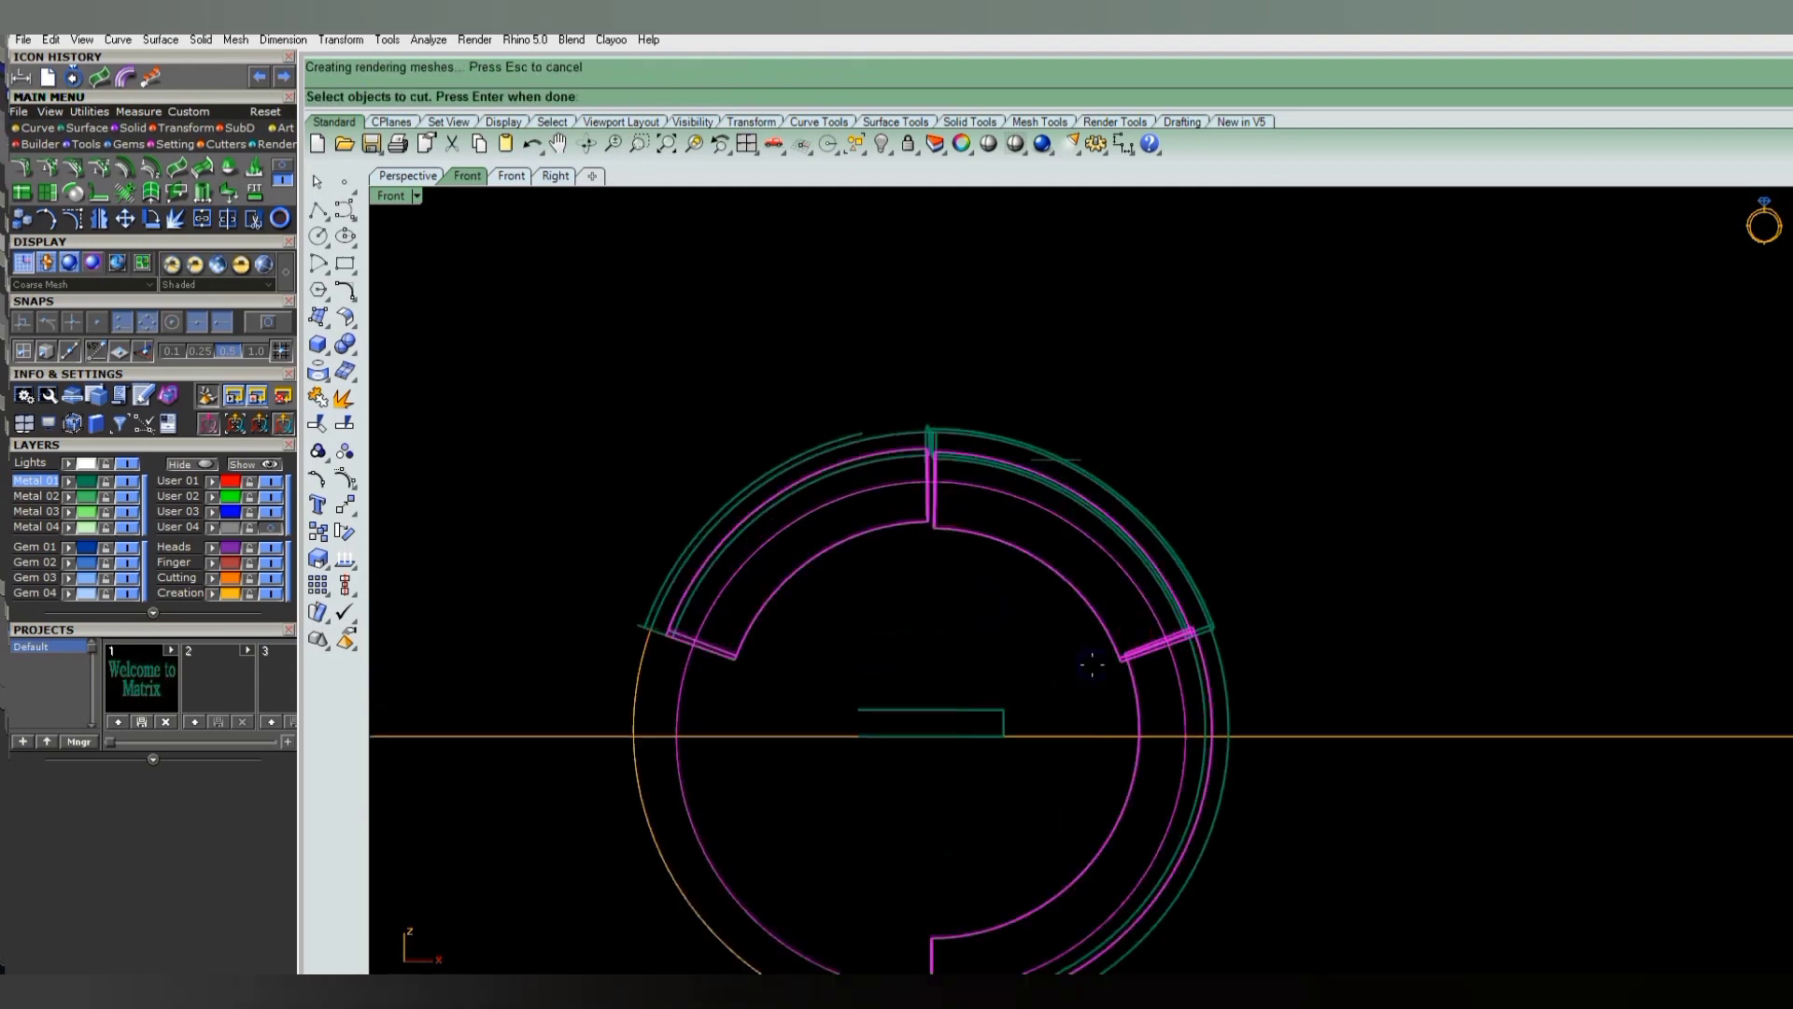
key(Return)
text(i)
key(Return)
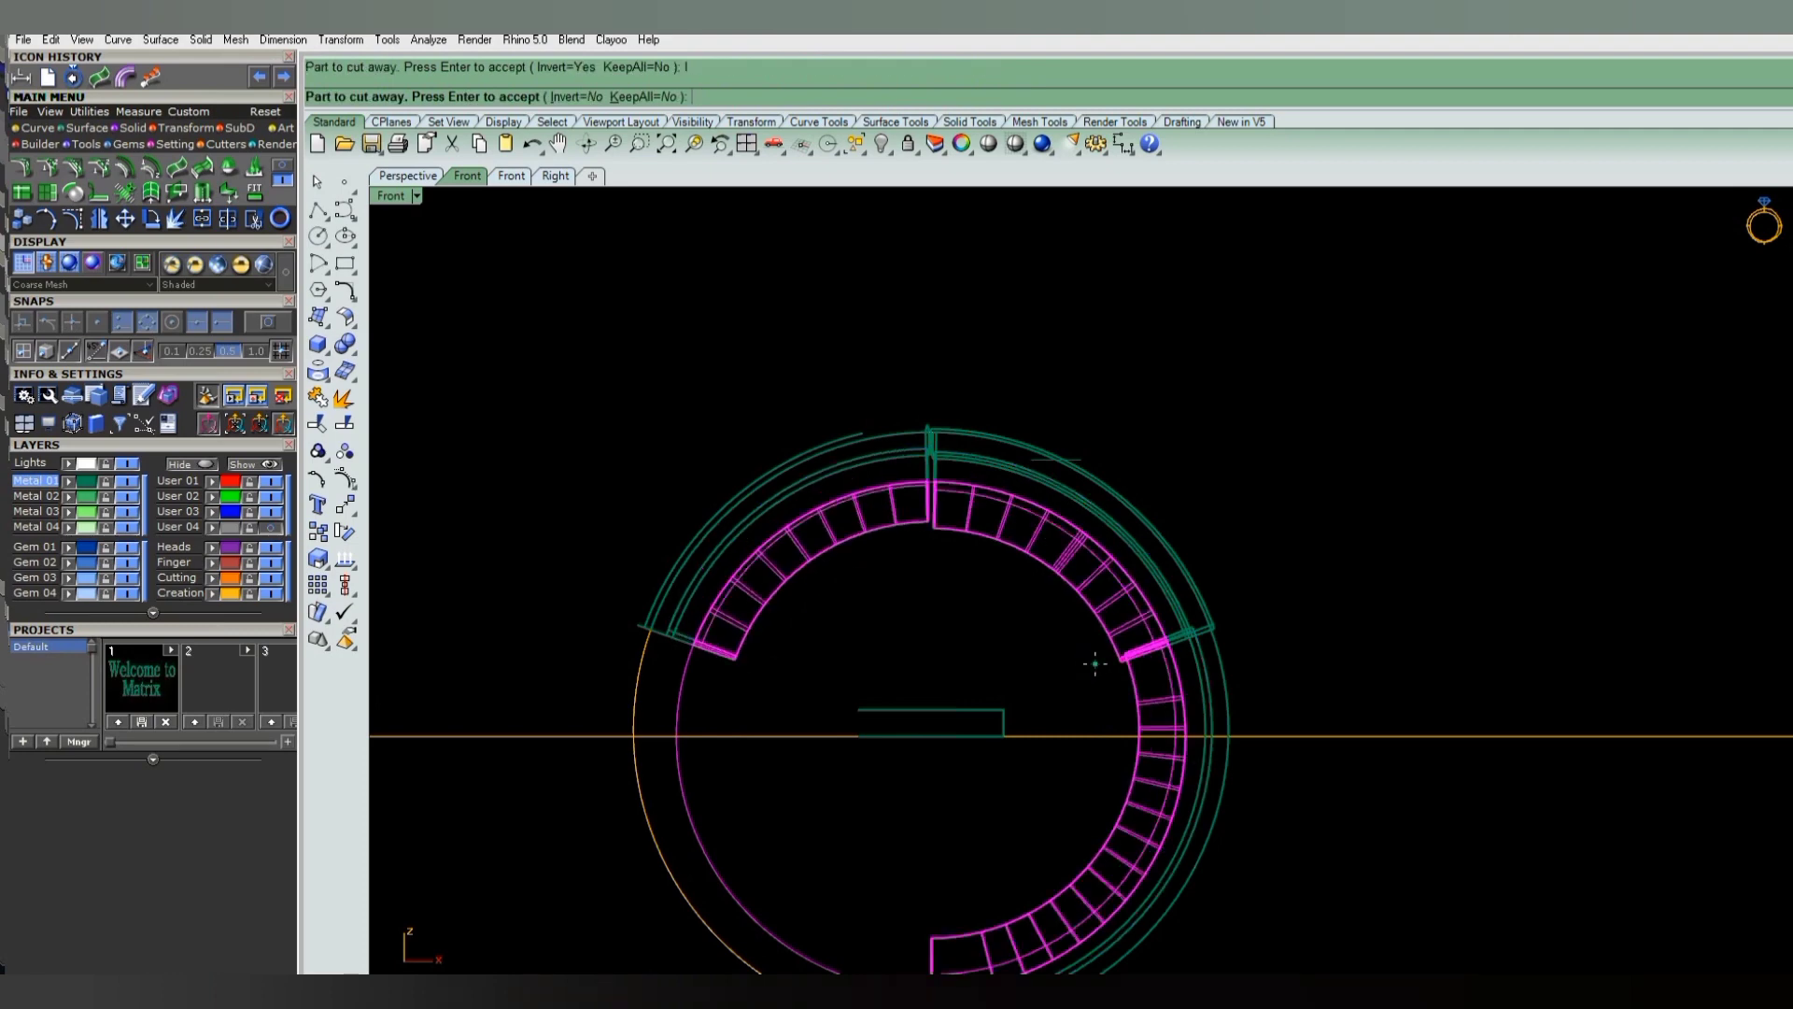
key(Return)
- Turn off the Creation layer to hide its construction curves
scroll(1027, 635, down, 2)
click(270, 593)
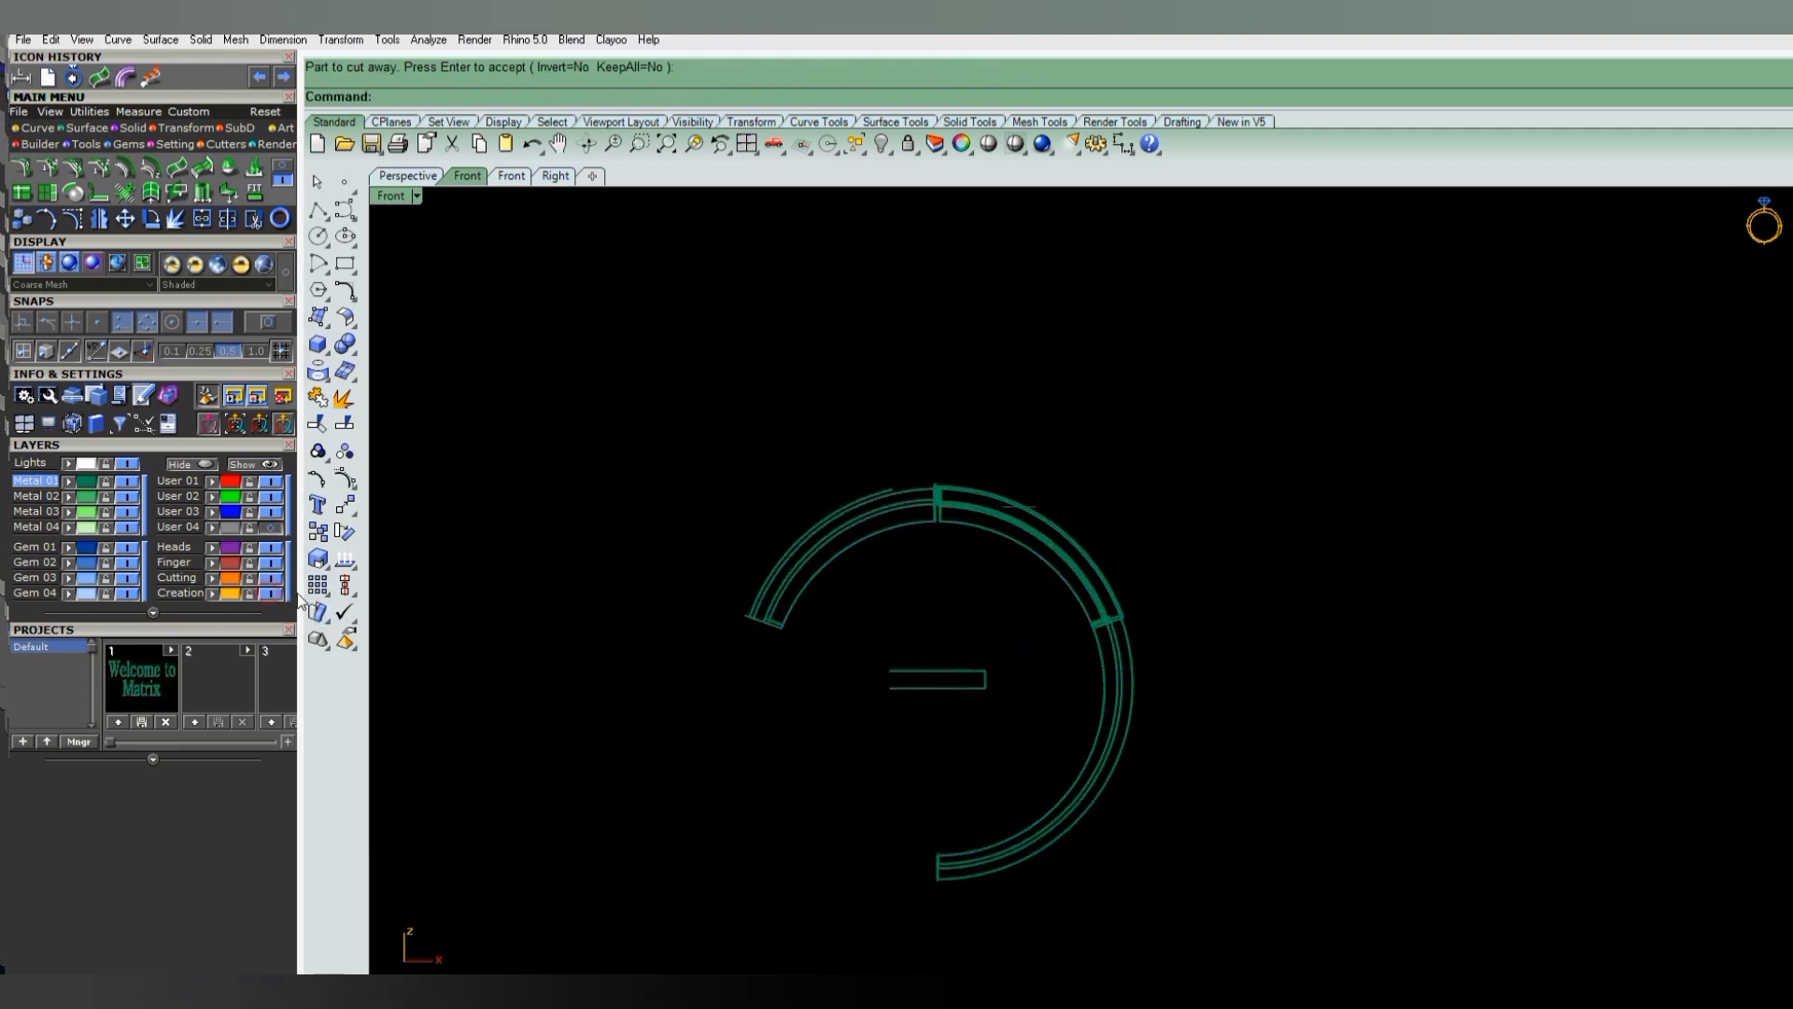
key(ctrl+F4)
- Switch to shaded display and move both bezel discs up onto the ring's top in Front view
key(ctrl+alt+s)
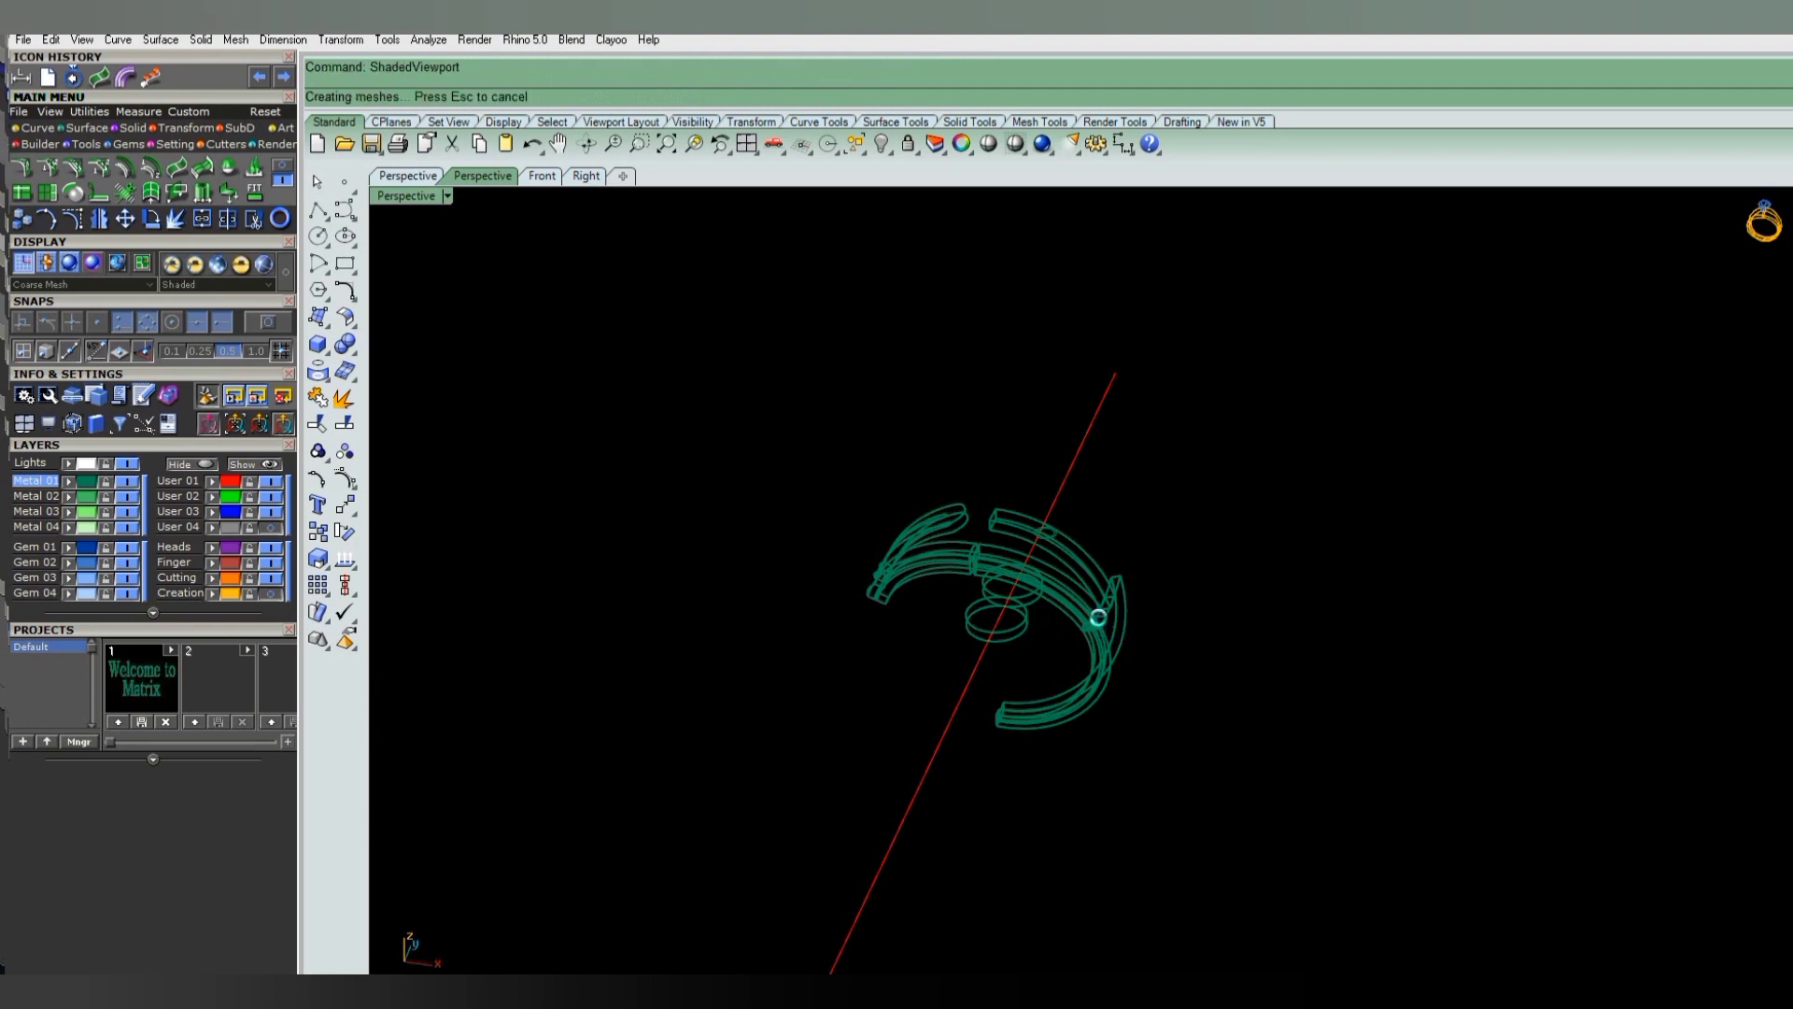
right_drag(1123, 627, 1023, 608)
scroll(1028, 599, up, 3)
scroll(1030, 603, up, 1)
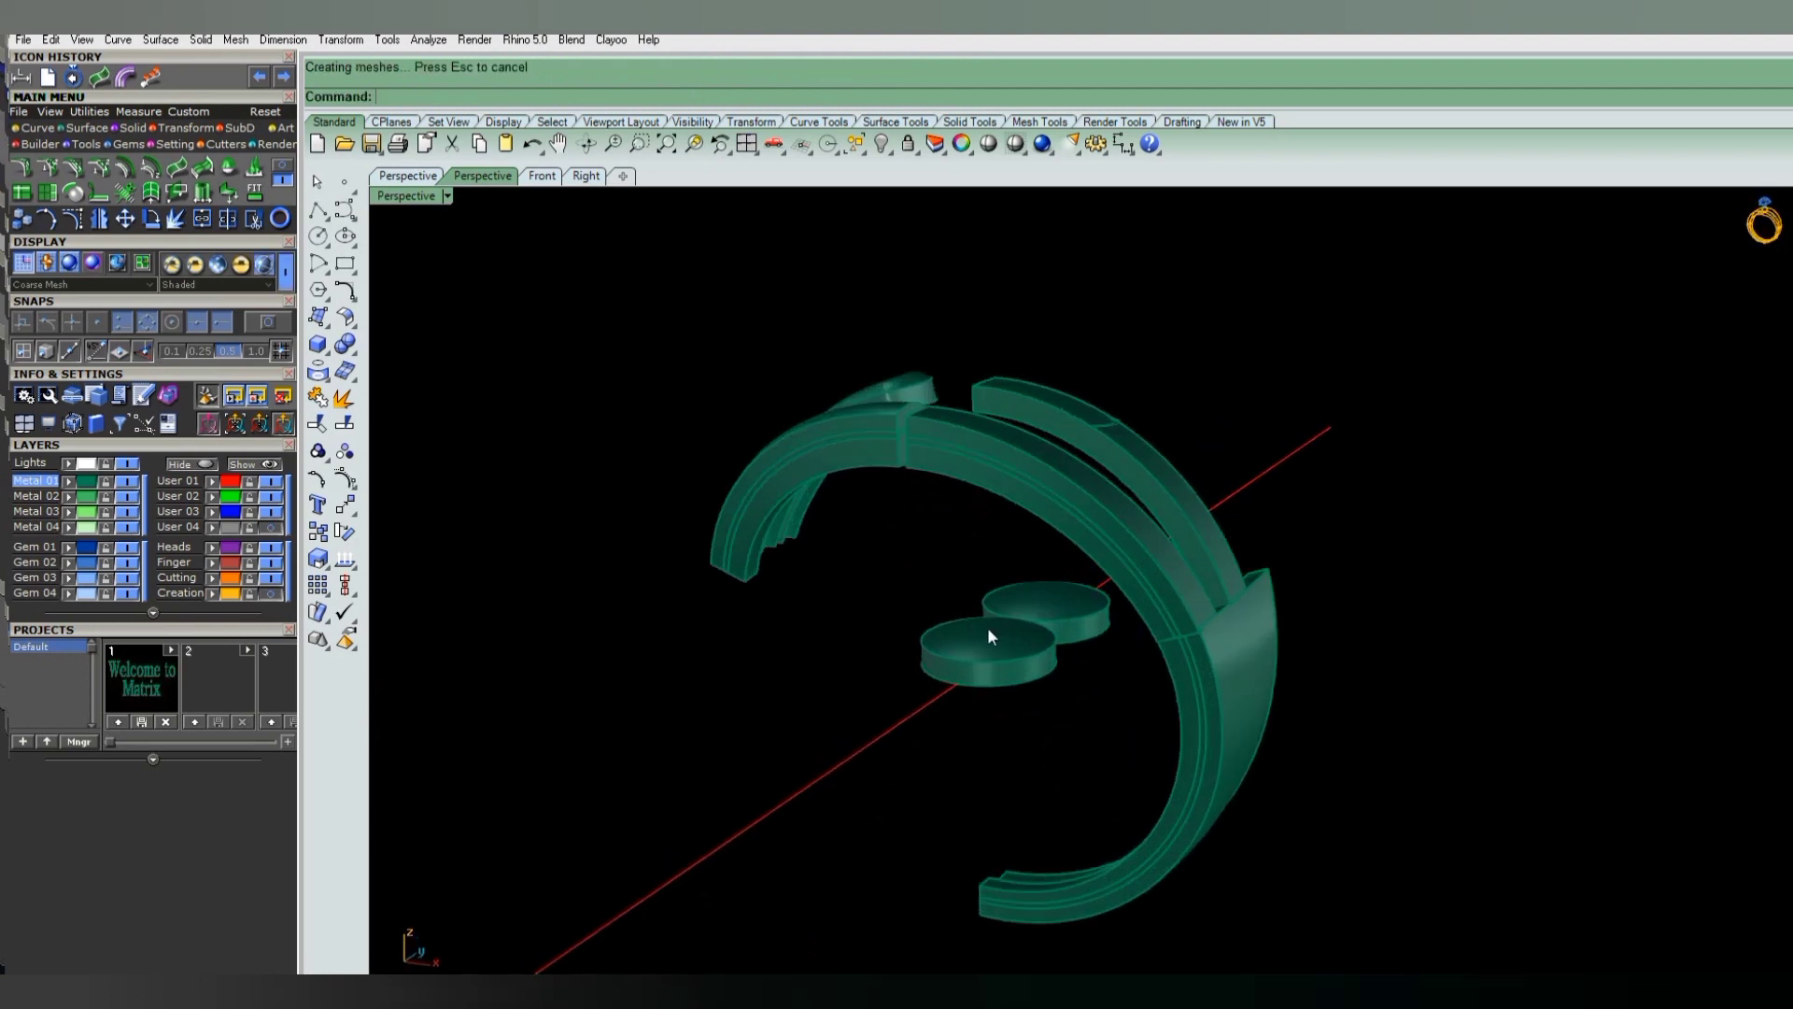
click(1042, 603)
key(ctrl+F1)
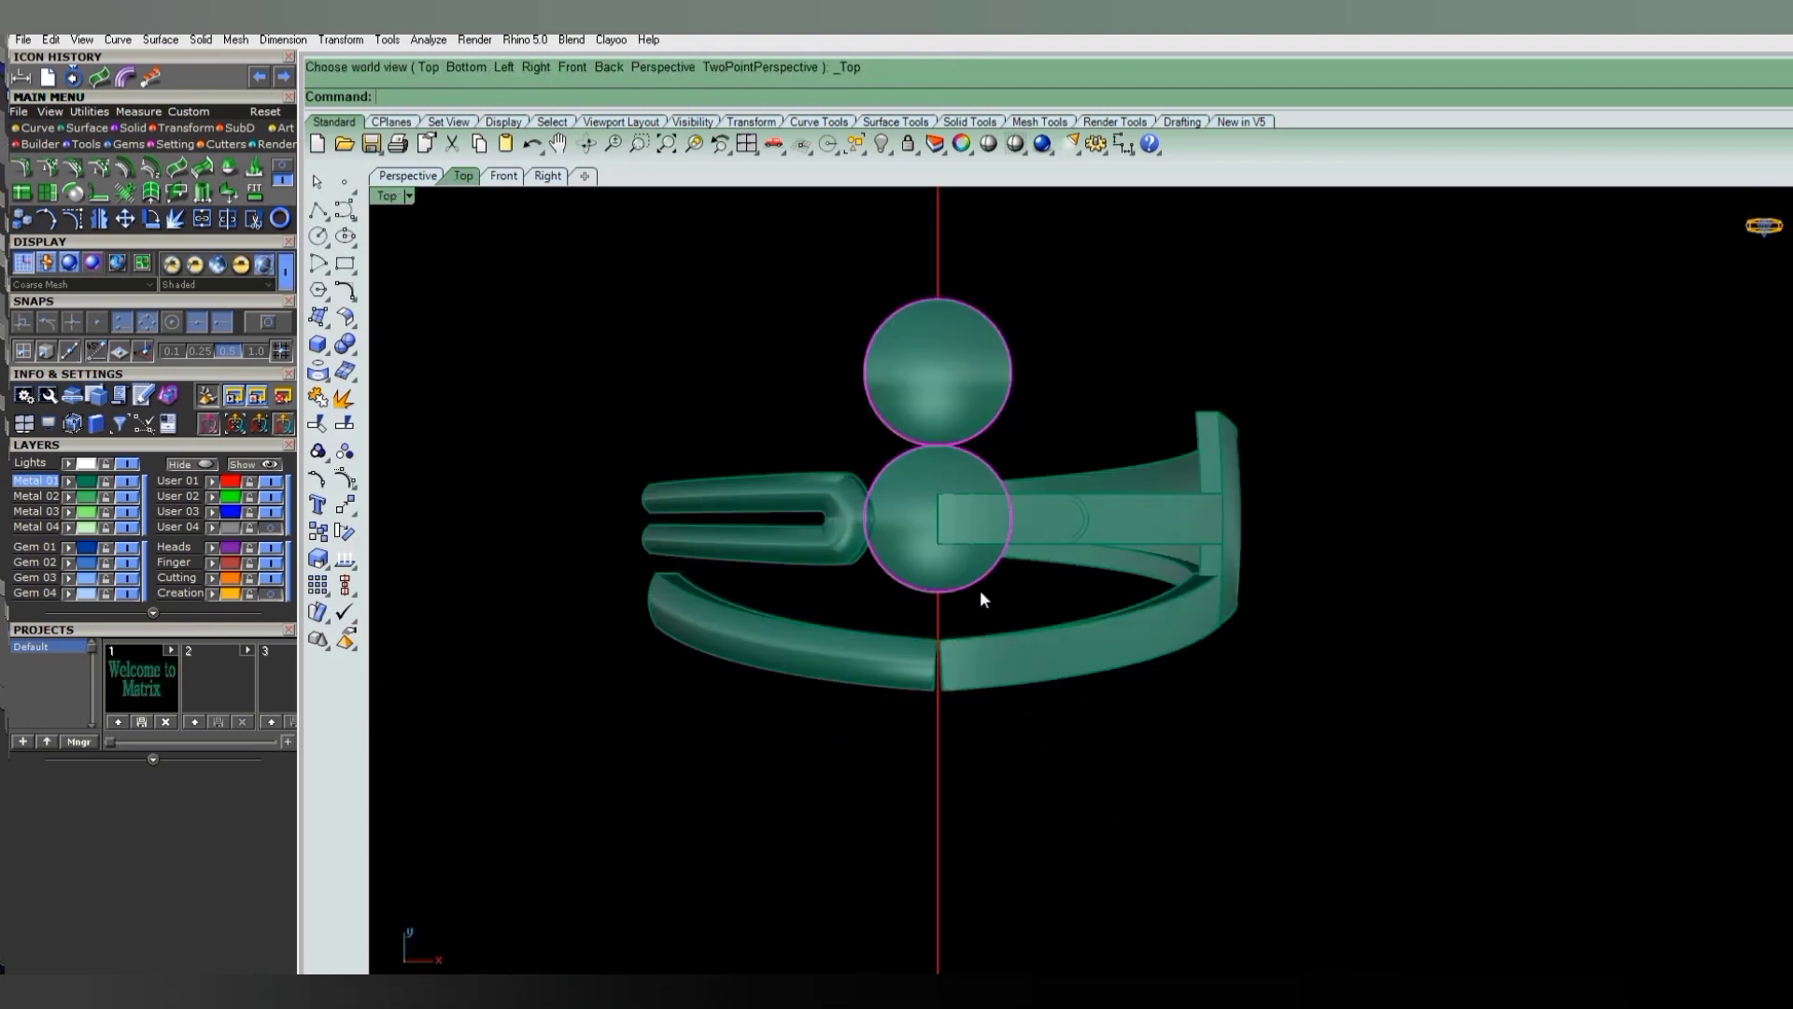
key(ctrl+F2)
drag(941, 775, 958, 484)
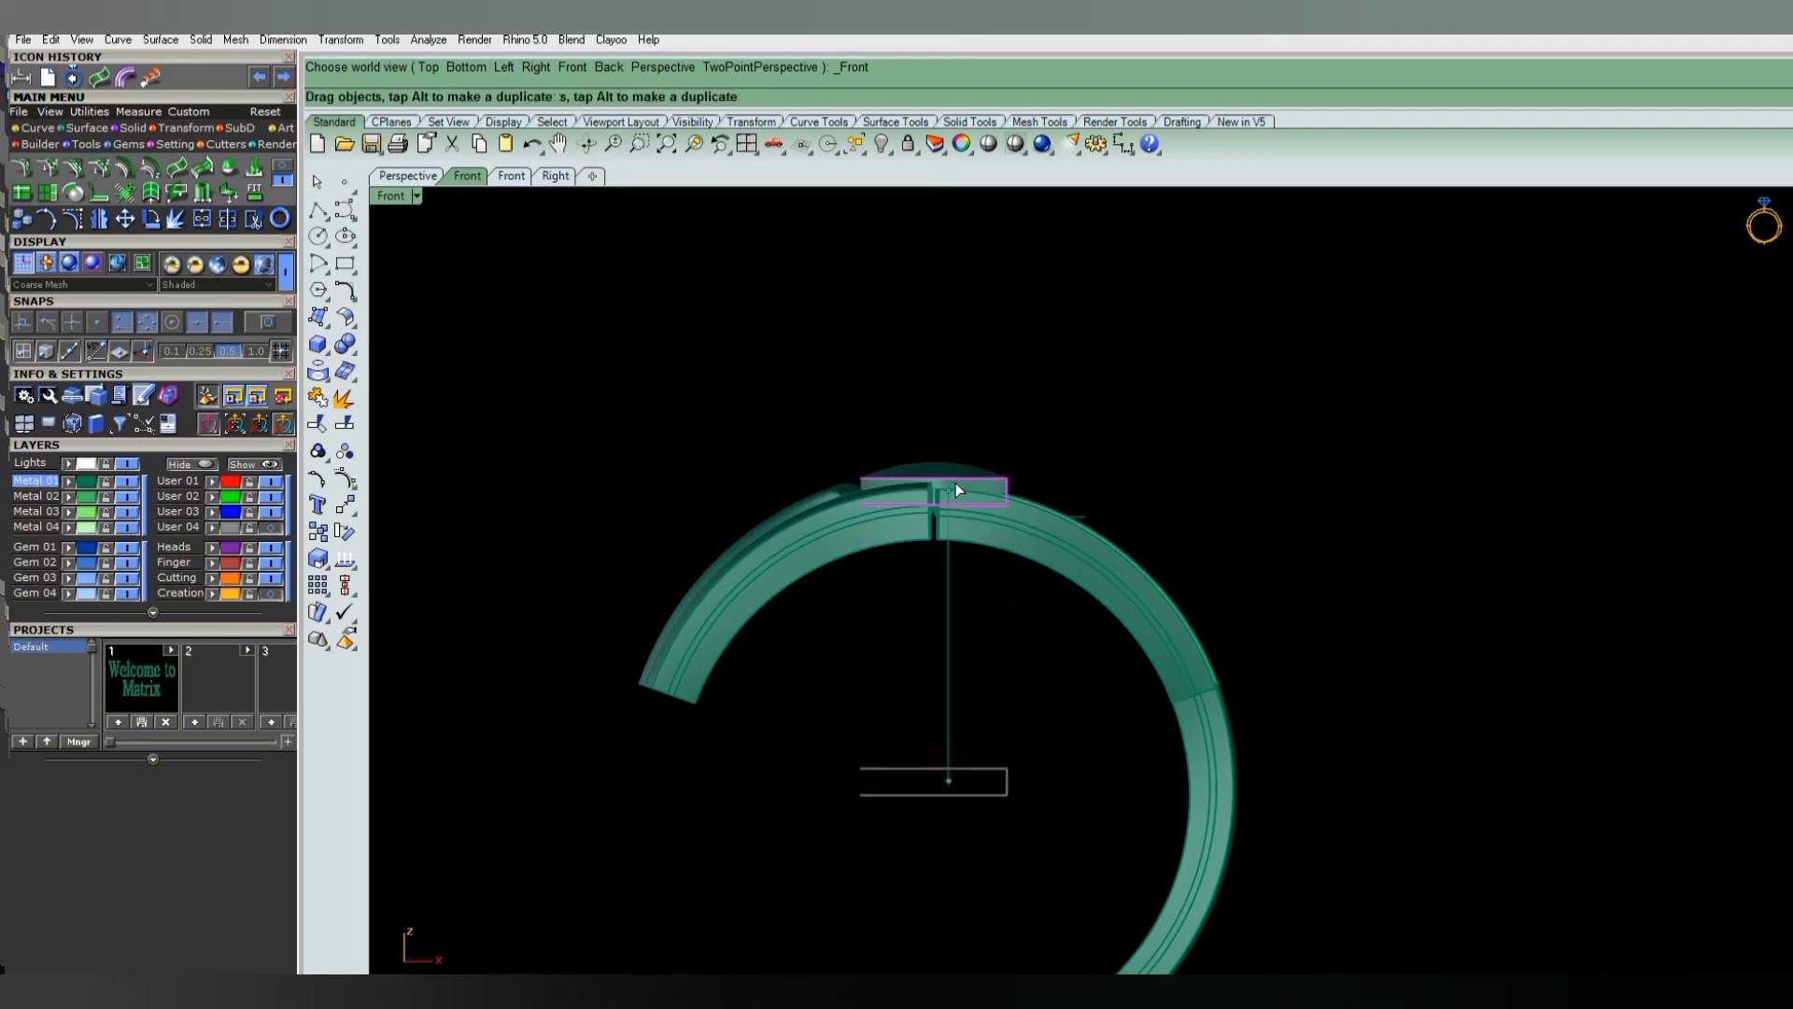
key(Escape)
key(ctrl+F4)
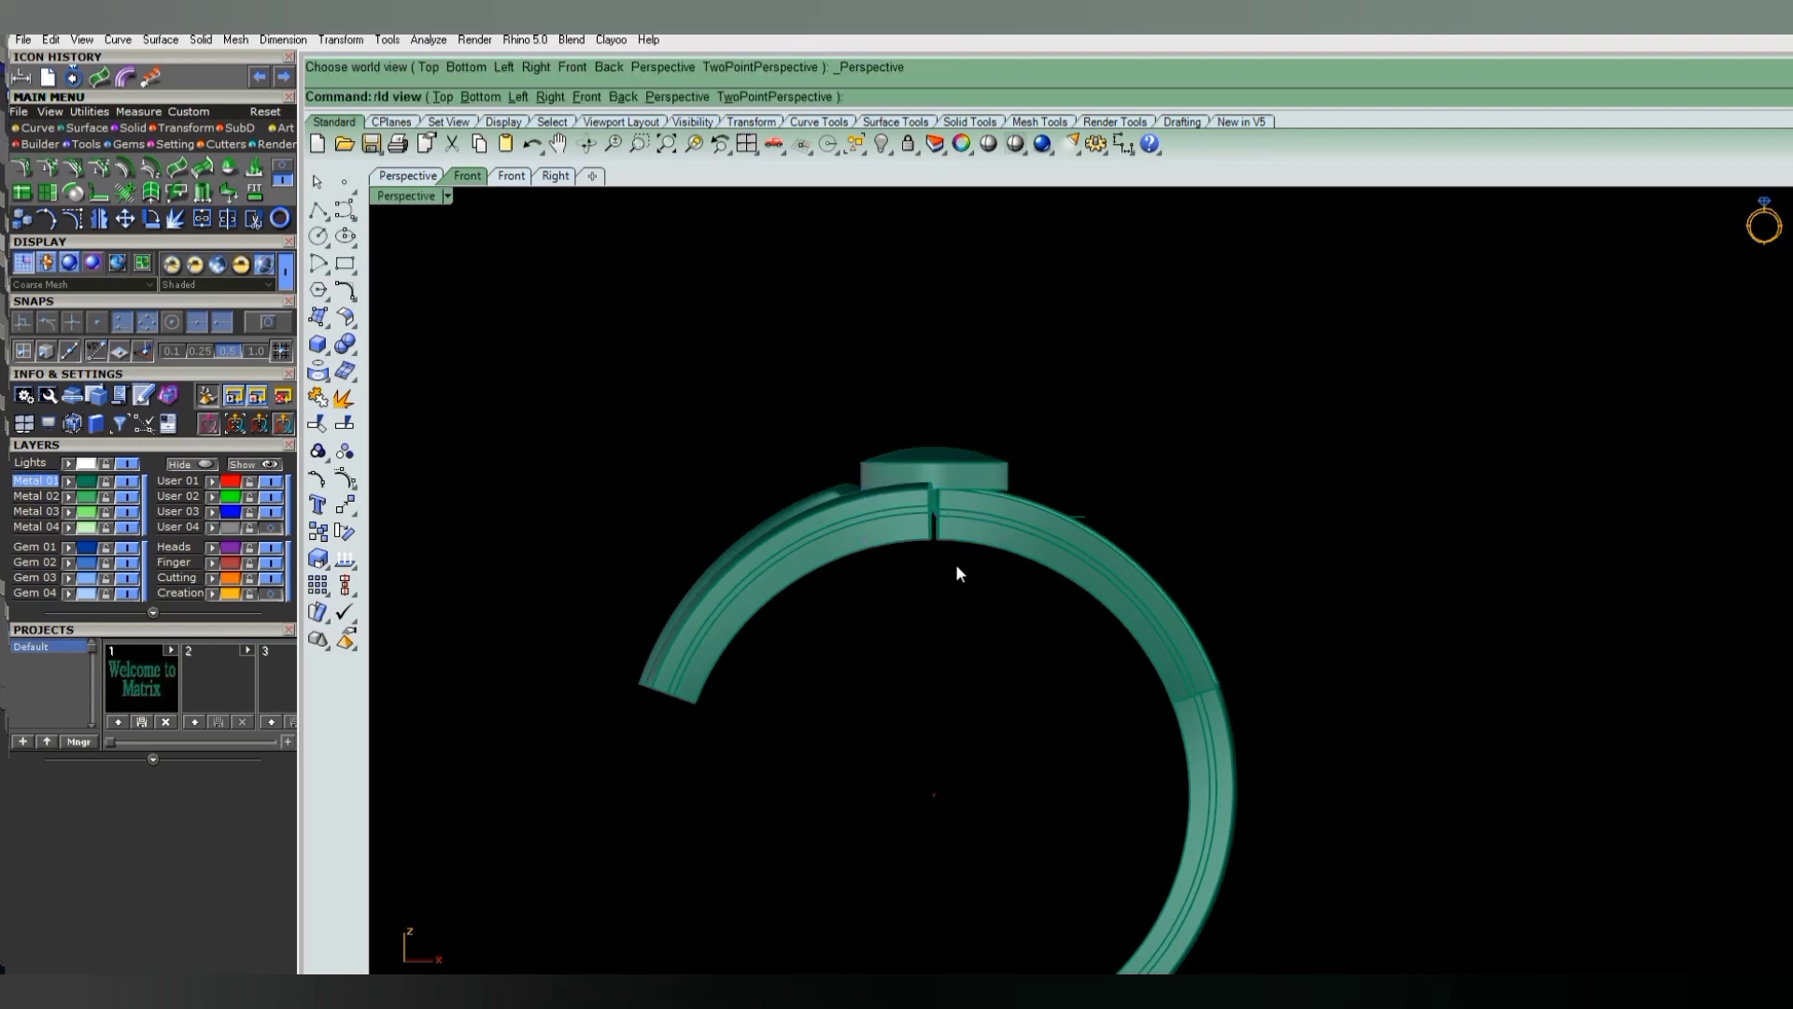
- Delete the small stray ring piece and select the shank parts in Top view
click(1139, 544)
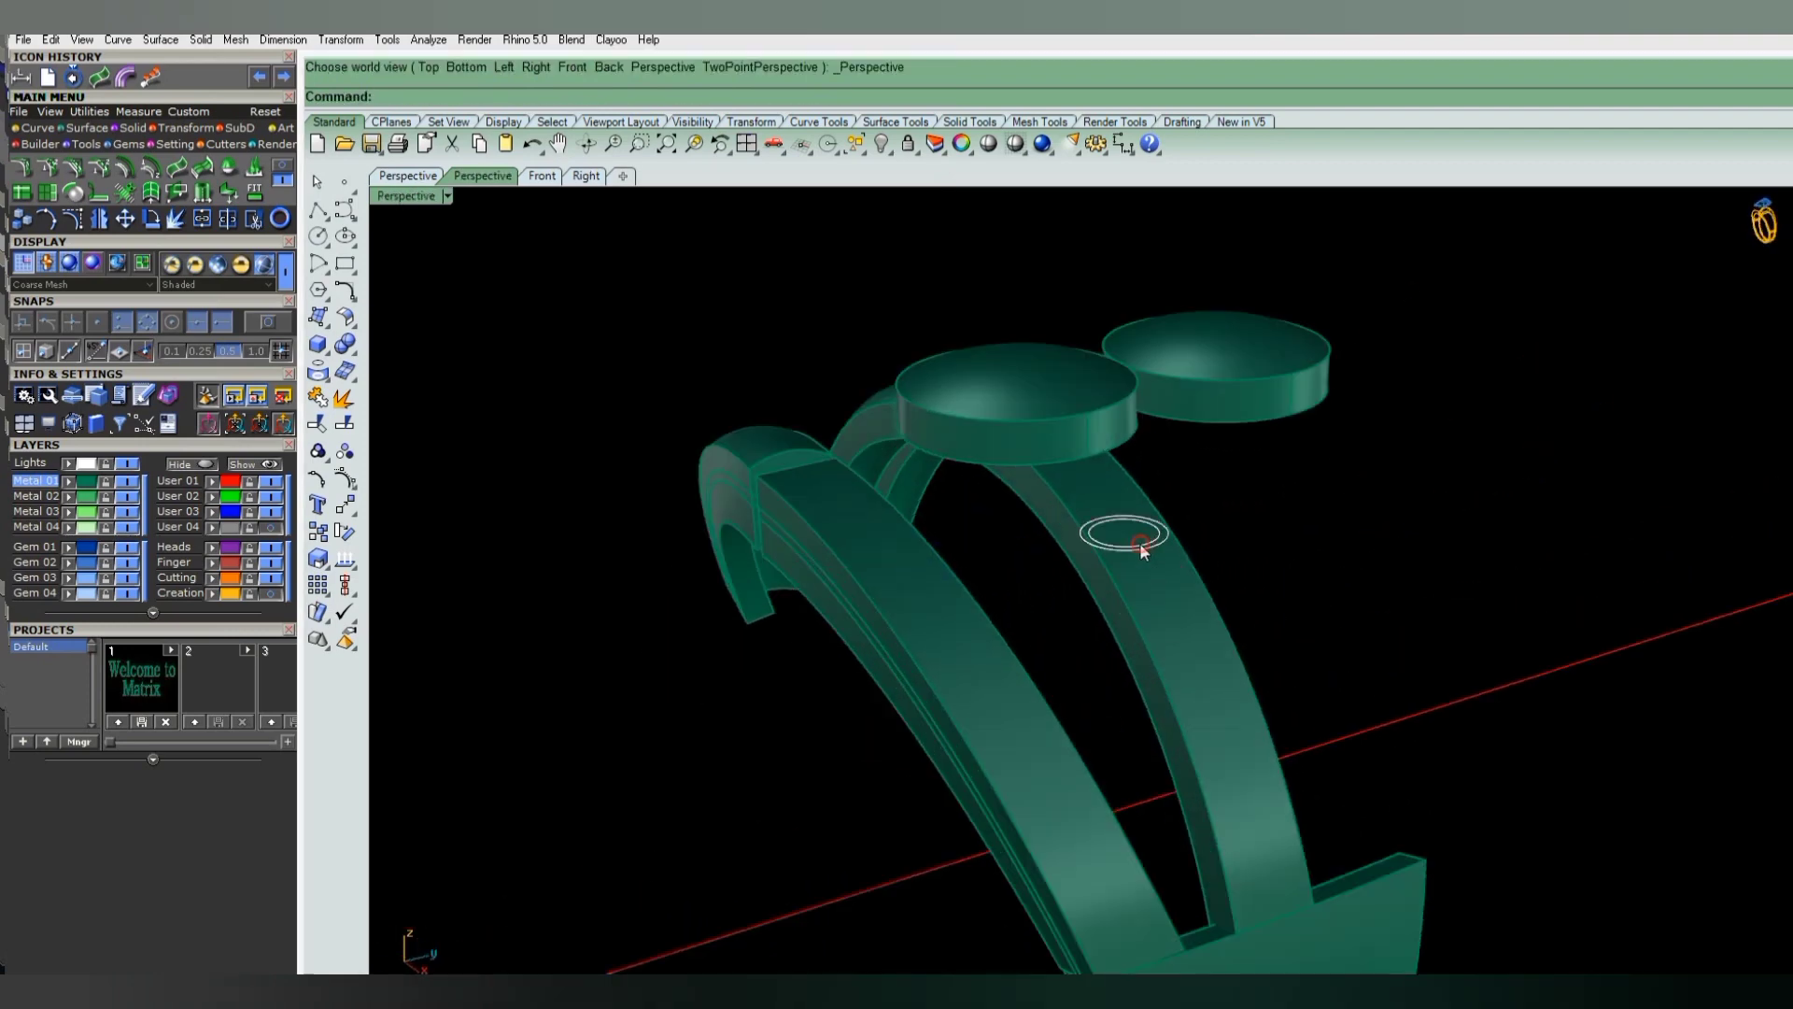
right_click(1146, 551)
click(1181, 580)
mouse_move(1167, 589)
right_down()
mouse_move(1052, 586)
mouse_move(966, 641)
right_up()
key(ctrl+F1)
scroll(961, 607, down, 4)
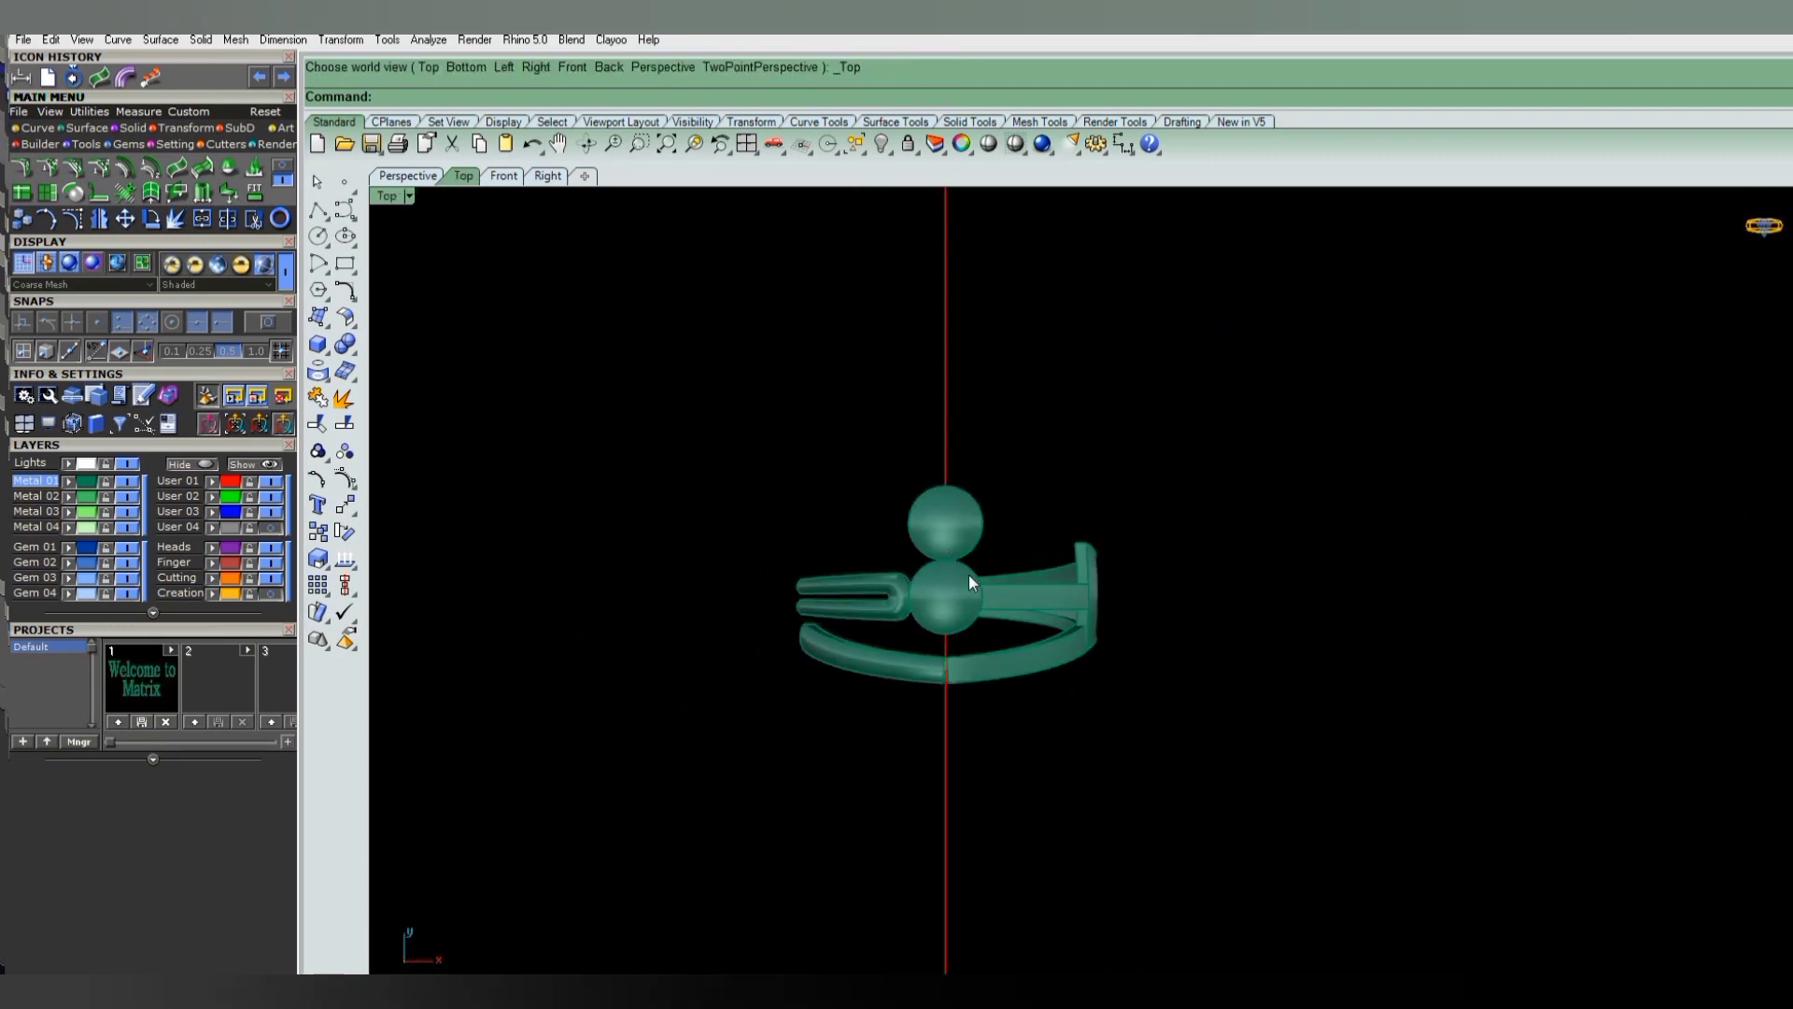
click(1009, 663)
- Ungroup the shank parts and select a side rail segment
key(ctrl+F4)
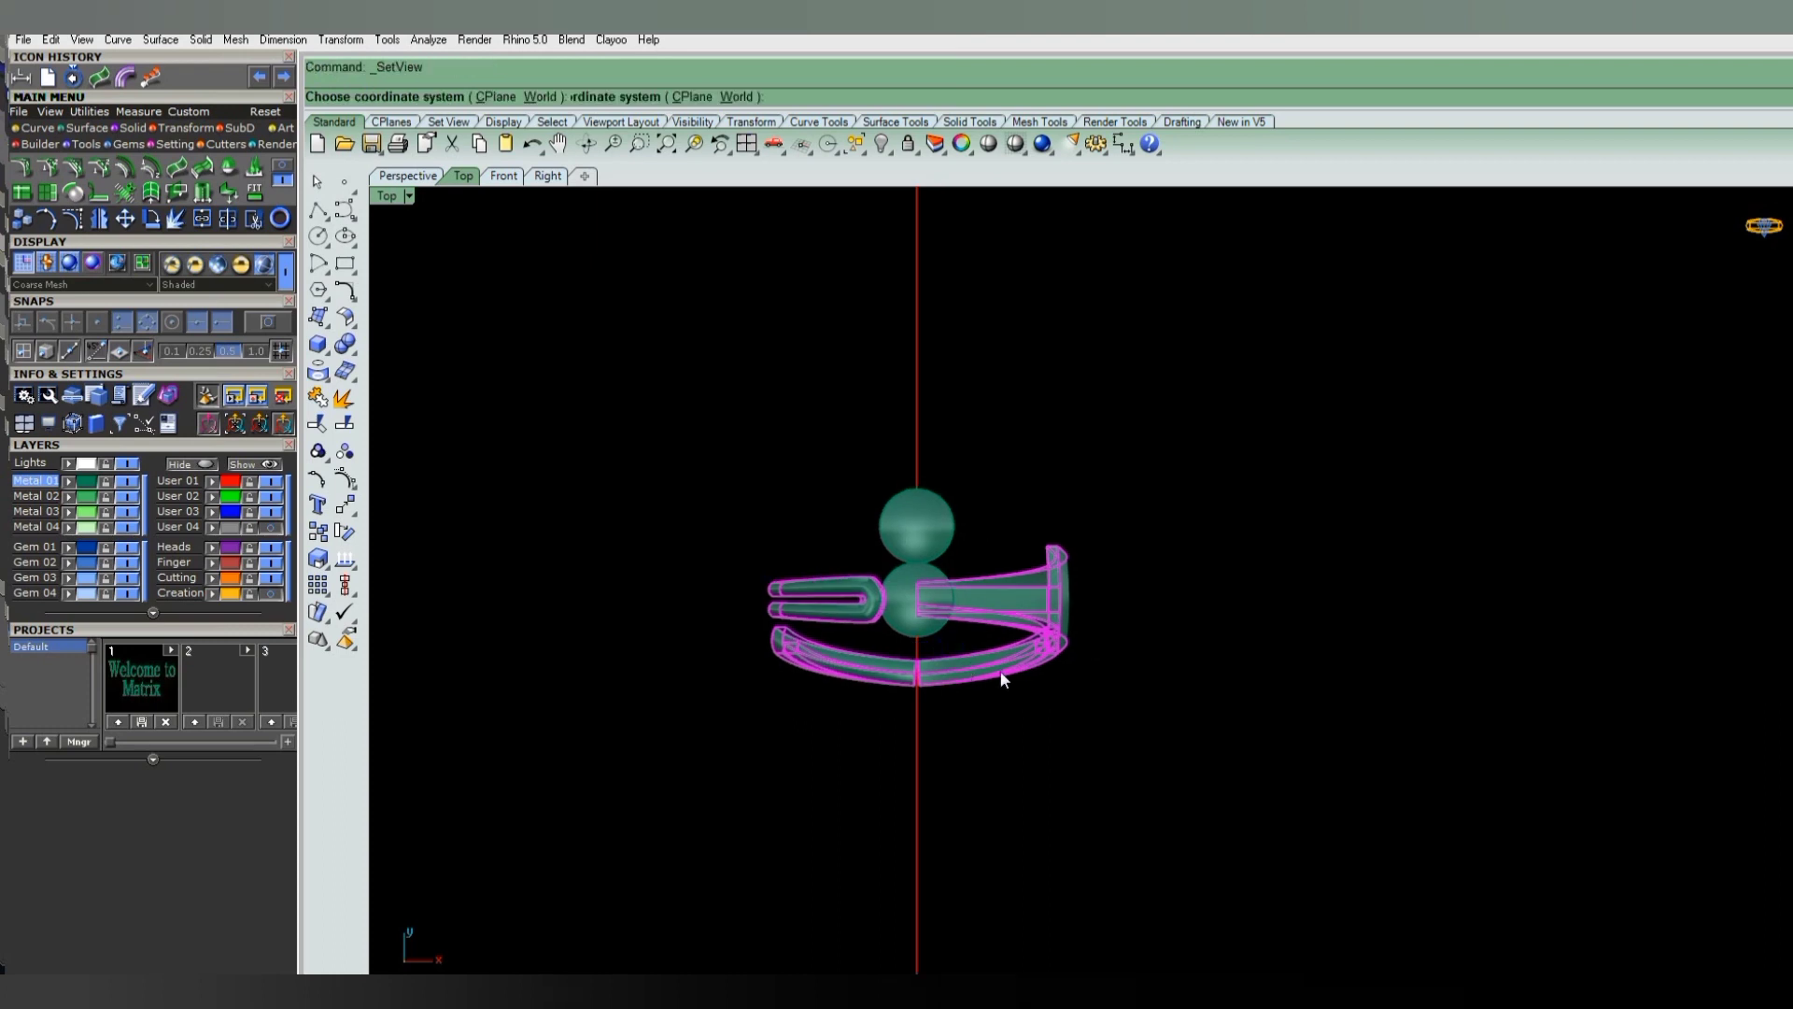
click(344, 450)
key(Escape)
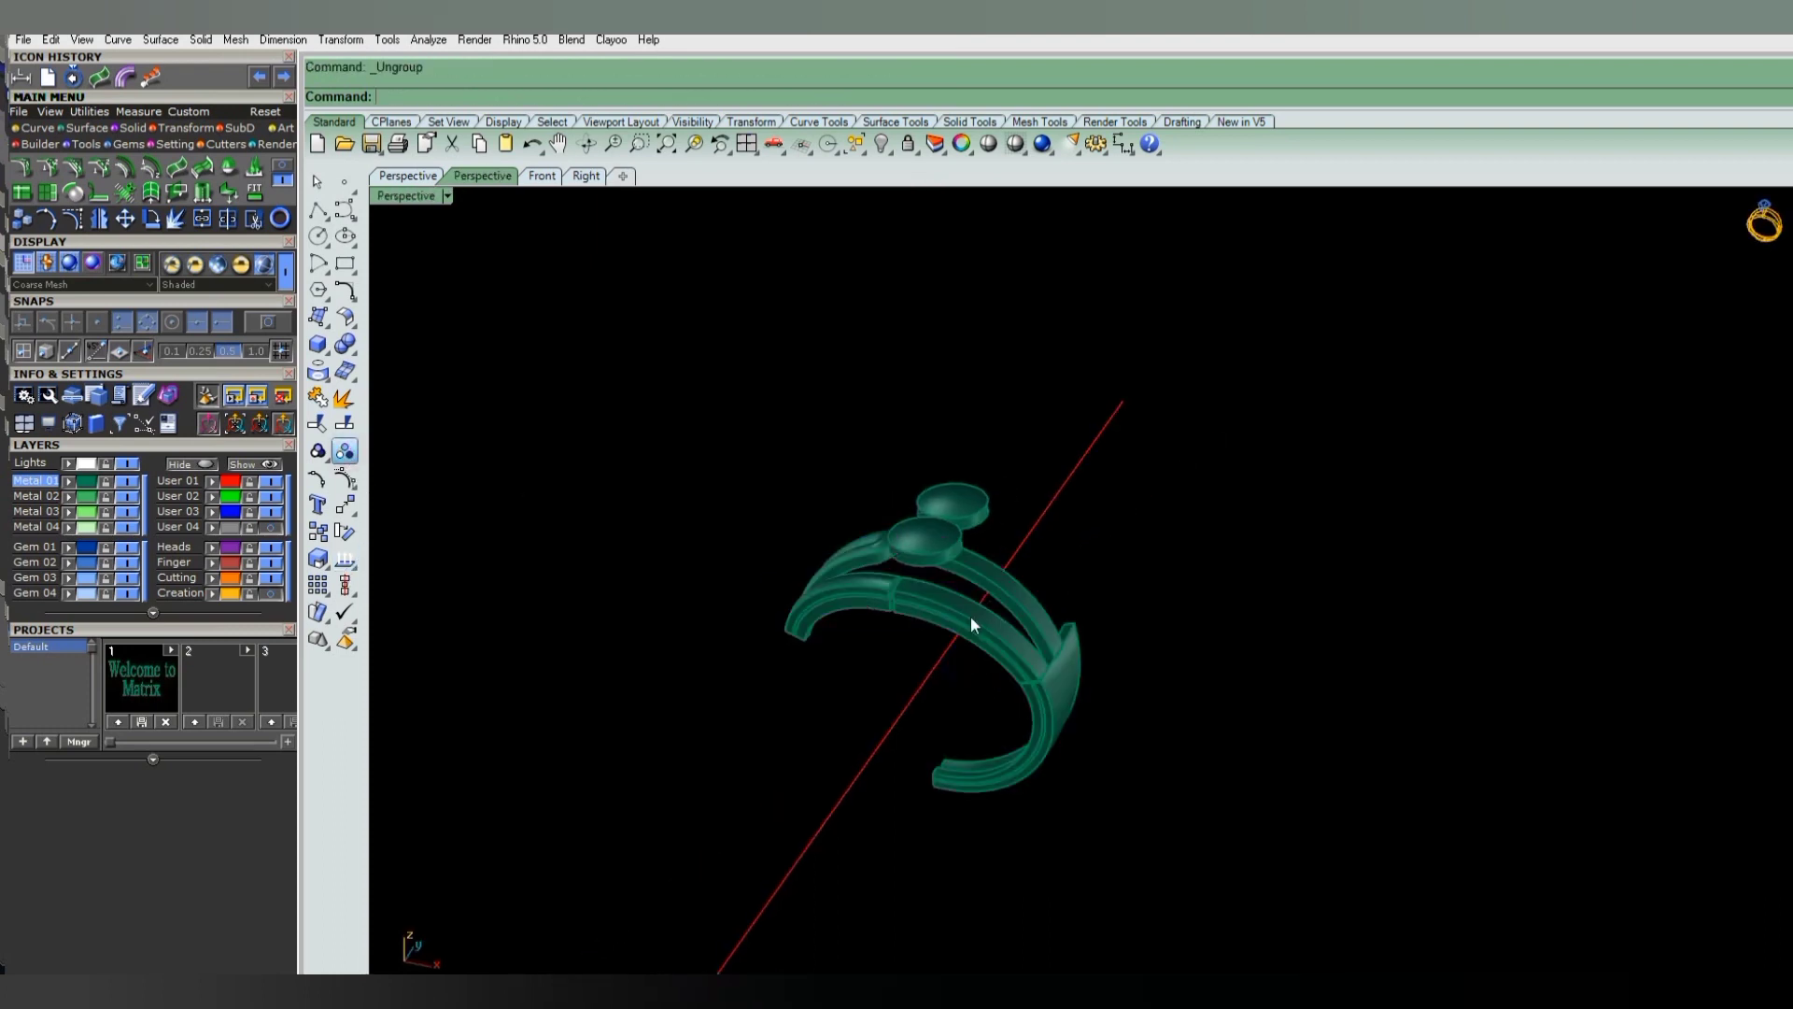
scroll(972, 611, up, 2)
scroll(980, 588, up, 2)
scroll(959, 602, up, 1)
click(915, 574)
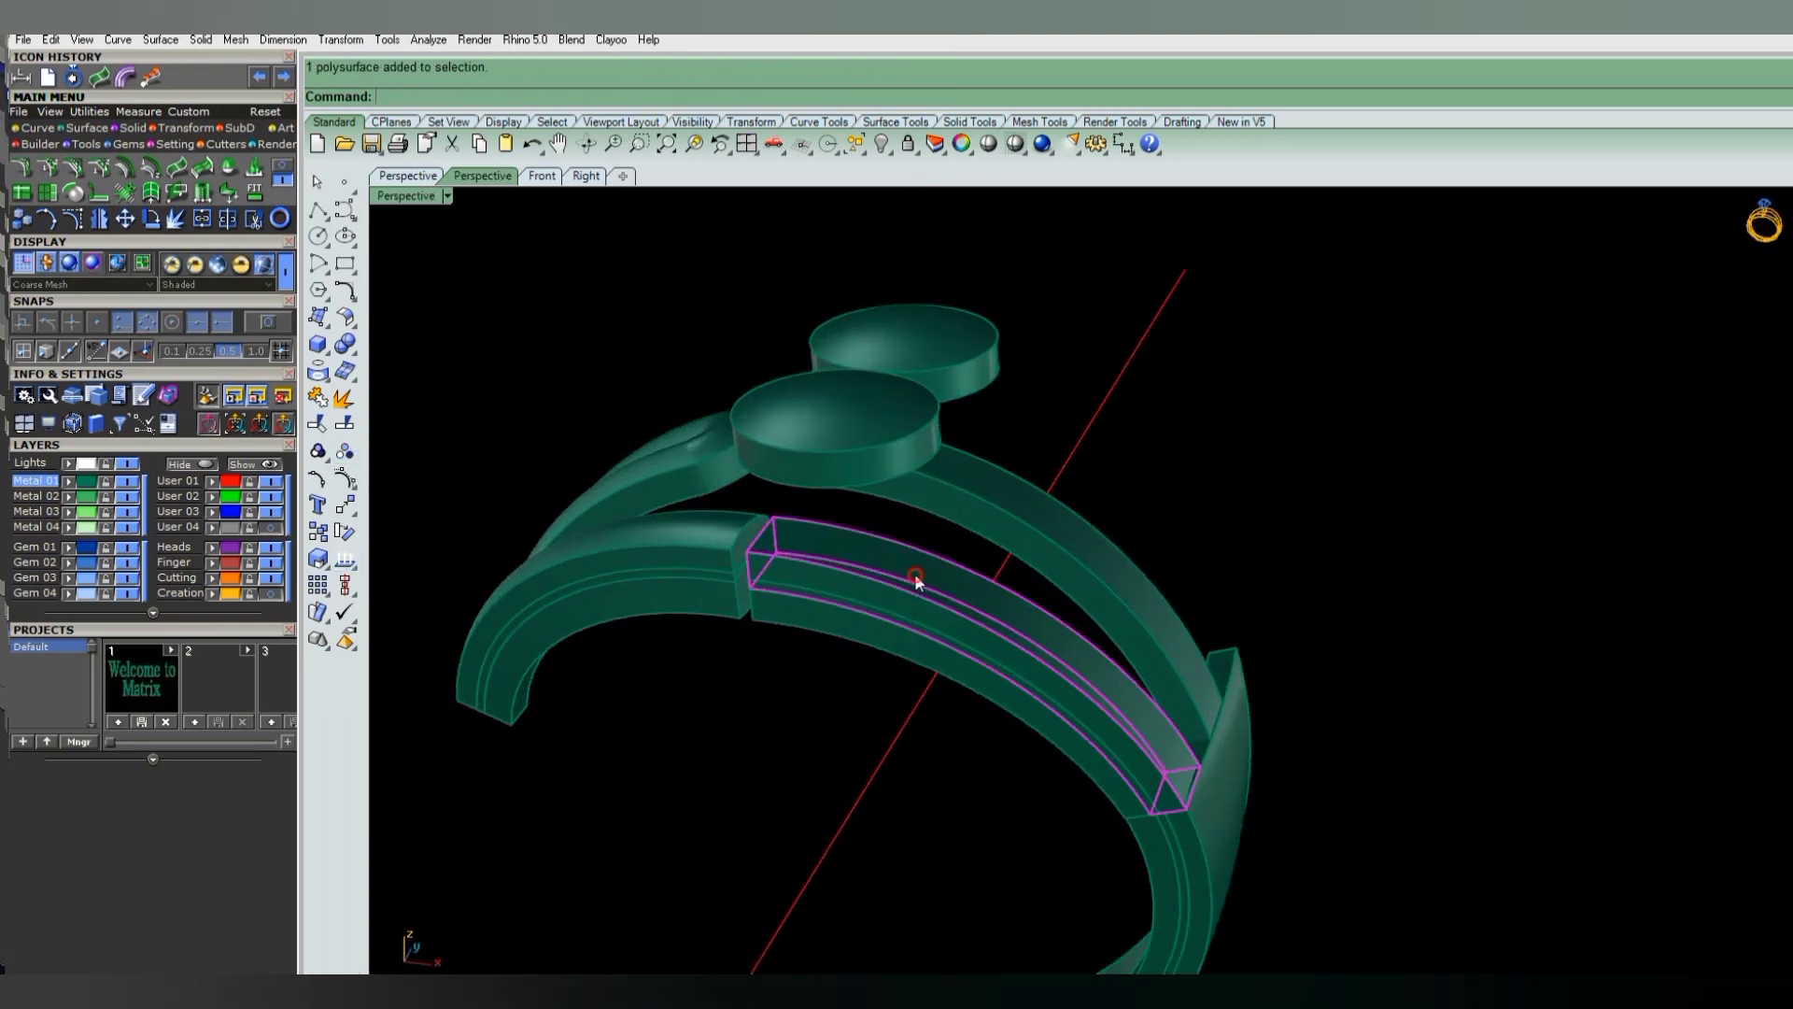
shift+click(892, 641)
scroll(888, 664, up, 2)
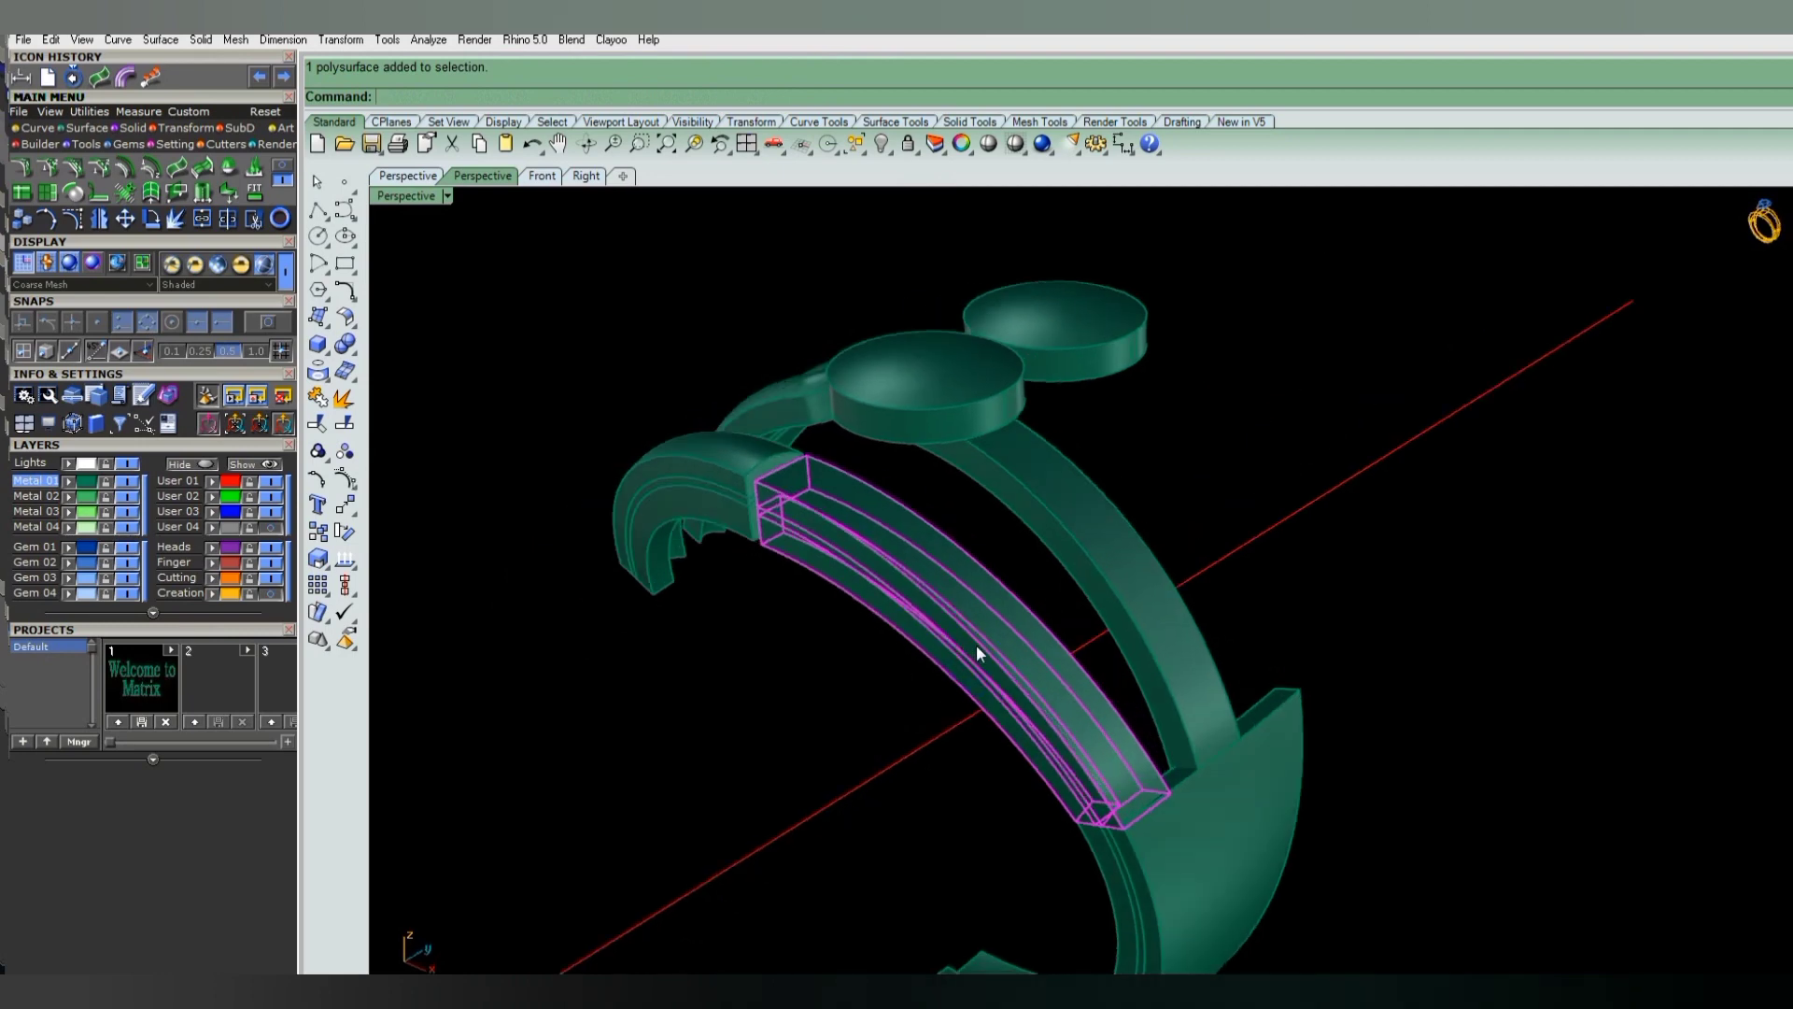
- Mirror the side rail segment across the centre line to the top half
key(ctrl+F1)
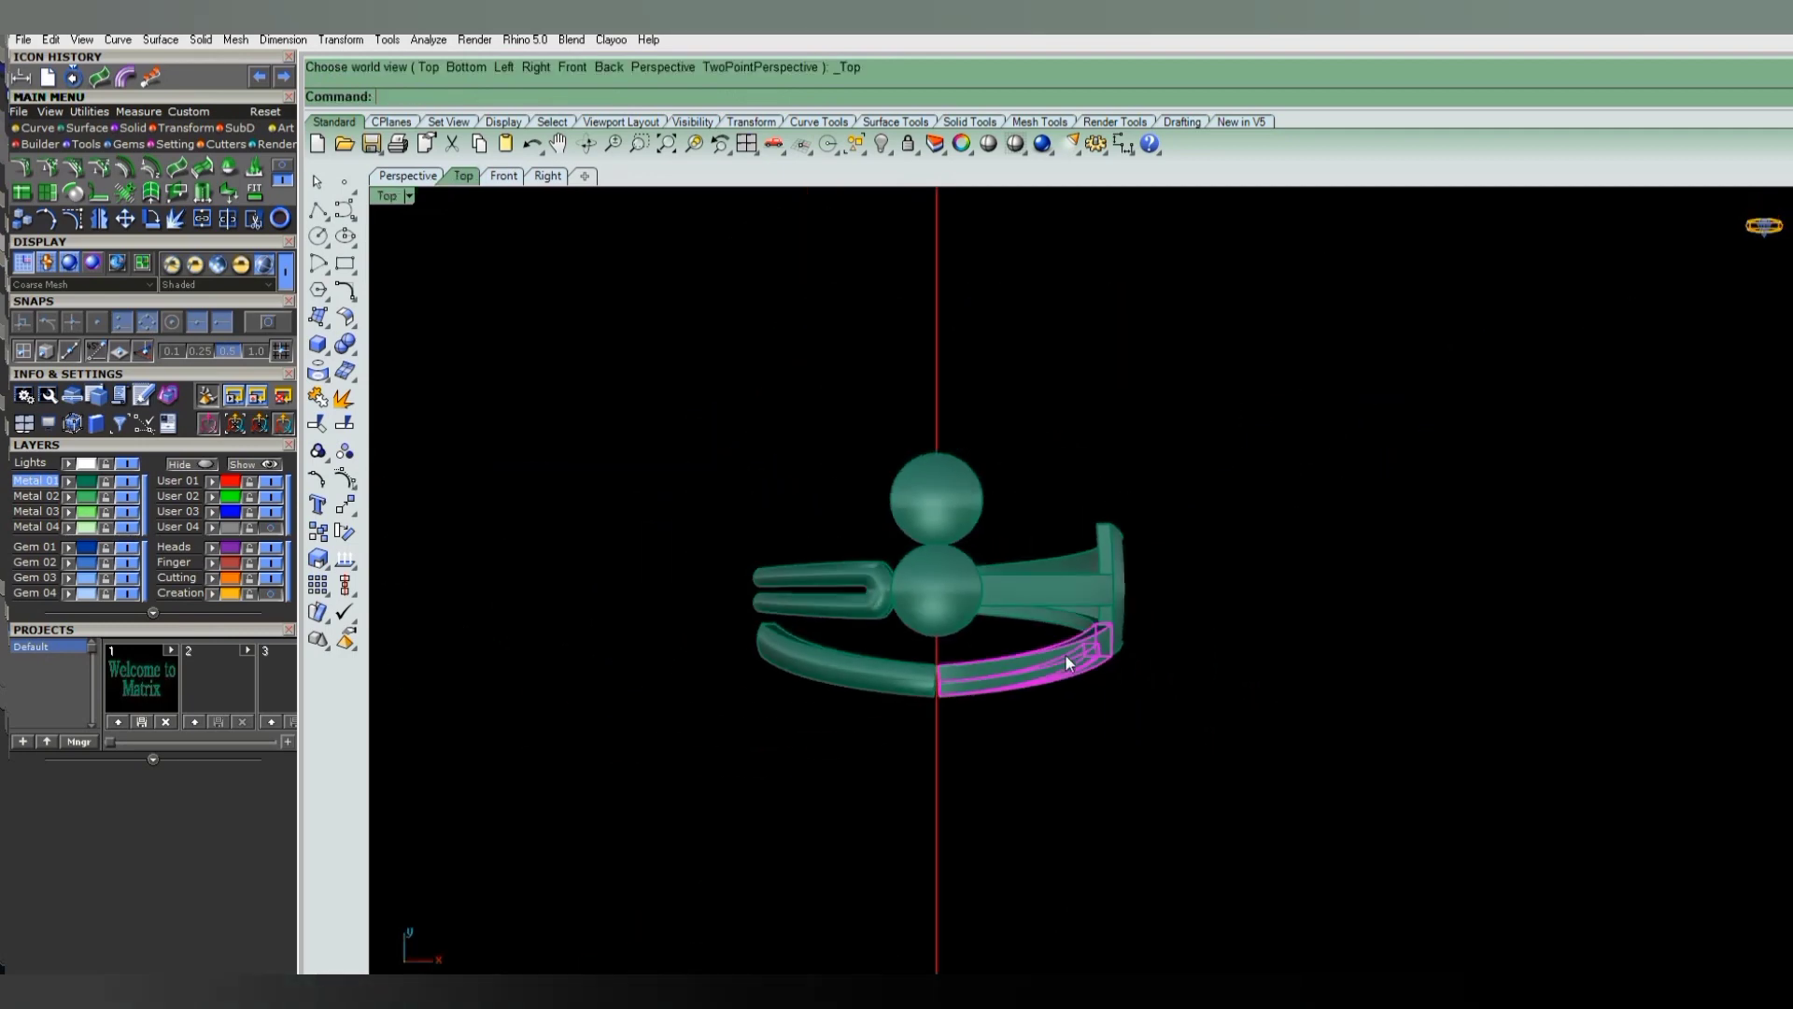
click(937, 590)
click(1069, 587)
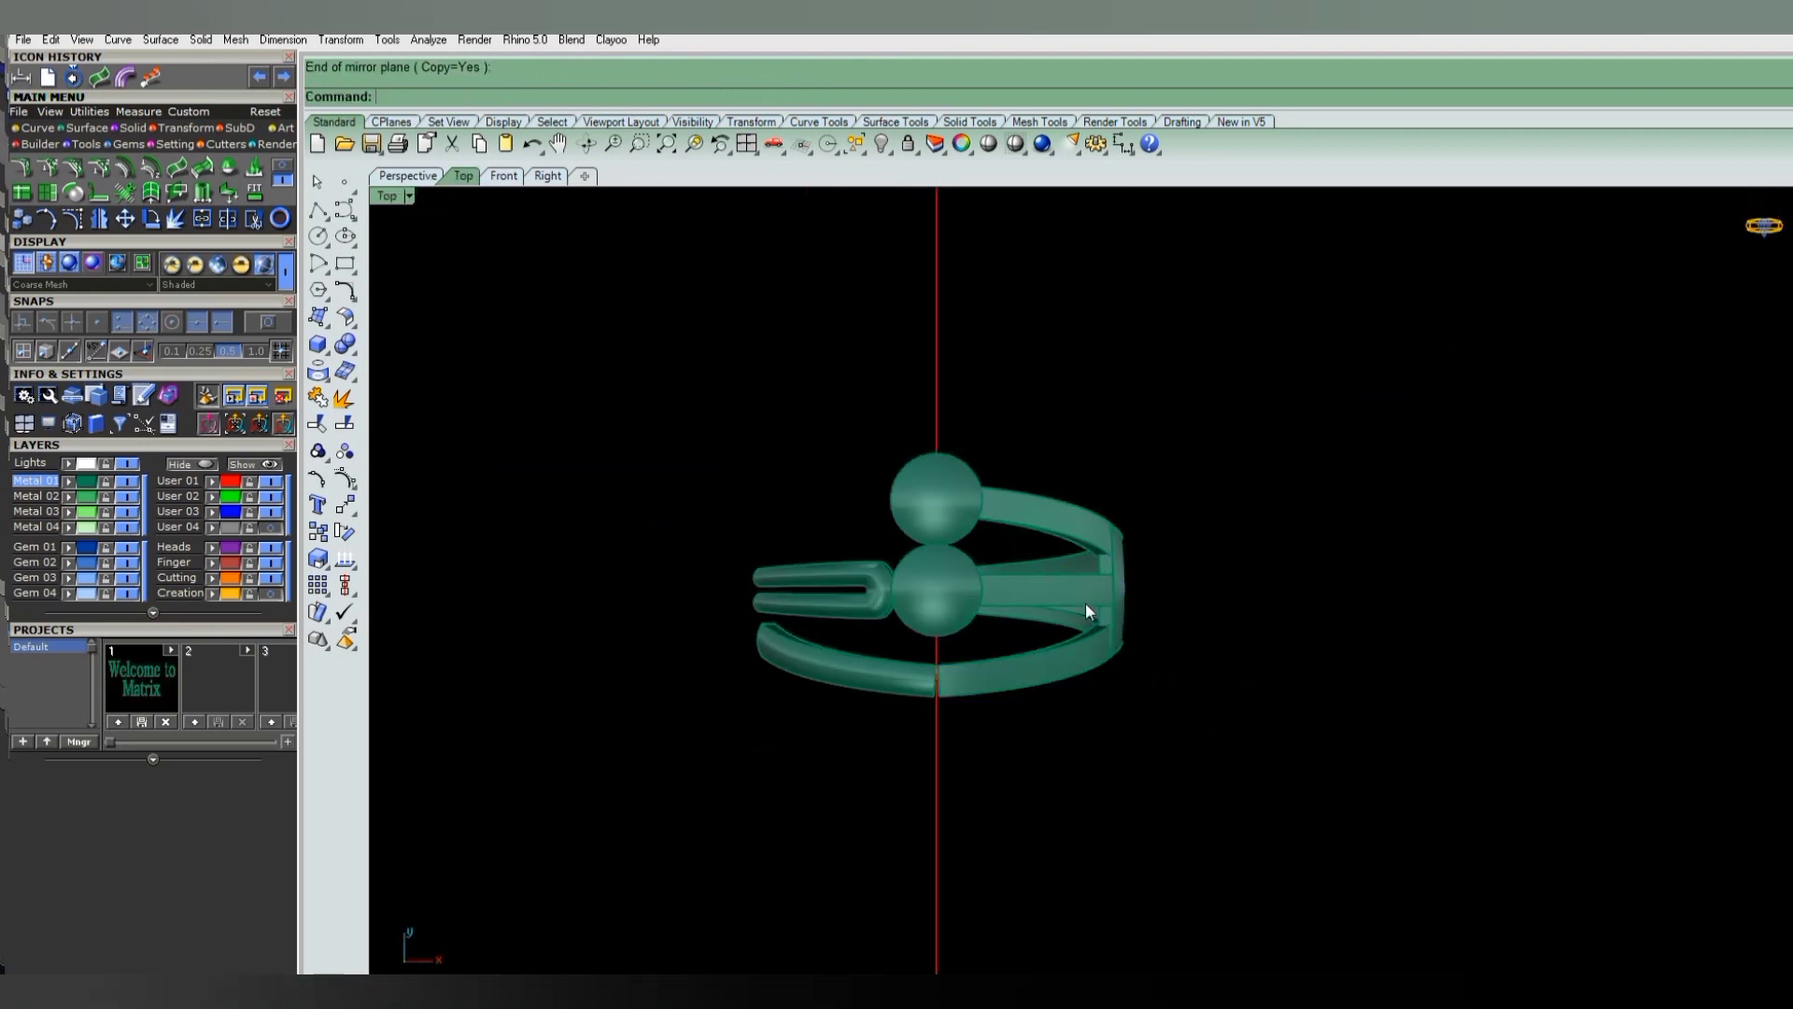
key(ctrl+F4)
mouse_move(1085, 602)
right_down()
mouse_move(1141, 645)
mouse_move(1065, 648)
right_up()
key(ctrl+F1)
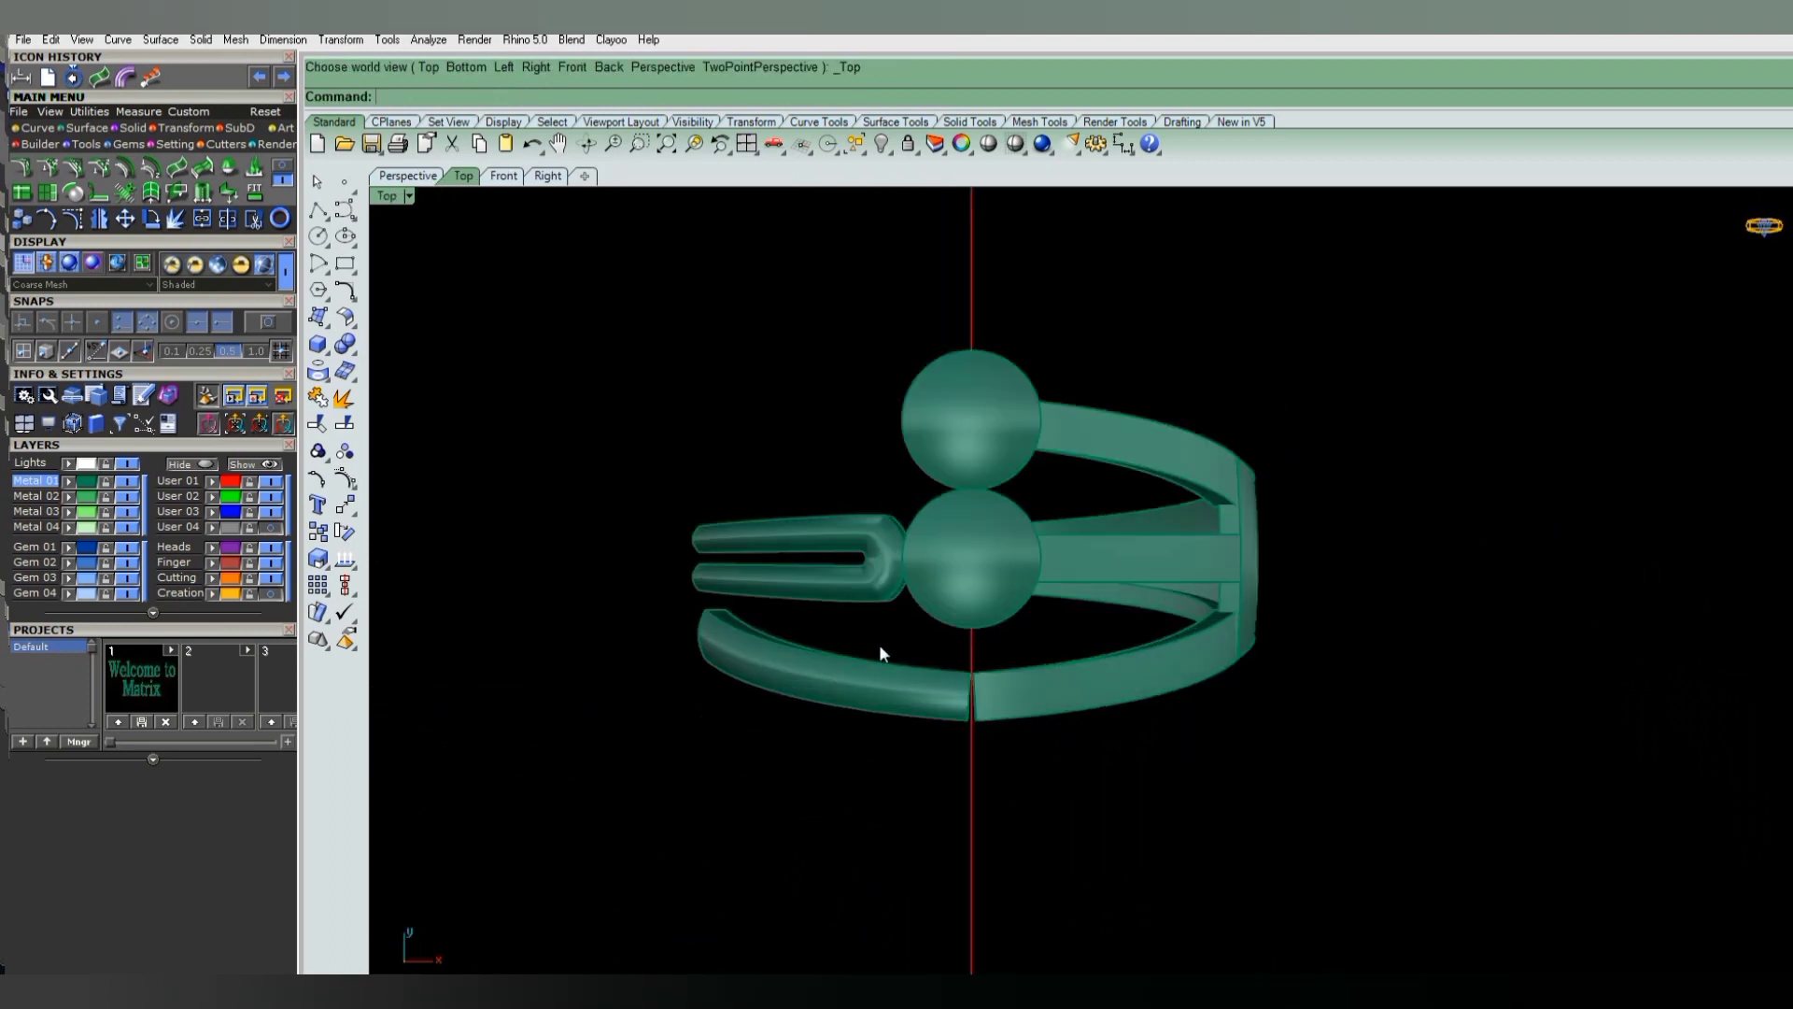
- Mirror the lower-left shank piece from the origin along the vertical axis
click(881, 655)
key(Return)
text(0)
key(Return)
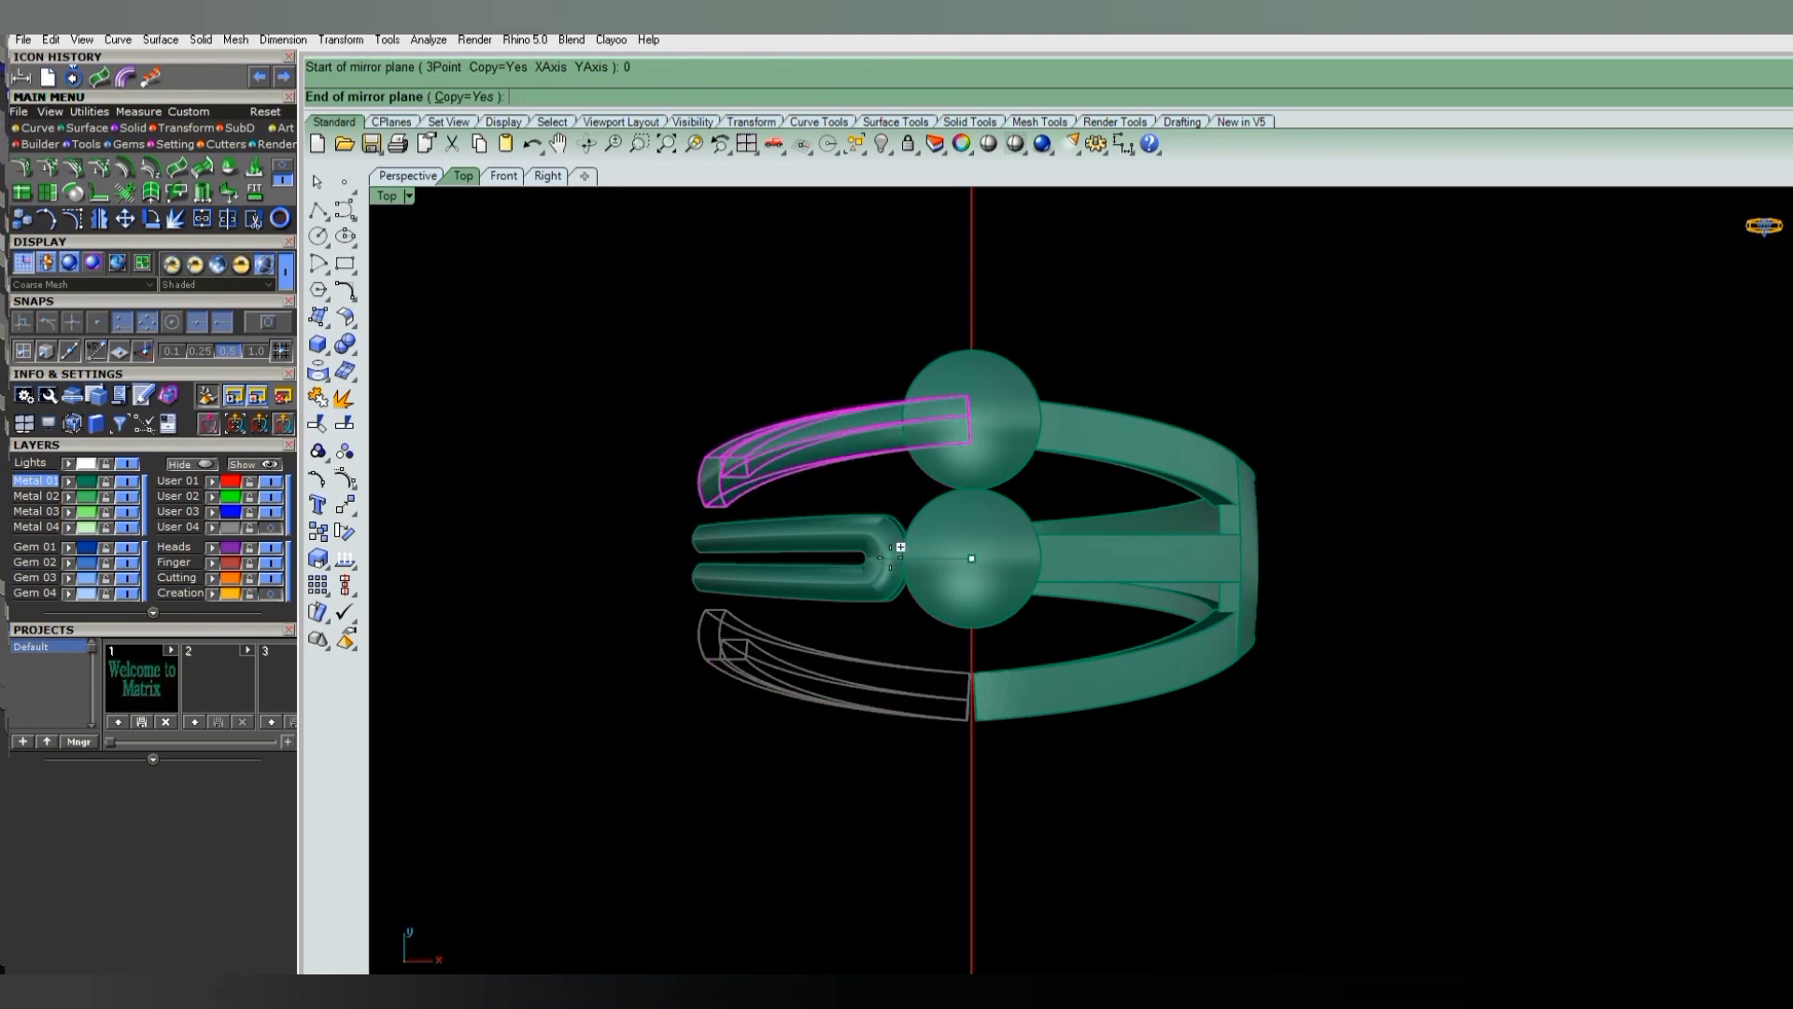
click(899, 547)
key(ctrl+F4)
mouse_move(1068, 643)
right_down()
mouse_move(1135, 757)
mouse_move(1085, 764)
right_up()
key(ctrl+F1)
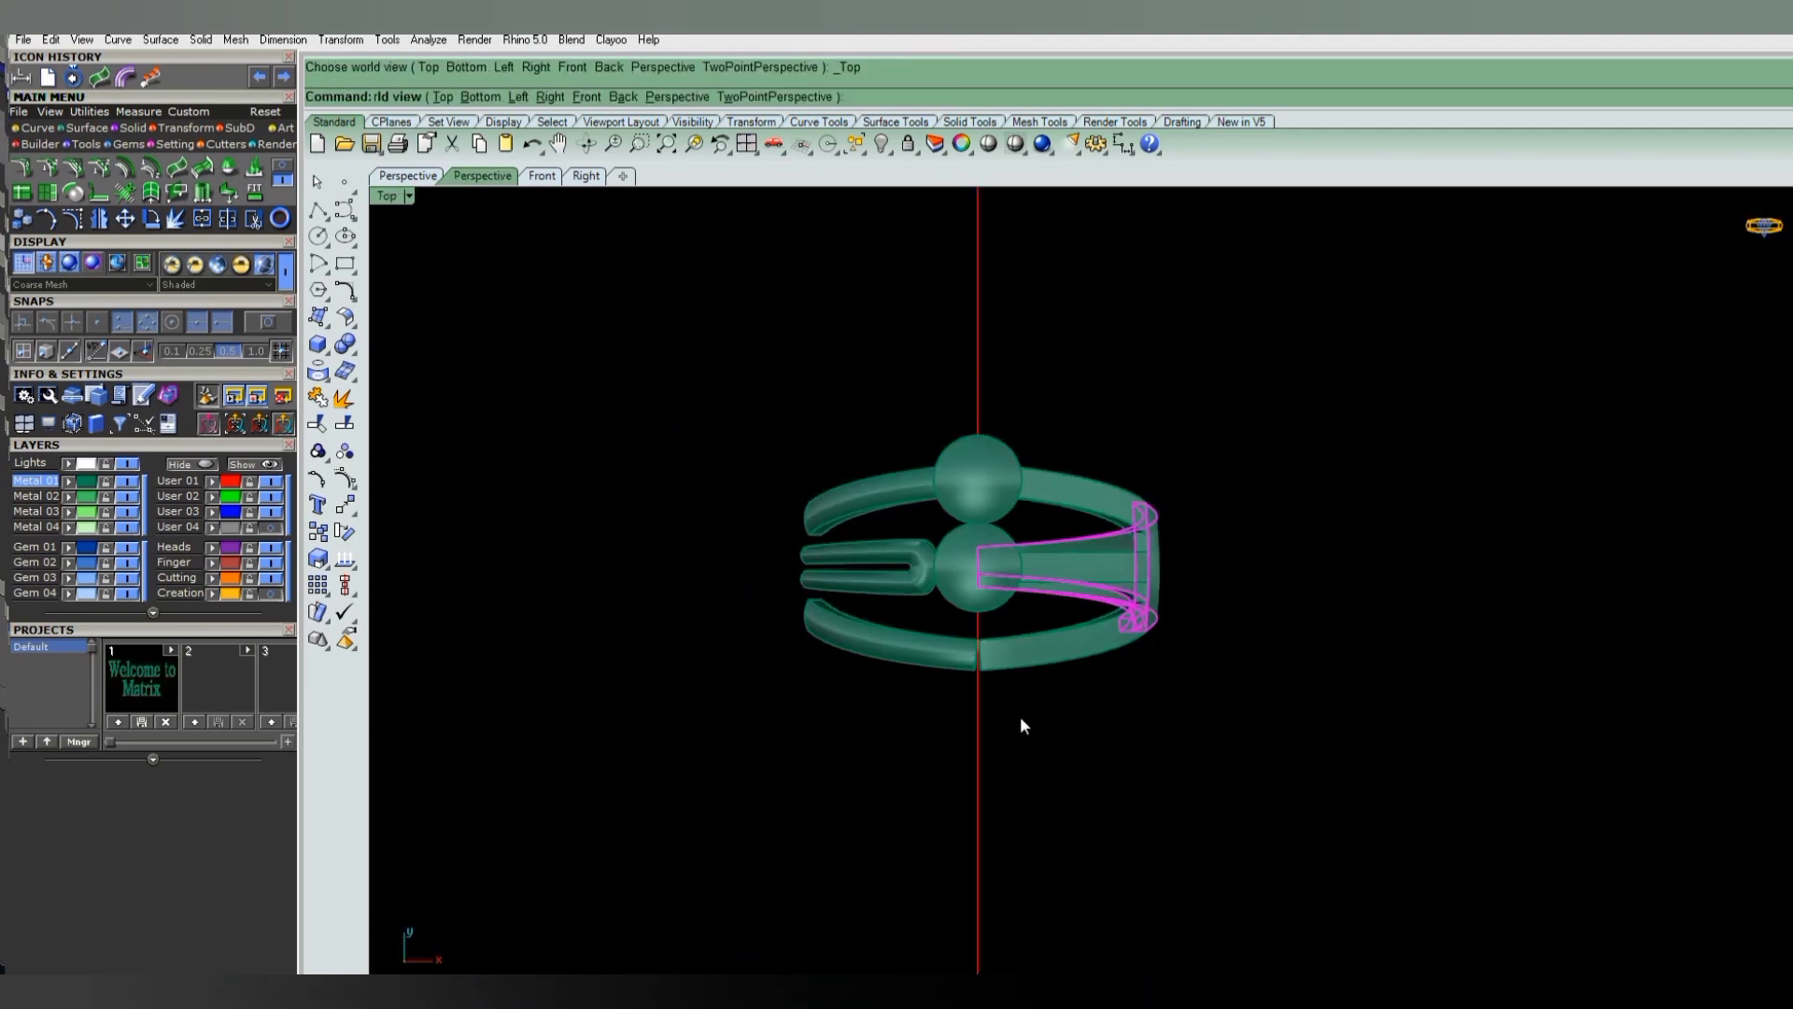
- Mirror the remaining rail piece from the centre to the other side
key(Return)
click(988, 729)
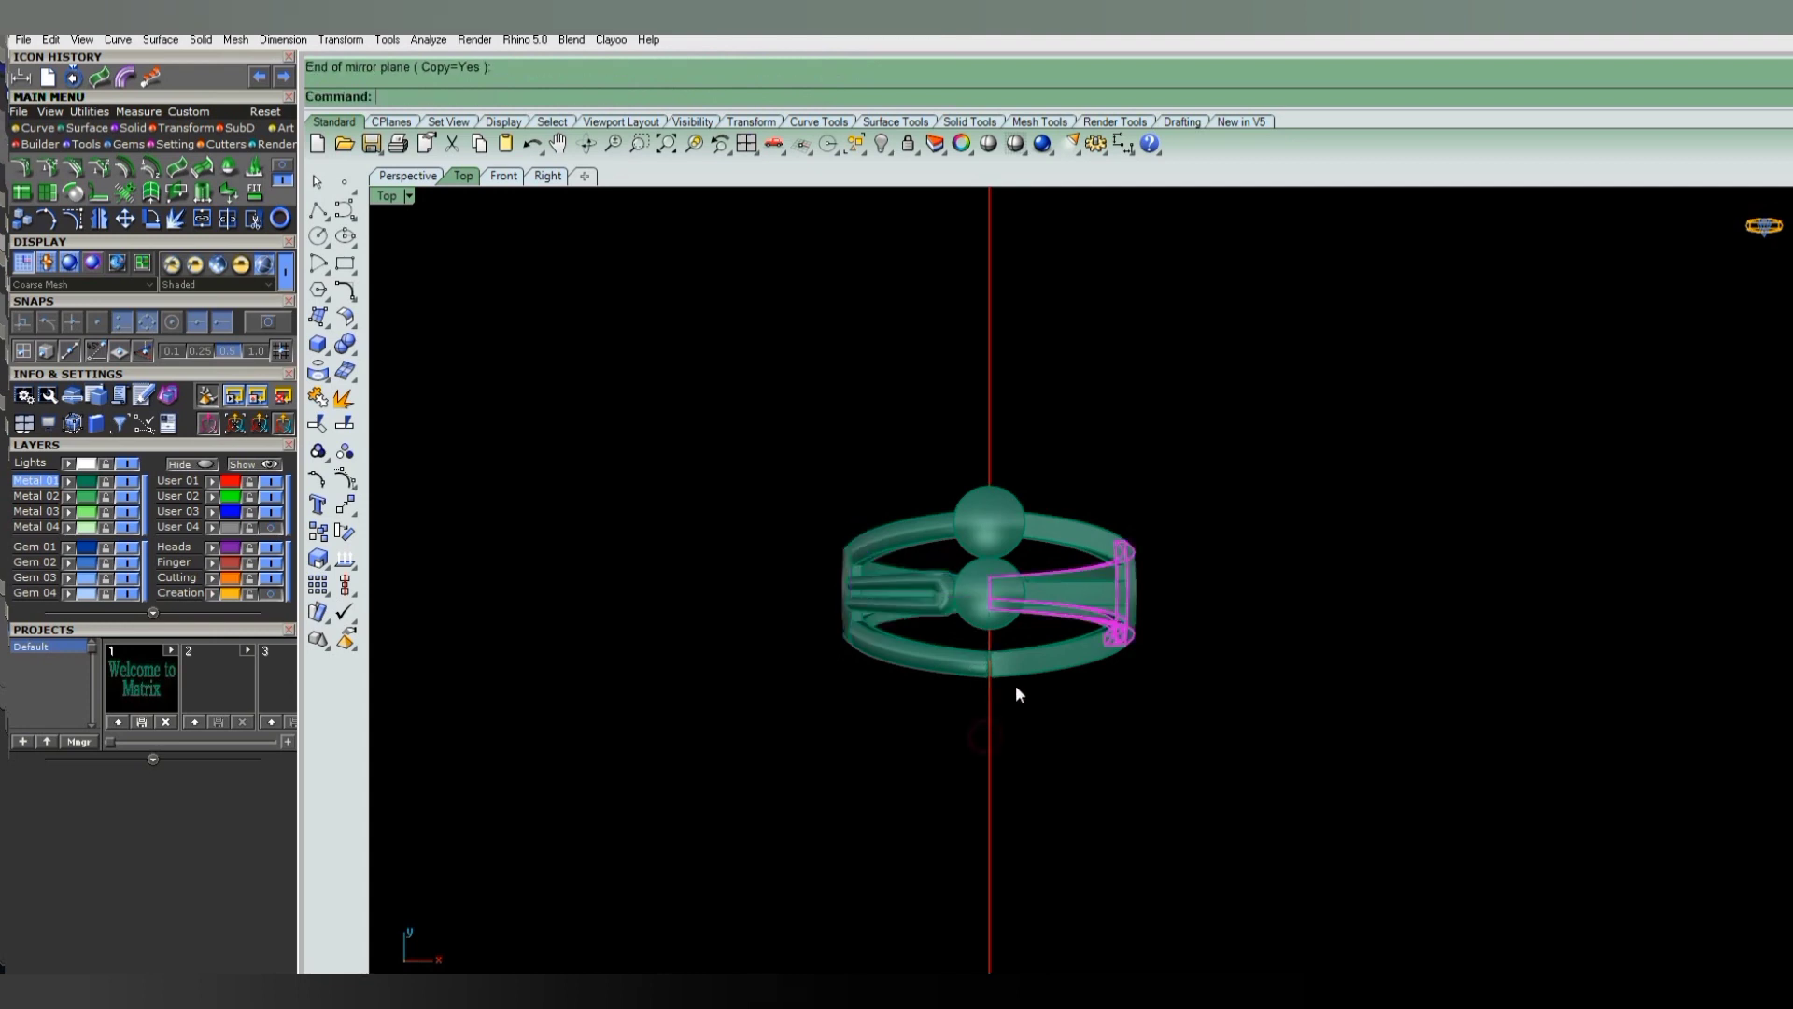
click(1017, 693)
click(272, 531)
- Move the reference ring photo up so it sits above the ring
scroll(1027, 644, down, 1)
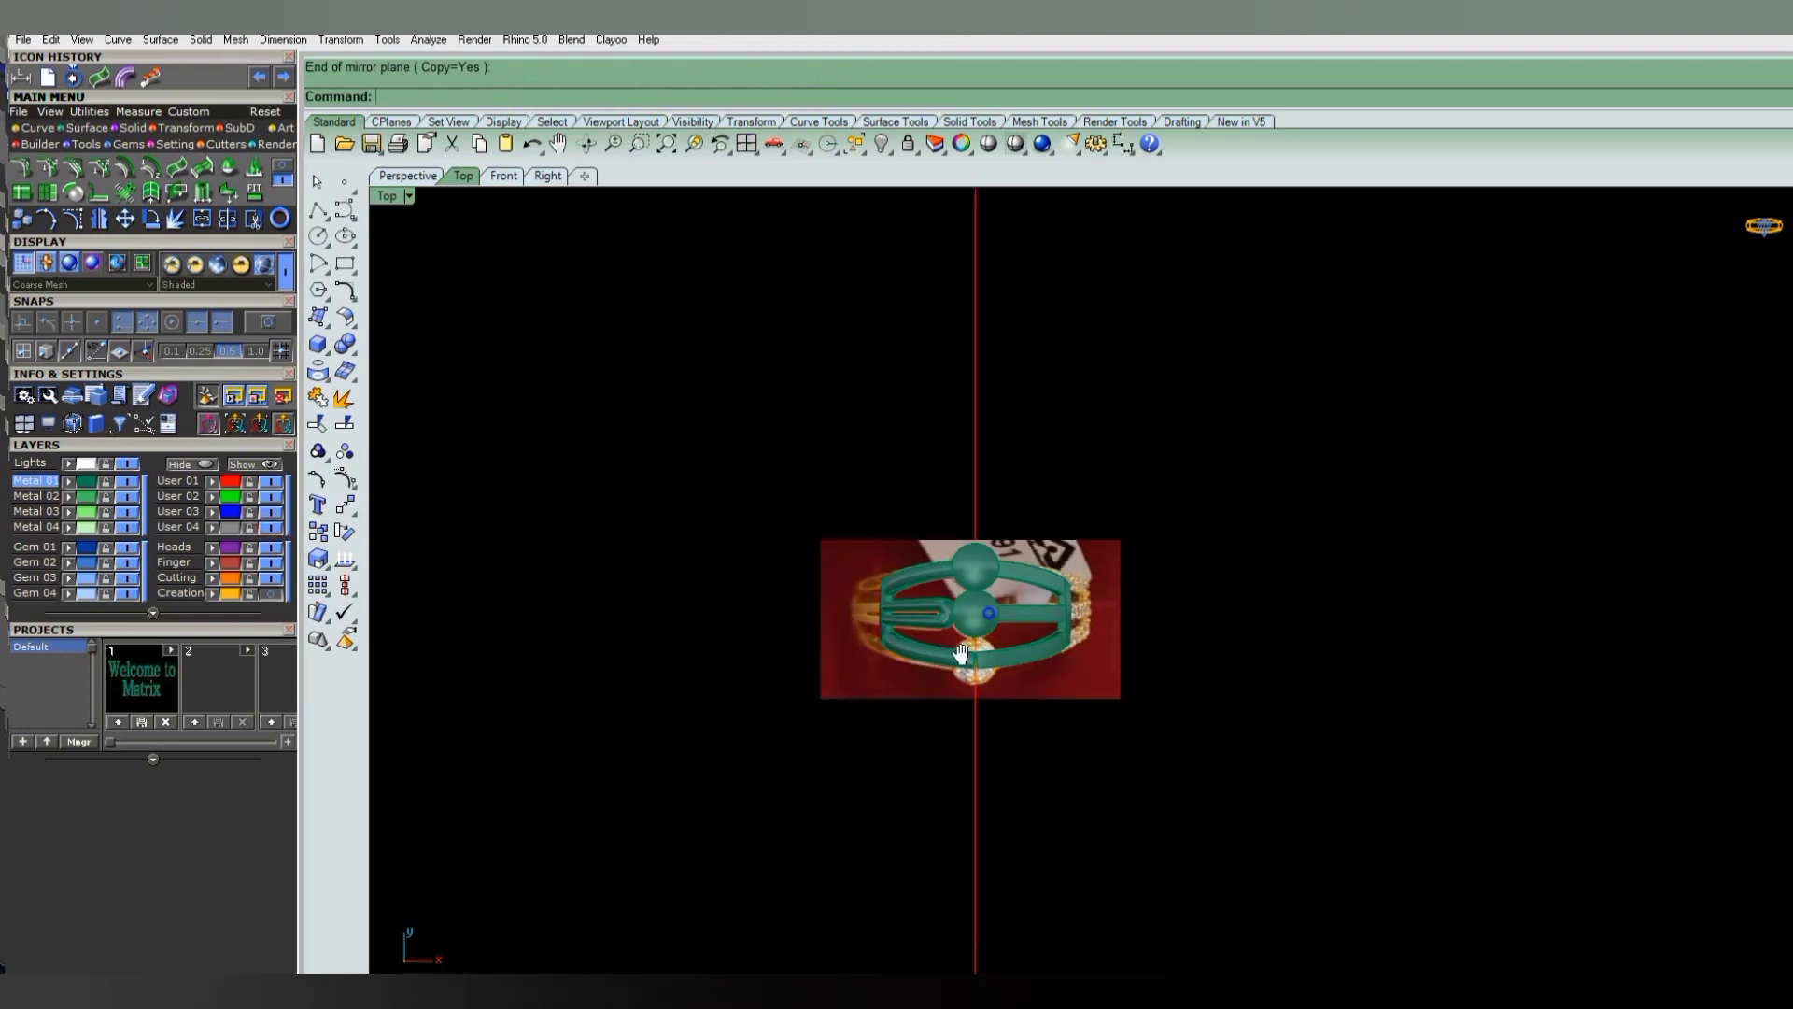
right_drag(1081, 563, 1029, 636)
click(1036, 654)
drag(1040, 664, 1033, 495)
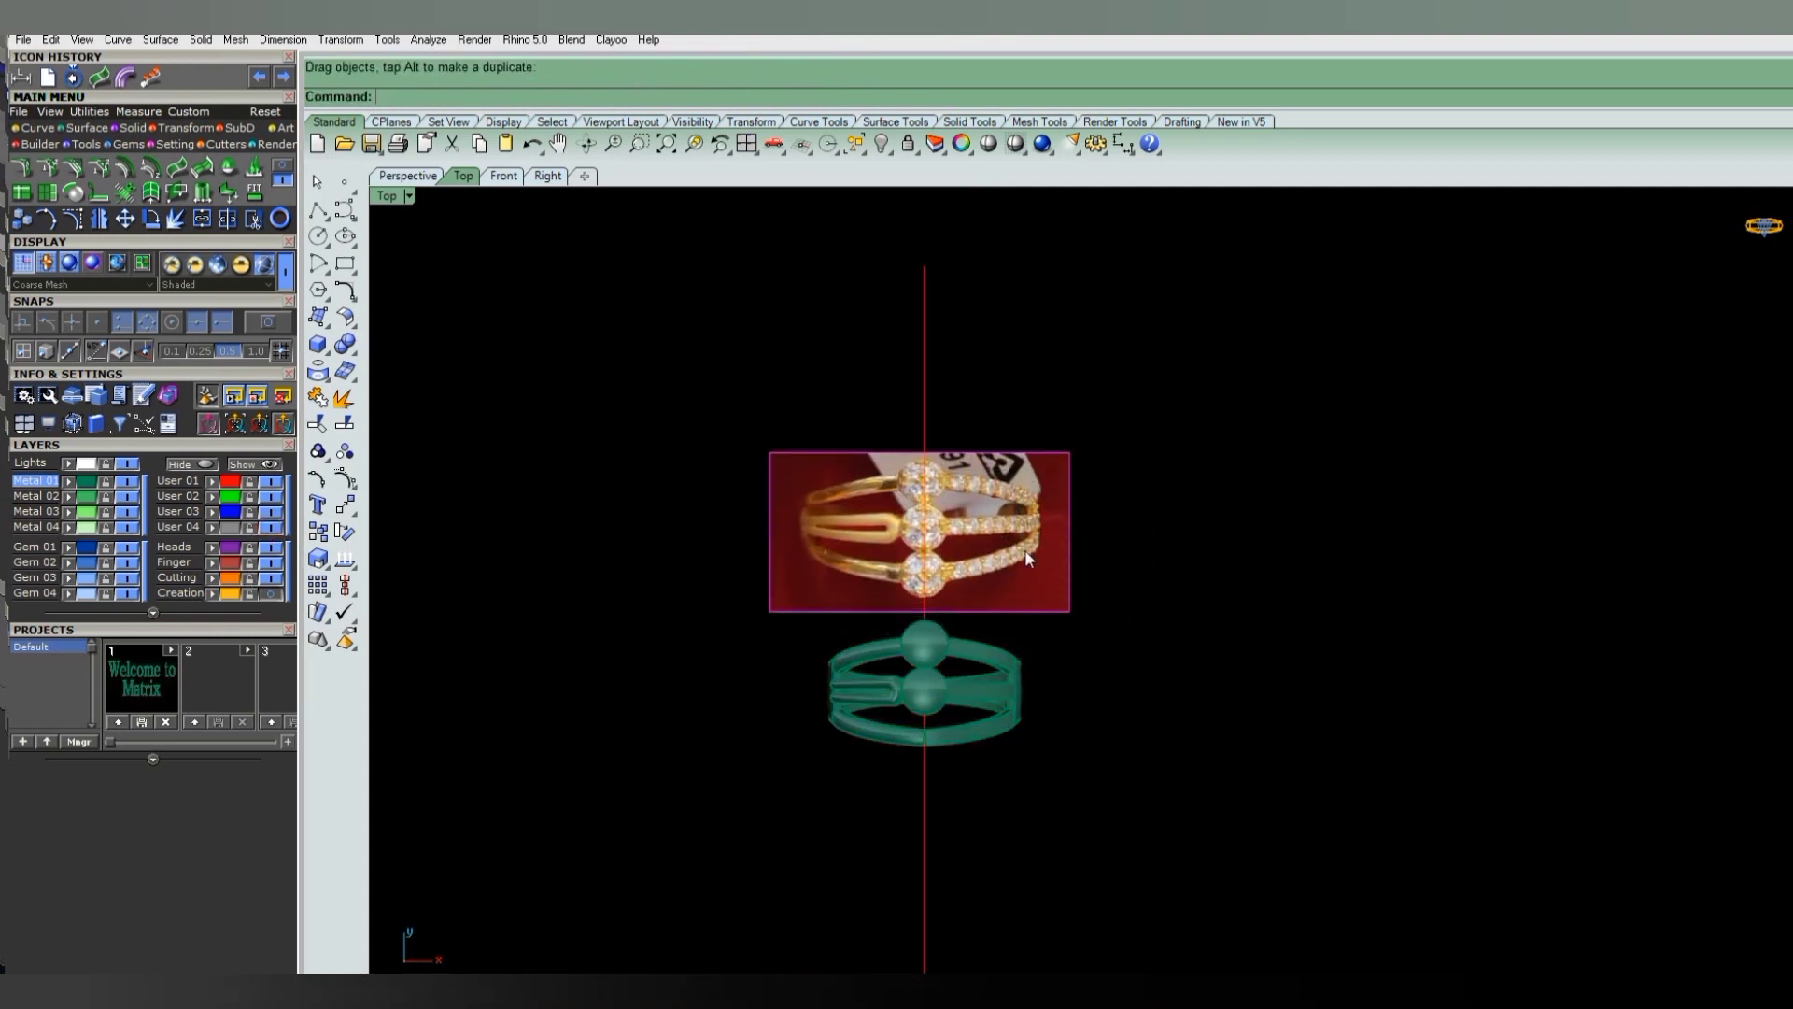
drag(999, 564, 999, 589)
key(Escape)
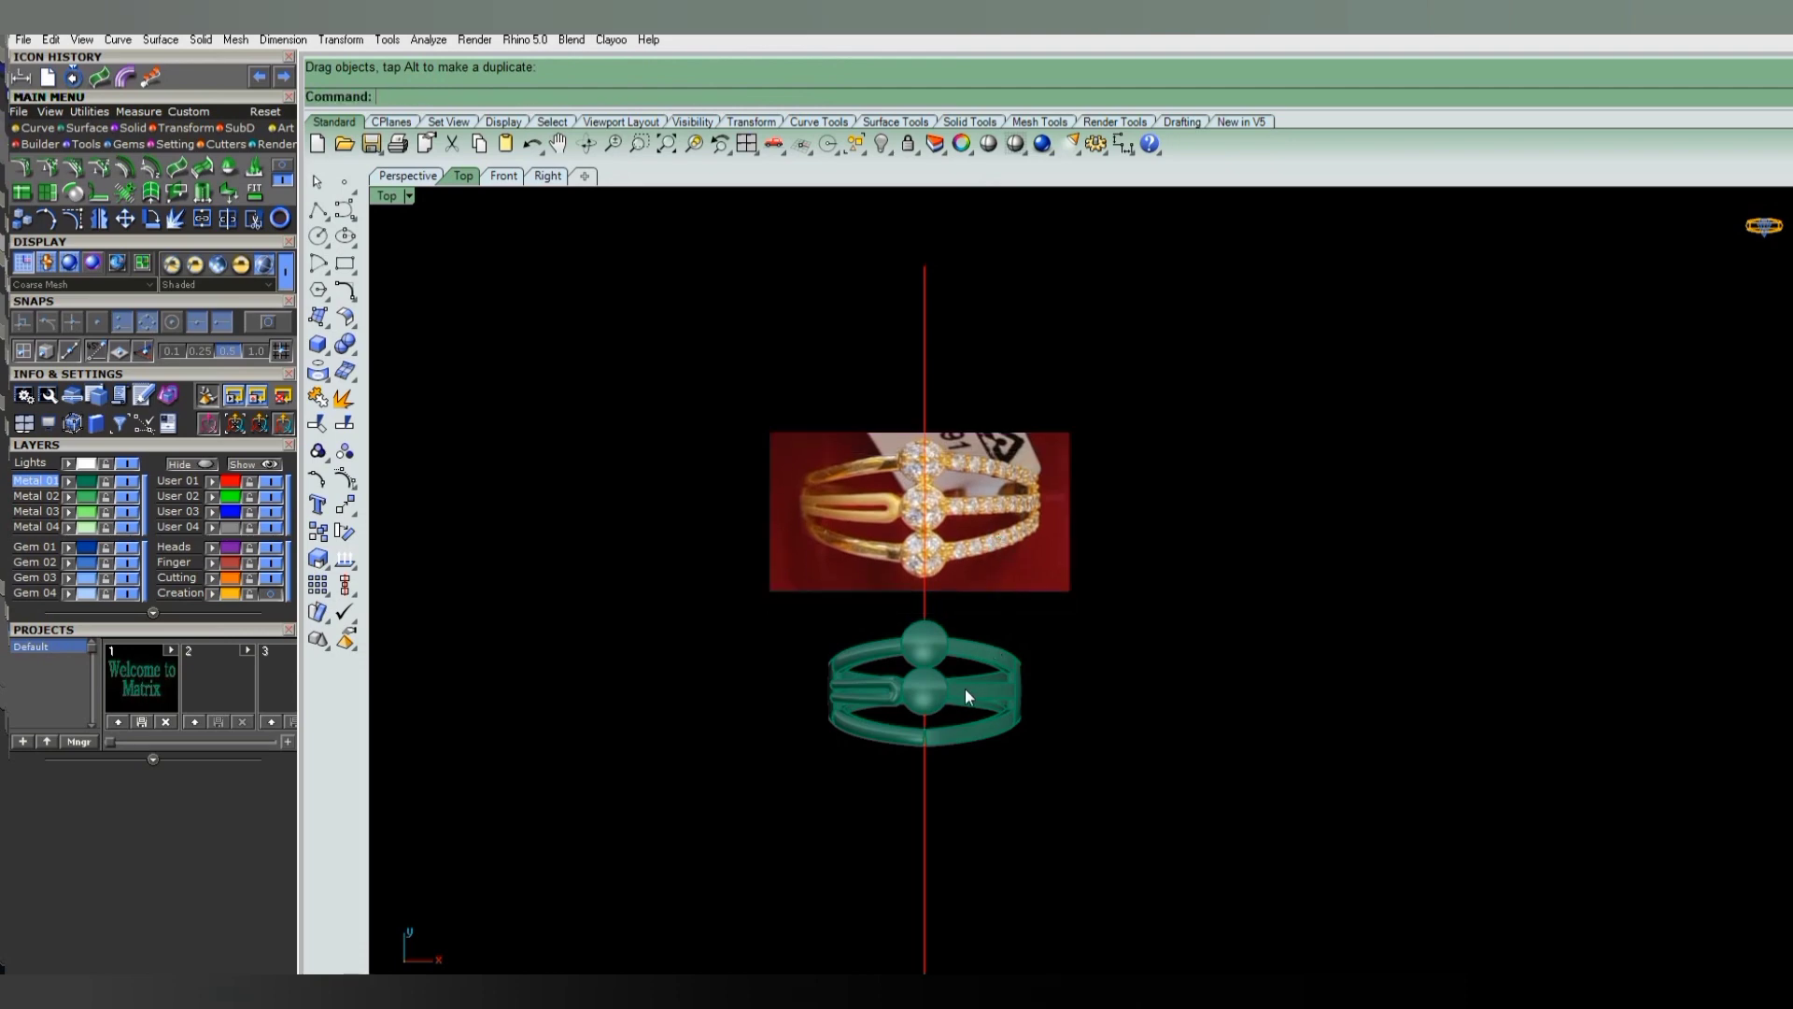
key(ctrl+F4)
mouse_move(1000, 700)
right_down()
mouse_move(969, 607)
mouse_move(1010, 602)
mouse_move(1034, 625)
mouse_move(944, 700)
right_up()
scroll(983, 647, up, 5)
scroll(982, 647, down, 3)
scroll(1057, 601, down, 5)
- Mirror a copy of the top sphere across the middle sphere to create a third head
key(ctrl+F1)
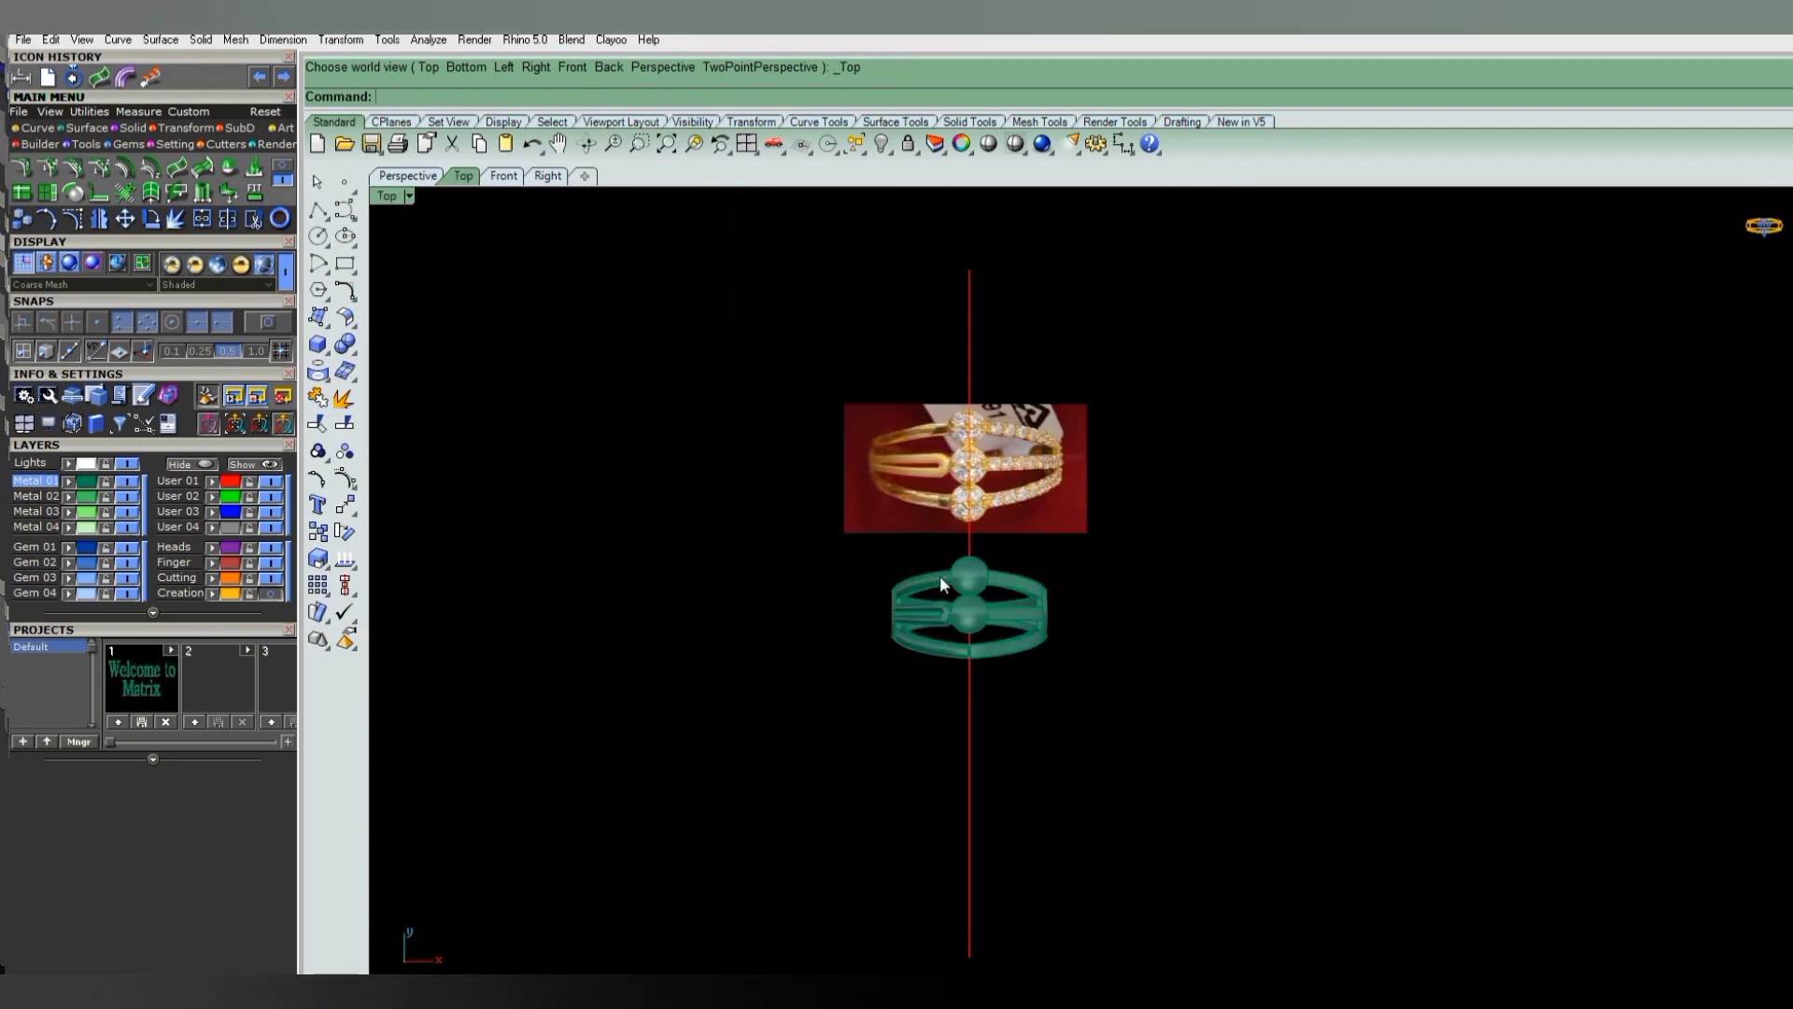
scroll(939, 576, up, 5)
click(997, 598)
scroll(1016, 680, up, 1)
text(mirror)
key(Return)
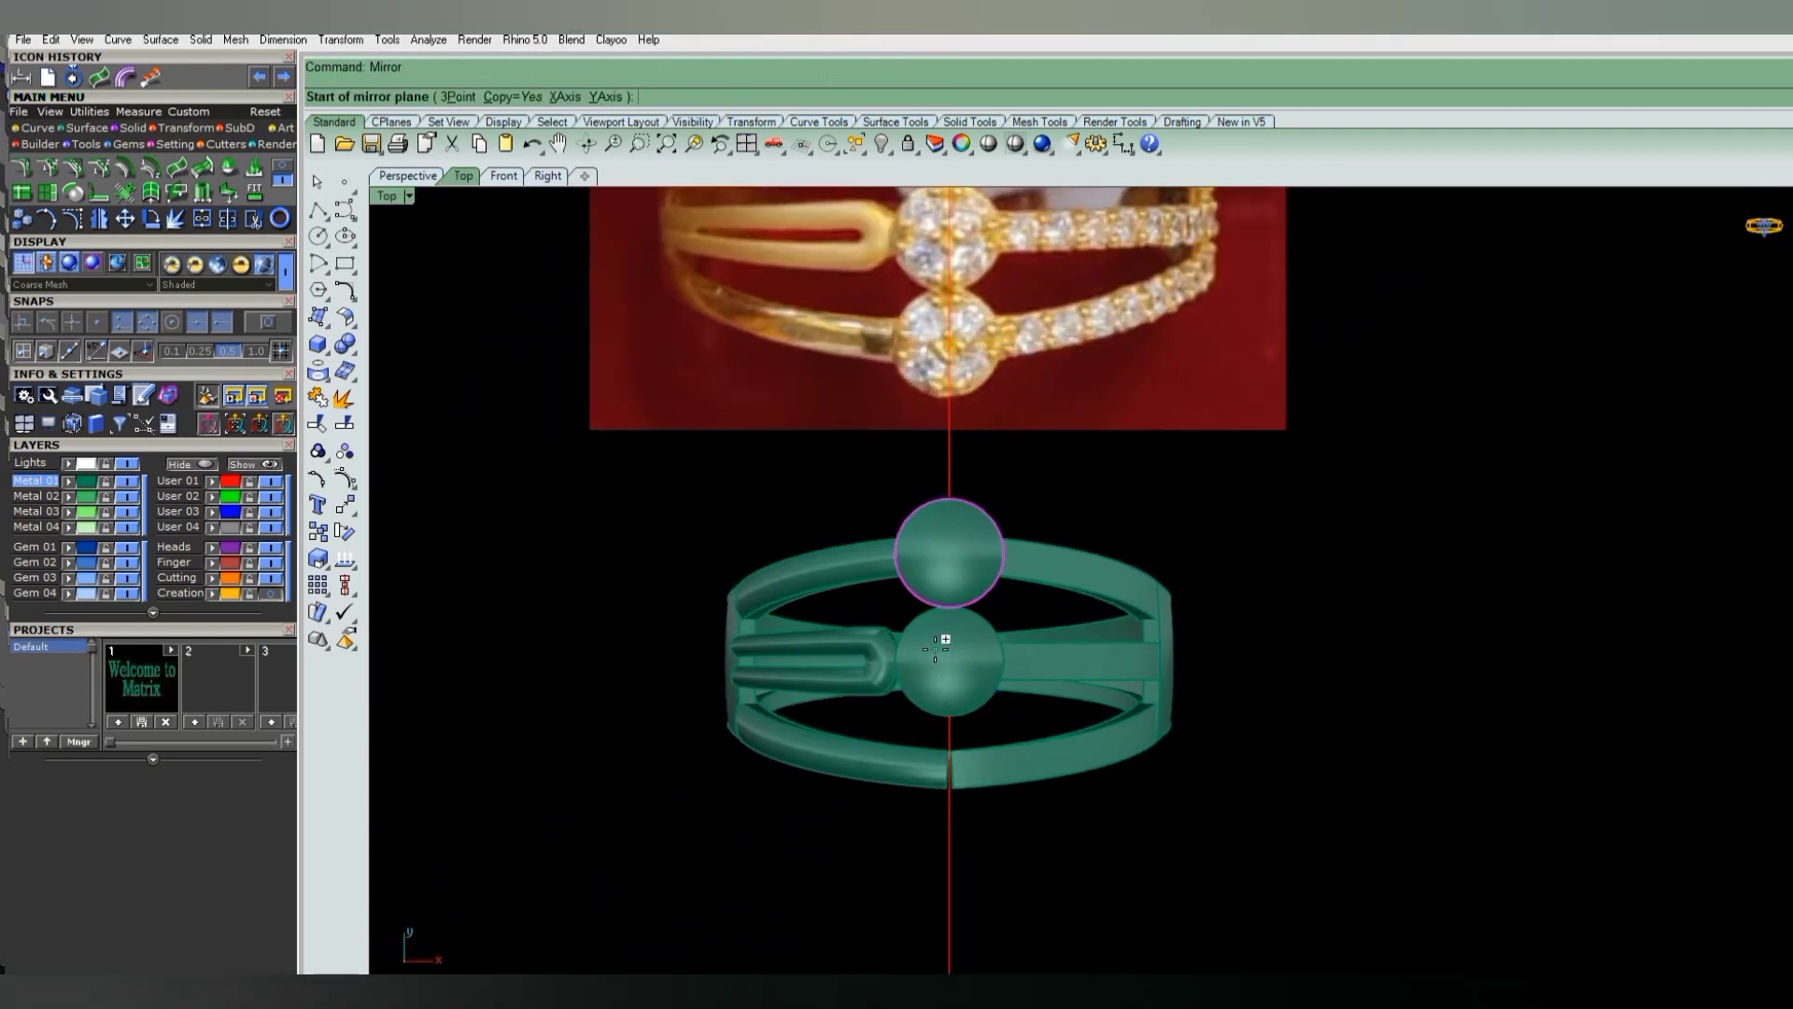
click(949, 661)
scroll(1006, 676, down, 2)
right_drag(1006, 676, 978, 710)
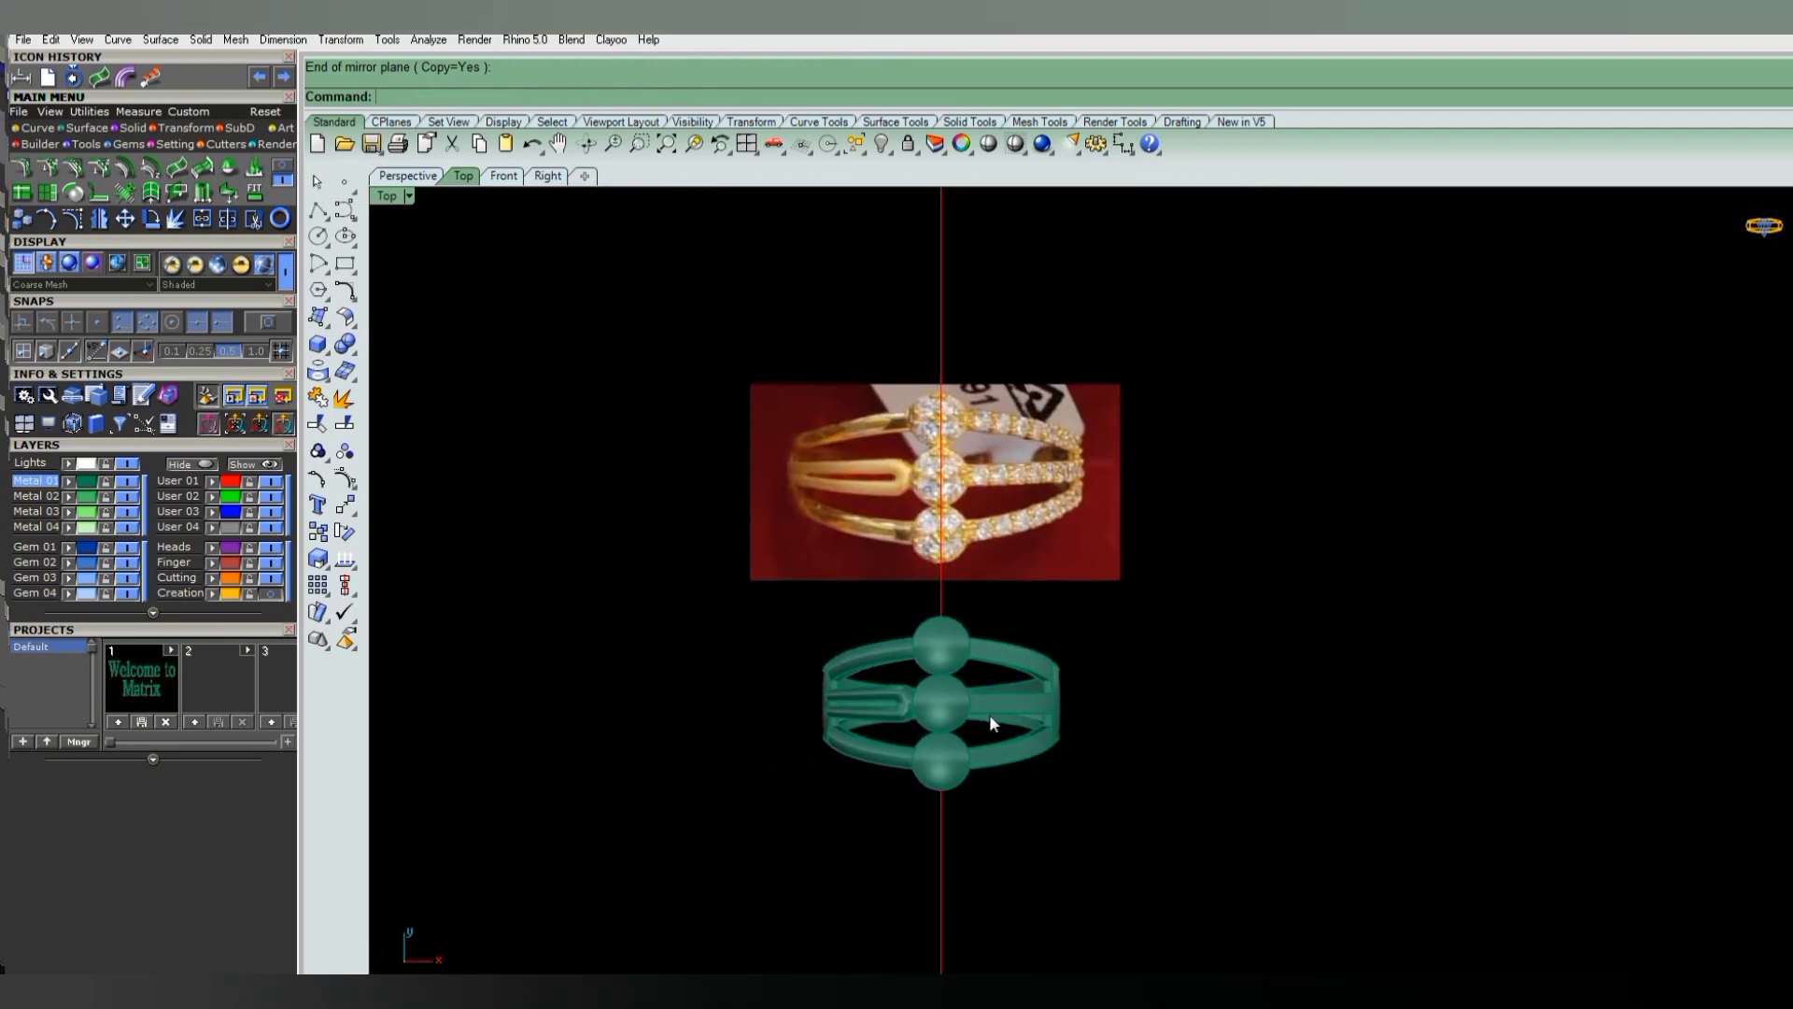
key(ctrl+F4)
mouse_move(965, 725)
right_down()
mouse_move(1017, 529)
mouse_move(996, 592)
mouse_move(1033, 730)
mouse_move(1212, 721)
mouse_move(1177, 748)
mouse_move(968, 780)
mouse_move(932, 811)
mouse_move(972, 788)
right_up()
key(ctrl+F1)
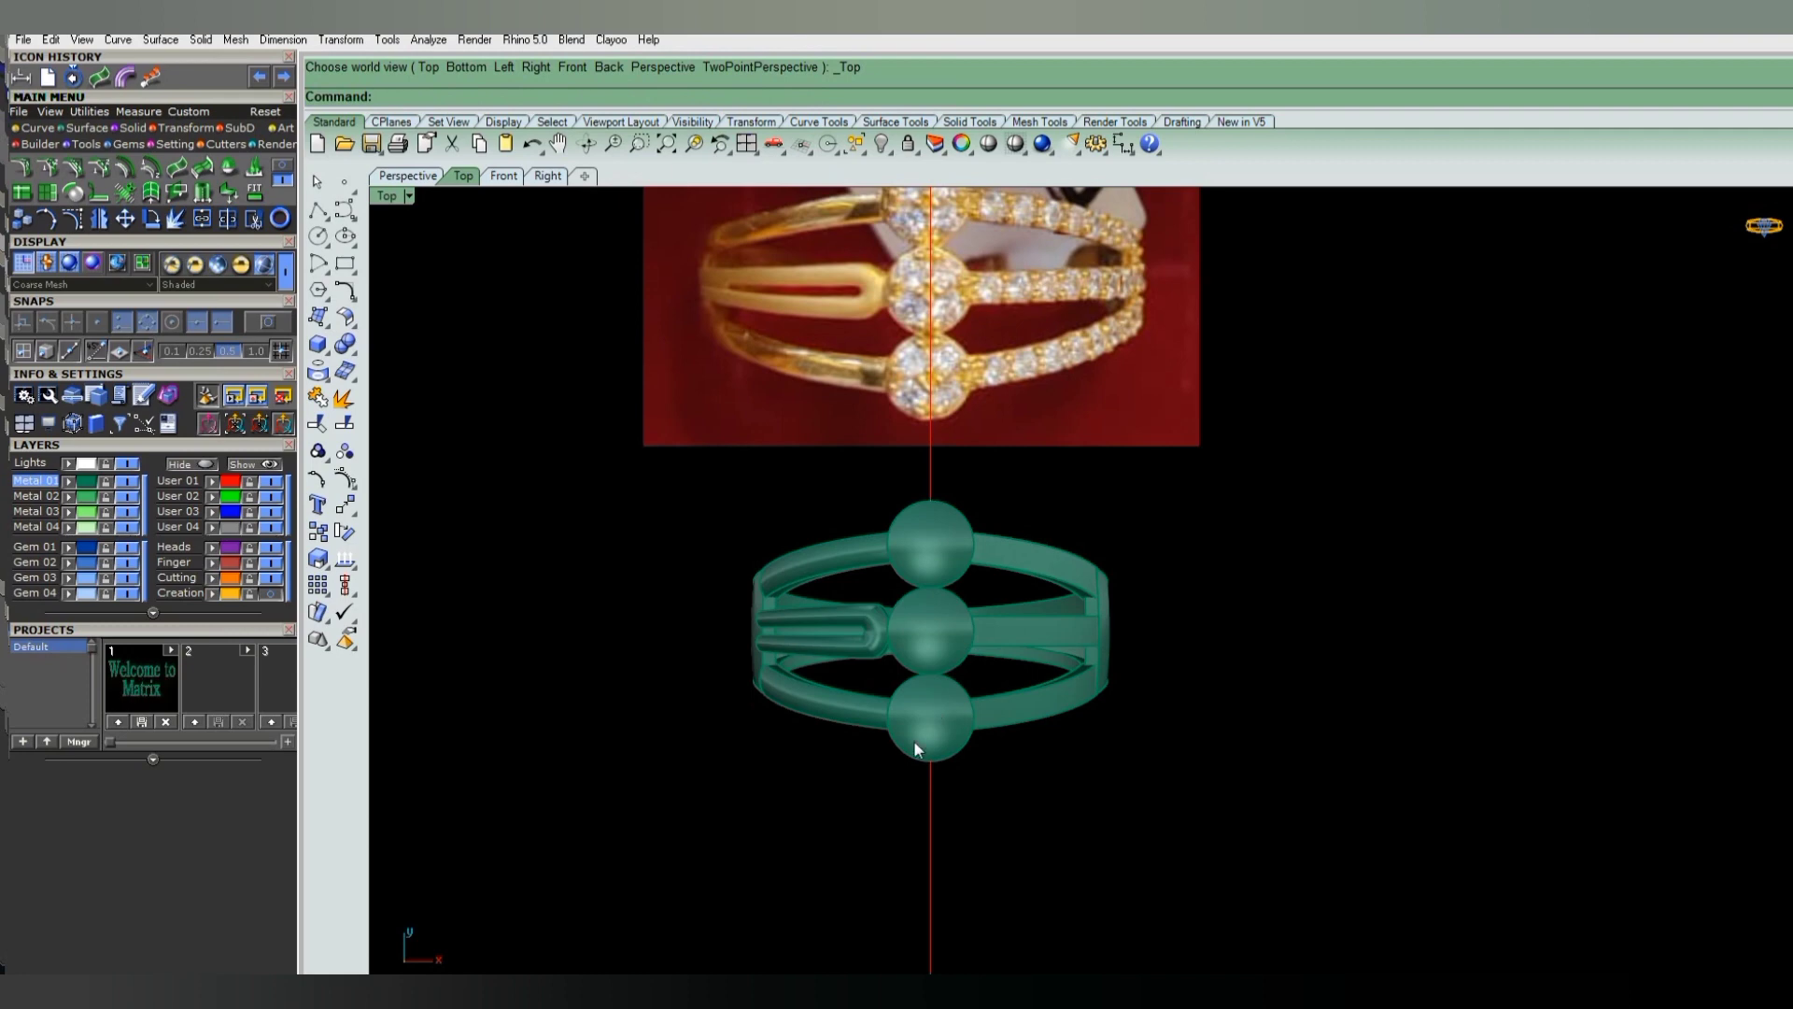
- Delete the extra third bezel head
key(ctrl+F4)
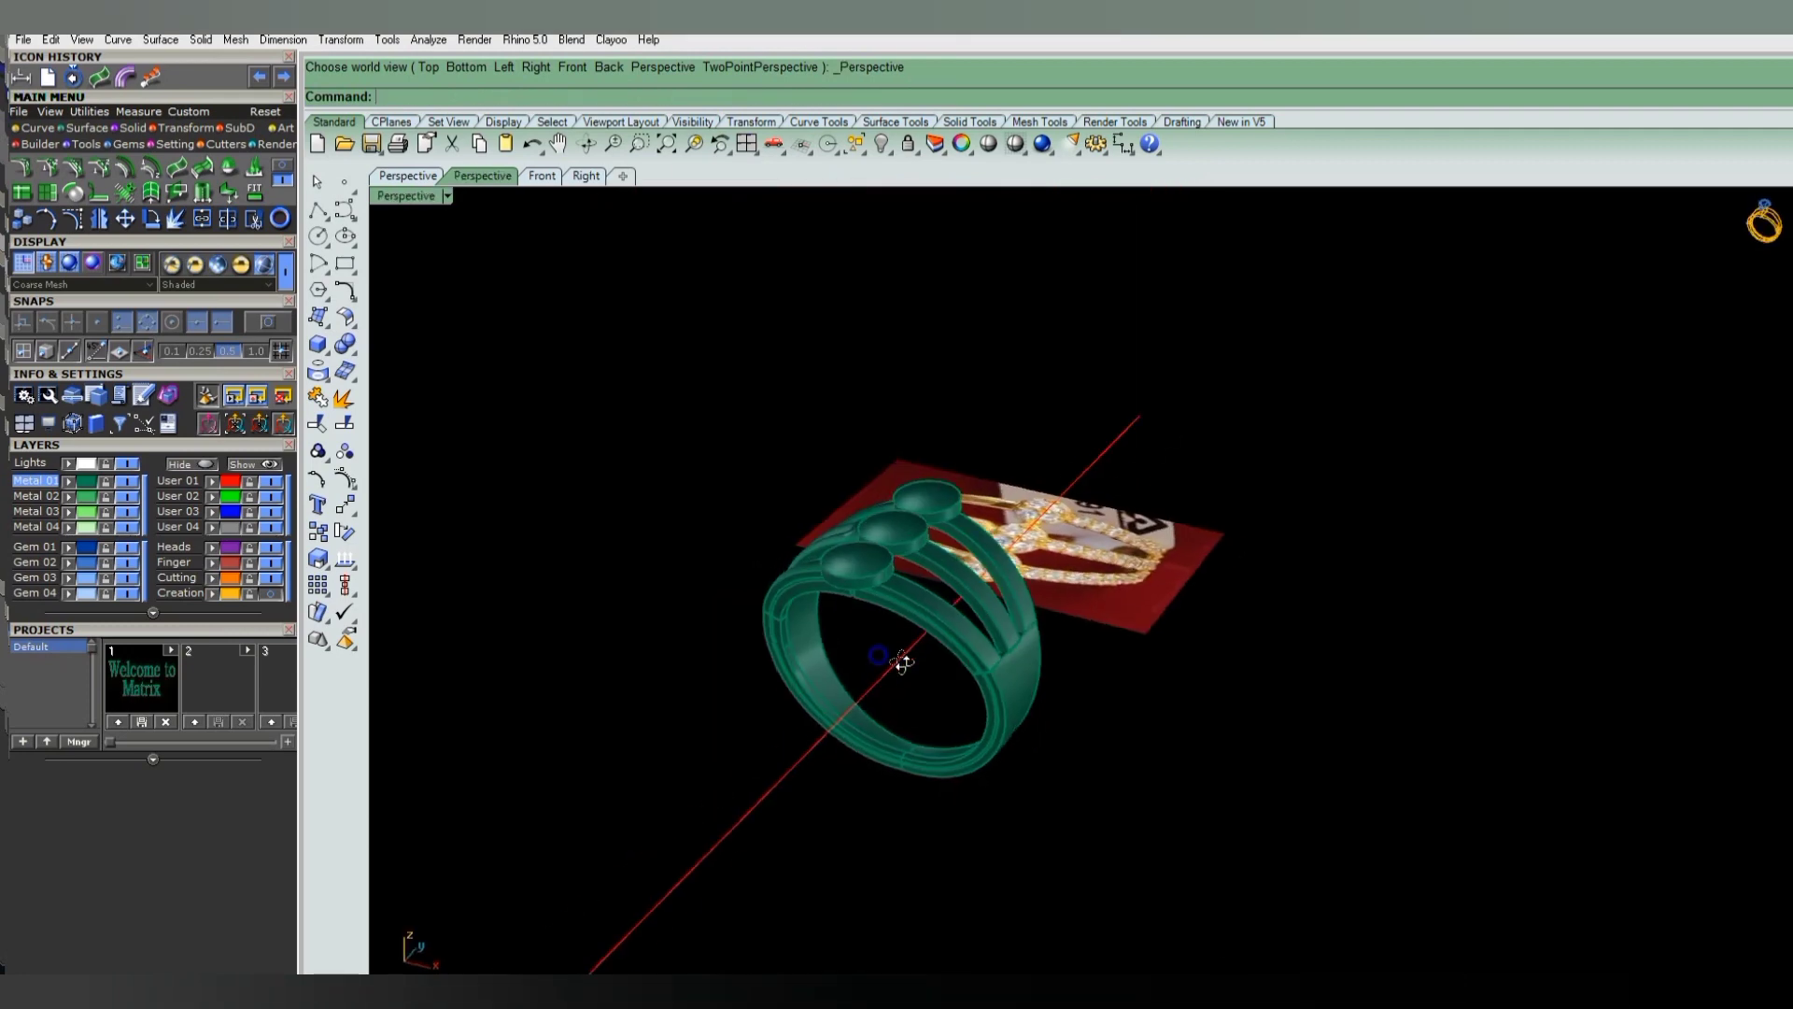
right_drag(909, 603, 887, 586)
click(939, 461)
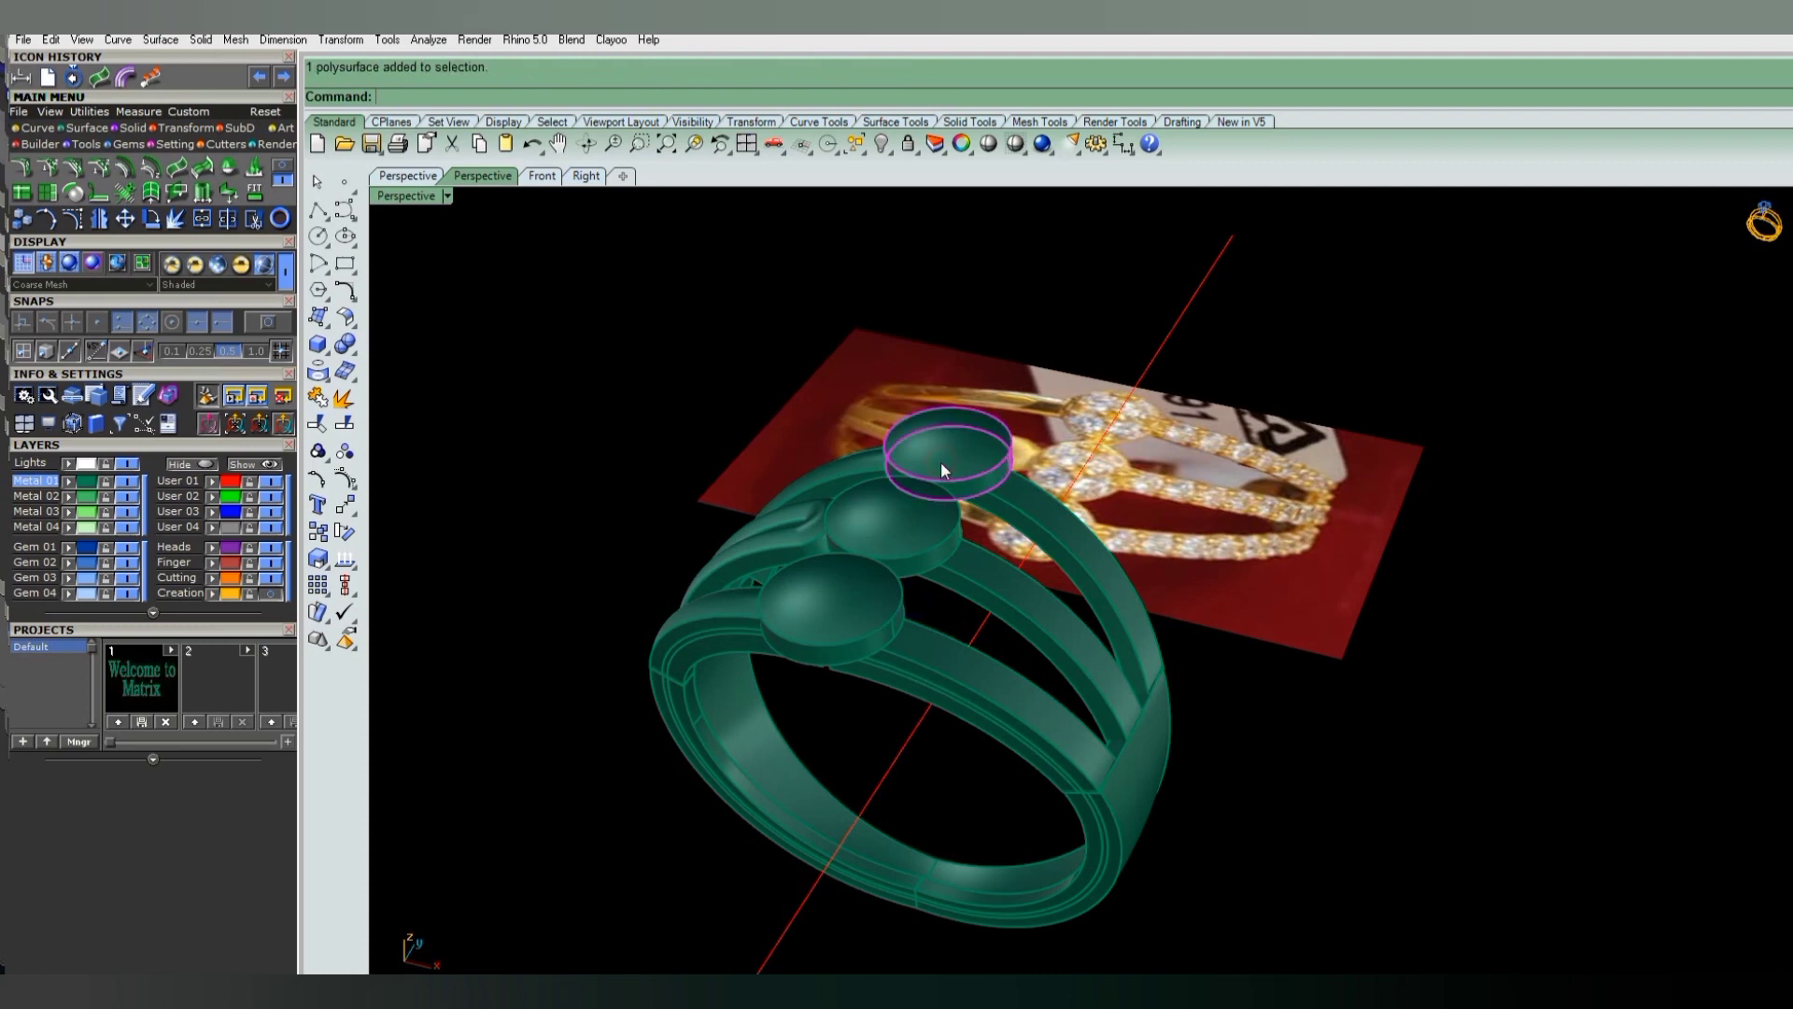
key(Escape)
- Extract the side walls of both remaining bezels with ExtractSrf
right_drag(843, 675, 843, 577)
scroll(871, 642, up, 3)
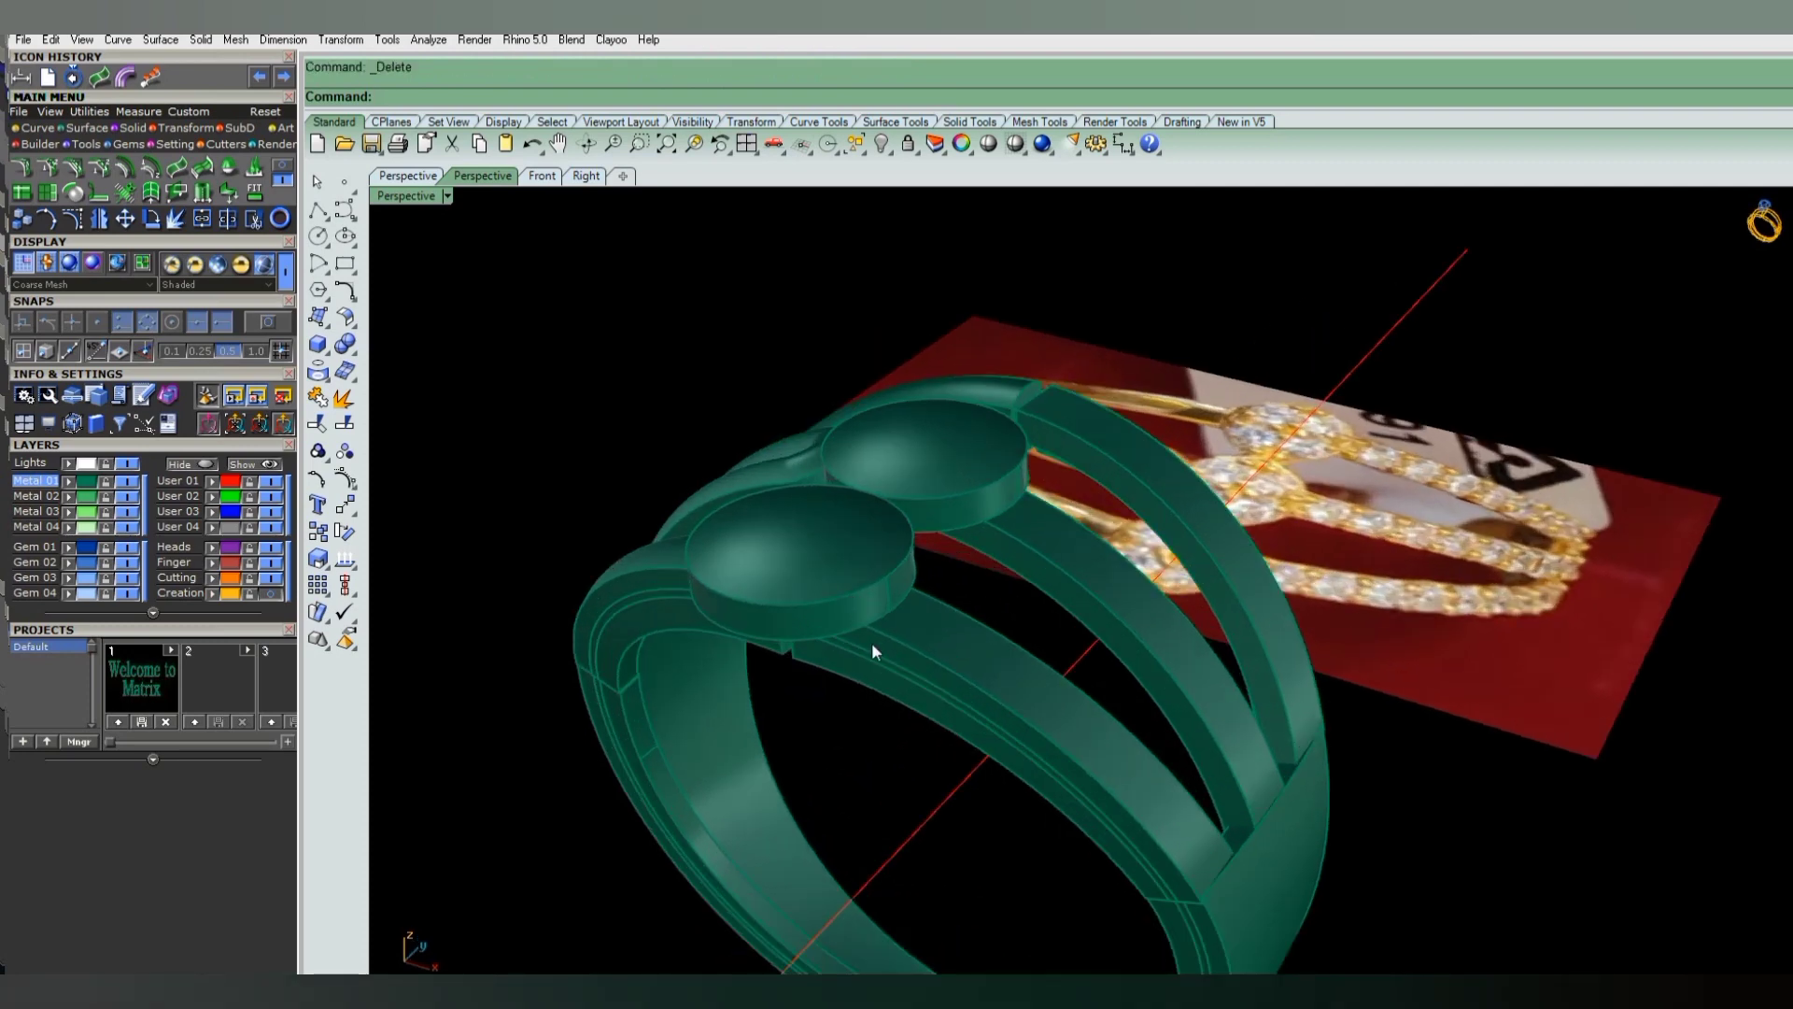
scroll(848, 613, up, 3)
click(847, 613)
click(1048, 423)
key(Return)
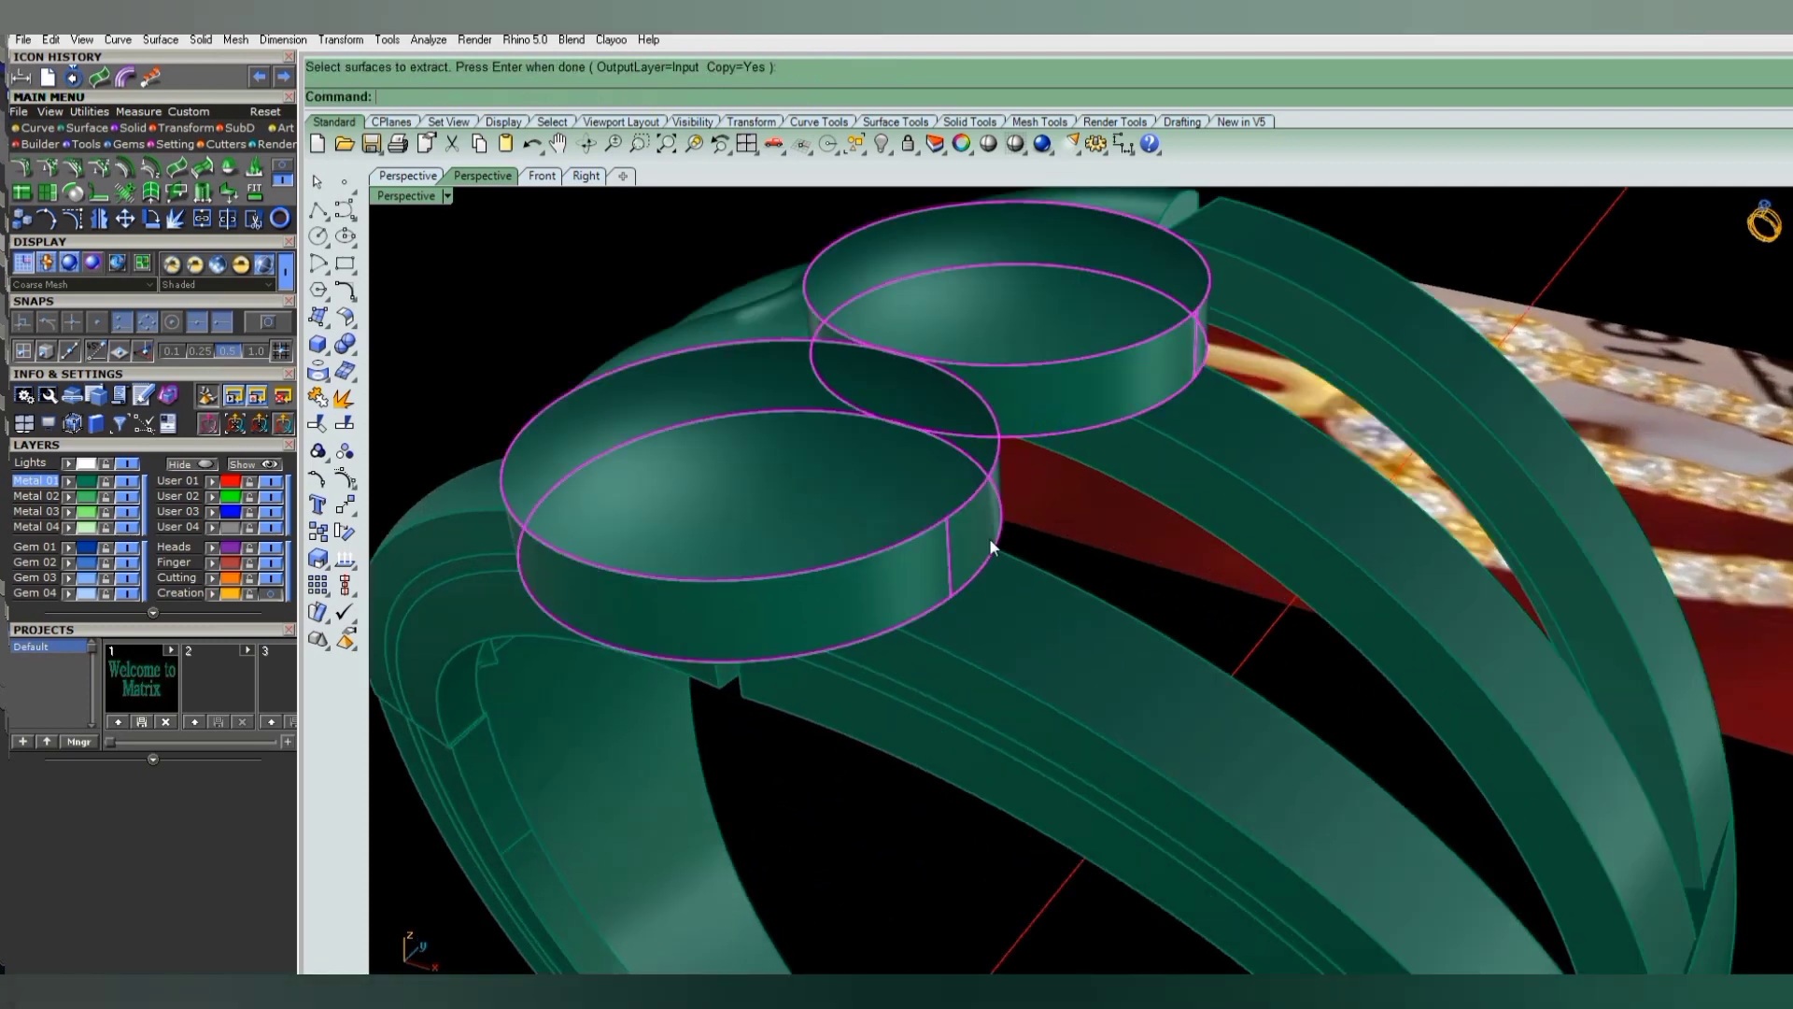
- Extend the bottom edges of the front and back bezel walls downward
key(Escape)
click(868, 642)
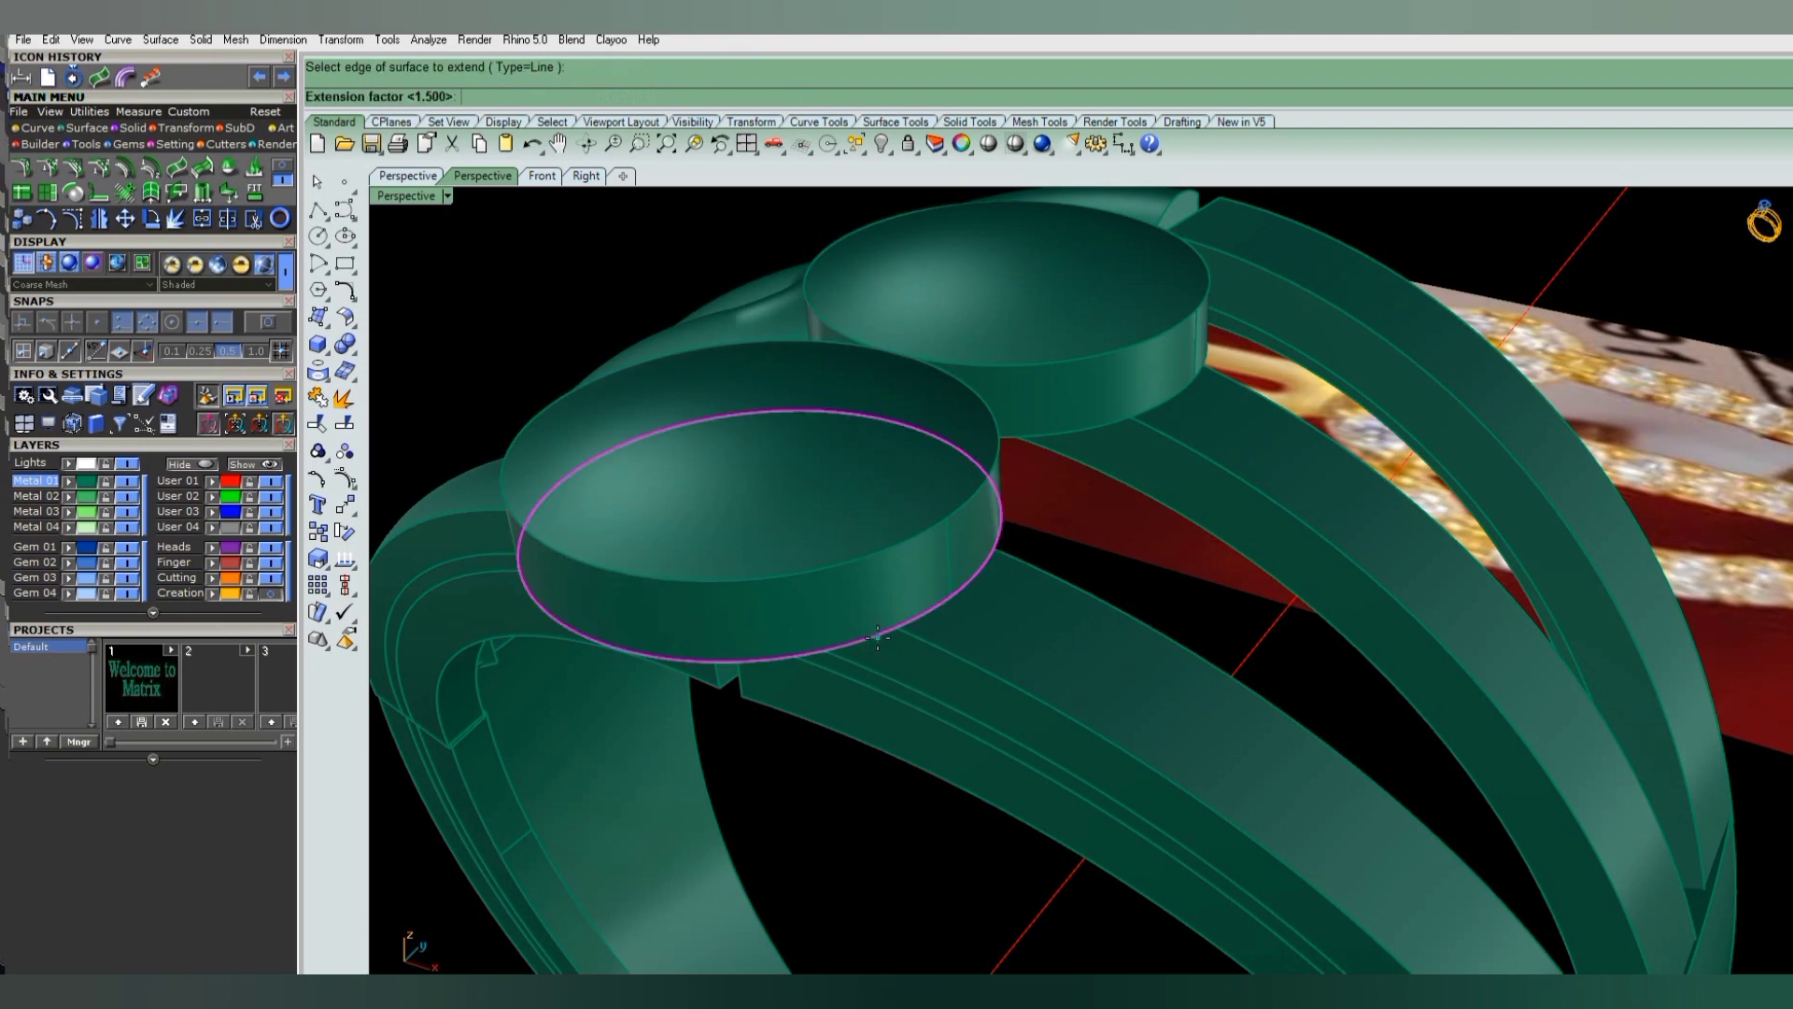
key(Return)
key(Return)
click(1066, 432)
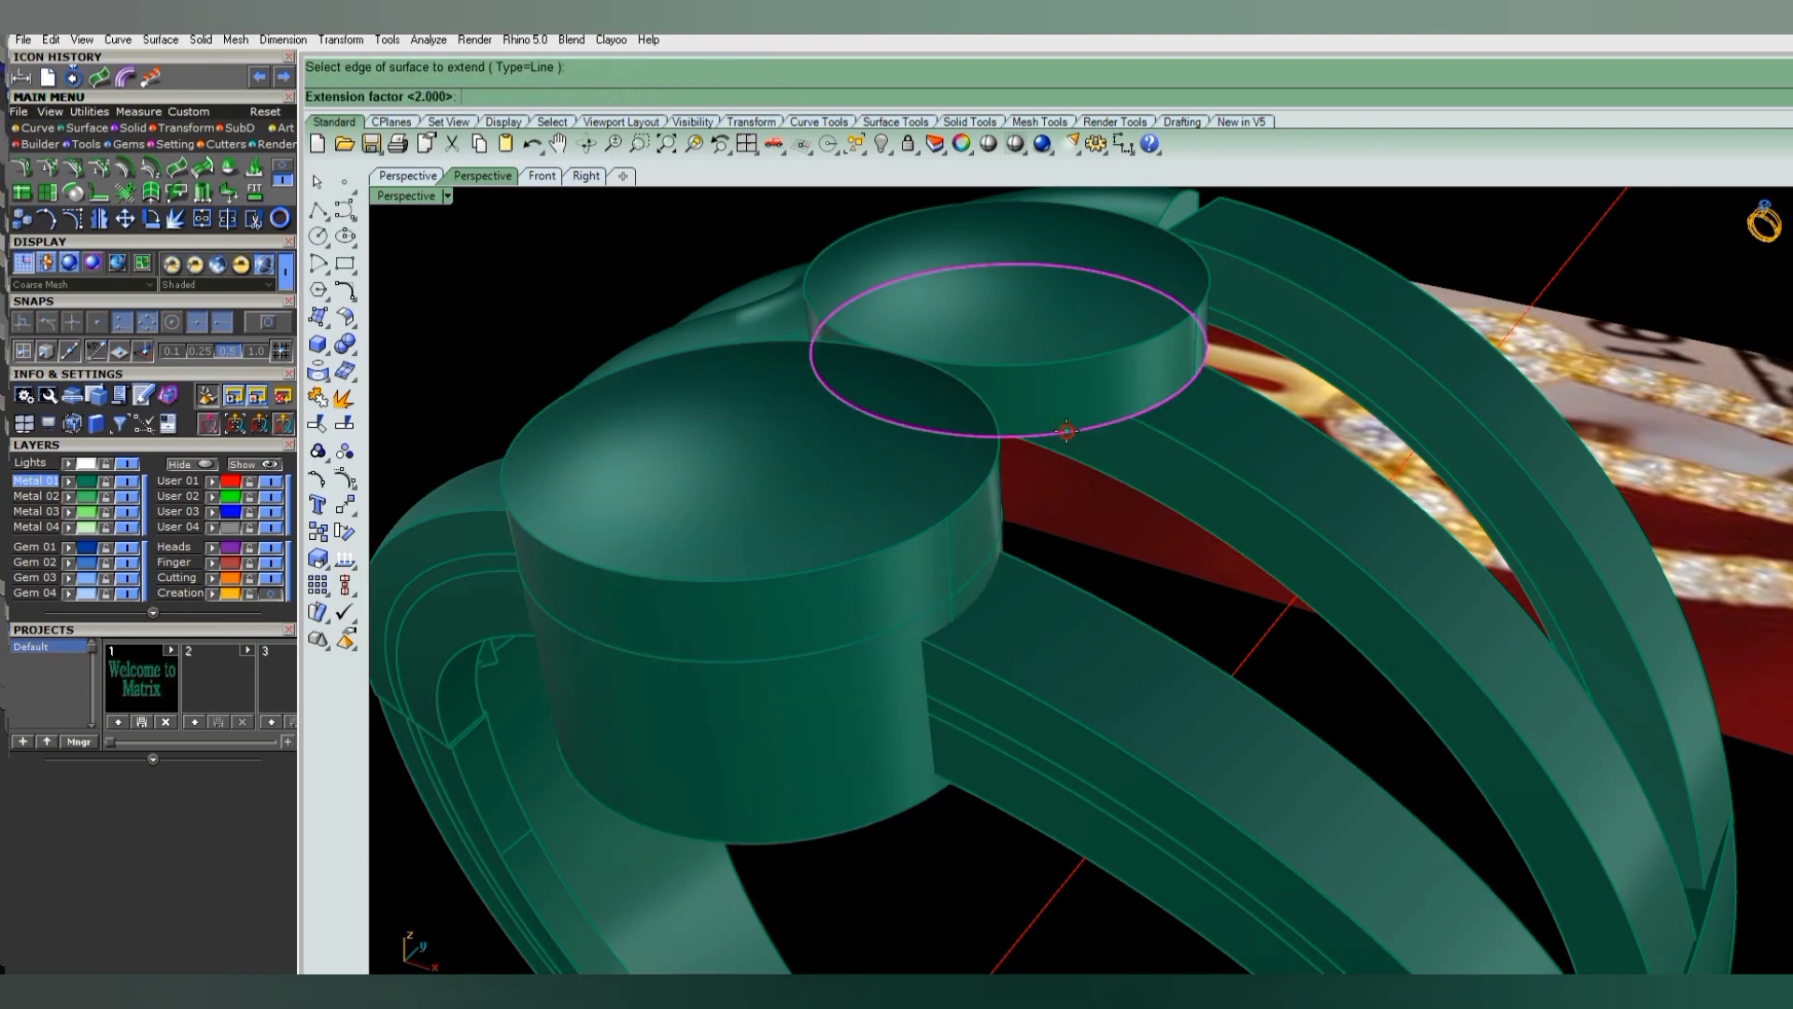
key(Return)
scroll(1084, 445, down, 3)
- Offset the back bezel wall 0.65 with OffsetSrf
click(1083, 474)
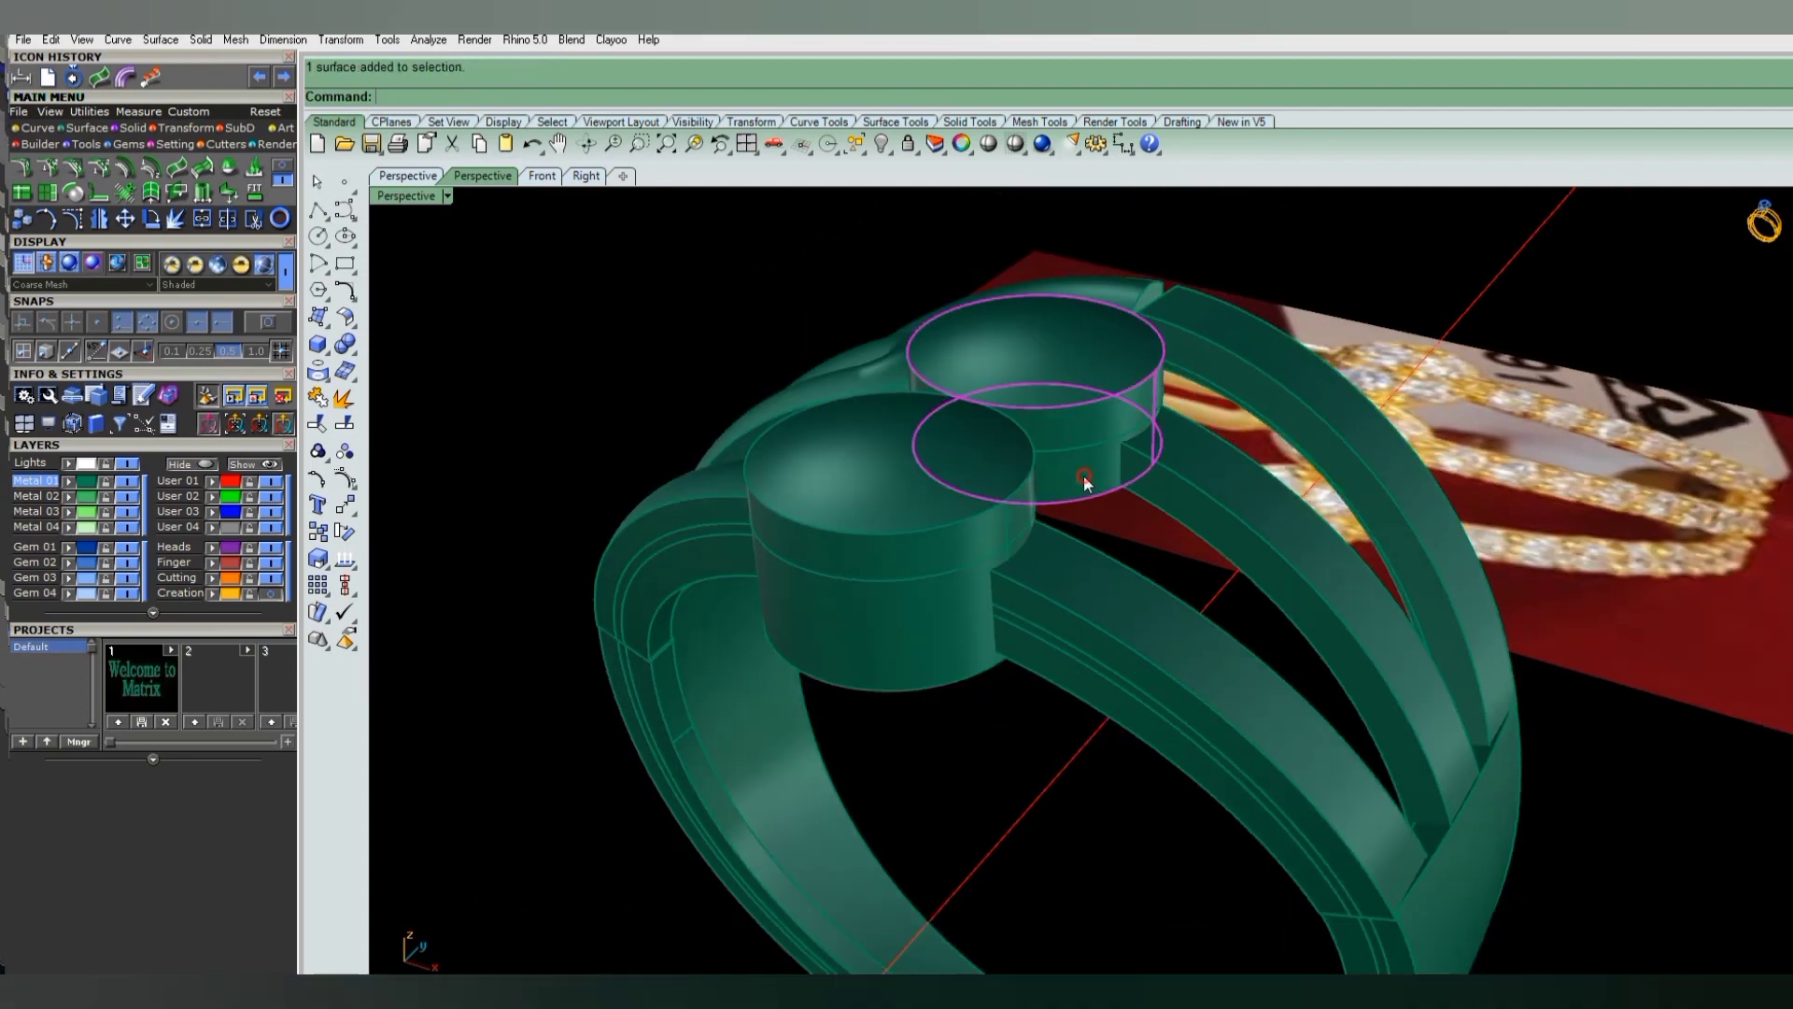
text(OffsetSrf)
key(Return)
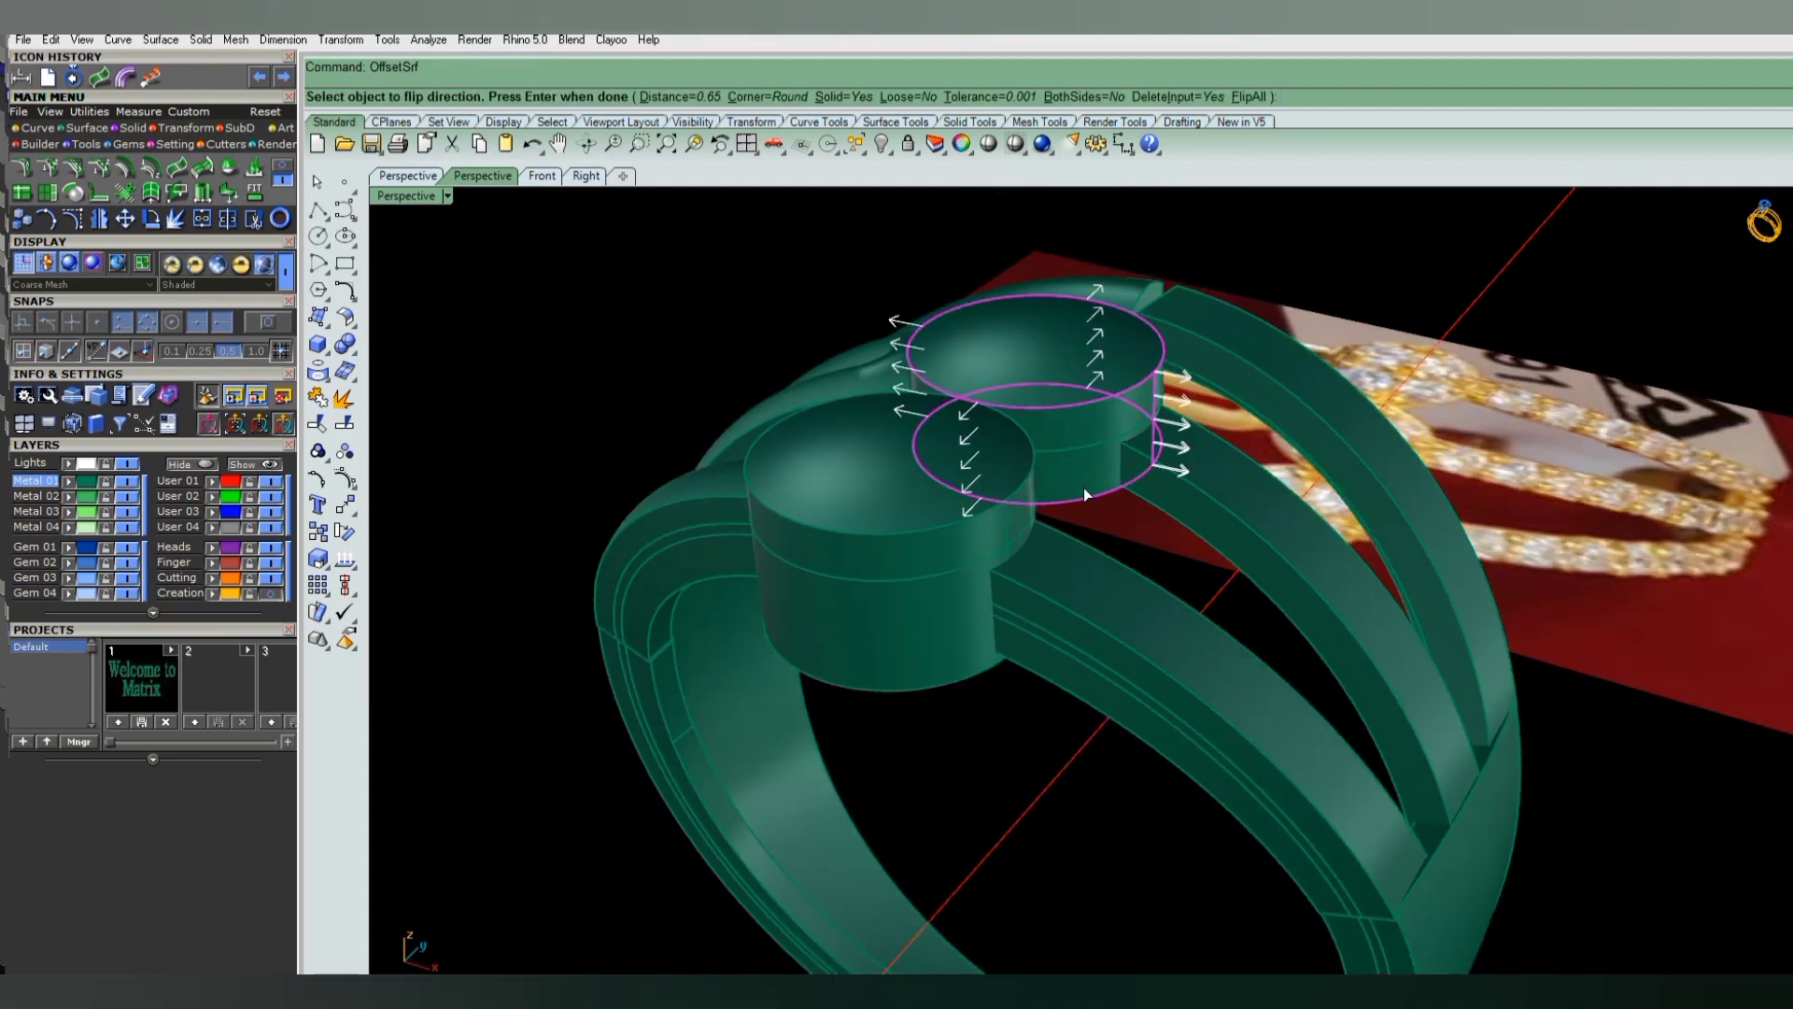
key(Return)
text(Split)
- Split the back wall at a horizontal isocurve and offset its upper band into a thick wall
key(Return)
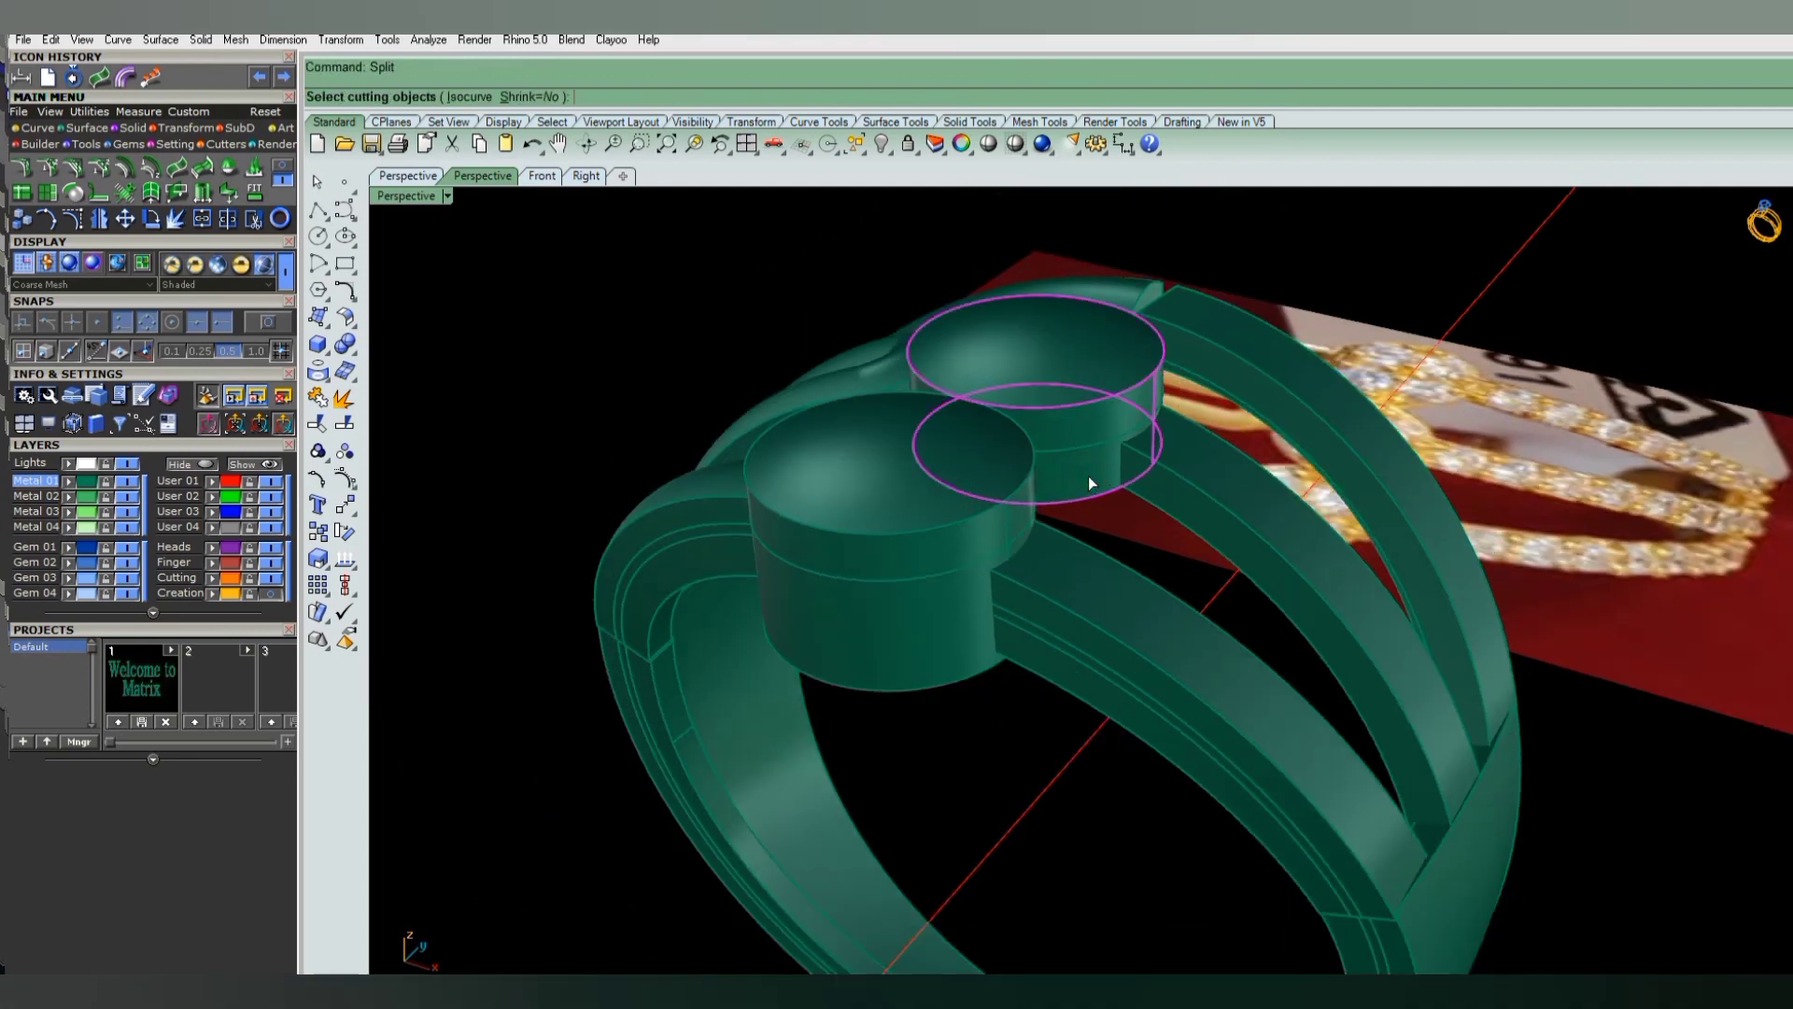
text(I)
key(Return)
scroll(1088, 474, up, 2)
text(T)
key(Return)
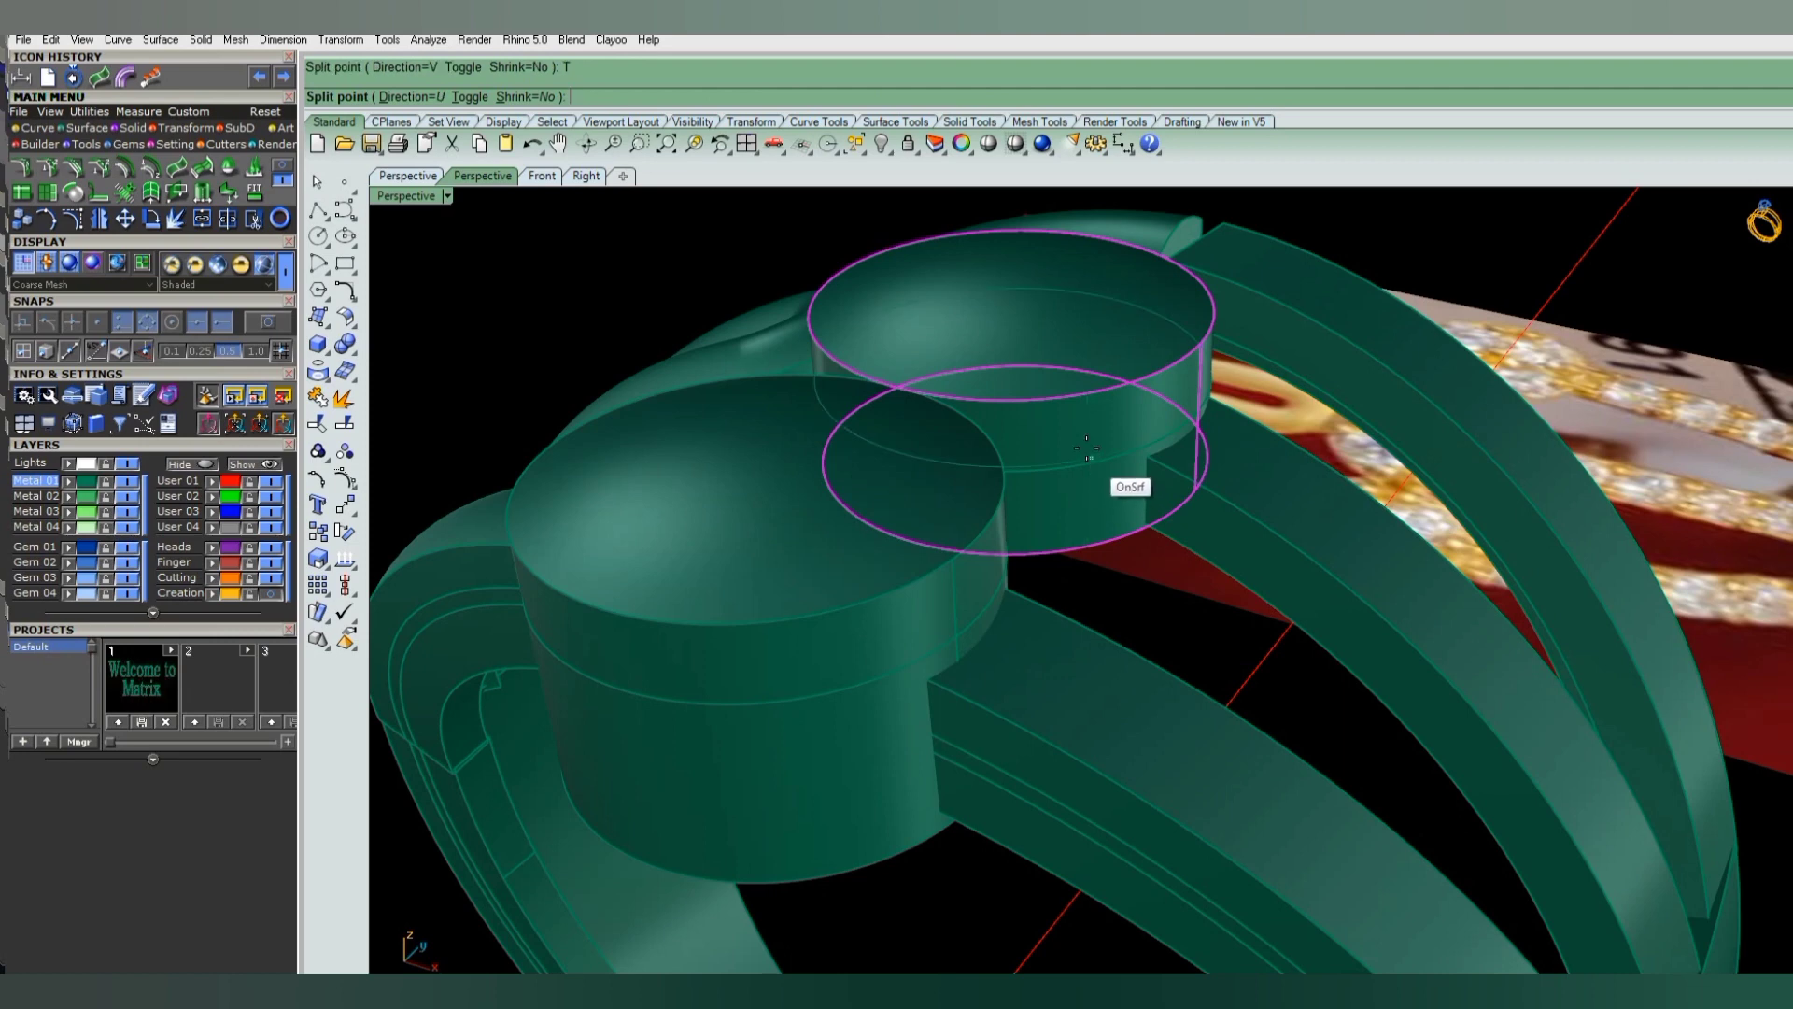
click(1086, 436)
key(Return)
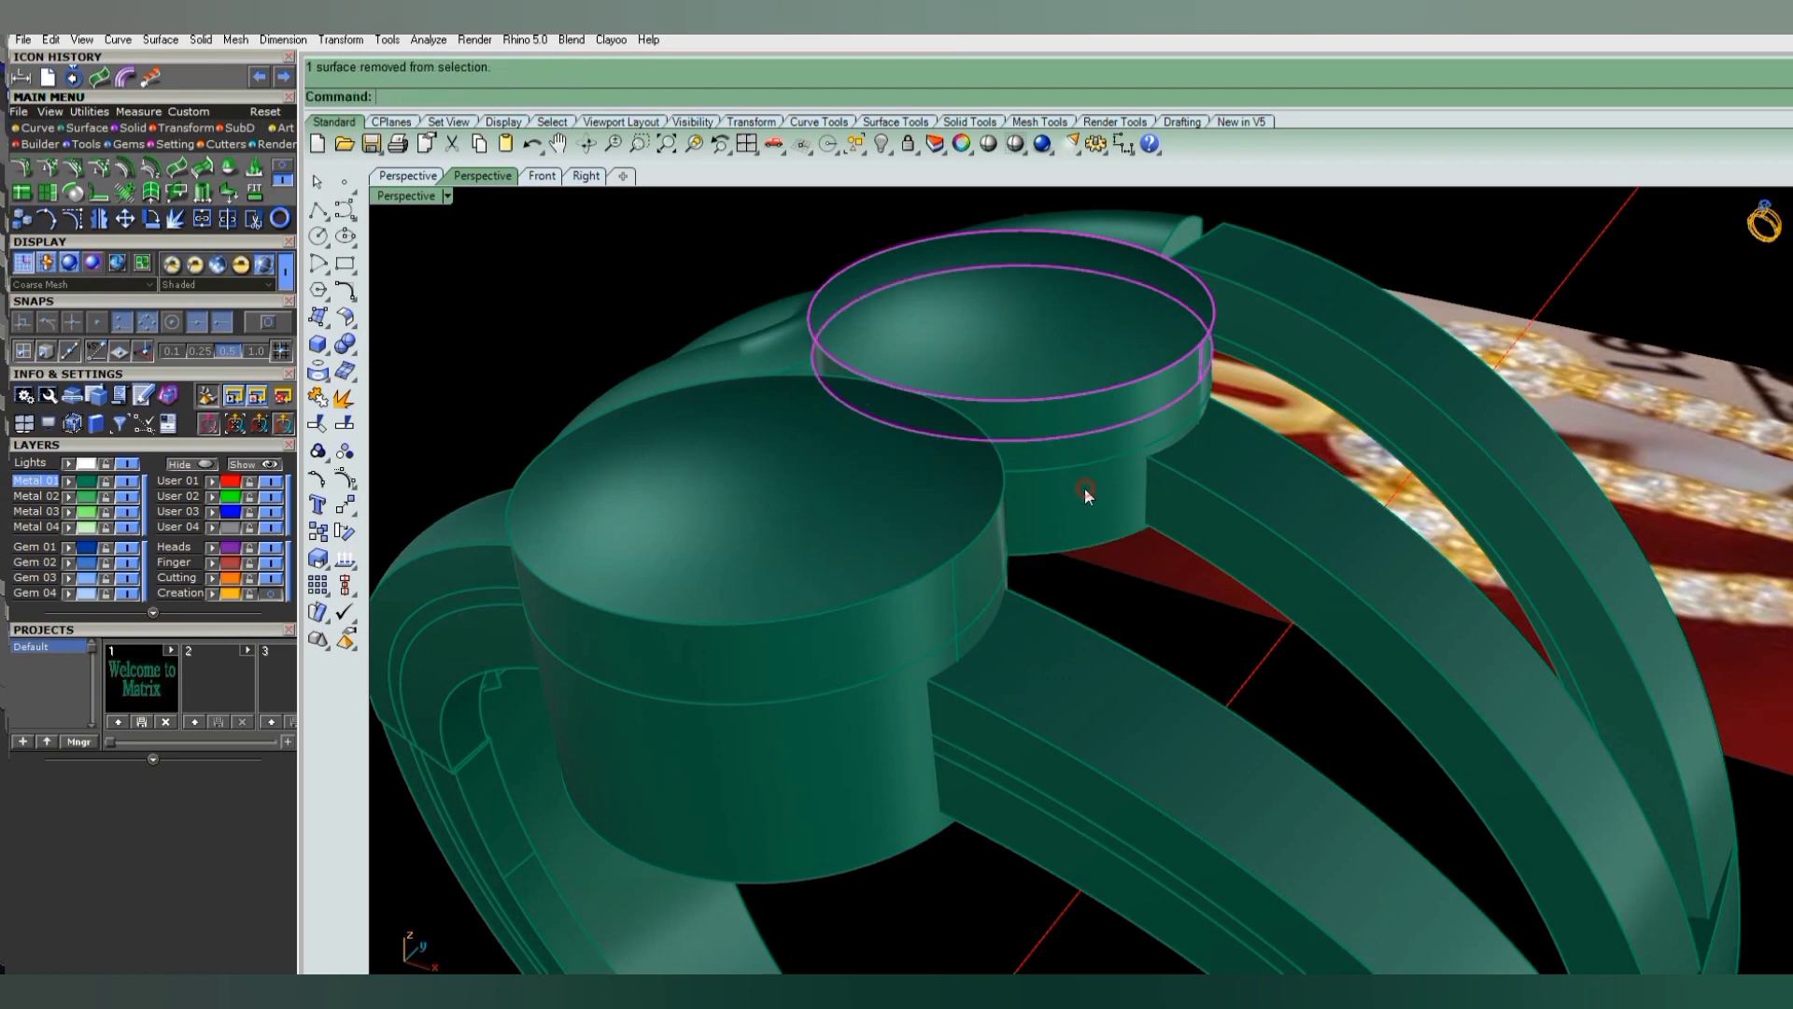
click(1089, 510)
key(Return)
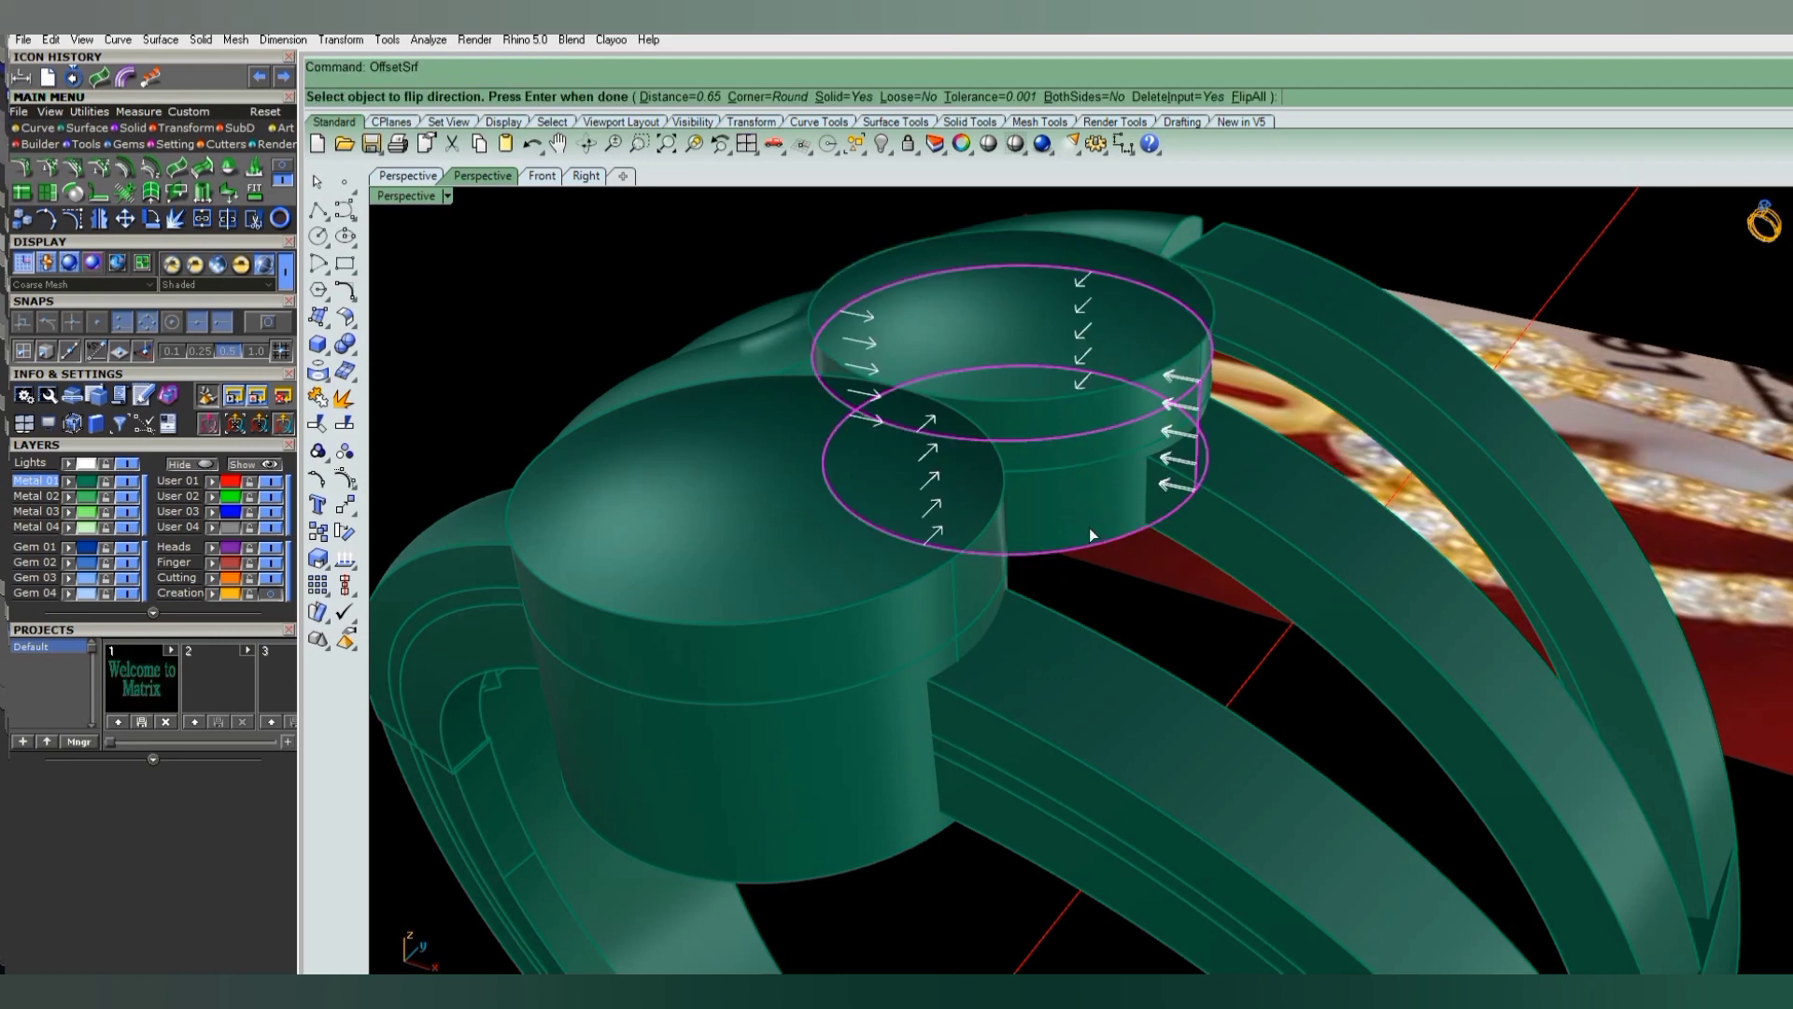
text(65)
- Offset the front bezel wall 0.65 with OffsetSrf
key(Return)
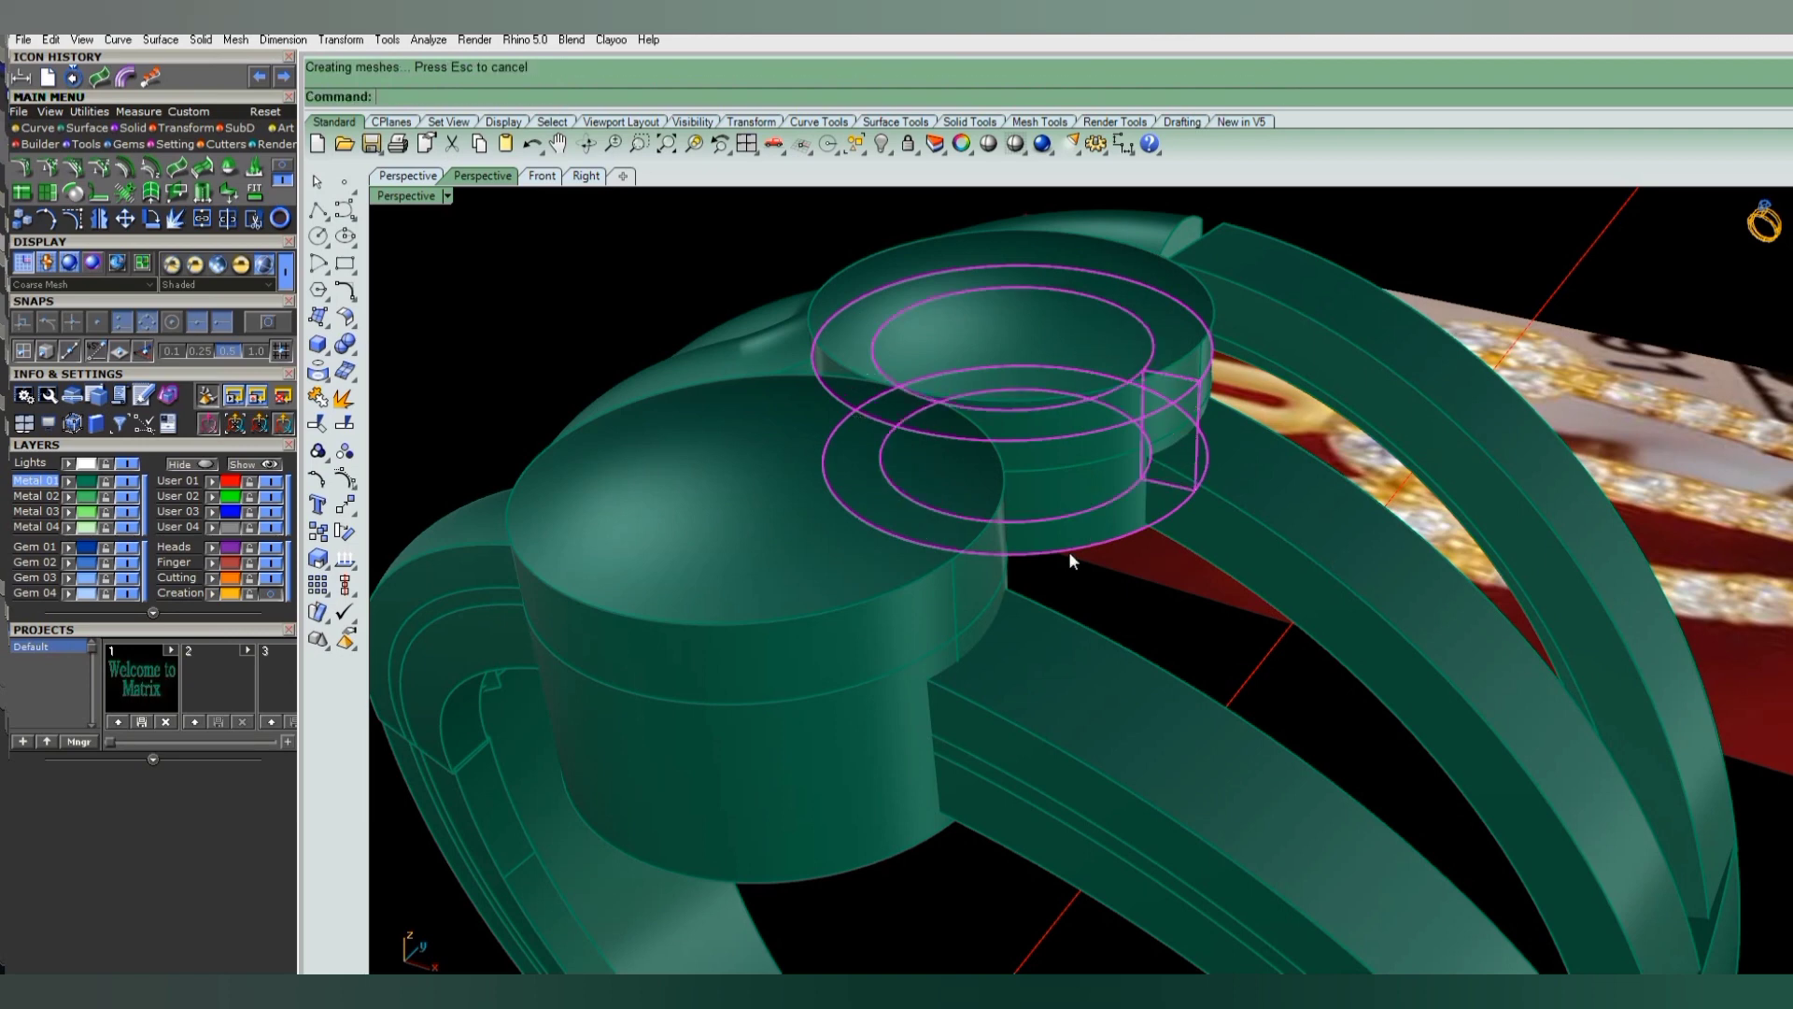
scroll(881, 686, down, 3)
click(876, 703)
key(Return)
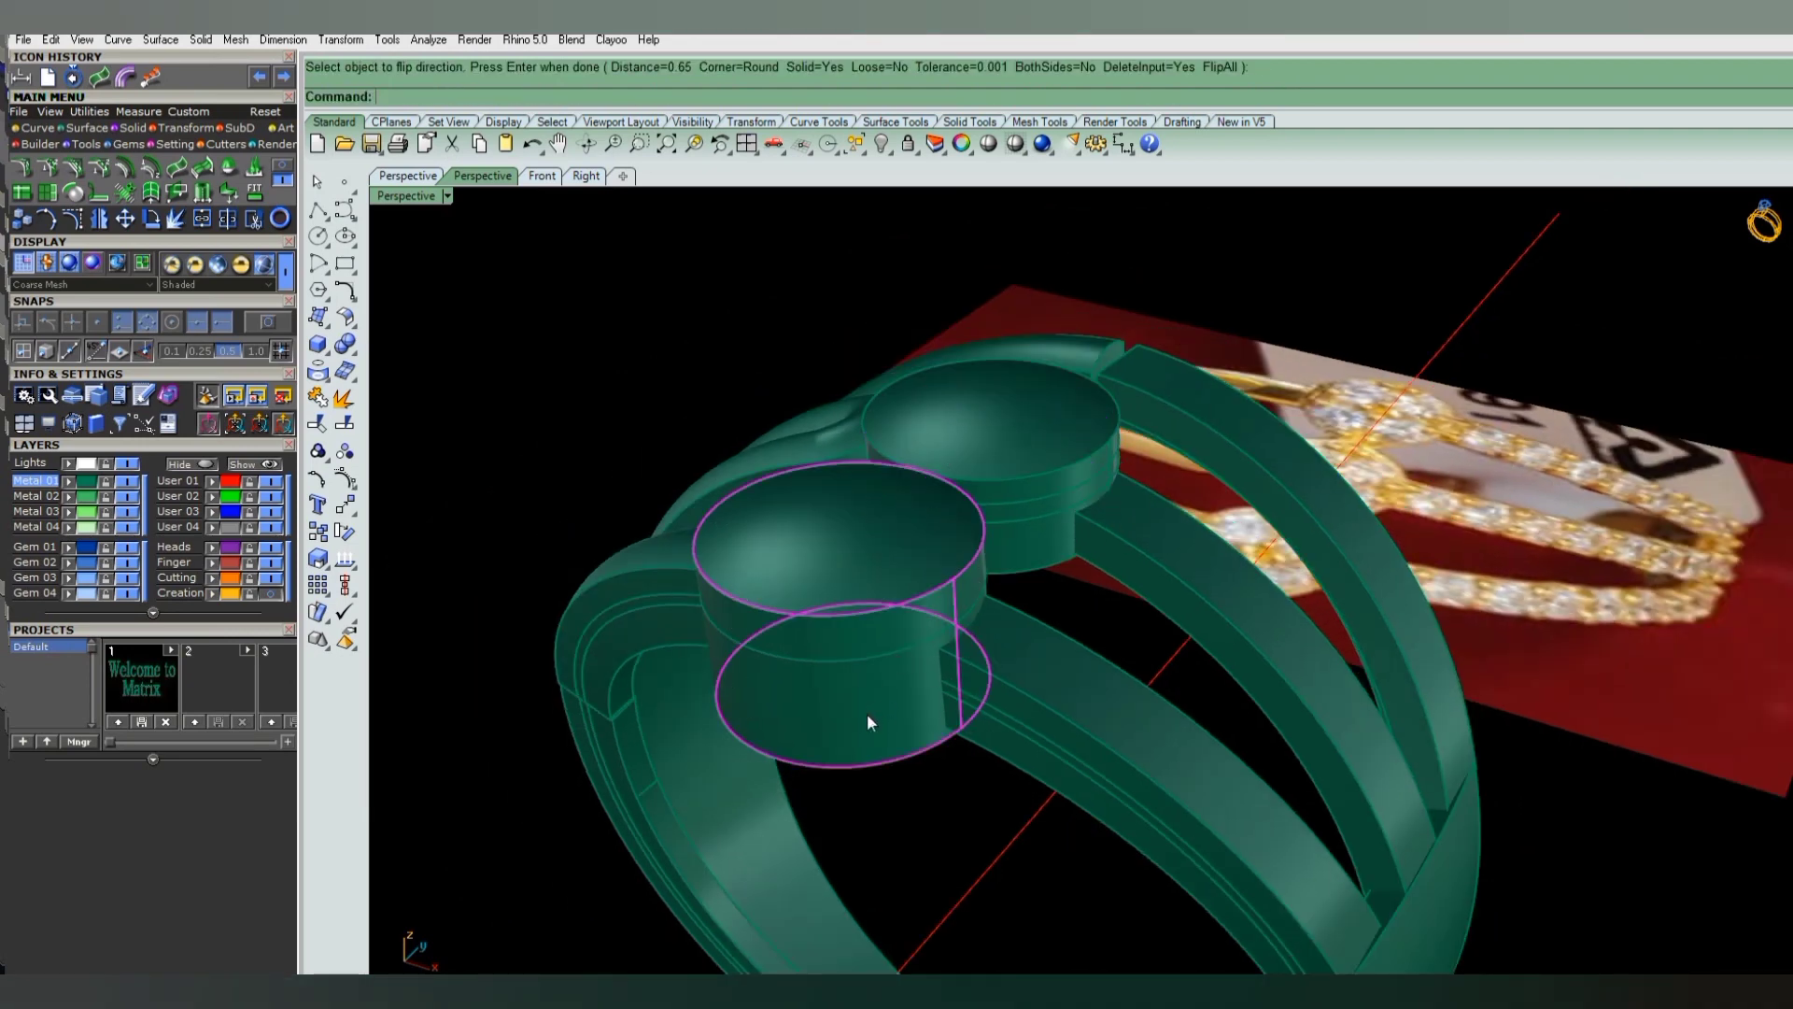
text(S)
- Split the front bezel wall at an isocurve, separating its lower part
key(Return)
text(I)
key(Return)
scroll(867, 714, up, 2)
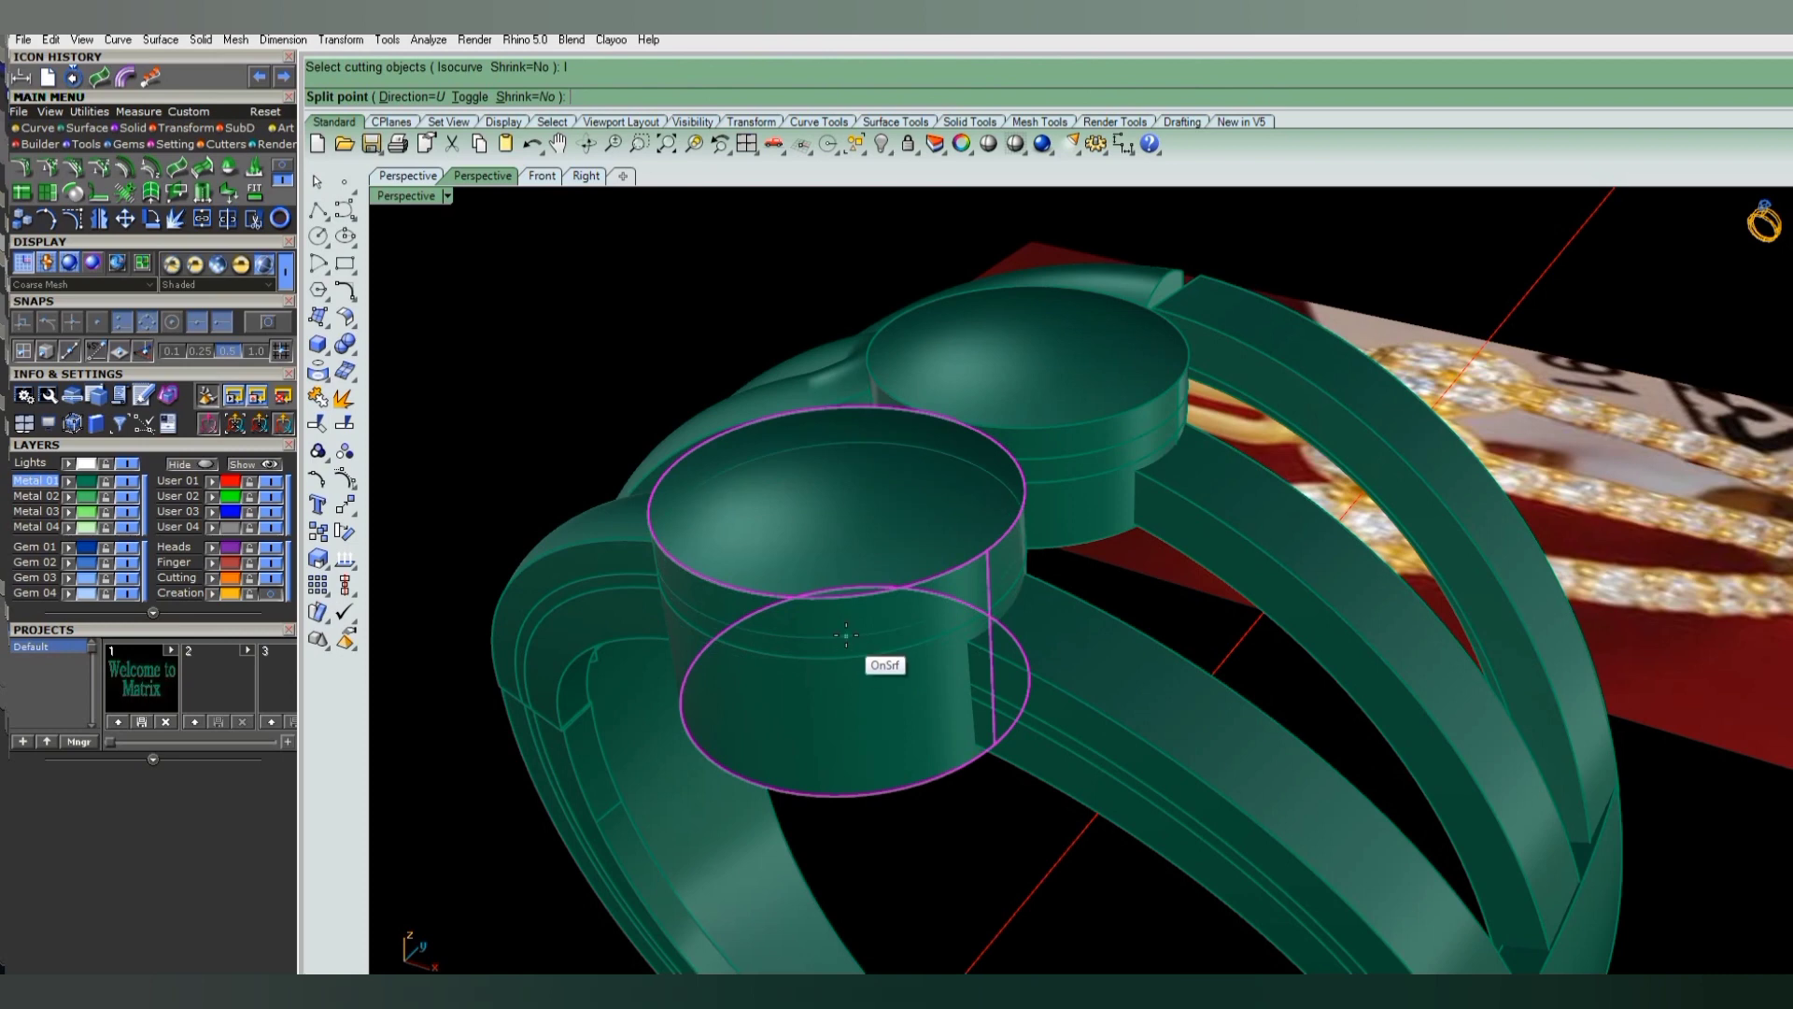
click(846, 631)
key(Return)
click(865, 720)
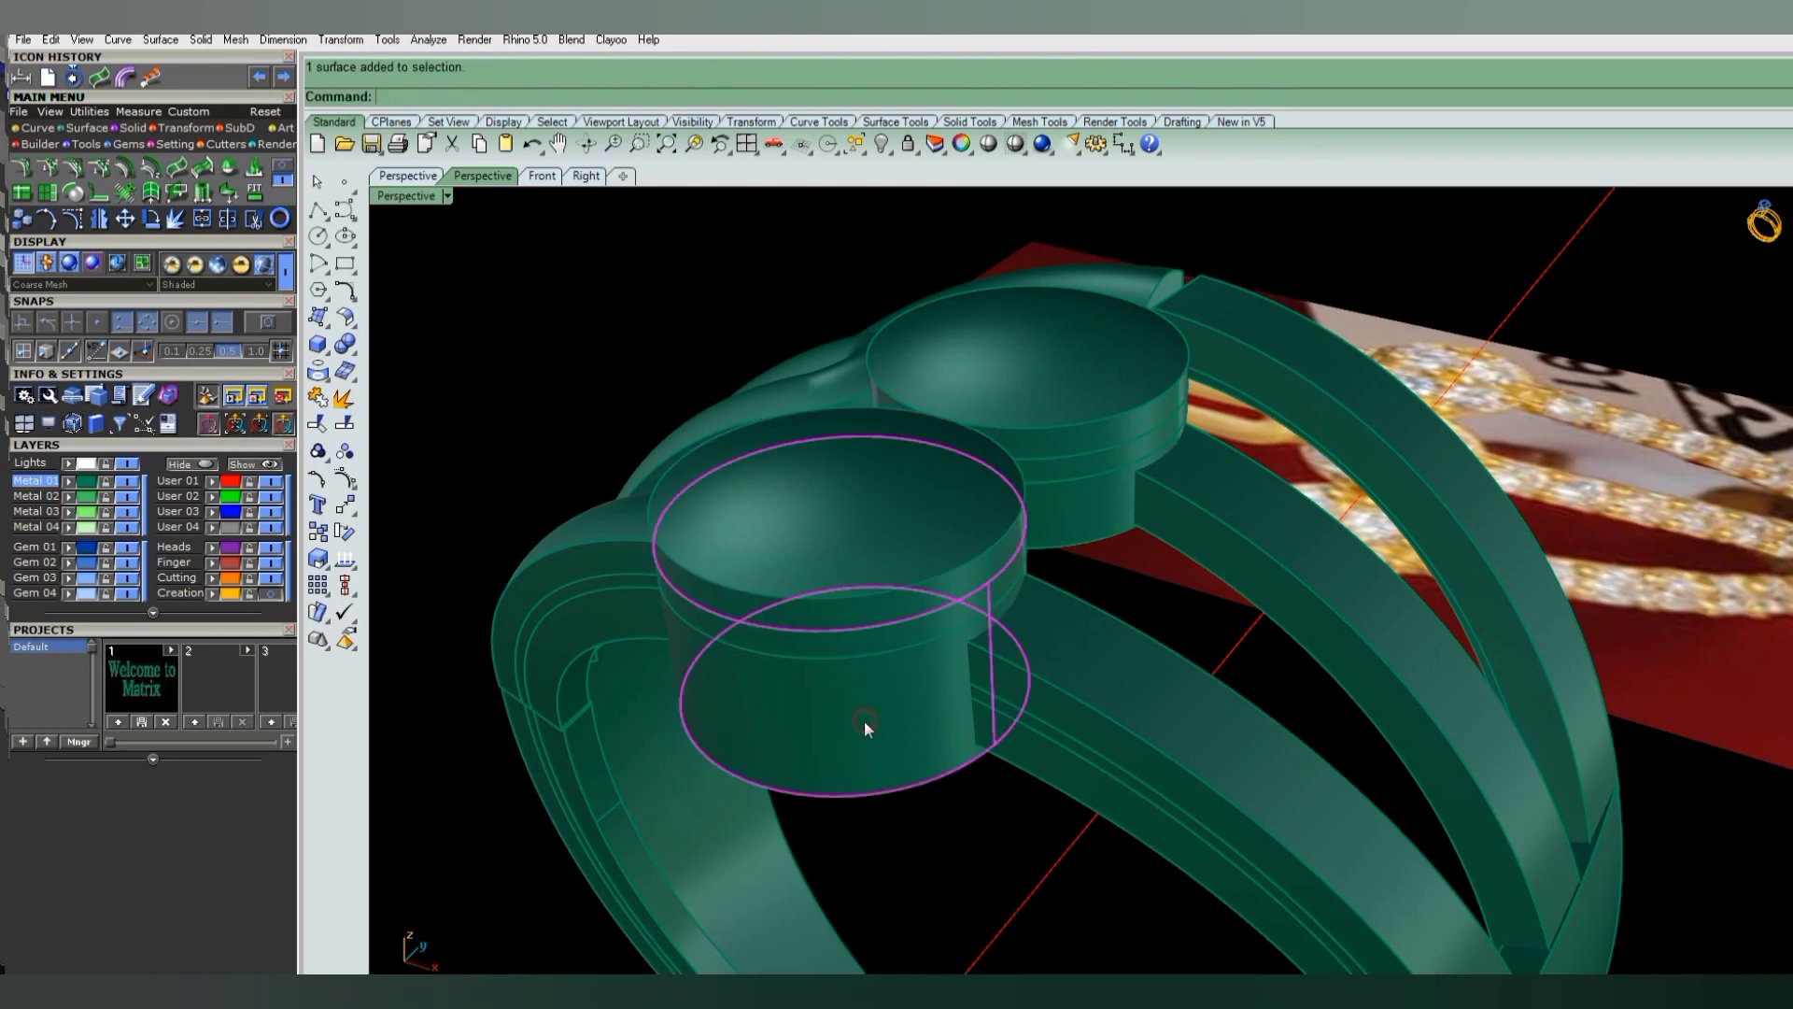
text(S)
key(Return)
key(Return)
scroll(875, 713, down, 3)
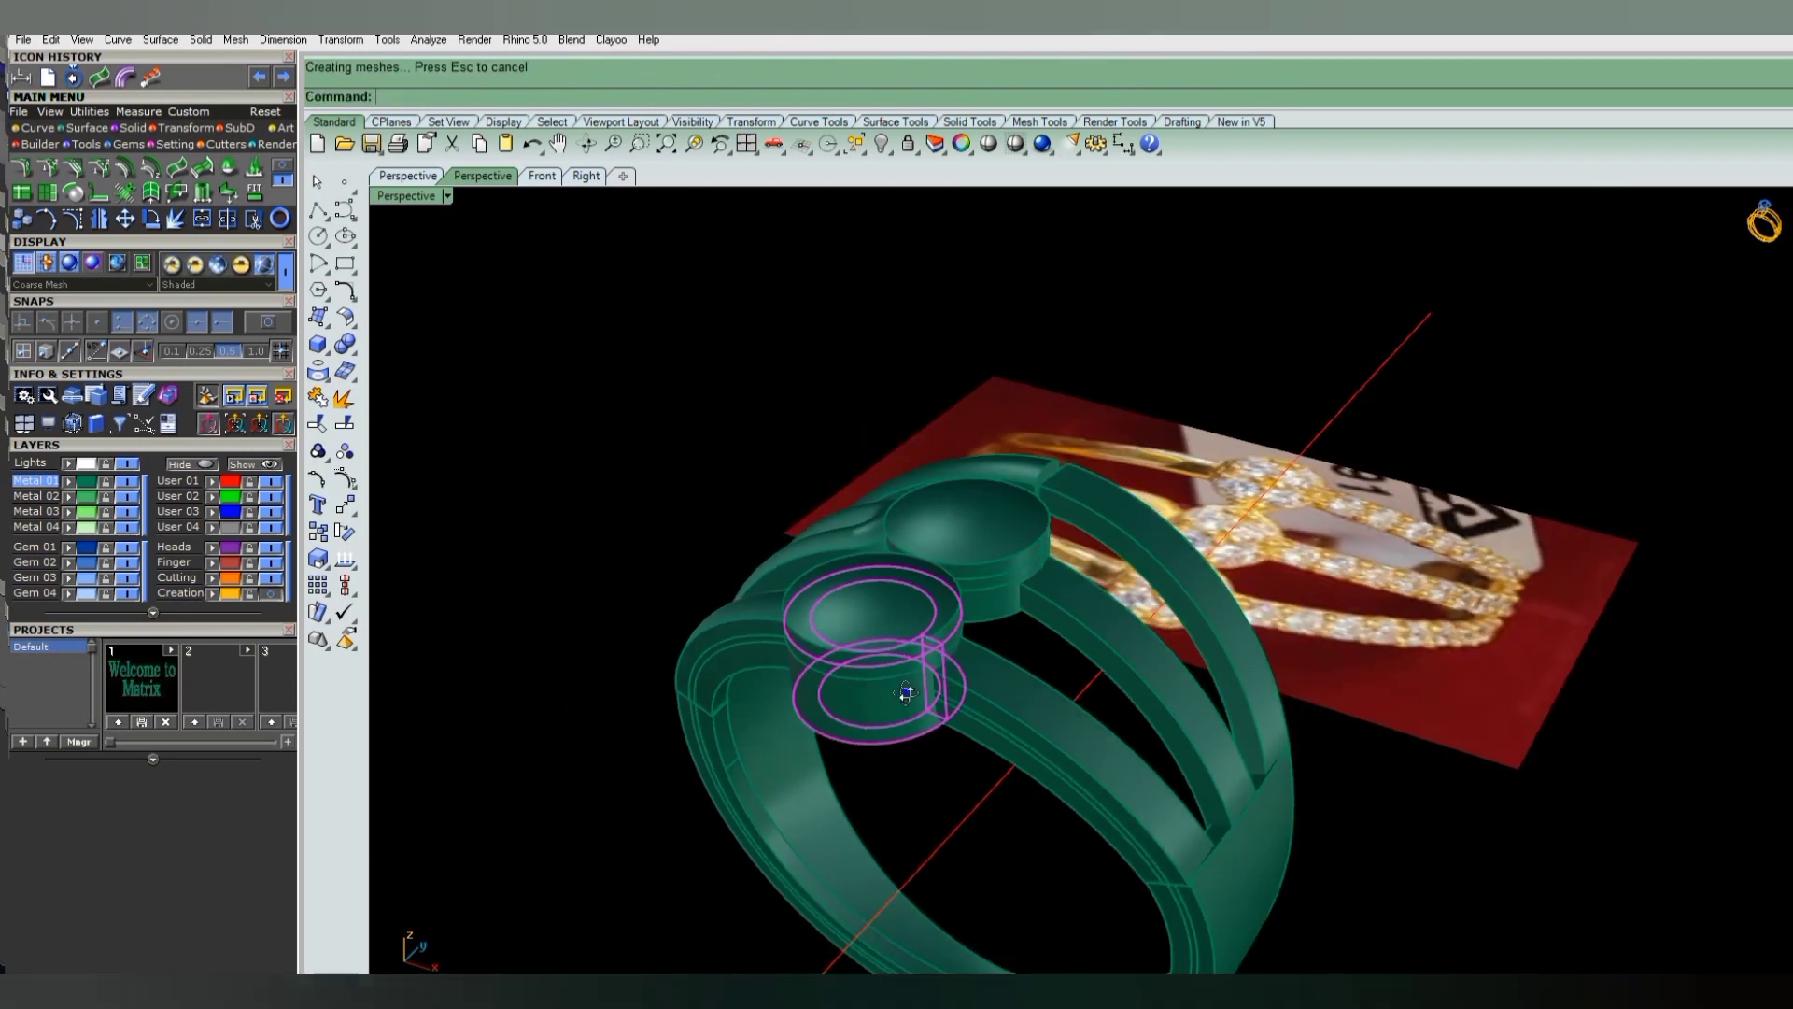
key(ctrl+F2)
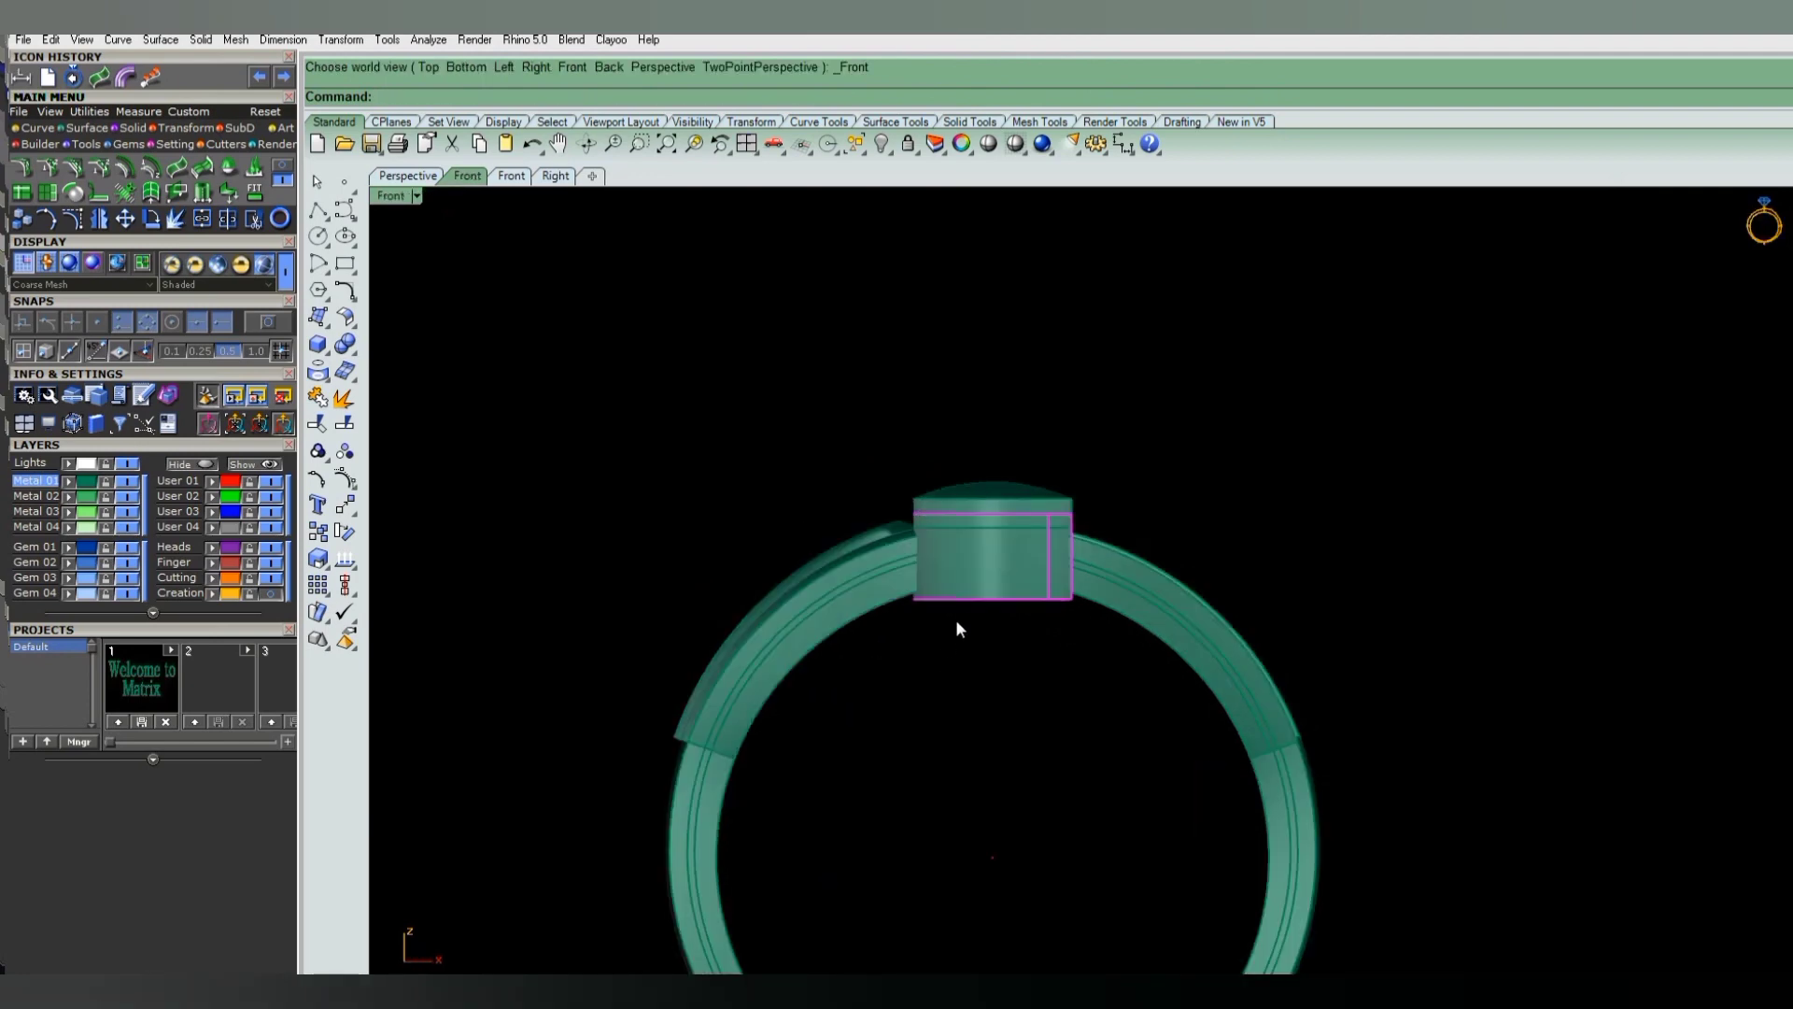
- In Front wireframe view, WireCut the first head box along the inner finger circle
key(ctrl+alt+w)
click(878, 610)
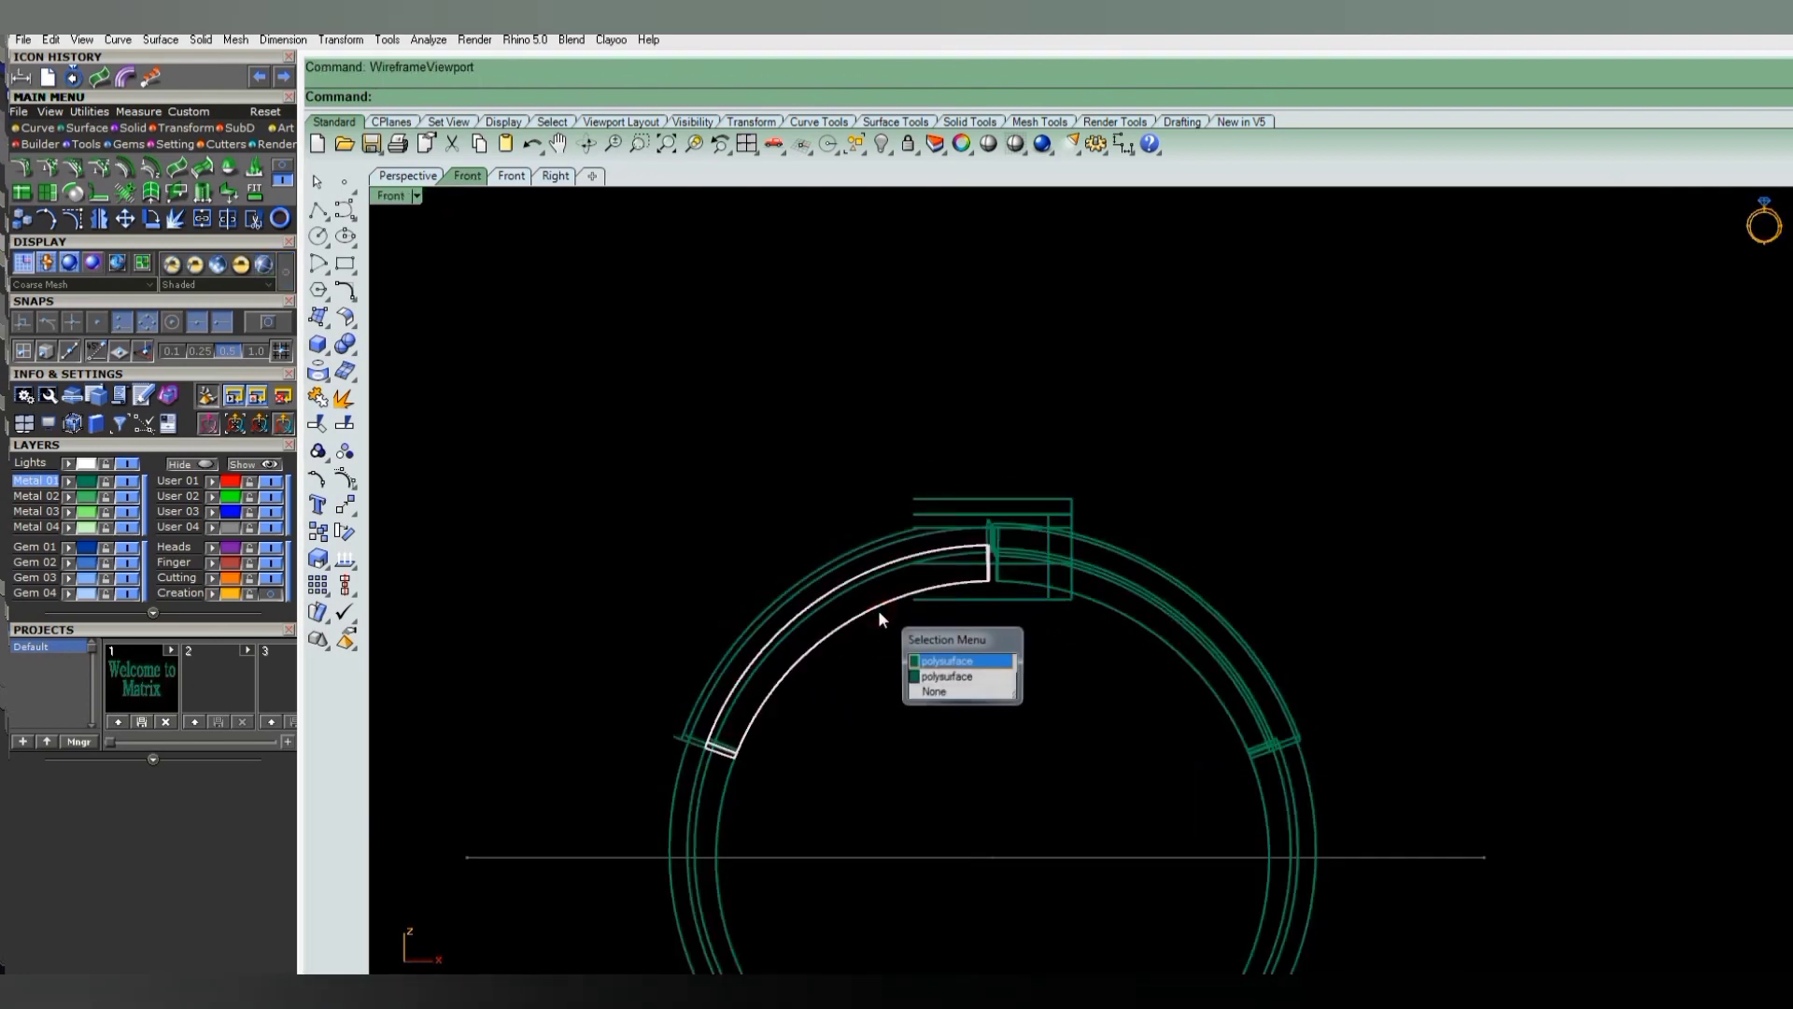
key(Escape)
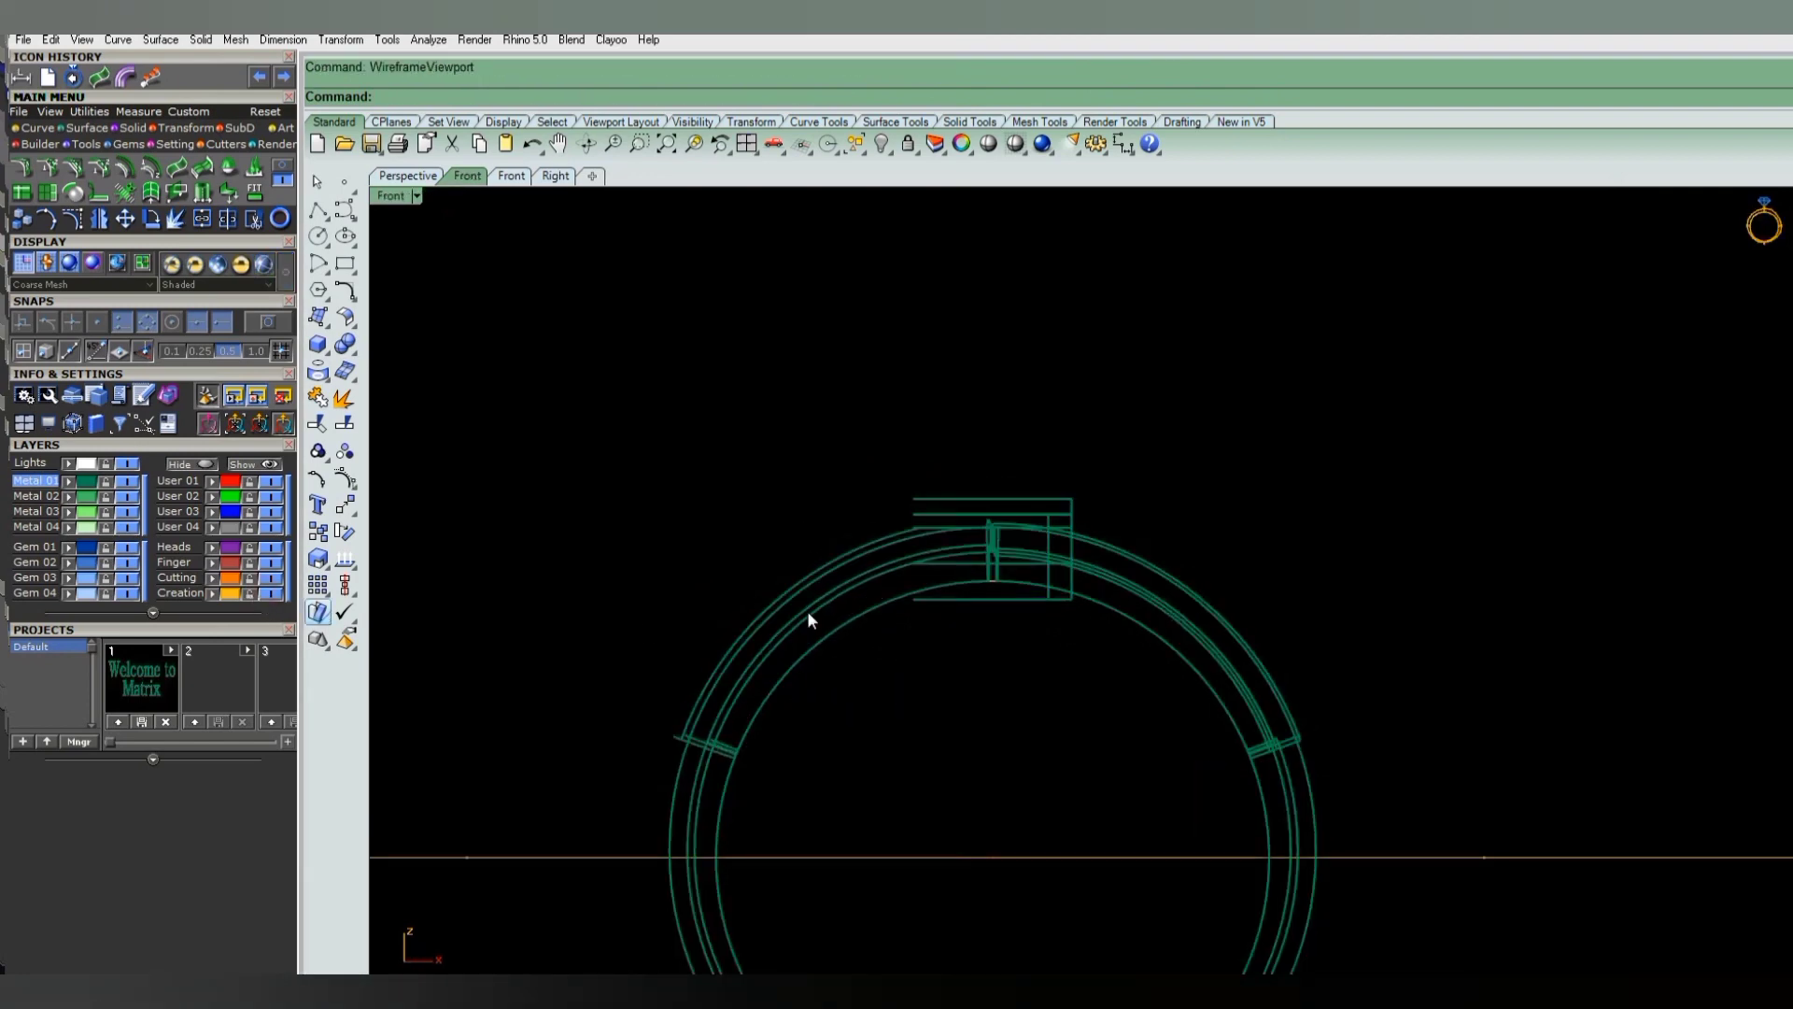
click(989, 580)
click(1016, 619)
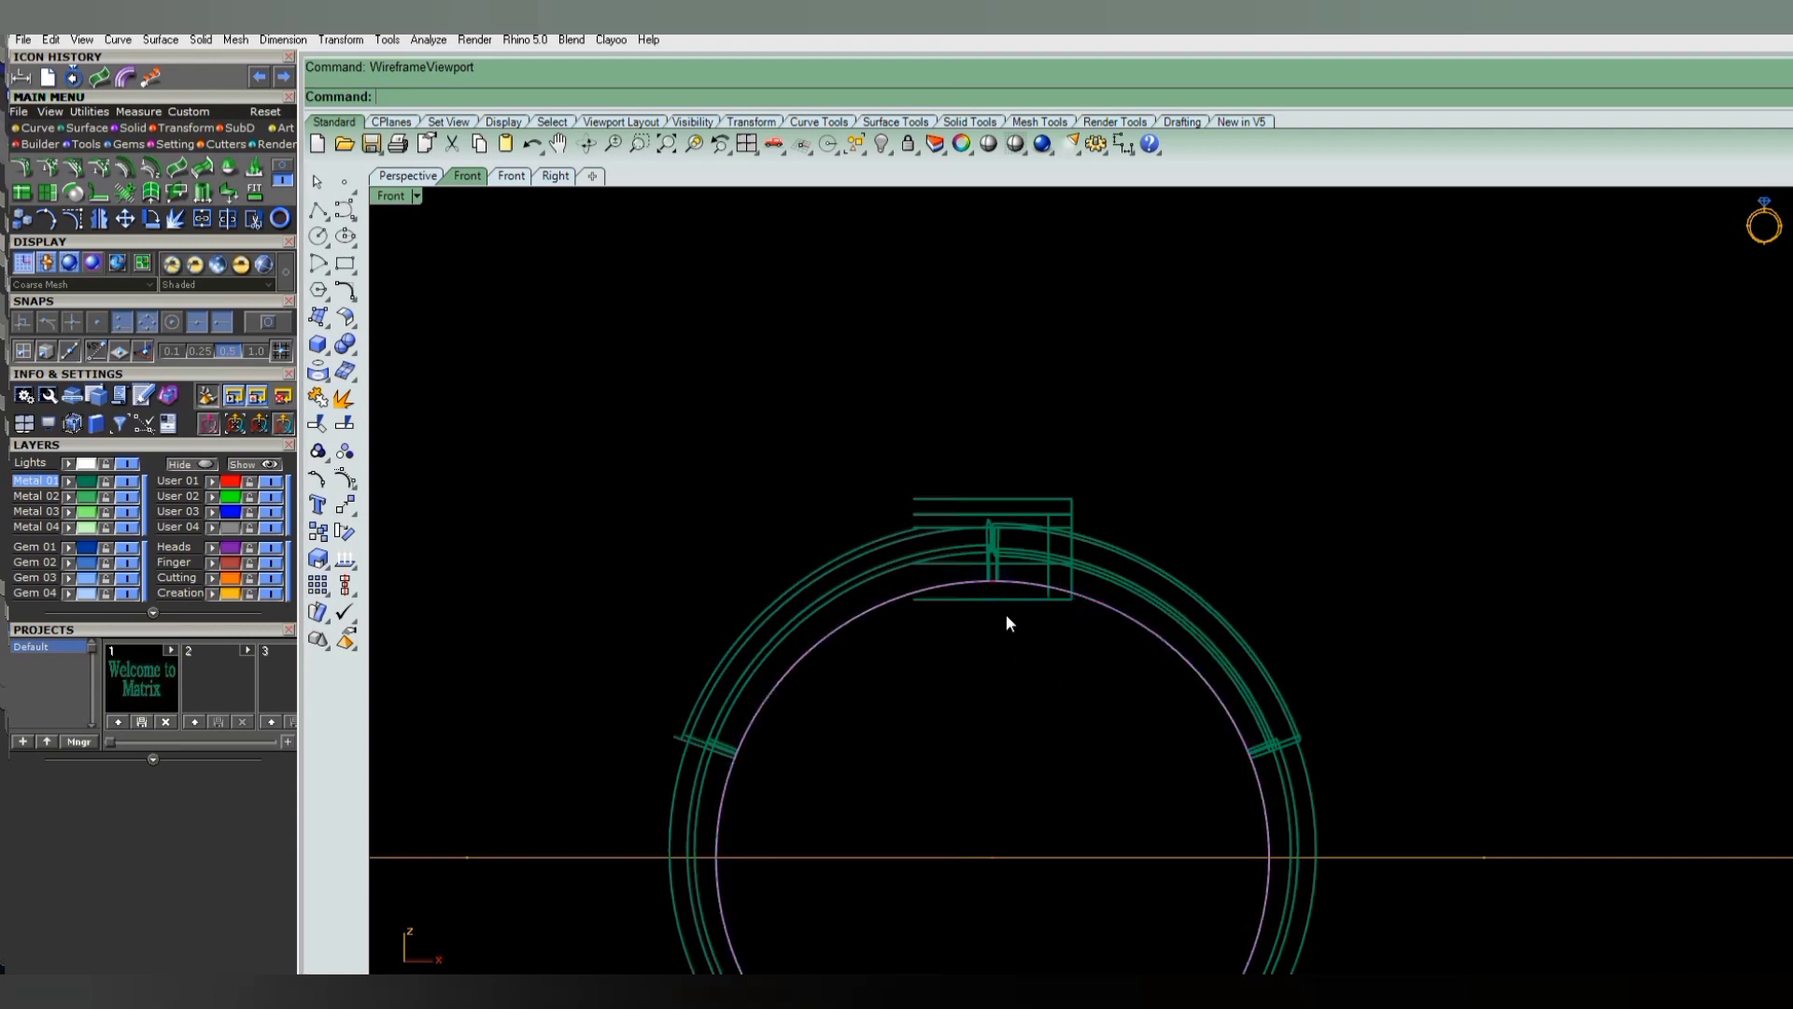
text(Wirecut)
key(Return)
scroll(1027, 626, up, 3)
scroll(1040, 592, up, 3)
click(1074, 583)
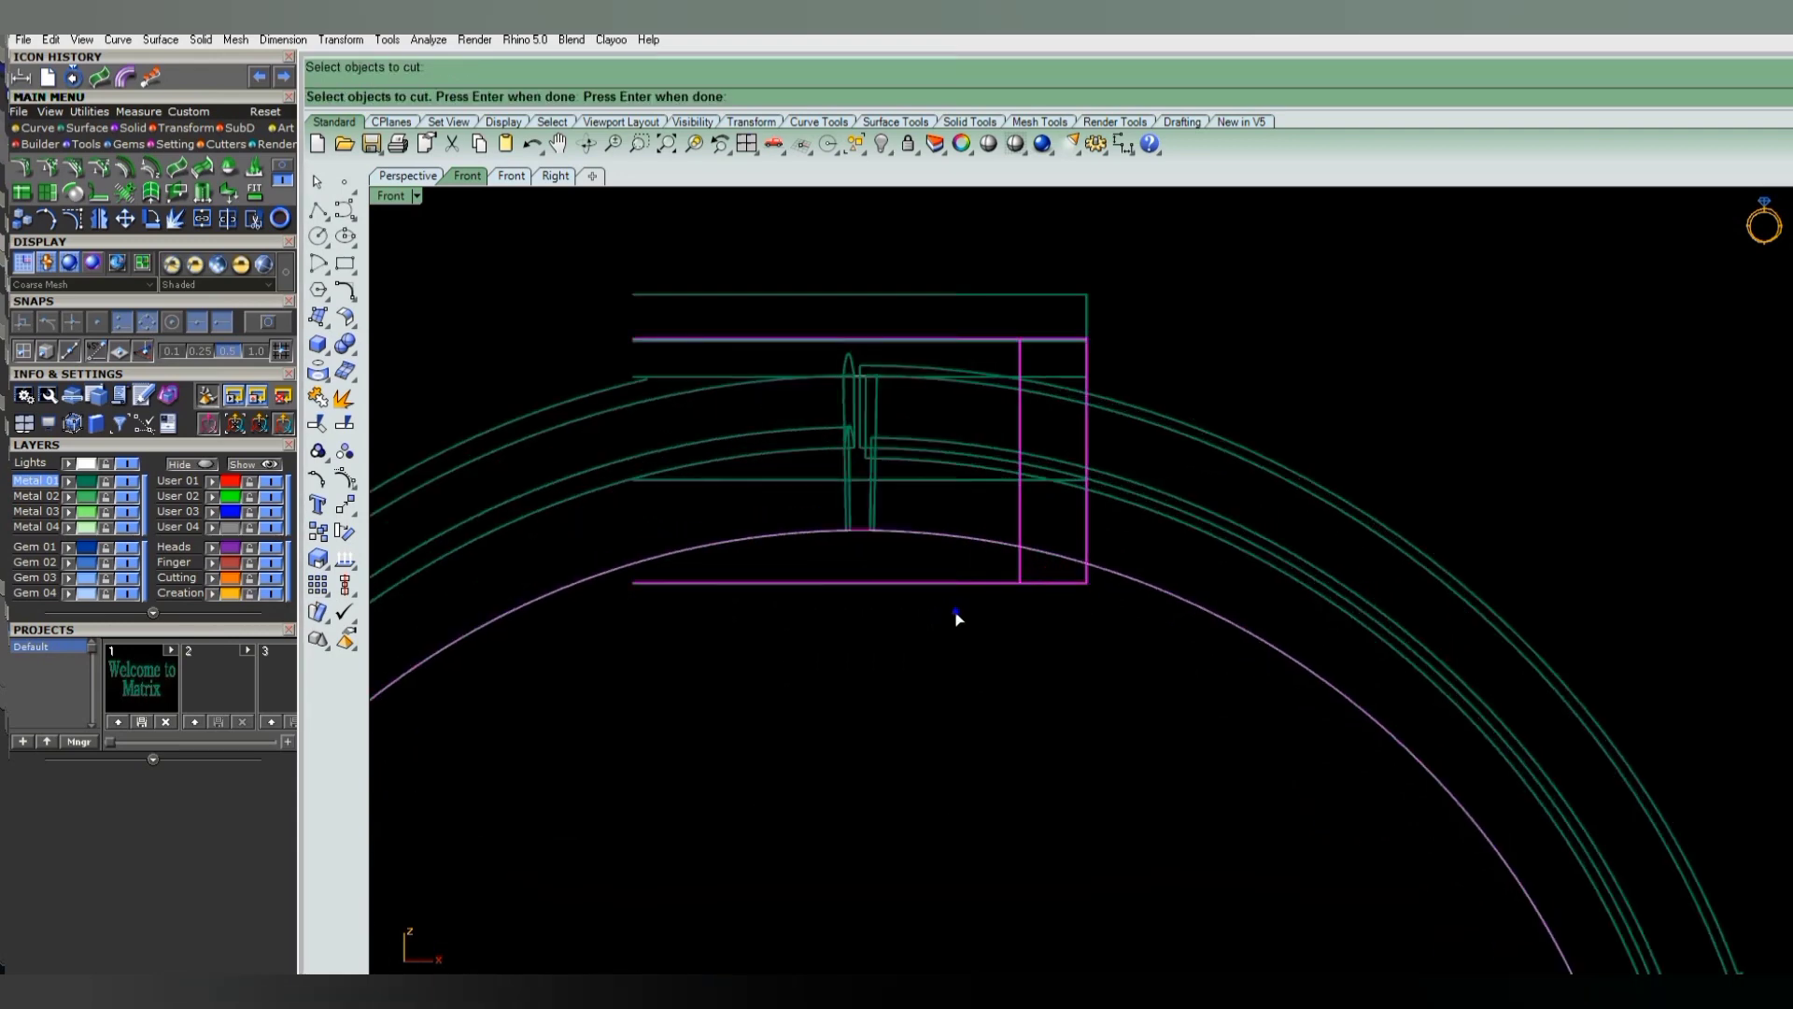
key(Return)
key(Return)
key(Return)
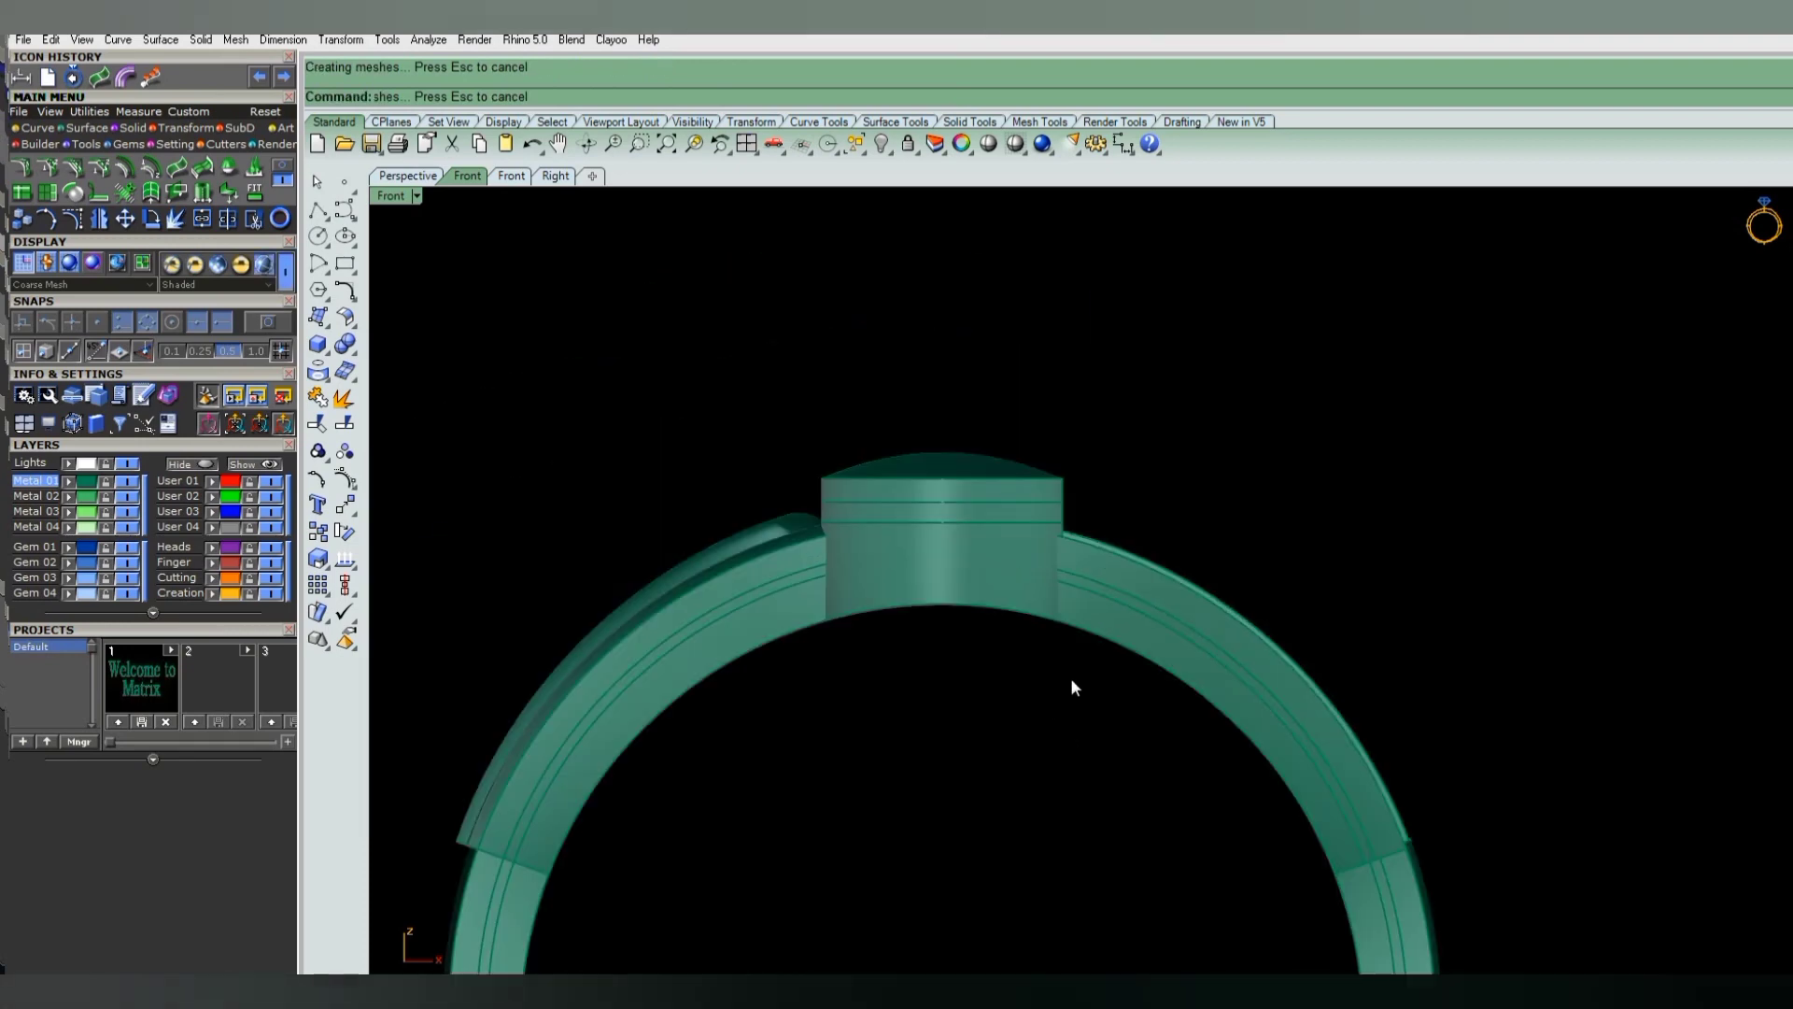
mouse_move(1006, 663)
right_down()
mouse_move(1049, 685)
mouse_move(1073, 593)
mouse_move(1104, 593)
mouse_move(1089, 665)
mouse_move(1123, 689)
mouse_move(1039, 685)
mouse_move(1002, 592)
right_up()
click(1003, 592)
- Move the selected first bezel head slightly lower in Front view
right_drag(1028, 519, 1079, 506)
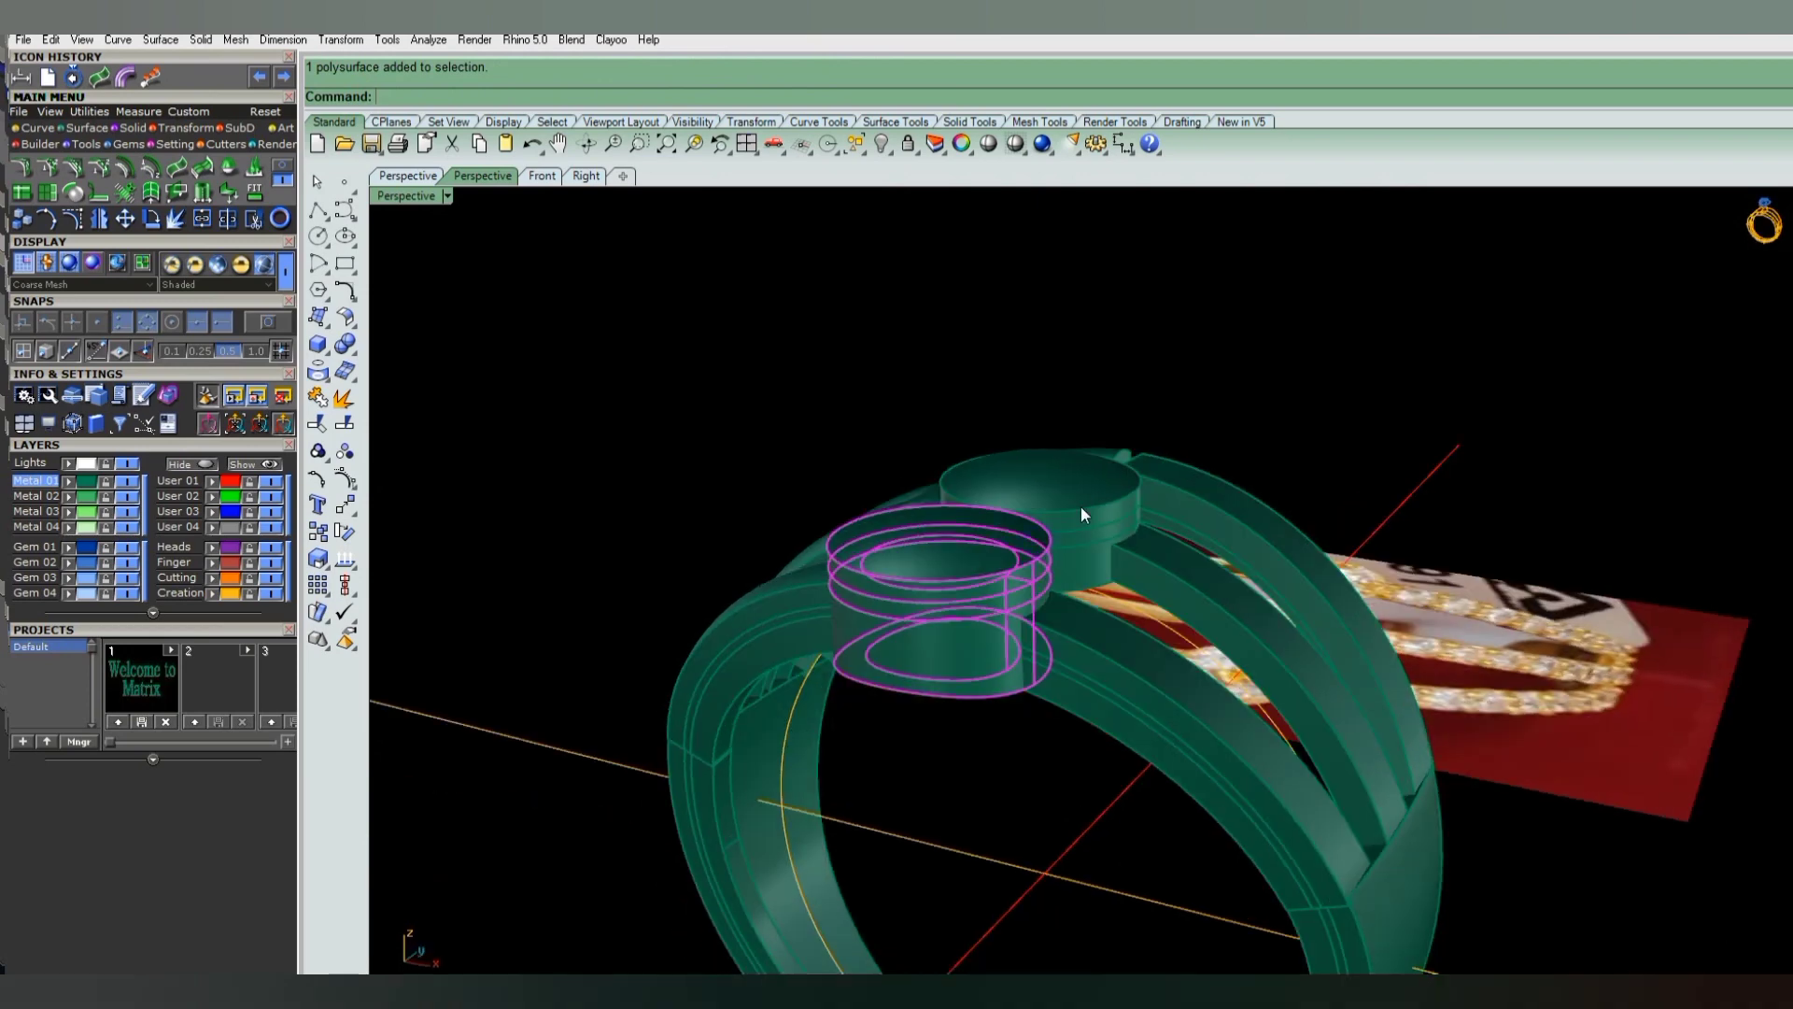
shift+click(1080, 506)
key(F2)
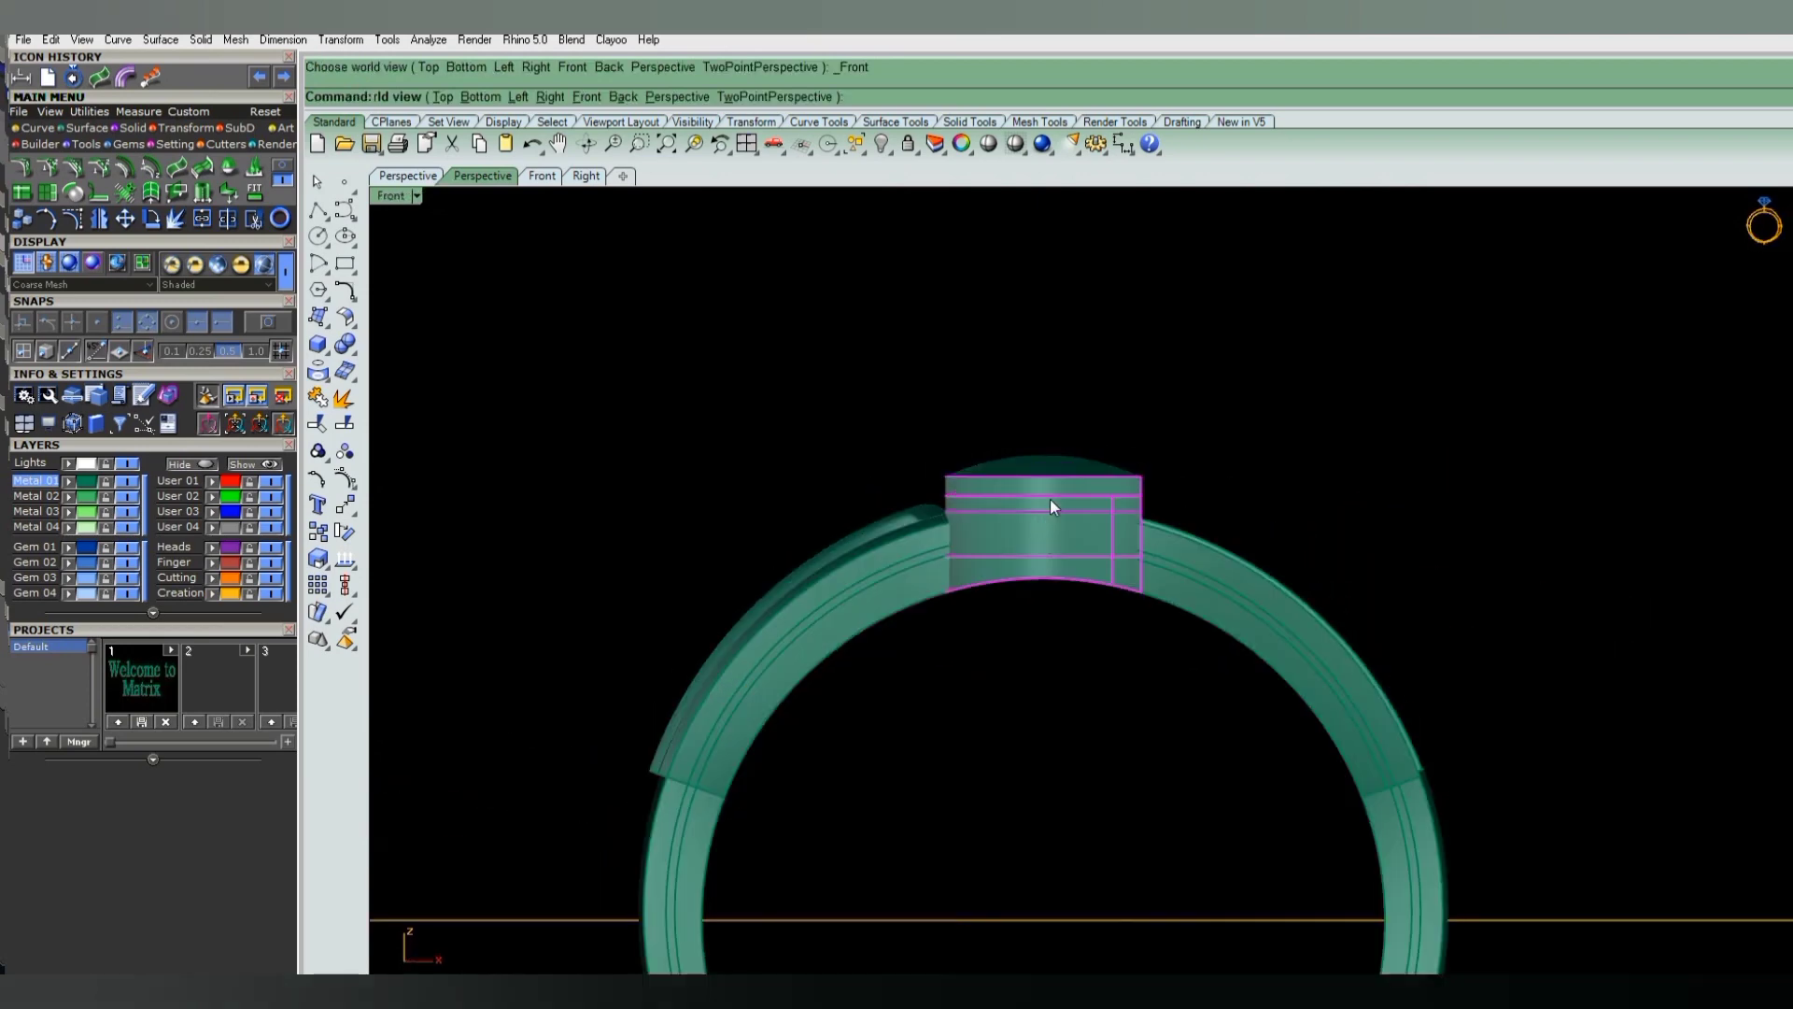
scroll(1050, 499, up, 3)
drag(1039, 529, 1039, 566)
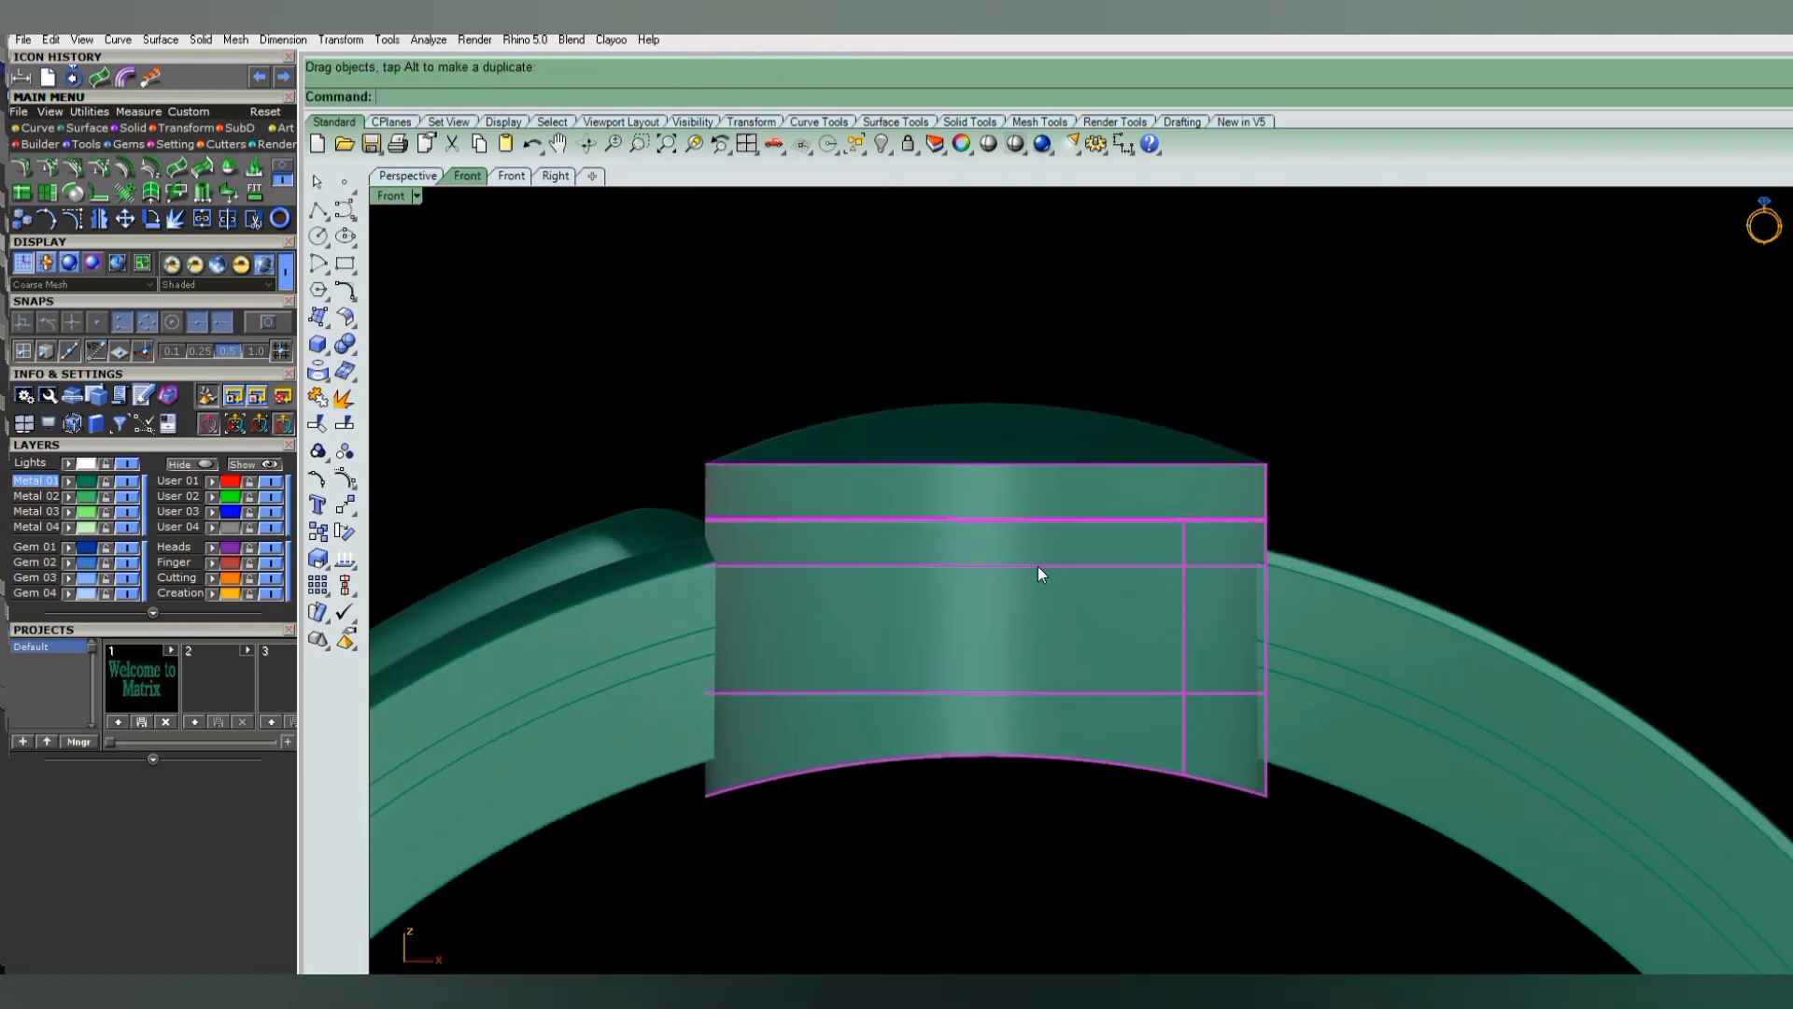
scroll(1038, 566, down, 3)
key(F4)
key(Escape)
- Show the Front view in wireframe and select the inner finger circle
right_drag(999, 654, 1089, 667)
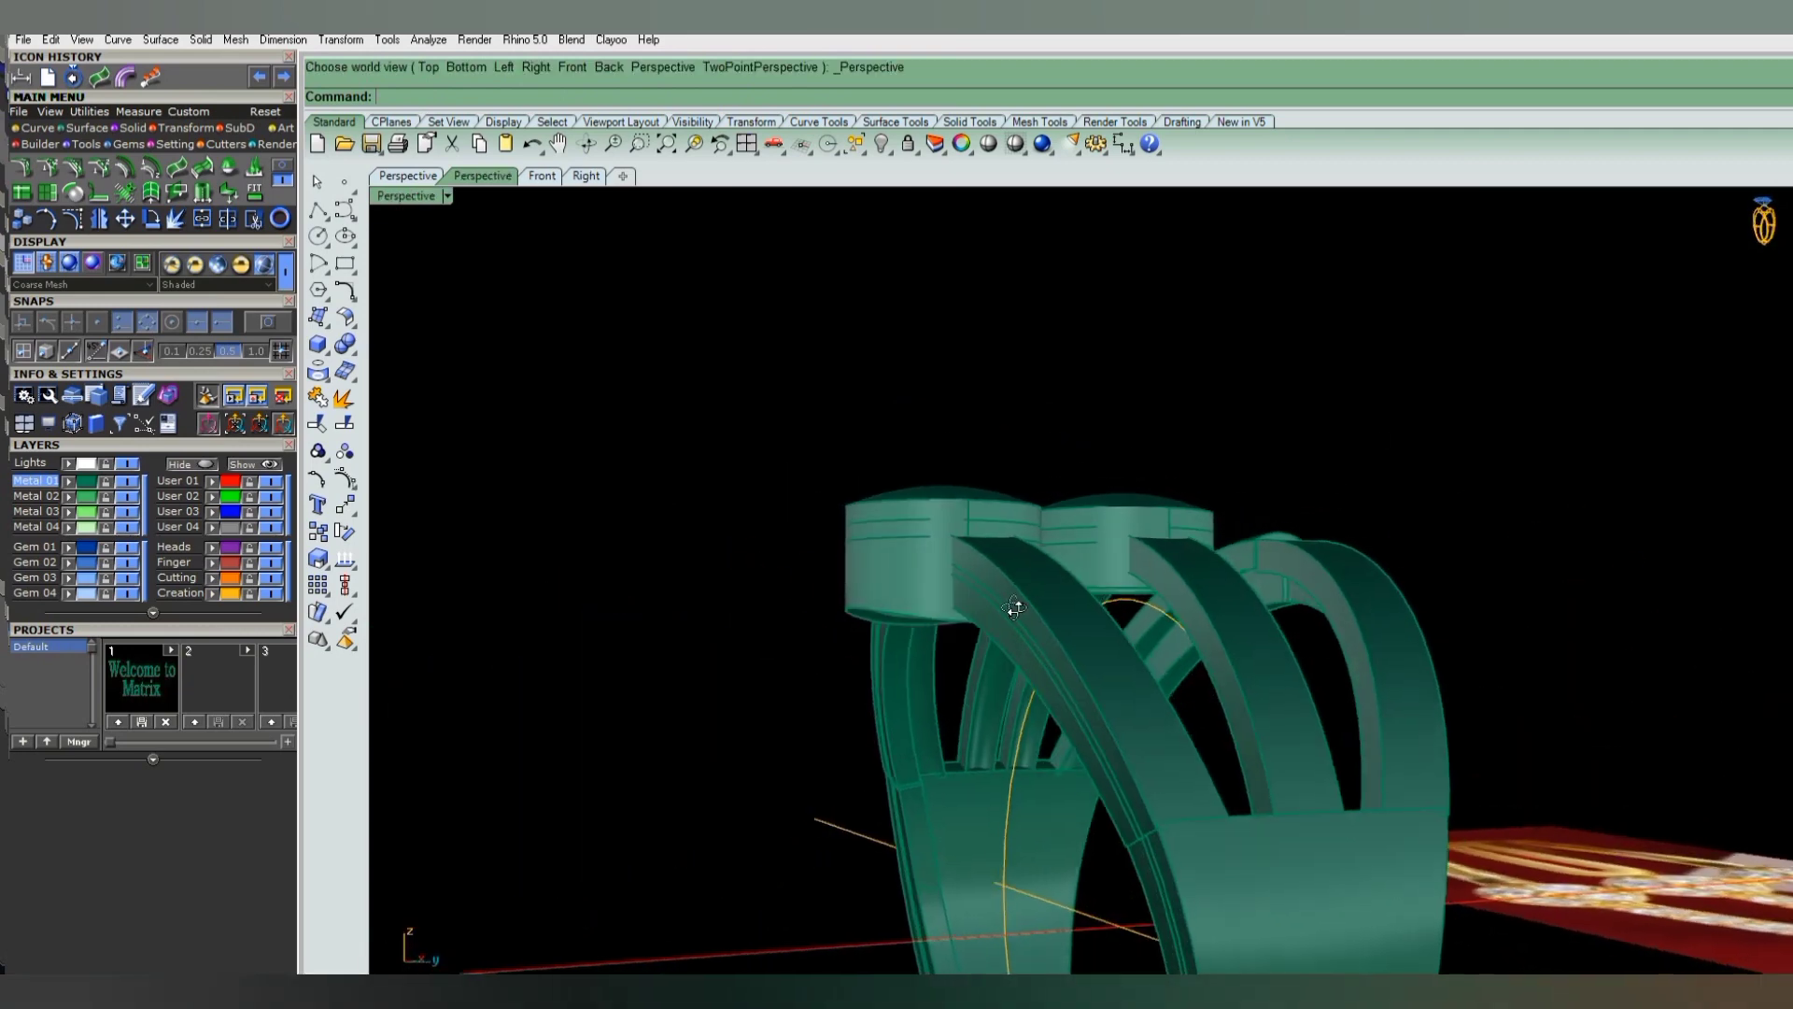
key(F2)
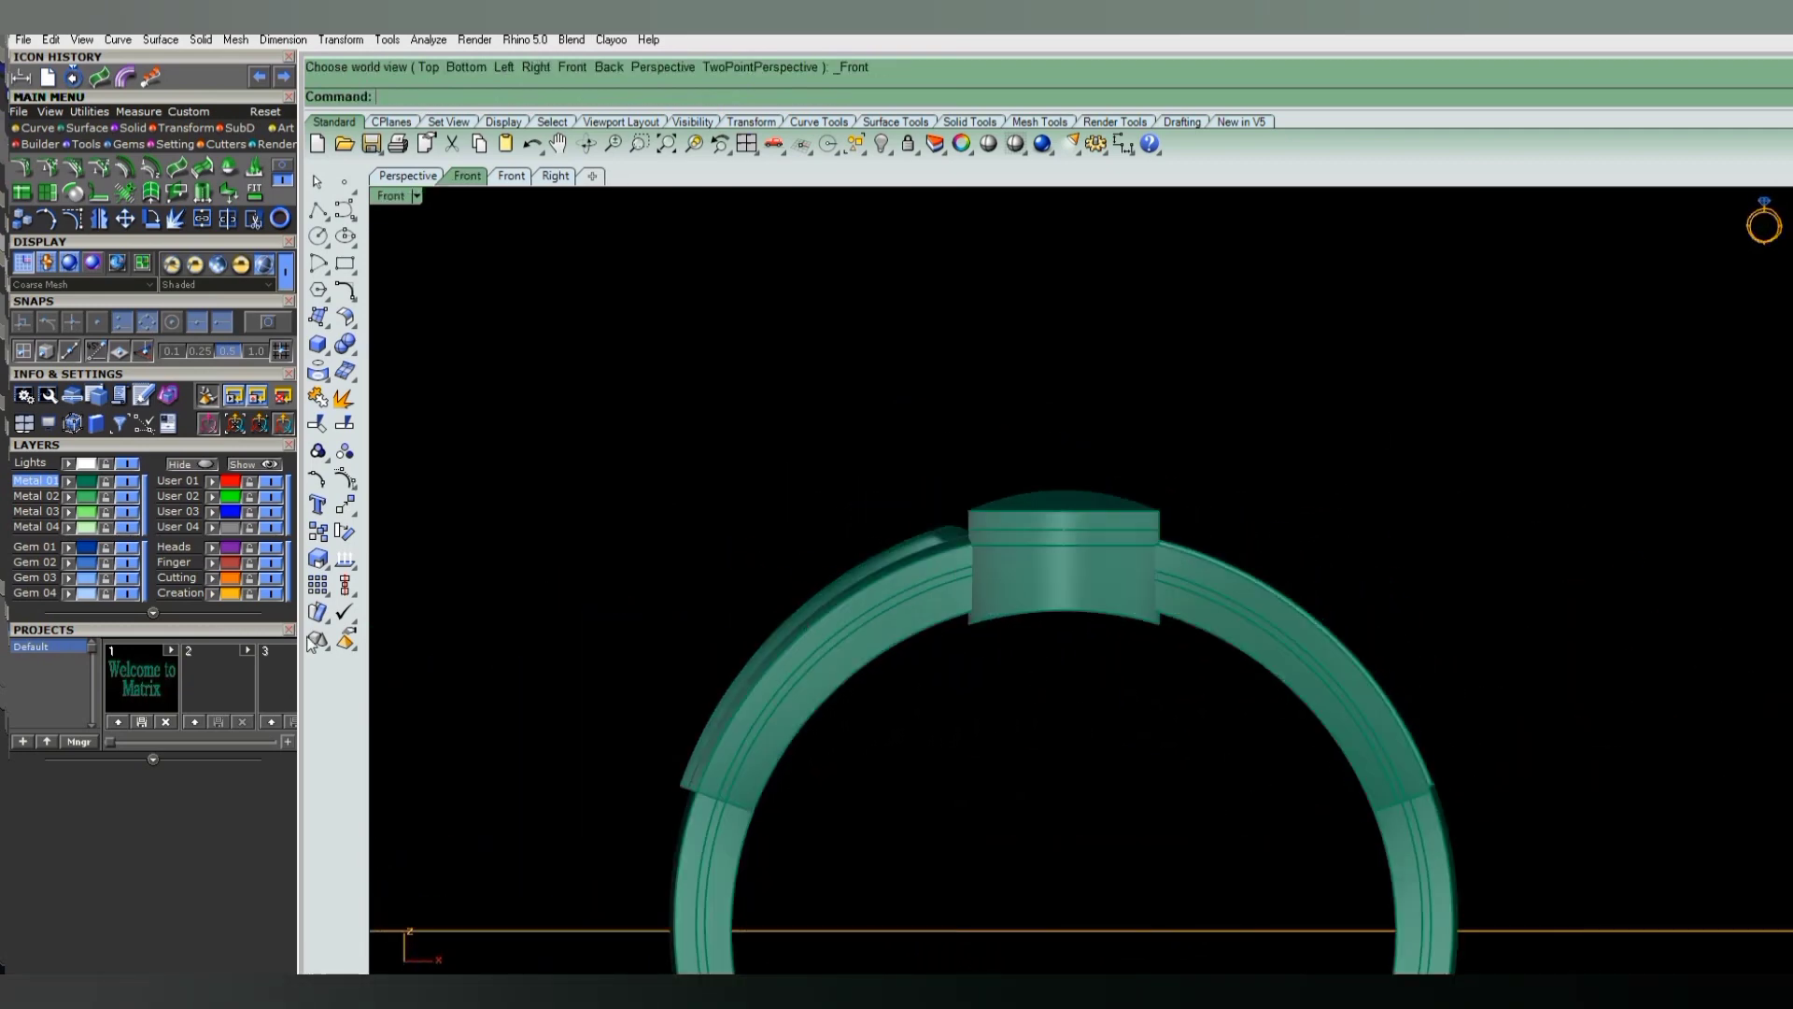
scroll(912, 679, up, 2)
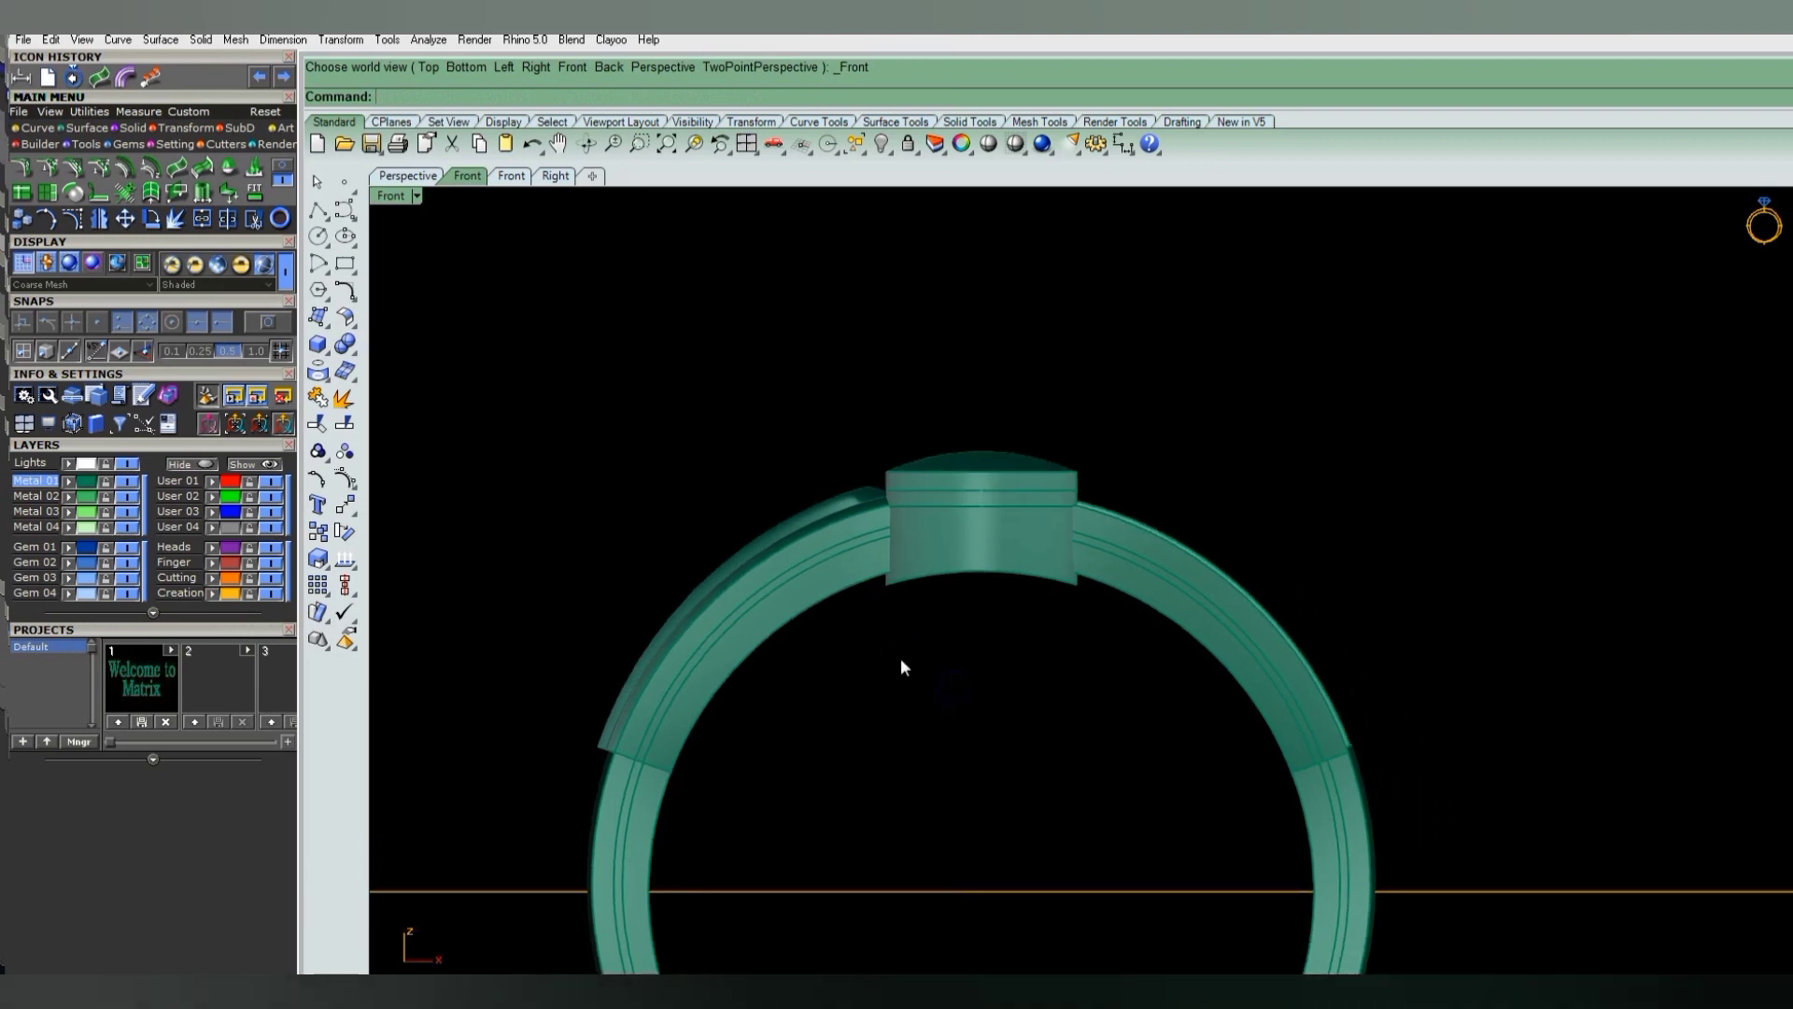
key(ctrl+alt+w)
scroll(948, 586, up, 2)
scroll(994, 551, up, 1)
click(996, 551)
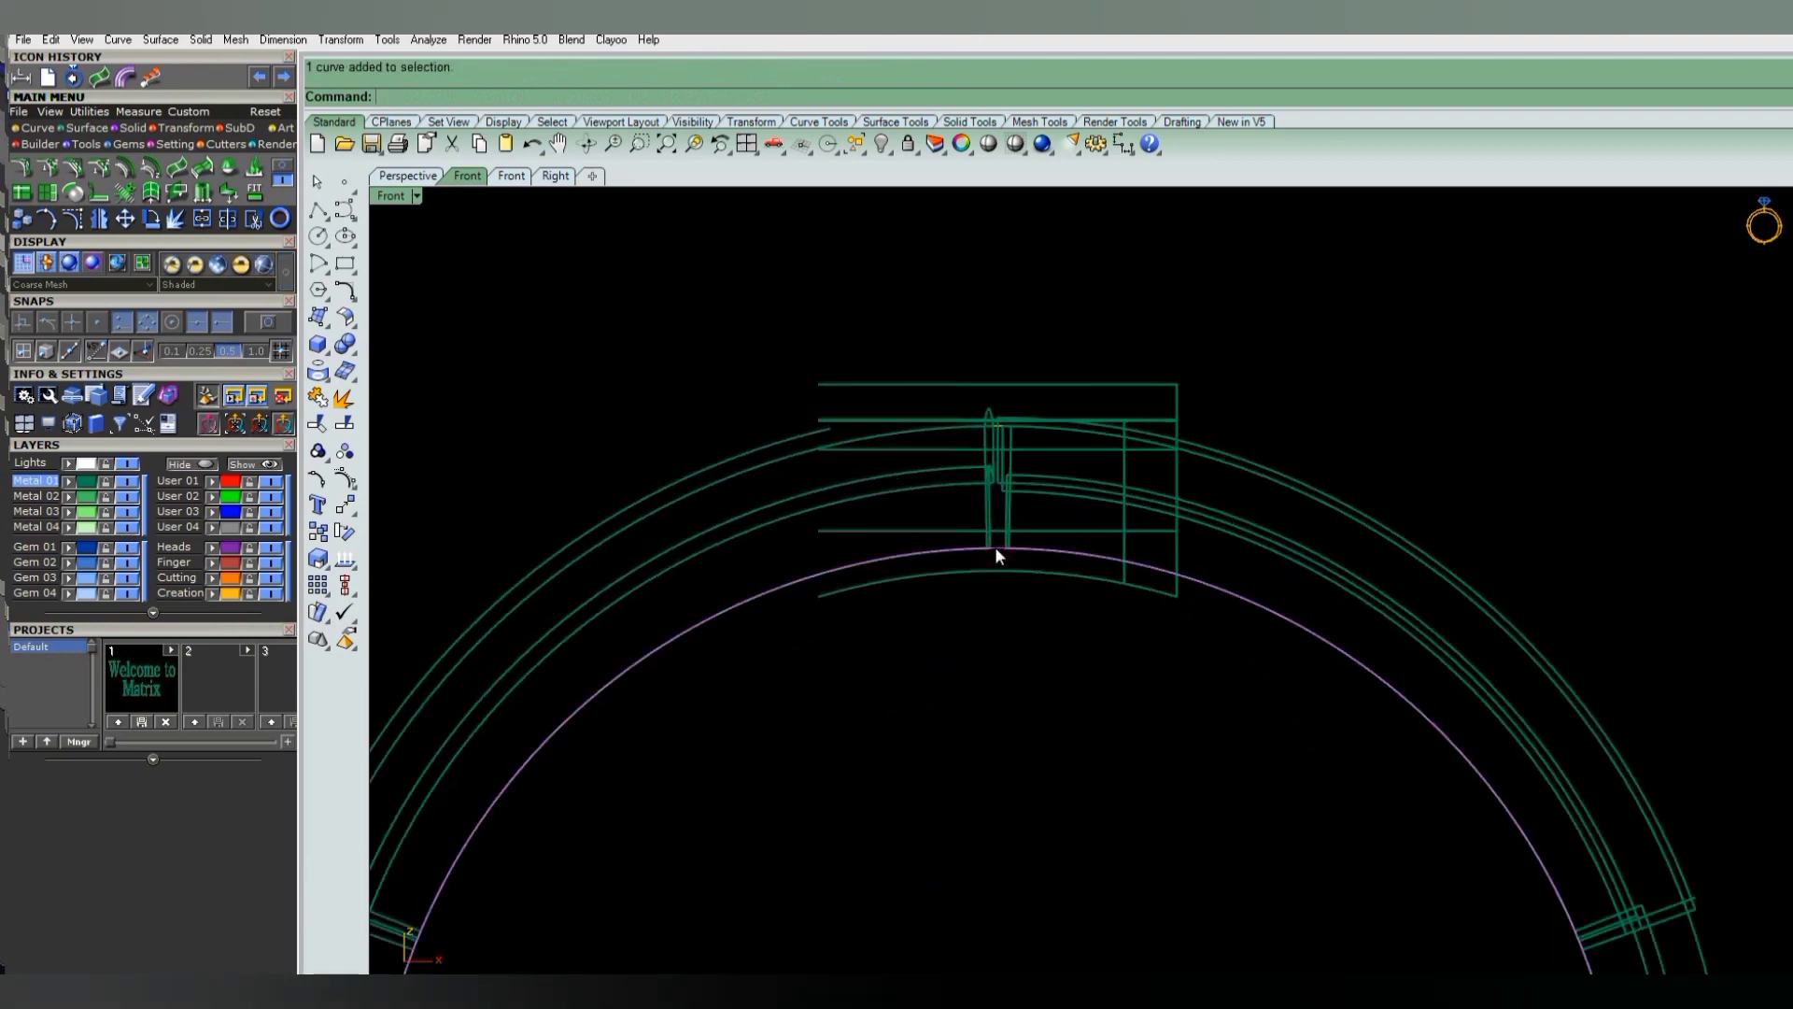
- WireCut the second bezel head with the inner finger circle and accept the cut
text(wirecut)
key(Return)
scroll(1133, 600, up, 3)
click(1156, 572)
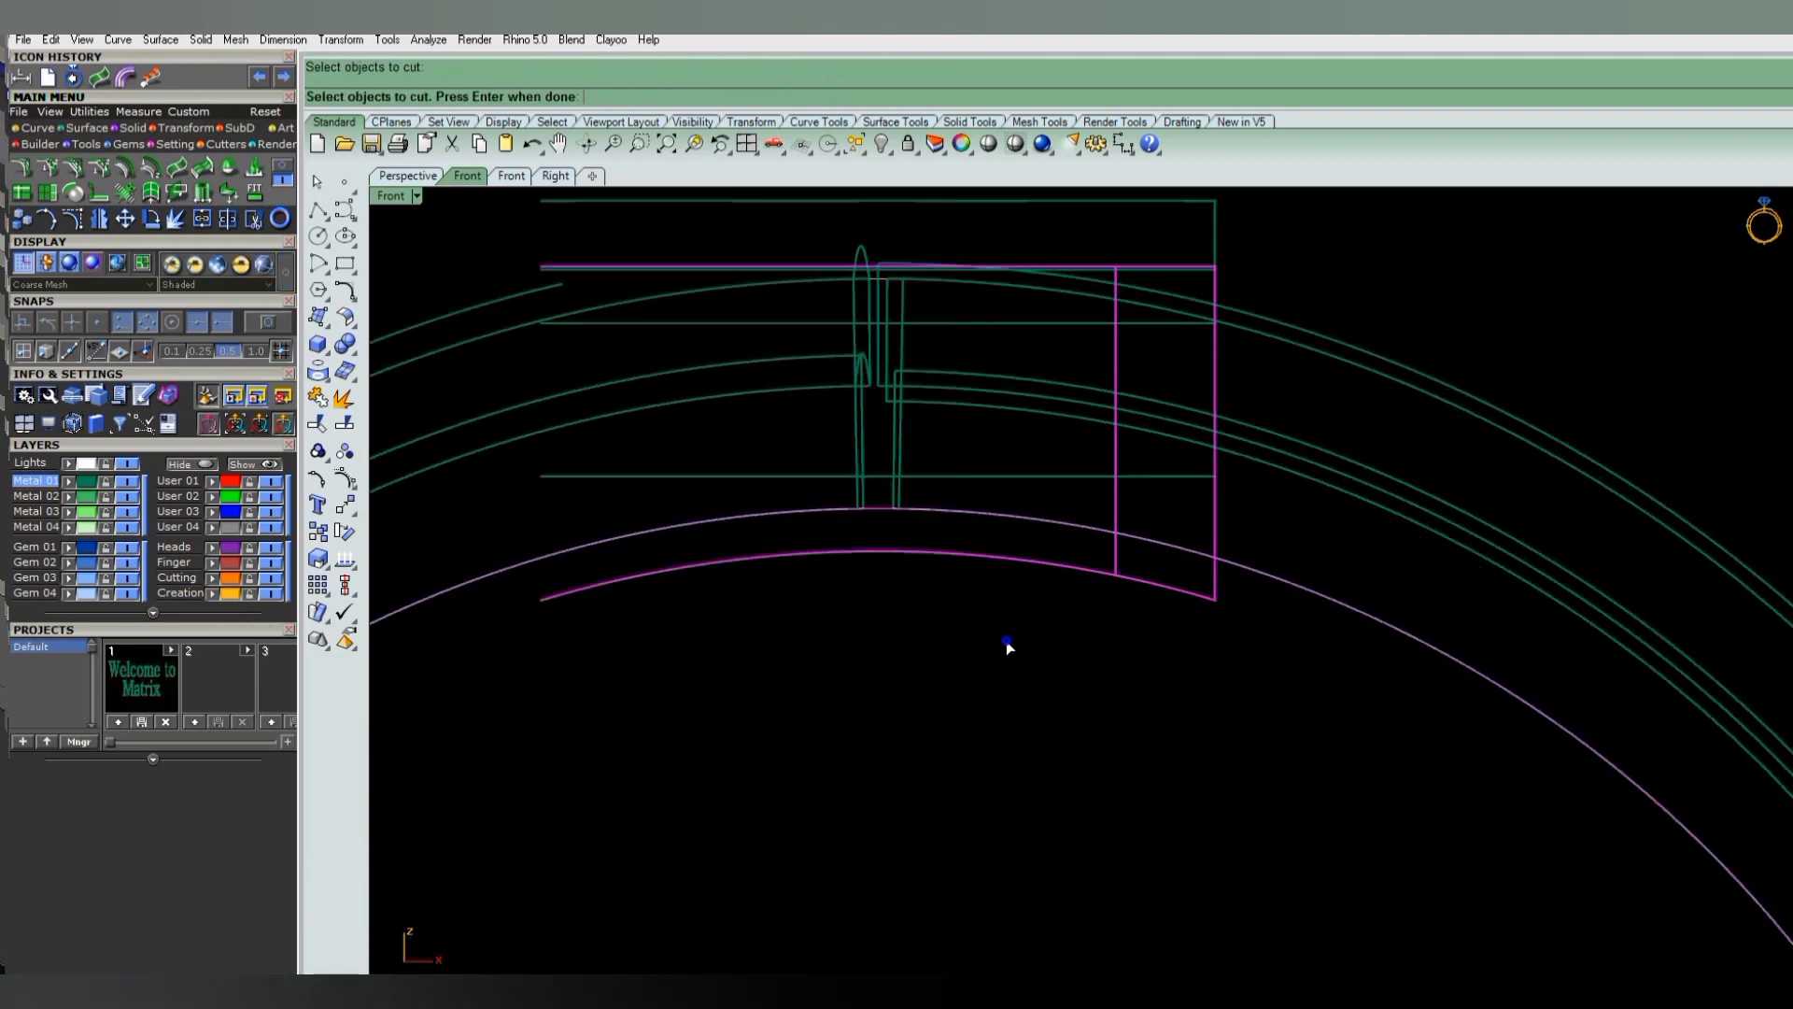
key(Return)
key(Return)
key(Return)
scroll(1018, 725, down, 3)
scroll(1061, 731, down, 3)
key(ctrl+F4)
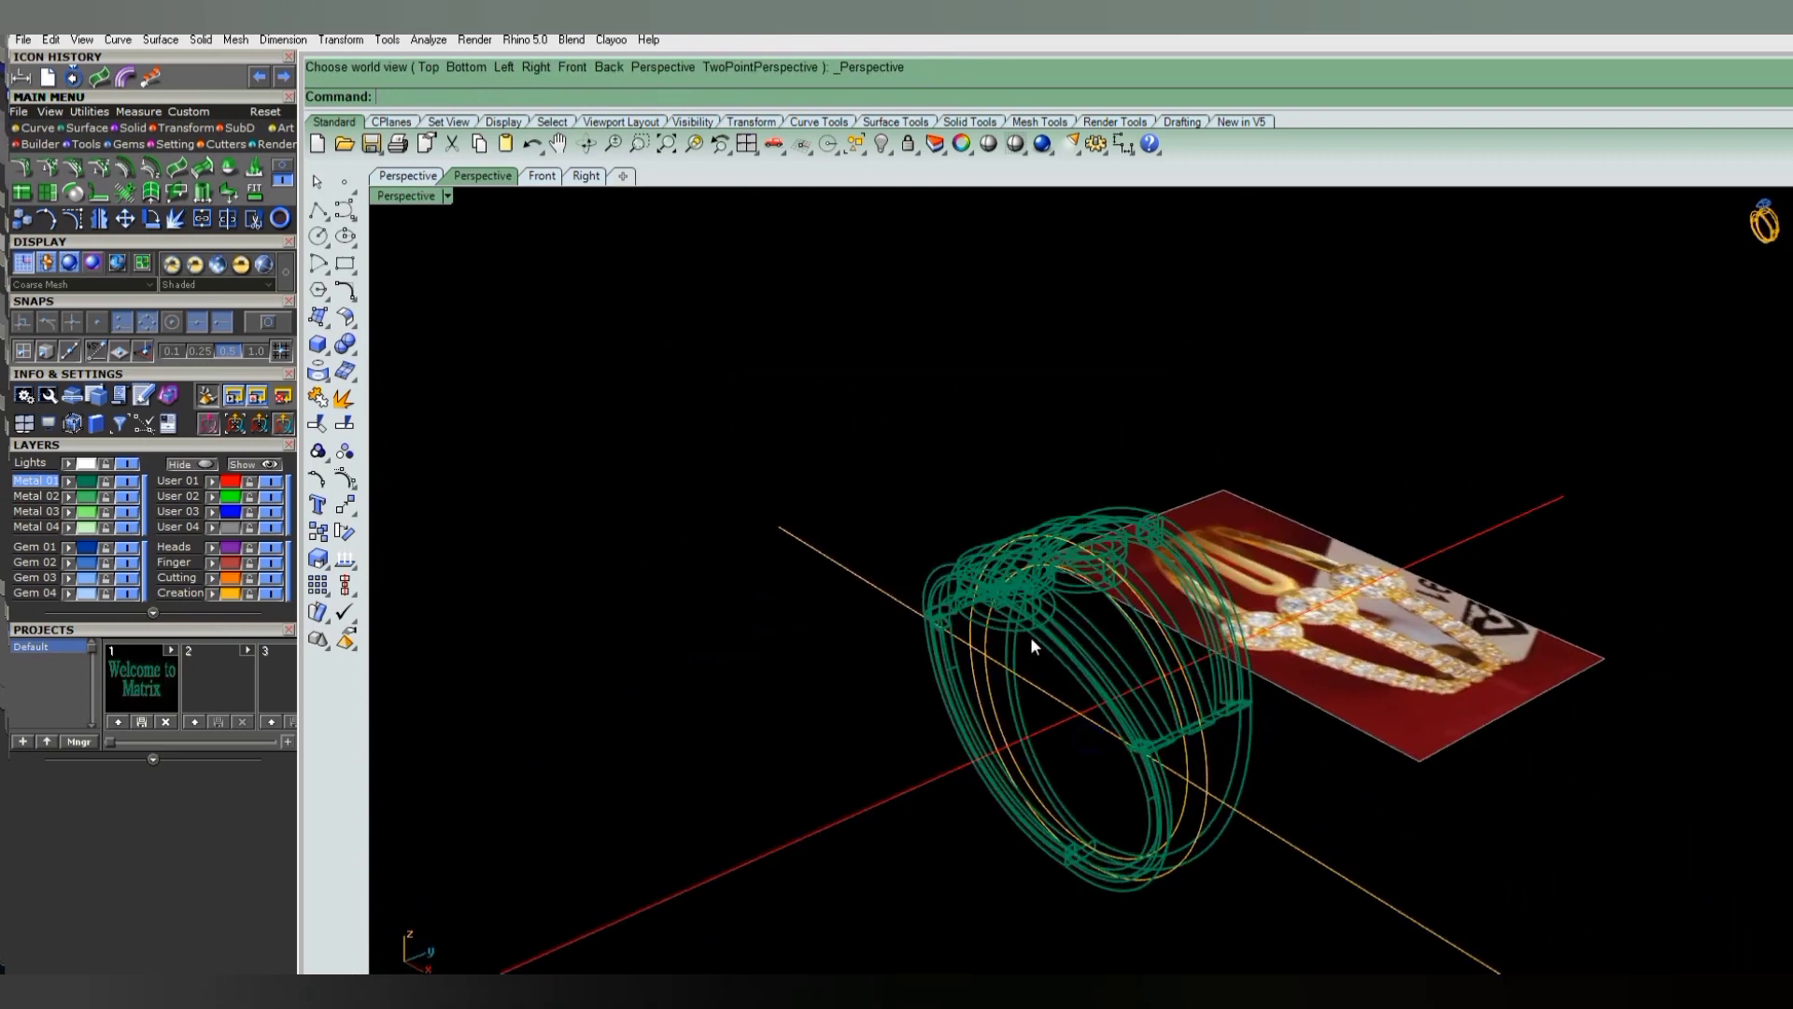
text(S)
key(Return)
scroll(1083, 571, up, 3)
- Stretch the second head's hollow cylinder along its height axis to a new height
scroll(1097, 579, up, 3)
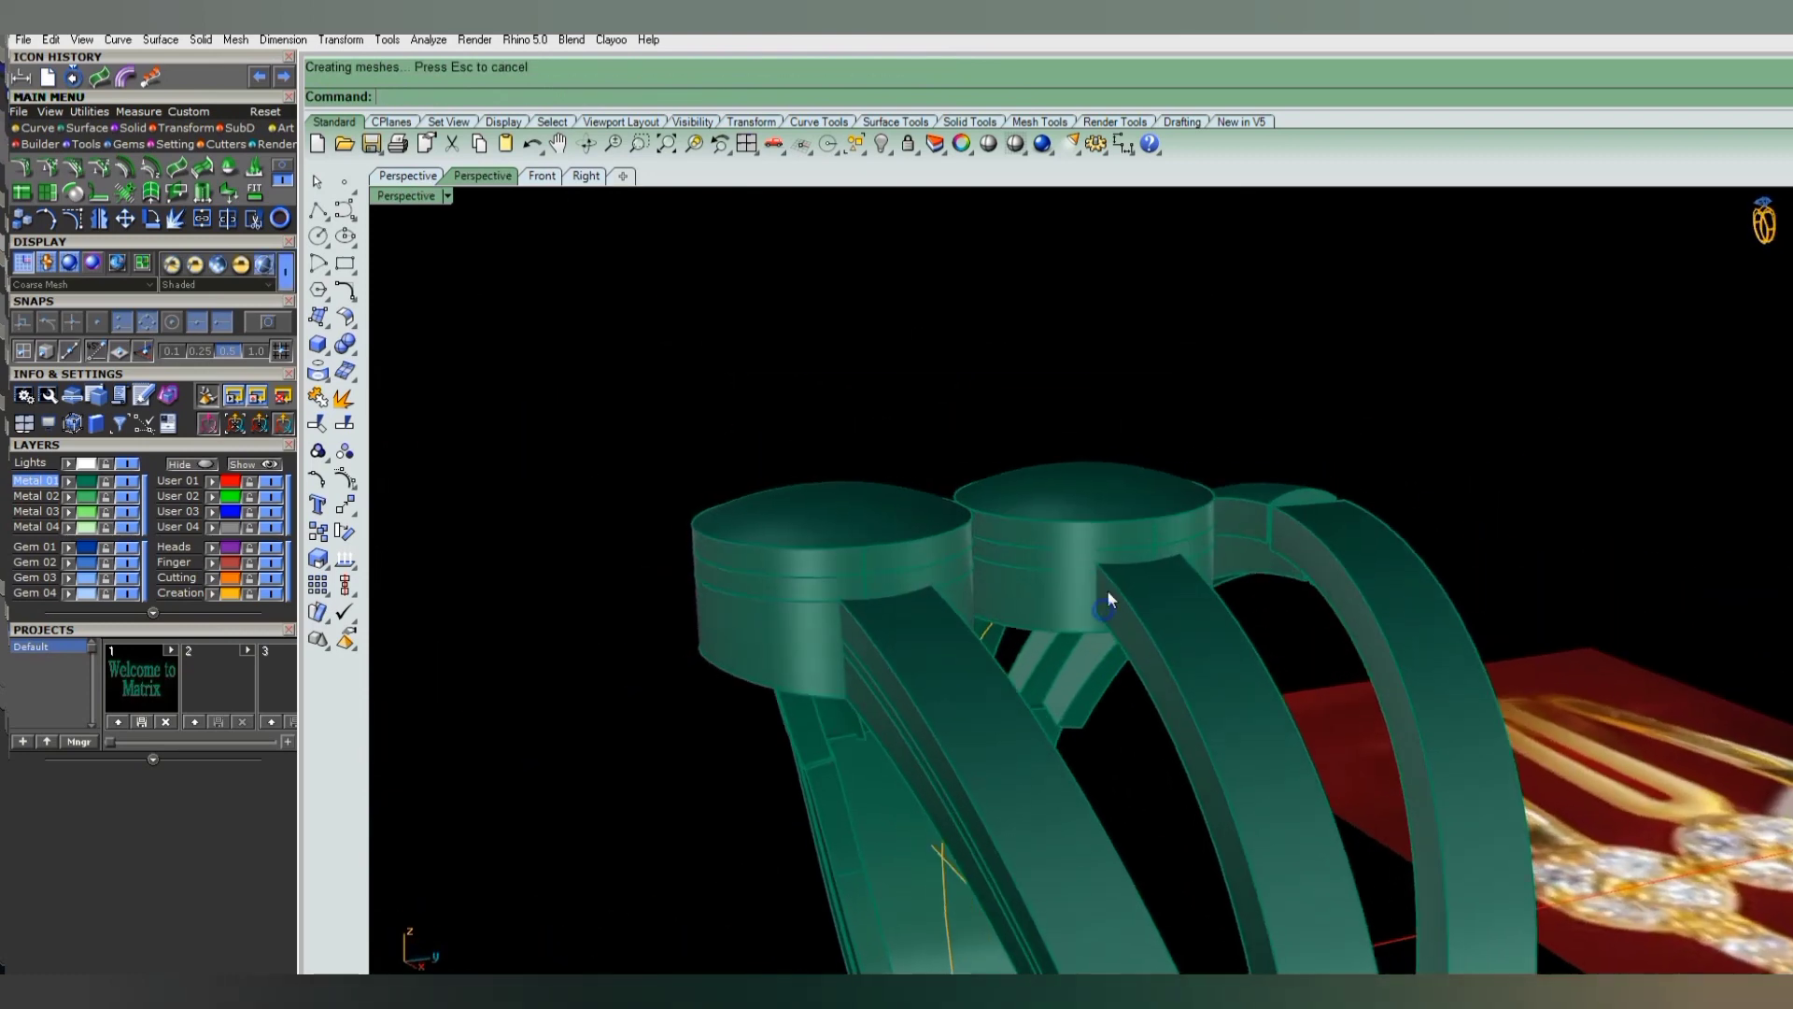
scroll(1106, 591, up, 2)
click(1068, 603)
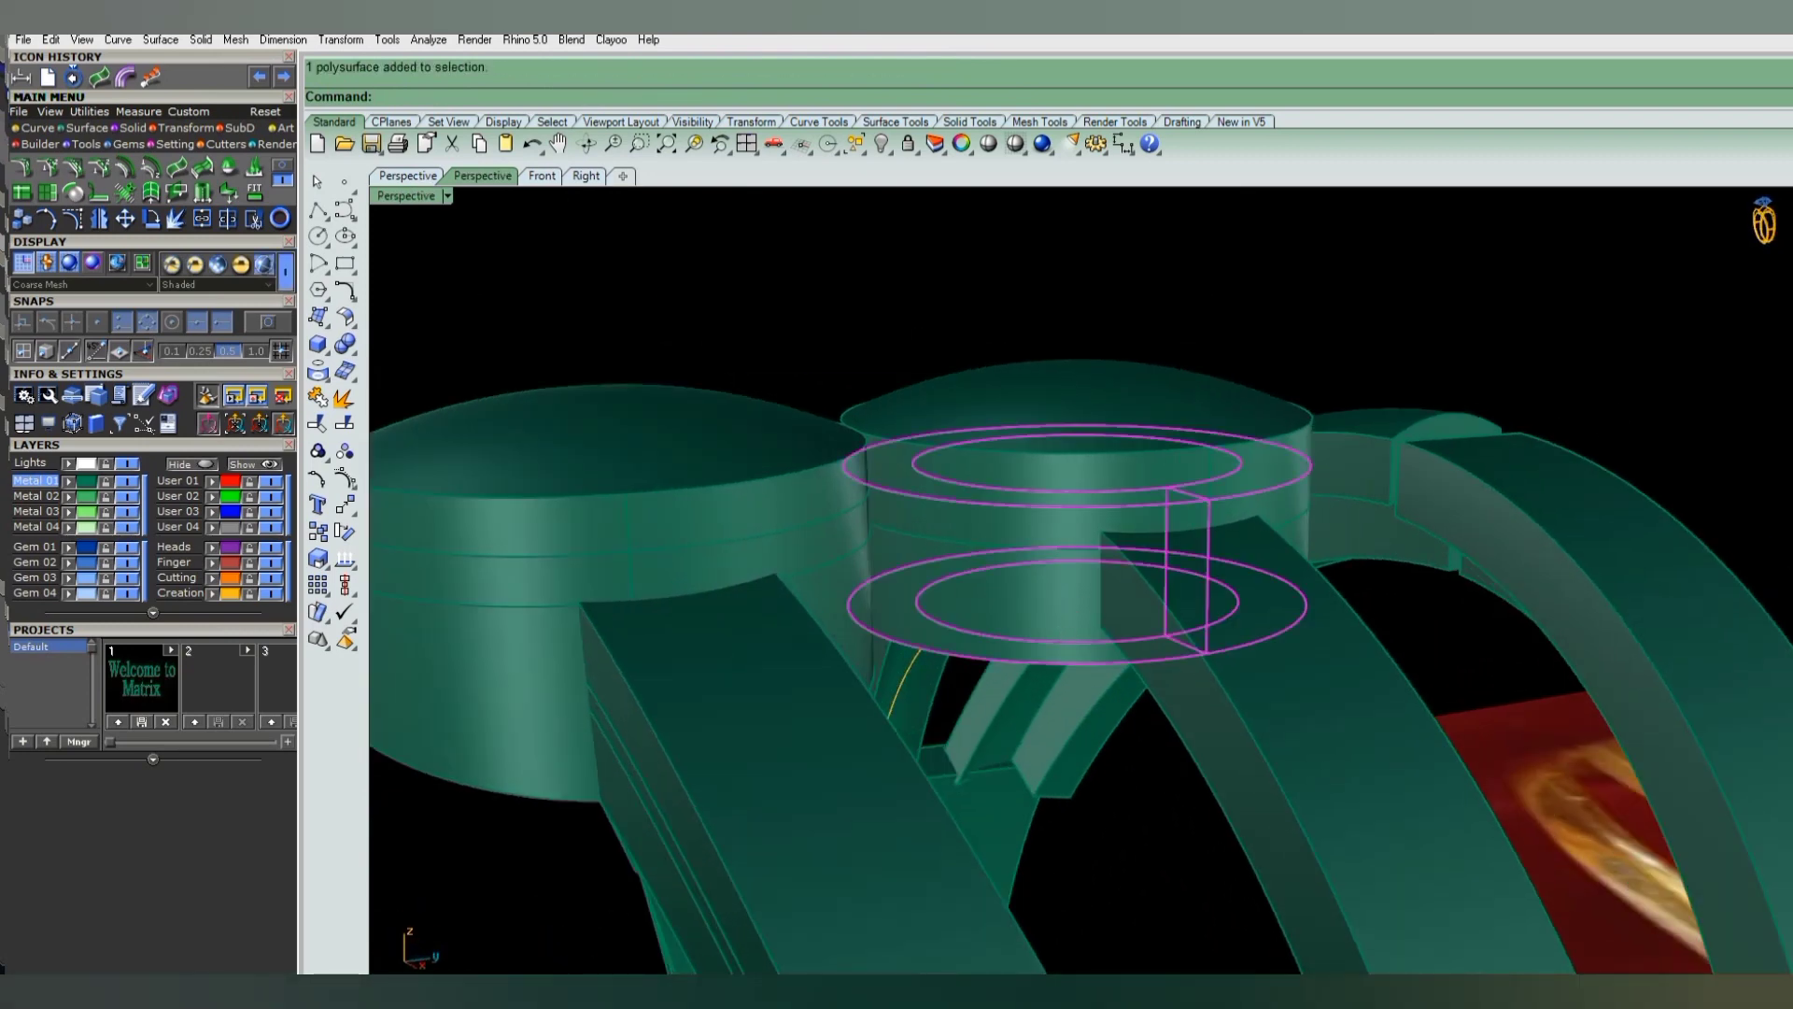
key(ctrl+F4)
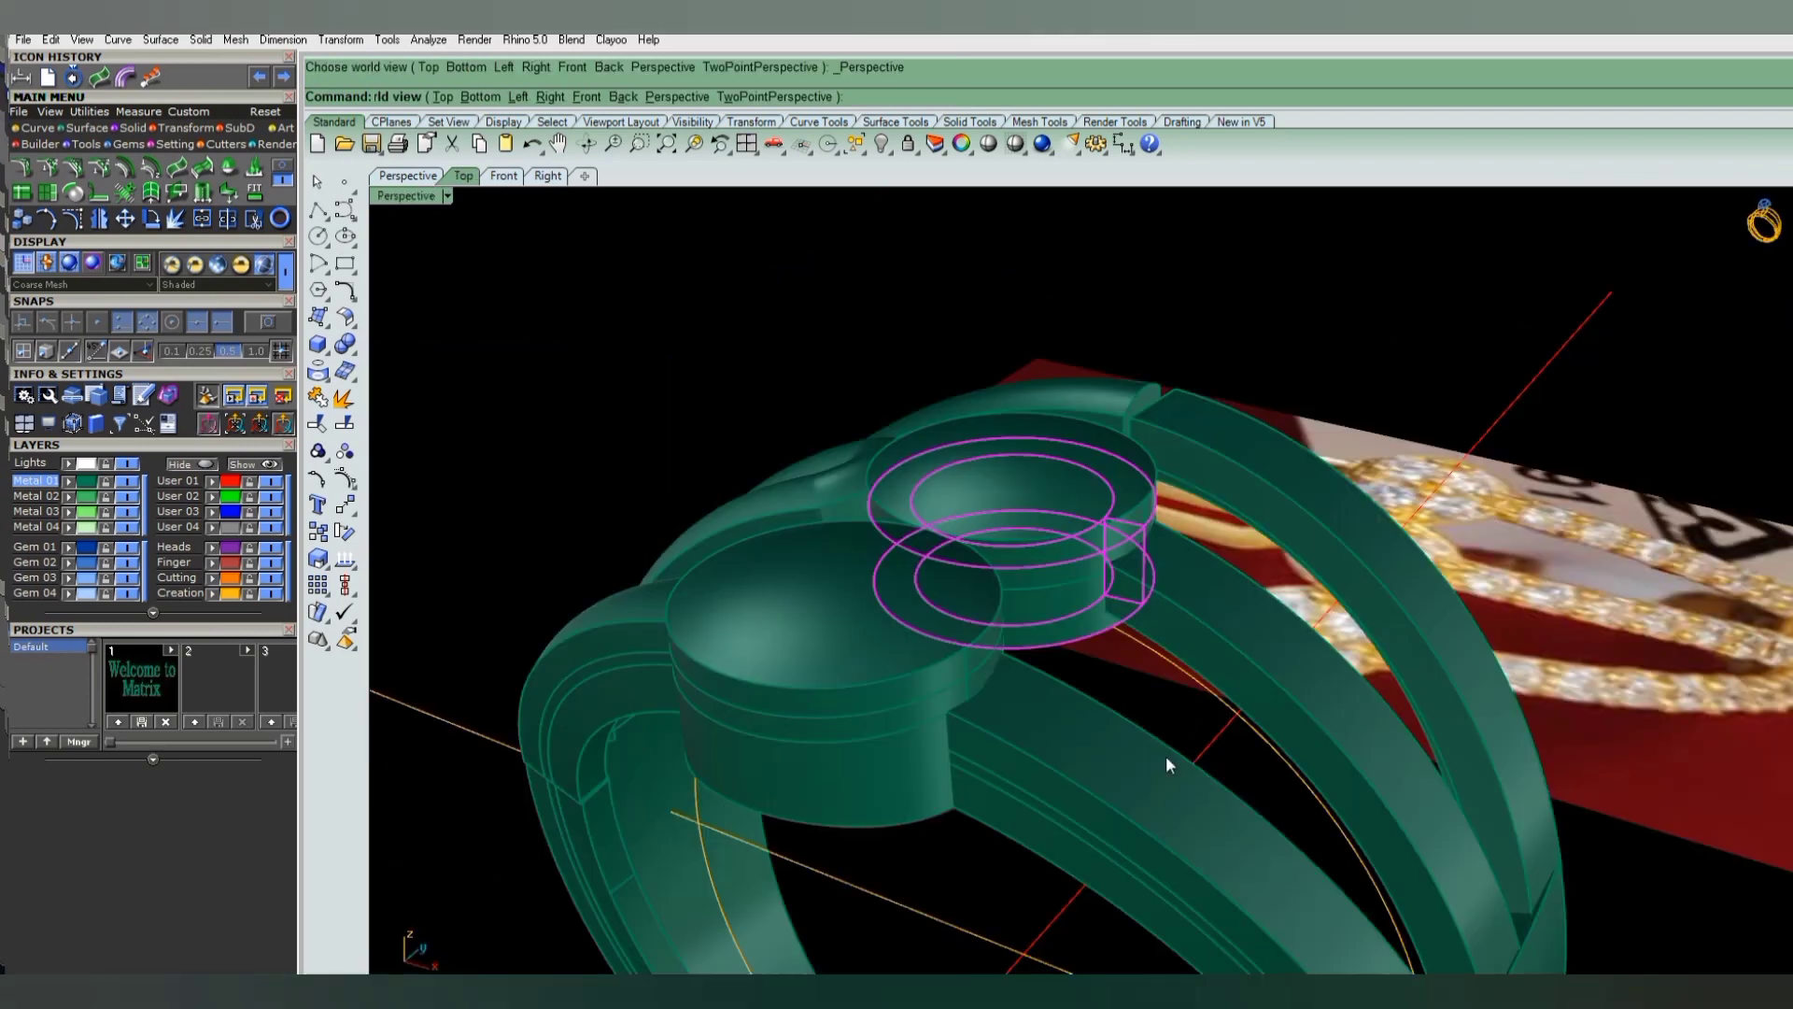
right_drag(1166, 764, 1231, 596)
right_drag(1533, 535, 1078, 596)
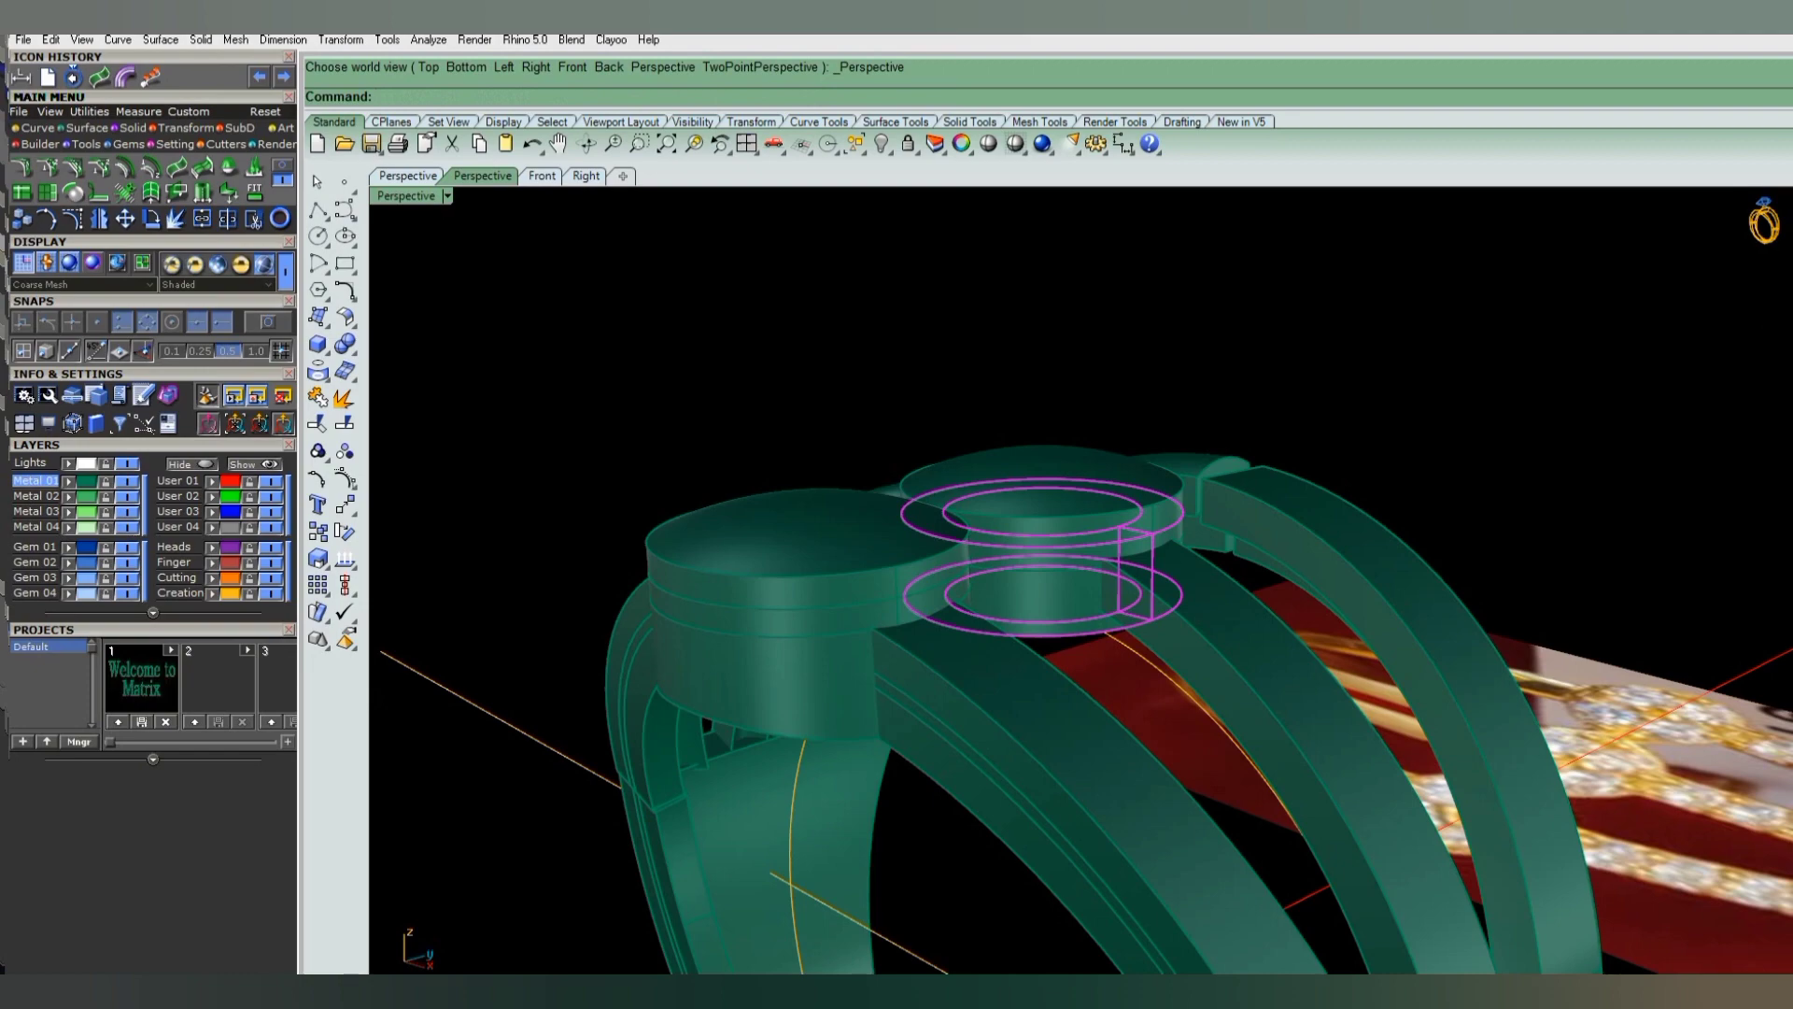
mouse_move(1201, 632)
right_down()
mouse_move(1129, 670)
mouse_move(1126, 609)
mouse_move(1124, 673)
mouse_move(1184, 607)
mouse_move(1121, 650)
mouse_move(1074, 758)
mouse_move(1049, 624)
mouse_move(1117, 560)
mouse_move(1190, 588)
right_up()
text(Stretch)
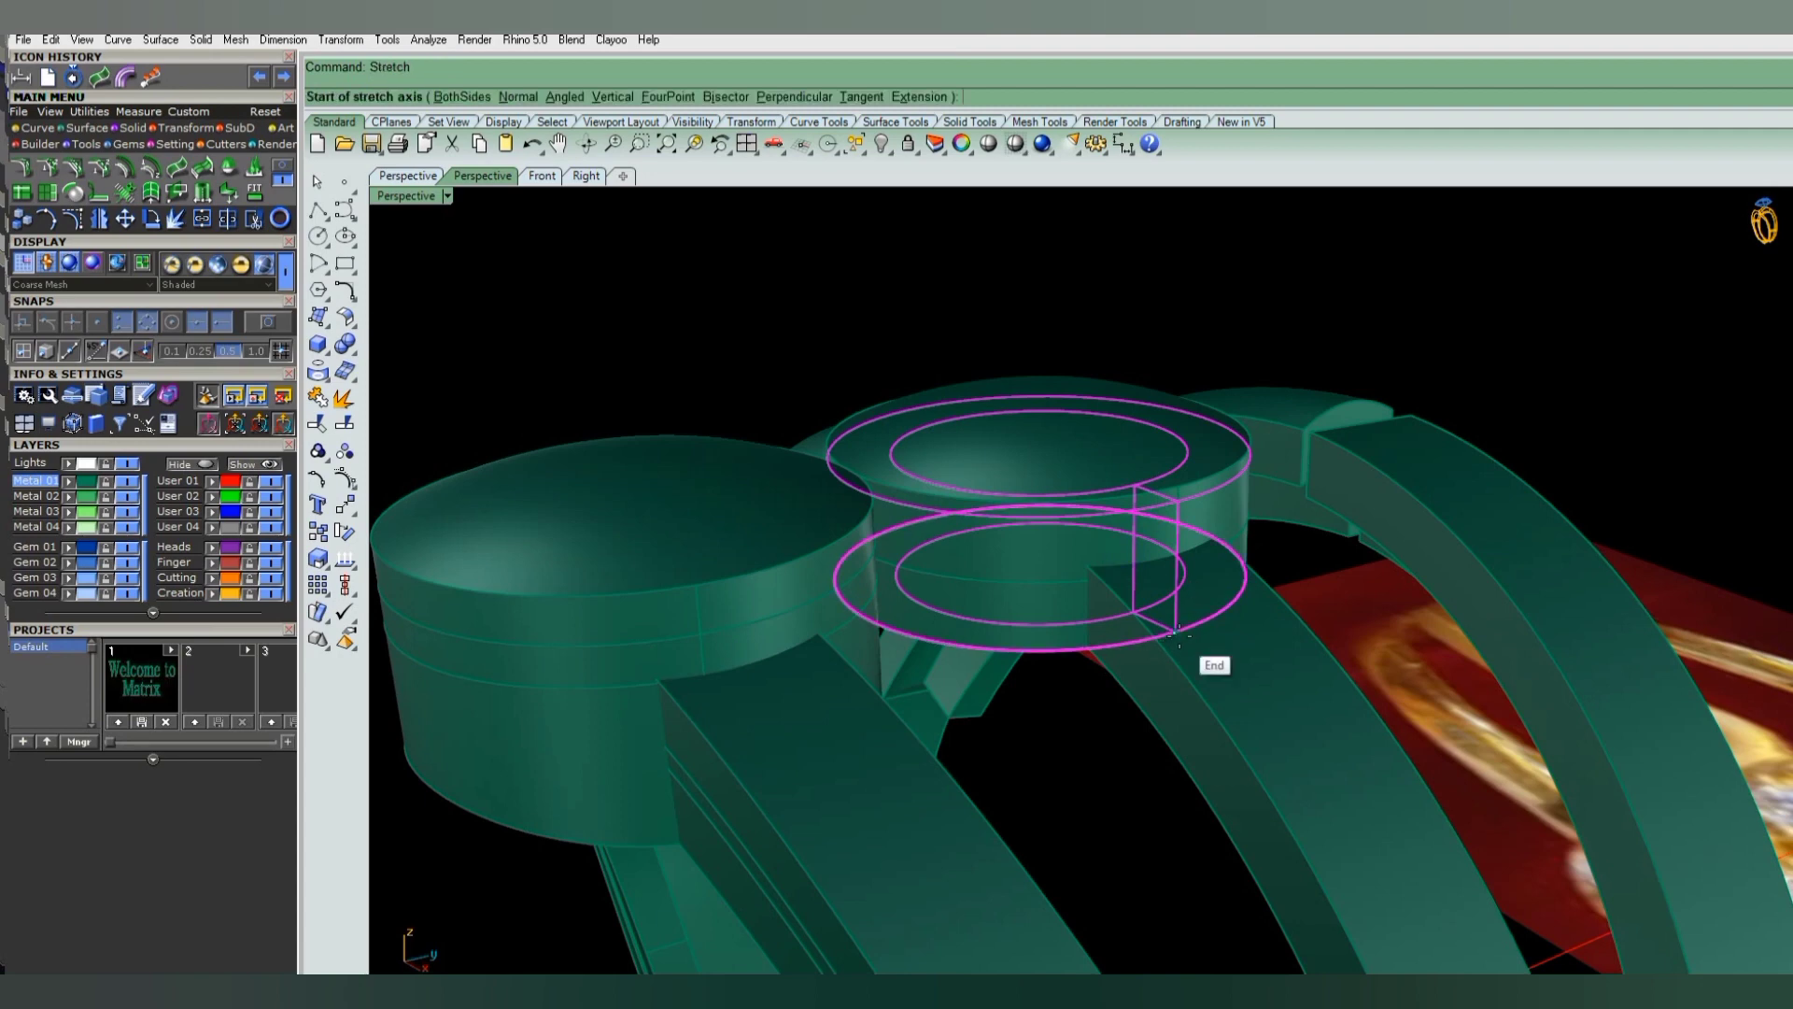
click(1175, 632)
click(1178, 502)
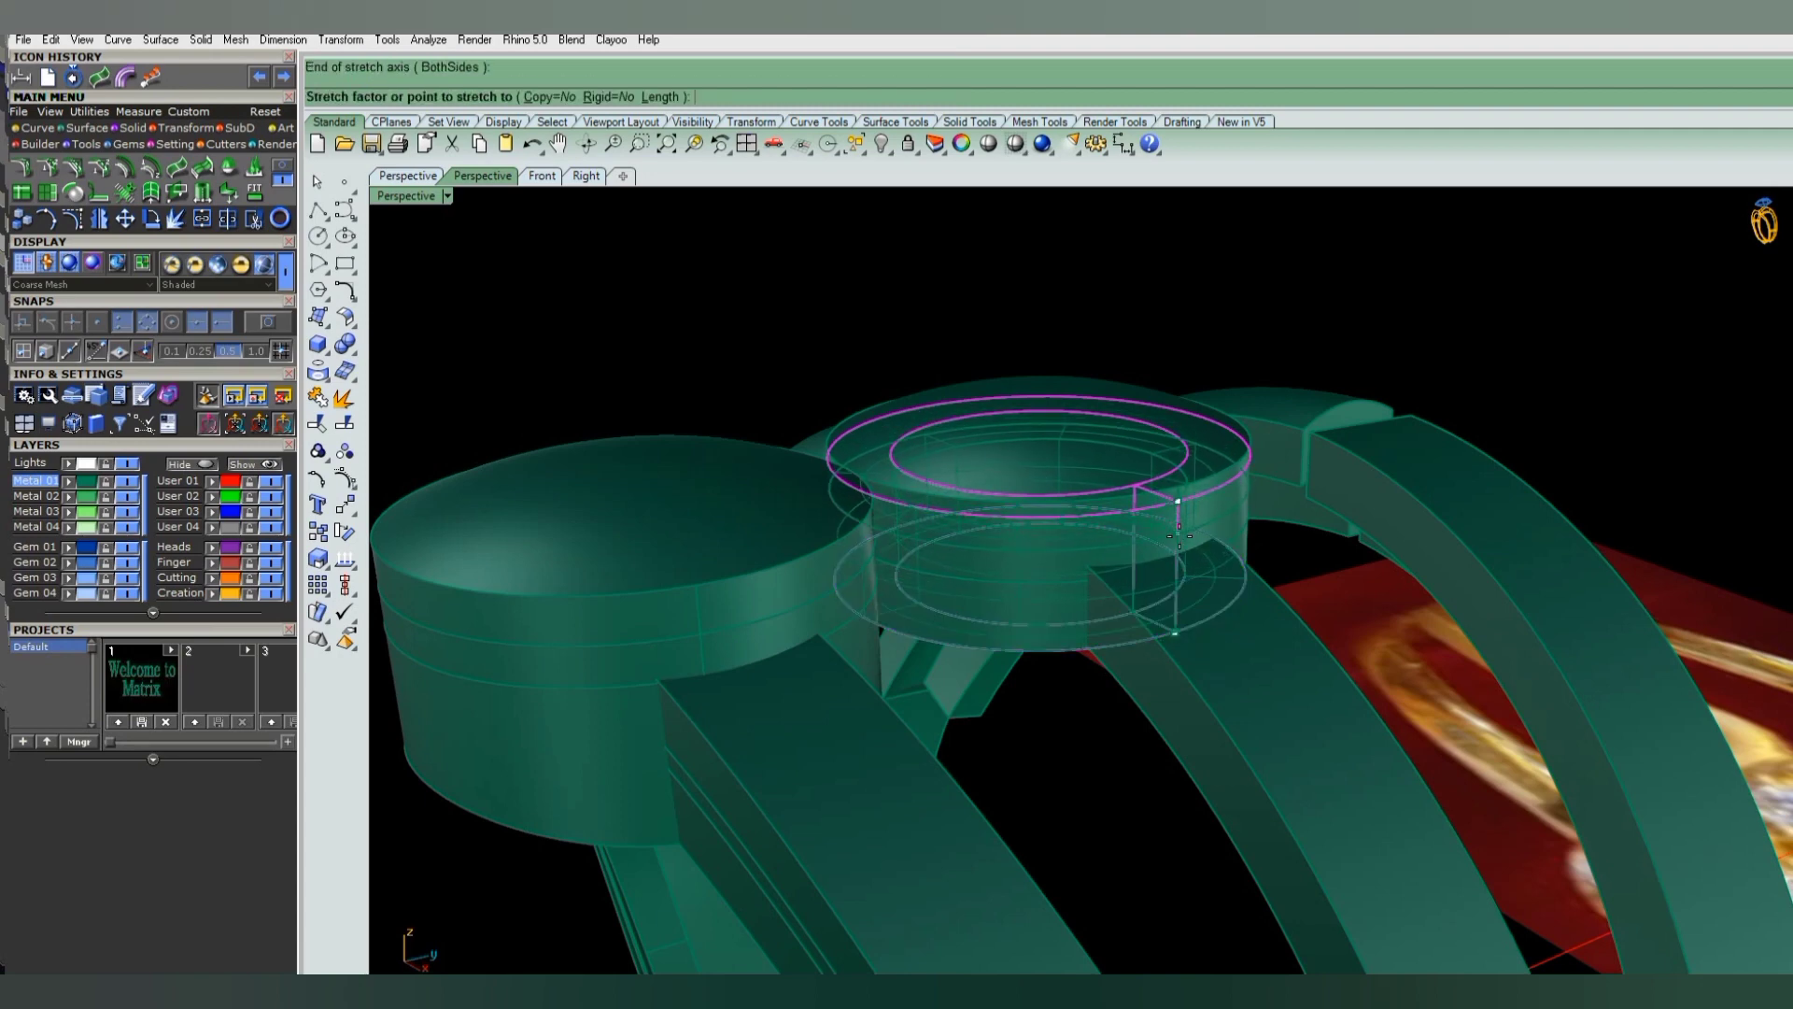
click(1178, 545)
mouse_move(1178, 545)
right_down()
mouse_move(1154, 614)
mouse_move(1092, 663)
right_up()
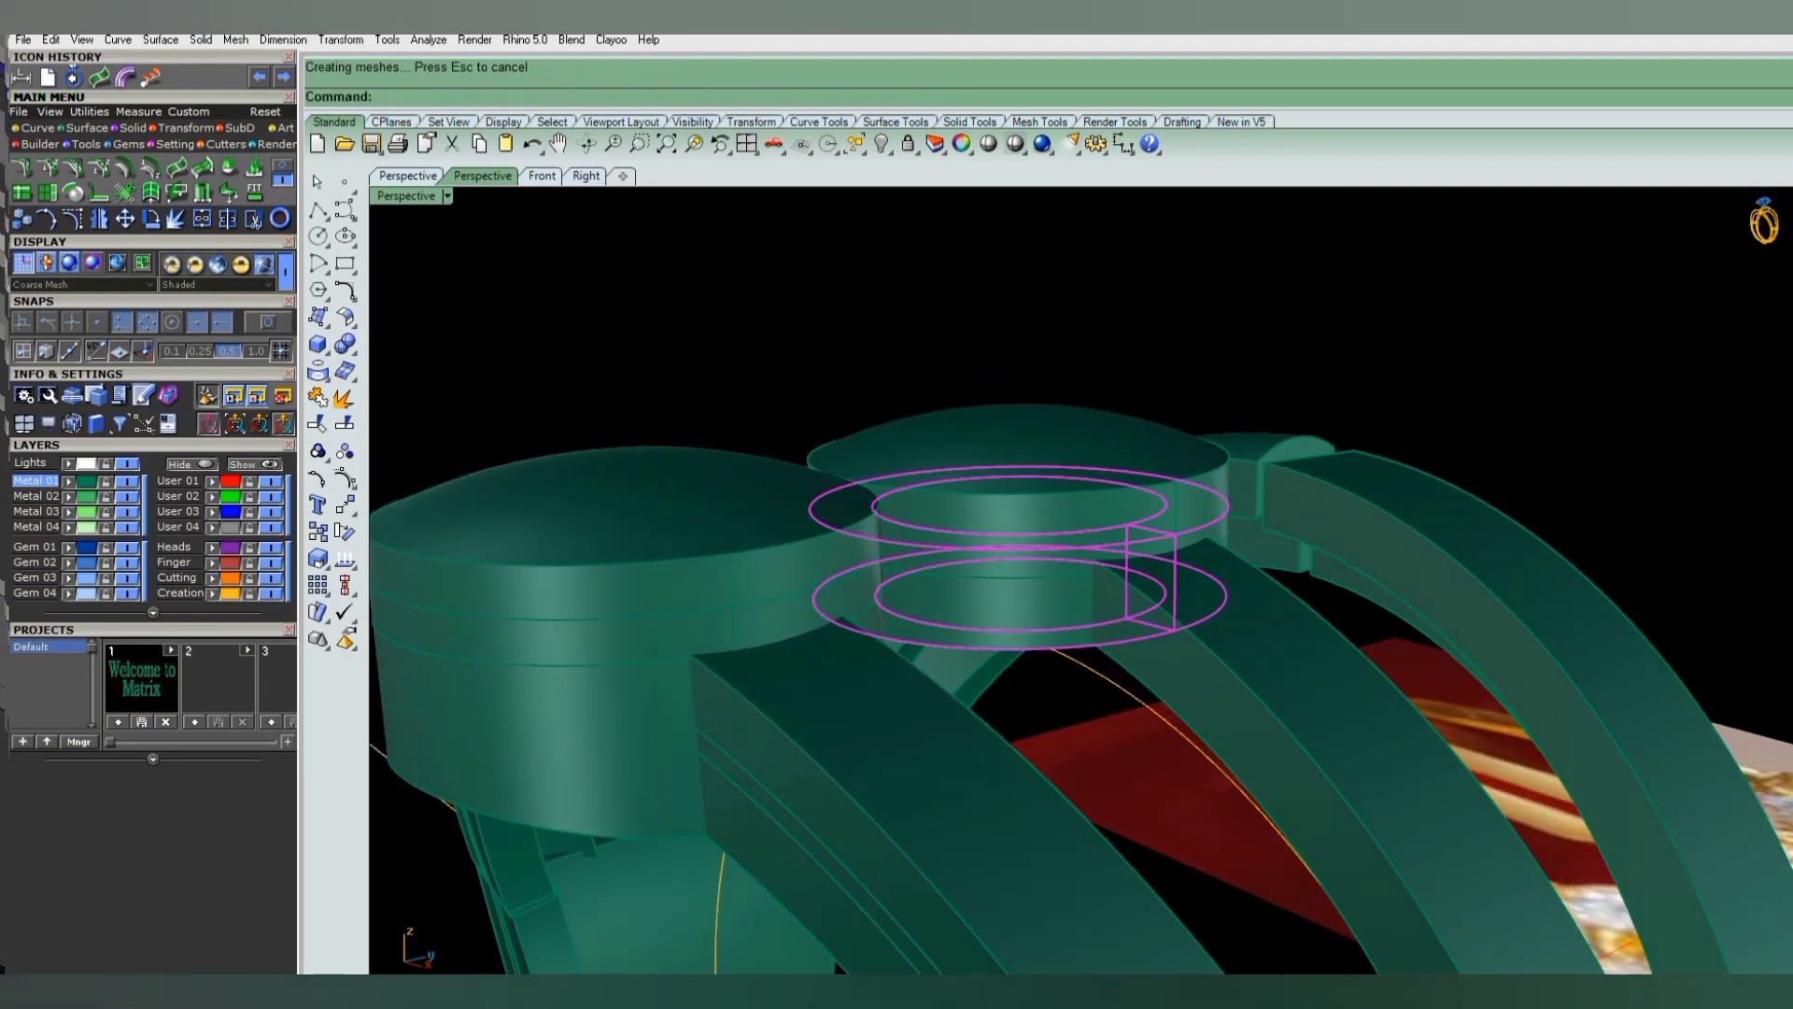
- Undo the stray move and orbit around the ring to inspect both heads
key(ctrl+z)
mouse_move(1308, 558)
right_down()
mouse_move(1111, 642)
mouse_move(1132, 669)
mouse_move(1069, 679)
right_up()
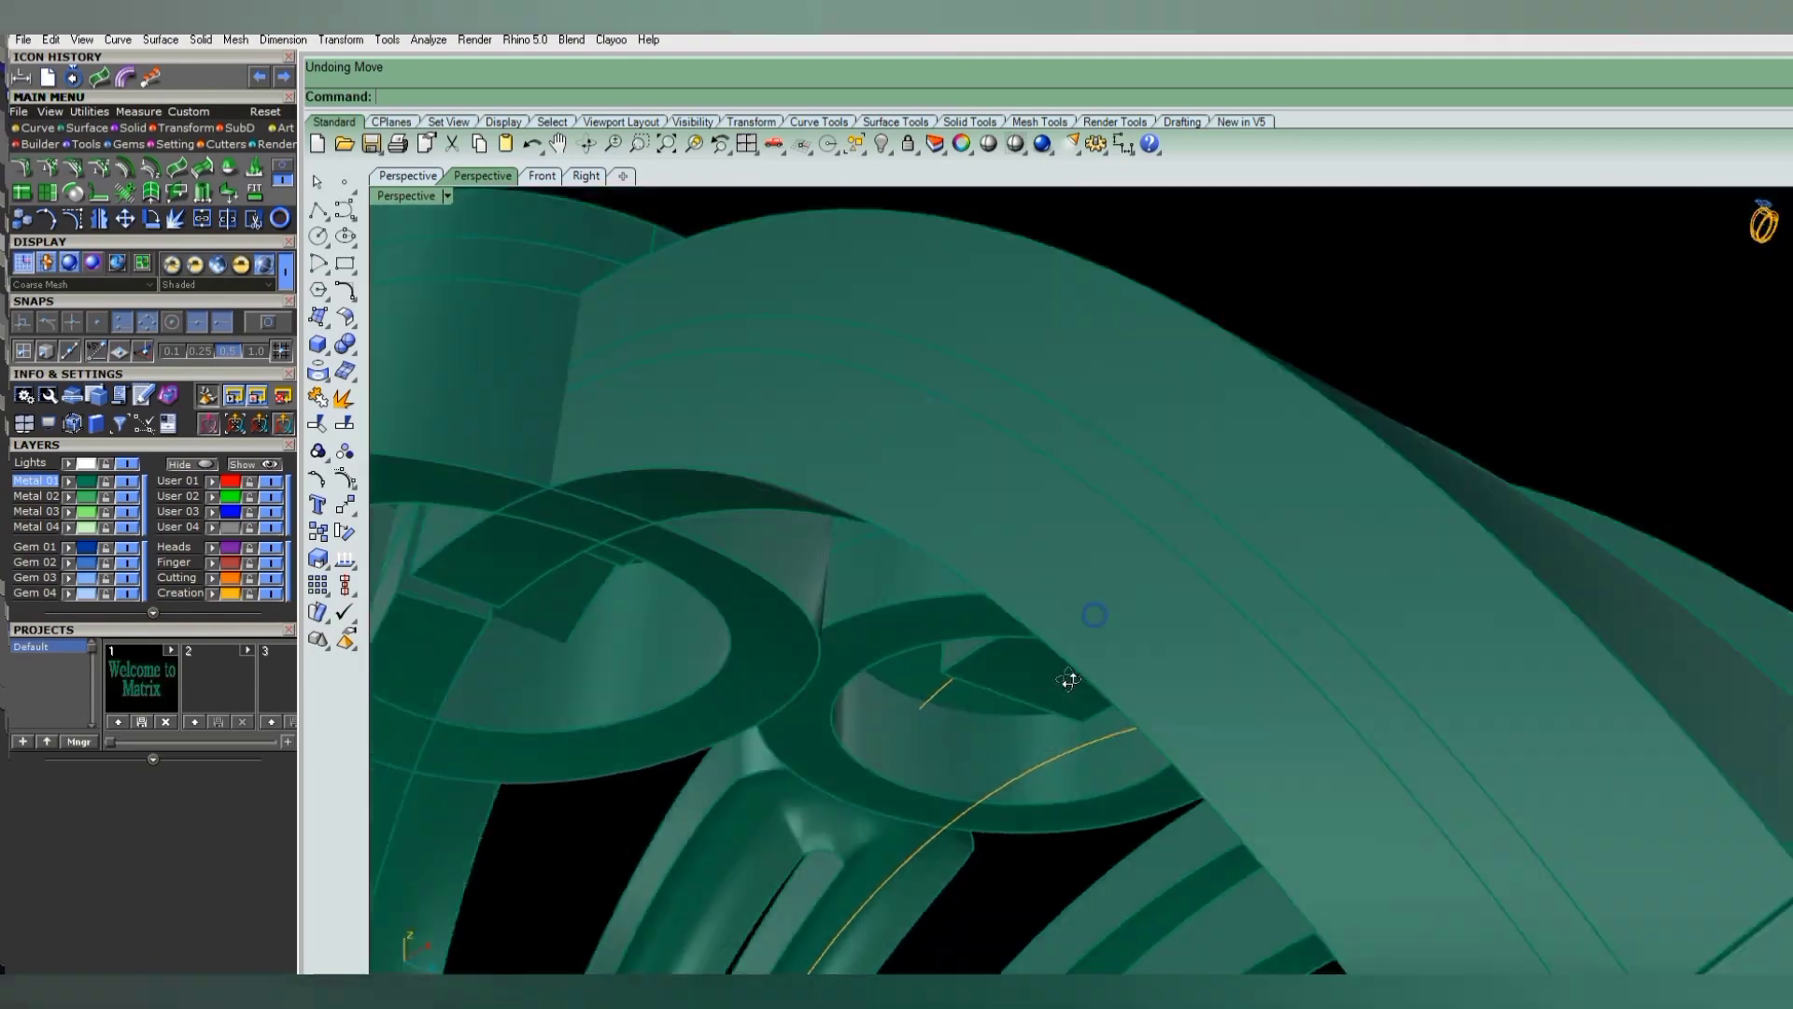
scroll(1065, 686, down, 5)
scroll(1051, 645, down, 3)
right_drag(1045, 609, 965, 625)
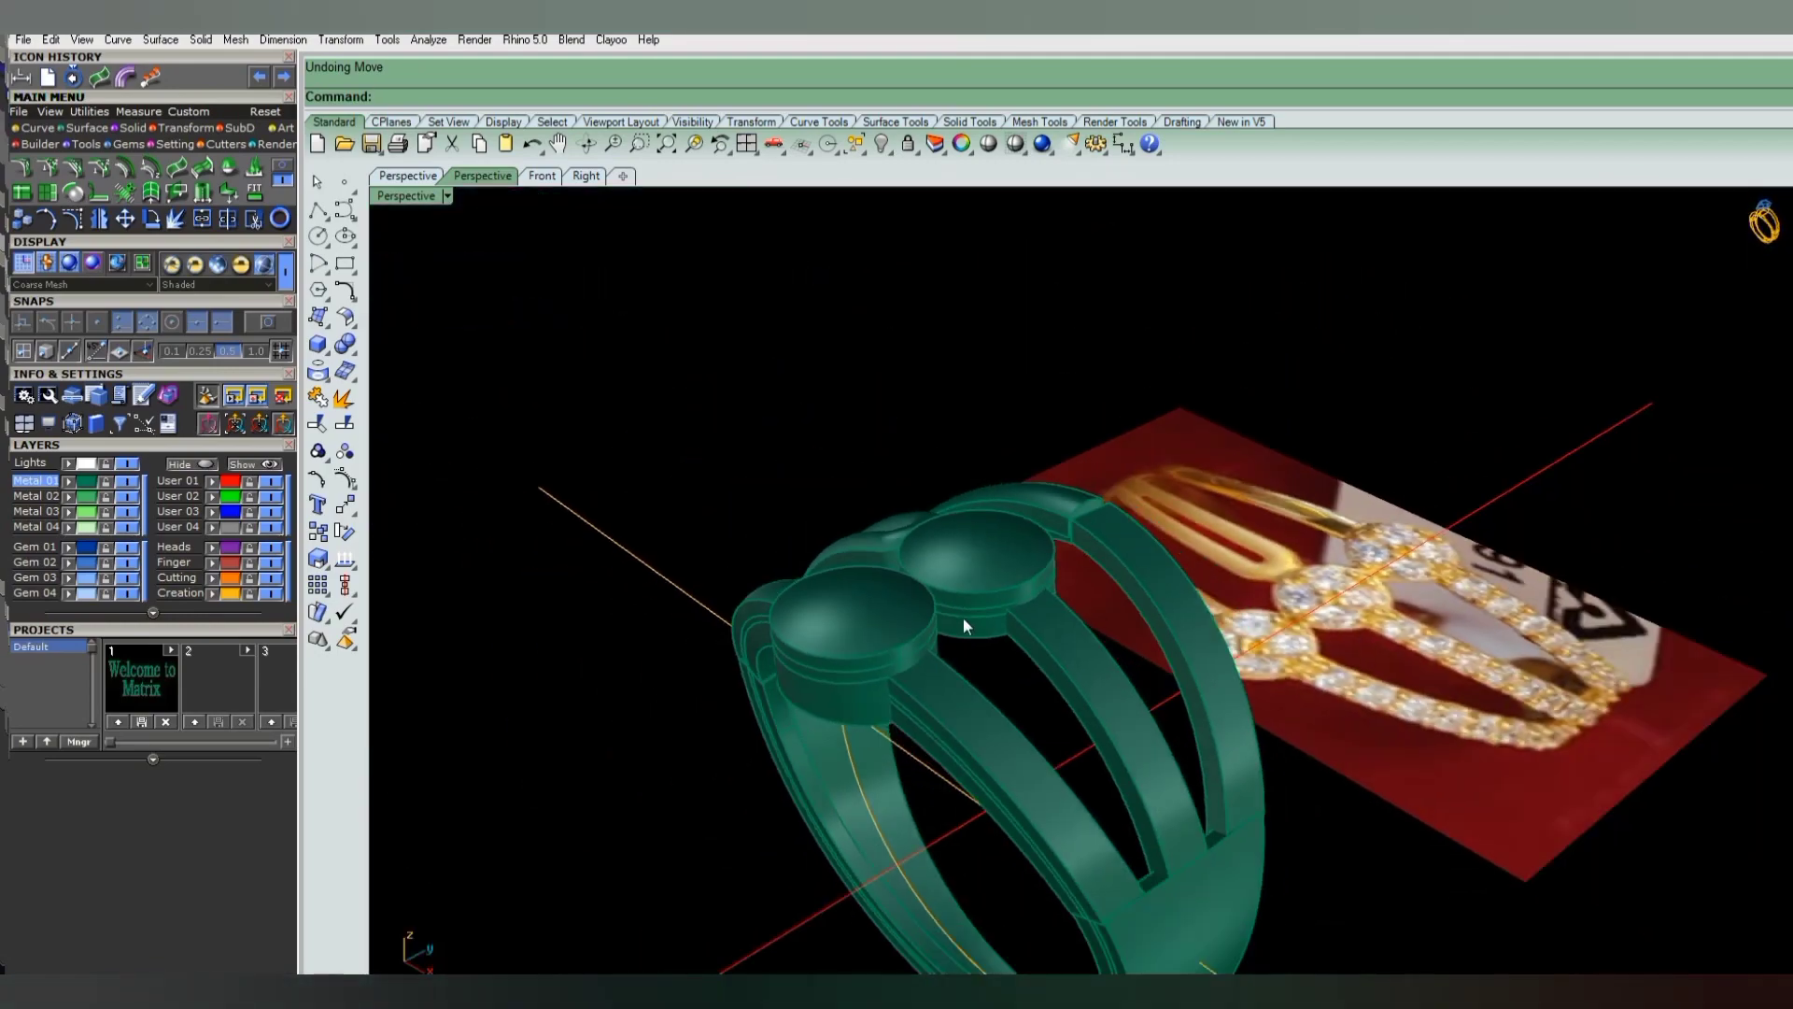
scroll(944, 710, up, 4)
mouse_move(915, 707)
right_down()
mouse_move(872, 648)
mouse_move(892, 527)
mouse_move(880, 628)
mouse_move(896, 607)
mouse_move(873, 601)
mouse_move(1089, 692)
right_up()
scroll(872, 630, down, 4)
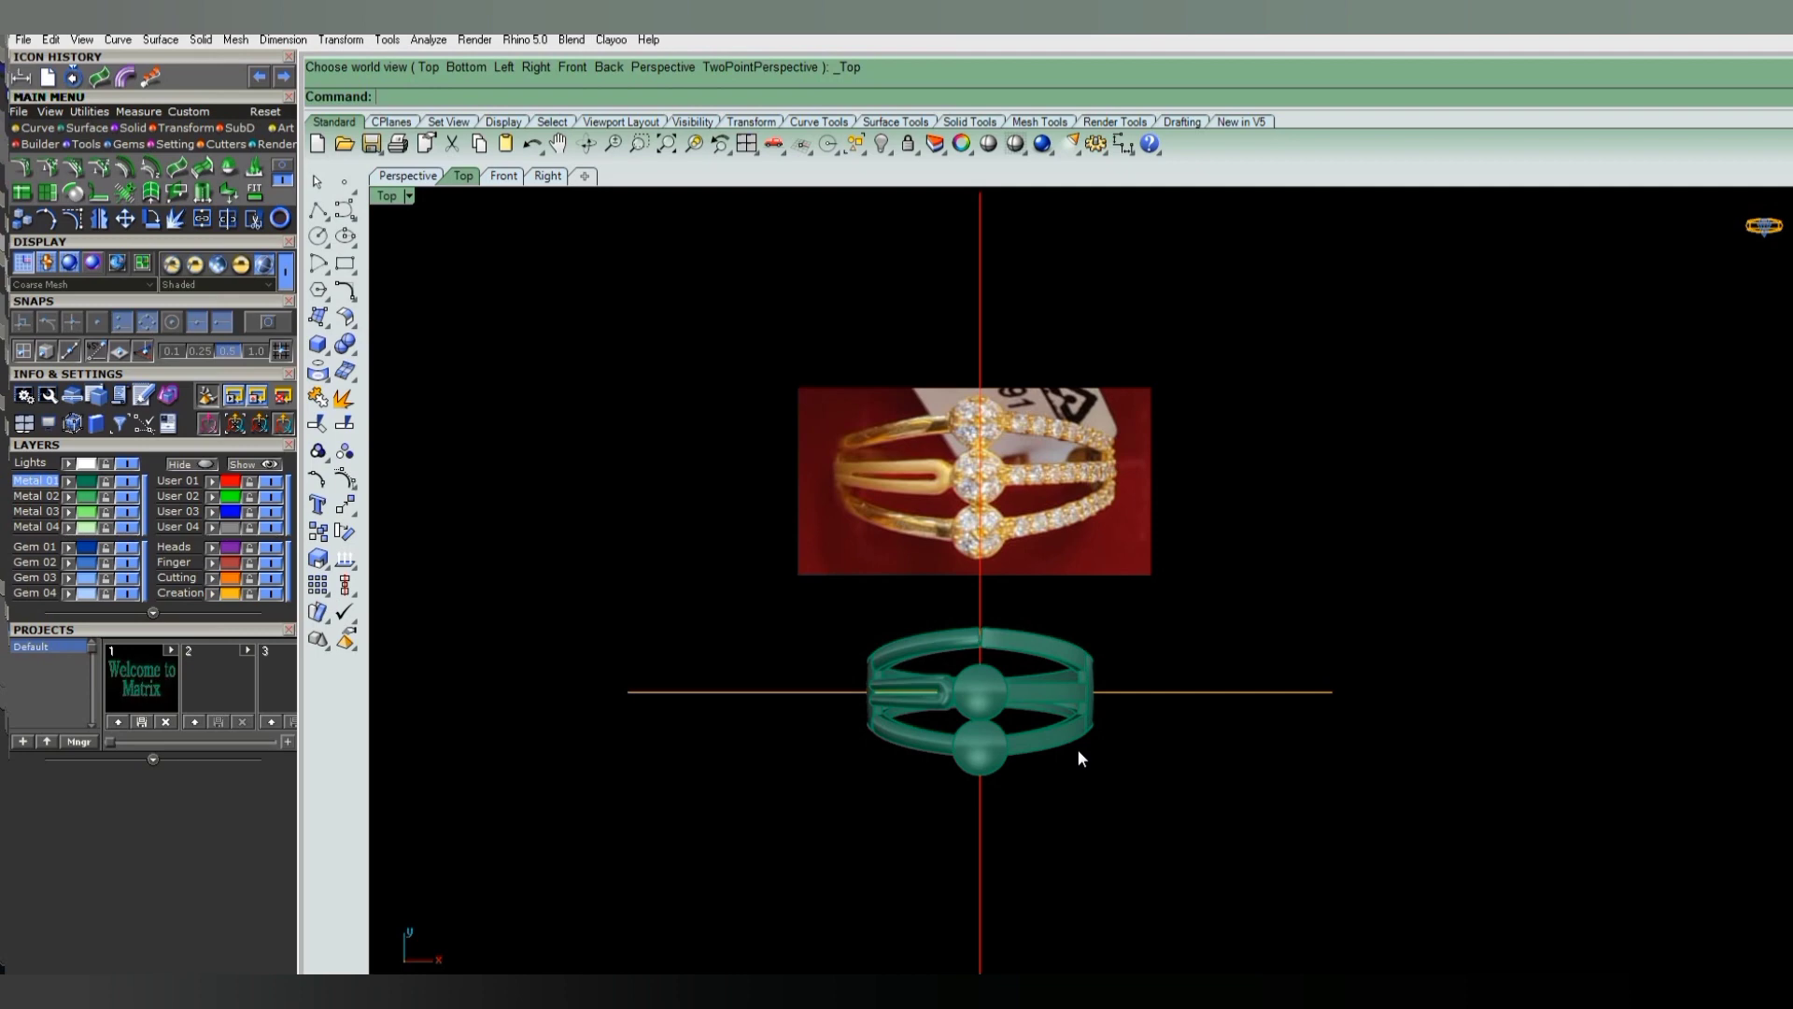
- Save as 01.3dm in D:\RING\RING=111, confirming the overwrite
scroll(955, 591, down, 3)
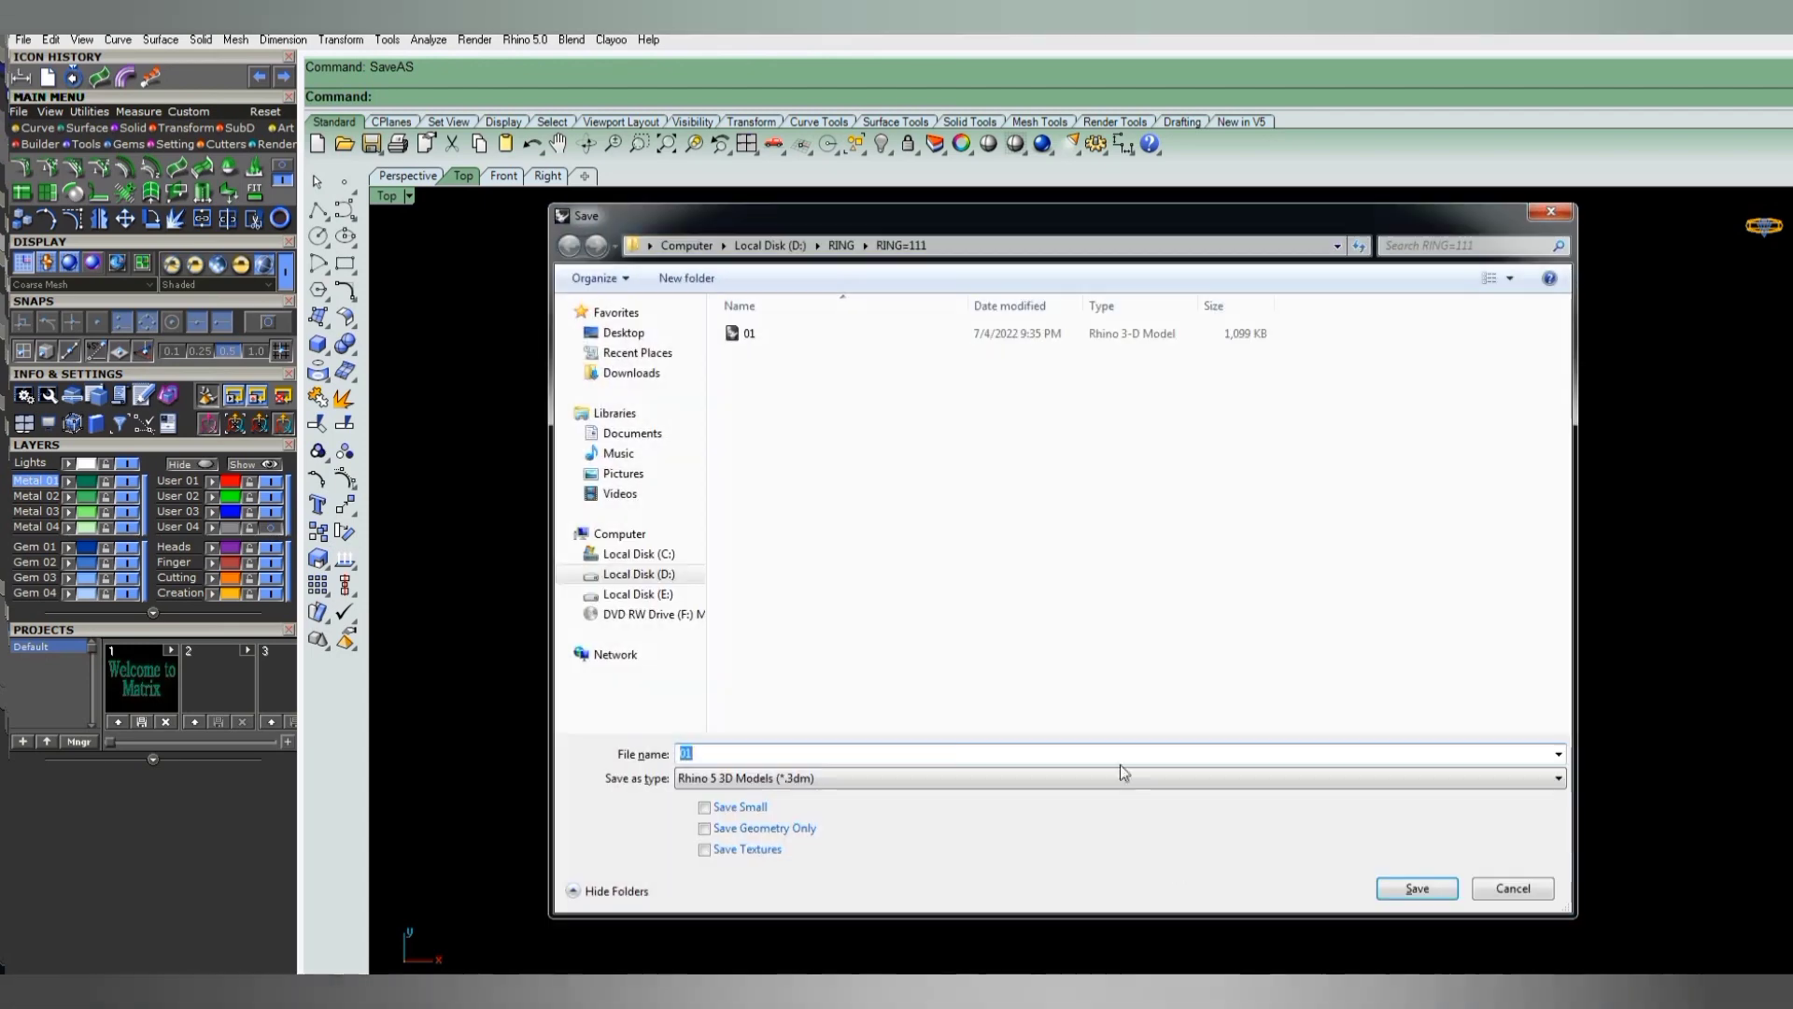
click(1405, 892)
click(982, 520)
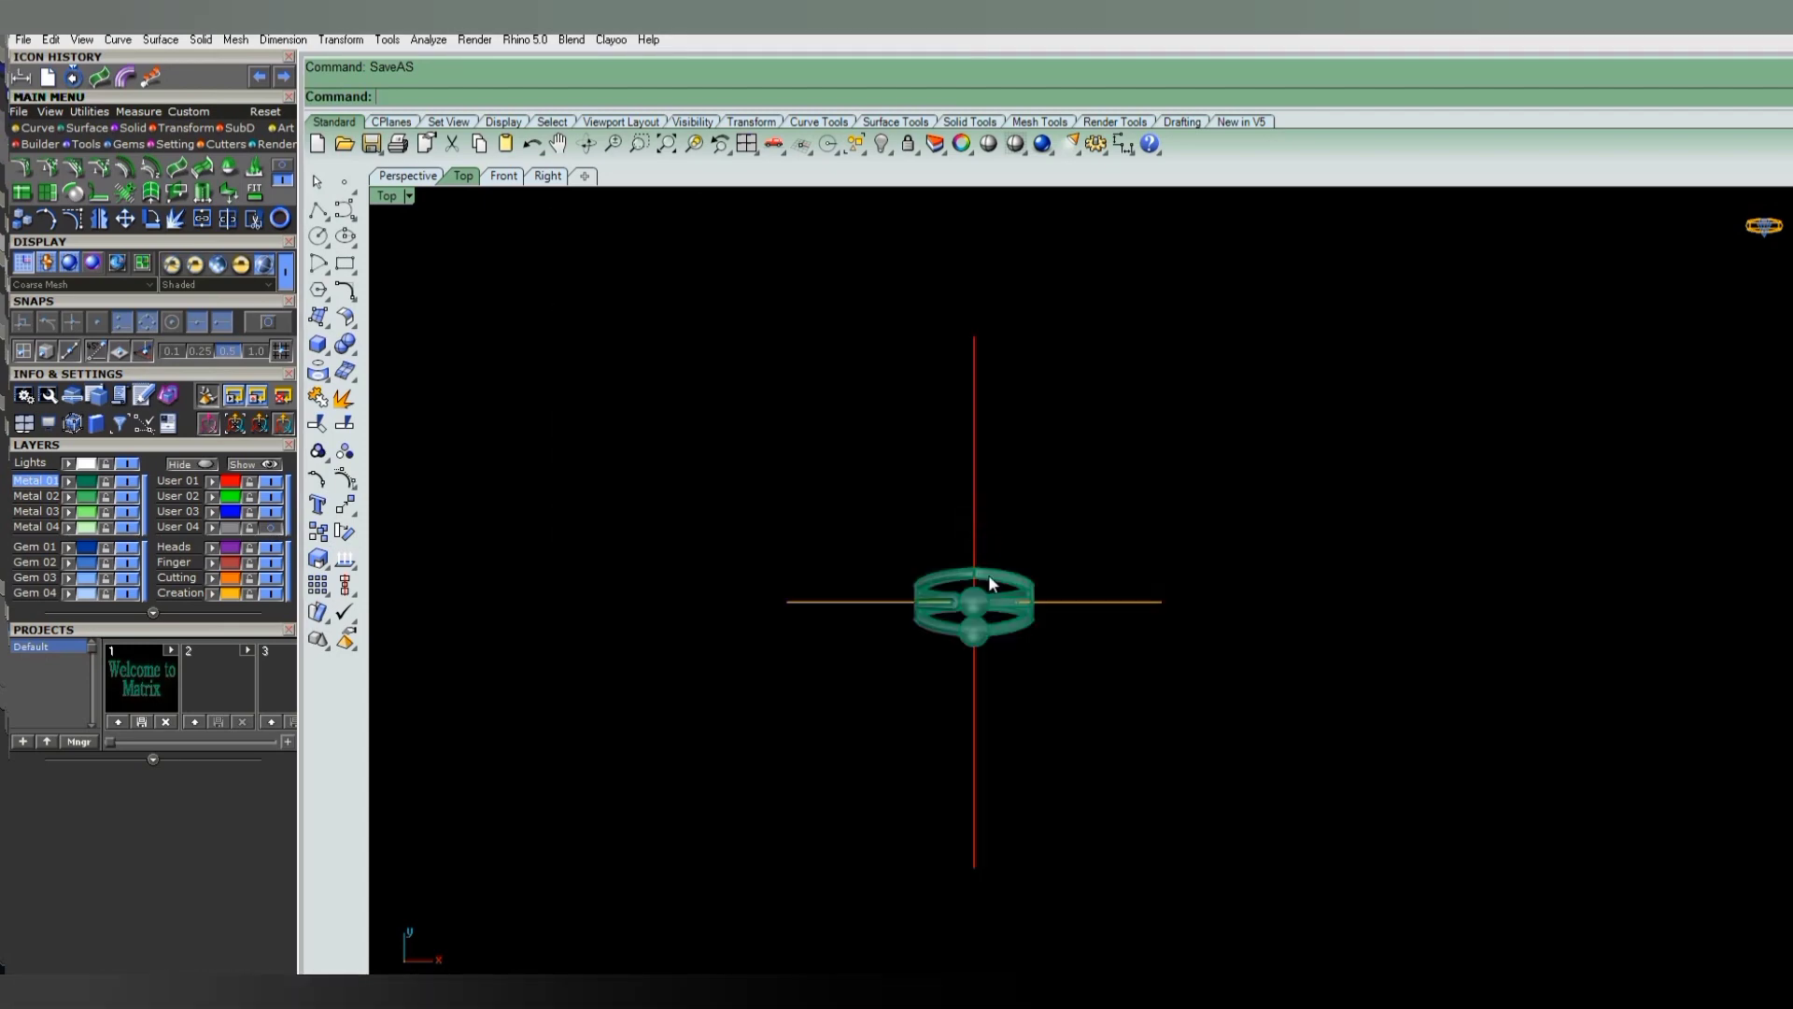
scroll(971, 621, up, 3)
scroll(986, 641, down, 2)
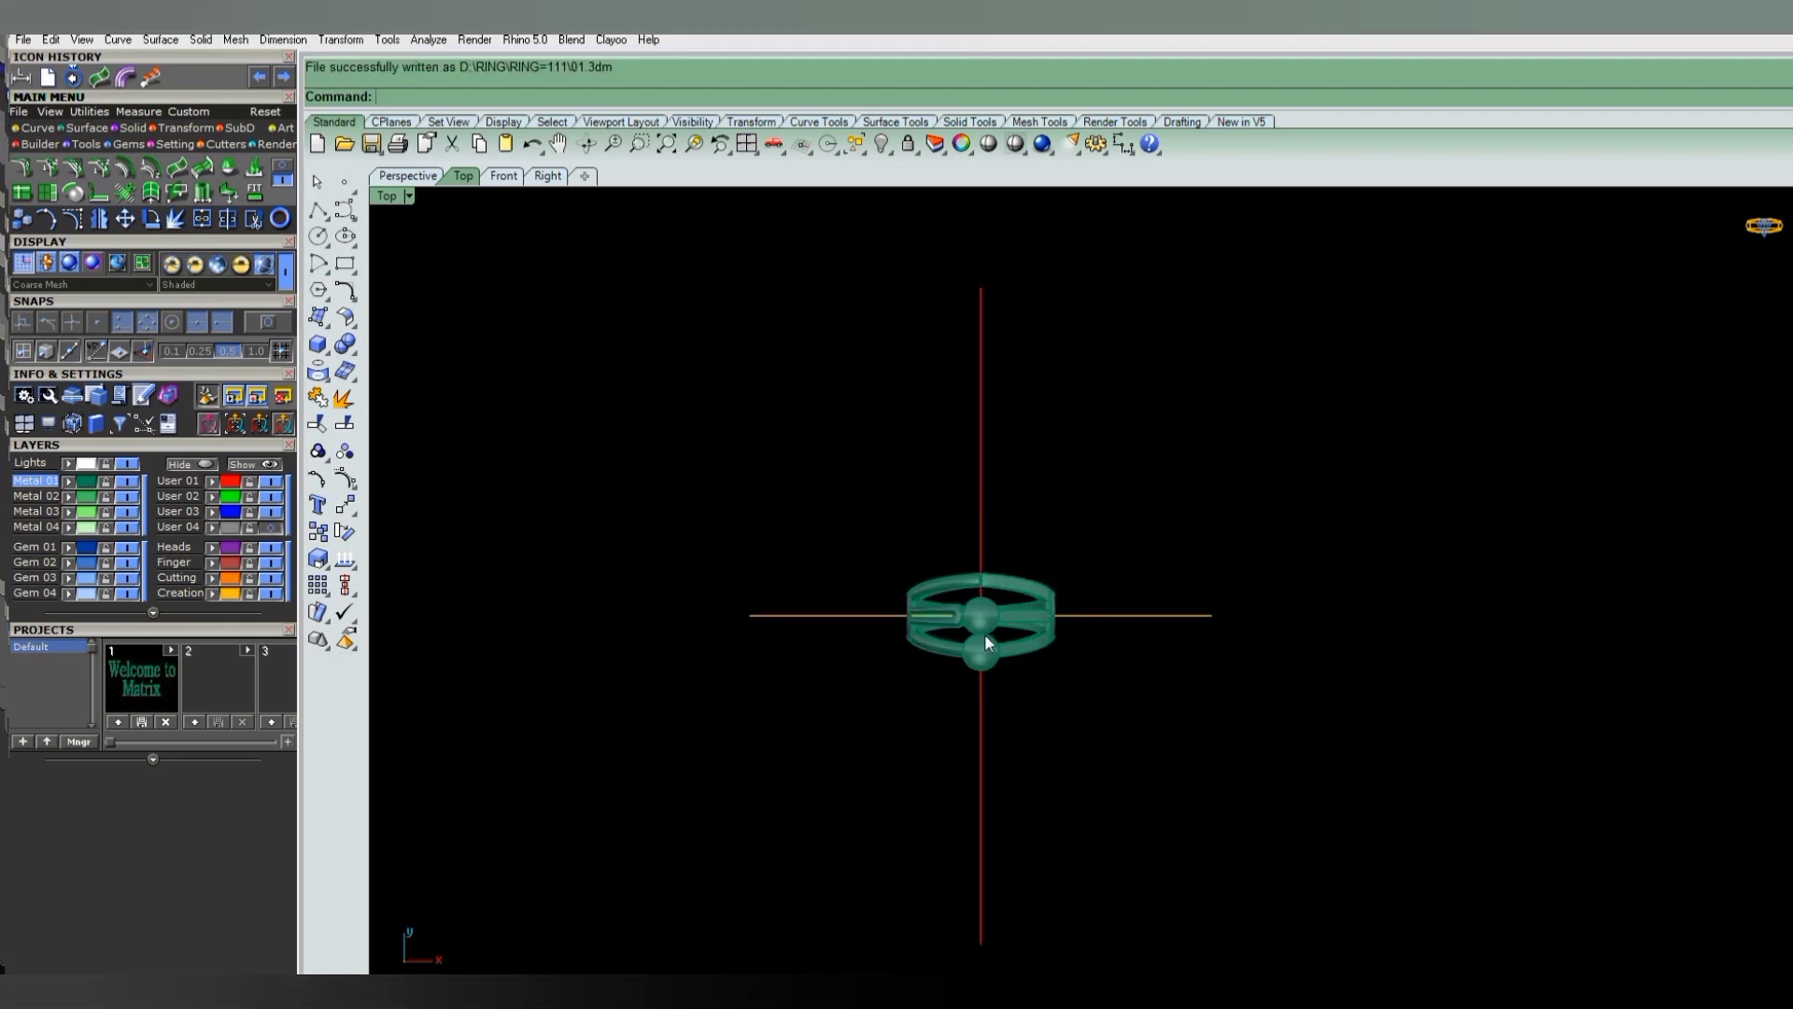
click(341, 591)
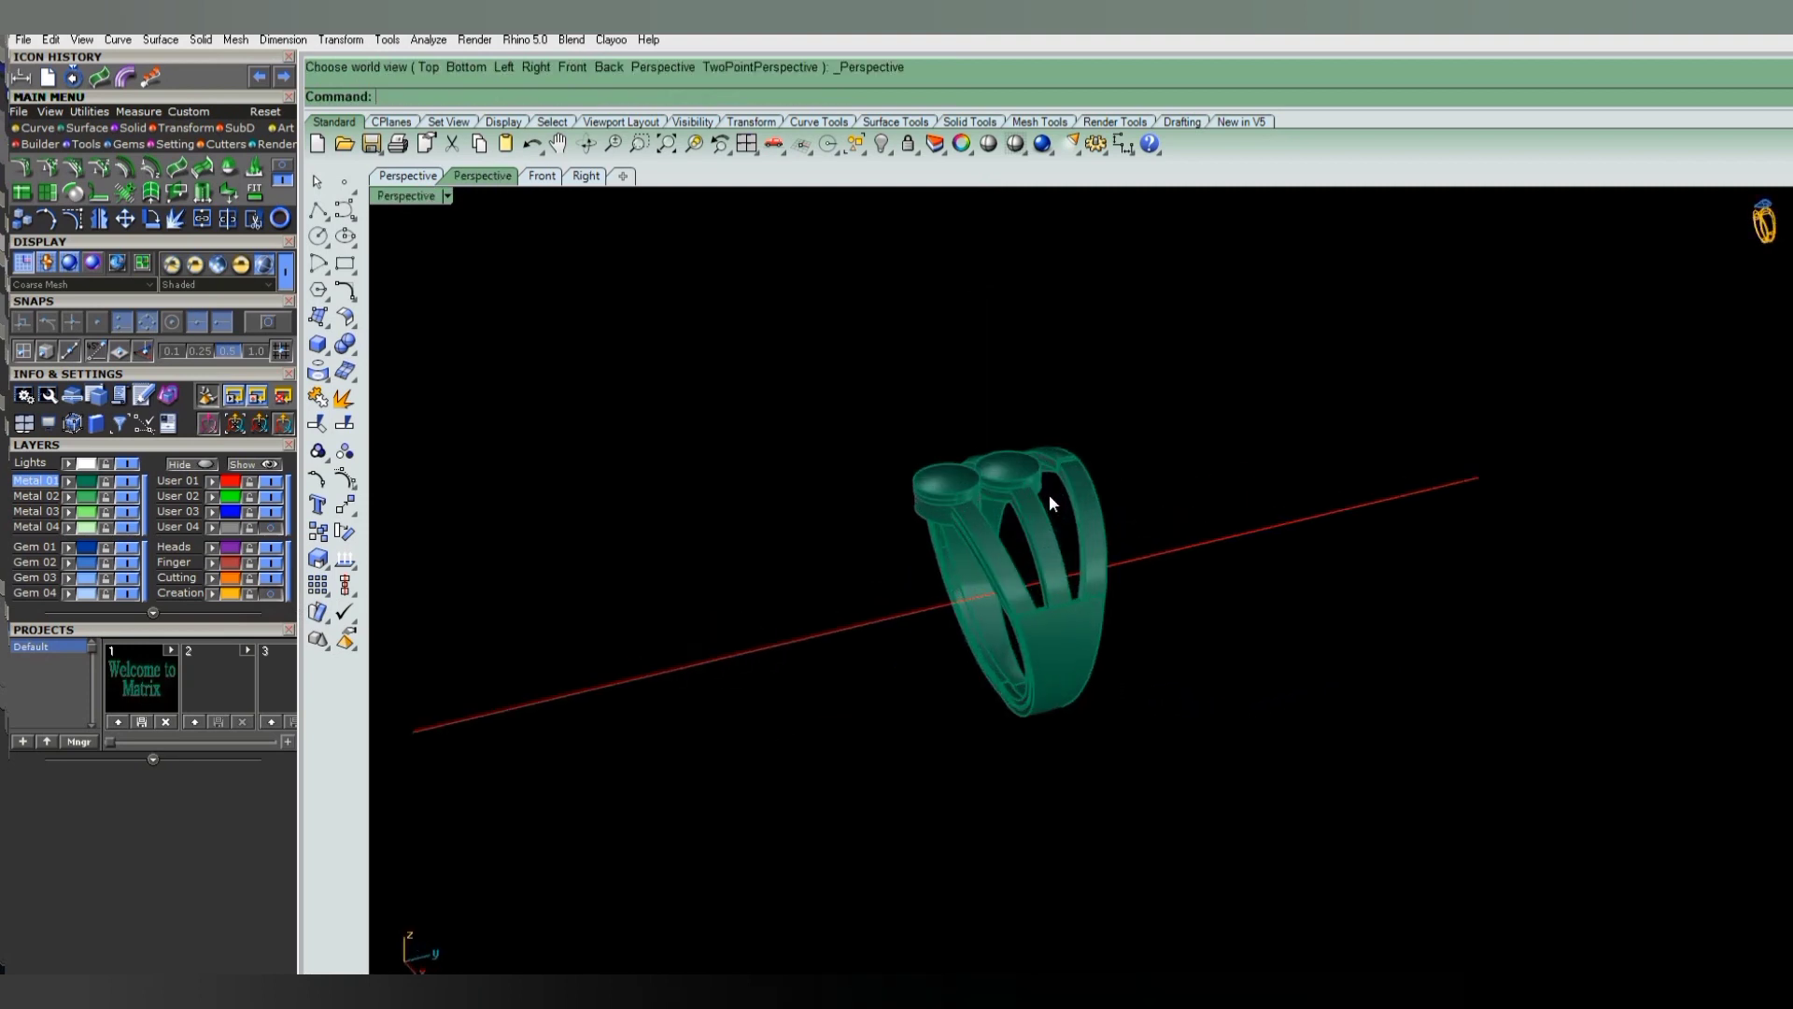
scroll(1050, 495, up, 2)
scroll(1013, 632, up, 2)
scroll(1027, 560, up, 2)
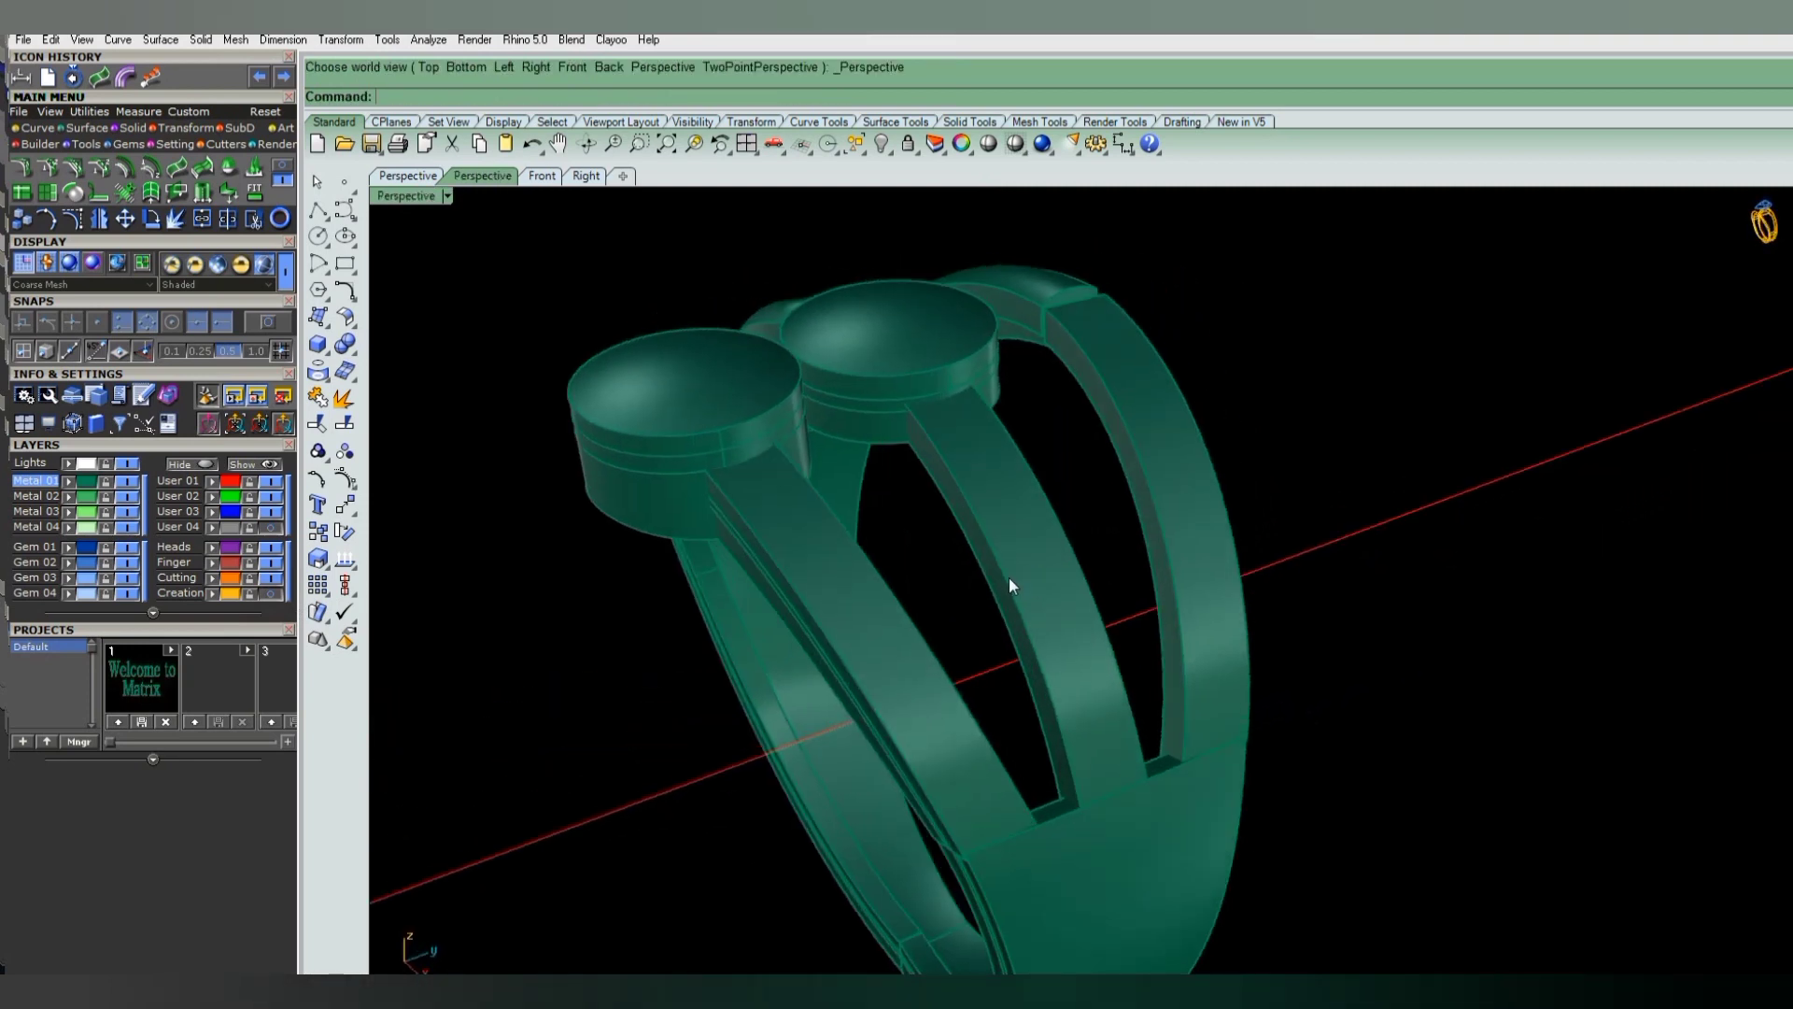
text(DE)
- Duplicate the edges of the middle, right and left shank strips with DupEdge
key(Return)
click(1050, 488)
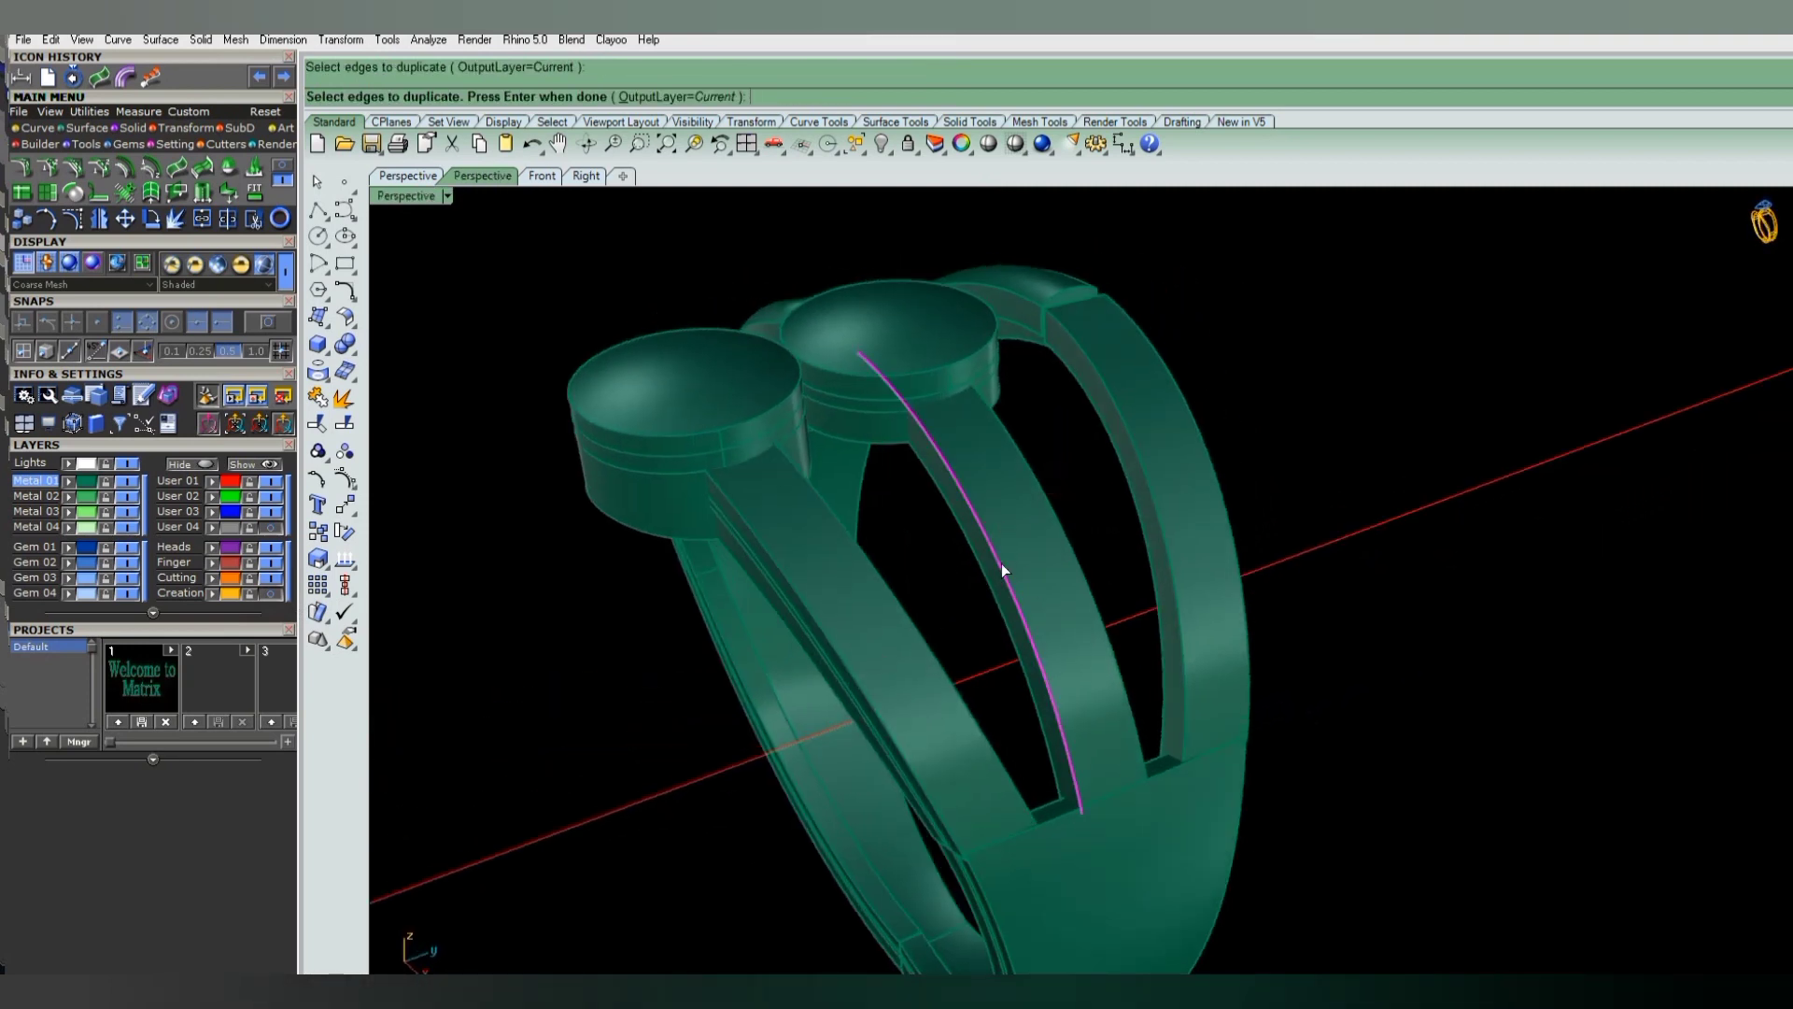
click(1033, 541)
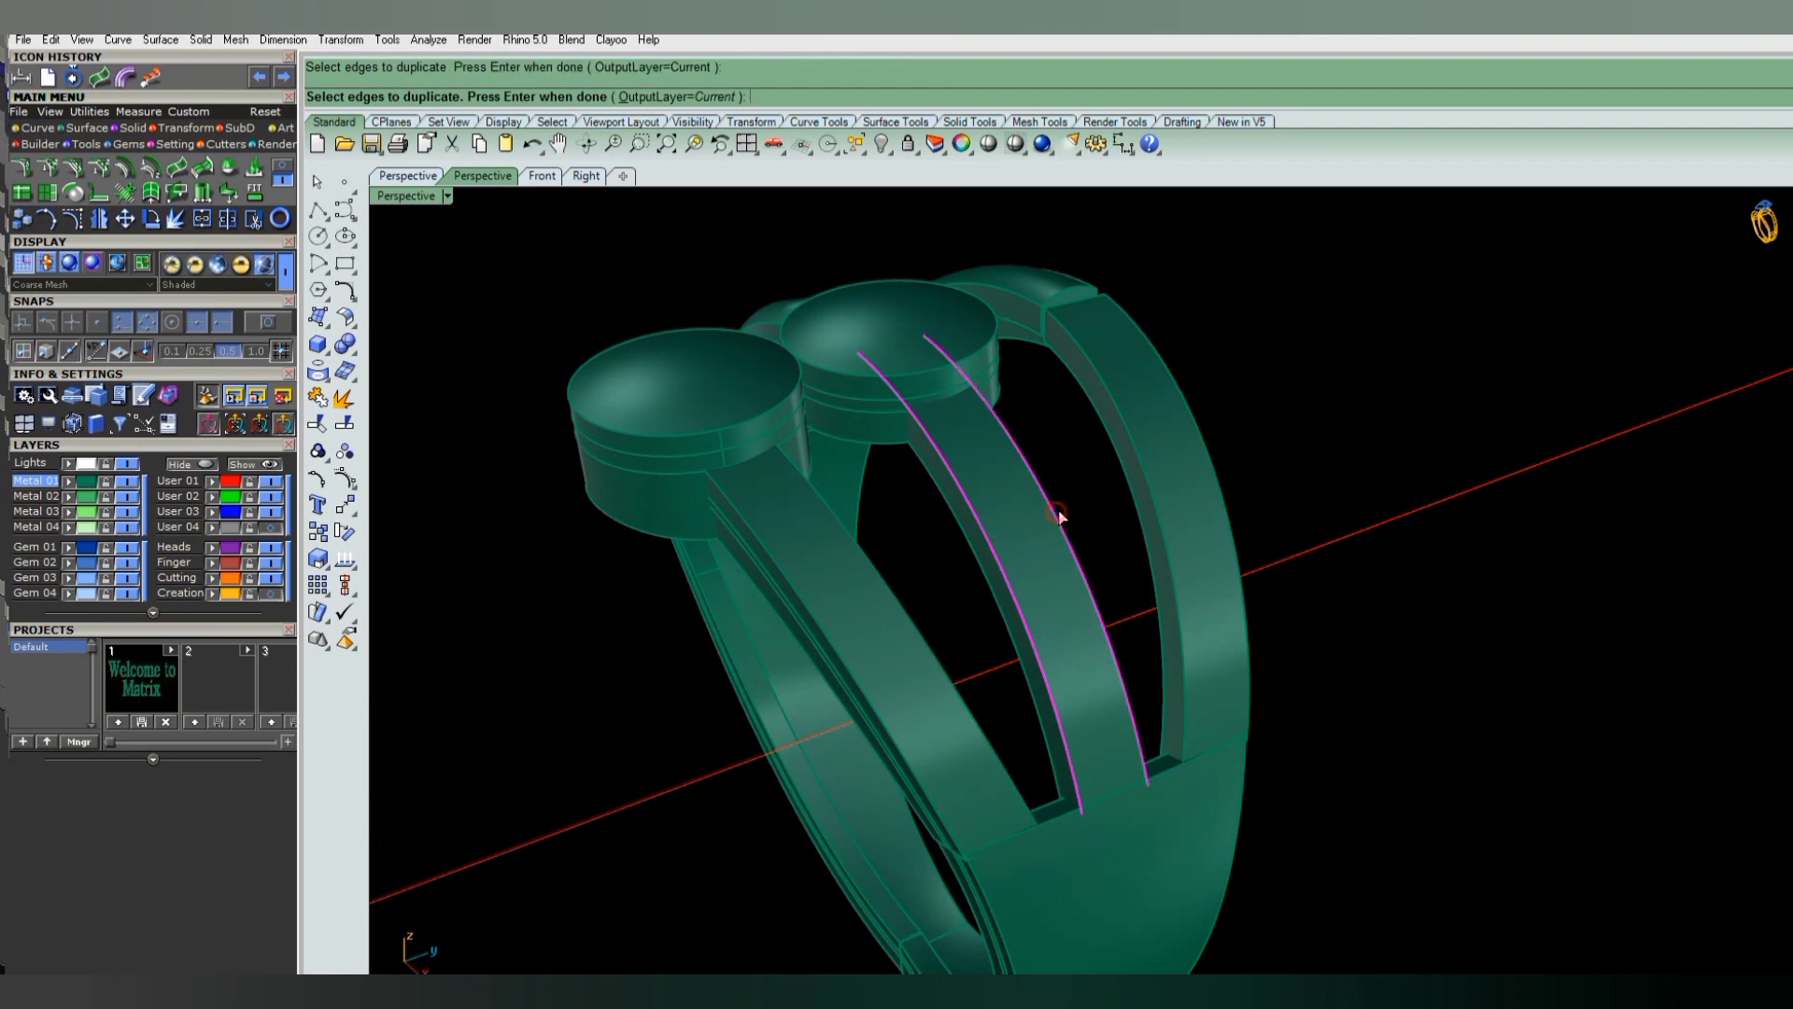
click(906, 624)
key(Return)
- Offset the left strip's edge curve onto its surface and delete the unwanted curve
click(842, 654)
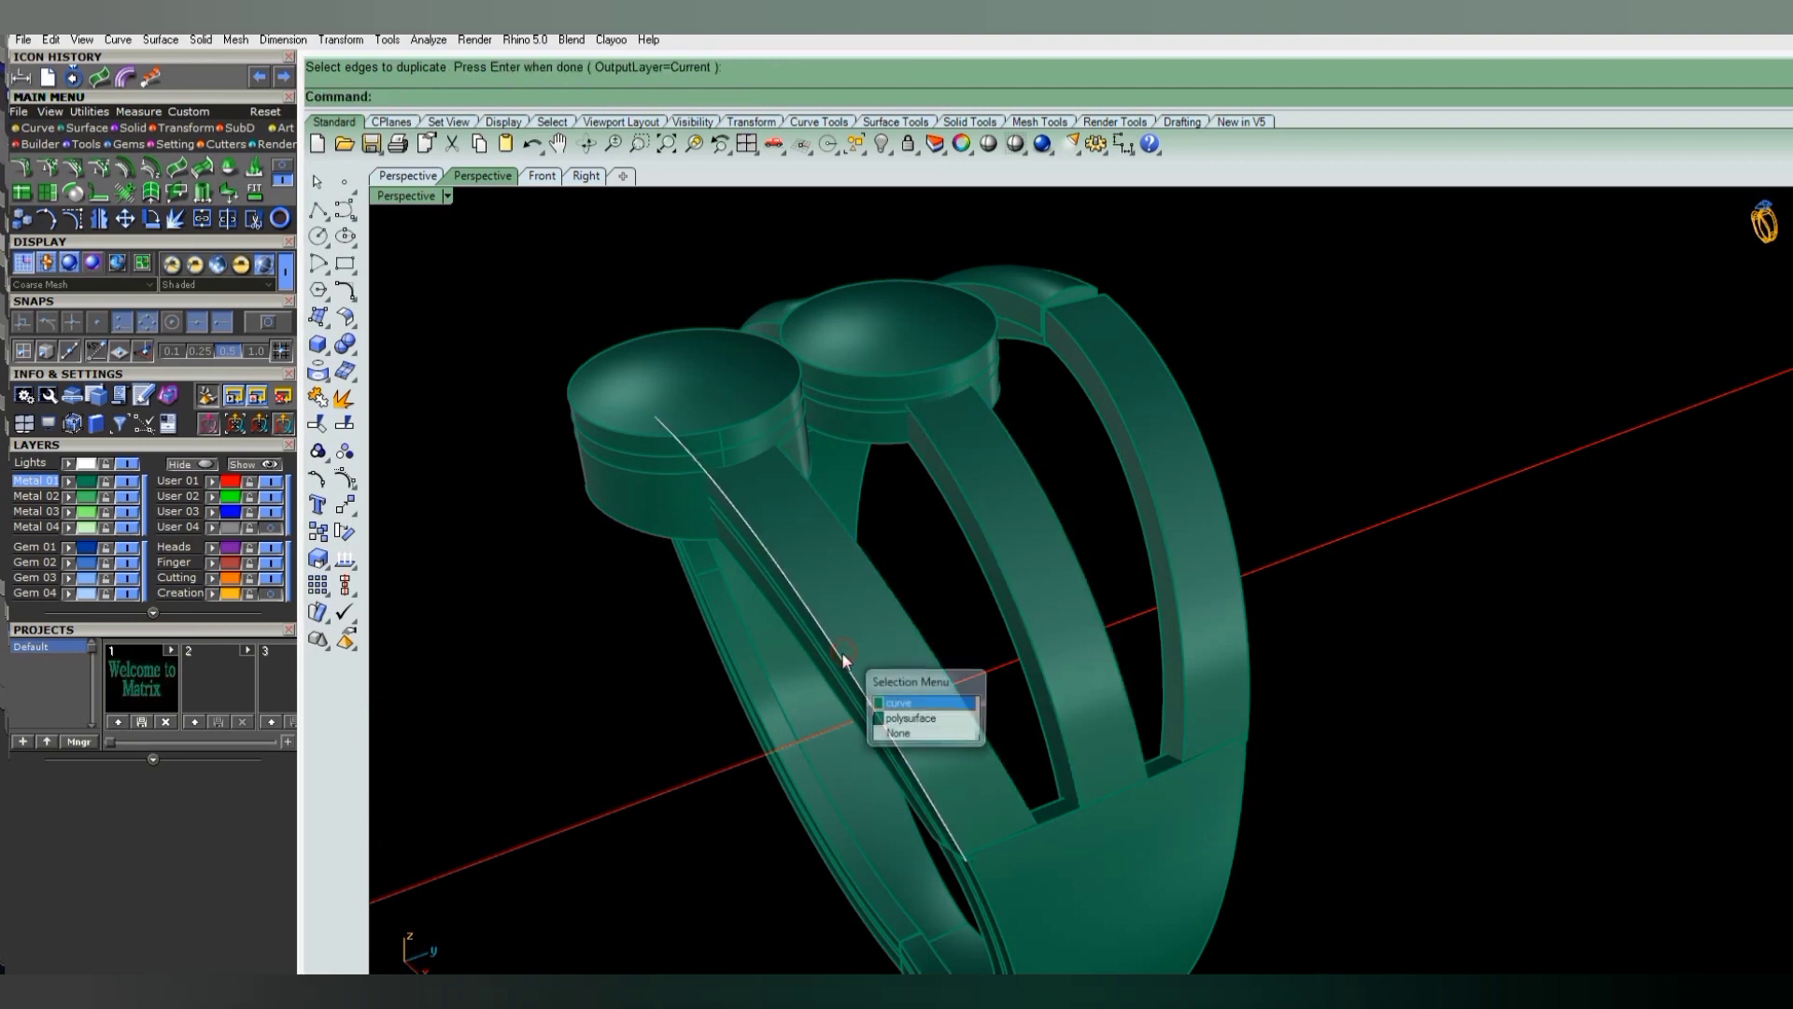
click(860, 634)
text(1)
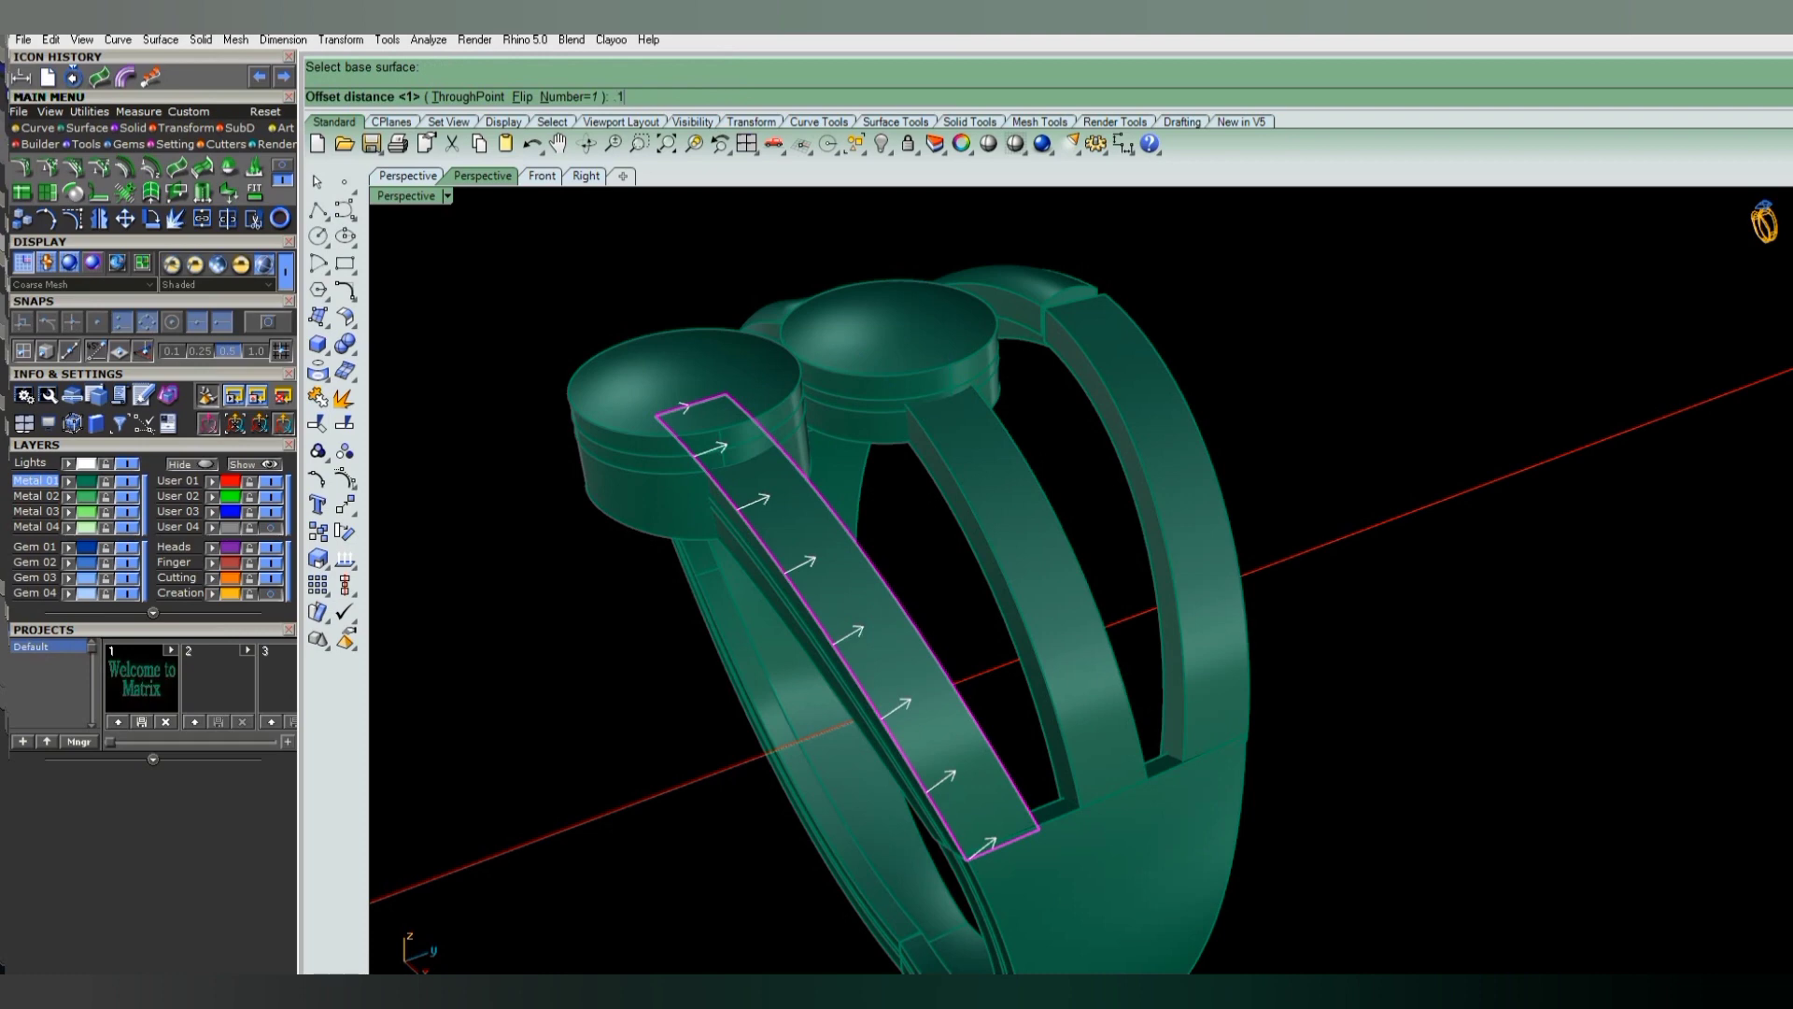
key(Return)
key(Delete)
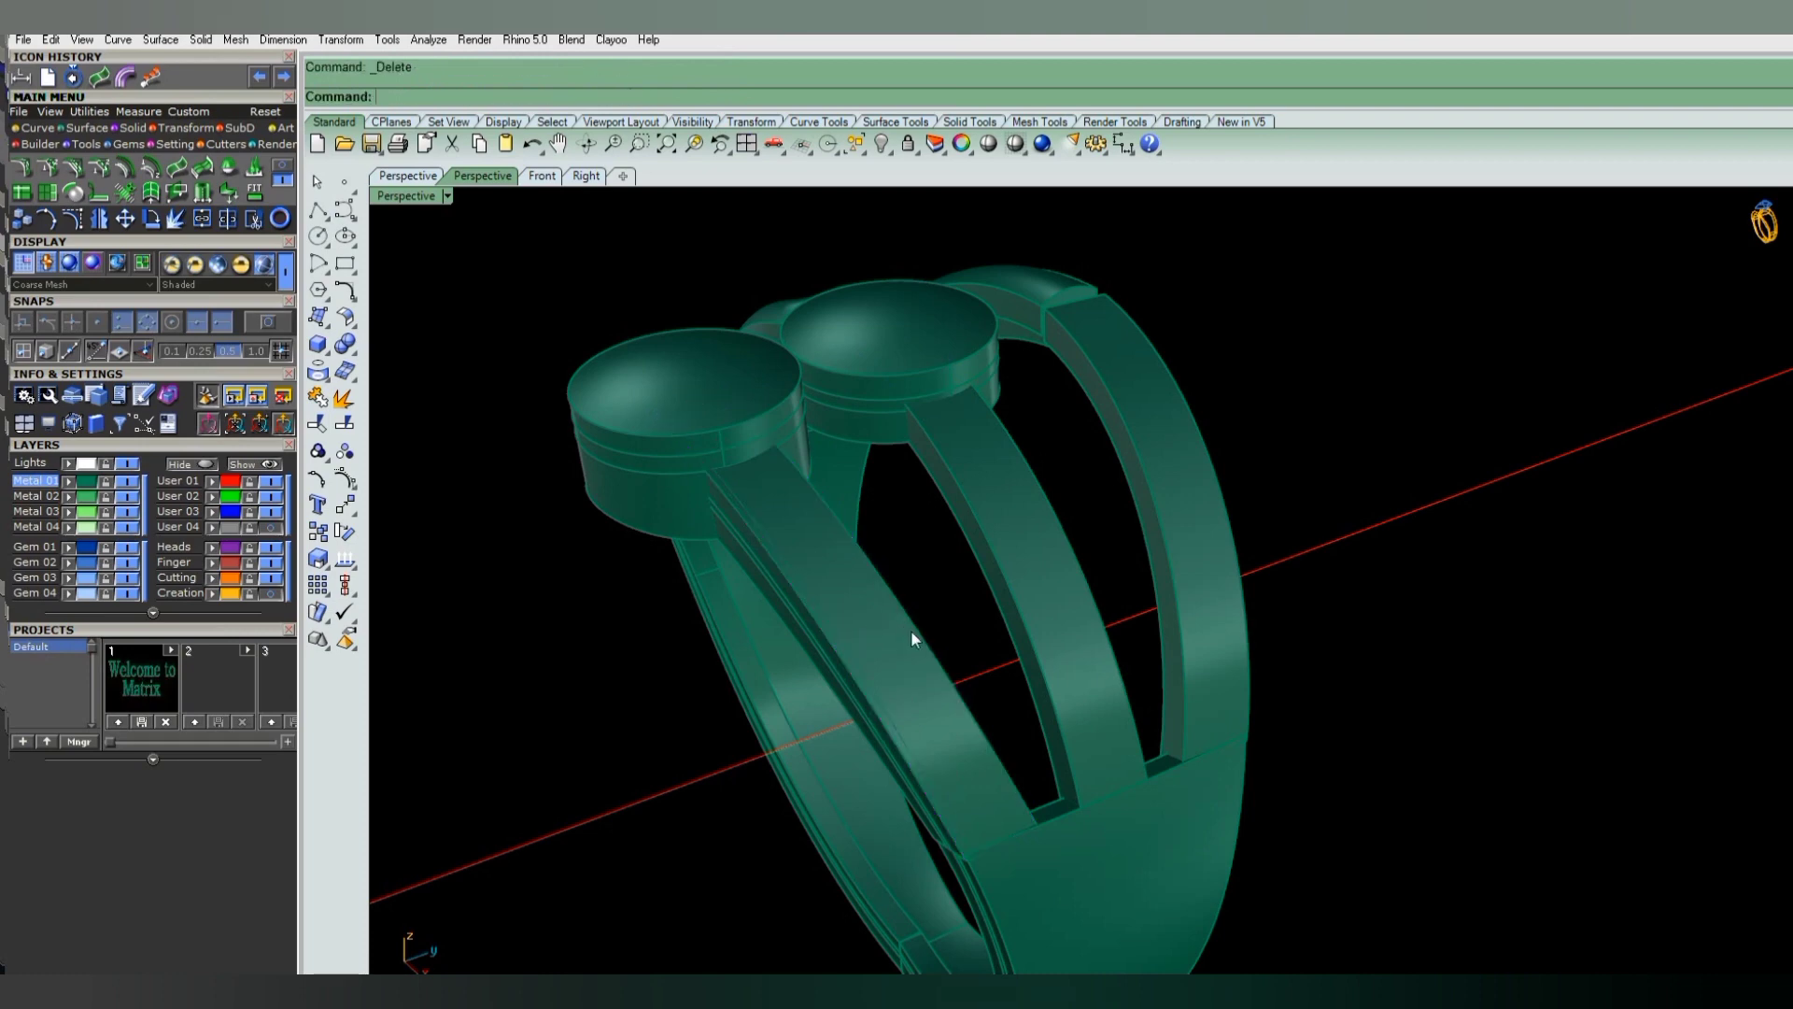
key(Return)
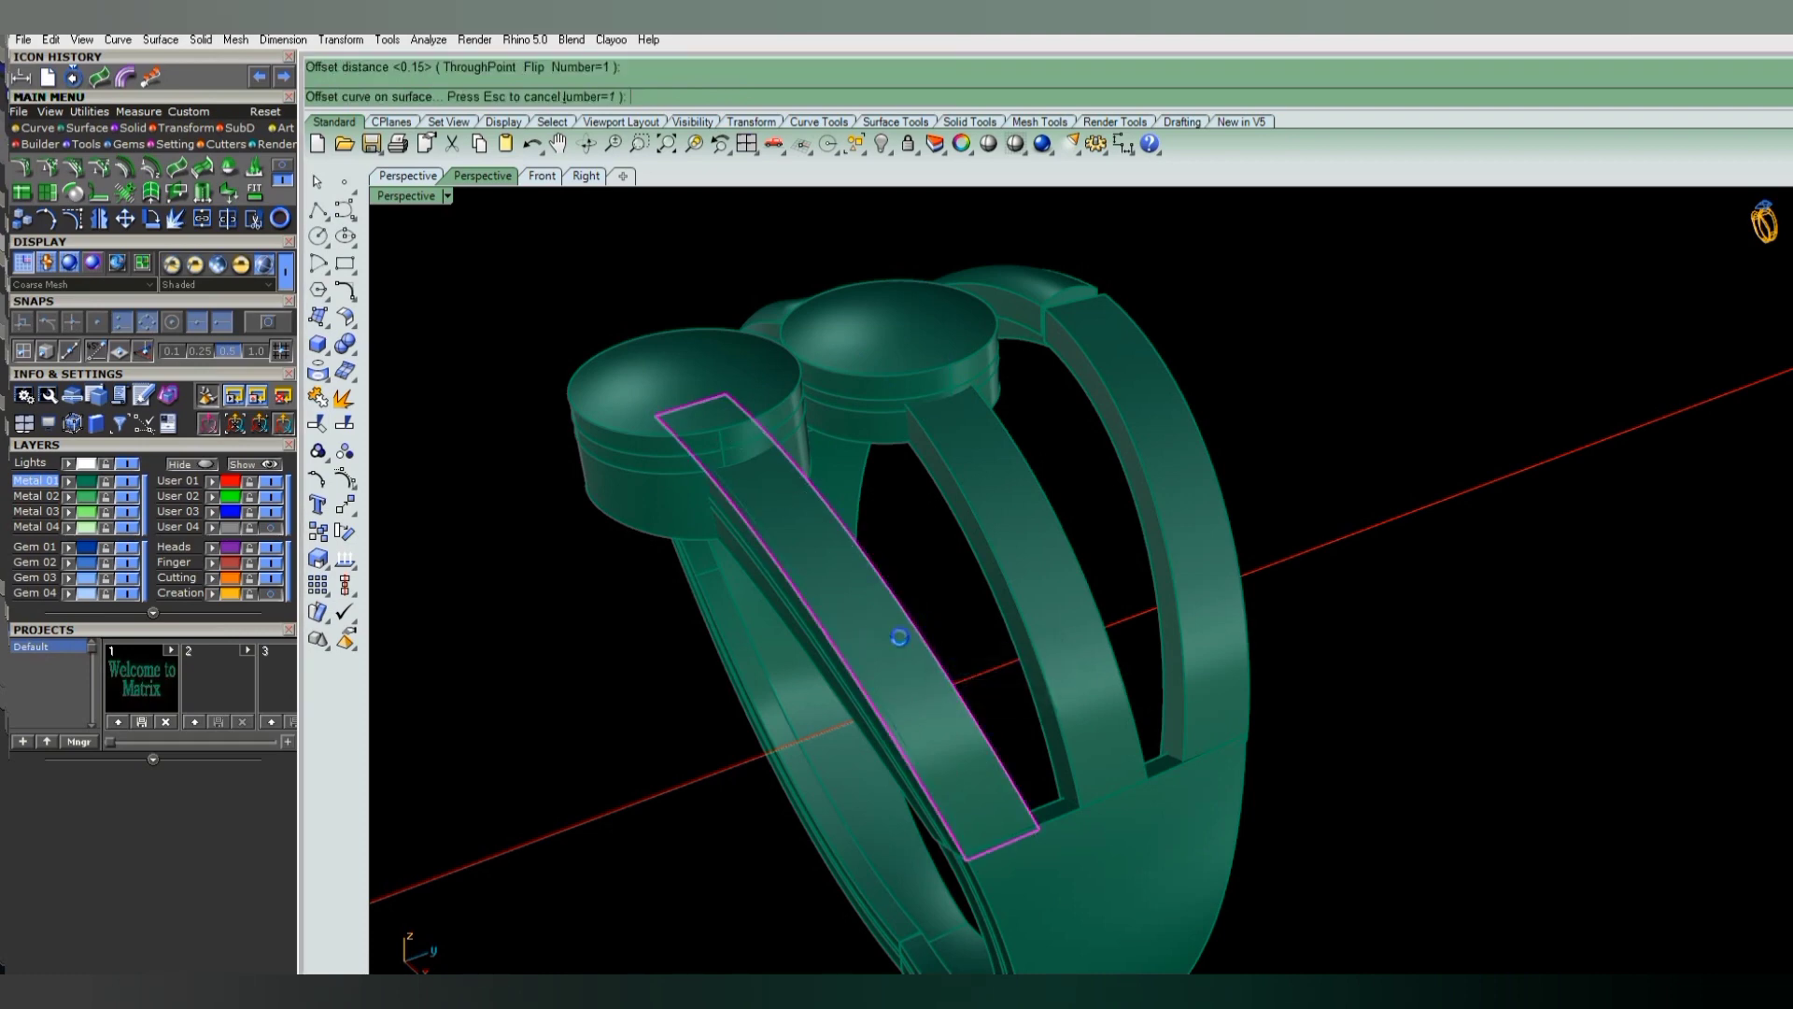
key(Escape)
- Offset the middle strip's edge curves 0.15 onto the middle strip surface
click(1012, 567)
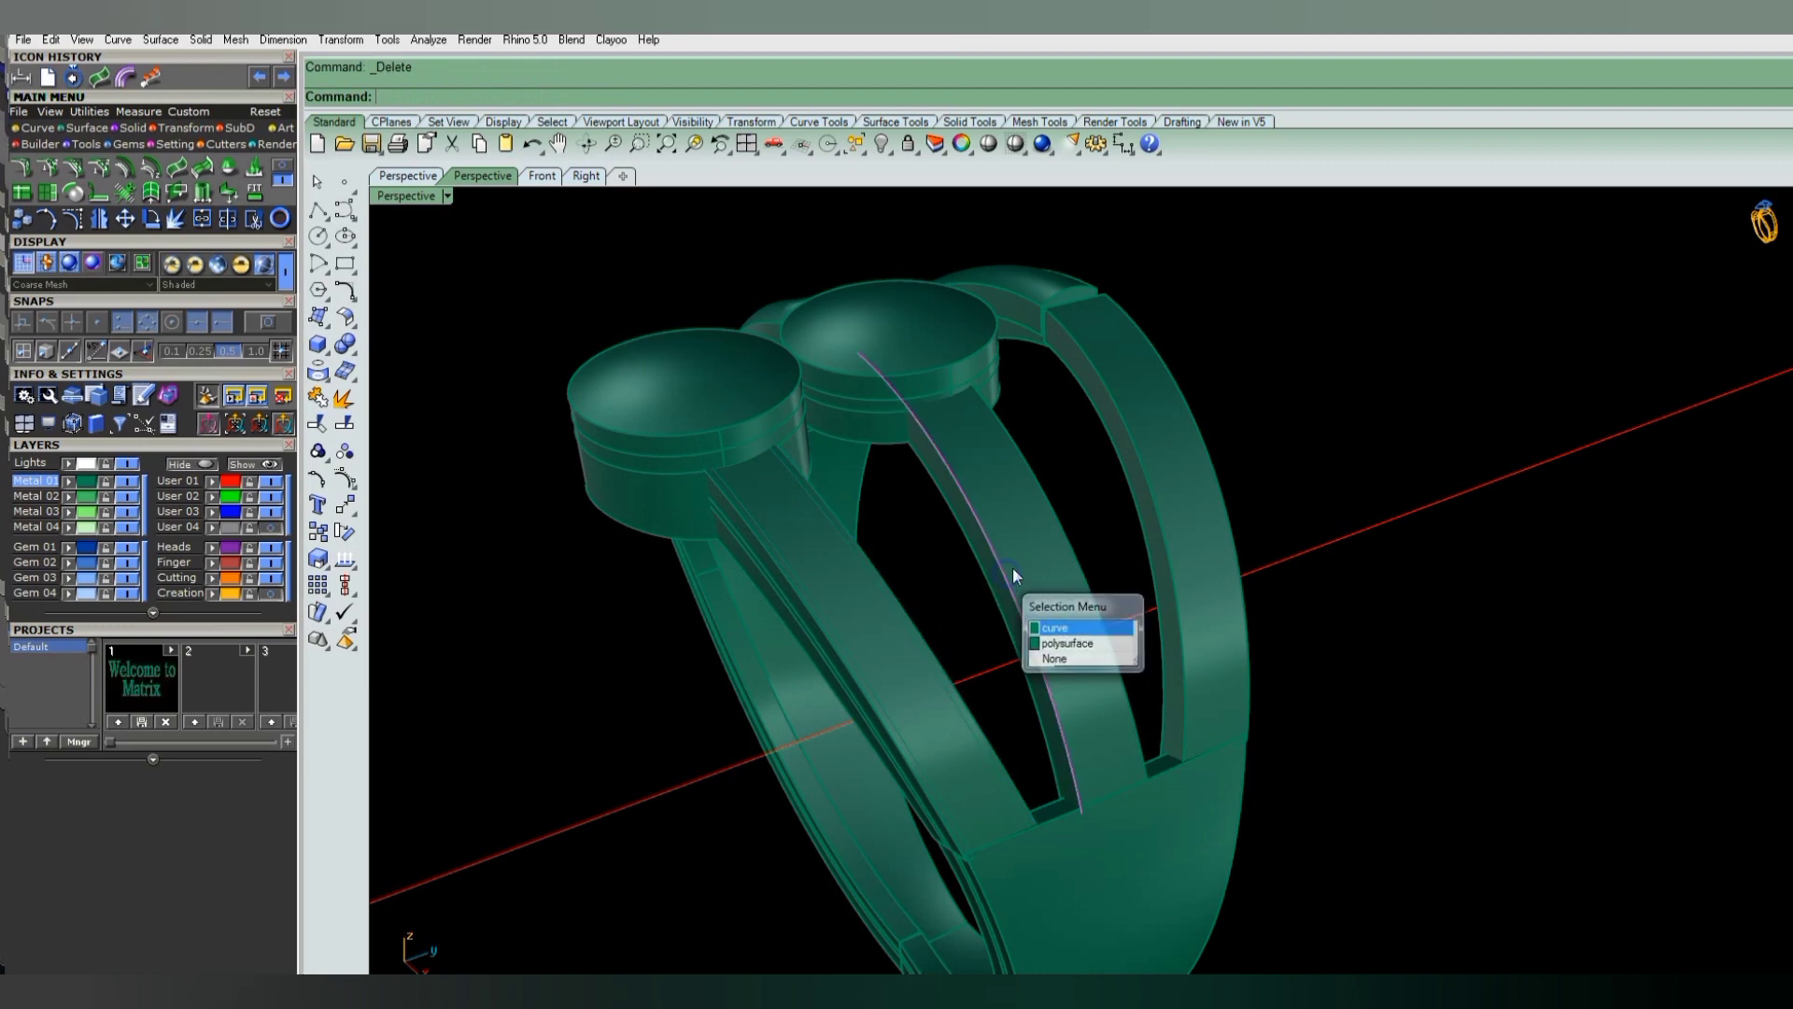
key(Return)
key(Return)
click(1022, 560)
key(Return)
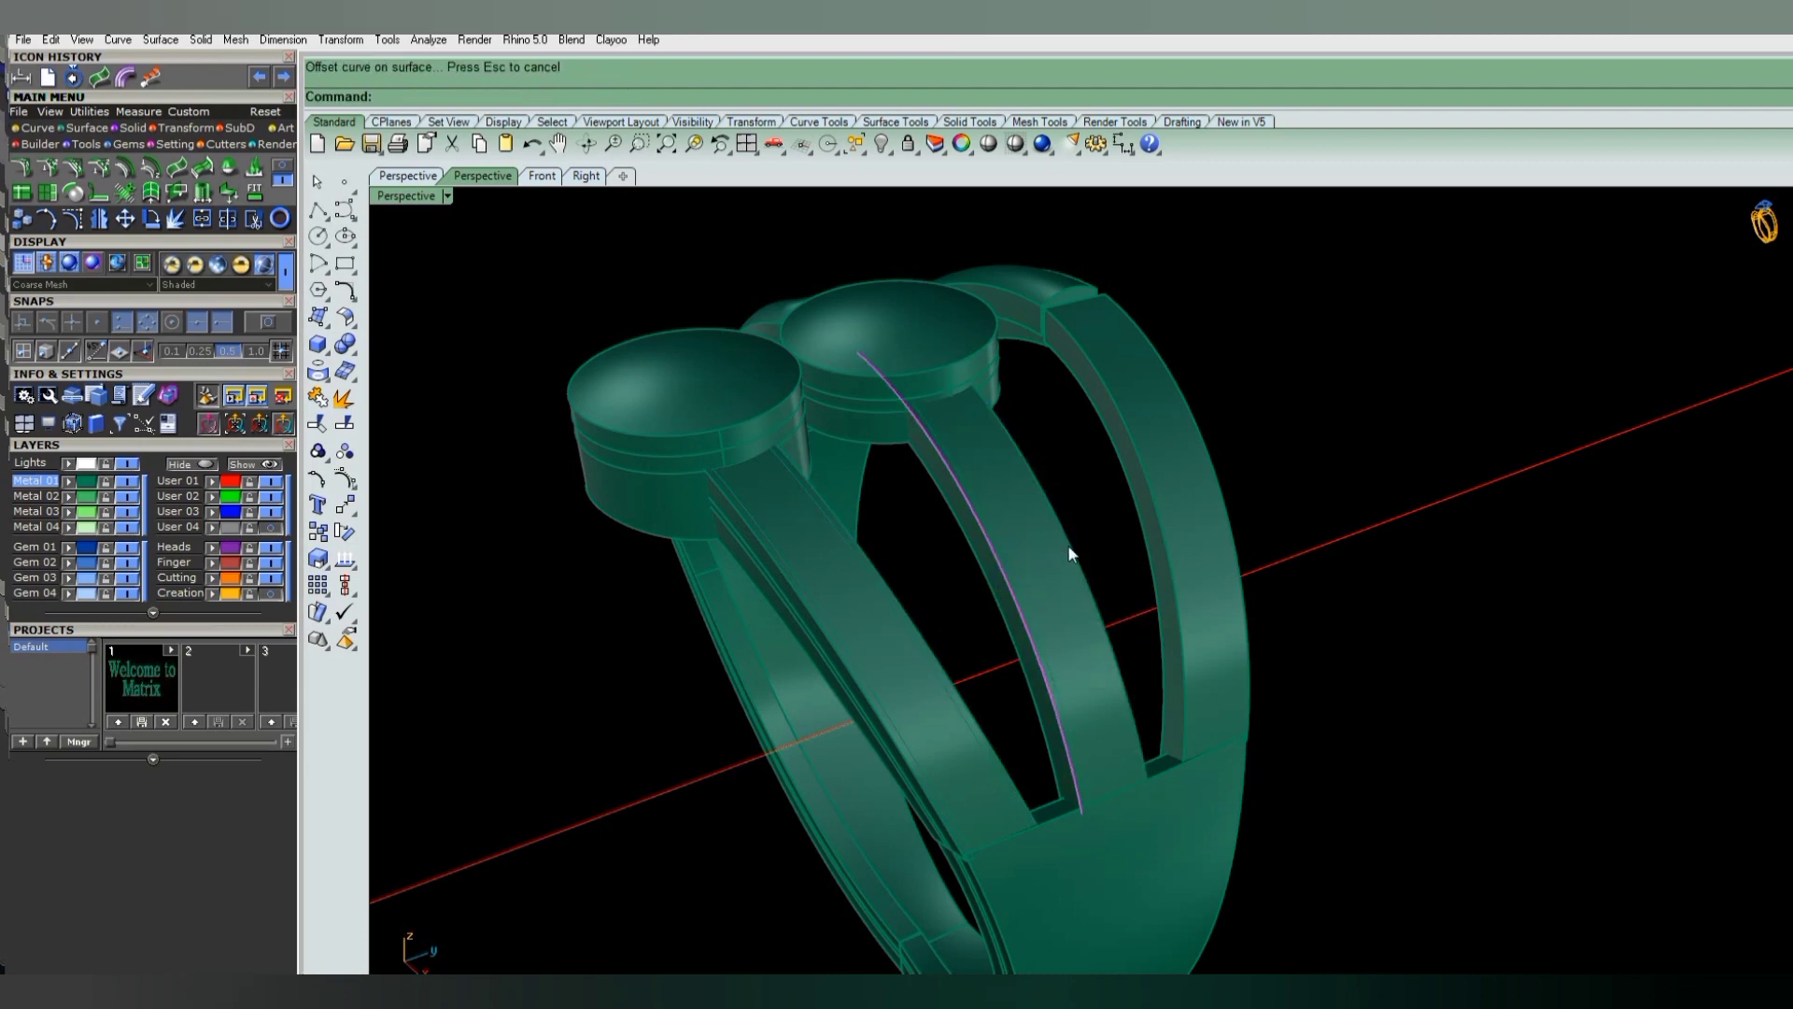
click(1068, 547)
click(1102, 574)
key(Return)
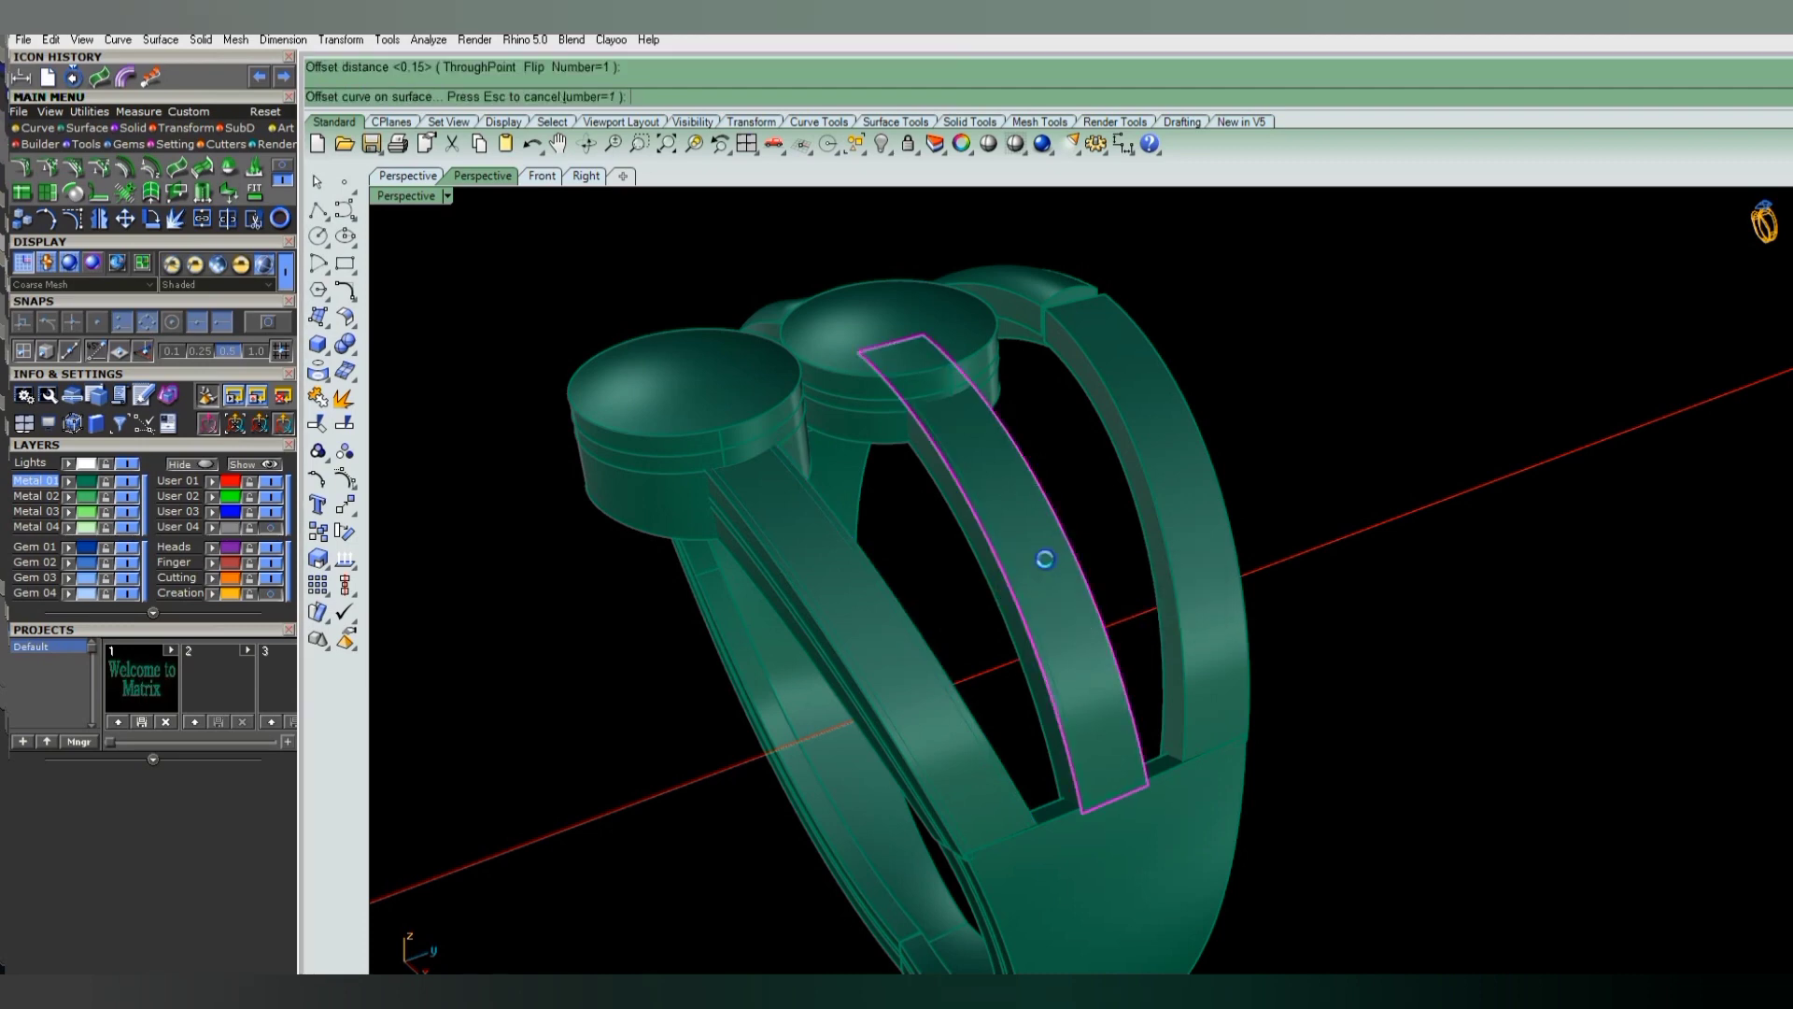
key(Return)
- Add the remaining 0.15 offset curves on the left and middle strips
click(1033, 559)
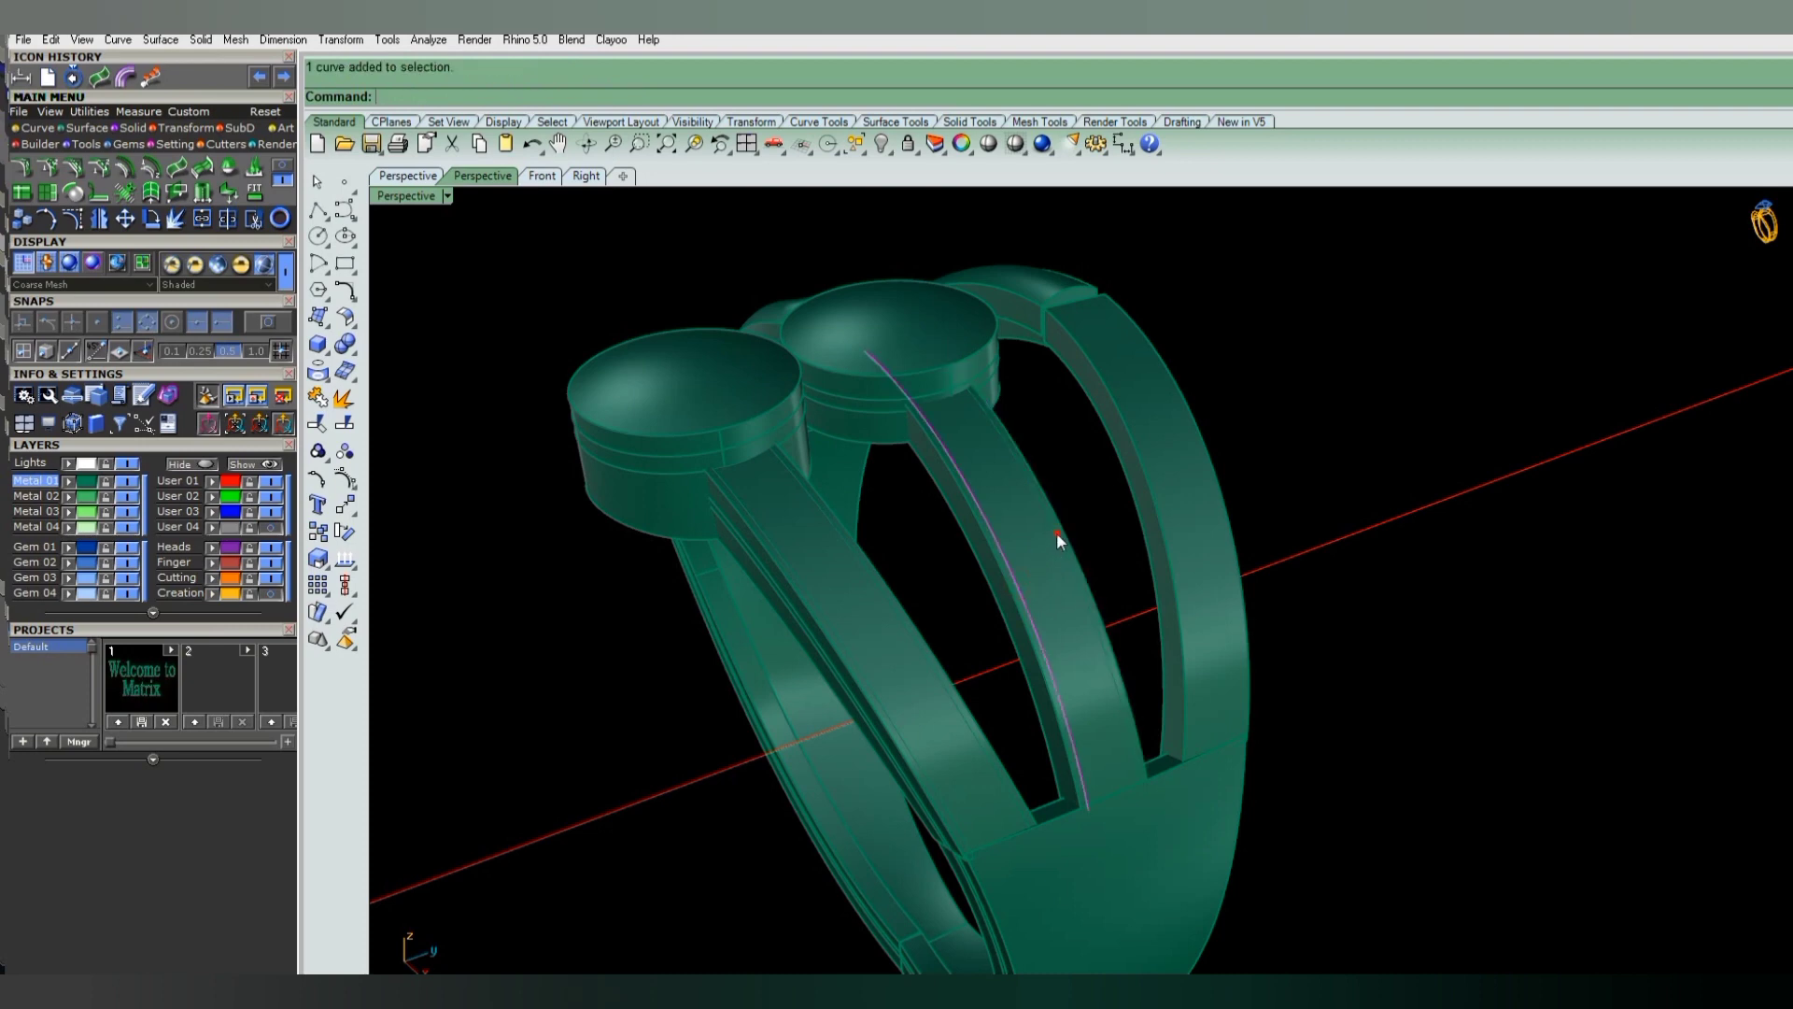
click(1056, 532)
click(896, 607)
key(Return)
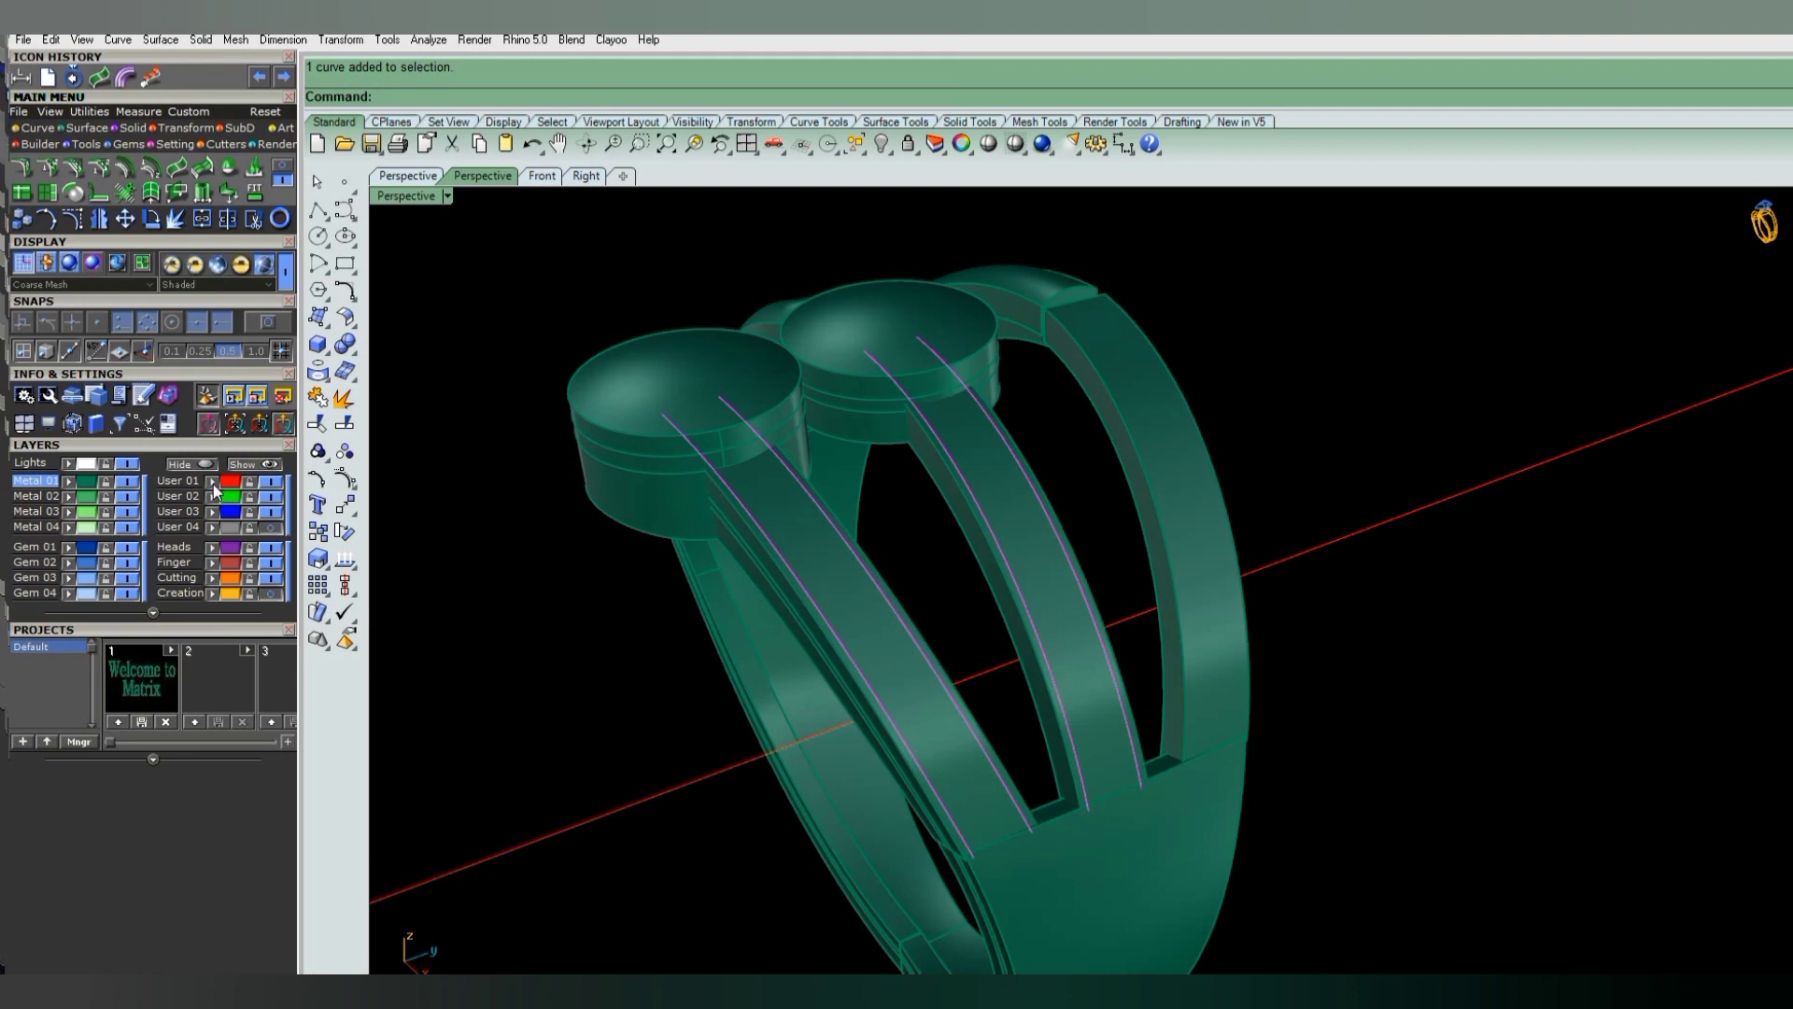
scroll(987, 556, down, 3)
mouse_move(983, 639)
right_down()
mouse_move(958, 686)
mouse_move(943, 600)
mouse_move(1050, 581)
right_up()
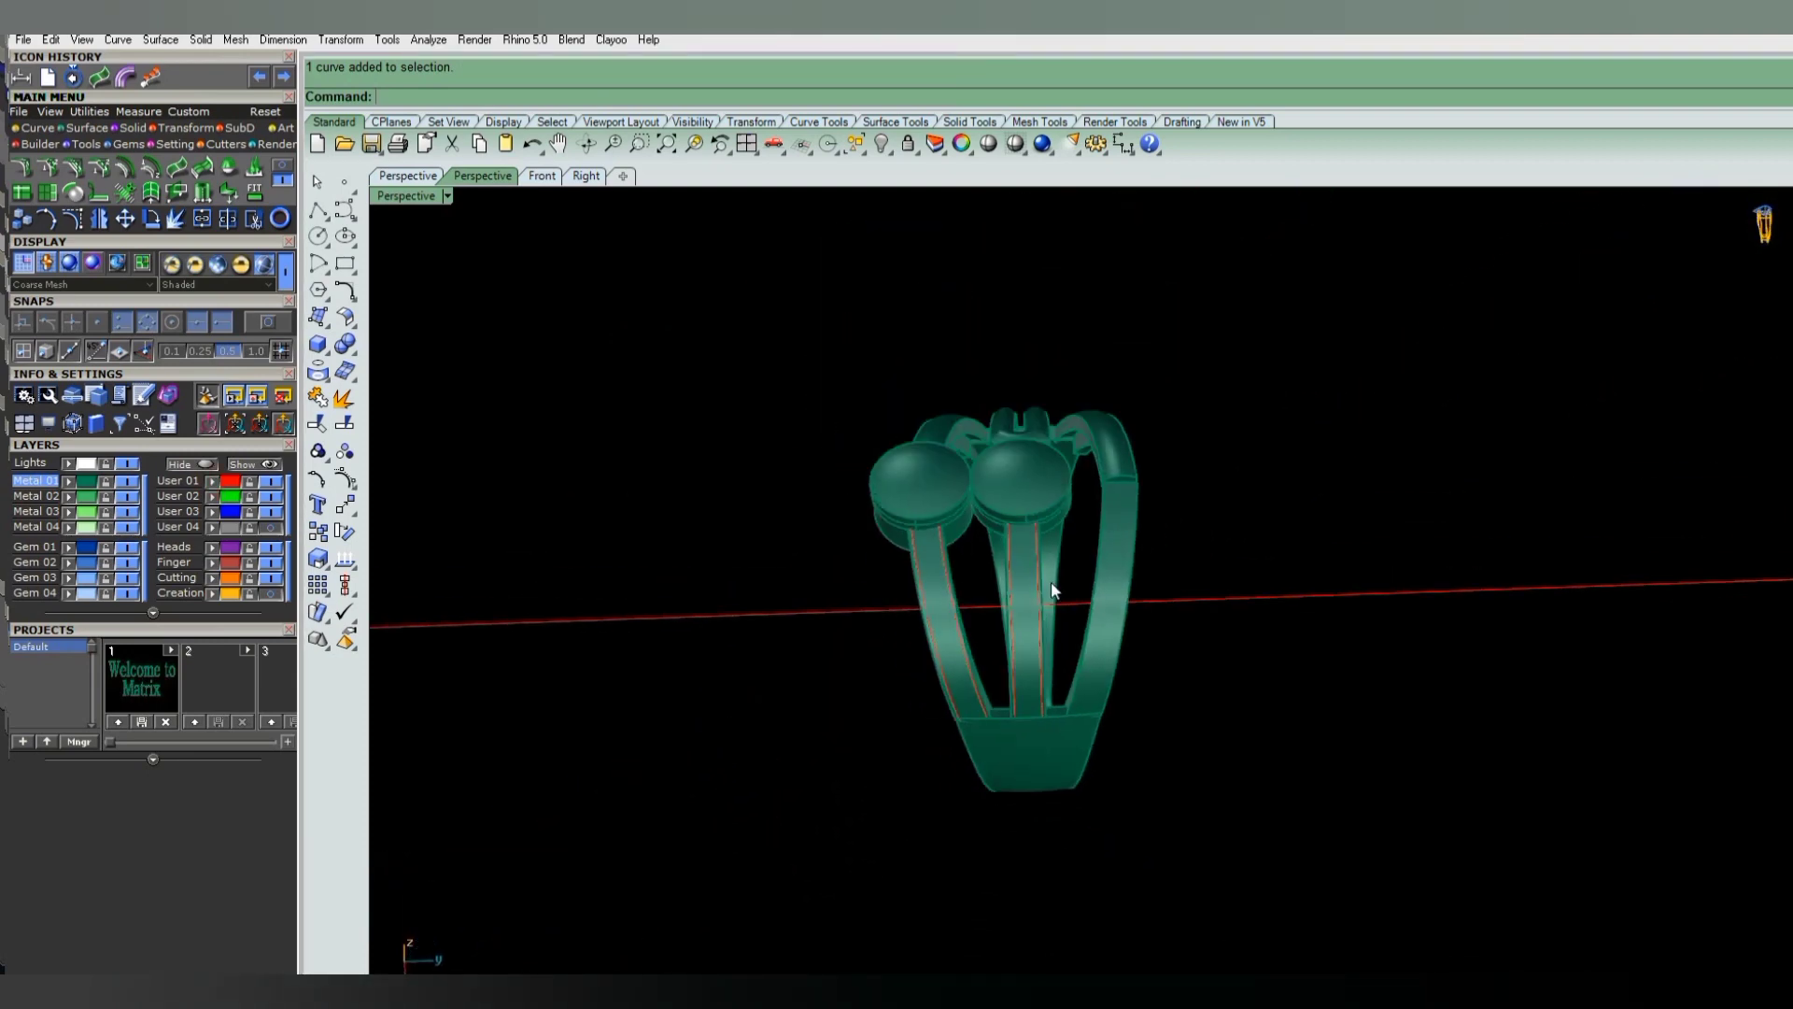
scroll(1027, 541, up, 3)
- Start Gem on Surface on the middle shank with Info=No, spacing 0.15 and gem scale 1.2
scroll(996, 592, up, 3)
click(995, 592)
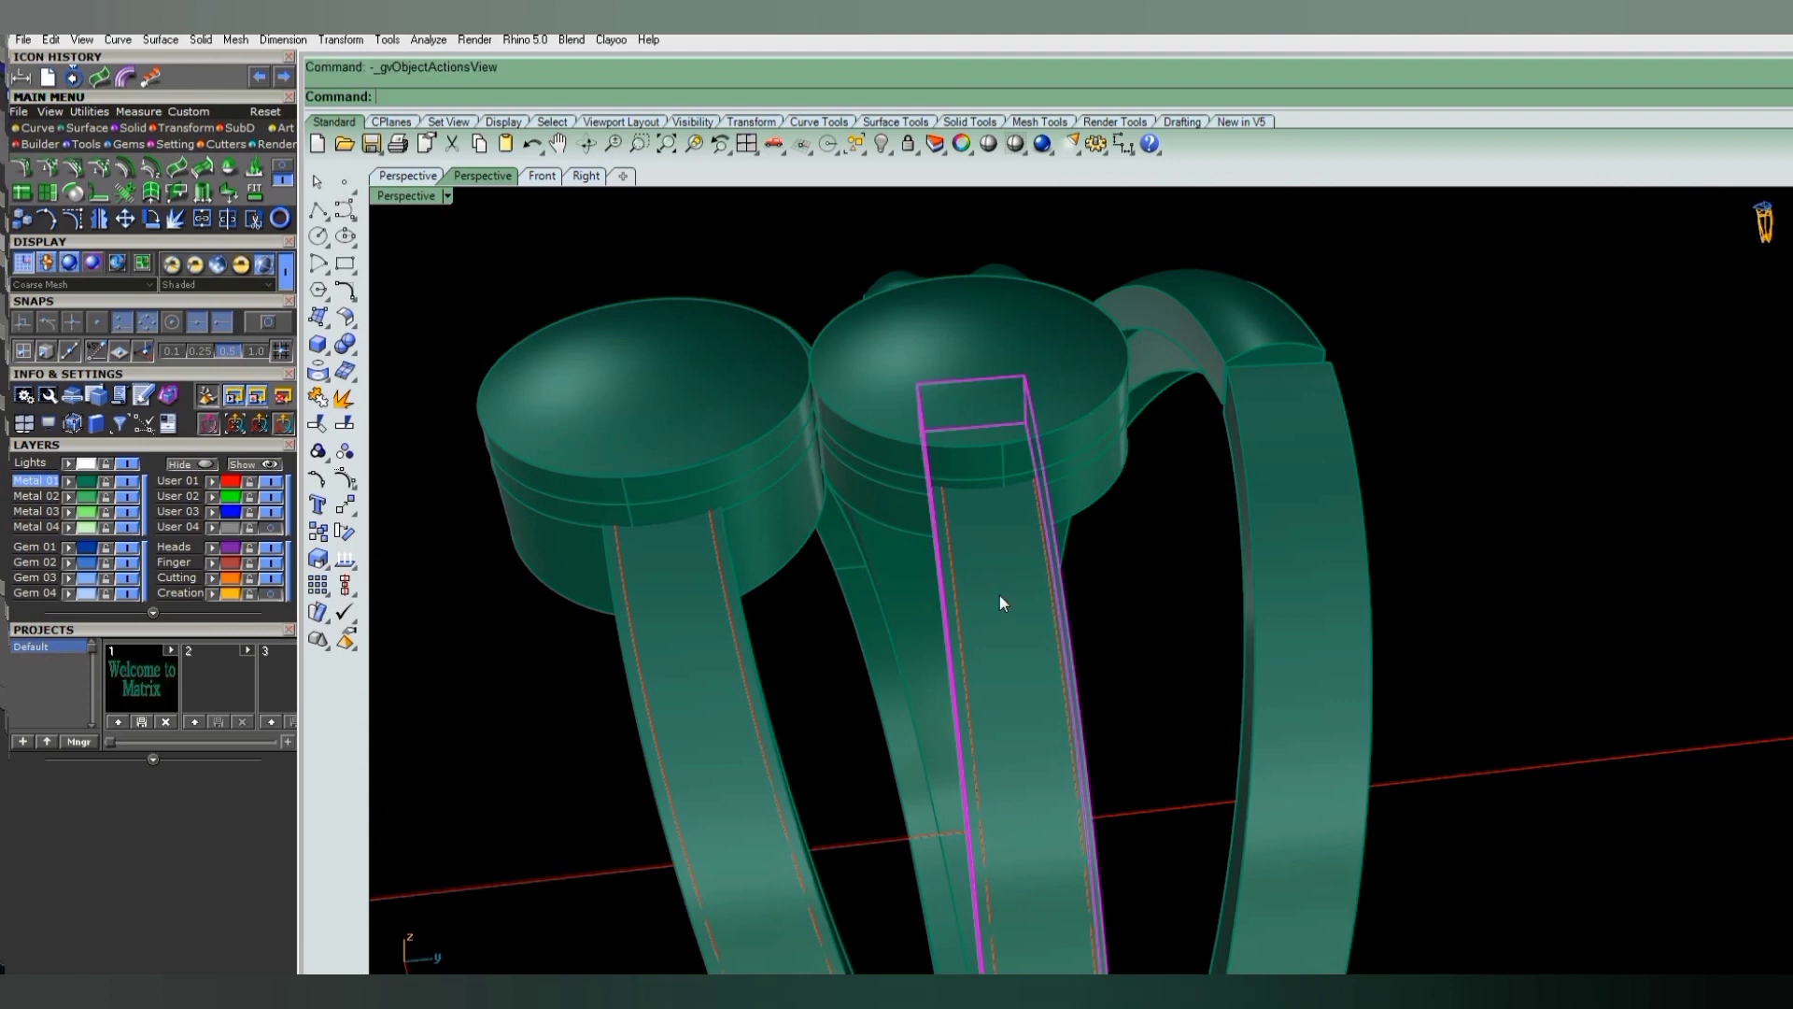
click(1032, 644)
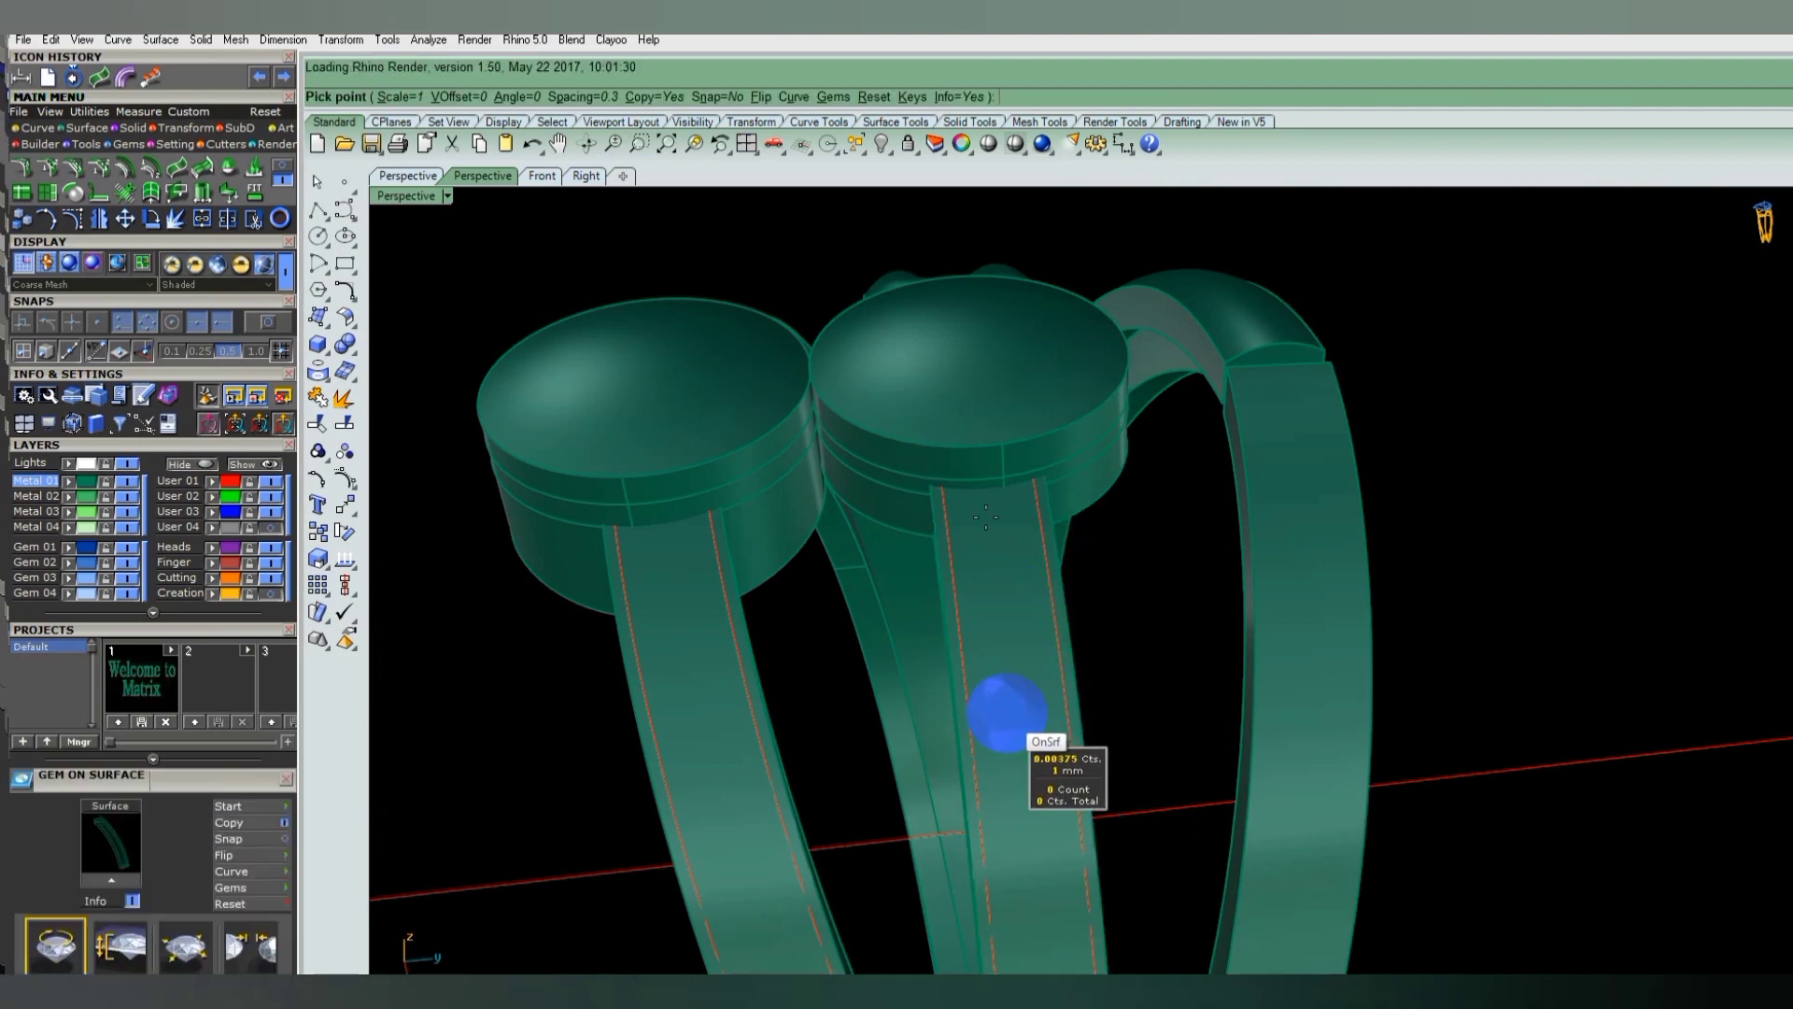
click(959, 96)
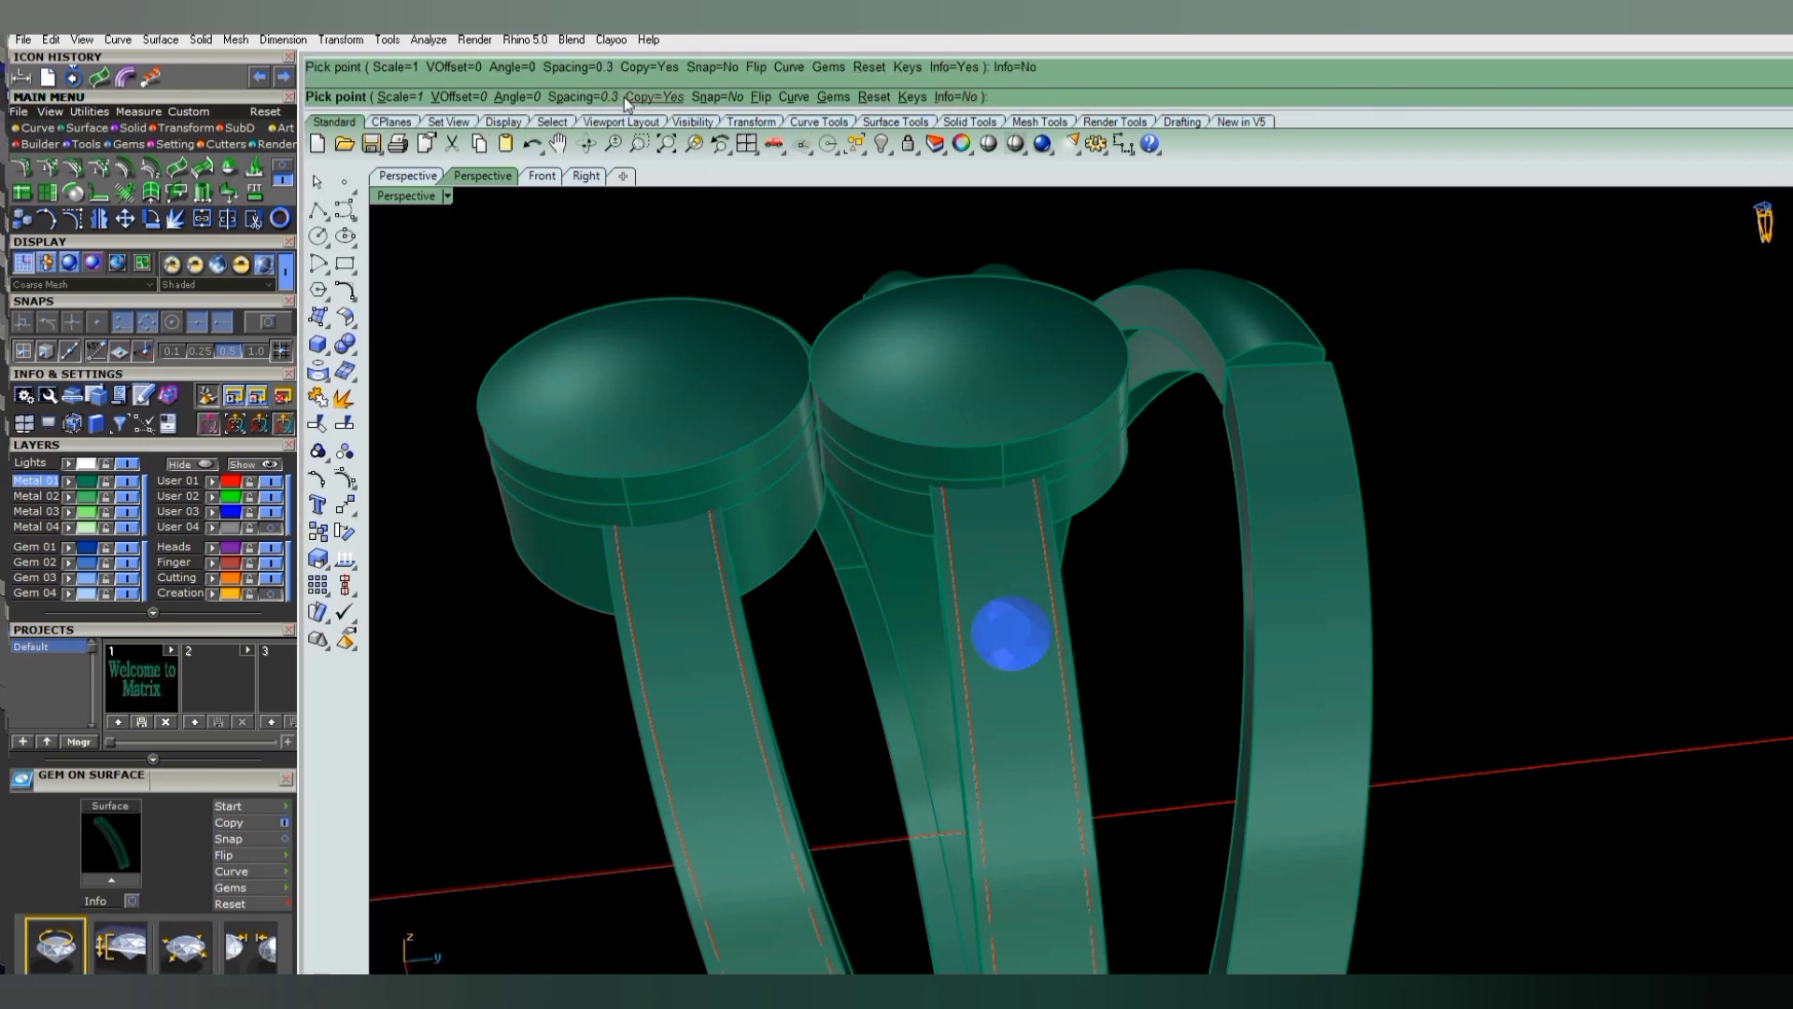
click(579, 97)
text(.15)
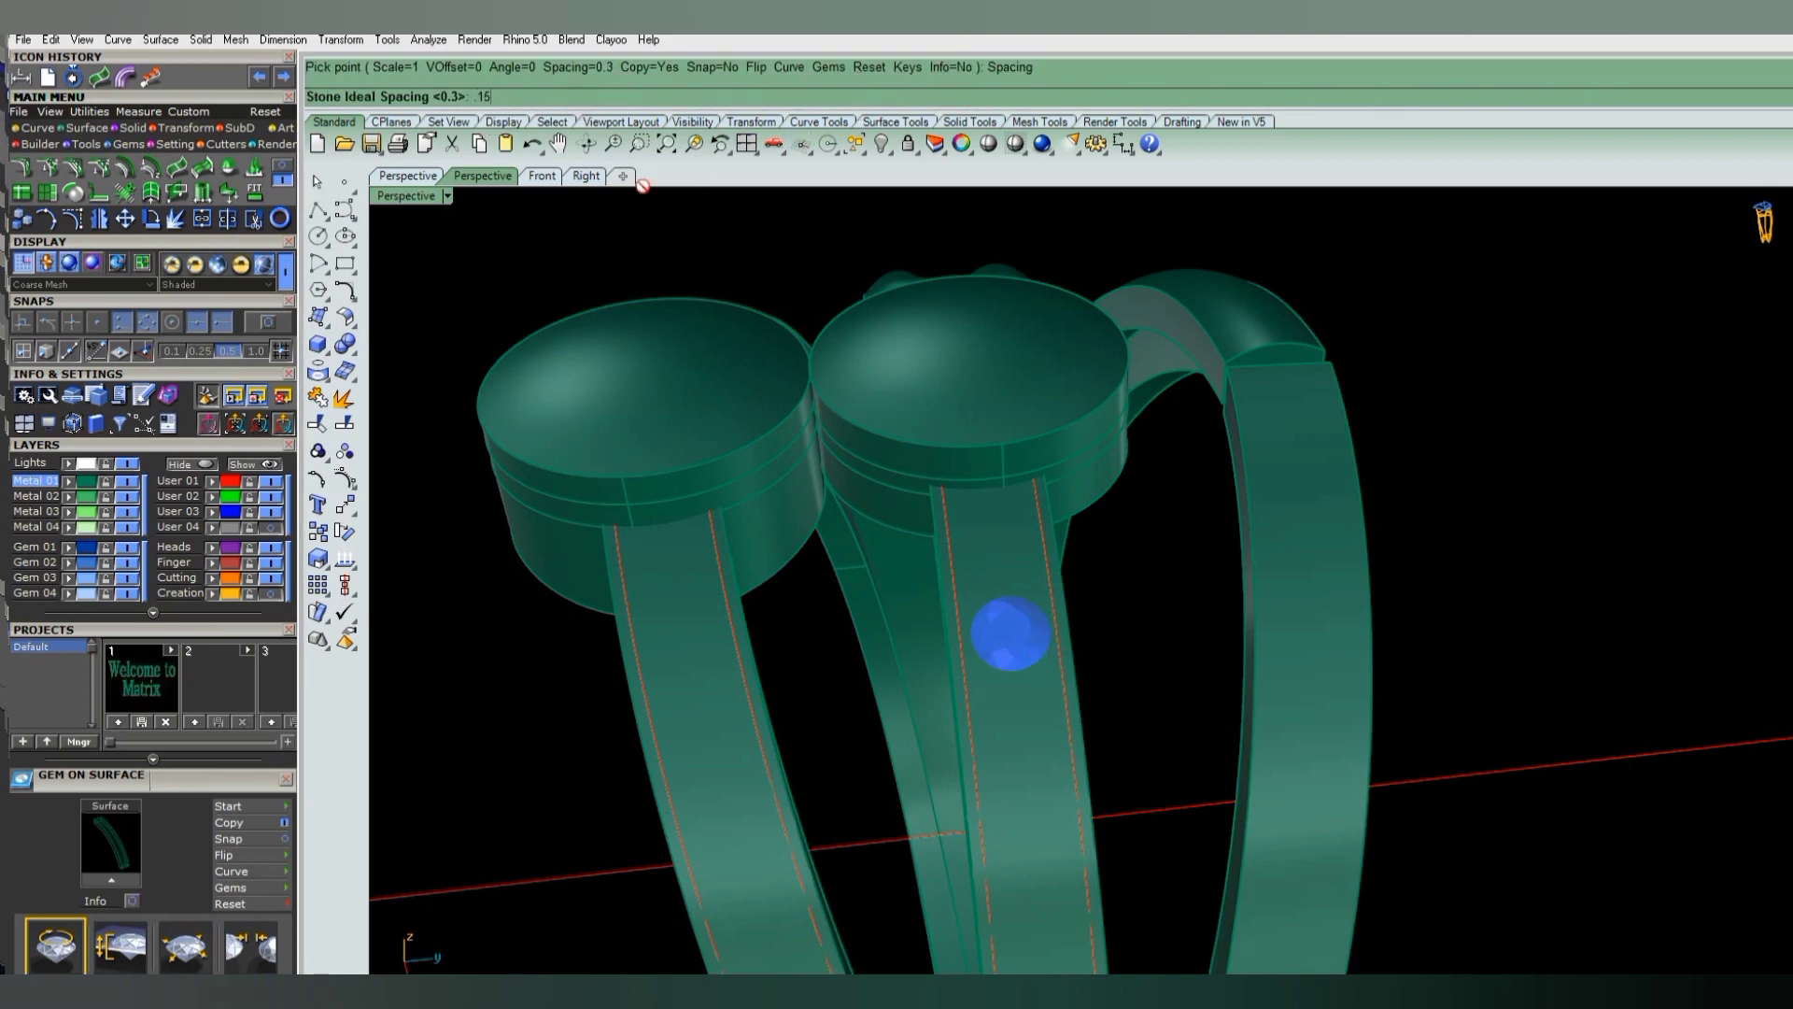
key(Return)
scroll(1057, 613, down, 2)
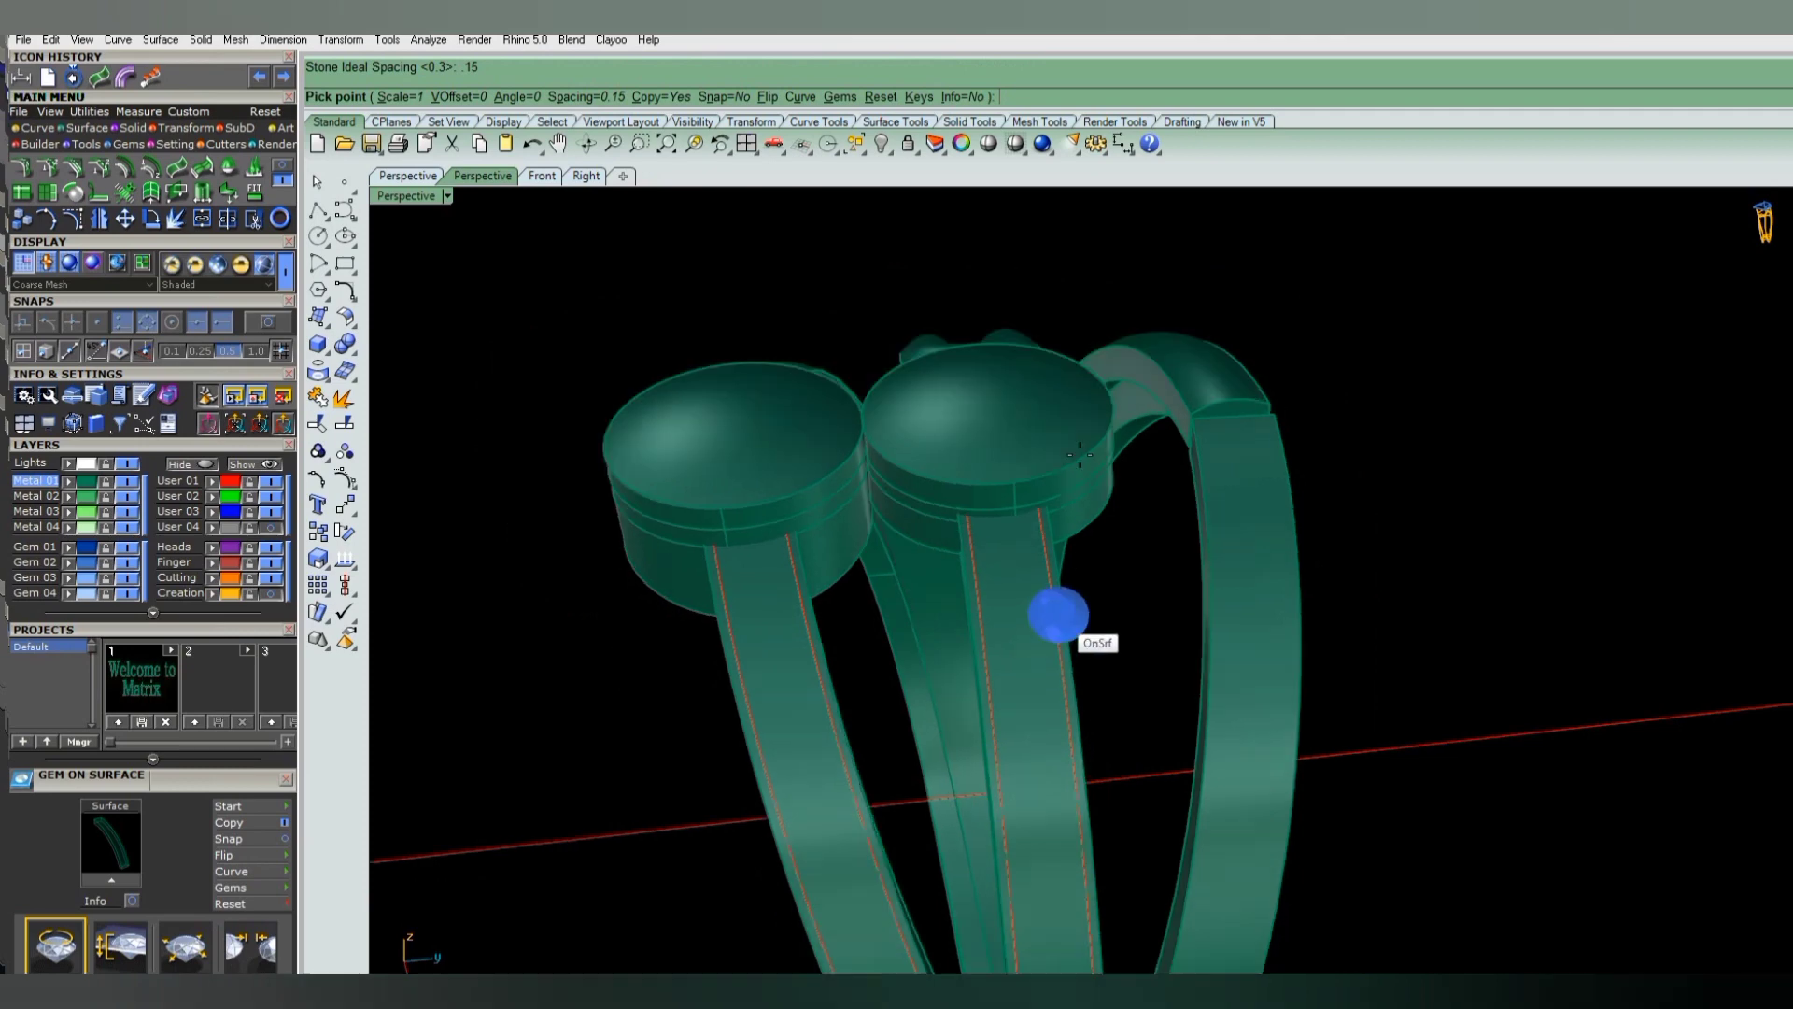
scroll(1081, 664, down, 2)
scroll(1043, 682, down, 1)
scroll(1043, 681, up, 1)
scroll(1060, 728, up, 2)
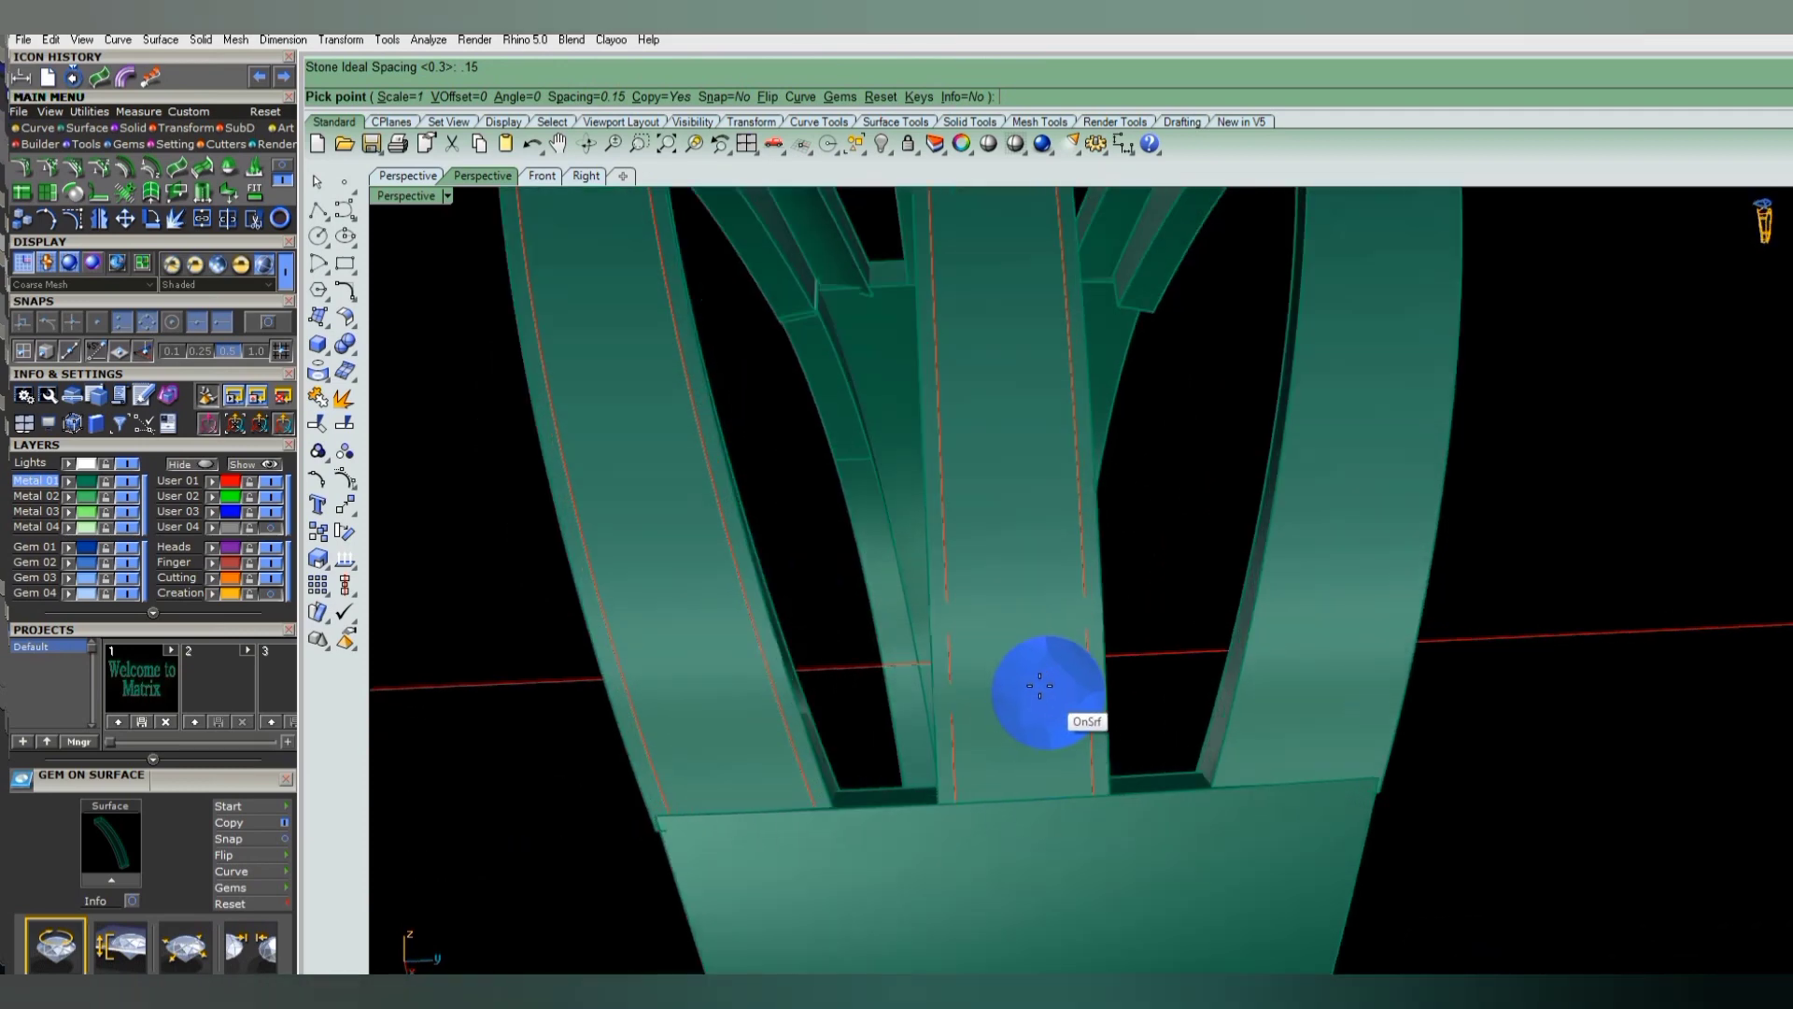
key(Up)
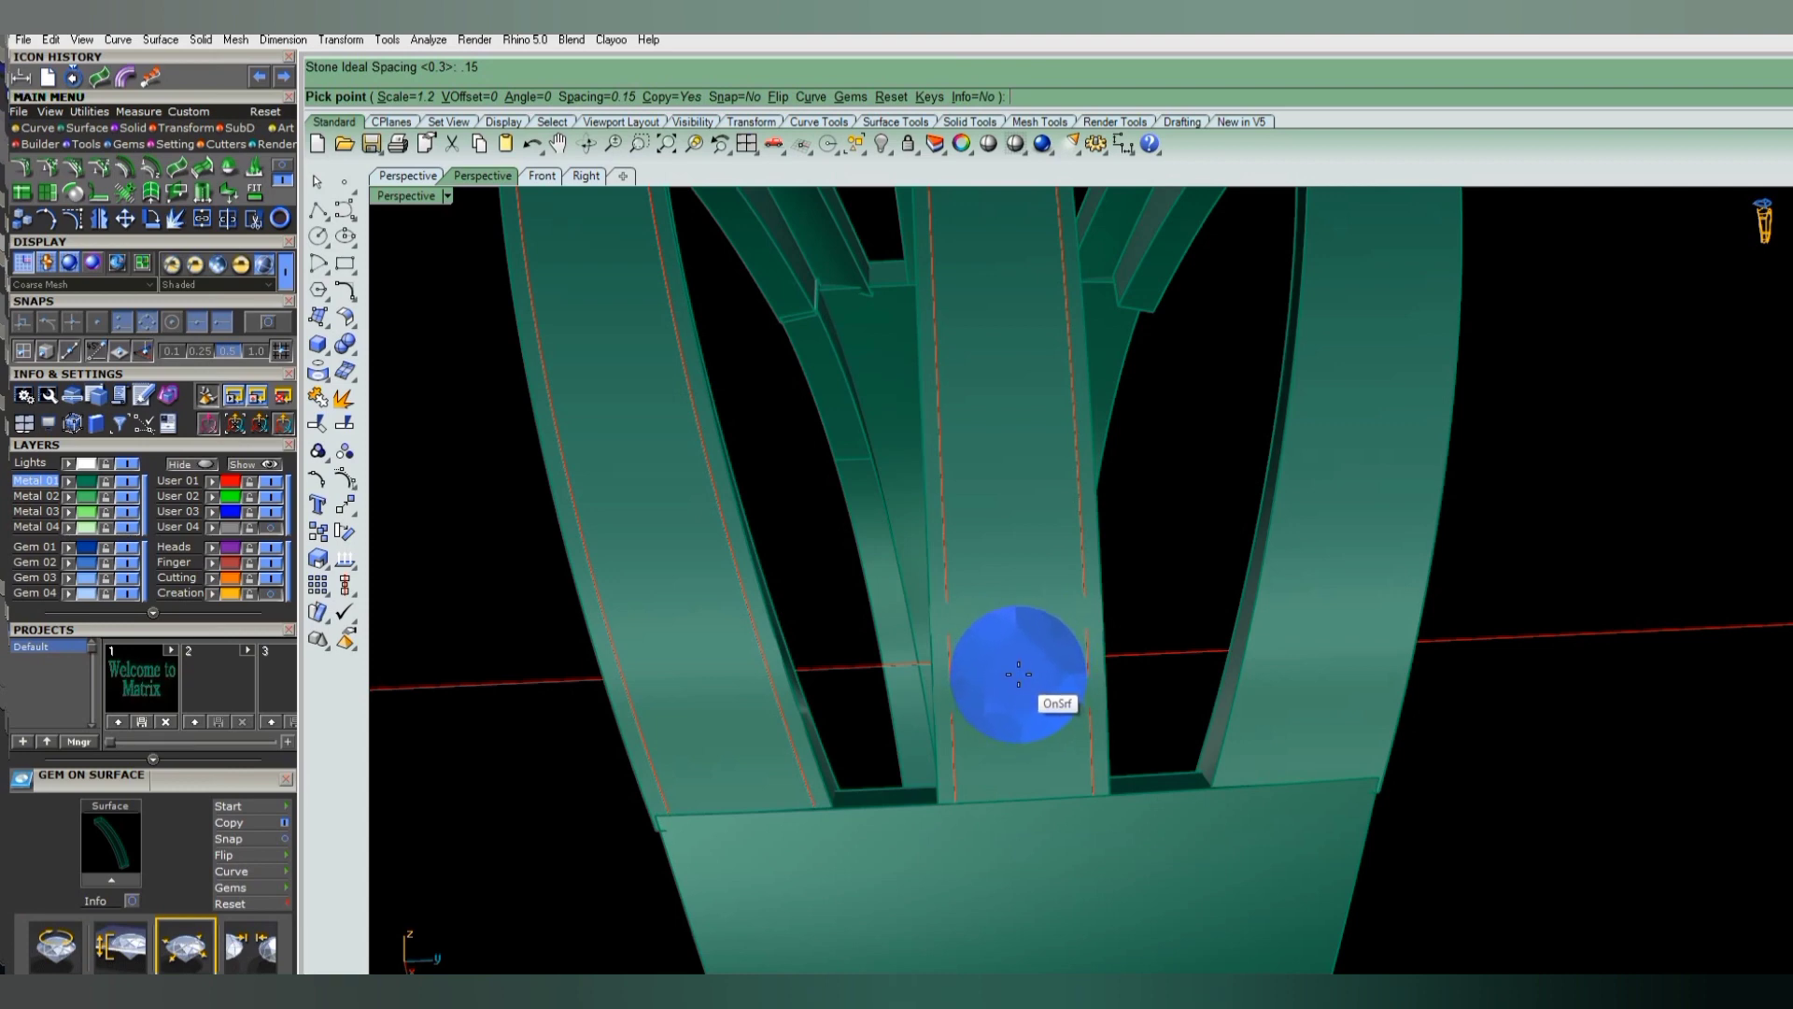
- Place the round gems up the middle shank from its bottom and finish the row
click(1018, 673)
scroll(1020, 680, up, 1)
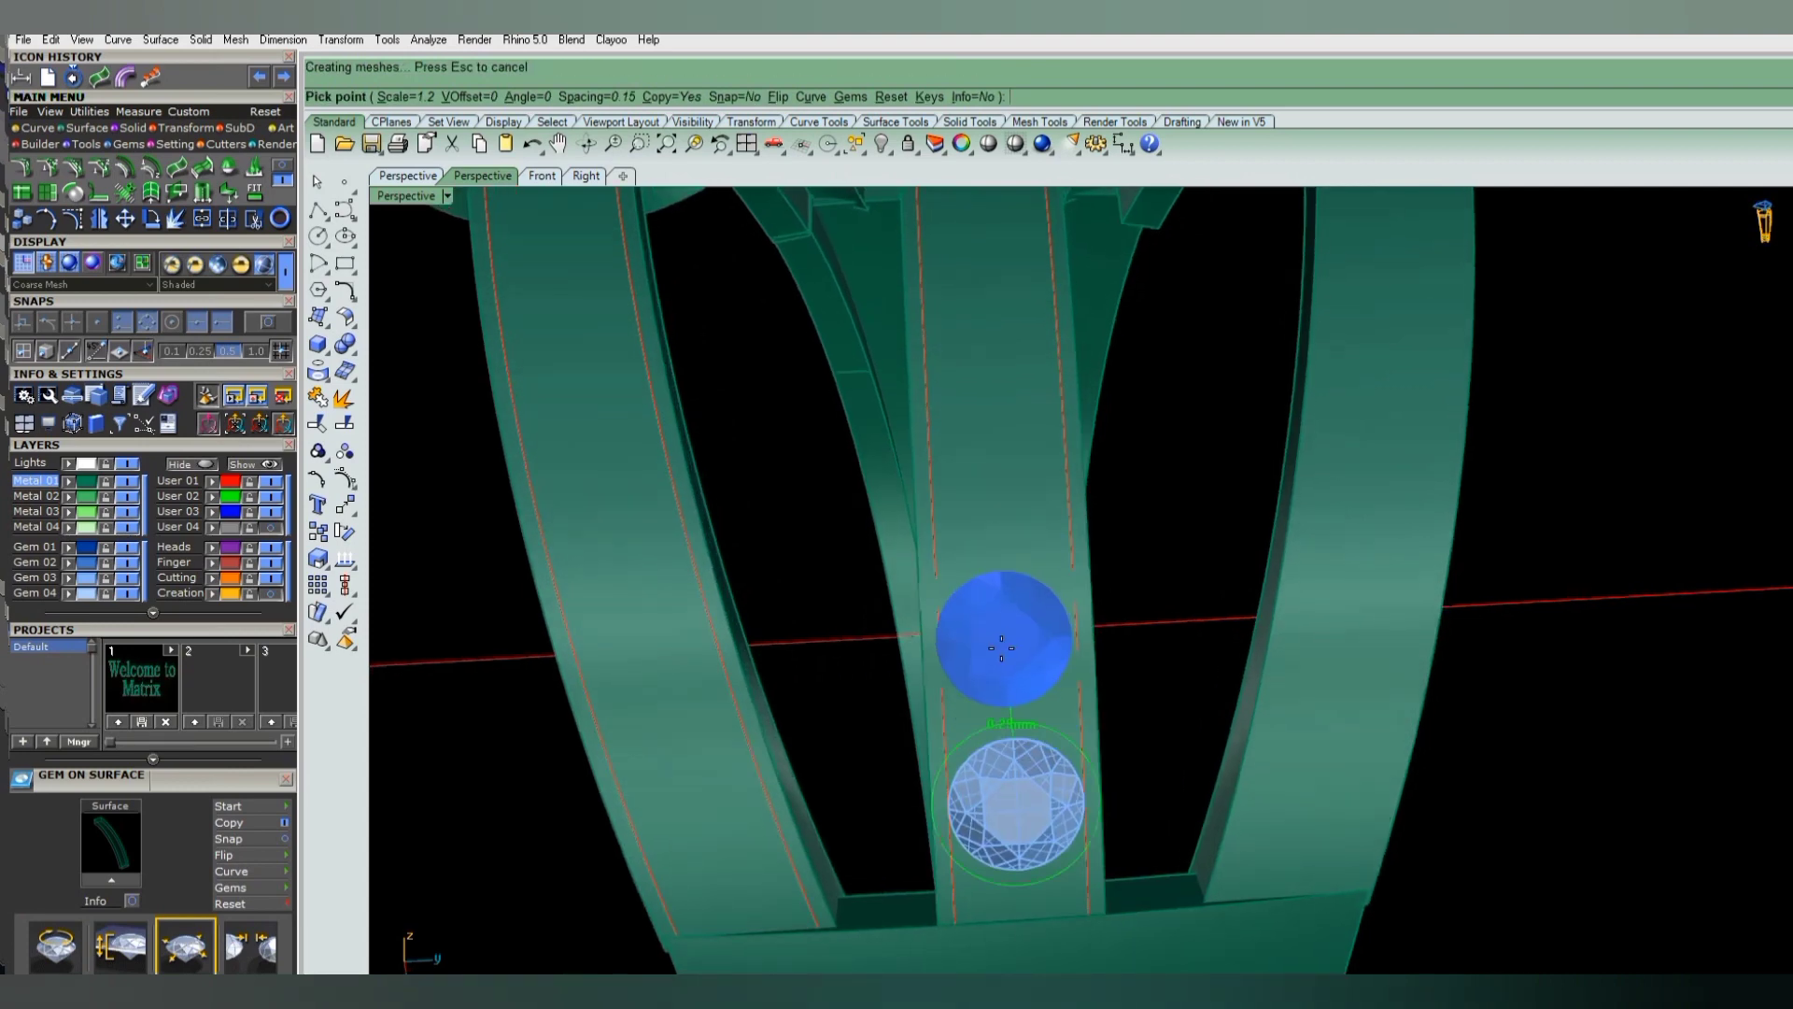
scroll(1003, 647, up, 1)
scroll(1003, 647, up, 1)
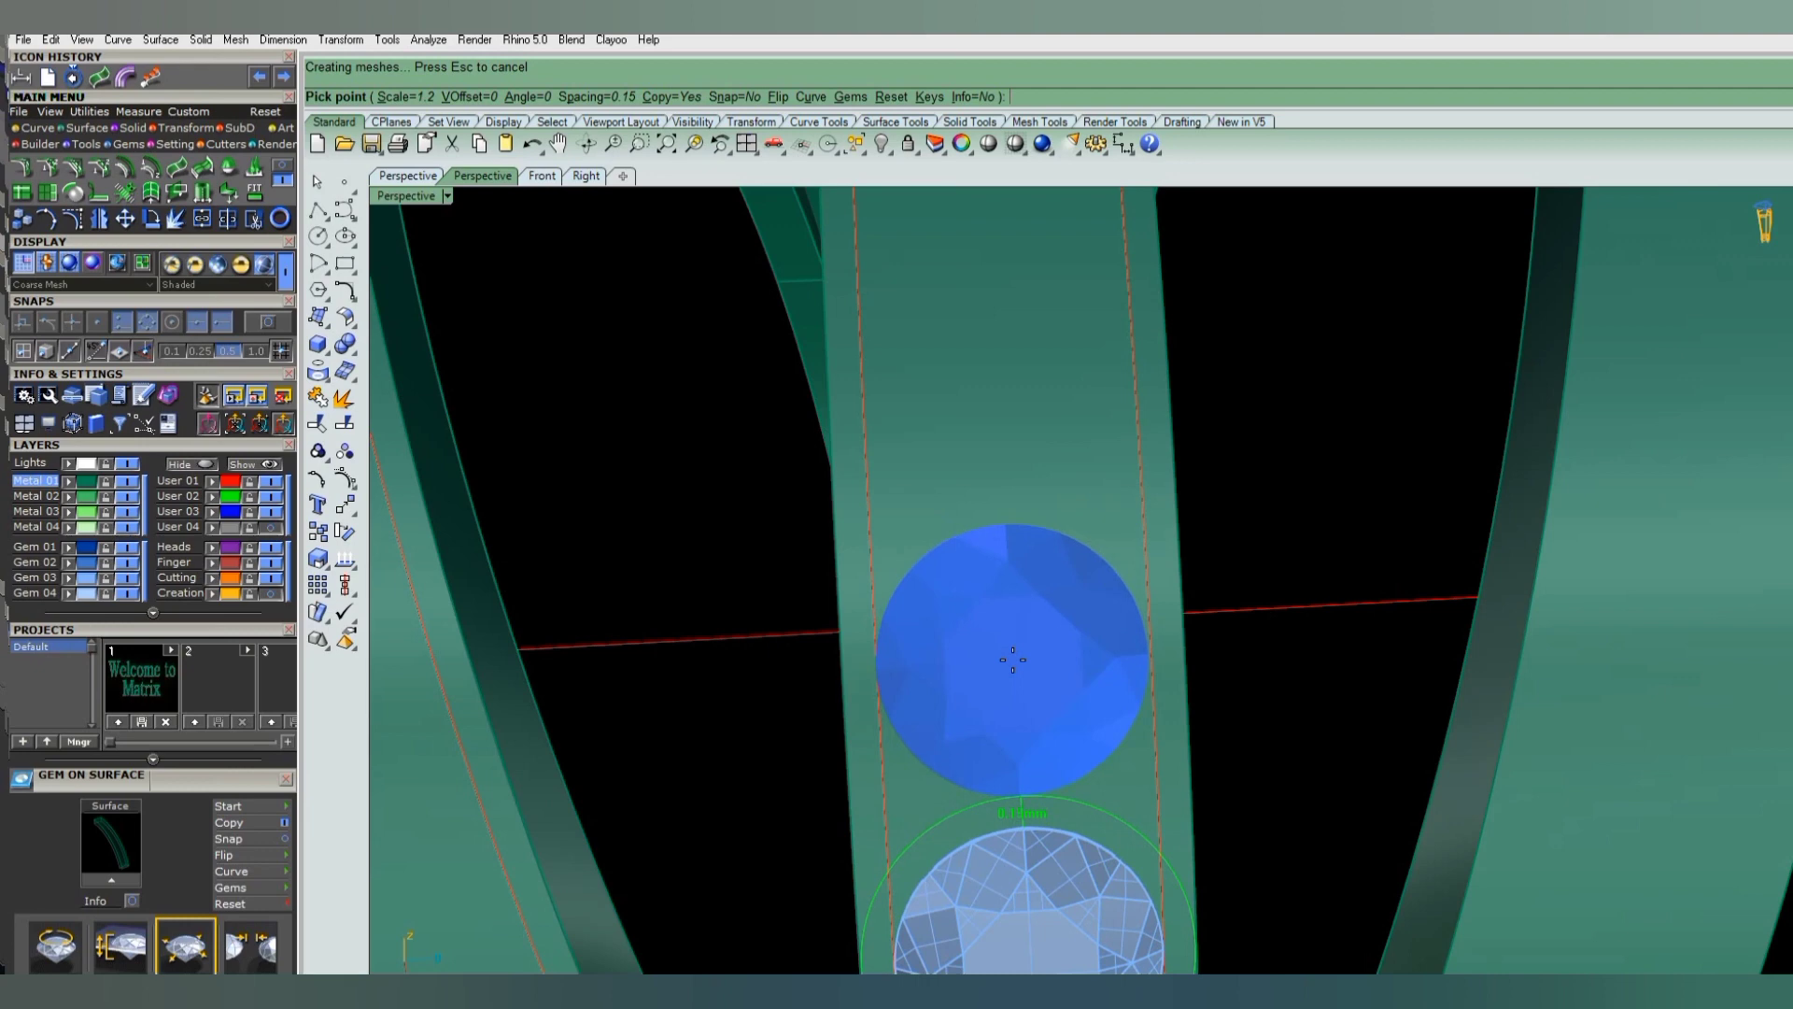
click(1012, 659)
scroll(1017, 542, down, 2)
scroll(1020, 551, down, 1)
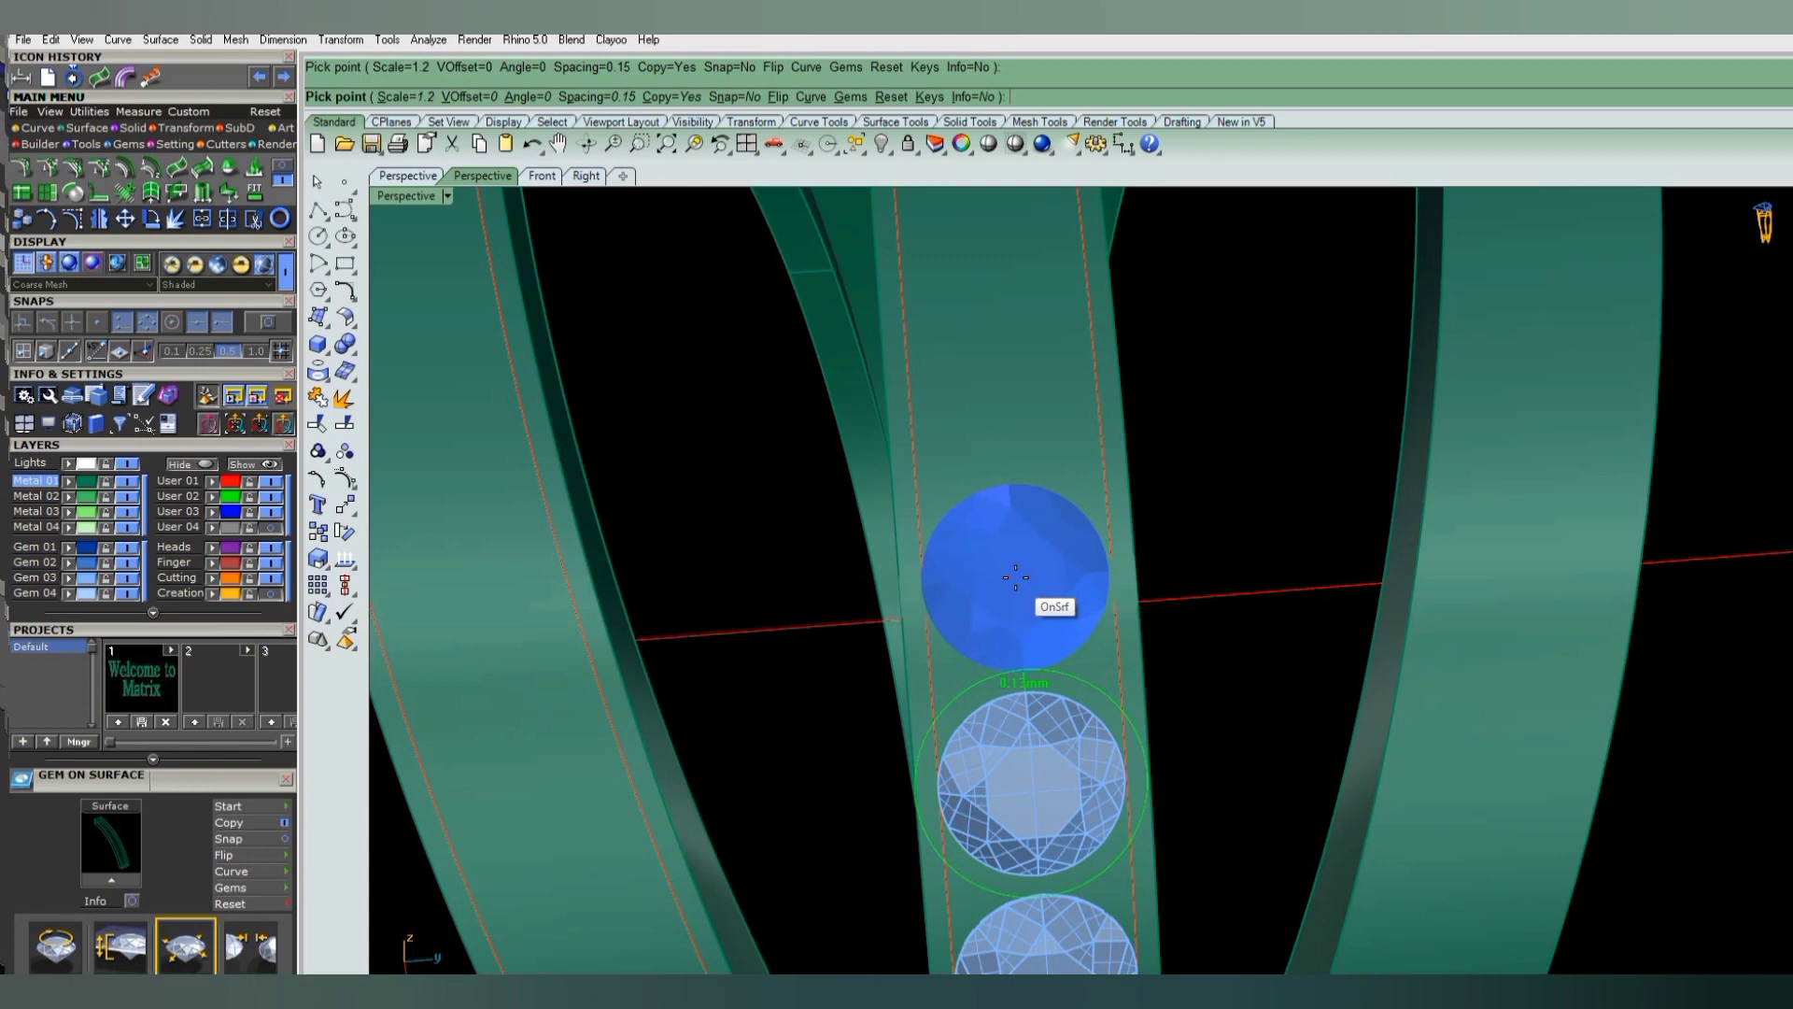
click(1016, 575)
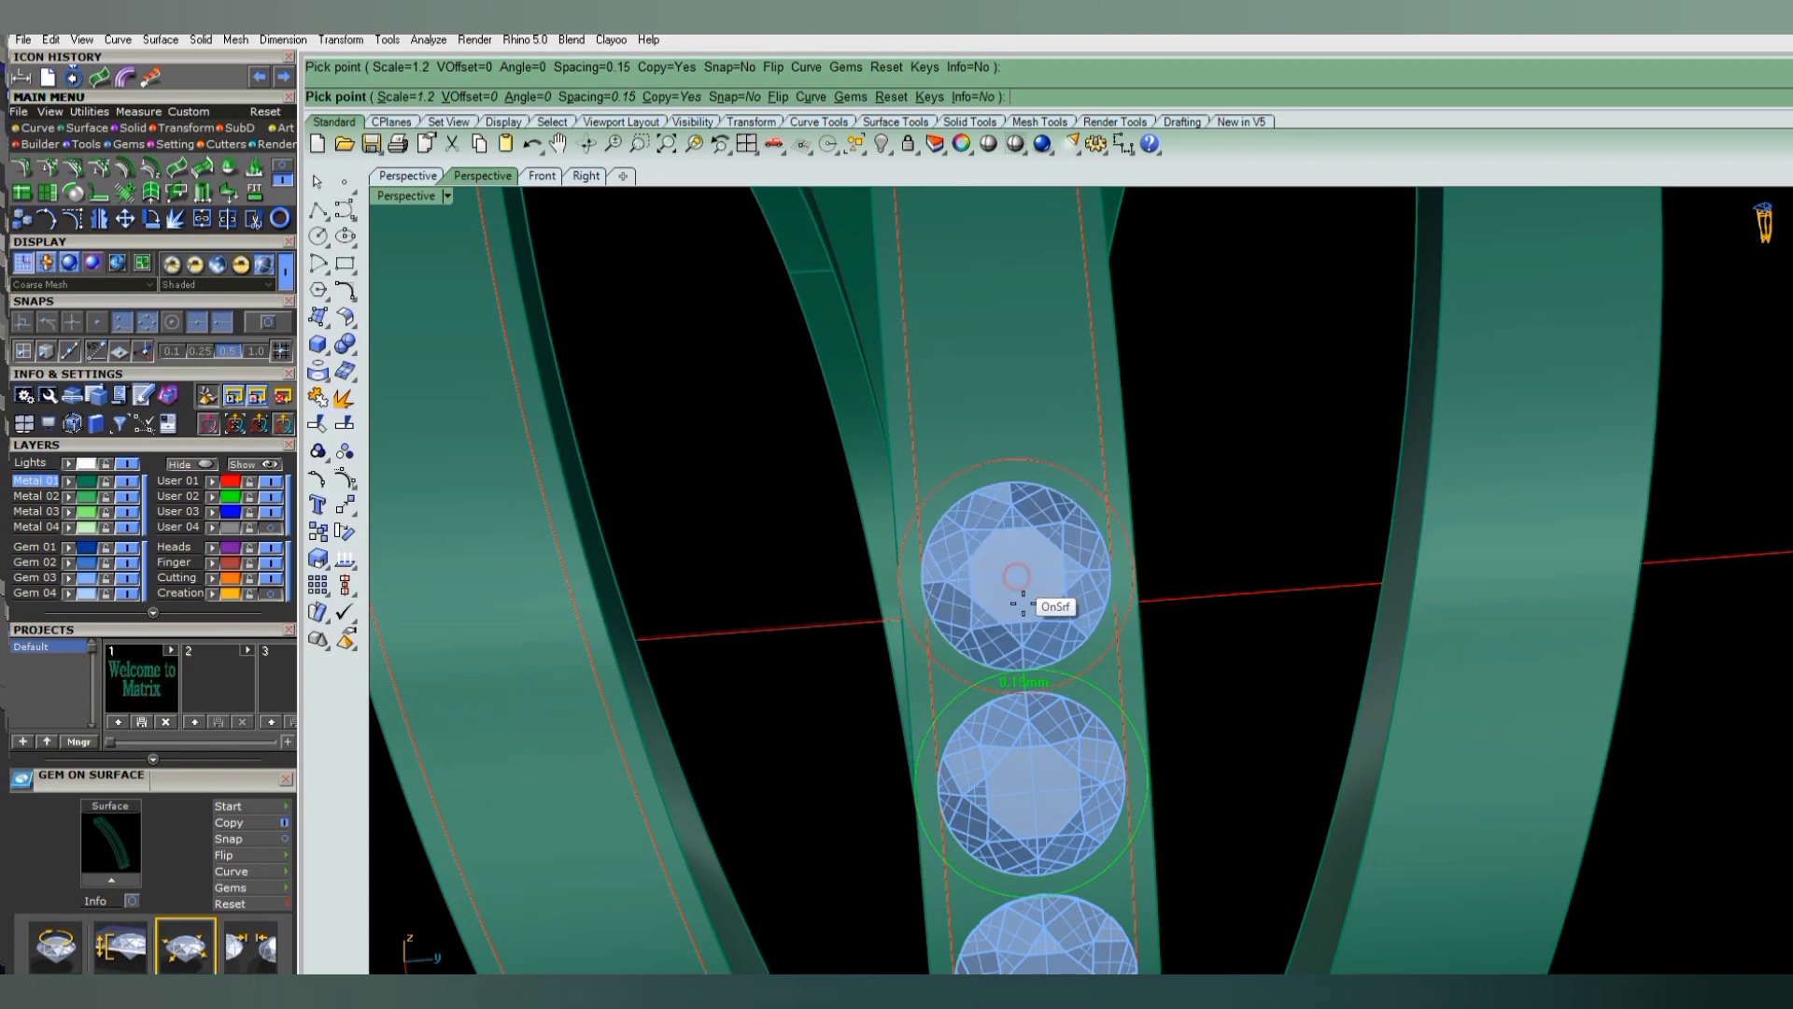
scroll(1016, 561, down, 2)
scroll(1008, 523, up, 2)
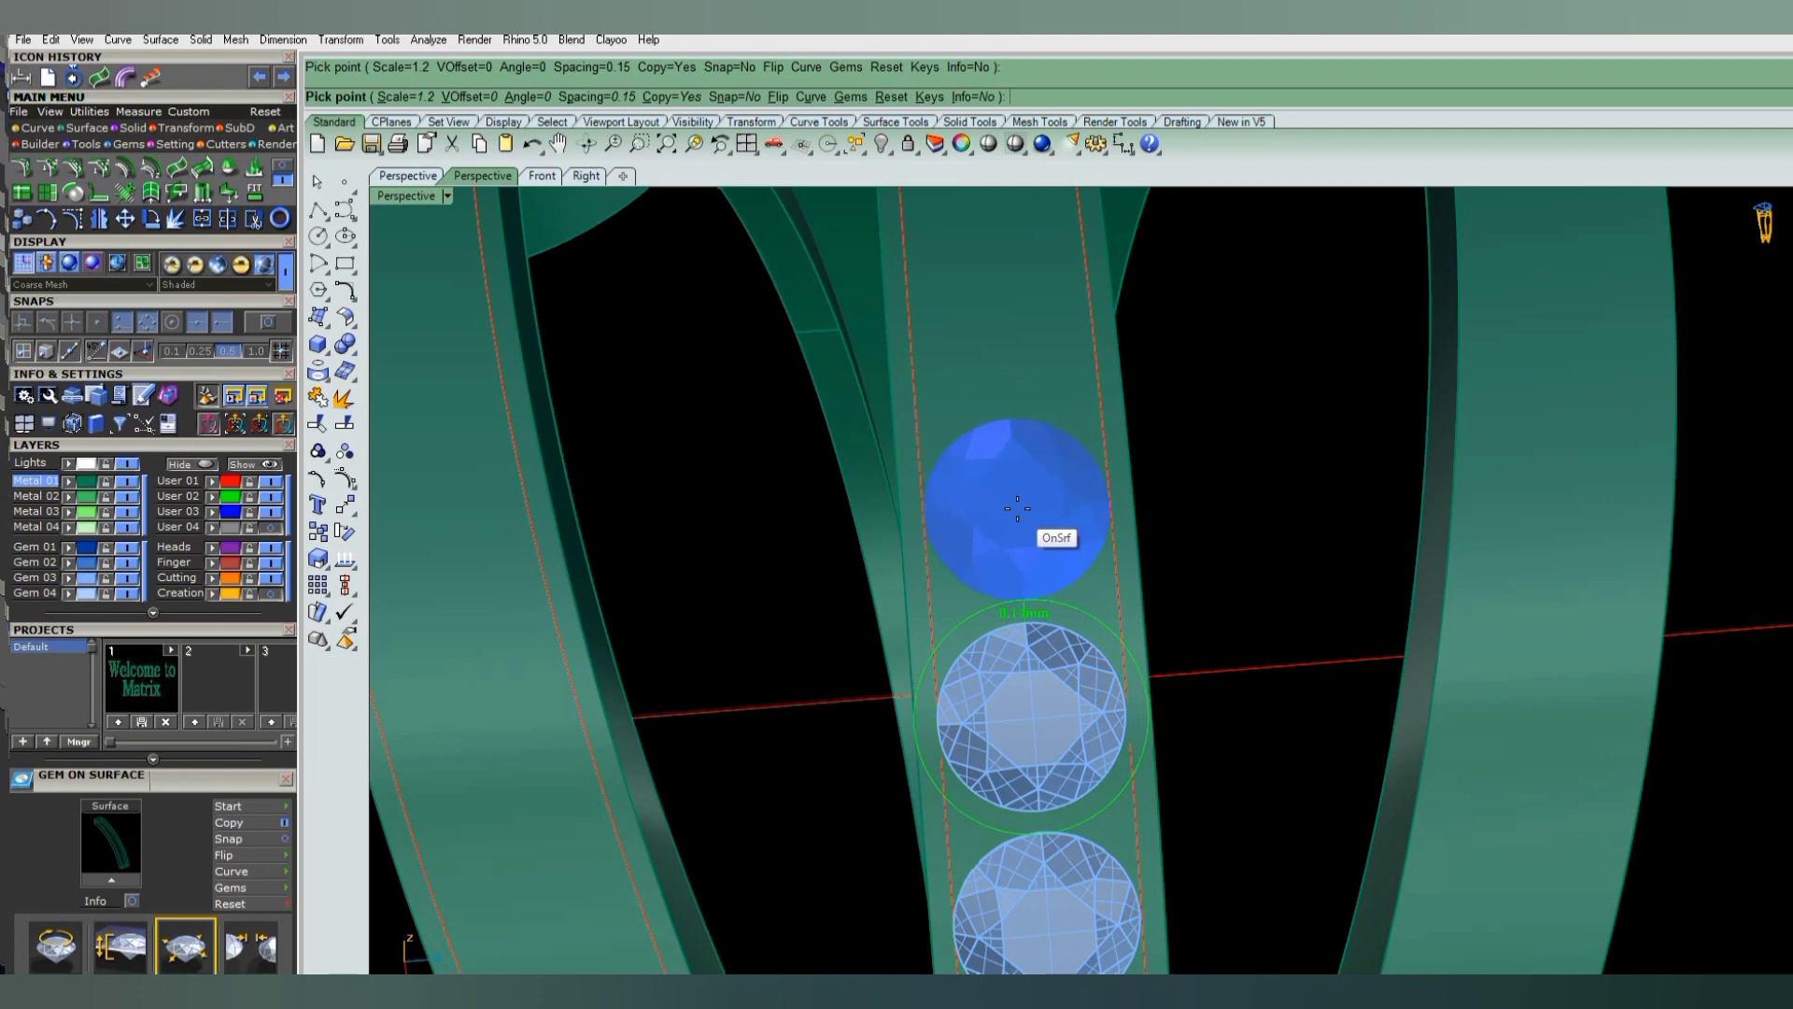
click(1015, 507)
scroll(1015, 509, down, 2)
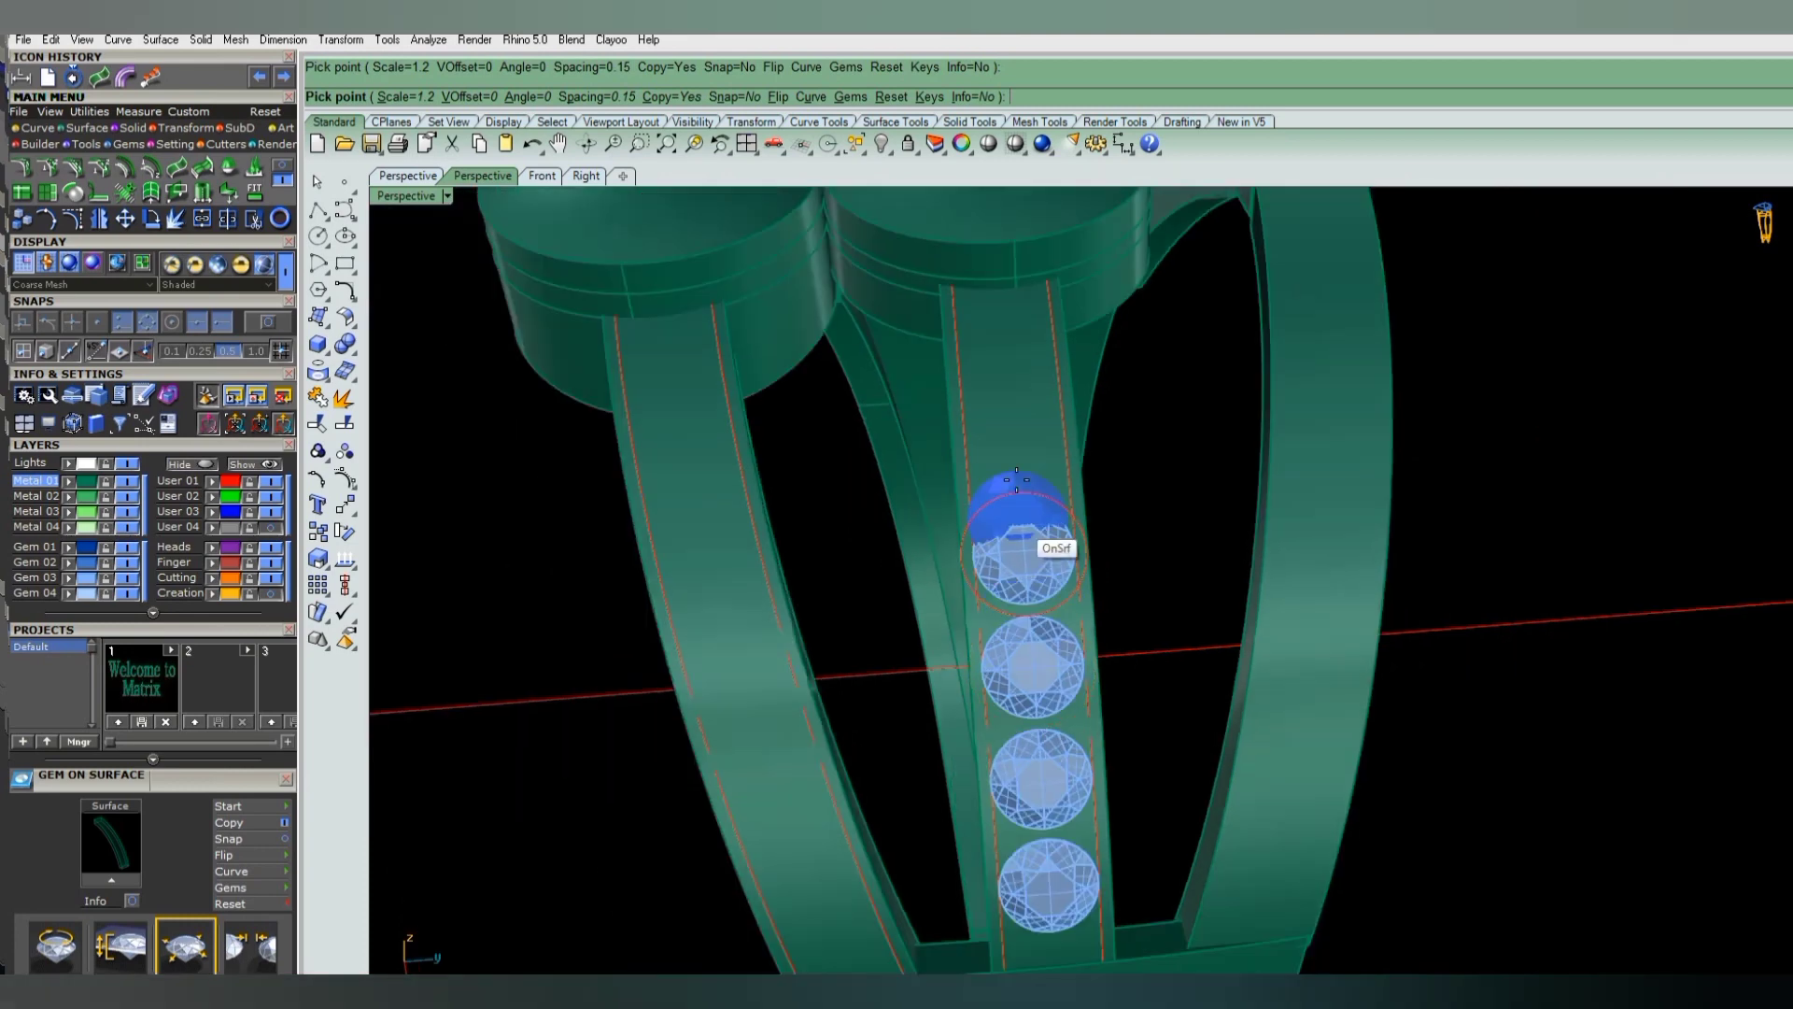
scroll(1016, 513, up, 1)
scroll(1018, 518, up, 1)
scroll(1018, 519, up, 1)
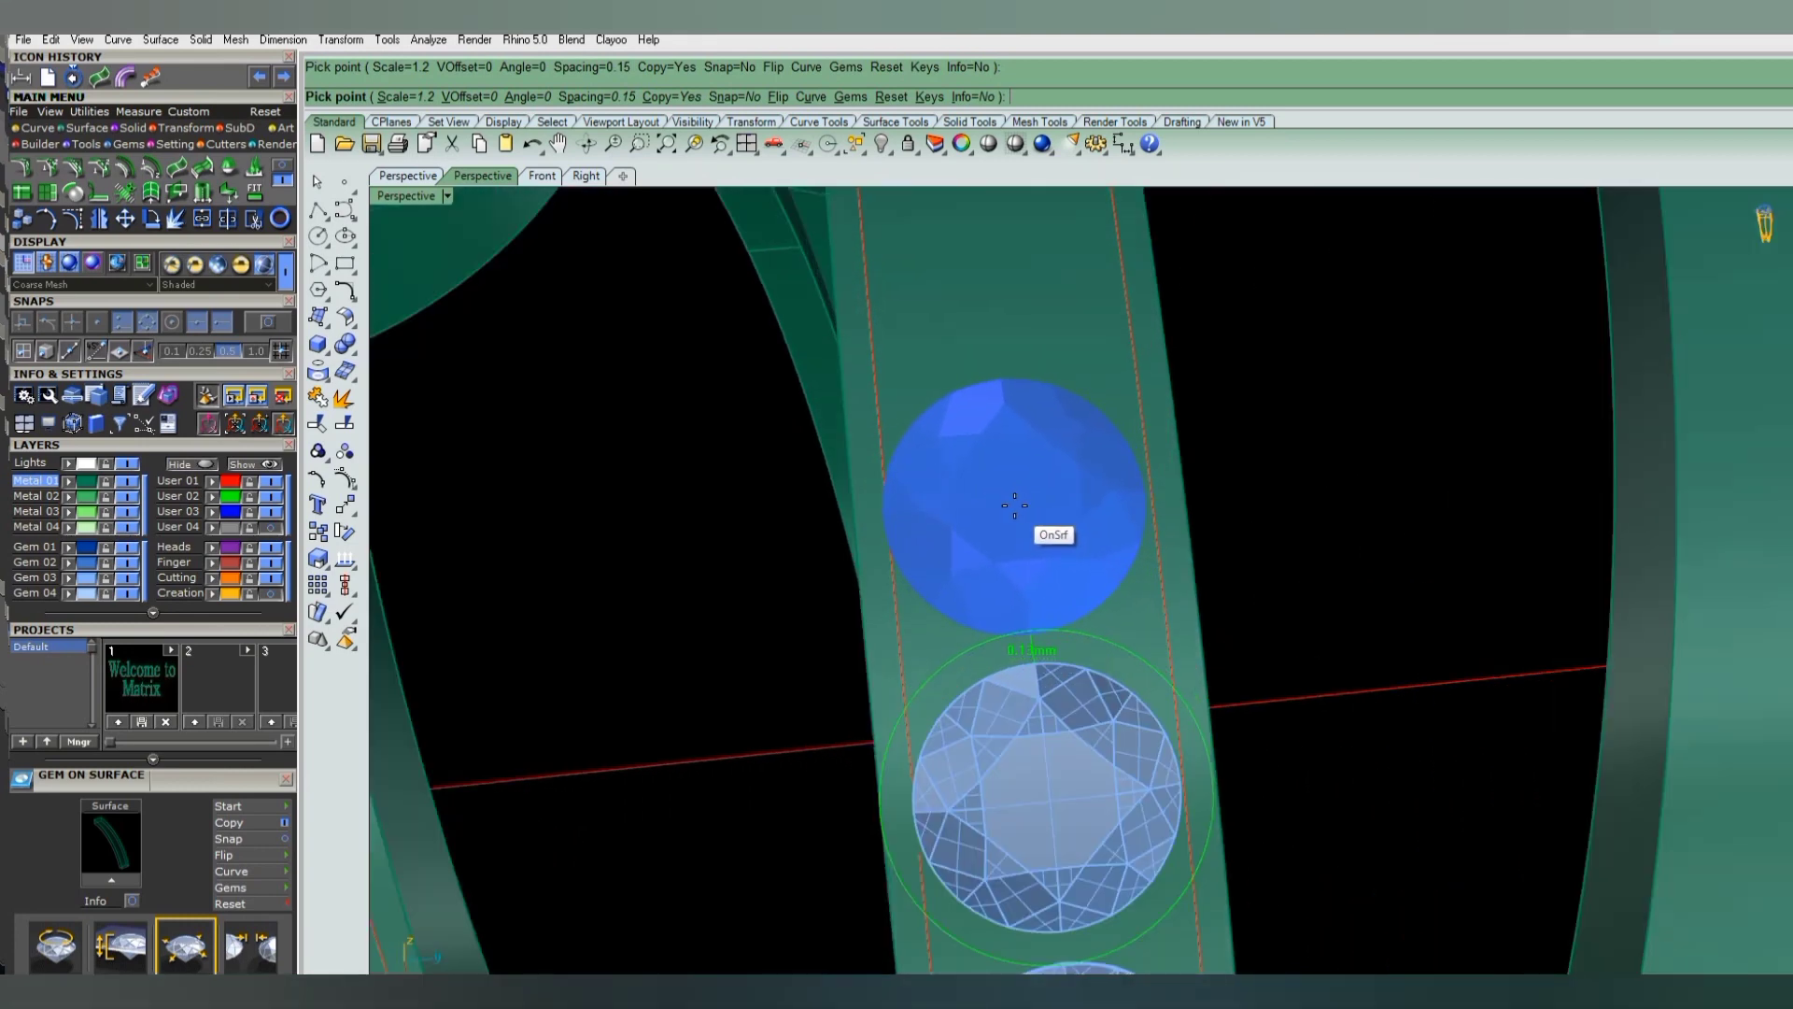
click(1019, 501)
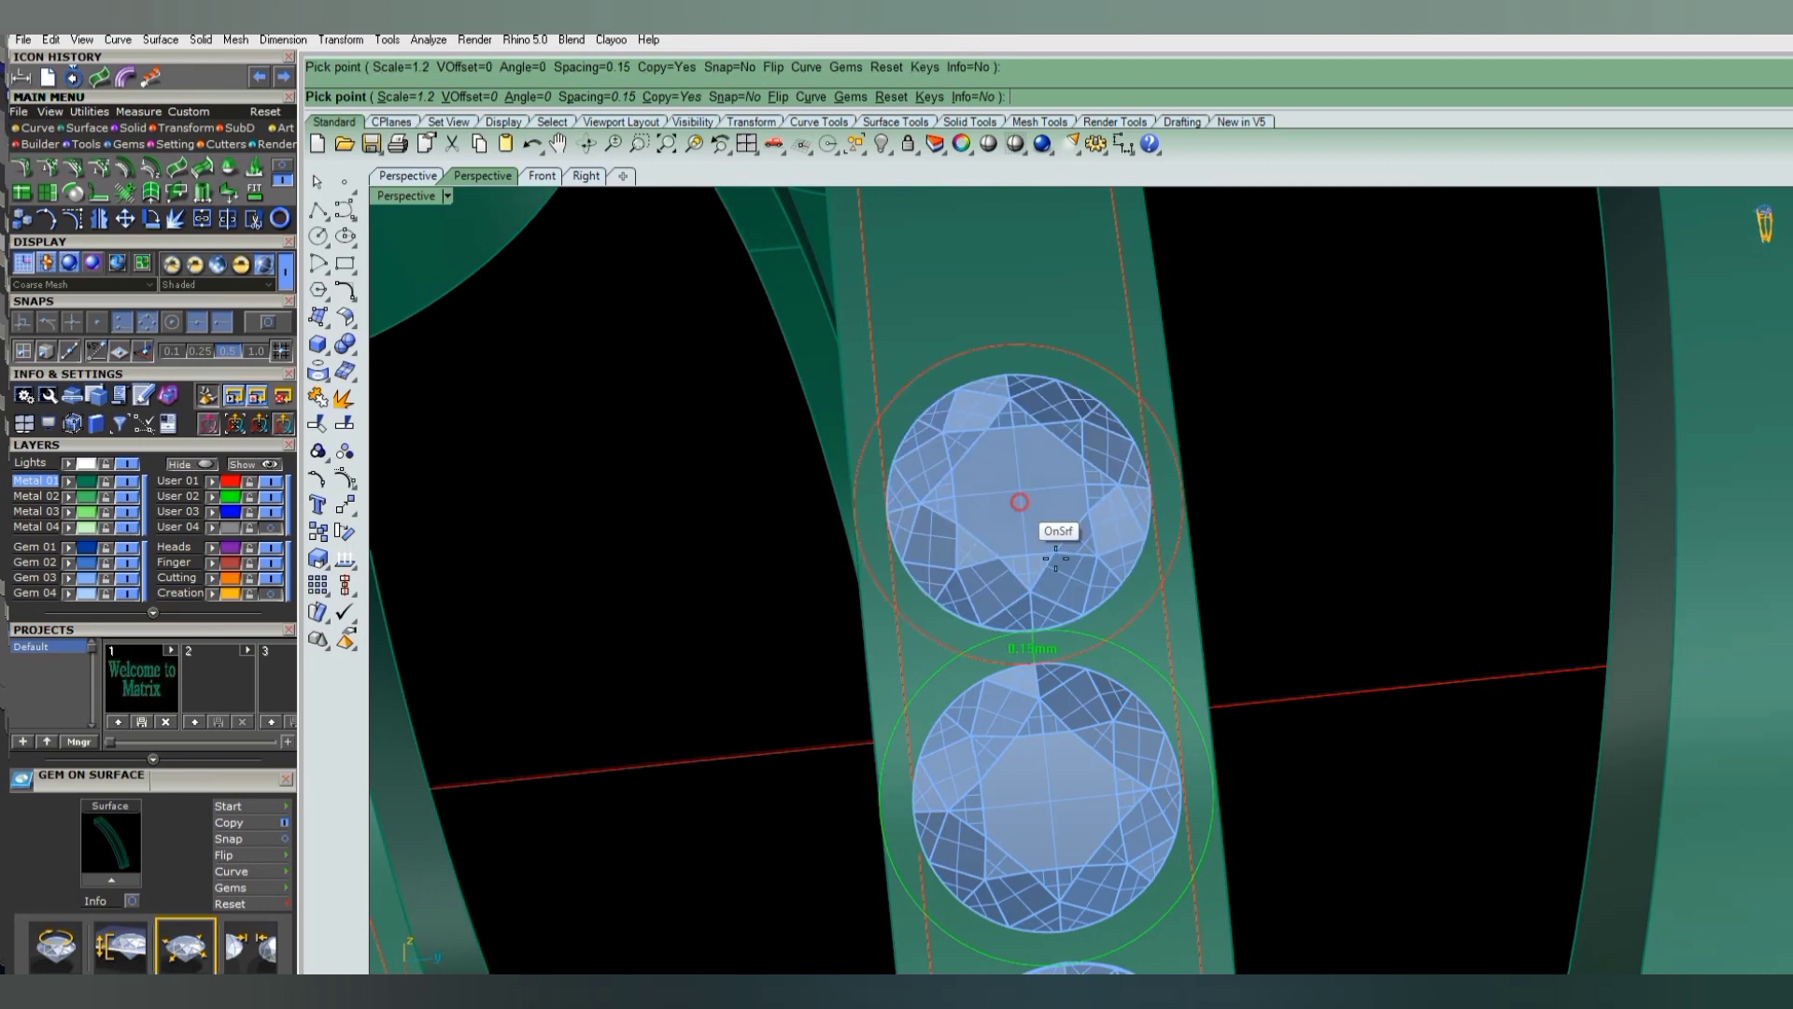
scroll(1027, 519, down, 2)
scroll(1041, 523, down, 1)
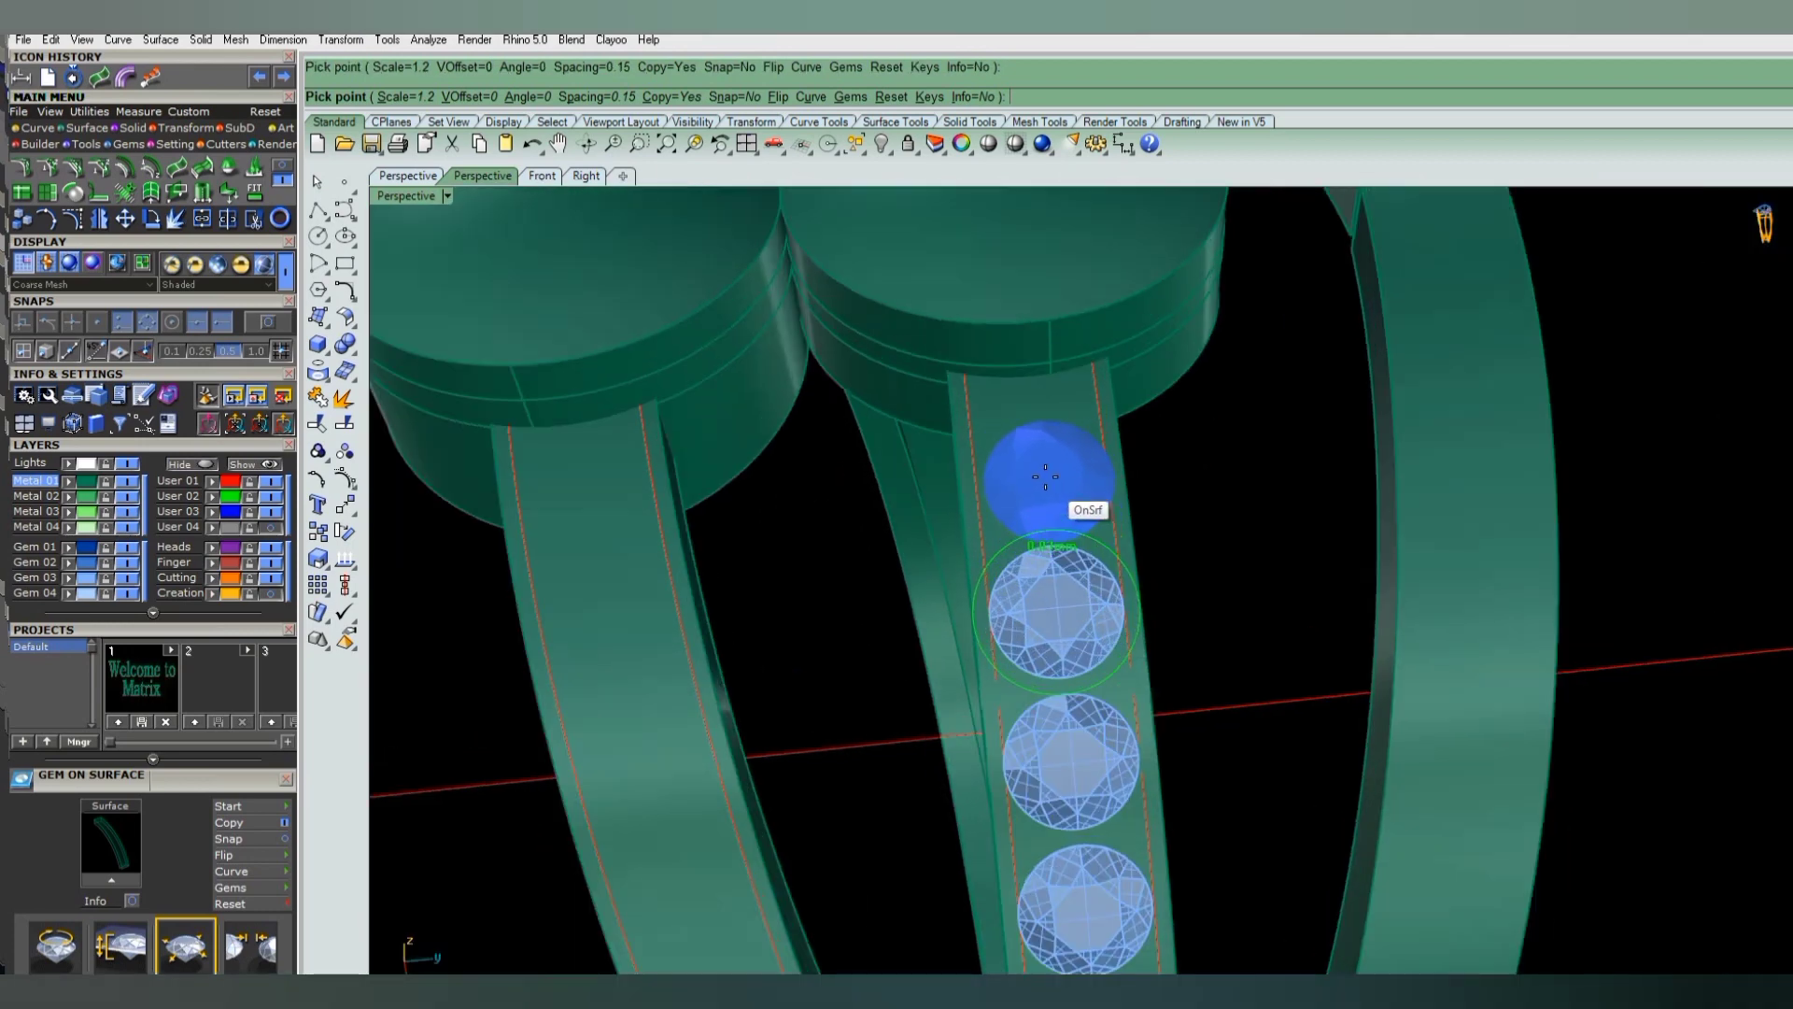
scroll(1041, 476, up, 2)
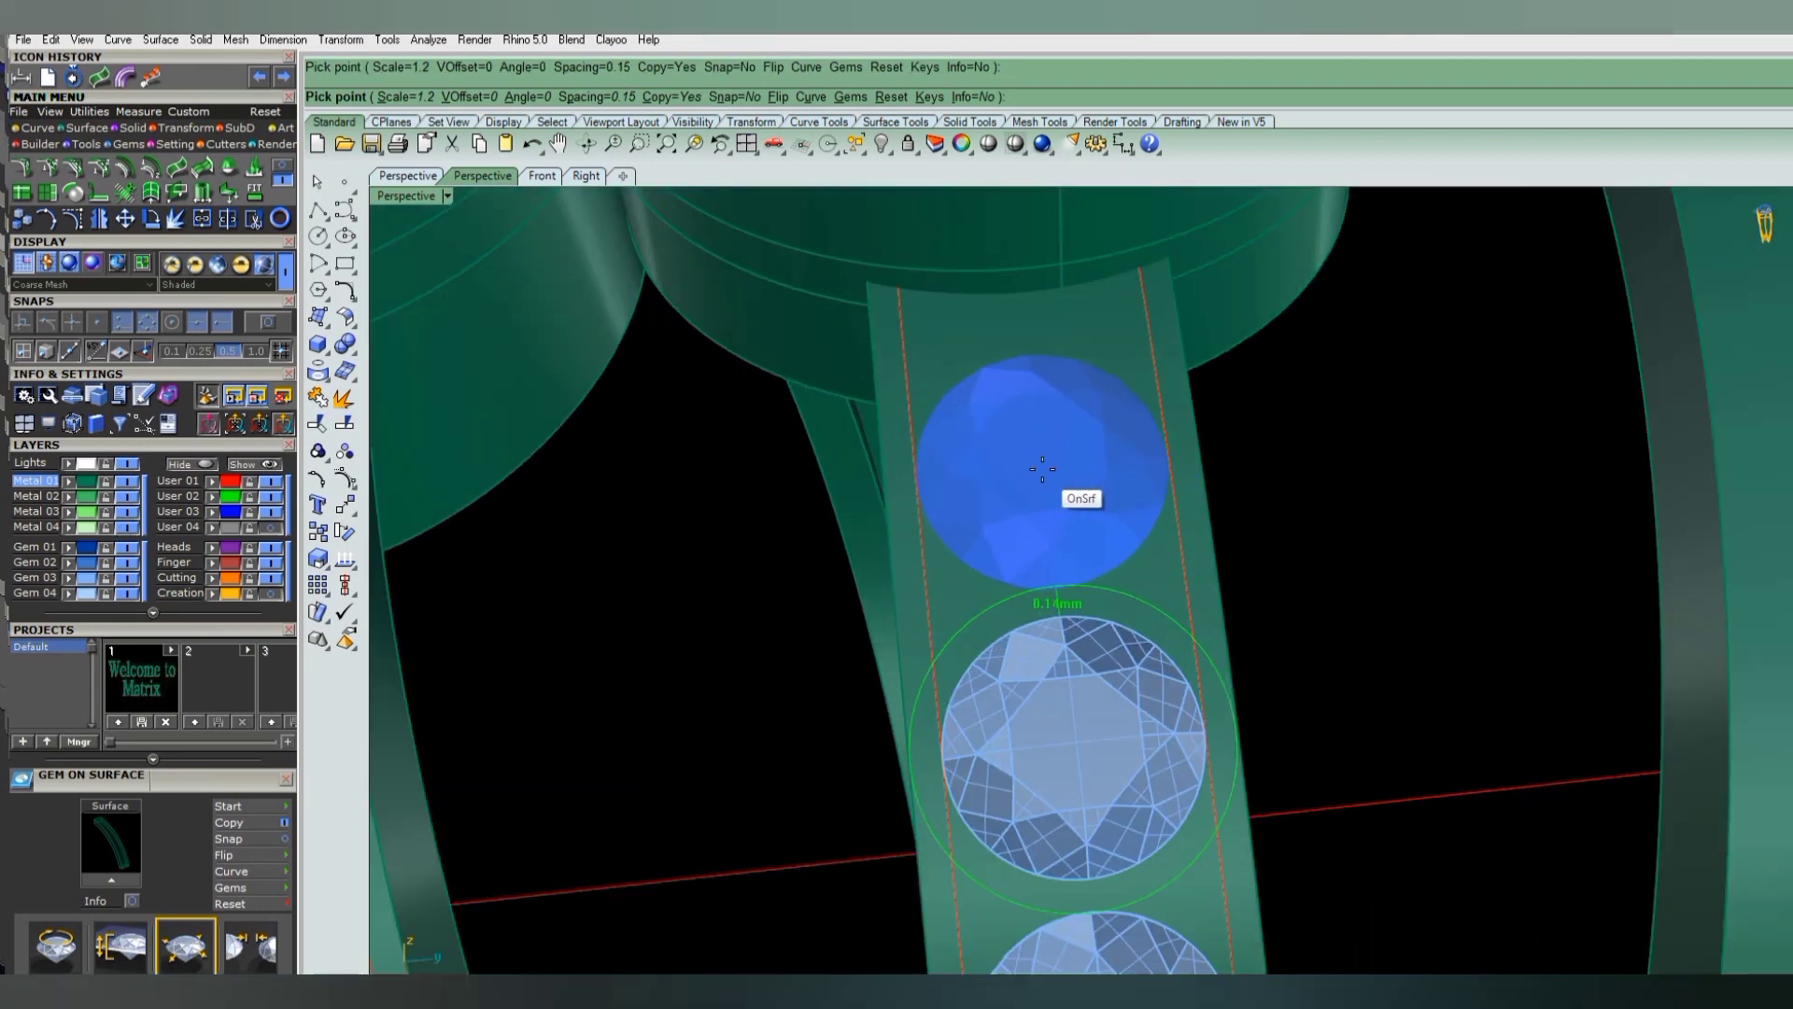
scroll(1084, 598, down, 1)
scroll(1148, 626, down, 2)
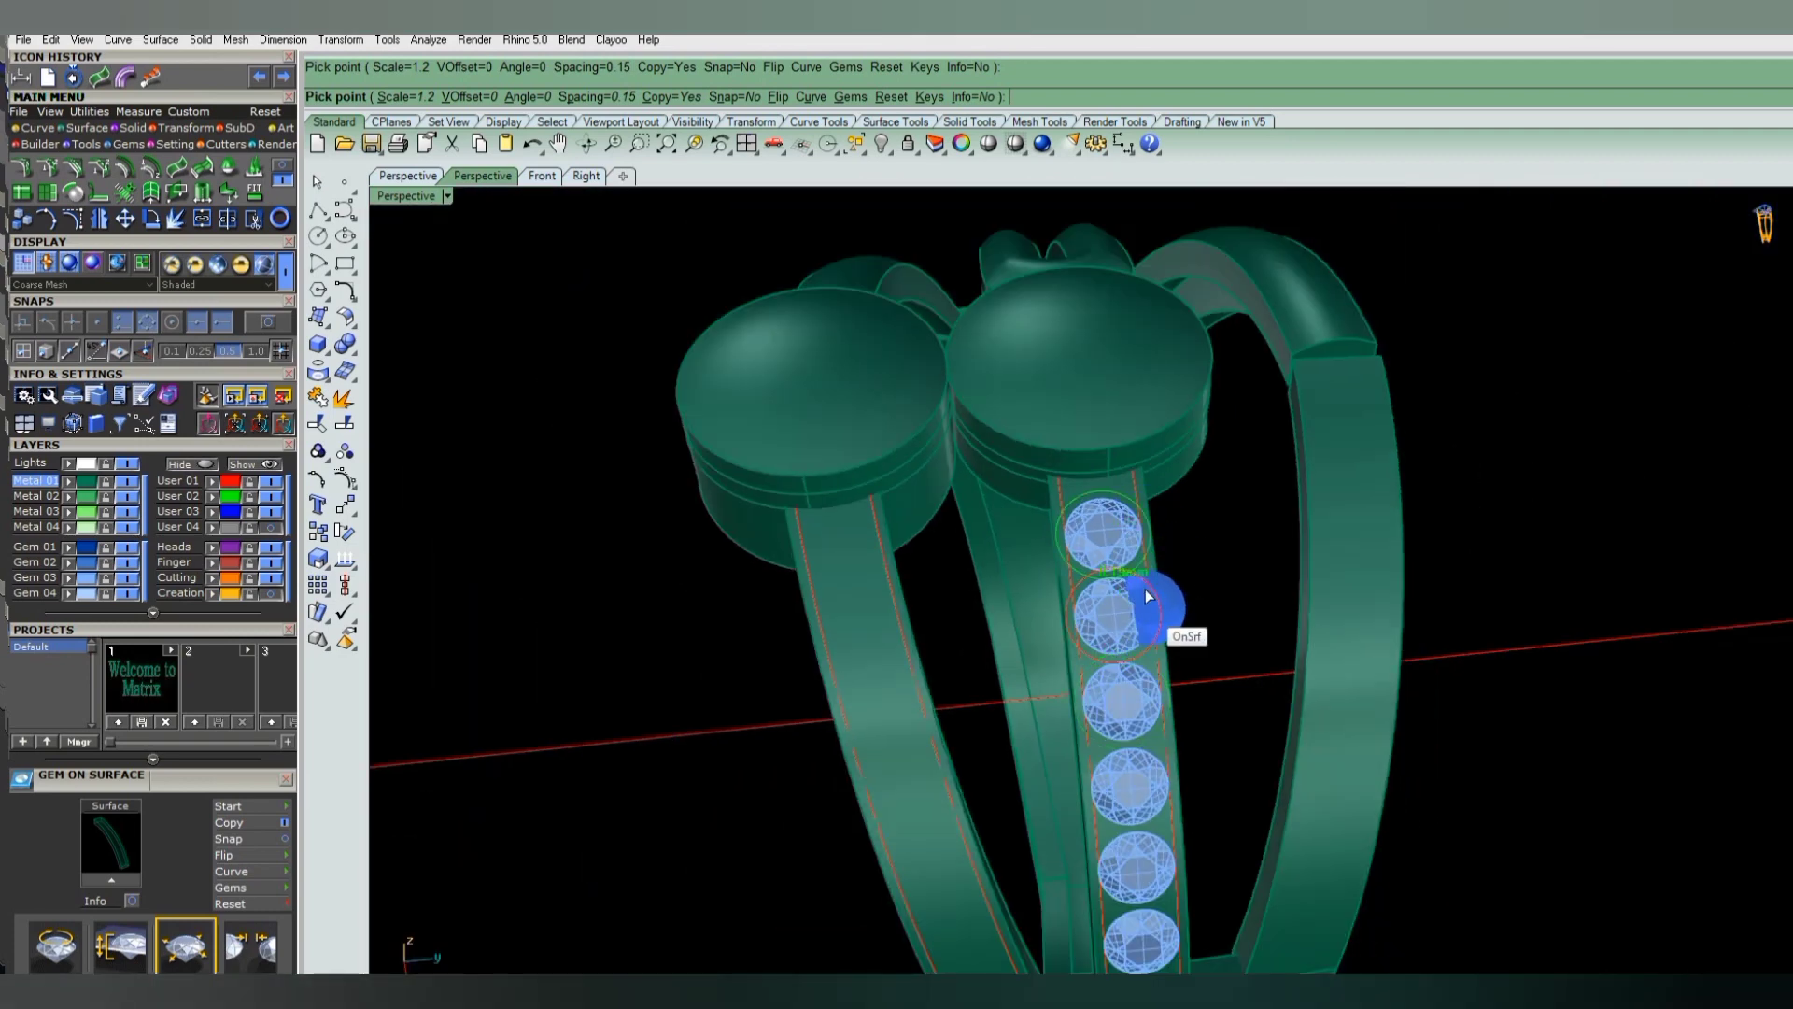
key(Return)
scroll(1102, 686, down, 2)
mouse_move(1111, 667)
right_down()
mouse_move(1123, 629)
mouse_move(1119, 659)
right_up()
click(1121, 646)
shift+click(1121, 605)
shift+click(1125, 564)
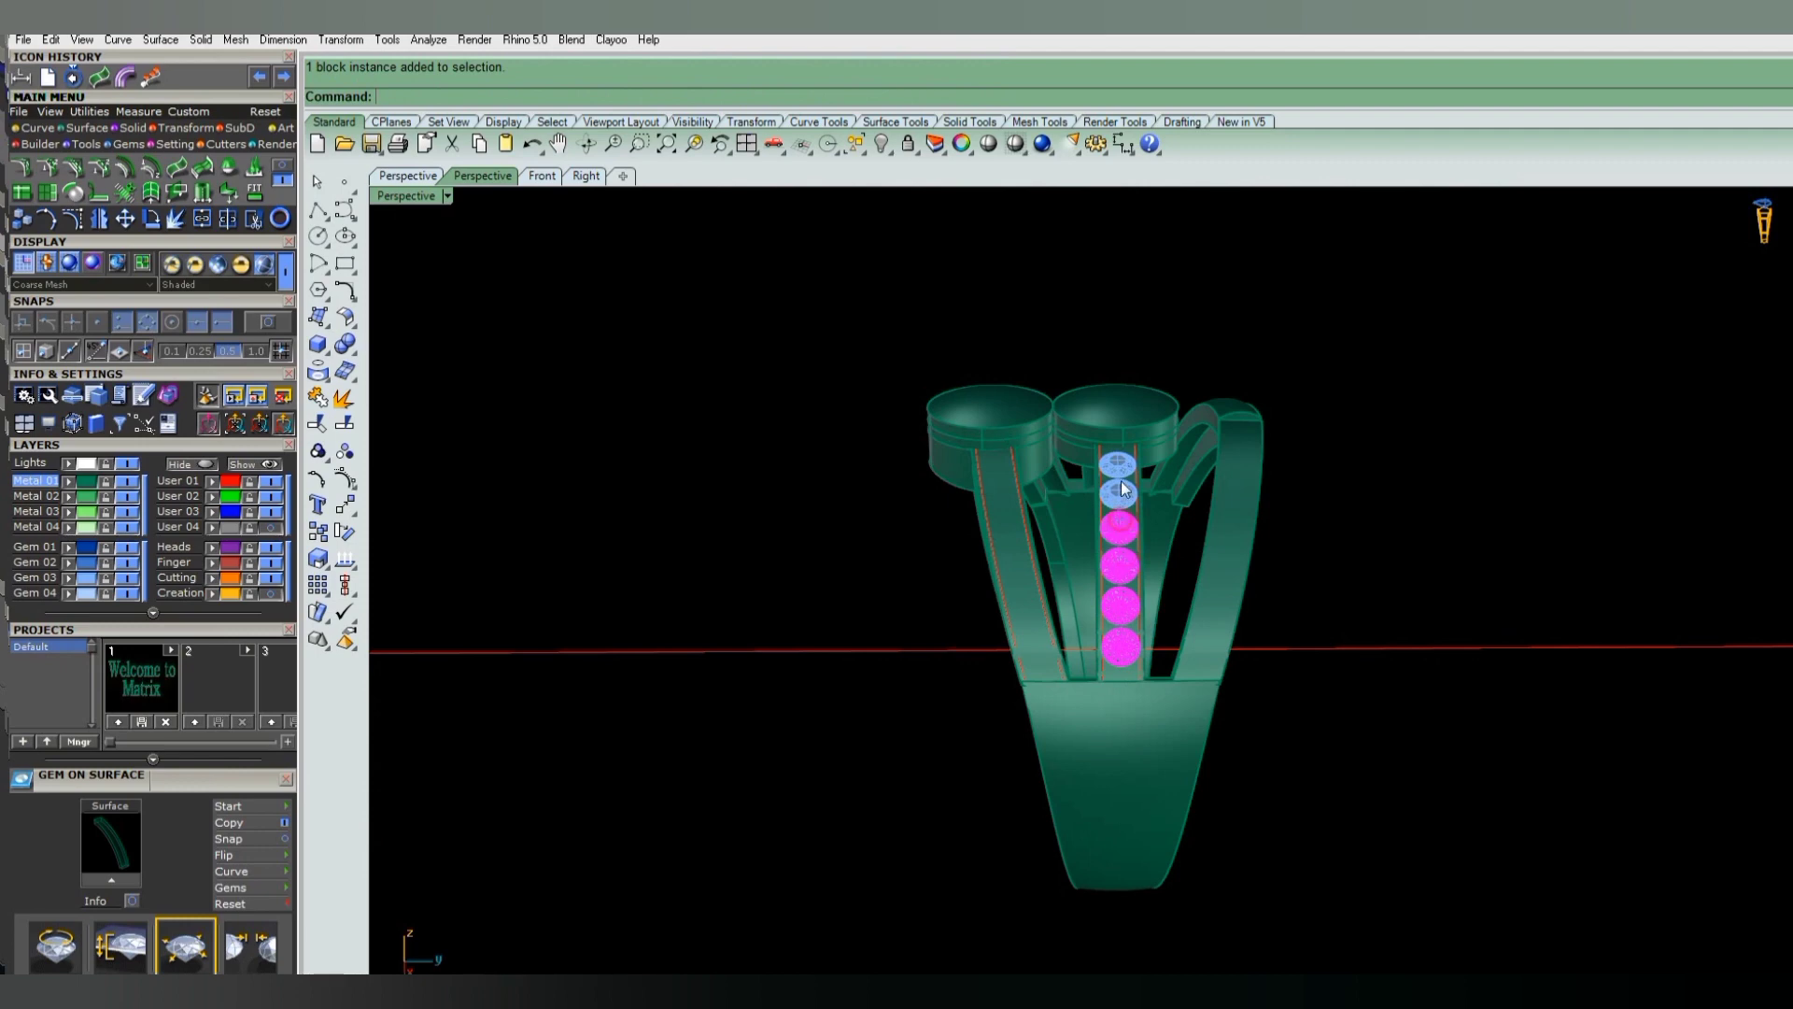
key(F5)
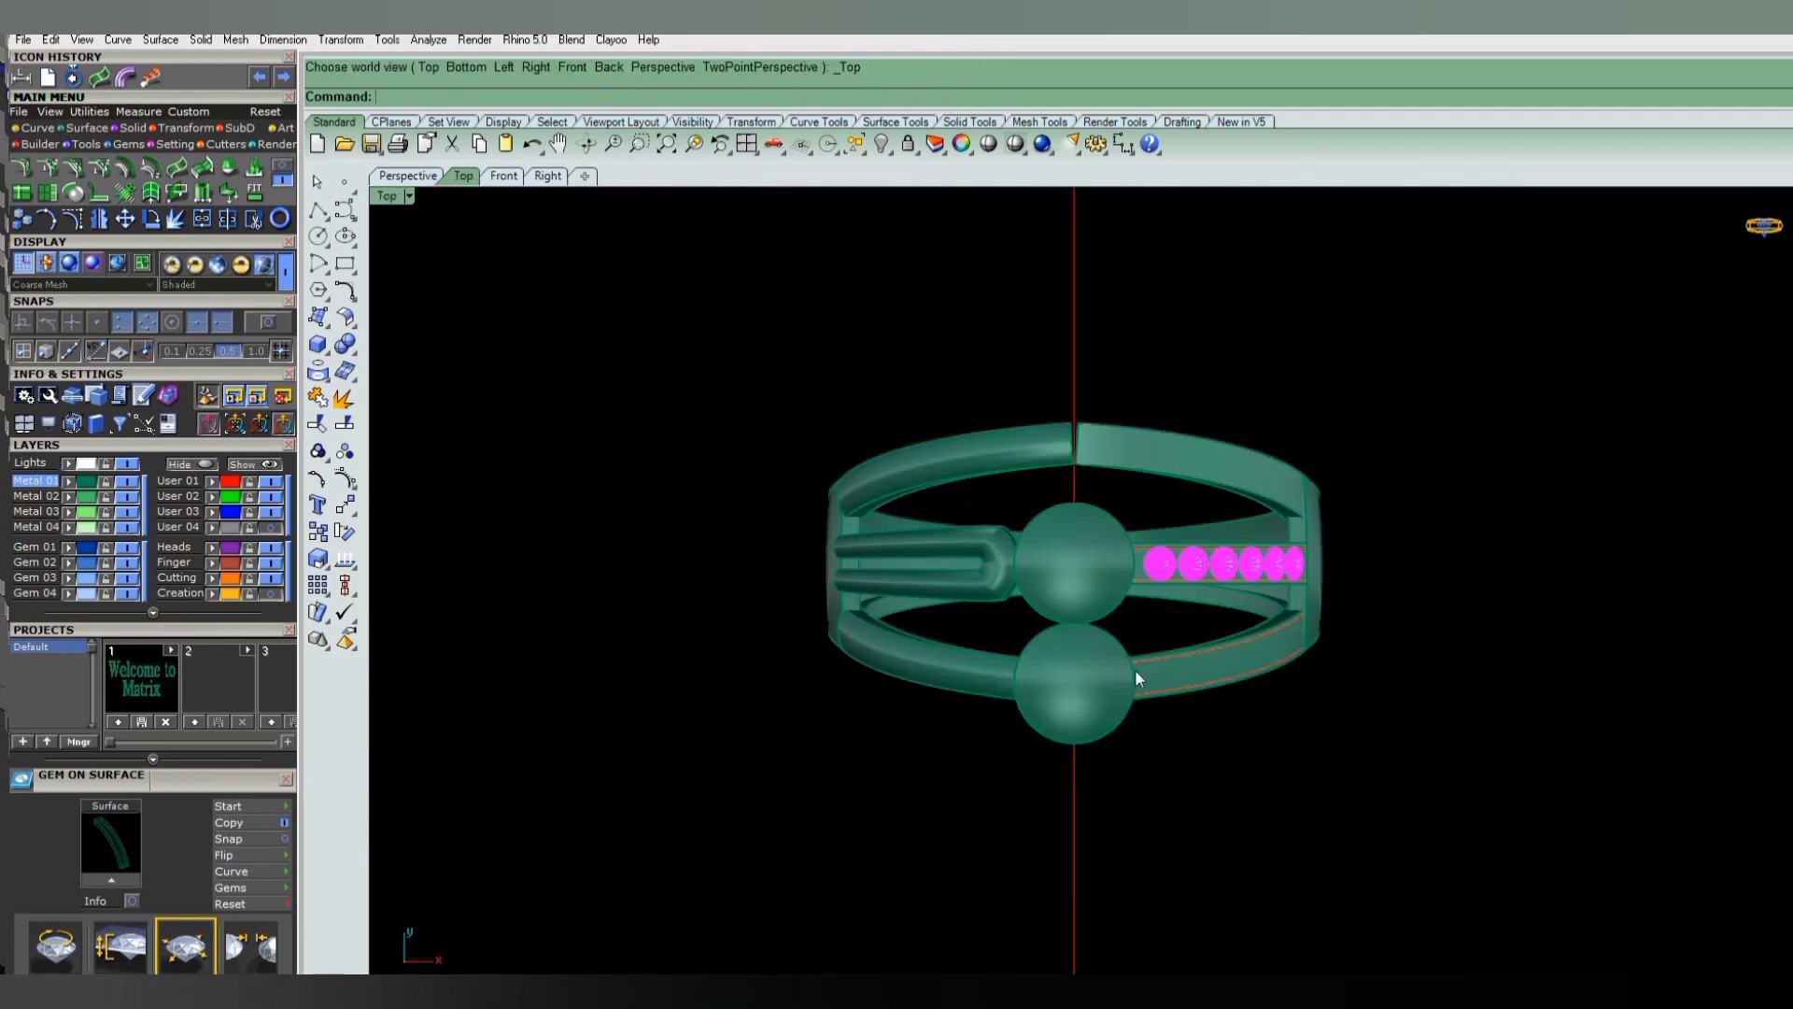
key(Escape)
click(270, 529)
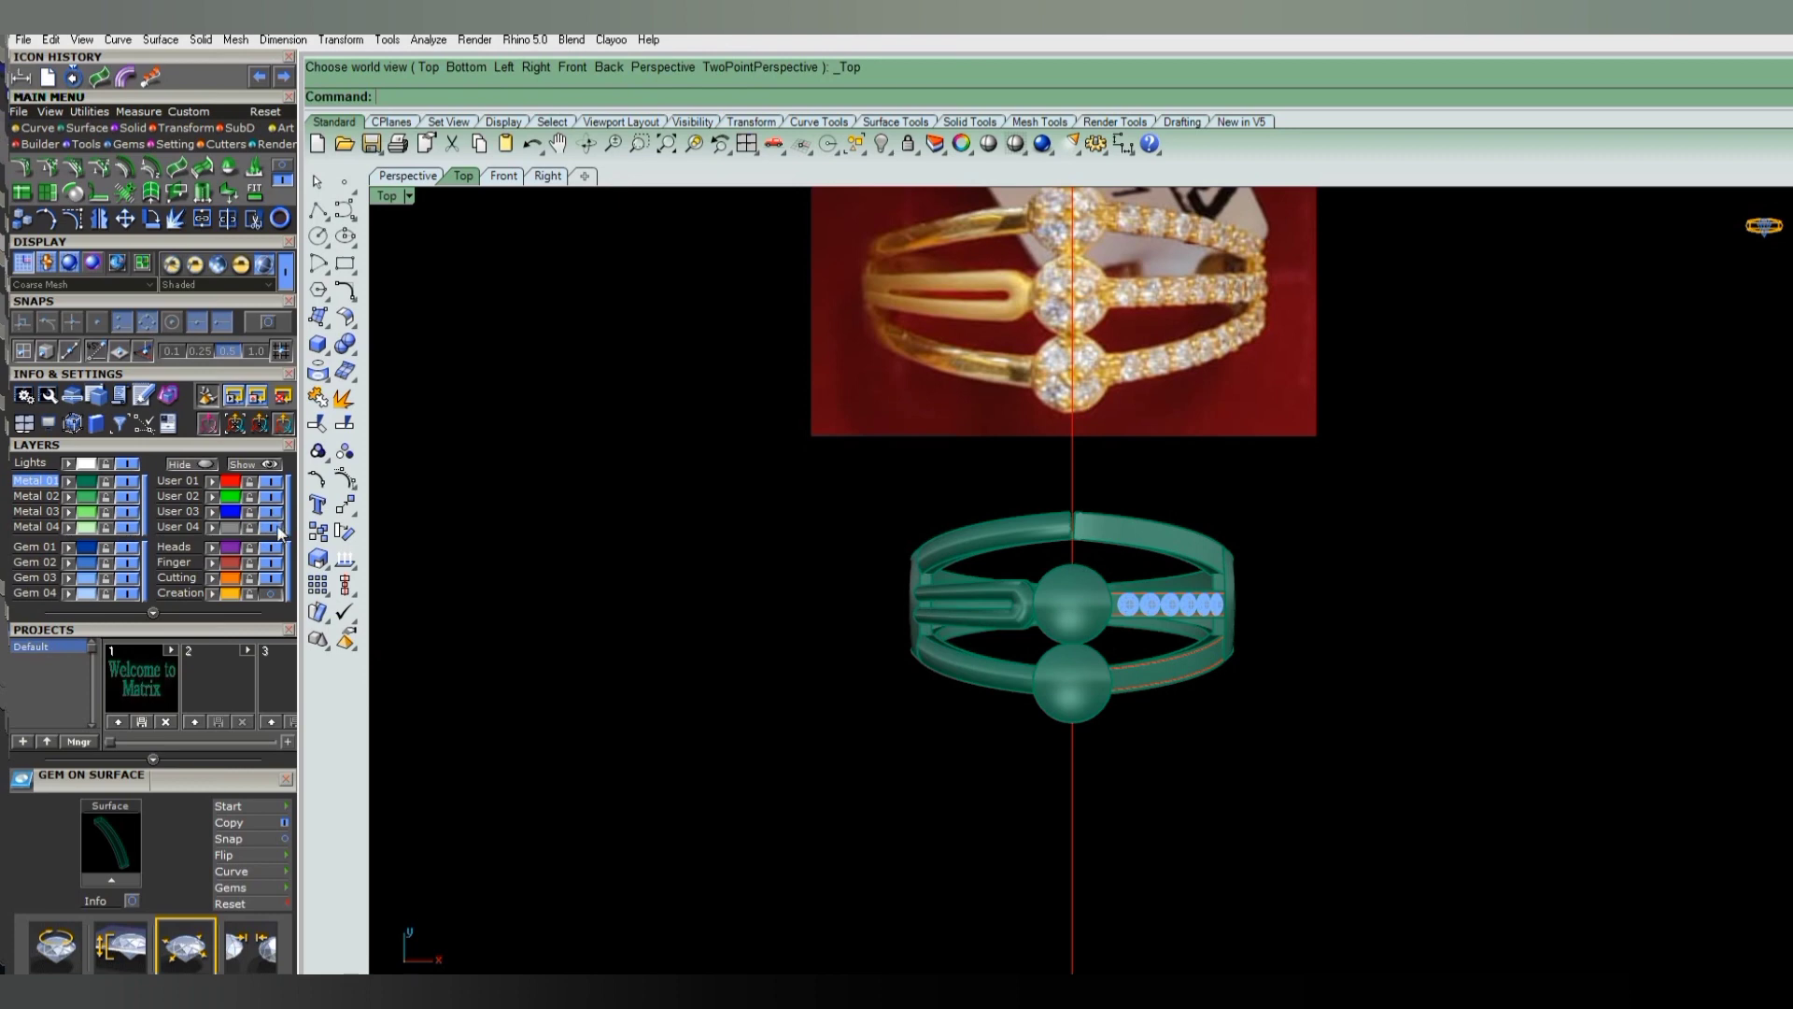
click(277, 527)
mouse_move(1219, 663)
right_down()
mouse_move(1164, 731)
mouse_move(1017, 672)
mouse_move(1067, 669)
mouse_move(1016, 581)
right_up()
scroll(1018, 579, up, 5)
- Start Gem on Surface on the empty left rail from the object actions popup
click(1040, 570)
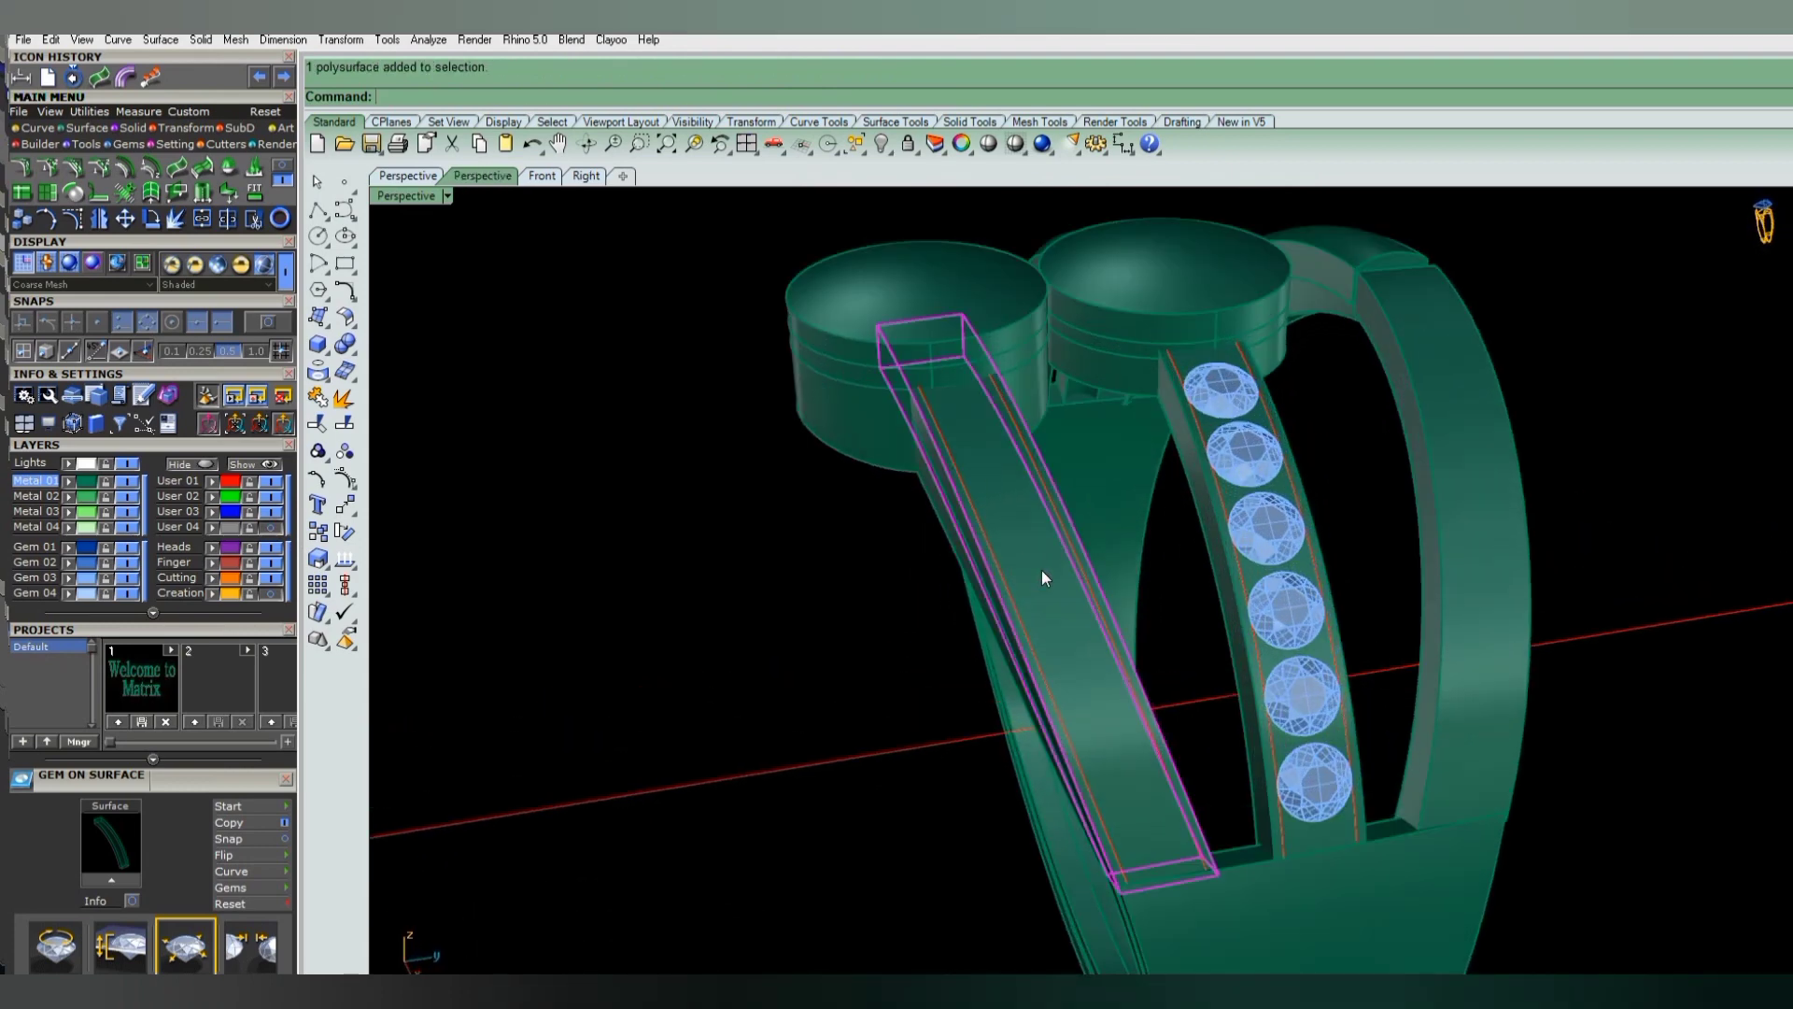
middle_click(1056, 584)
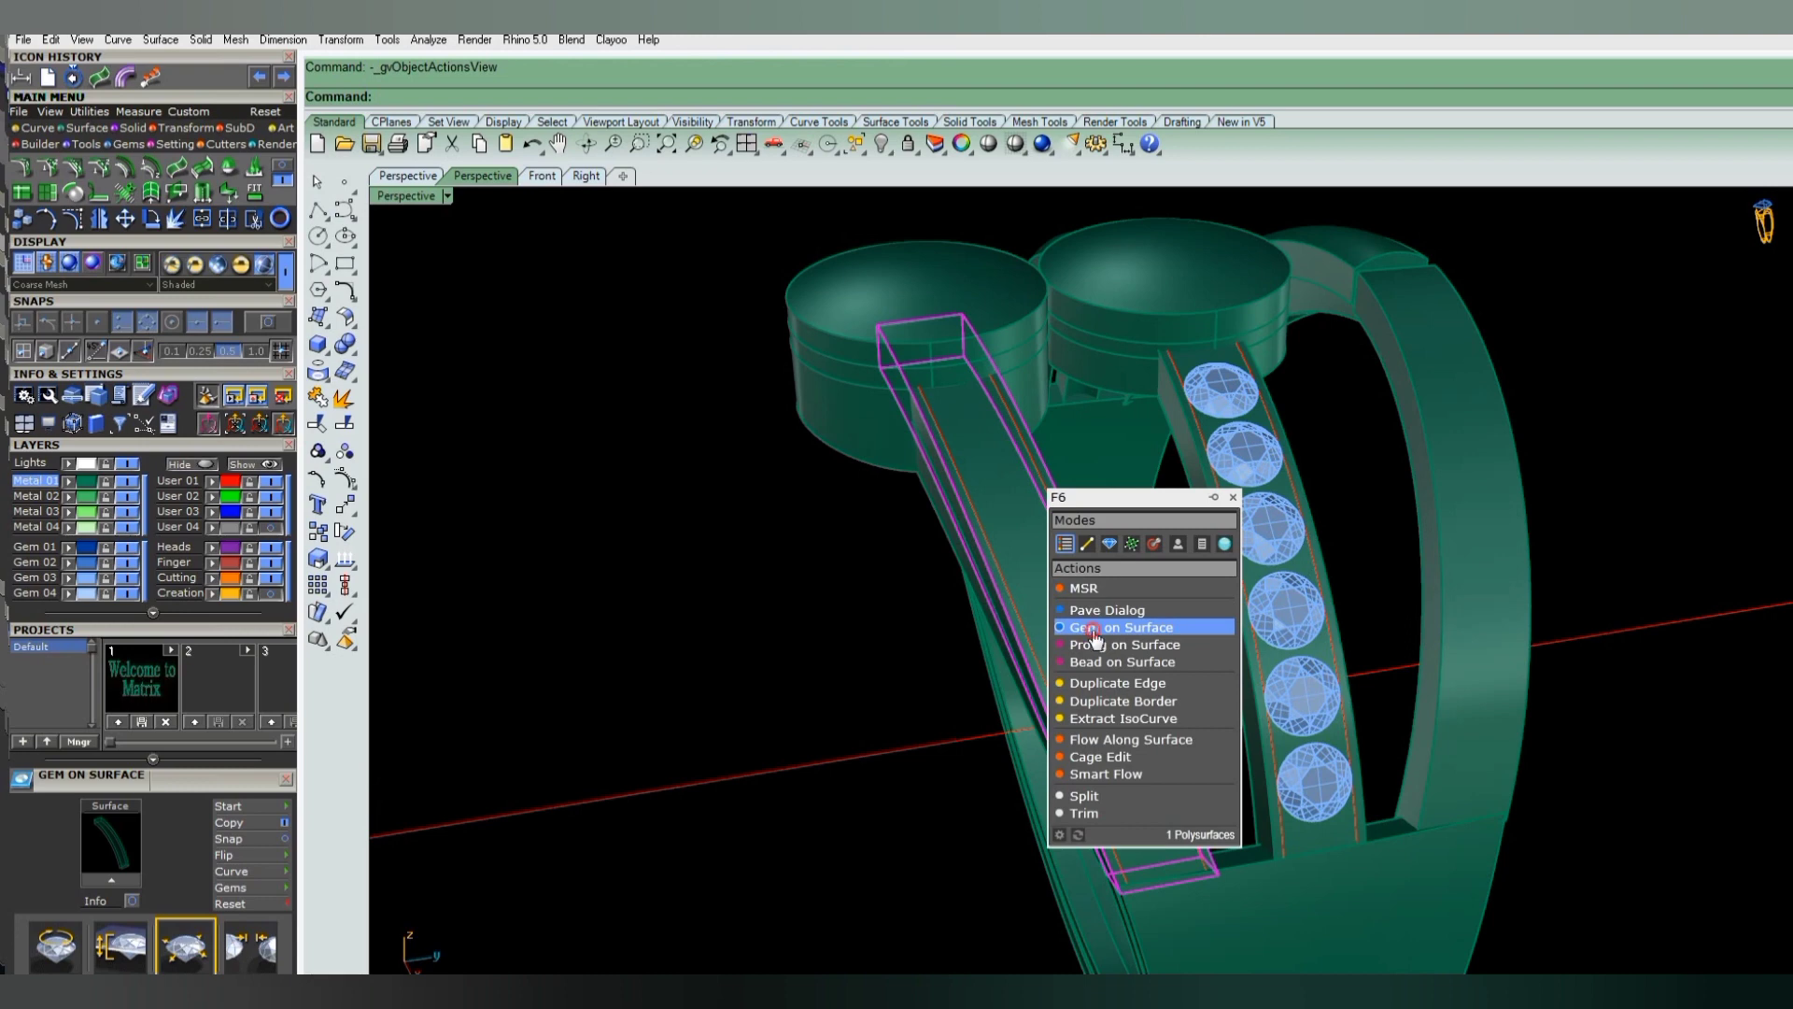
click(1095, 635)
mouse_move(1102, 644)
right_down()
mouse_move(1049, 593)
mouse_move(1082, 768)
right_up()
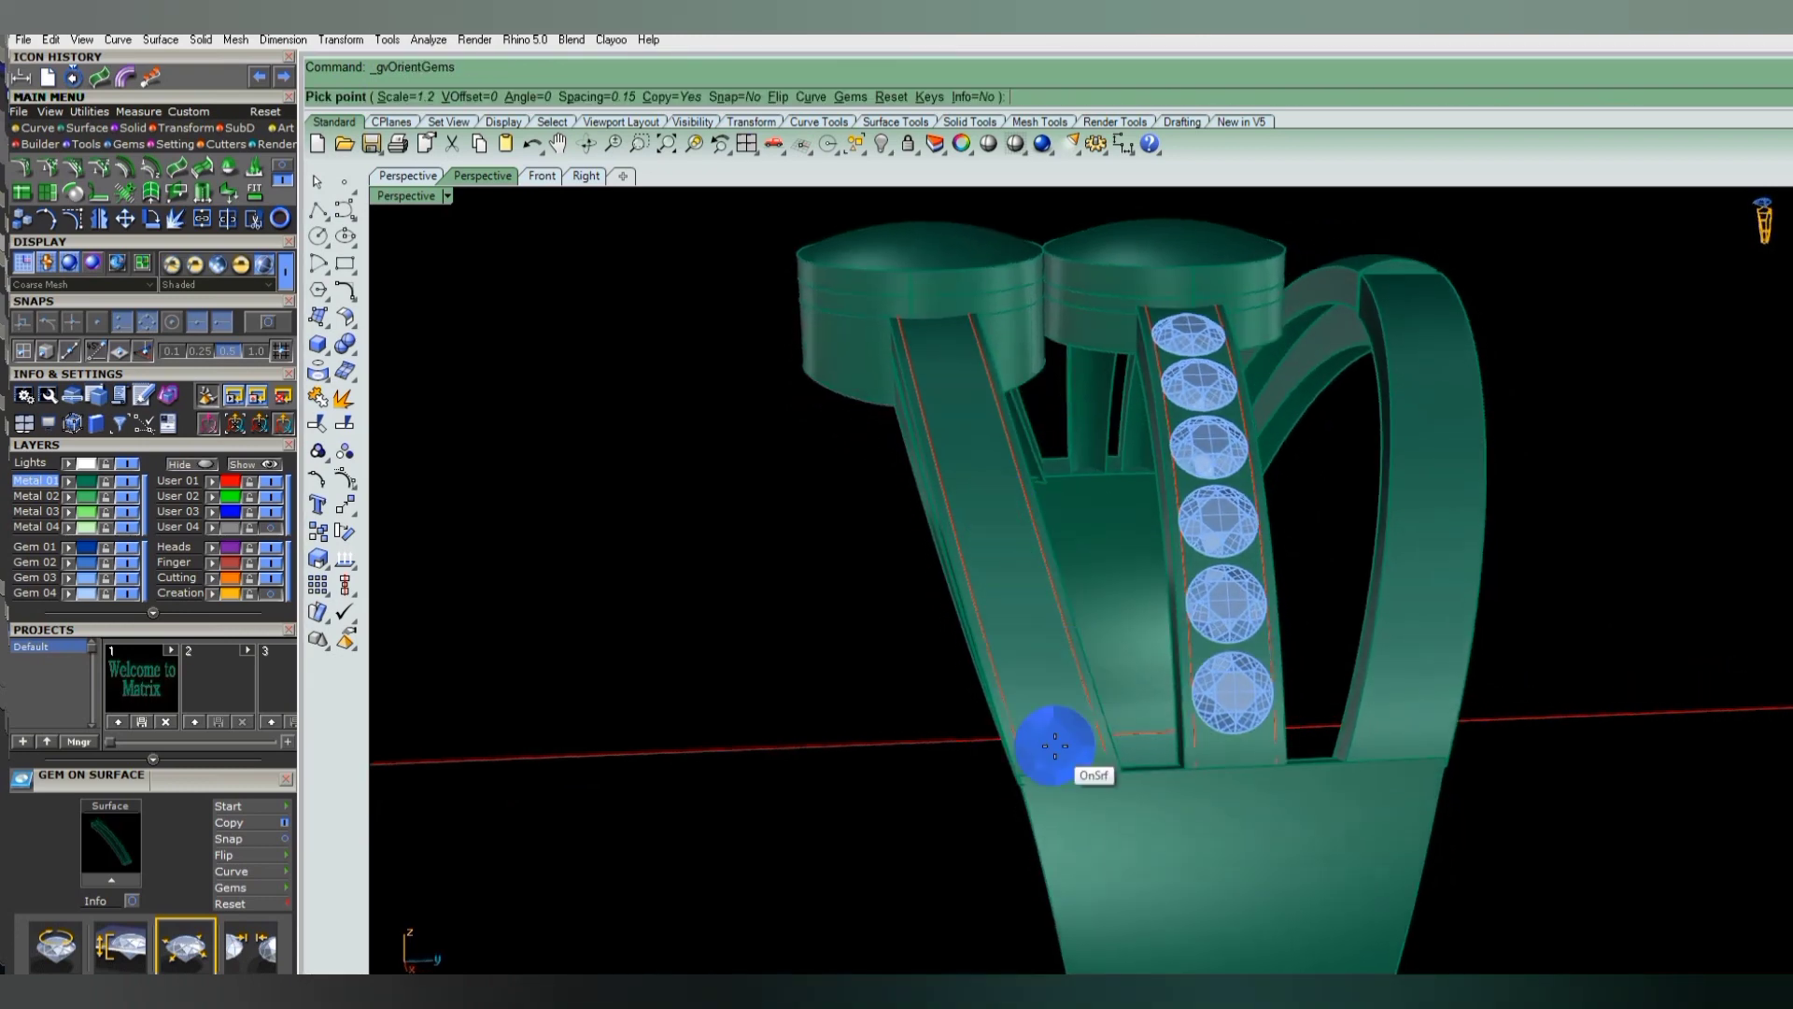
scroll(1041, 663, up, 5)
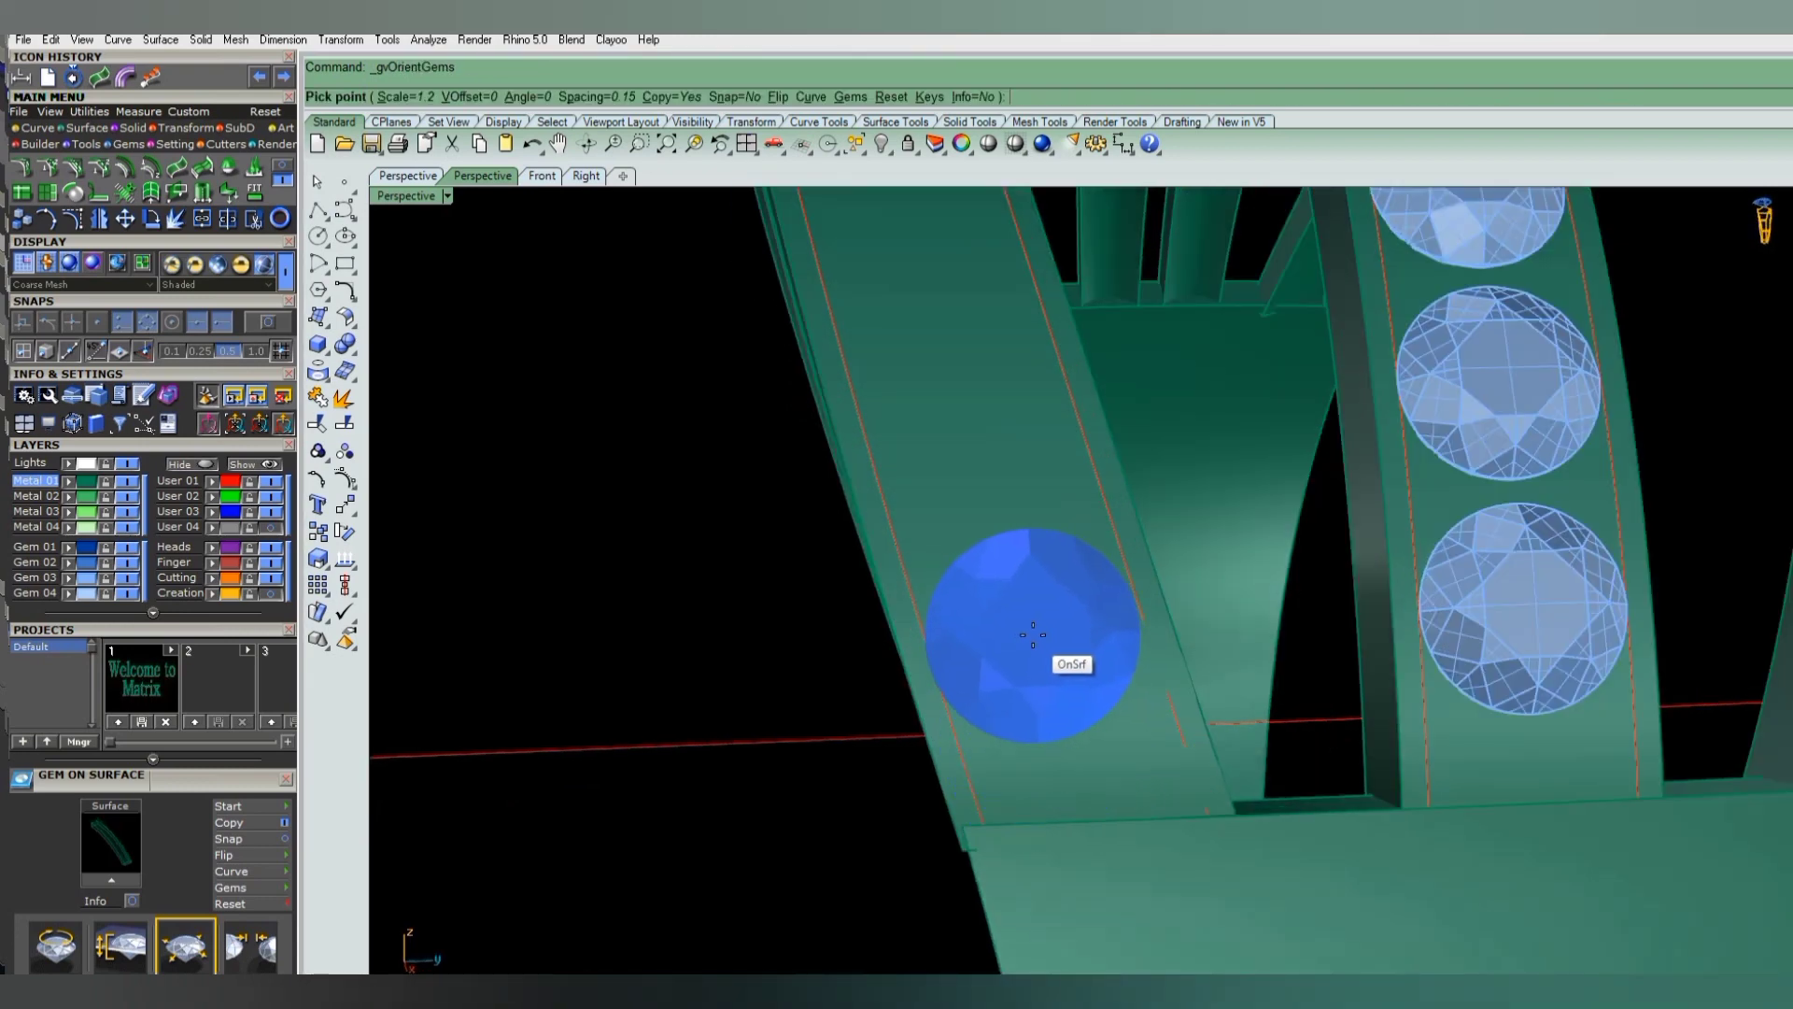
- Place round gems along the left rail up to near the head and finish the row
click(1032, 632)
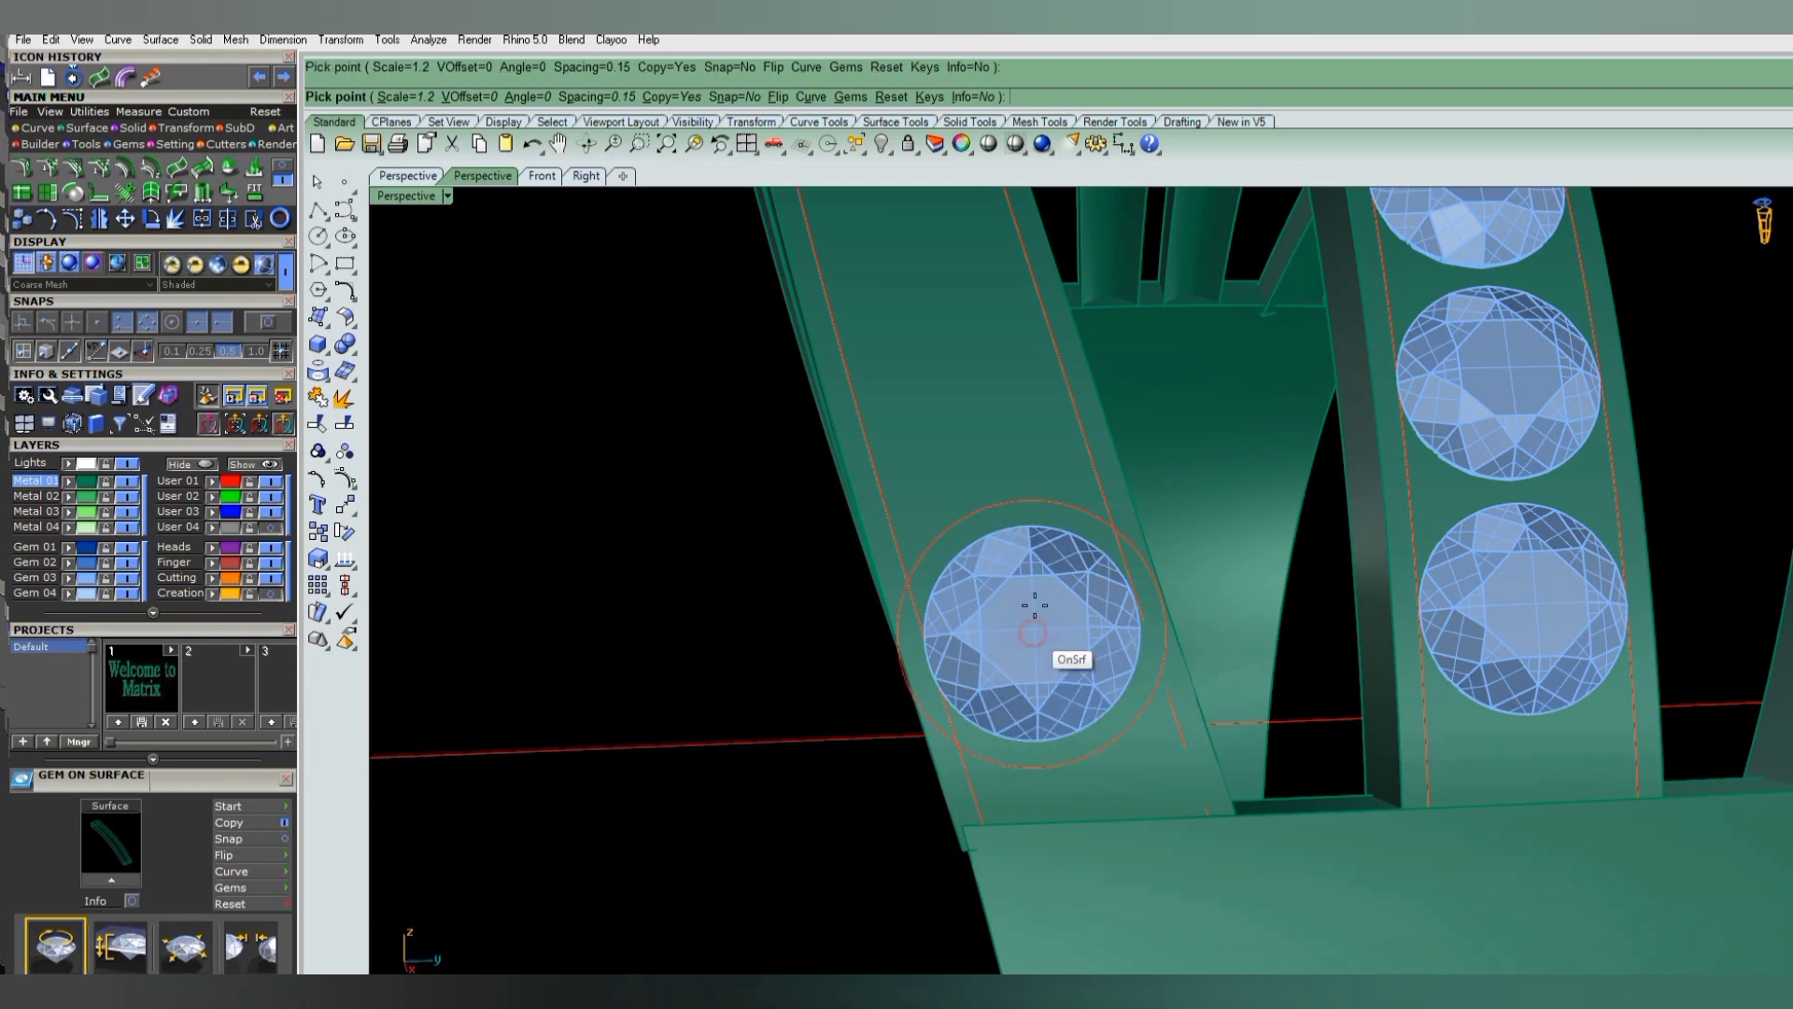
right_drag(1032, 632, 1058, 605)
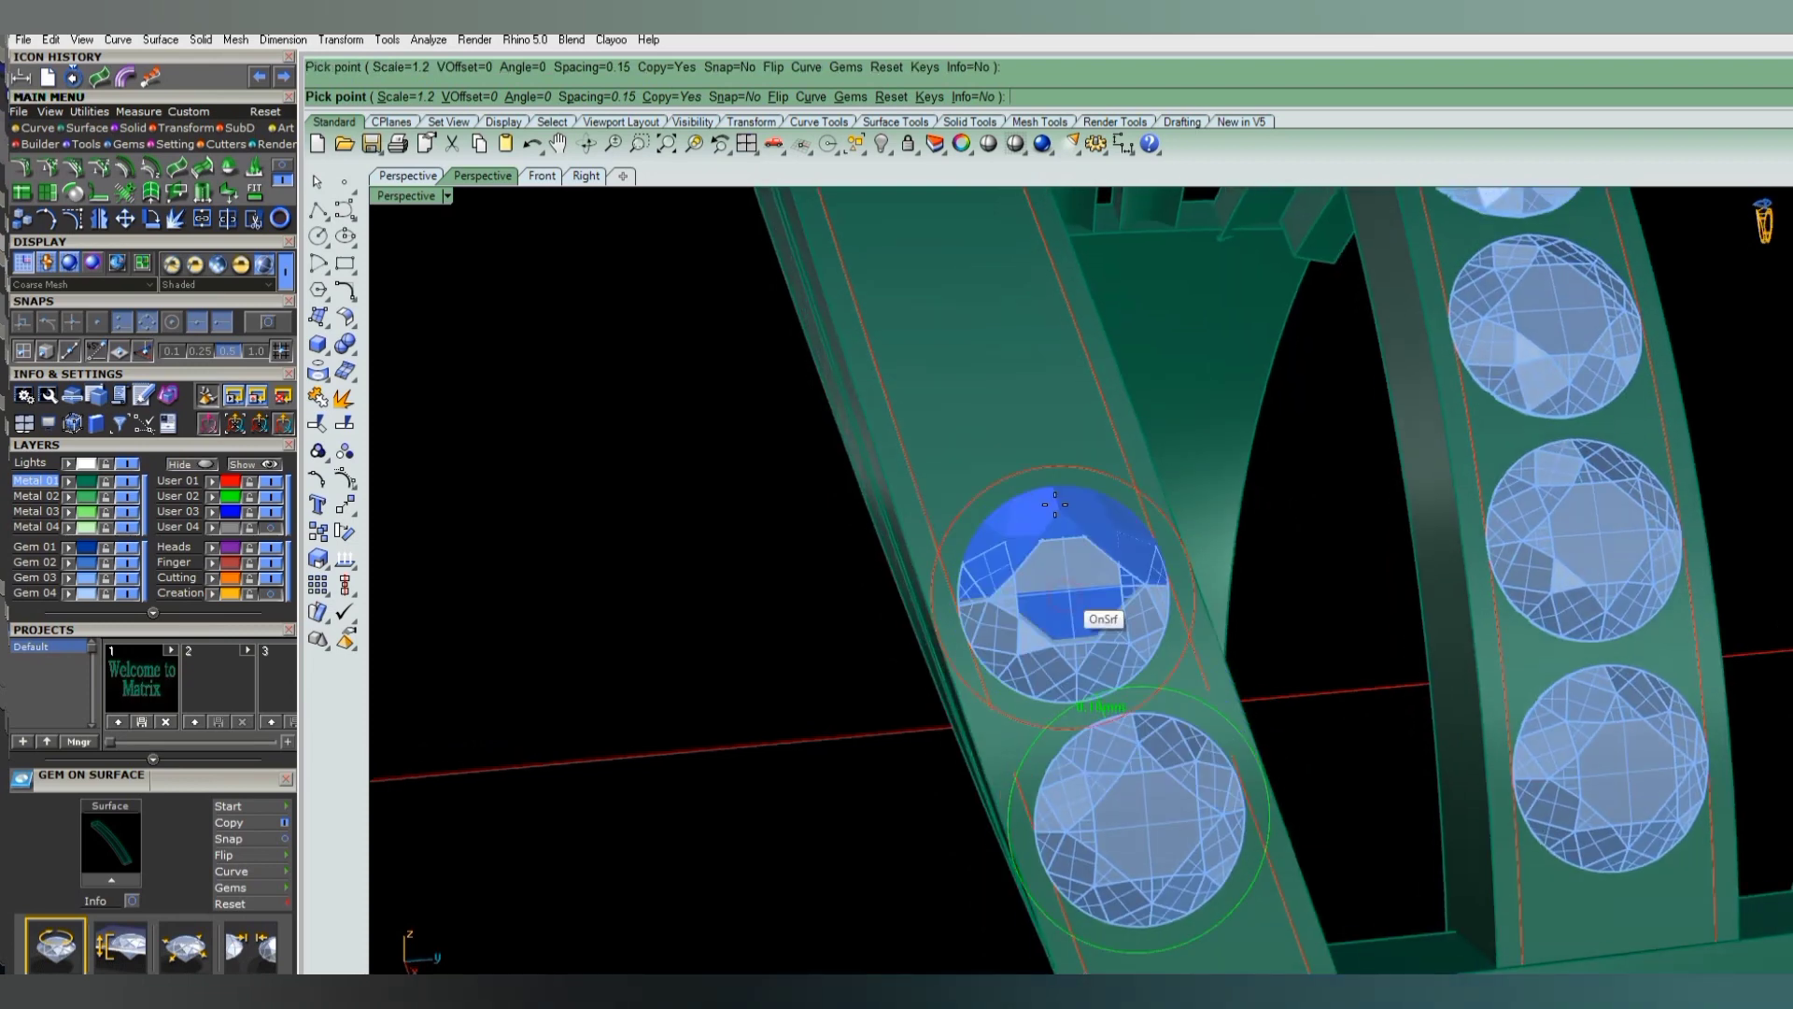
right_drag(1049, 592, 1037, 523)
scroll(1045, 641, up, 2)
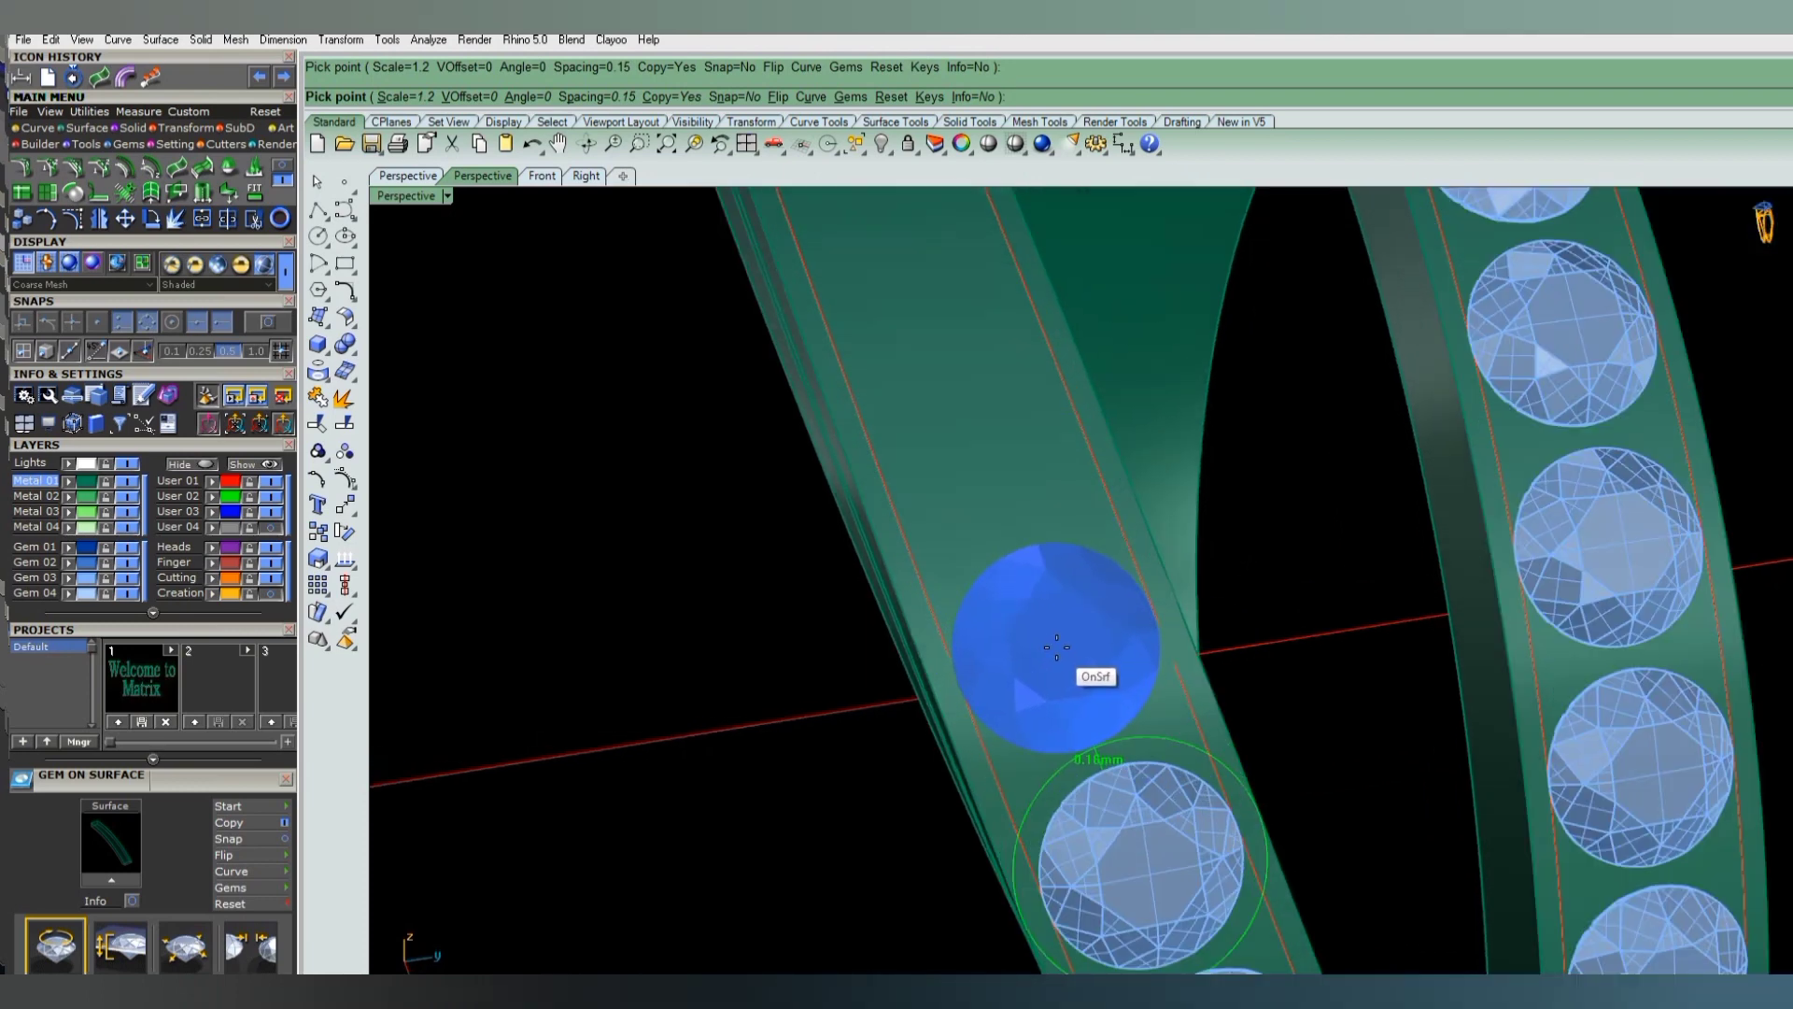
click(1057, 646)
right_drag(921, 360, 962, 414)
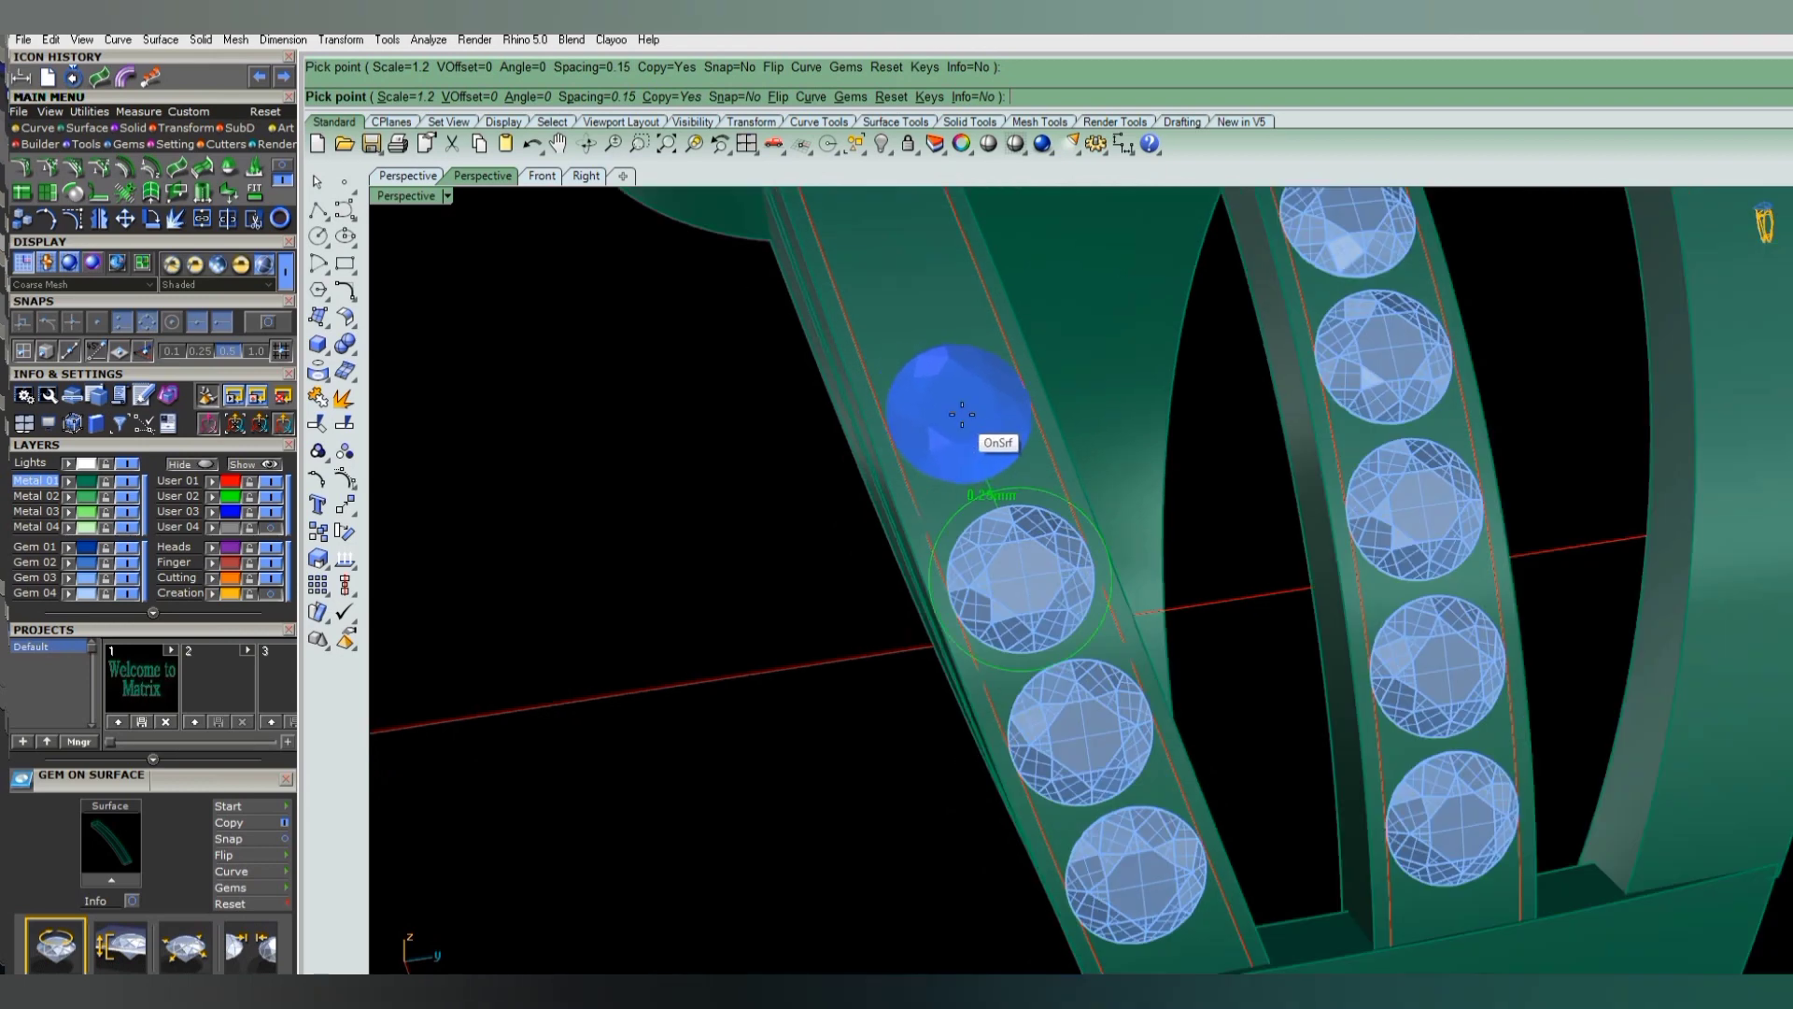
scroll(968, 417, up, 1)
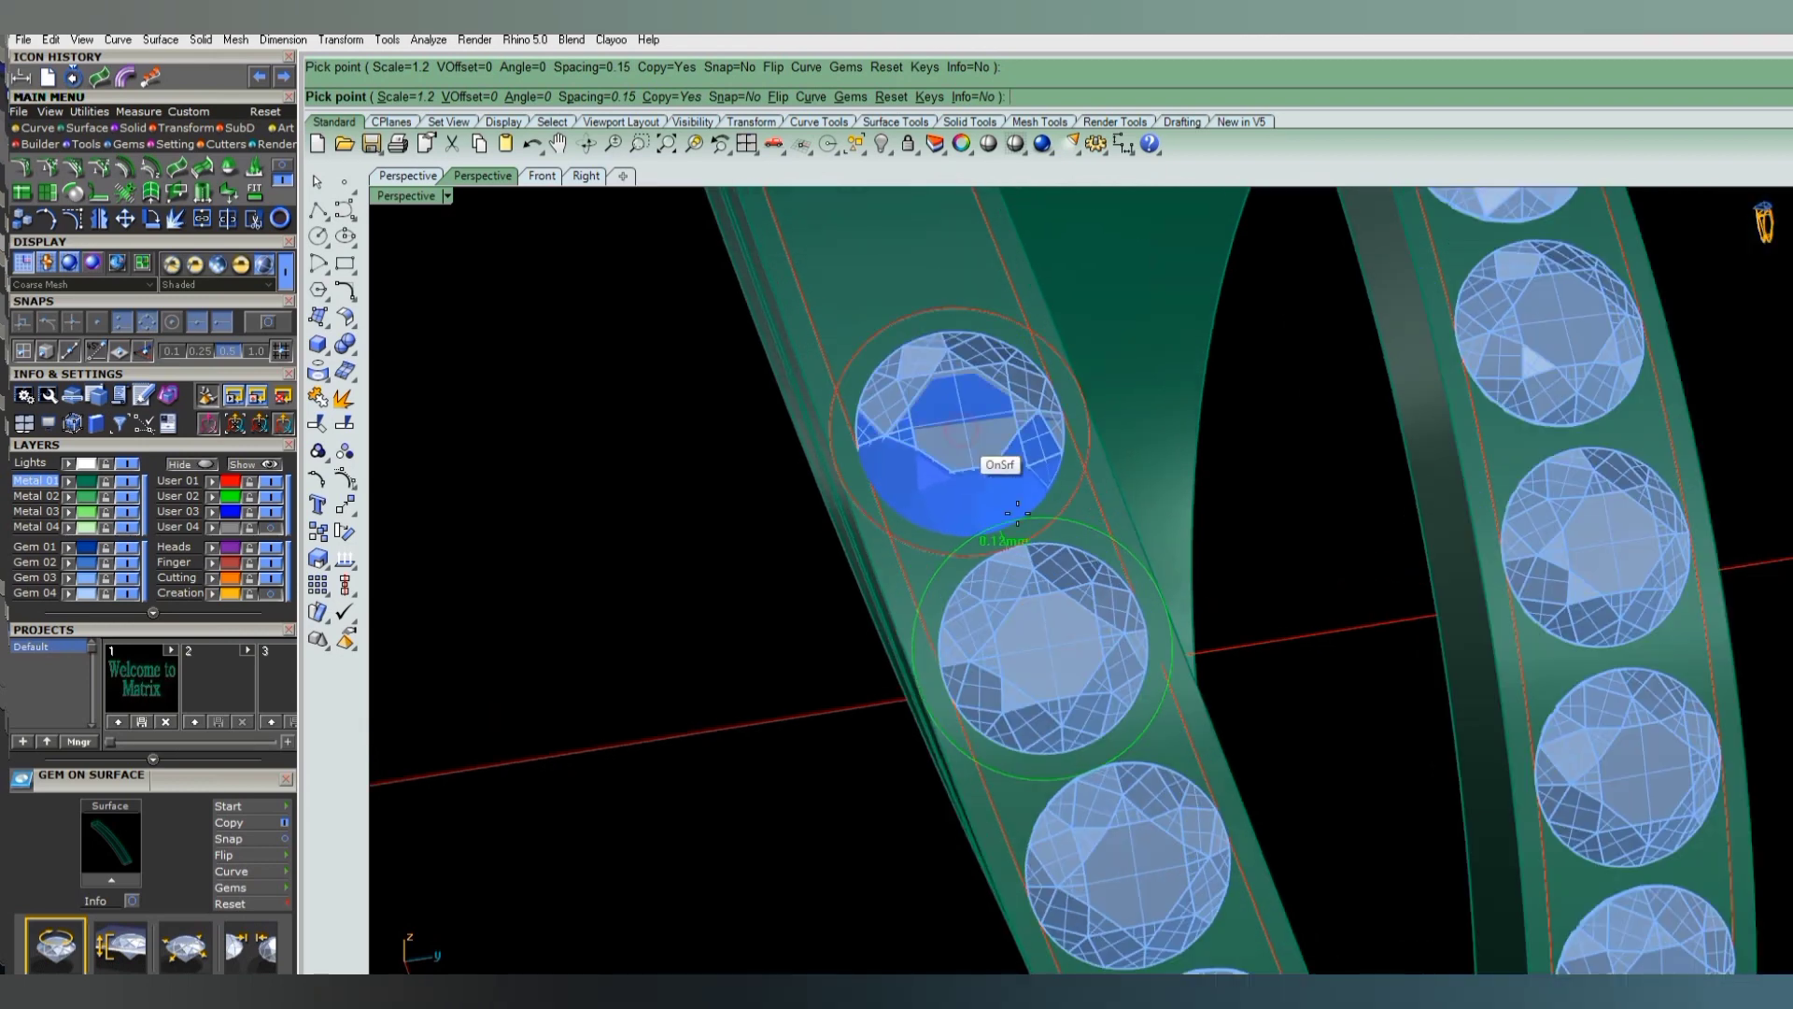
mouse_move(961, 430)
right_down()
mouse_move(988, 444)
mouse_move(959, 516)
right_up()
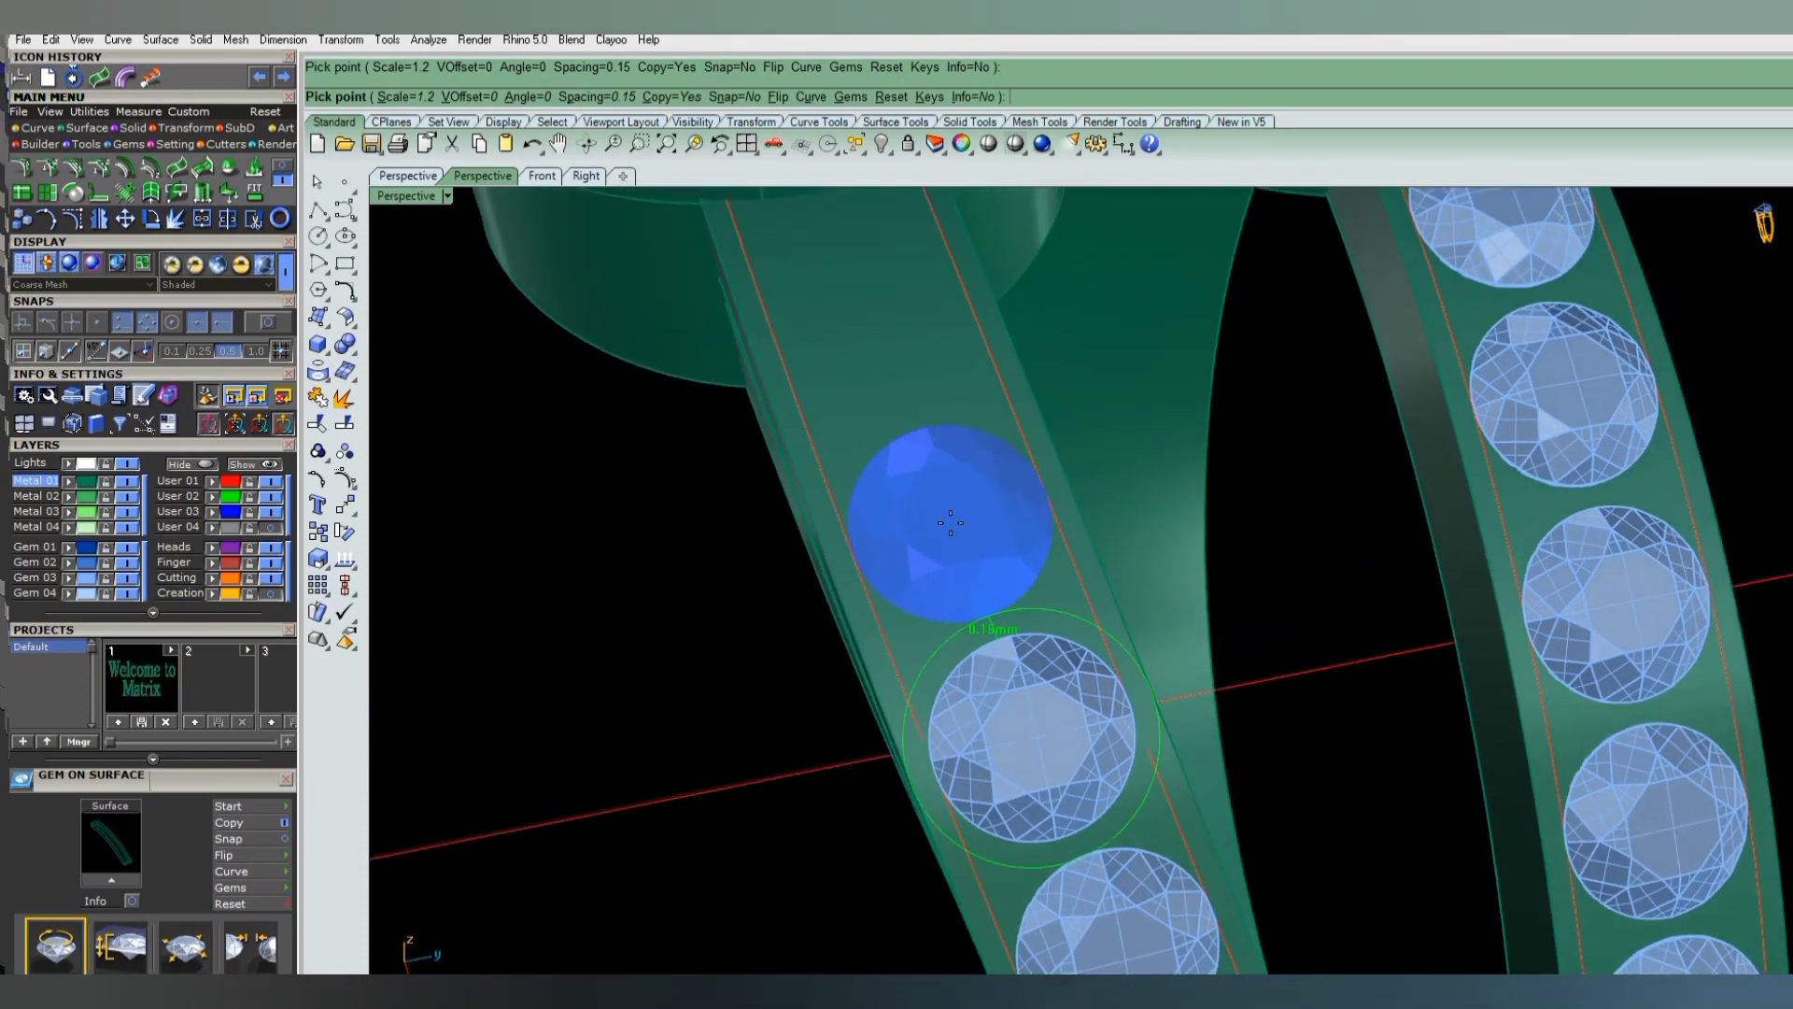
scroll(920, 519, down, 3)
scroll(929, 495, down, 1)
scroll(904, 512, up, 3)
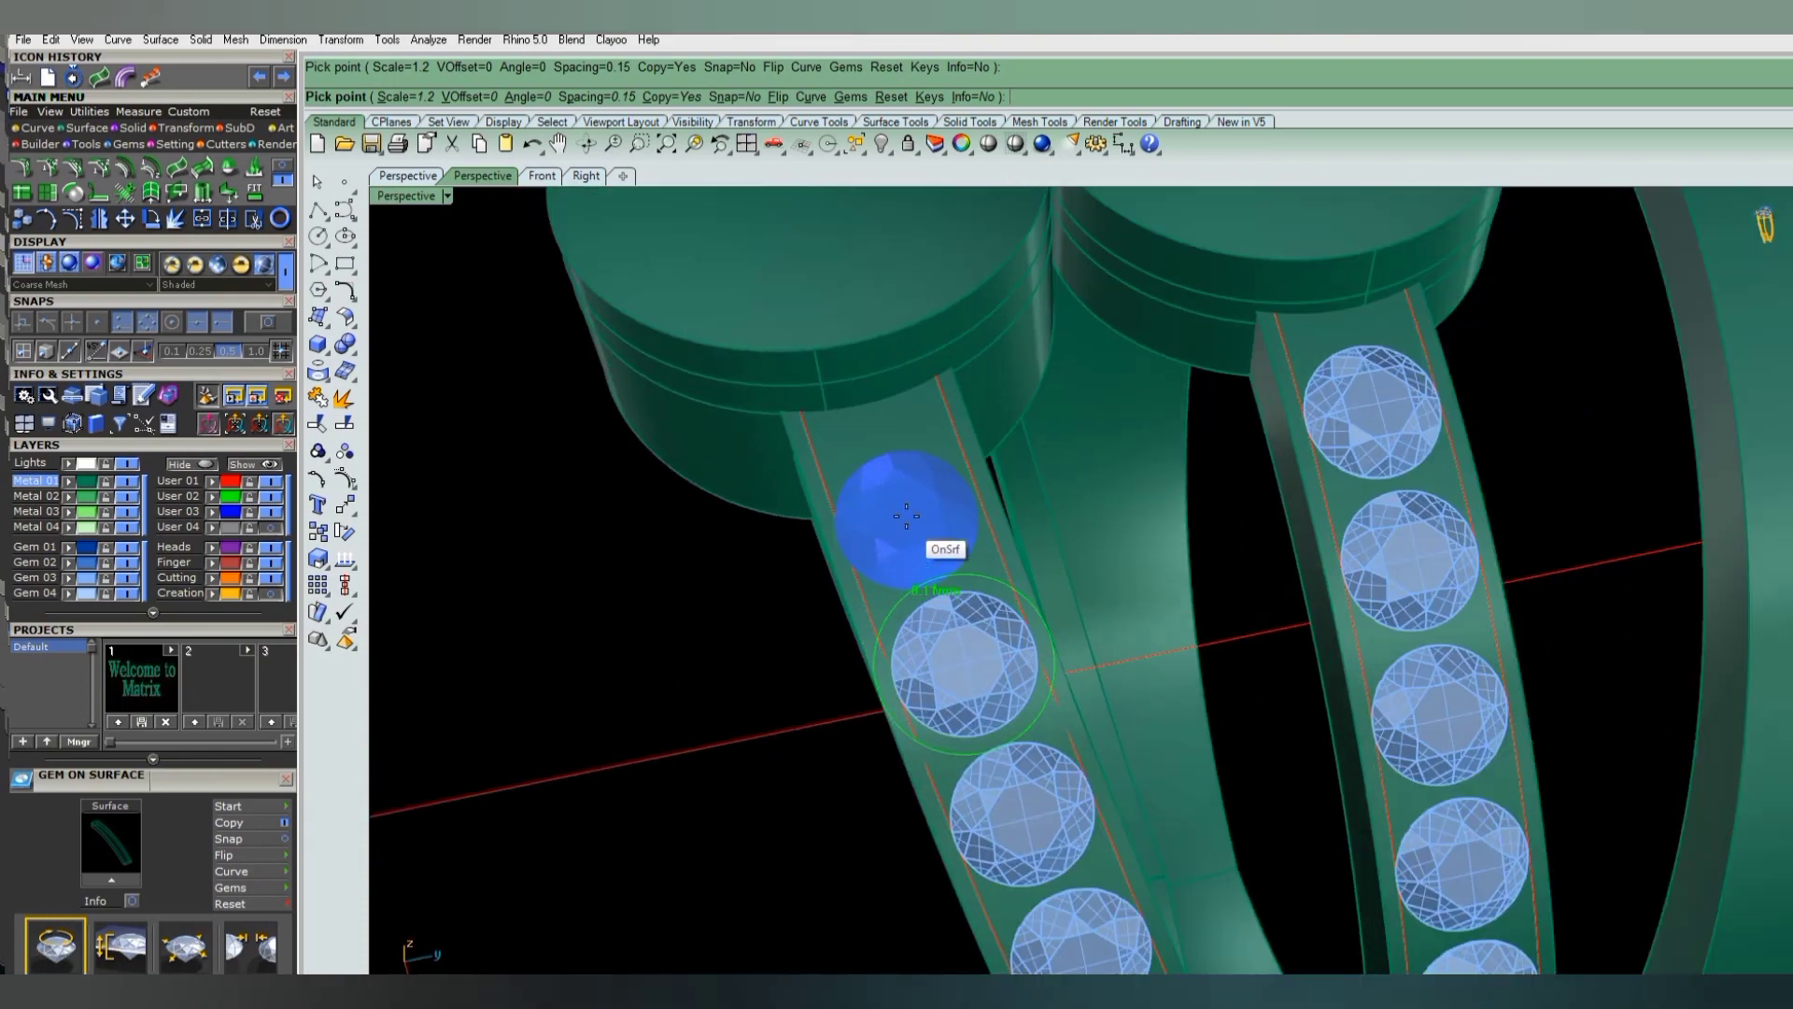
scroll(905, 510, up, 2)
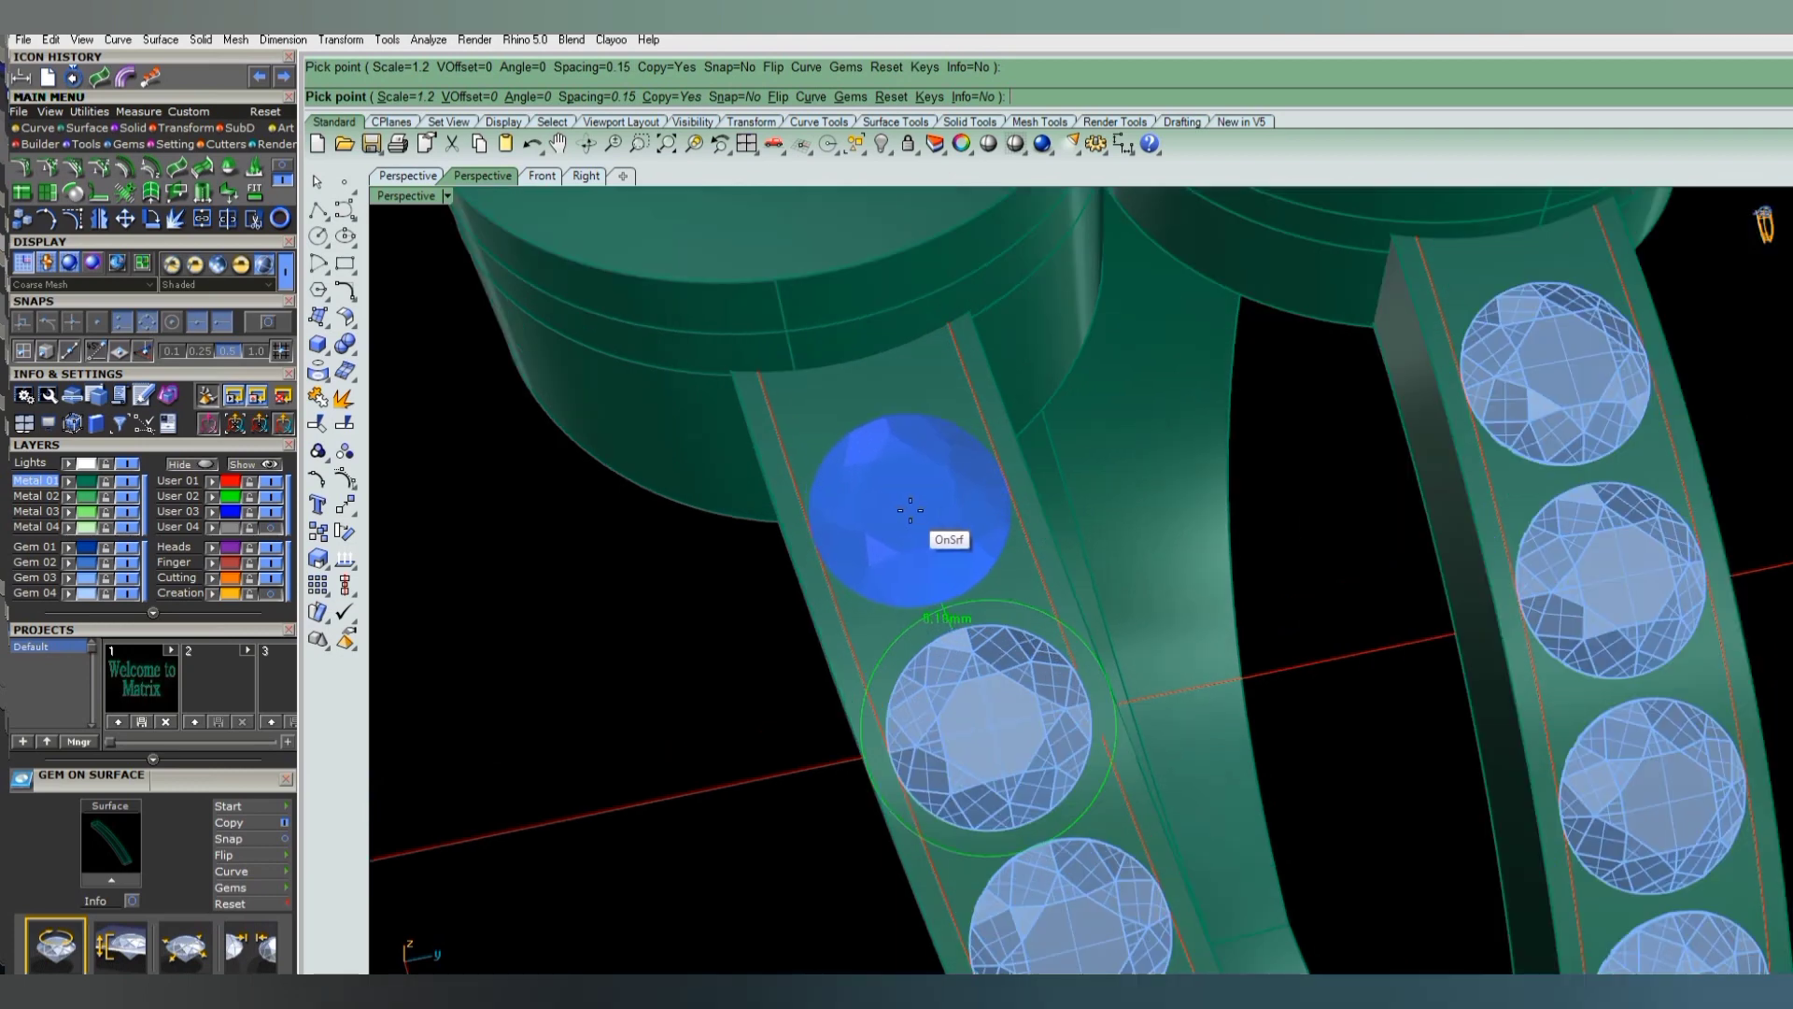
click(914, 514)
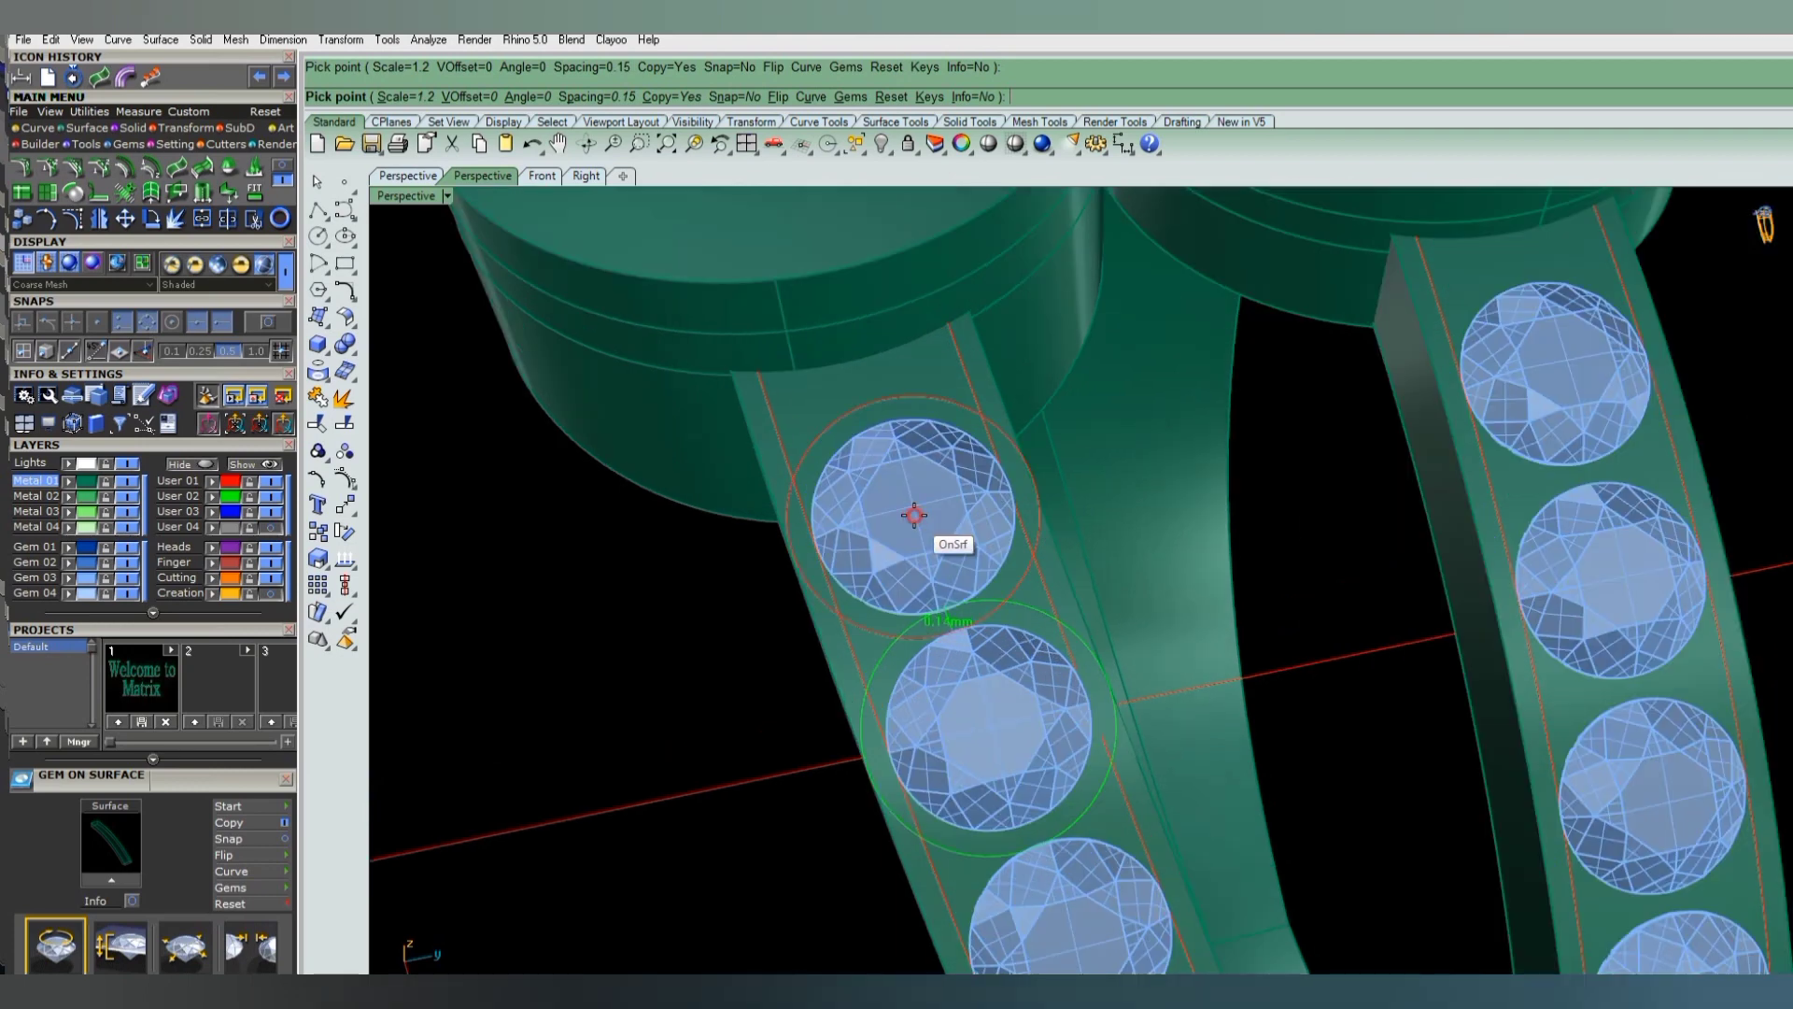
scroll(934, 476, down, 3)
scroll(972, 523, down, 3)
key(Return)
text(S)
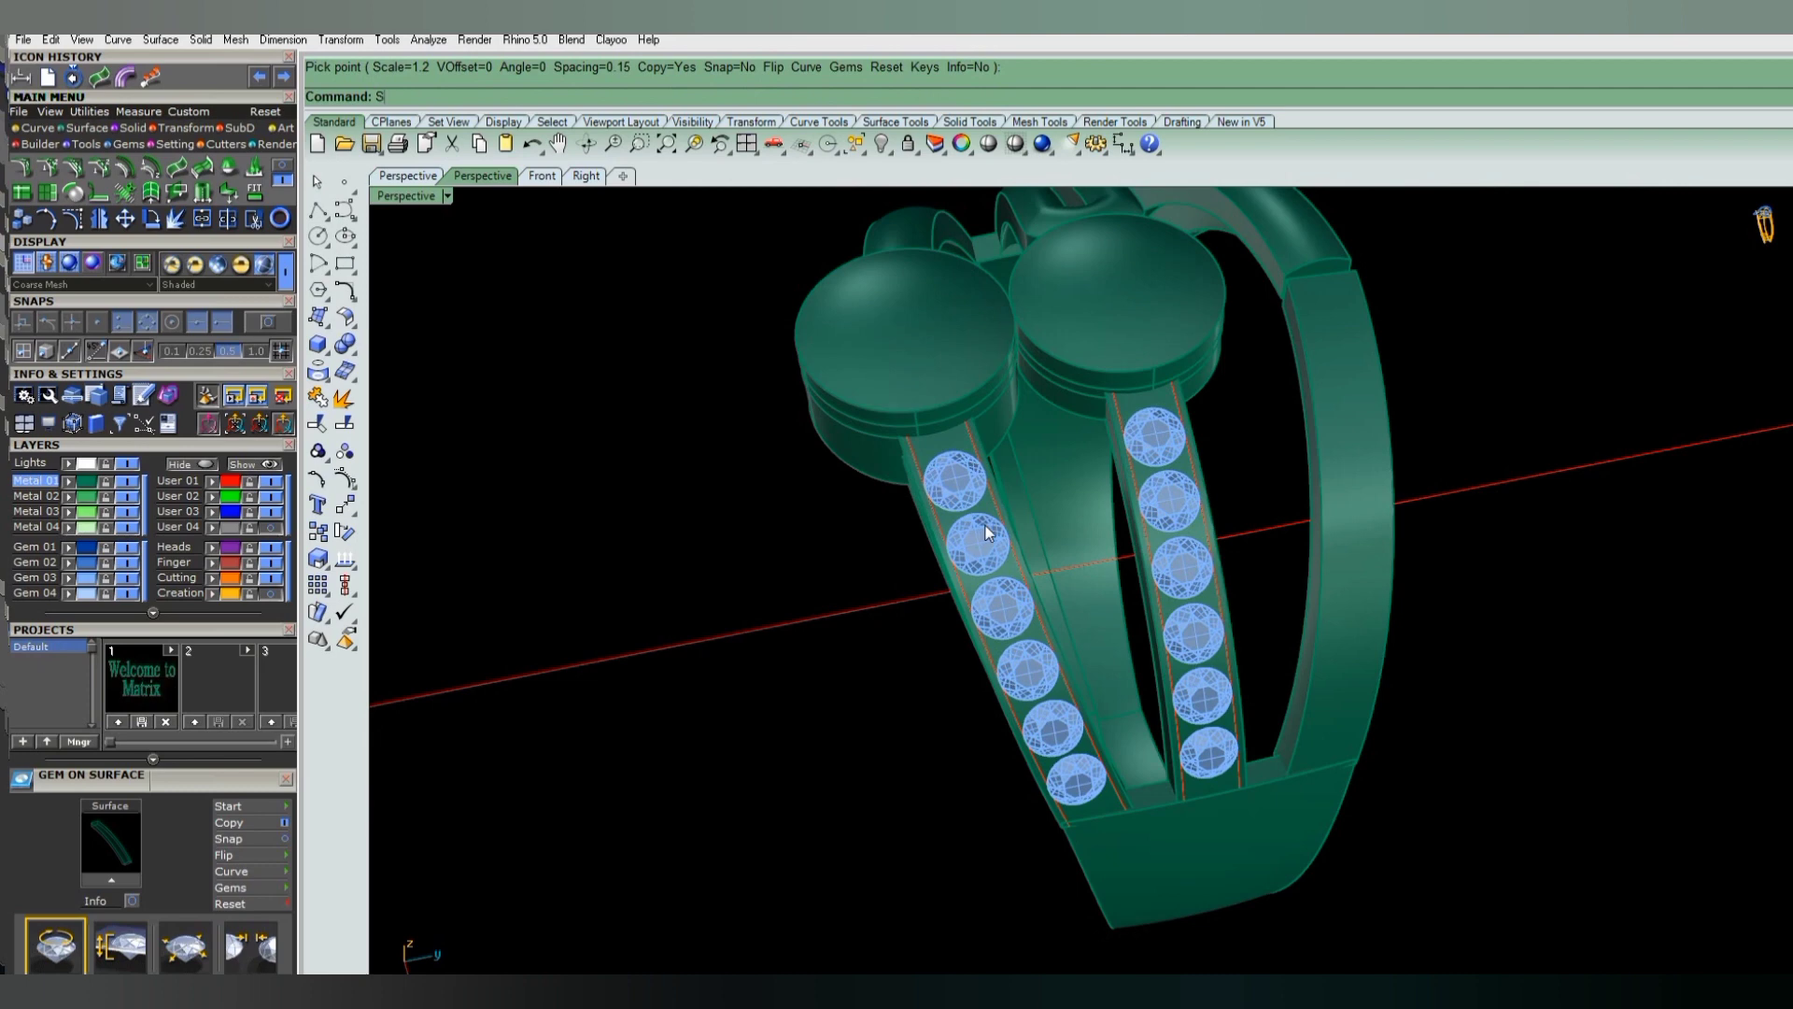
- Select the newly placed gems and start Prong on Surface from the actions list
text(el)
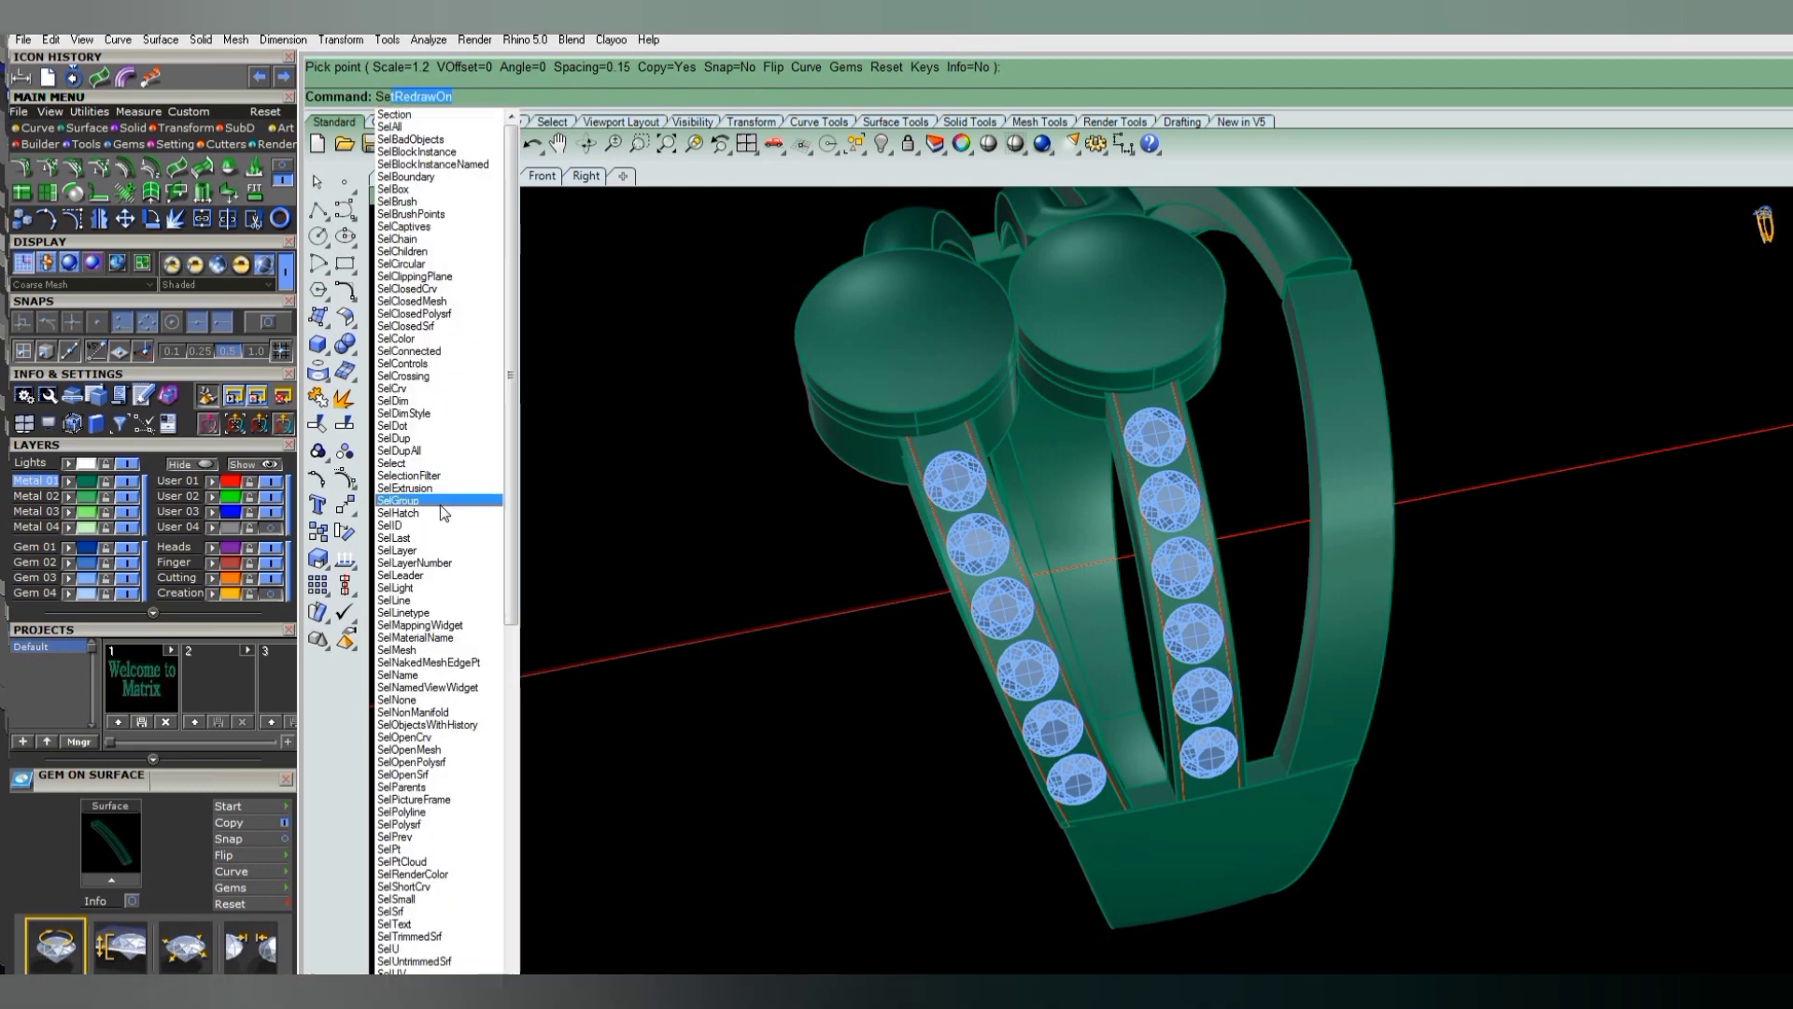
click(412, 540)
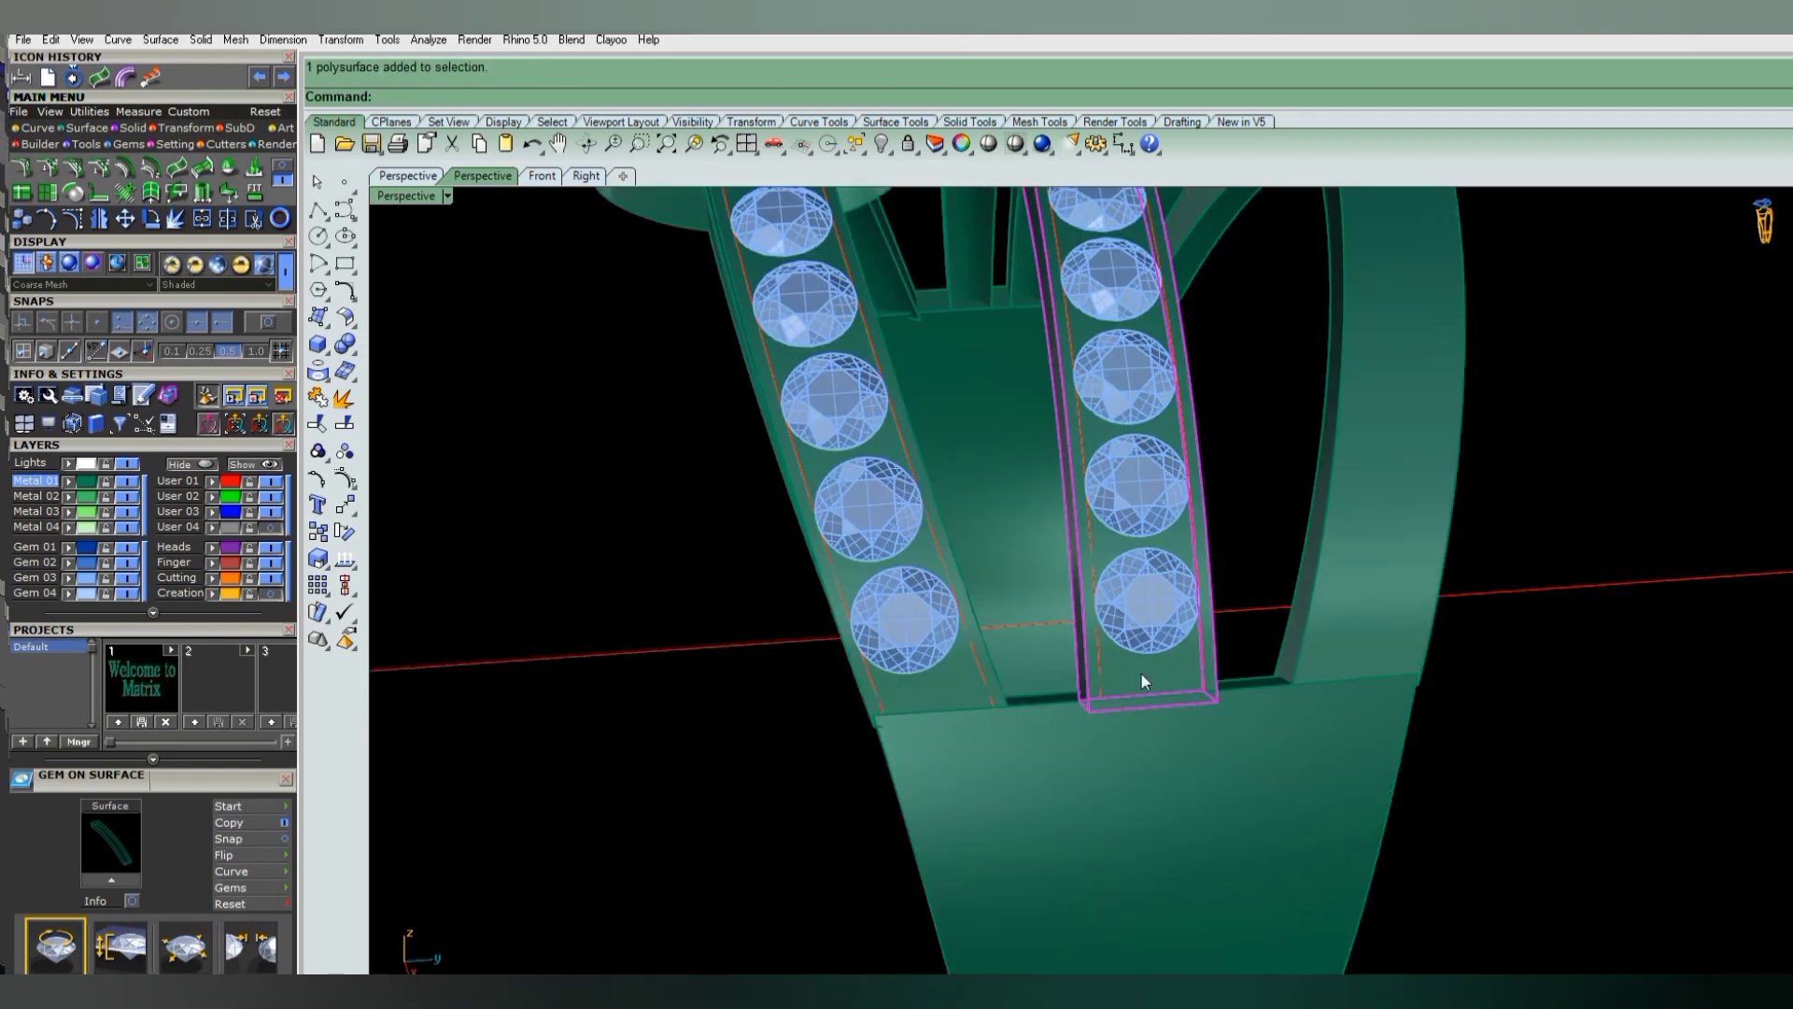
key(F6)
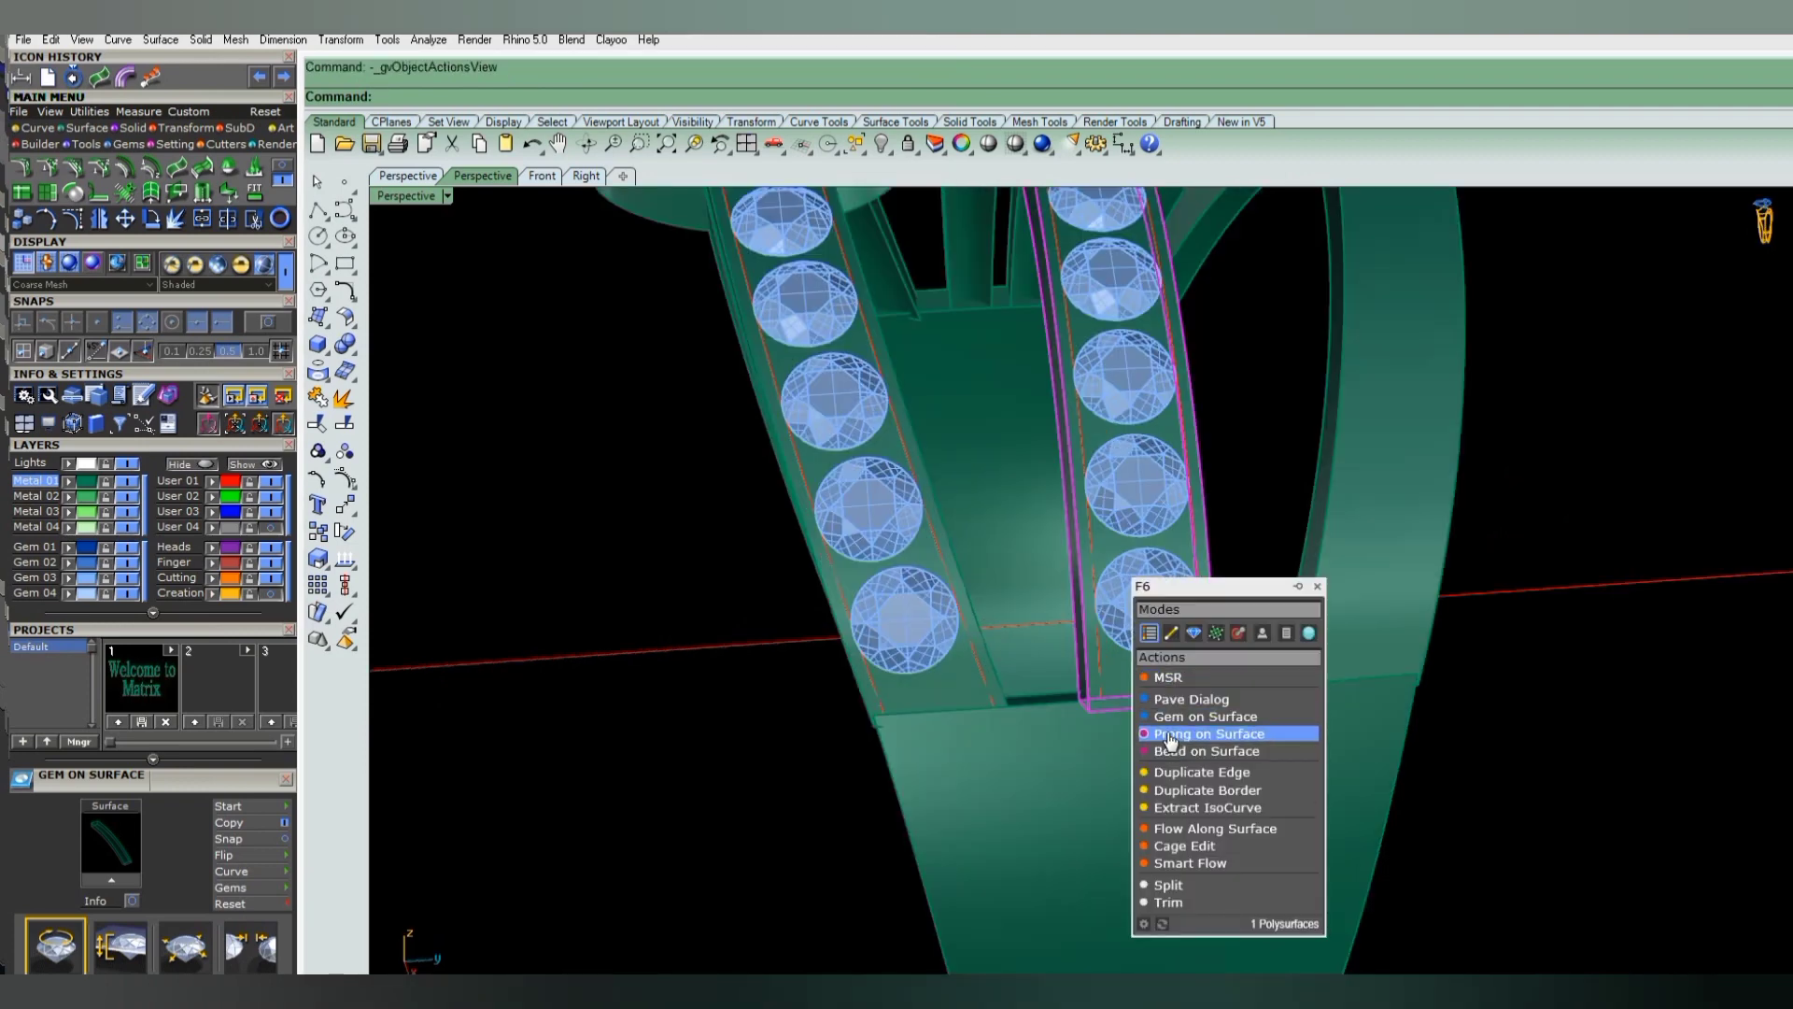
click(1169, 735)
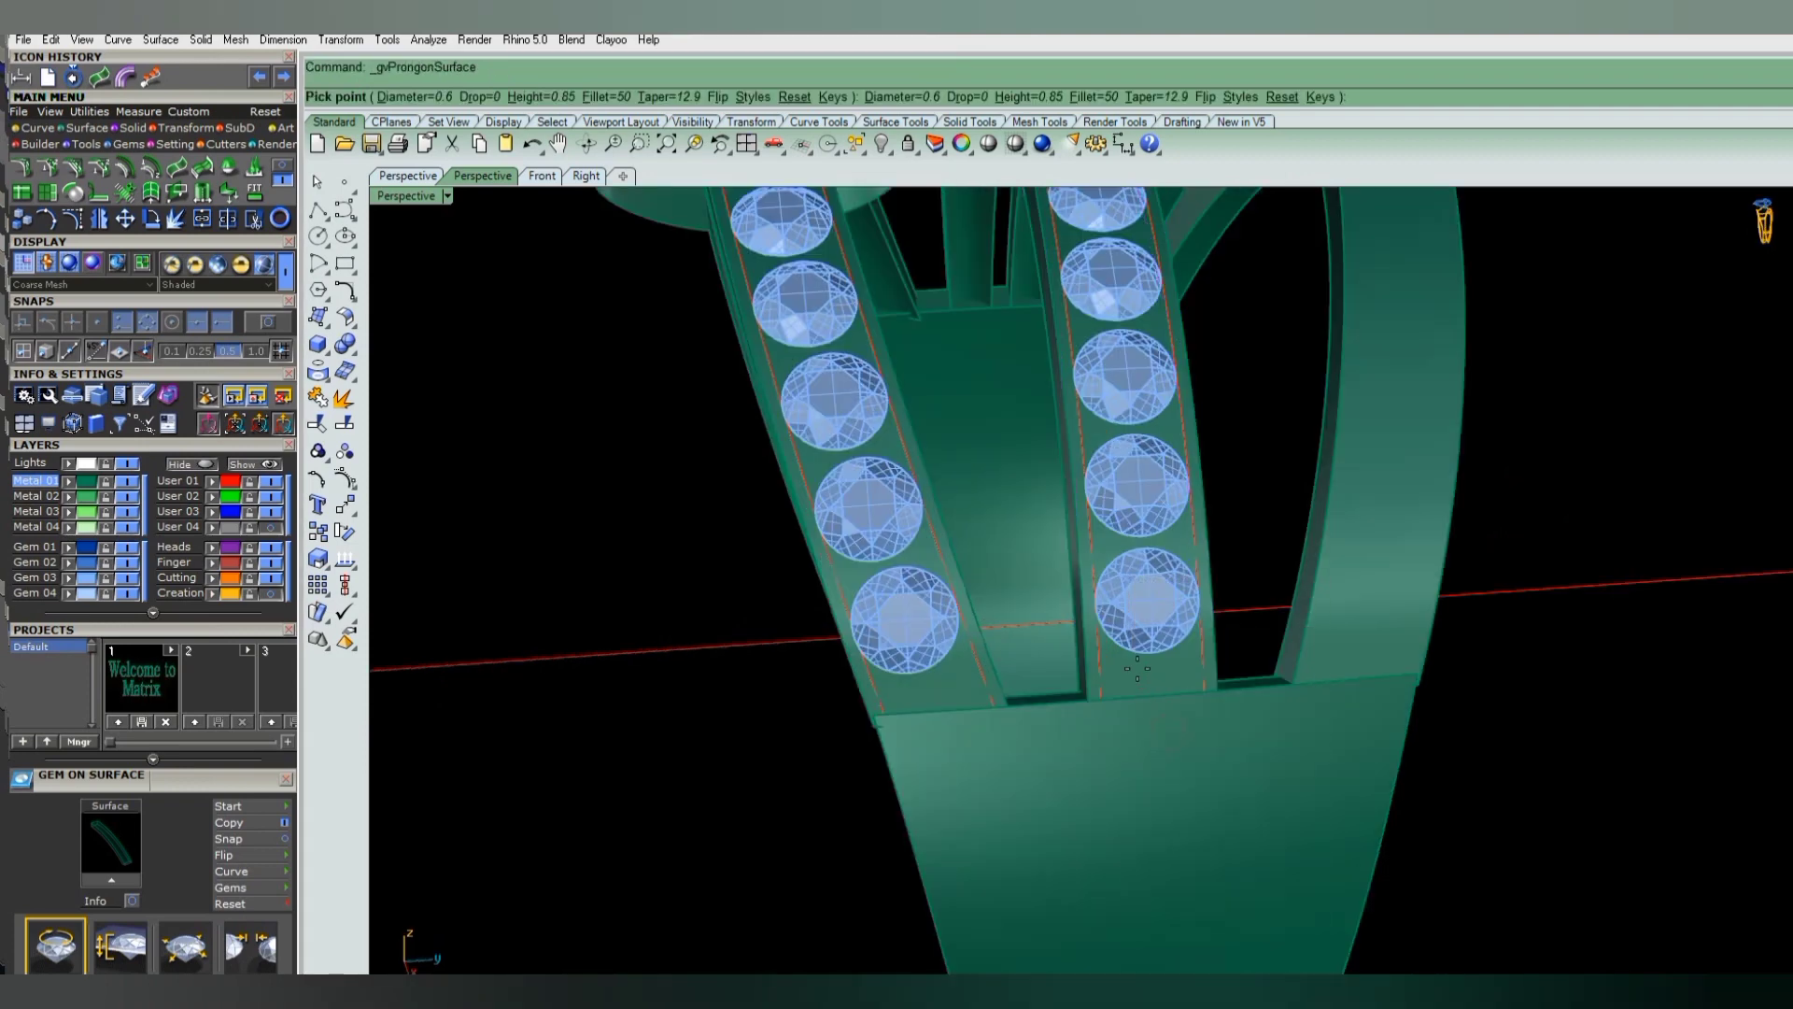
- Set the prongs to taper 0, size 0.6 and drop 0.2
click(658, 98)
text(0)
key(Return)
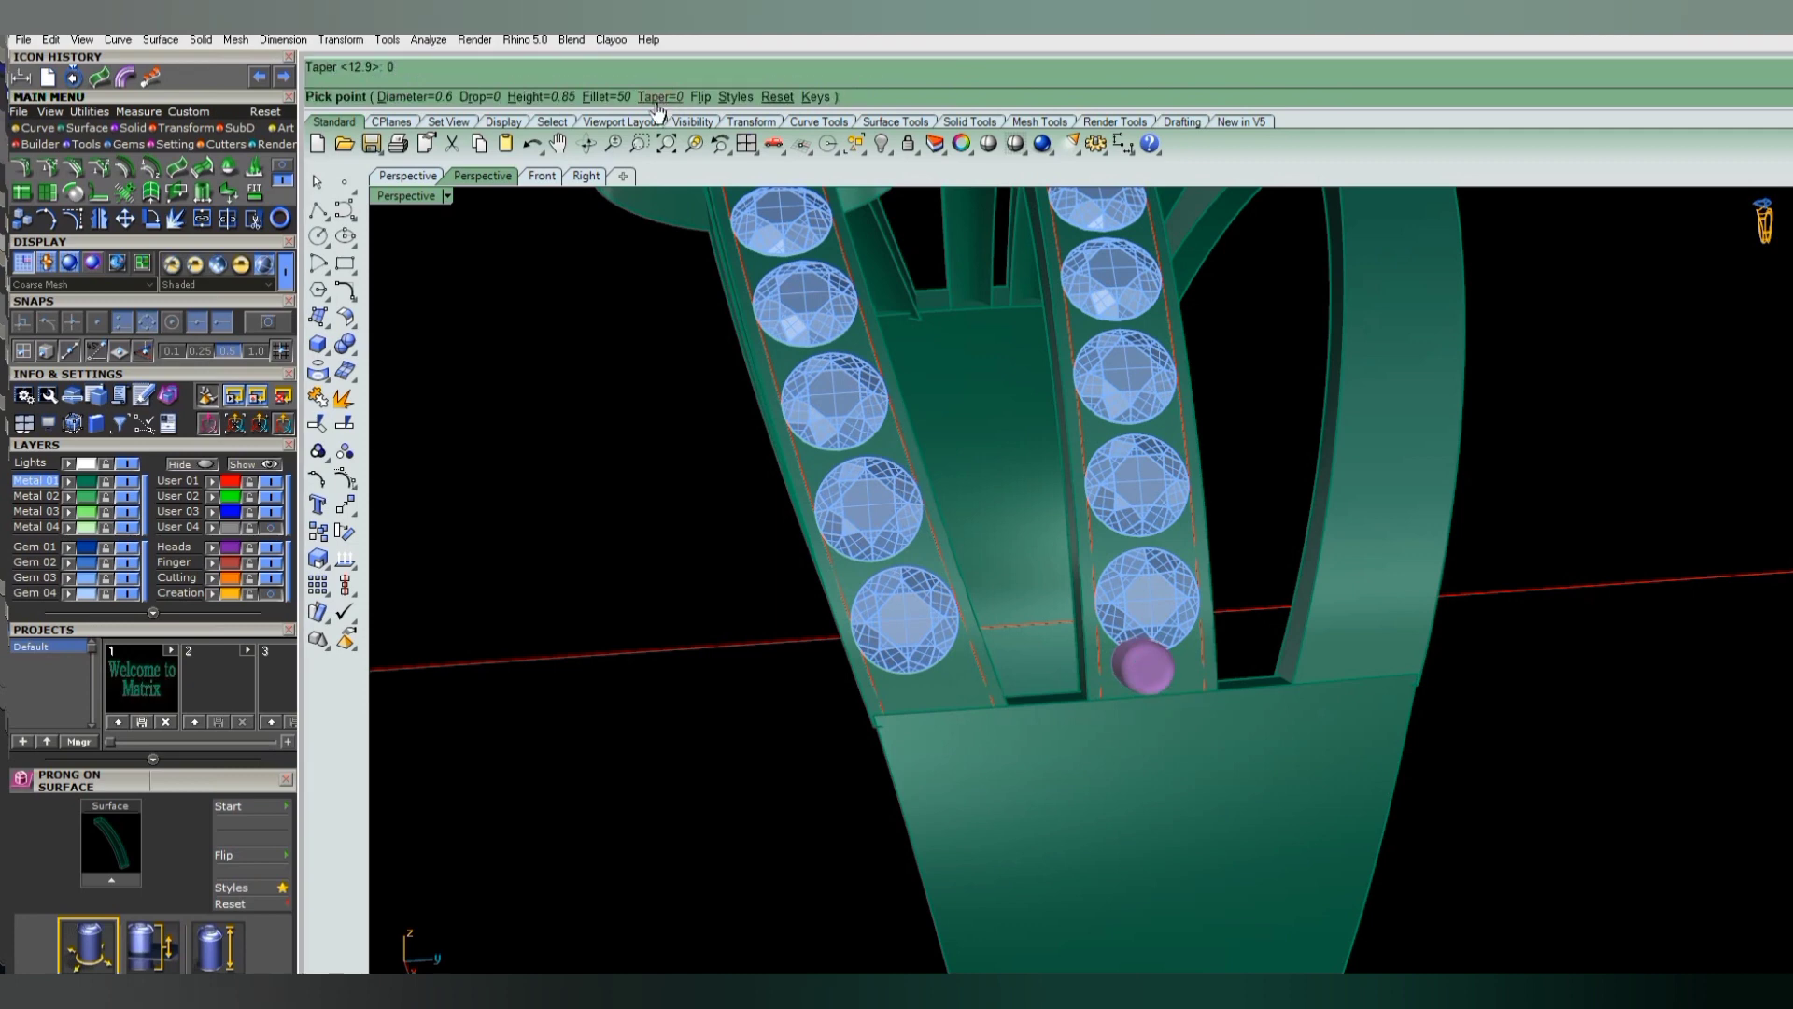
click(598, 97)
click(530, 97)
text(.6)
key(Return)
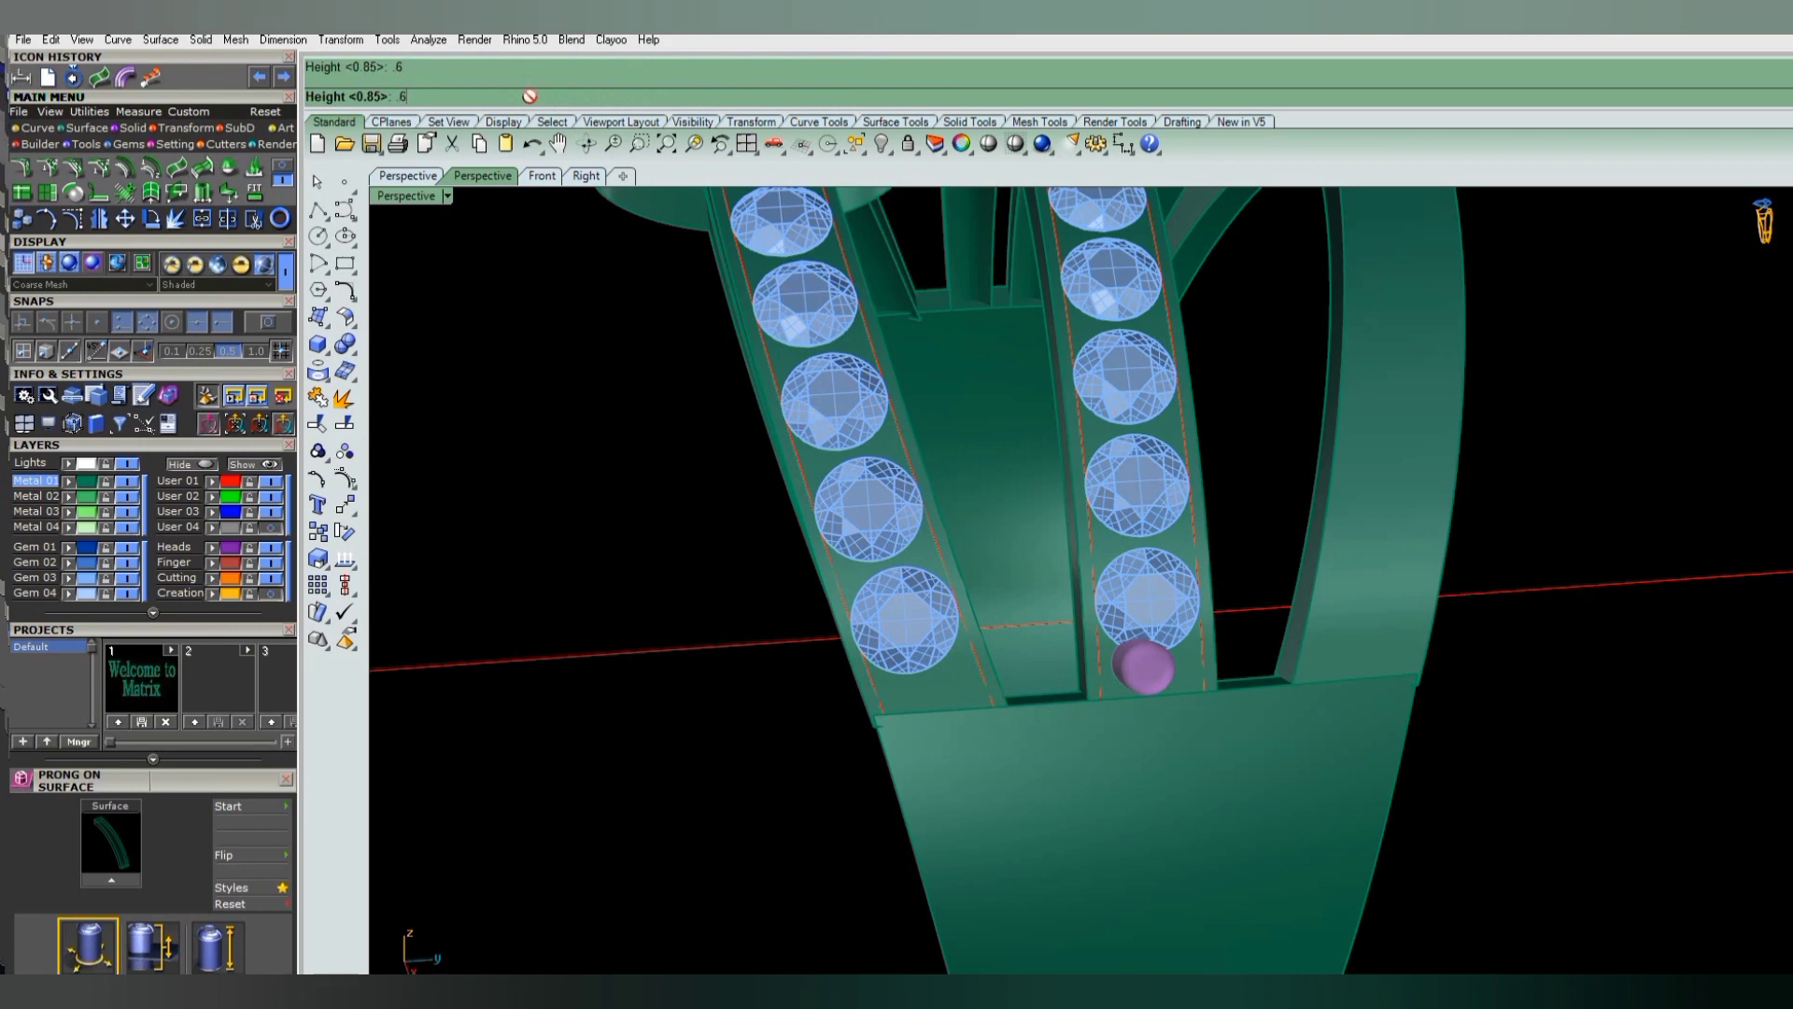
click(479, 97)
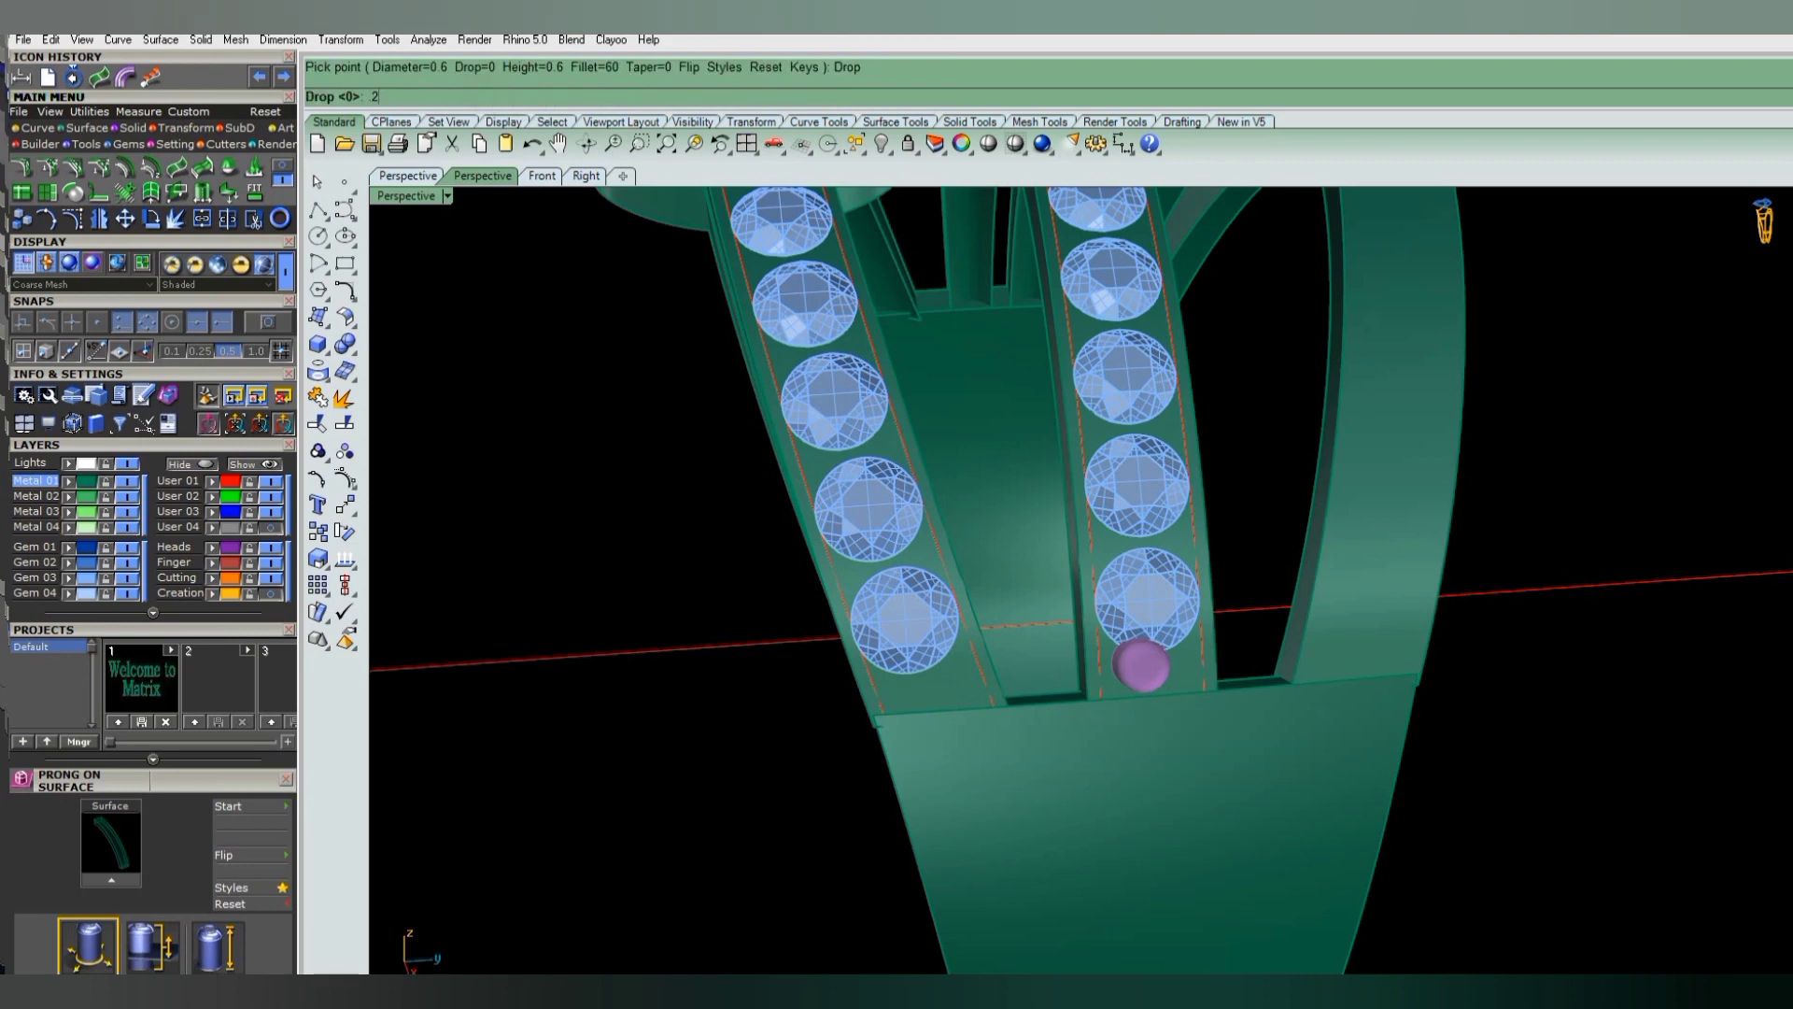
key(Return)
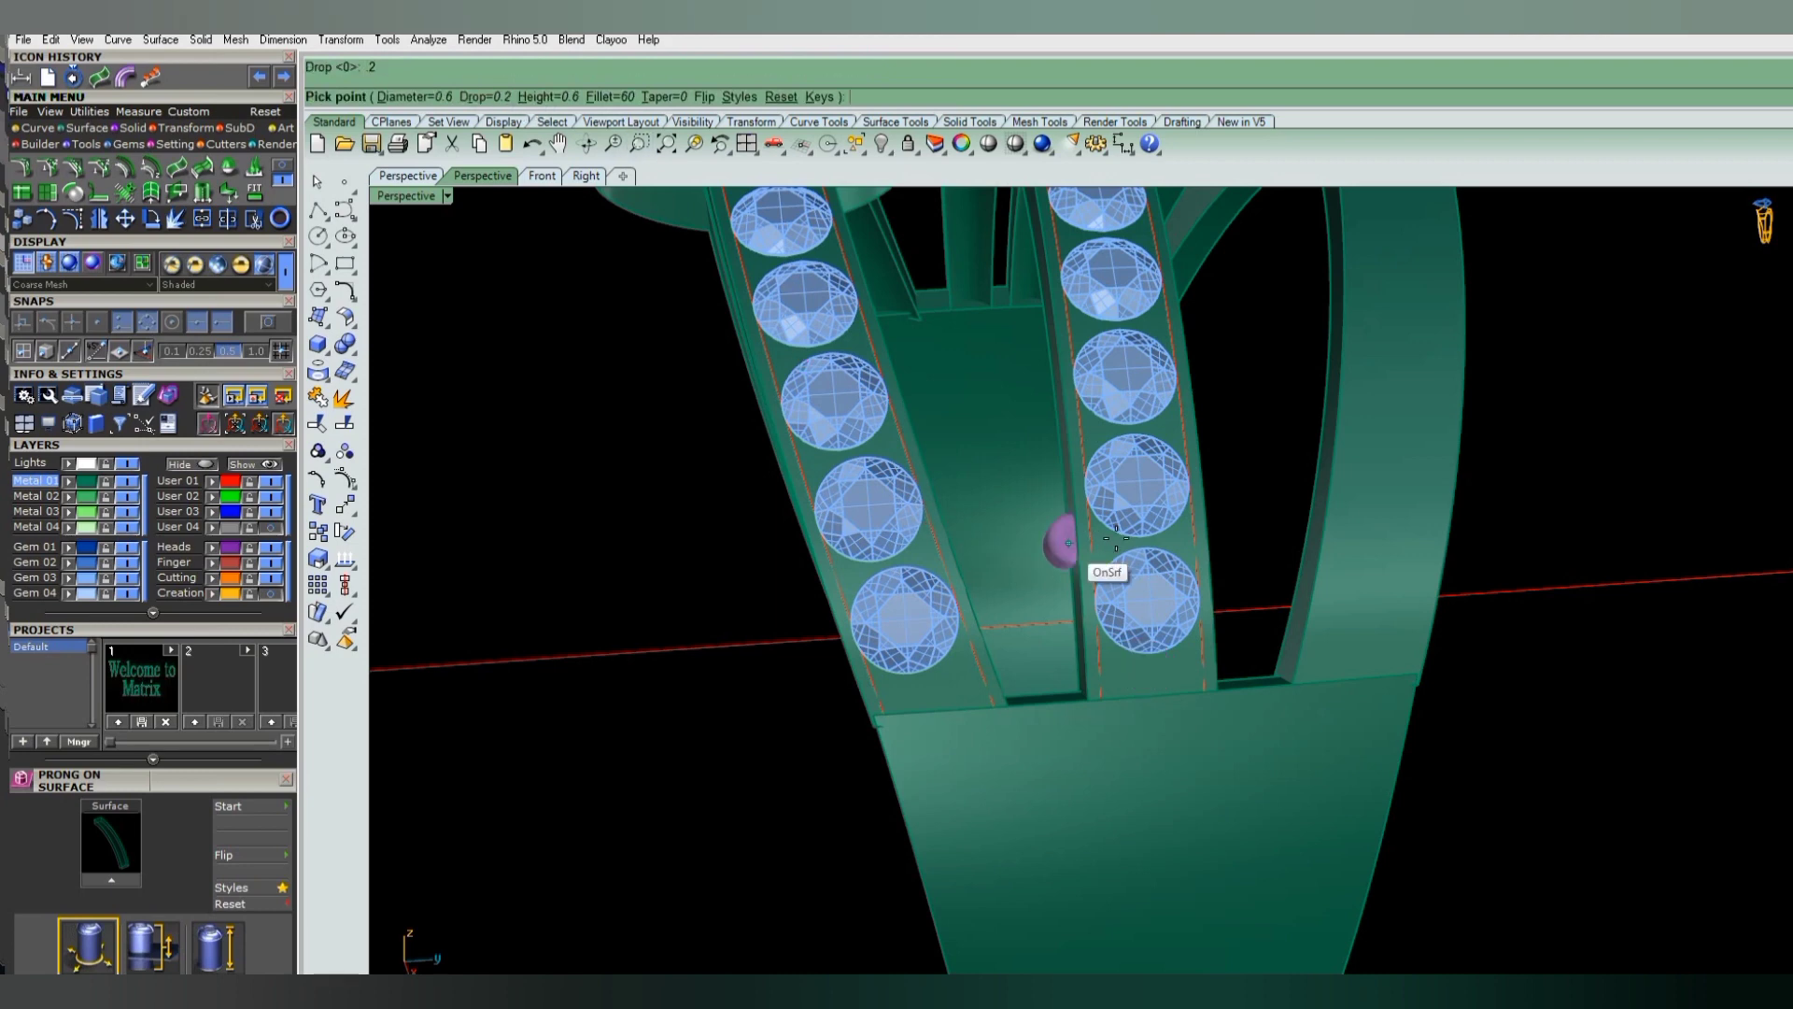
- Place prongs between the stones along one edge of the gem row, then view from Top
scroll(1116, 542, up, 3)
scroll(1132, 546, down, 1)
scroll(1089, 620, up, 1)
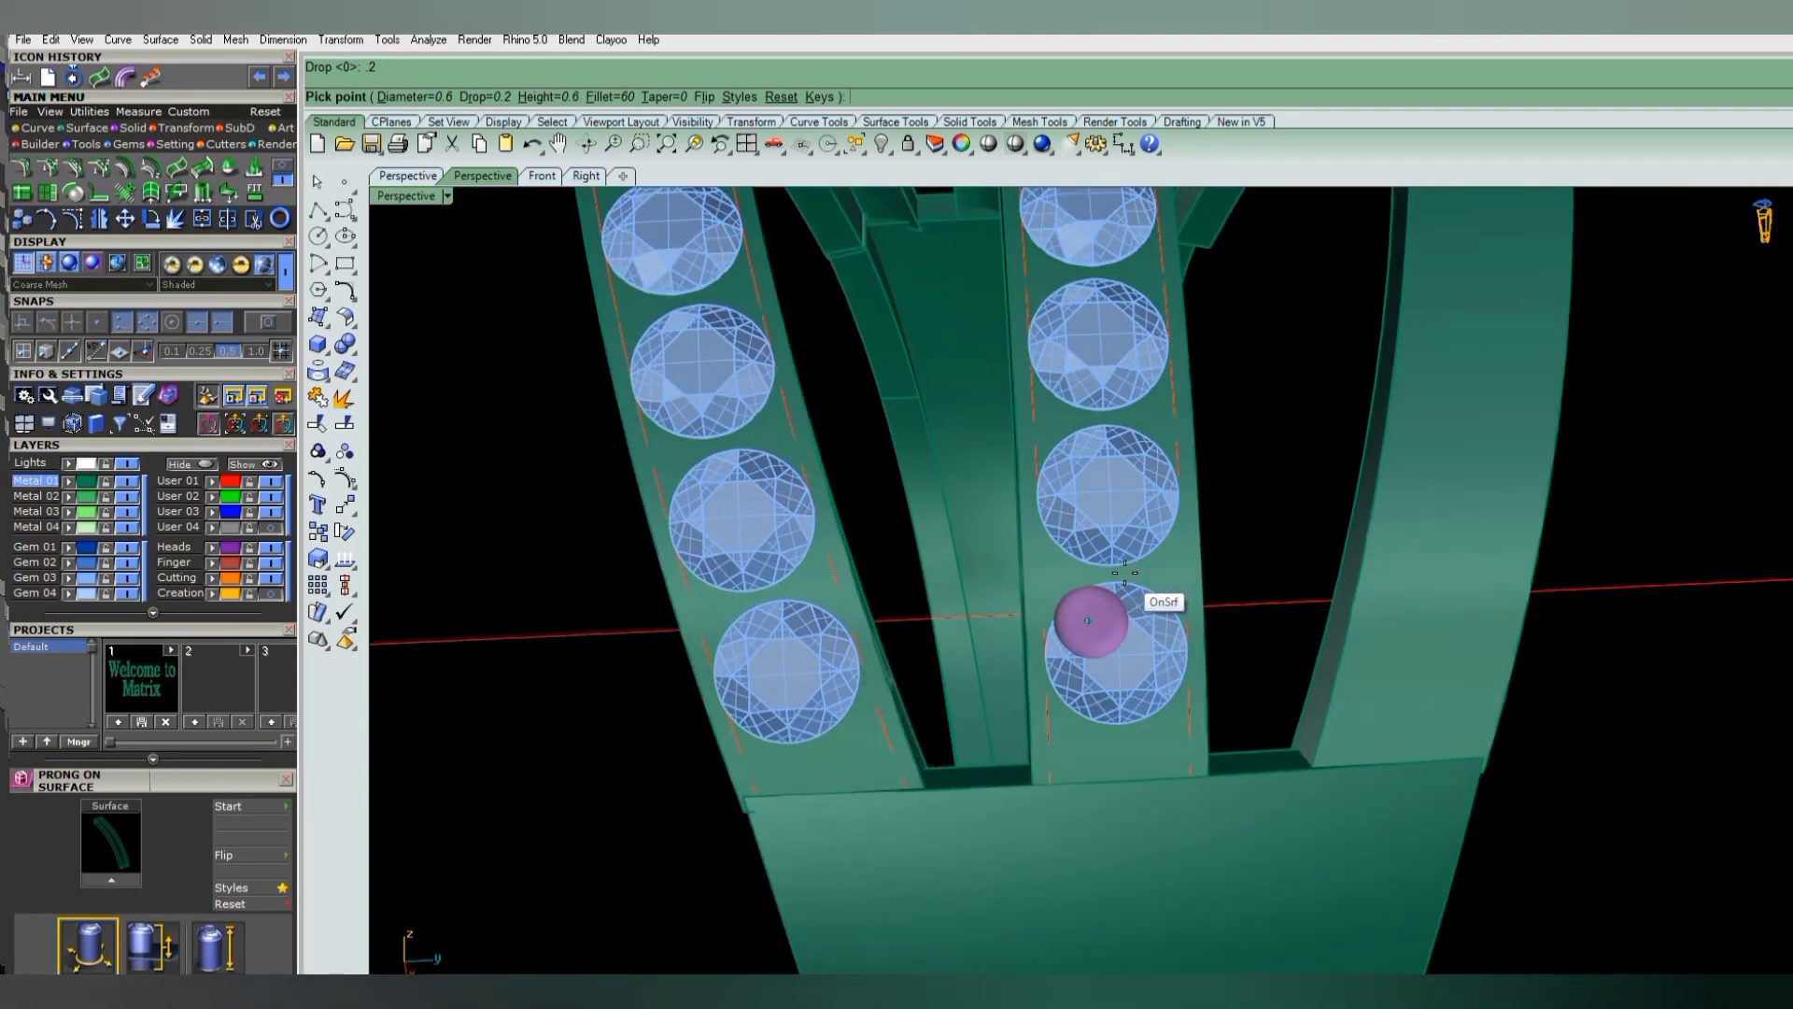
scroll(1153, 572, up, 2)
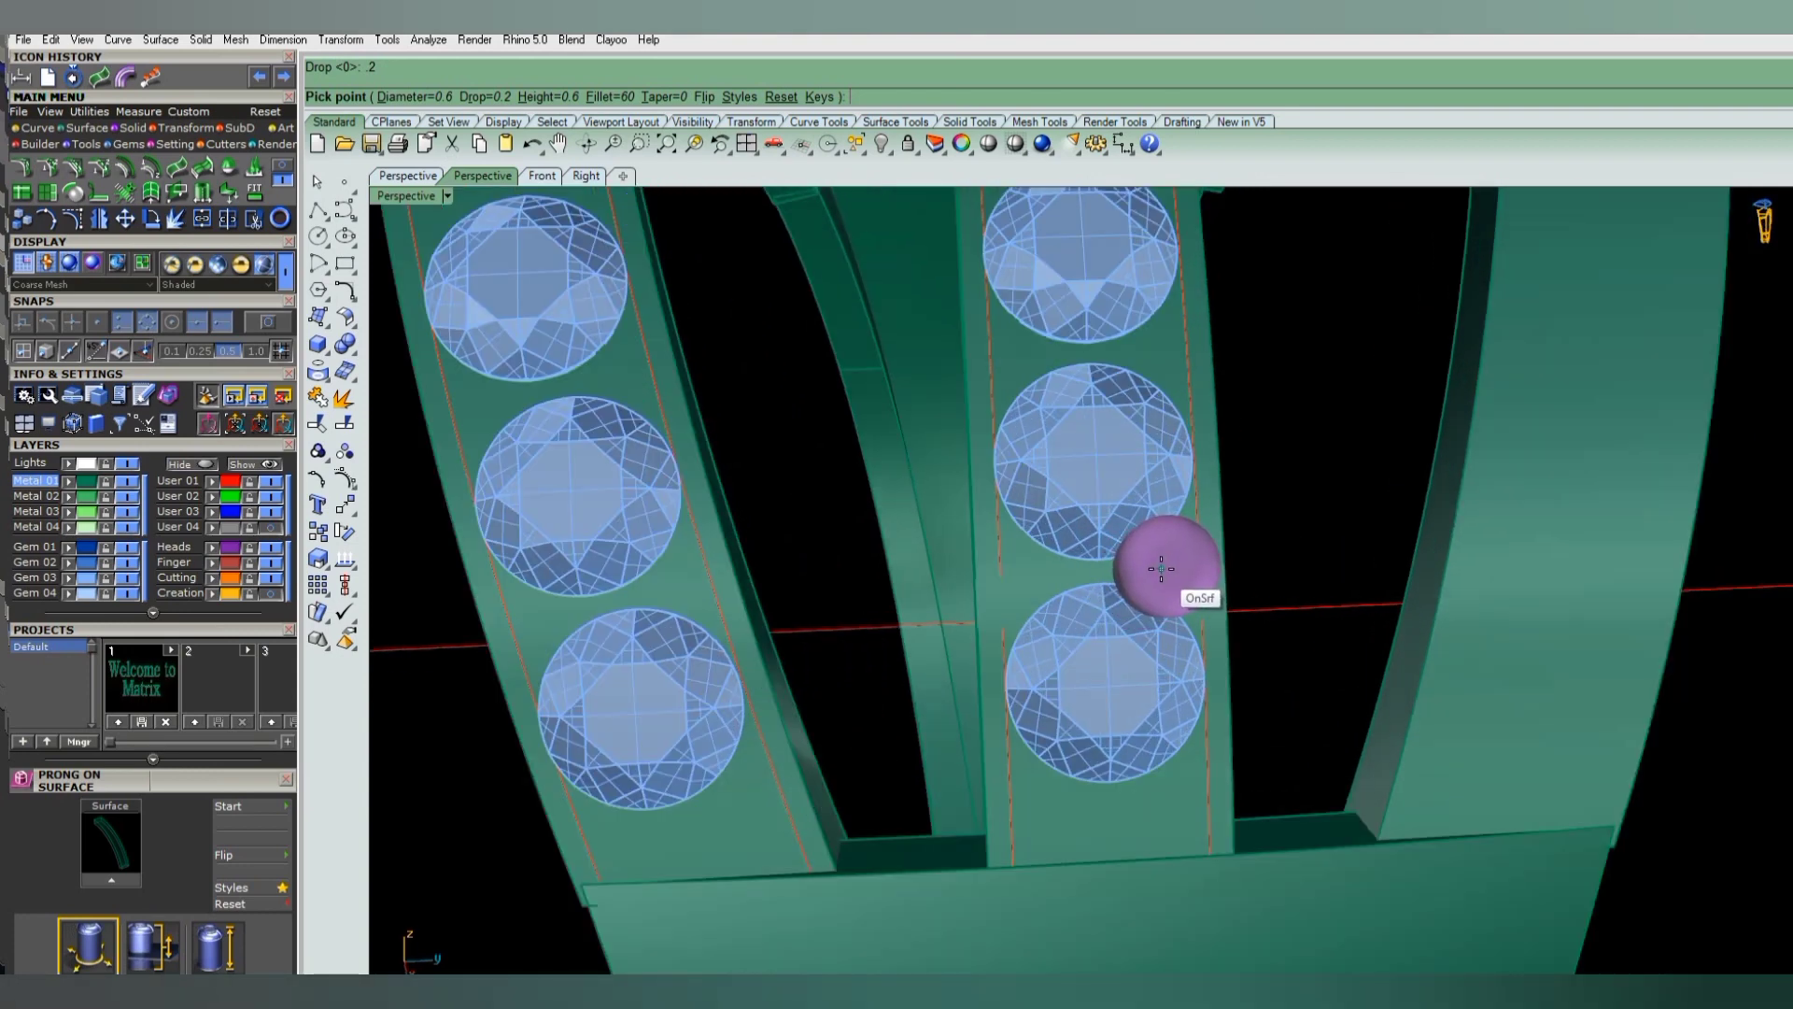
click(1163, 568)
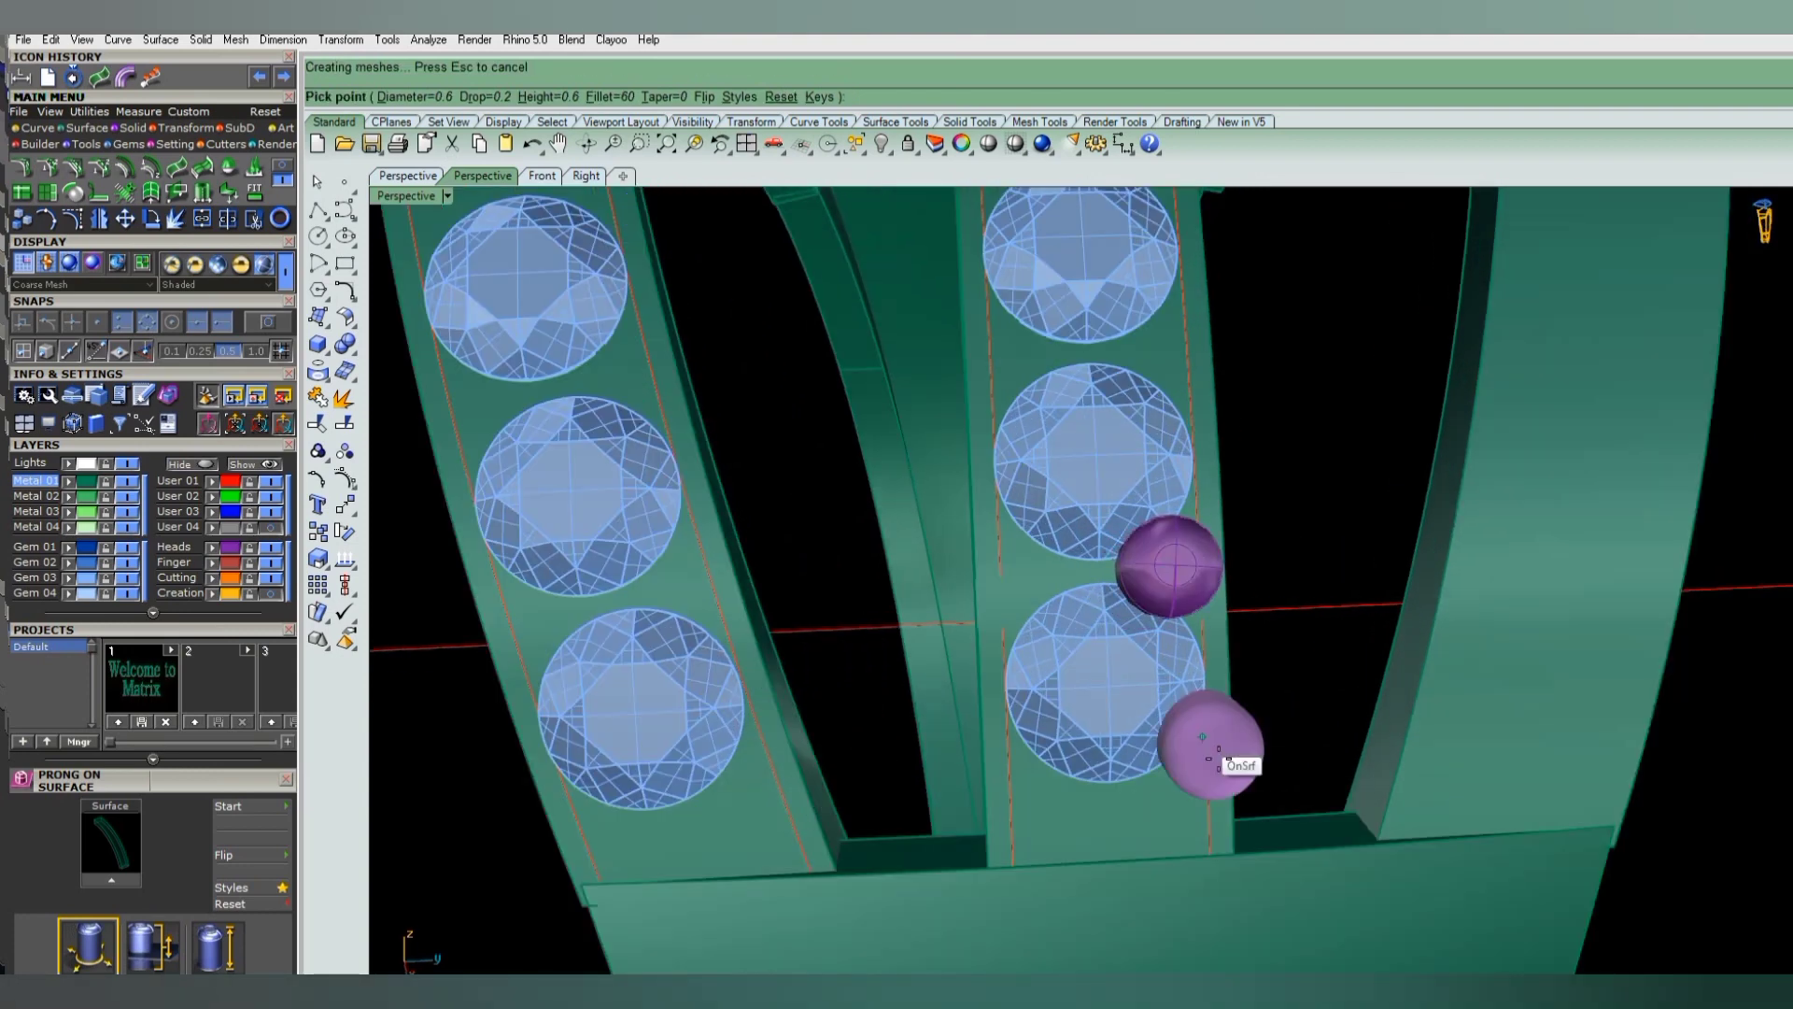
scroll(1162, 663, down, 2)
scroll(1158, 653, up, 3)
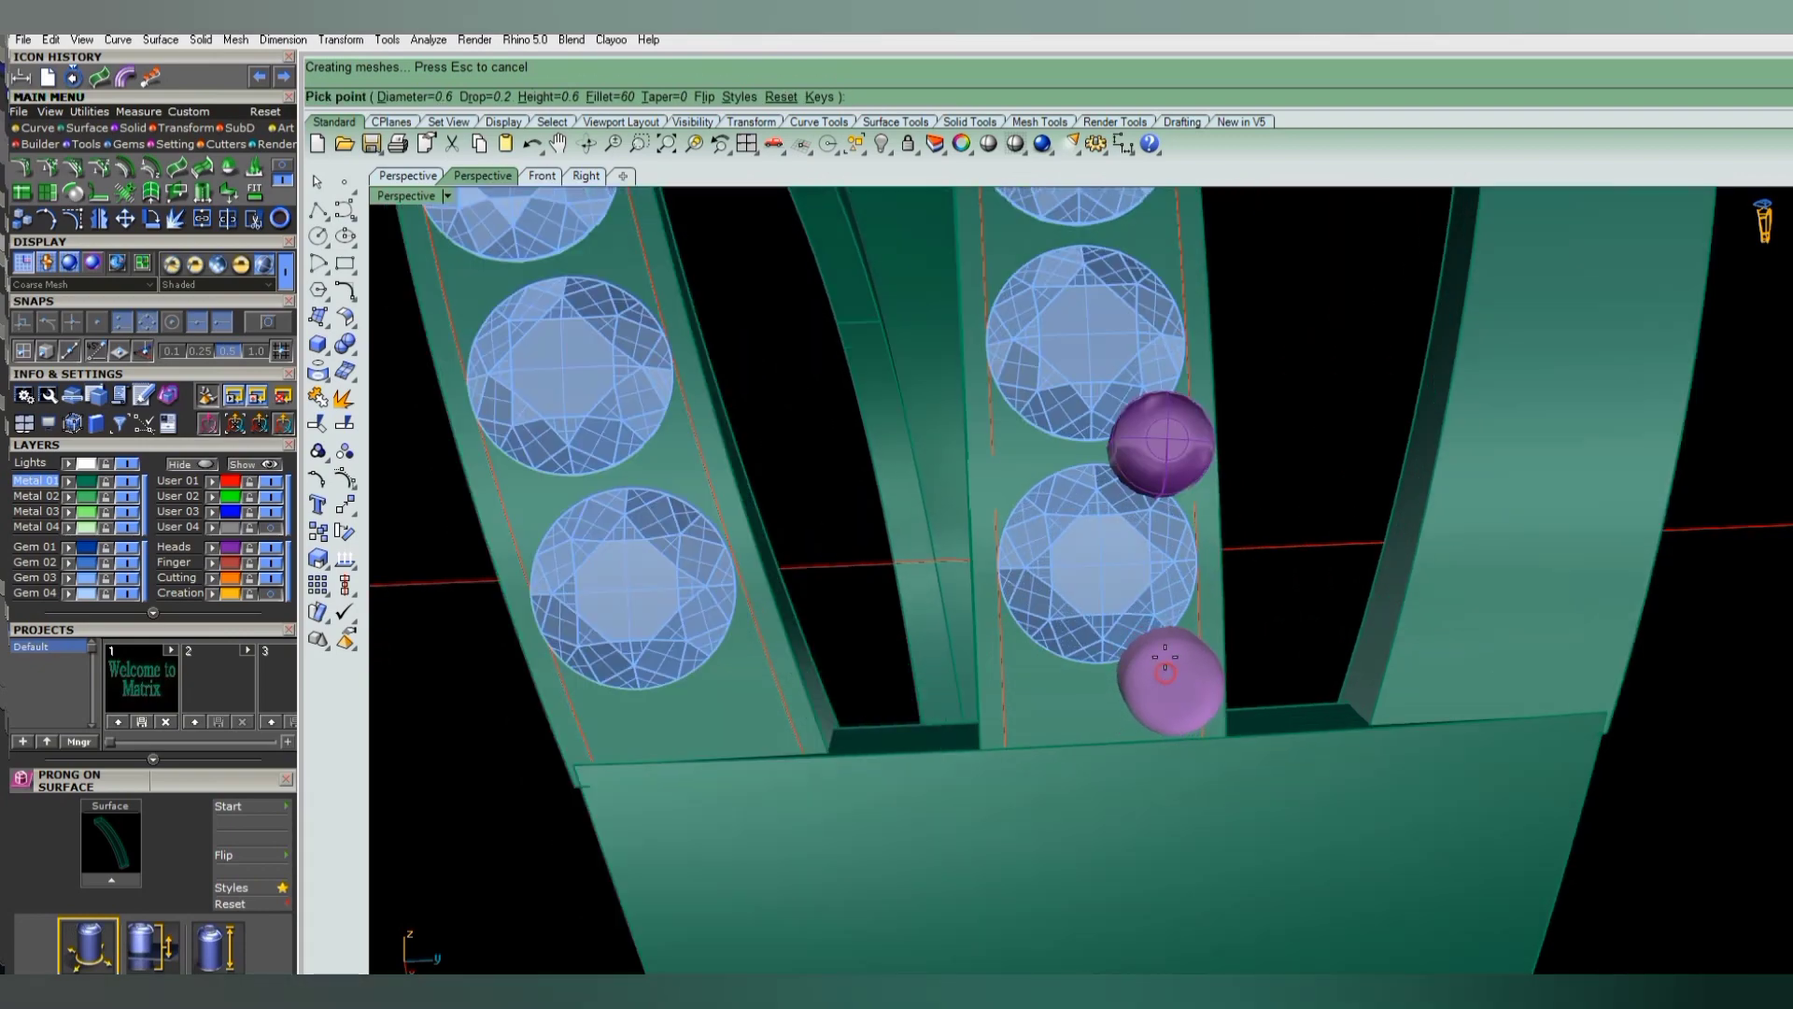
click(1166, 658)
key(Down)
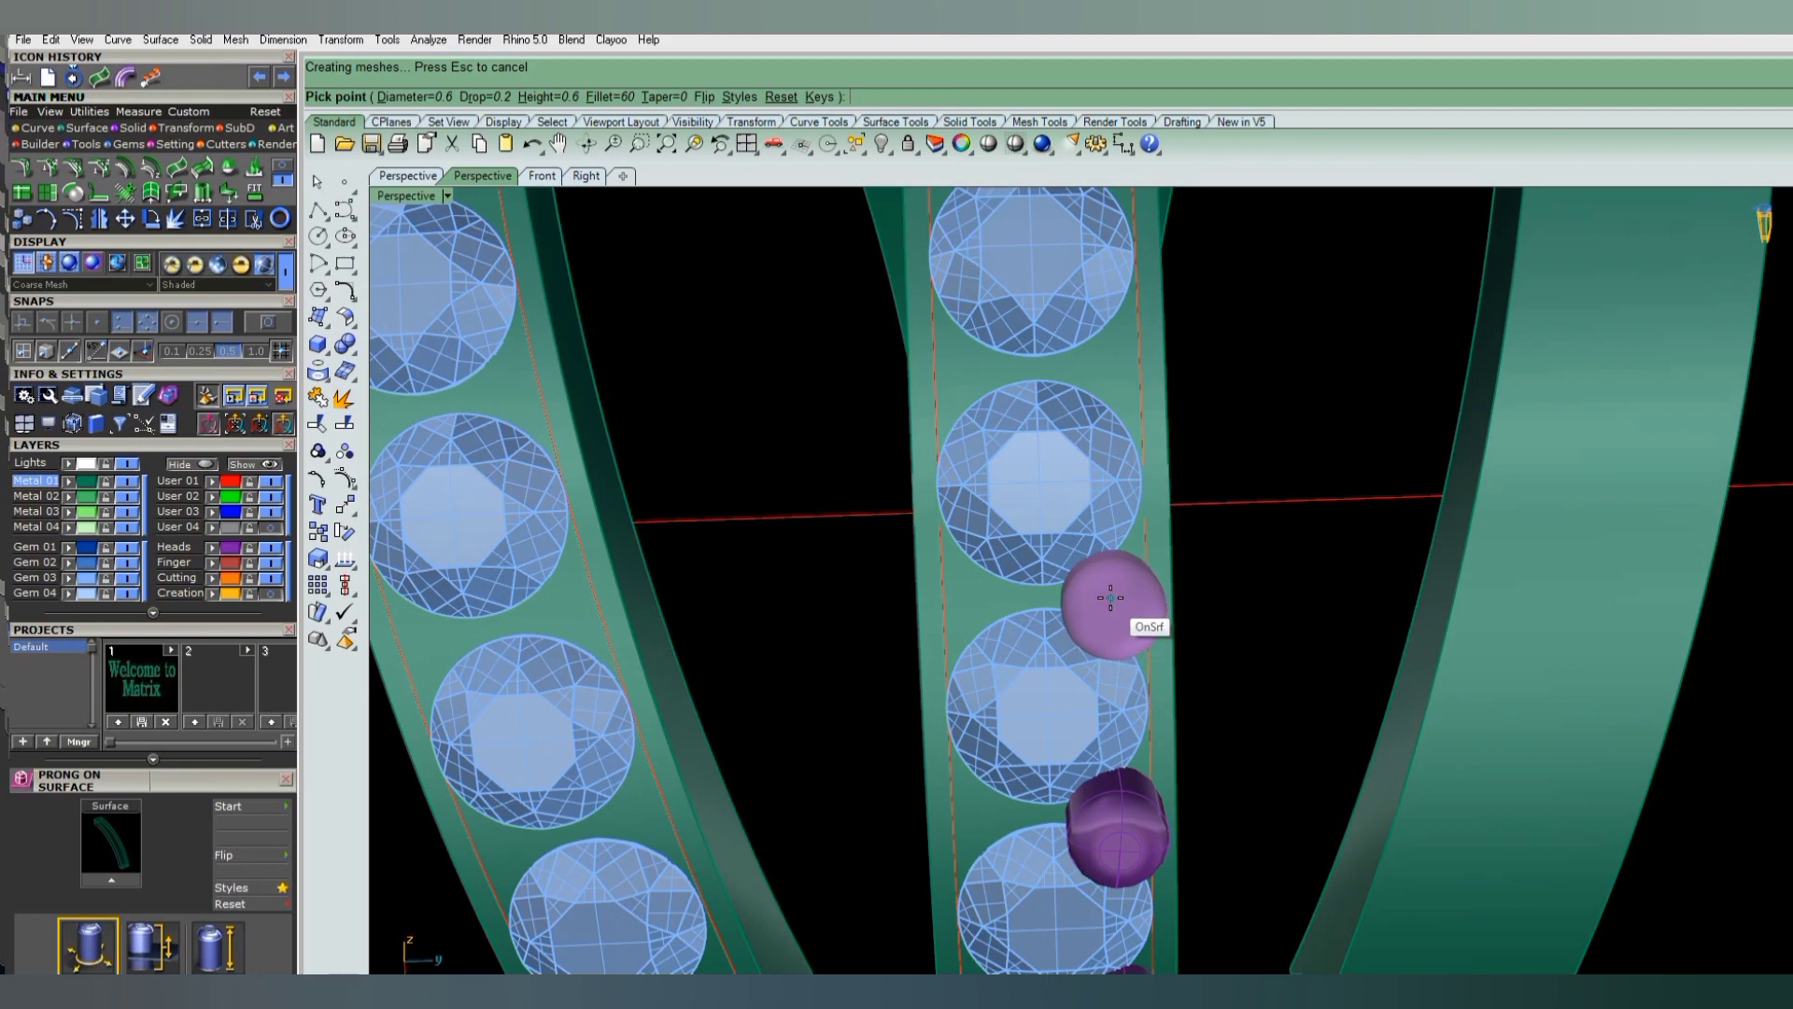
click(1110, 593)
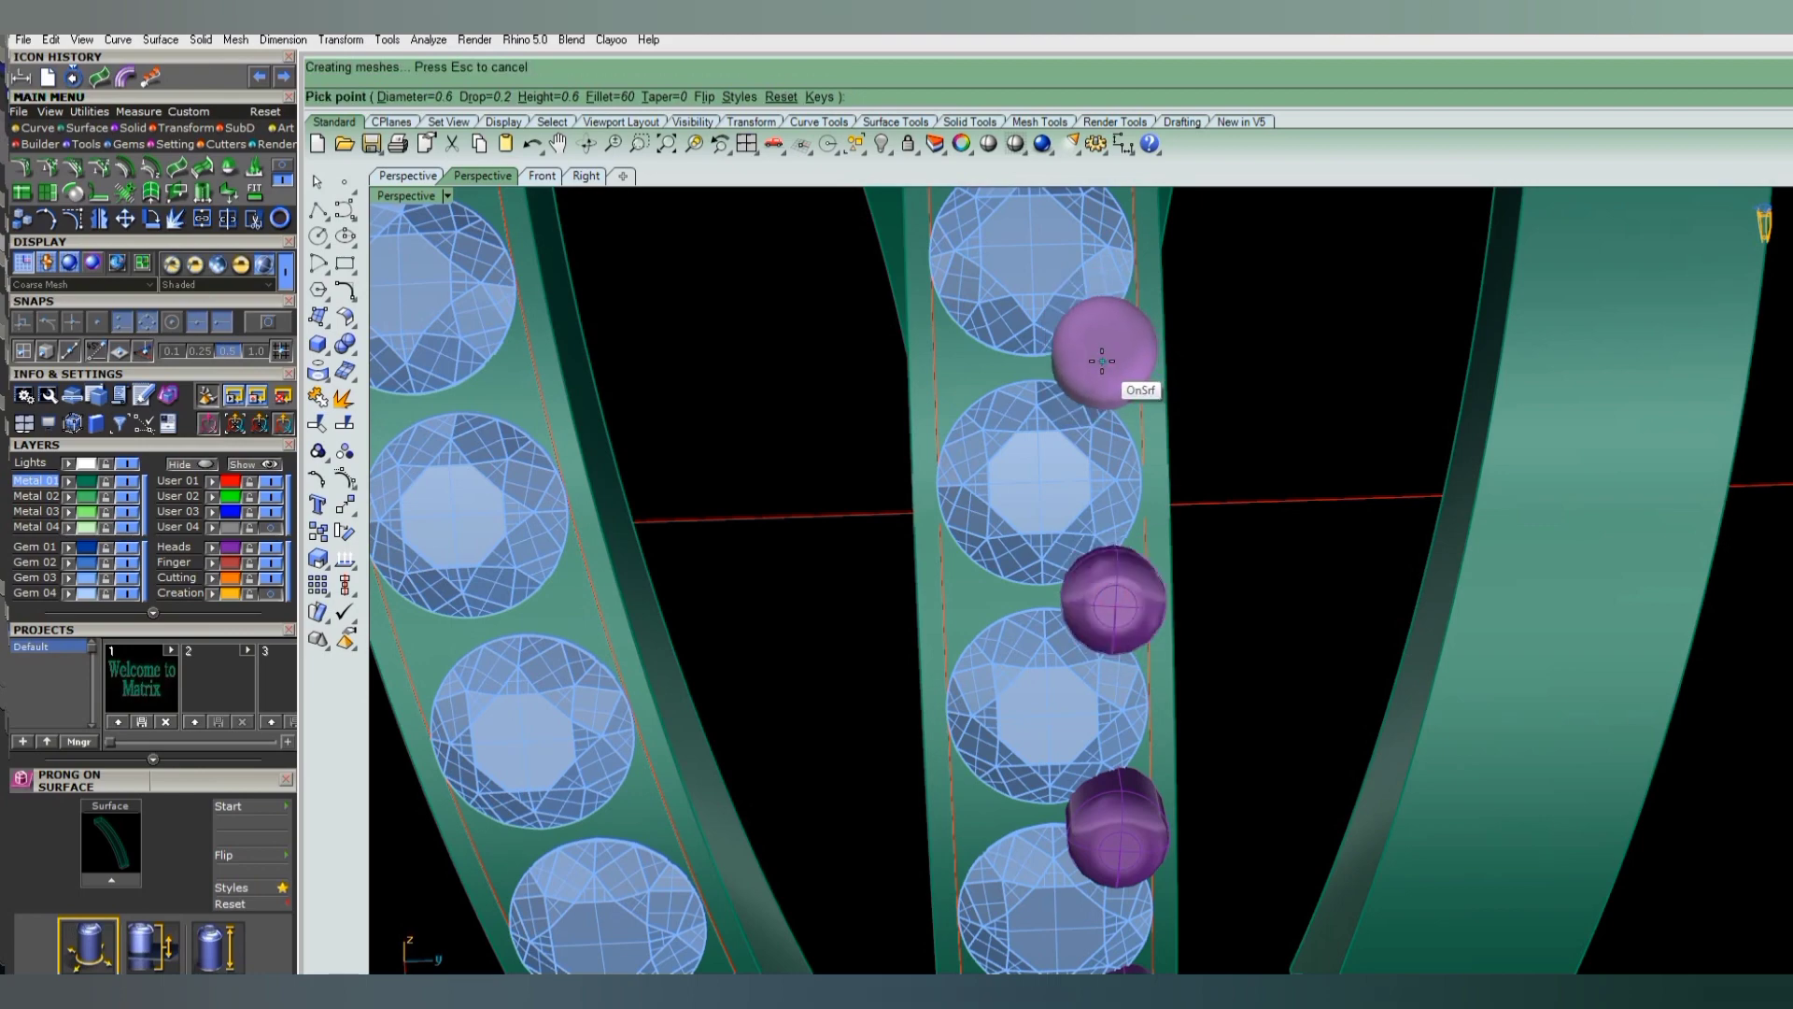
scroll(1101, 402, down, 3)
scroll(1074, 439, up, 3)
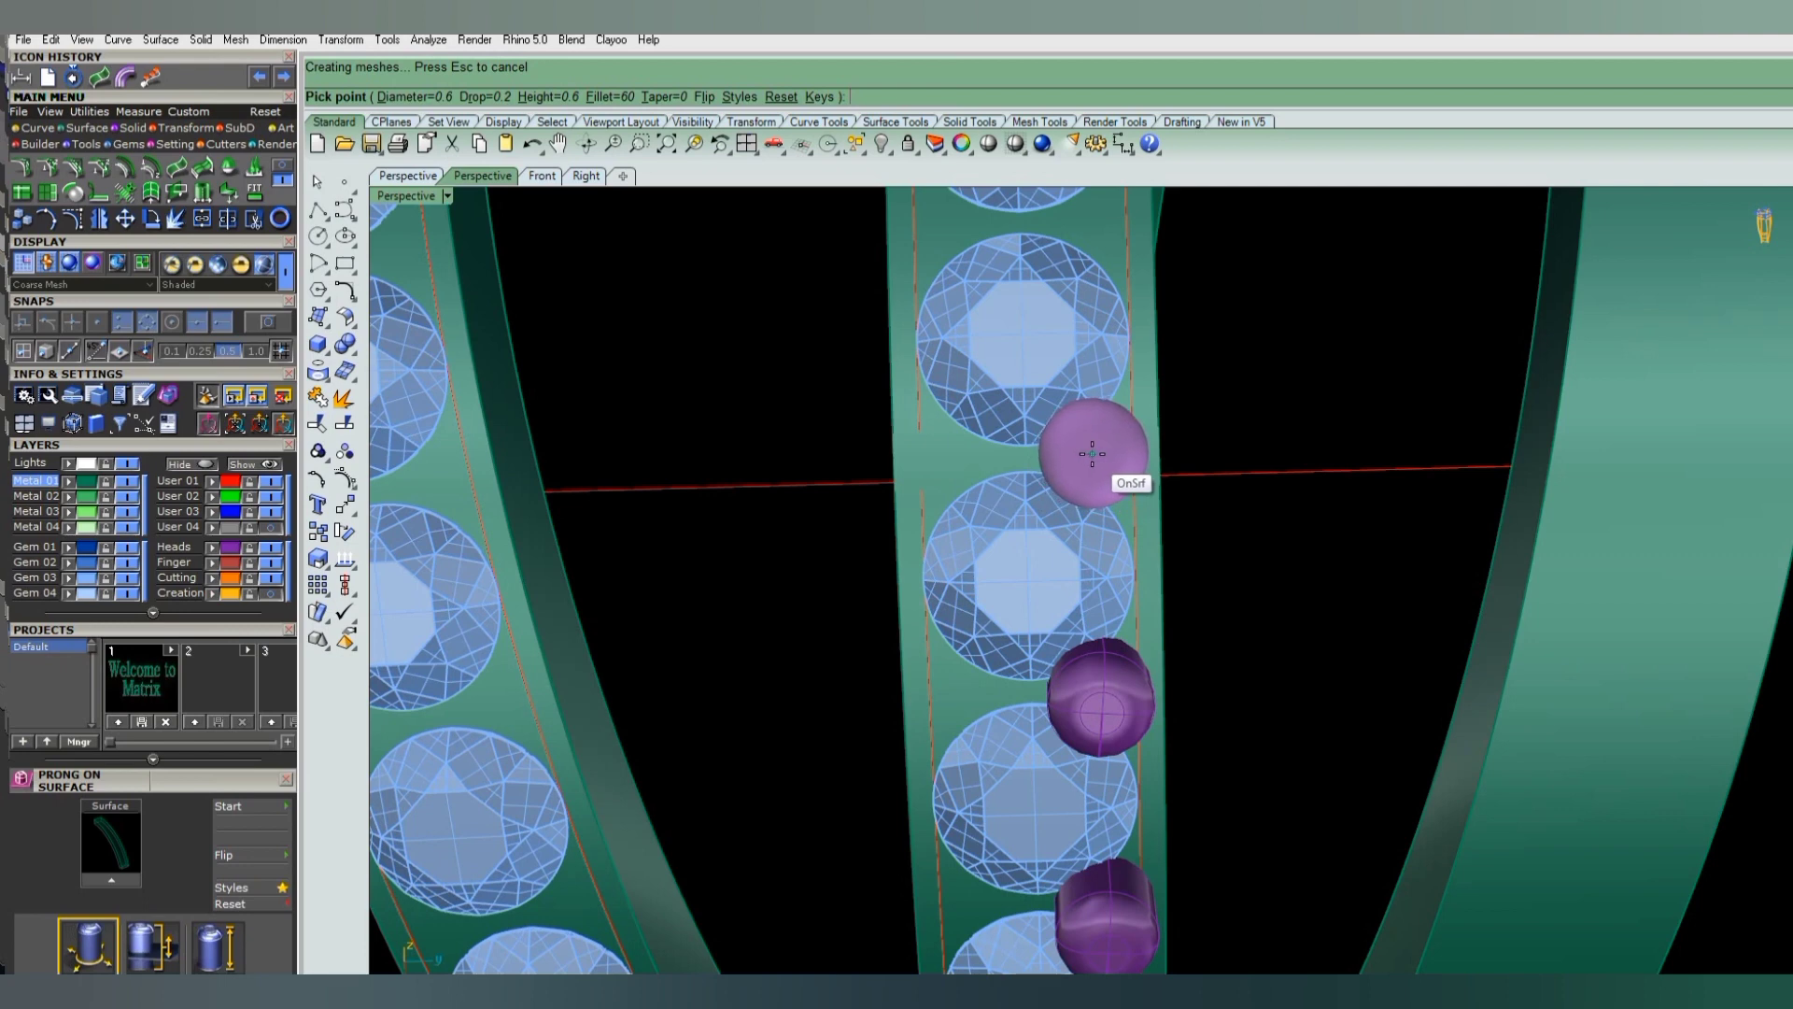
click(1092, 454)
scroll(1091, 448, down, 3)
scroll(1095, 415, up, 3)
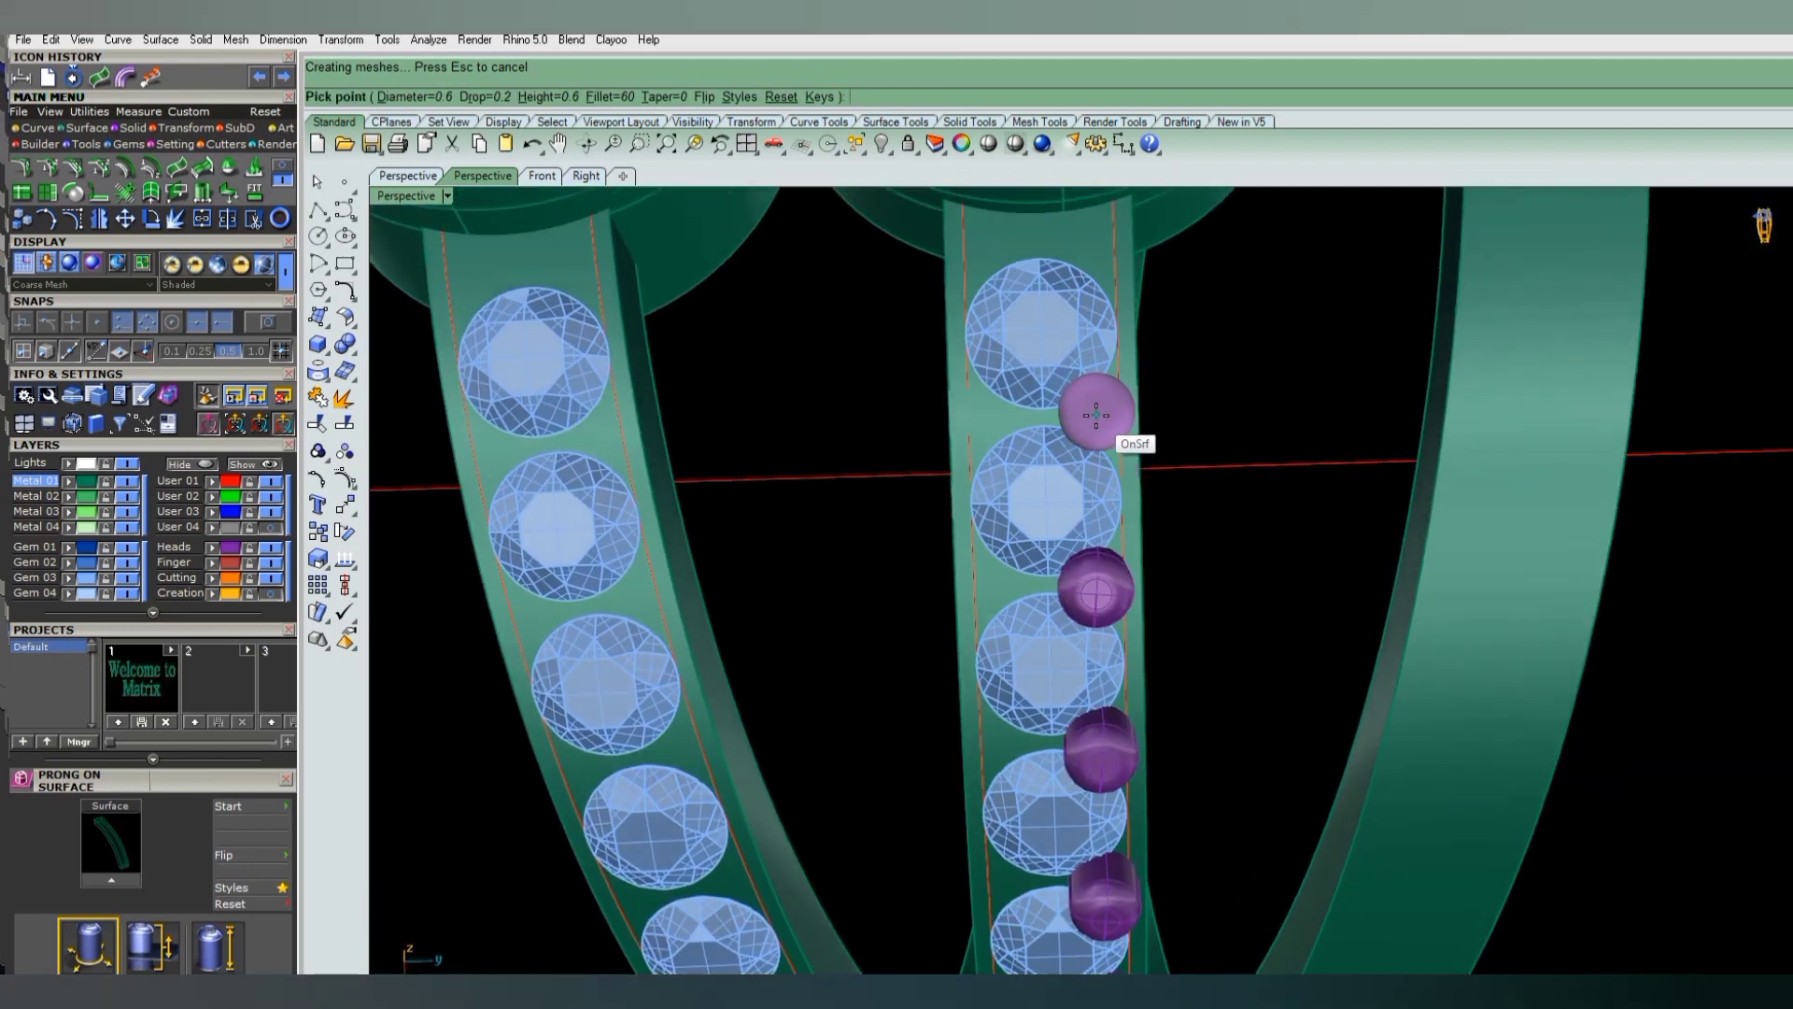
click(1090, 419)
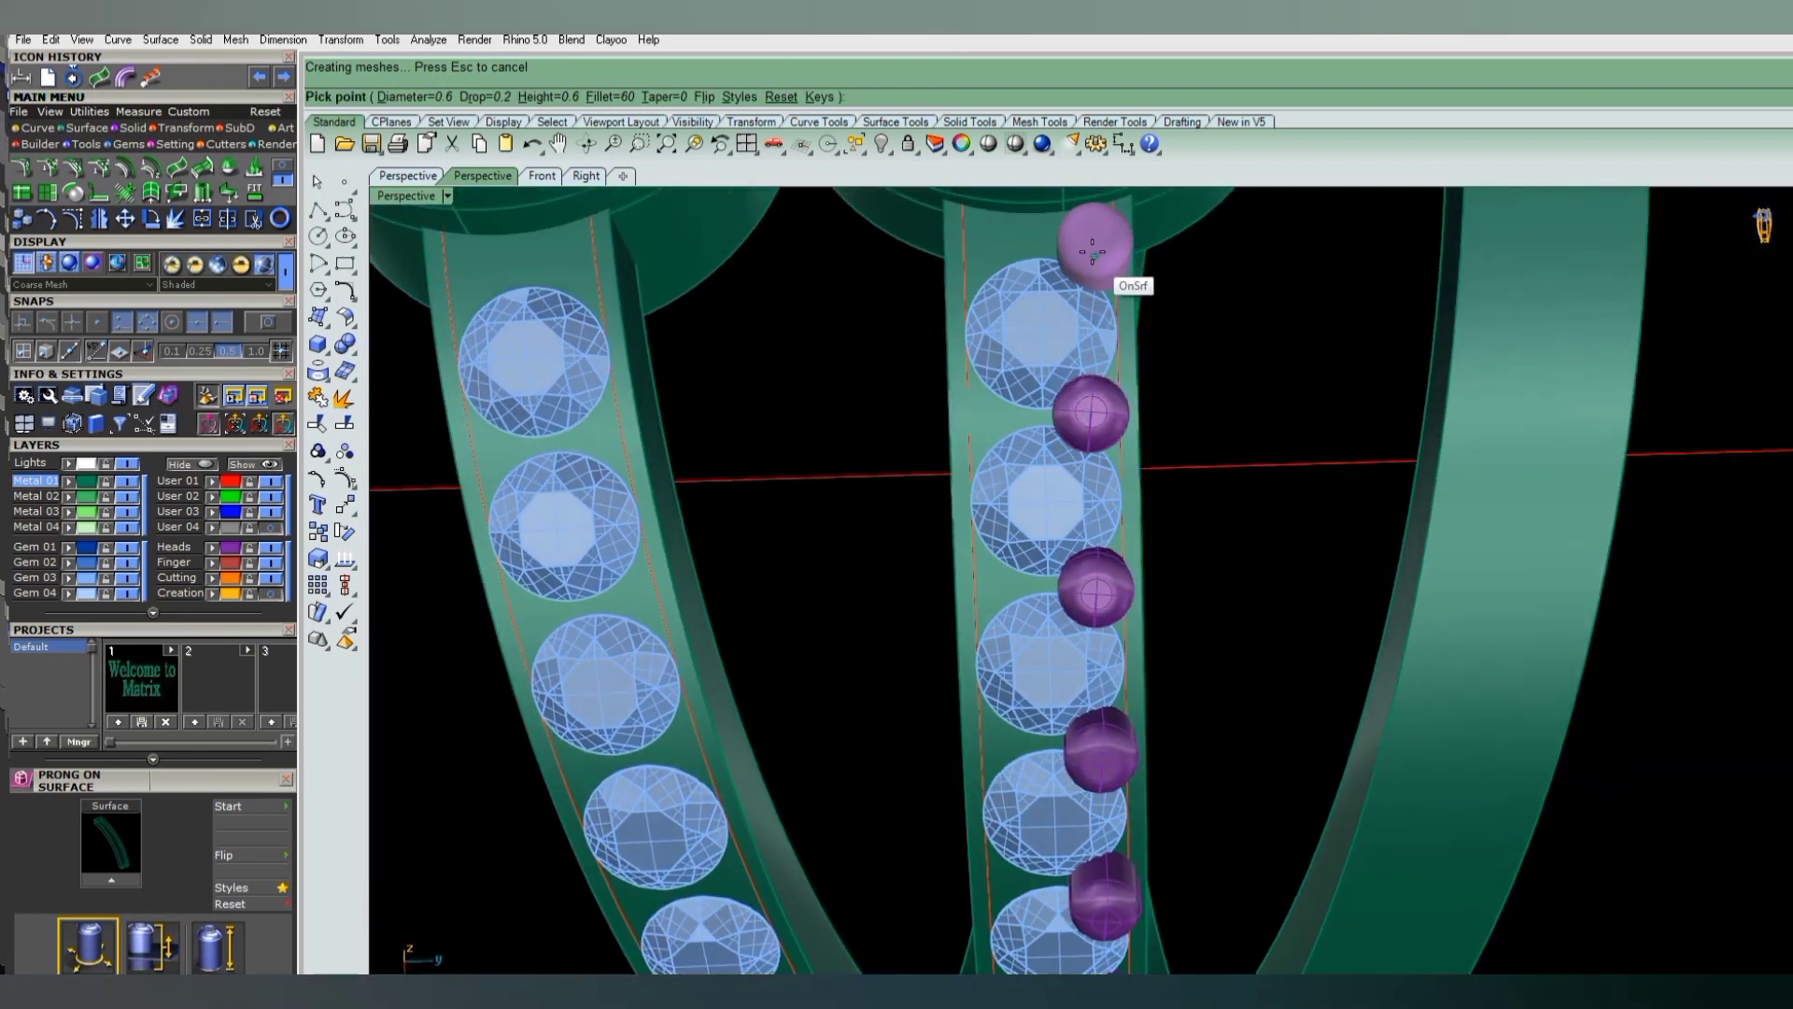
scroll(1088, 256, down, 5)
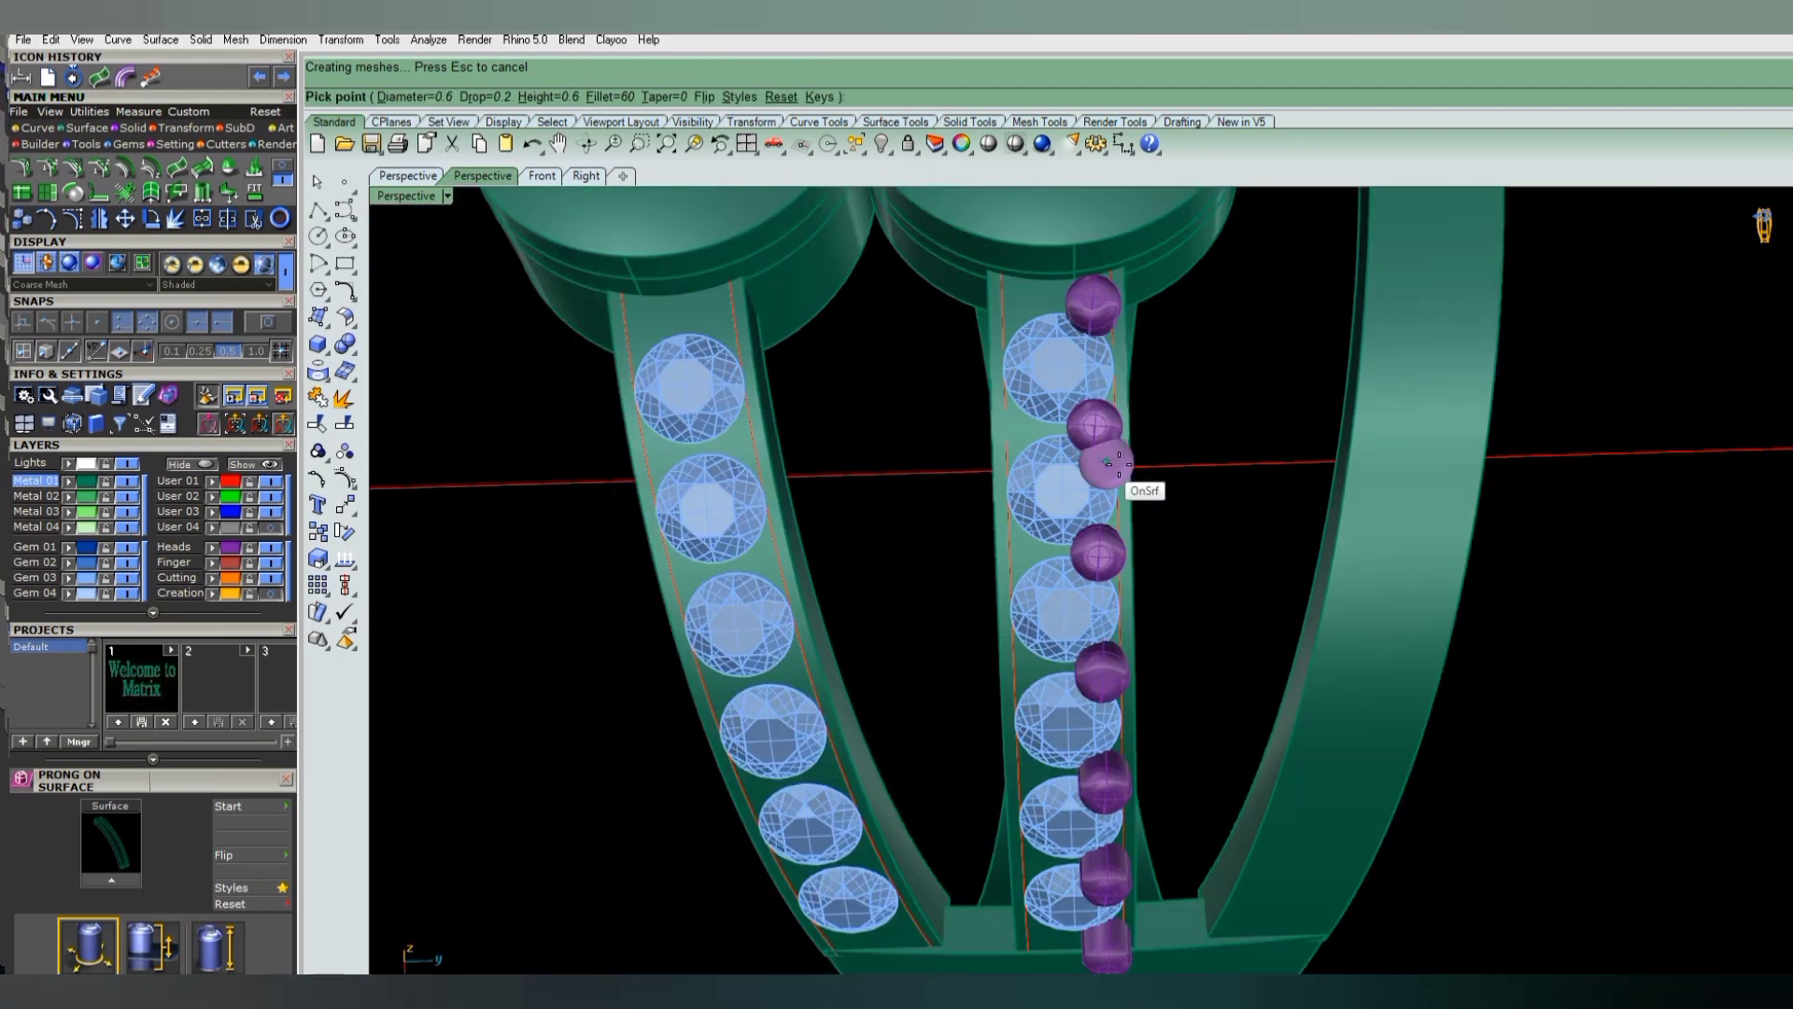
key(Return)
key(ctrl+F1)
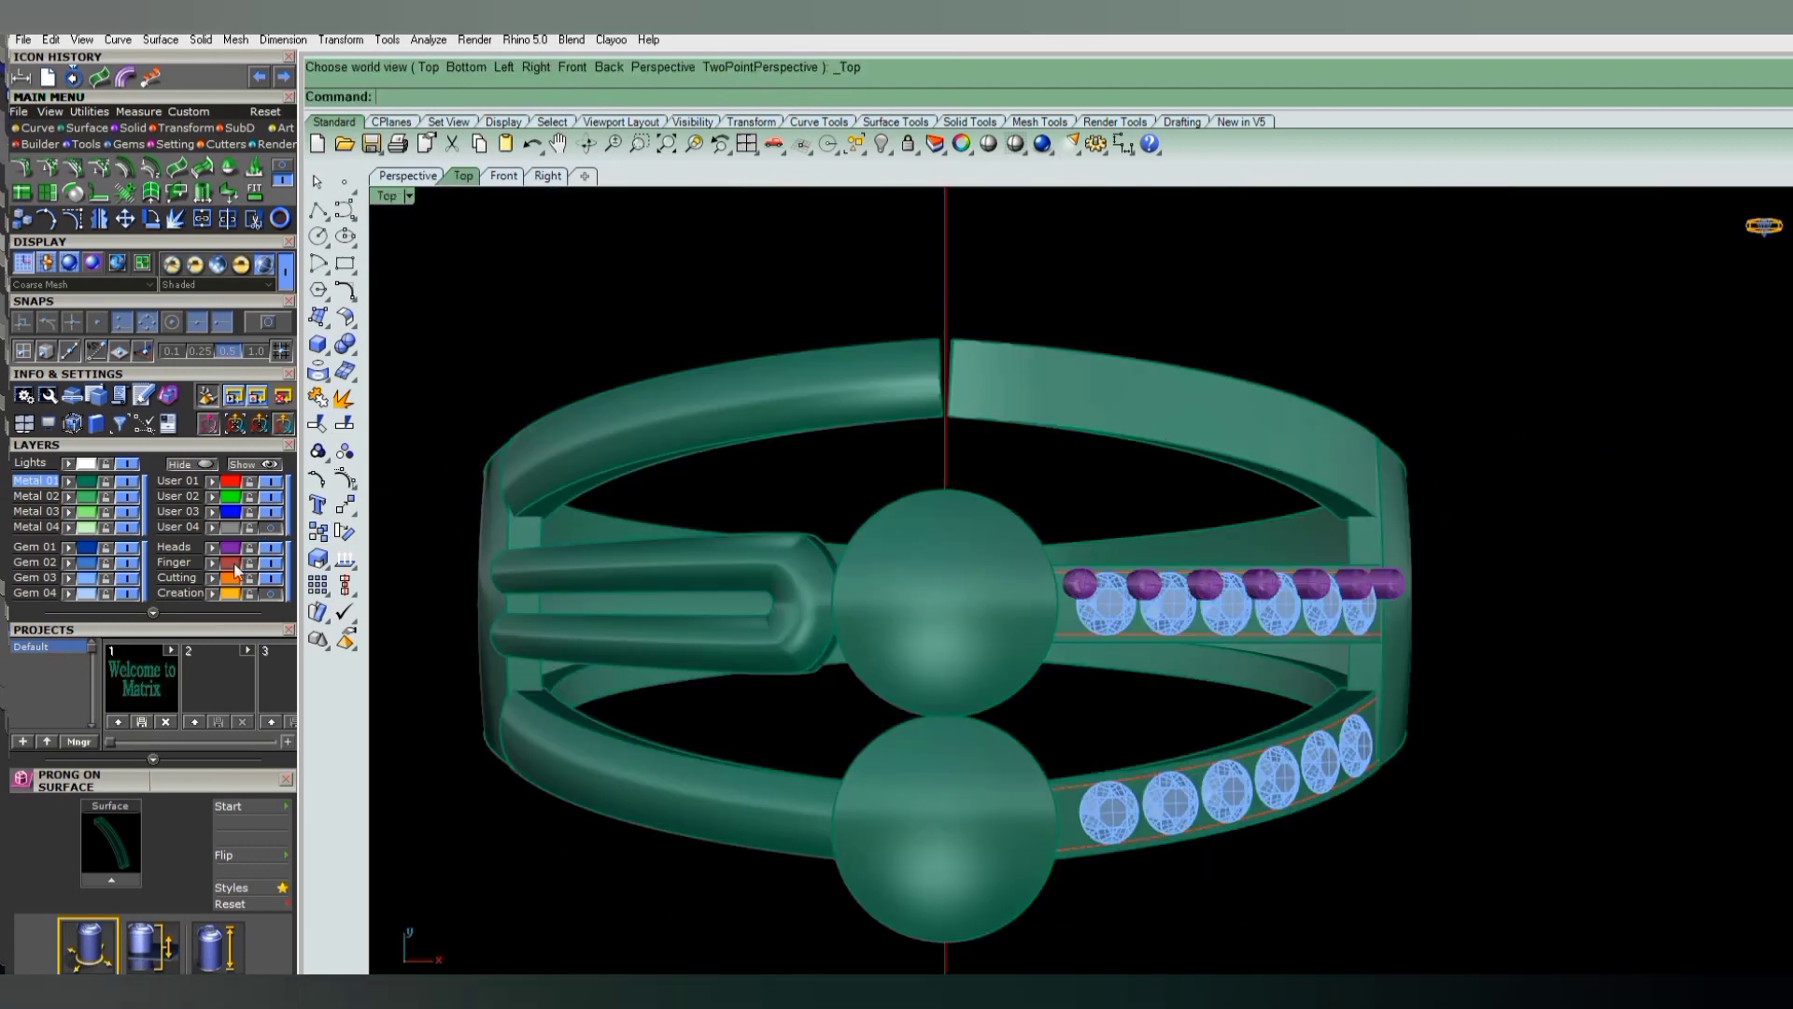
- Mirror a copy of the prong row across the gem row's centreline
click(231, 547)
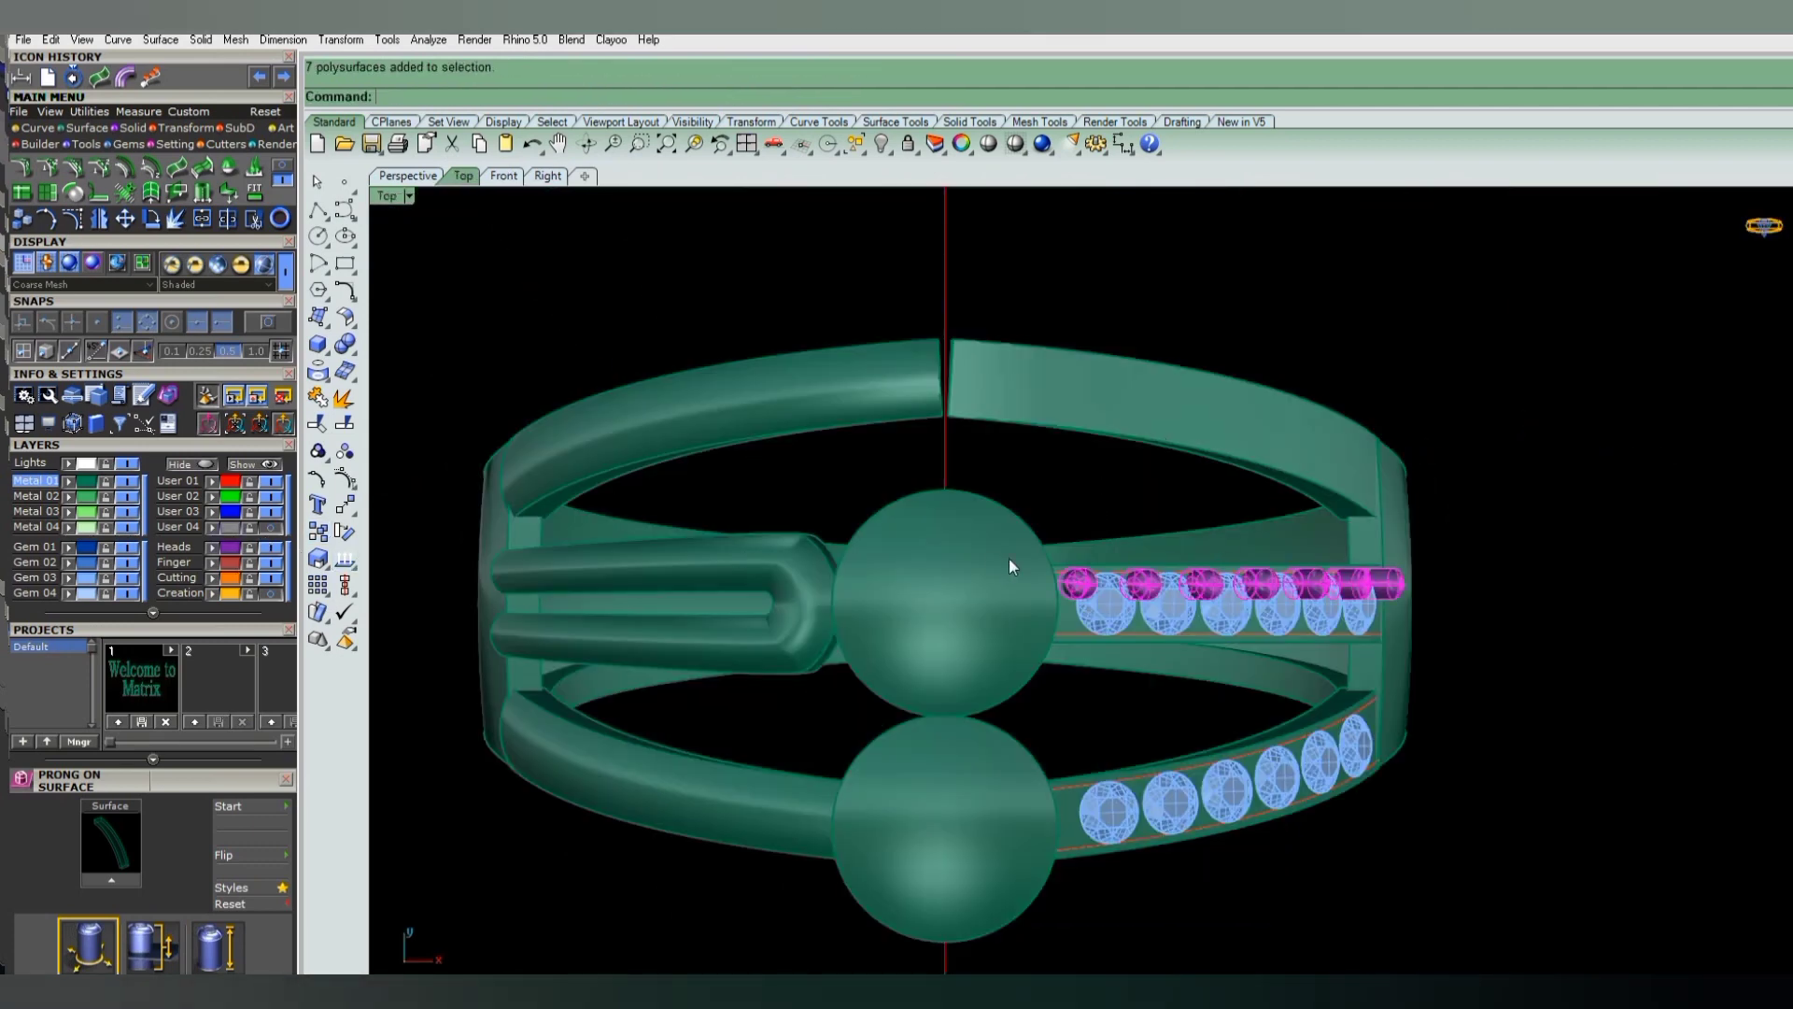
text(mirror)
key(Return)
click(1094, 603)
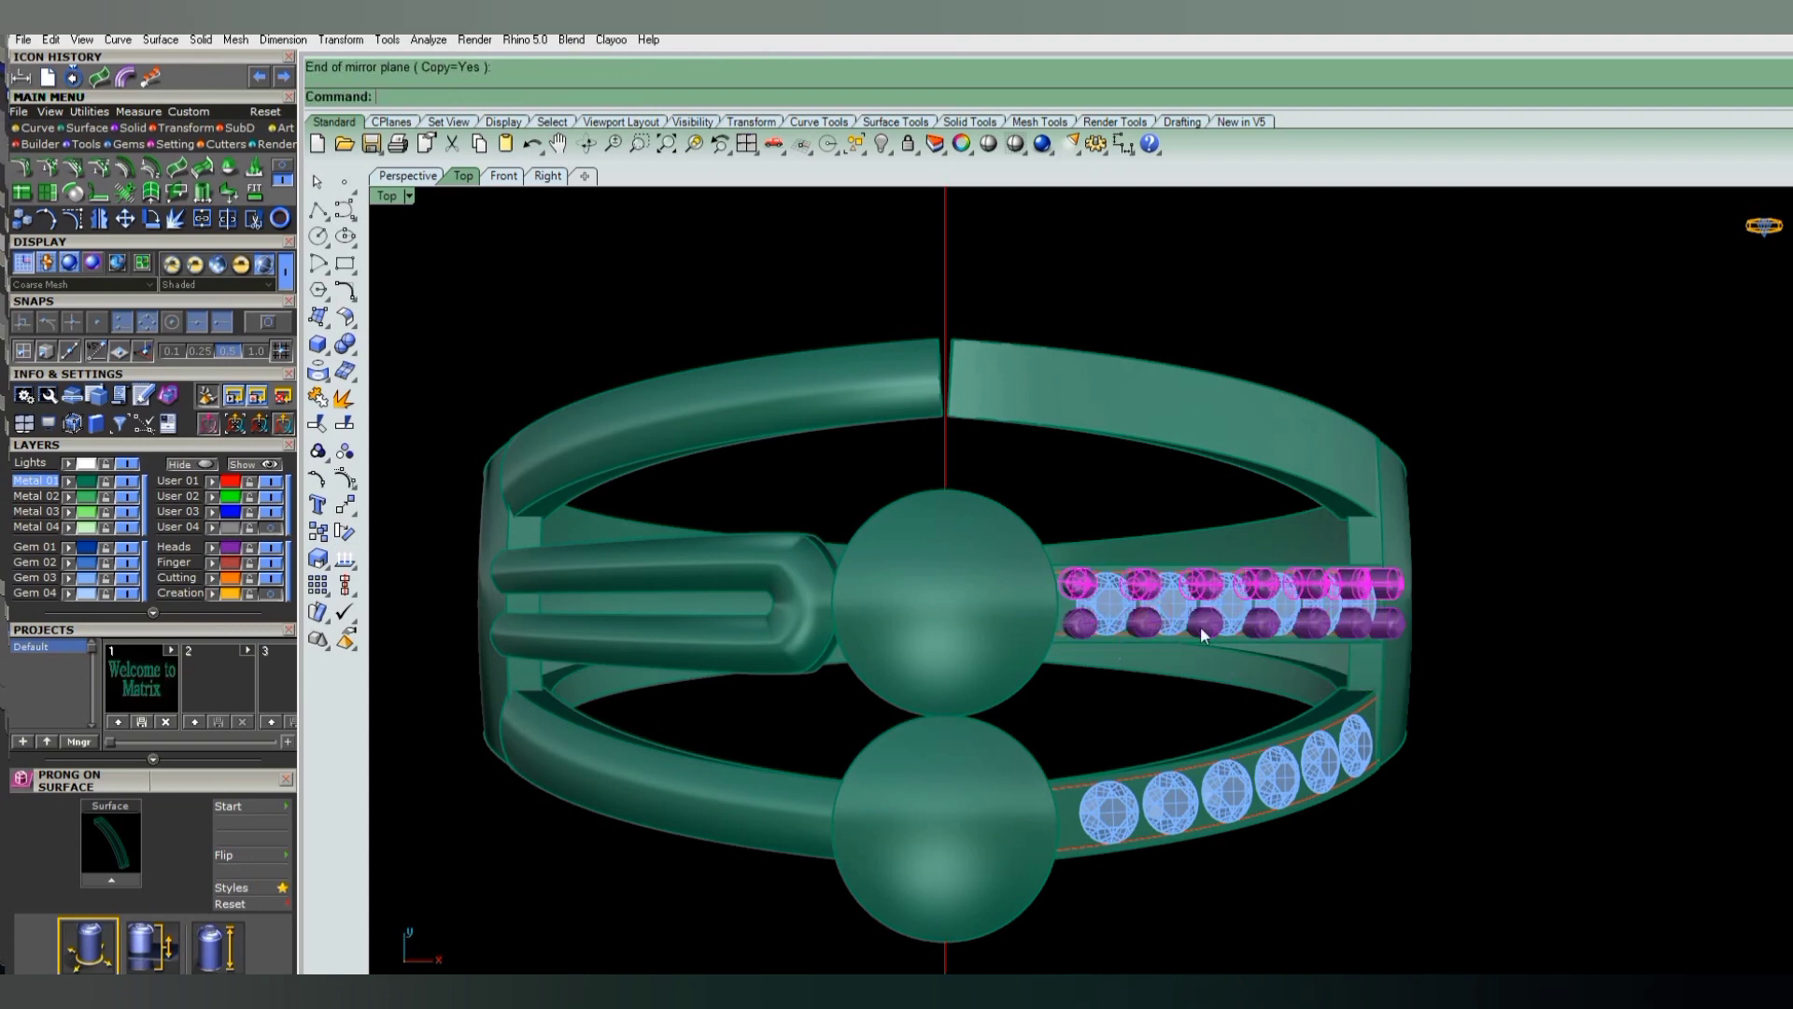
click(1201, 625)
- Return to Perspective and orbit the ring to inspect both prong rows
key(ctrl+F4)
scroll(1029, 576, up, 3)
scroll(1158, 437, up, 1)
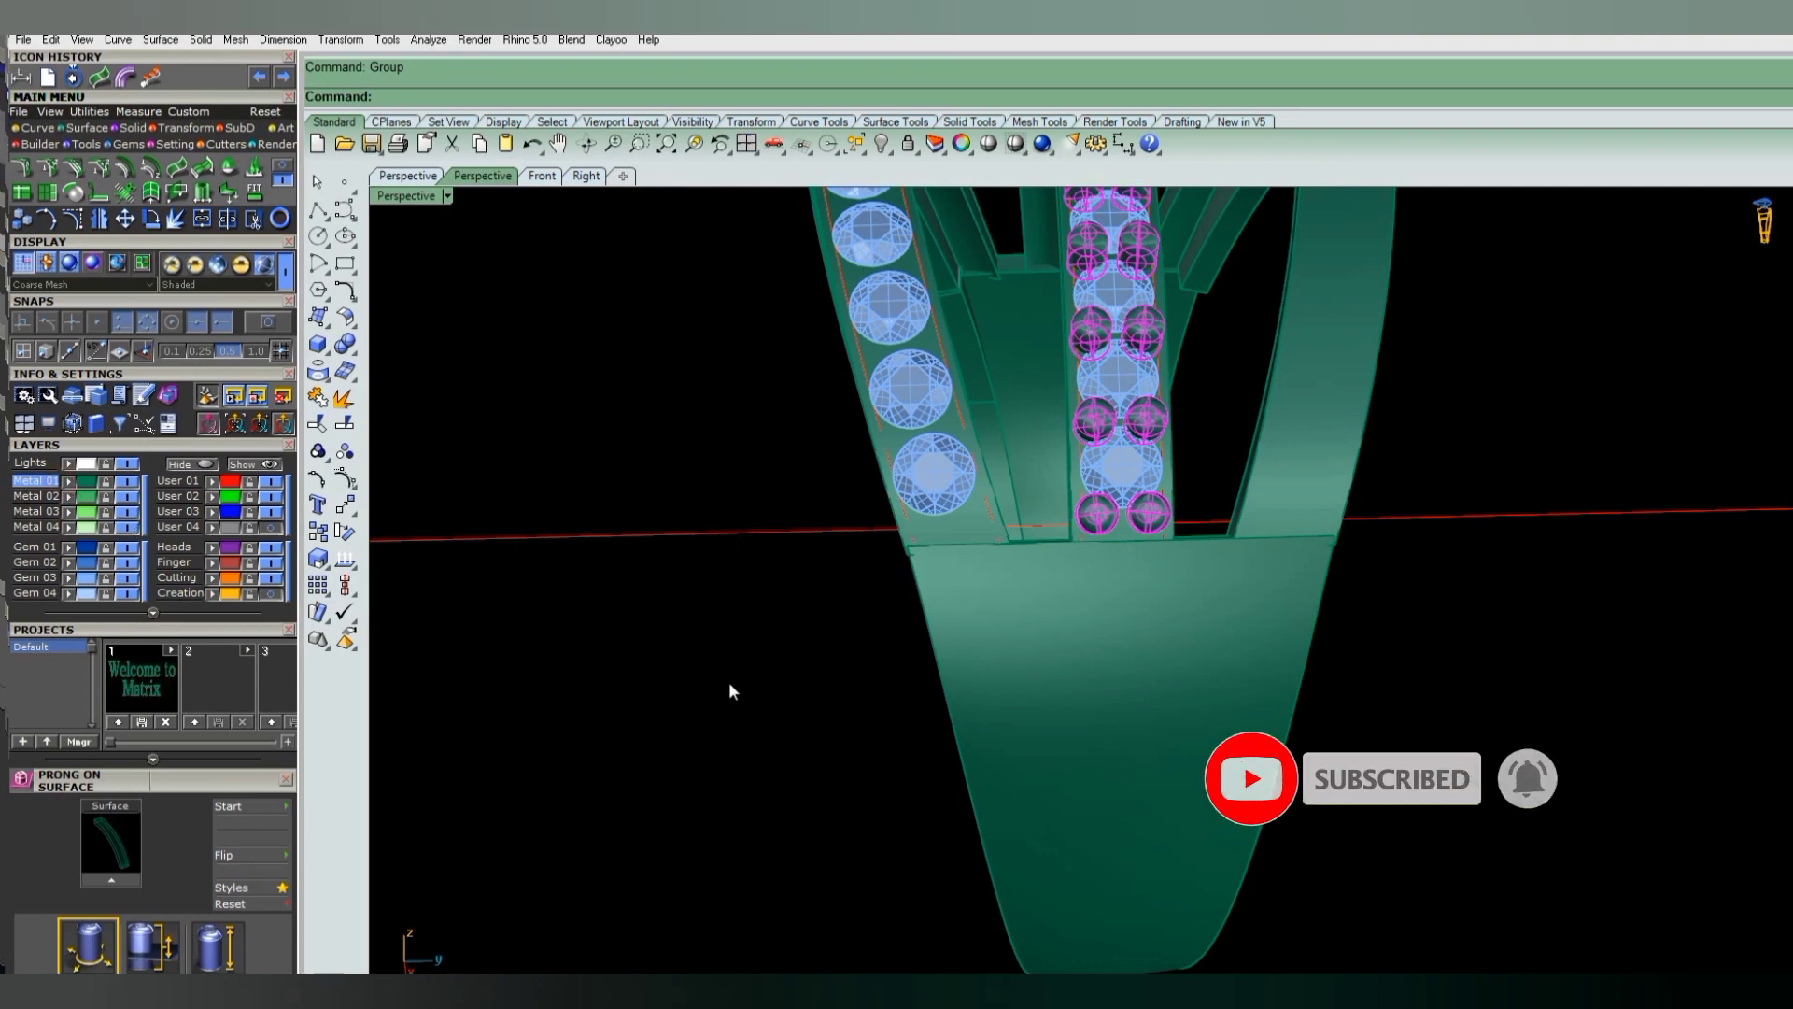
scroll(1028, 539, down, 3)
mouse_move(1028, 540)
right_down()
mouse_move(1160, 592)
mouse_move(993, 486)
mouse_move(983, 506)
right_up()
scroll(984, 456, up, 4)
scroll(1084, 434, down, 5)
right_drag(1084, 435, 1128, 504)
scroll(1204, 464, up, 2)
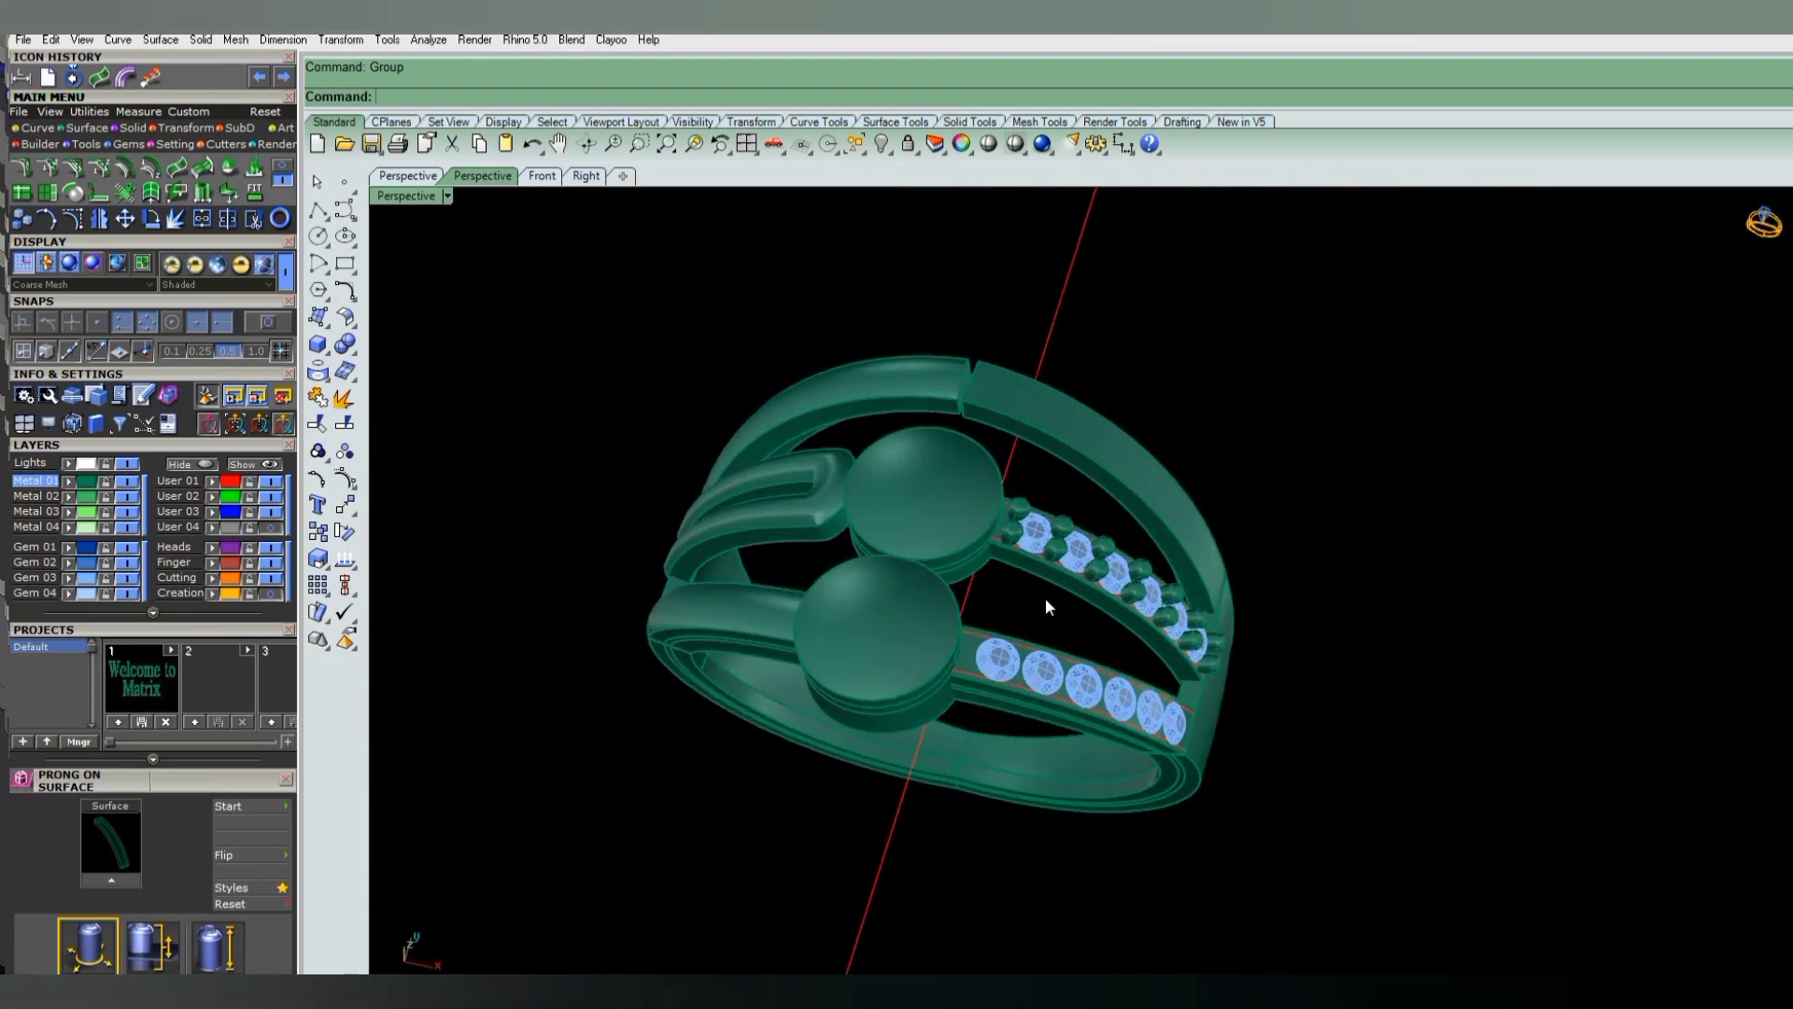
mouse_move(1045, 605)
right_down()
mouse_move(975, 499)
mouse_move(1233, 448)
mouse_move(1080, 513)
mouse_move(1100, 511)
mouse_move(989, 590)
right_up()
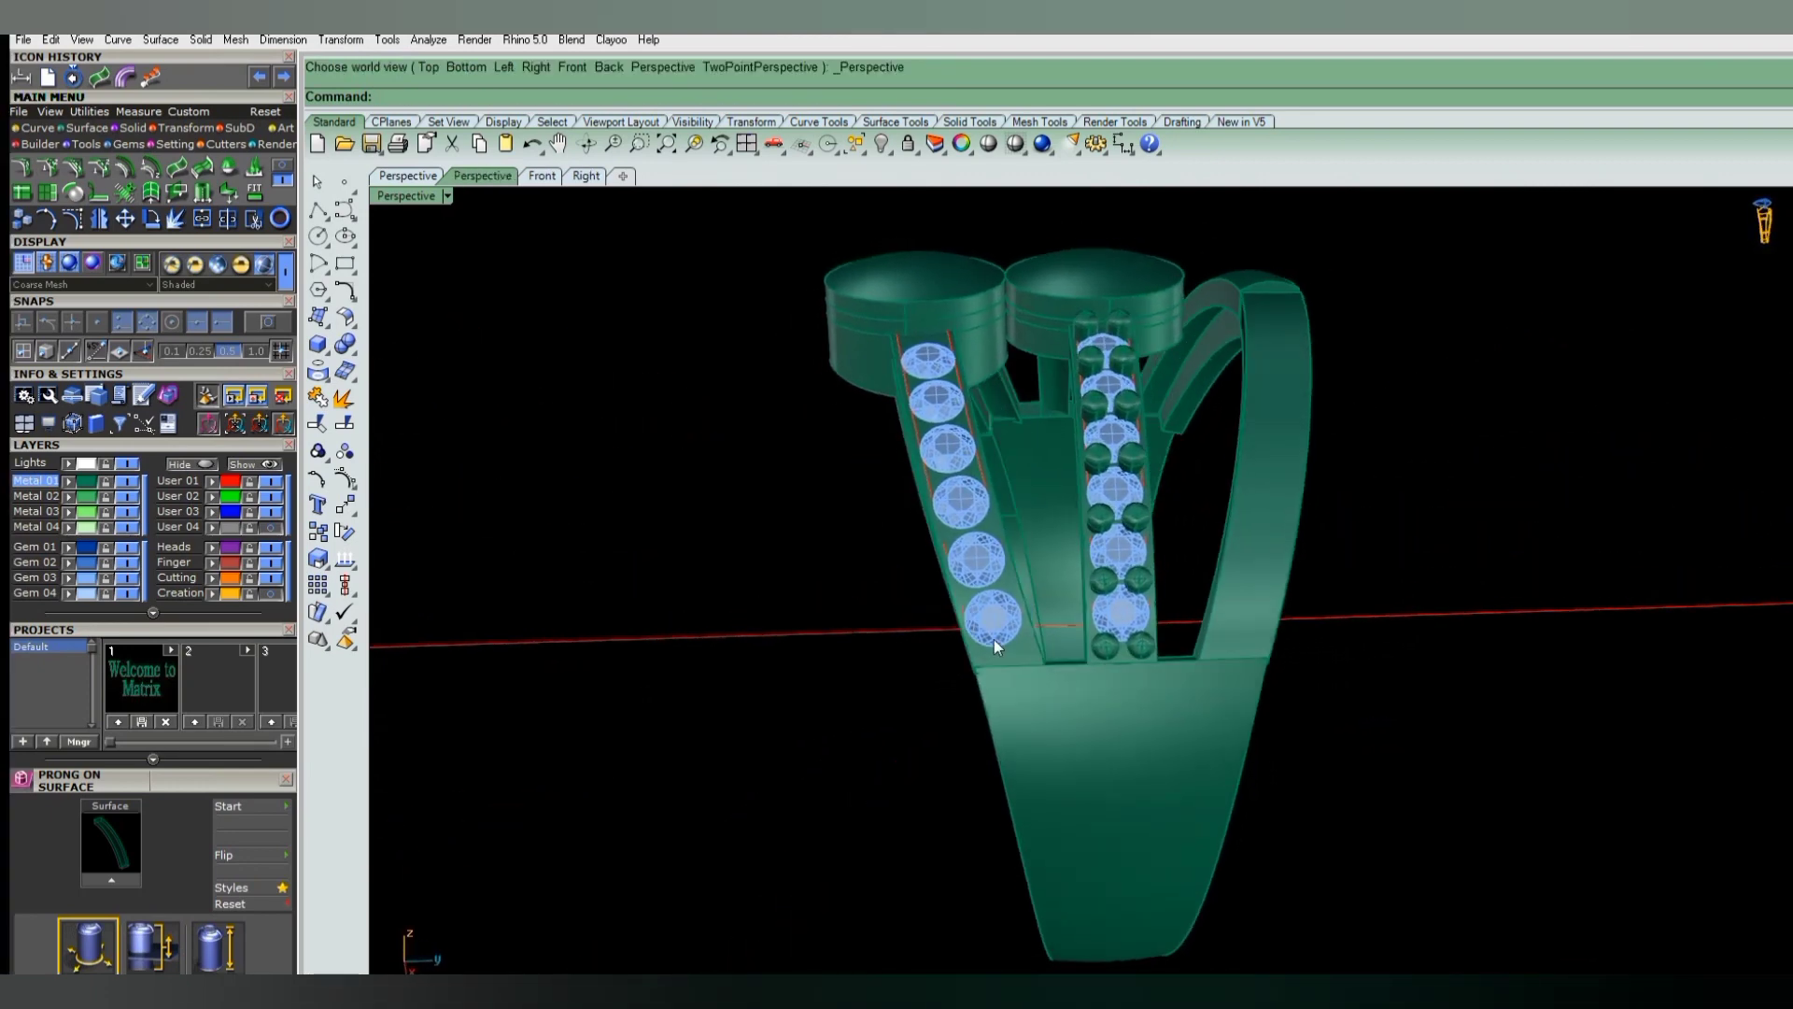
scroll(994, 639, up, 3)
scroll(1067, 637, up, 2)
scroll(1058, 660, up, 2)
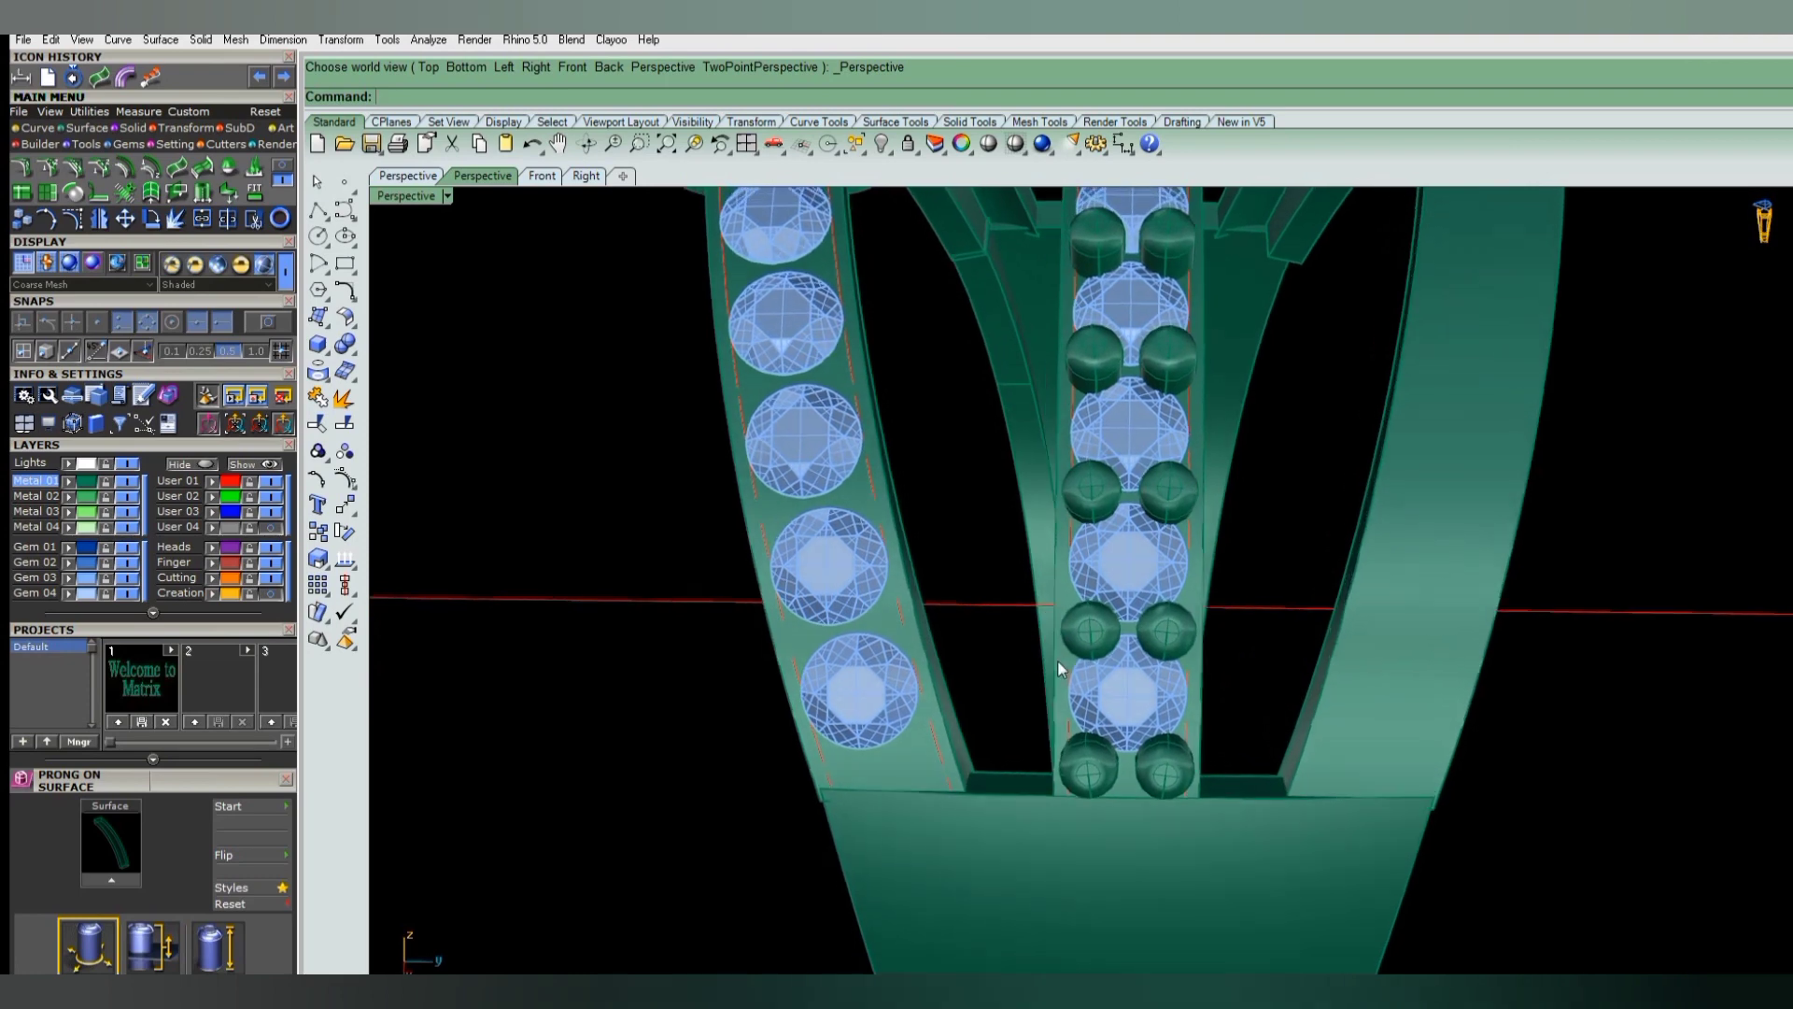
scroll(1057, 659, down, 4)
scroll(1028, 677, up, 1)
scroll(992, 697, up, 3)
- Start Prong On Surface on the left gem band and place prongs beside the bottom stones
click(971, 607)
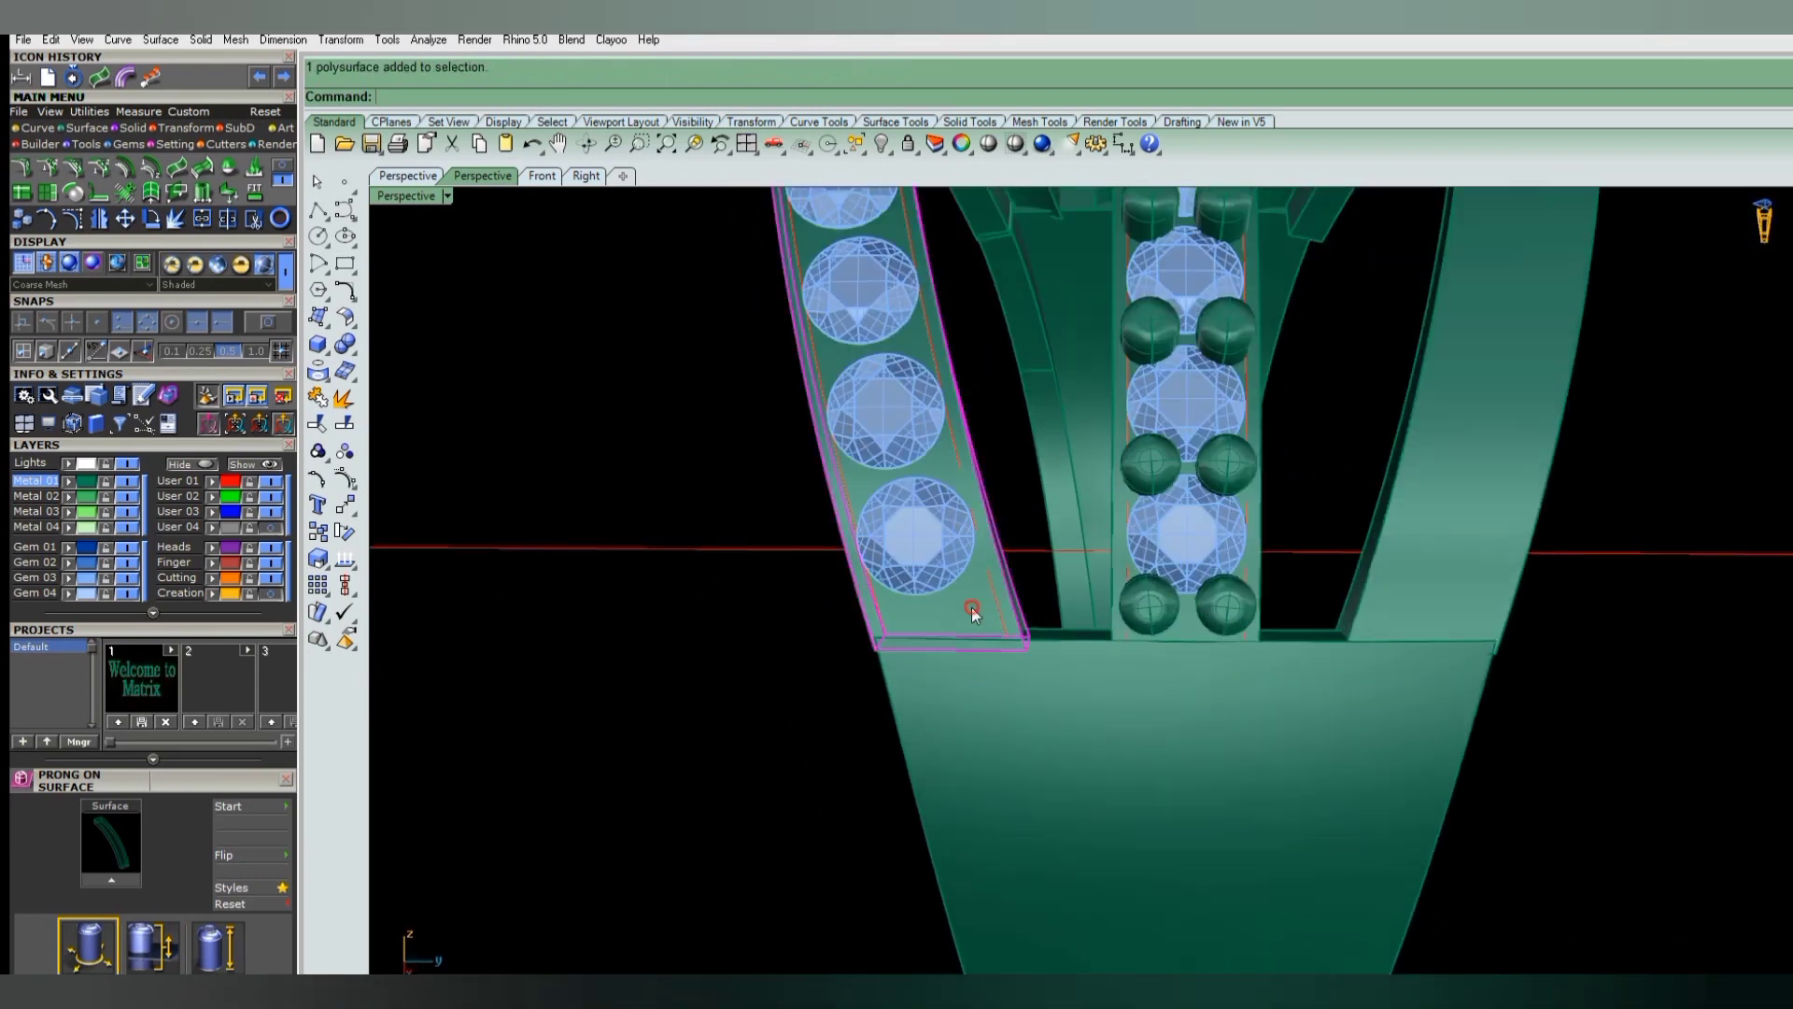
right_drag(971, 607, 1024, 663)
key(F6)
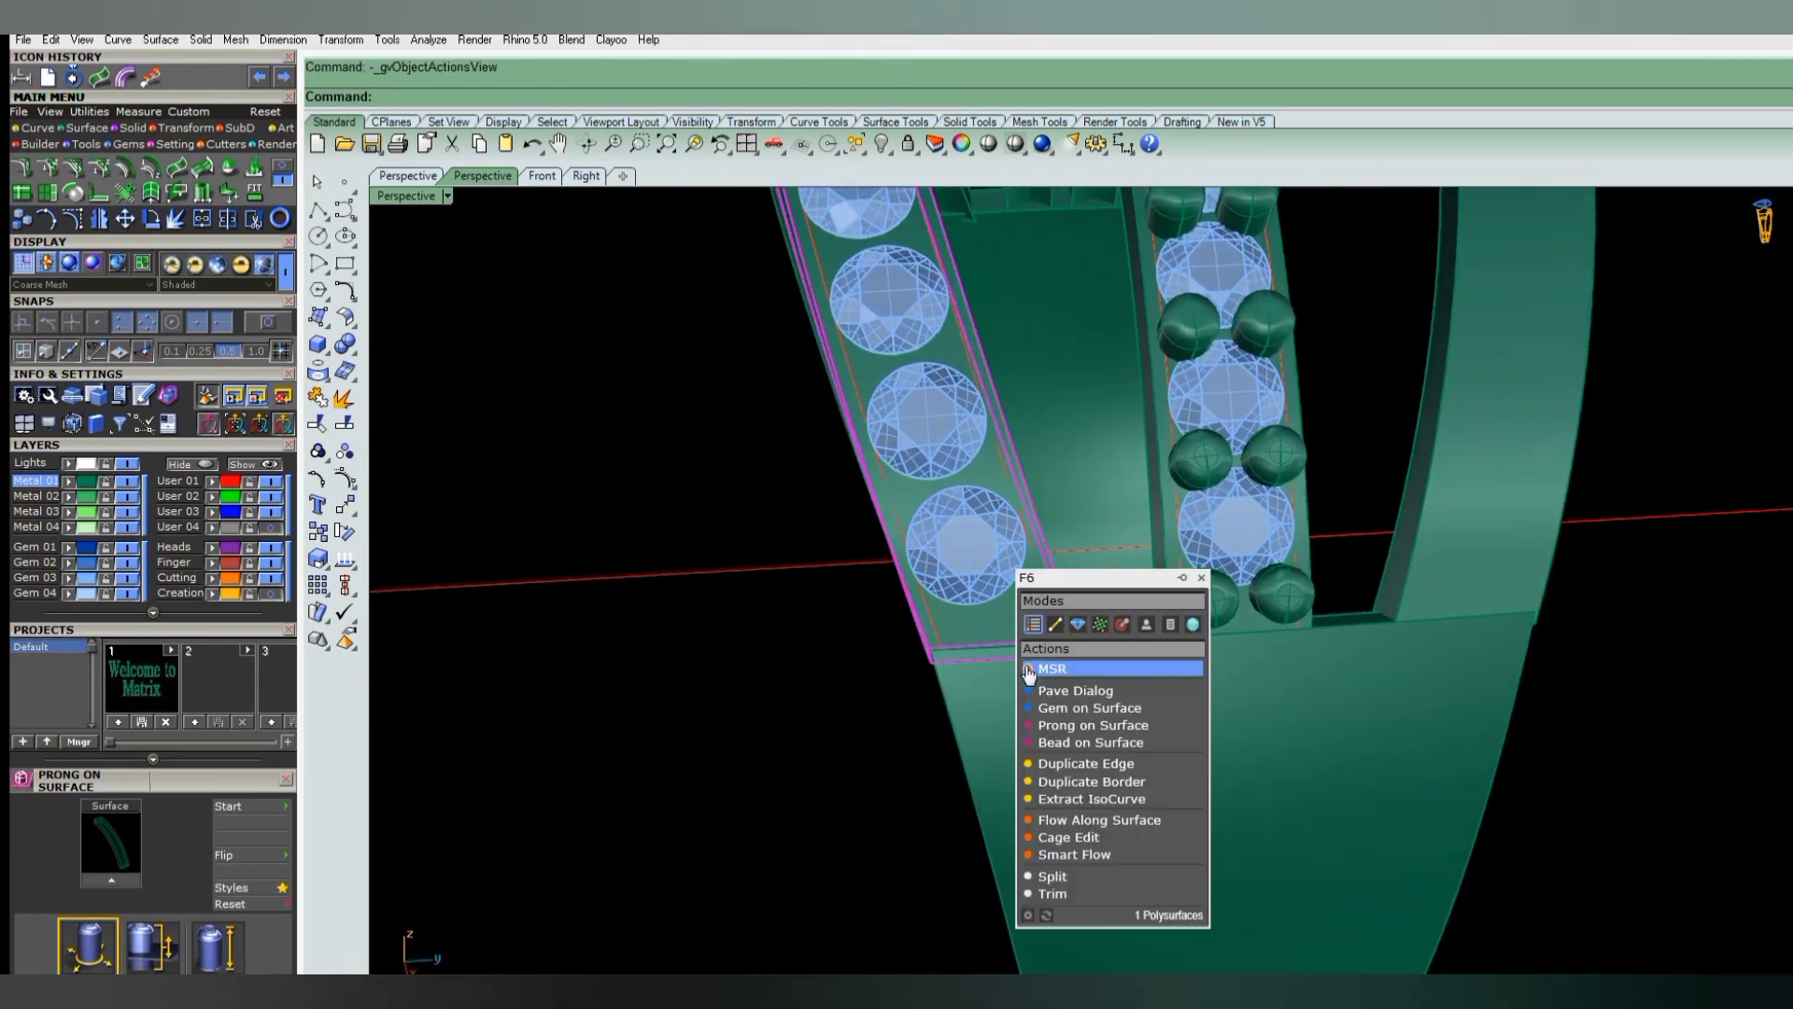
click(1055, 733)
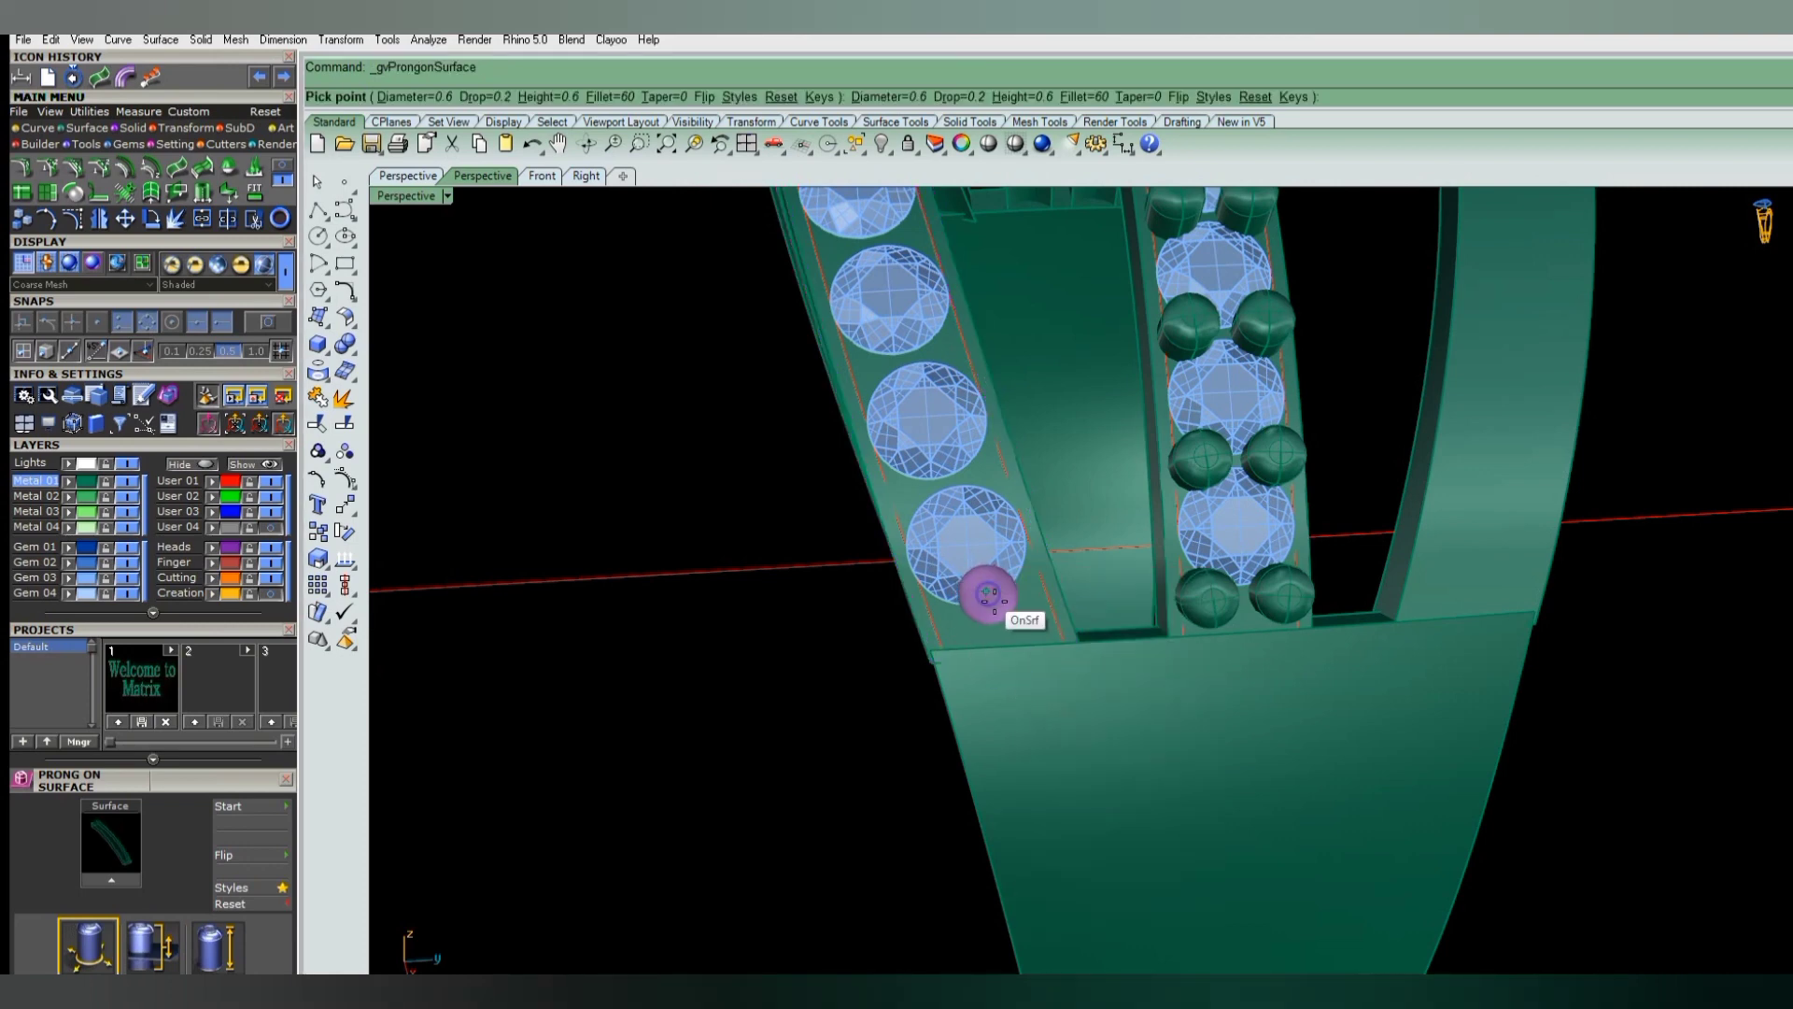
right_drag(984, 592, 988, 608)
scroll(1012, 516, up, 2)
right_drag(1010, 516, 976, 512)
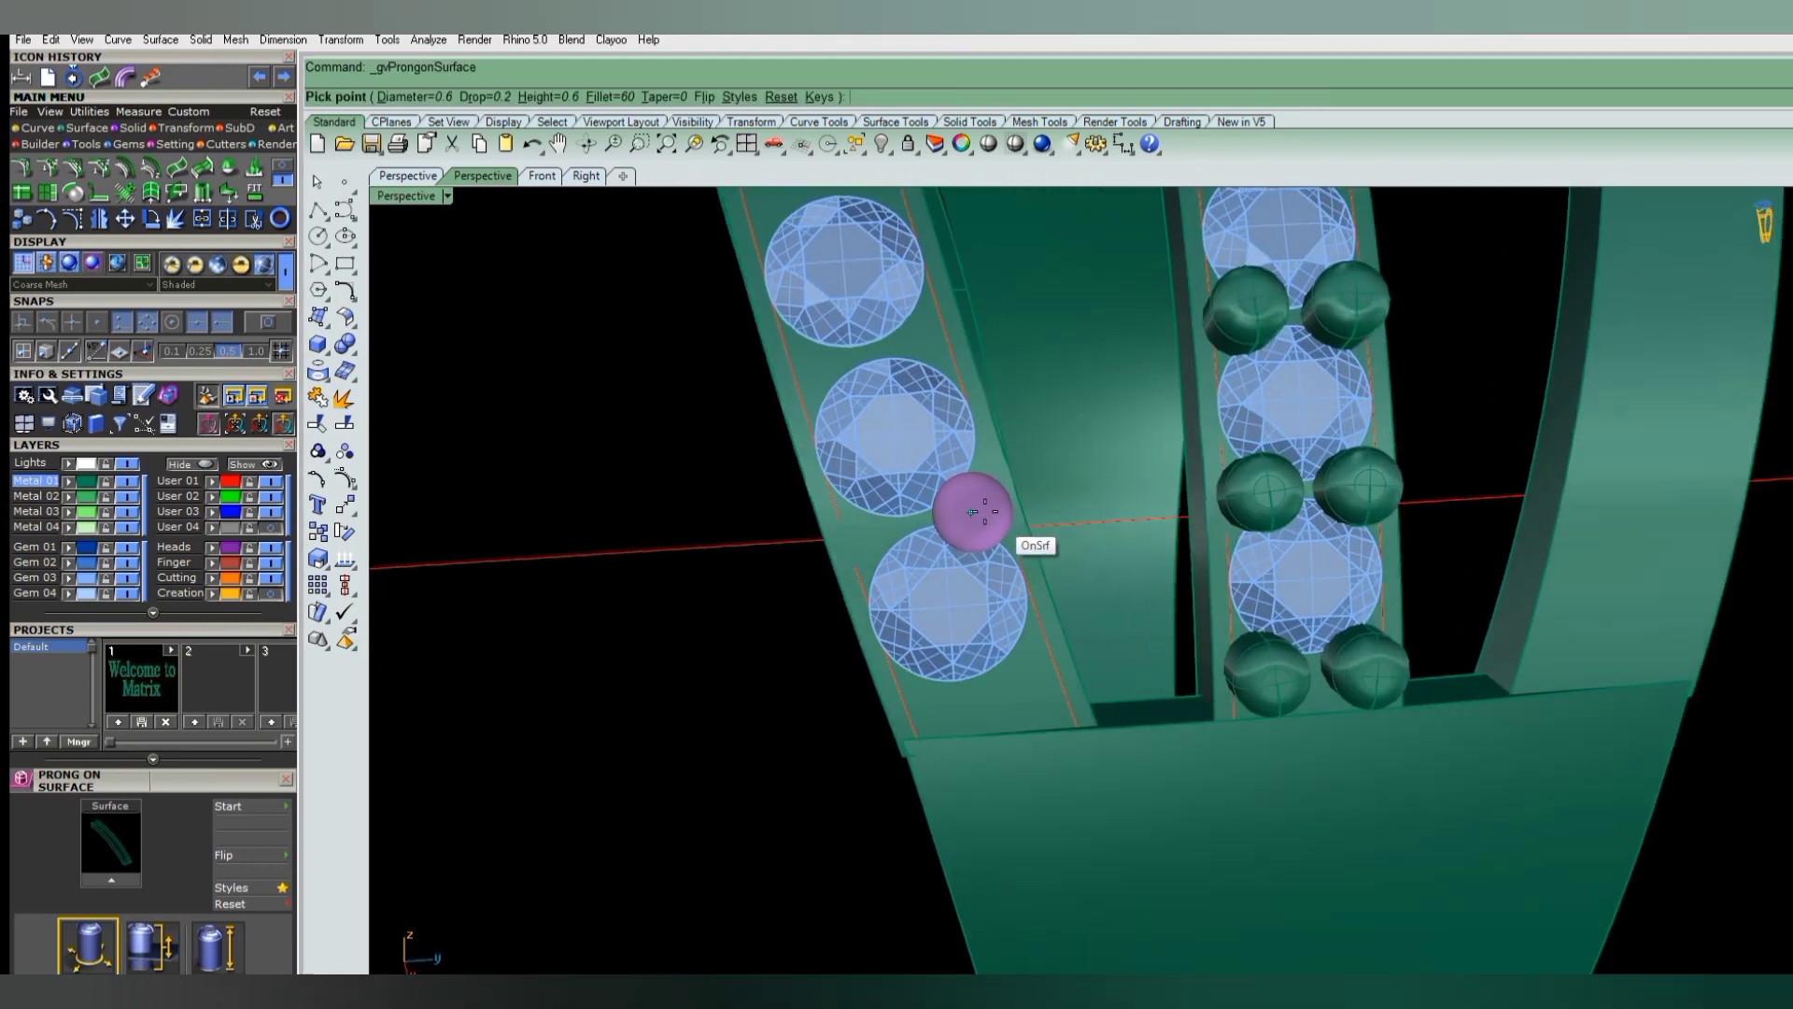
click(970, 505)
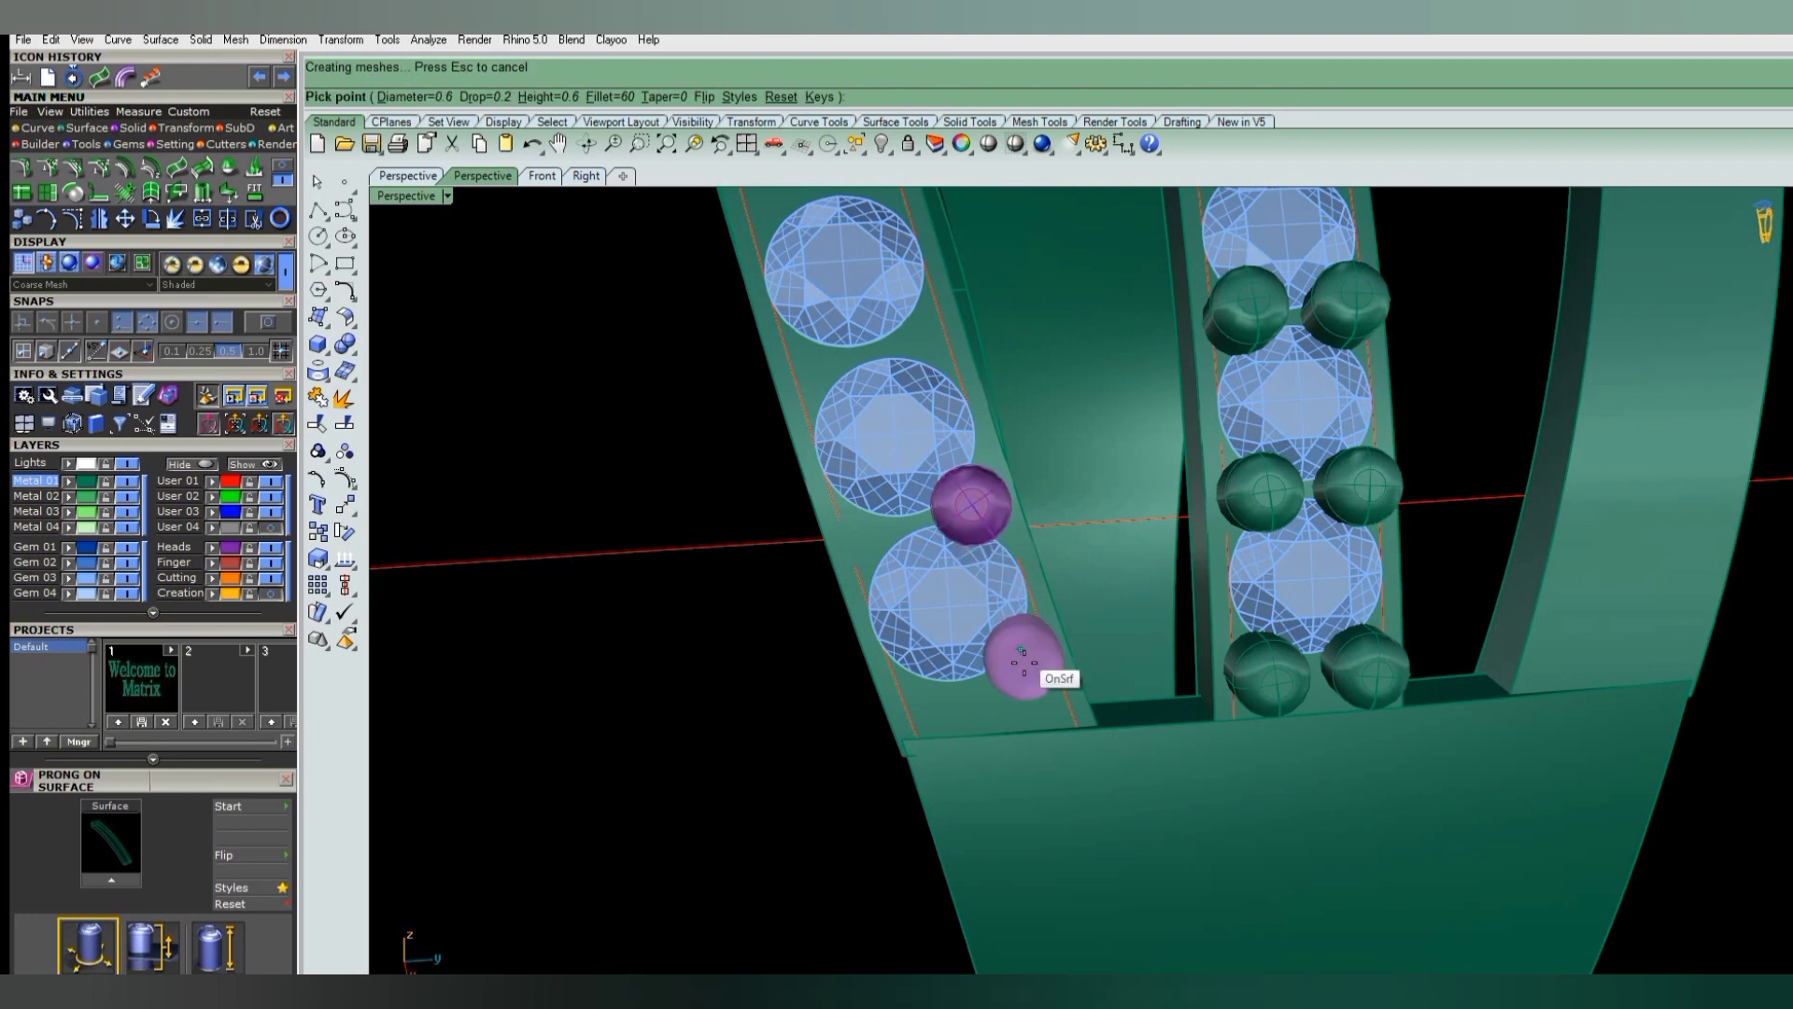
right_drag(1023, 660, 1019, 635)
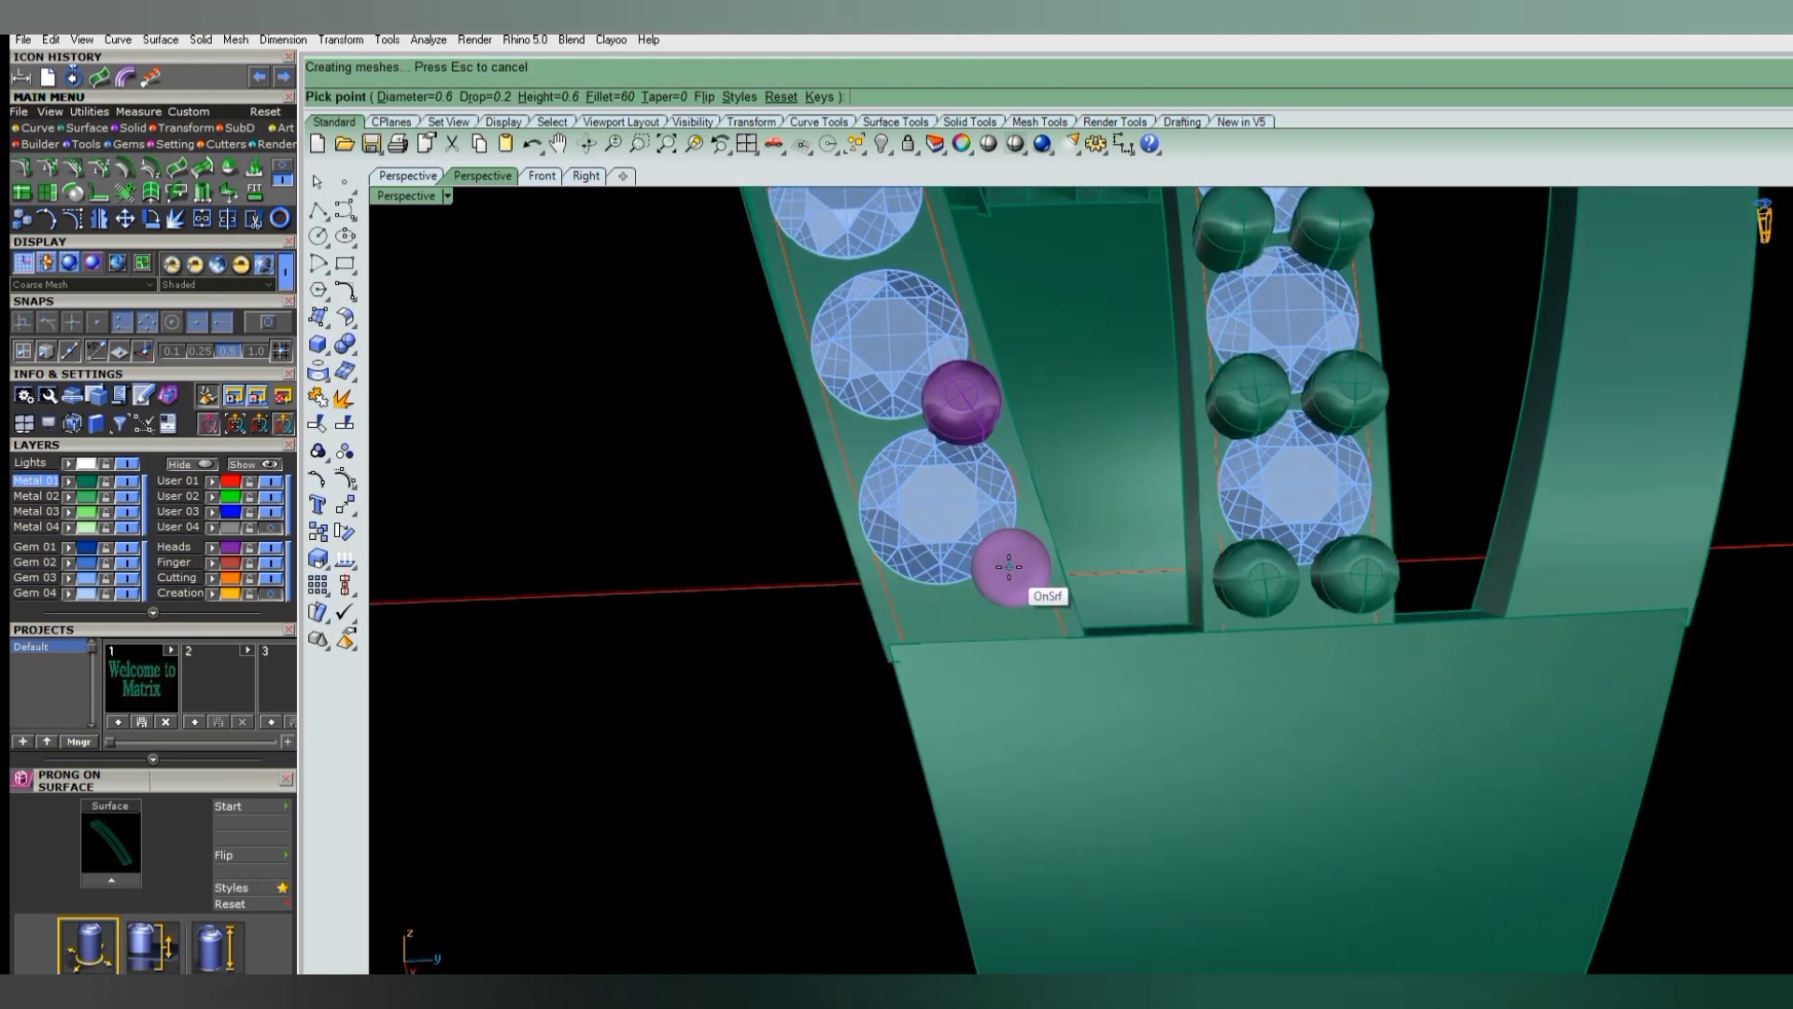
click(1009, 568)
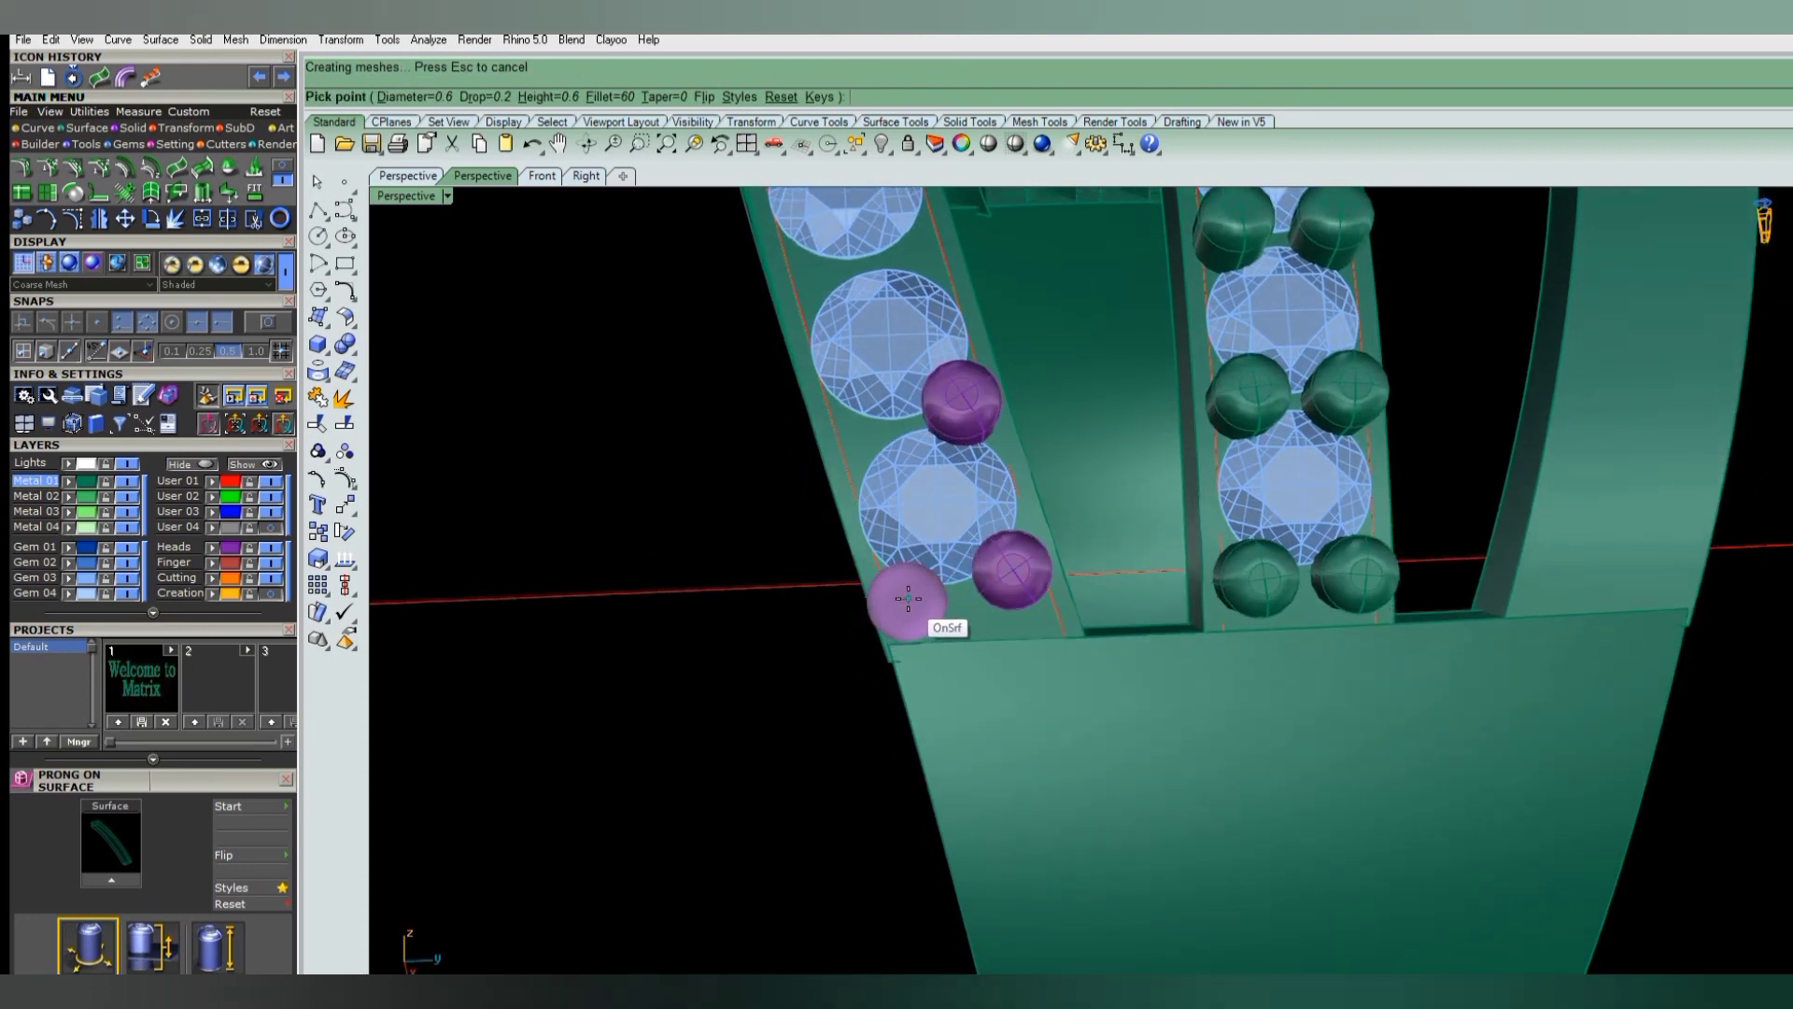
click(907, 599)
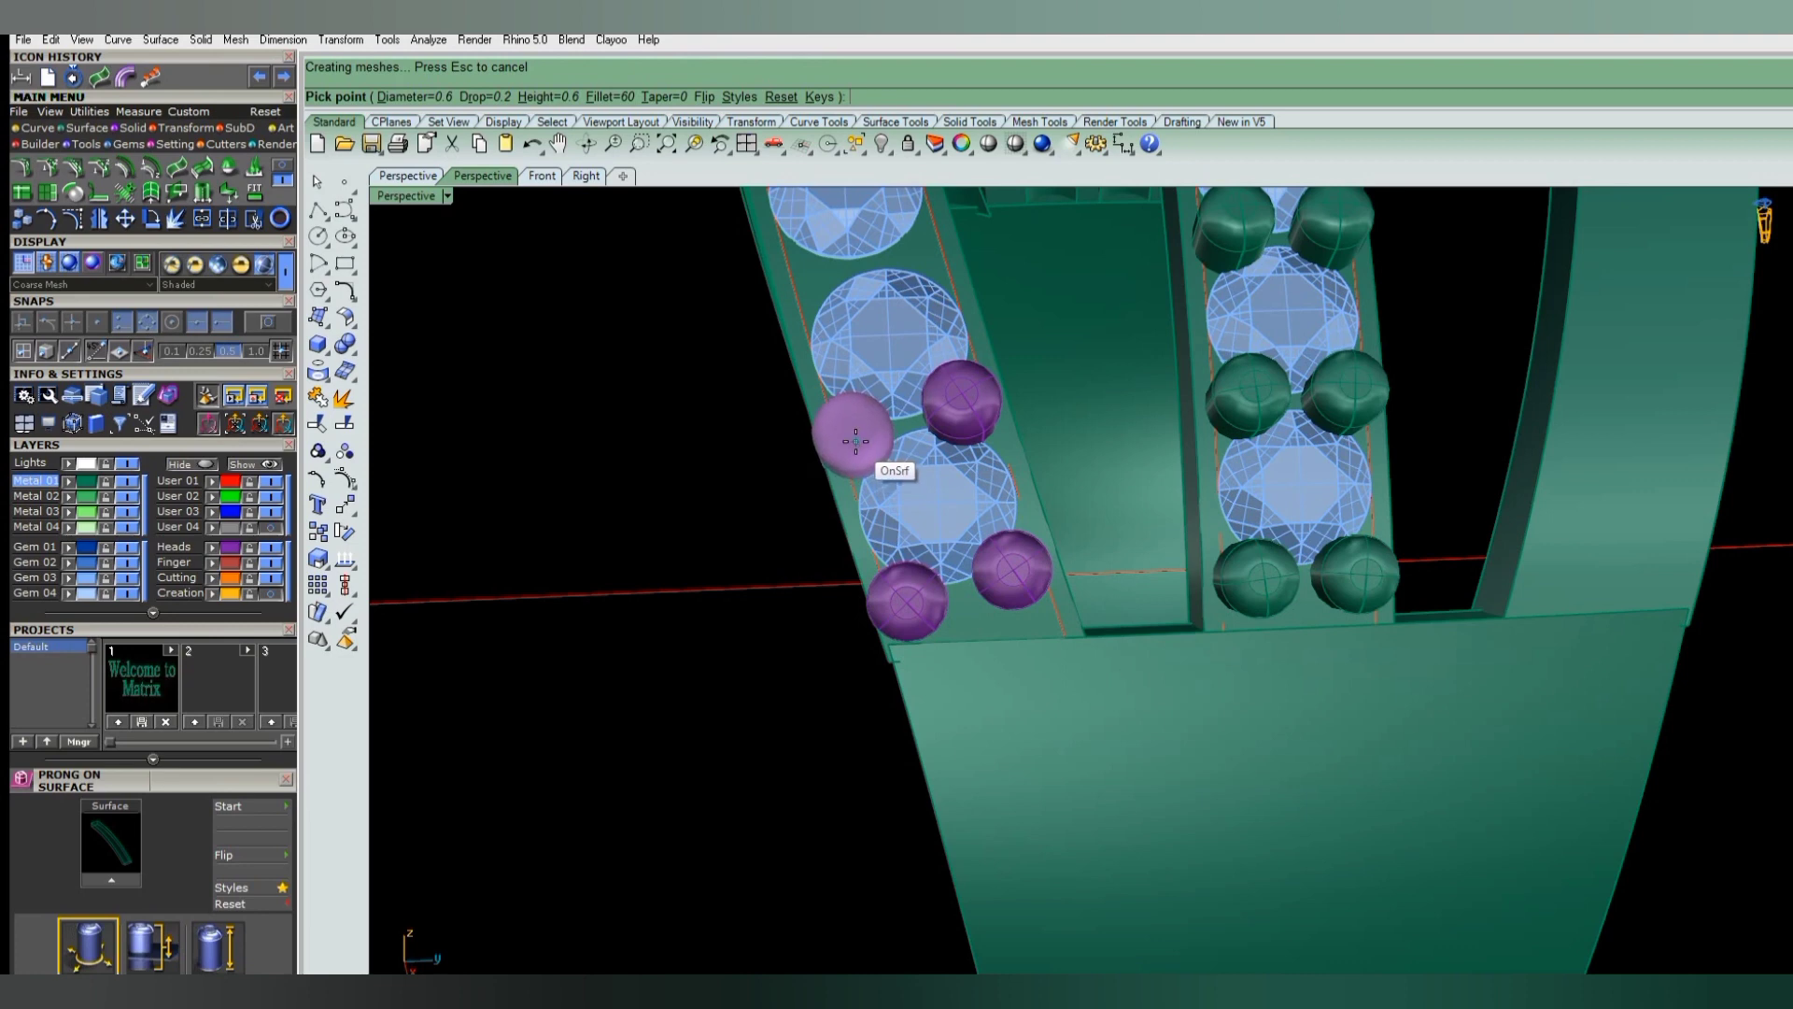
click(861, 438)
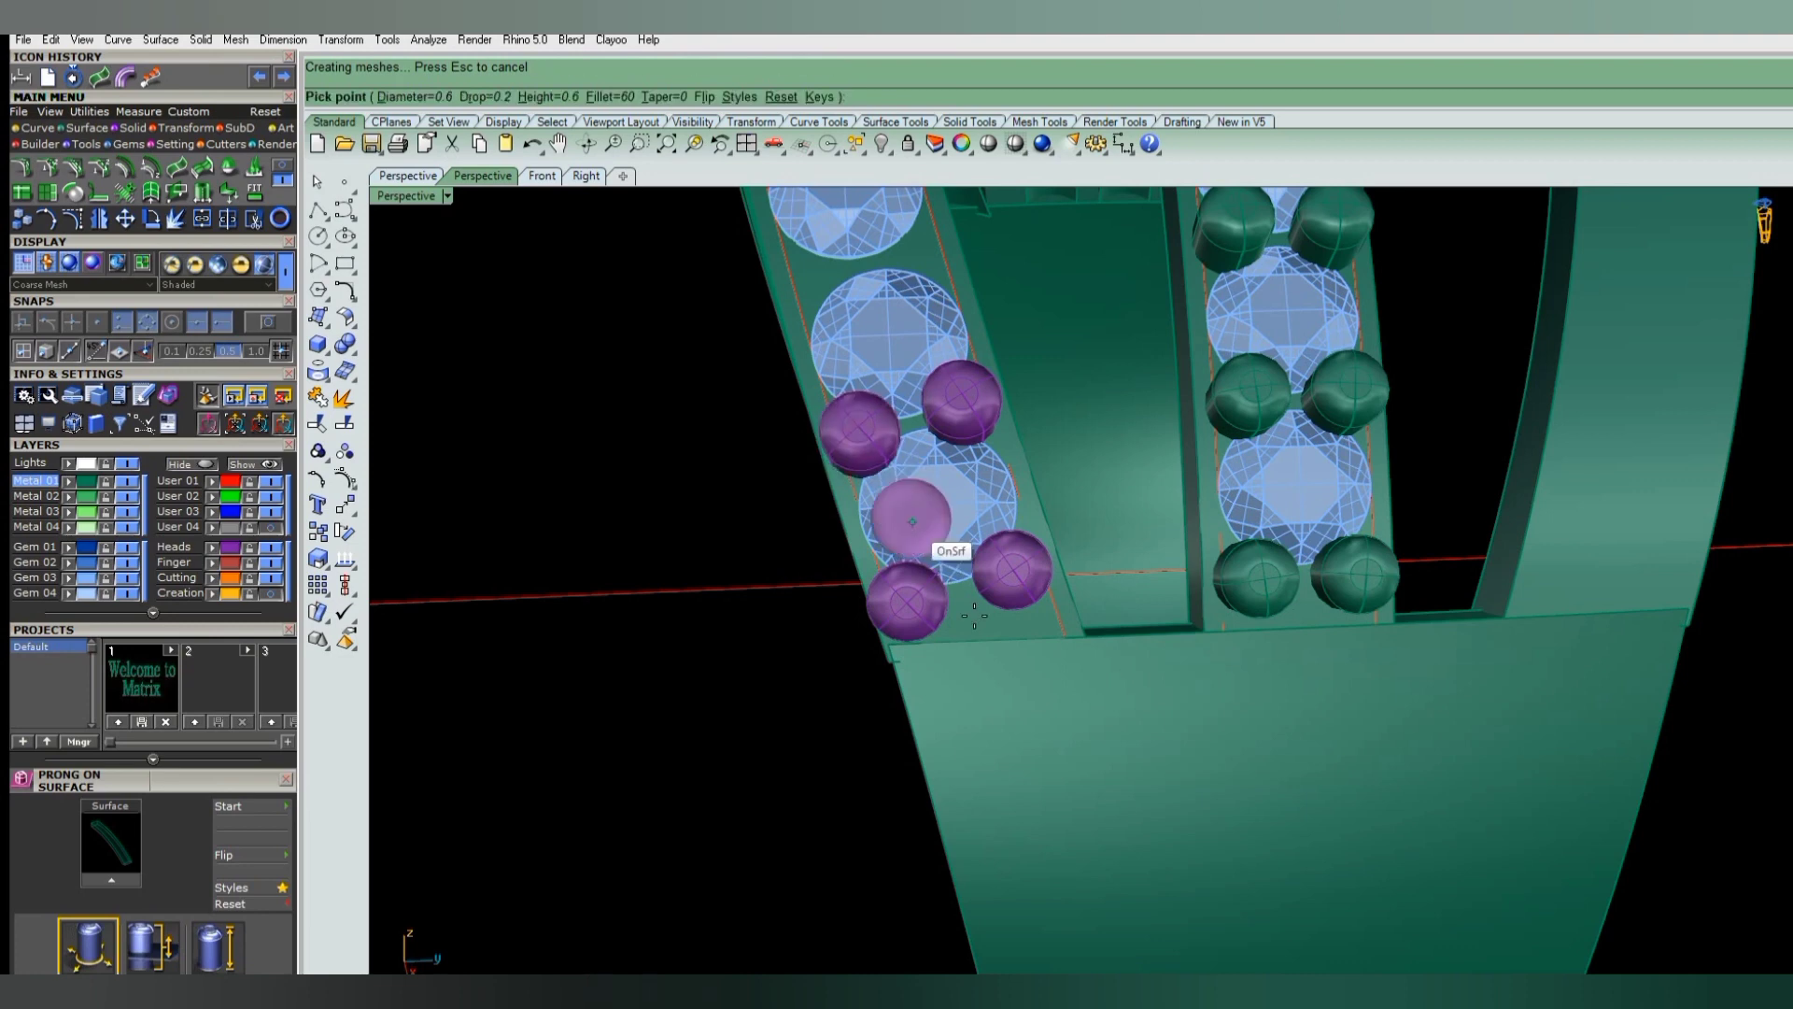
- Place prongs between the next stones up, on both edges of the left band
right_drag(971, 579, 974, 595)
scroll(873, 444, up, 1)
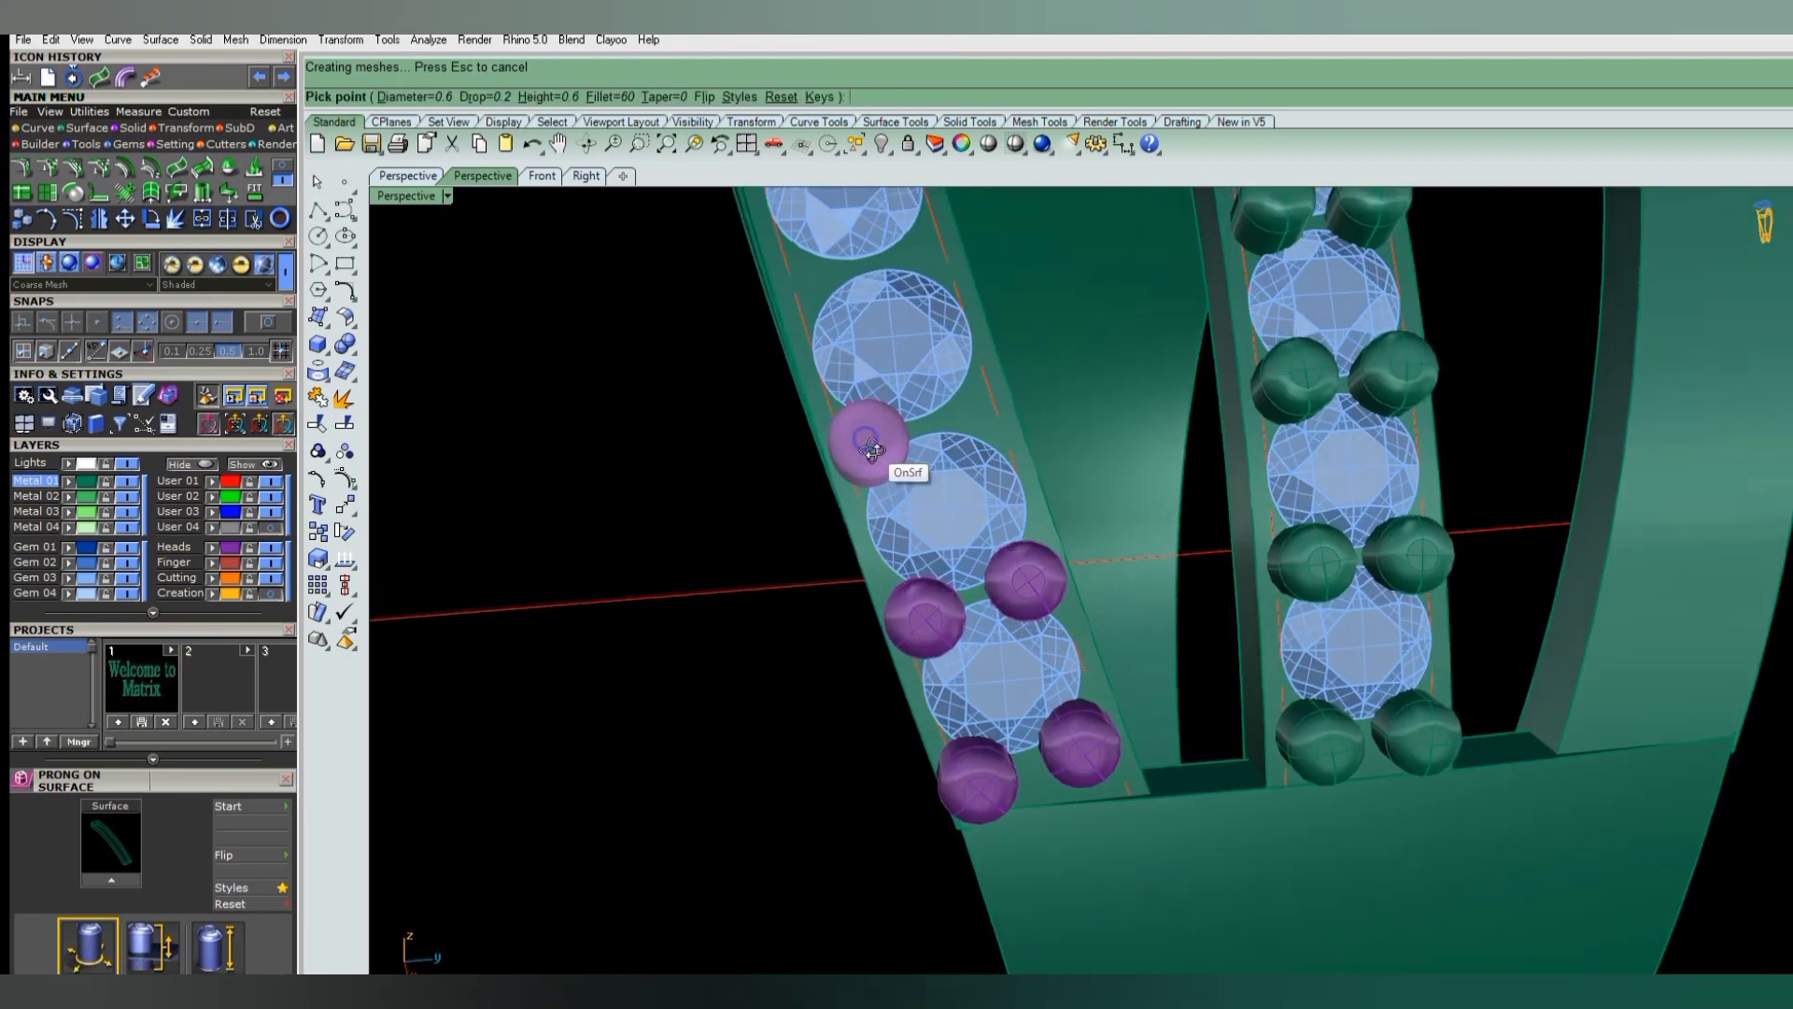
scroll(870, 439, up, 1)
scroll(876, 467, up, 1)
scroll(881, 490, up, 1)
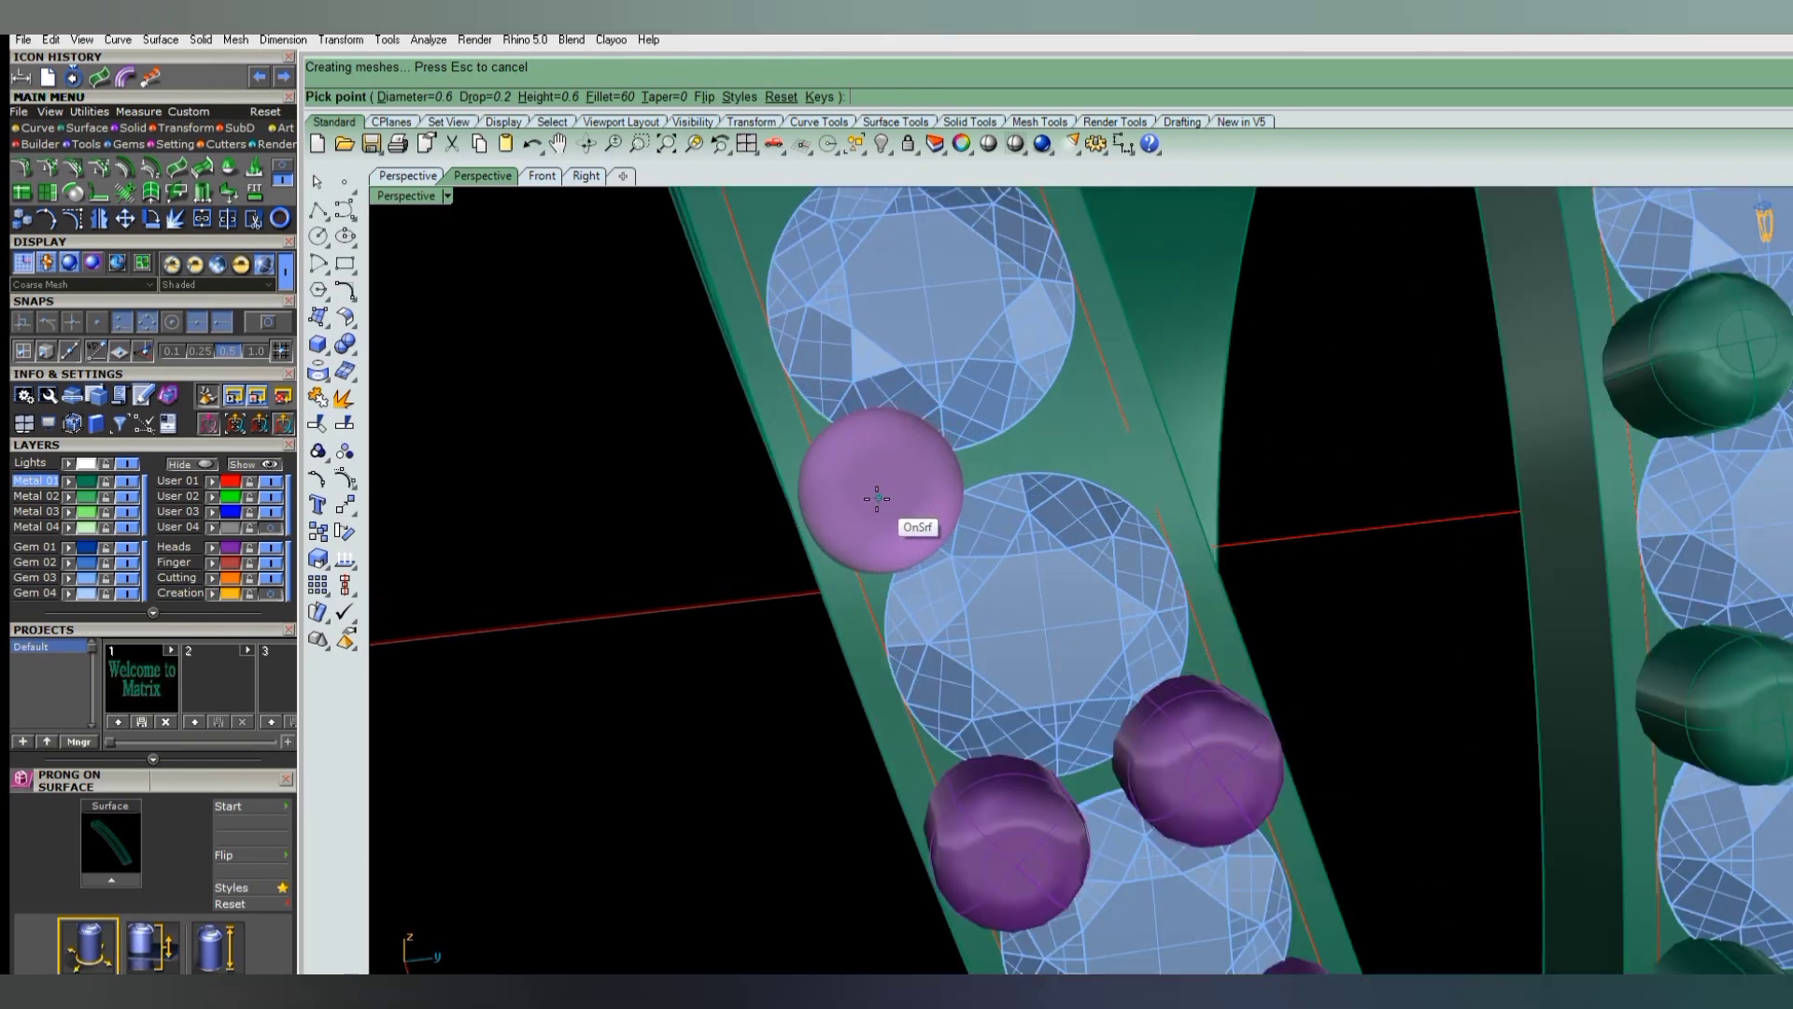
click(876, 497)
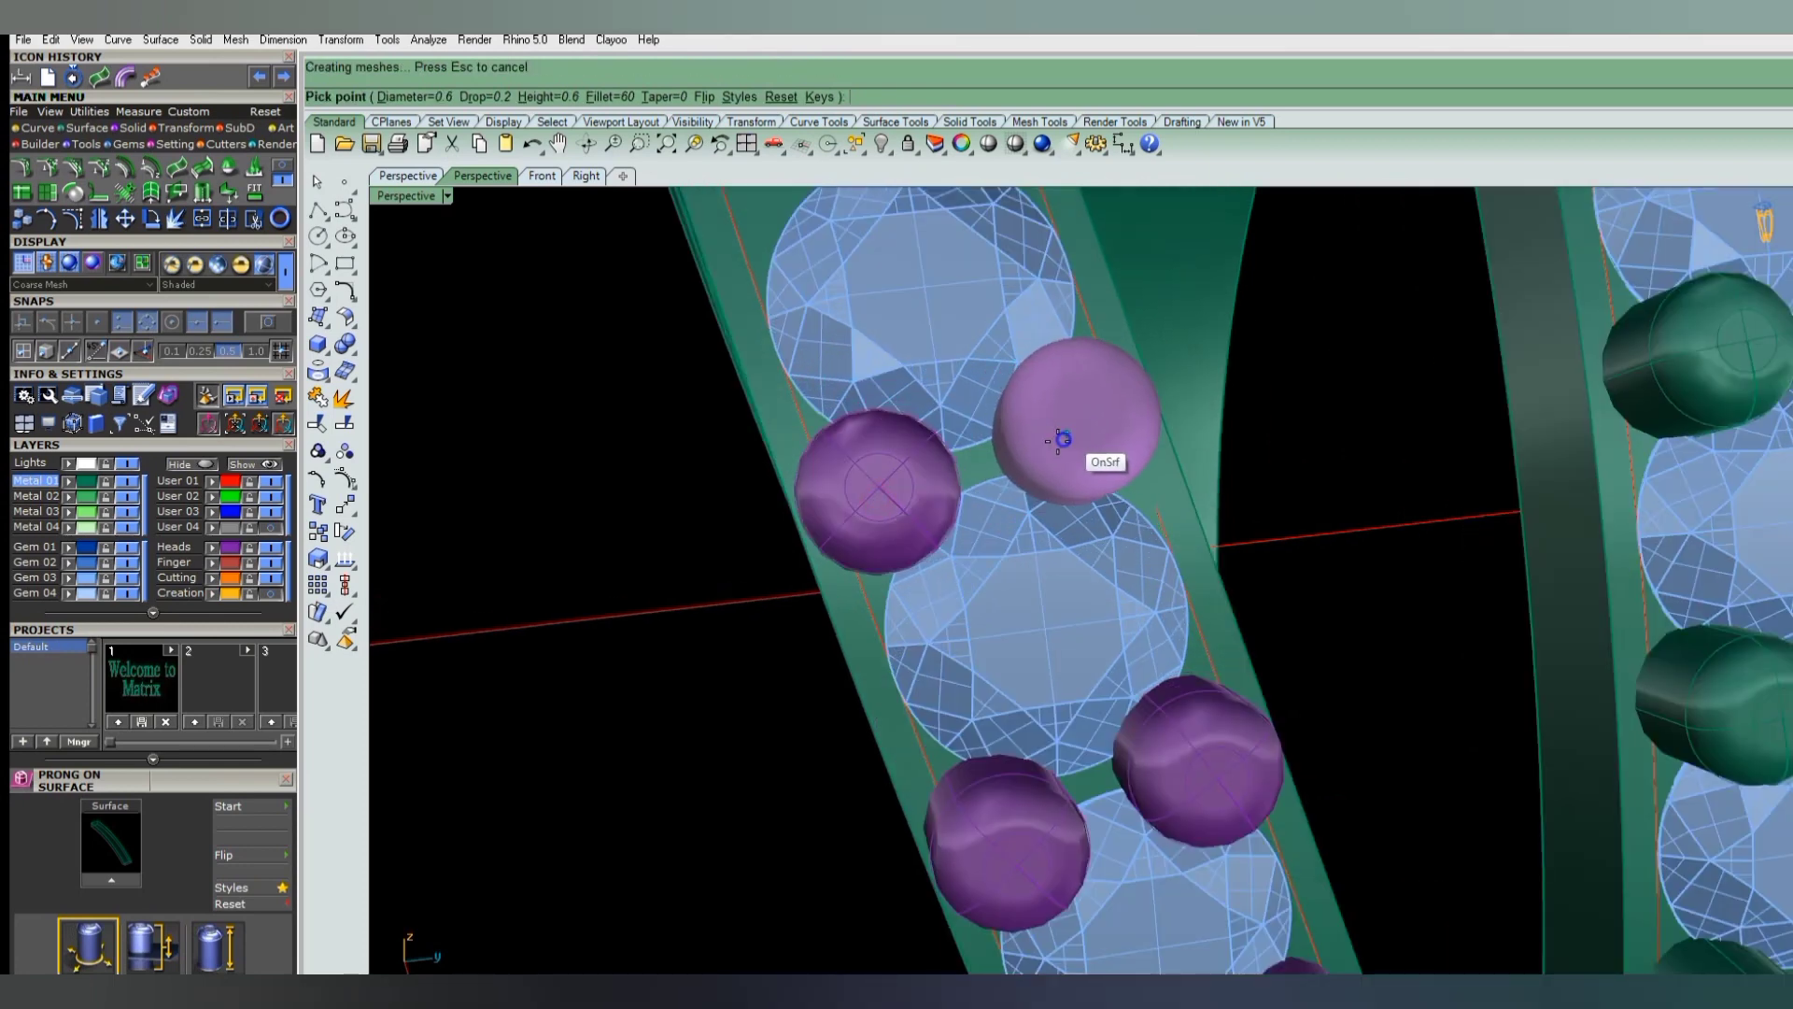
right_drag(1061, 432, 1034, 442)
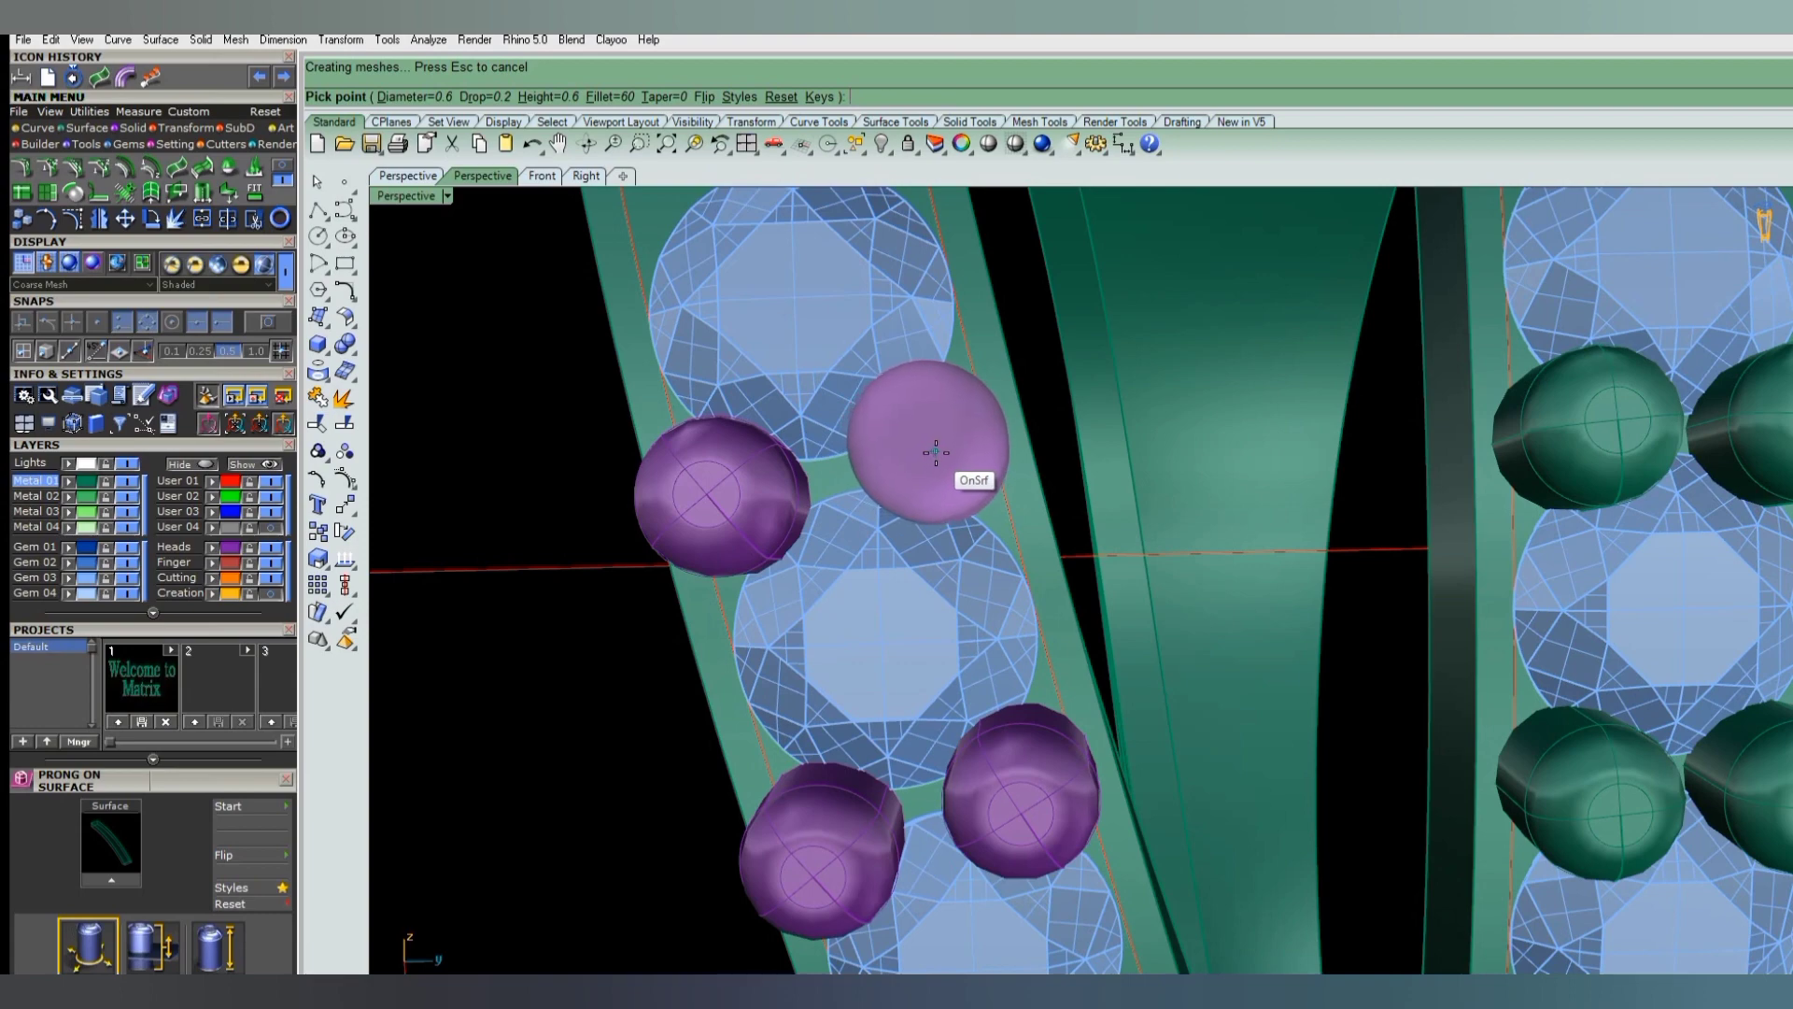
click(935, 452)
scroll(936, 453, down, 5)
scroll(1046, 616, up, 3)
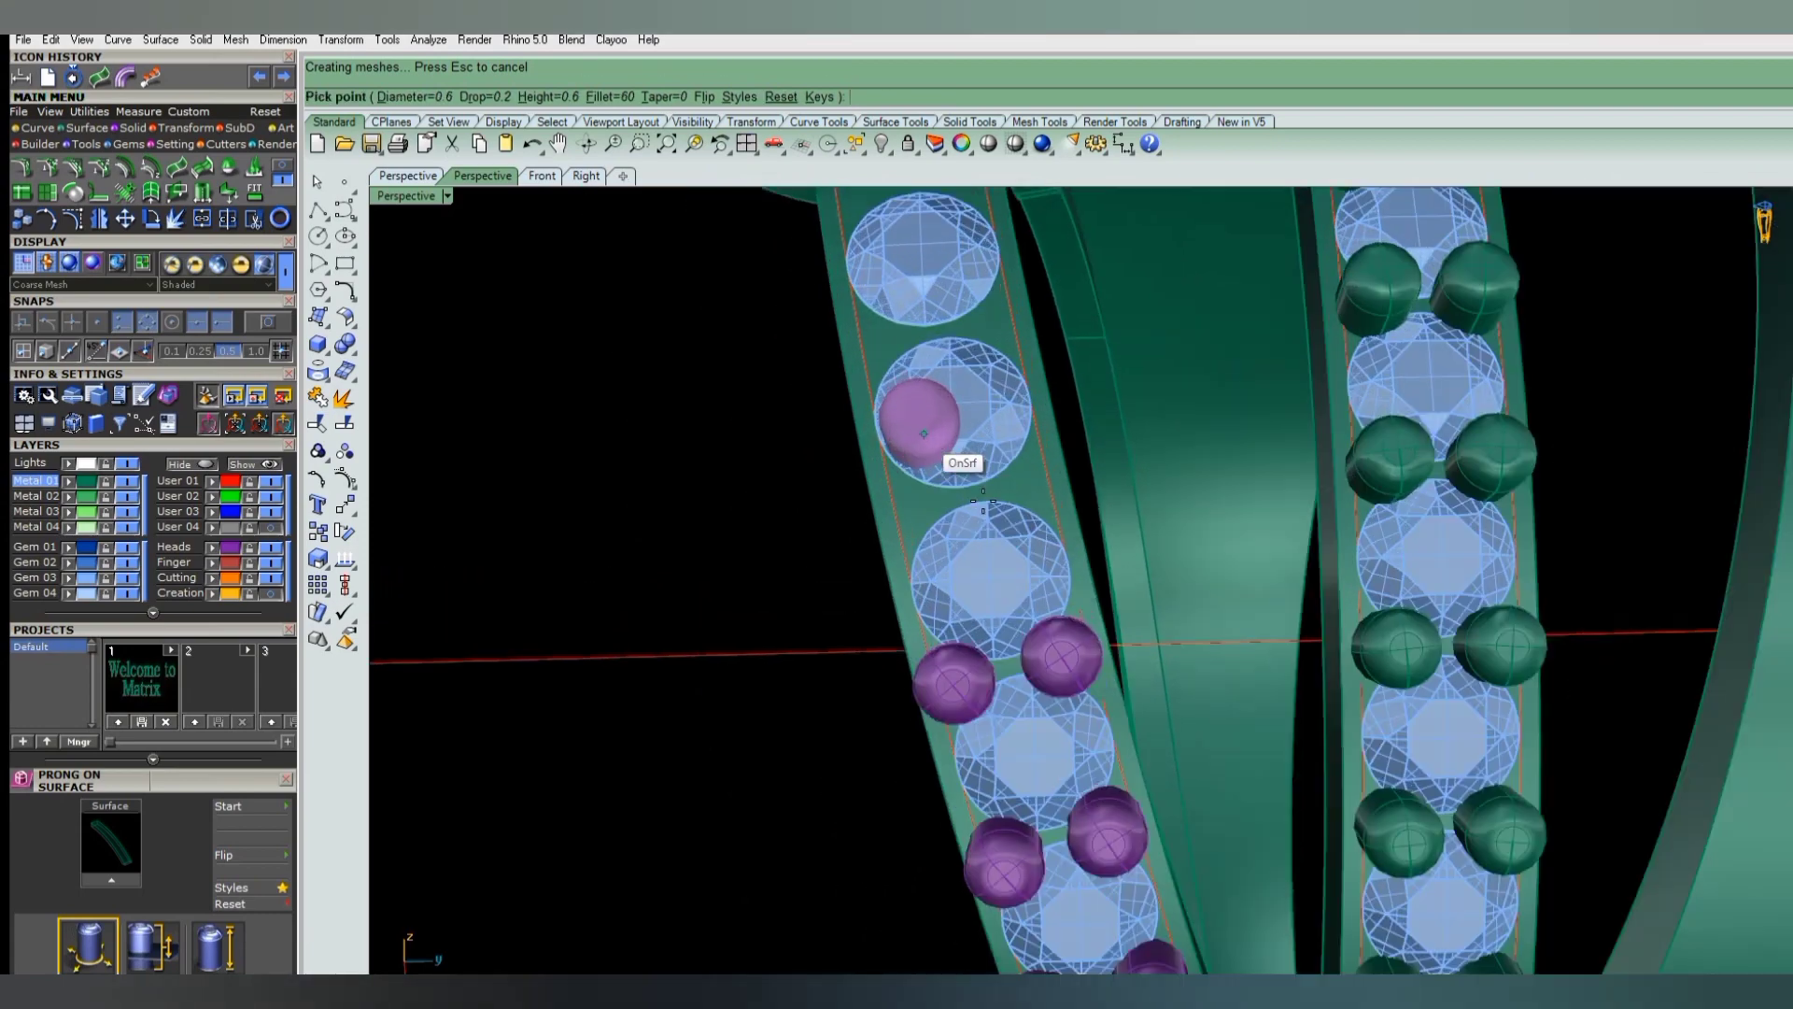
scroll(1027, 533, up, 3)
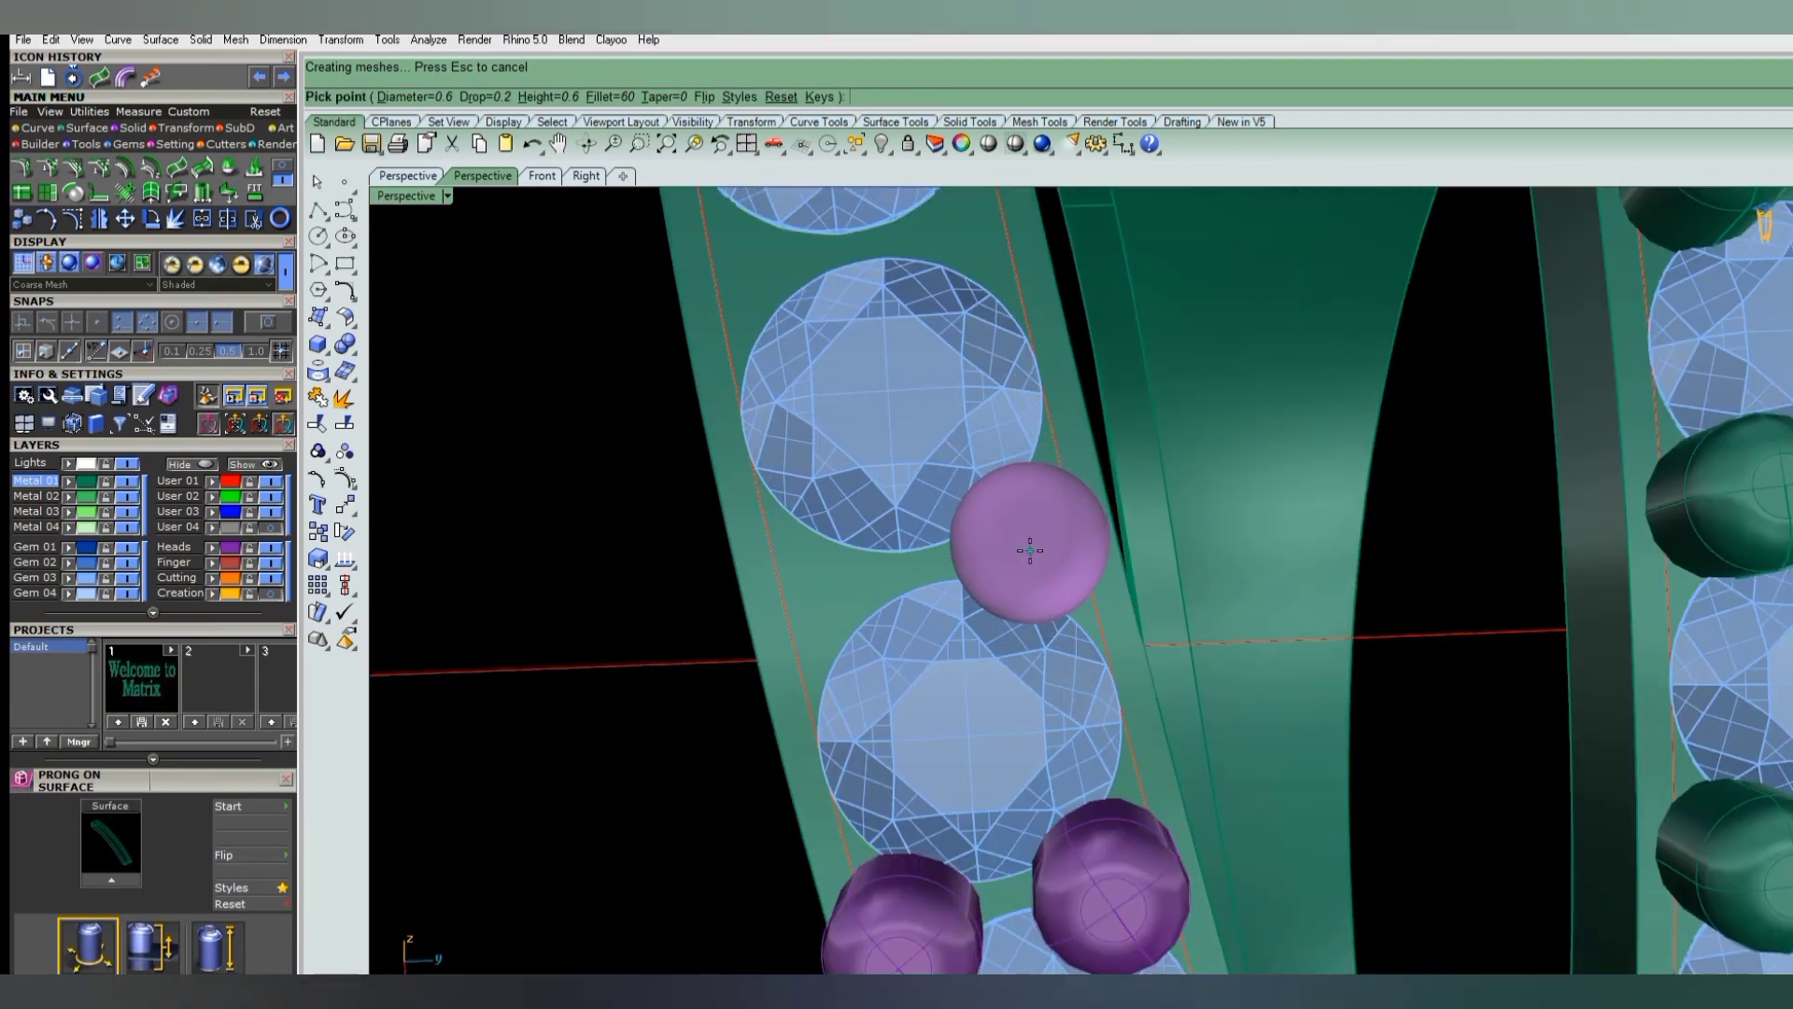
click(1027, 548)
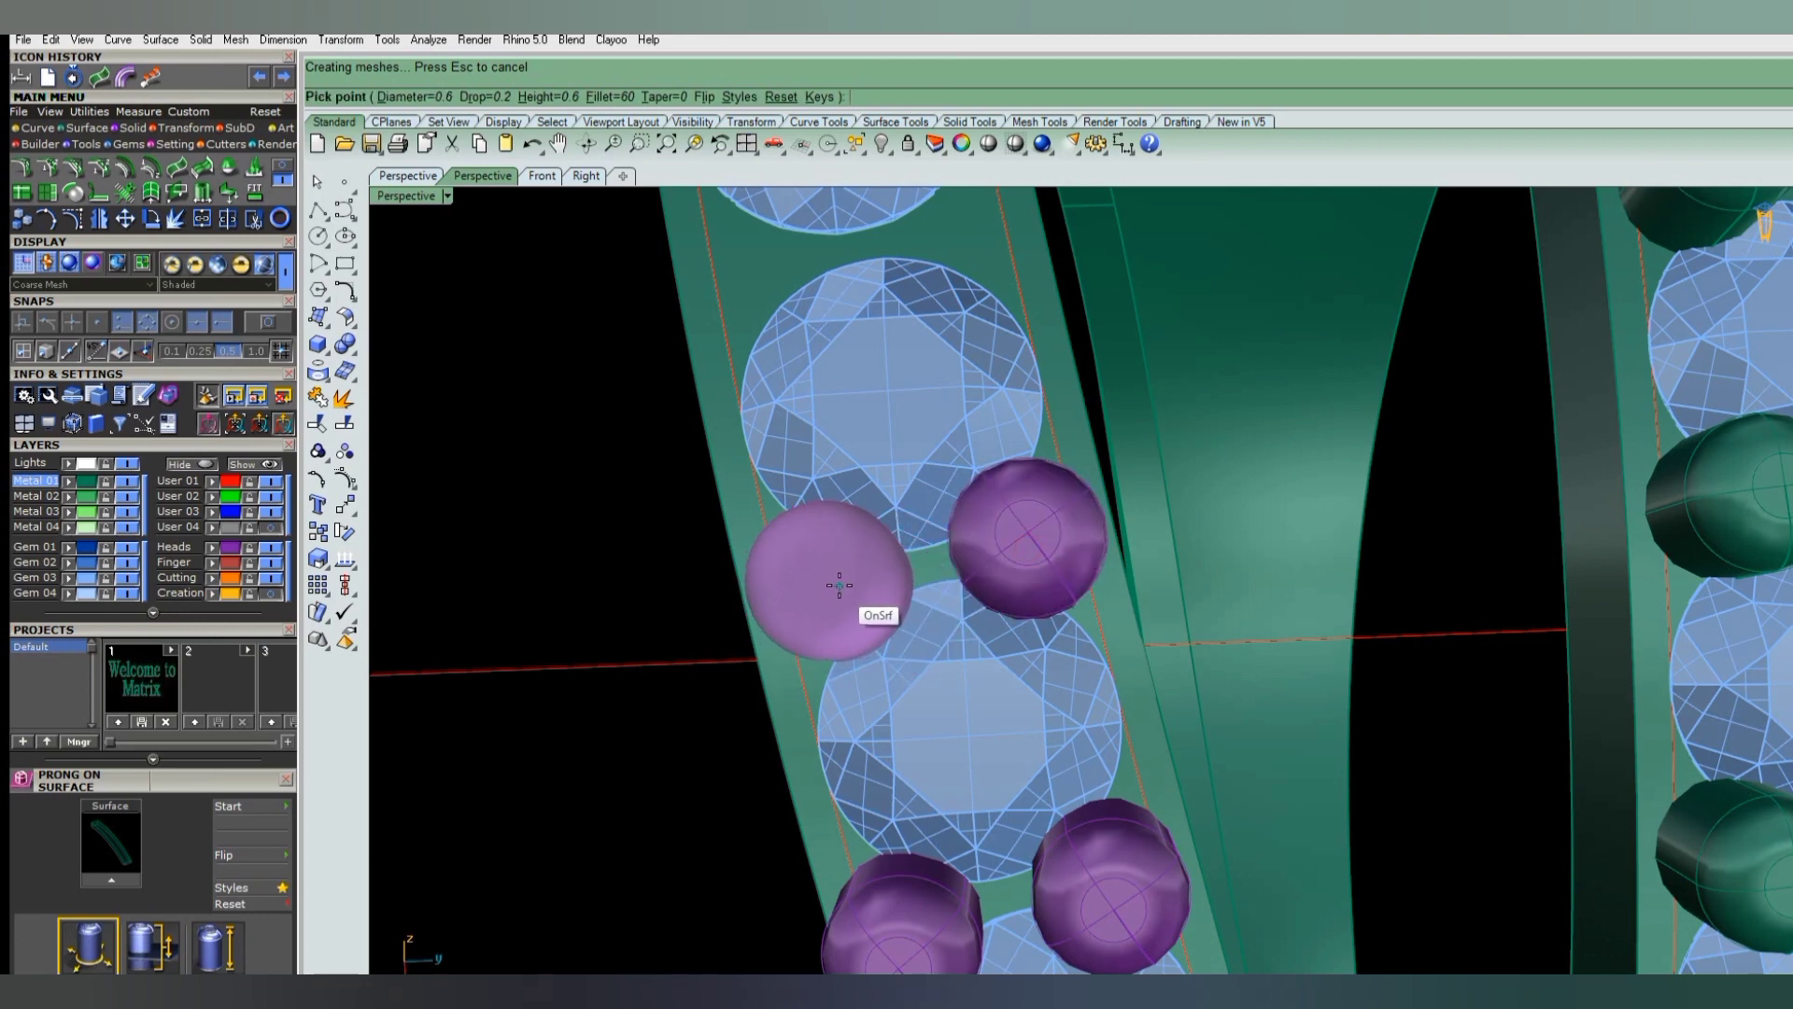
click(838, 585)
scroll(911, 556, down, 3)
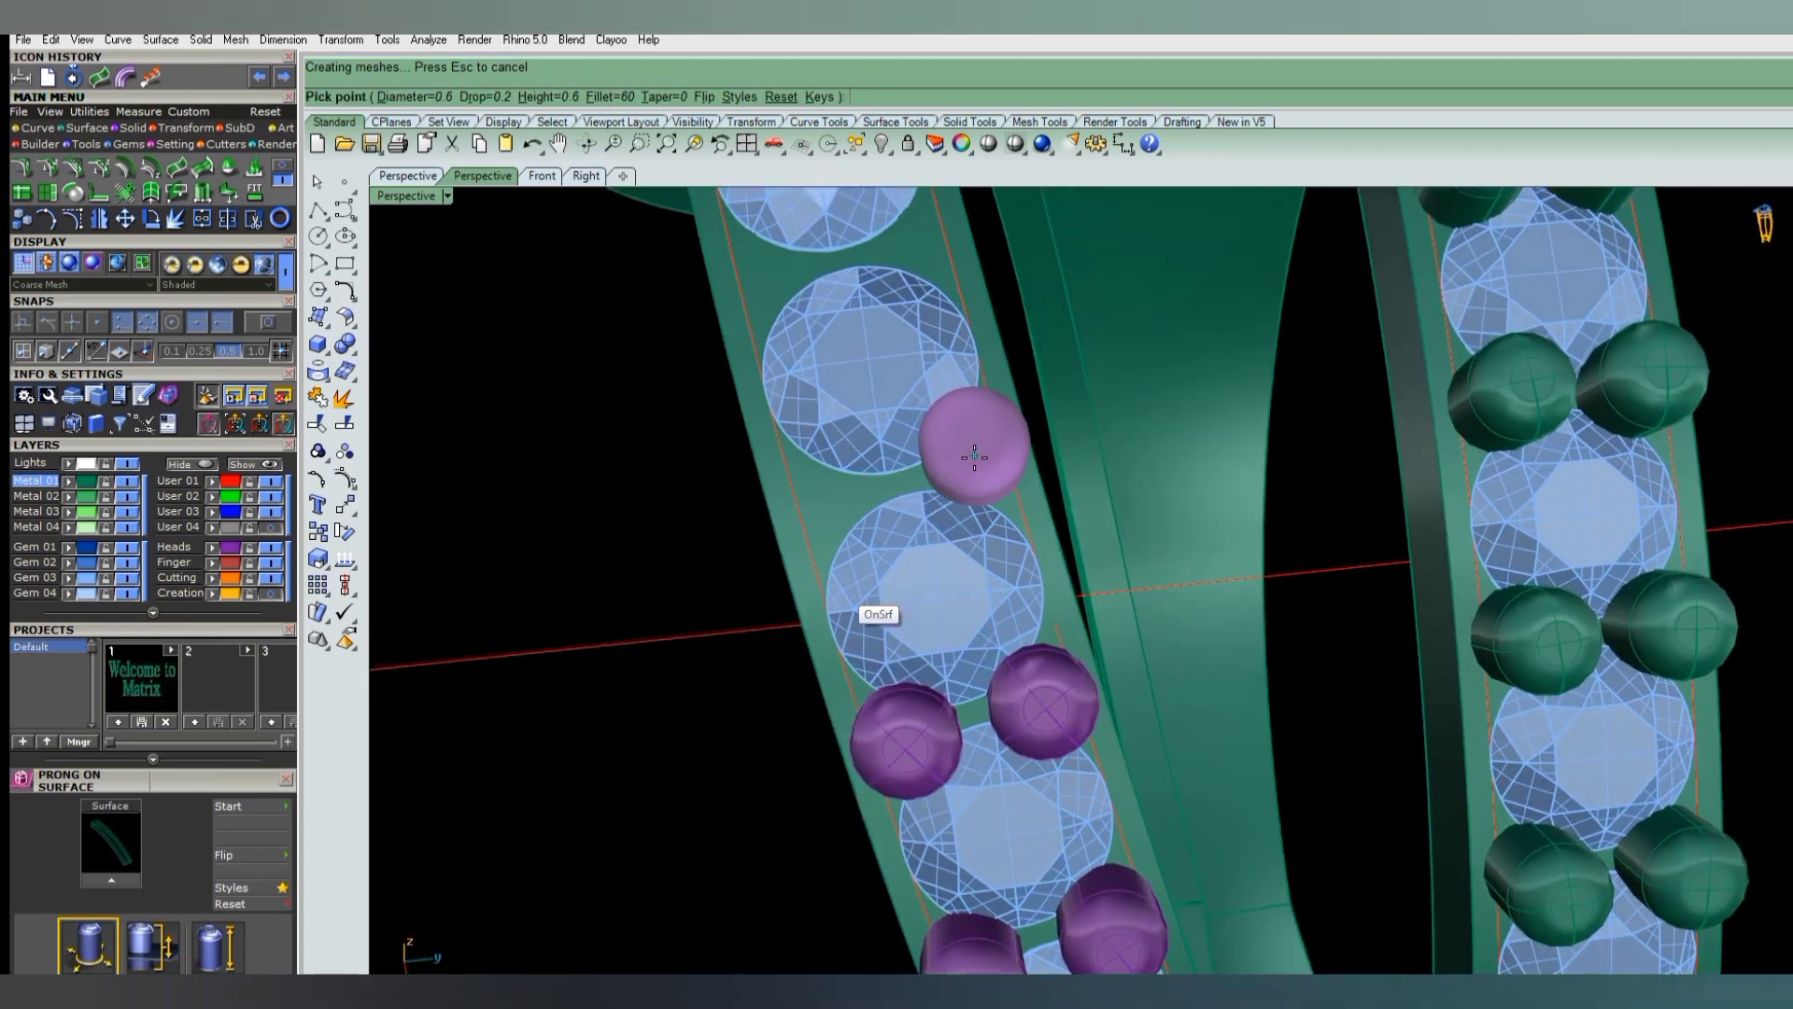
scroll(974, 456, up, 2)
scroll(980, 460, up, 2)
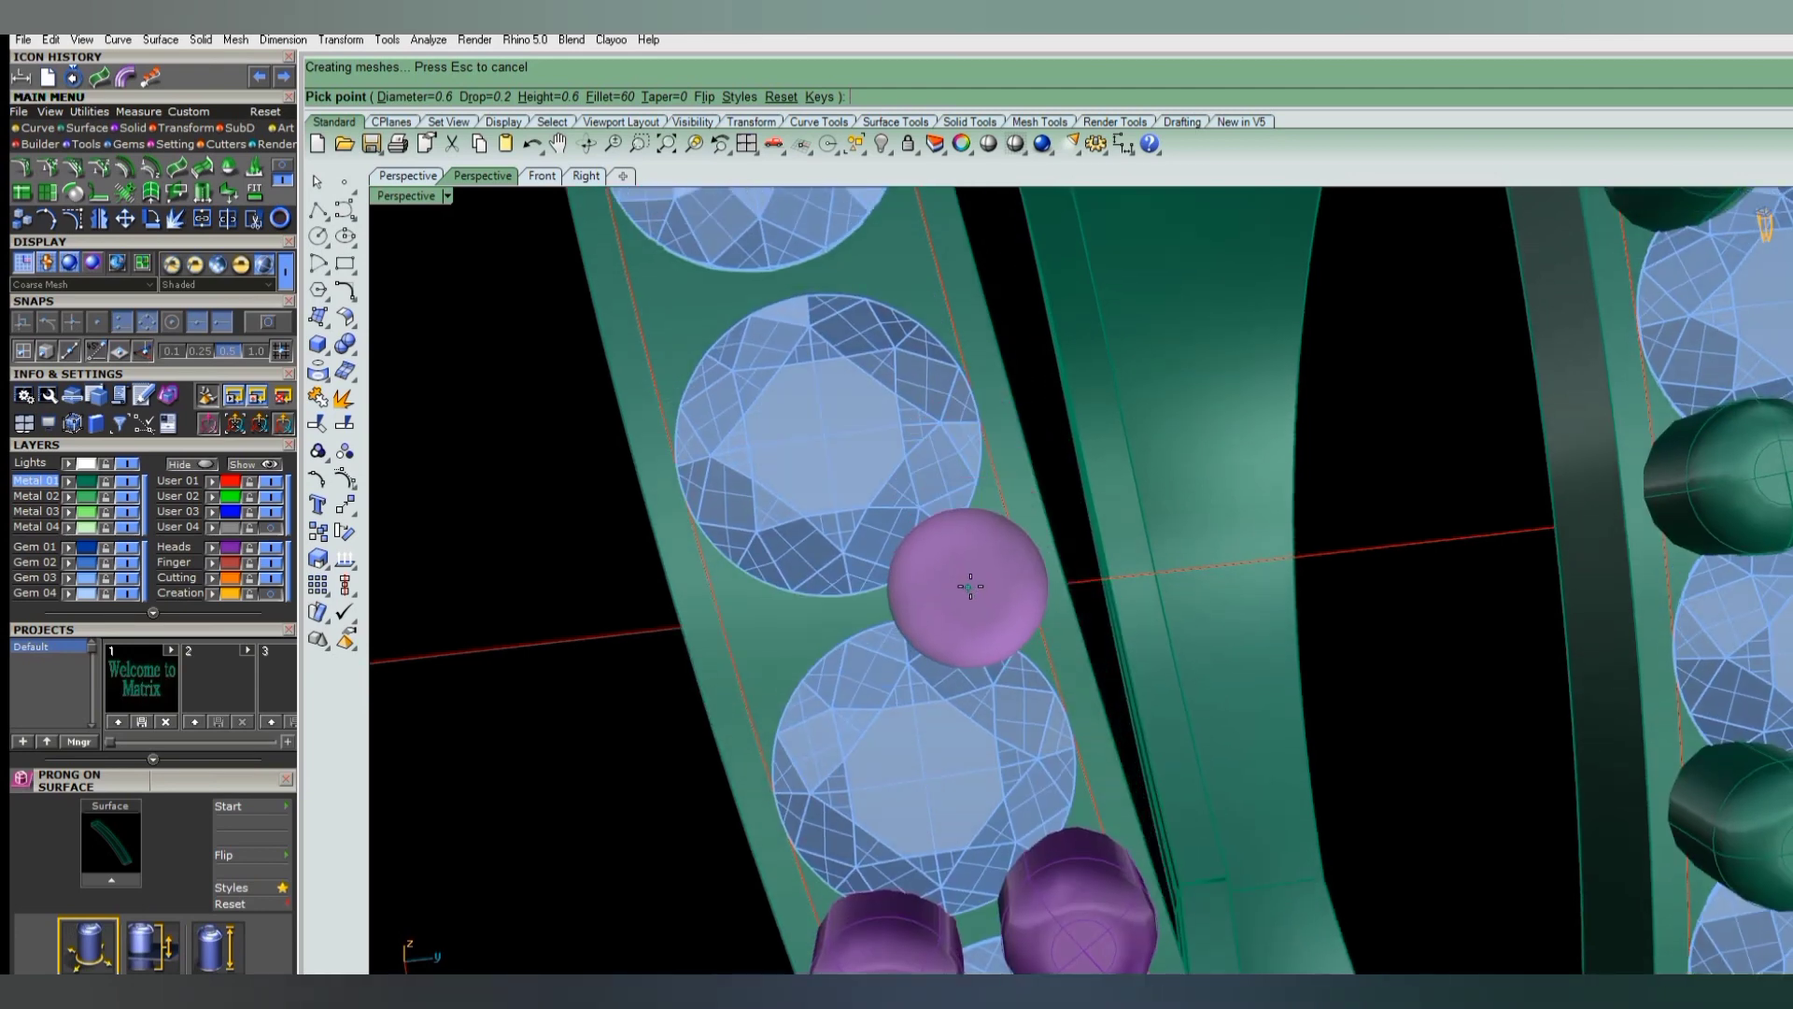
- Place the remaining prongs up to the top gem and finish the prong placement
click(970, 586)
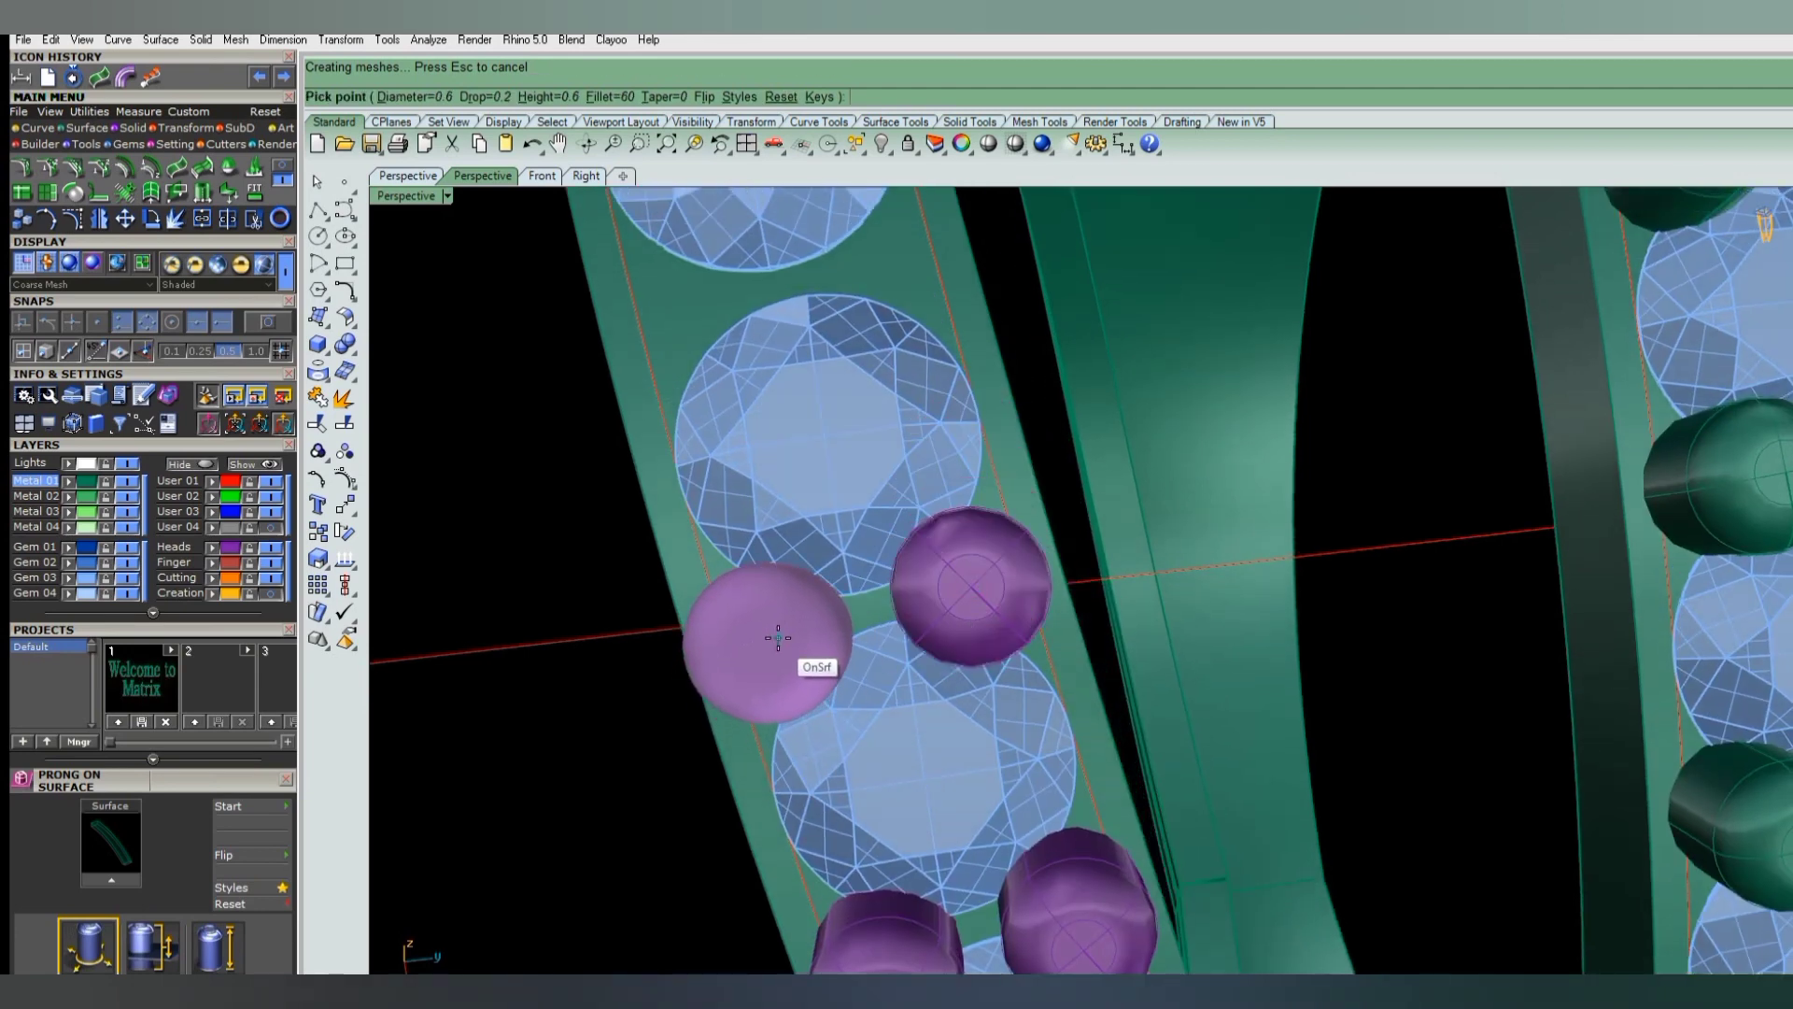
click(768, 642)
scroll(949, 465, down, 2)
scroll(941, 457, down, 1)
scroll(948, 429, up, 3)
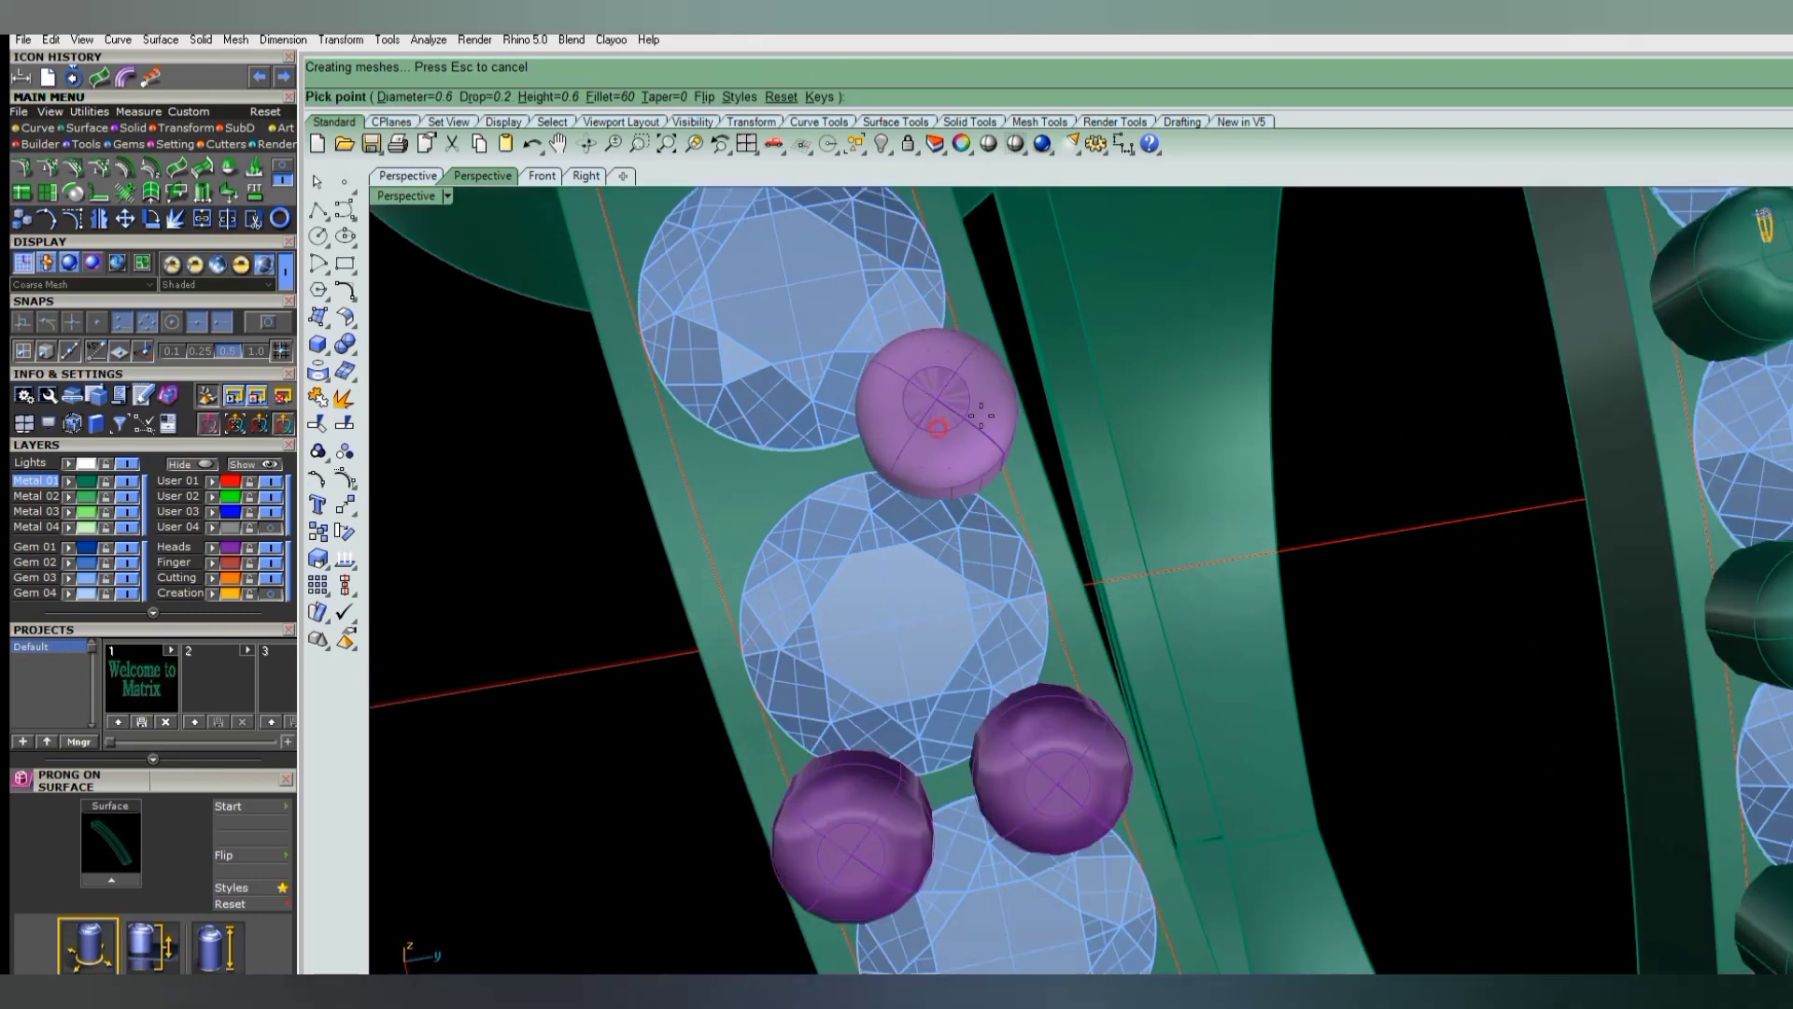
click(980, 414)
right_drag(1021, 440, 928, 533)
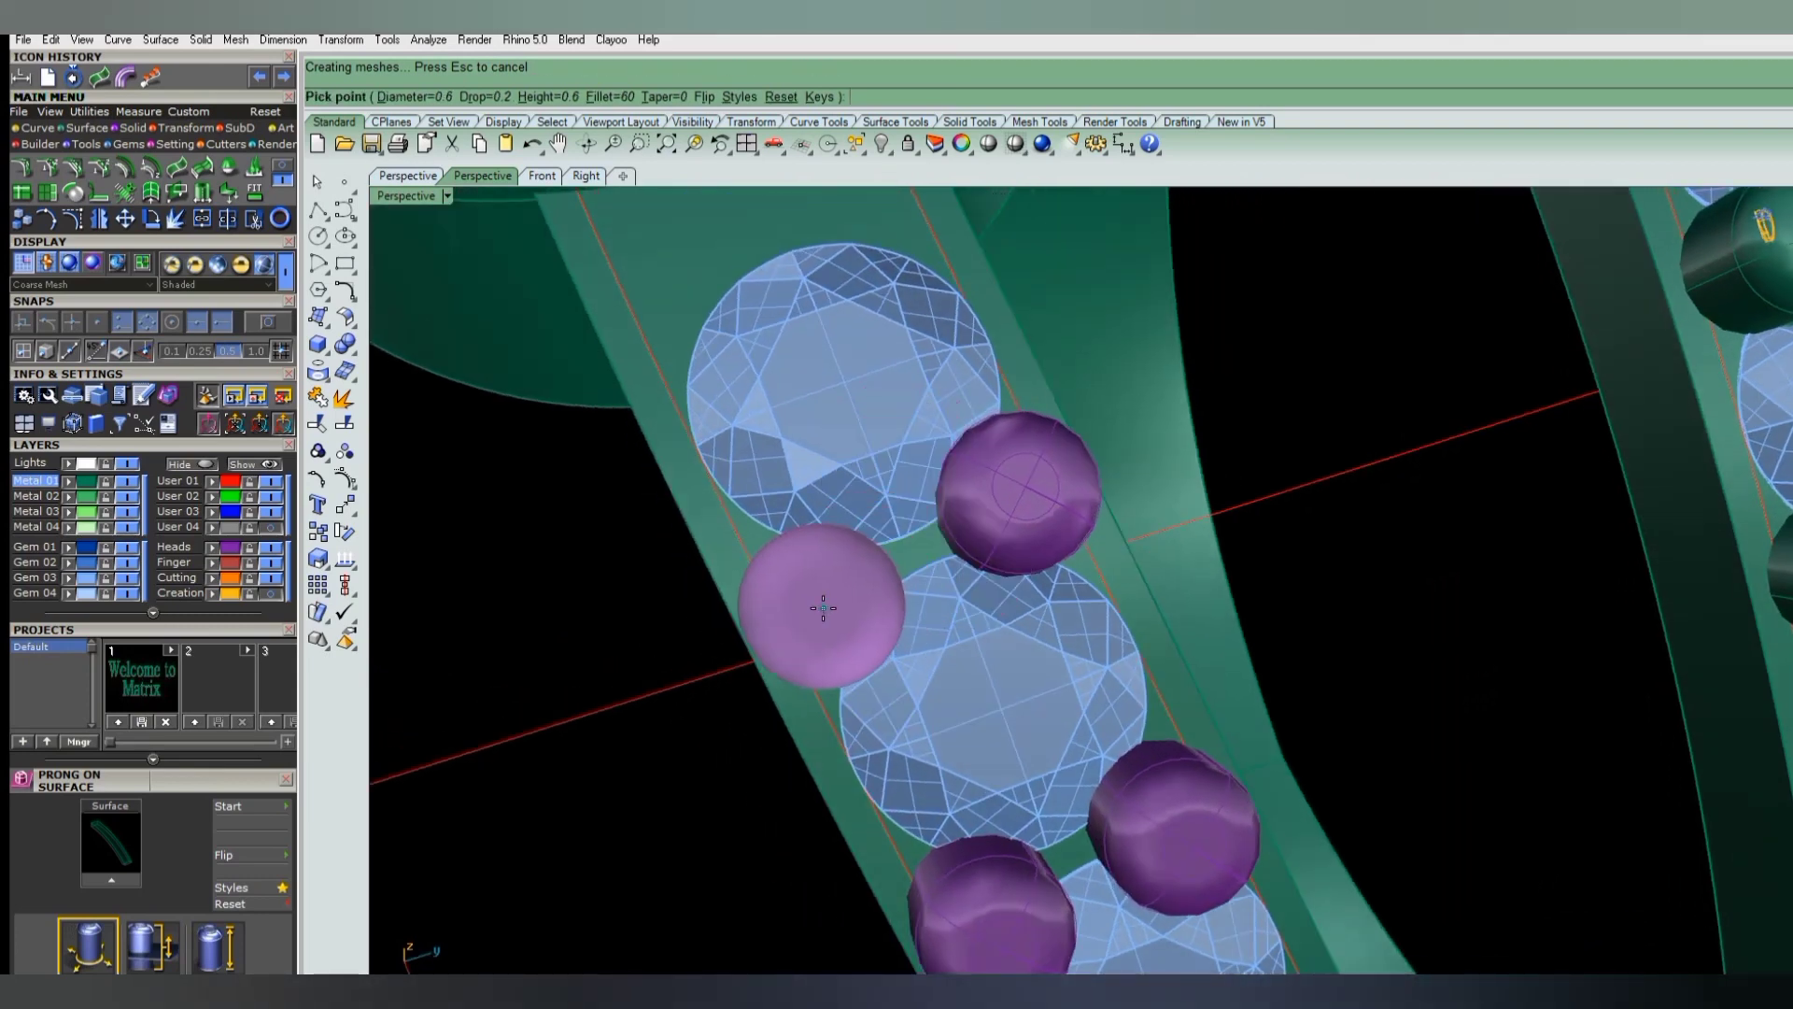
click(821, 598)
scroll(859, 589, down, 2)
scroll(933, 542, down, 2)
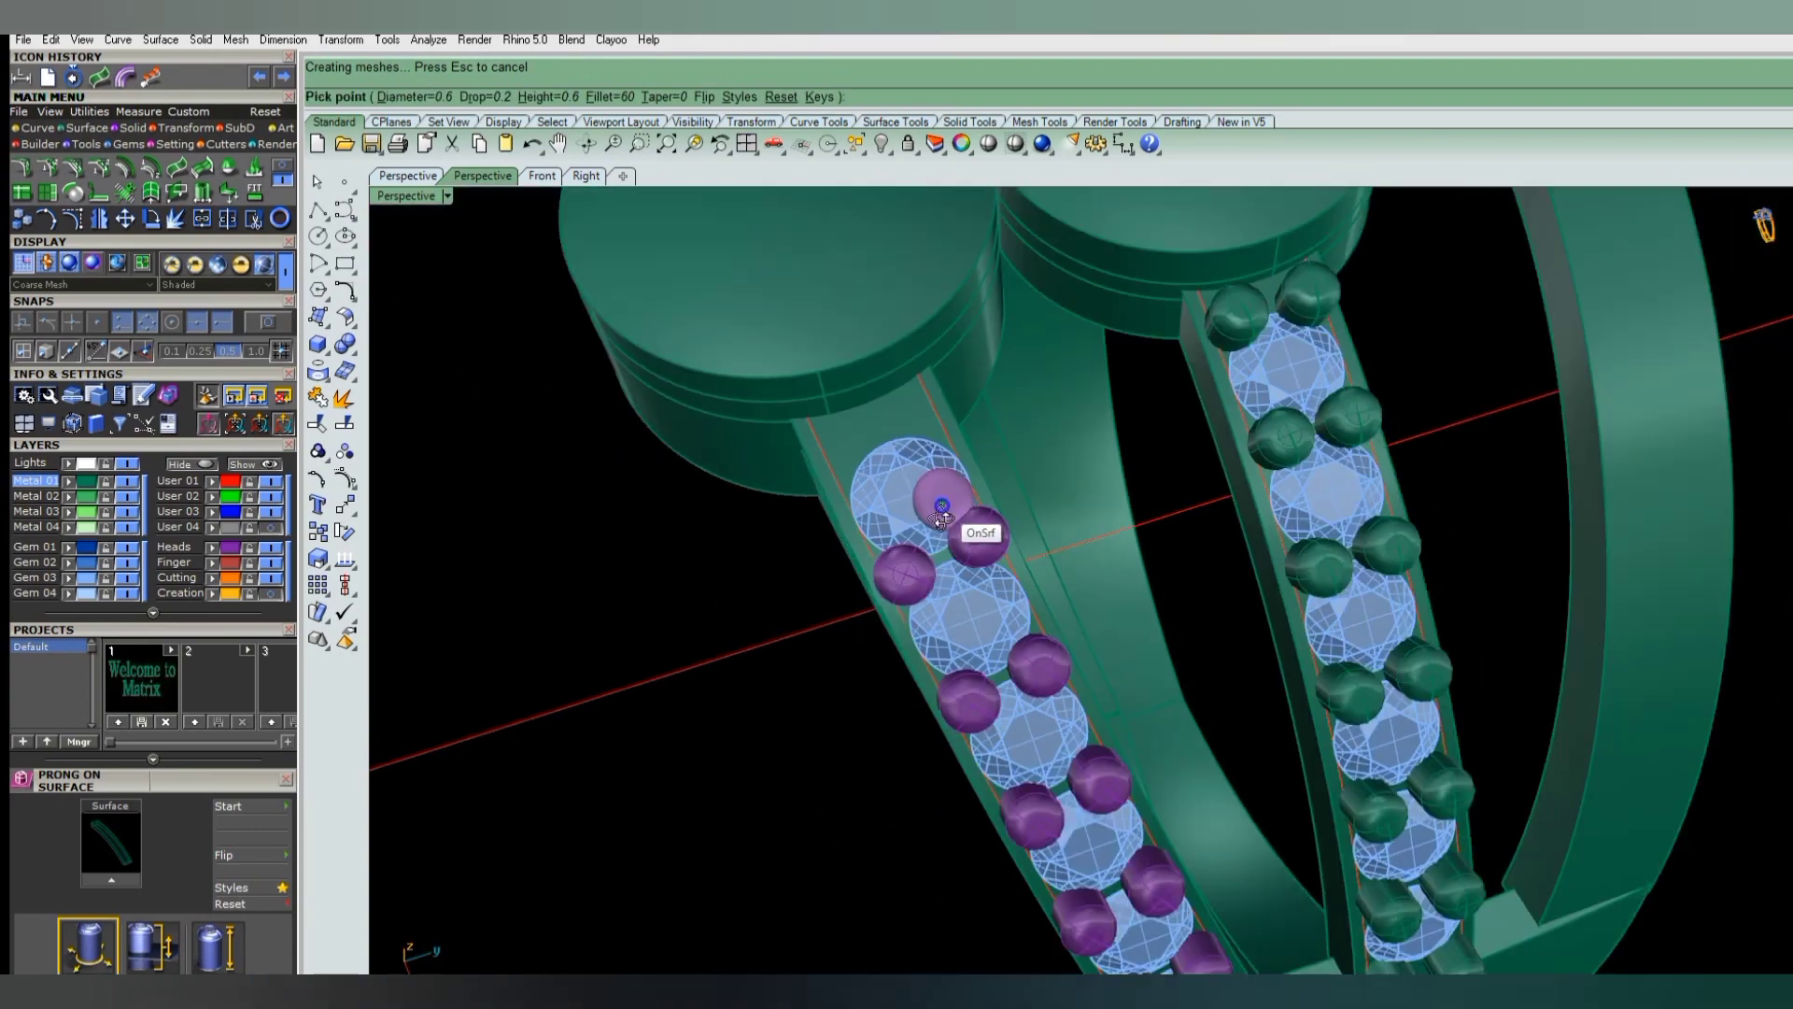
scroll(935, 519, up, 3)
scroll(935, 518, up, 3)
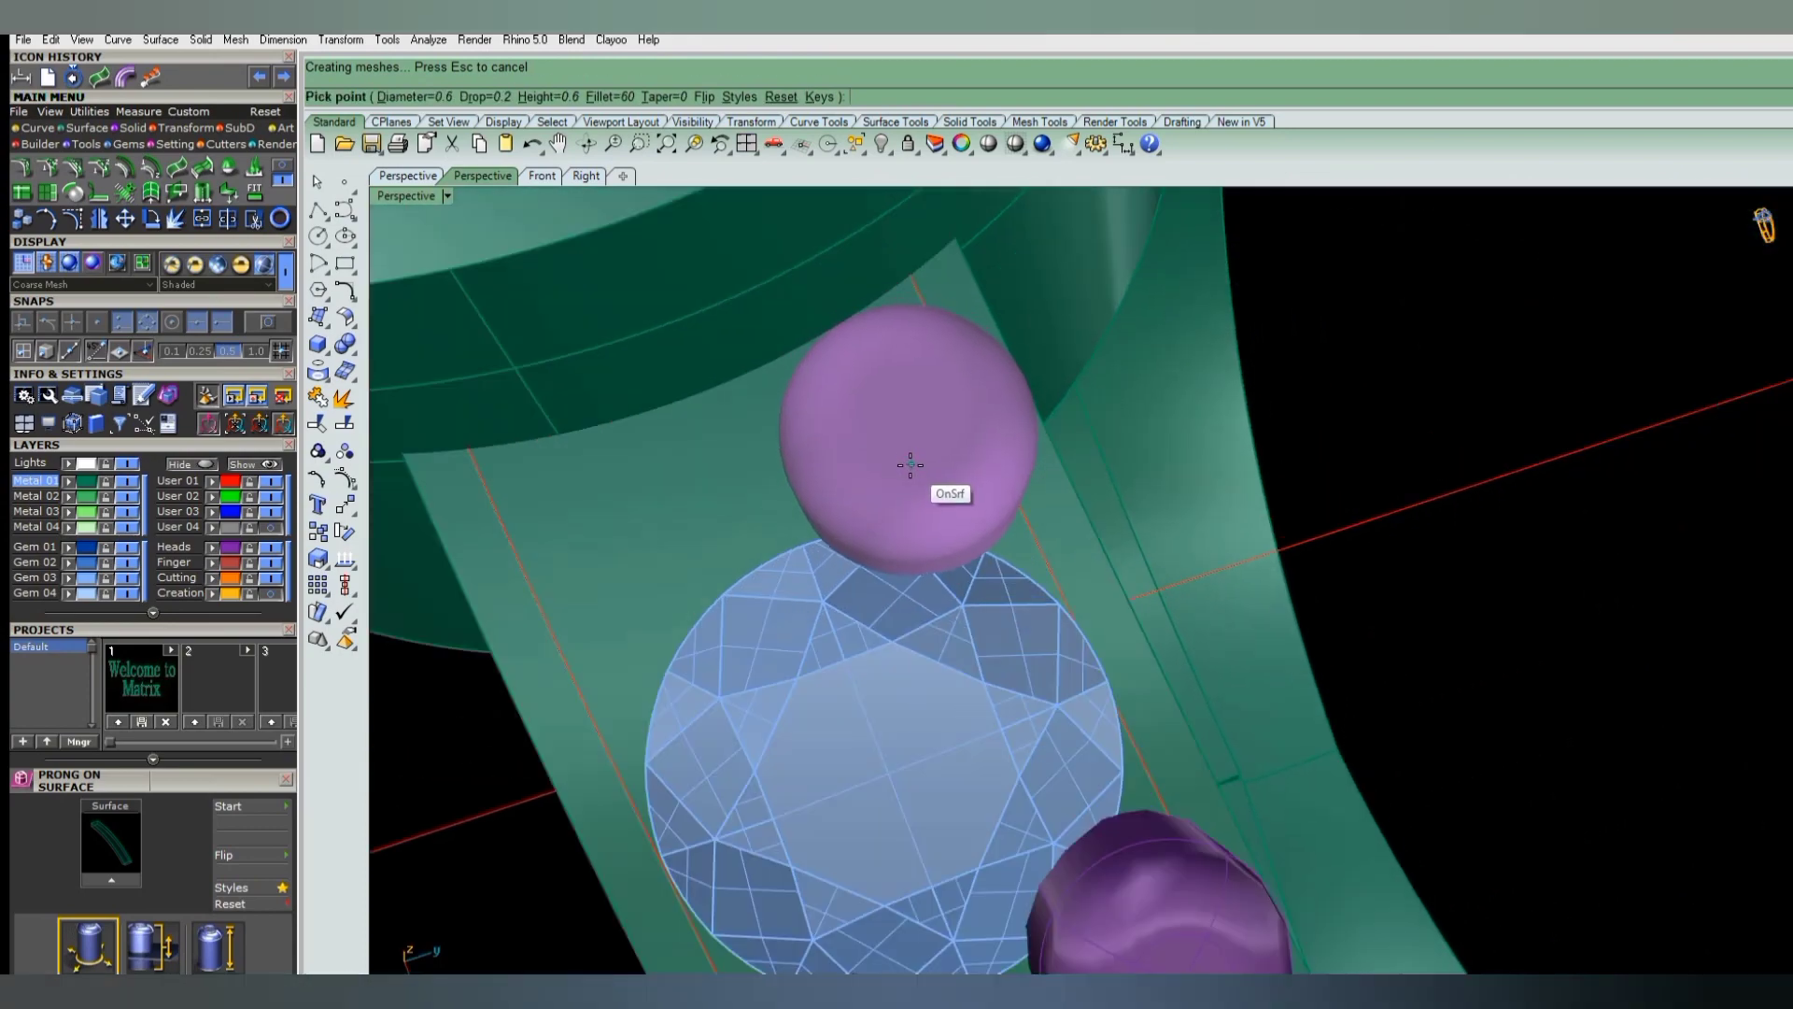
click(896, 473)
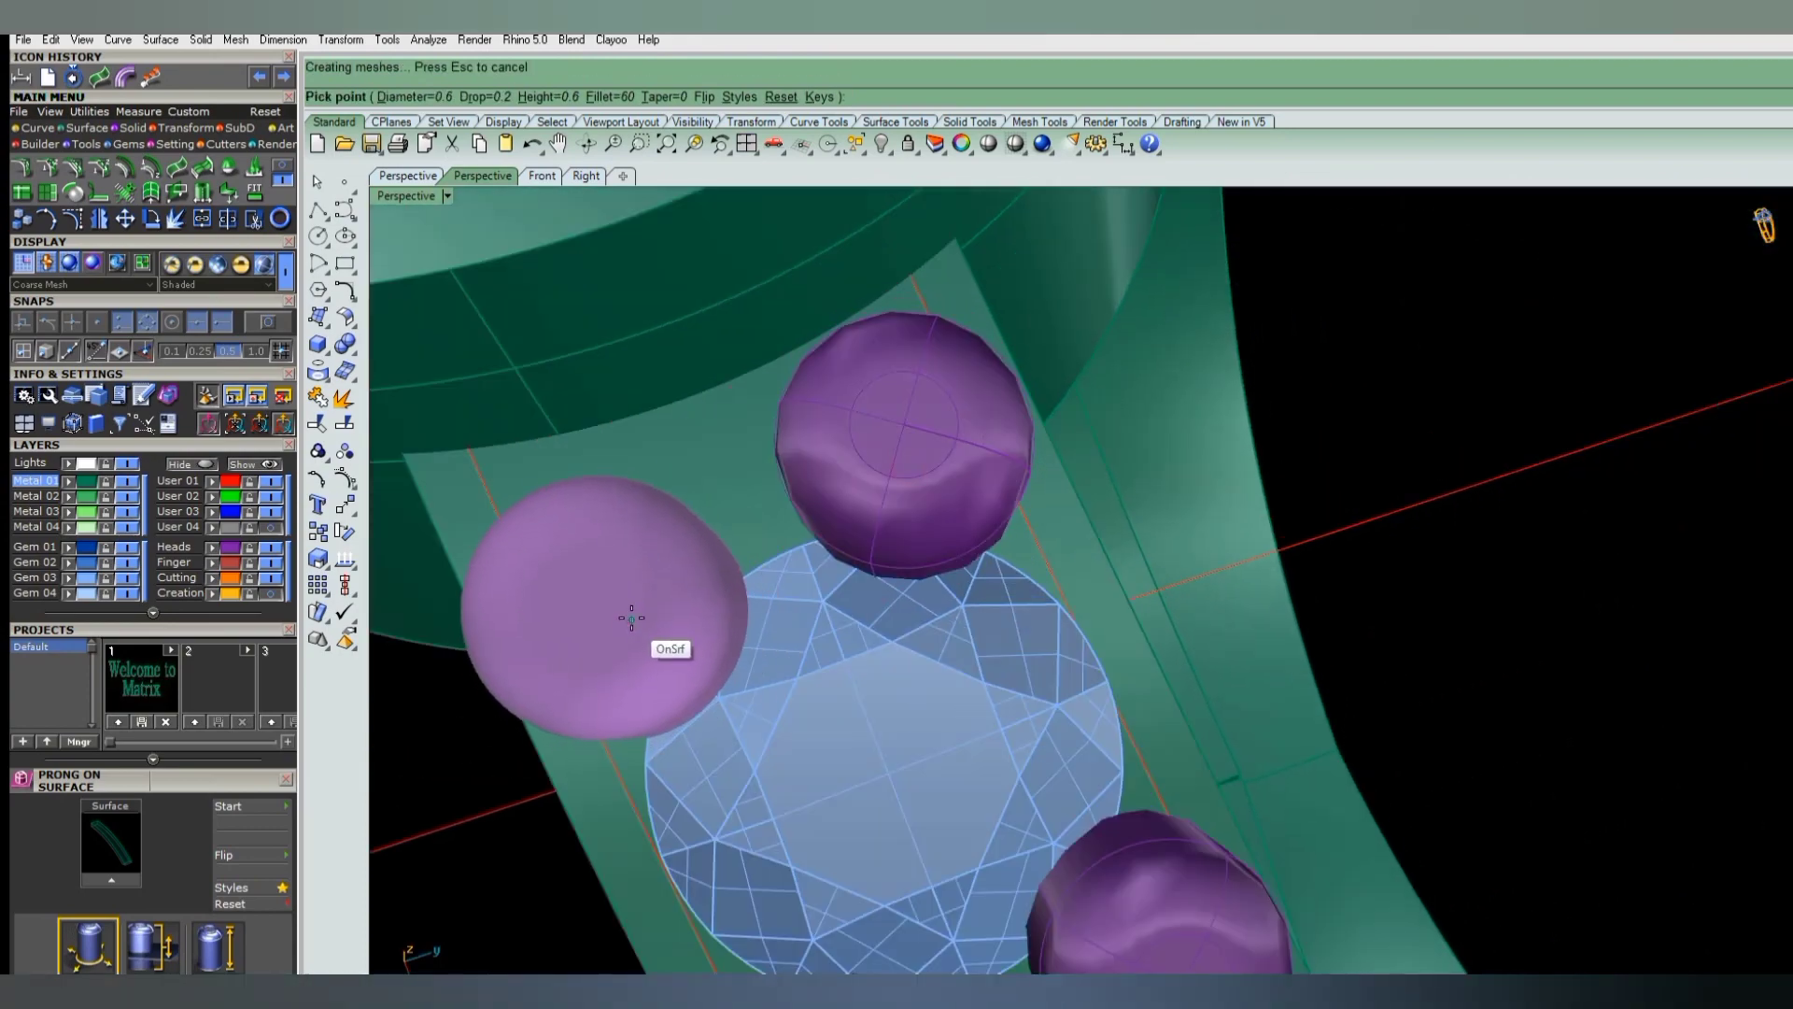
scroll(803, 467, down, 3)
scroll(794, 471, down, 3)
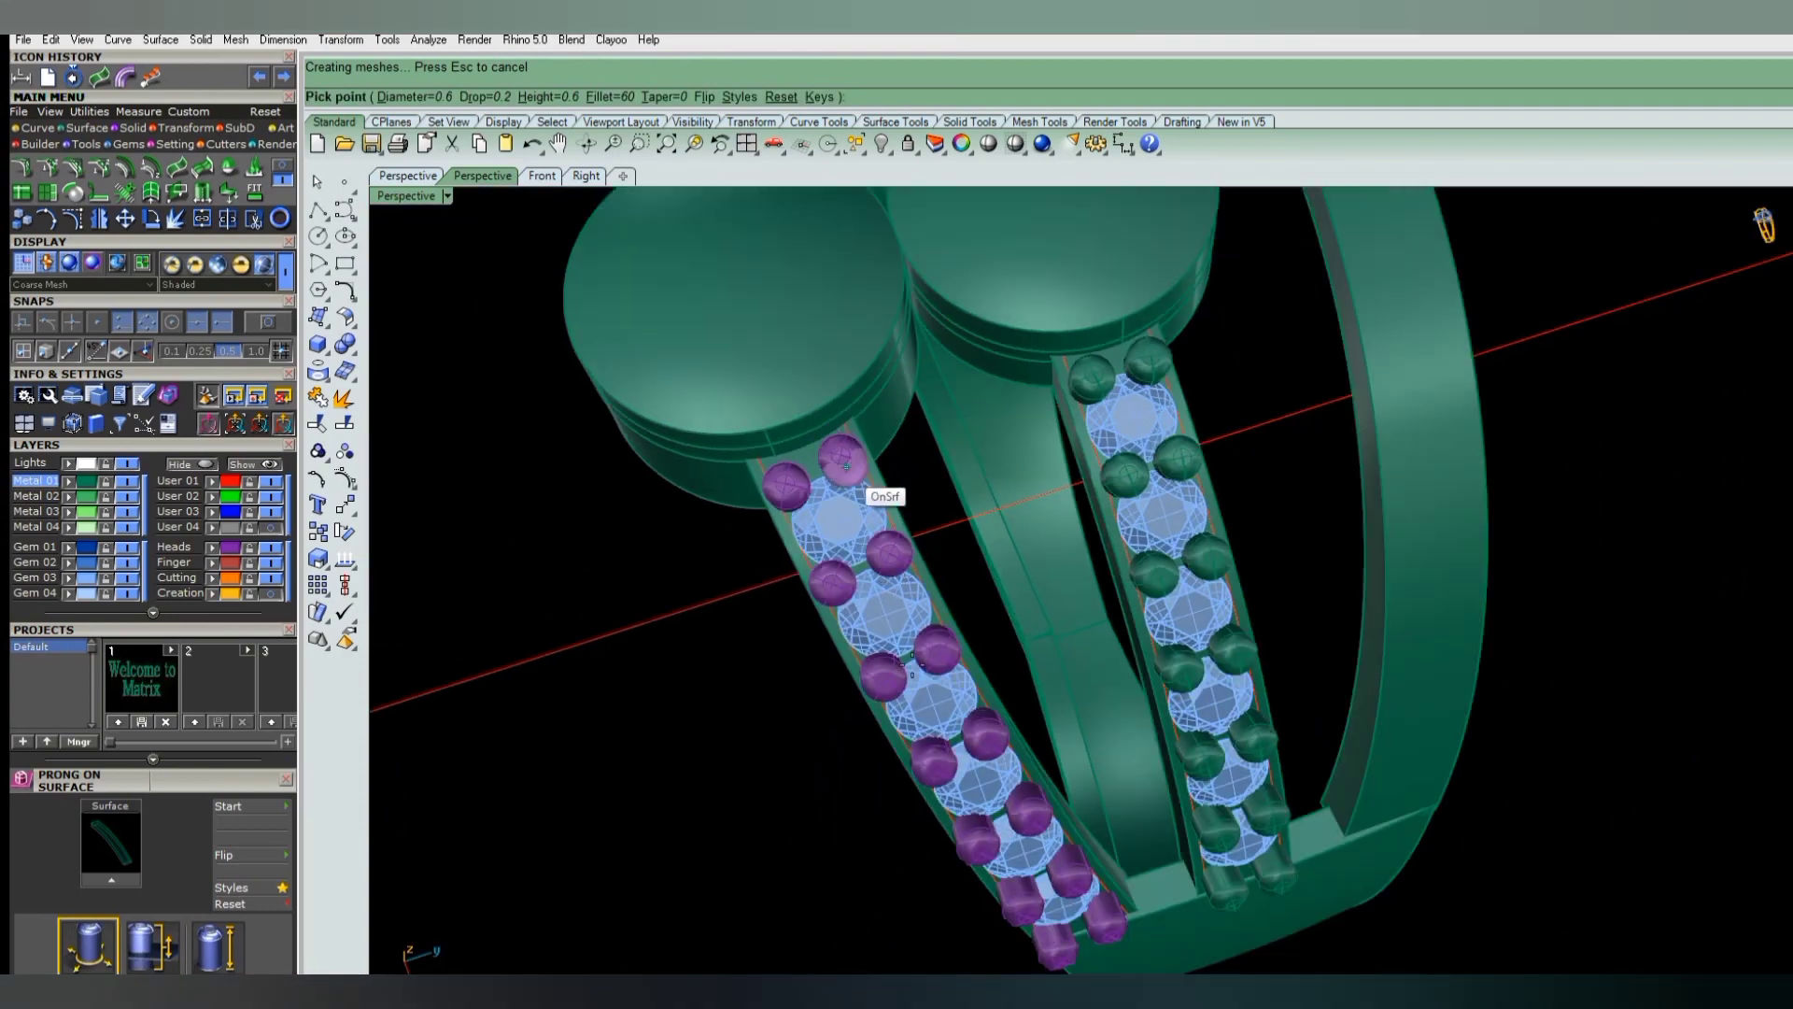
scroll(841, 468, down, 2)
scroll(888, 560, down, 1)
right_drag(920, 652, 911, 677)
key(Return)
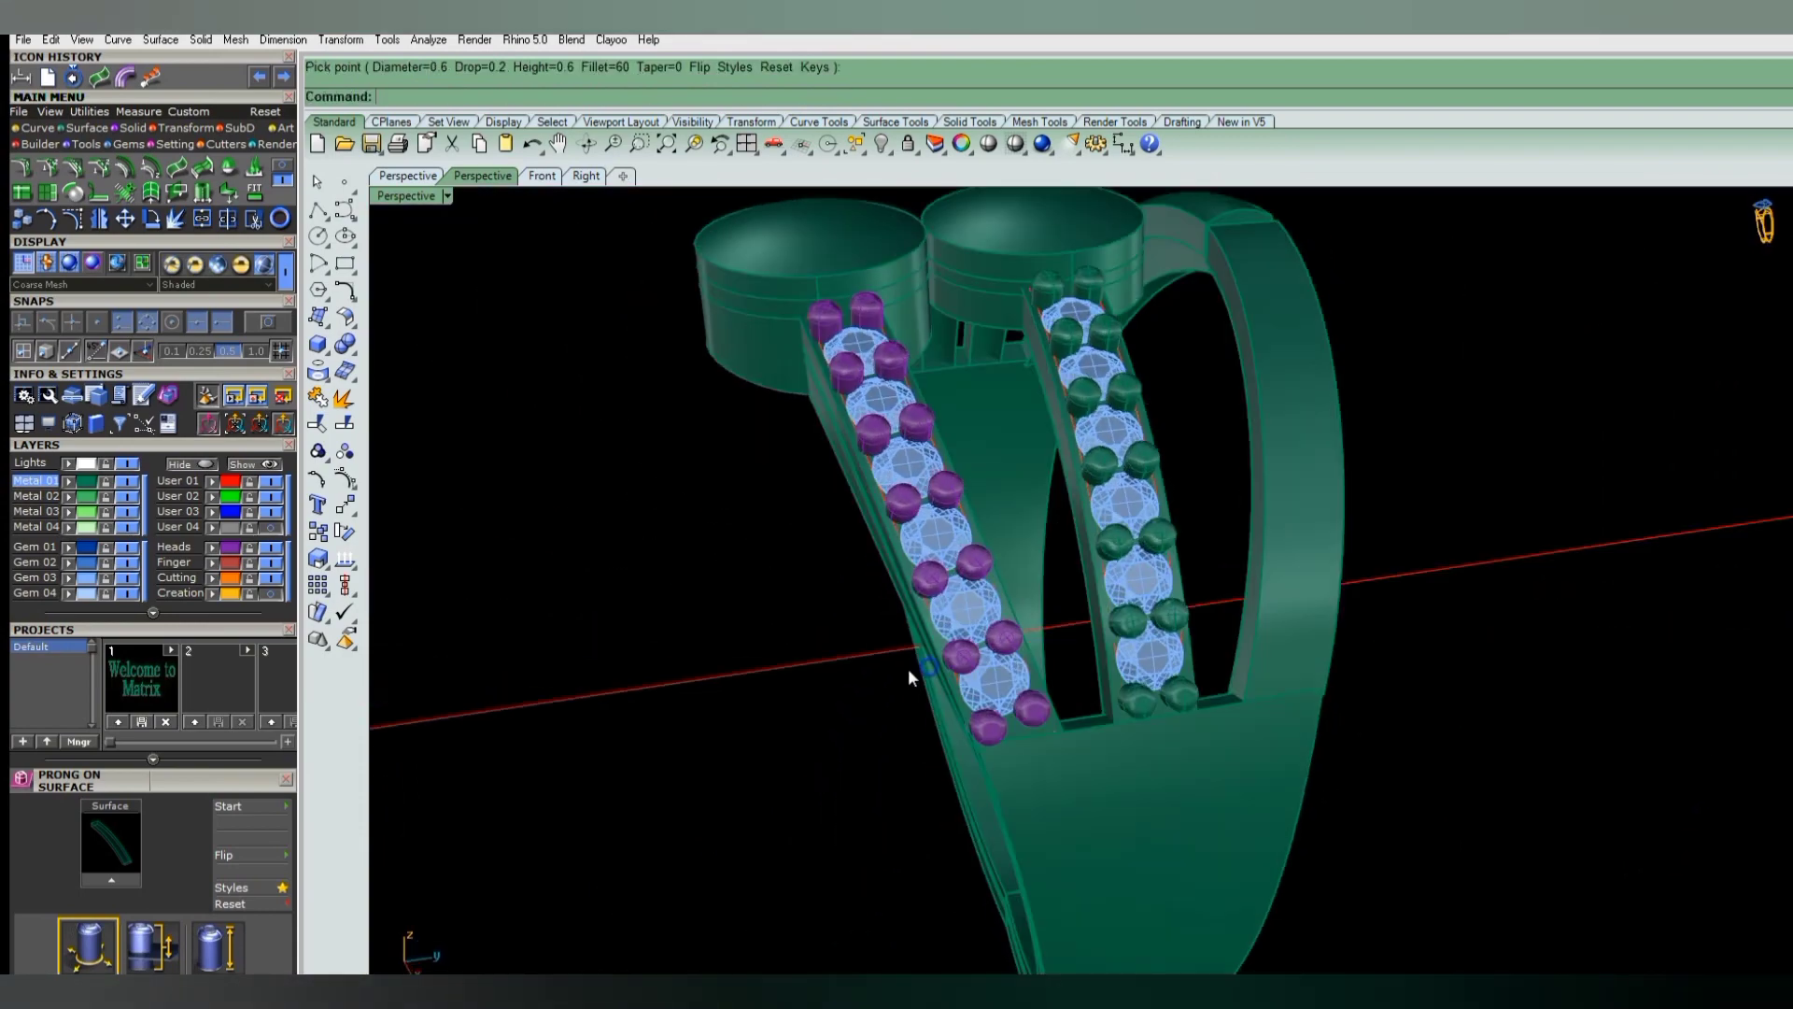
- Group the new prongs, put them on the Metal 01 layer, and select the left gem row
click(226, 548)
text(G)
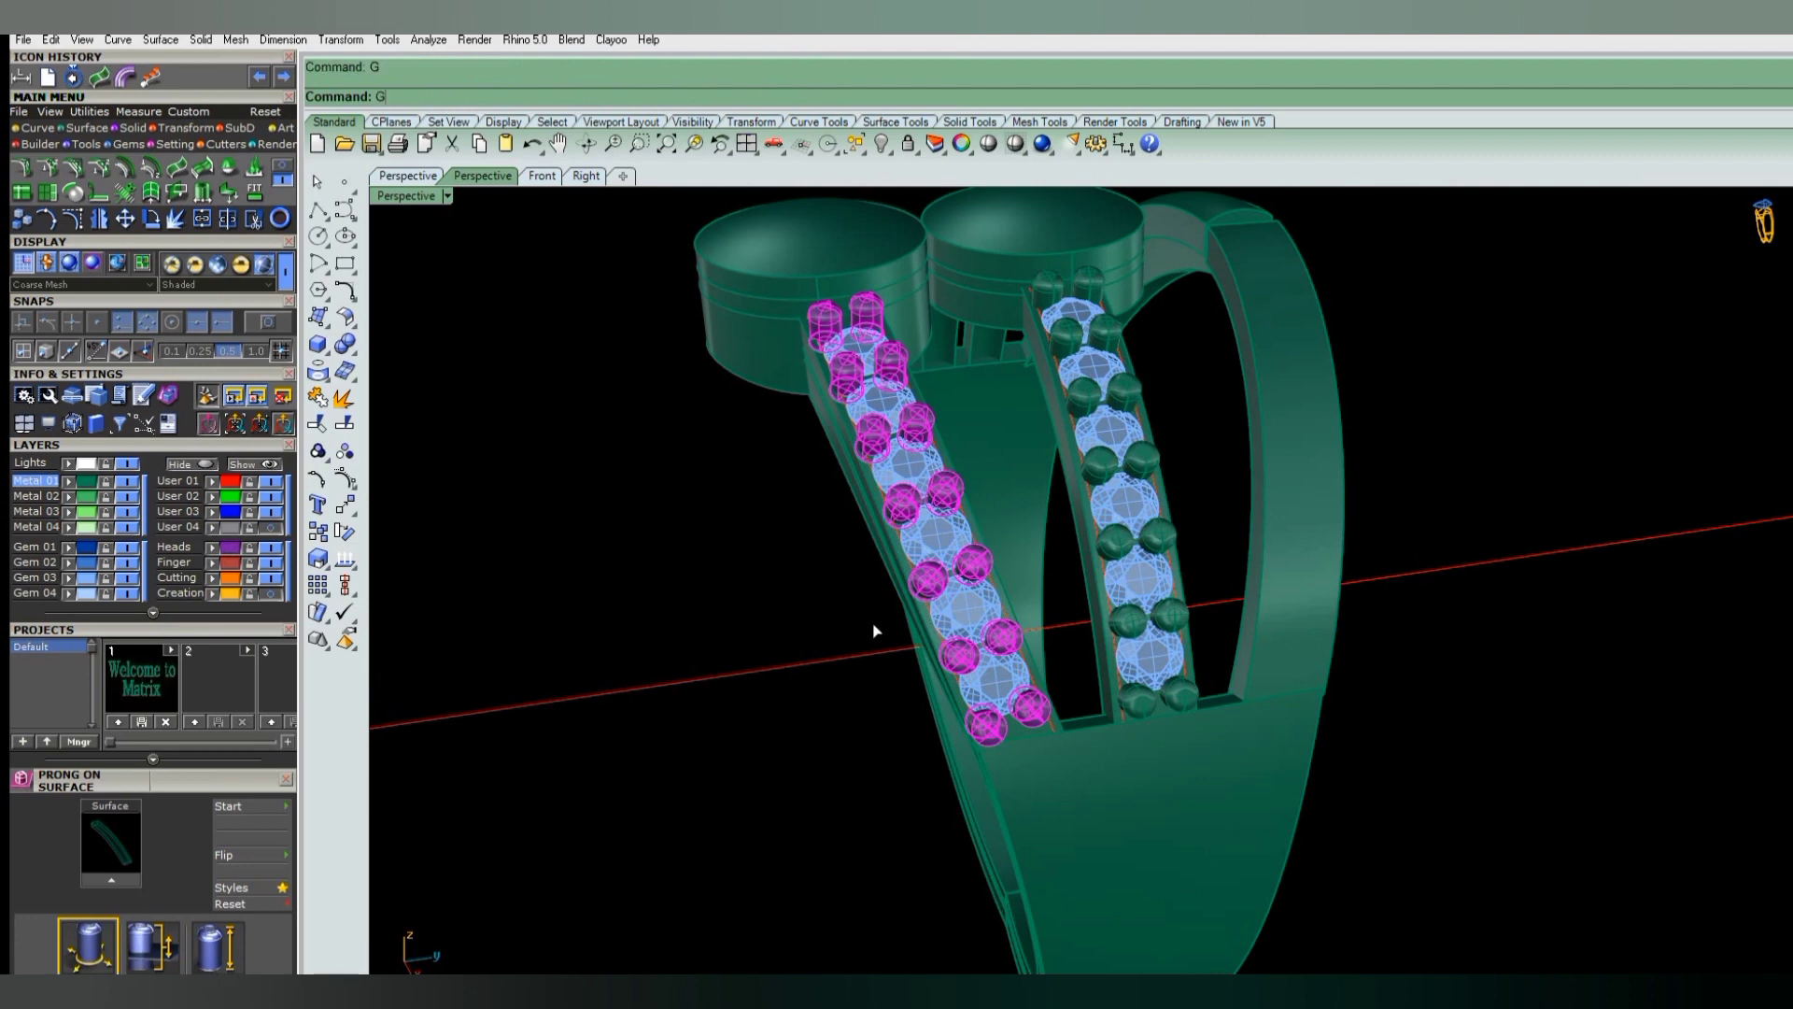
key(Return)
click(70, 486)
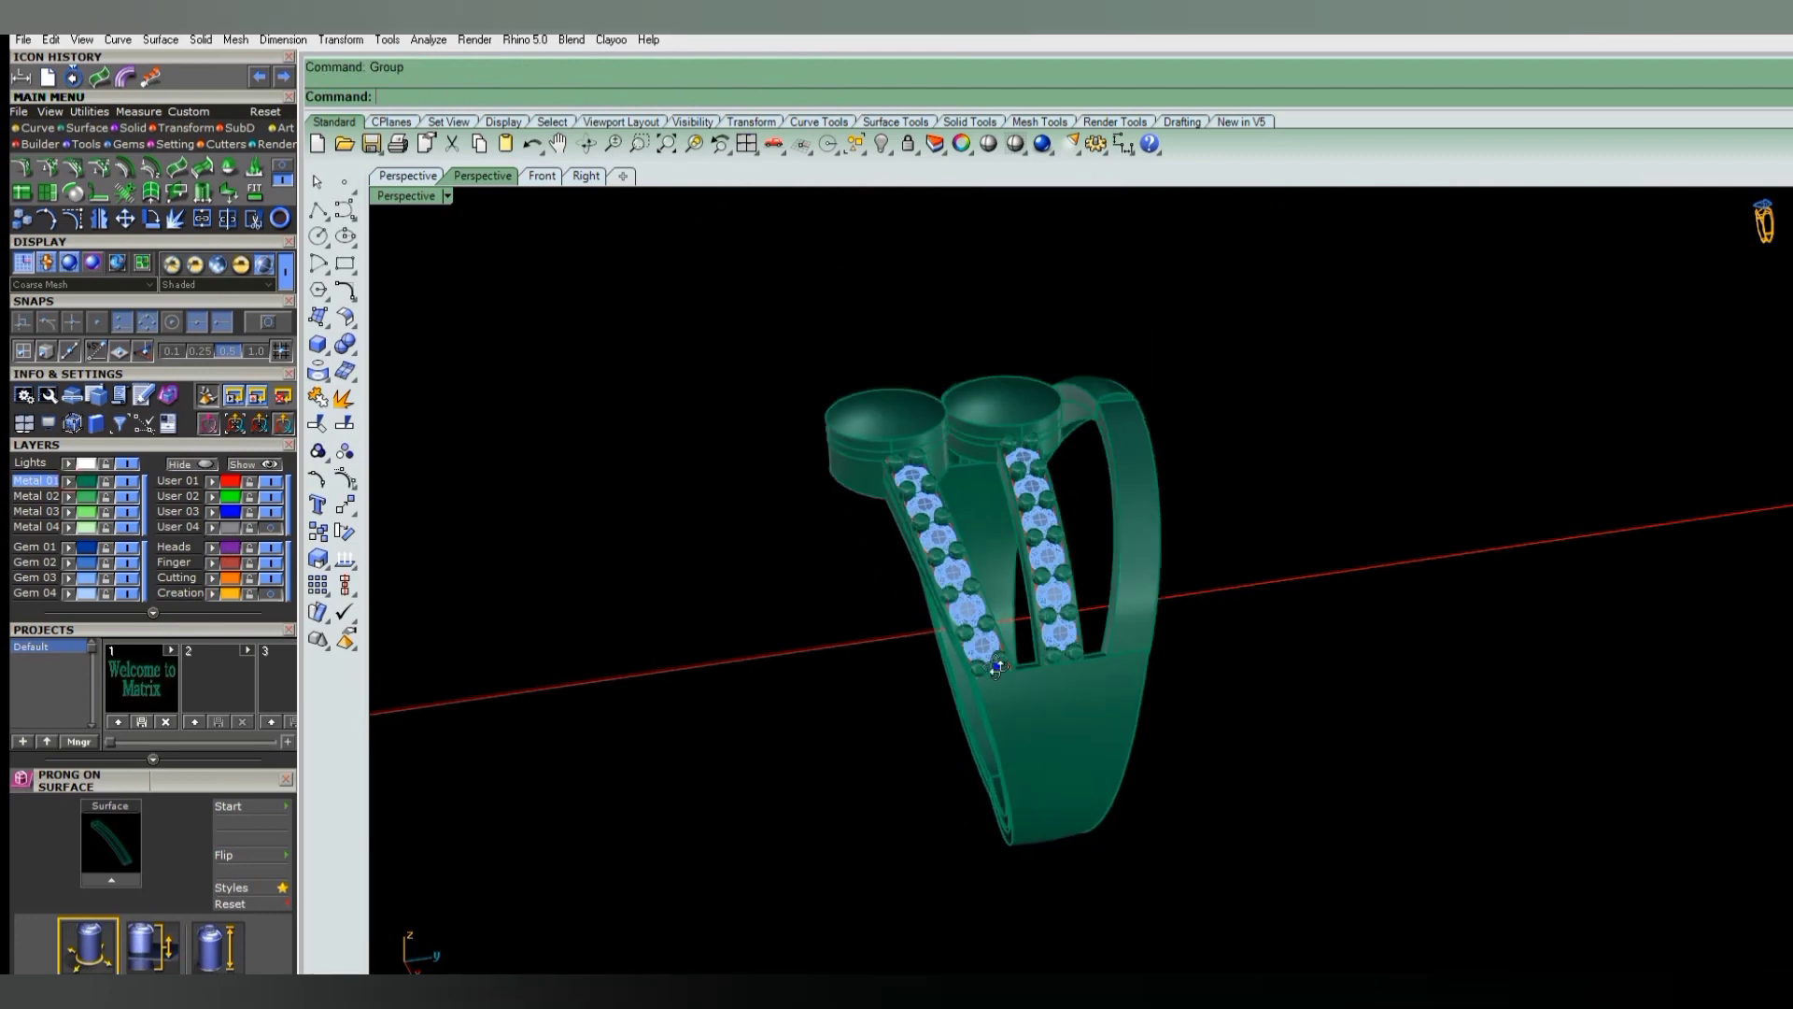
scroll(941, 630, down, 3)
scroll(999, 679, up, 5)
scroll(991, 688, down, 2)
scroll(933, 697, down, 2)
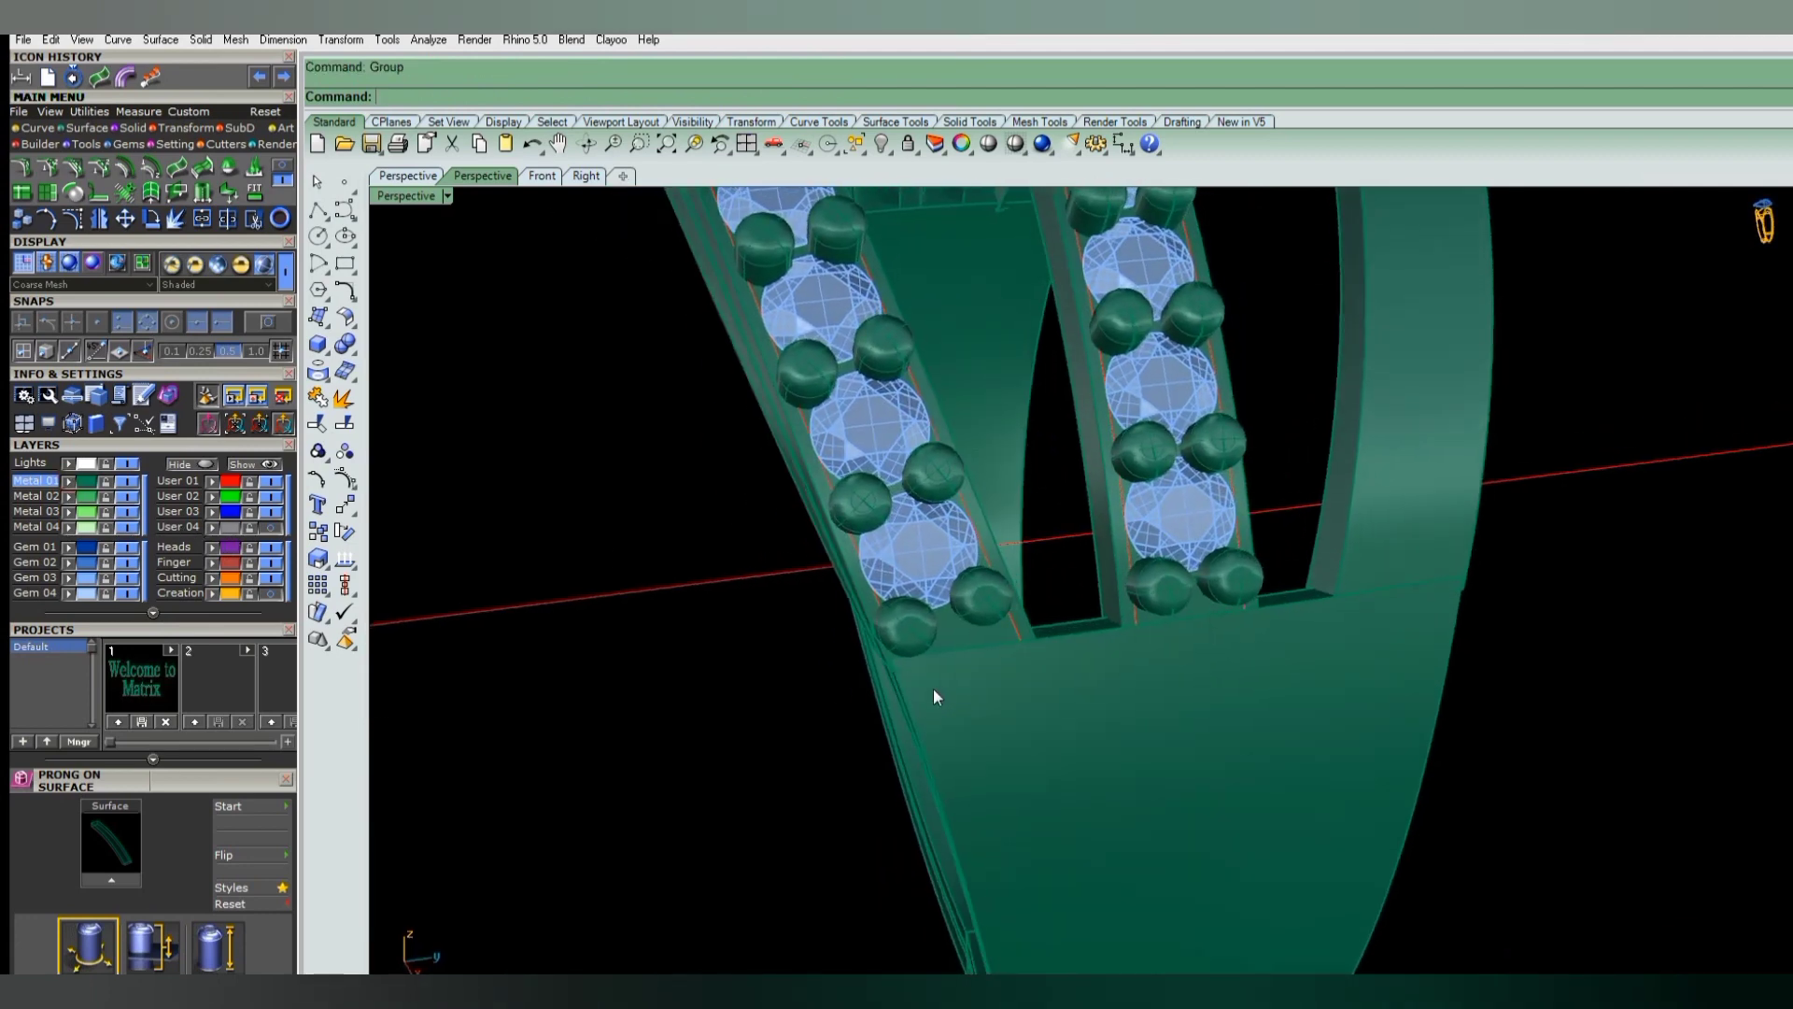
scroll(1052, 712, down, 2)
scroll(1044, 703, down, 2)
right_drag(1025, 688, 960, 465)
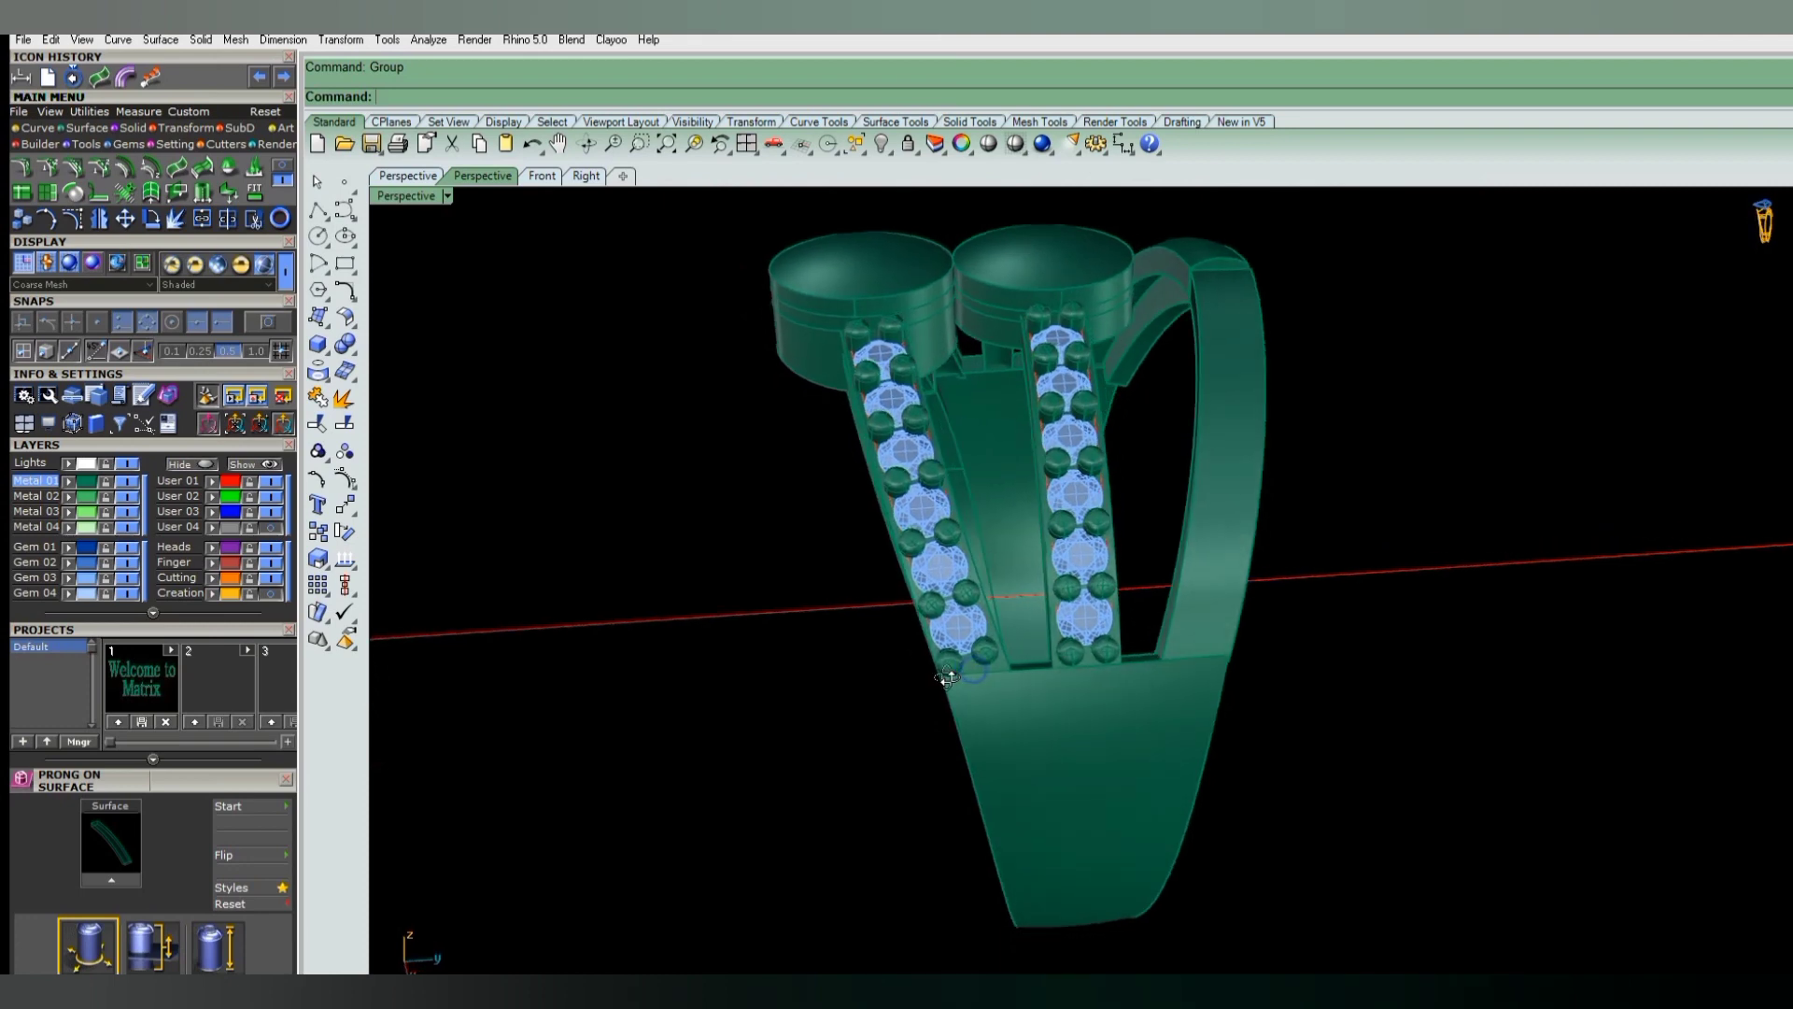
scroll(902, 434, up, 3)
click(902, 434)
- Shift the left gem row with its prongs along the shank in Top view, then inspect in Perspective
right_drag(713, 515, 801, 582)
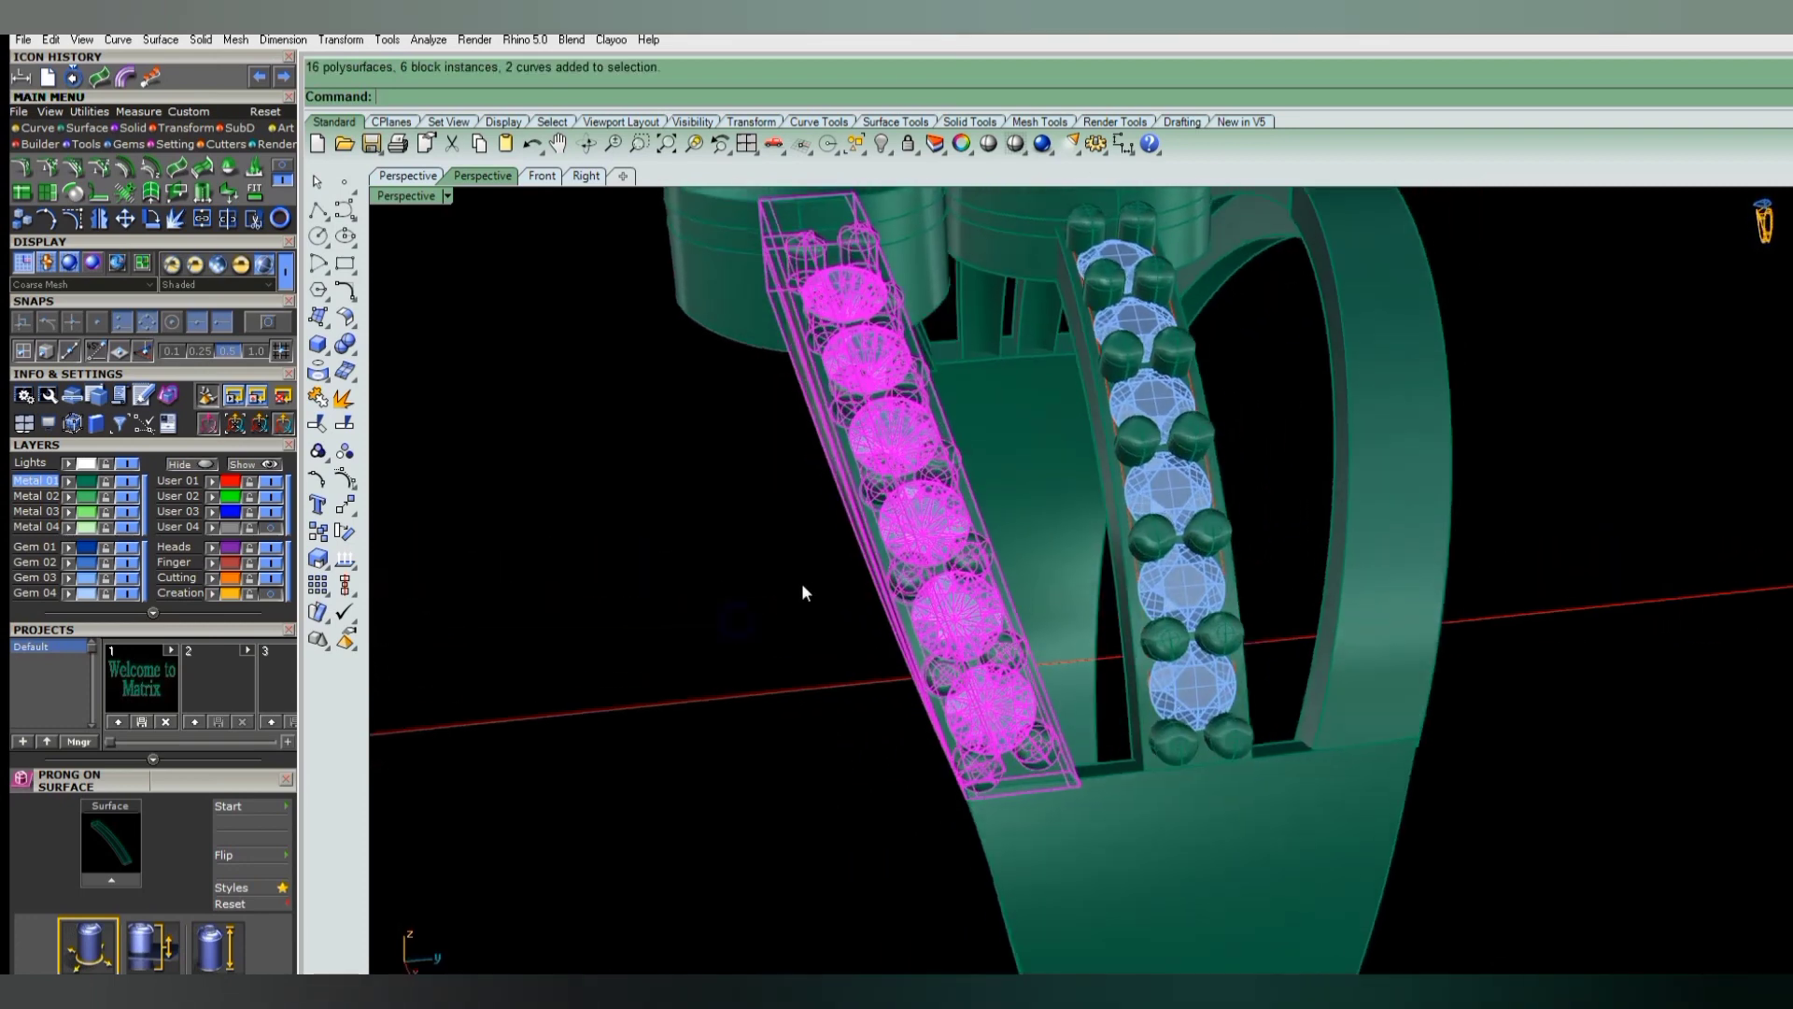
key(ctrl+F1)
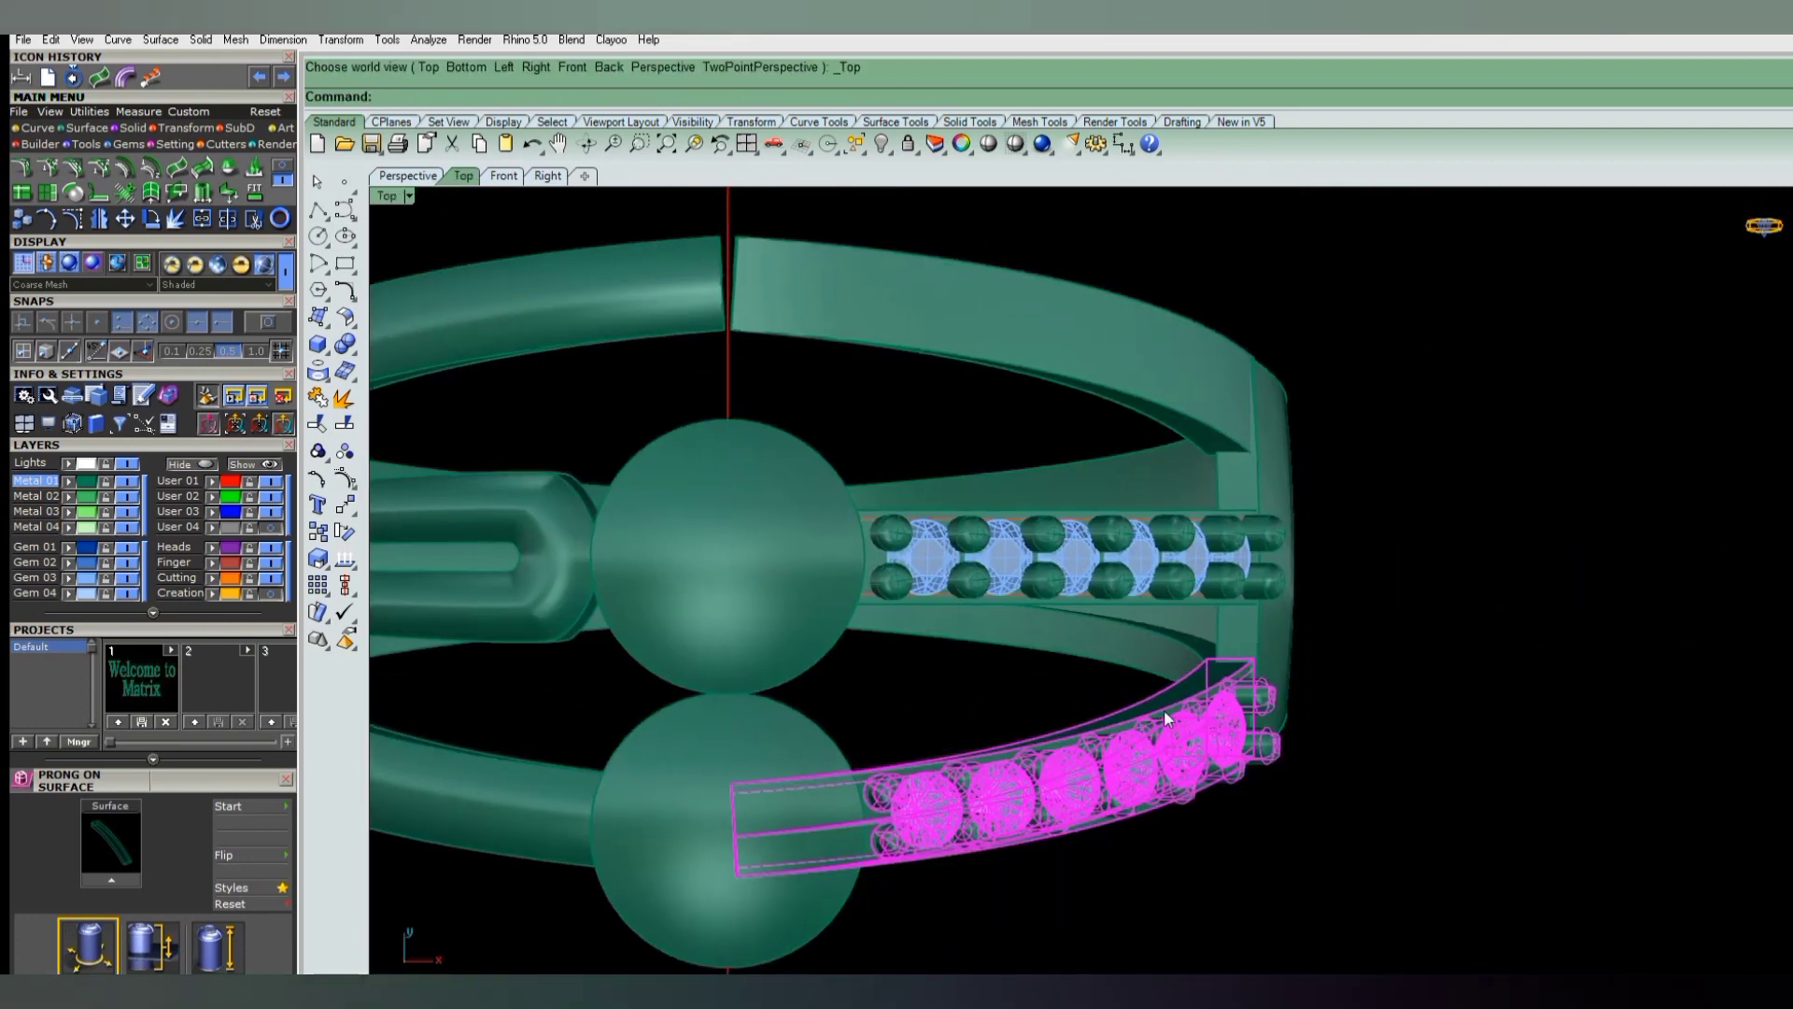
key(m)
key(Return)
scroll(1250, 669, up, 4)
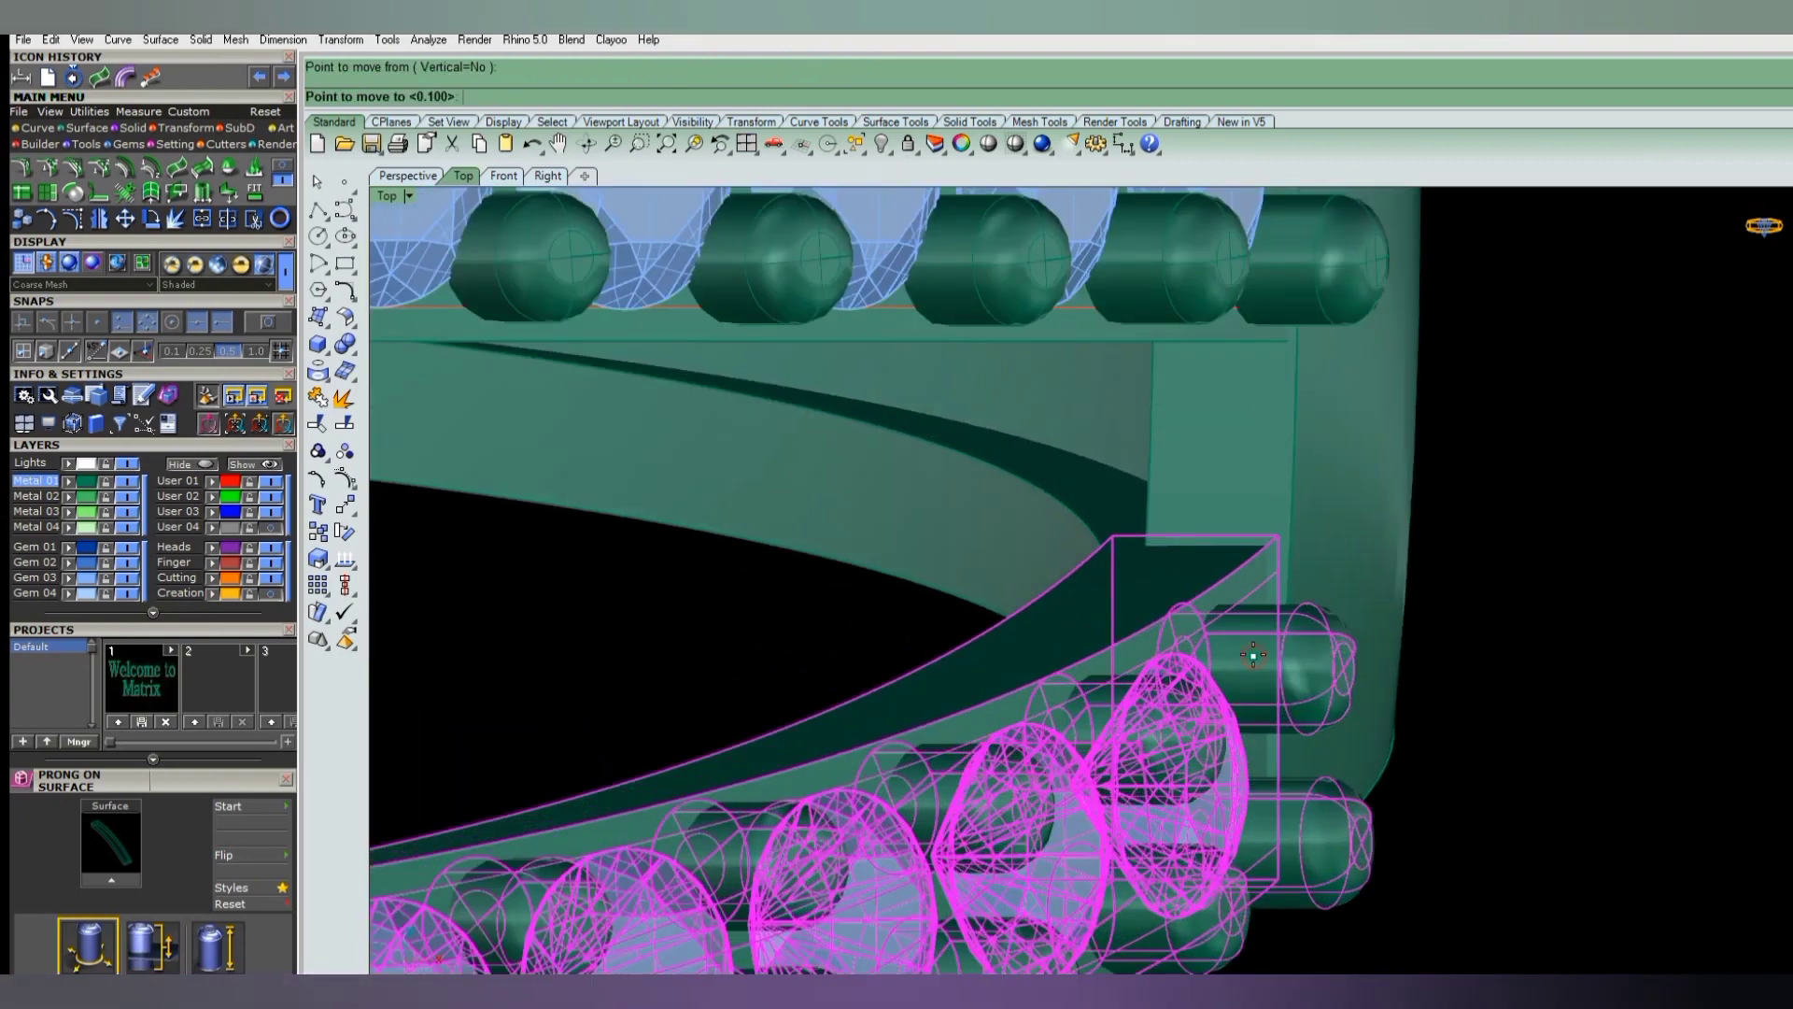
key(F4)
right_drag(1209, 775, 1017, 635)
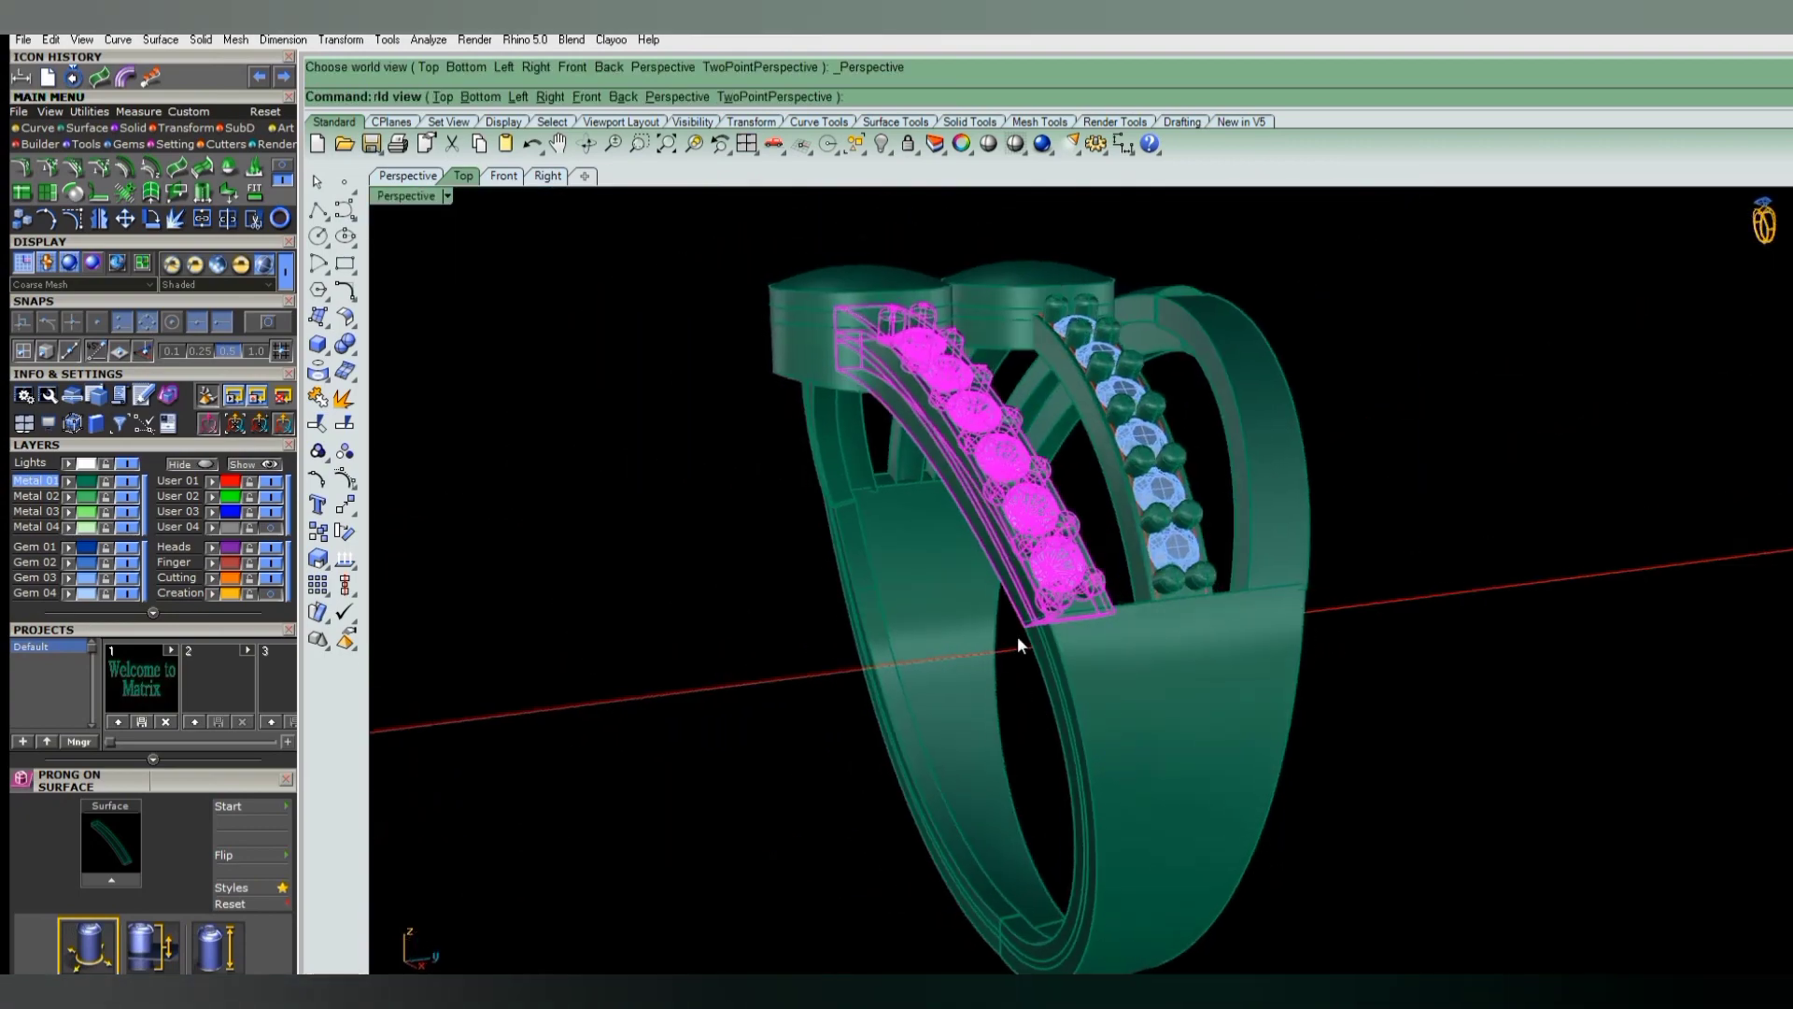
scroll(1093, 705, up, 3)
scroll(1055, 721, up, 2)
scroll(1055, 721, down, 4)
- Delete the stray rail pieces on the right and beside the left shank
drag(1448, 419, 1268, 495)
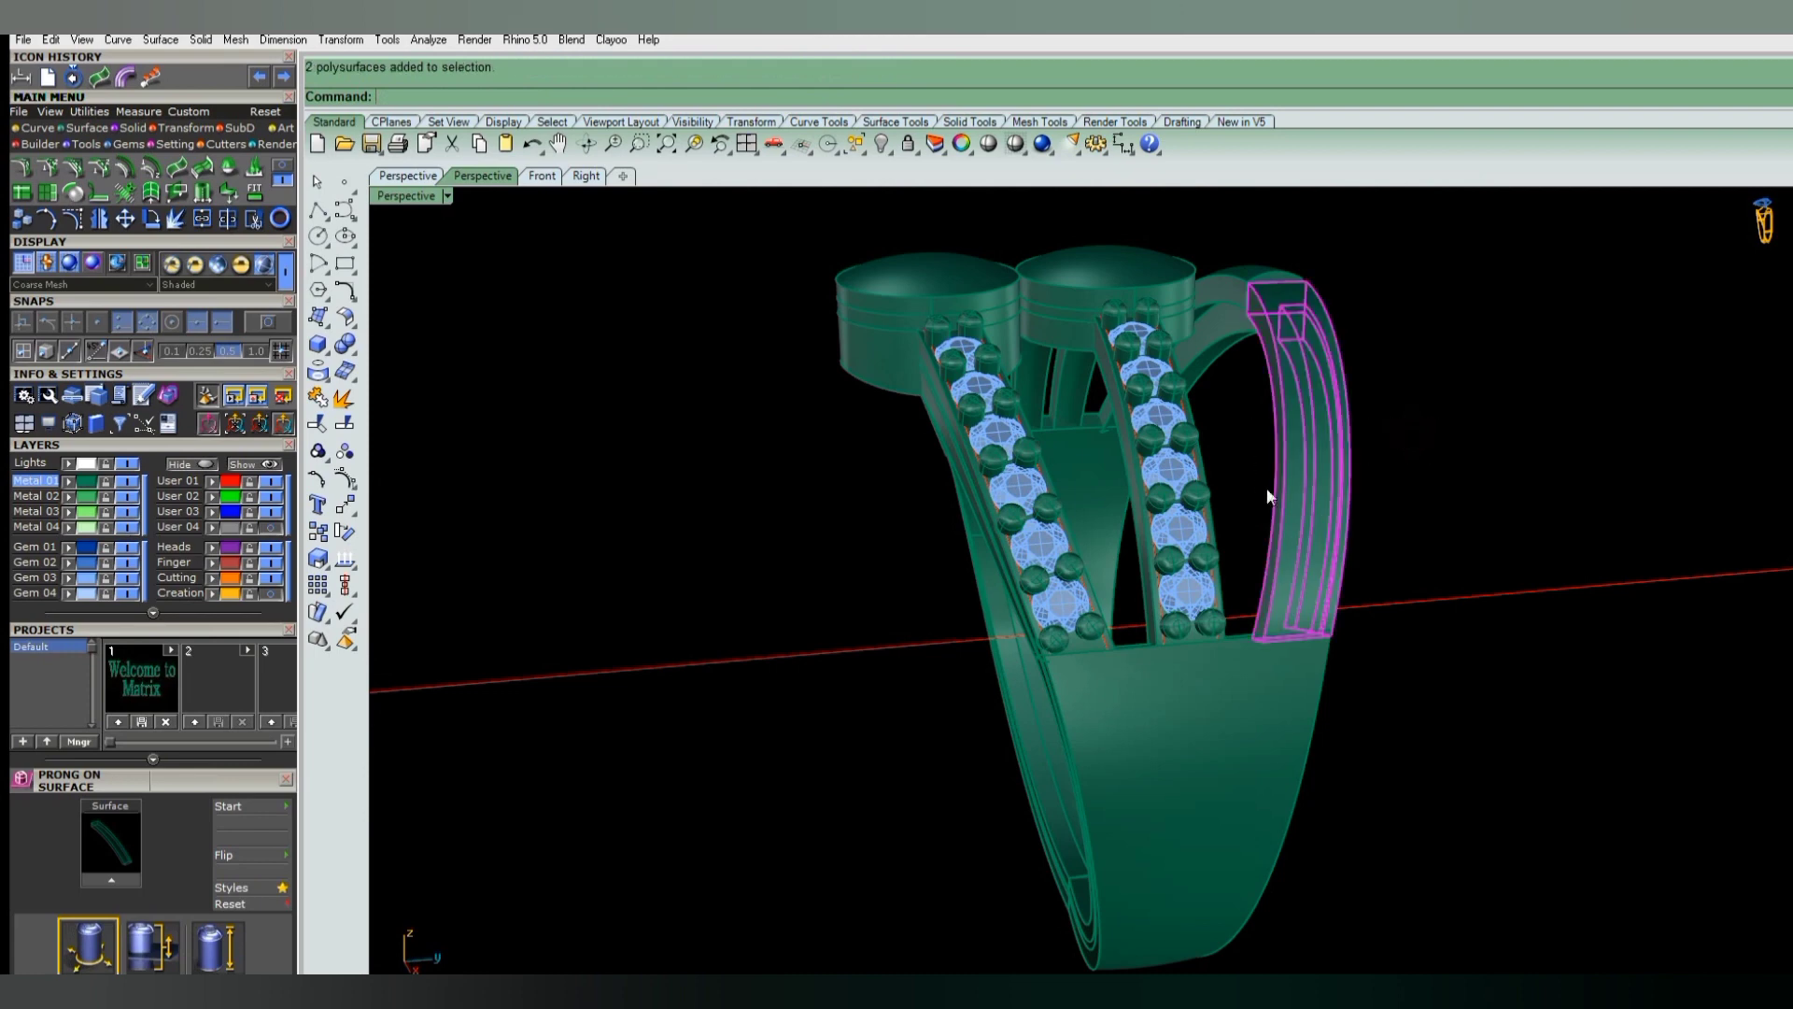
mouse_move(1329, 558)
right_down()
mouse_move(1288, 596)
mouse_move(770, 698)
mouse_move(635, 788)
right_up()
key(Delete)
scroll(771, 712, up, 5)
scroll(790, 709, up, 3)
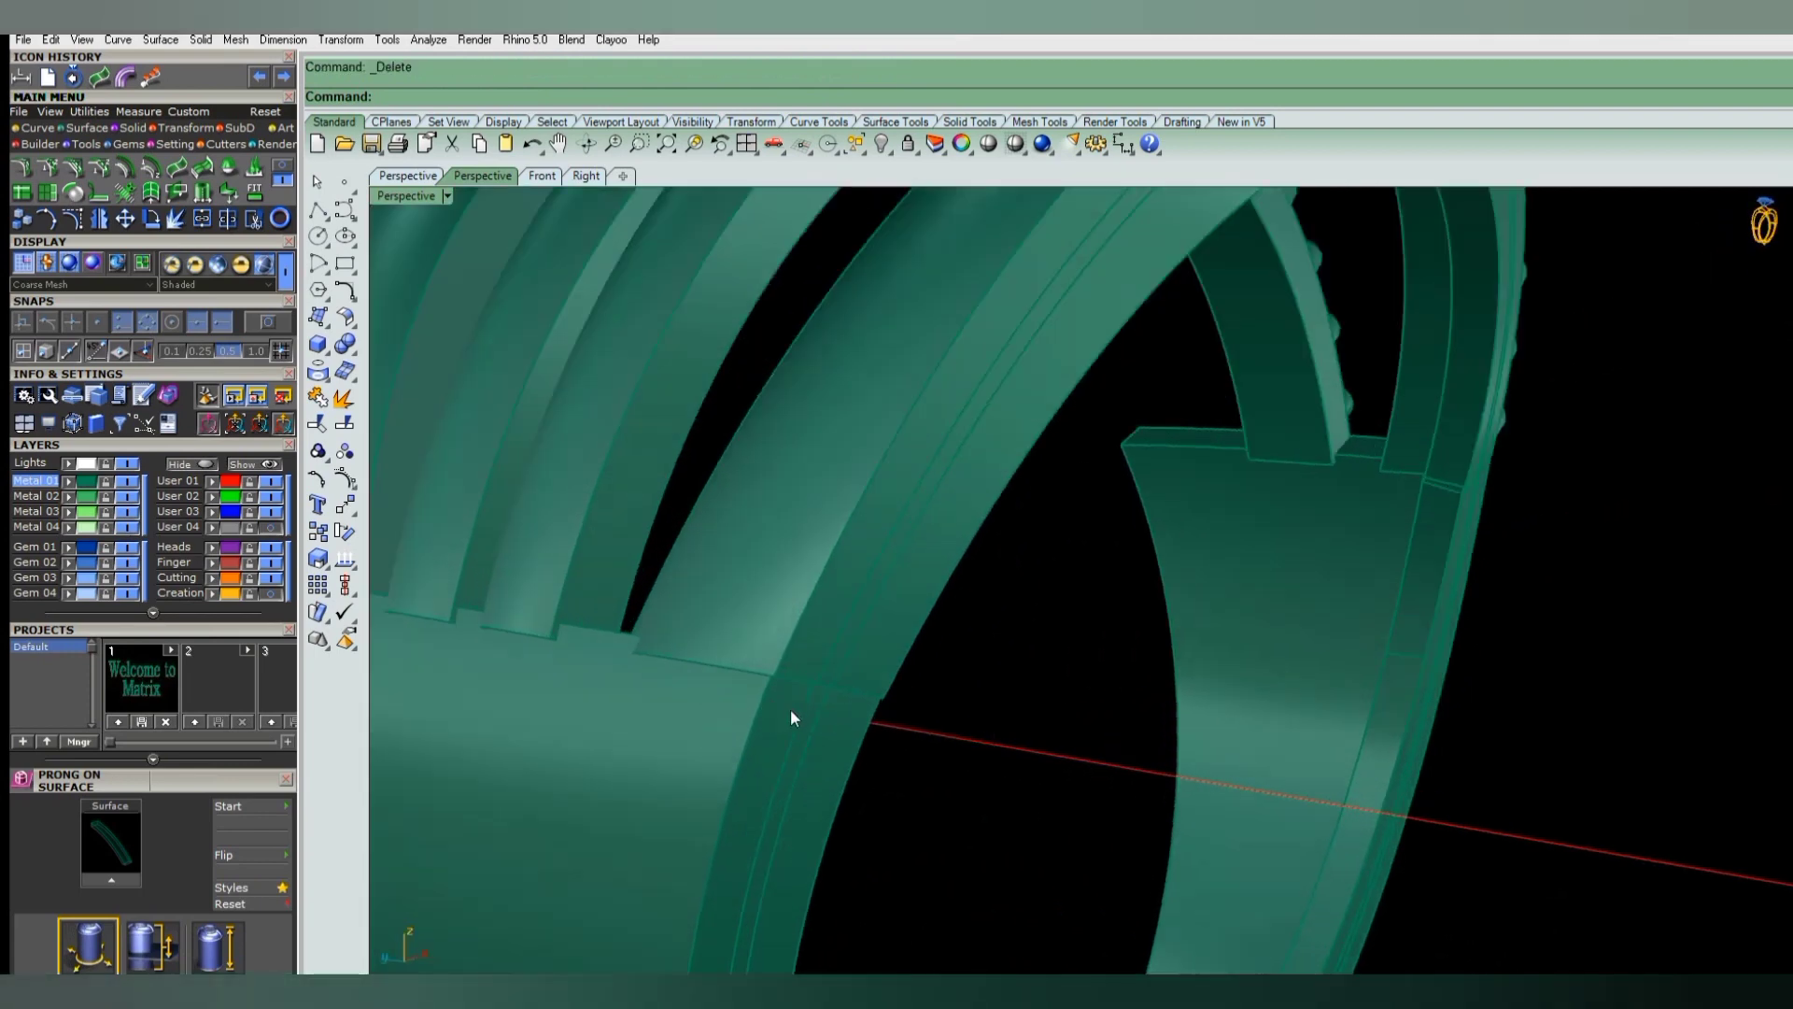
scroll(955, 696, up, 2)
scroll(955, 697, down, 5)
scroll(841, 560, up, 2)
click(866, 514)
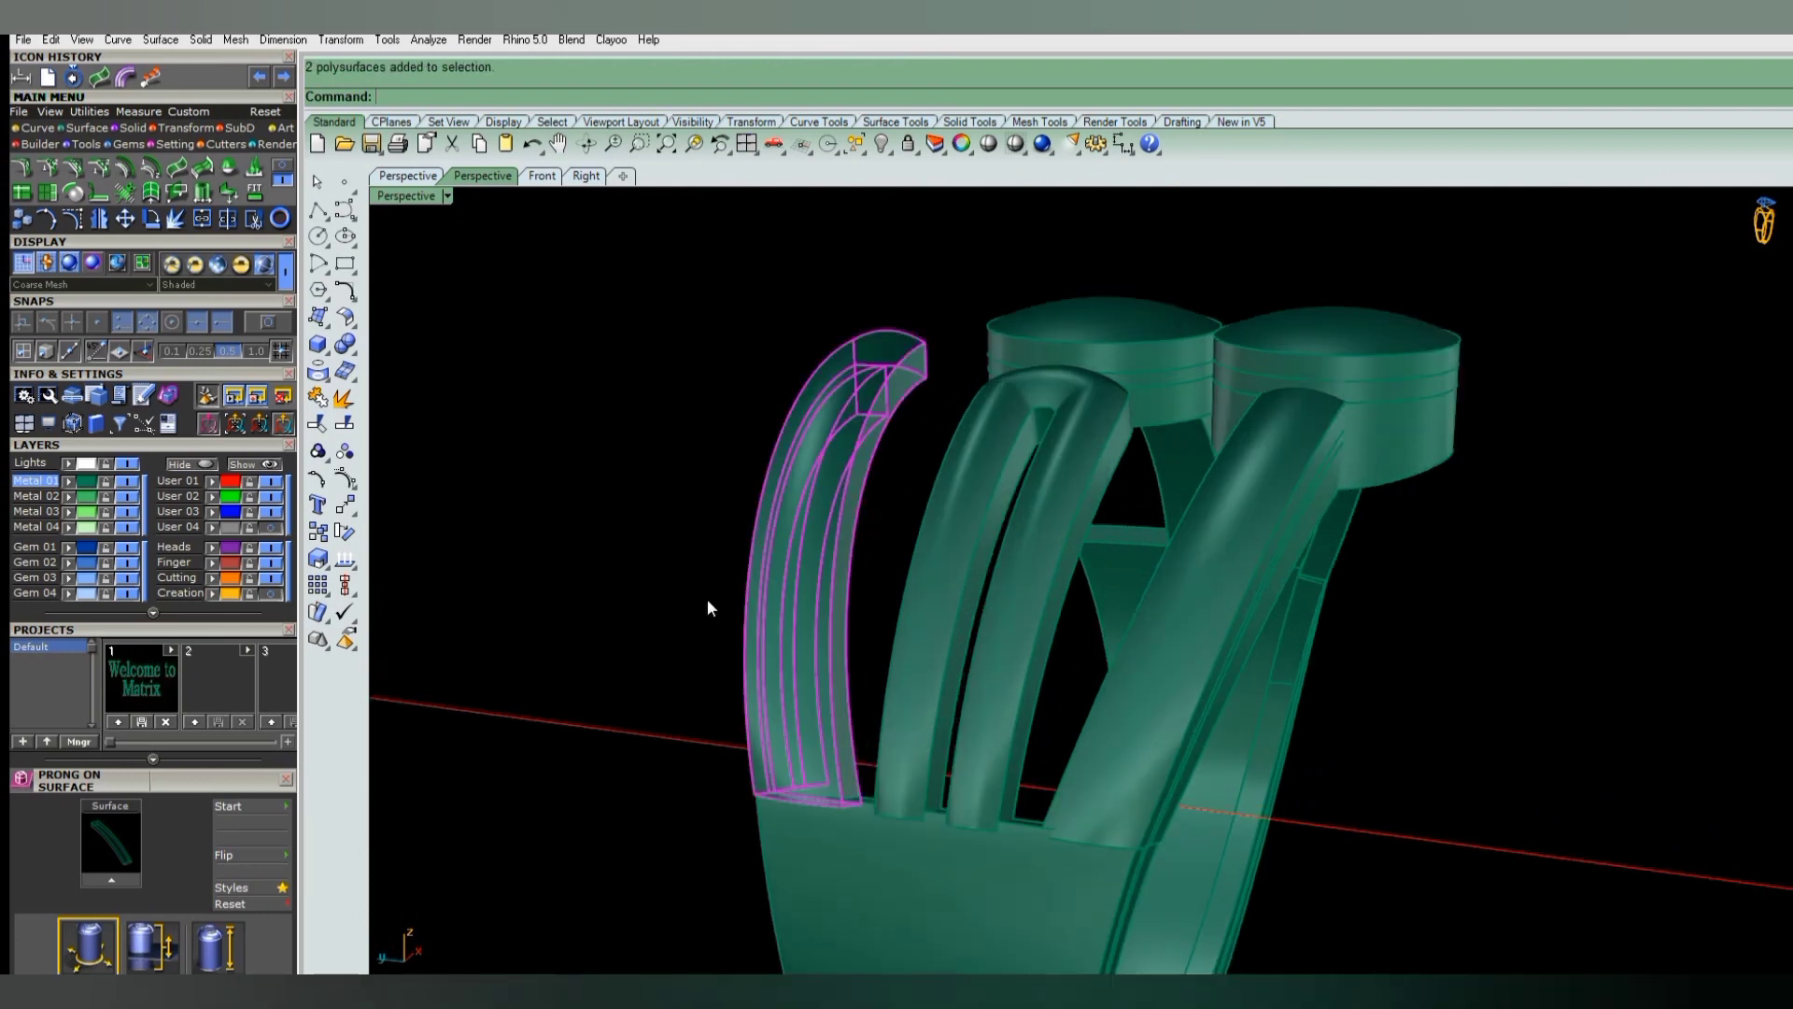
key(Delete)
- Move the grooved rail in Top view so it sits against the band, then check its fit
right_drag(1219, 774, 1297, 826)
click(1327, 738)
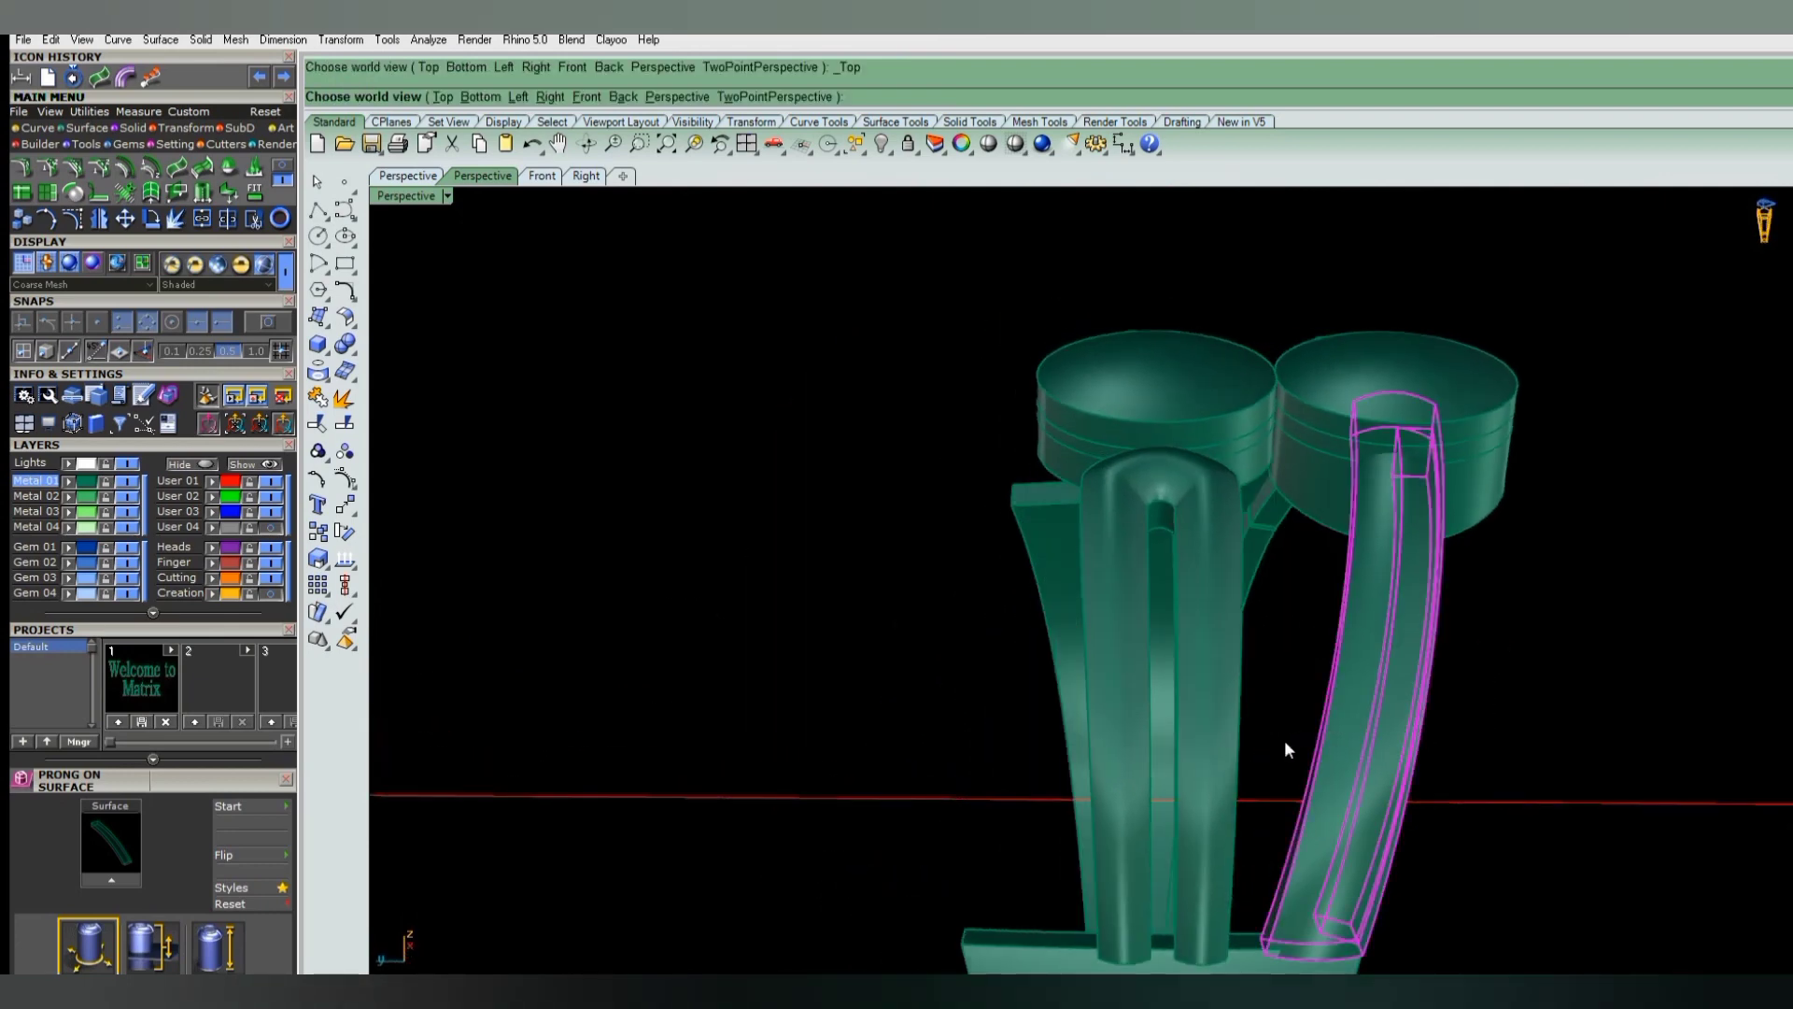
key(ctrl+F1)
scroll(963, 738, up, 2)
scroll(782, 680, up, 5)
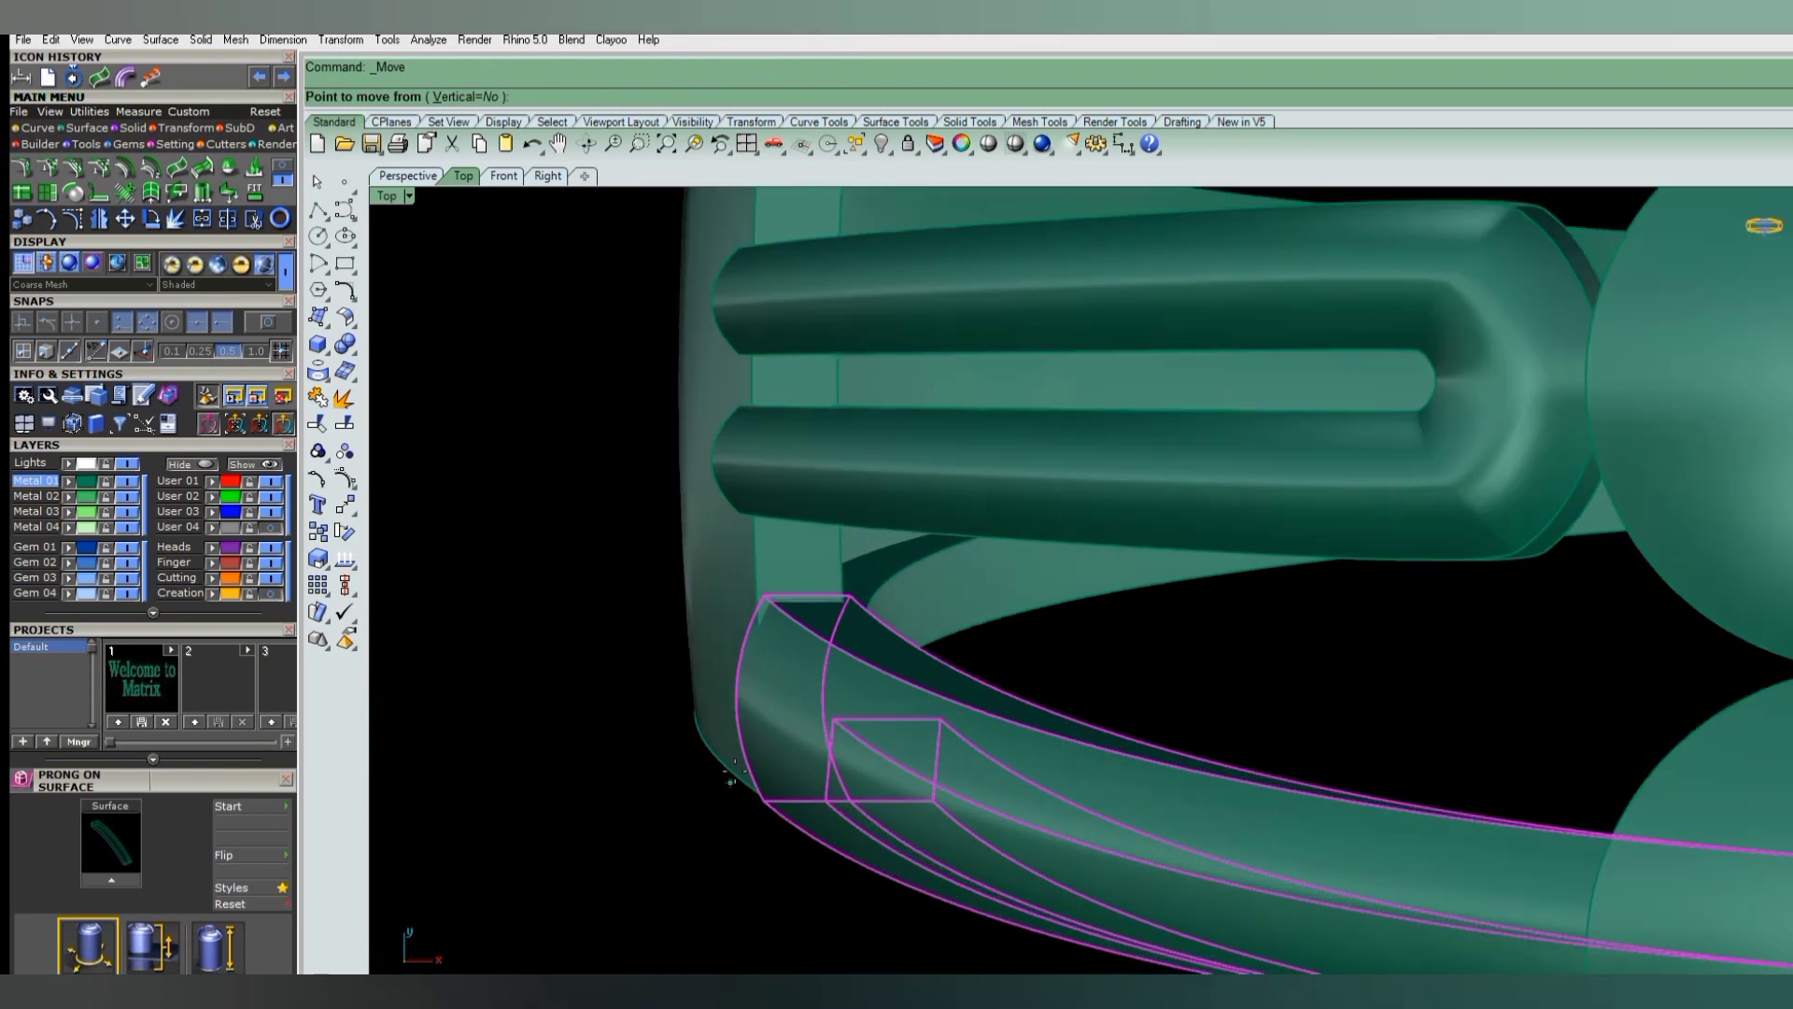
scroll(775, 729, up, 5)
click(774, 729)
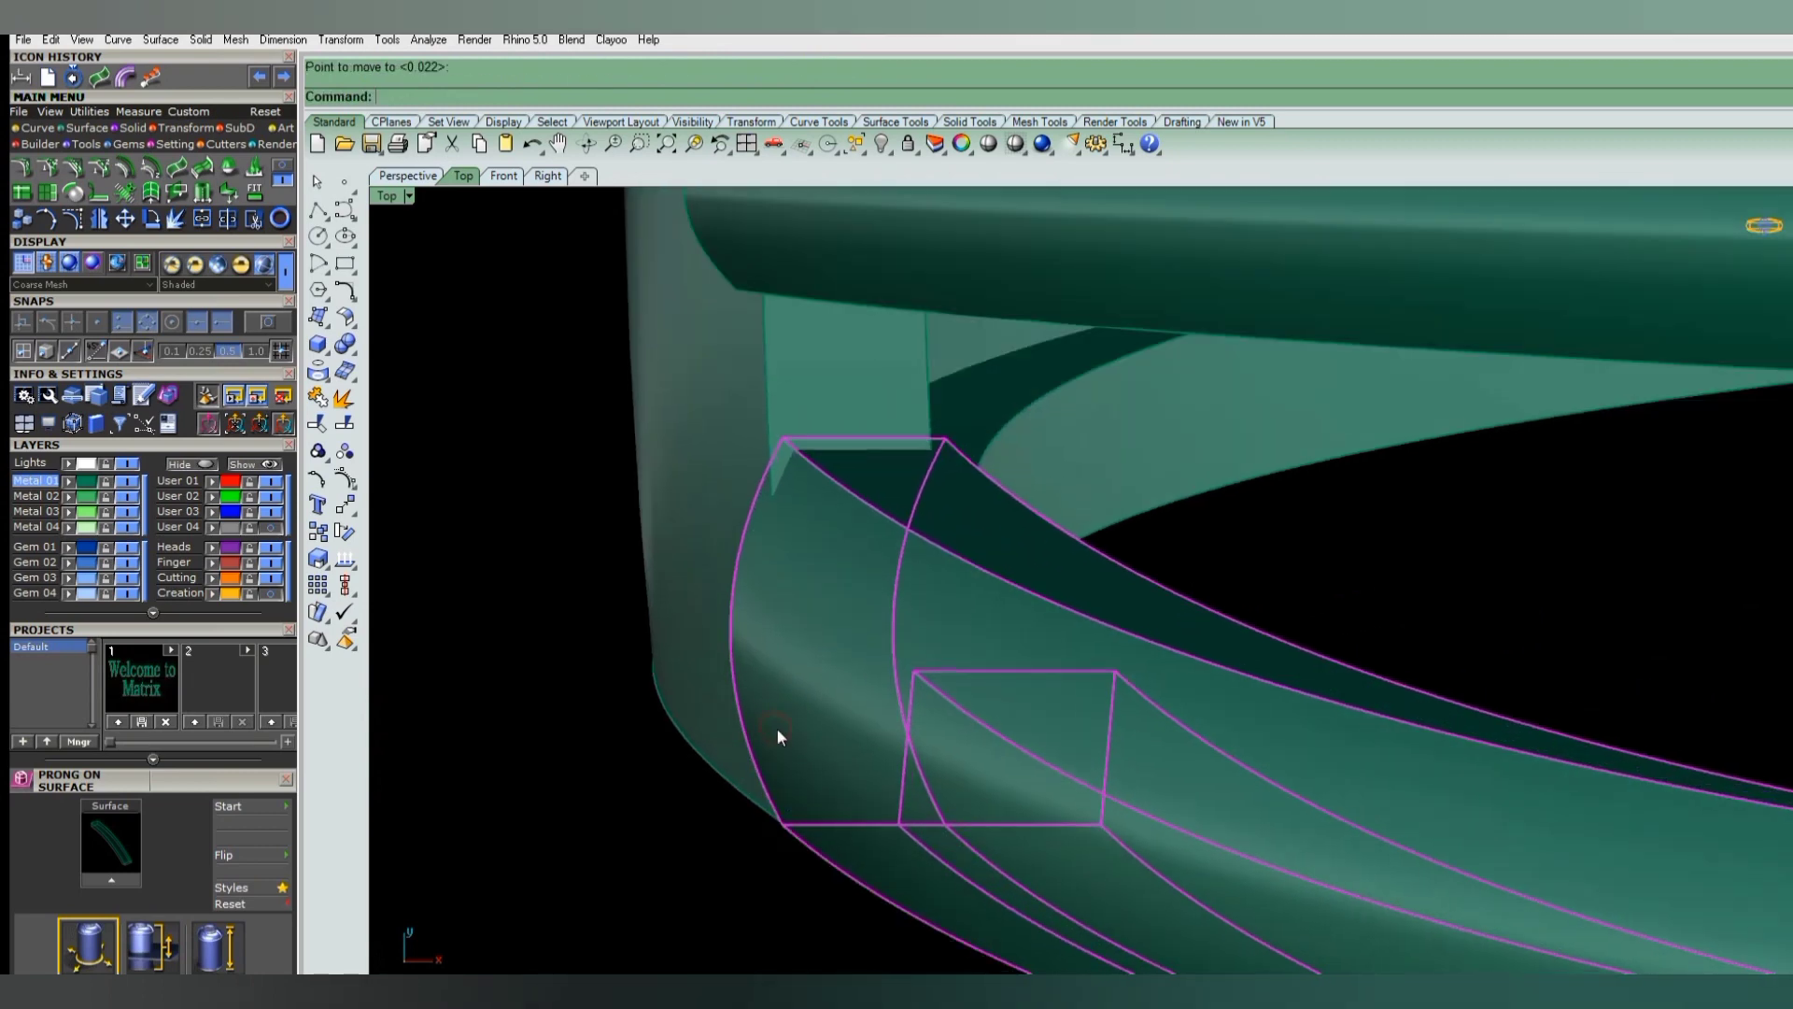
key(ctrl+F4)
right_drag(961, 748, 1129, 641)
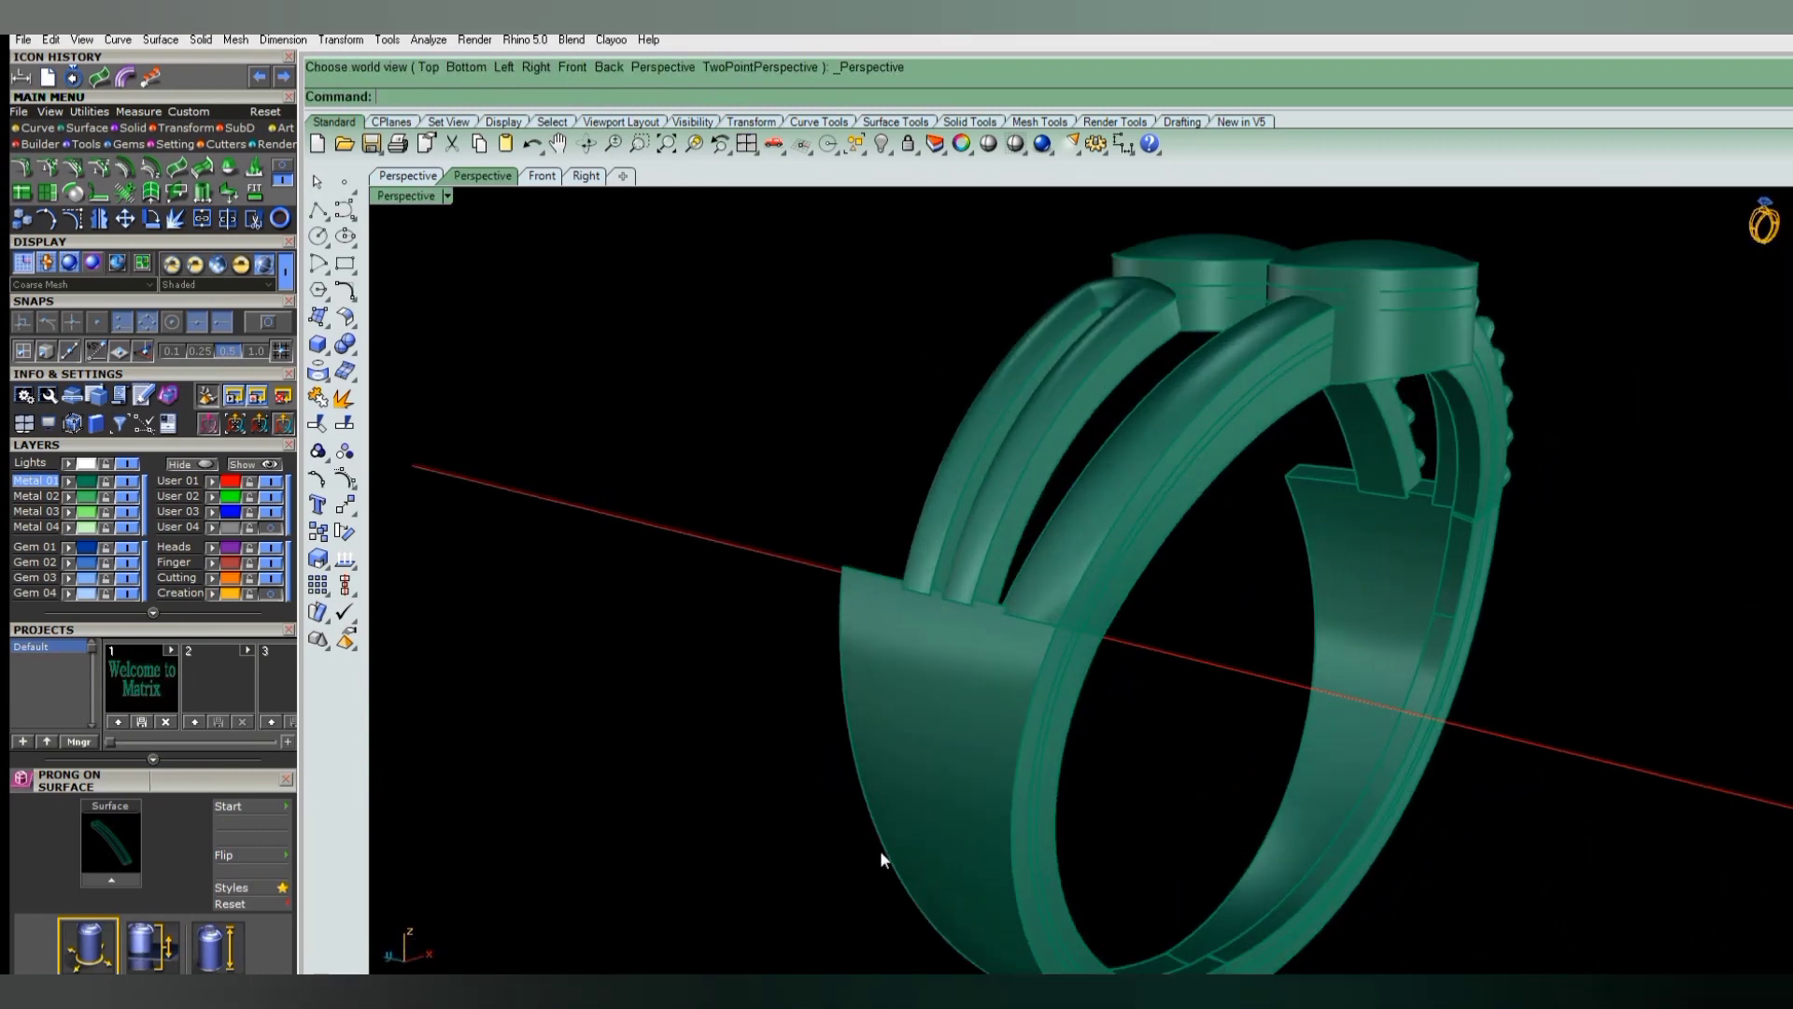
right_drag(944, 863, 1008, 739)
mouse_move(883, 803)
right_down()
mouse_move(805, 845)
mouse_move(843, 757)
mouse_move(1133, 657)
mouse_move(1080, 681)
right_up()
- Orbit and cycle side and front views to bring the ring's left side into view
click(919, 605)
right_drag(919, 605, 888, 745)
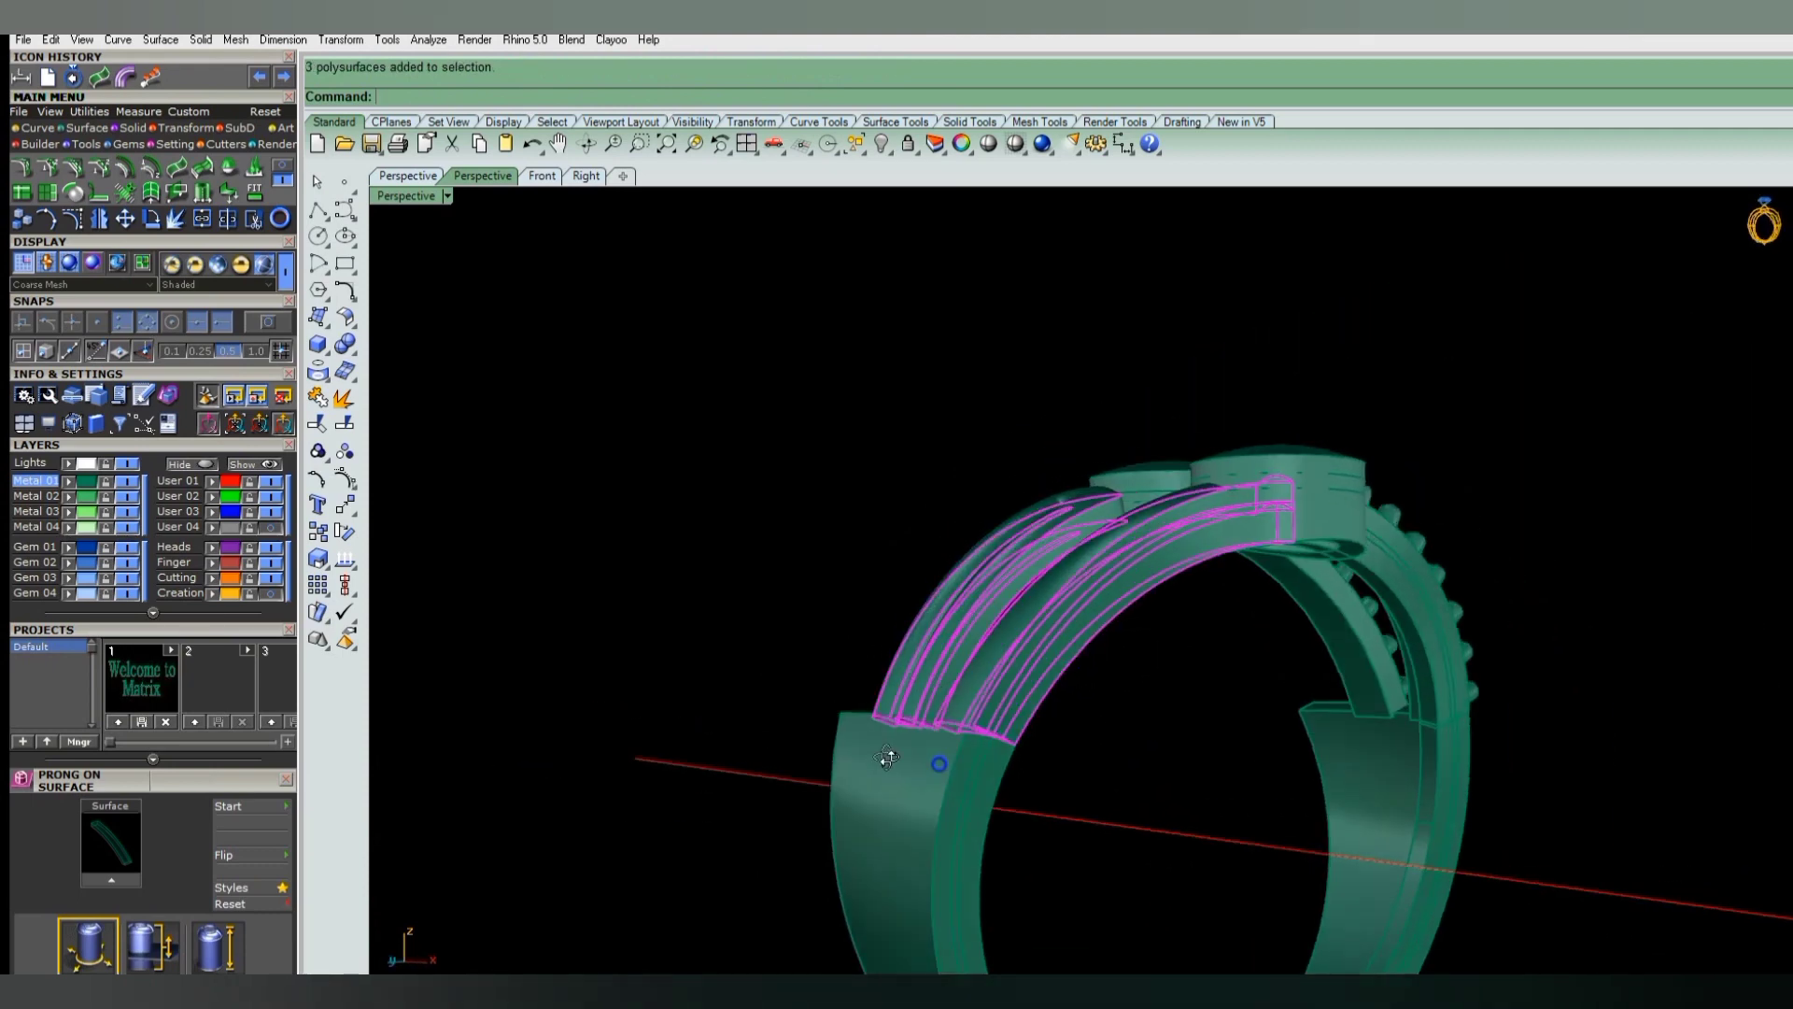
key(ctrl+F3)
key(ctrl+F2)
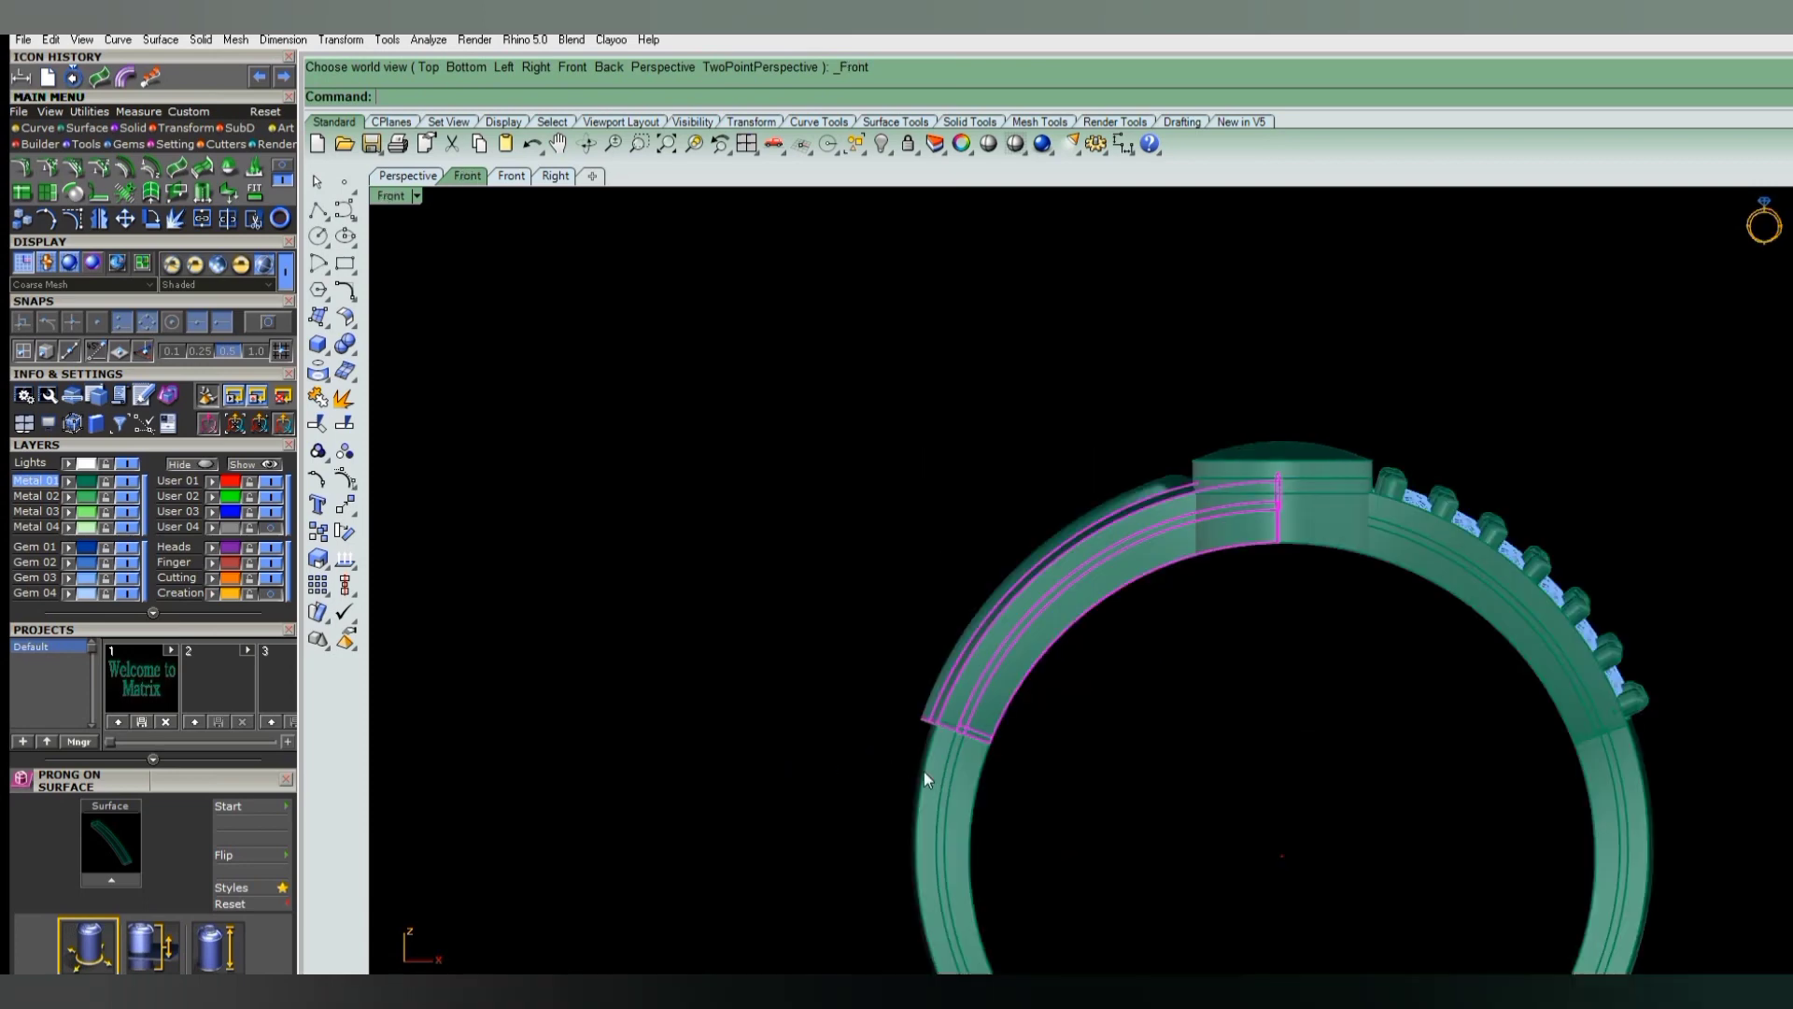
right_drag(907, 738, 840, 698)
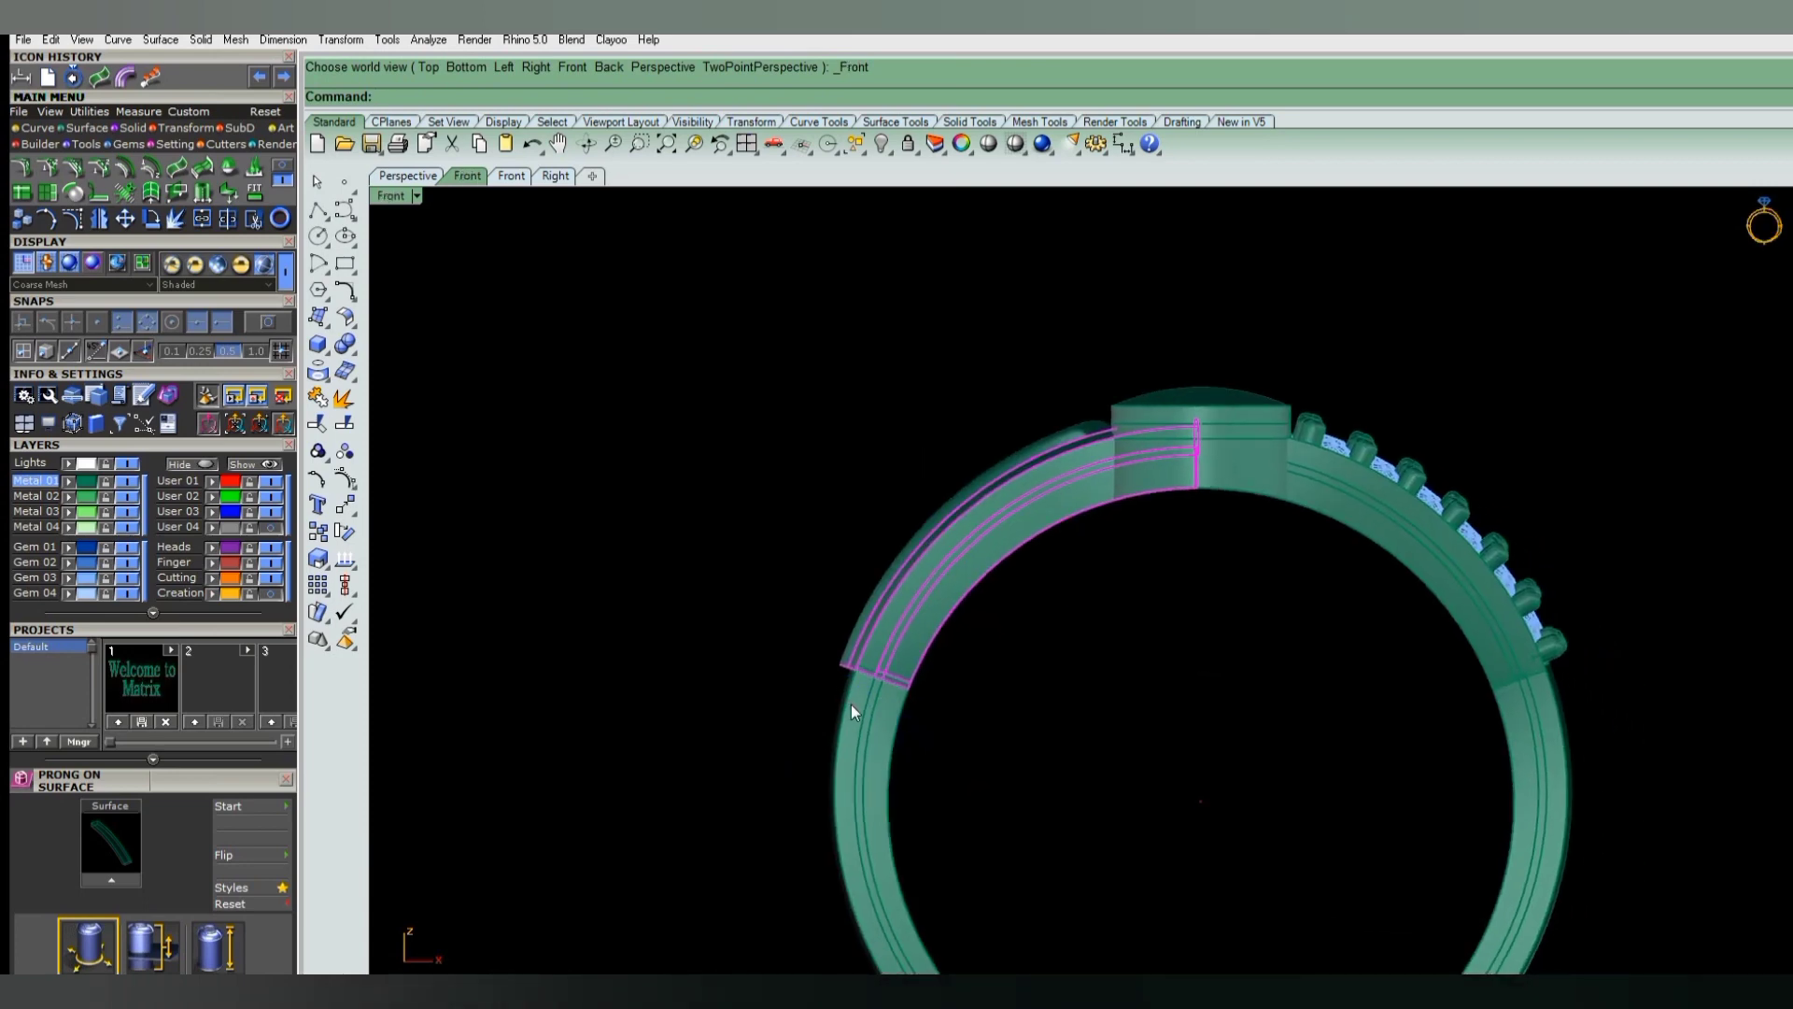
scroll(866, 682, up, 5)
key(Escape)
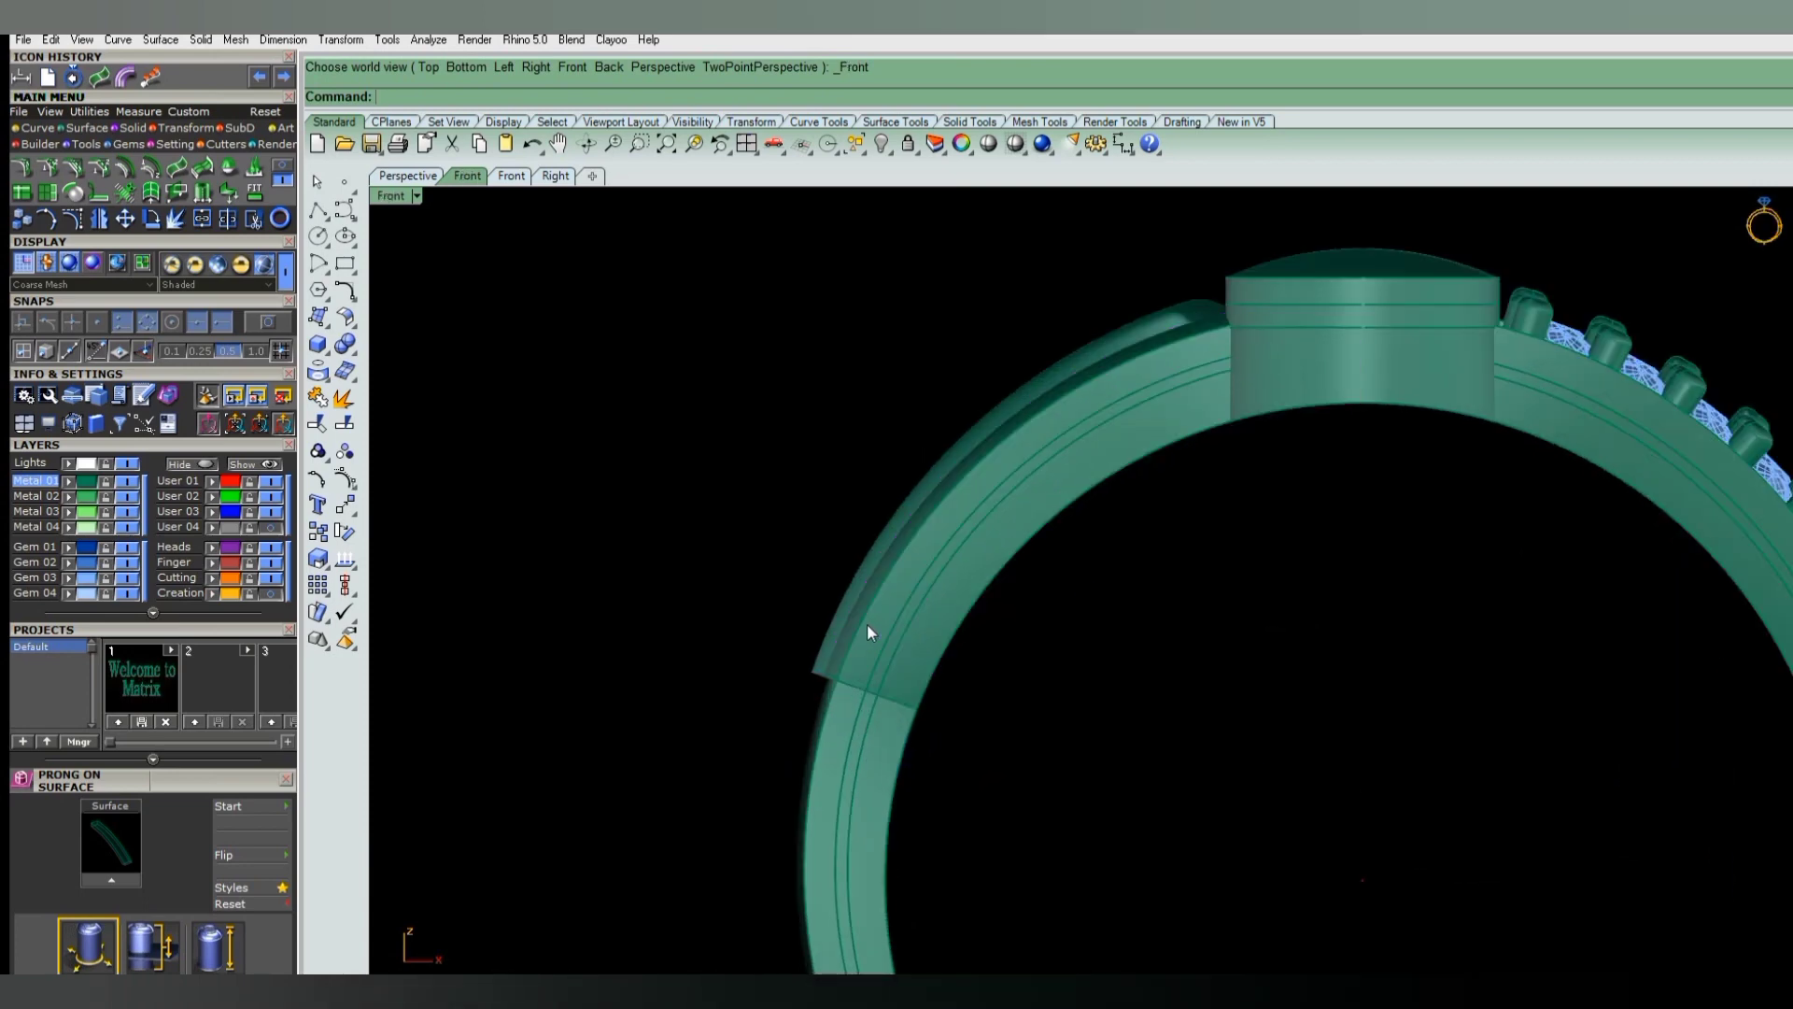
- Select the left band segment and an adjoining rail piece, then frame the front view
click(863, 626)
key(ctrl+F3)
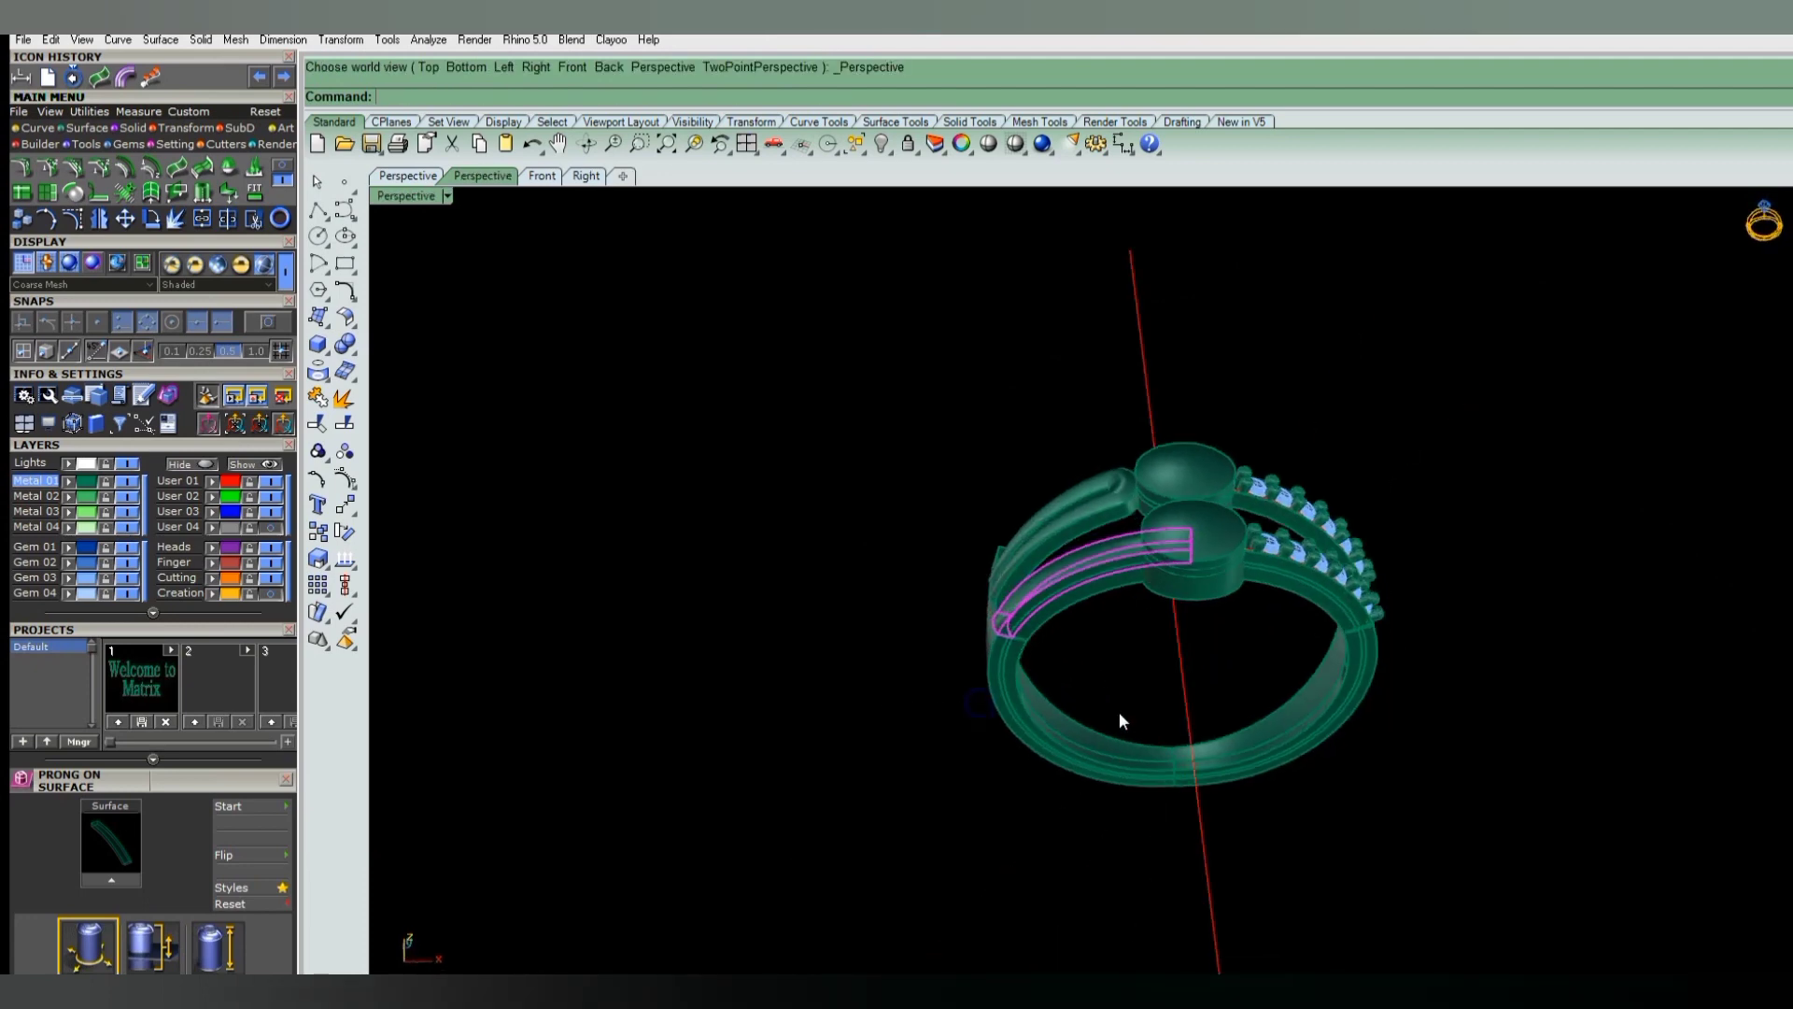
scroll(995, 633, up, 2)
right_drag(996, 633, 988, 523)
click(953, 518)
scroll(980, 585, up, 3)
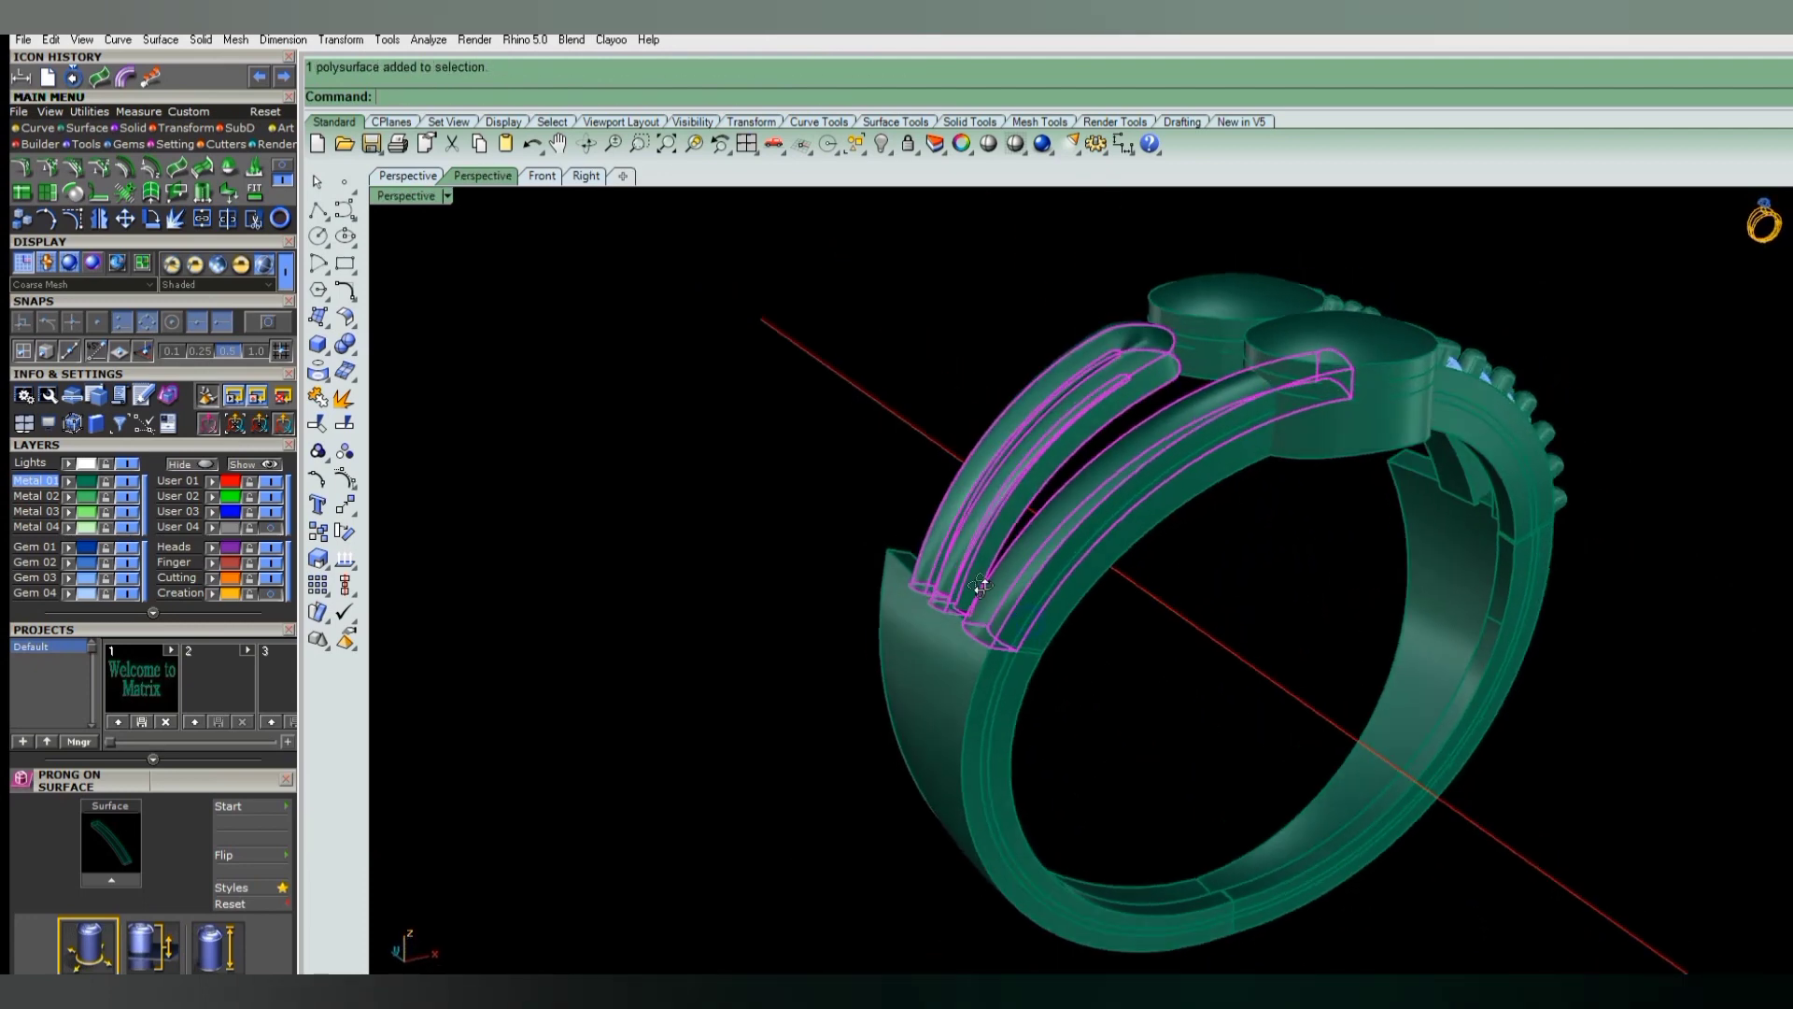
right_drag(980, 586, 1035, 646)
key(ctrl+F3)
key(ctrl+F2)
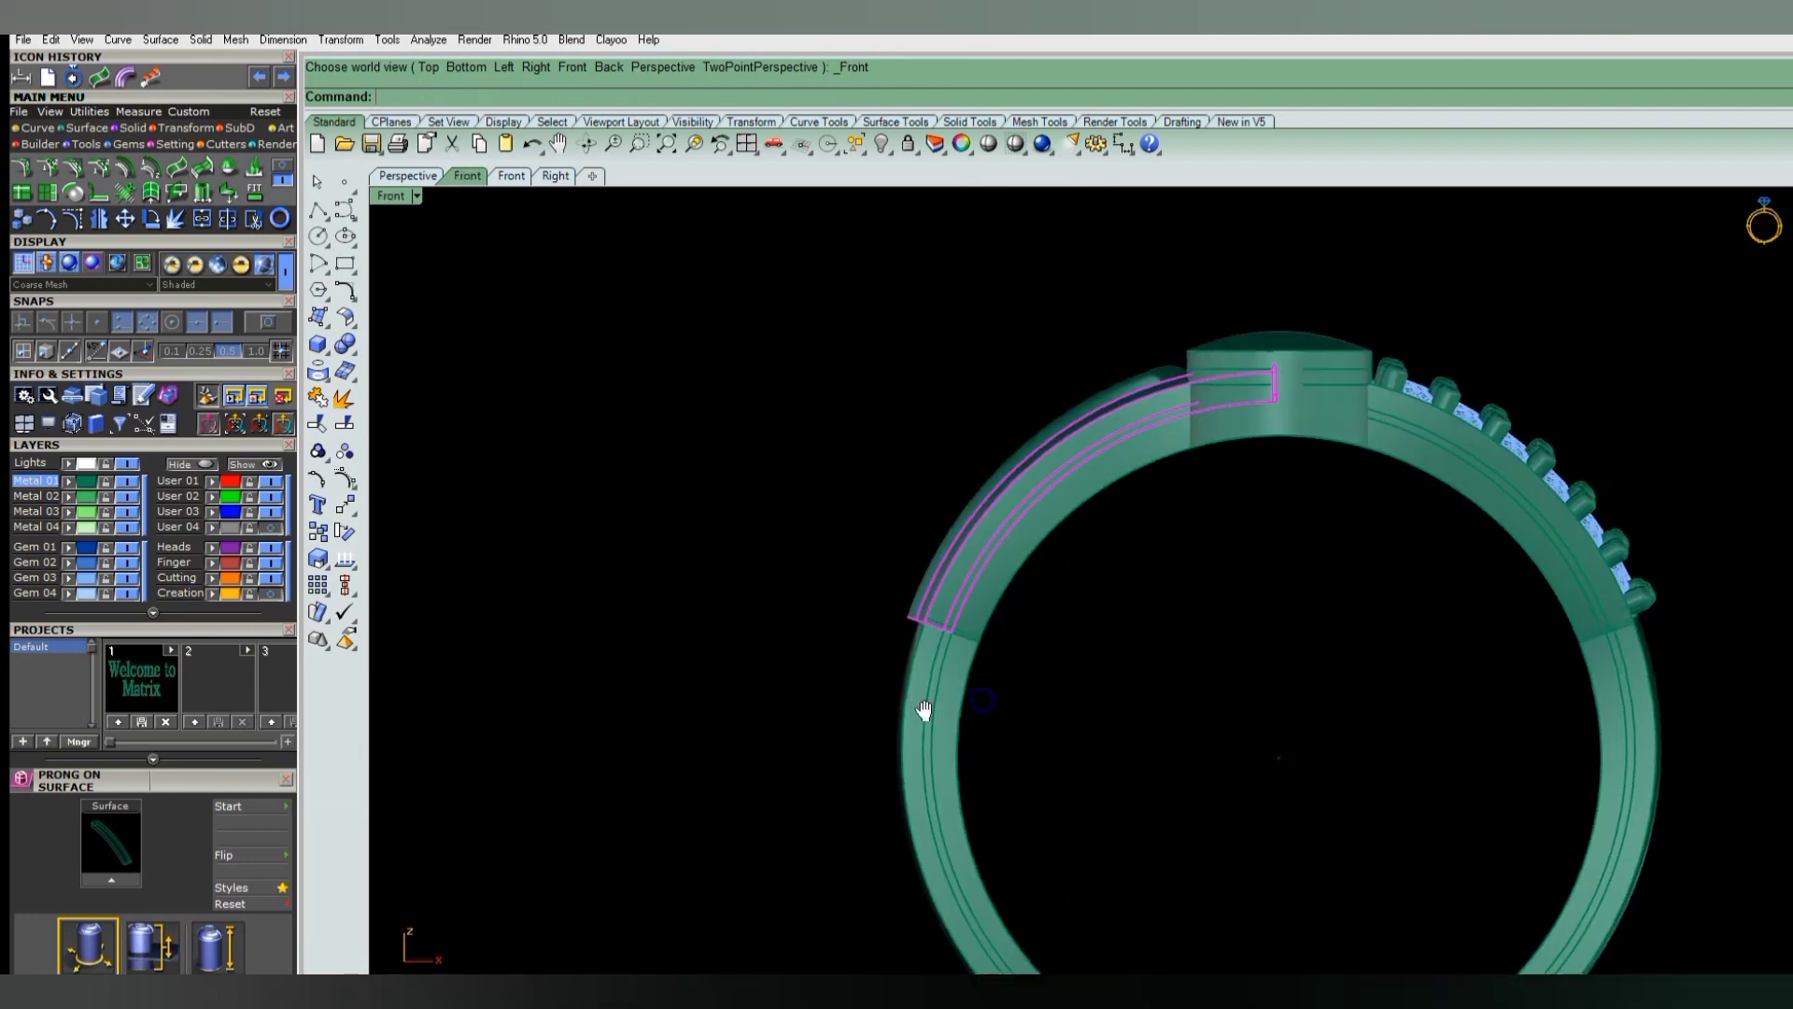
right_drag(923, 710, 911, 713)
- Build a CageEdit control cage around the shoulder rail and window-select its lower points
text(cageedit)
key(Return)
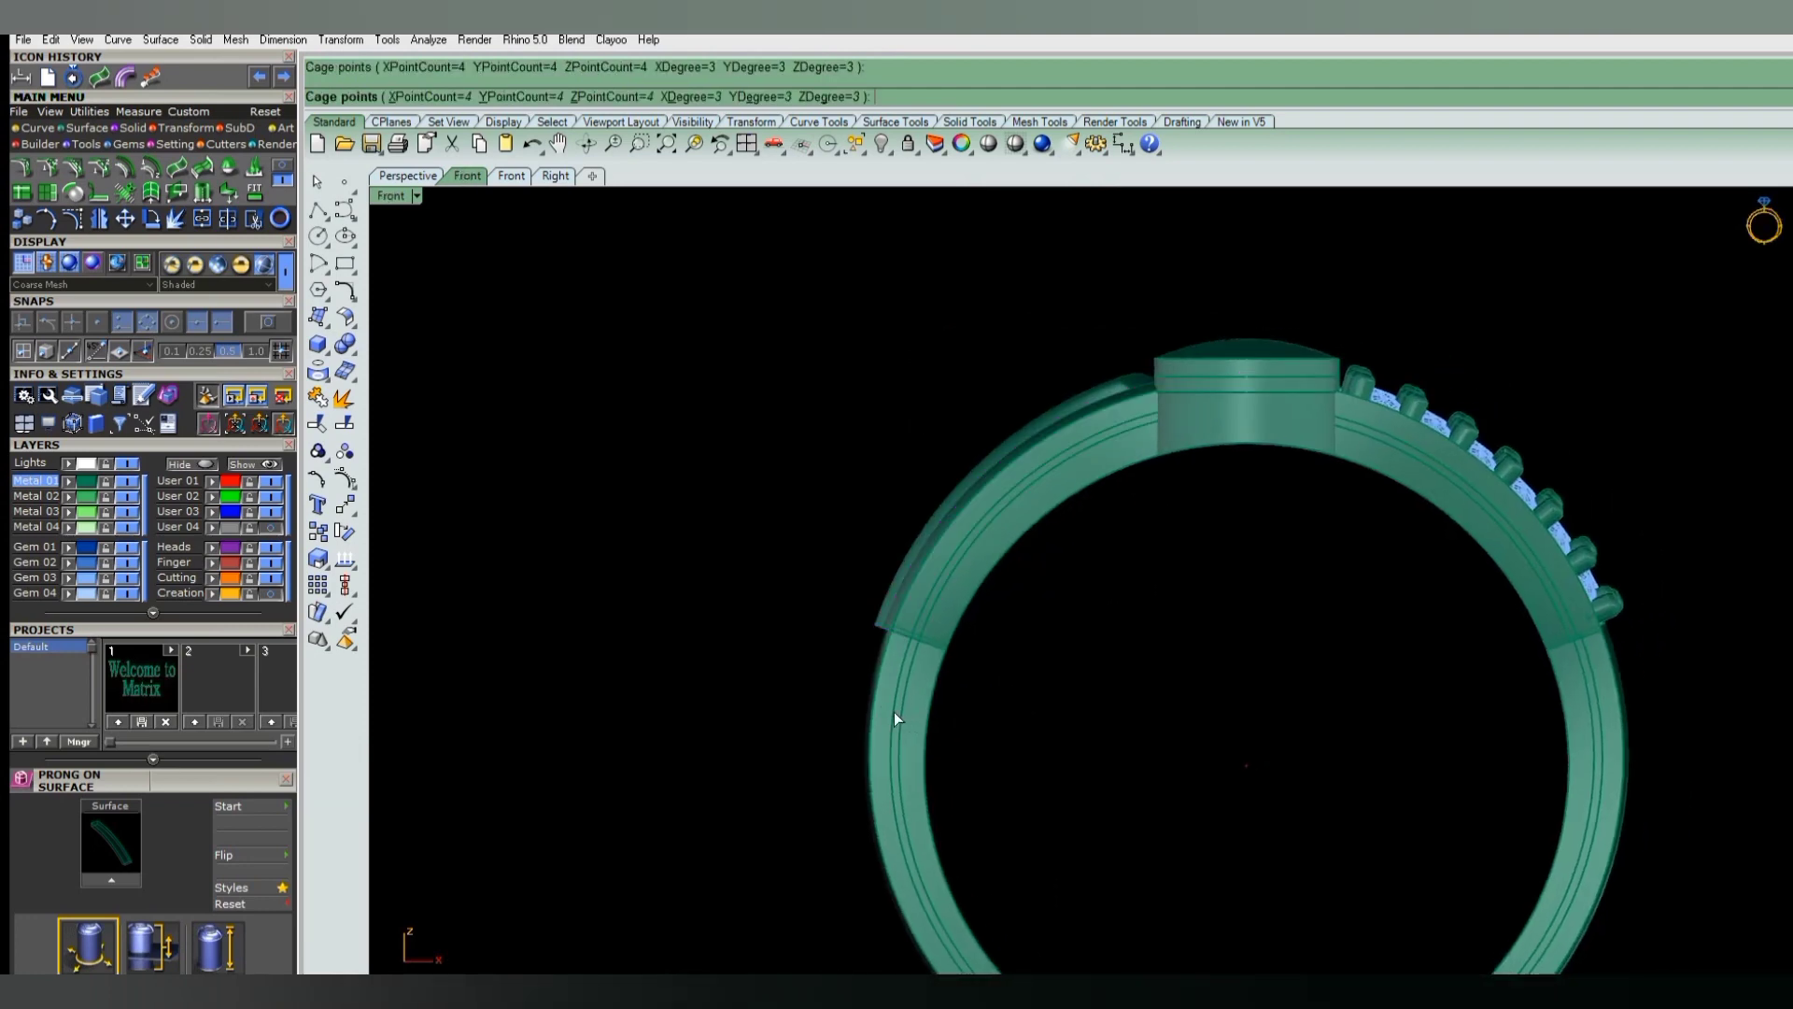
key(Return)
drag(1029, 549, 1027, 549)
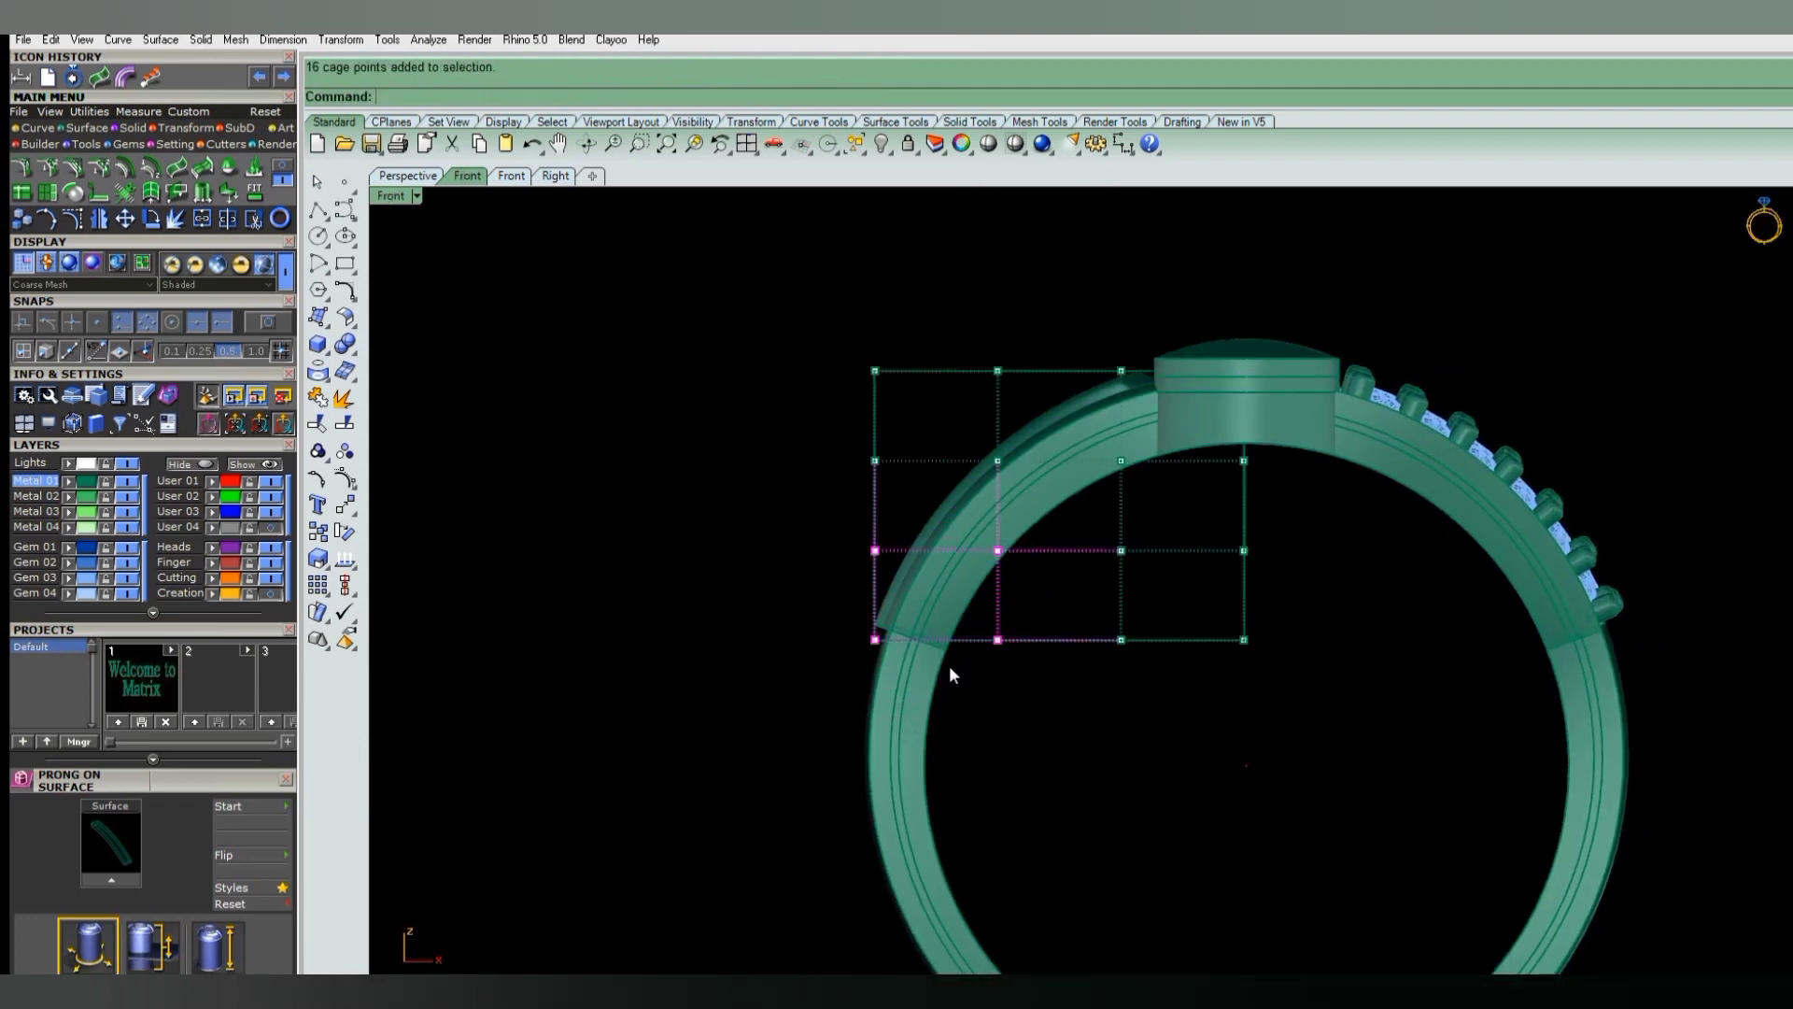
- Move the selected cage points slightly downward
text(m)
key(Return)
scroll(860, 688, up, 2)
scroll(917, 621, up, 5)
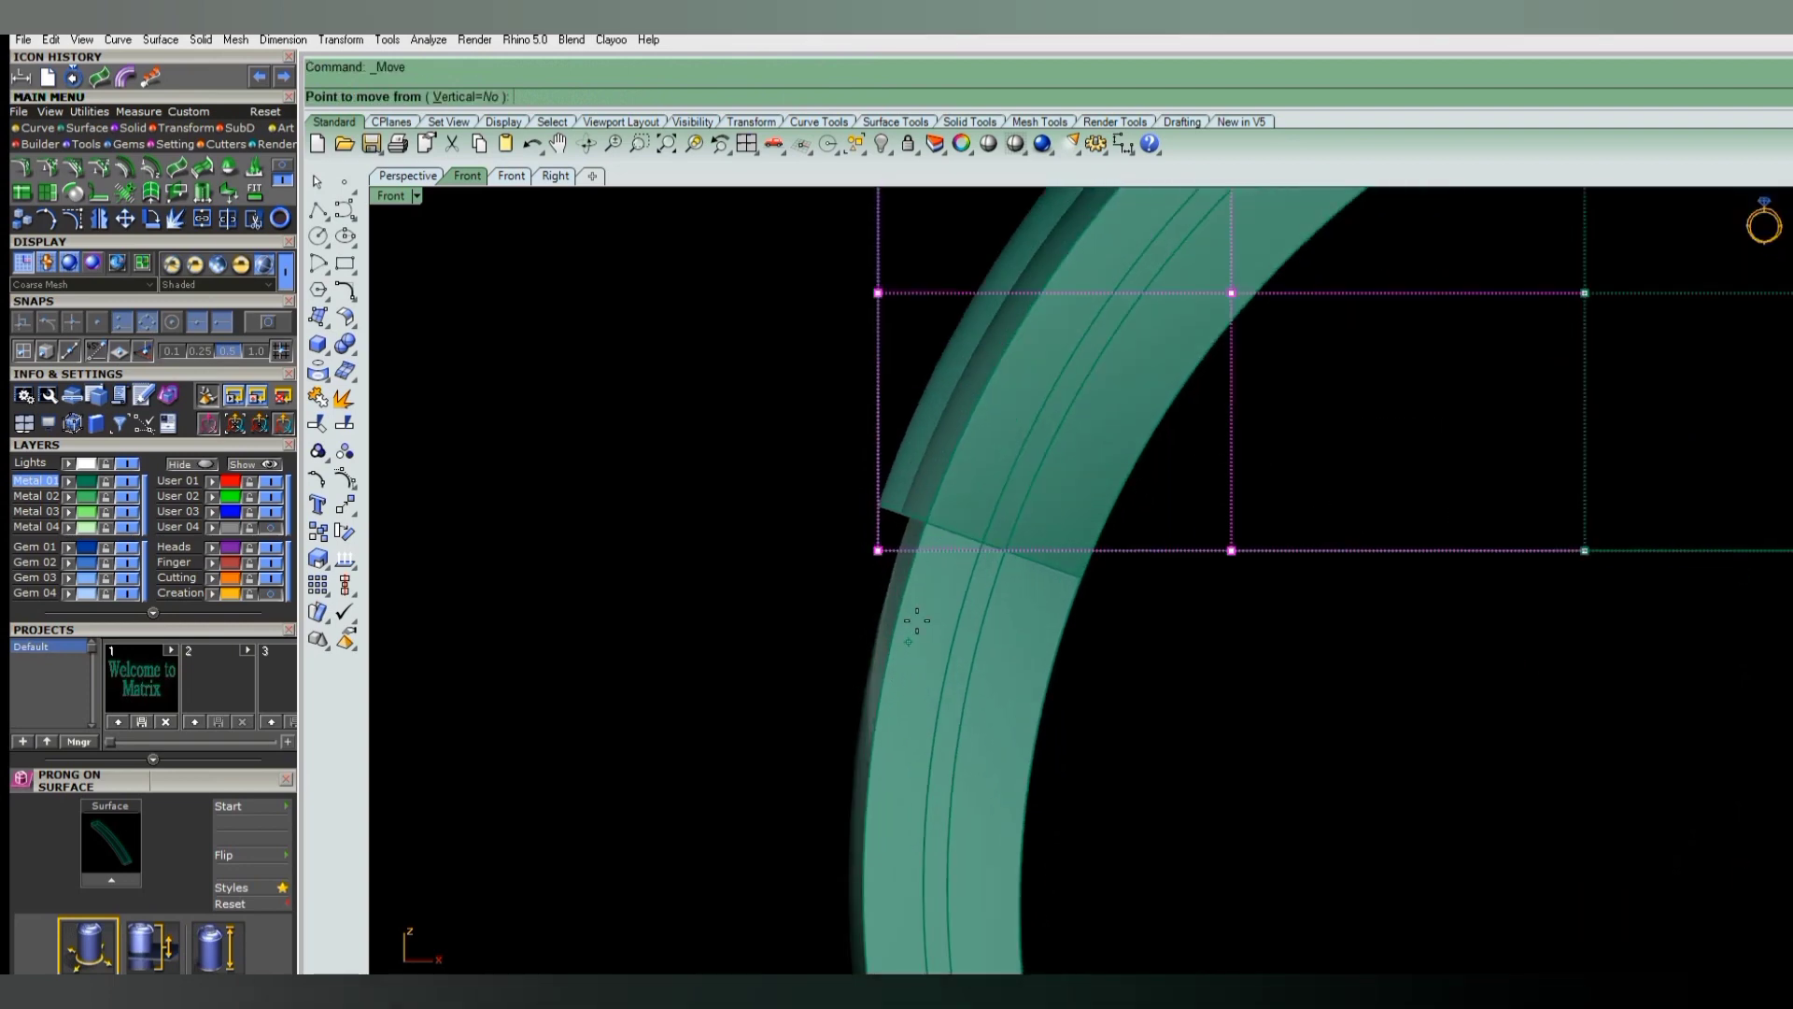
click(920, 604)
click(931, 632)
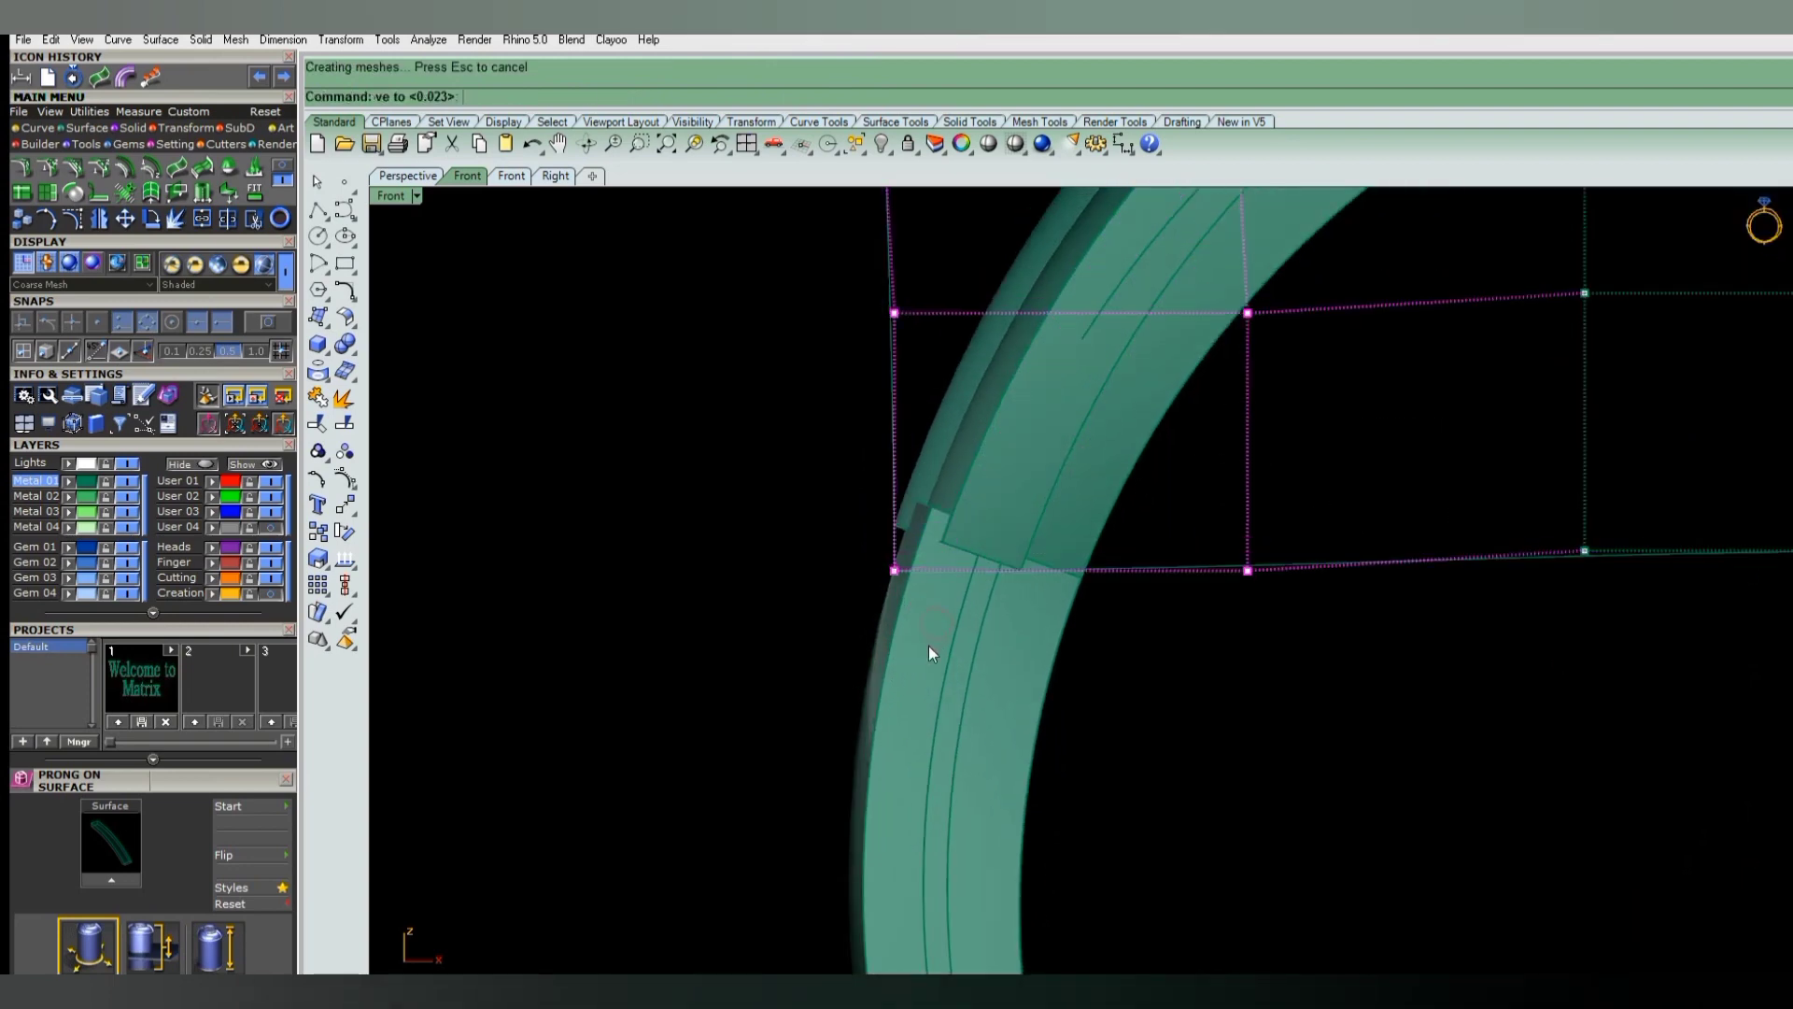
scroll(913, 697, down, 2)
- Inspect the shoulder in perspective, then undo the cage deletion and the point move
key(F4)
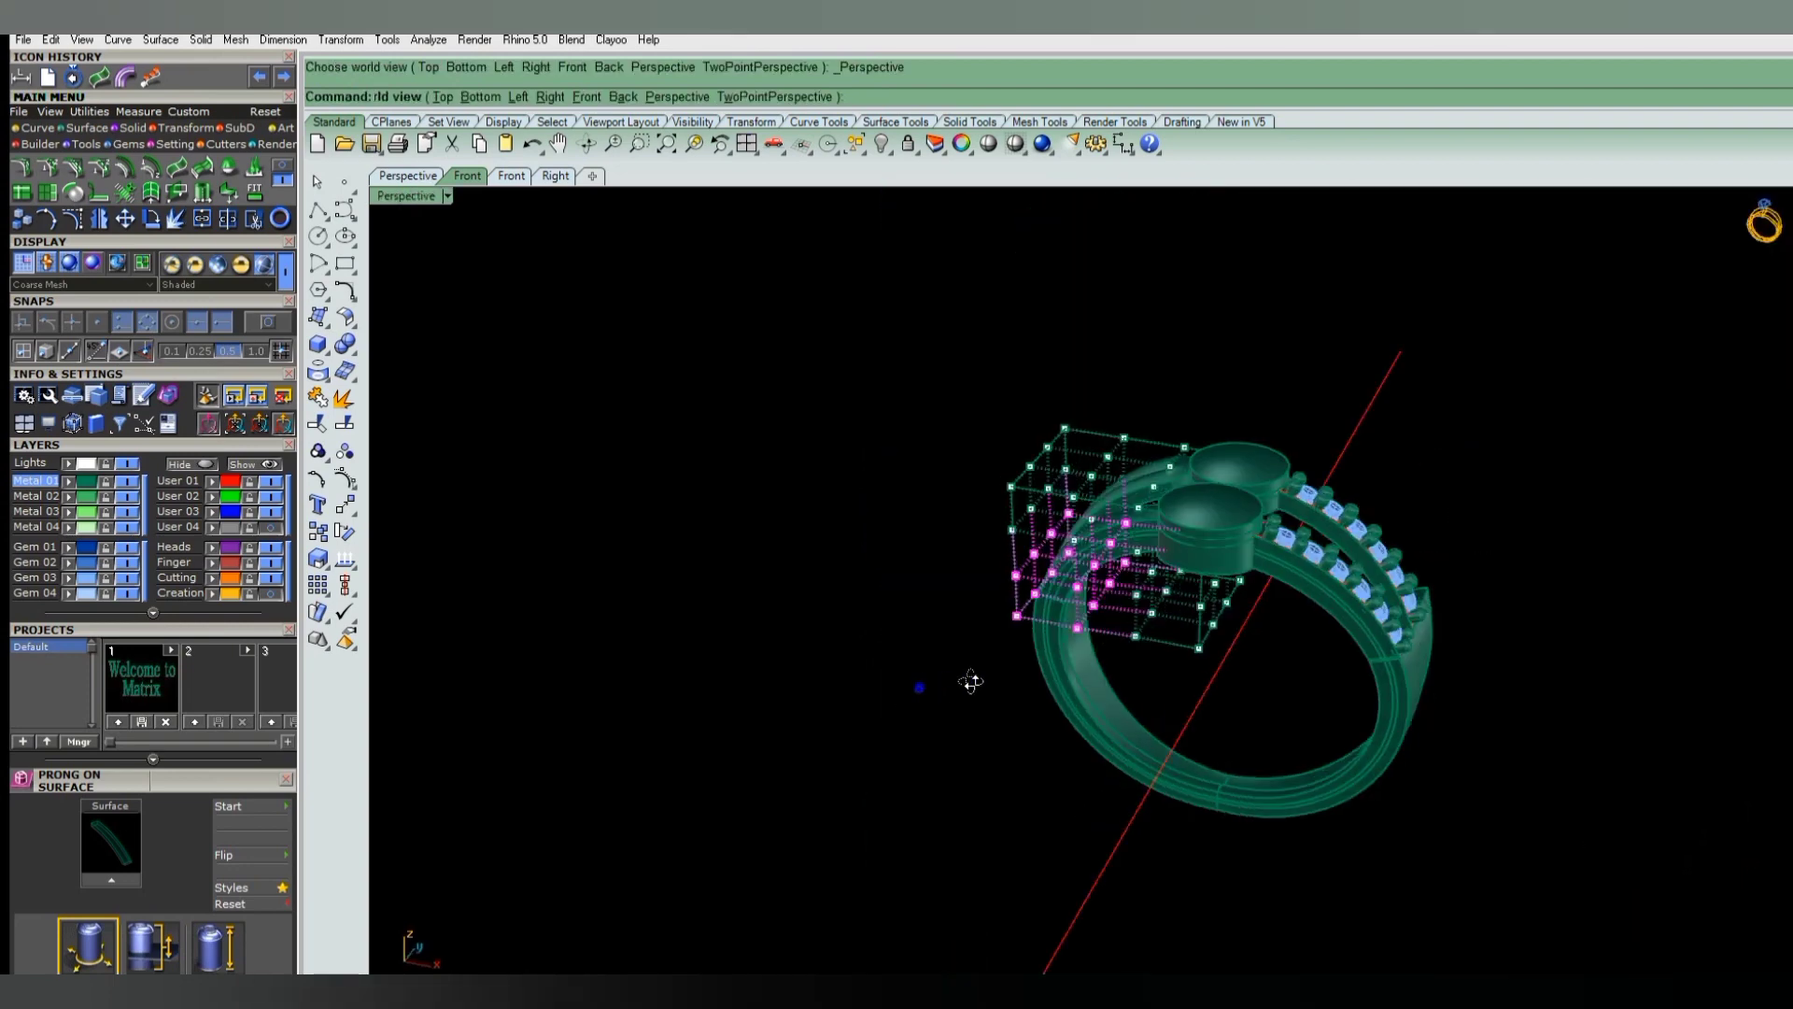
right_drag(1020, 614, 1102, 635)
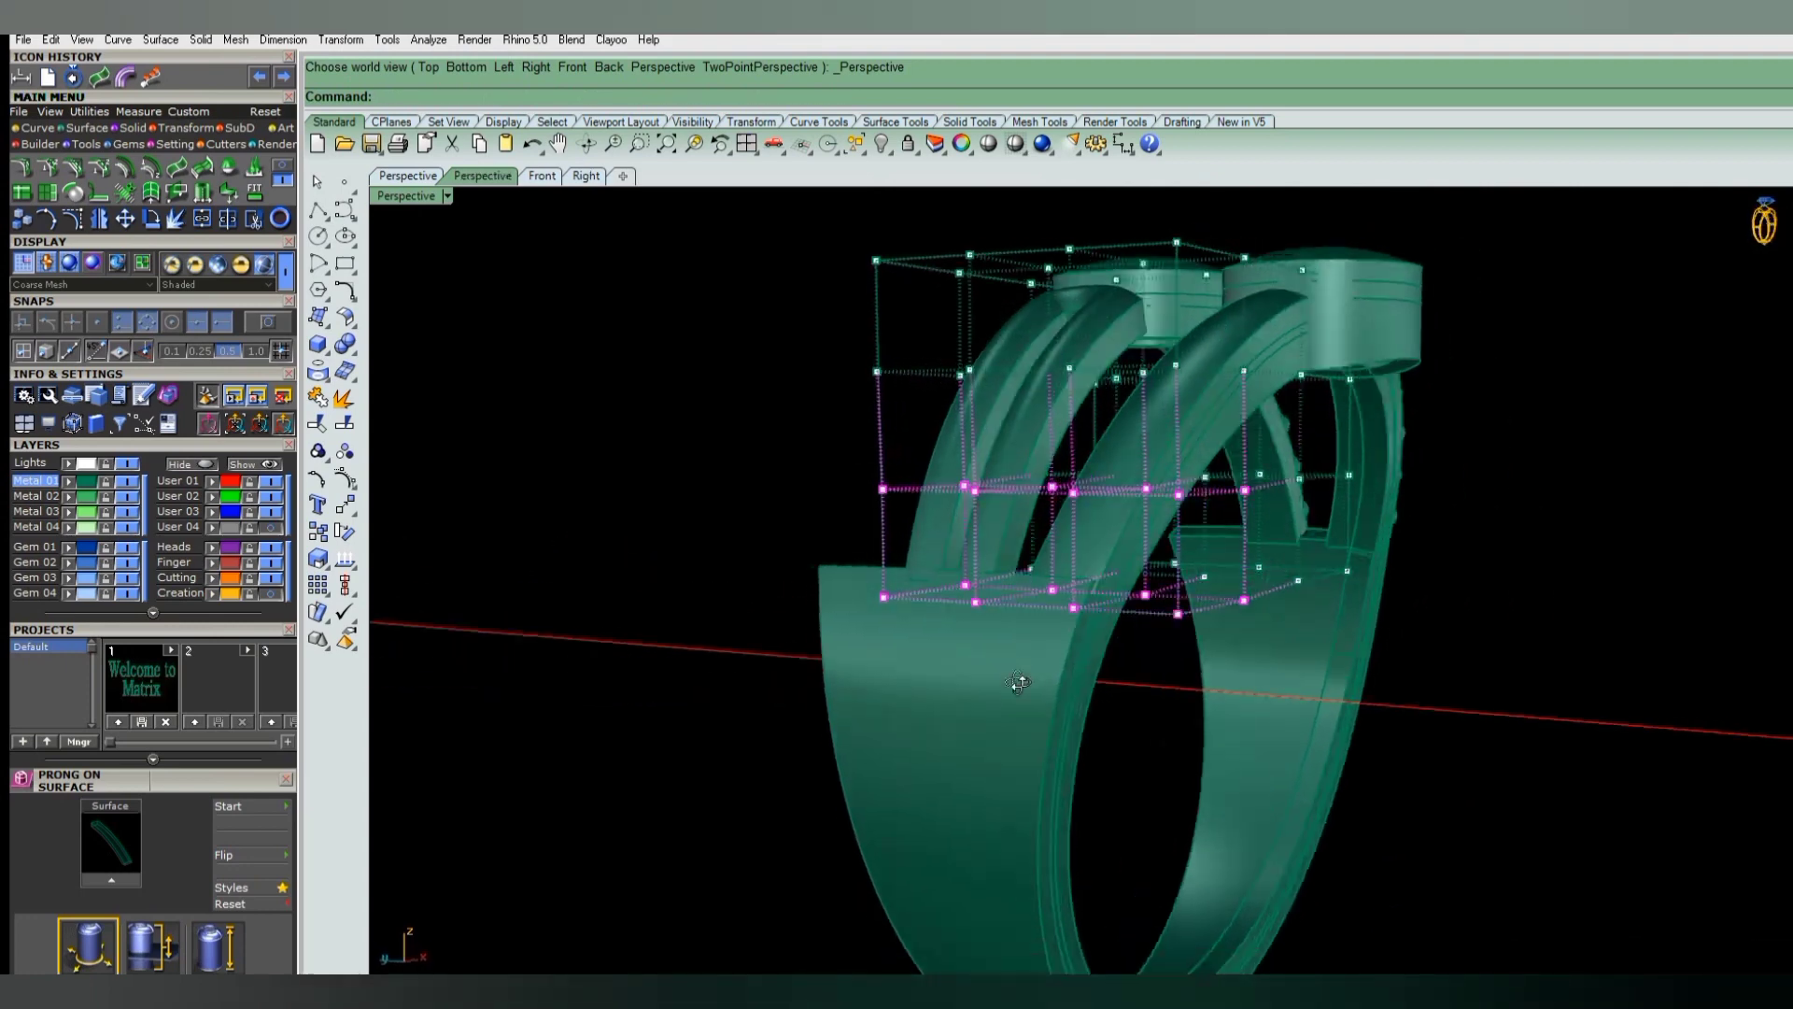
scroll(1125, 642, up, 3)
key(Escape)
click(1112, 640)
mouse_move(1031, 748)
right_down()
mouse_move(1089, 789)
mouse_move(1048, 680)
mouse_move(1045, 564)
mouse_move(933, 648)
mouse_move(784, 648)
mouse_move(815, 646)
right_up()
scroll(1074, 653, up, 2)
scroll(1104, 645, up, 2)
key(ctrl+z)
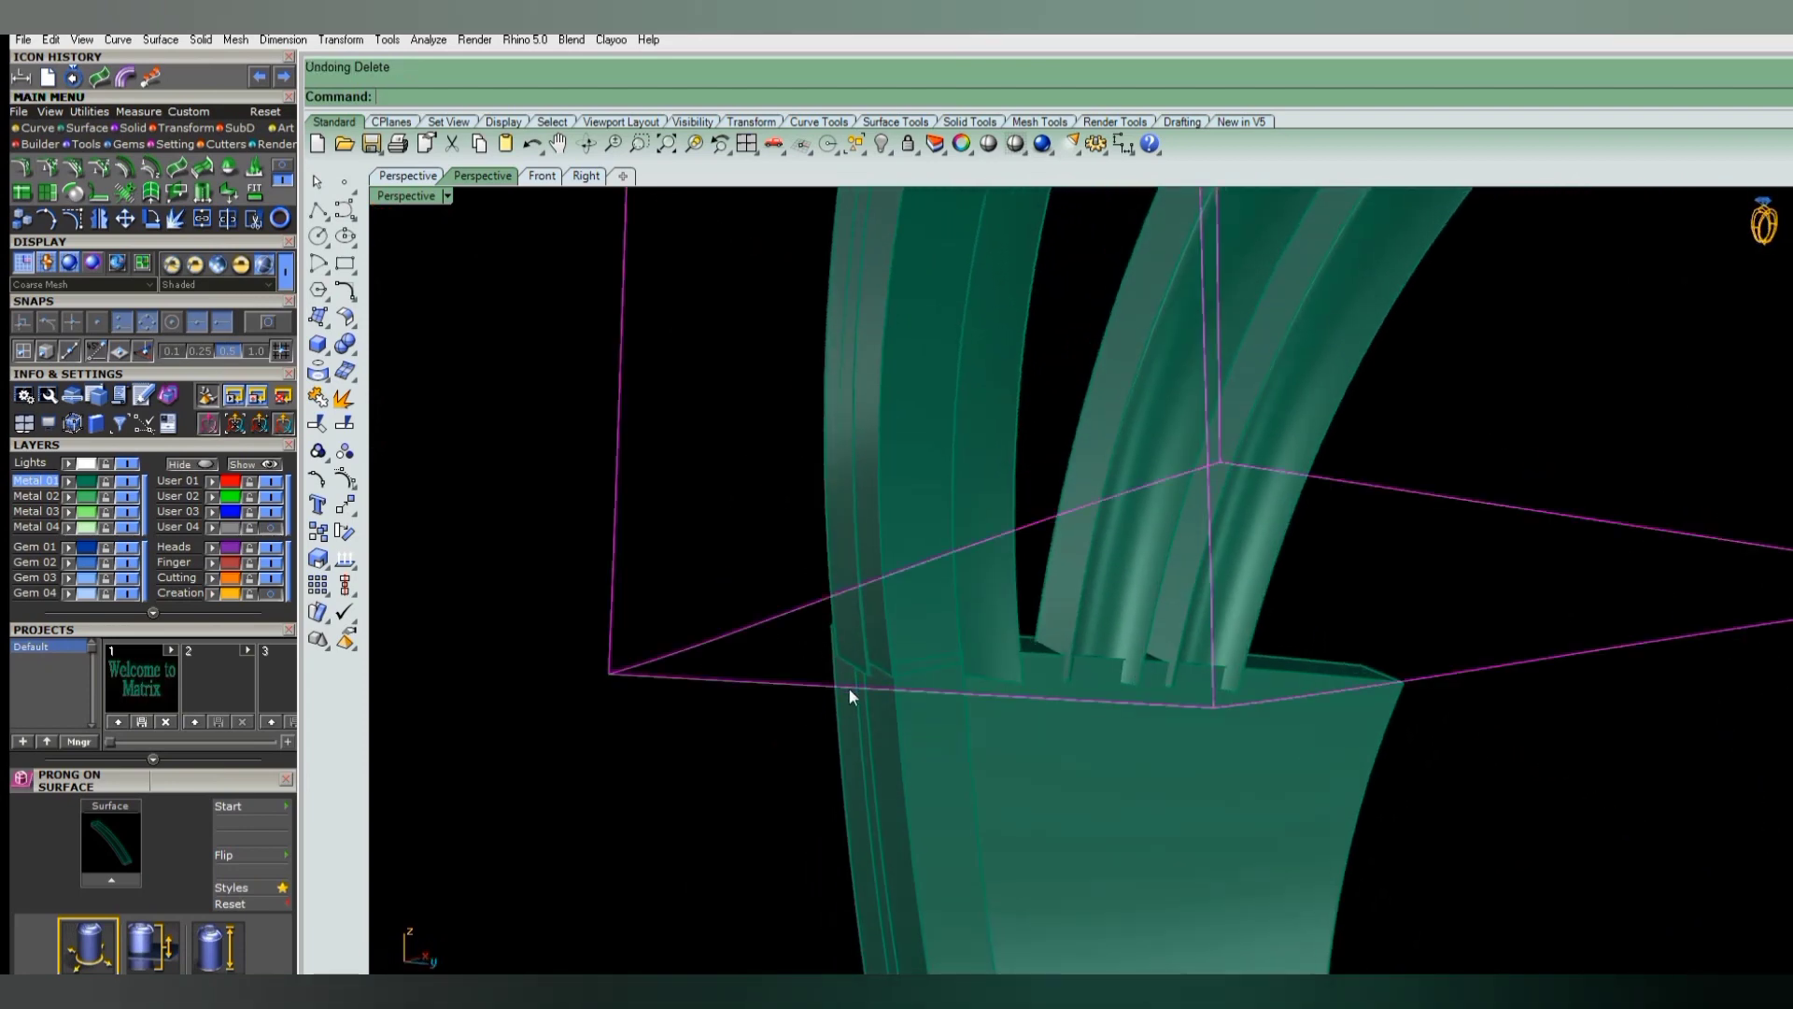
key(ctrl+z)
- In front view, move the cage points slightly to the right
key(ctrl+F2)
scroll(919, 708, down, 2)
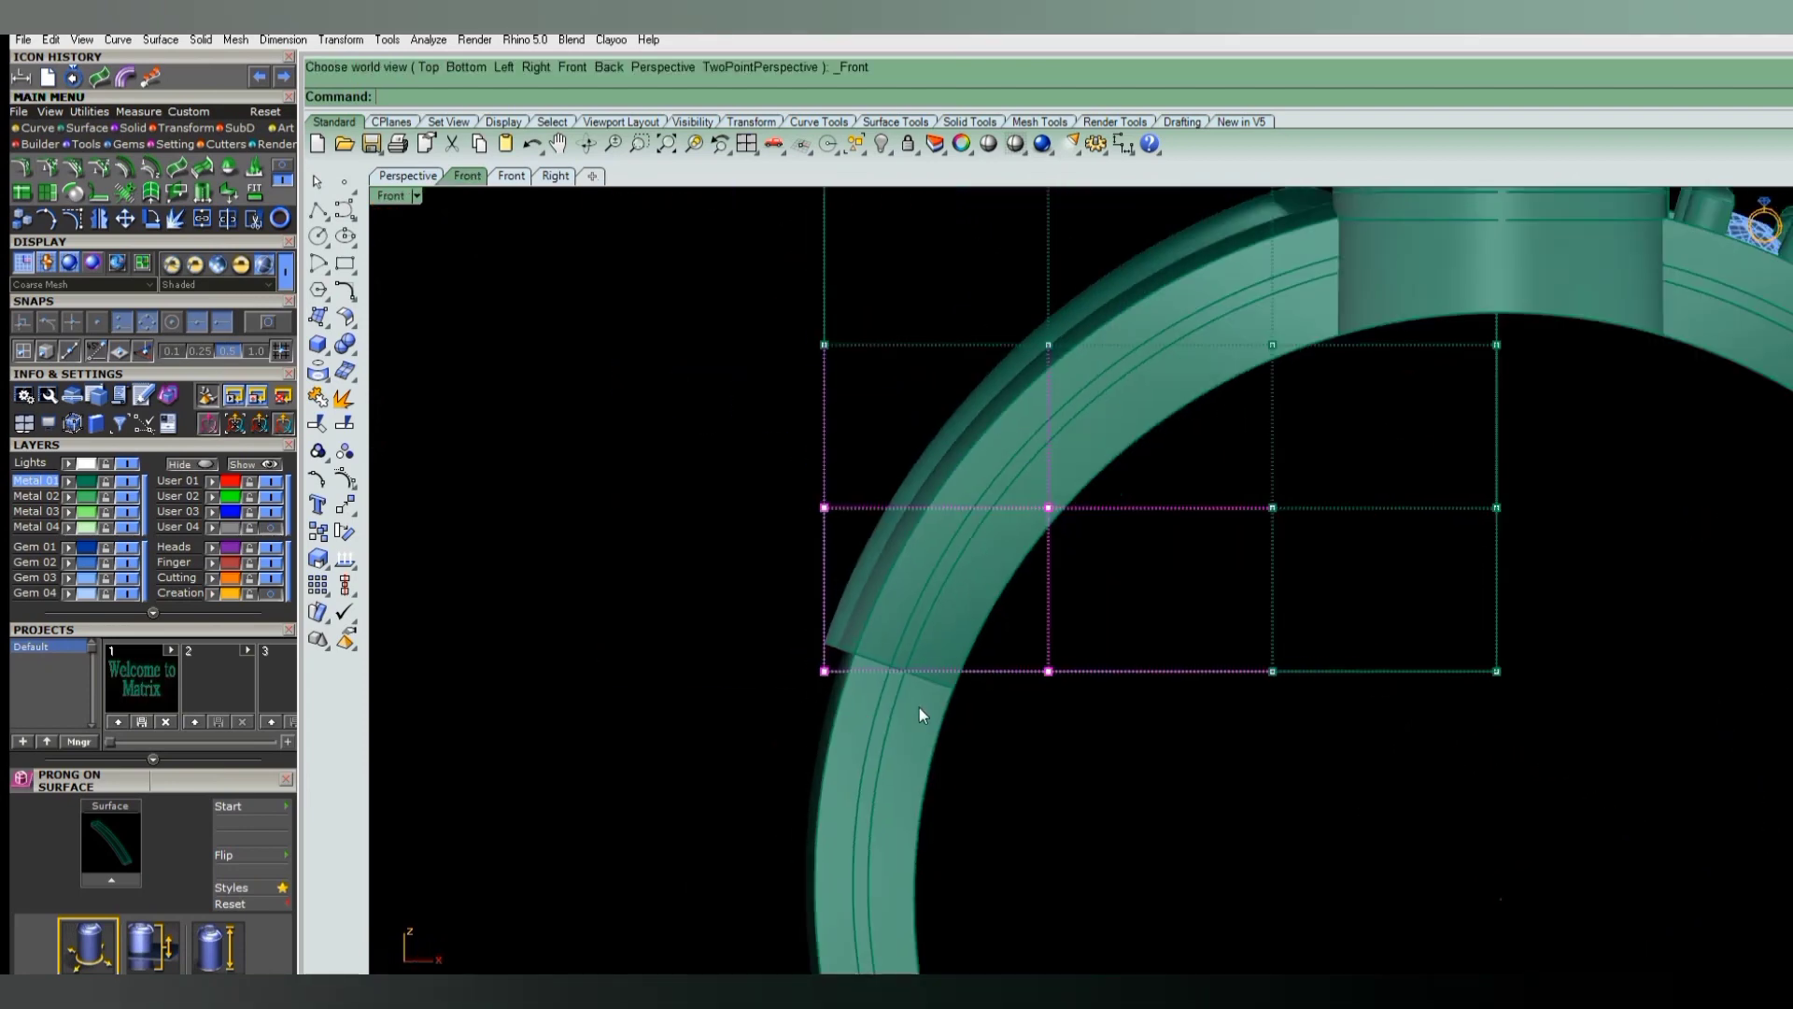
scroll(893, 726, up, 2)
scroll(876, 737, up, 2)
key(m)
key(Return)
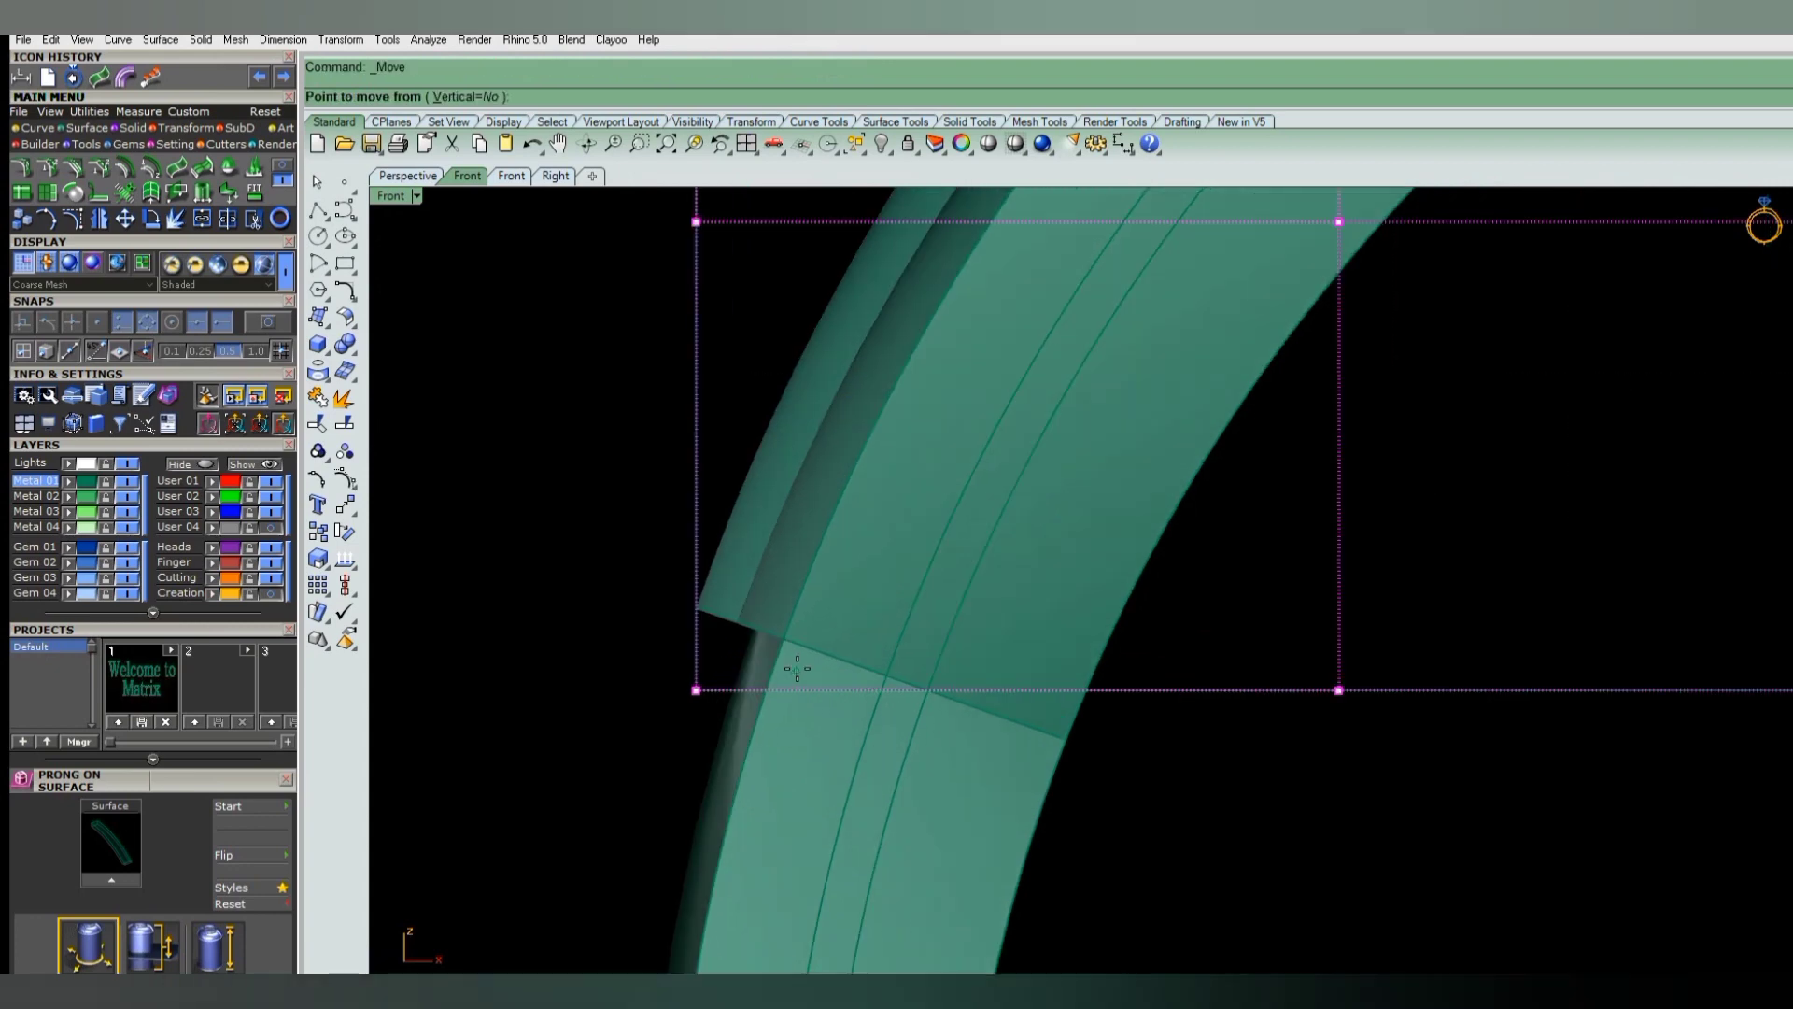
click(796, 660)
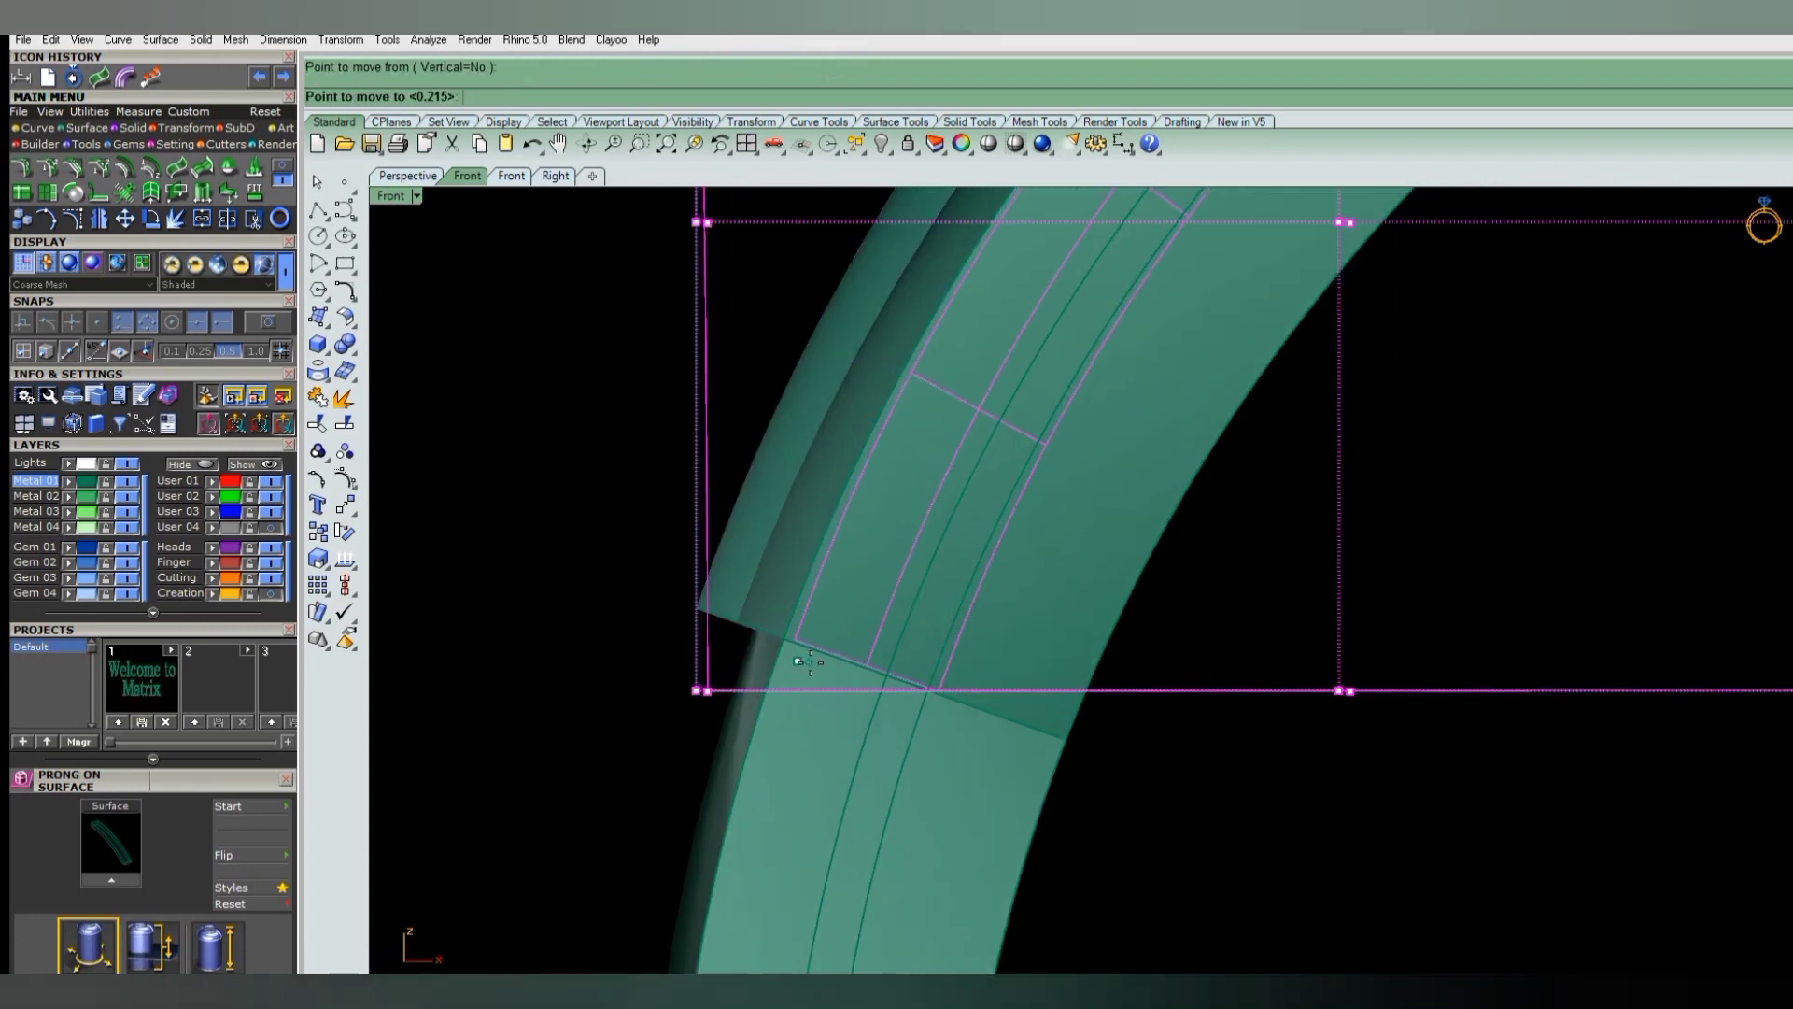
click(814, 663)
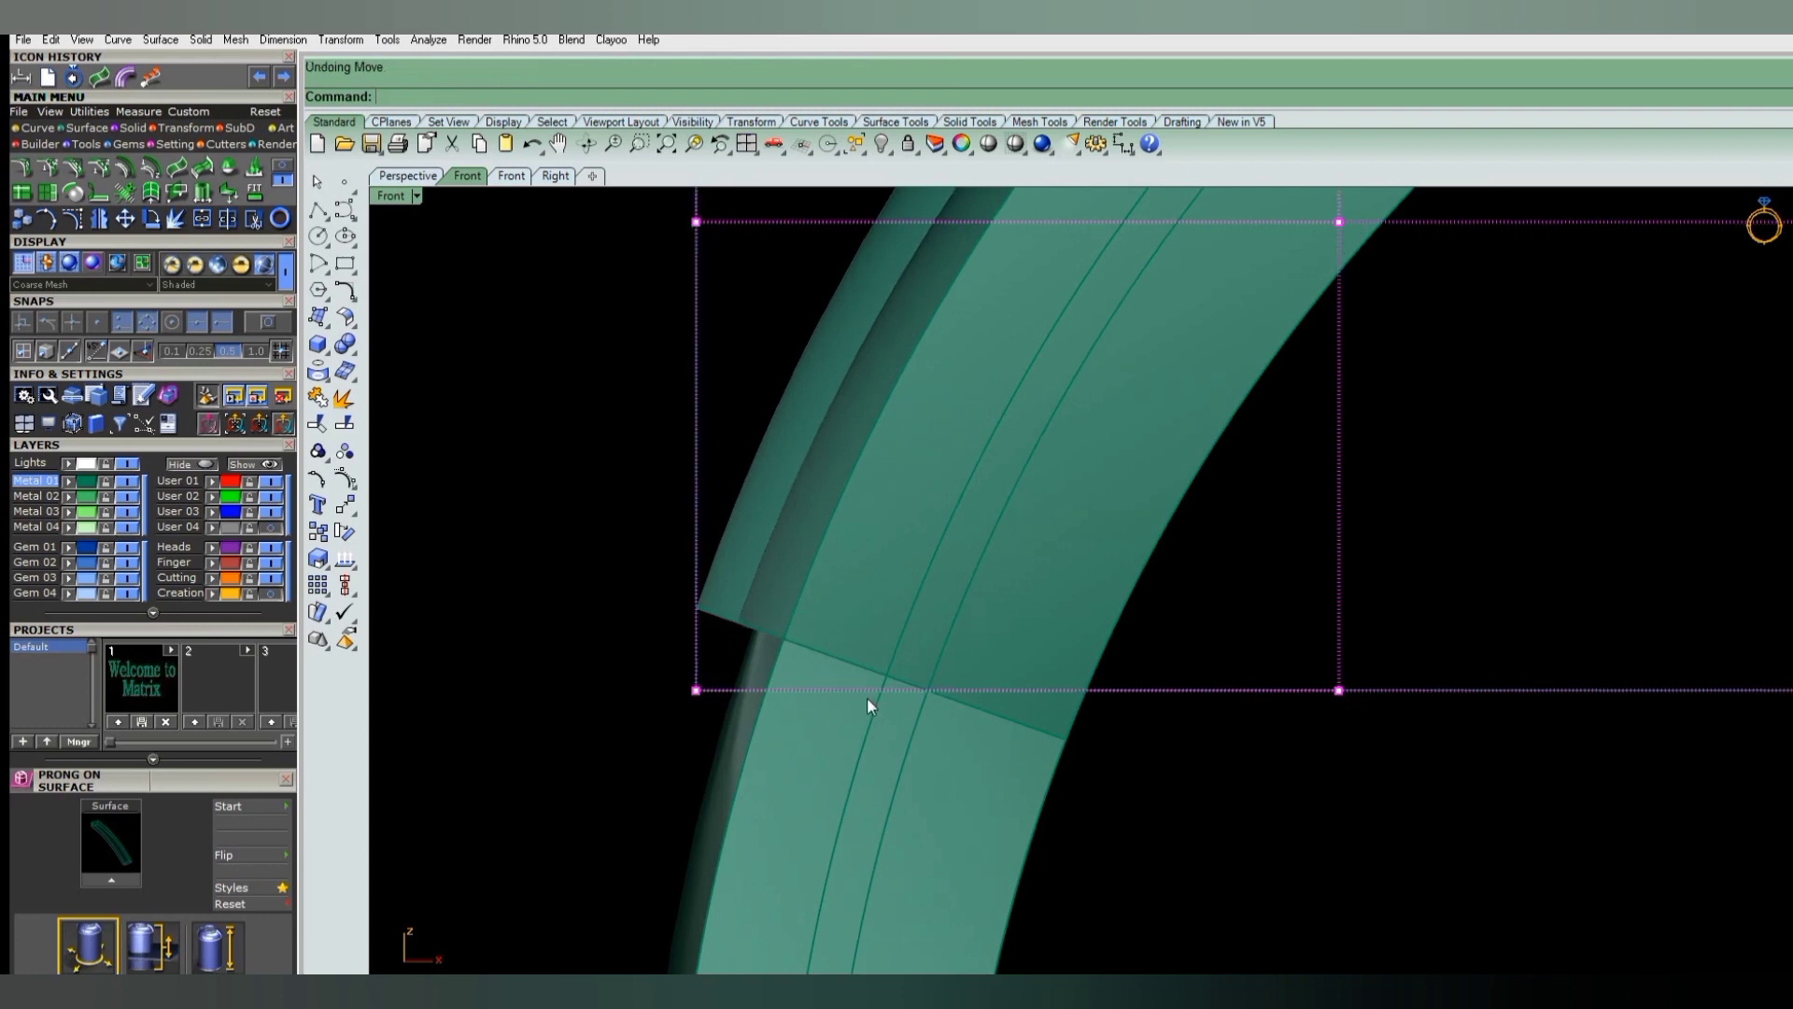
- Switch to perspective and orbit the ring to check the shoulder
key(ctrl+F4)
right_drag(773, 667, 1048, 659)
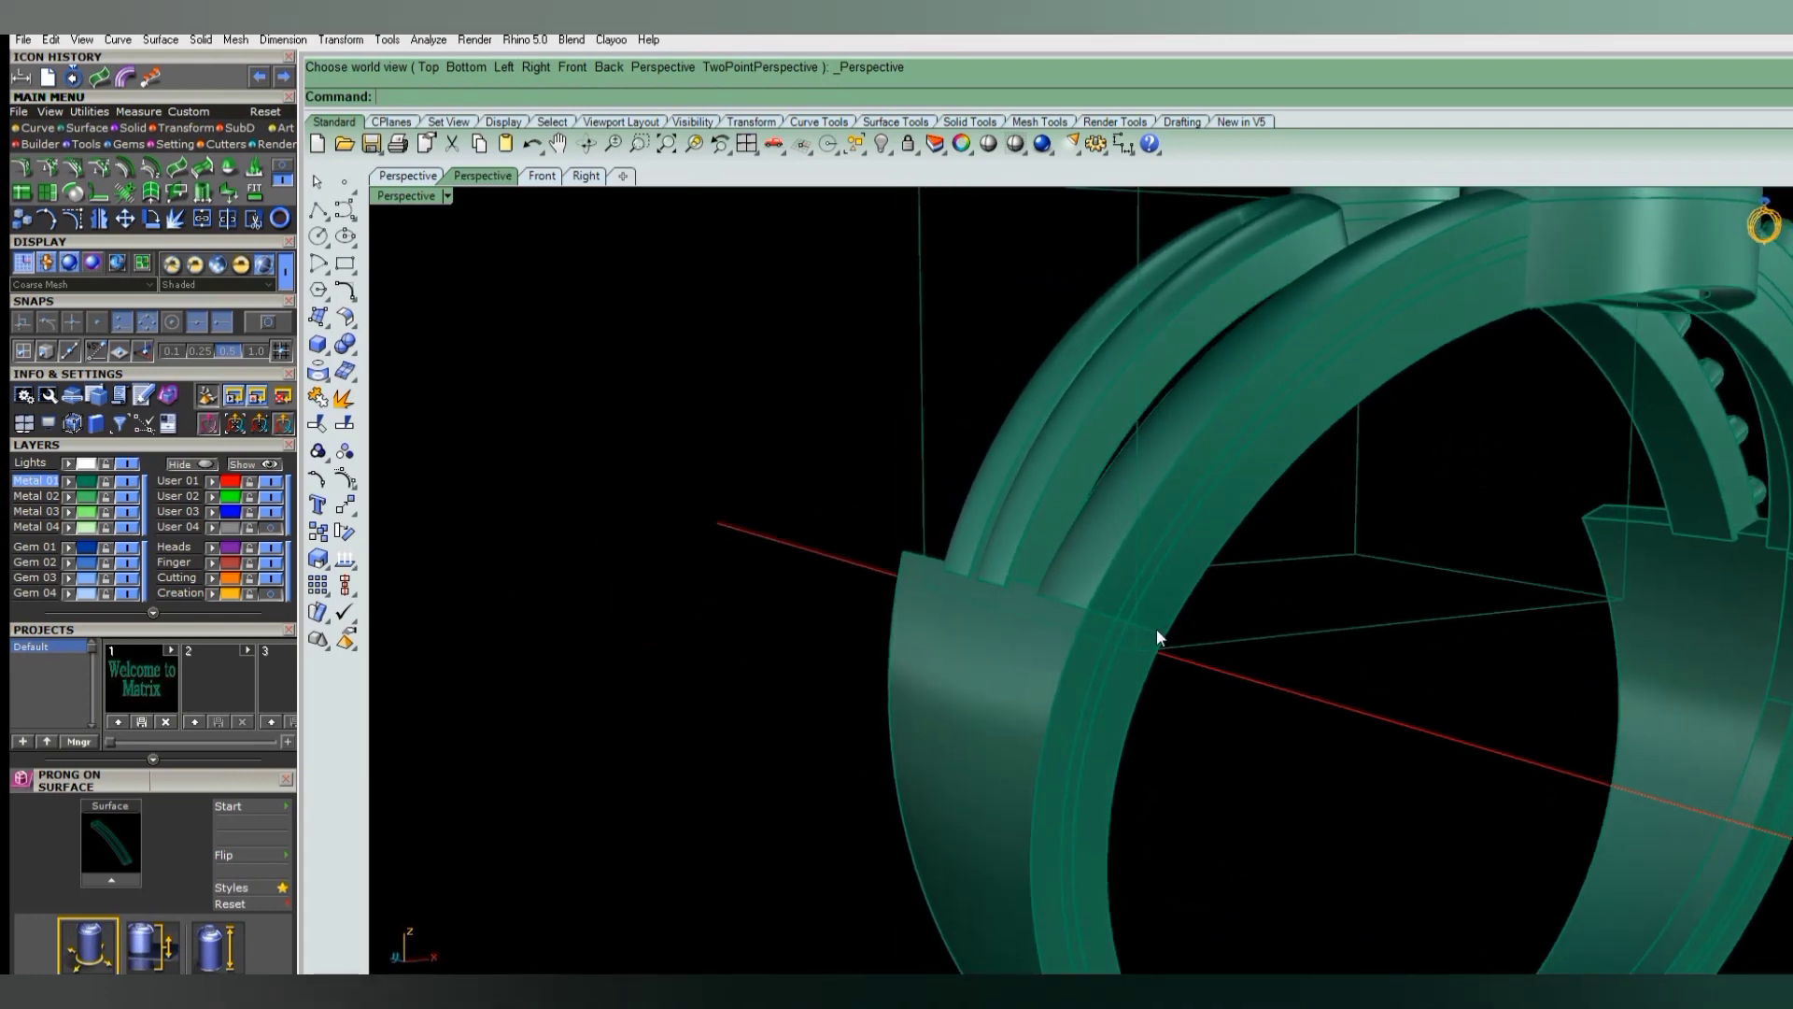
mouse_move(1047, 658)
right_down()
mouse_move(1130, 628)
mouse_move(1101, 611)
mouse_move(1043, 702)
mouse_move(1014, 603)
right_up()
scroll(1106, 641, down, 3)
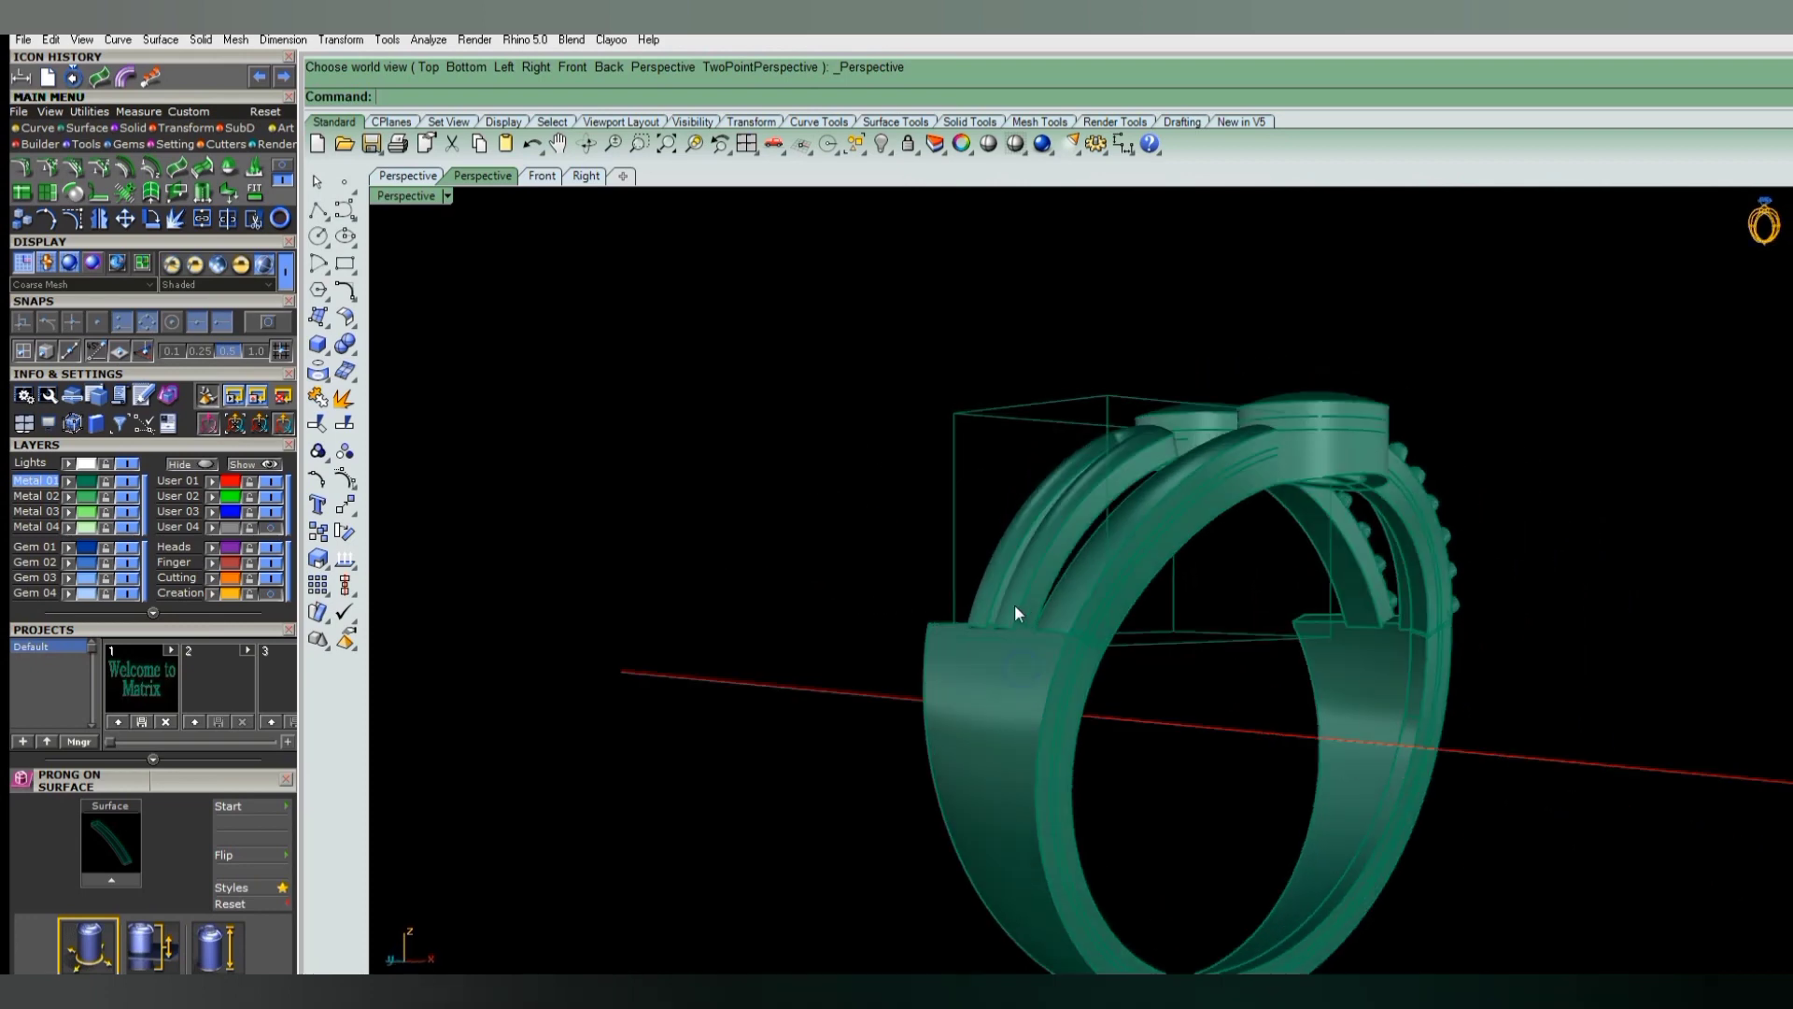
scroll(1008, 616, up, 3)
- Delete the cage box and select the left-shoulder grooved rail in front view
scroll(1018, 640, up, 2)
click(1031, 647)
scroll(962, 649, down, 3)
scroll(952, 561, down, 2)
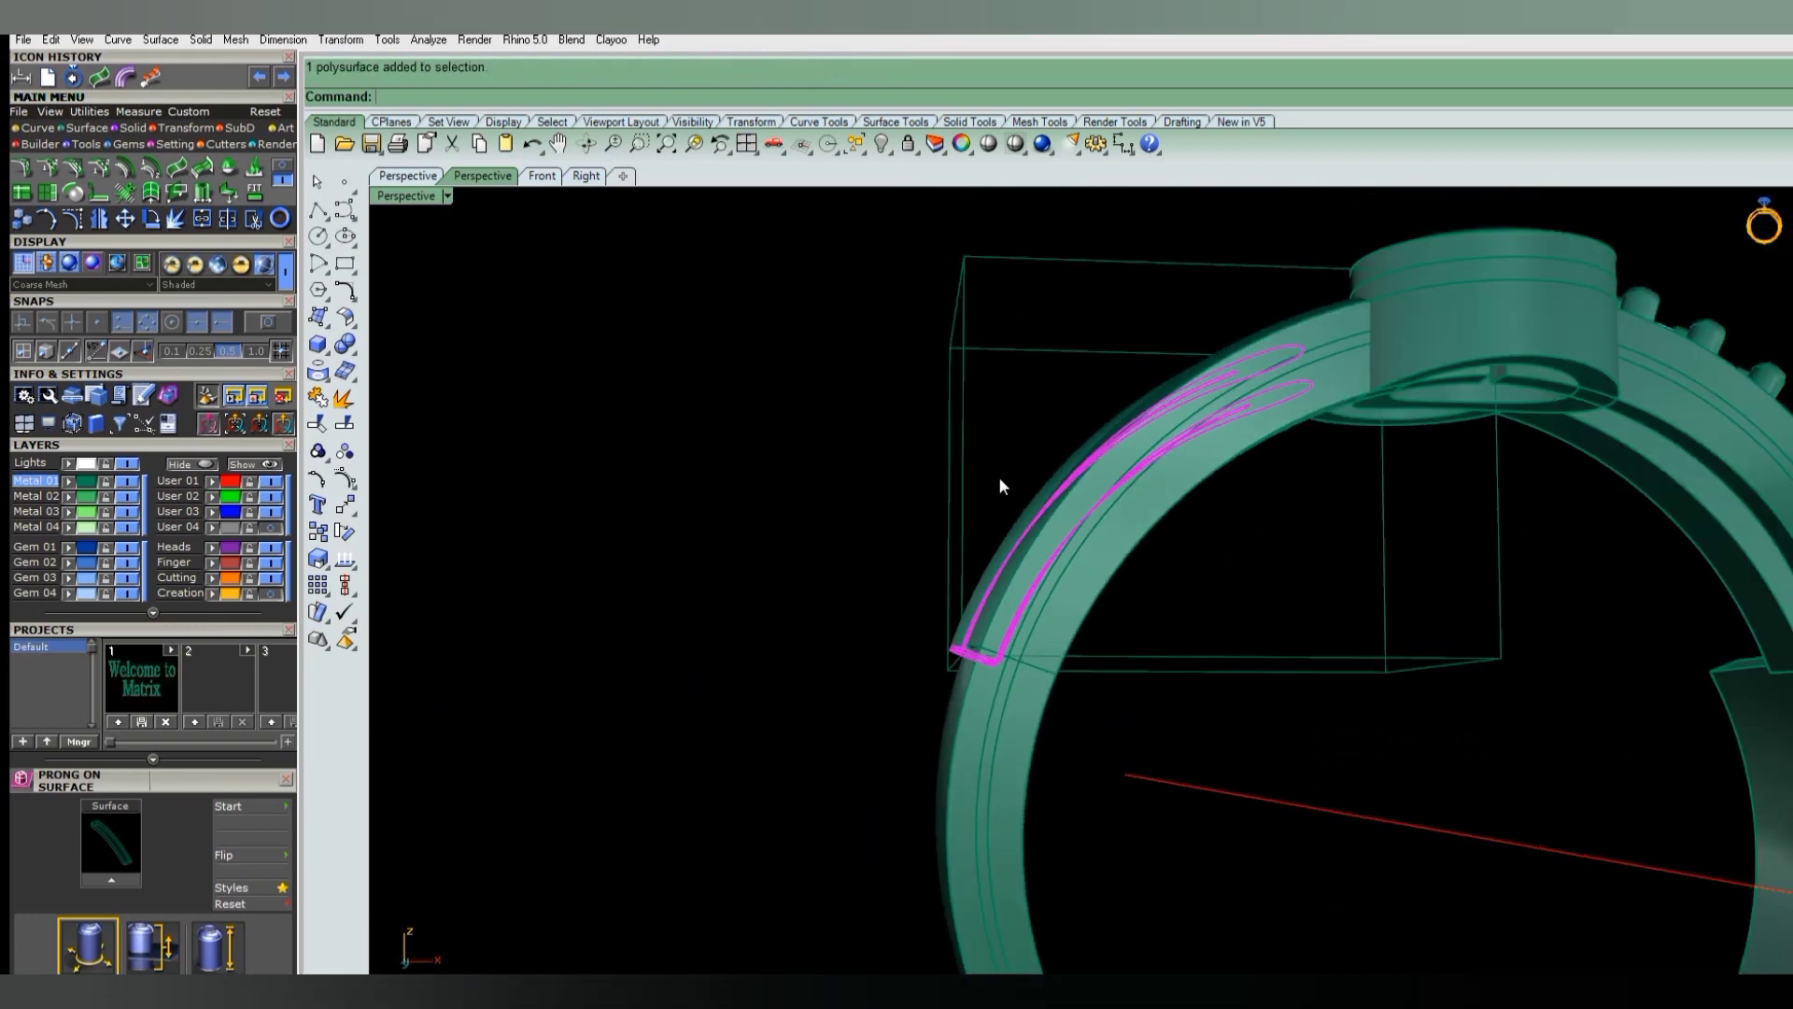
click(951, 536)
key(Escape)
click(978, 563)
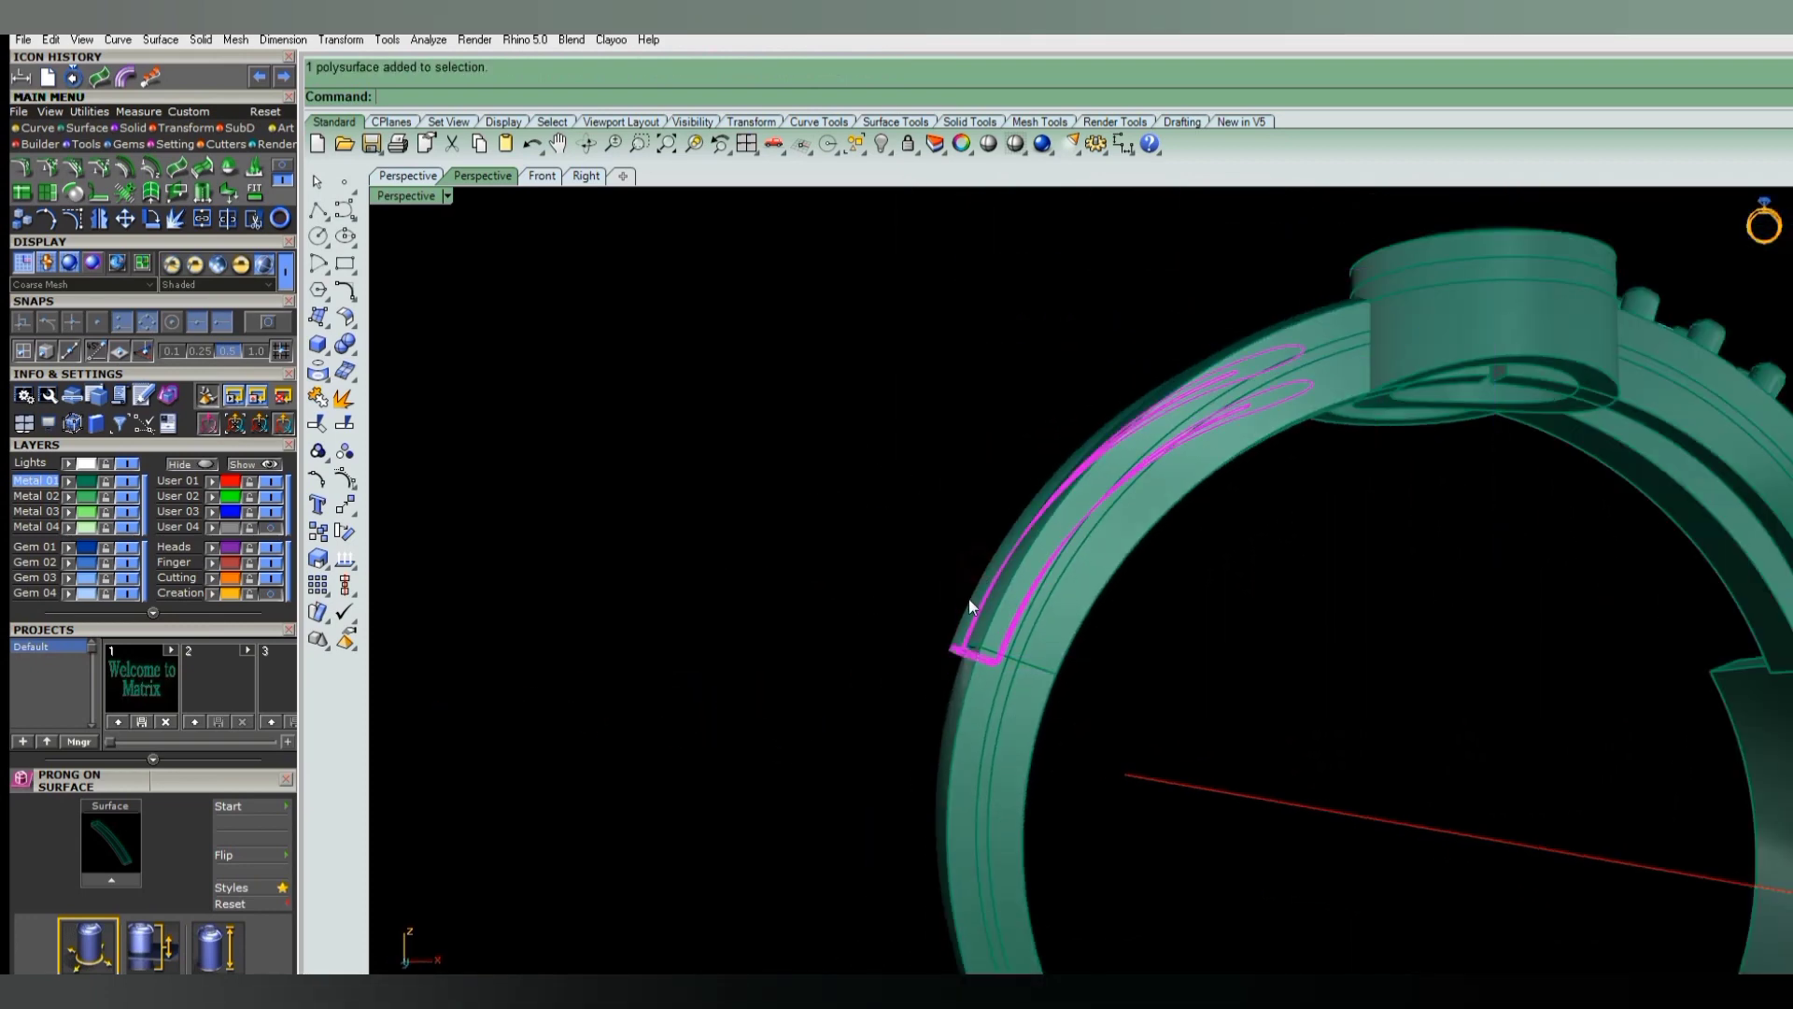
right_drag(967, 598, 934, 636)
key(ctrl+F3)
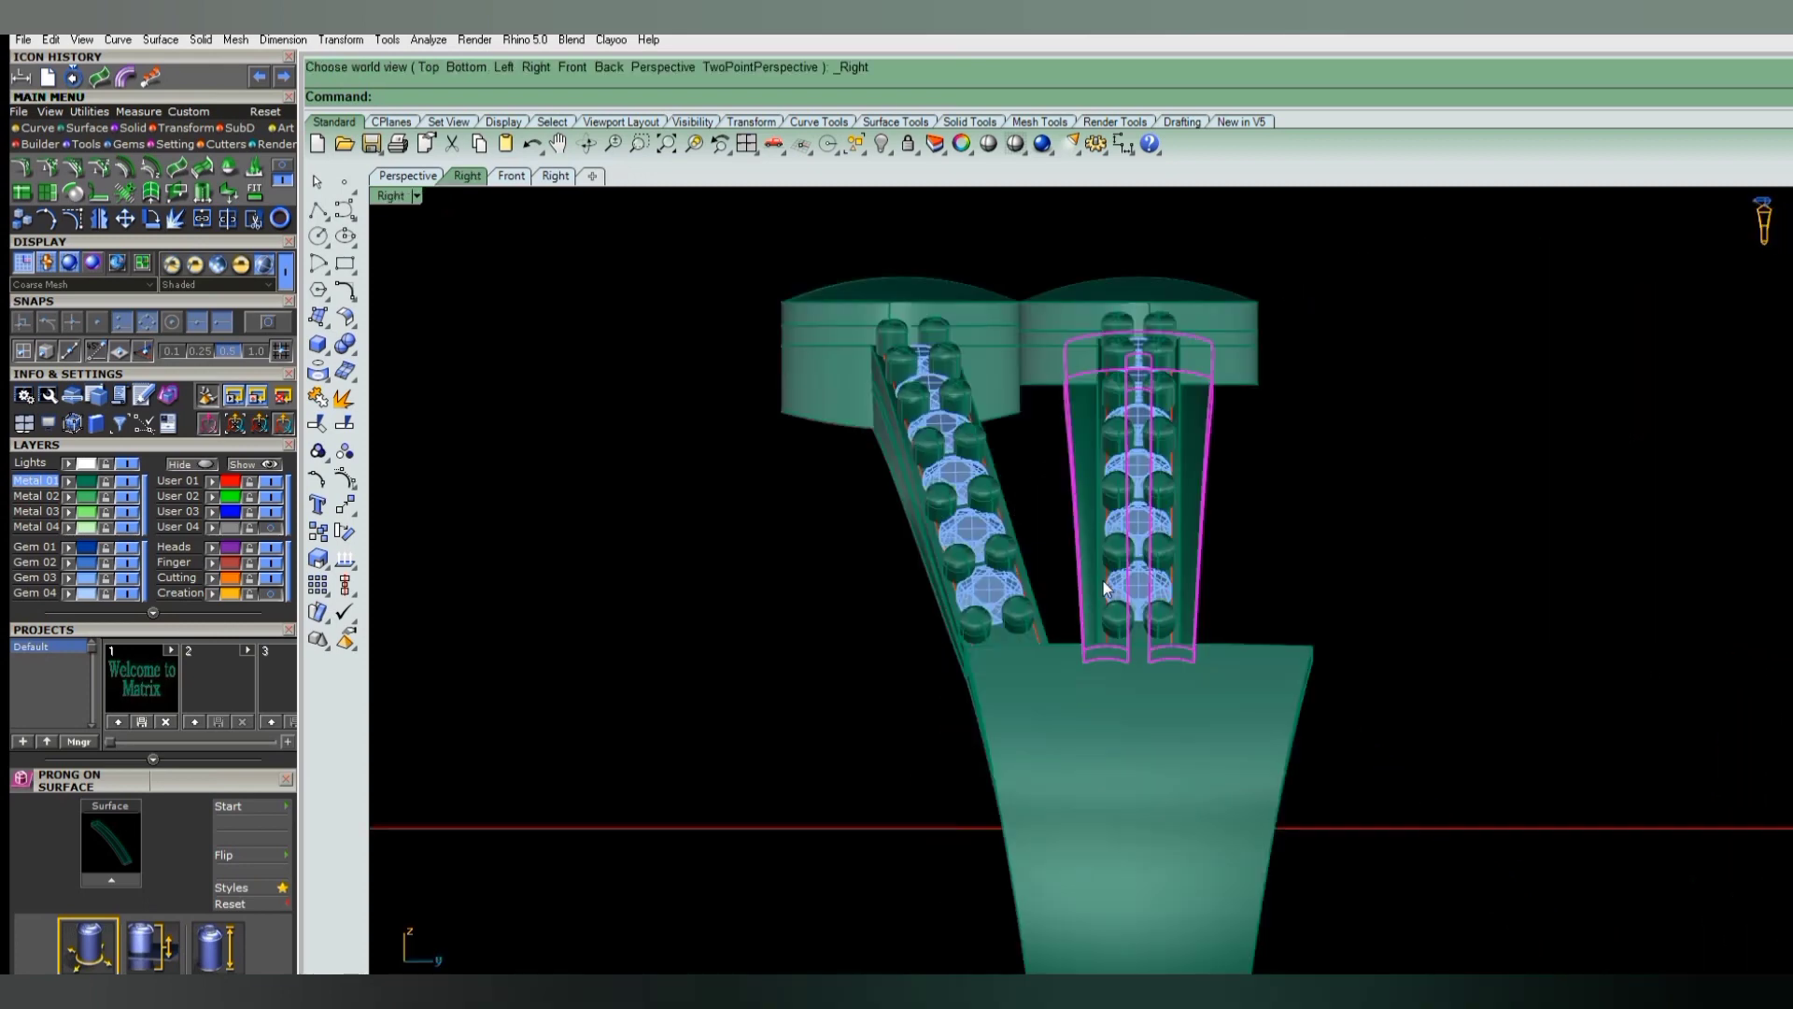
key(ctrl+F2)
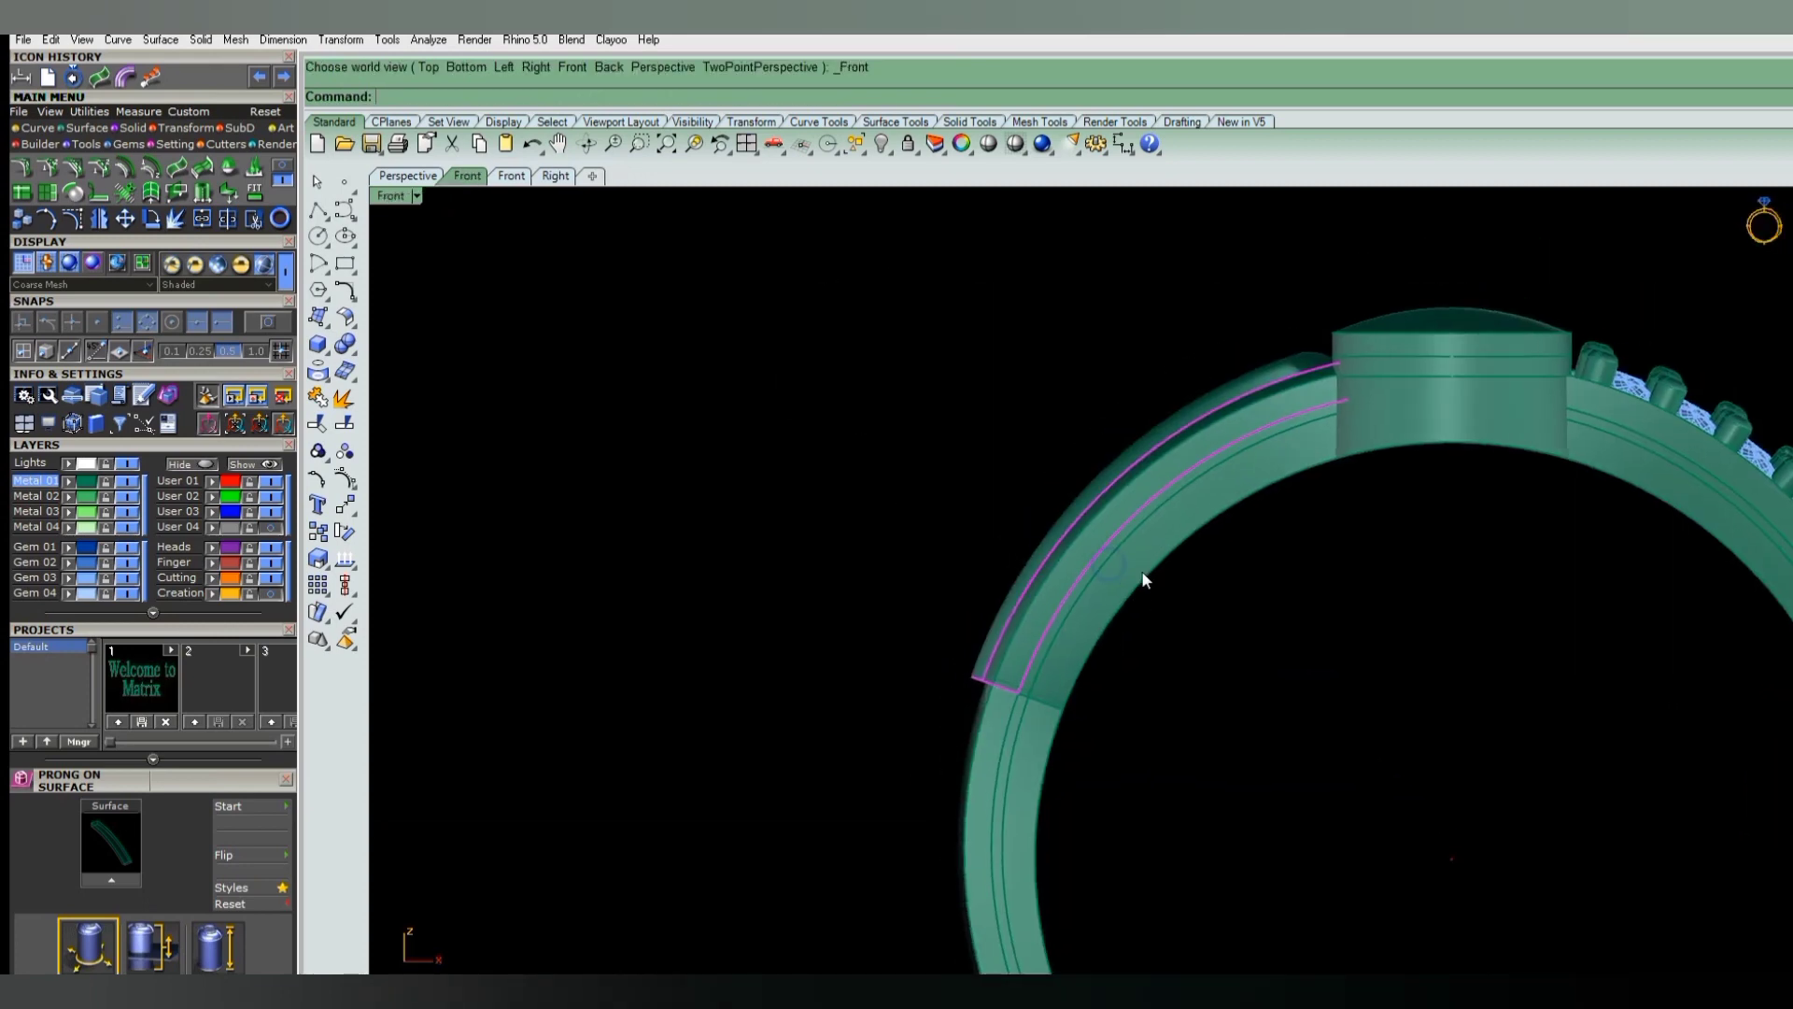
- Rotate the rail about a centre point to tilt it along the band
text(rotate)
key(Return)
click(1306, 386)
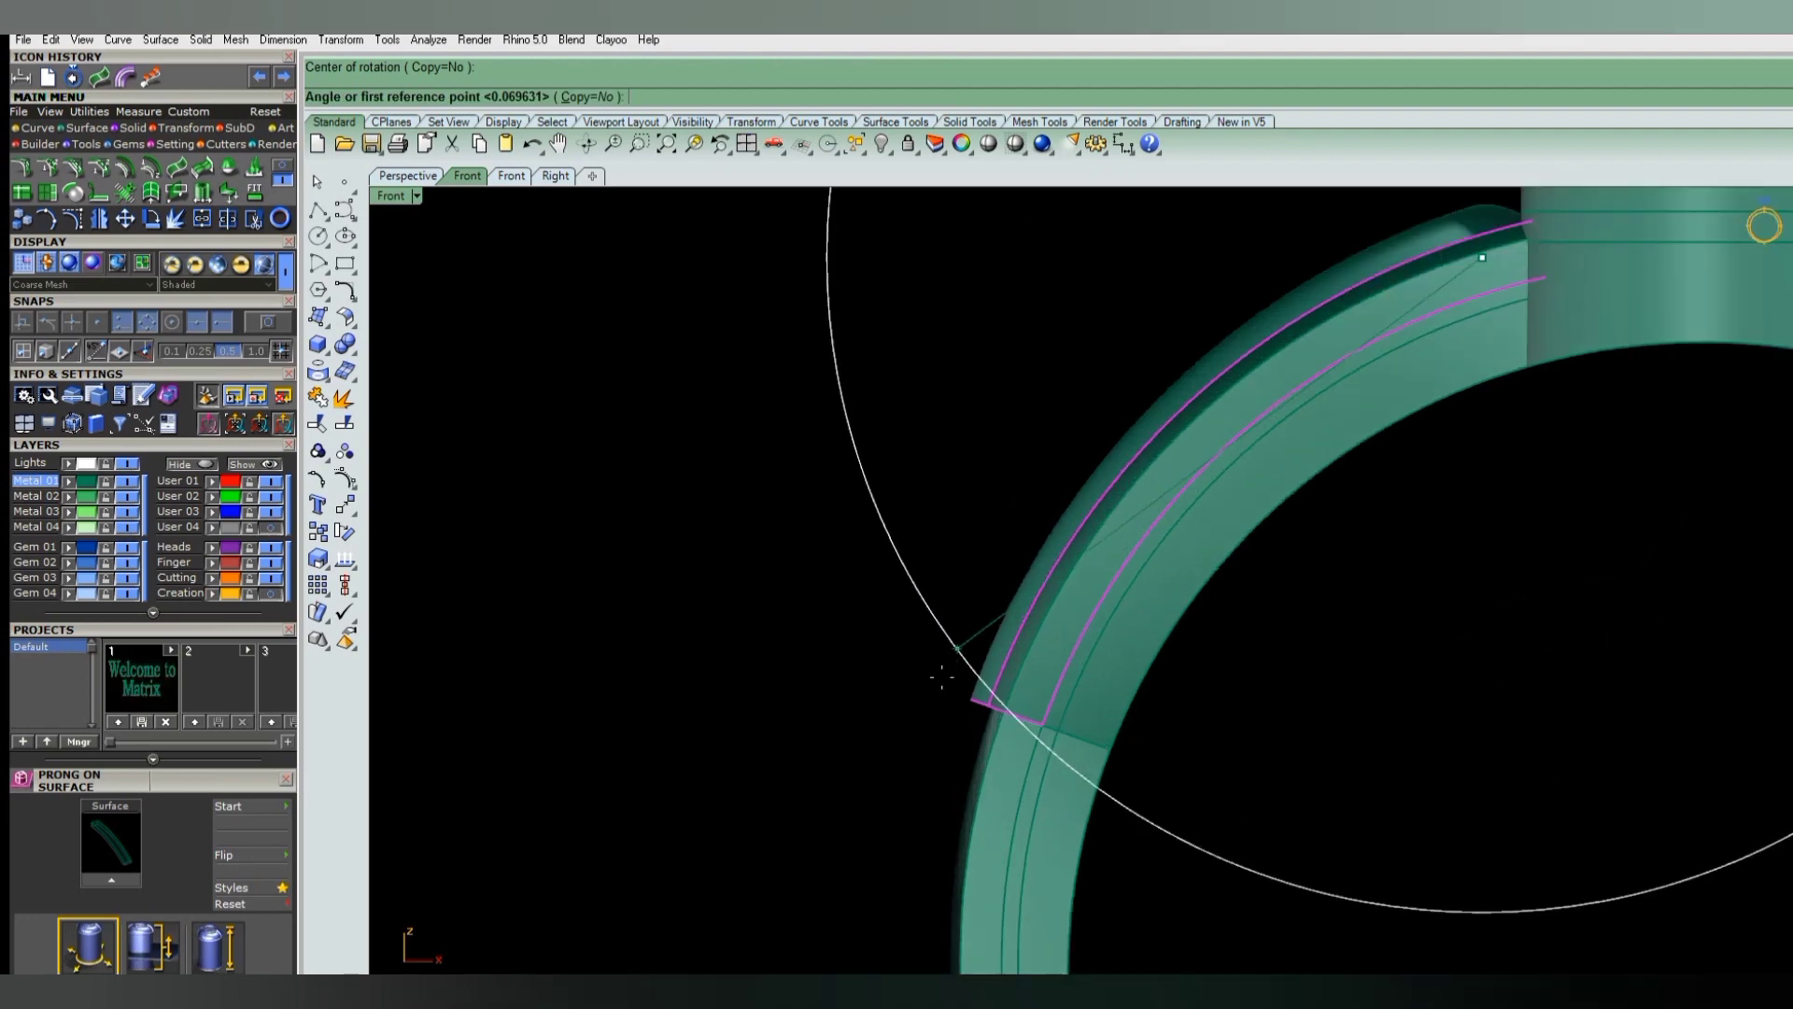
scroll(971, 710, up, 3)
click(969, 724)
click(982, 766)
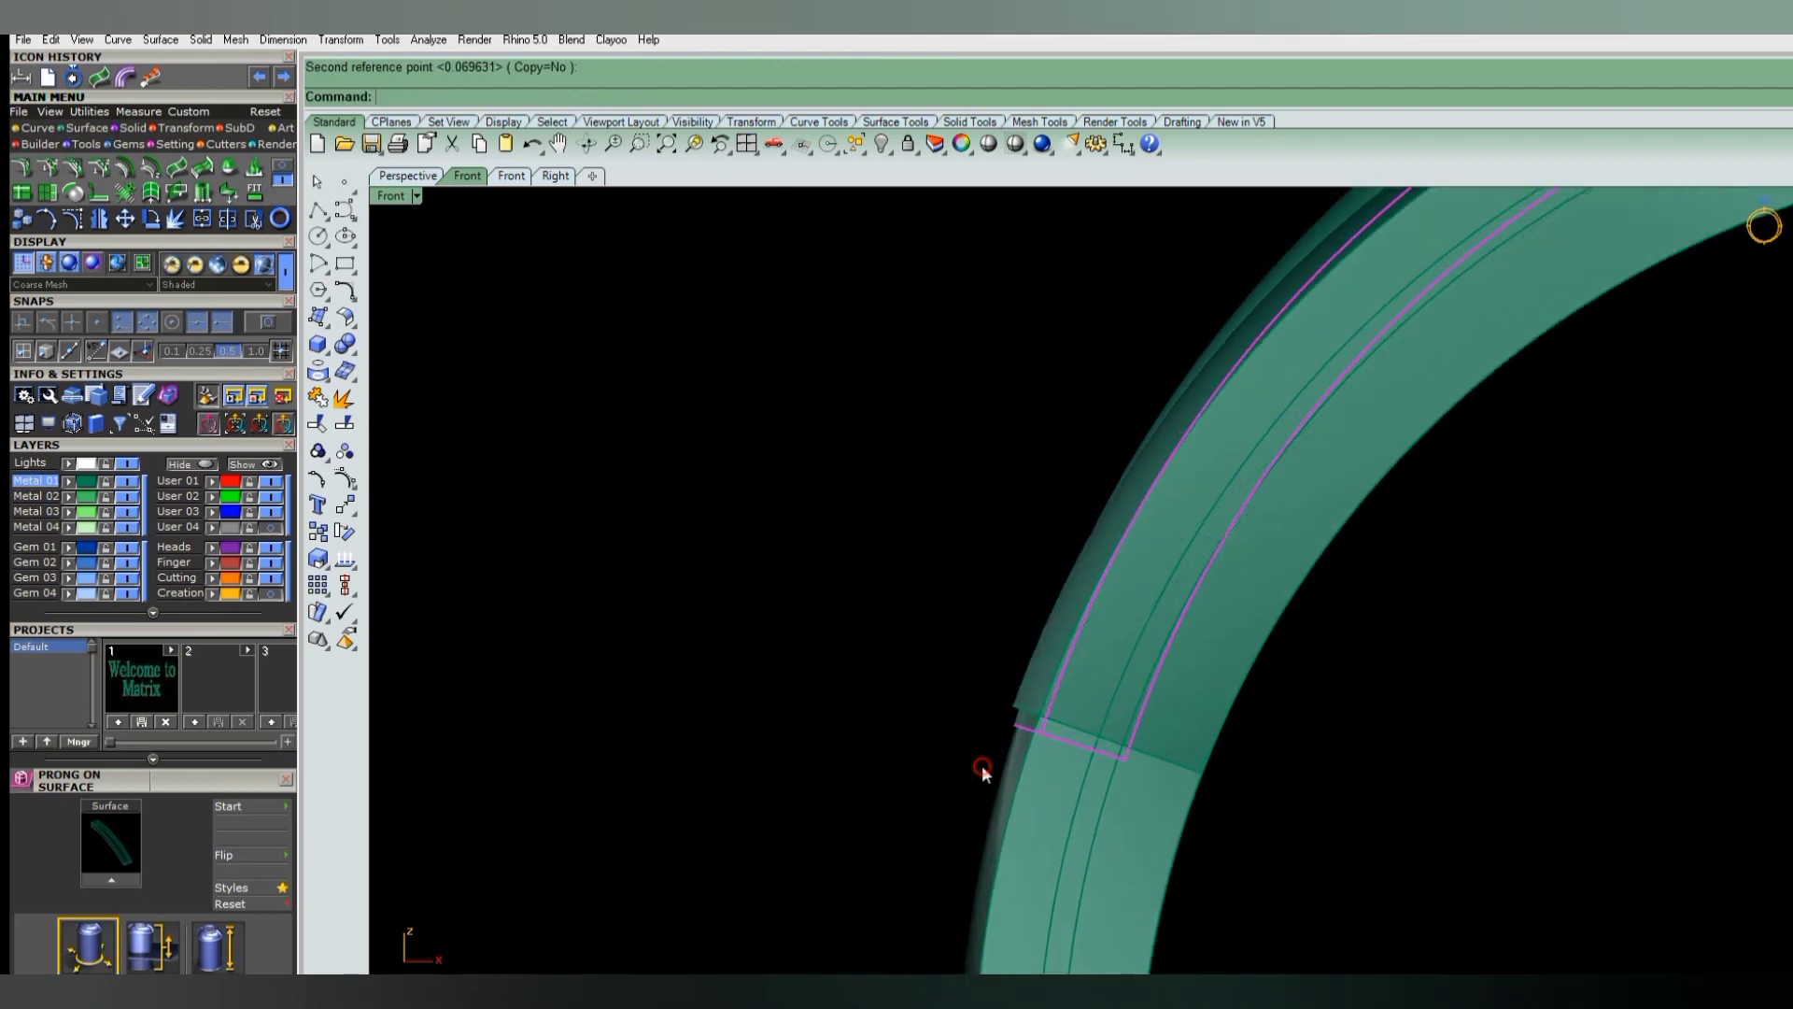
- Rotate the rail again about its top end so its lower end sits on the band
click(1054, 646)
scroll(1011, 758, down, 3)
key(Return)
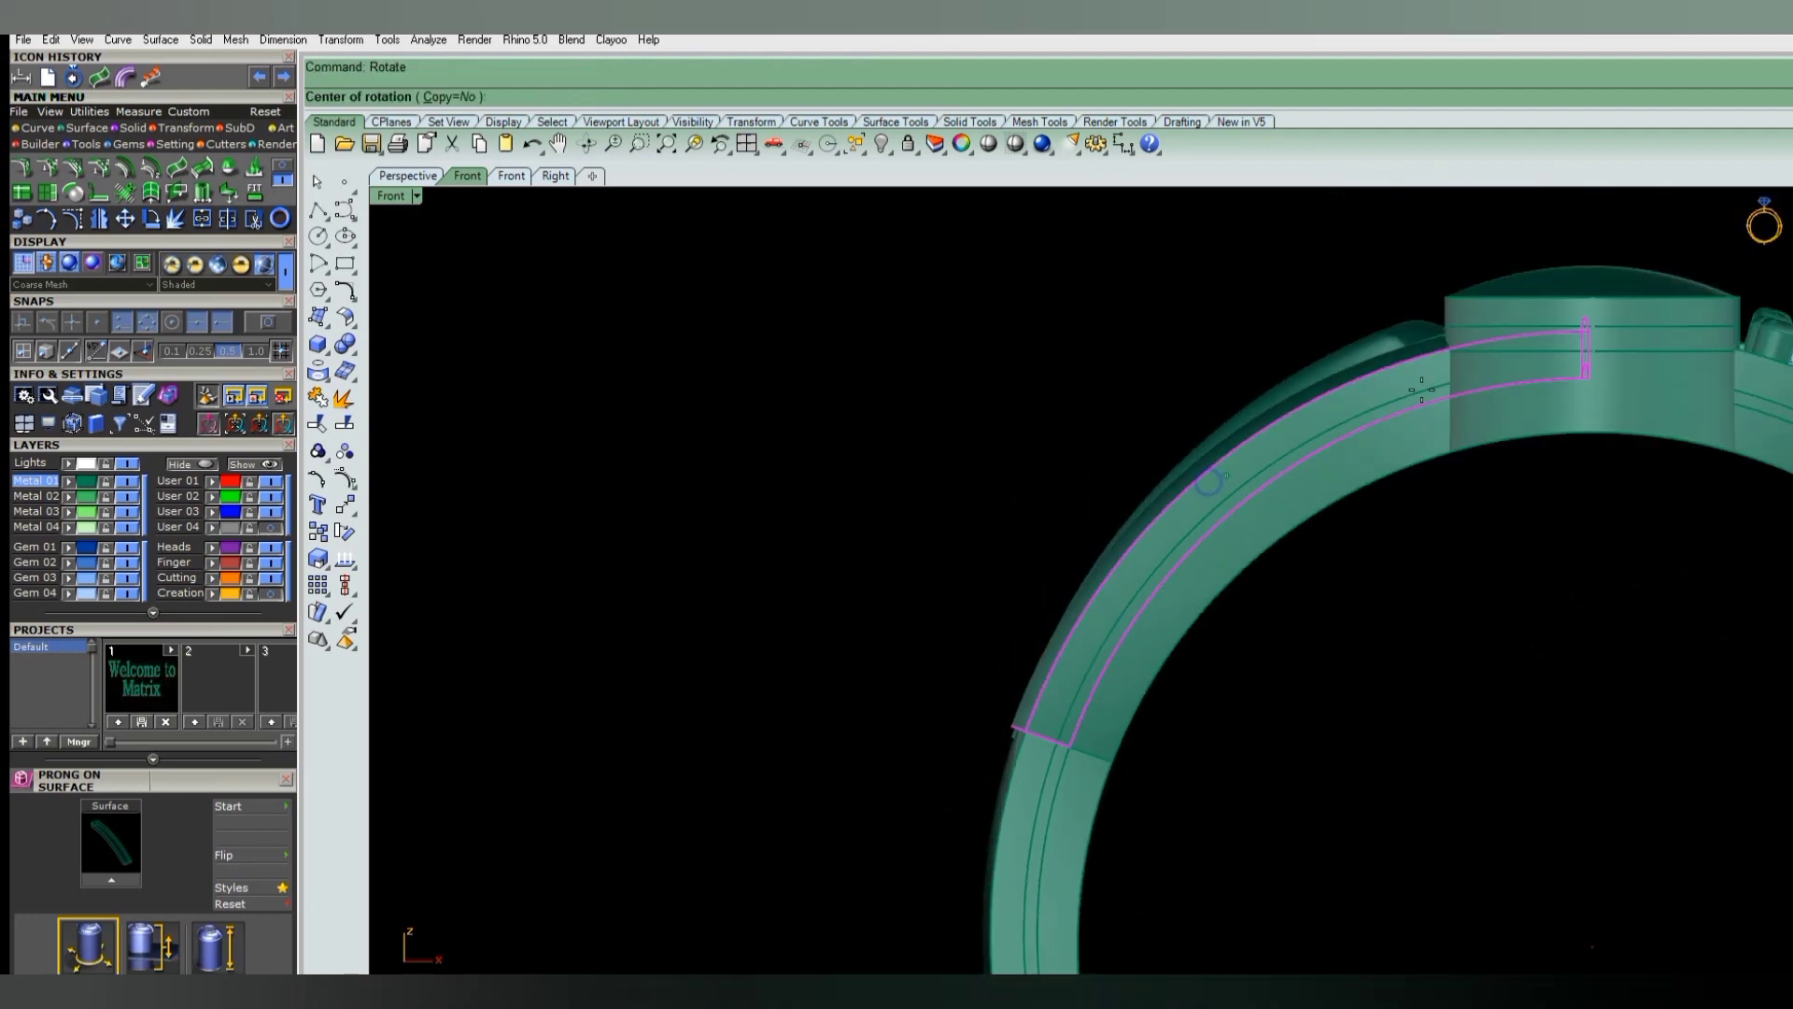
click(1446, 357)
scroll(976, 747, up, 3)
click(991, 761)
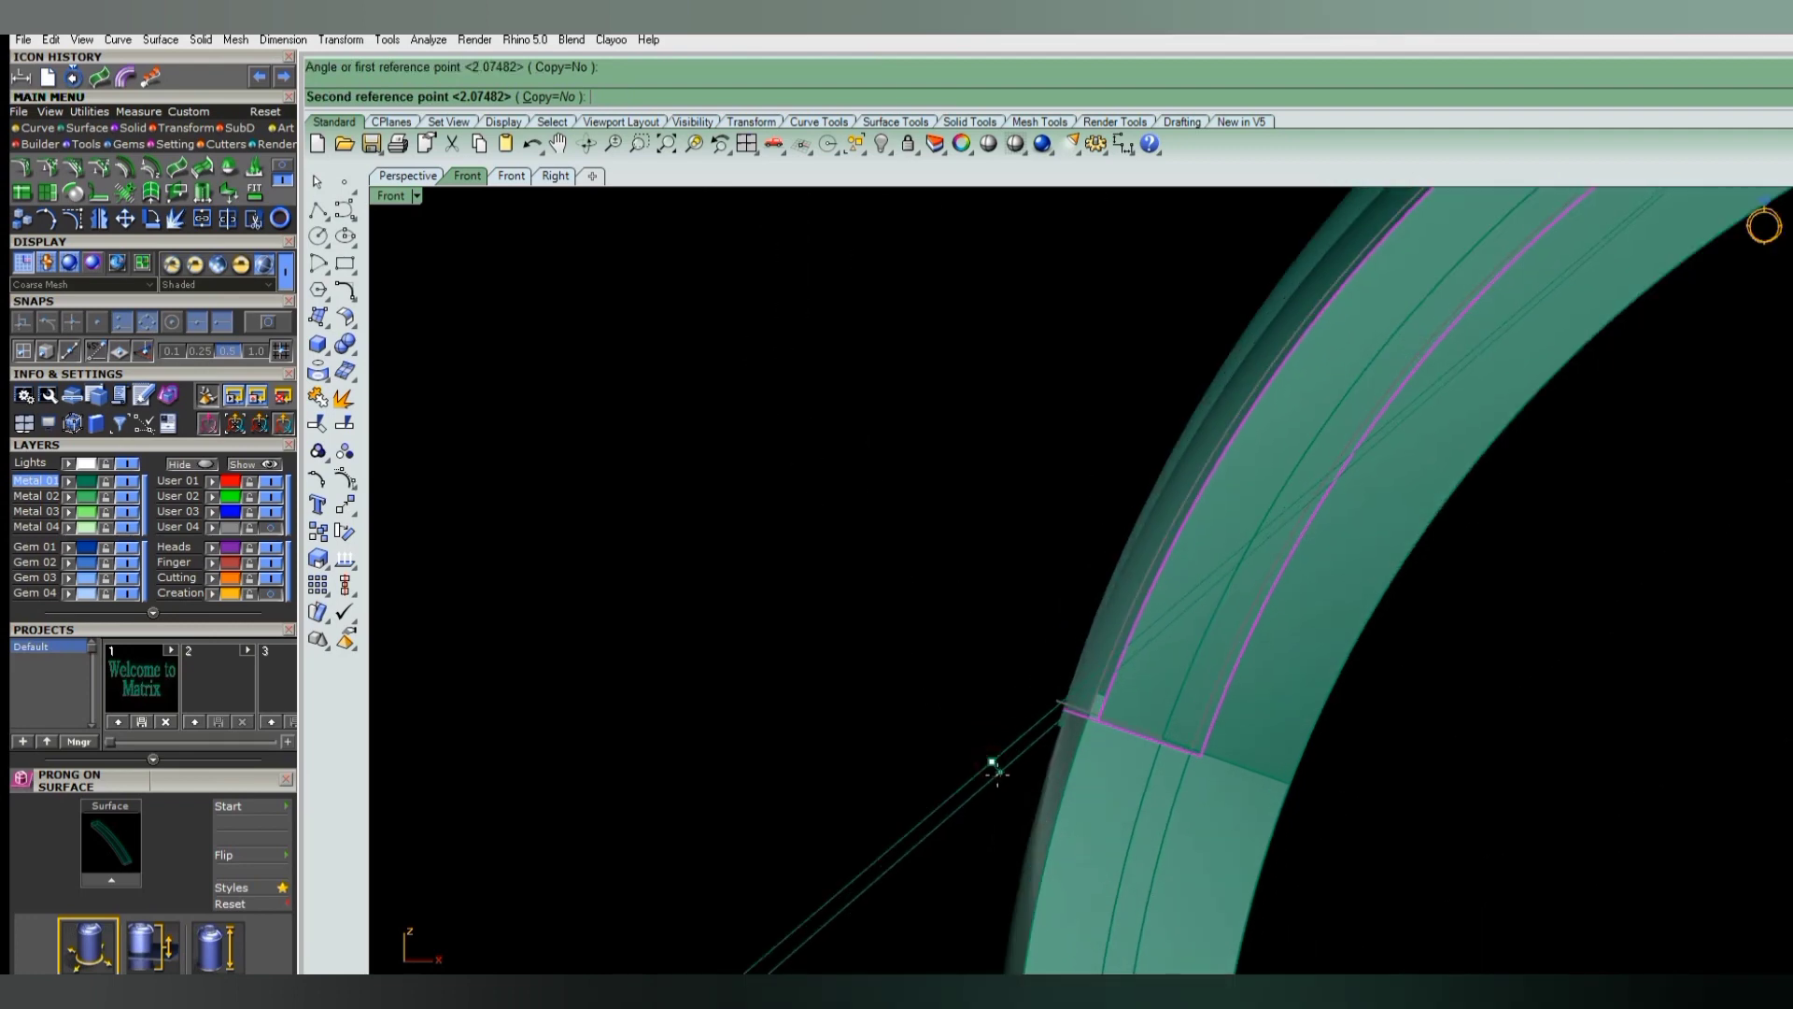
click(996, 776)
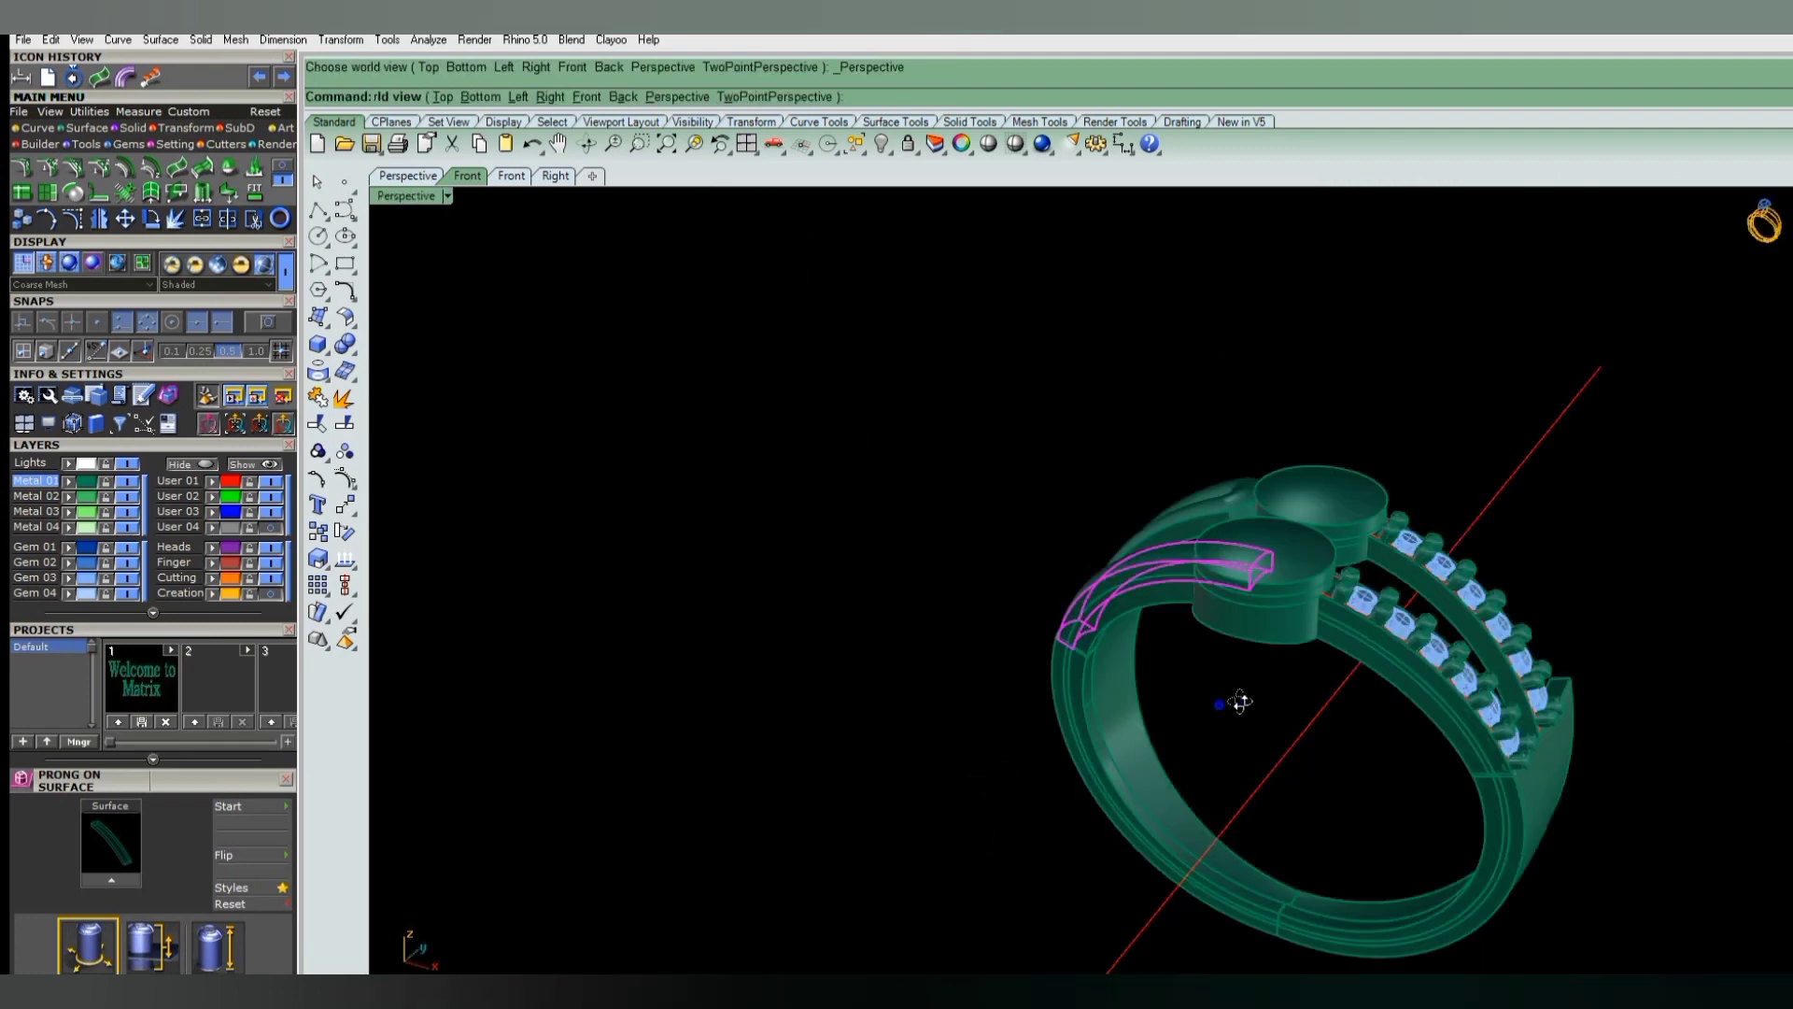
mouse_move(1077, 771)
right_down()
mouse_move(1090, 659)
mouse_move(1174, 595)
mouse_move(1168, 680)
mouse_move(1104, 584)
mouse_move(1095, 665)
mouse_move(1020, 752)
mouse_move(1084, 760)
mouse_move(869, 747)
mouse_move(763, 710)
right_up()
scroll(1132, 637, up, 3)
scroll(1121, 680, up, 3)
scroll(1108, 729, down, 2)
scroll(1084, 667, down, 3)
key(ctrl+F1)
scroll(1034, 801, down, 5)
key(F4)
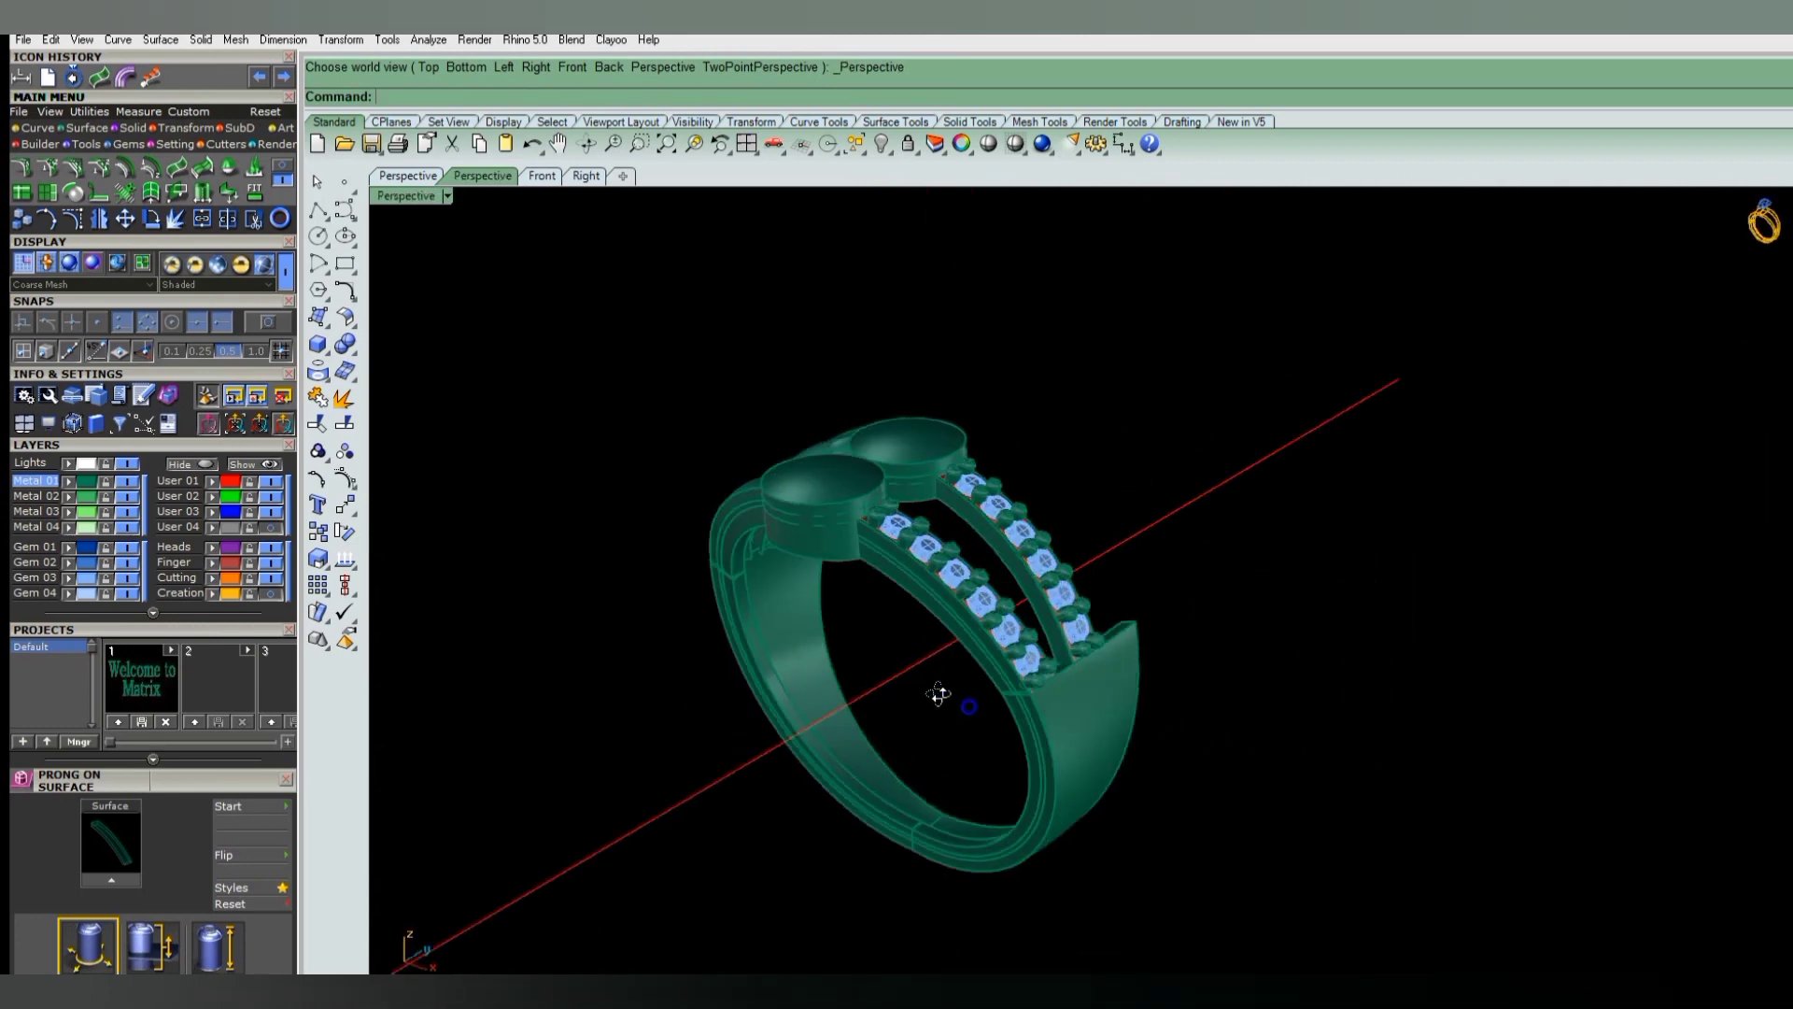
right_drag(940, 696, 581, 650)
scroll(984, 659, up, 2)
- Delete the stray prong from the gem row
scroll(984, 675, up, 5)
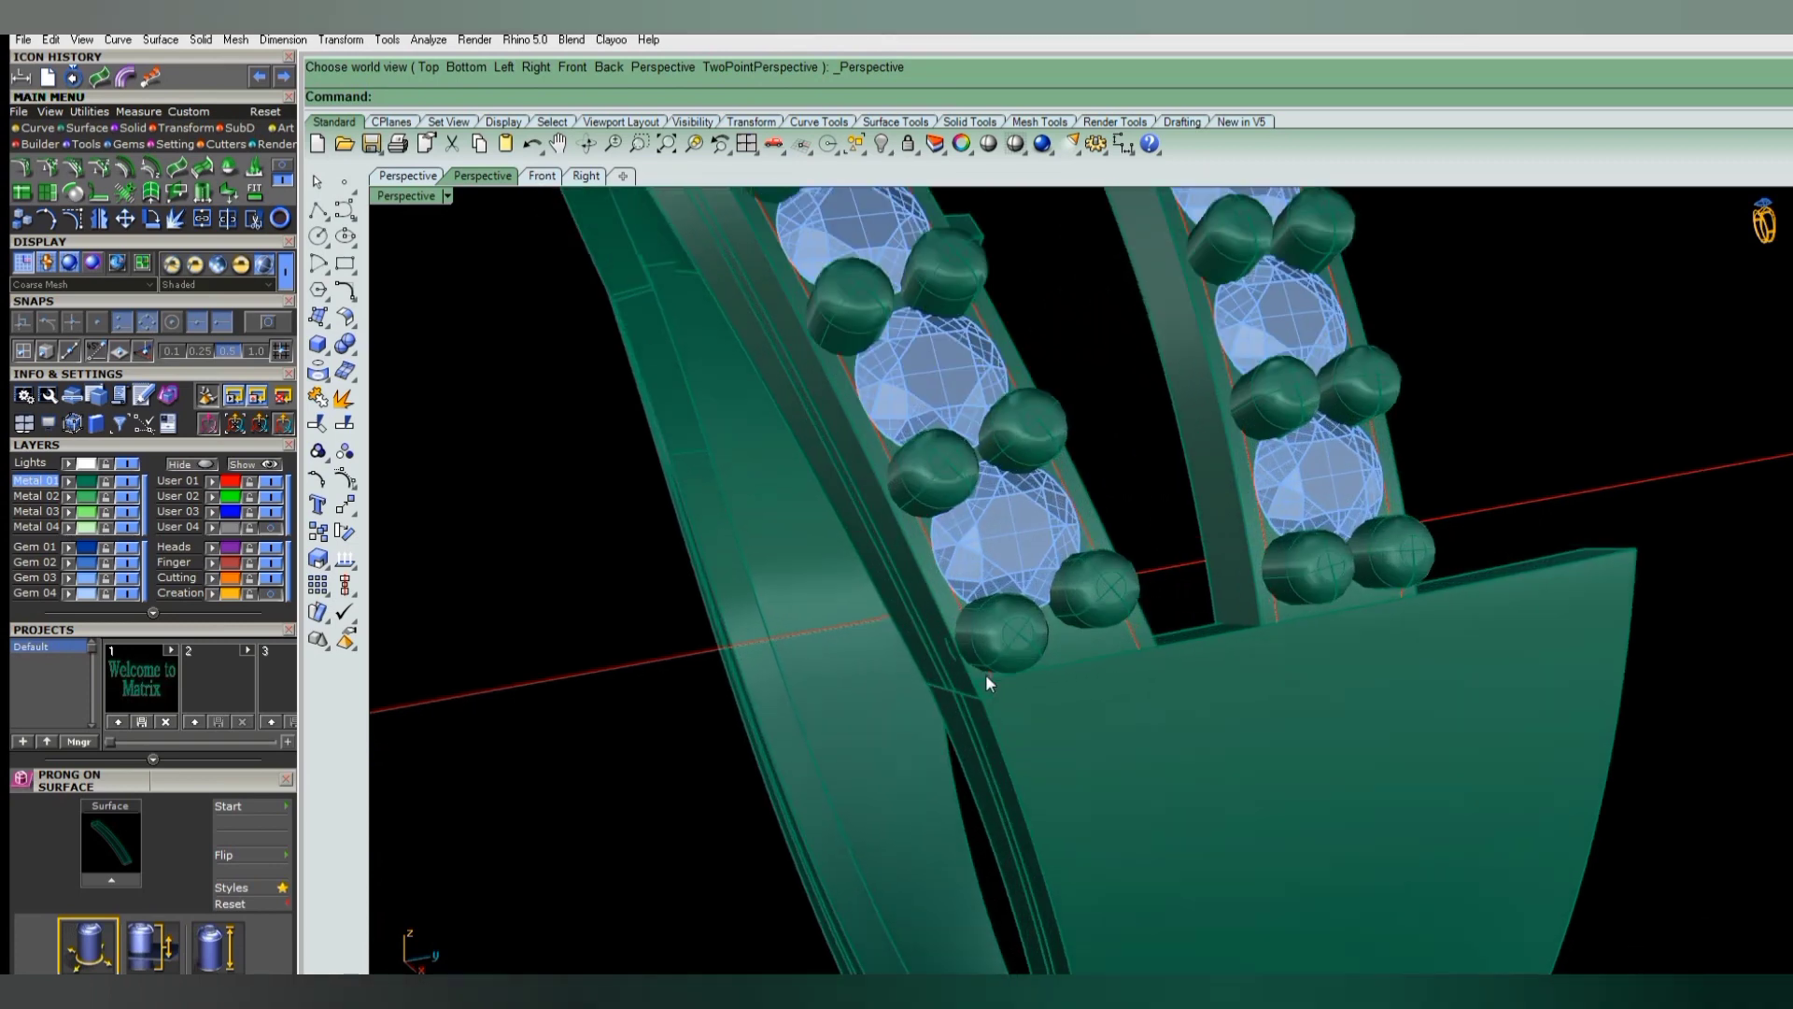
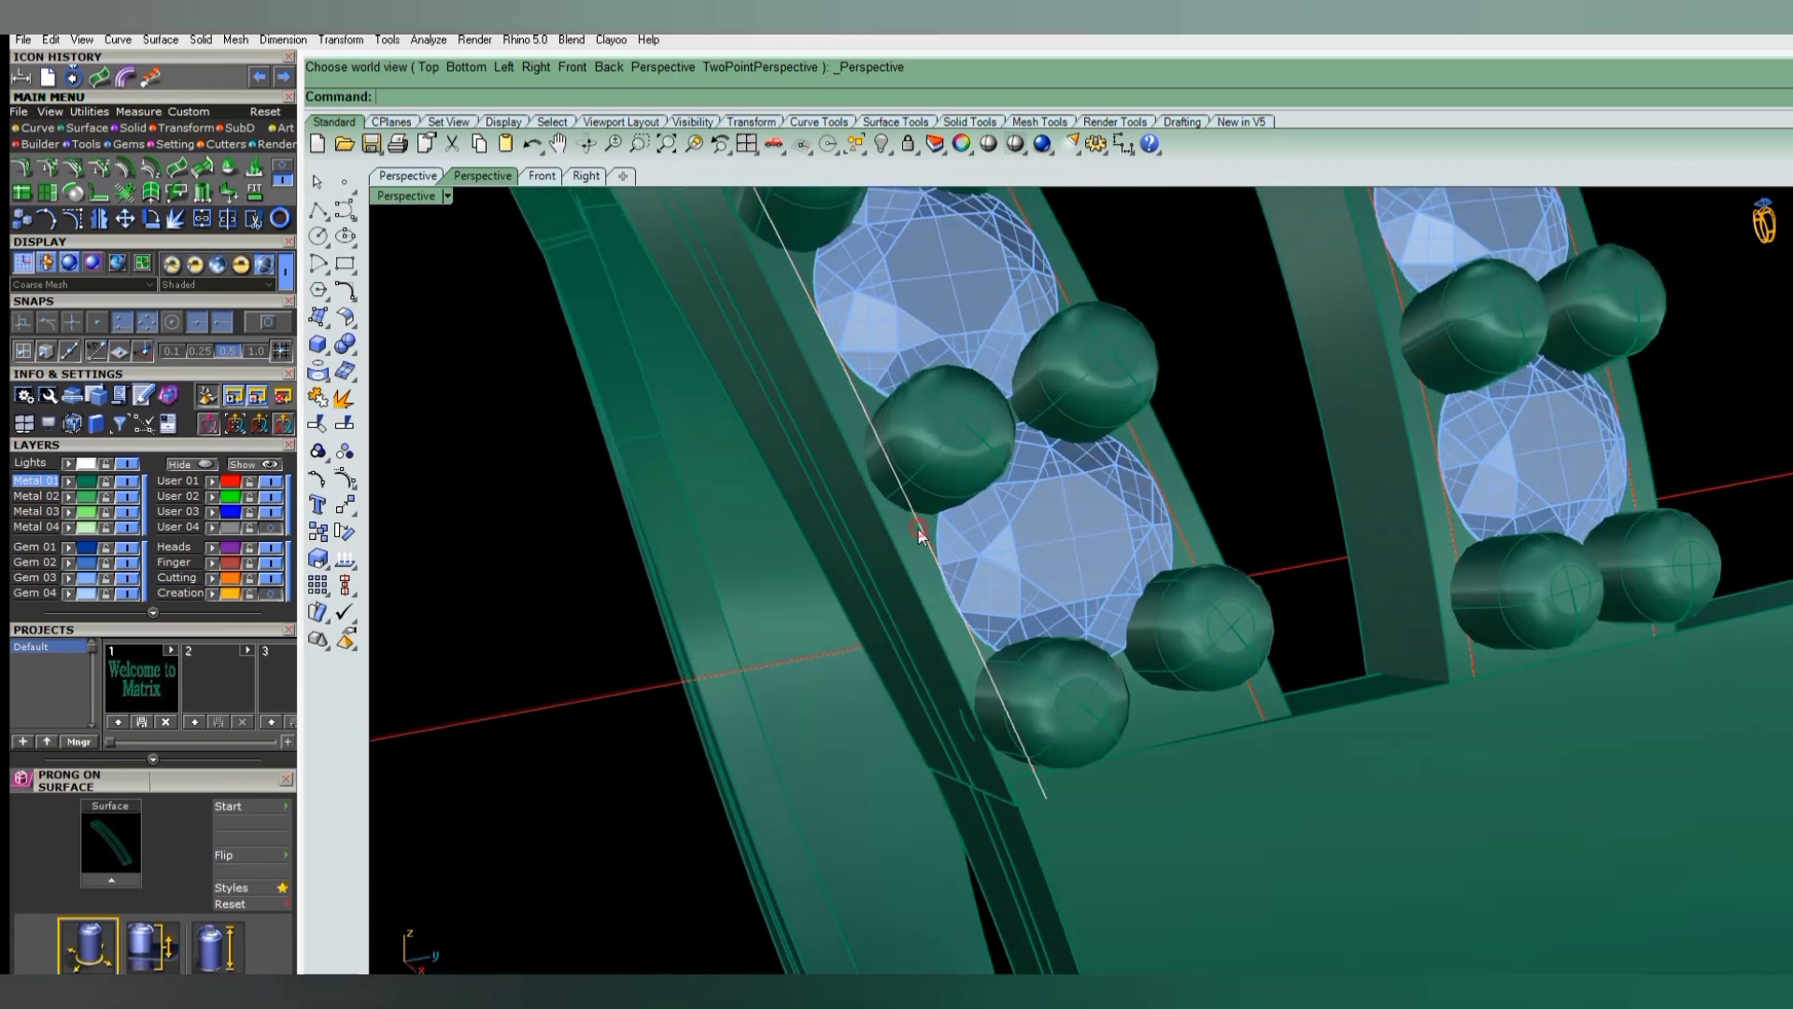
- Delete the stray prong from the gem row
click(917, 528)
click(975, 568)
key(Delete)
scroll(1131, 453, up, 3)
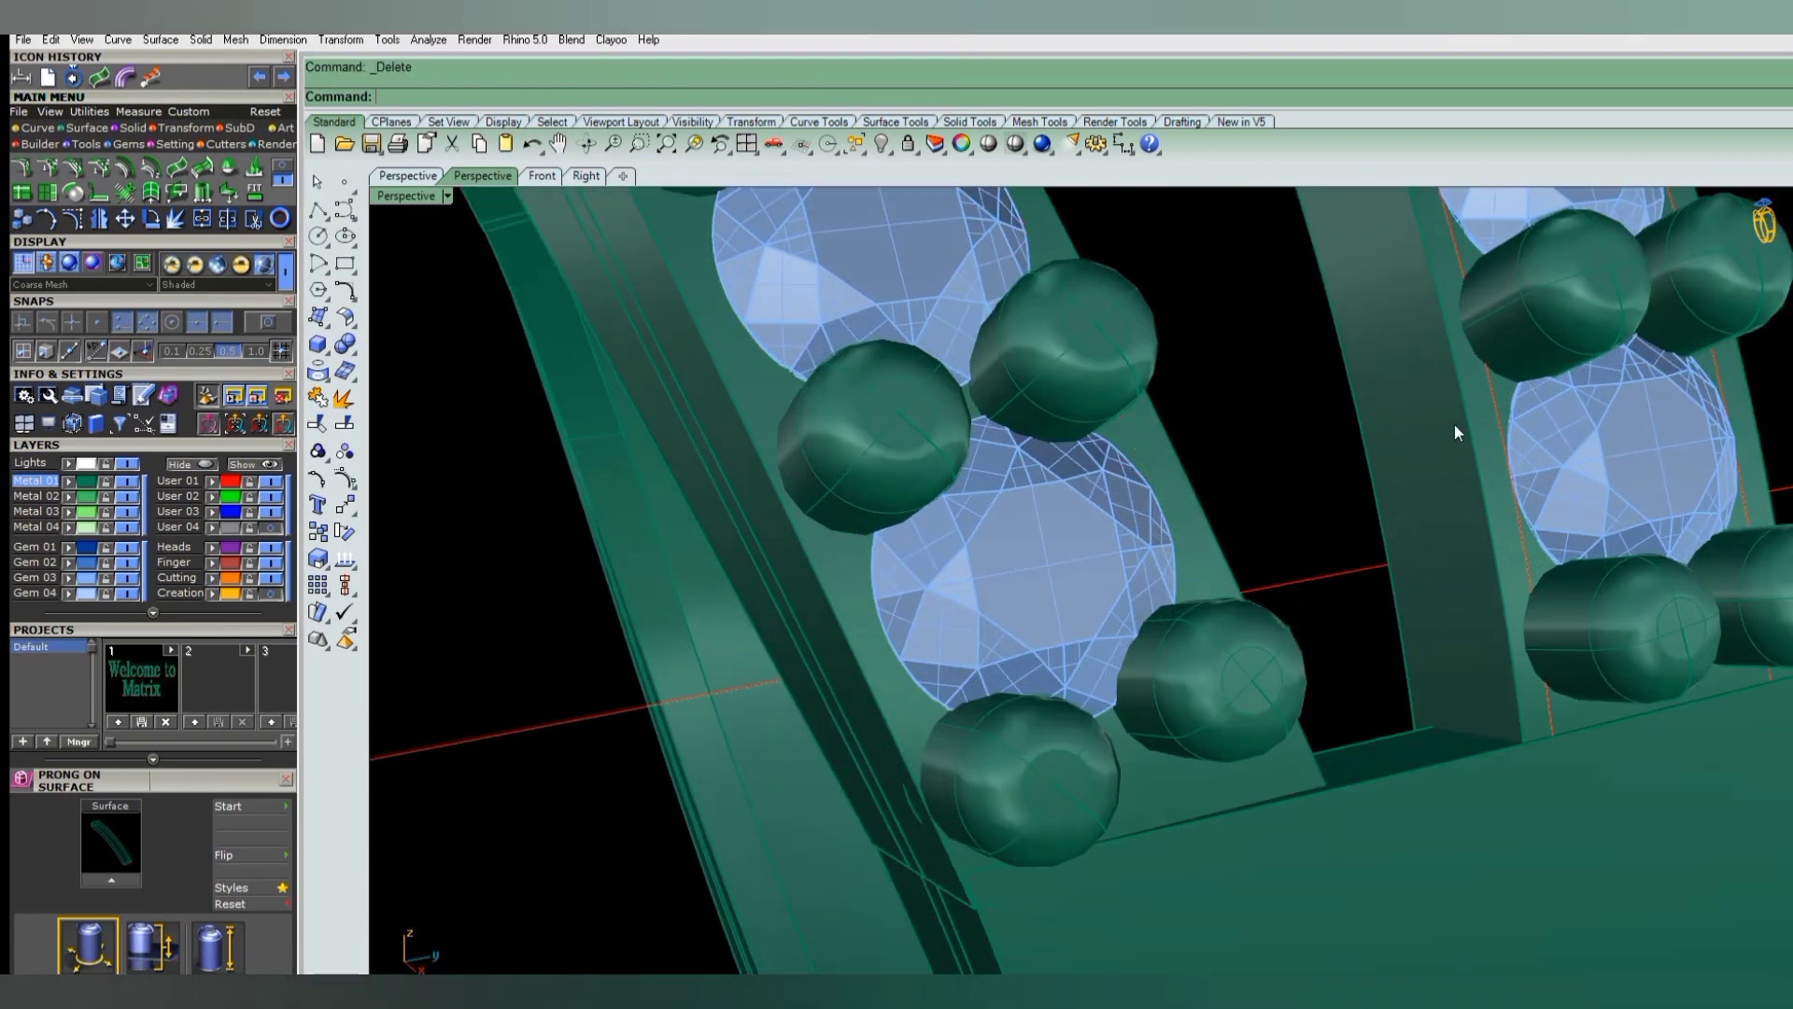
click(1505, 397)
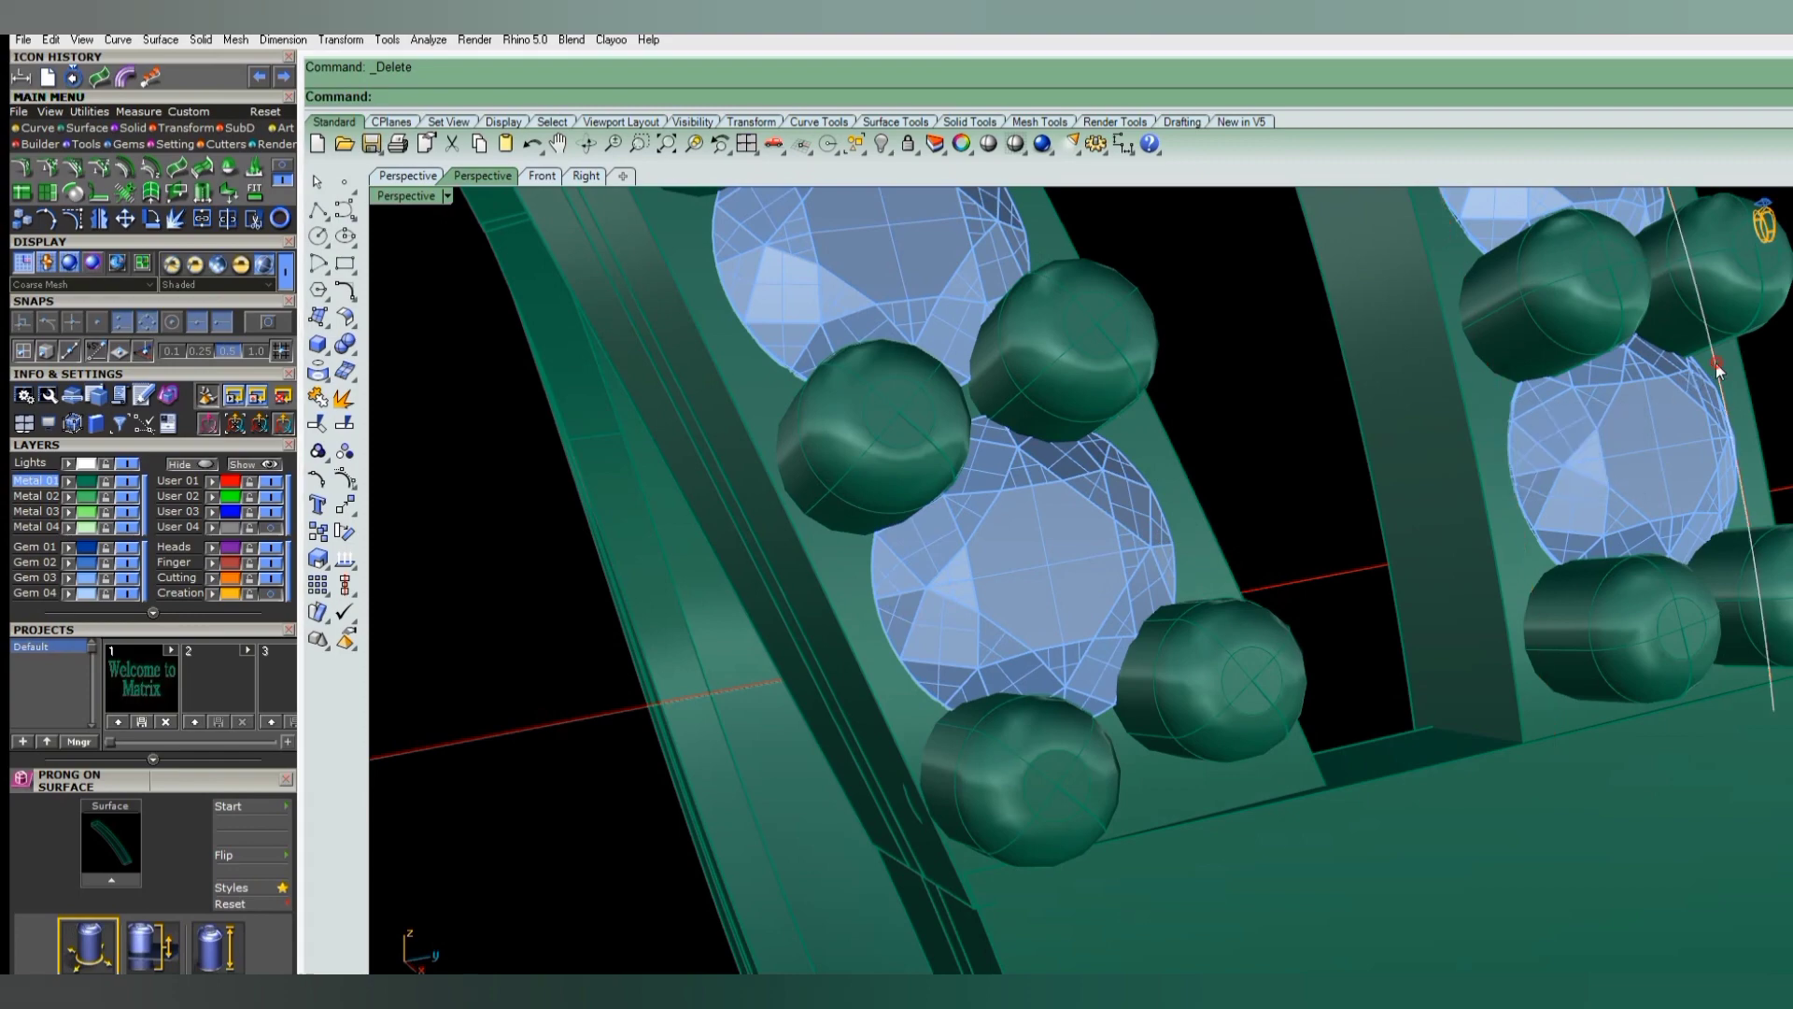
- Select the right row's gems and ungroup them
scroll(999, 642, down, 3)
scroll(1068, 556, down, 2)
scroll(1051, 626, up, 4)
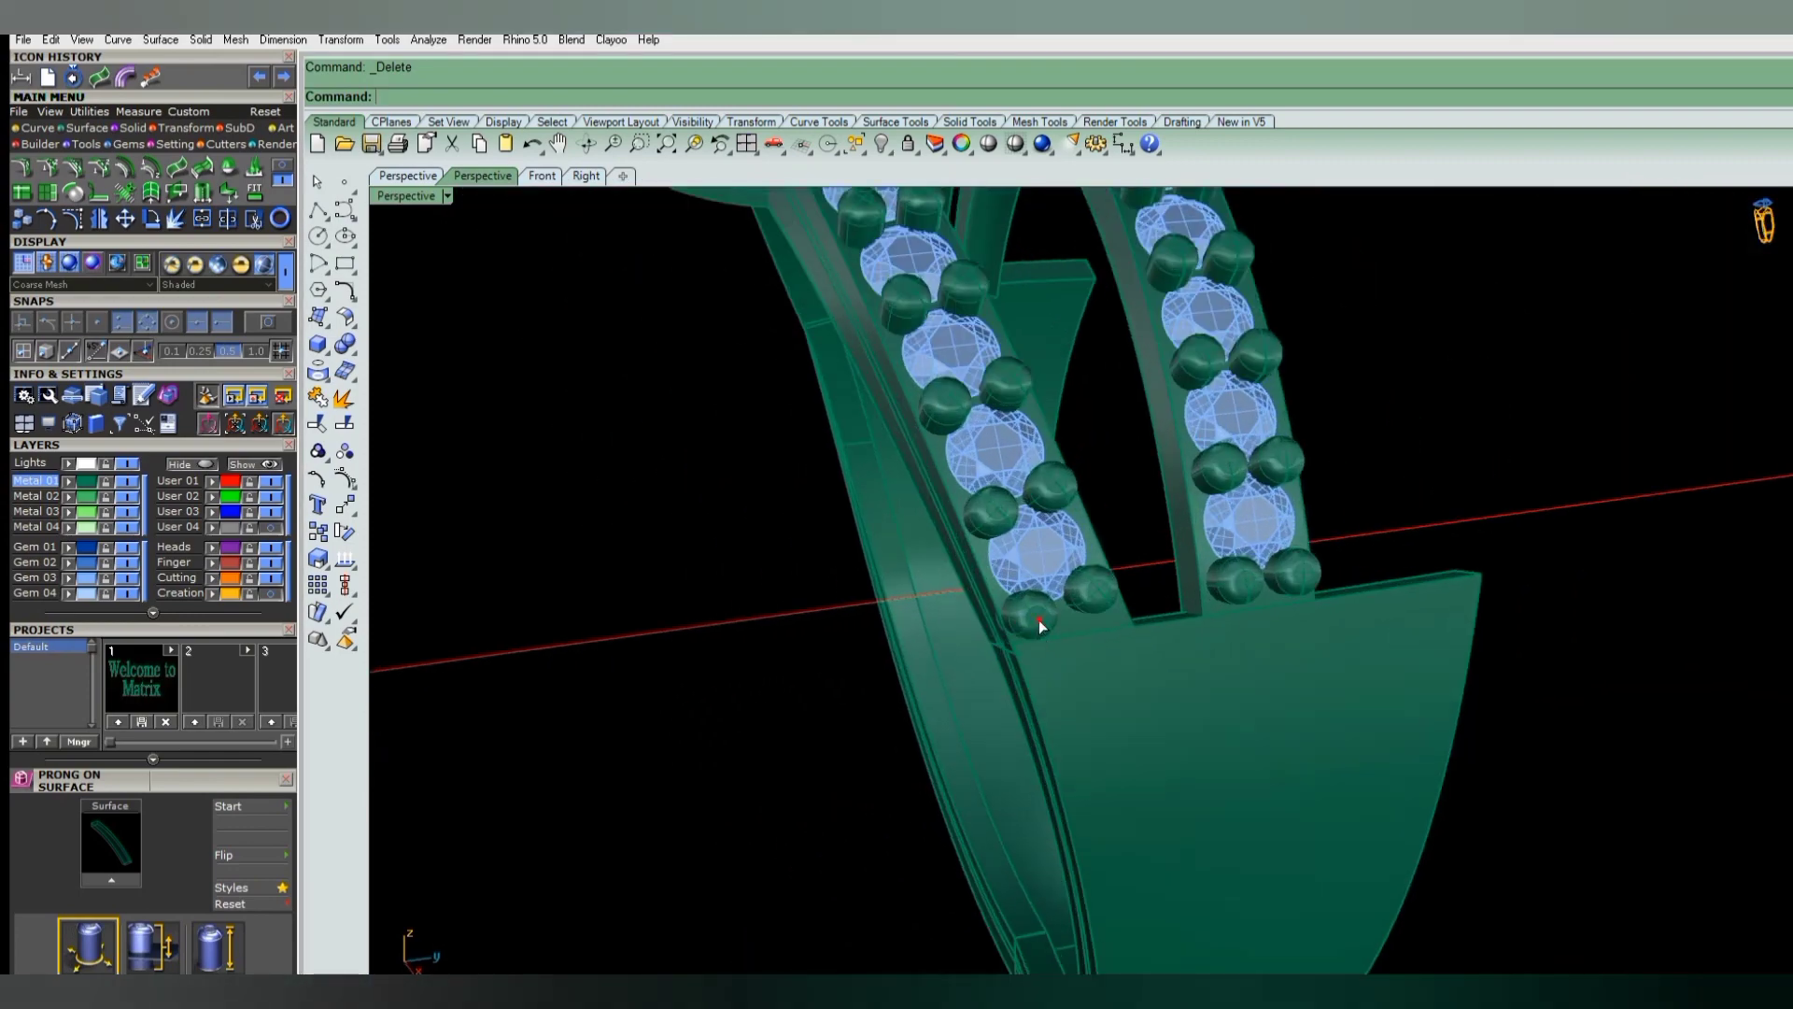
scroll(1239, 581, down, 3)
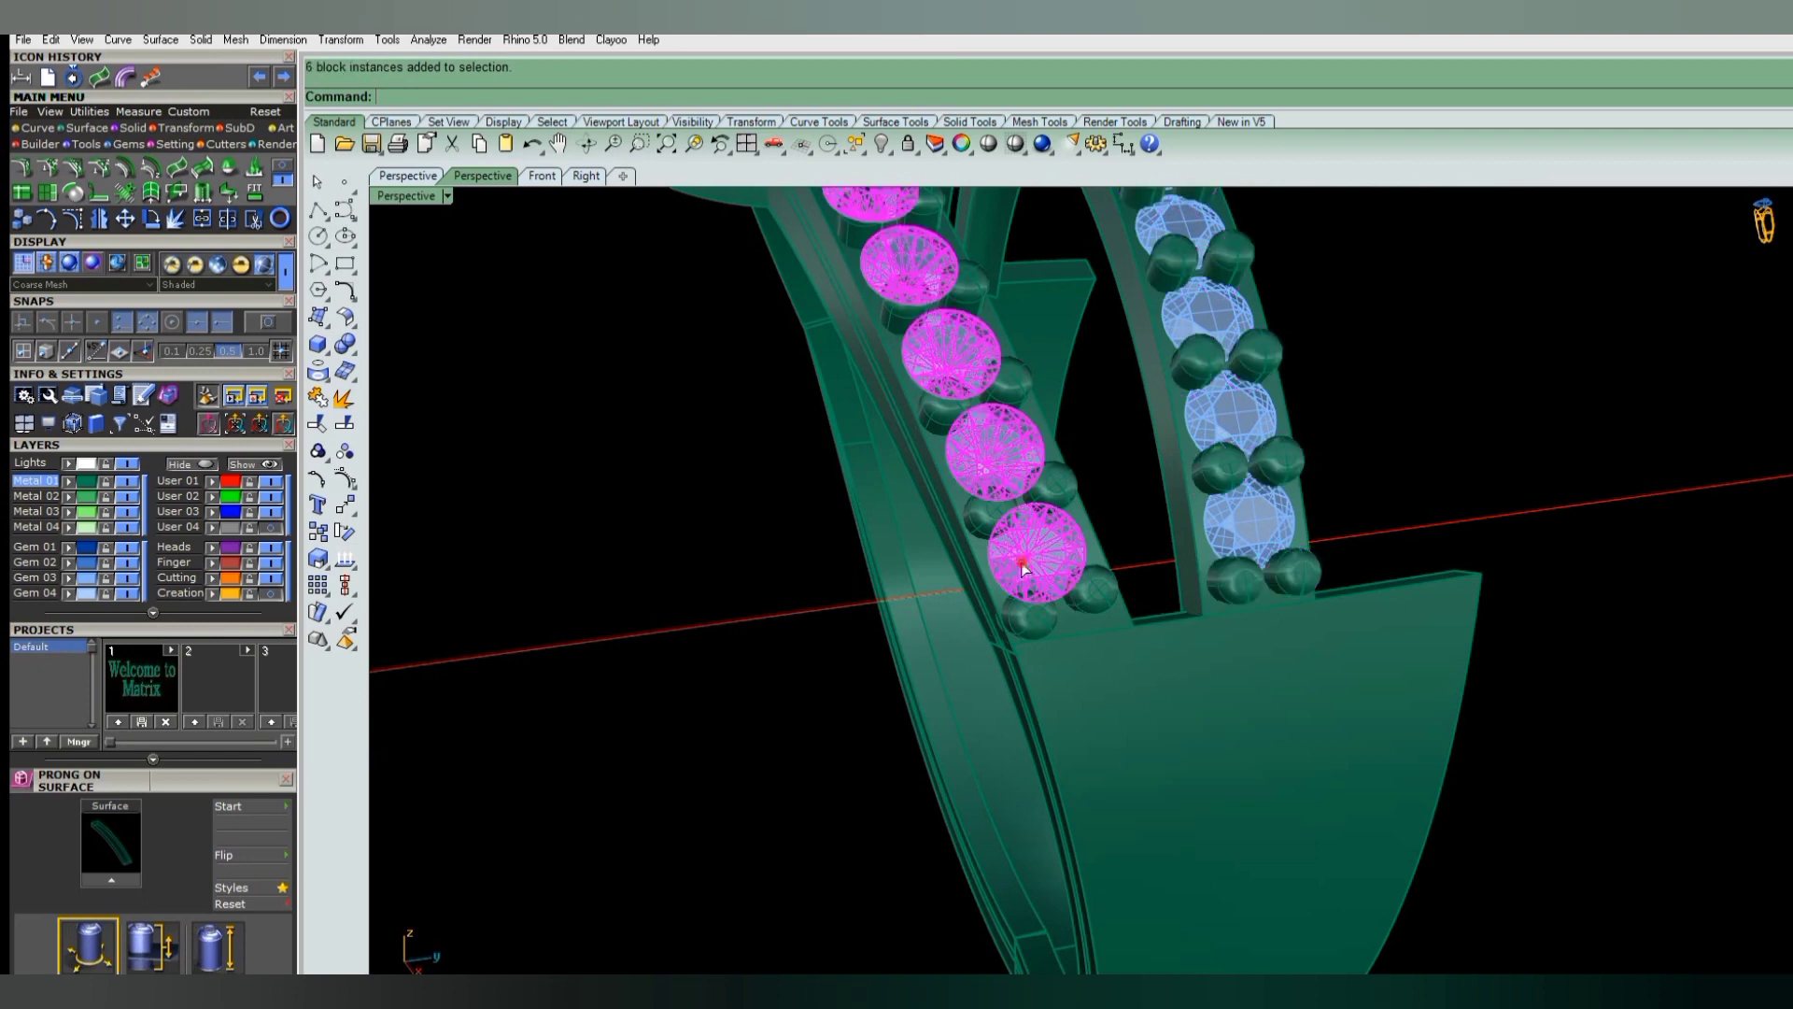
scroll(1073, 603, down, 2)
scroll(1096, 355, up, 2)
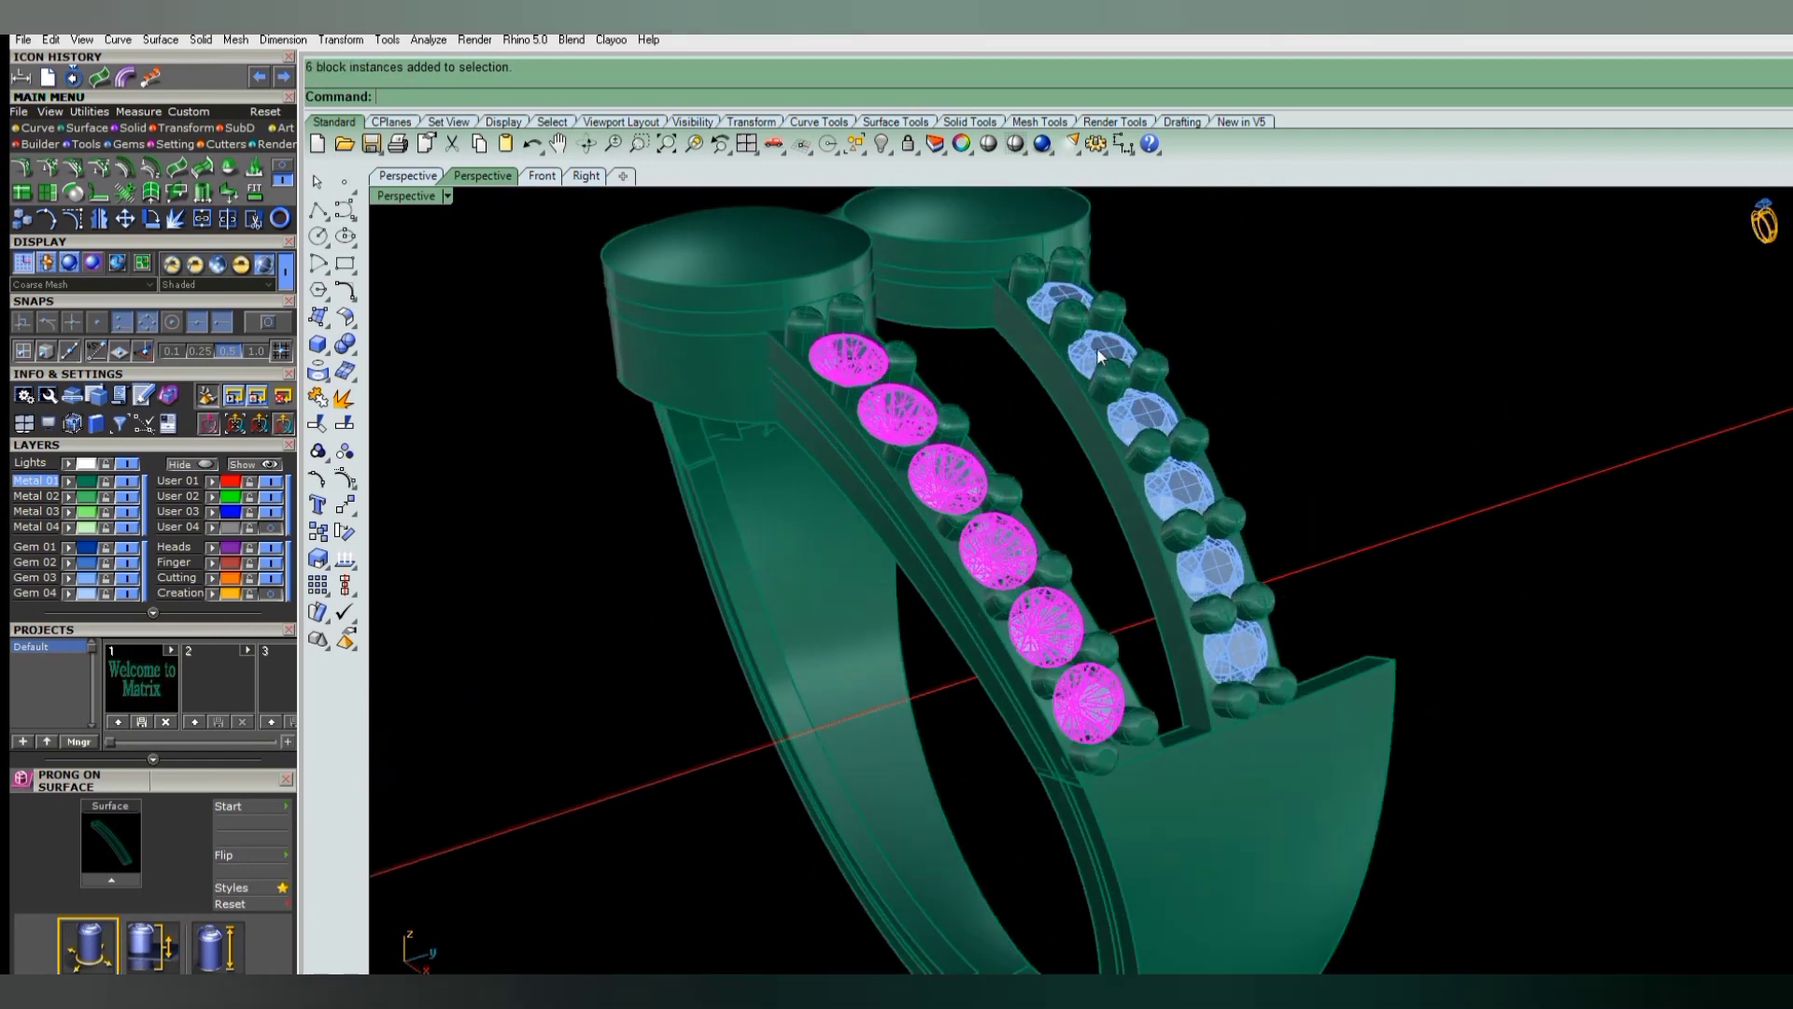
click(1096, 345)
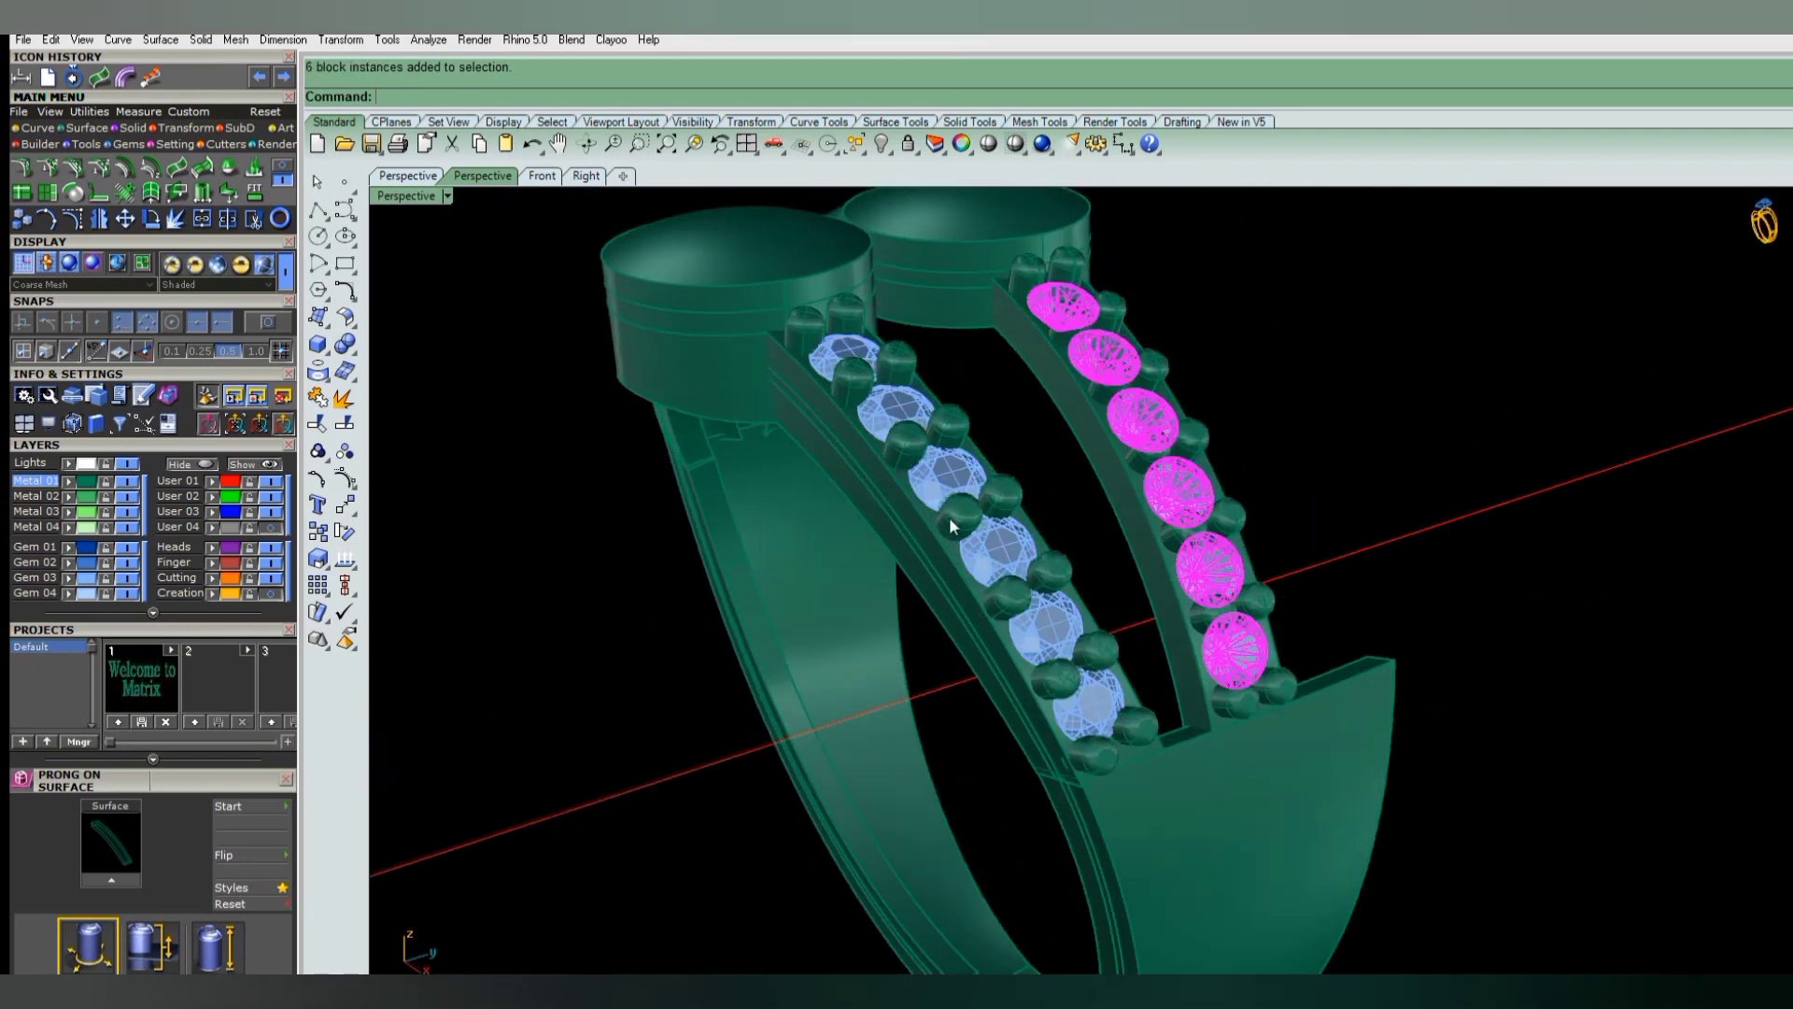
click(345, 453)
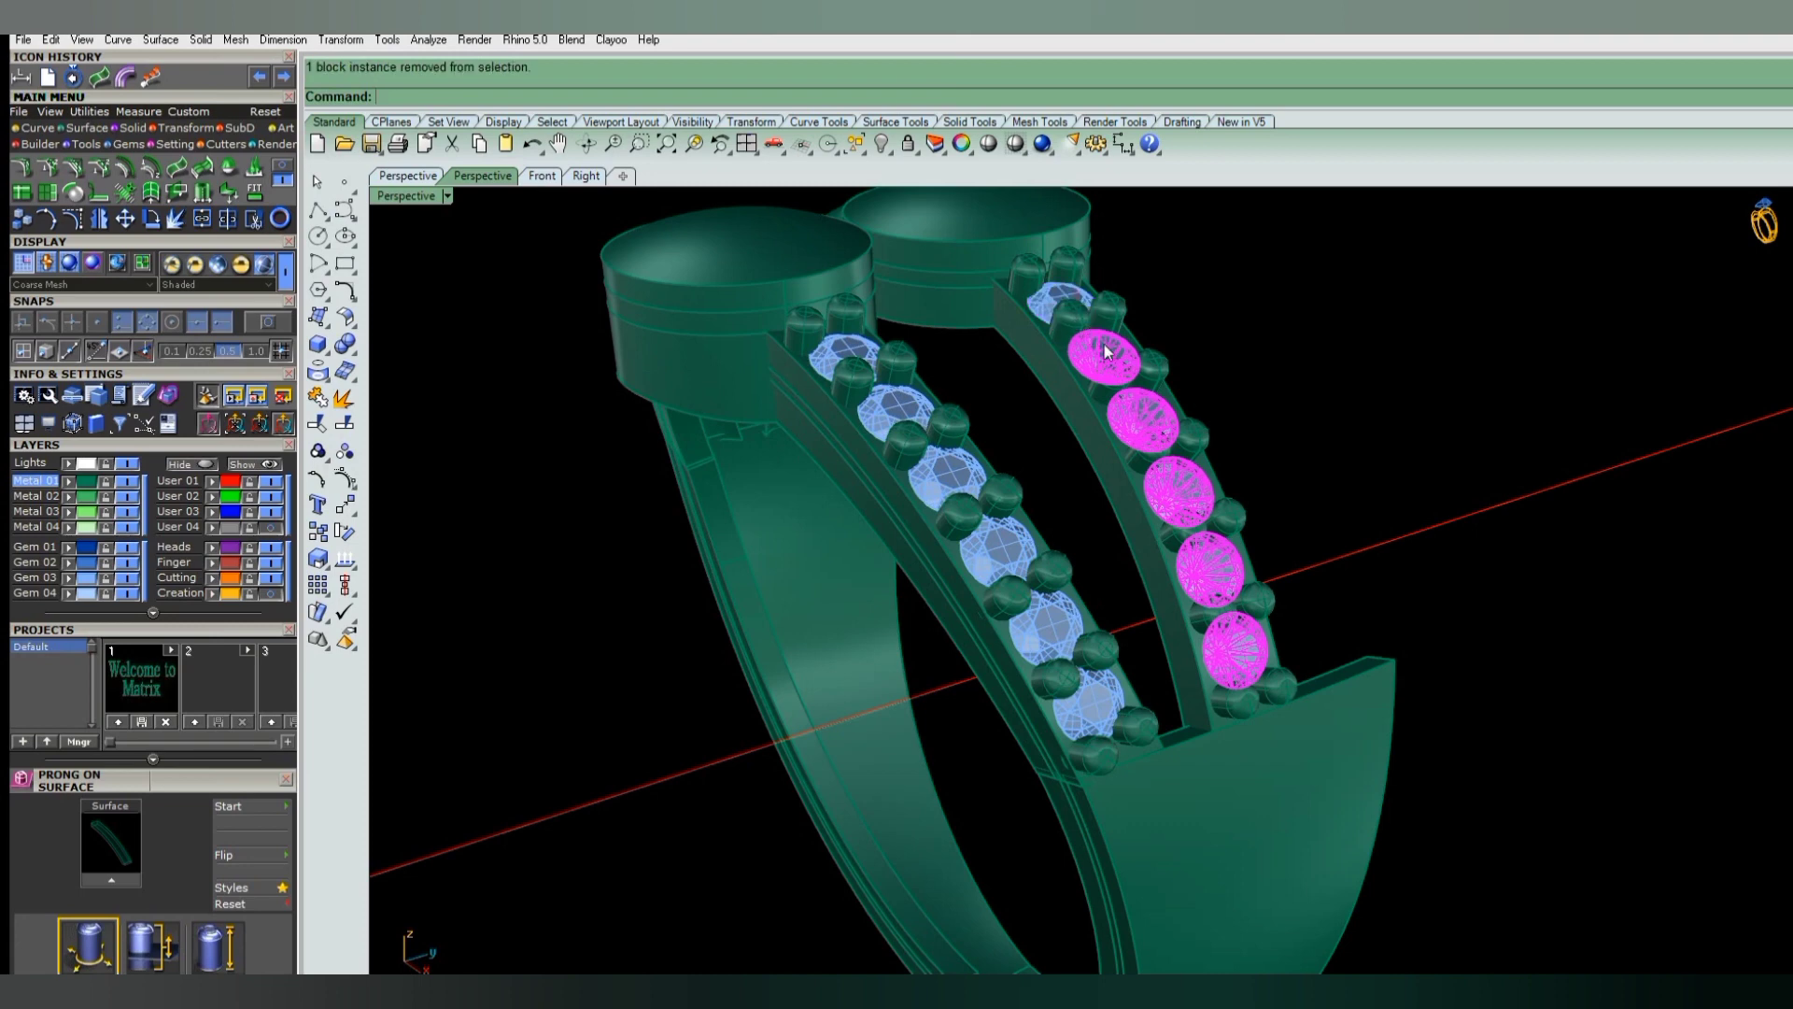
- Select only the right row's top gem and bring up its F6 actions list
scroll(1007, 323, up, 3)
click(980, 301)
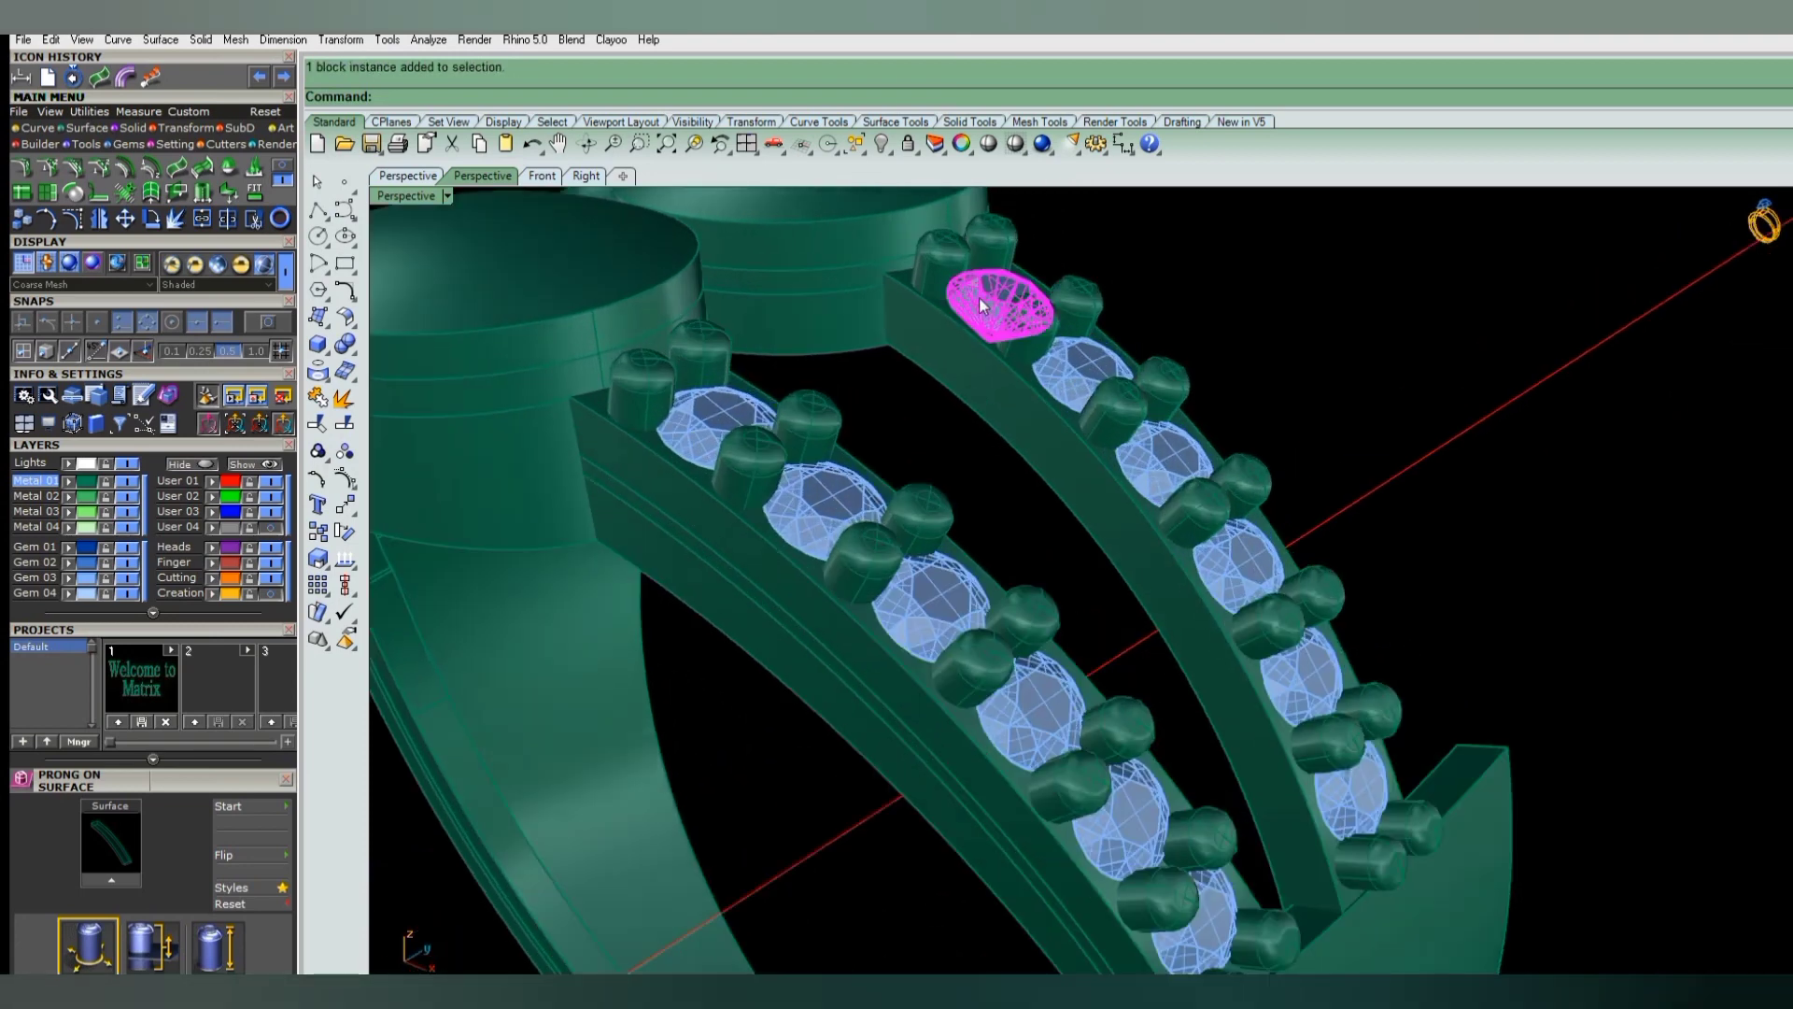
key(F6)
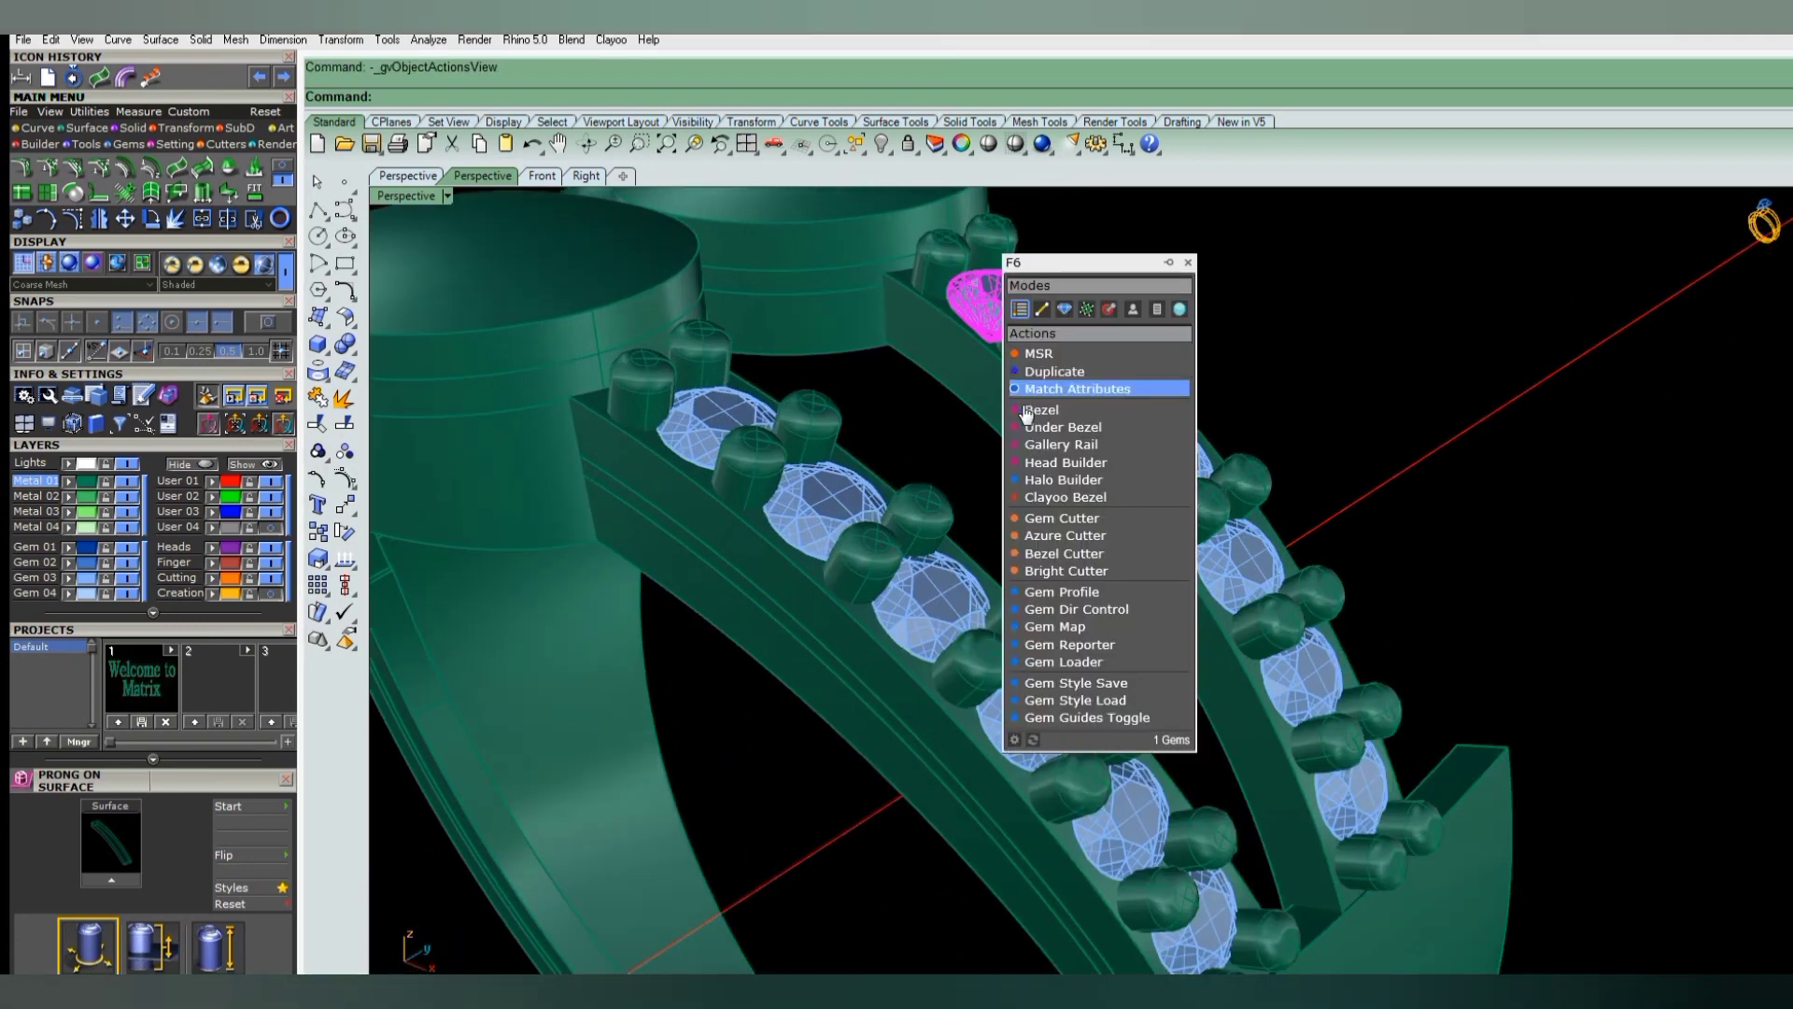
- Add a gem cutter to the right row's top gem
click(1044, 519)
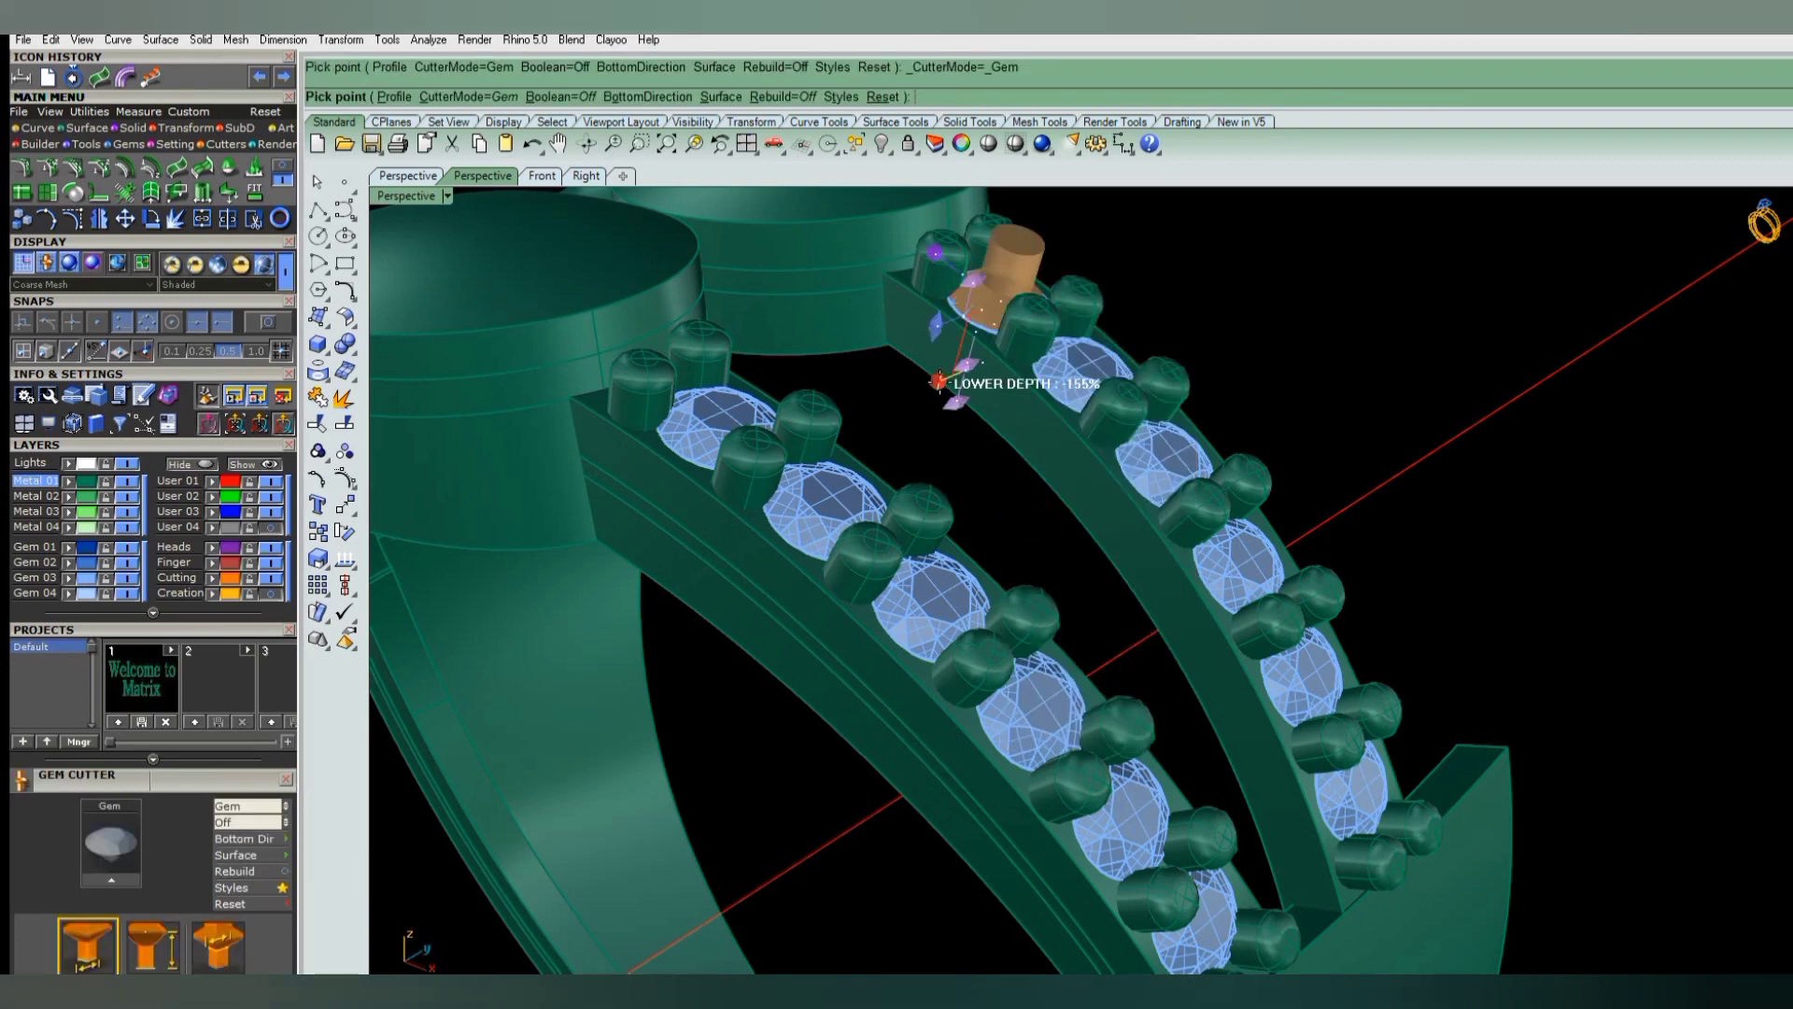
key(Return)
right_drag(947, 399, 1036, 364)
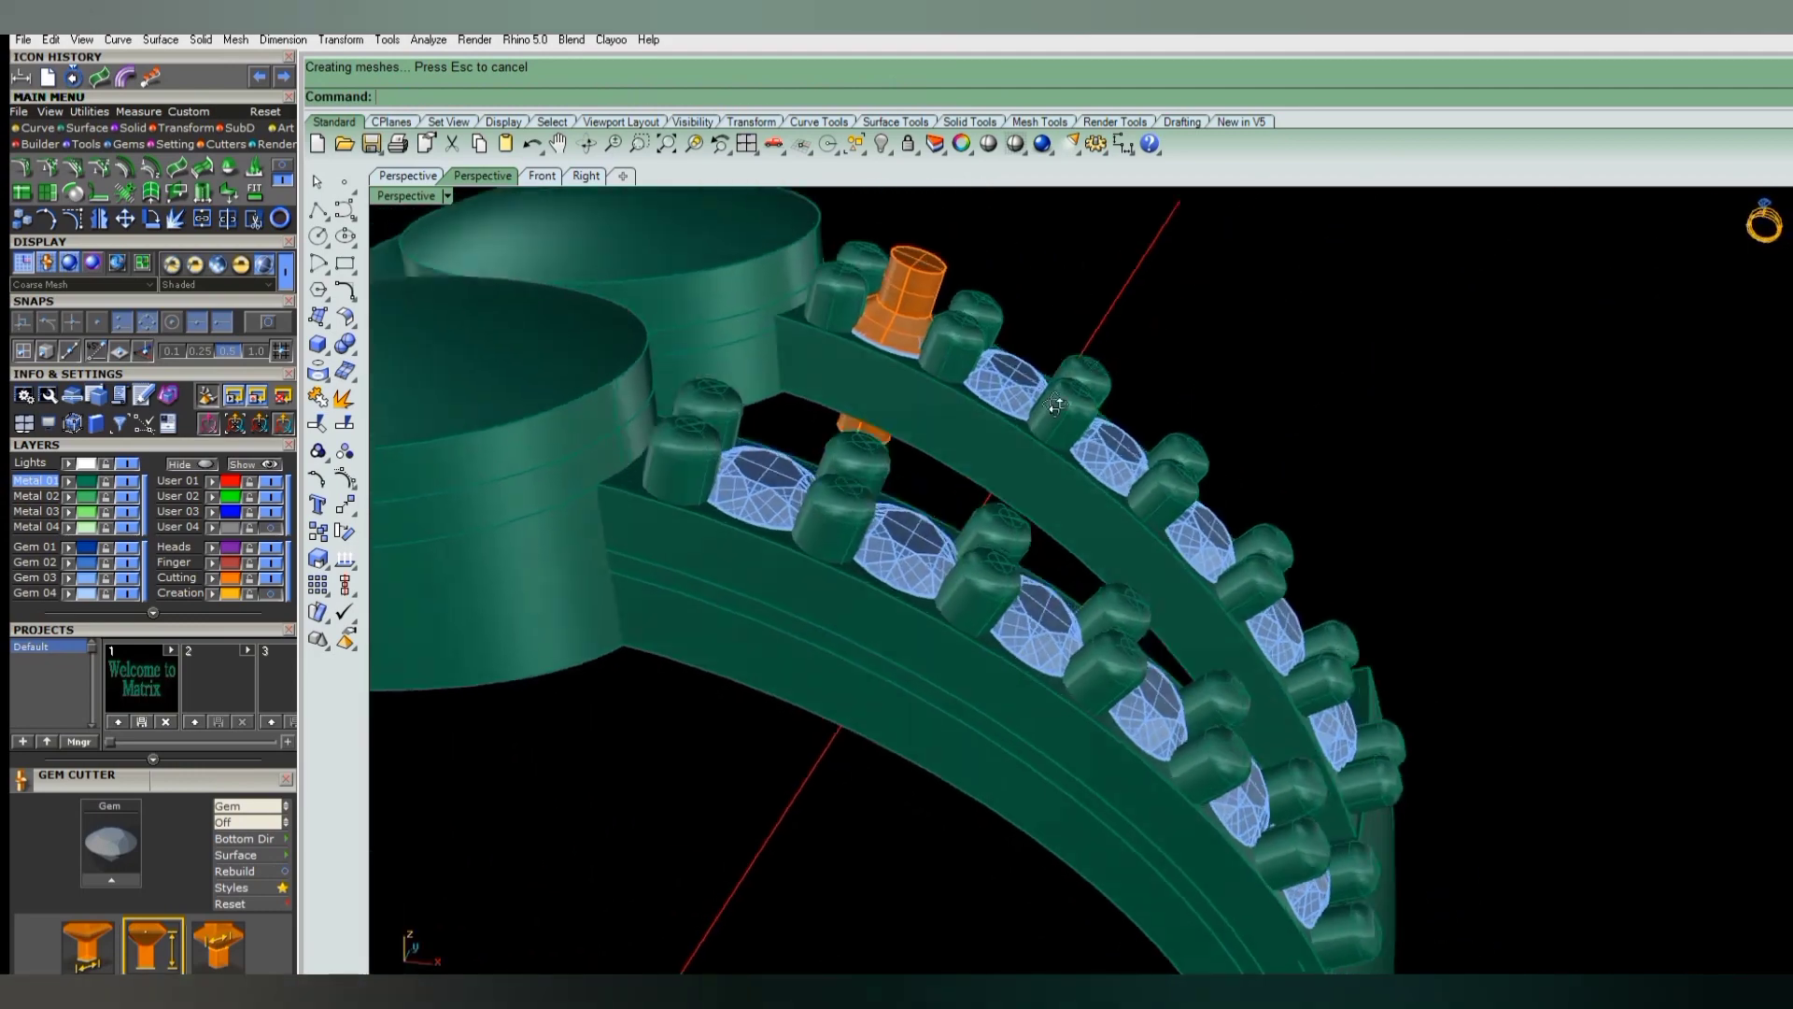
- Match the gems of both bands to the placed cutter's attributes
click(1040, 359)
click(881, 558)
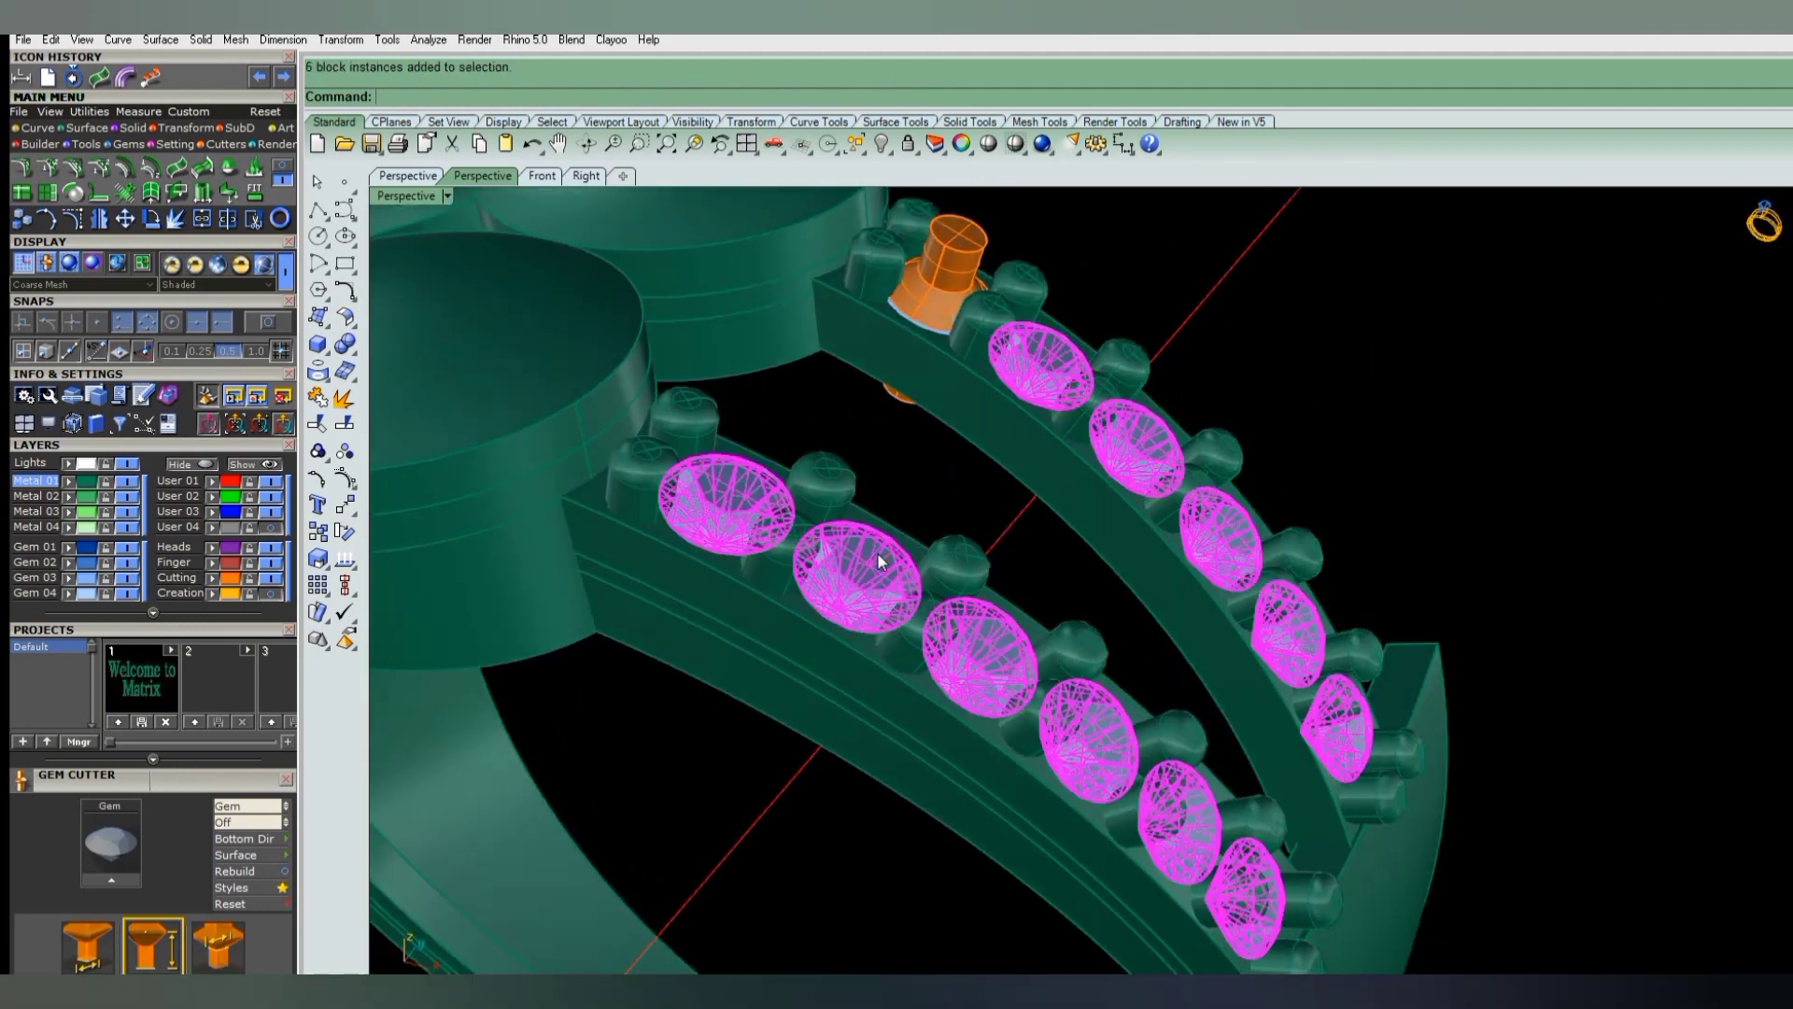
key(F6)
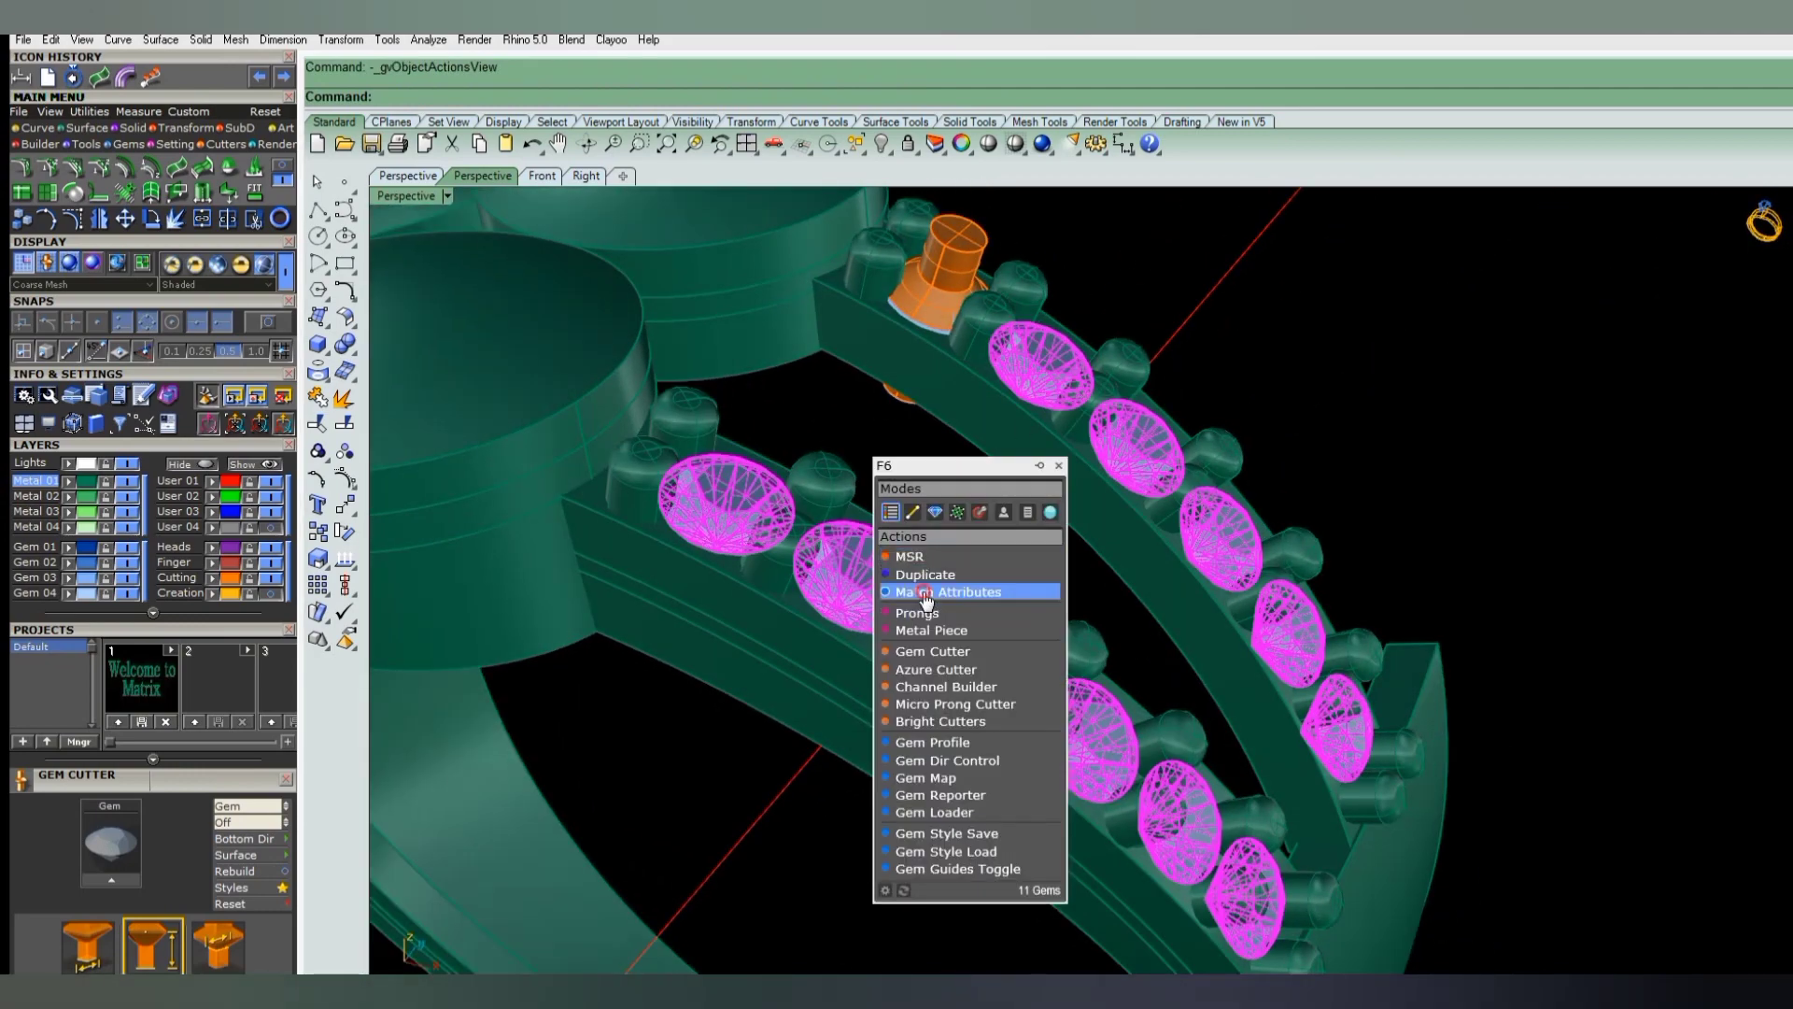
click(931, 614)
click(968, 237)
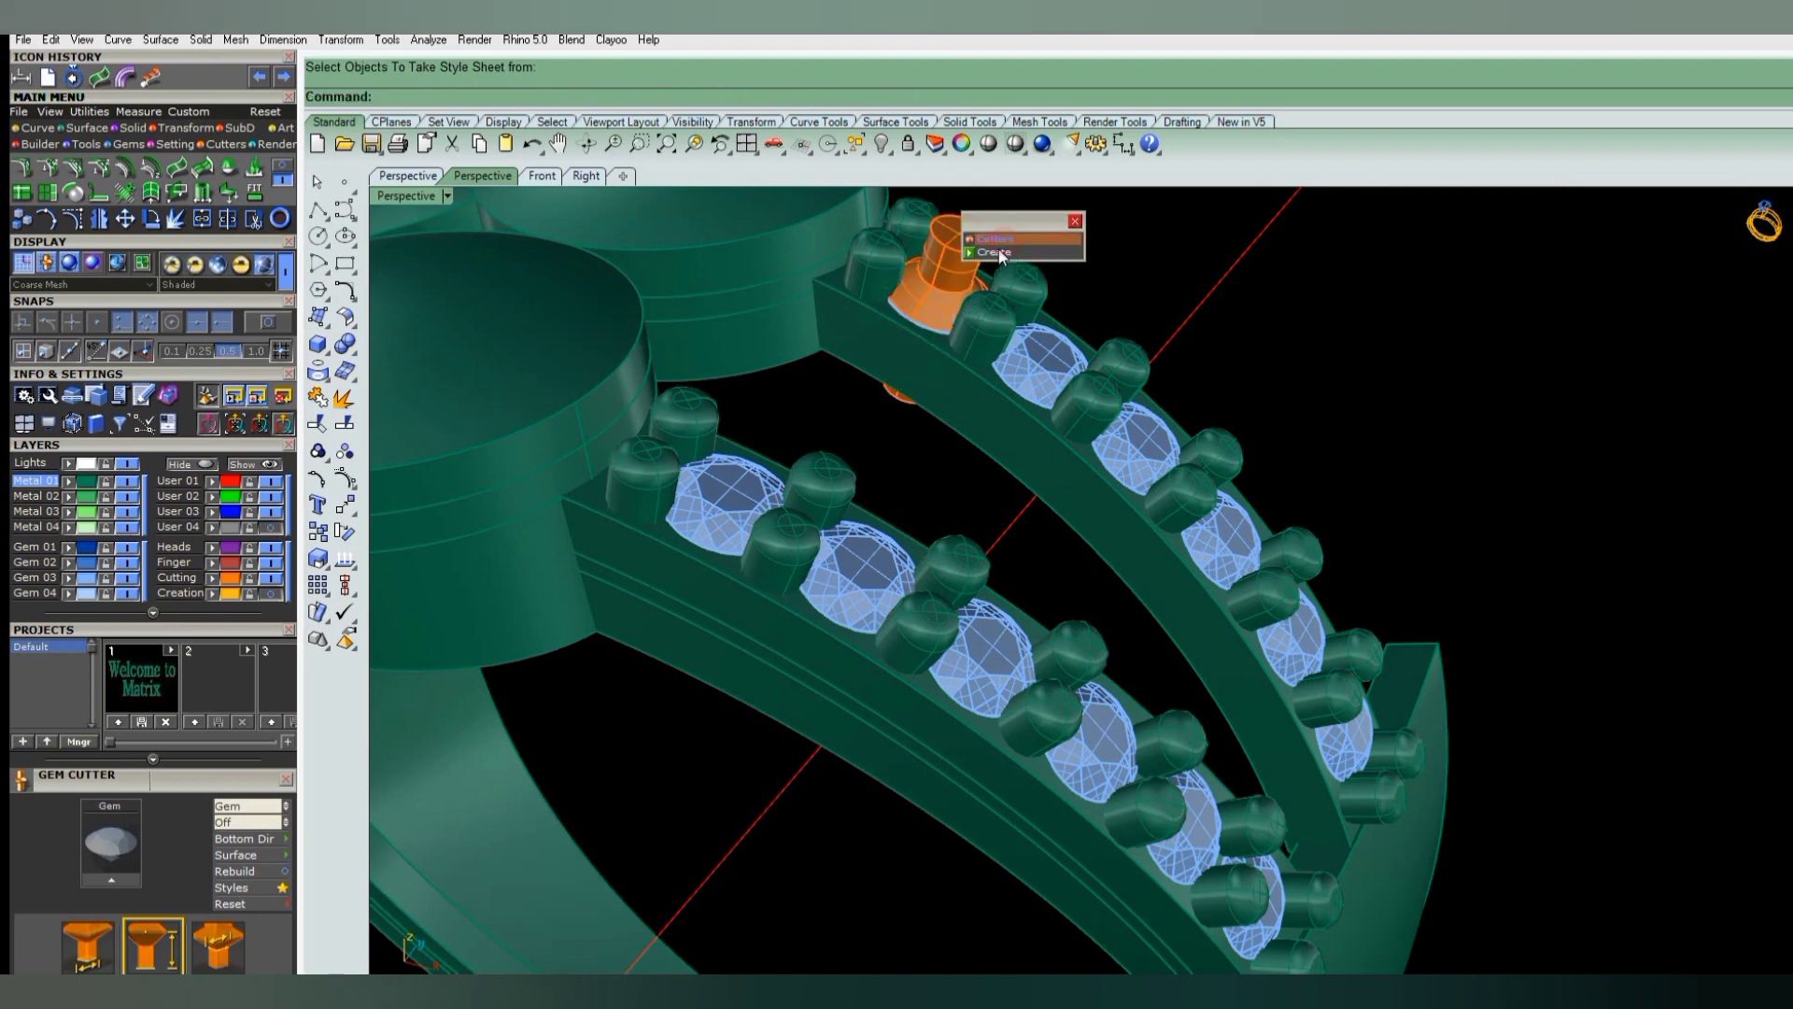
click(998, 252)
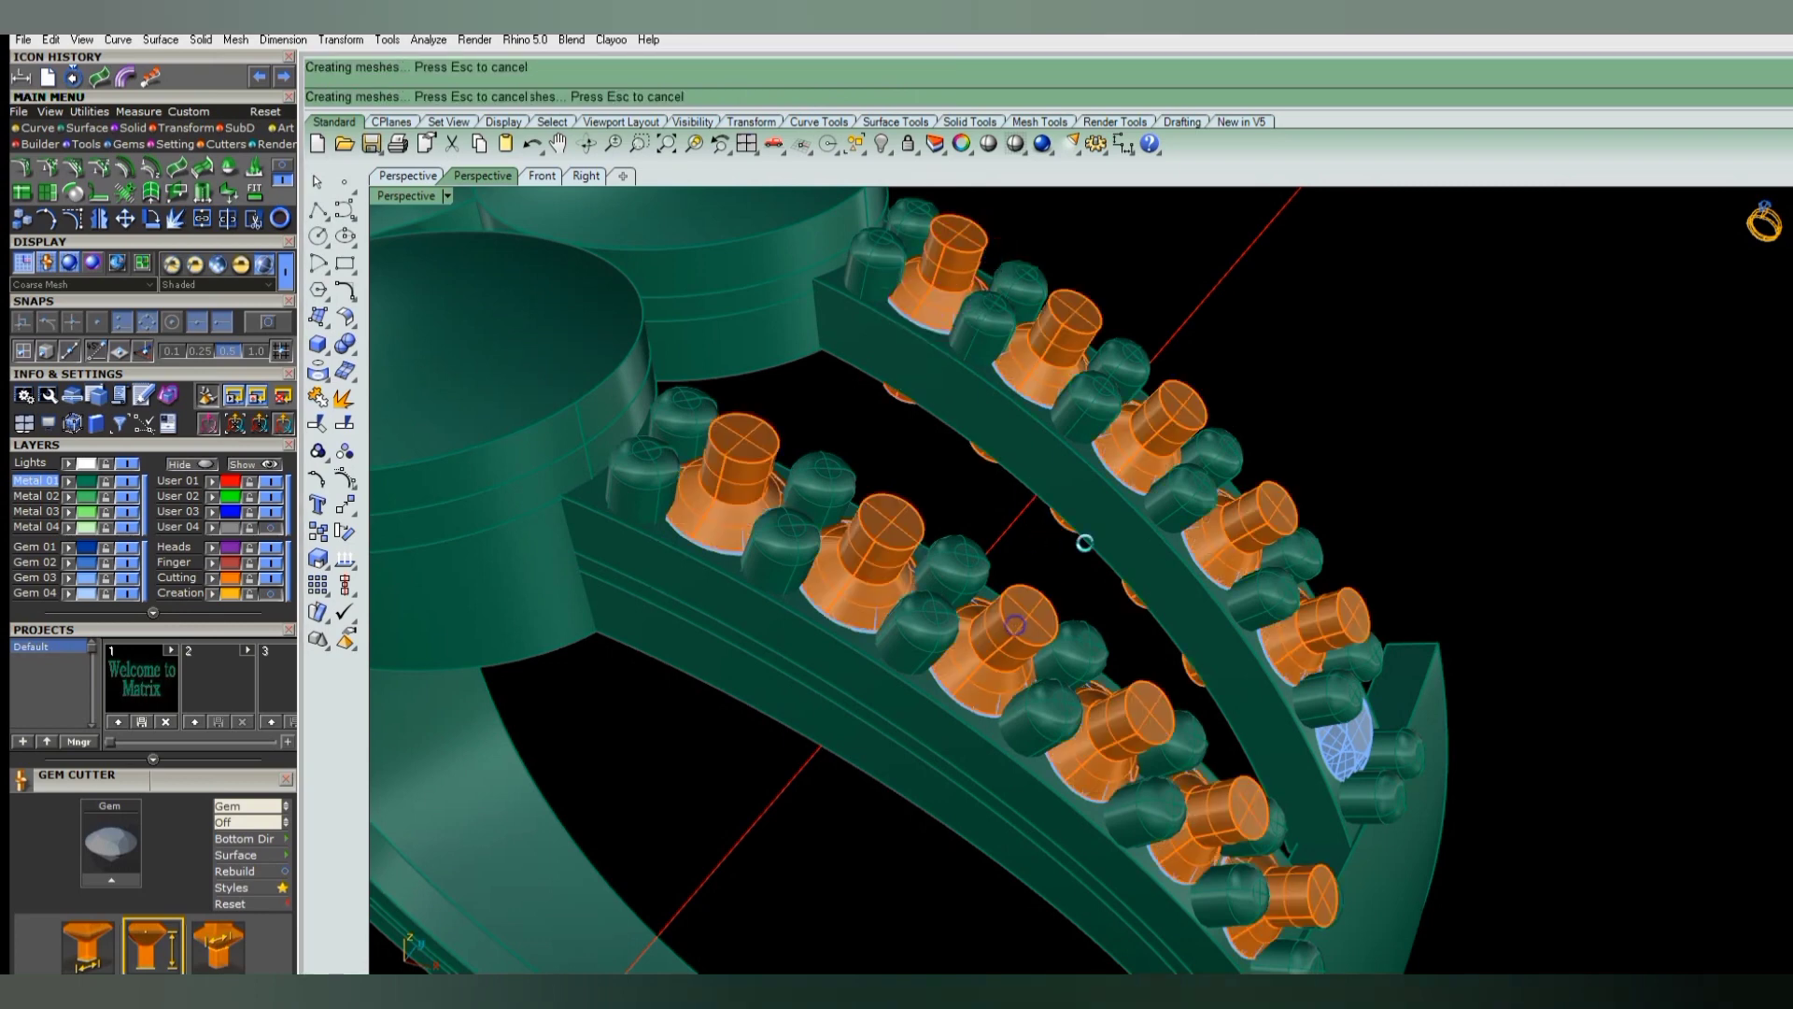
scroll(1084, 542, down, 5)
right_drag(1075, 525, 1027, 653)
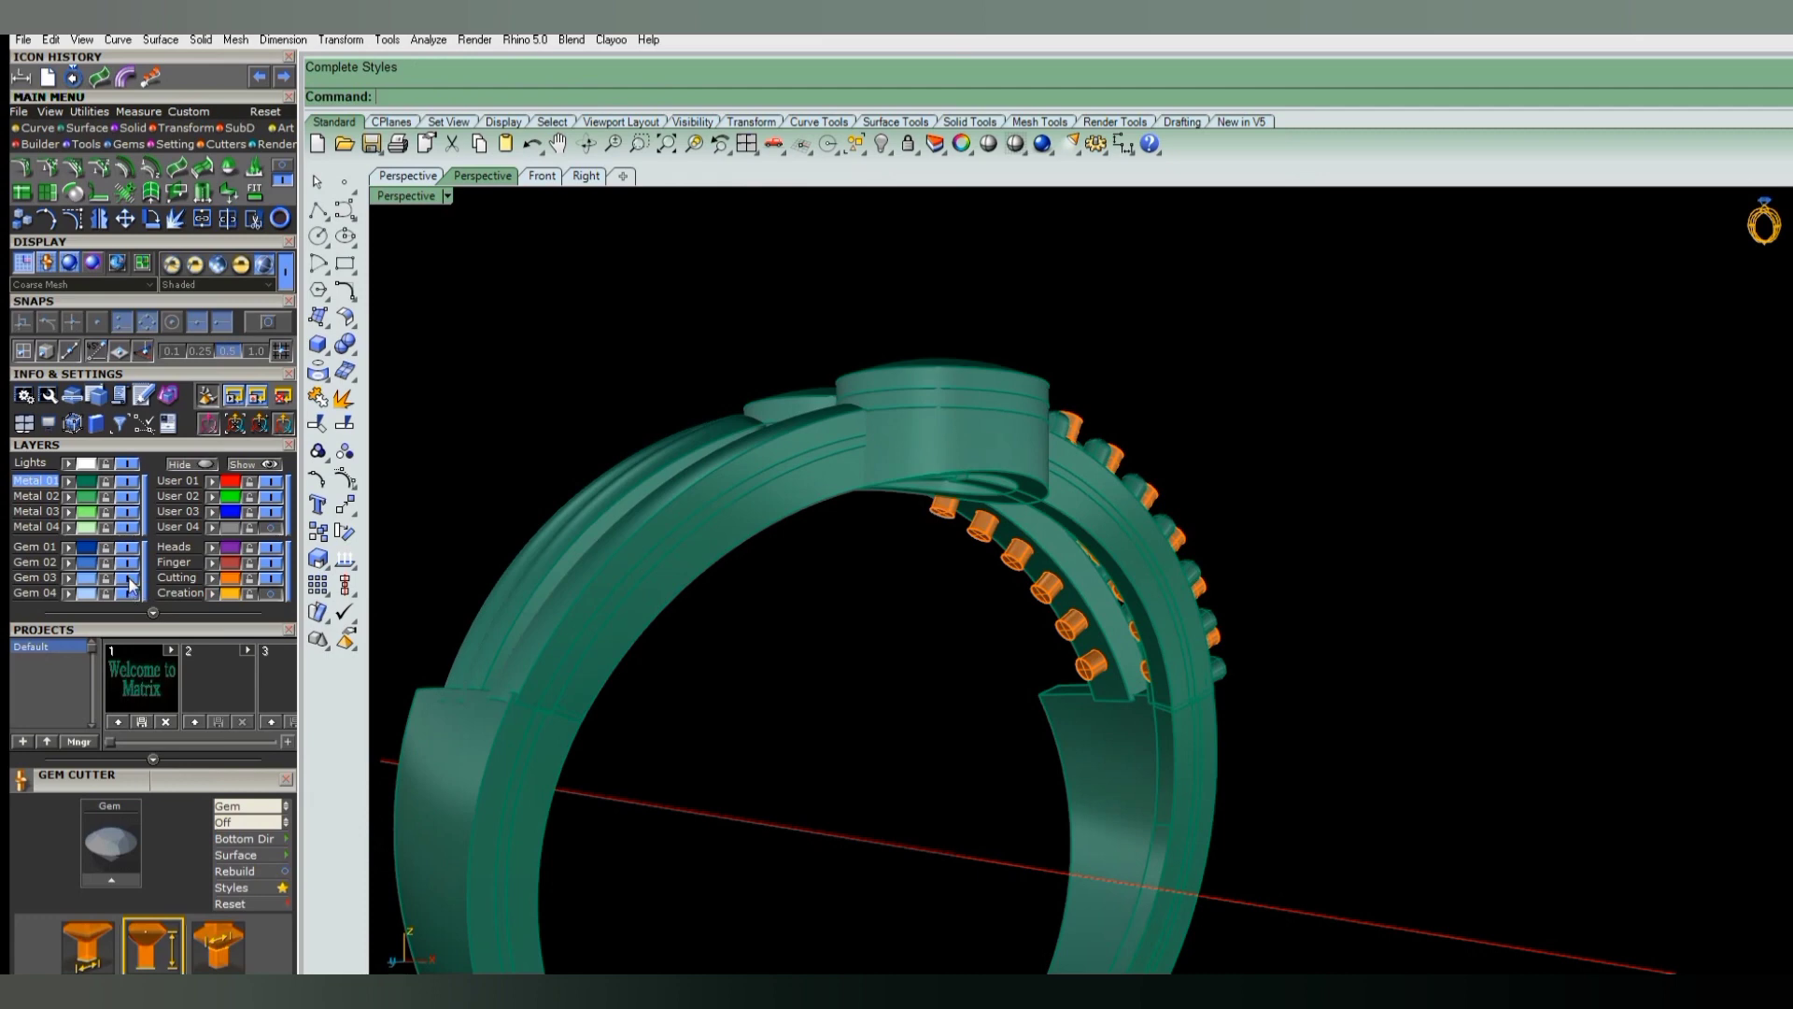
mouse_move(1128, 574)
right_down()
mouse_move(1001, 620)
mouse_move(955, 591)
right_up()
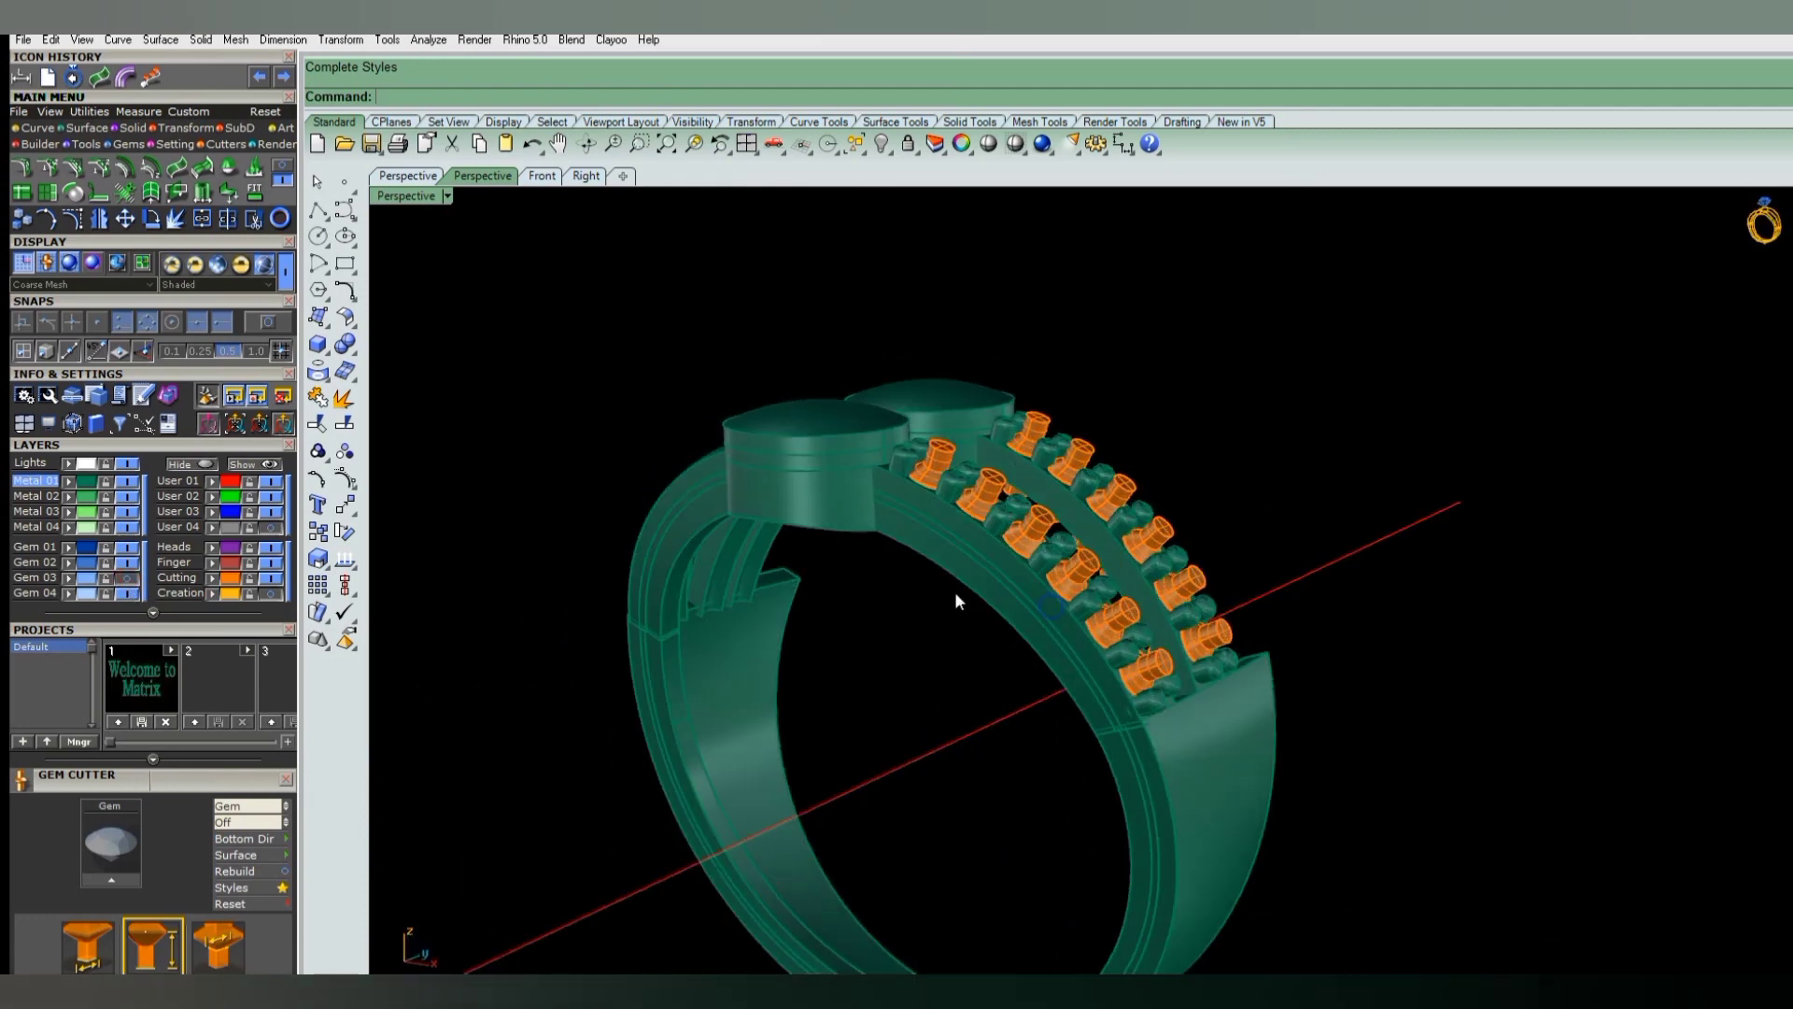
- Subtract the six gem cutters along the first rail from it
scroll(954, 591, up, 3)
click(1019, 518)
key(Return)
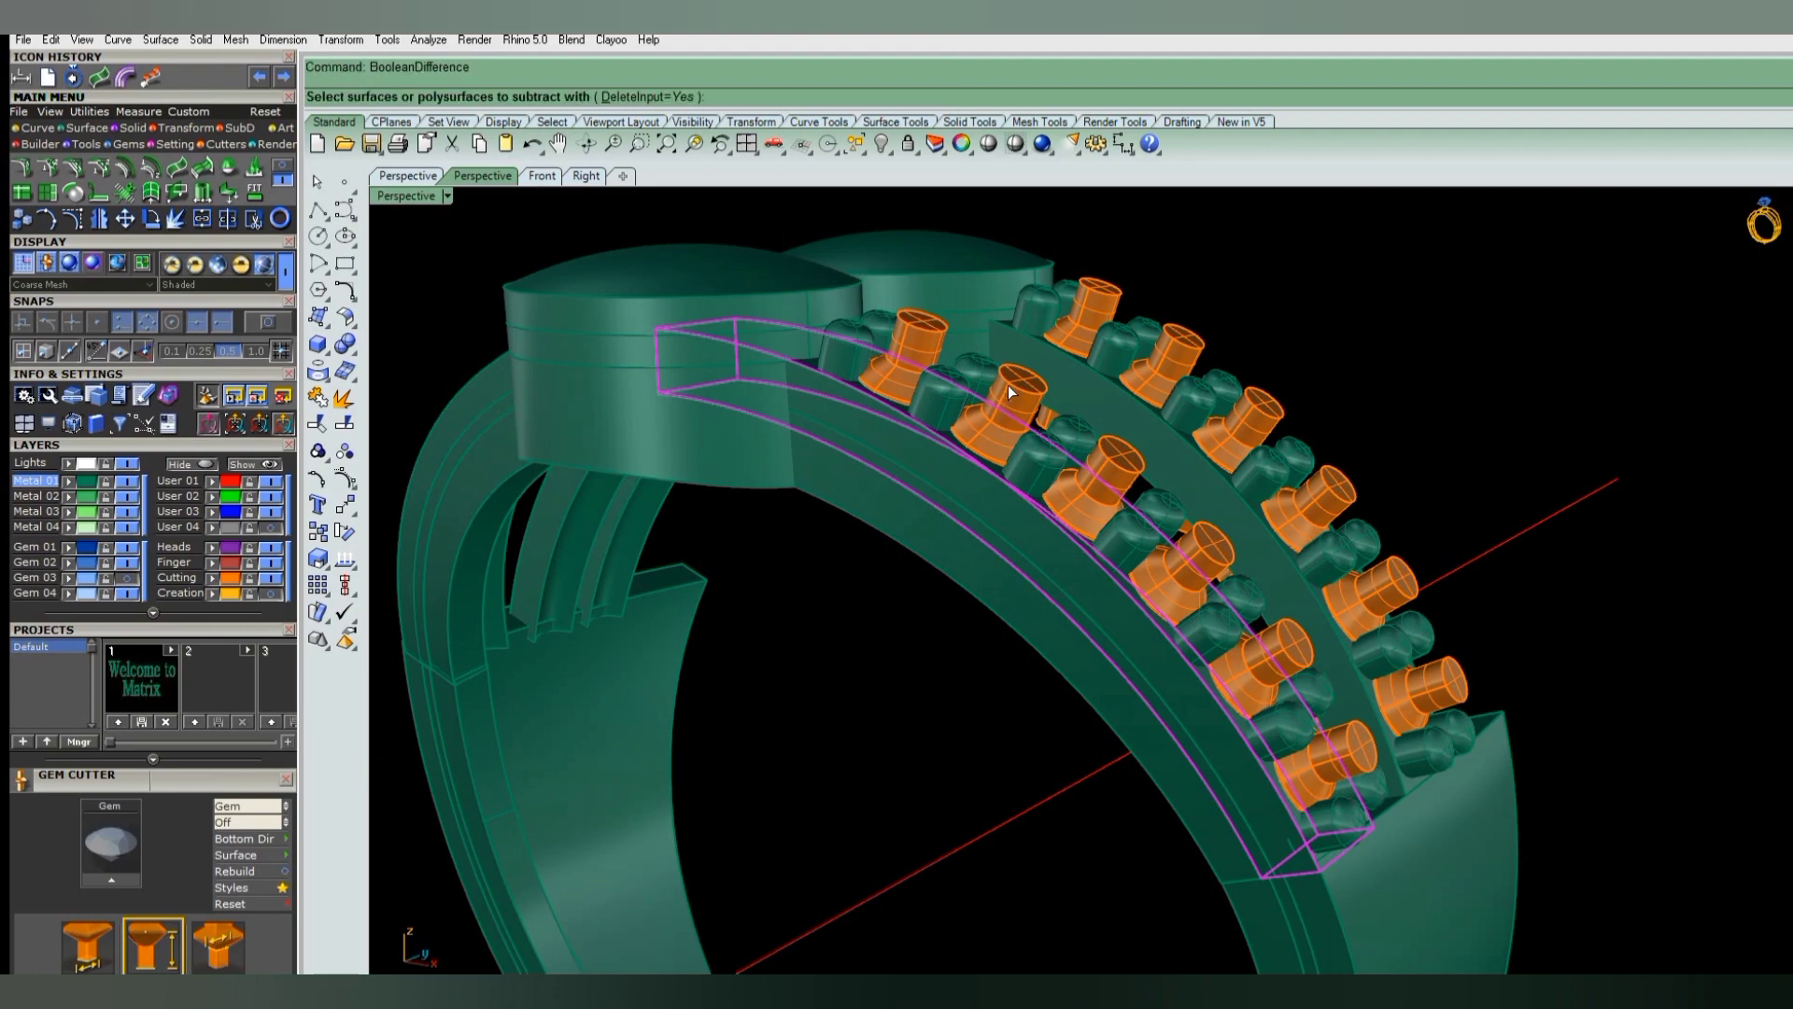
click(1006, 384)
click(913, 336)
click(1113, 481)
click(1200, 560)
click(1279, 654)
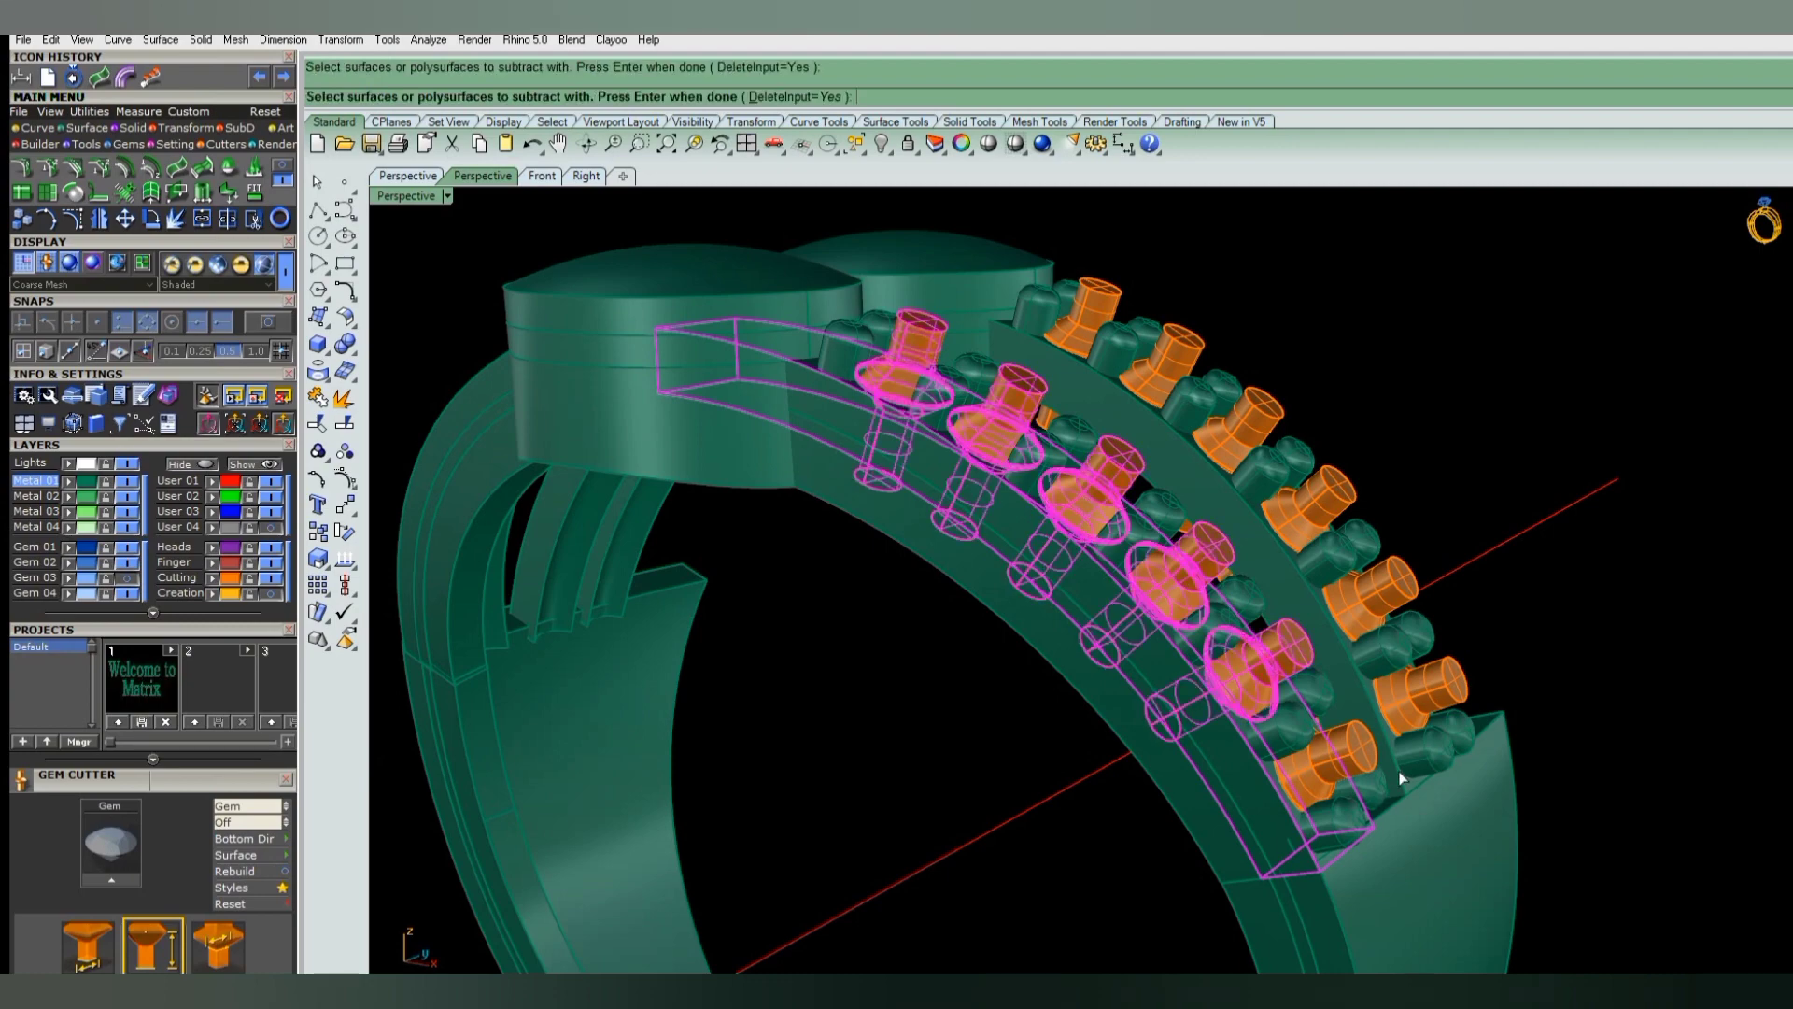
click(1359, 754)
key(Return)
- Subtract the cutters from the second gem rail to cut its seat holes
mouse_move(1339, 747)
right_down()
mouse_move(1251, 636)
mouse_move(1219, 708)
right_up()
click(1219, 708)
key(Return)
click(1289, 616)
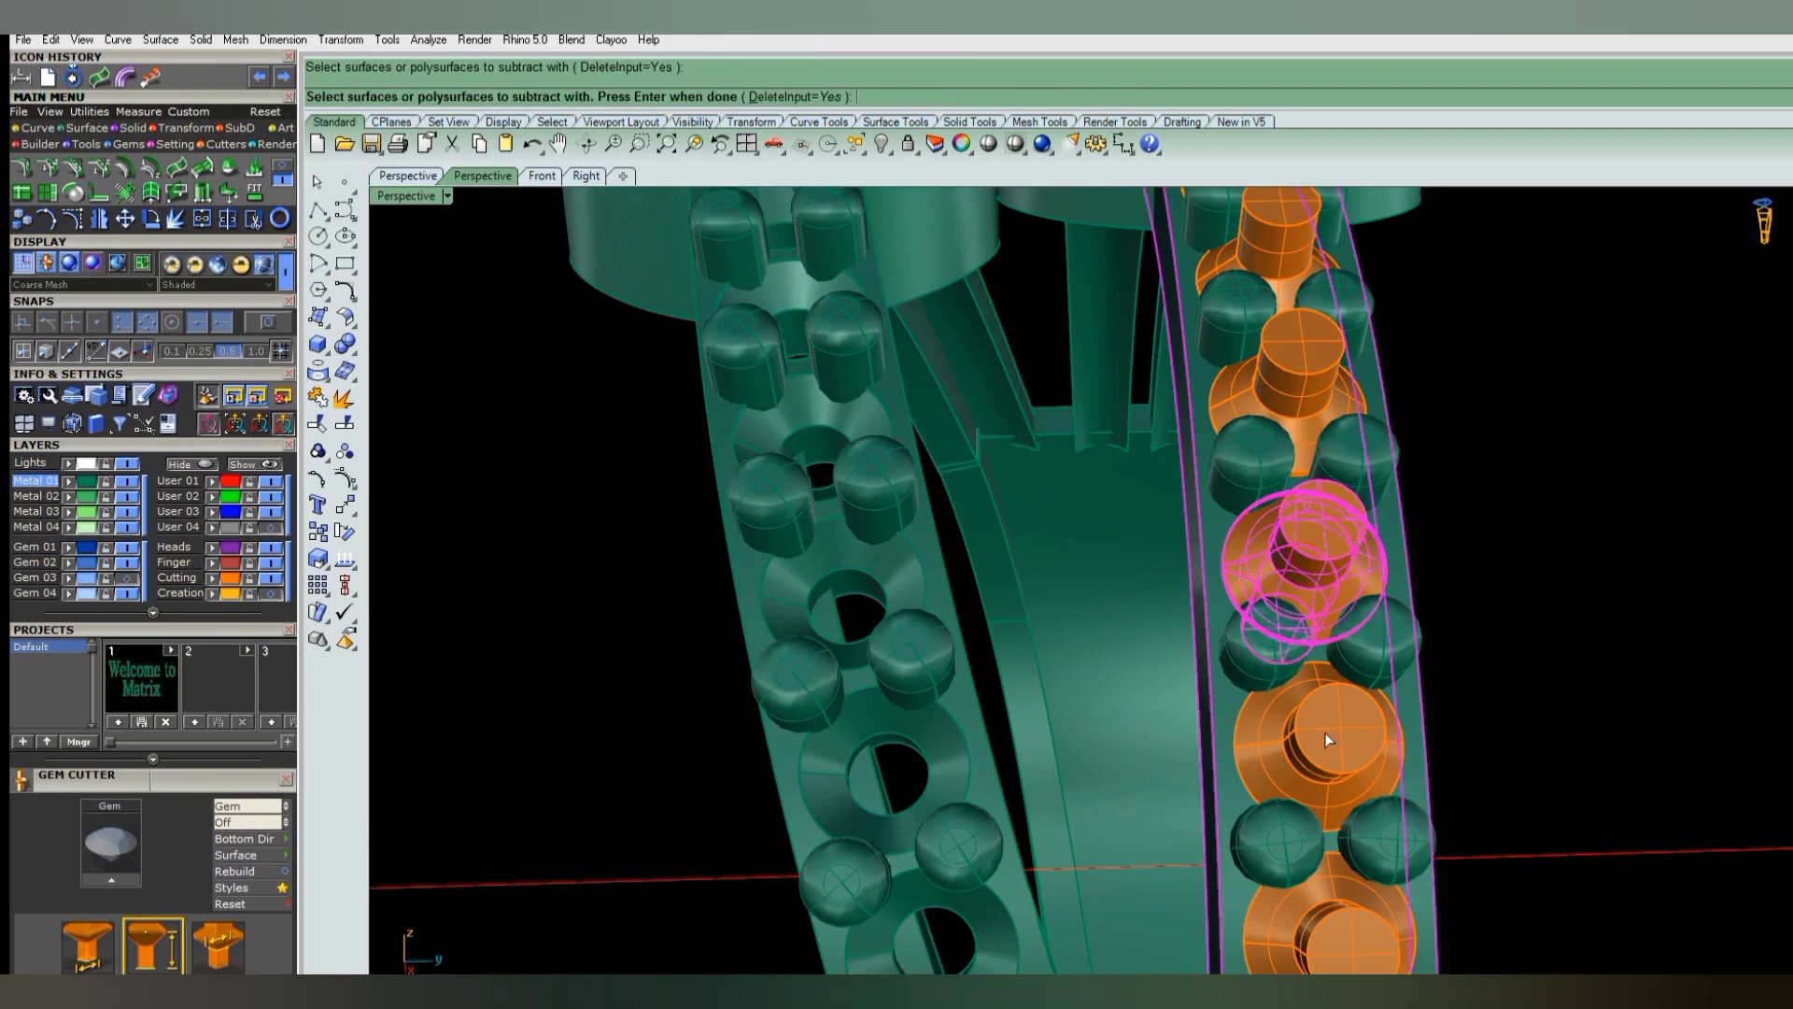
click(1324, 732)
scroll(1313, 779, down, 5)
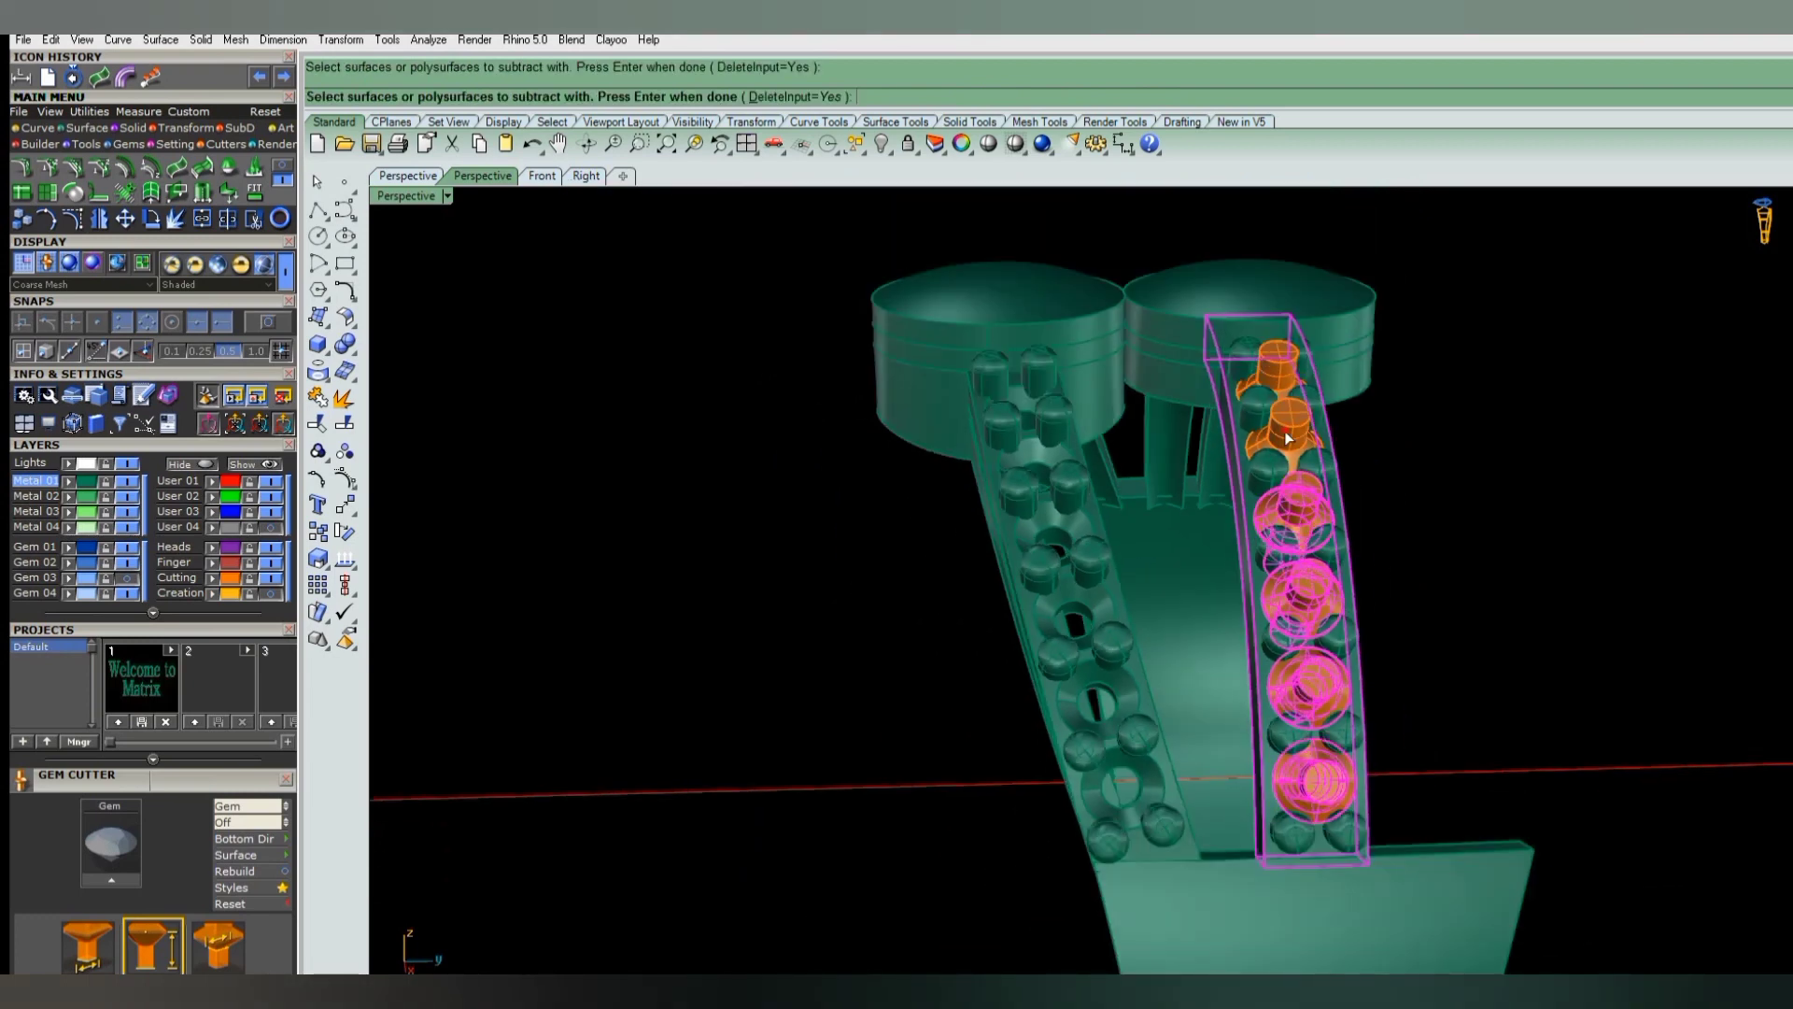
key(Return)
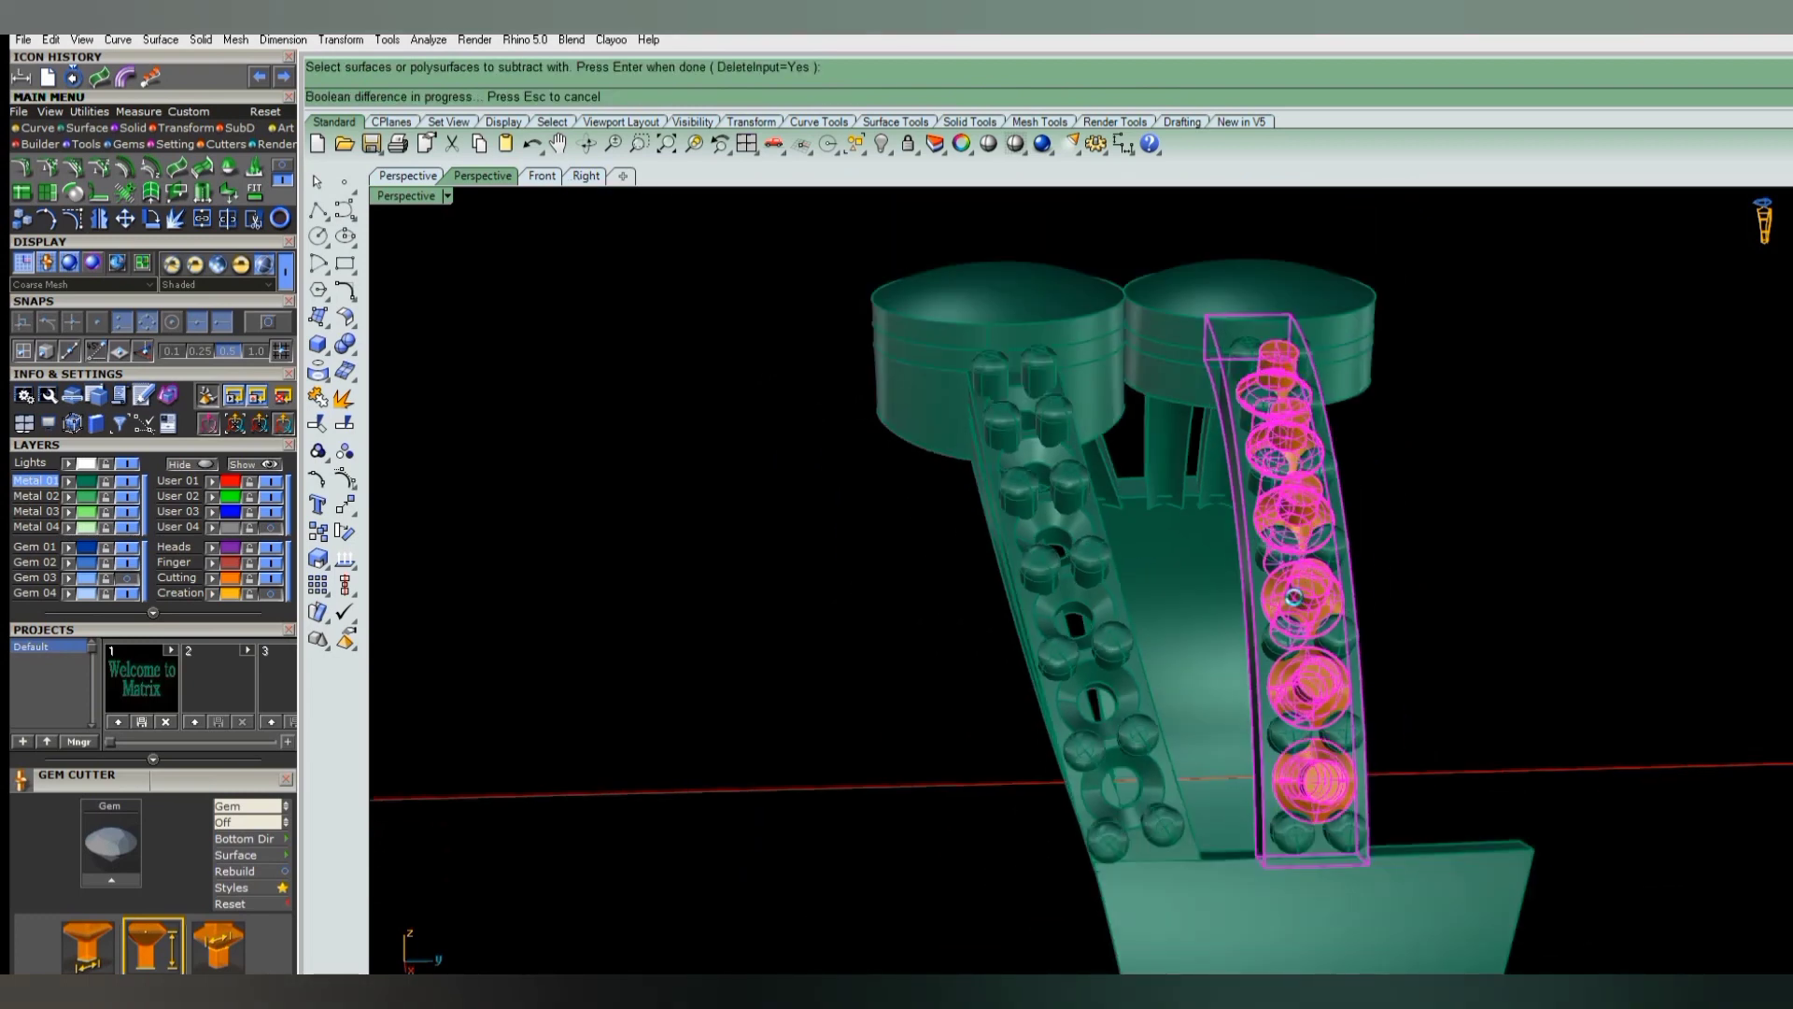
mouse_move(1291, 601)
right_down()
mouse_move(1242, 719)
mouse_move(1168, 620)
mouse_move(1127, 656)
right_up()
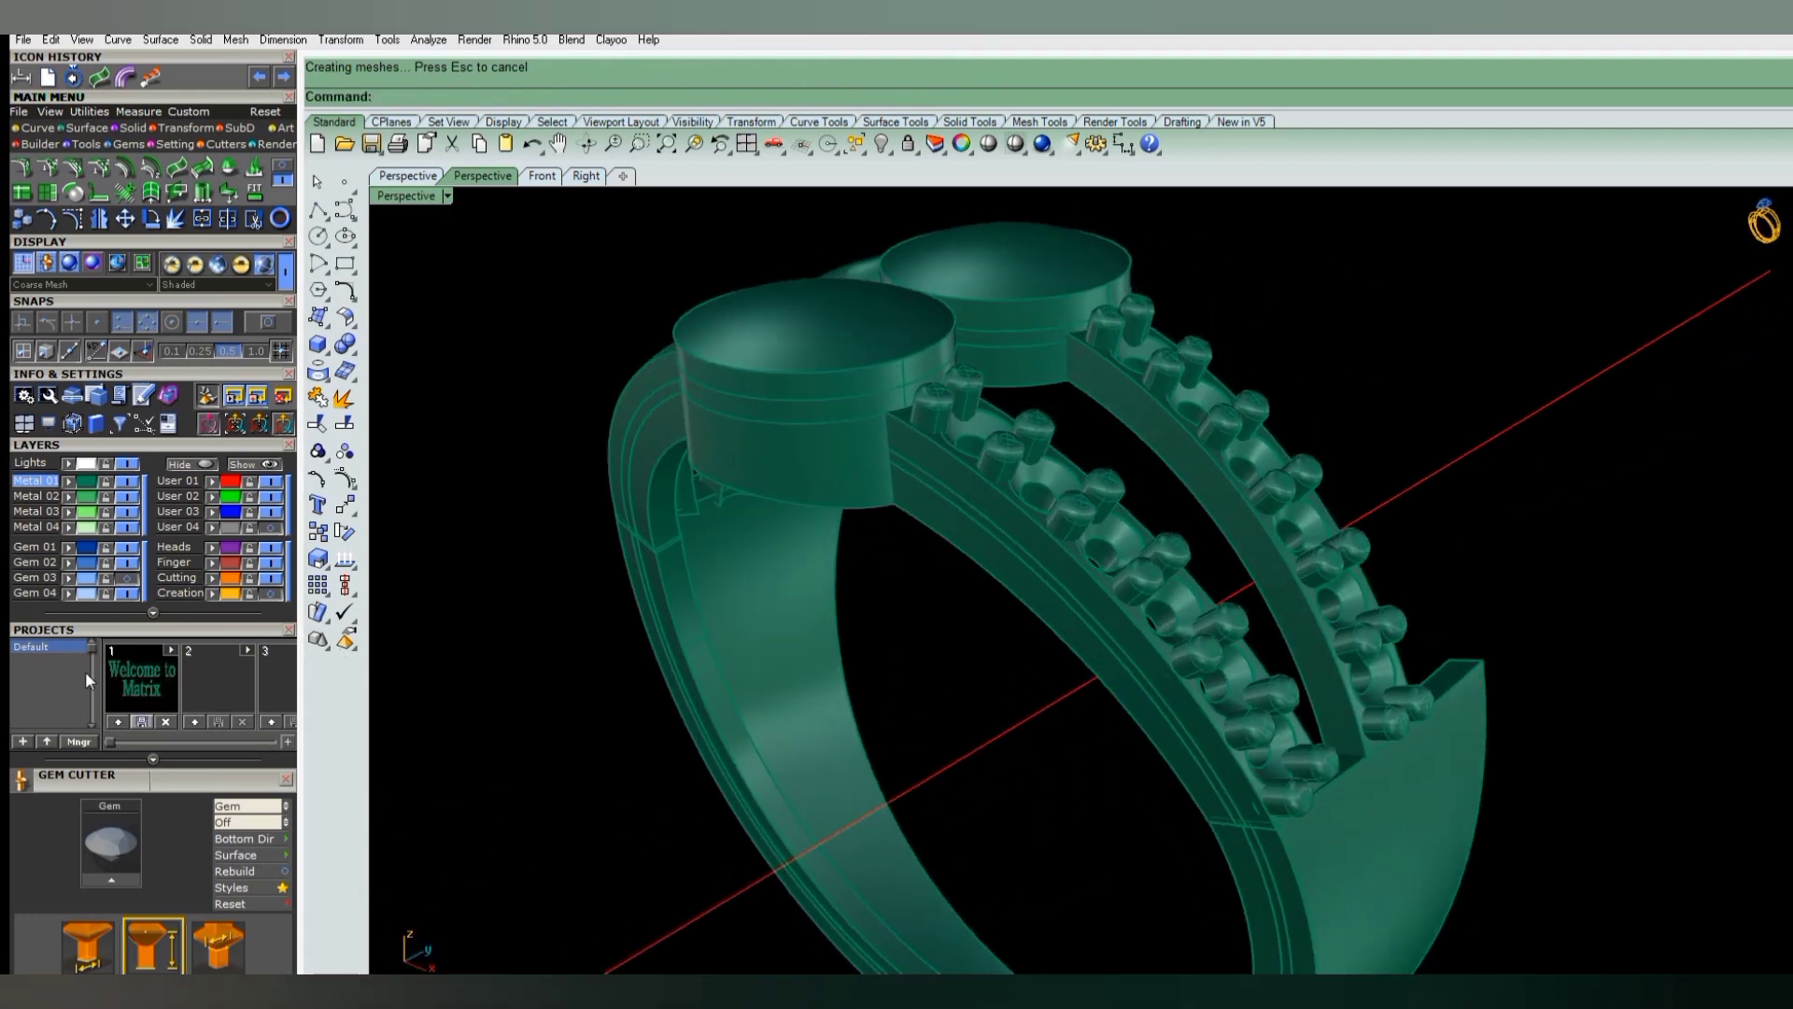
- Show the gems again and extrude the left bezel's top edge curve into a cylinder
click(128, 586)
mouse_move(1061, 604)
right_down()
mouse_move(1182, 630)
mouse_move(1101, 628)
mouse_move(1143, 714)
mouse_move(1117, 650)
mouse_move(856, 452)
mouse_move(919, 376)
right_up()
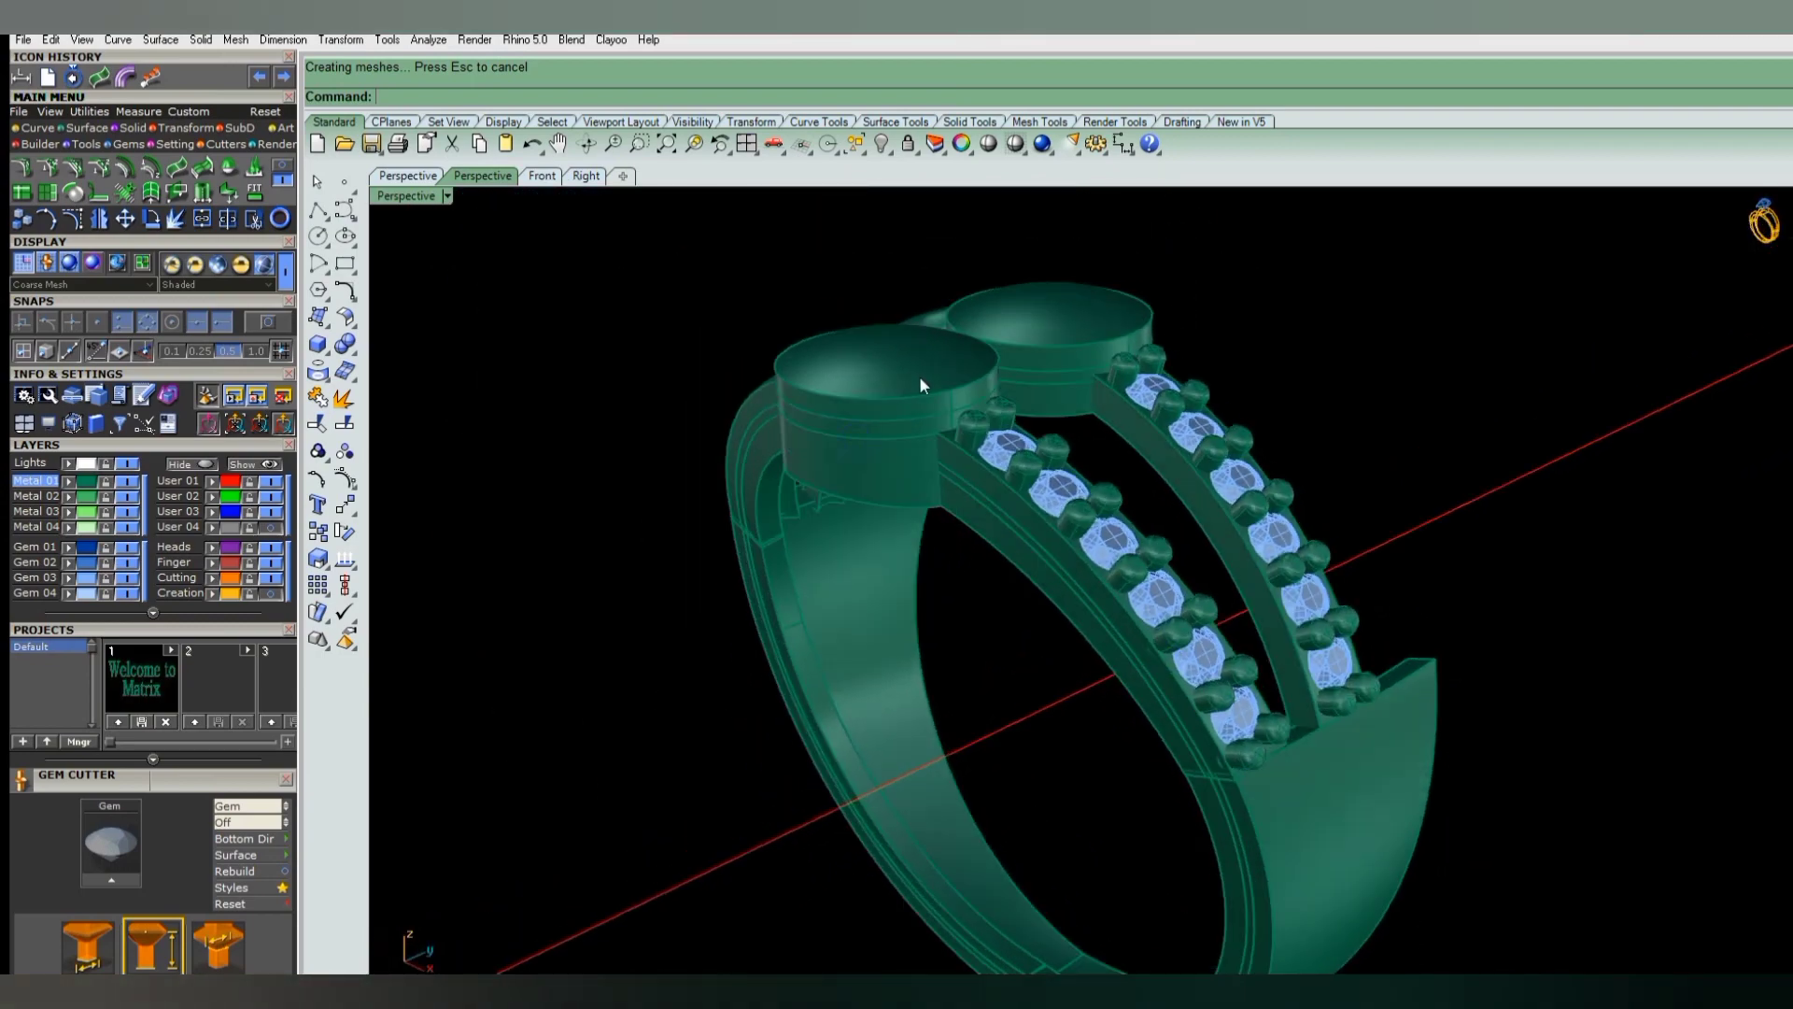
scroll(947, 416, up, 3)
click(954, 418)
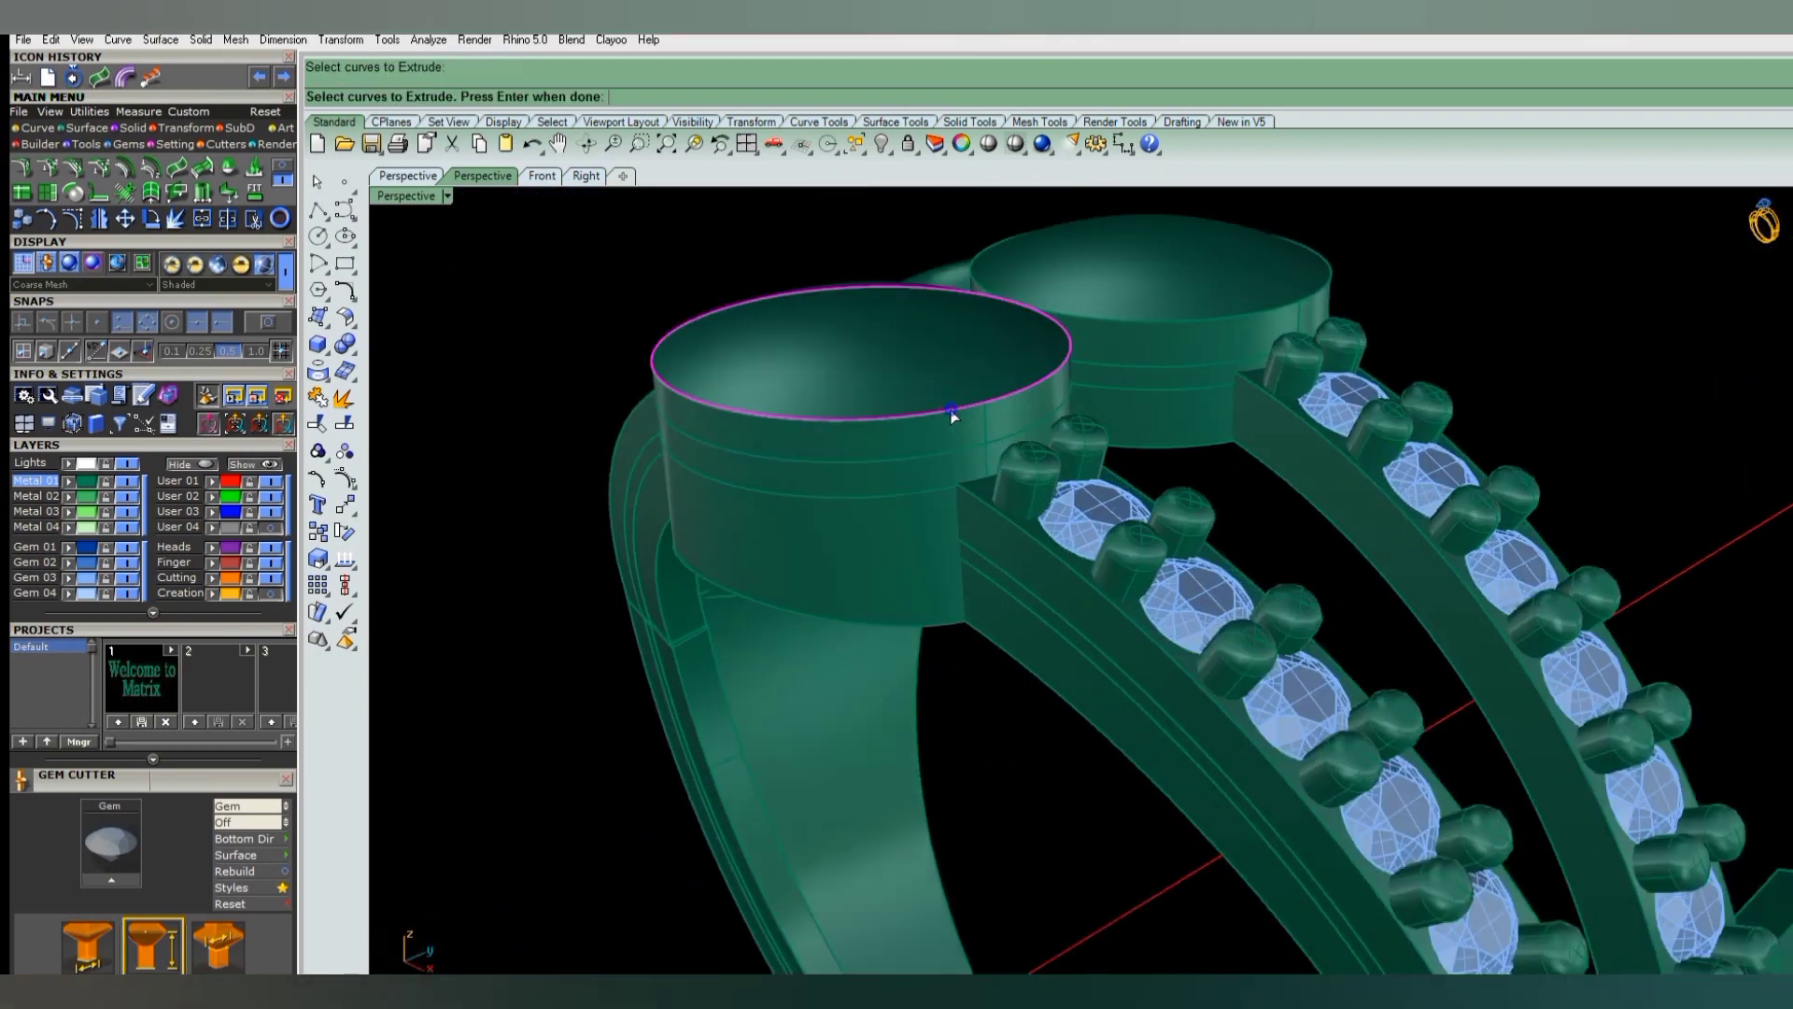
key(Return)
text(S)
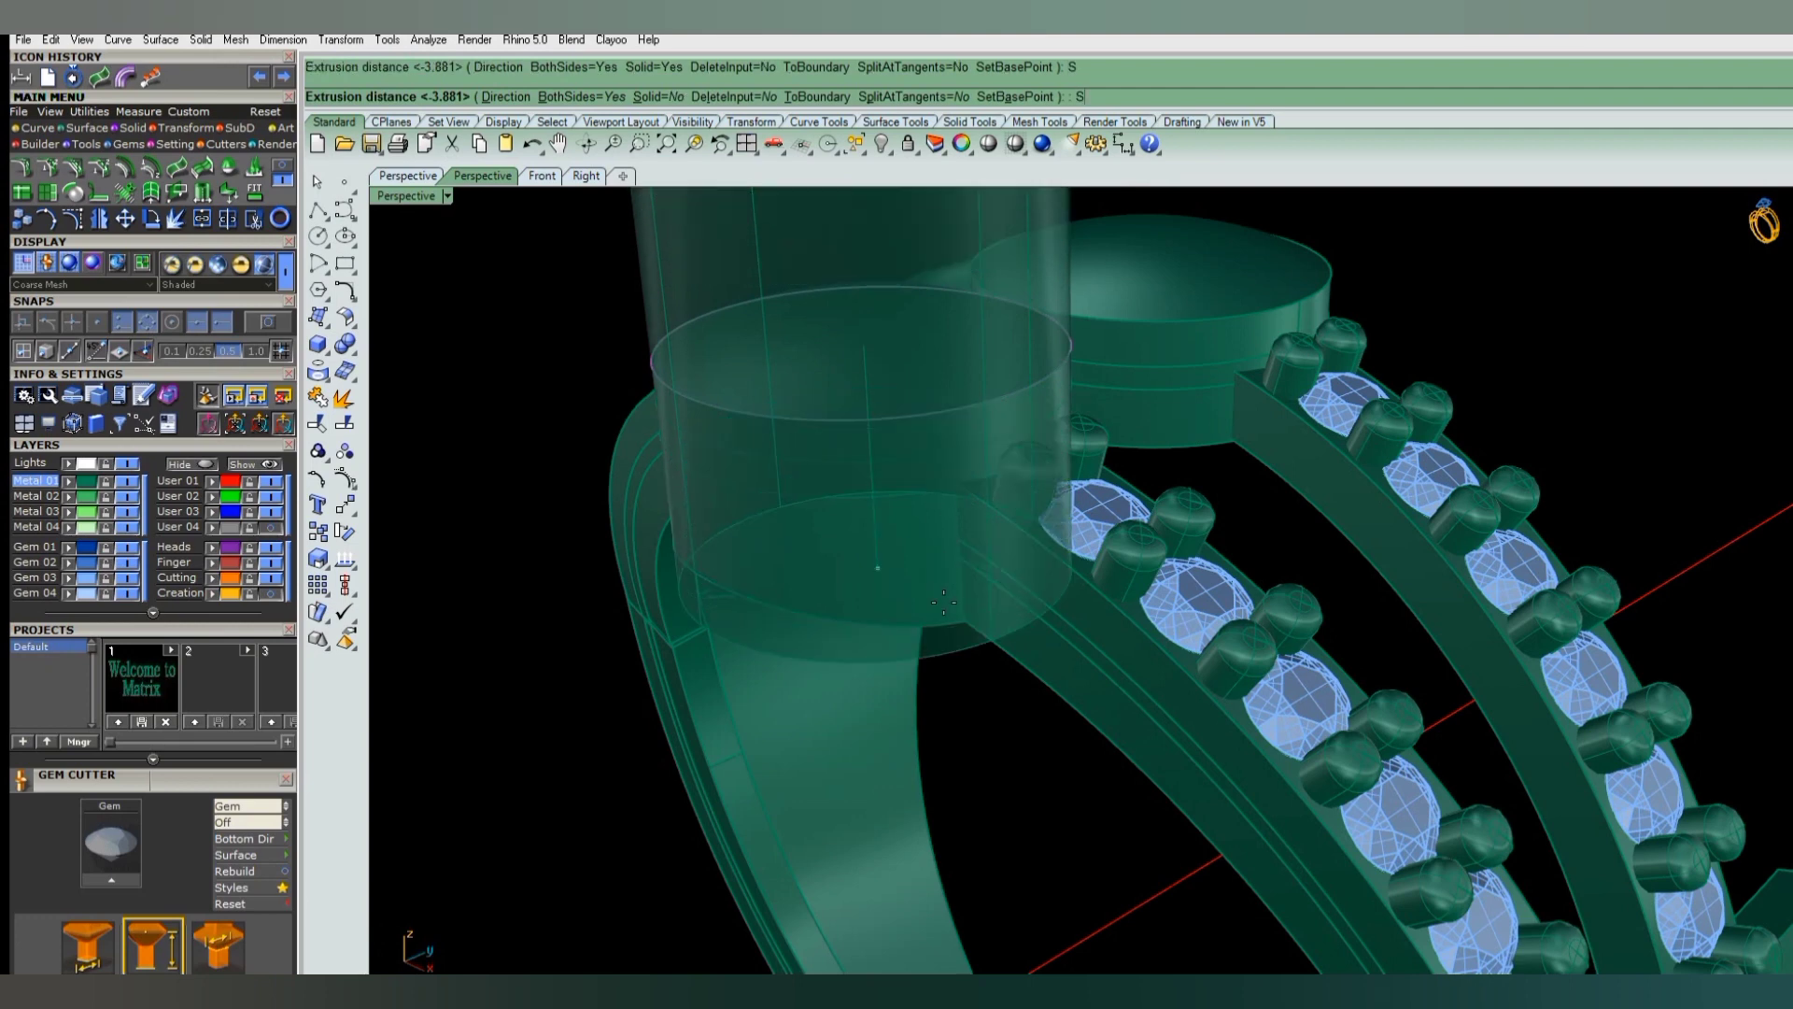
click(983, 555)
- Move the new cylinder's surface seam to the front
right_drag(984, 555, 1089, 508)
click(962, 541)
right_drag(964, 547, 559, 658)
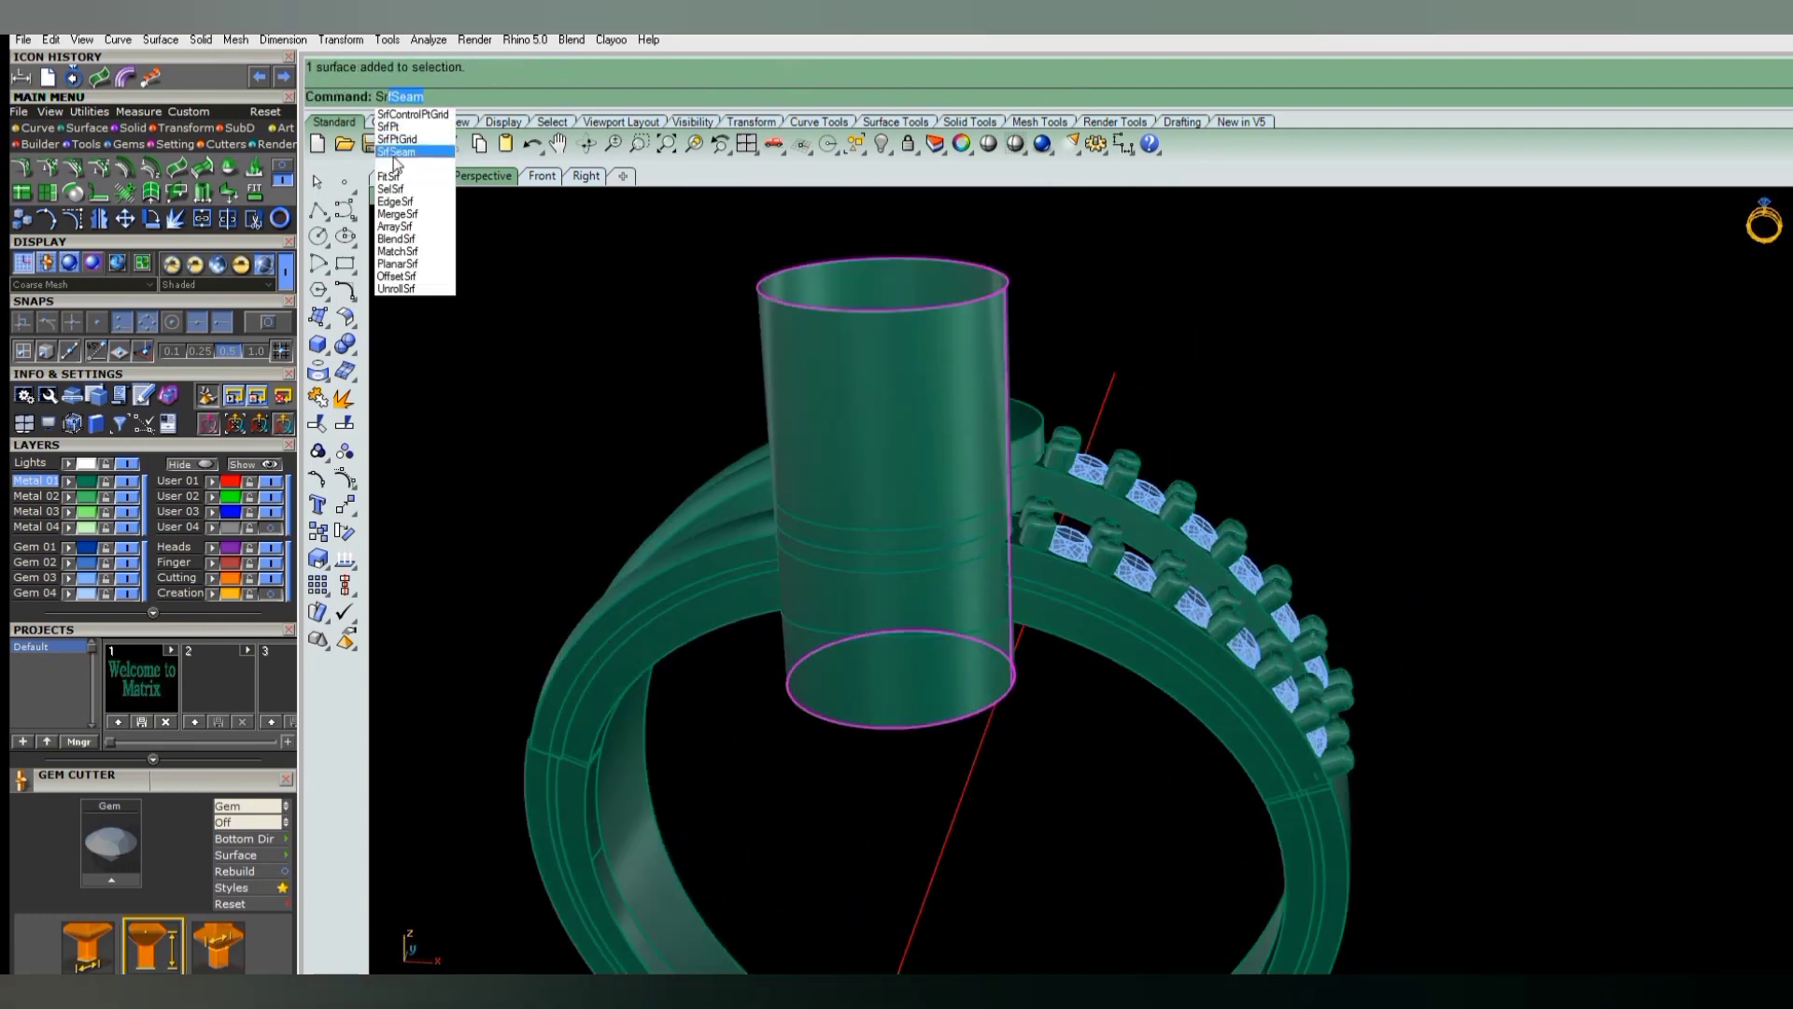
key(Return)
click(860, 464)
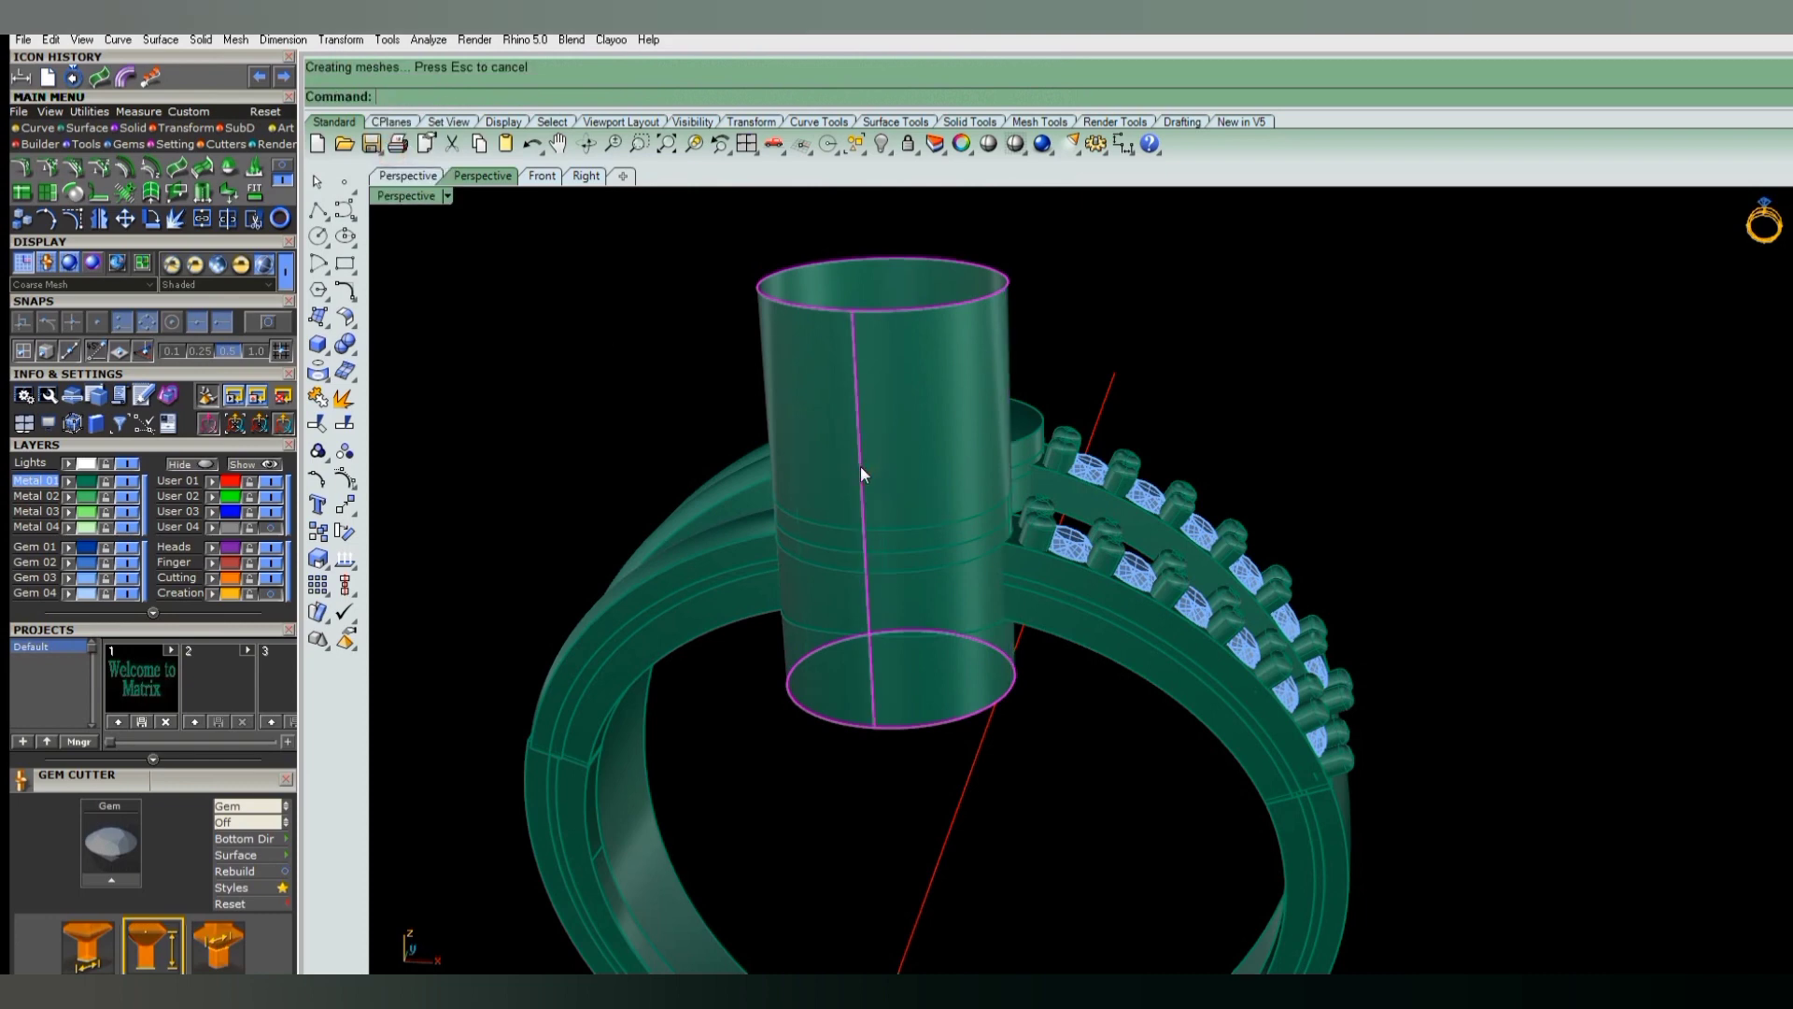
right_drag(900, 524, 934, 579)
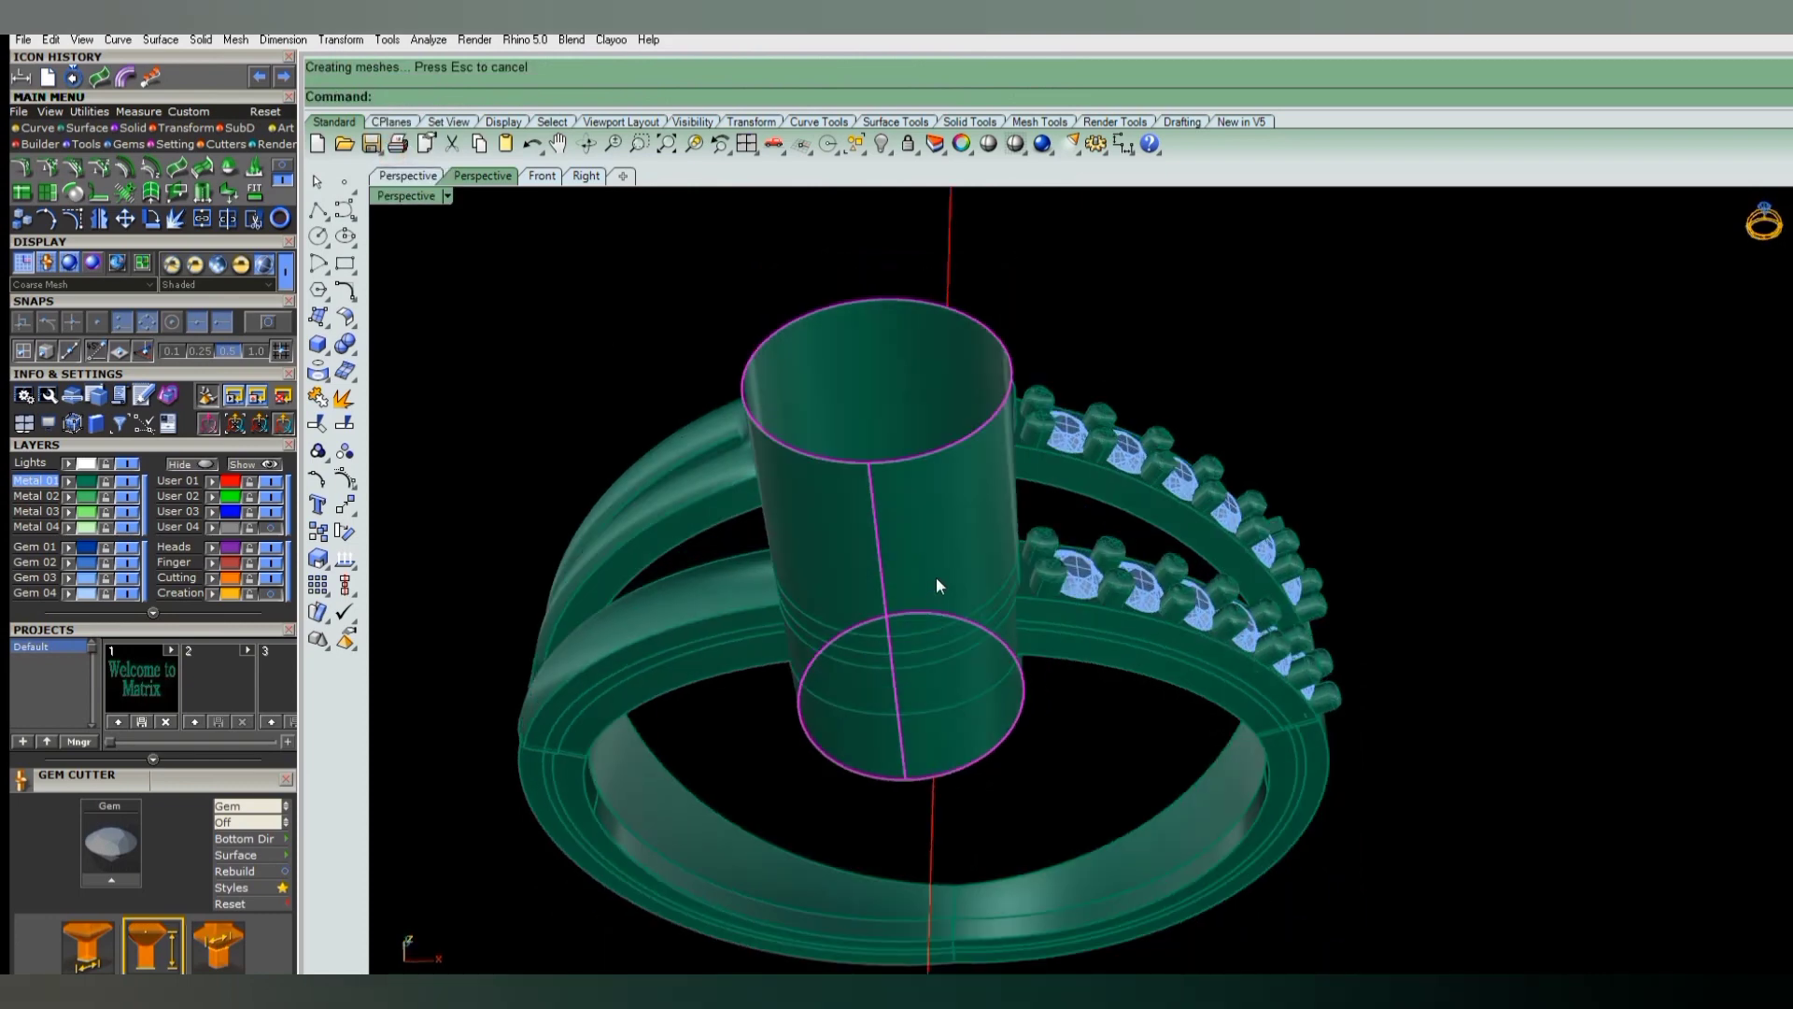
- Offset the cylinder inward by 0.2 as a solid tube
text(OffsetSrf)
key(Return)
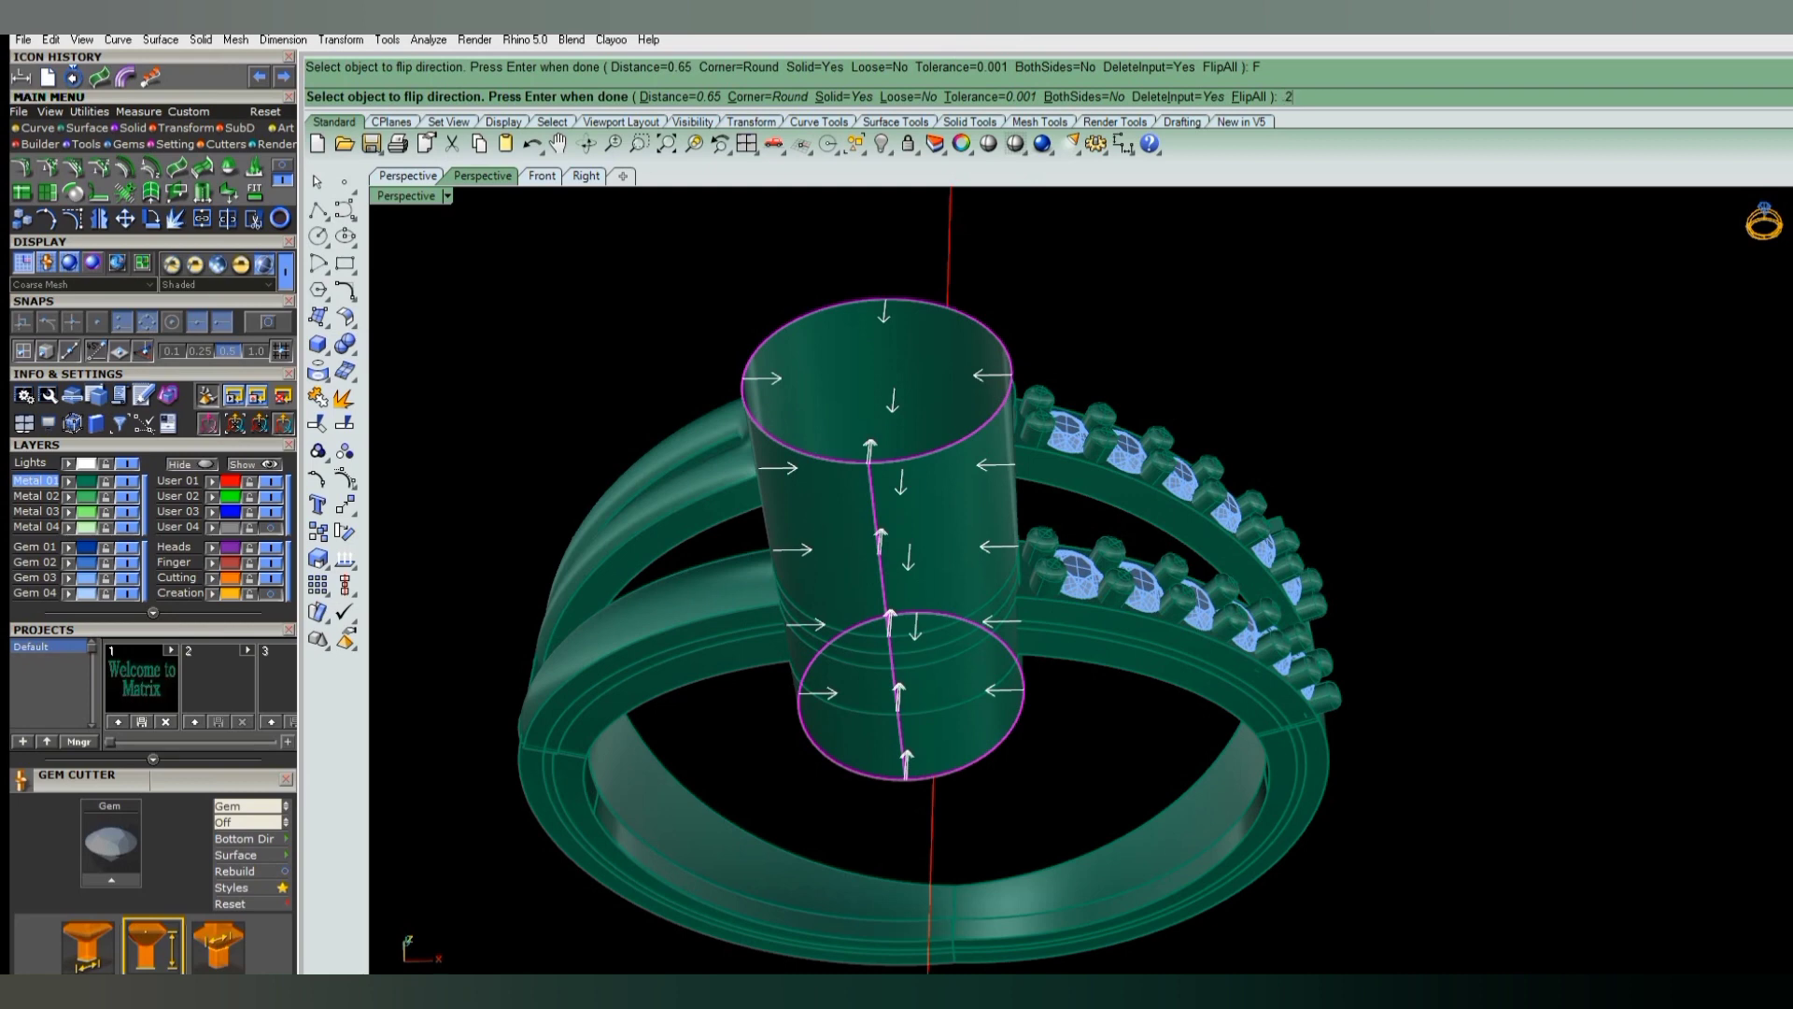
key(Return)
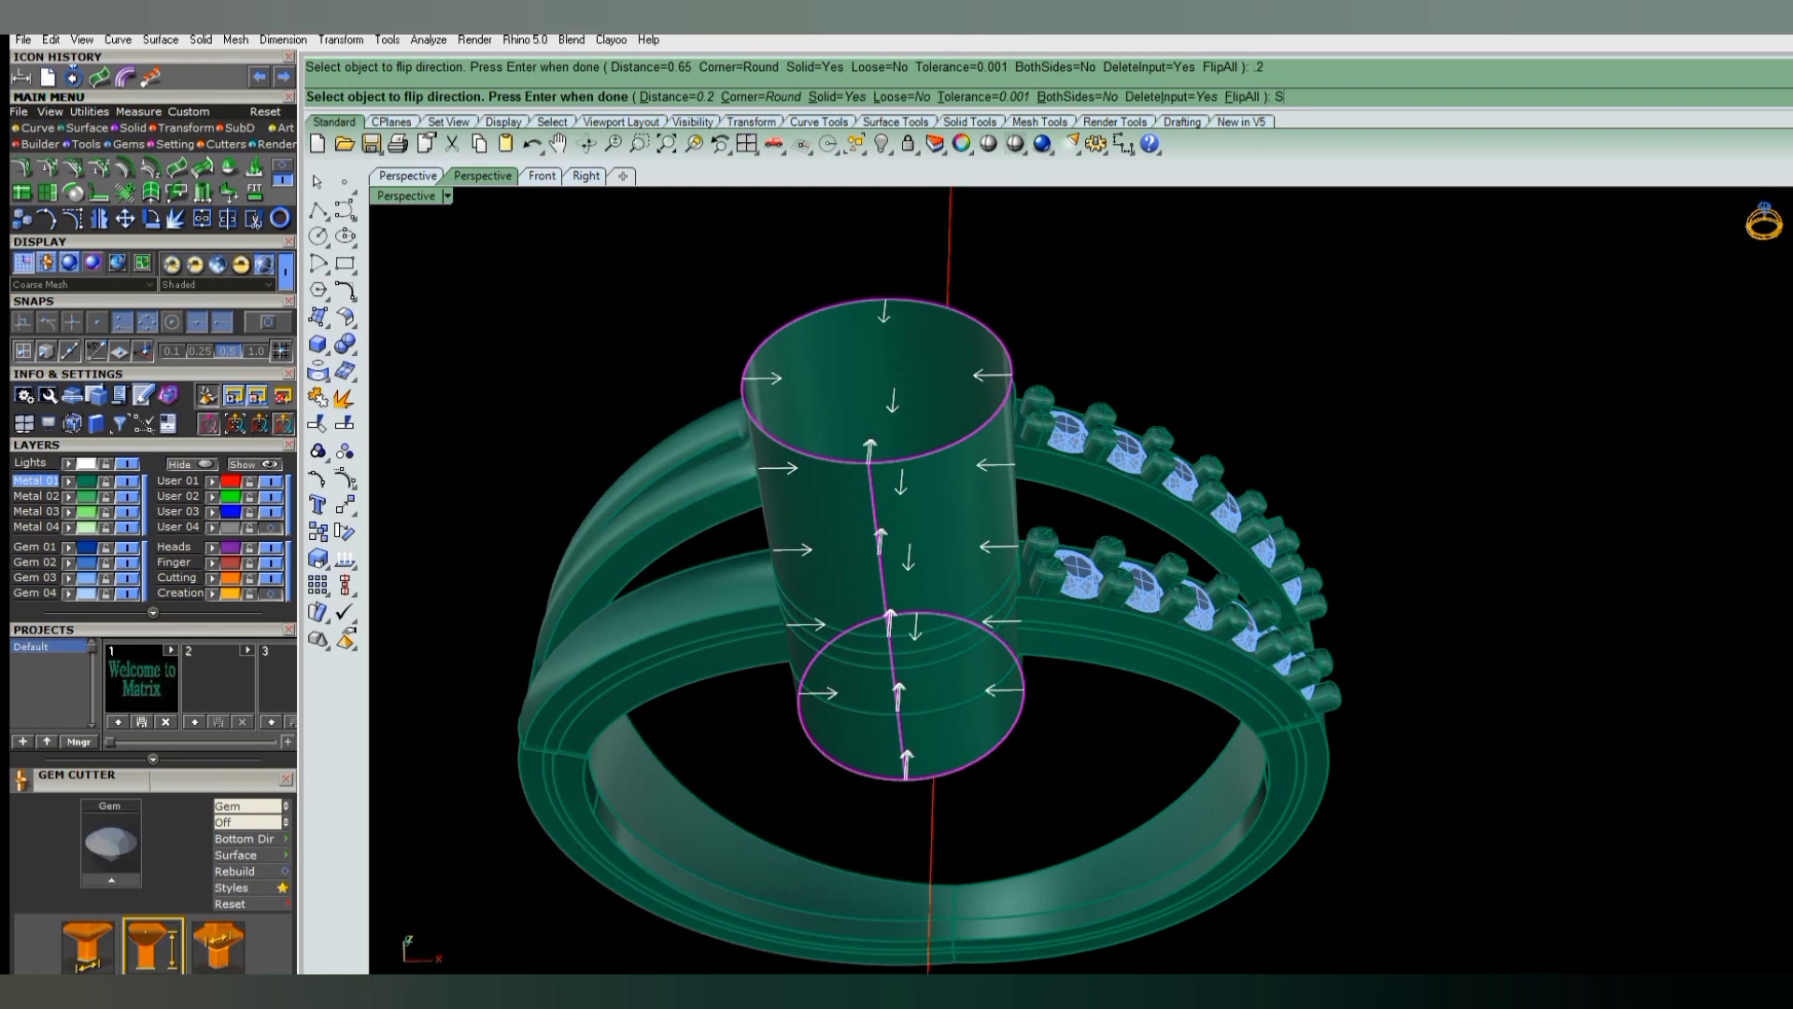
key(Return)
key(Return)
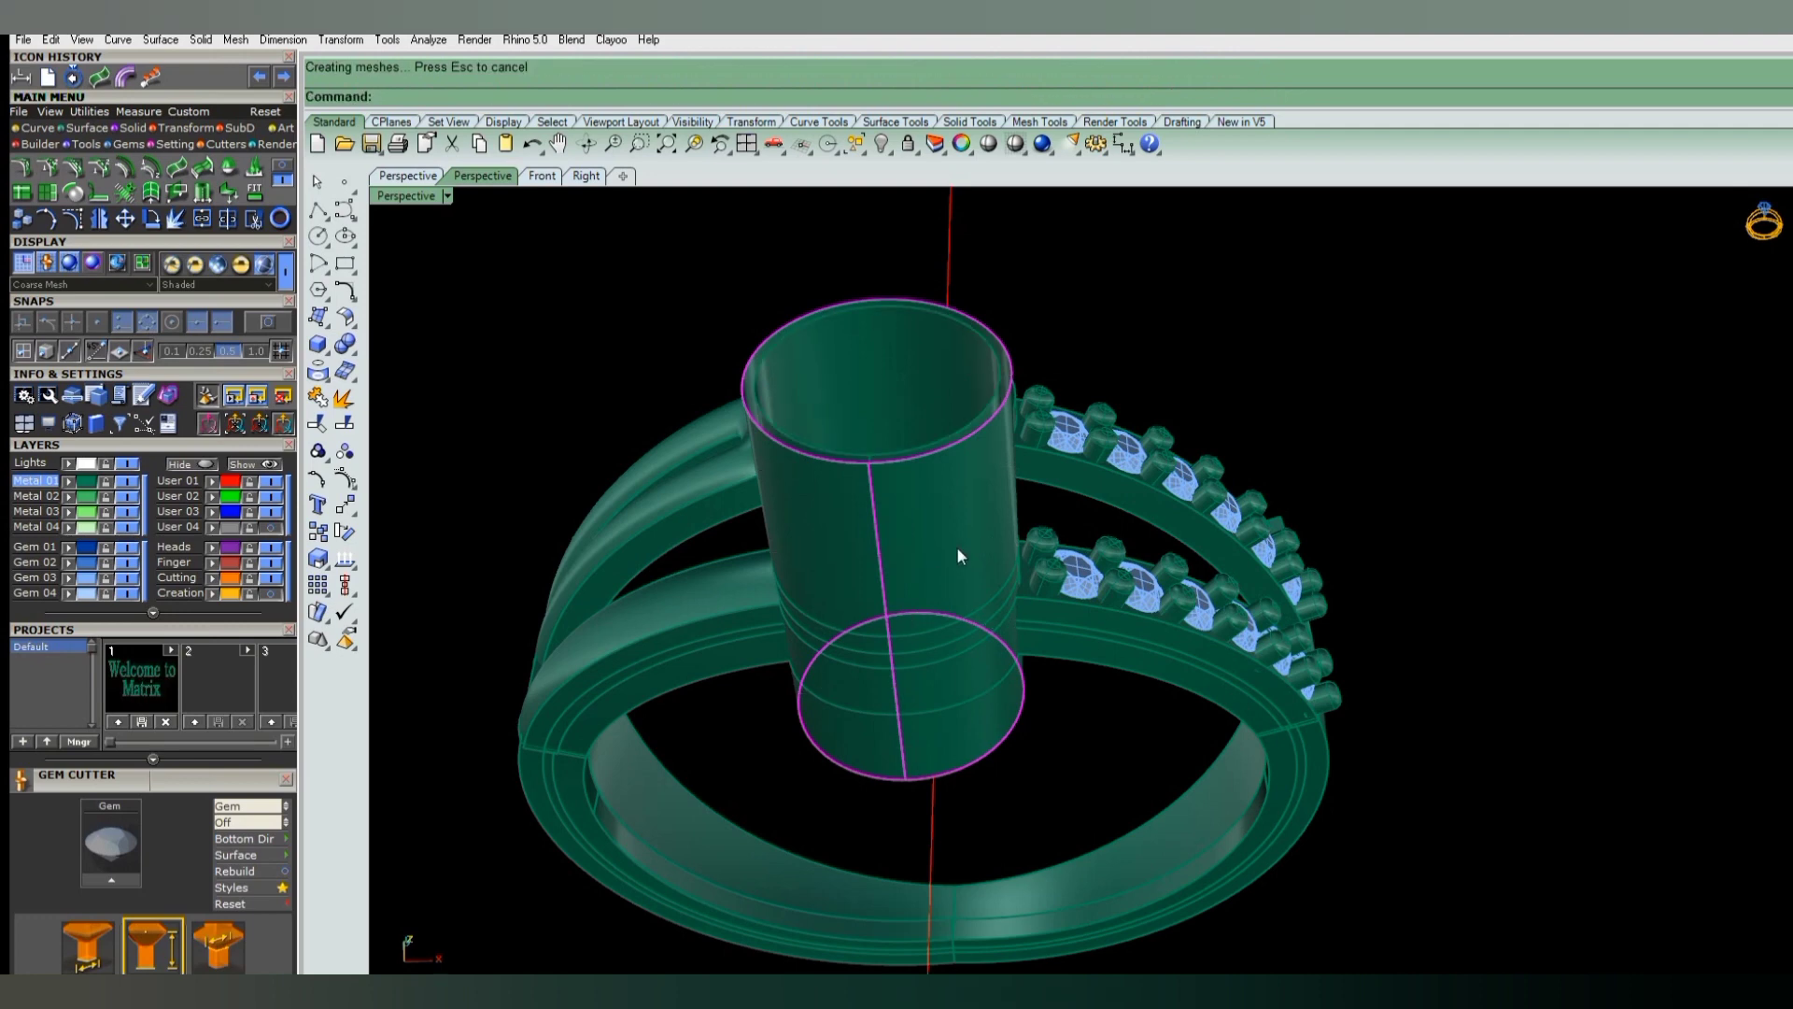
key(Delete)
scroll(1058, 640, up, 3)
click(1051, 637)
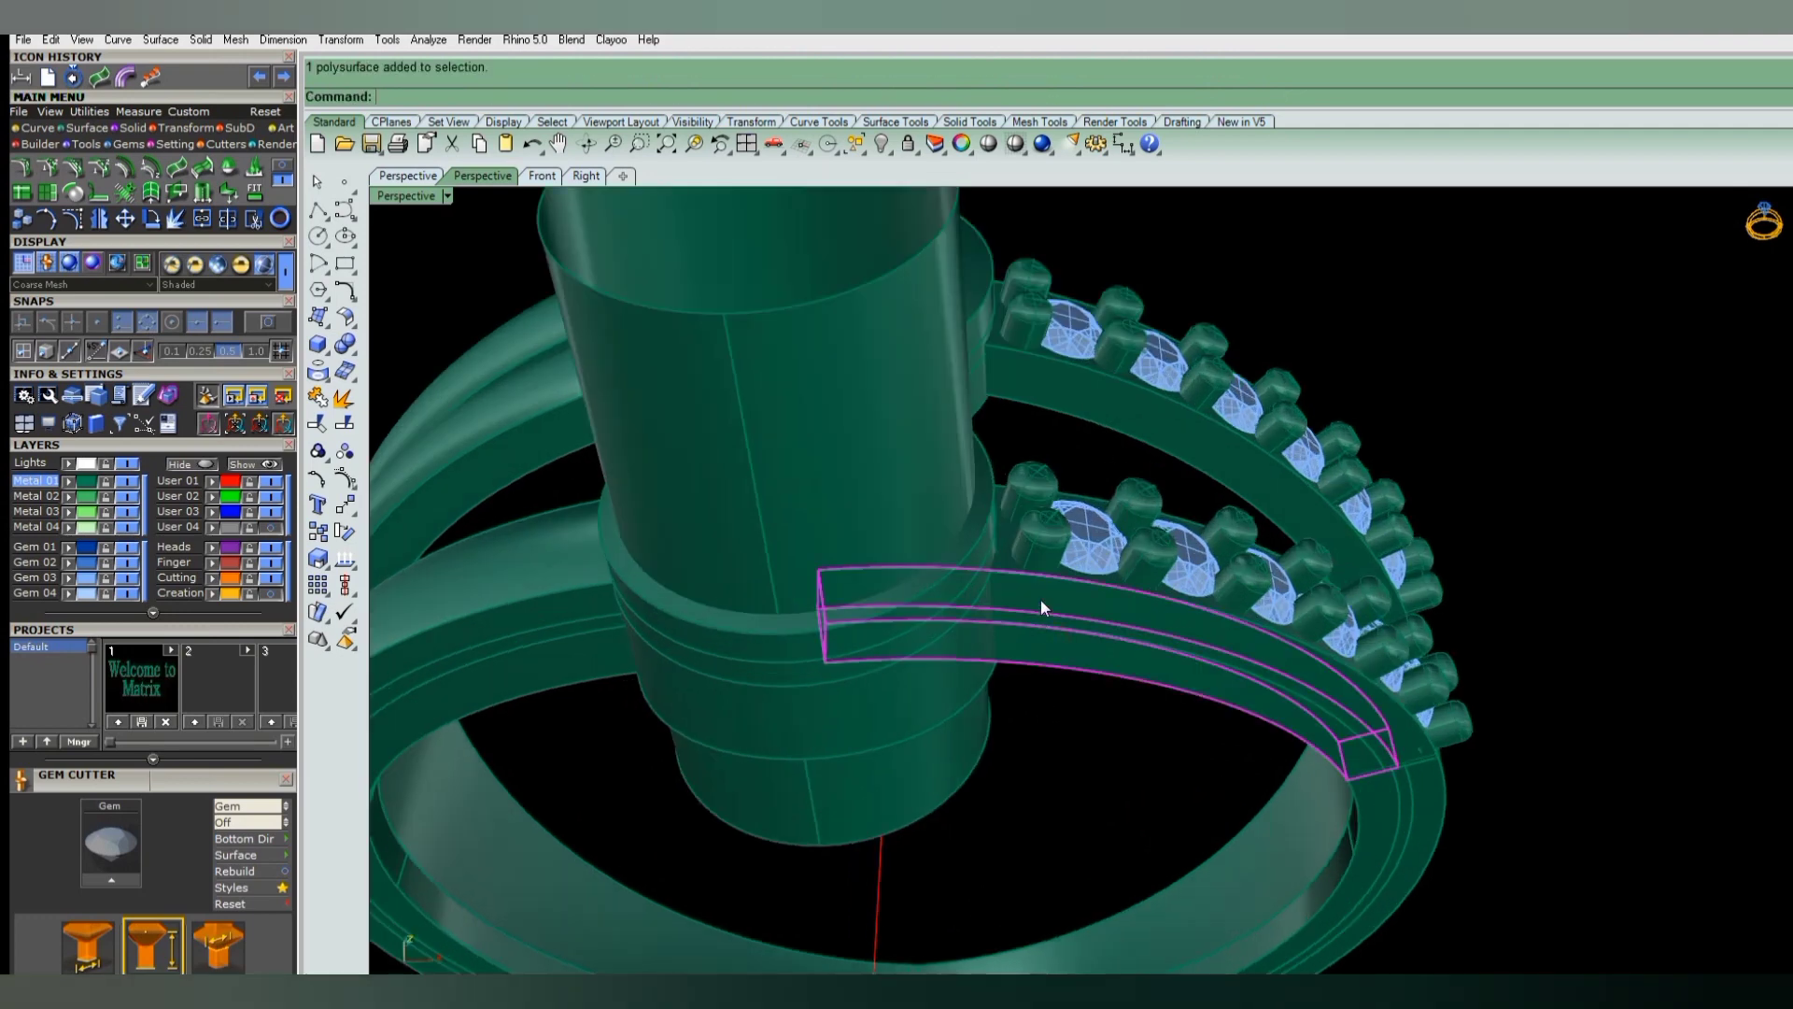
- Cut the upper and lower shank bands with the central cylinder, then delete the cylinder
shift+click(570, 681)
shift+click(555, 592)
shift+click(660, 457)
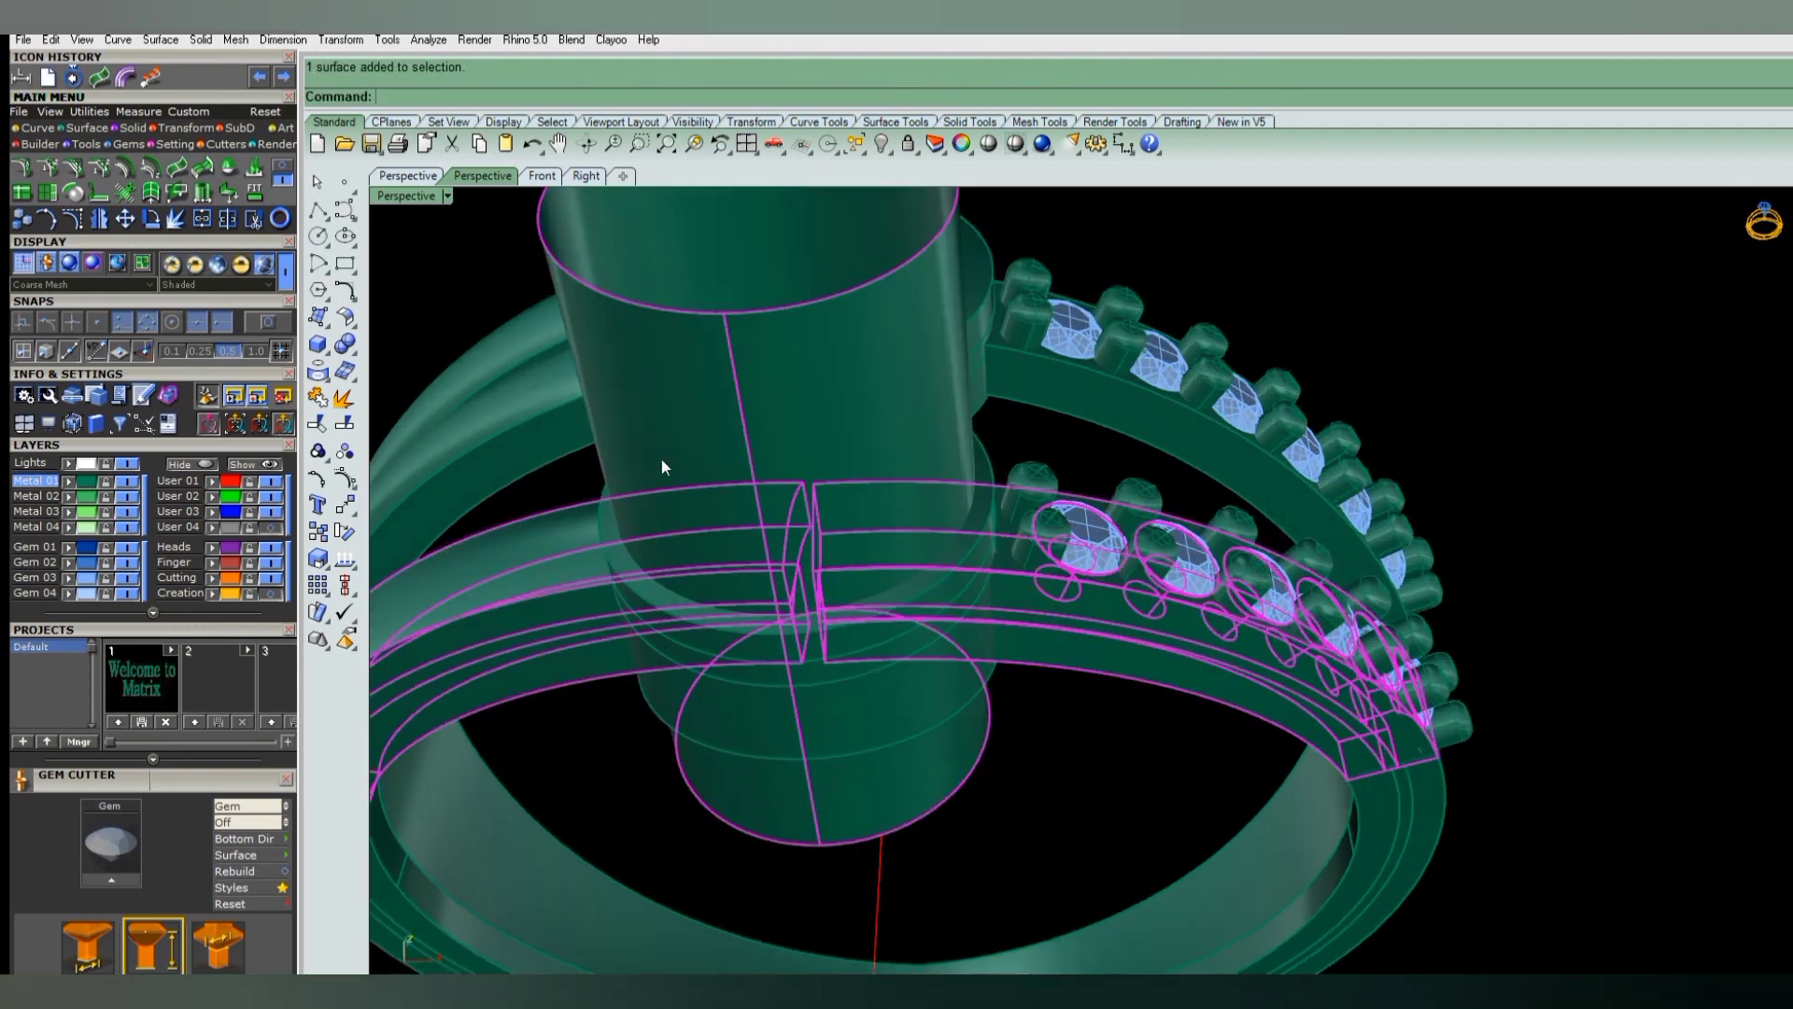
click(681, 418)
key(Return)
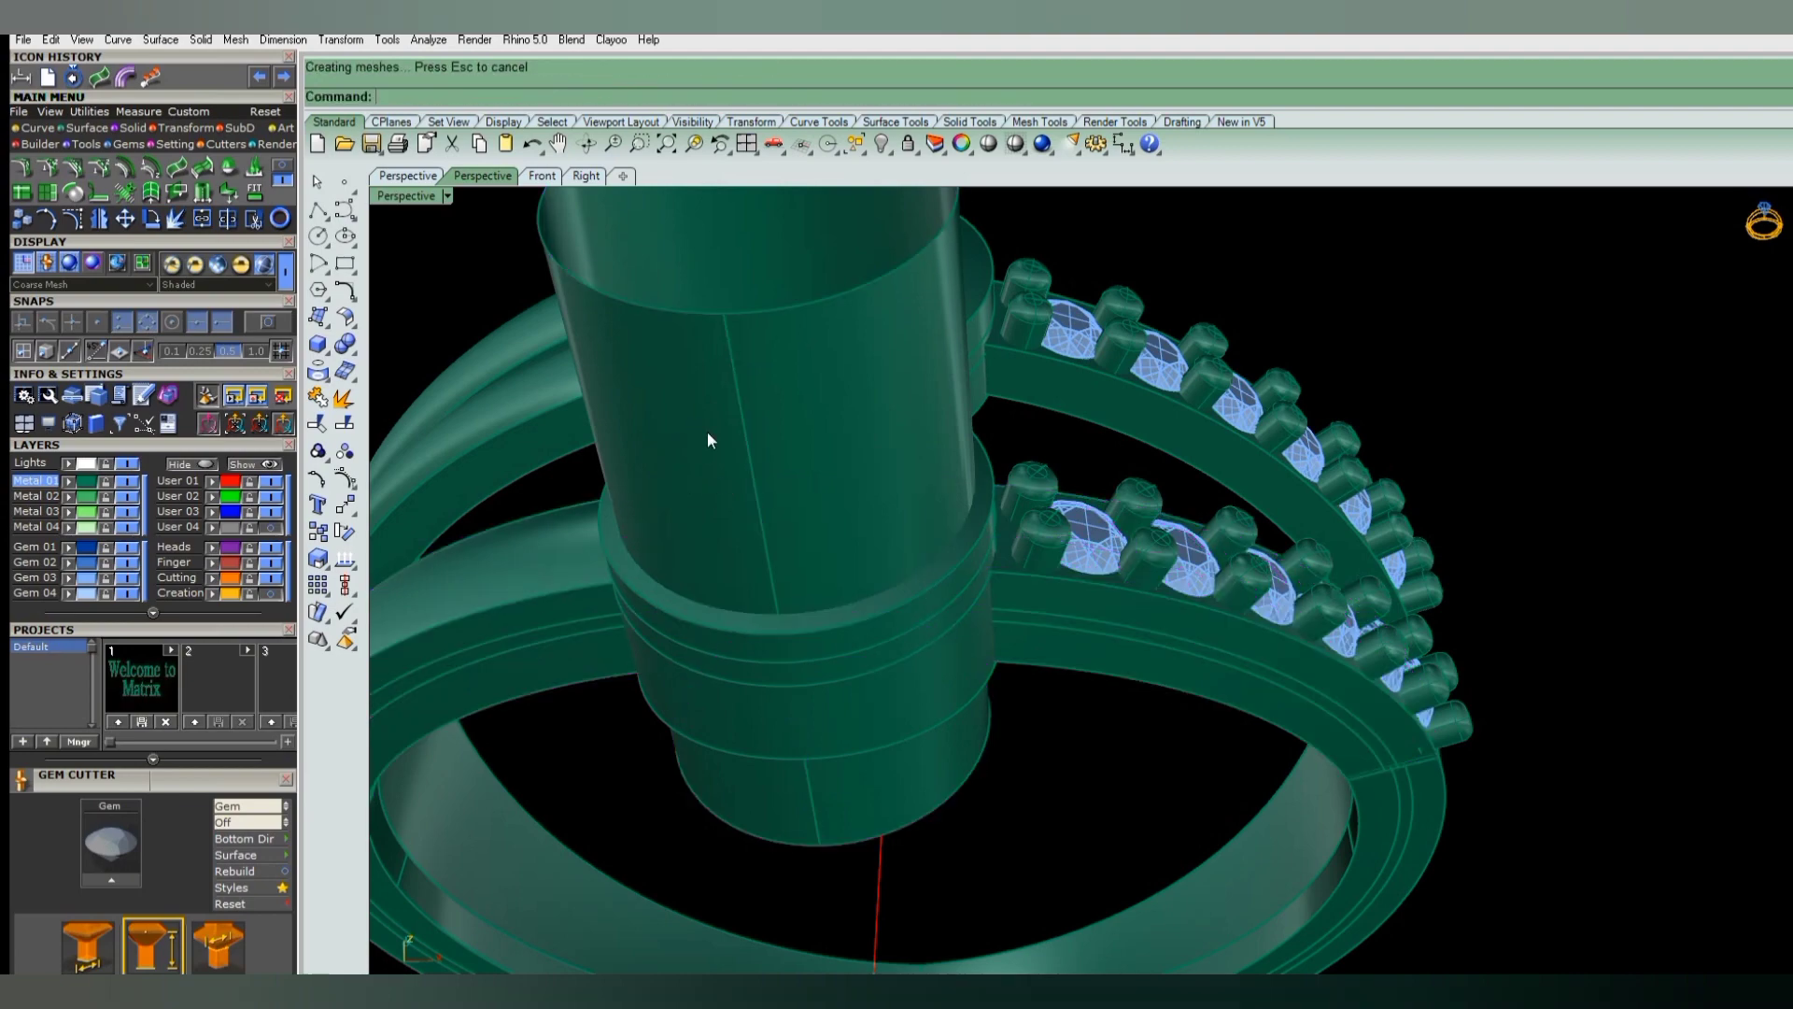
key(Delete)
- Remove the small stray box piece and orbit around the upper bezel
mouse_move(857, 676)
right_down()
mouse_move(910, 562)
mouse_move(833, 654)
mouse_move(788, 647)
right_up()
click(788, 646)
drag(880, 669, 899, 588)
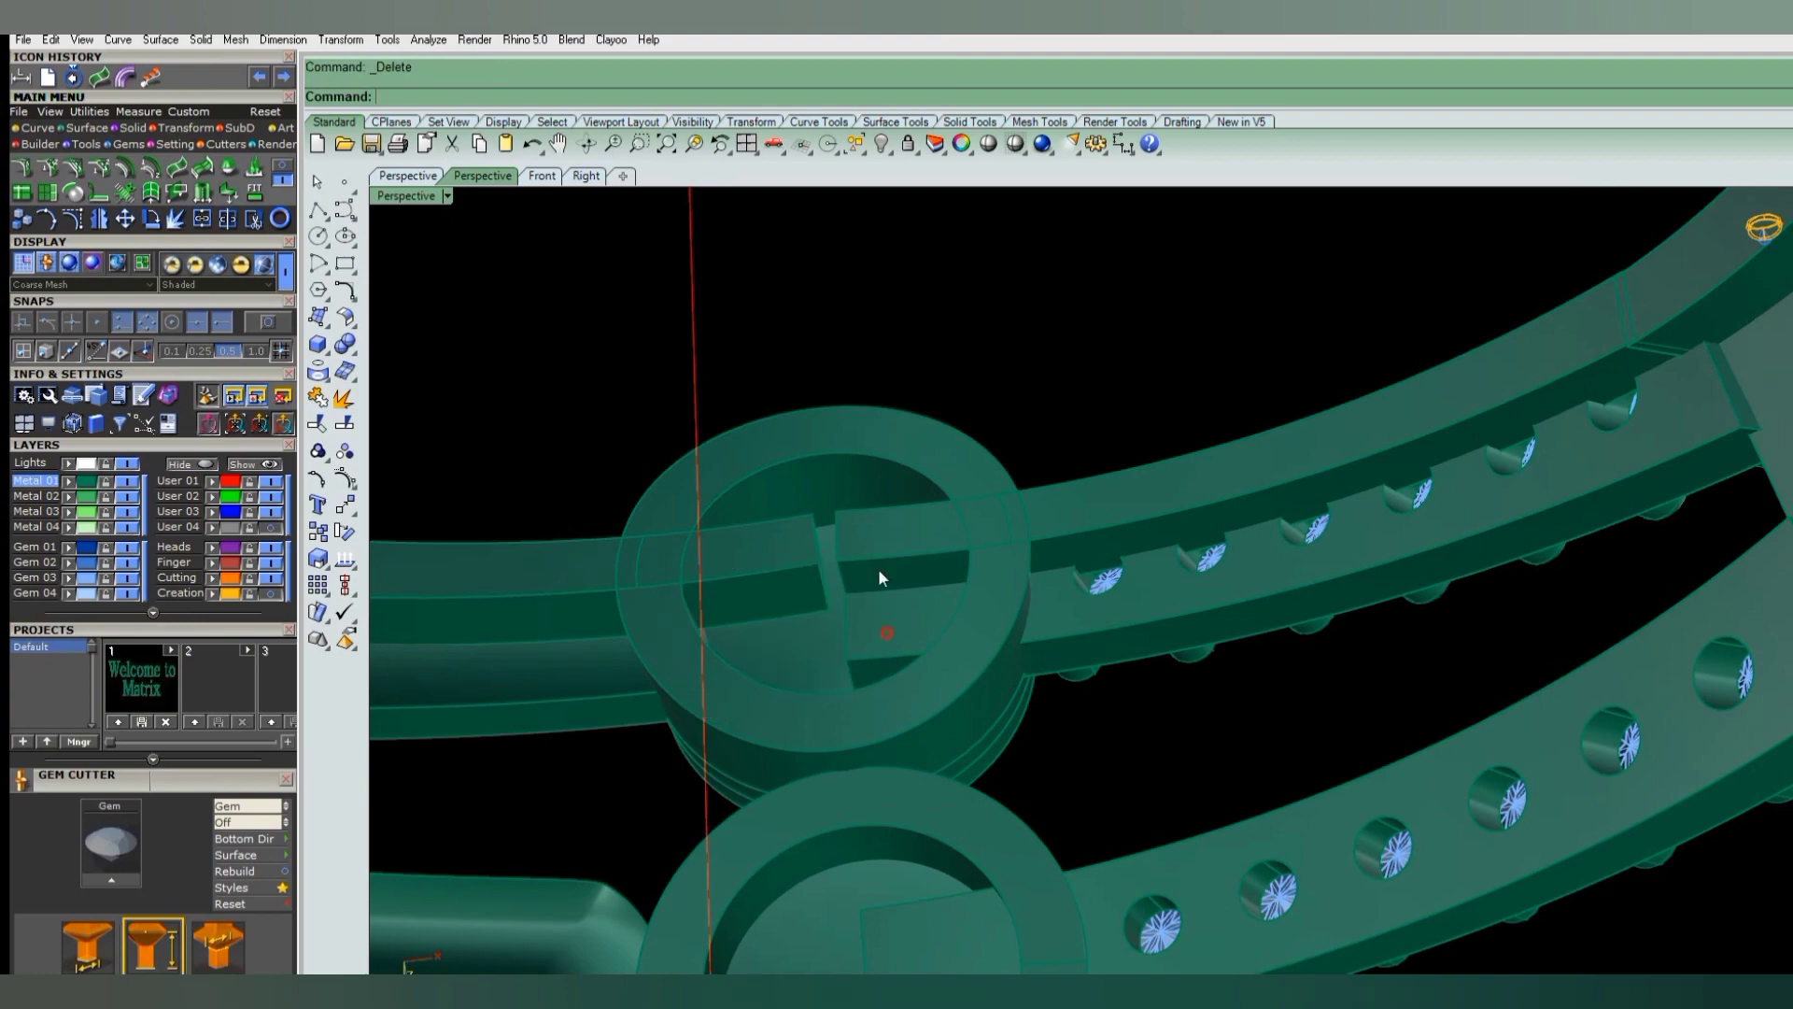
key(Delete)
mouse_move(898, 589)
right_down()
mouse_move(952, 589)
mouse_move(927, 625)
mouse_move(943, 612)
mouse_move(944, 651)
mouse_move(954, 580)
mouse_move(934, 653)
mouse_move(913, 634)
mouse_move(941, 678)
mouse_move(876, 628)
mouse_move(832, 645)
mouse_move(865, 612)
mouse_move(888, 681)
mouse_move(904, 538)
mouse_move(902, 597)
mouse_move(963, 574)
right_up()
scroll(971, 579, up, 3)
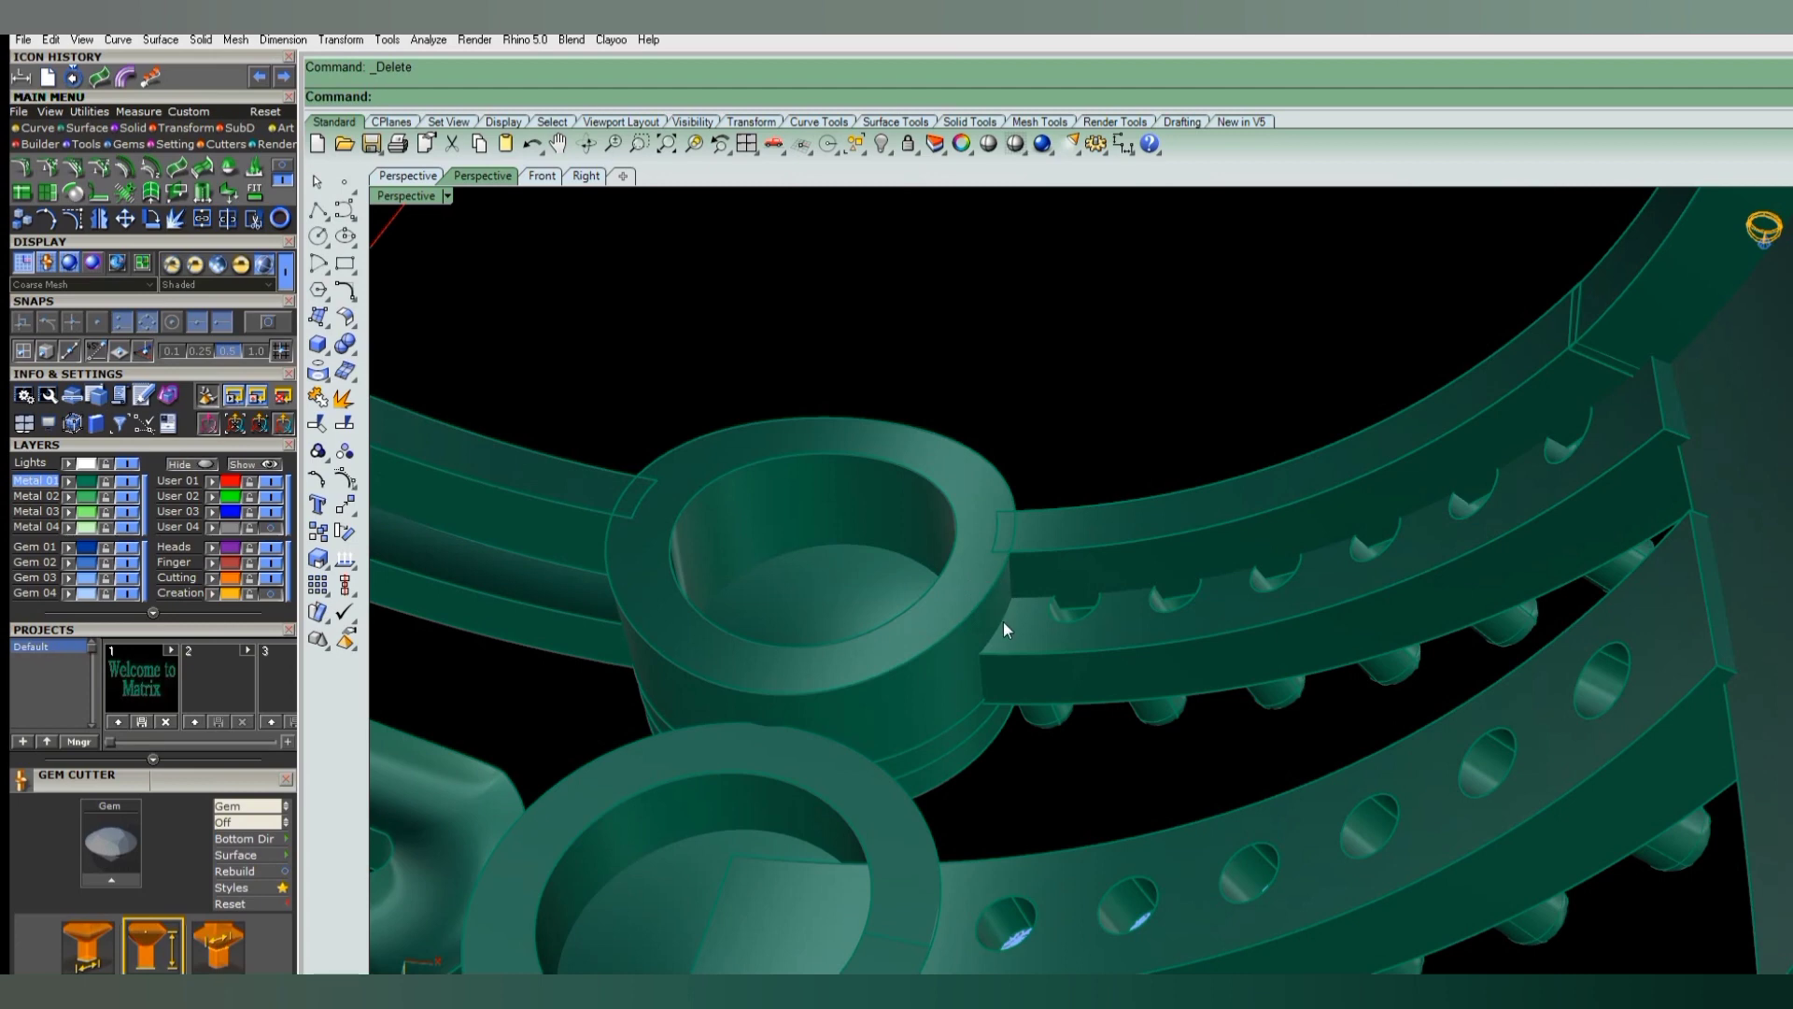
mouse_move(1003, 620)
right_down()
mouse_move(943, 639)
mouse_move(991, 629)
mouse_move(960, 584)
right_up()
- Mirror the band piece across the centre axis in the top view
text(ExtendSrf)
key(Return)
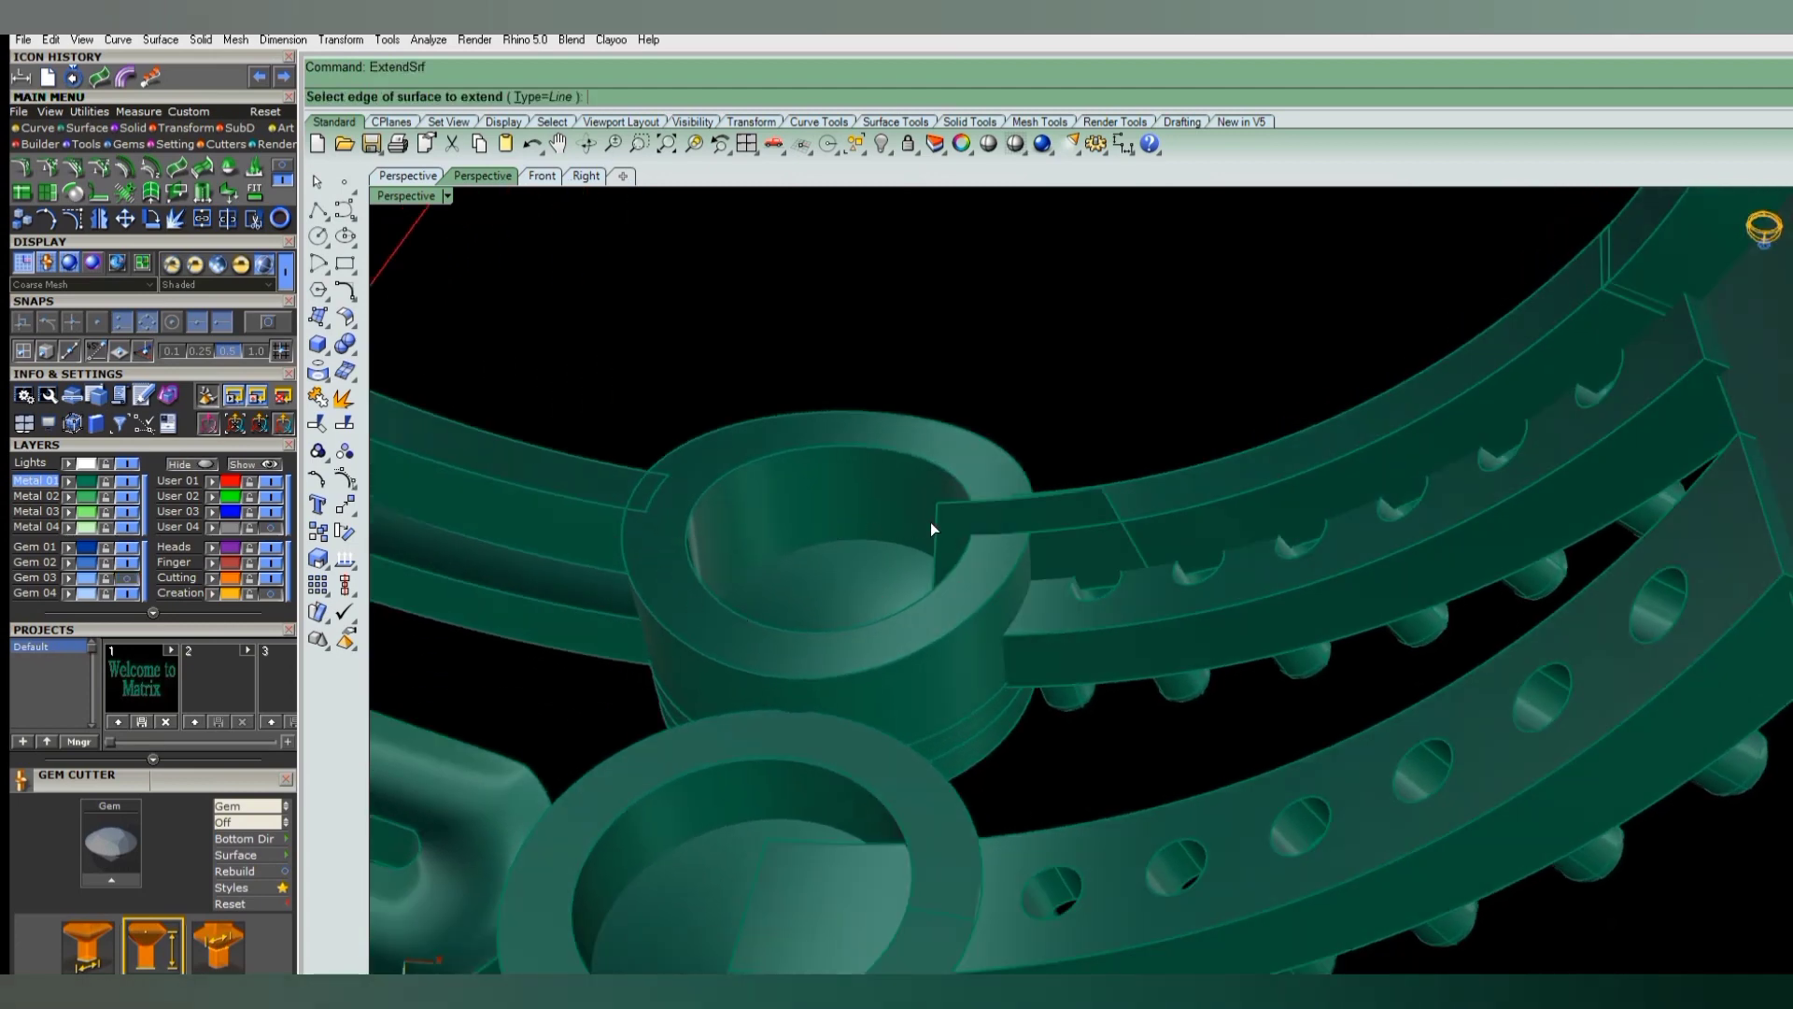
click(934, 522)
text(M)
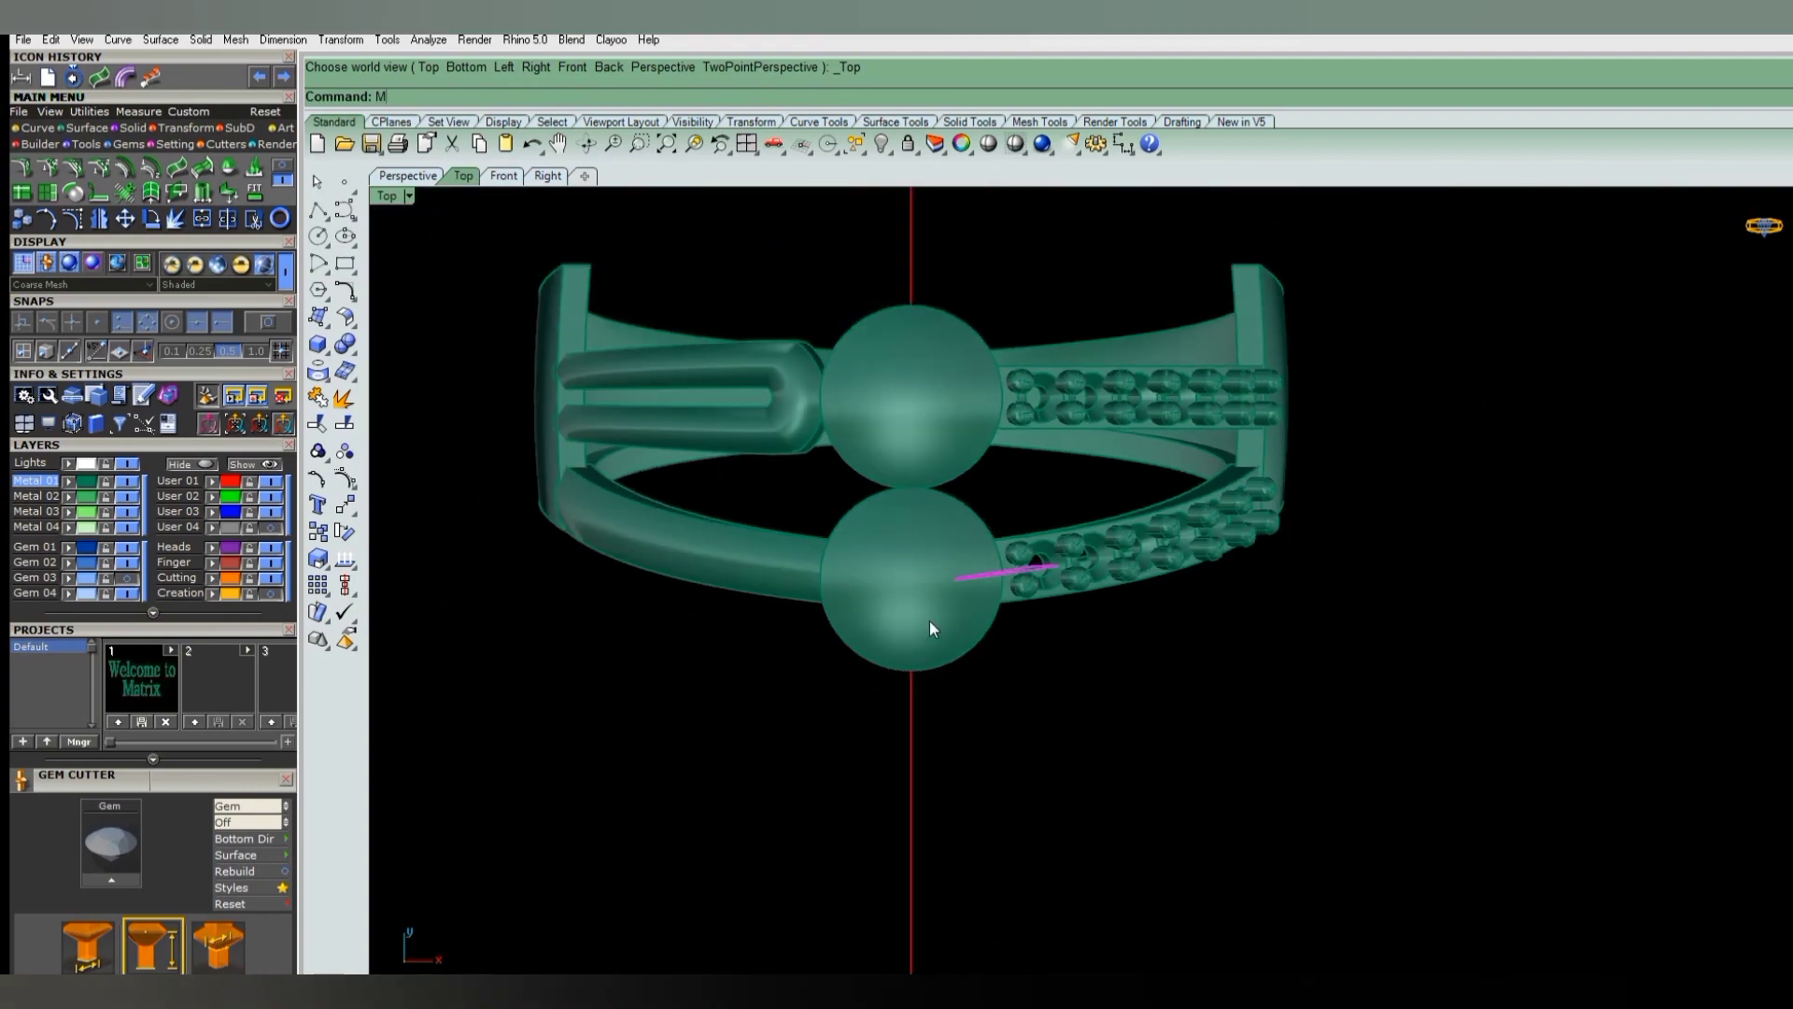
text(irror)
key(Return)
click(911, 681)
key(ctrl+F4)
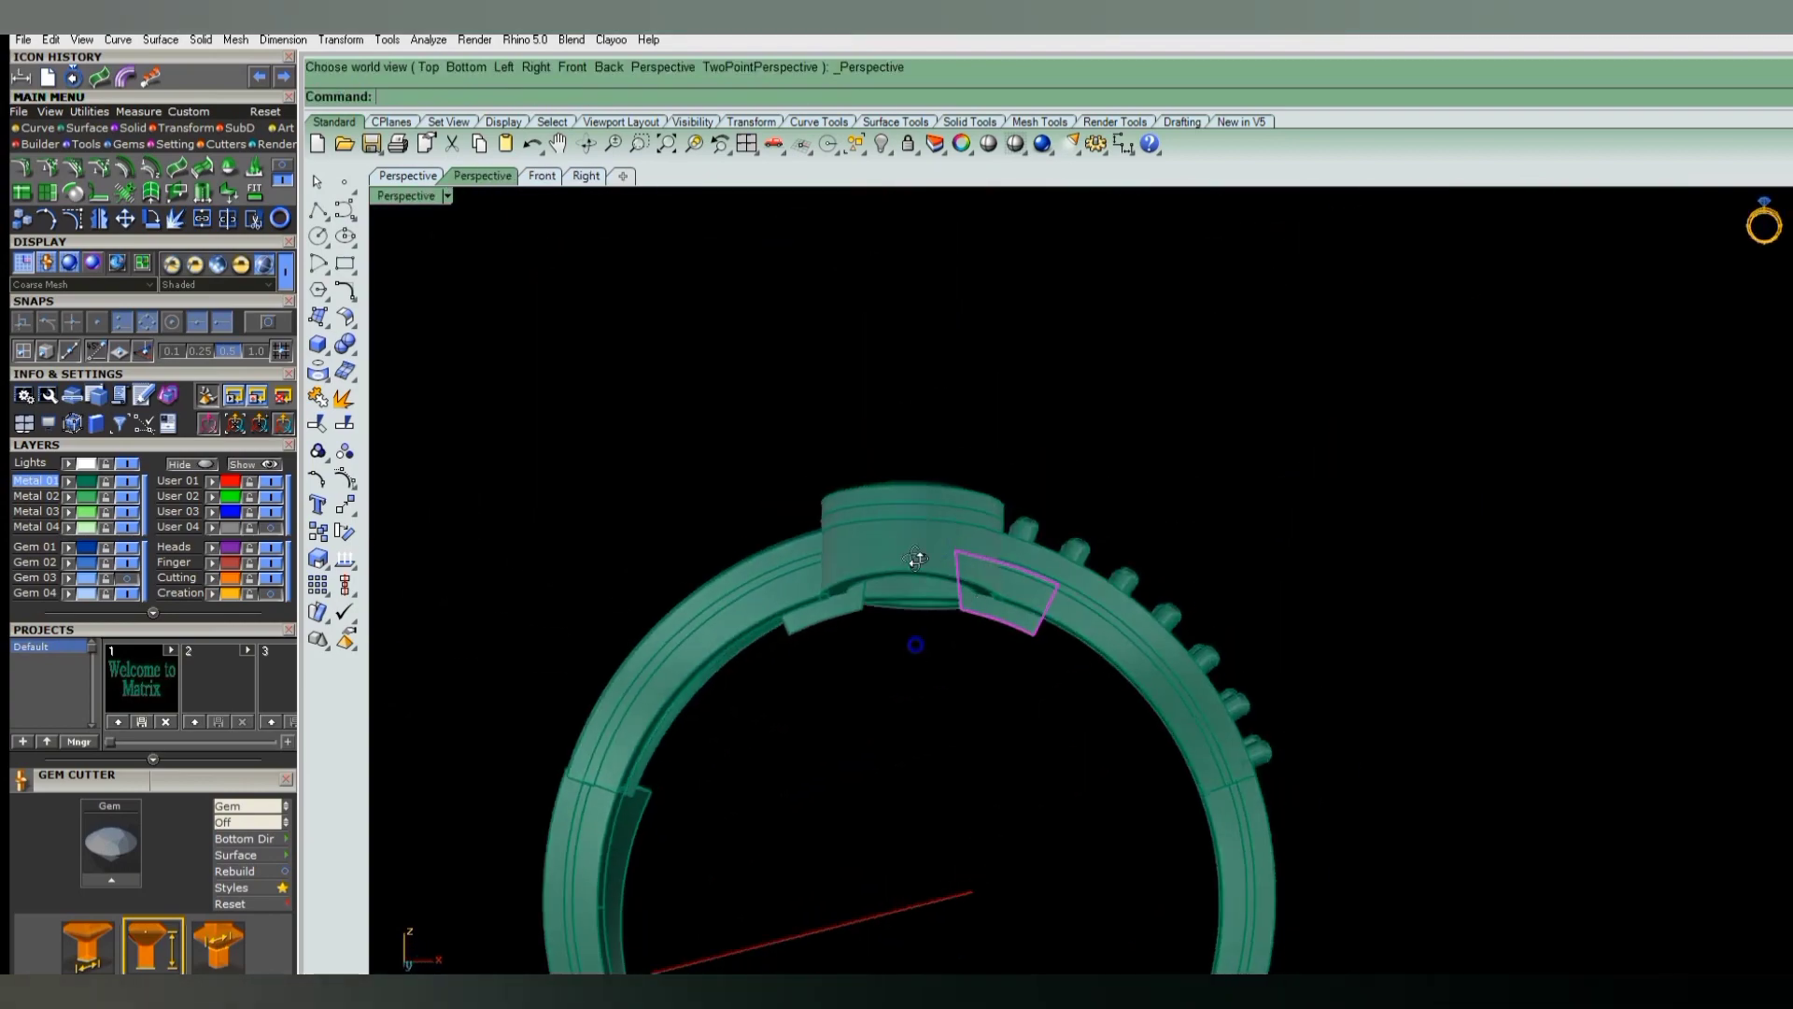
- Extend the left band's end edge into the bezel with factor 2
scroll(841, 653, up, 3)
scroll(844, 630, up, 3)
scroll(848, 631, up, 2)
scroll(850, 633, up, 3)
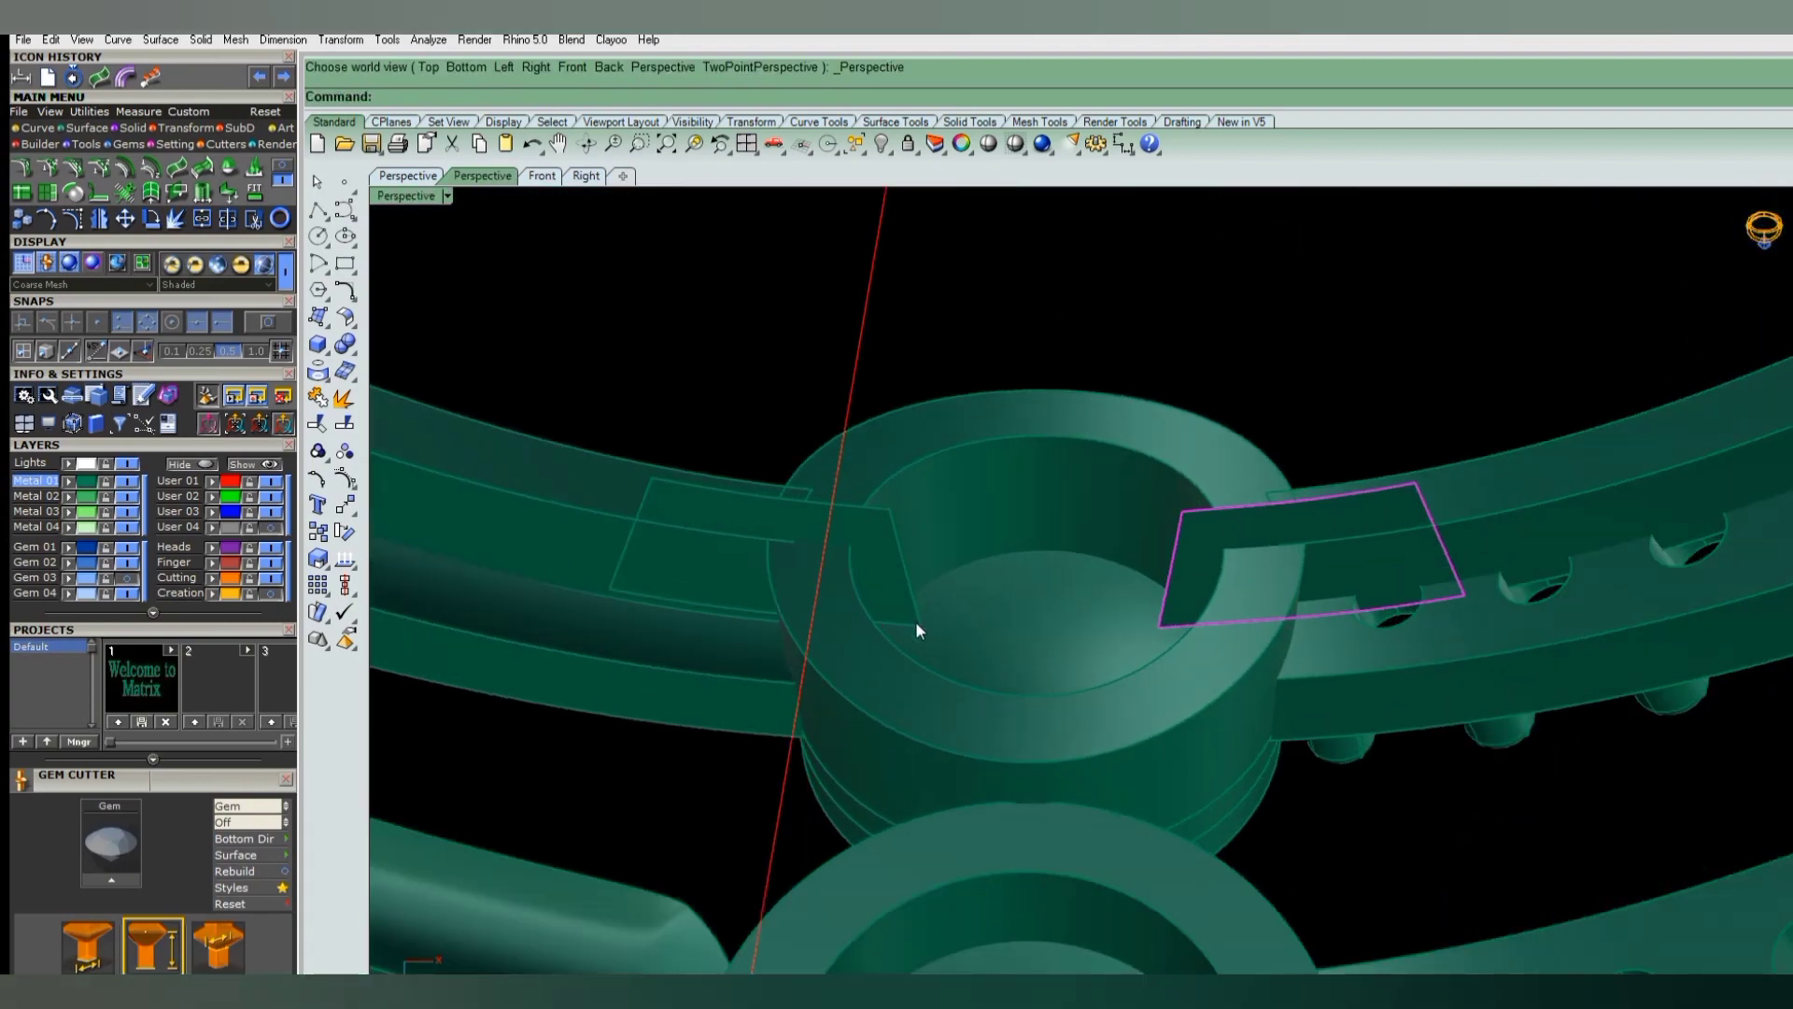
scroll(915, 620, up, 2)
text(extendsrf)
key(Return)
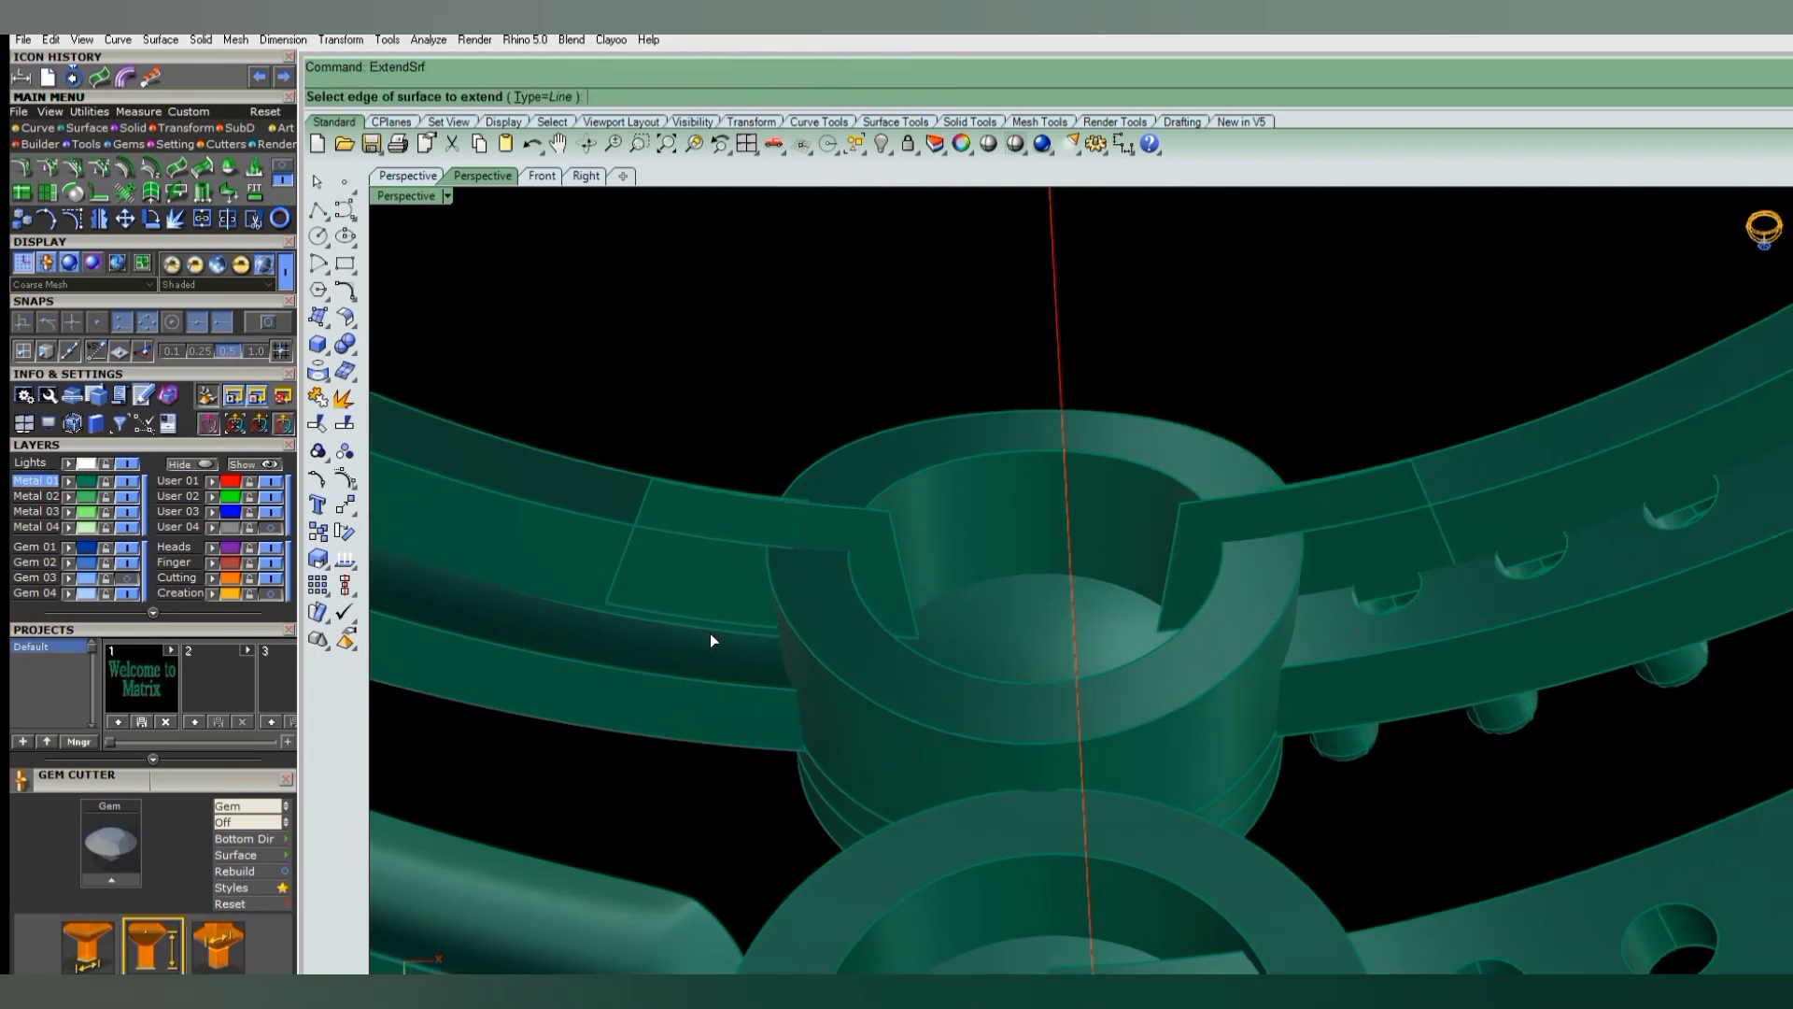
click(704, 619)
text(2)
key(Return)
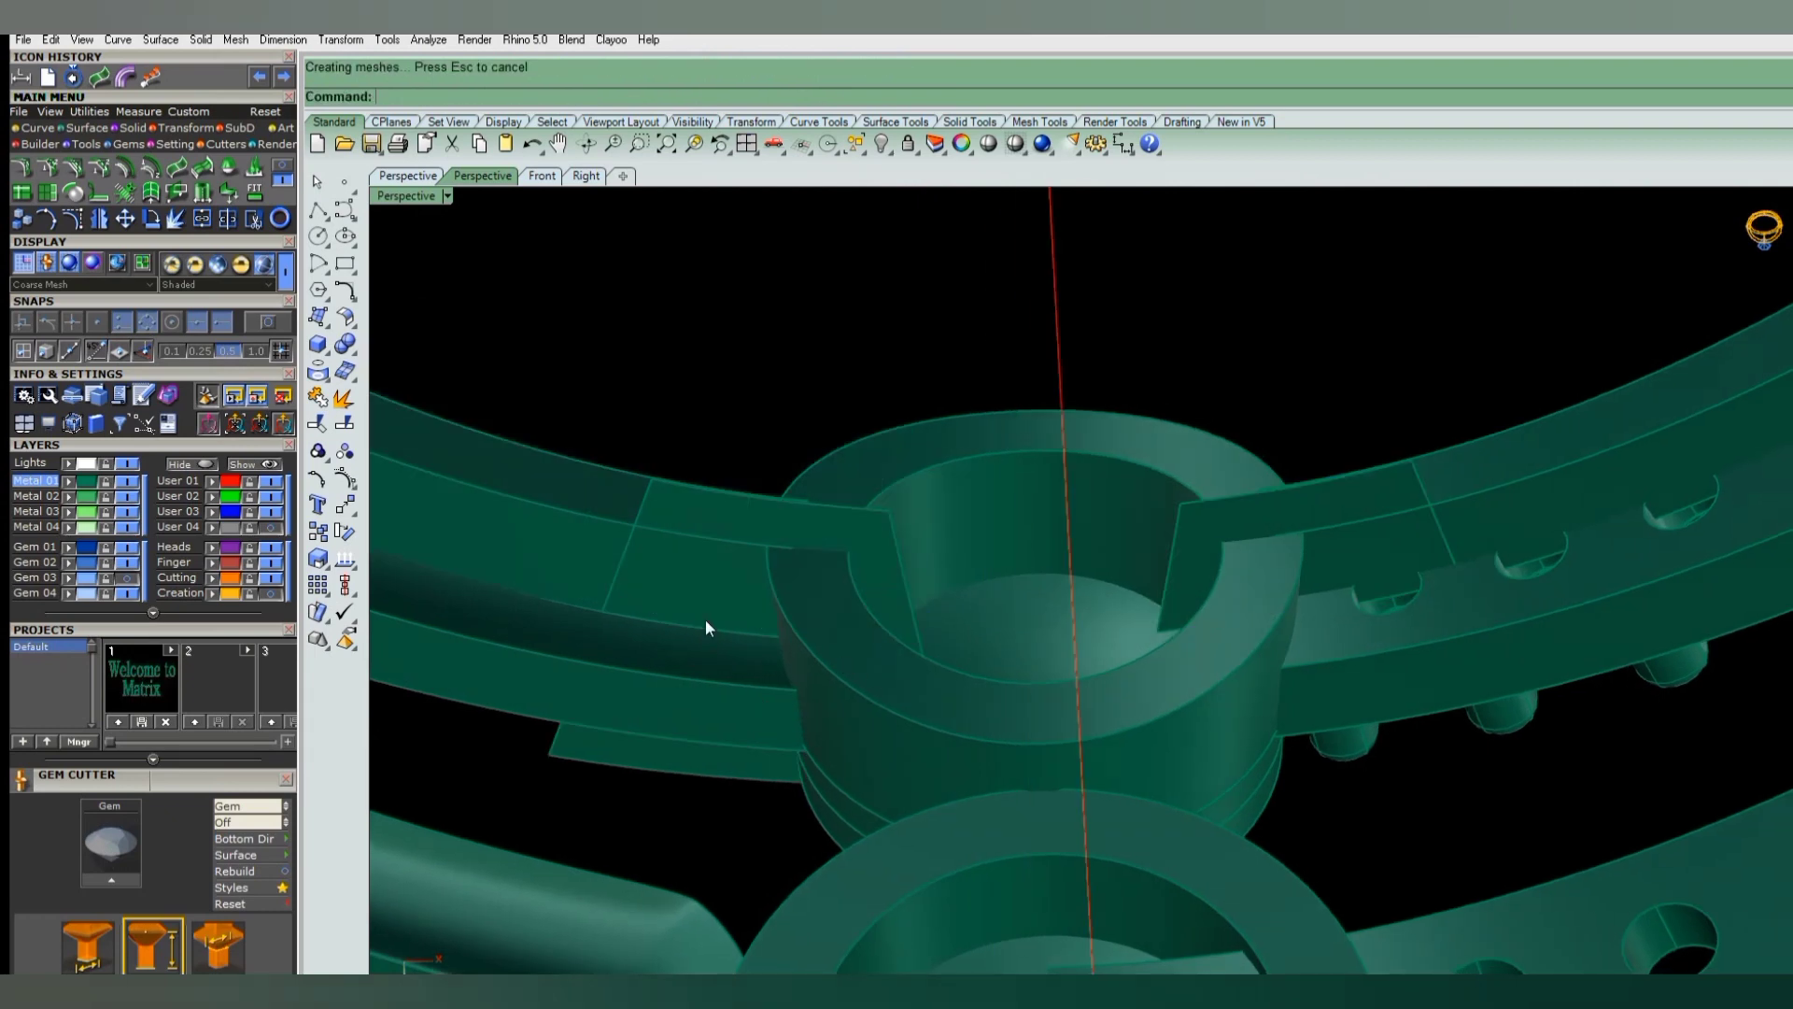
- Extend the right band's end edge into the bezel the same way
key(Return)
click(1373, 595)
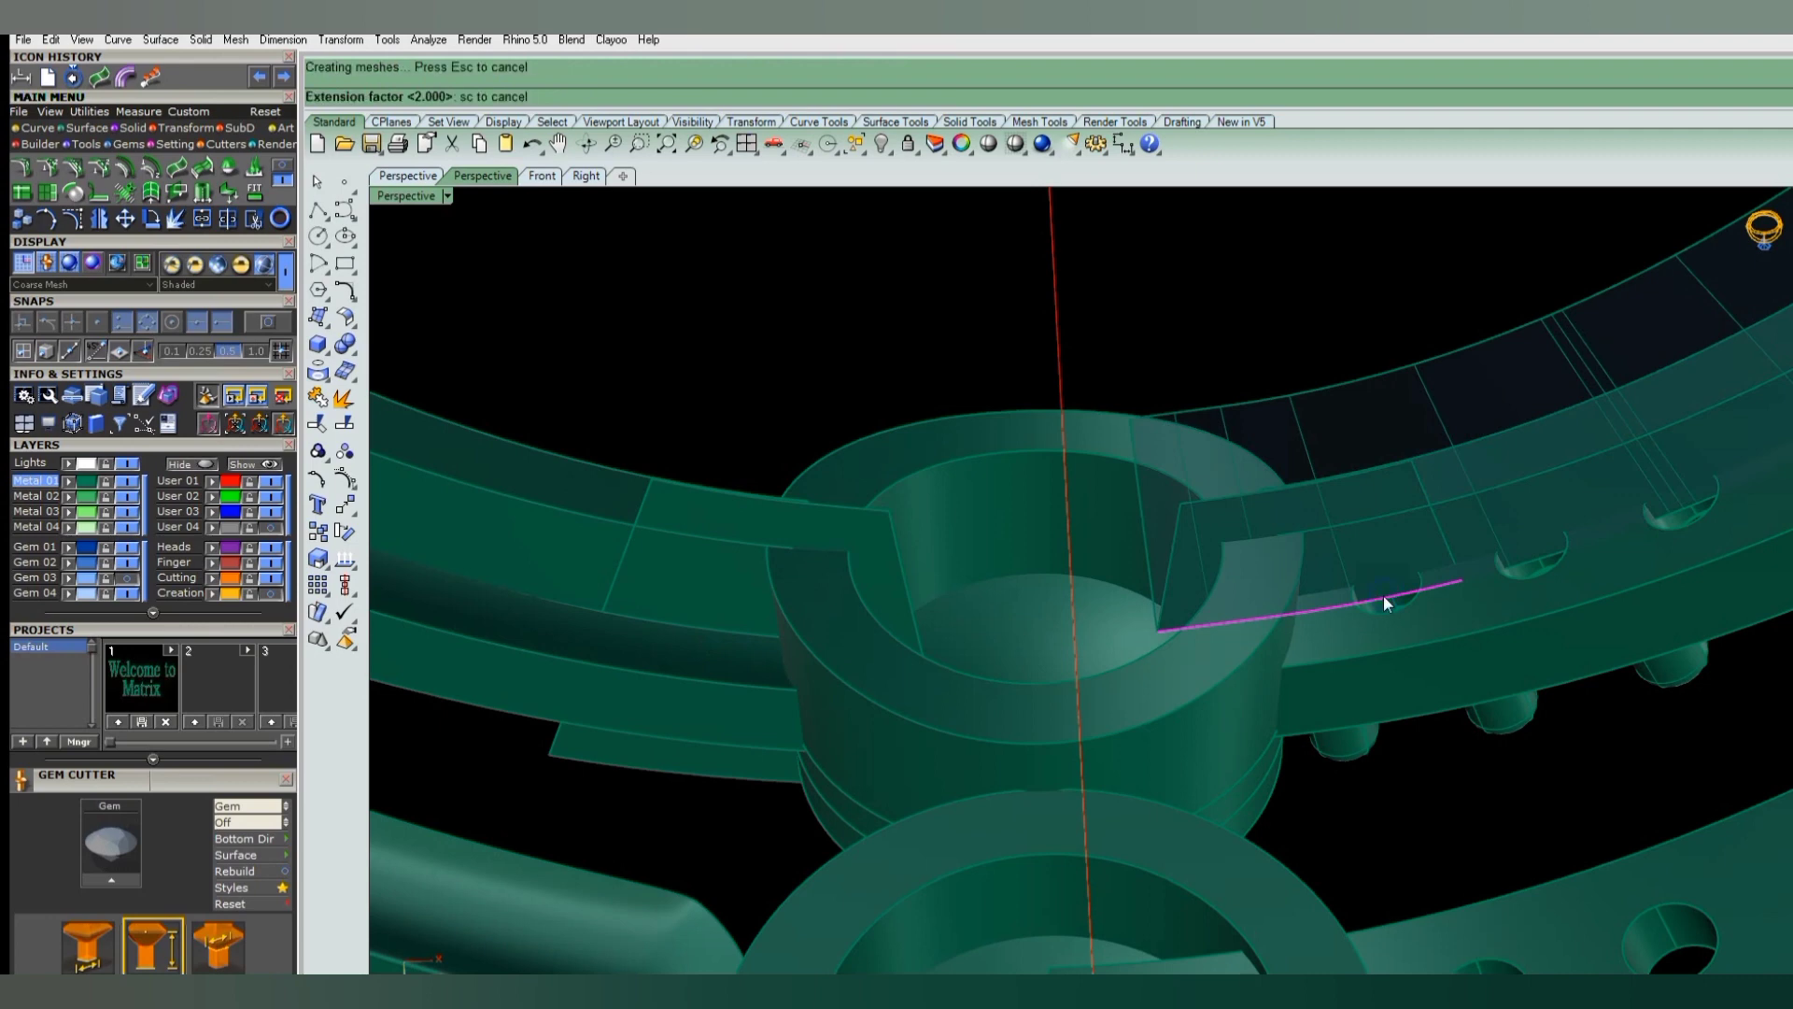
key(Return)
- Offset both extended surfaces into 0.1-thick solids
click(1213, 519)
text(offsetsrf)
key(Return)
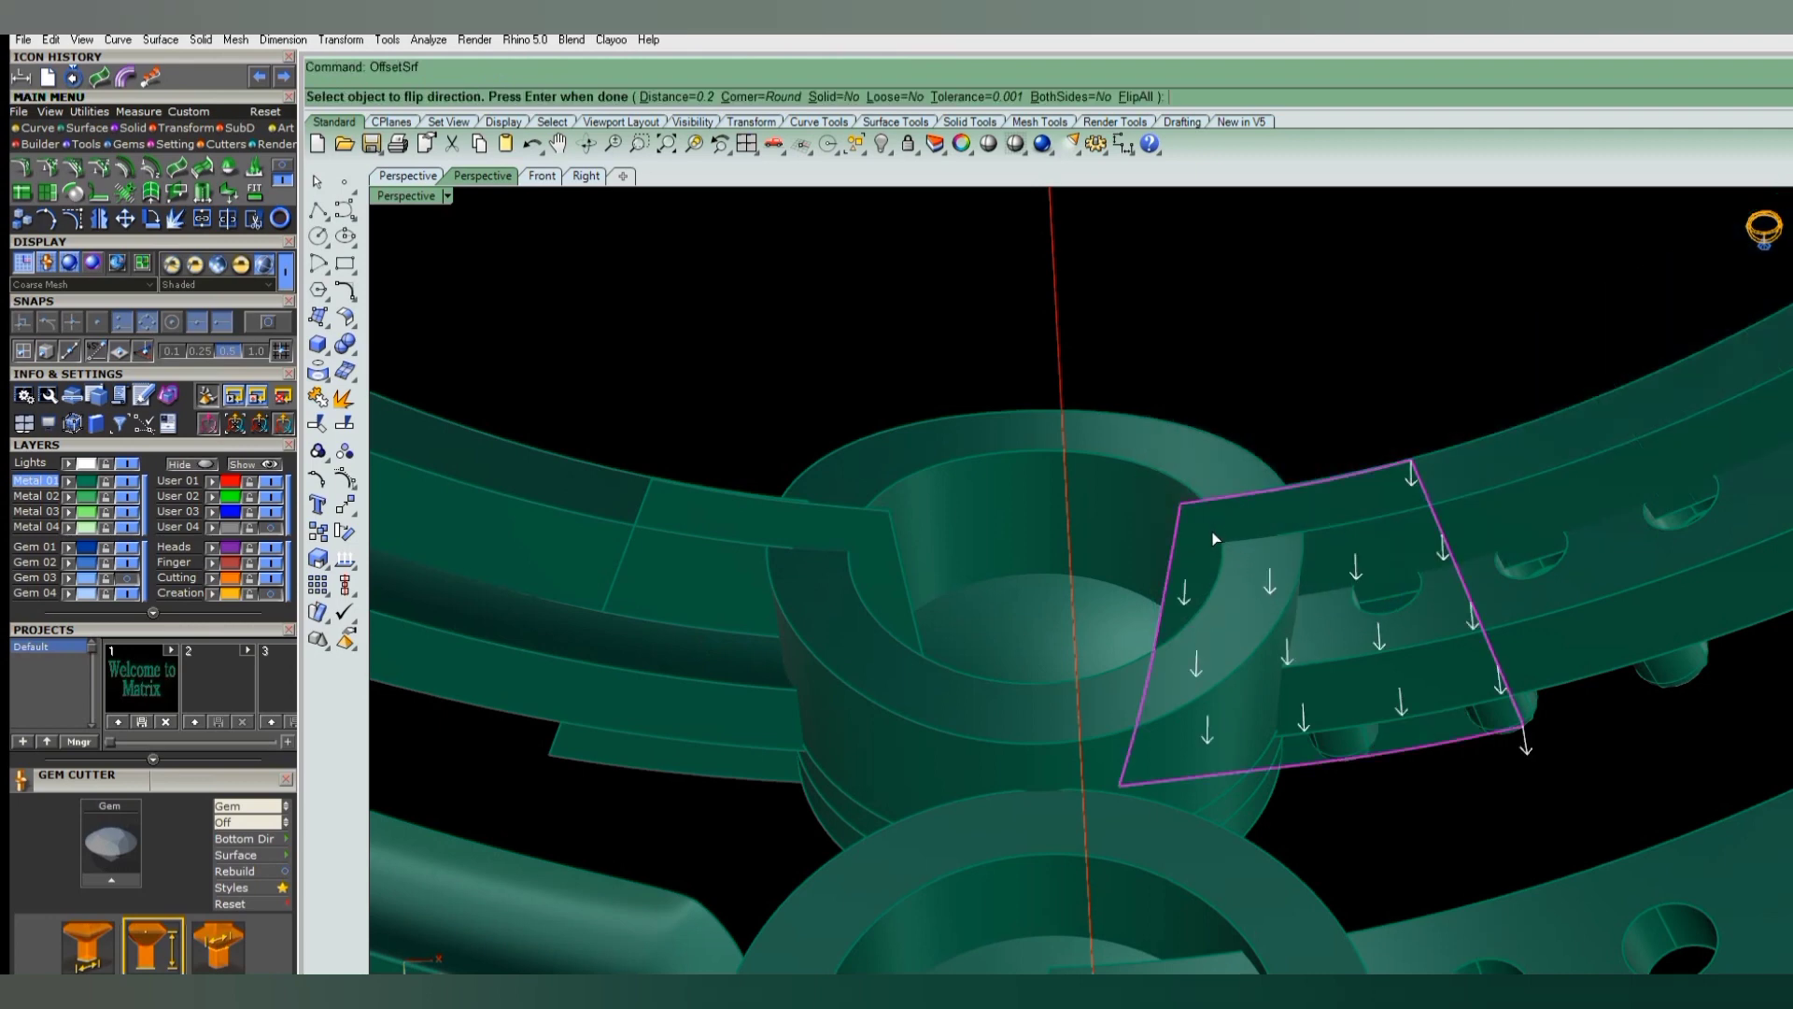
key(Return)
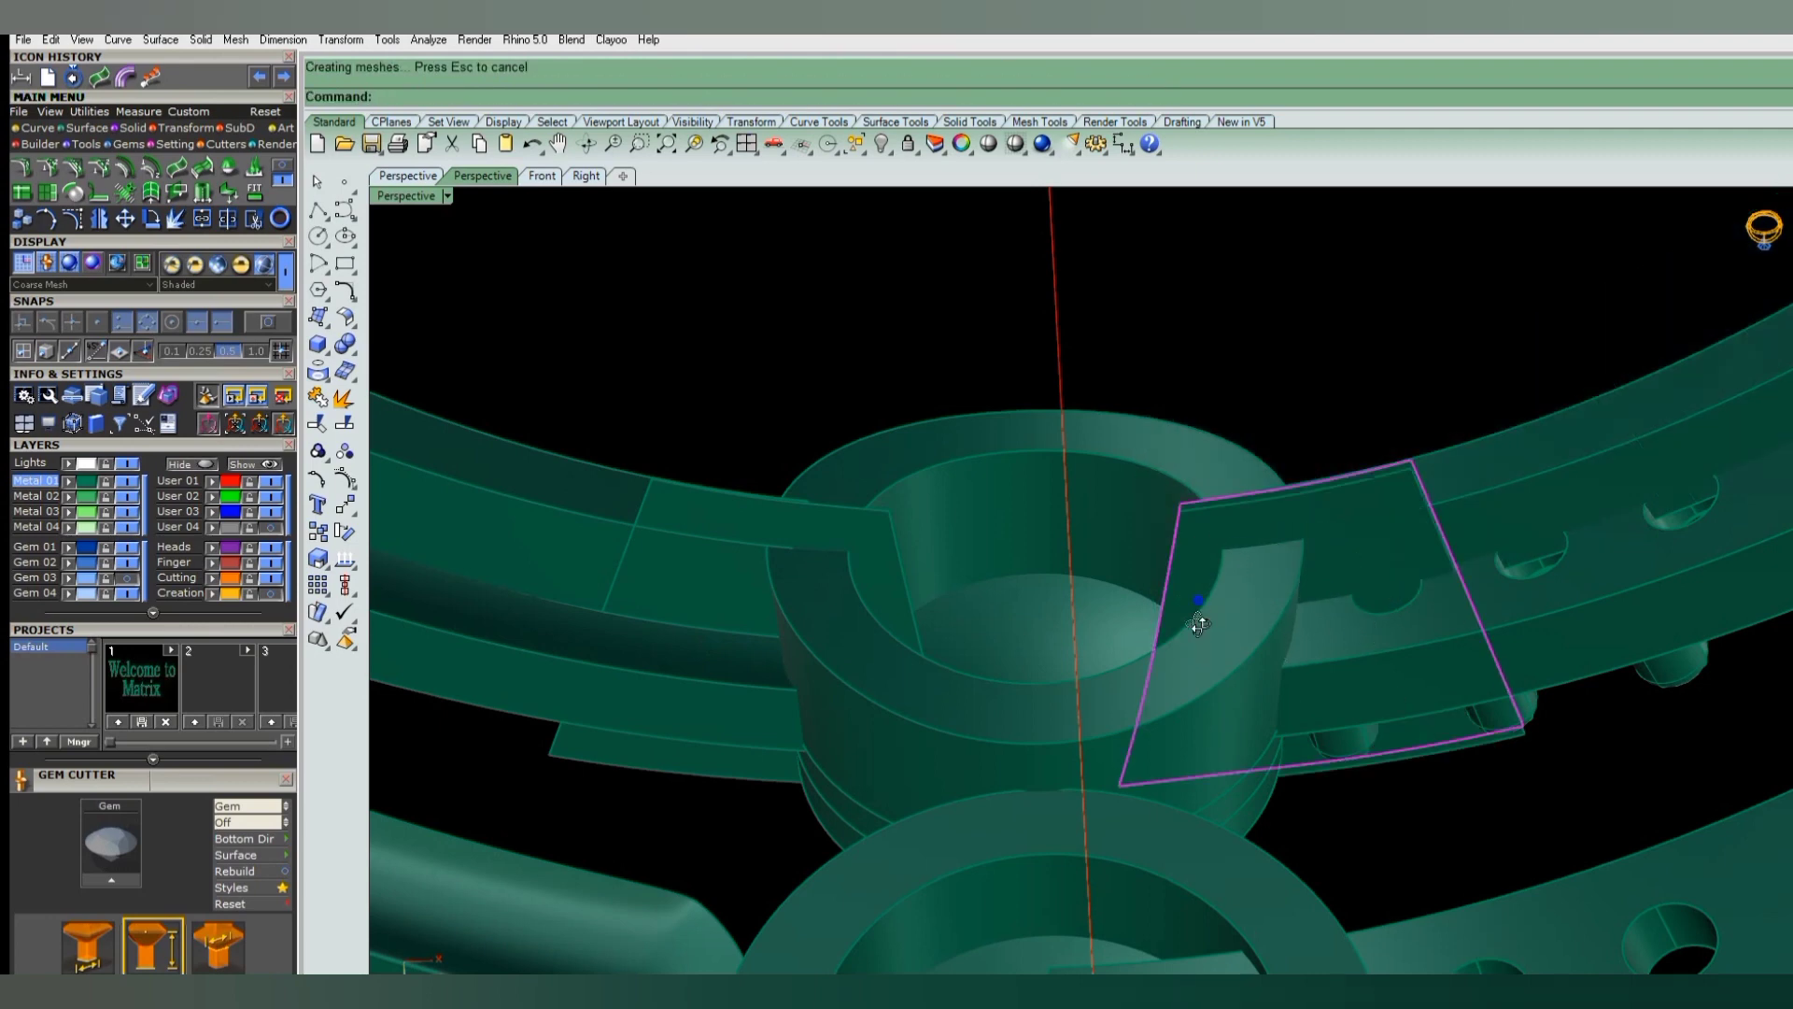
key(ctrl+z)
key(Return)
key(Return)
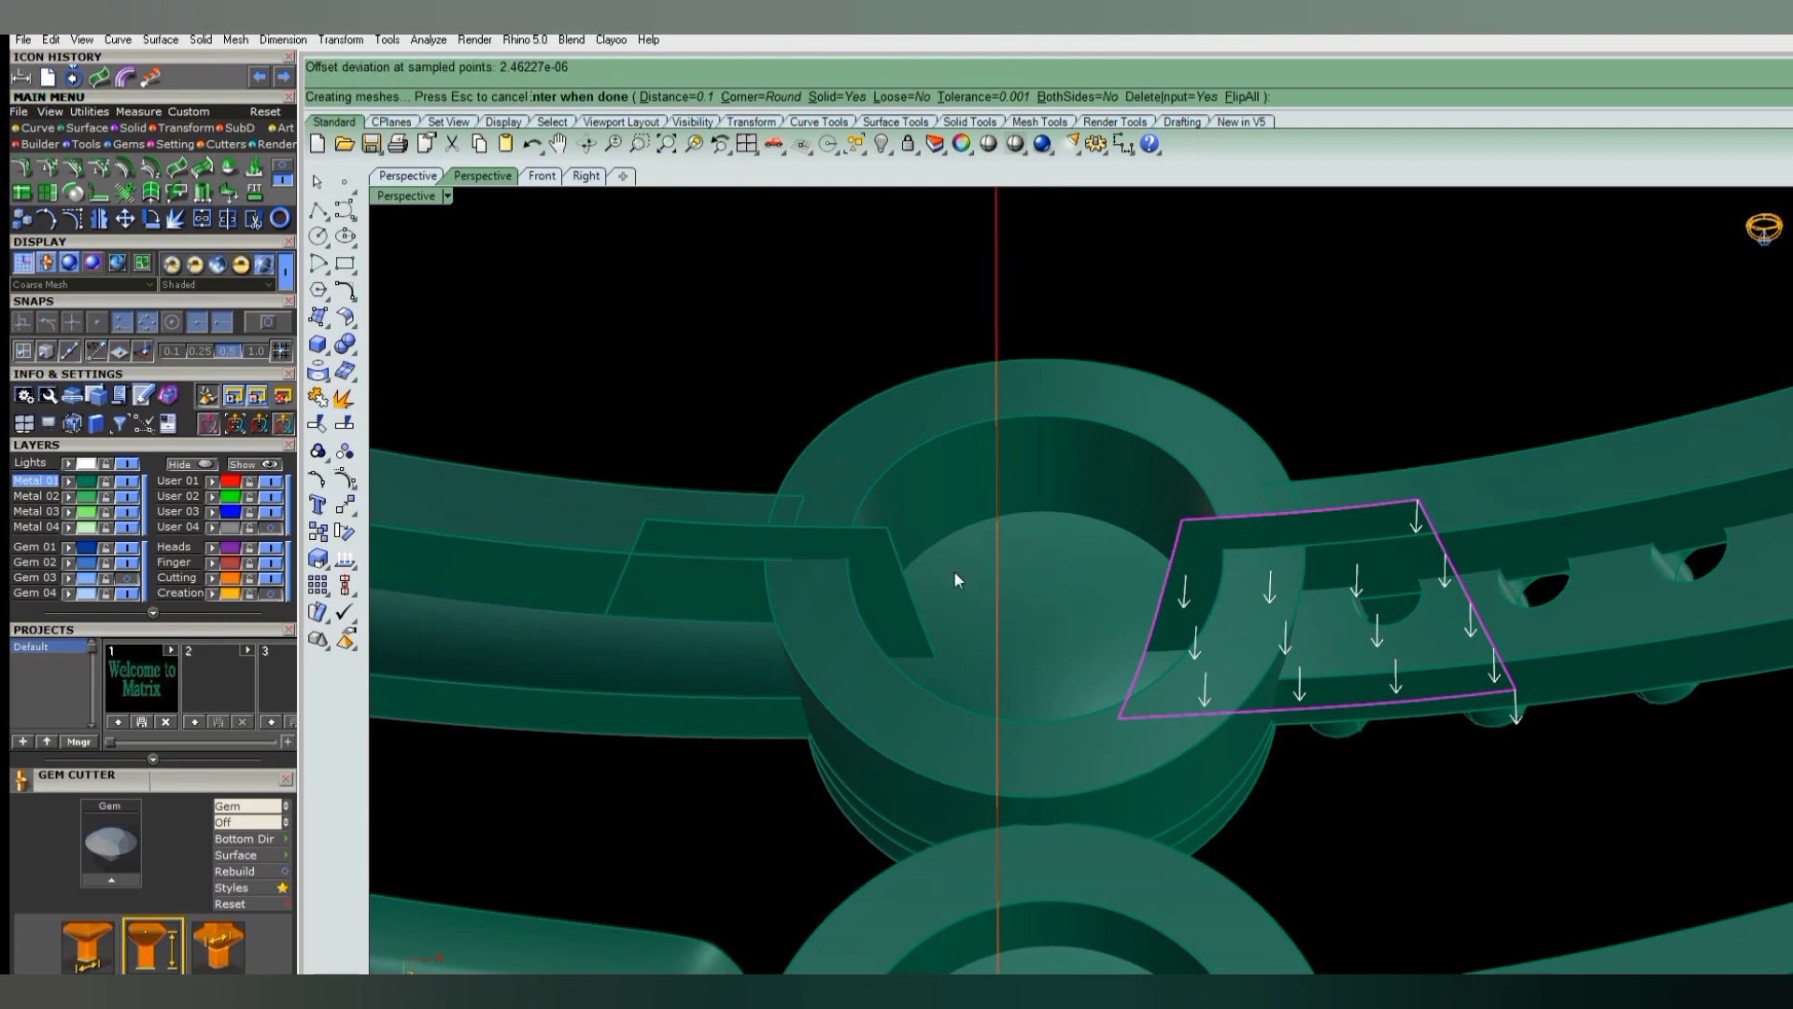
click(874, 560)
key(Return)
key(Return)
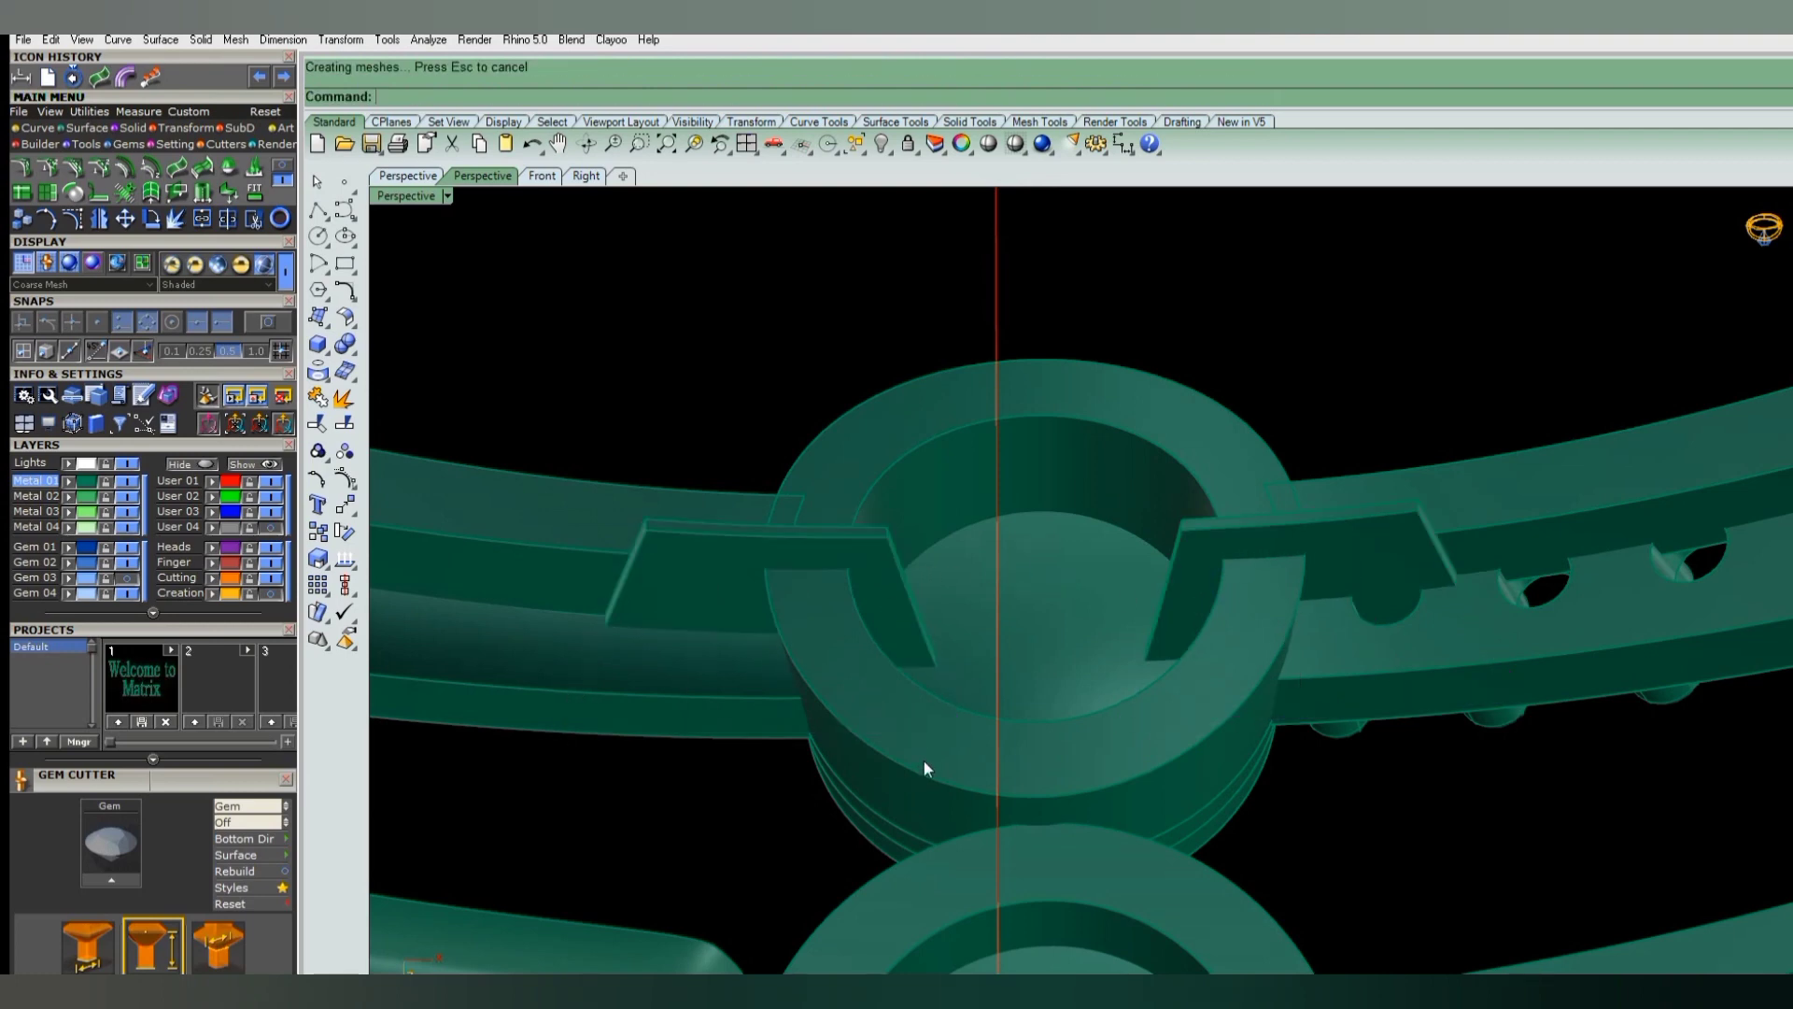
- Cut slots into the round bezel by subtracting both extended band solids
click(925, 756)
text(bd)
key(Return)
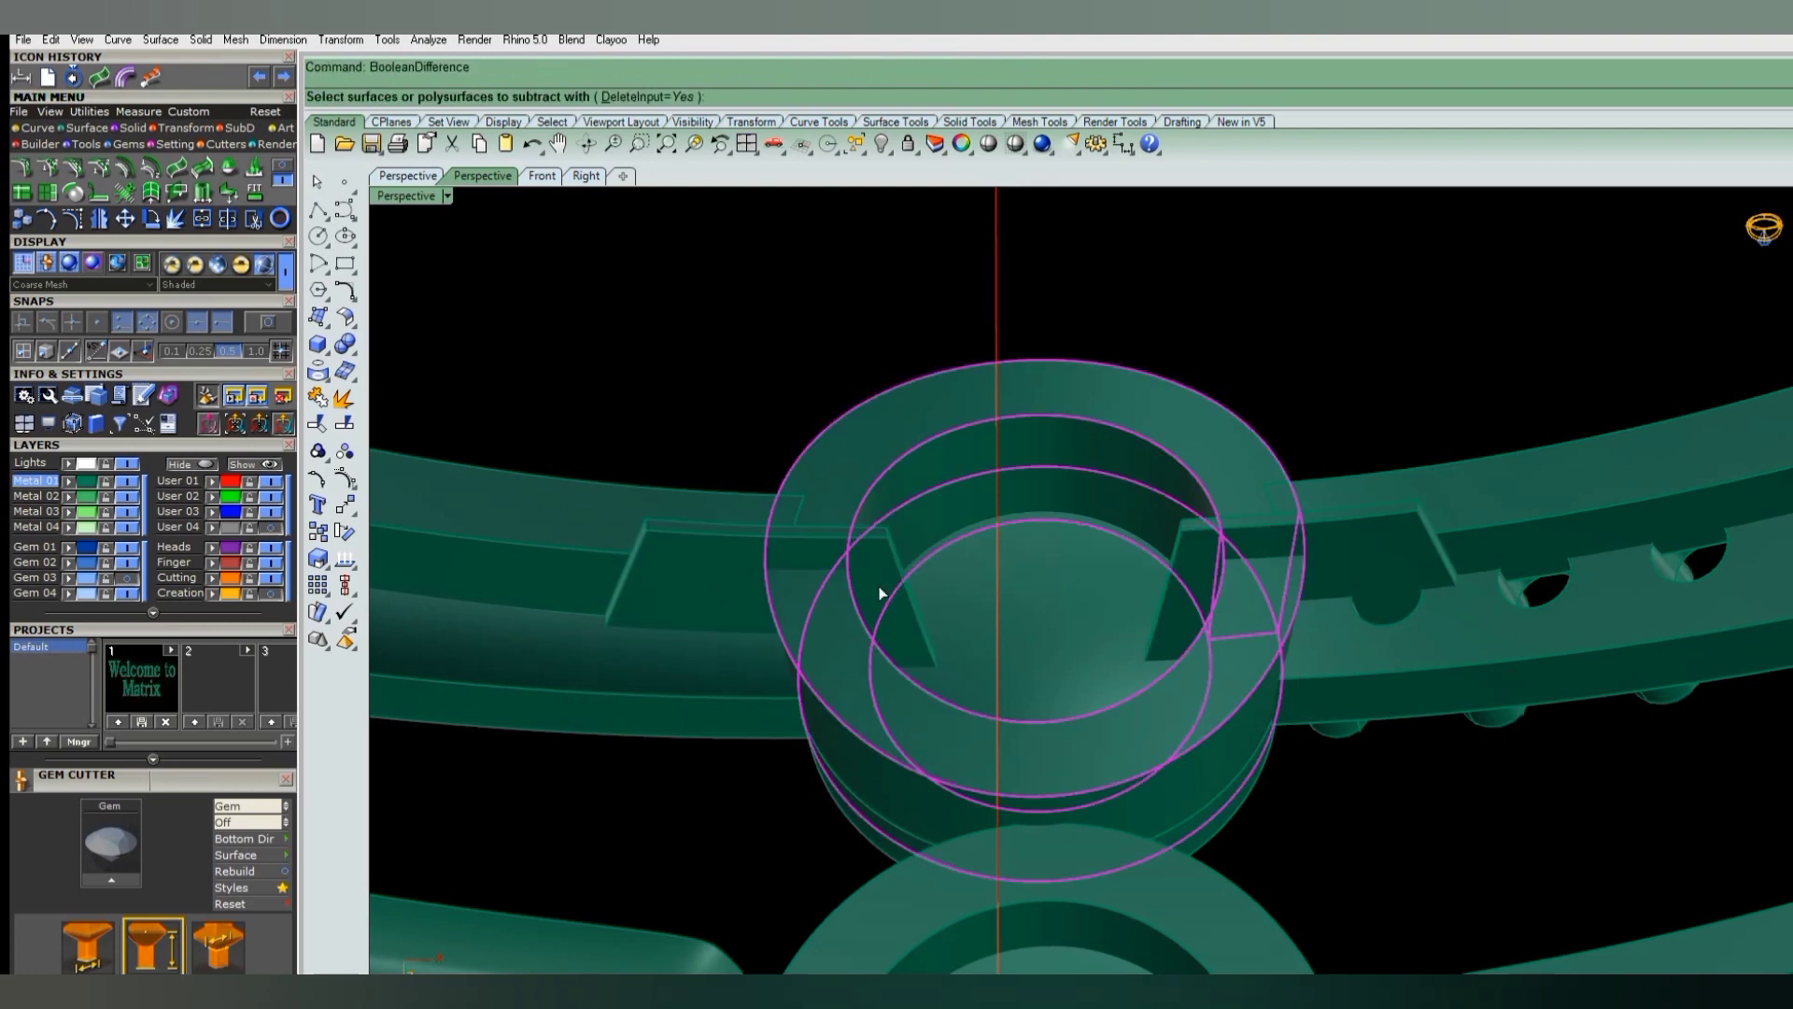
click(876, 592)
click(1179, 559)
key(Return)
click(1225, 670)
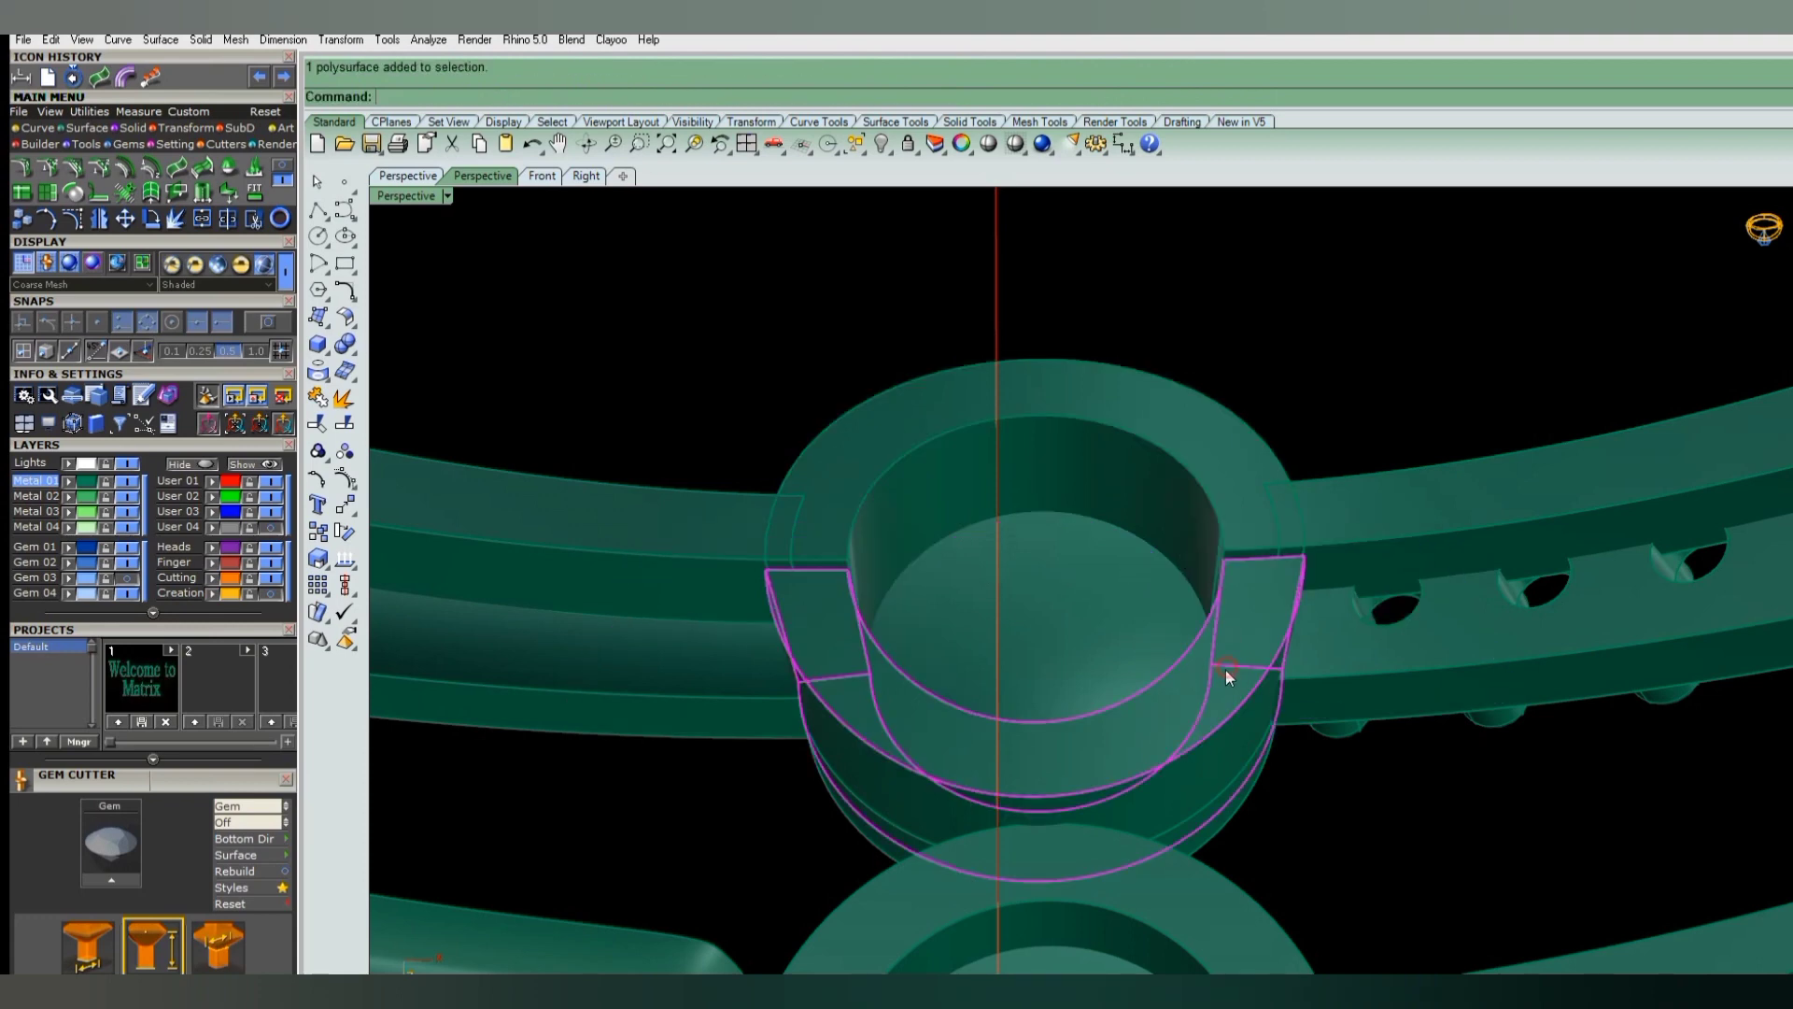
right_drag(1223, 682, 873, 769)
- Extract the bezel's front face and delete it
key(Escape)
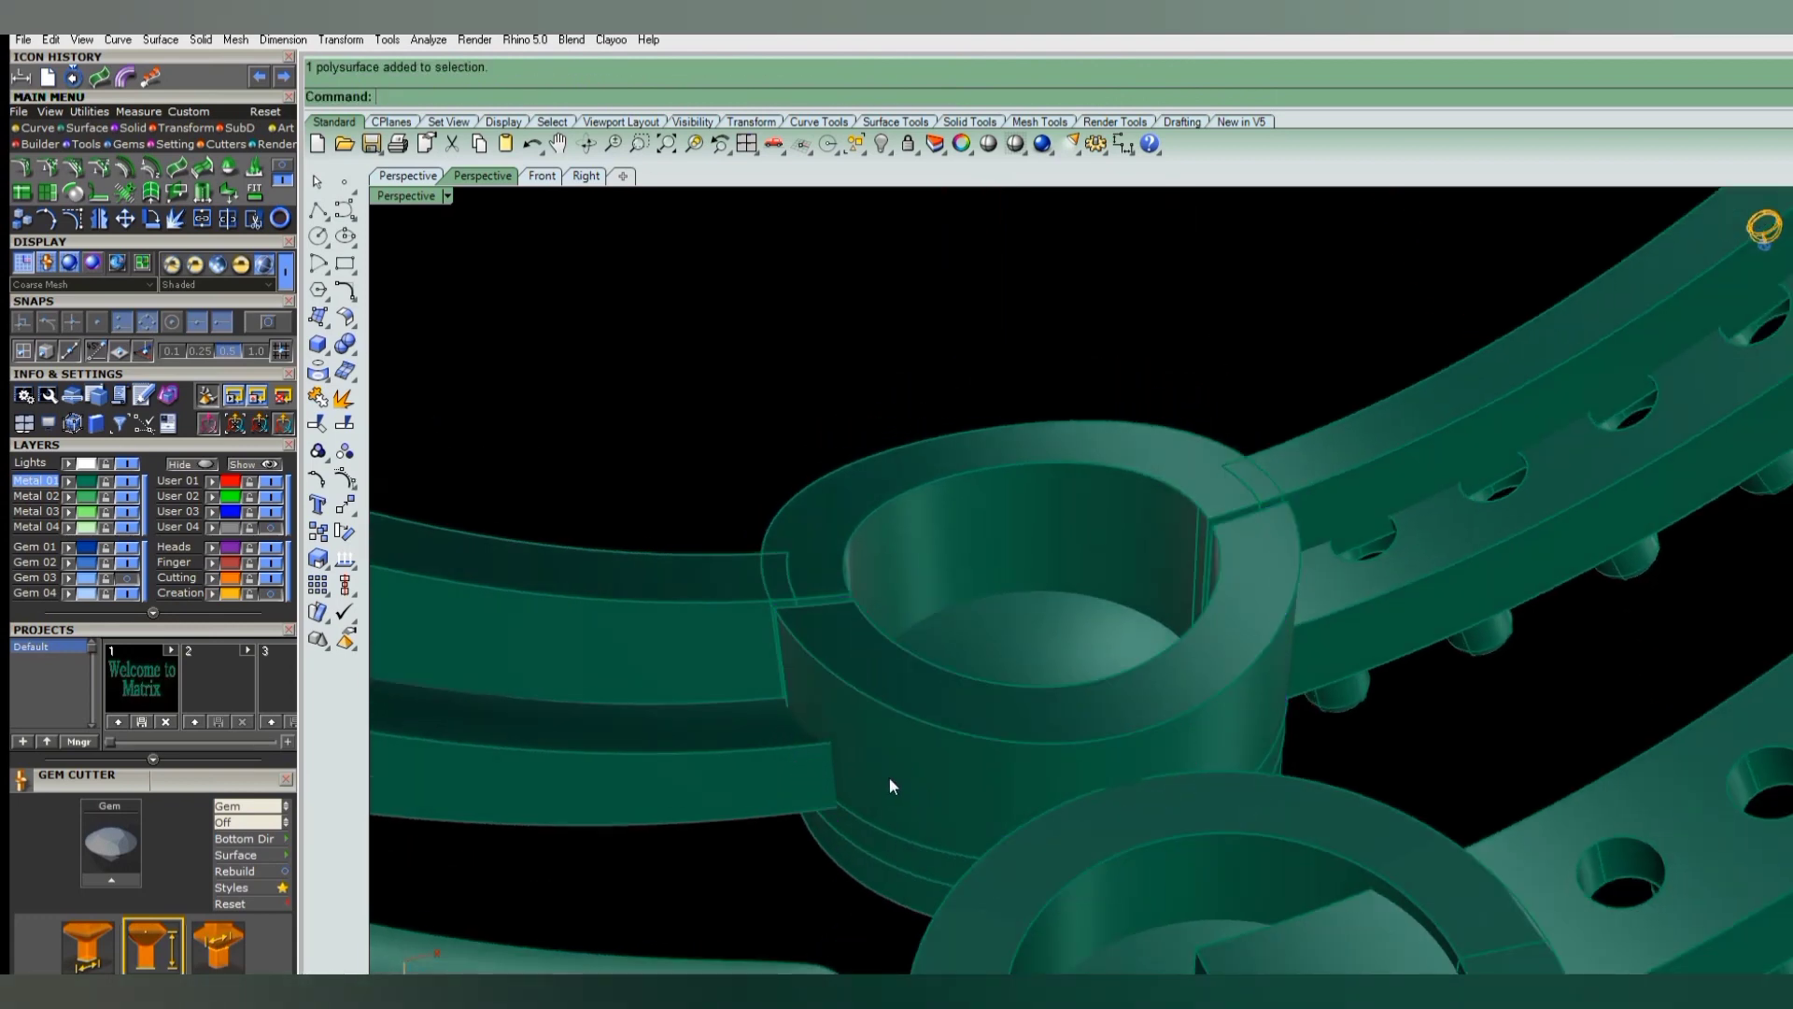
click(923, 793)
key(Return)
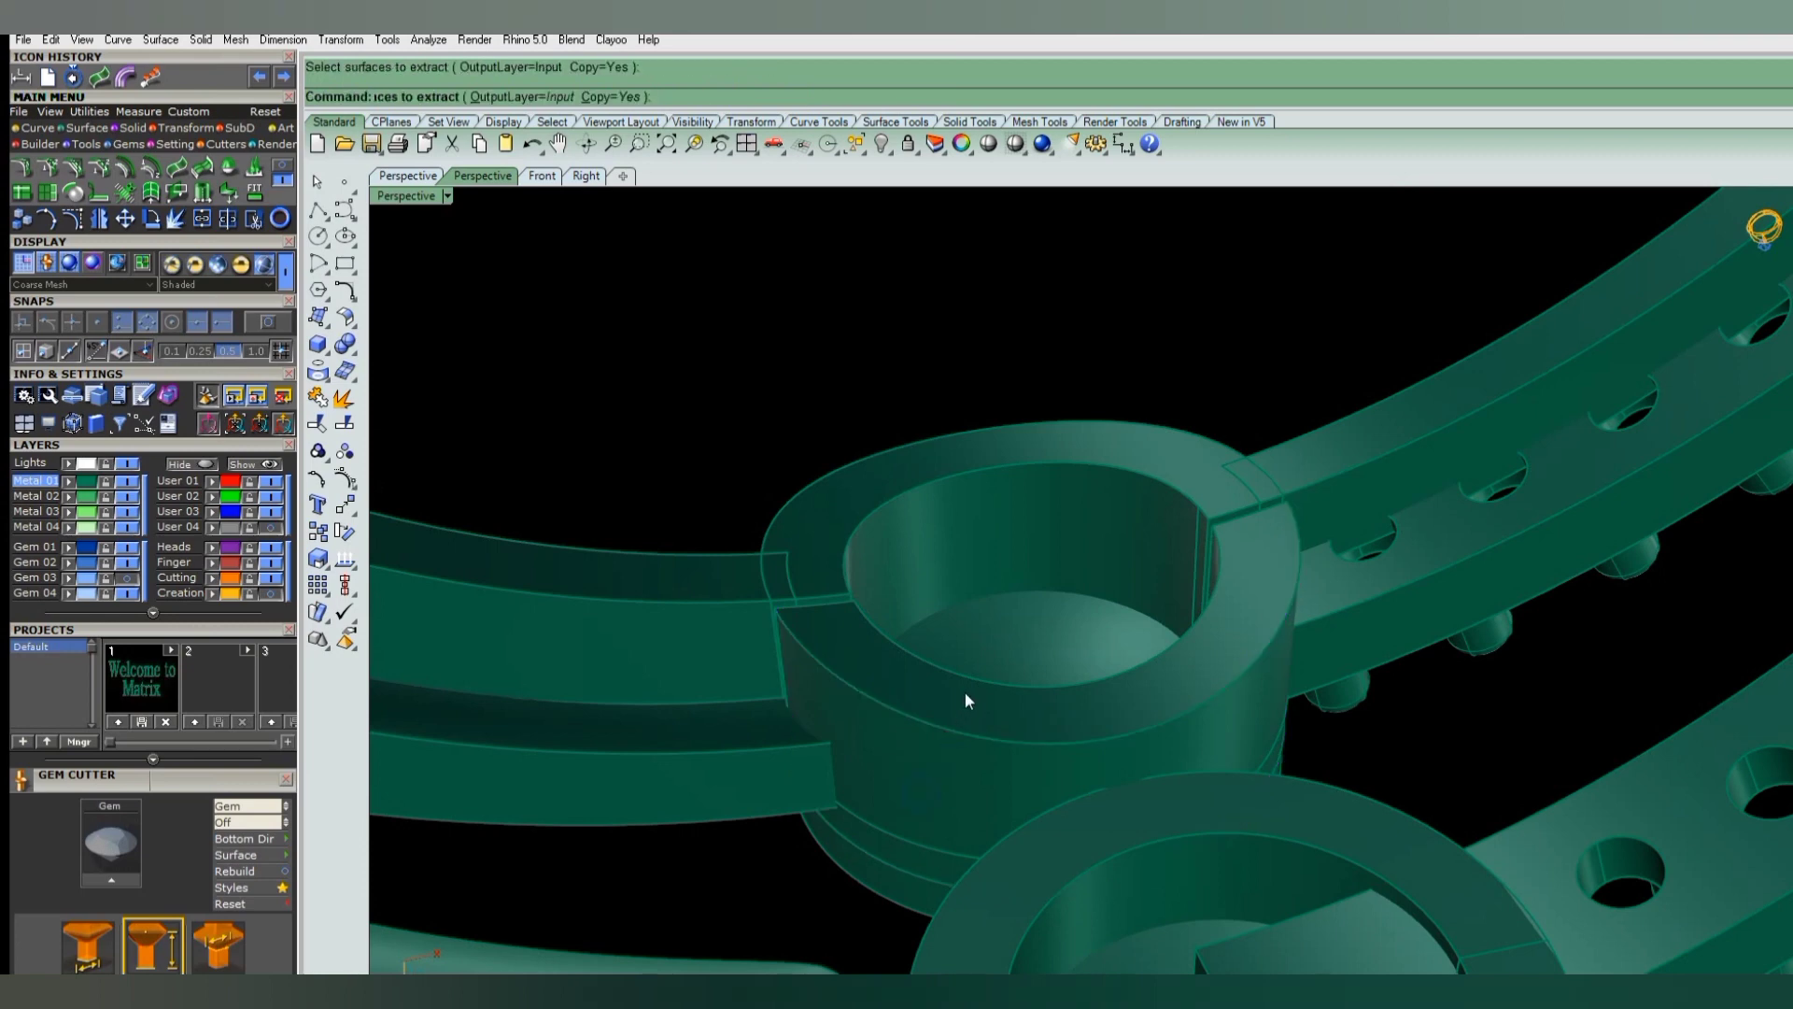
click(965, 692)
key(Delete)
- Split the bezel's outer wall along a toggled-direction isocurve
click(934, 795)
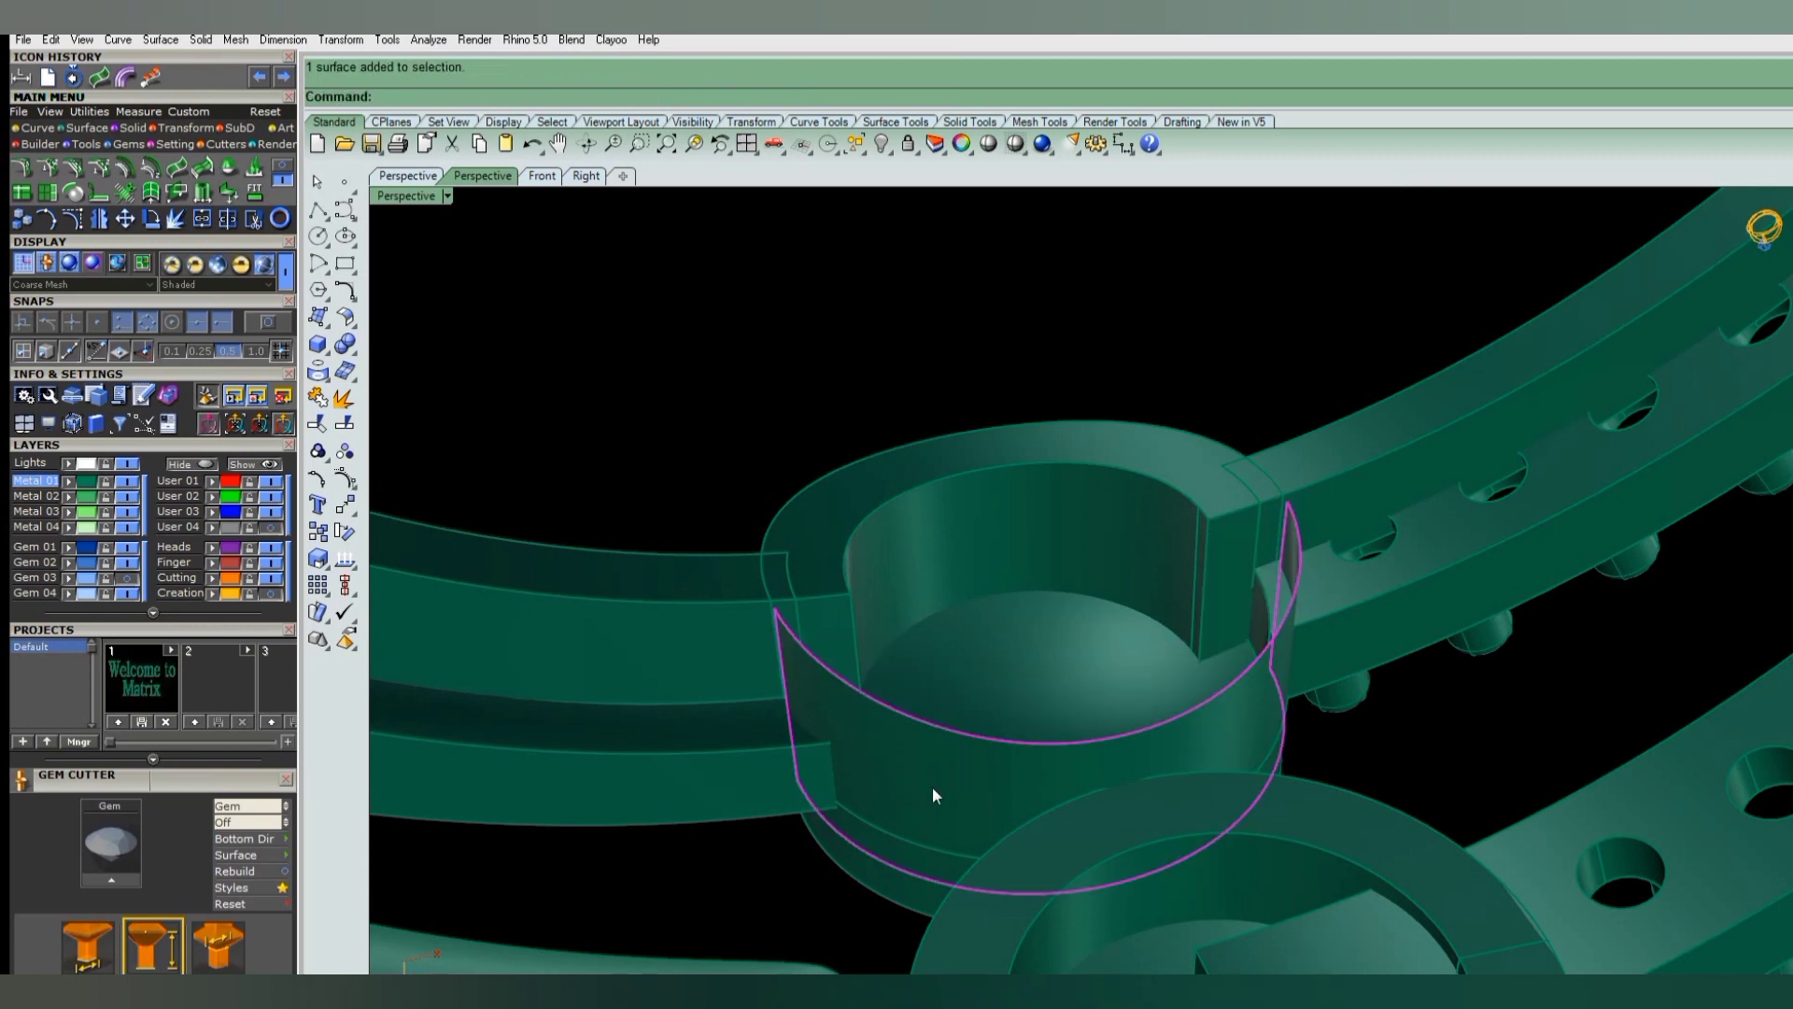
text(split)
key(Return)
text(i)
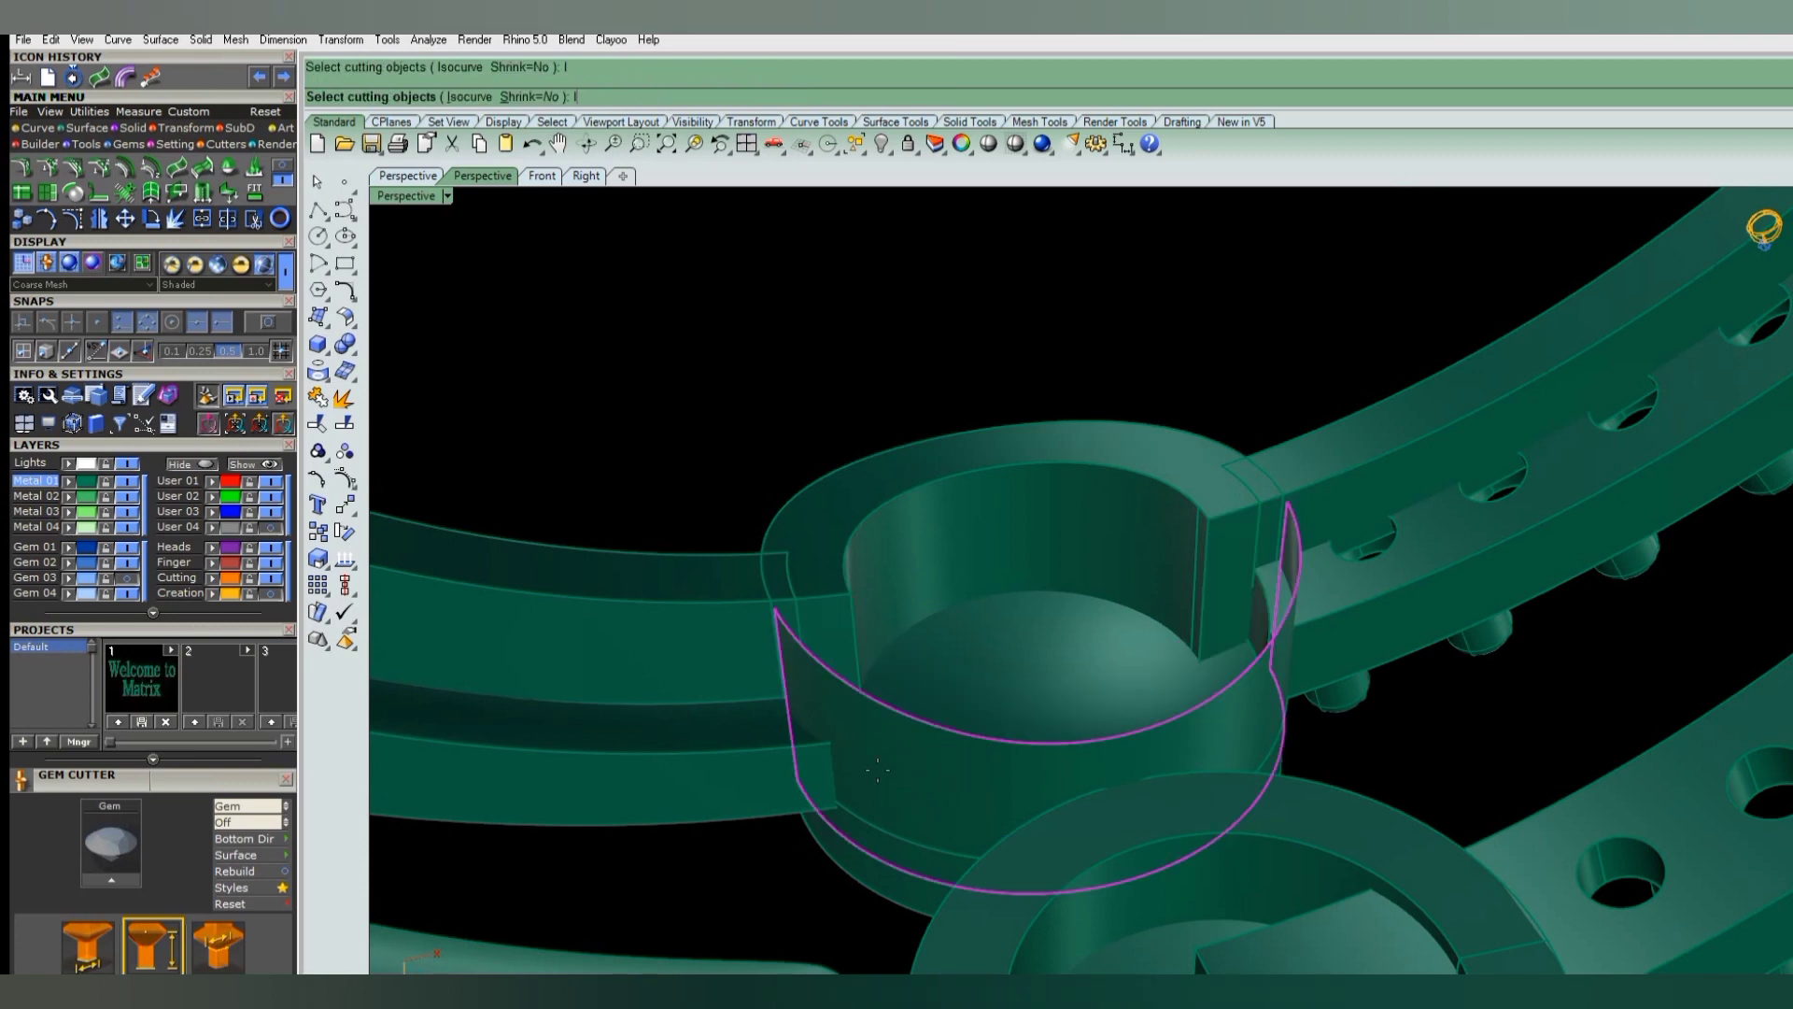
key(Return)
scroll(878, 771, up, 2)
text(t)
key(Return)
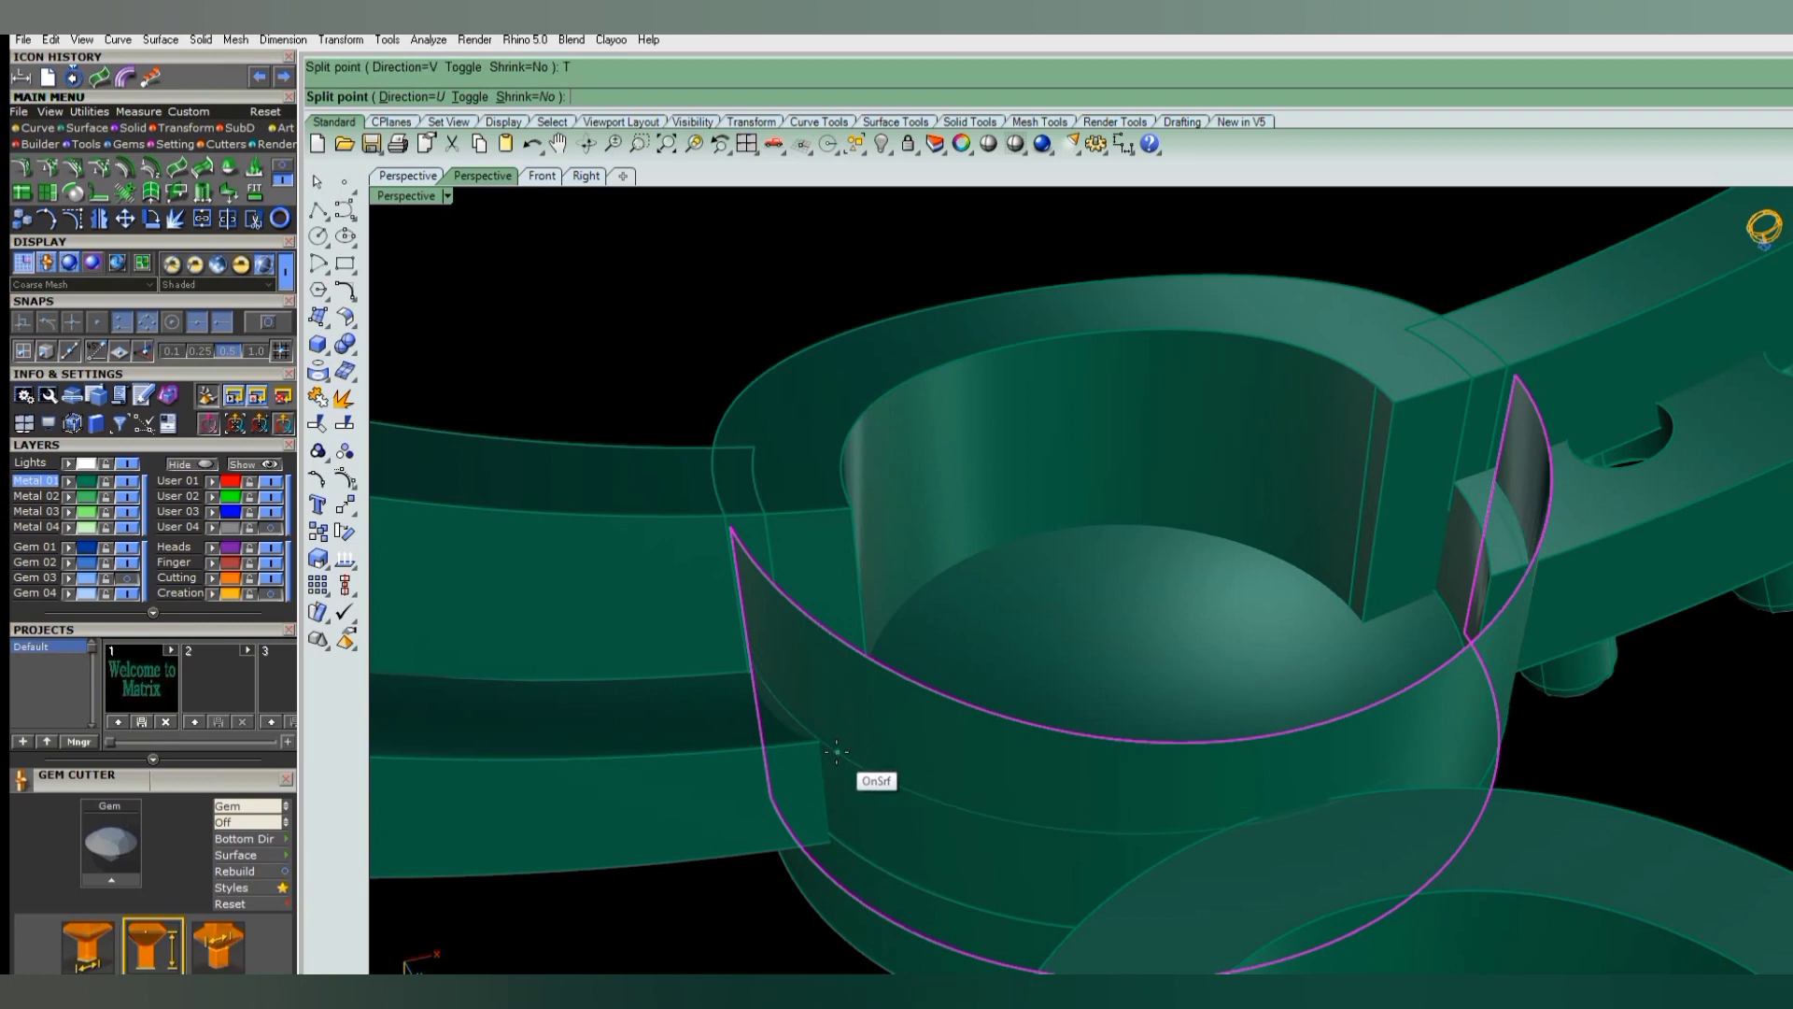
click(837, 751)
key(Return)
- Delete the upper piece of the split wall, keeping the lower bezel wall
click(854, 808)
key(Delete)
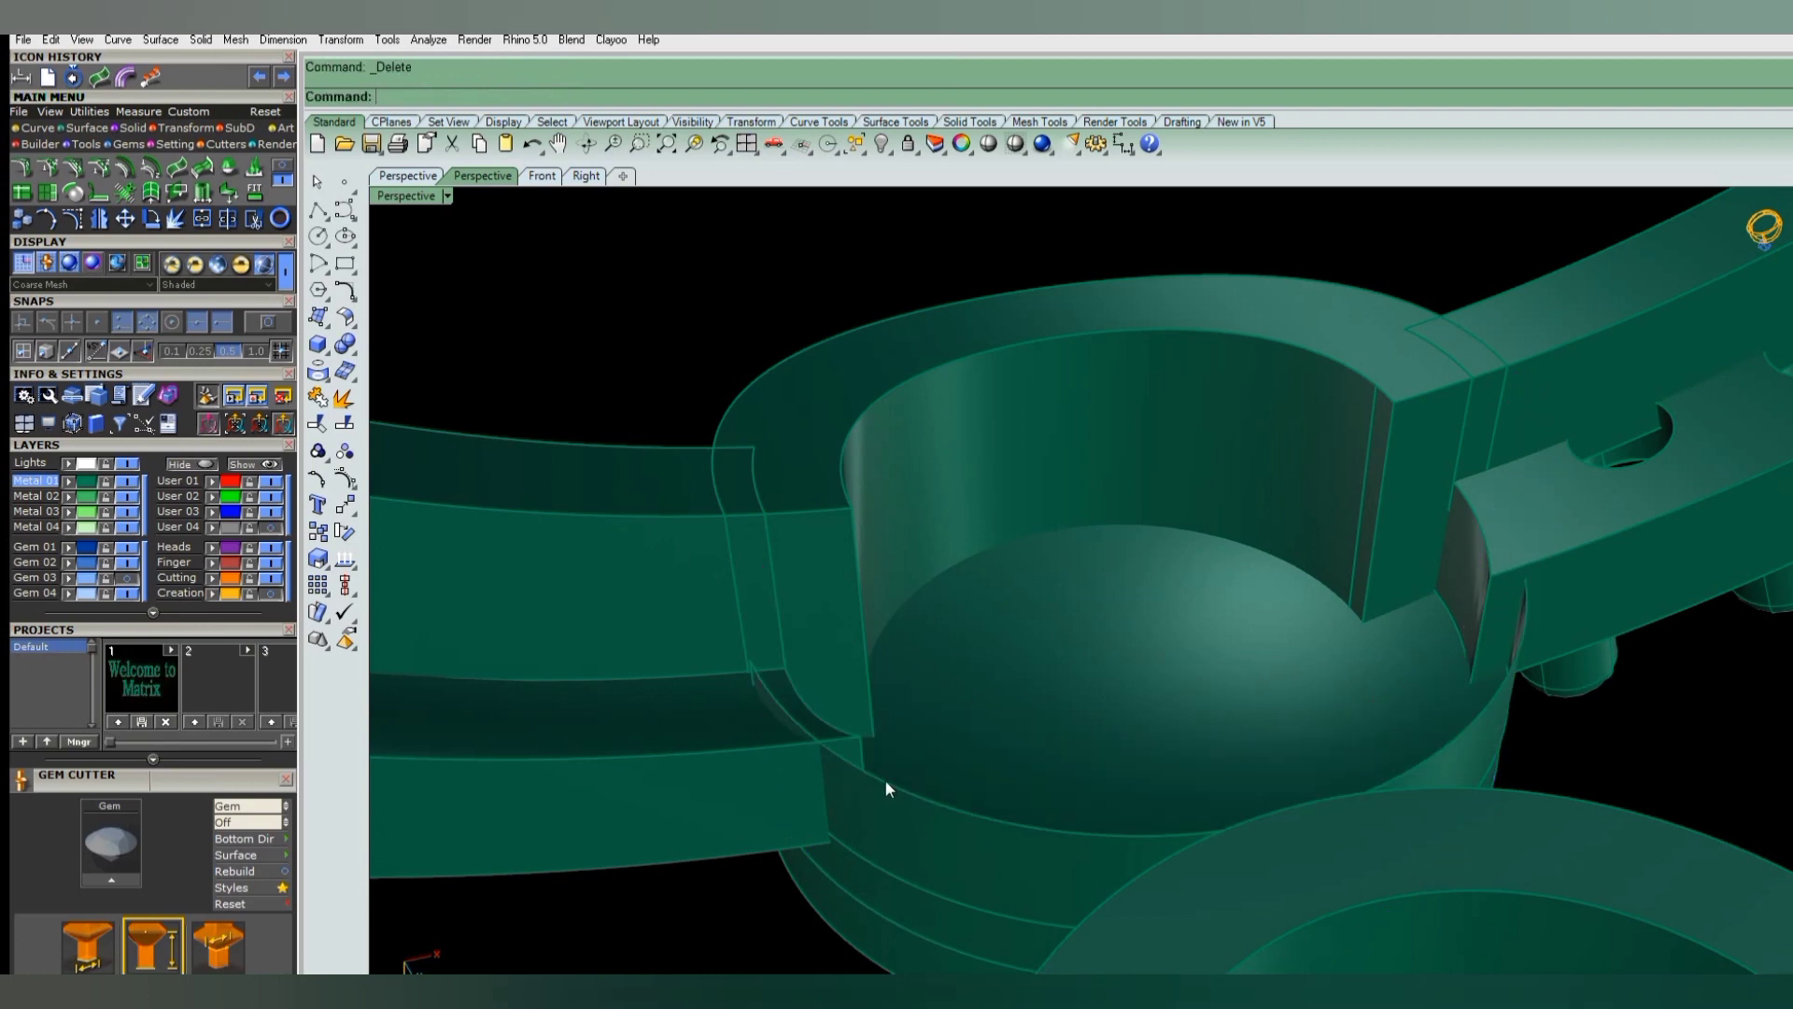
click(885, 788)
scroll(899, 753, down, 3)
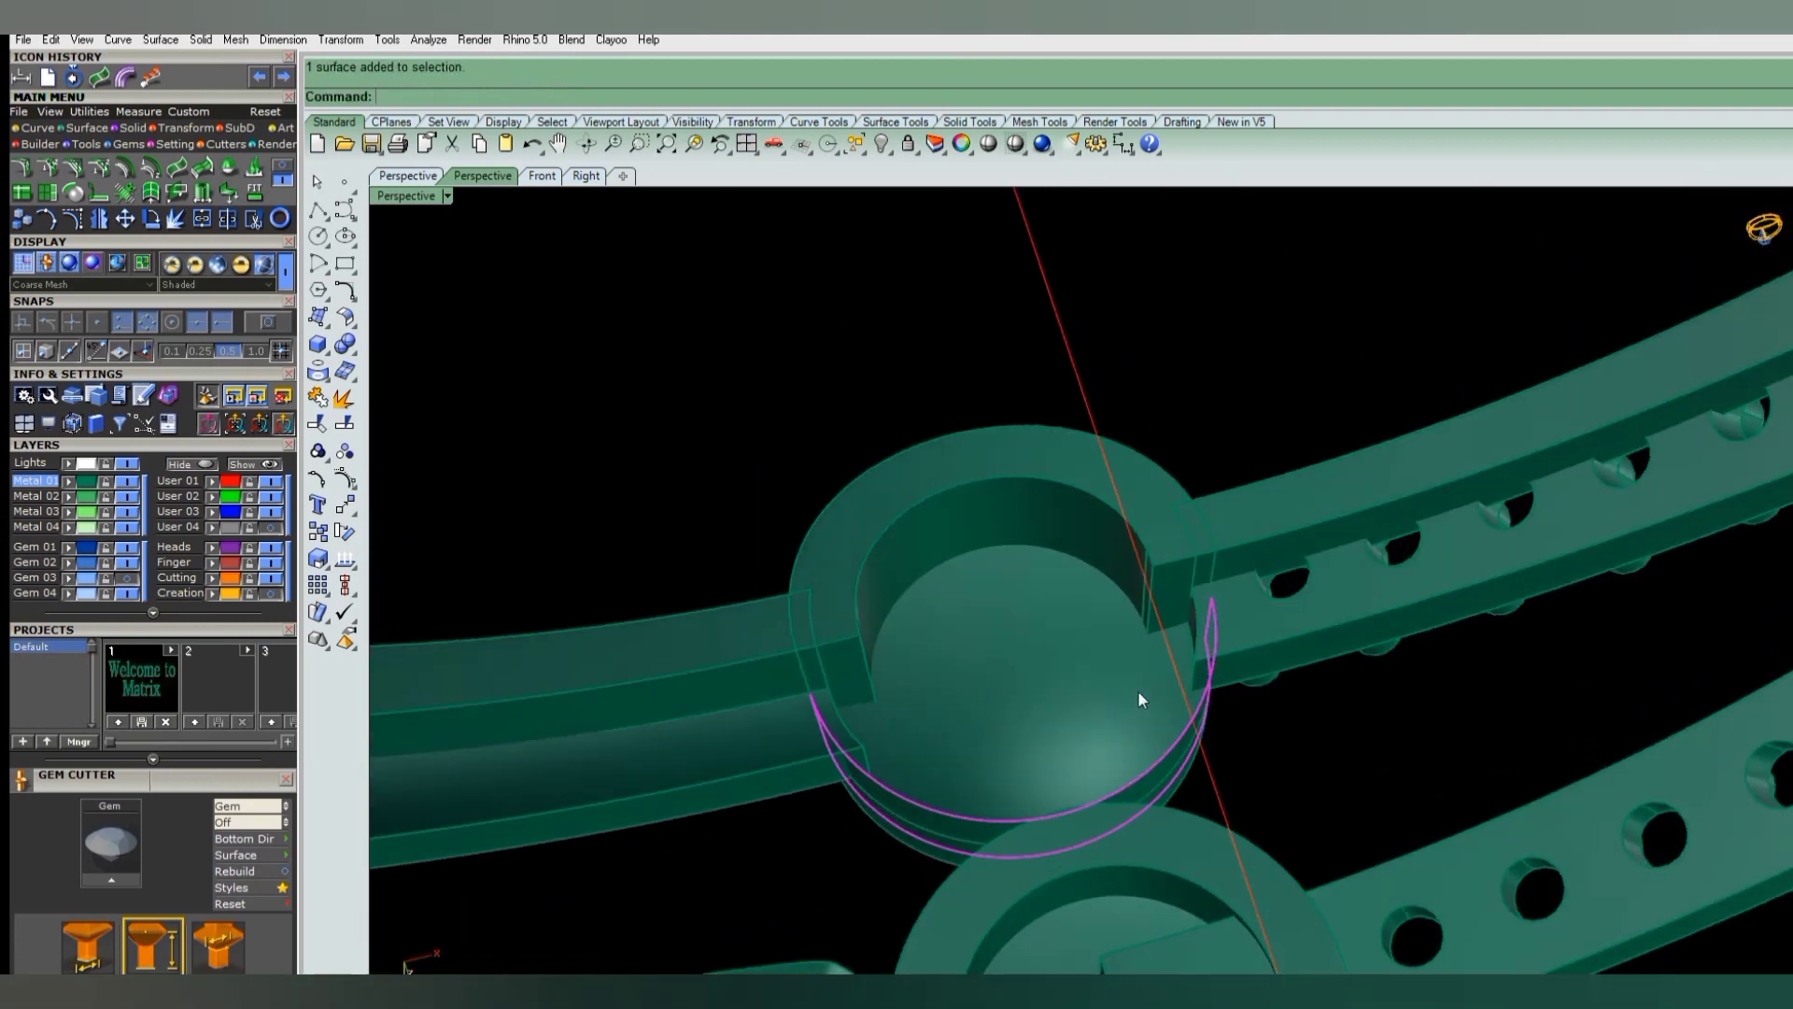
- Extend the bezel wall edge with ExtendSrf at the default factor
right_drag(1137, 699, 871, 765)
scroll(833, 772, up, 2)
scroll(842, 775, up, 2)
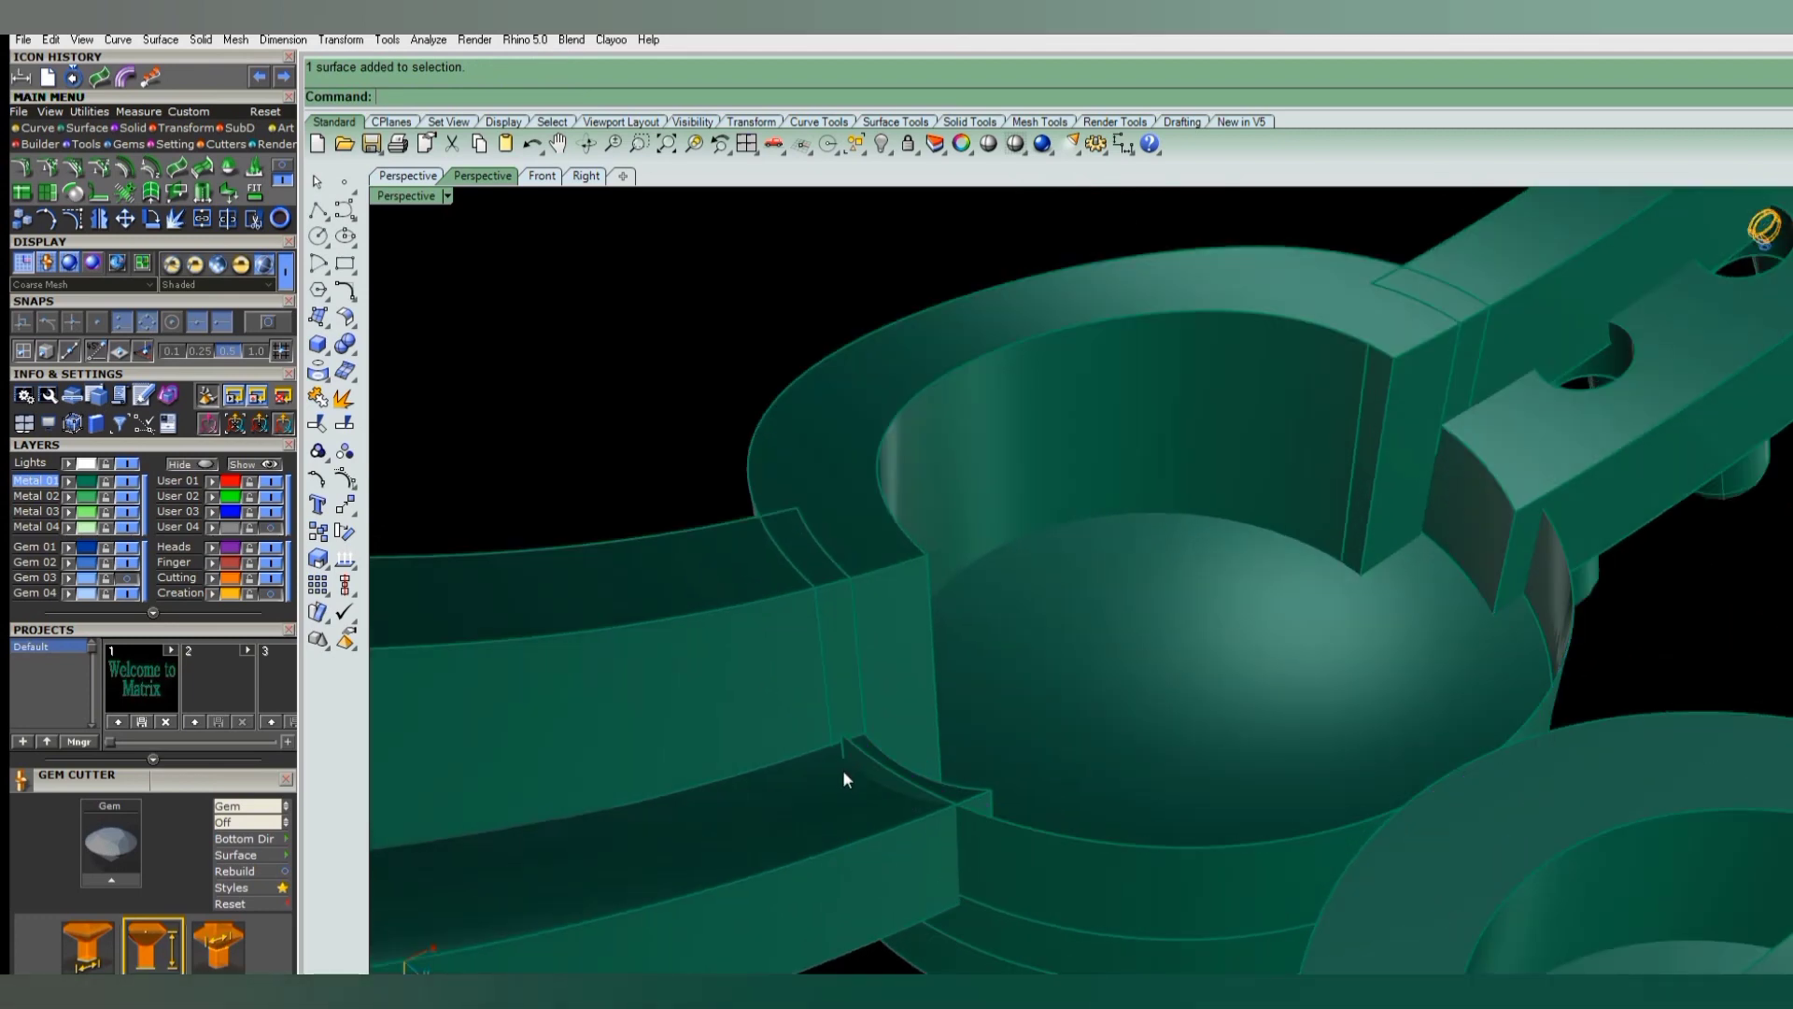
text(ExtendSrf)
key(Return)
click(845, 747)
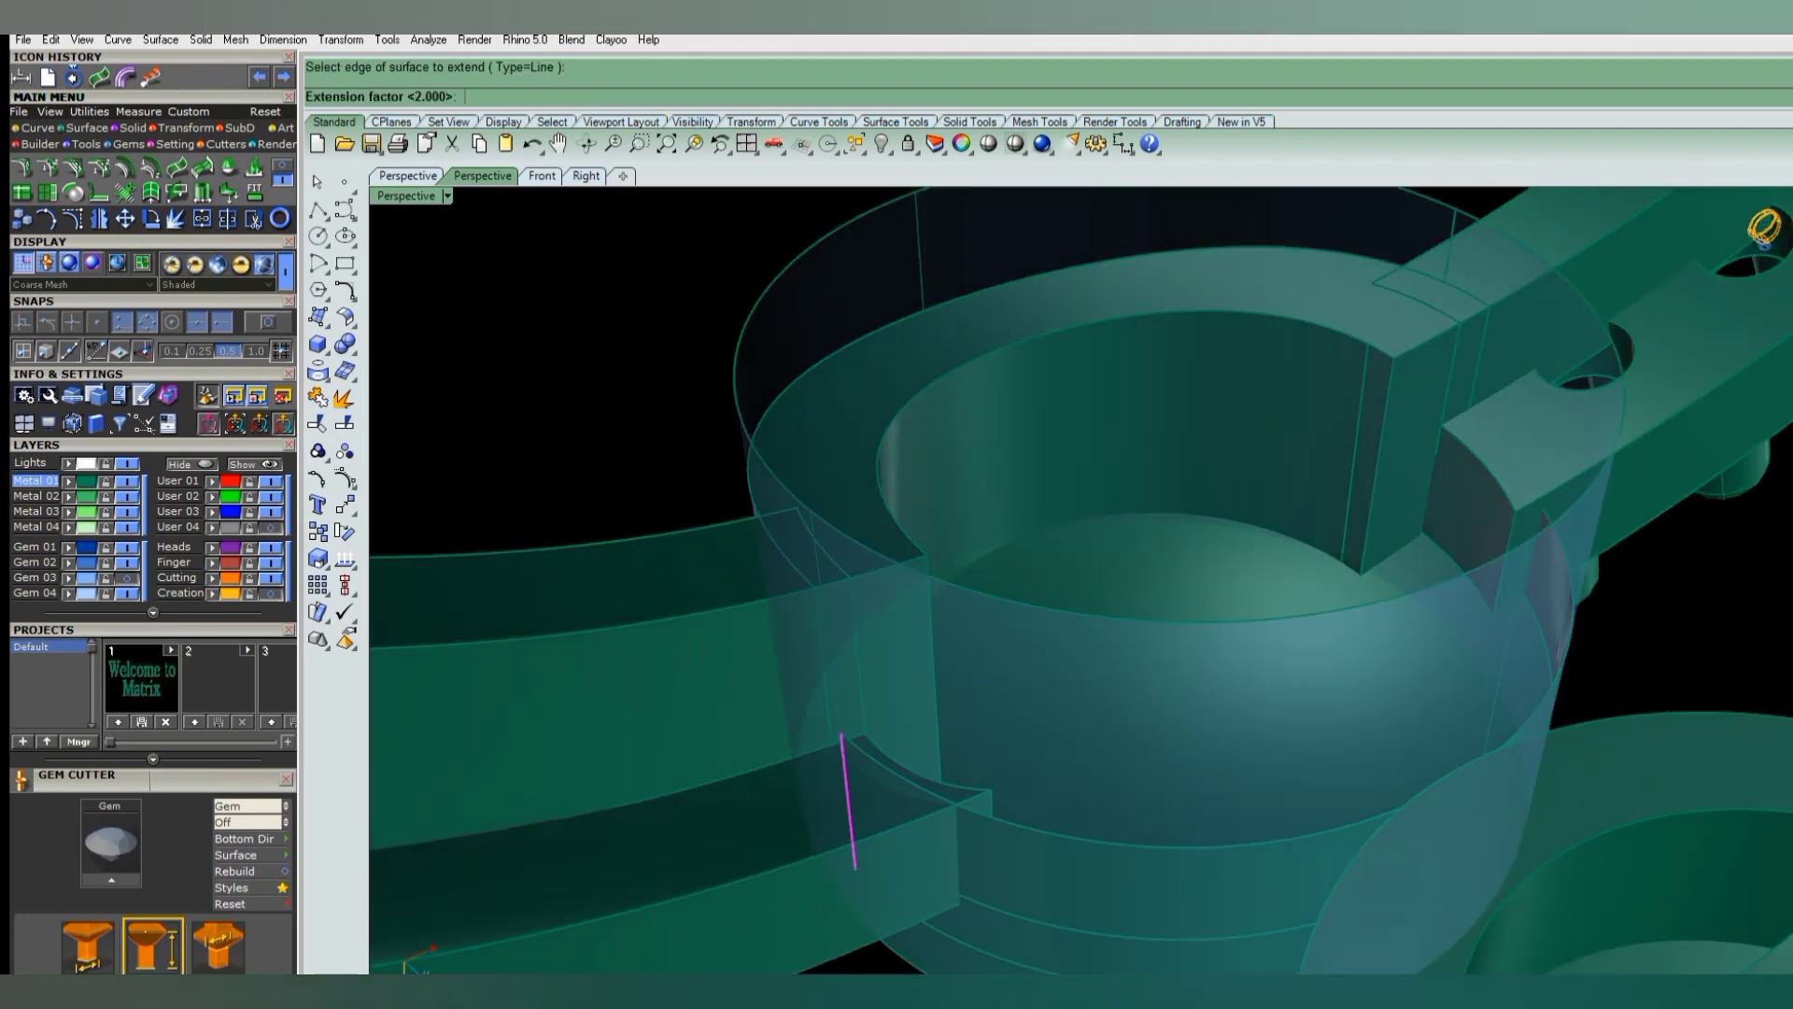
key(Return)
- Select the bezel's outer surface and switch the view to wireframe
right_drag(1438, 482, 1553, 520)
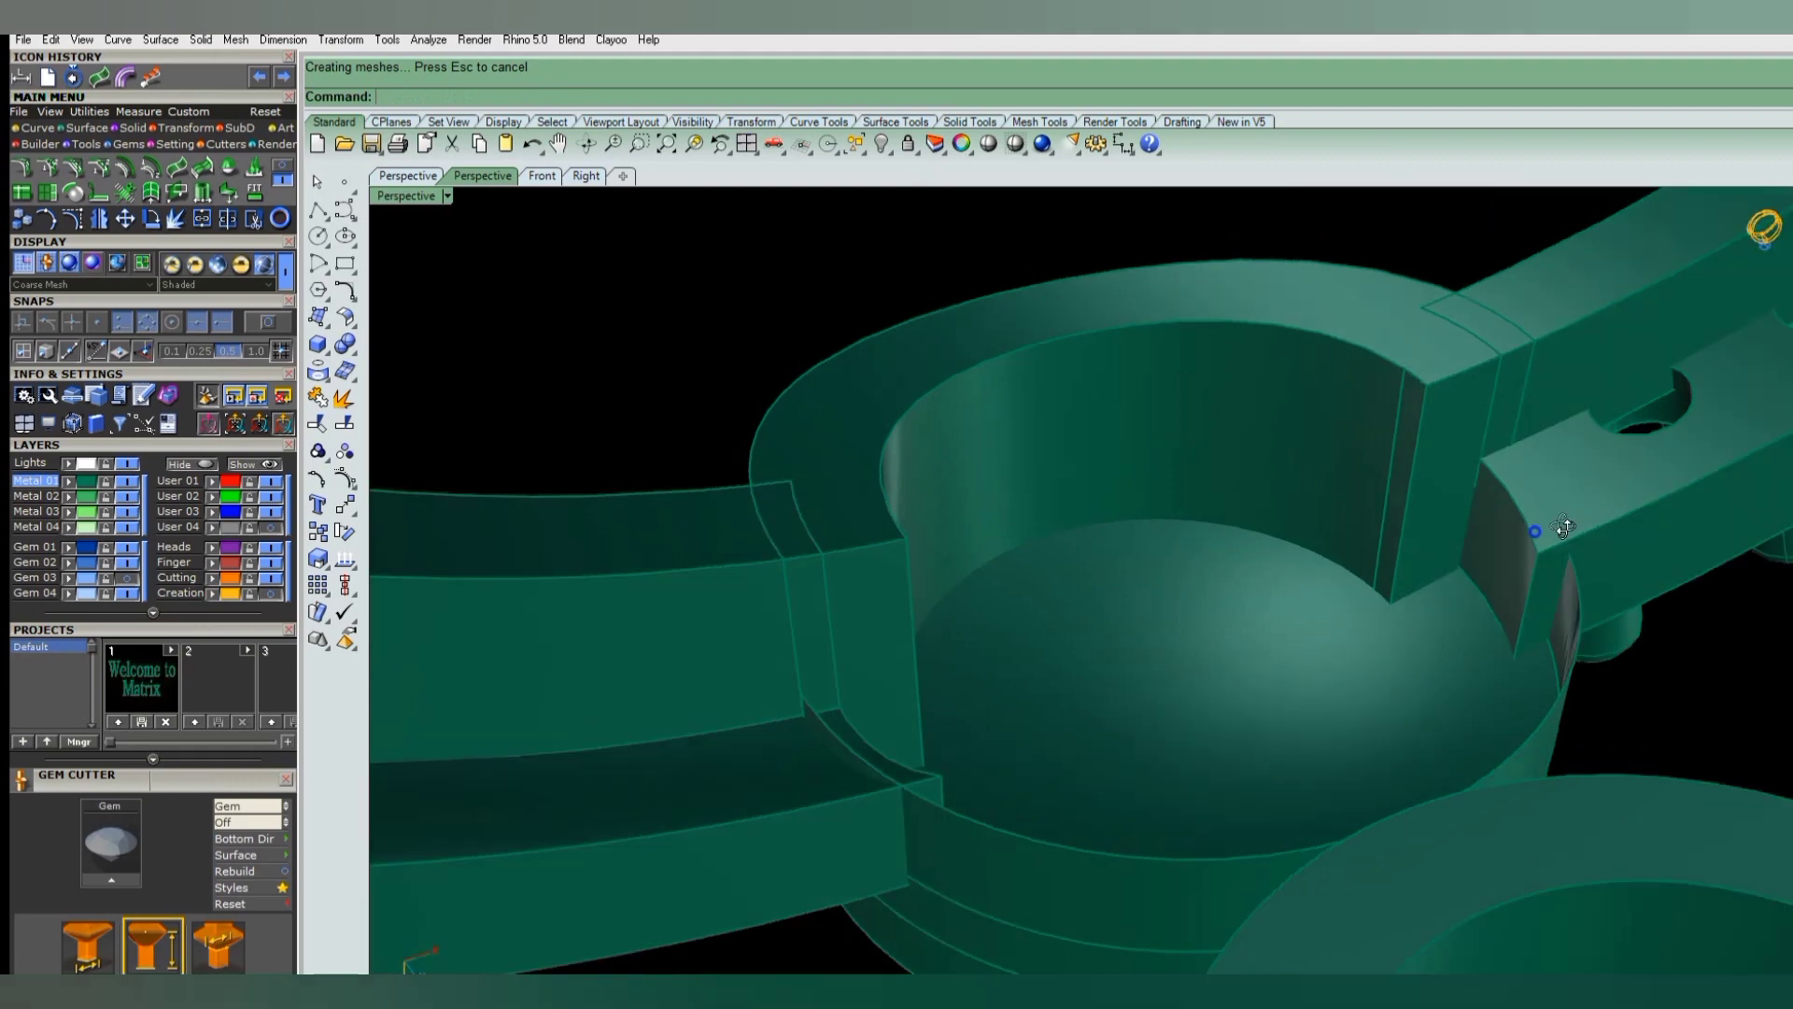
scroll(1409, 603, down, 3)
right_drag(1409, 604, 1430, 766)
scroll(1281, 625, up, 3)
click(1280, 625)
scroll(1446, 665, down, 3)
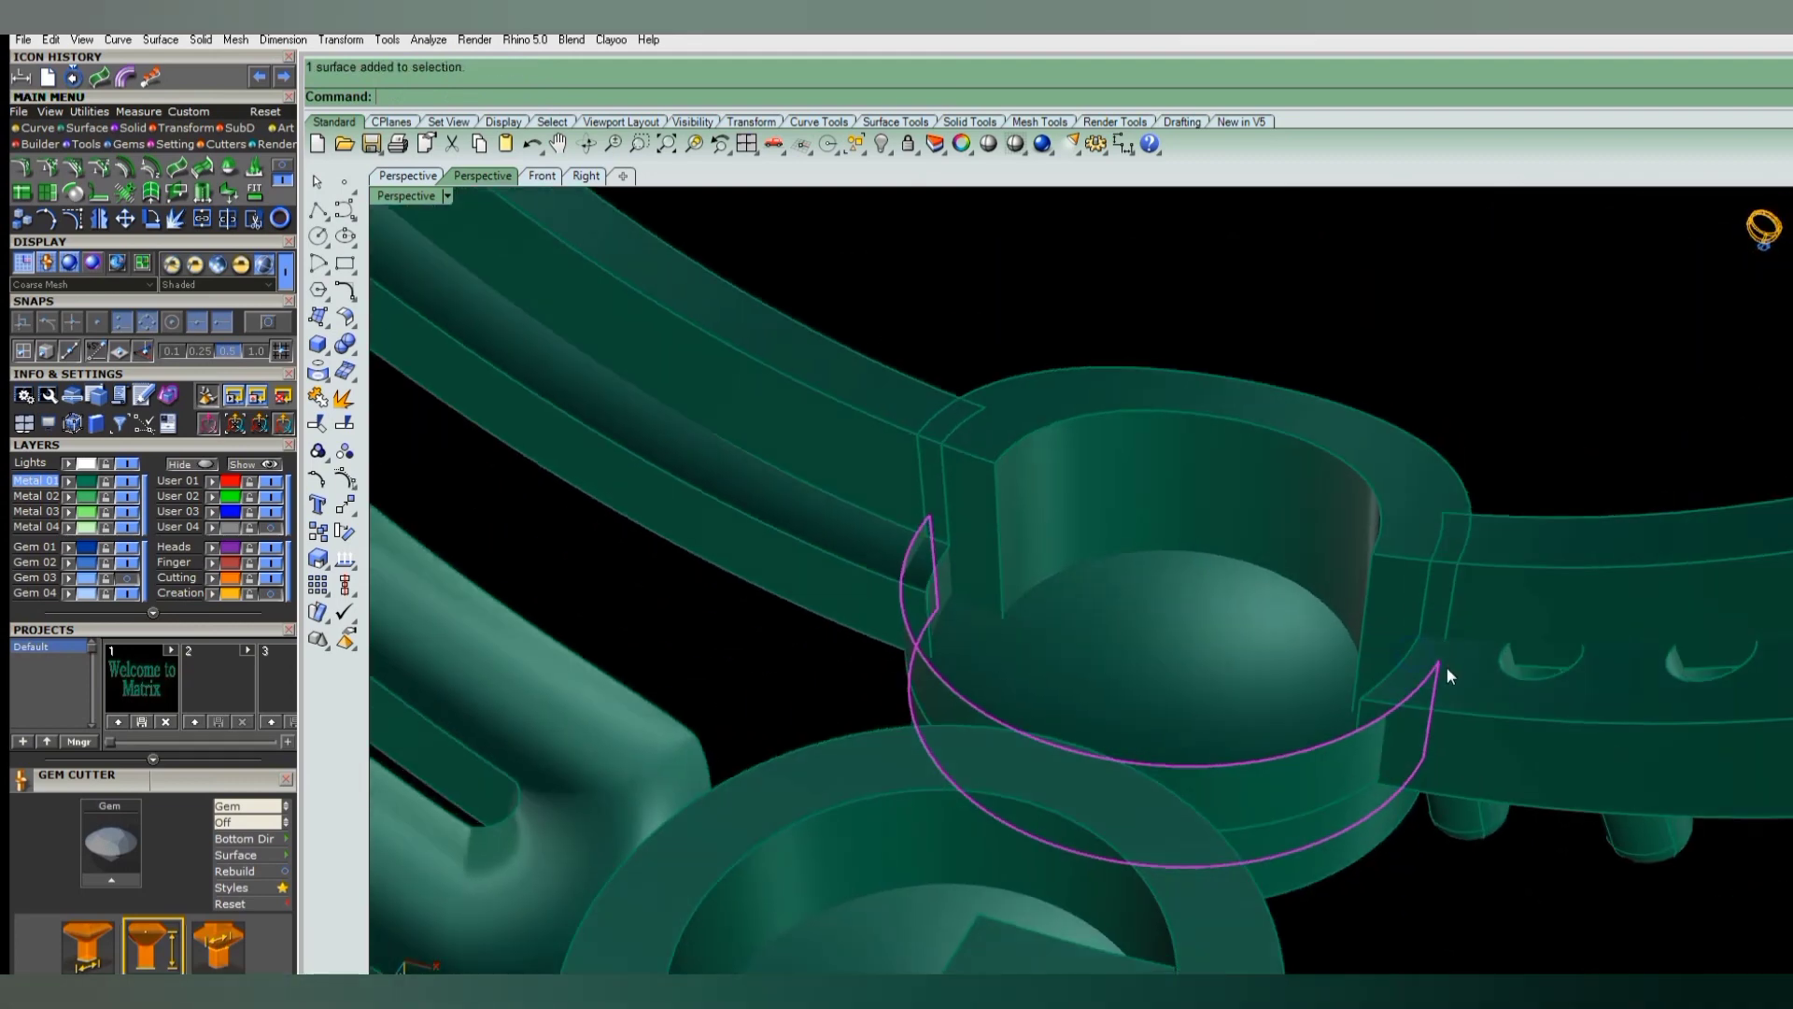
scroll(1442, 674, up, 2)
key(ctrl+alt+w)
text(X)
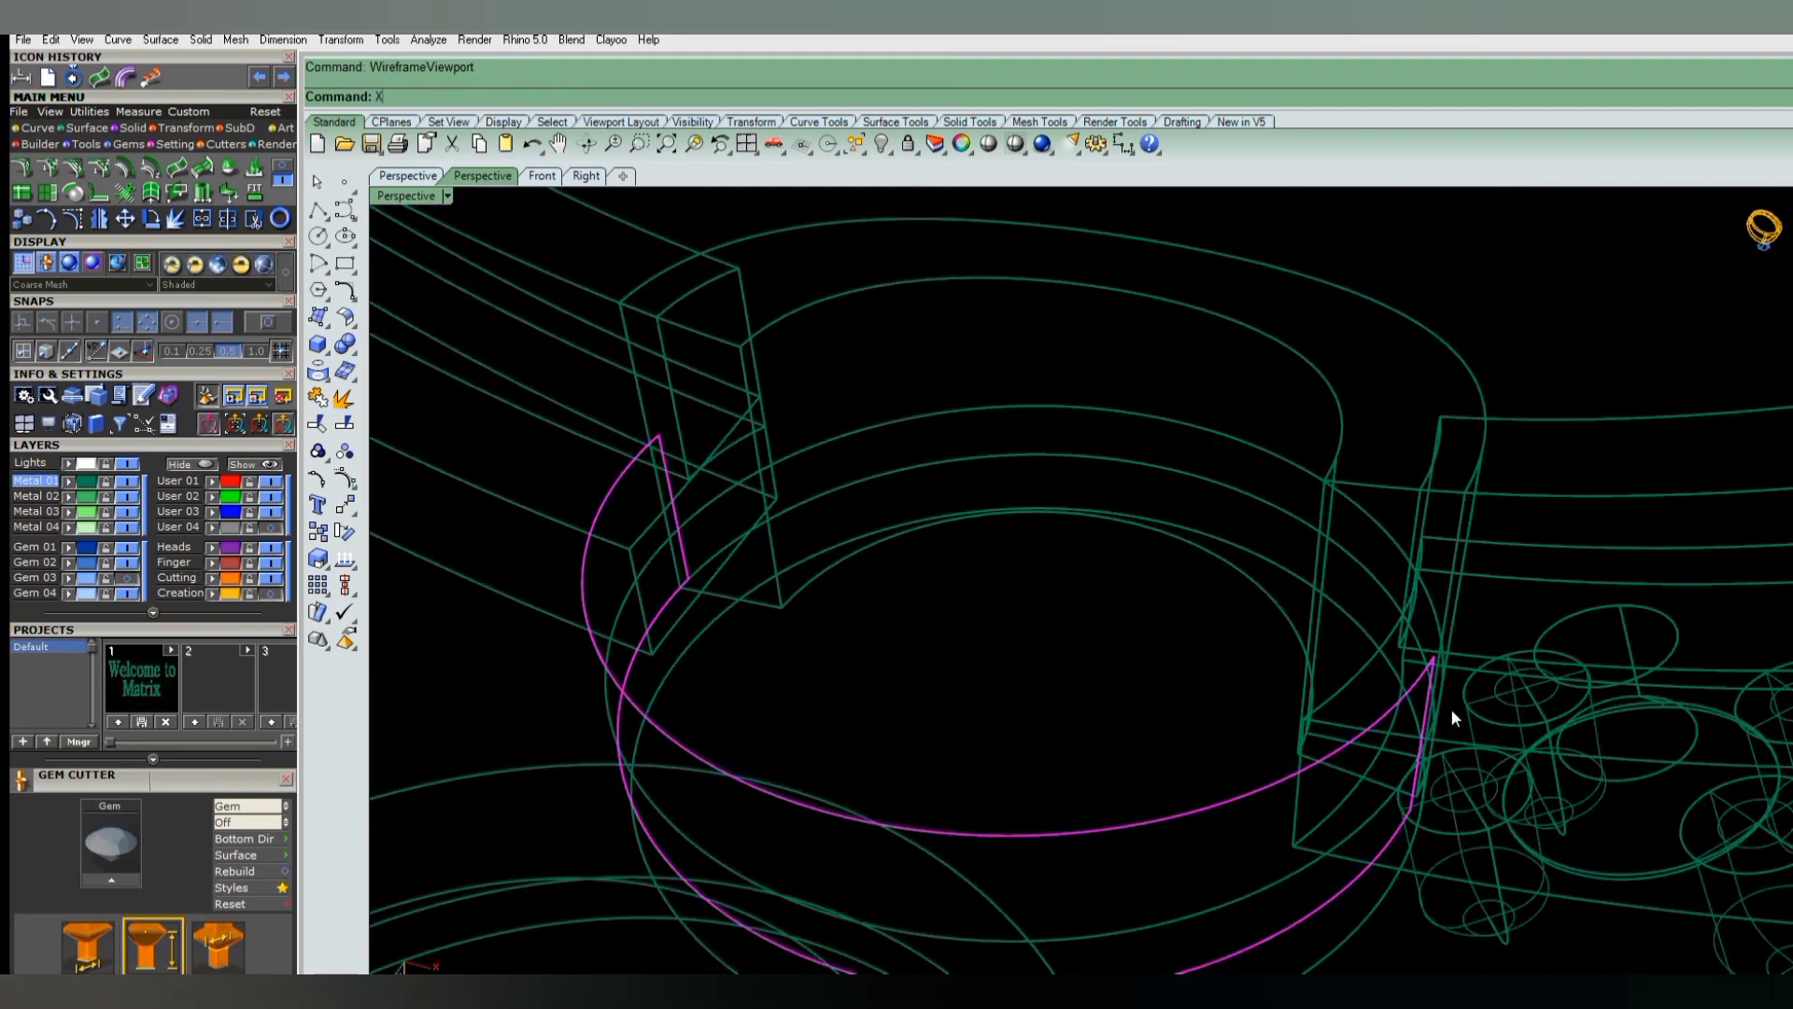
key(BackSpace)
scroll(1441, 705, up, 3)
scroll(1417, 670, up, 2)
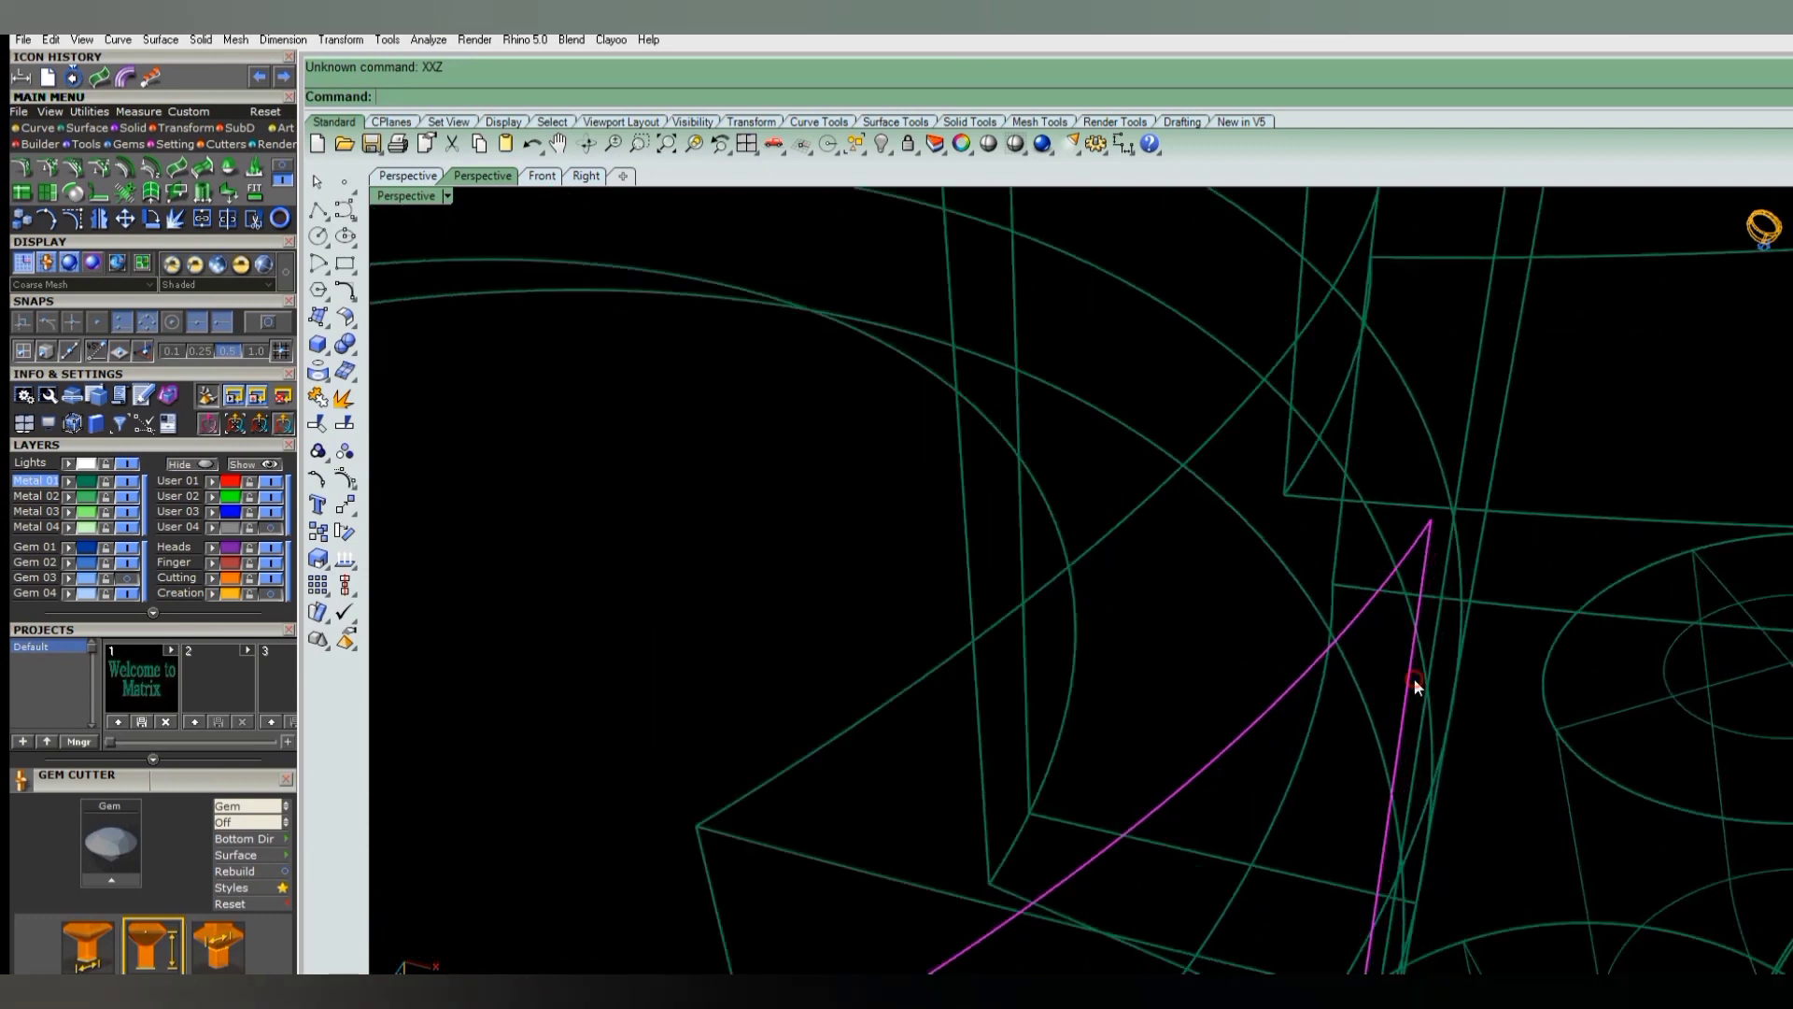
- Try offsetting the straight bezel edge along its surface, then undo and cancel it
key(Escape)
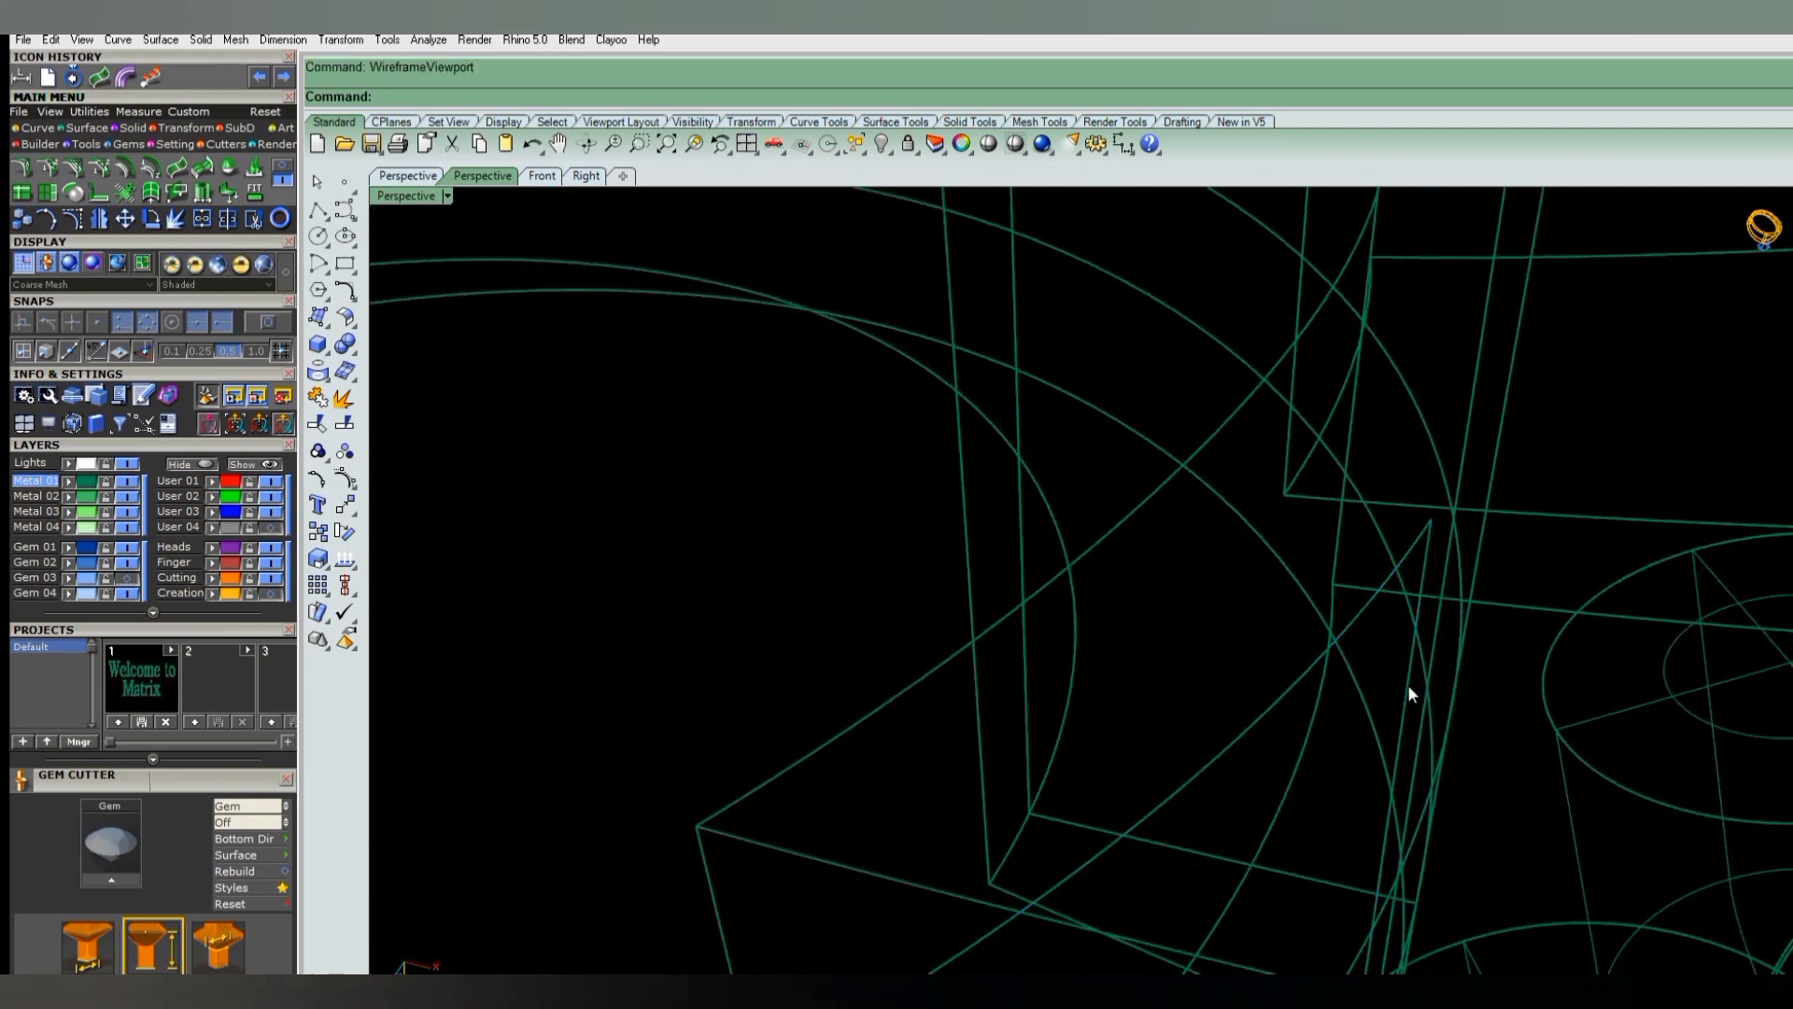
click(1410, 702)
key(ctrl+z)
key(Return)
click(1412, 701)
key(Return)
- Zoom out and set the Perspective viewport back to Shaded display
scroll(1358, 661, down, 2)
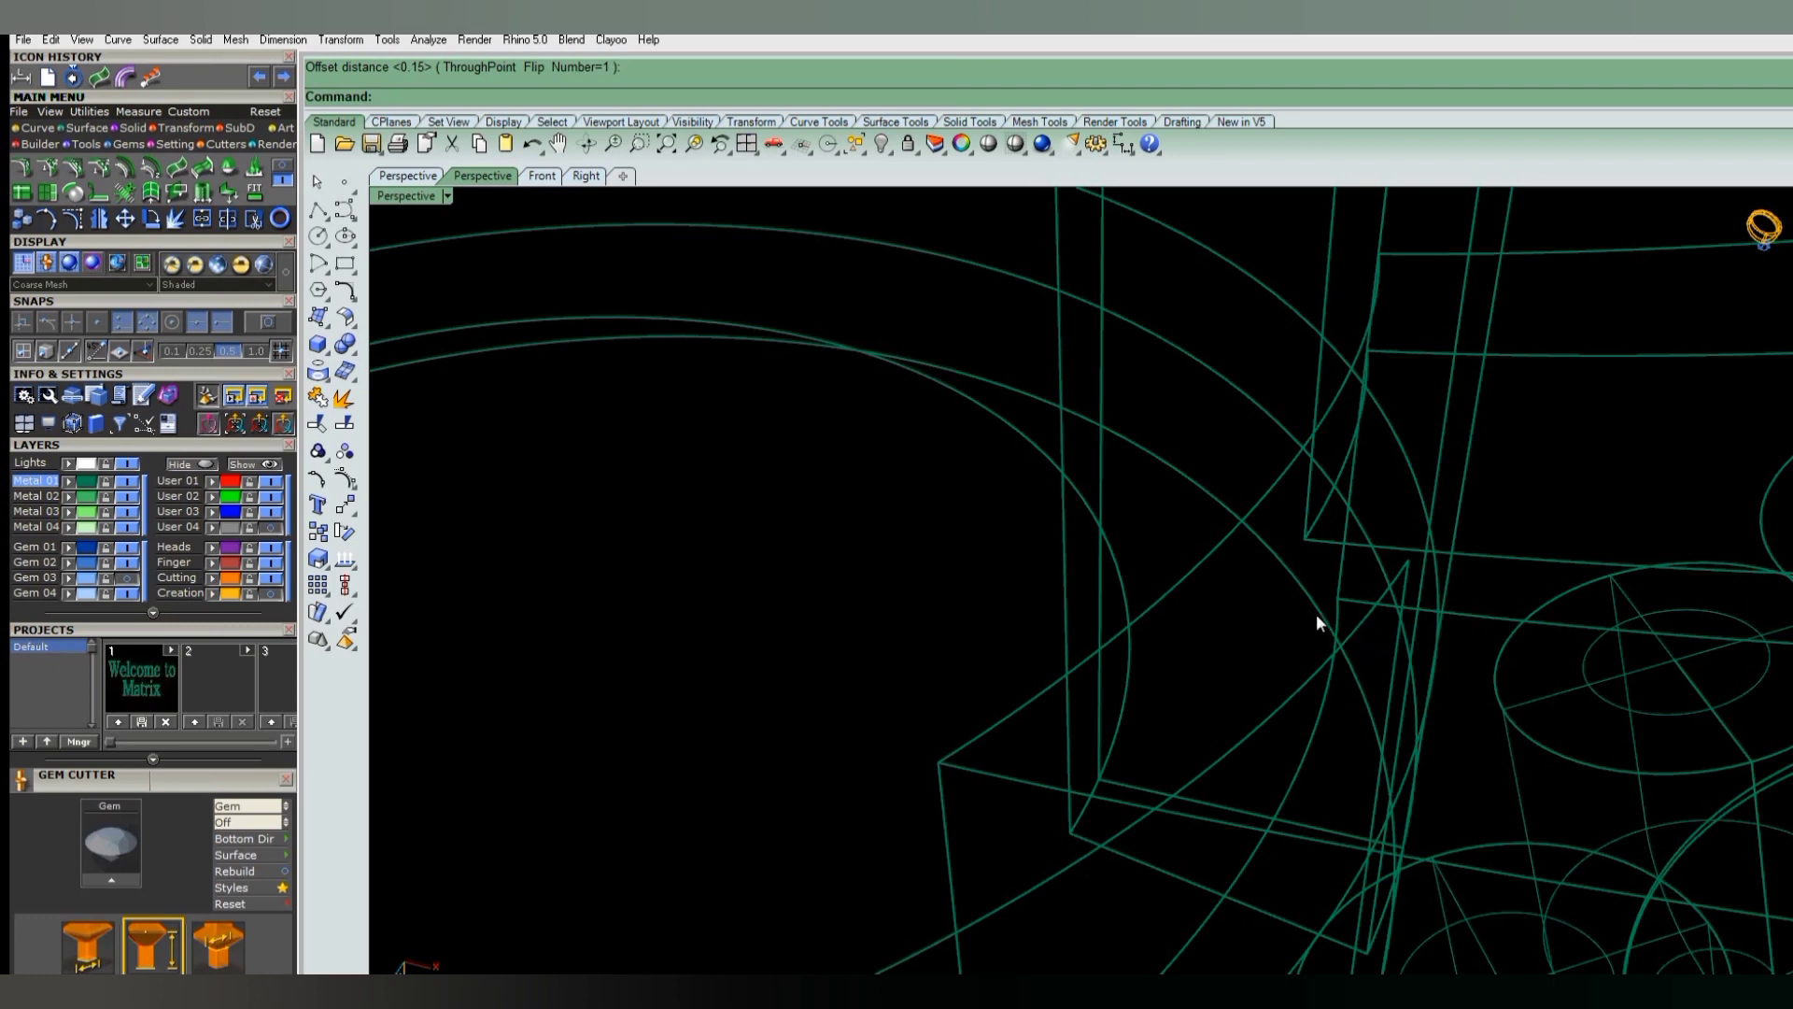
scroll(1321, 612, down, 3)
key(ctrl+alt+s)
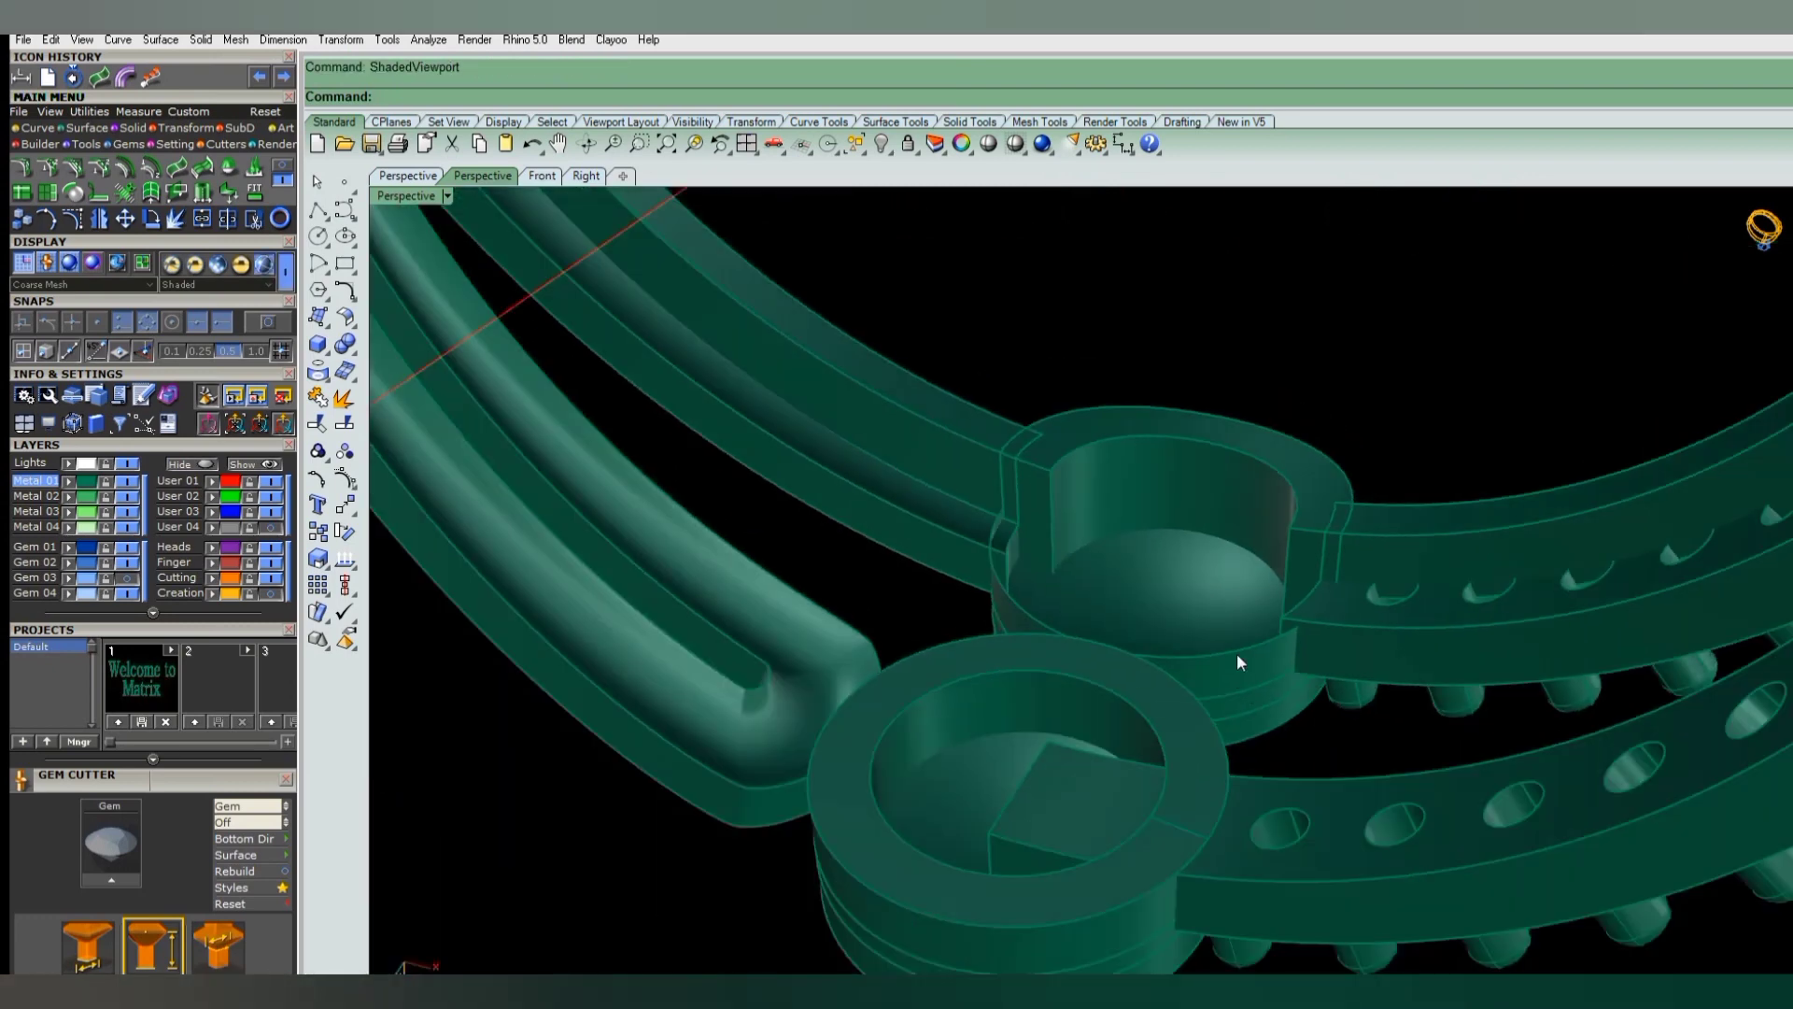
- Offset the gem seat's lower edge curve along its surface by 1, after undoing failed attempts
click(1240, 652)
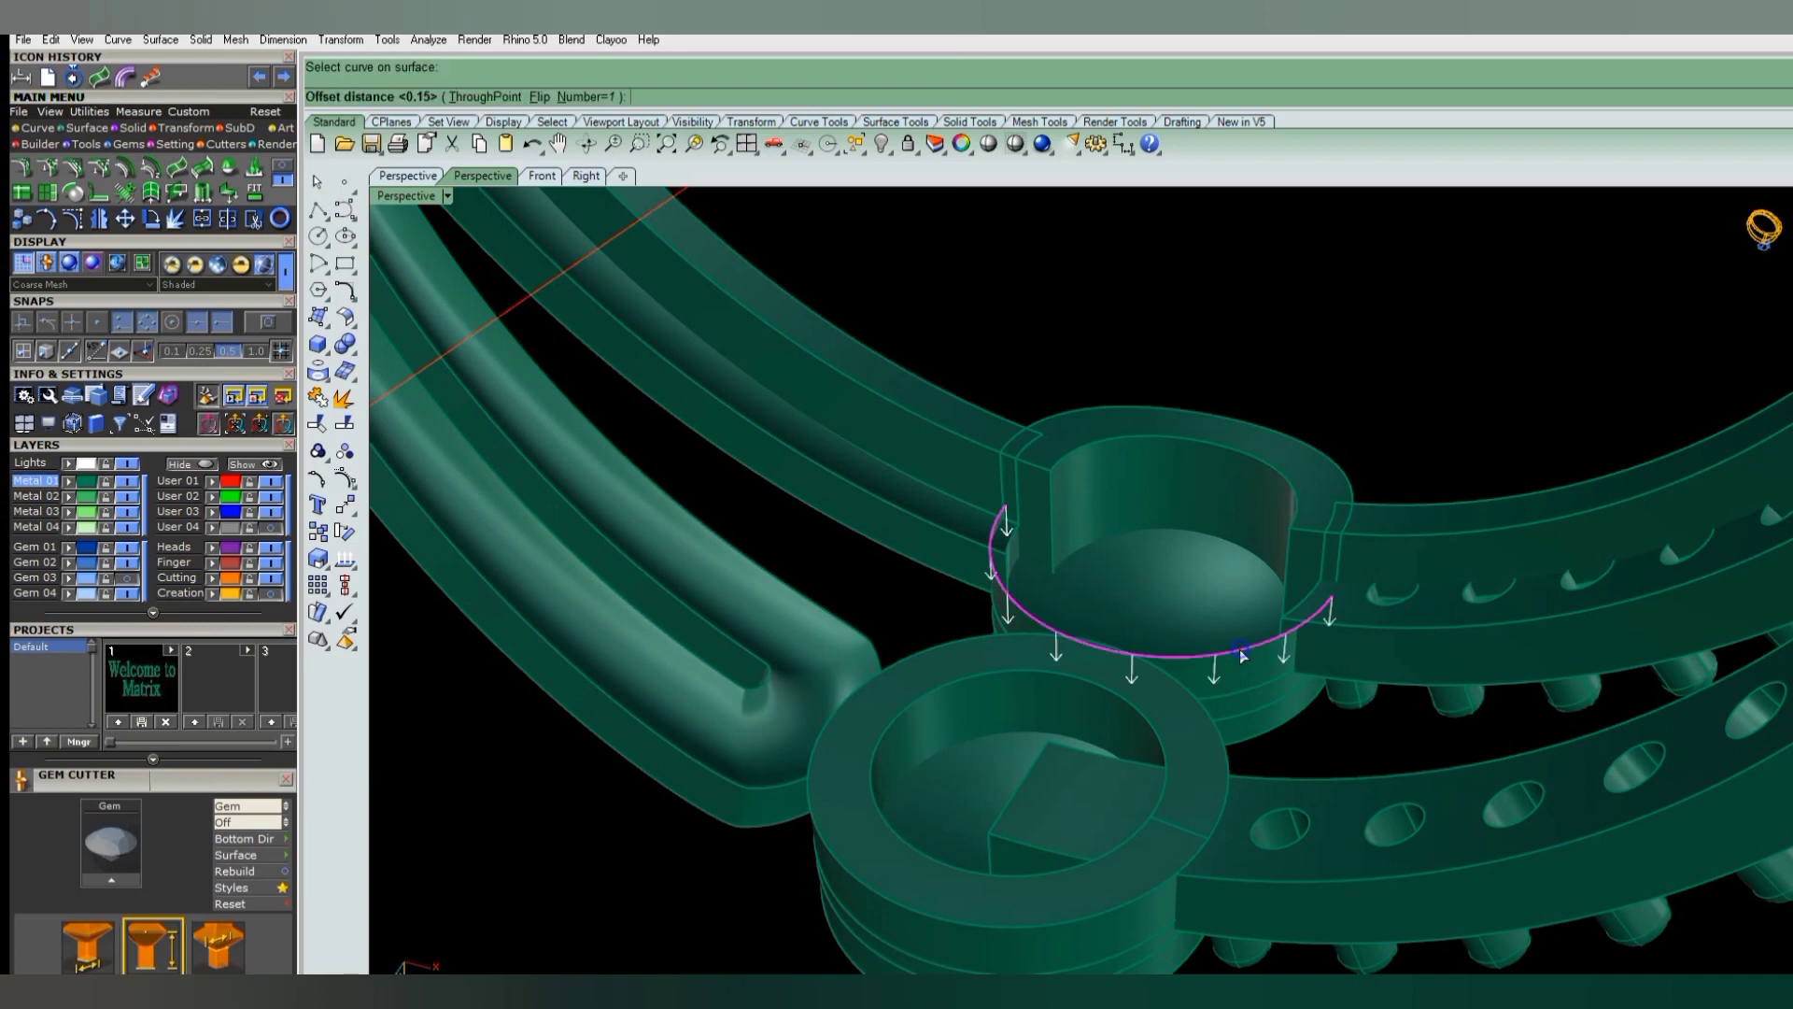
click(1240, 648)
right_click(1242, 652)
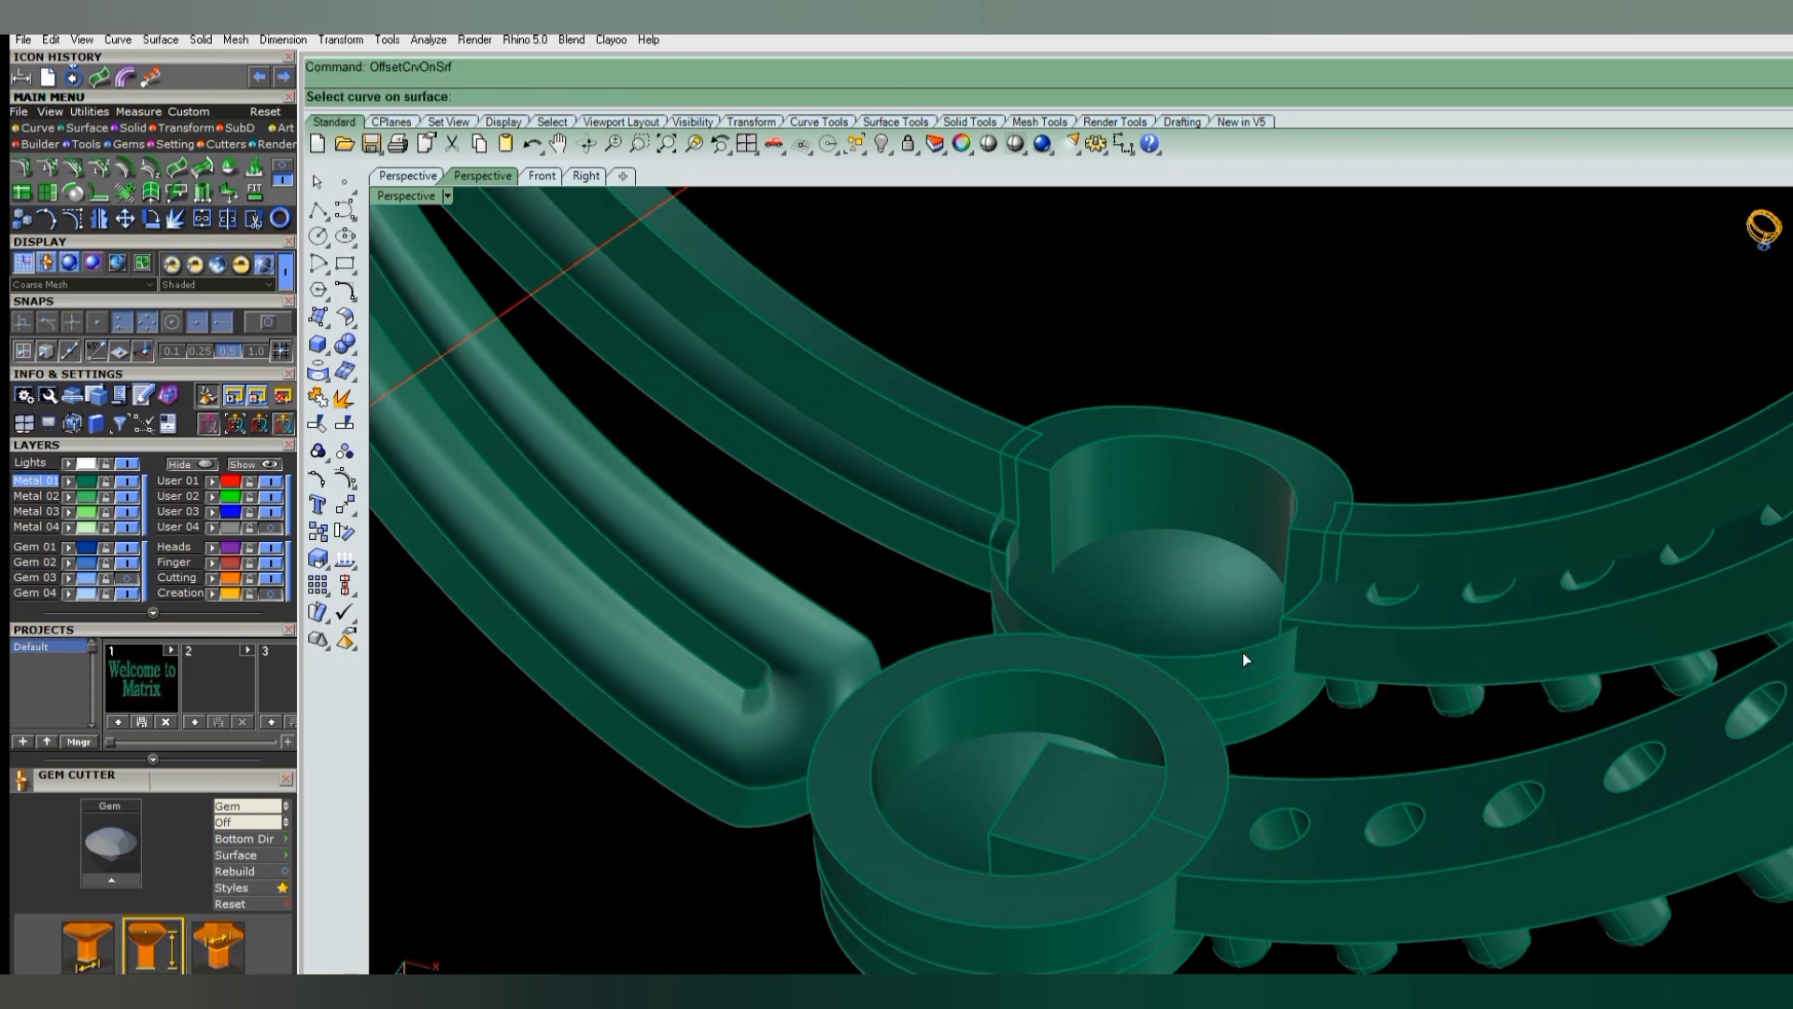
text(E)
click(1243, 642)
key(Escape)
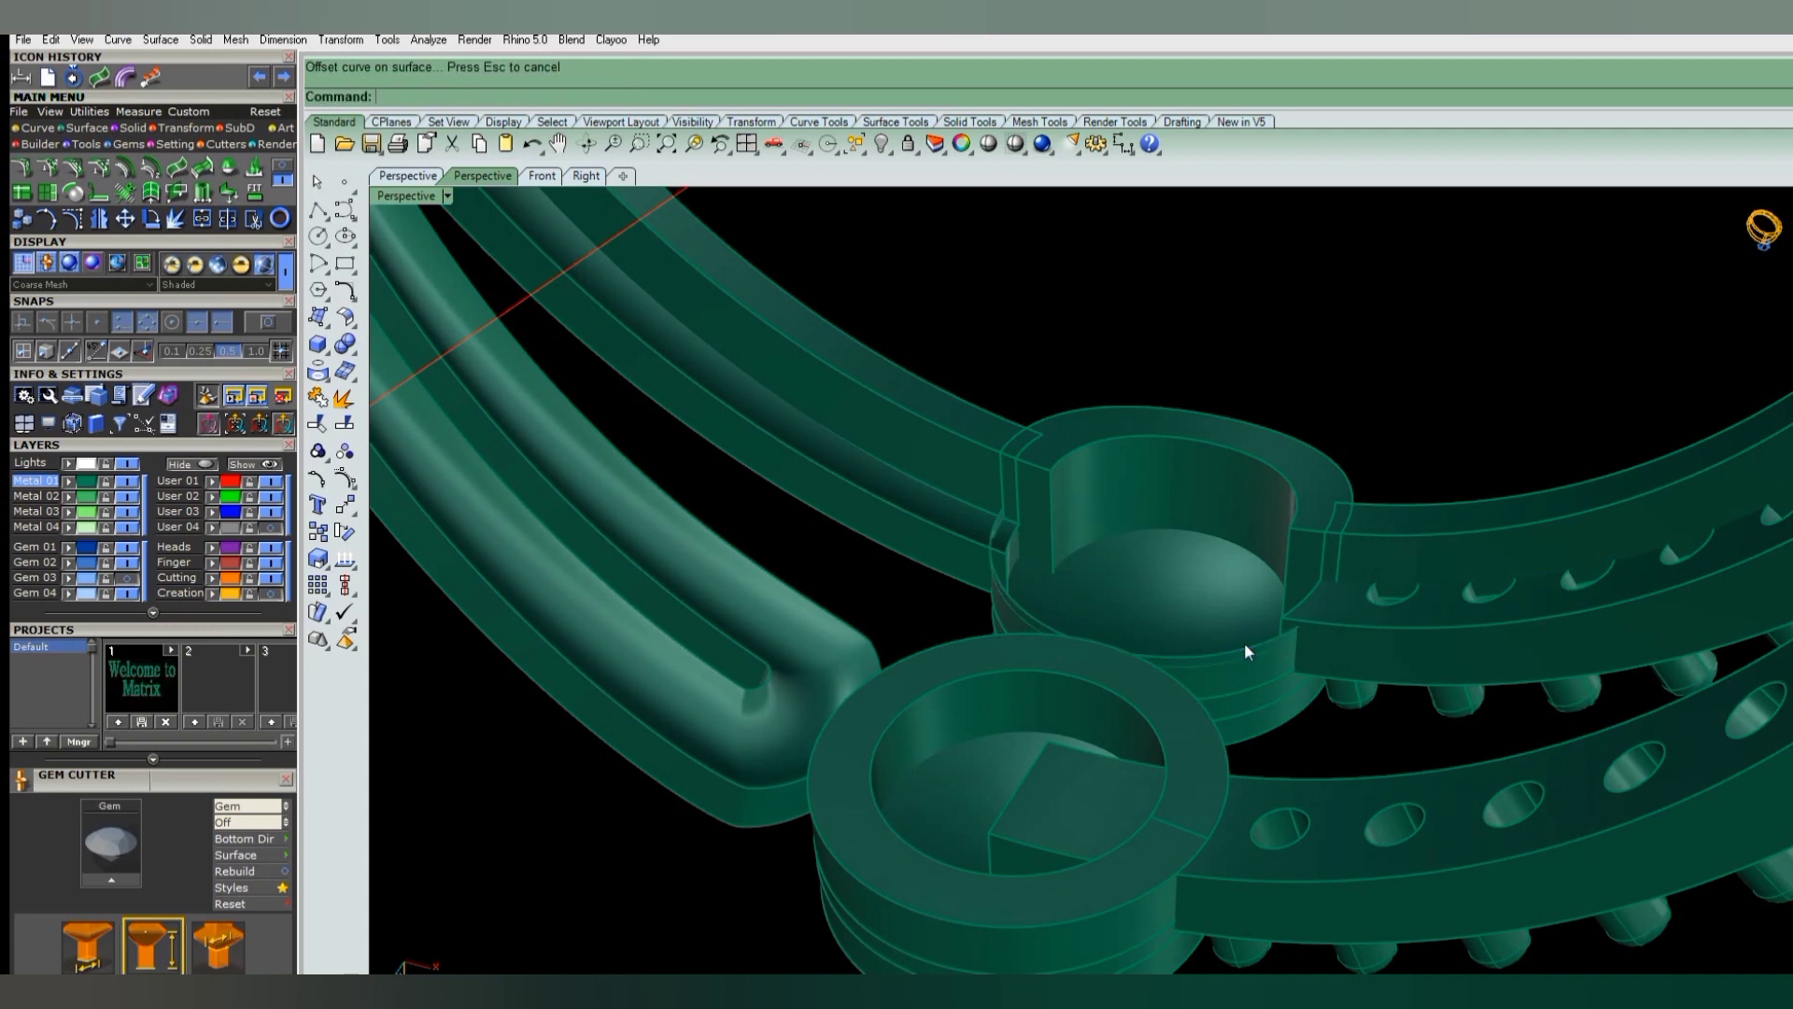
key(ctrl+z)
key(Return)
click(1238, 650)
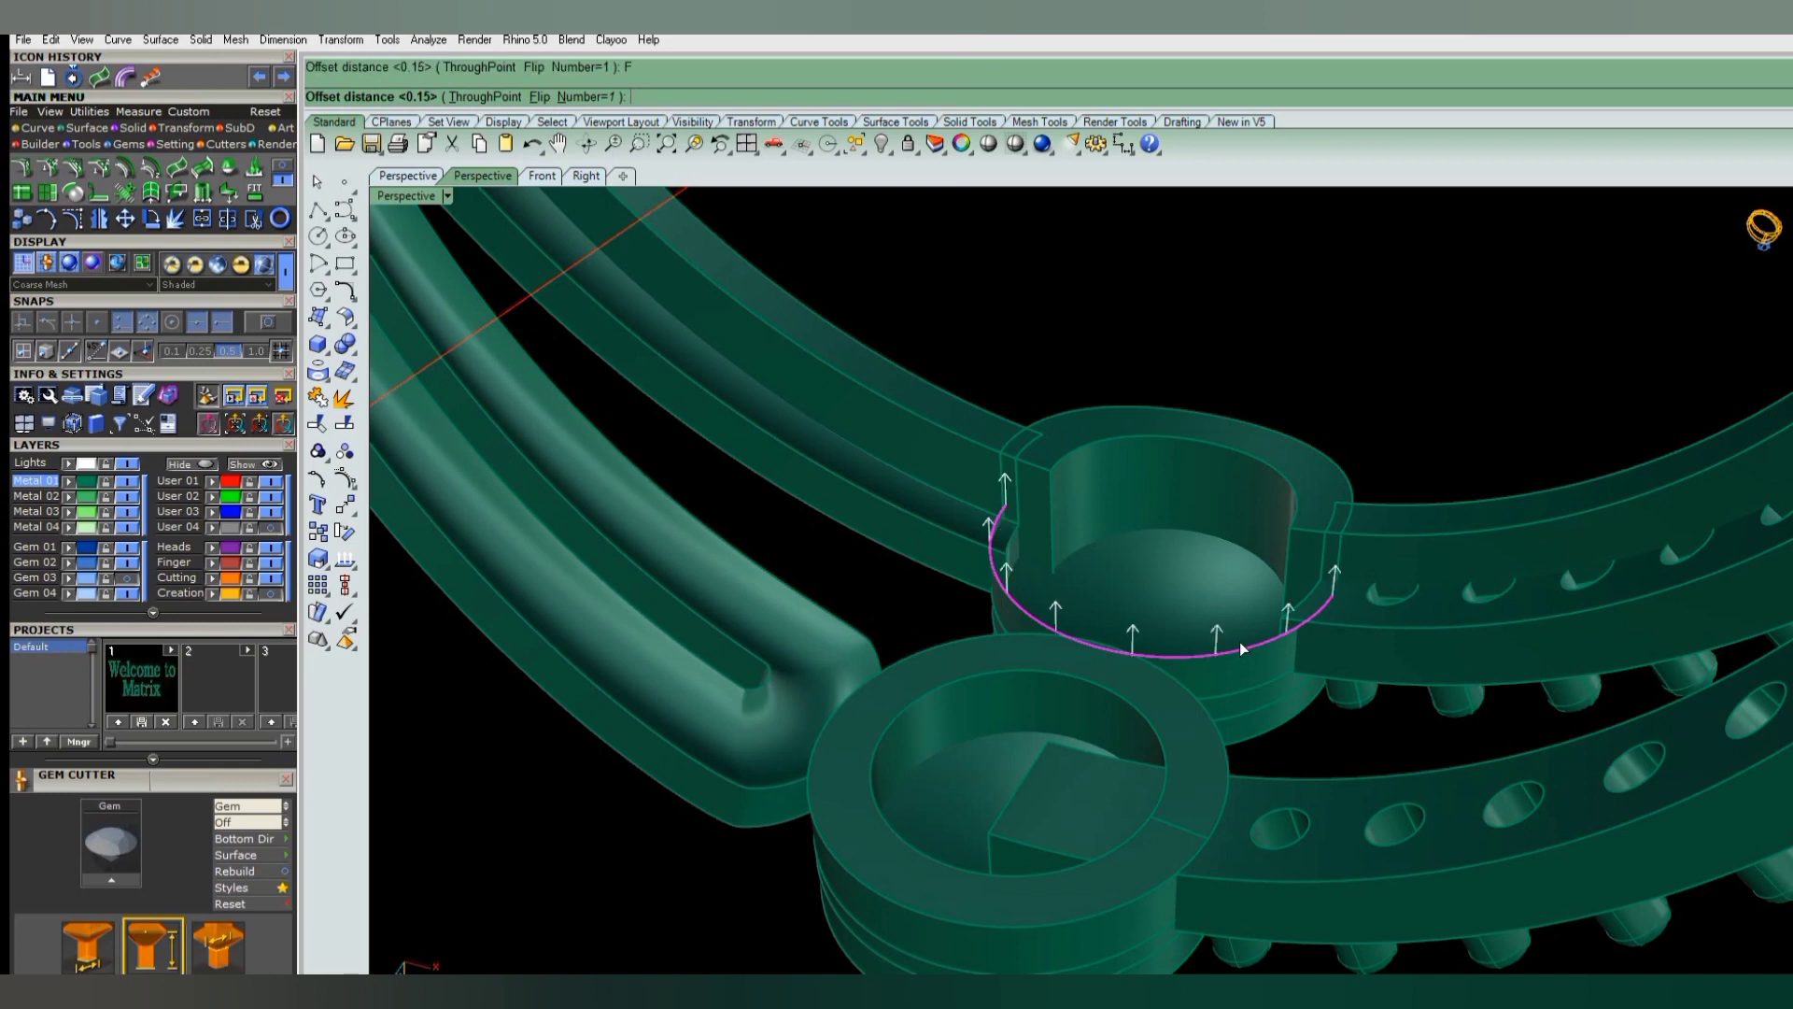
text(1)
key(Return)
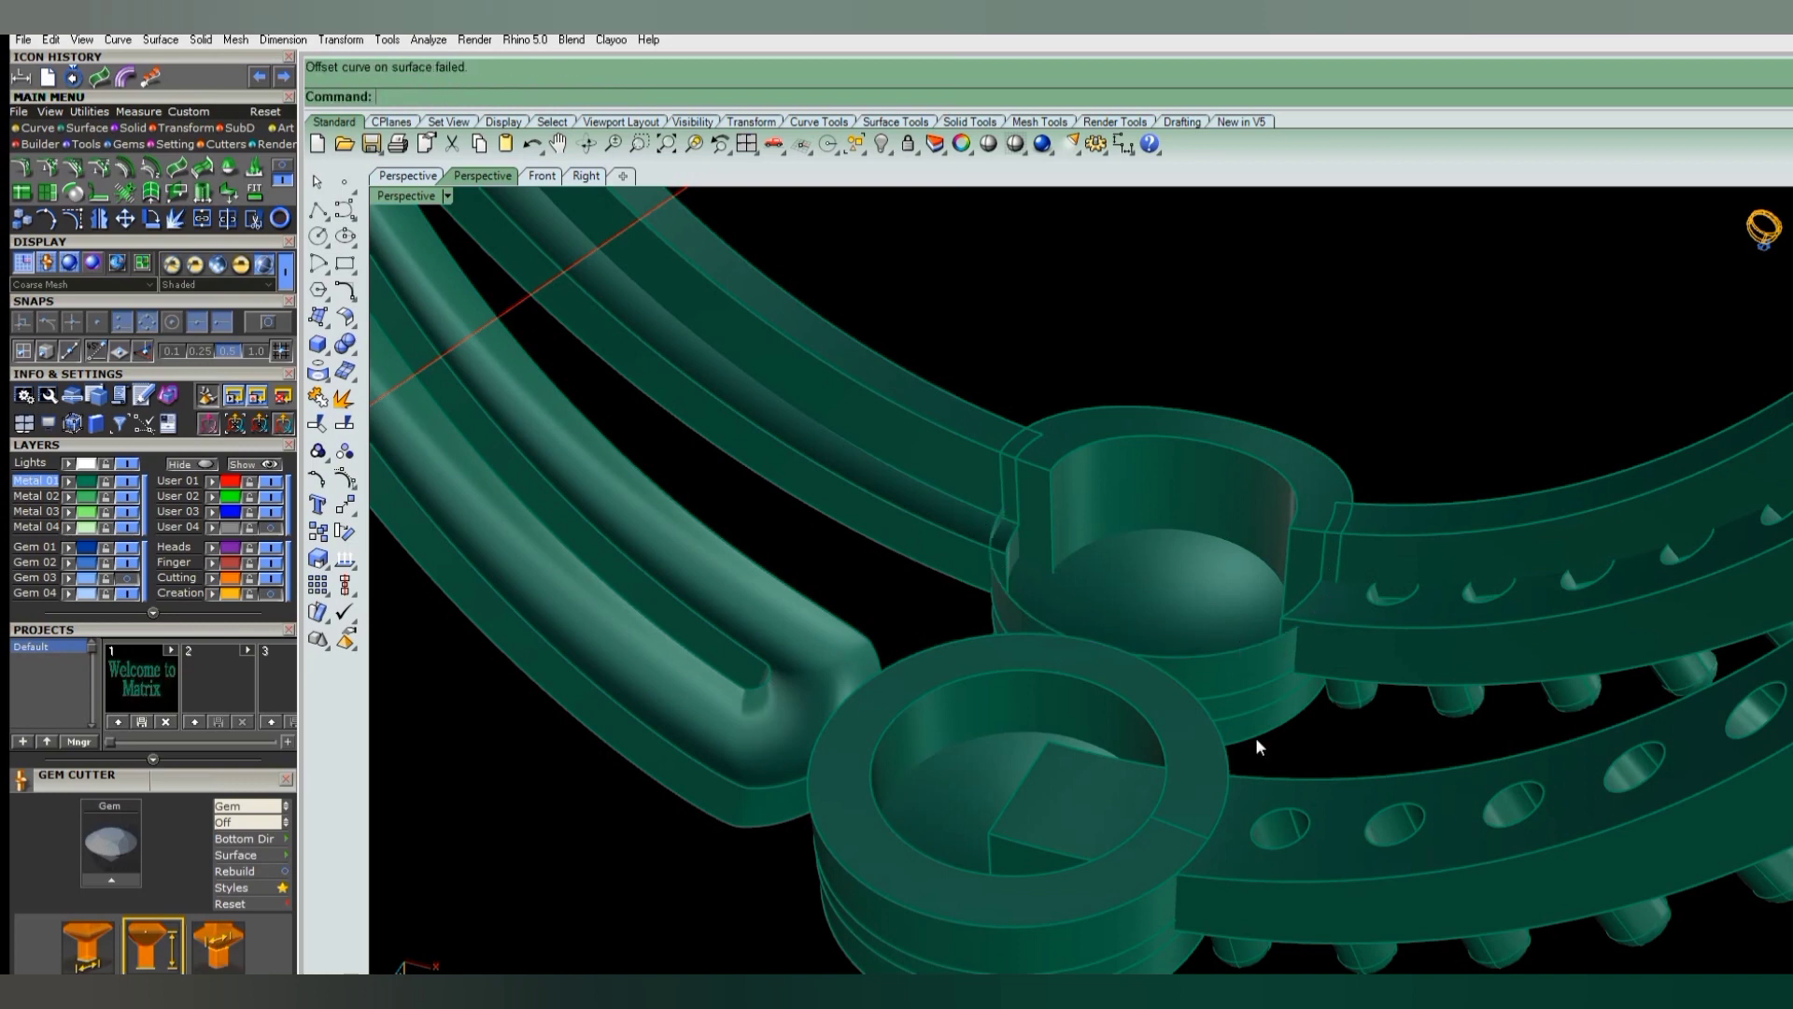
- Extend one end edge of the curved surface around the upper seat with ExtendSrf
scroll(1166, 700, up, 1)
scroll(1205, 686, up, 3)
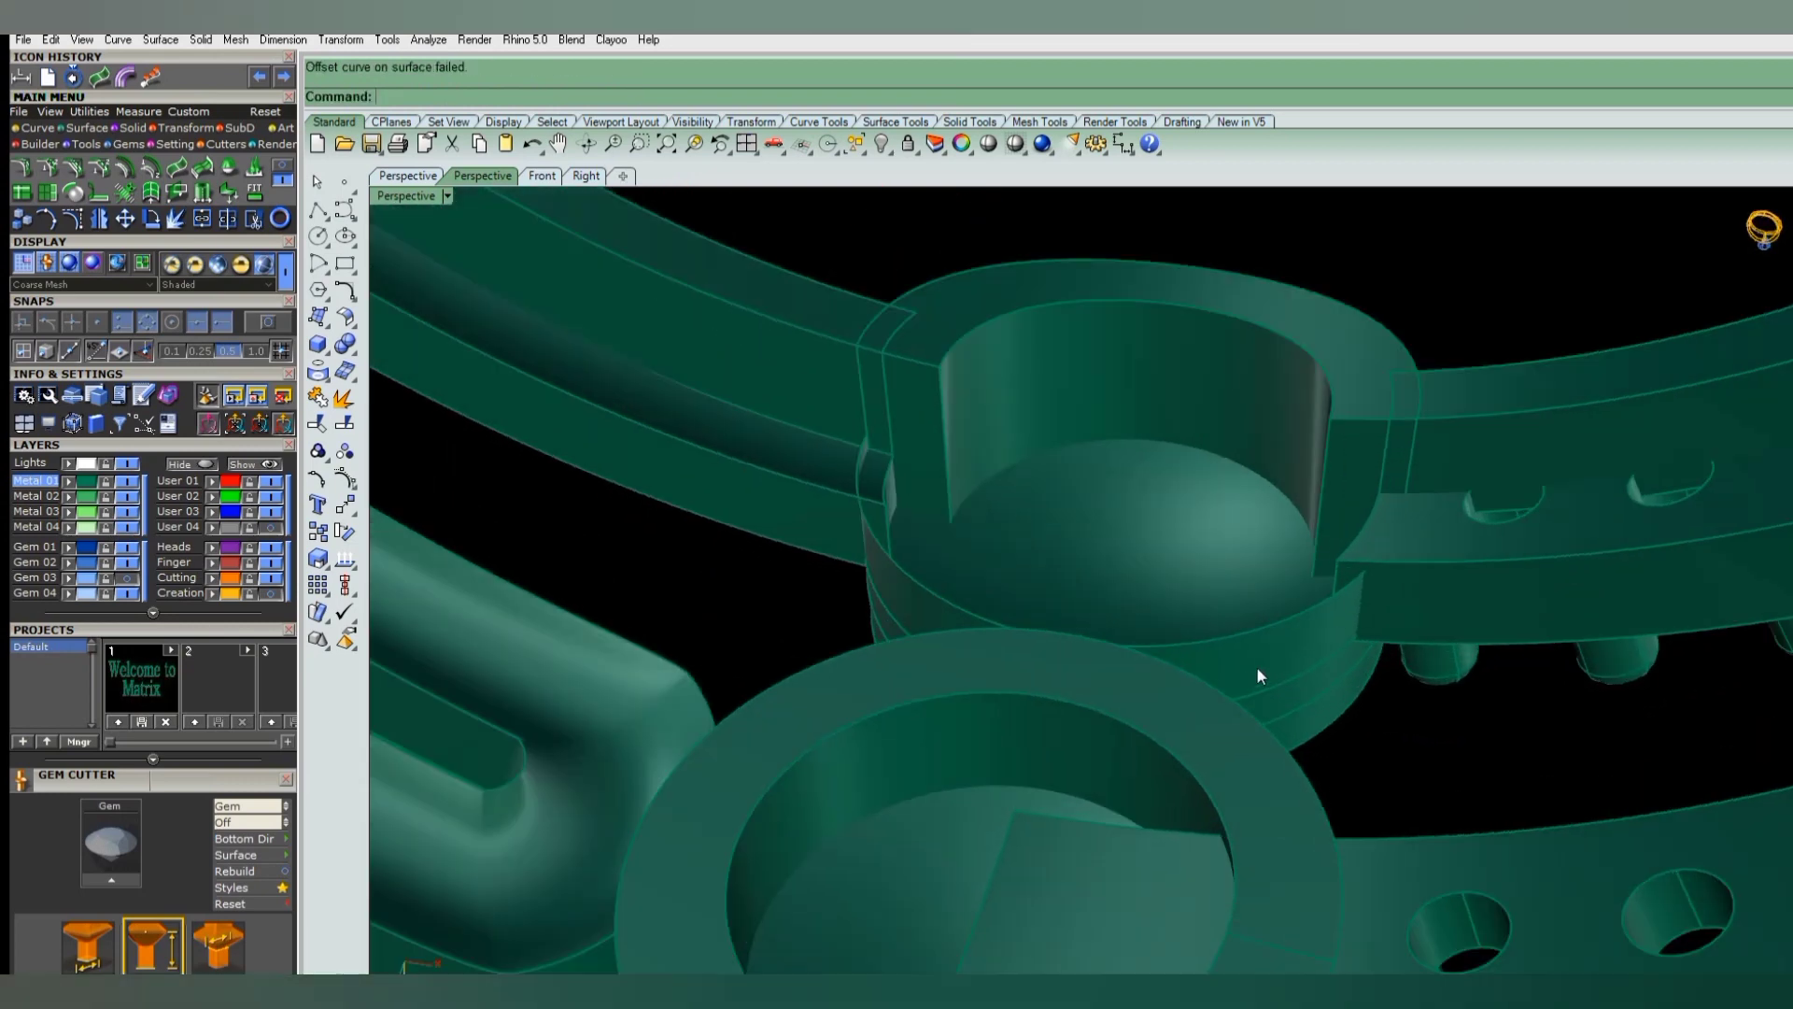
click(1301, 610)
right_drag(1301, 619, 1344, 635)
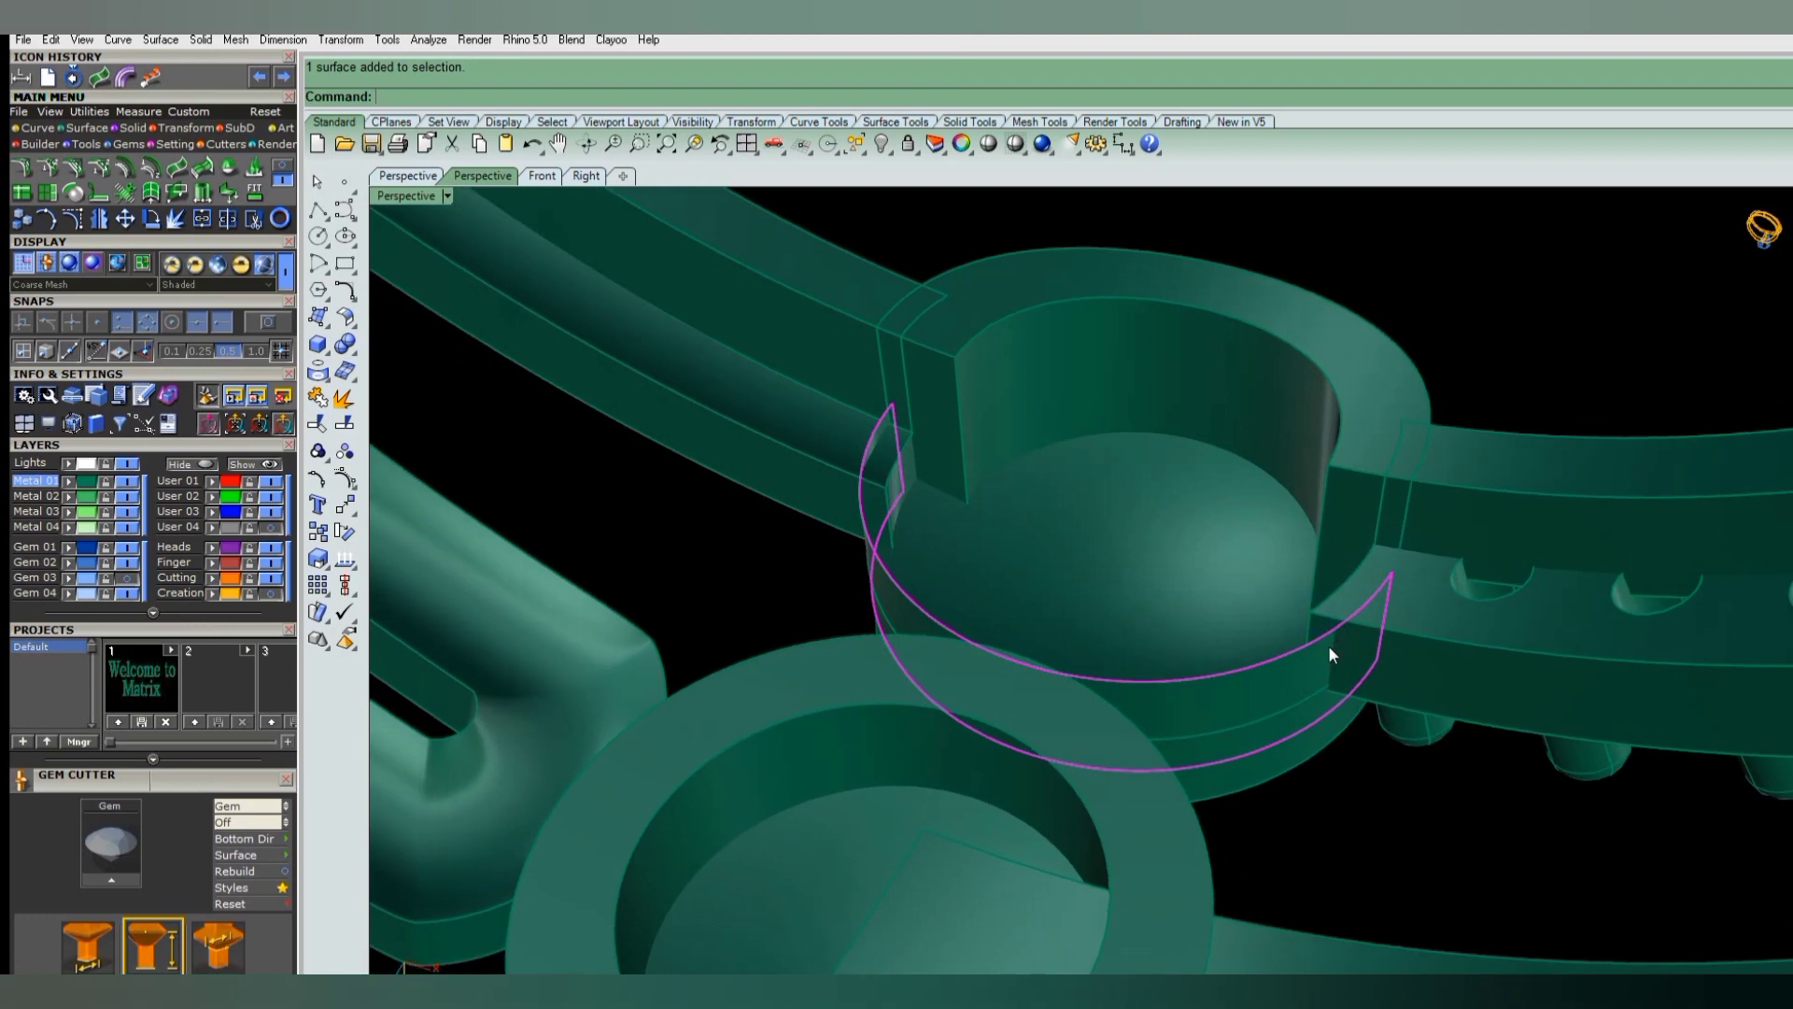
text(extendsrf)
key(Return)
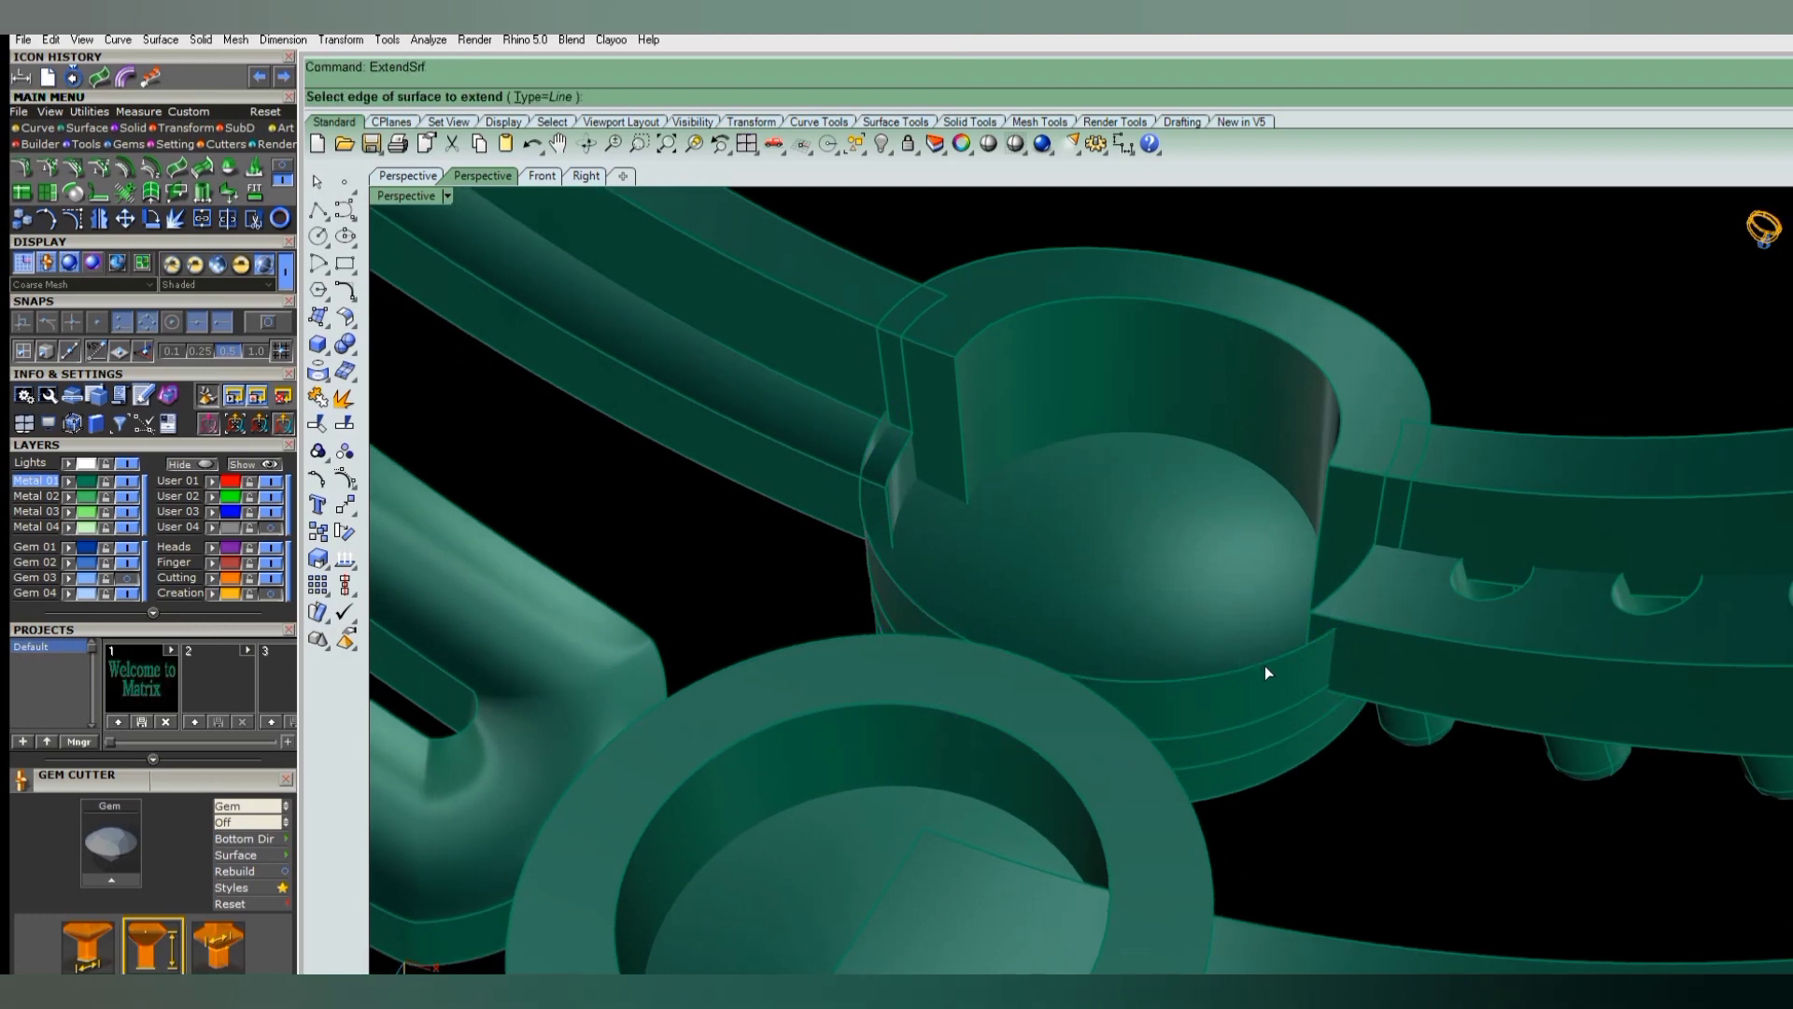
click(1263, 660)
key(Return)
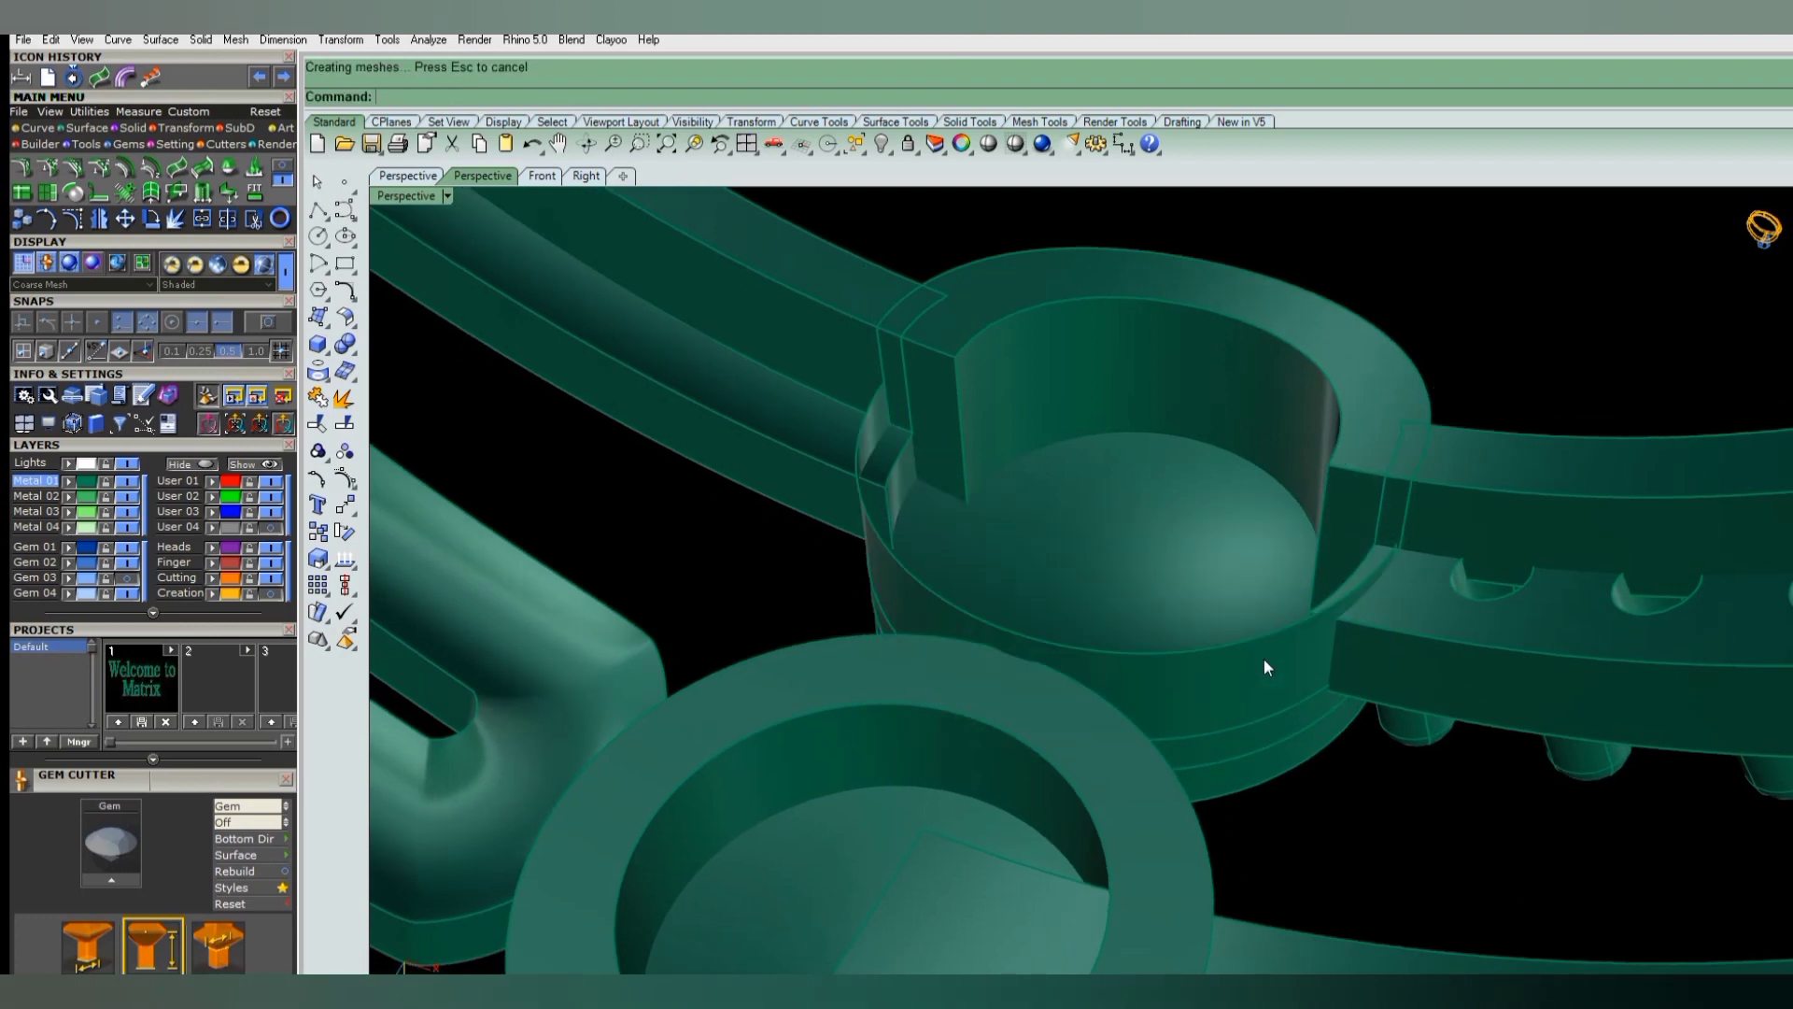
key(Return)
text(W)
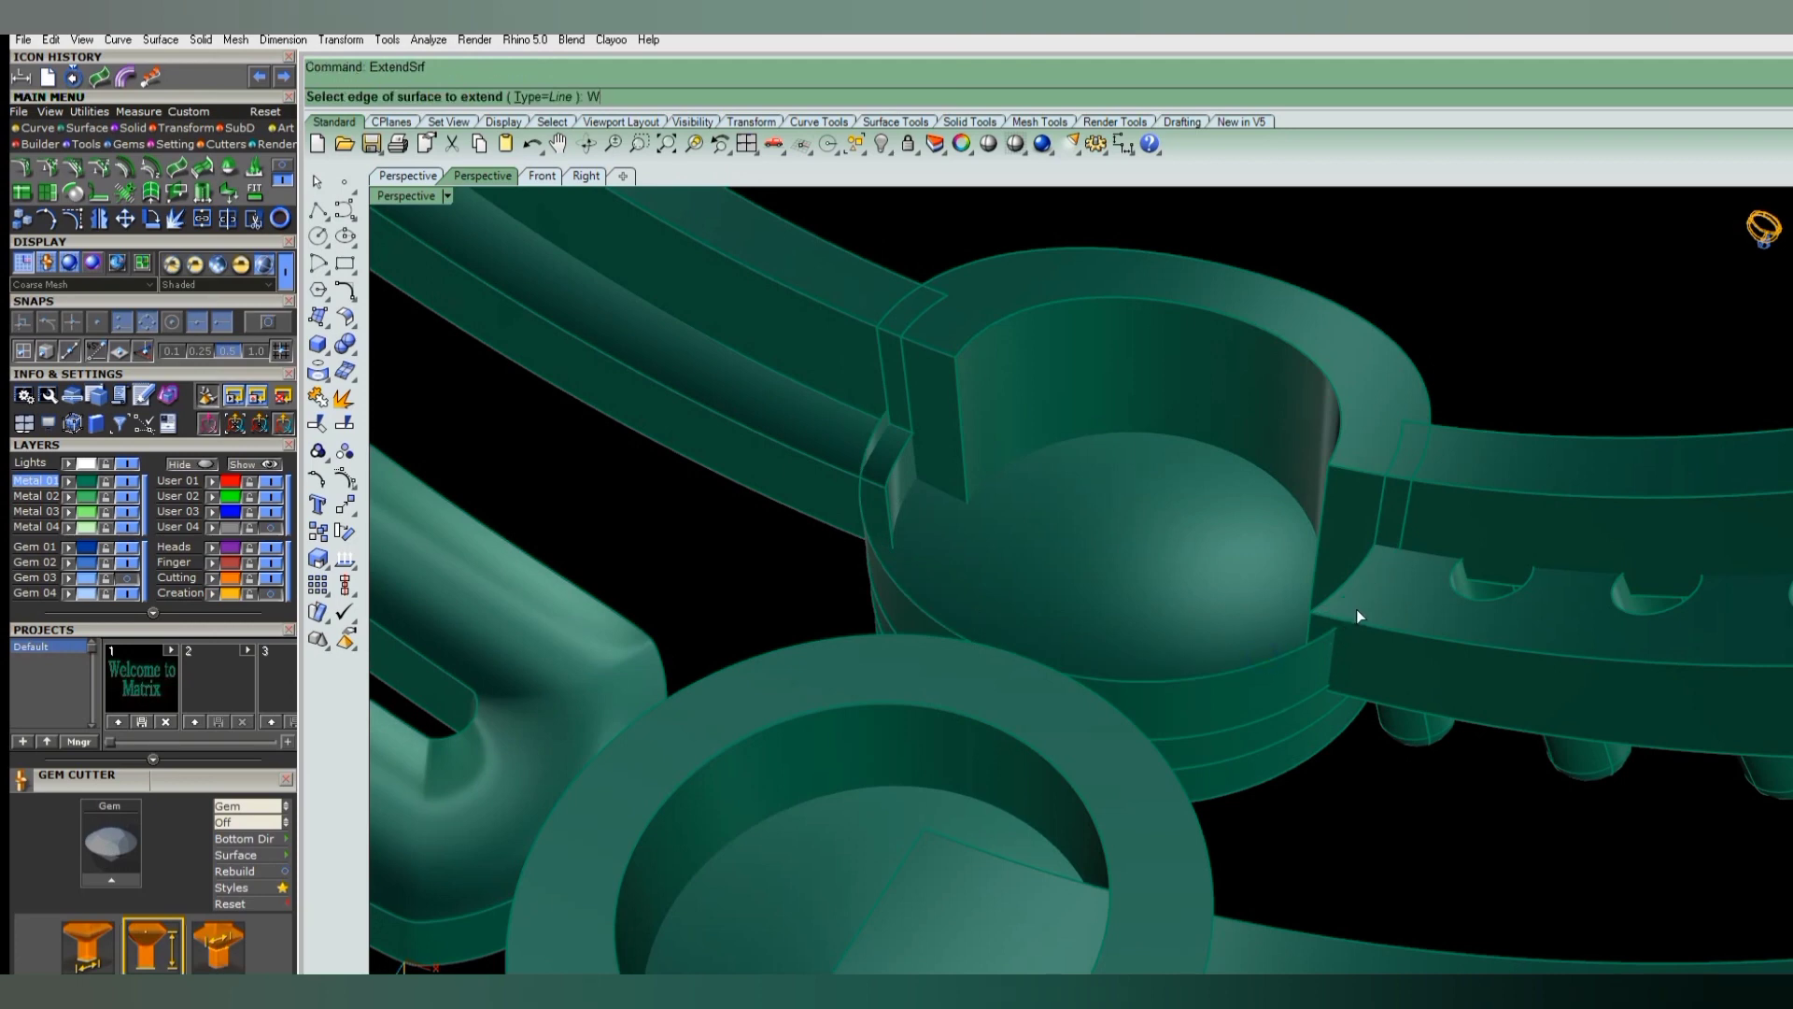
- Extend the surface's other end edge in wireframe, then return to shaded display
key(ctrl+alt+w)
scroll(1381, 586, up, 3)
scroll(1386, 581, up, 2)
click(1388, 587)
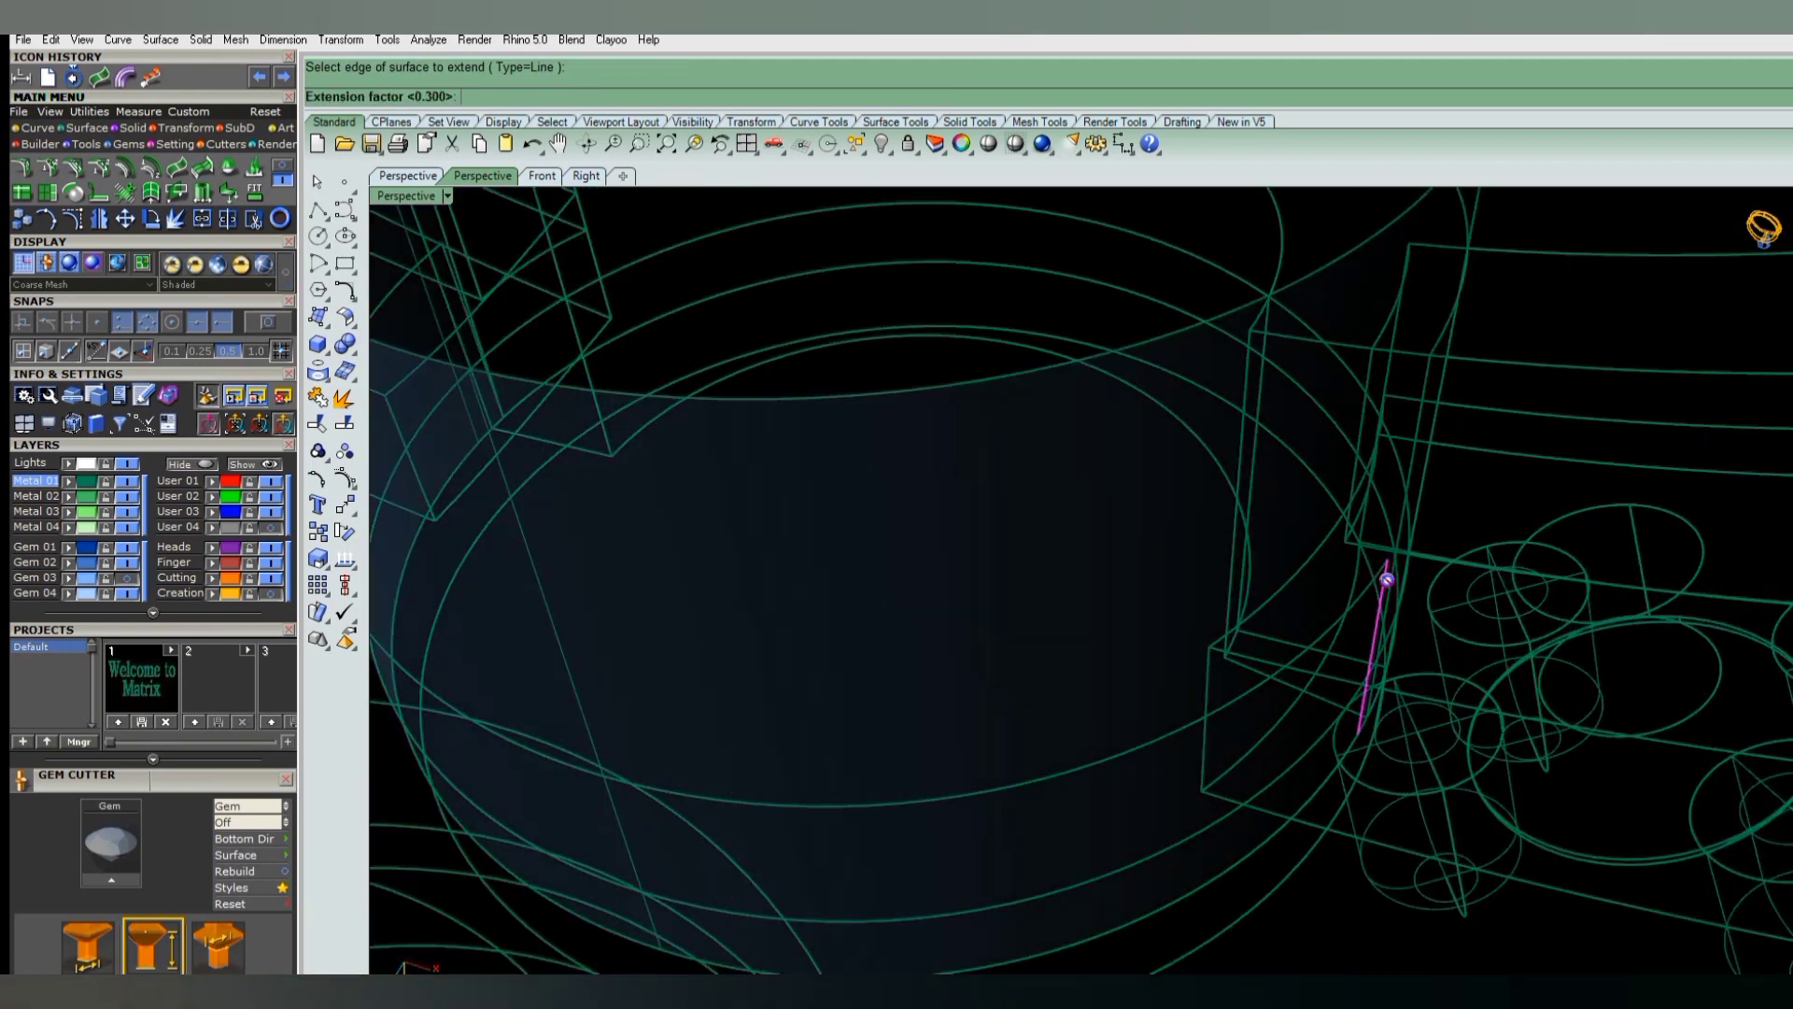
key(Return)
key(ctrl+alt+s)
scroll(1213, 747, down, 3)
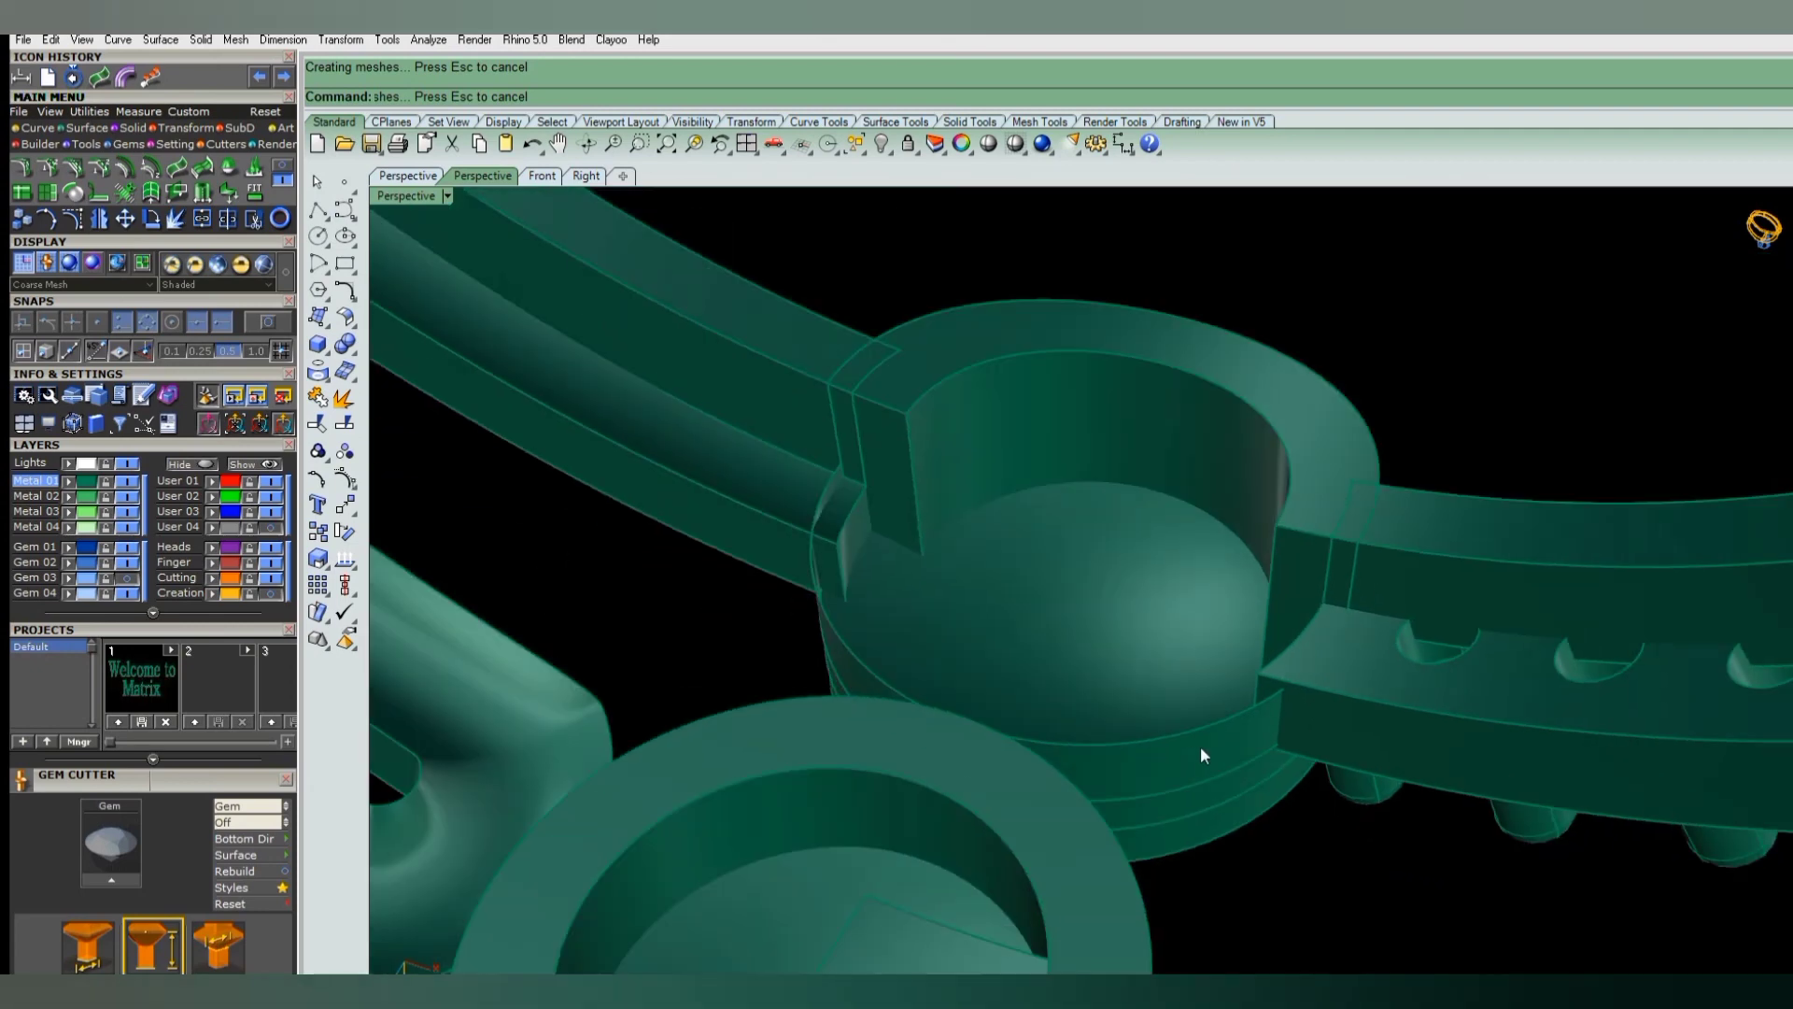
- Offset the extended seat surface with FlipAll into a 0.1-thick solid wall
click(1197, 748)
text(OffsetSrf)
key(Return)
text(FlipAll ):)
key(Return)
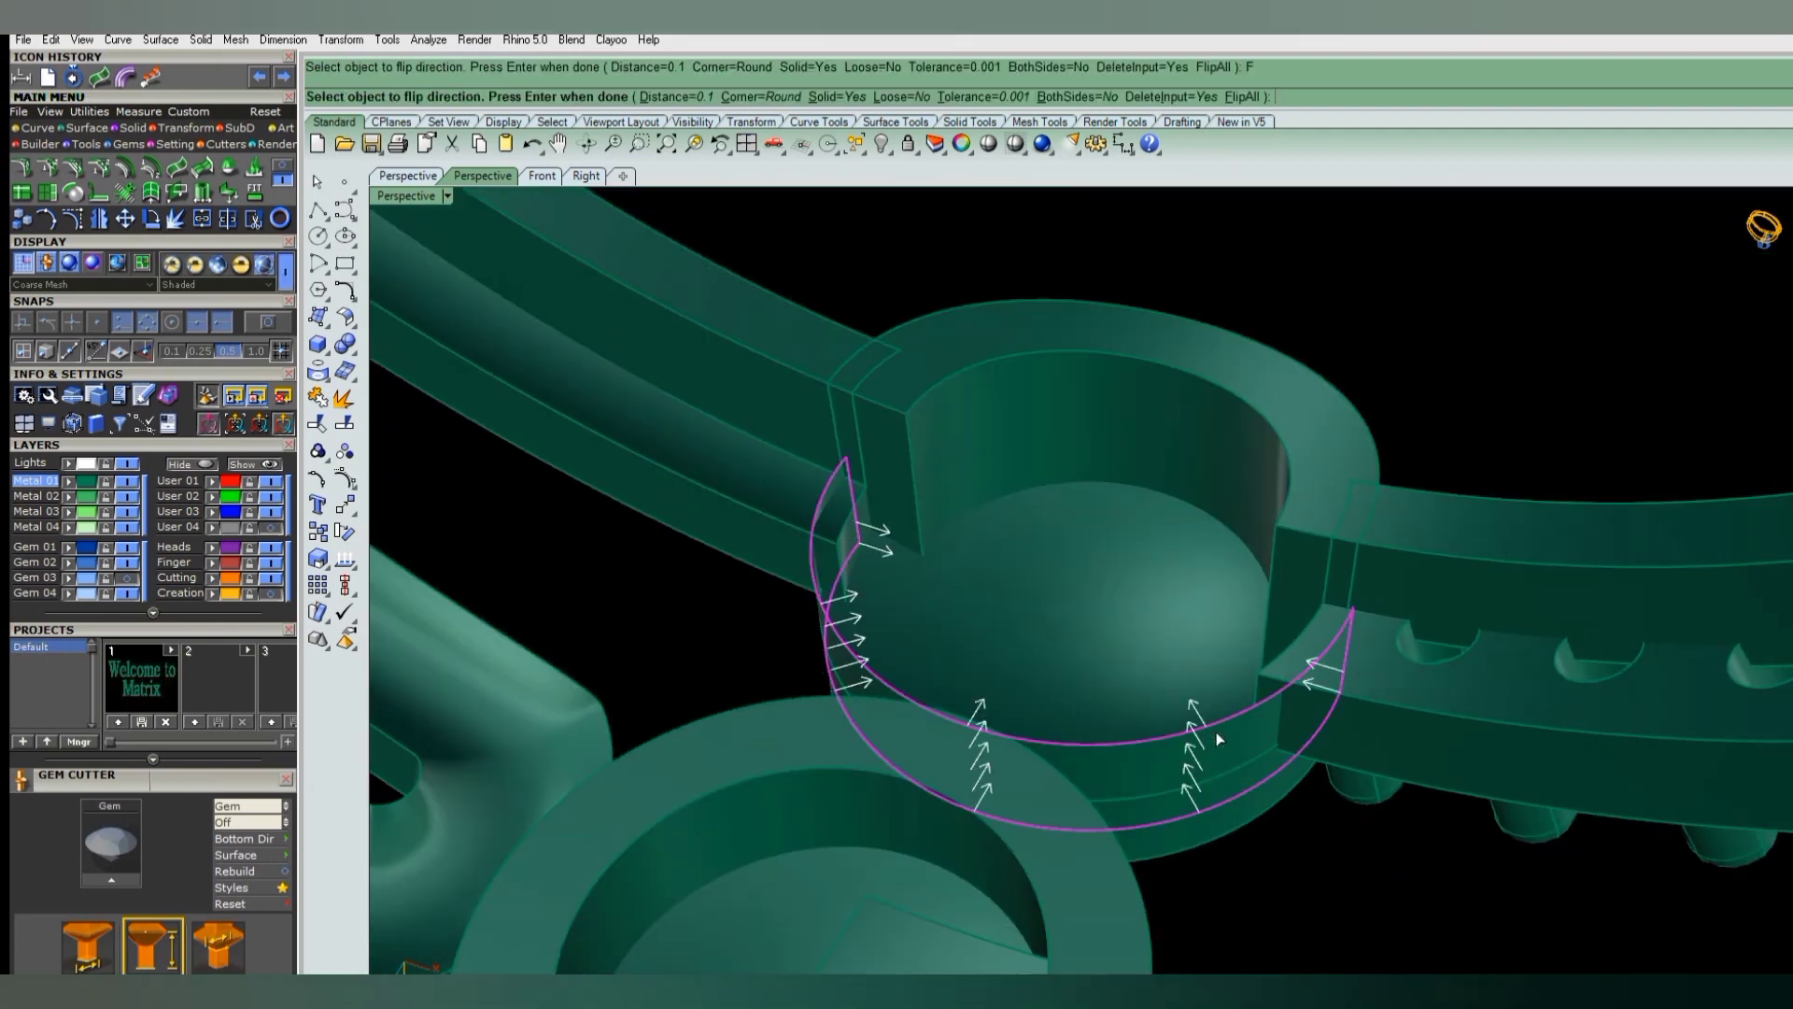
key(Return)
scroll(1214, 731, down, 3)
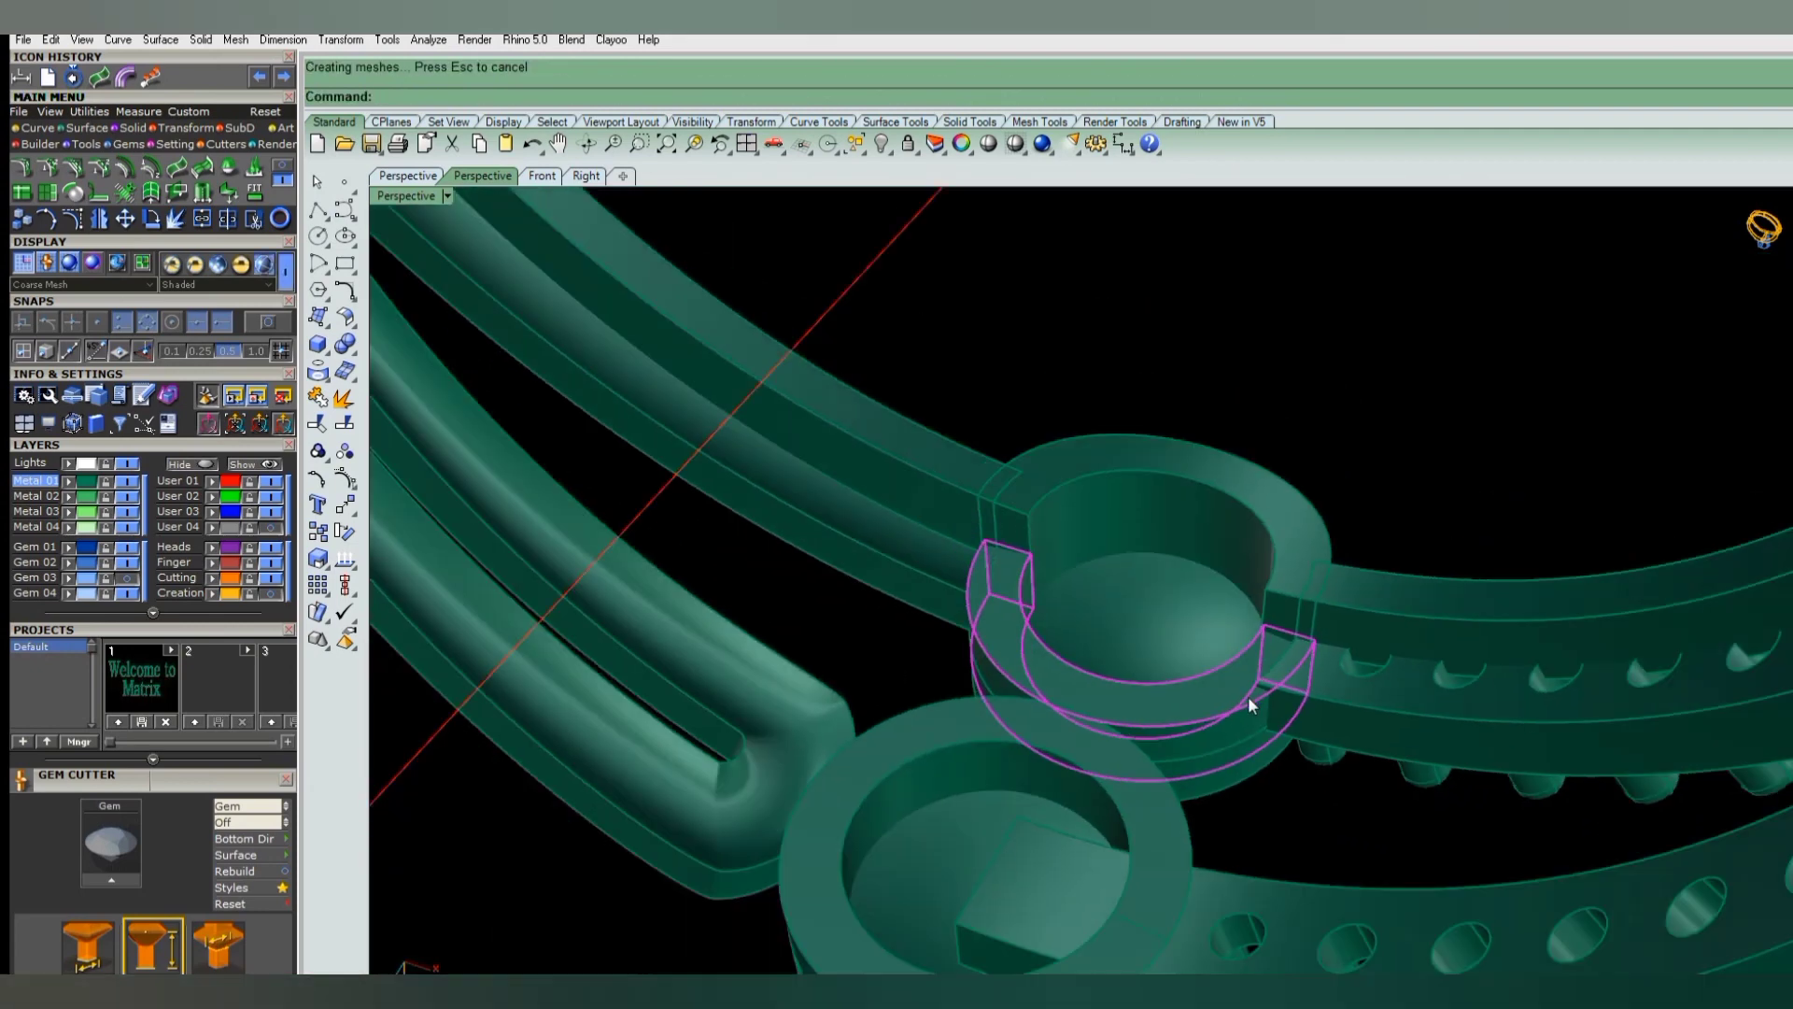
mouse_move(1247, 696)
right_down()
mouse_move(1174, 691)
mouse_move(1212, 664)
mouse_move(1232, 676)
right_up()
scroll(1251, 609, up, 2)
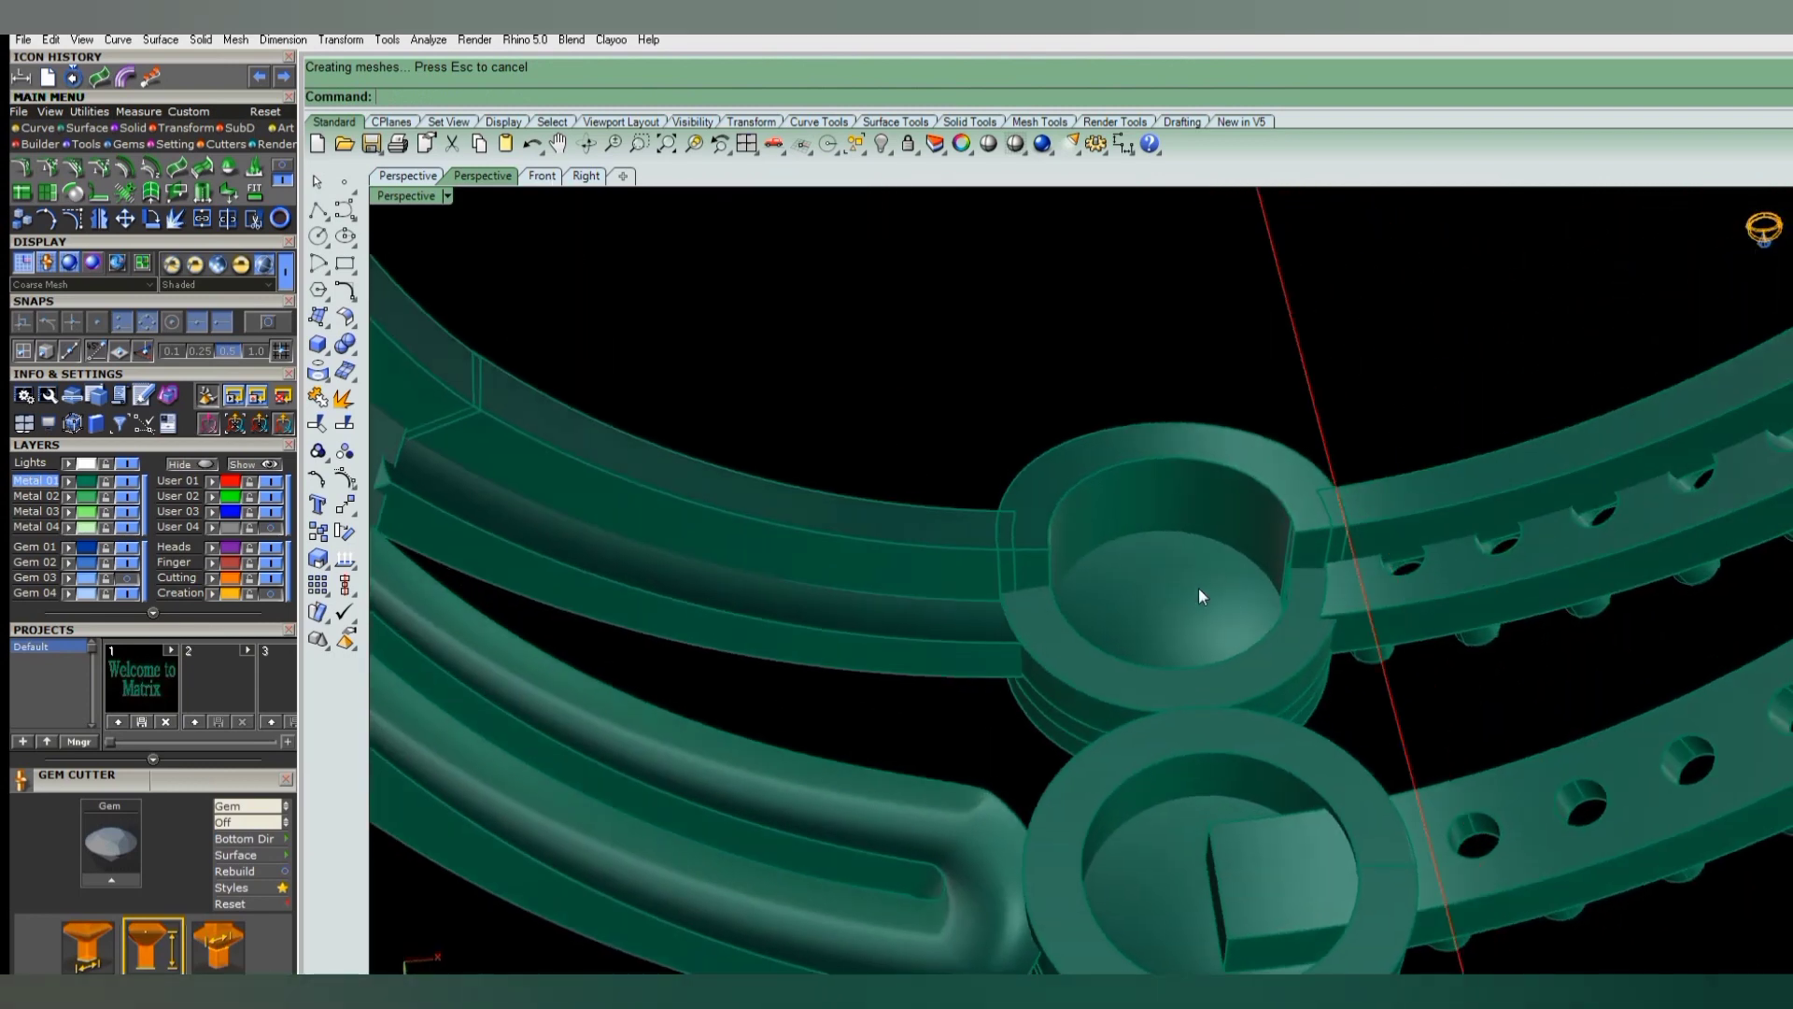
- Orbit and zoom to view both settings and shanks from above
mouse_move(1197, 586)
right_down()
mouse_move(1044, 590)
mouse_move(1061, 533)
mouse_move(1028, 508)
right_up()
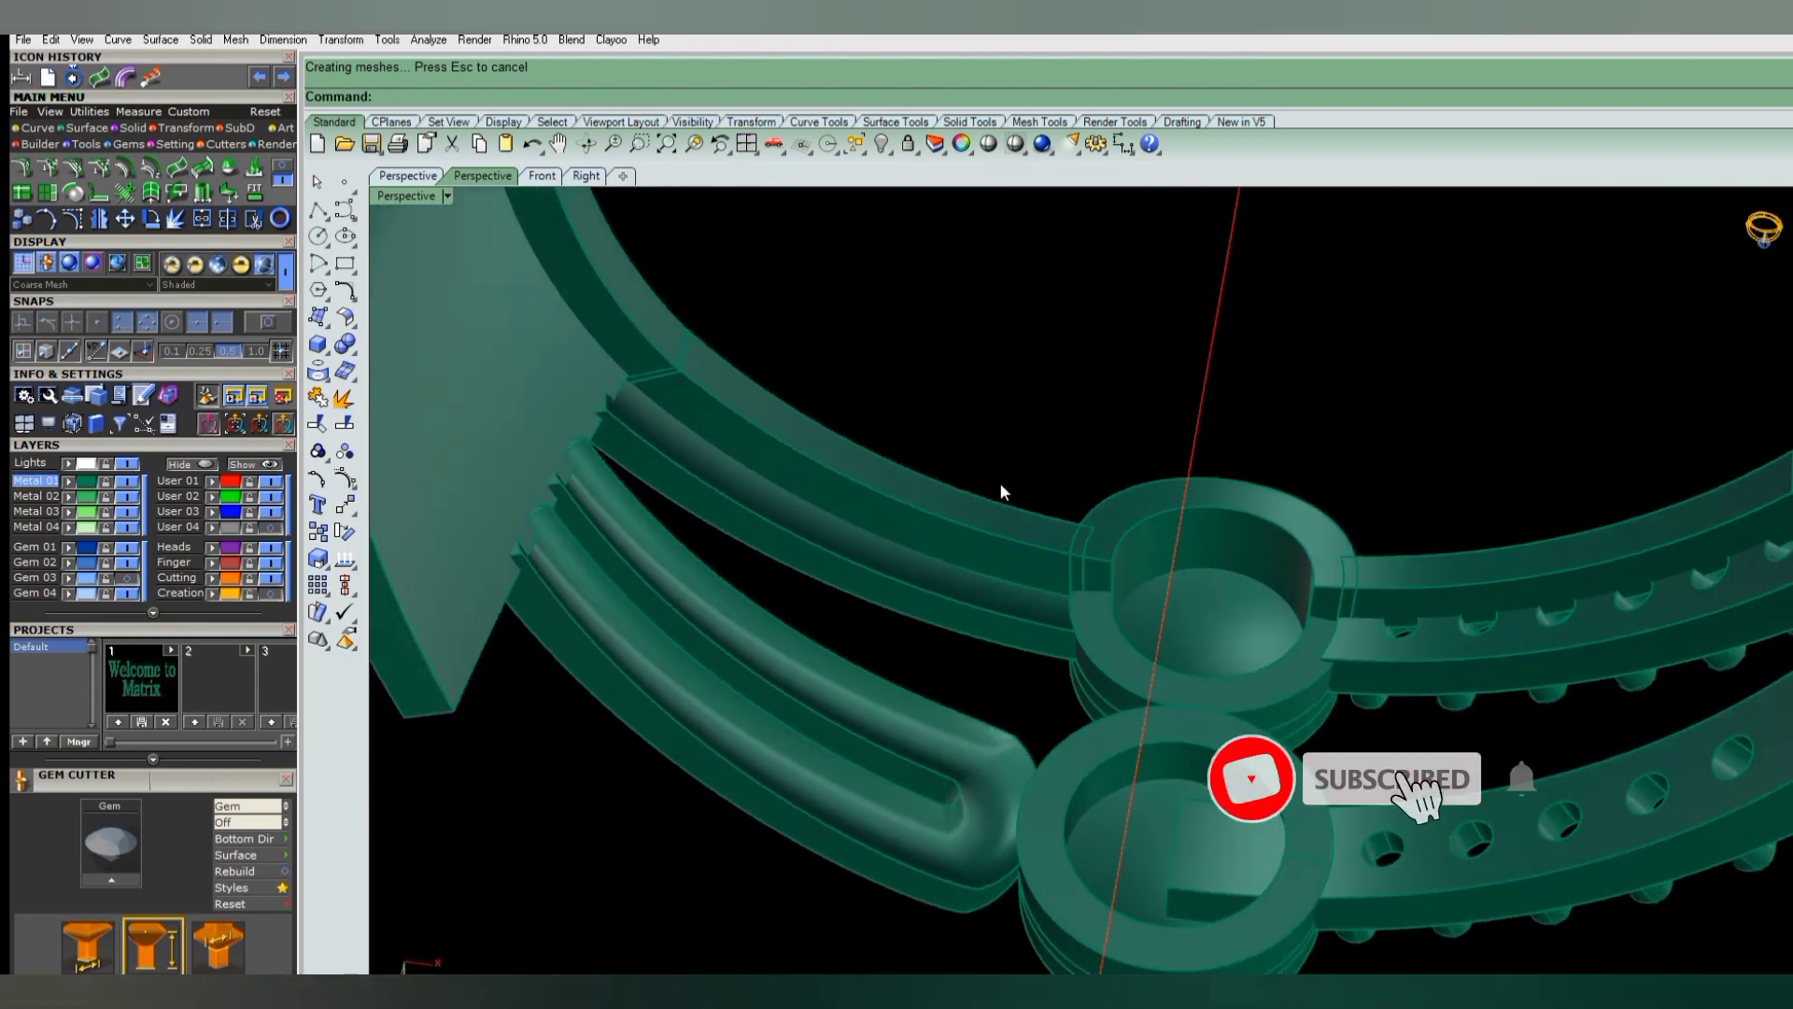
drag(993, 467, 930, 633)
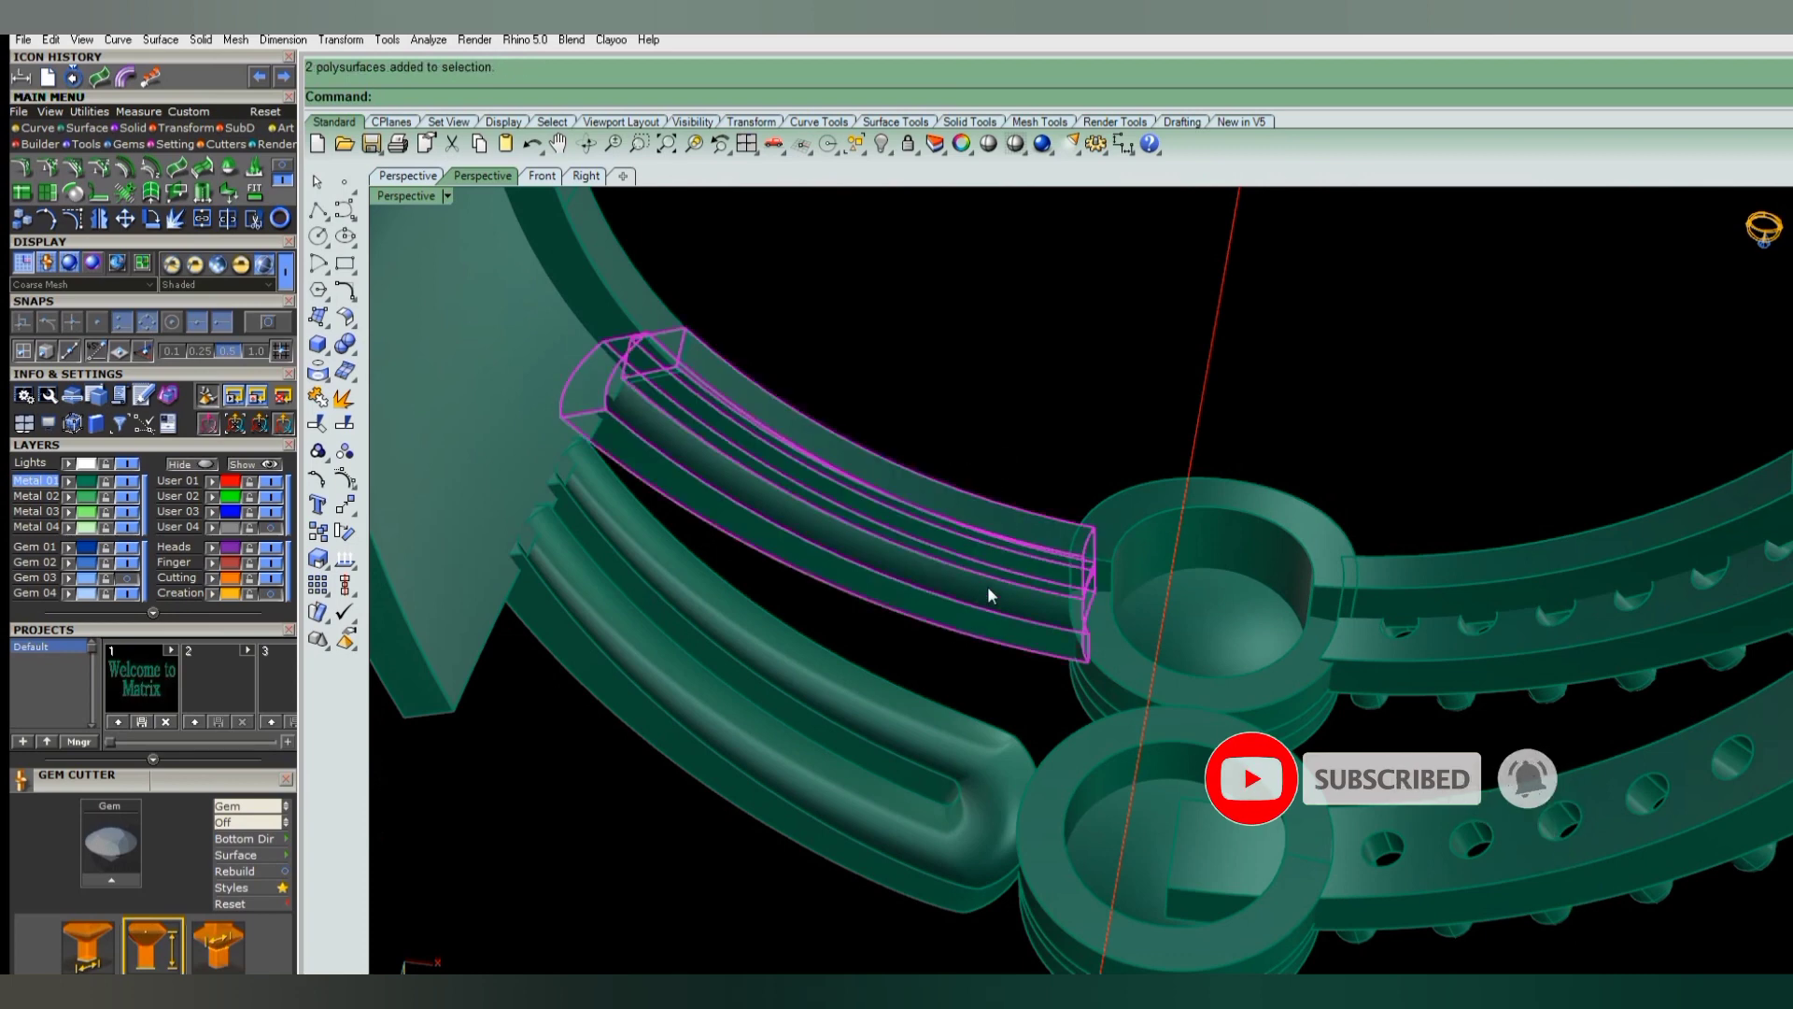
key(Escape)
scroll(927, 555, down, 3)
scroll(1269, 601, up, 3)
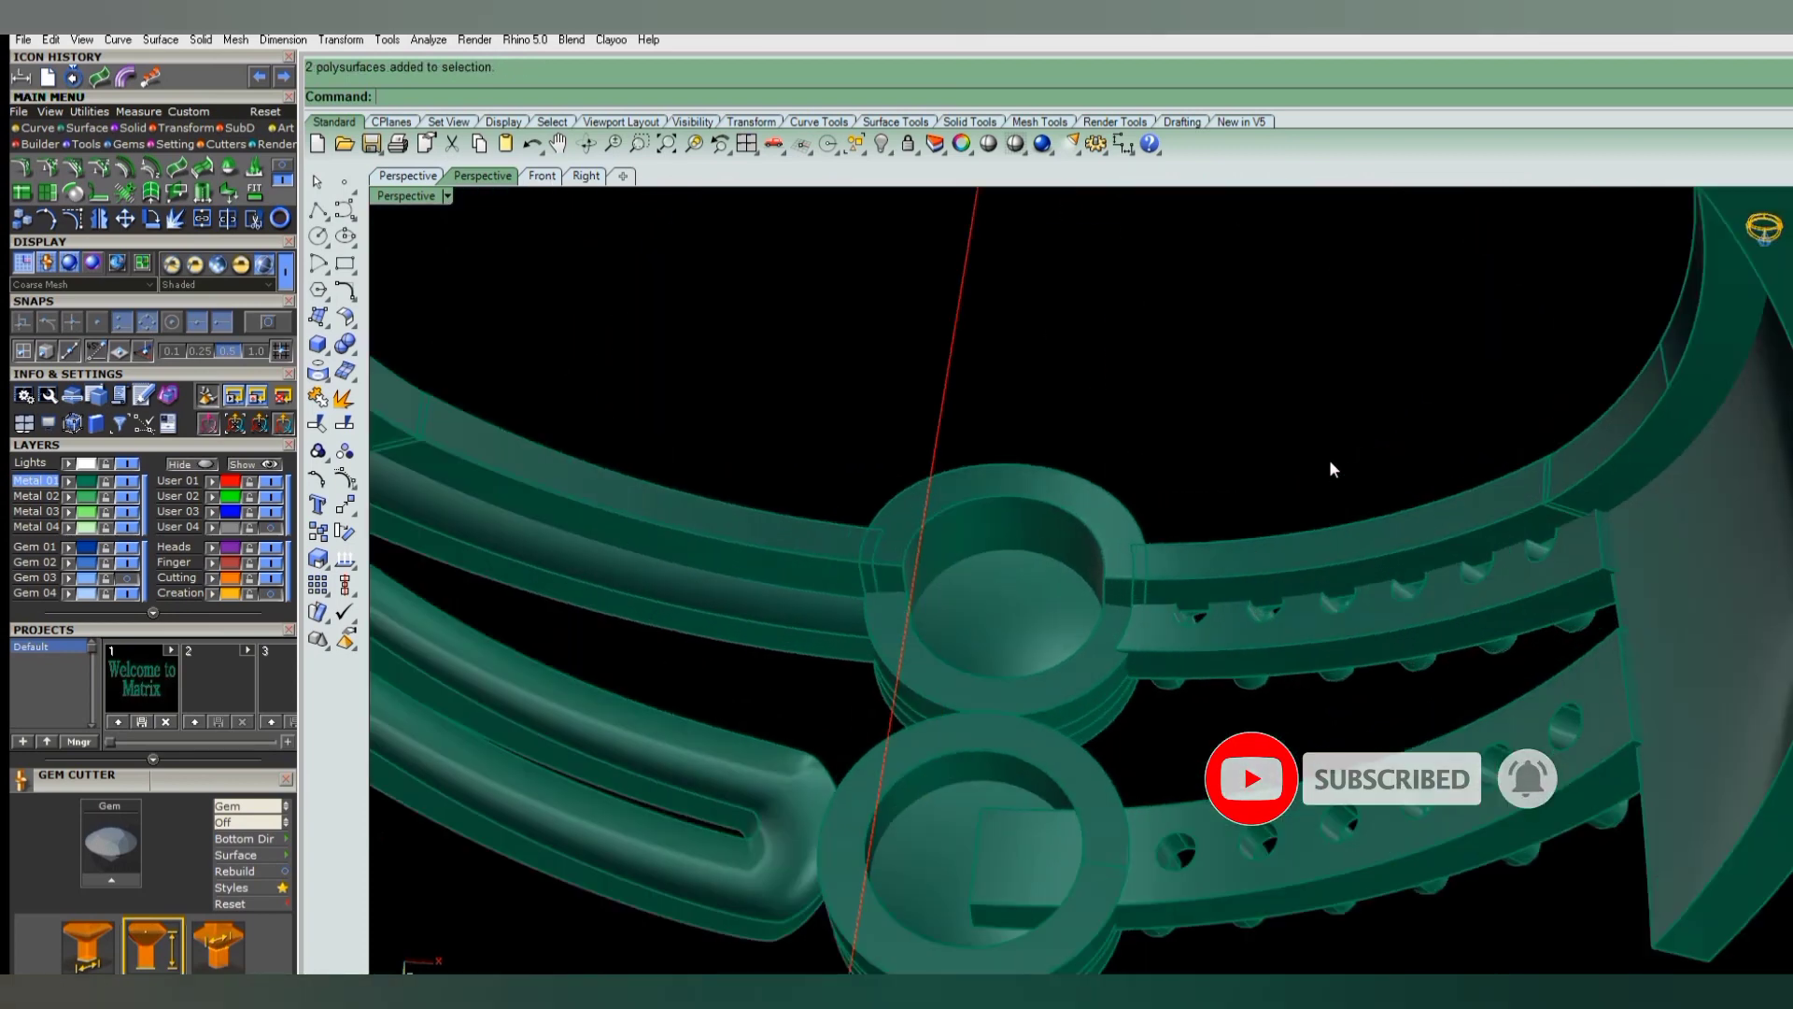
mouse_move(1330, 459)
right_down()
mouse_move(1021, 618)
mouse_move(1119, 575)
mouse_move(1169, 598)
right_up()
scroll(1008, 592, down, 2)
scroll(1102, 609, up, 1)
scroll(1285, 550, down, 3)
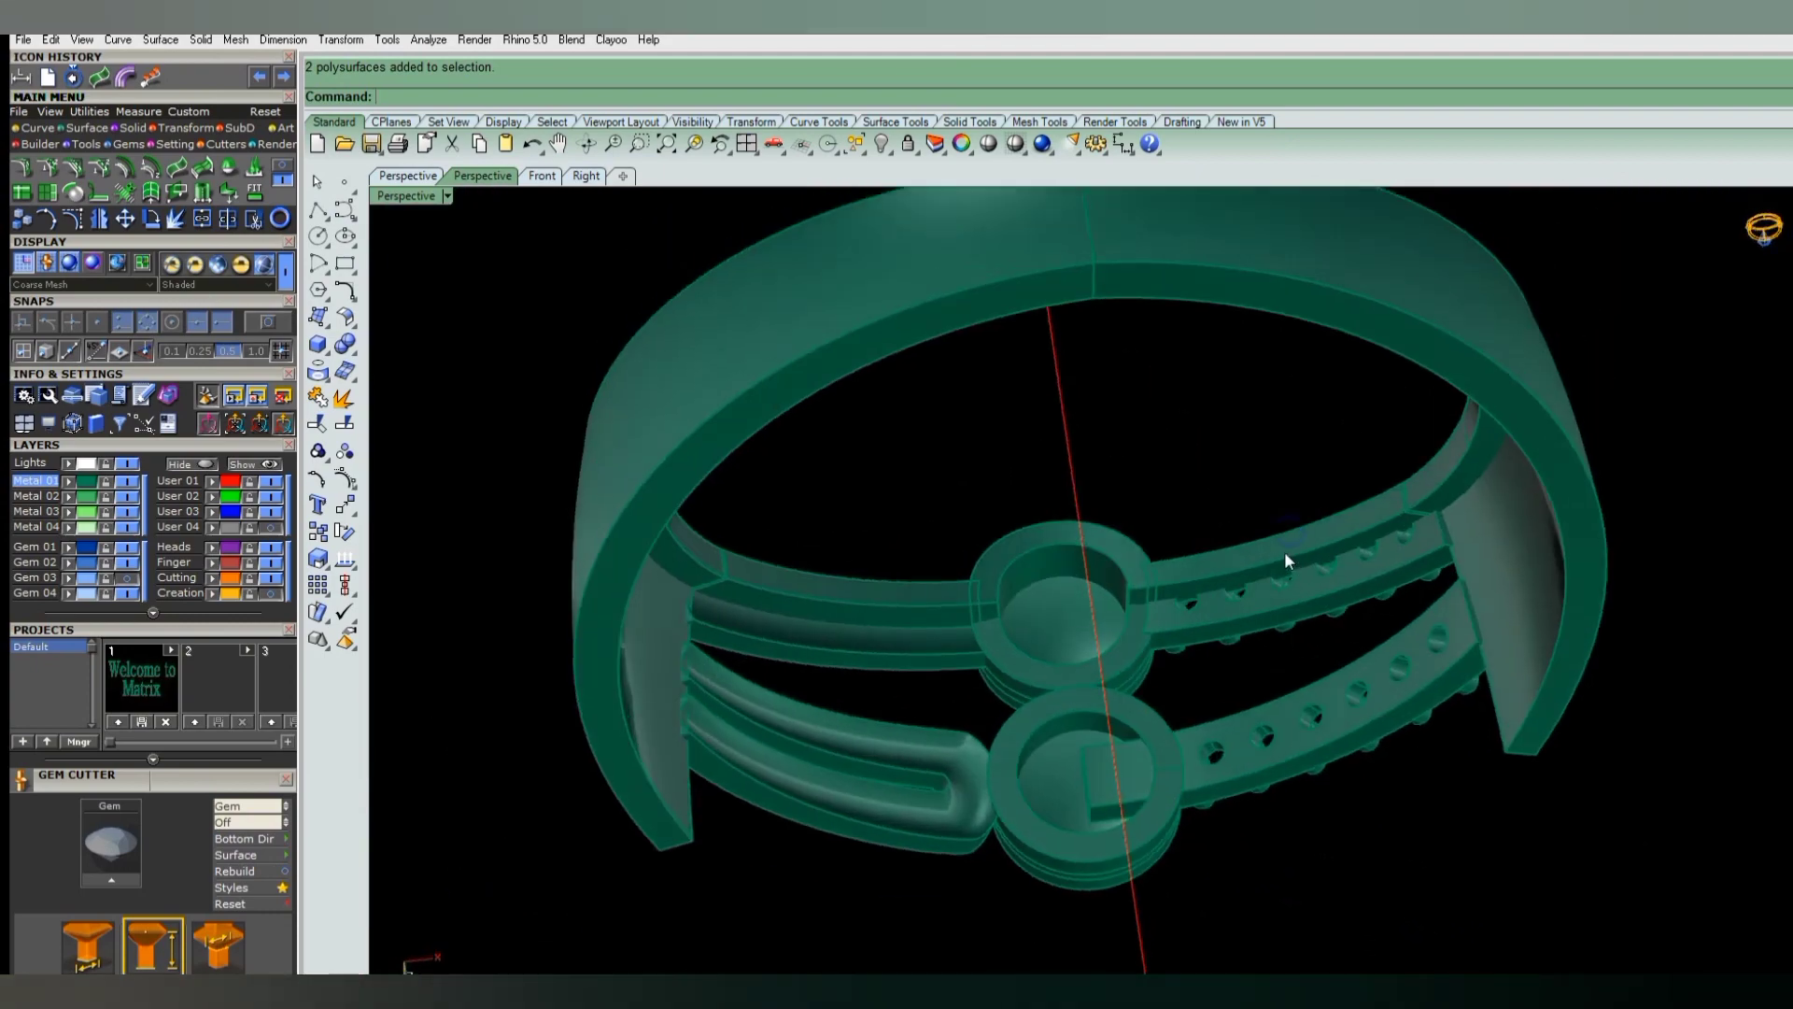
scroll(1308, 621, up, 1)
mouse_move(1308, 621)
right_down()
mouse_move(1189, 740)
mouse_move(1128, 770)
right_up()
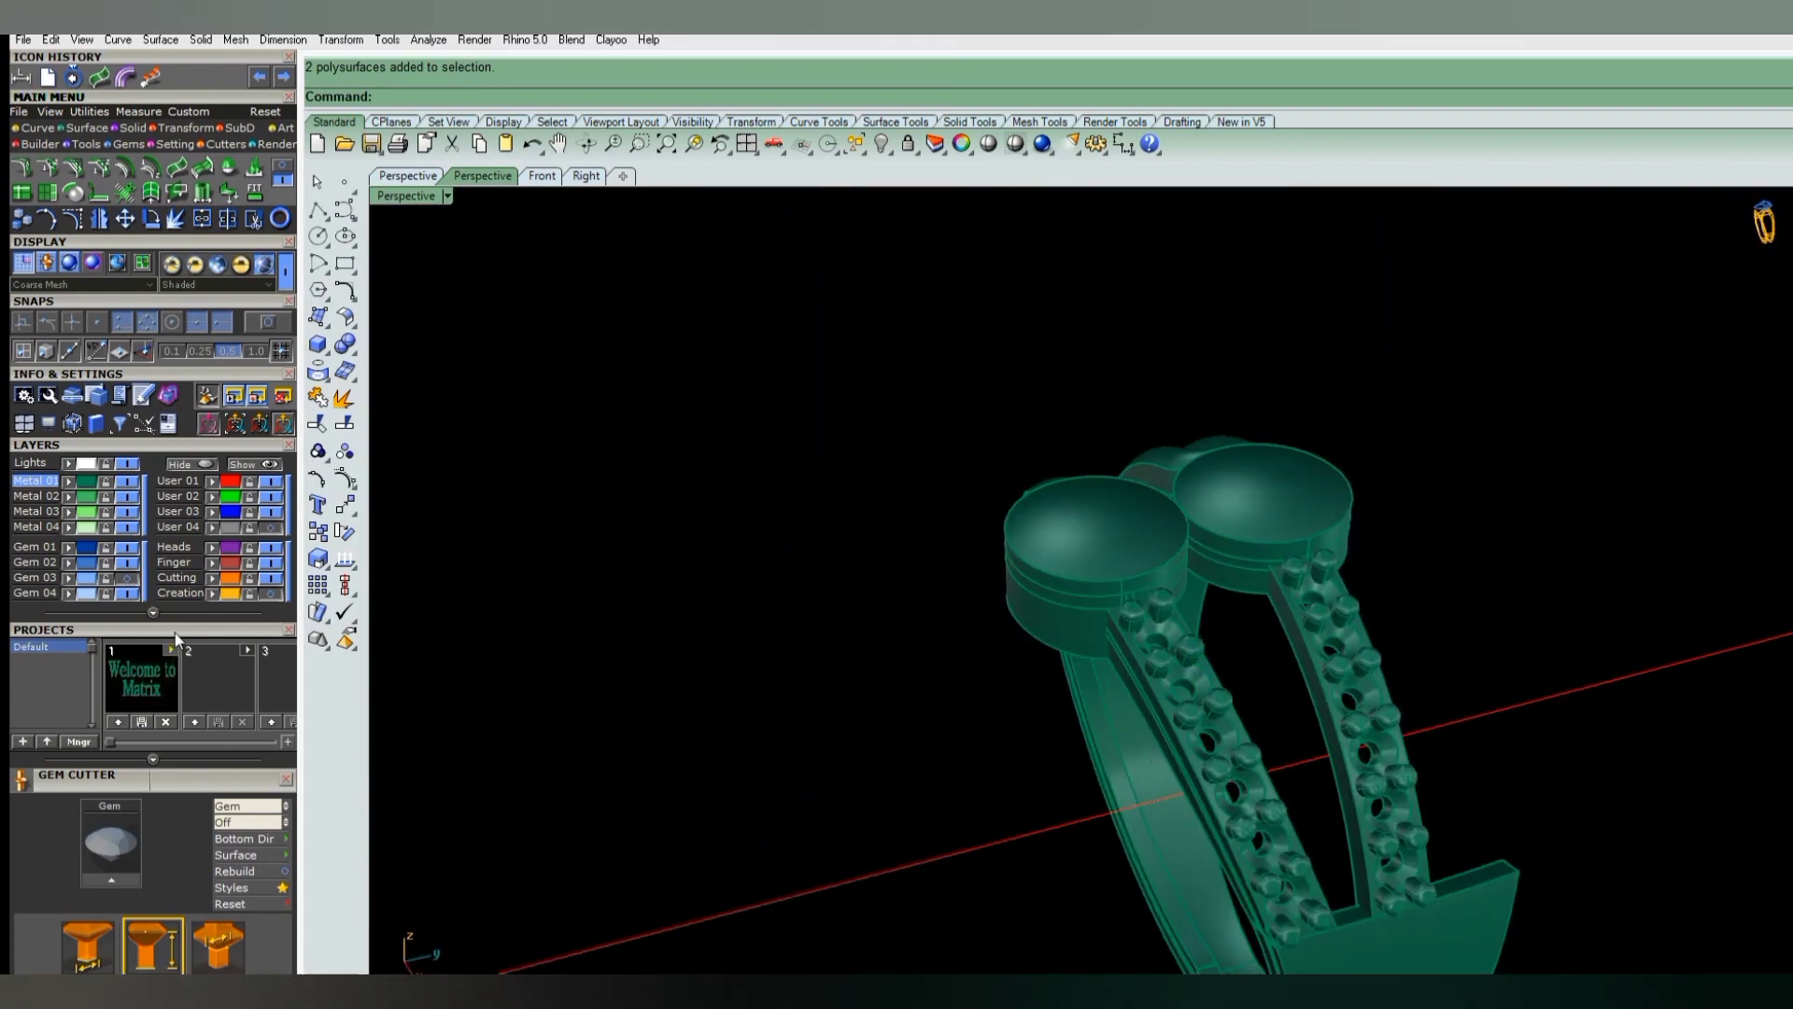
- Turn on the gem layer and select the left shank's stone row and setting
click(127, 581)
mouse_move(1224, 685)
right_down()
mouse_move(1205, 747)
mouse_move(1188, 707)
right_up()
scroll(1205, 766, up, 2)
scroll(1214, 811, up, 1)
click(1187, 715)
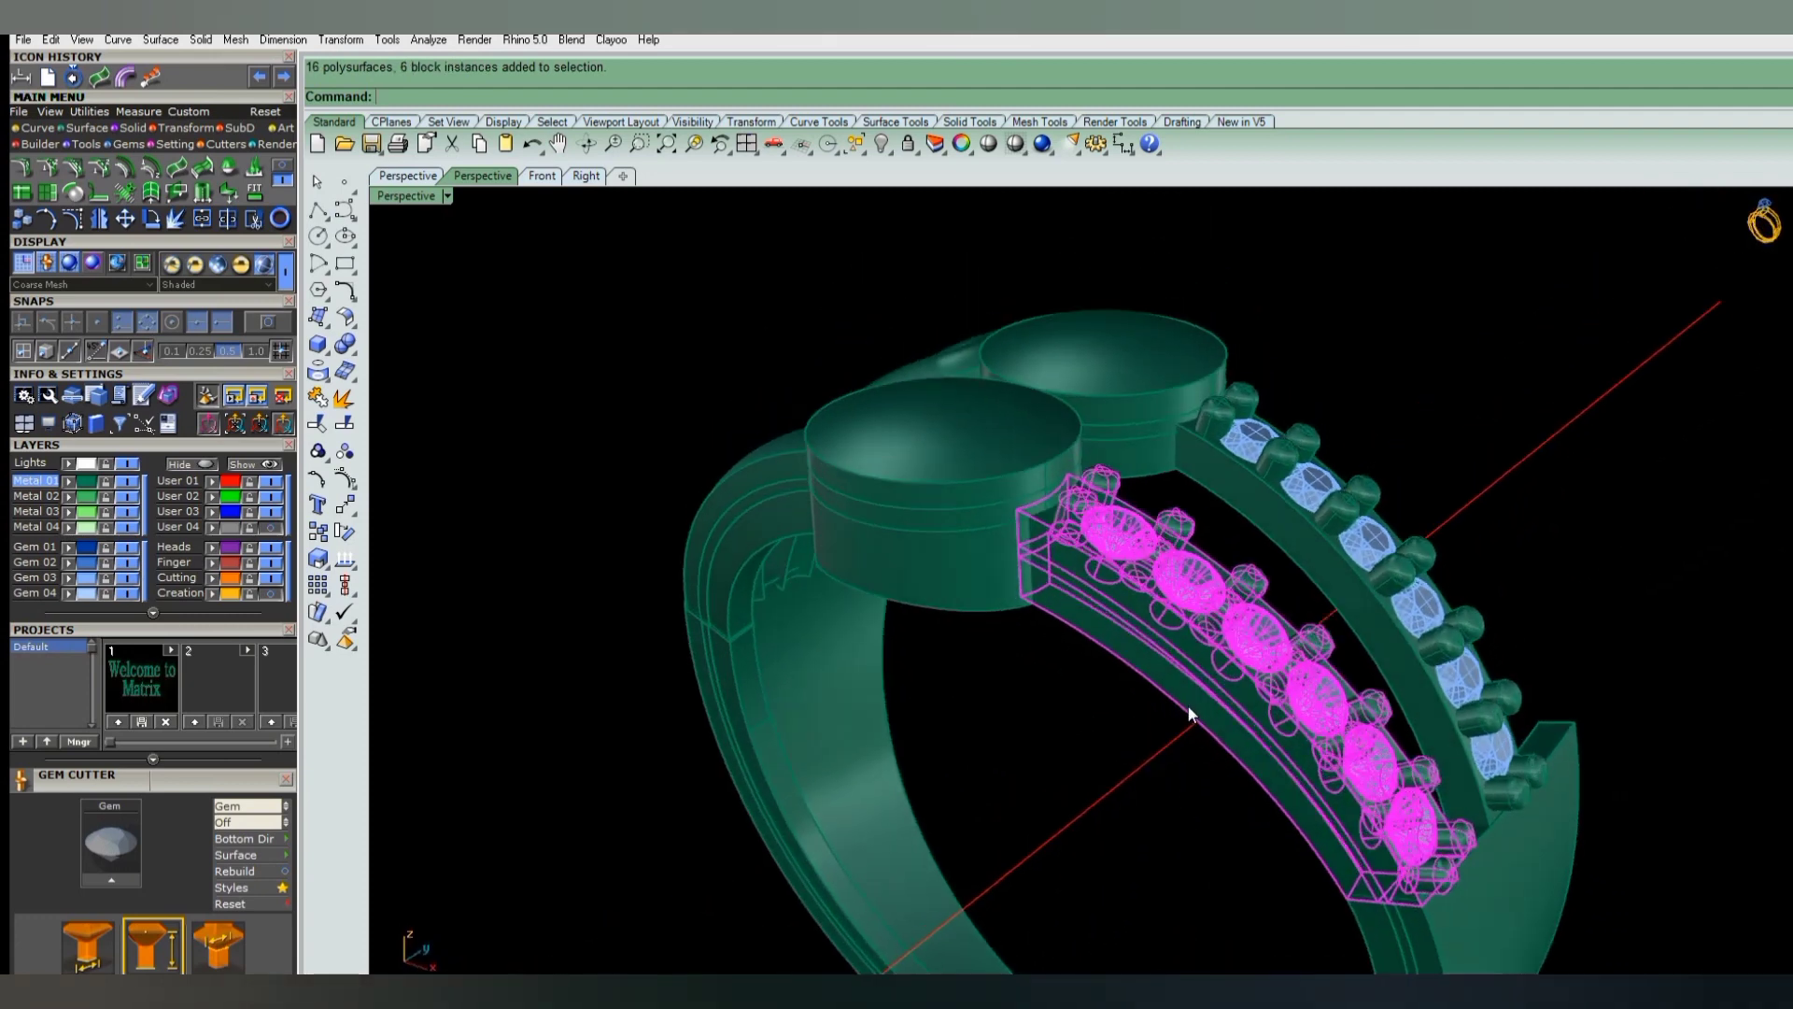
key(ctrl+F1)
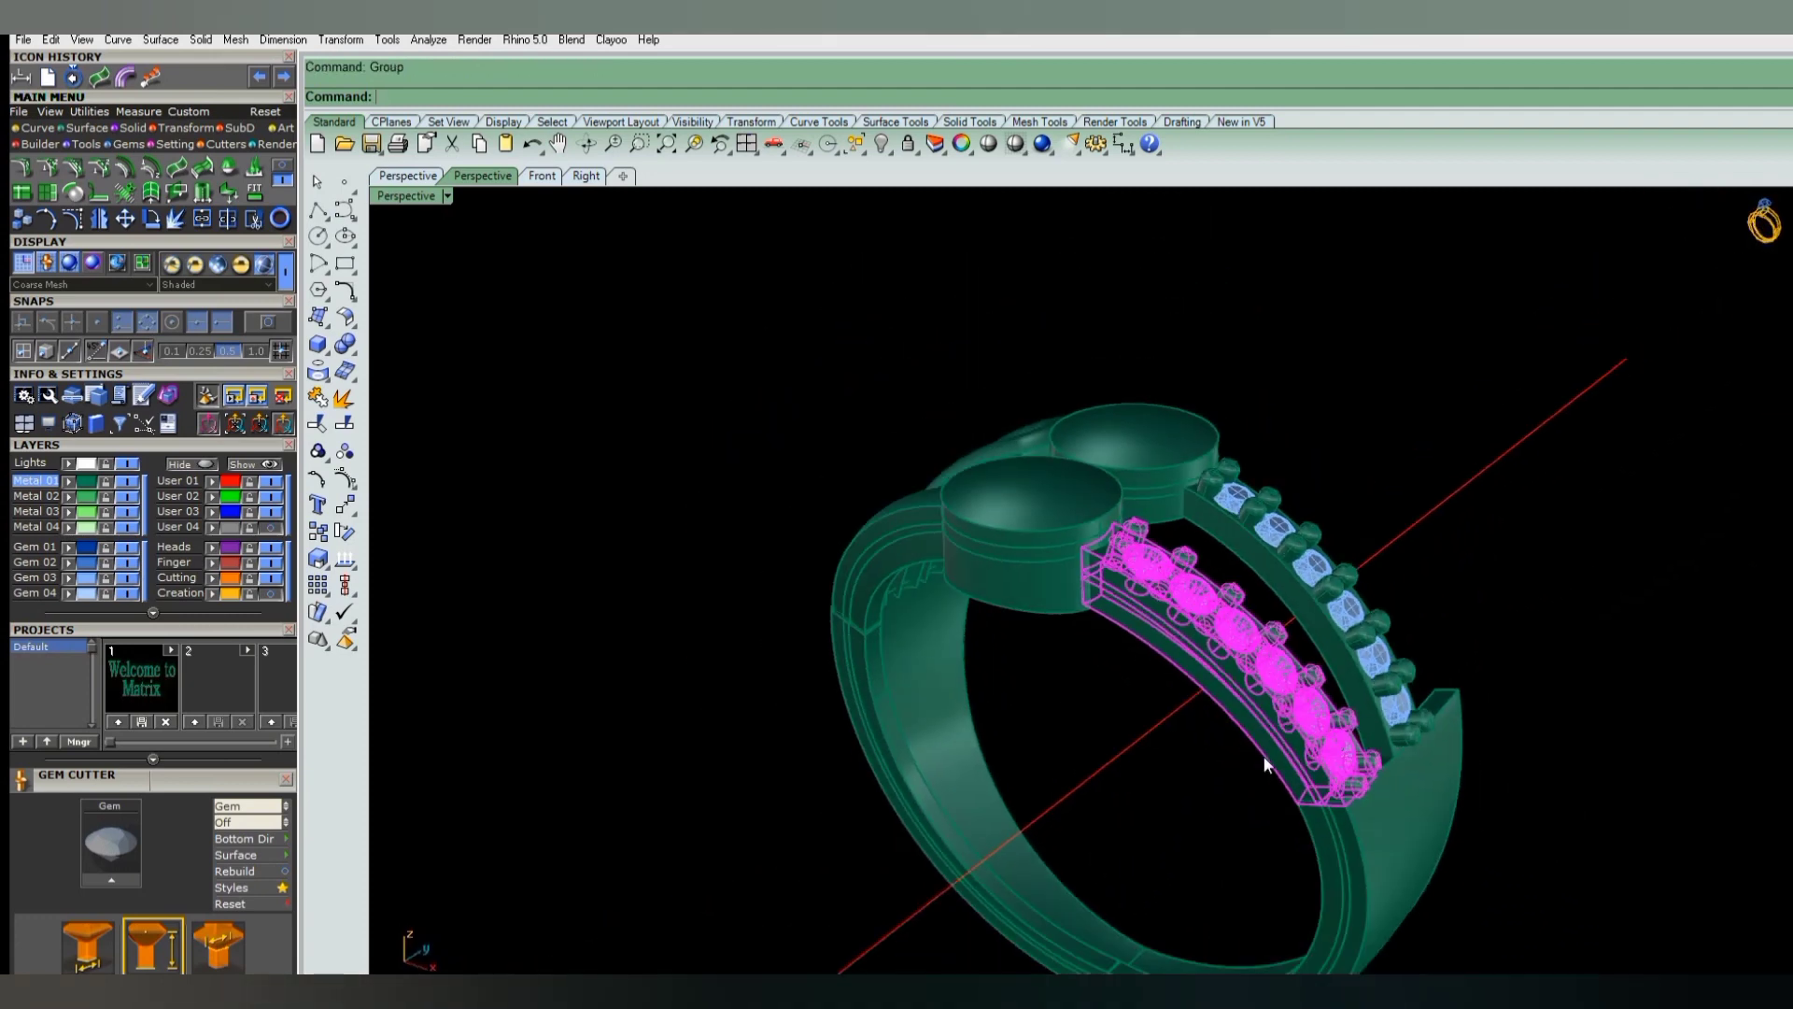
right_drag(1196, 642, 1143, 744)
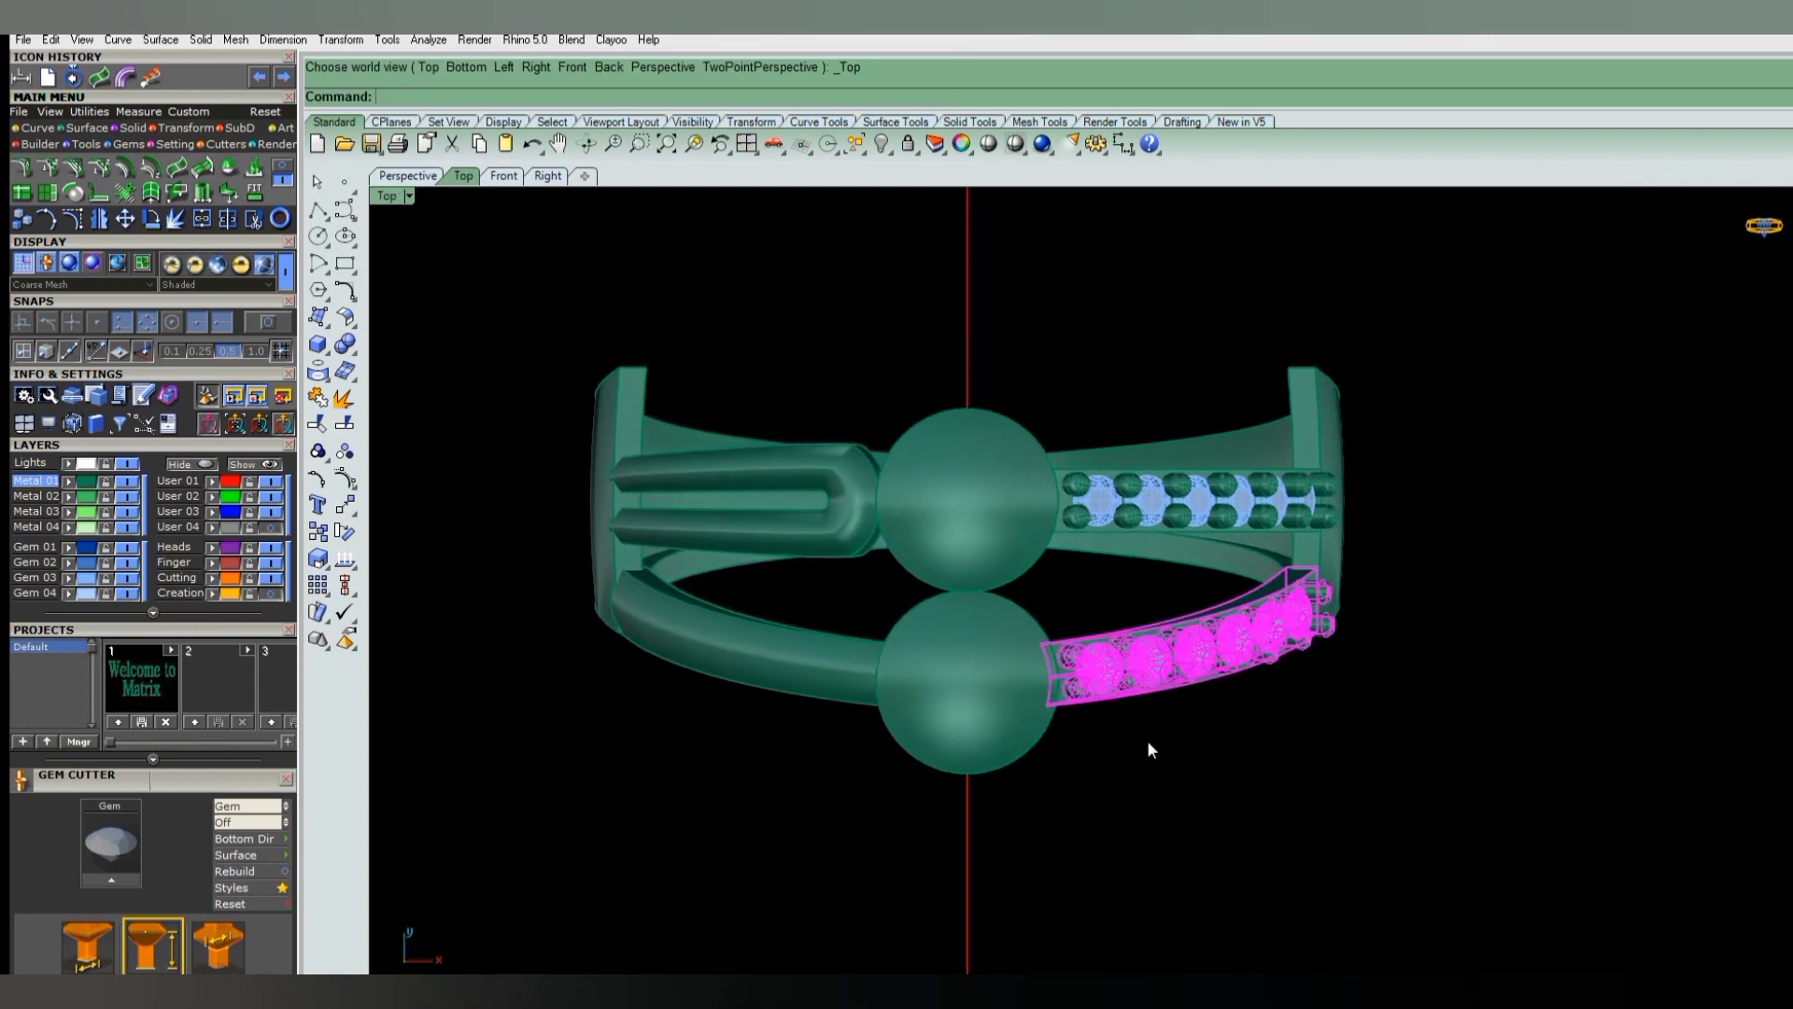
key(ctrl+F4)
- Mirror the lower band piece across the ring's centre in Top view
click(1241, 878)
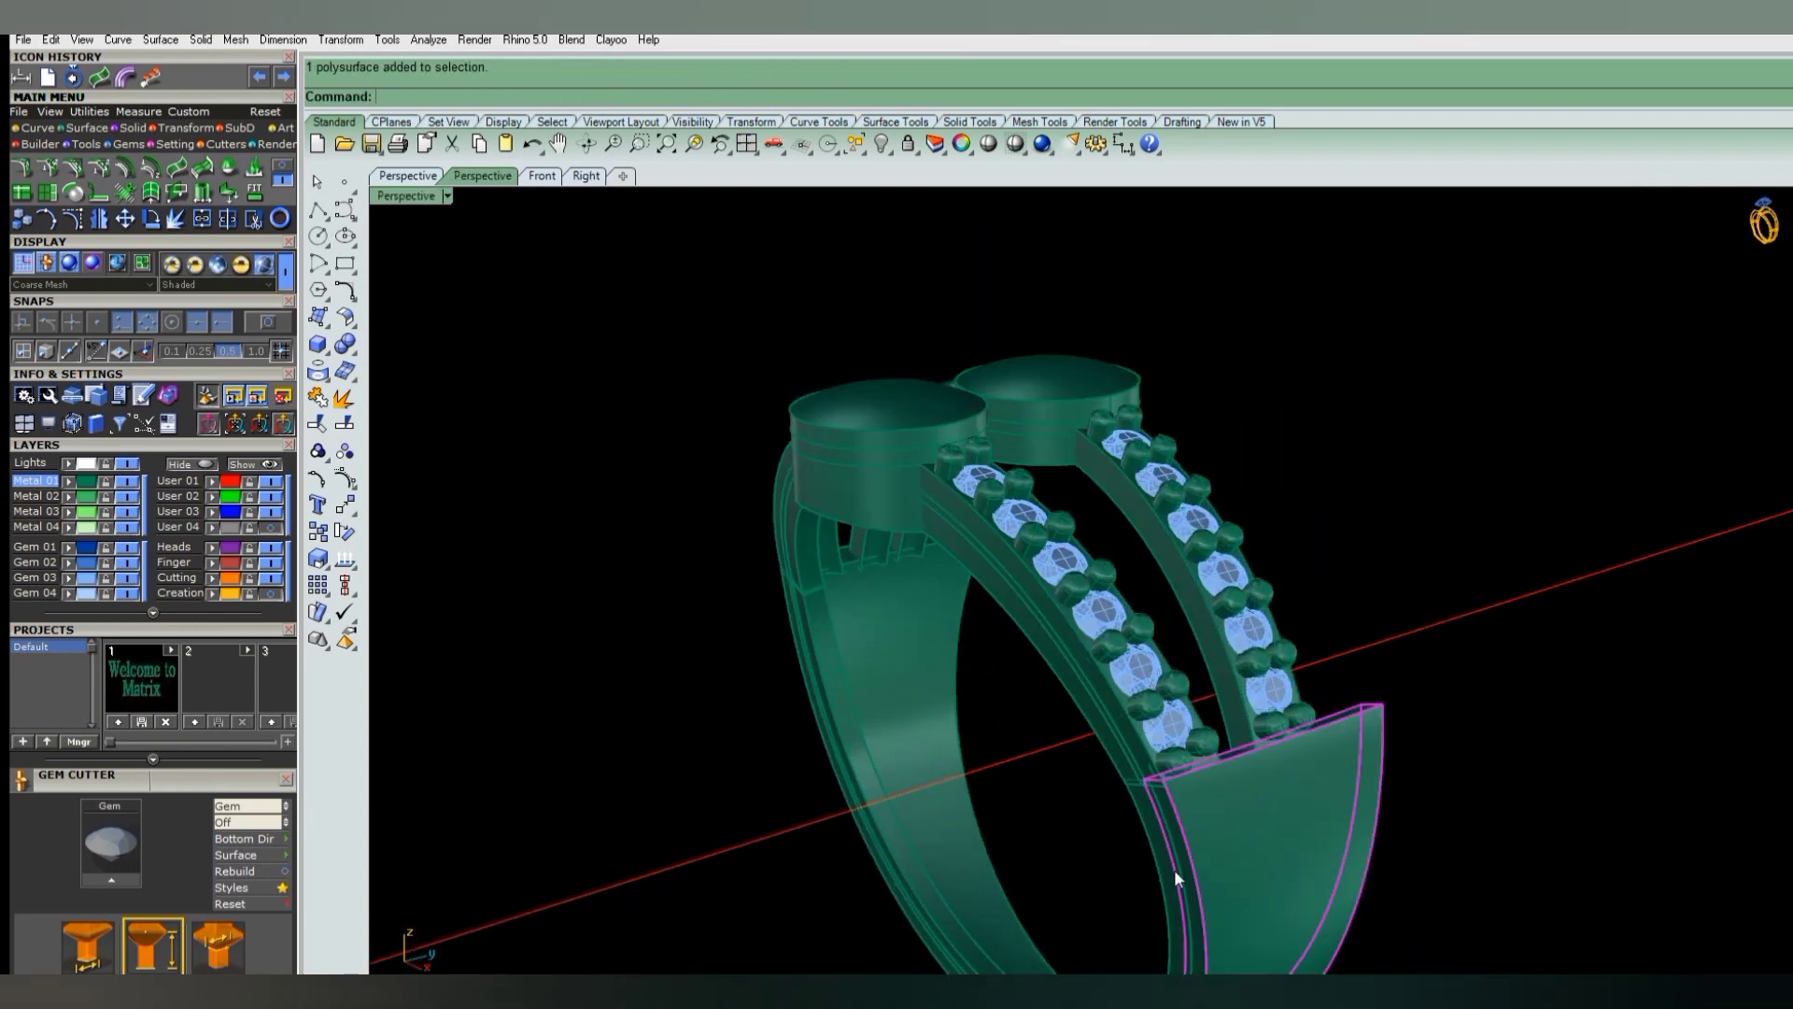
mouse_move(1234, 859)
right_down()
mouse_move(1316, 799)
mouse_move(1188, 838)
right_up()
click(1188, 833)
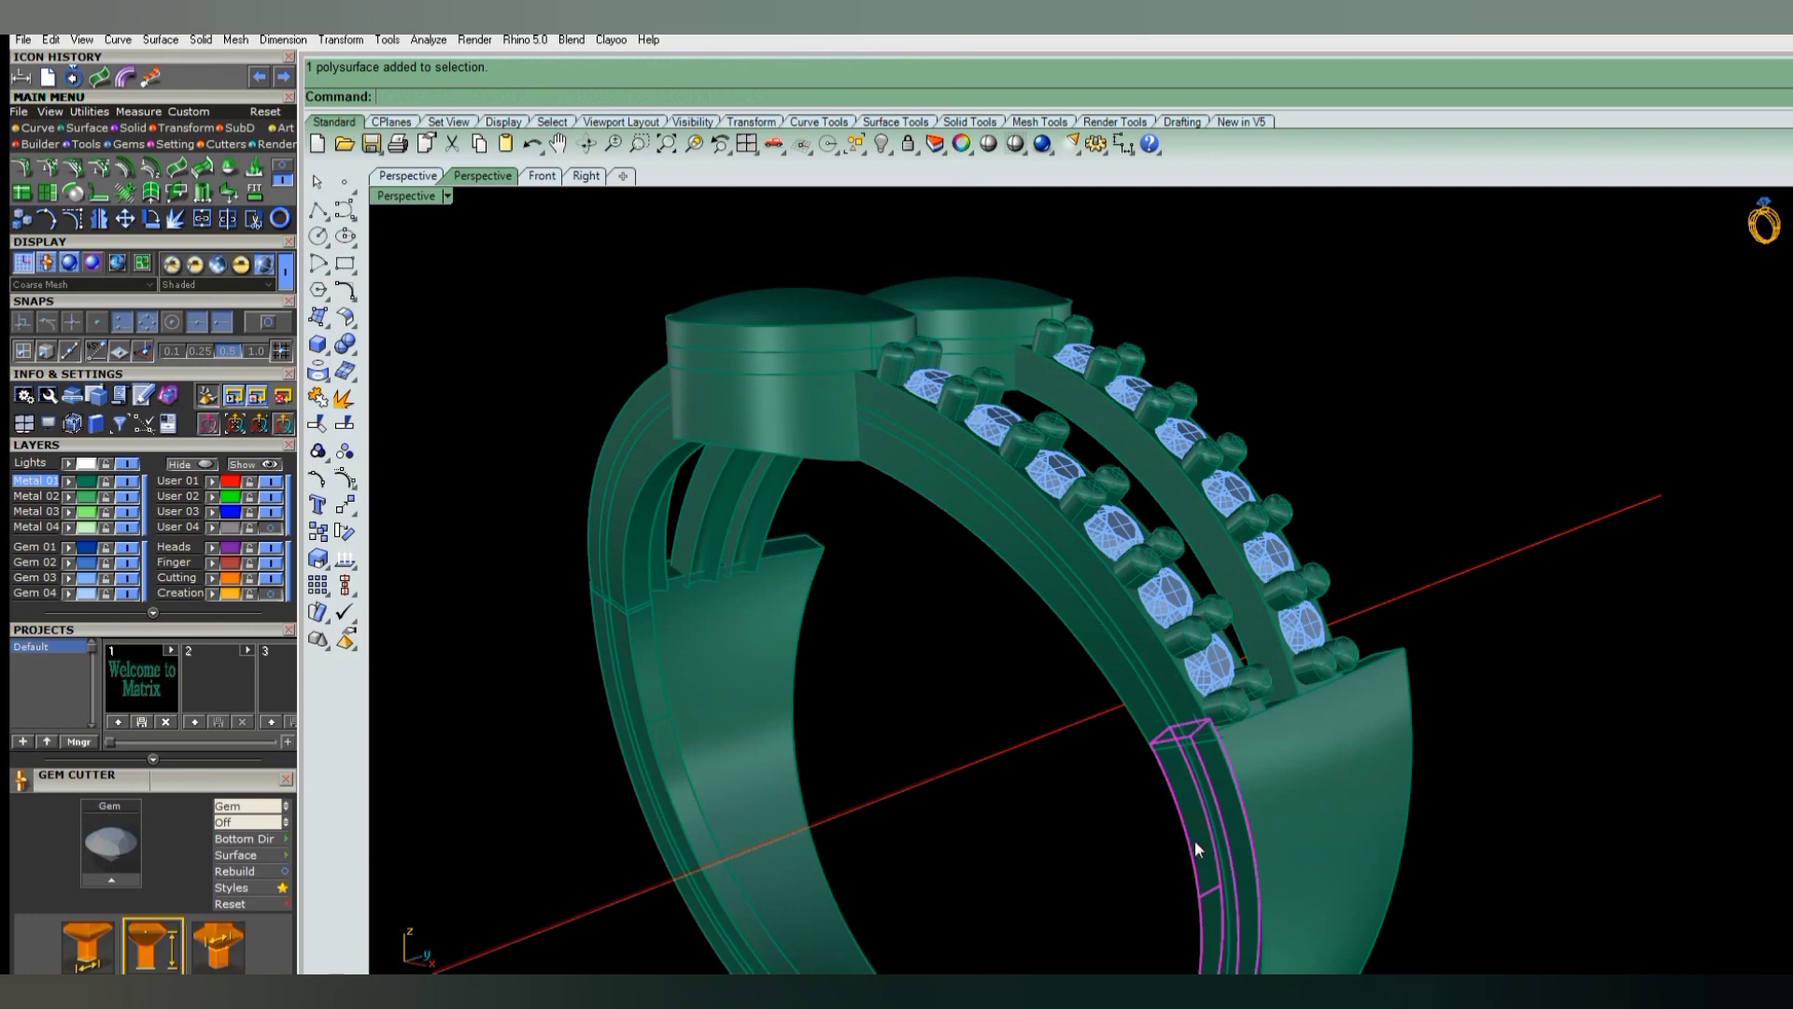
key(ctrl+F1)
text(Mirror)
key(Return)
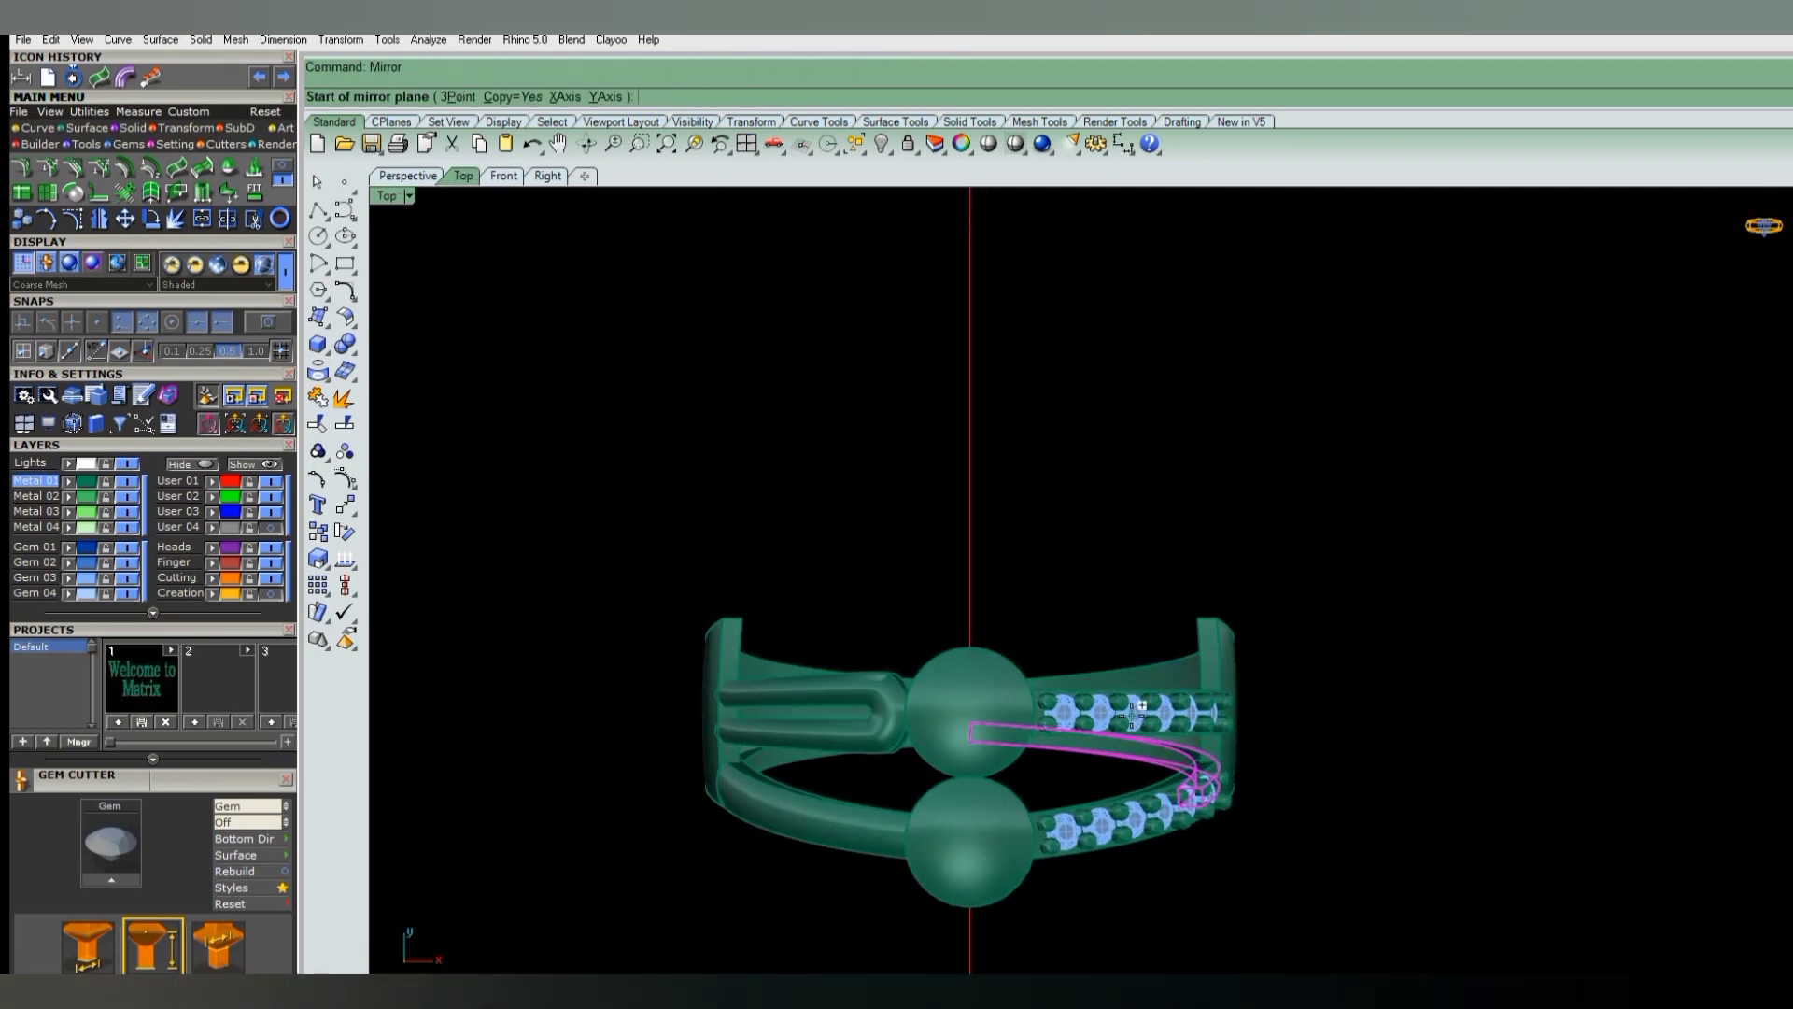
click(1133, 715)
key(ctrl+F4)
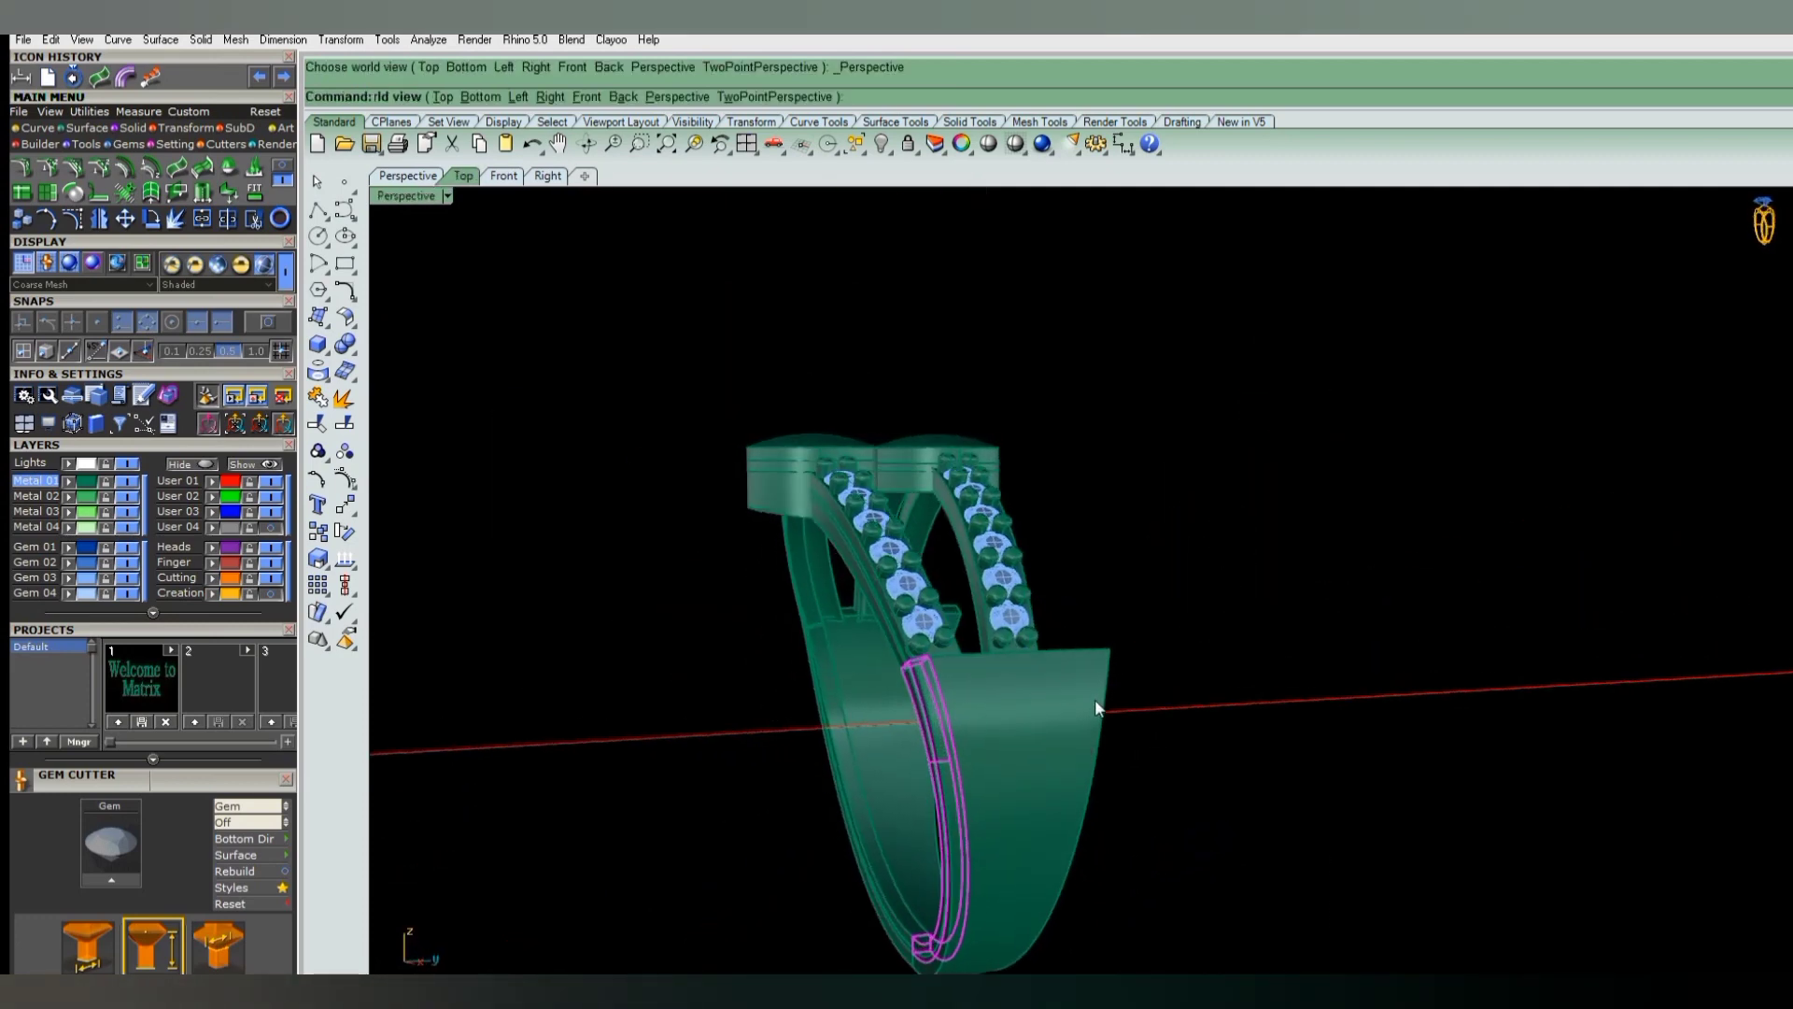
- Delete the old pieces on the opposite side and launch DupEdge
mouse_move(1094, 699)
right_down()
mouse_move(1205, 832)
mouse_move(1179, 780)
mouse_move(1052, 897)
mouse_move(967, 772)
right_up()
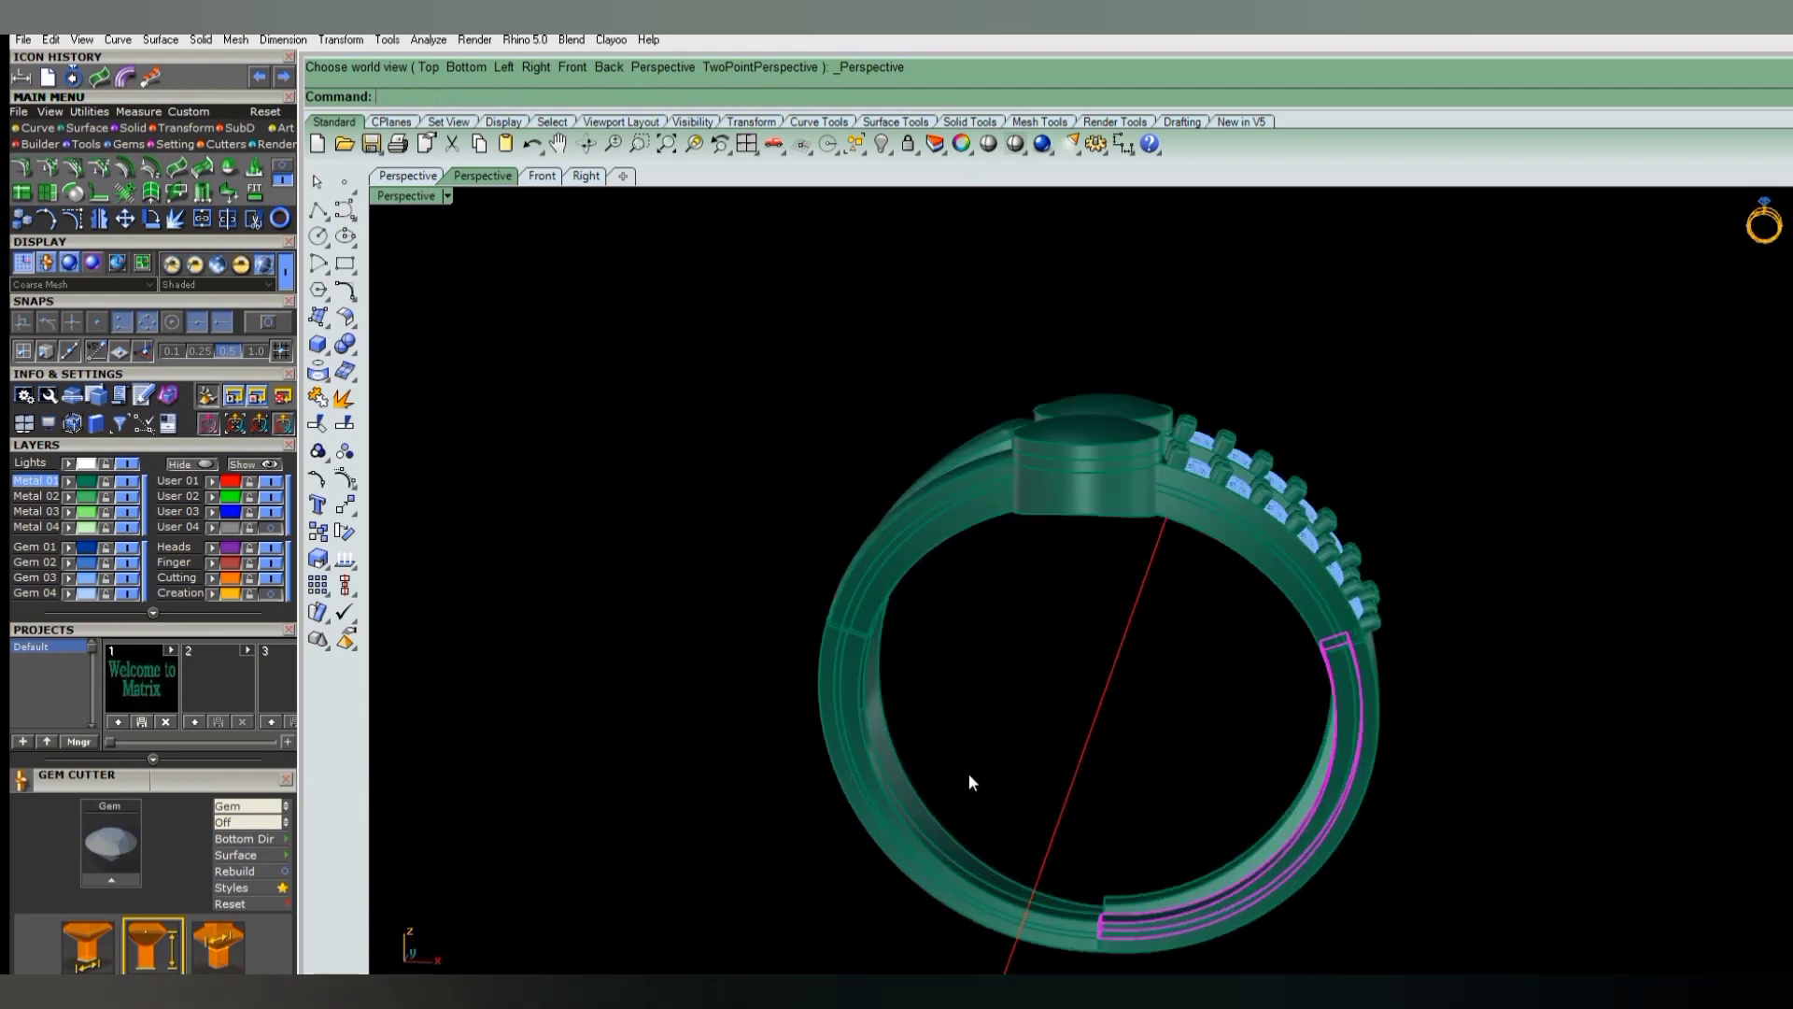
click(893, 845)
key(Delete)
scroll(1185, 877, up, 3)
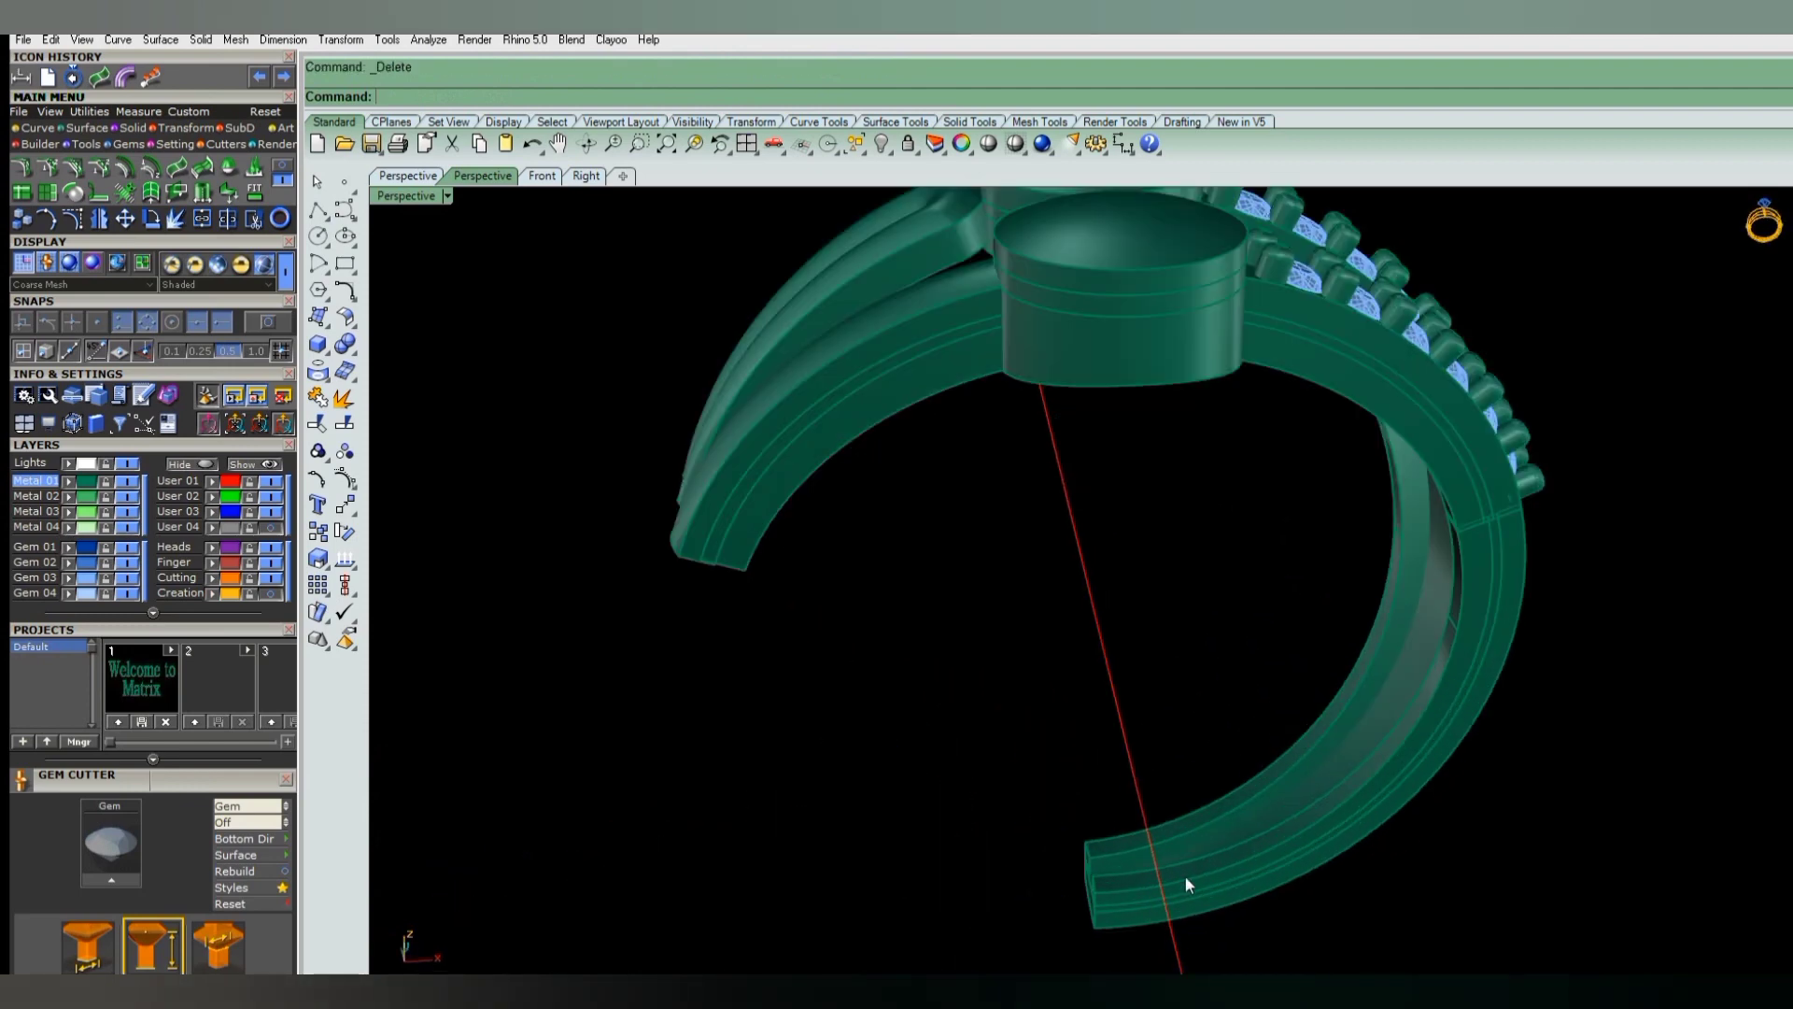
scroll(1192, 865, up, 3)
text(DupEdge)
key(Return)
- Duplicate the band's two groove edges as curves
click(1194, 855)
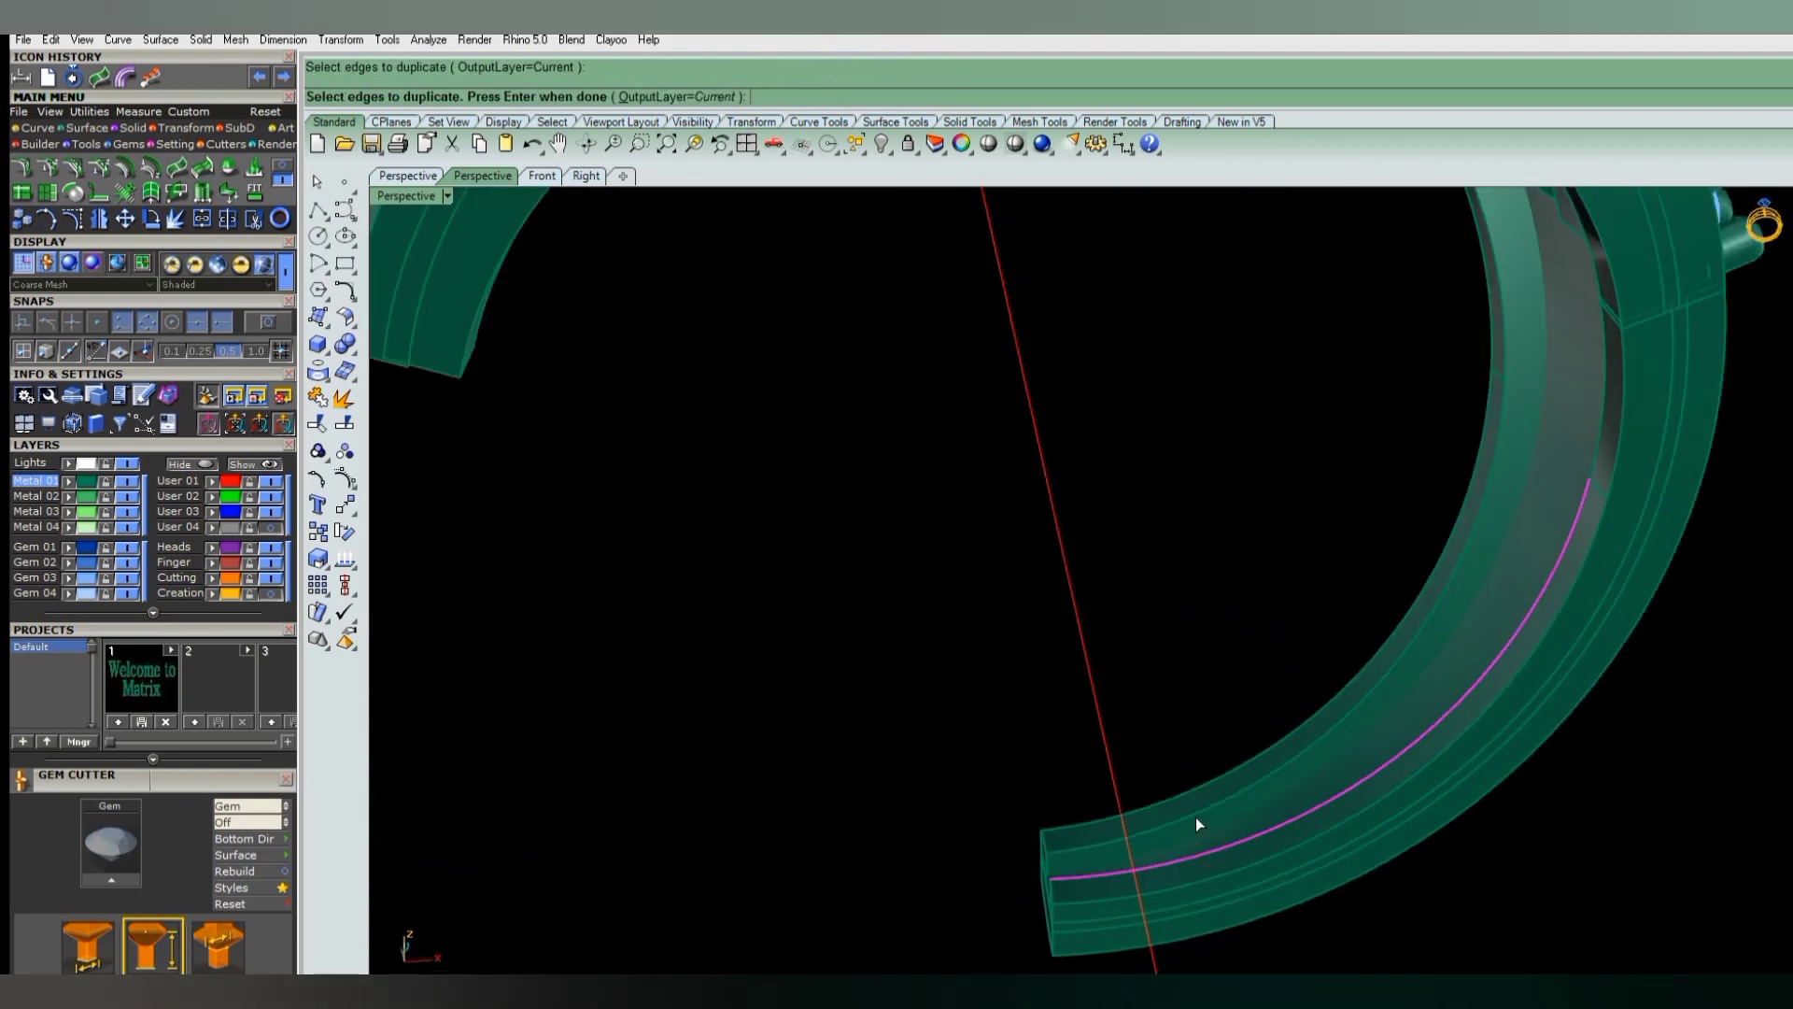
click(1196, 816)
key(Return)
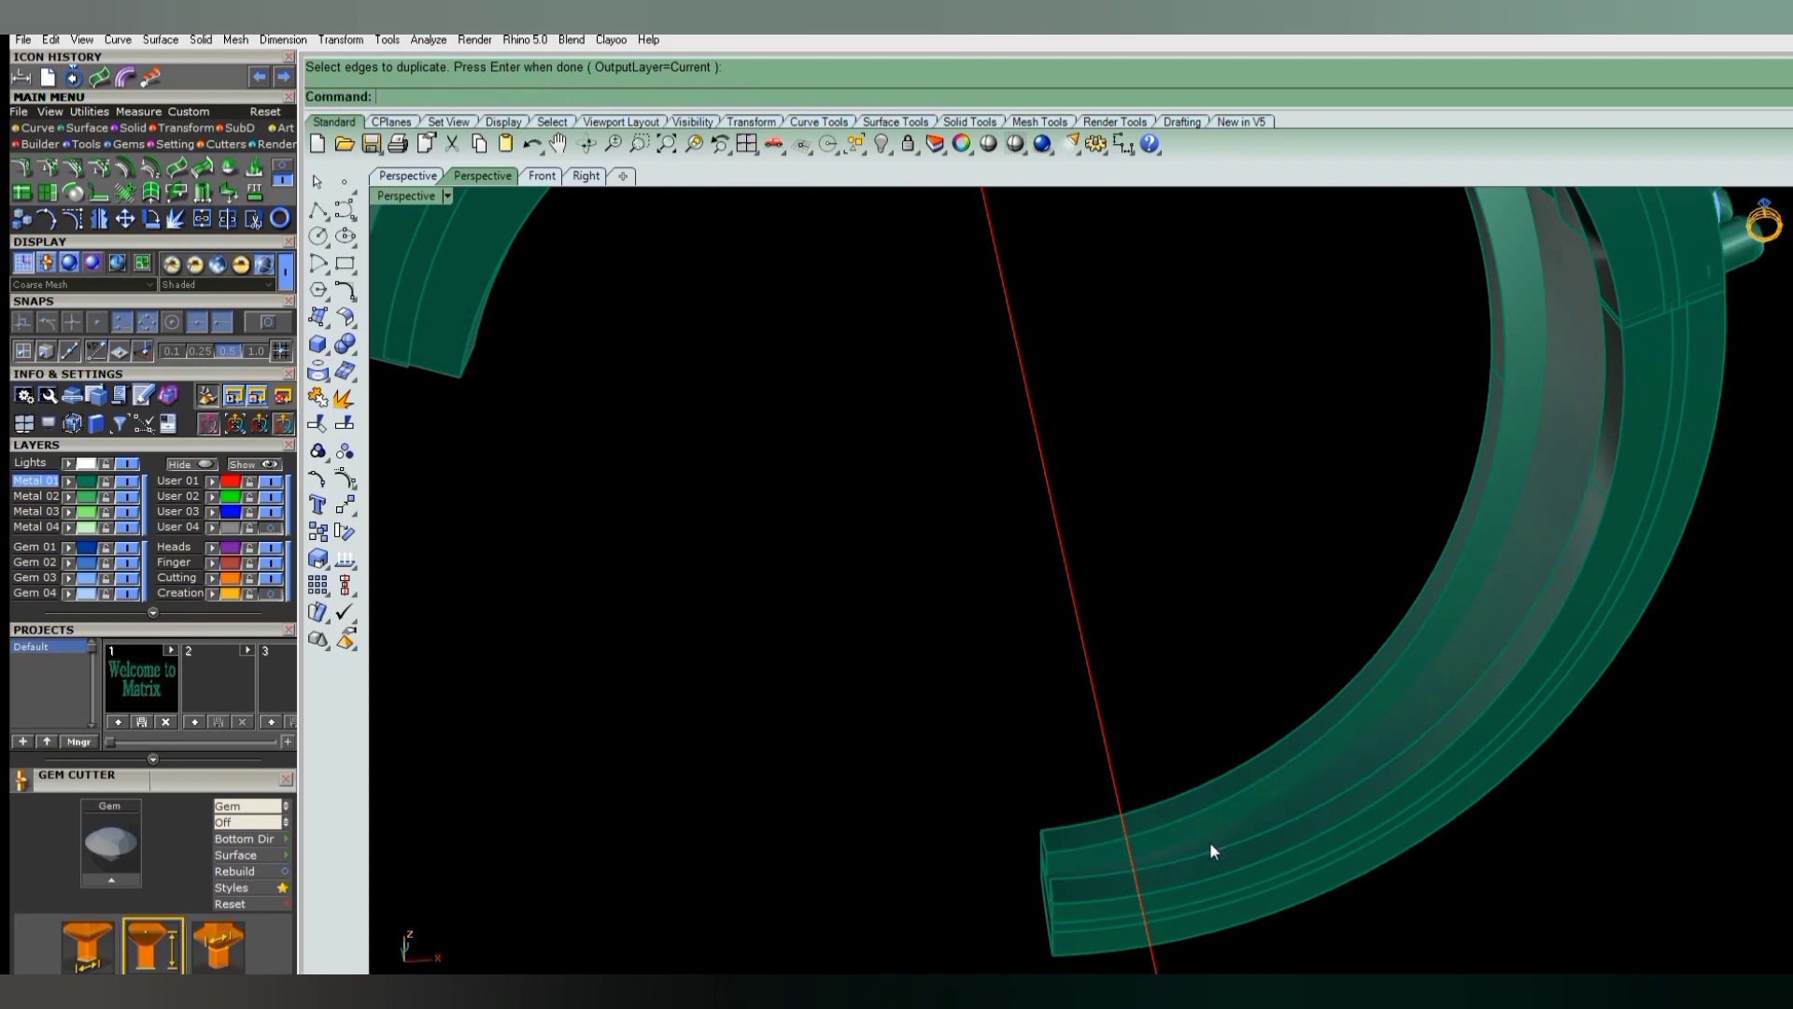
- Delete the stray duplicated curve at the groove, then start a Loft
click(1208, 842)
key(Escape)
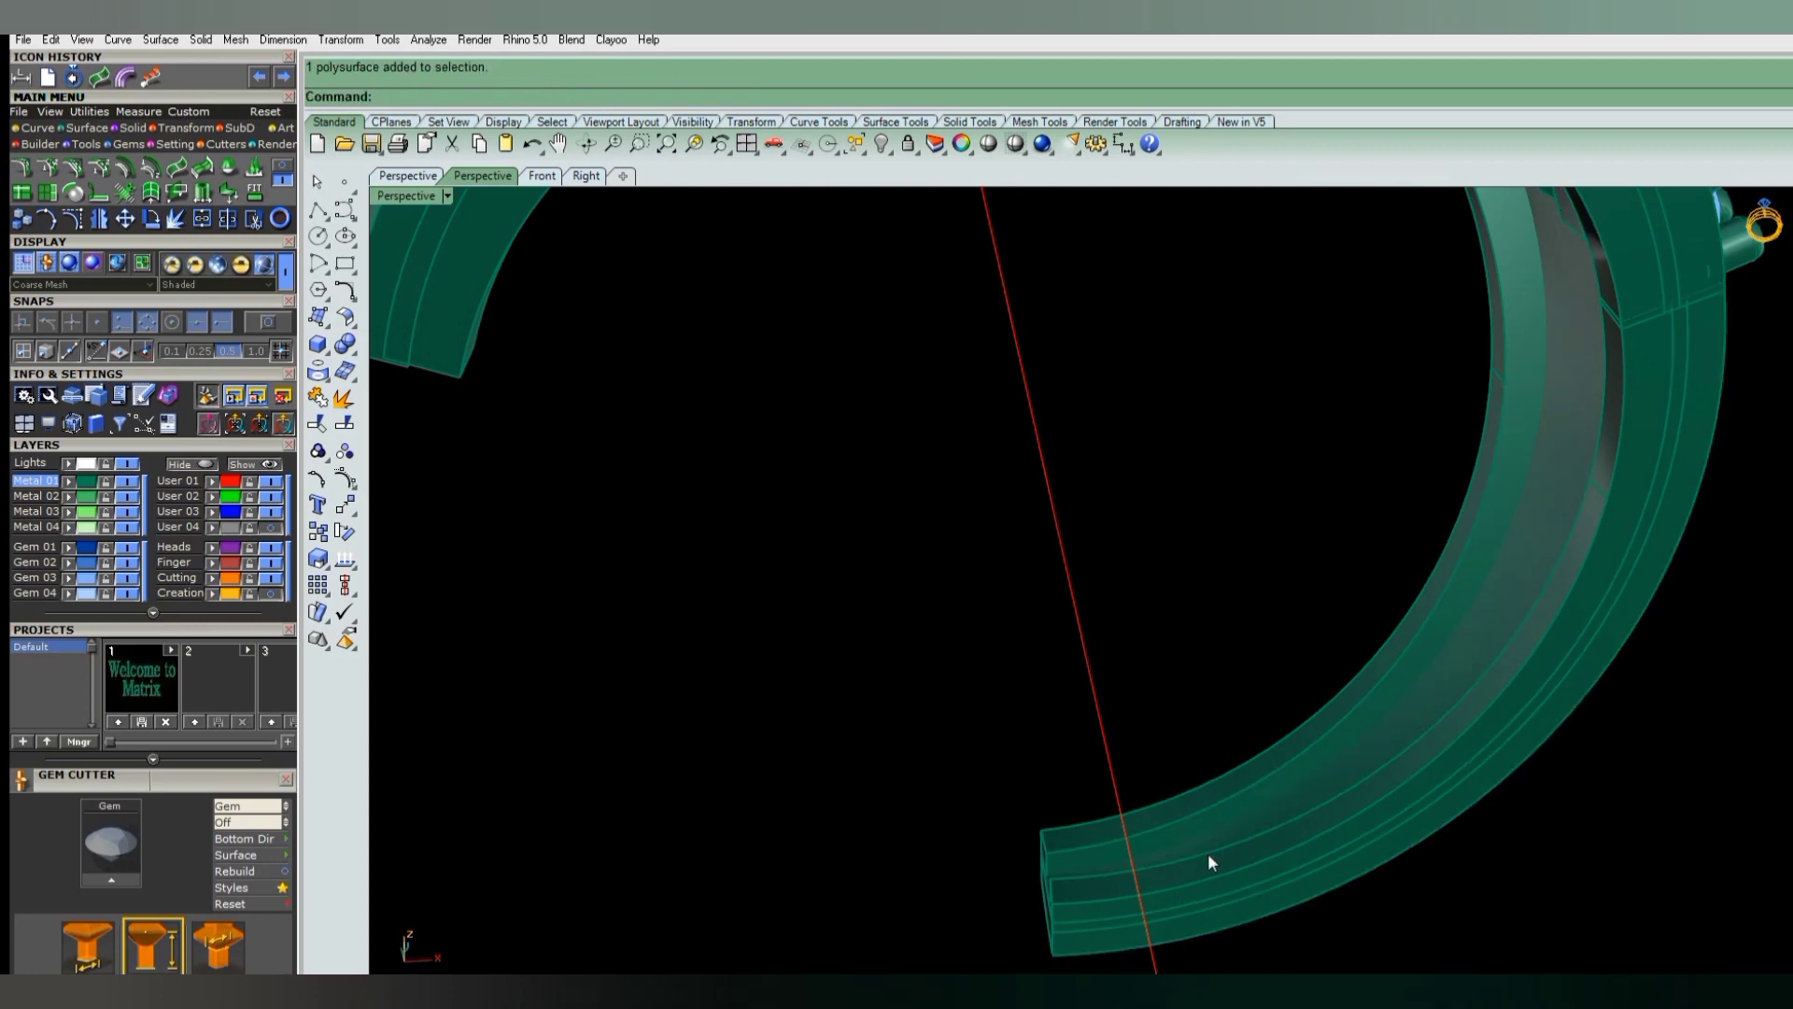
click(1205, 853)
key(Delete)
right_drag(1196, 898, 1237, 901)
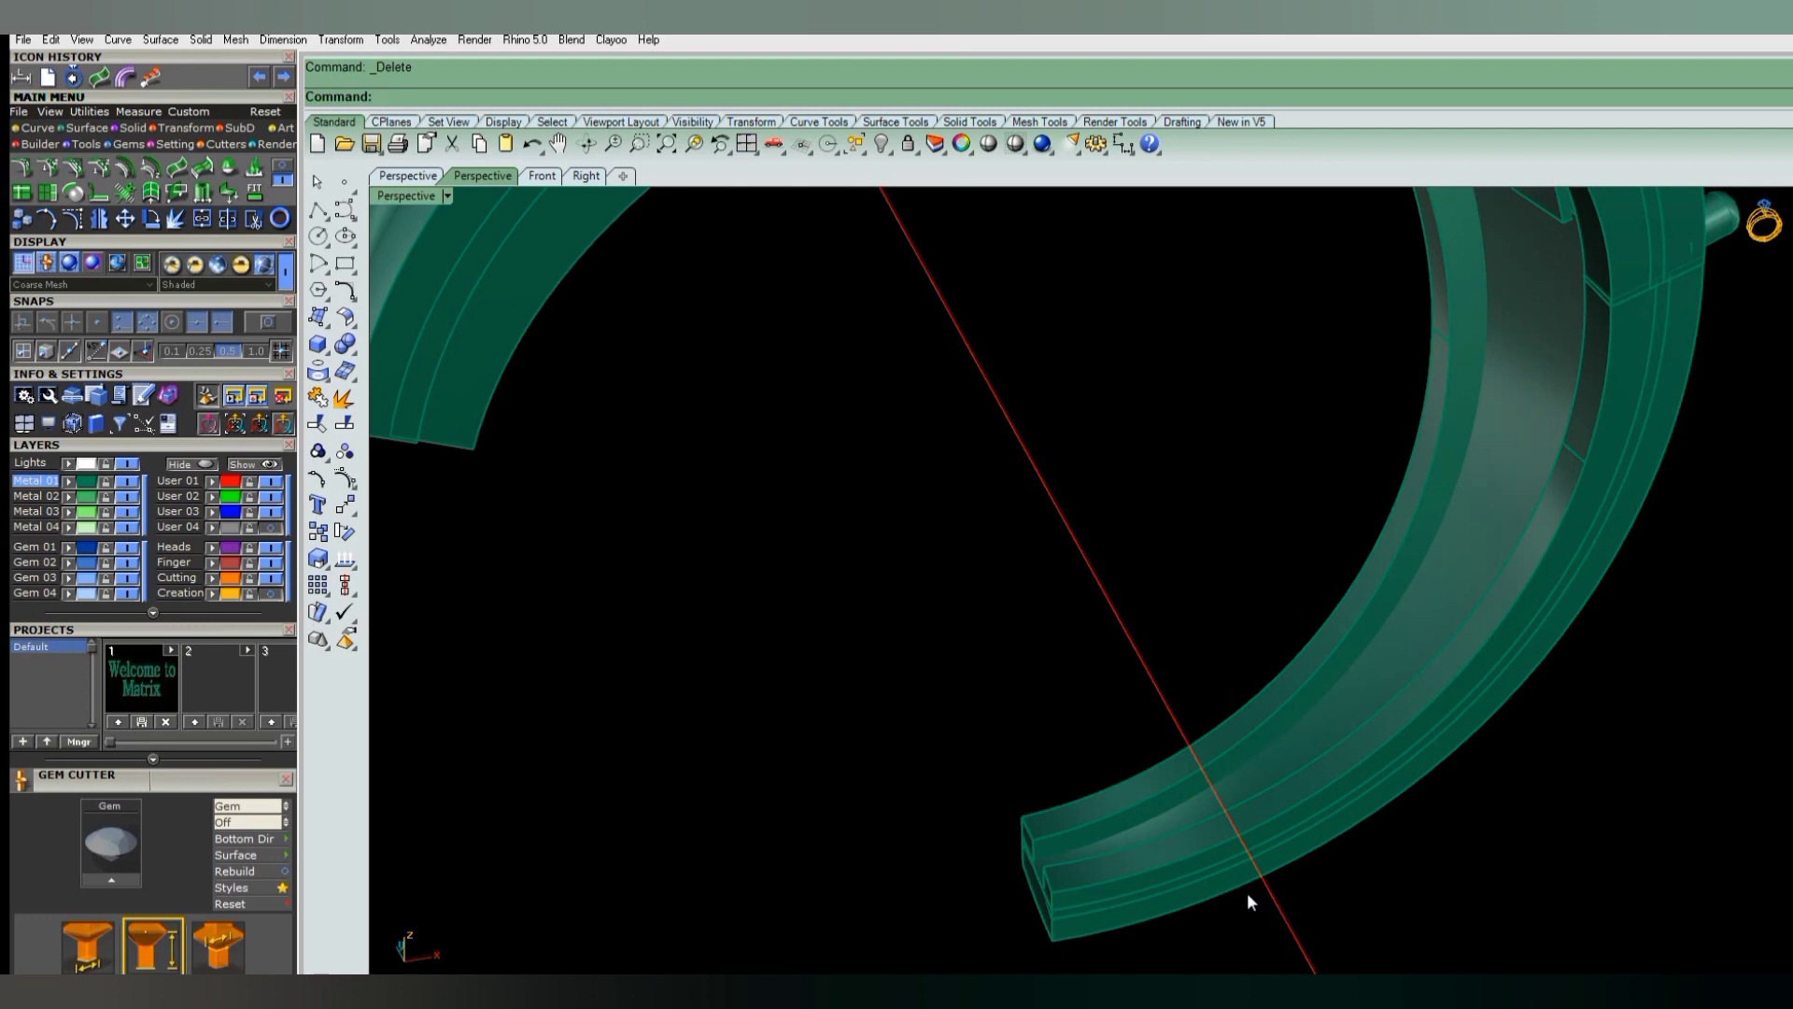
text(loft)
key(Return)
- Loft a surface between the band's groove curves
click(1167, 836)
key(Return)
key(Return)
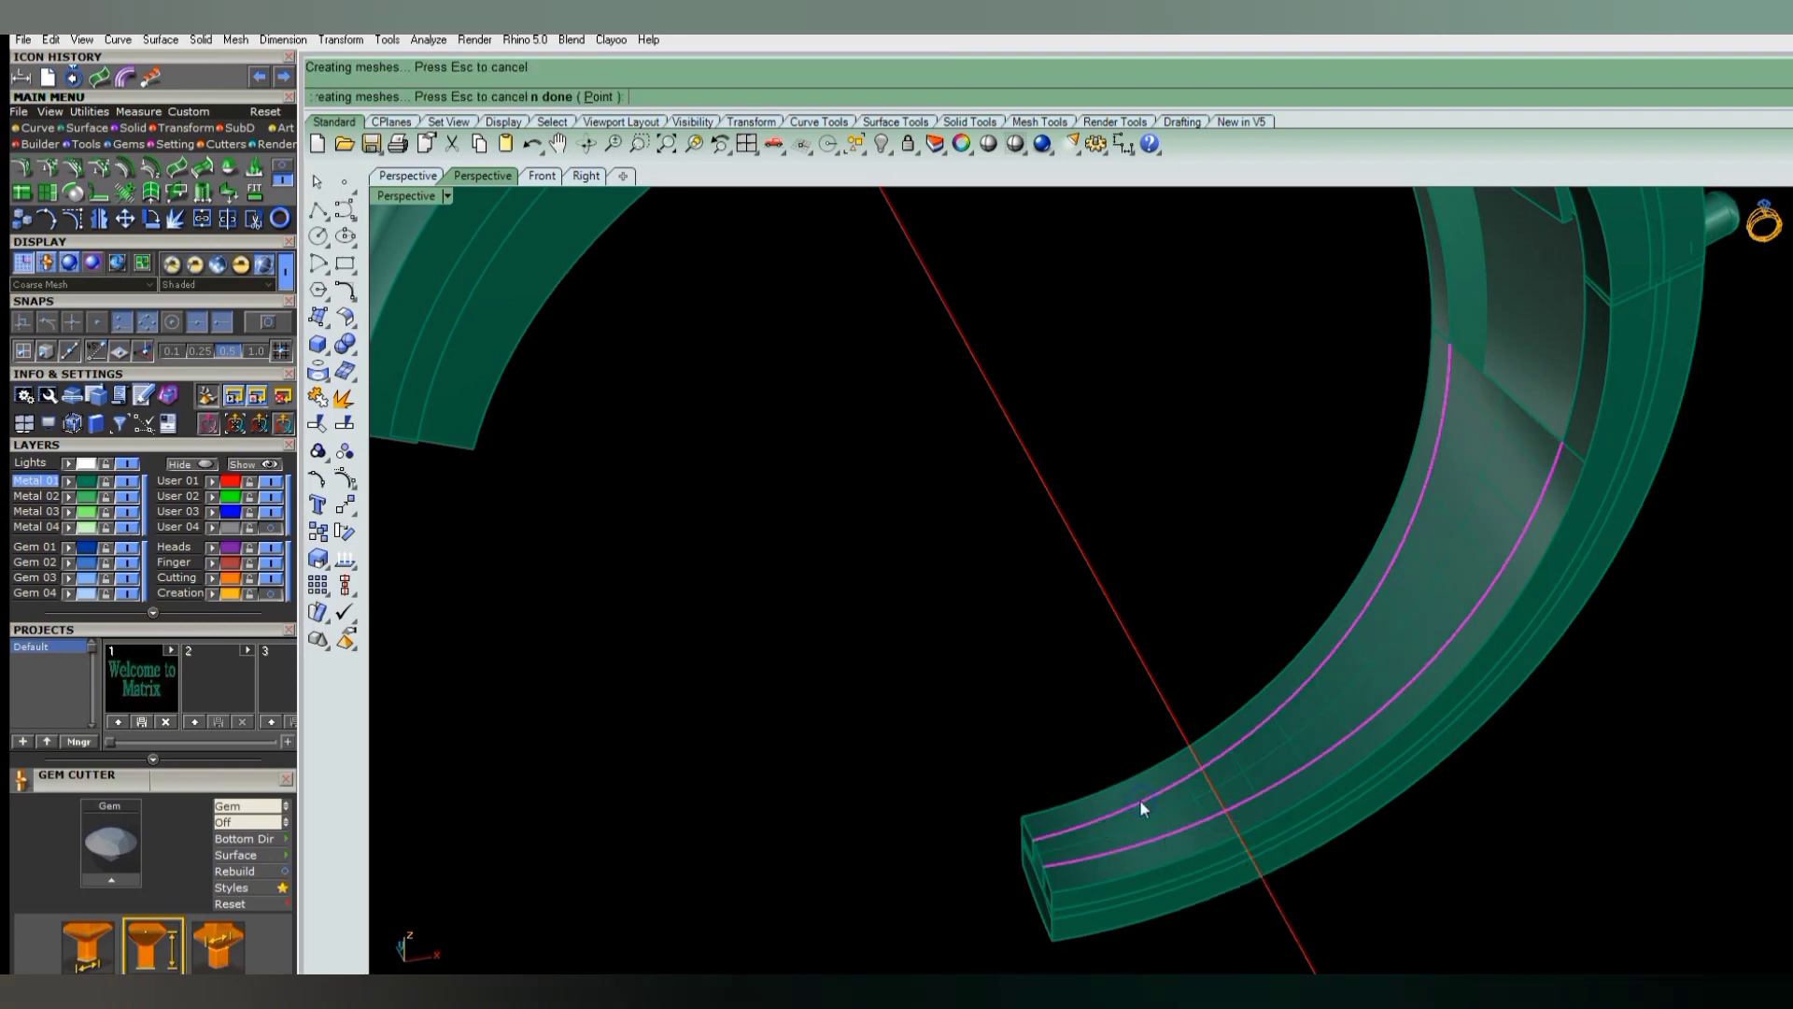
text(extendsrf)
- Extend both end edges of the lofted surface with ExtendSrf
key(Return)
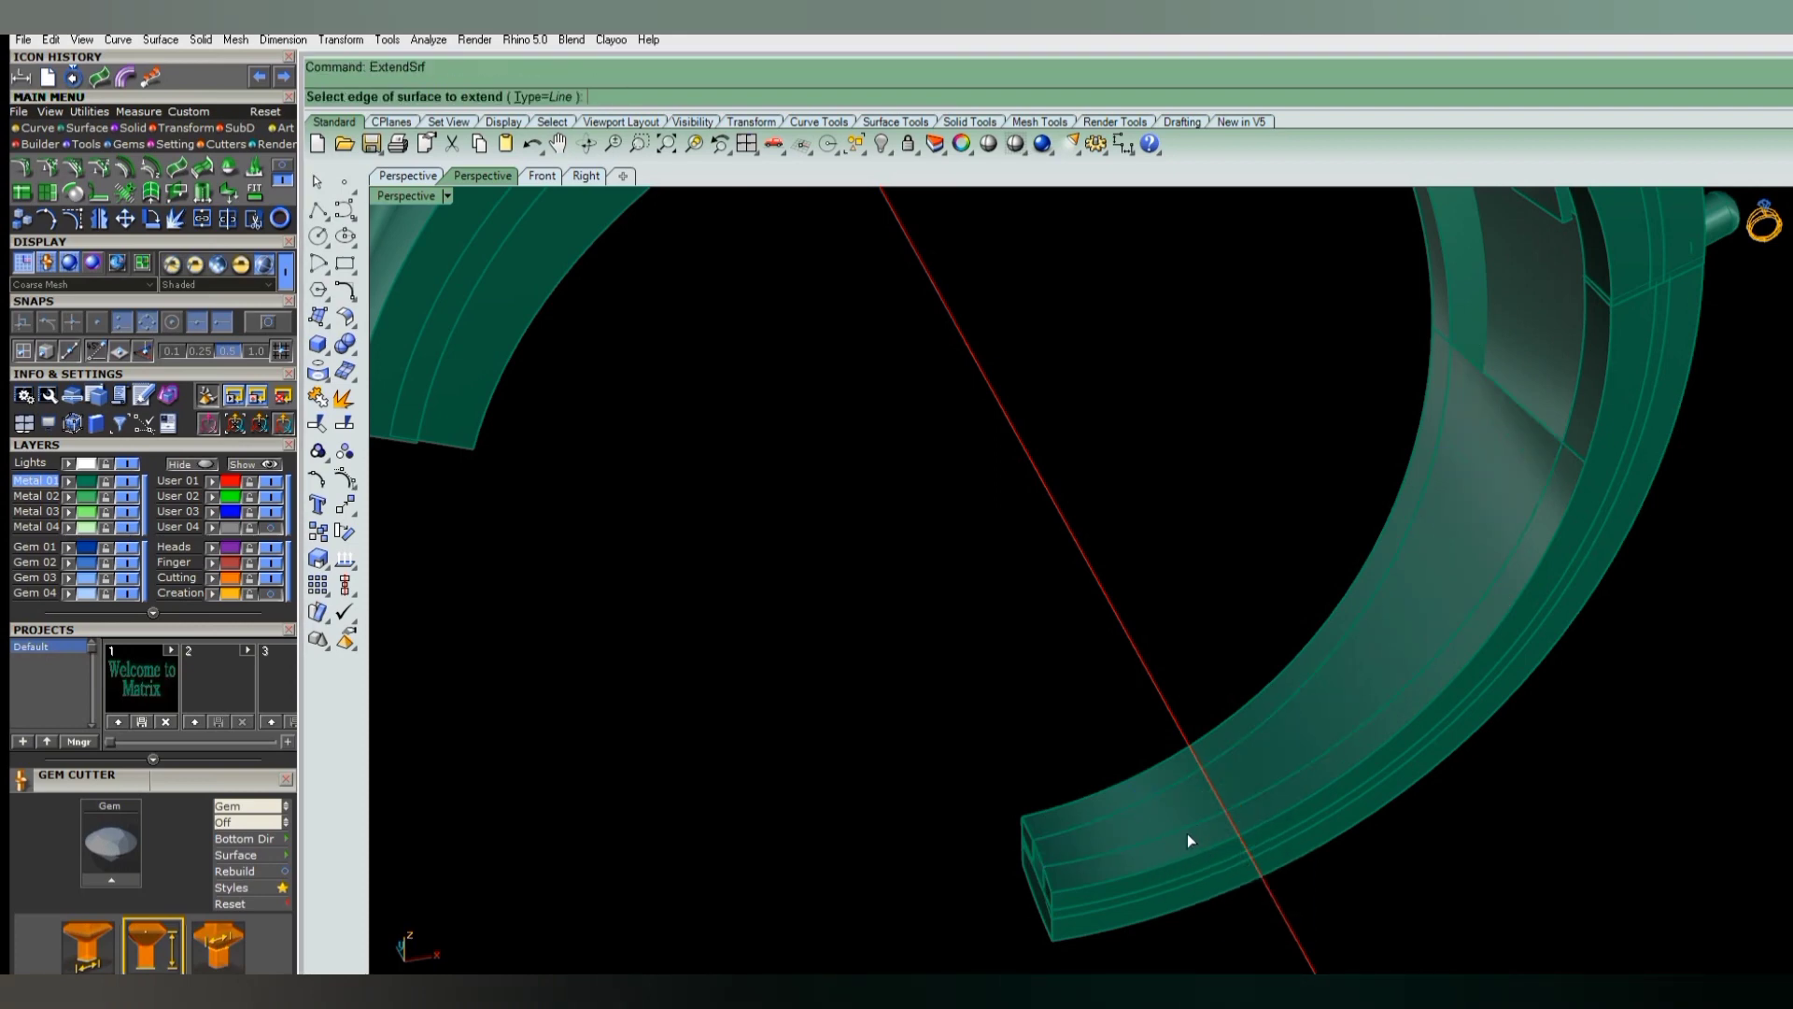
click(1176, 826)
key(Return)
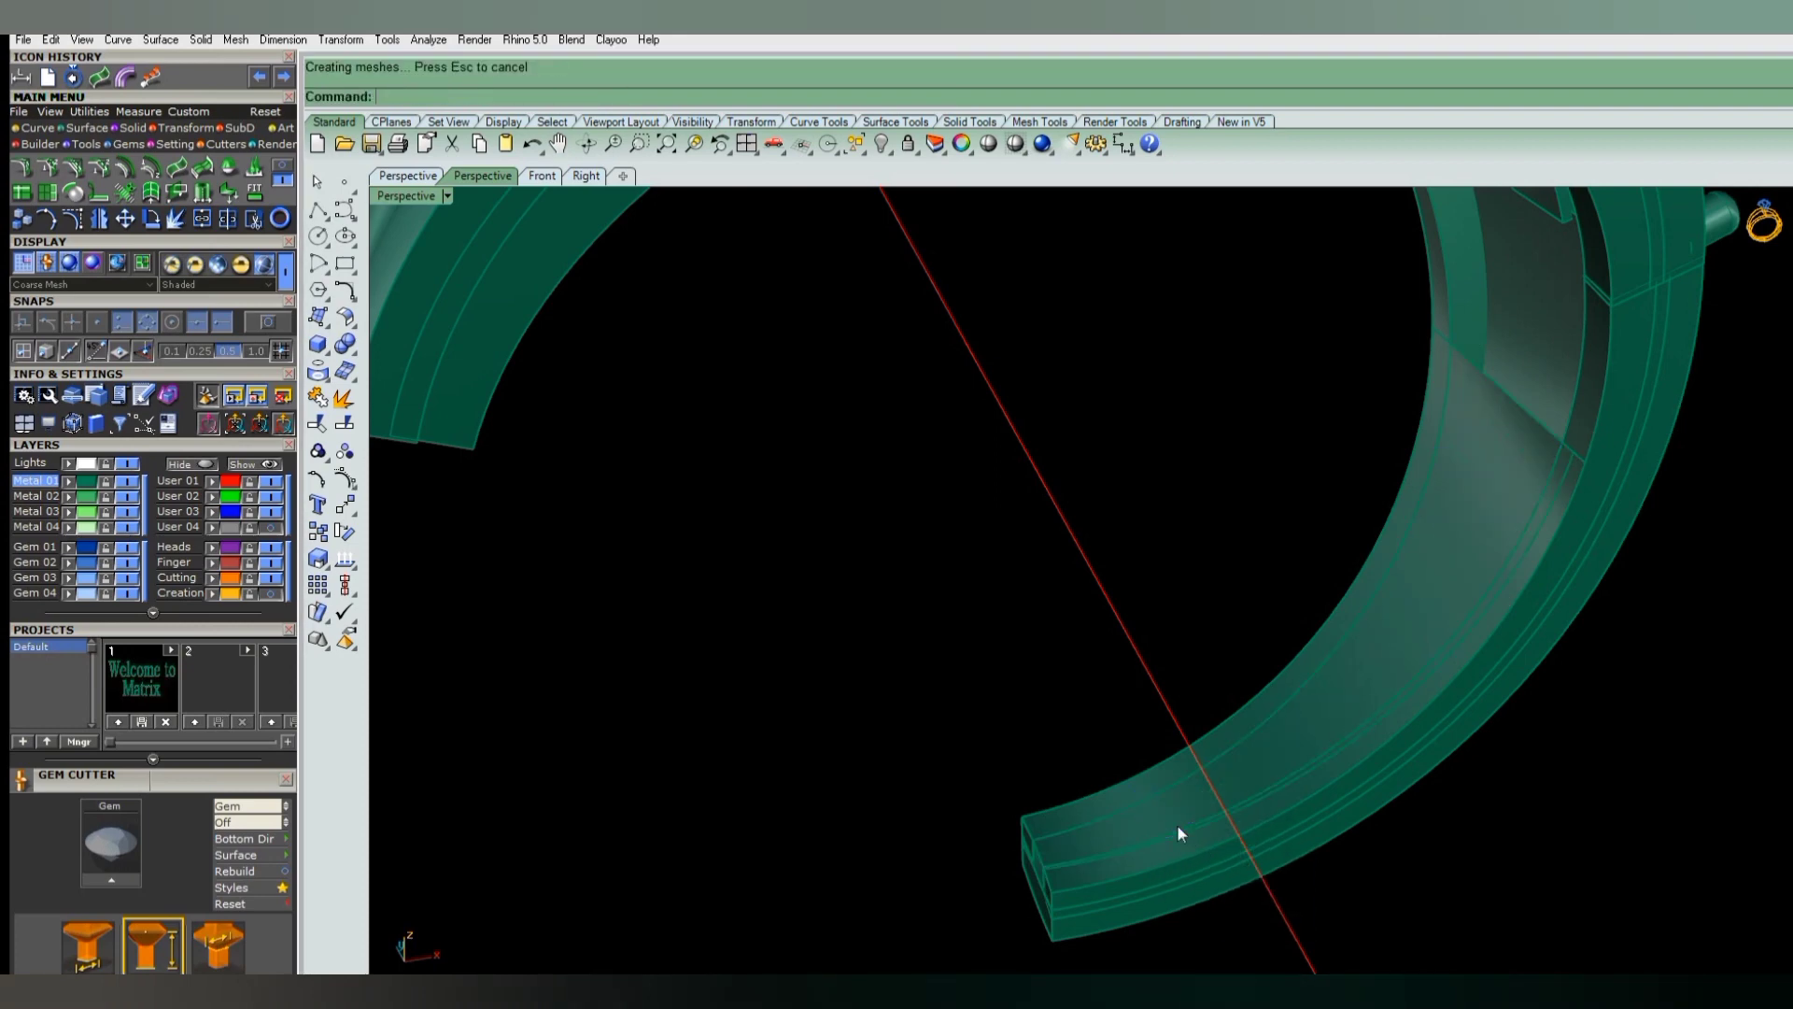
key(Return)
click(1155, 812)
- Split the lofted surface across the band and select the lower piece
key(Return)
click(1358, 644)
text(SS)
key(Return)
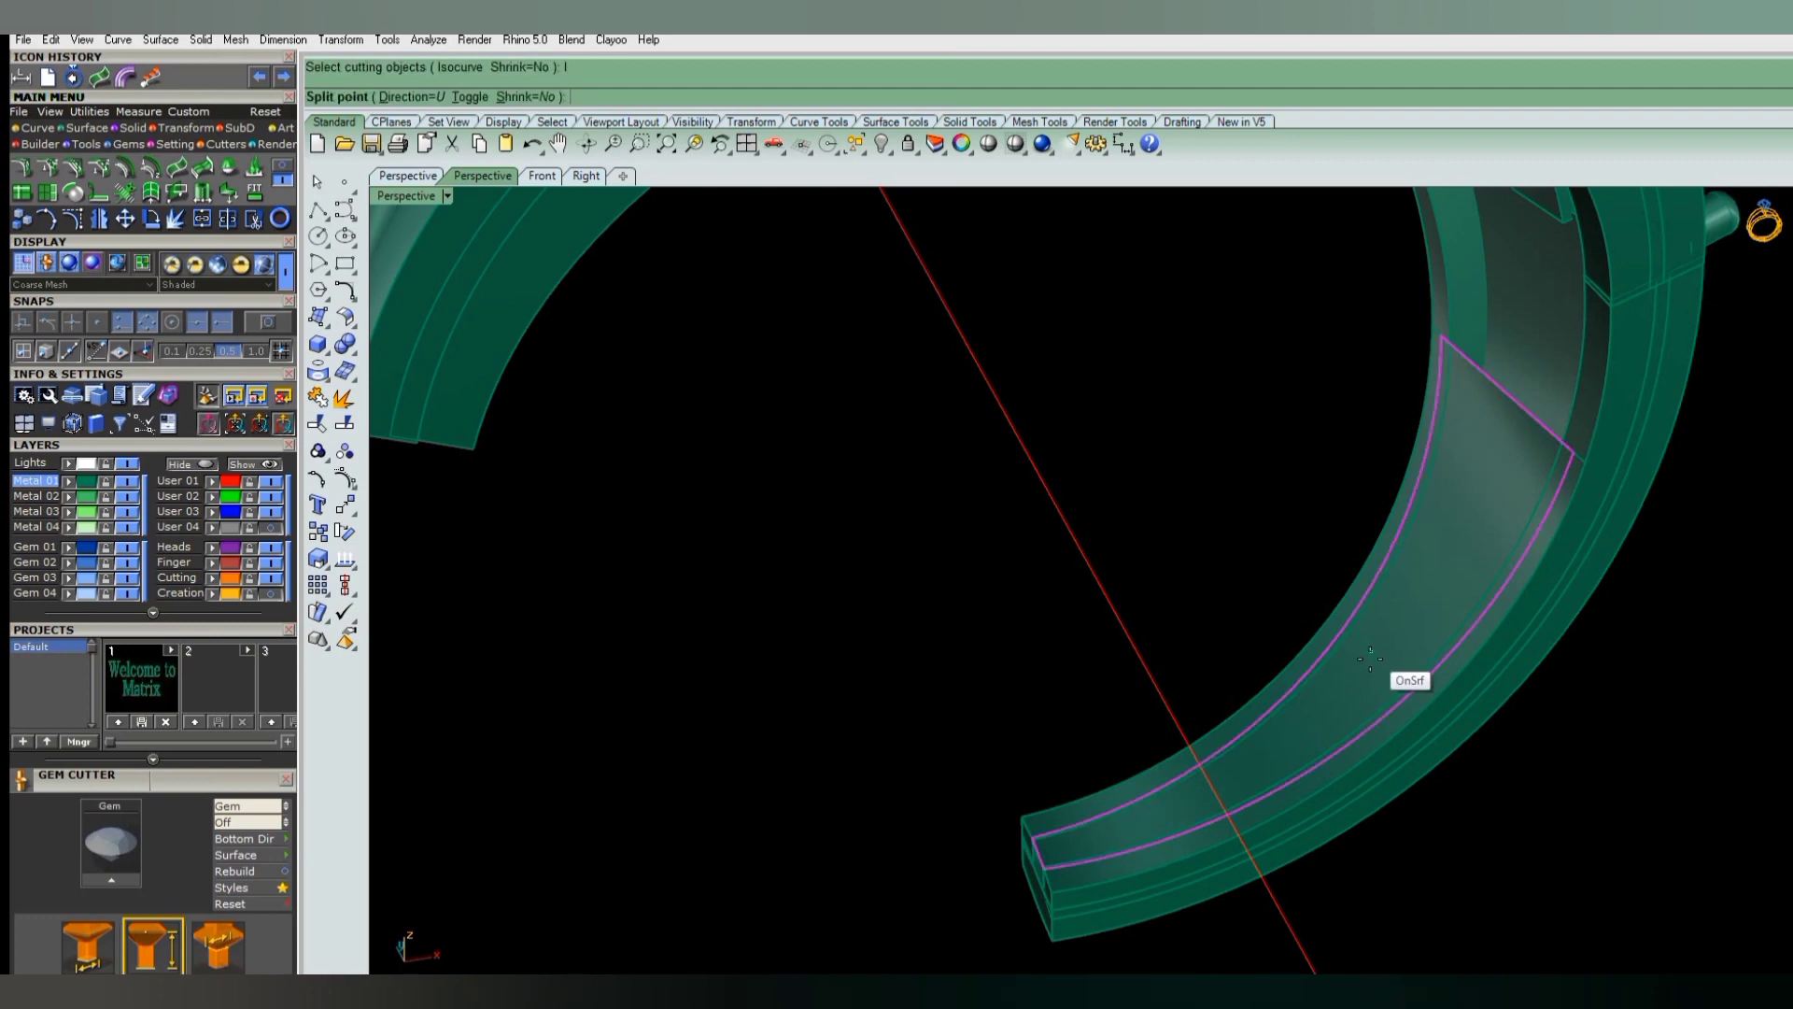
click(1342, 707)
click(1337, 709)
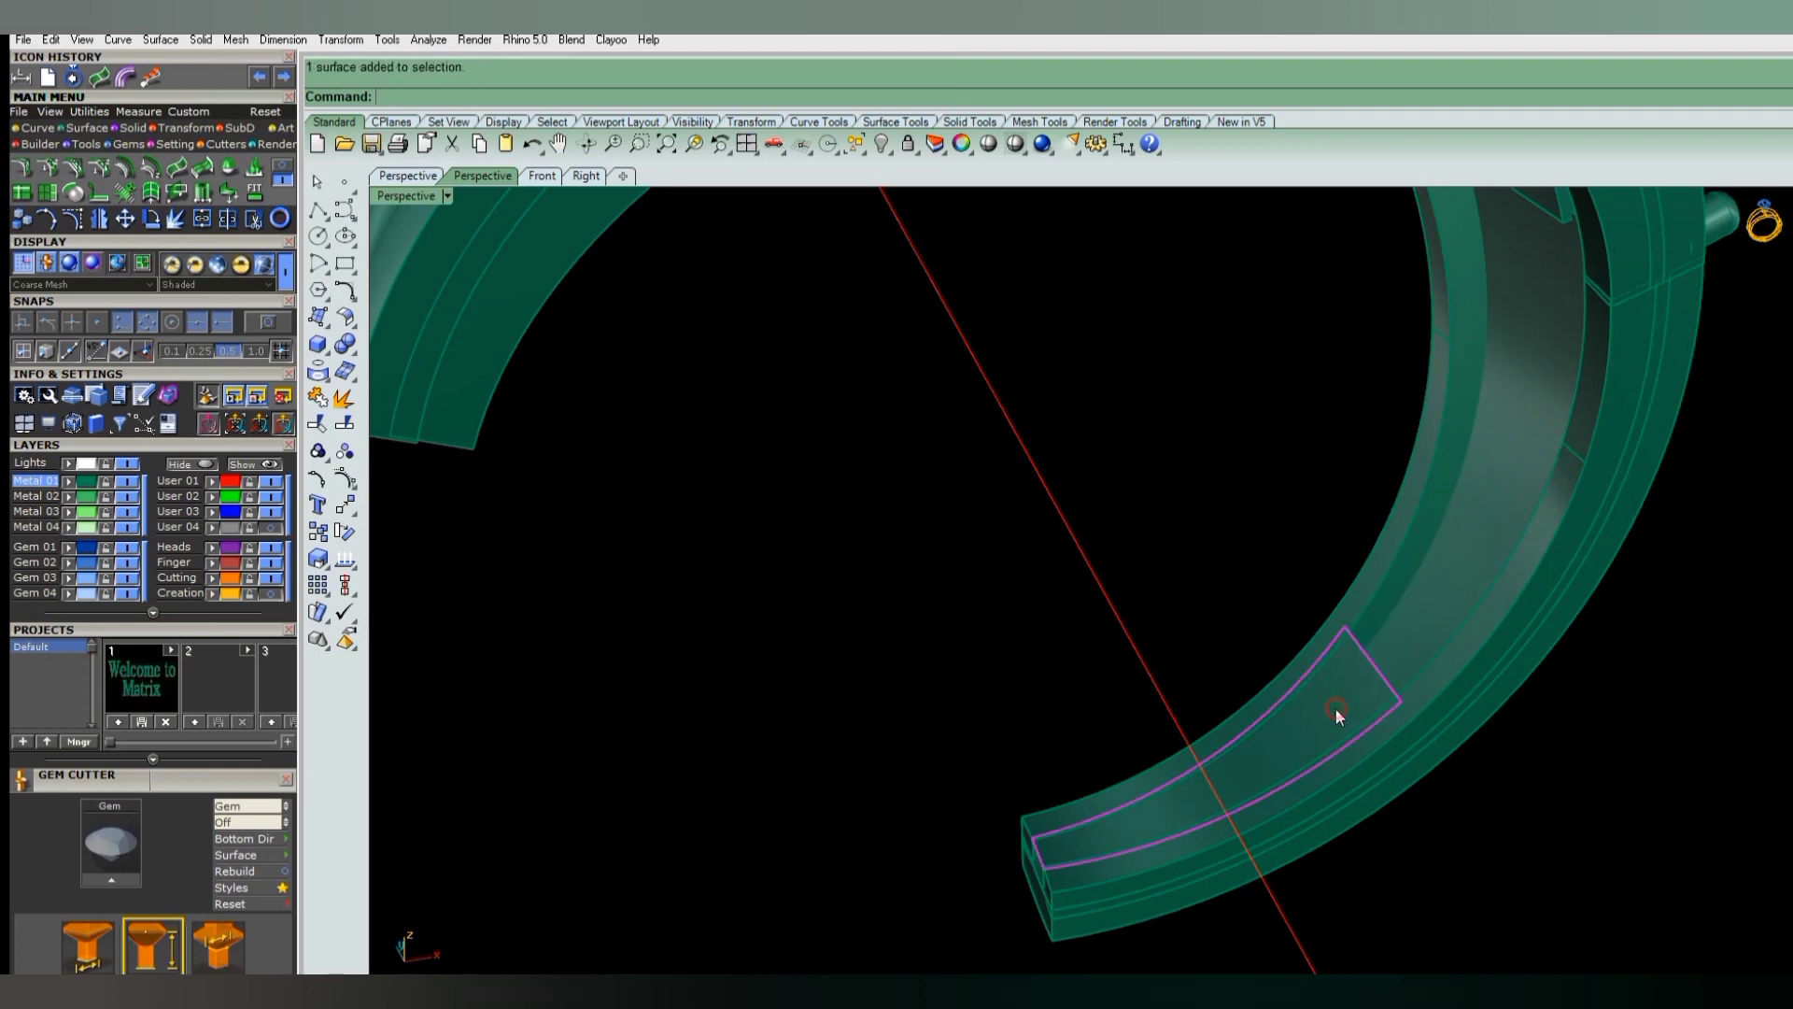
- Offset the lower piece into a 0.5-thick solid, redoing it after an undo
text(OS)
key(Return)
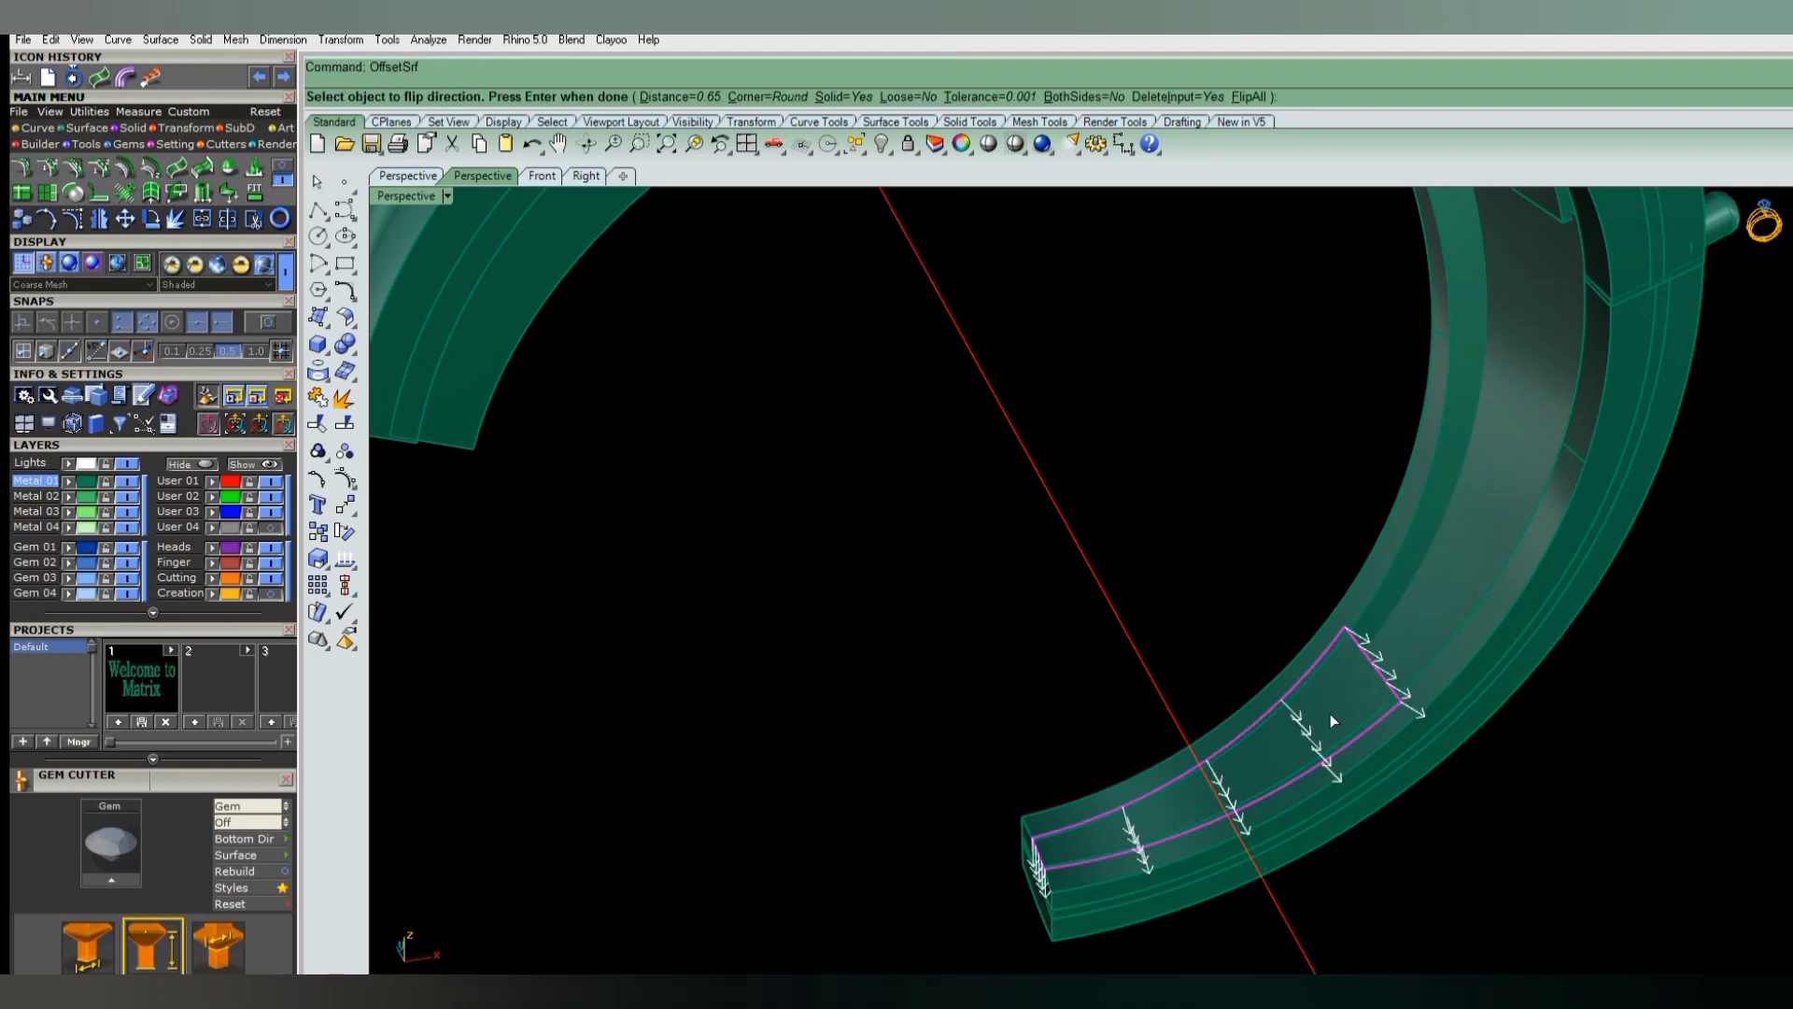
text(5)
key(Return)
mouse_move(1364, 698)
right_down()
mouse_move(1399, 592)
mouse_move(1376, 681)
mouse_move(1431, 712)
right_up()
scroll(1350, 708, up, 3)
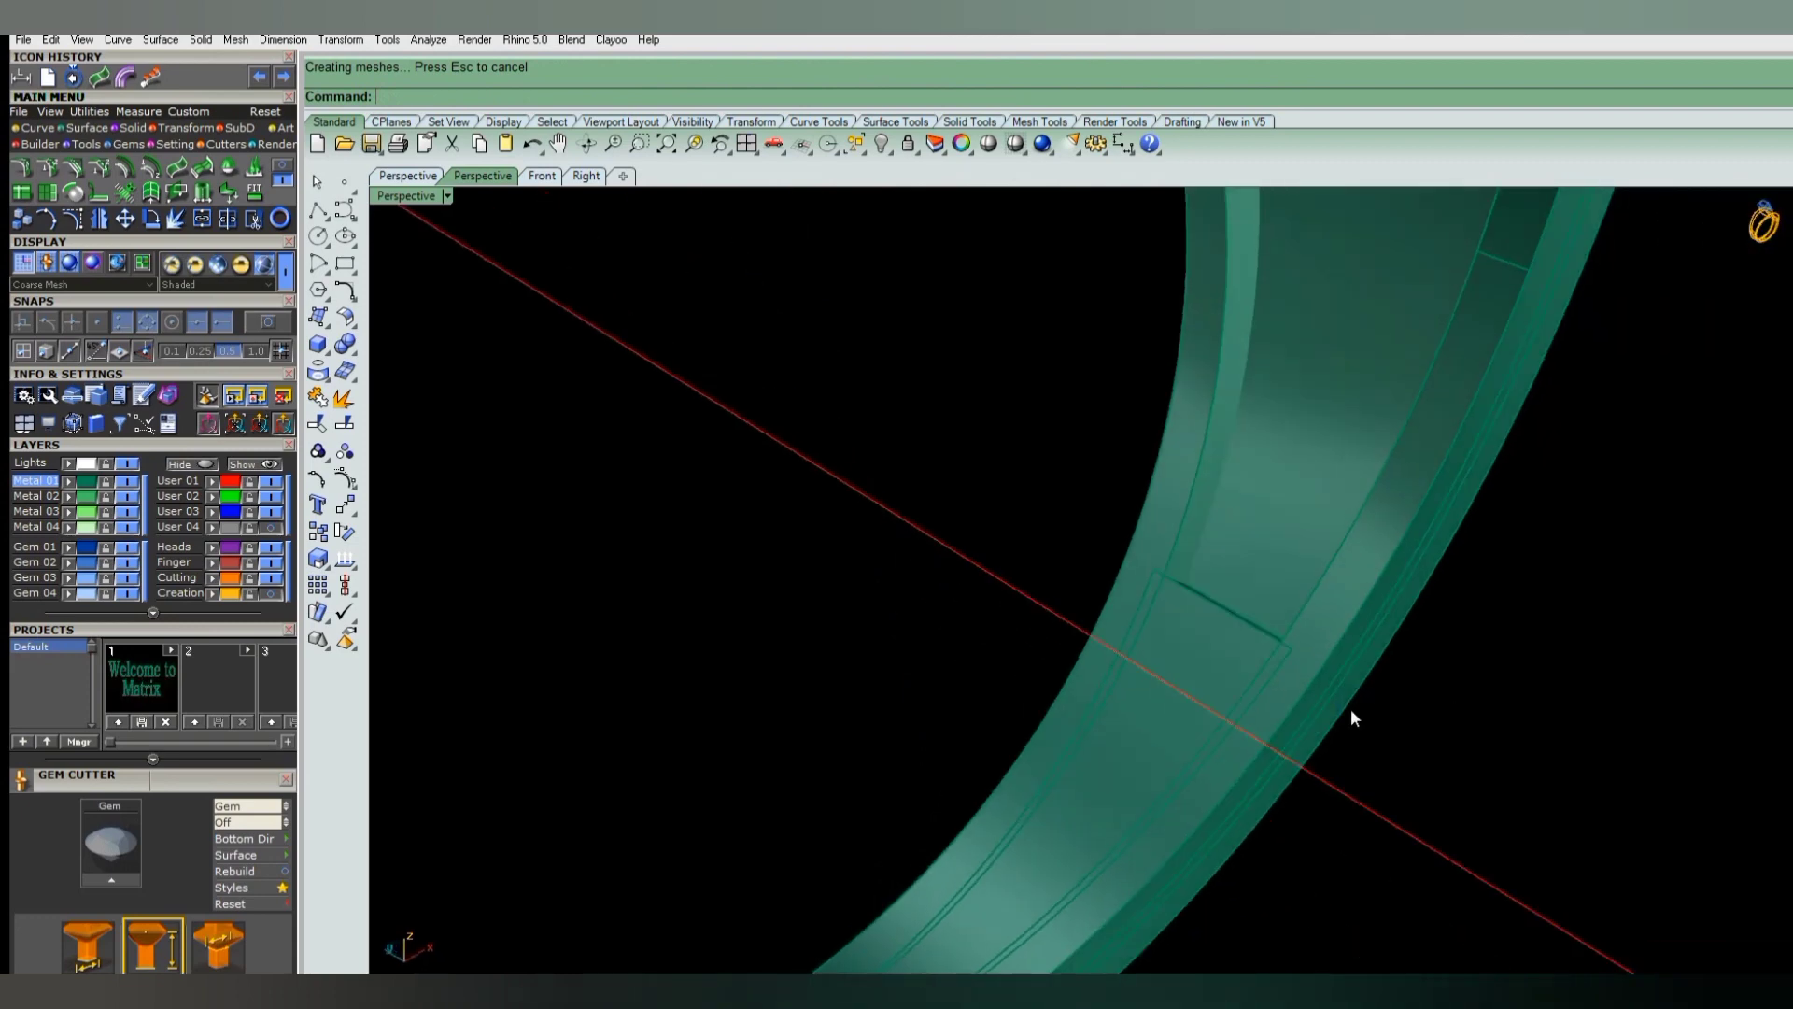
key(ctrl+z)
mouse_move(1263, 712)
right_down()
mouse_move(1041, 725)
mouse_move(1119, 720)
right_up()
text(S)
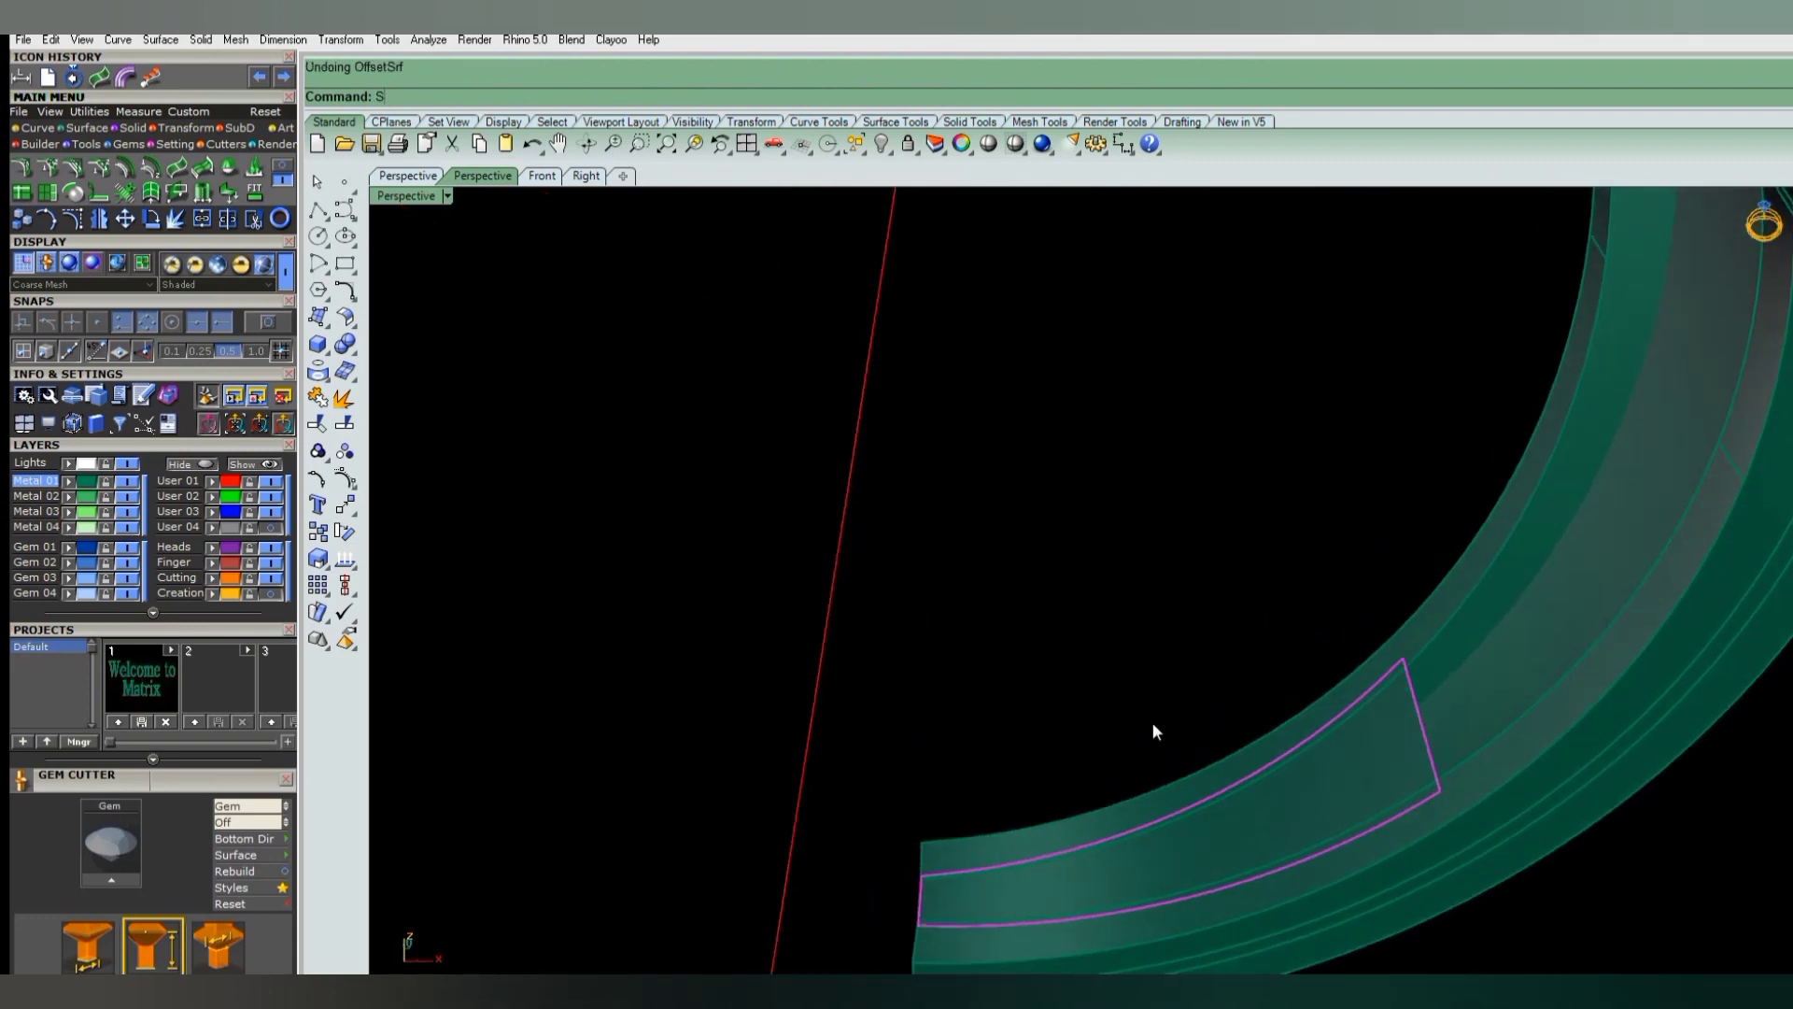
key(Return)
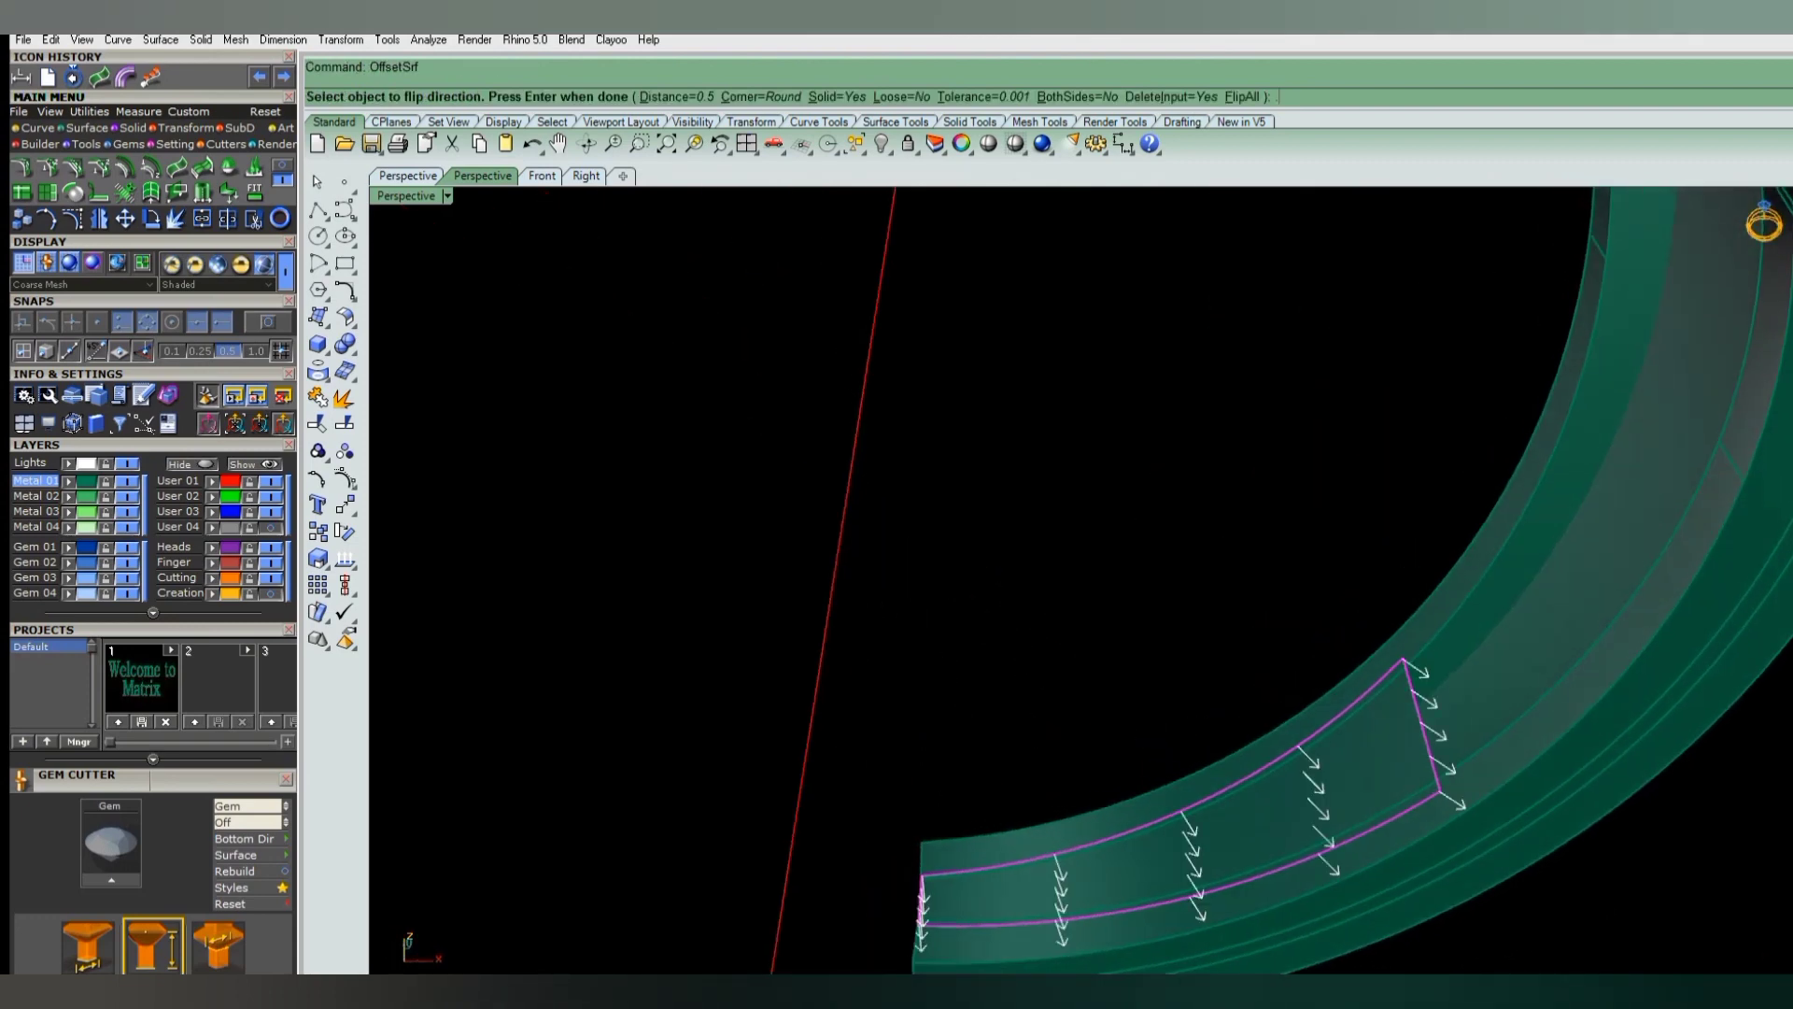
key(Return)
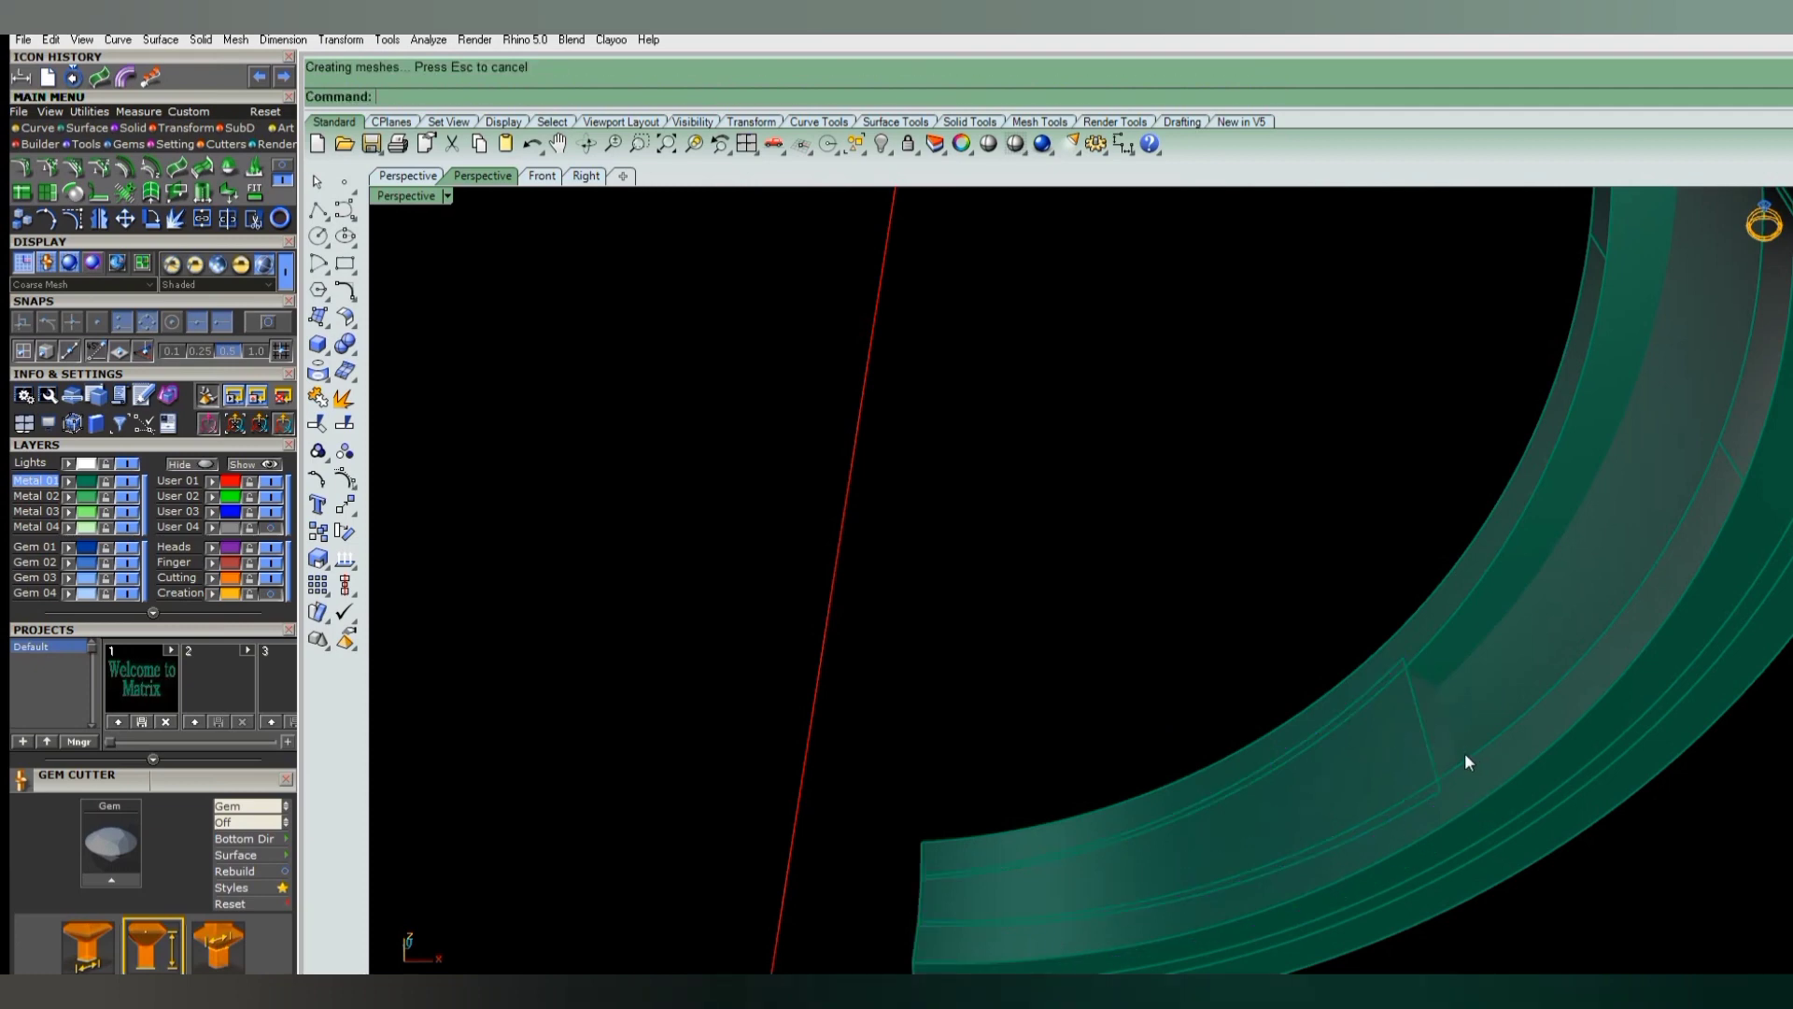
- Start ChamferEdge with a 0.3 chamfer distance
text(ChamferEdge)
key(Return)
text(0.3)
key(Return)
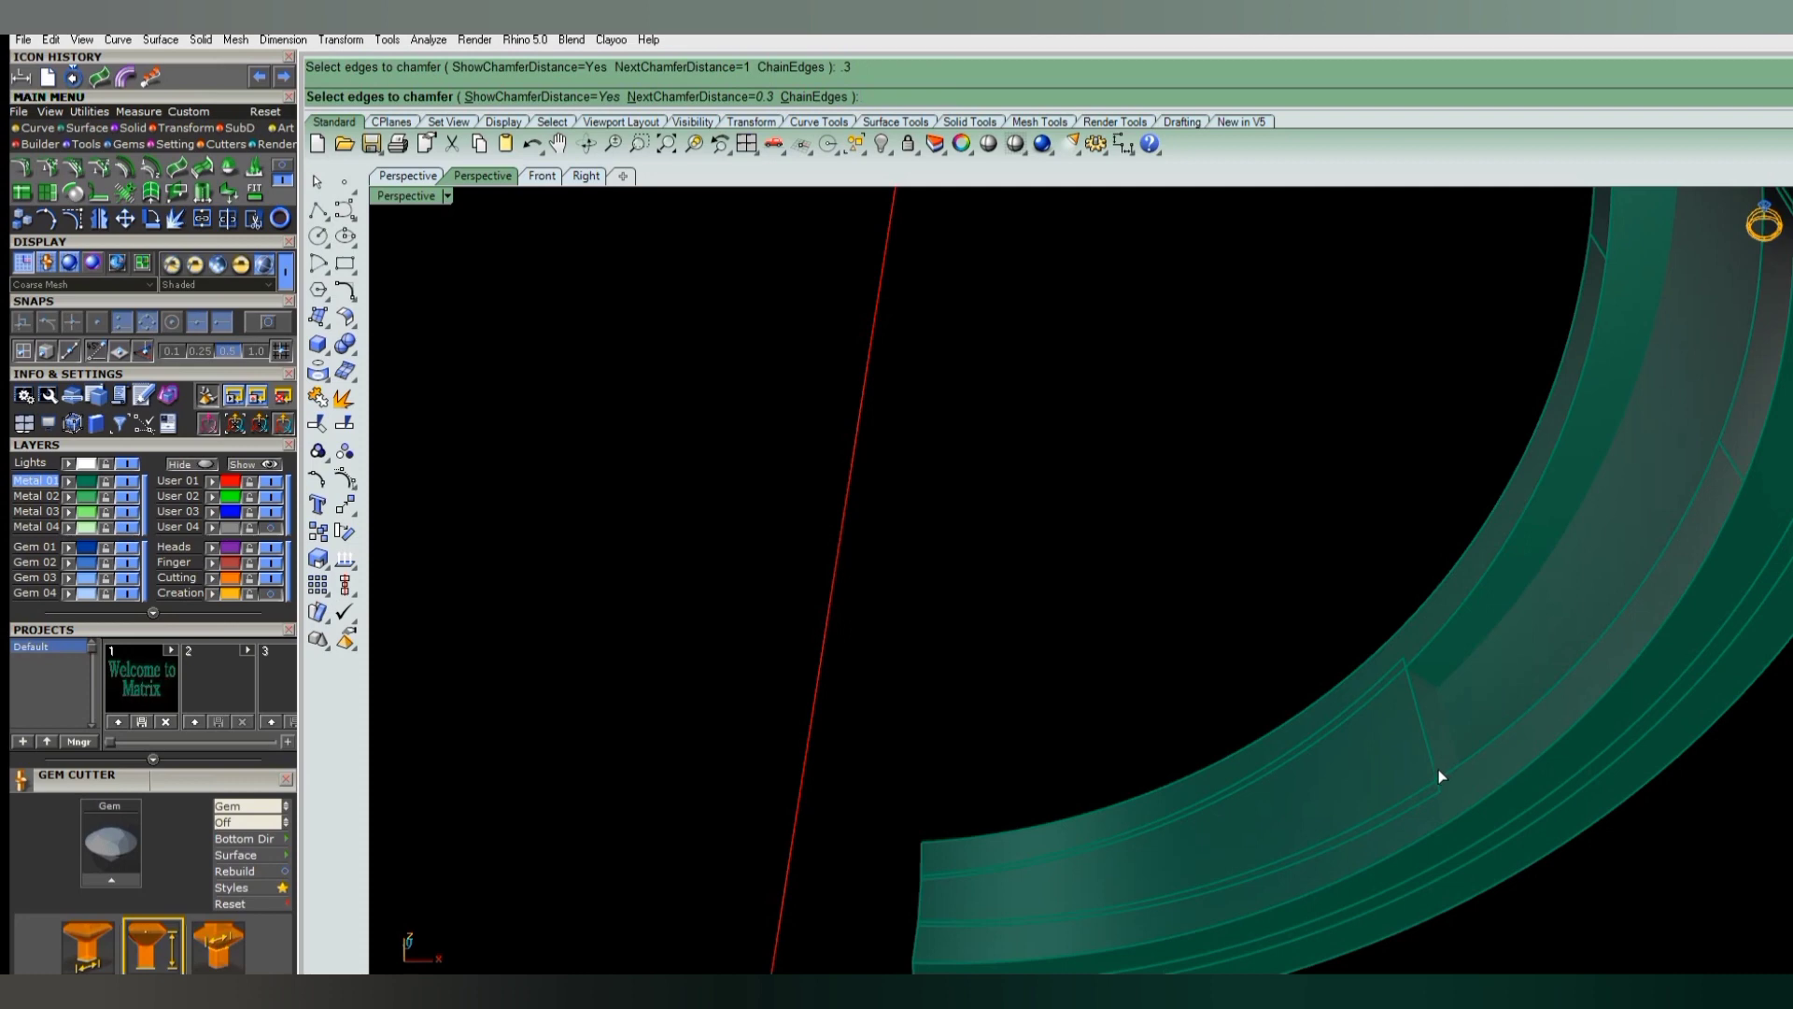
- Chamfer the new insert's edges at 0.3 and then 0.7
click(1441, 768)
key(Return)
scroll(1384, 771, down, 3)
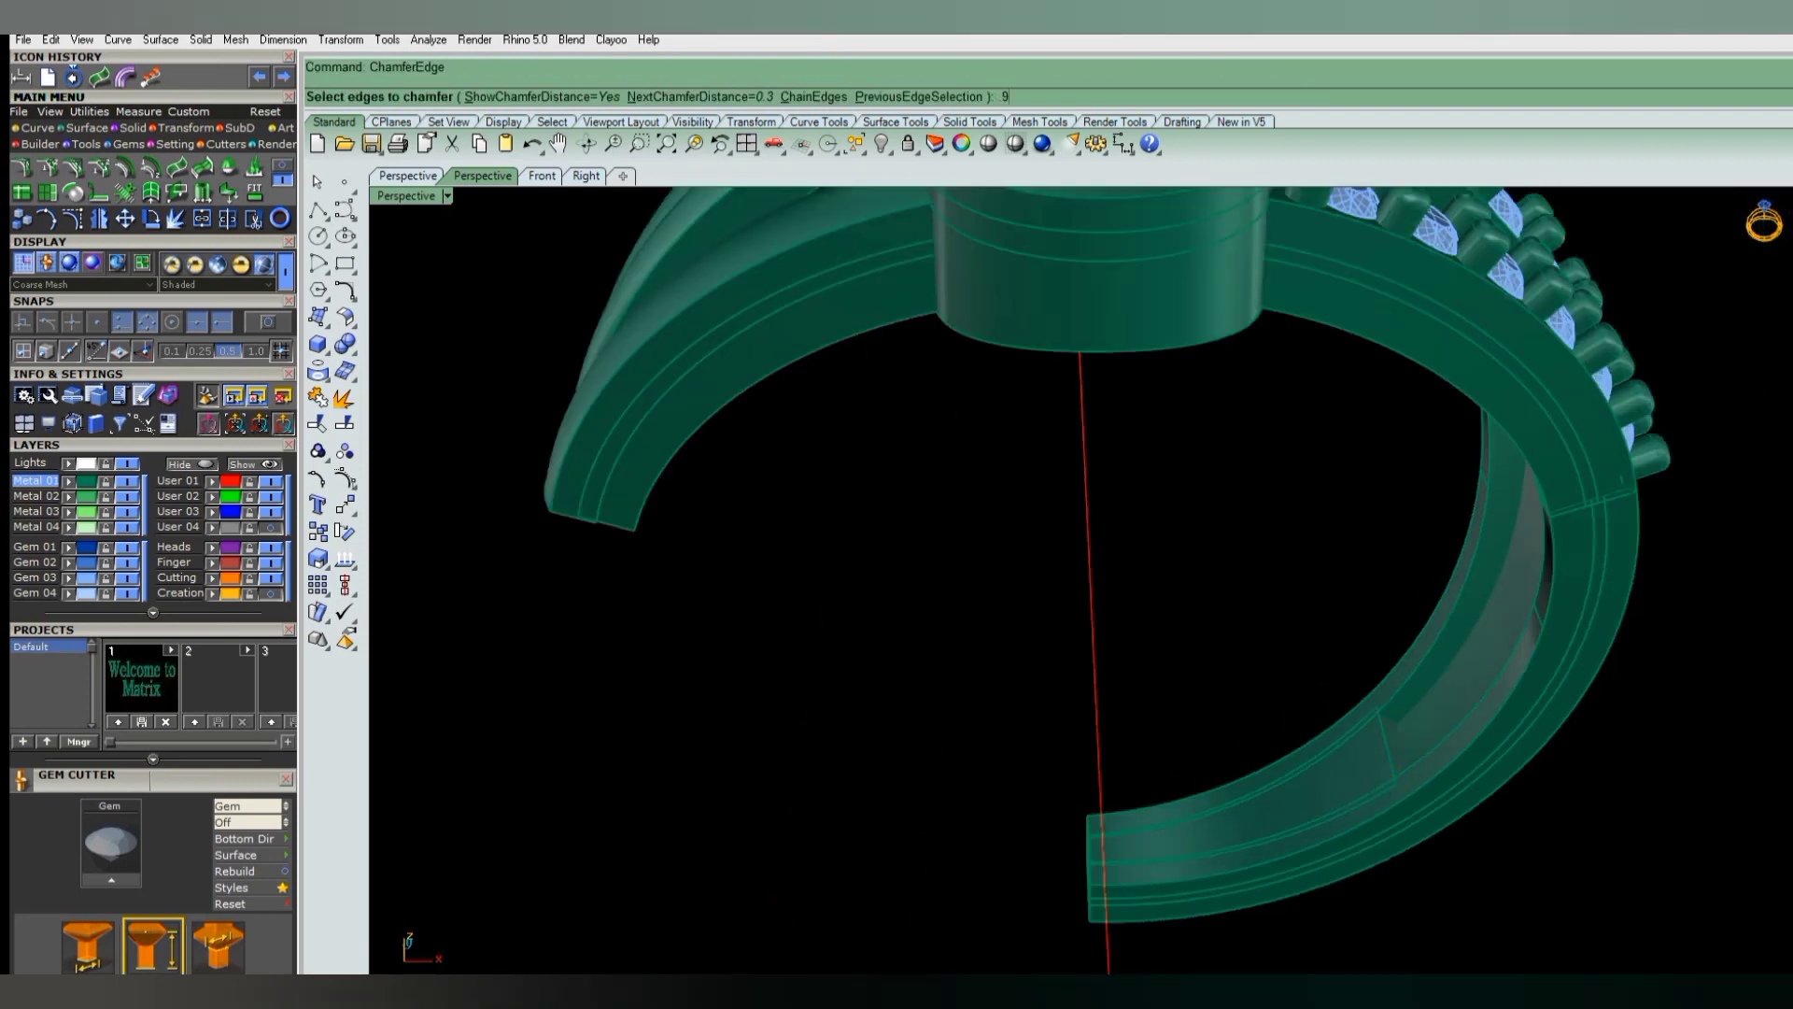
text(.7)
key(Return)
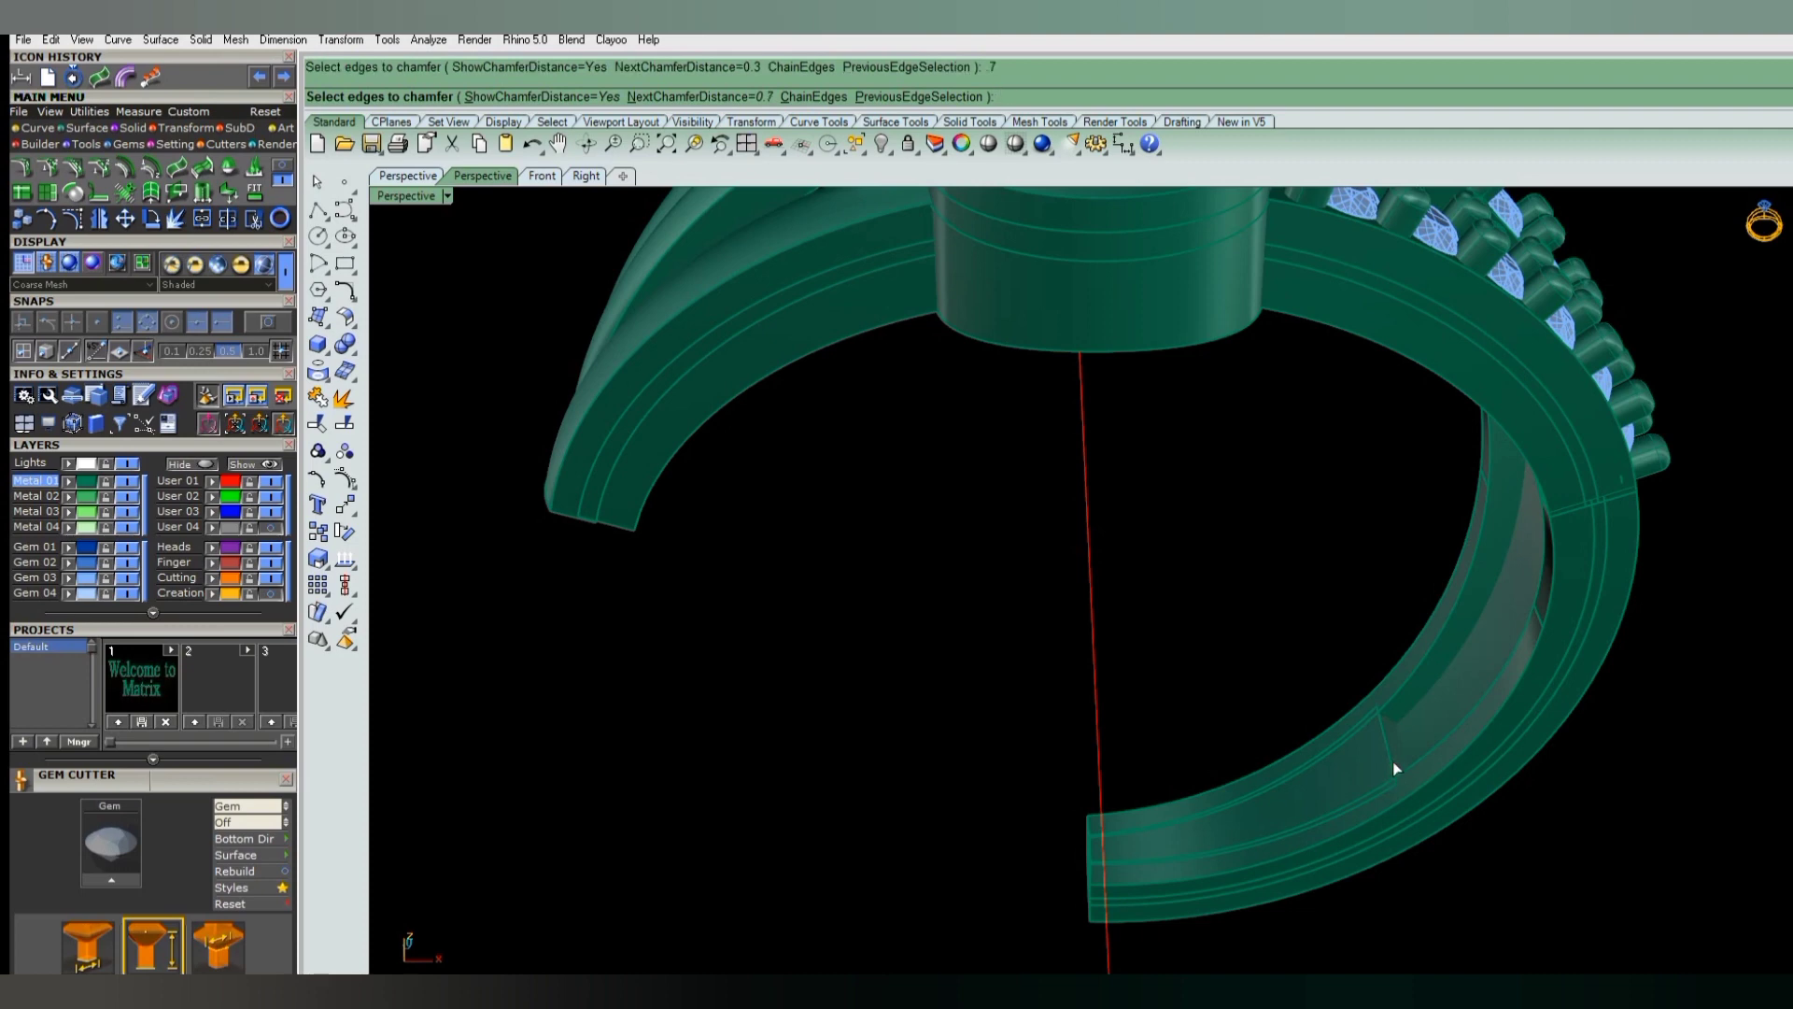
click(1393, 760)
key(Return)
- Cage-edit the four band pieces in Front view, moving the lower-left point, then mirror the half band
click(1348, 776)
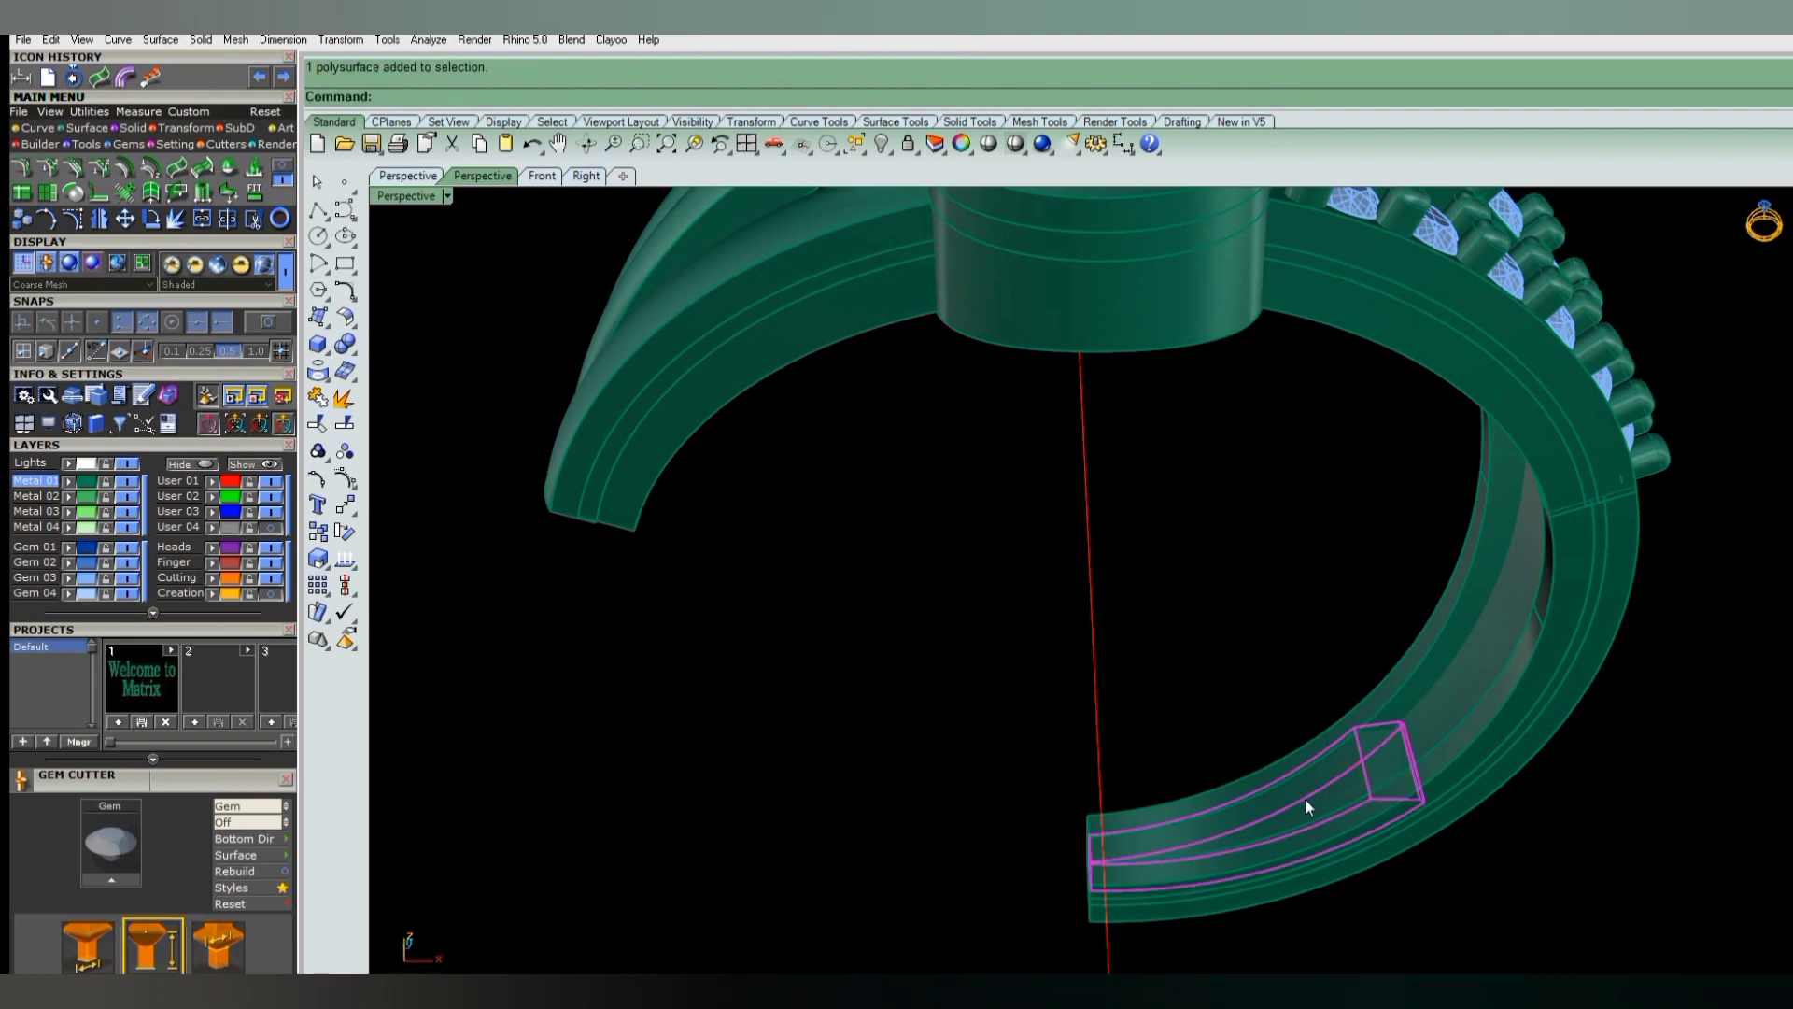
drag(1543, 813, 1202, 904)
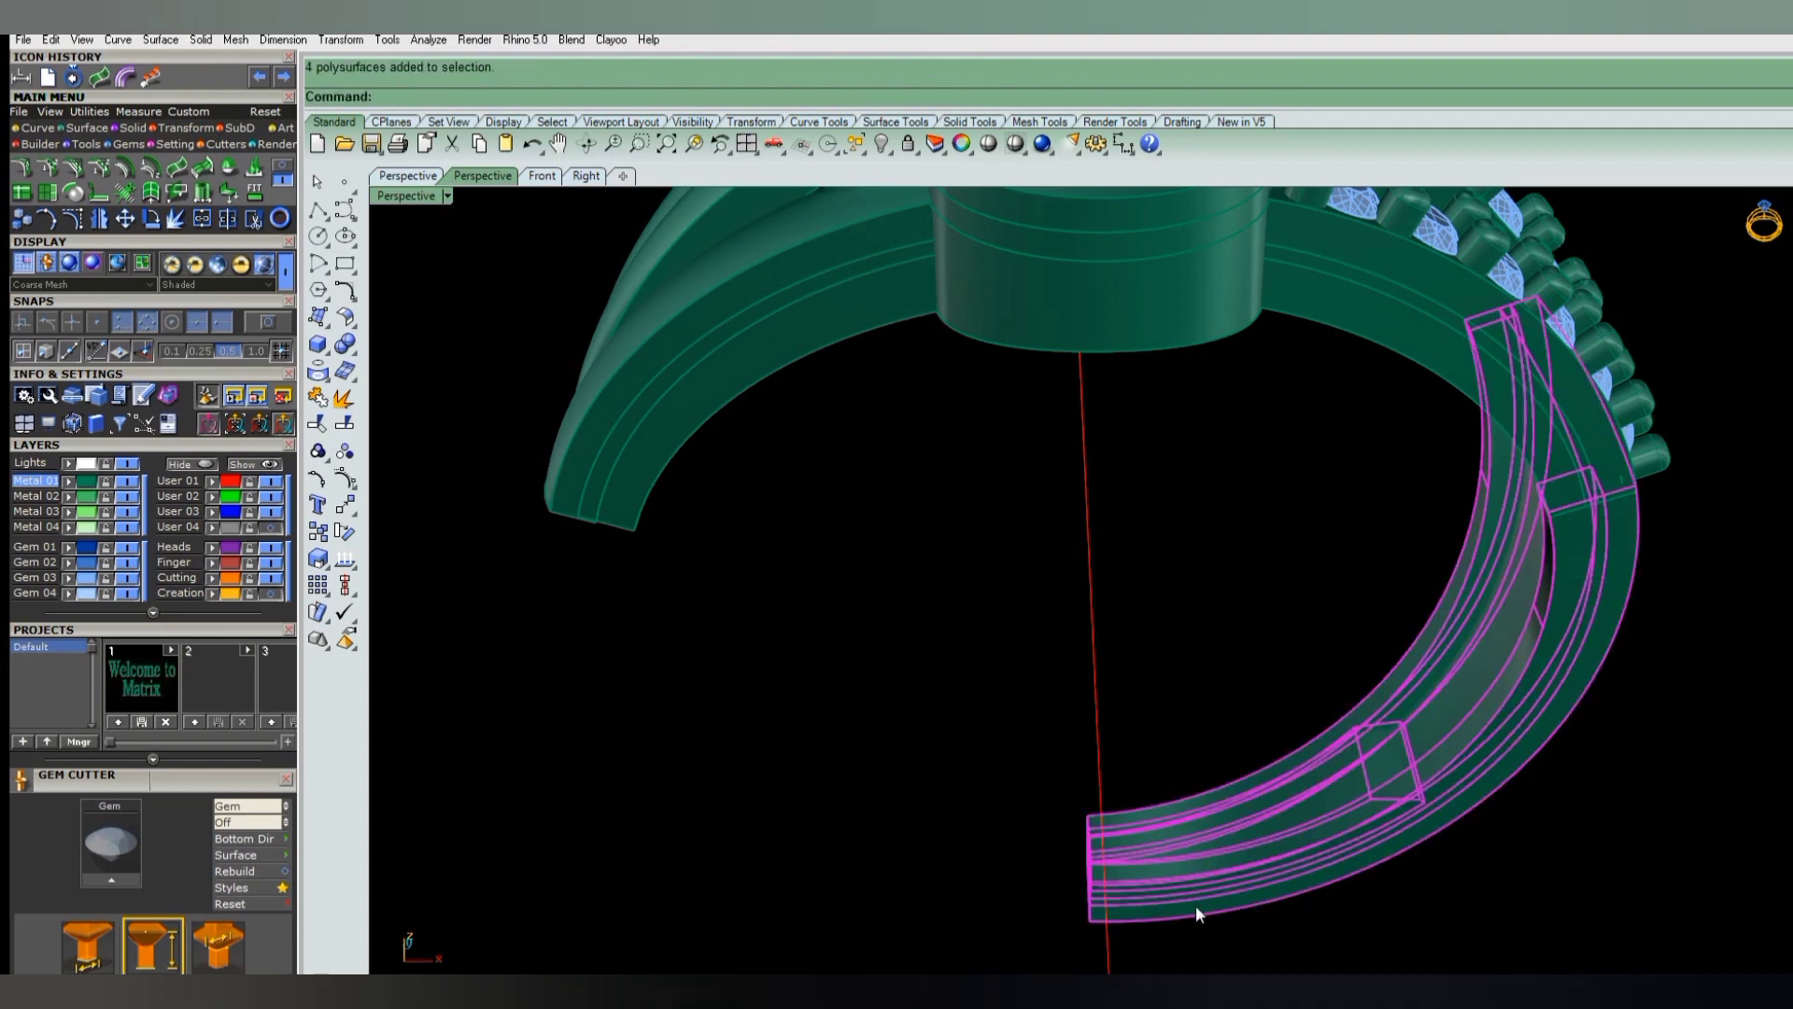
right_drag(1195, 905, 1154, 884)
key(ctrl+F2)
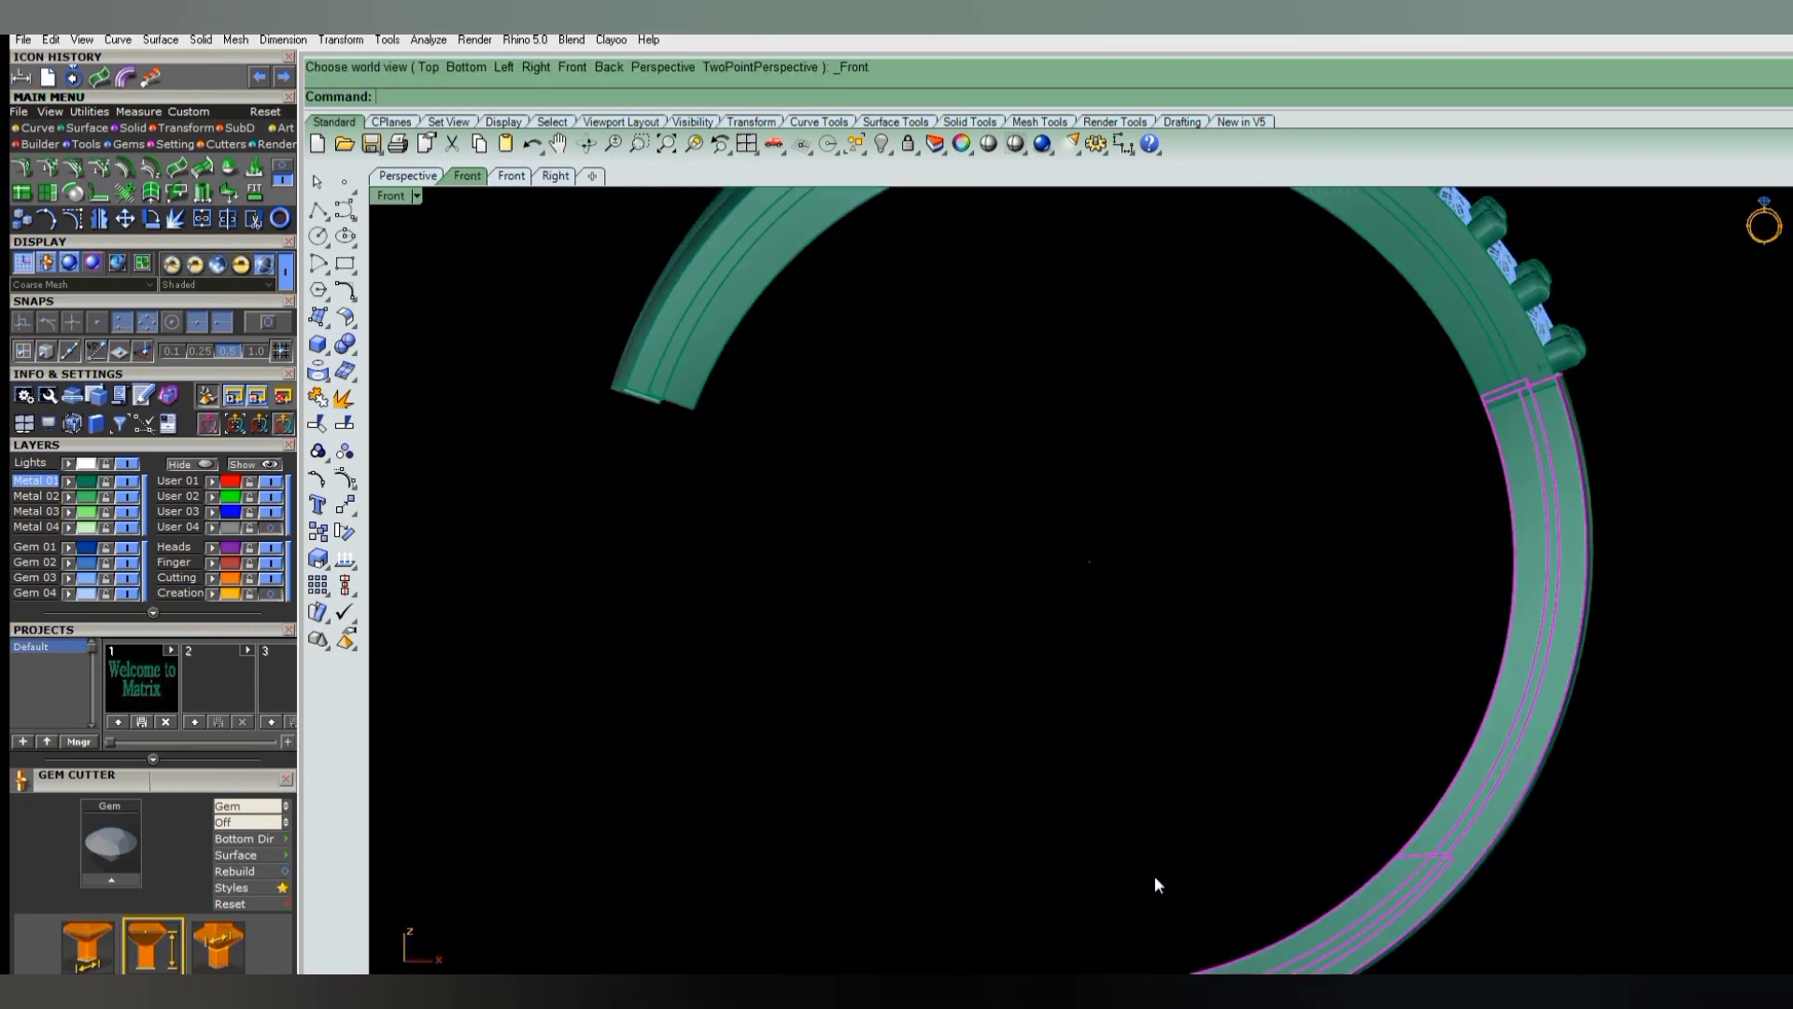
text(cageedit)
key(Return)
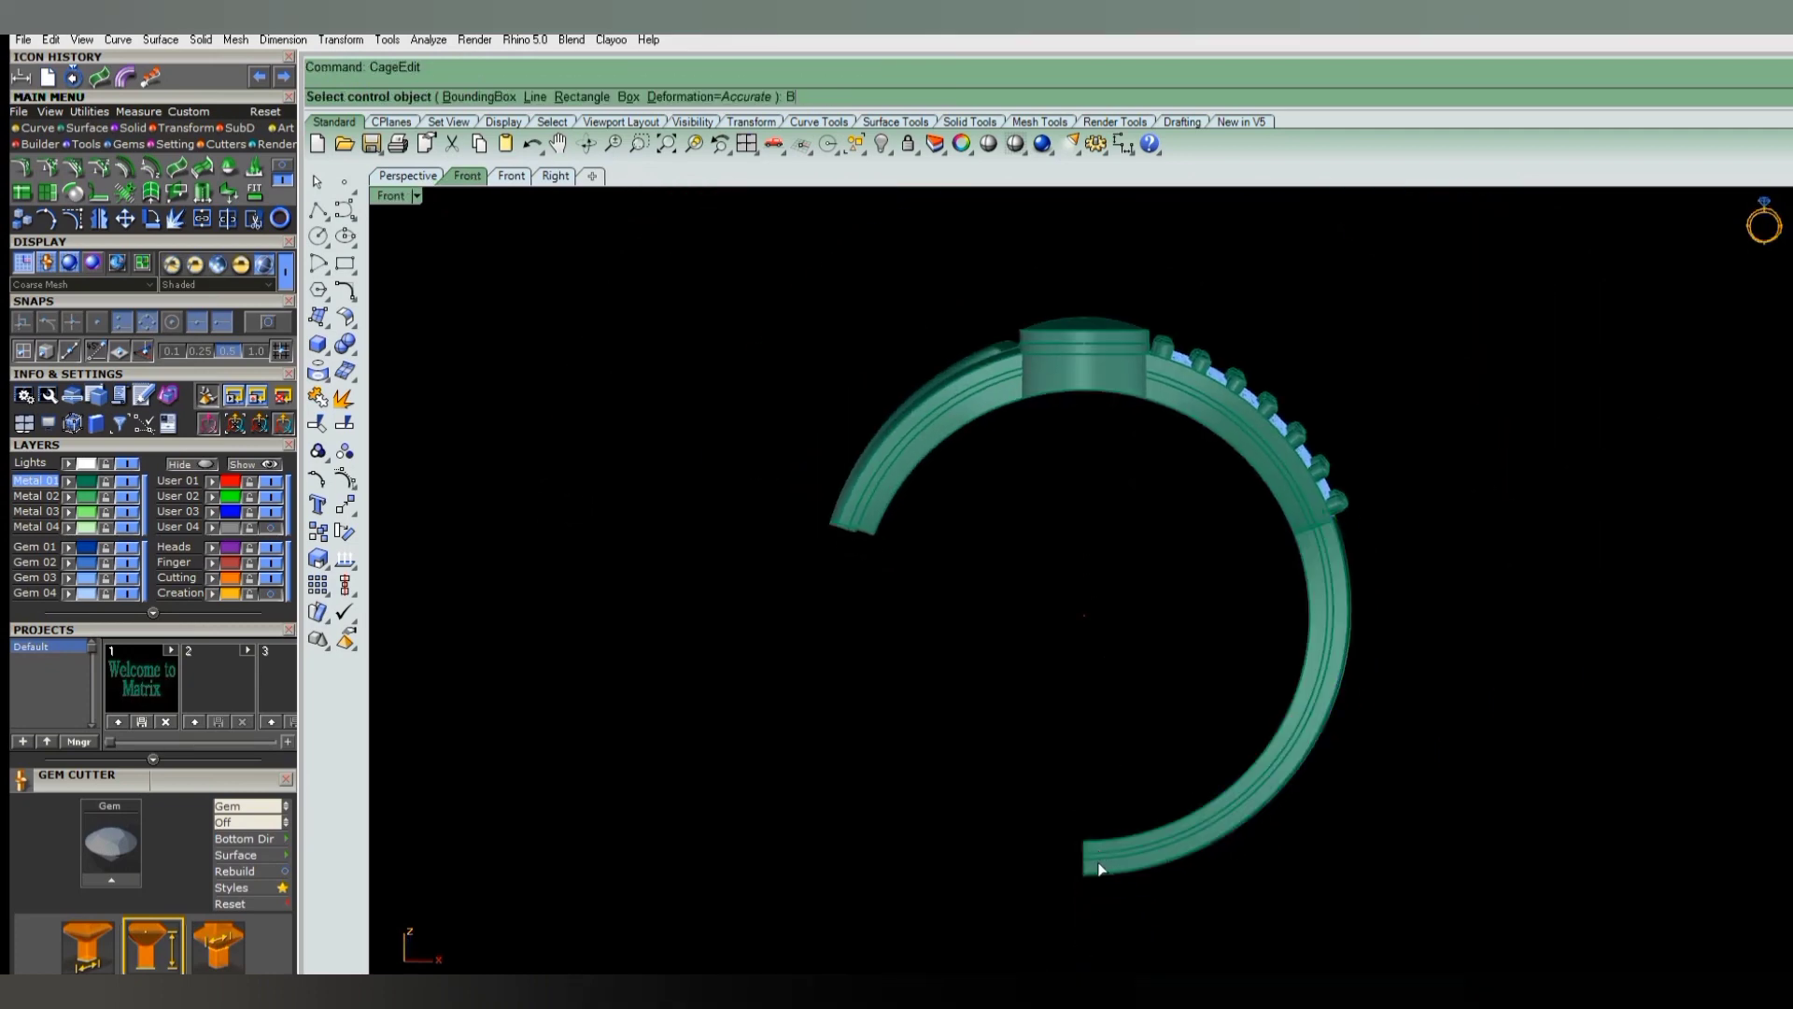
key(Return)
key(Return)
key(Return)
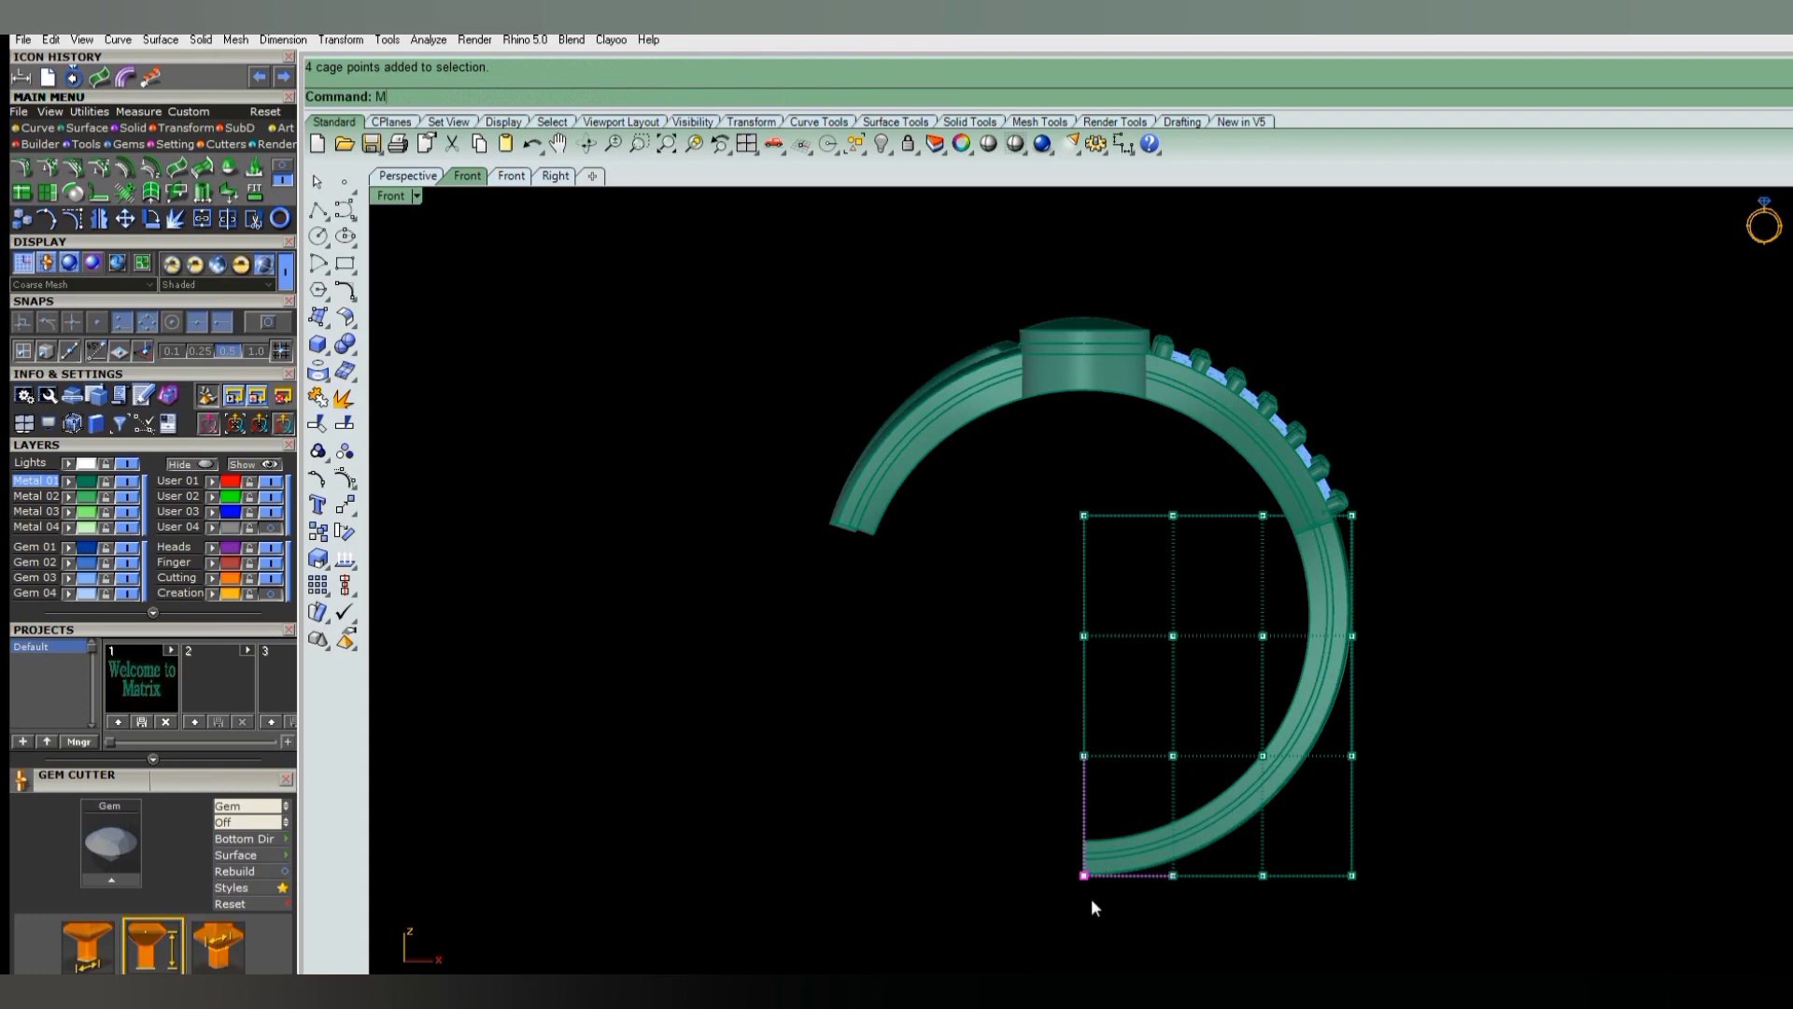
key(Return)
scroll(1090, 898, up, 5)
click(1071, 825)
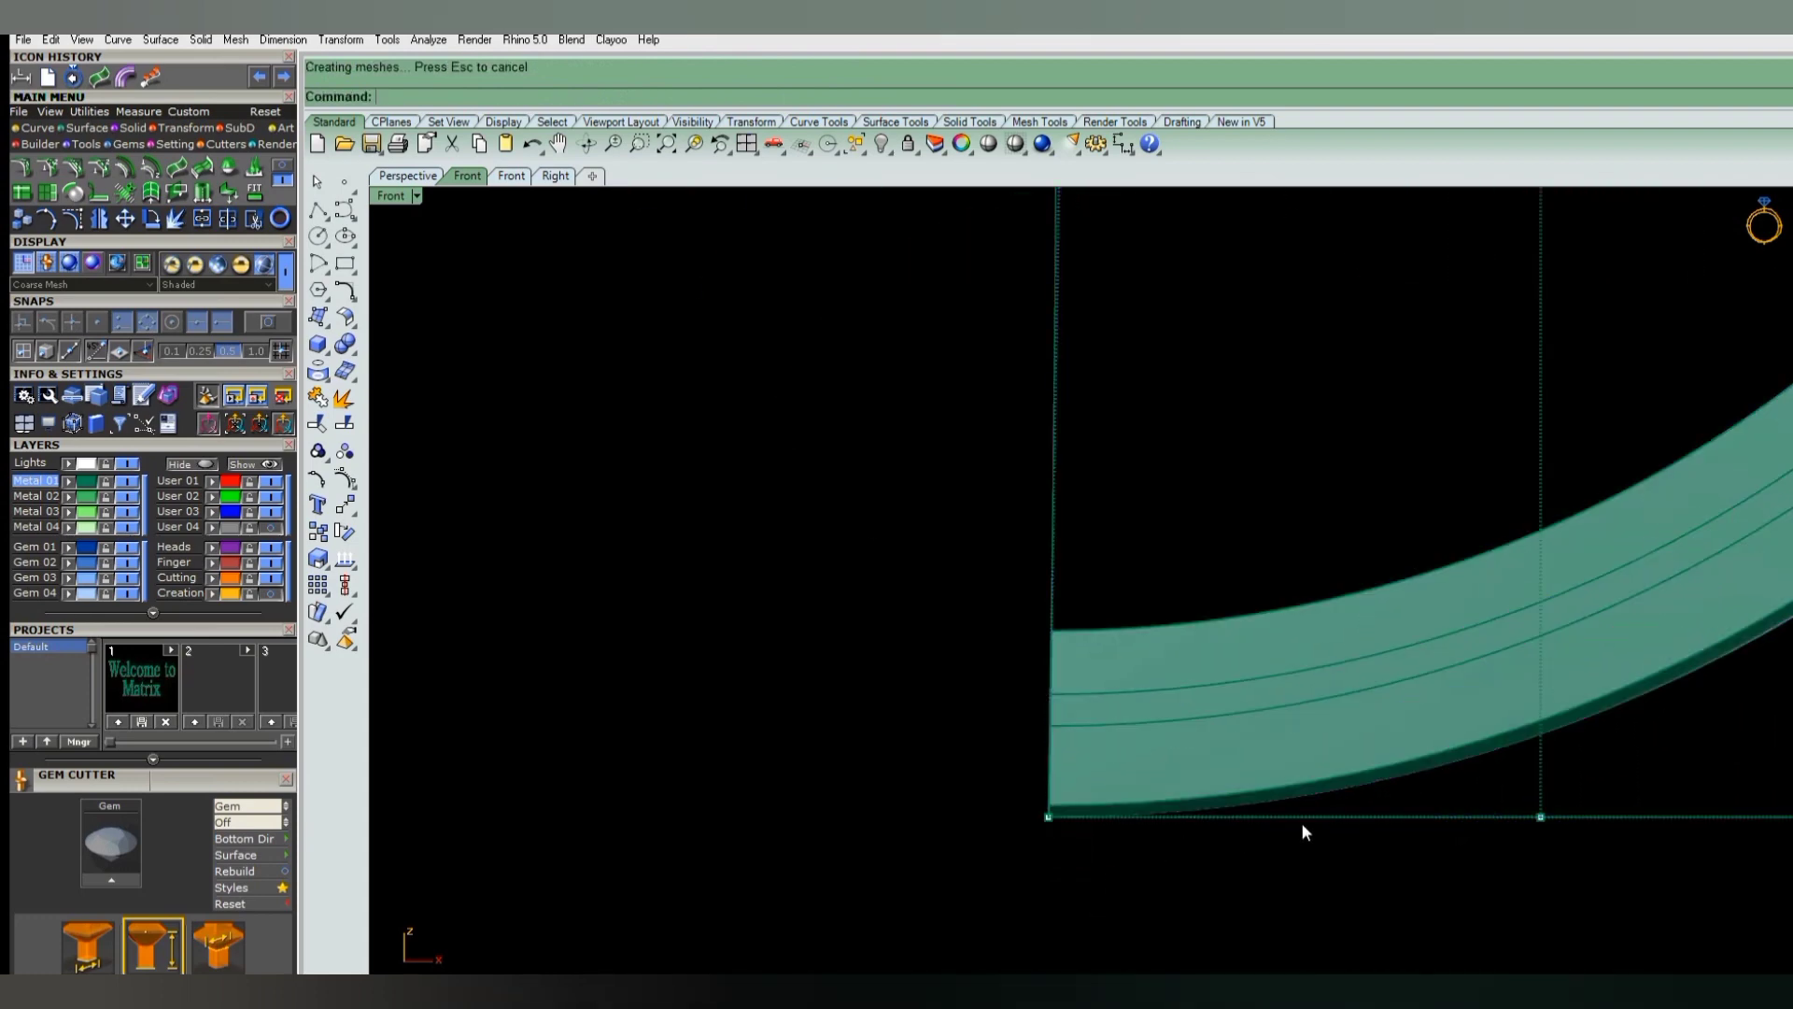
click(1186, 805)
scroll(1090, 870, down, 2)
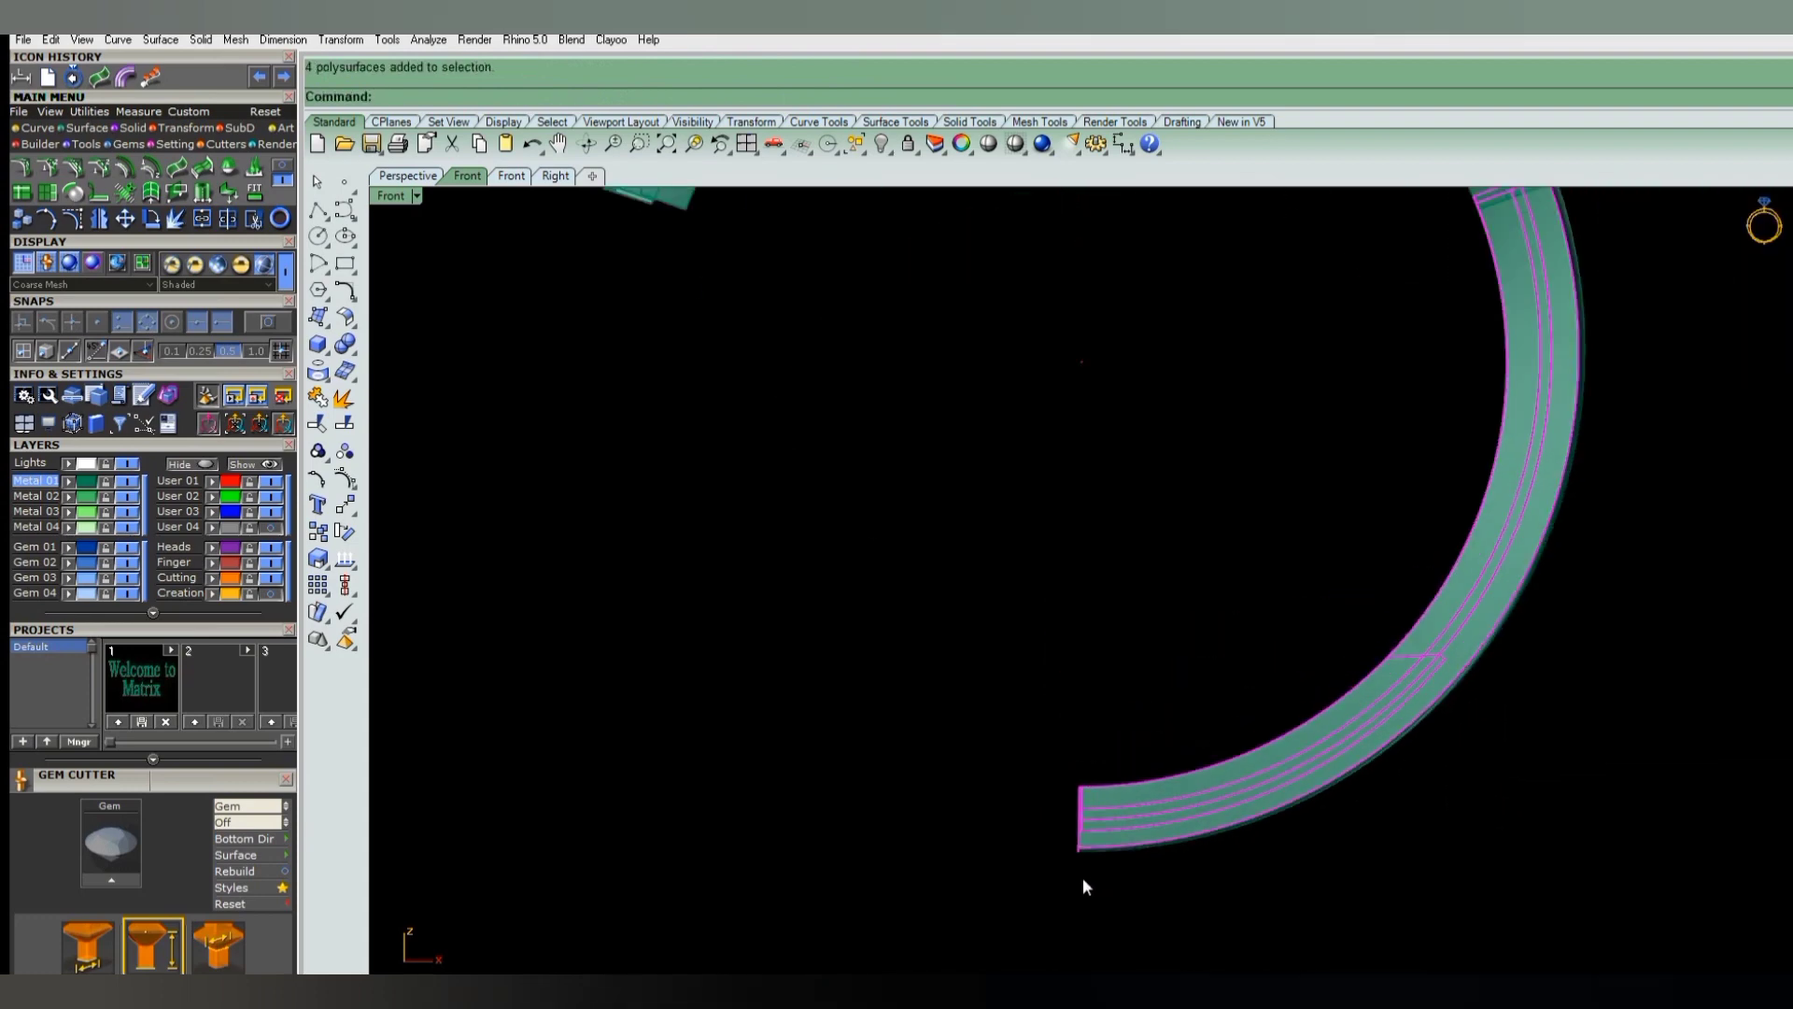
click(1082, 863)
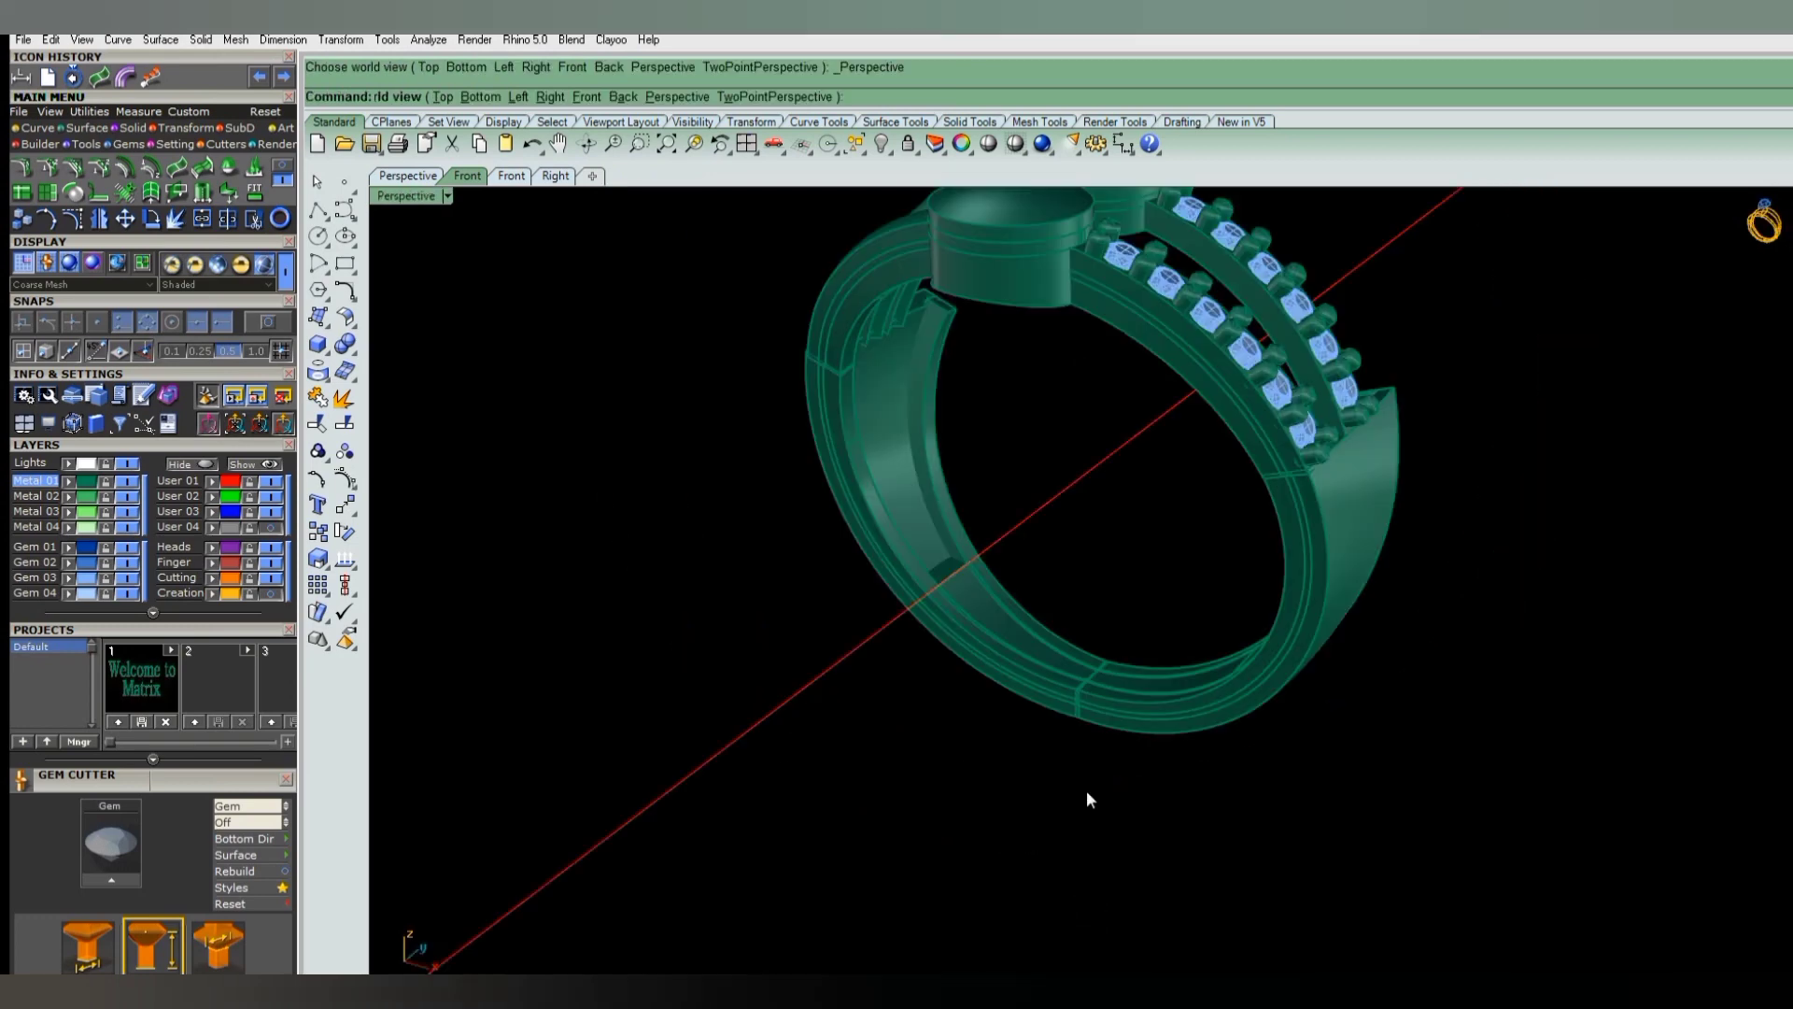
- Orbit and switch views to inspect the outer band pieces from the side
mouse_move(1087, 796)
right_down()
mouse_move(1076, 754)
mouse_move(1227, 805)
mouse_move(1136, 697)
mouse_move(1129, 765)
mouse_move(1105, 725)
mouse_move(1171, 756)
mouse_move(993, 688)
mouse_move(1075, 715)
mouse_move(1084, 694)
mouse_move(988, 681)
mouse_move(993, 708)
mouse_move(1023, 704)
right_up()
scroll(1085, 650, up, 3)
drag(1085, 650, 913, 775)
mouse_move(913, 775)
right_down()
mouse_move(969, 748)
mouse_move(1028, 752)
right_up()
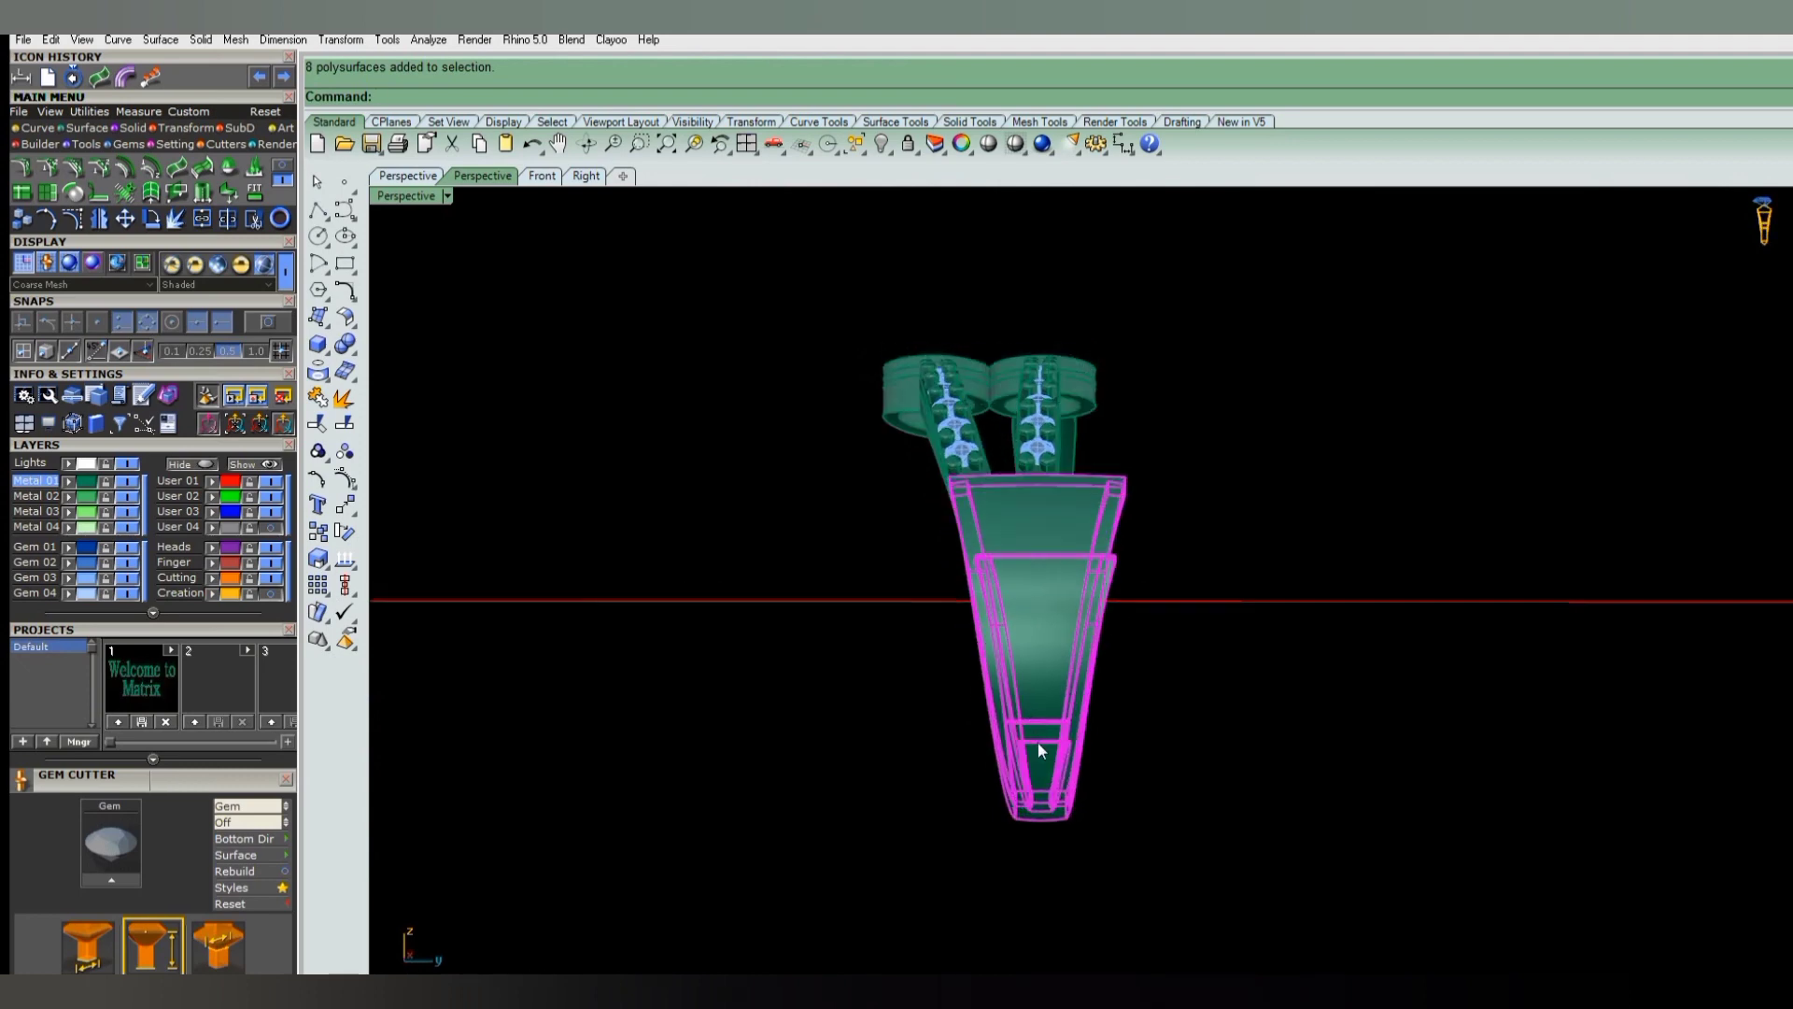
right_drag(1038, 747, 1070, 761)
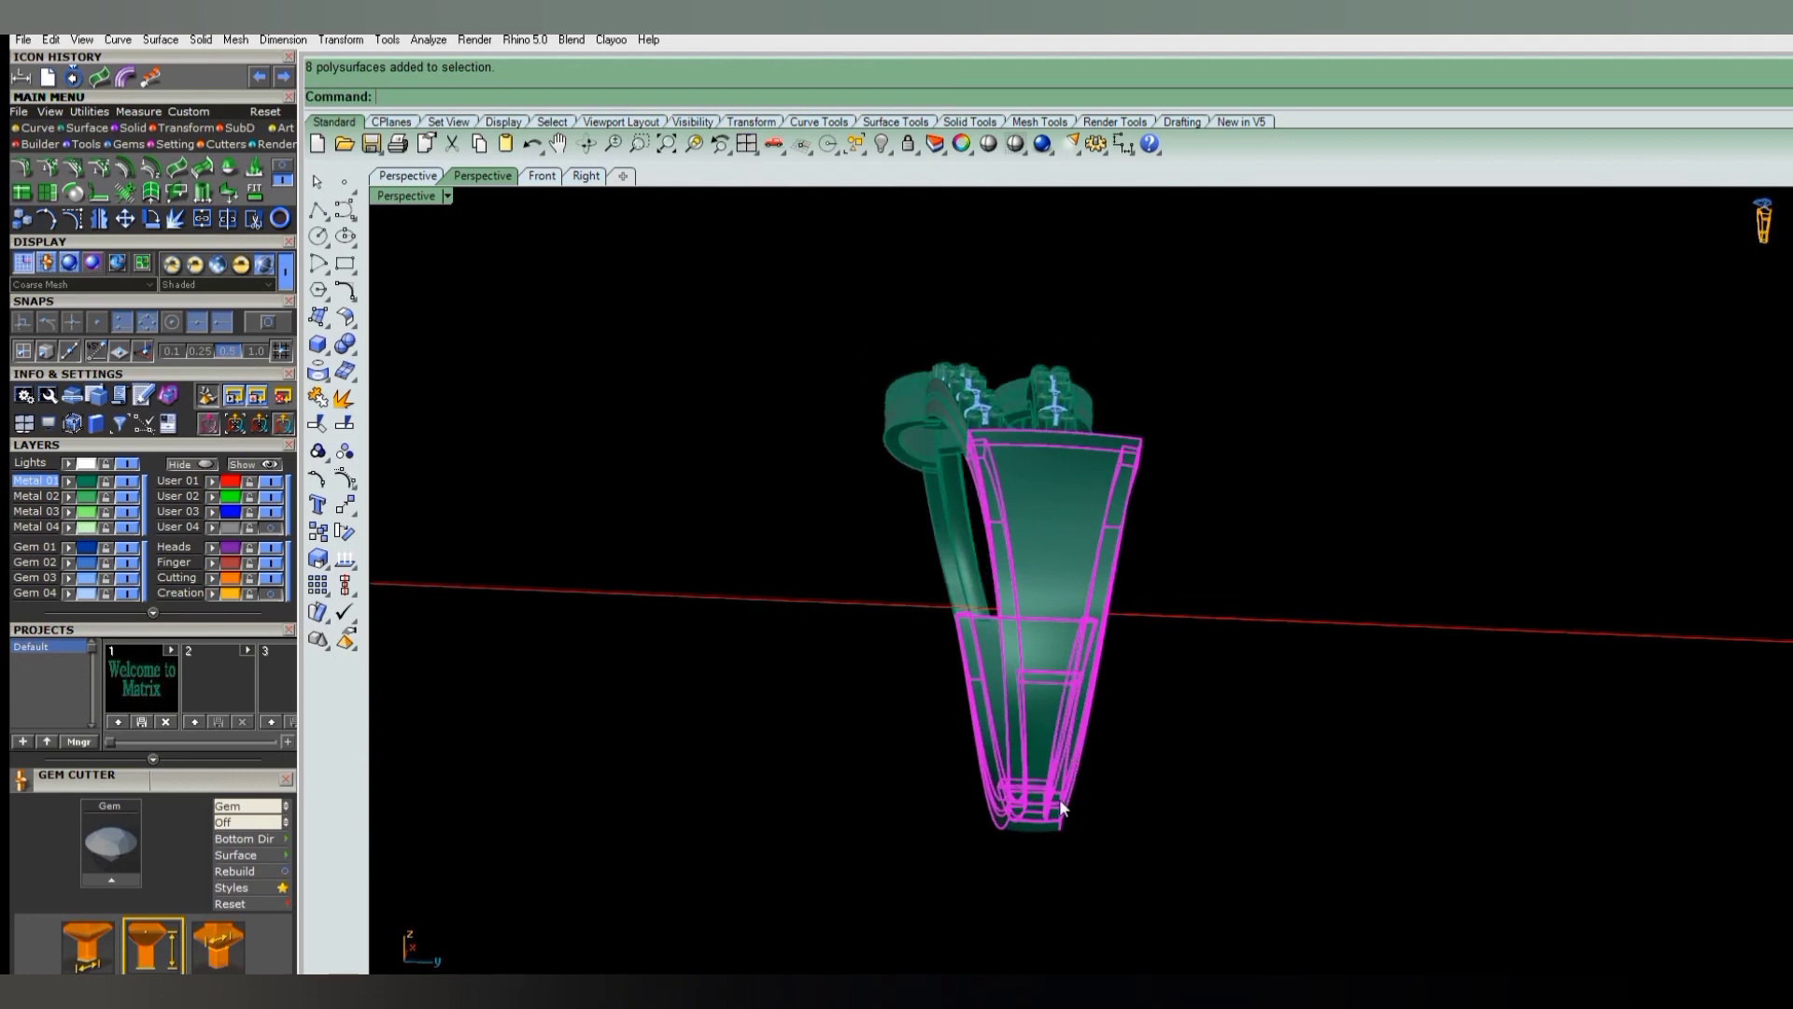
key(ctrl+F1)
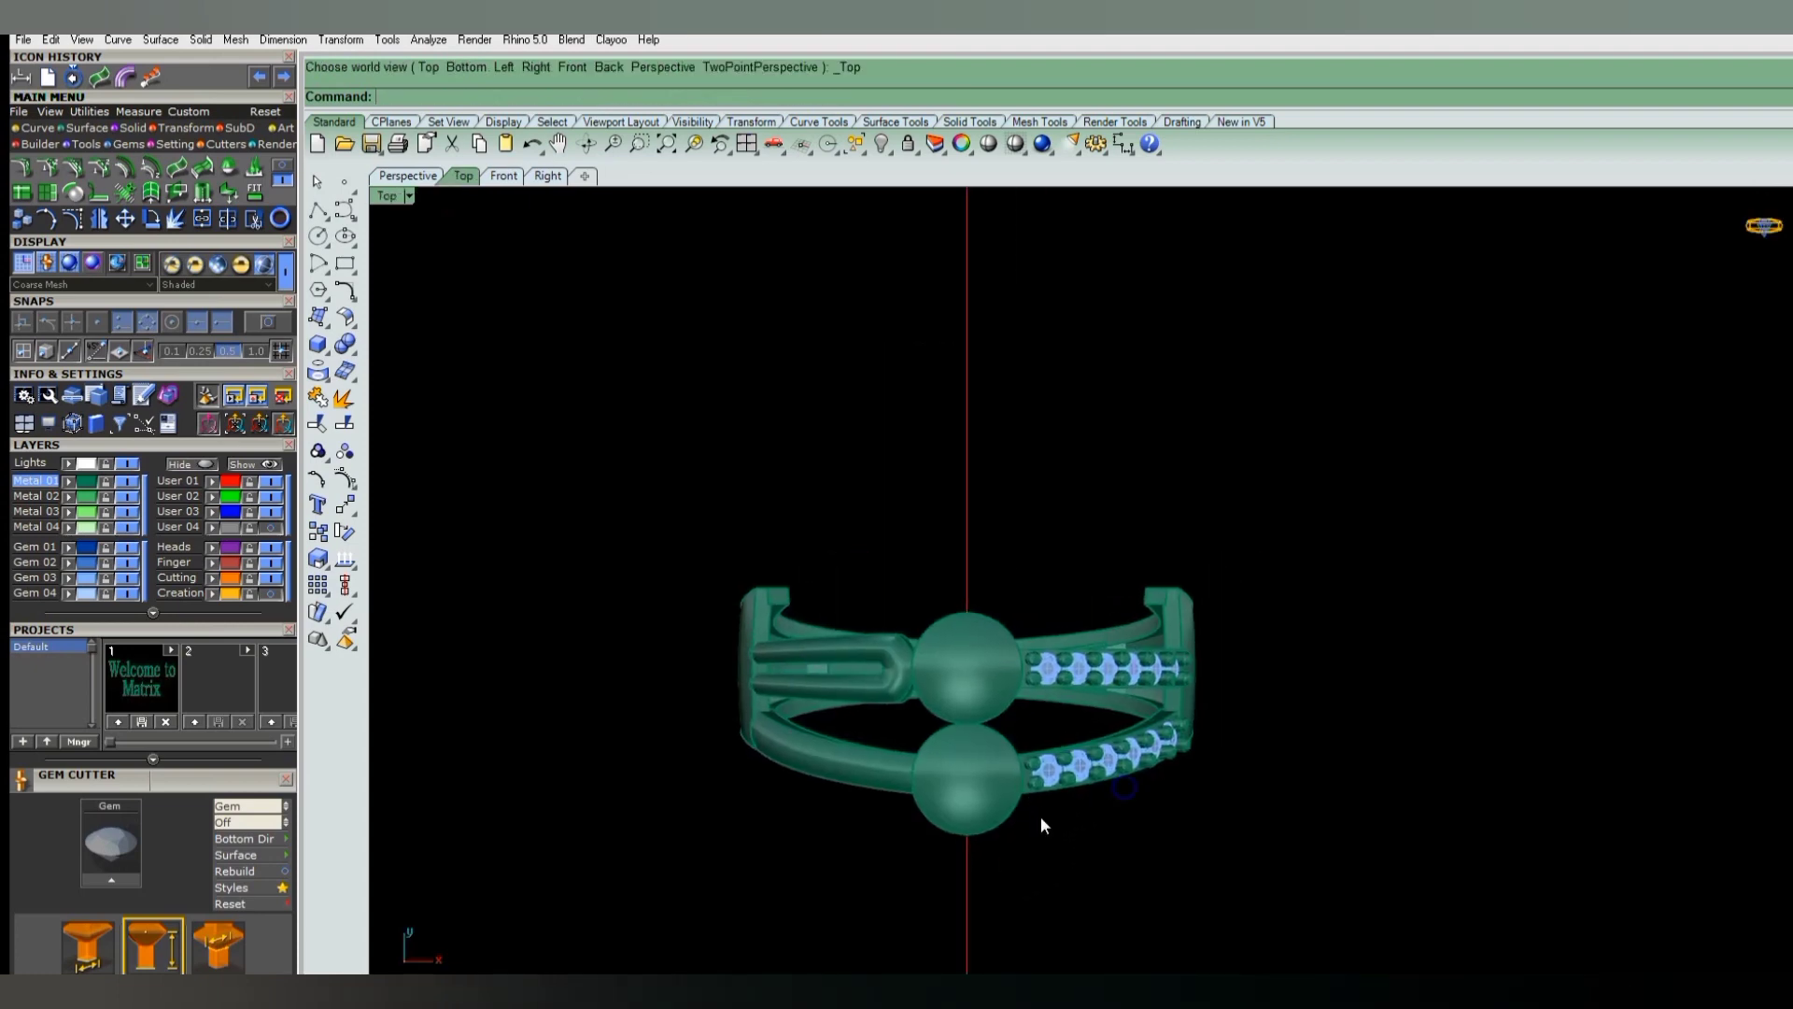
key(ctrl+F4)
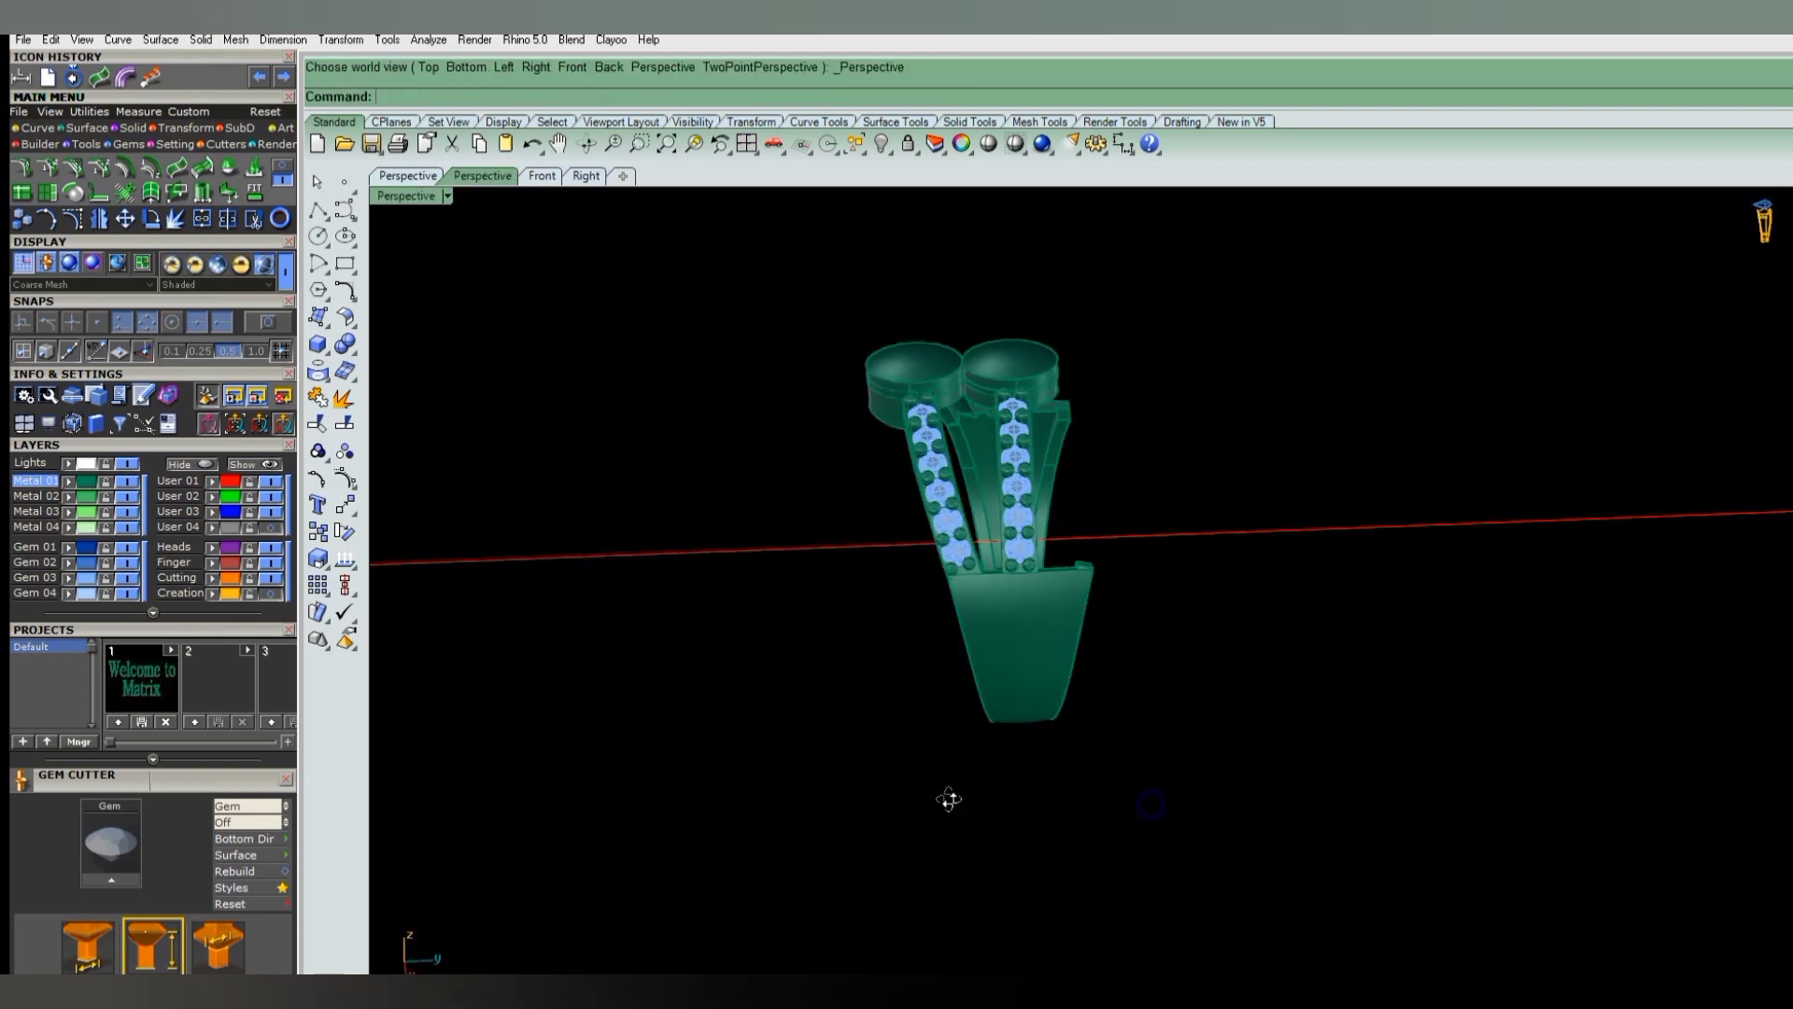
mouse_move(949, 800)
right_down()
mouse_move(977, 691)
mouse_move(1007, 737)
mouse_move(948, 664)
mouse_move(976, 781)
mouse_move(942, 787)
right_up()
scroll(1017, 644, up, 2)
scroll(1036, 775, up, 2)
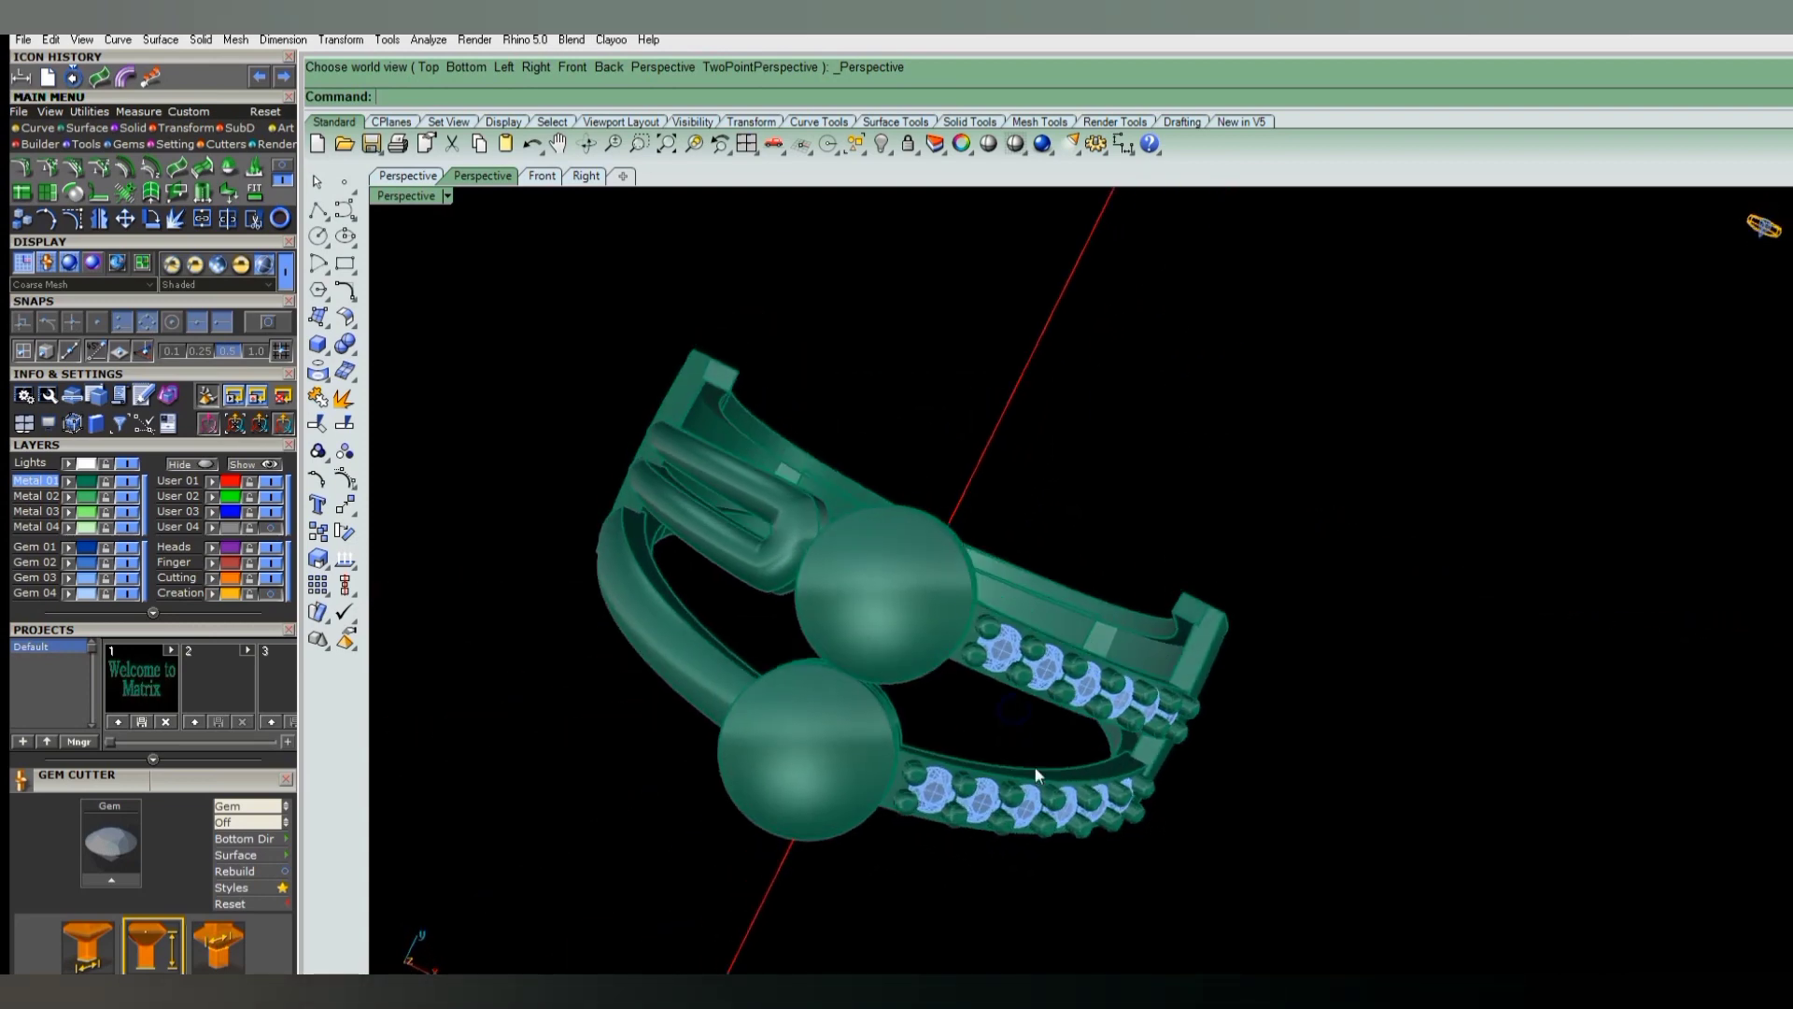
- Mirror a copy of the lower gem row across the ring in Top view
click(973, 840)
key(ctrl+F1)
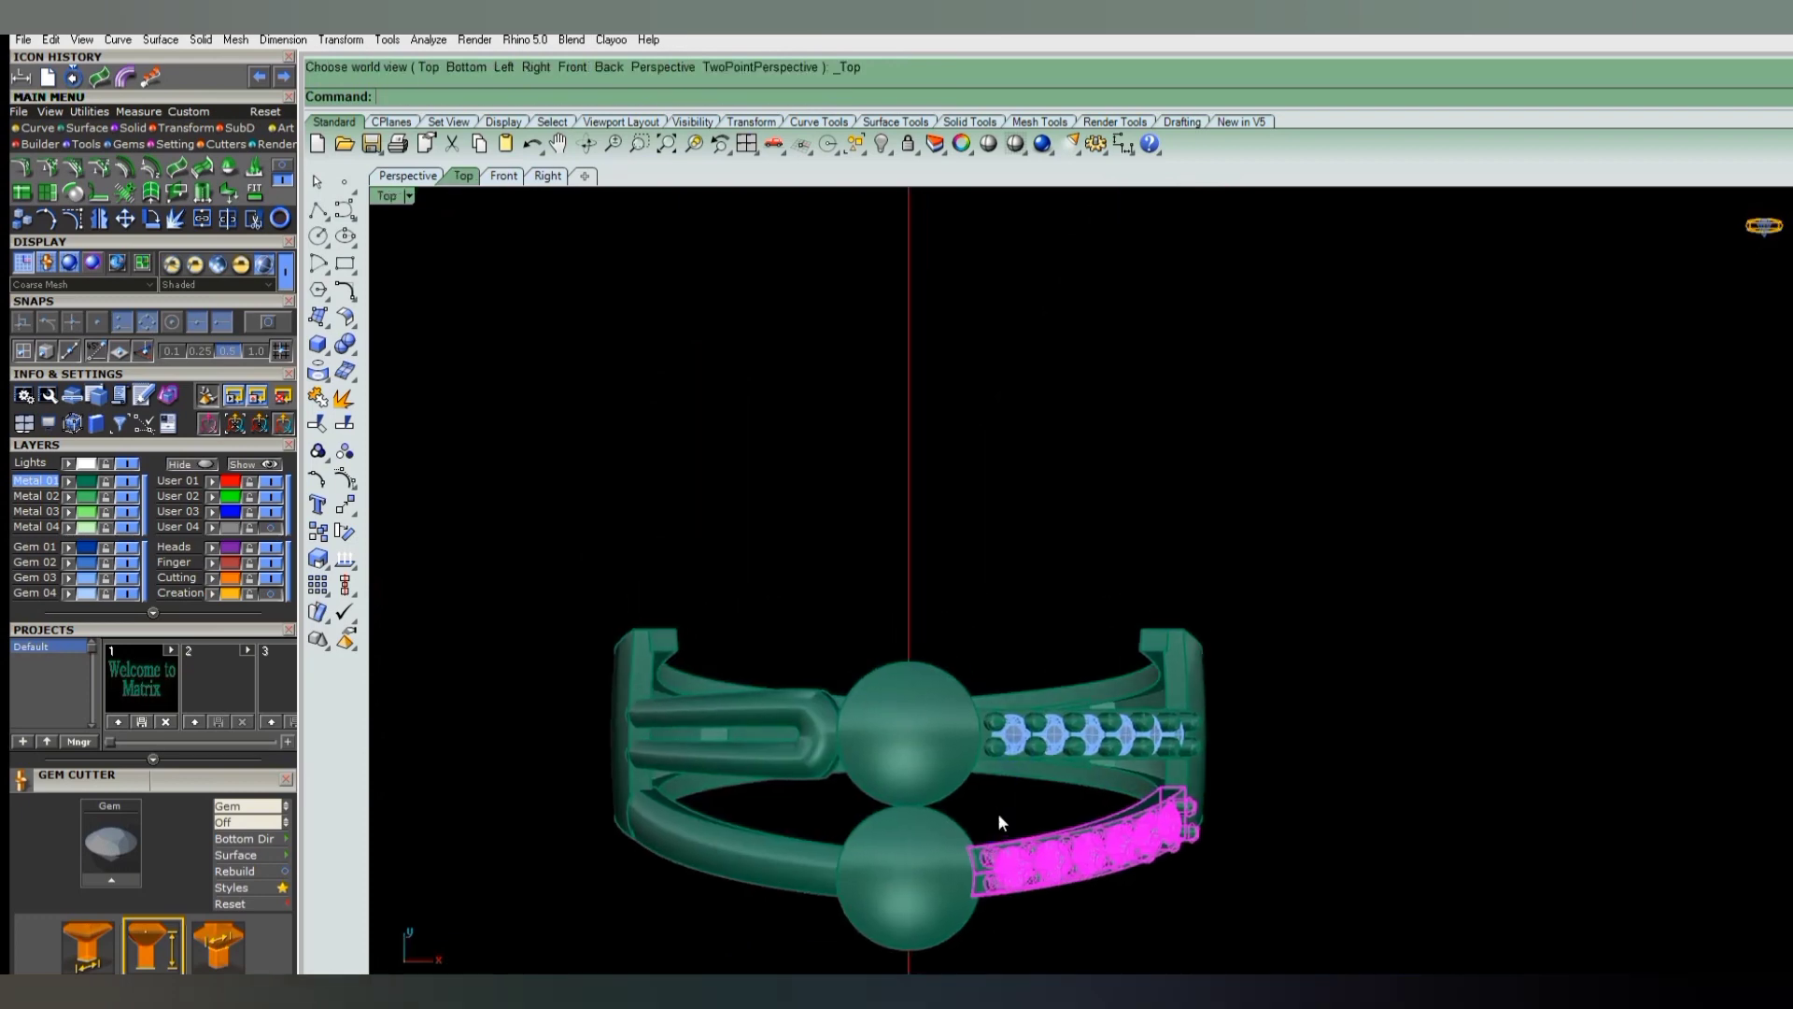
click(994, 733)
click(1182, 859)
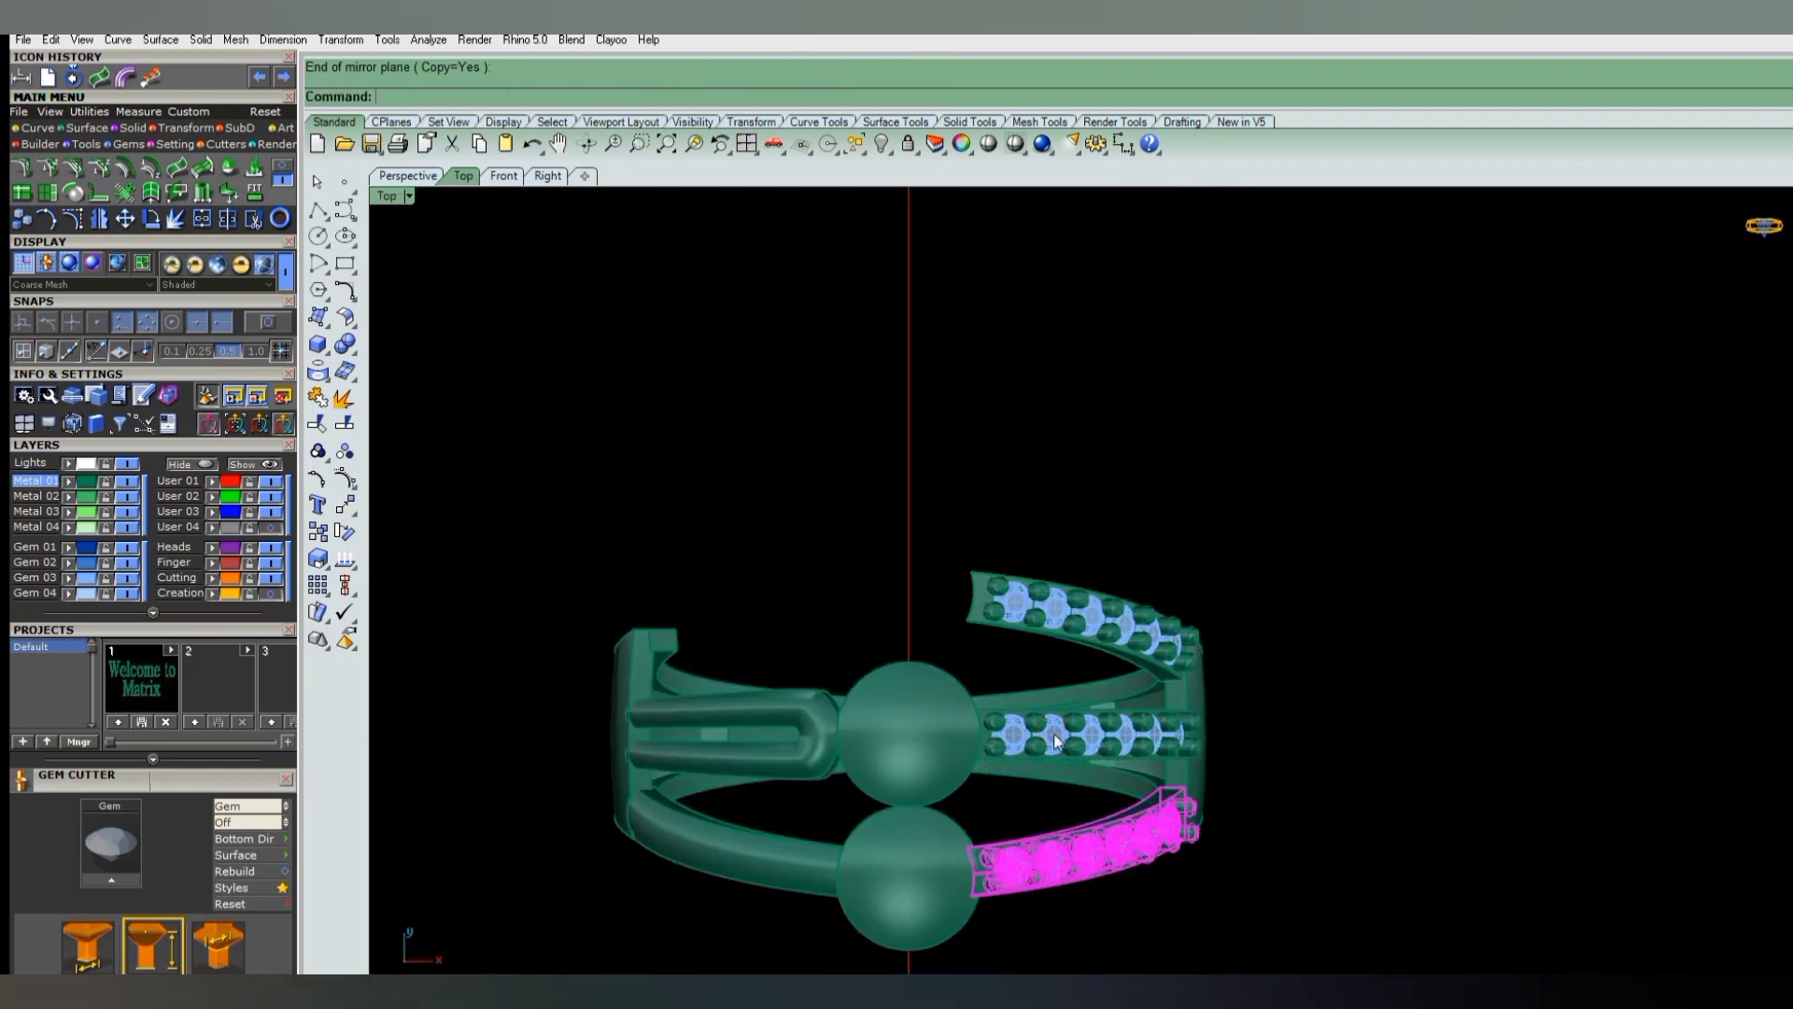
key(ctrl+F3)
mouse_move(968, 844)
right_down()
mouse_move(1053, 816)
mouse_move(1049, 800)
mouse_move(1099, 829)
mouse_move(989, 765)
right_up()
scroll(990, 765, up, 3)
- Delete the left half of the lower band
scroll(1029, 792, up, 2)
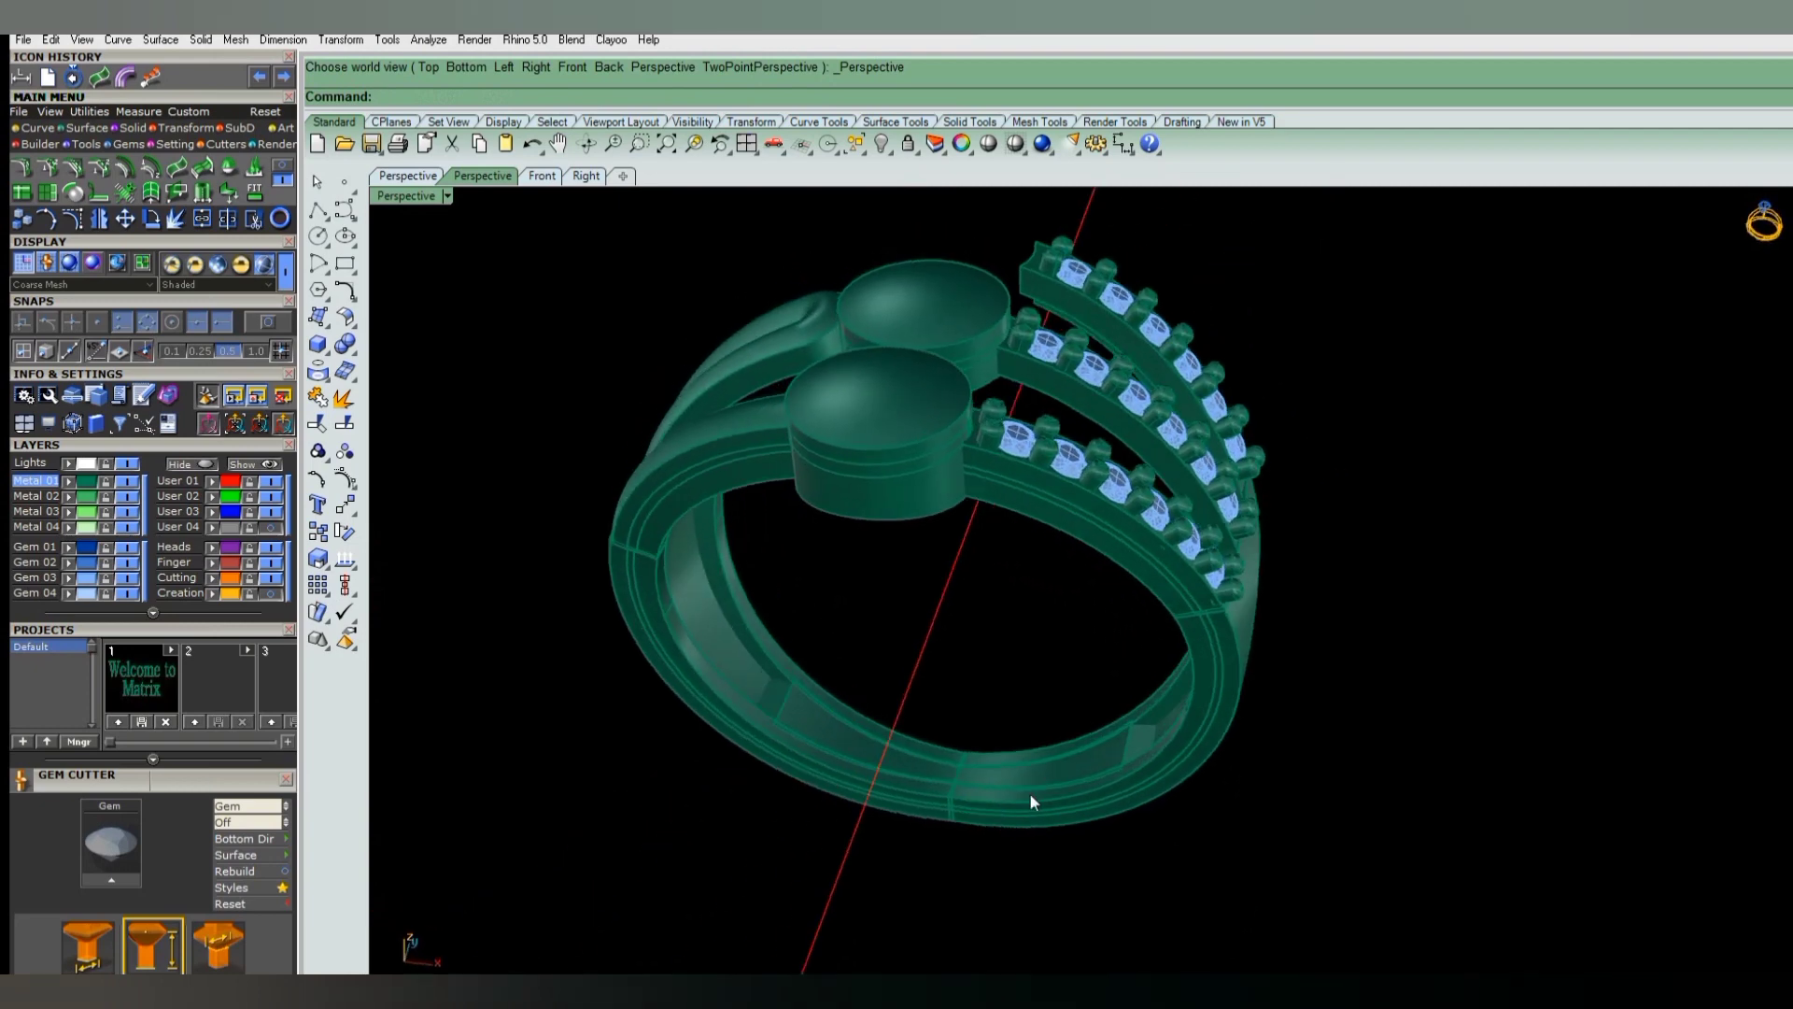
scroll(949, 815, up, 3)
scroll(945, 809, down, 3)
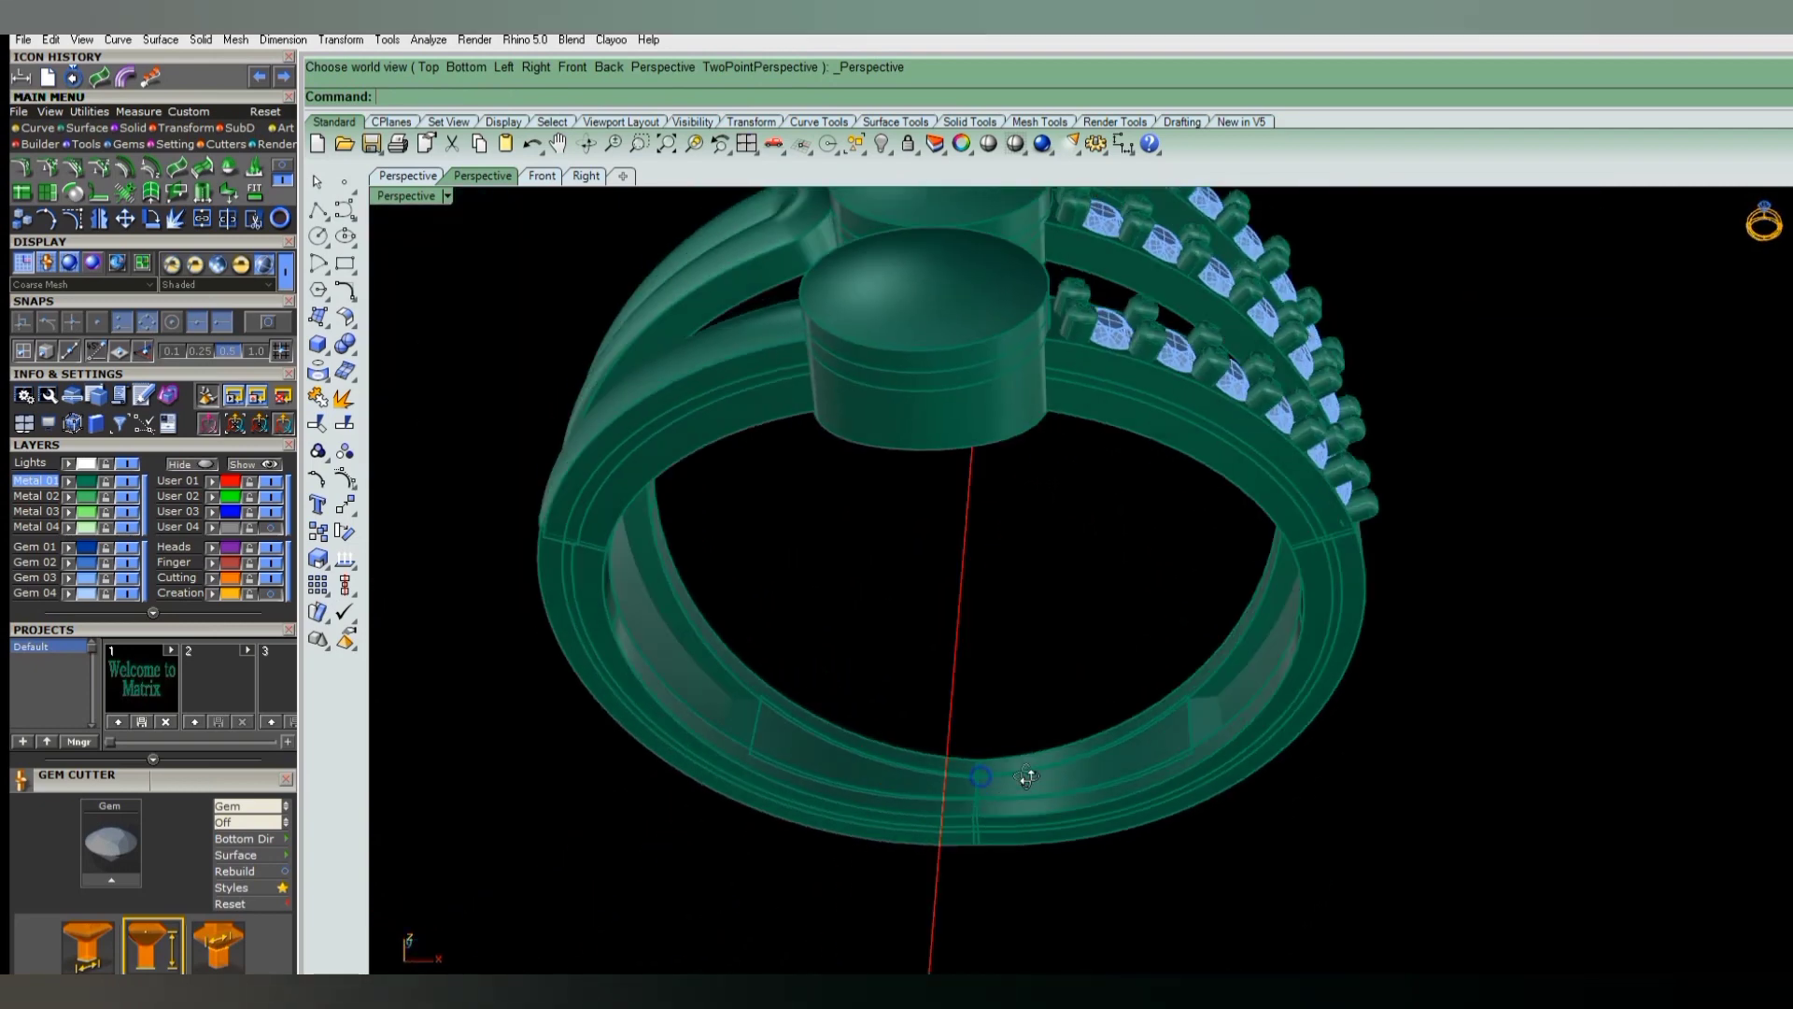
right_drag(1016, 772, 841, 702)
drag(841, 702, 859, 821)
key(Delete)
- Wrap the right band half in a control cage and select the 16 cage points nearest the head
drag(1065, 726, 1044, 870)
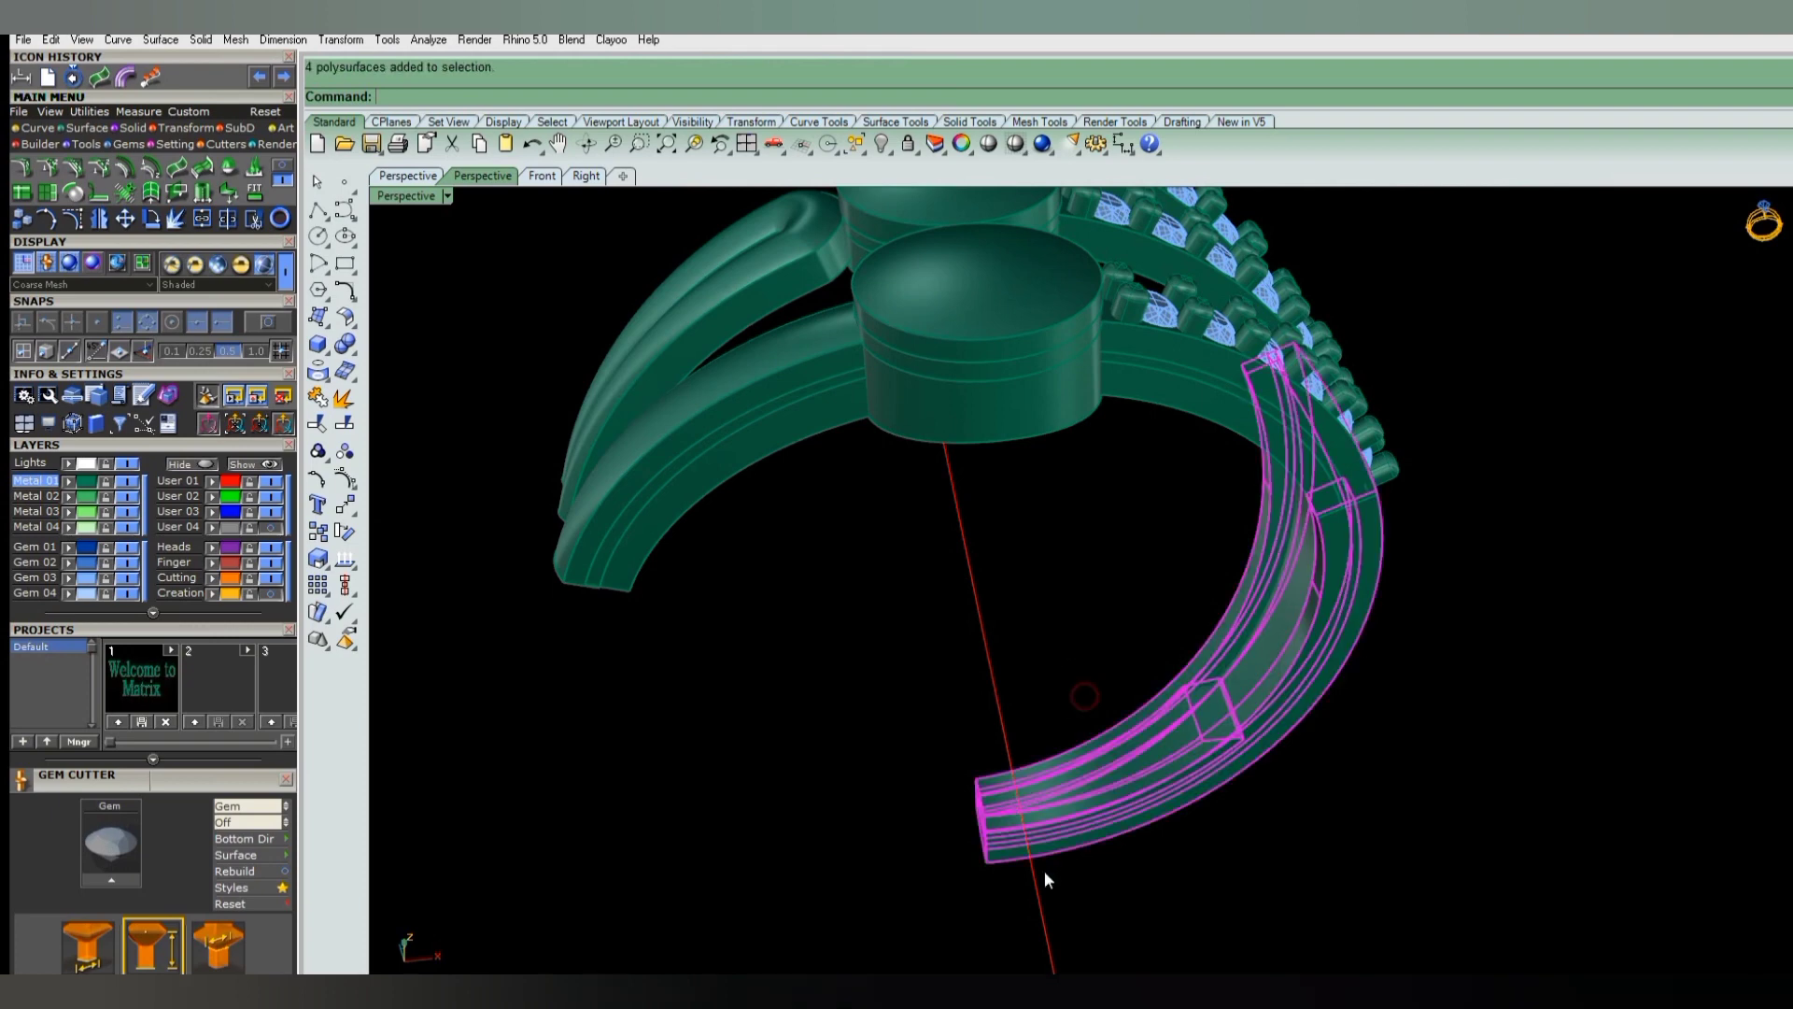
right_drag(1044, 870, 1113, 861)
text(k)
key(Return)
key(Return)
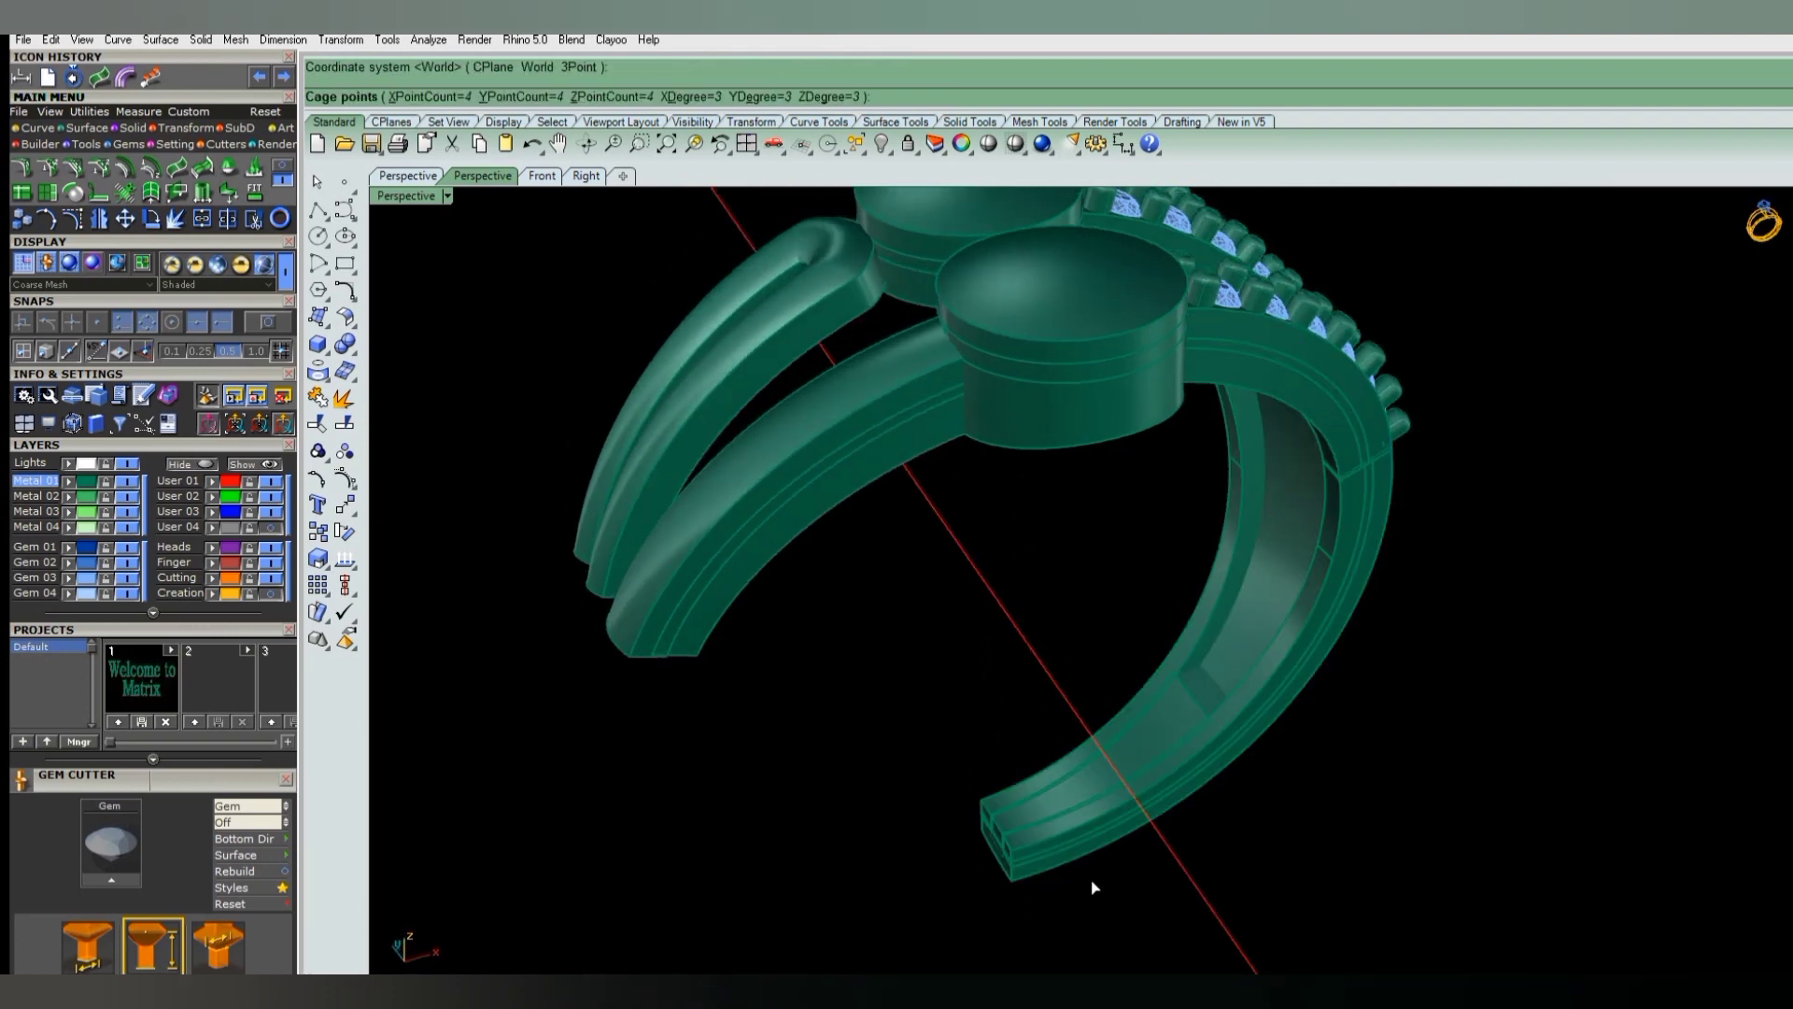
key(Return)
key(Return)
right_drag(971, 896, 926, 860)
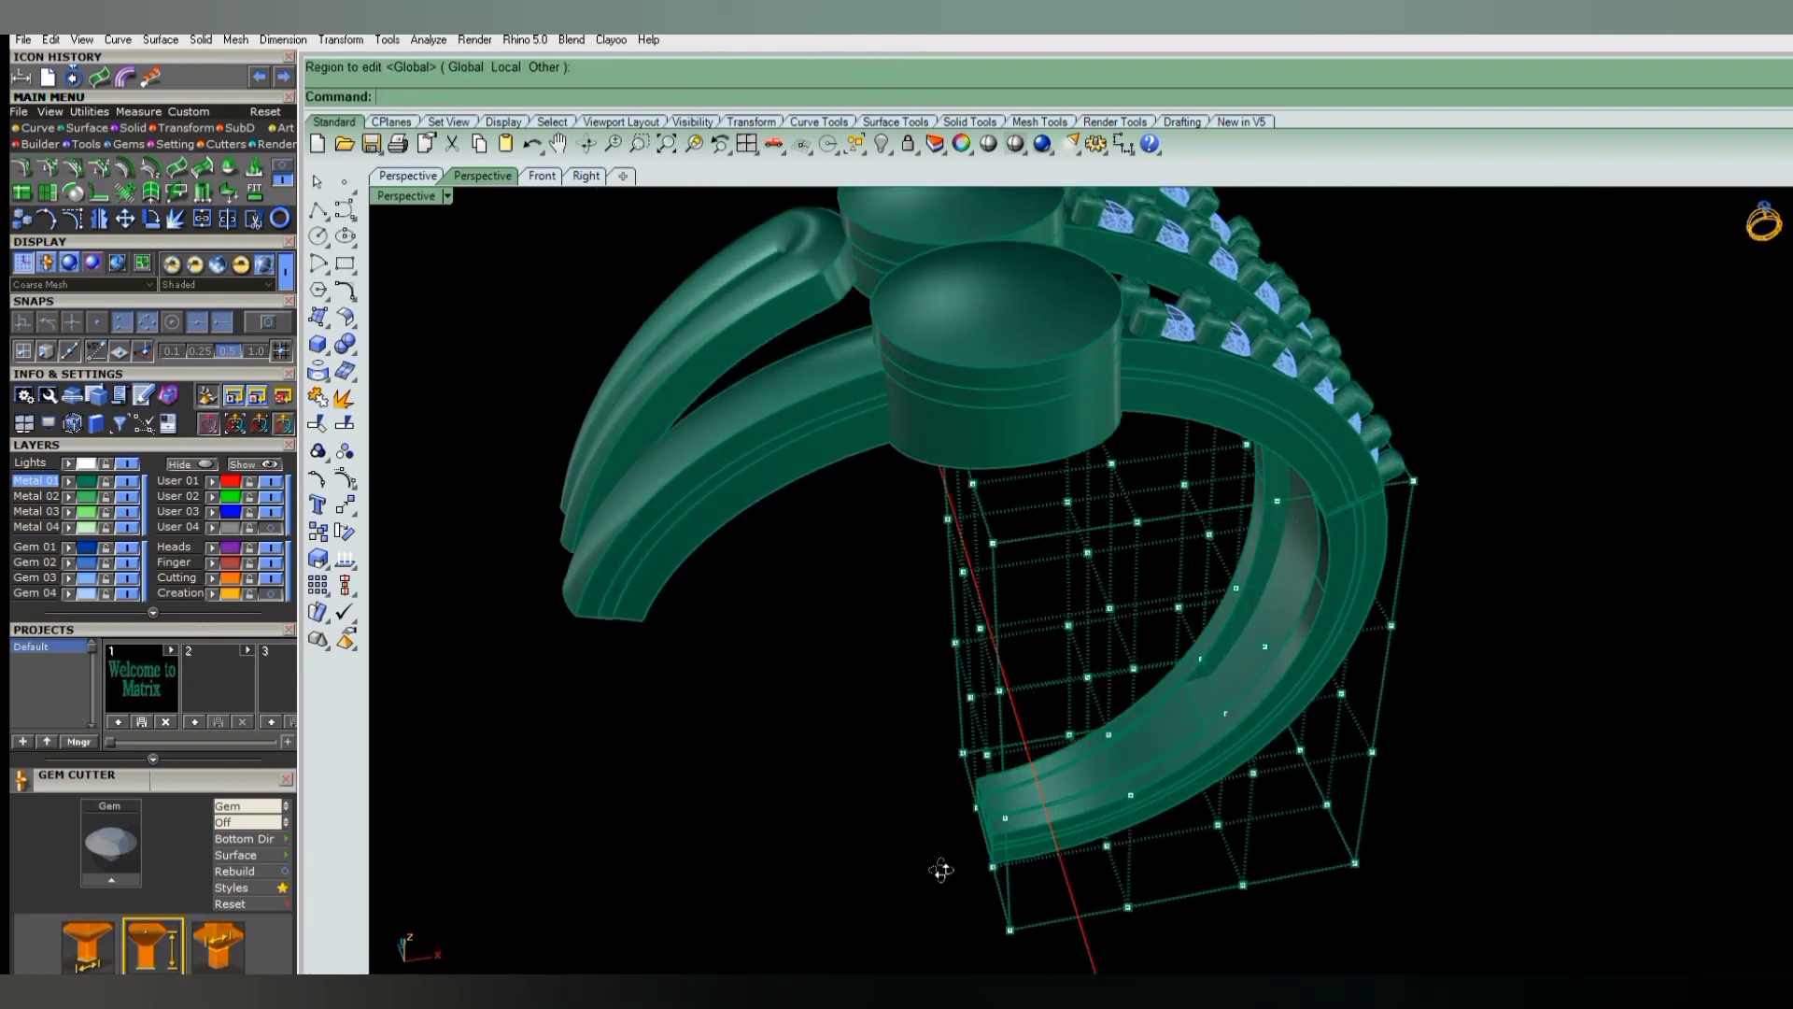
scroll(926, 861, down, 3)
right_drag(917, 800, 884, 924)
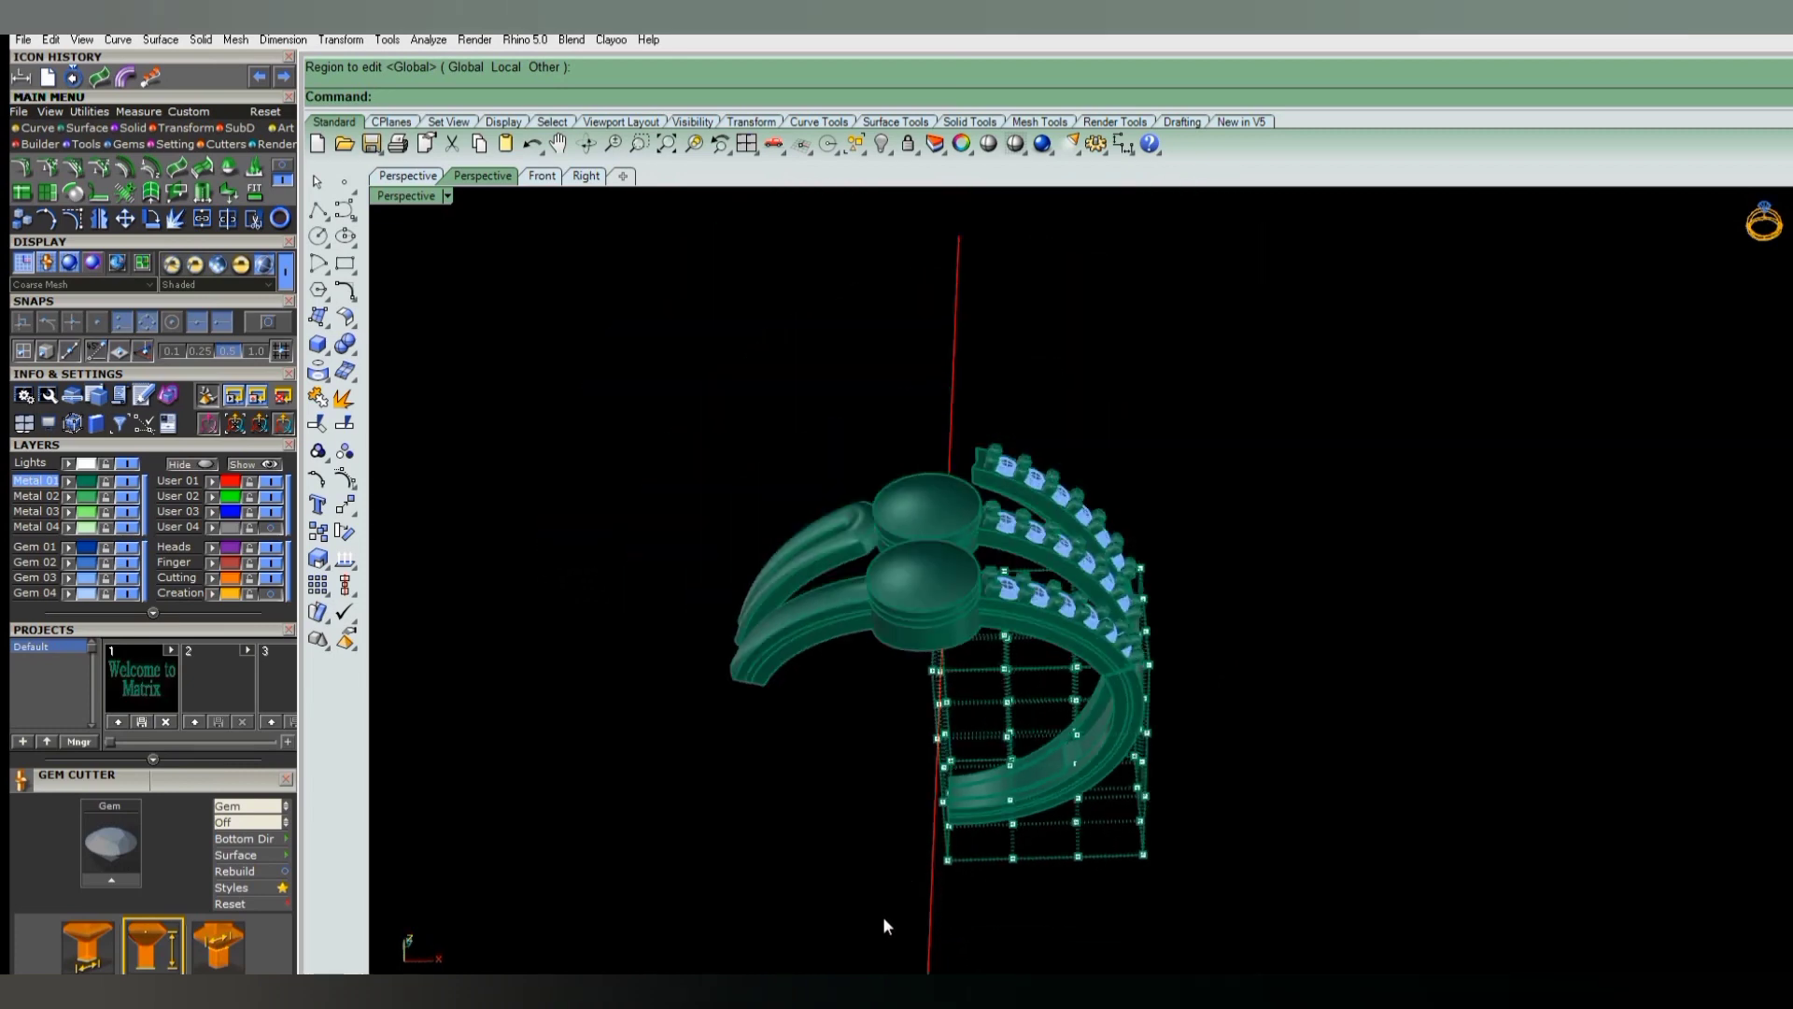
drag(961, 519, 962, 524)
mouse_move(921, 846)
right_down()
mouse_move(864, 853)
mouse_move(928, 827)
right_up()
- Scale1D the selected cage points in Top view to reshape the band half
key(ctrl+F1)
text(1)
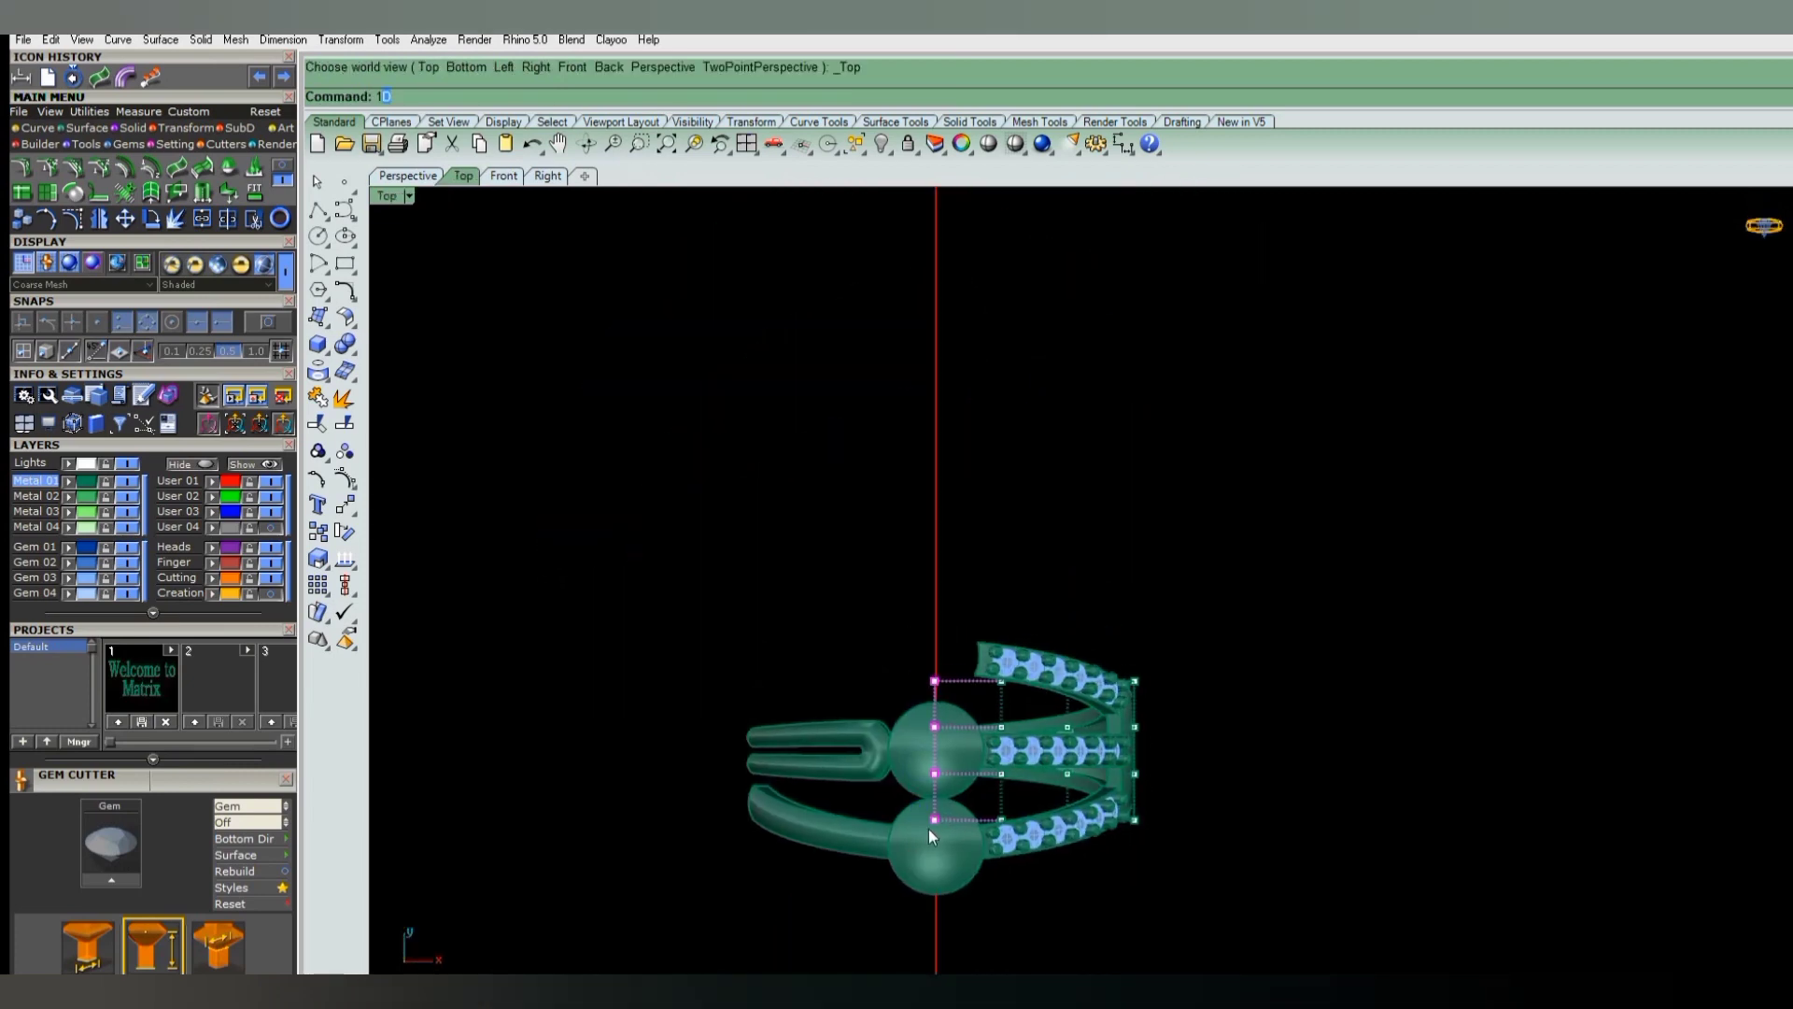
text(scale1d)
key(Return)
key(Return)
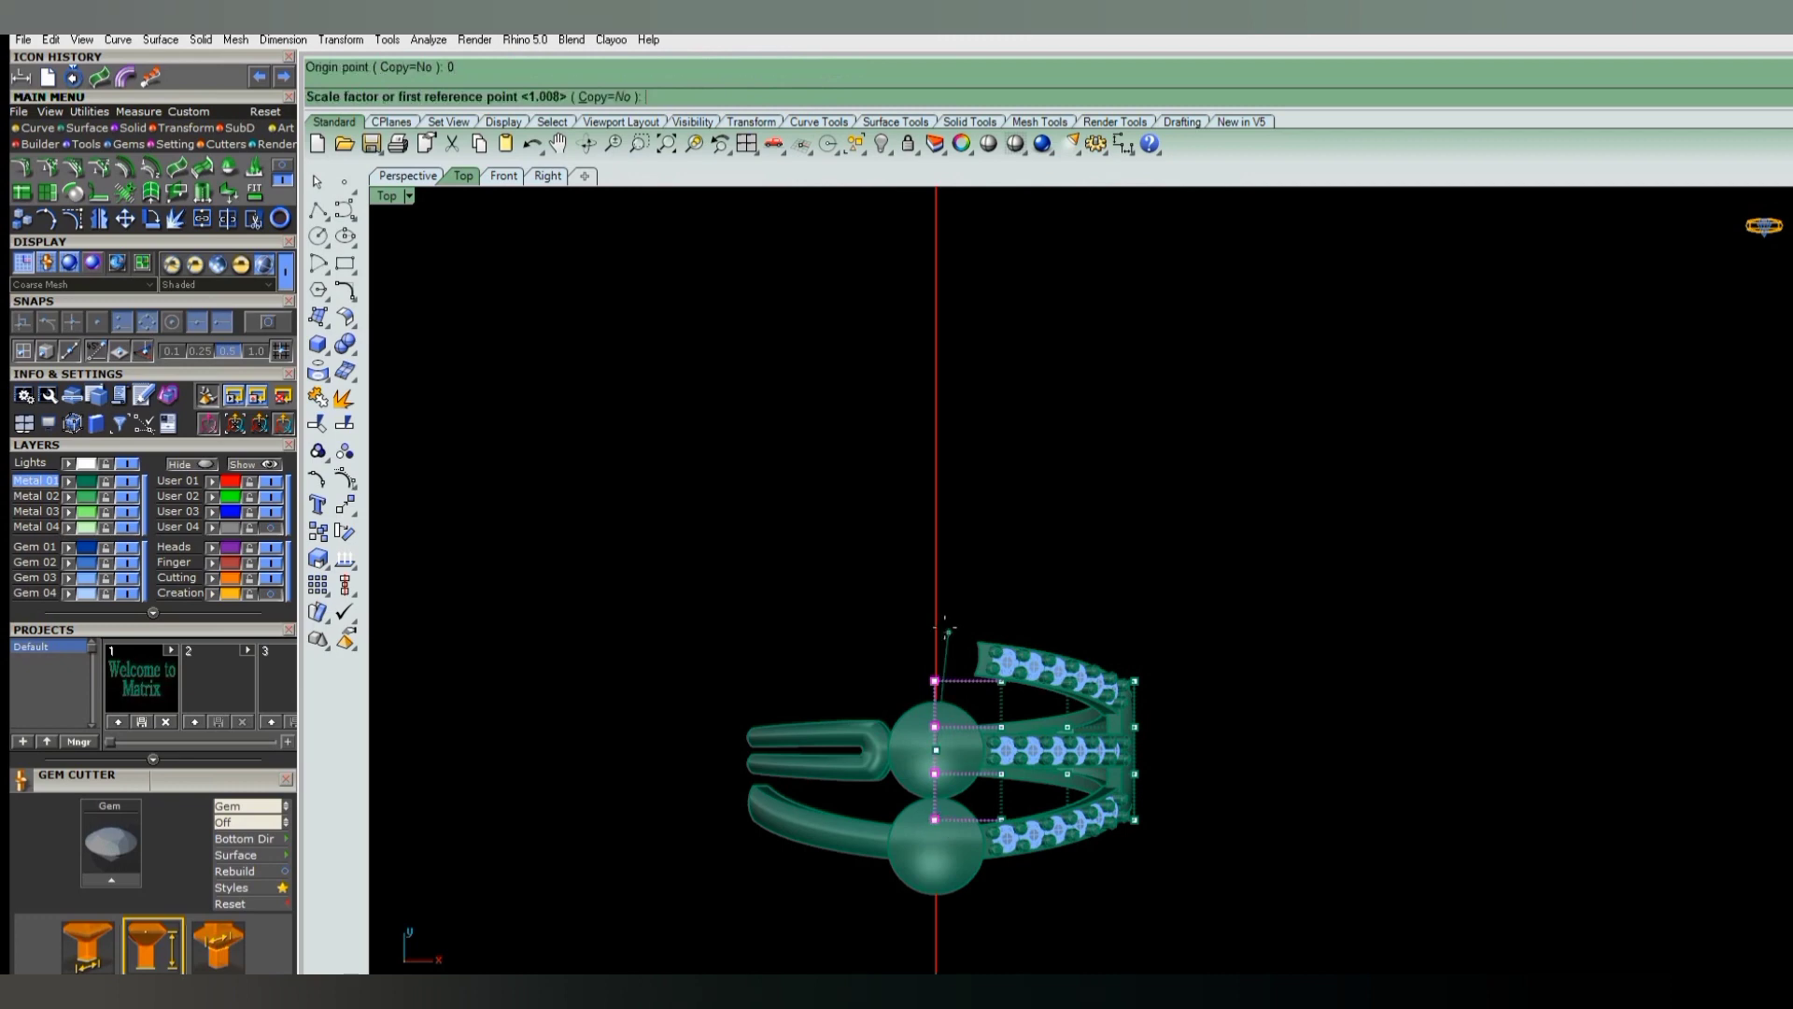
scroll(945, 628, up, 2)
scroll(947, 654, up, 2)
click(948, 604)
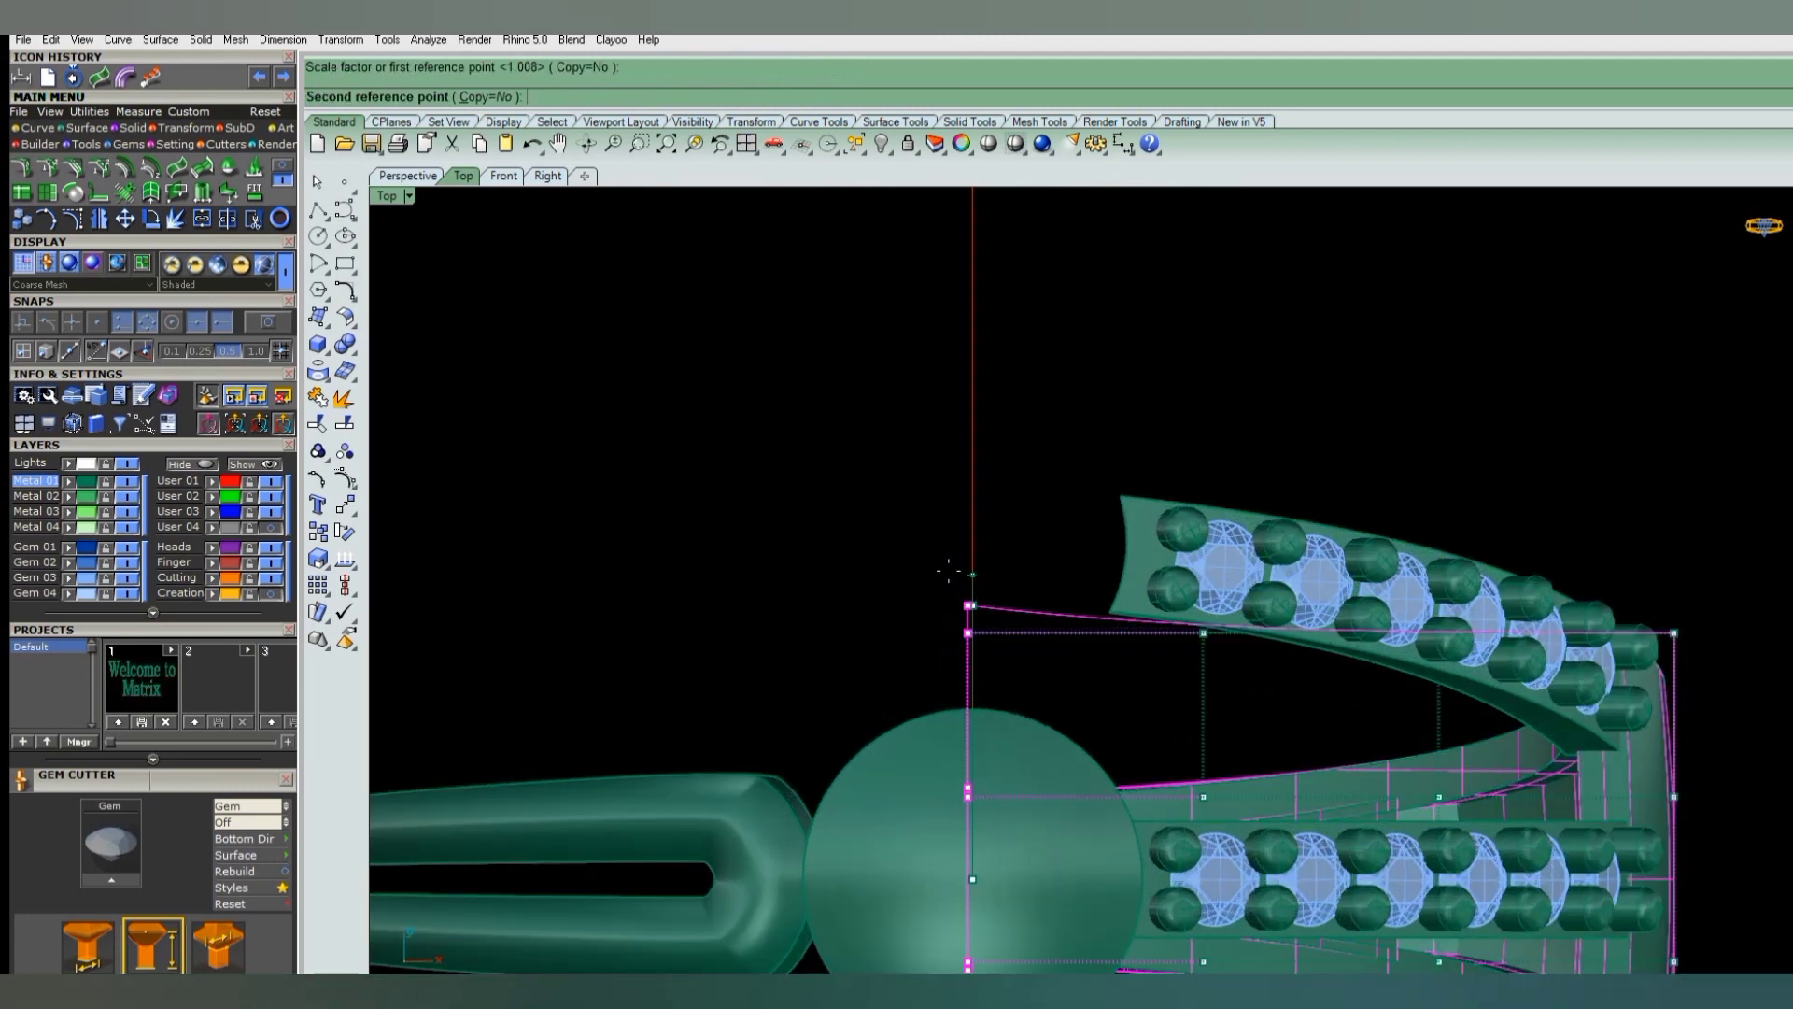
click(948, 572)
key(Escape)
key(Escape)
click(1016, 603)
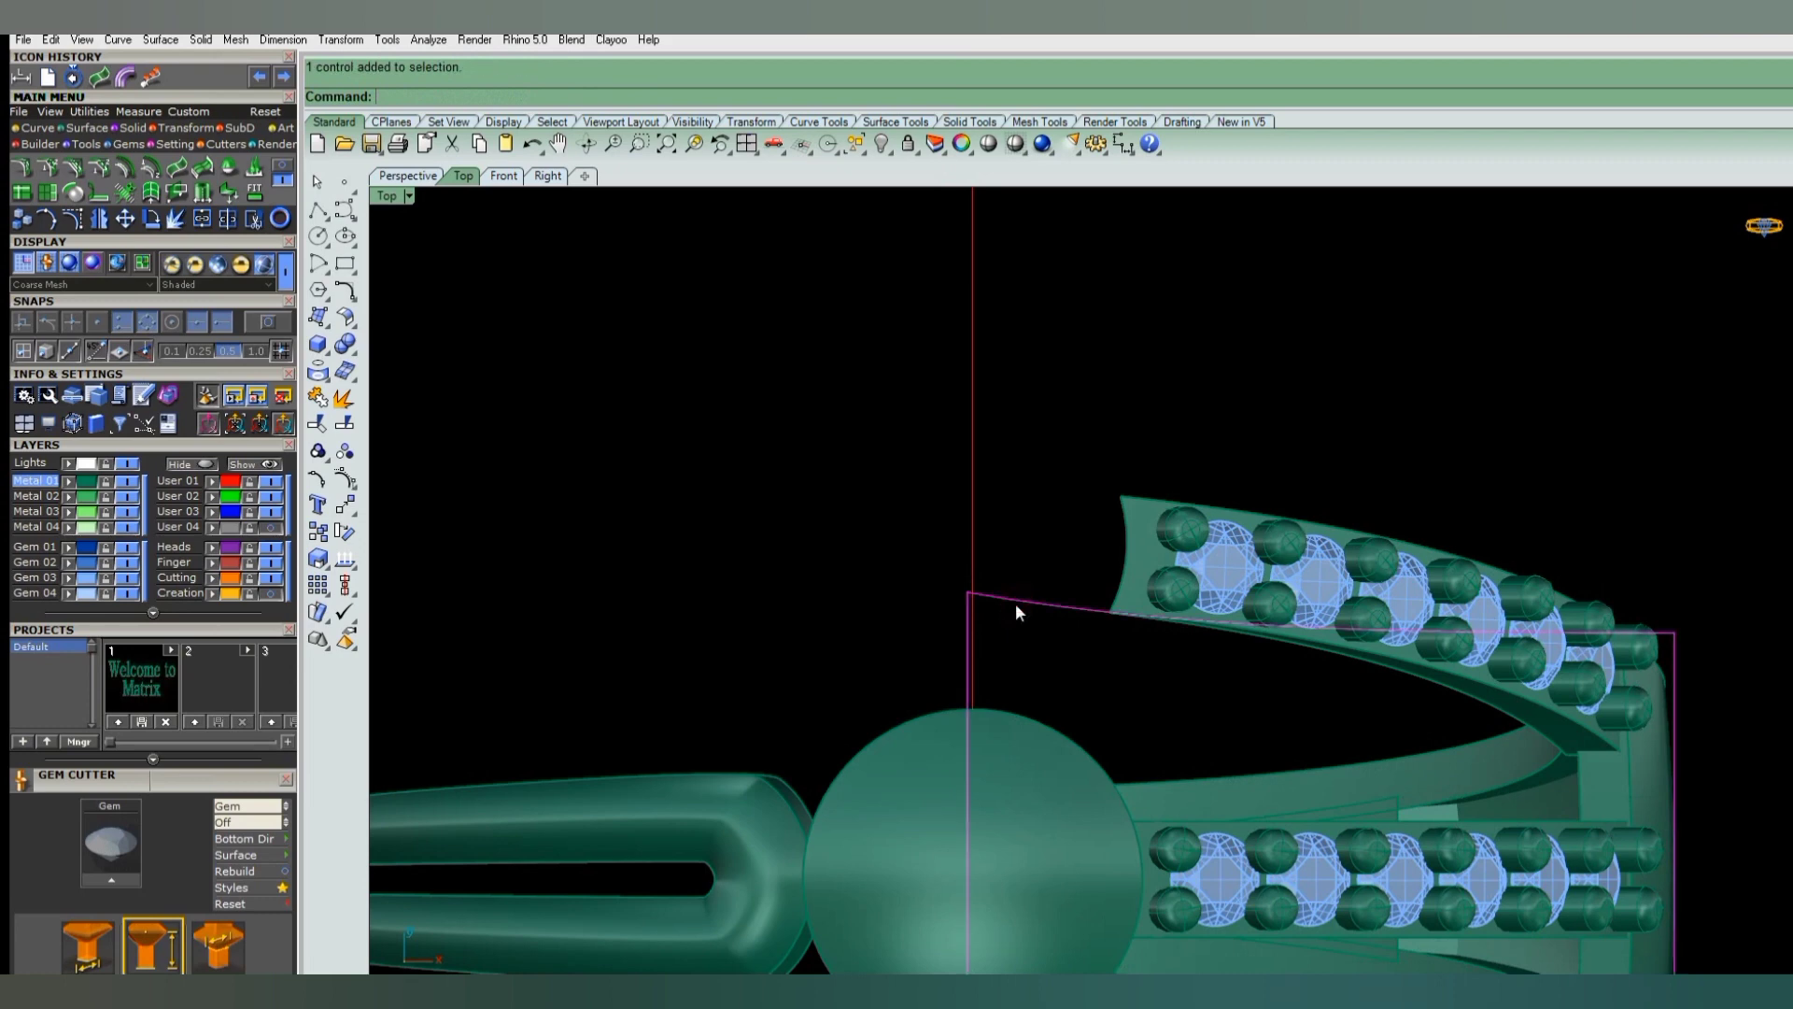
key(Escape)
key(F4)
right_drag(908, 628, 1174, 749)
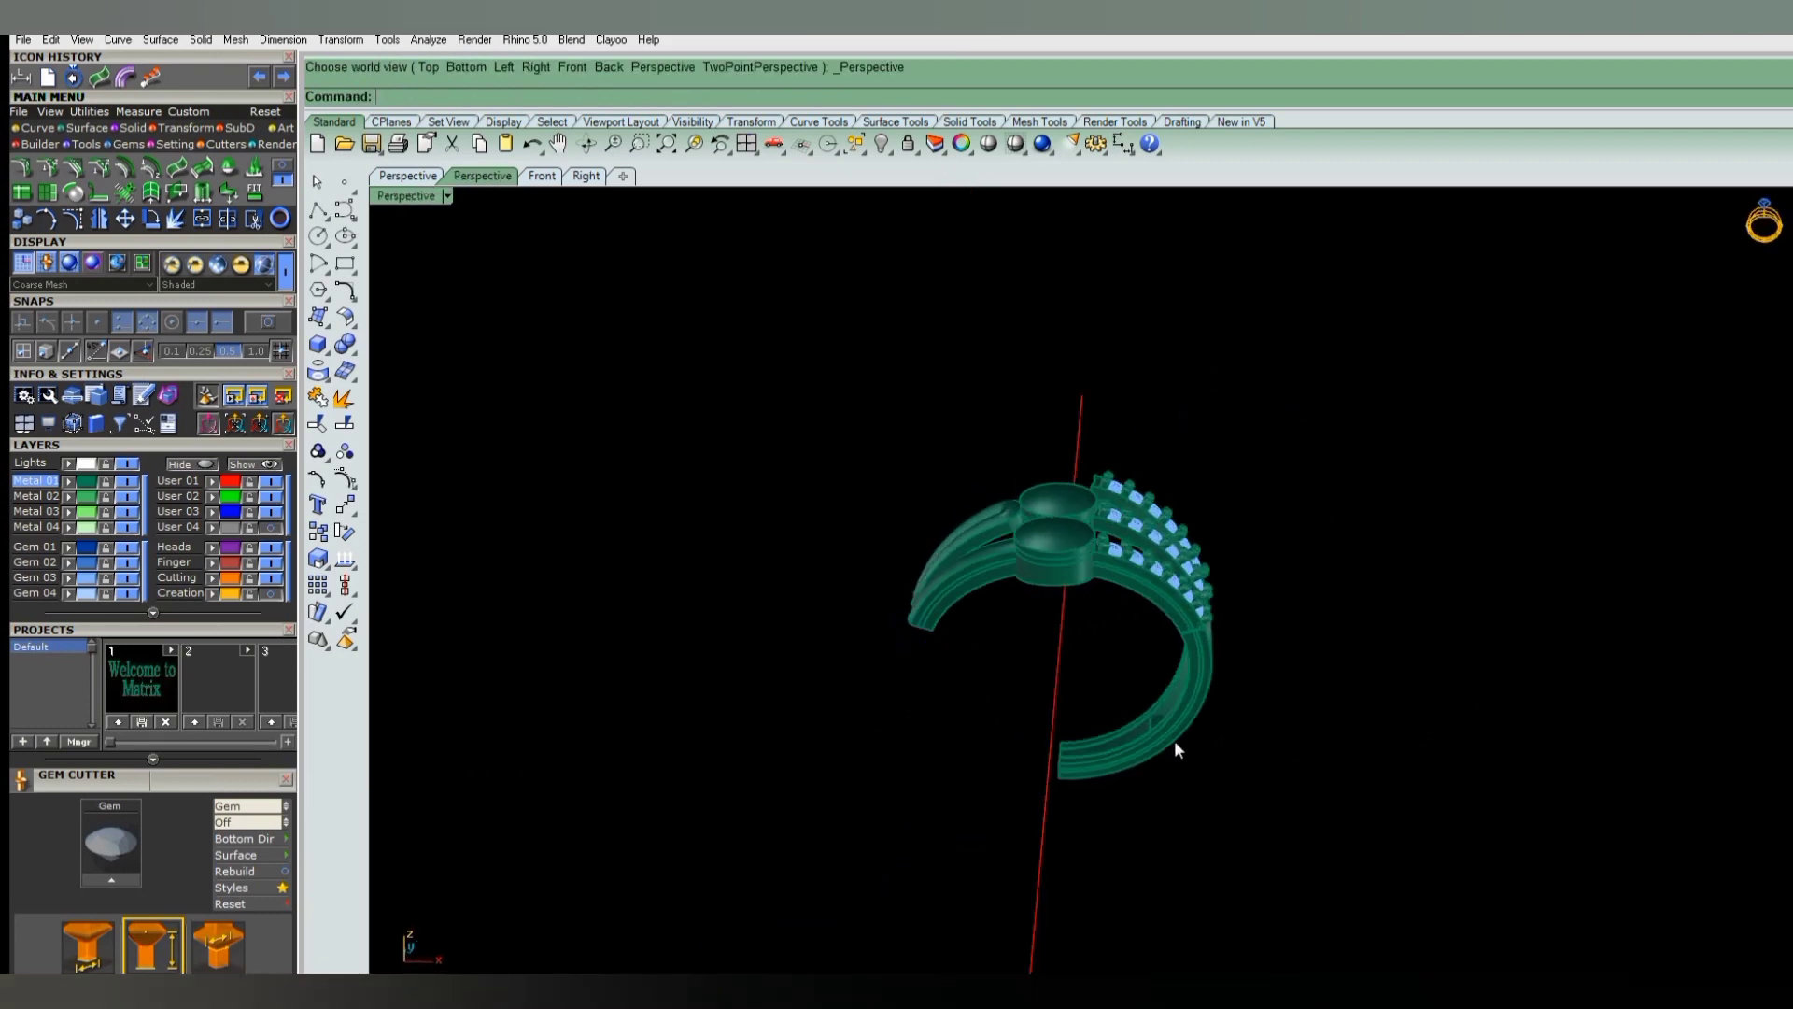
click(1154, 742)
key(F2)
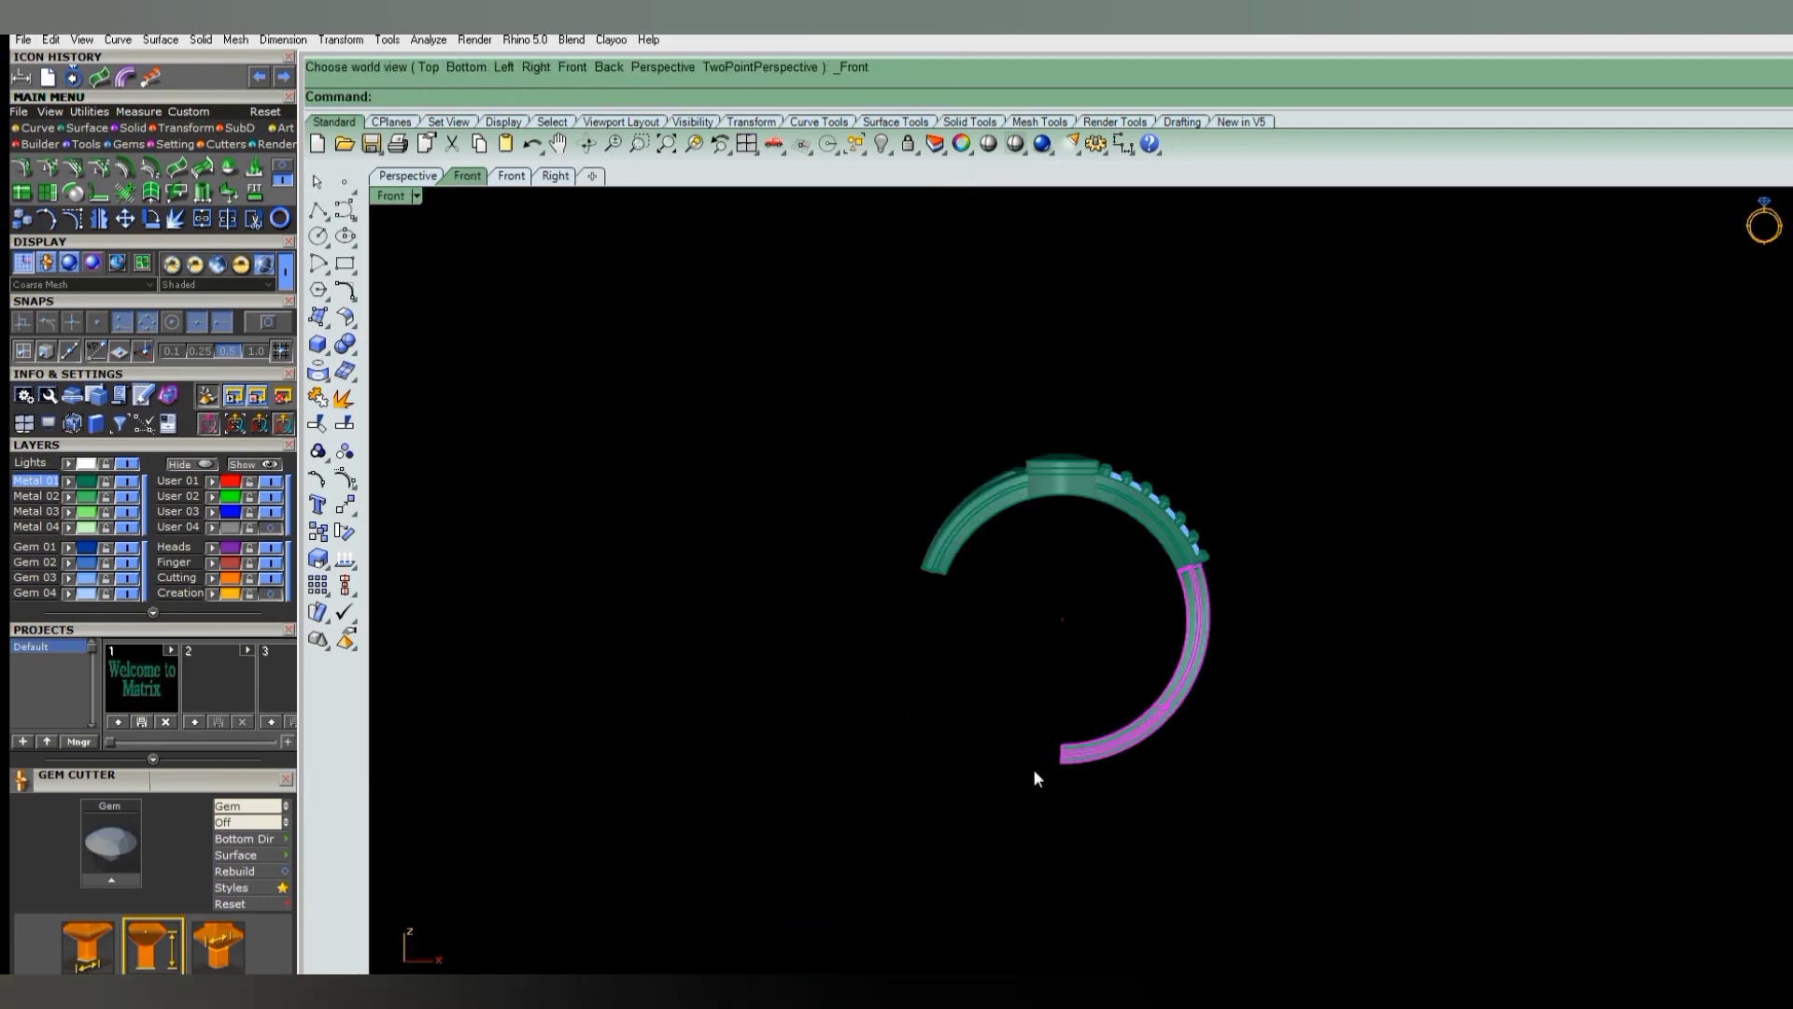
- Mirror the reshaped band half in Front view to form the full band
text(mirror)
key(Return)
click(1062, 619)
click(1067, 855)
key(F4)
mouse_move(1067, 855)
right_down()
mouse_move(1181, 805)
mouse_move(1102, 847)
mouse_move(1044, 708)
right_up()
scroll(1096, 653, up, 3)
click(995, 877)
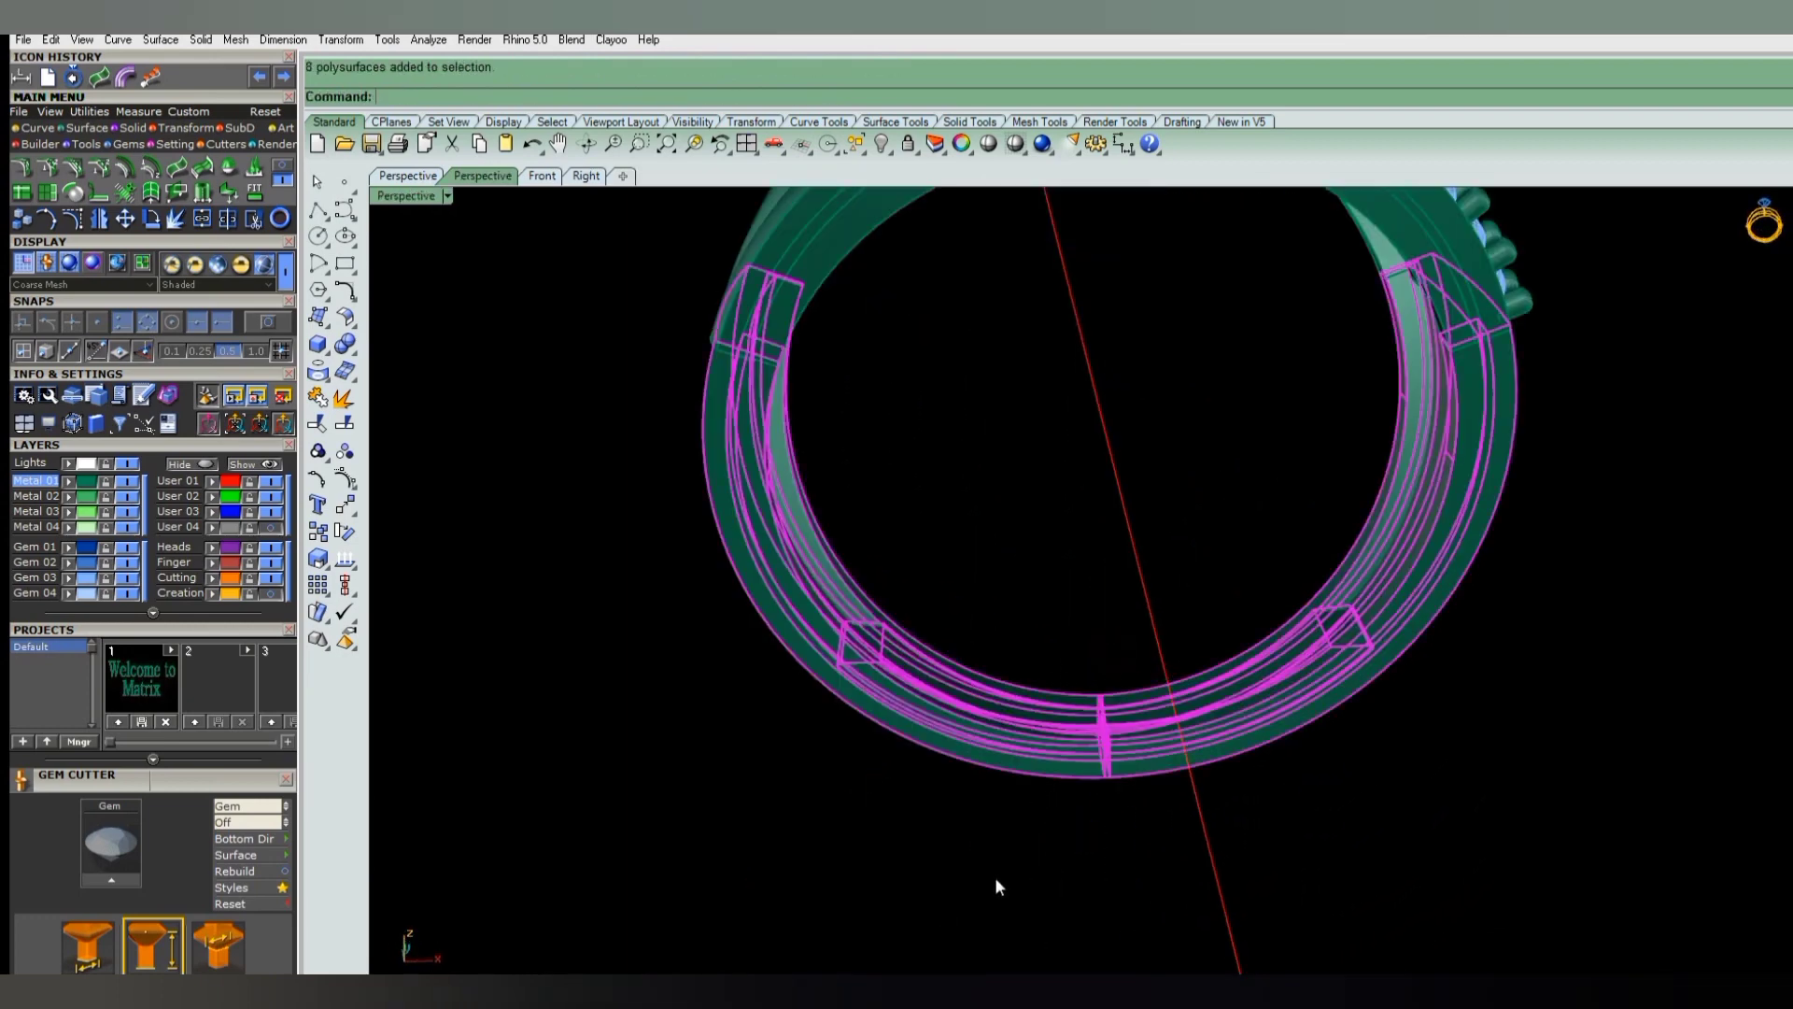
right_drag(995, 876, 1083, 641)
scroll(1029, 599, up, 3)
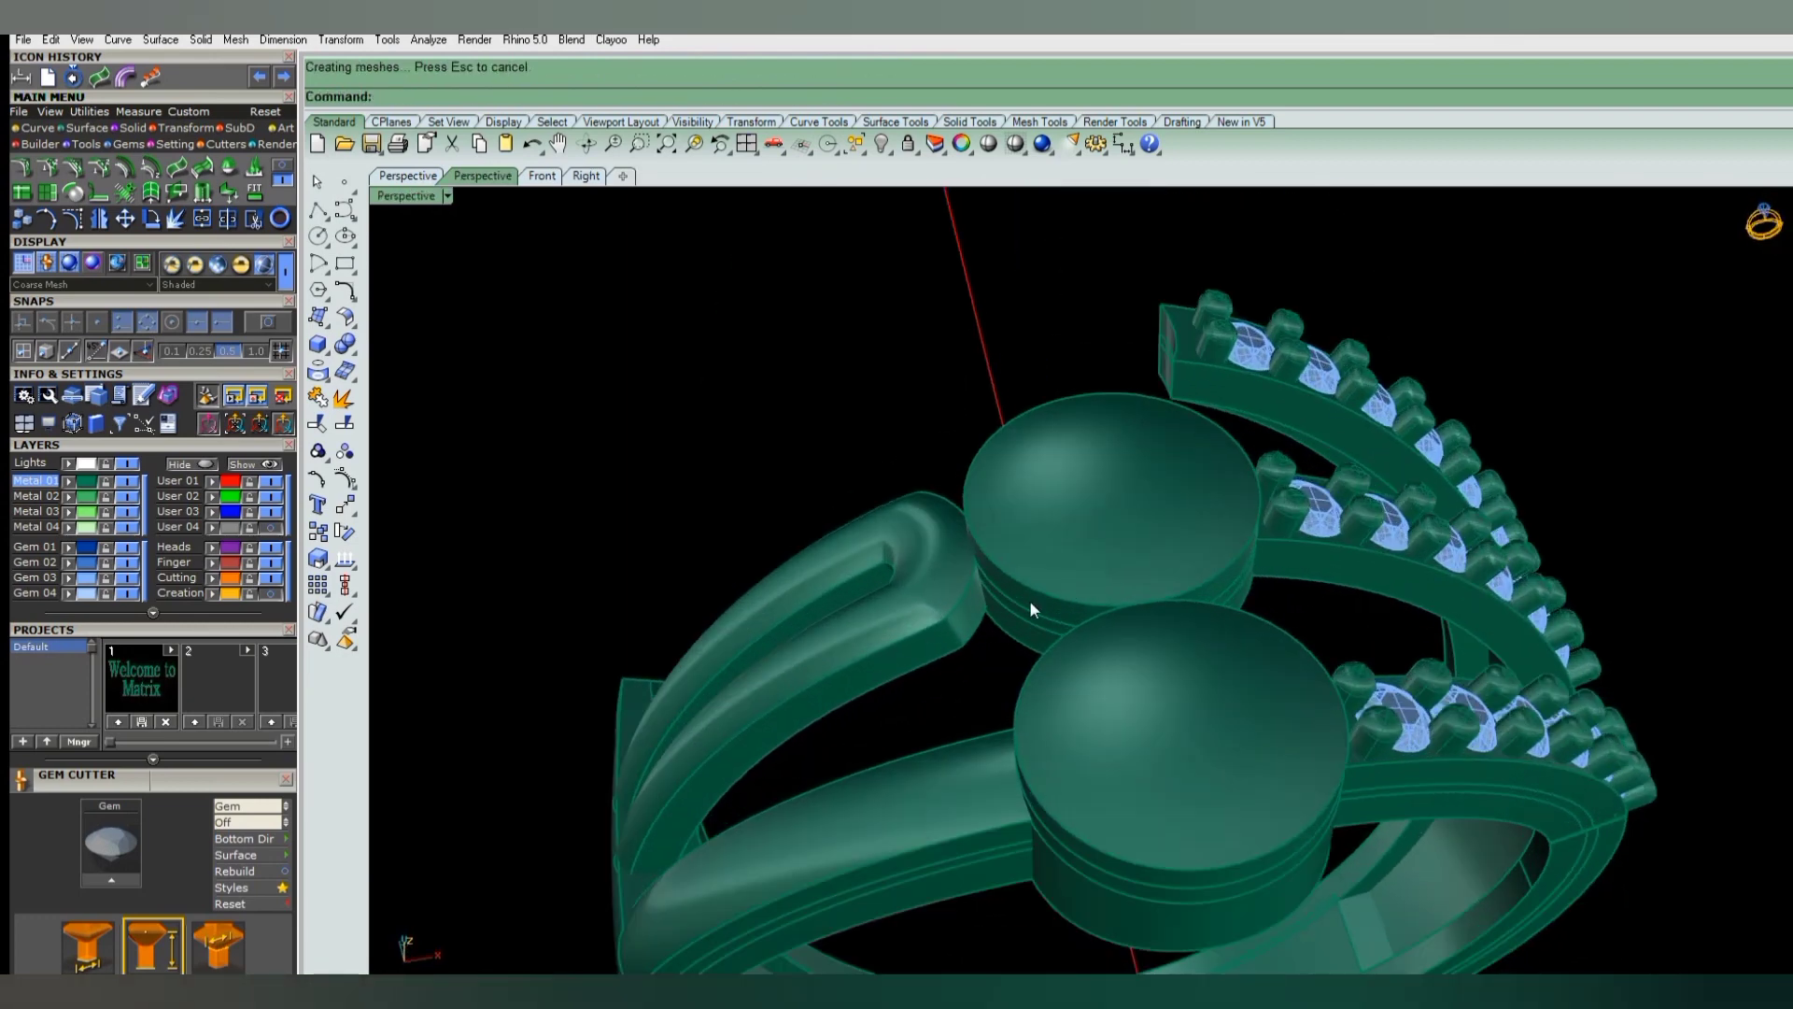
- Extrude the upper head's circle into a cutting cylinder
text(ExtrudeCrv)
key(Return)
click(1042, 591)
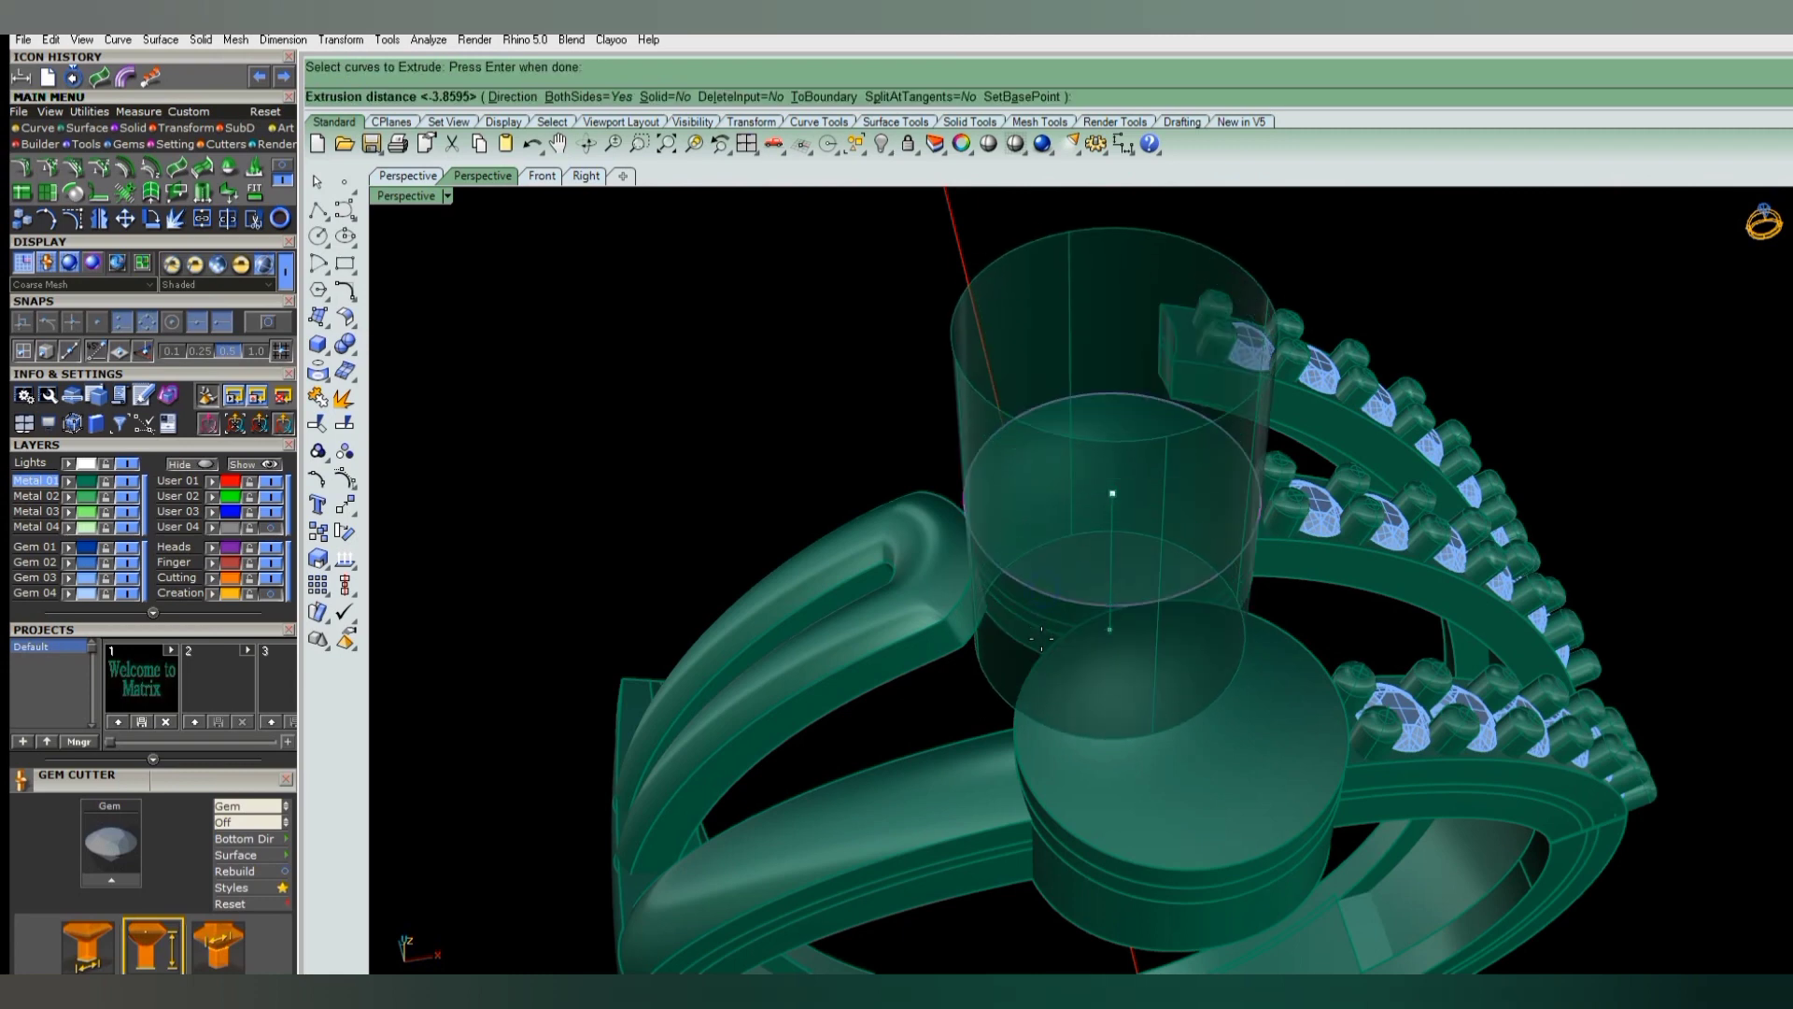
key(Return)
click(1036, 644)
scroll(1036, 644, down, 3)
mouse_move(1095, 618)
right_down()
mouse_move(1077, 710)
mouse_move(1012, 418)
right_up()
scroll(1077, 727, up, 2)
scroll(1012, 418, up, 2)
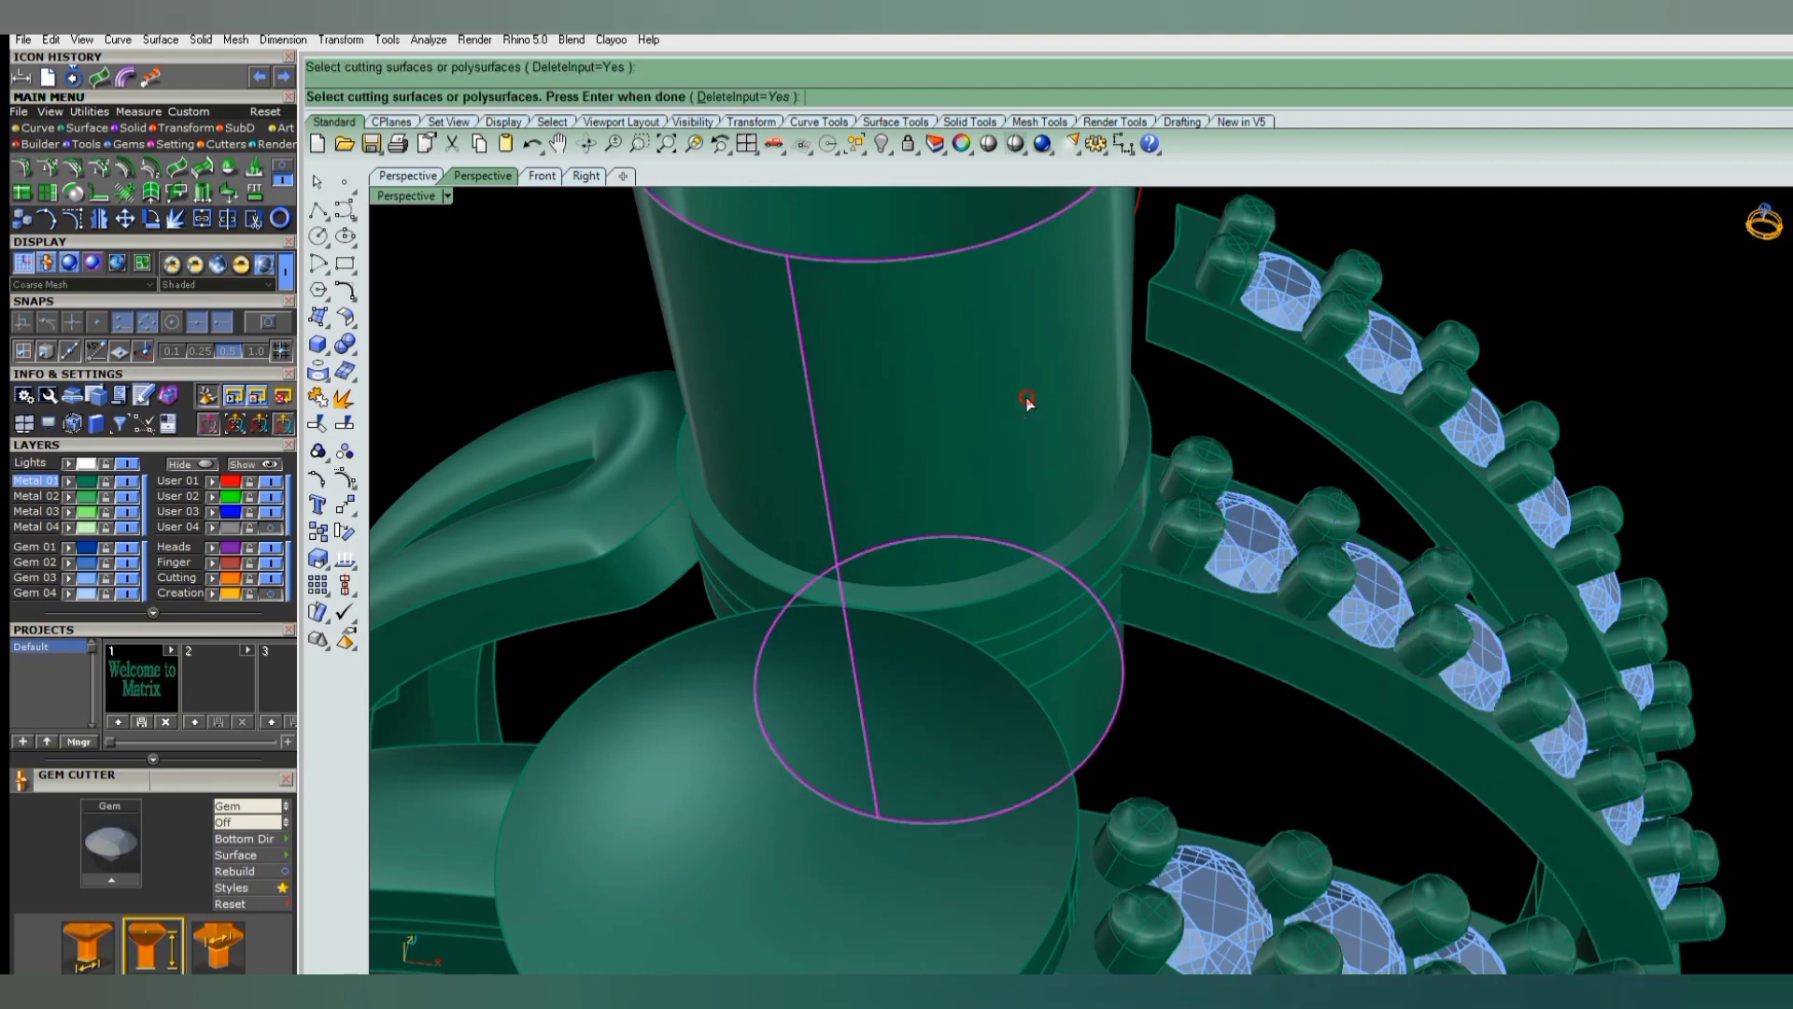
- Cut the head with the cylinder and delete the leftover pieces and box
key(Return)
key(Delete)
mouse_move(1038, 398)
right_down()
mouse_move(1026, 474)
mouse_move(1093, 561)
mouse_move(1098, 613)
right_up()
scroll(1025, 473, up, 3)
click(996, 530)
key(Delete)
scroll(1067, 556, down, 2)
scroll(1099, 612, down, 5)
scroll(1072, 732, down, 3)
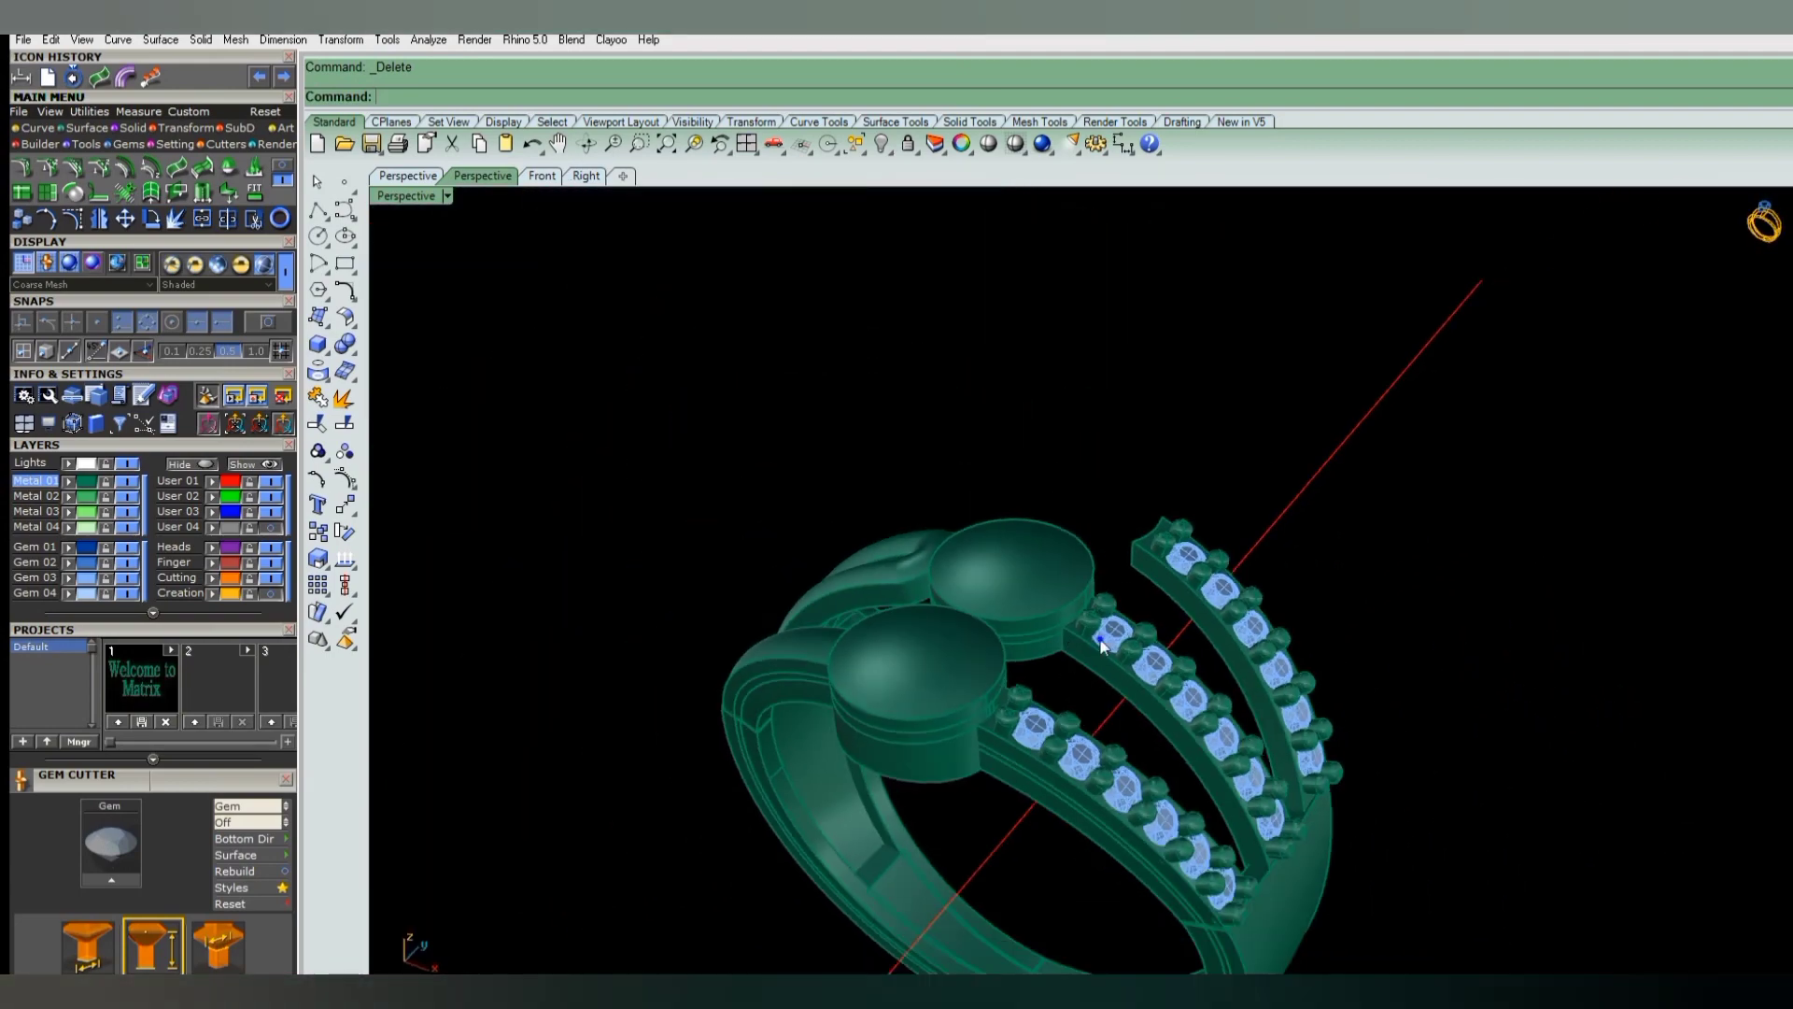
- Orbit and zoom to inspect the whole ring
mouse_move(1072, 732)
right_down()
mouse_move(1102, 667)
mouse_move(1060, 709)
mouse_move(1018, 654)
mouse_move(872, 598)
right_up()
scroll(993, 692, up, 3)
scroll(913, 742, down, 3)
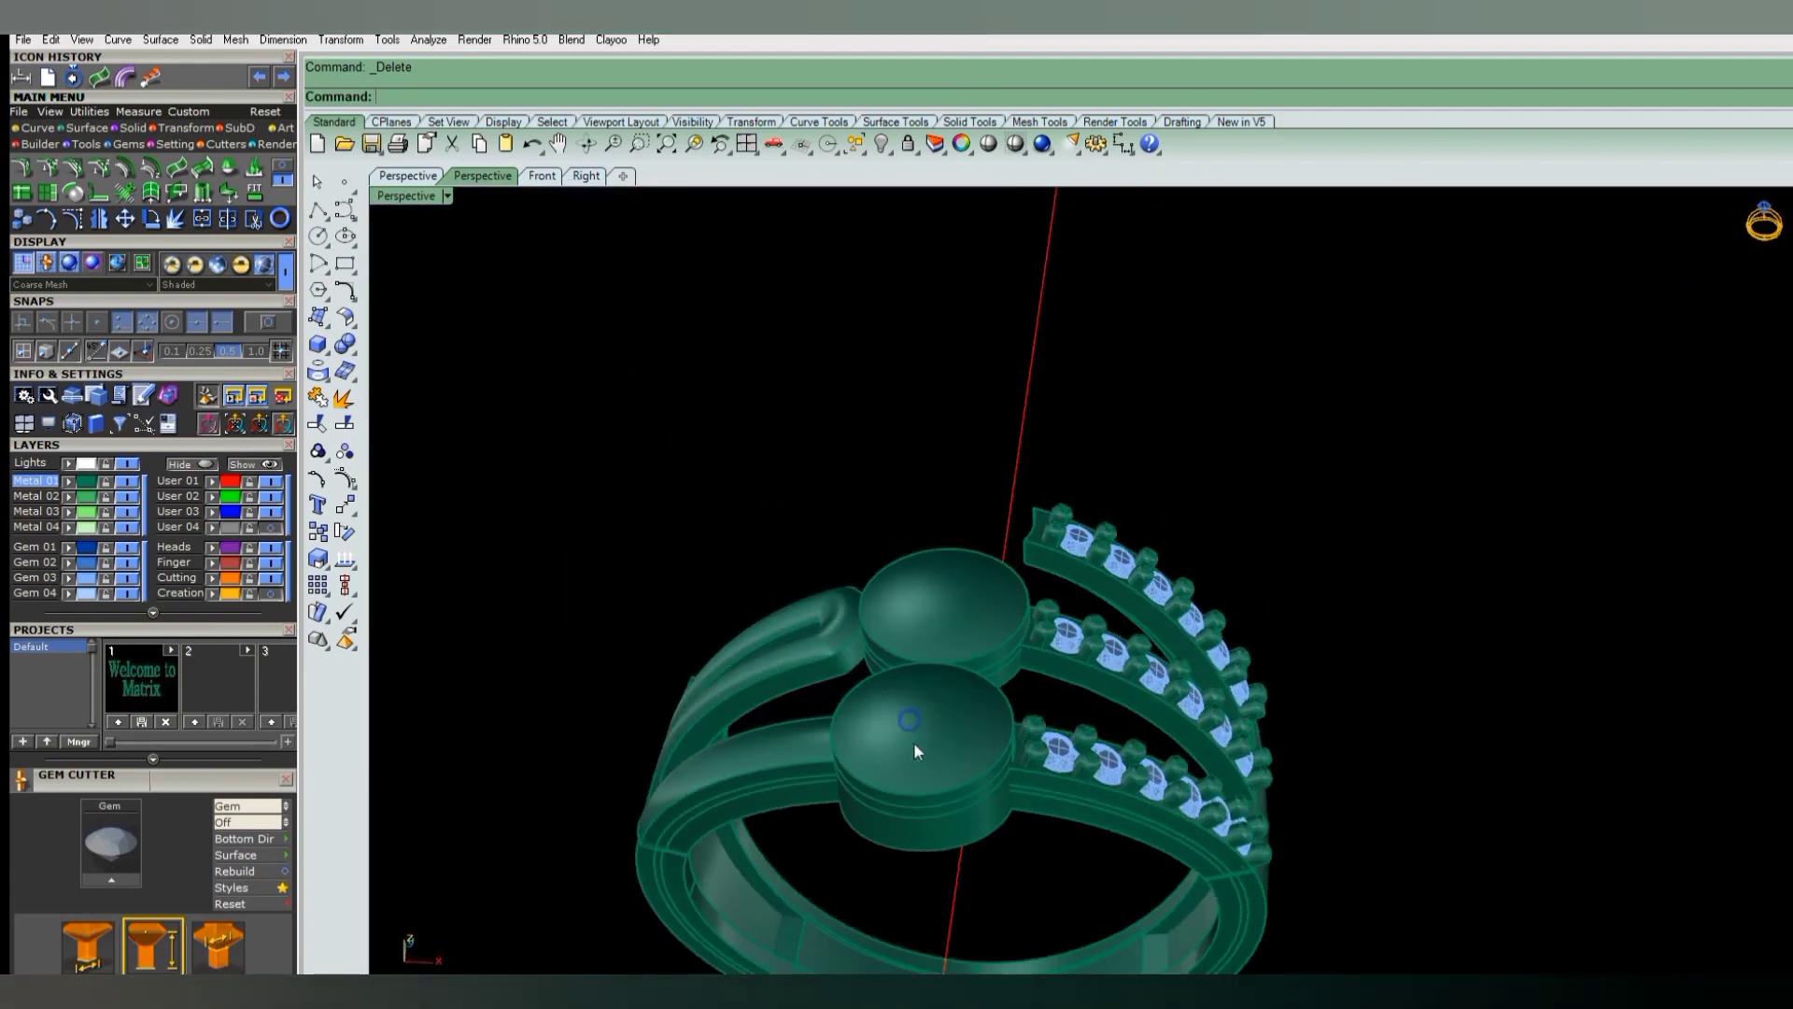
scroll(932, 808, down, 2)
mouse_move(932, 809)
right_down()
mouse_move(906, 781)
mouse_move(981, 788)
mouse_move(1182, 664)
mouse_move(1146, 715)
right_up()
scroll(1113, 671, up, 3)
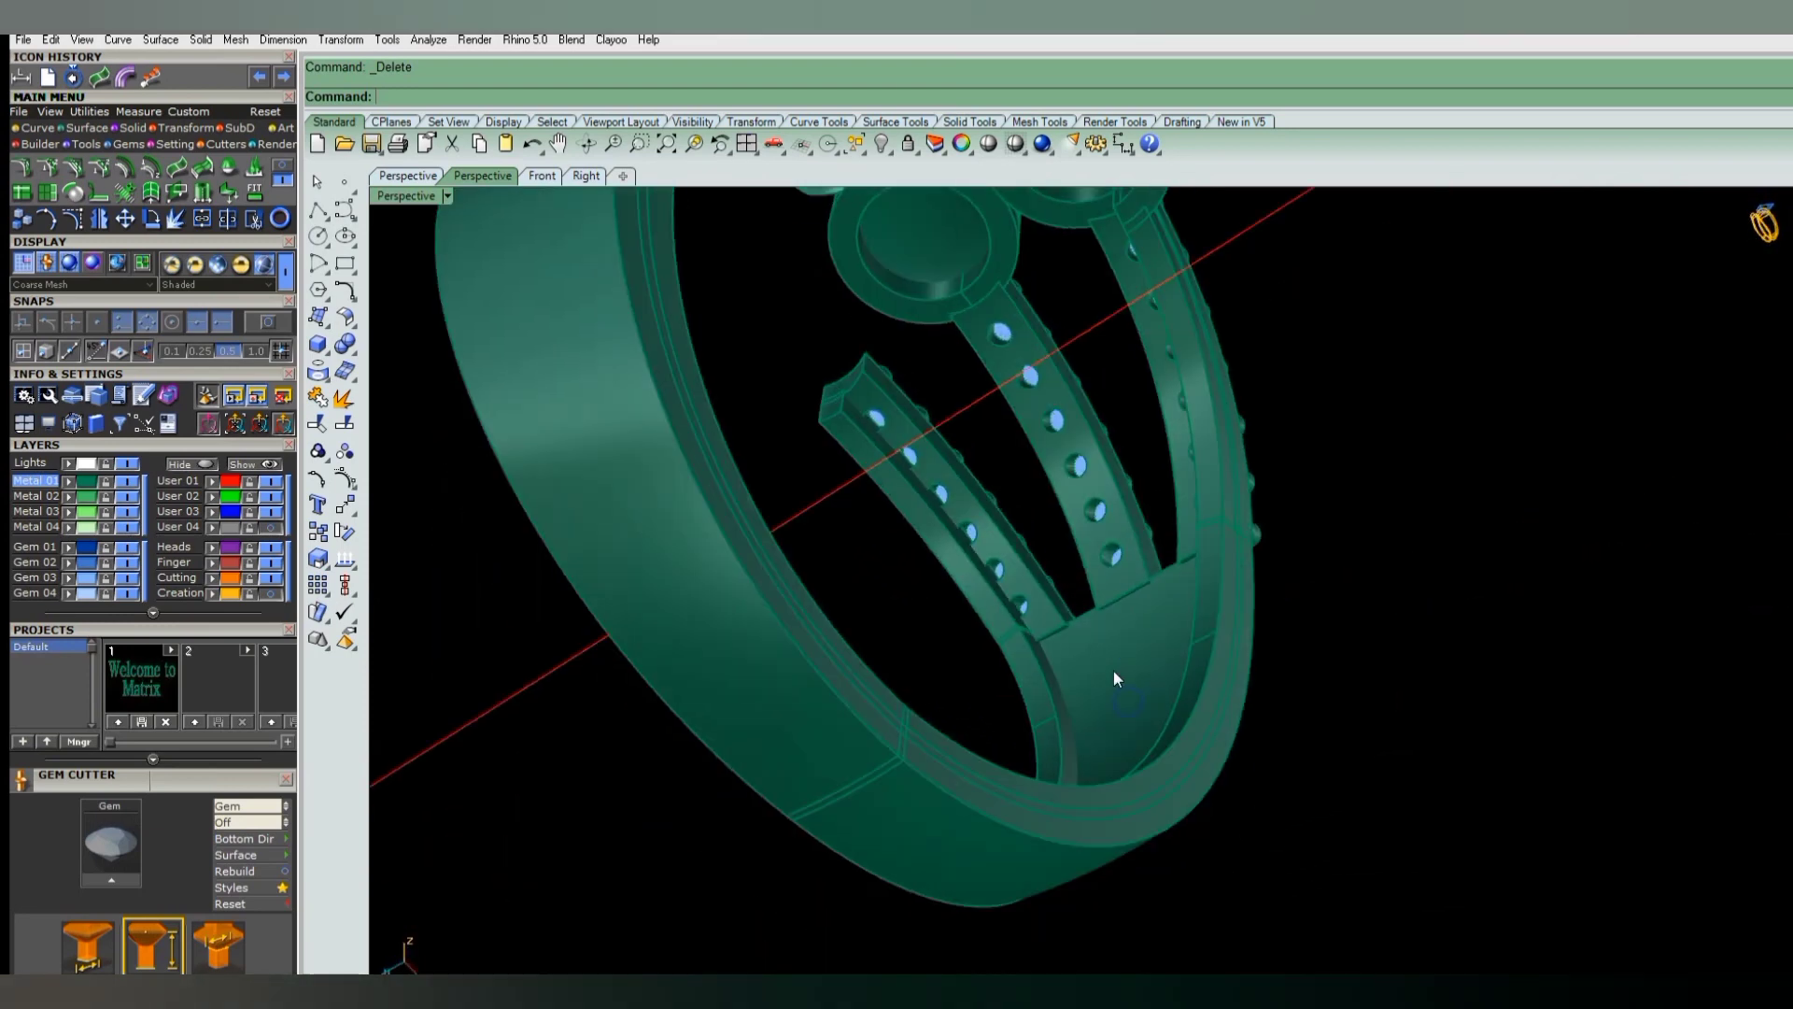
scroll(1117, 646, up, 3)
- Fillet the three shank-to-band edges with a 0.3 radius
text(filletedge)
key(Return)
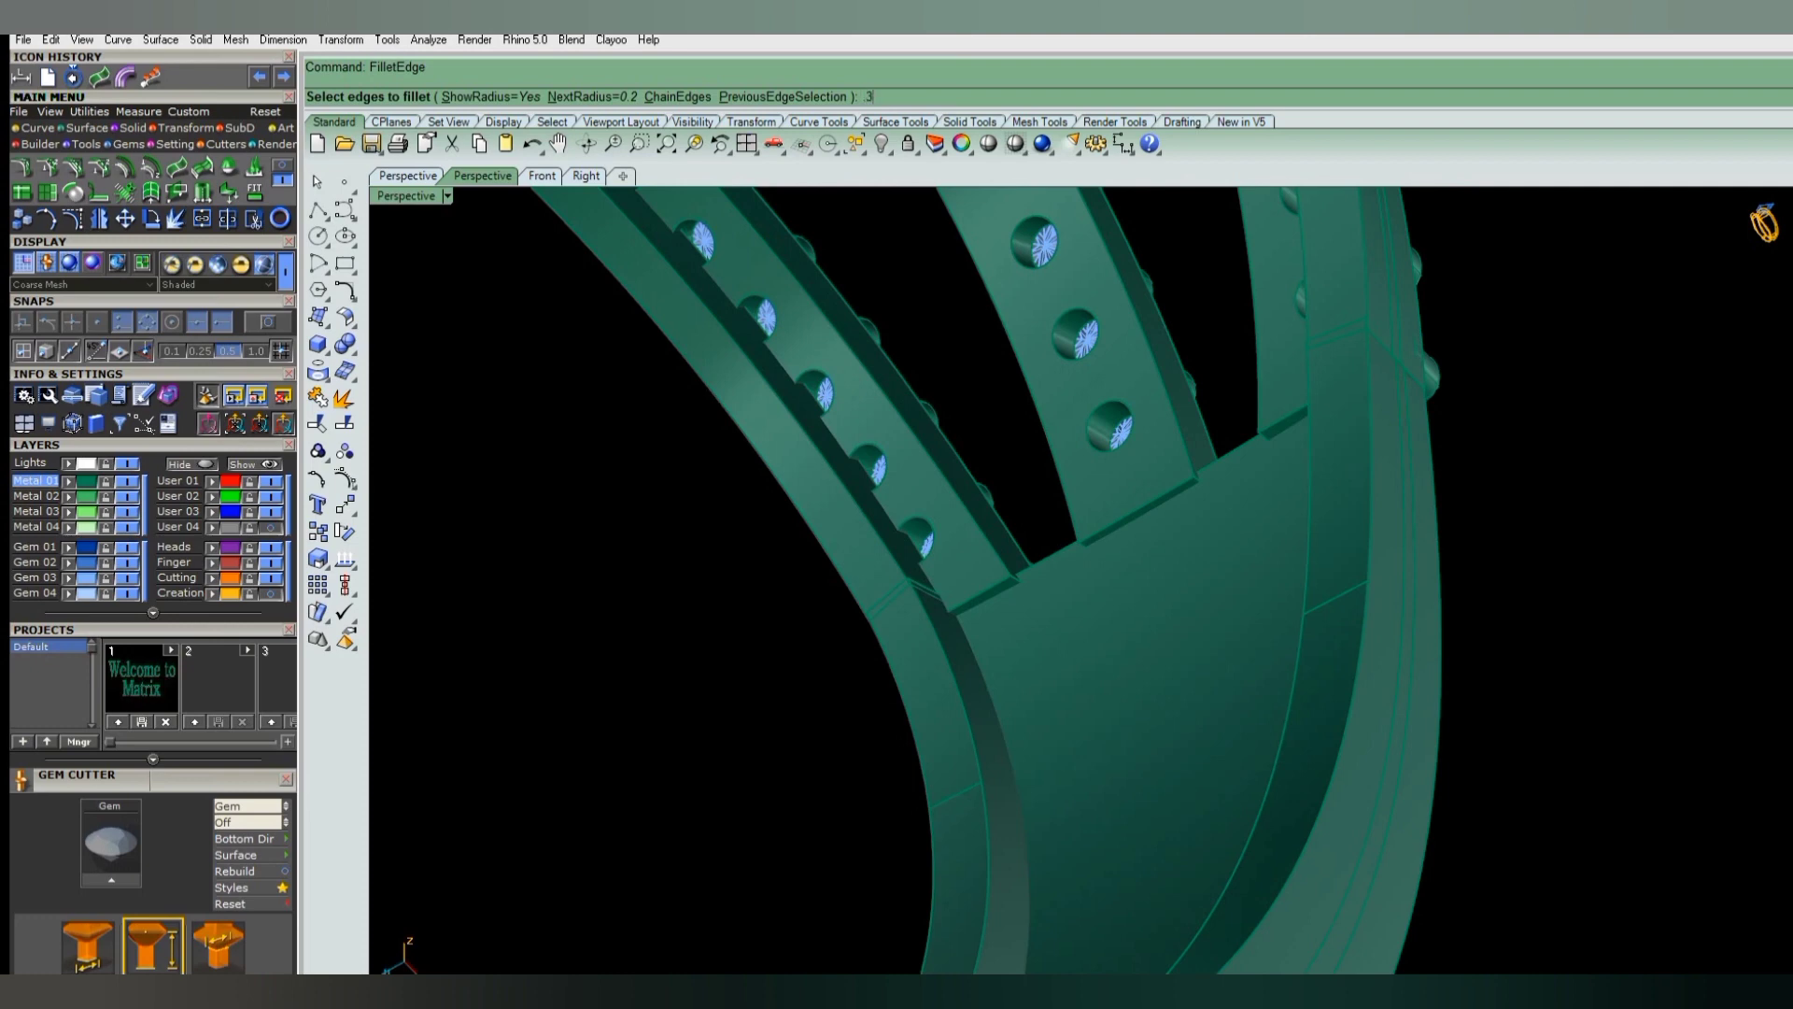
key(Return)
click(977, 591)
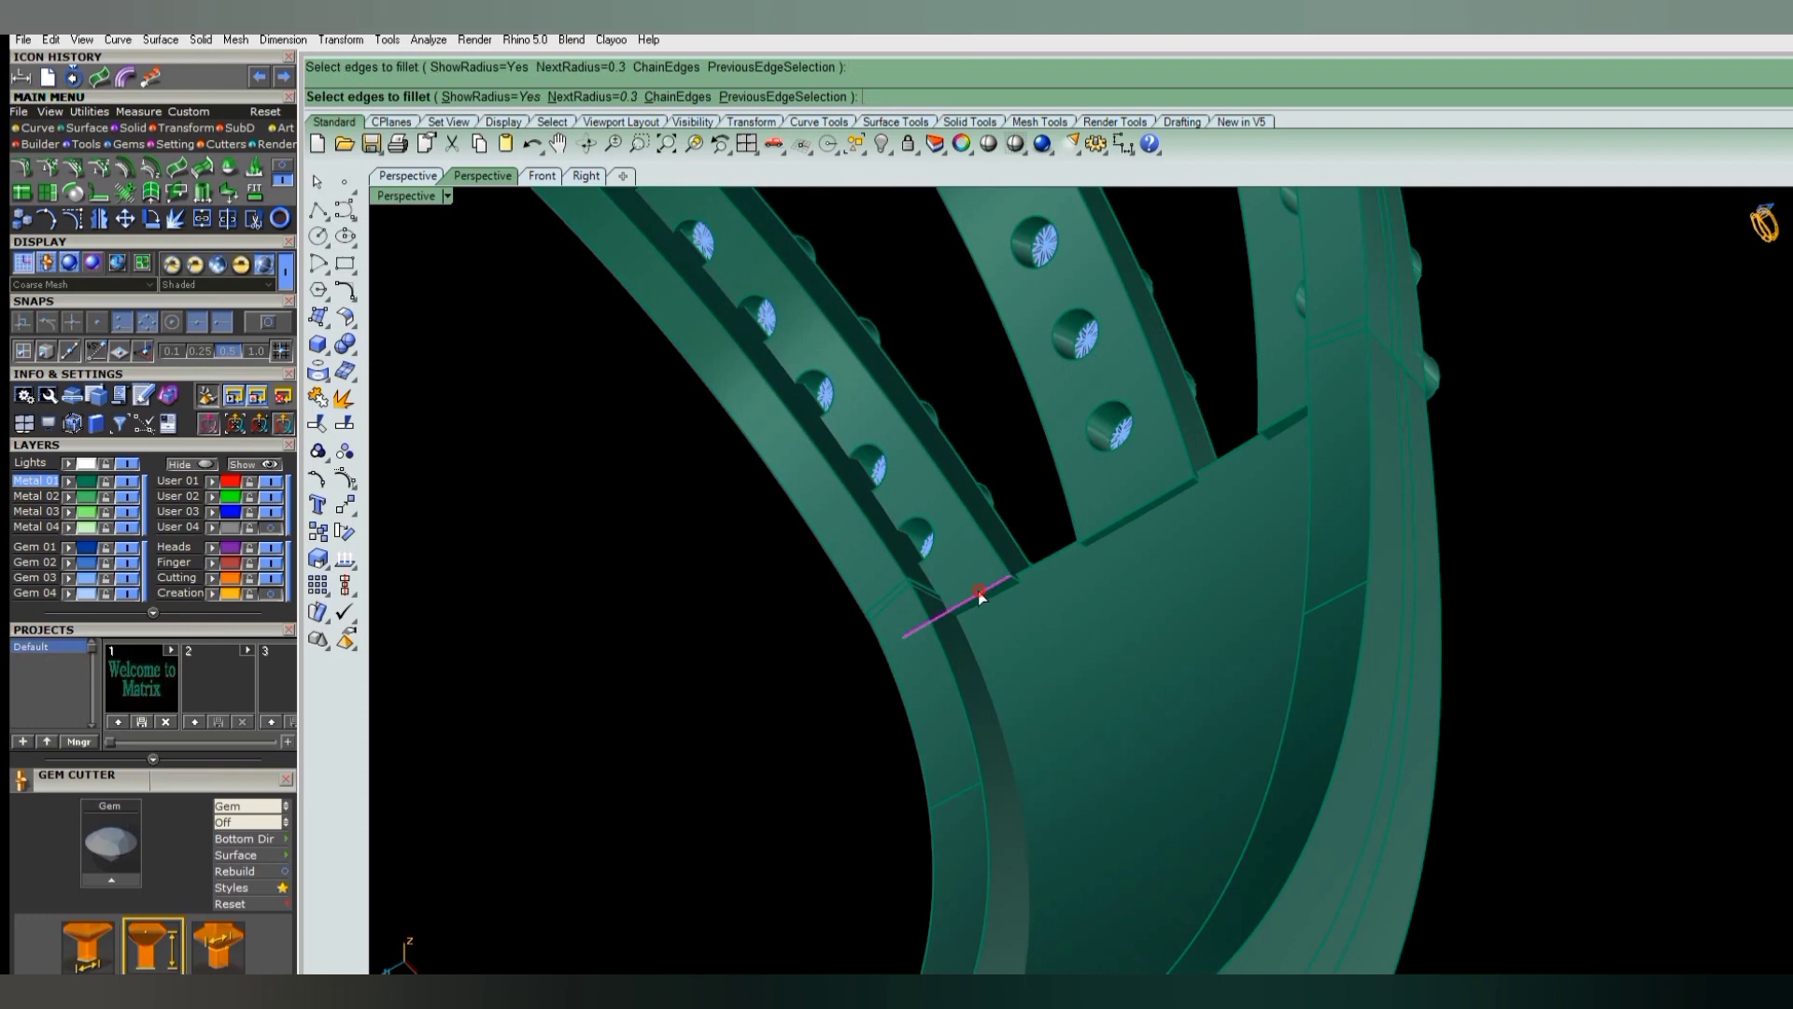
click(1119, 517)
click(1279, 425)
key(Return)
key(Return)
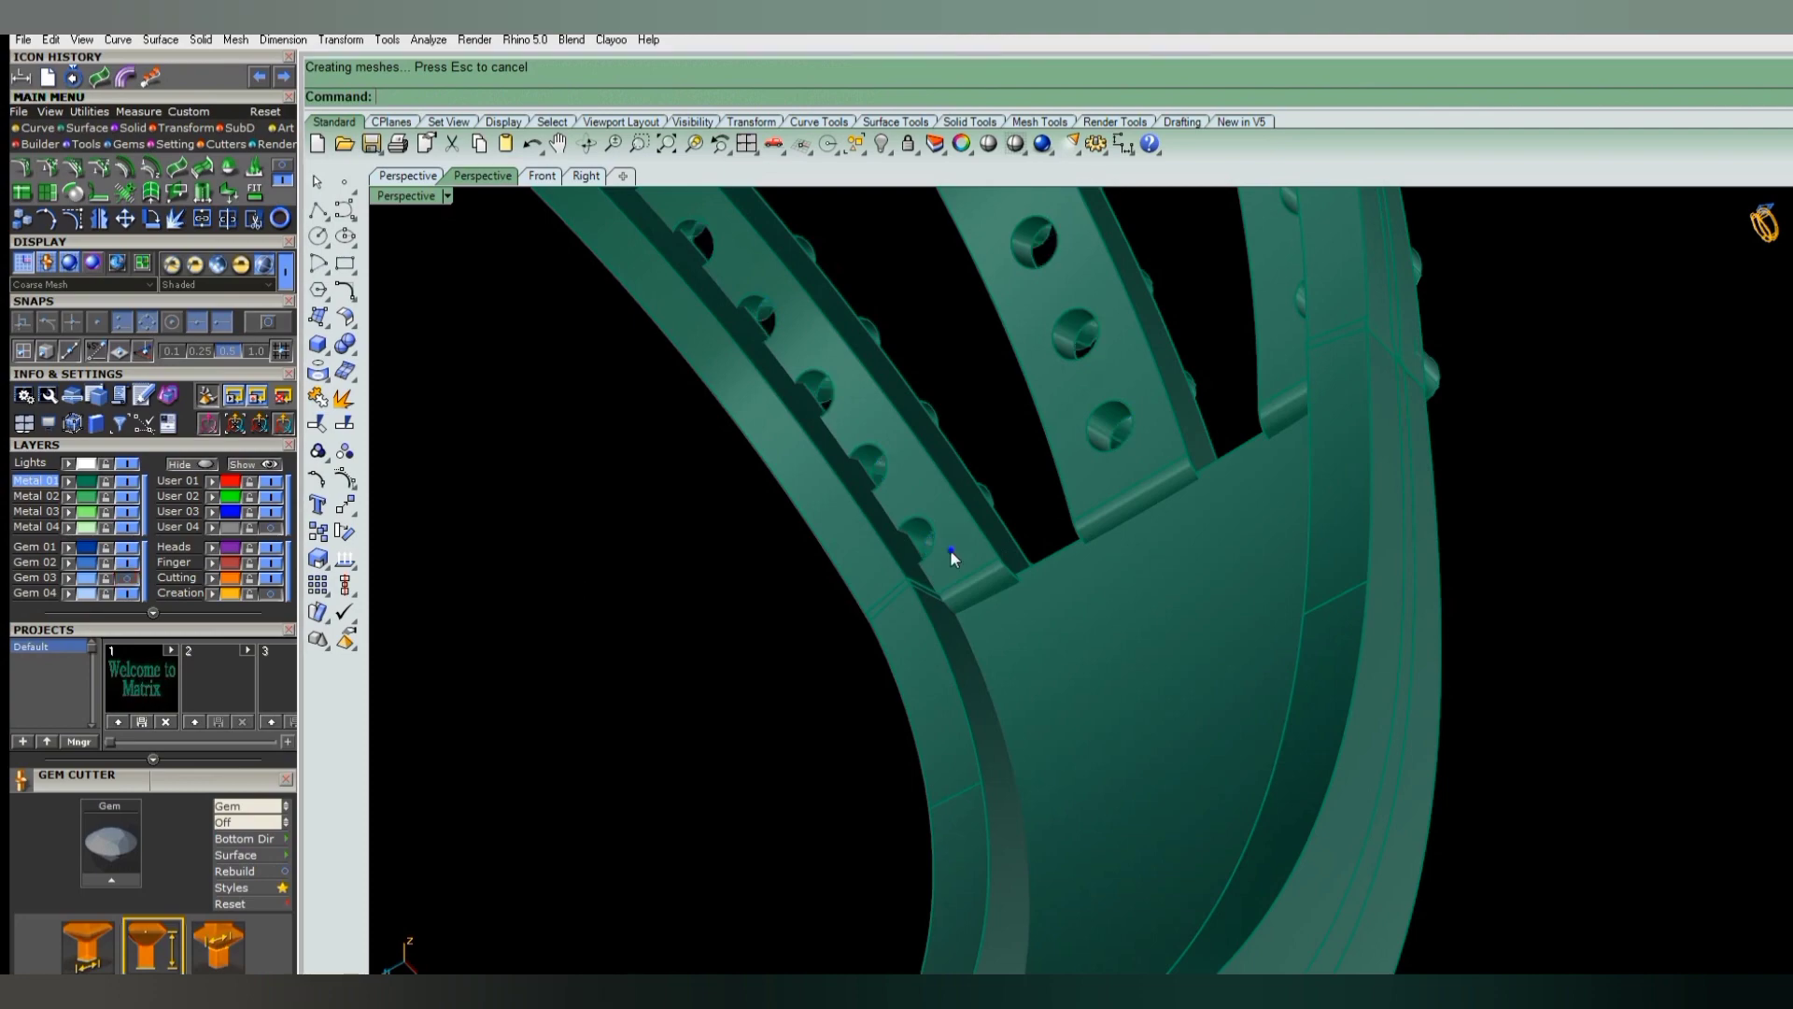
right_drag(949, 549, 1179, 707)
scroll(1094, 555, up, 5)
text(C)
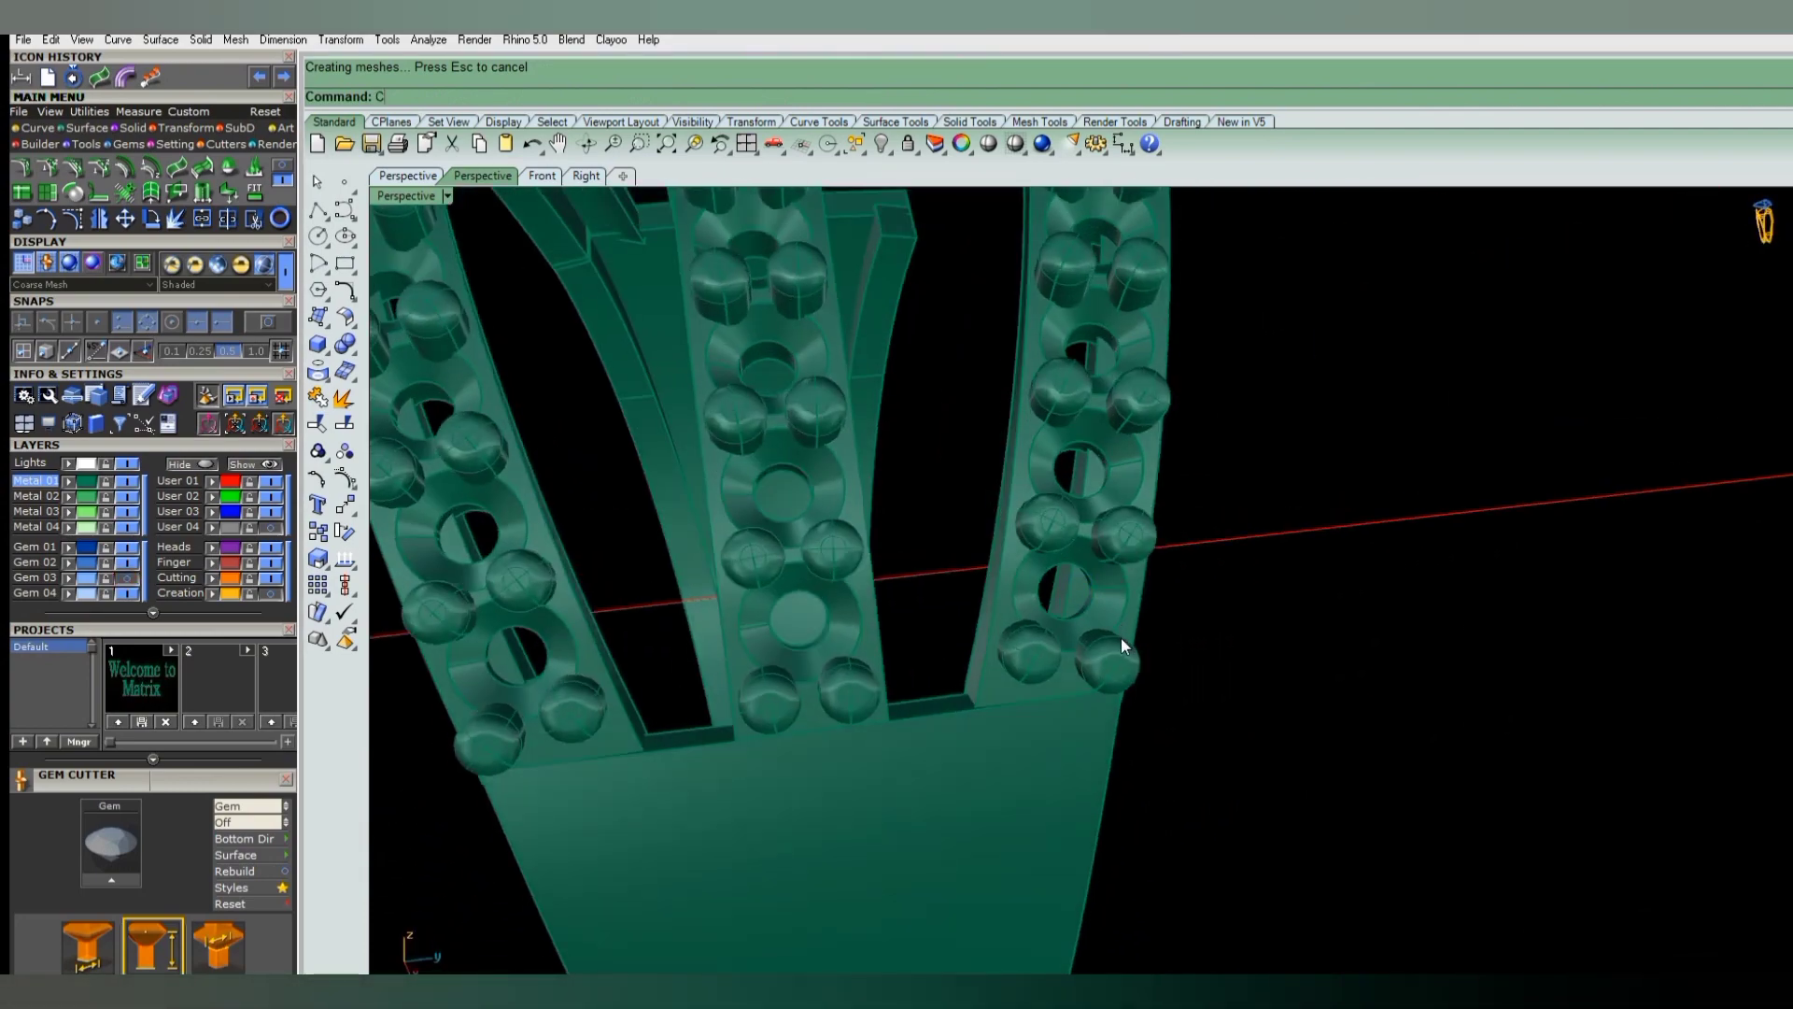
- Chamfer the shank edges by 0.3
text(hamferEdge)
key(Return)
key(Return)
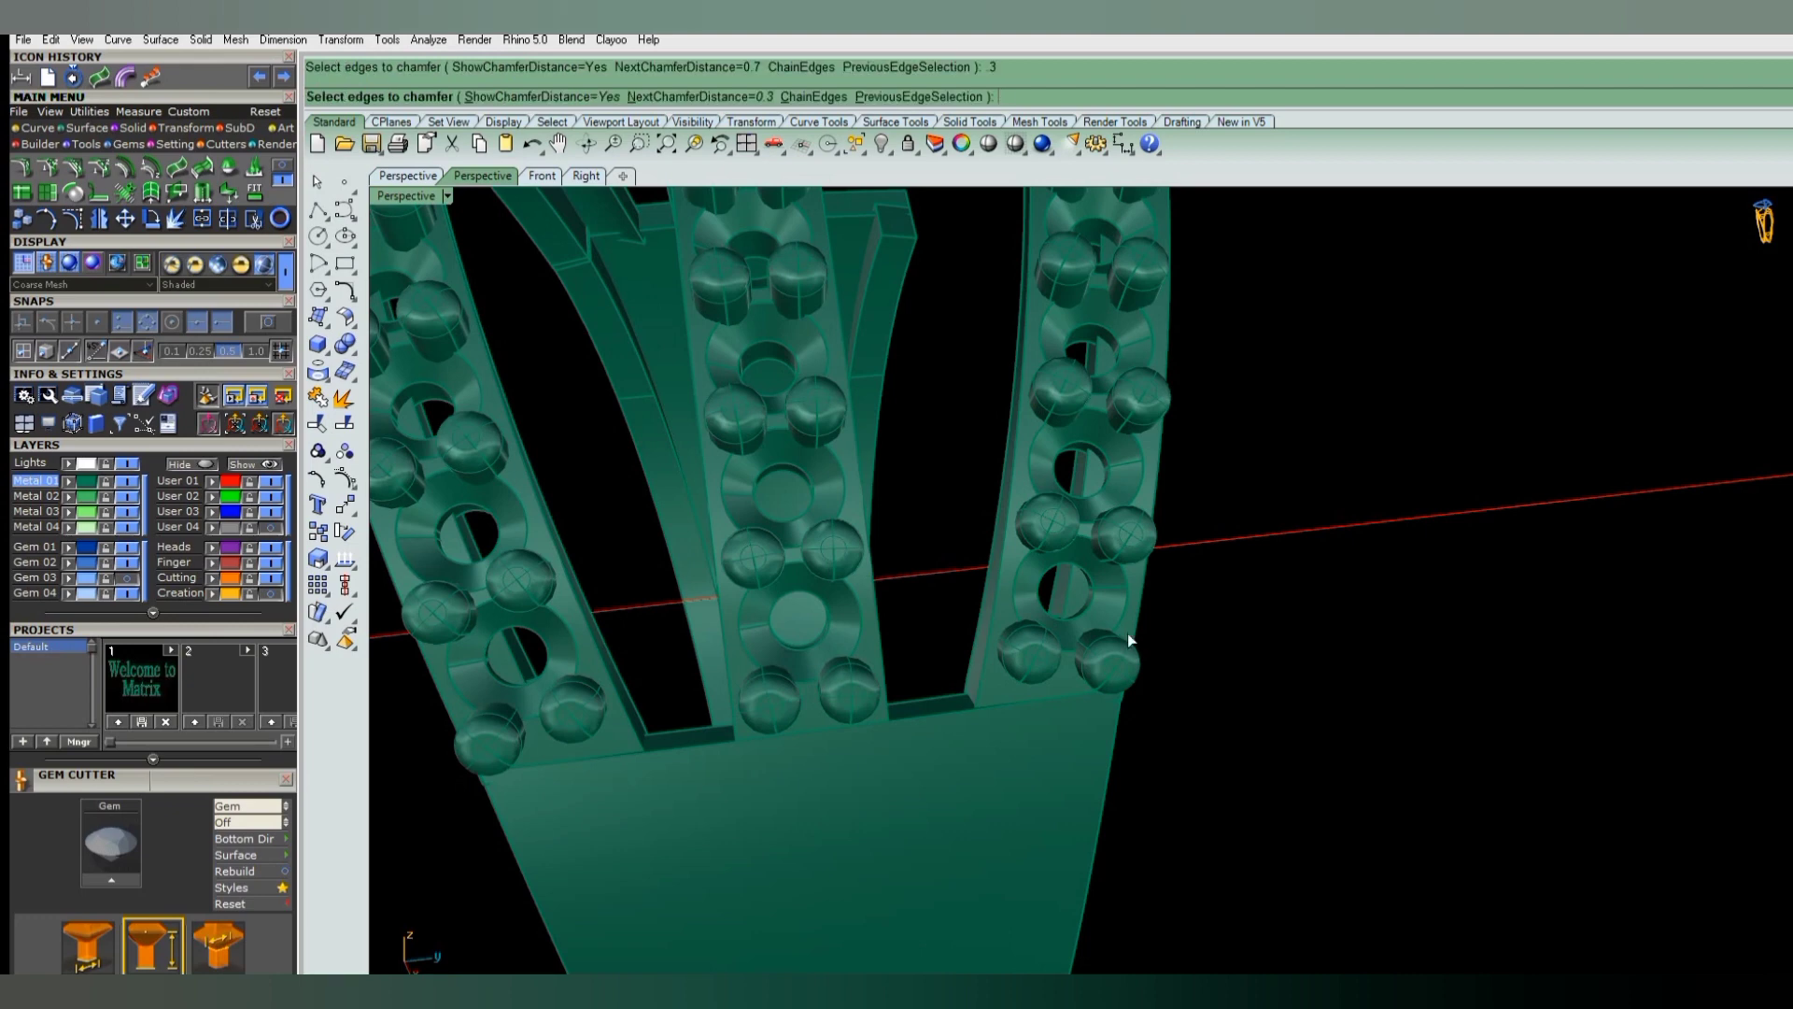
click(1066, 592)
key(Return)
key(Return)
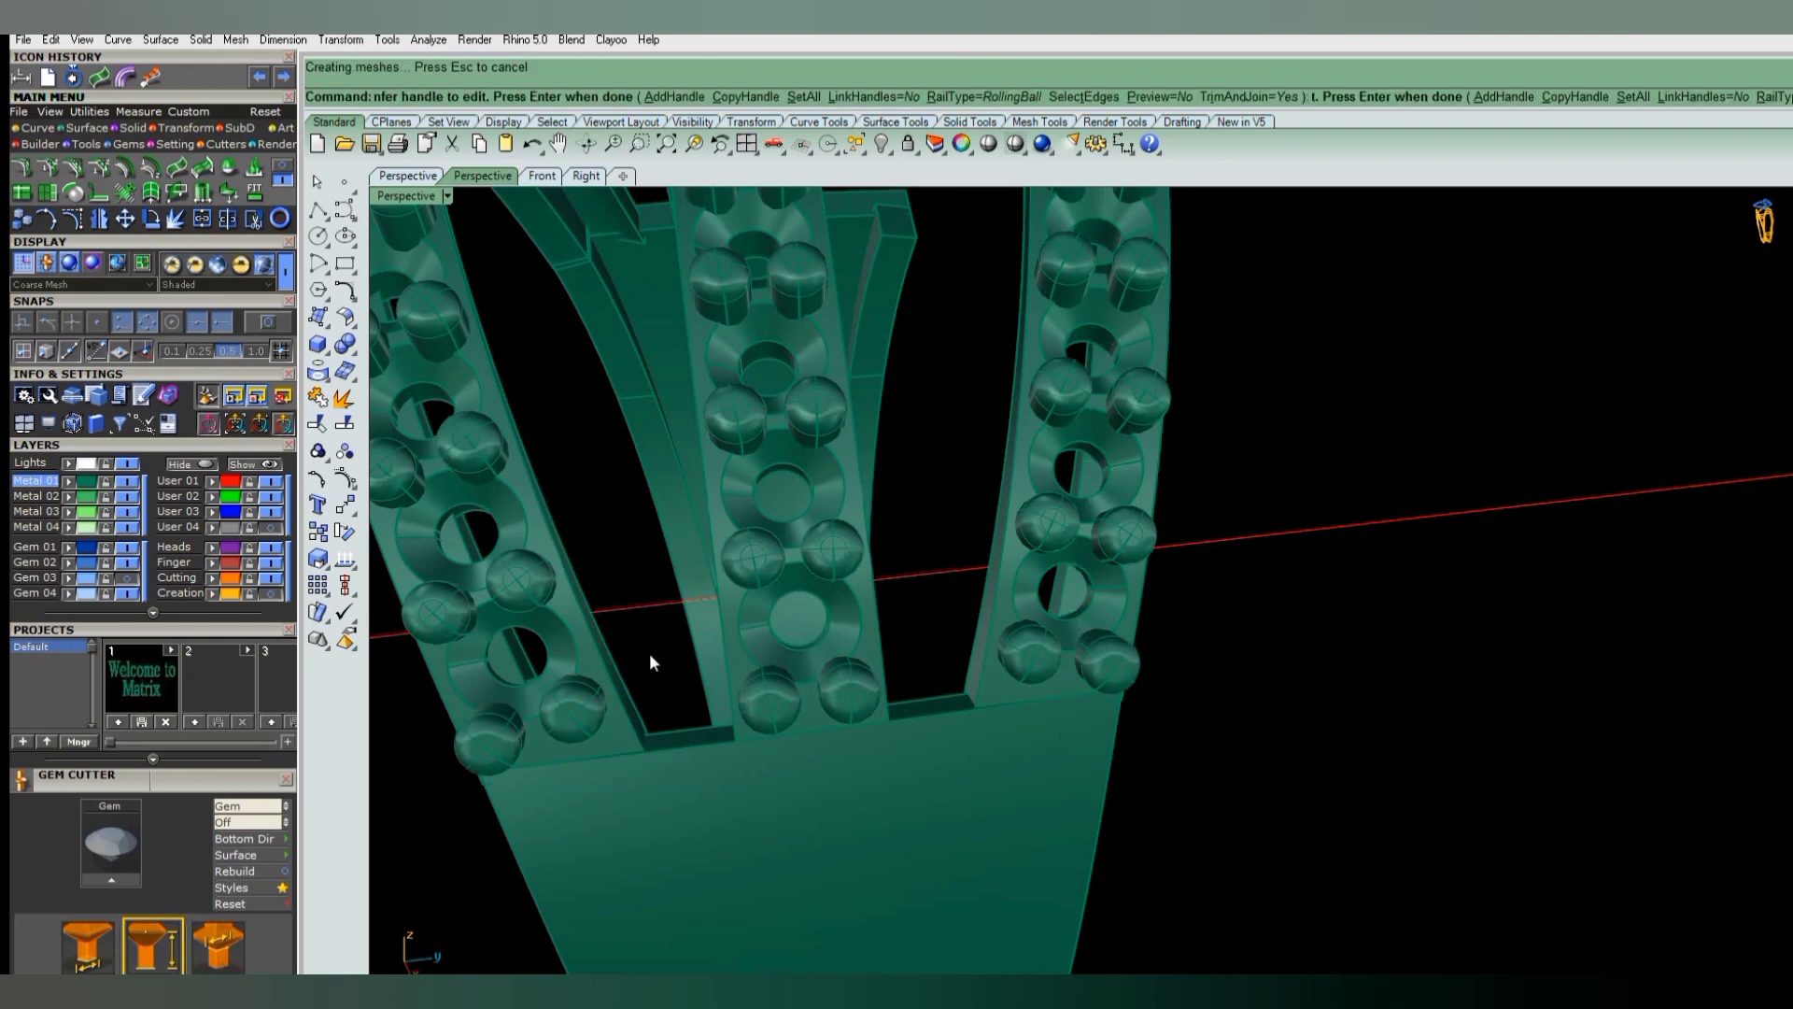
click(530, 673)
key(Return)
key(Return)
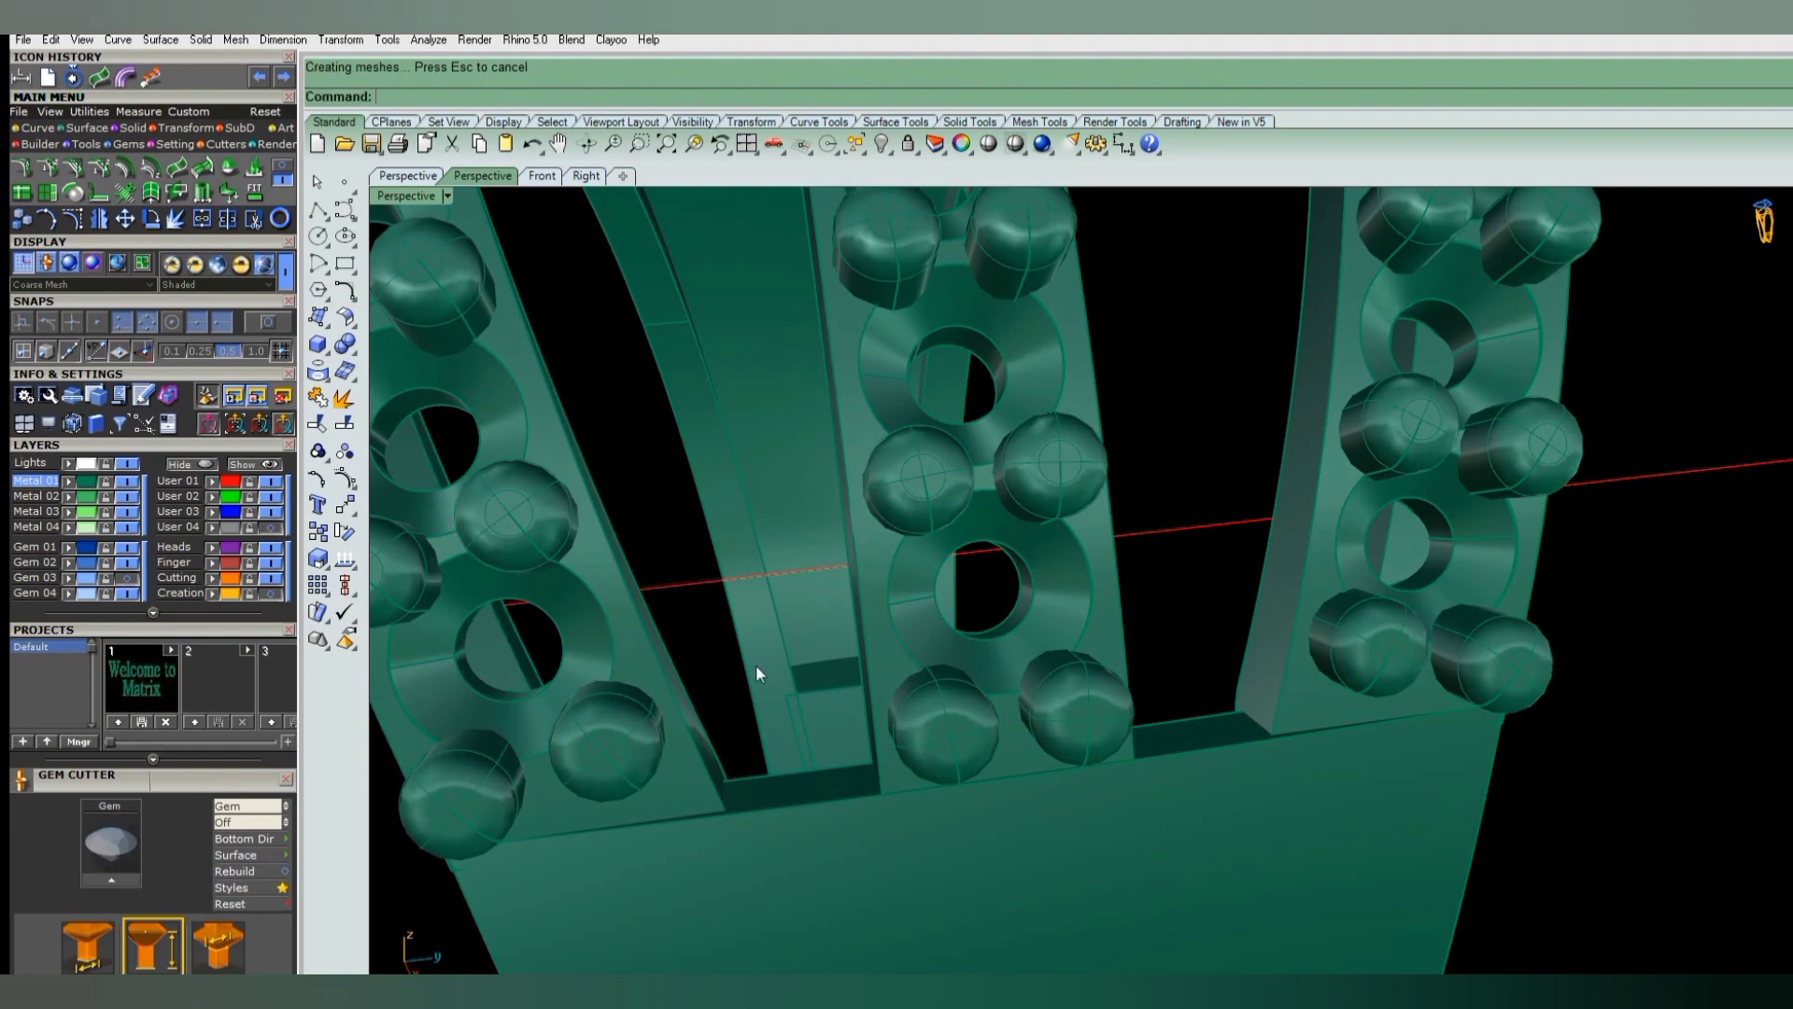
scroll(1204, 727, down, 5)
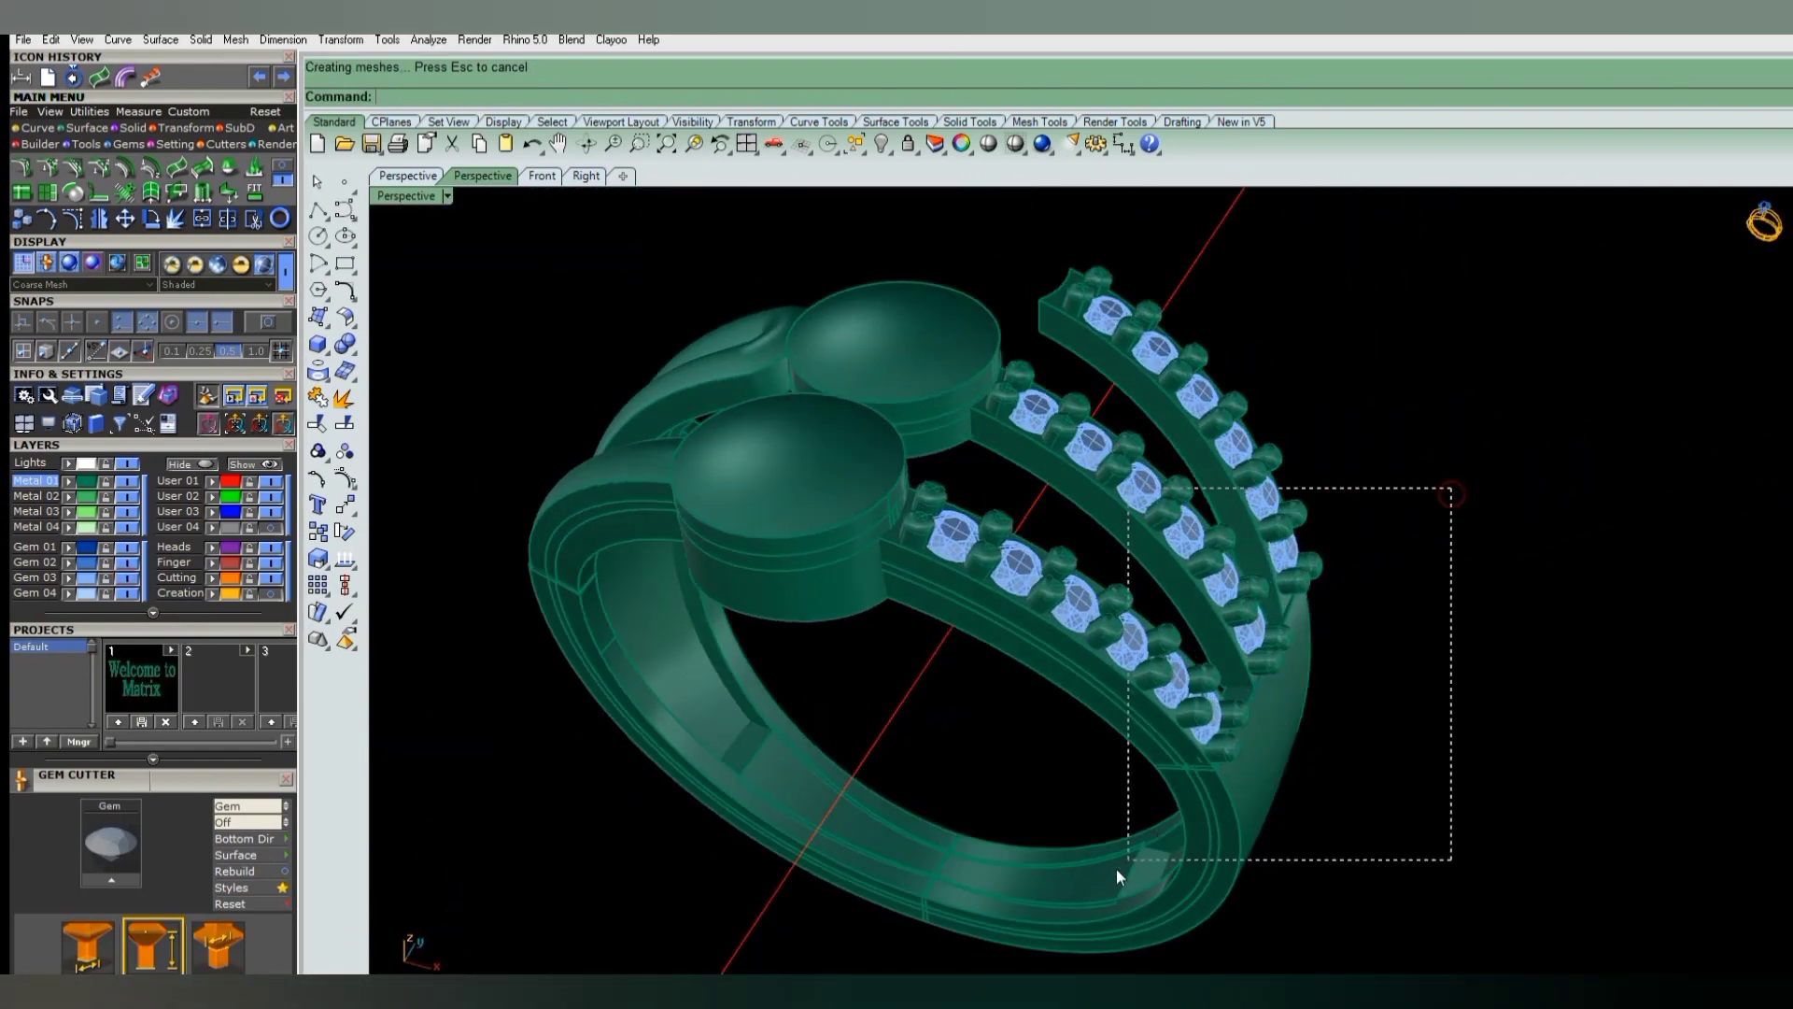
- Group the gem-row parts of the ring
drag(1117, 869, 1113, 865)
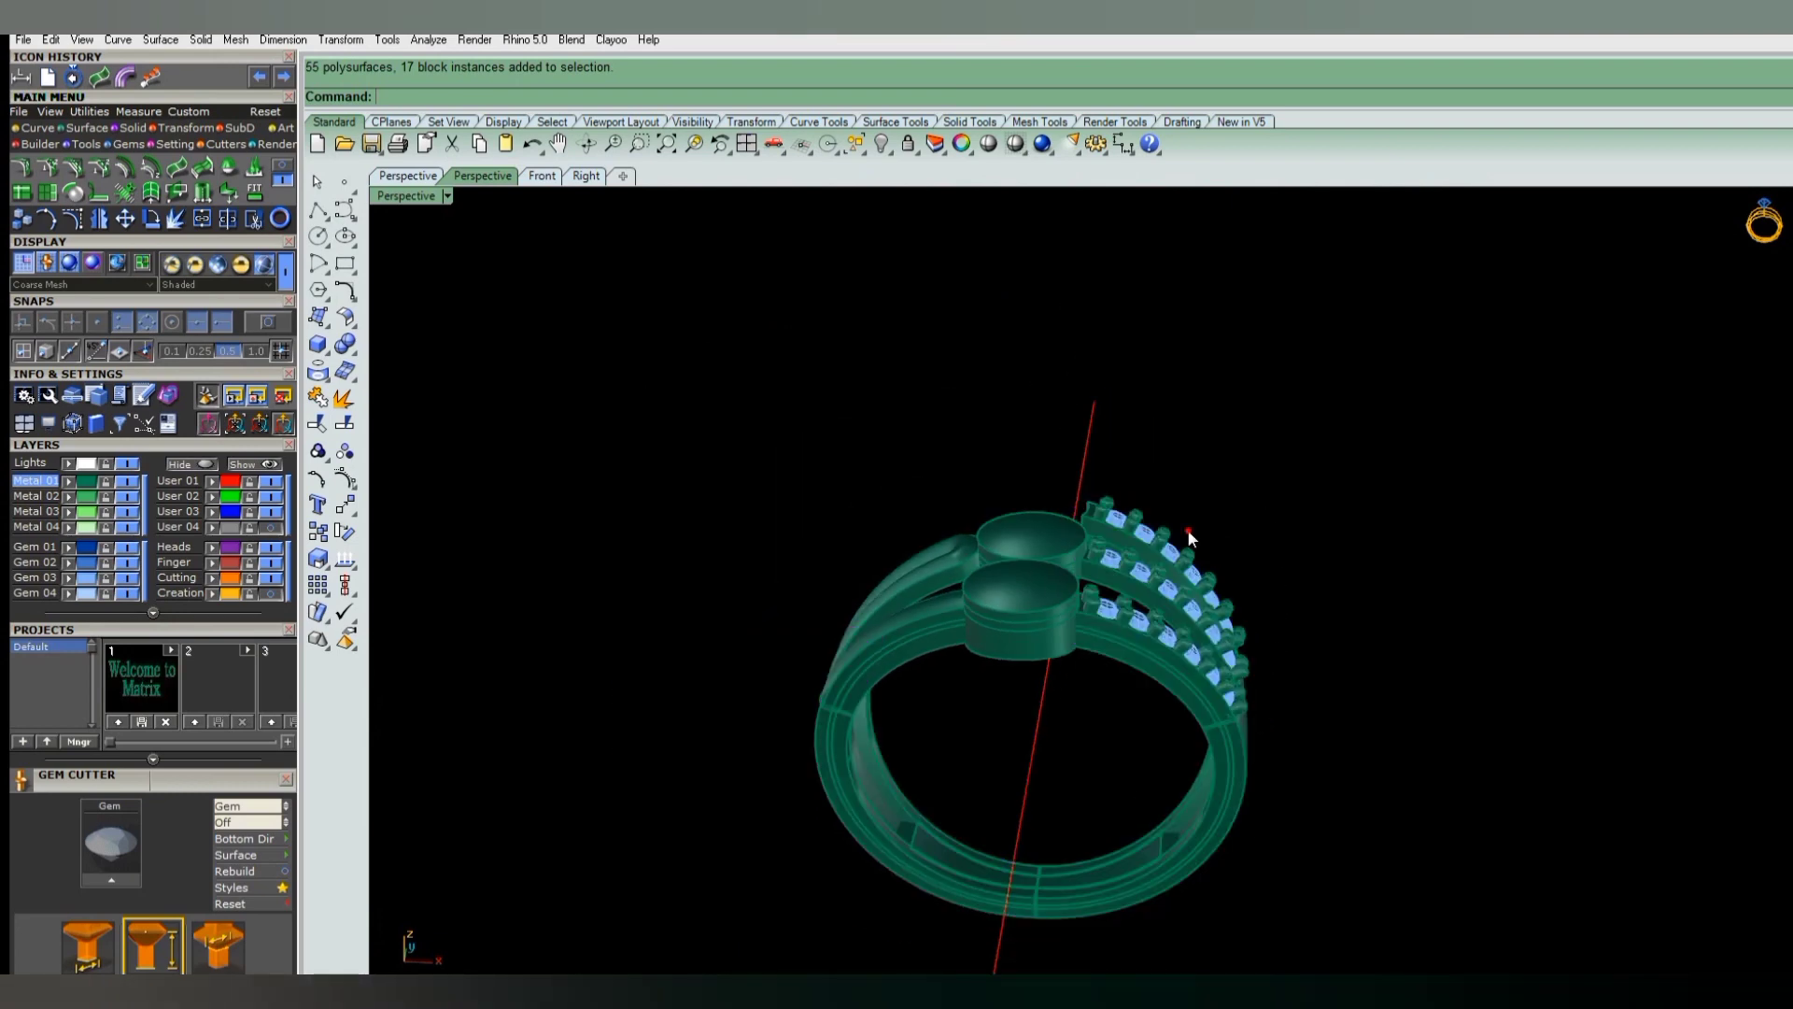
click(1150, 876)
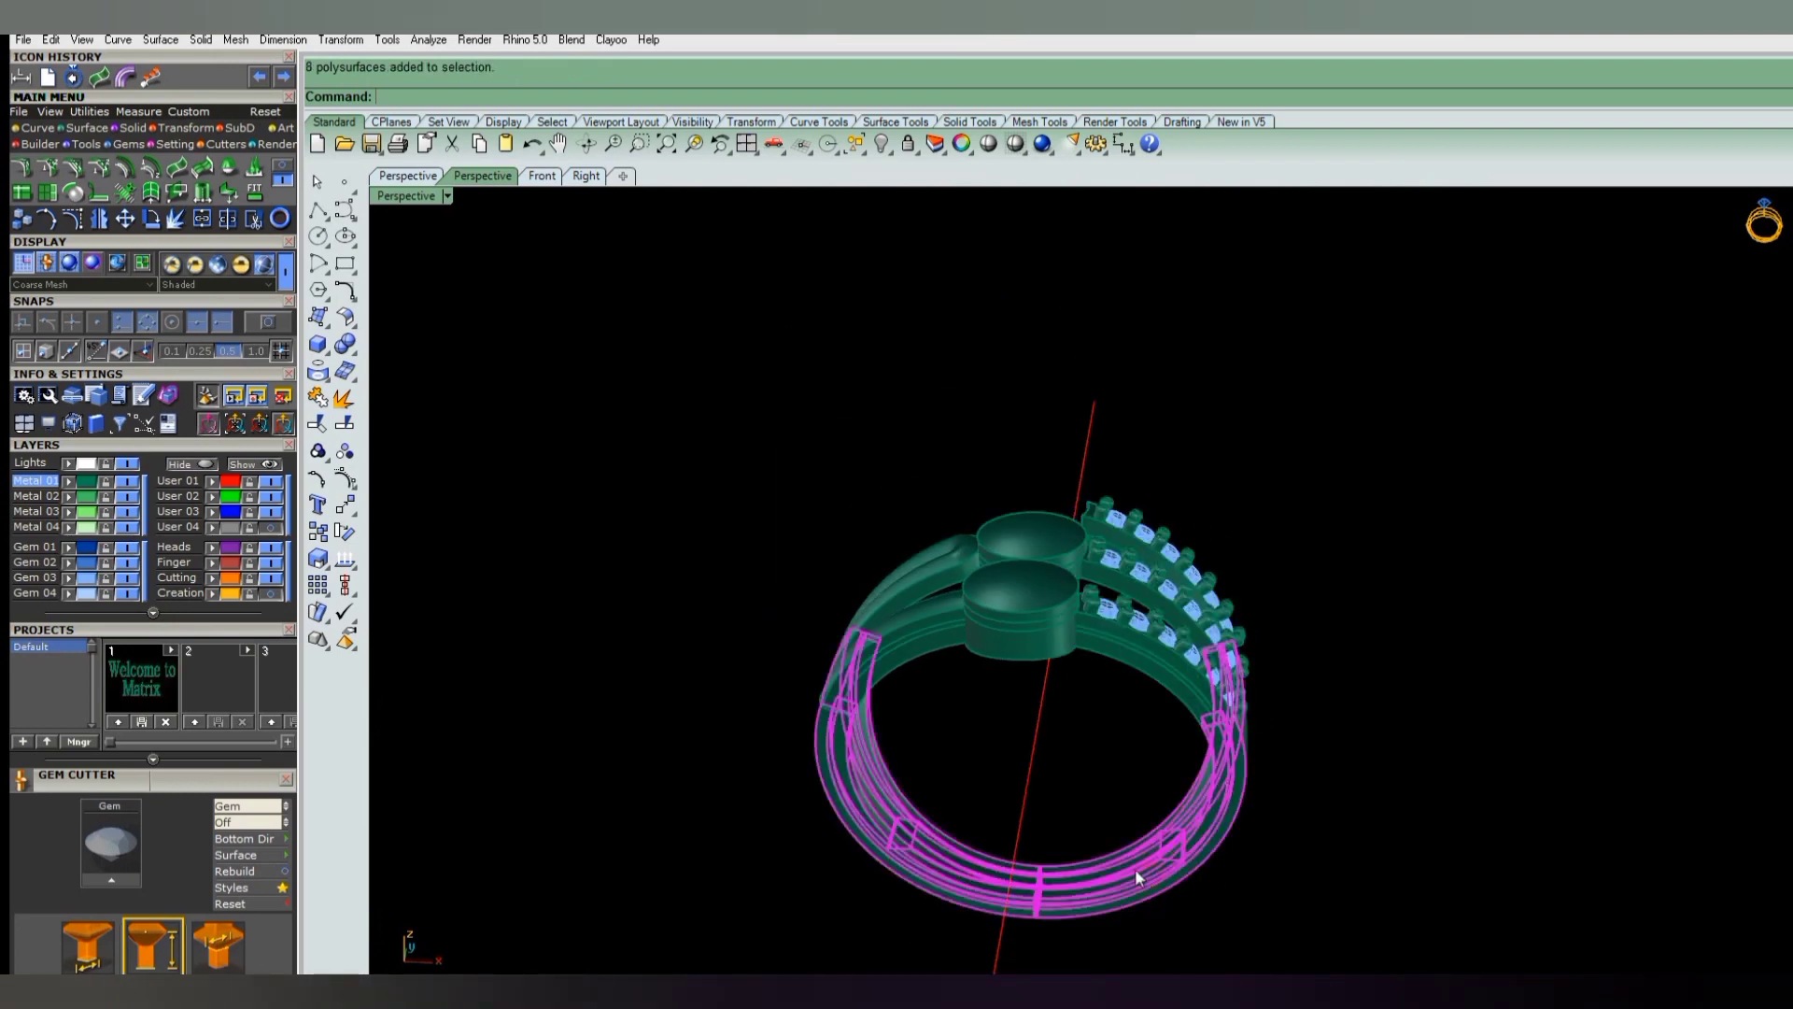
drag(1182, 506, 1102, 699)
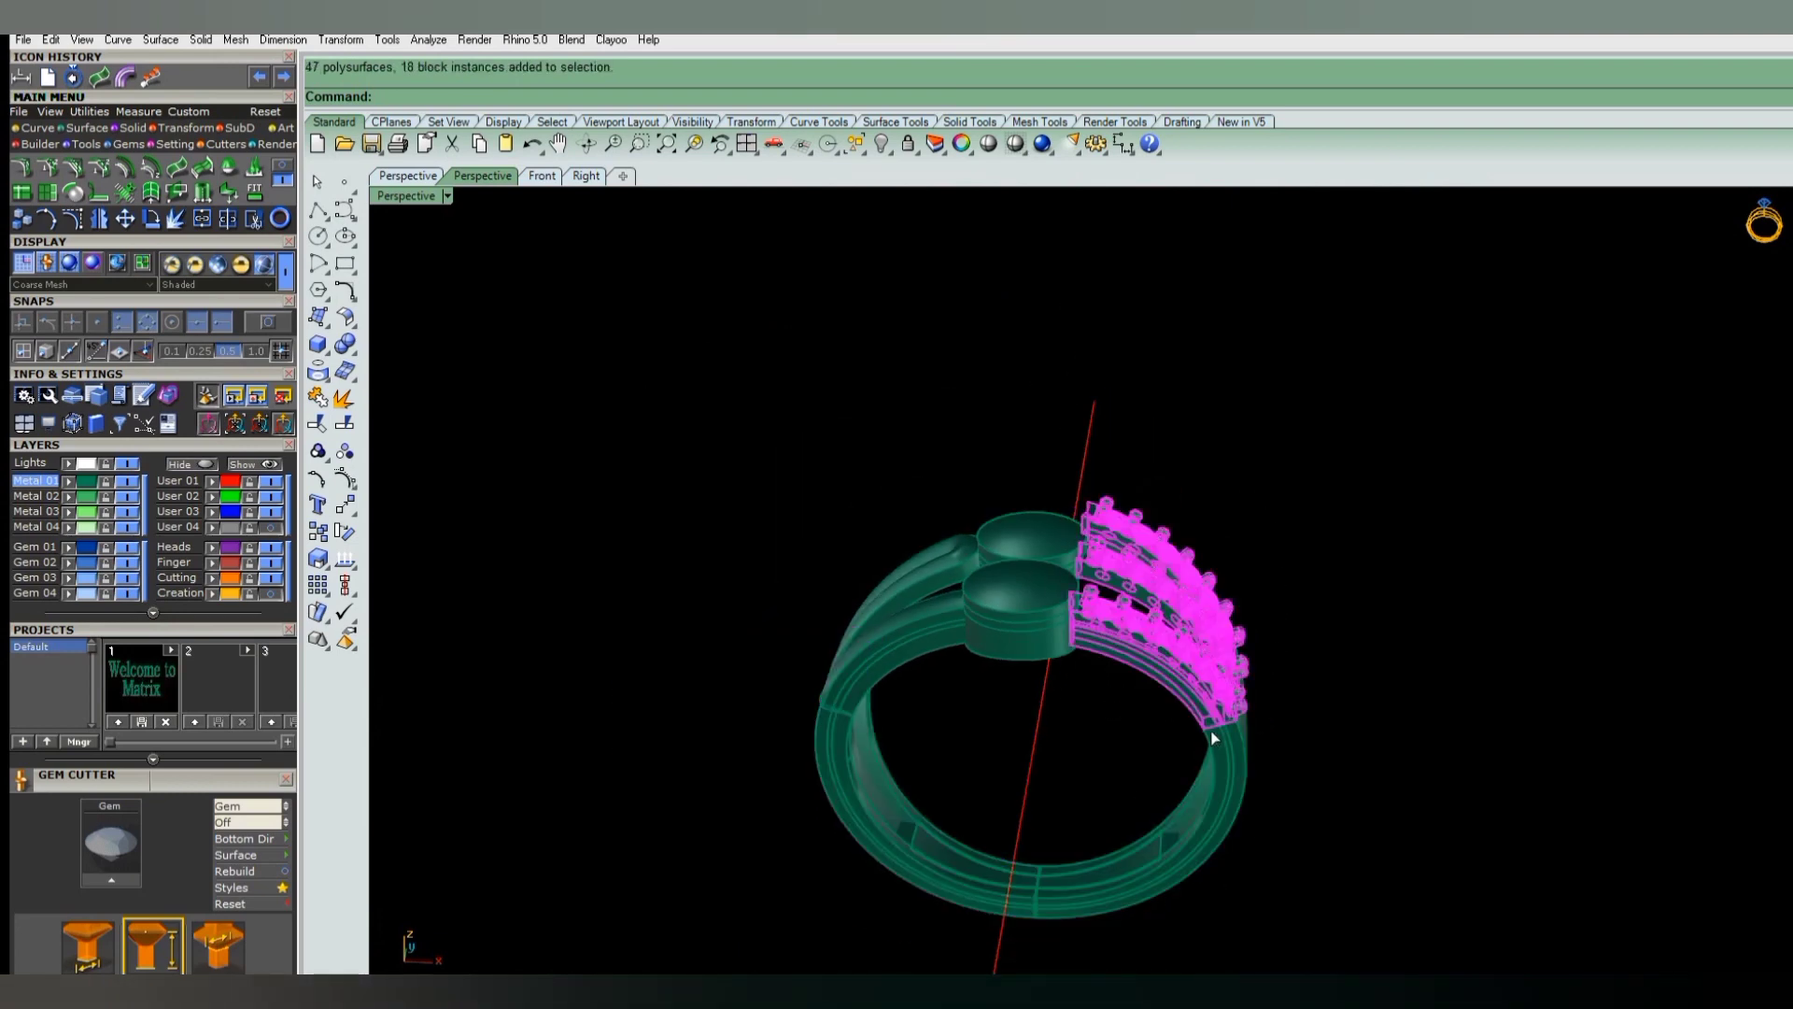
key(ctrl+g)
drag(1330, 563, 1163, 805)
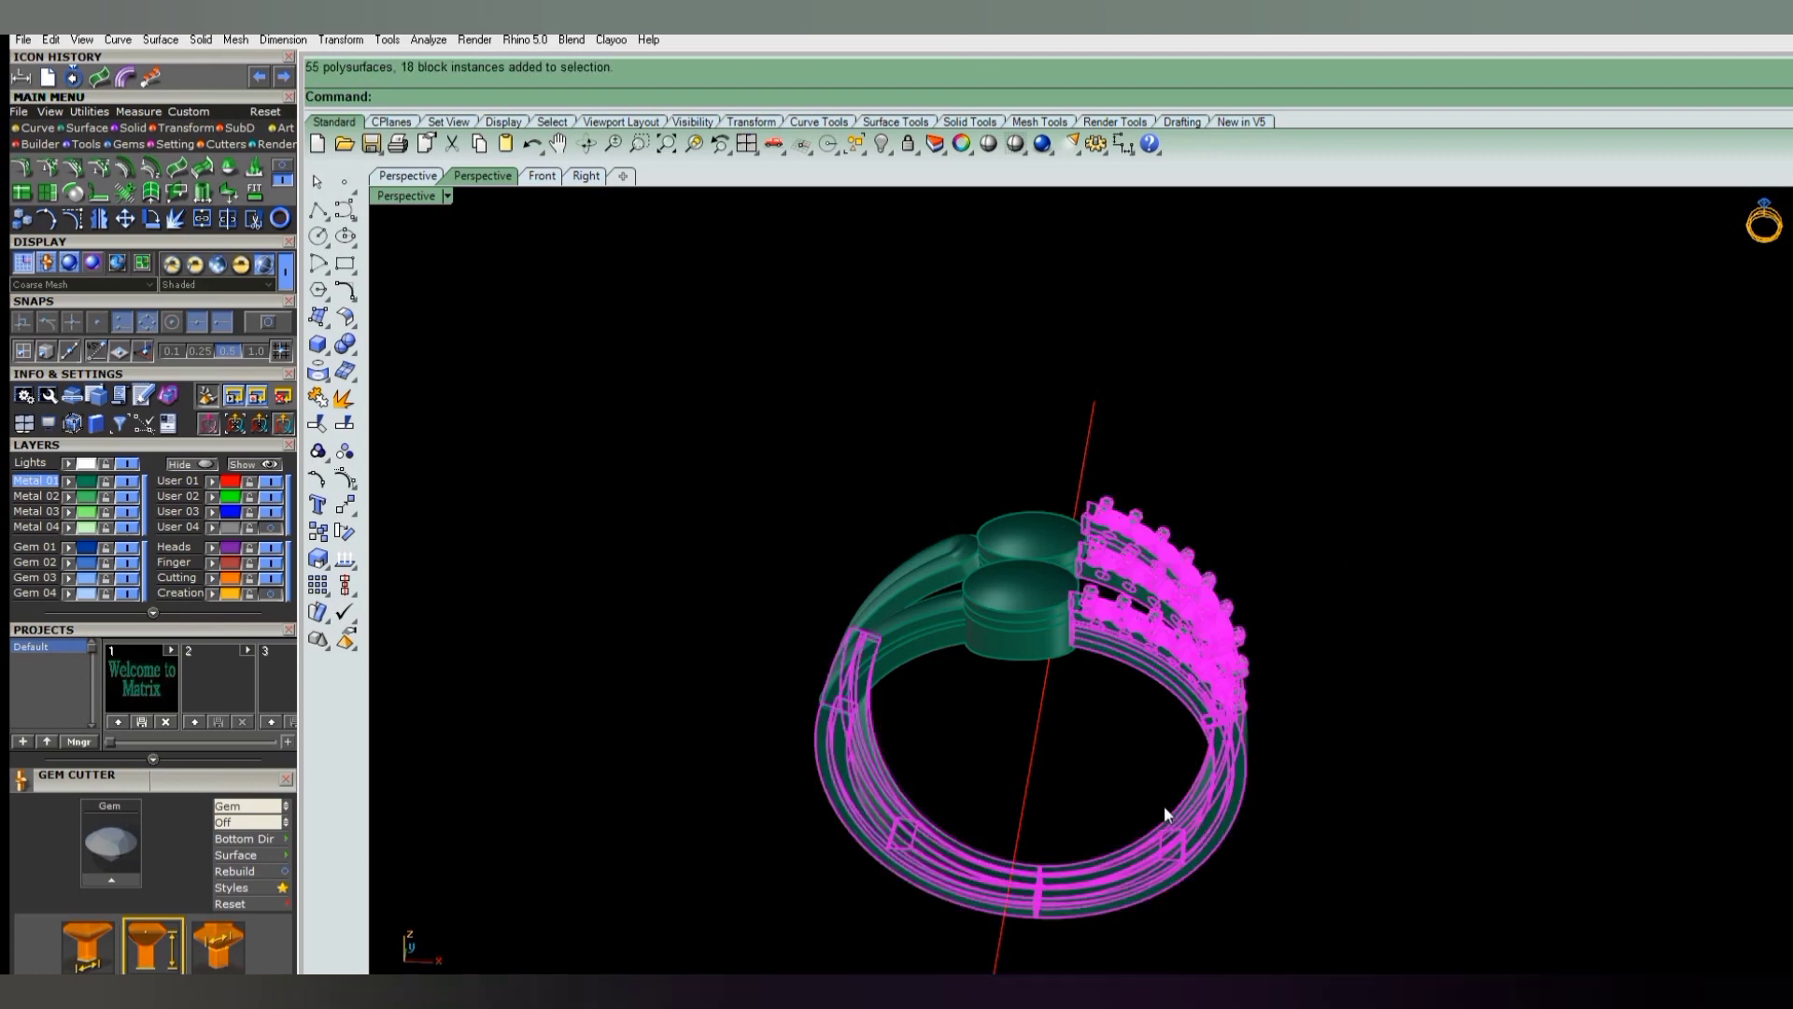
key(Escape)
key(ctrl+F1)
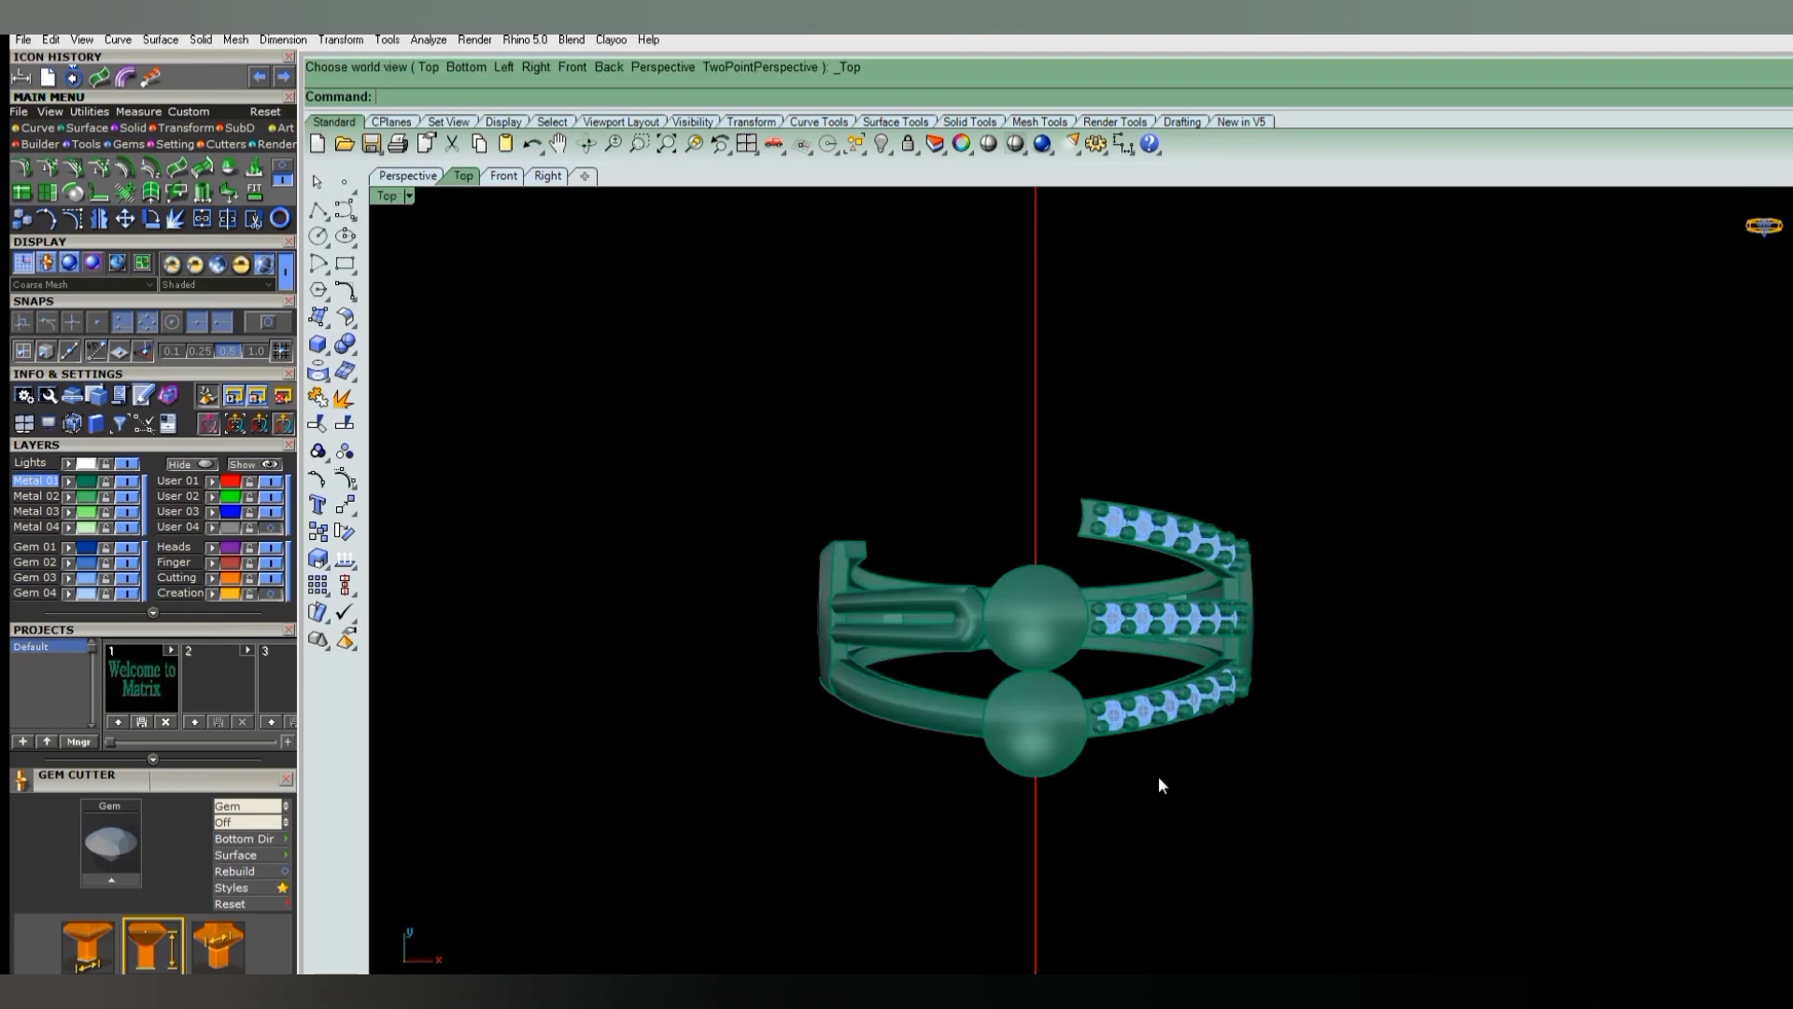
- Save the model over 01.3dm in the RING=111 folder
key(ctrl+shift+s)
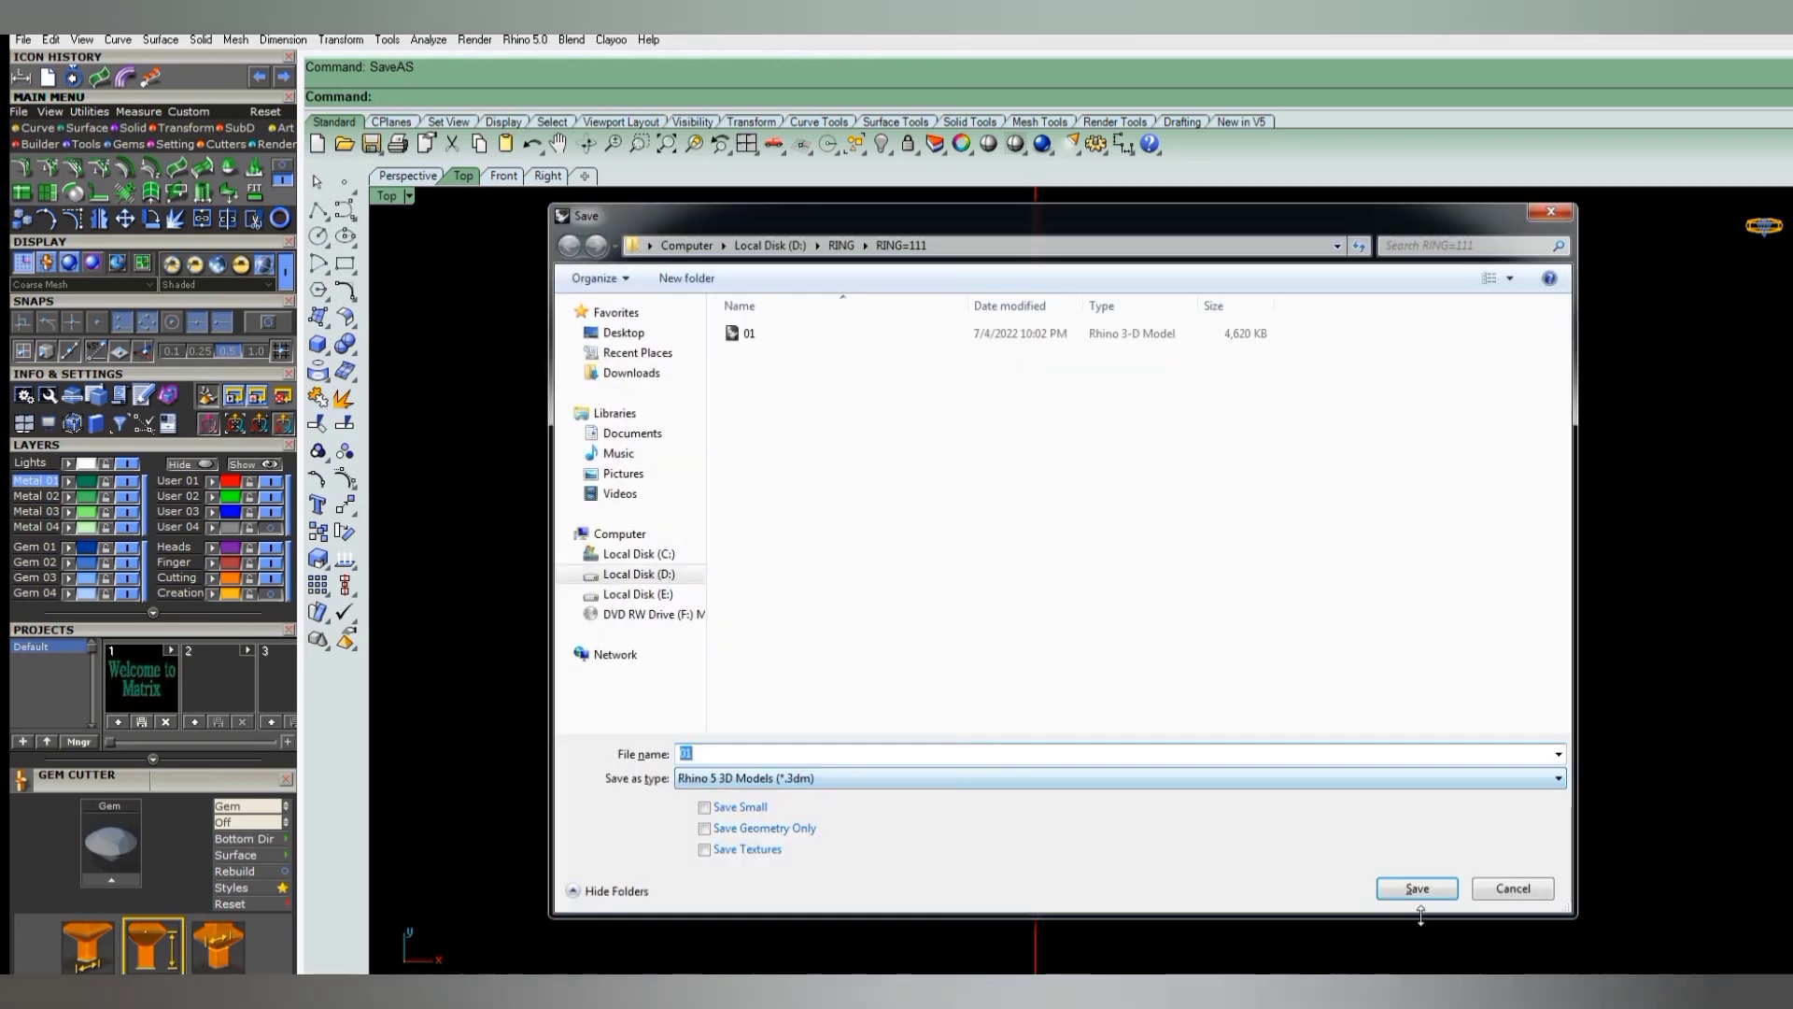
click(1416, 888)
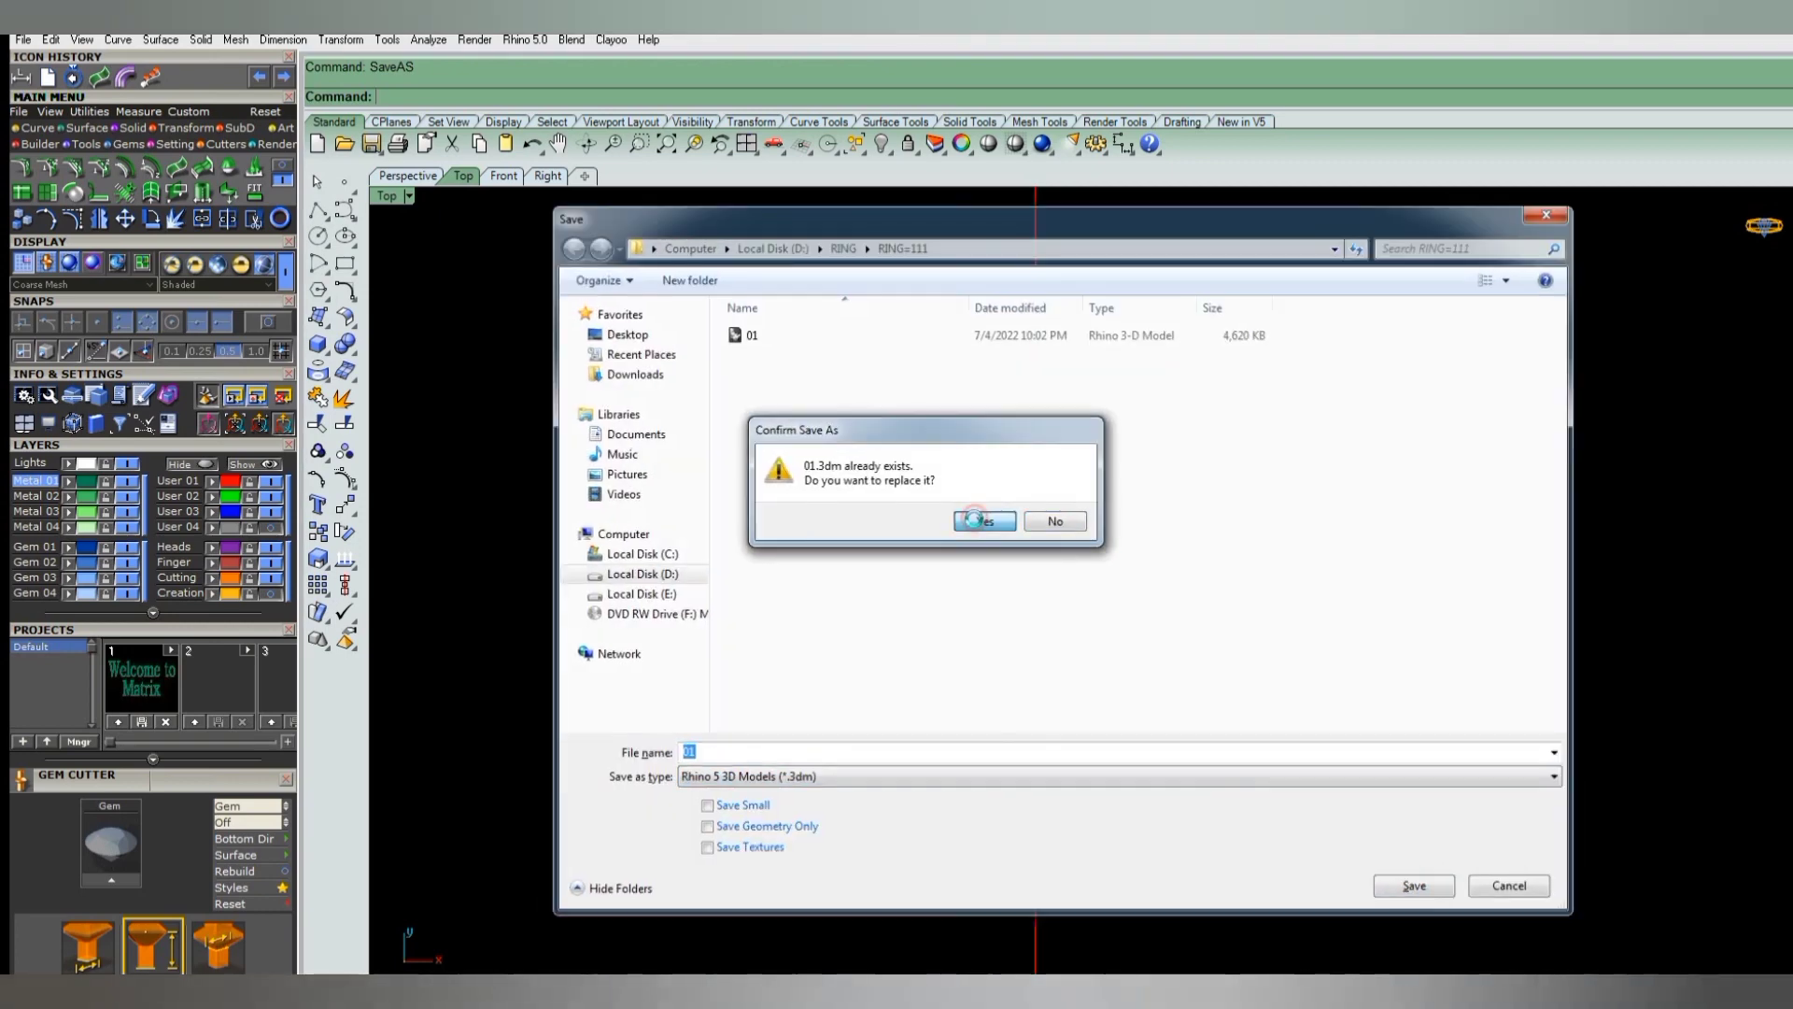
click(975, 525)
key(ctrl+F4)
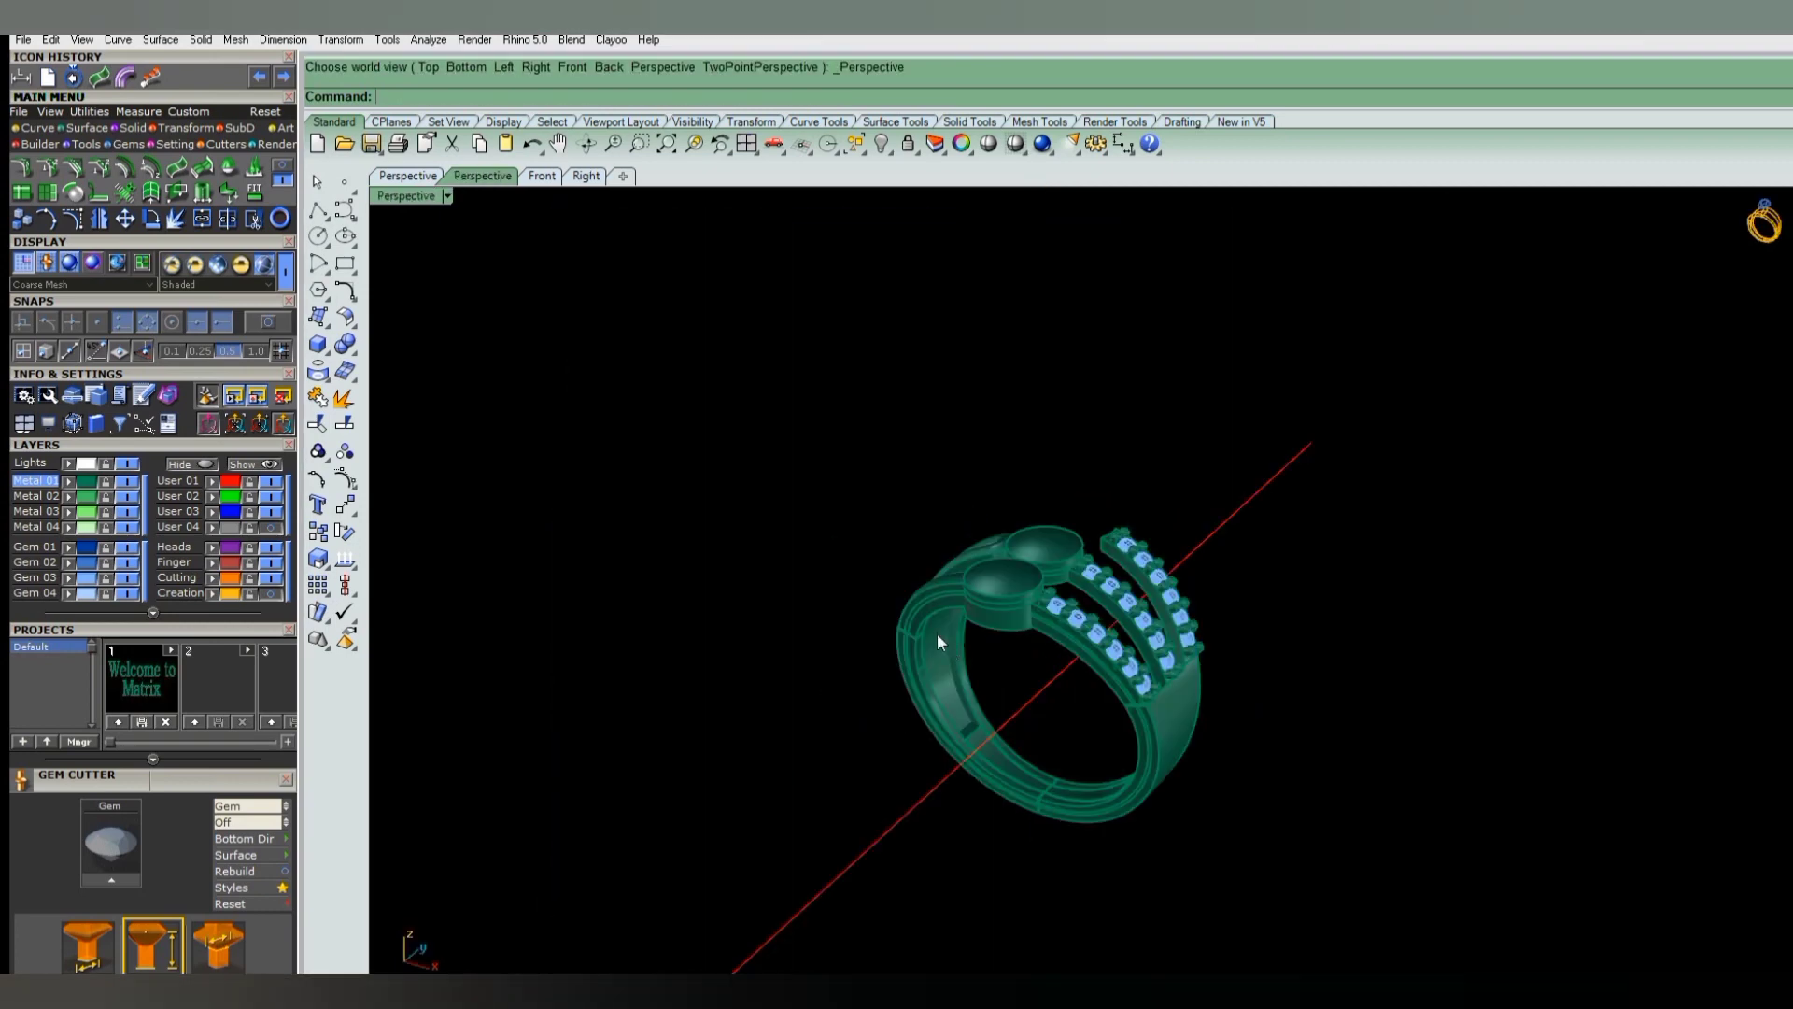
mouse_move(937, 631)
right_down()
mouse_move(1130, 565)
mouse_move(938, 660)
right_up()
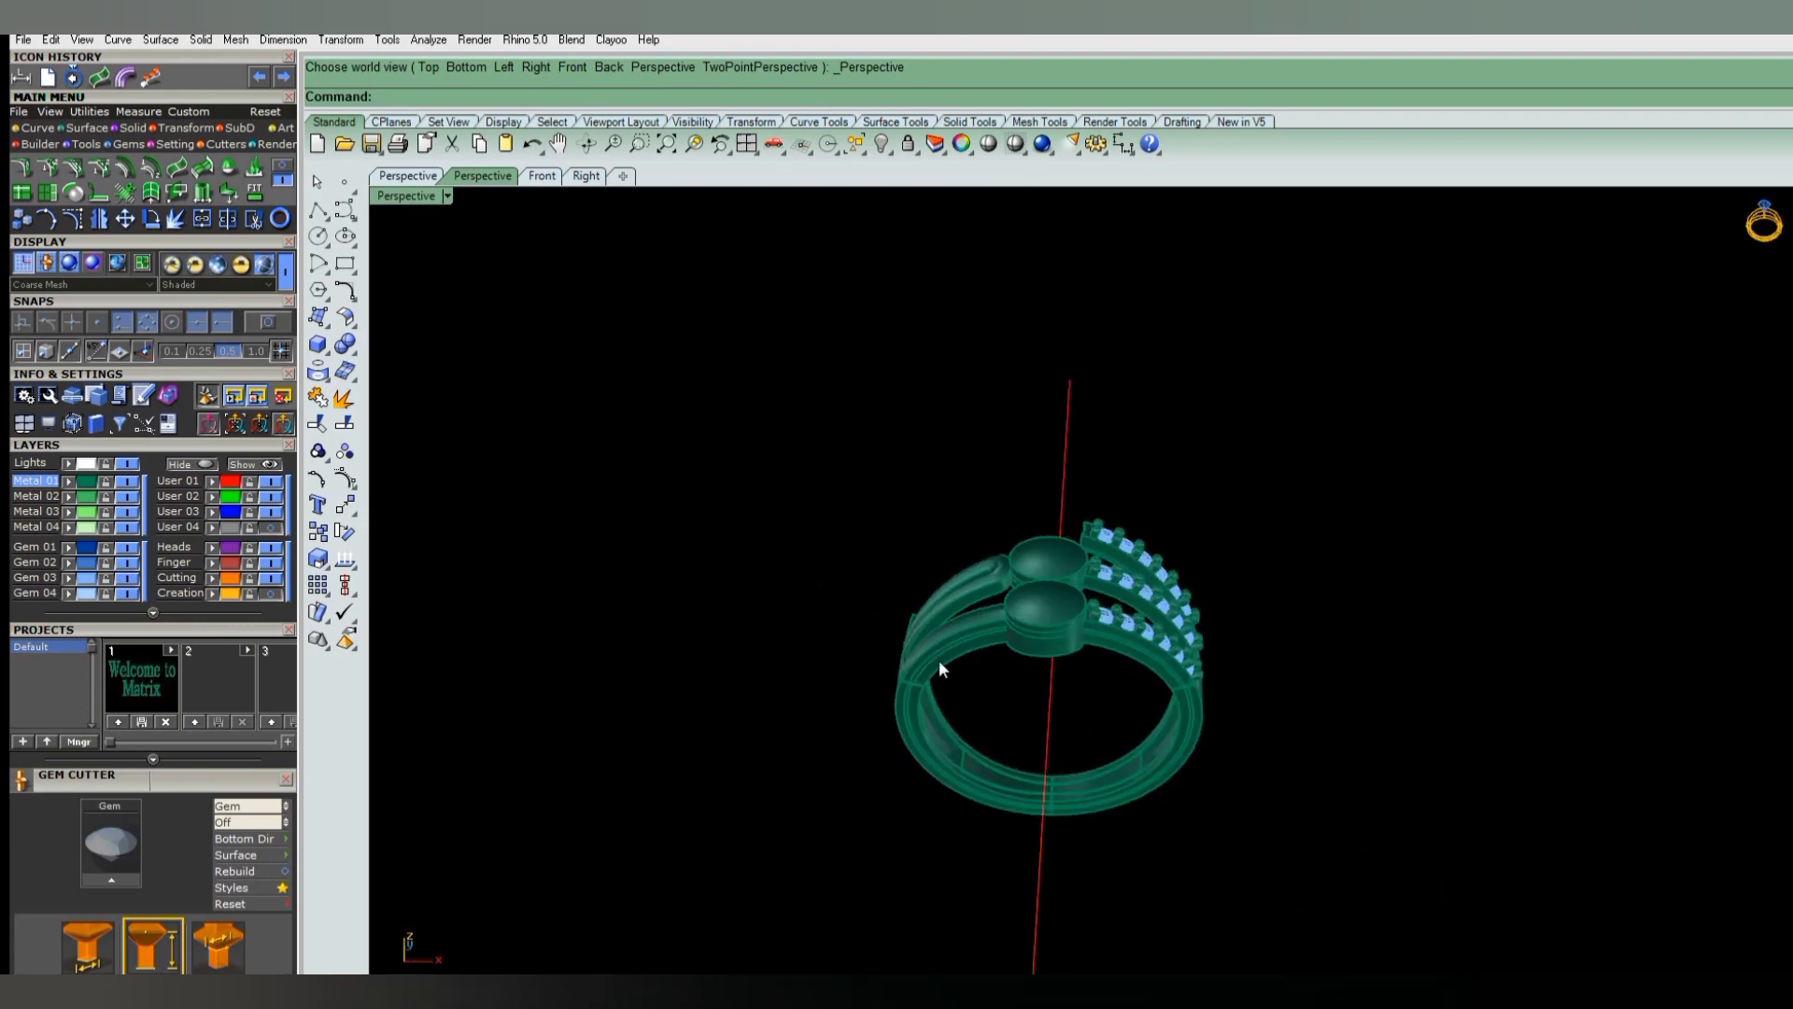
key(ctrl+F1)
- Show the reference ring photo in Top view for comparison, then hide it again
click(271, 527)
right_drag(924, 538, 895, 573)
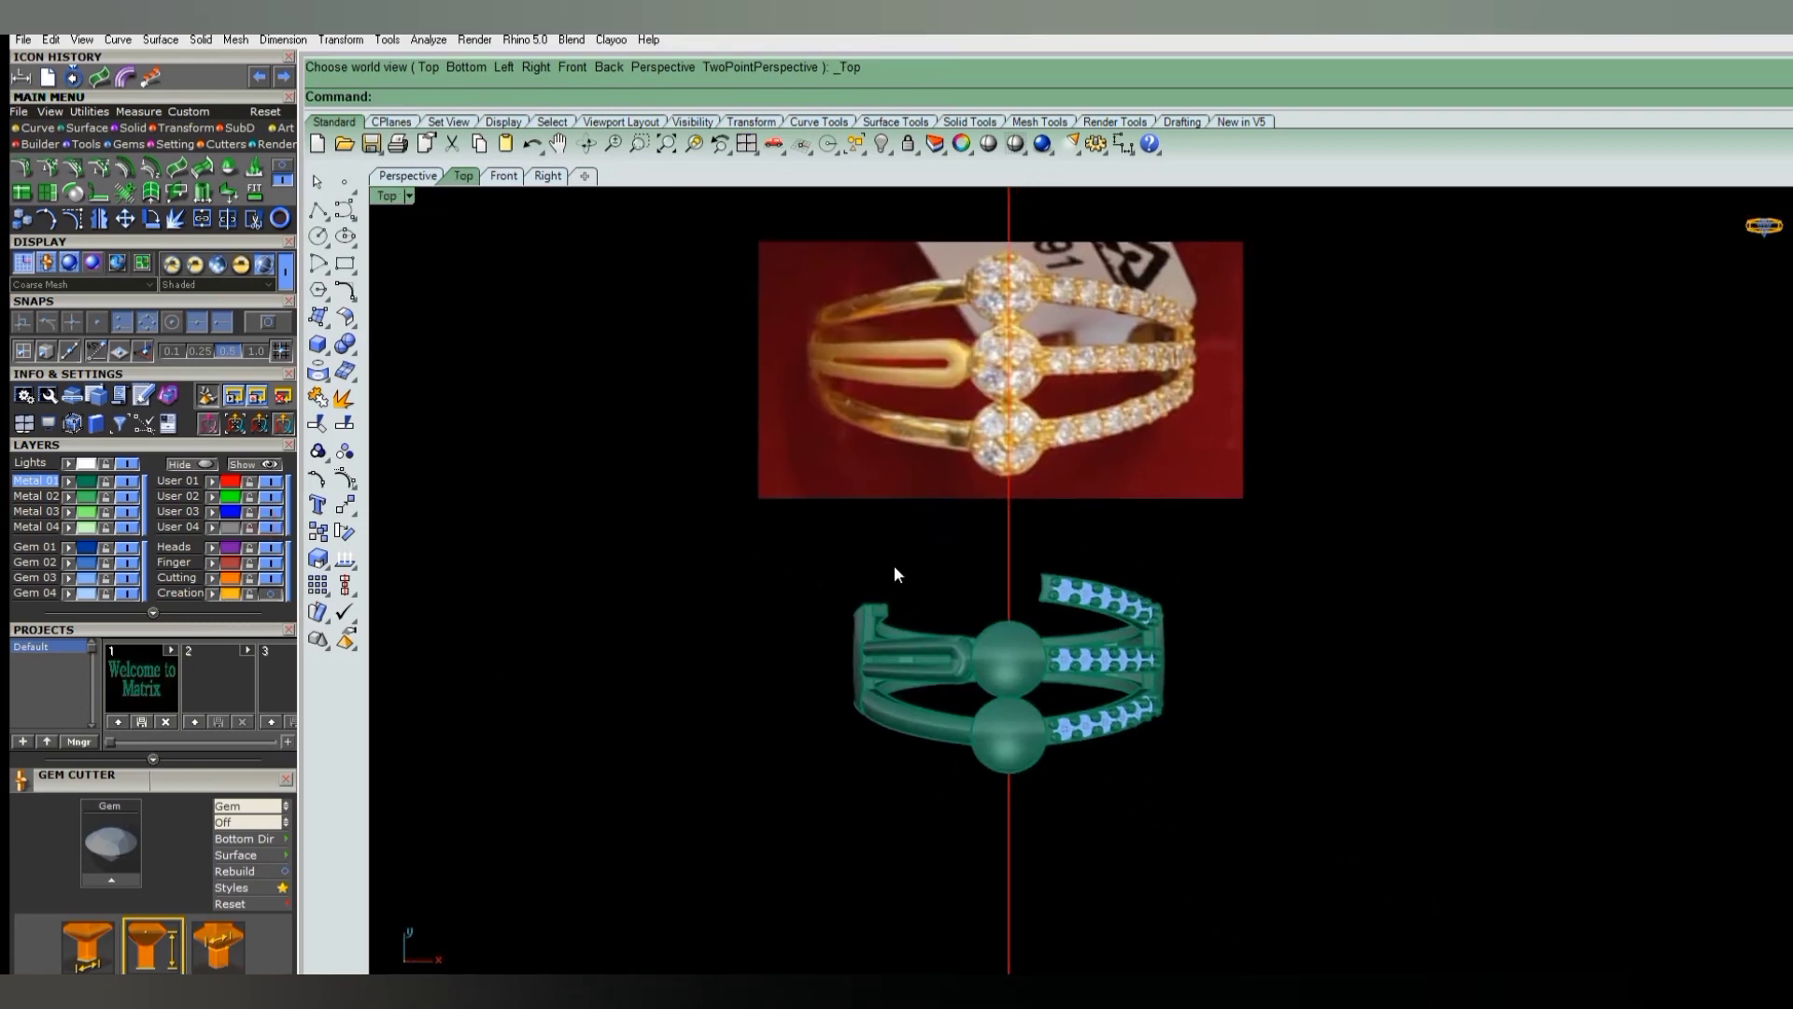
click(271, 527)
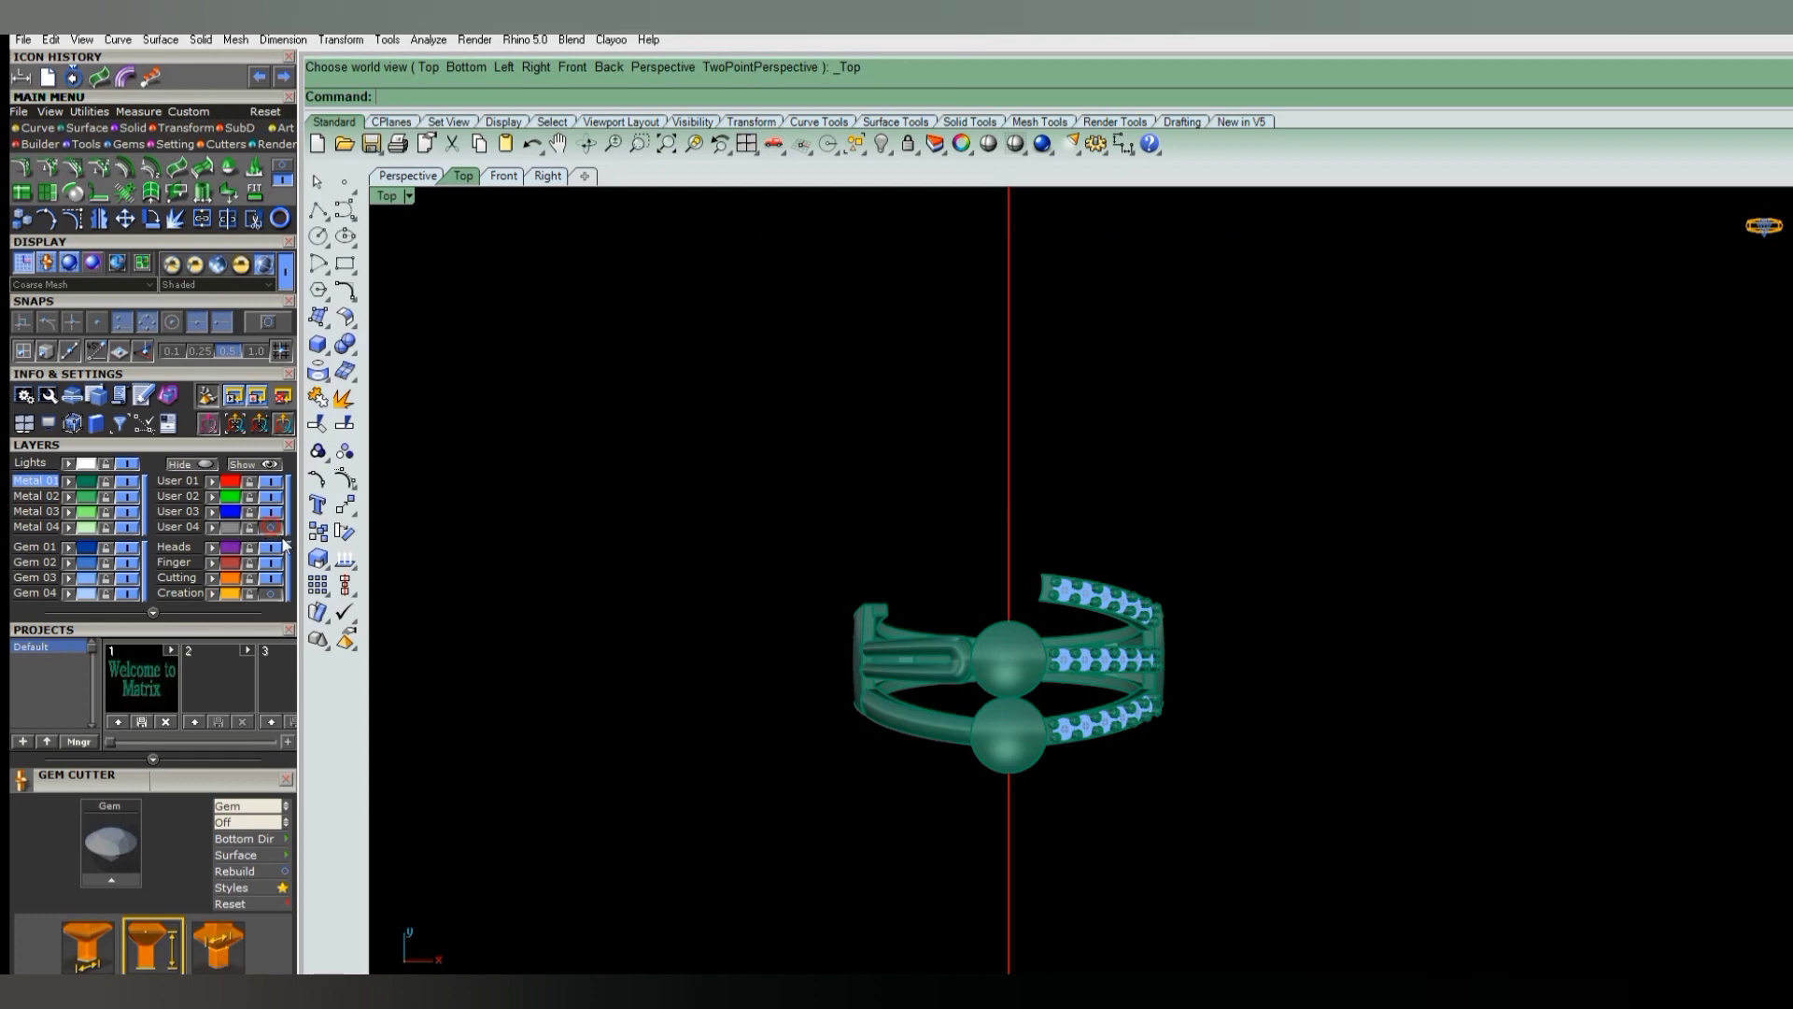
key(ctrl+F4)
mouse_move(949, 690)
right_down()
mouse_move(1145, 720)
mouse_move(928, 736)
mouse_move(1033, 700)
mouse_move(1397, 768)
mouse_move(1350, 703)
right_up()
scroll(1384, 632, up, 5)
- Mirror a copy of the lower-left shank strand from origin 0 onto the upper-left side
drag(1253, 667, 1252, 667)
right_drag(1252, 667, 1232, 708)
key(ctrl+F1)
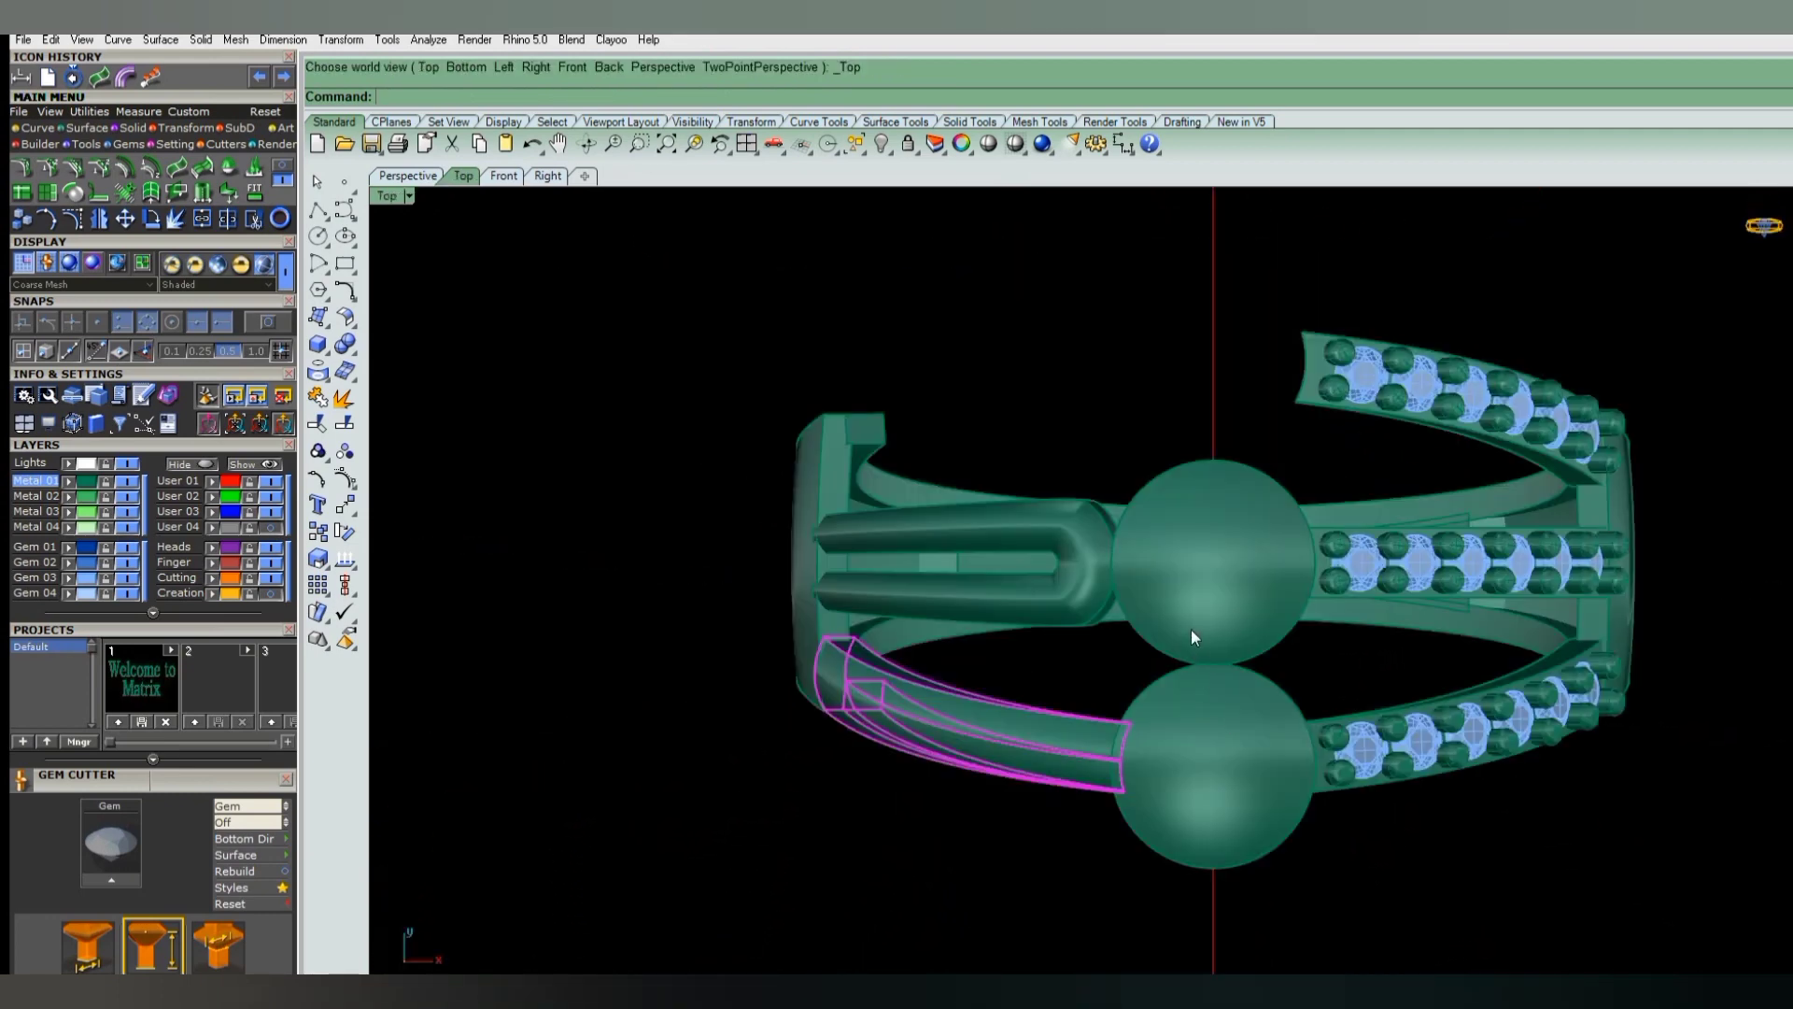
text(mirror)
key(Return)
click(1202, 644)
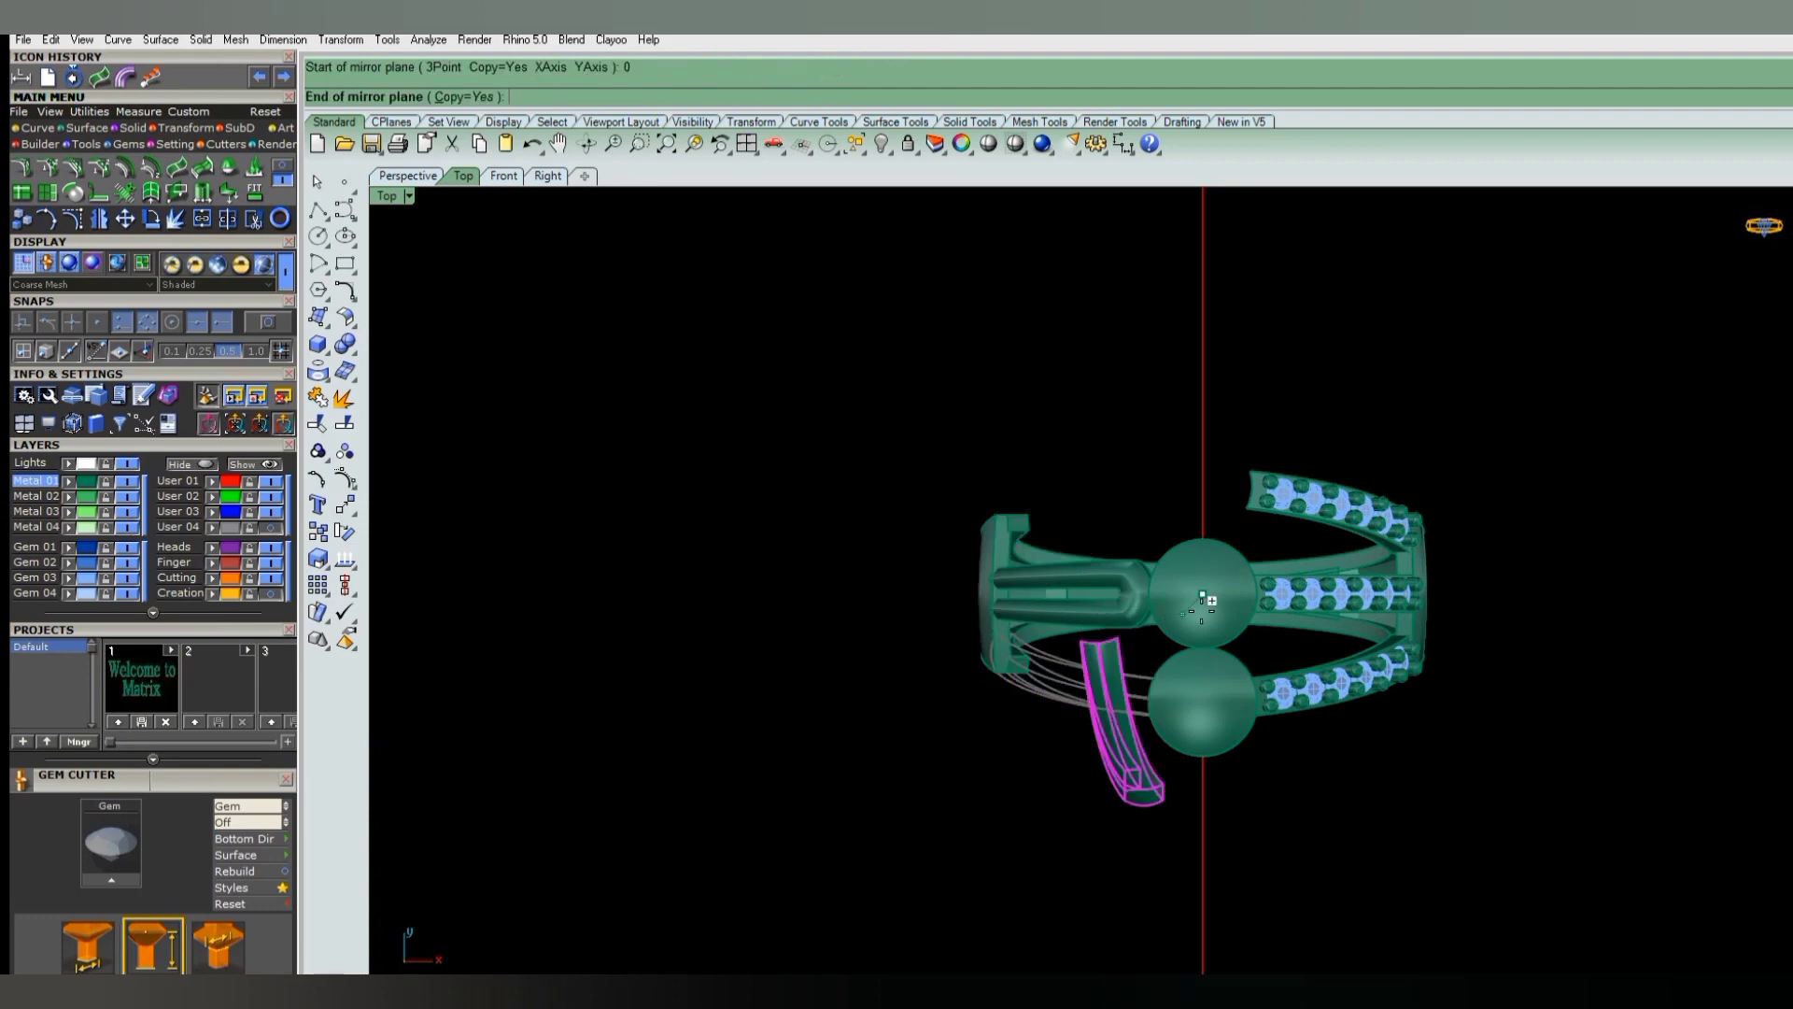
key(Return)
text(0)
key(Return)
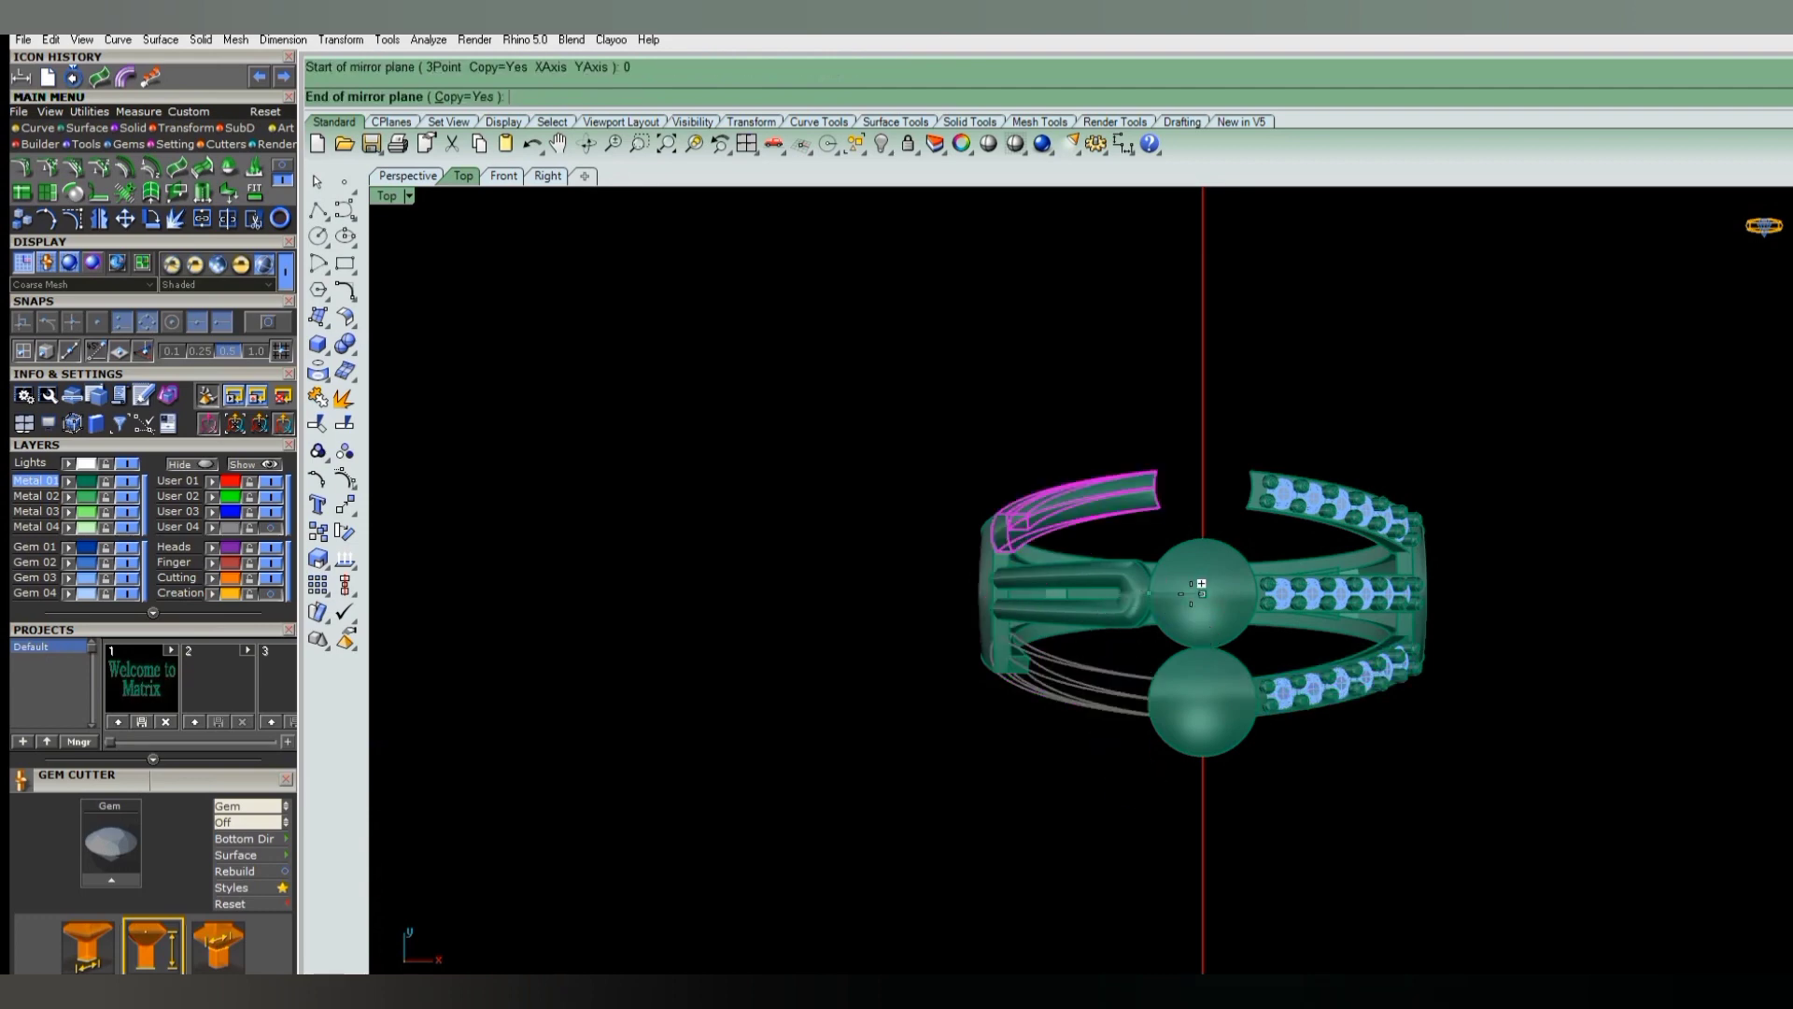
click(1271, 585)
- Check the mirrored strand in perspective; delete the right shoulder pieces, then undo the deletion
key(ctrl+F4)
mouse_move(1080, 633)
right_down()
mouse_move(1424, 676)
mouse_move(1256, 585)
right_up()
drag(1263, 562, 1125, 714)
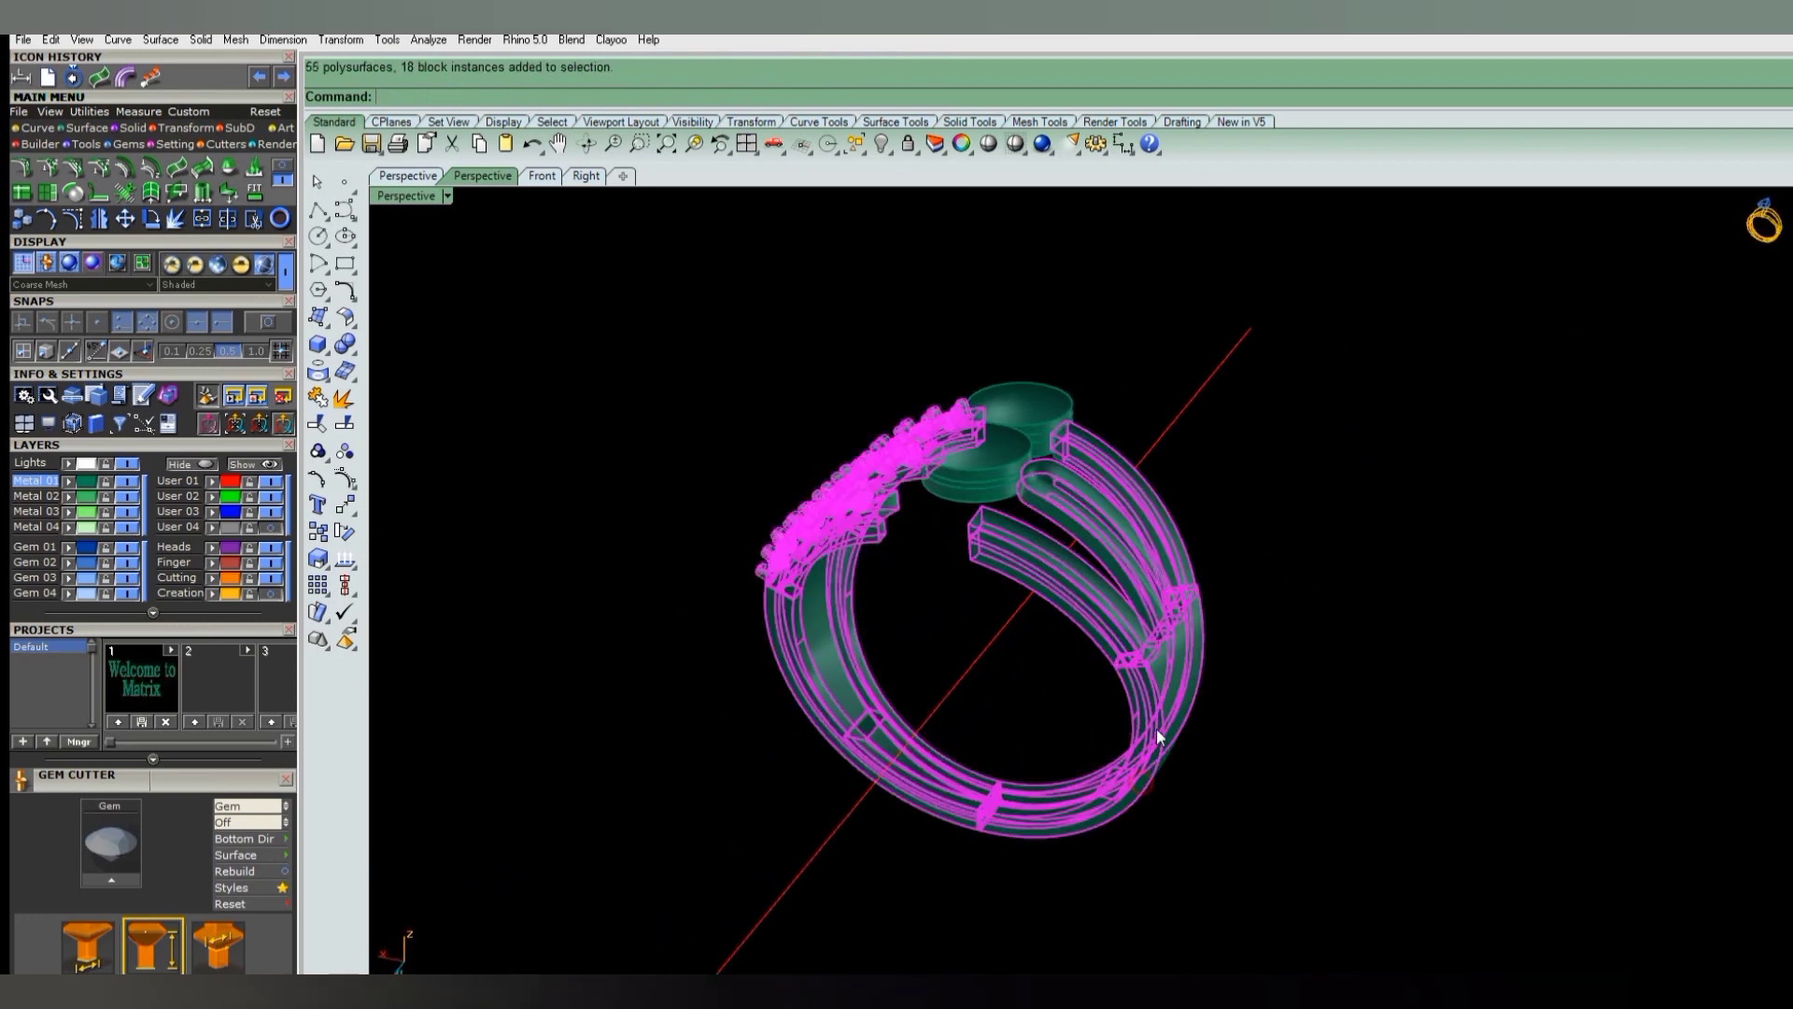
right_drag(1156, 729, 1240, 590)
drag(1240, 590, 1066, 542)
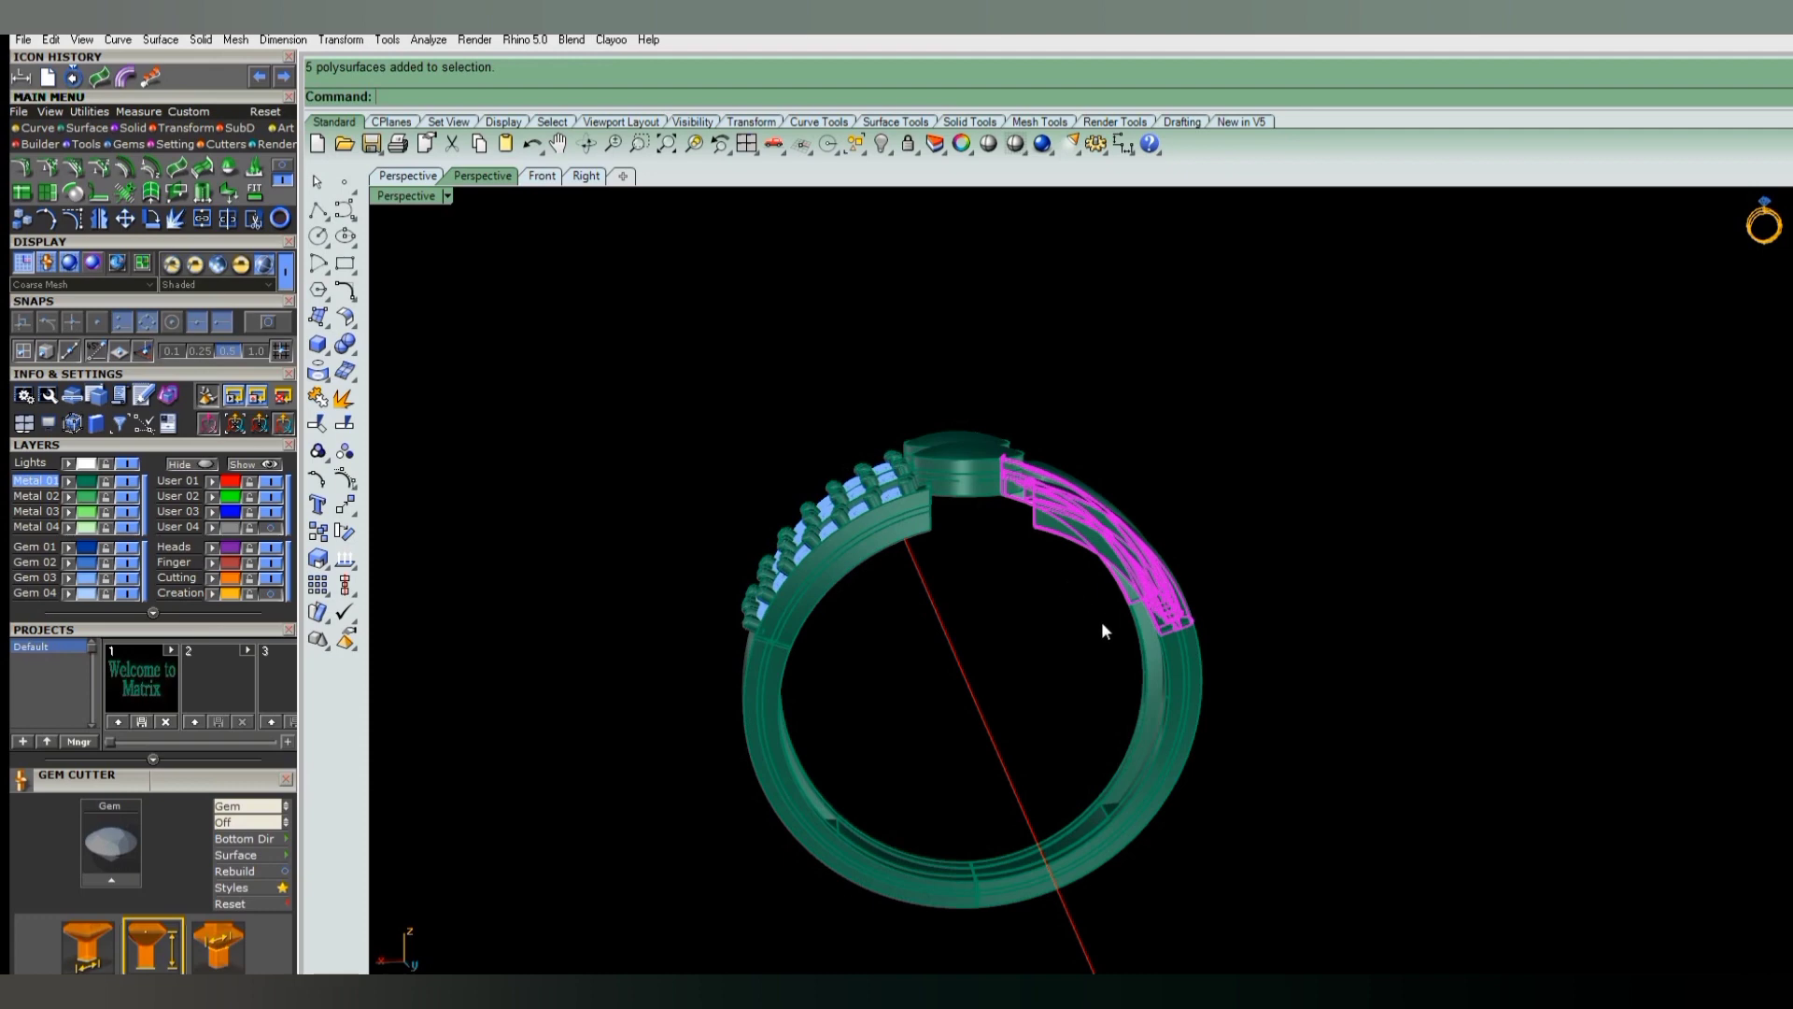
key(Delete)
key(ctrl+z)
- Orbit the ring to a top-down angle and select all its objects
key(ctrl+a)
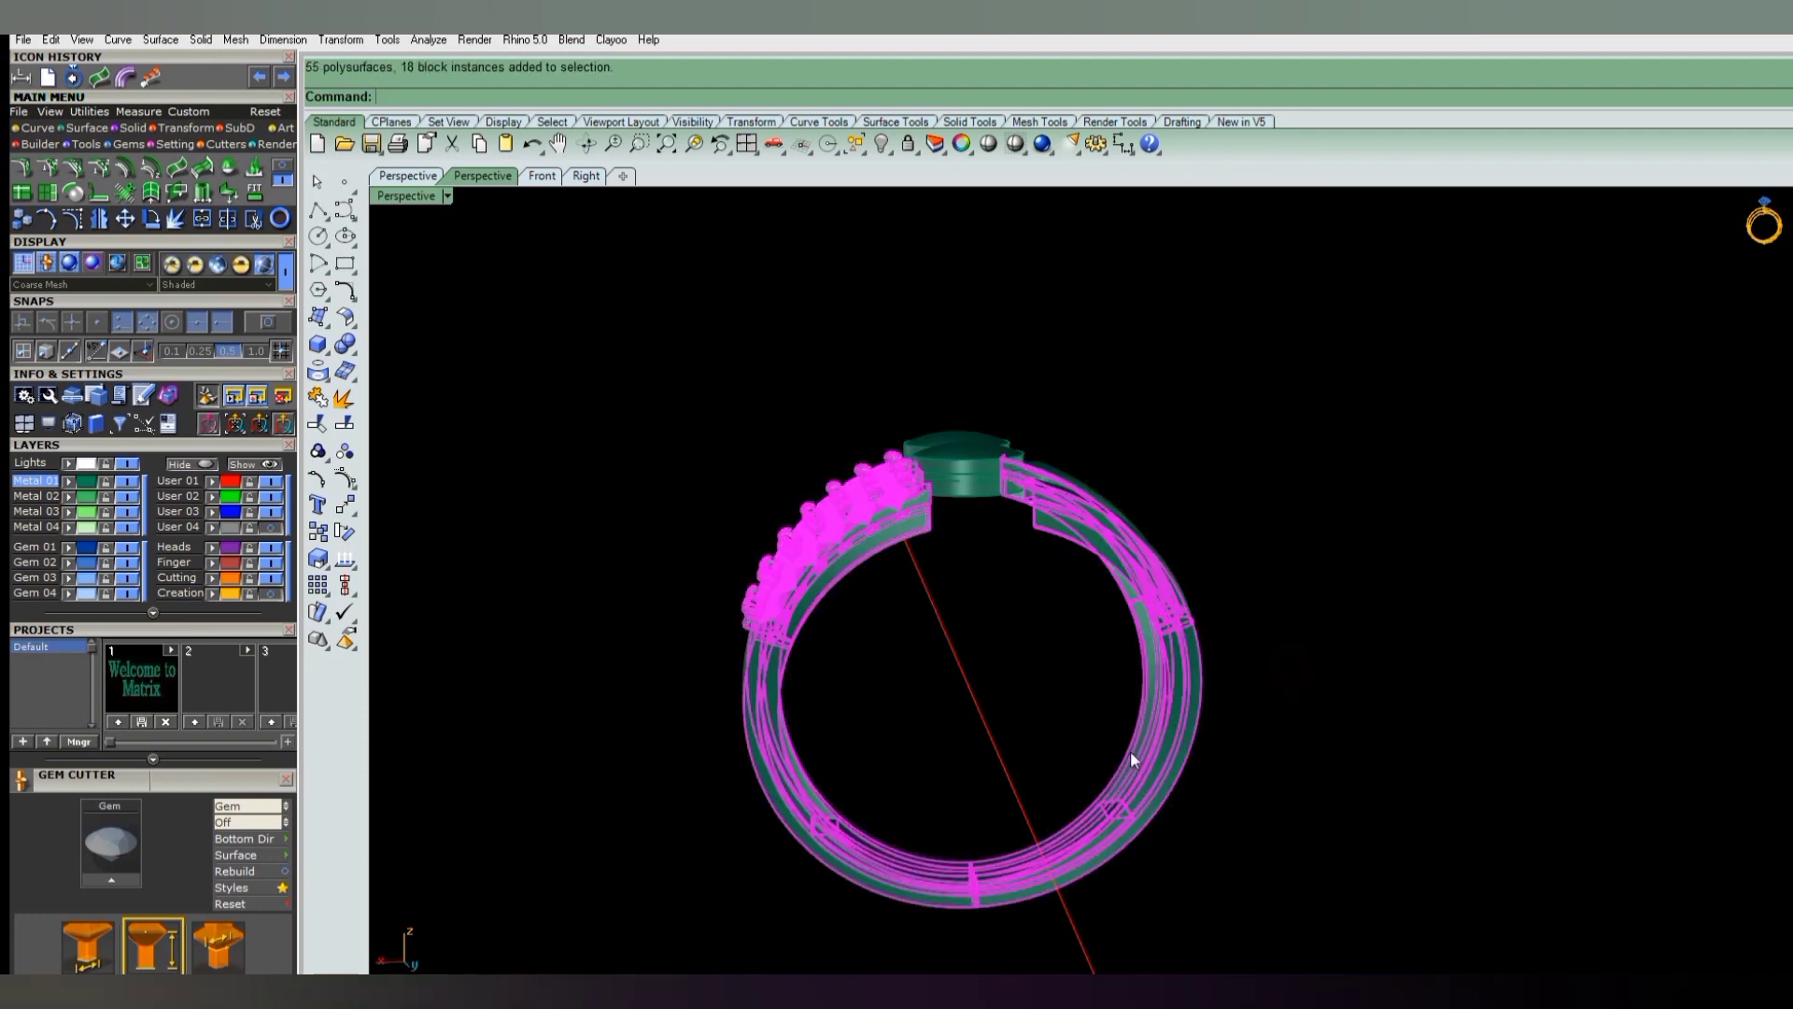
right_drag(1130, 749, 1229, 674)
key(Escape)
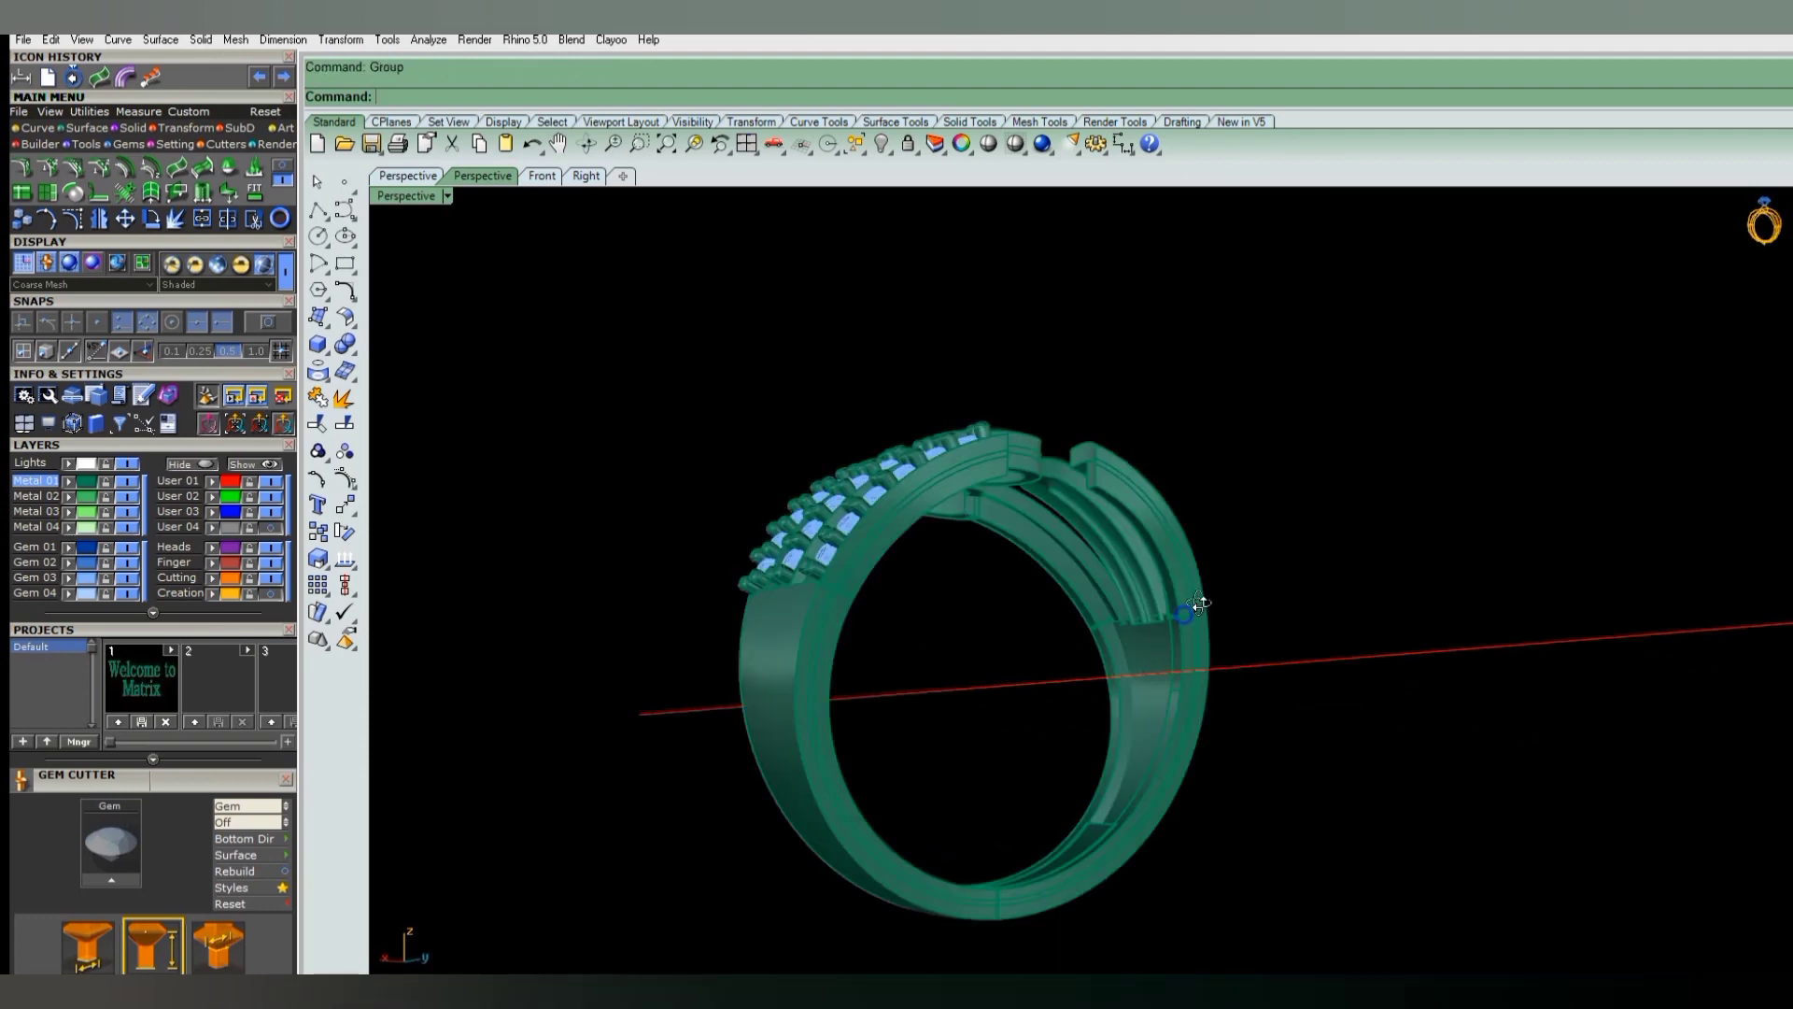
scroll(1135, 647, up, 5)
scroll(1134, 648, up, 3)
scroll(1291, 685, down, 8)
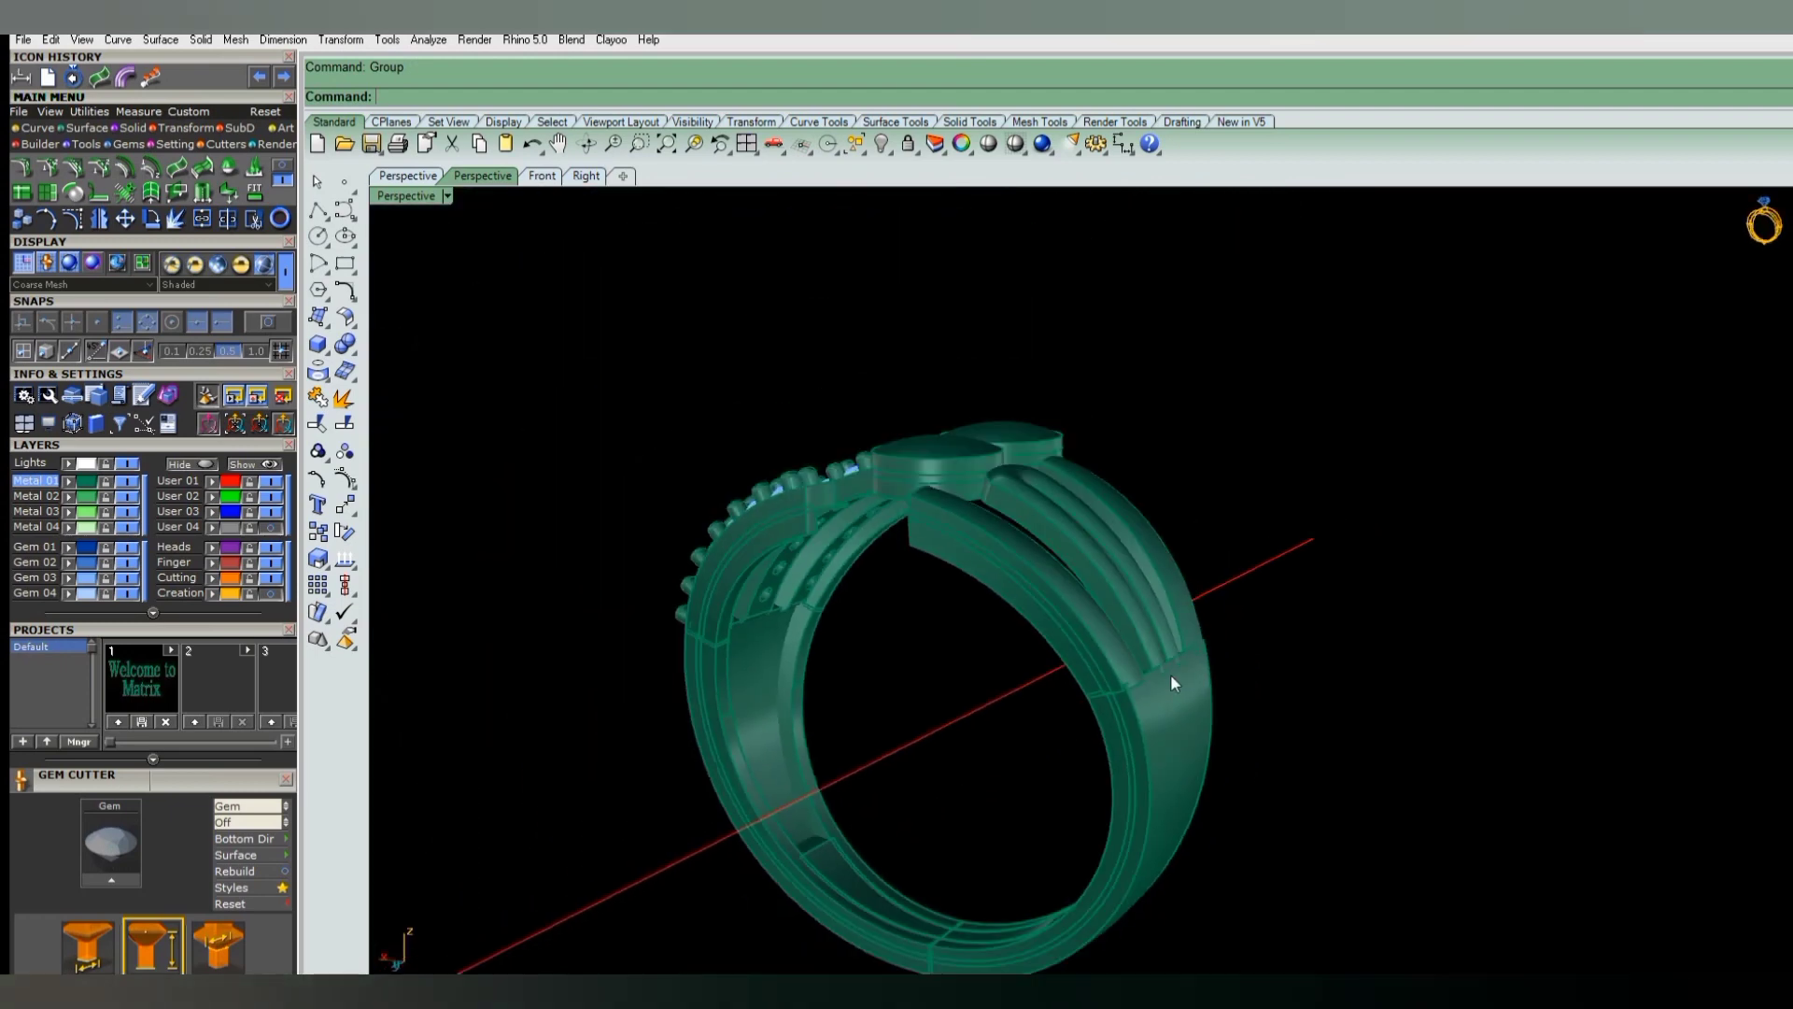
right_drag(1173, 680, 1140, 692)
key(ctrl+a)
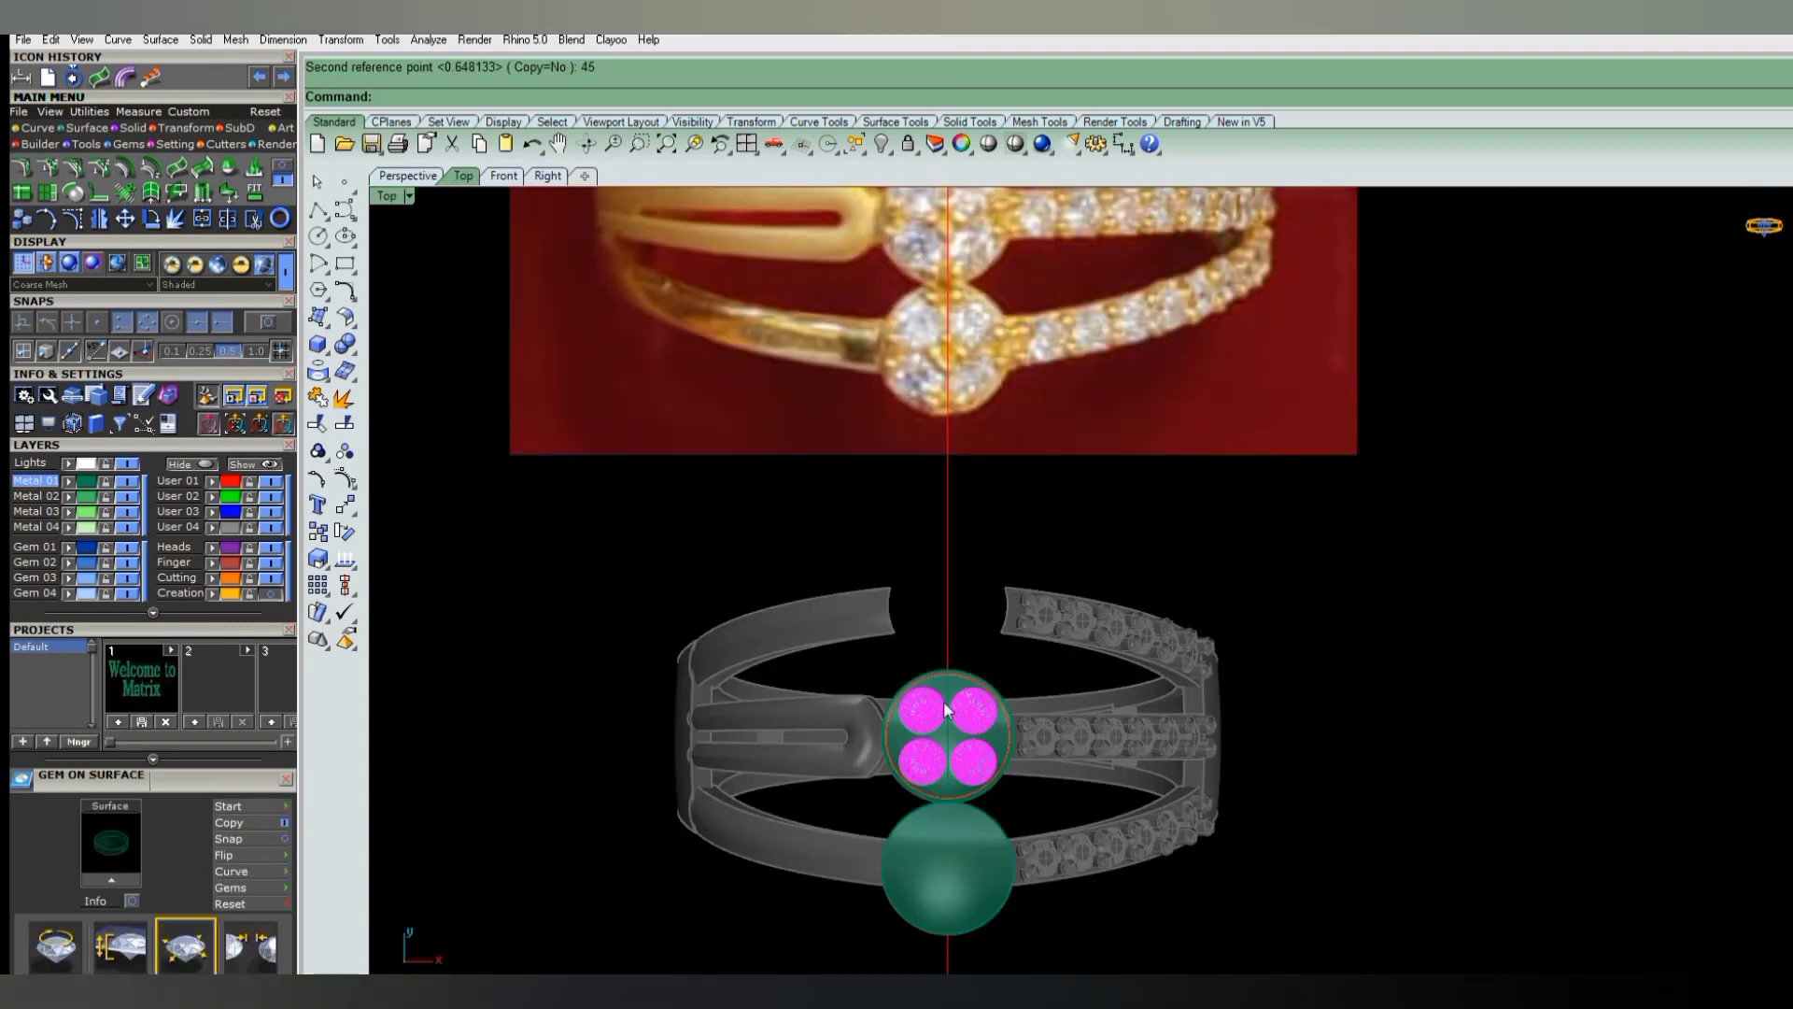
- Place one 0.7 prong on the head disc above the upper-right stone
scroll(945, 708, up, 5)
scroll(954, 714, up, 2)
click(969, 693)
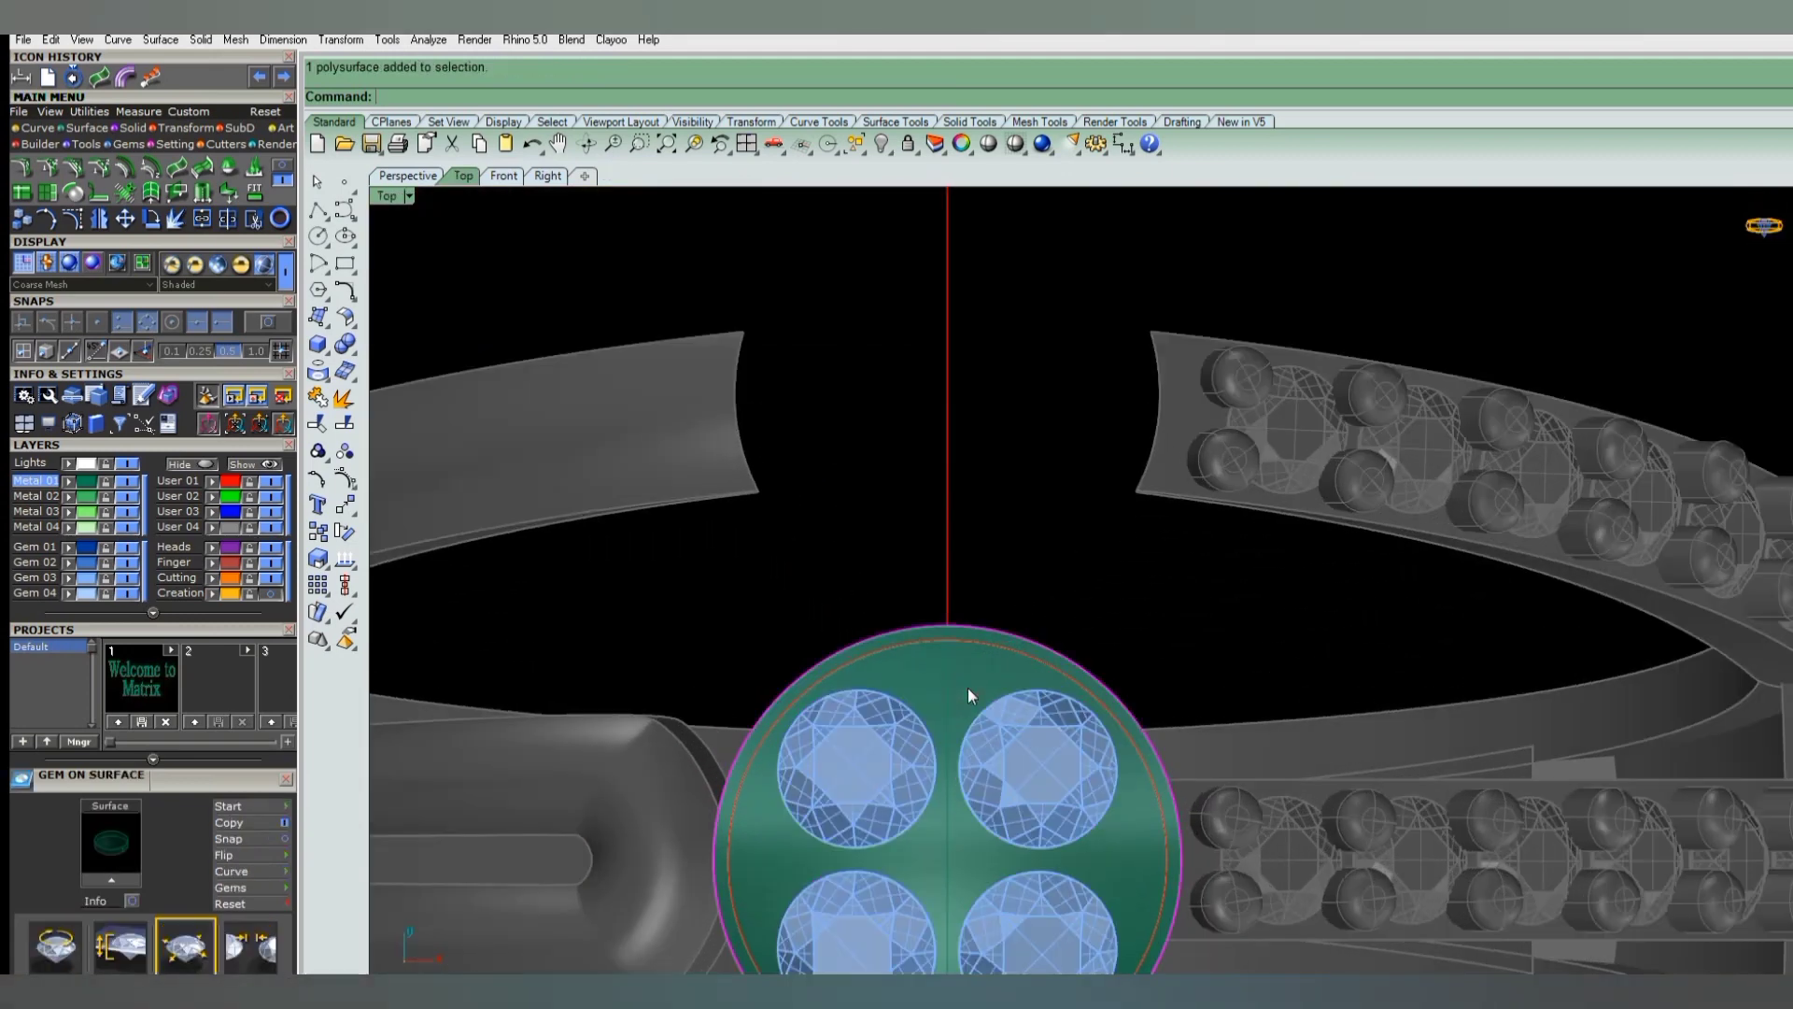
middle_click(968, 689)
click(1004, 744)
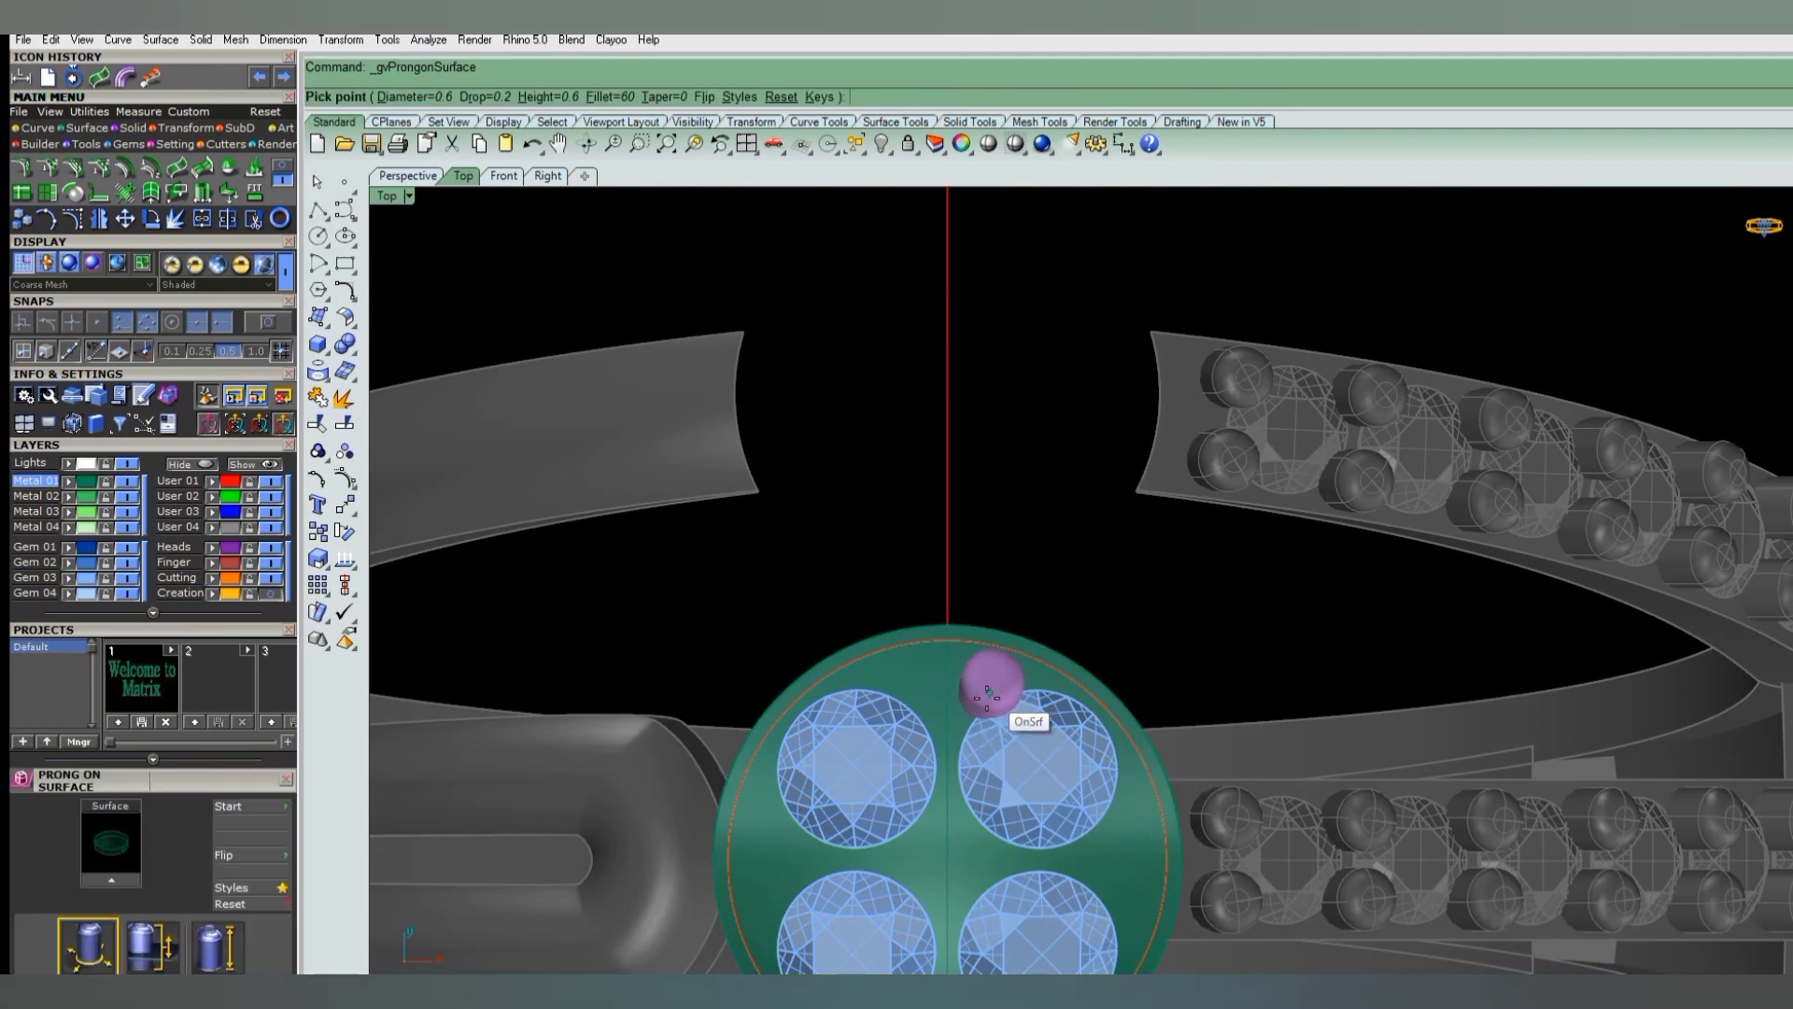
text(E)
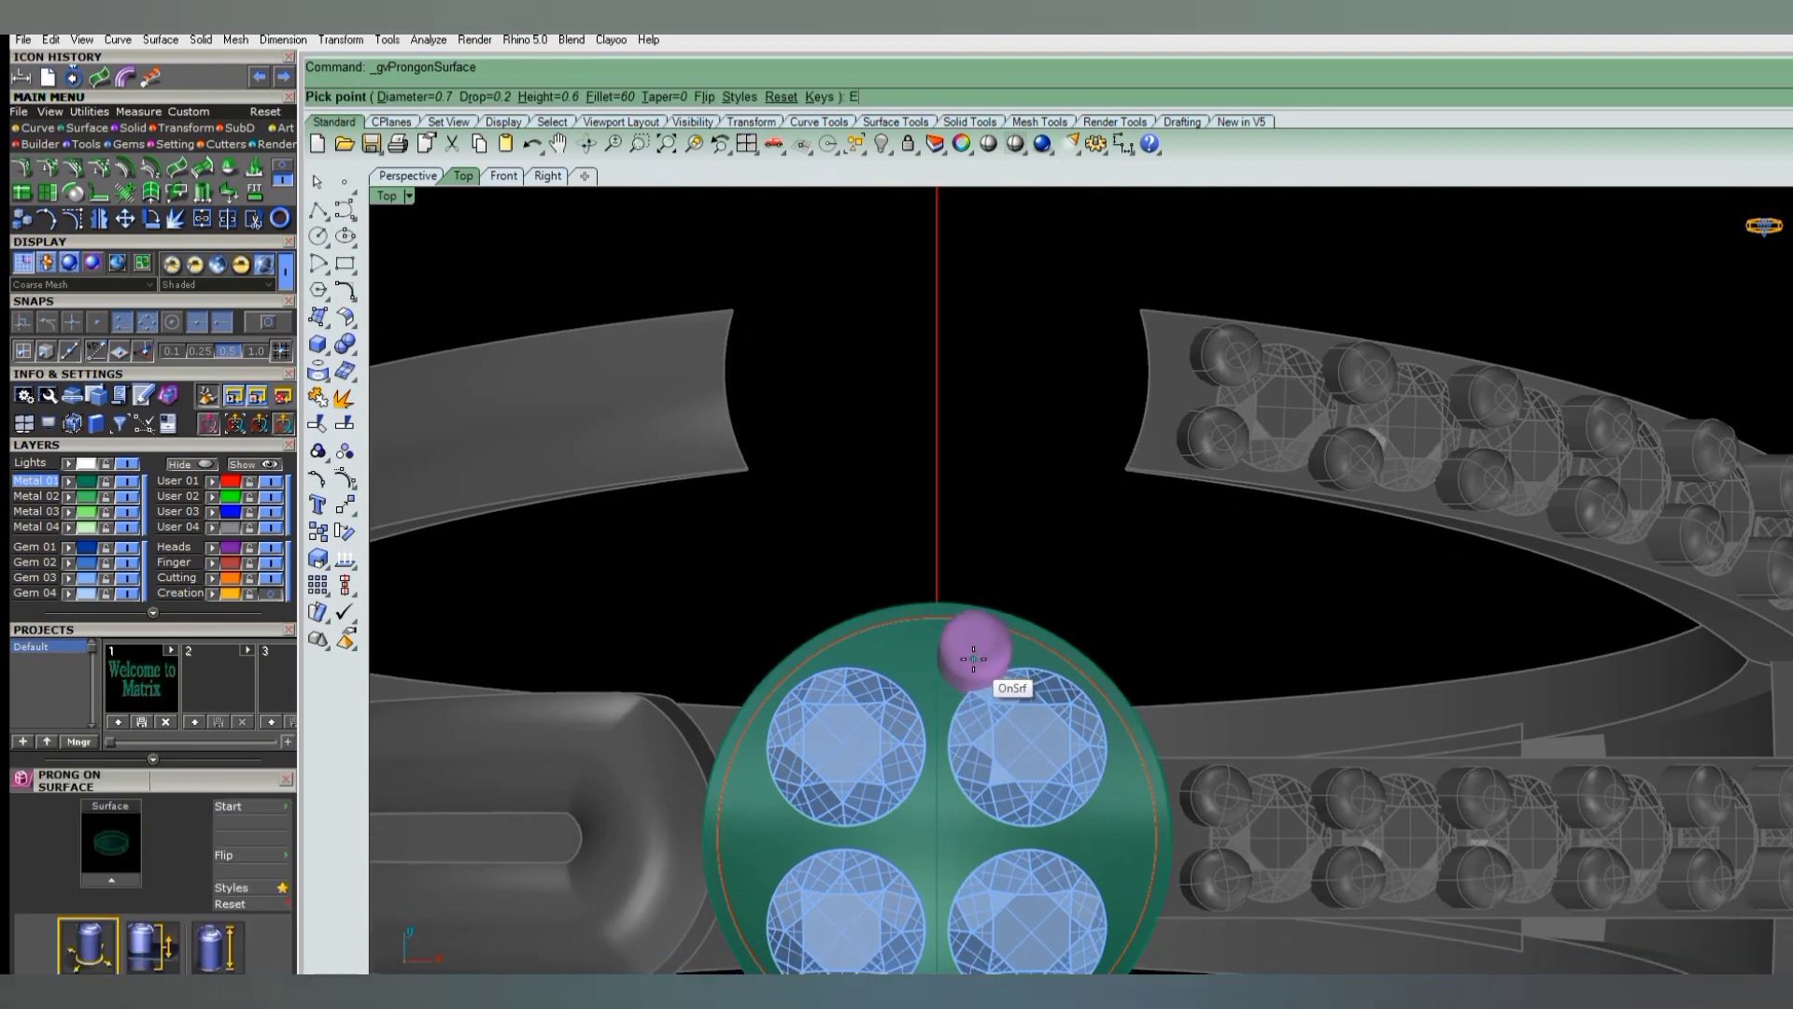
scroll(978, 658, up, 1)
scroll(980, 654, up, 1)
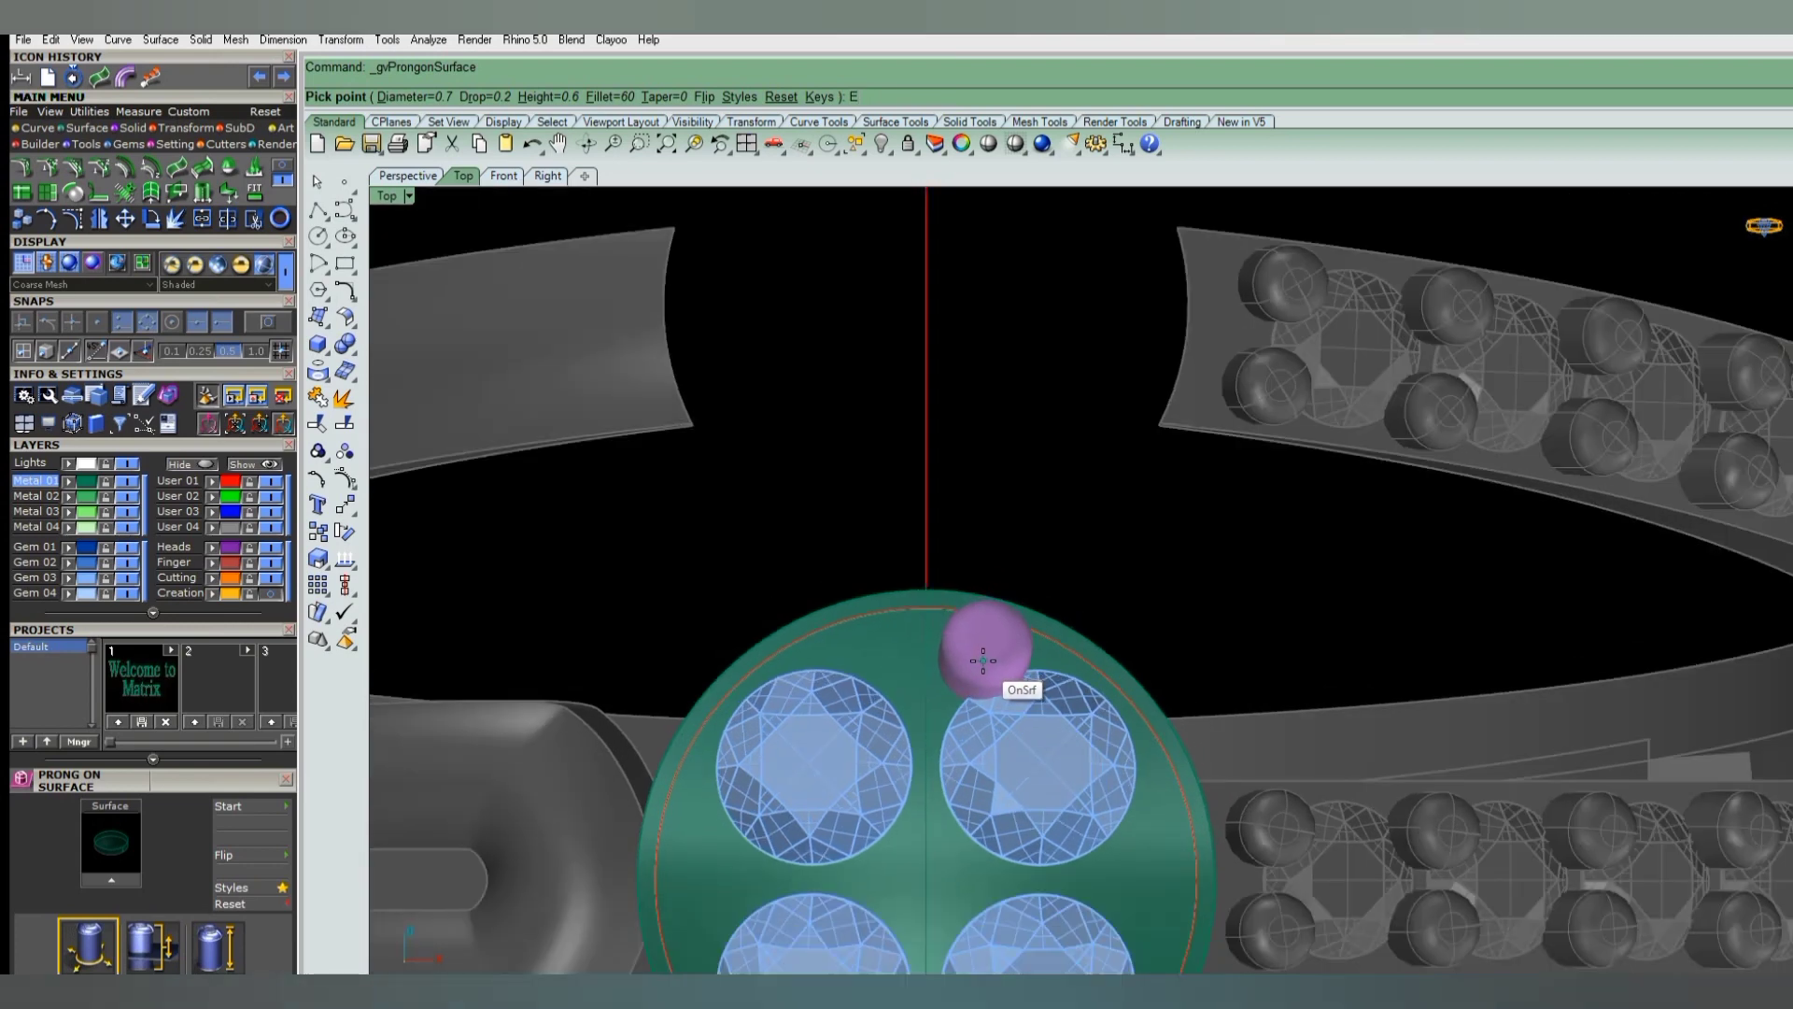
click(982, 660)
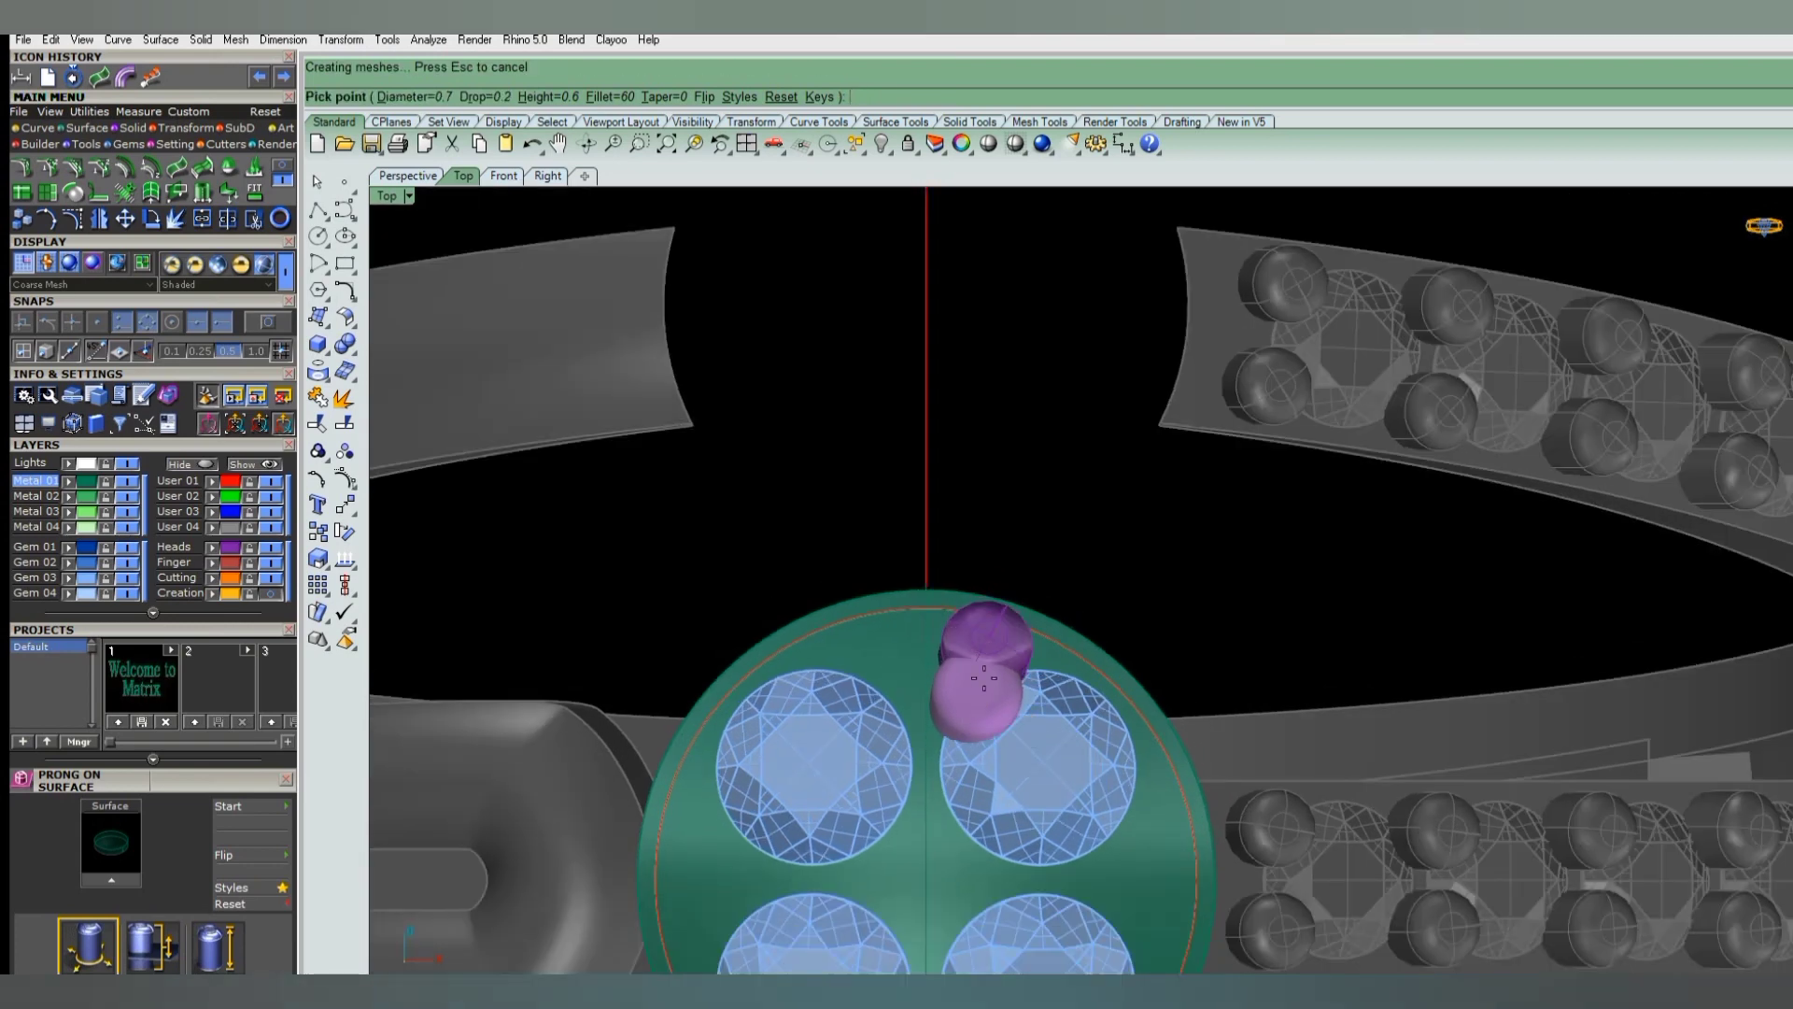
key(Return)
- Mirror the prong across the head's centre line and check both prongs in perspective
click(979, 657)
click(934, 681)
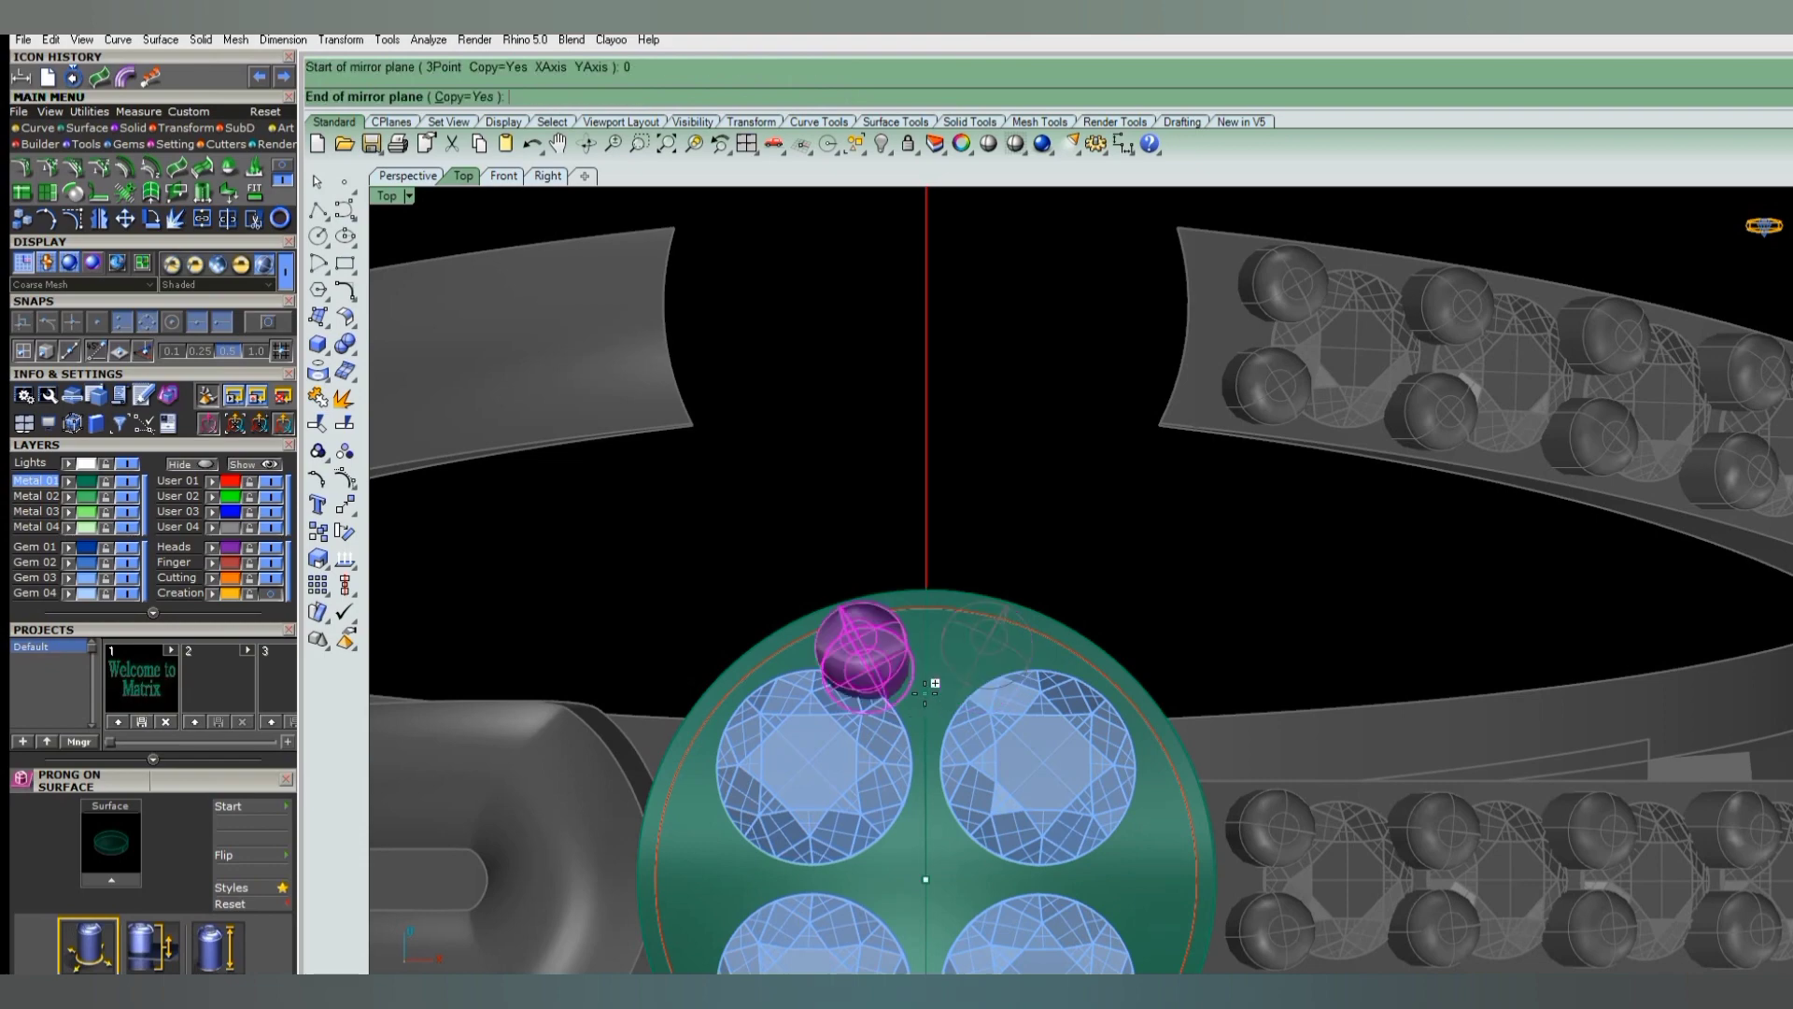
click(933, 745)
key(ctrl+F4)
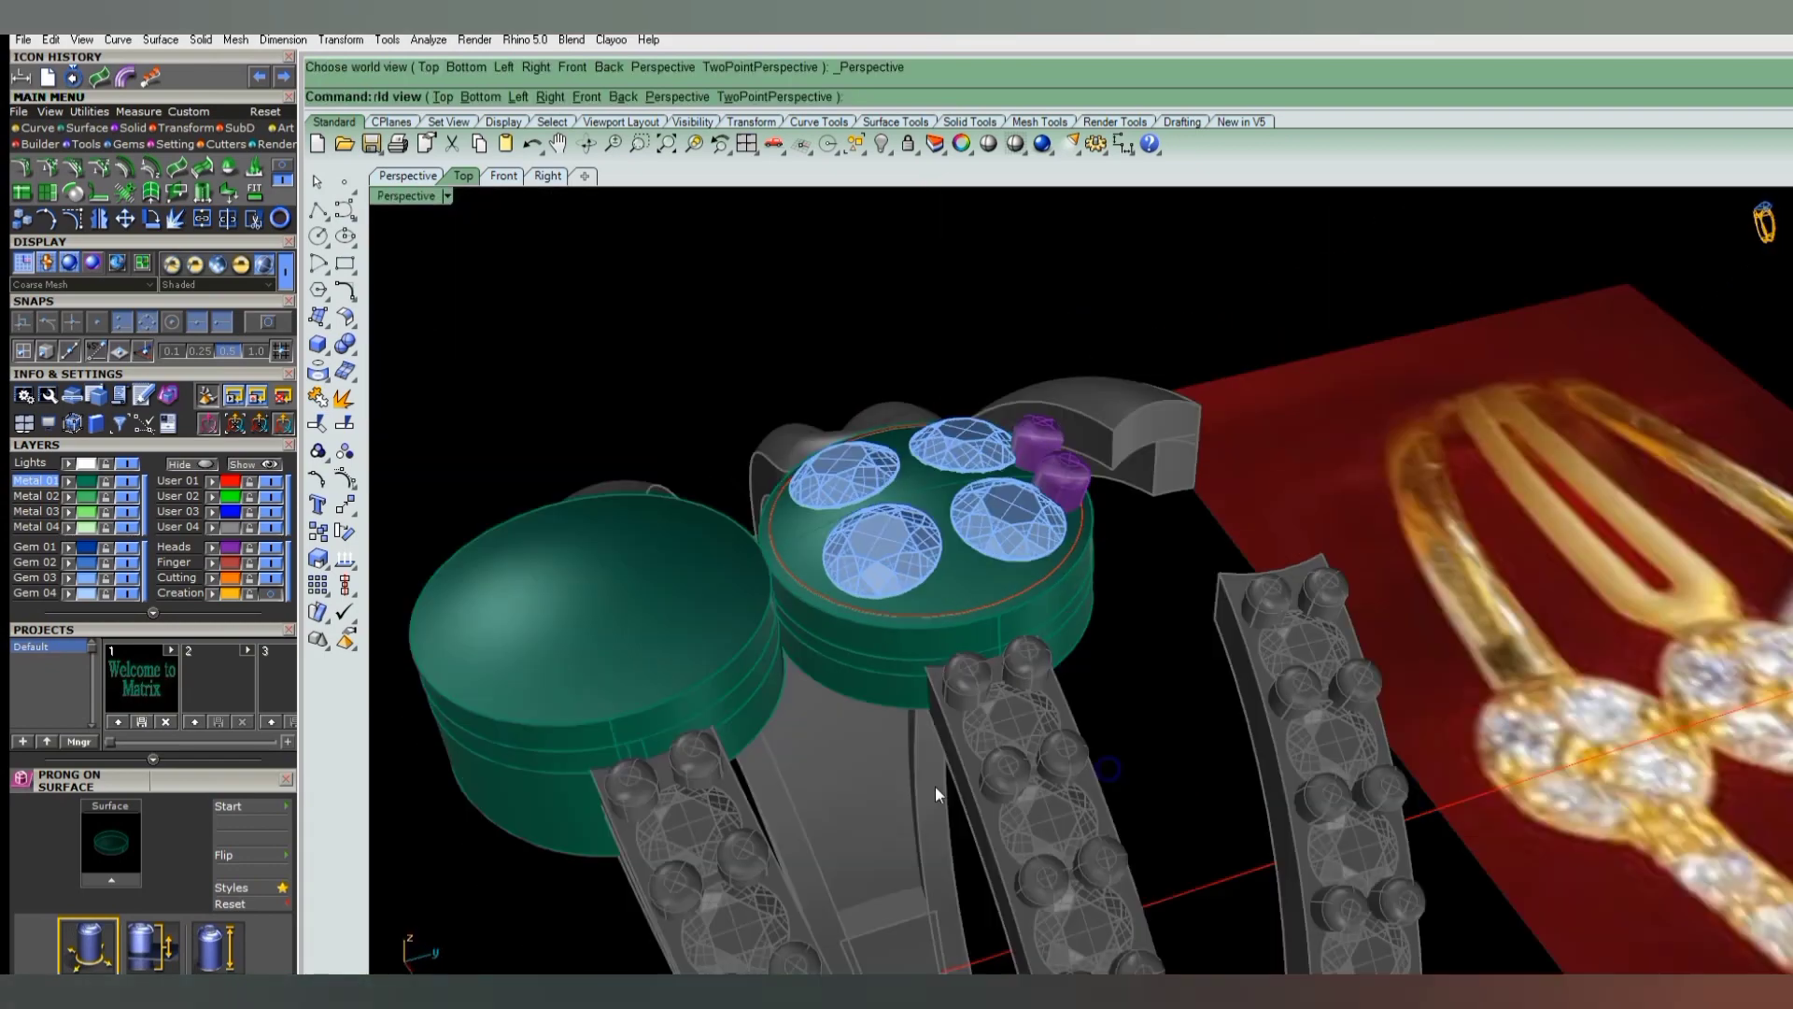
key(ctrl+F1)
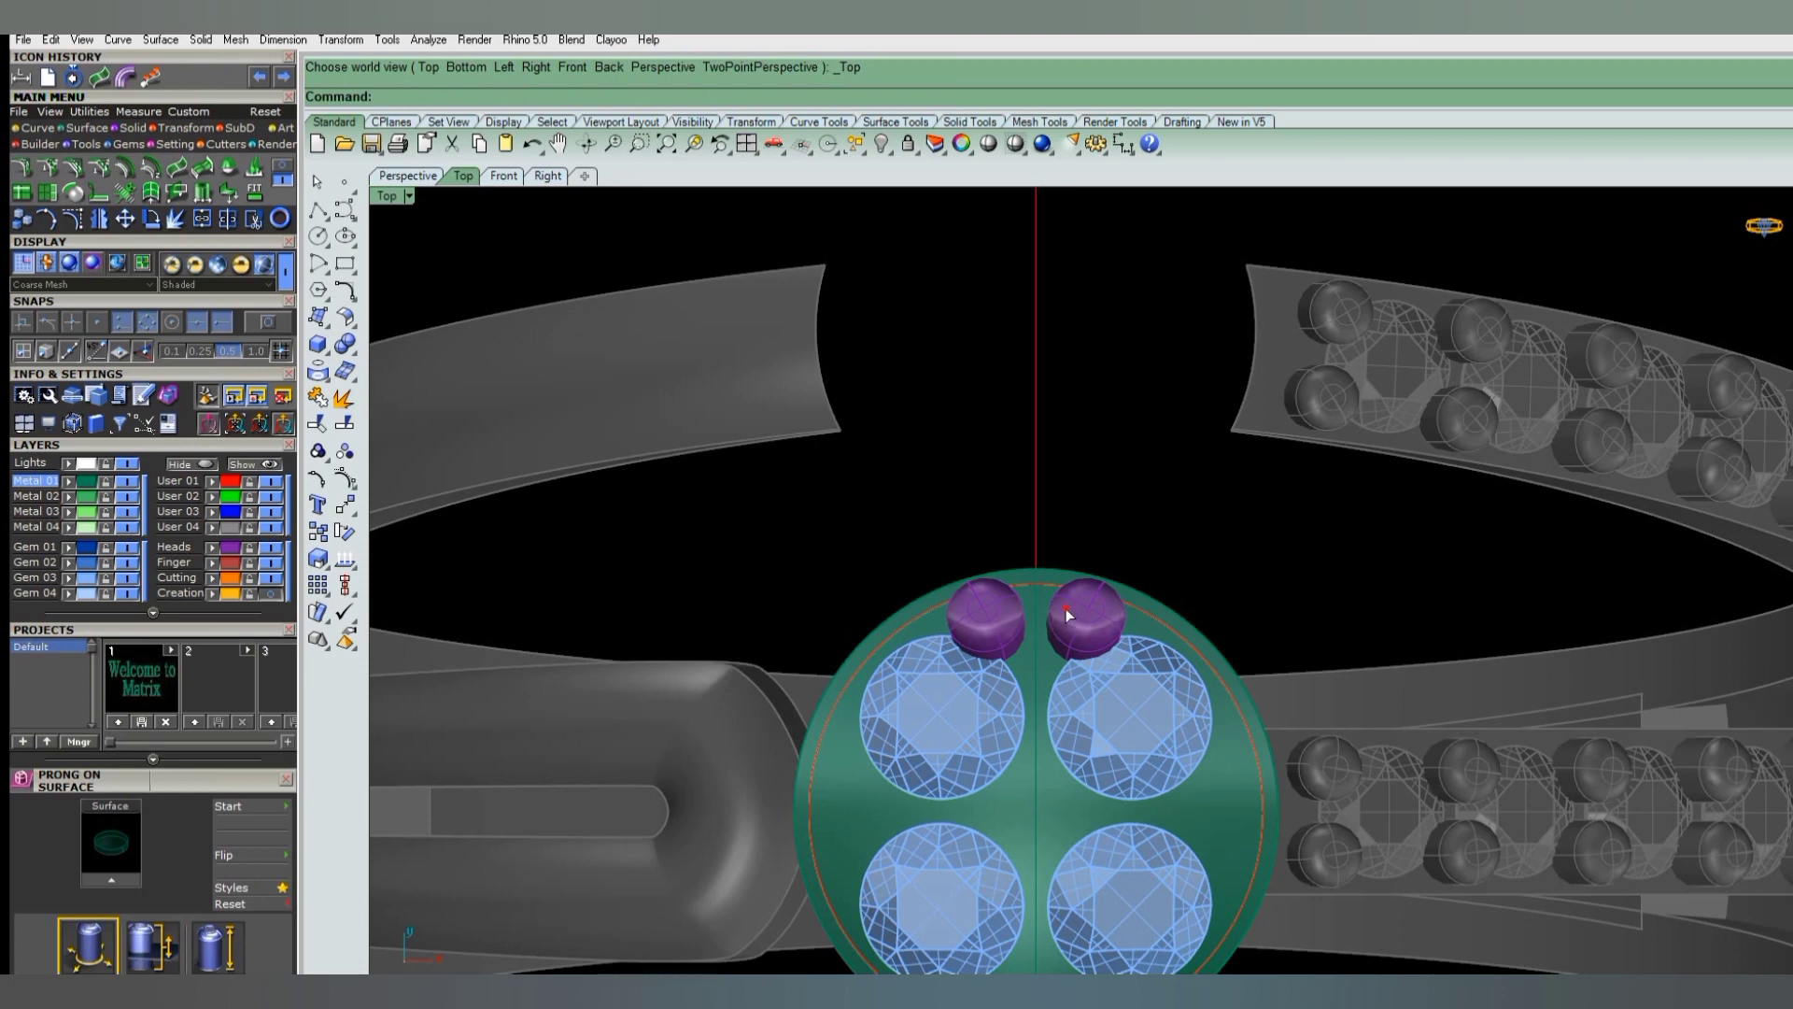
- Select both top prongs and confirm four prong pairs around the head
click(1066, 608)
right_drag(1016, 685, 951, 652)
text(4)
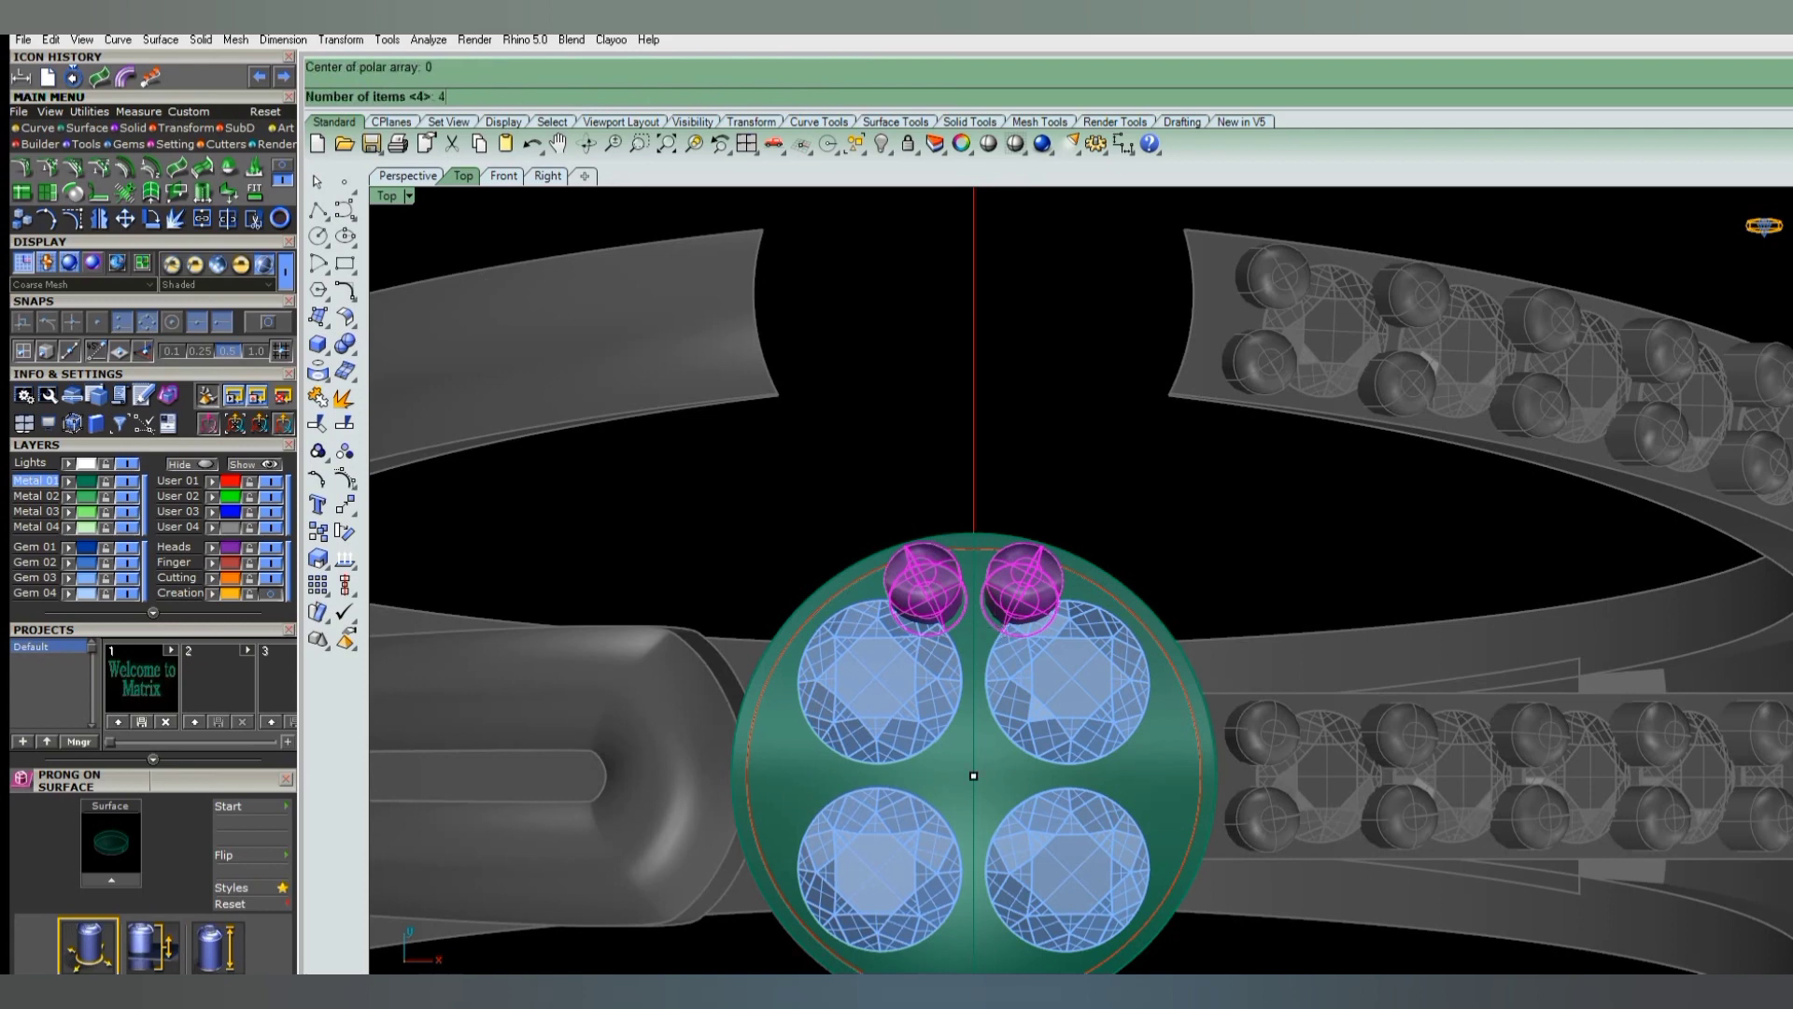
key(Return)
key(Return)
key(Return)
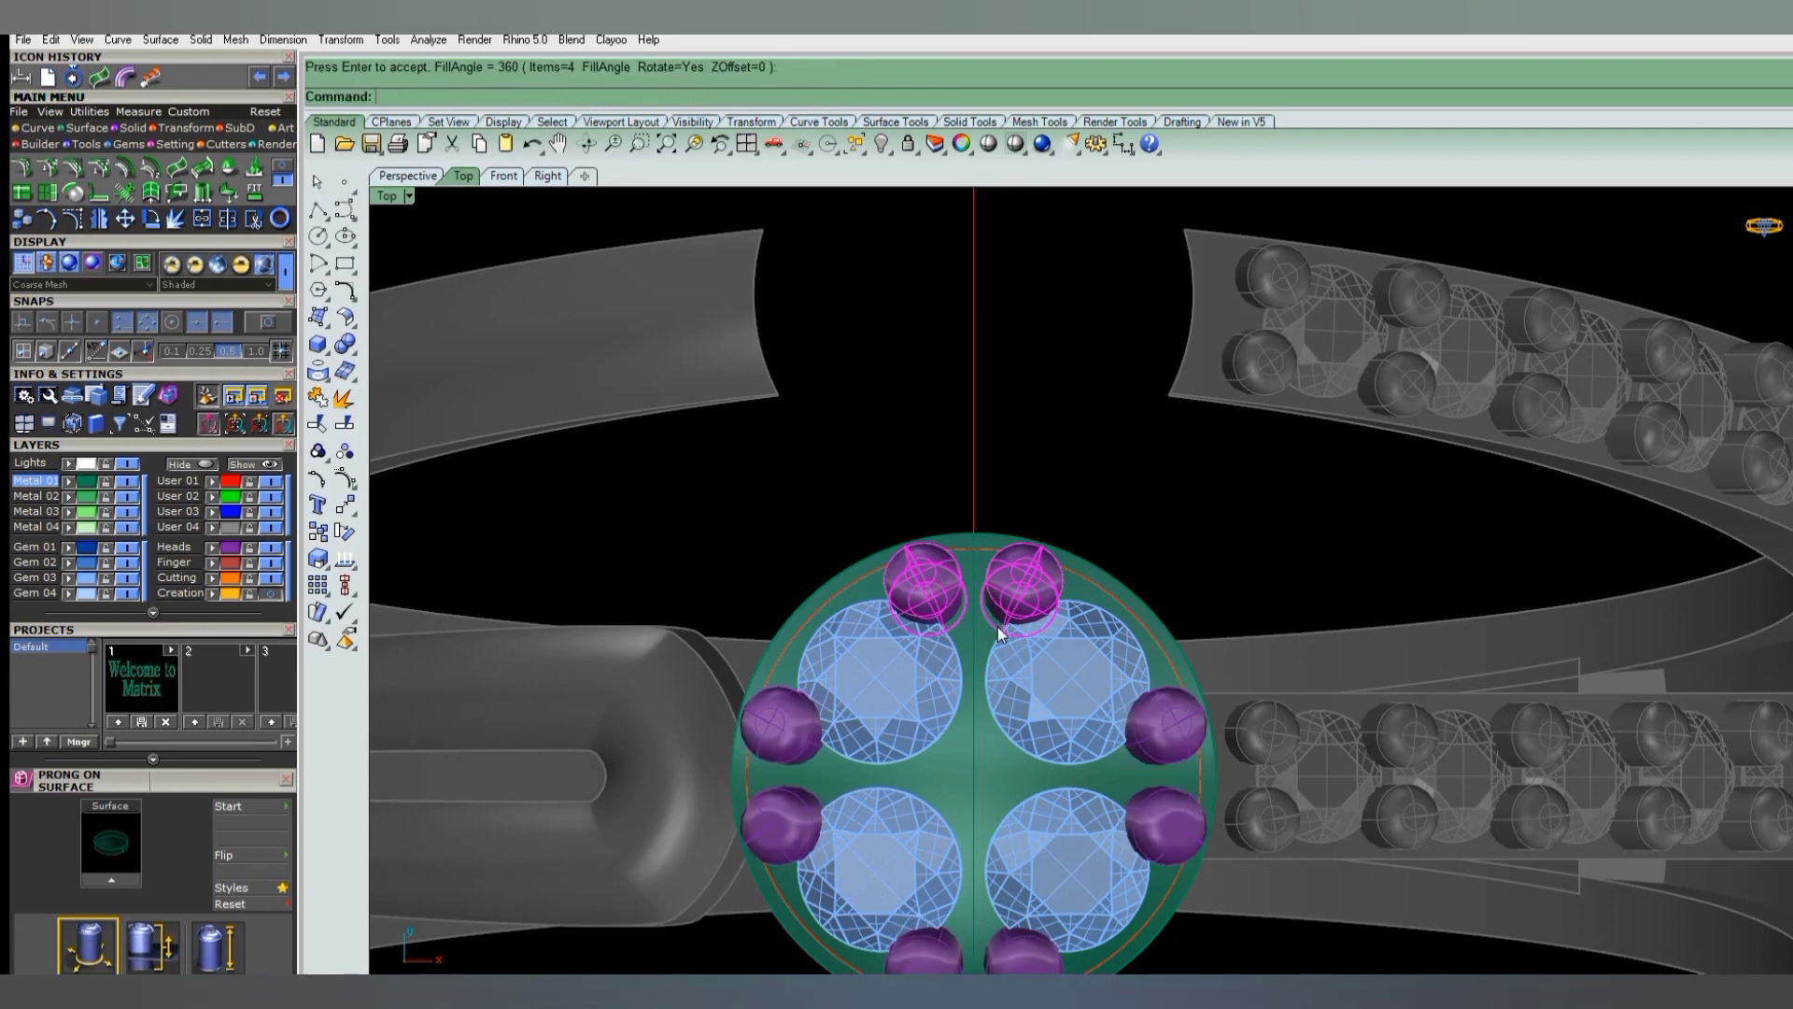
scroll(997, 625, down, 5)
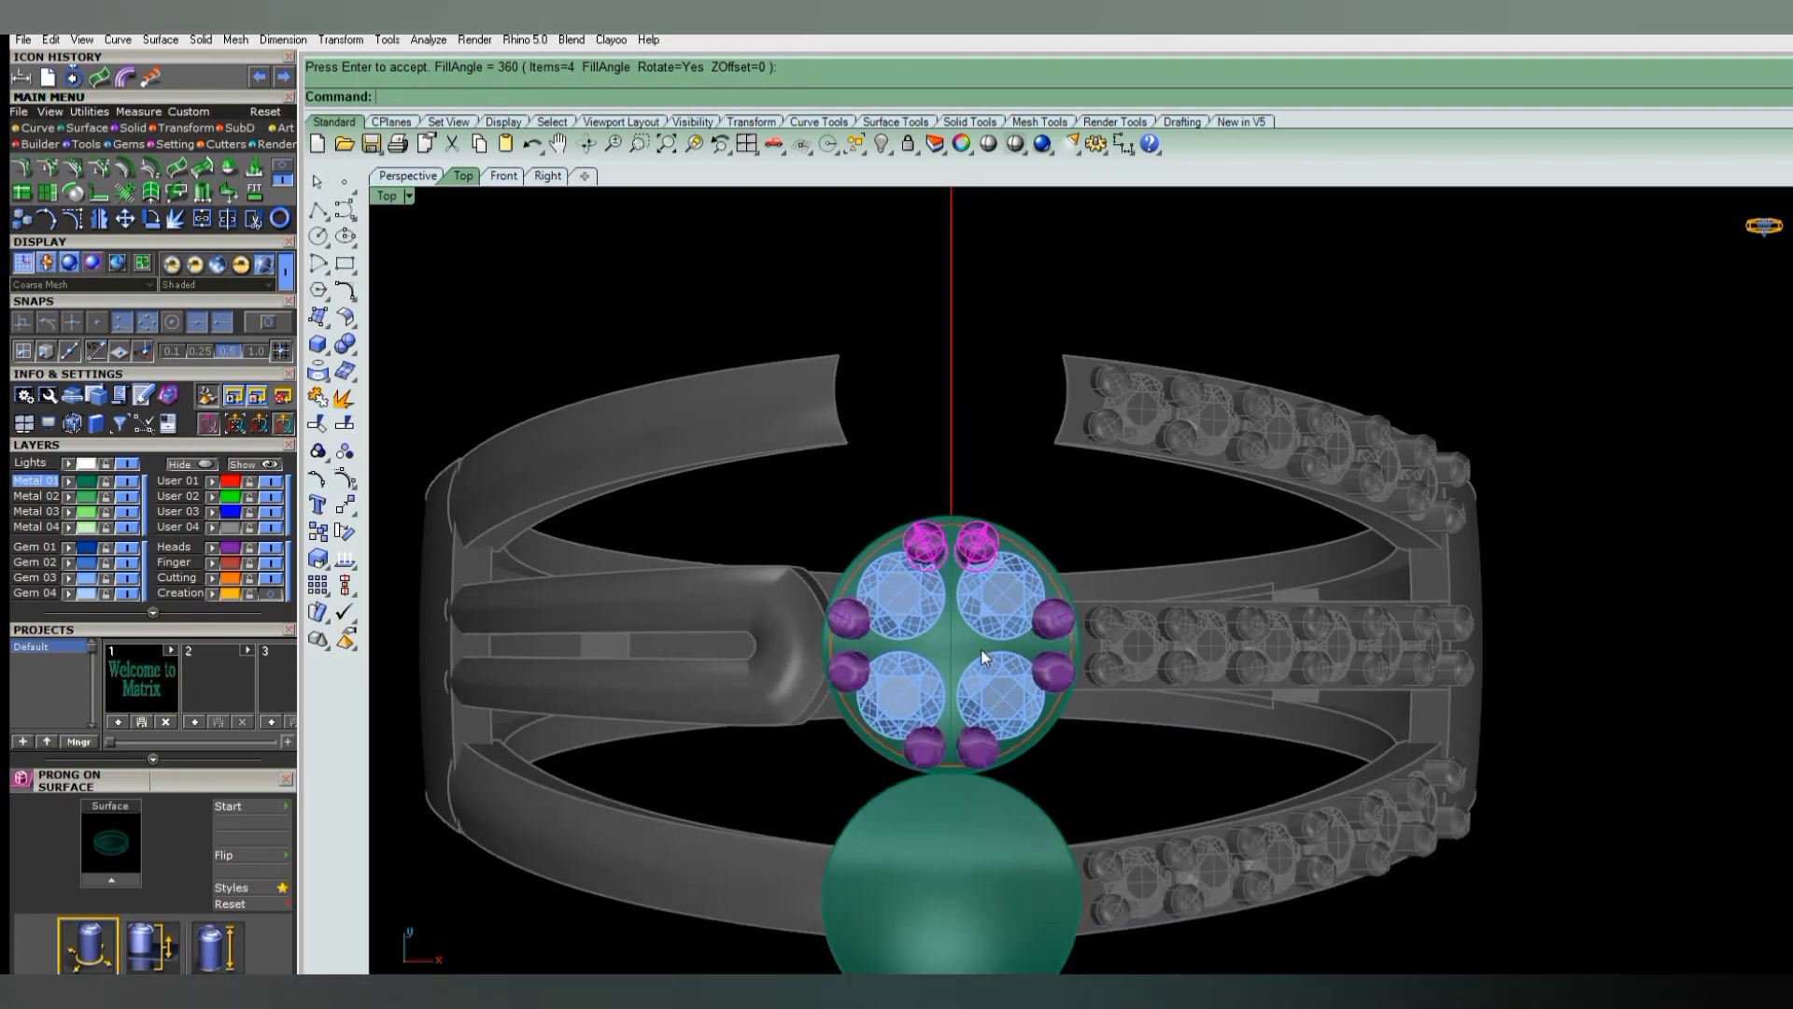
scroll(978, 651, up, 5)
- Place a 0.65 prong on the head disc between the four centre gems
click(952, 605)
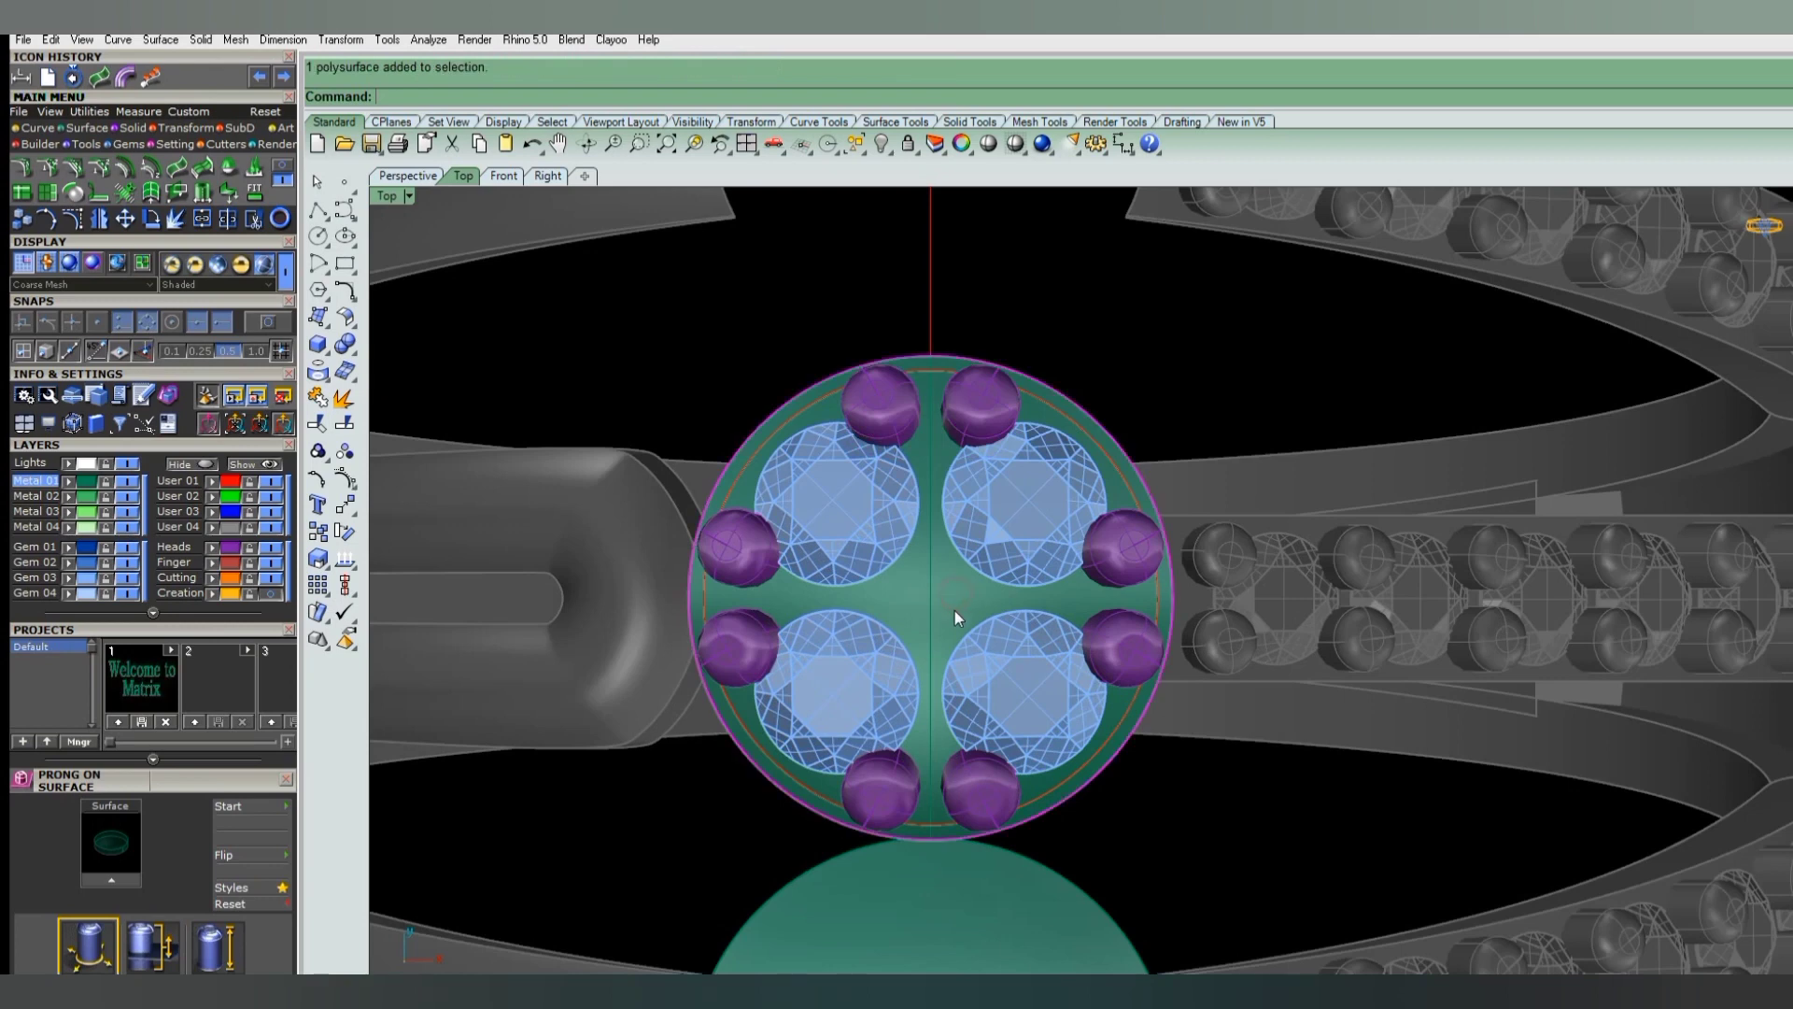
right_drag(954, 617, 974, 669)
middle_click(1008, 696)
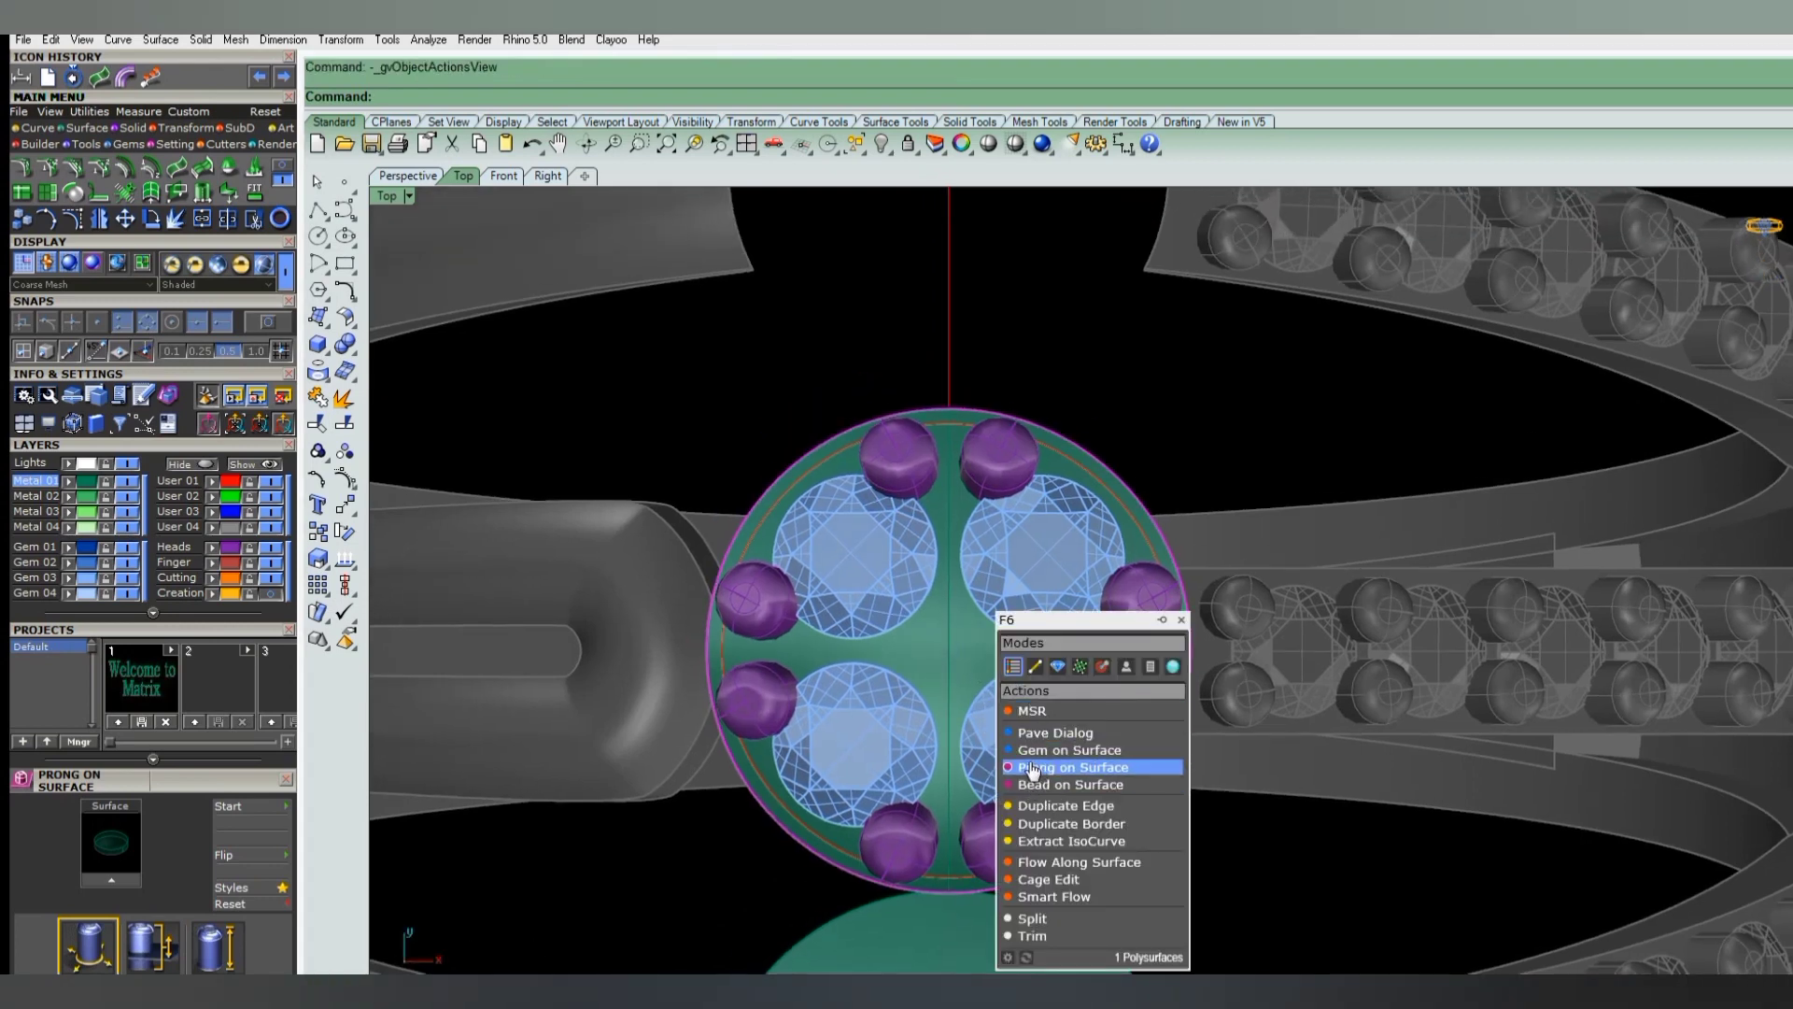
click(1037, 766)
scroll(998, 693, down, 1)
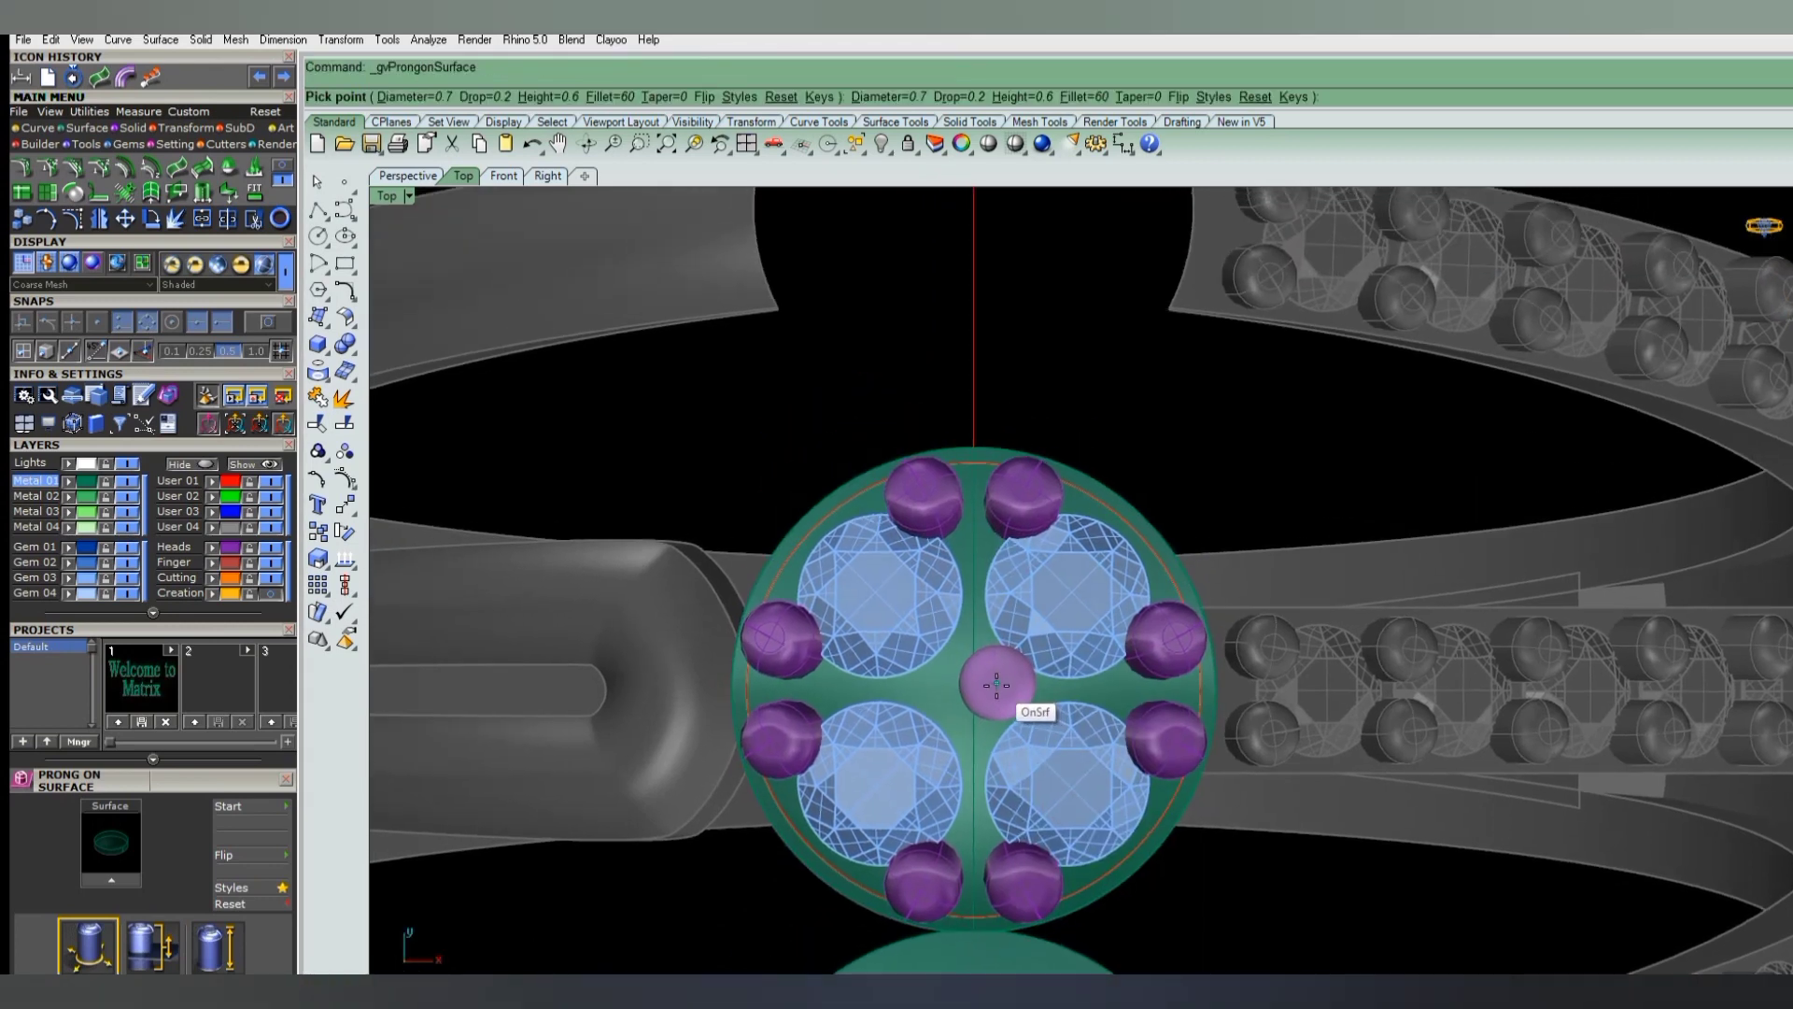
scroll(1001, 695, down, 3)
scroll(1001, 691, down, 1)
scroll(994, 690, down, 1)
scroll(989, 689, up, 1)
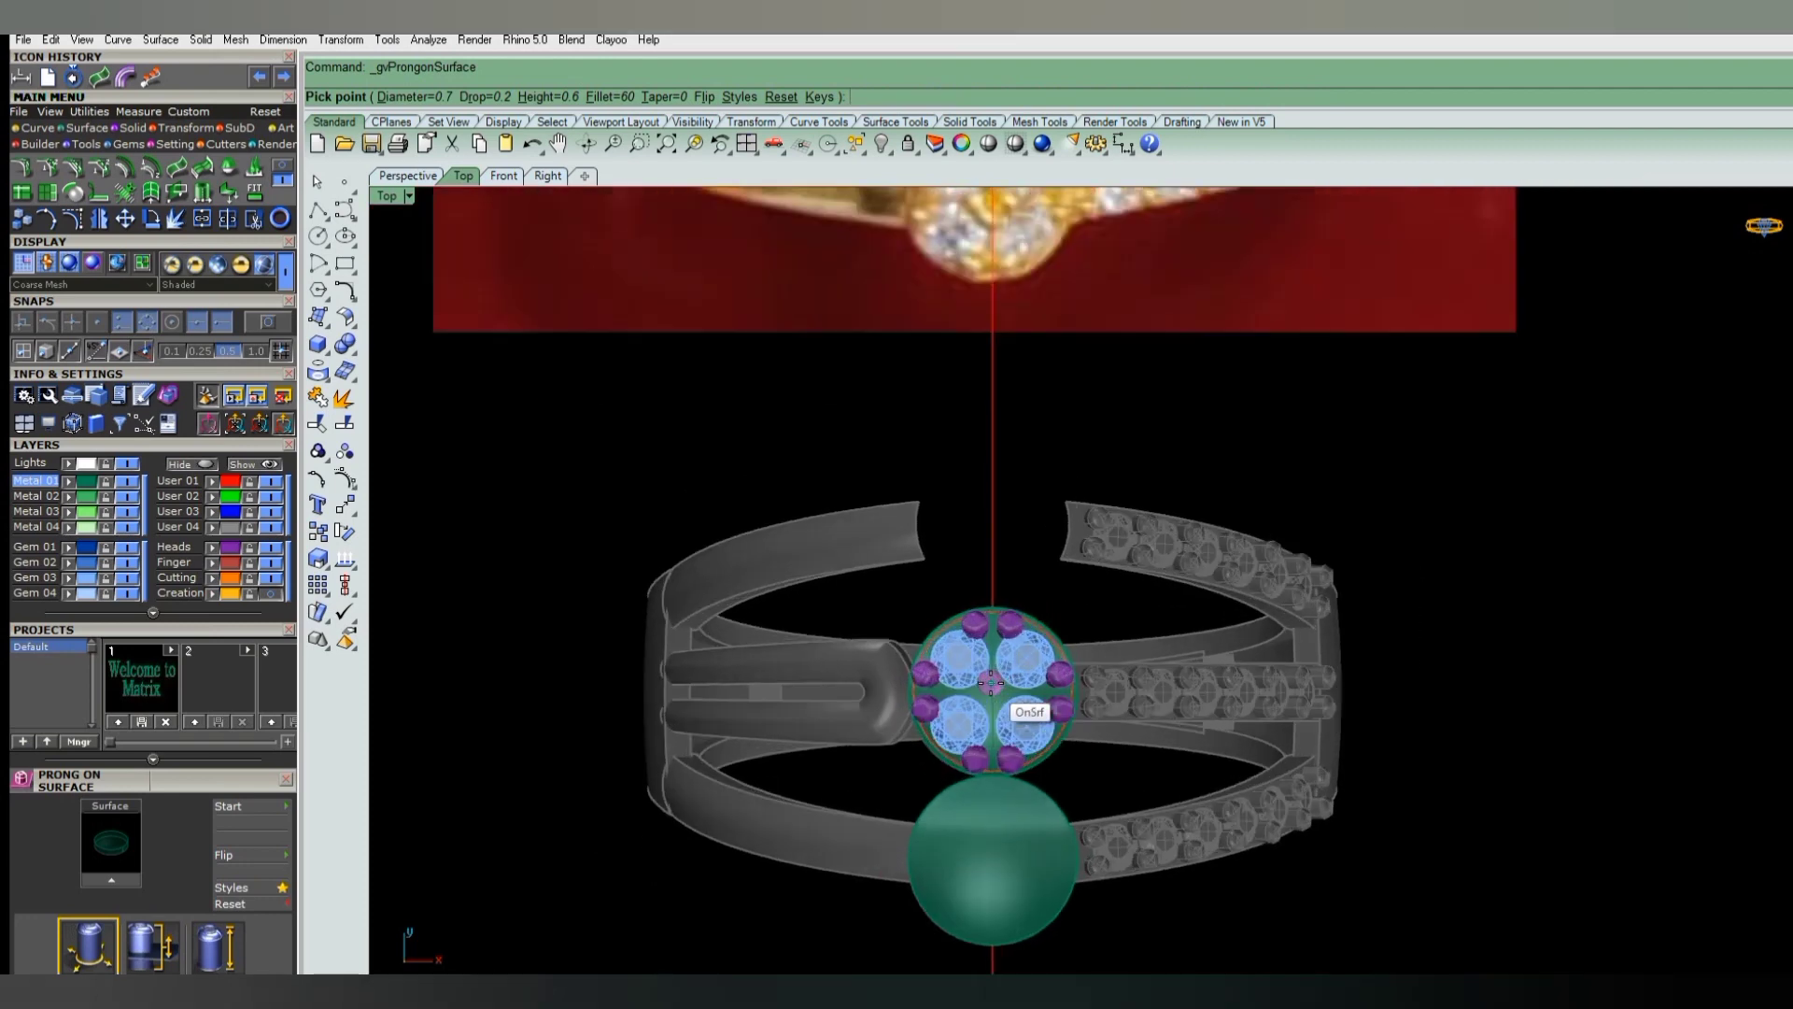
key(Down)
key(Down)
scroll(988, 688, up, 2)
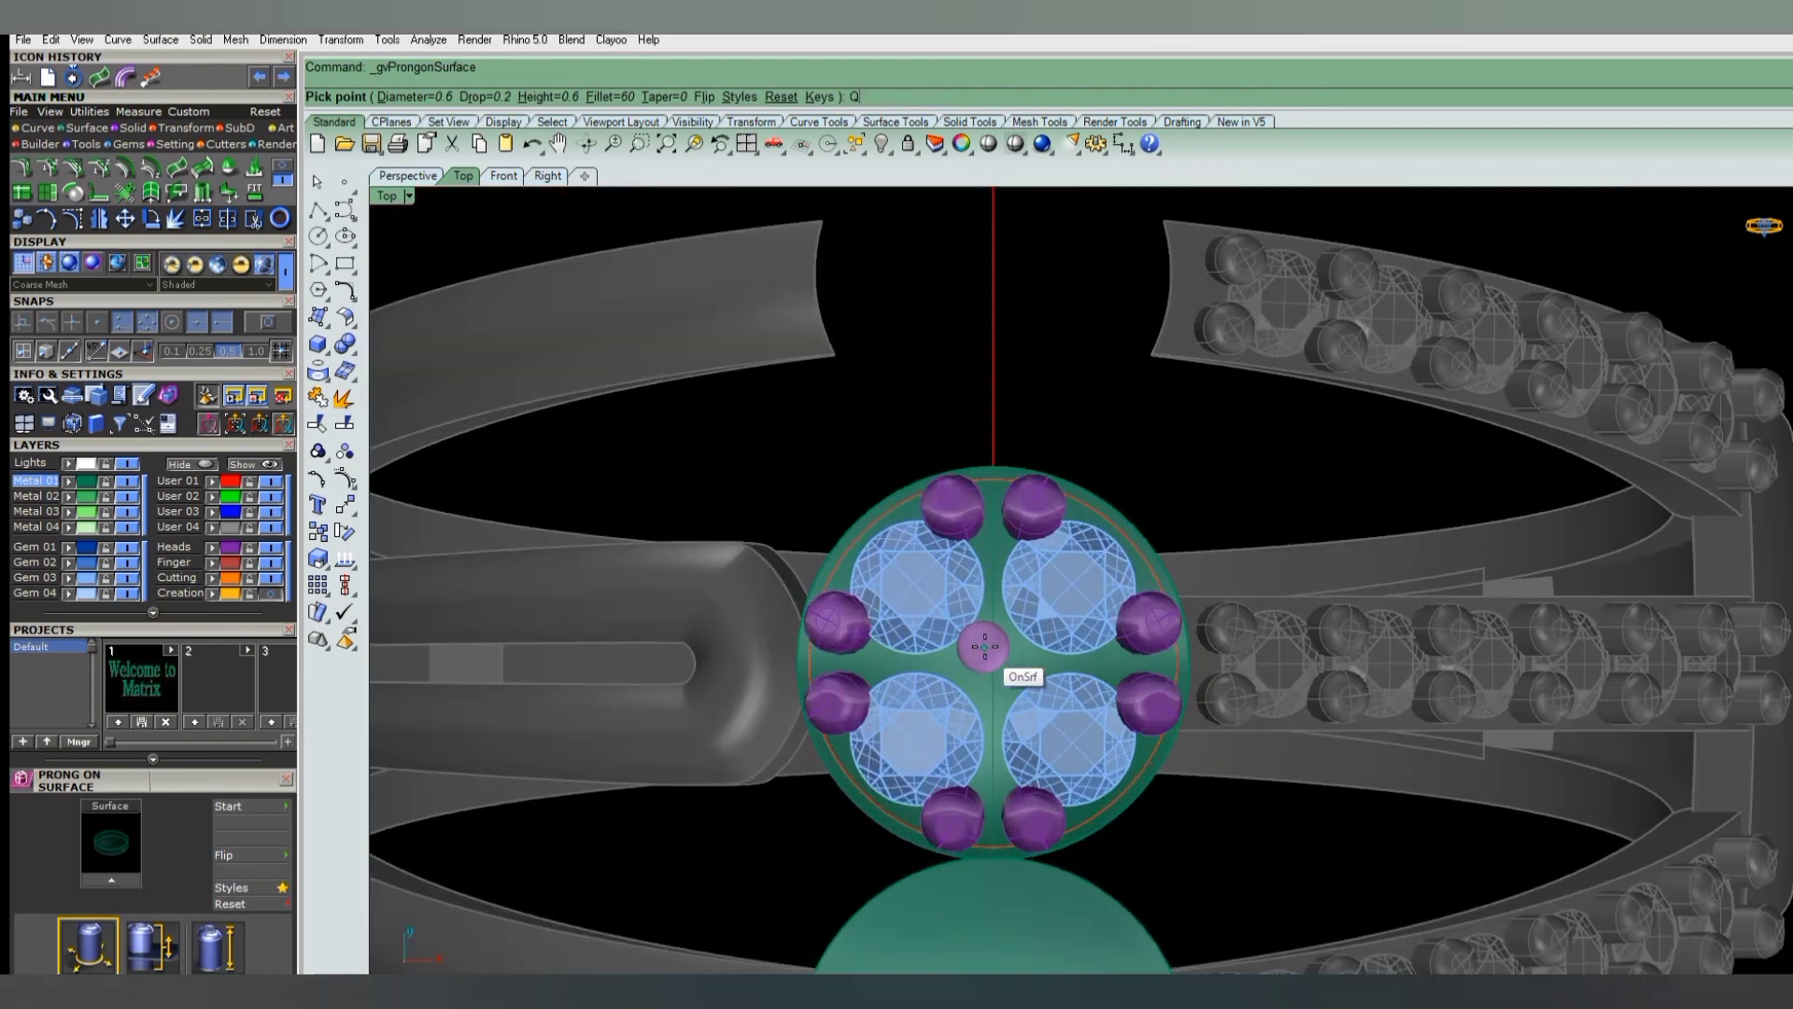
scroll(987, 637, up, 1)
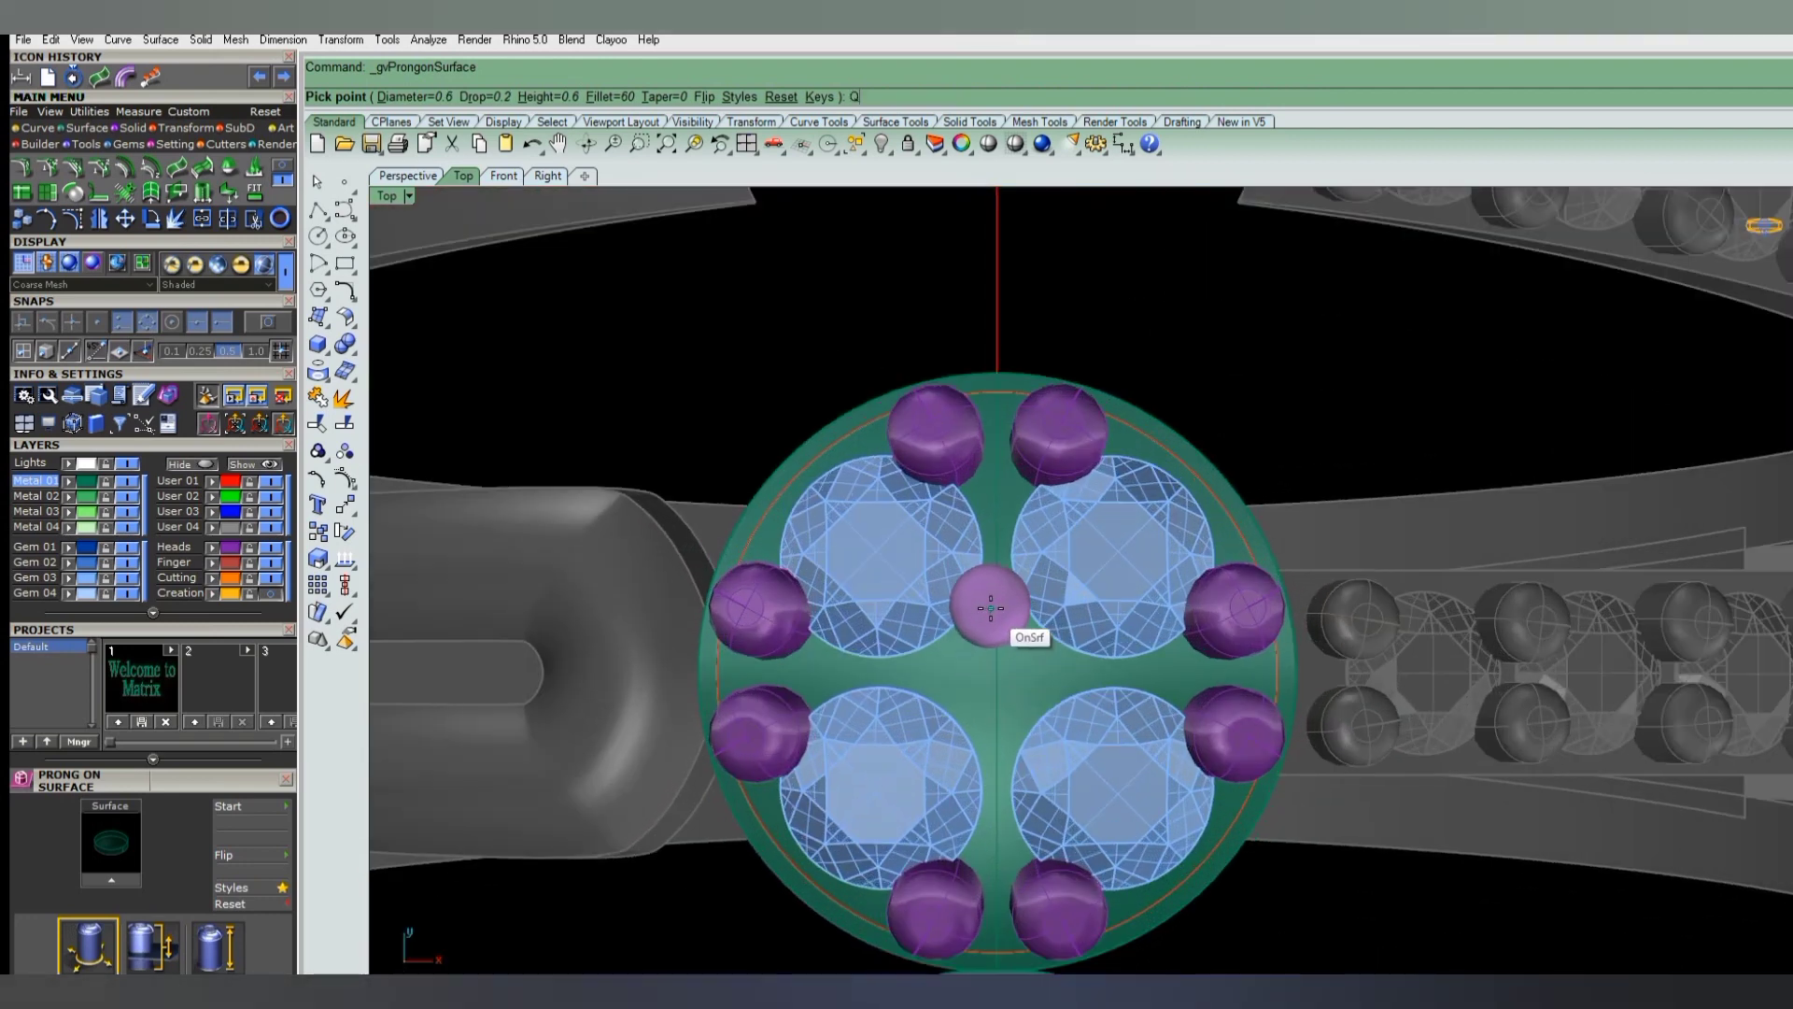
scroll(993, 628, down, 1)
scroll(994, 629, down, 1)
scroll(993, 628, down, 1)
scroll(997, 633, up, 2)
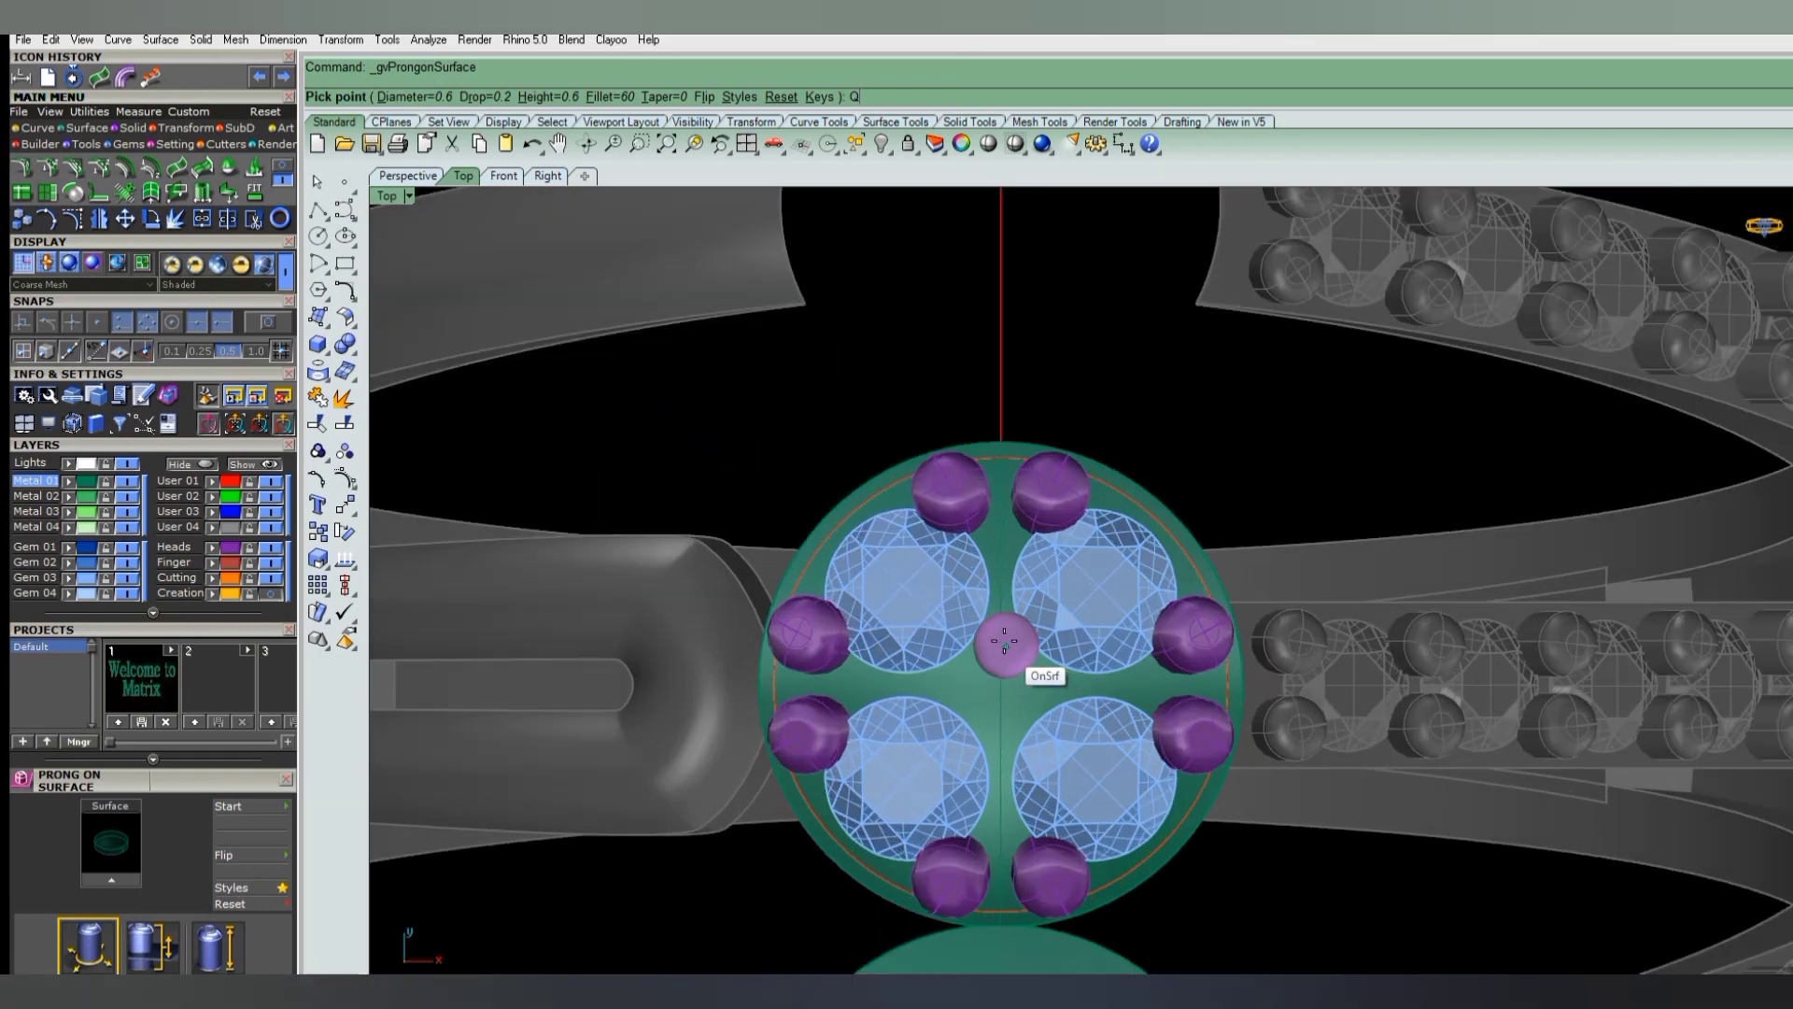
scroll(1004, 641, up, 1)
key(e)
scroll(1001, 638, up, 2)
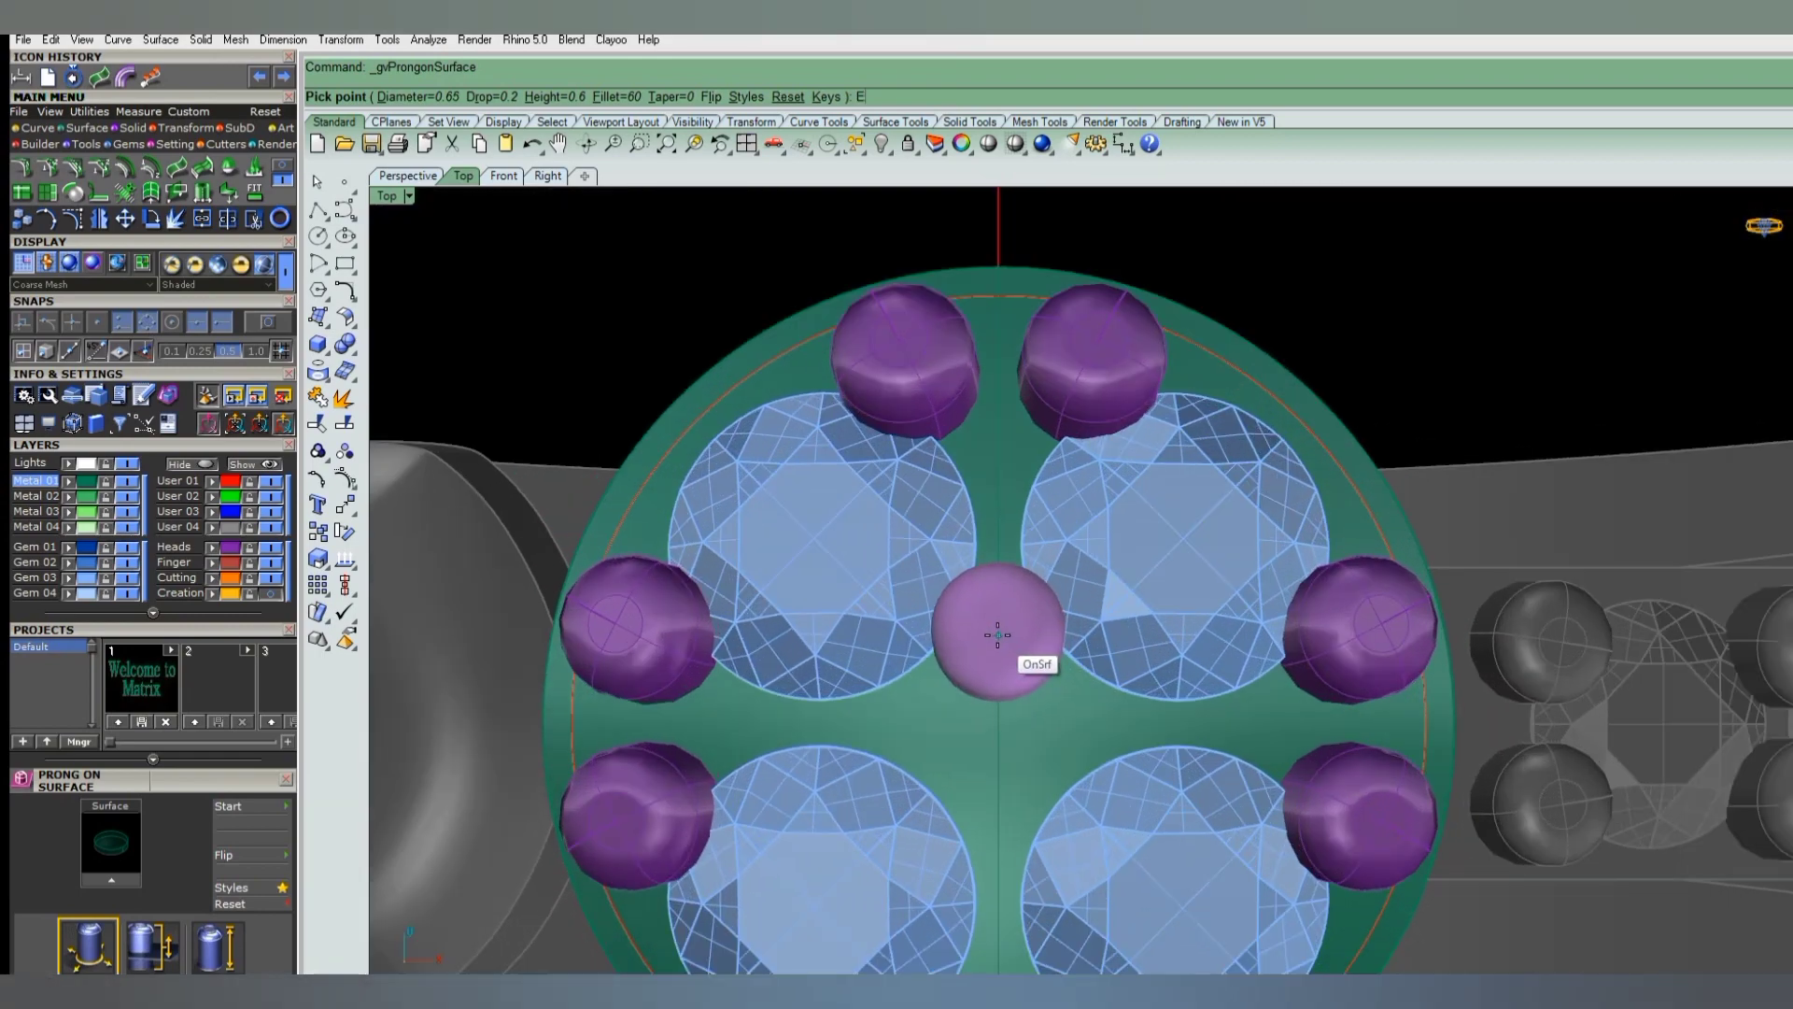
click(995, 633)
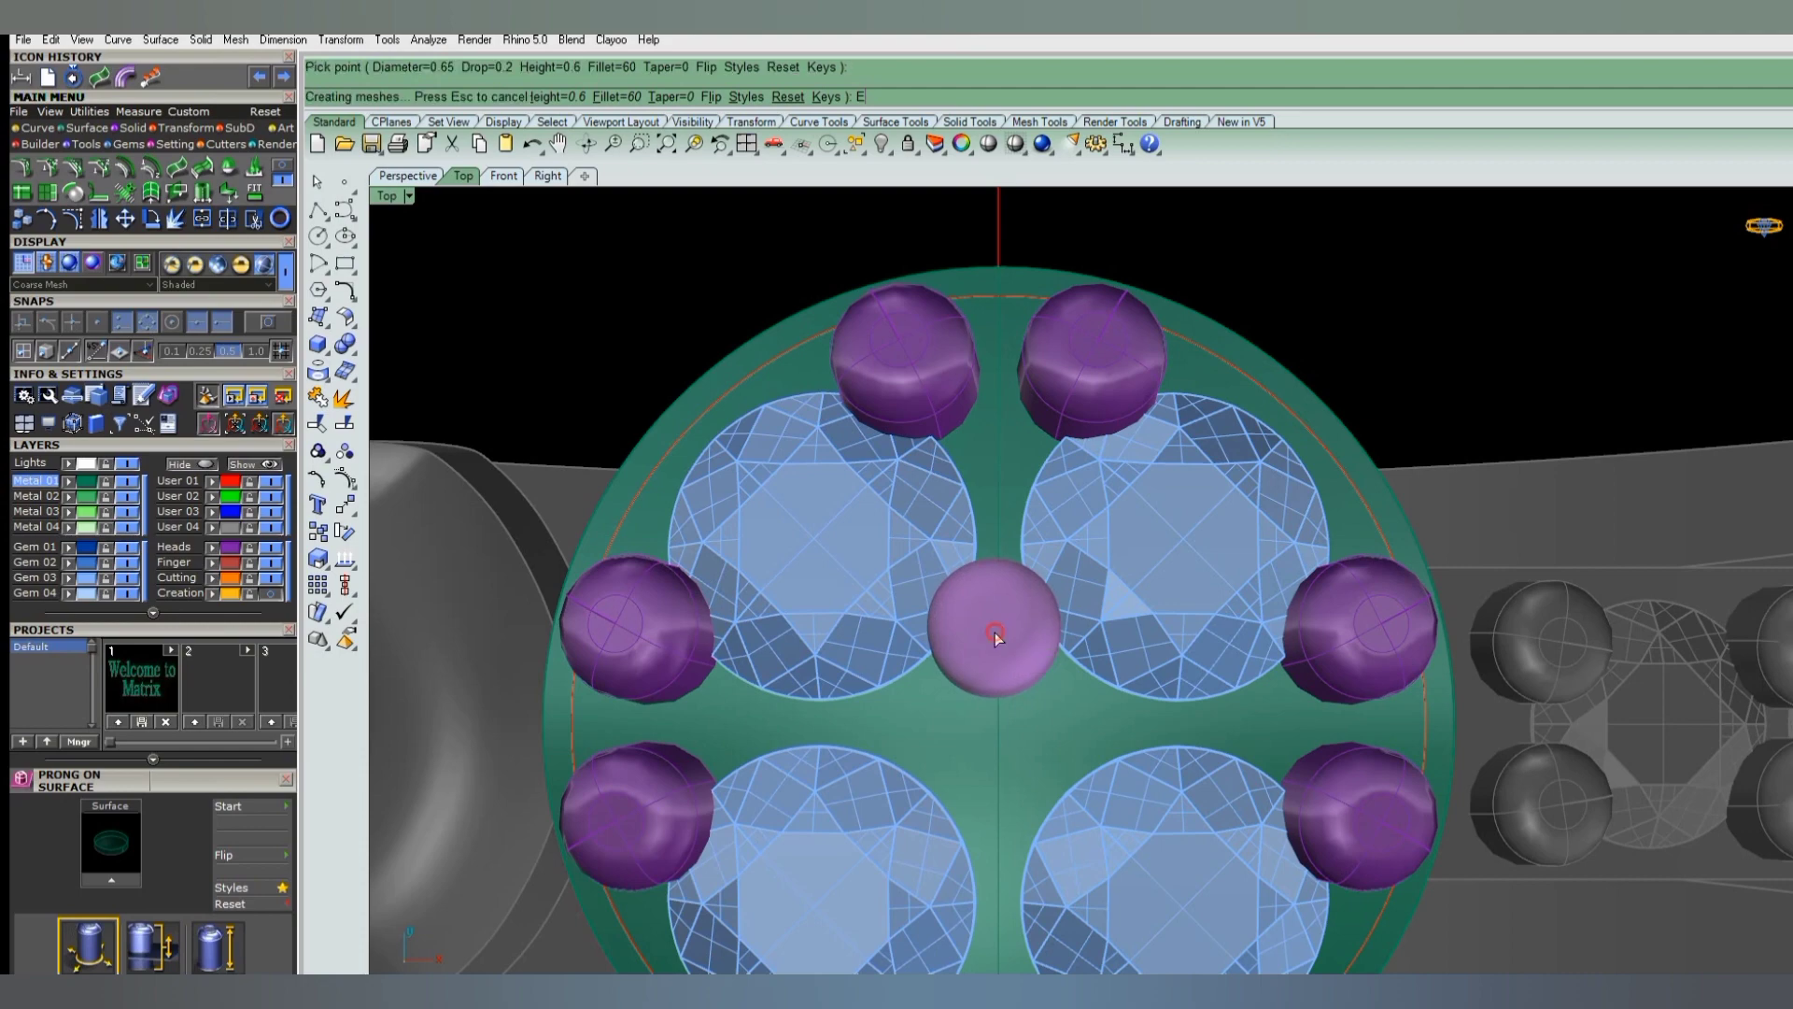
key(Return)
- Polar-array the centre prong into four copies around the bezel centre
text(ArrayPolar)
key(Return)
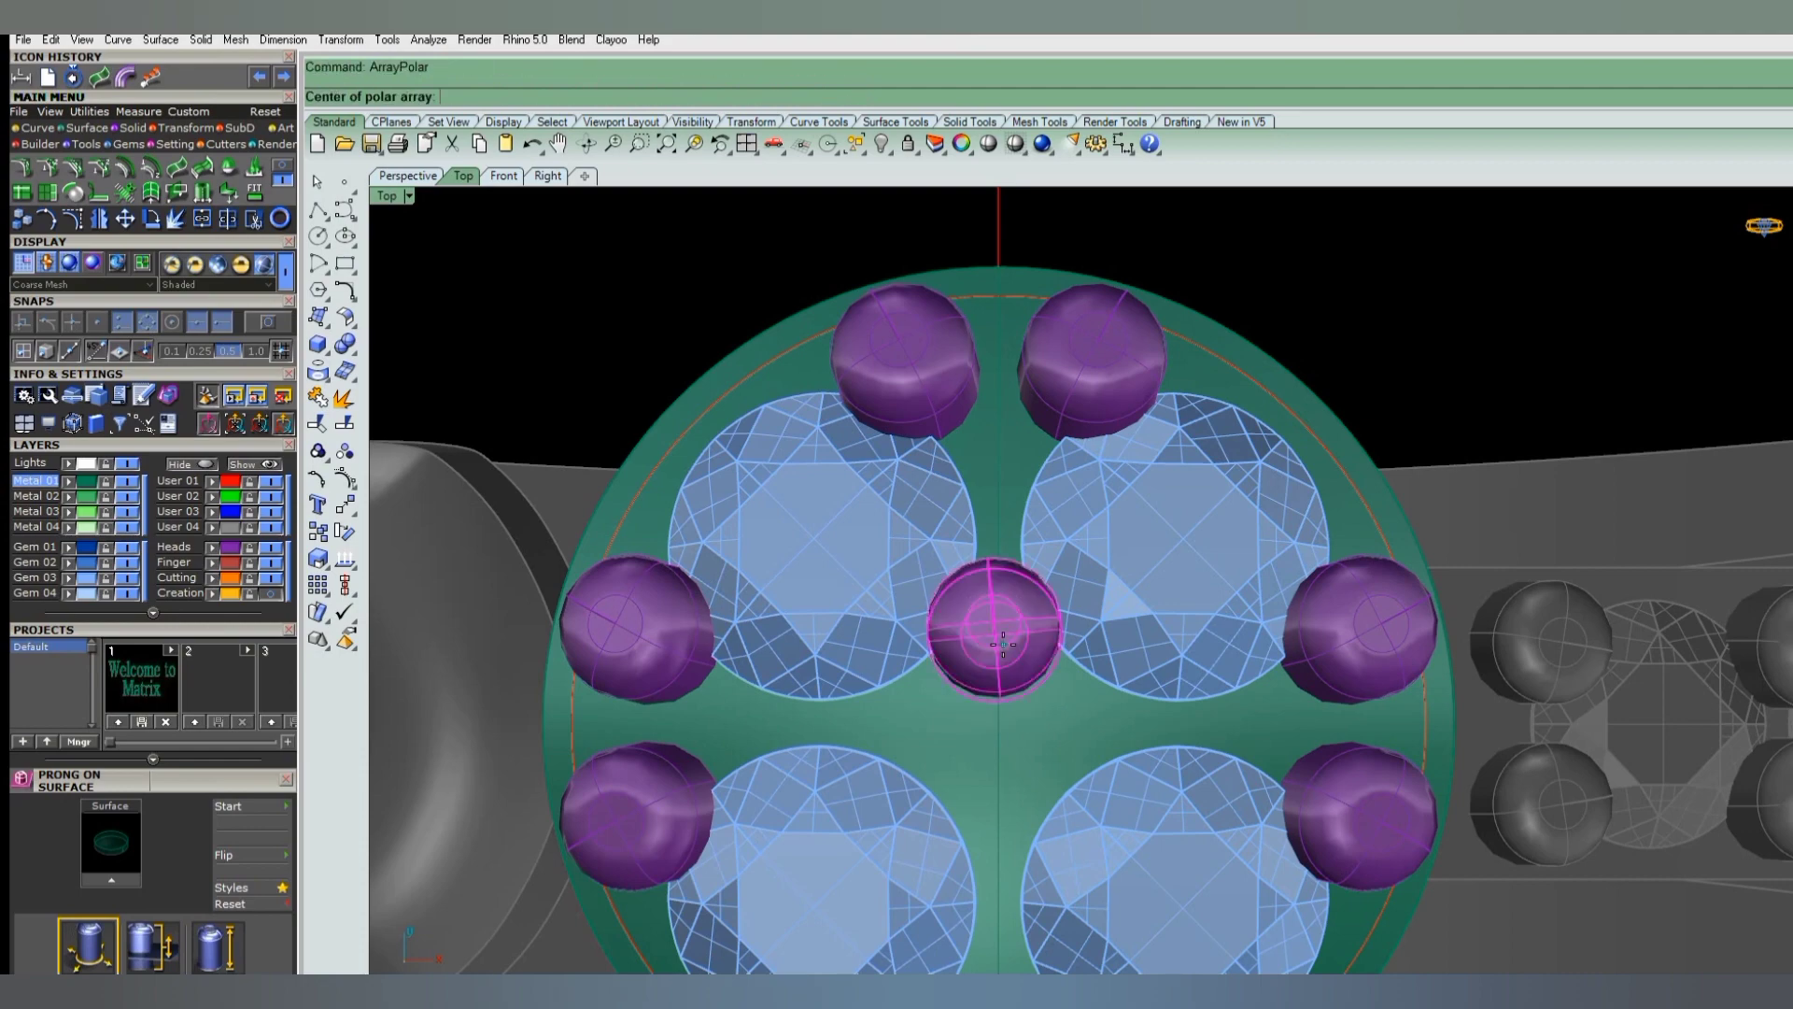
key(Return)
key(Return)
key(Return)
scroll(1000, 641, down, 5)
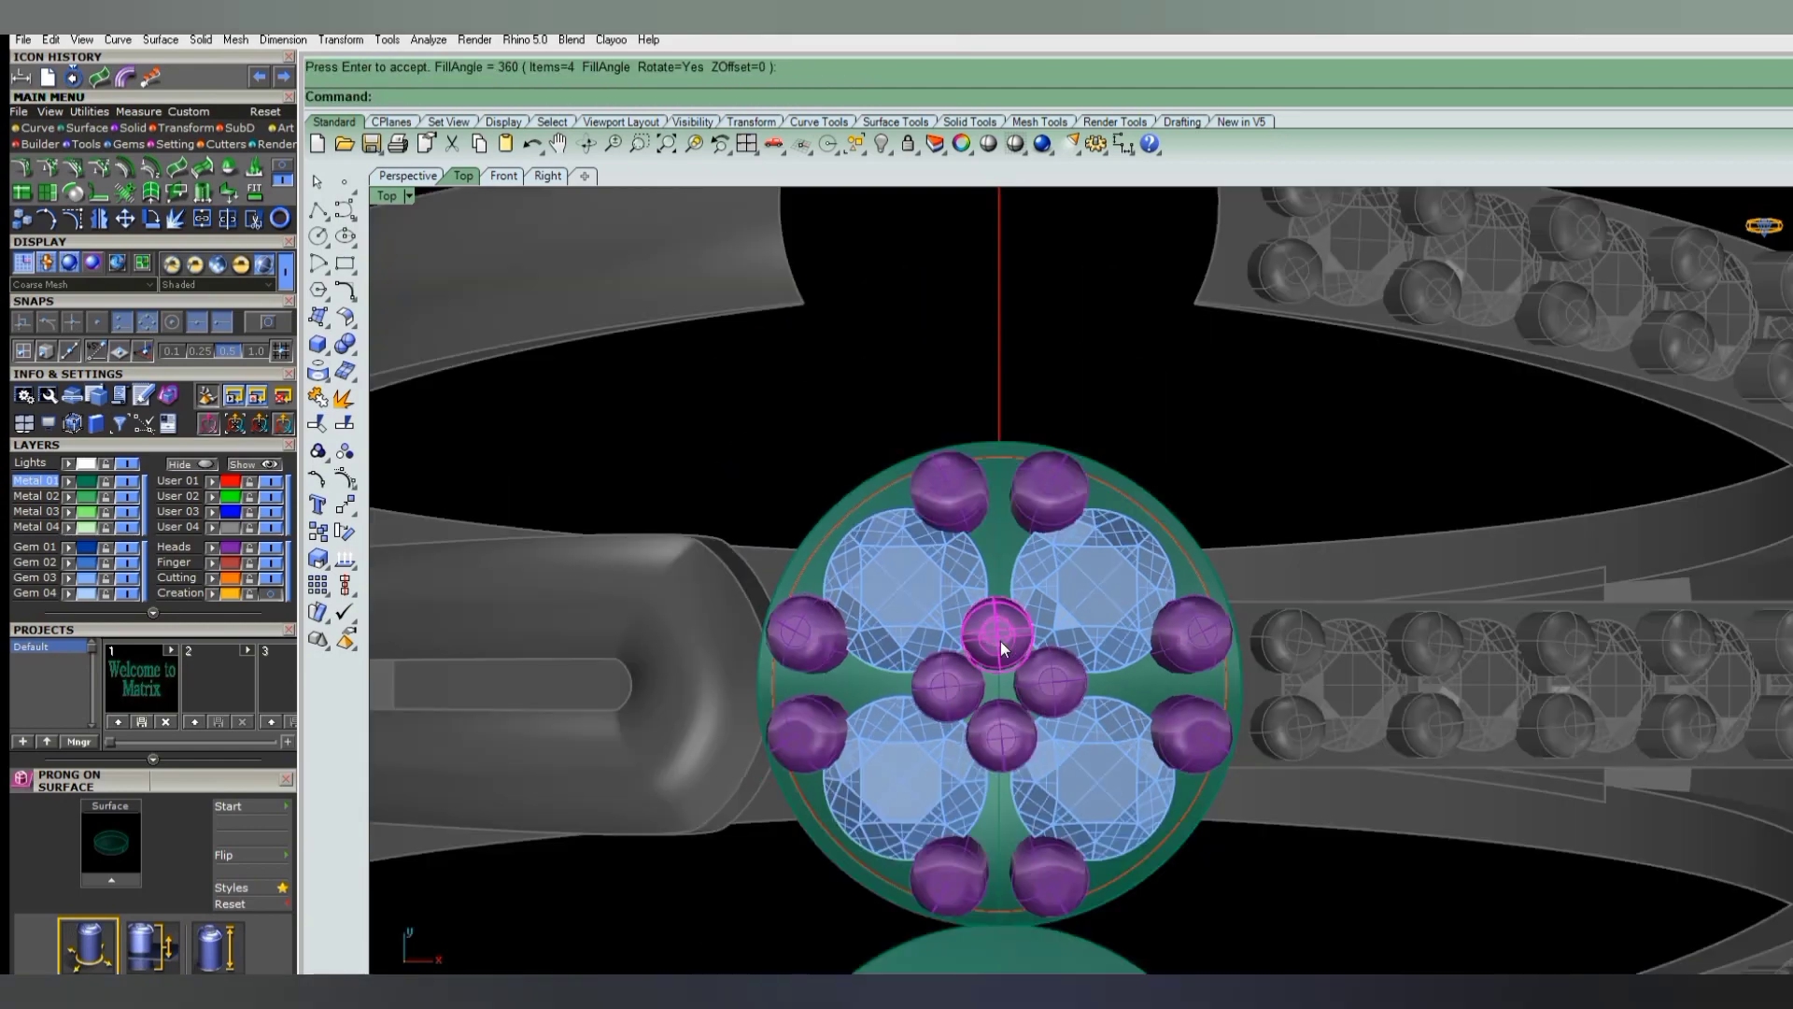
scroll(1001, 689, down, 3)
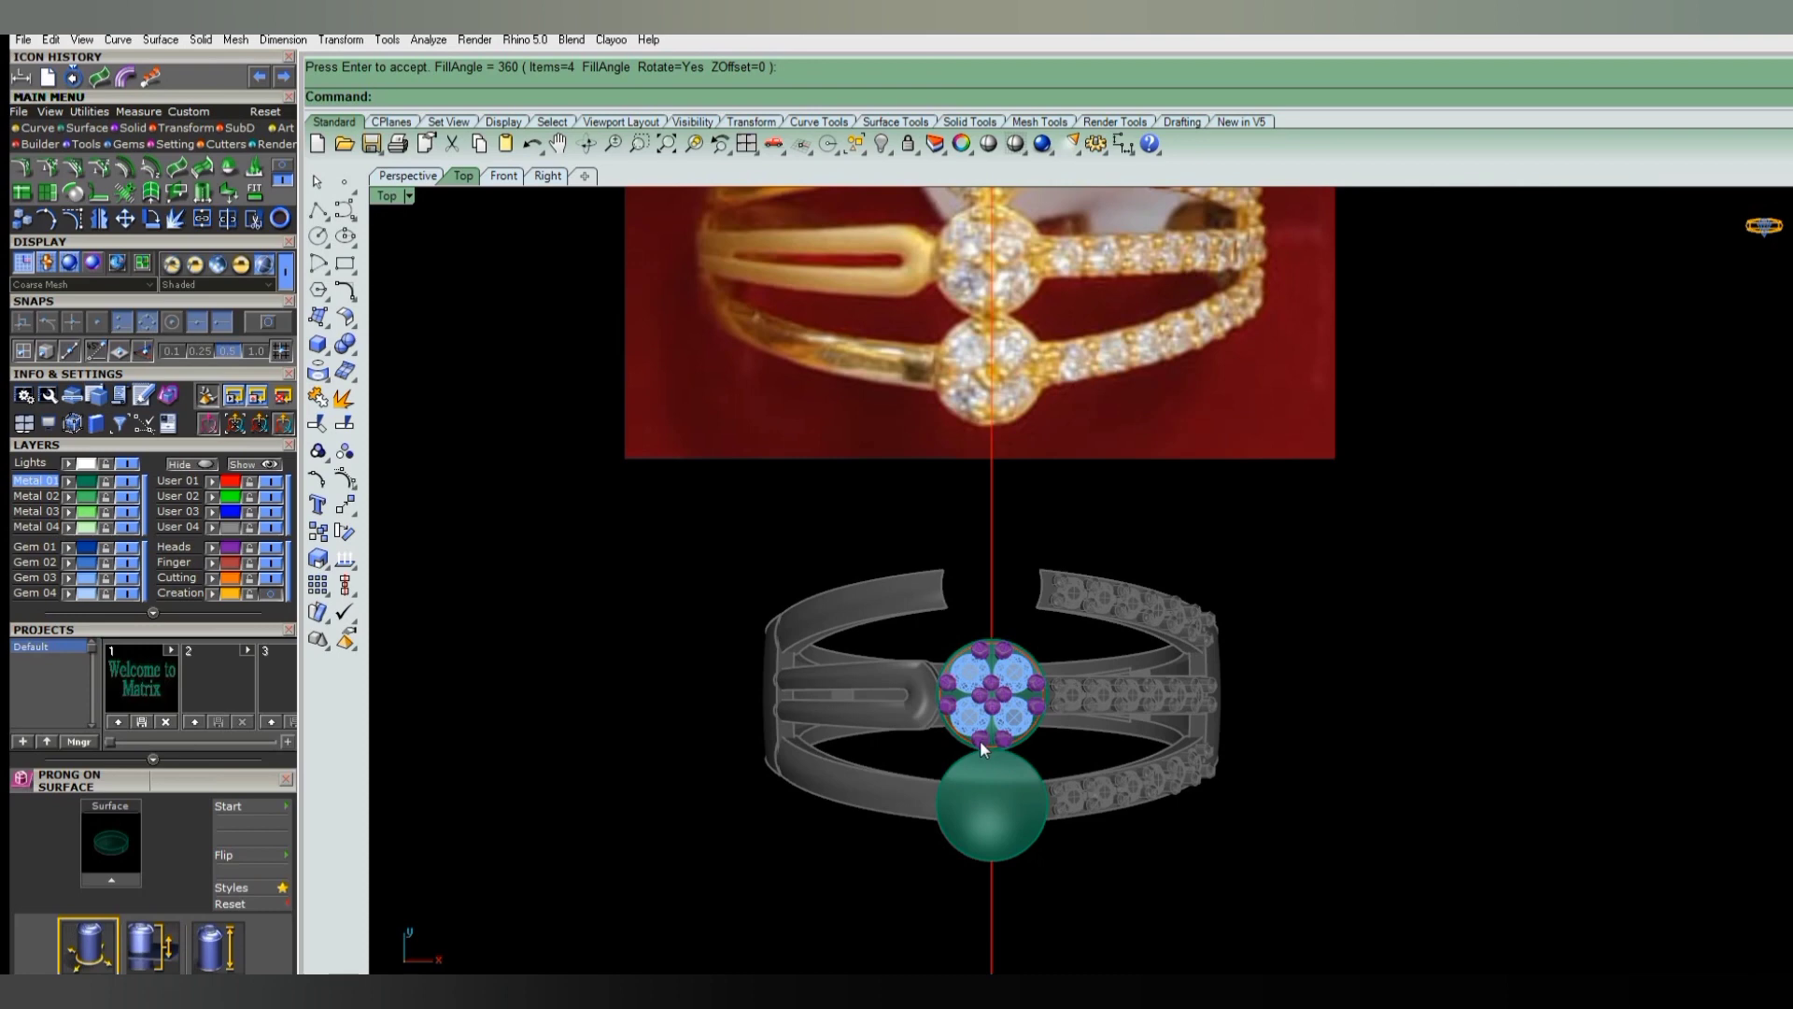
scroll(980, 740, up, 2)
scroll(983, 719, up, 5)
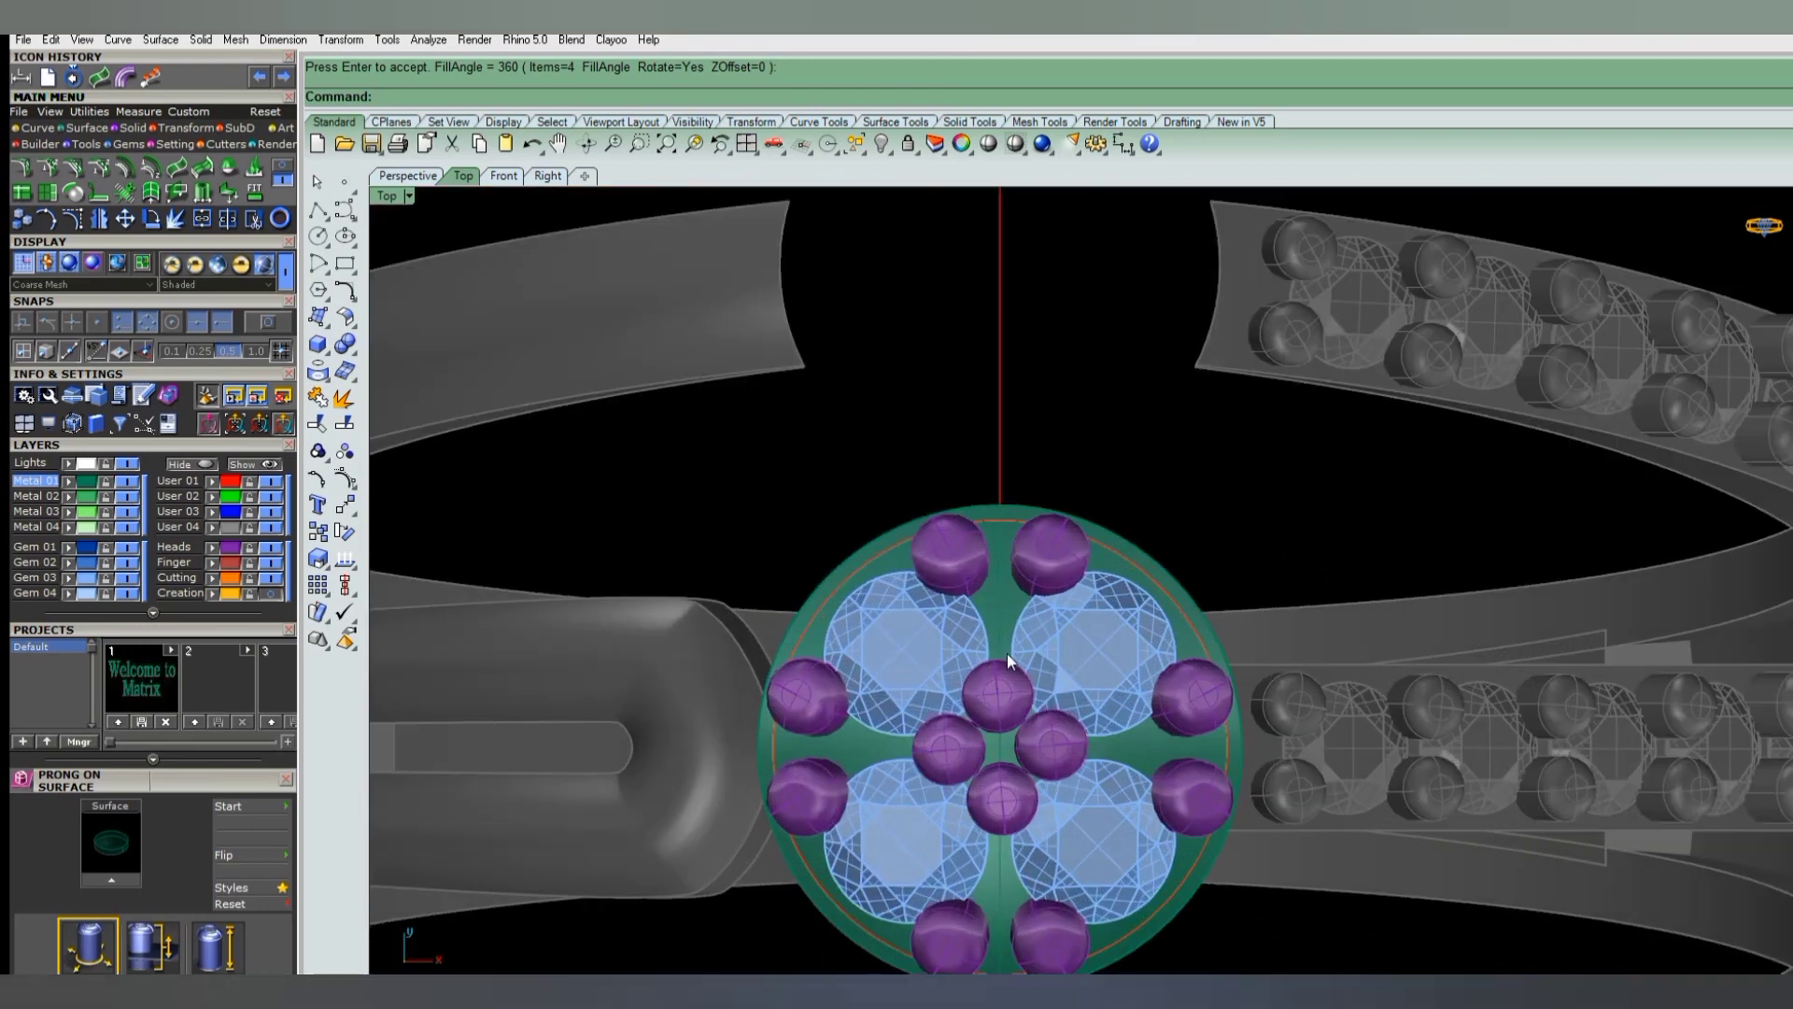
scroll(996, 692, up, 4)
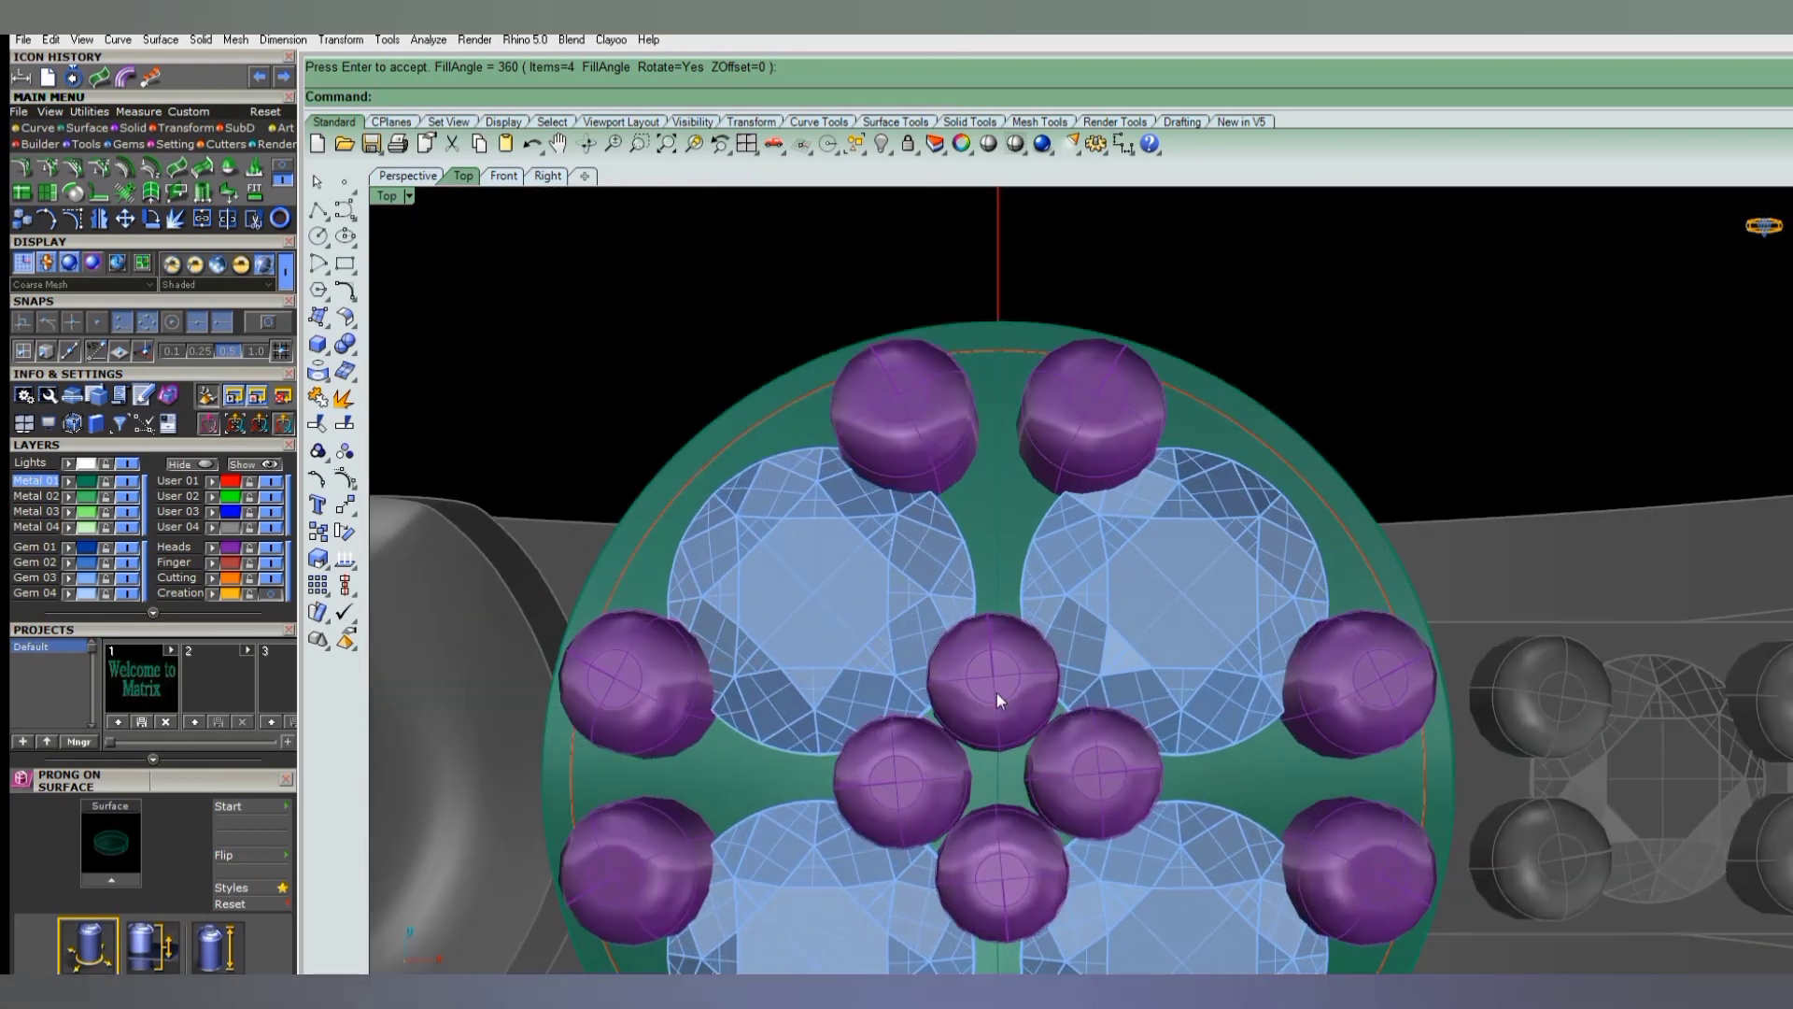
scroll(995, 691, down, 4)
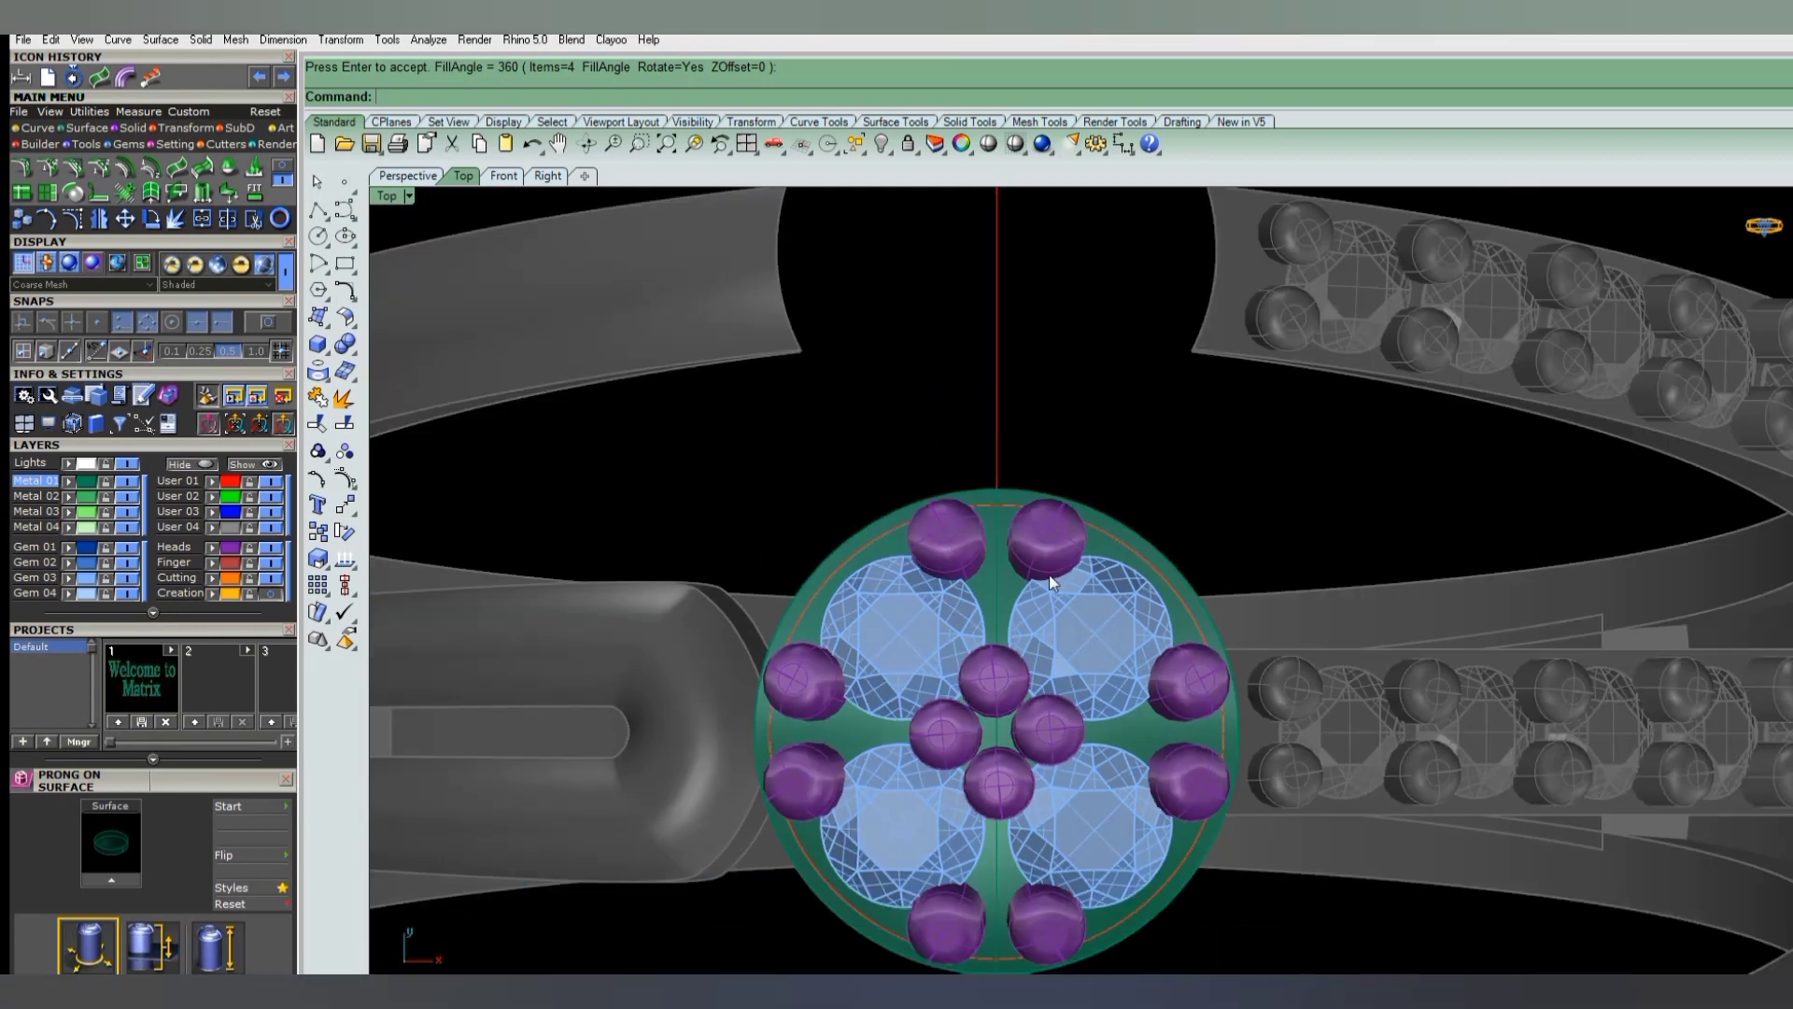
- Delete three inner prongs and copy the remaining top centre prong
key(Return)
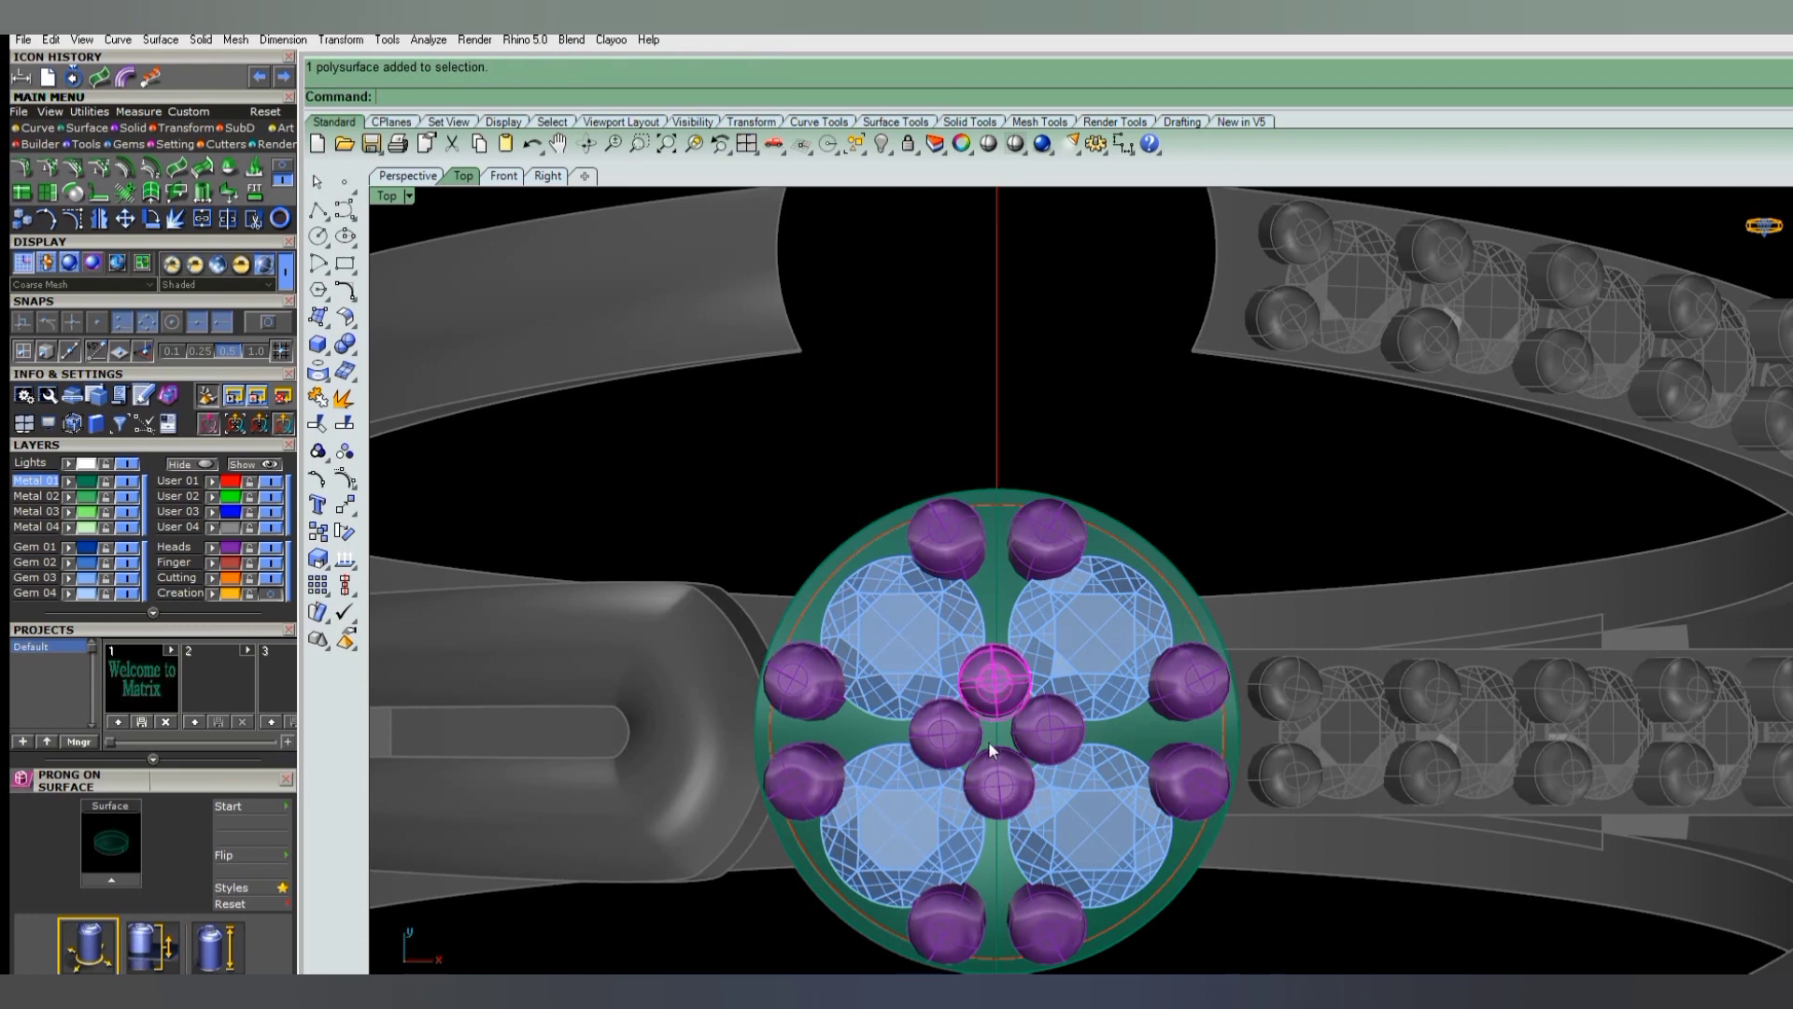
click(952, 730)
key(Delete)
click(996, 787)
key(Delete)
click(1048, 728)
key(Delete)
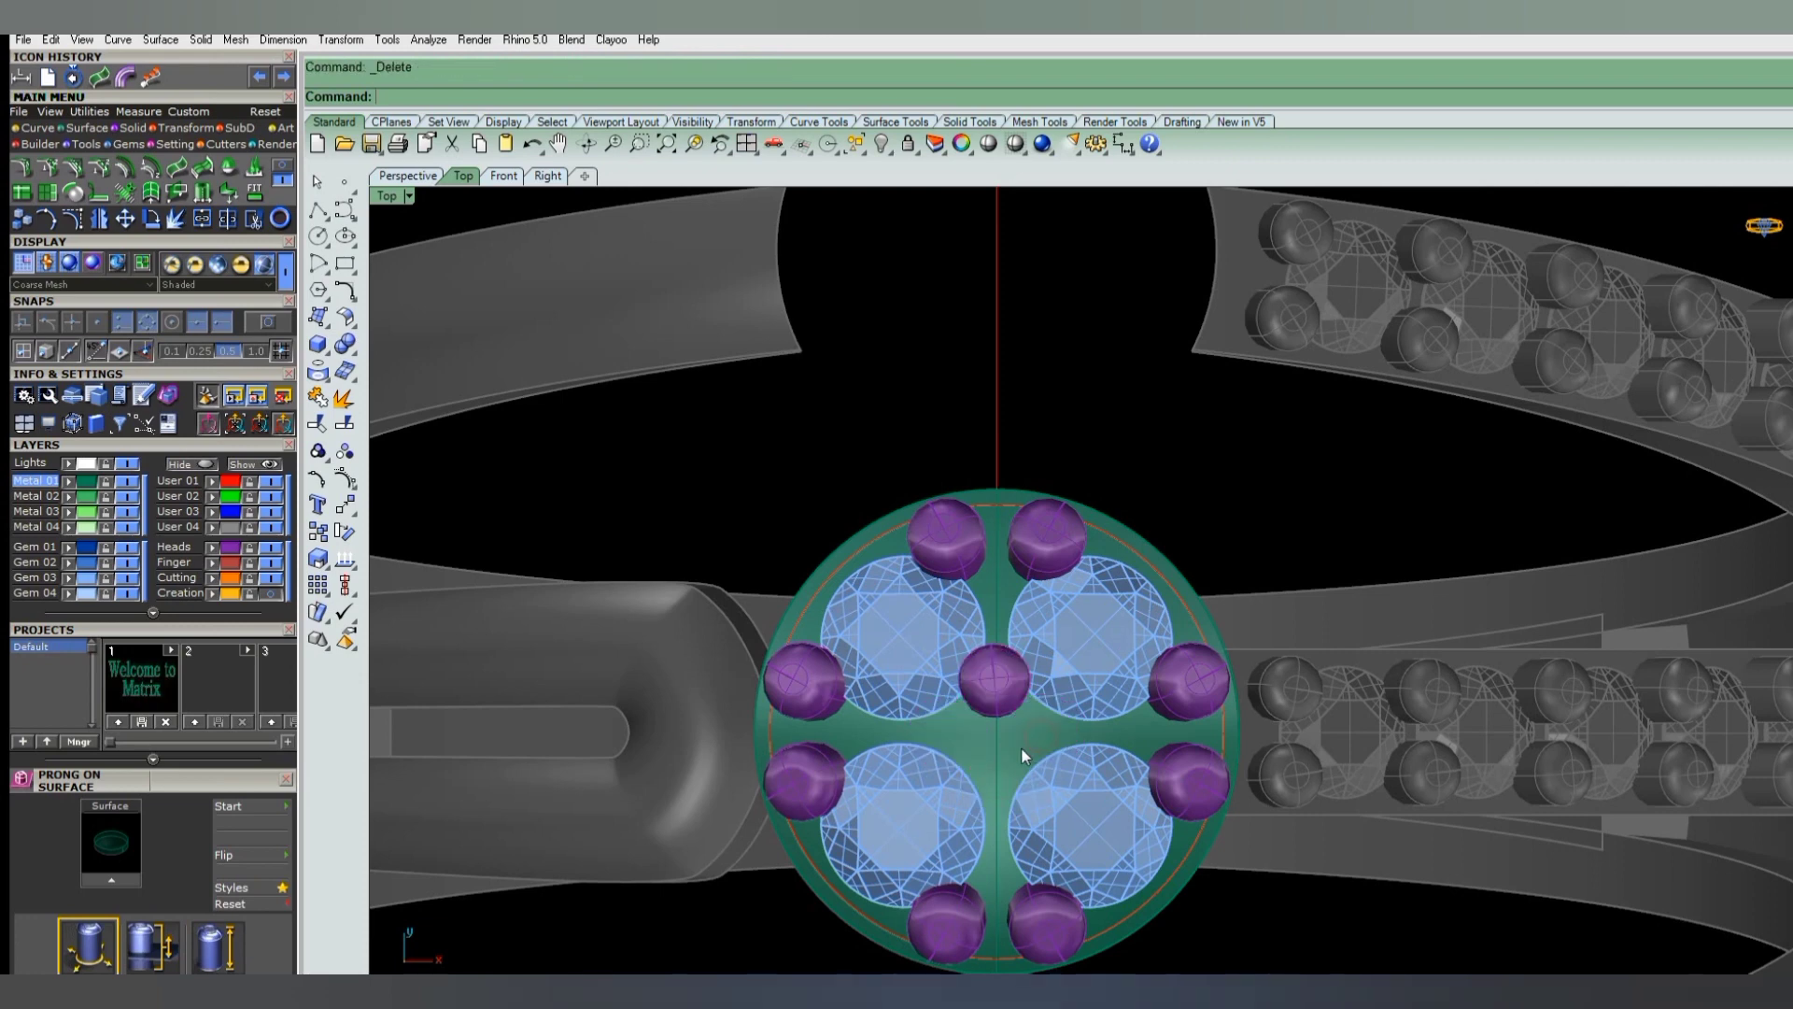
click(995, 681)
key(ctrl+c)
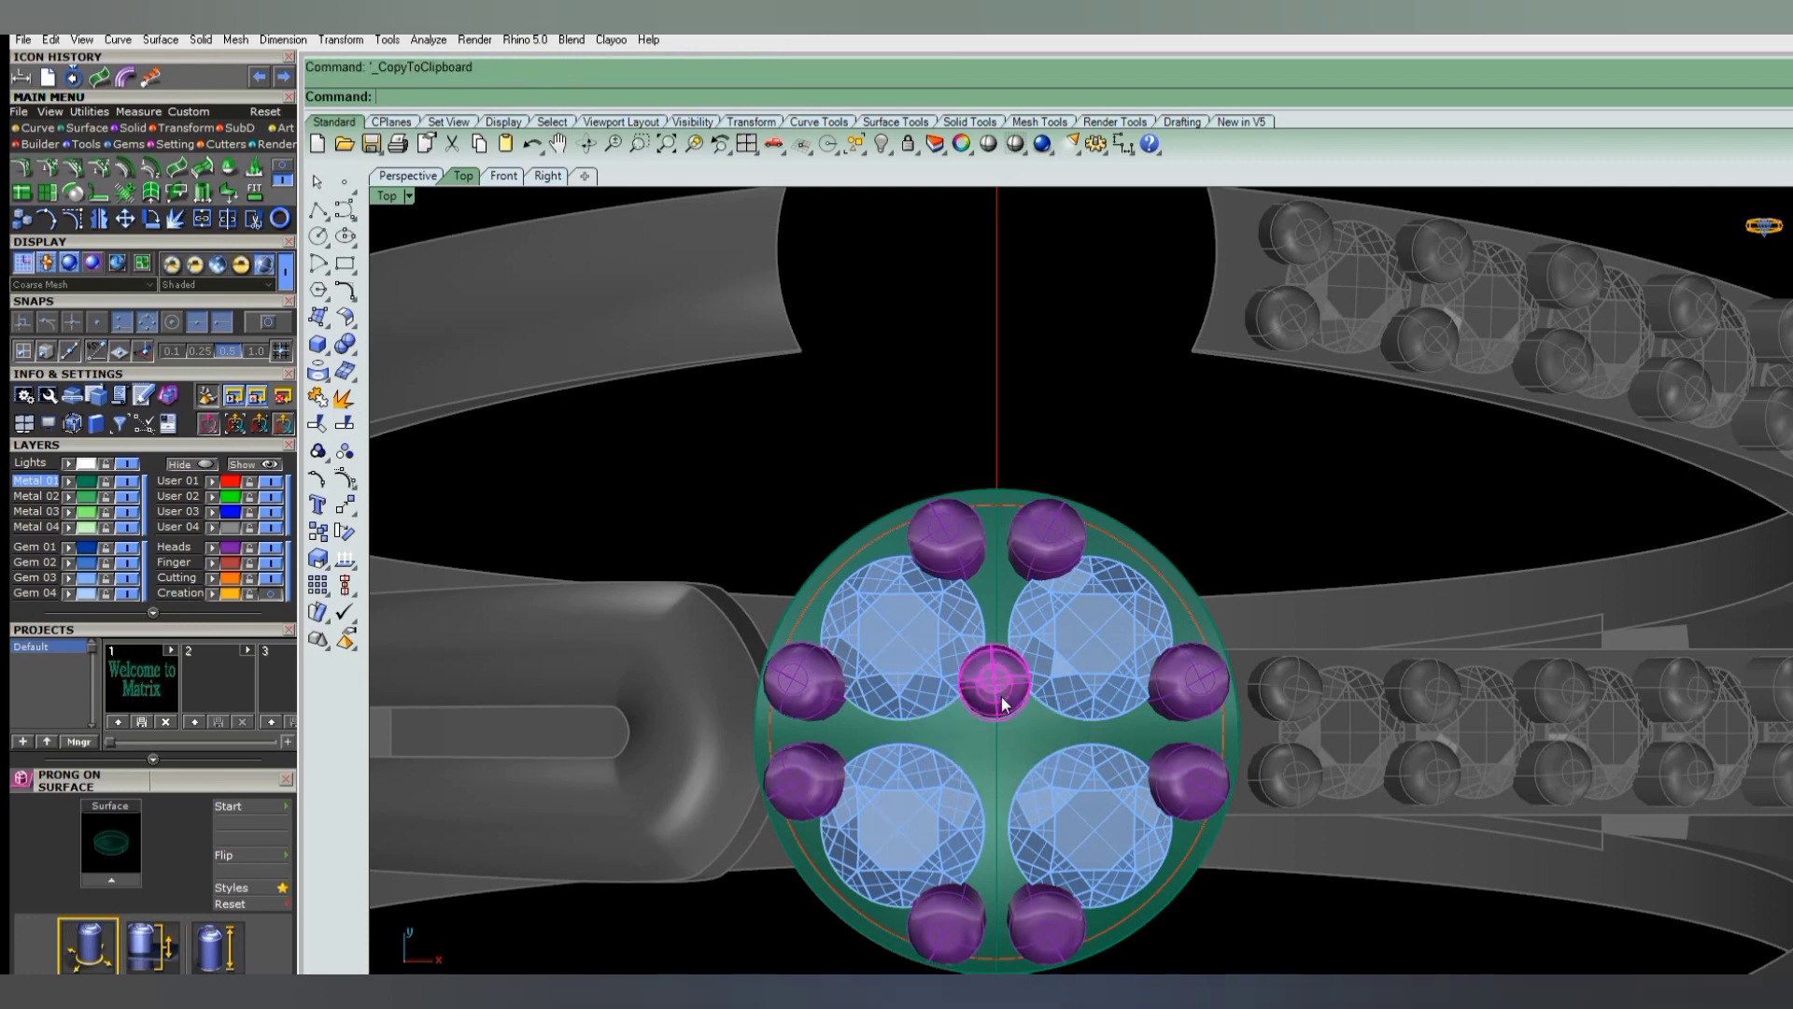
key(Escape)
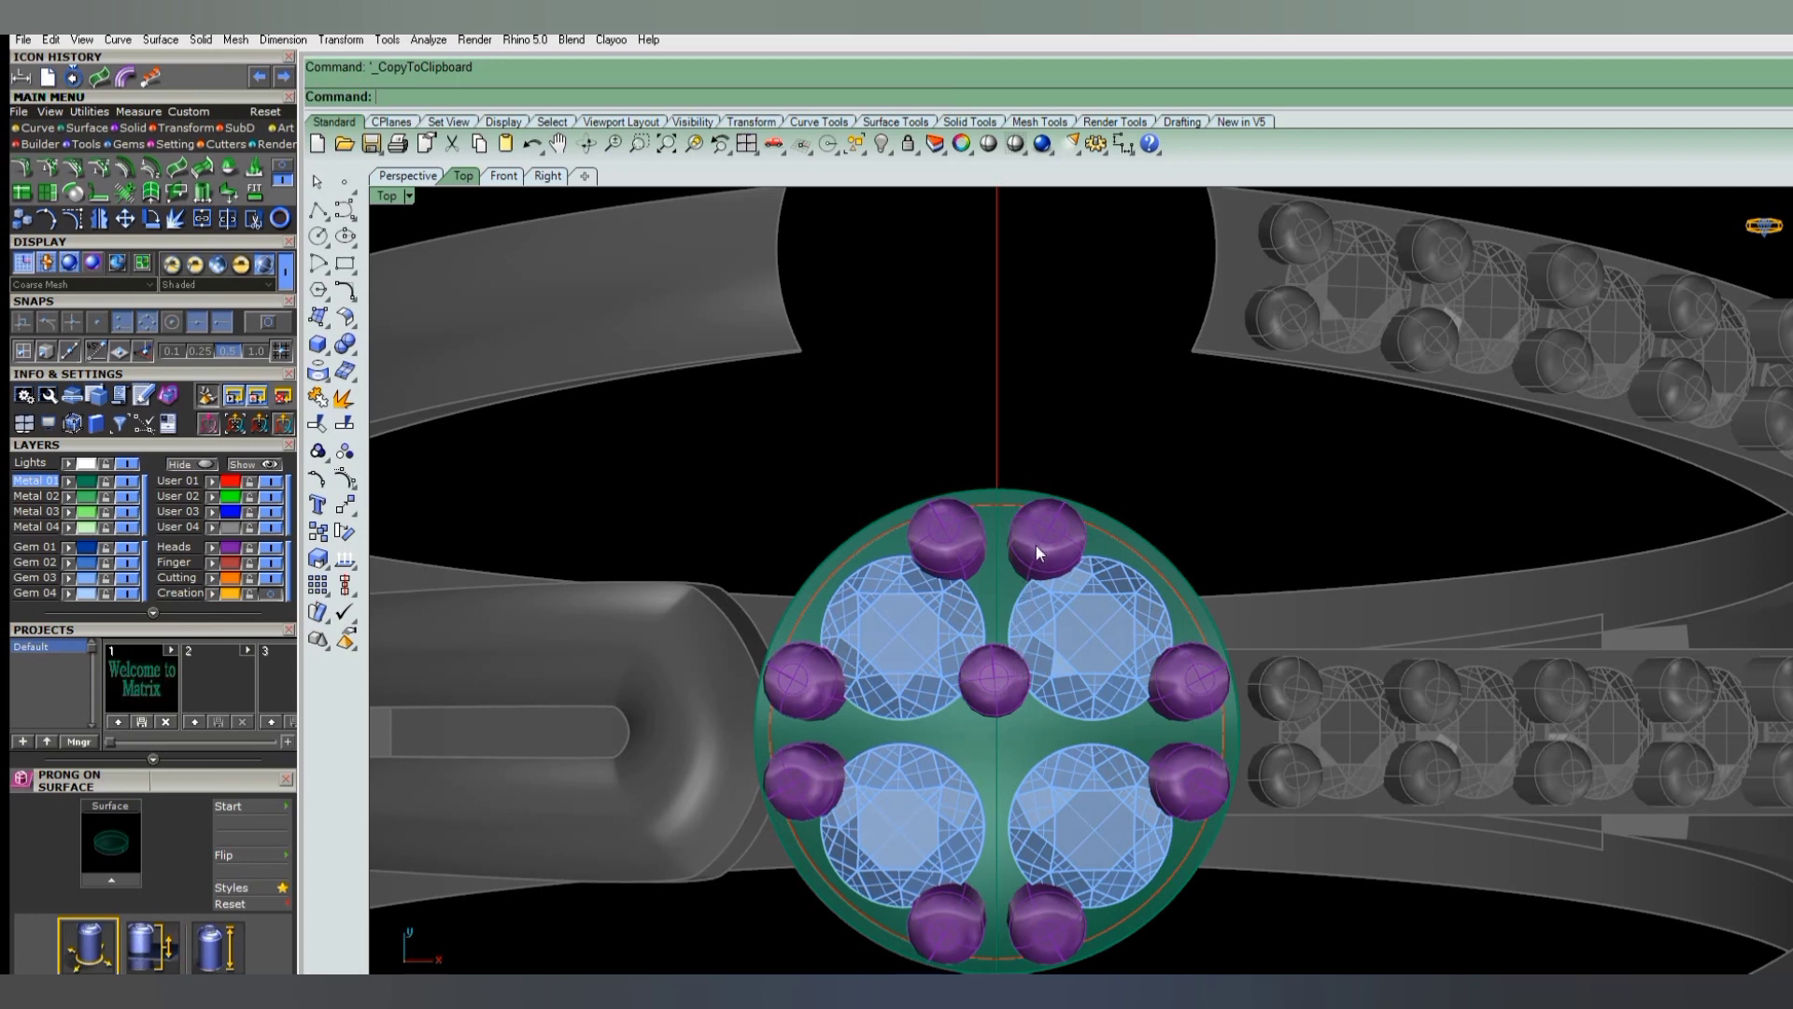
- Undo the prong edits to restore the bare diamond gem layout, then ungroup the gems
drag(1035, 549, 996, 557)
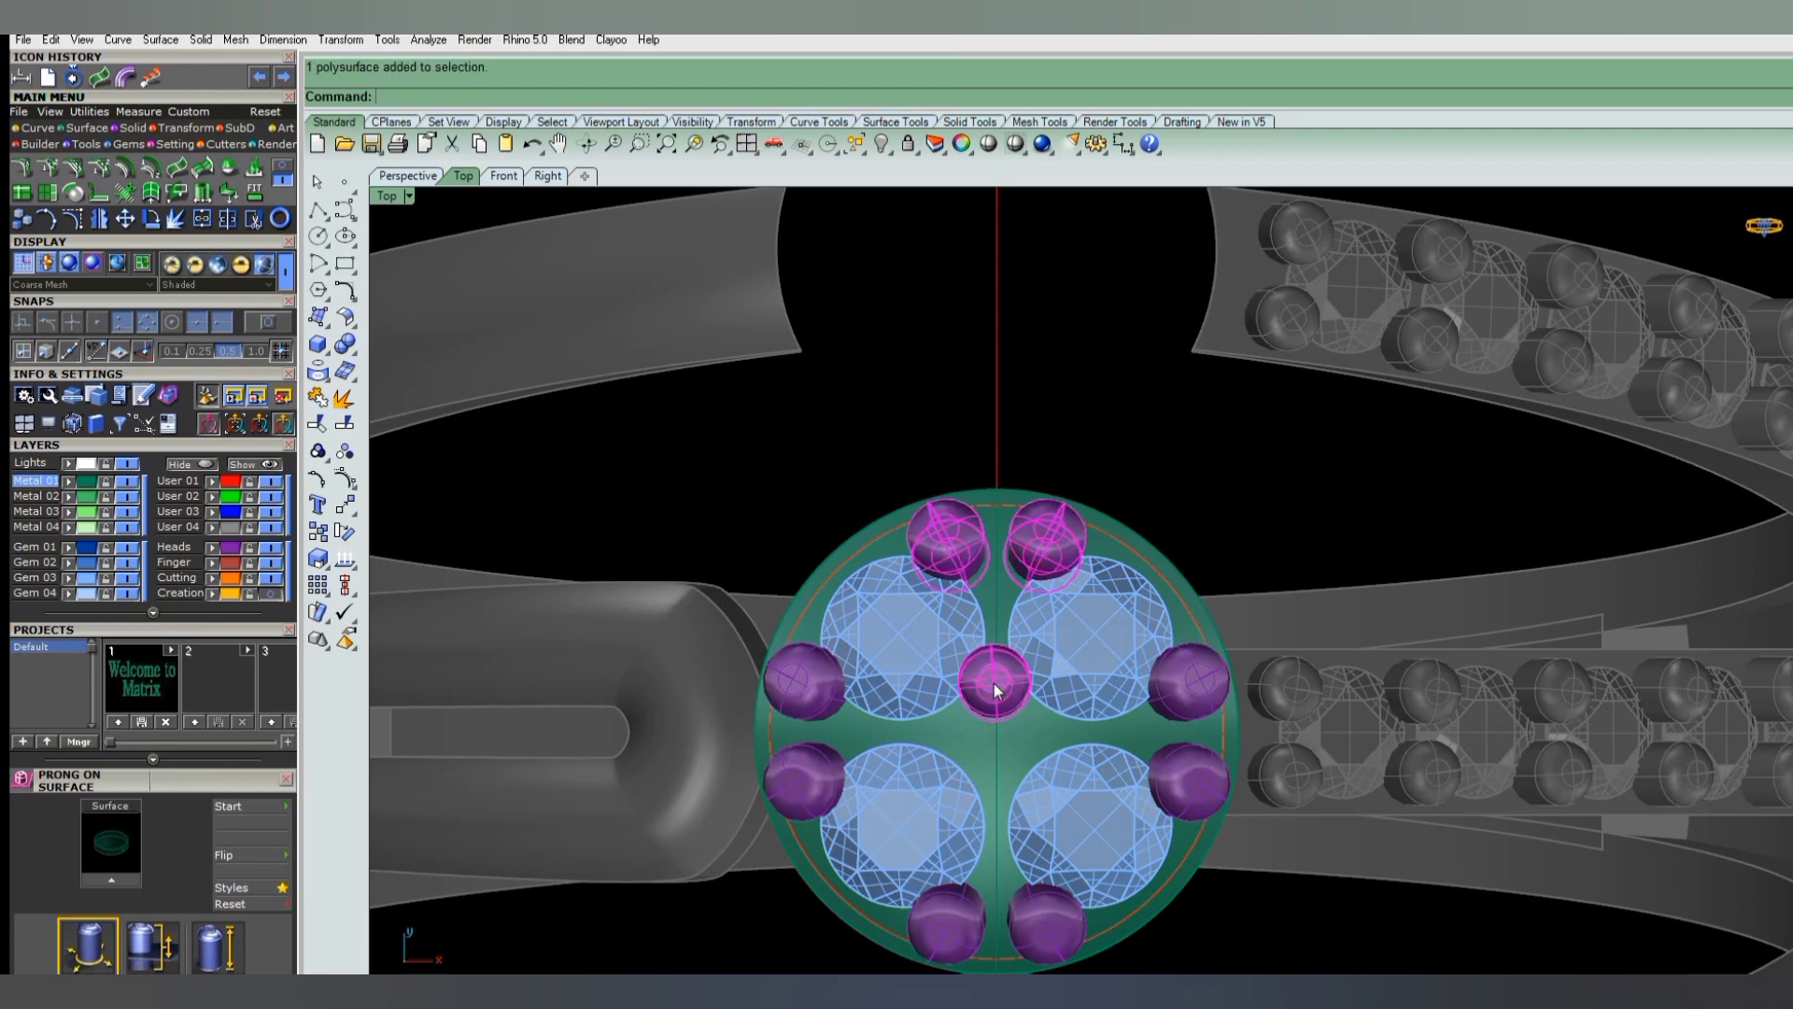
key(Escape)
key(ctrl+z)
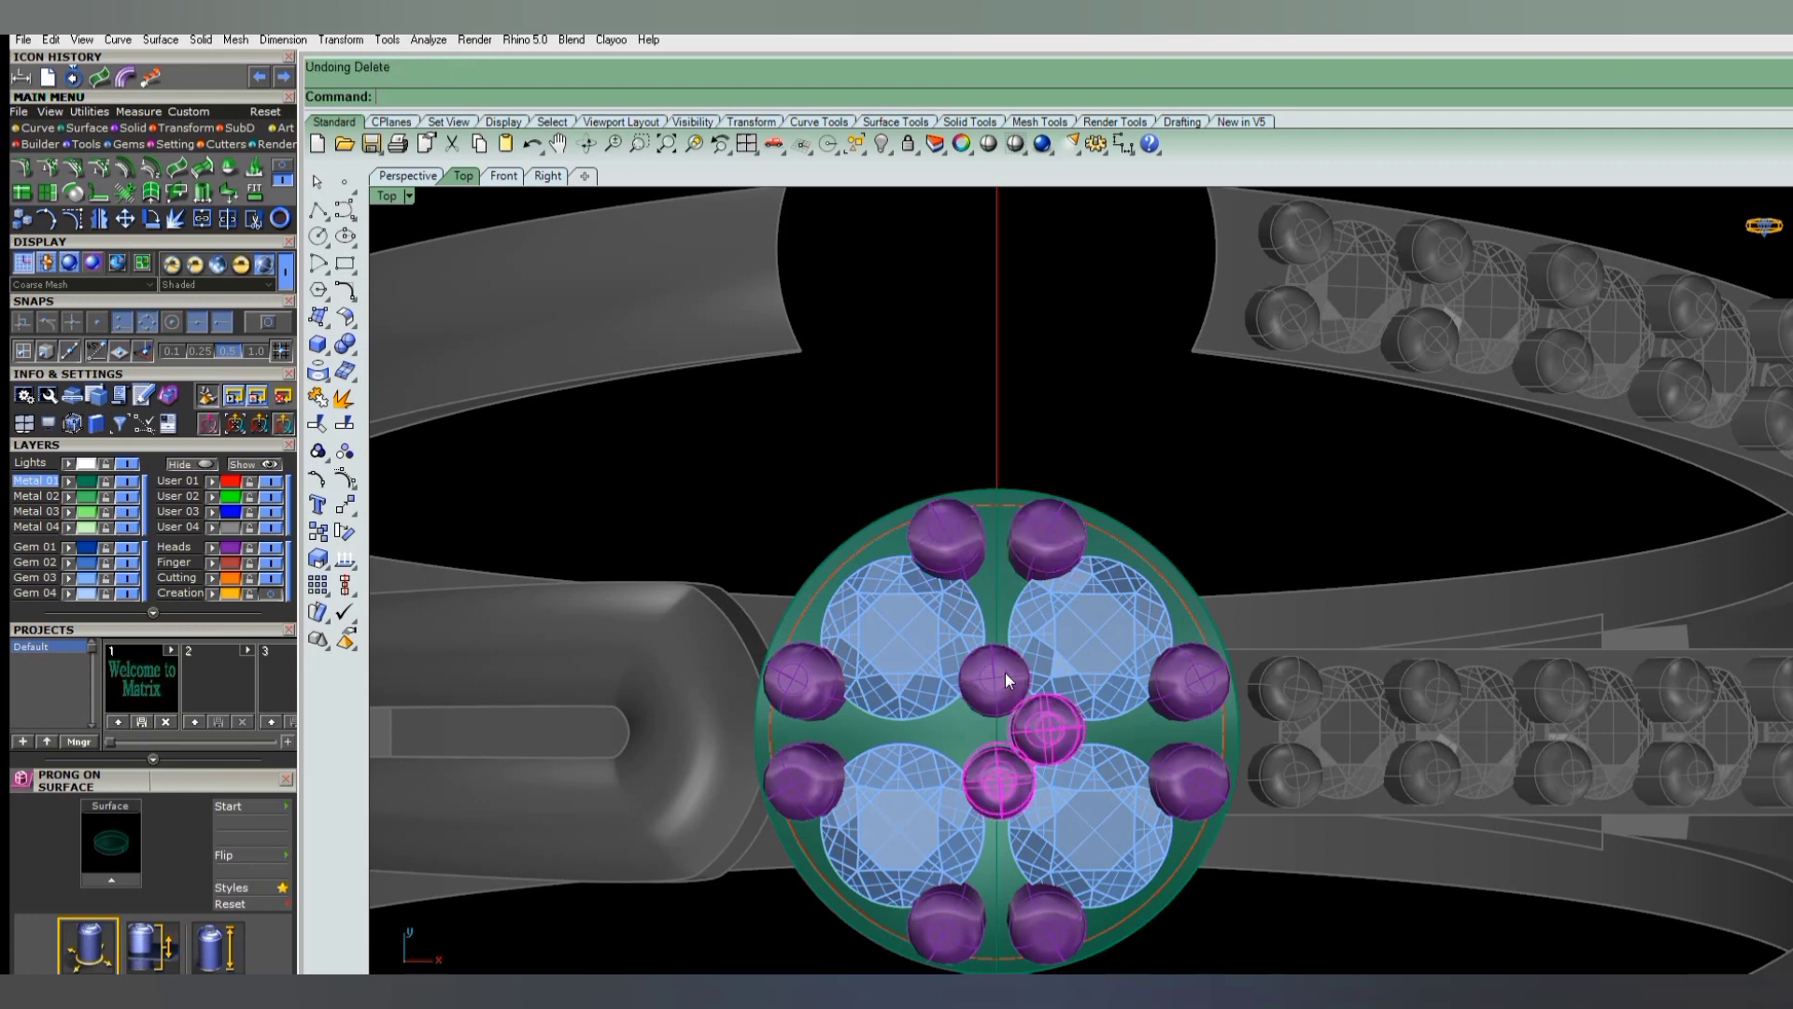
key(ctrl+z)
key(ctrl+z)
key(ctrl+z)
key(ctrl+z)
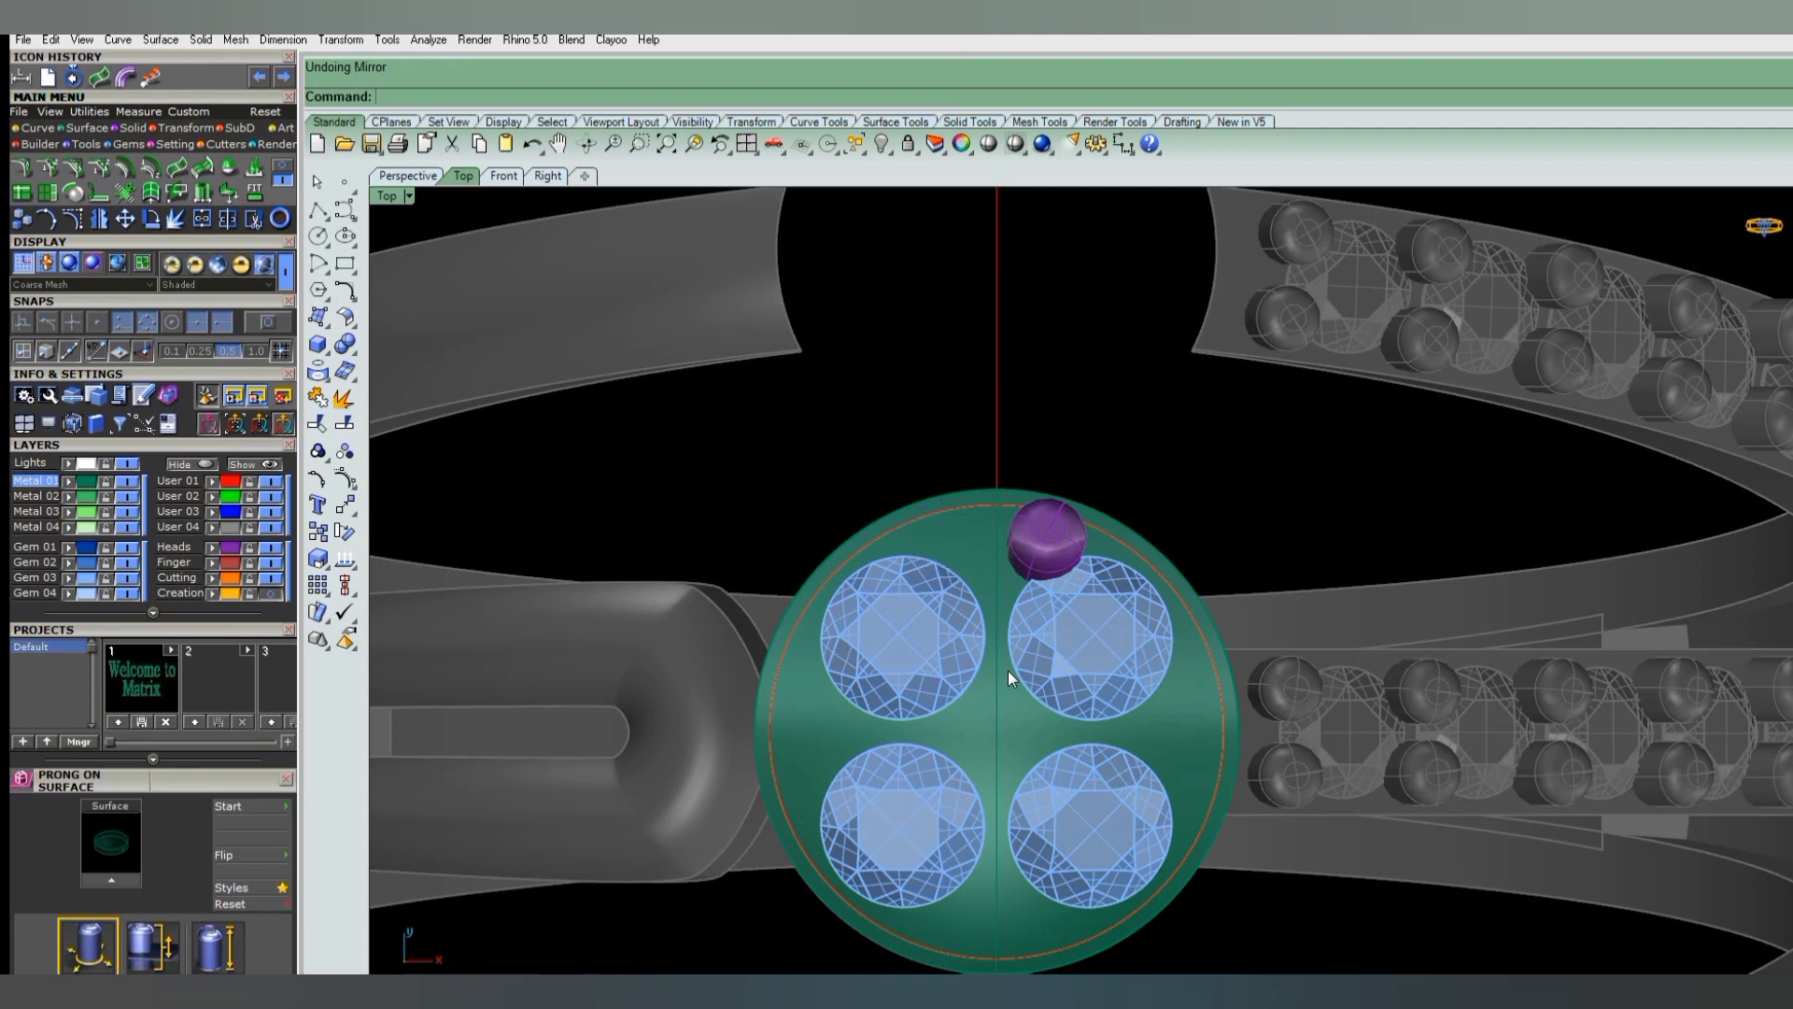
key(ctrl+z)
key(ctrl+z)
key(Escape)
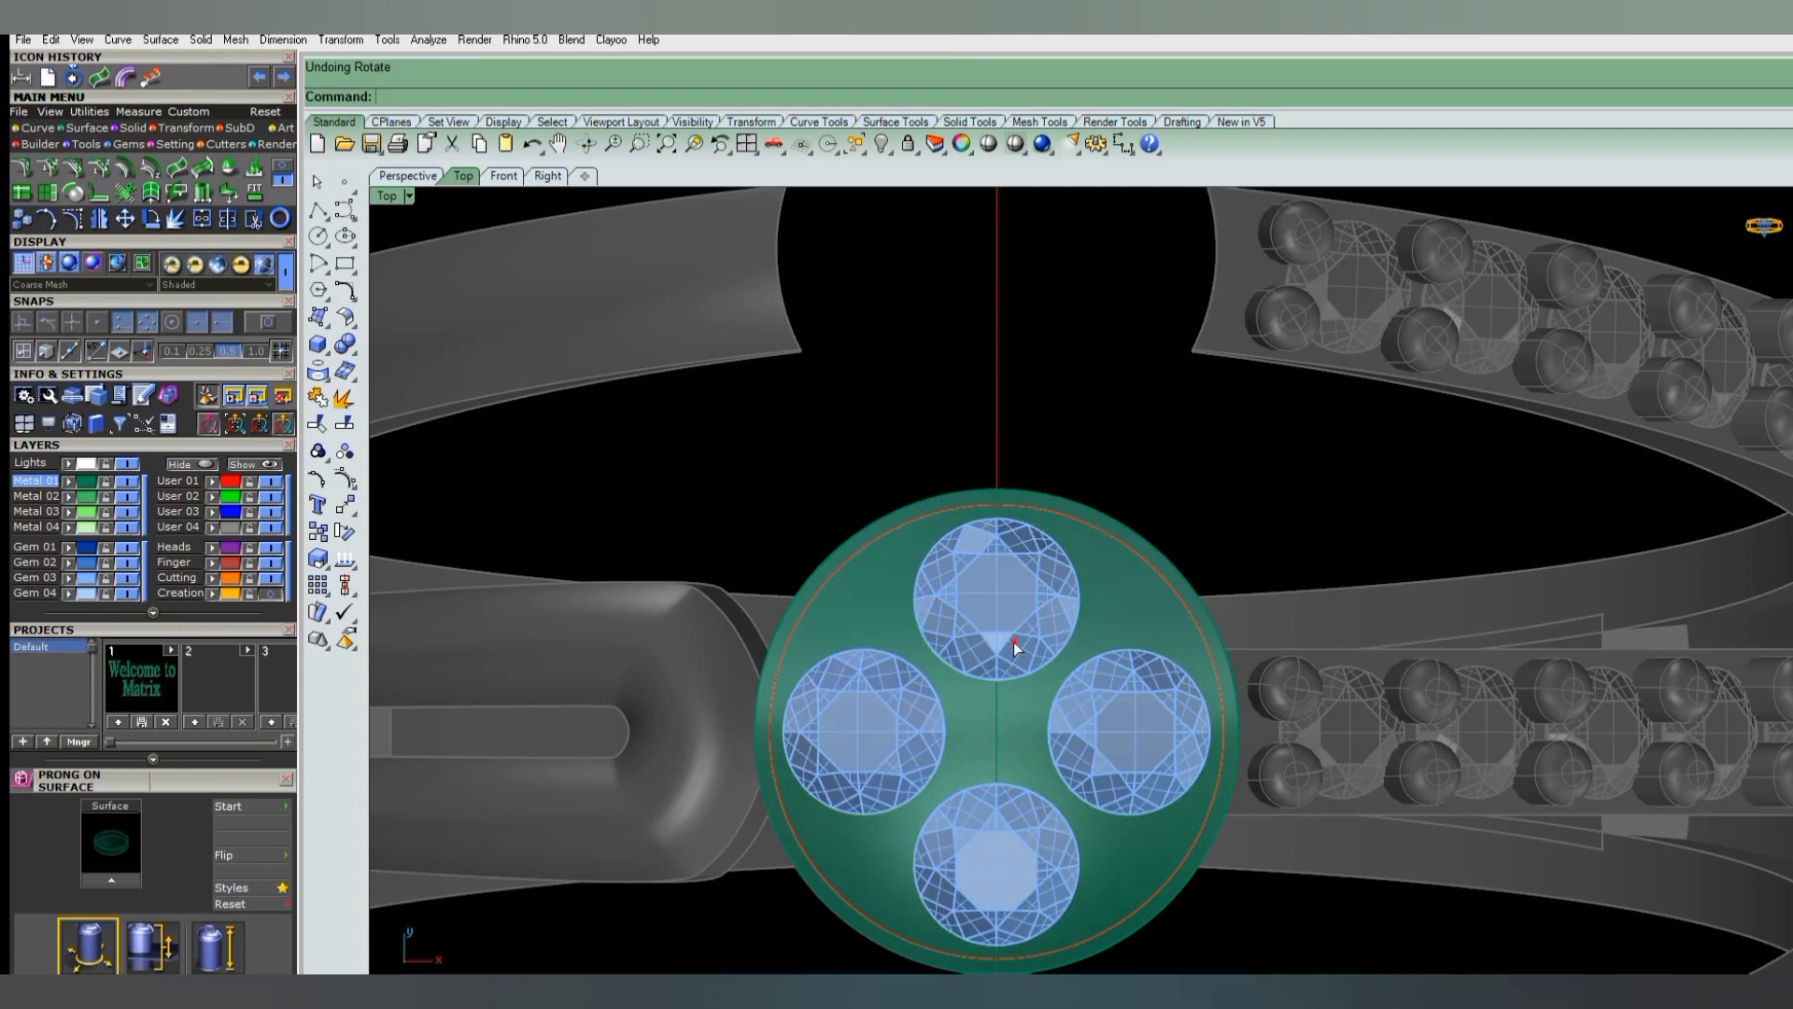
click(1014, 647)
click(346, 453)
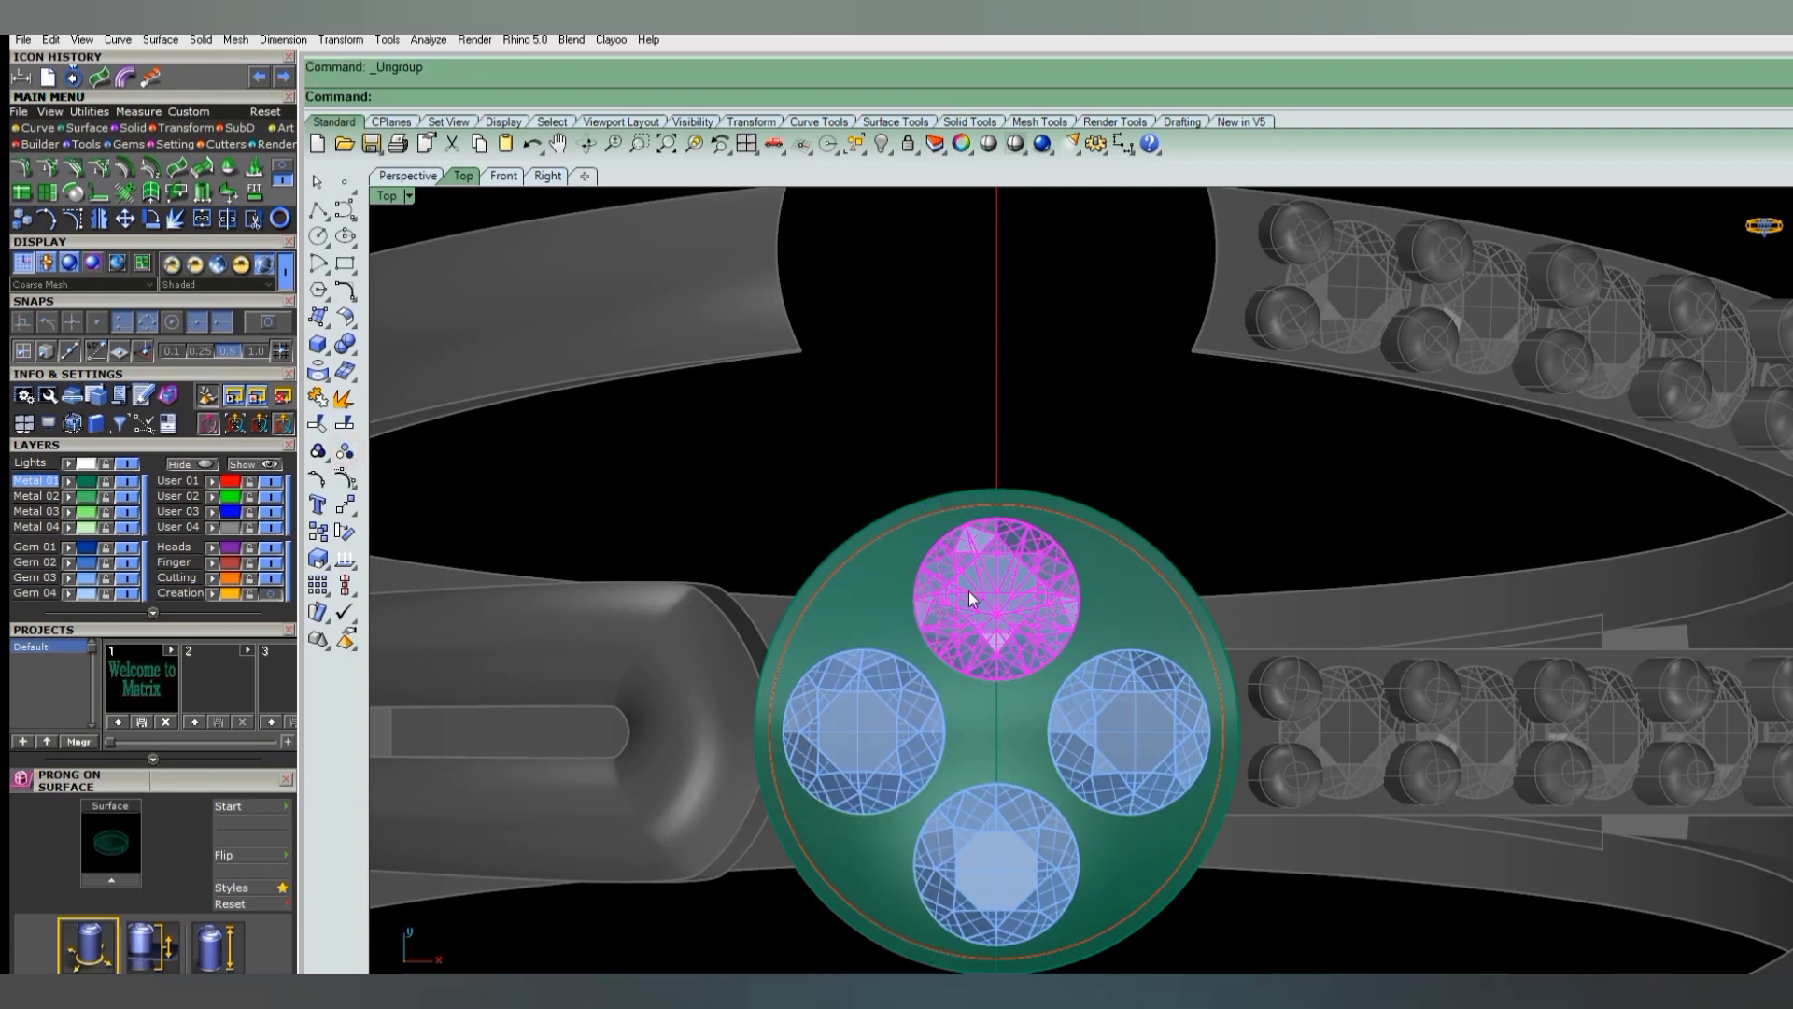
- Delete three head gems and nudge the remaining top gem into position
click(895, 717)
key(Delete)
click(995, 848)
key(Delete)
click(1092, 752)
key(Delete)
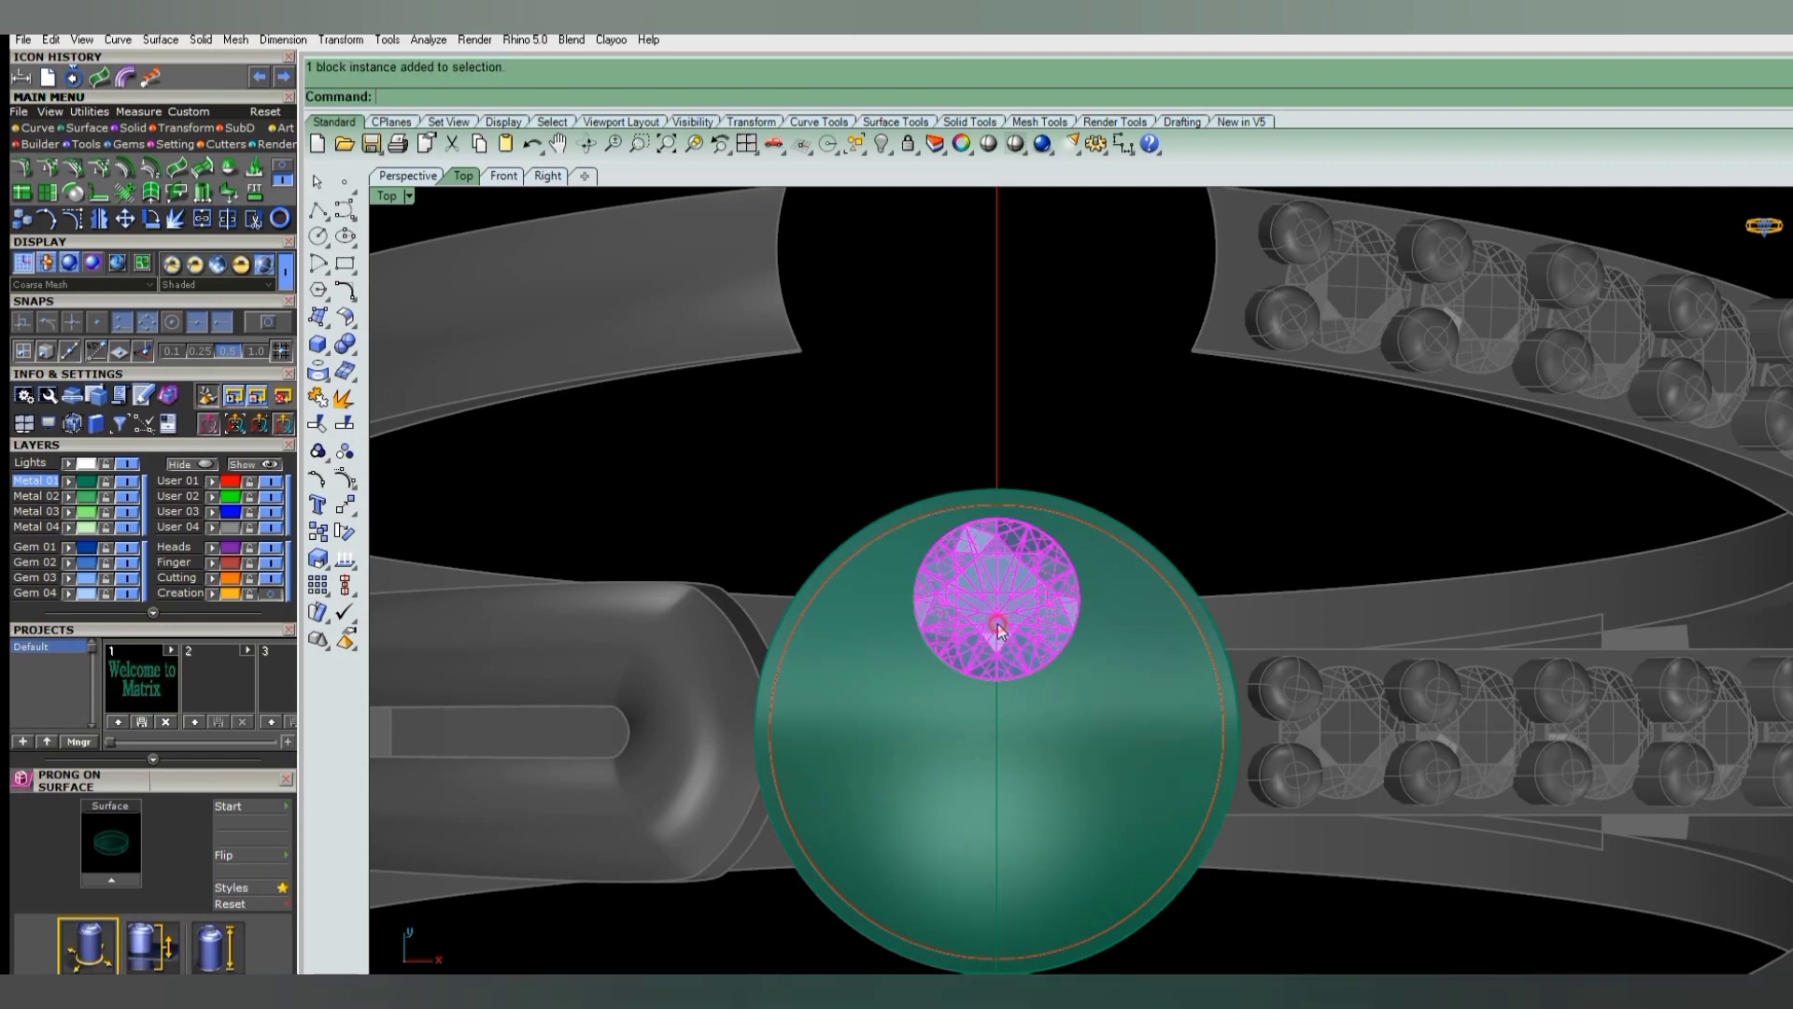
scroll(1005, 643, up, 5)
drag(1009, 513, 999, 705)
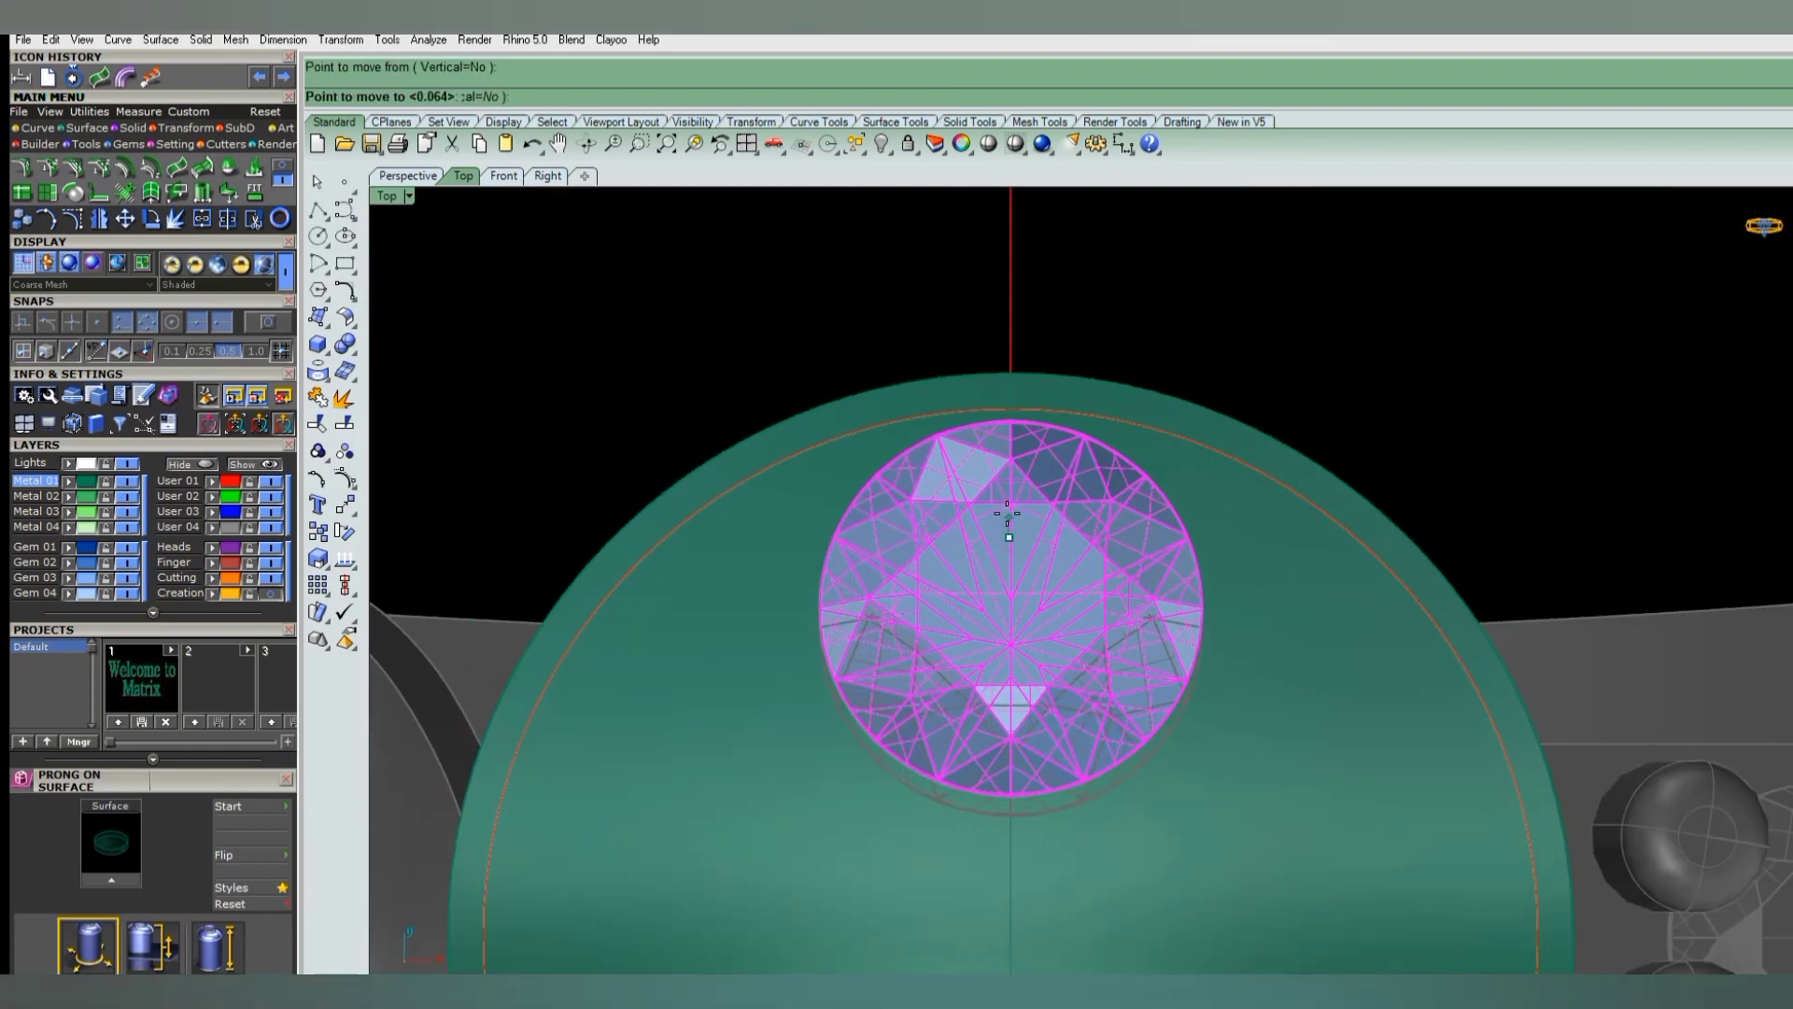
scroll(999, 705, down, 5)
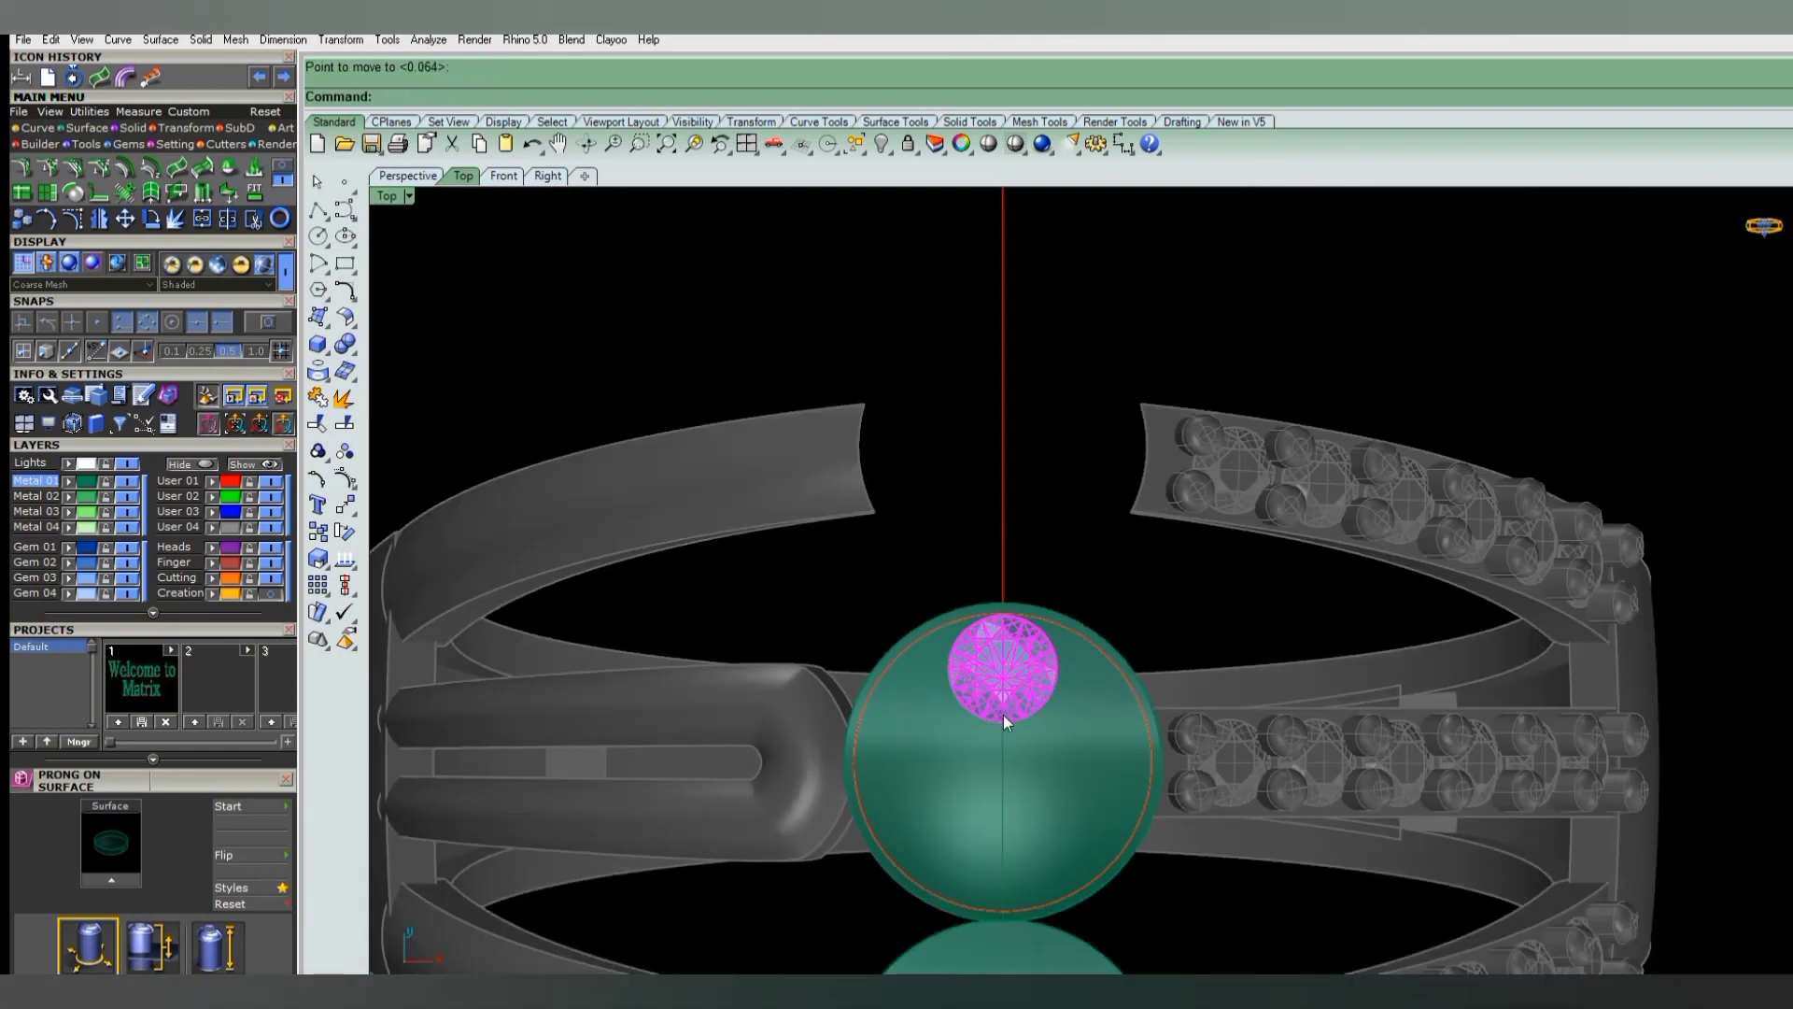
text(AA)
- Polar-array the top gem into four around the bezel centre and select them
key(Return)
click(1003, 761)
key(Return)
key(Return)
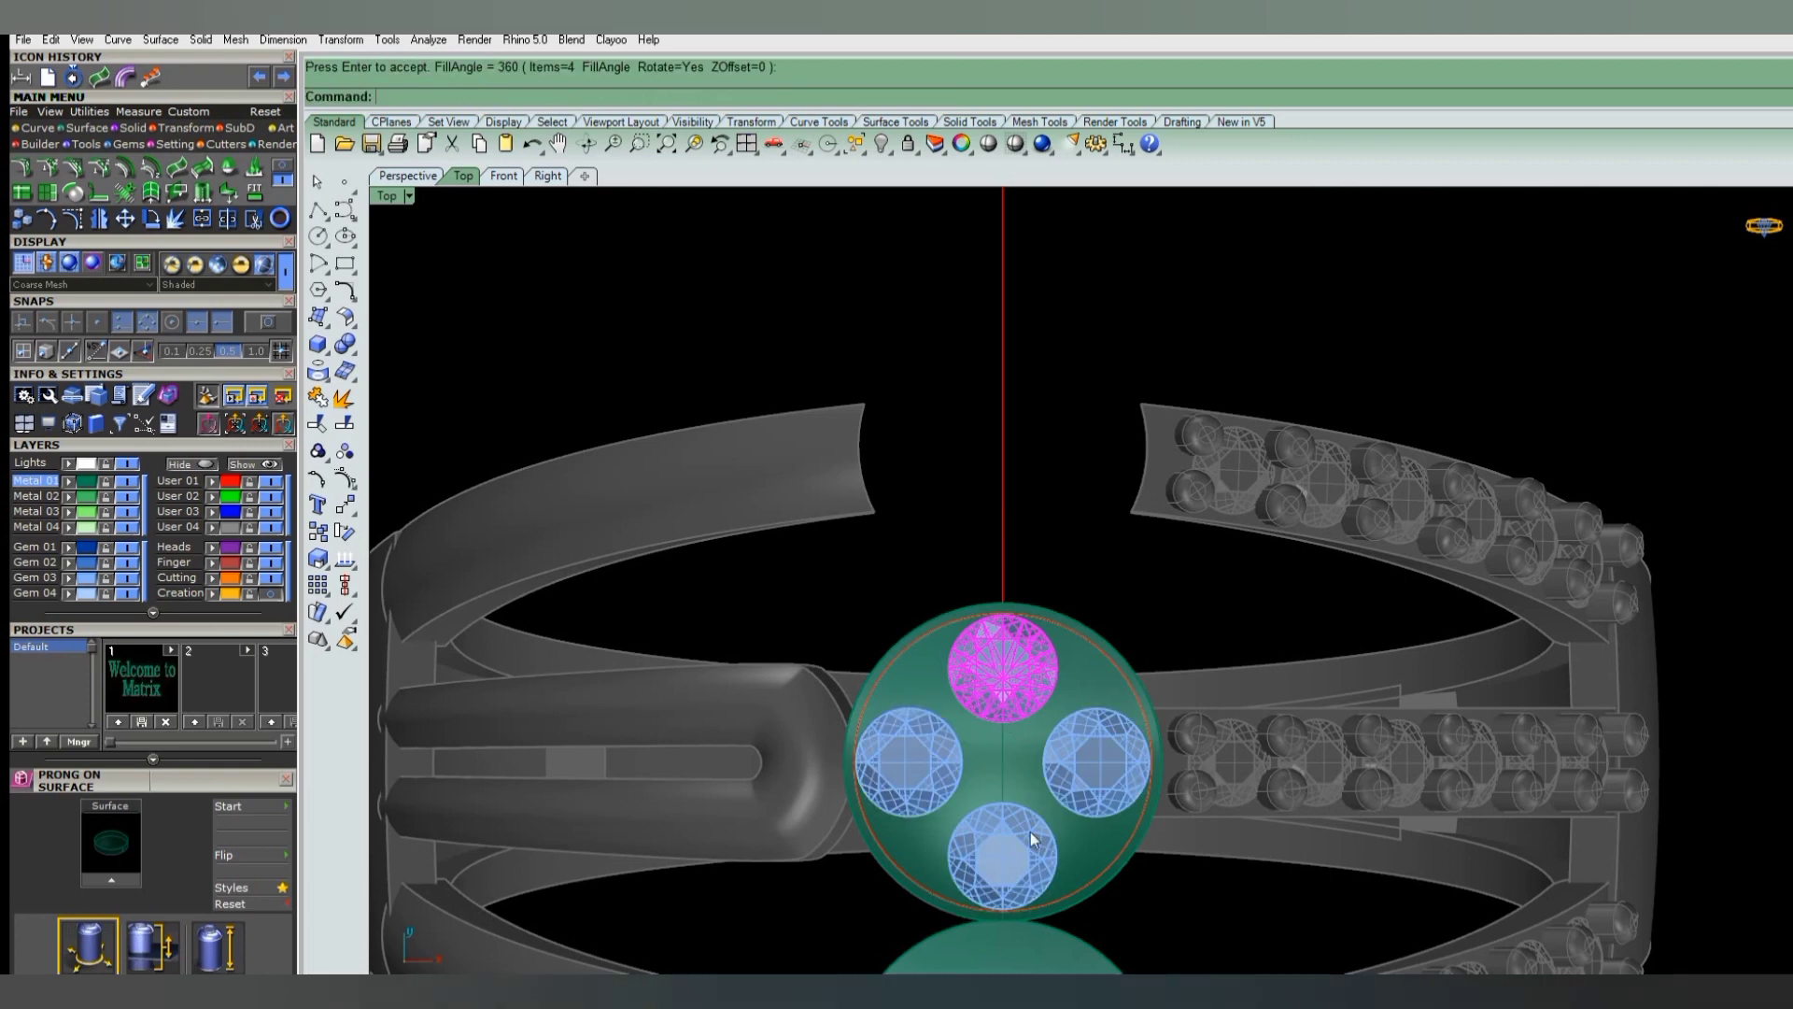
key(Return)
click(1018, 848)
shift+click(1062, 778)
shift+click(928, 766)
- Rotate the gems 45° about the bezel centre and paste the copied prongs back
text(G)
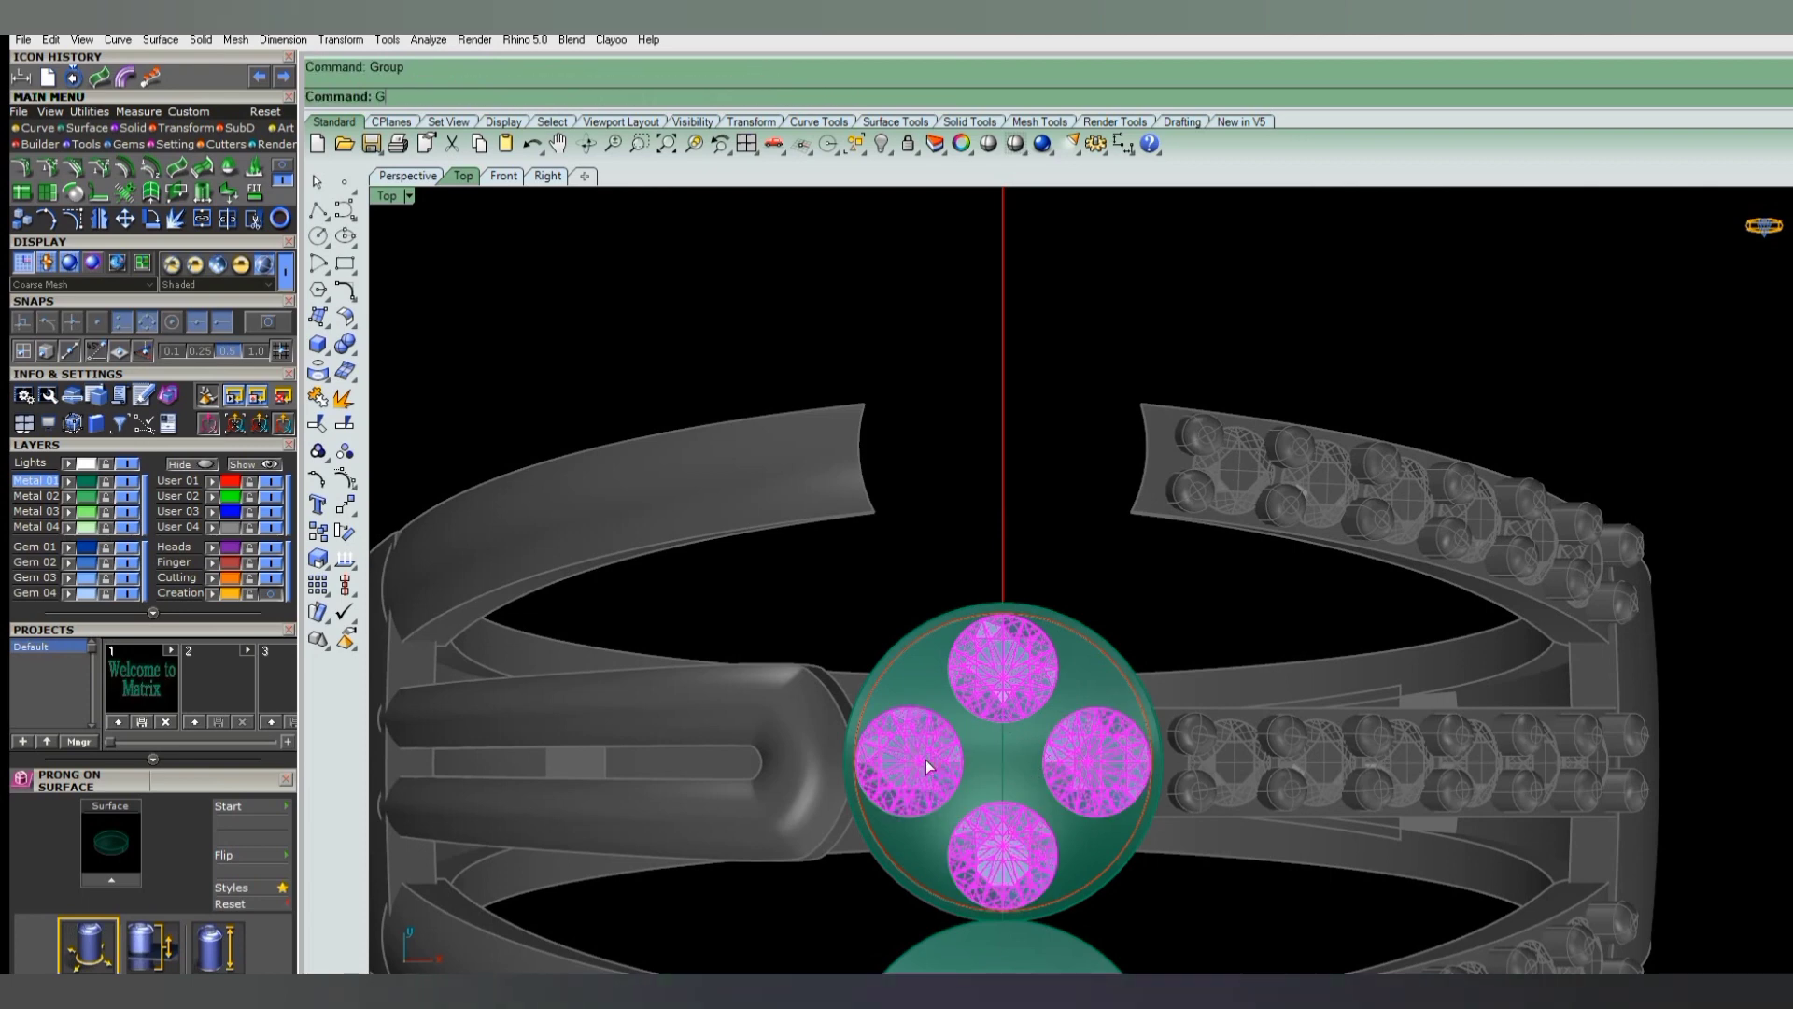
text(rotate)
key(Return)
click(1002, 762)
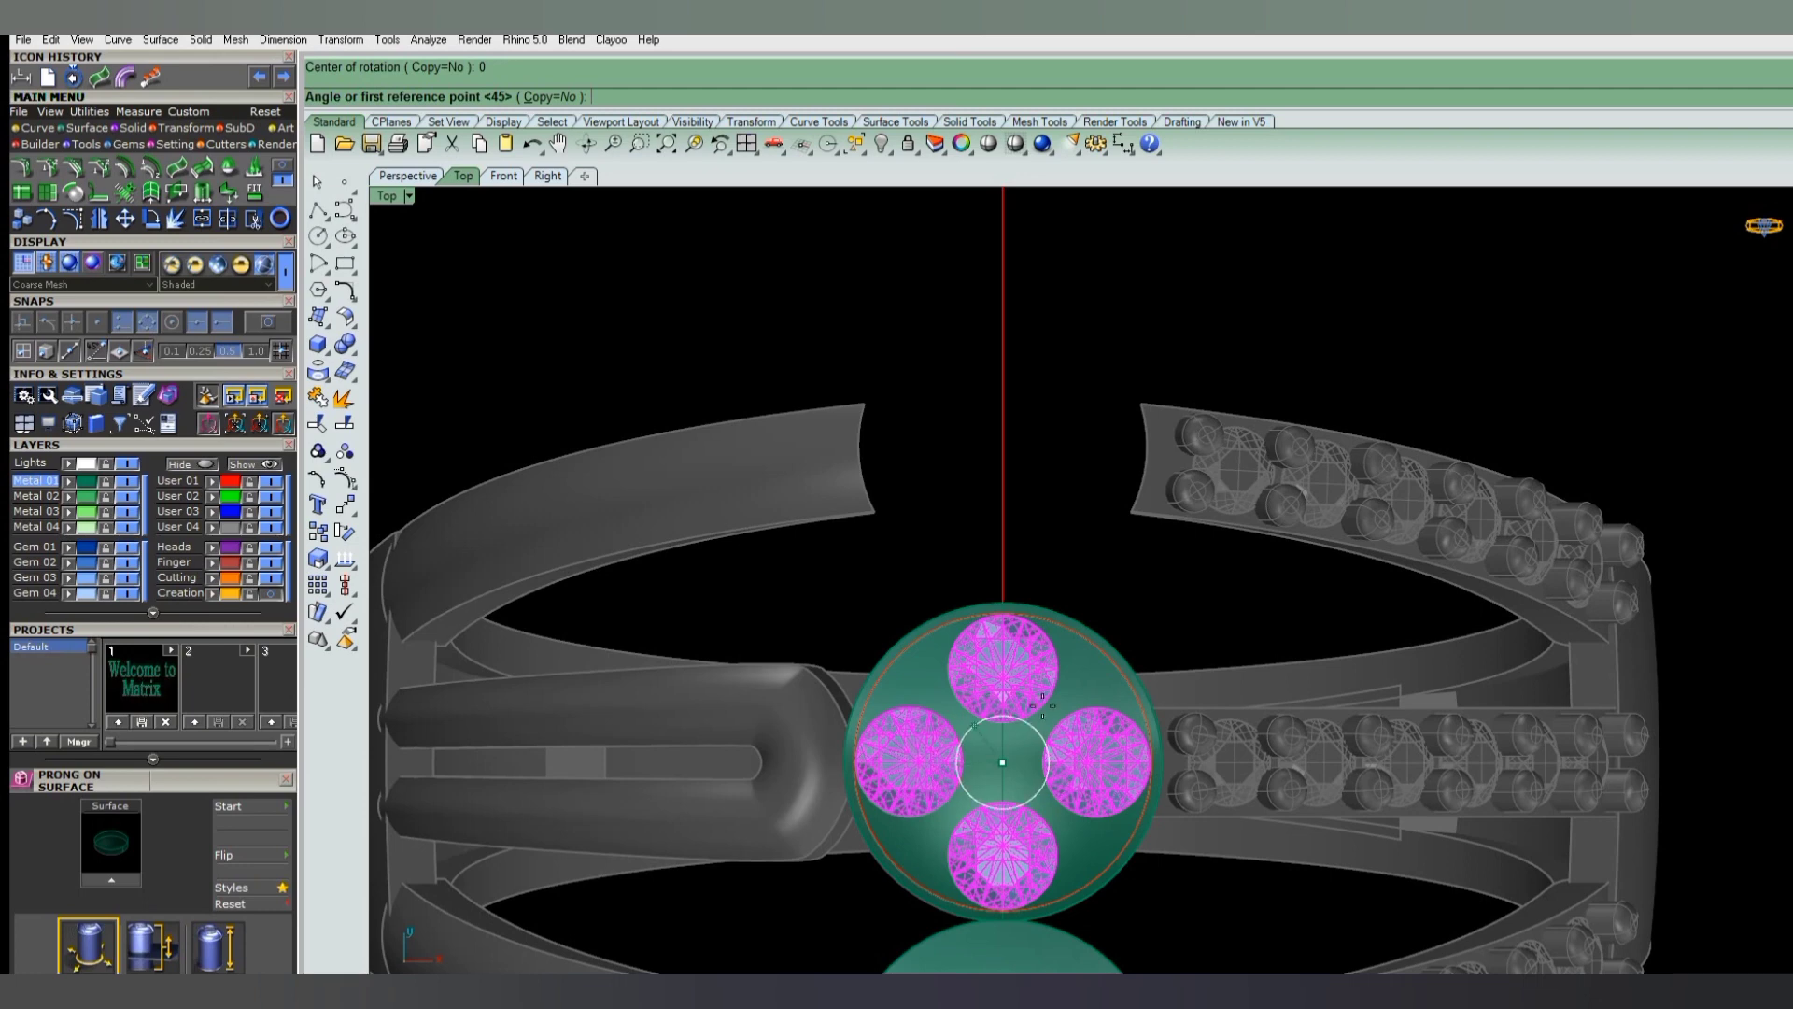
click(1098, 681)
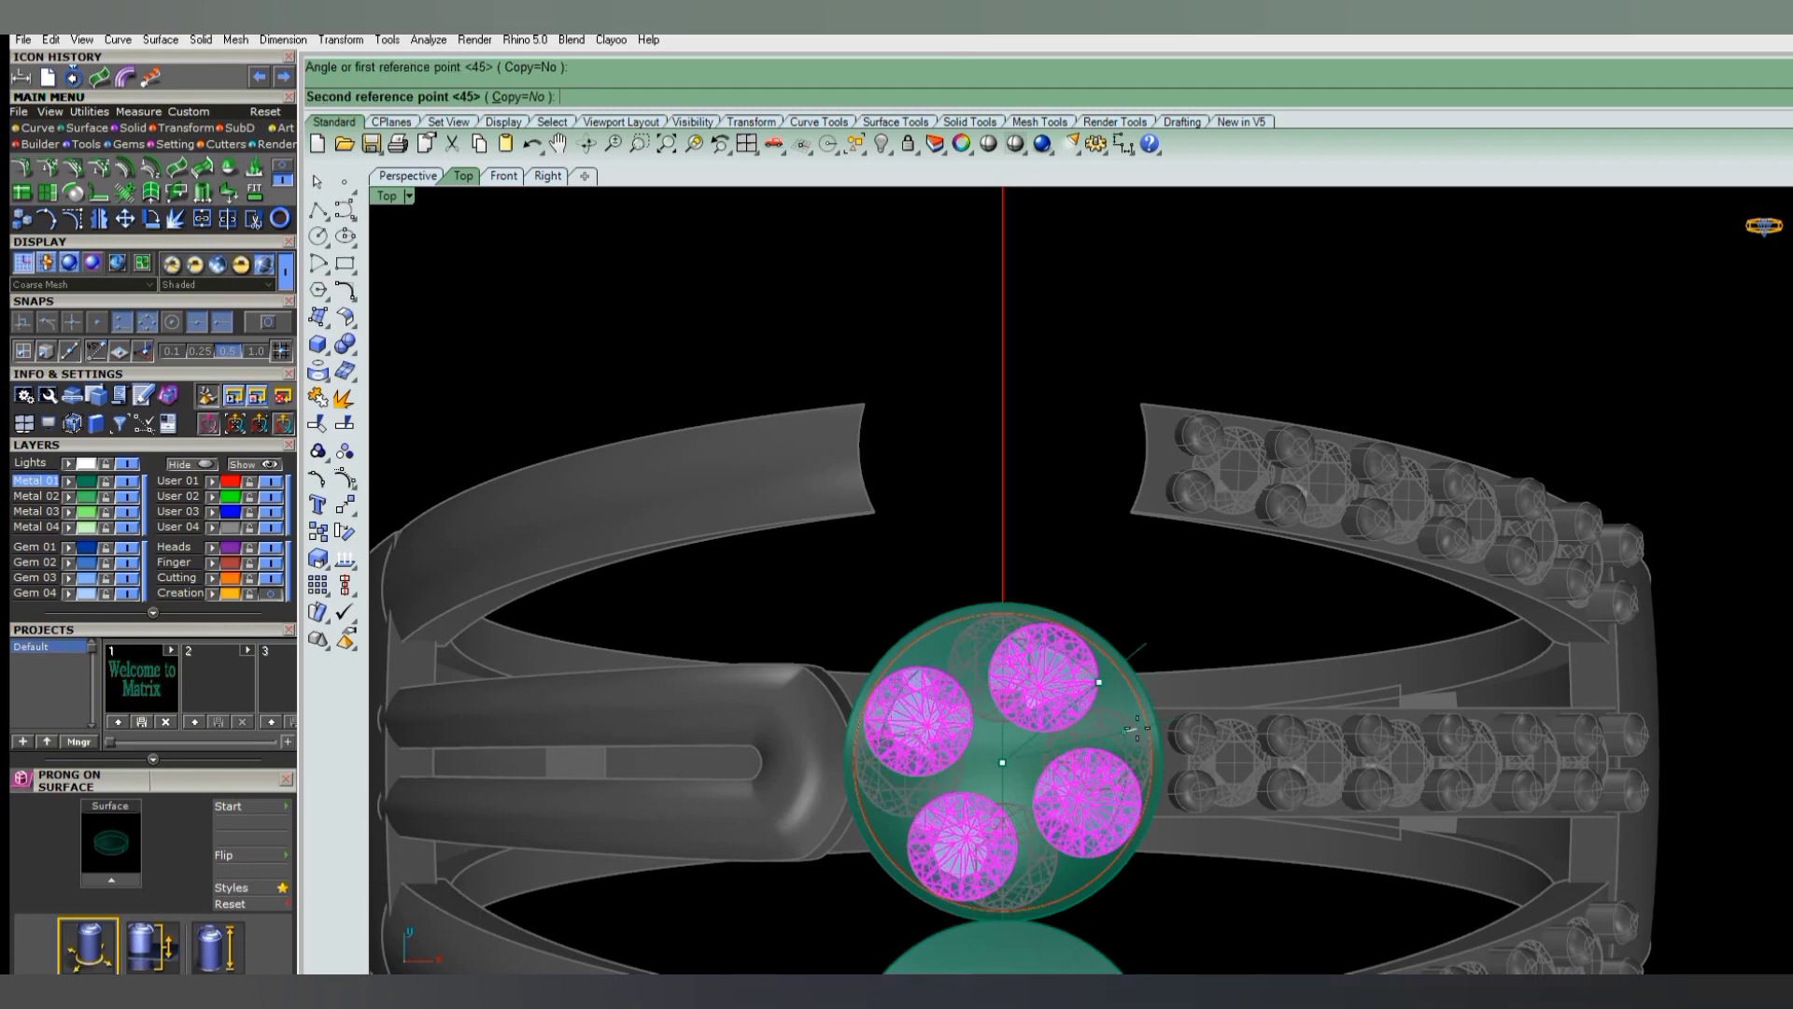
text(45)
key(Return)
key(Escape)
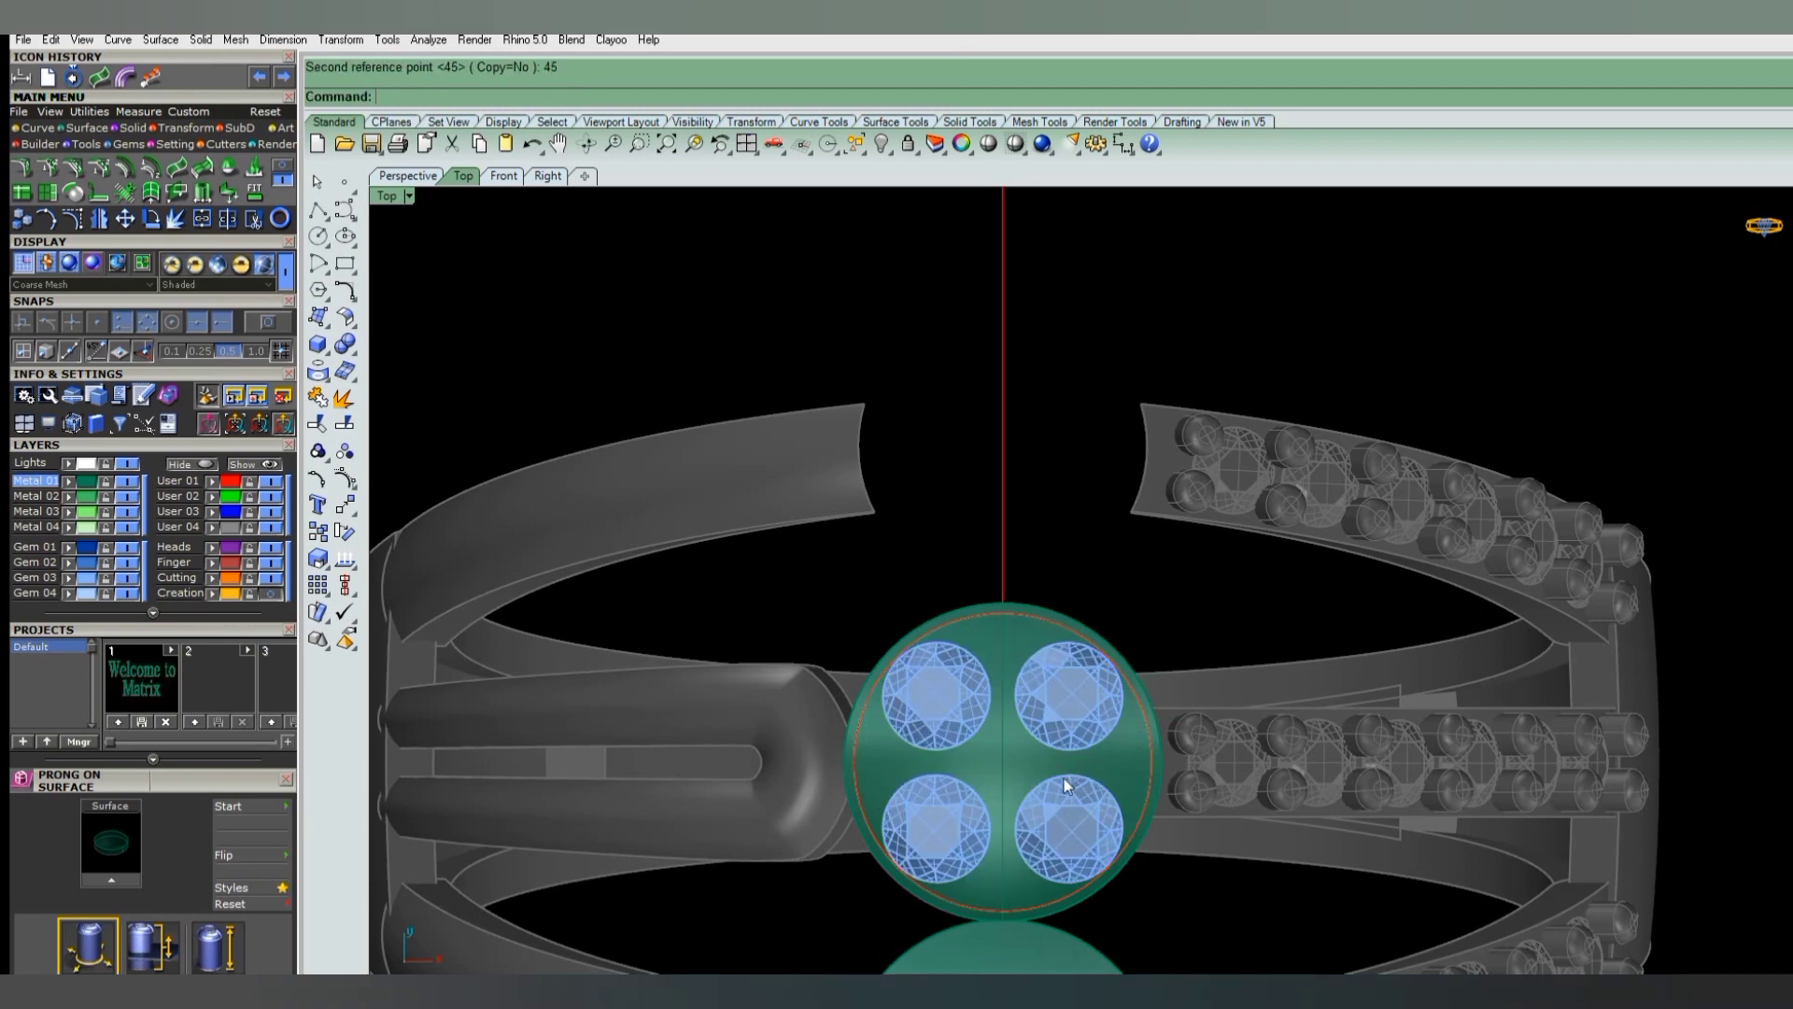
key(ctrl+v)
- Raise the two top prongs slightly and inspect the head in perspective
scroll(1050, 792, up, 2)
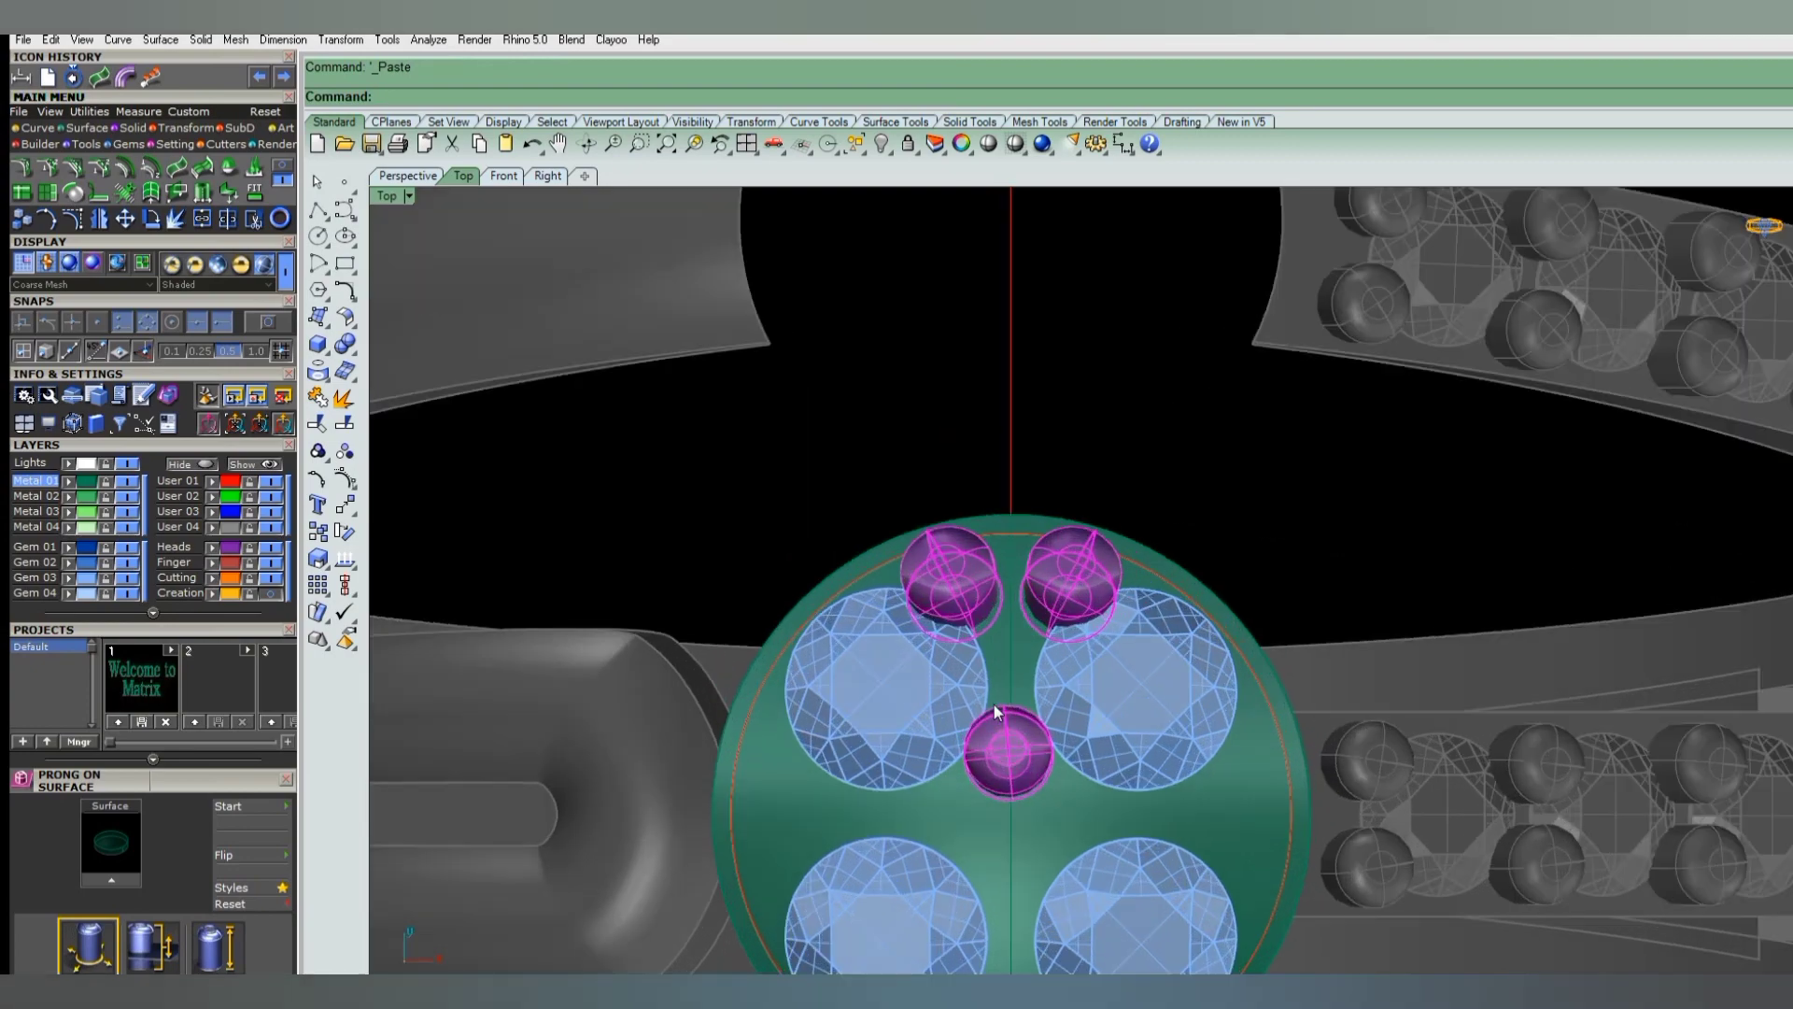
scroll(1005, 745, up, 2)
click(1004, 745)
drag(1004, 745, 1024, 681)
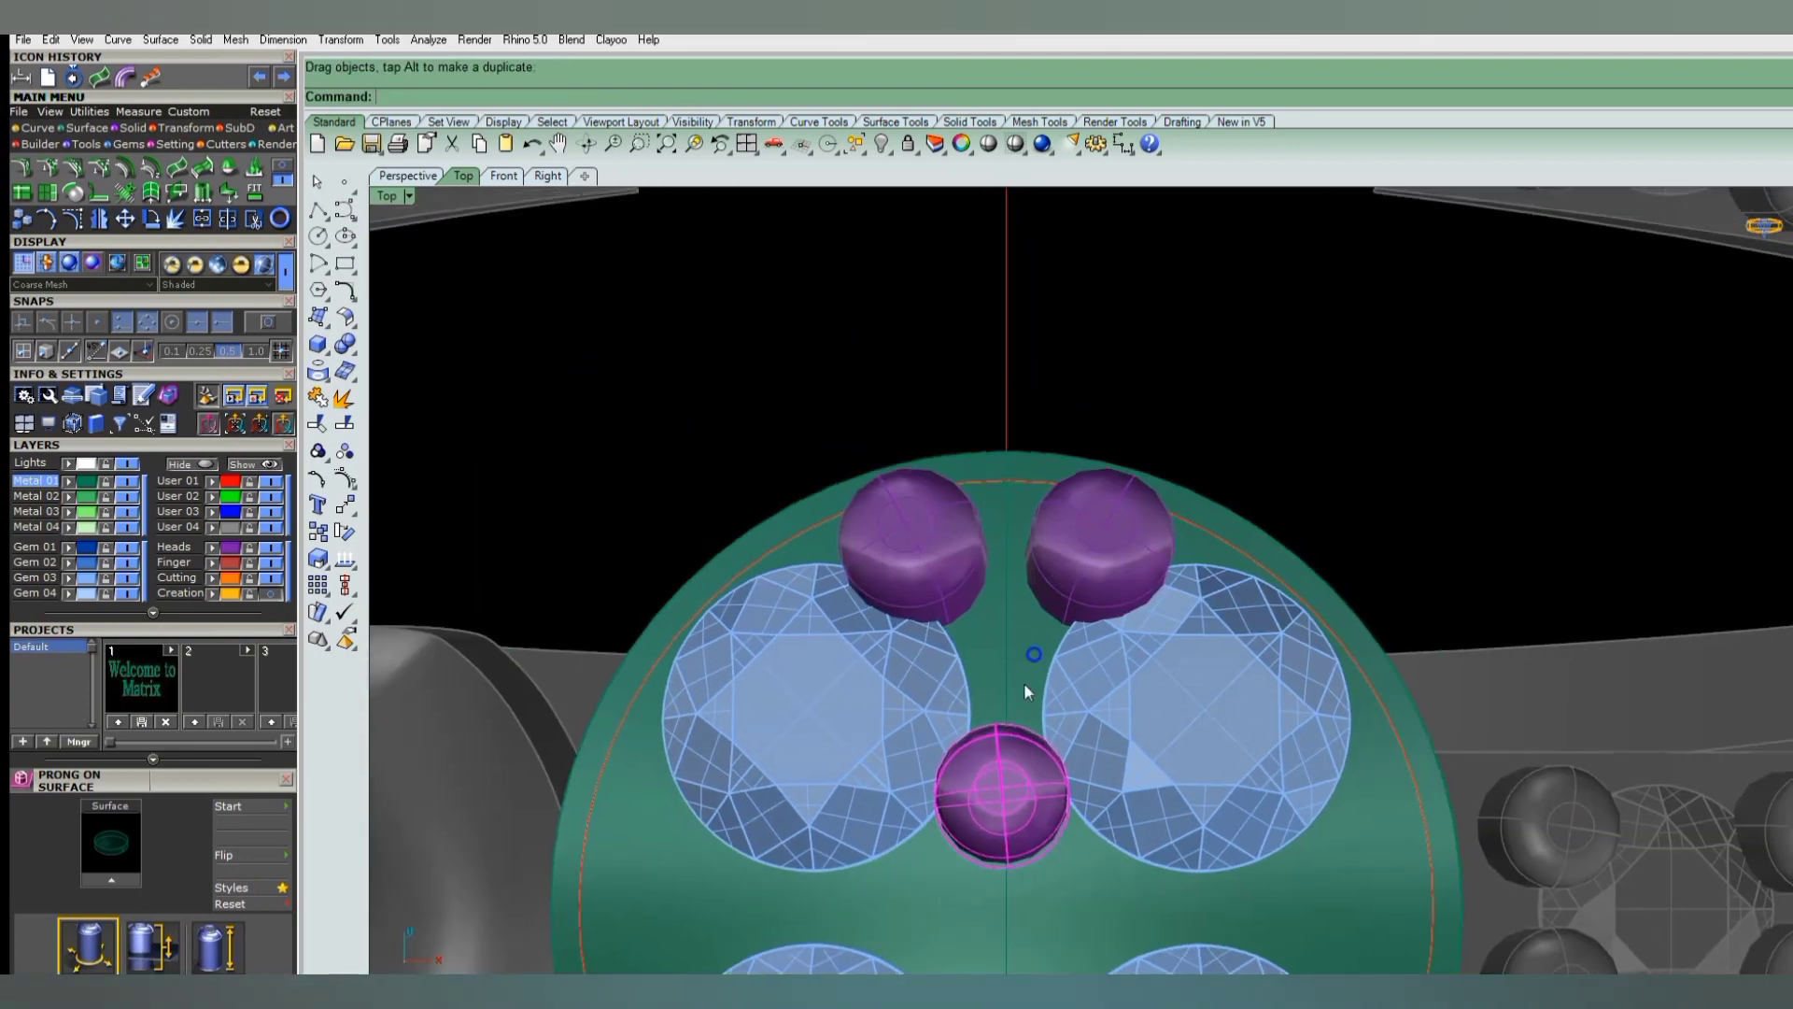
click(1083, 560)
shift+click(939, 552)
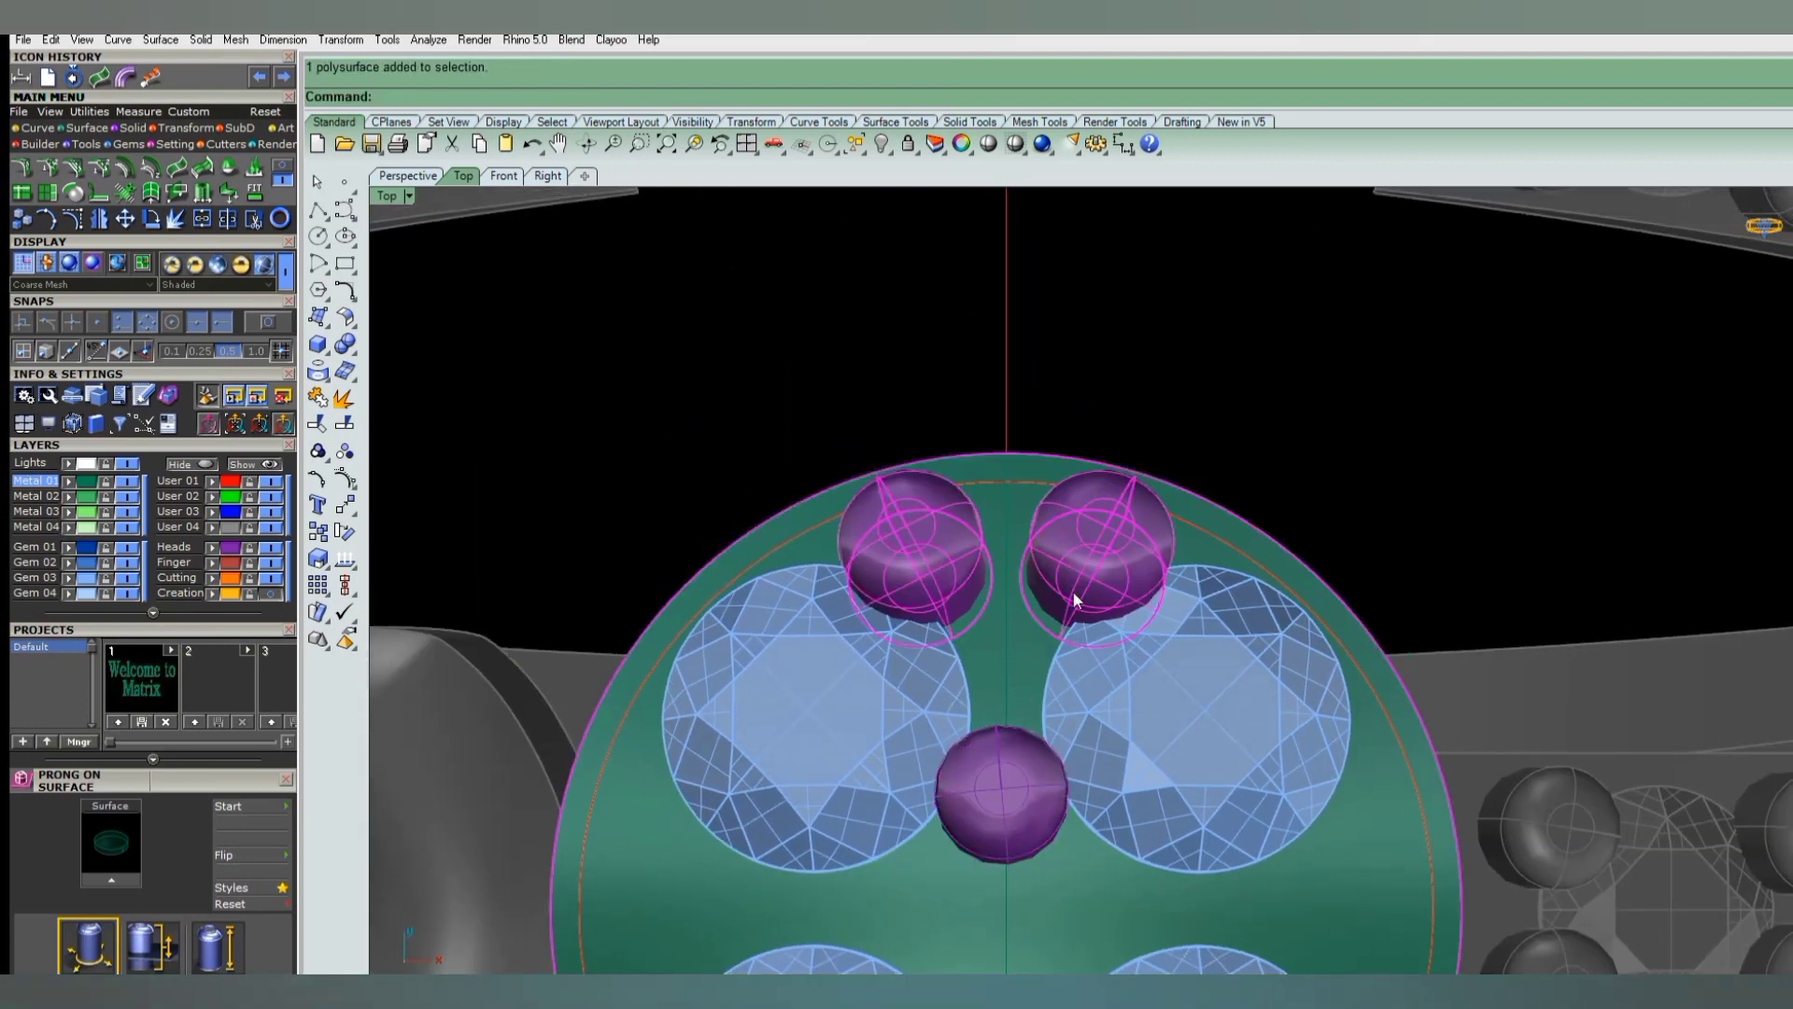
drag(1081, 563, 1082, 547)
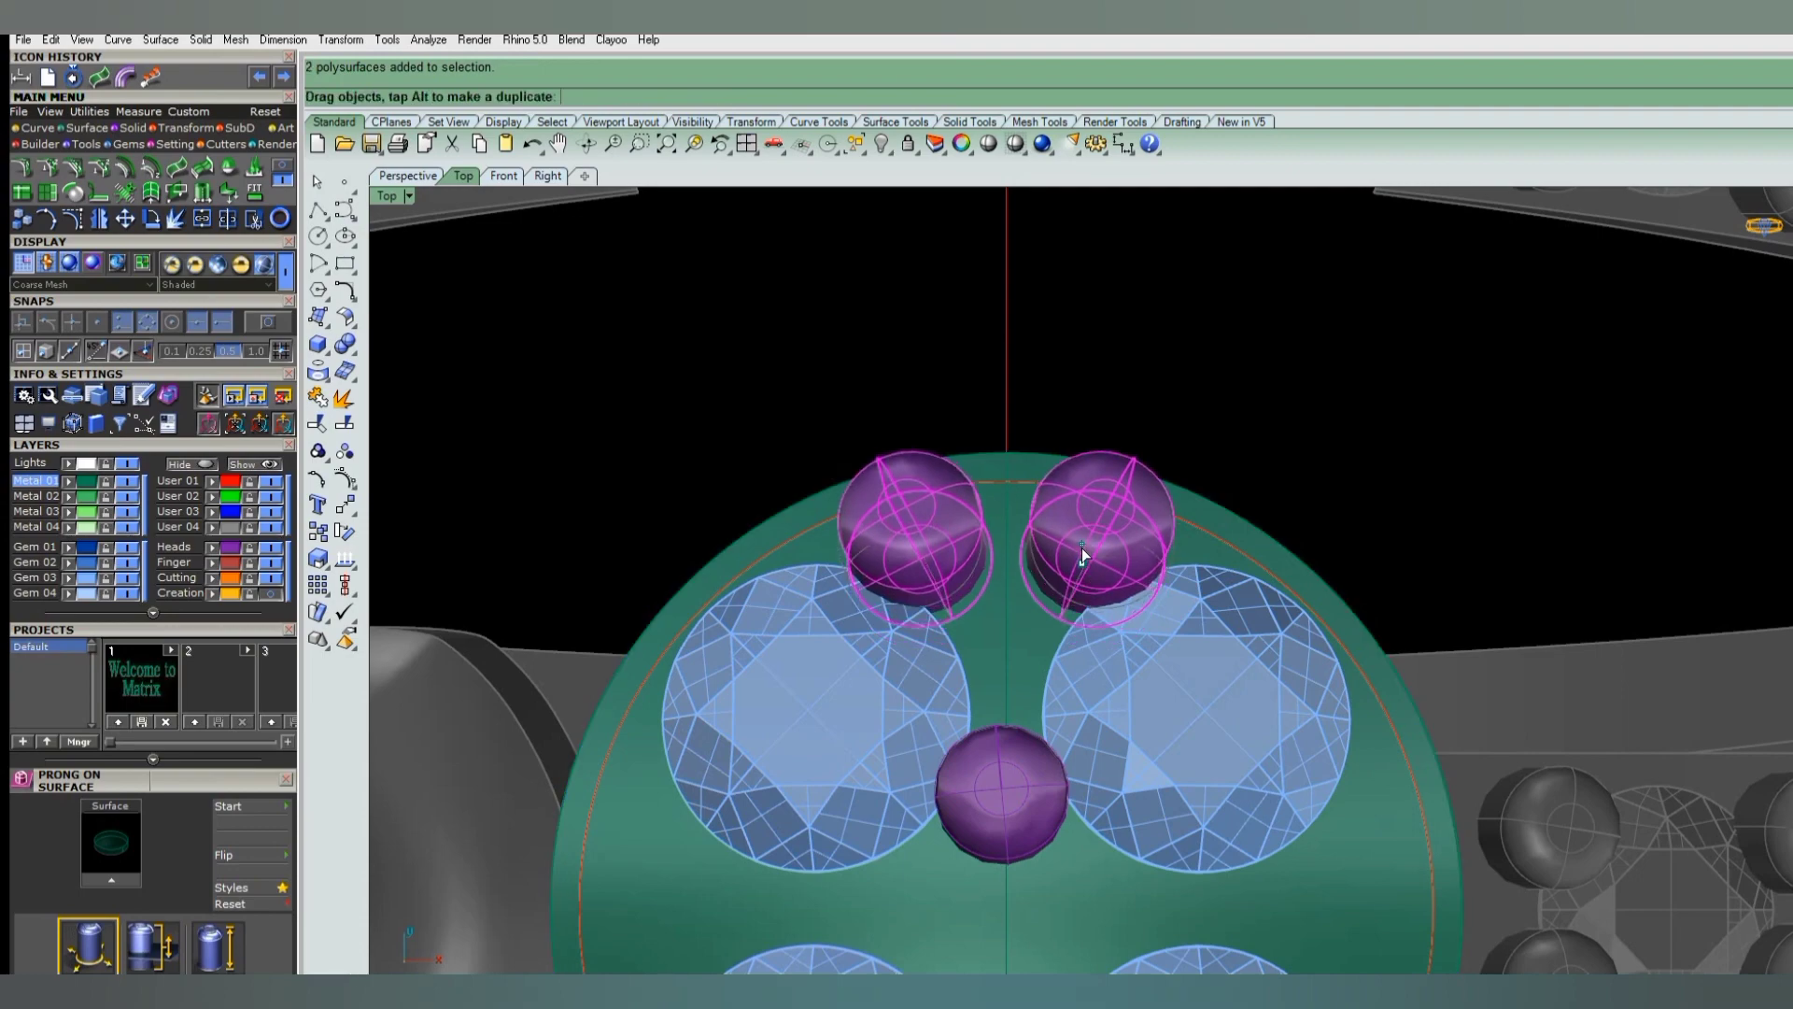
key(ctrl+F4)
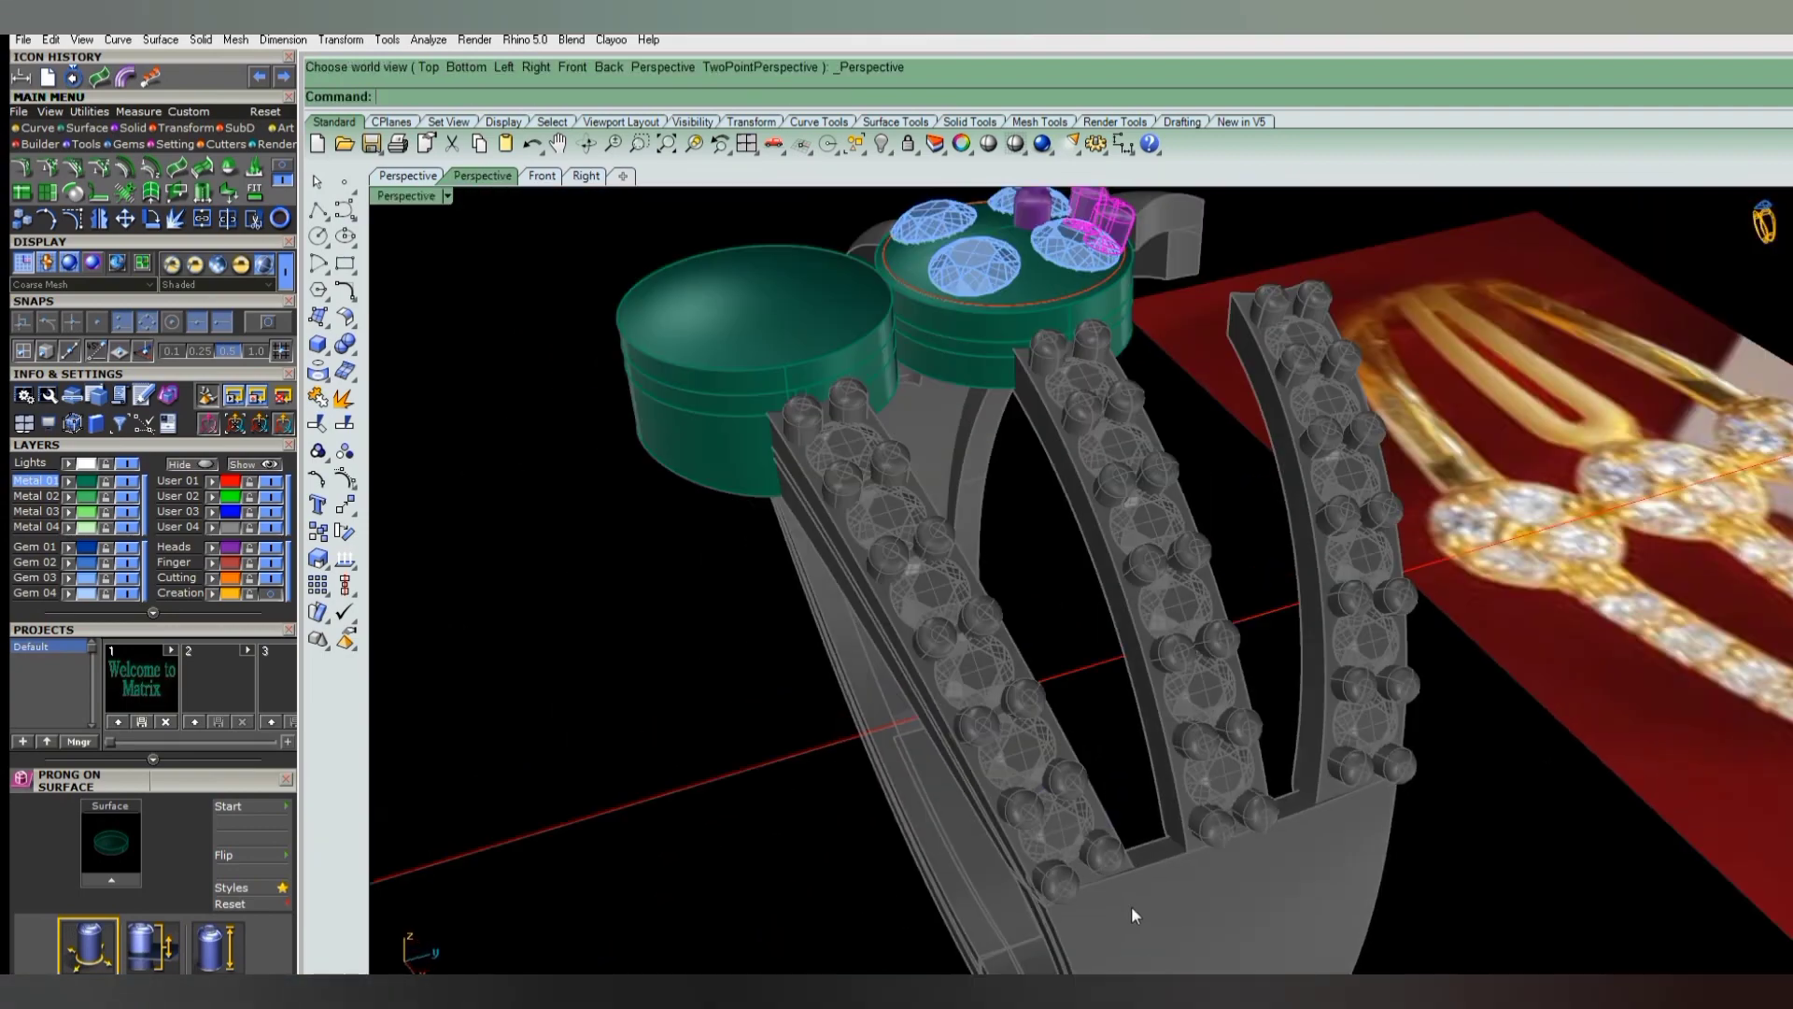
scroll(1124, 831, down, 3)
mouse_move(1125, 831)
right_down()
mouse_move(1096, 523)
mouse_move(961, 637)
right_up()
scroll(1051, 633, up, 2)
scroll(1027, 483, down, 2)
scroll(962, 636, up, 3)
- Polar-array the middle and top prongs four times over 360° around the head centre
key(ctrl+F1)
scroll(986, 620, down, 3)
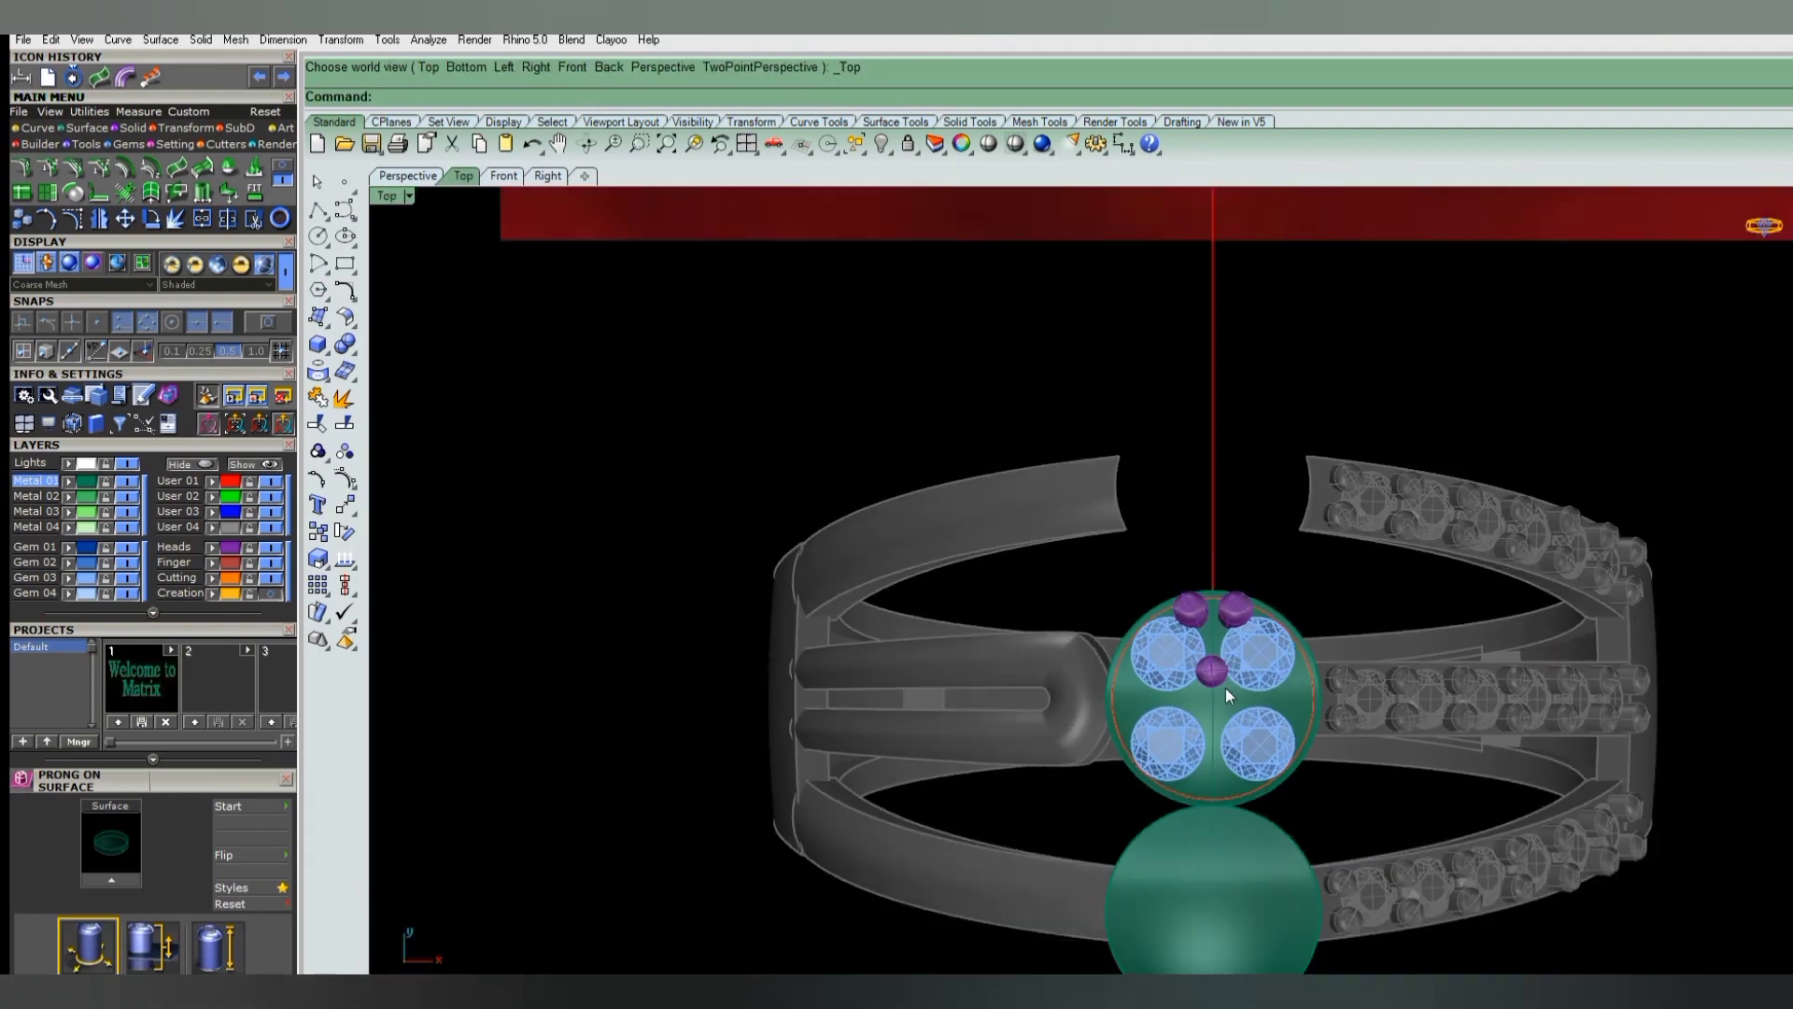
scroll(1225, 688, up, 2)
click(1116, 693)
shift+drag(1163, 602, 1095, 640)
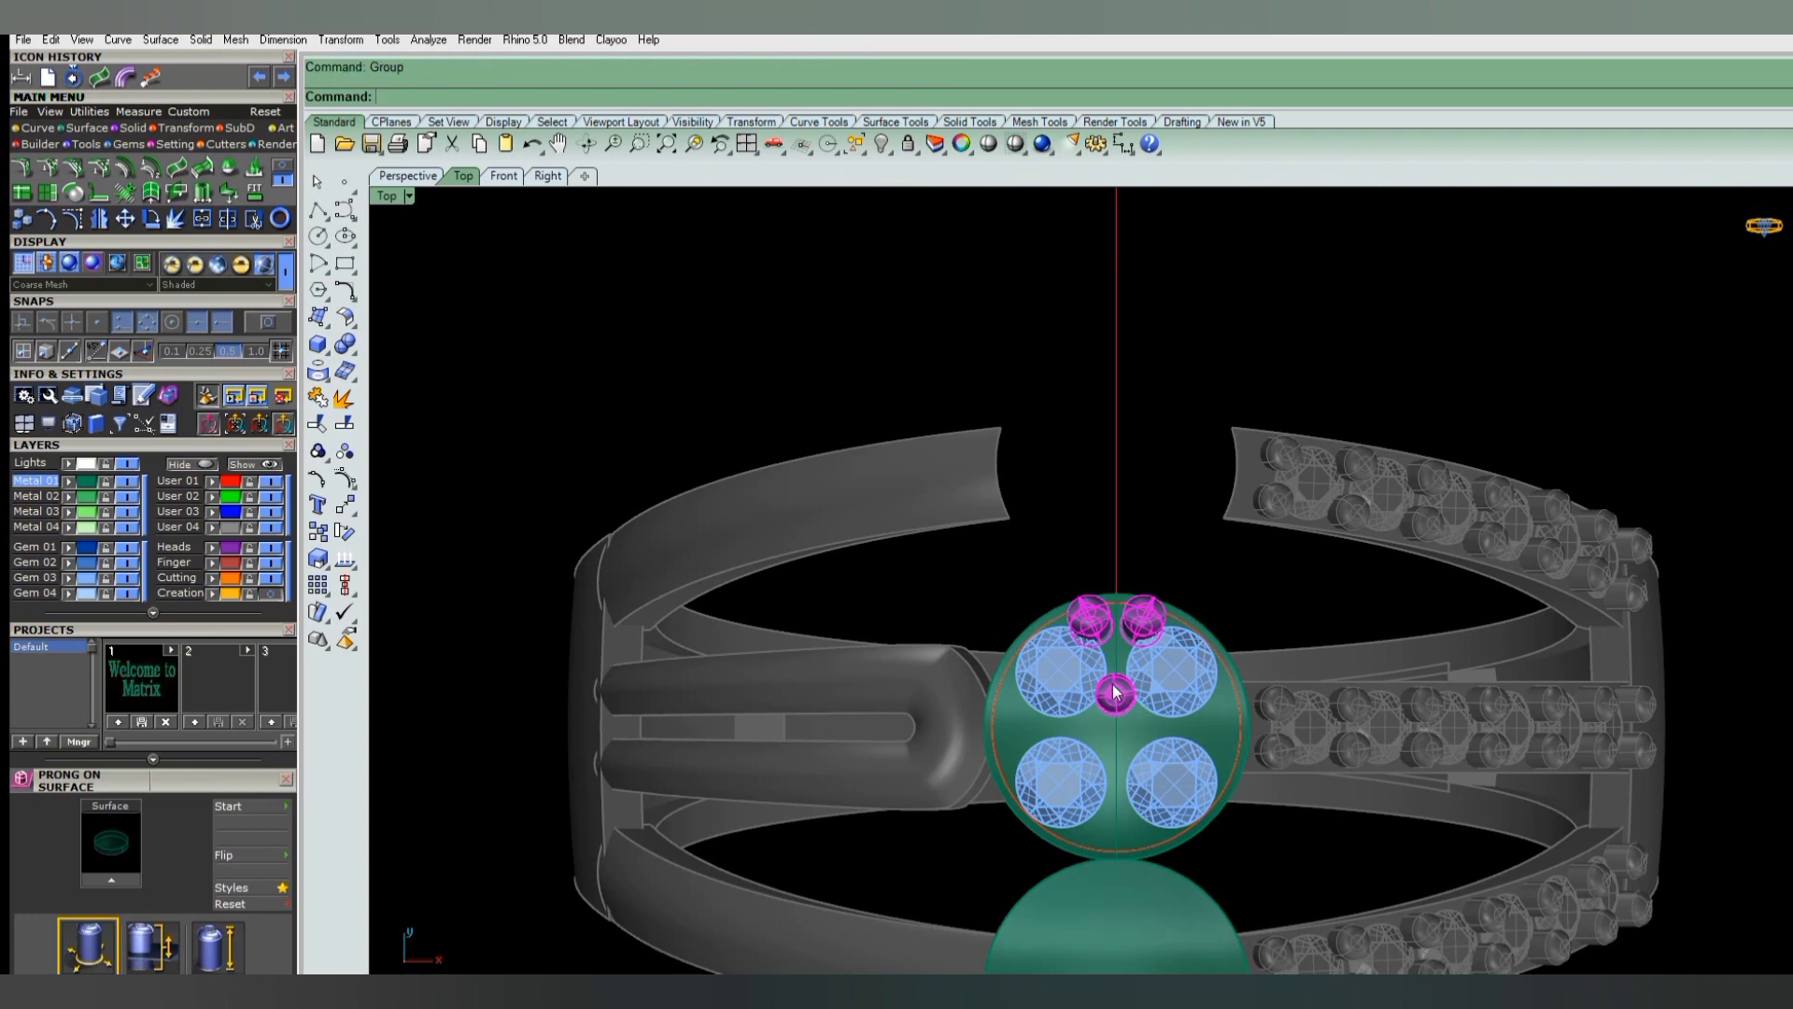
click(1116, 726)
key(Return)
key(Return)
key(Return)
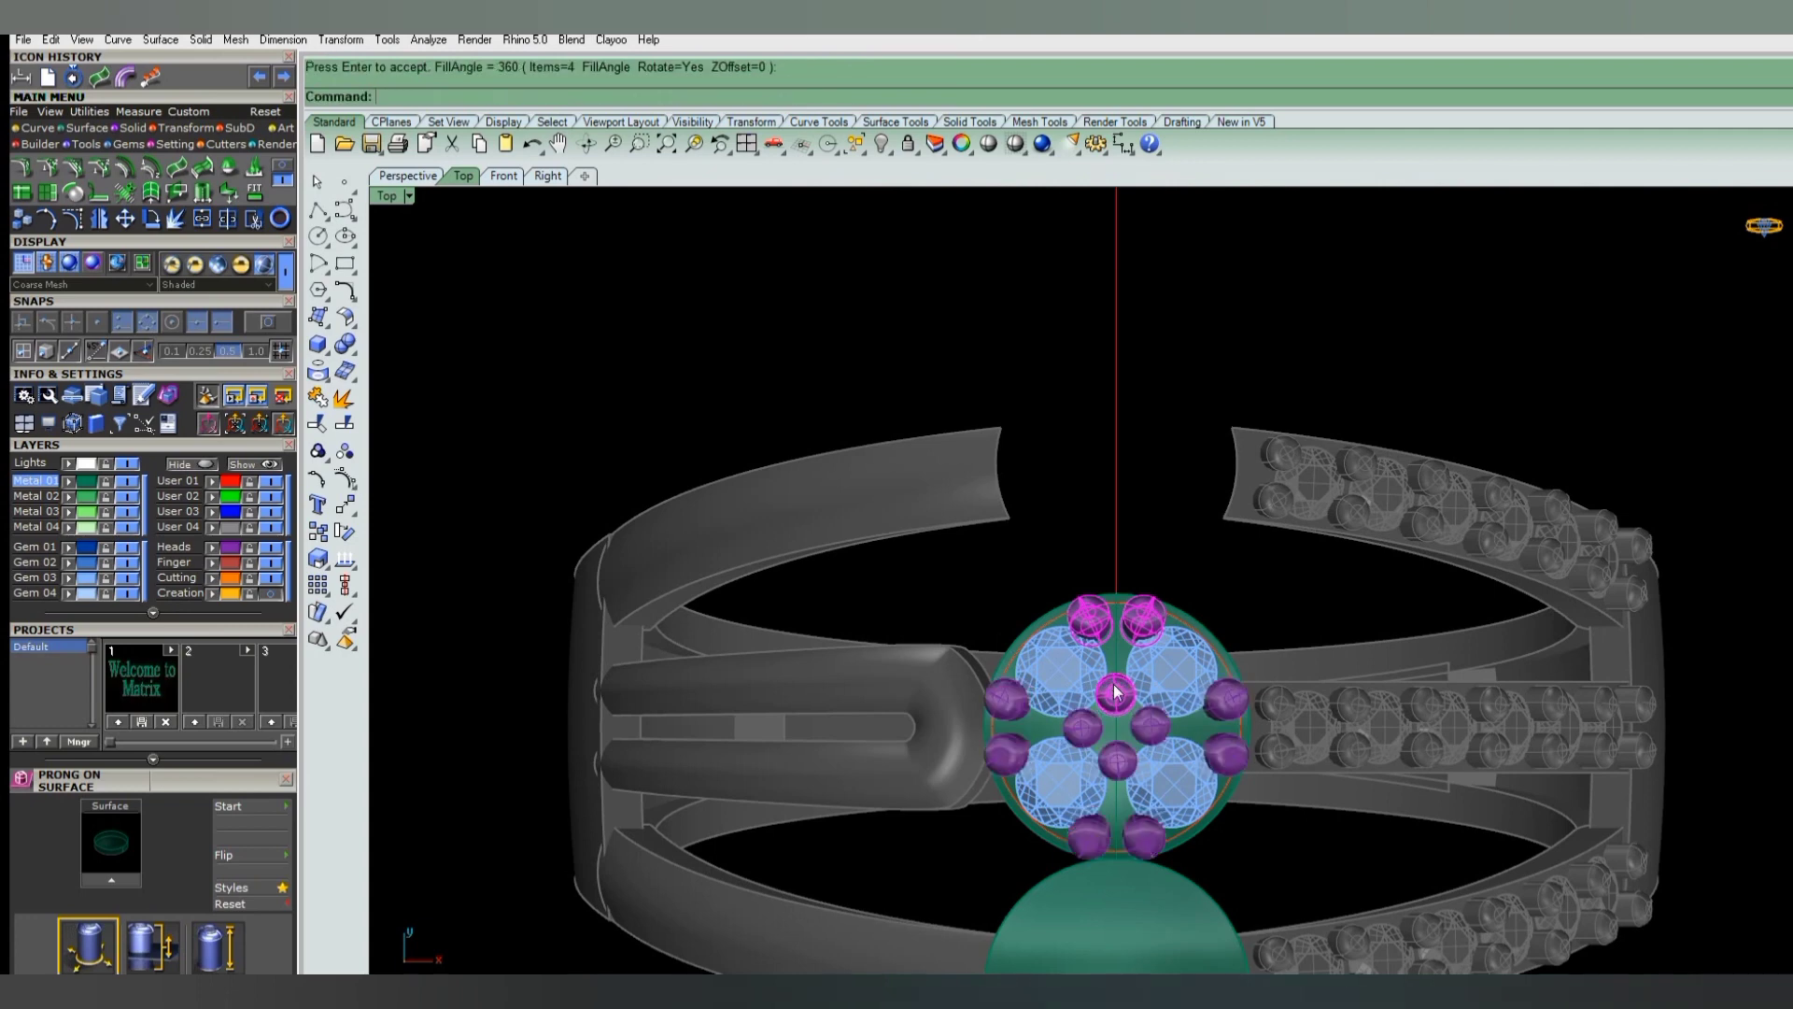
scroll(1105, 726, down, 3)
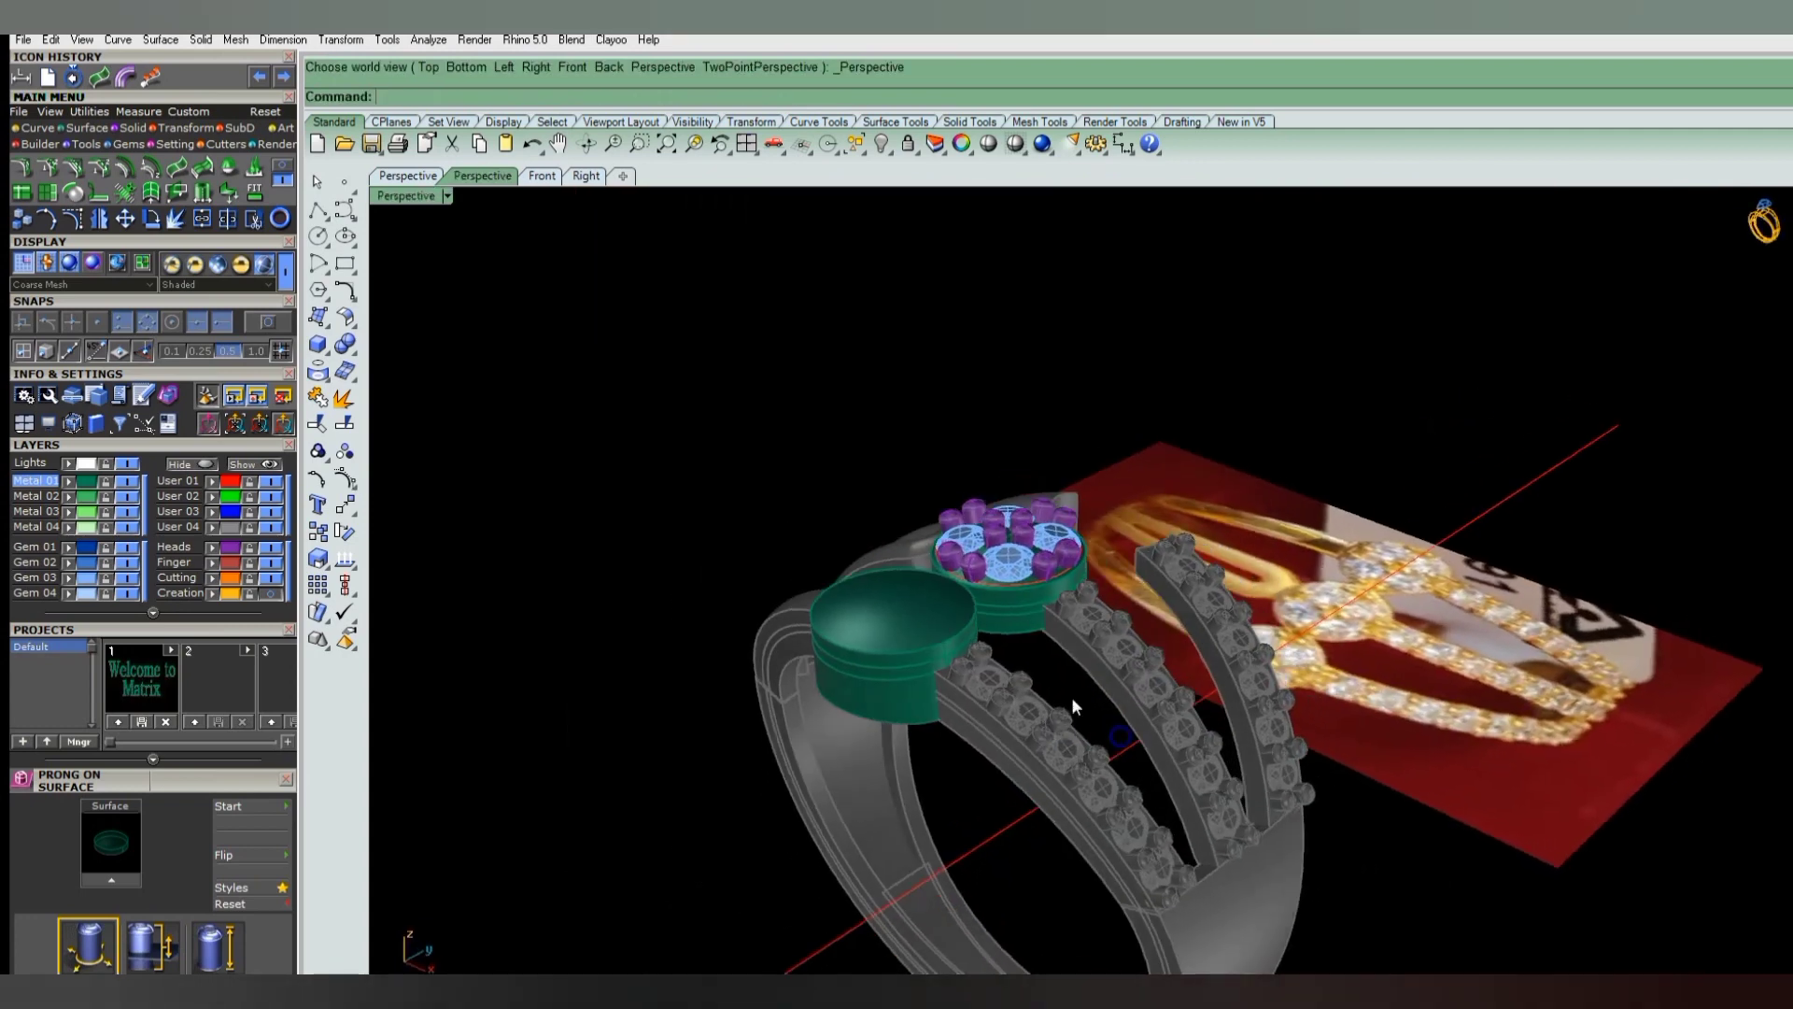
- Select the twelve cluster-head prongs and group them into one object
mouse_move(1102, 743)
right_down()
mouse_move(977, 712)
mouse_move(981, 761)
right_up()
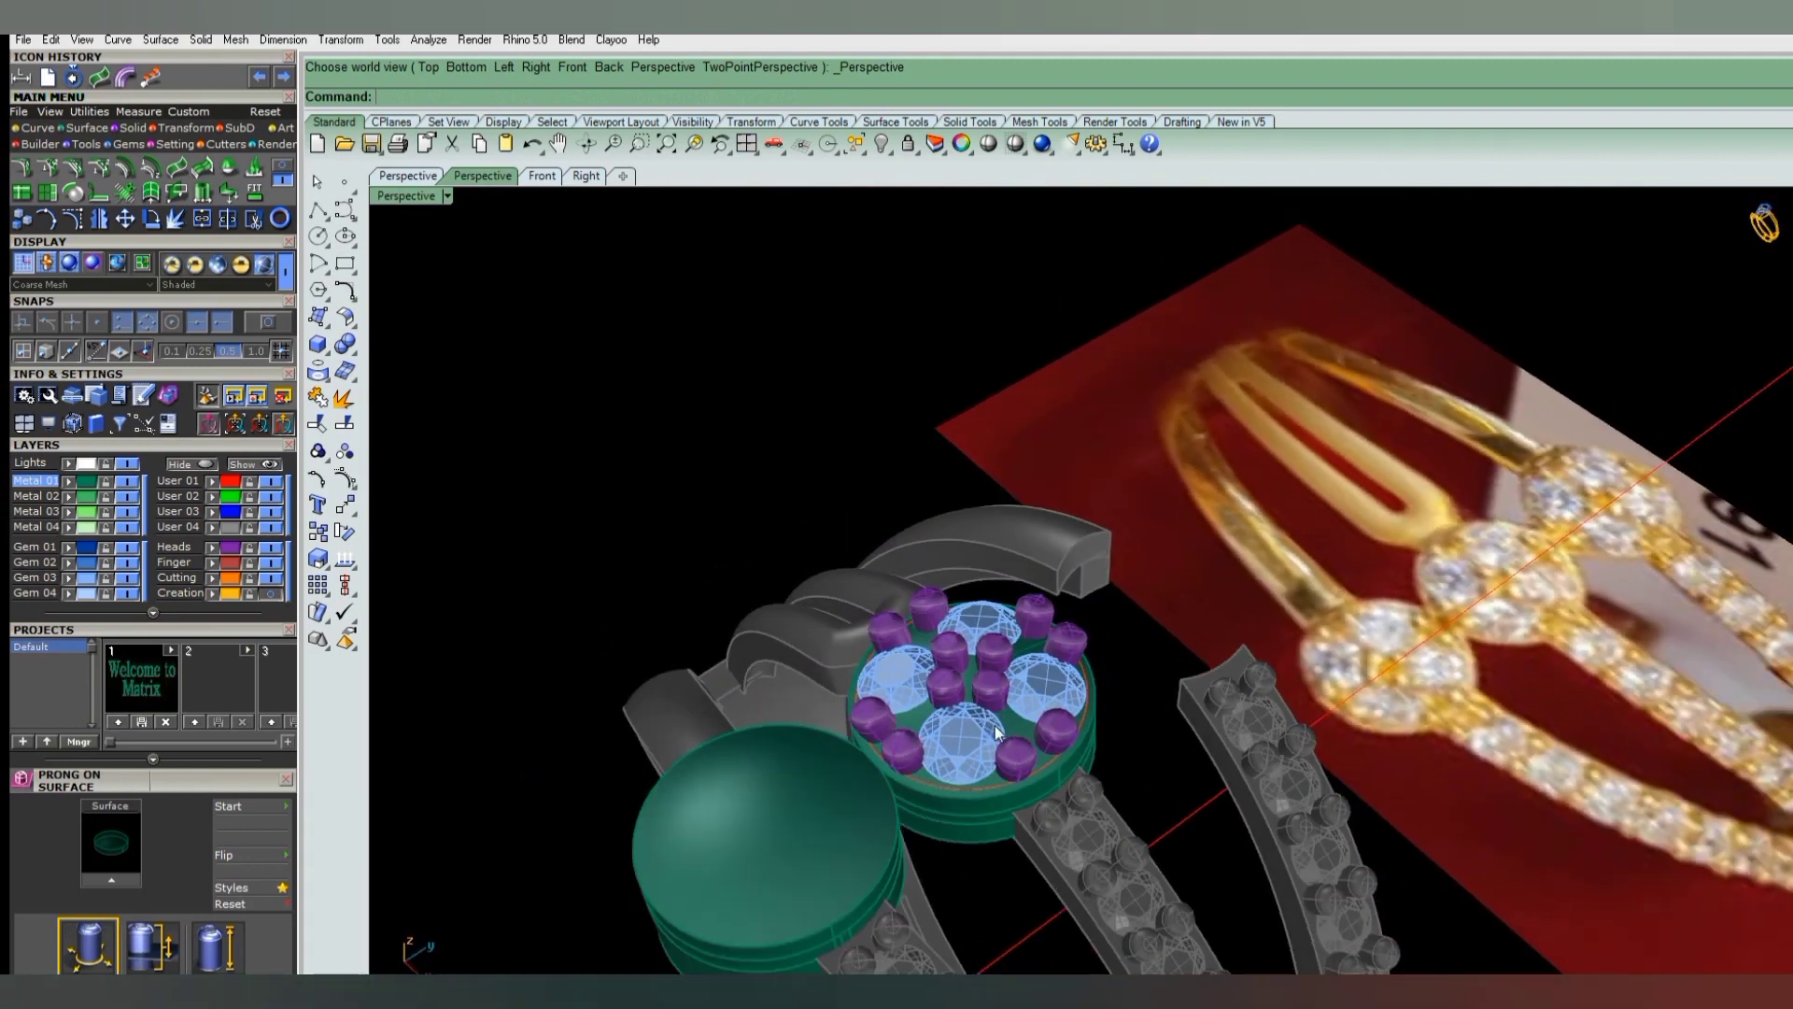
scroll(980, 761, up, 5)
scroll(946, 792, up, 2)
scroll(945, 792, down, 3)
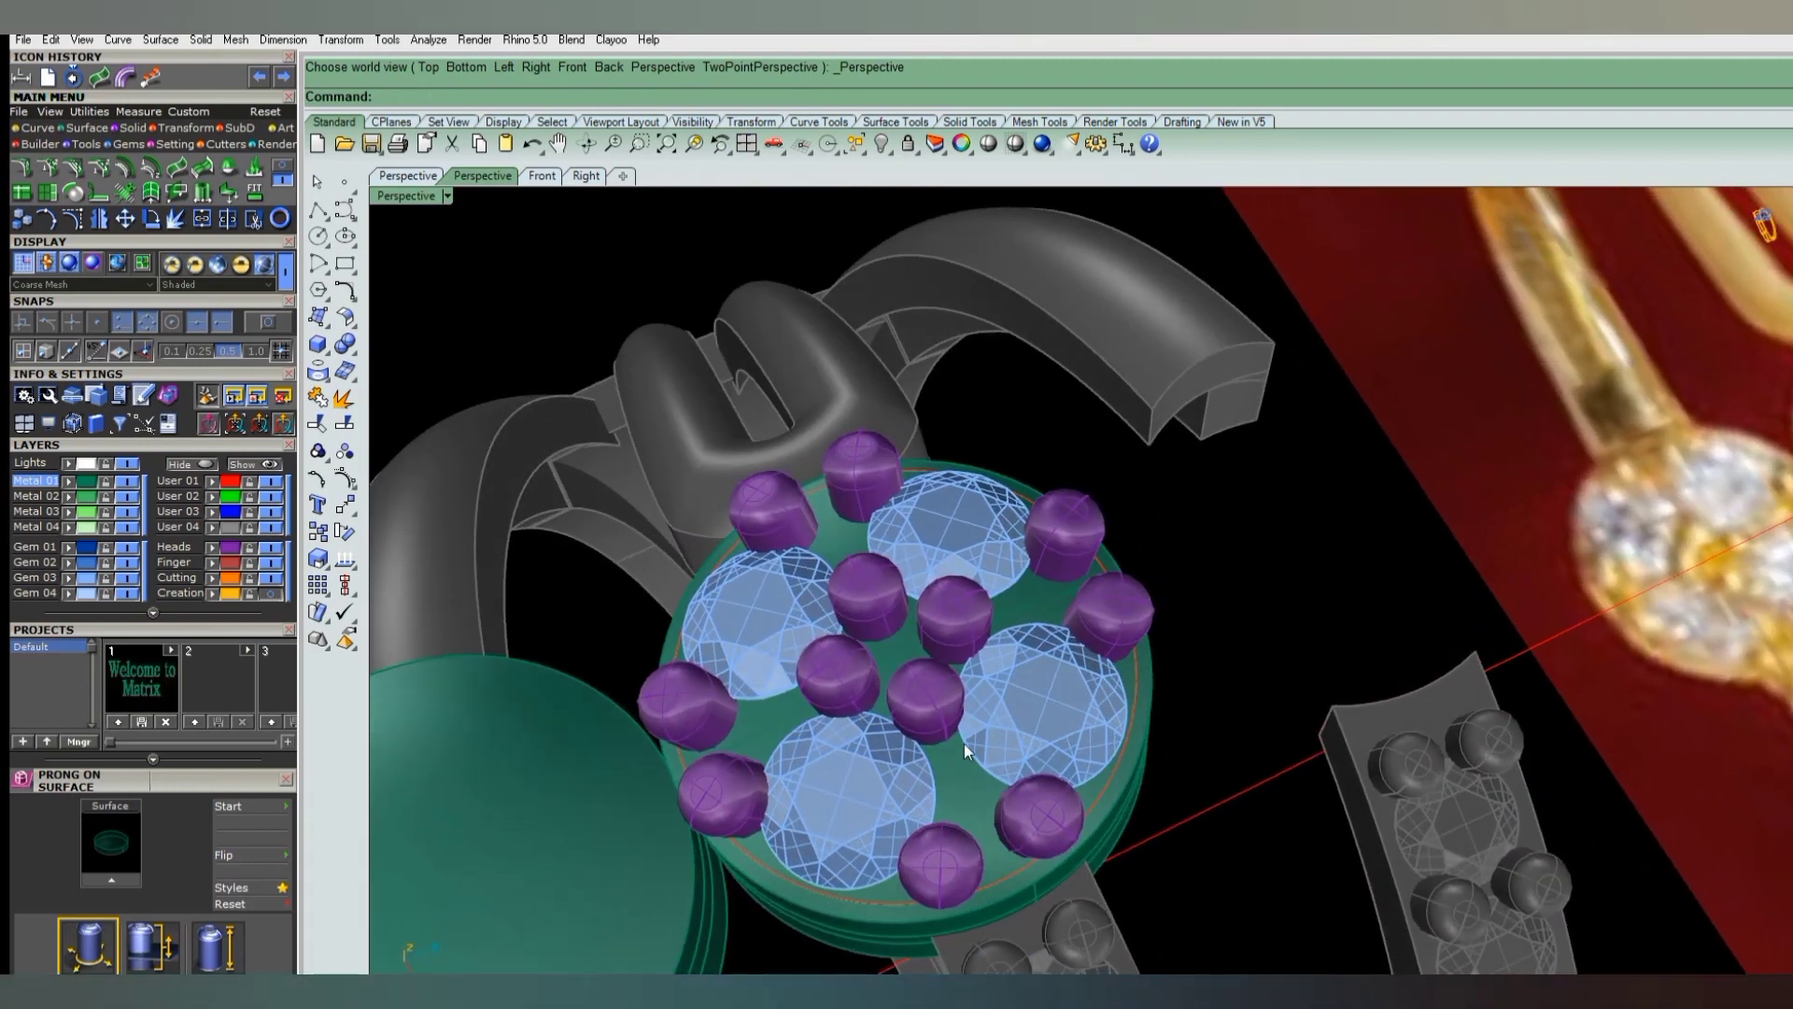
right_drag(963, 743, 175, 645)
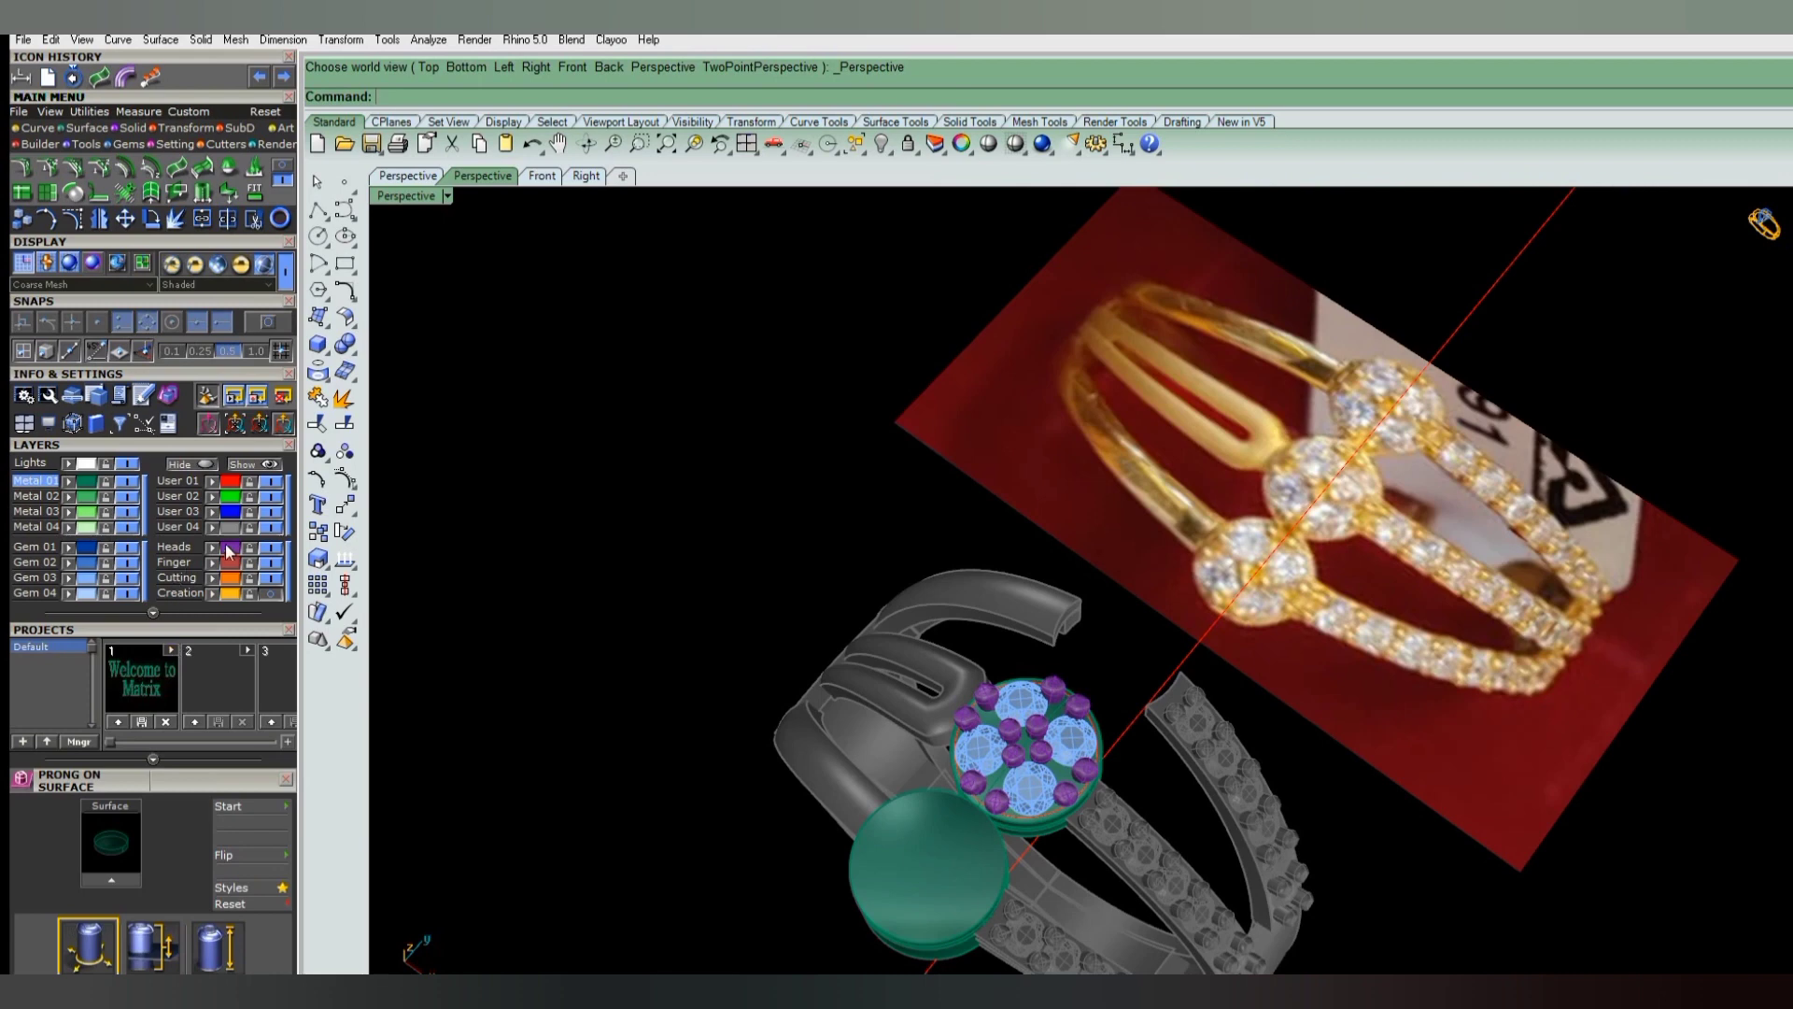
click(227, 551)
key(ctrl+g)
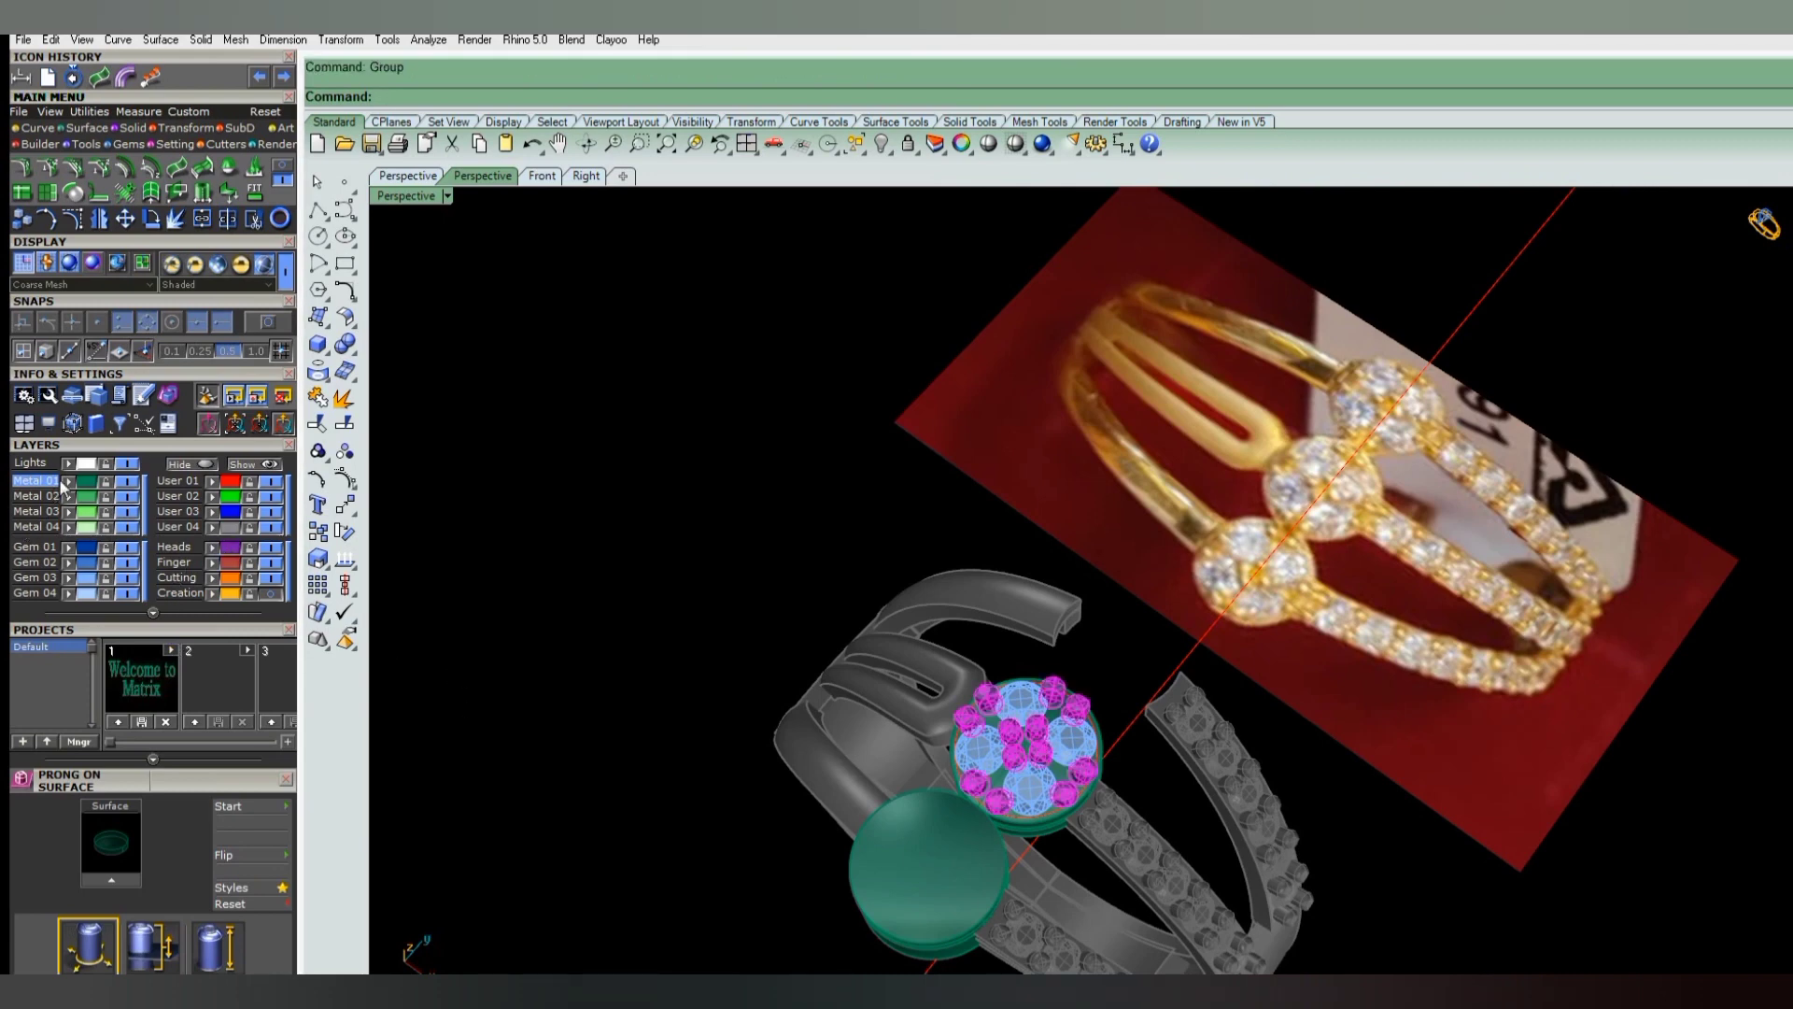
- In Top view, delete the stray object sitting near the gems
key(Escape)
key(ctrl+F1)
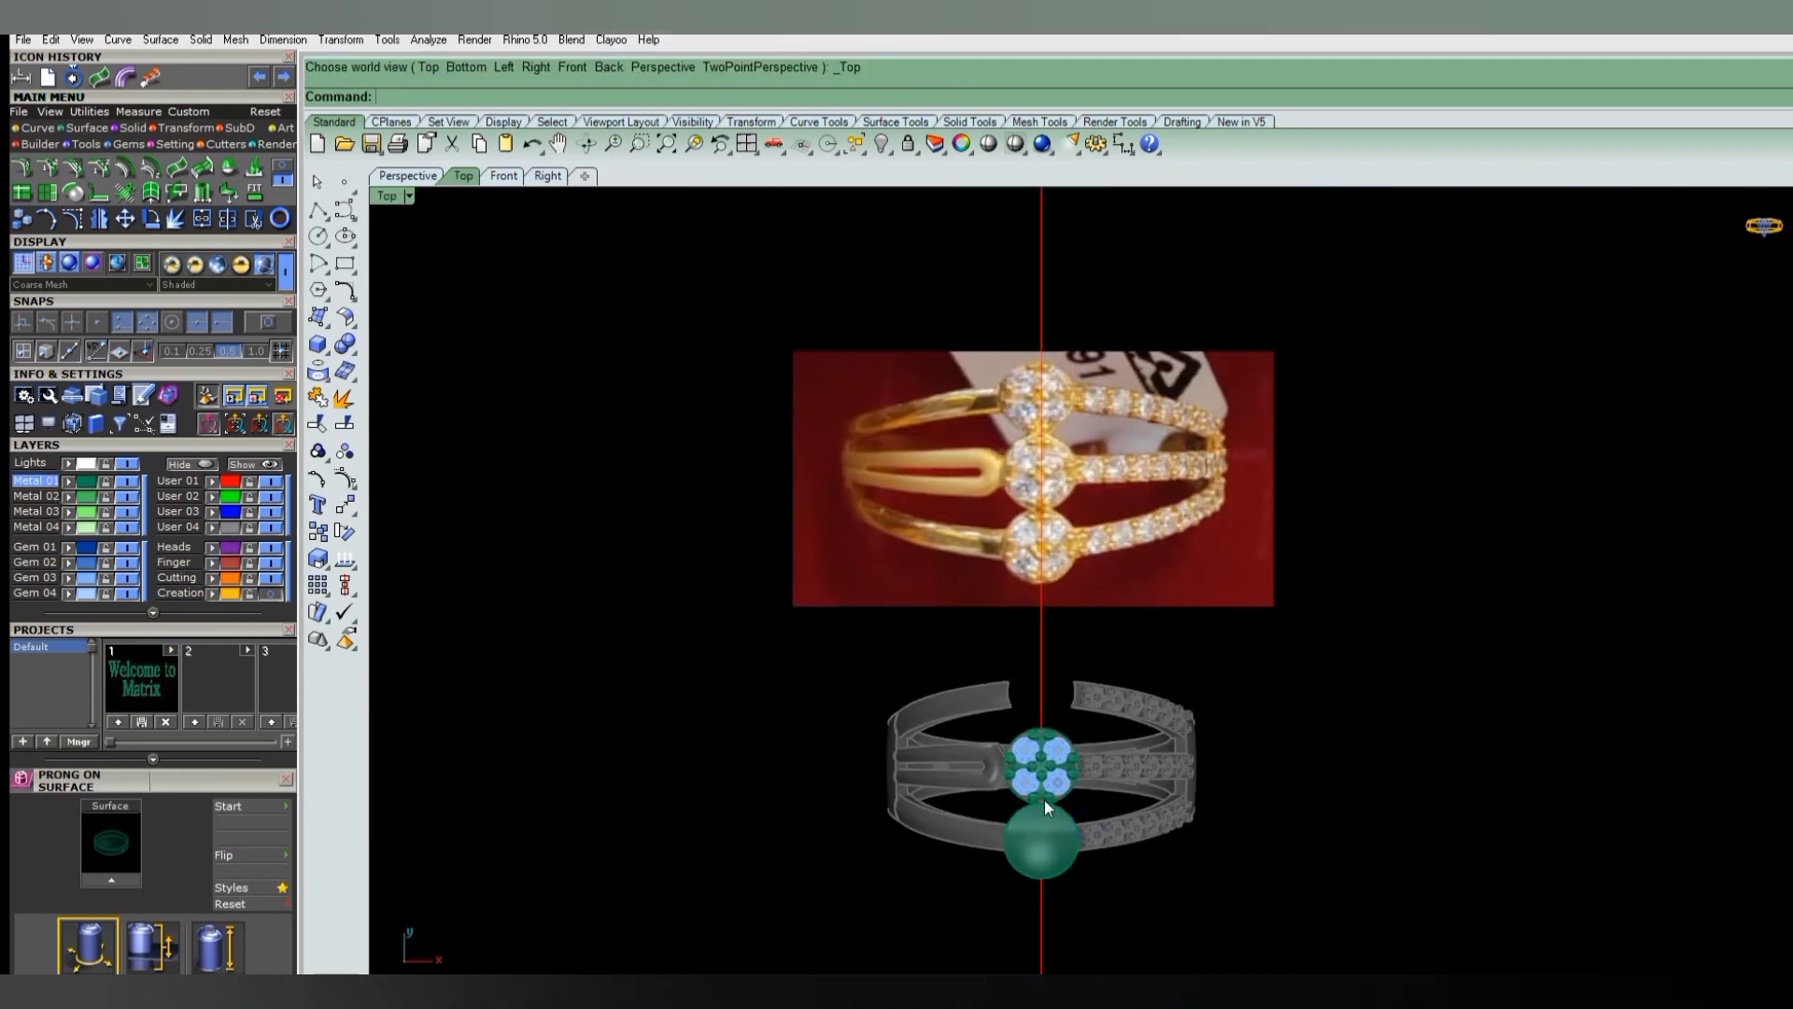
scroll(1055, 686, up, 3)
click(1057, 682)
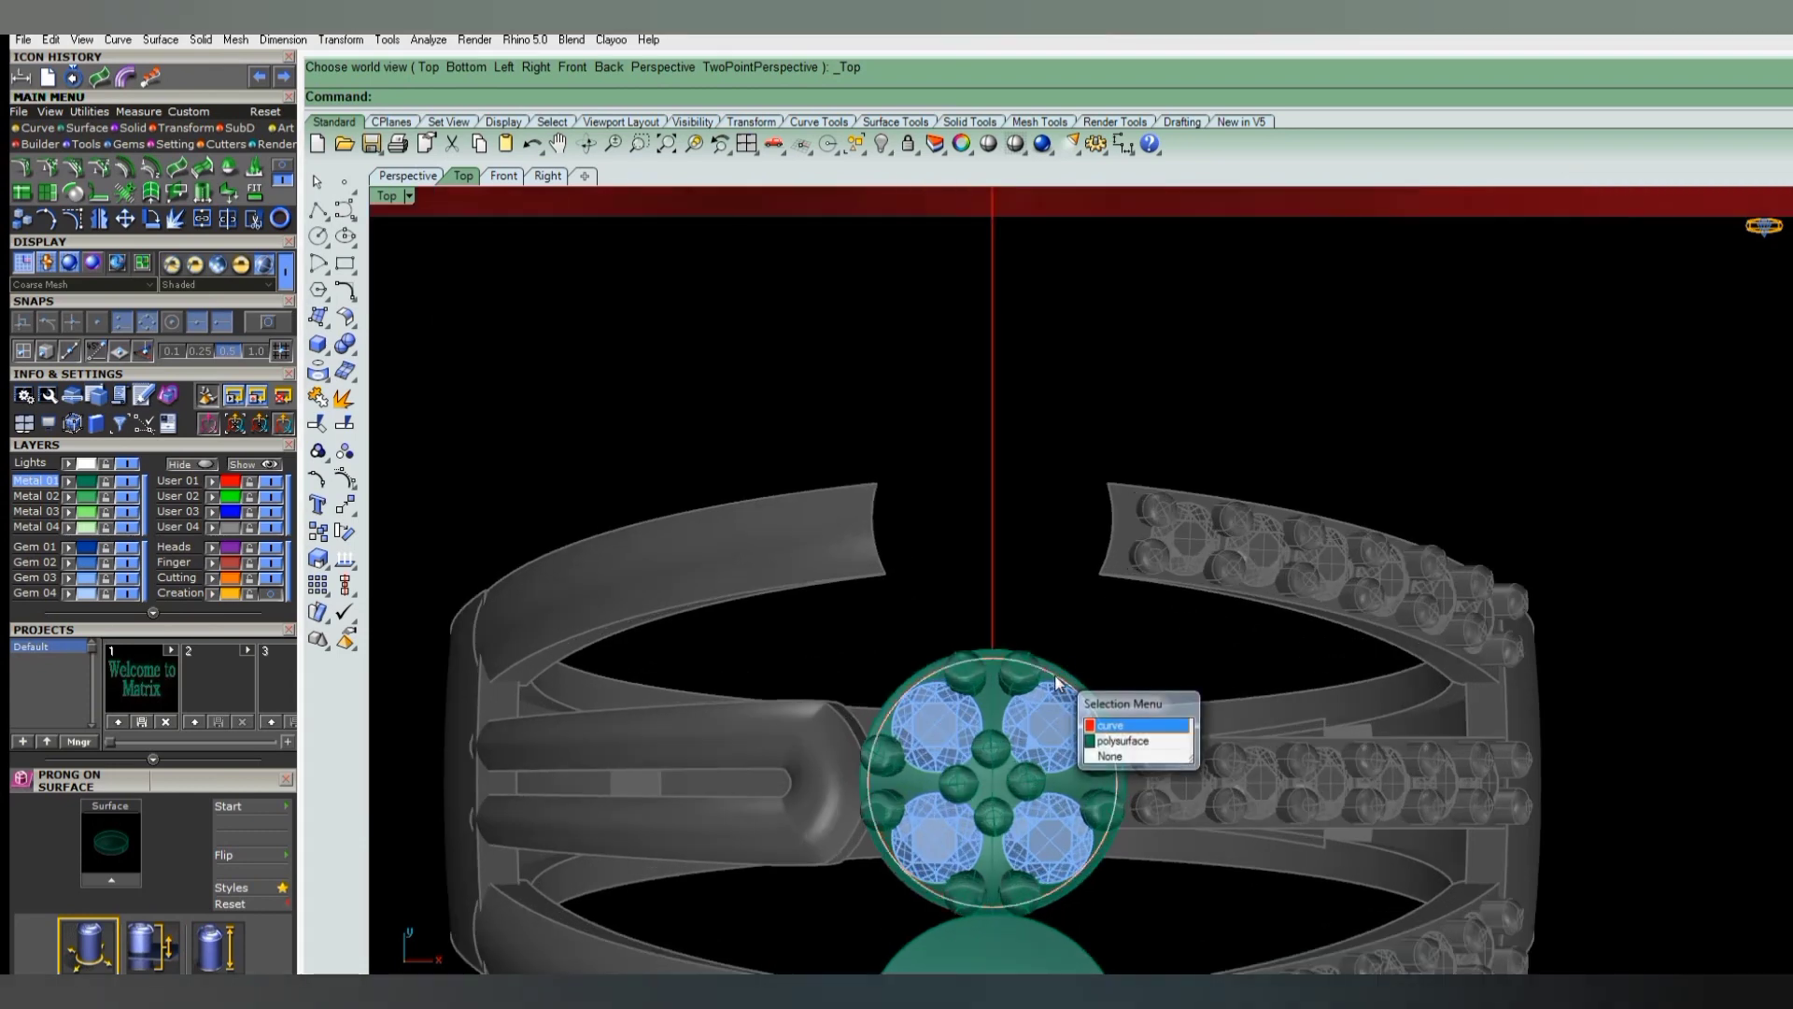
key(Delete)
scroll(966, 831, down, 5)
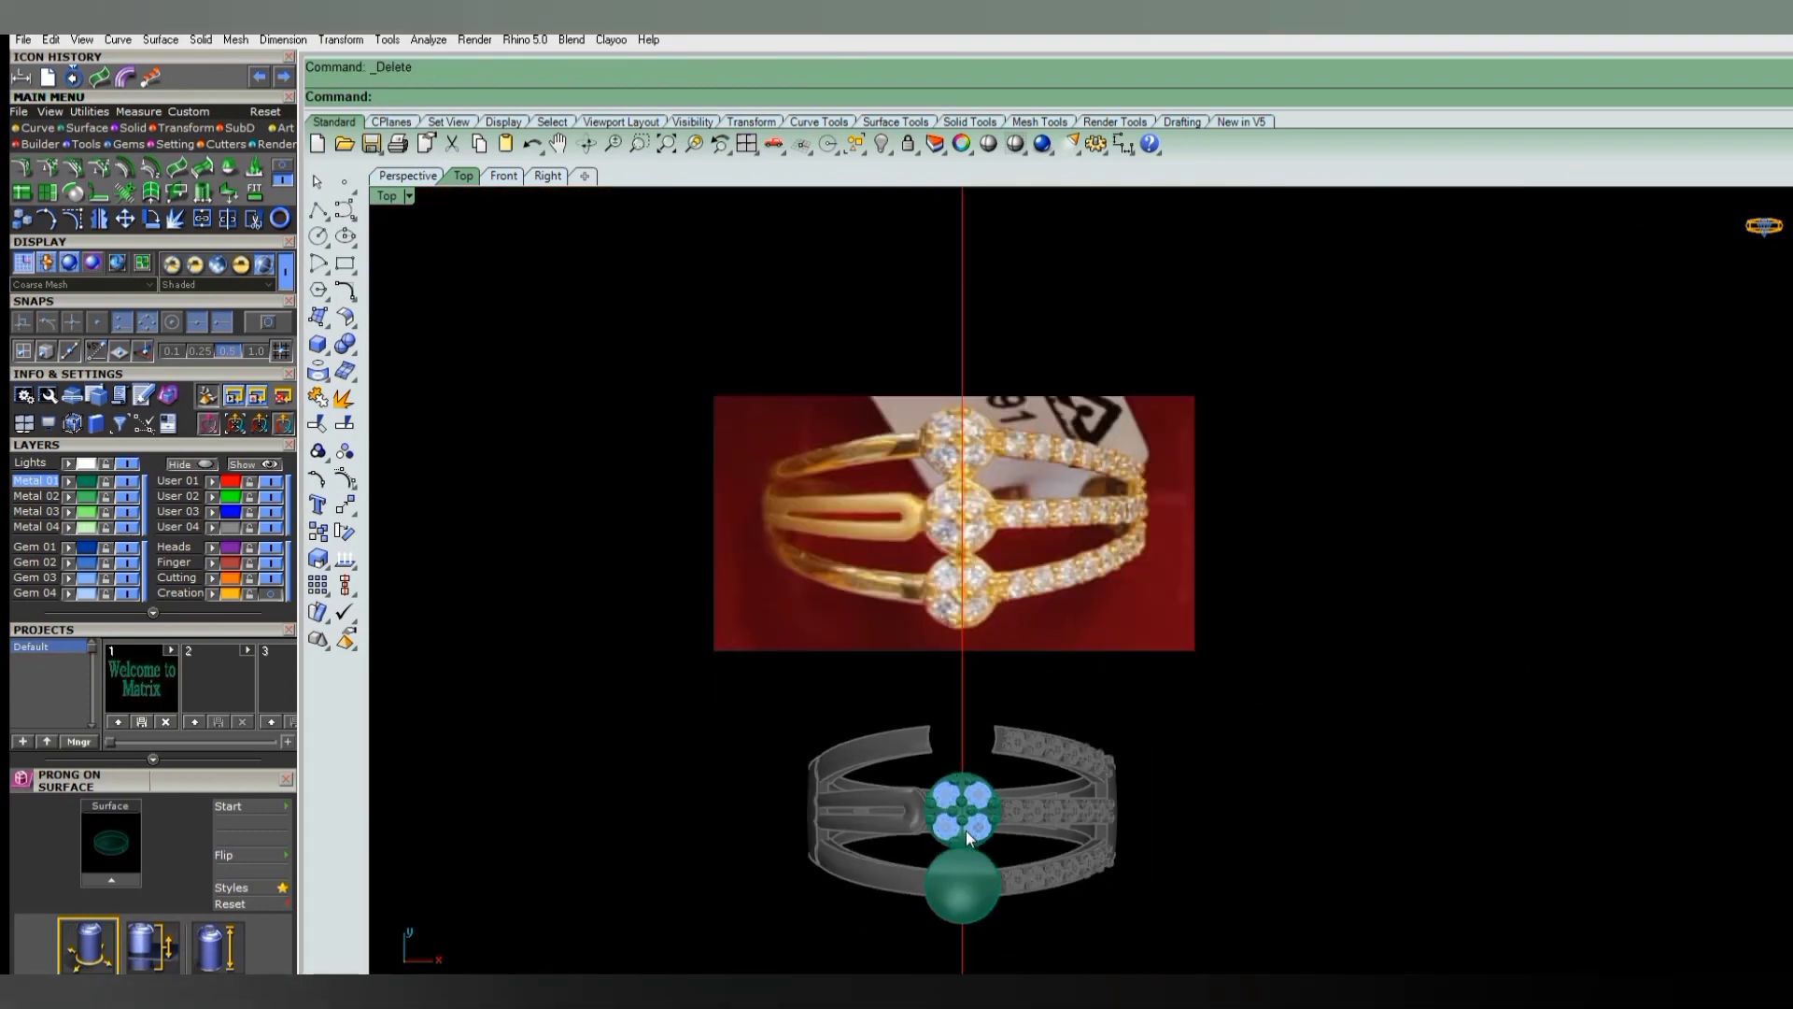
- Back in Perspective, select the four cluster gems
scroll(967, 815, up, 2)
scroll(962, 811, up, 3)
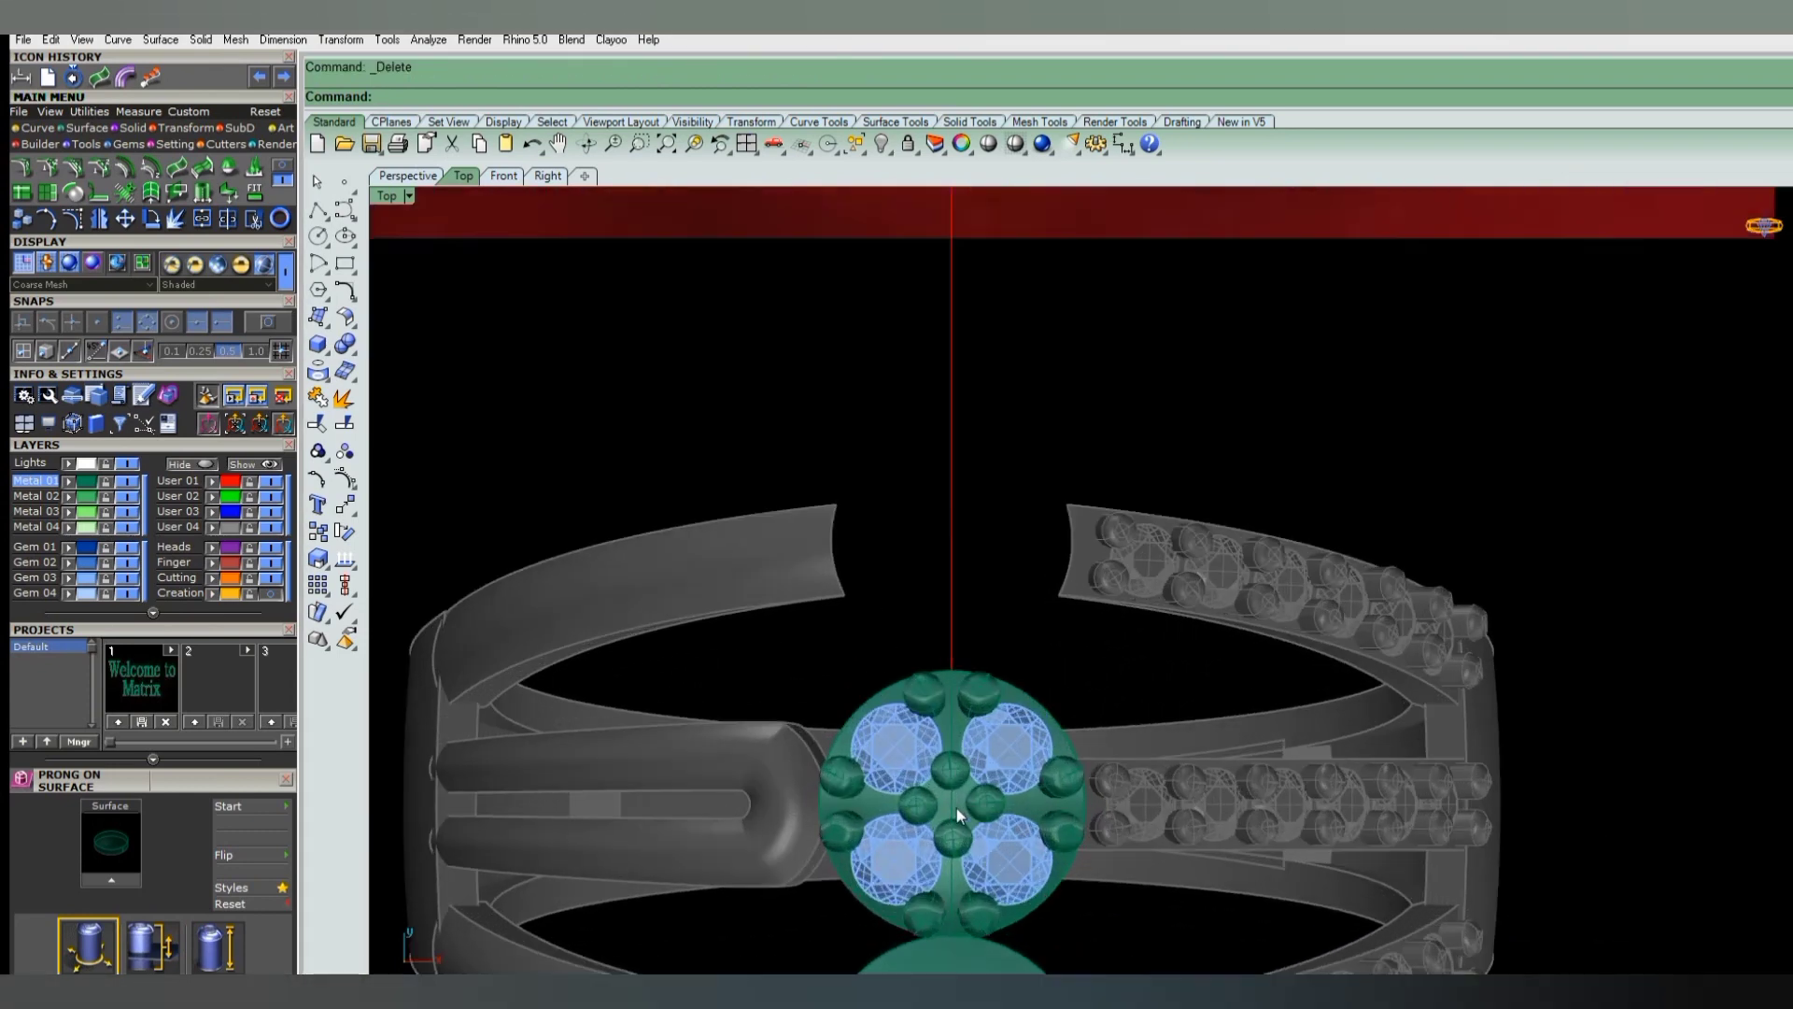
click(952, 803)
key(Escape)
key(ctrl+F4)
scroll(990, 617, up, 4)
click(992, 626)
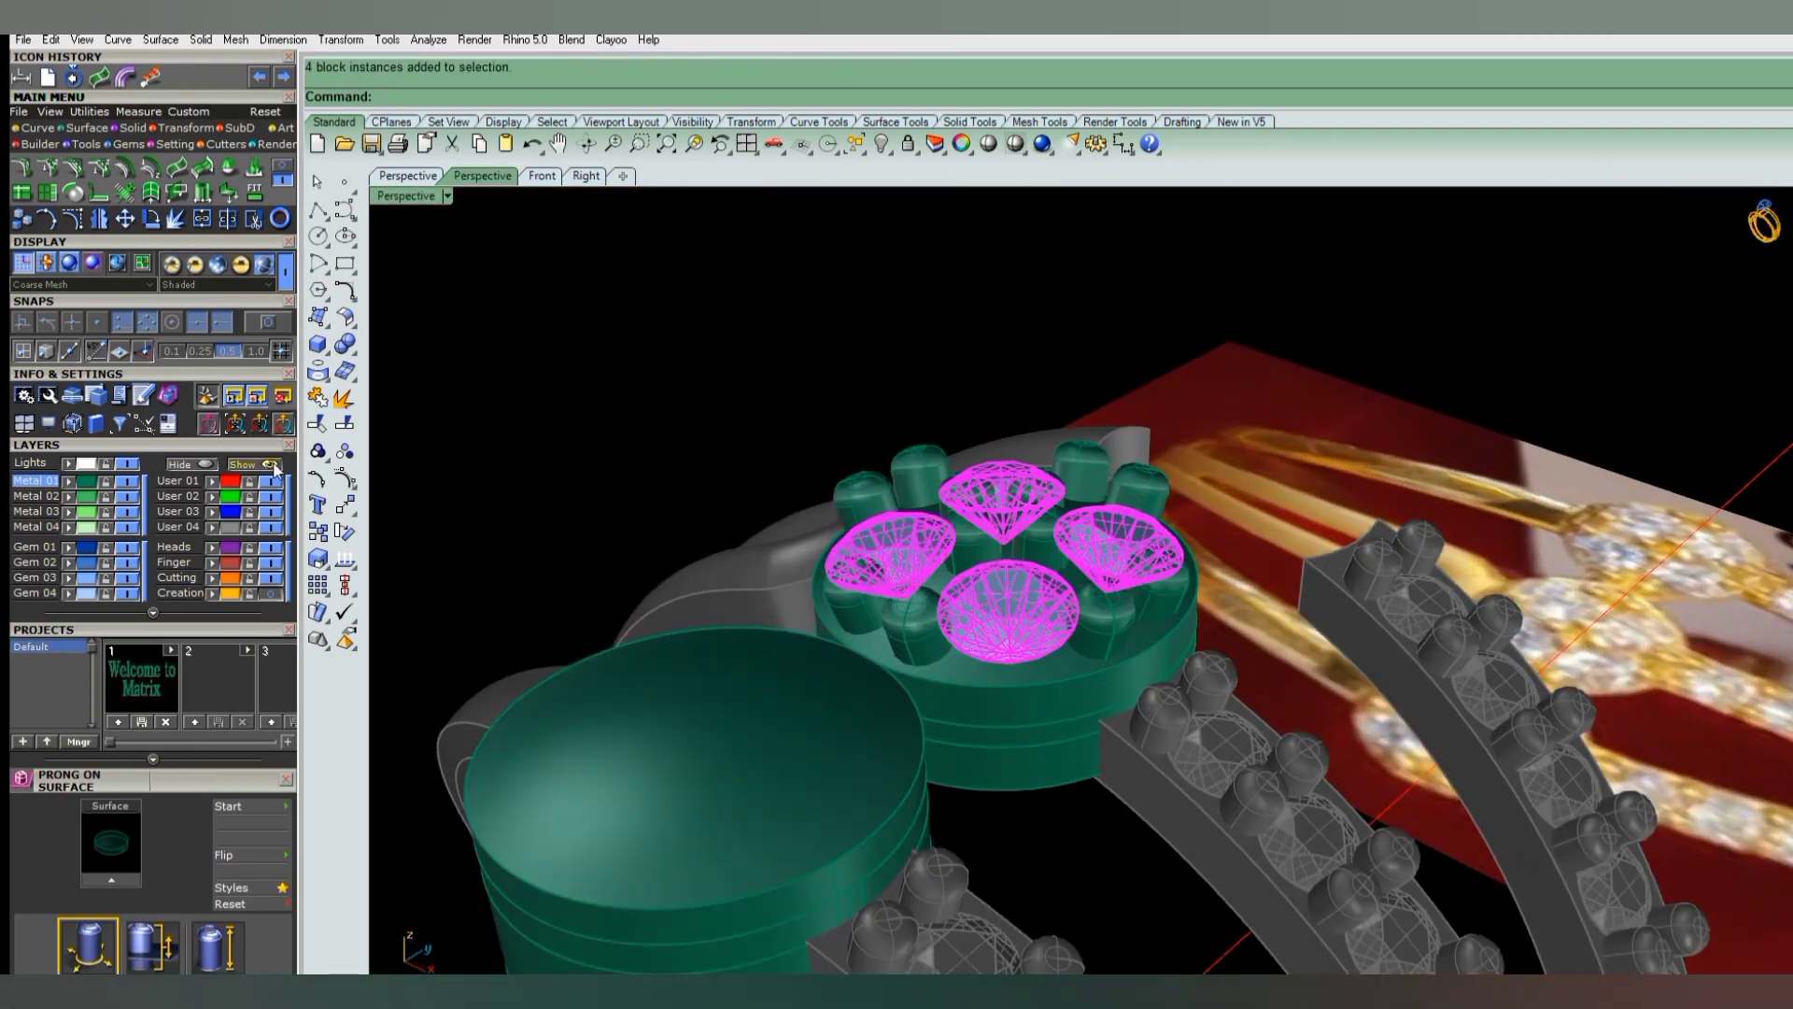
- Add a Gem Cutter beneath the front cluster stone using the F6 gem actions
click(1007, 609)
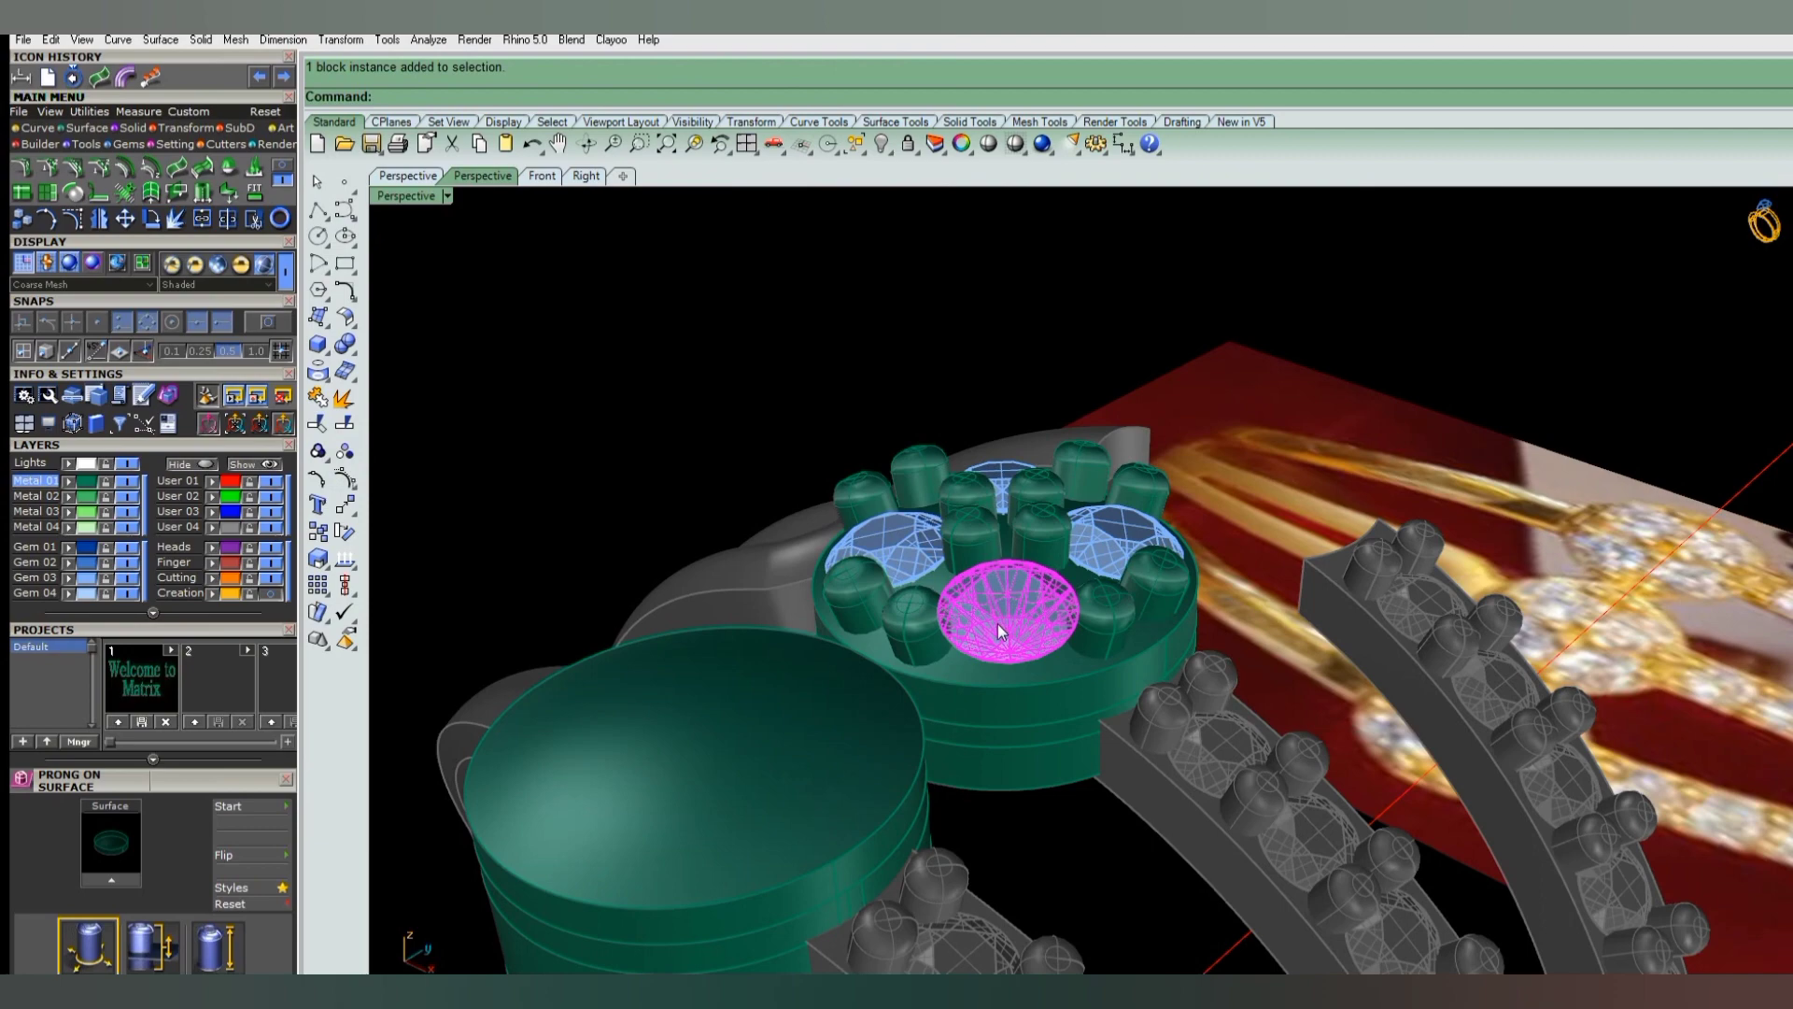
key(F6)
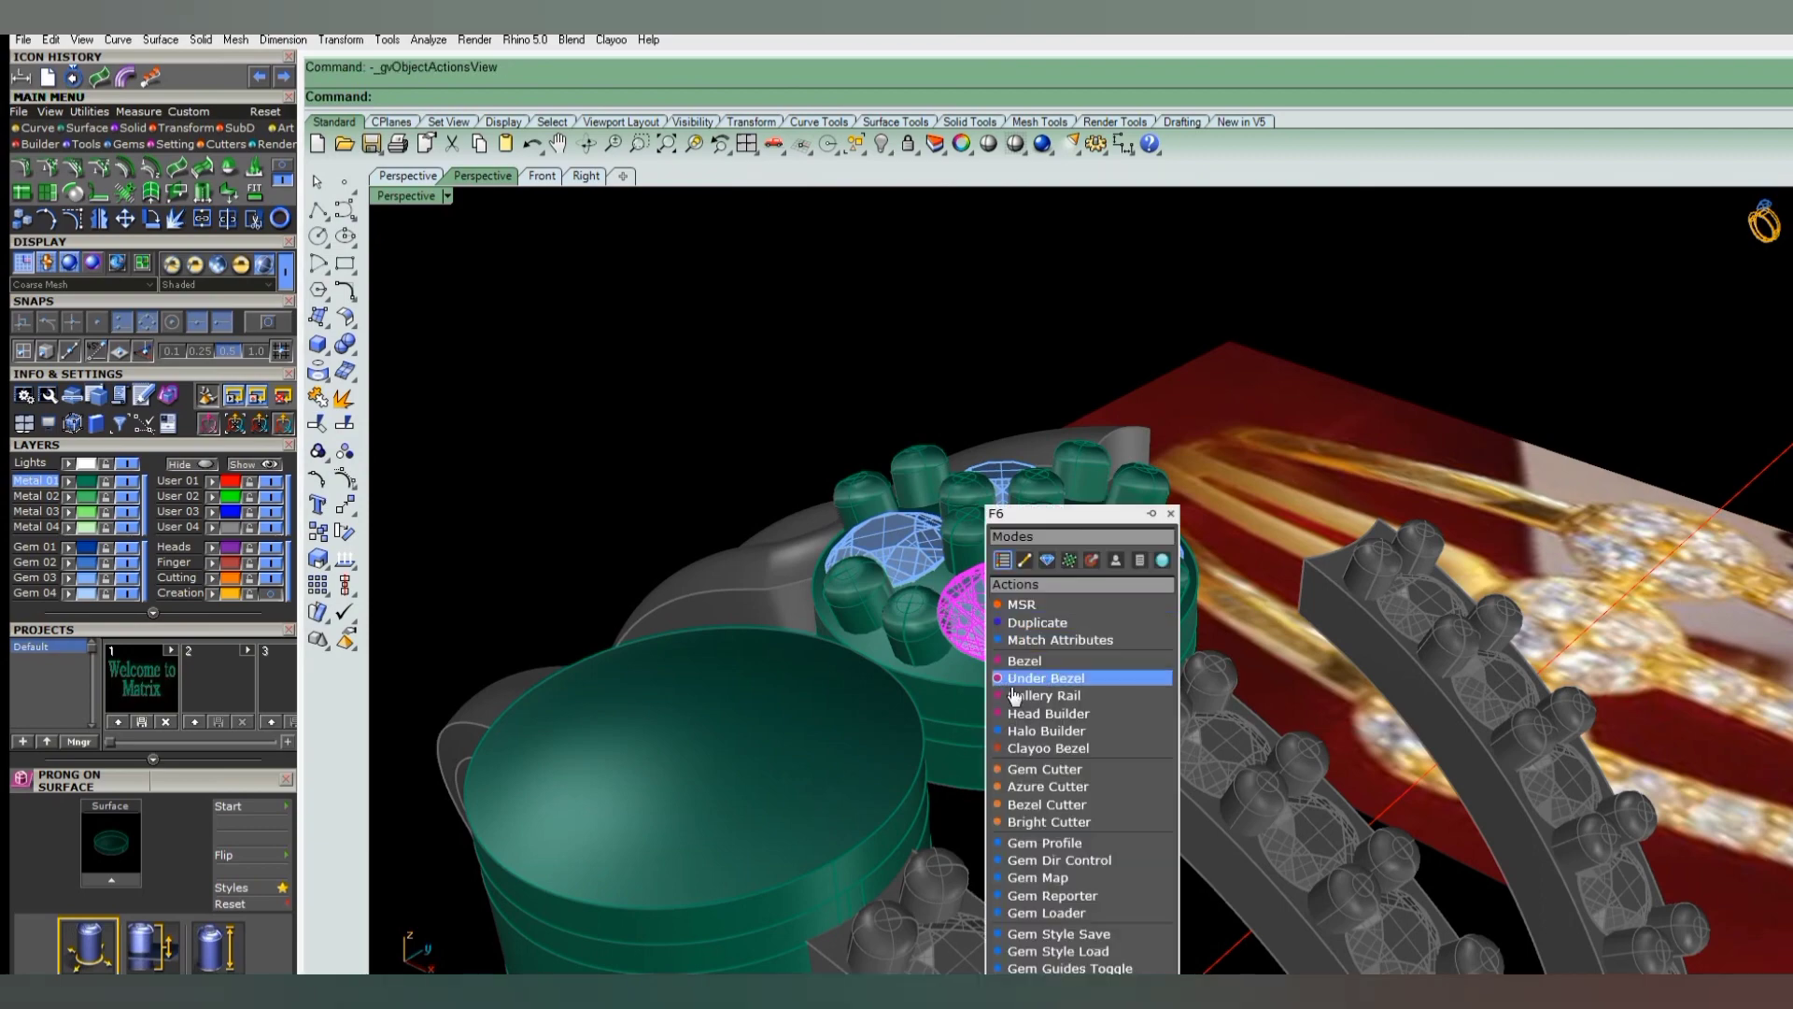
click(1030, 779)
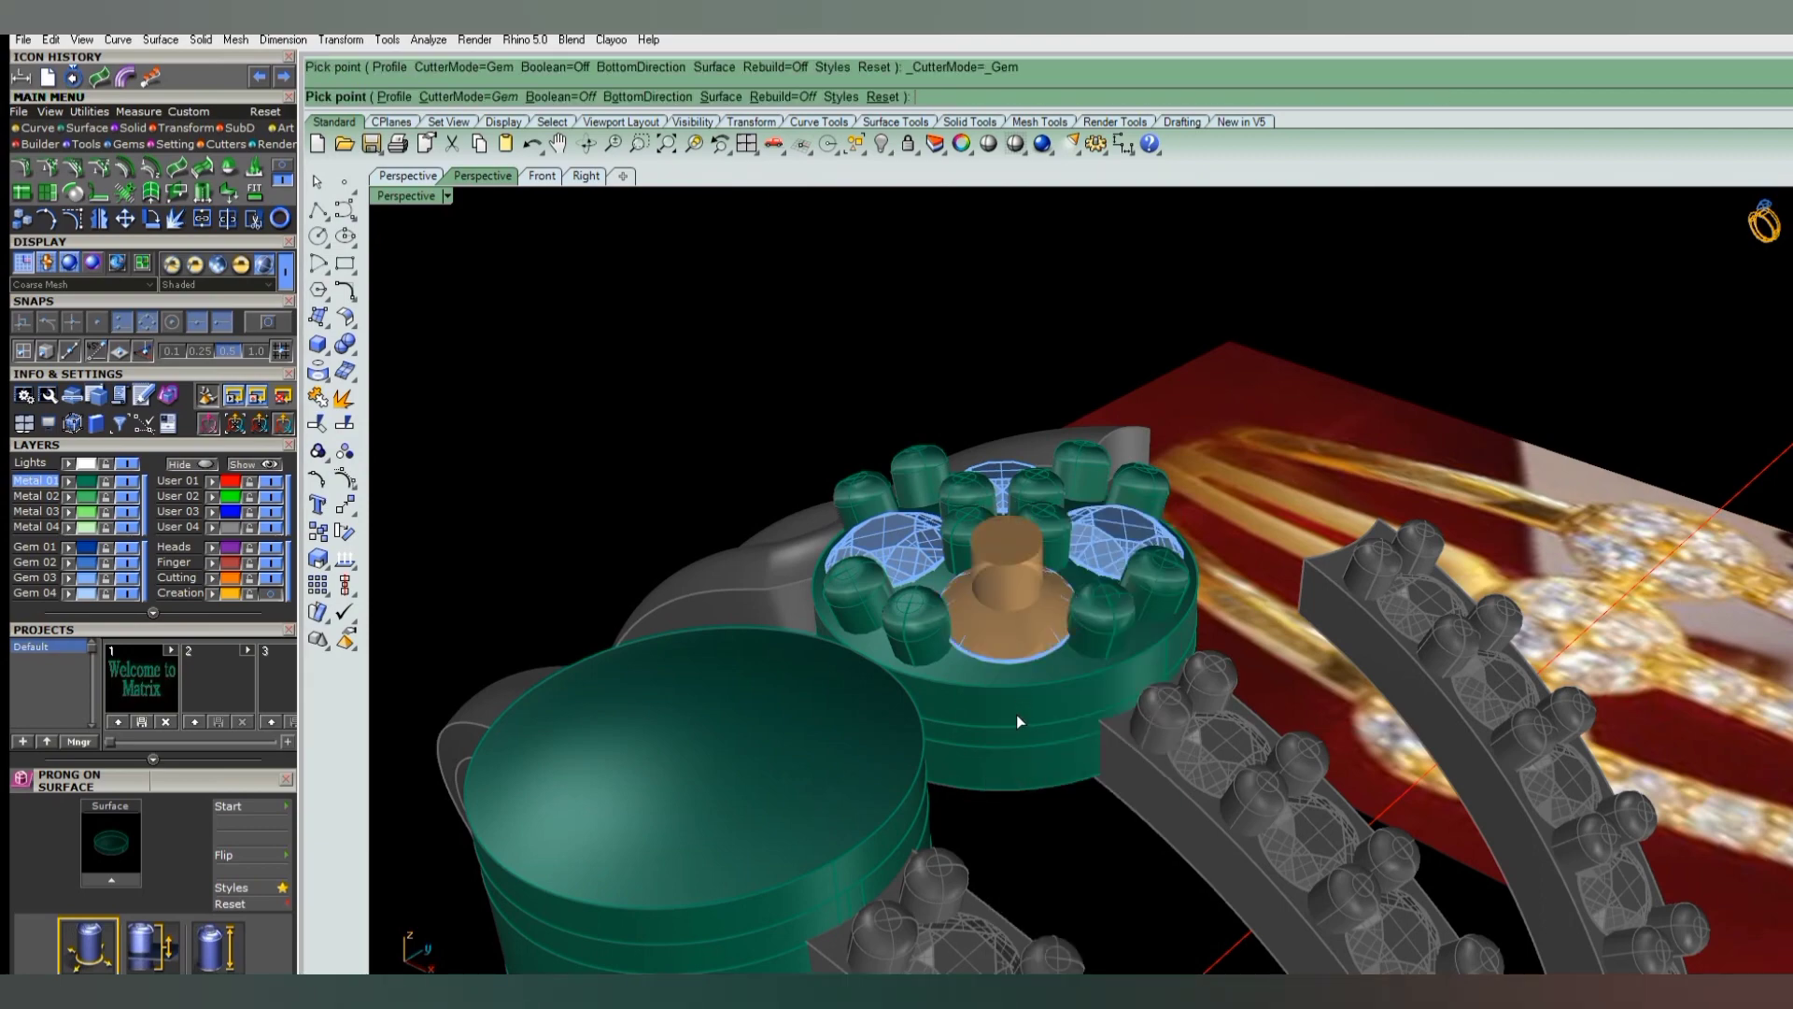
right_drag(1016, 714, 1010, 600)
scroll(1011, 599, up, 2)
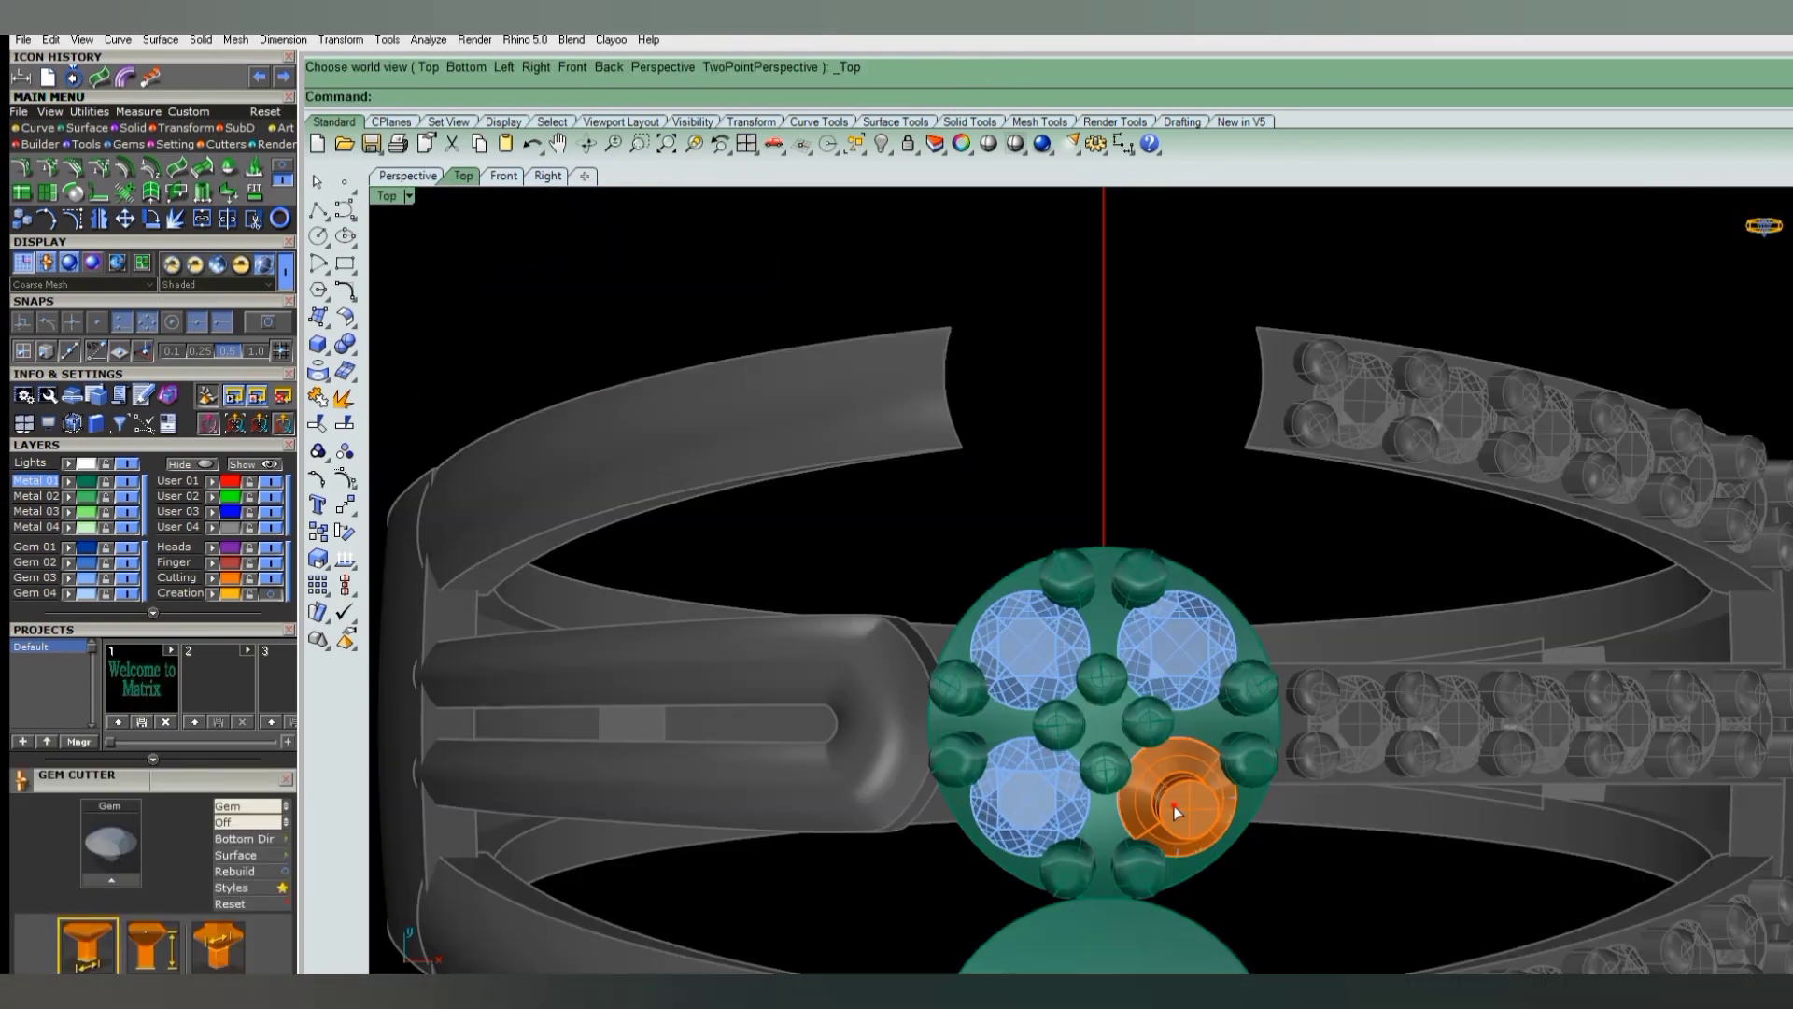
click(1173, 805)
- Polar-array the cutter into four copies around the head centre
right_drag(1173, 805, 1055, 684)
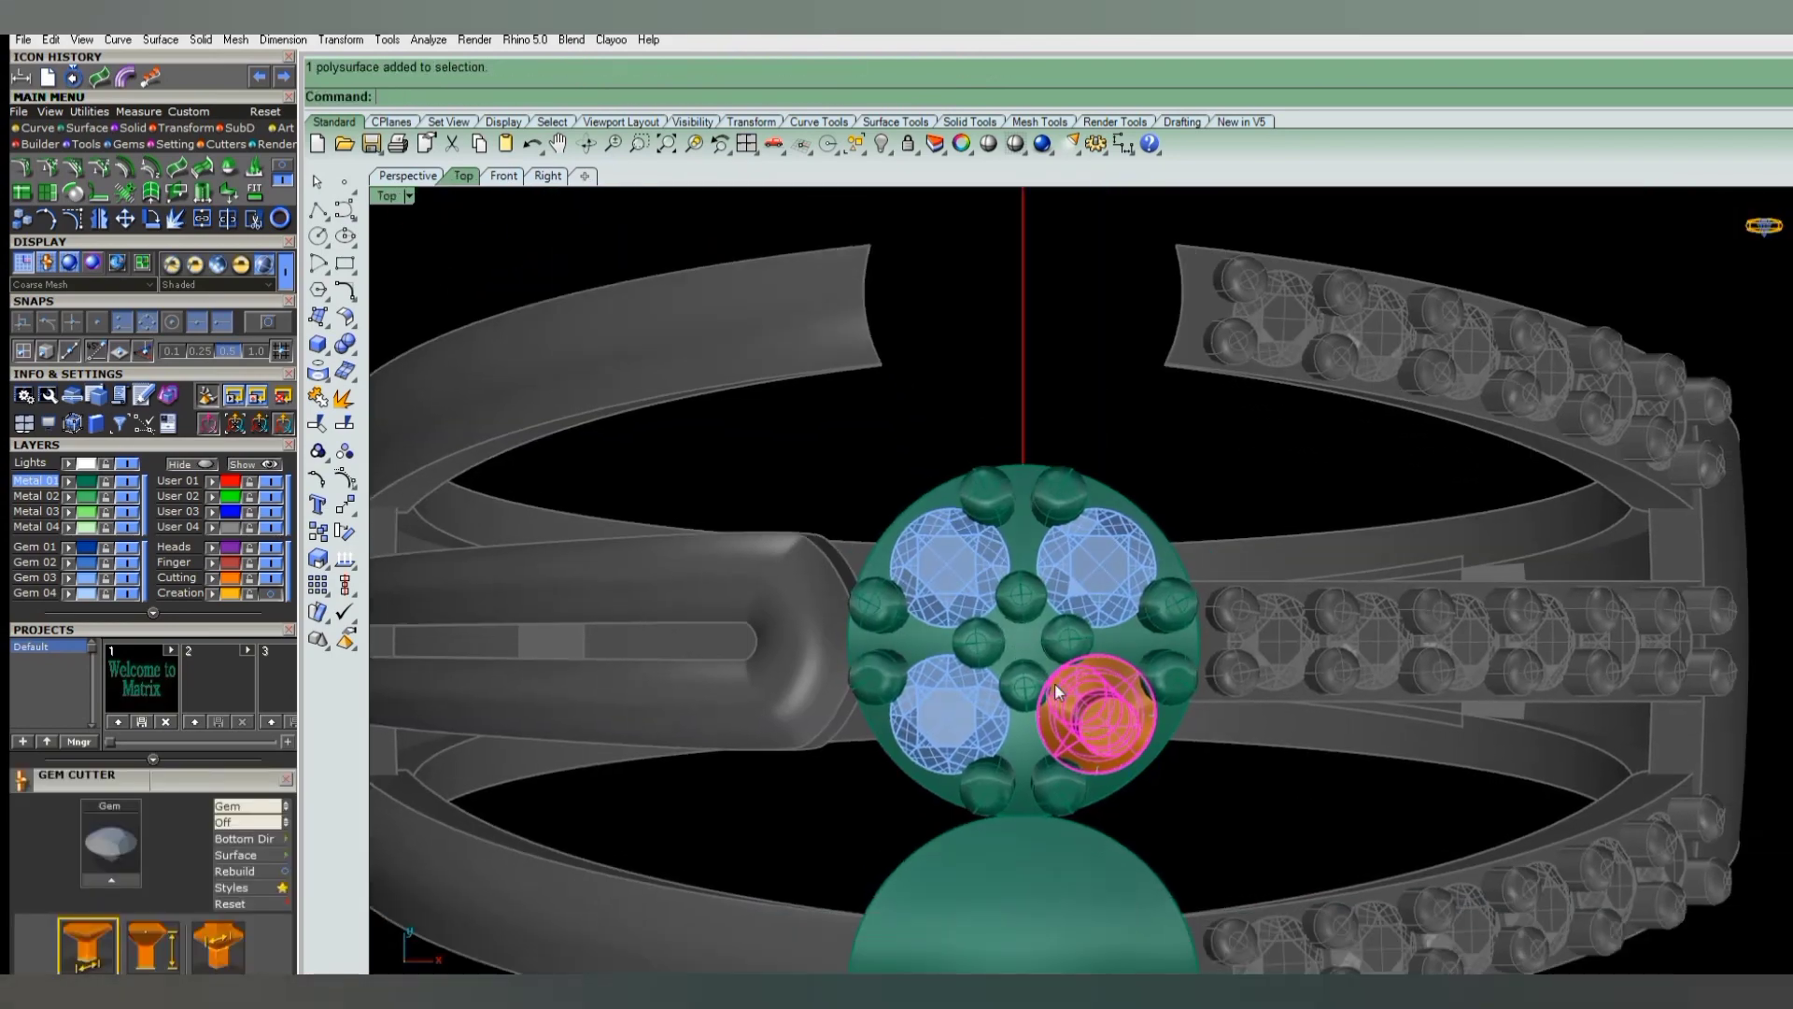
text(AA)
key(Return)
click(1023, 640)
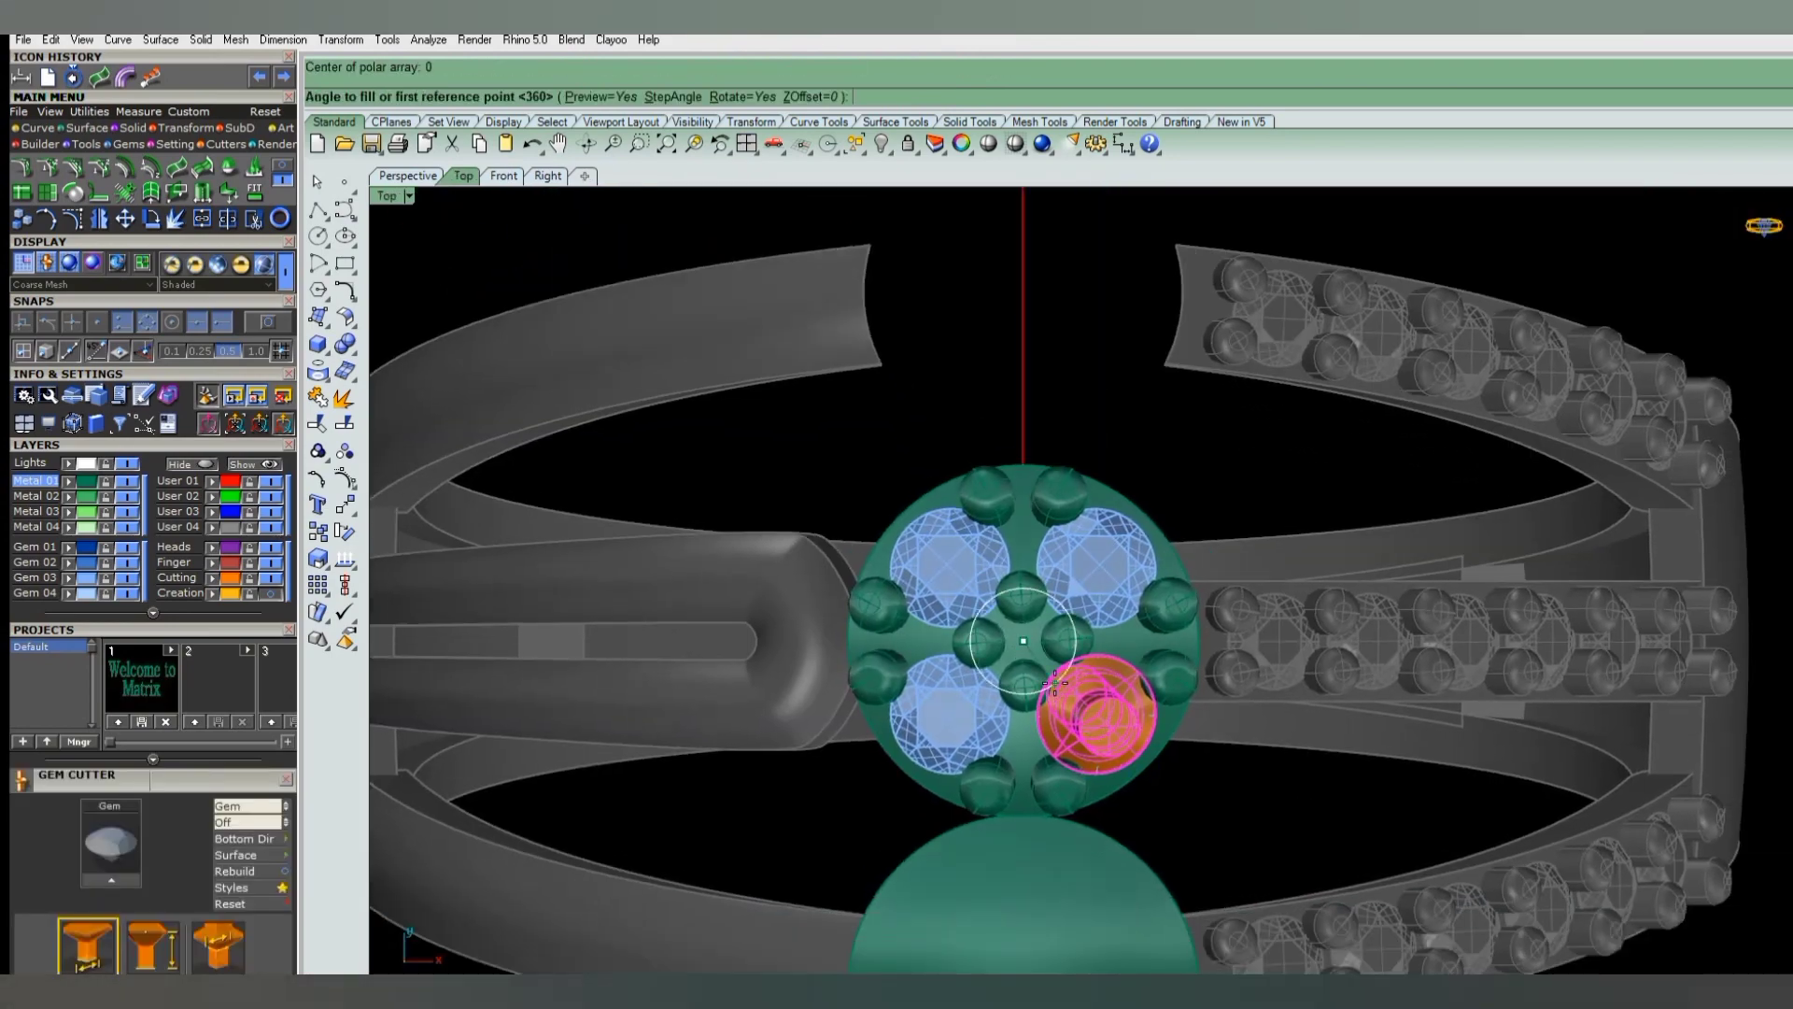
key(Return)
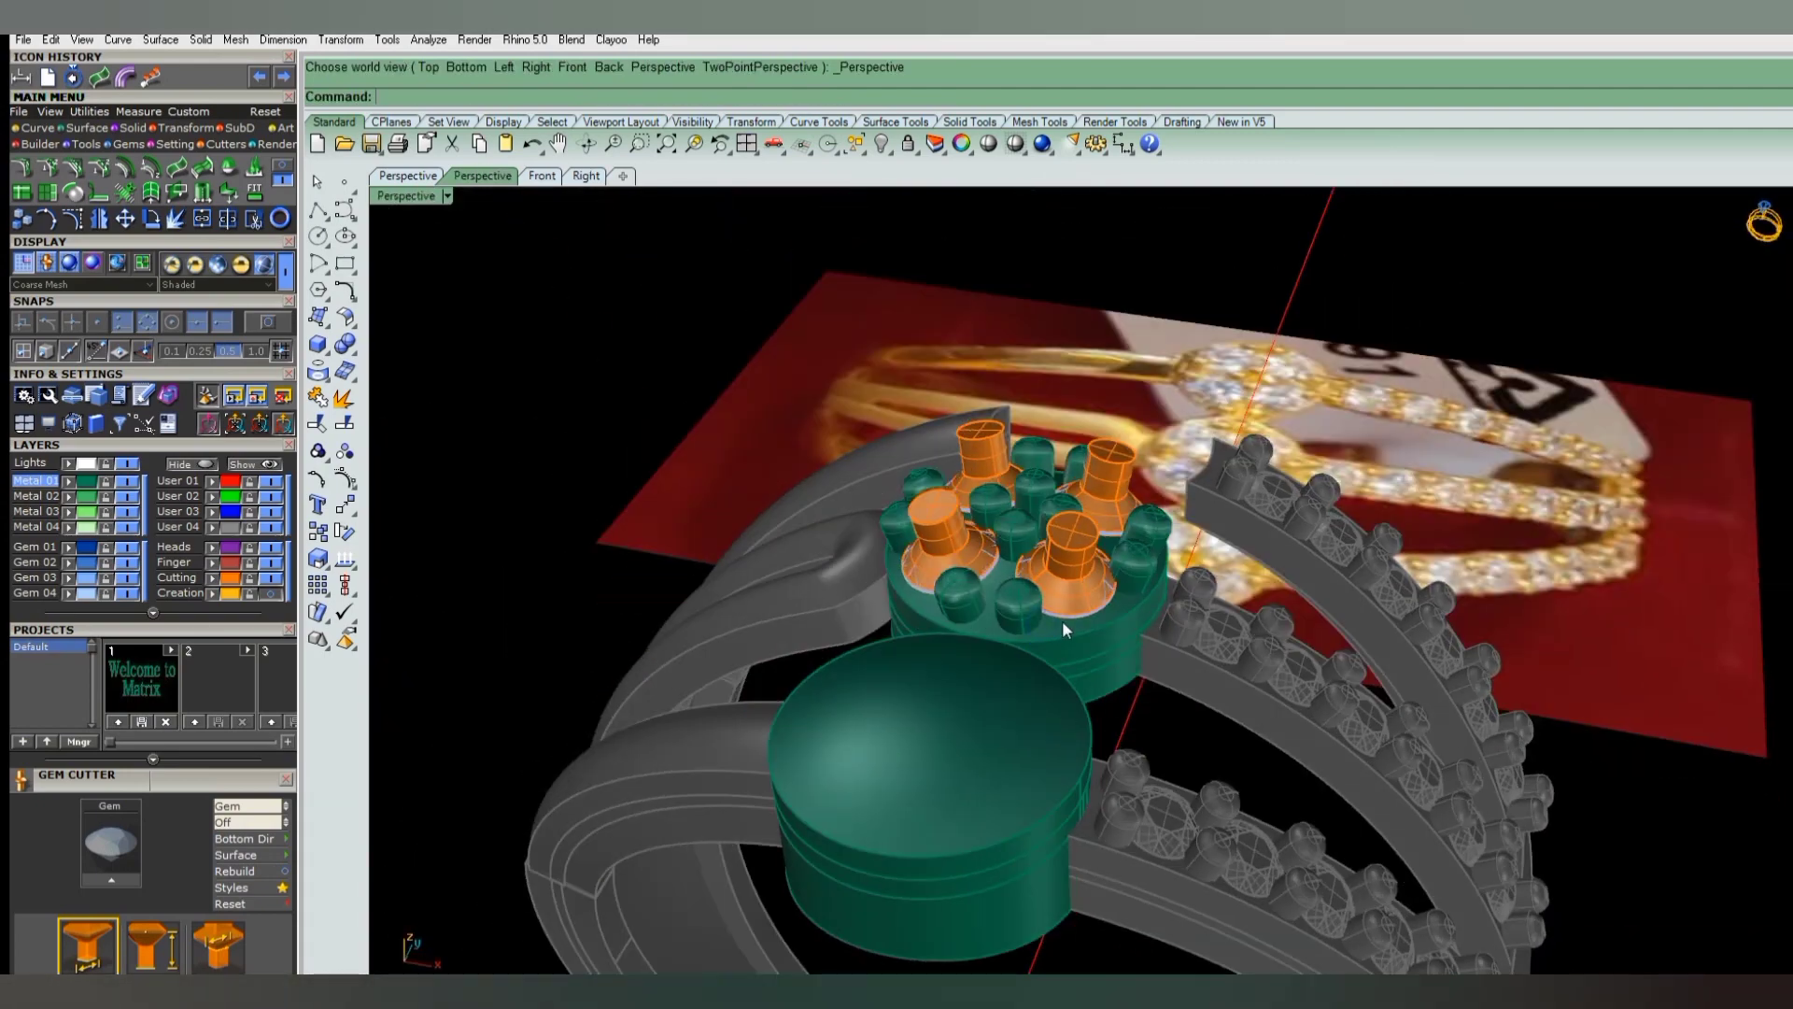
- Boolean-difference the four cutters from the green head base to cut seat holes
click(1048, 631)
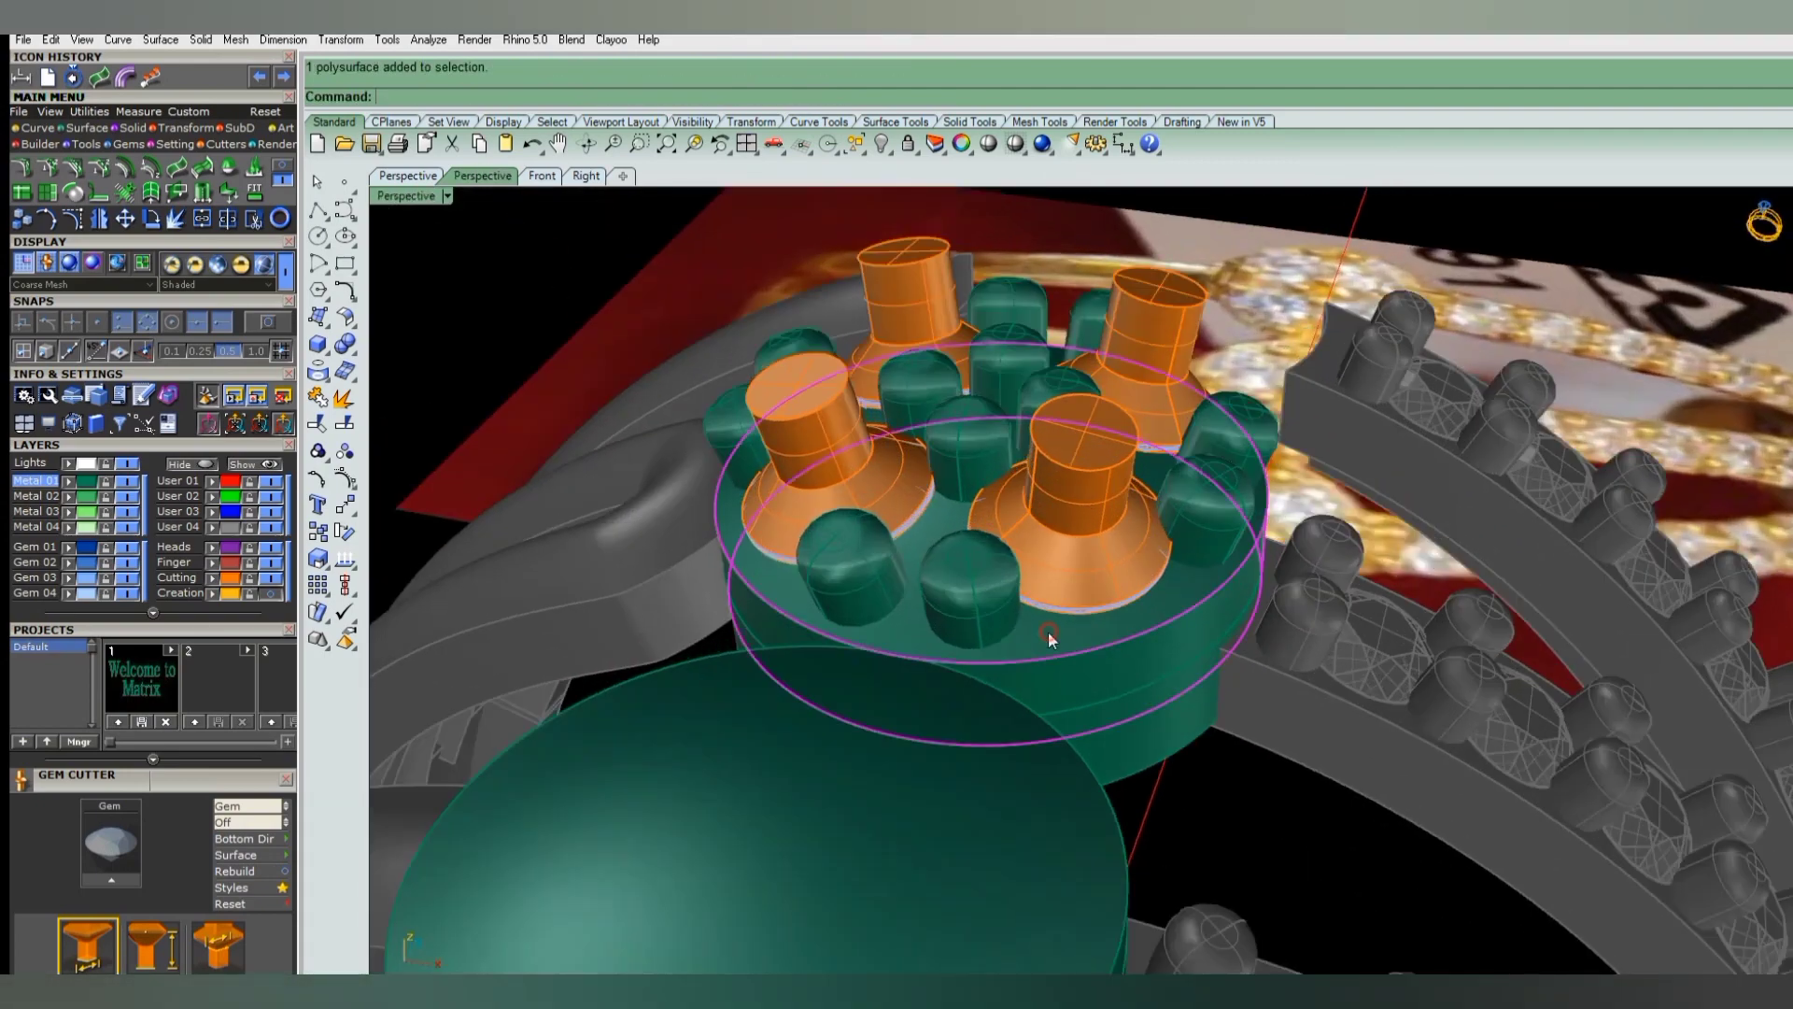
text(bd)
key(Return)
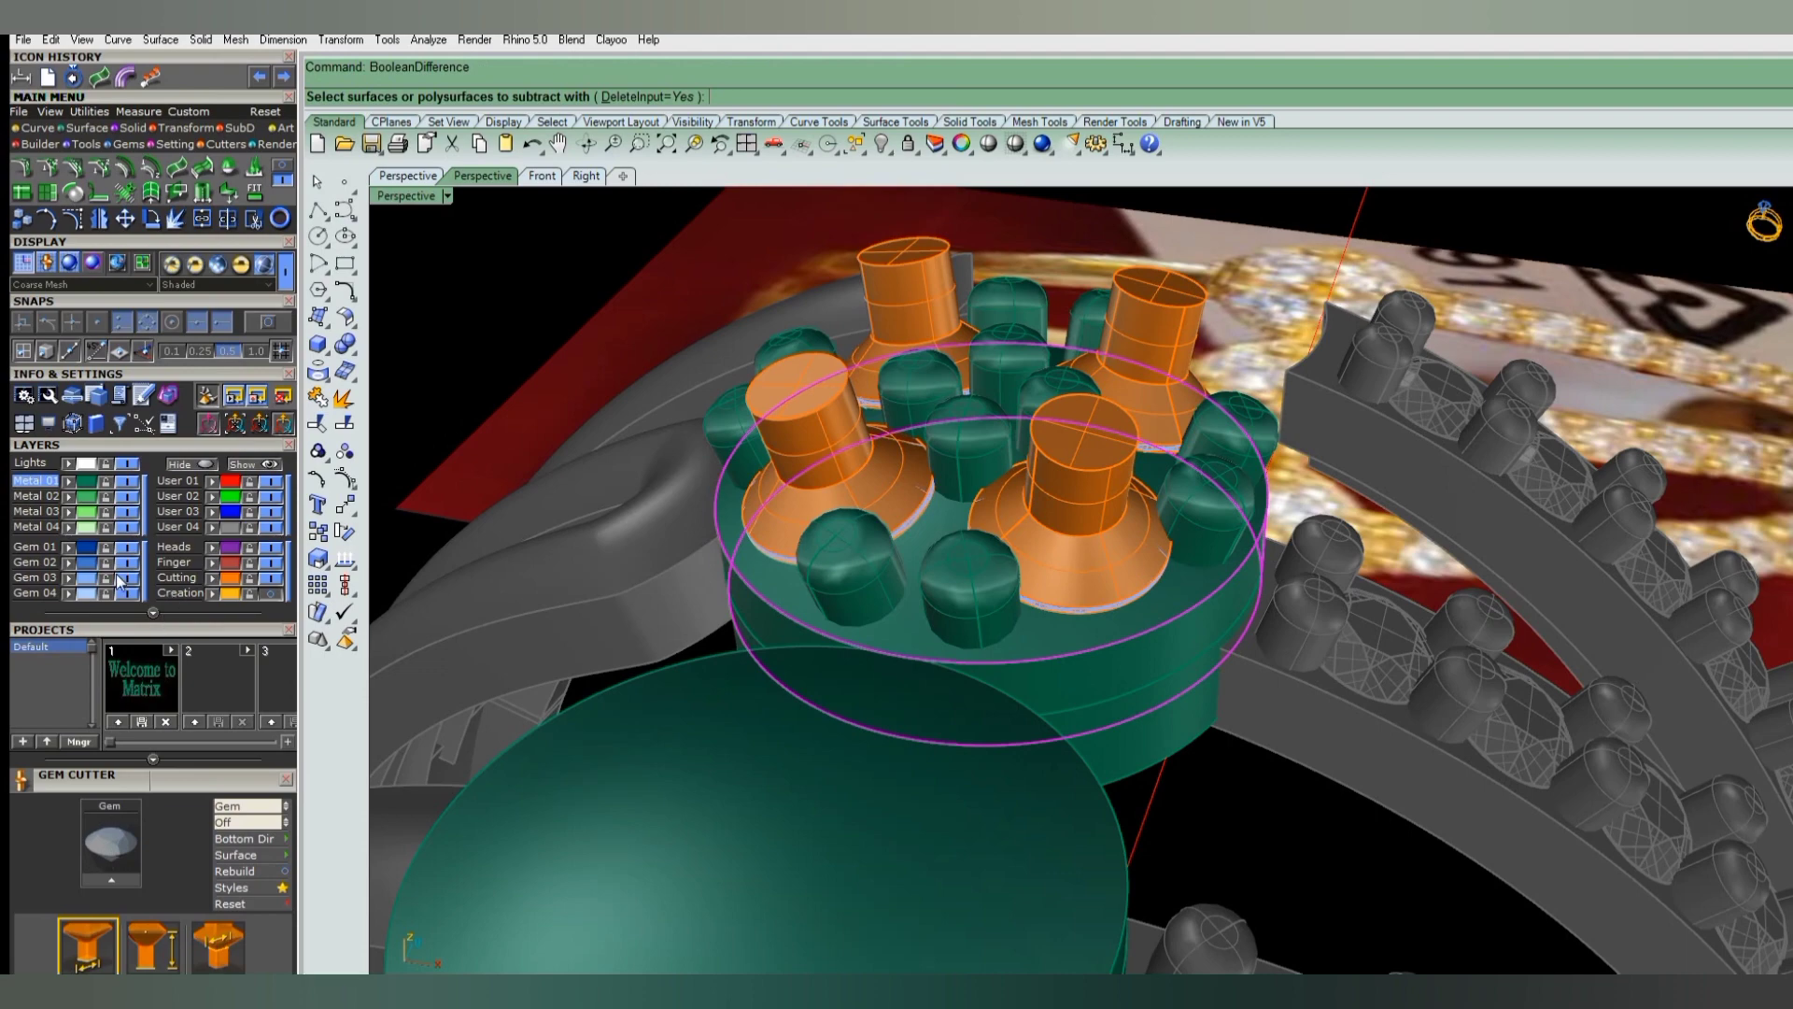
click(805, 434)
click(904, 299)
click(1149, 318)
click(1102, 461)
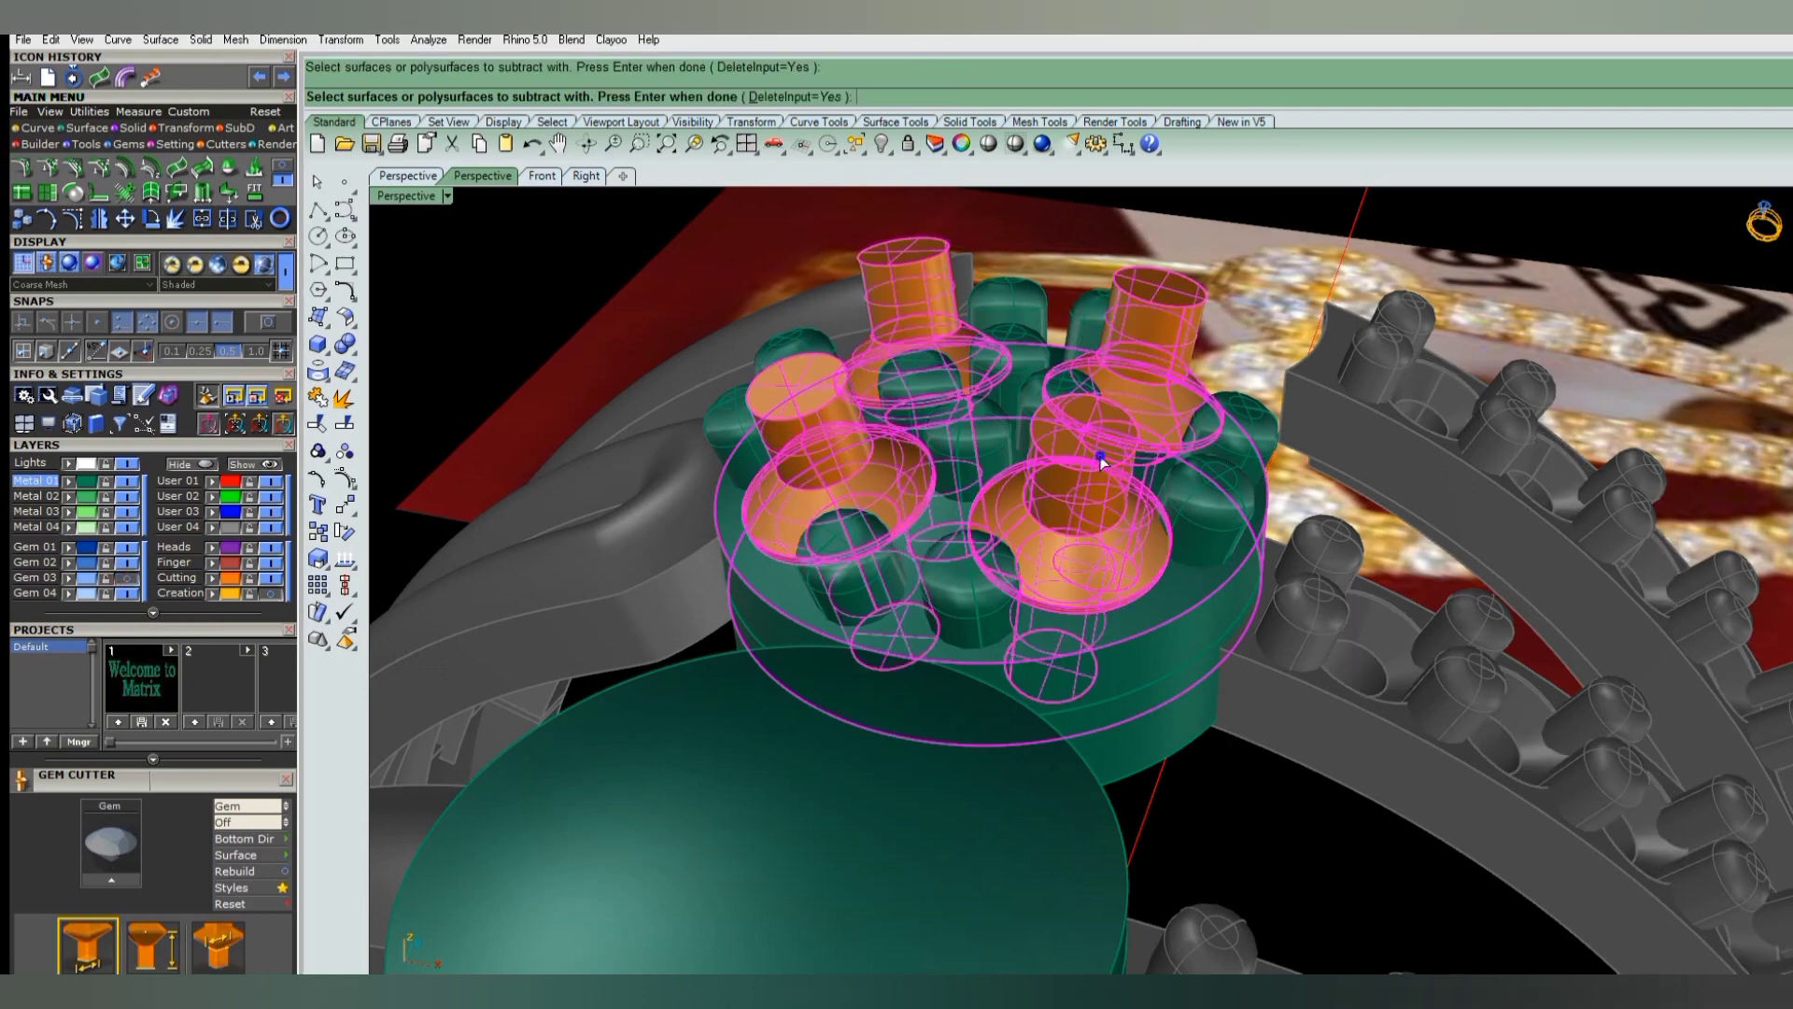
key(Return)
- Group the twelve prongs and select three head pieces
shift+click(1060, 416)
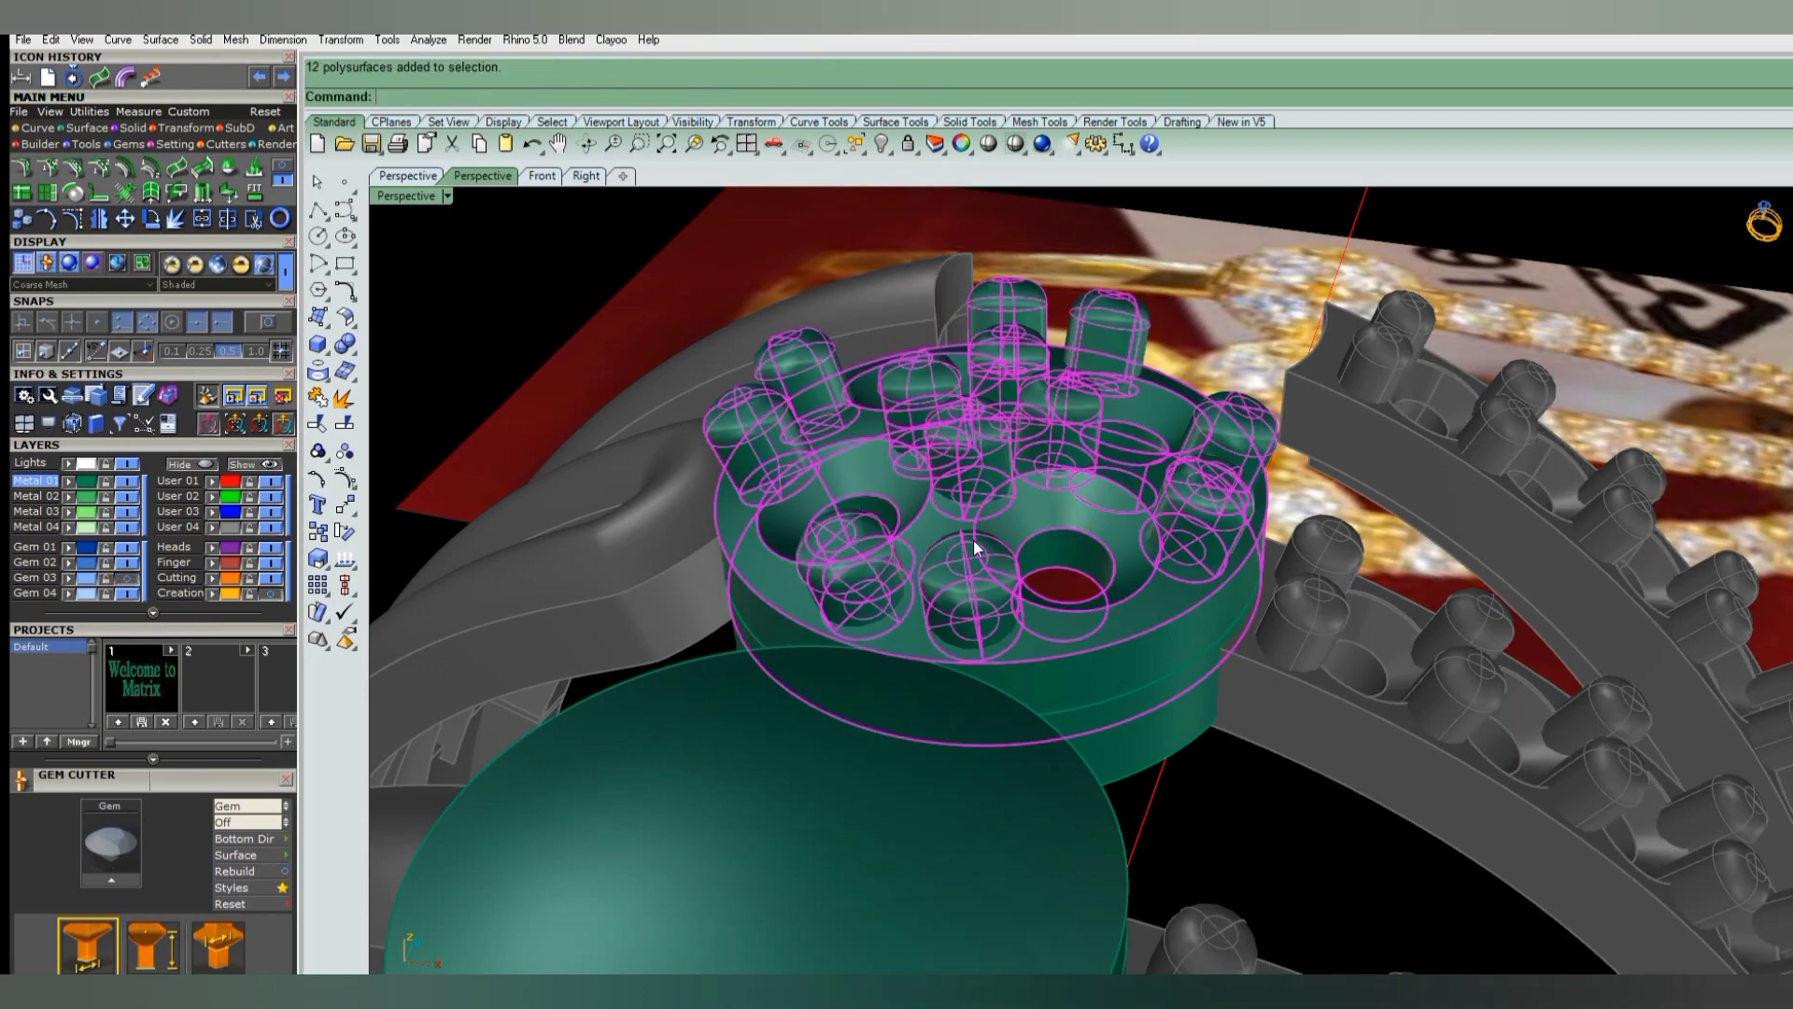
key(ctrl+g)
key(Escape)
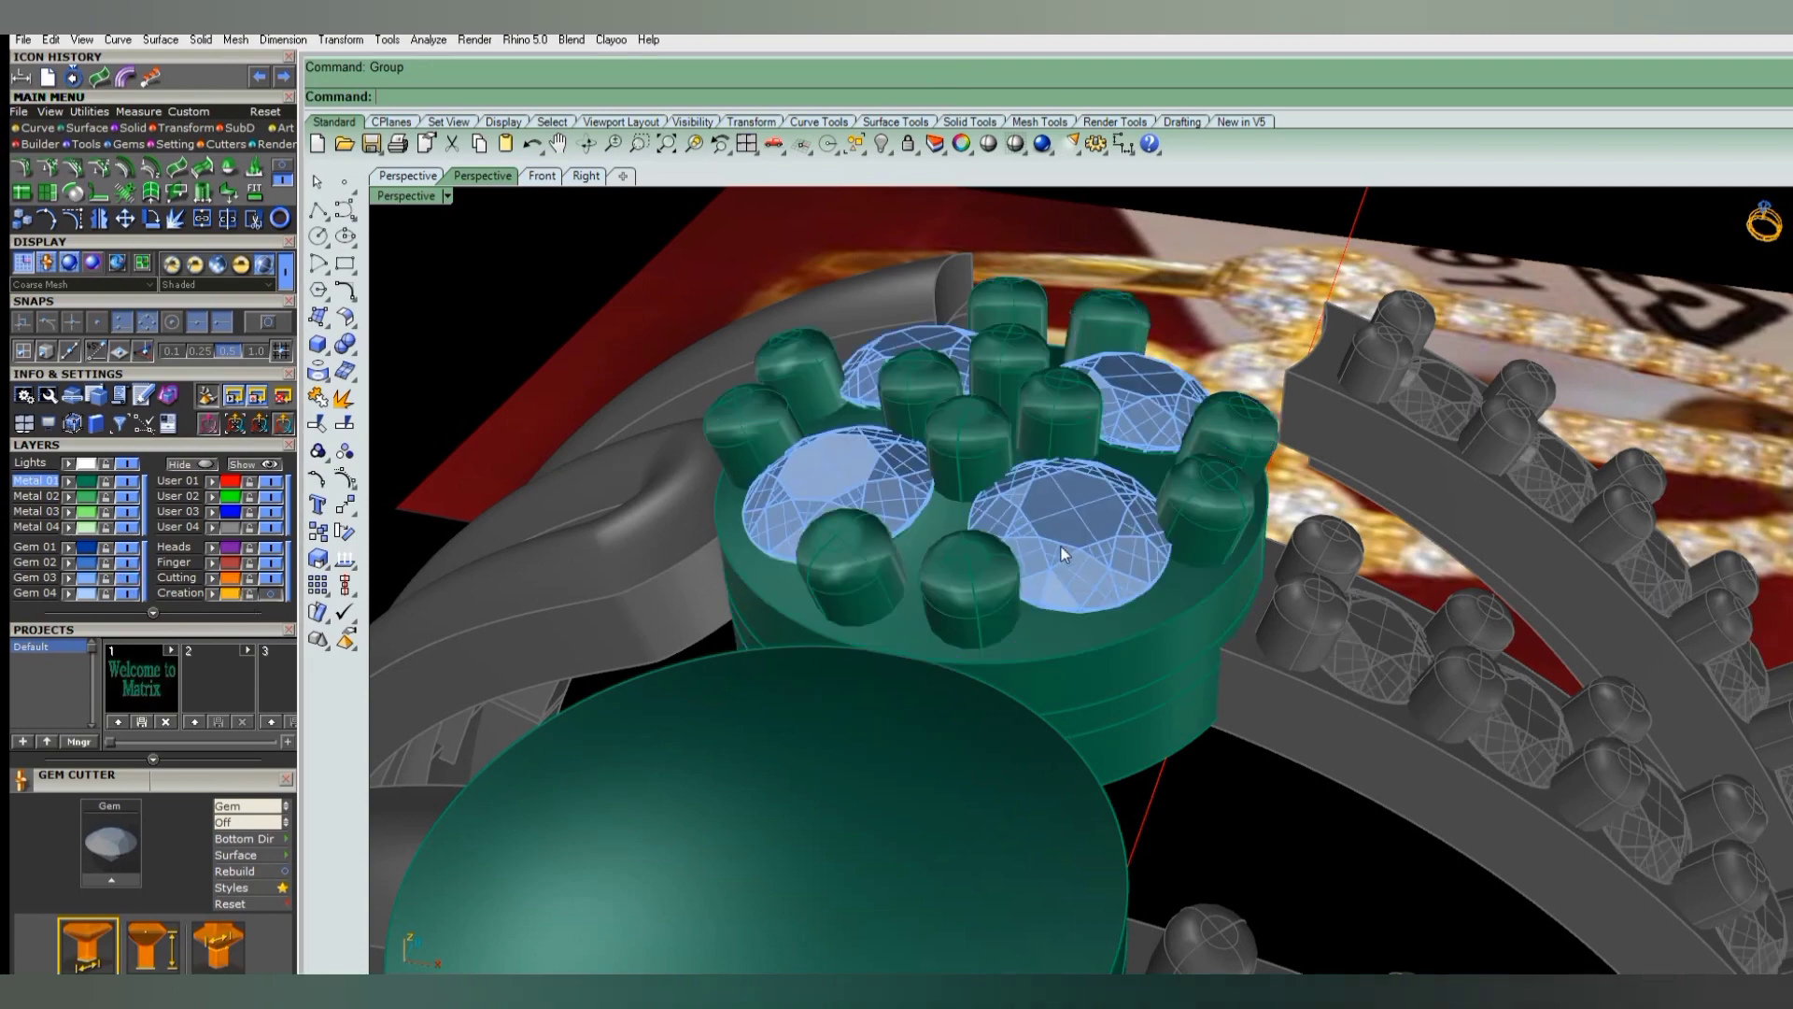
shift+click(1061, 552)
shift+click(938, 569)
shift+click(883, 499)
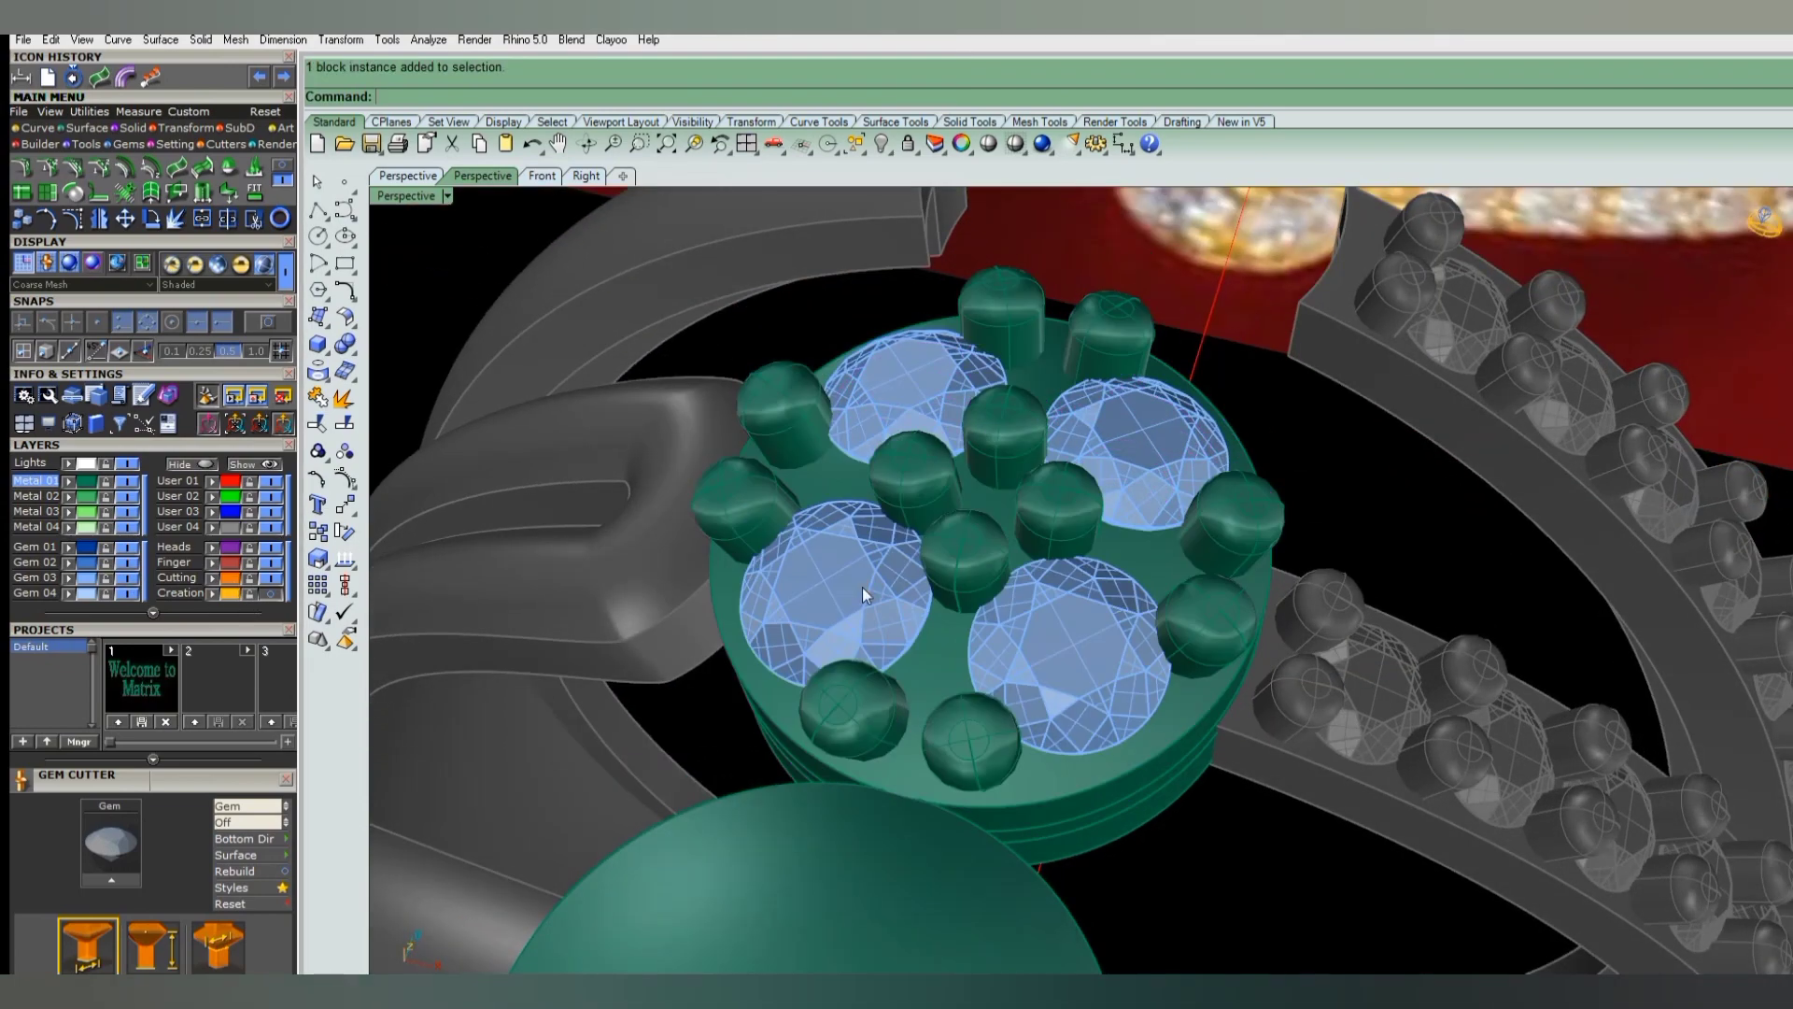
- Delete the four gems to check the holes, then select the whole cluster head
shift+click(861, 595)
shift+click(903, 388)
shift+click(1130, 434)
shift+click(1091, 645)
key(Delete)
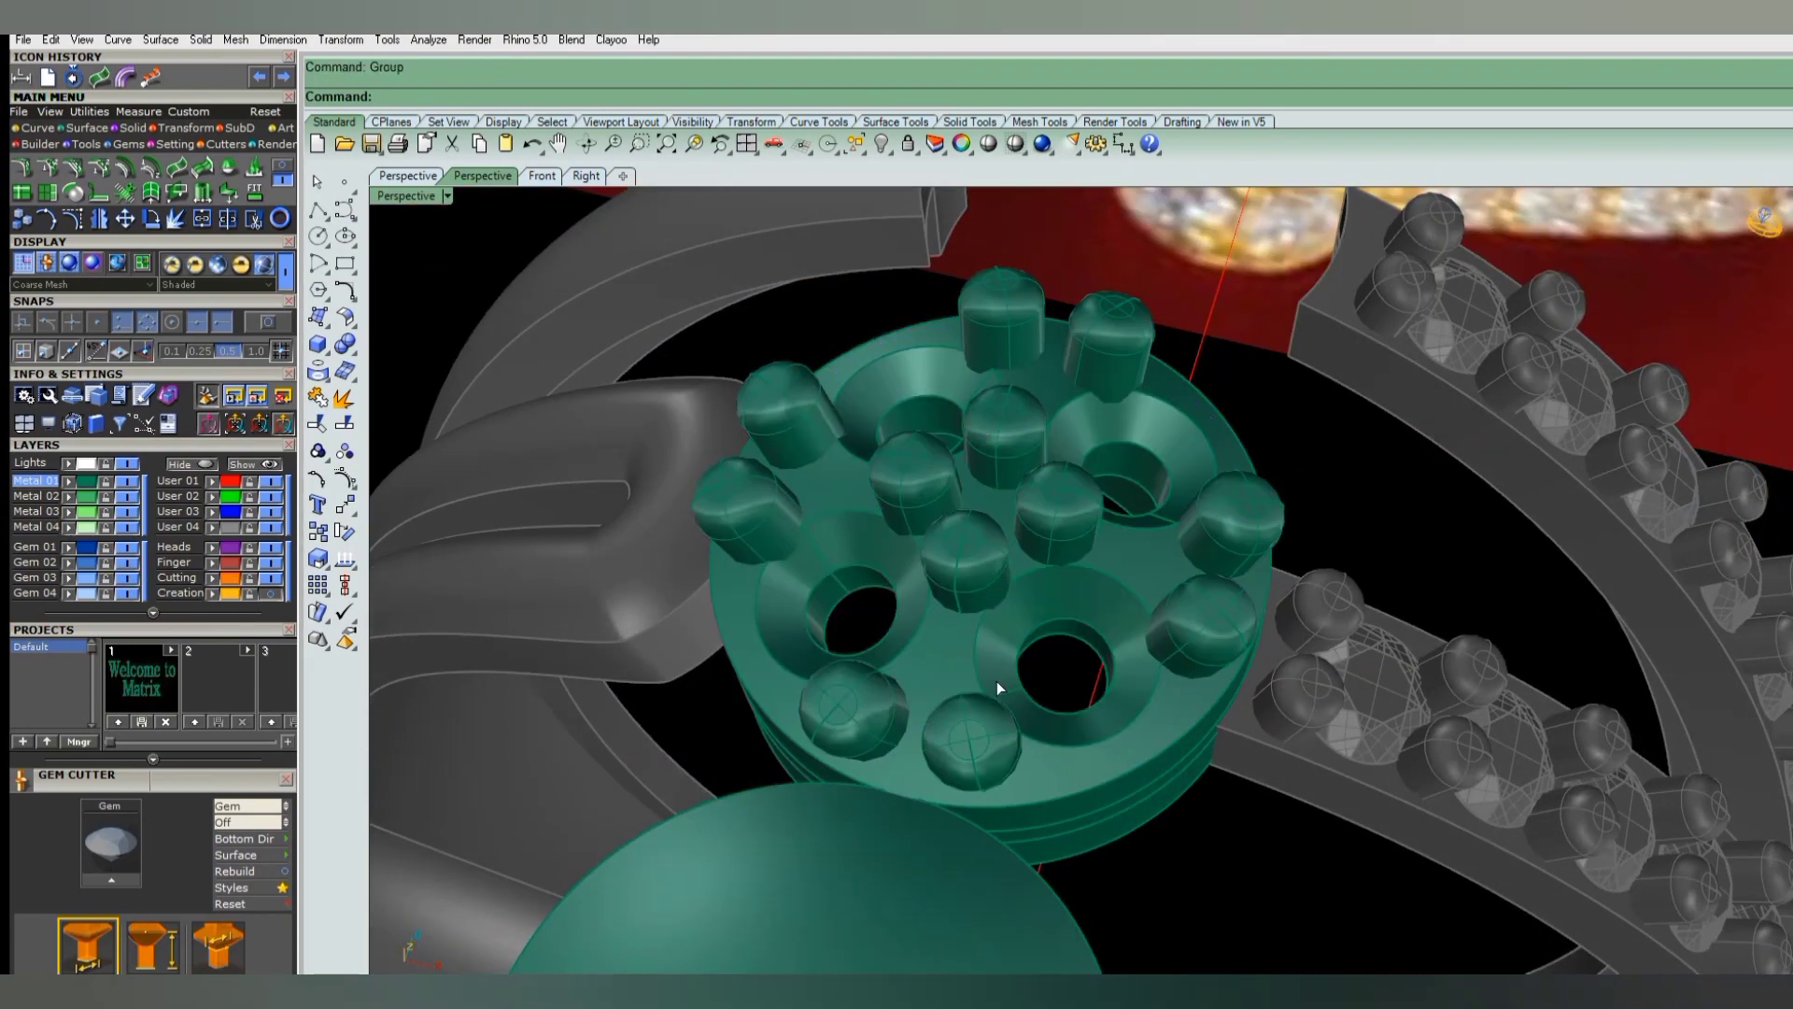
click(972, 724)
shift+click(981, 676)
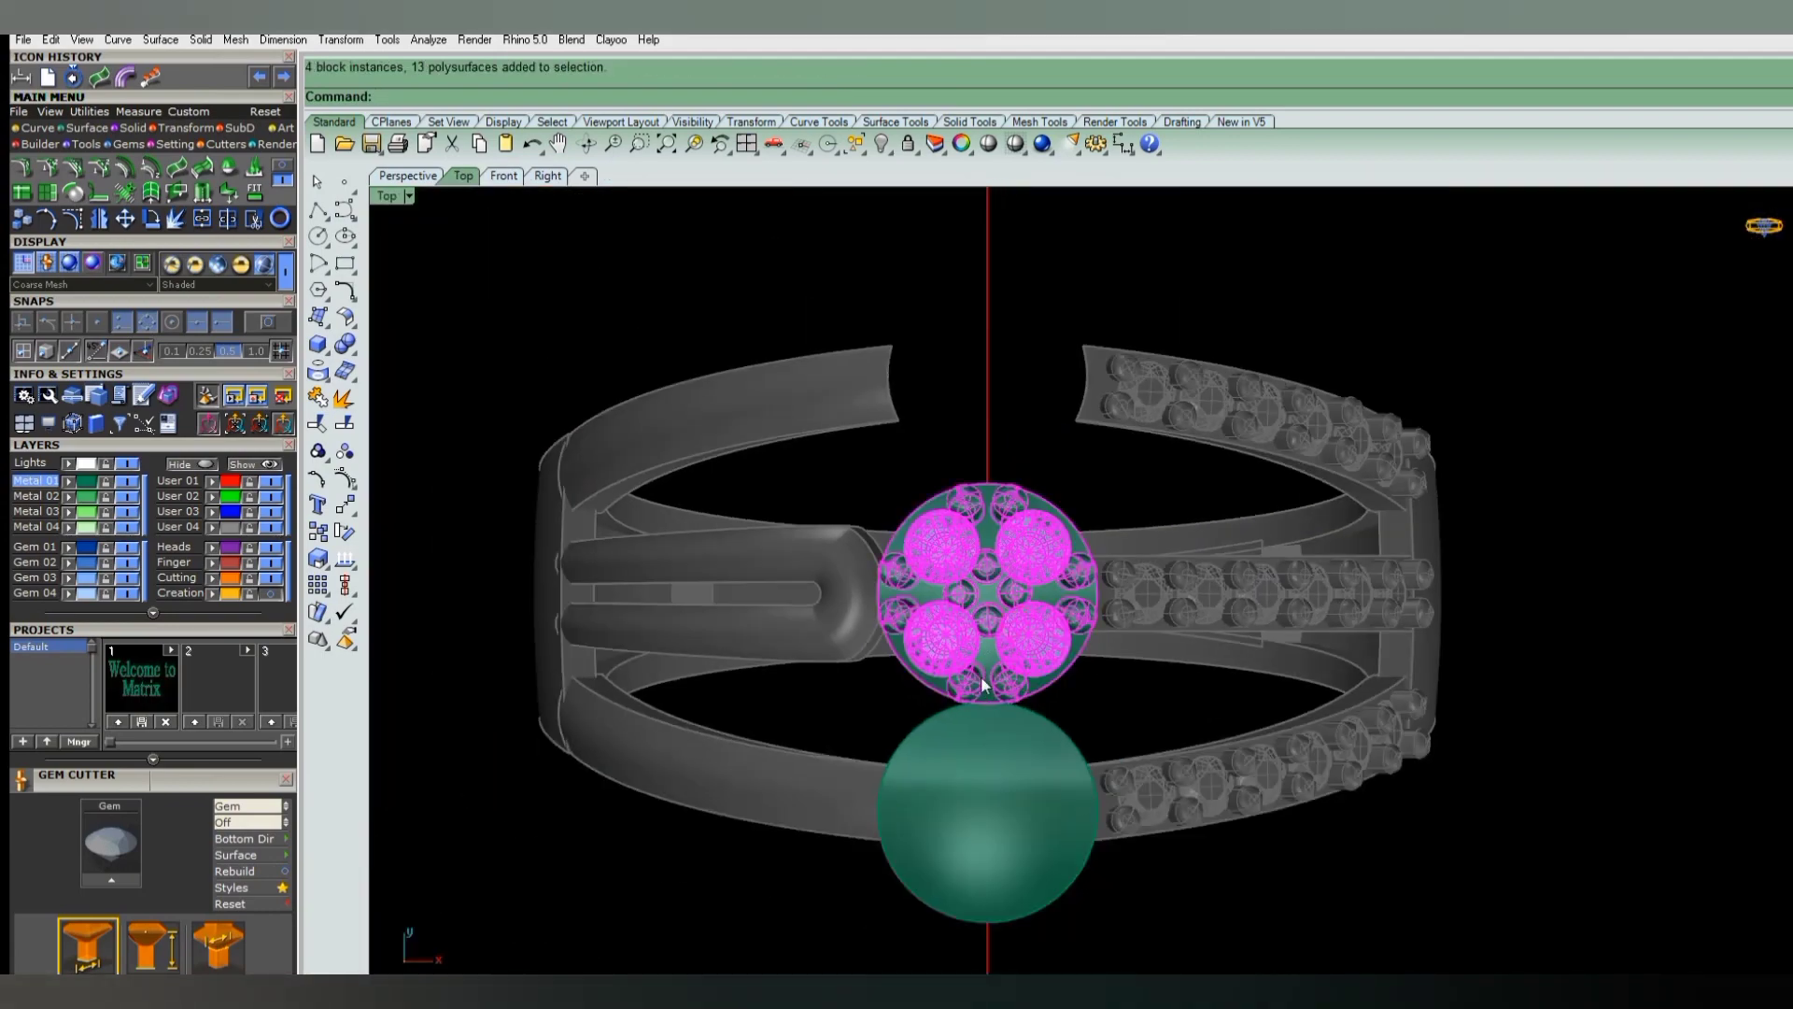
- Copy the selected head from its centre onto the lower setting
right_drag(982, 700, 986, 634)
text(copy)
key(Return)
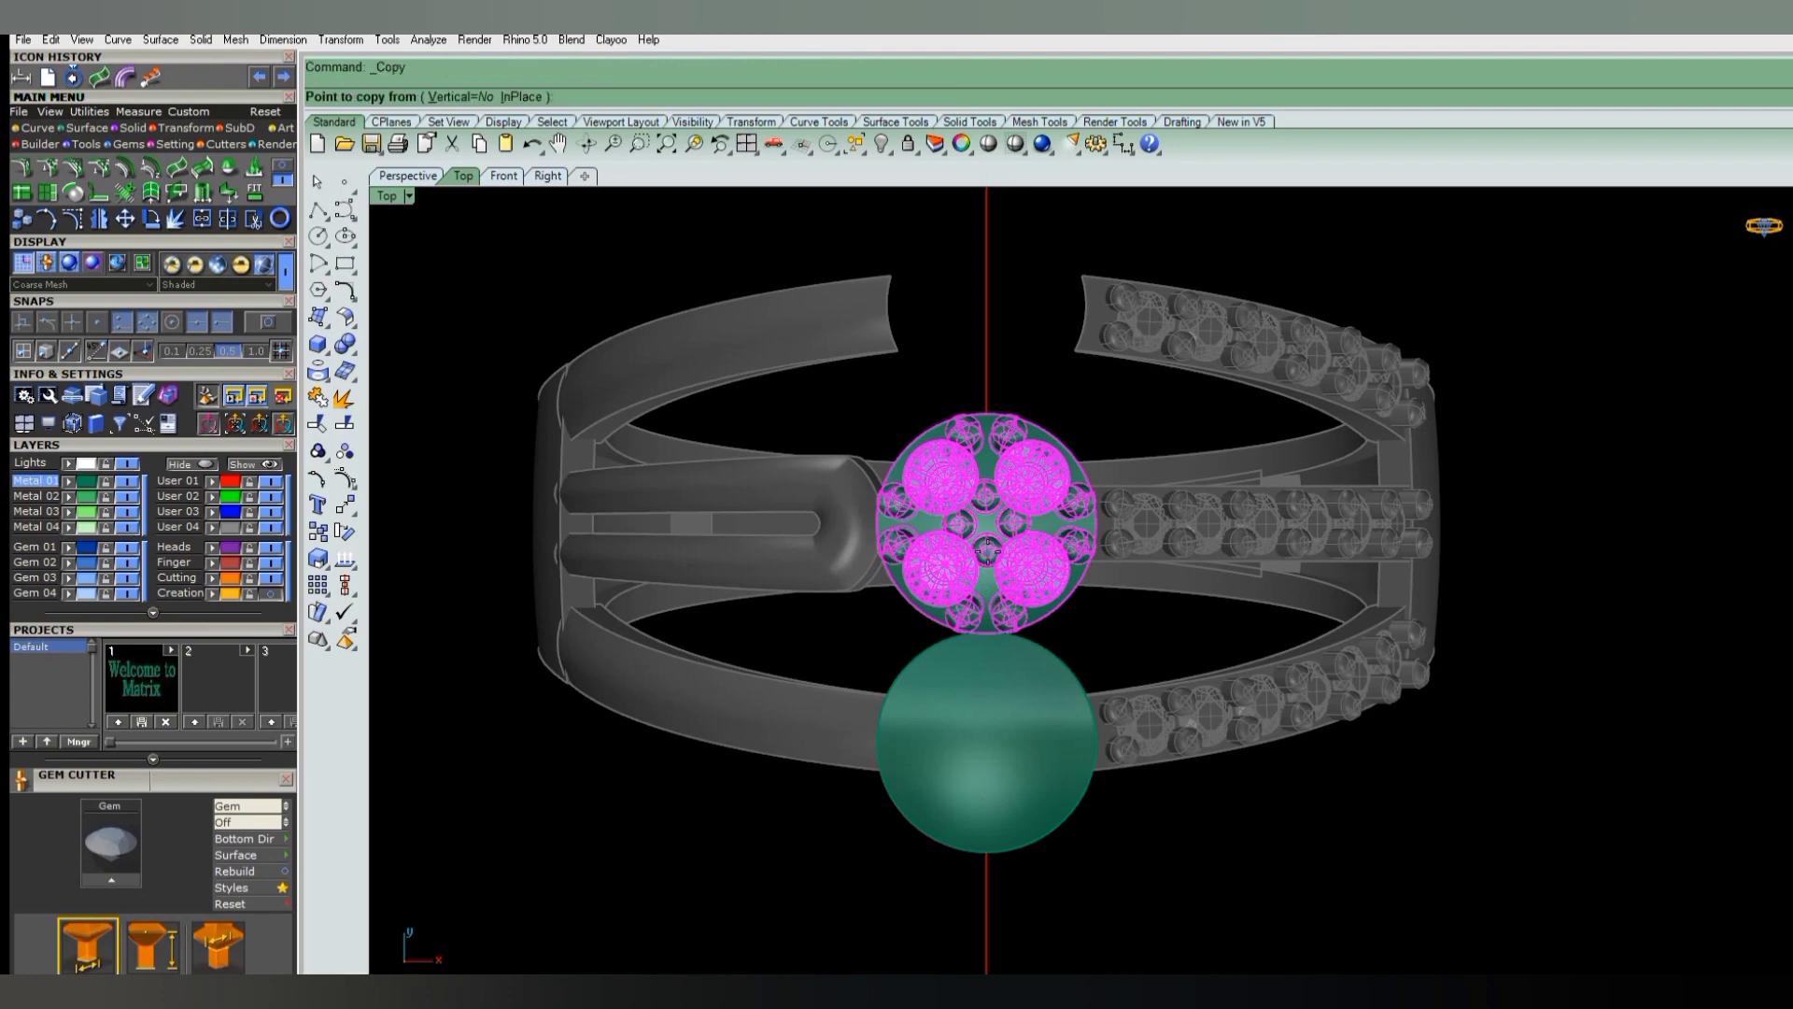
key(Escape)
right_click(986, 540)
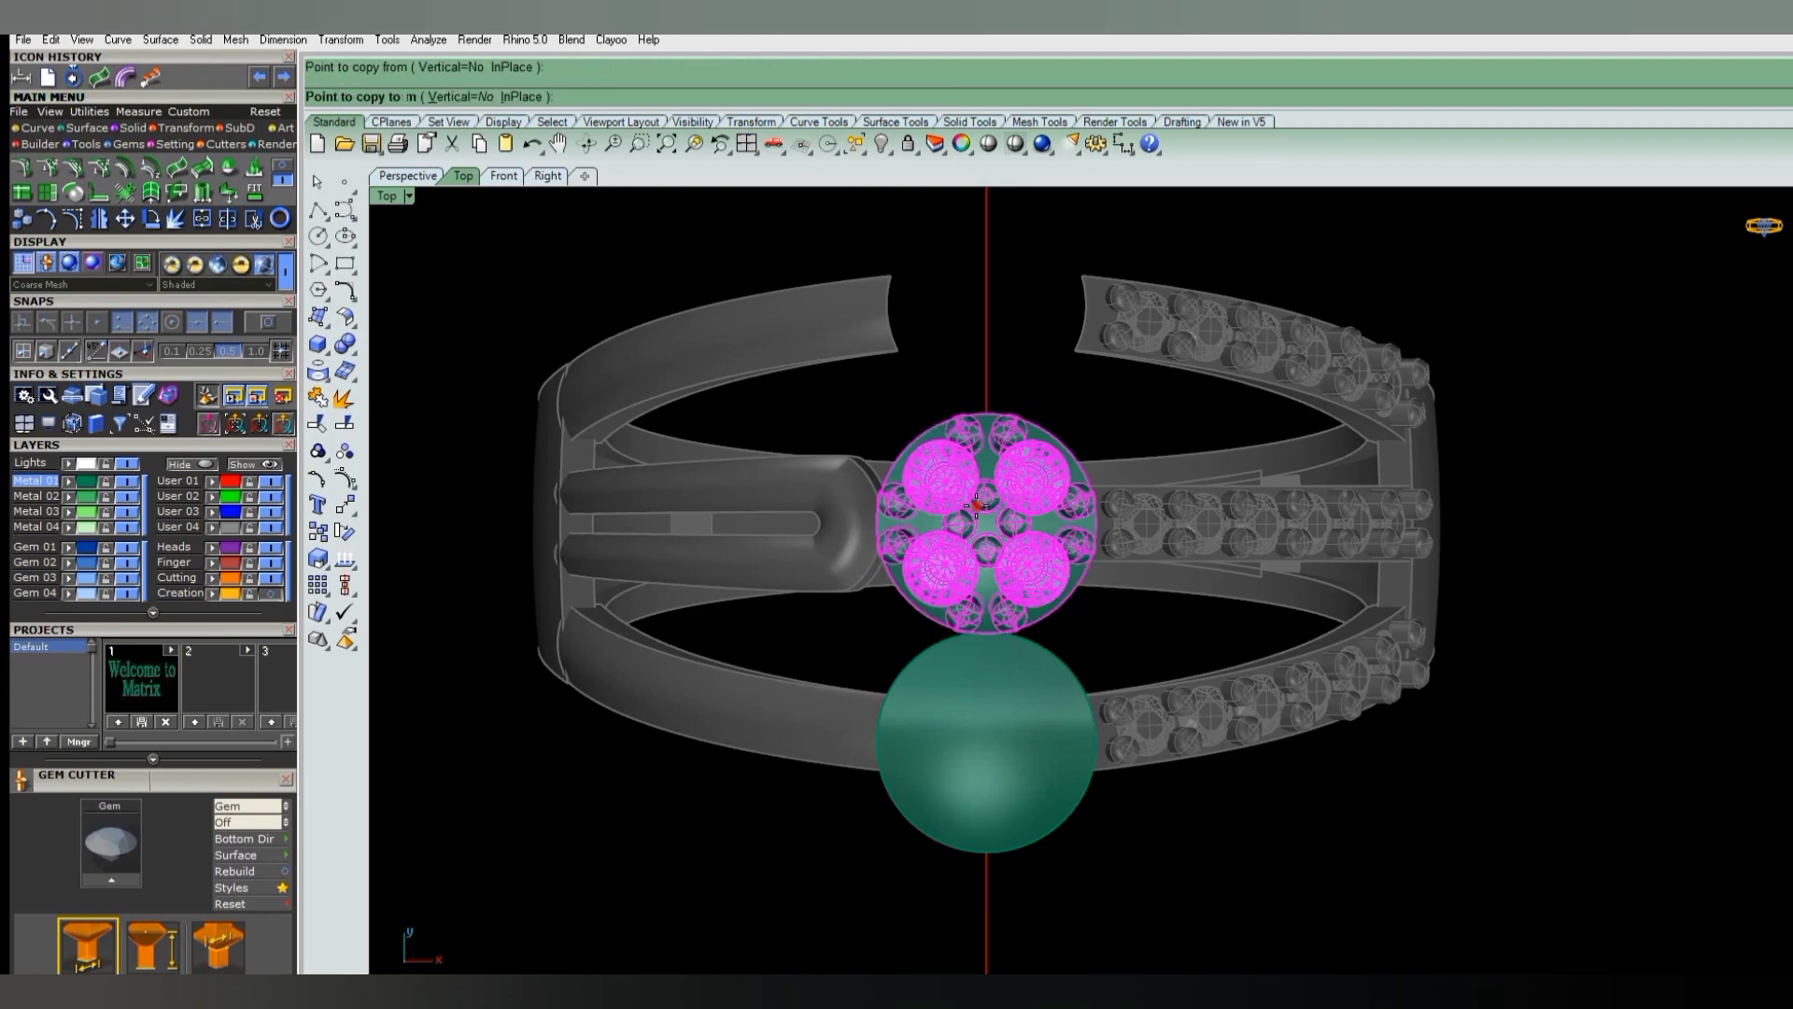
click(986, 540)
scroll(950, 750, up, 5)
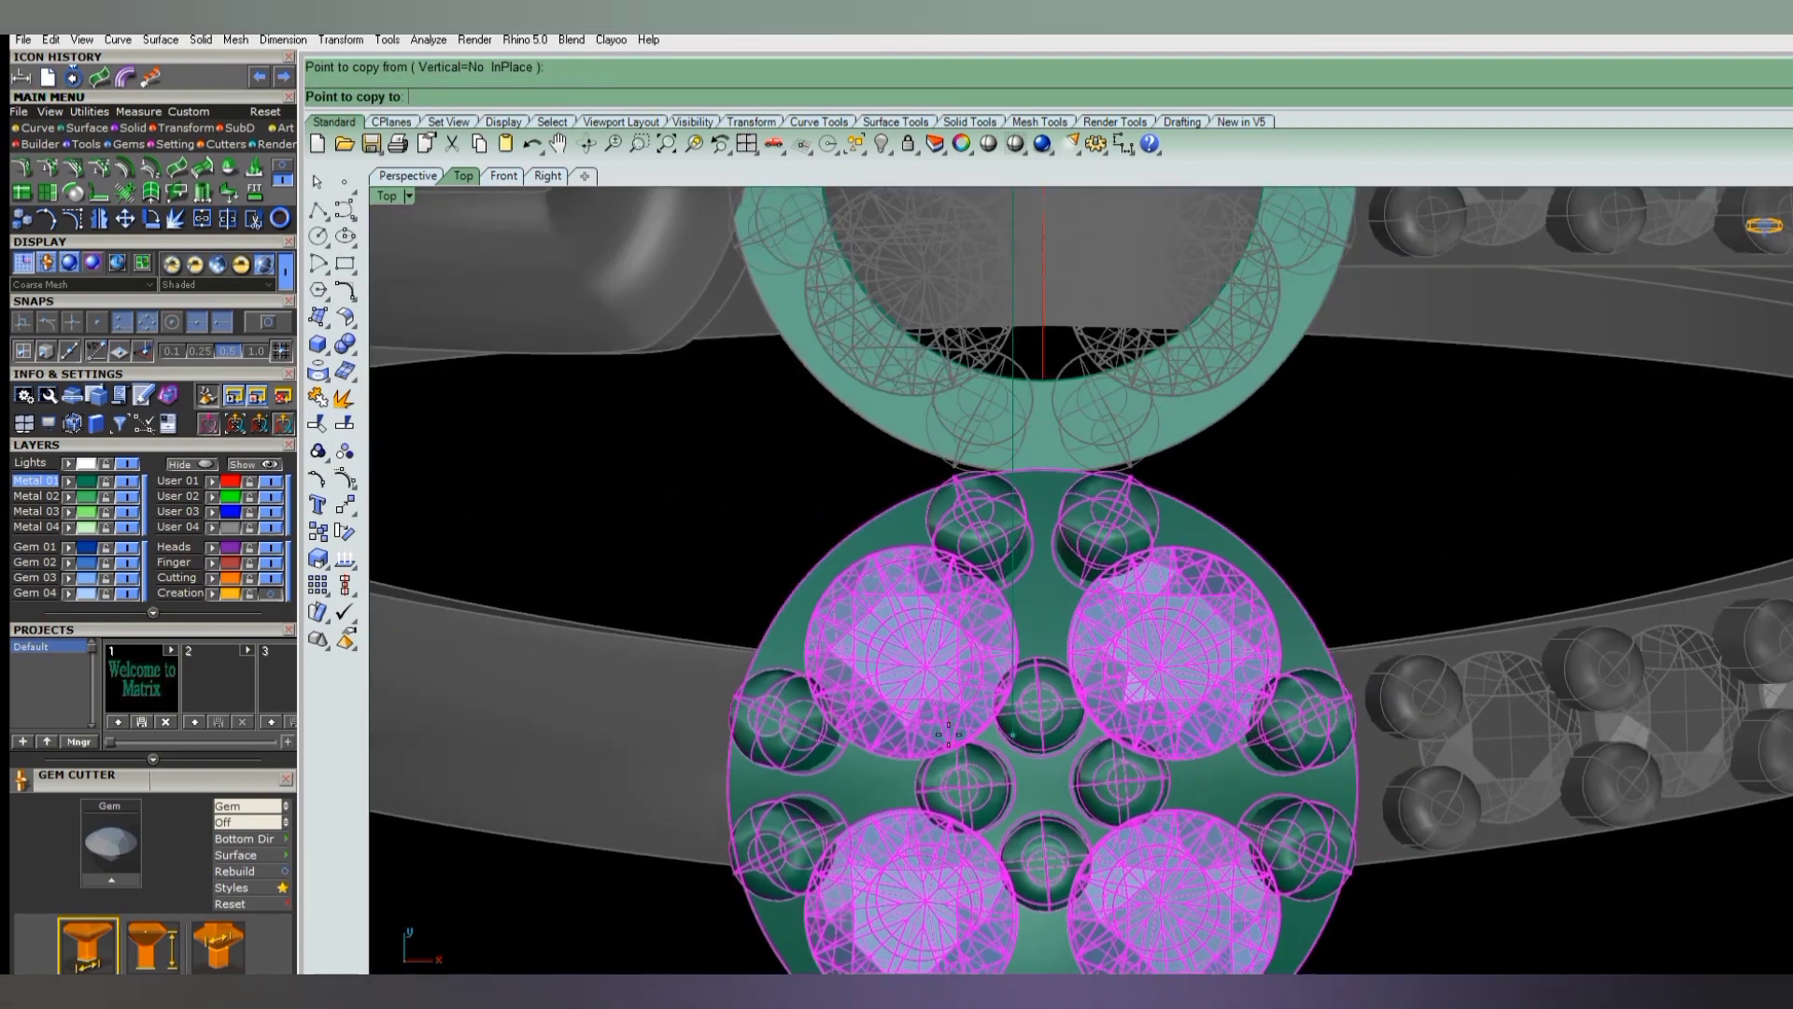
click(946, 731)
- In Perspective, delete the misplaced head copies and undo back to a clean state
key(ctrl+F4)
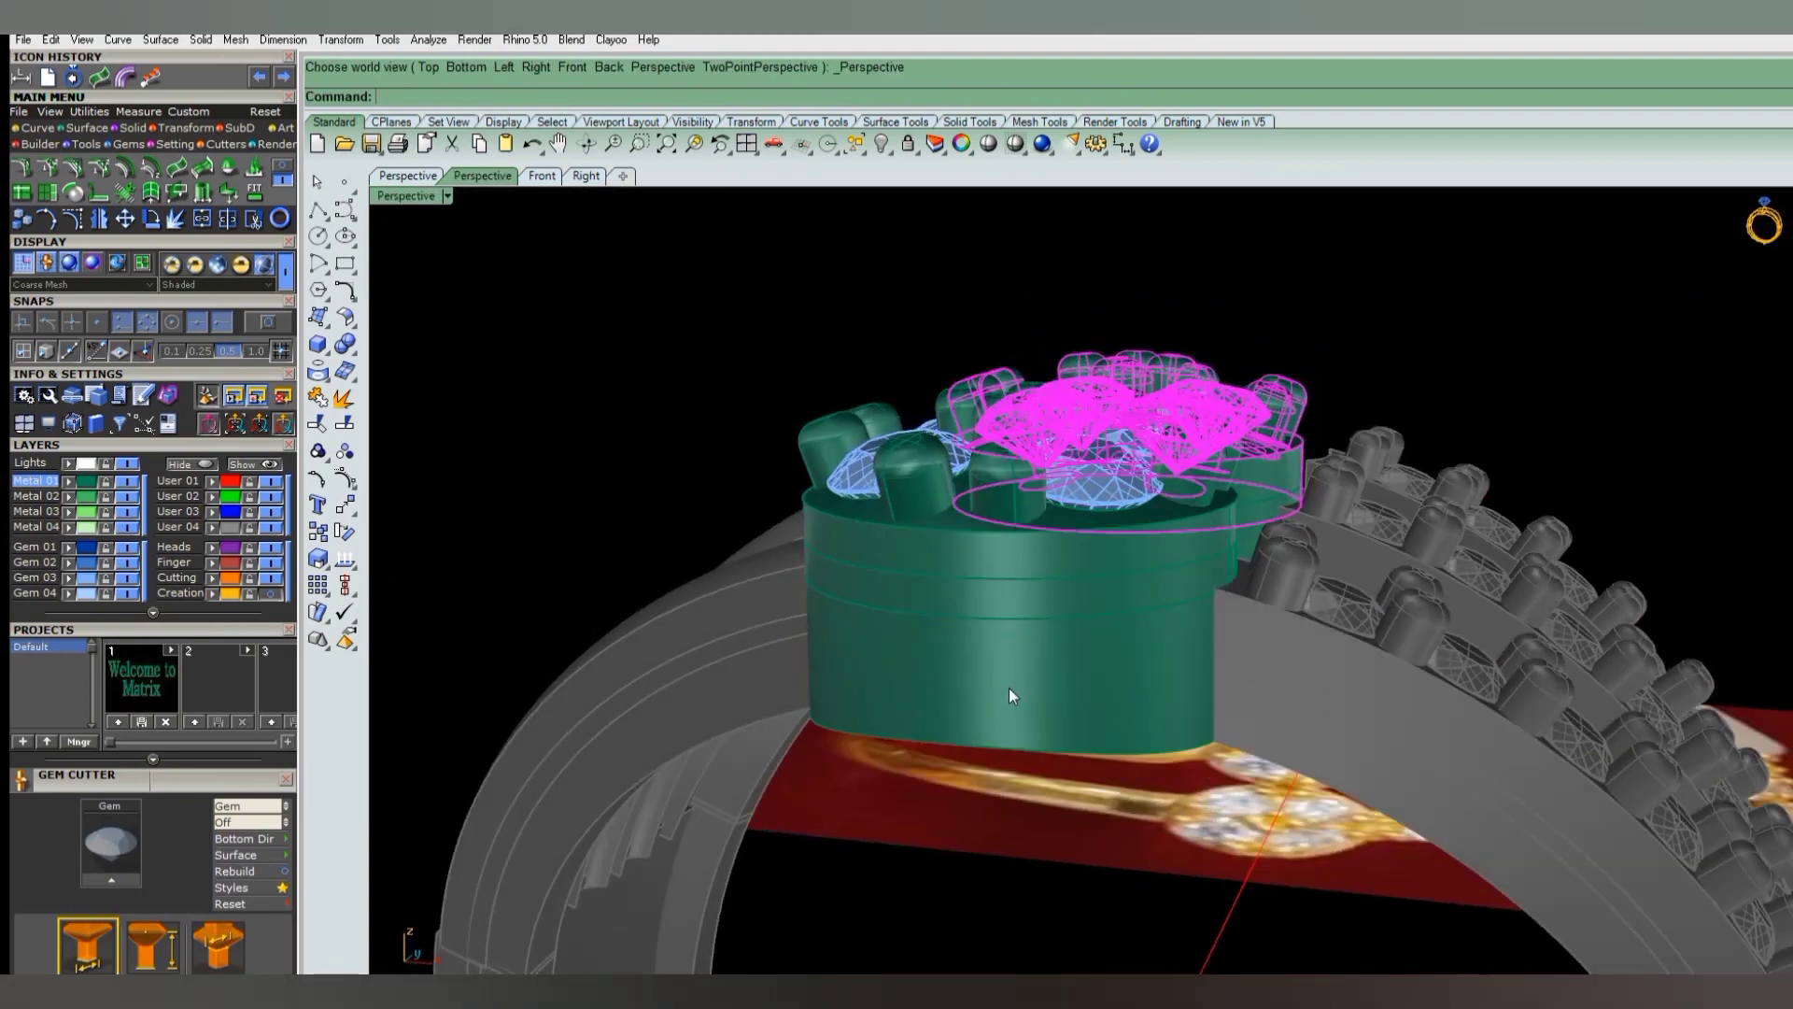
key(Delete)
click(967, 552)
click(984, 601)
key(Escape)
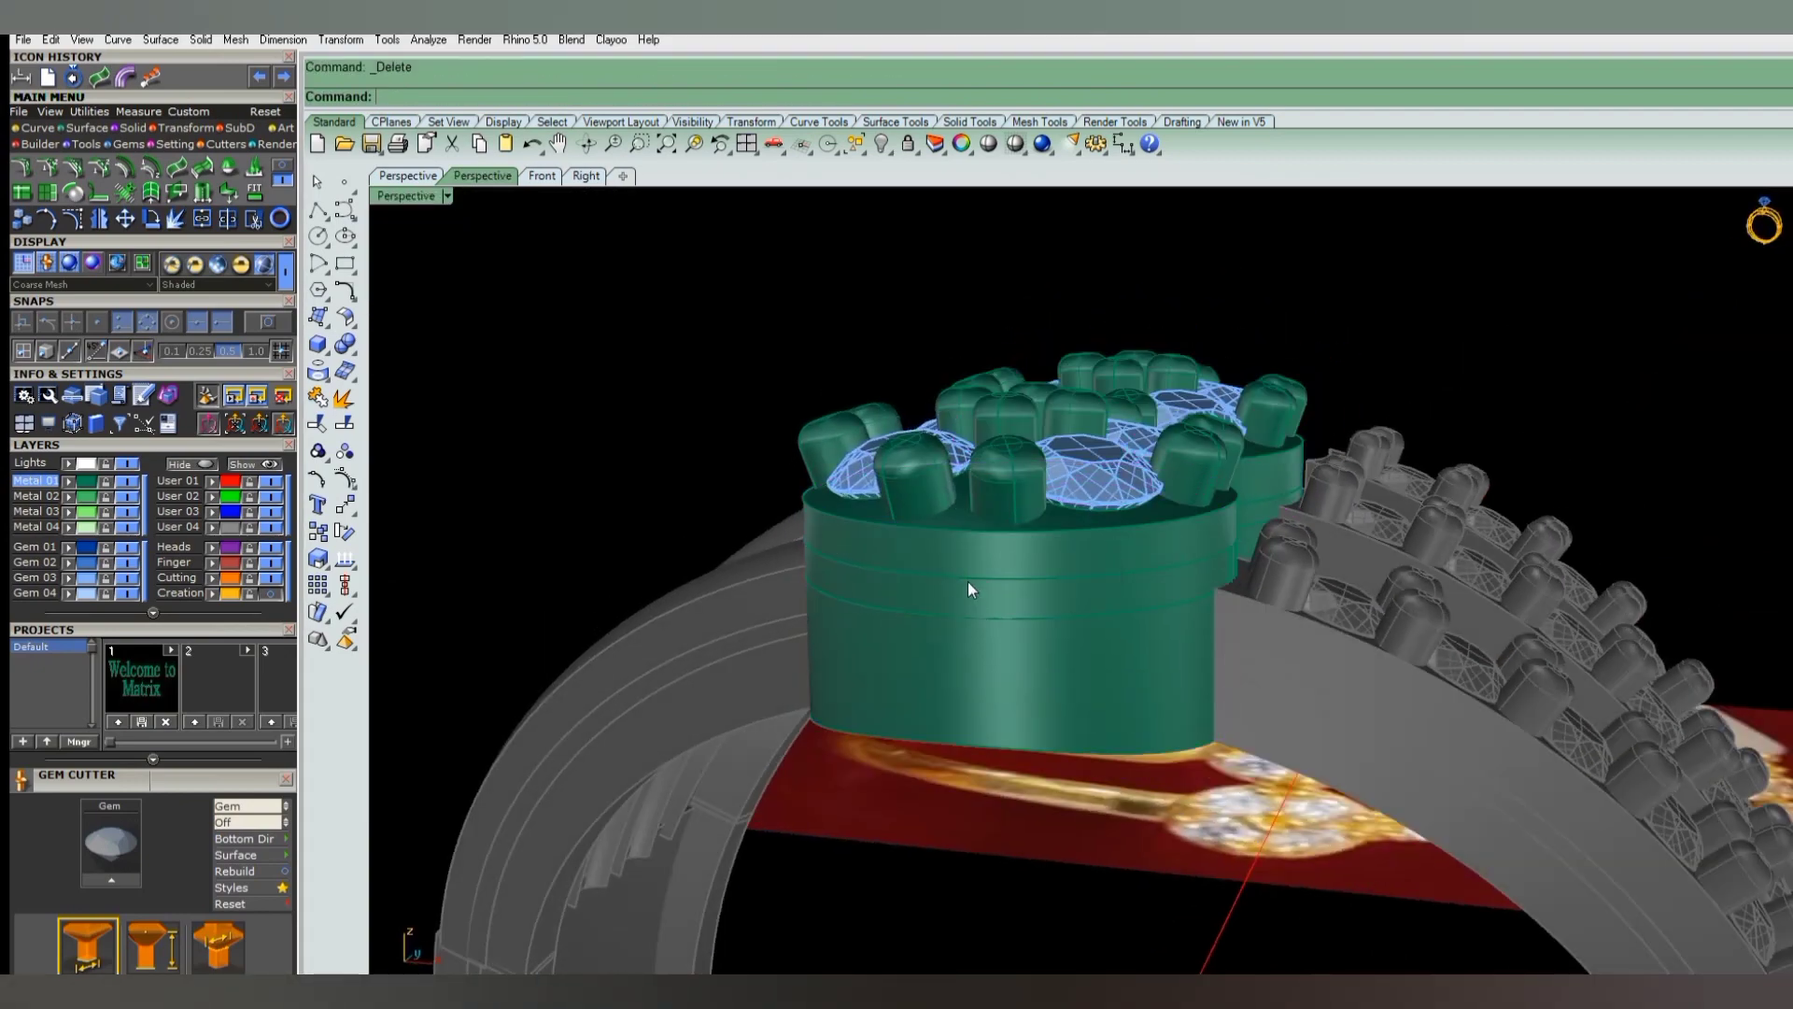
scroll(968, 581, up, 3)
scroll(910, 575, up, 3)
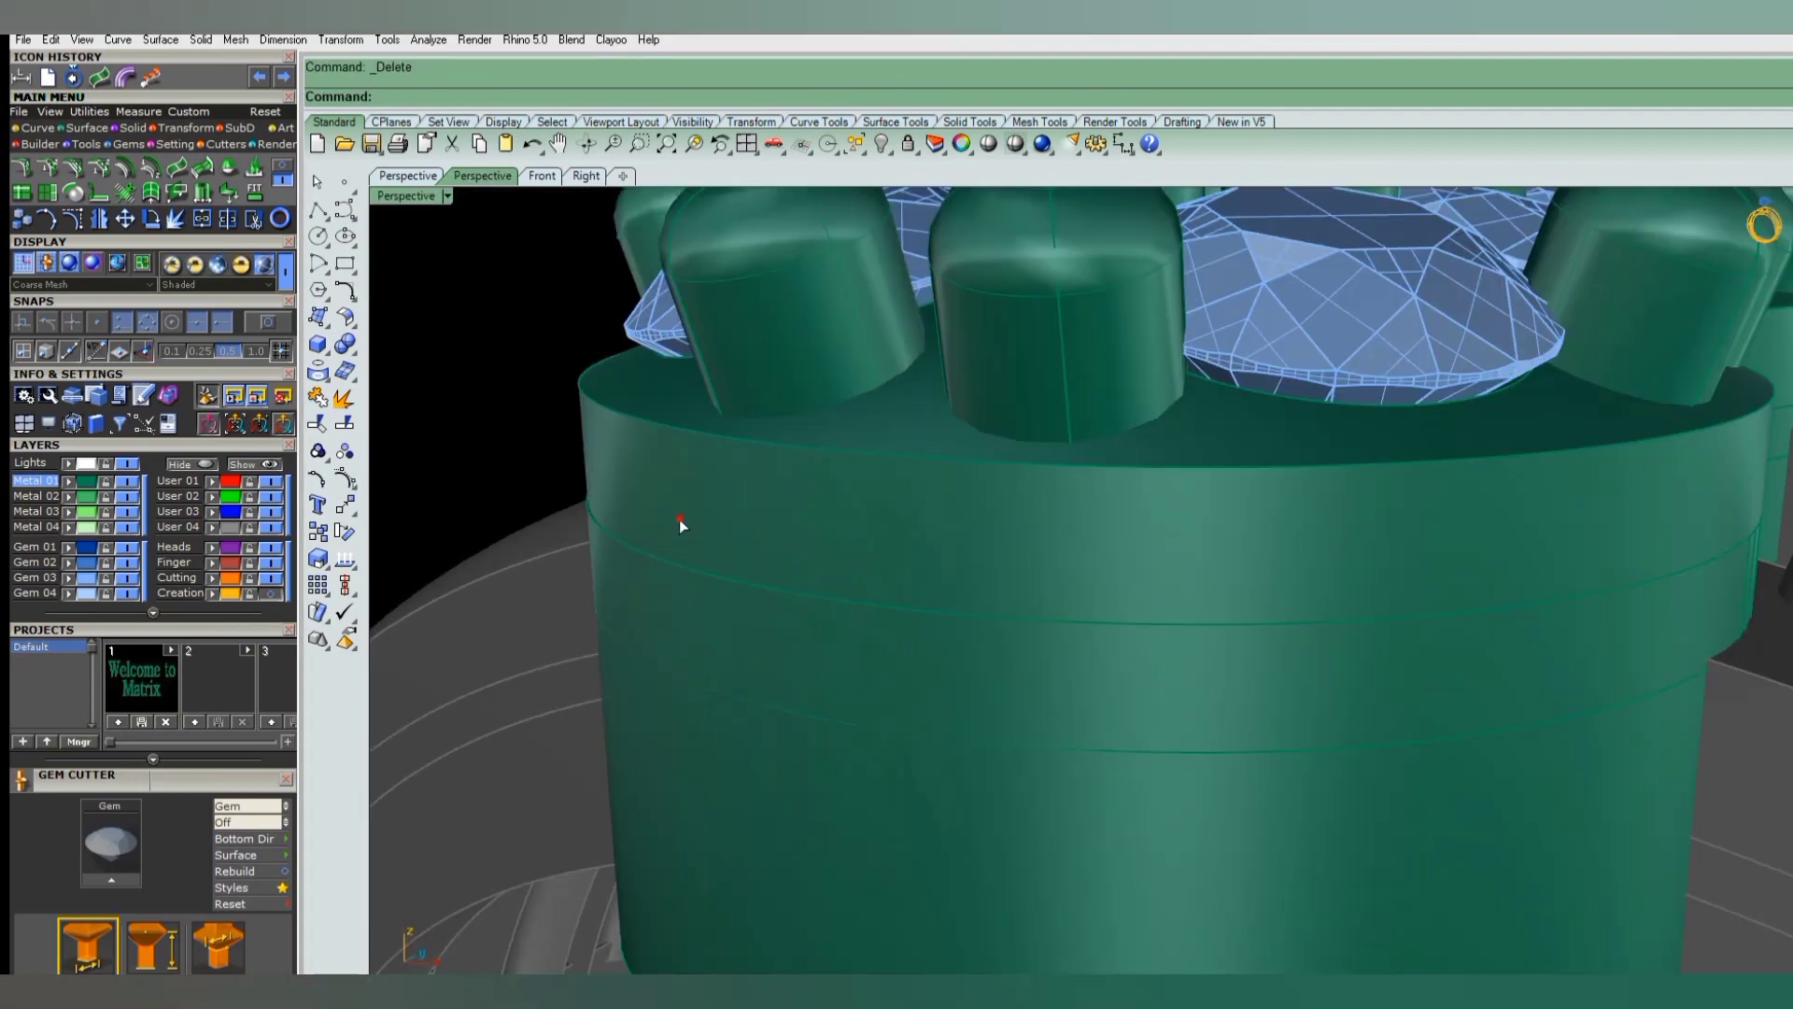
key(ctrl+z)
- View the head from Top in wireframe, zoomed in on its bottom edge curves
scroll(728, 542, down, 3)
key(ctrl+F1)
scroll(1035, 760, up, 2)
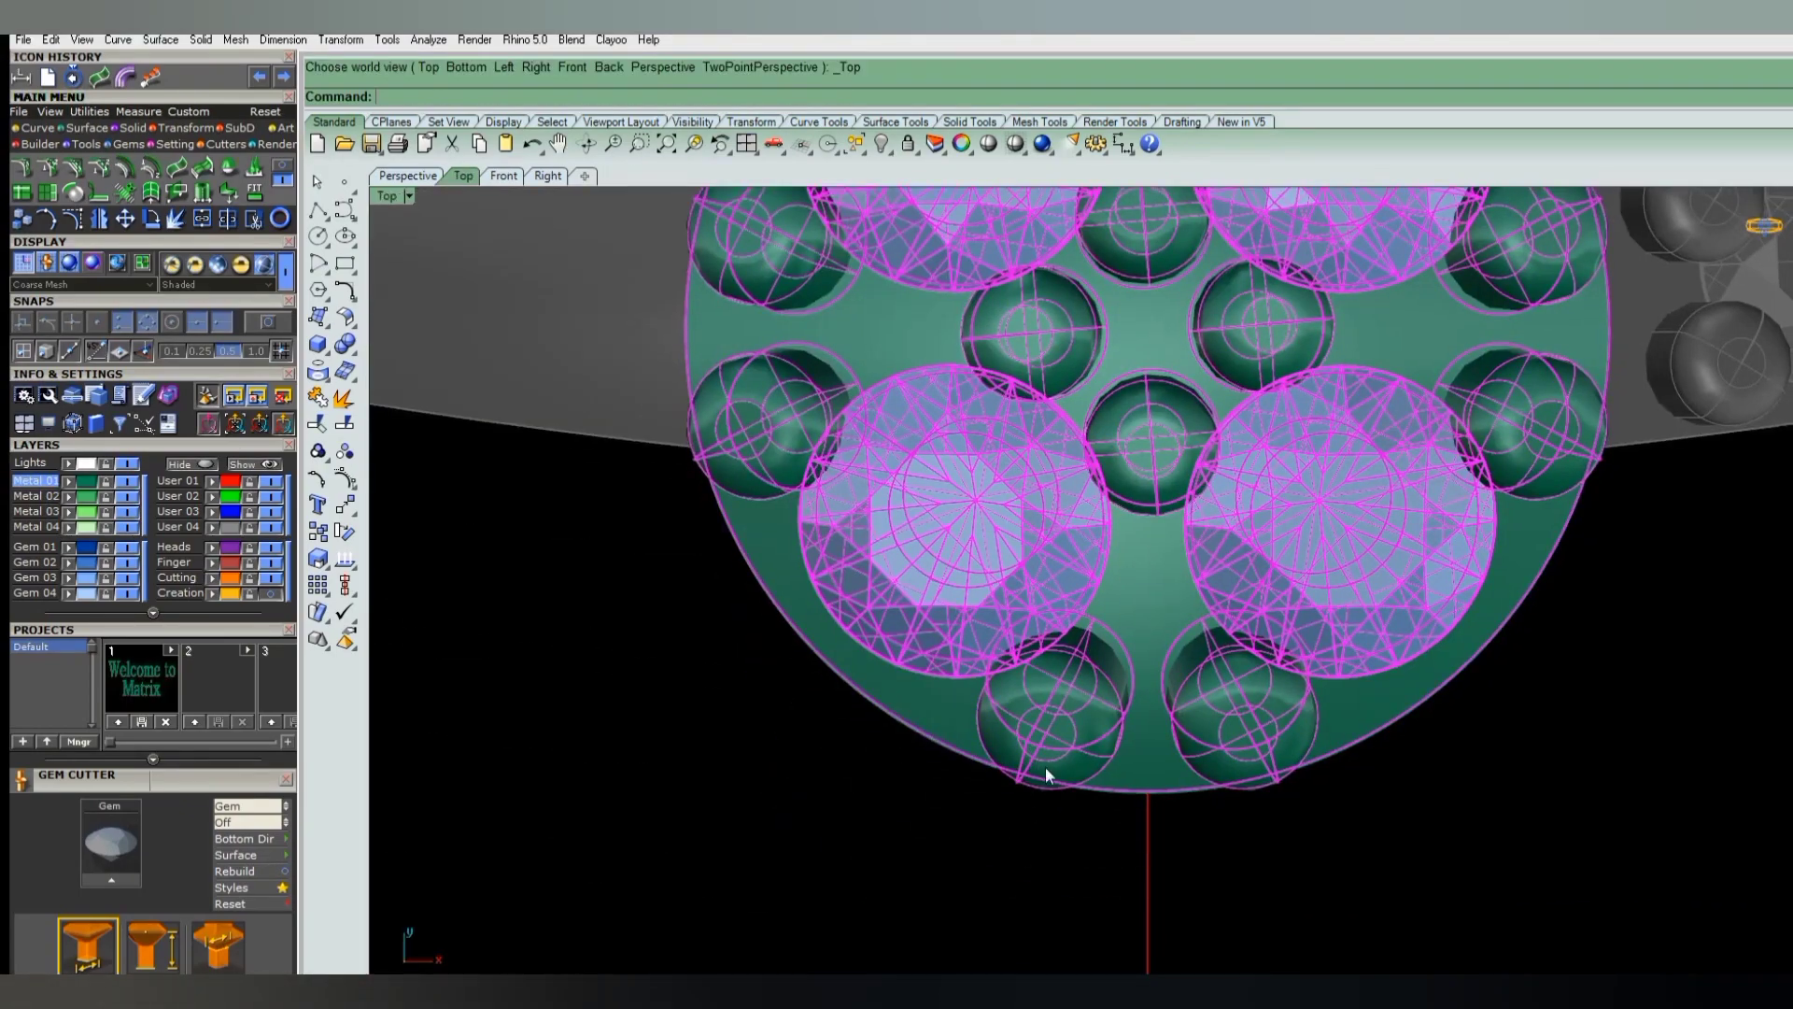
key(ctrl+alt+w)
scroll(1124, 814, up, 3)
scroll(1150, 793, up, 2)
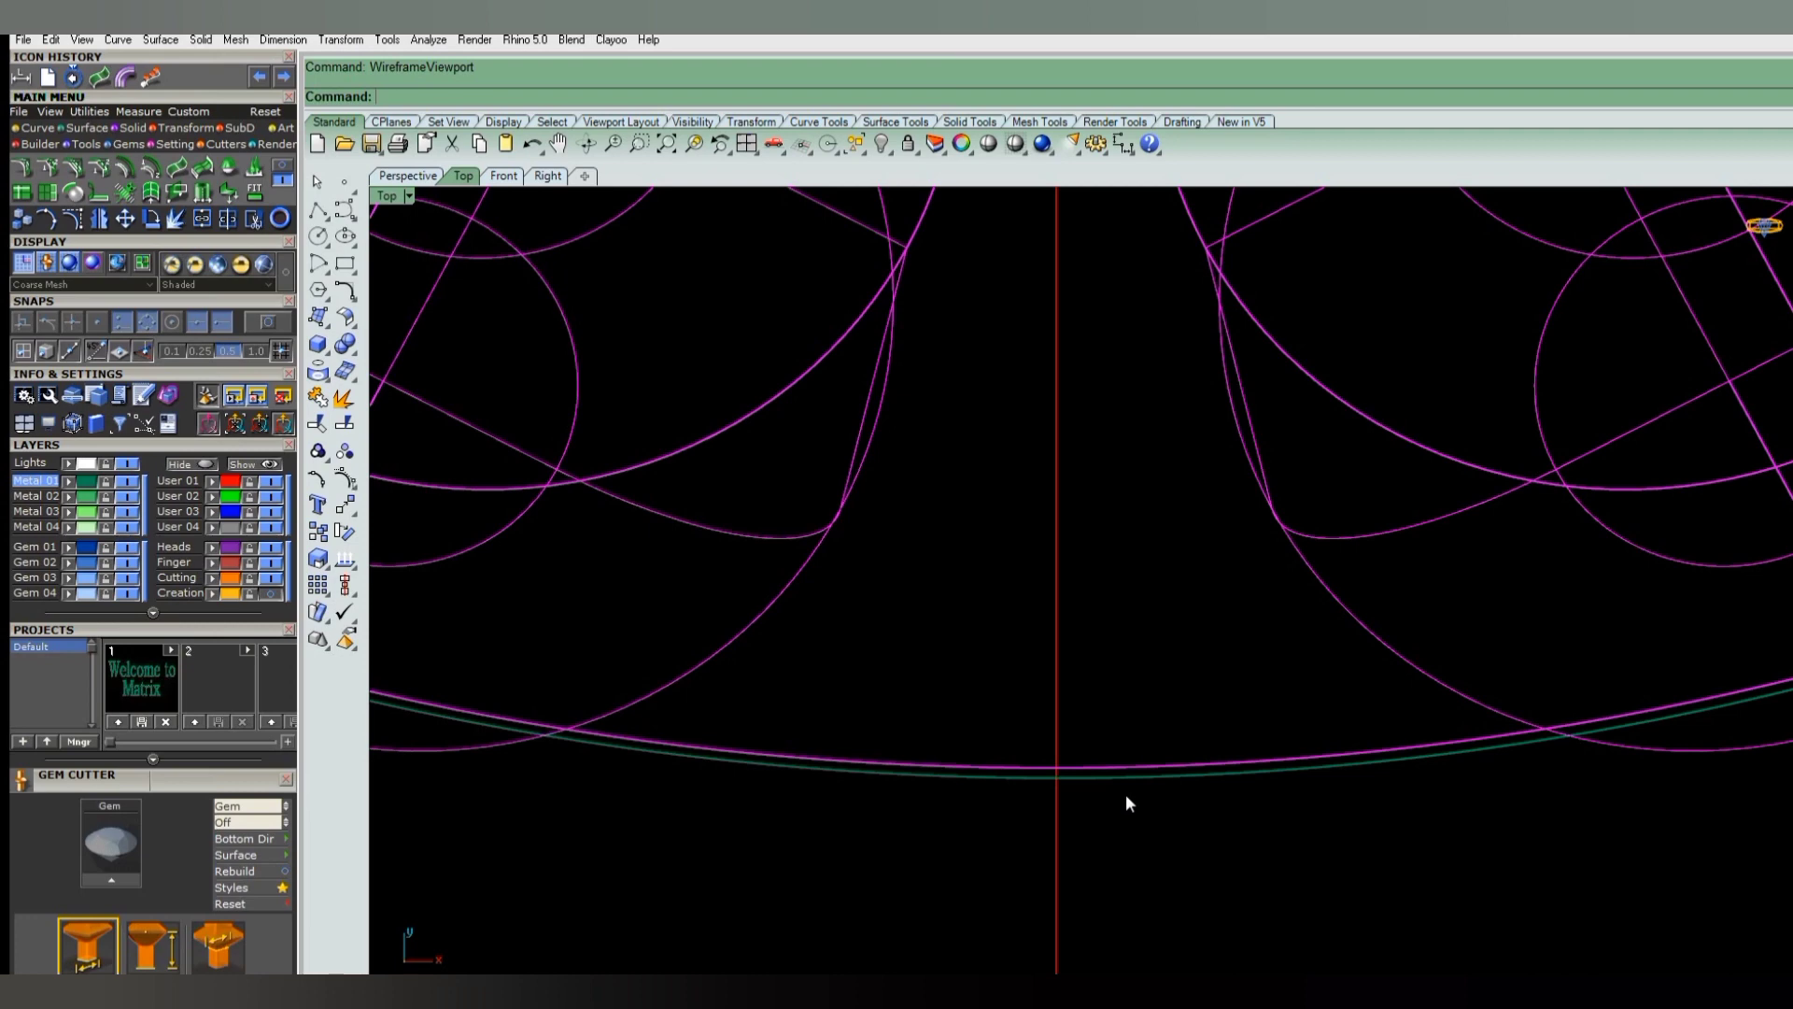
- Move the head's magenta outline curve down onto the green edge line
text(m)
key(Return)
scroll(1106, 850, up, 2)
scroll(1081, 800, up, 2)
scroll(1021, 720, up, 2)
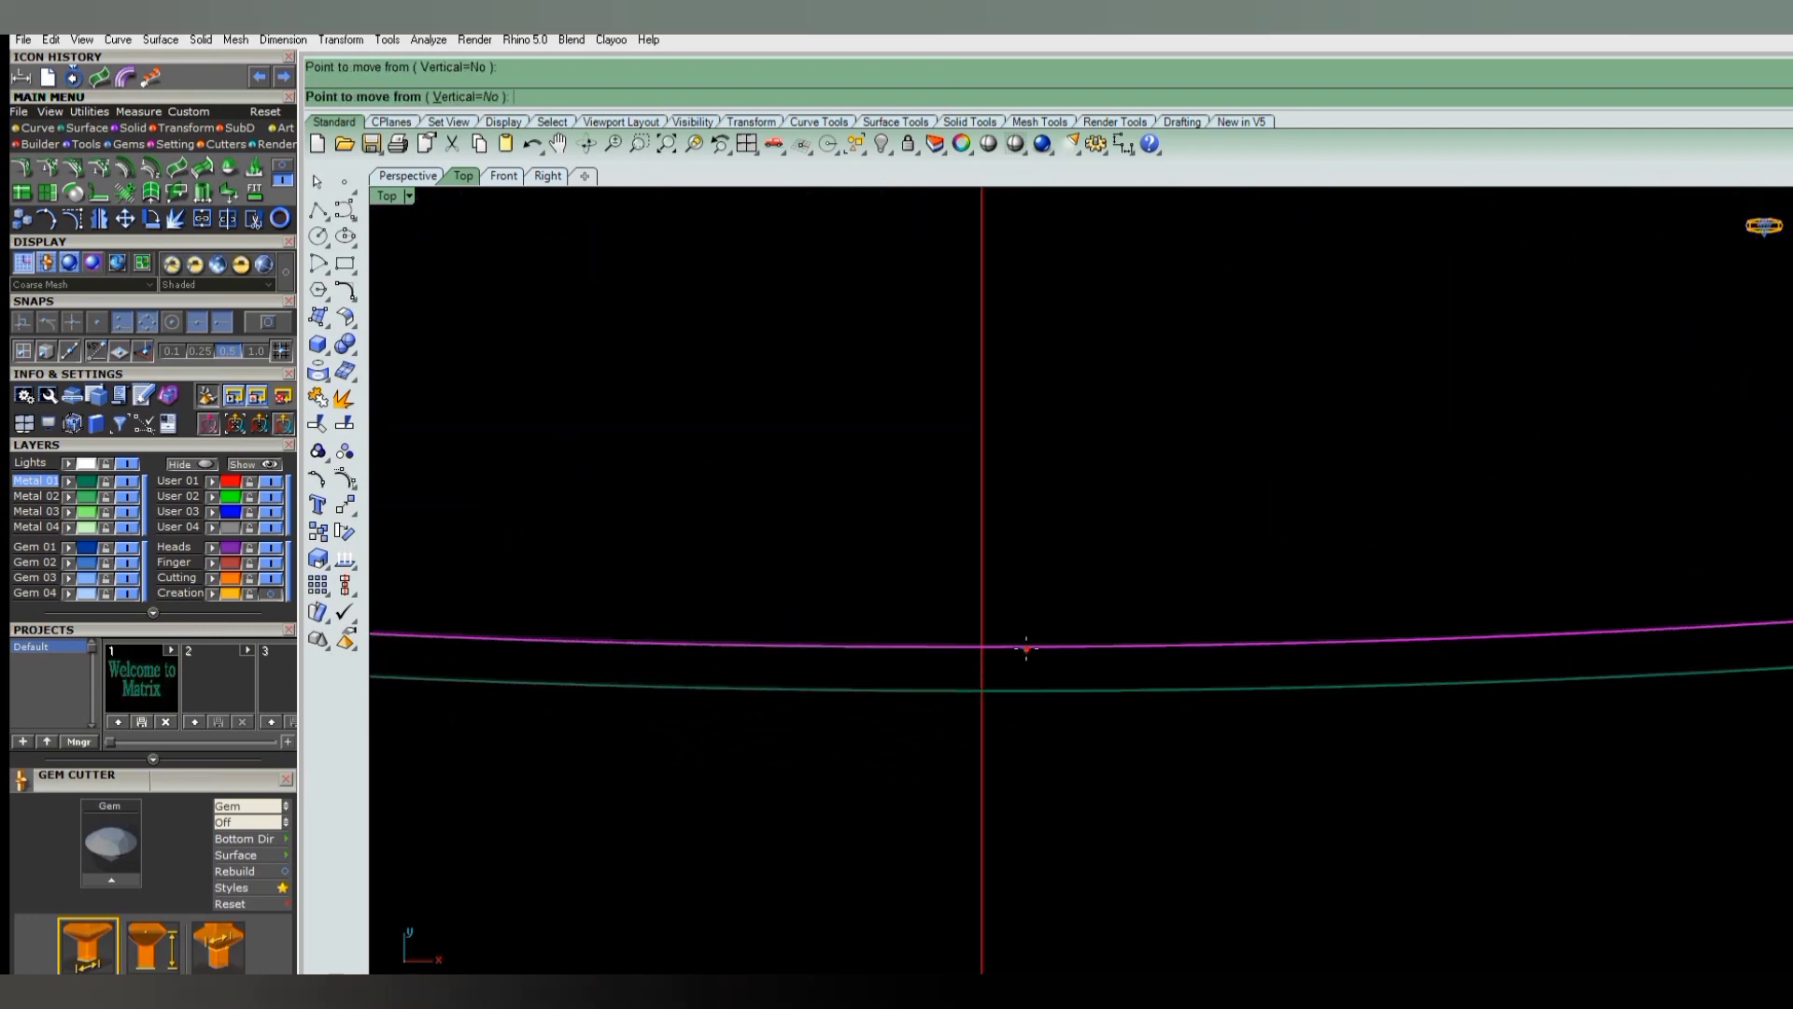
click(1025, 646)
click(1025, 678)
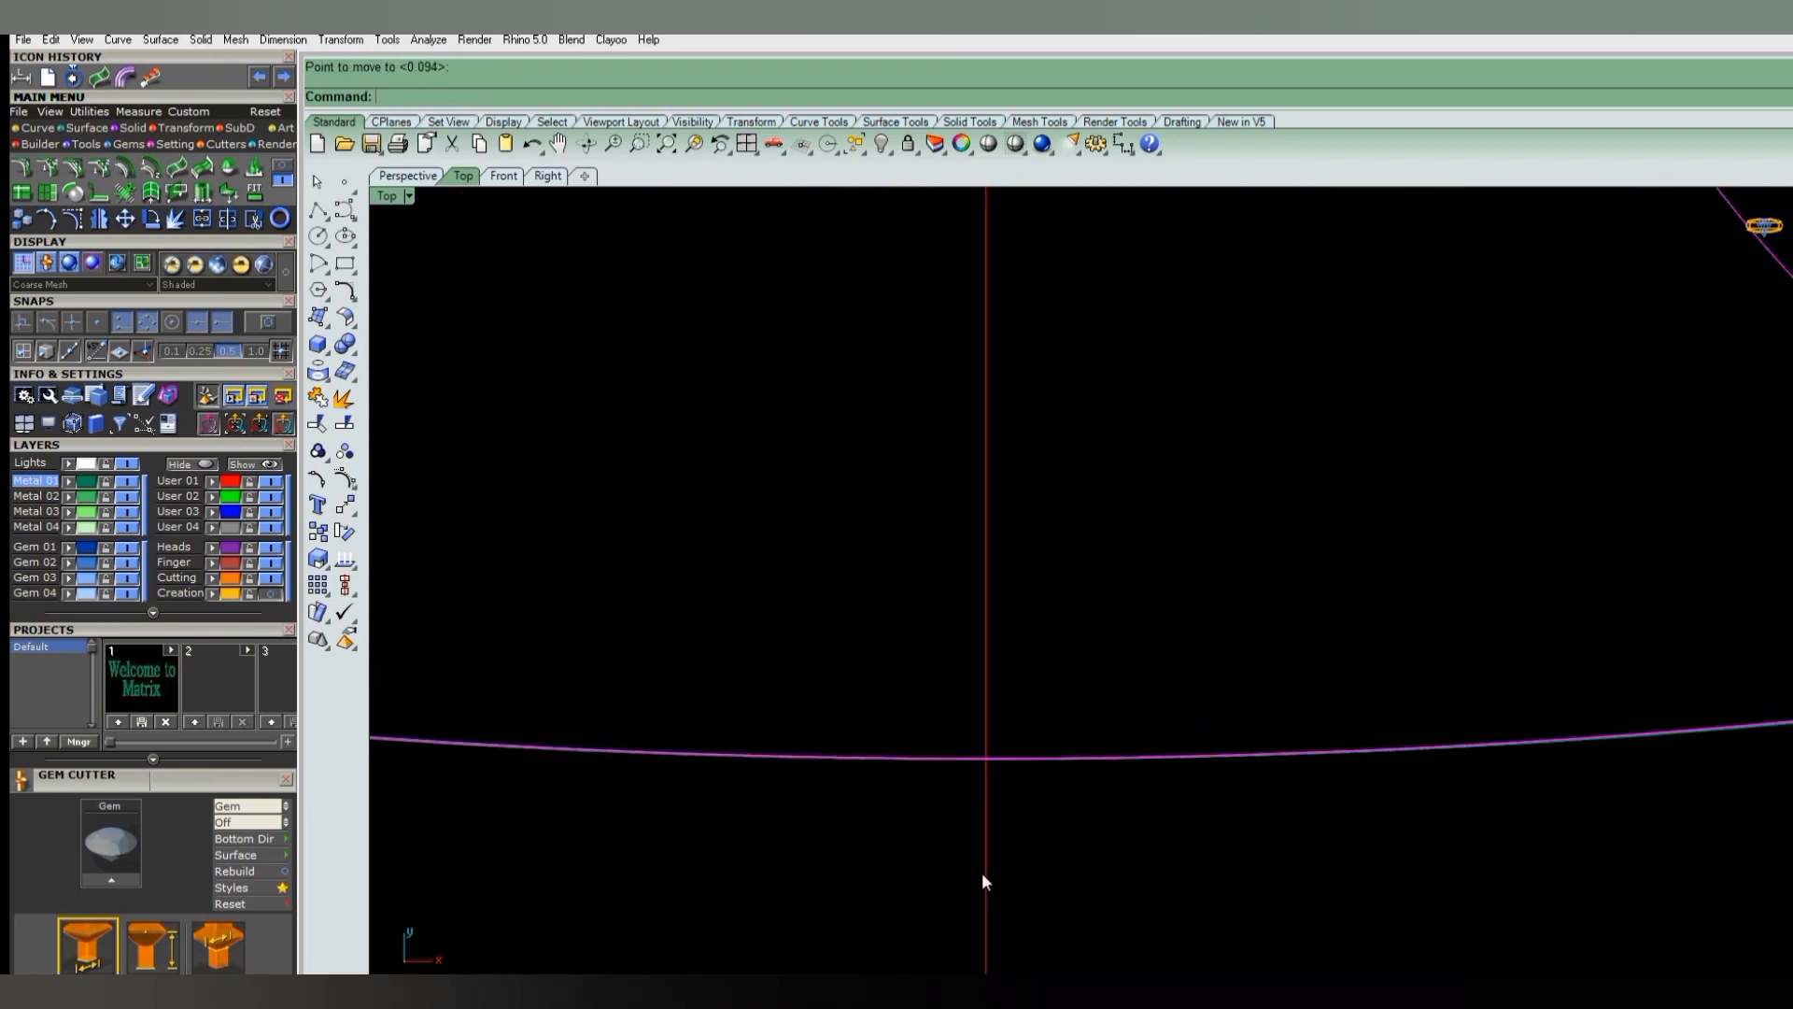
- Switch the viewport back to Shaded display
scroll(976, 794, down, 2)
scroll(973, 793, down, 3)
key(ctrl+alt+s)
scroll(978, 812, down, 2)
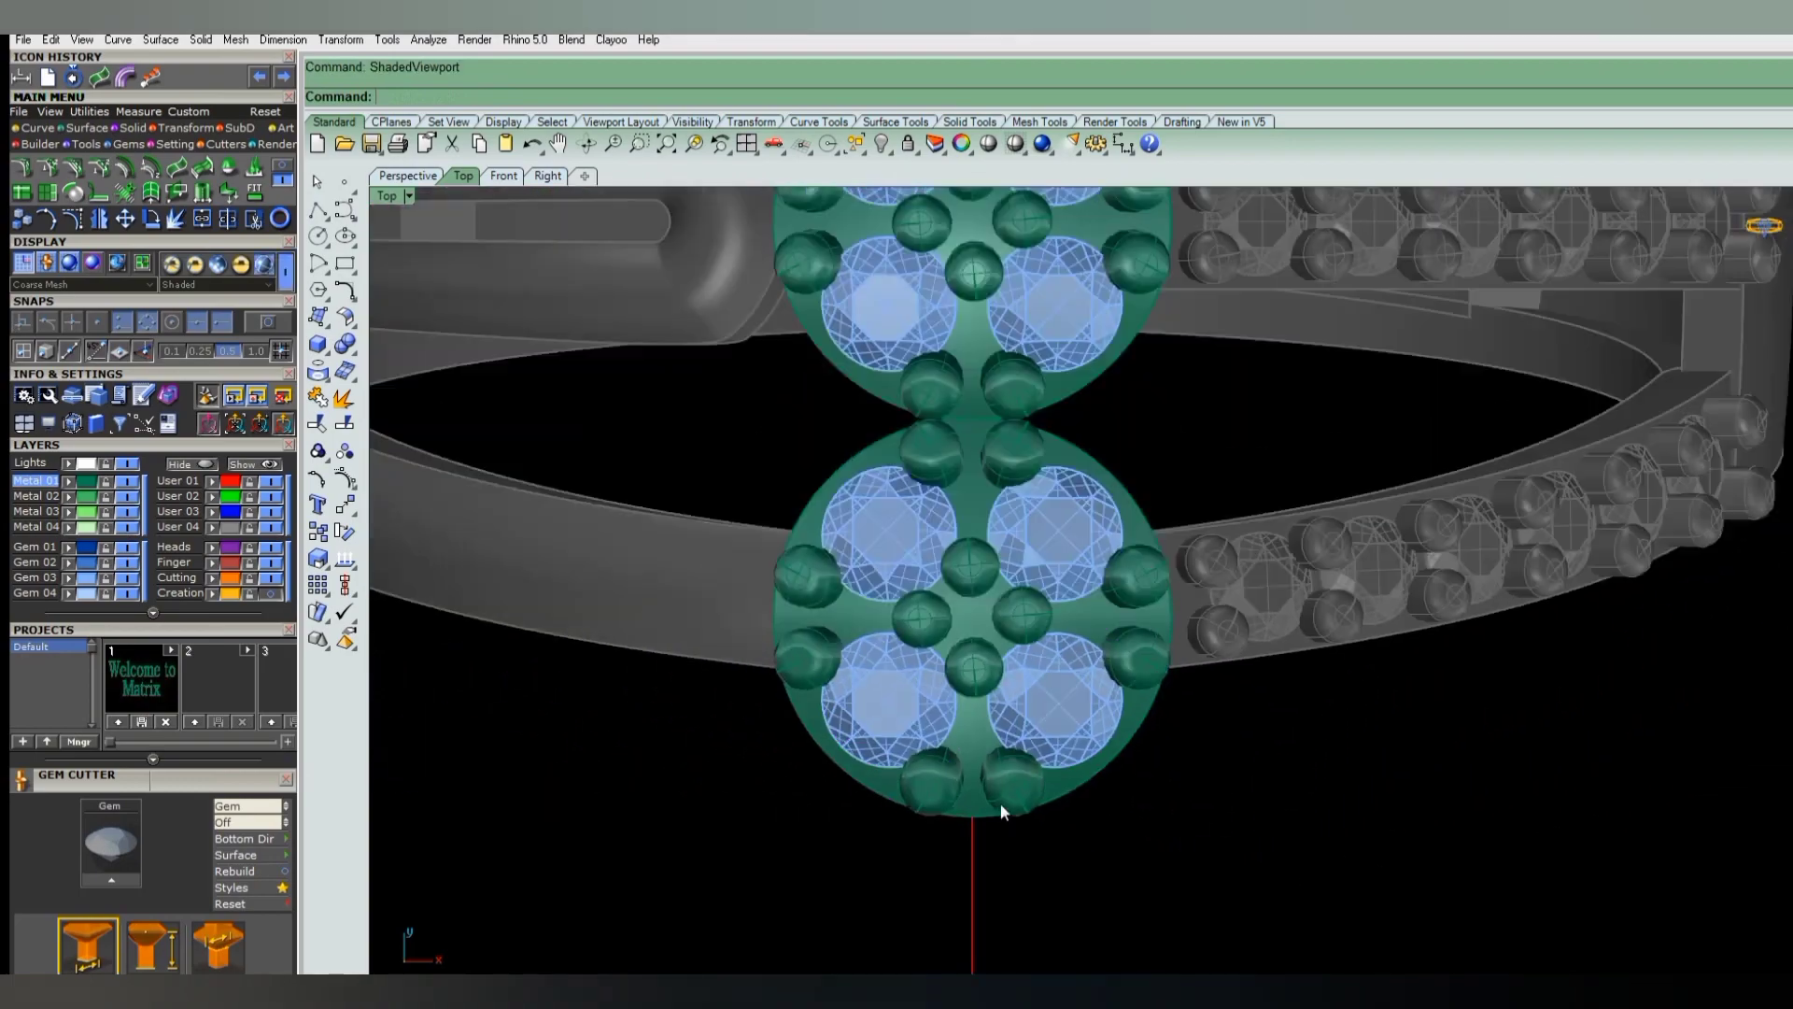
scroll(1027, 818, down, 4)
- Check both heads in Perspective and Top views, then select the upper head's gems and cutters
key(ctrl+F4)
scroll(966, 566, up, 2)
scroll(1104, 630, up, 2)
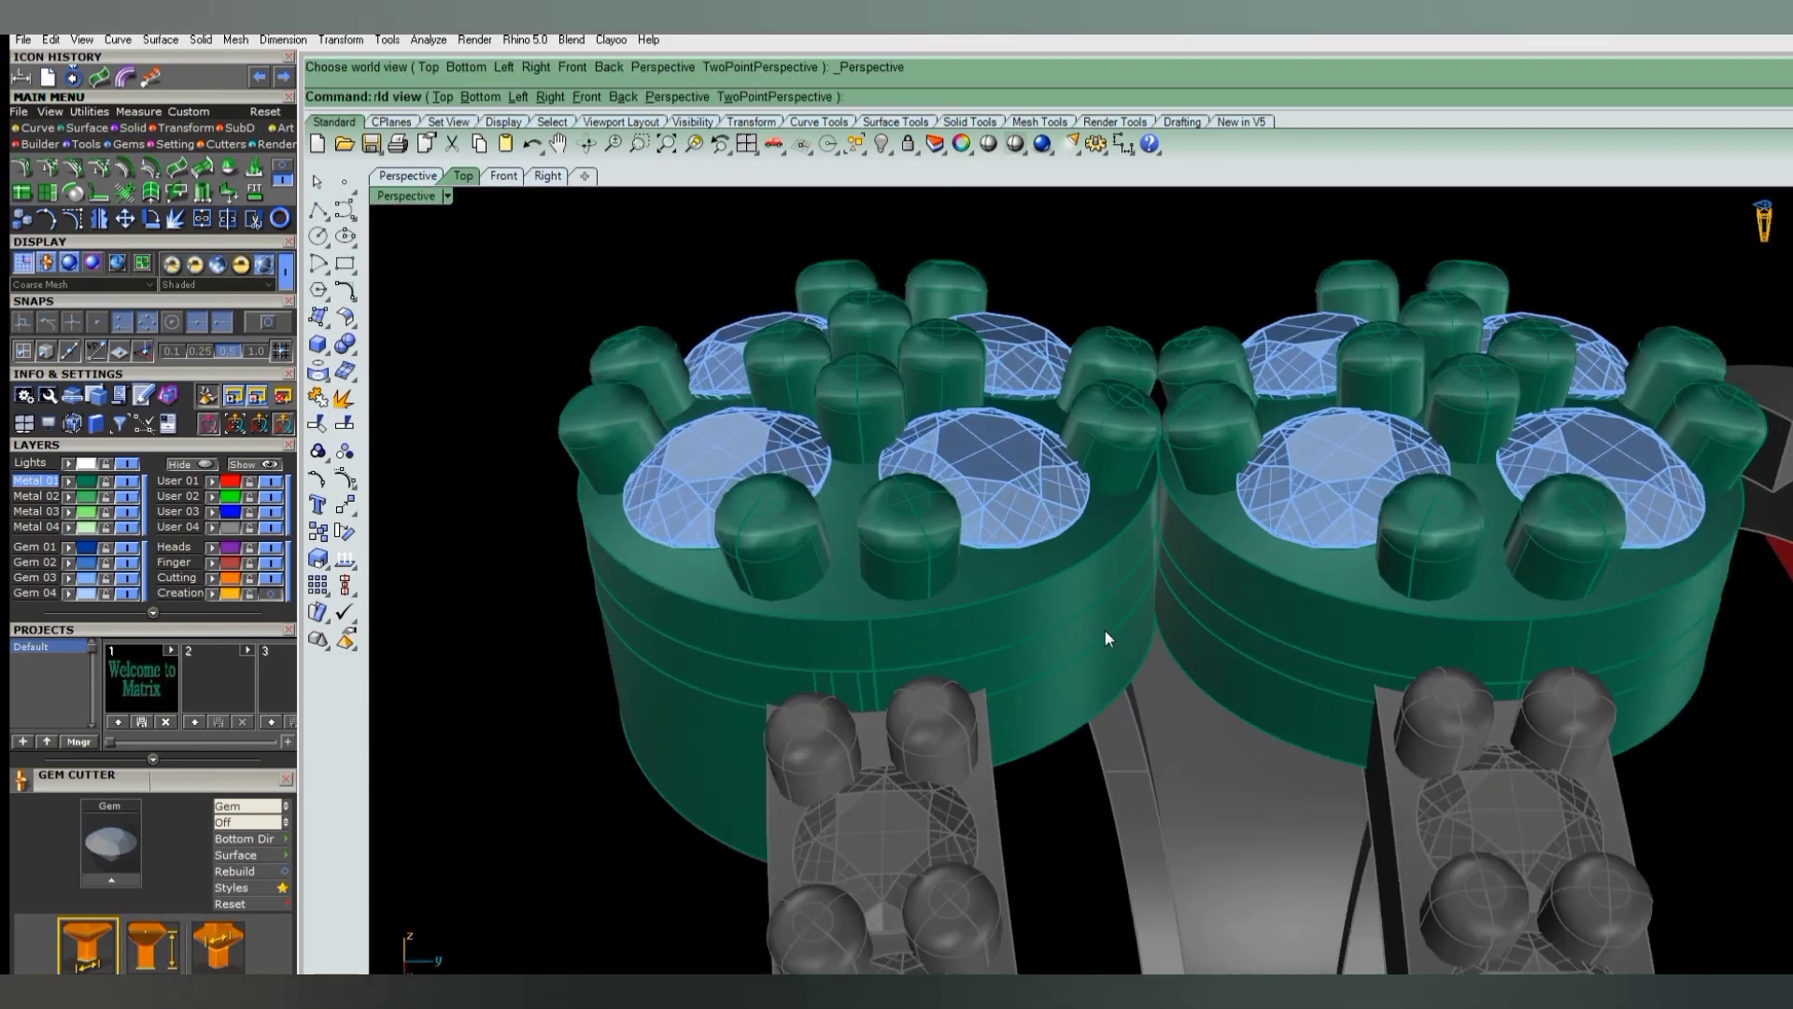
key(ctrl+F1)
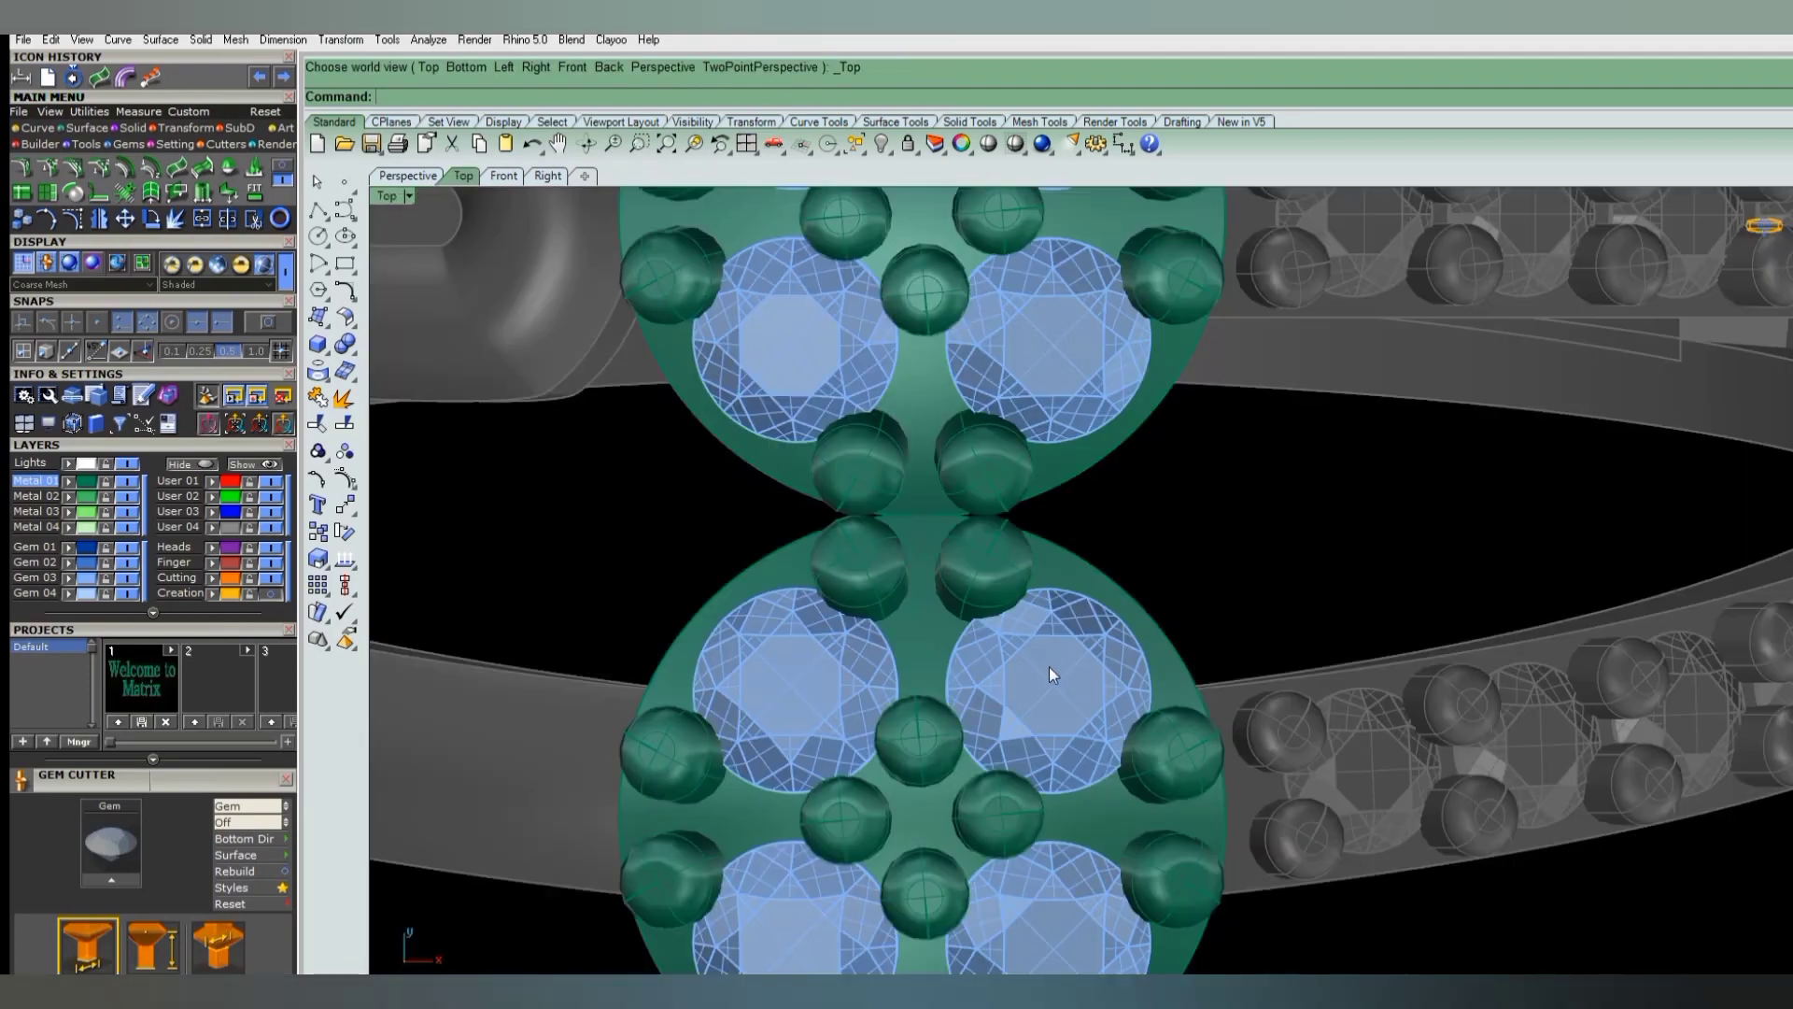
scroll(1049, 667, down, 4)
key(ctrl+F4)
scroll(981, 619, up, 2)
scroll(1007, 434, up, 2)
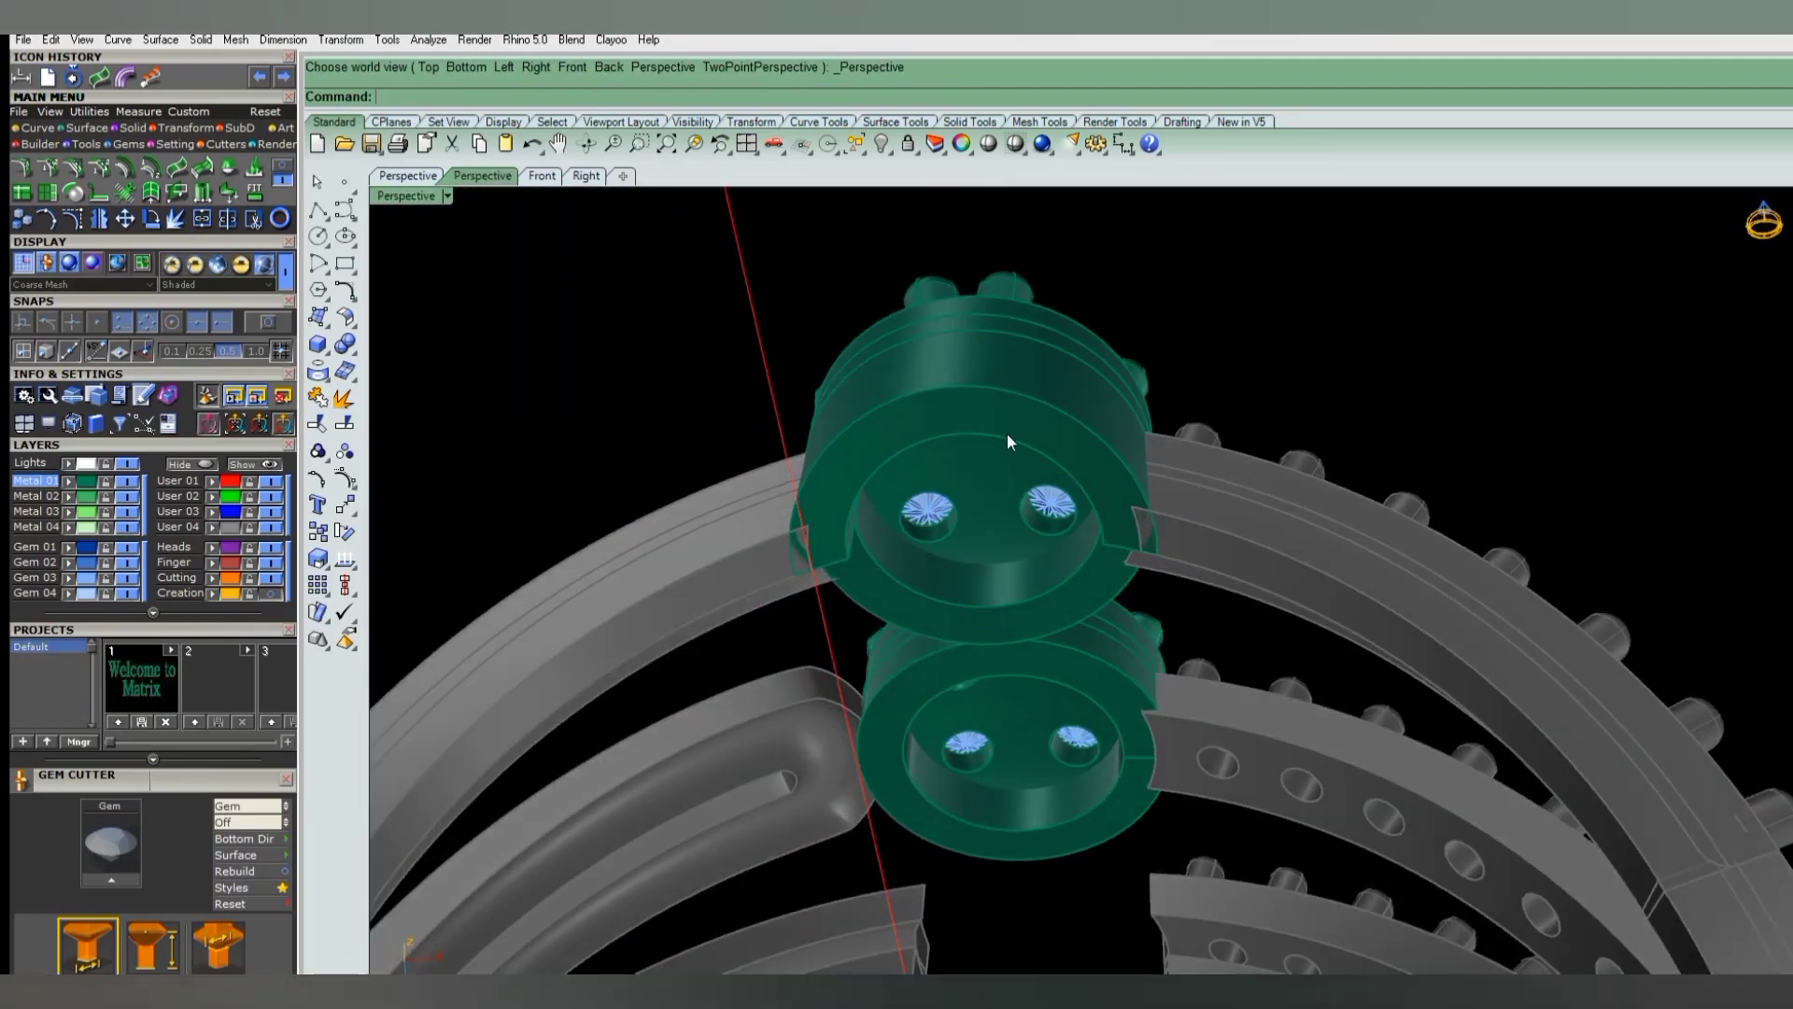
click(914, 484)
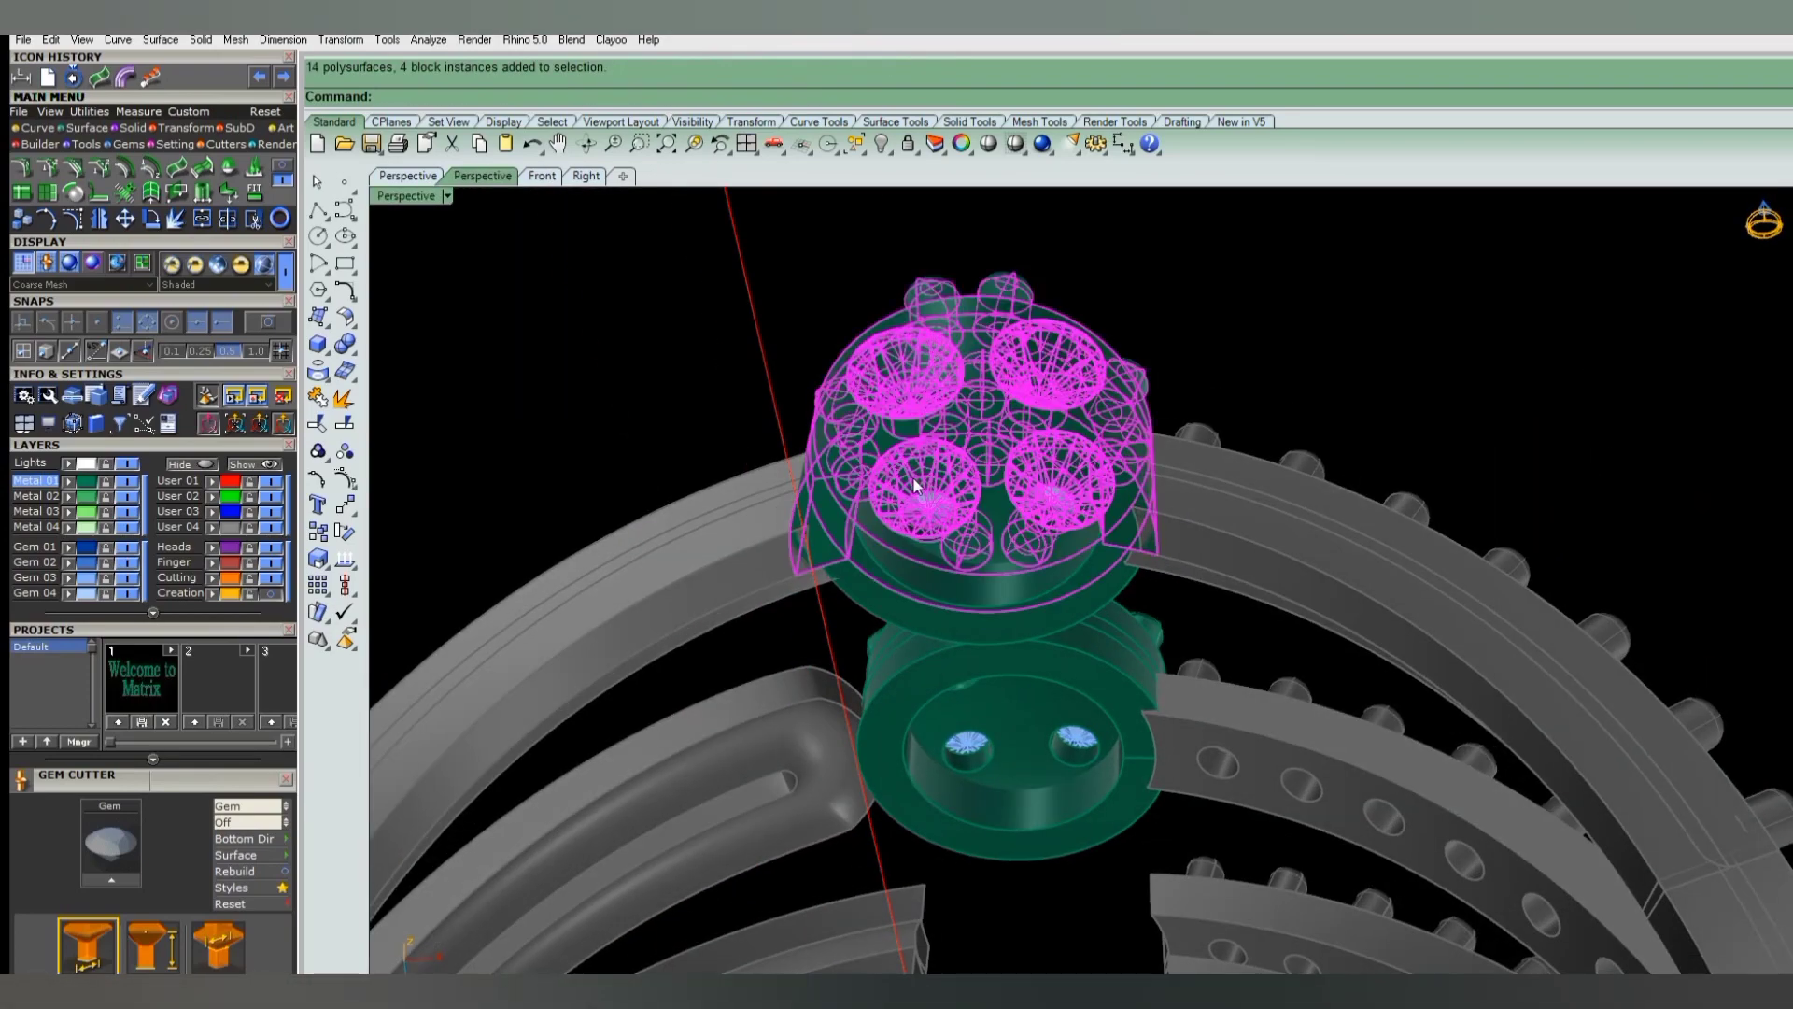
- Mirror-copy the upper head's gems, cutters and base into a third head, then unlock all parts
shift+click(949, 620)
key(ctrl+F1)
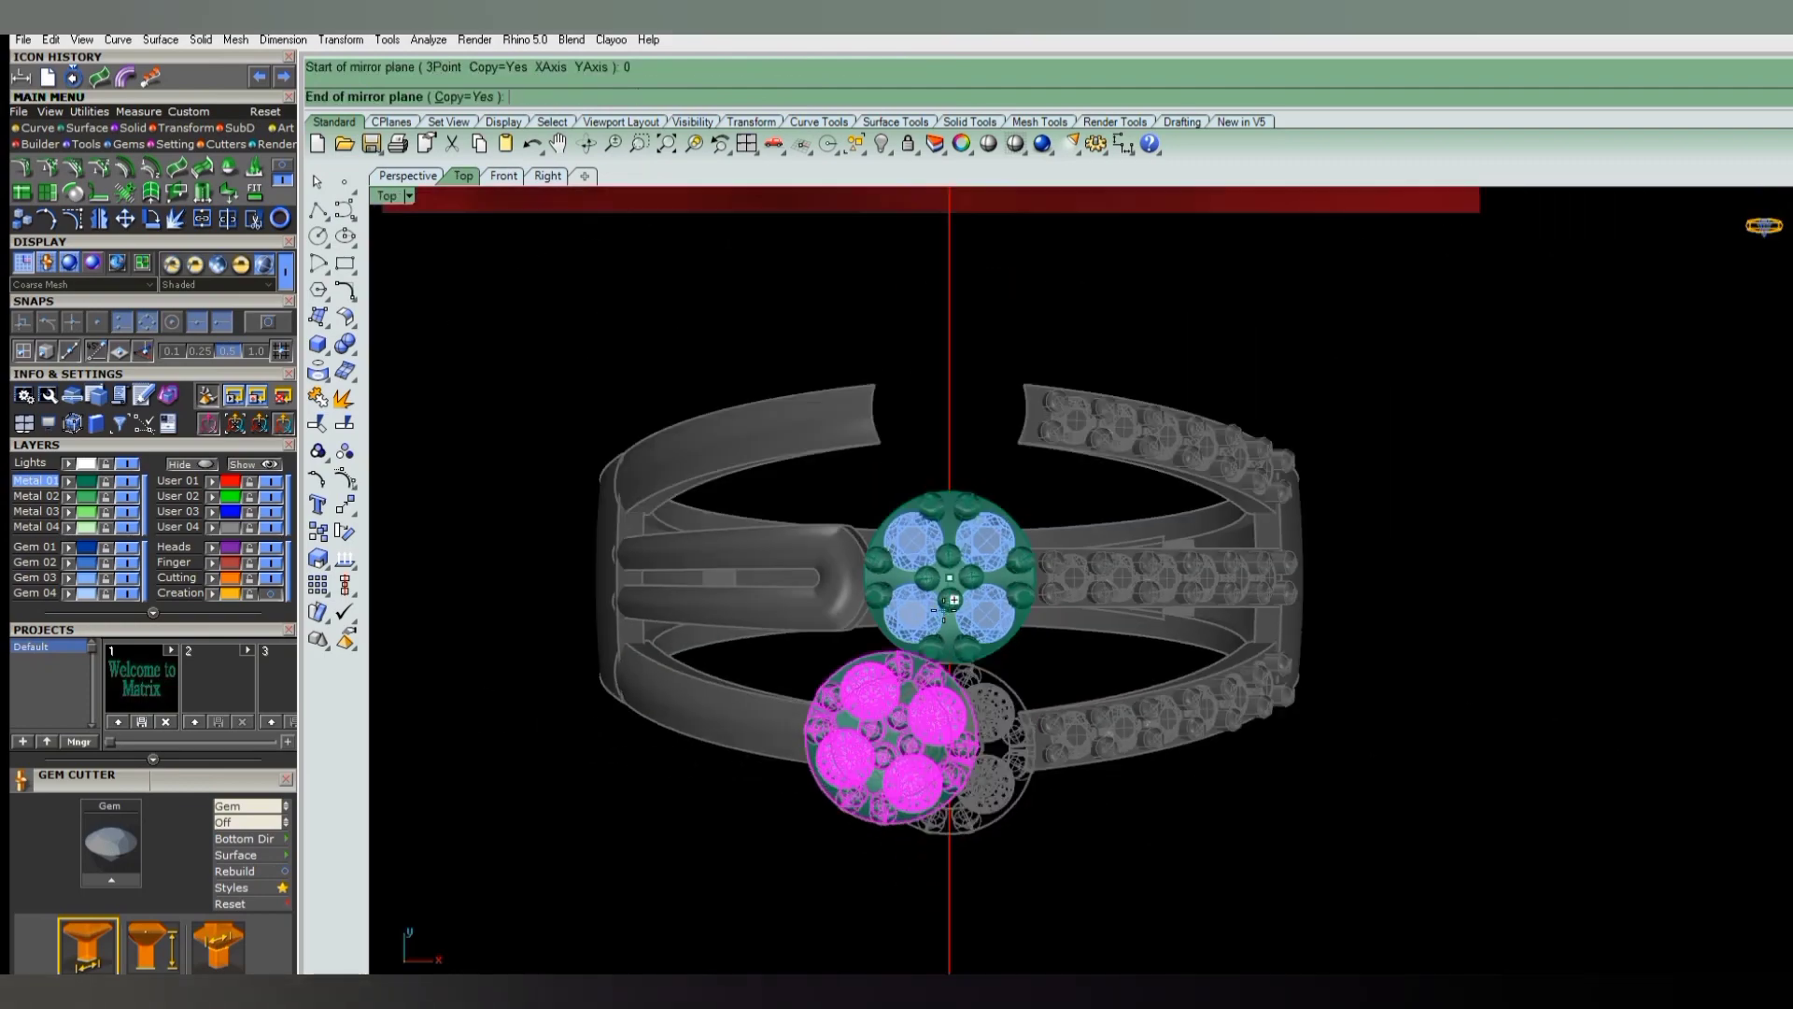
scroll(973, 676, down, 3)
text(U)
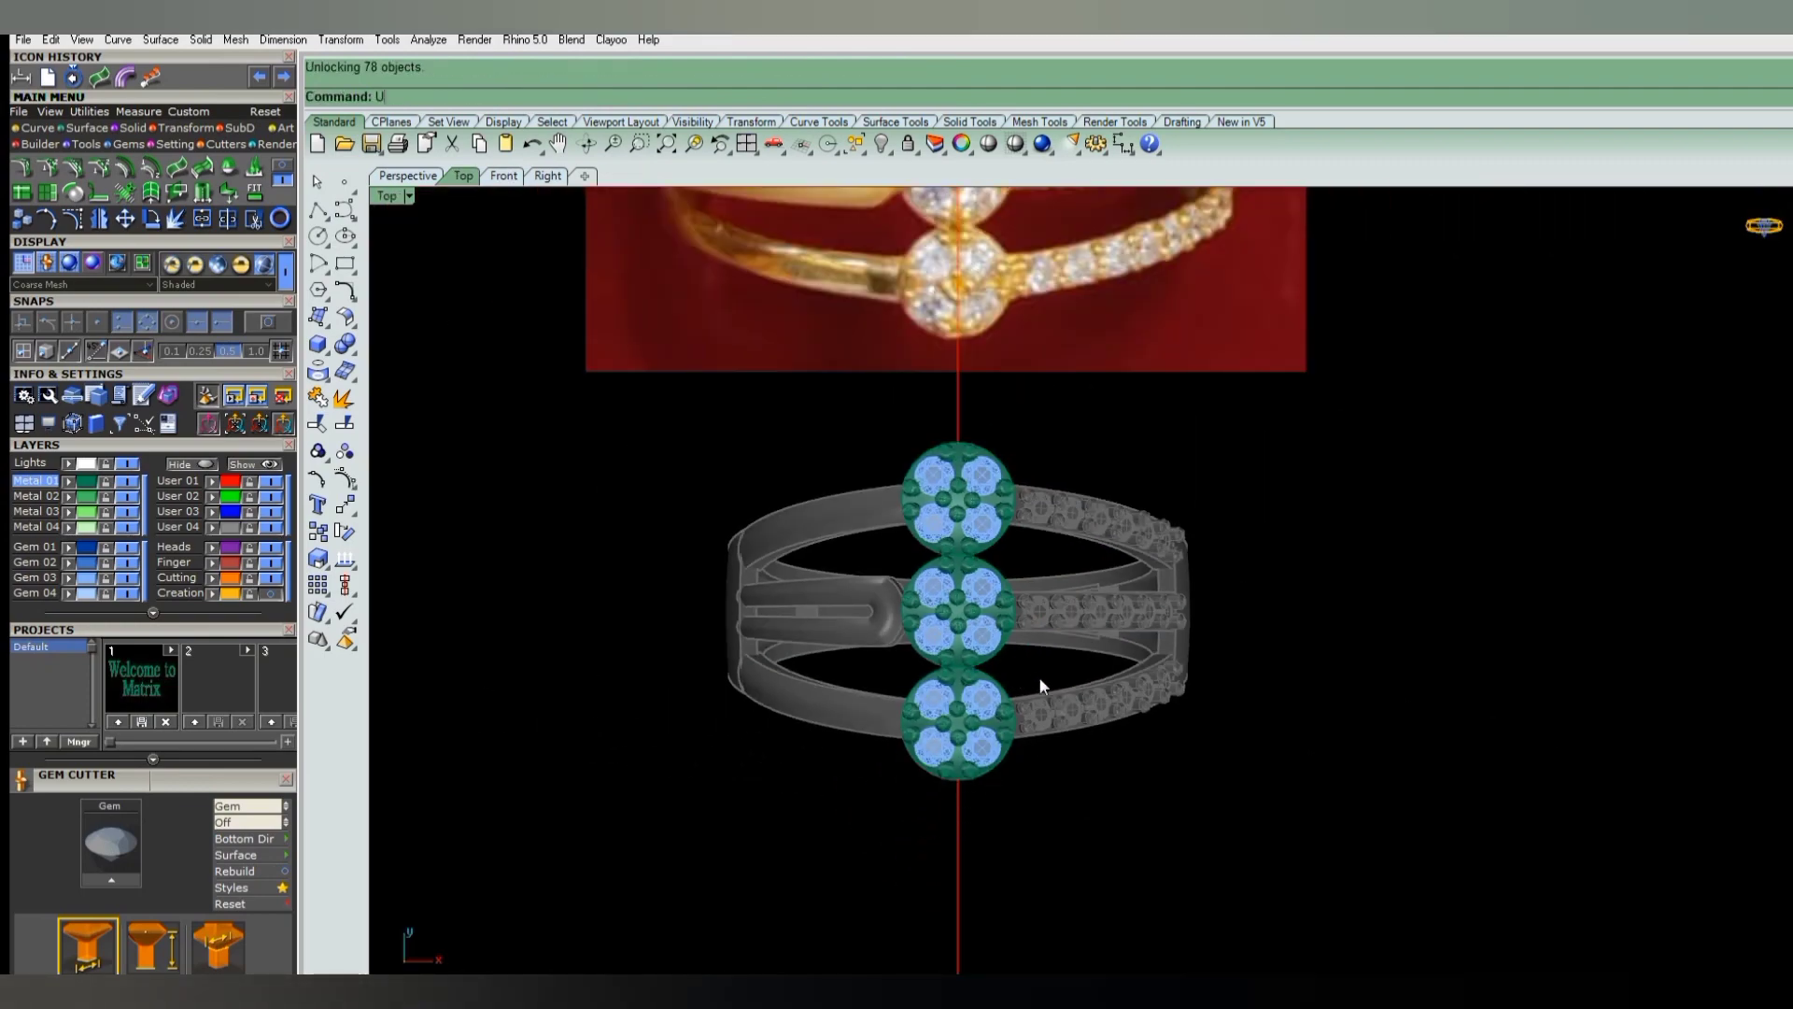
key(ctrl+alt+l)
key(F4)
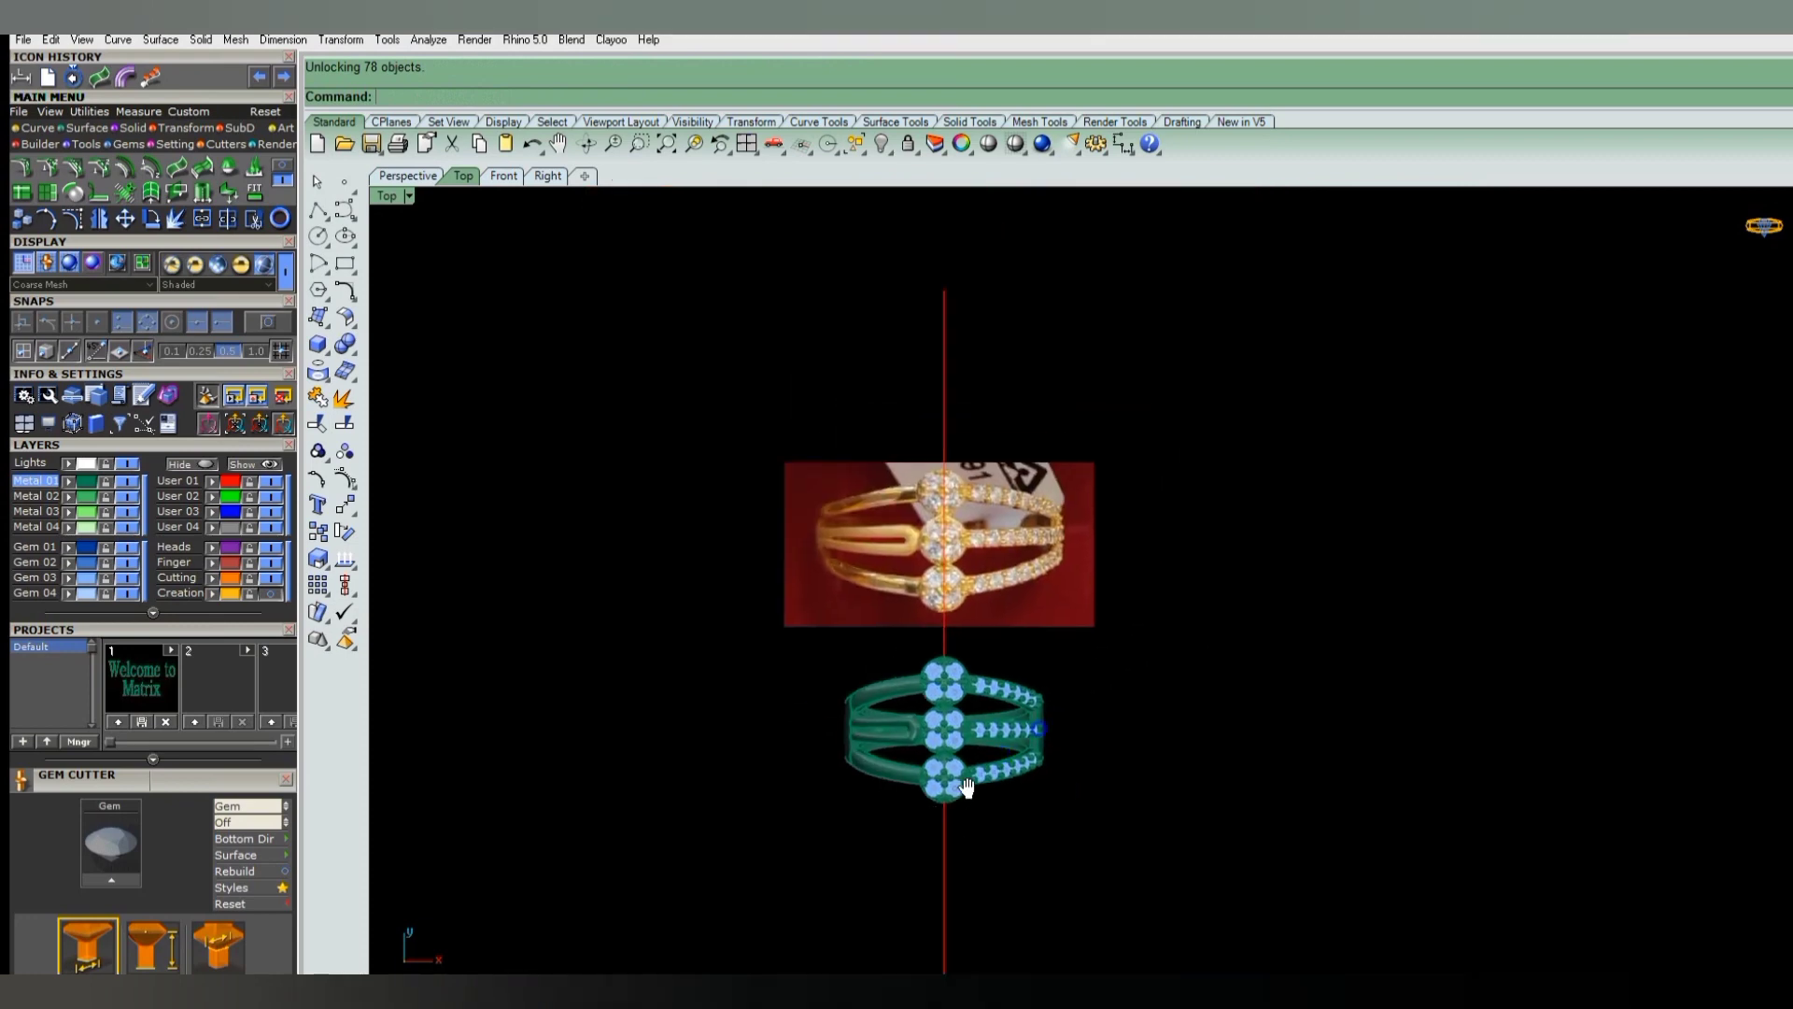
- Hide the User 04 layer's reference photo and return to Perspective
right_drag(957, 754, 1048, 757)
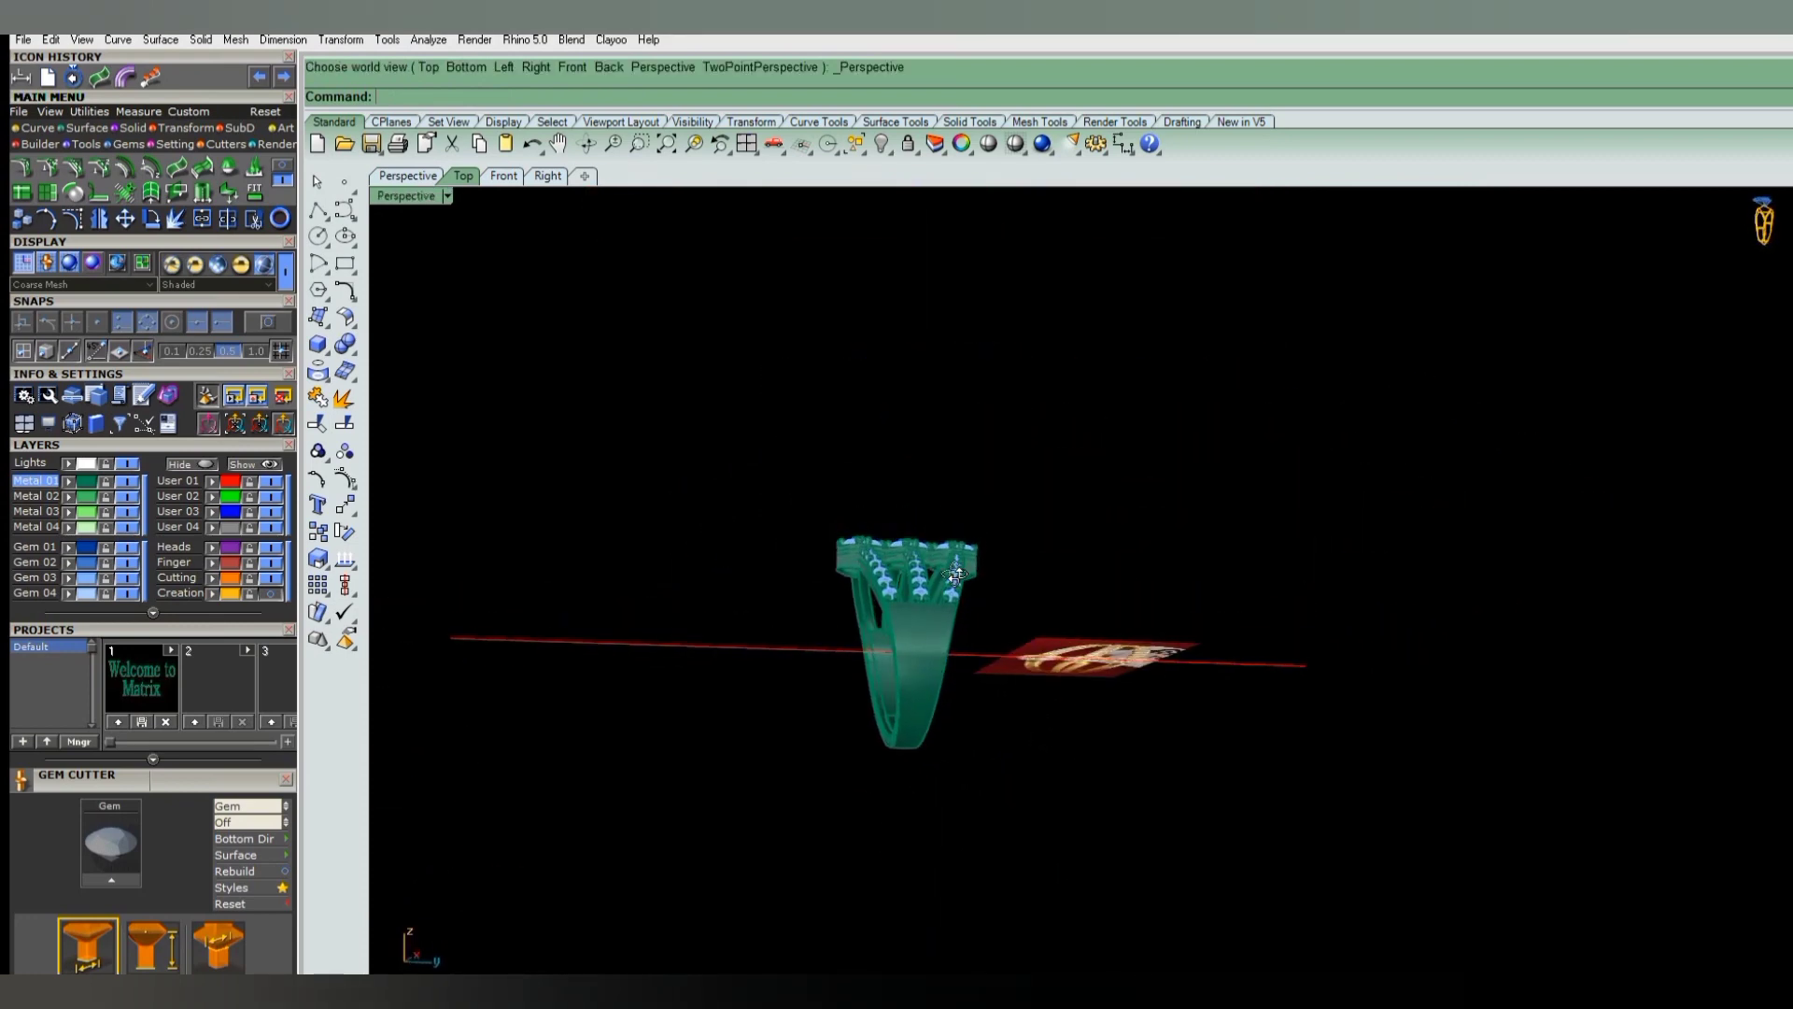
click(334, 566)
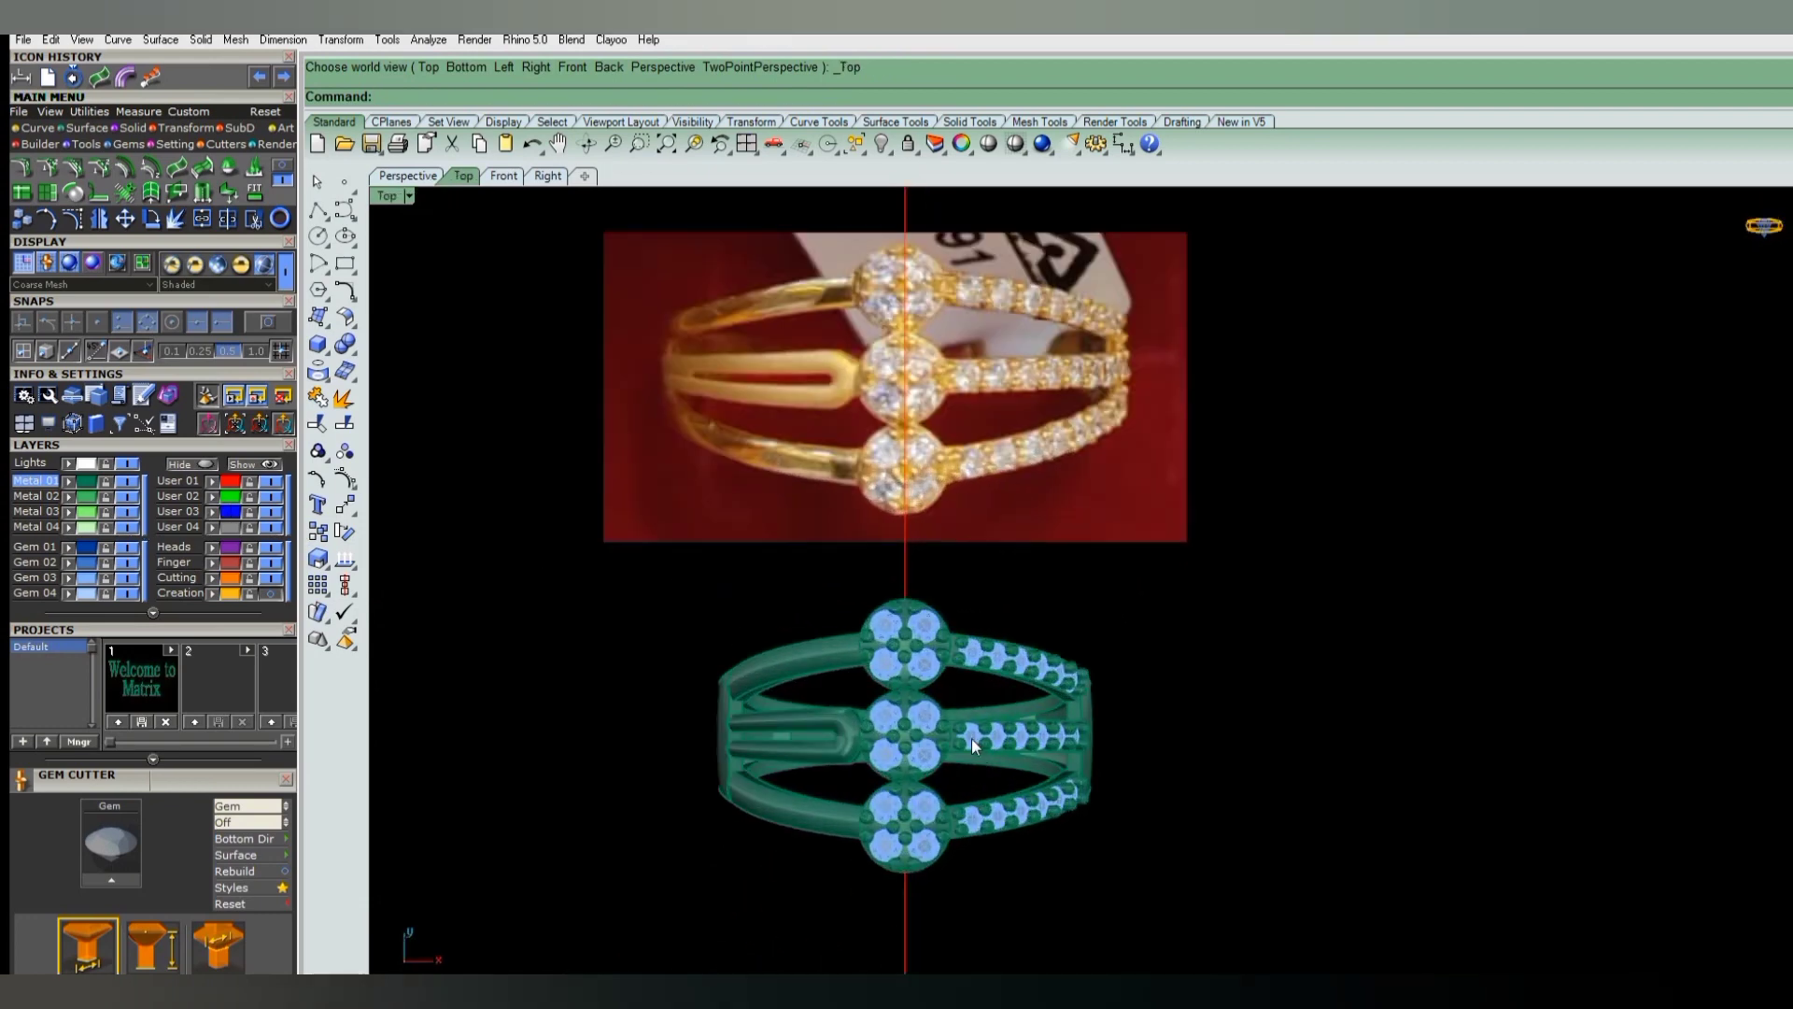
scroll(972, 737, down, 2)
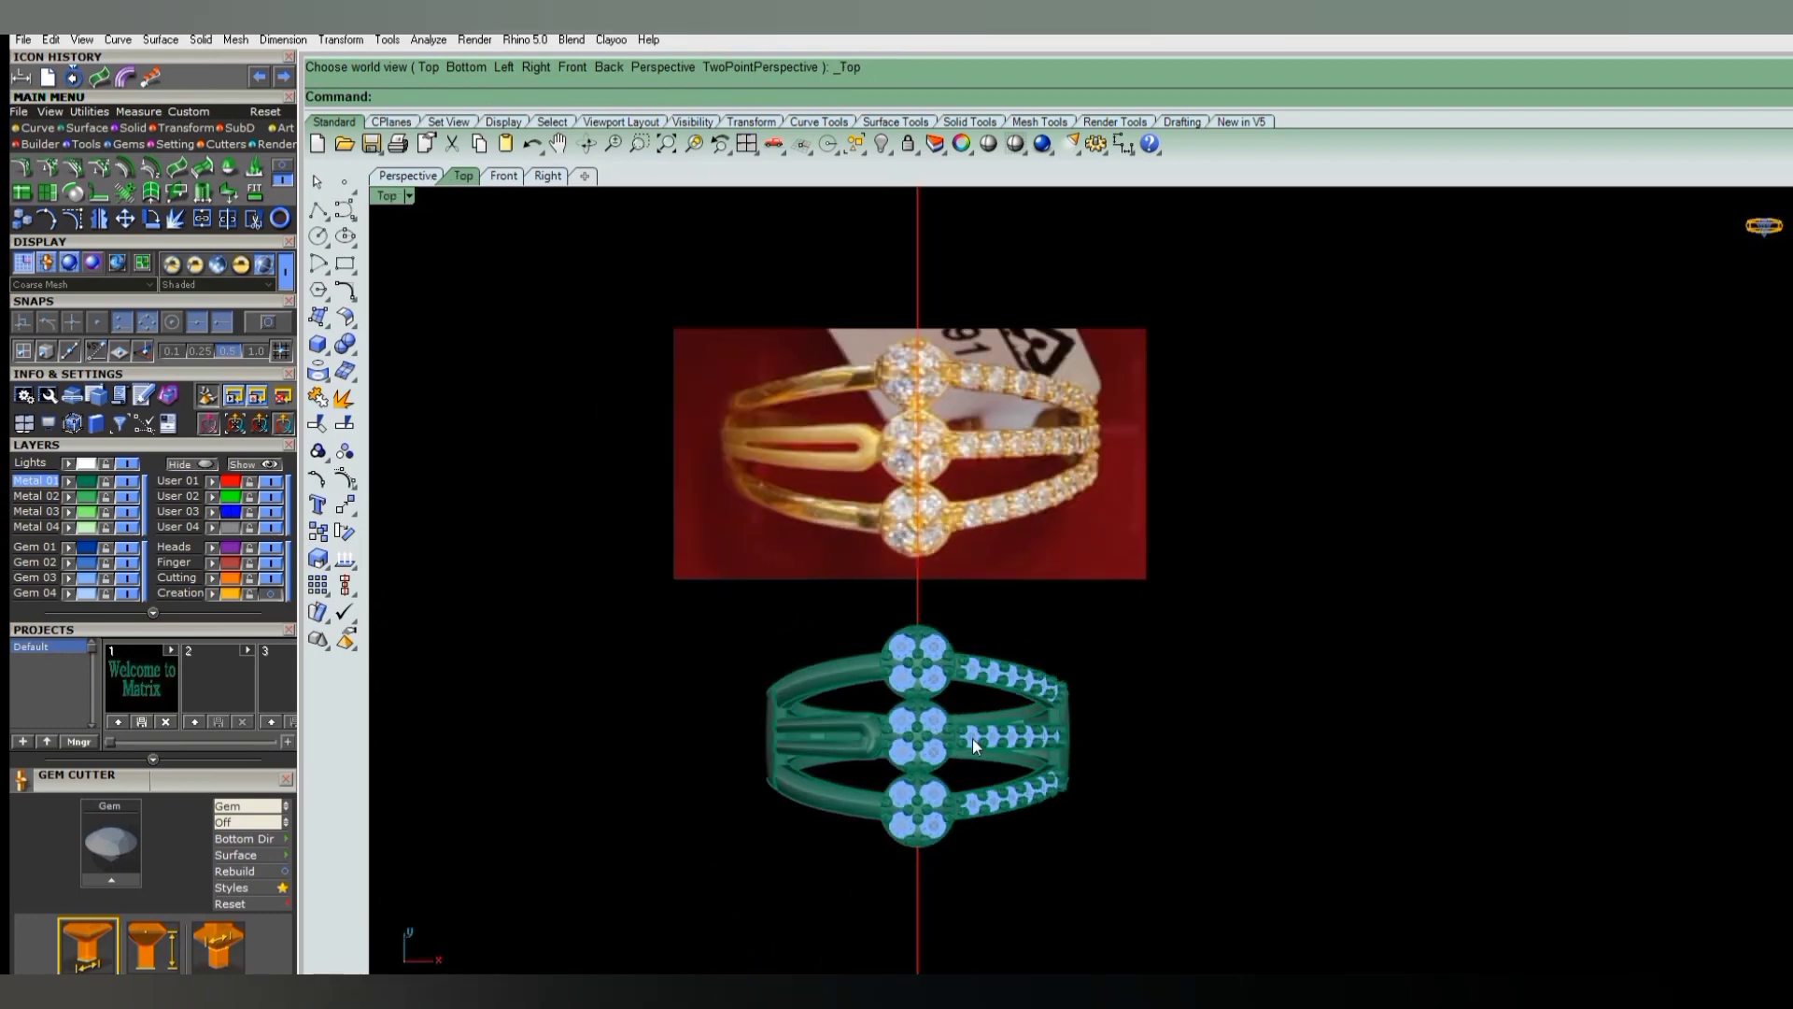
click(271, 529)
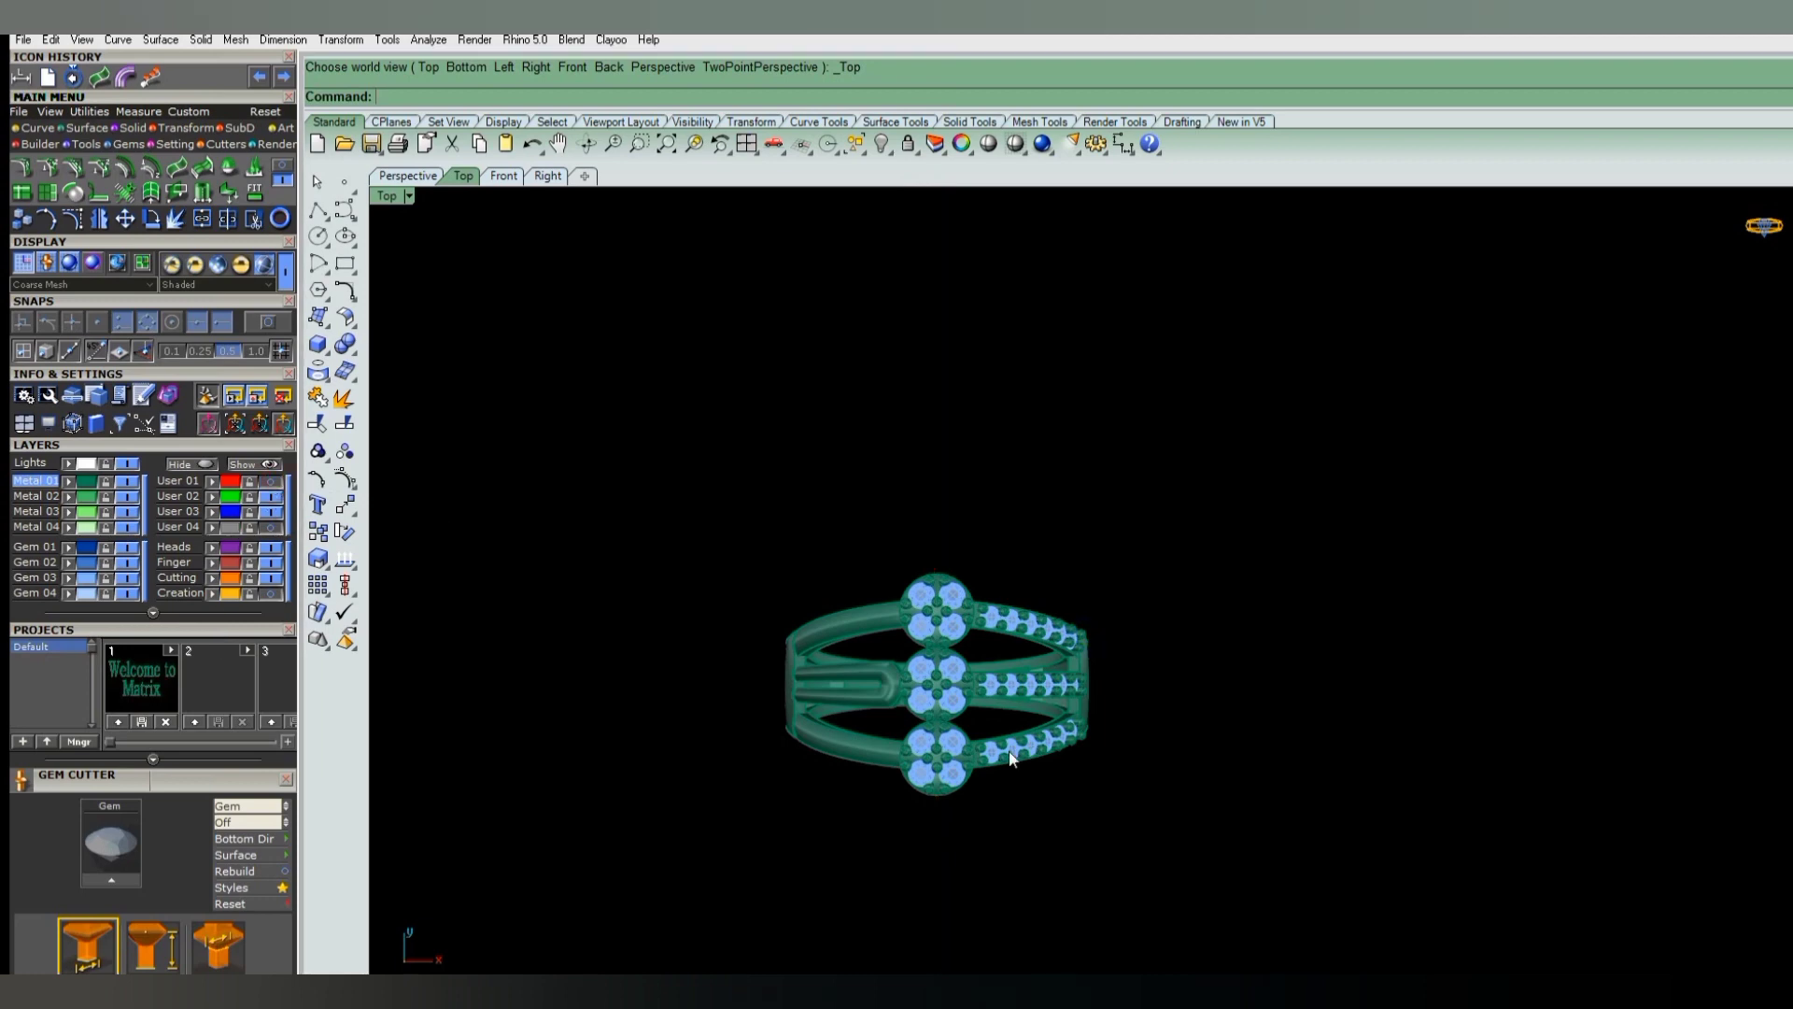
key(ctrl+F4)
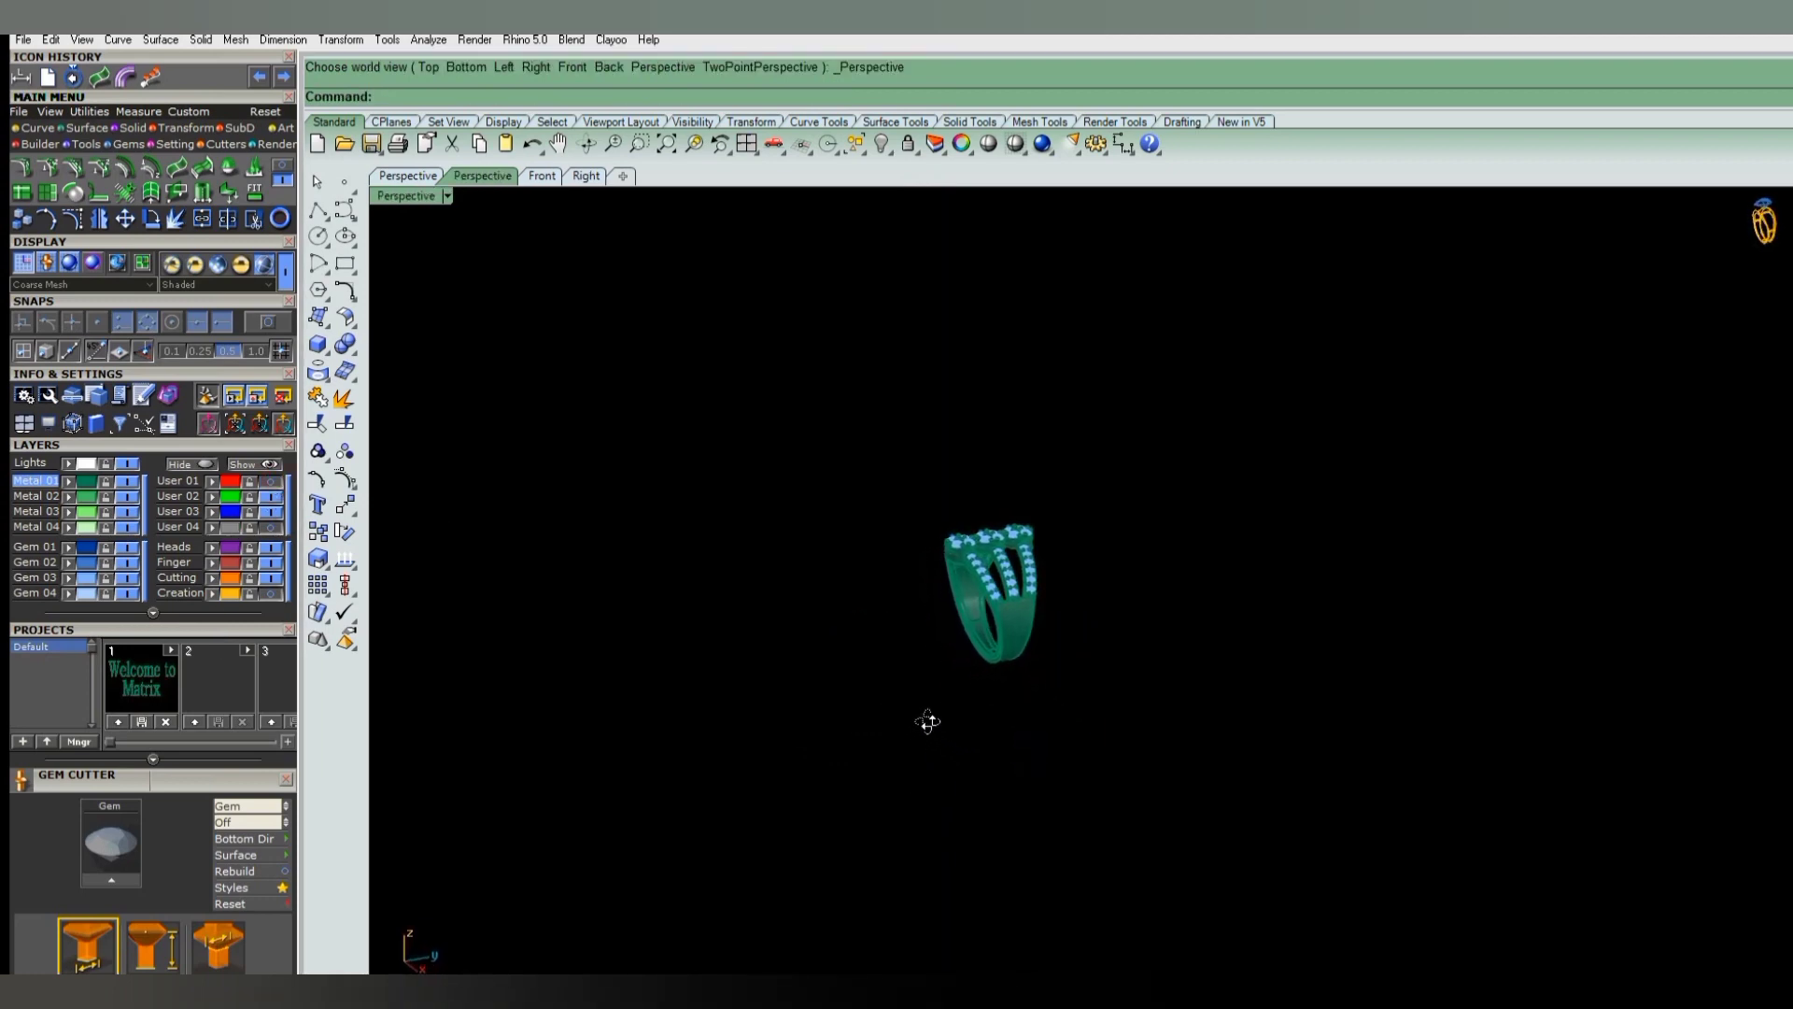
- Close the Gem Cutter panel and turn the ring upright with gems on top
right_drag(928, 721, 910, 726)
click(286, 784)
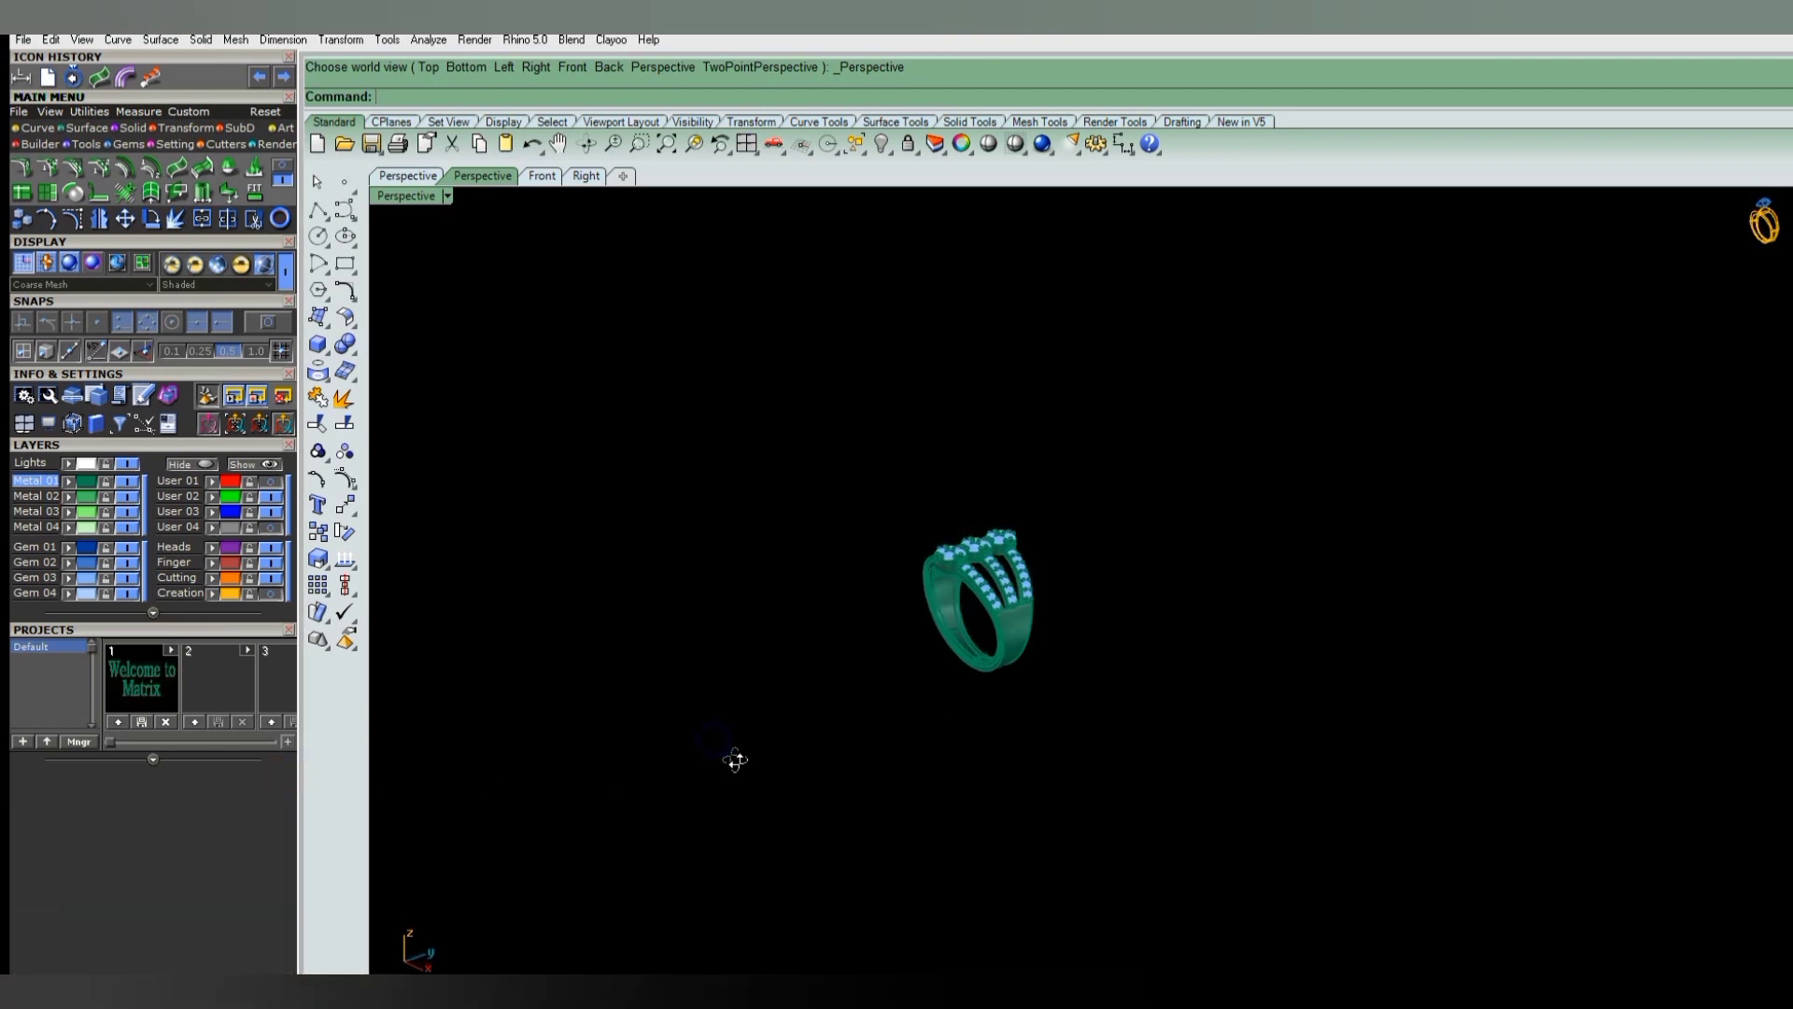
mouse_move(735, 759)
right_down()
mouse_move(781, 768)
mouse_move(744, 764)
mouse_move(797, 716)
mouse_move(950, 701)
right_up()
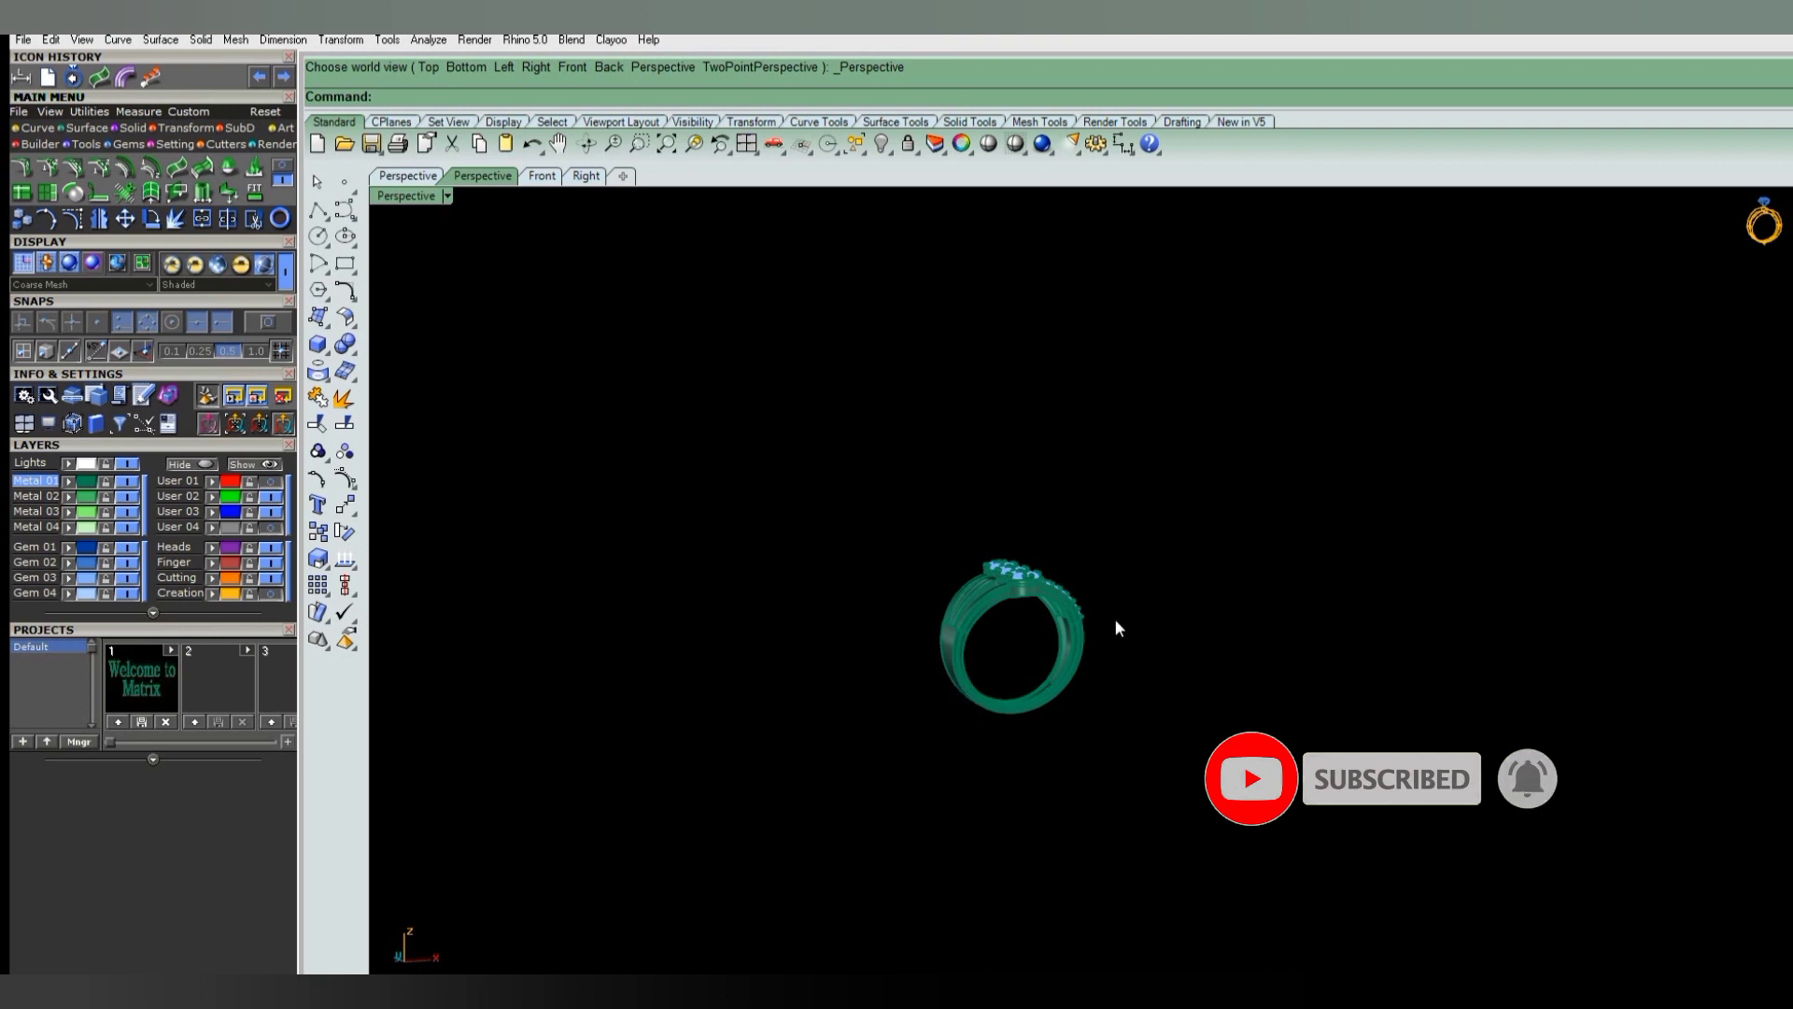
mouse_move(1166, 567)
right_down()
mouse_move(1129, 636)
mouse_move(961, 689)
mouse_move(1133, 681)
mouse_move(1024, 620)
mouse_move(1000, 564)
mouse_move(1014, 532)
mouse_move(971, 528)
mouse_move(943, 598)
right_up()
- Orbit and zoom around the ring to inspect the three heads and gem rows
scroll(943, 598, up, 3)
scroll(934, 644, up, 3)
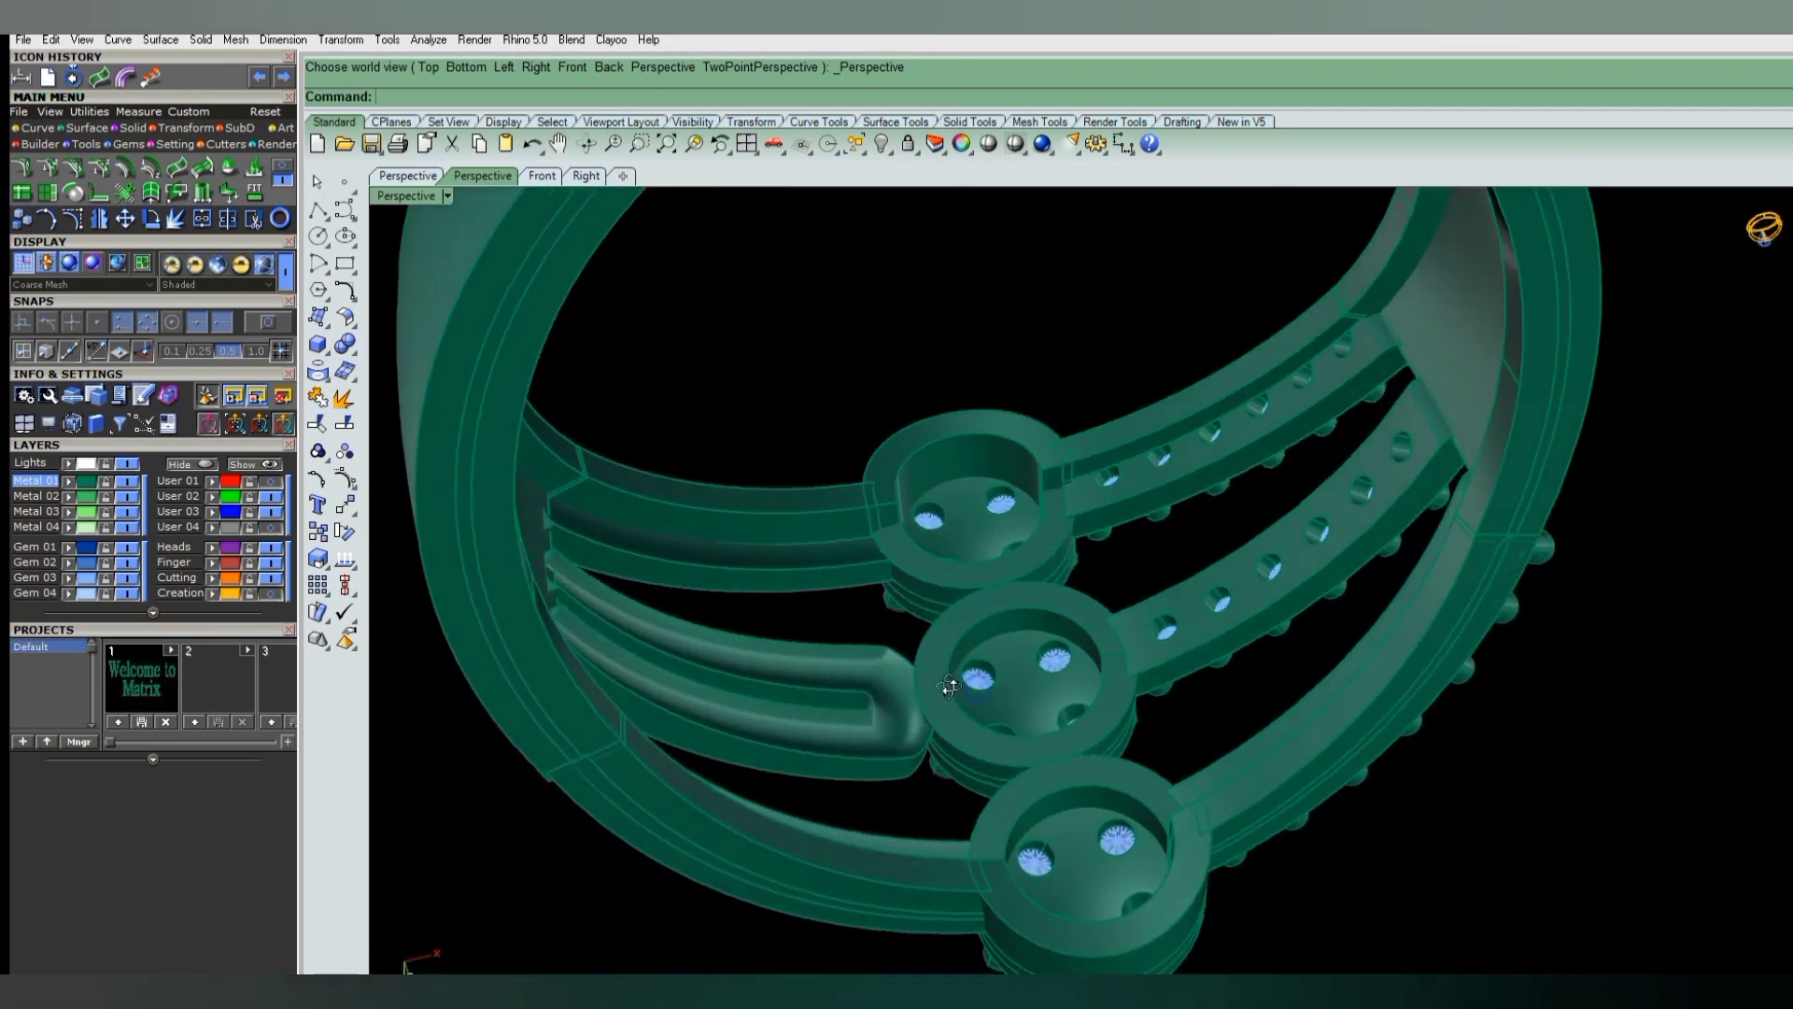
scroll(923, 672, up, 2)
scroll(922, 672, down, 2)
scroll(923, 672, down, 3)
right_drag(922, 673, 961, 700)
scroll(961, 701, down, 3)
mouse_move(1000, 608)
right_down()
mouse_move(912, 629)
mouse_move(1021, 705)
mouse_move(1116, 546)
right_up()
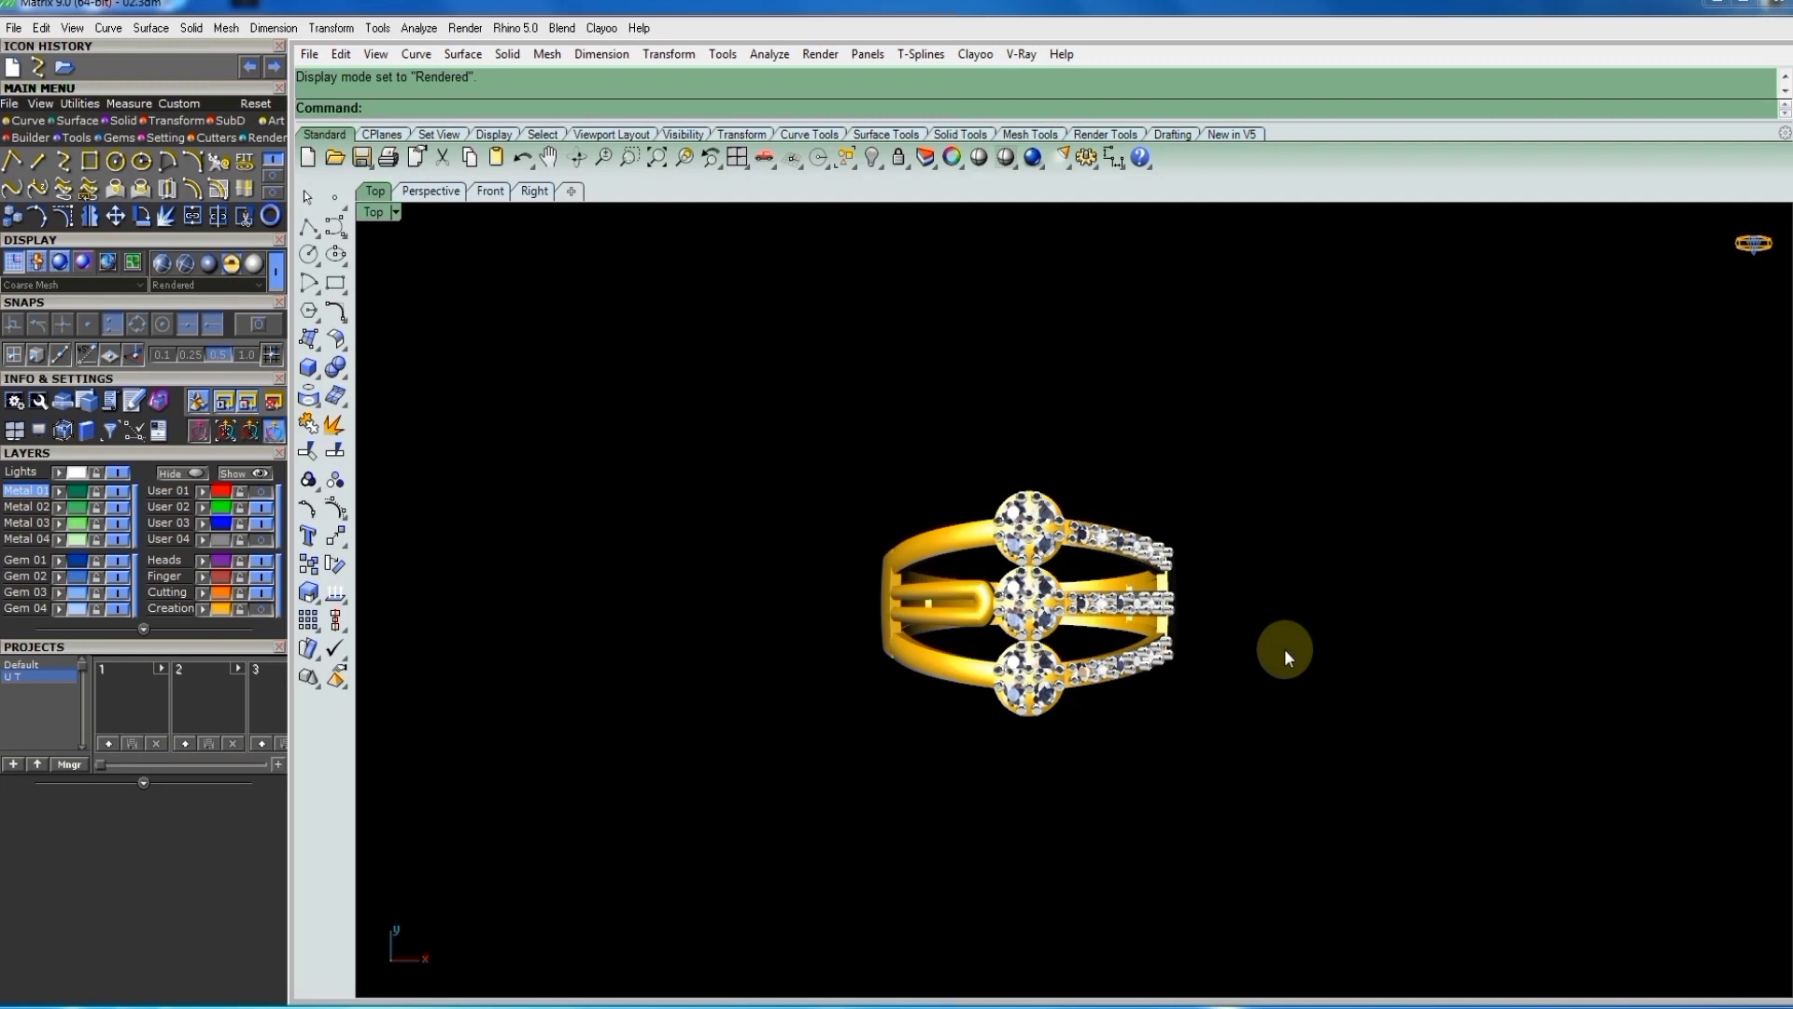
mouse_move(1280, 649)
right_down()
mouse_move(1167, 528)
mouse_move(1209, 560)
mouse_move(1126, 569)
right_up()
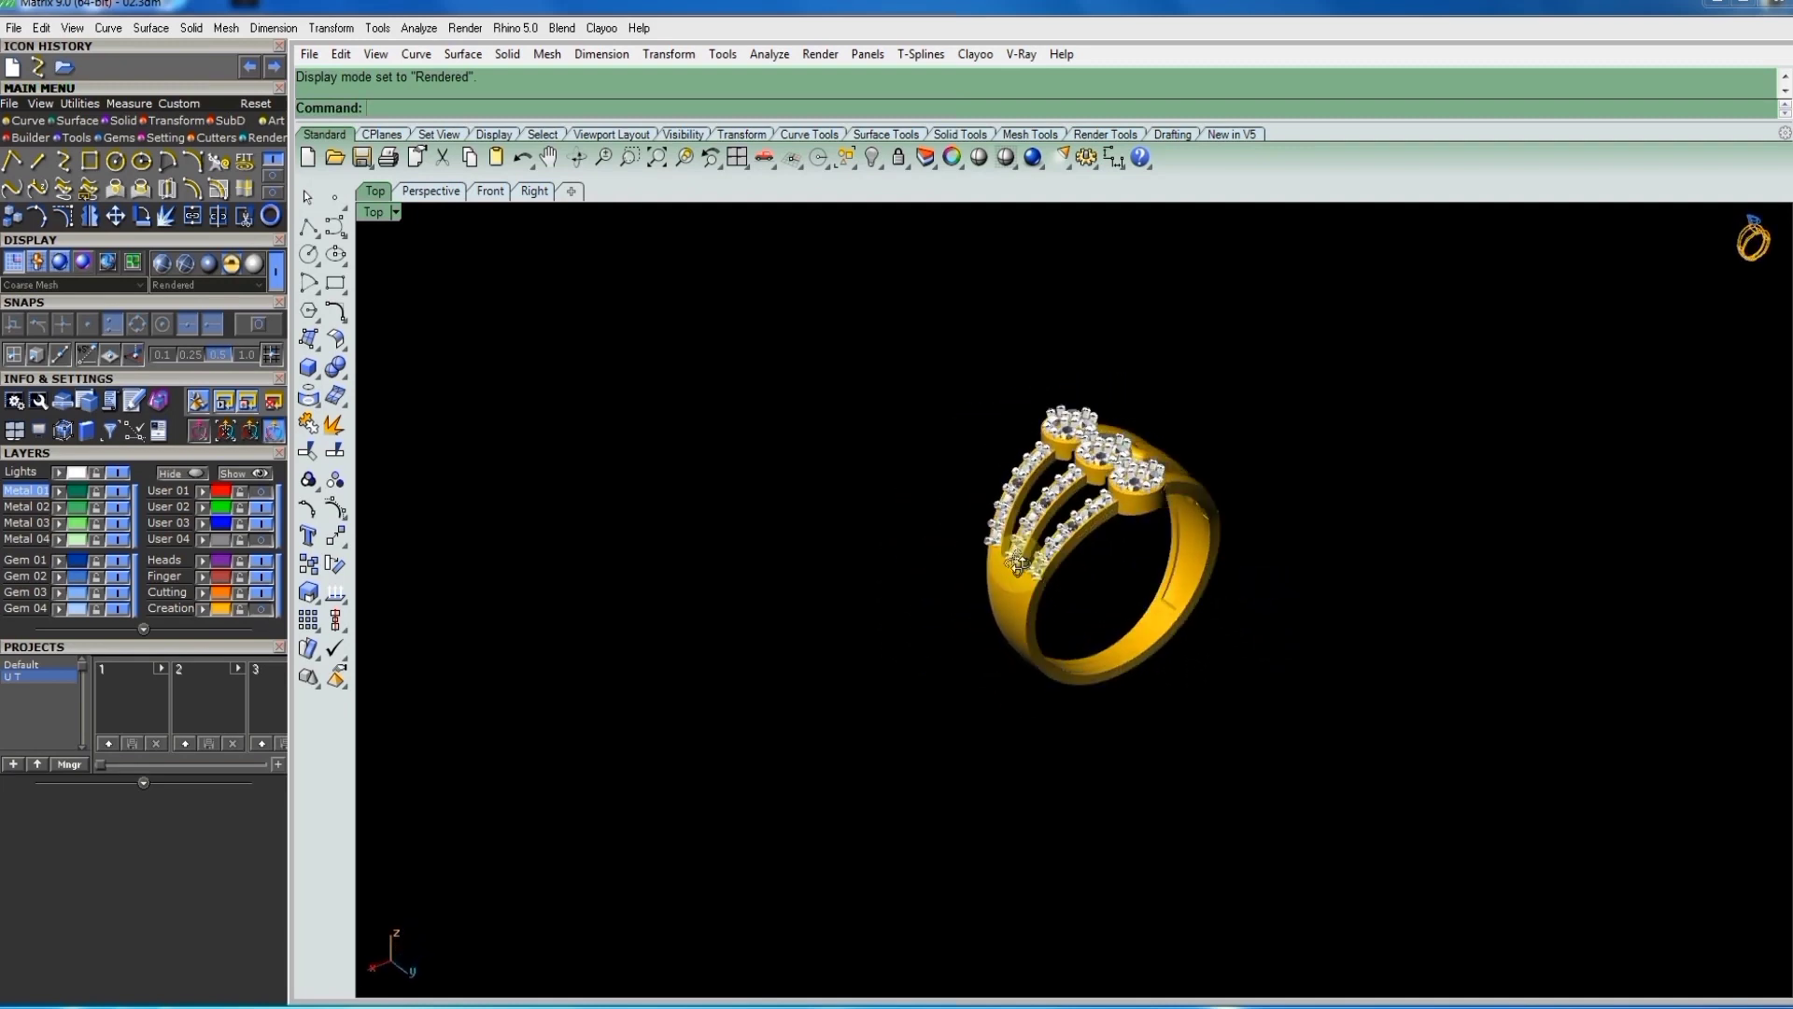
right_drag(962, 559, 692, 533)
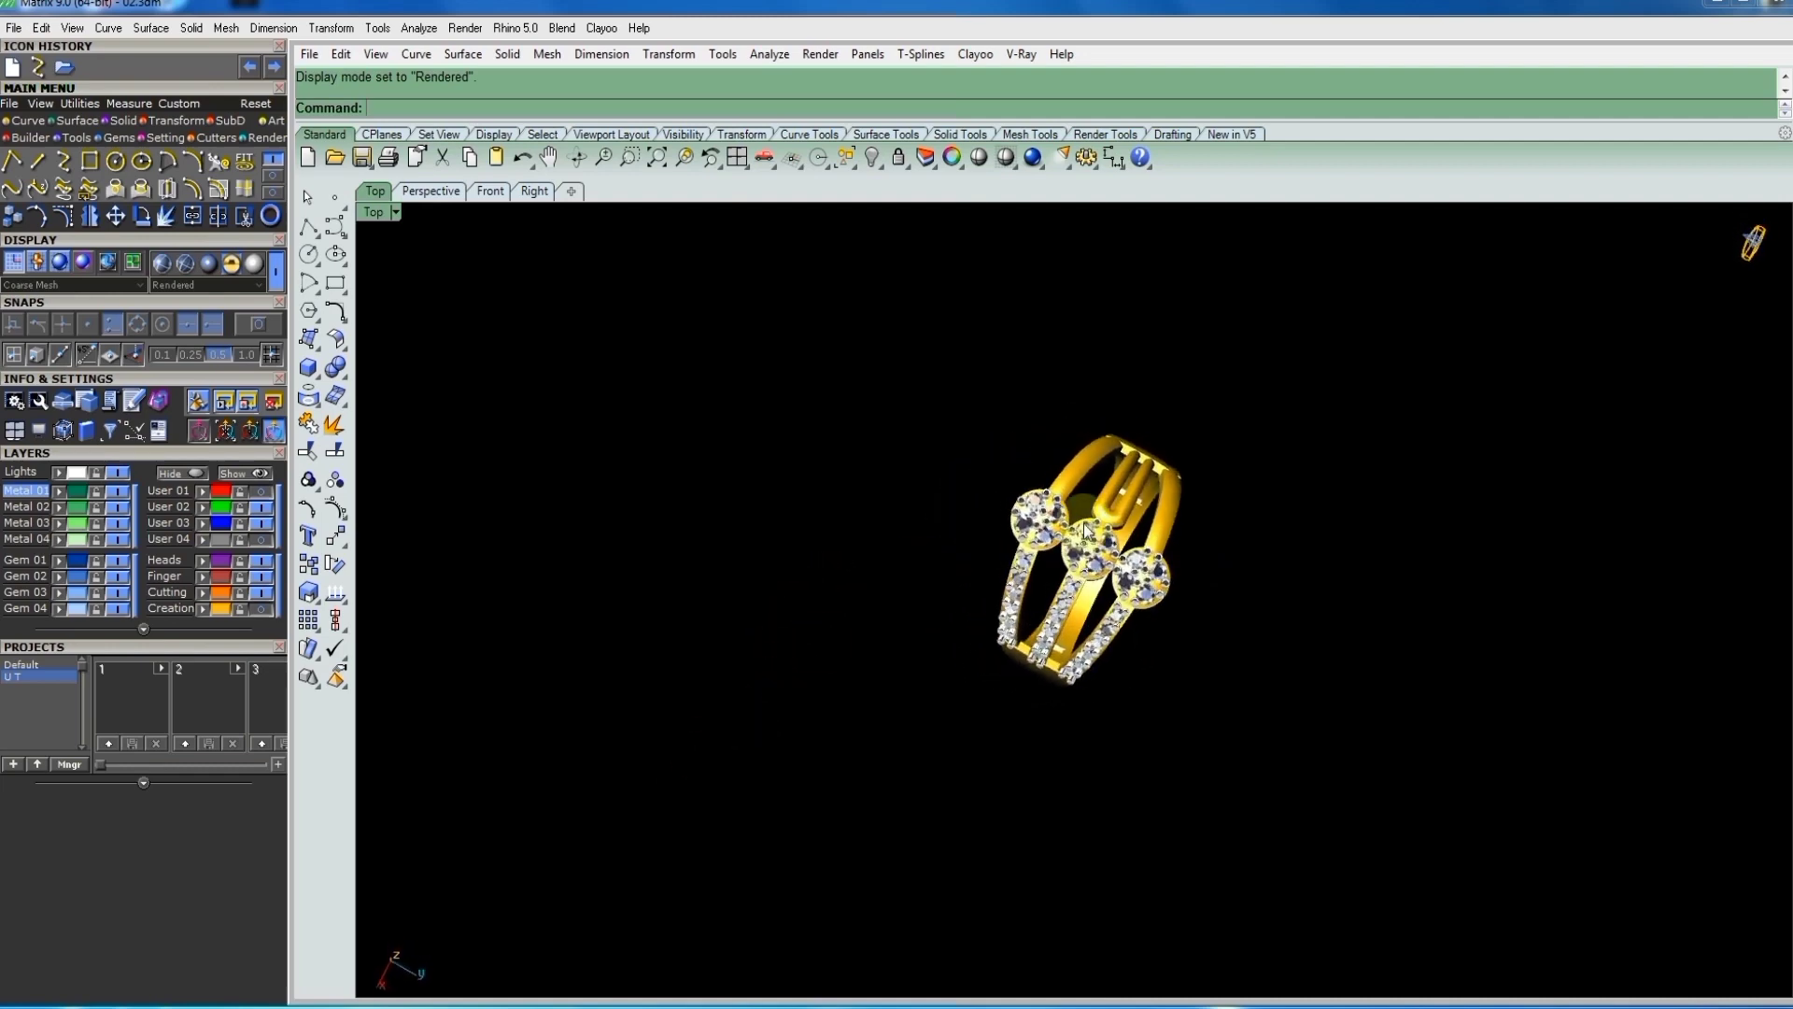
mouse_move(1085, 531)
right_down()
mouse_move(1229, 552)
mouse_move(979, 555)
mouse_move(837, 477)
mouse_move(1037, 732)
mouse_move(1170, 766)
right_up()
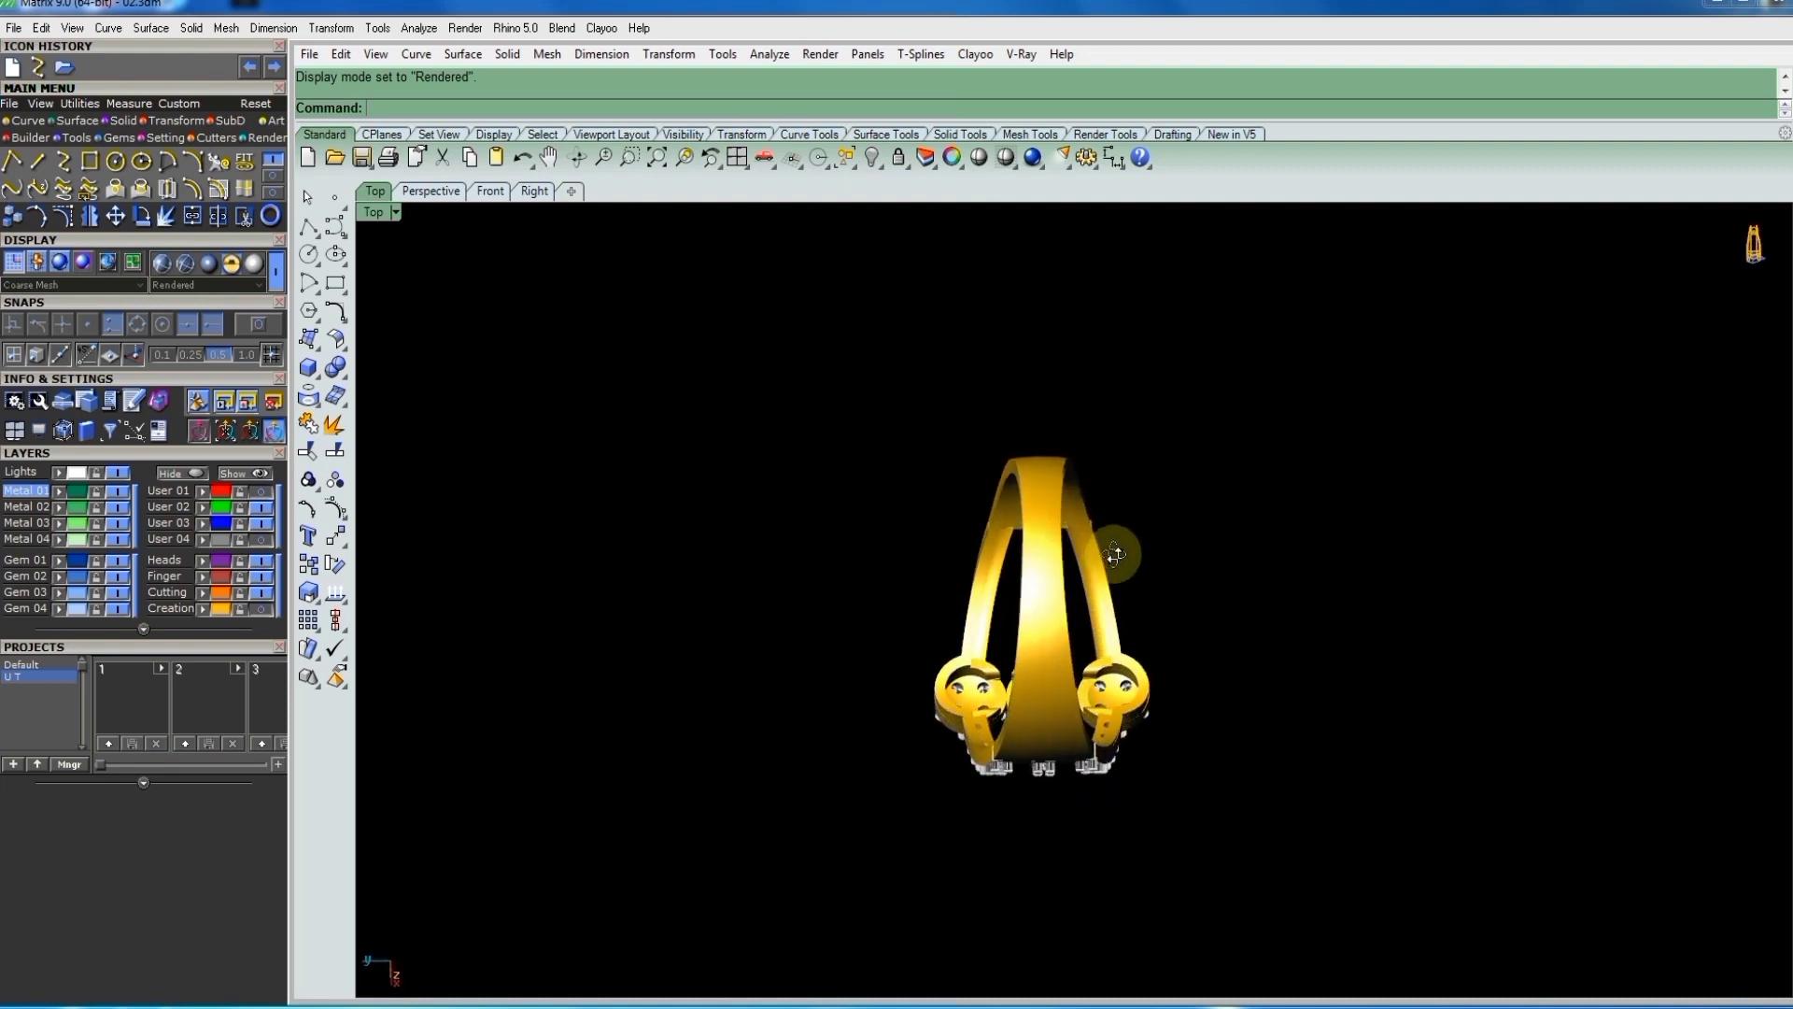
mouse_move(1115, 554)
right_down()
mouse_move(1164, 488)
mouse_move(1244, 473)
mouse_move(1378, 514)
mouse_move(1423, 551)
right_up()
right_drag(1204, 559, 1064, 587)
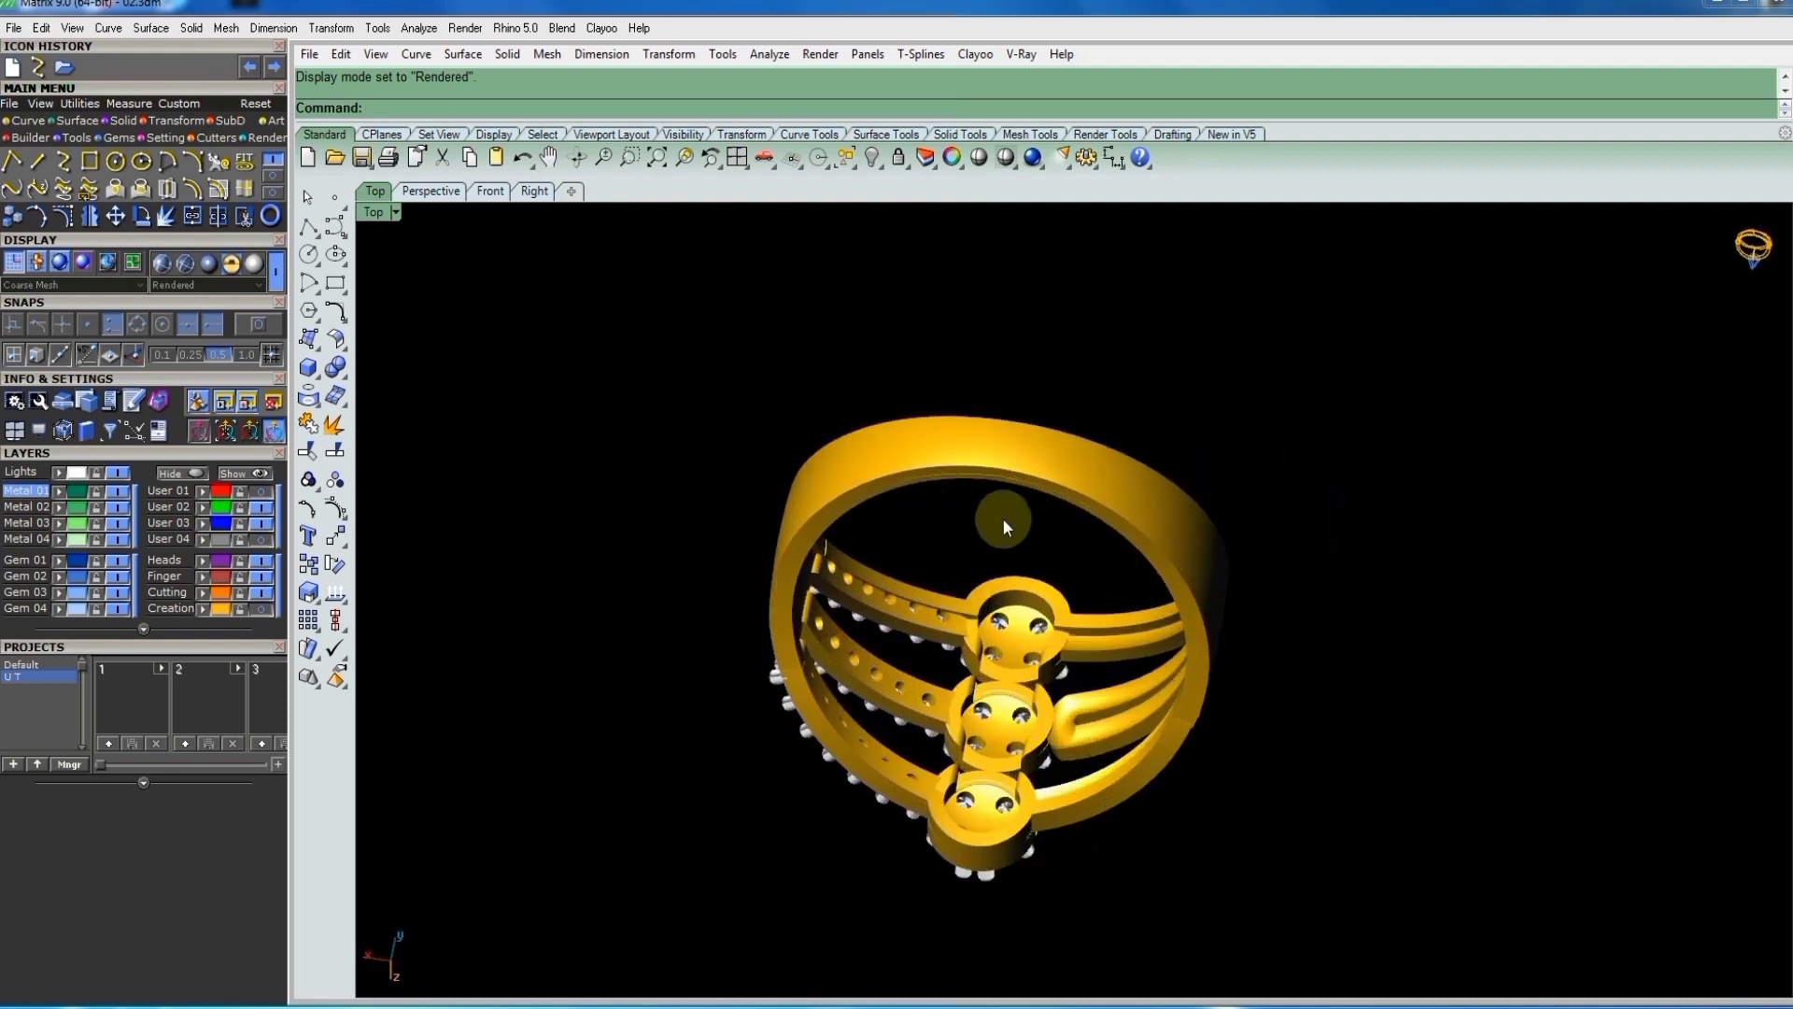
mouse_move(1003, 526)
right_down()
mouse_move(1173, 461)
mouse_move(1333, 485)
mouse_move(1384, 557)
mouse_move(1409, 660)
mouse_move(992, 512)
right_up()
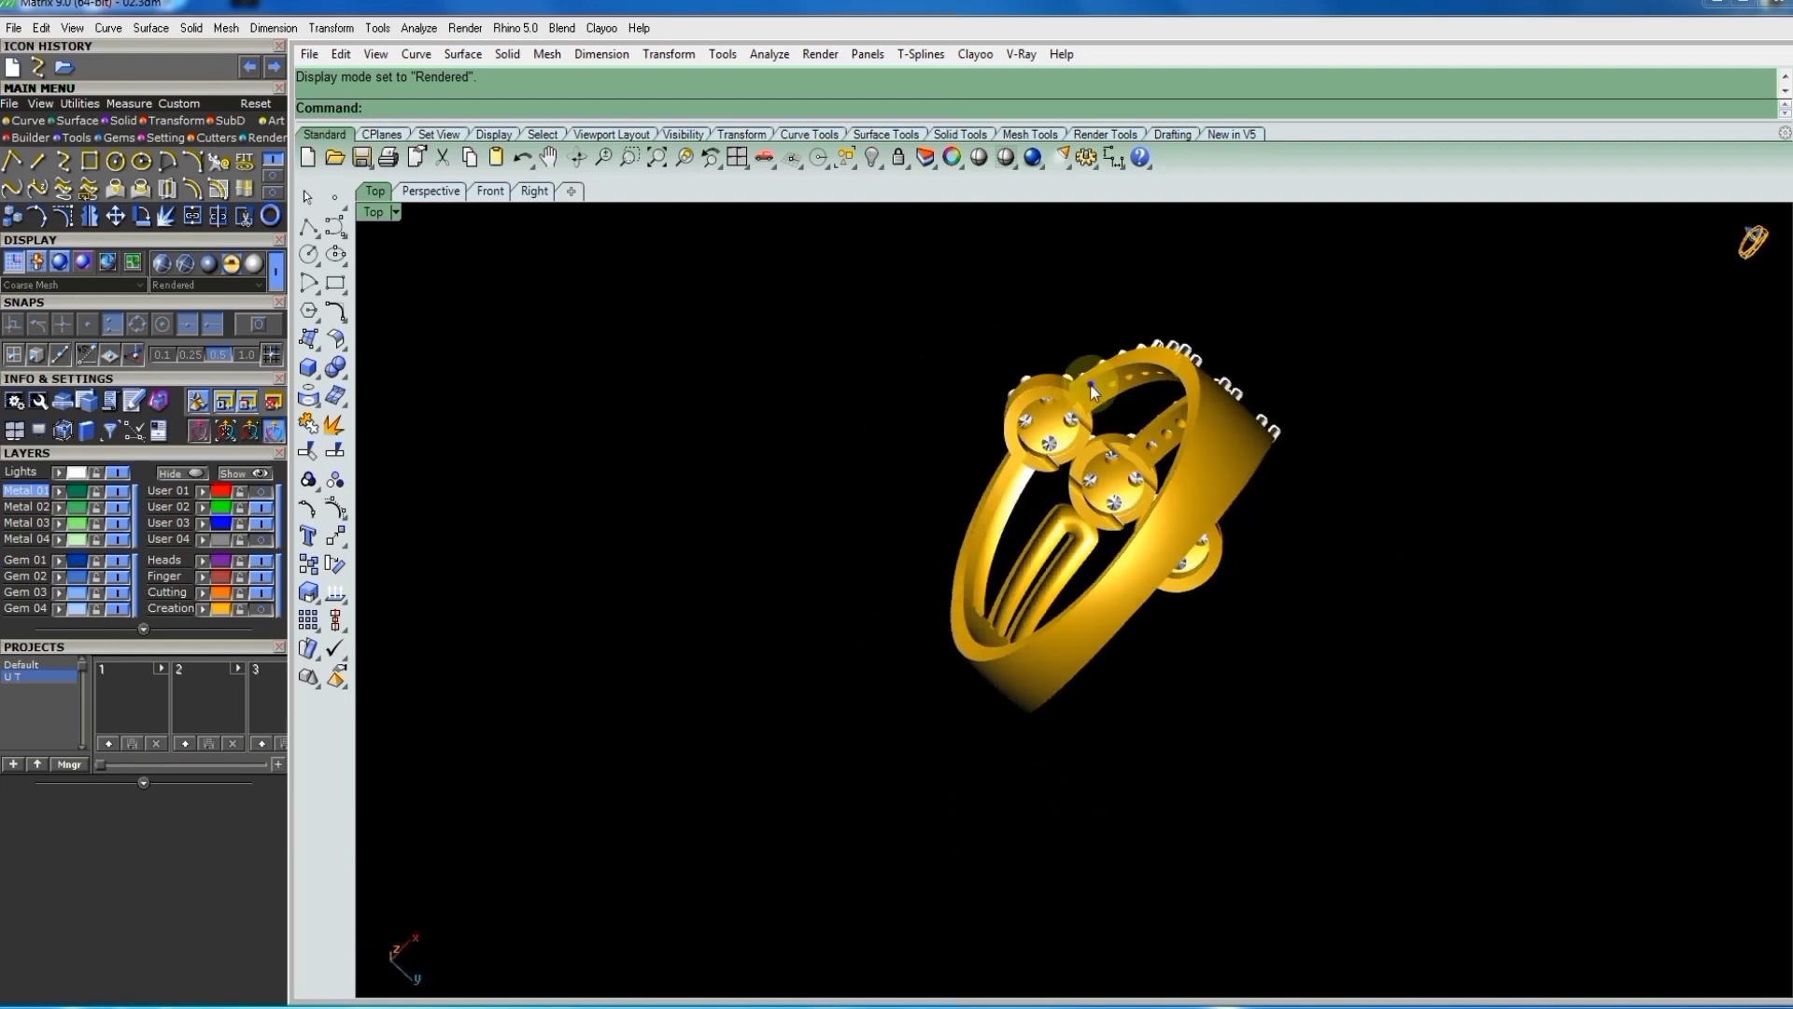
mouse_move(1094, 392)
right_down()
mouse_move(1164, 576)
mouse_move(1089, 688)
mouse_move(1015, 742)
mouse_move(708, 732)
right_up()
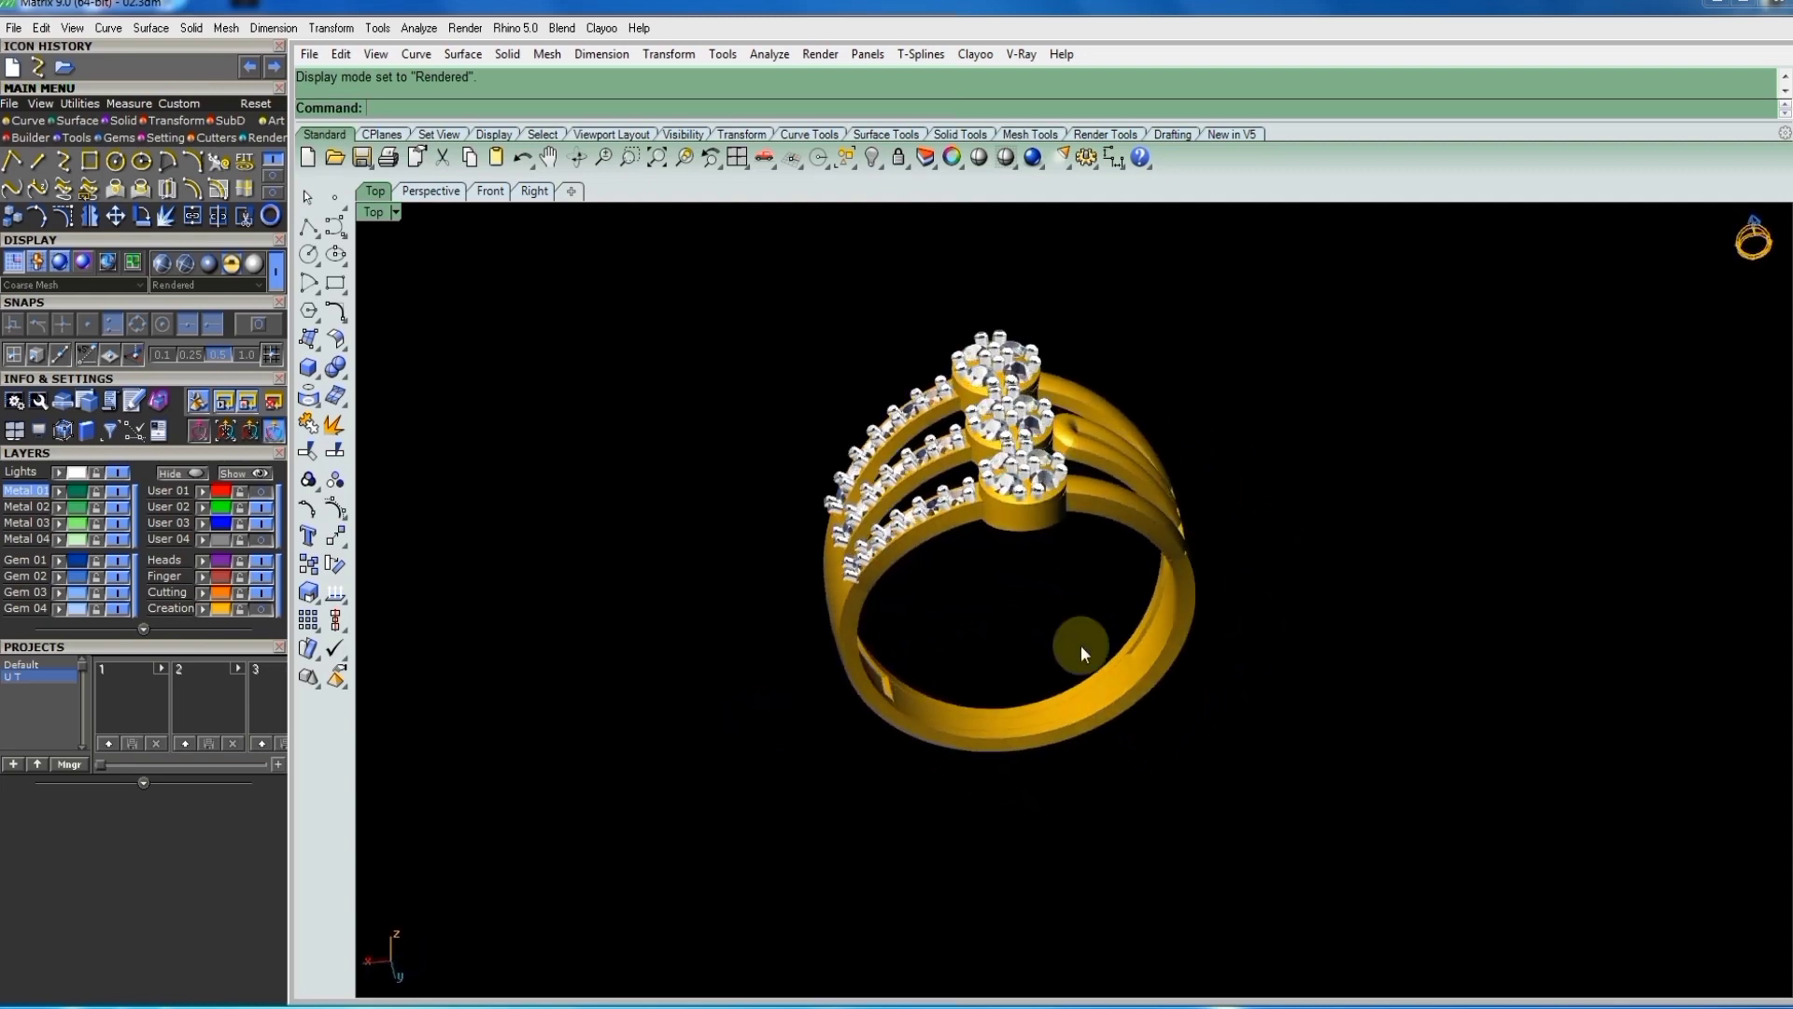
right_drag(1083, 654, 1147, 623)
right_drag(1150, 511, 1089, 553)
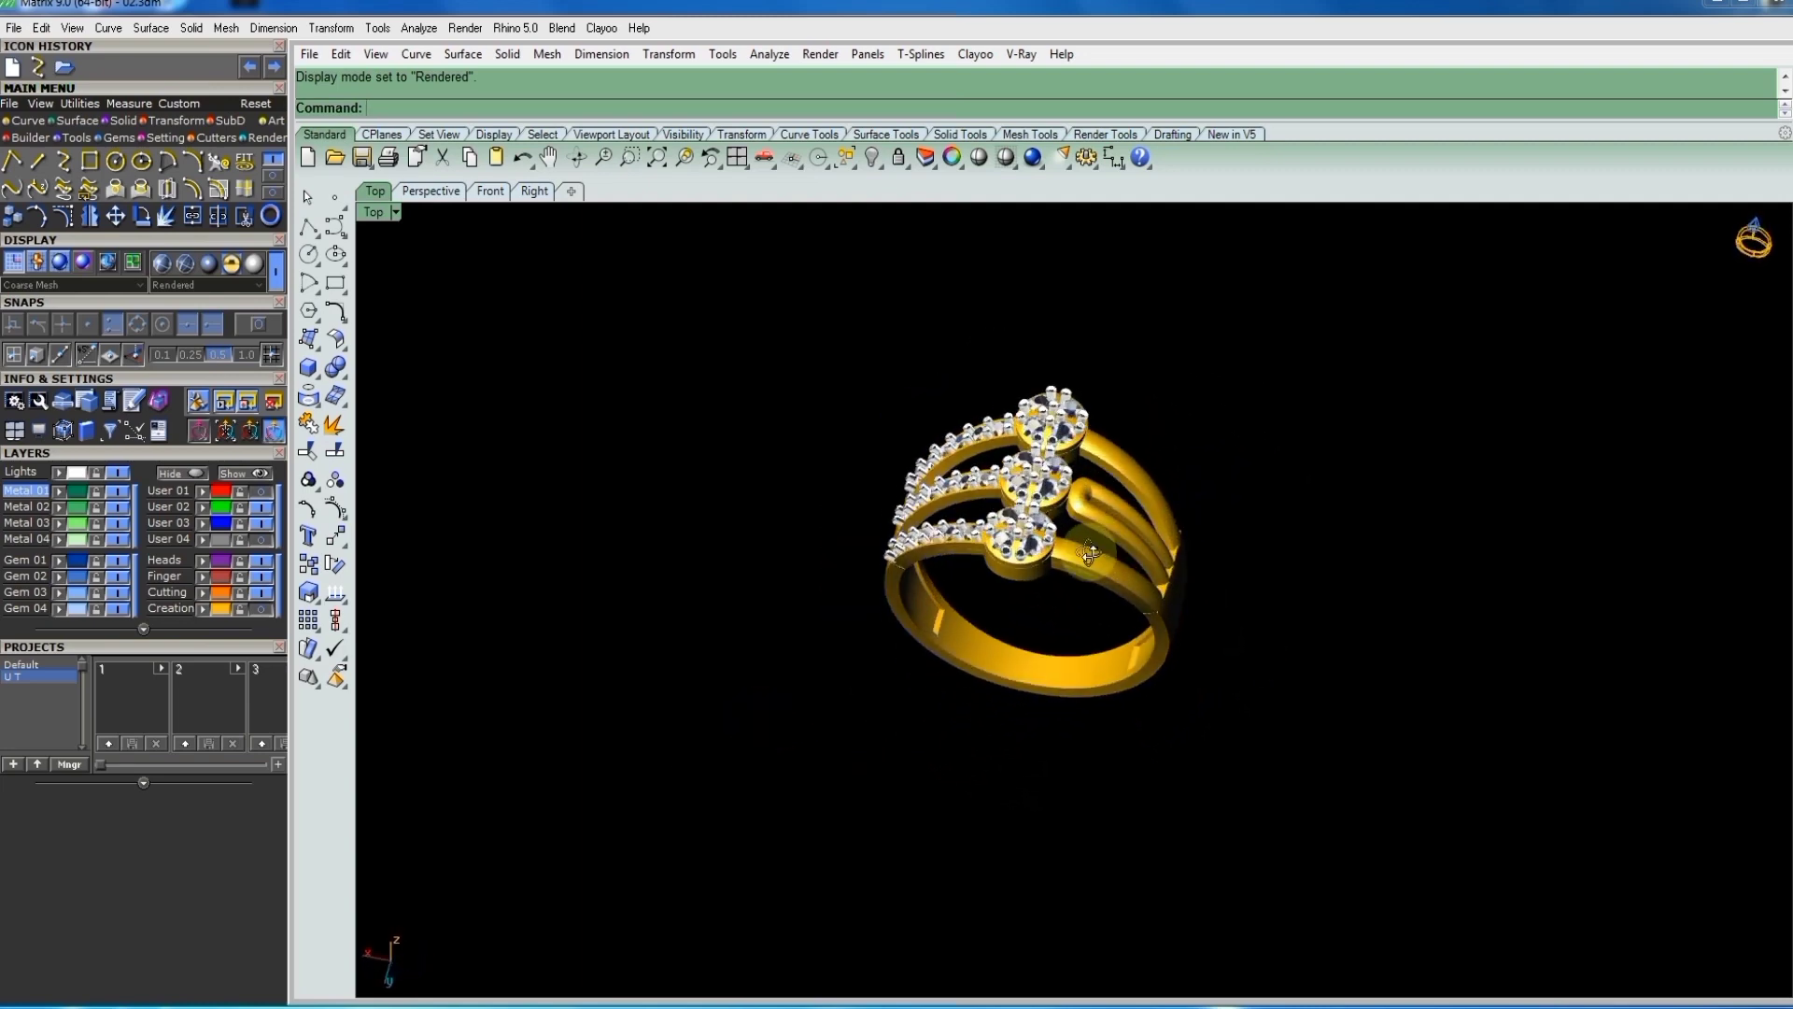
mouse_move(1044, 422)
right_down()
mouse_move(1157, 496)
mouse_move(875, 495)
mouse_move(983, 535)
right_up()
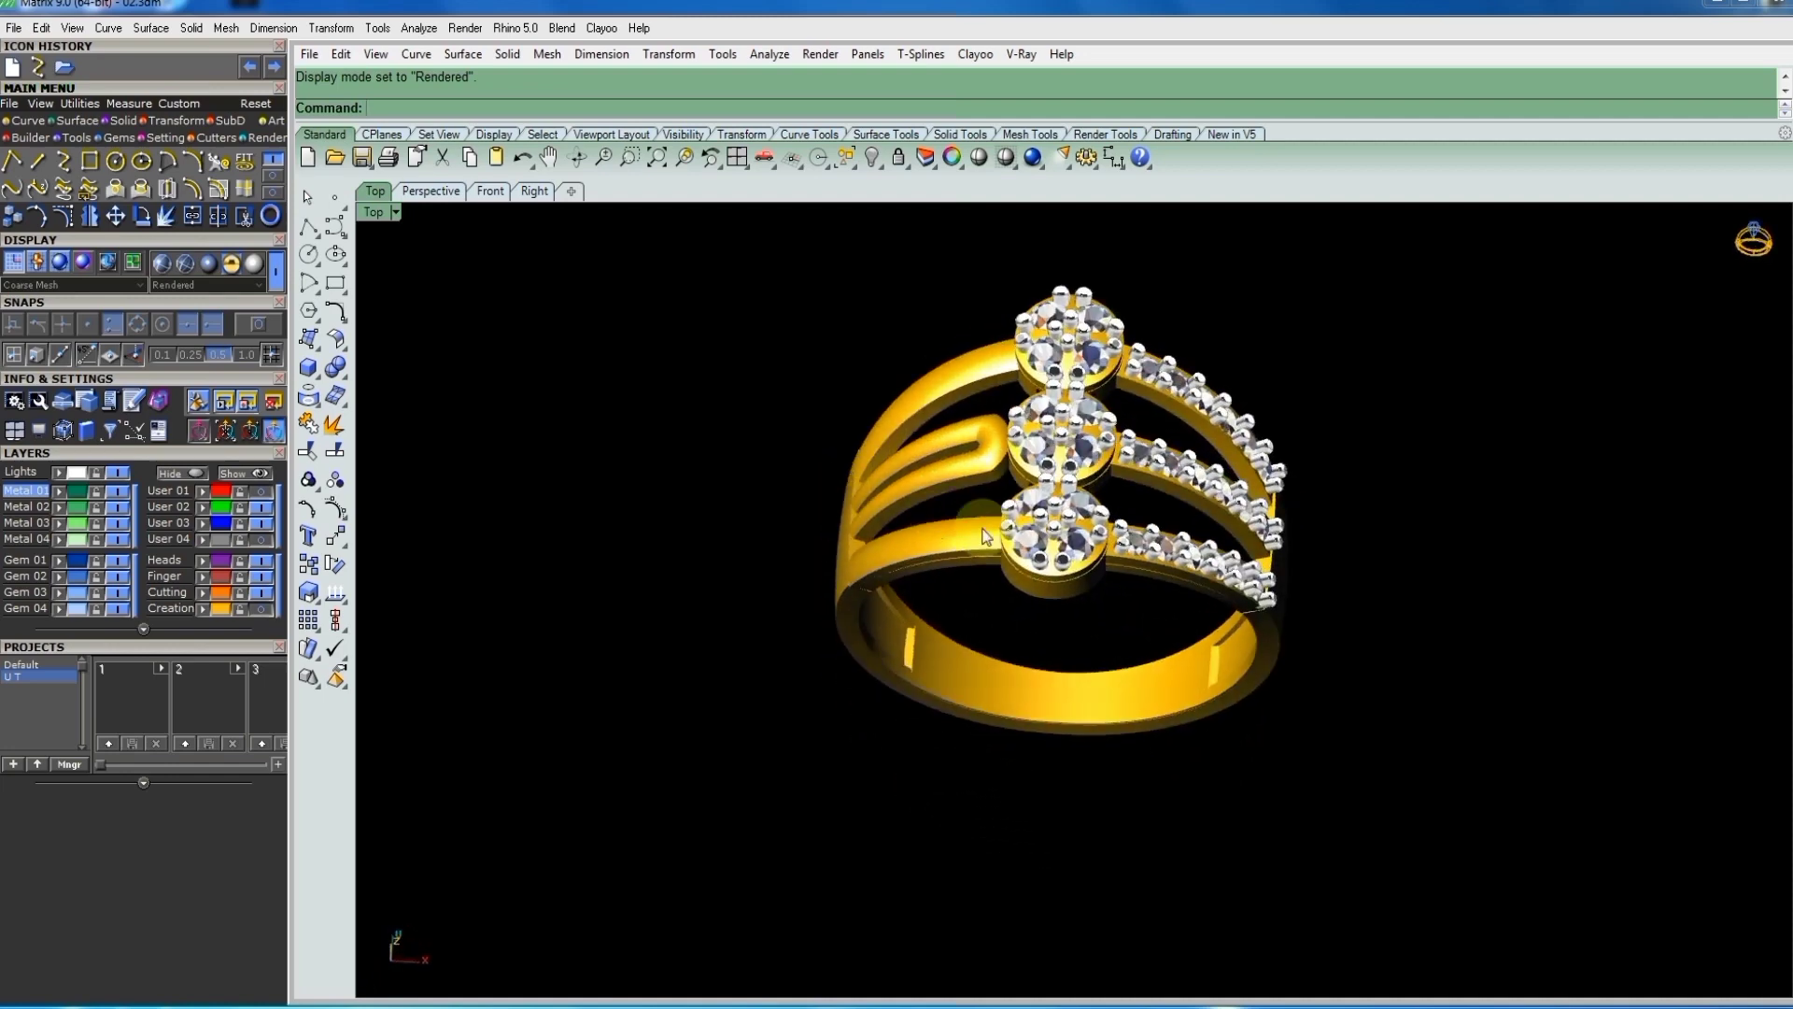